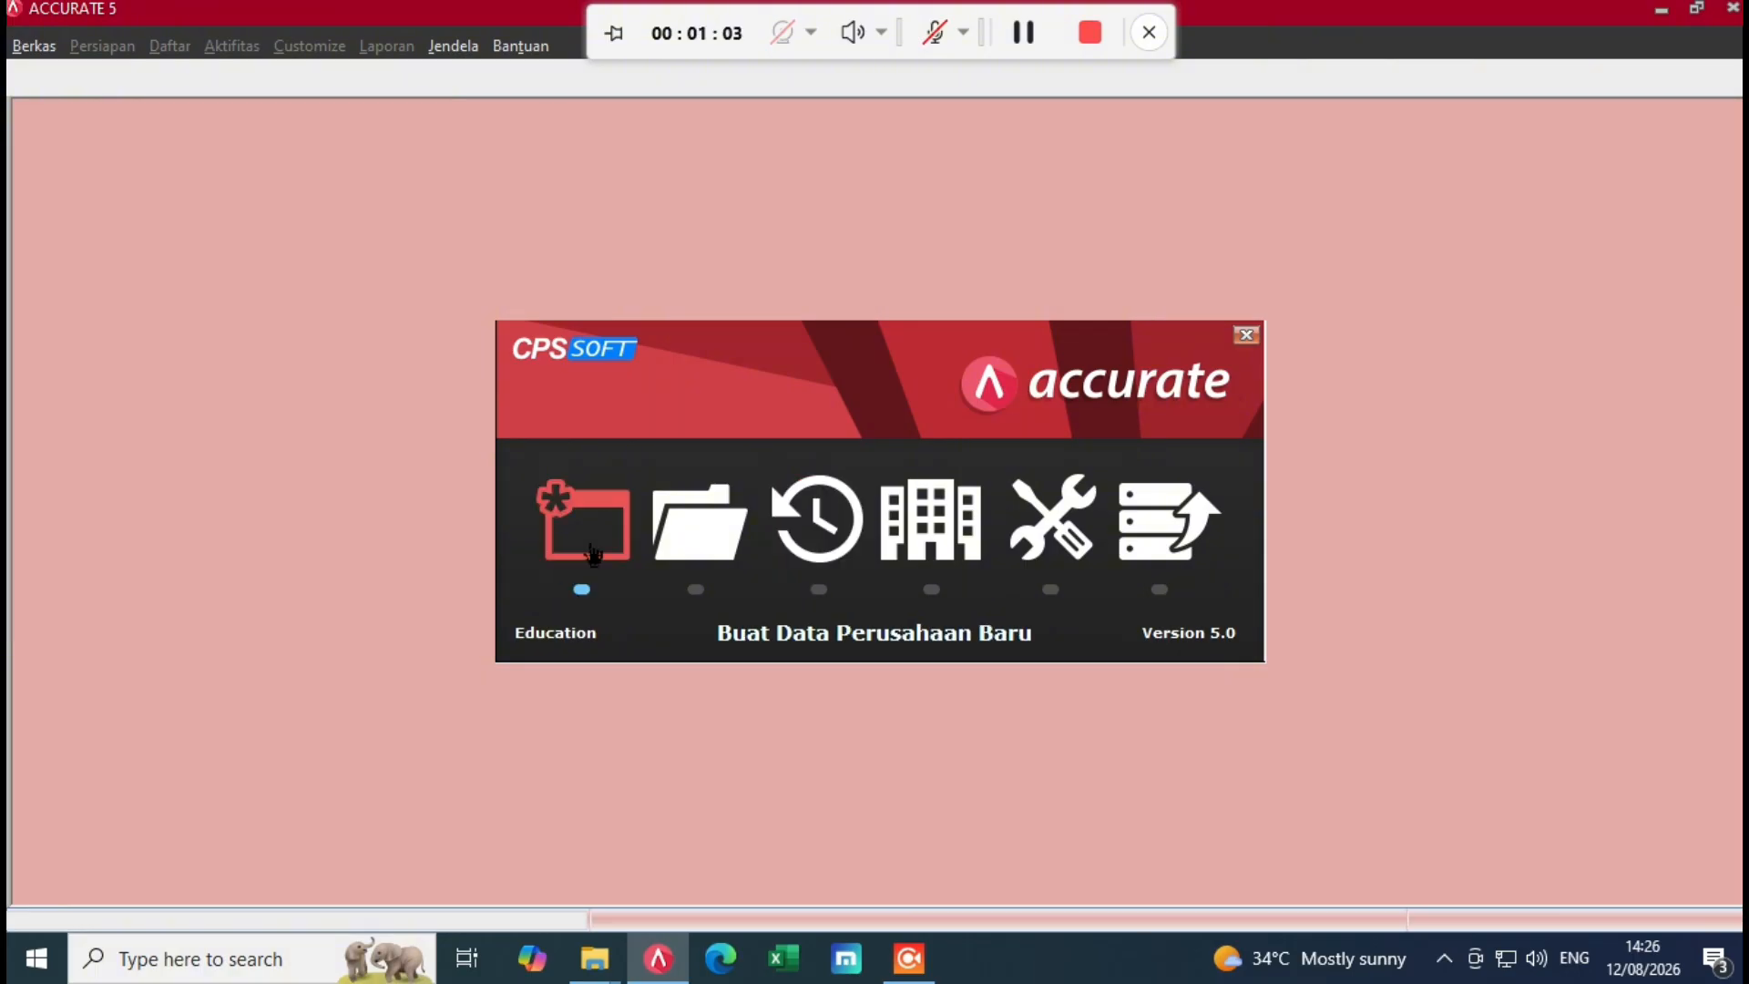
# Step: Start a new company database from the Buat Data Perusahaan Baru icon on the welcome panel
pyautogui.click(592, 553)
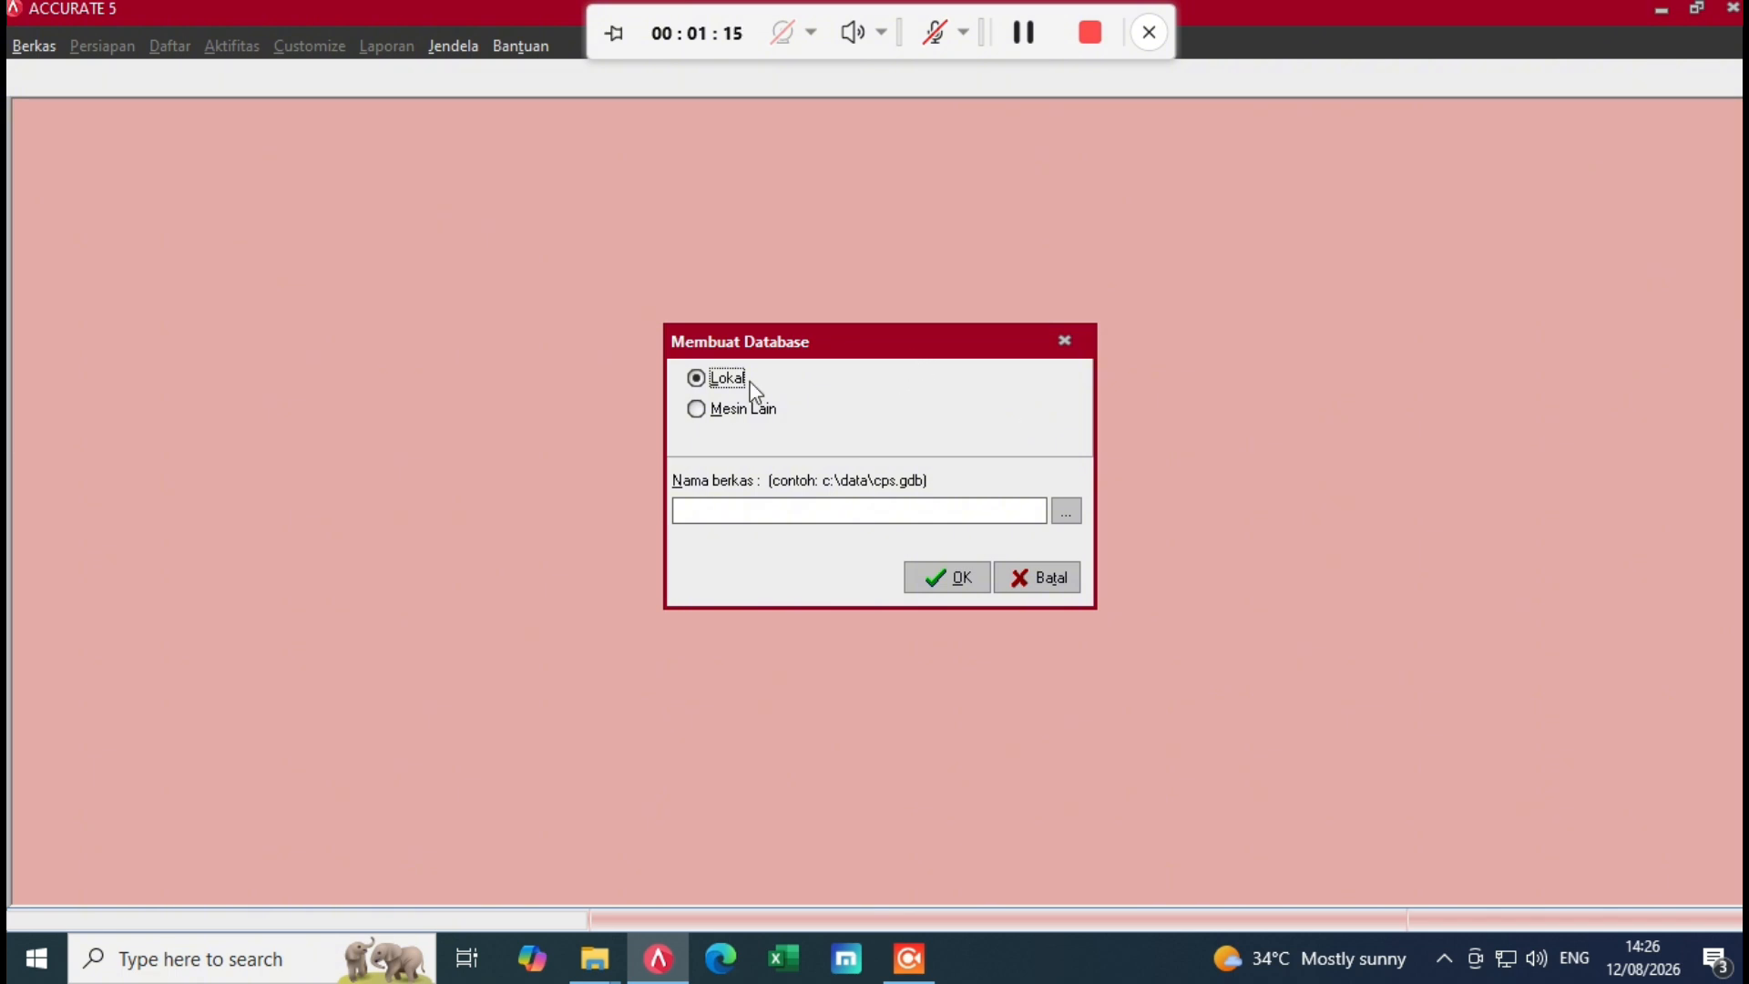
# Step: Keep the Lokal database location and browse to the class folder in Documents
pyautogui.click(698, 407)
pyautogui.click(699, 379)
pyautogui.click(1067, 513)
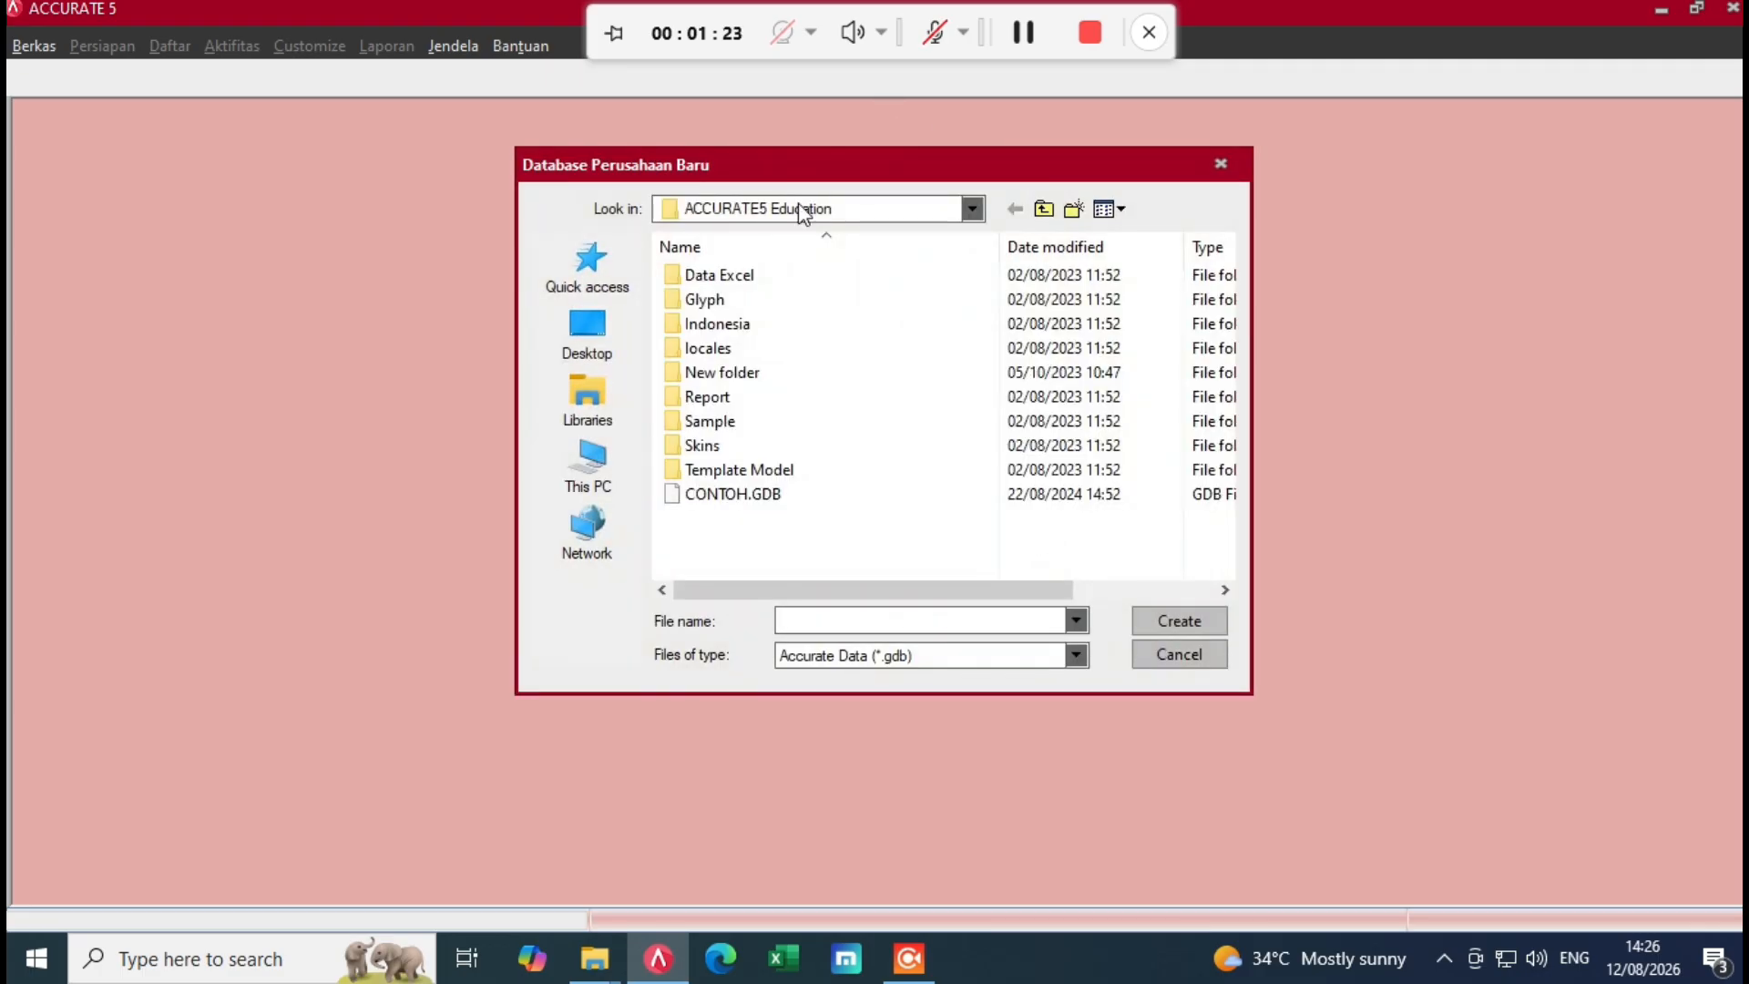
pyautogui.click(583, 410)
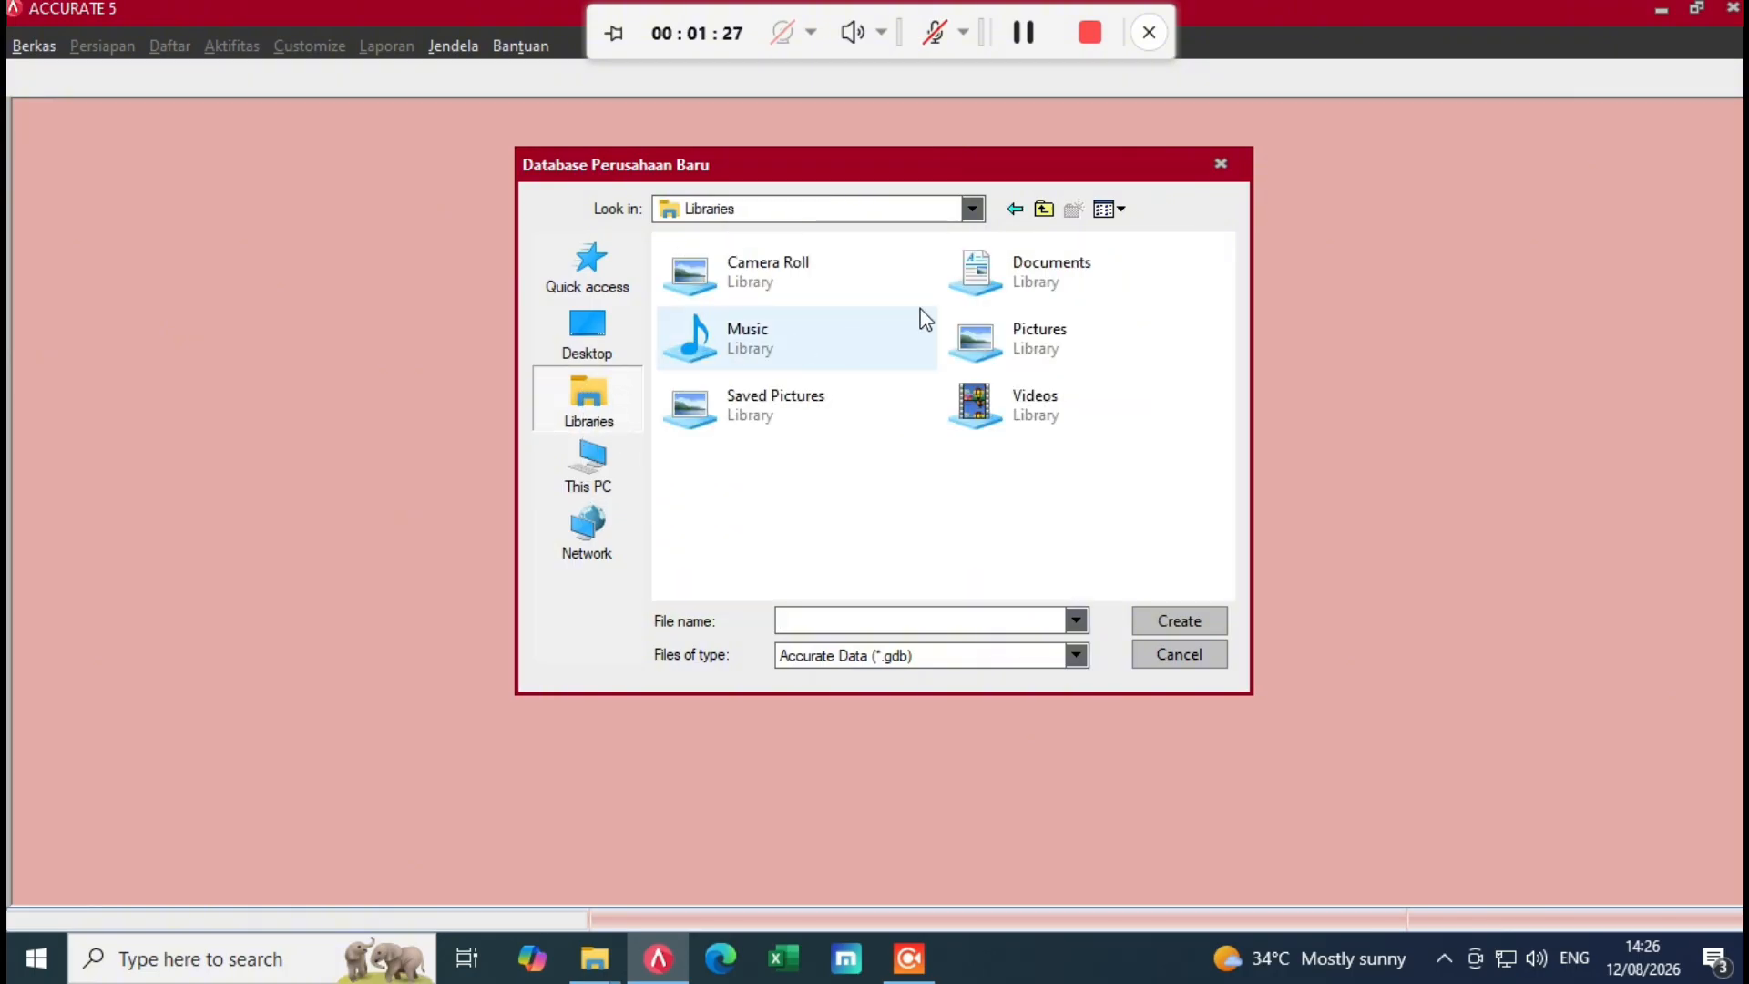
pyautogui.doubleClick(971, 284)
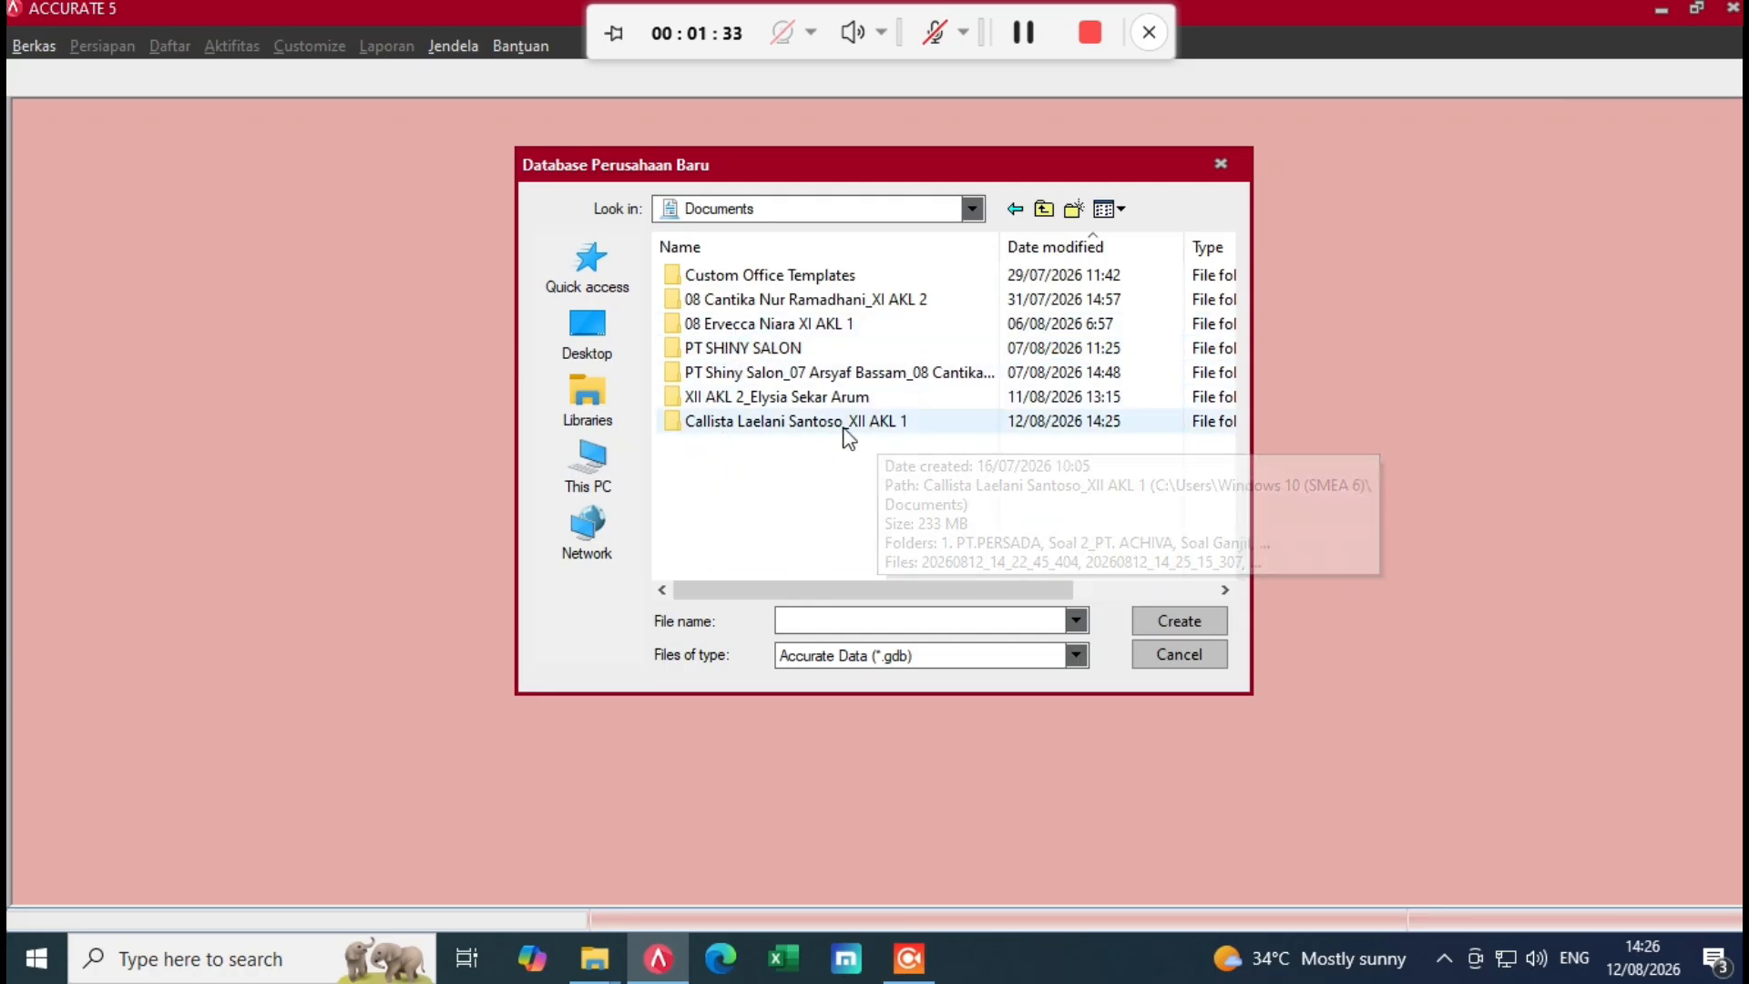
pyautogui.doubleClick(729, 421)
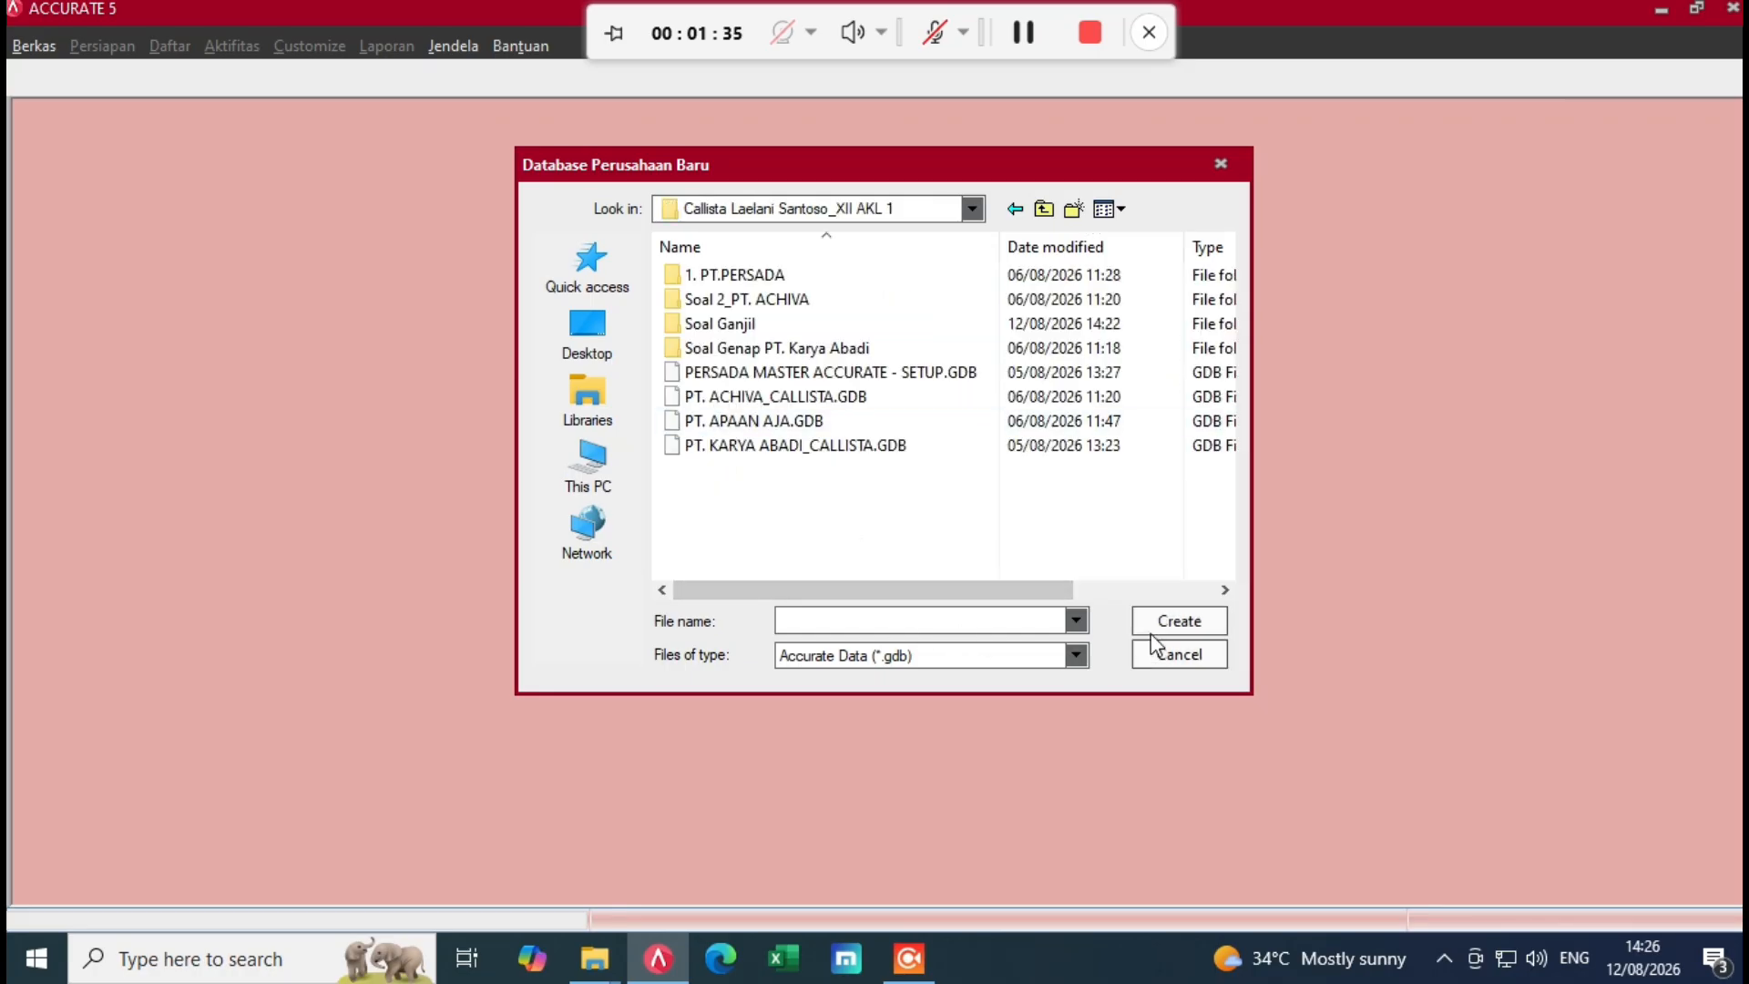
# Step: Enter the PT. NUANSA database file name, create the file, and confirm building it
pyautogui.click(854, 632)
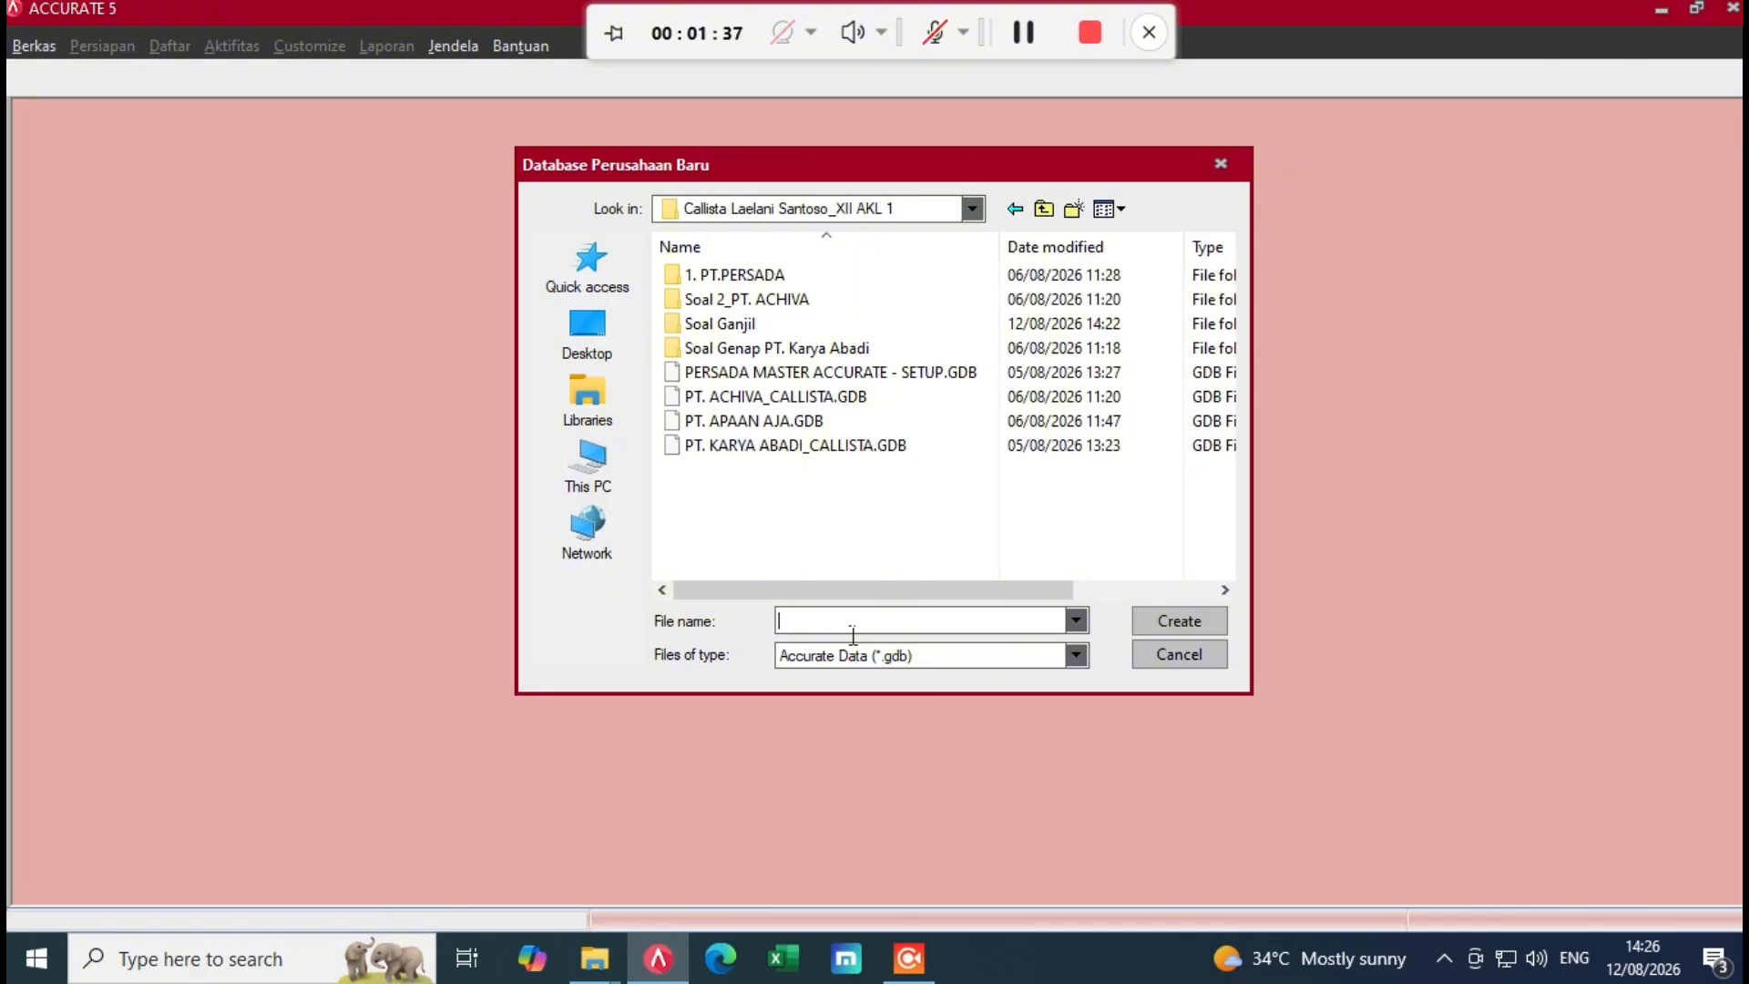
pyautogui.write('PT')
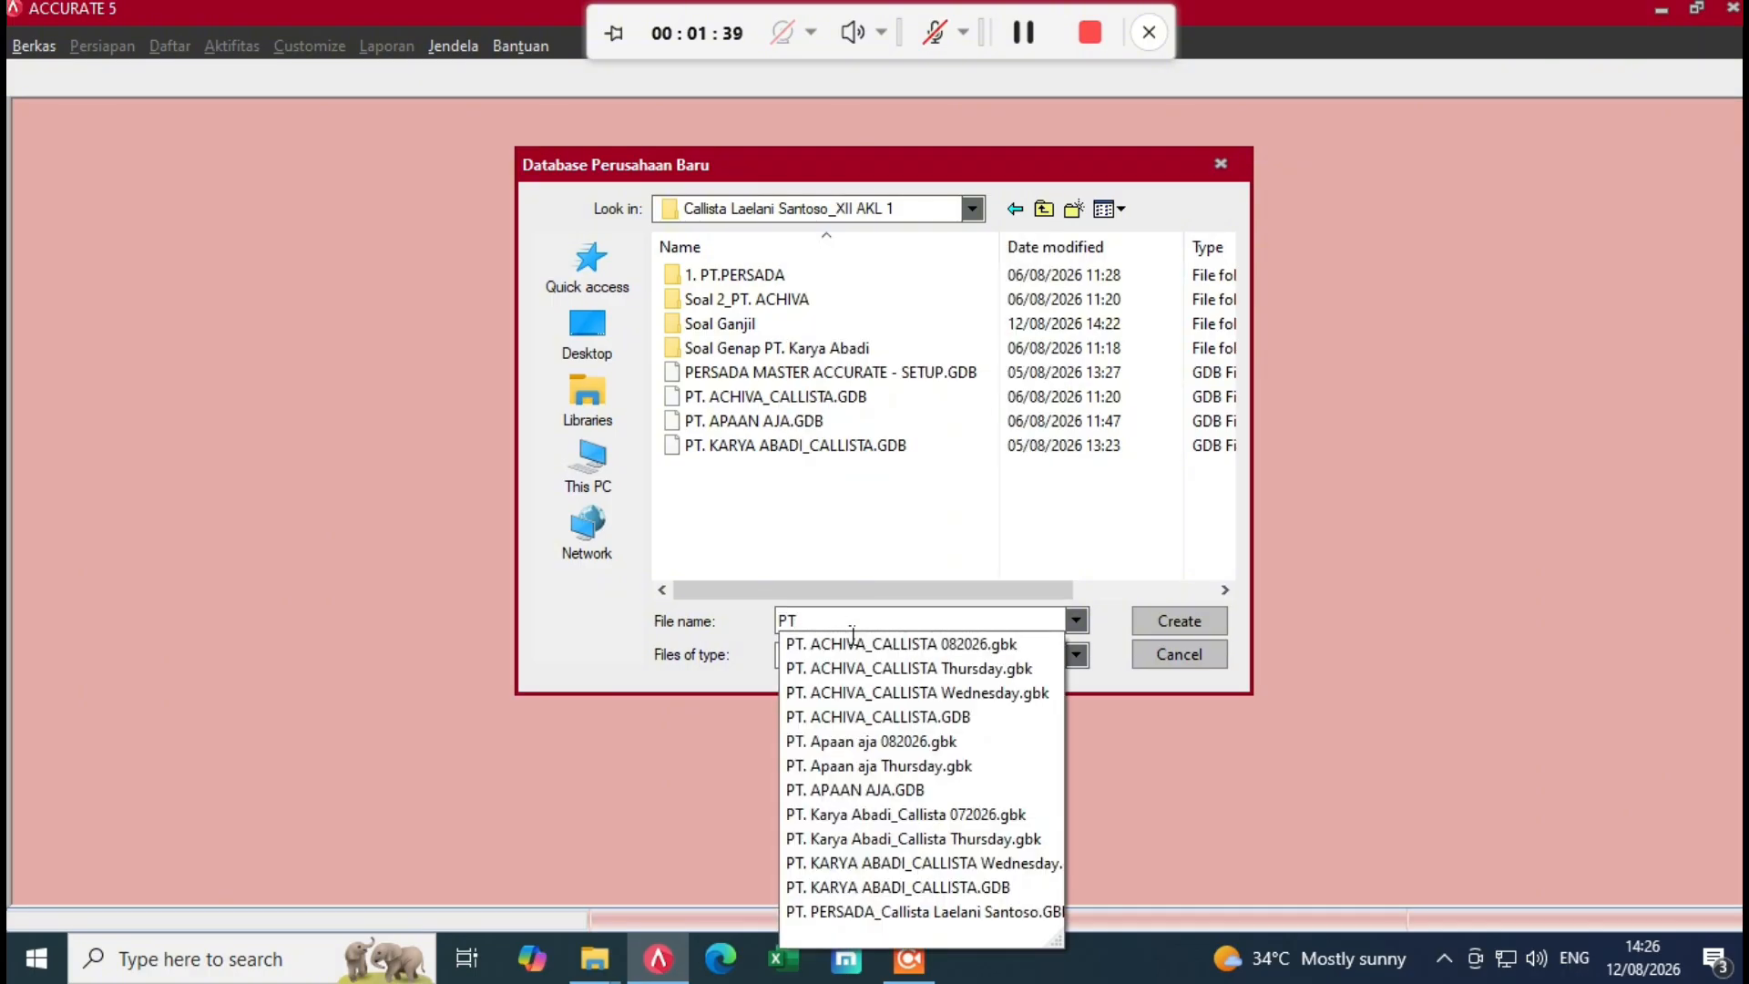
pyautogui.write('. NUA')
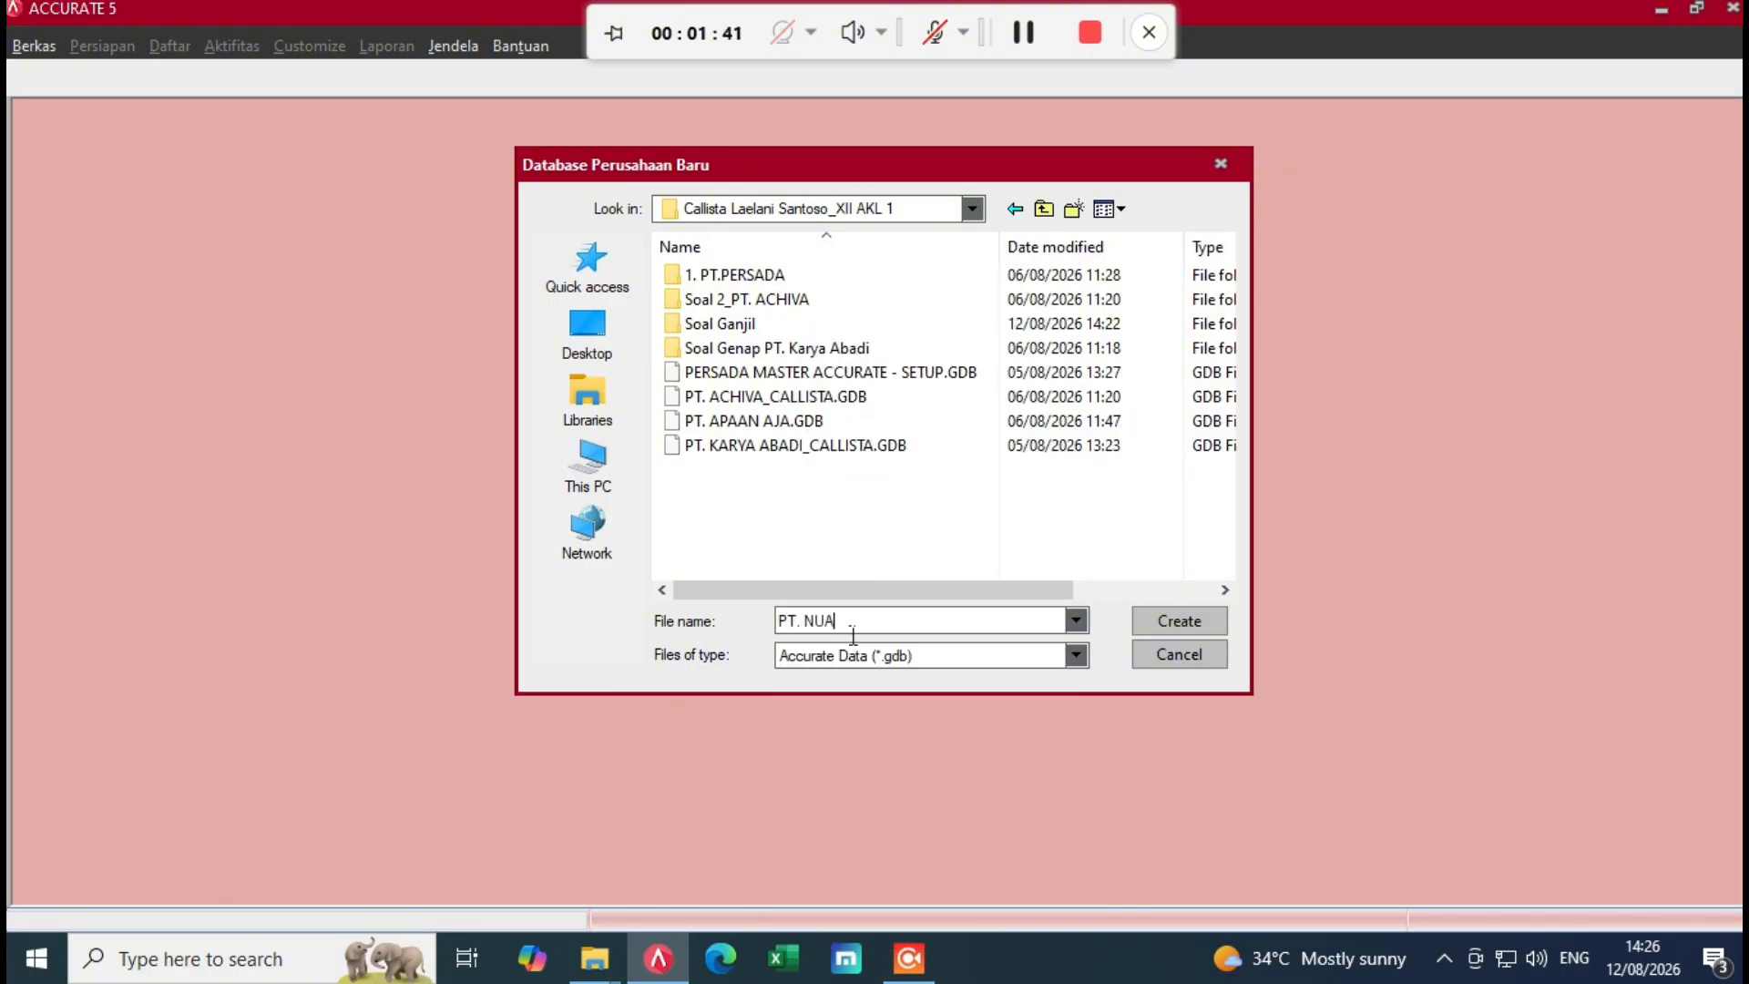
pyautogui.write('NSA_Callista &Moza')
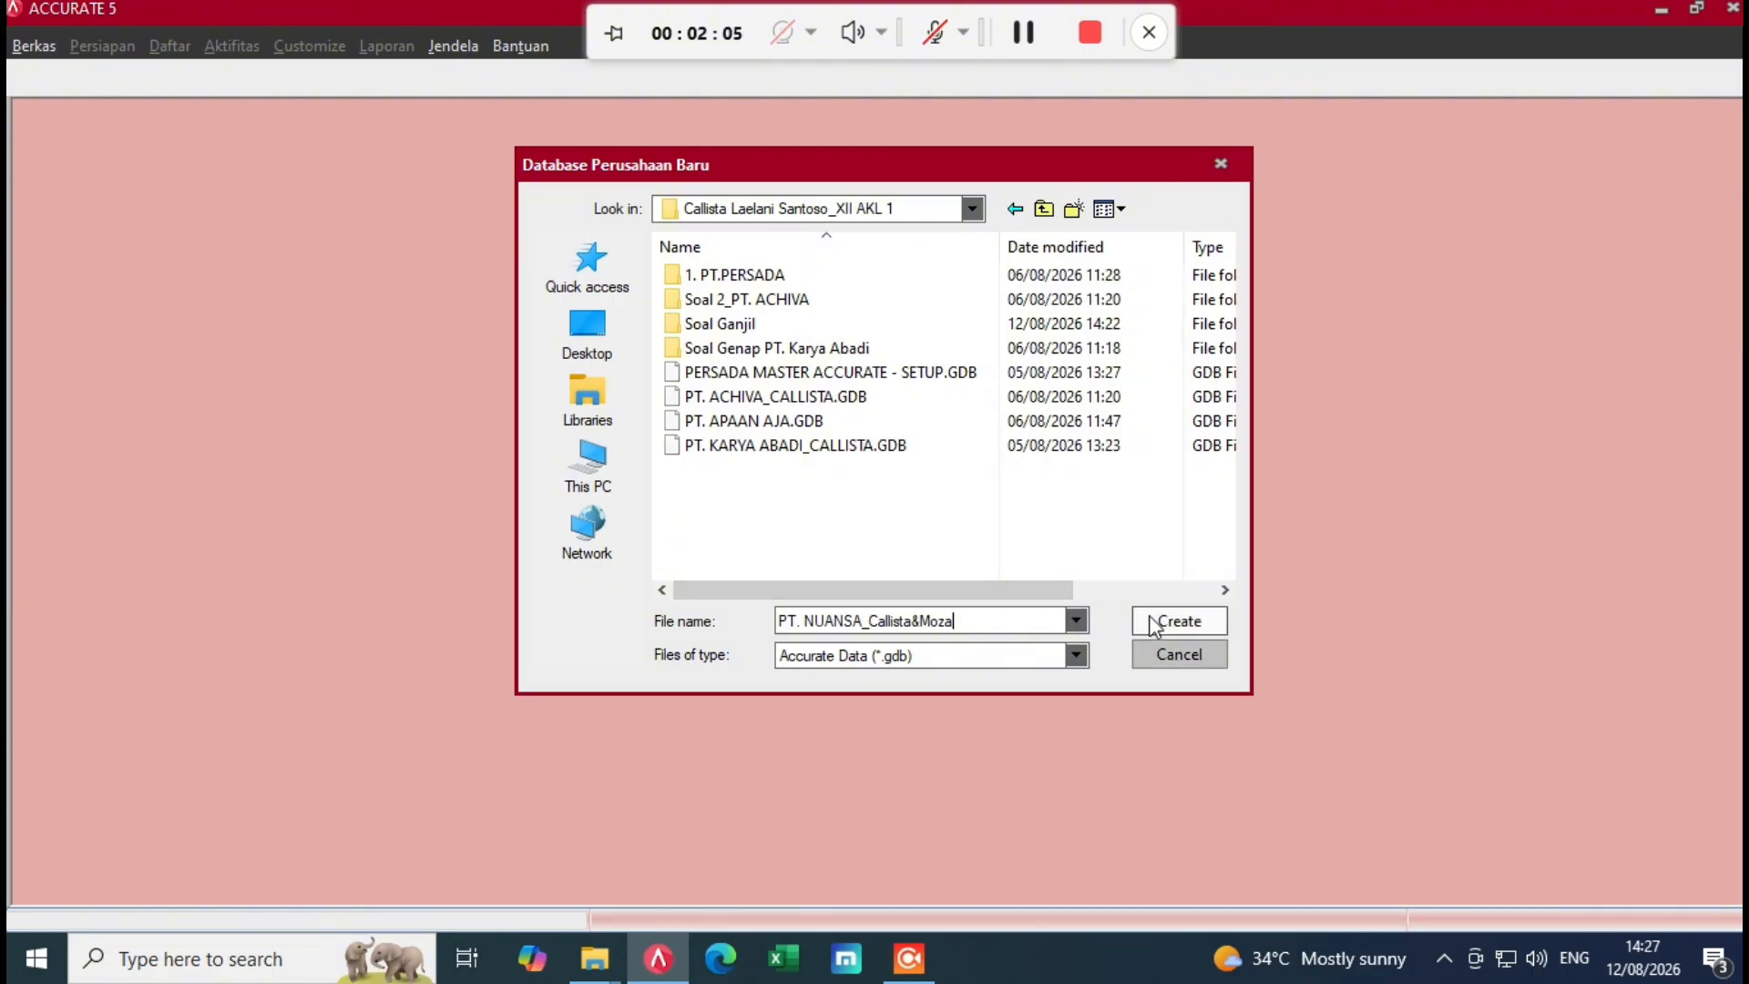
pyautogui.click(1179, 619)
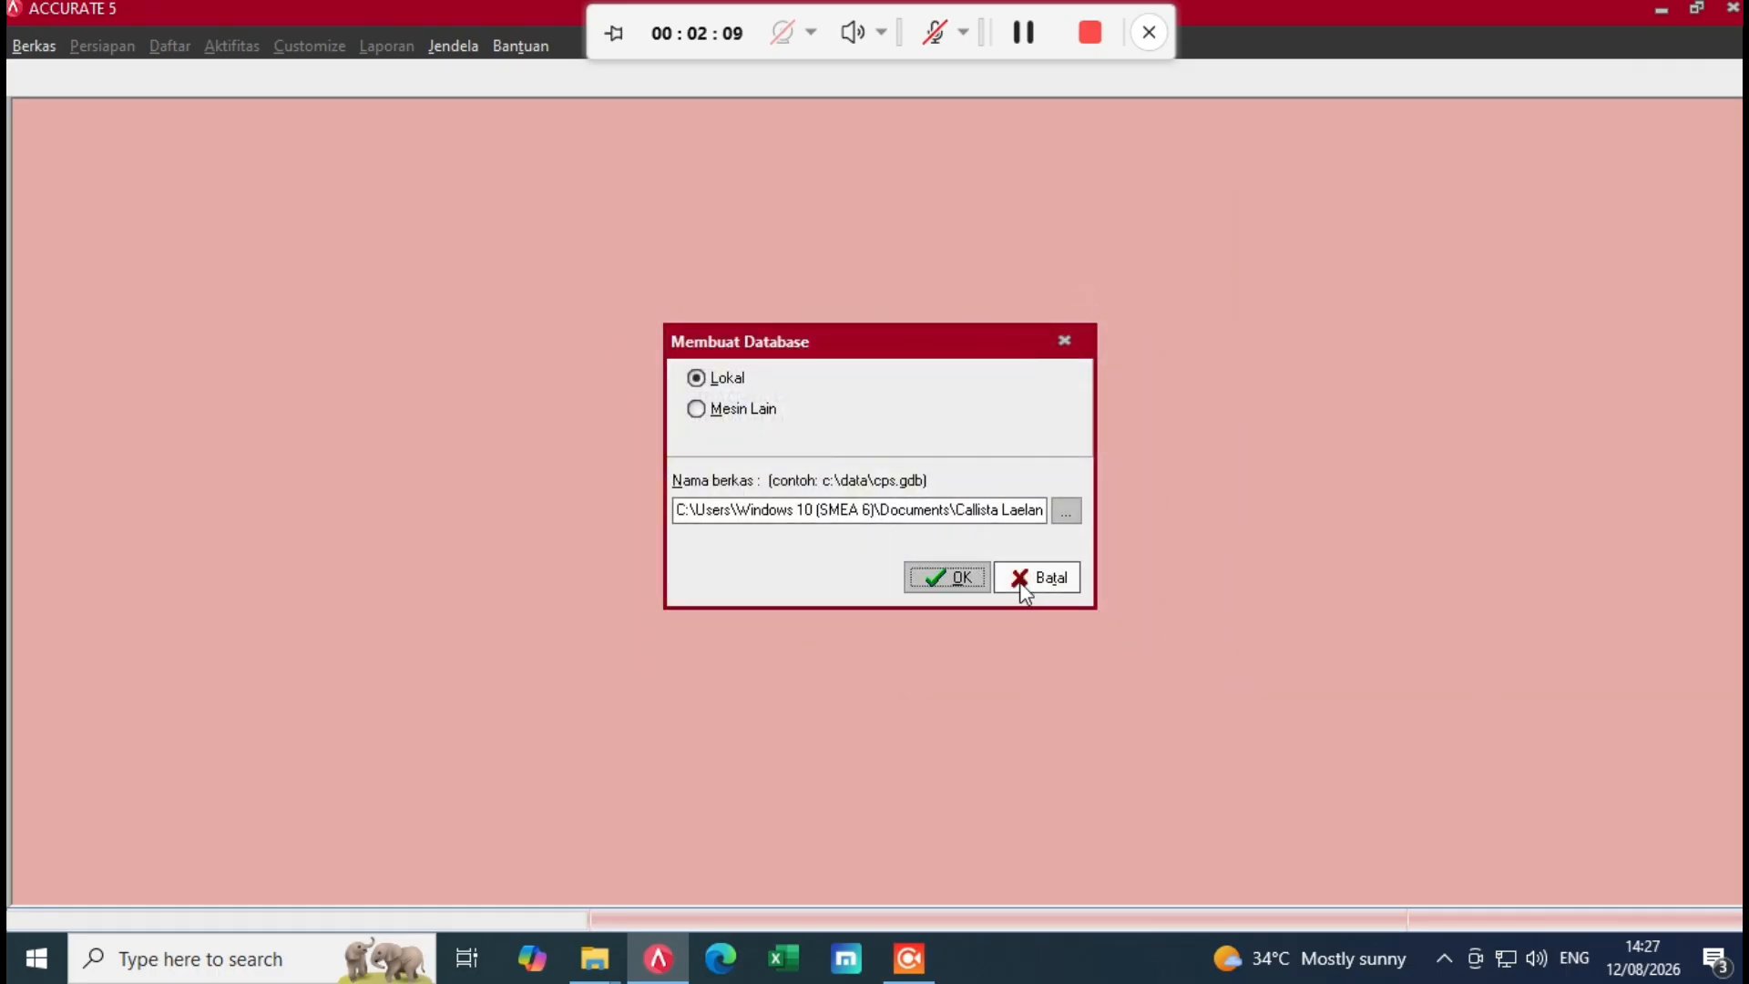
pyautogui.click(941, 579)
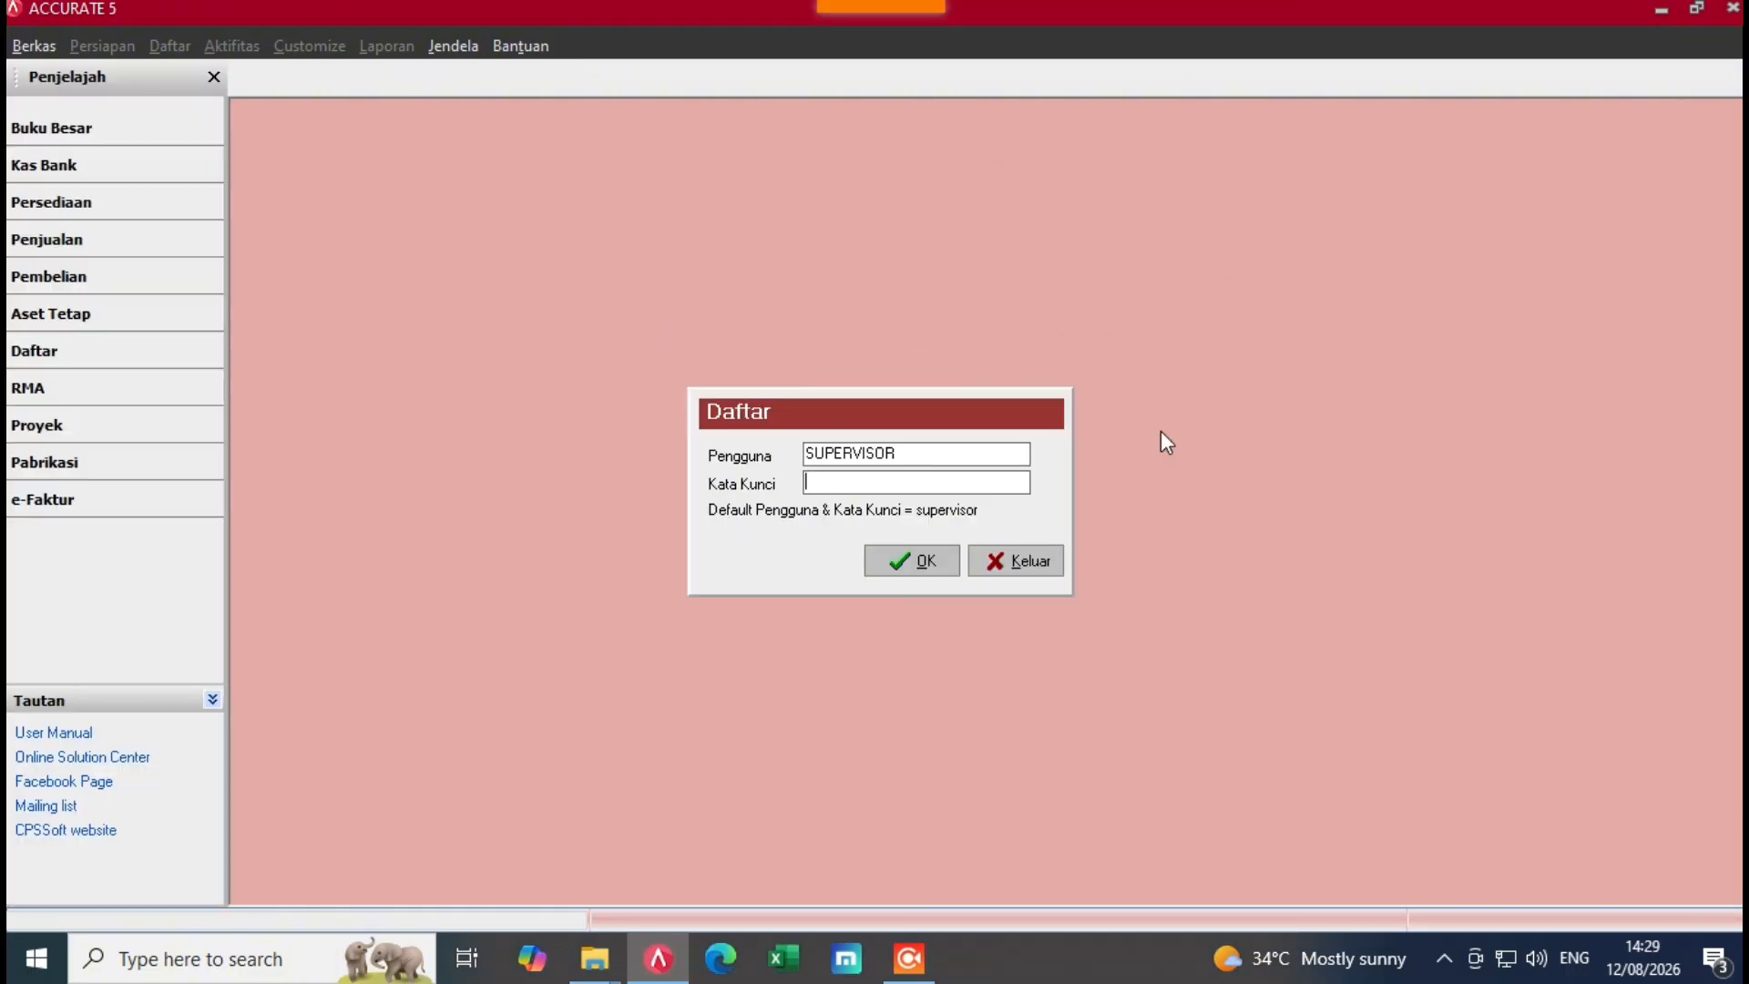
# Step: Log in as the supervisor user by entering the supervisor password in Kata Kunci
pyautogui.moveTo(928, 455); pyautogui.dragTo(805, 458)
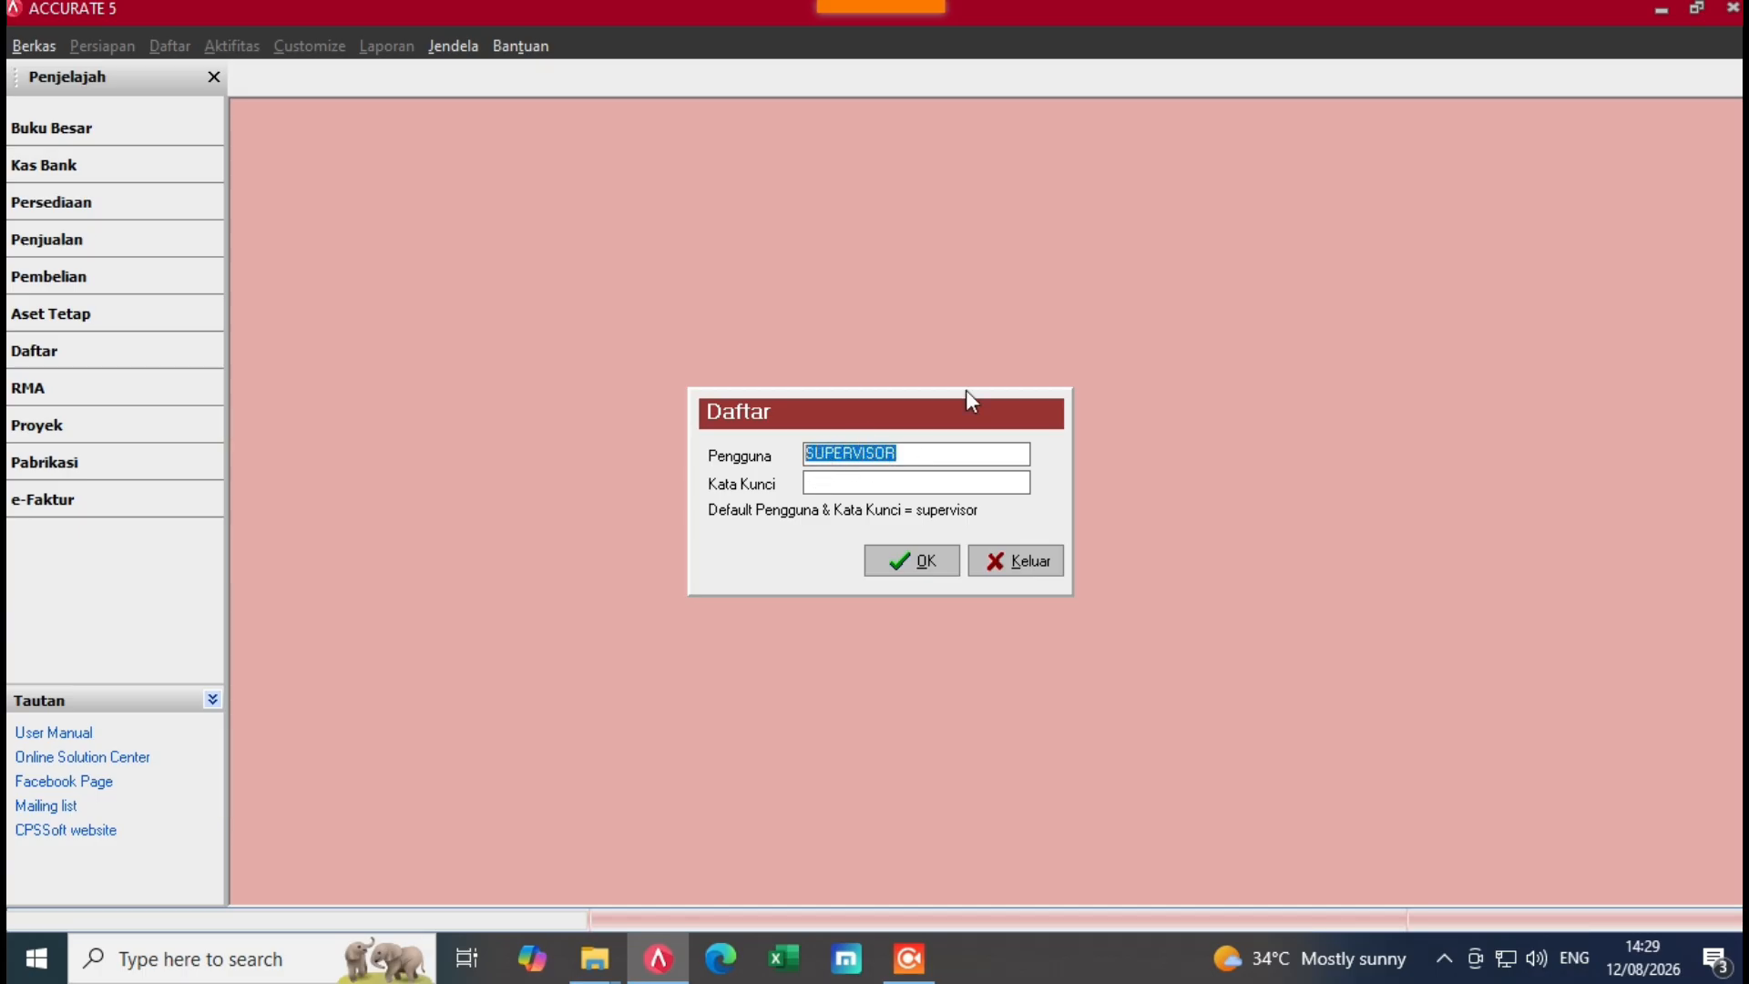
pyautogui.click(940, 482)
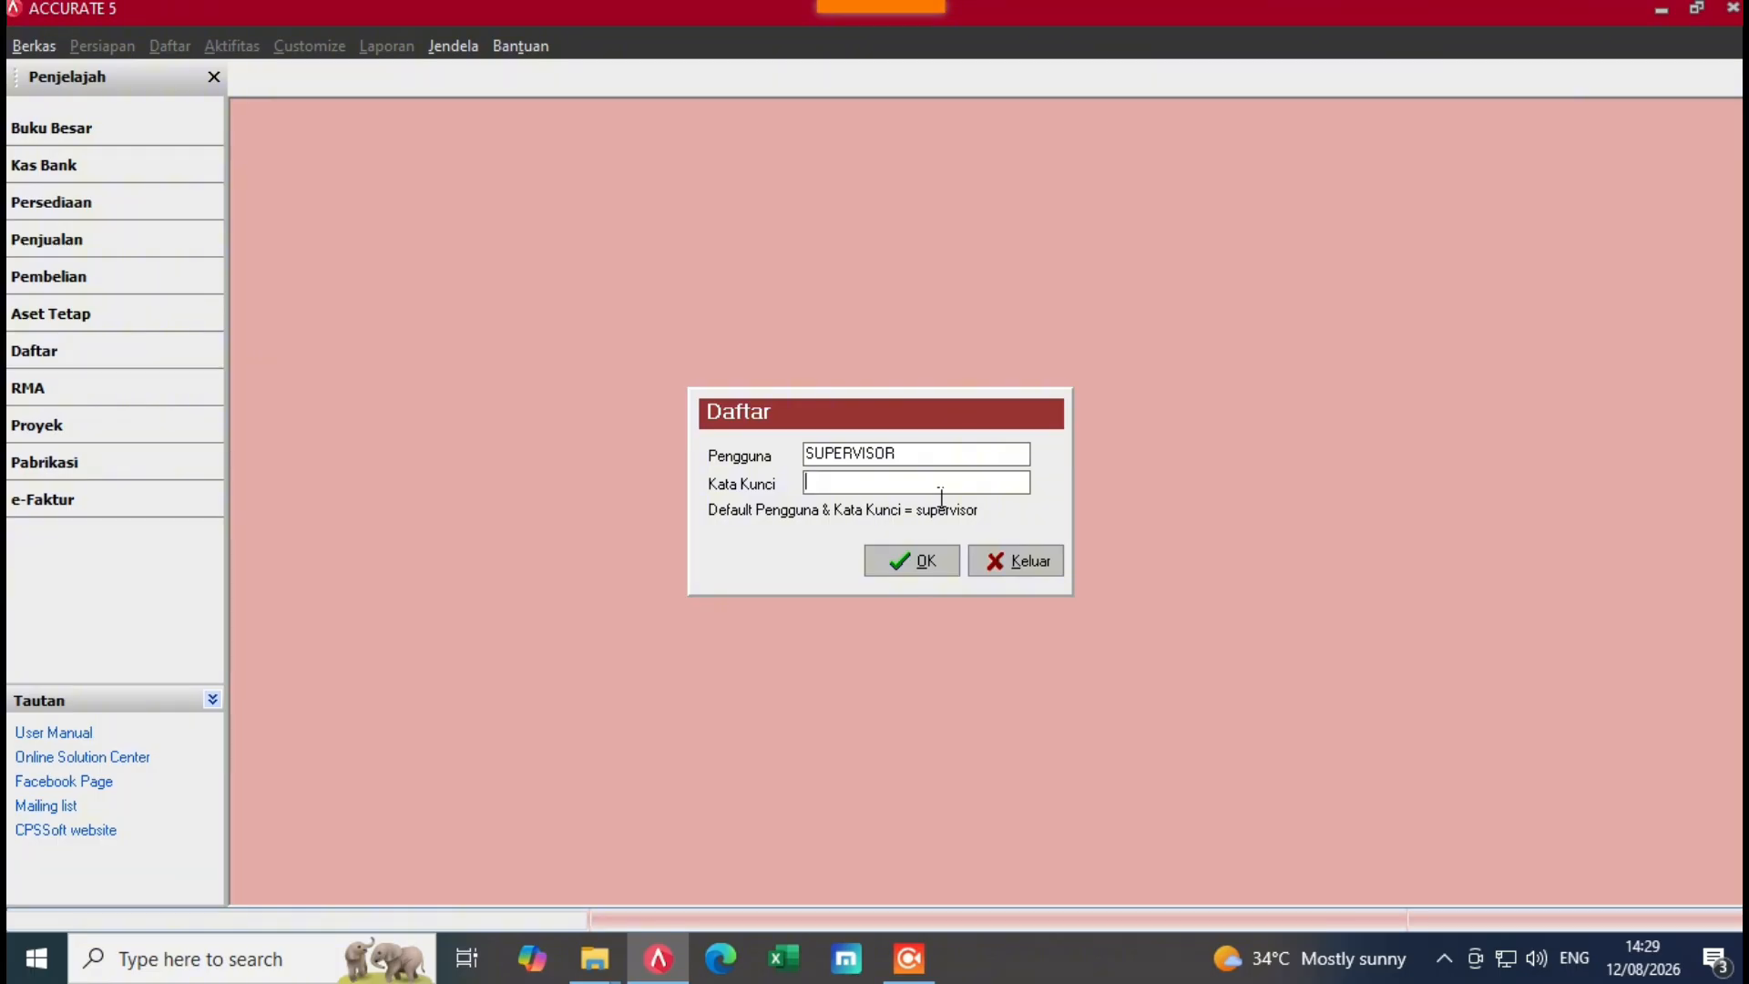
pyautogui.write('supervisor')
pyautogui.press('BackSpace')
pyautogui.press('BackSpace')
pyautogui.press('BackSpace')
pyautogui.press('BackSpace')
pyautogui.press('BackSpace')
pyautogui.press('BackSpace')
pyautogui.press('BackSpace')
pyautogui.press('BackSpace')
pyautogui.write('superviso')
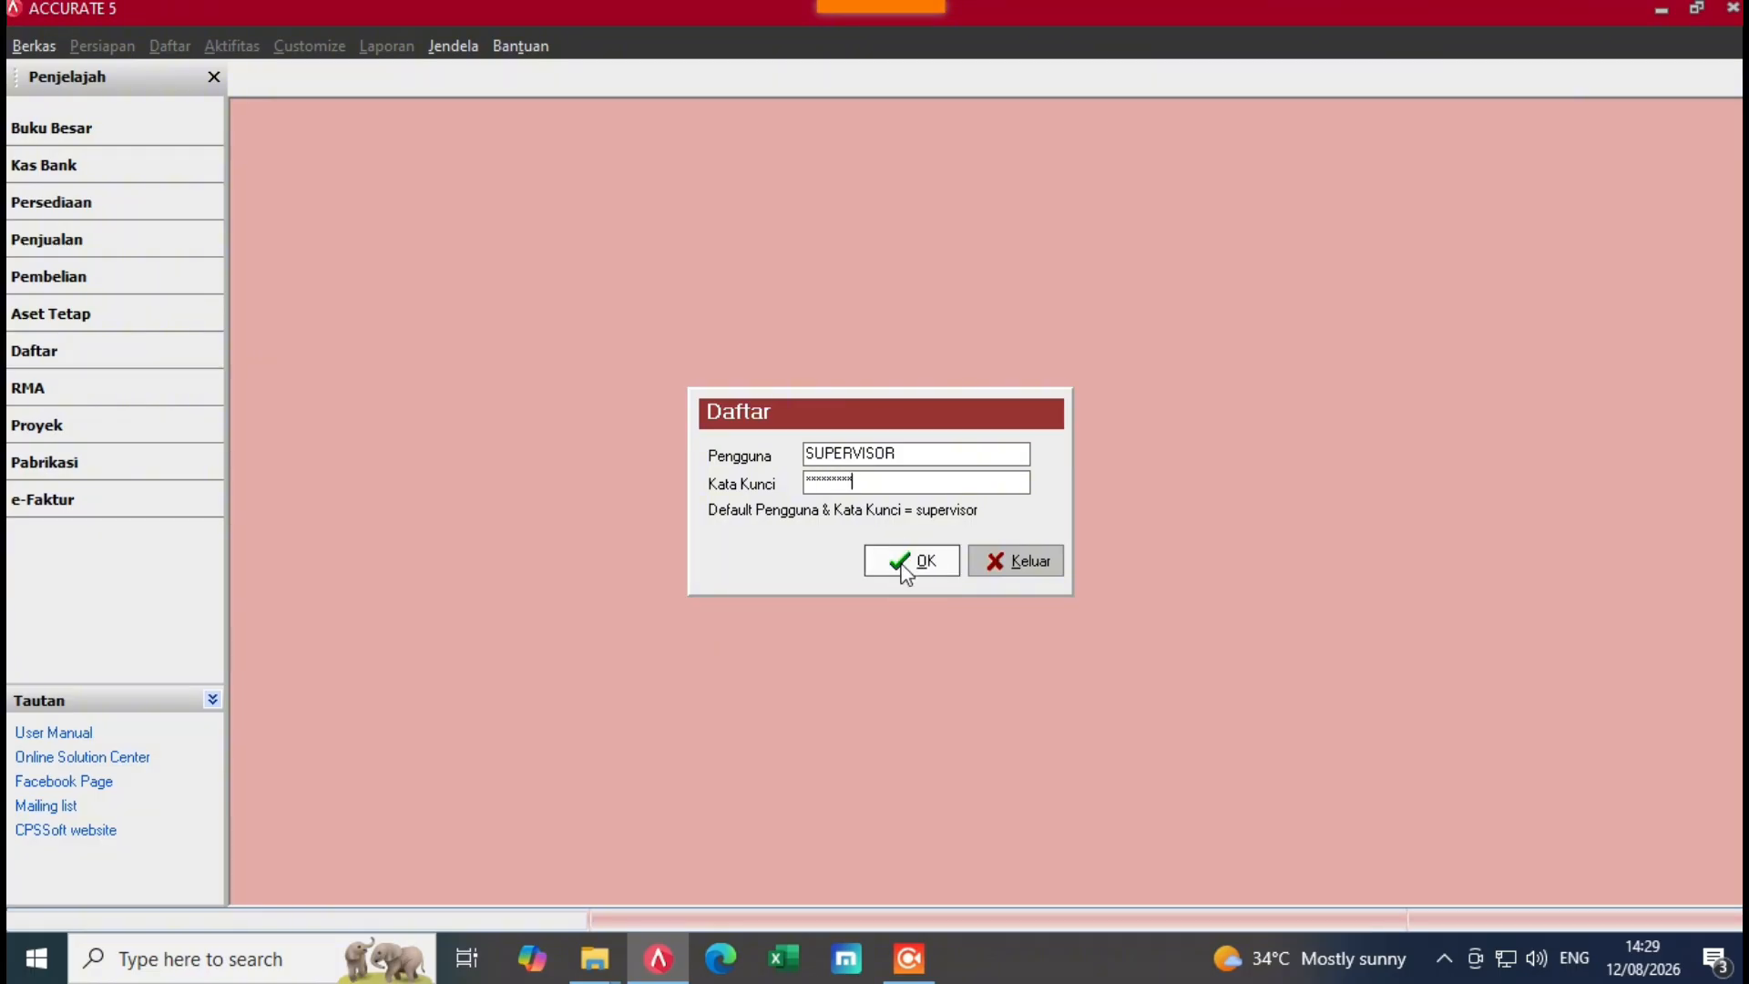
pyautogui.click(904, 564)
pyautogui.click(902, 561)
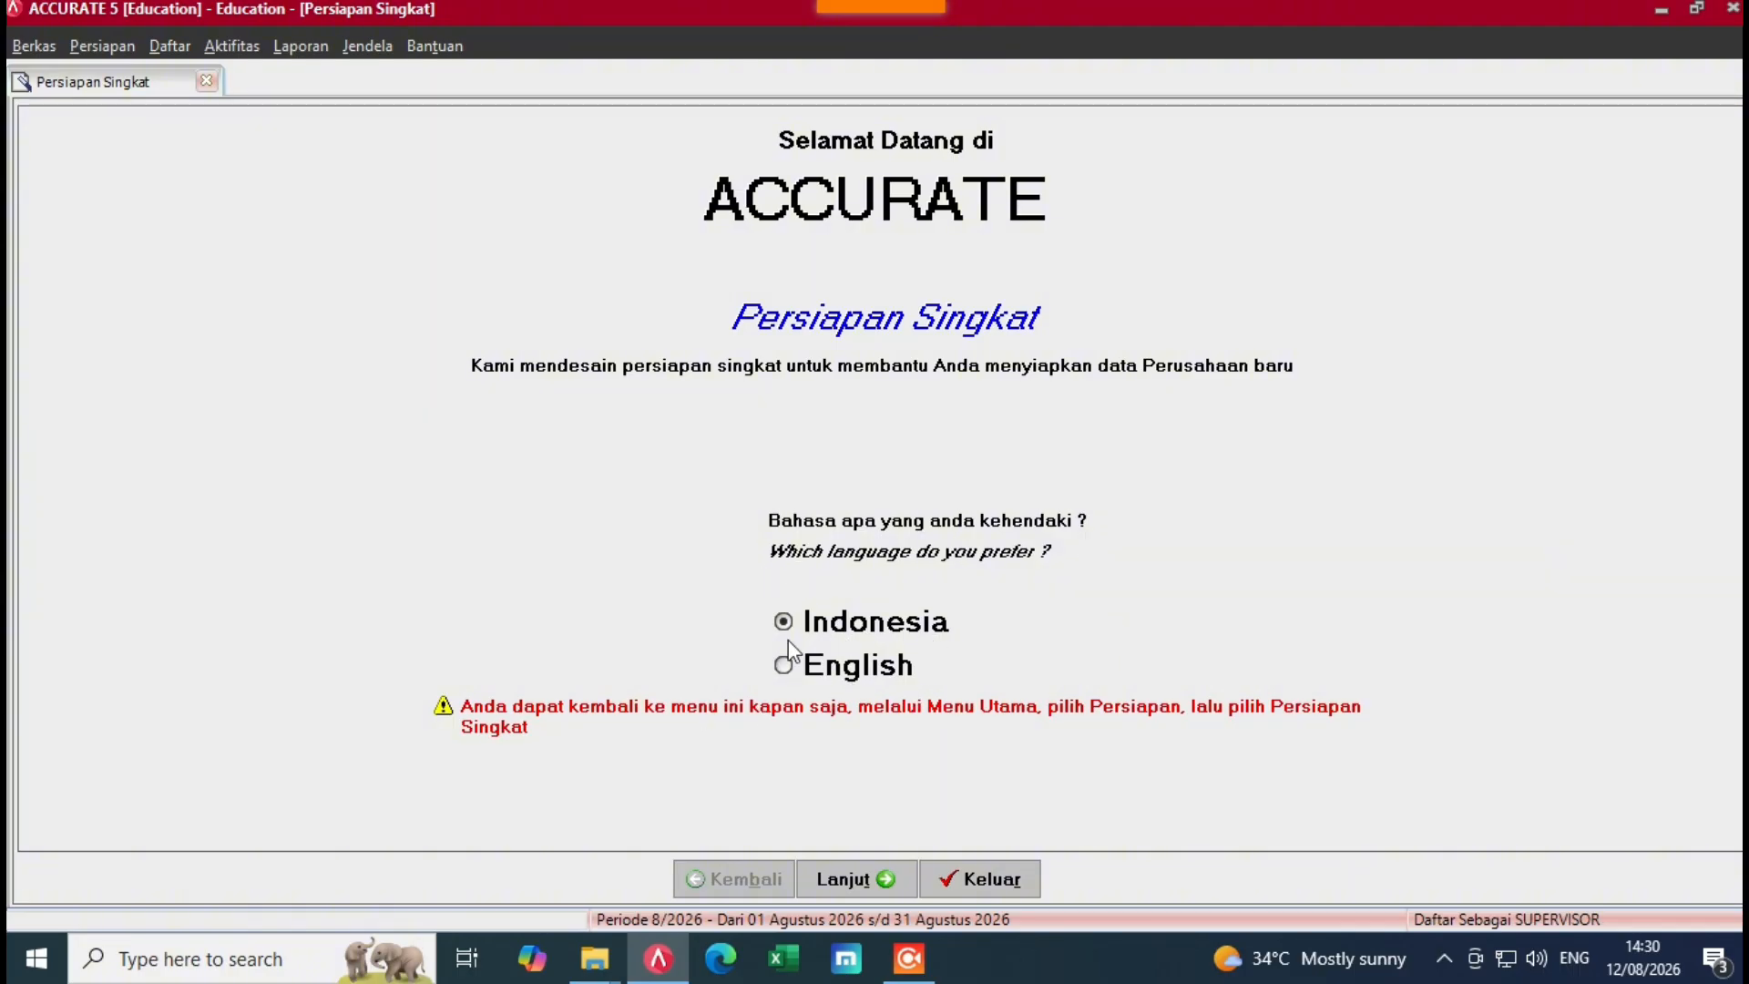
# Step: Keep Indonesia as the language and choose the Persiapan Mahir advanced setup
pyautogui.click(870, 879)
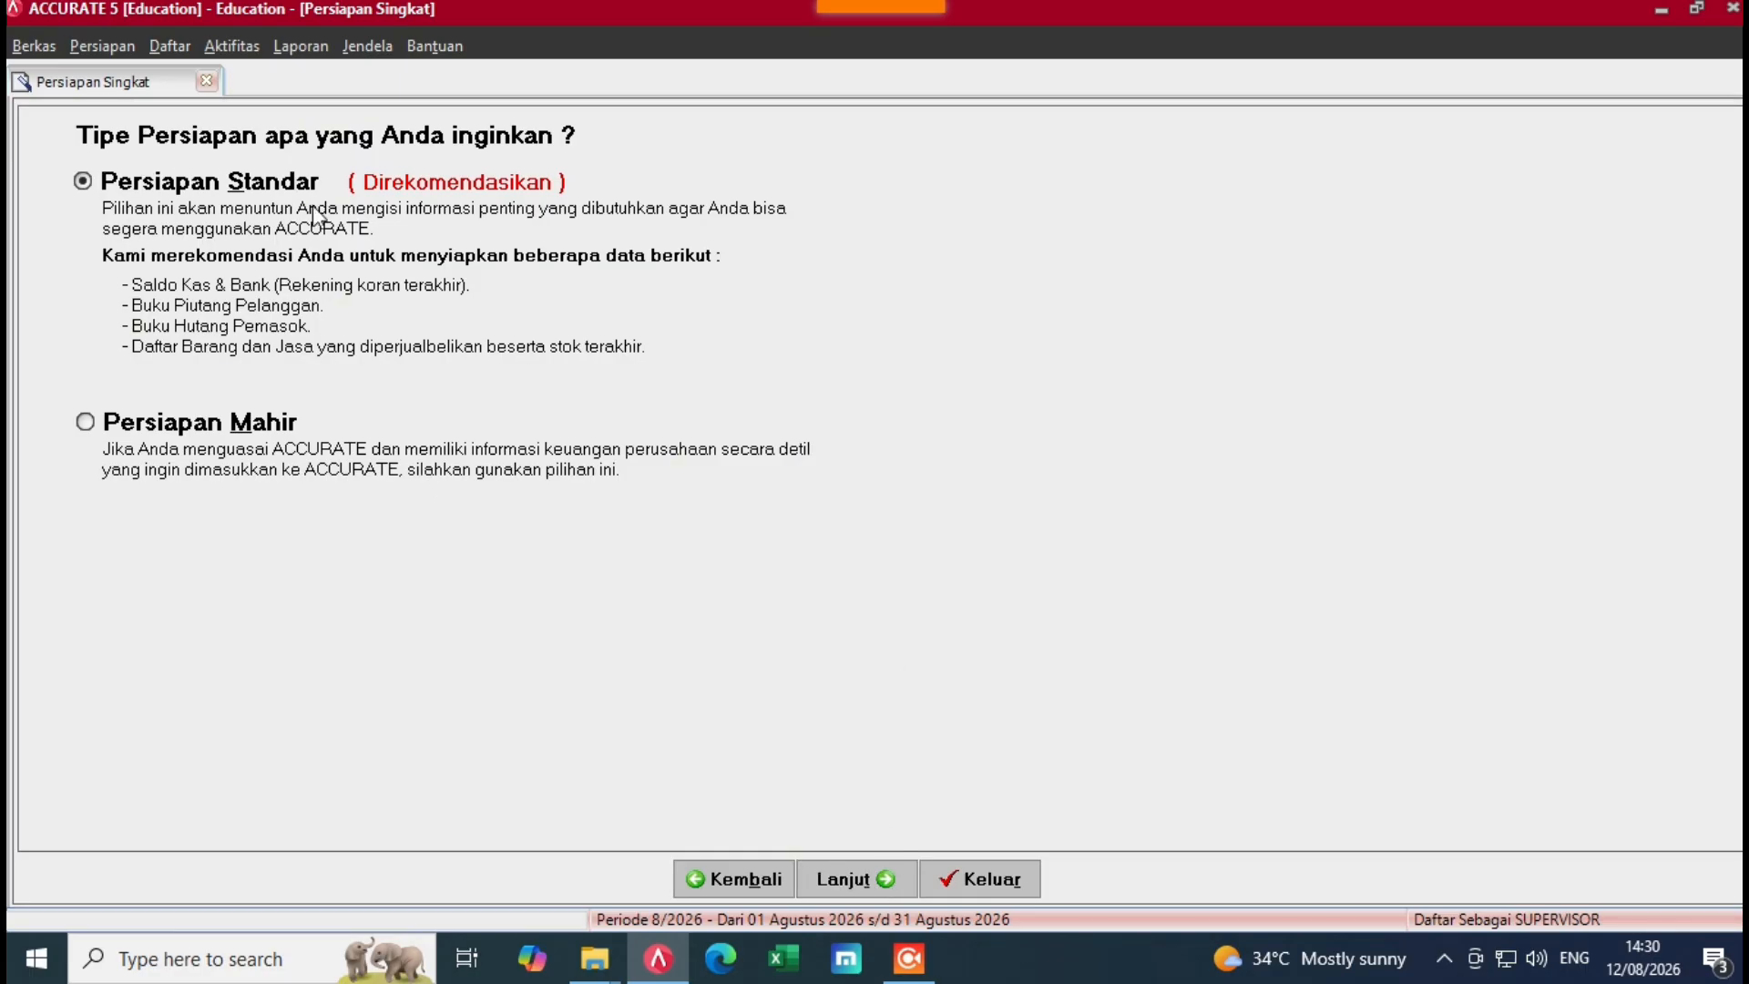
pyautogui.click(95, 426)
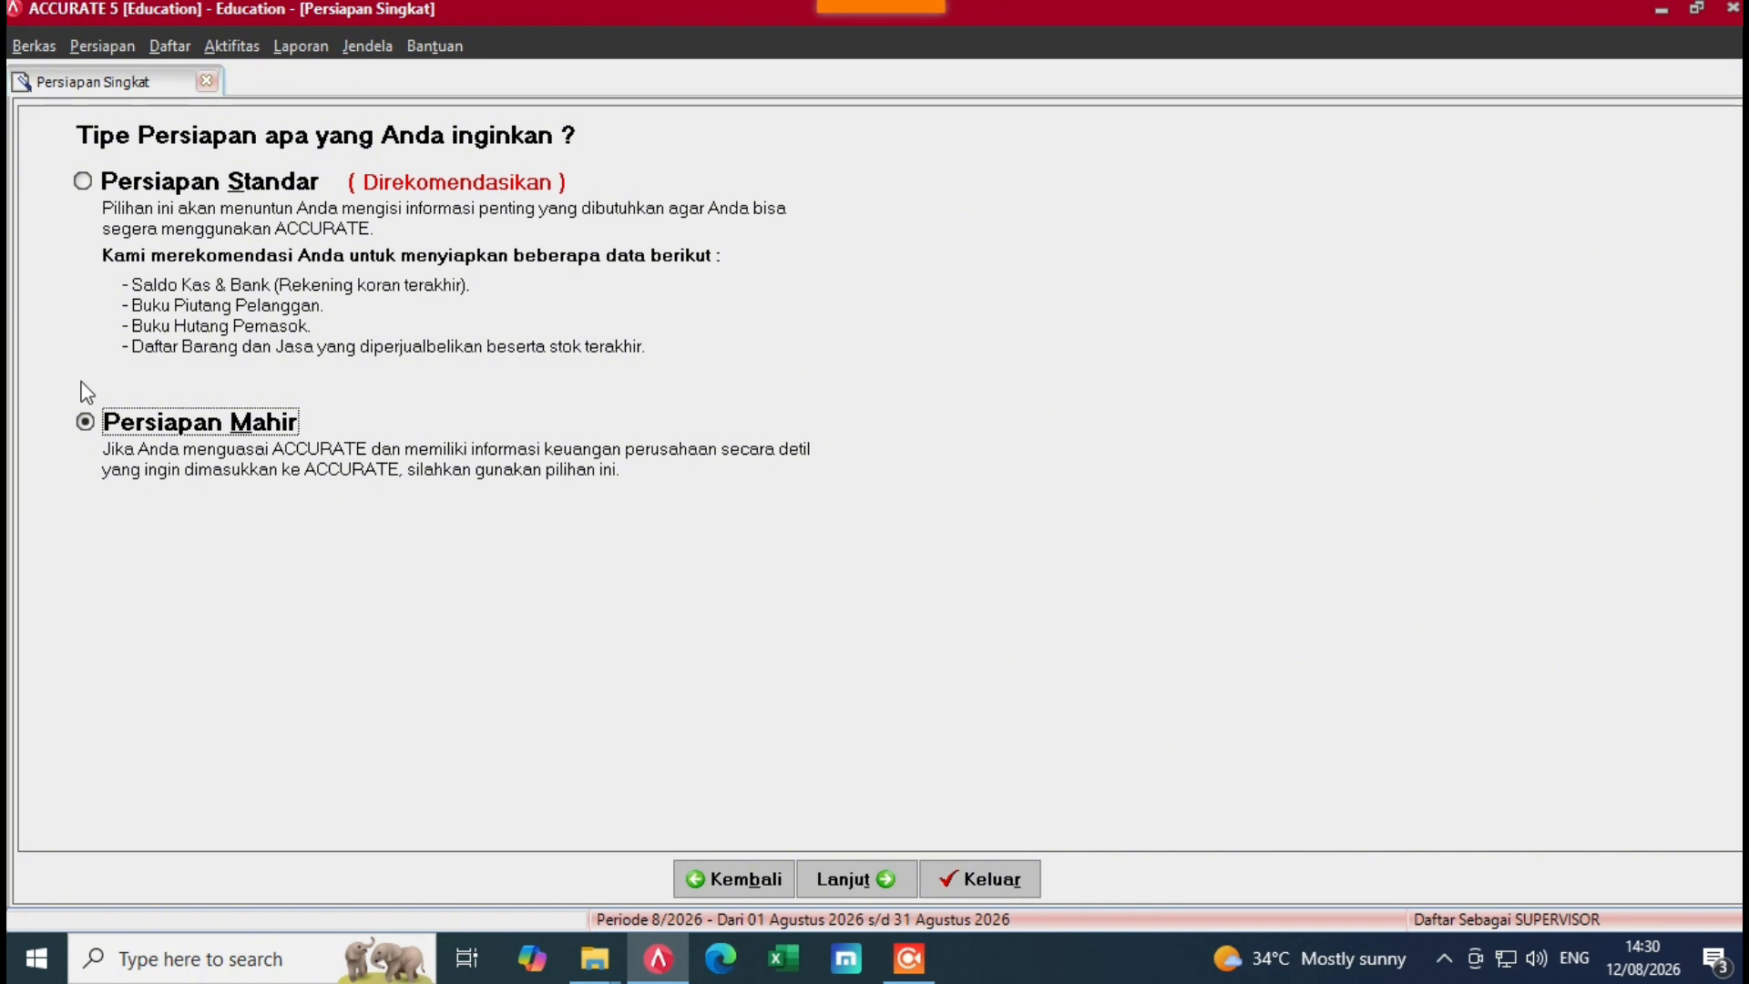
pyautogui.click(810, 878)
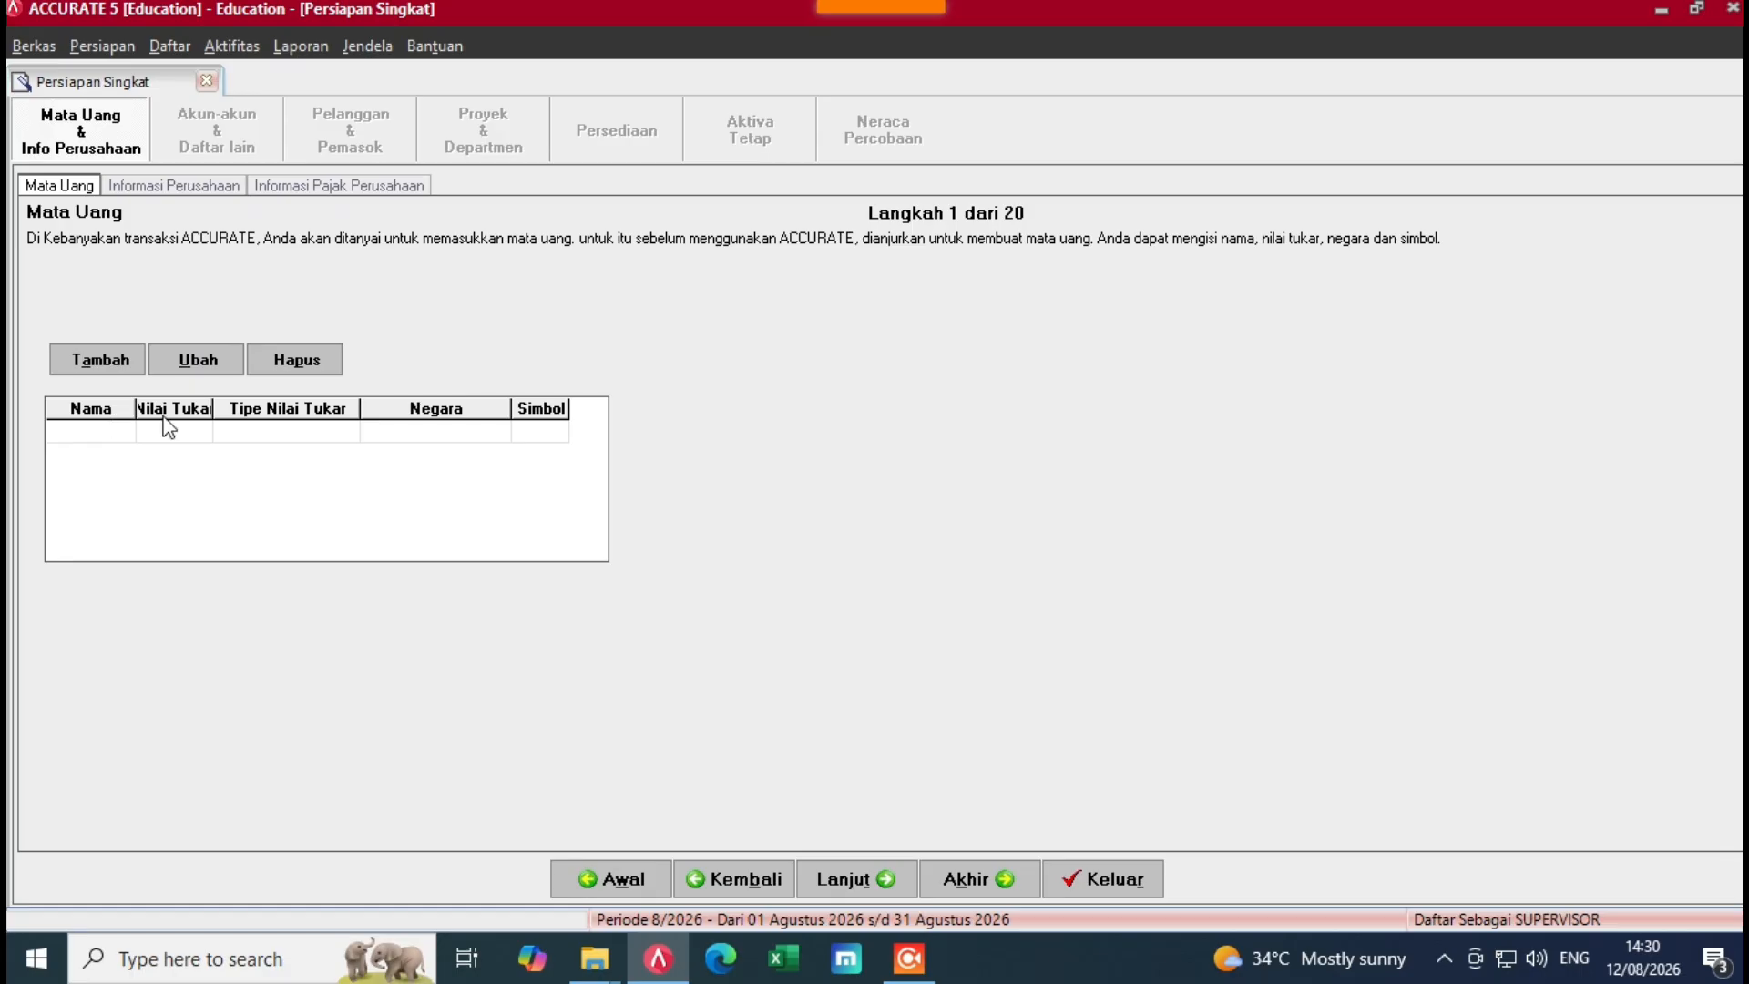
# Step: Add currency Rupiah with rate 1, country Indonesia and symbol Rp
pyautogui.click(234, 435)
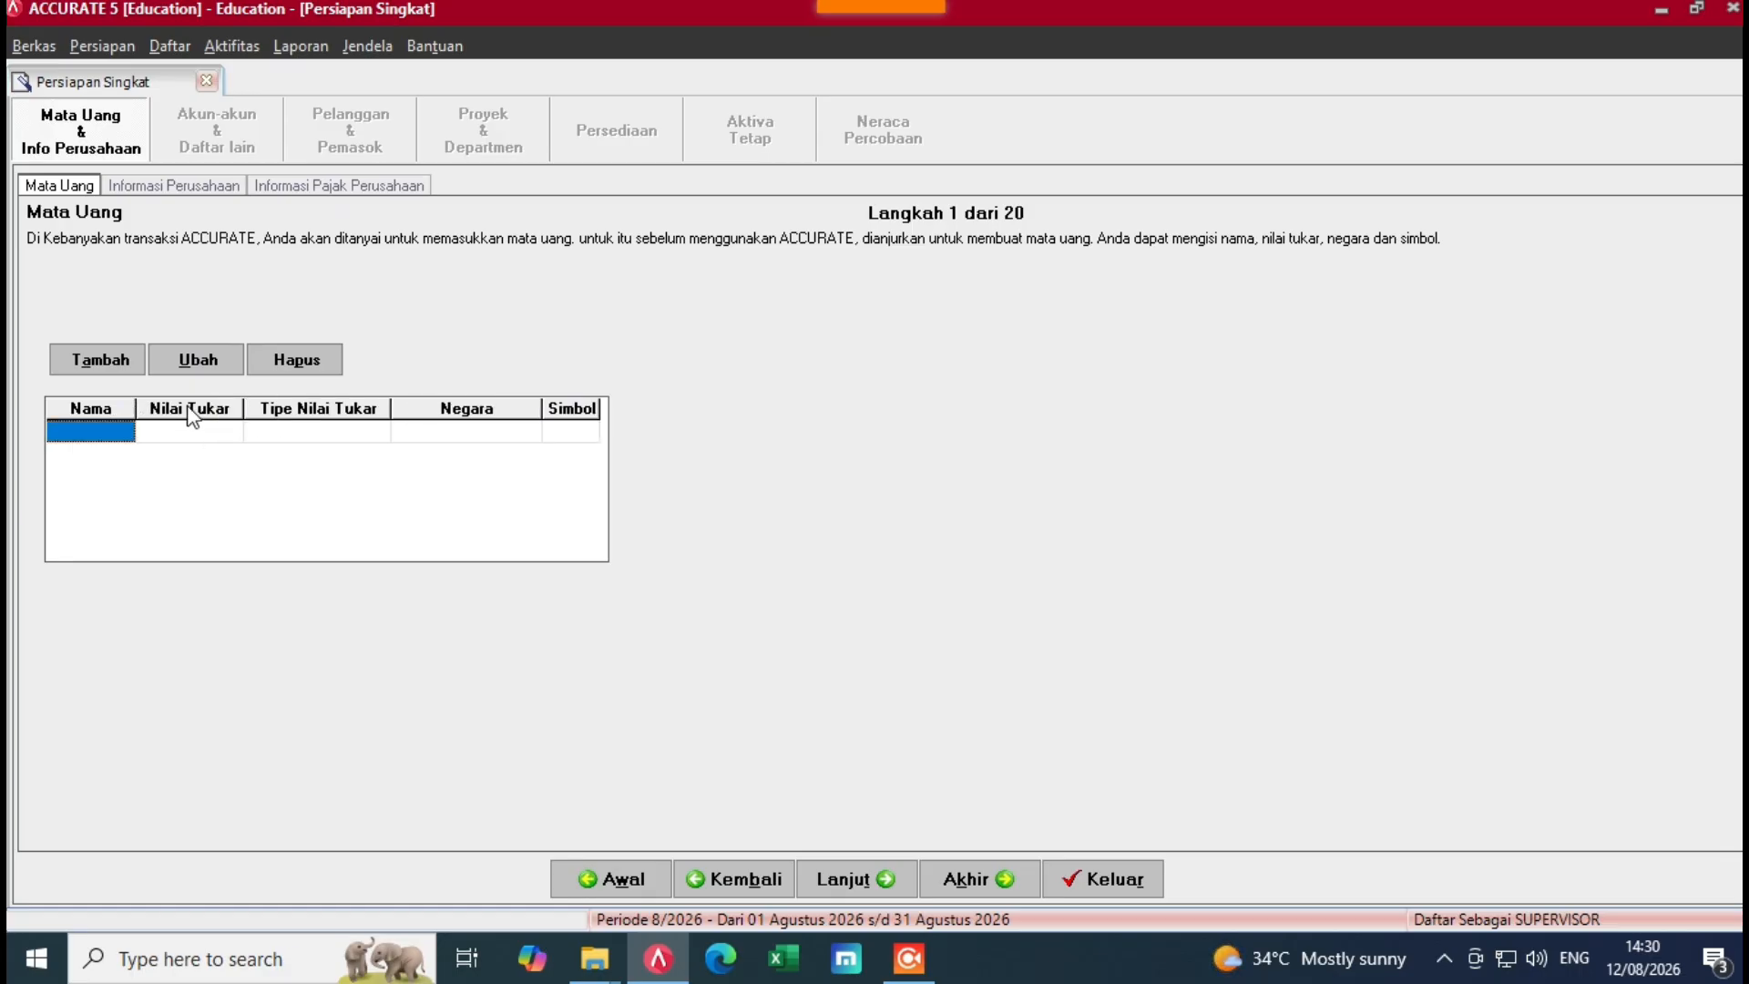
pyautogui.click(133, 432)
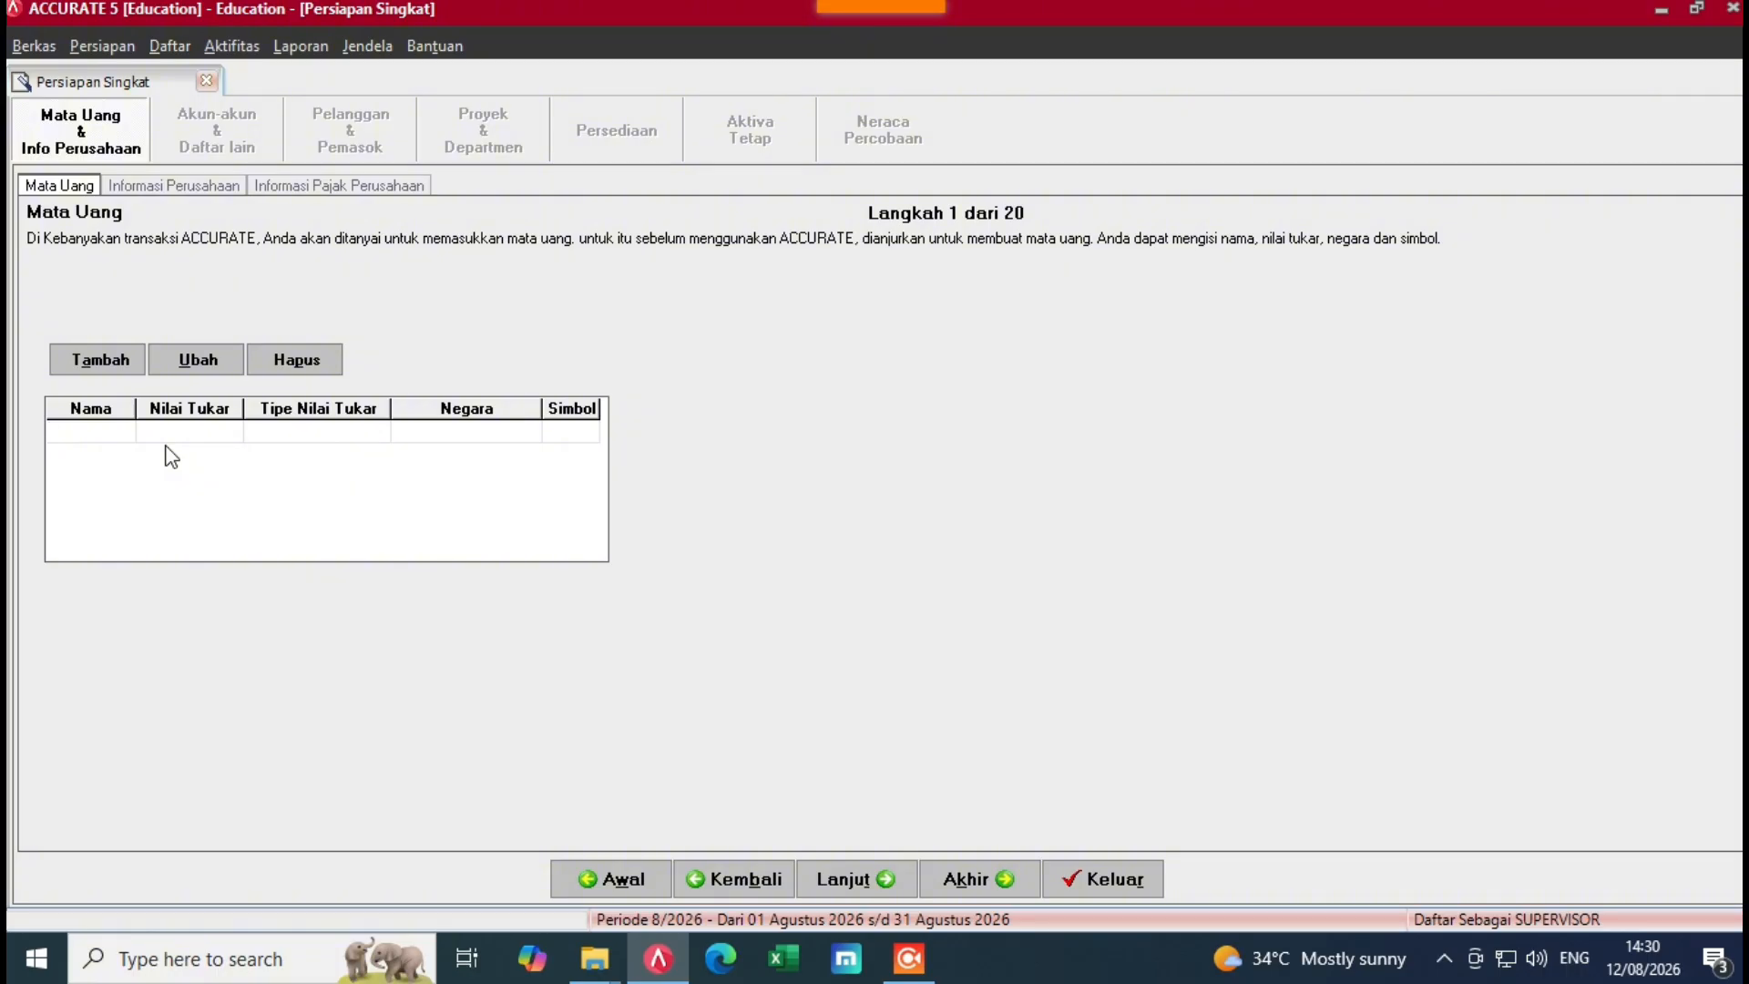
pyautogui.write('Rupiah')
pyautogui.press('Tab')
pyautogui.write('1')
pyautogui.click(260, 436)
pyautogui.click(456, 437)
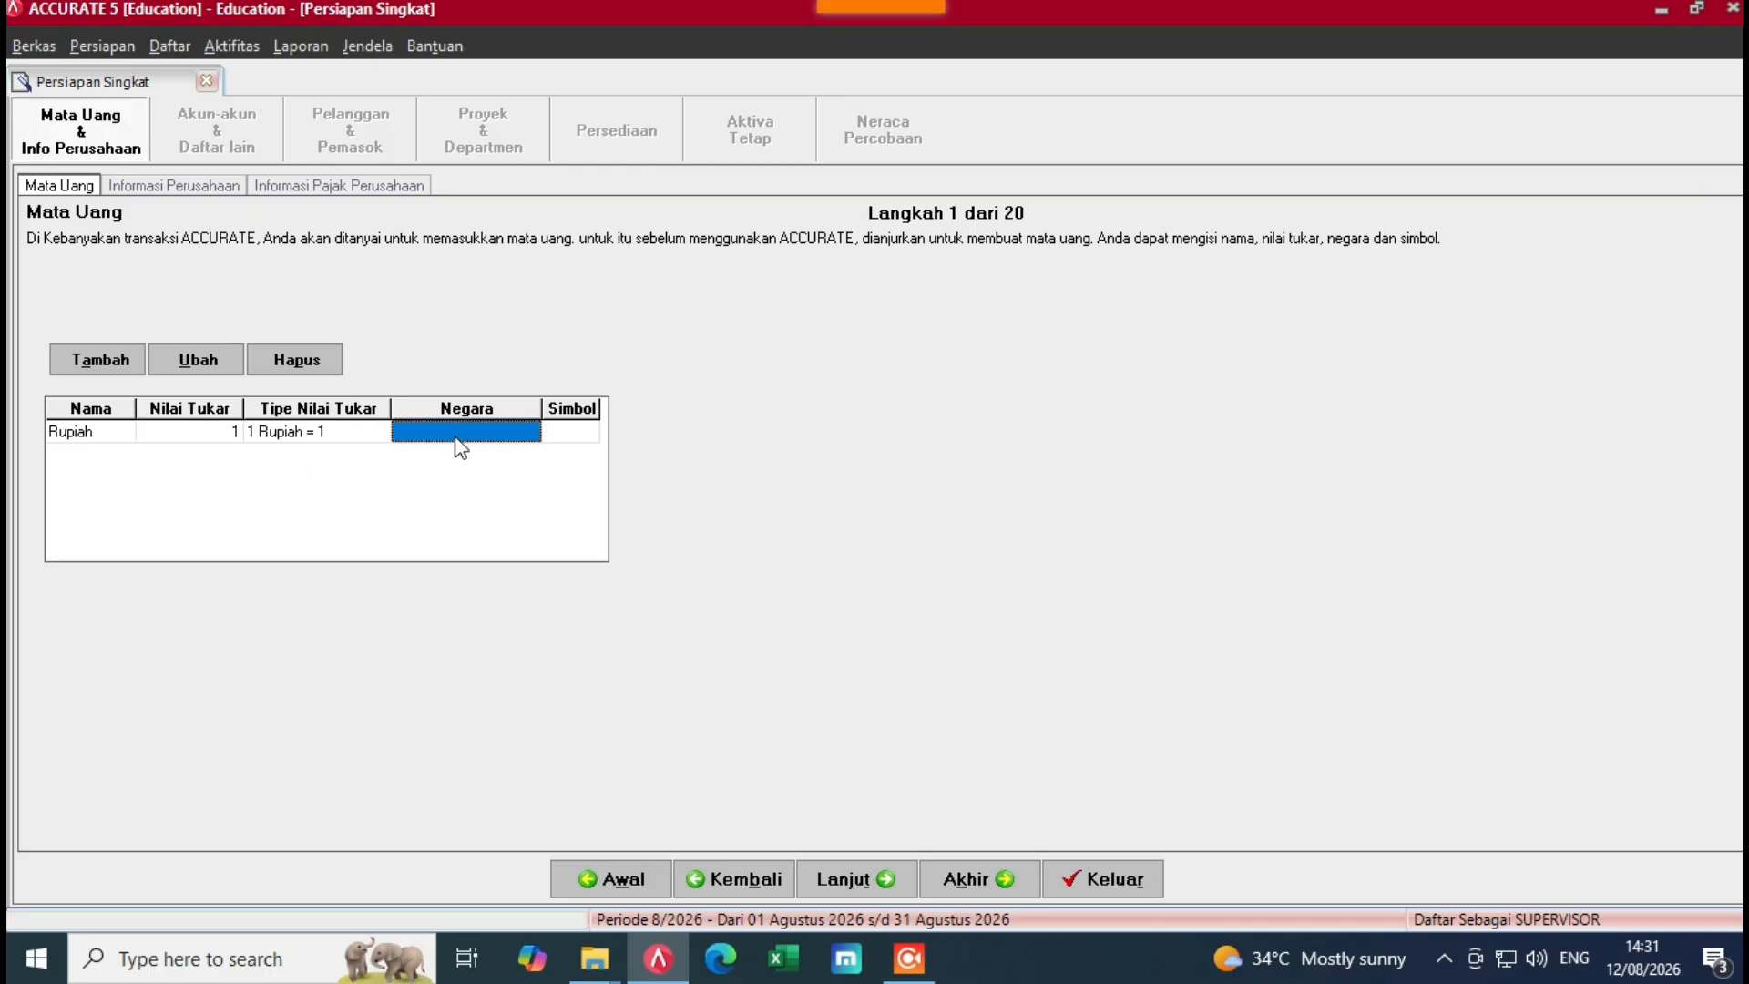
pyautogui.write('Indonesia')
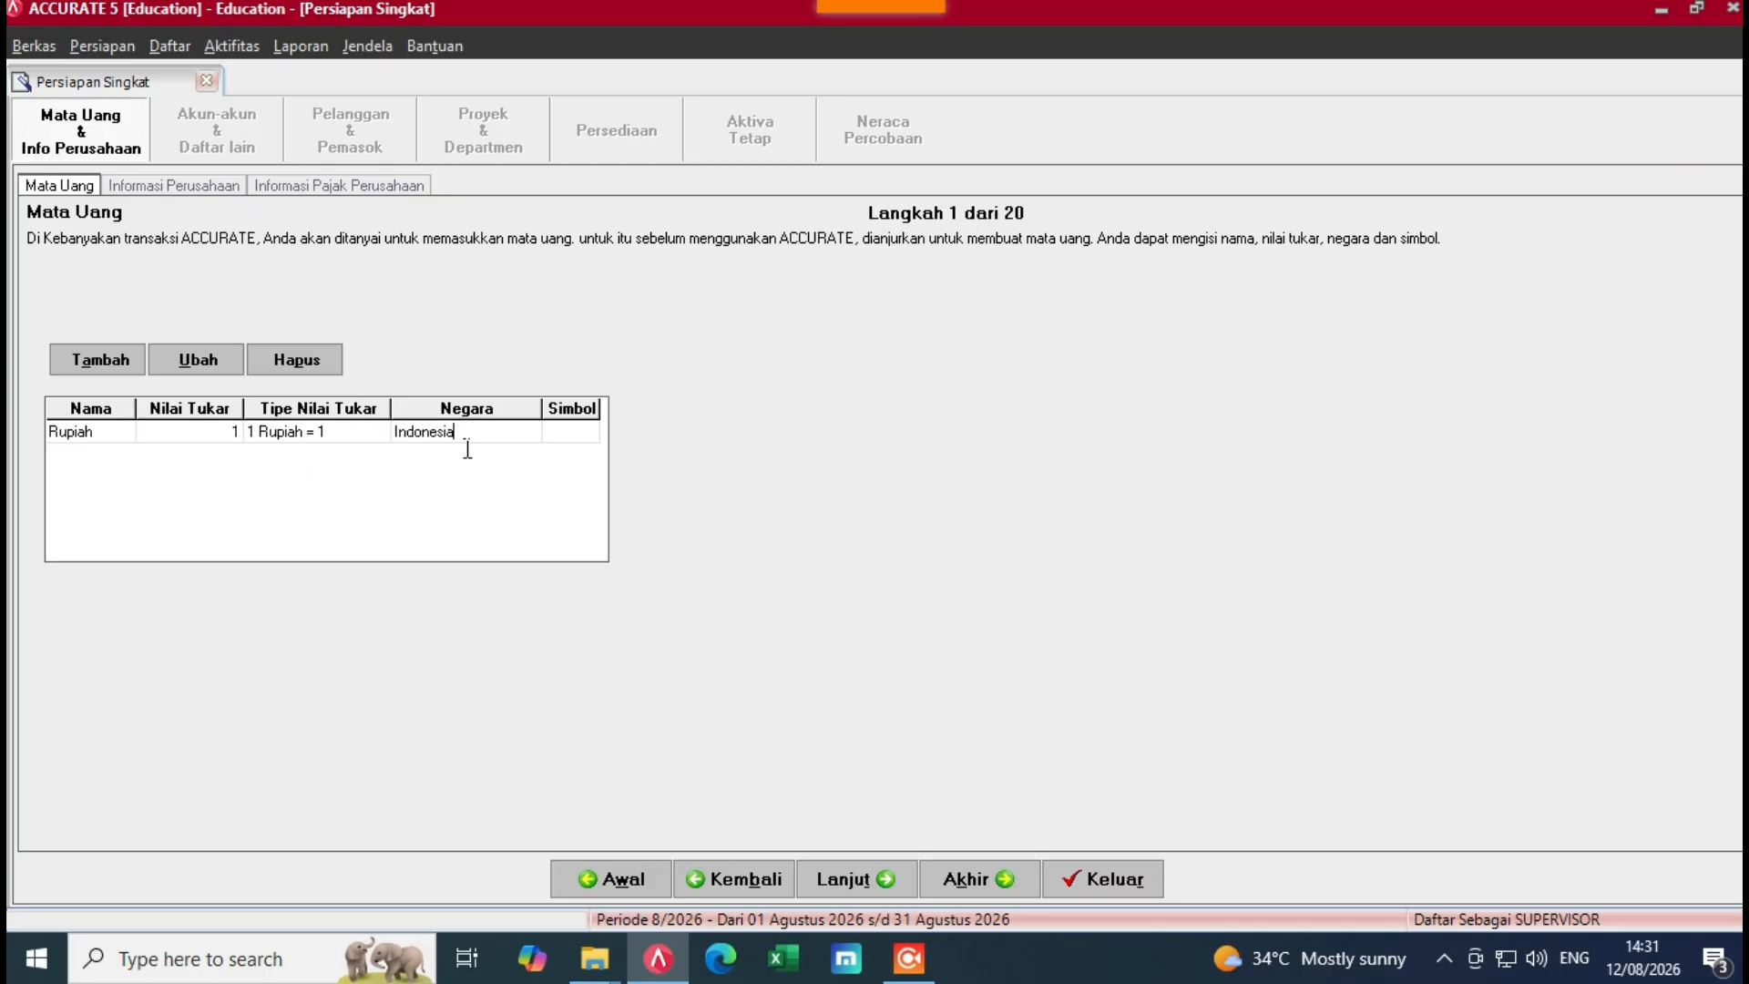
pyautogui.click(572, 433)
pyautogui.write('Rp')
pyautogui.click(119, 437)
# Step: Check the Rupiah row values and continue to the company period step
pyautogui.click(186, 437)
pyautogui.click(283, 435)
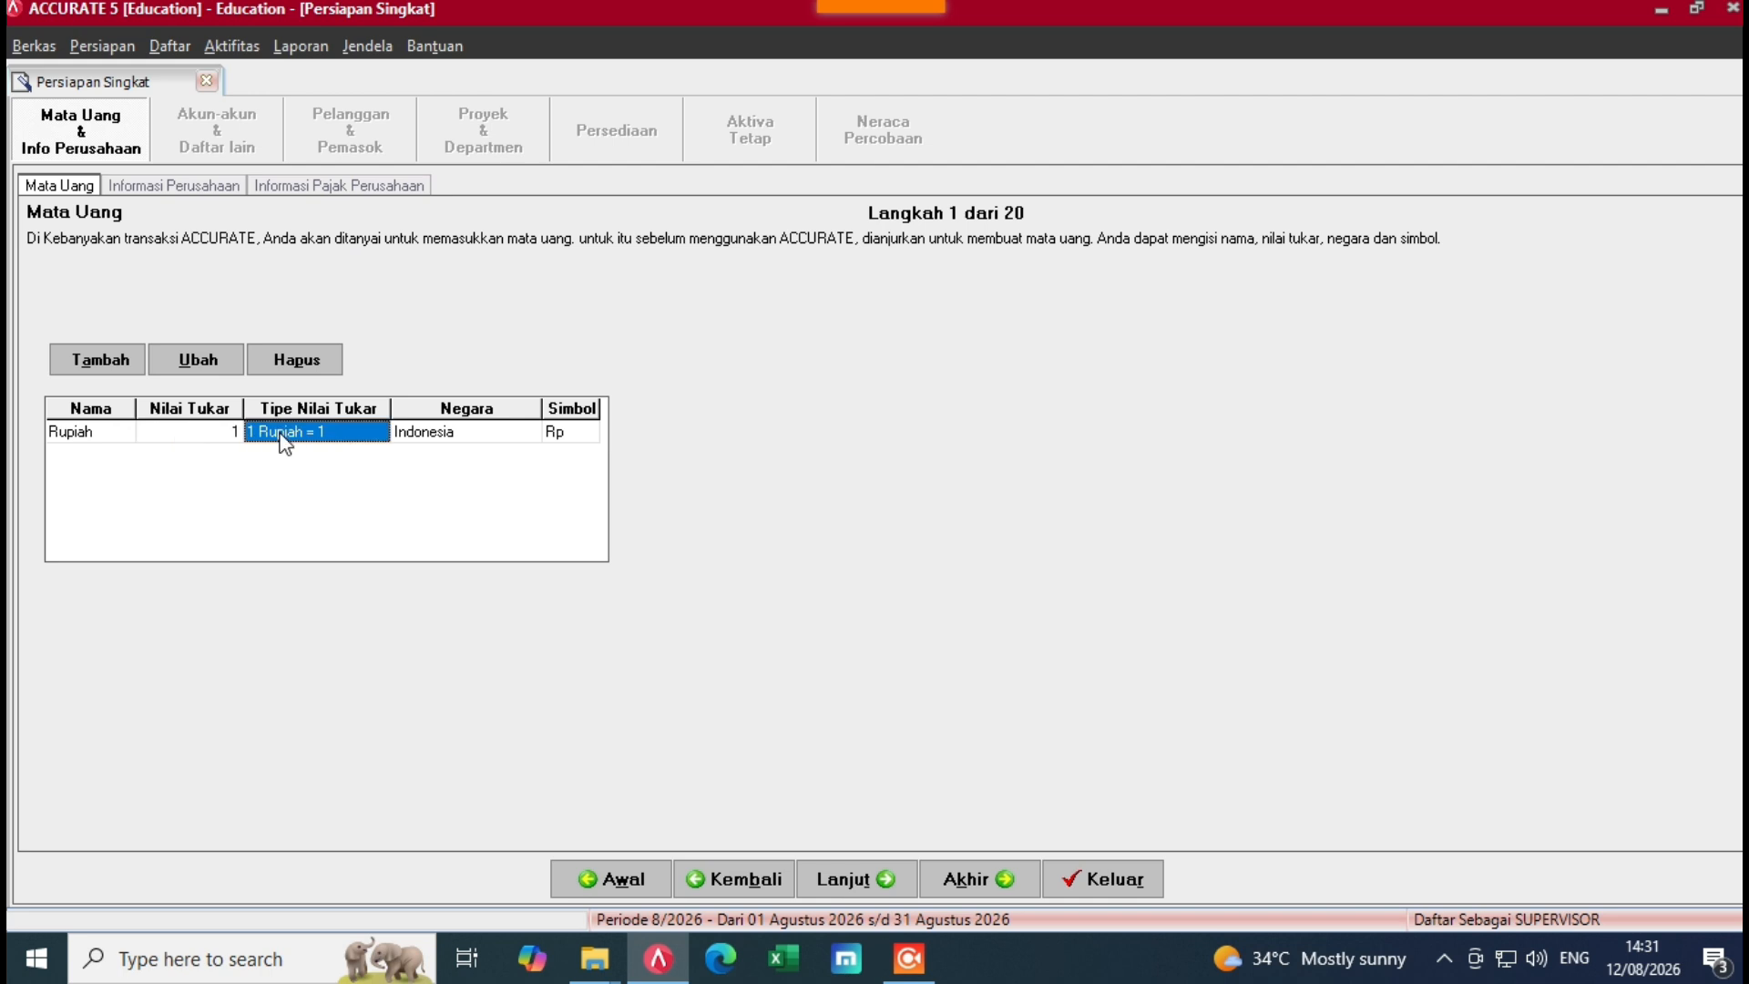
pyautogui.click(465, 432)
pyautogui.click(590, 433)
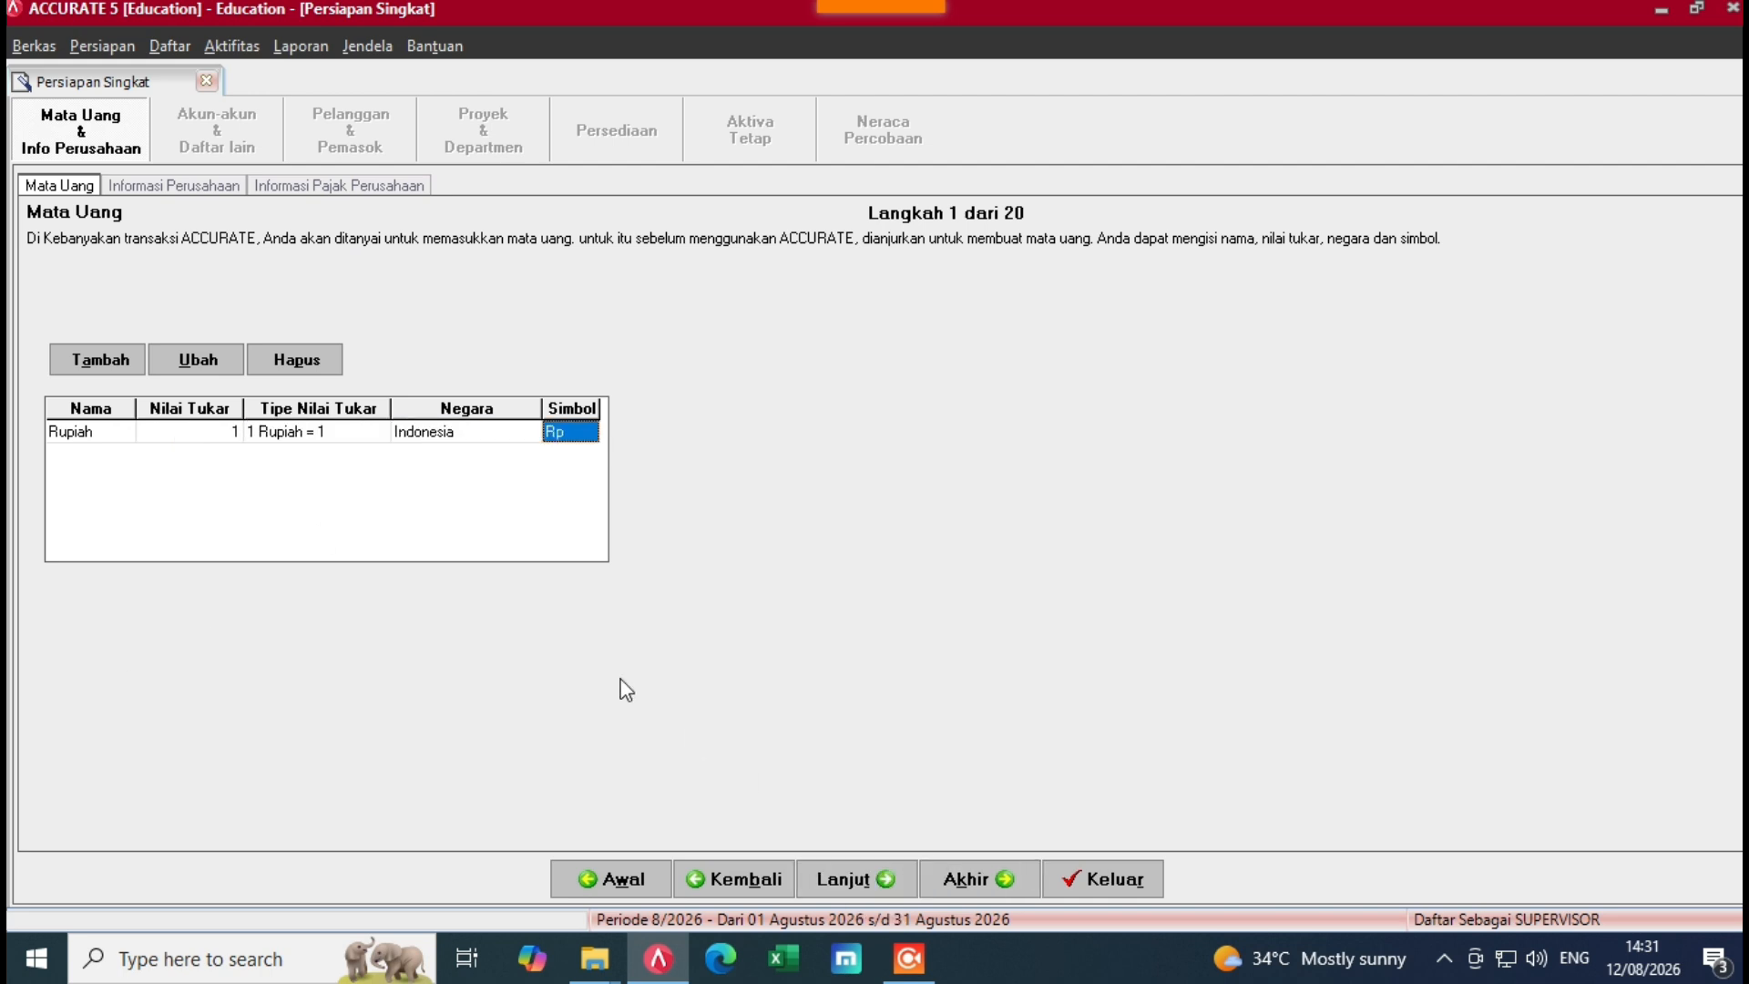
pyautogui.click(849, 879)
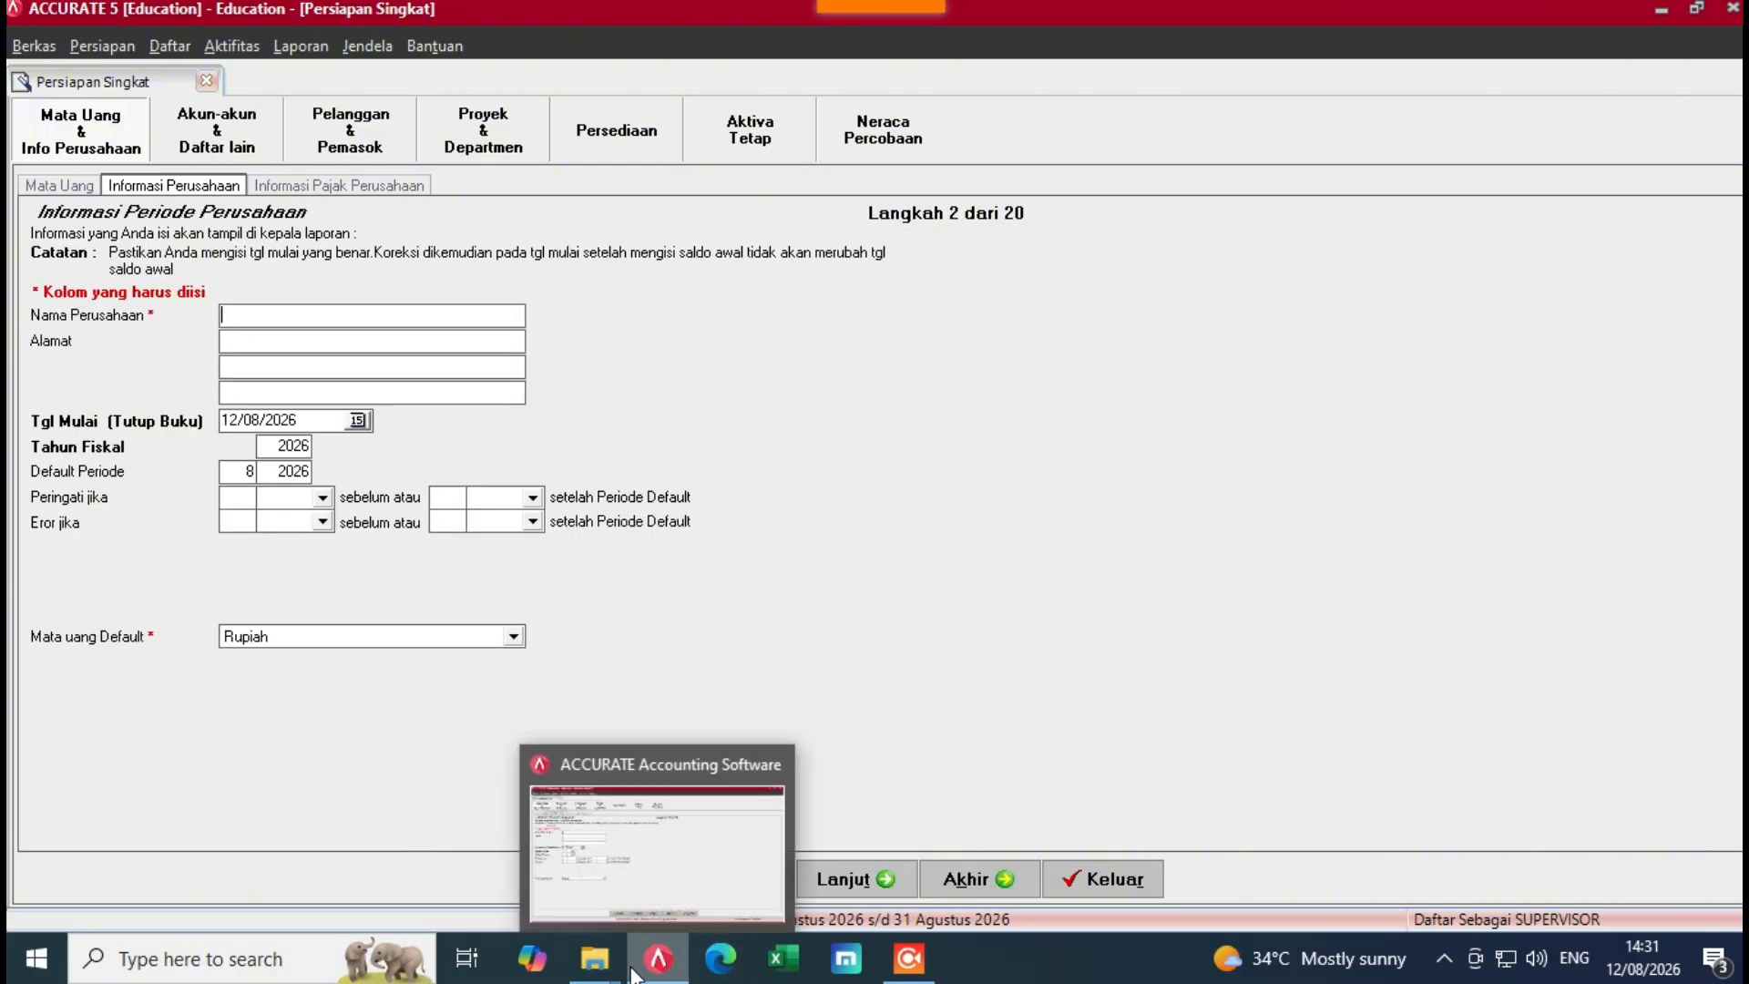
# Step: Open Soal Mengelola Jurnal (4) (1) from the Soal Ganjil folder in Word
pyautogui.moveTo(594, 956)
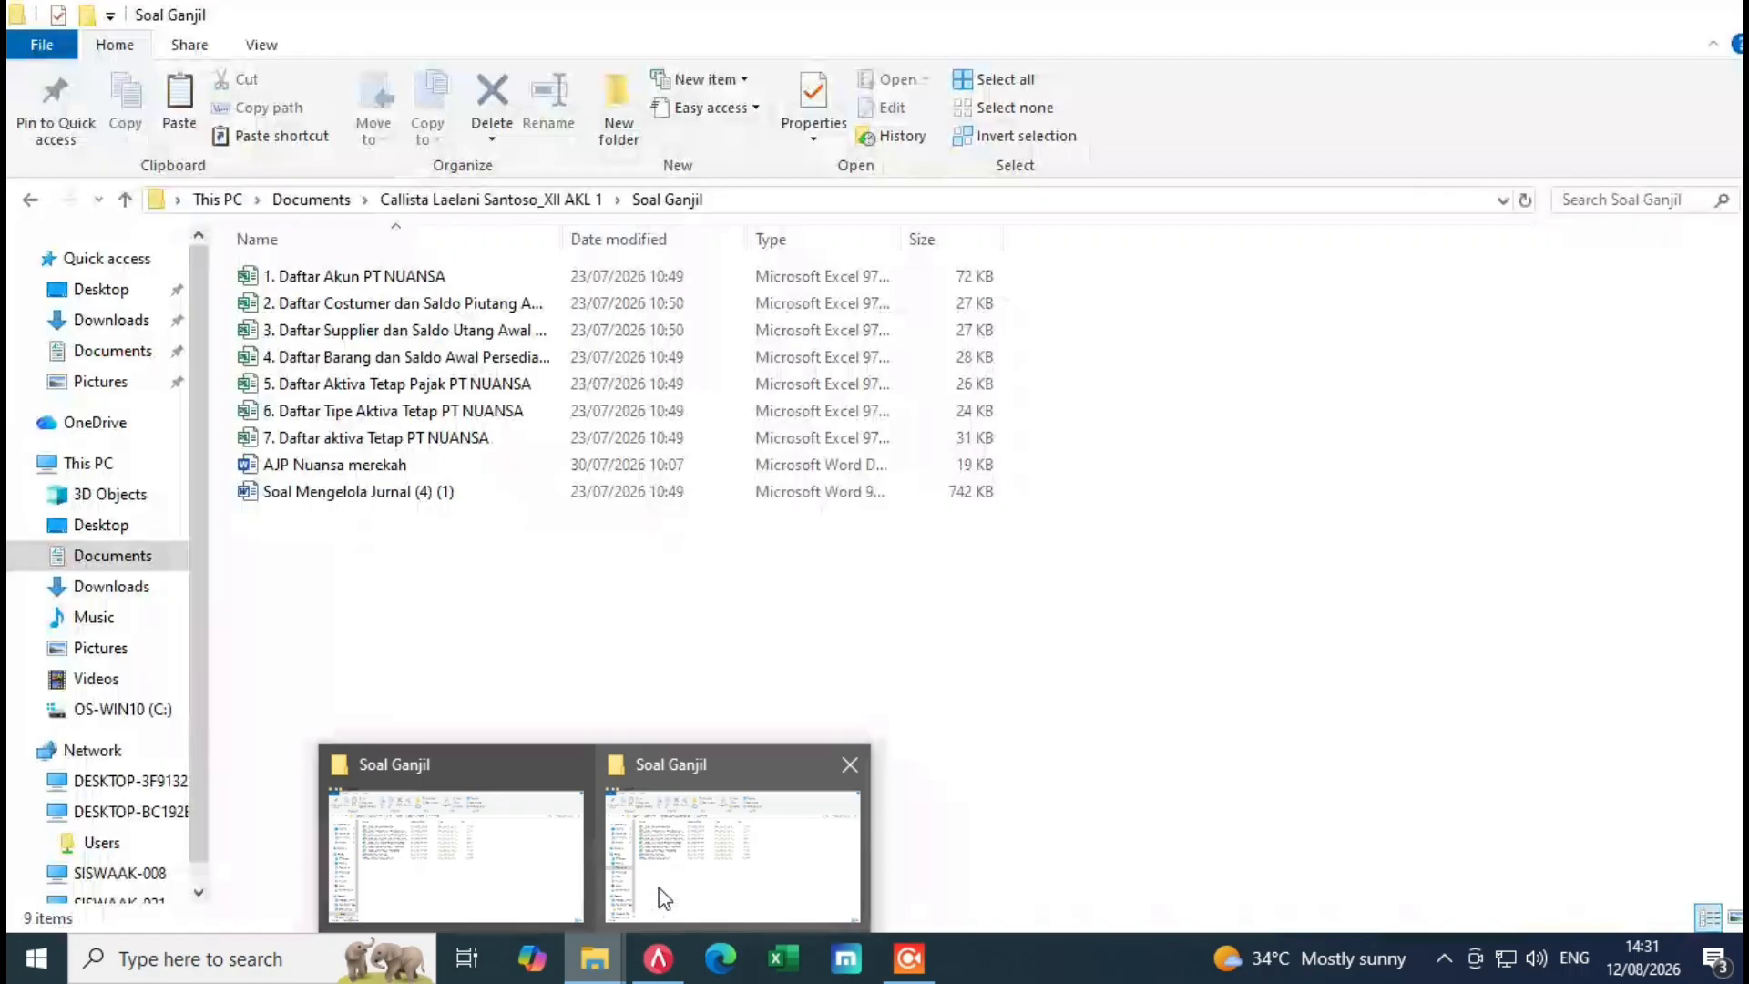
pyautogui.click(658, 888)
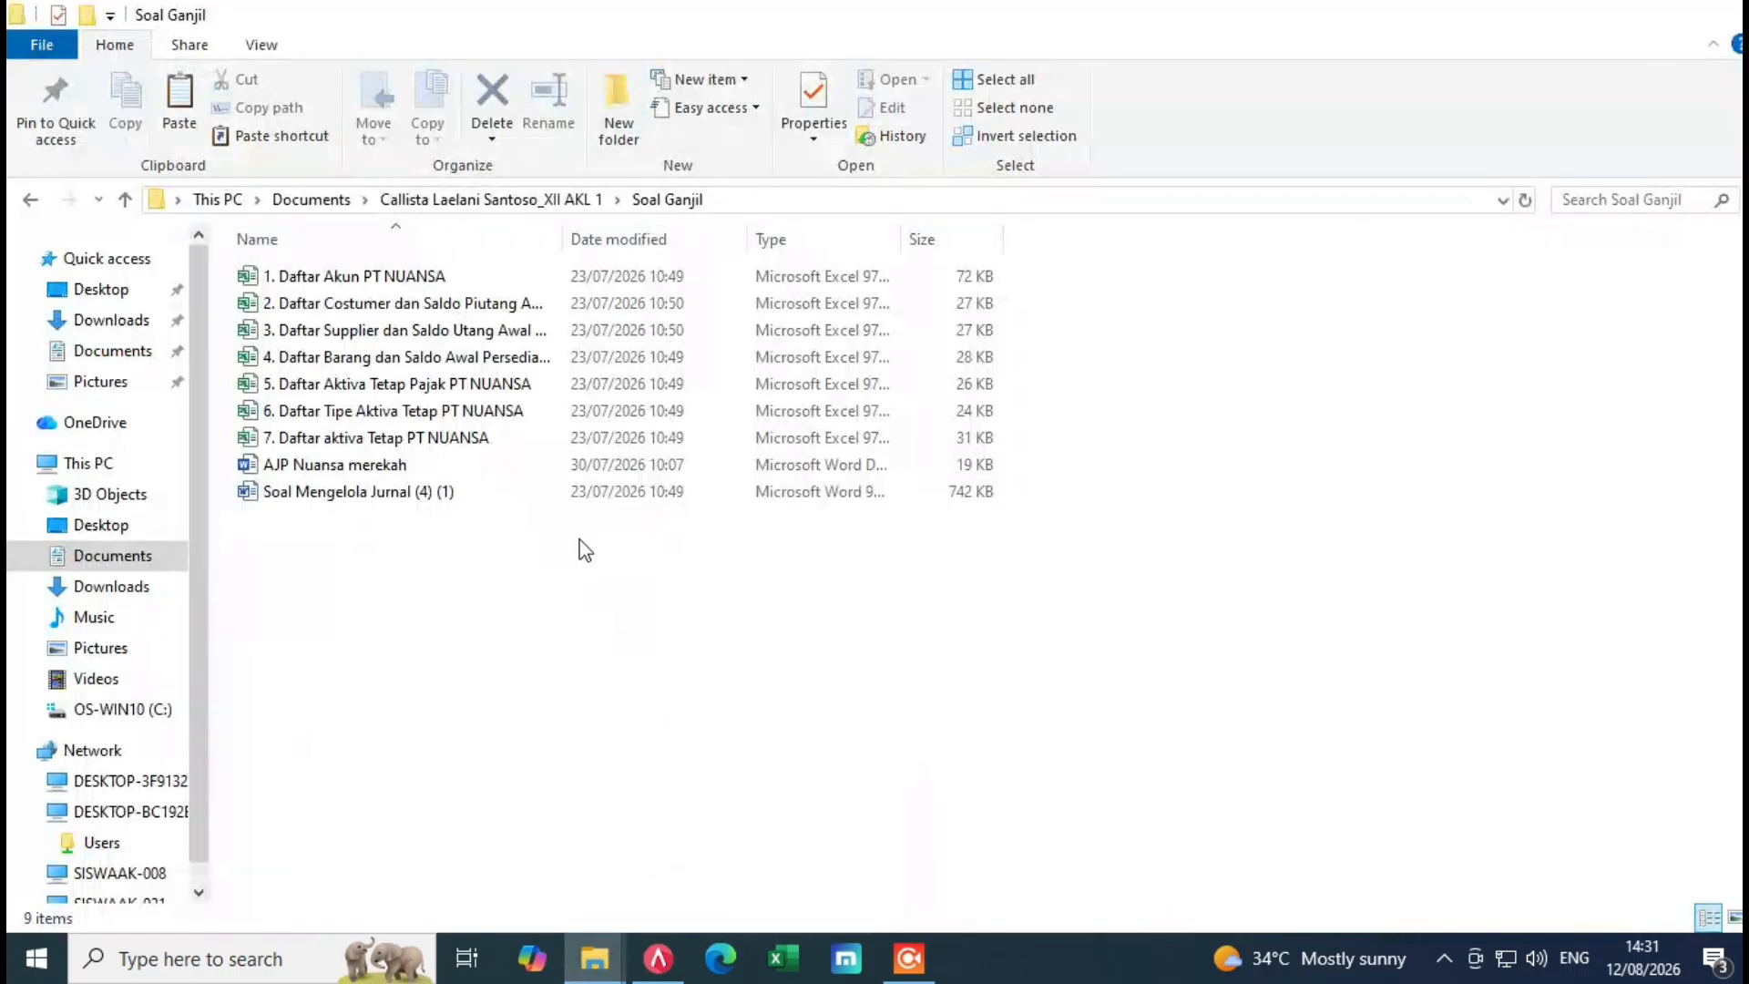
pyautogui.click(389, 497)
pyautogui.doubleClick(391, 511)
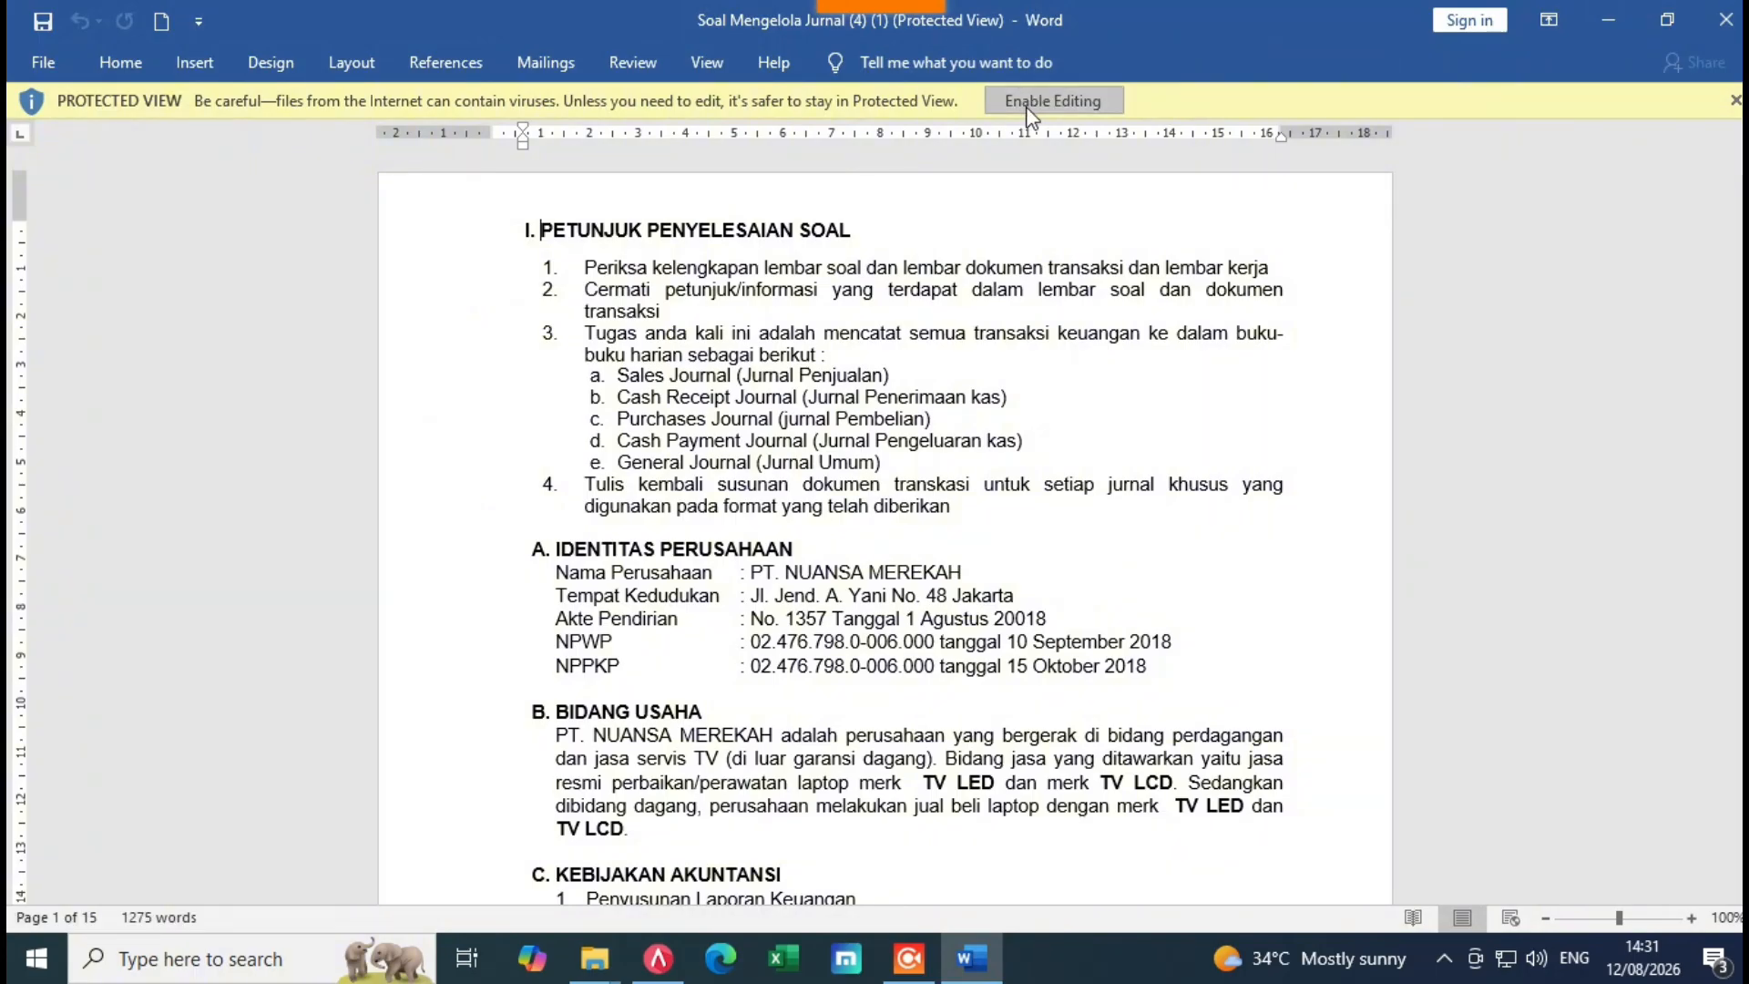
# Step: Enable editing, select 'PT. NUANSA MEREKAH', and place Word beside the ACCURATE wizard
pyautogui.click(1098, 101)
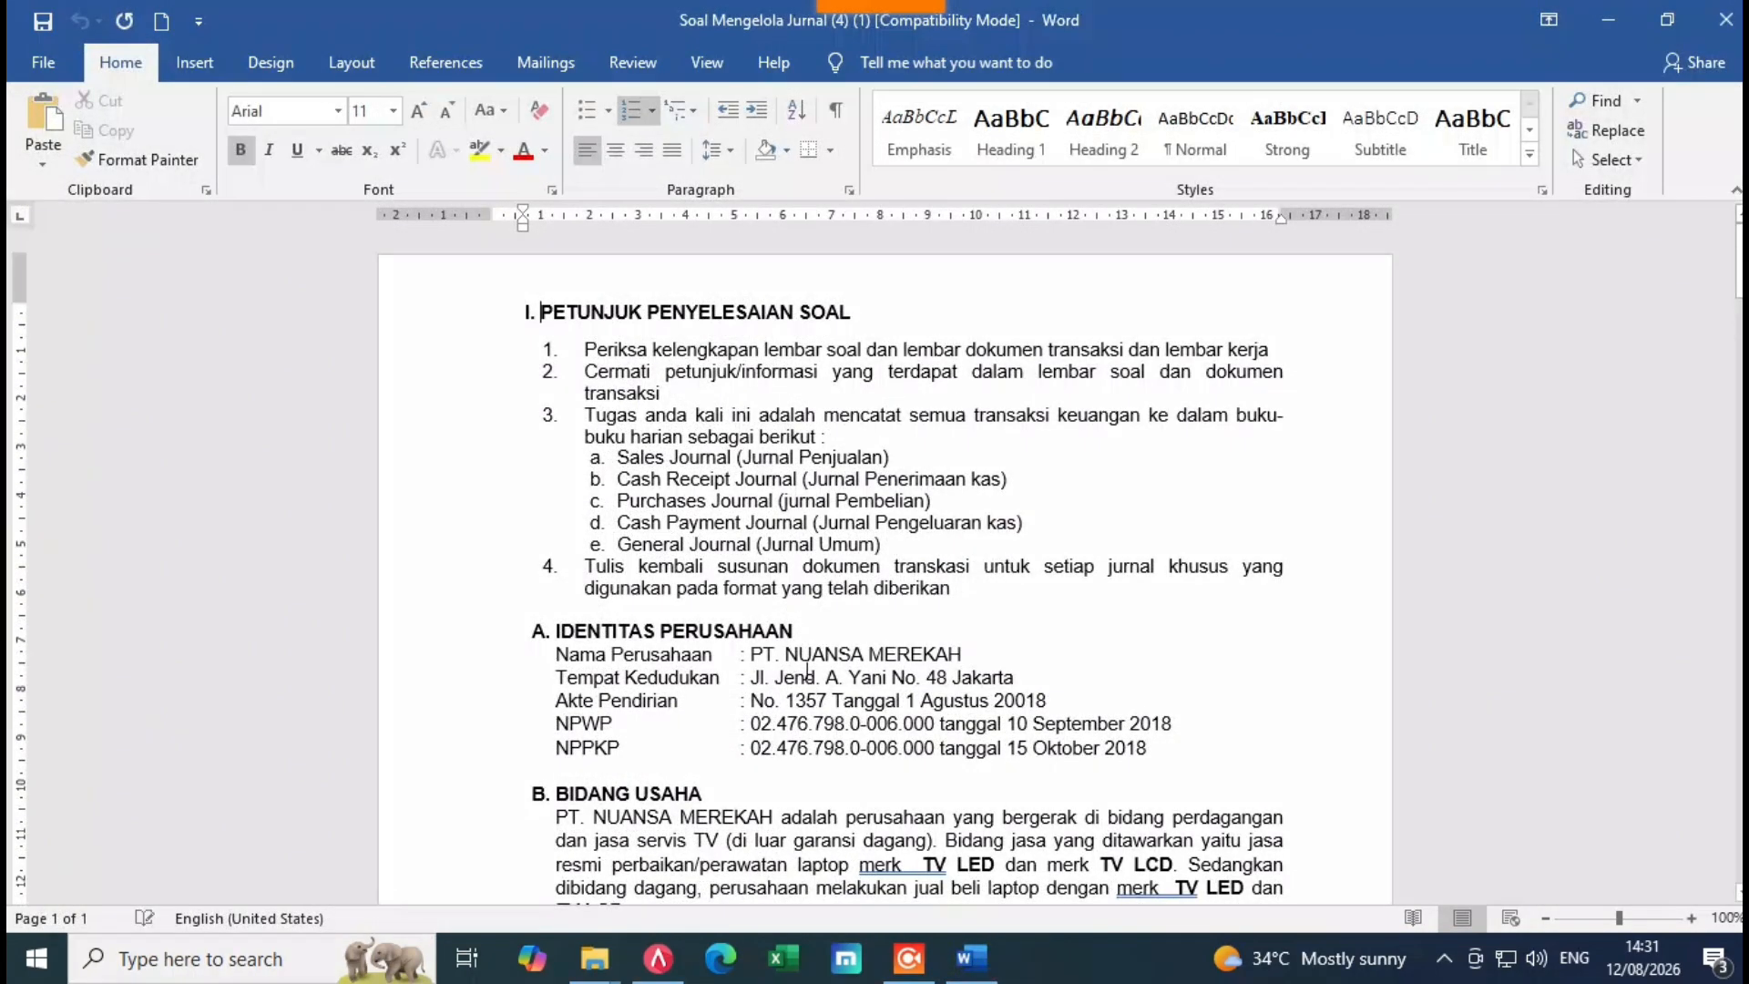
pyautogui.moveTo(741, 658); pyautogui.dragTo(961, 668)
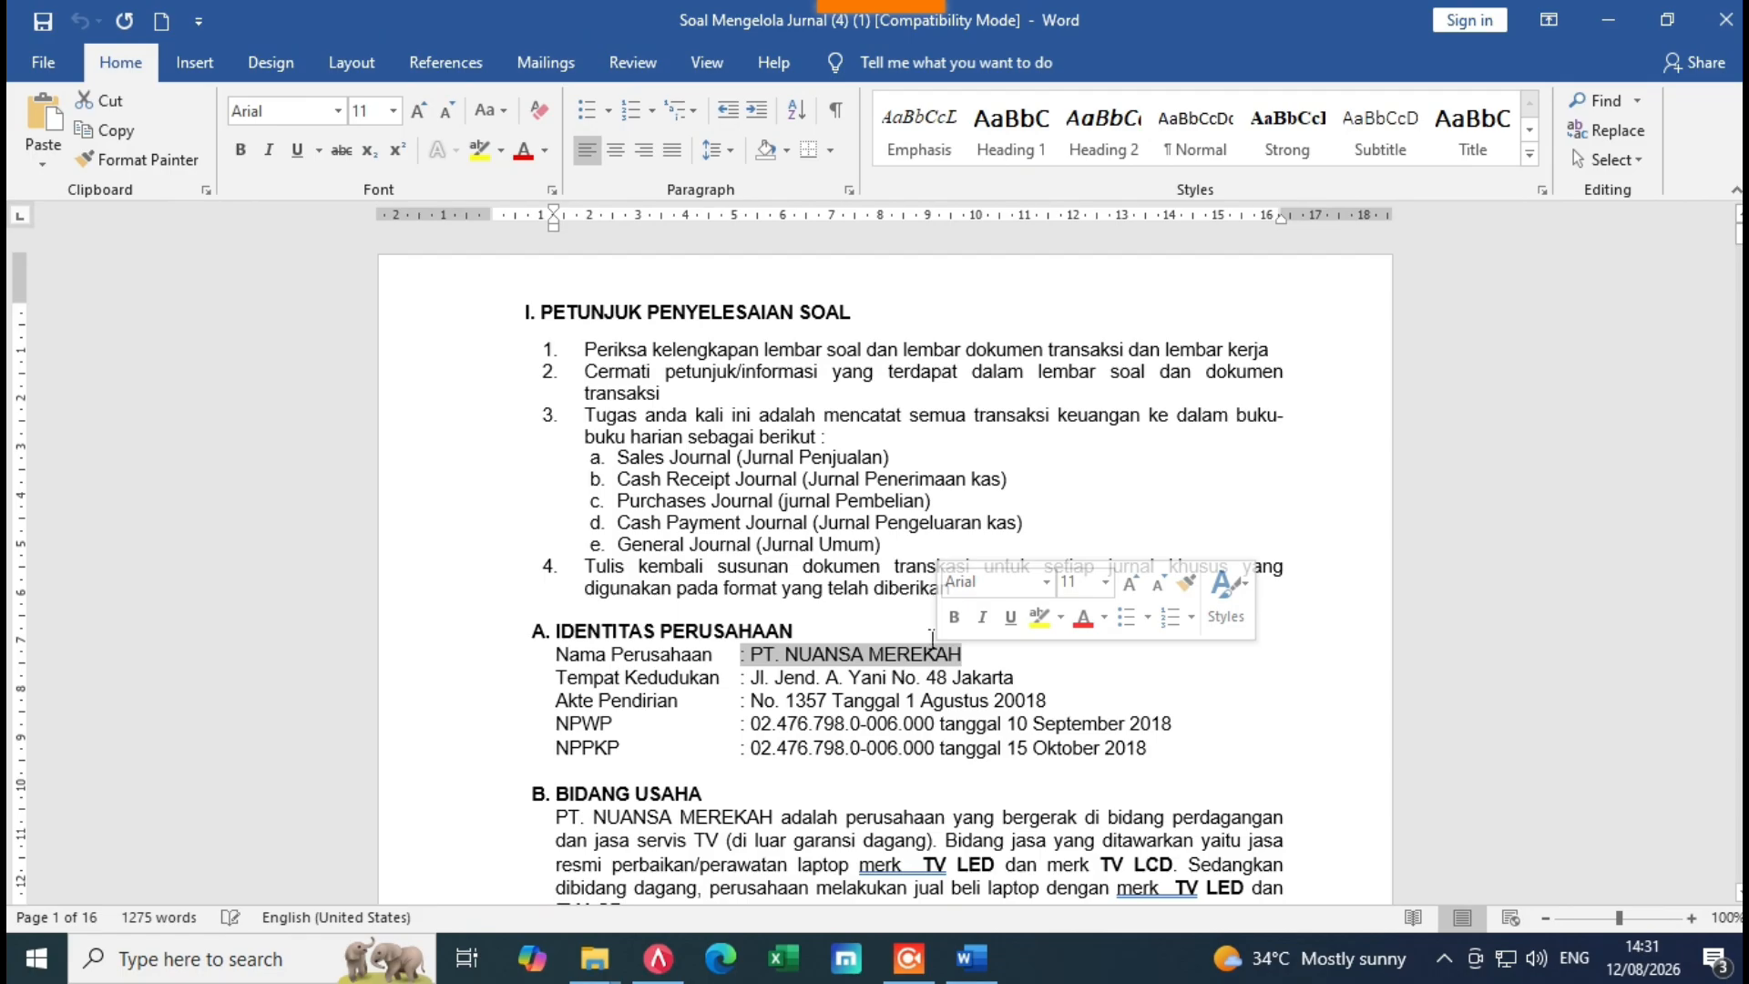
pyautogui.rightClick(888, 668)
pyautogui.press('Escape')
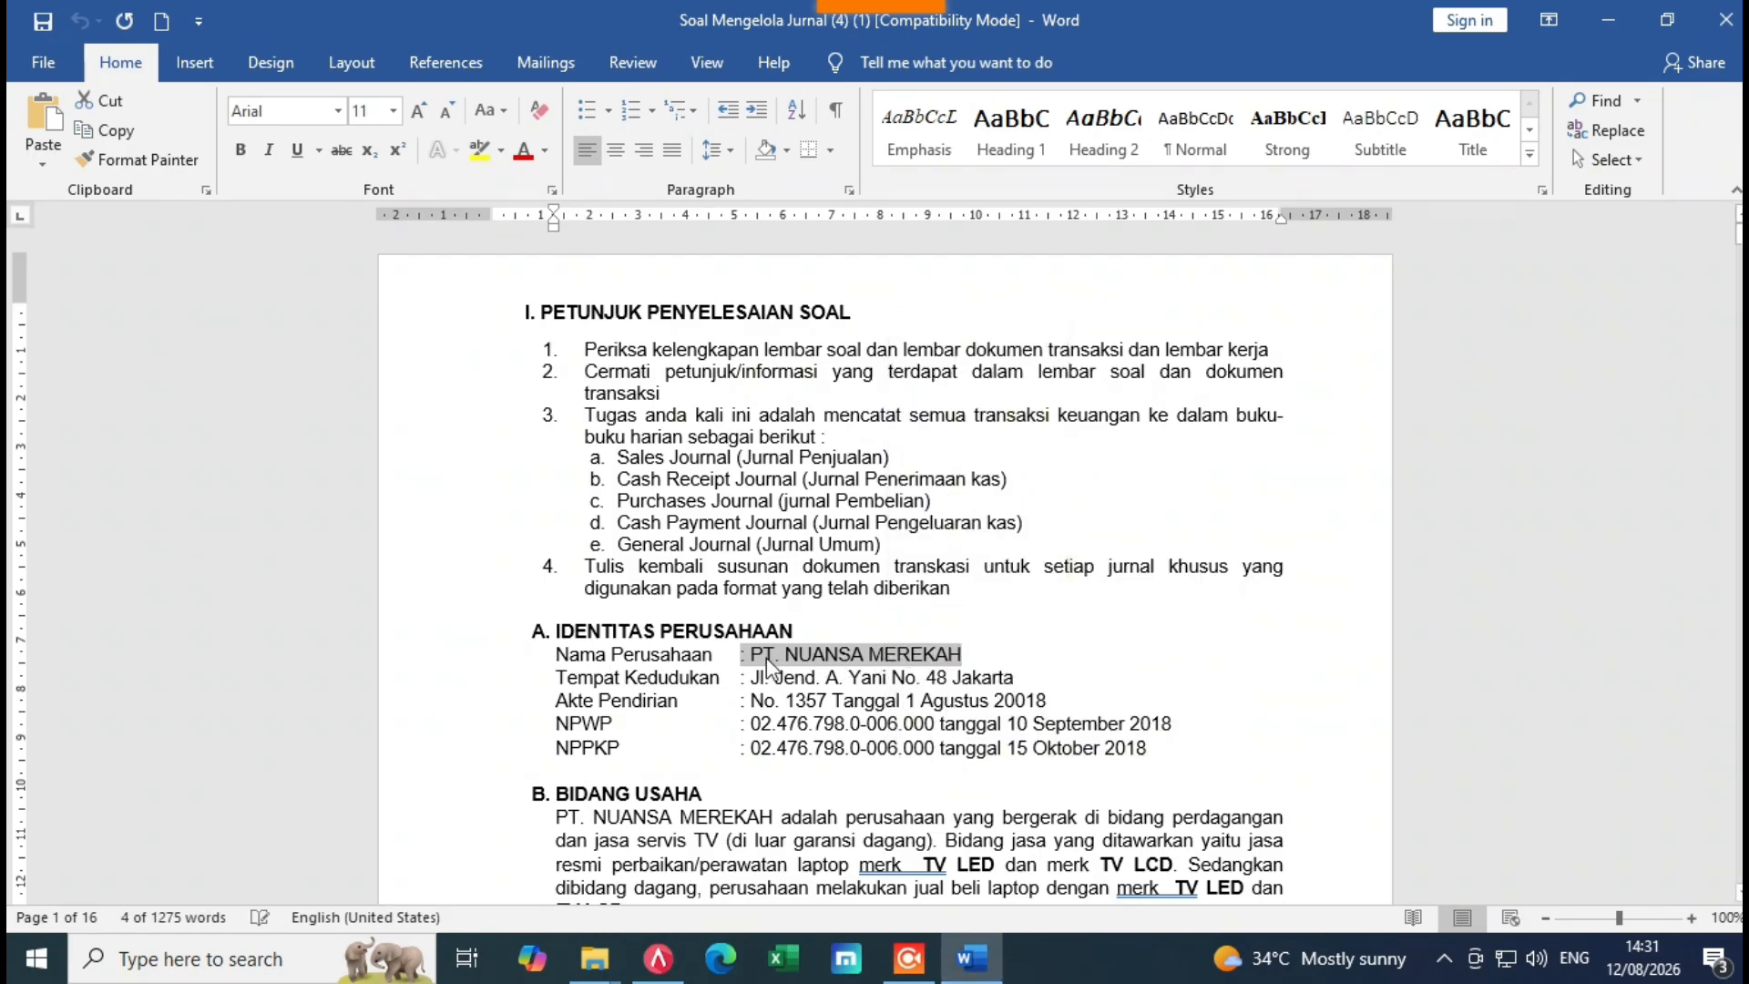
pyautogui.moveTo(751, 668); pyautogui.dragTo(967, 663)
pyautogui.hotkey('ctrl', 'c')
pyautogui.moveTo(967, 663); pyautogui.dragTo(968, 663)
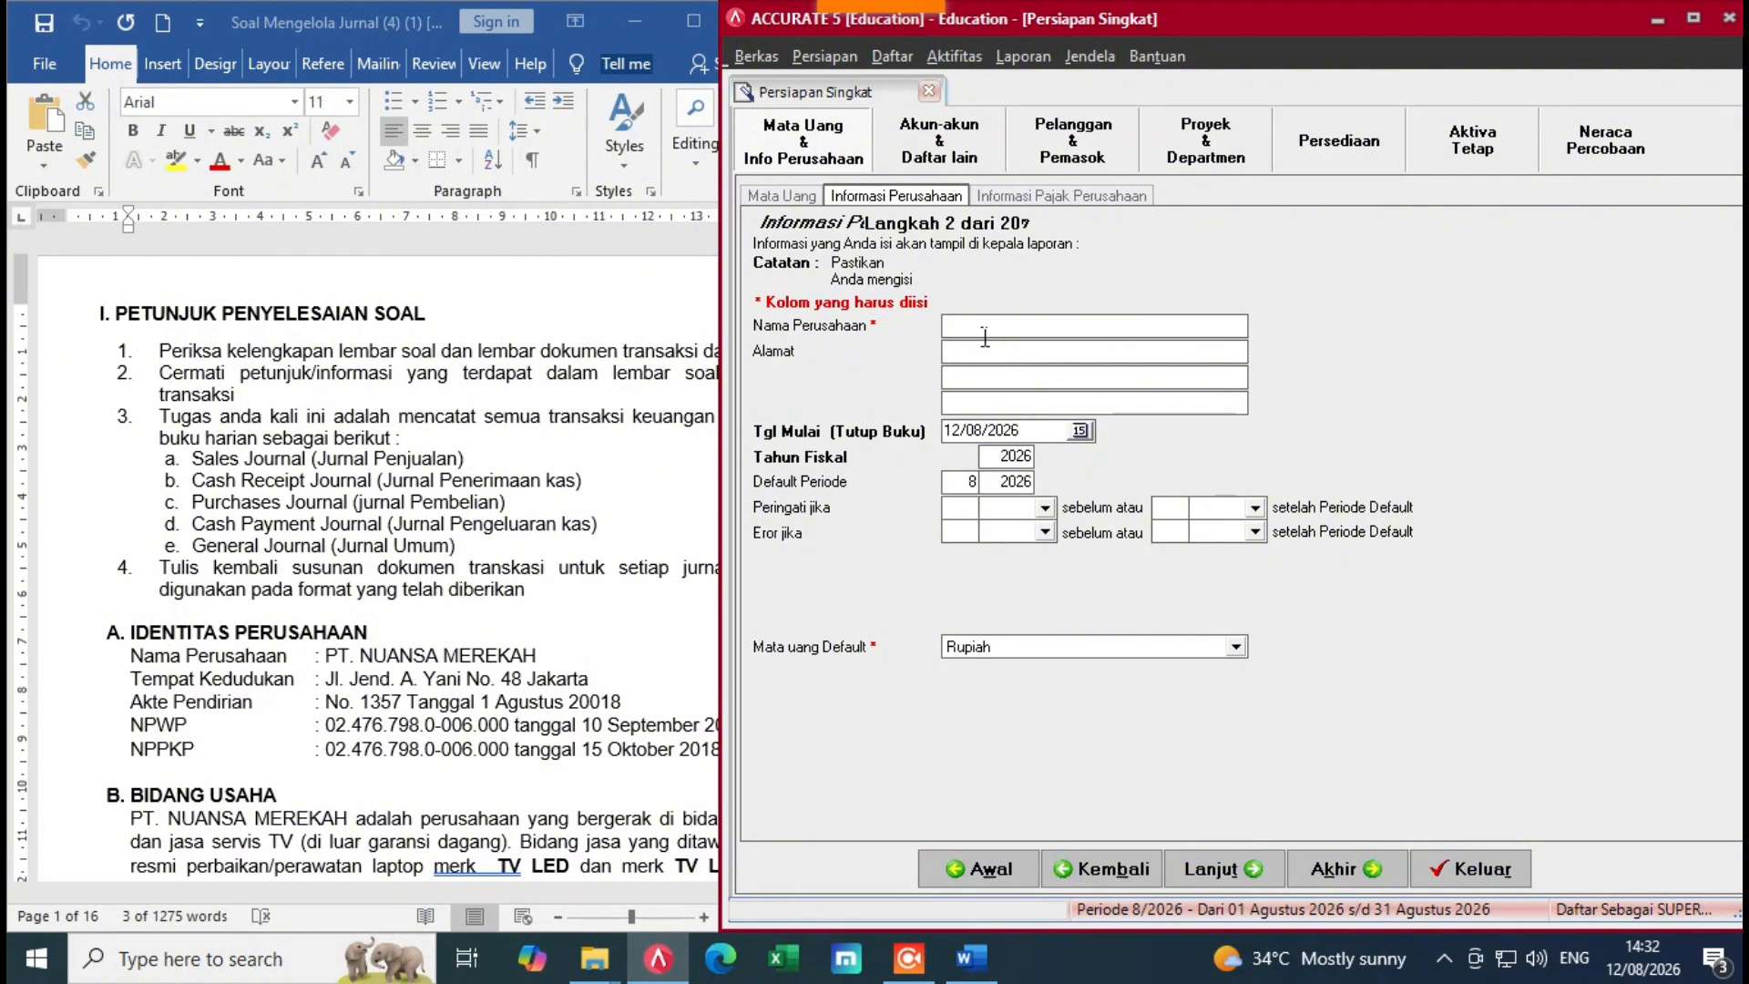
# Step: Paste the company name and the copied company address into the wizard fields
pyautogui.hotkey('ctrl', 'v')
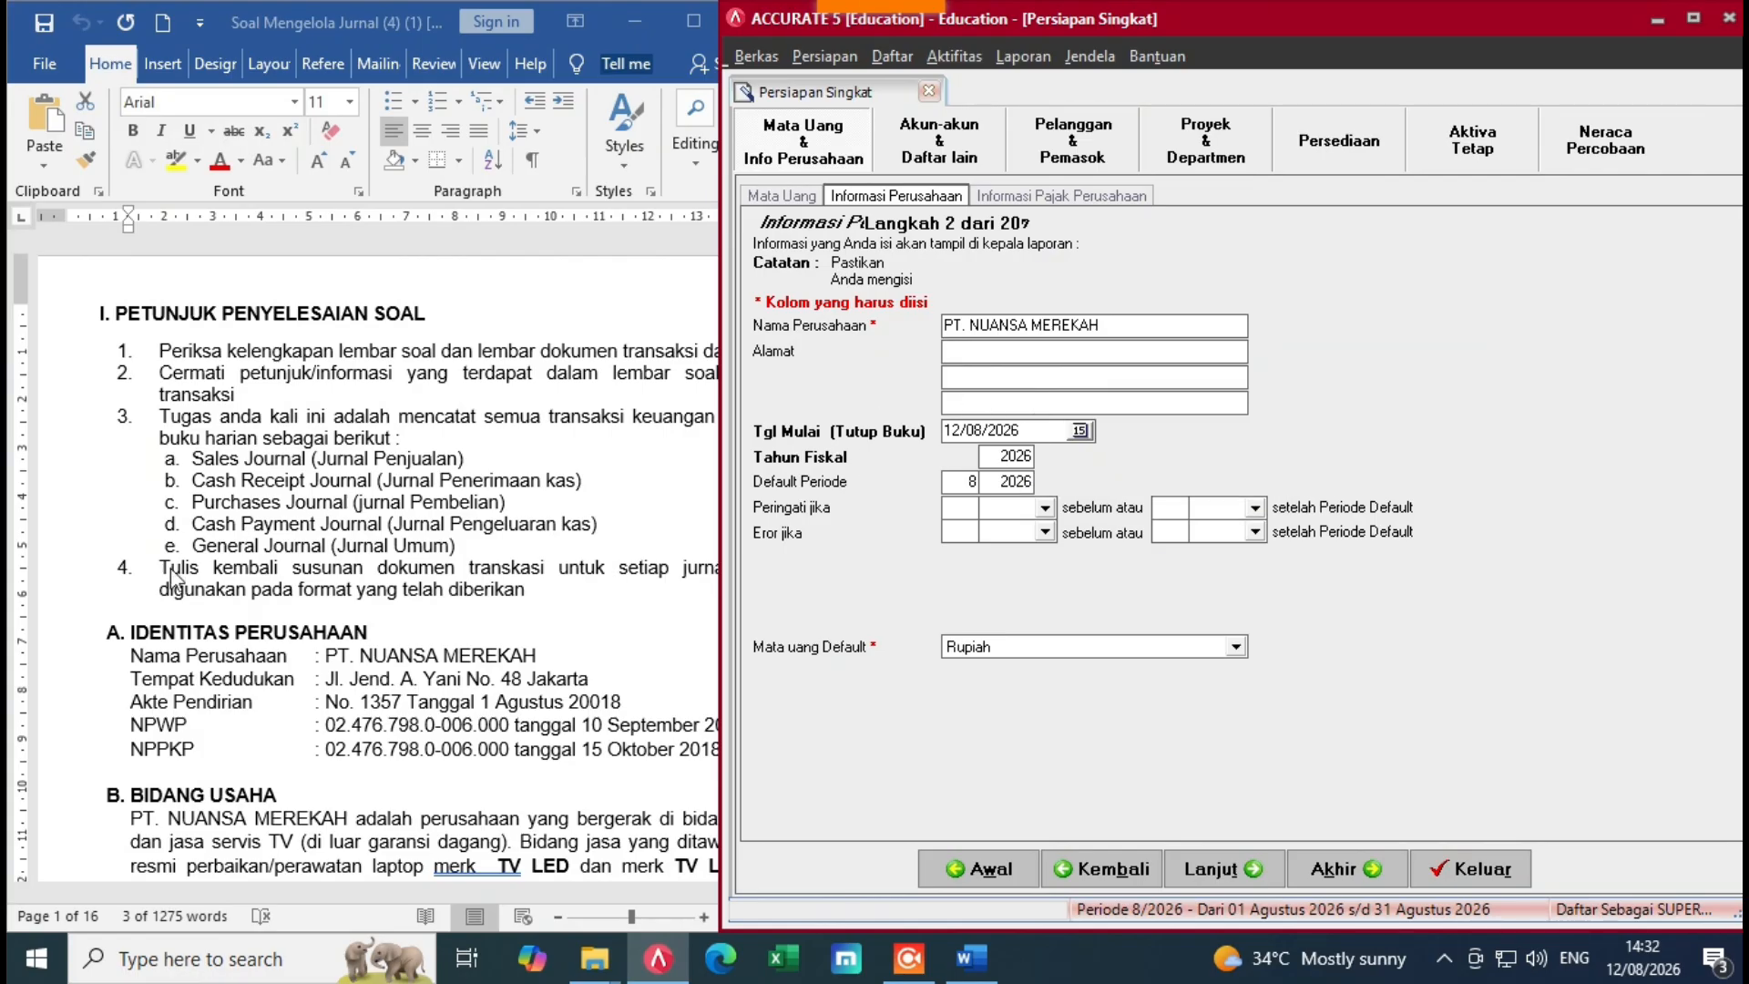
pyautogui.hotkey('alt', 'Tab')
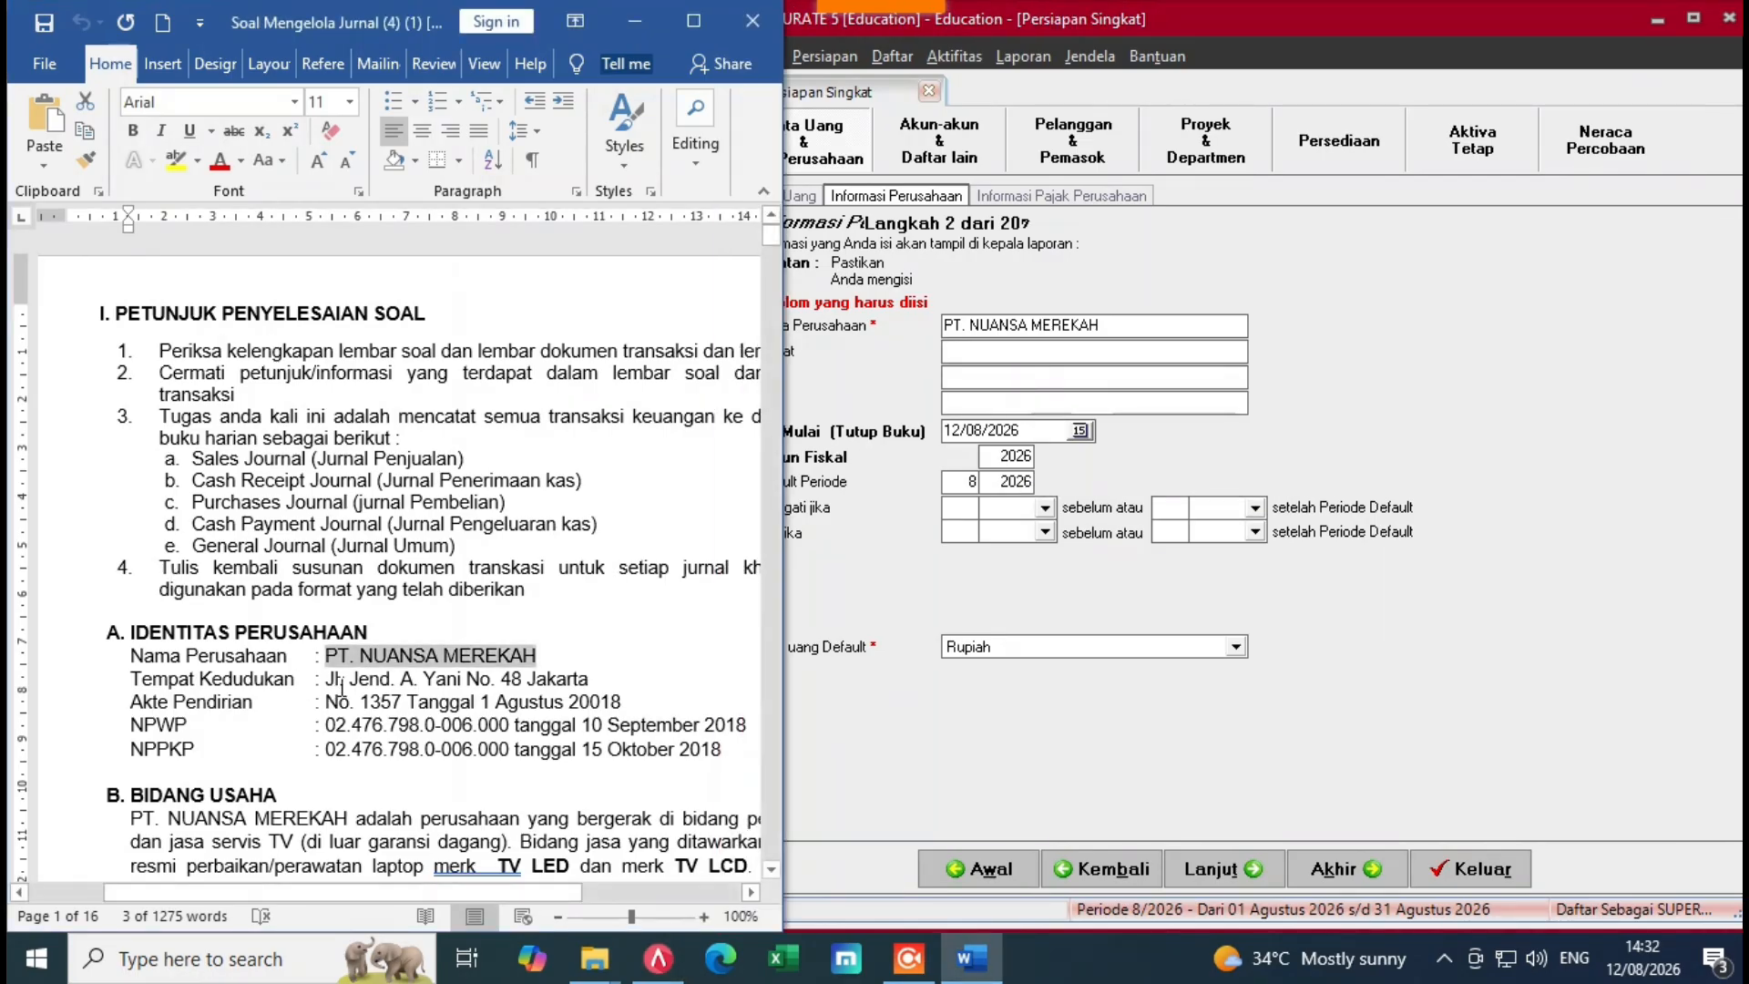
pyautogui.moveTo(342, 685); pyautogui.dragTo(583, 687)
pyautogui.rightClick(583, 688)
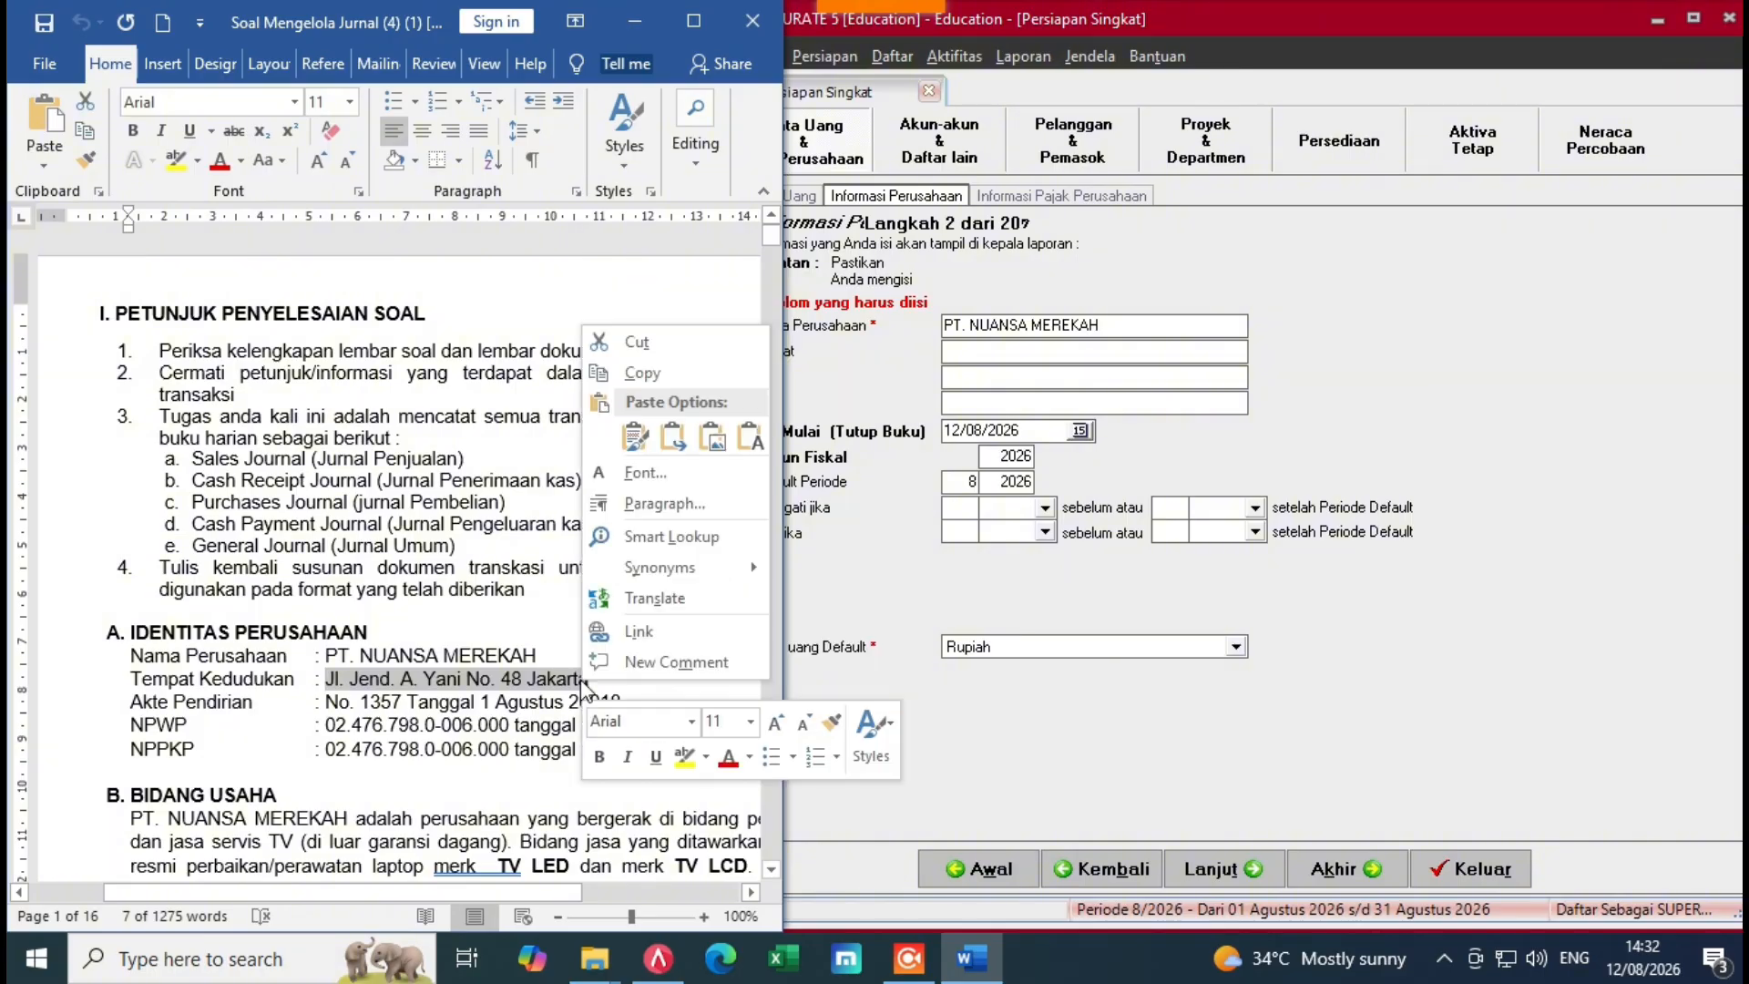
pyautogui.click(644, 372)
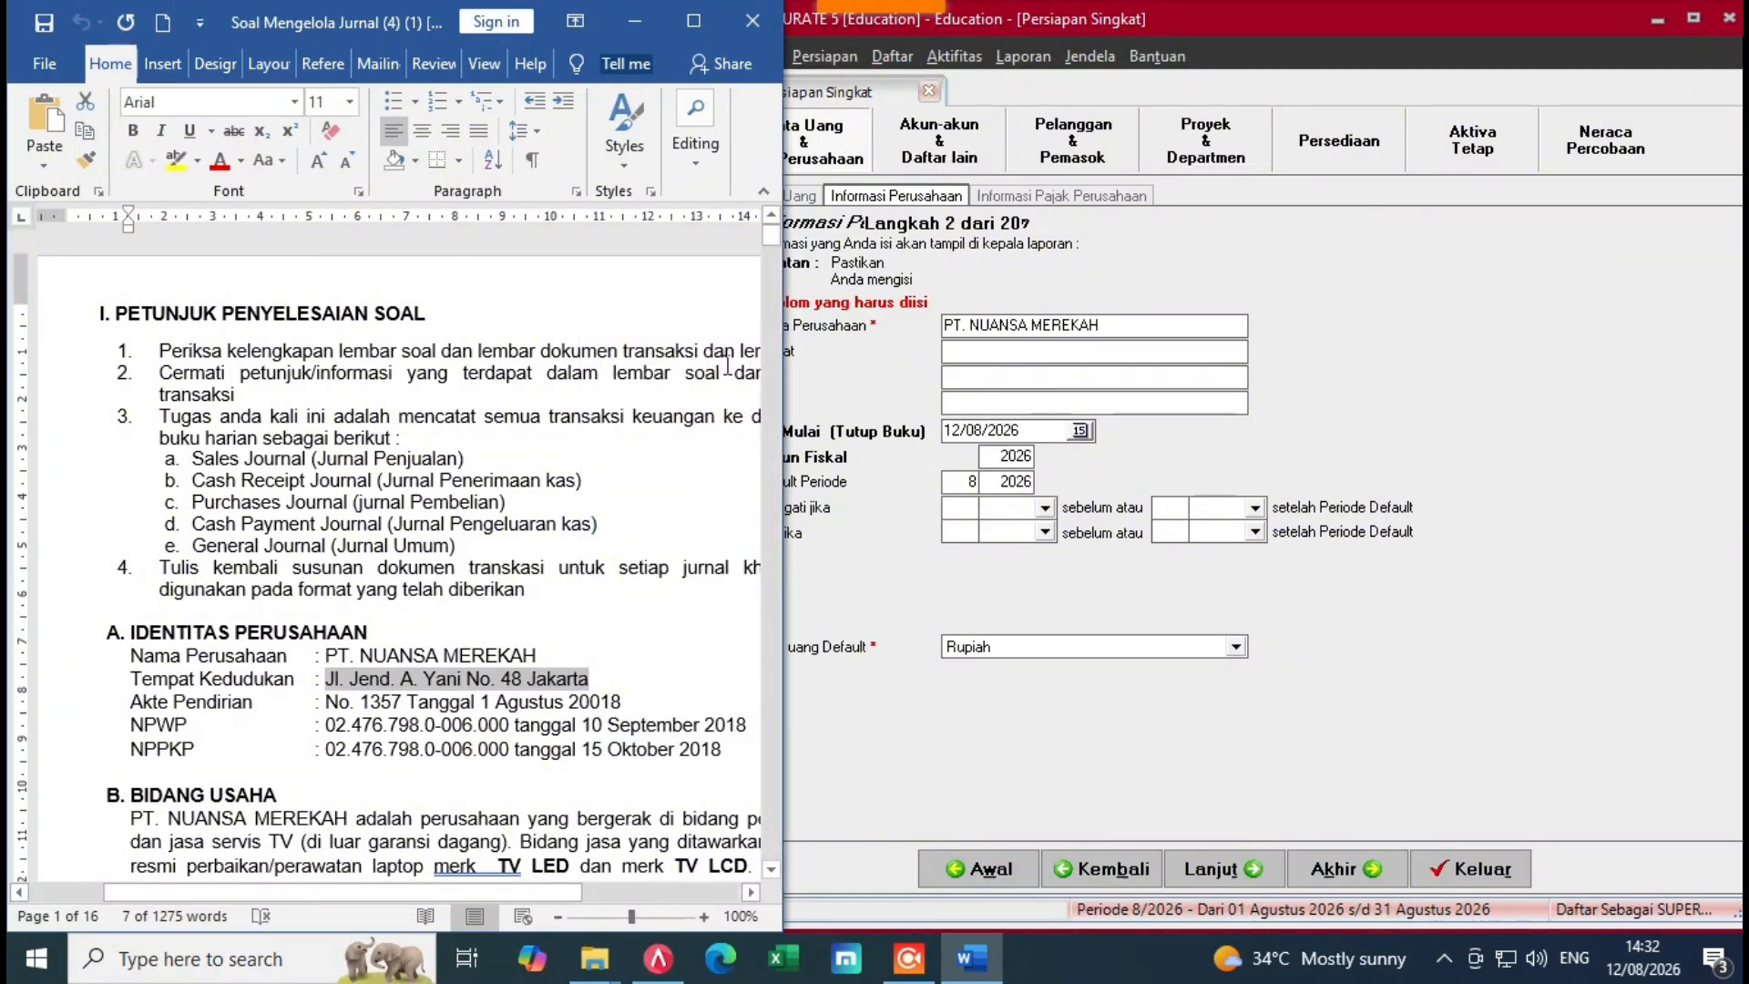
pyautogui.click(988, 356)
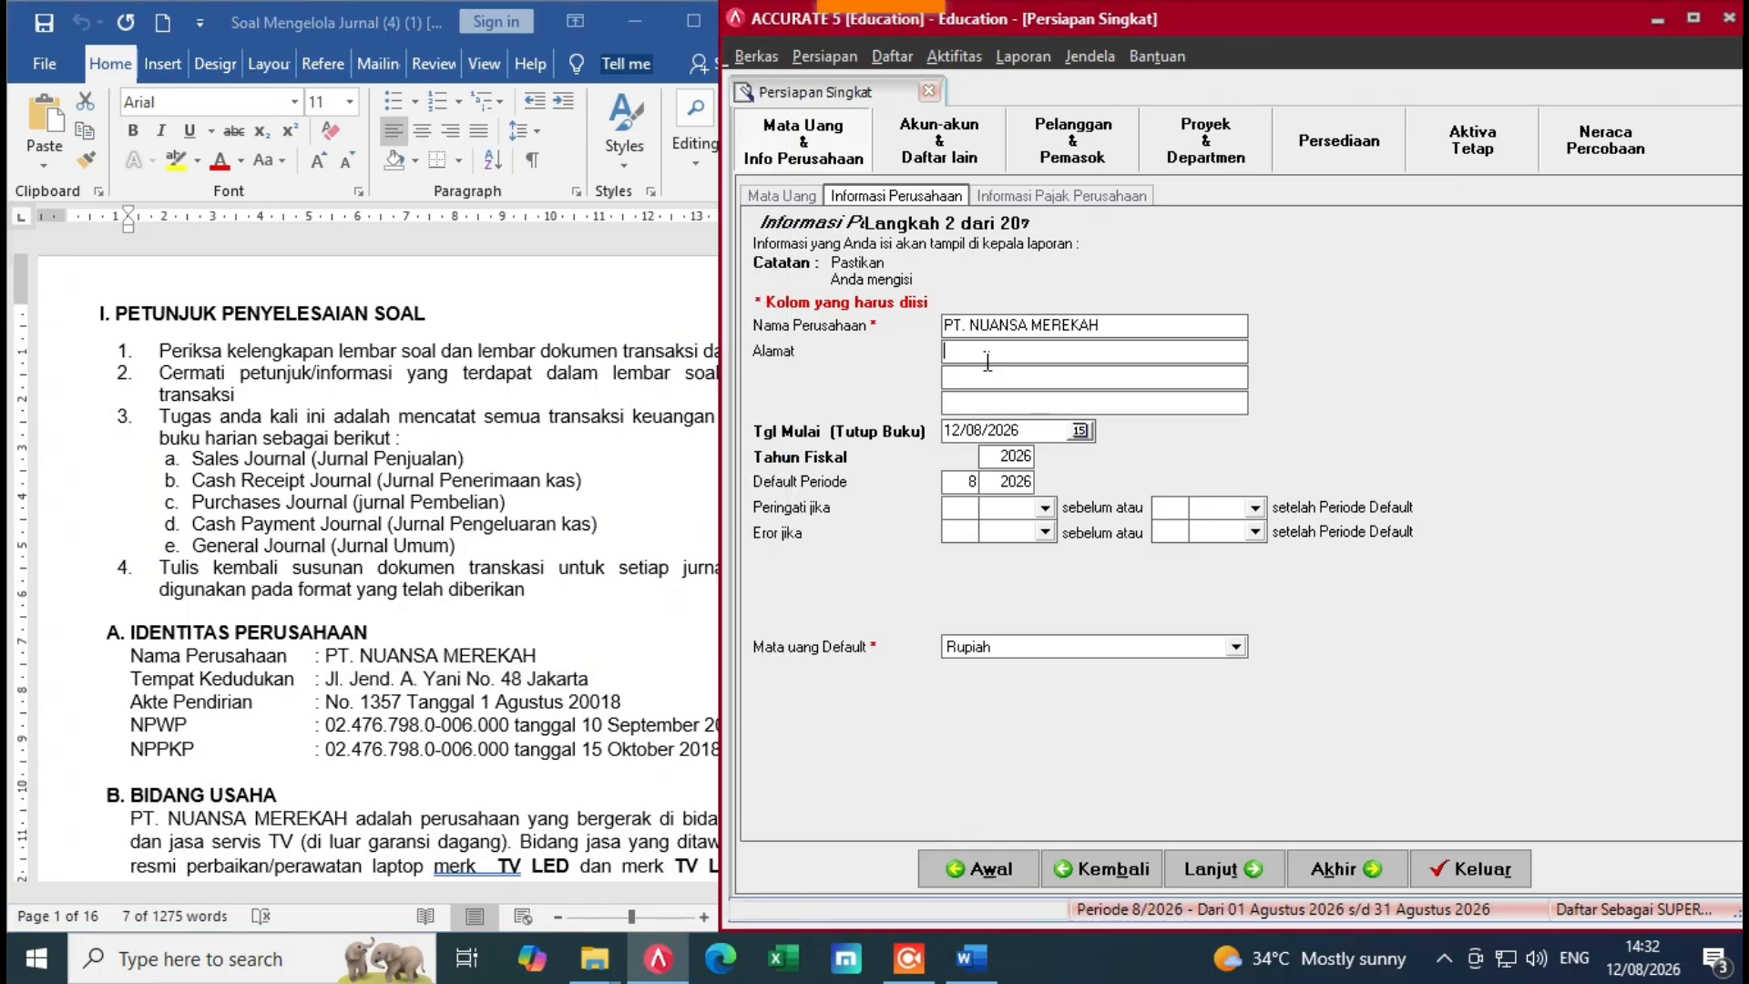
pyautogui.hotkey('ctrl', 'v')
# Step: Set the start date Tgl Mulai to 30/11/2022
pyautogui.moveTo(1025, 431); pyautogui.dragTo(968, 436)
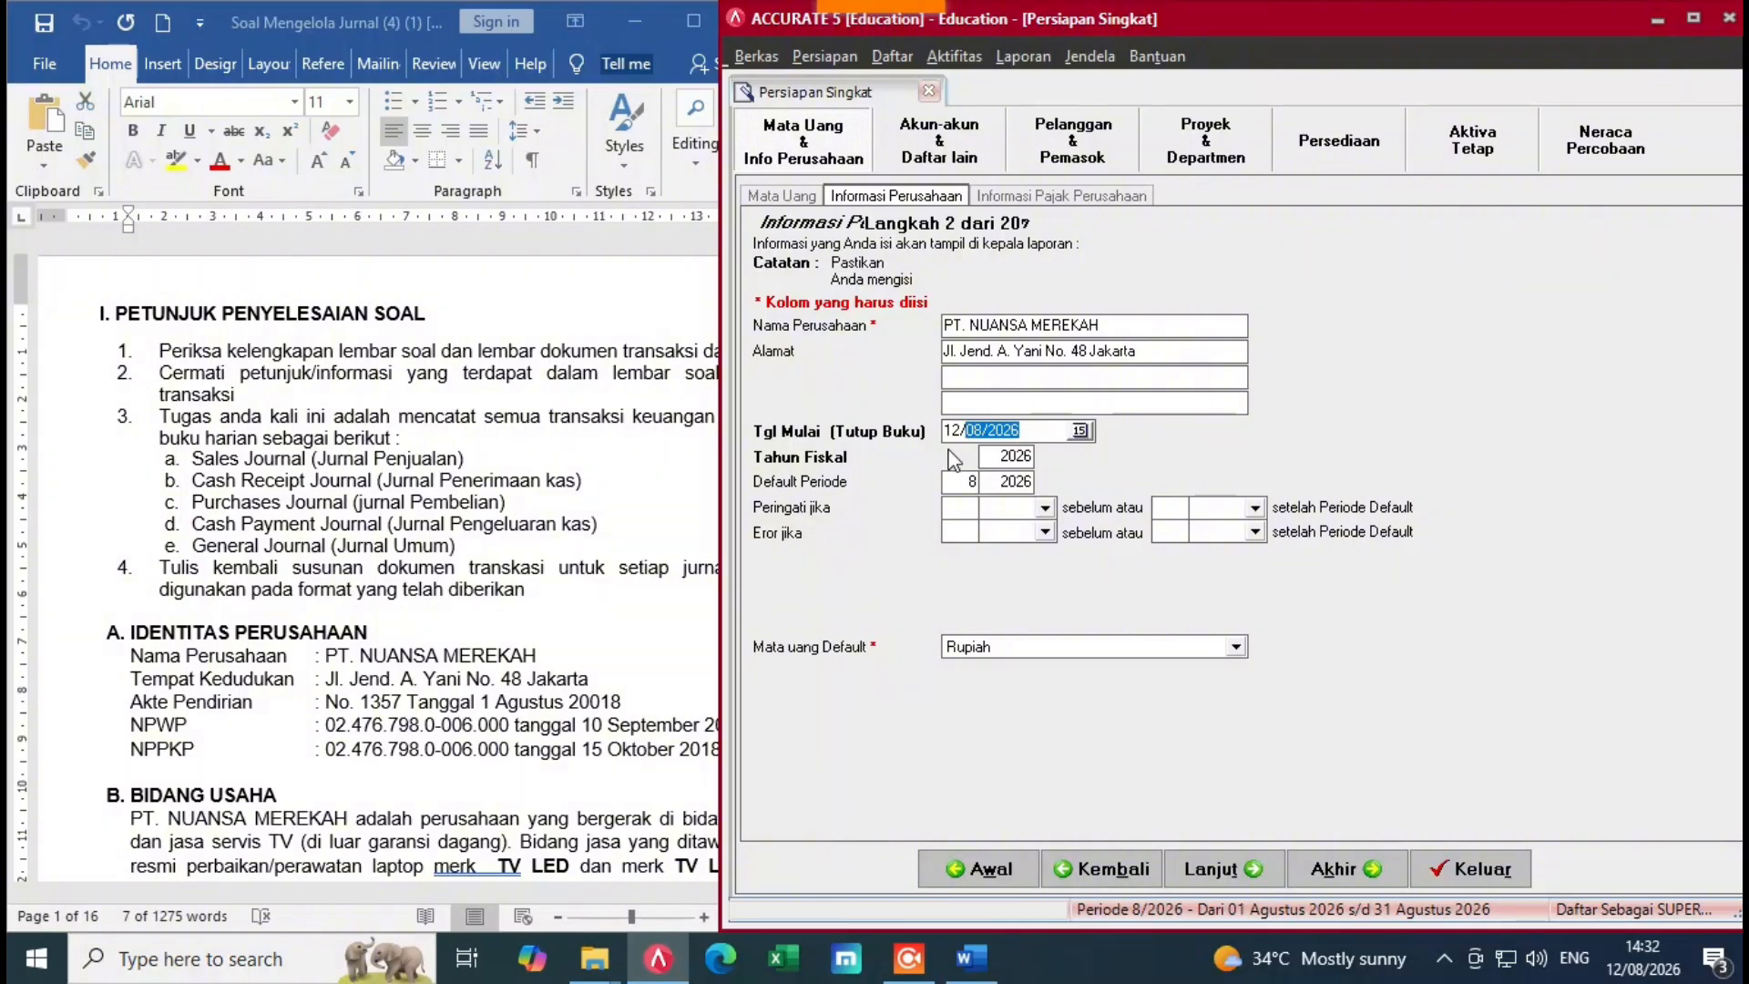
pyautogui.press('BackSpace')
pyautogui.press('BackSpace')
pyautogui.press('BackSpace')
pyautogui.click(602, 551)
pyautogui.scroll(-3, 601, 551)
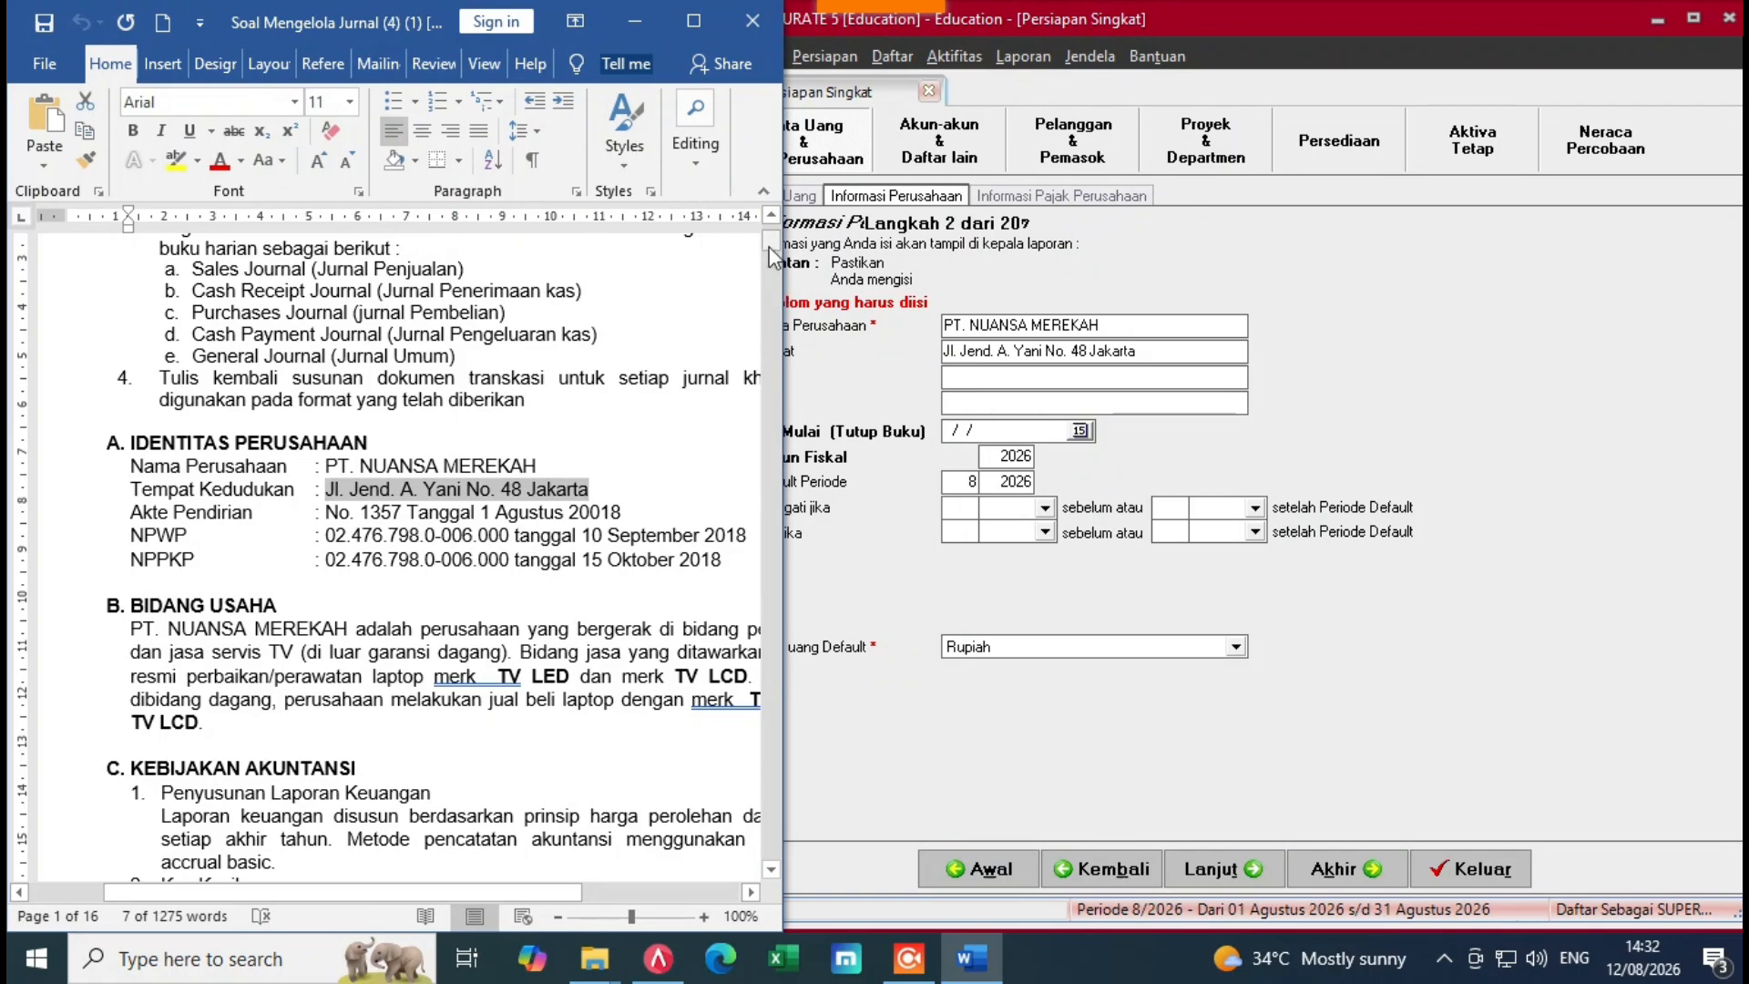
pyautogui.moveTo(772, 260); pyautogui.dragTo(747, 471)
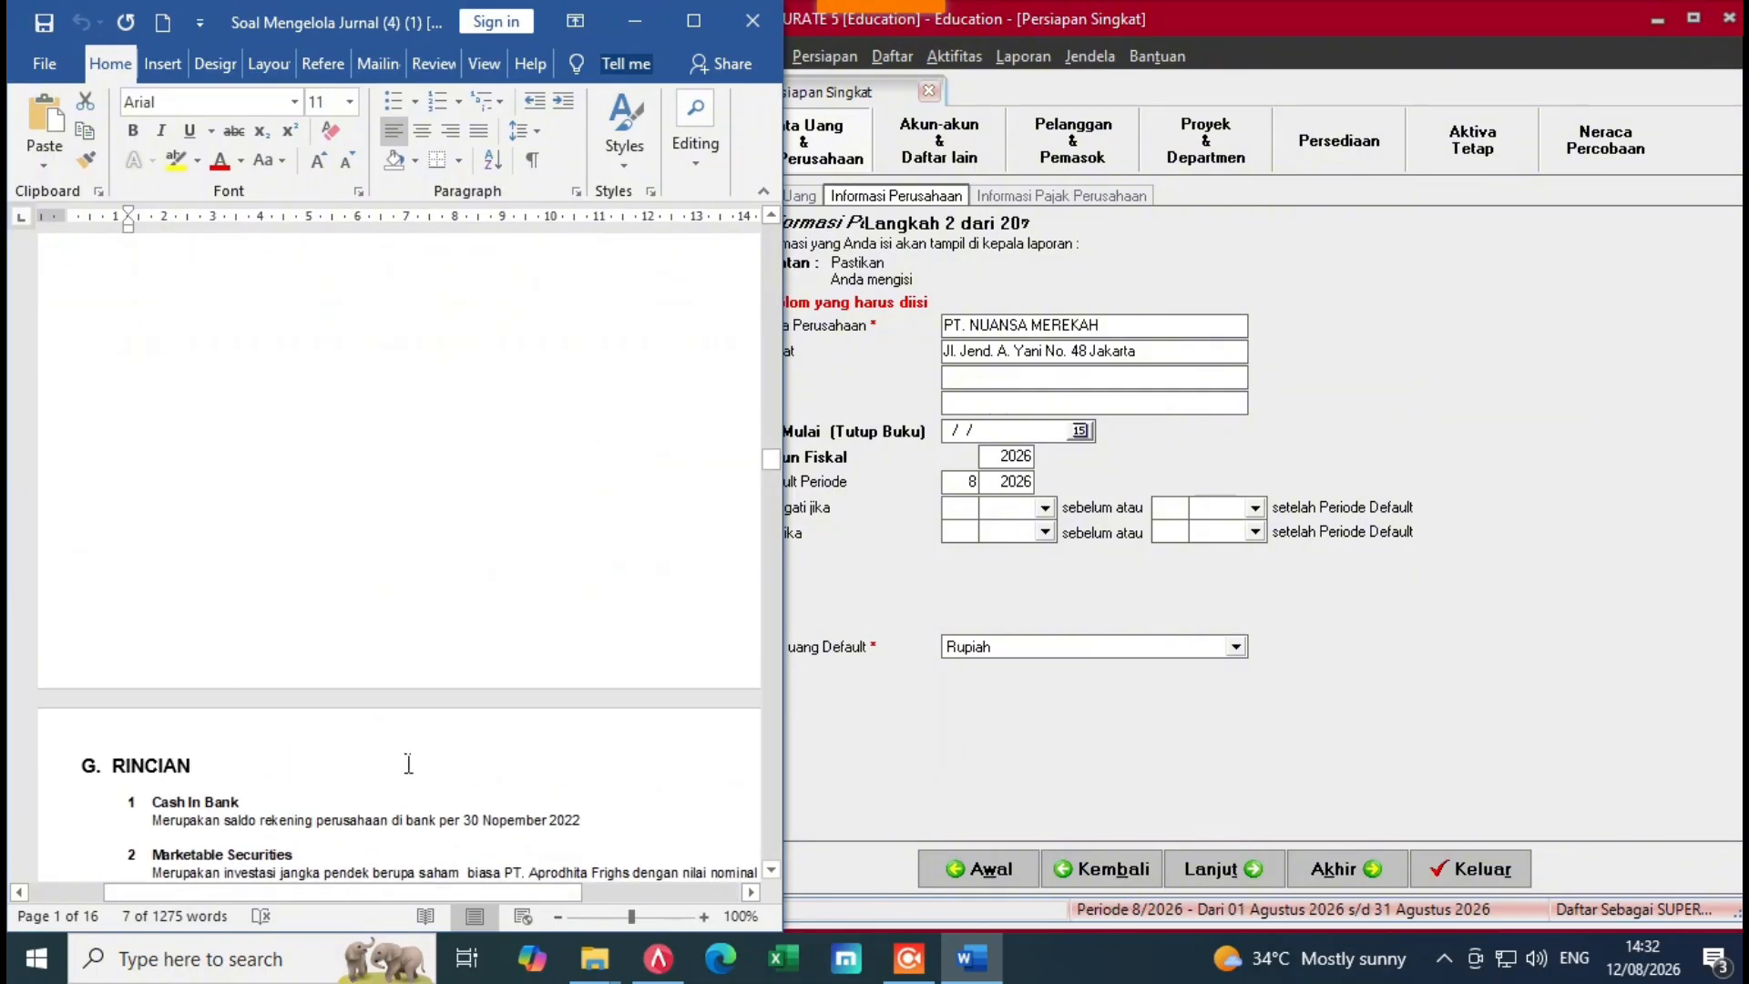
pyautogui.hotkey('alt', 'Tab')
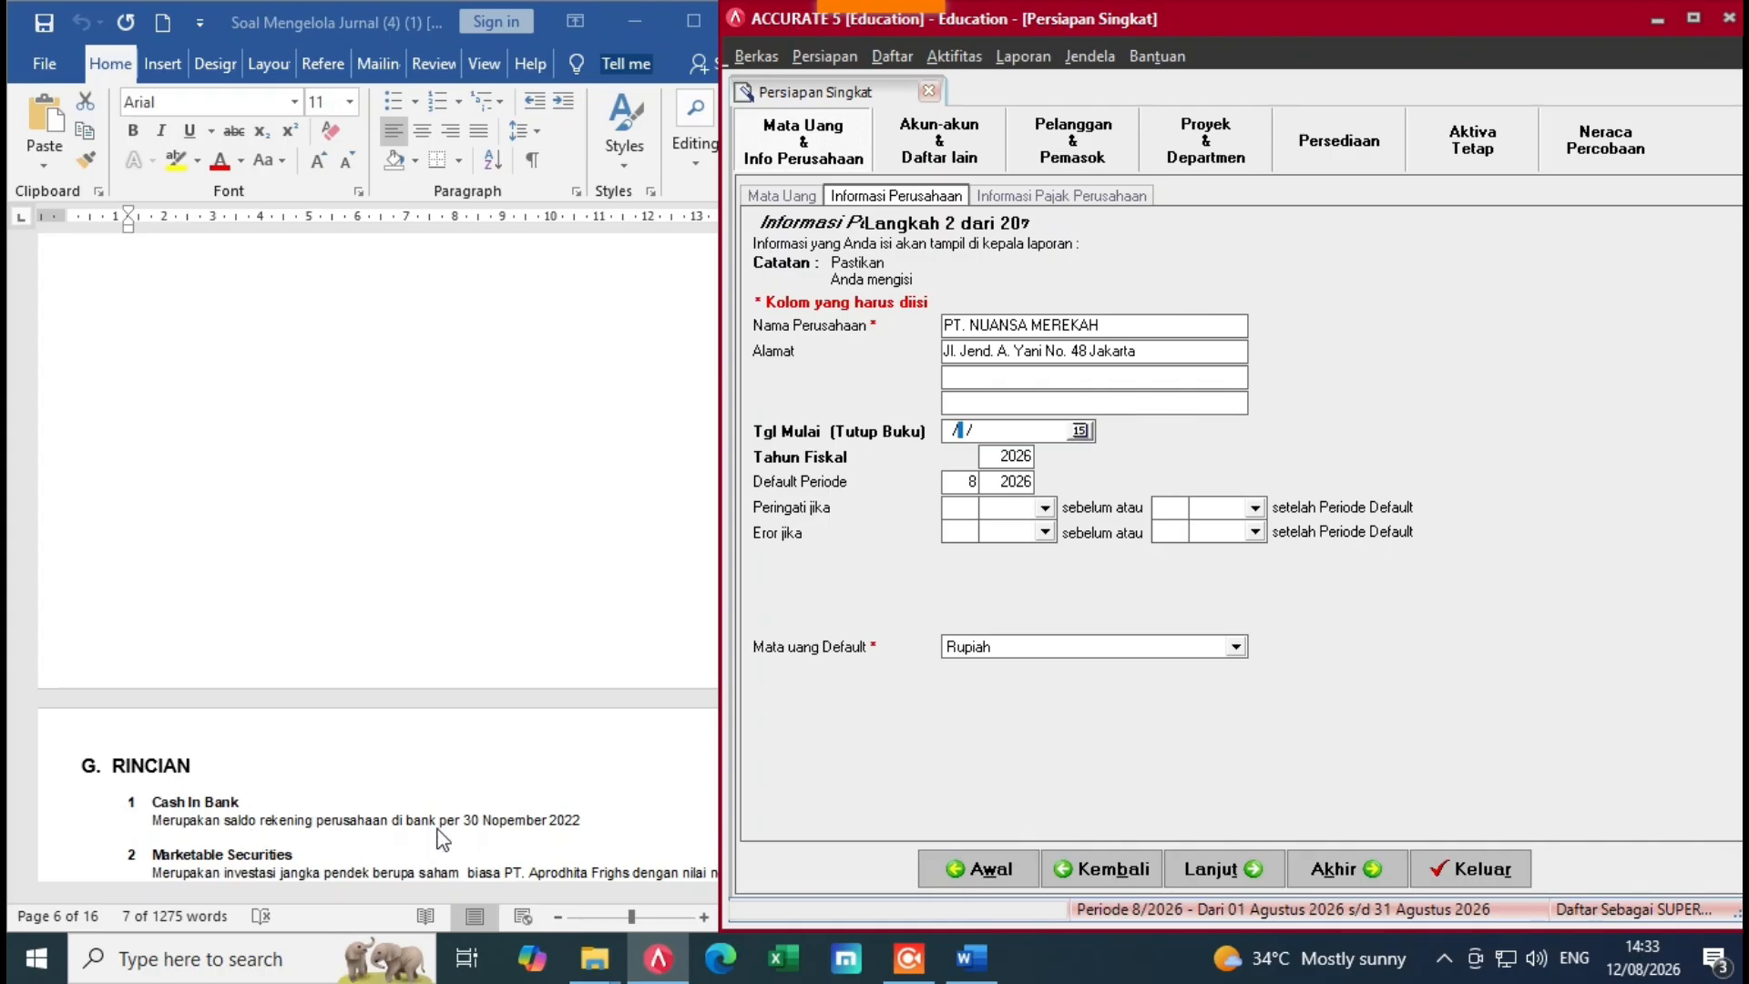
pyautogui.click(955, 440)
pyautogui.write('30/11/2022')
# Step: Set fiscal year 2022 and default period 1/2022
pyautogui.click(1031, 465)
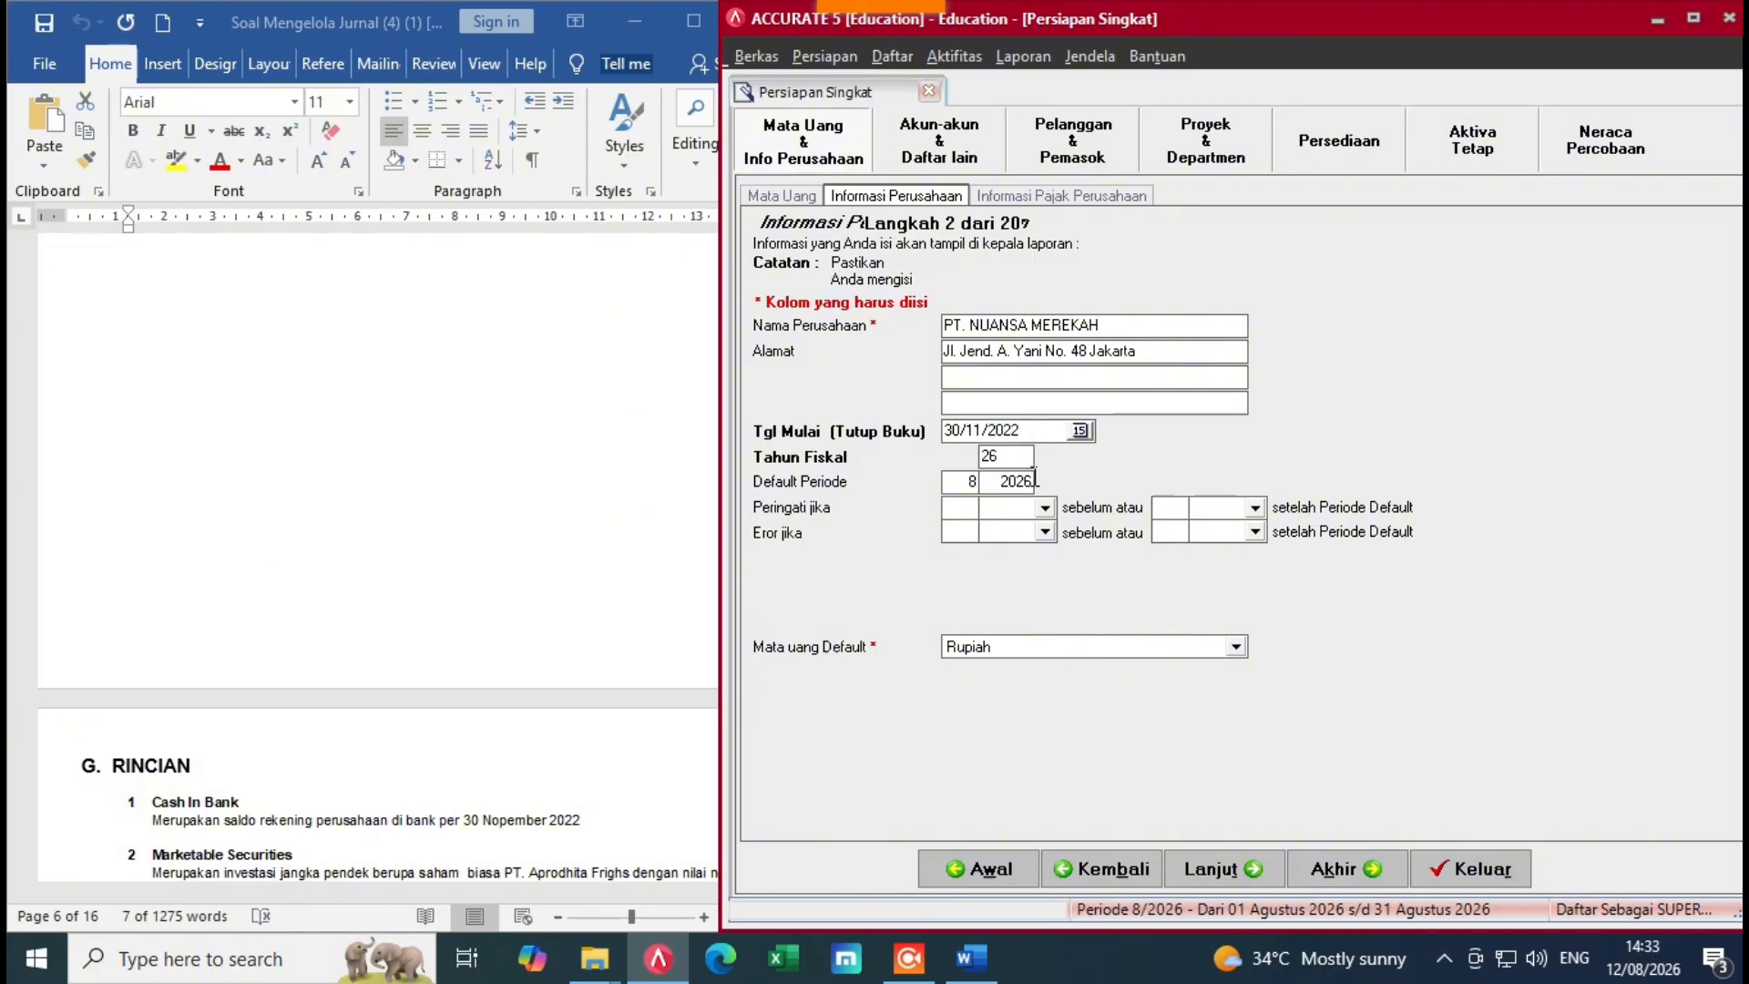
pyautogui.write('22')
pyautogui.click(1027, 481)
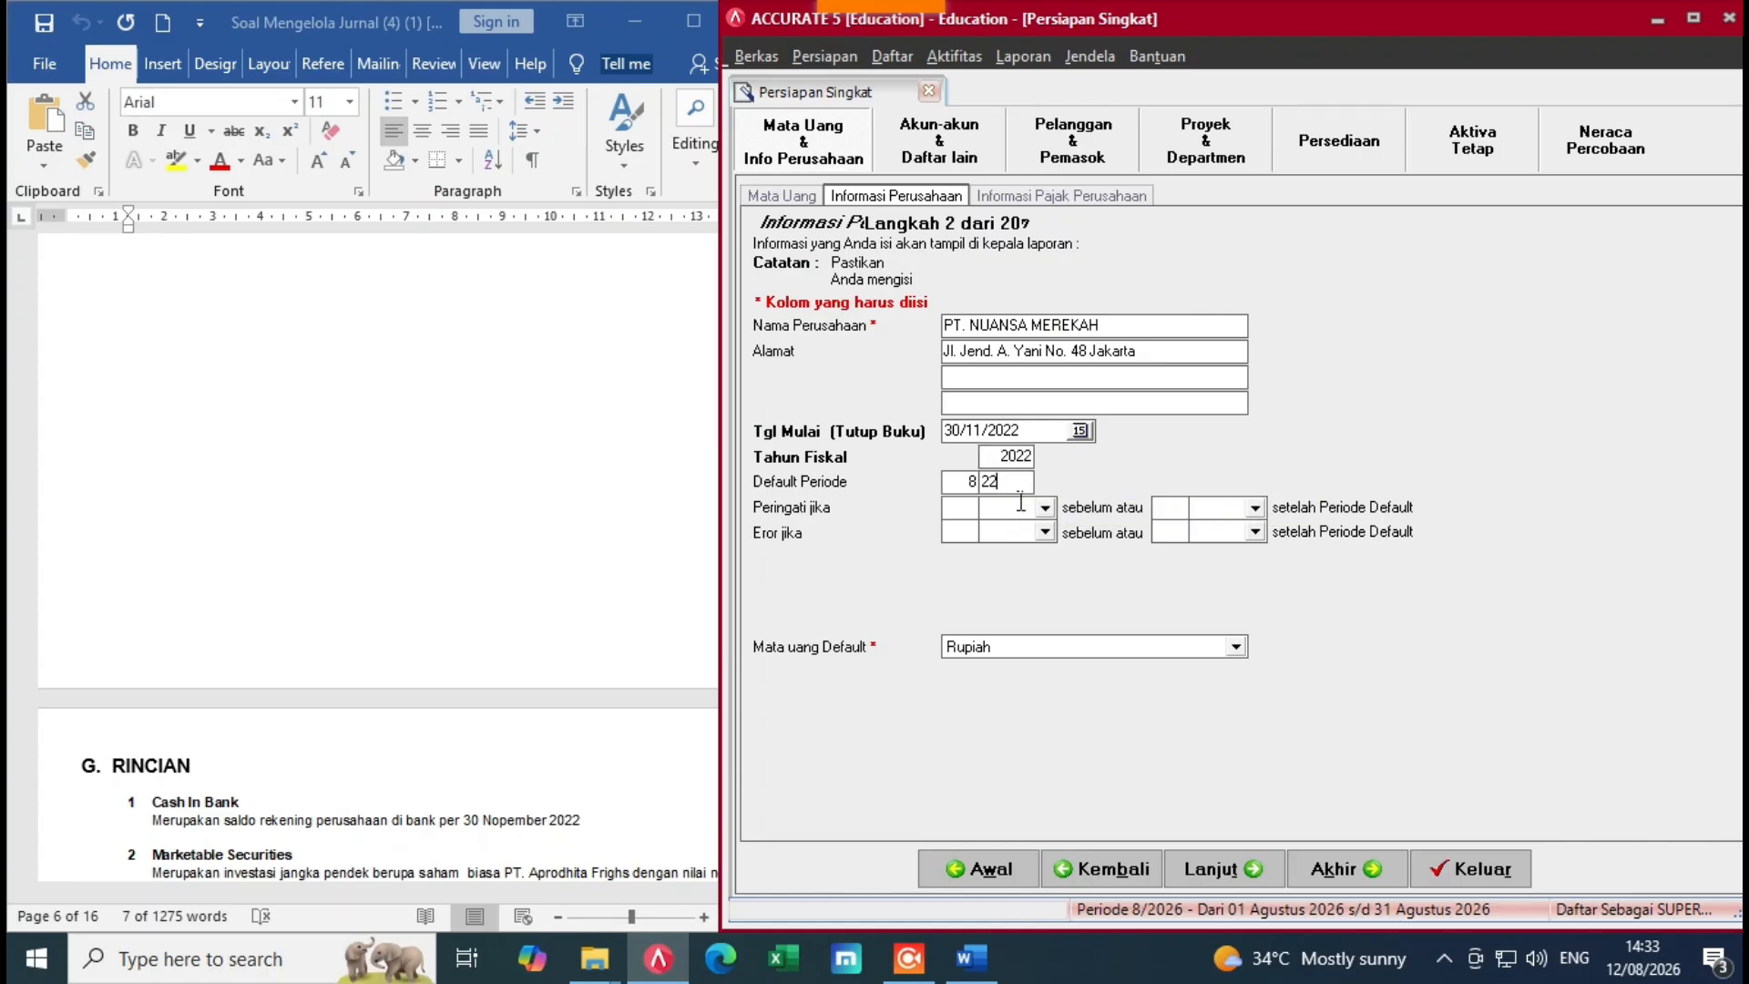
pyautogui.click(969, 484)
pyautogui.write('1')
# Step: Go to the tax information step and clear the PKP confirmation date
pyautogui.click(1214, 871)
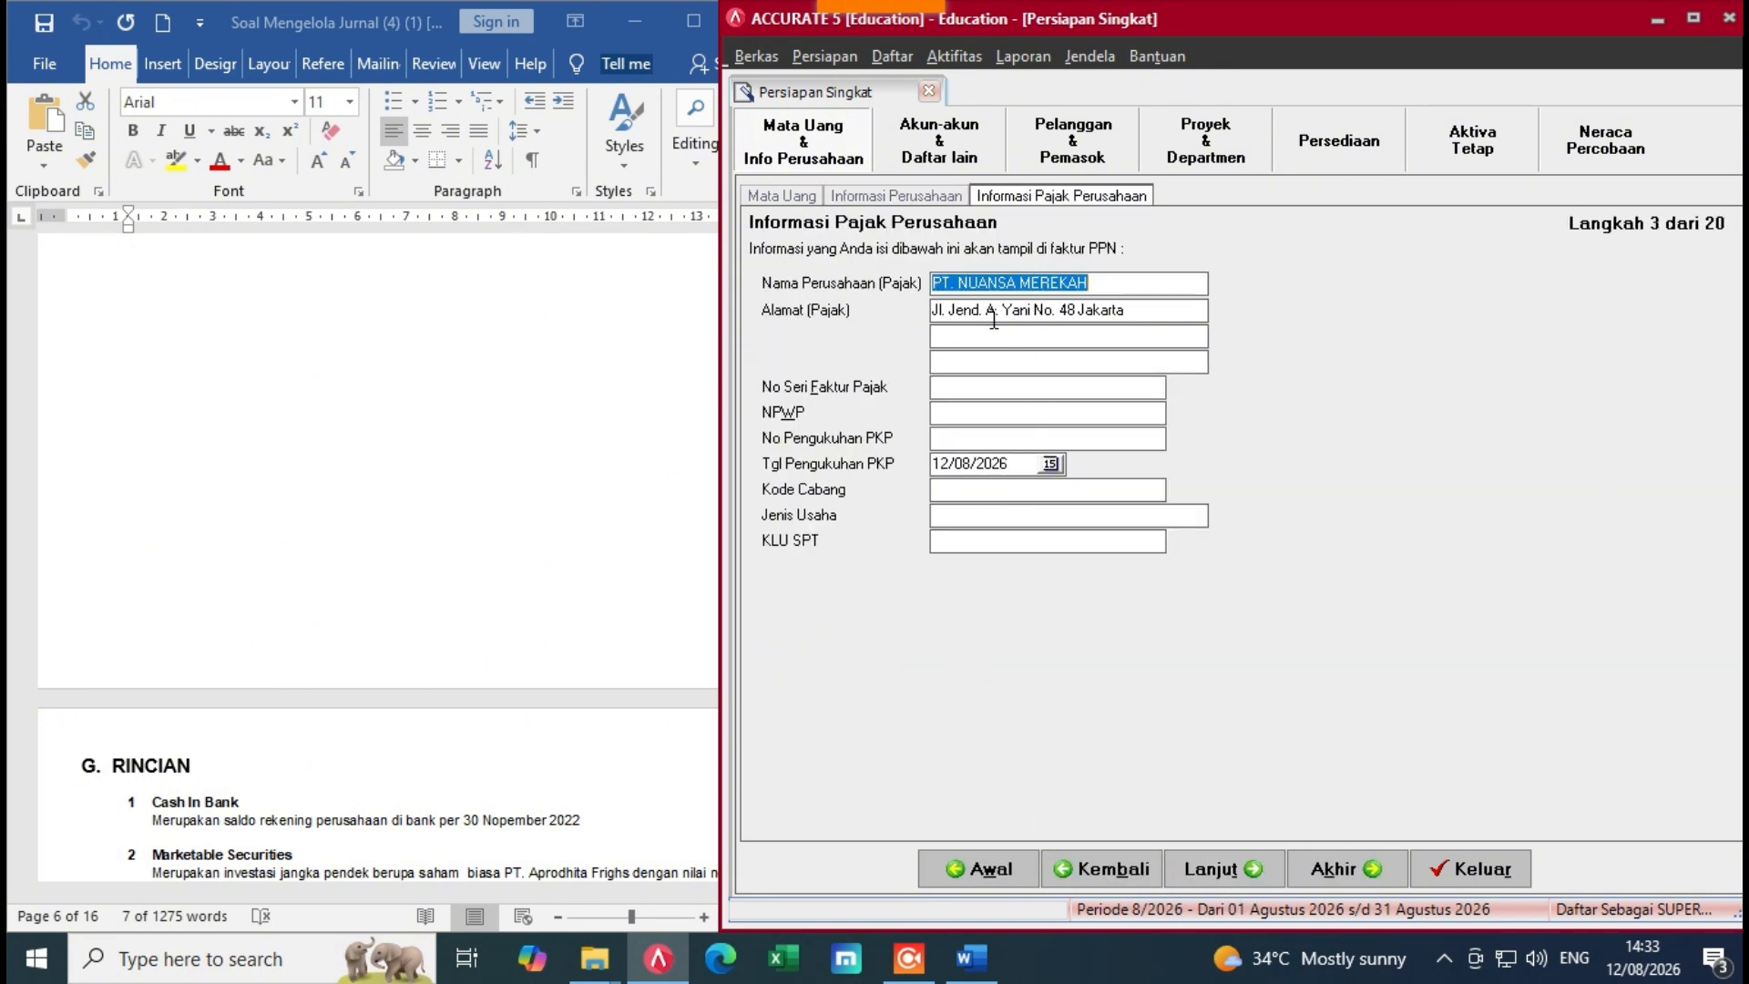
pyautogui.moveTo(1013, 467); pyautogui.dragTo(941, 490)
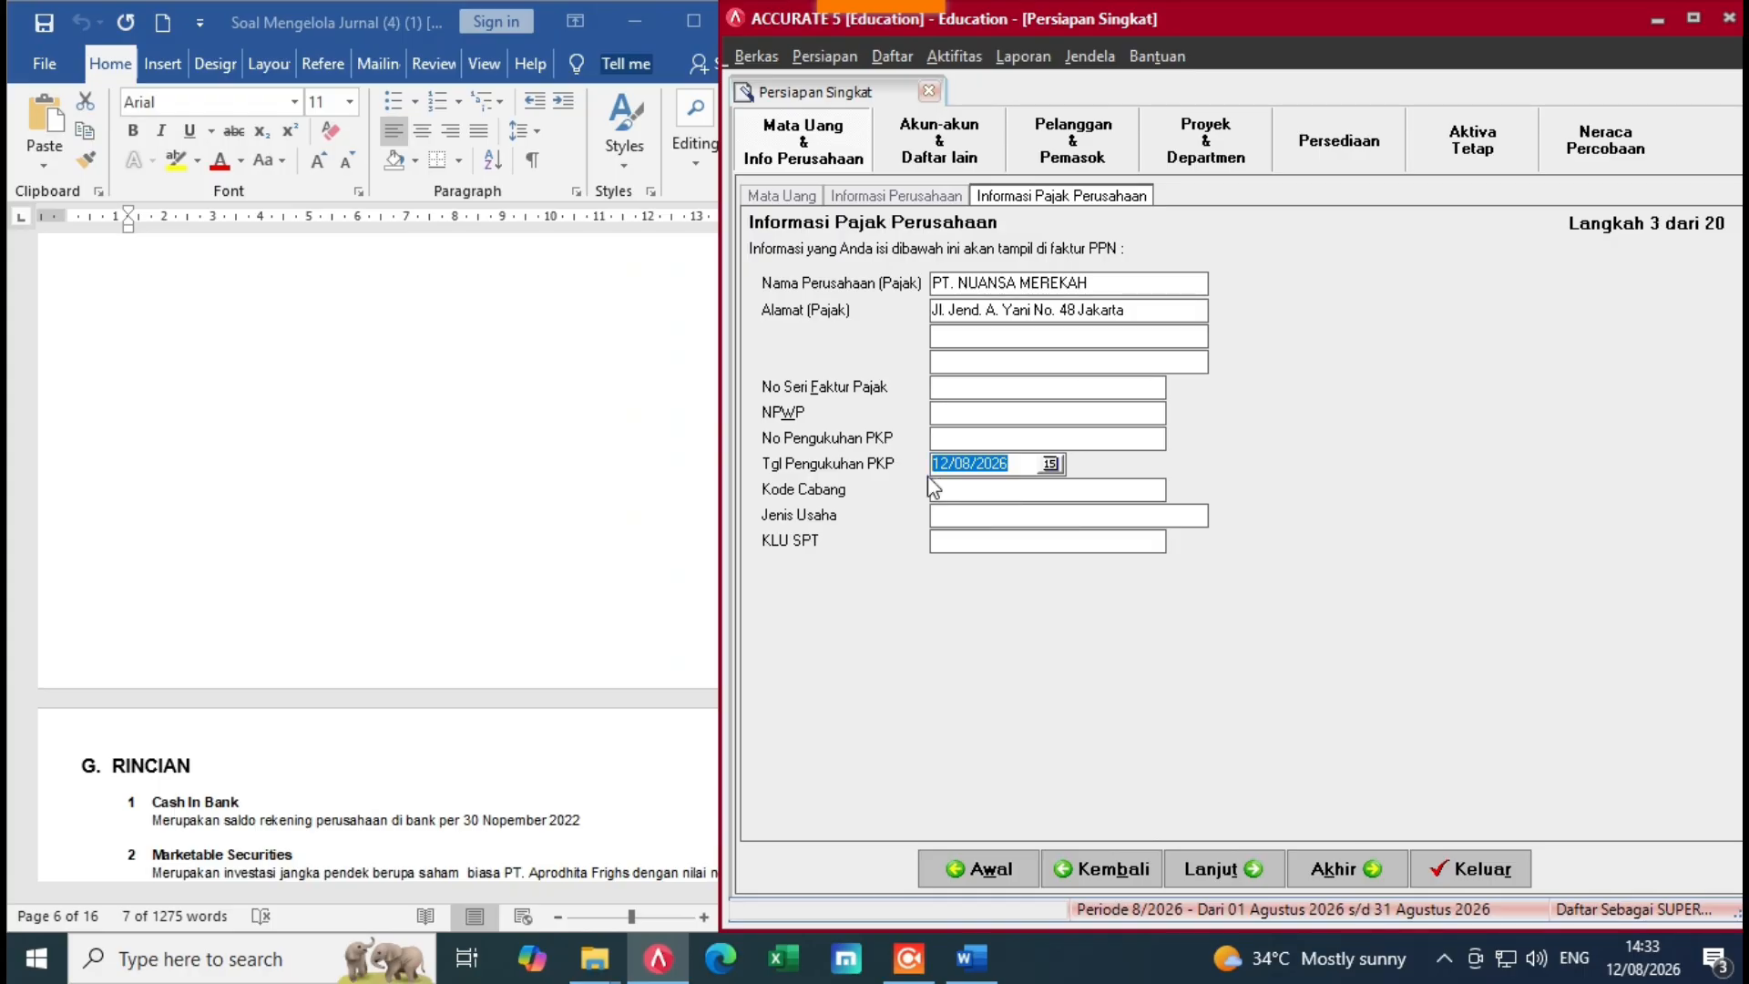
pyautogui.press('Delete')
pyautogui.click(526, 472)
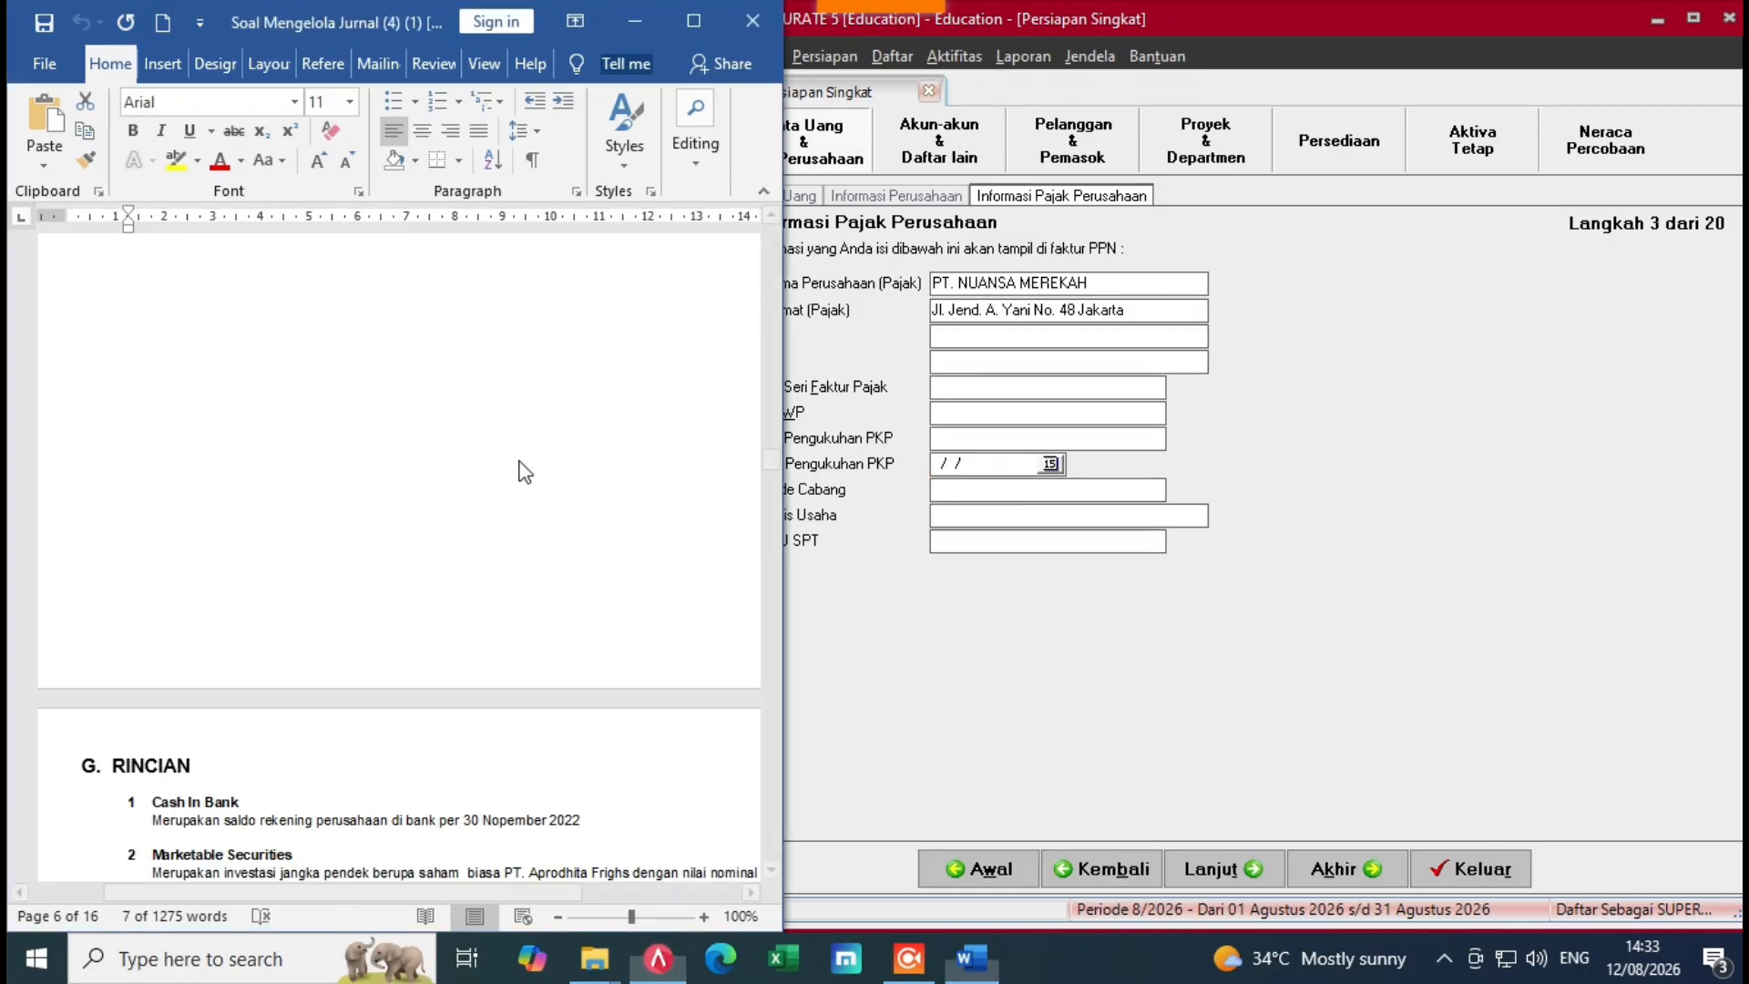
pyautogui.moveTo(772, 464); pyautogui.dragTo(799, 245)
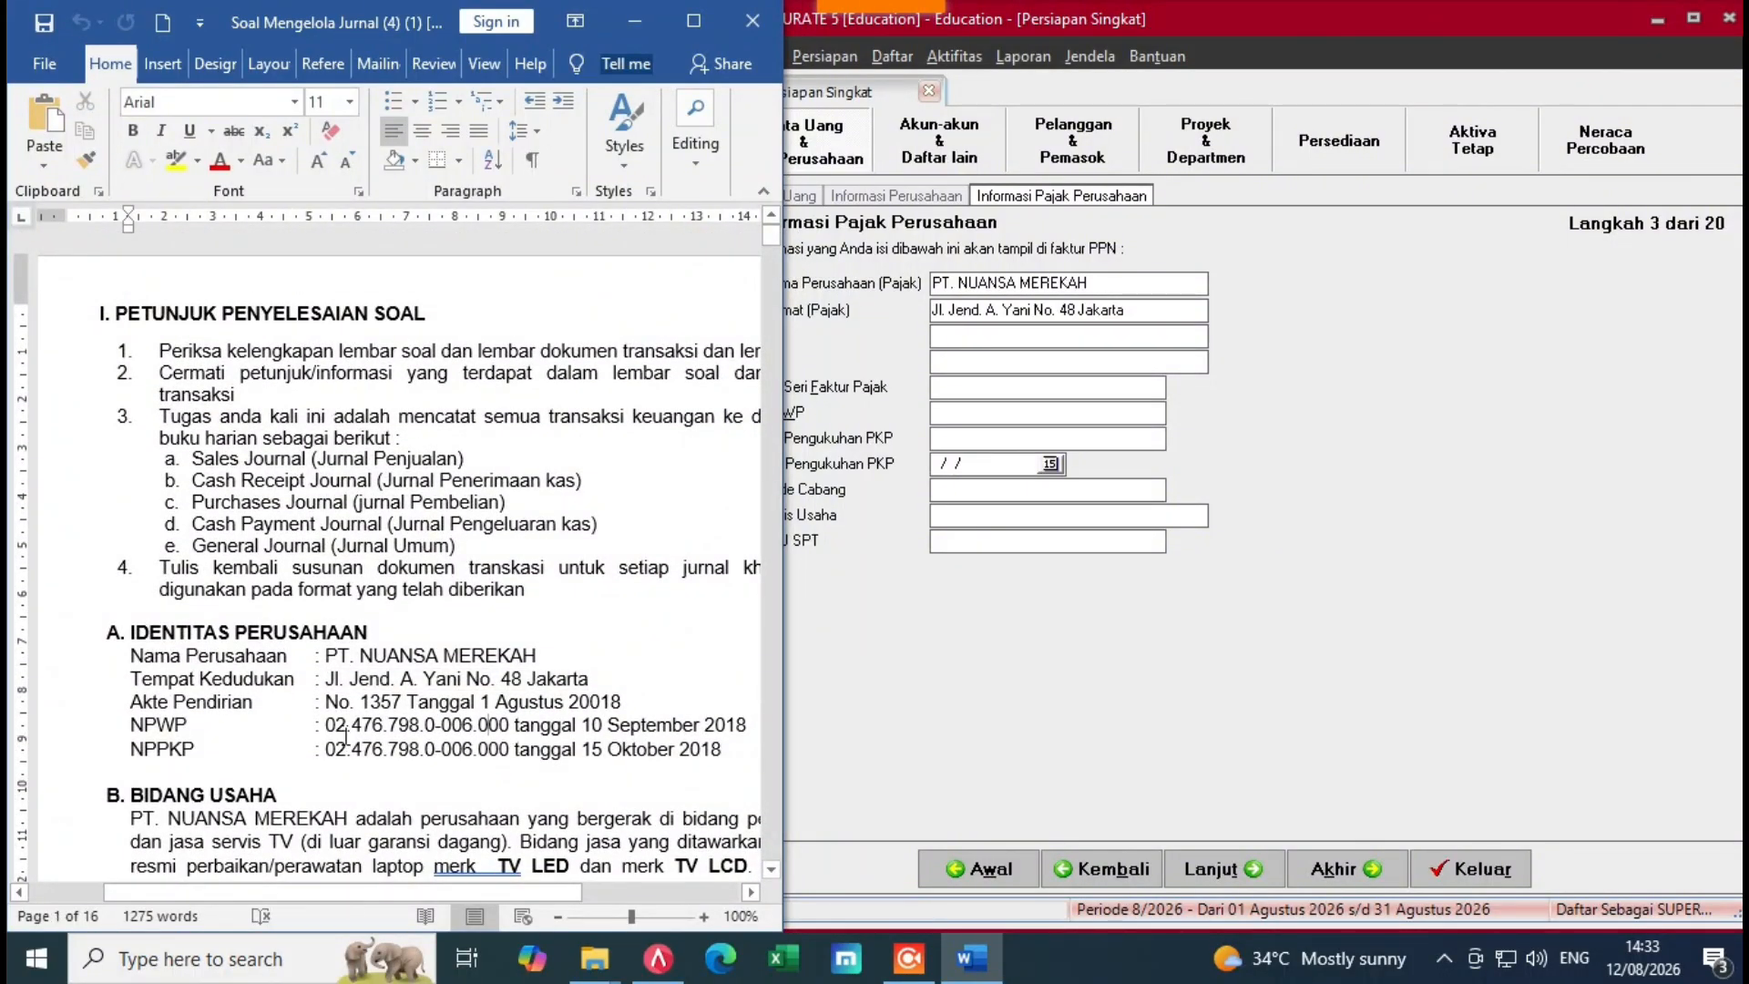
pyautogui.hotkey('alt', 'Tab')
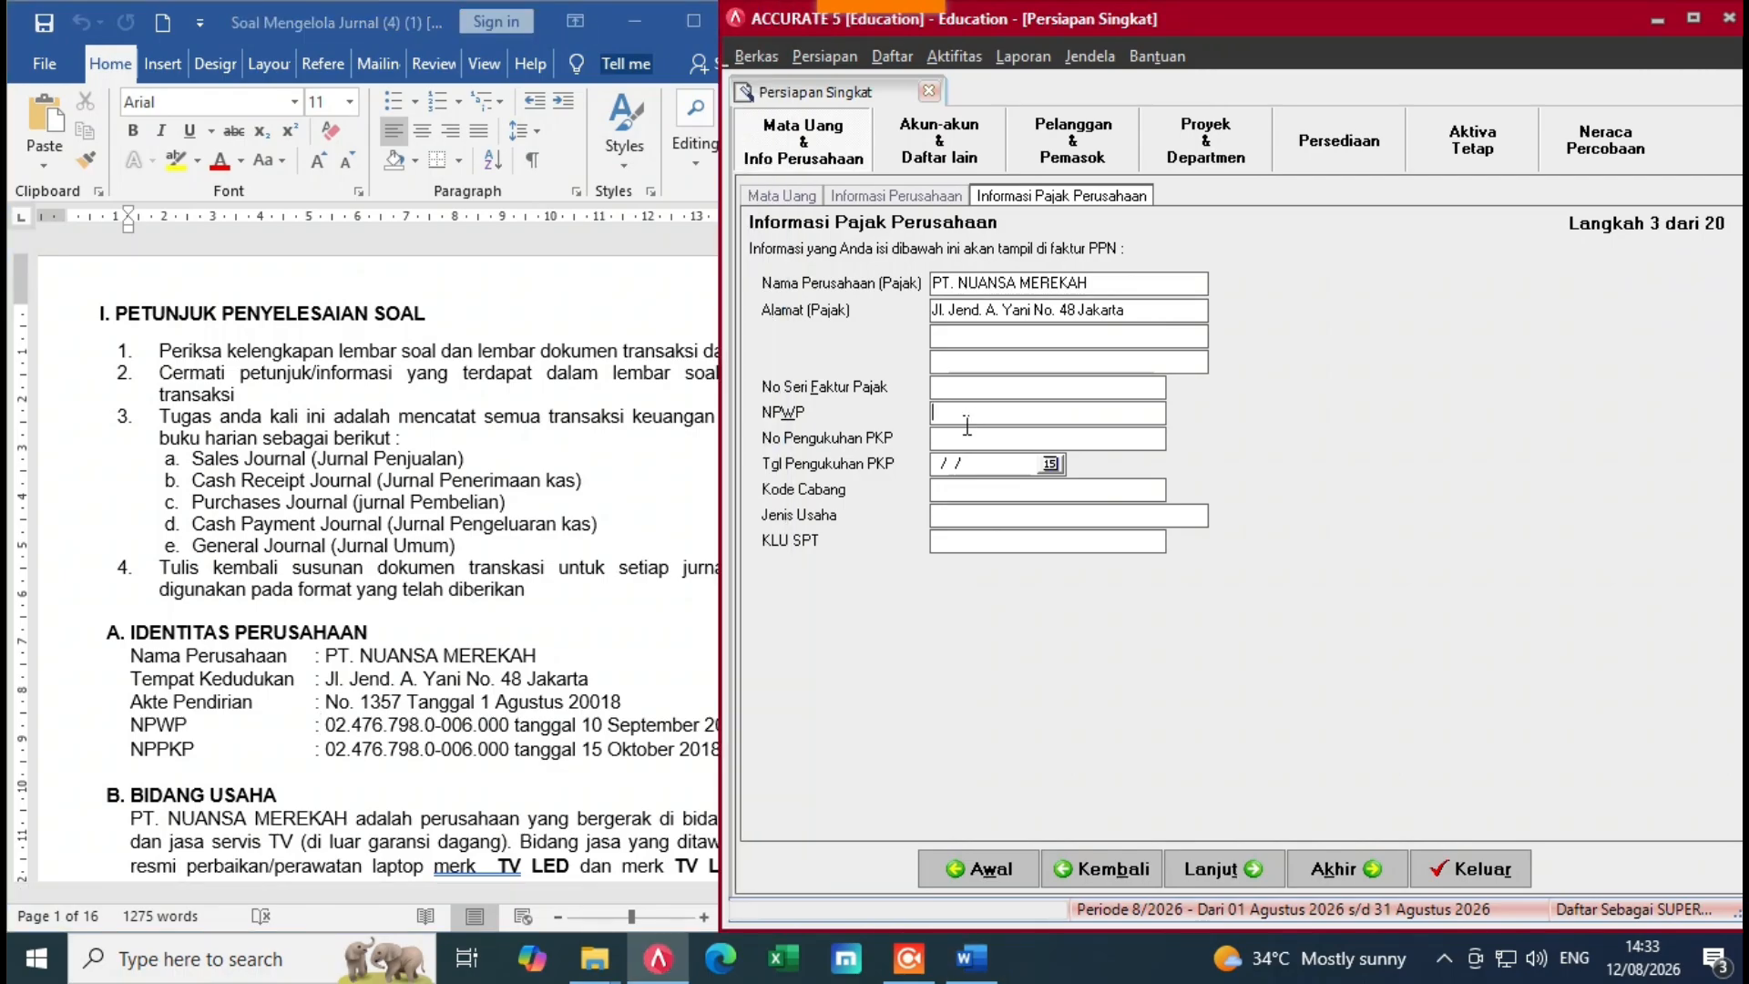
pyautogui.click(354, 735)
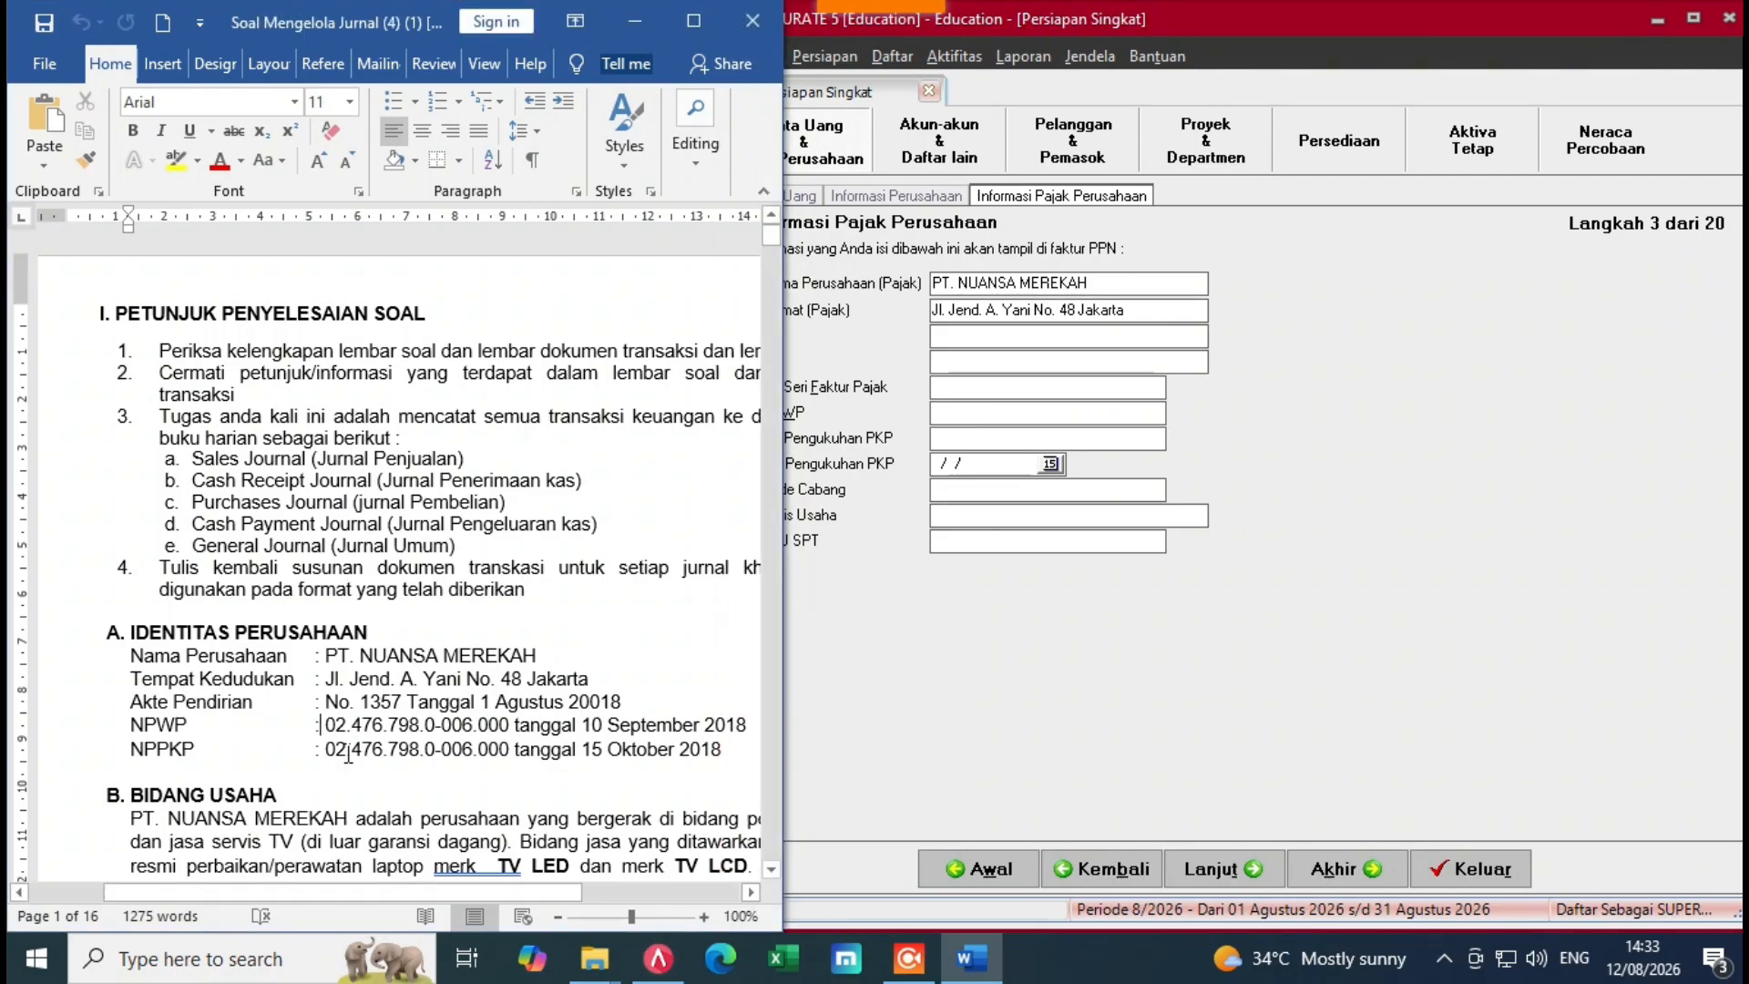
pyautogui.moveTo(326, 726); pyautogui.dragTo(508, 726)
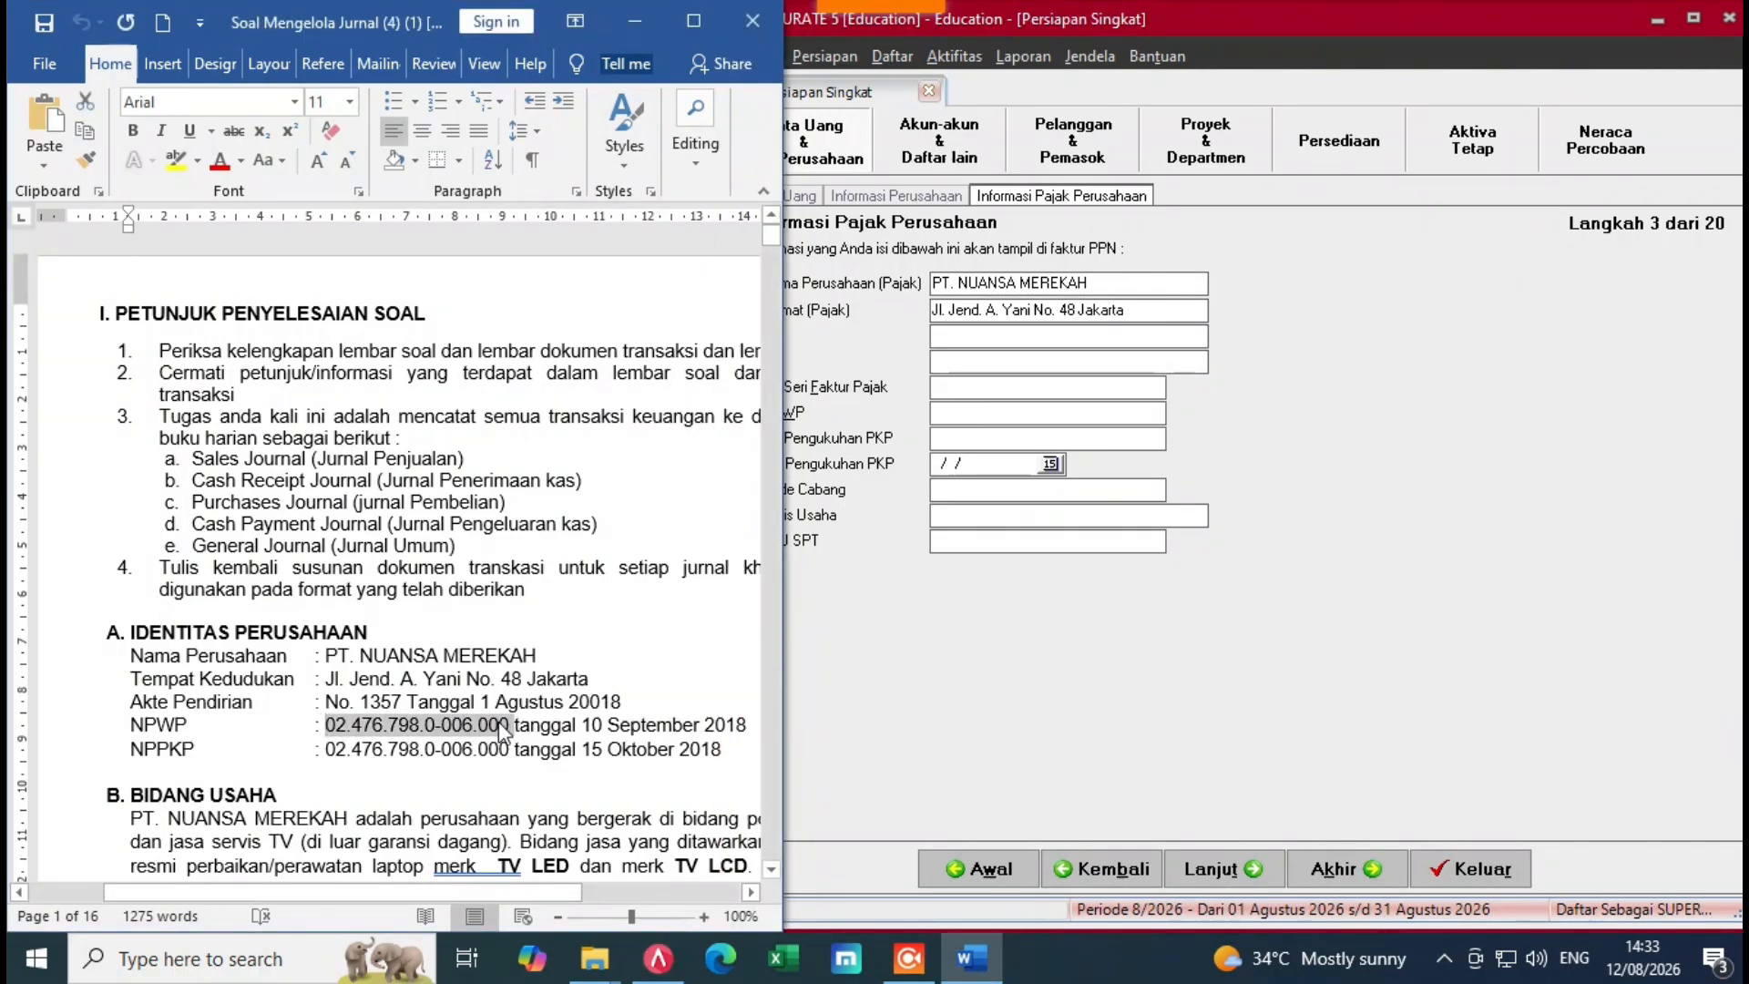
pyautogui.rightClick(499, 722)
pyautogui.click(551, 421)
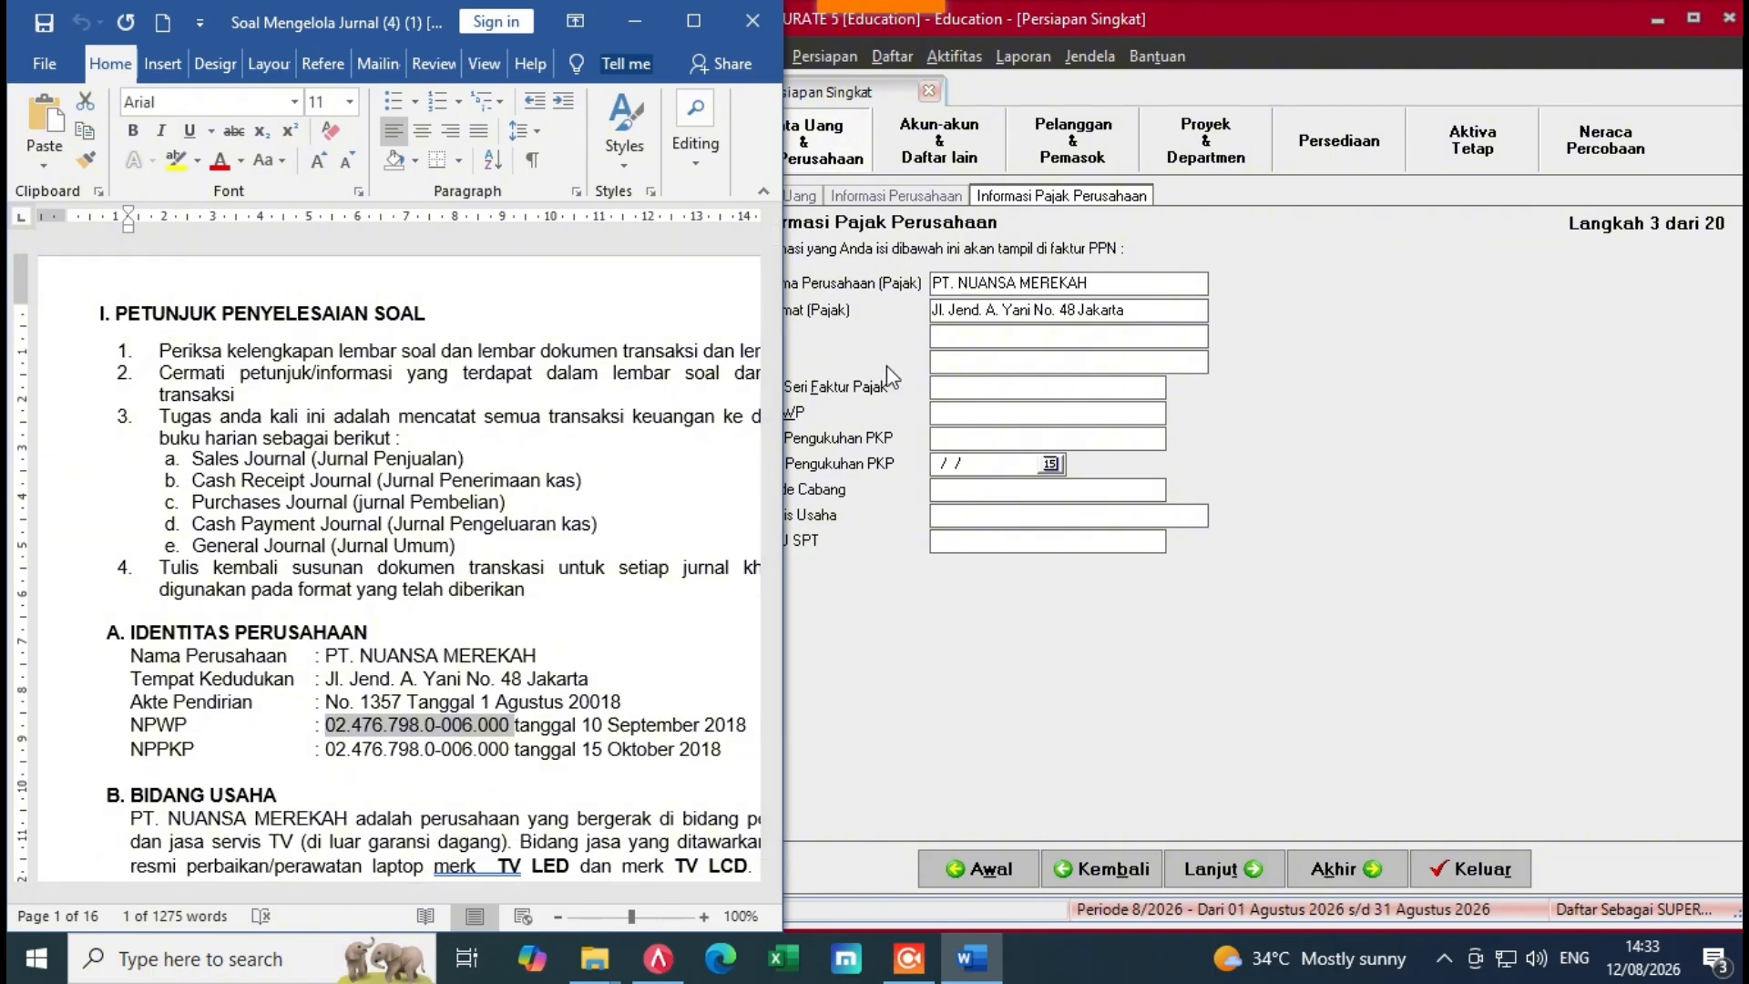
pyautogui.click(911, 408)
pyautogui.click(953, 422)
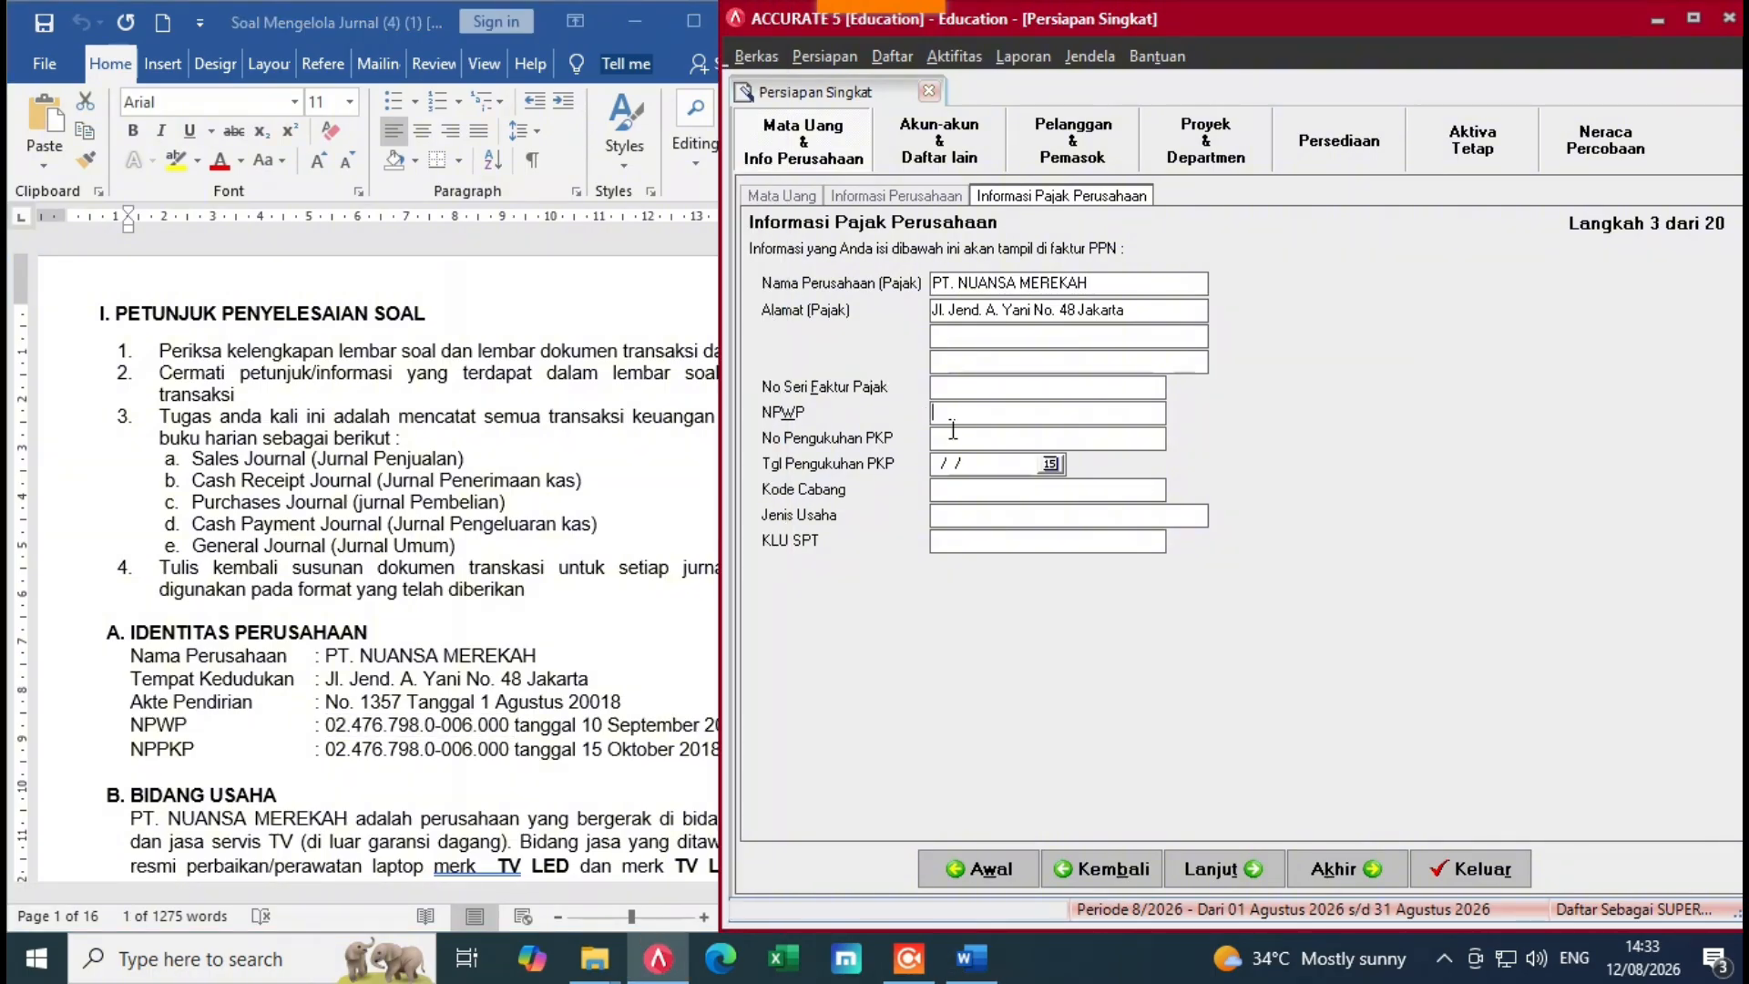
pyautogui.hotkey('ctrl', 'v')
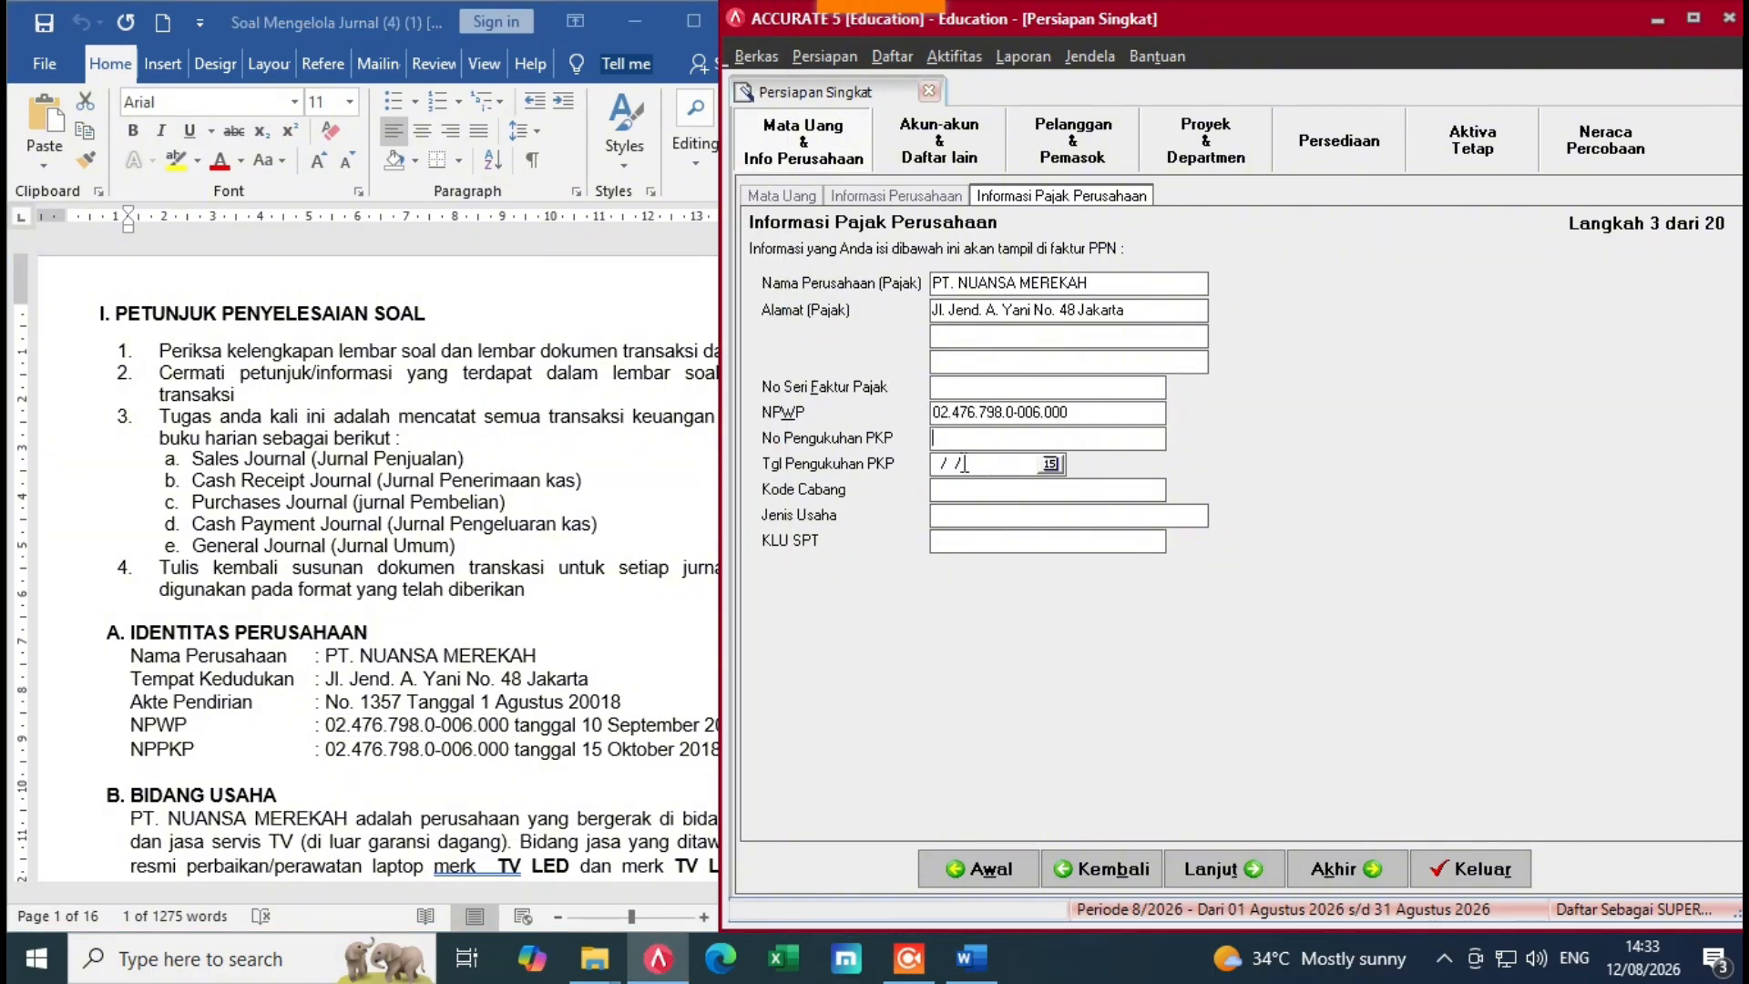
pyautogui.hotkey('ctrl', 'v')
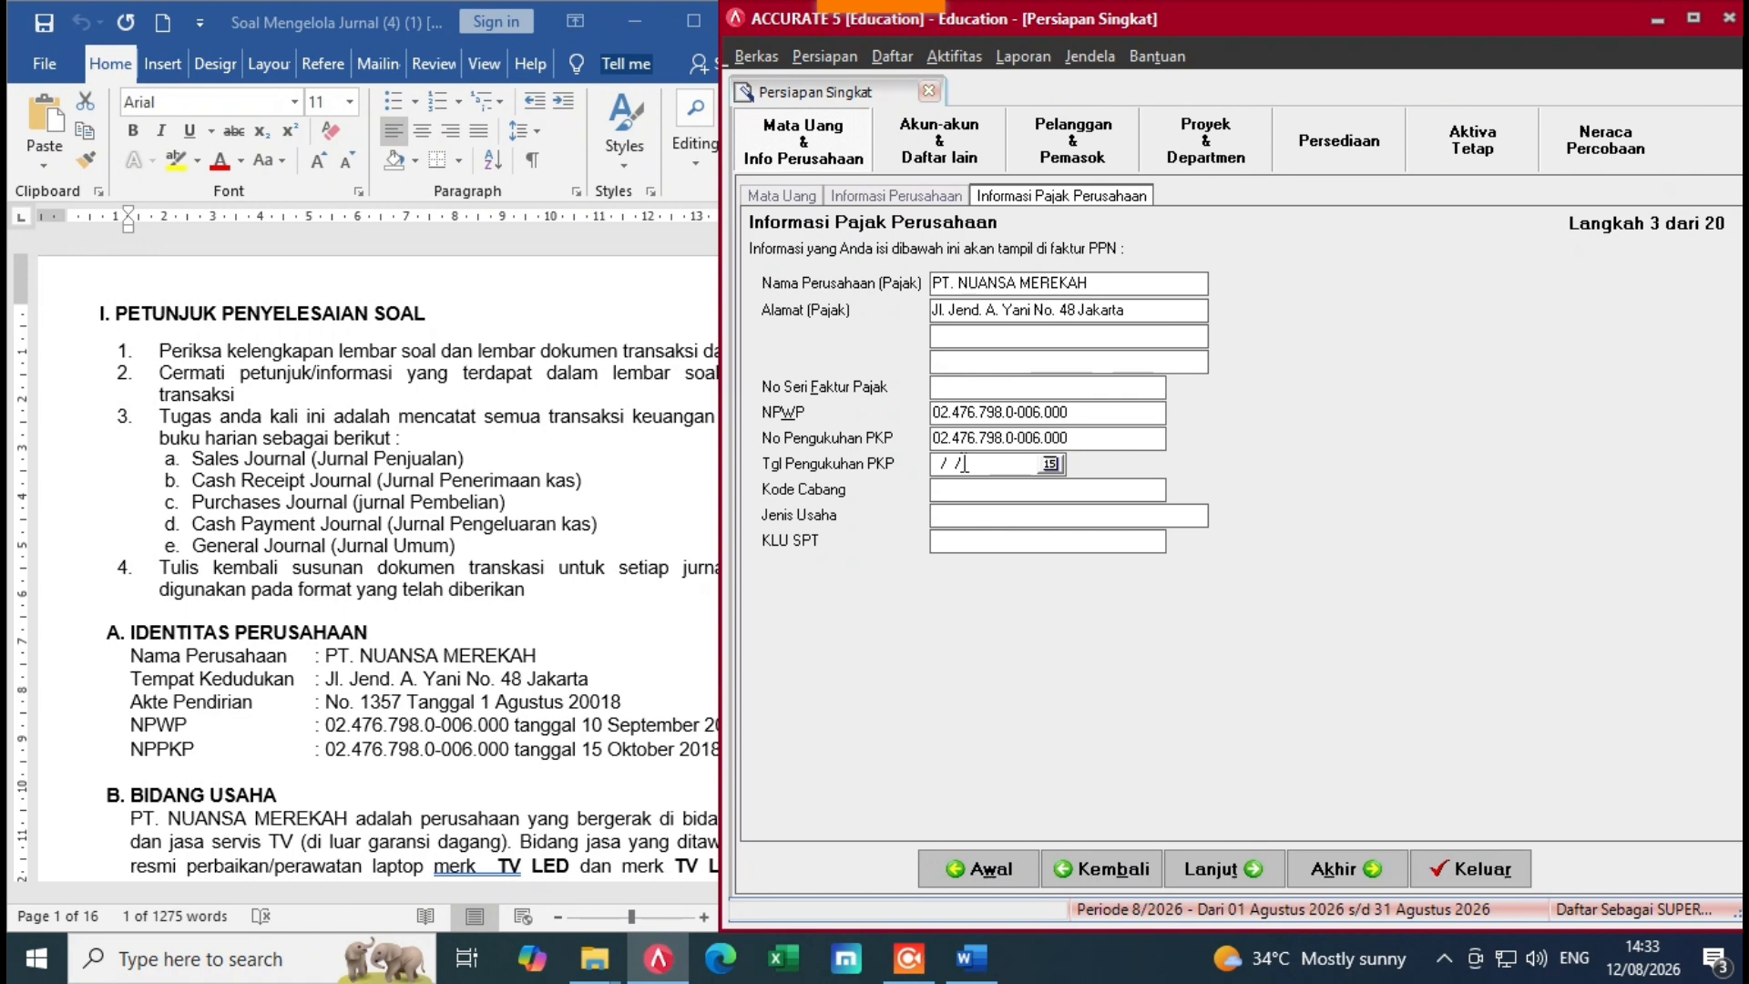
# Step: Find the NPPKP date 15 Oktober 2018 in the document for the PKP date field
pyautogui.click(943, 469)
pyautogui.click(472, 792)
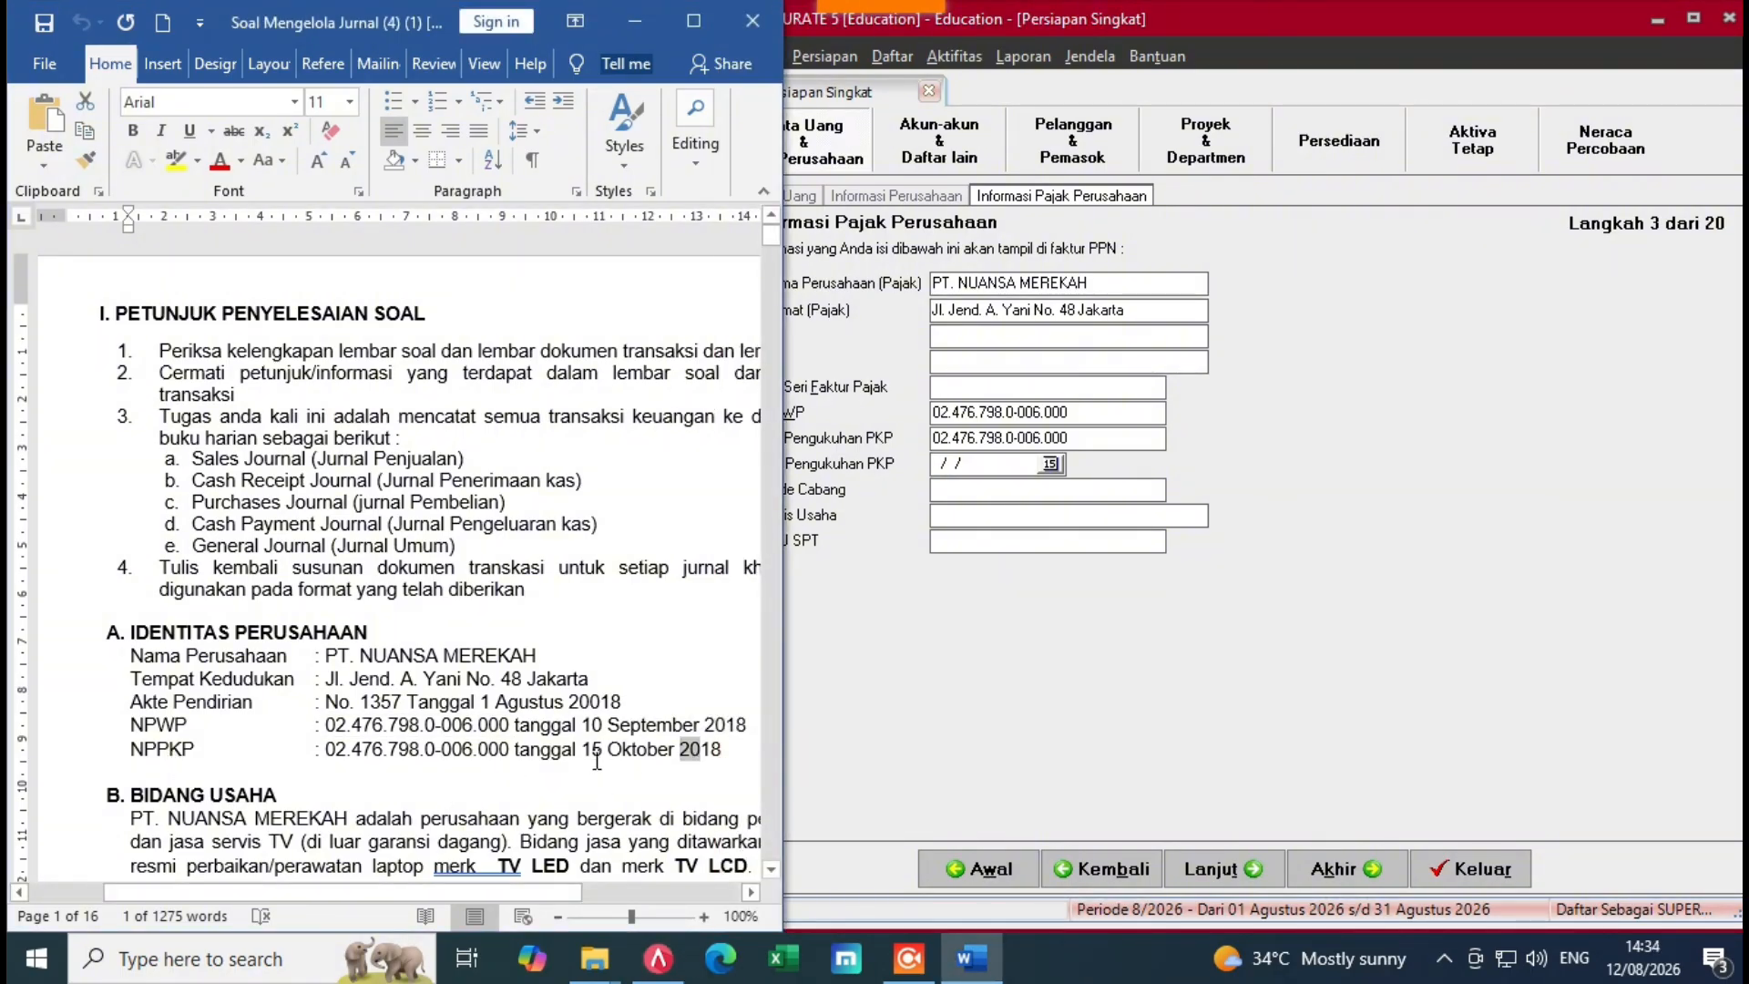
pyautogui.moveTo(583, 749); pyautogui.dragTo(720, 759)
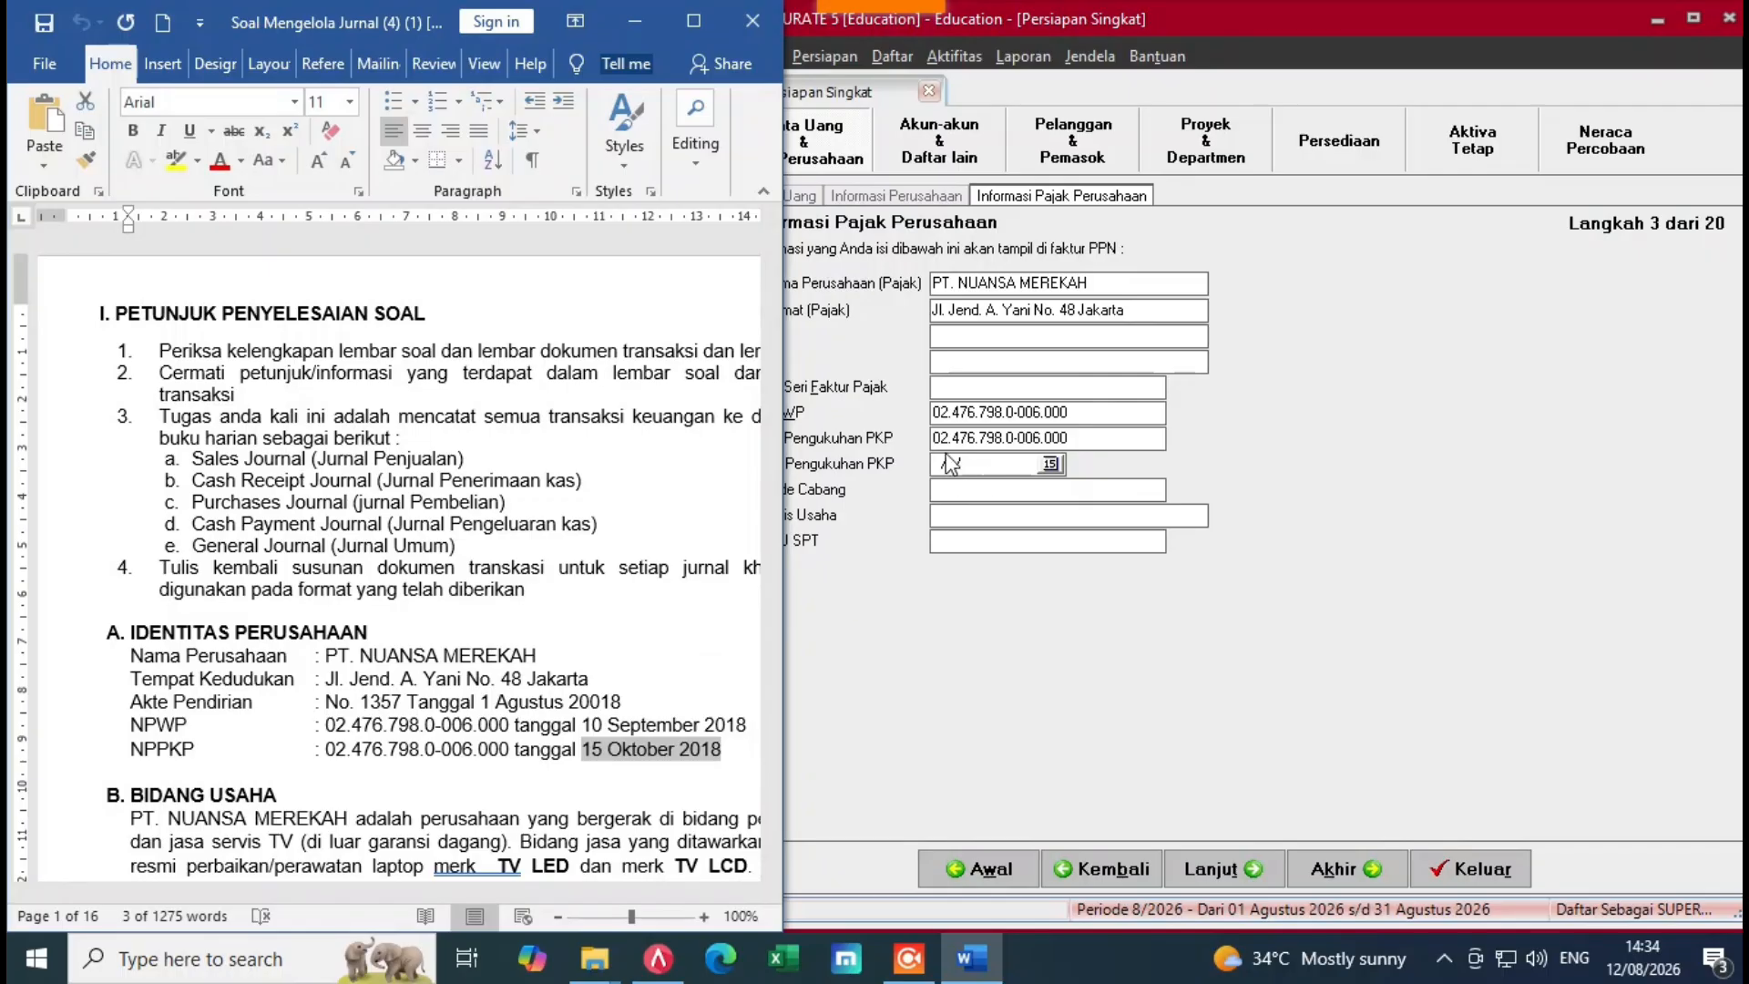
pyautogui.click(980, 475)
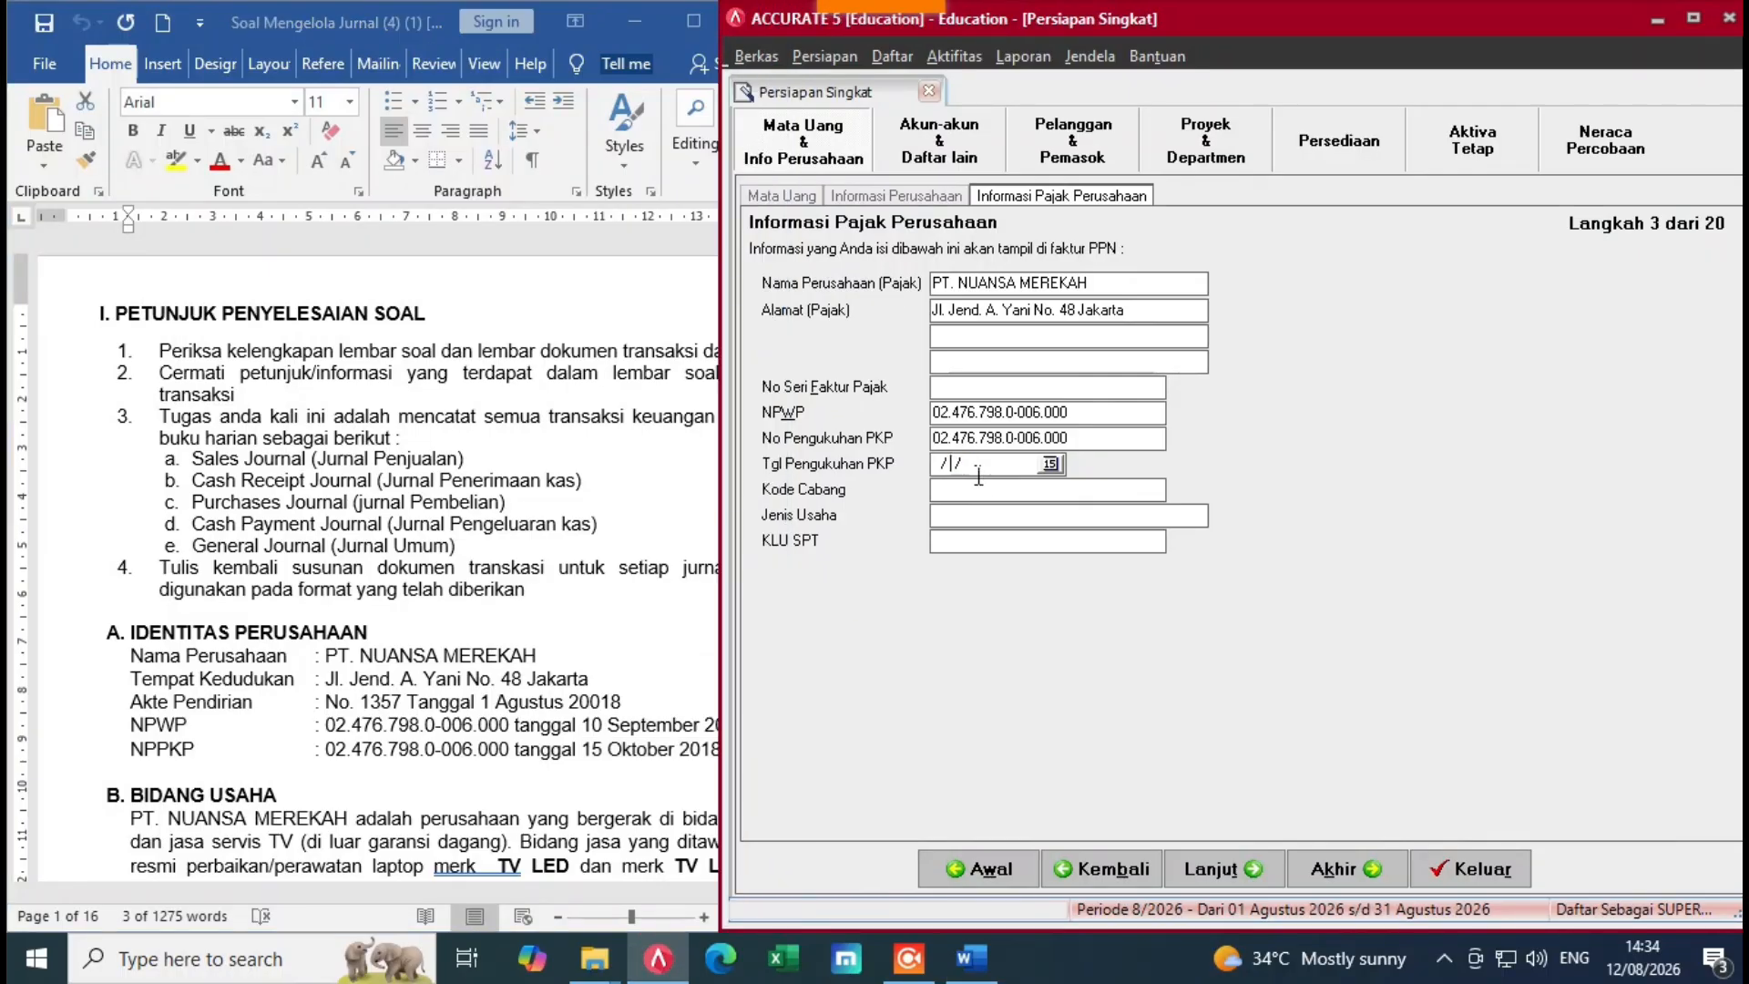
# Step: Enter PKP date 15/10/2018 and business type 'Bidang Perdagangan dan Jasa' with a capital B
pyautogui.write('15/10/2028')
pyautogui.click(419, 508)
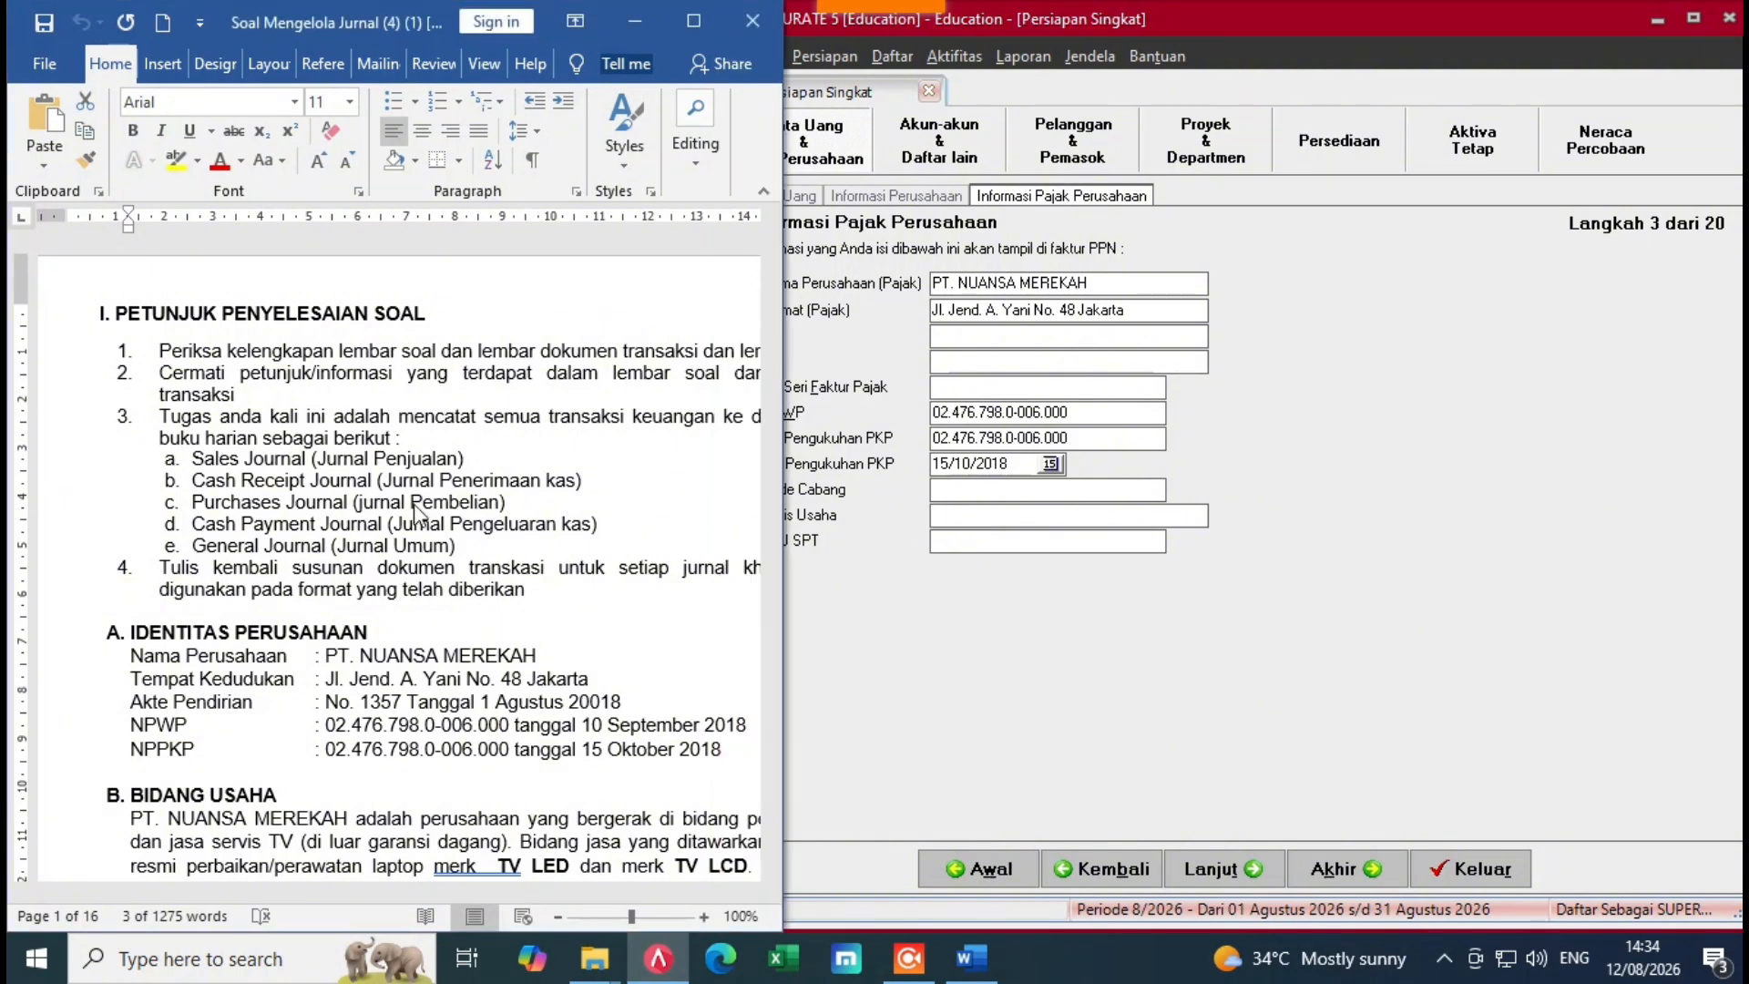
pyautogui.scroll(-7, 779, 244)
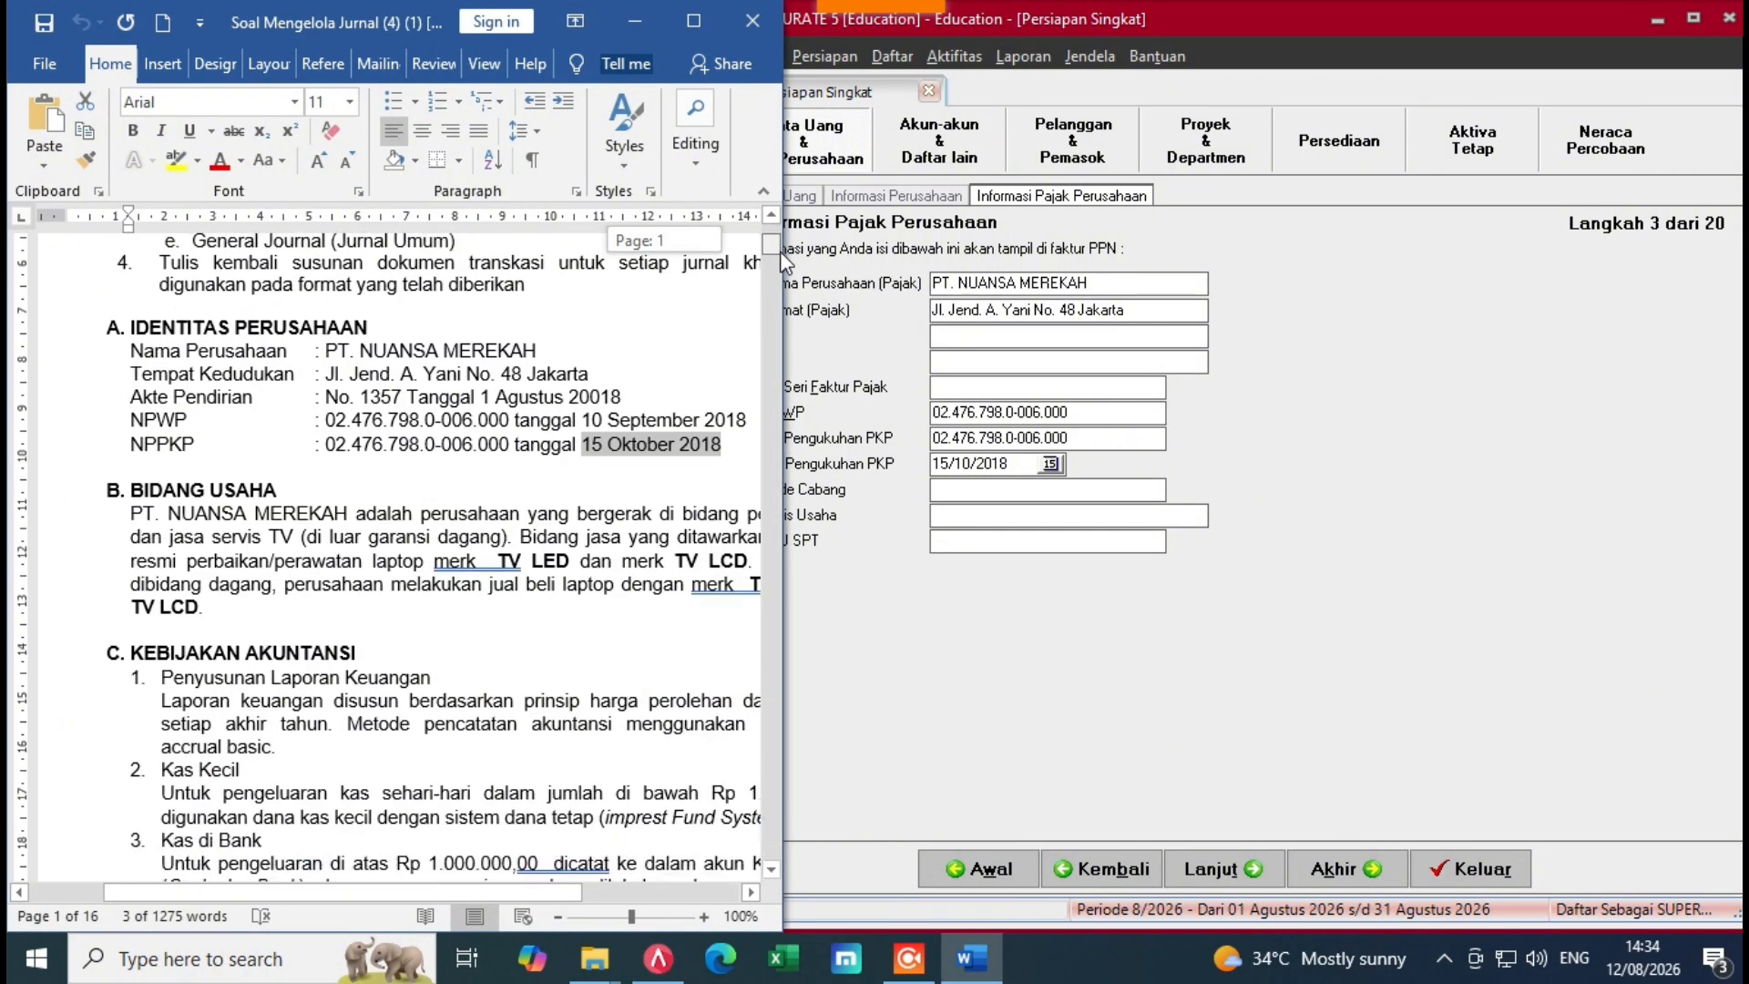
pyautogui.click(842, 481)
pyautogui.hotkey('ctrl', 'v')
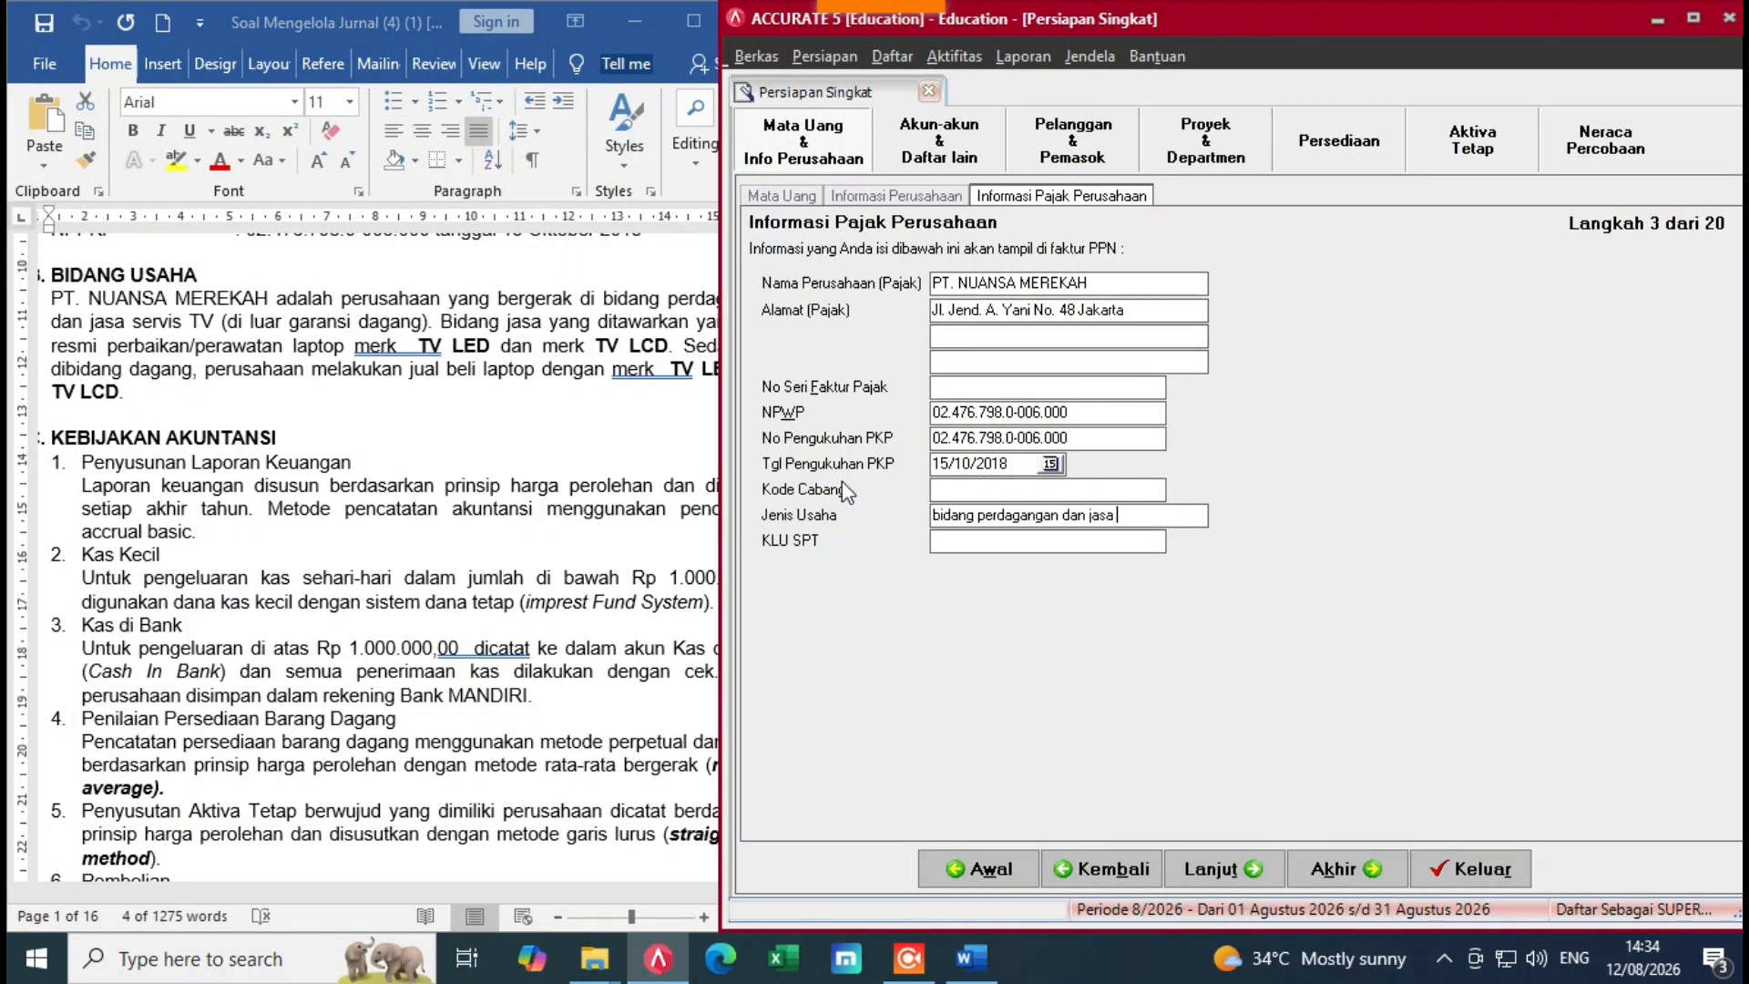
pyautogui.click(947, 517)
pyautogui.press('BackSpace')
pyautogui.write('B')
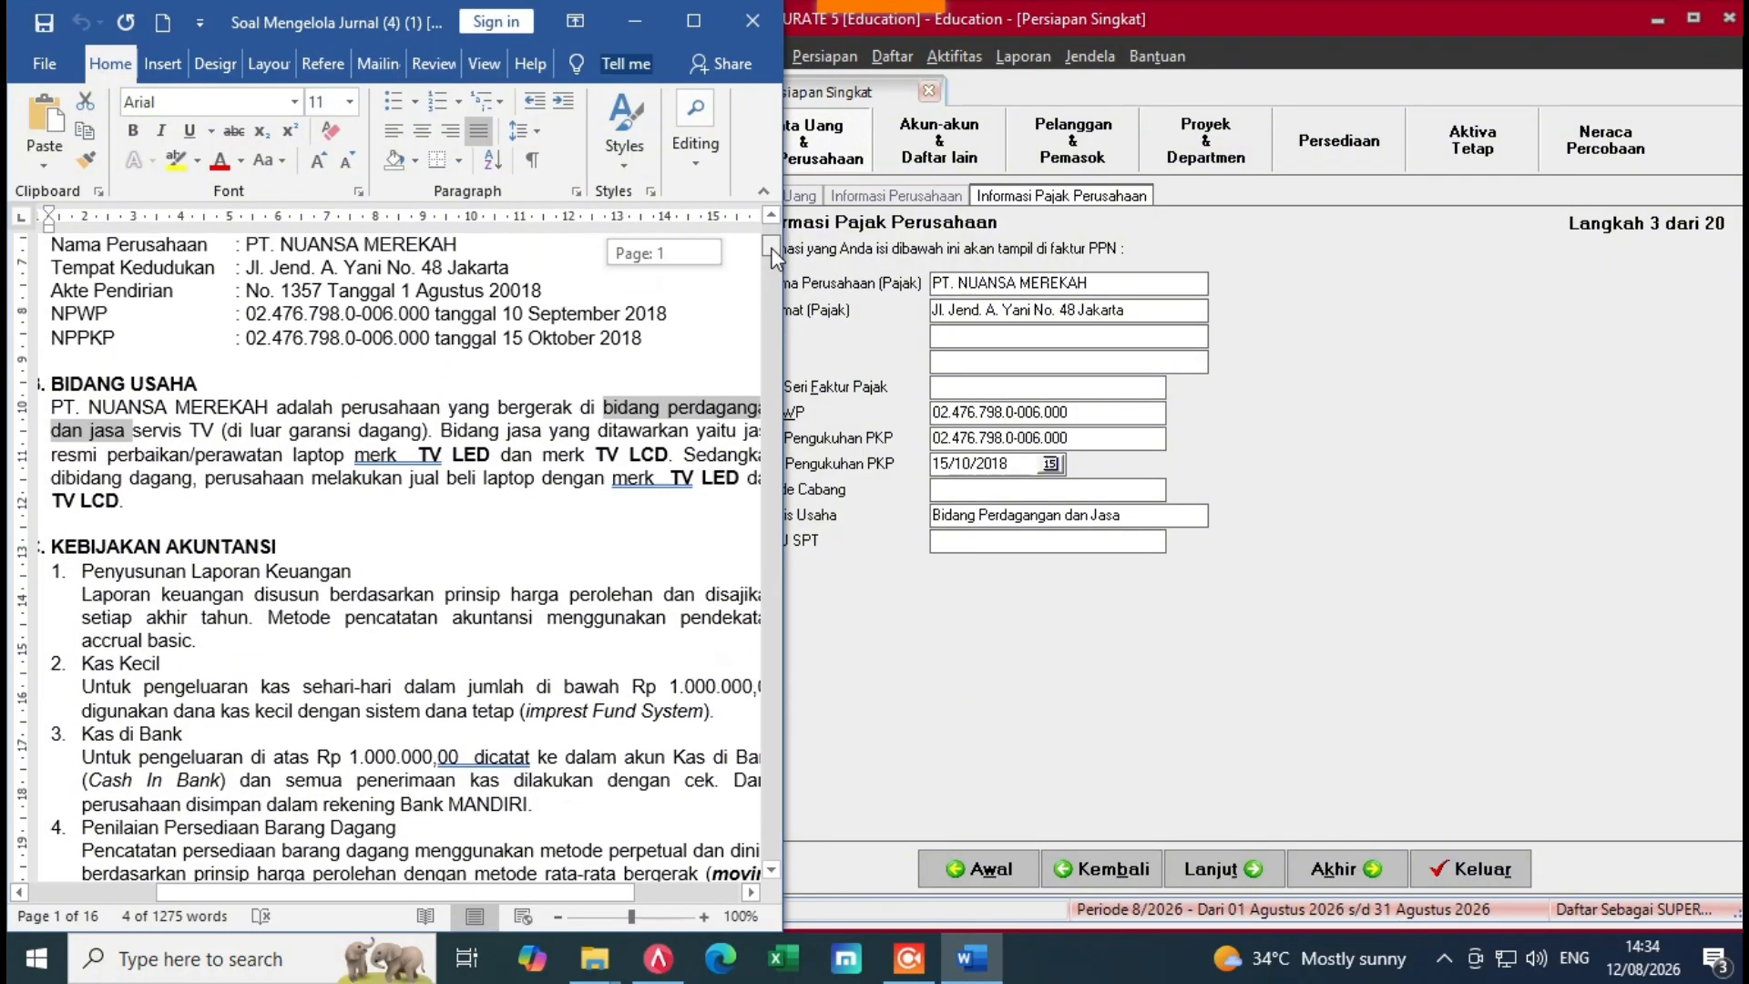
# Step: Copy 1357 from the document into KLU SPT and continue to Daftar Akun
pyautogui.moveTo(770, 267); pyautogui.dragTo(768, 255)
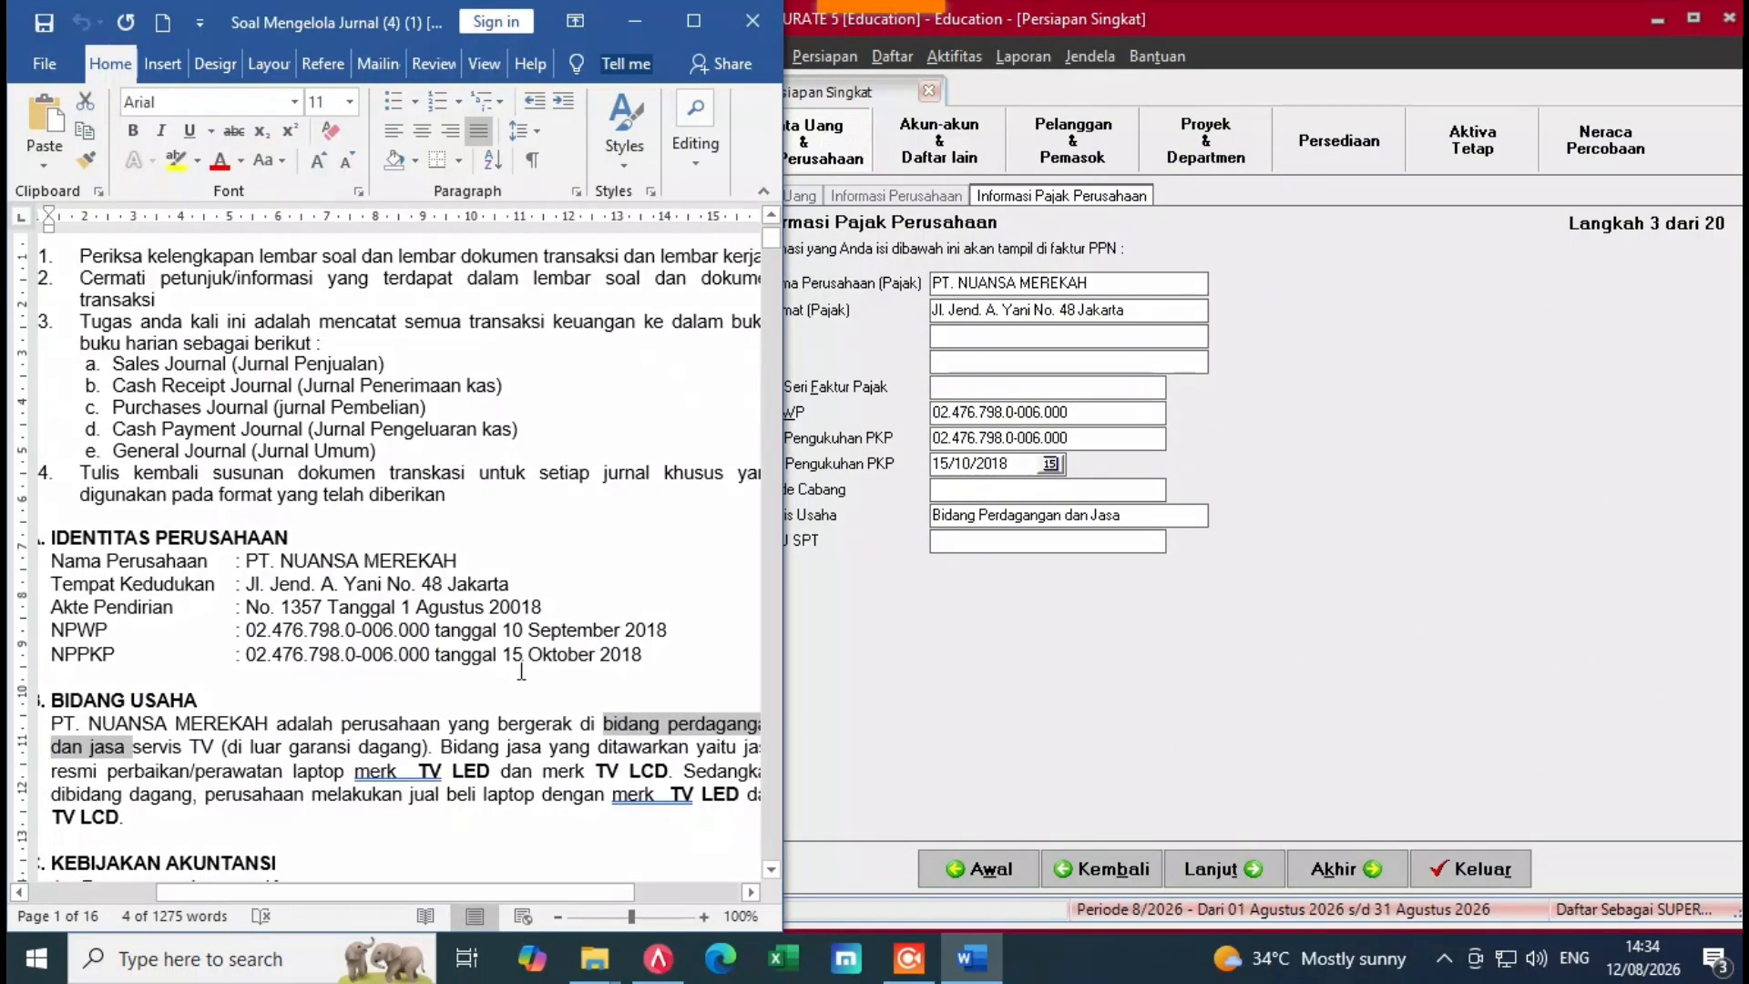
pyautogui.doubleClick(310, 610)
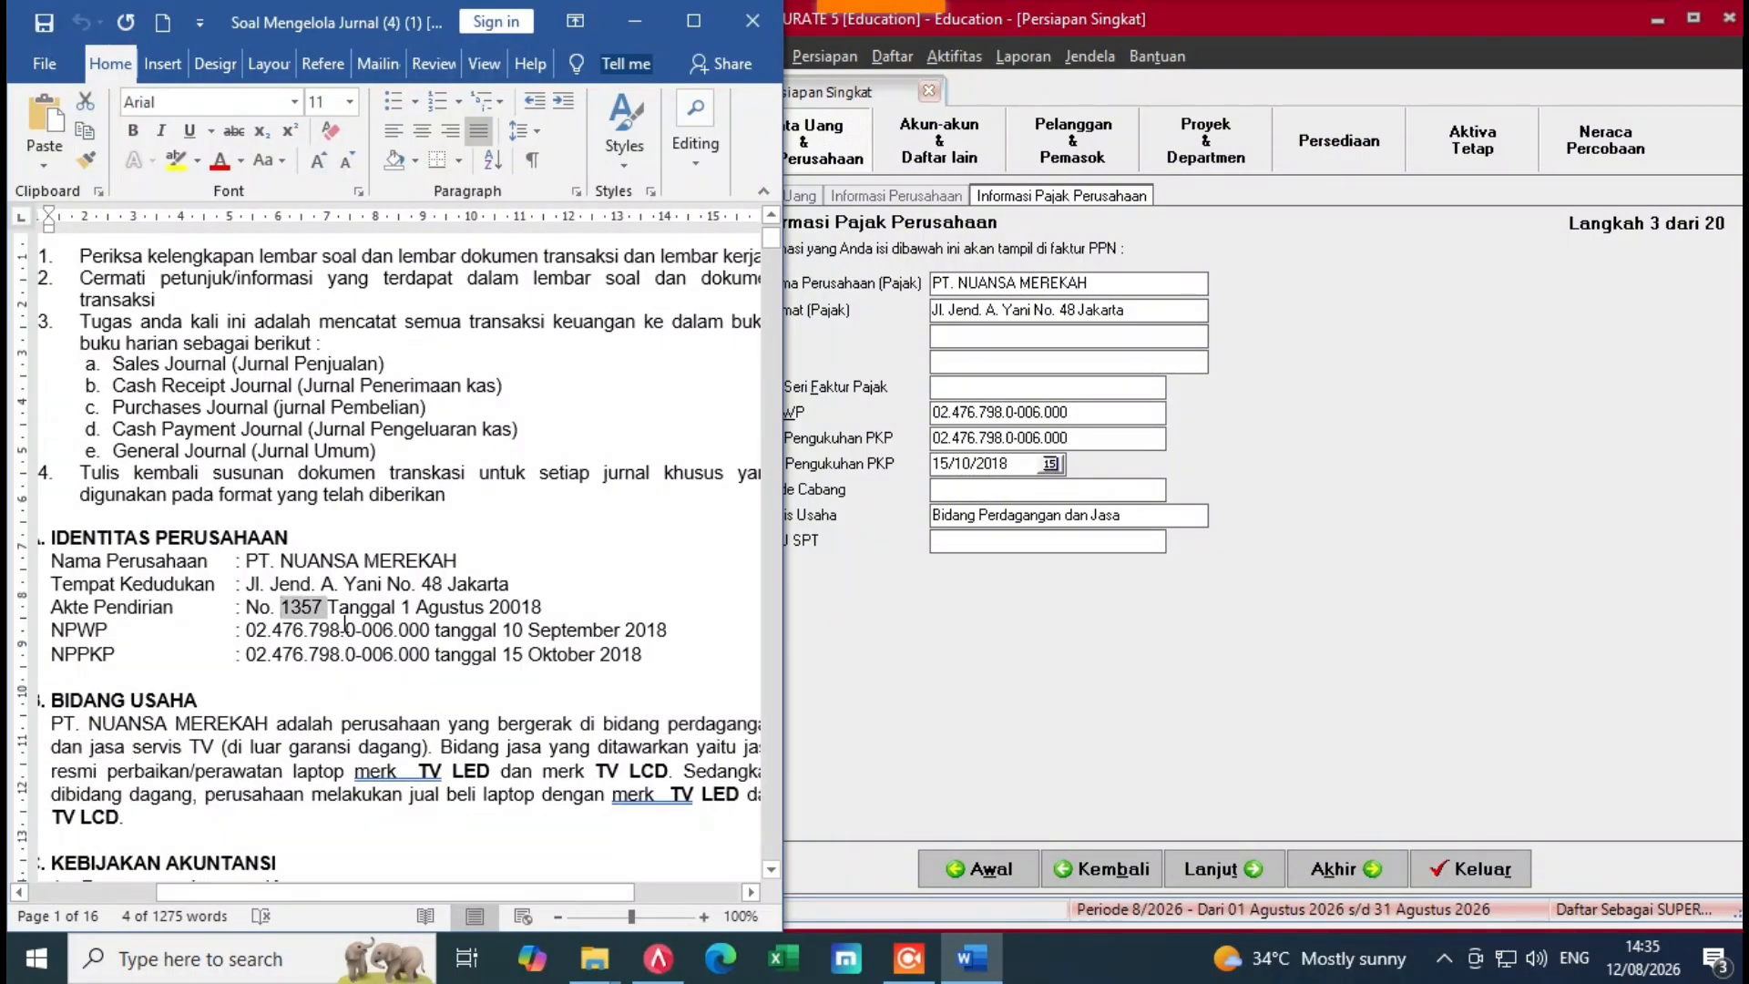
pyautogui.rightClick(316, 619)
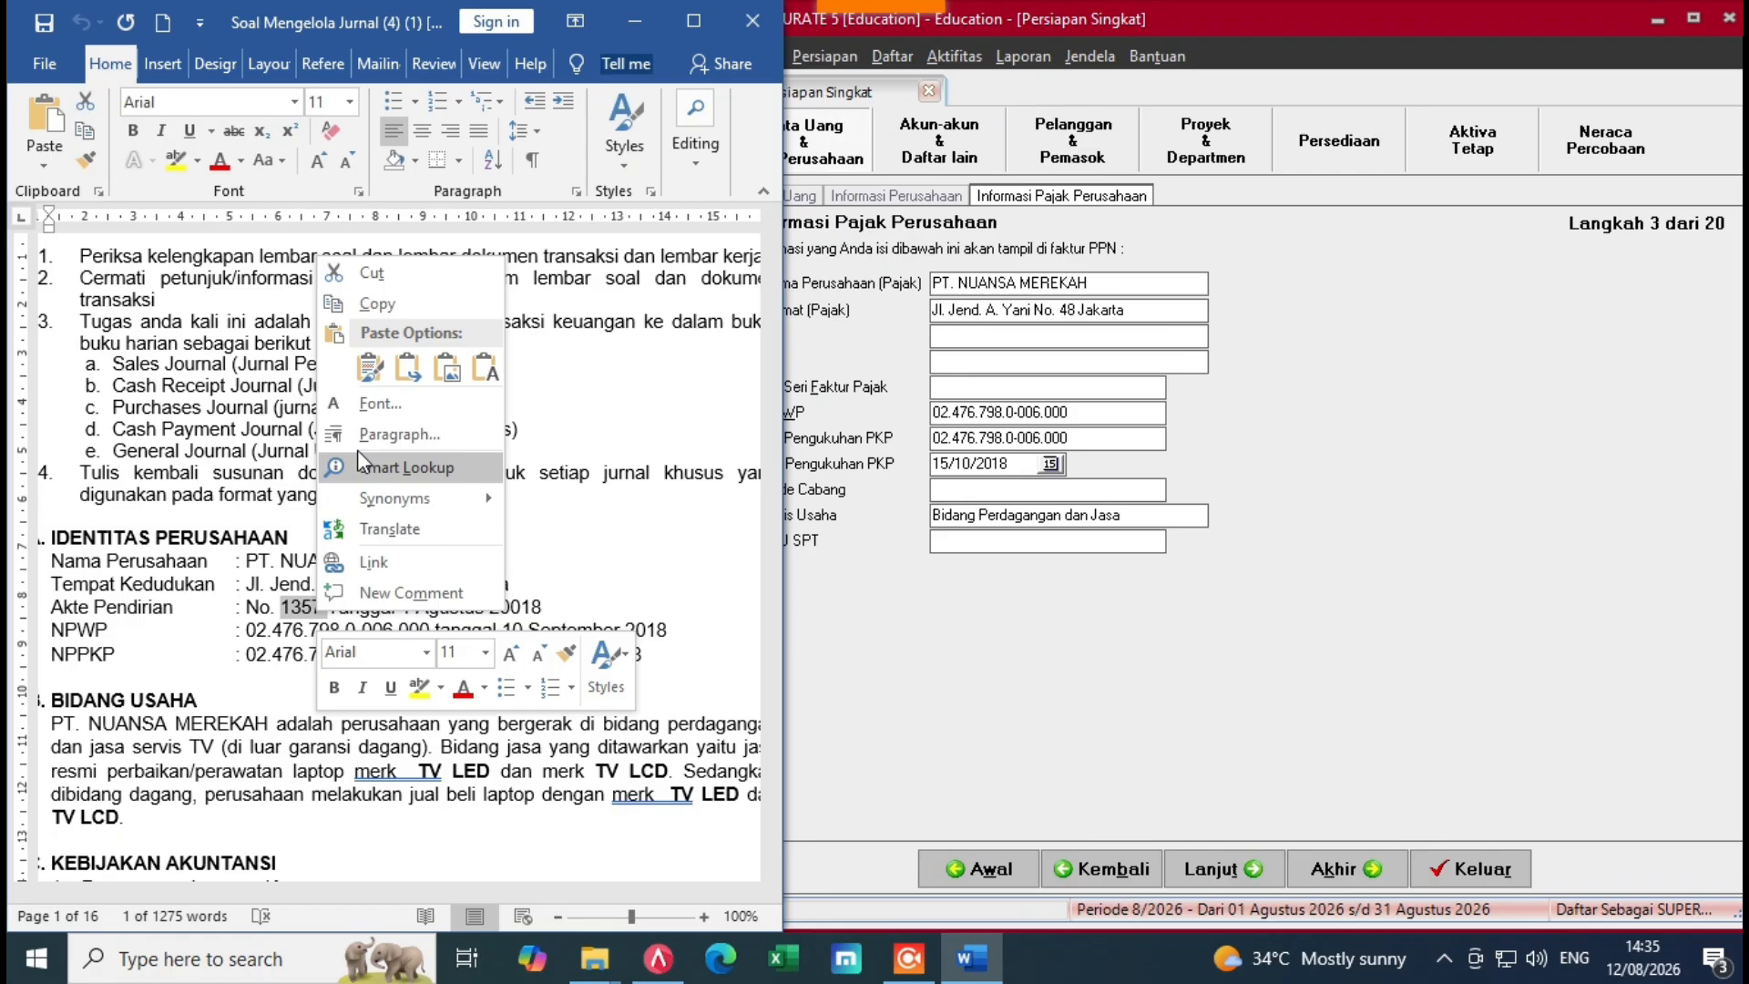
pyautogui.click(392, 304)
pyautogui.click(939, 541)
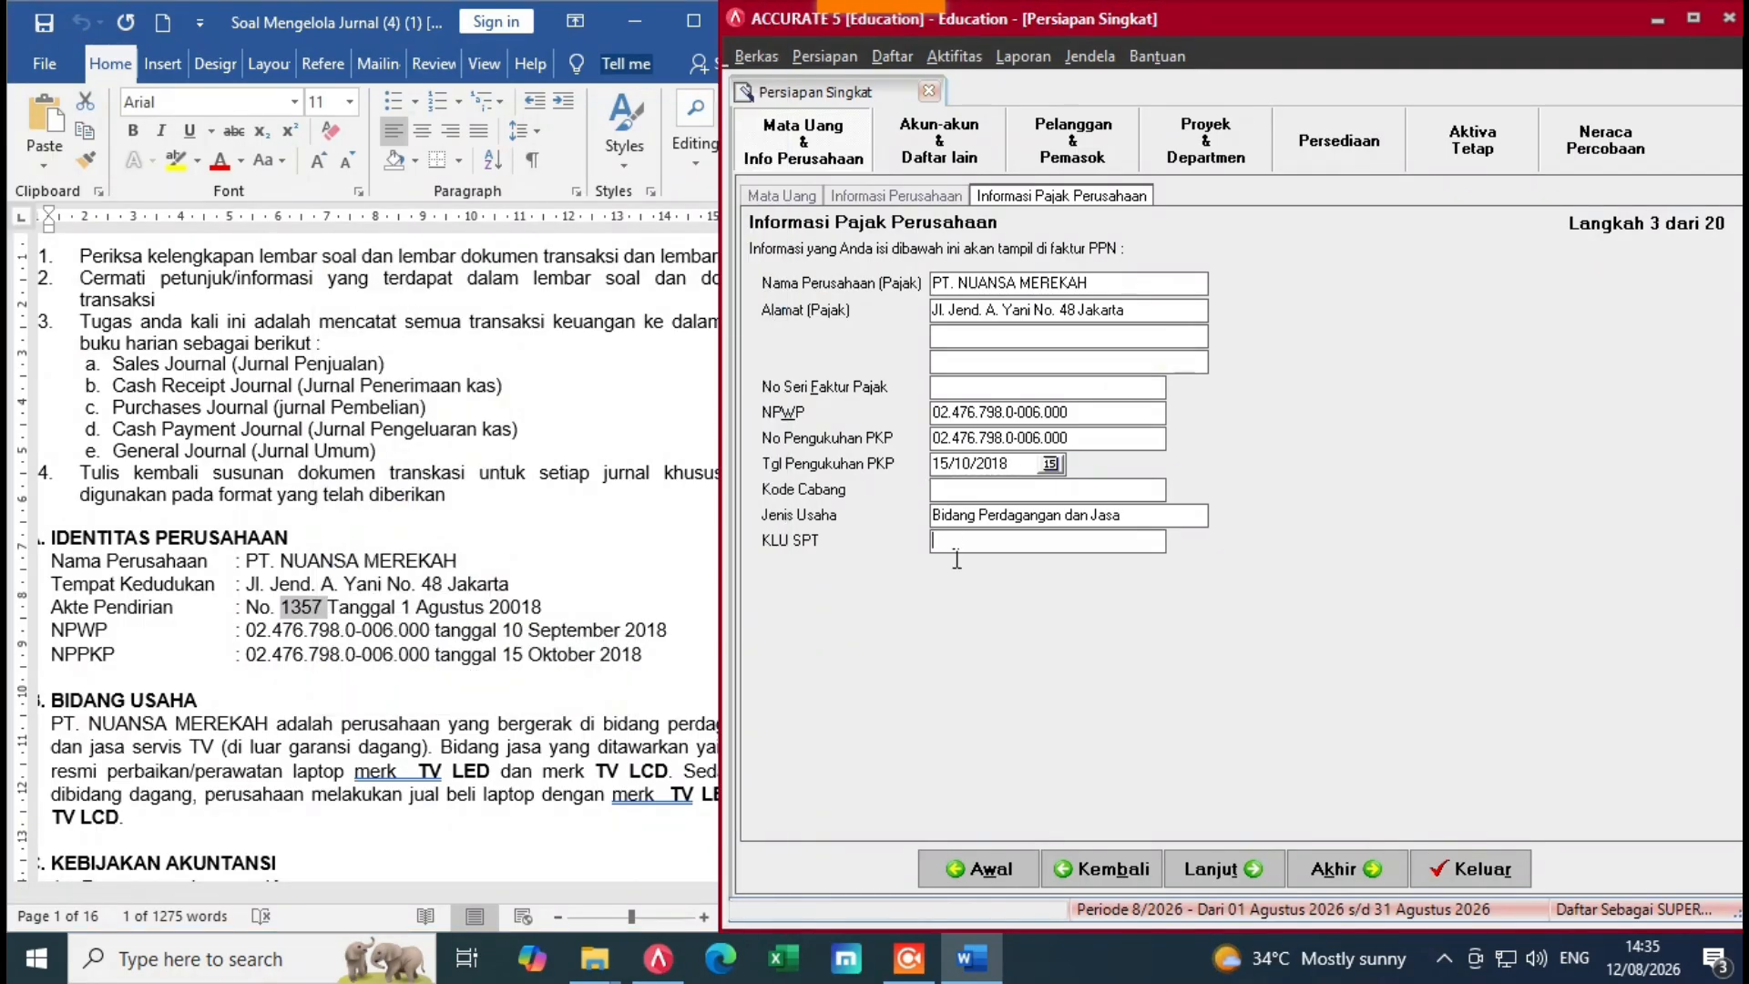
pyautogui.rightClick(944, 543)
pyautogui.click(1002, 657)
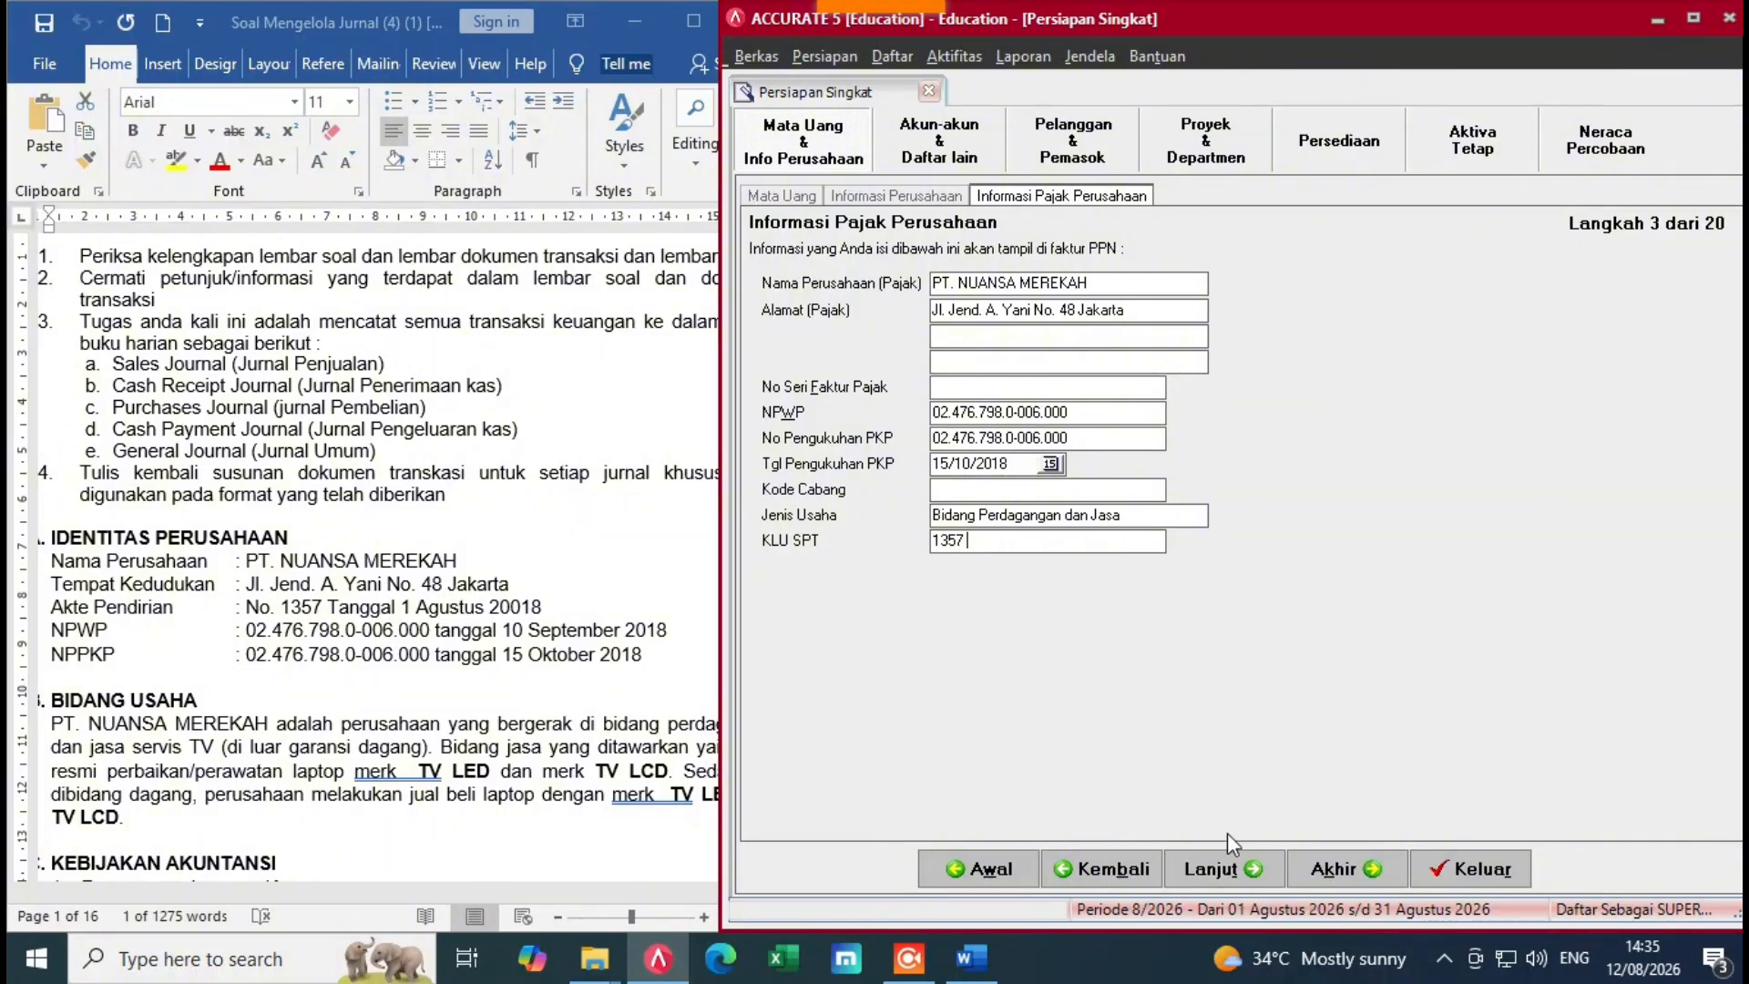
pyautogui.click(1271, 878)
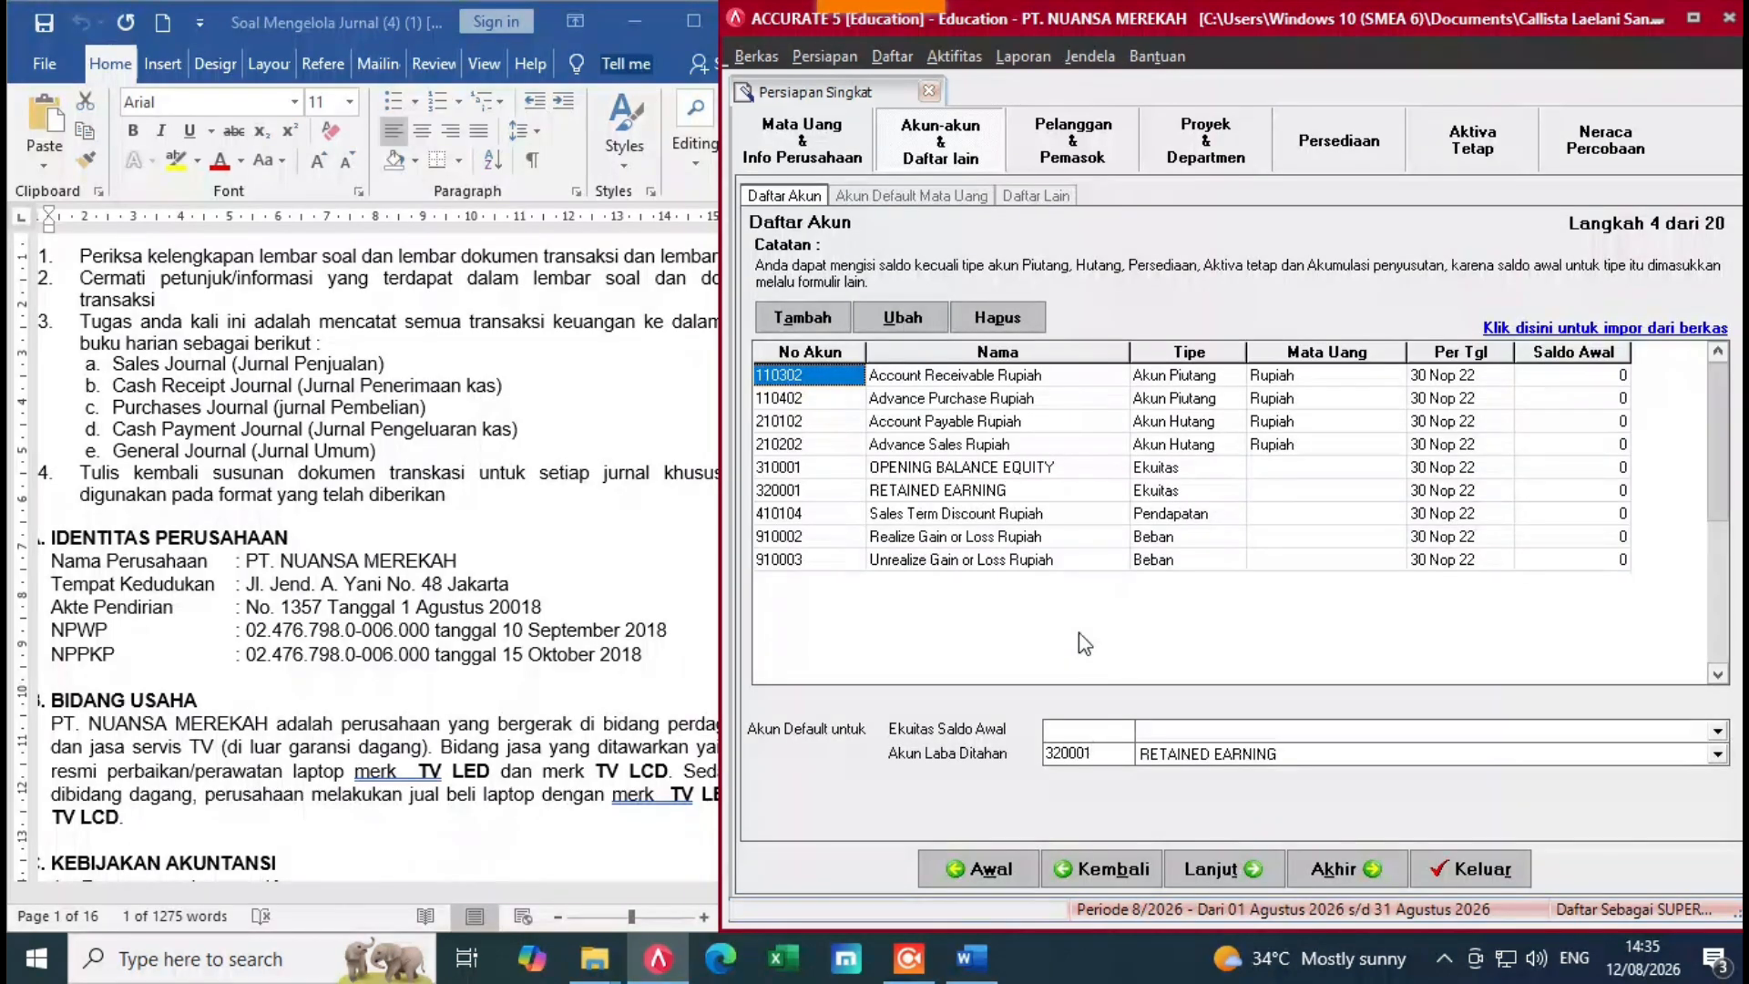
# Step: Delete account 110302 from the account list
pyautogui.click(848, 376)
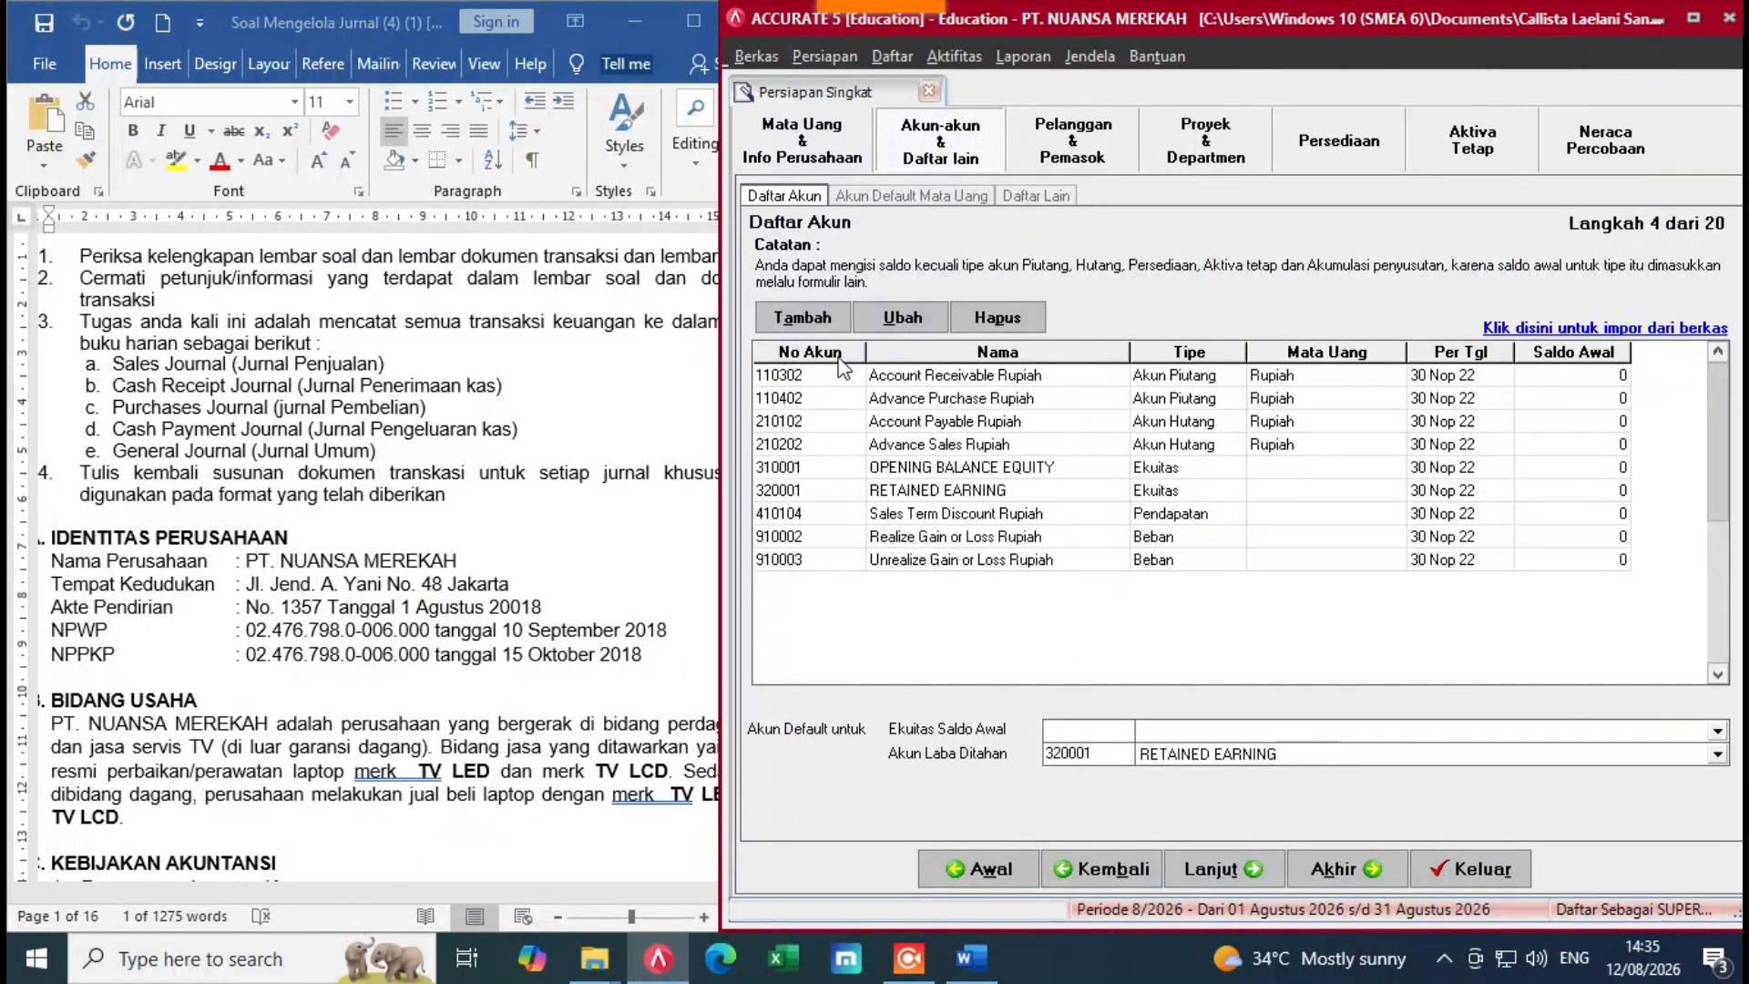
pyautogui.rightClick(859, 392)
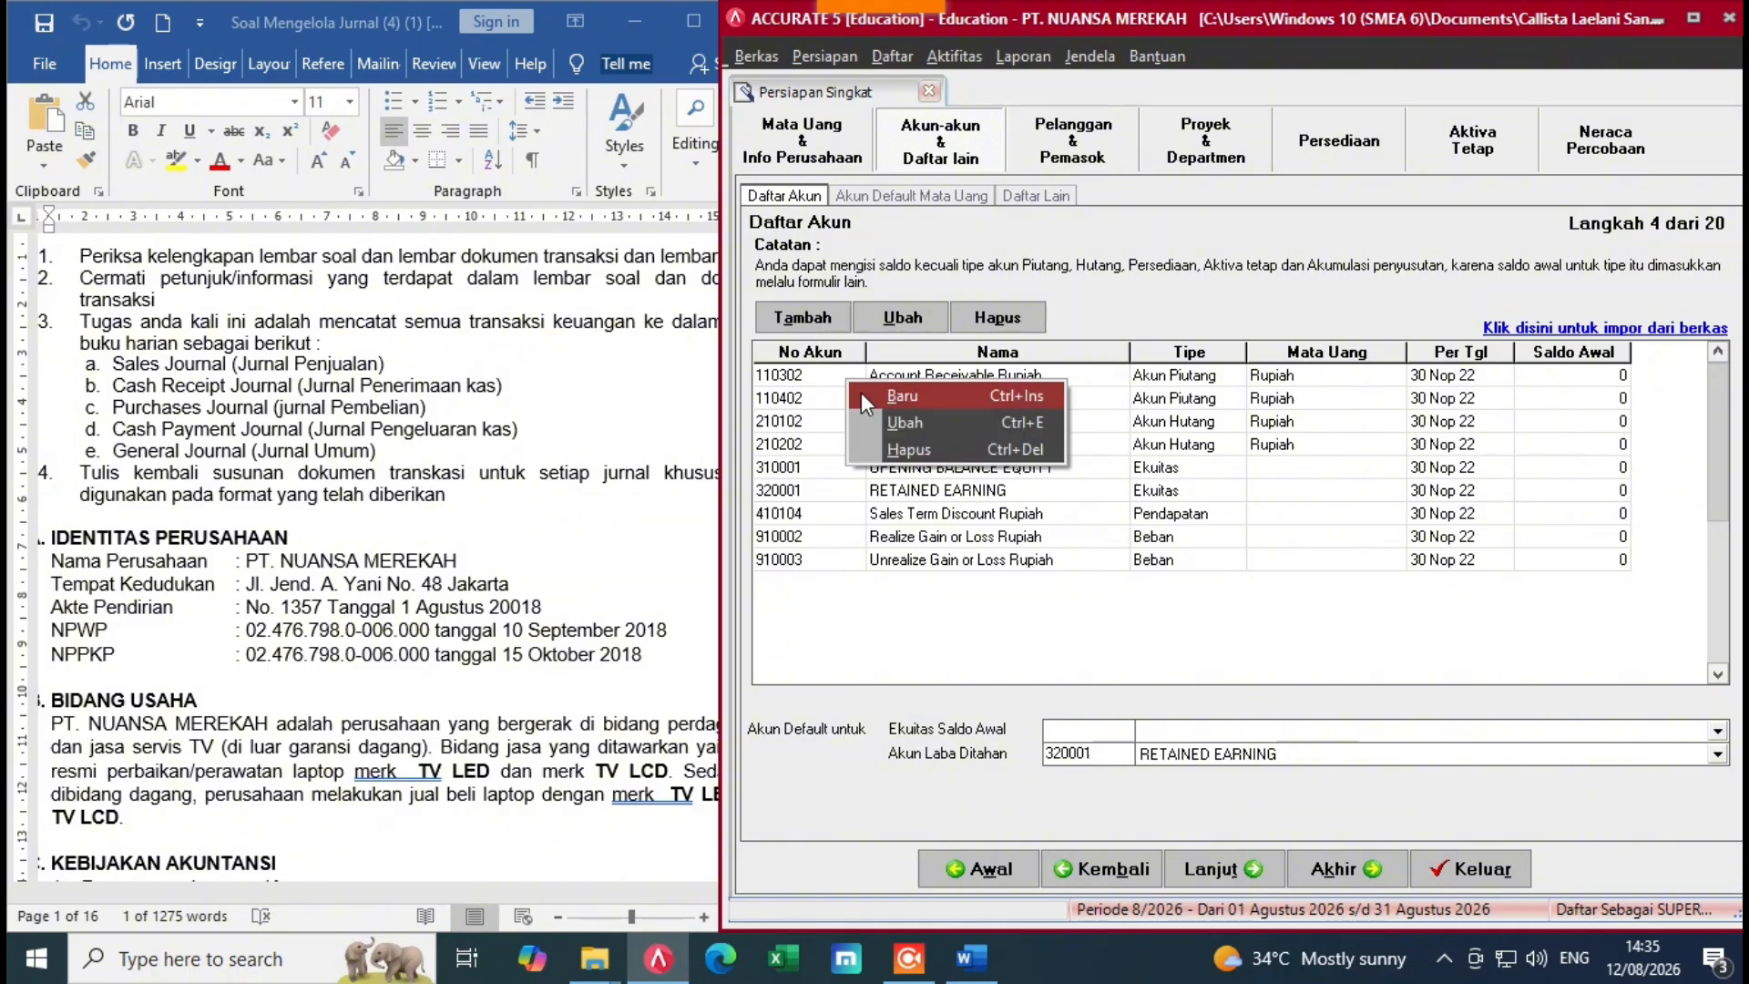
pyautogui.click(889, 440)
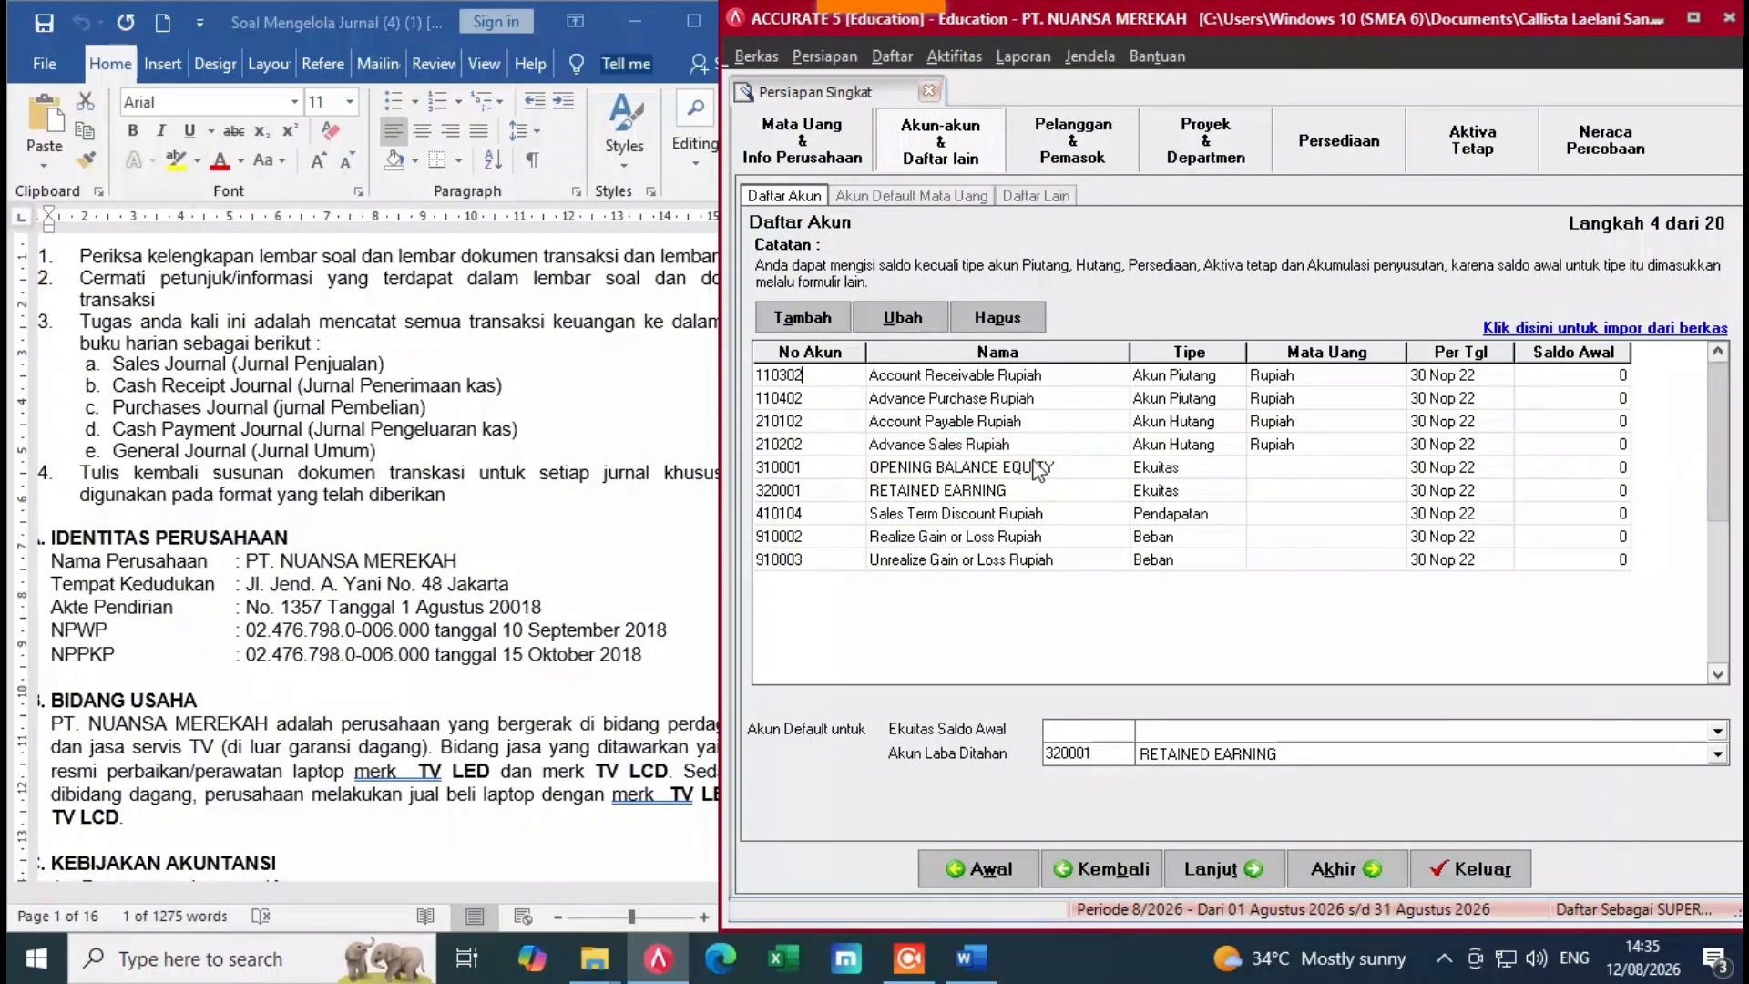
pyautogui.click(851, 381)
pyautogui.rightClick(851, 377)
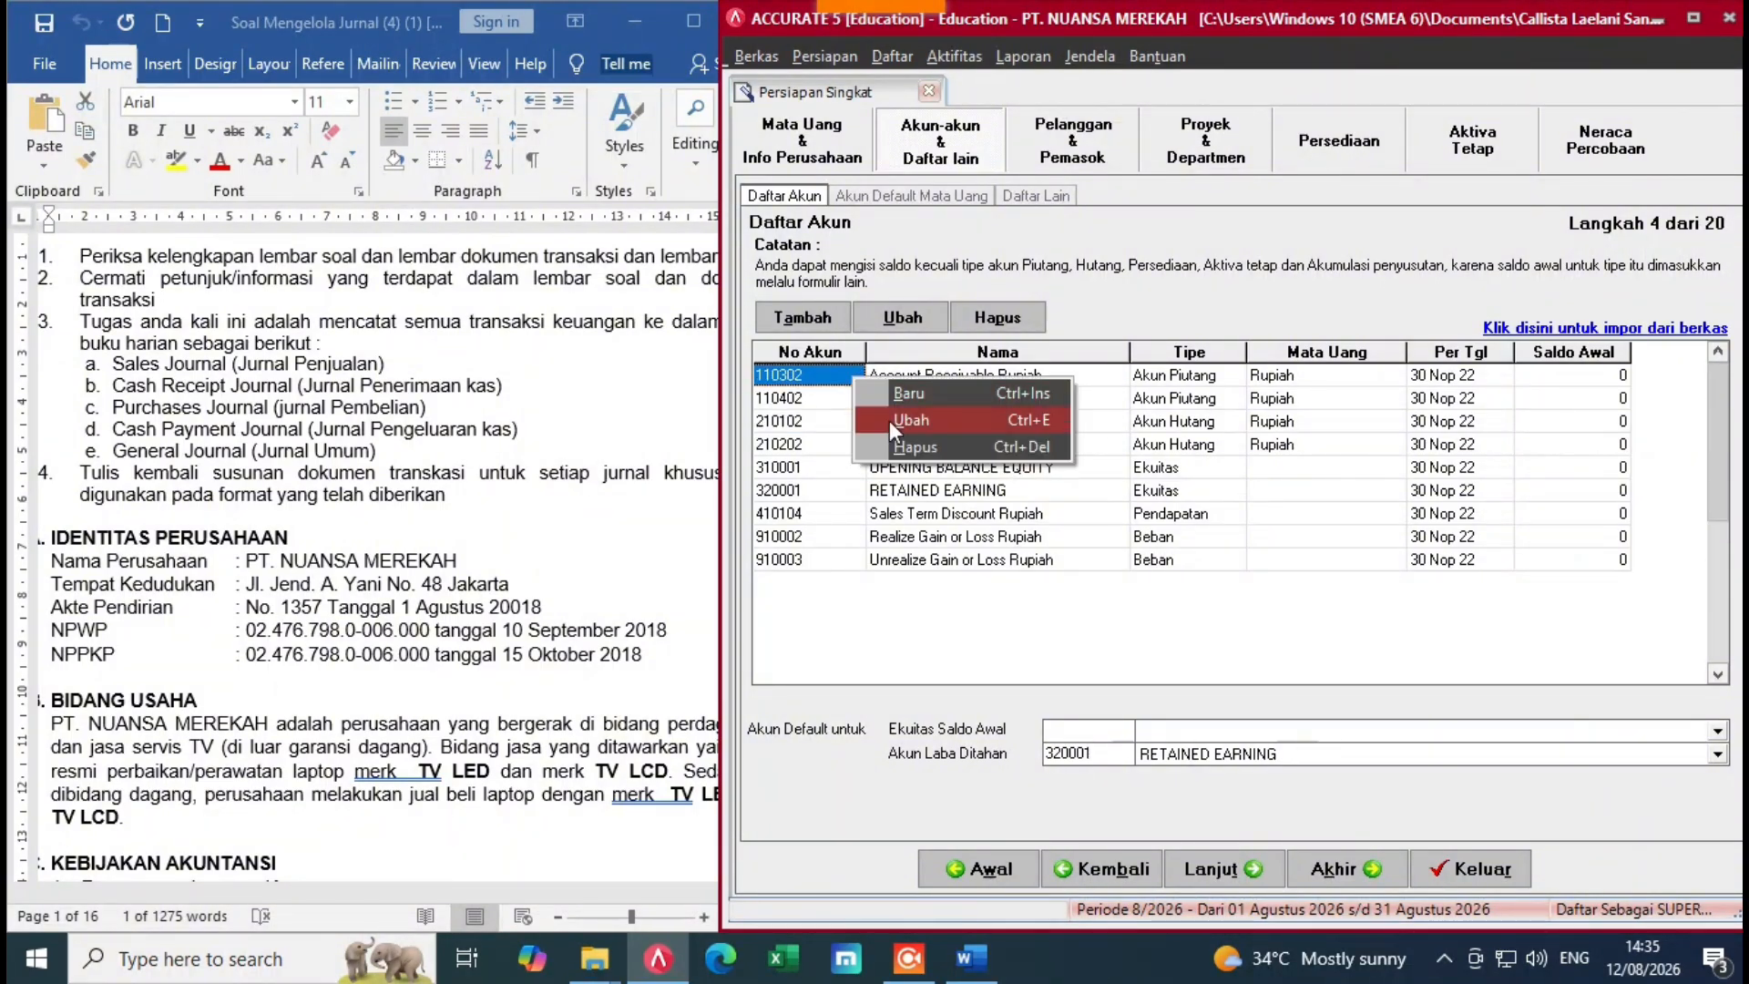
pyautogui.click(914, 447)
pyautogui.click(843, 545)
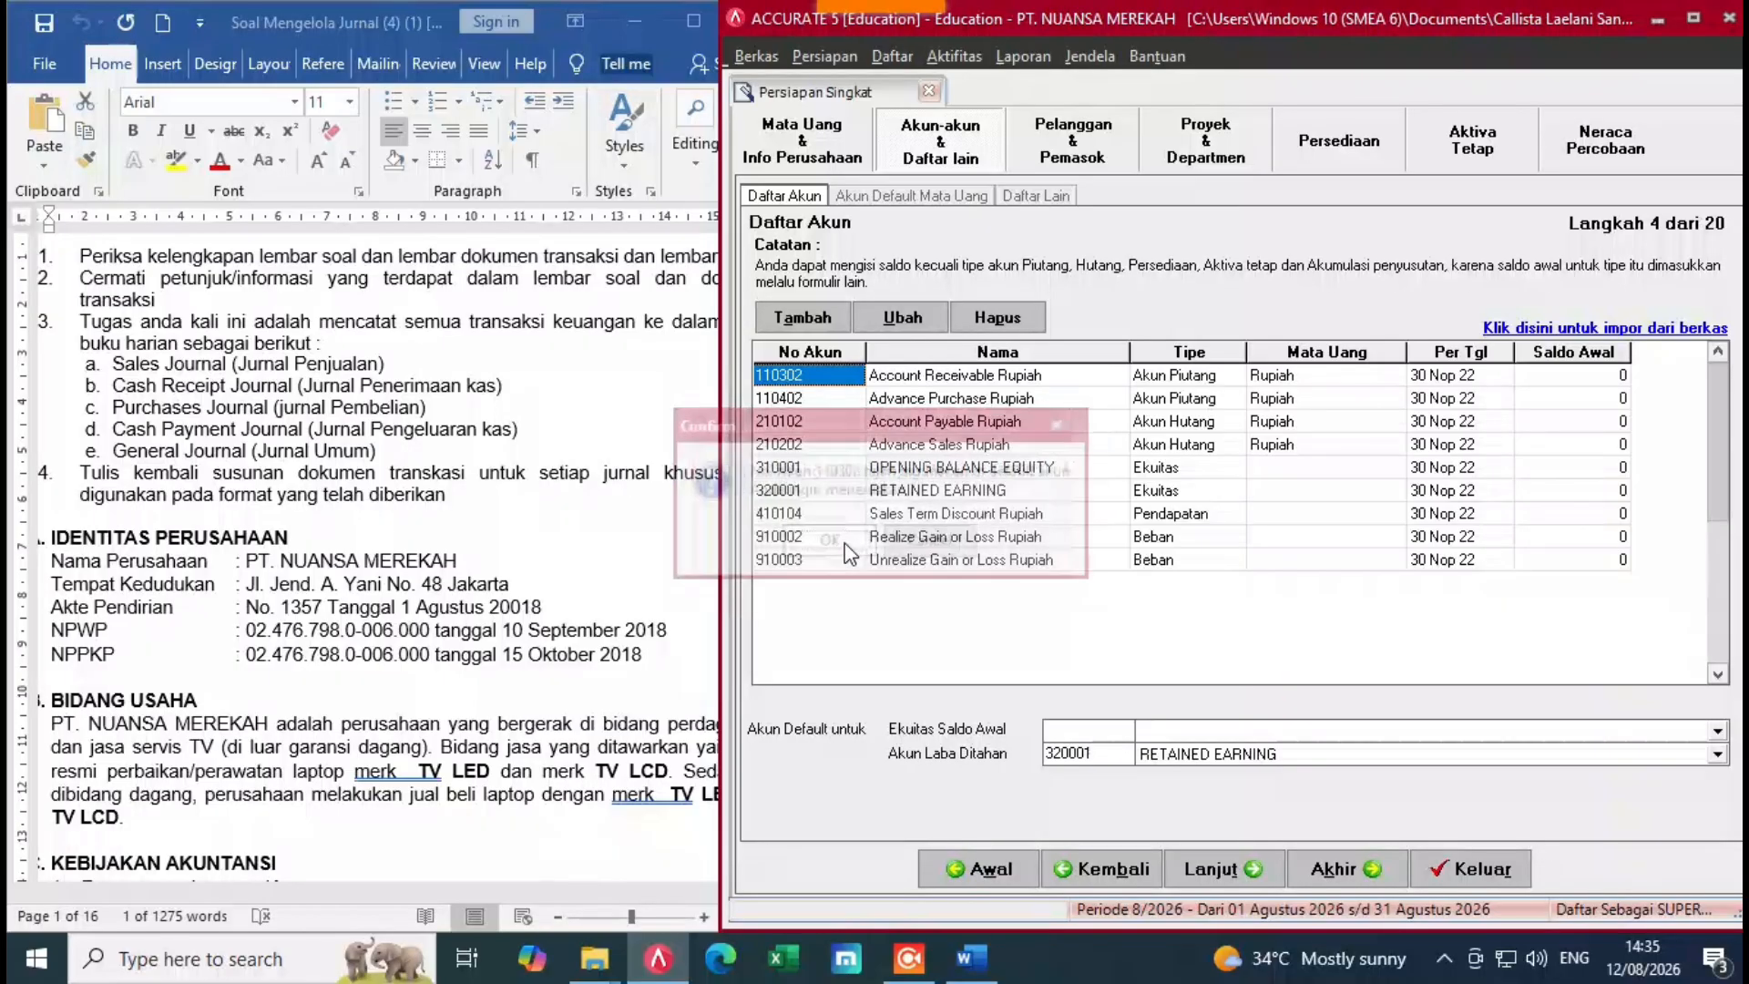
pyautogui.click(844, 545)
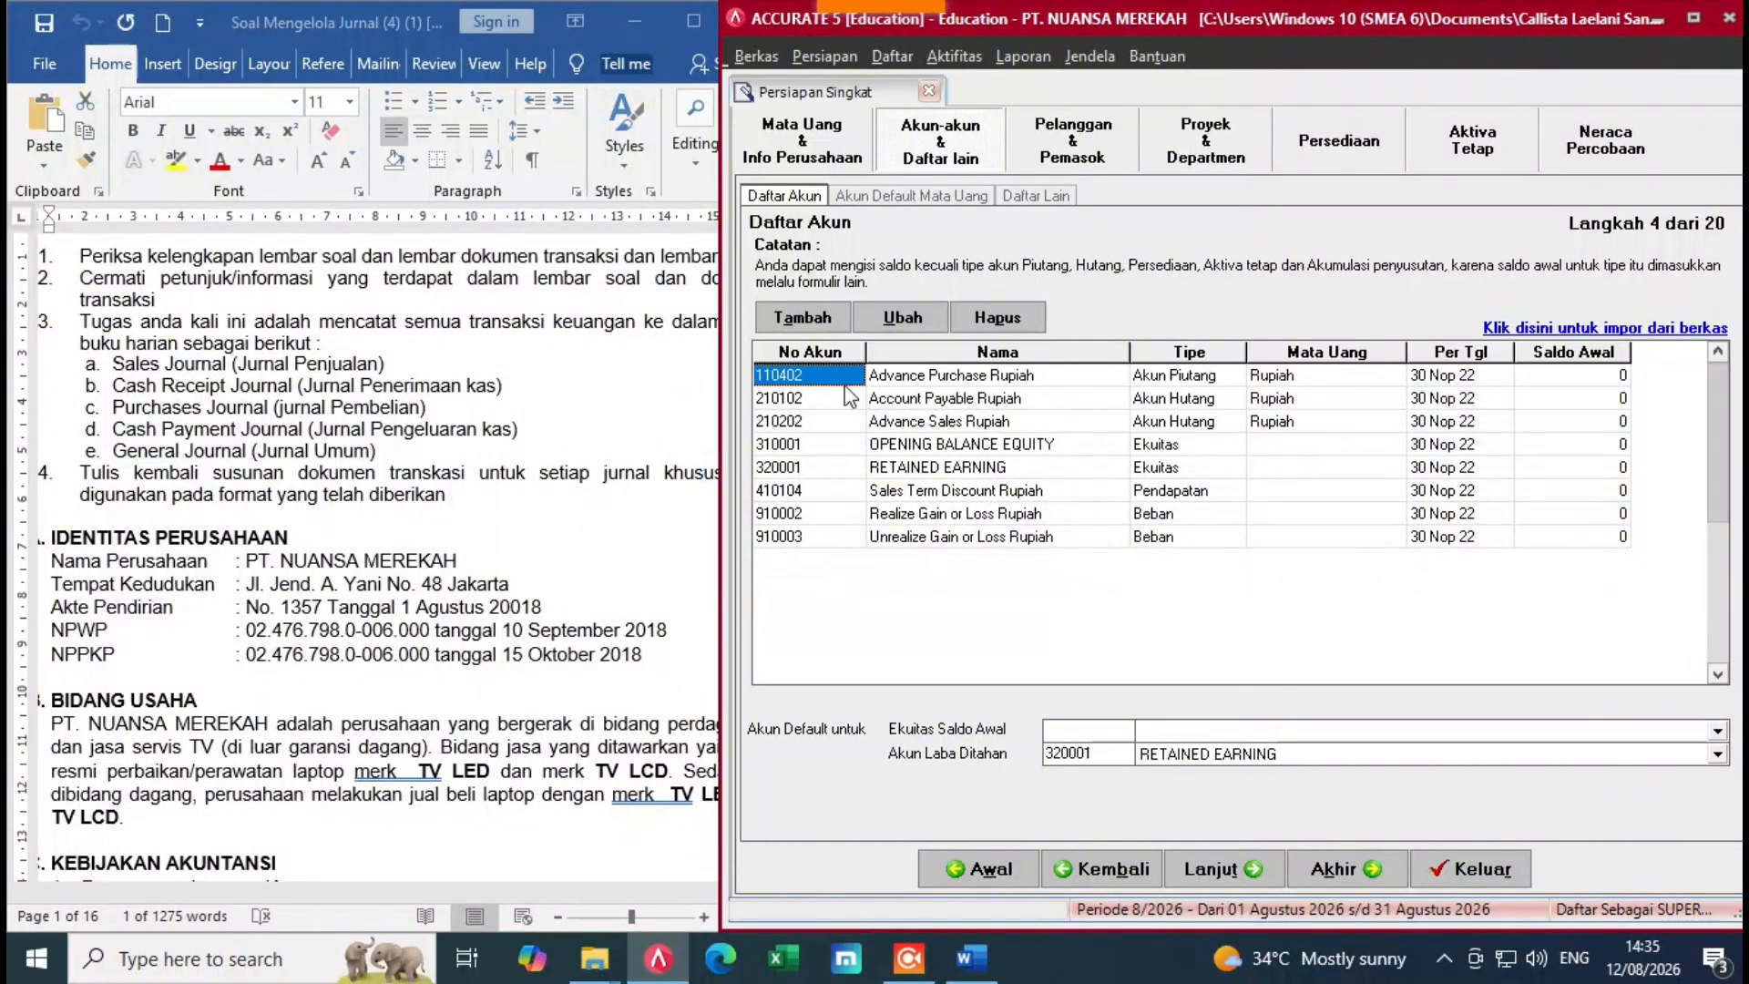
# Step: Delete accounts 110402, 210102 and 210202, accepting the default-account warnings
pyautogui.rightClick(846, 379)
pyautogui.click(865, 442)
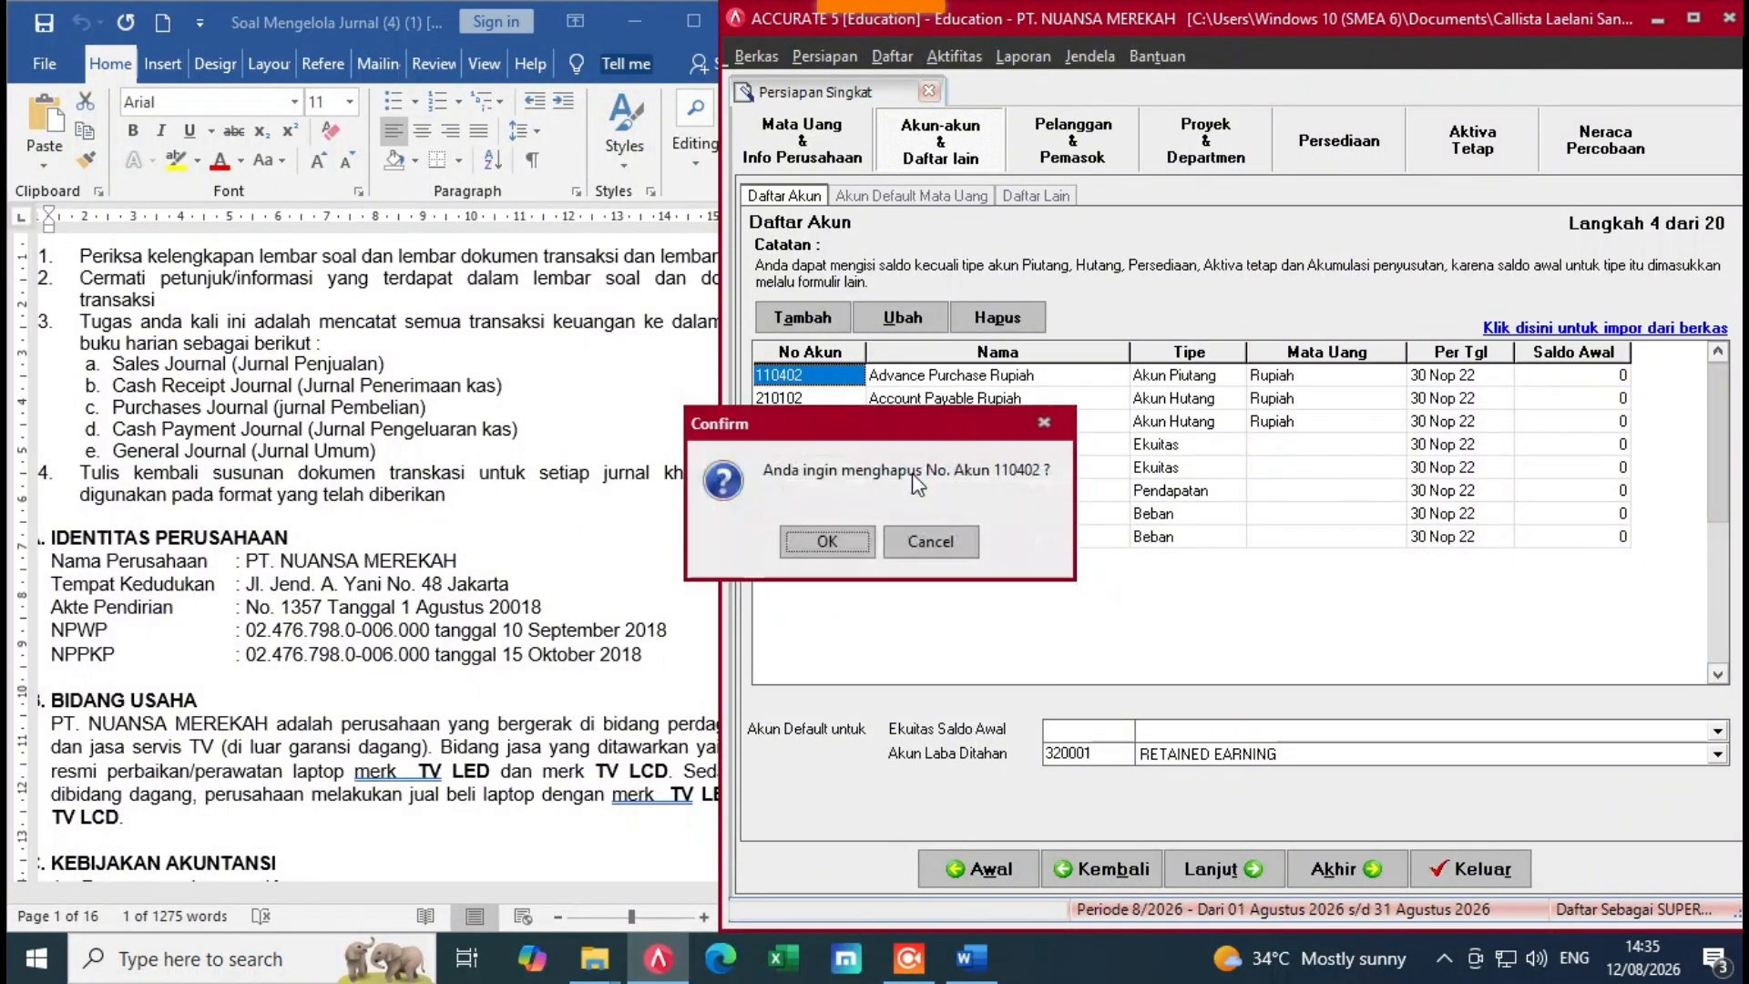
pyautogui.click(843, 539)
pyautogui.click(842, 539)
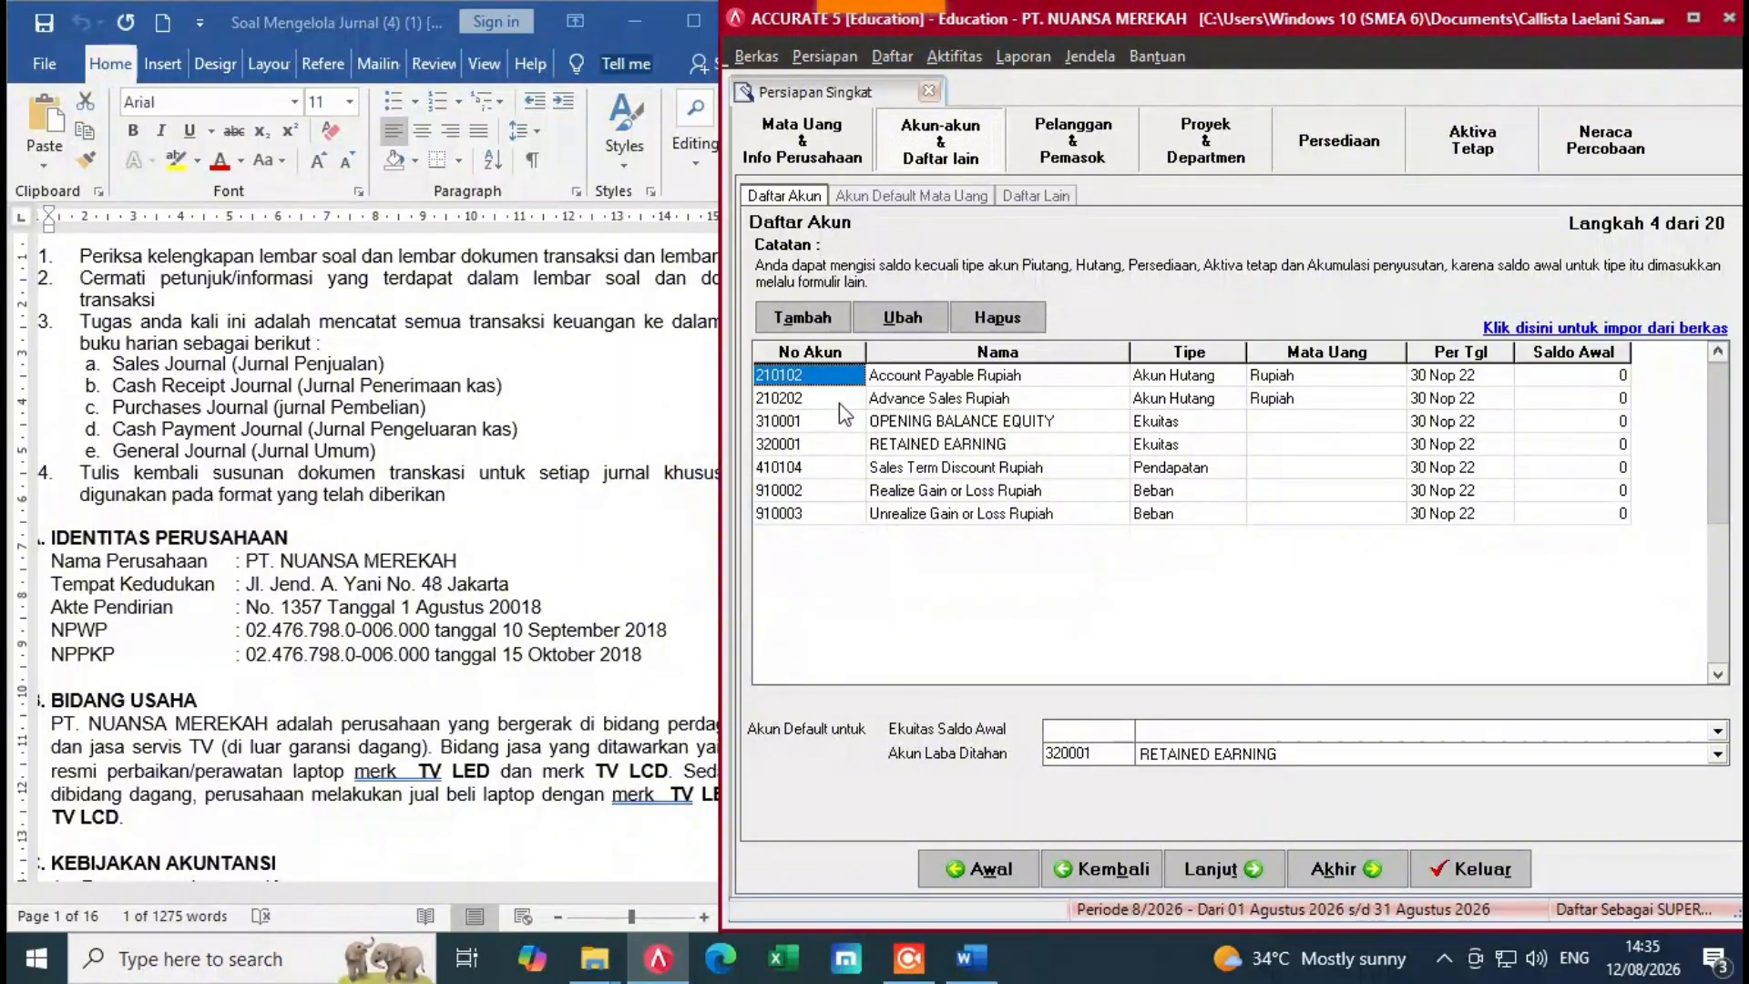
pyautogui.rightClick(838, 381)
pyautogui.click(875, 447)
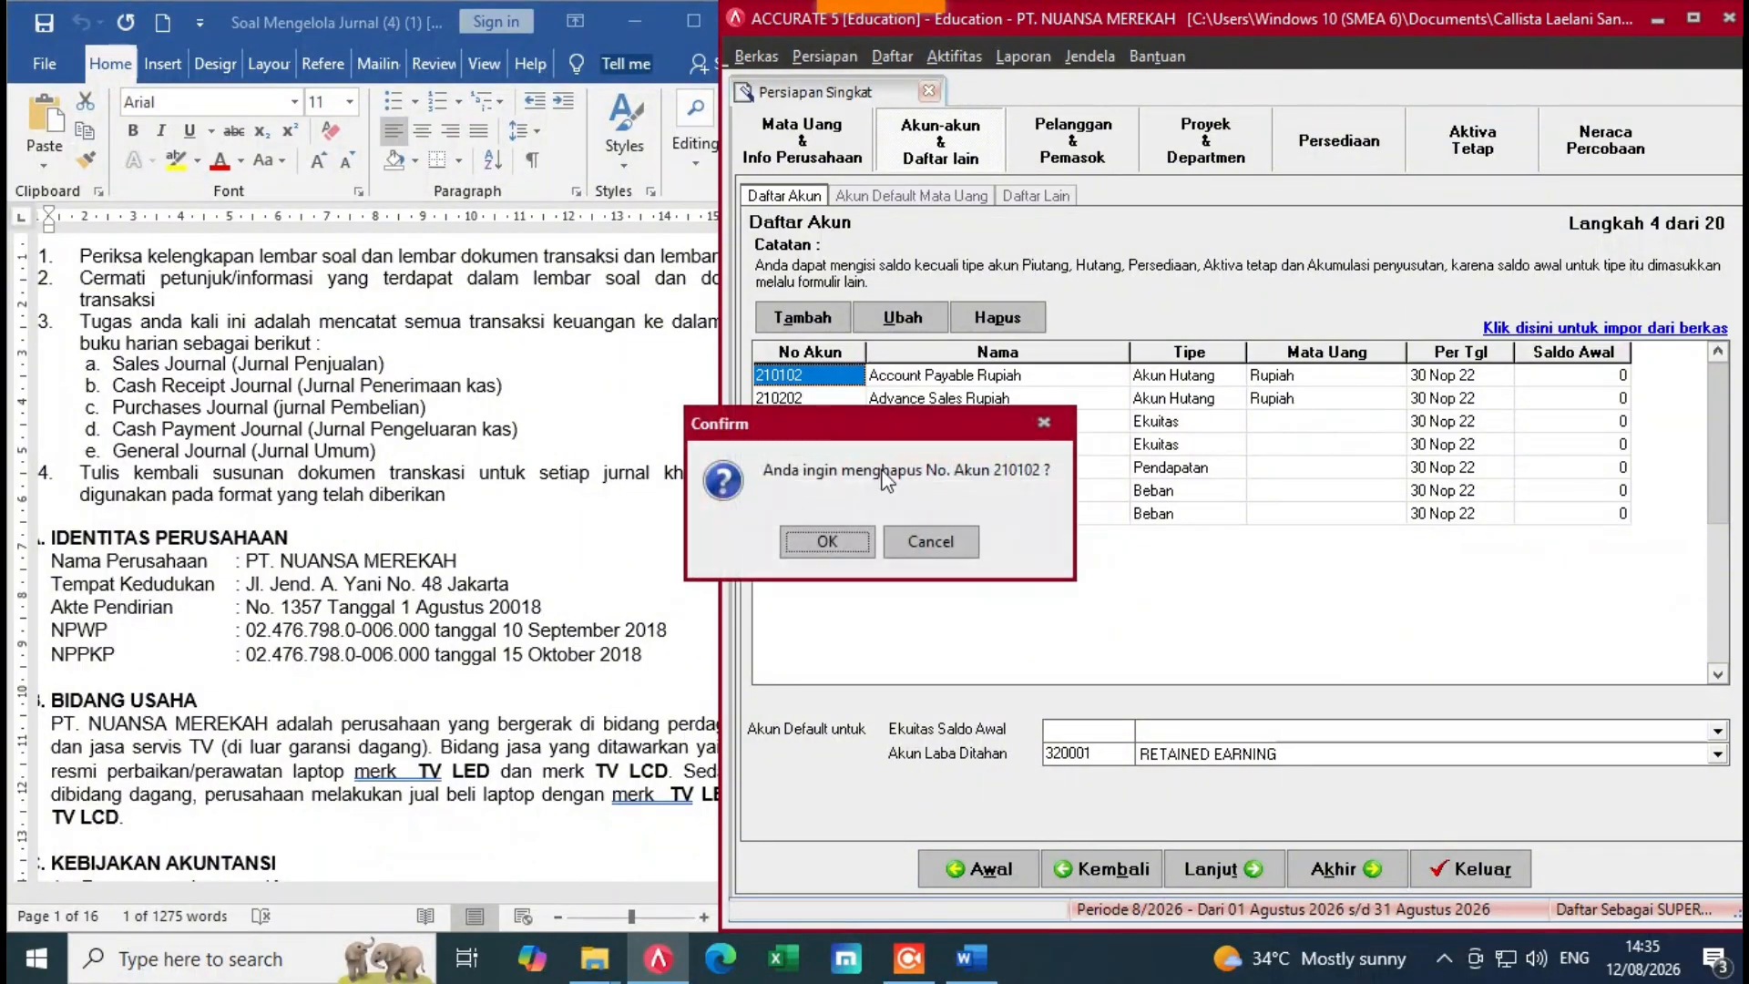
pyautogui.click(842, 537)
pyautogui.click(842, 539)
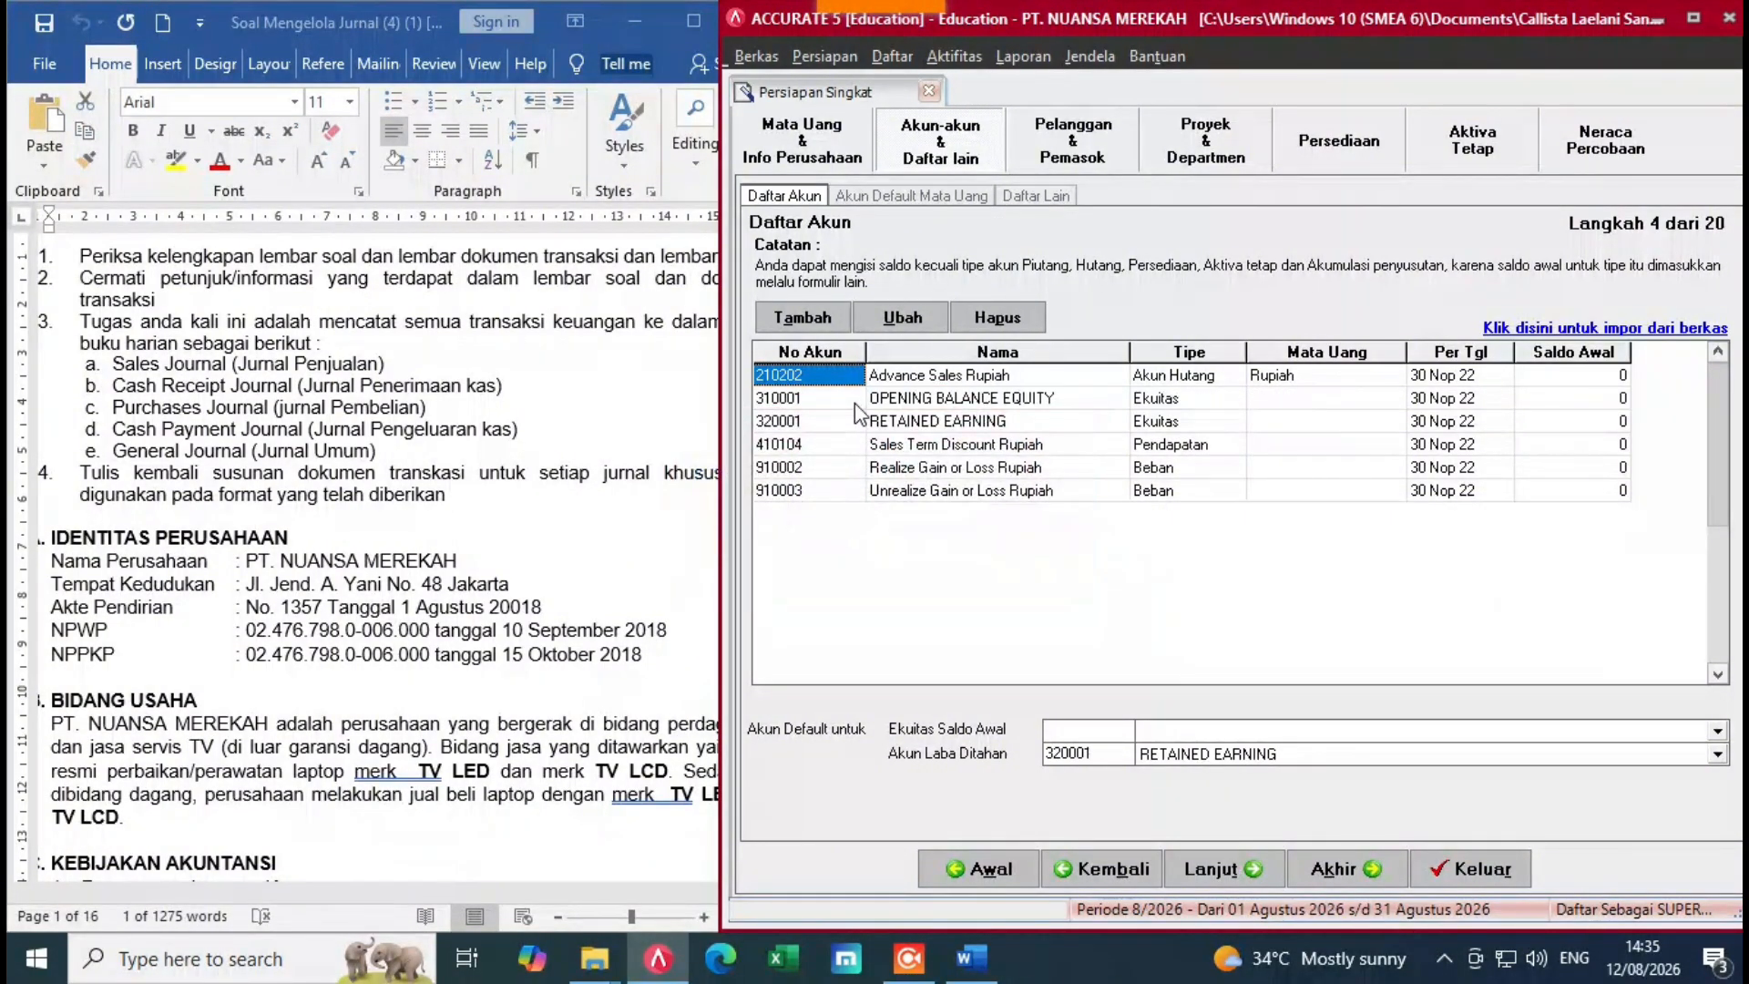
pyautogui.rightClick(849, 379)
pyautogui.click(873, 447)
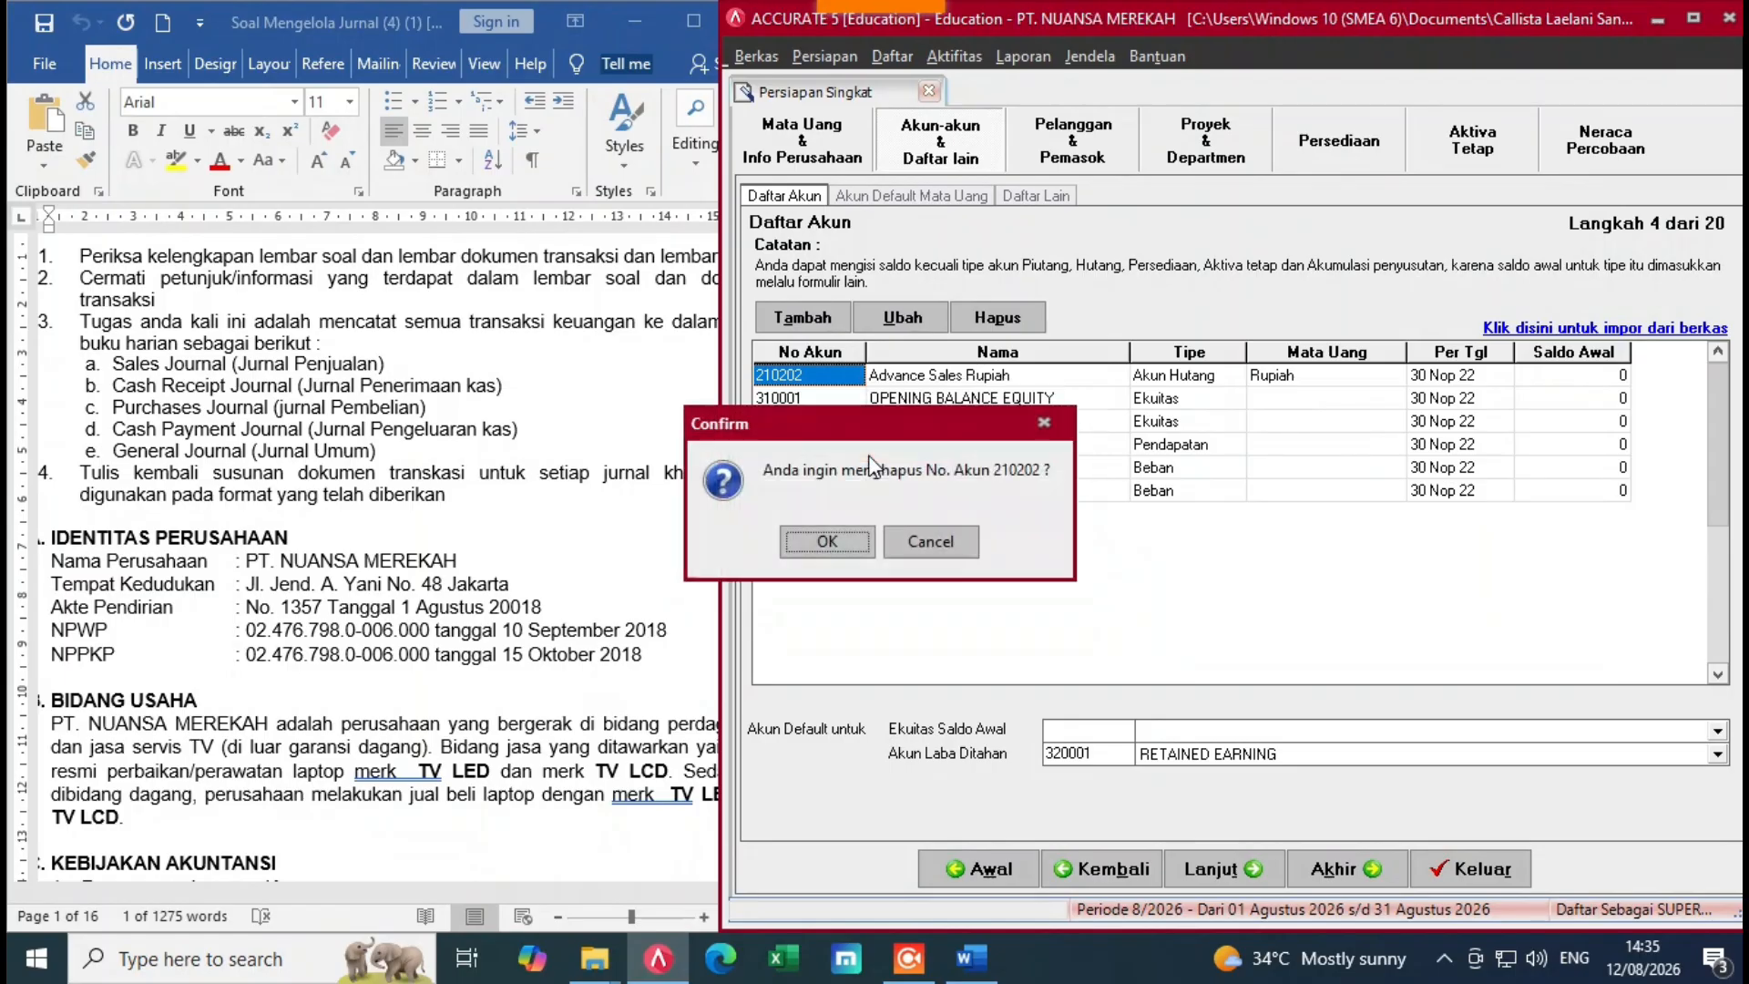
pyautogui.click(831, 541)
pyautogui.click(839, 541)
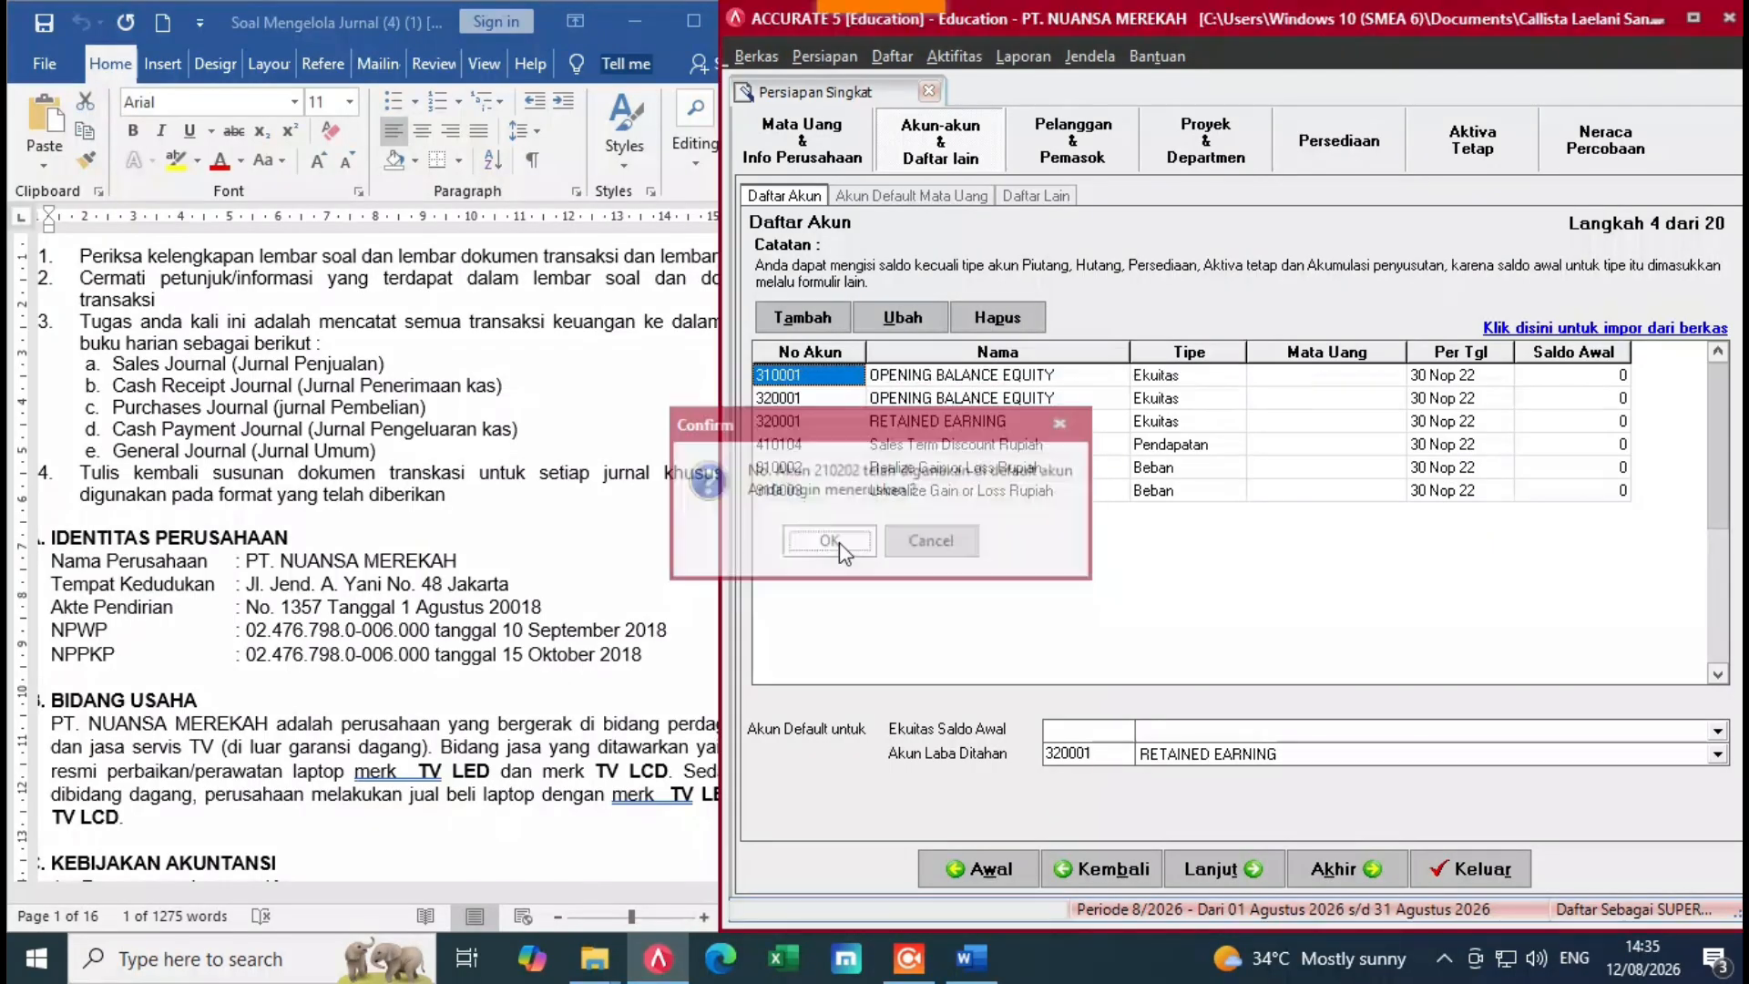
# Step: Delete accounts 410104, 910002 and 910003, accepting the default-account warnings
pyautogui.click(842, 421)
pyautogui.rightClick(842, 421)
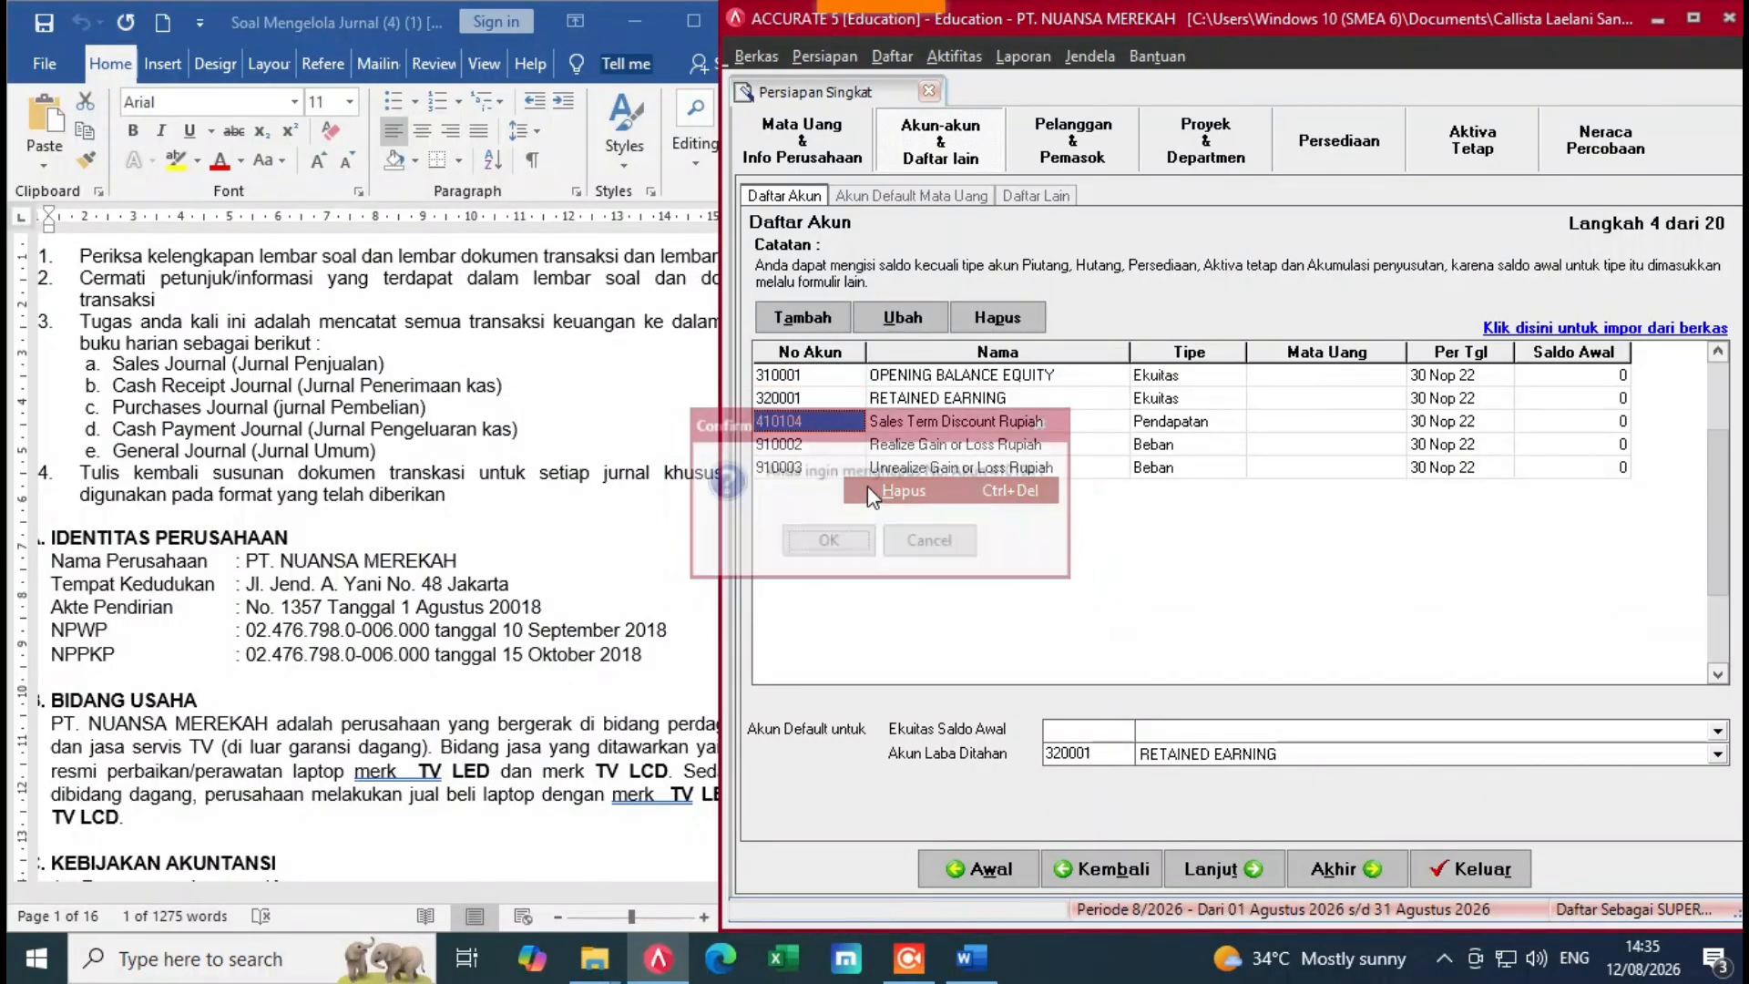
pyautogui.click(867, 490)
pyautogui.click(843, 541)
pyautogui.click(852, 541)
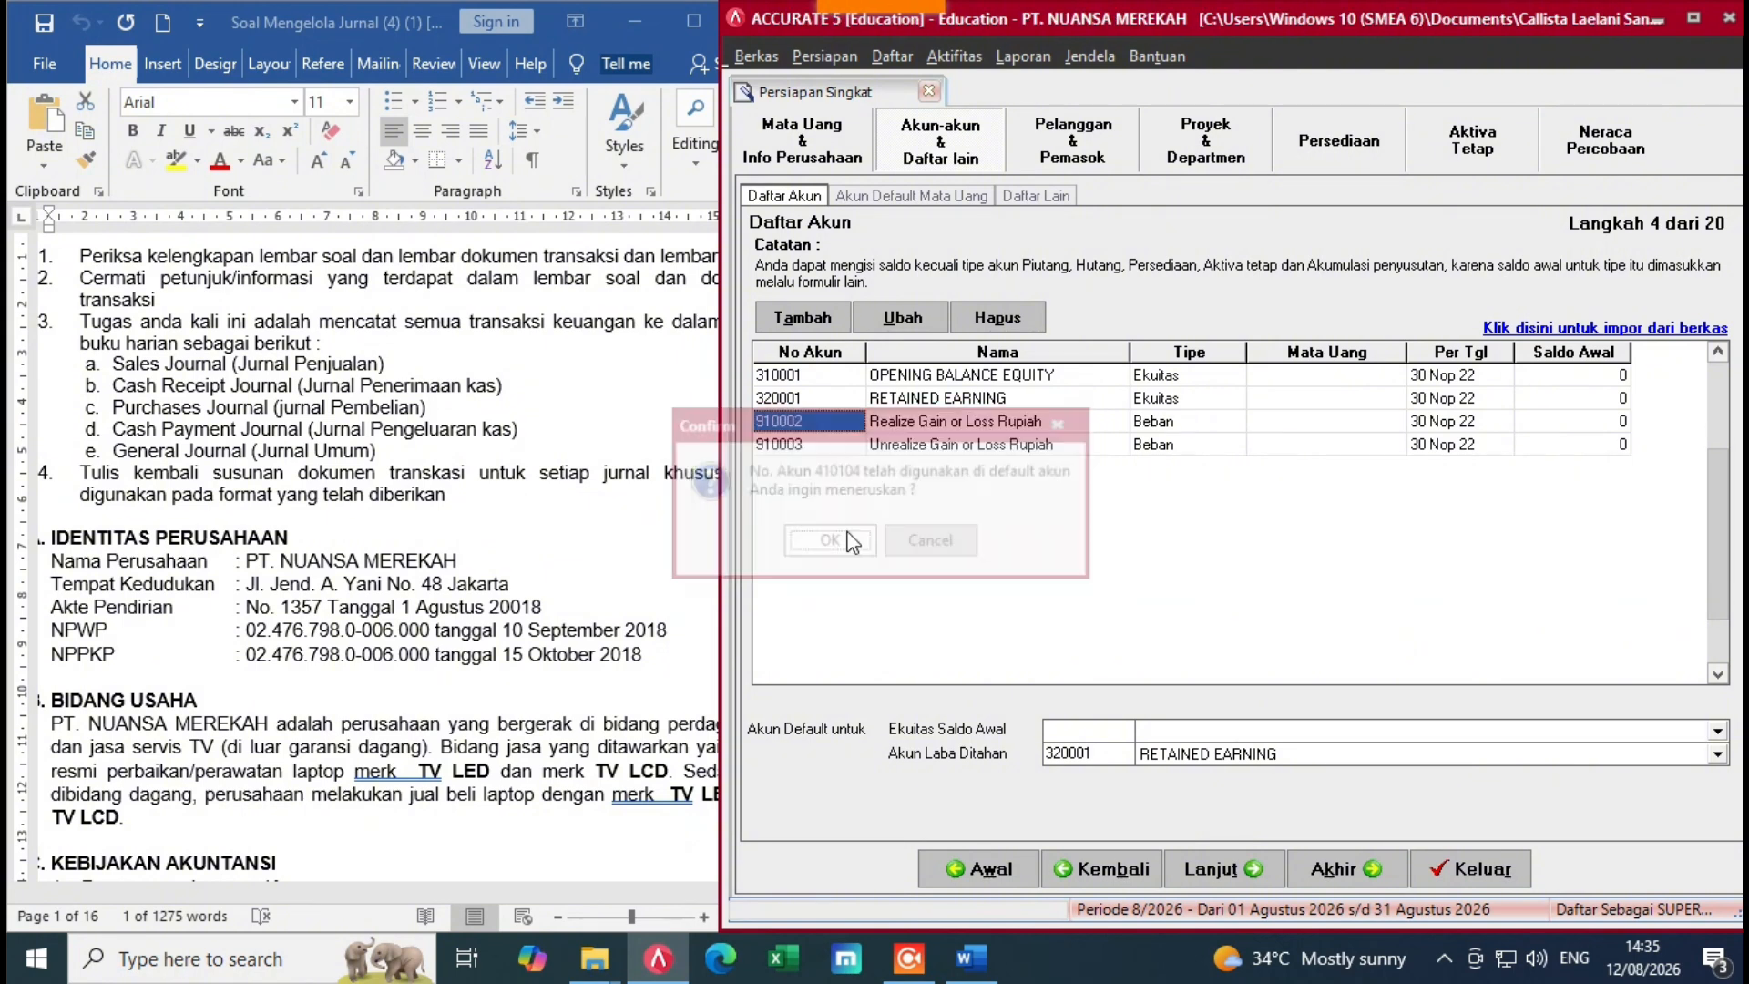
pyautogui.rightClick(855, 423)
pyautogui.click(905, 496)
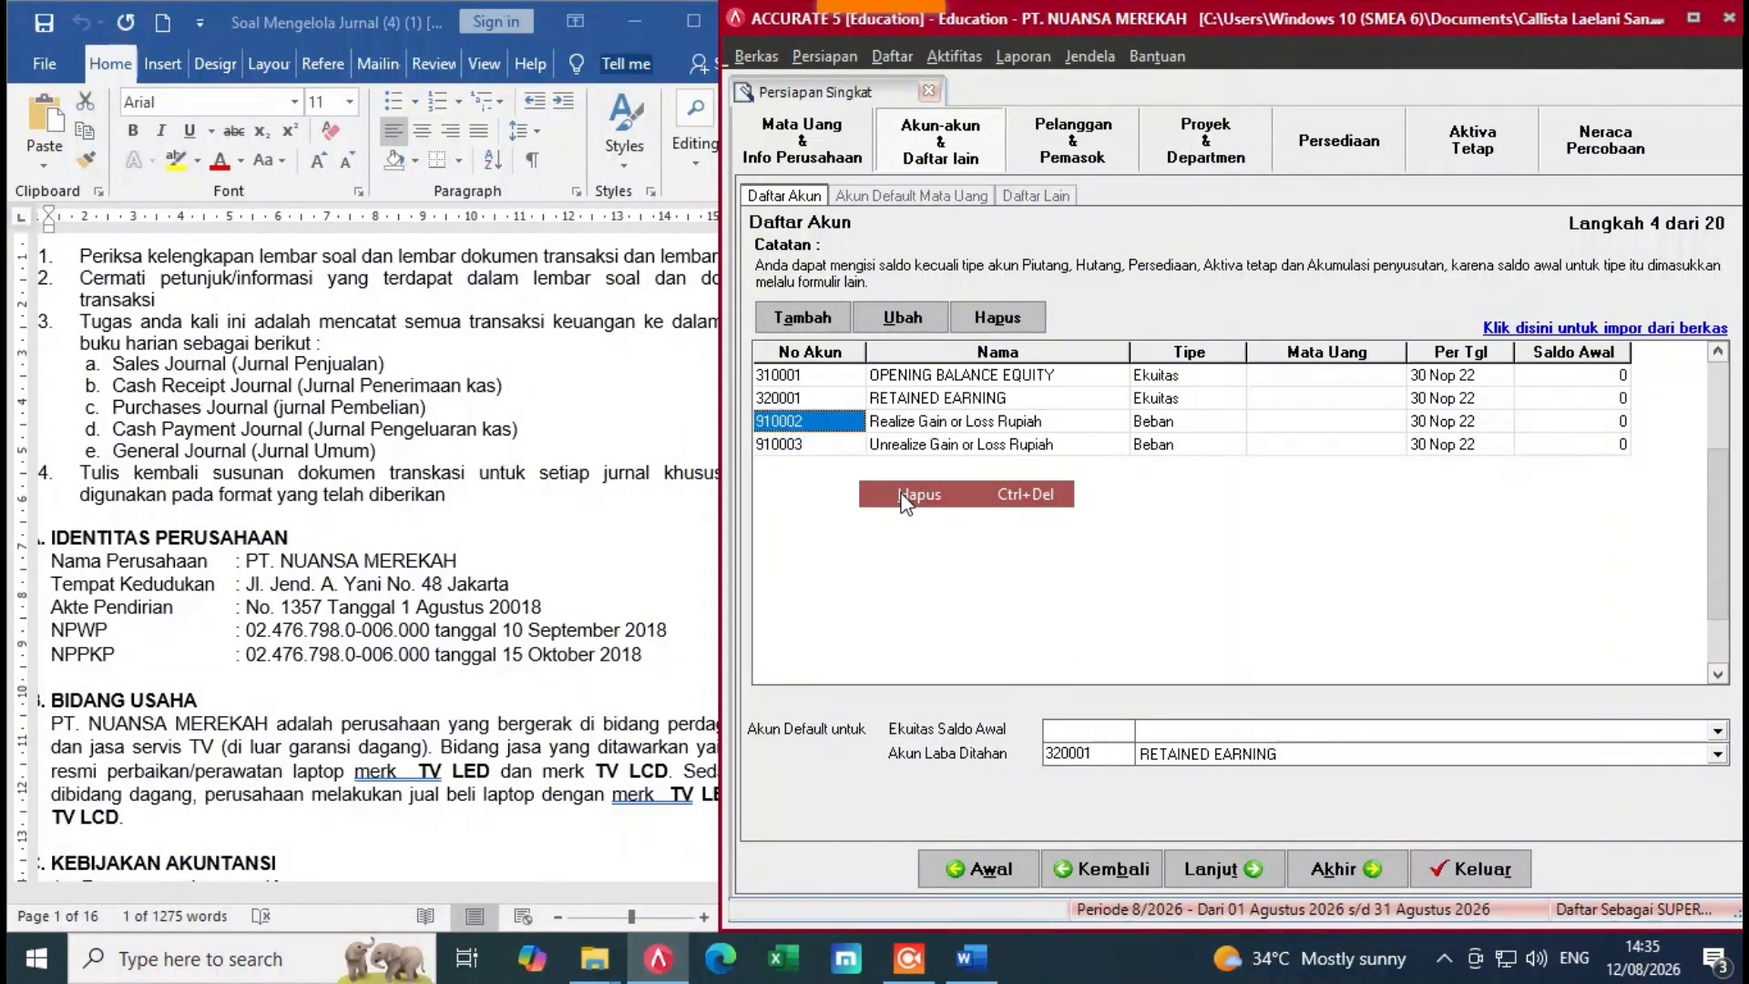
pyautogui.click(829, 539)
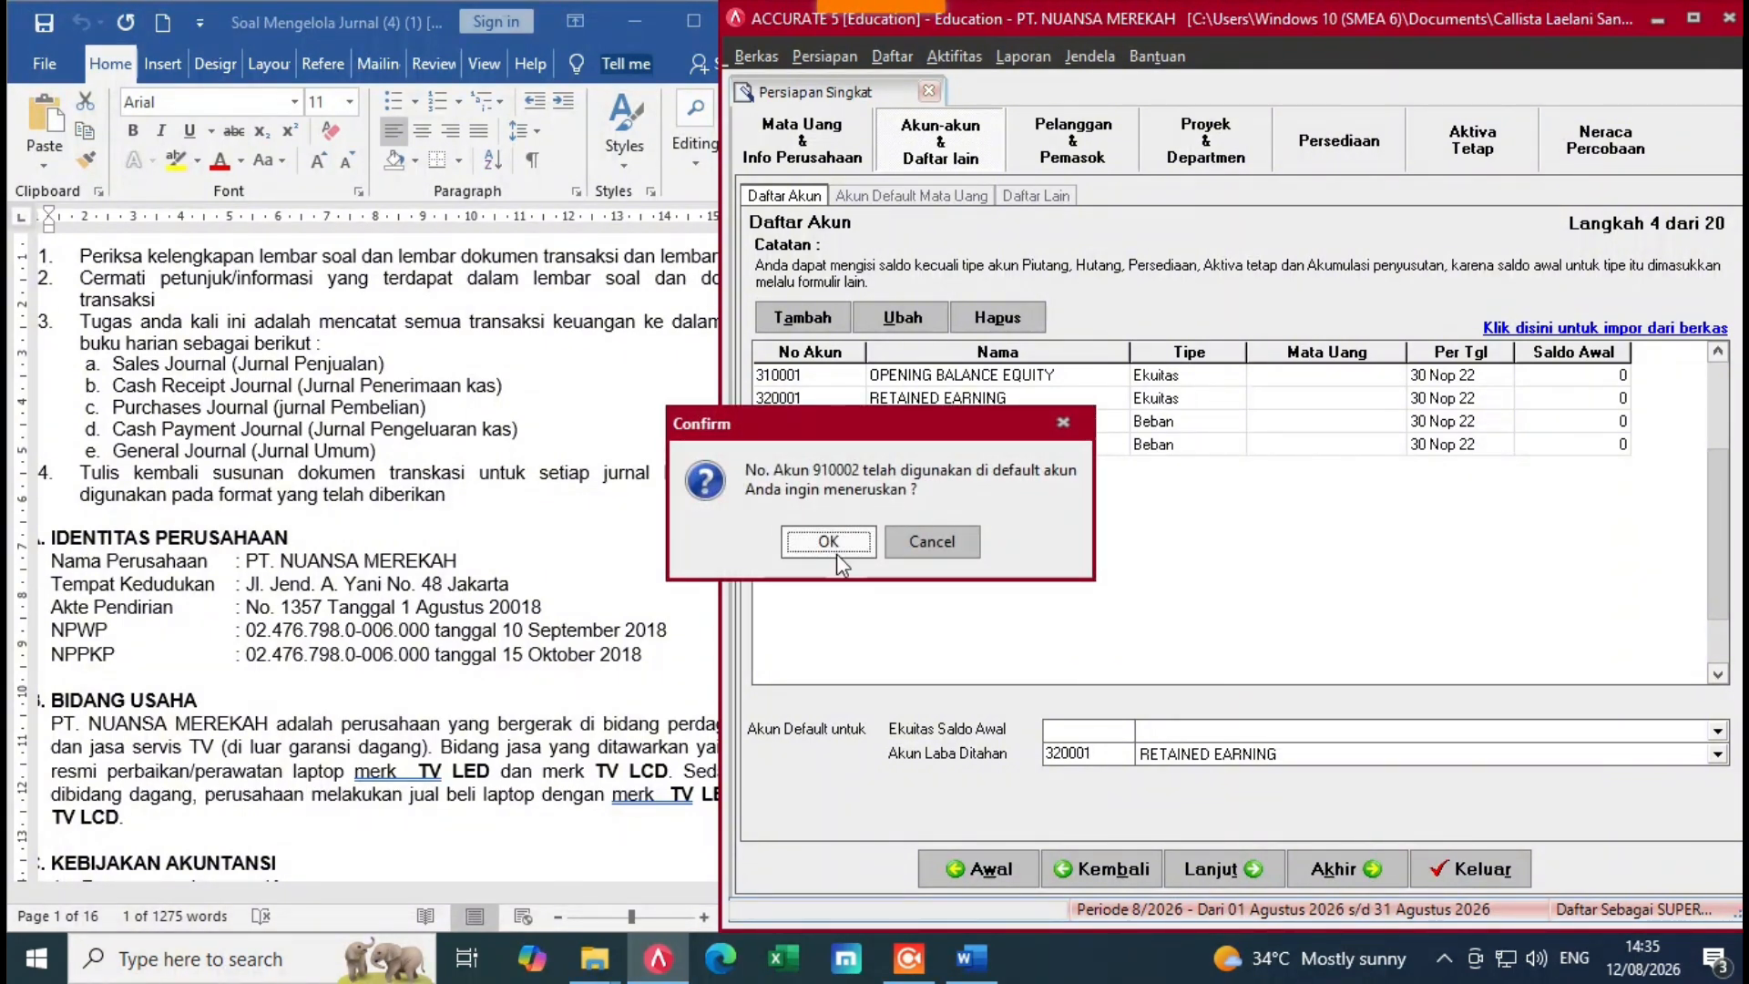
pyautogui.click(837, 551)
pyautogui.rightClick(845, 424)
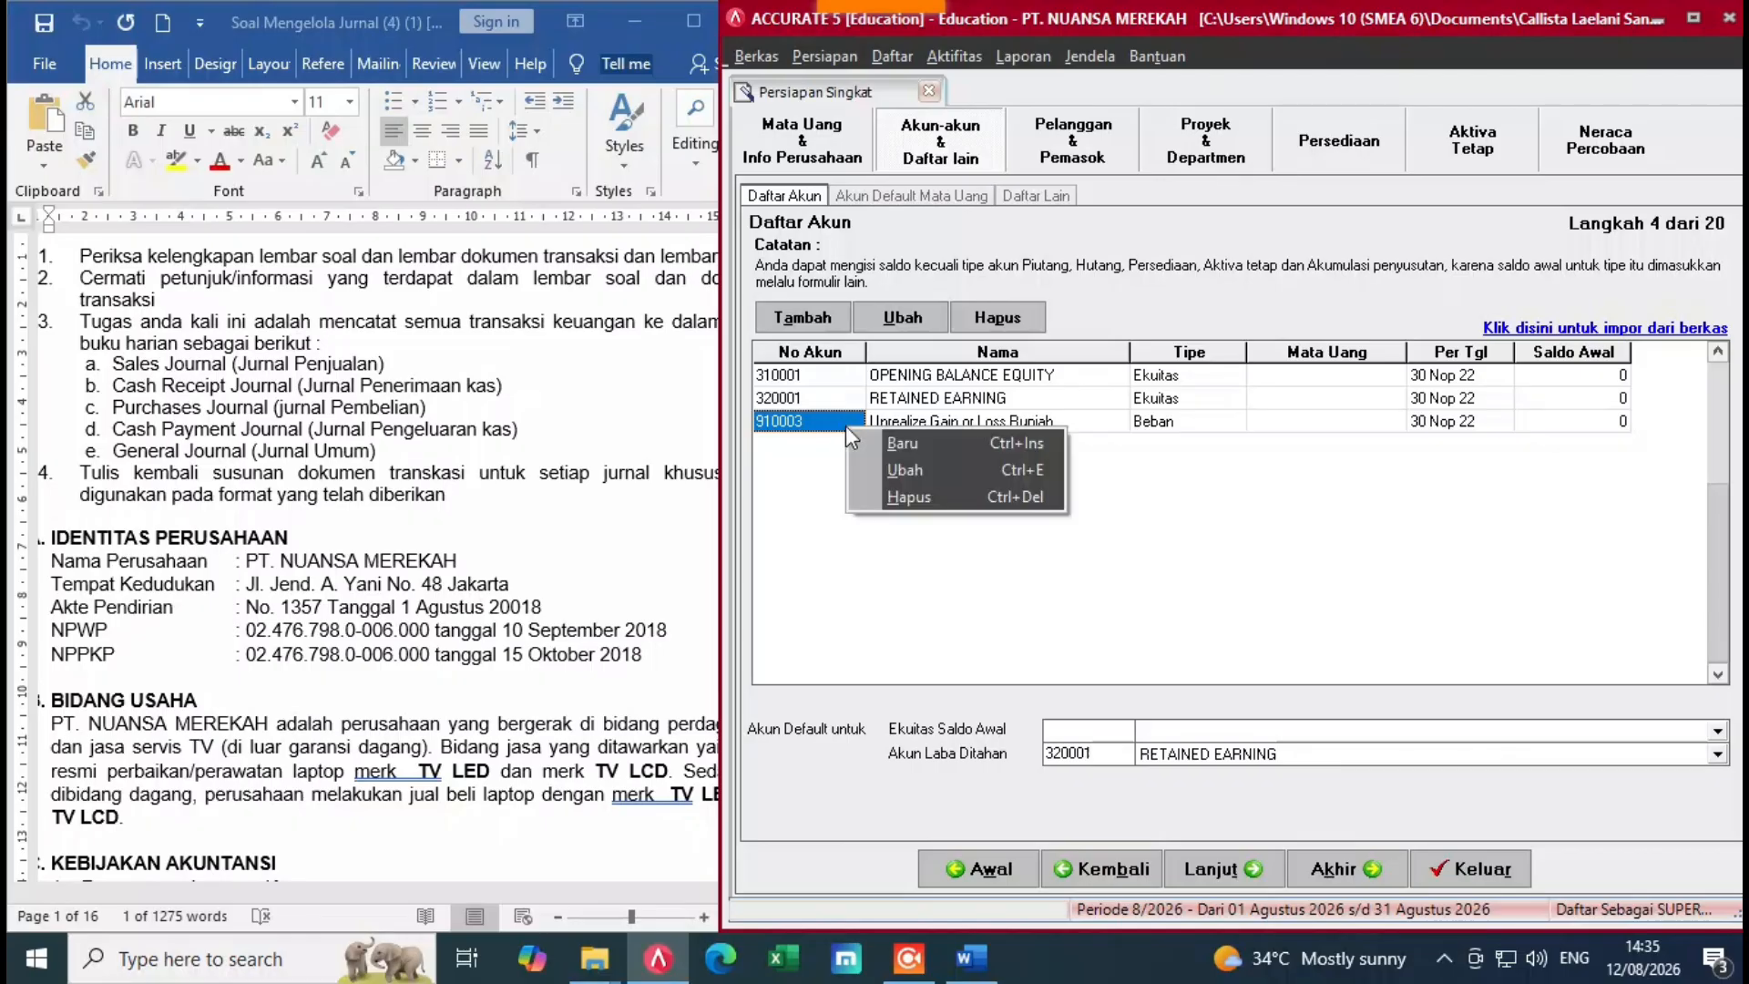
pyautogui.click(860, 485)
pyautogui.click(827, 538)
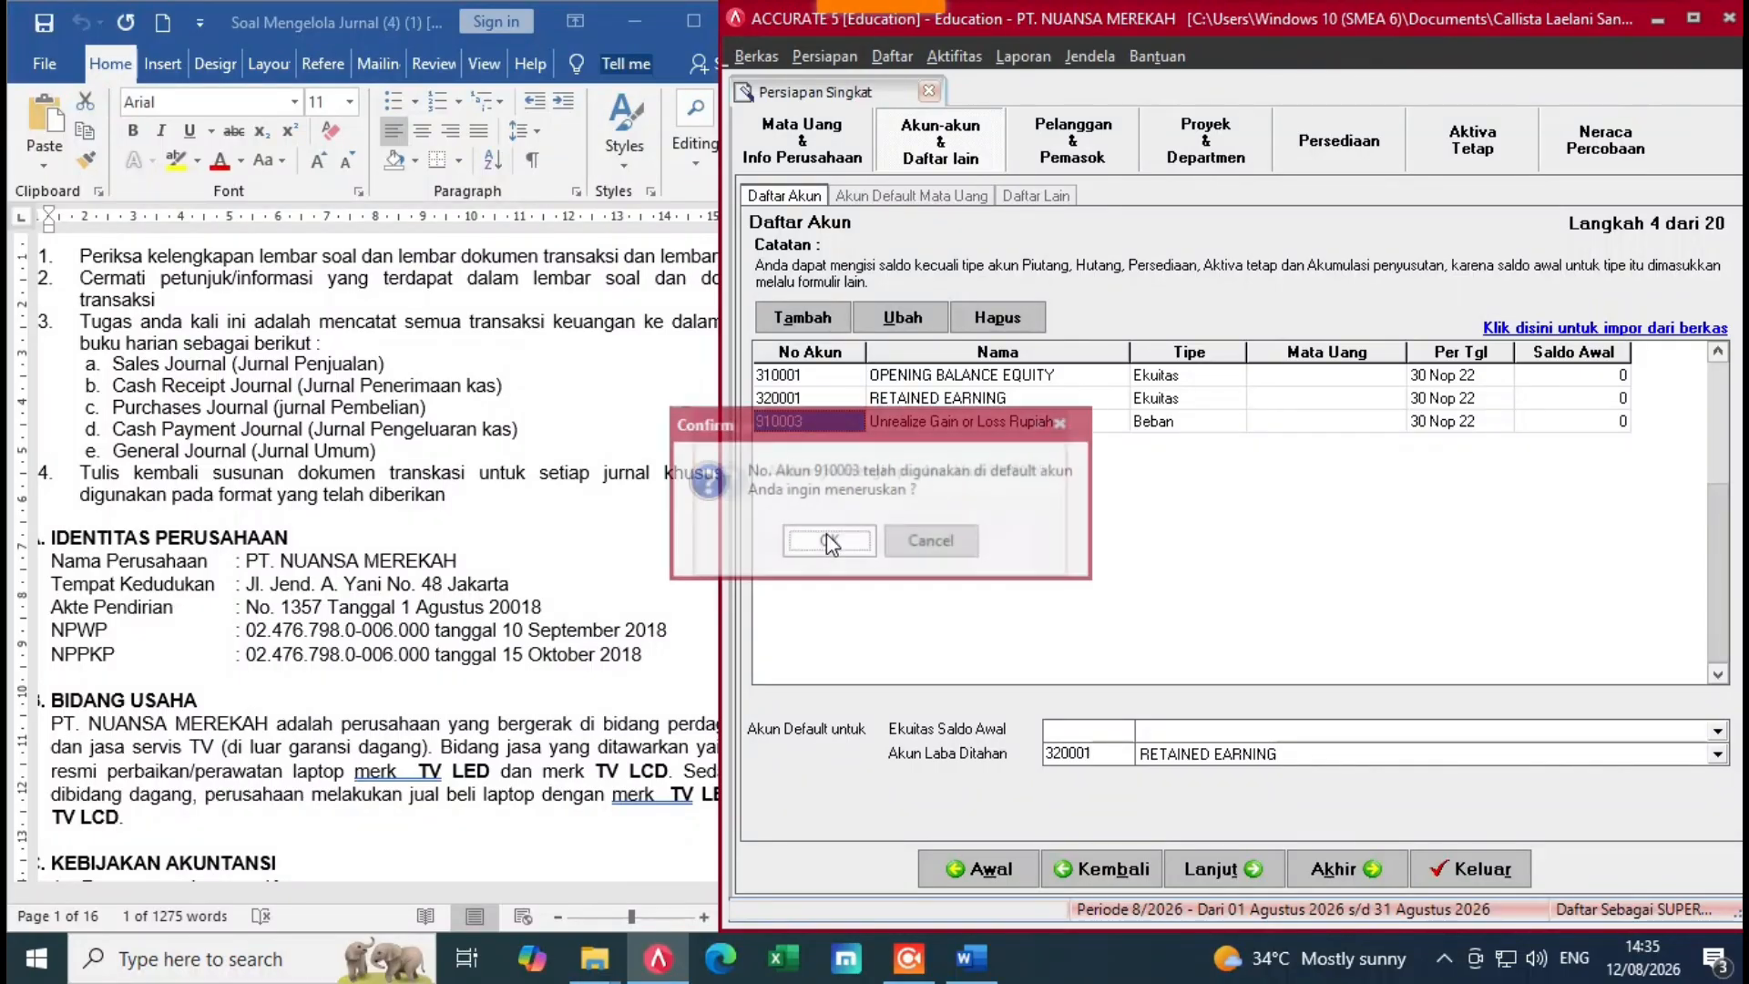
pyautogui.click(827, 540)
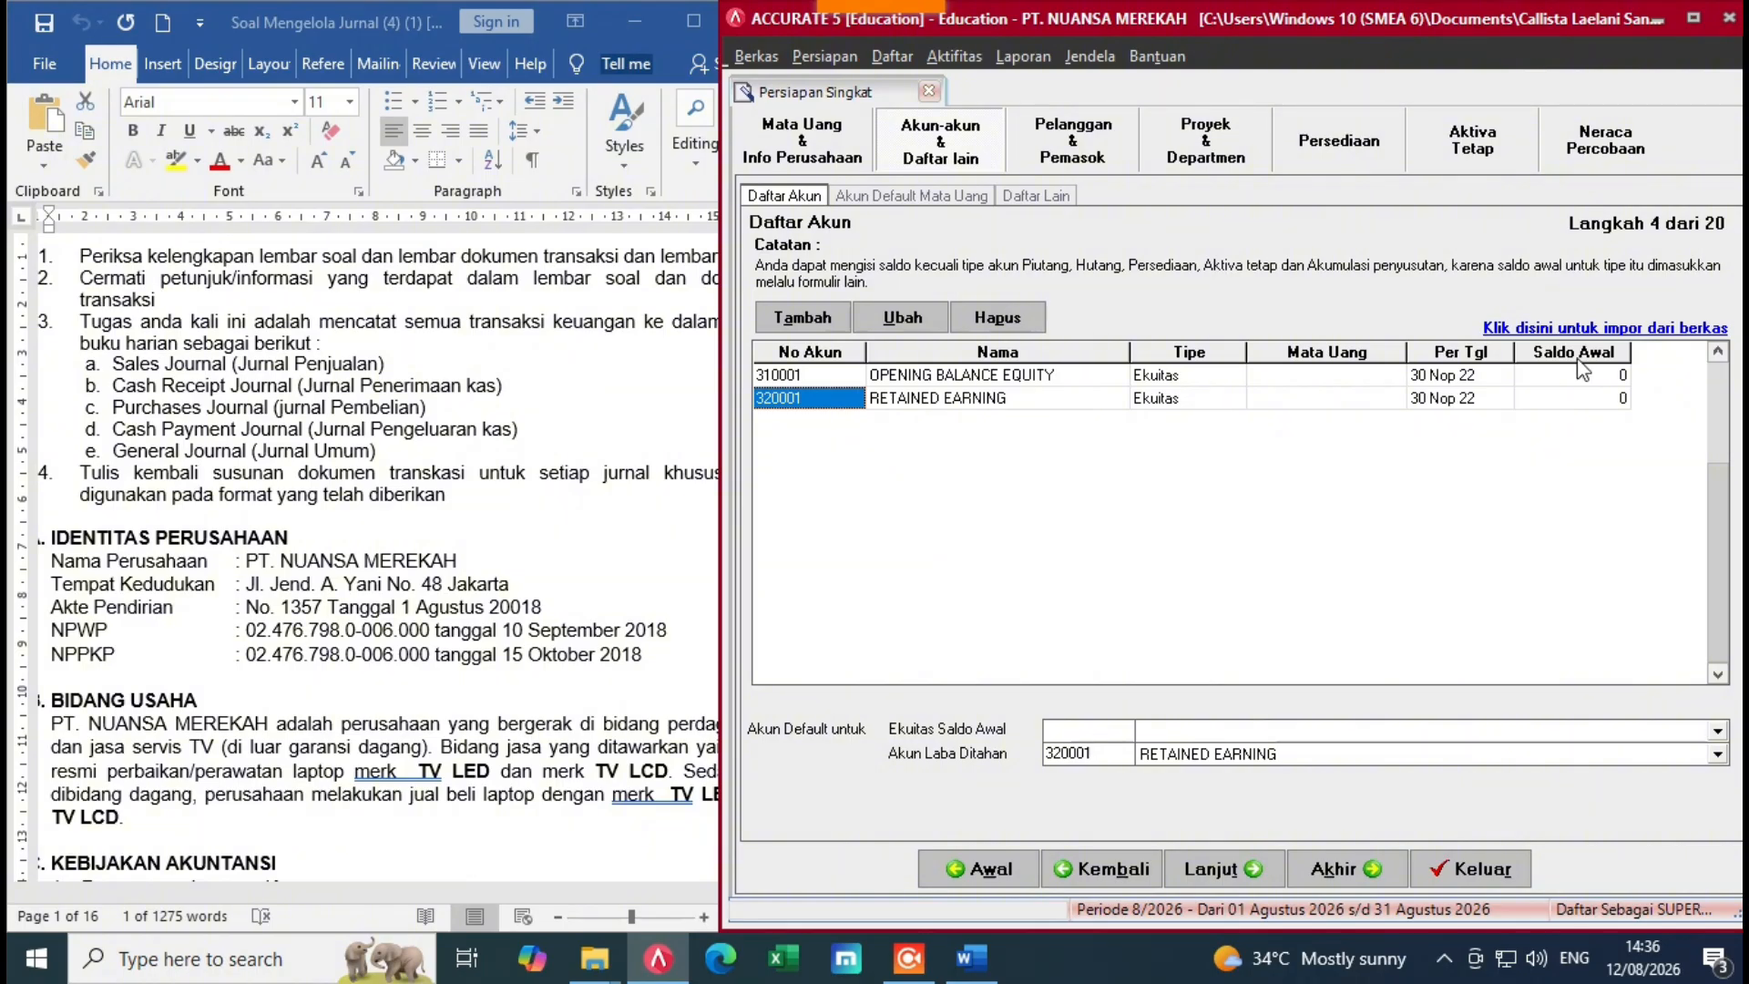
# Step: Choose the Excel file '1. Daftar Akun PT NUANSA' from the Soal Ganjil folder as the account import source
pyautogui.click(1620, 333)
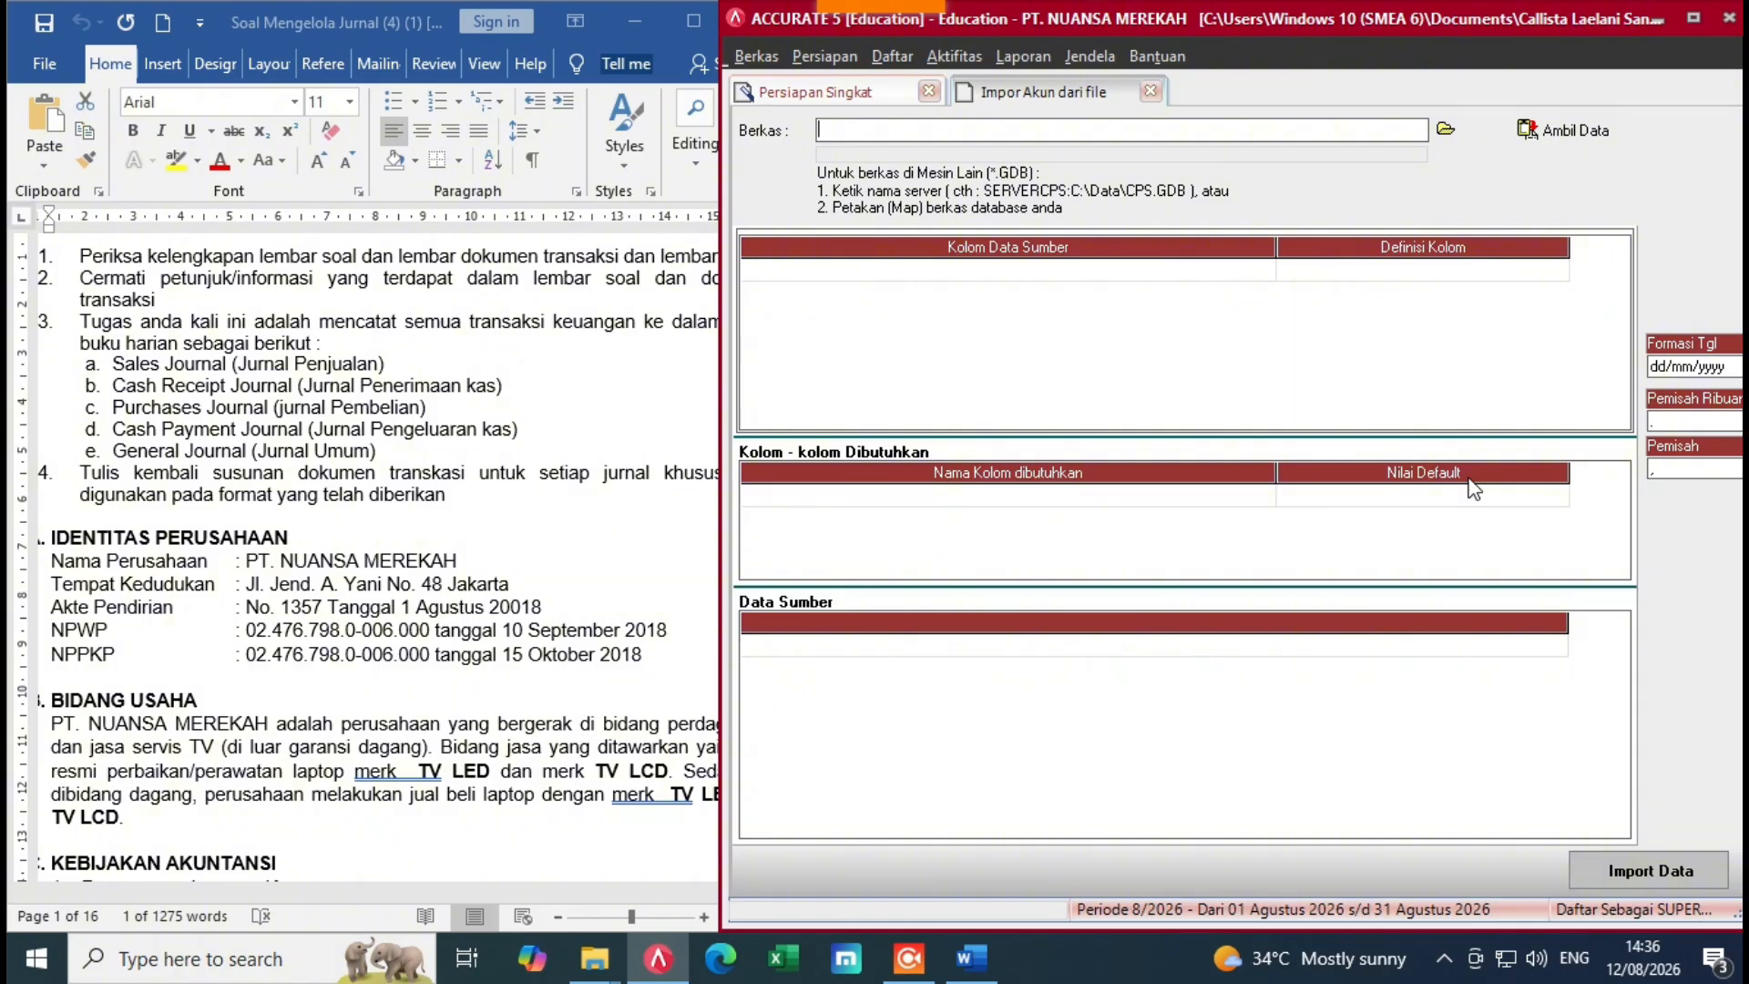
pyautogui.click(1445, 129)
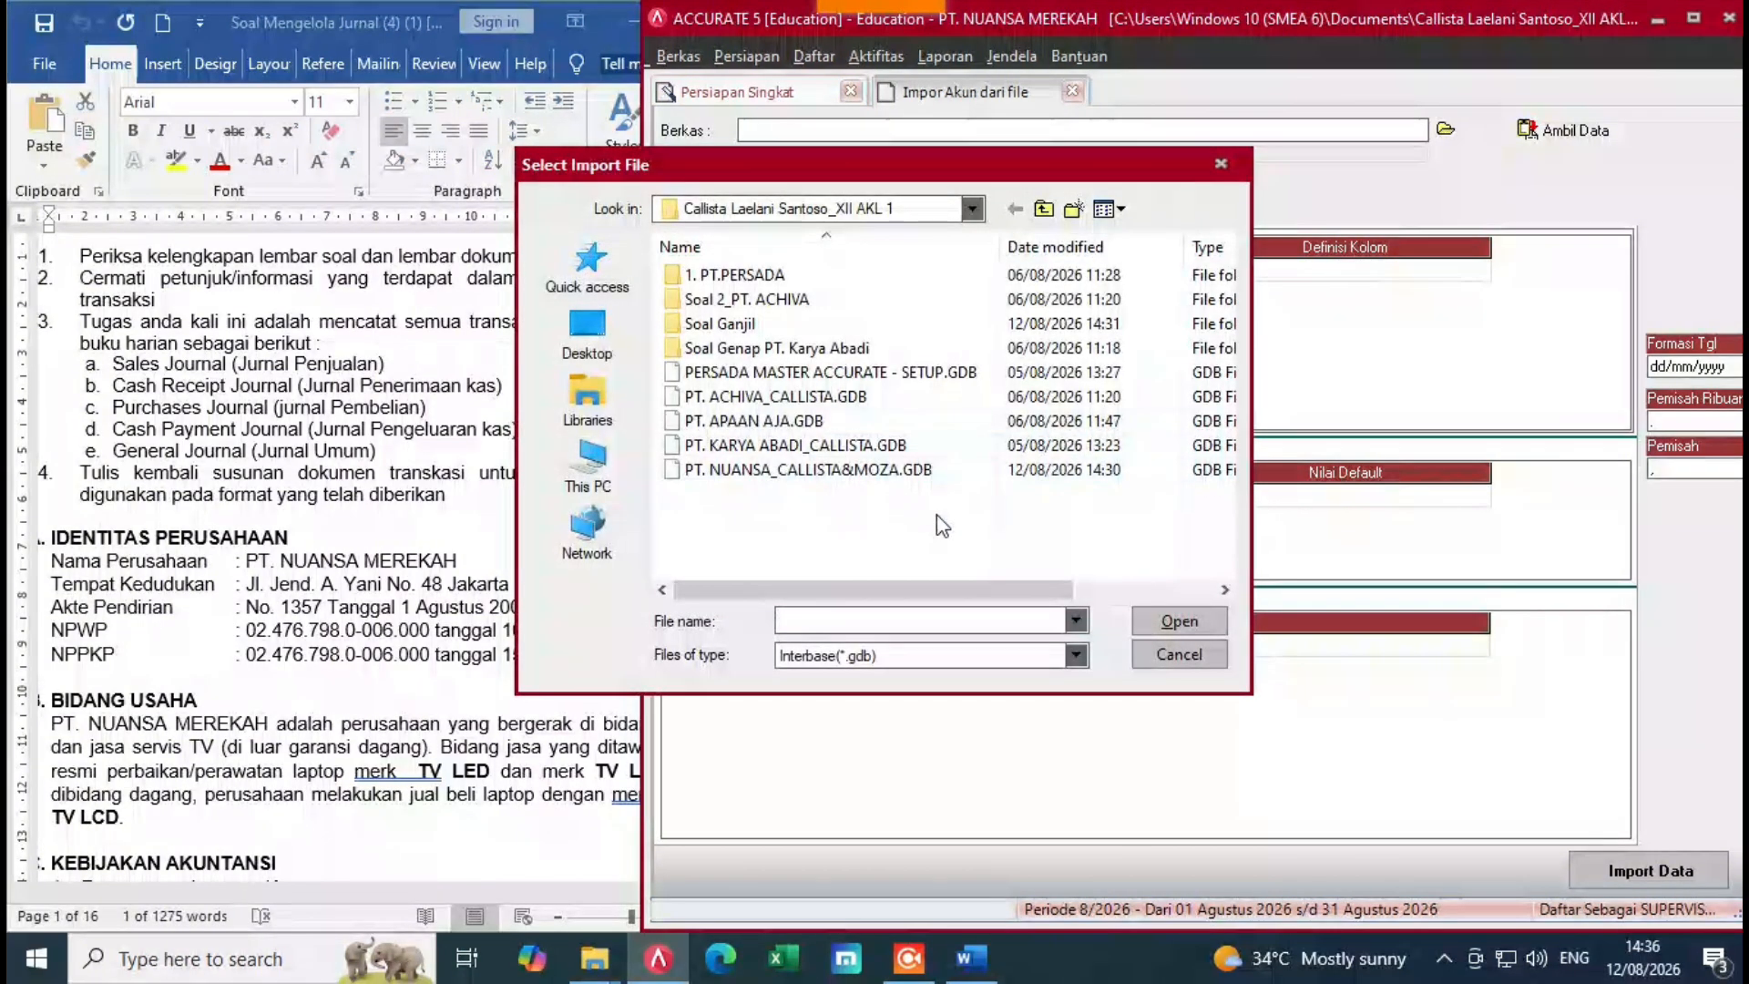
pyautogui.click(1075, 664)
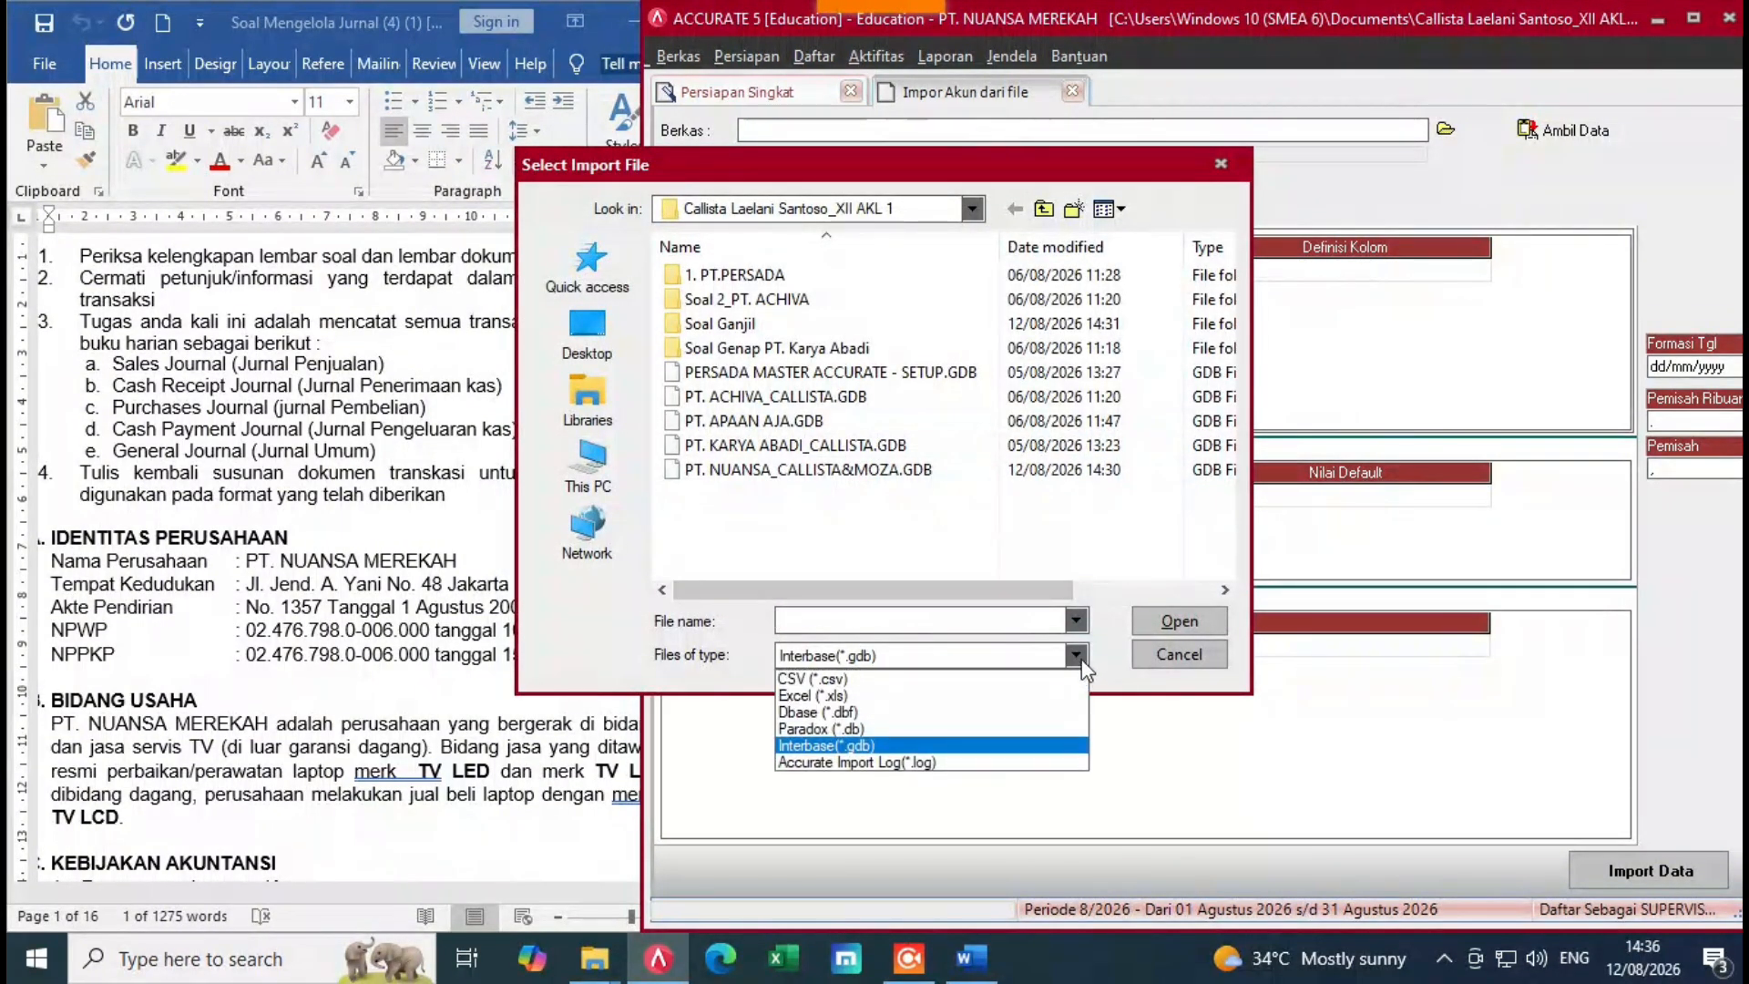
pyautogui.click(855, 709)
pyautogui.click(759, 325)
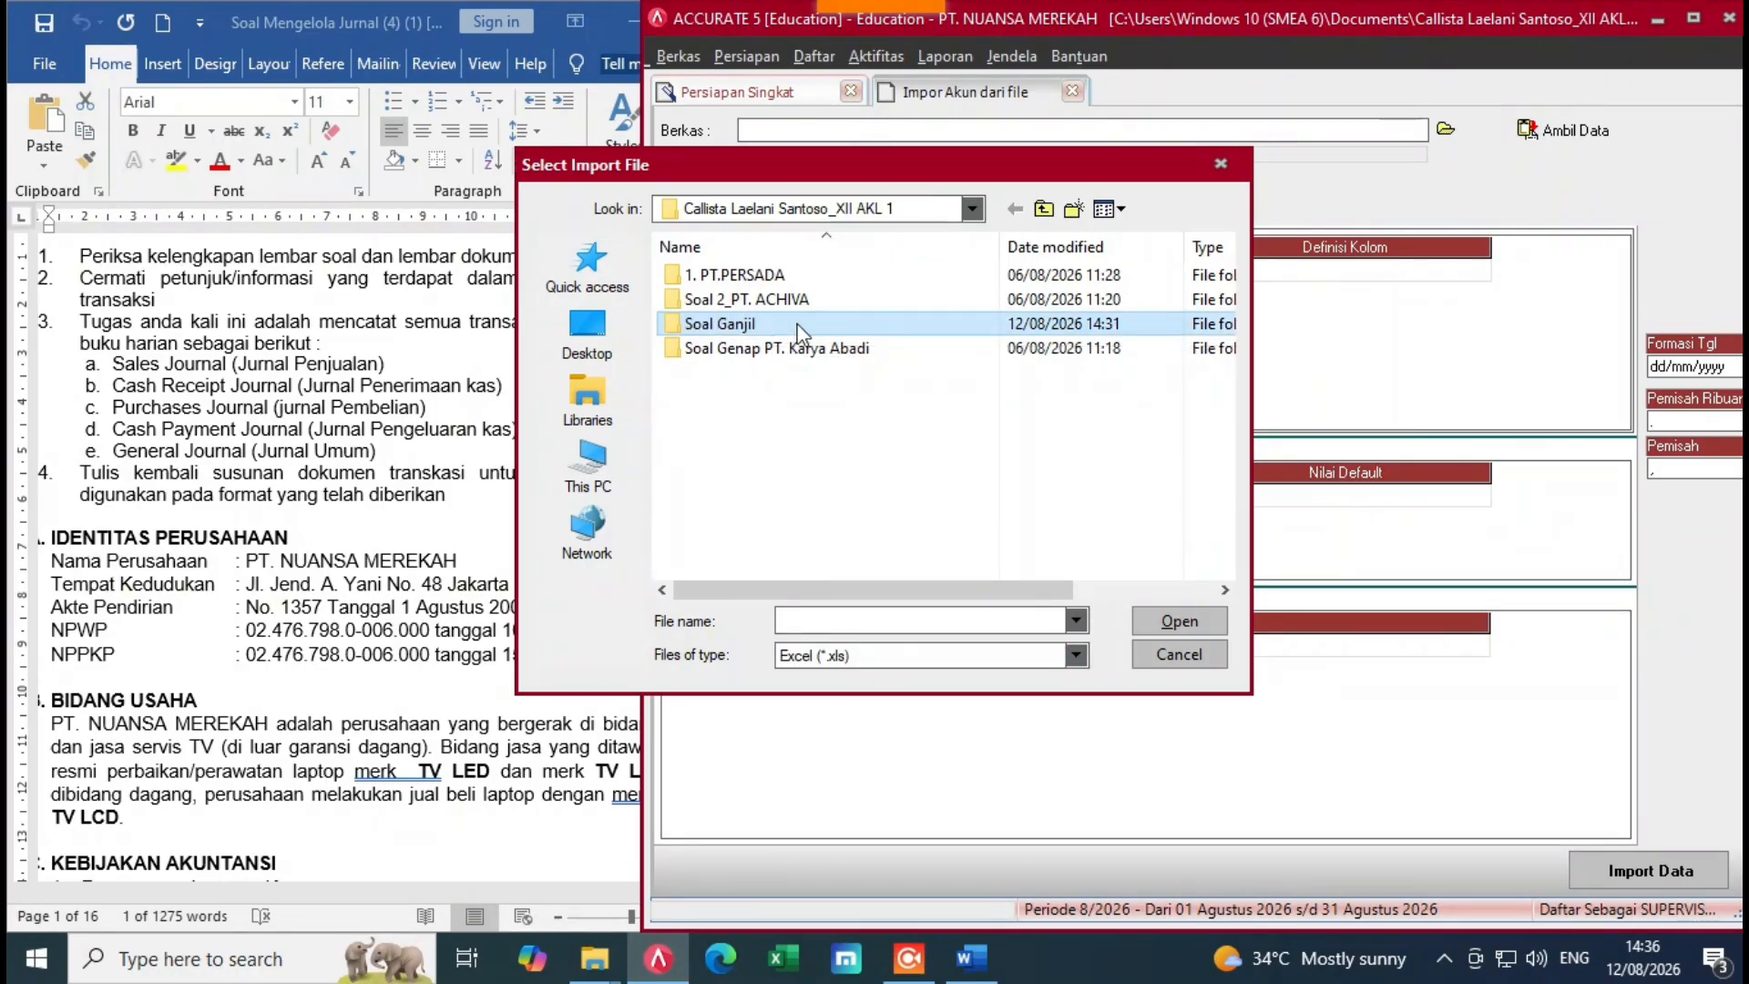
pyautogui.doubleClick(798, 328)
pyautogui.click(798, 328)
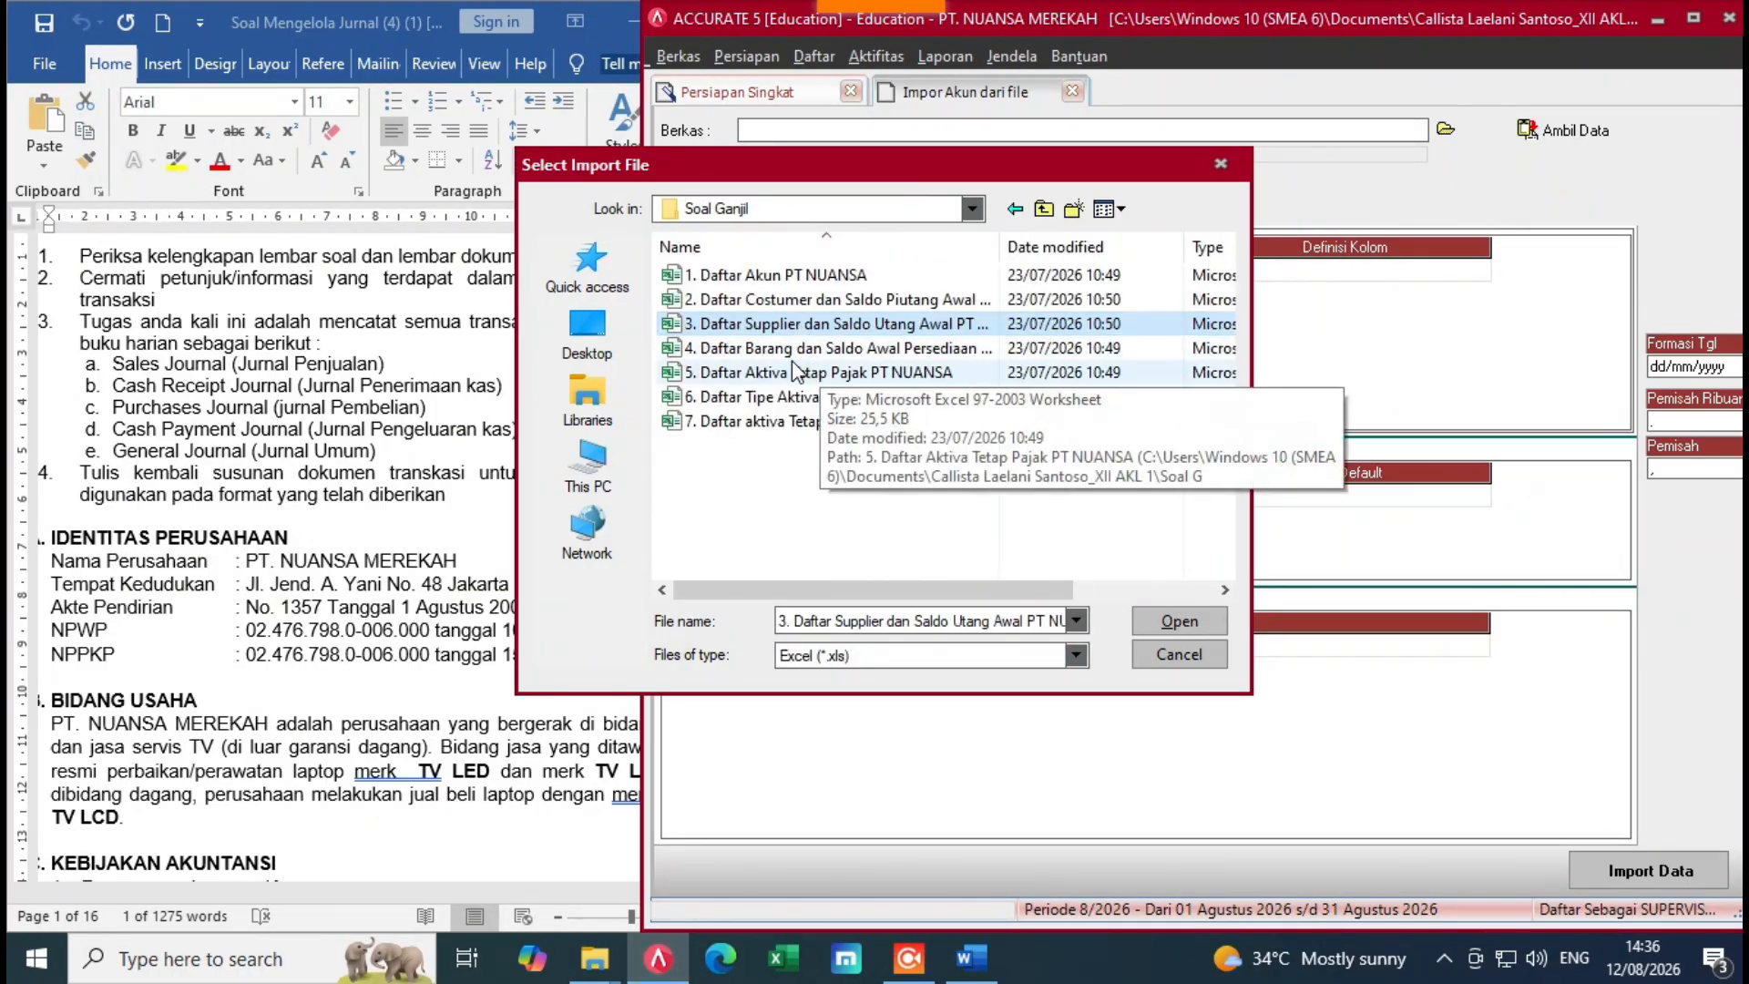
pyautogui.click(776, 282)
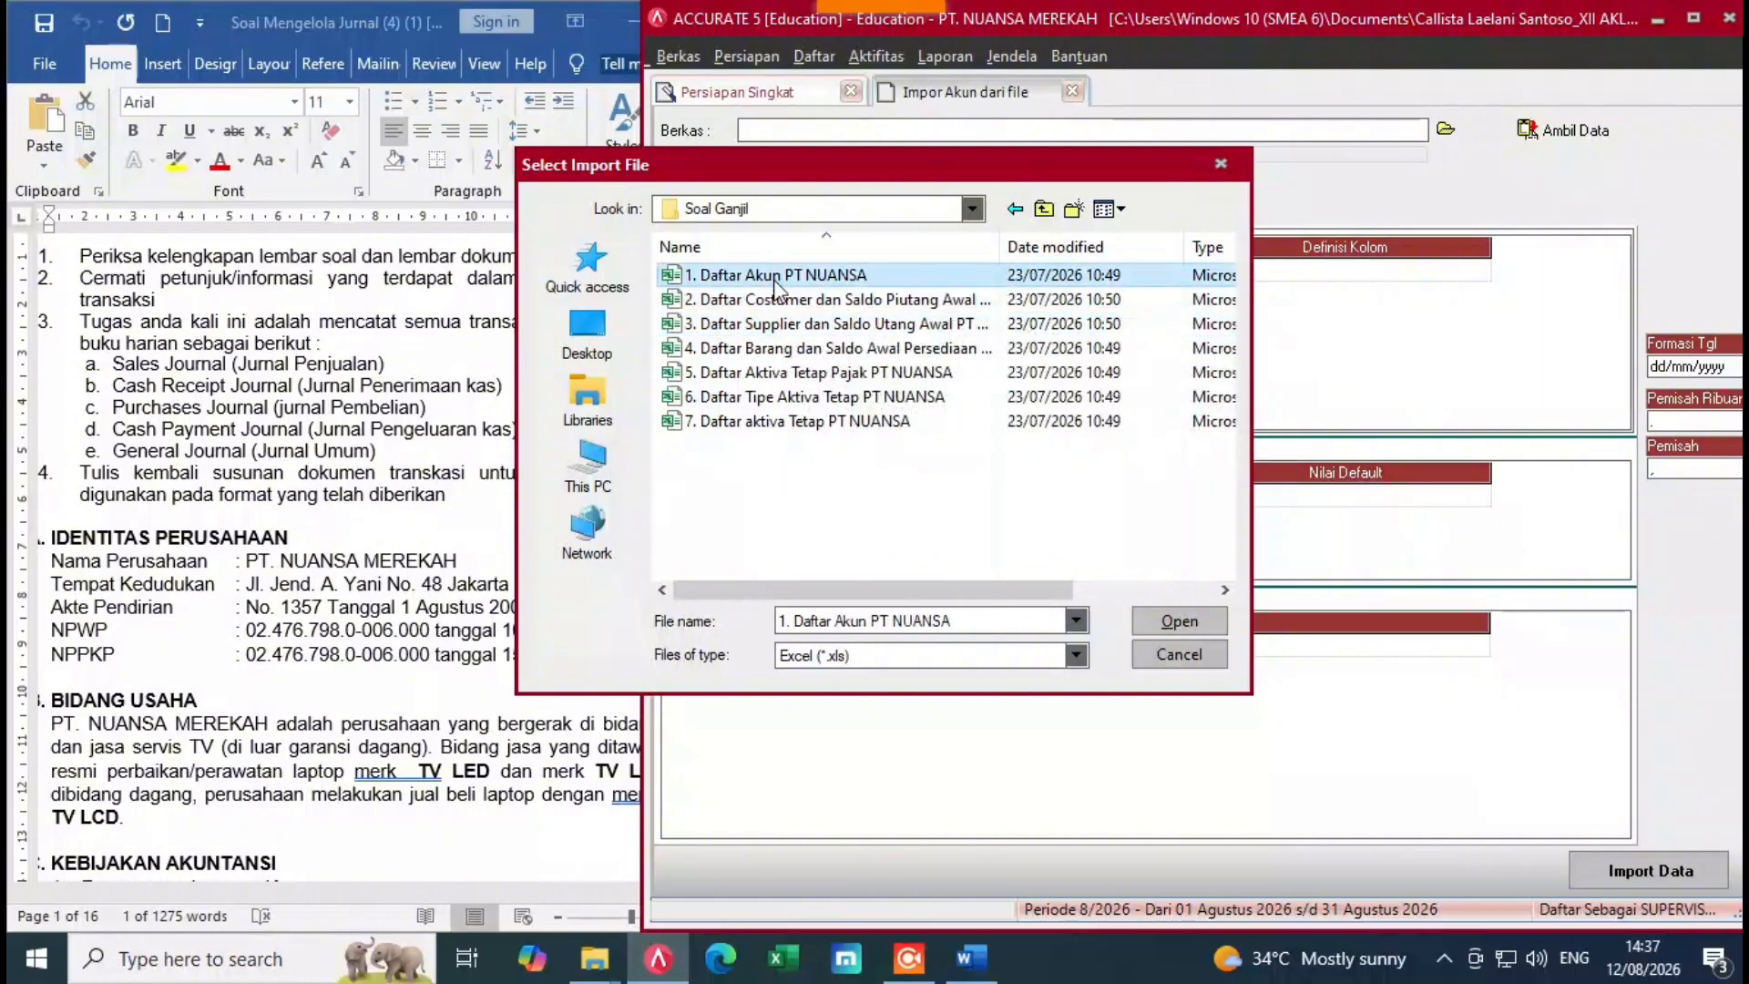
pyautogui.click(1175, 620)
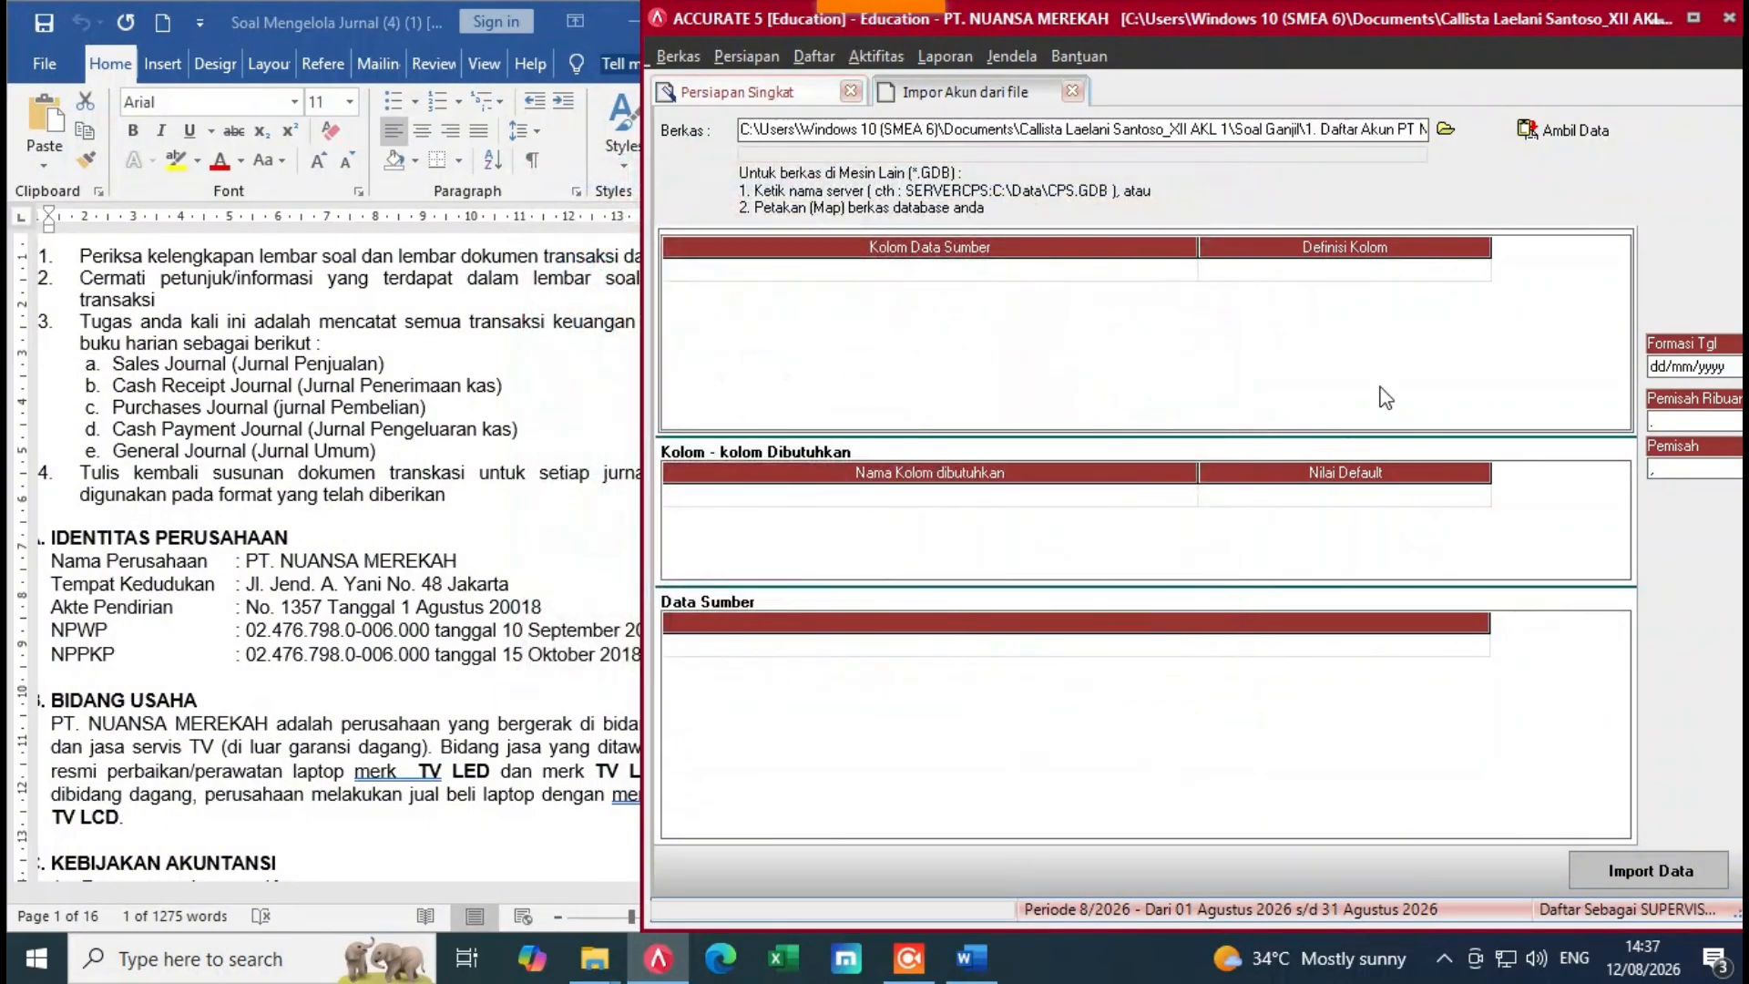
# Step: Load the spreadsheet data and map the ACC.NO column to No. Akun
pyautogui.click(1563, 130)
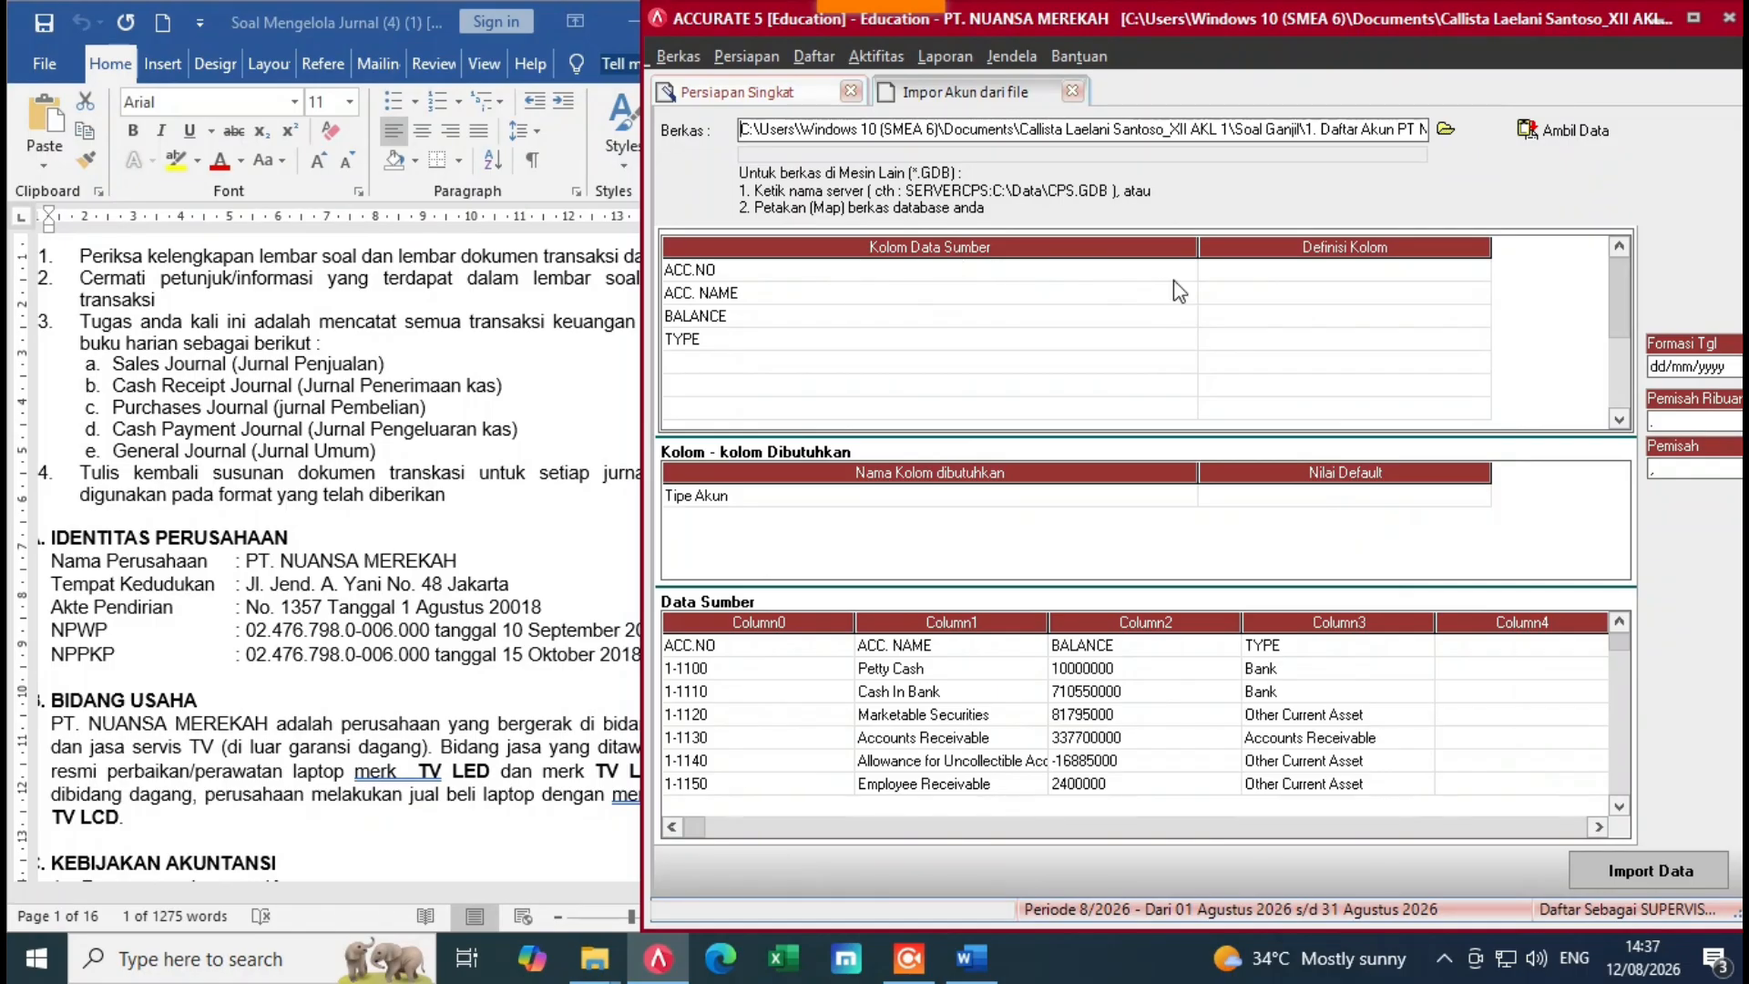
pyautogui.moveTo(1221, 262); pyautogui.dragTo(808, 264)
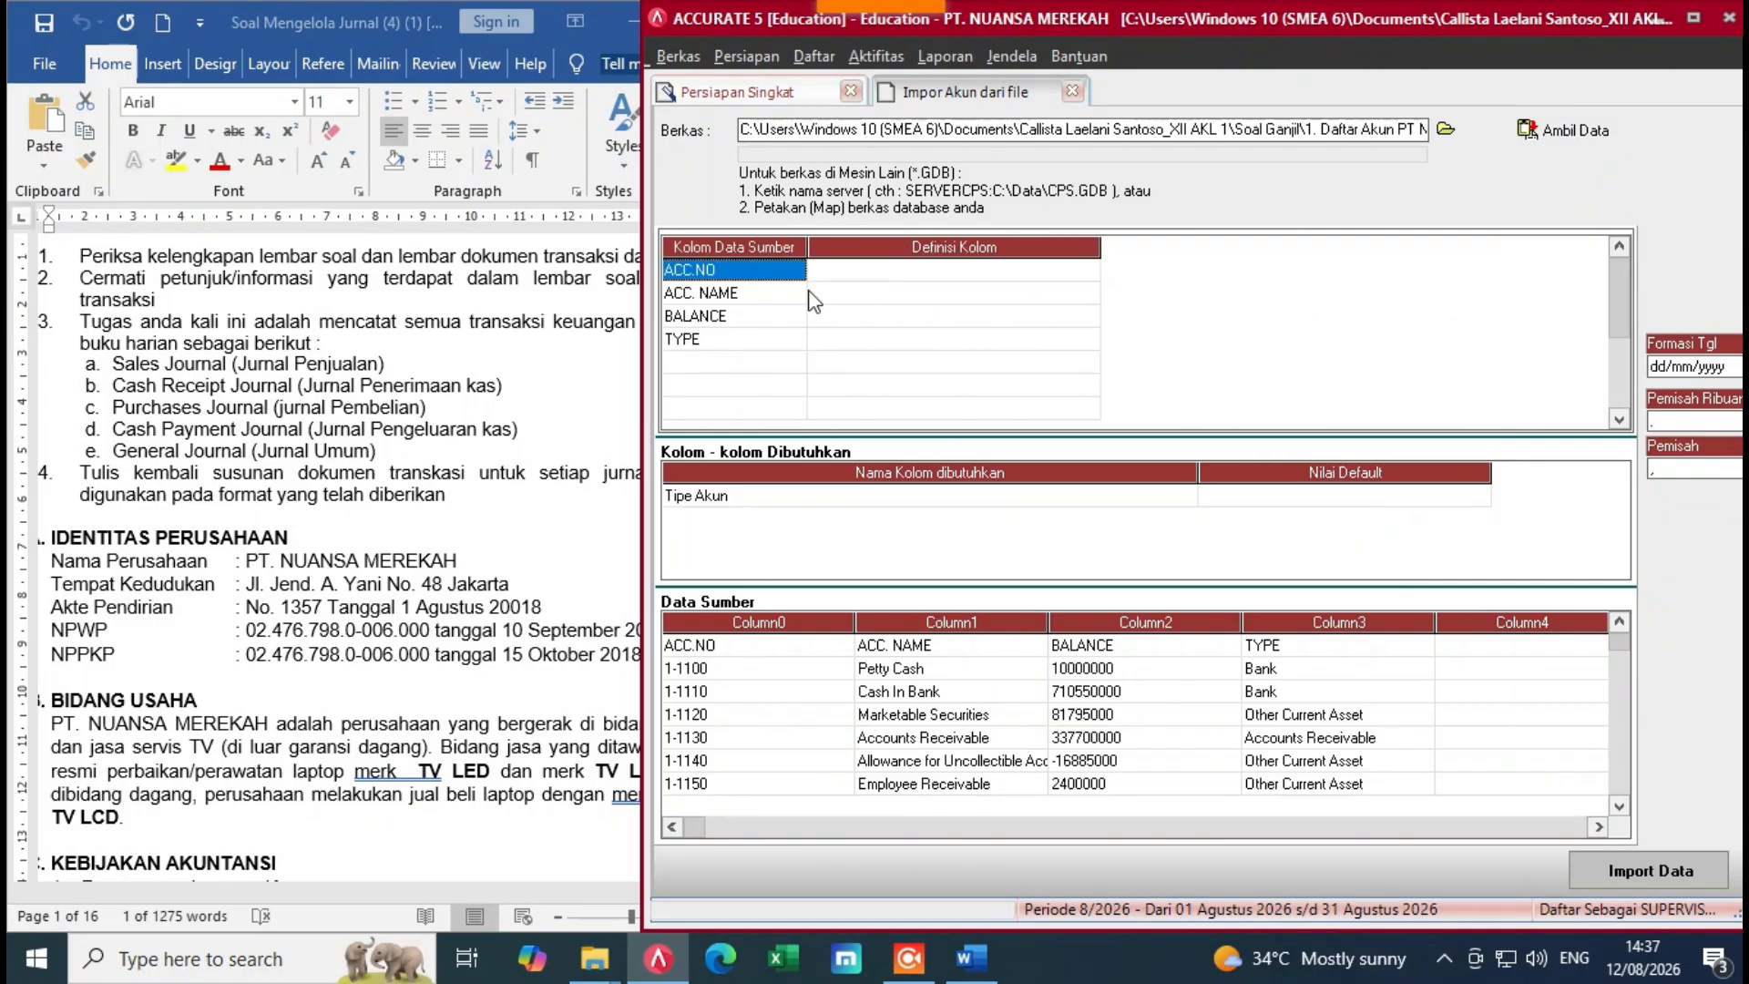
pyautogui.click(1074, 270)
pyautogui.click(1092, 269)
pyautogui.click(1089, 272)
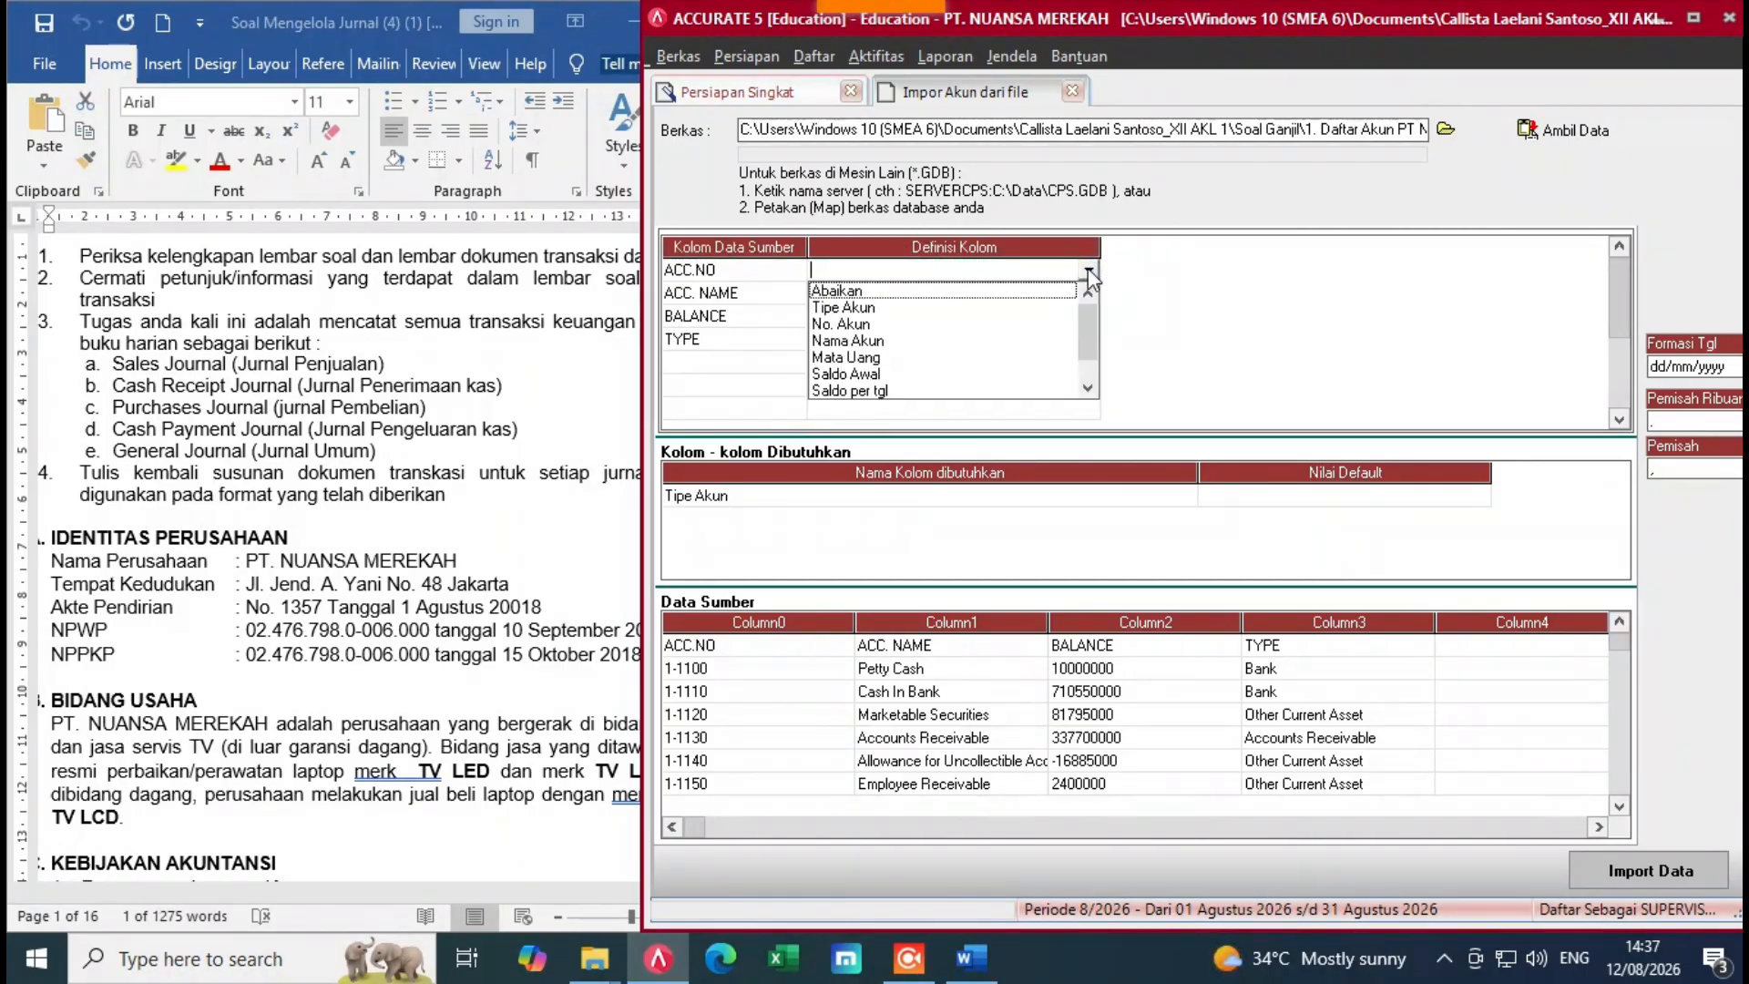
pyautogui.click(854, 325)
# Step: Map ACC. NAME to Nama Akun, BALANCE to Saldo Awal and TYPE to Tipe Akun
pyautogui.click(931, 294)
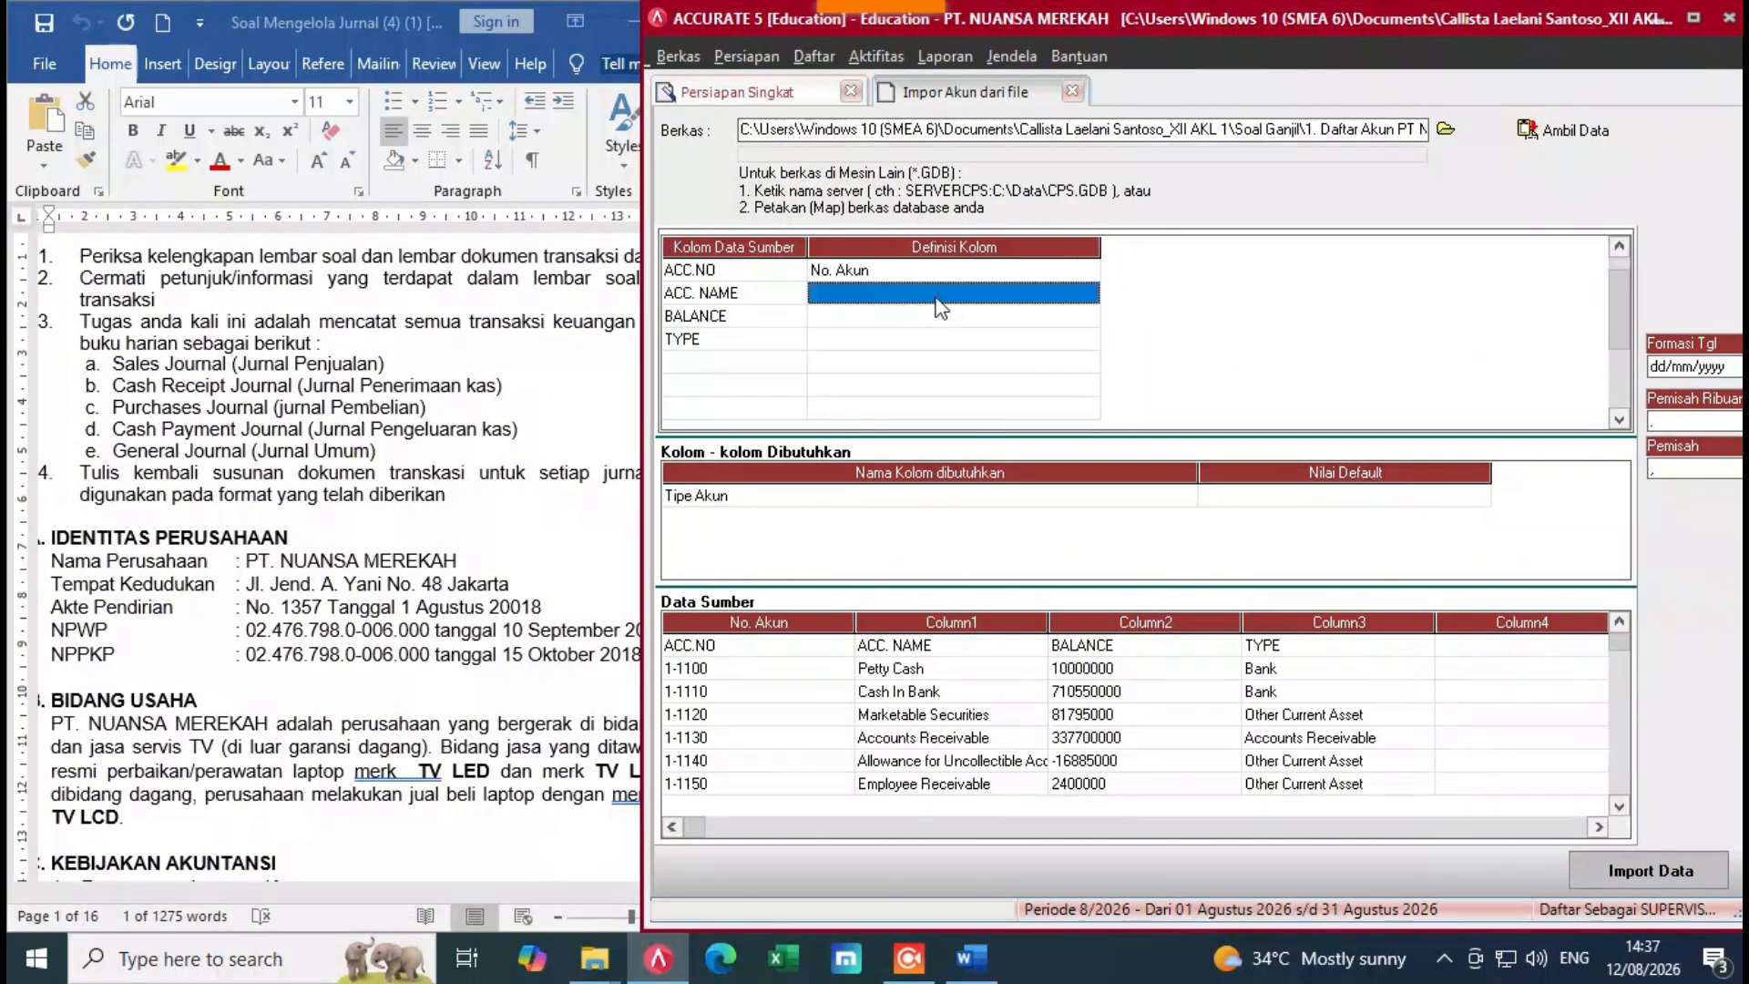
pyautogui.click(1088, 293)
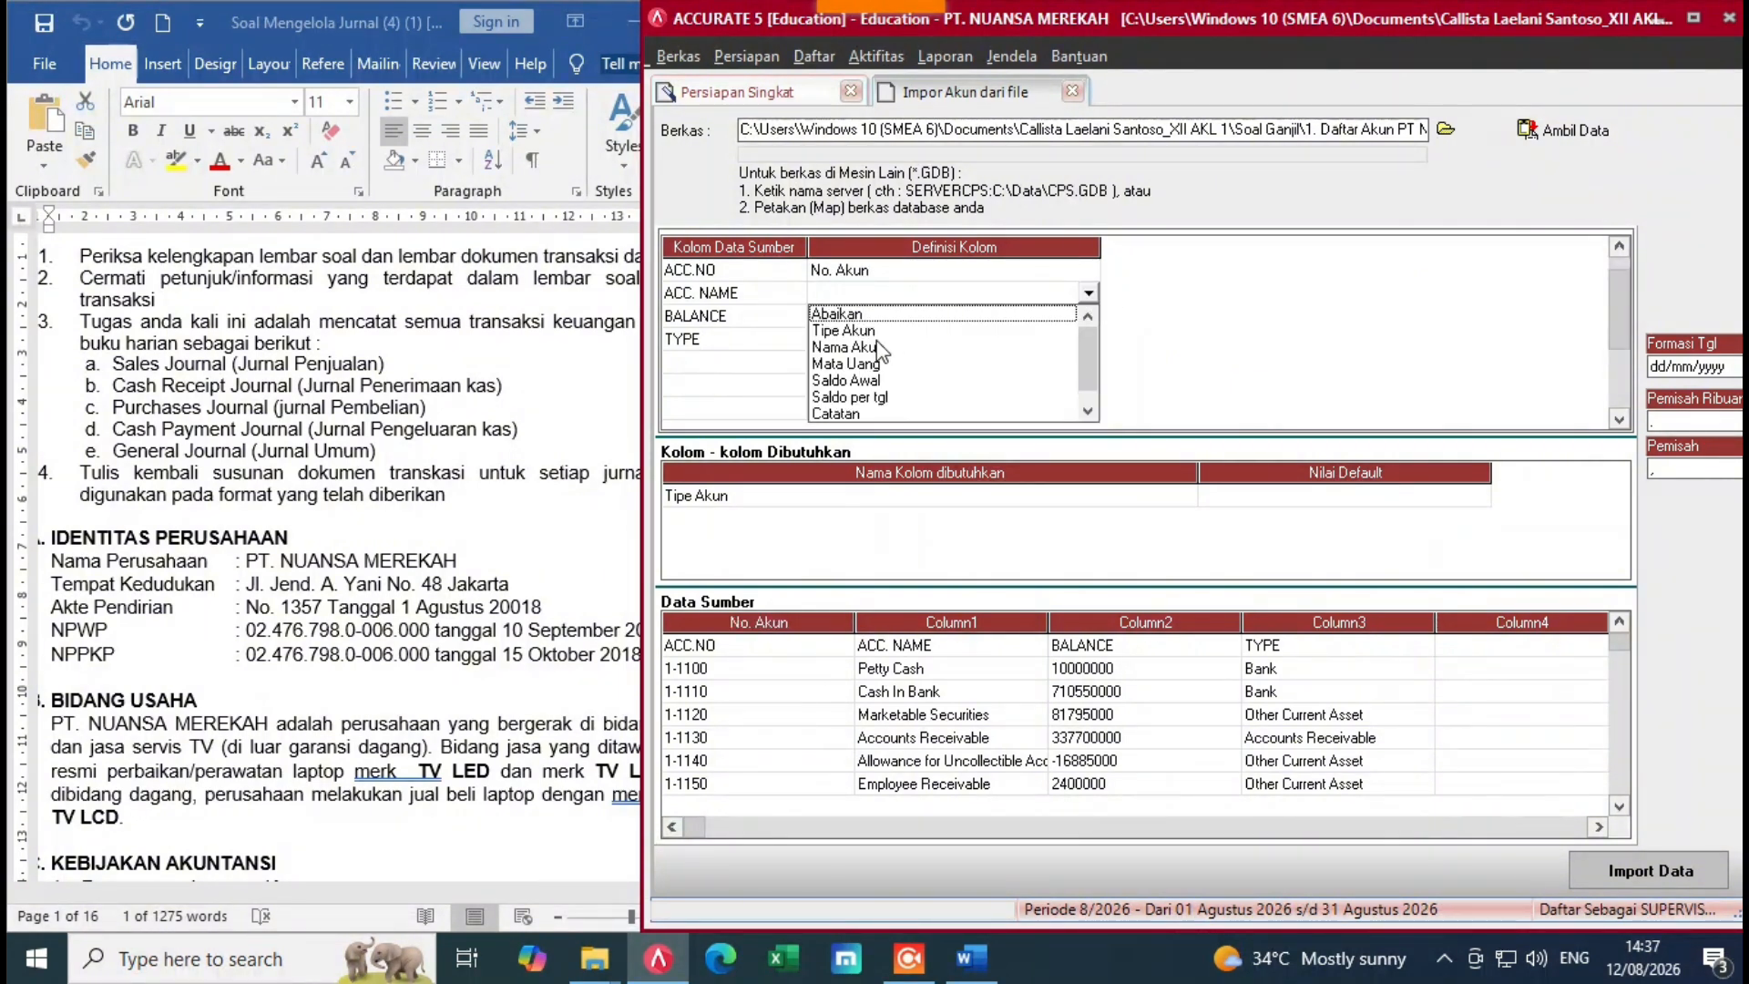
pyautogui.click(878, 347)
pyautogui.click(934, 319)
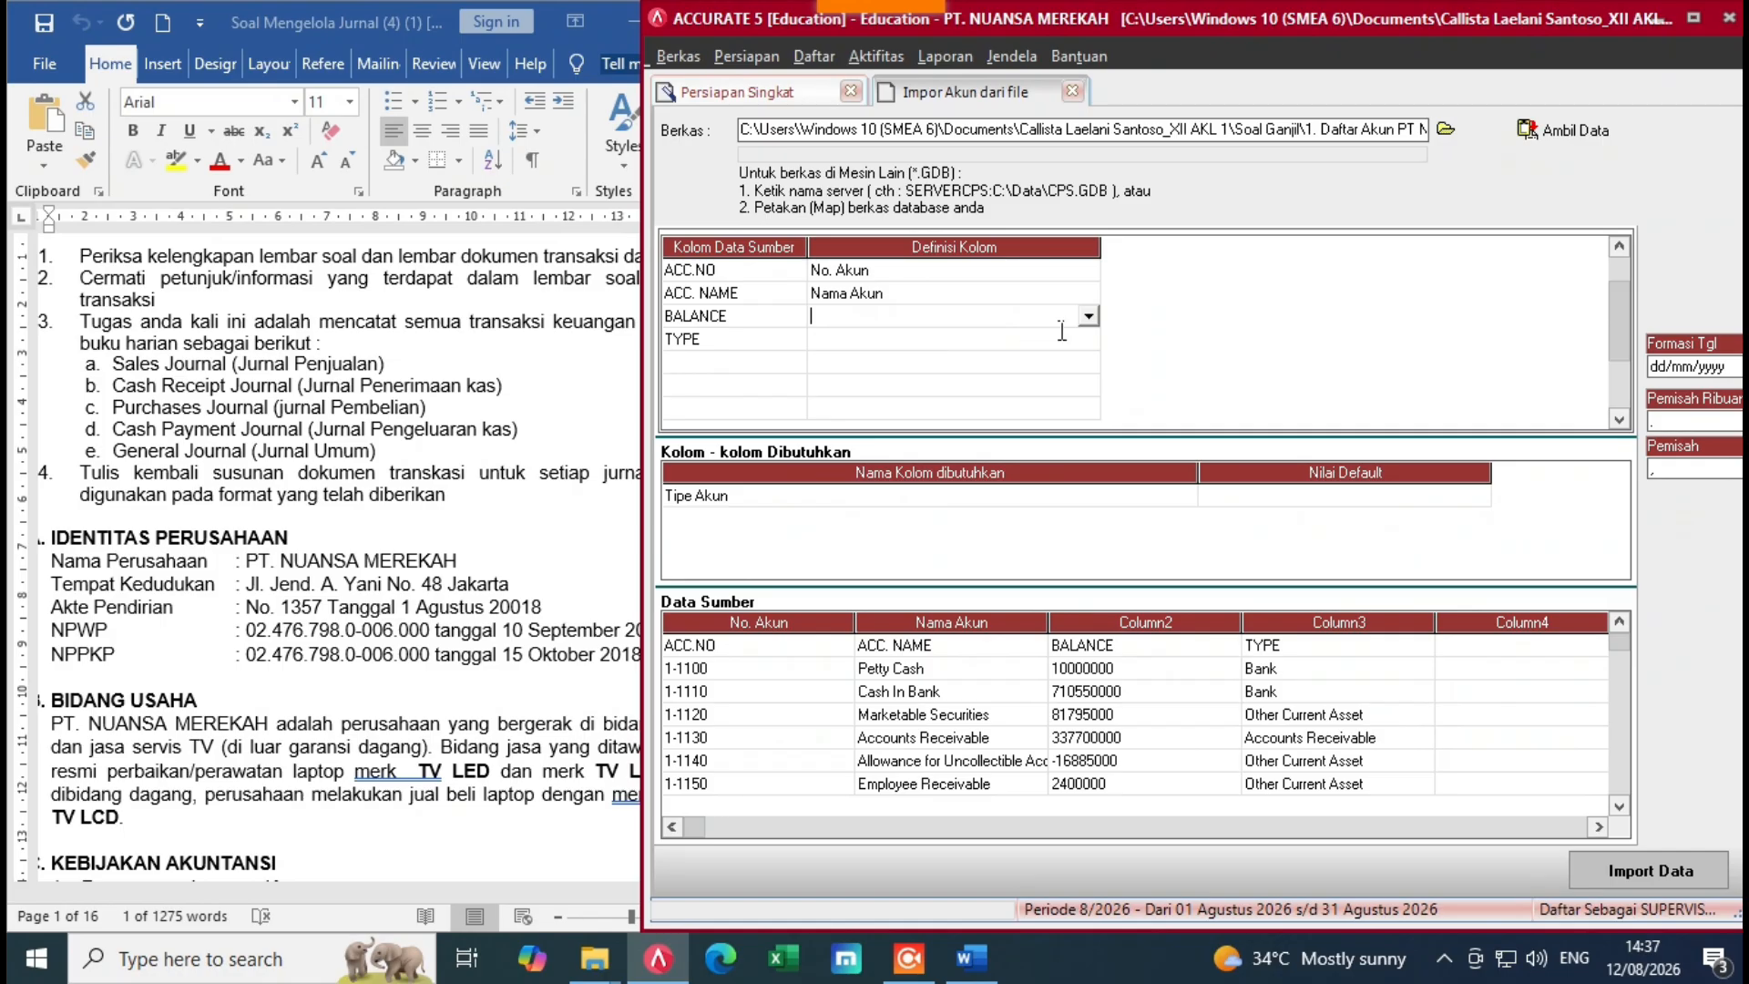
pyautogui.click(1089, 316)
pyautogui.click(885, 396)
pyautogui.click(986, 350)
pyautogui.click(985, 351)
pyautogui.click(1089, 340)
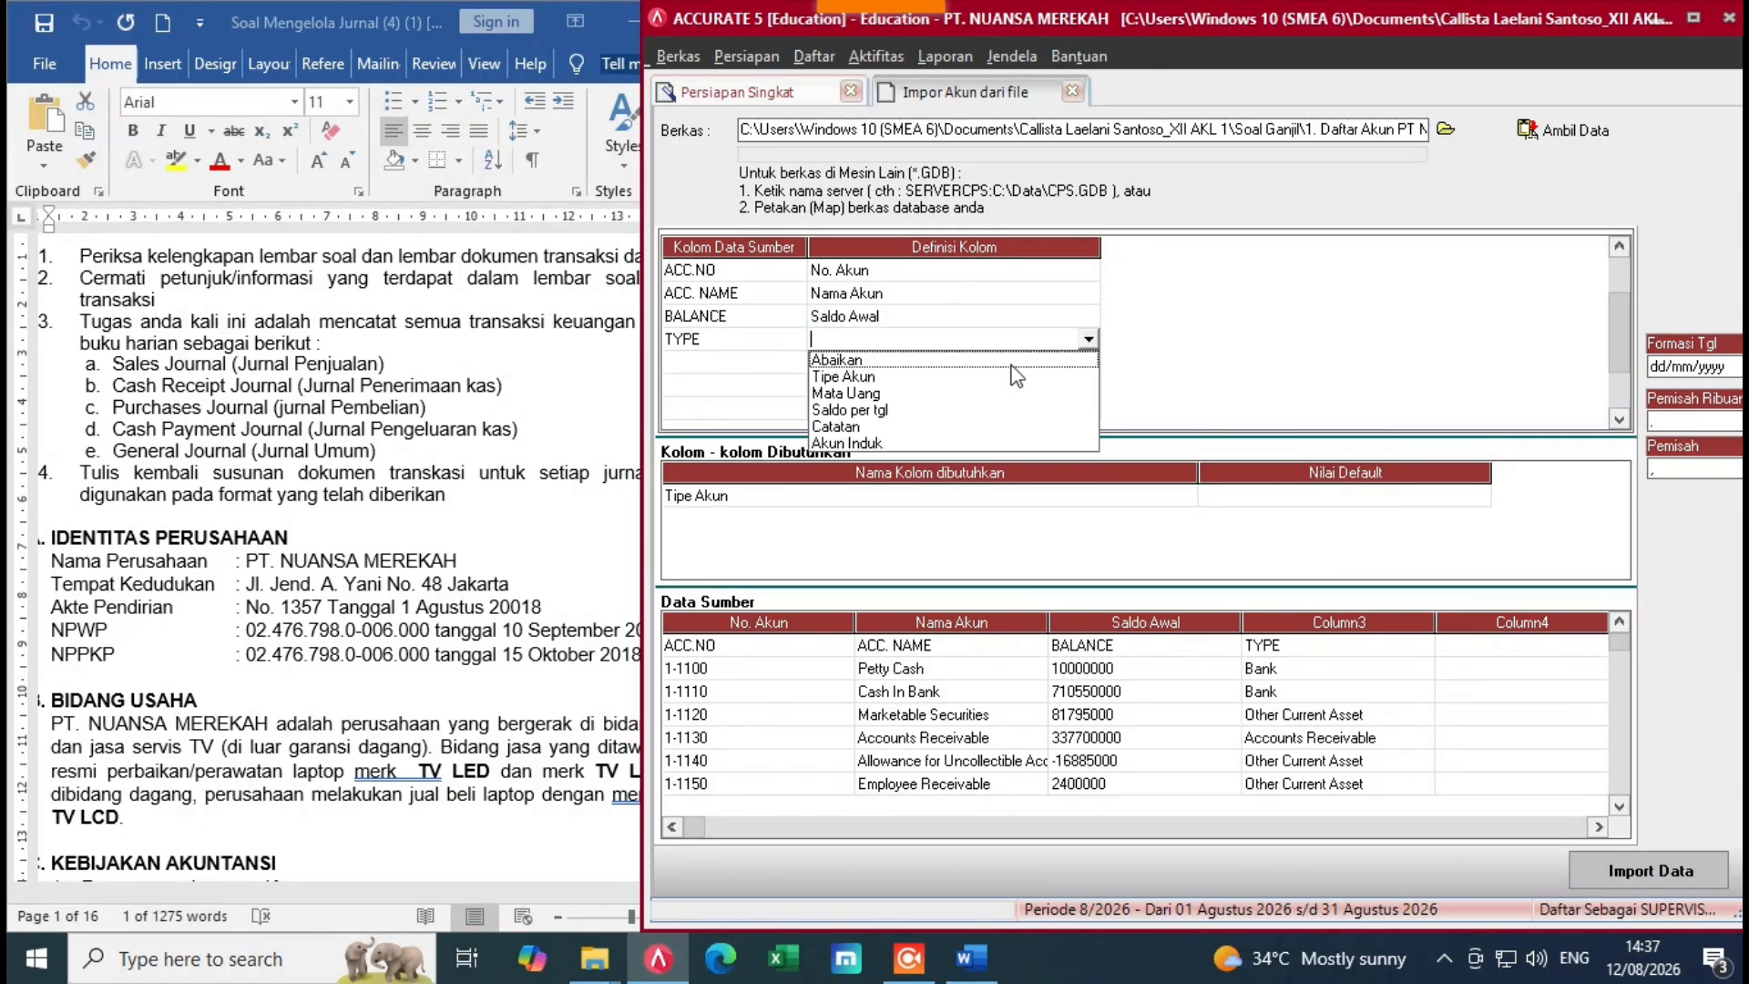
pyautogui.click(897, 378)
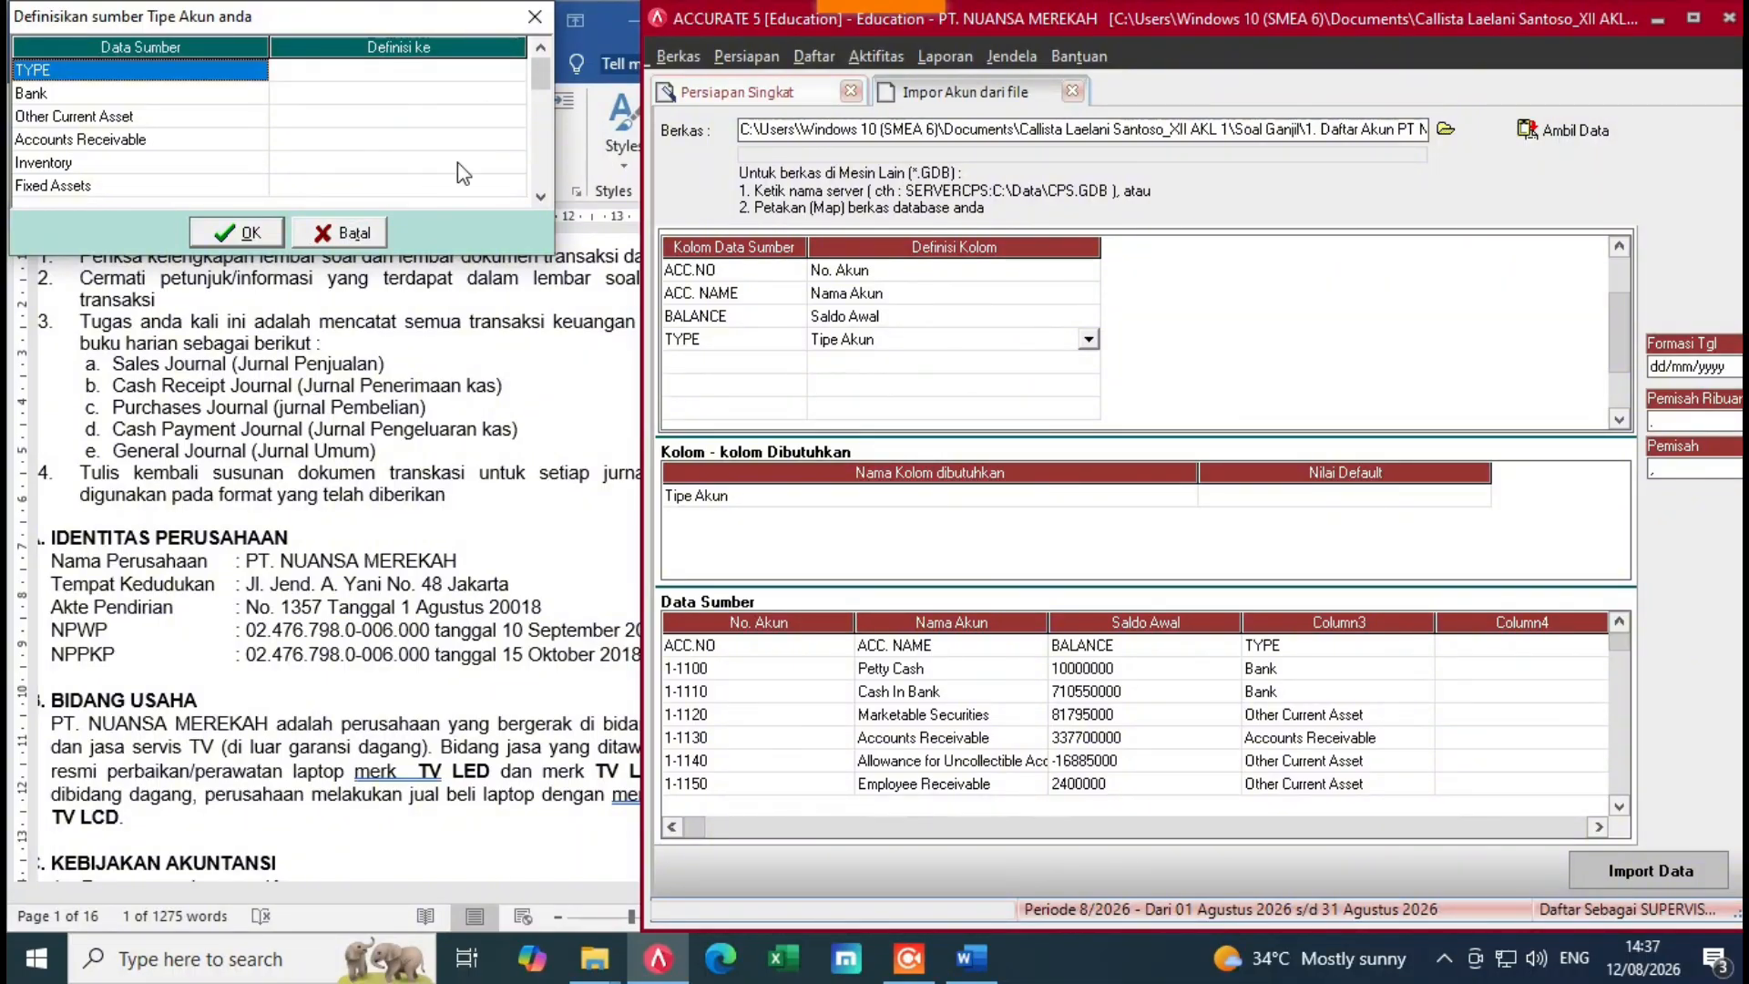
# Step: Delete the ACC.NO header row from the source data, then reselect the TYPE column definition
pyautogui.click(535, 17)
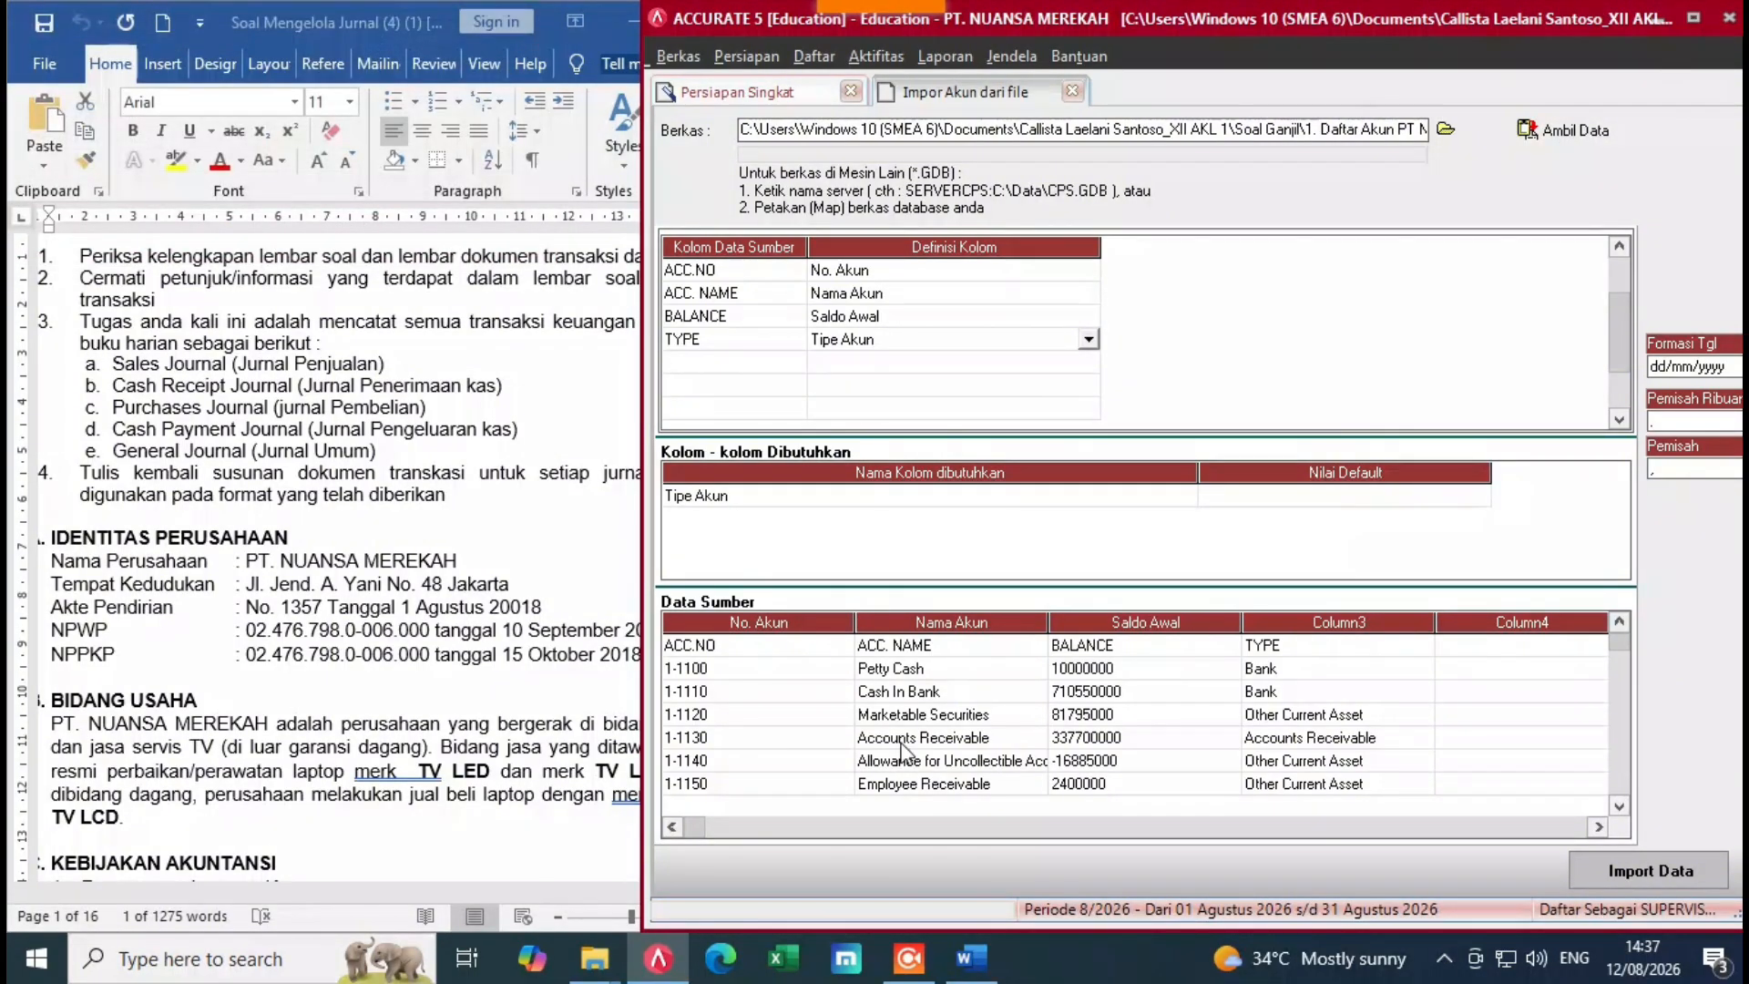
pyautogui.click(814, 646)
pyautogui.rightClick(814, 647)
pyautogui.click(844, 689)
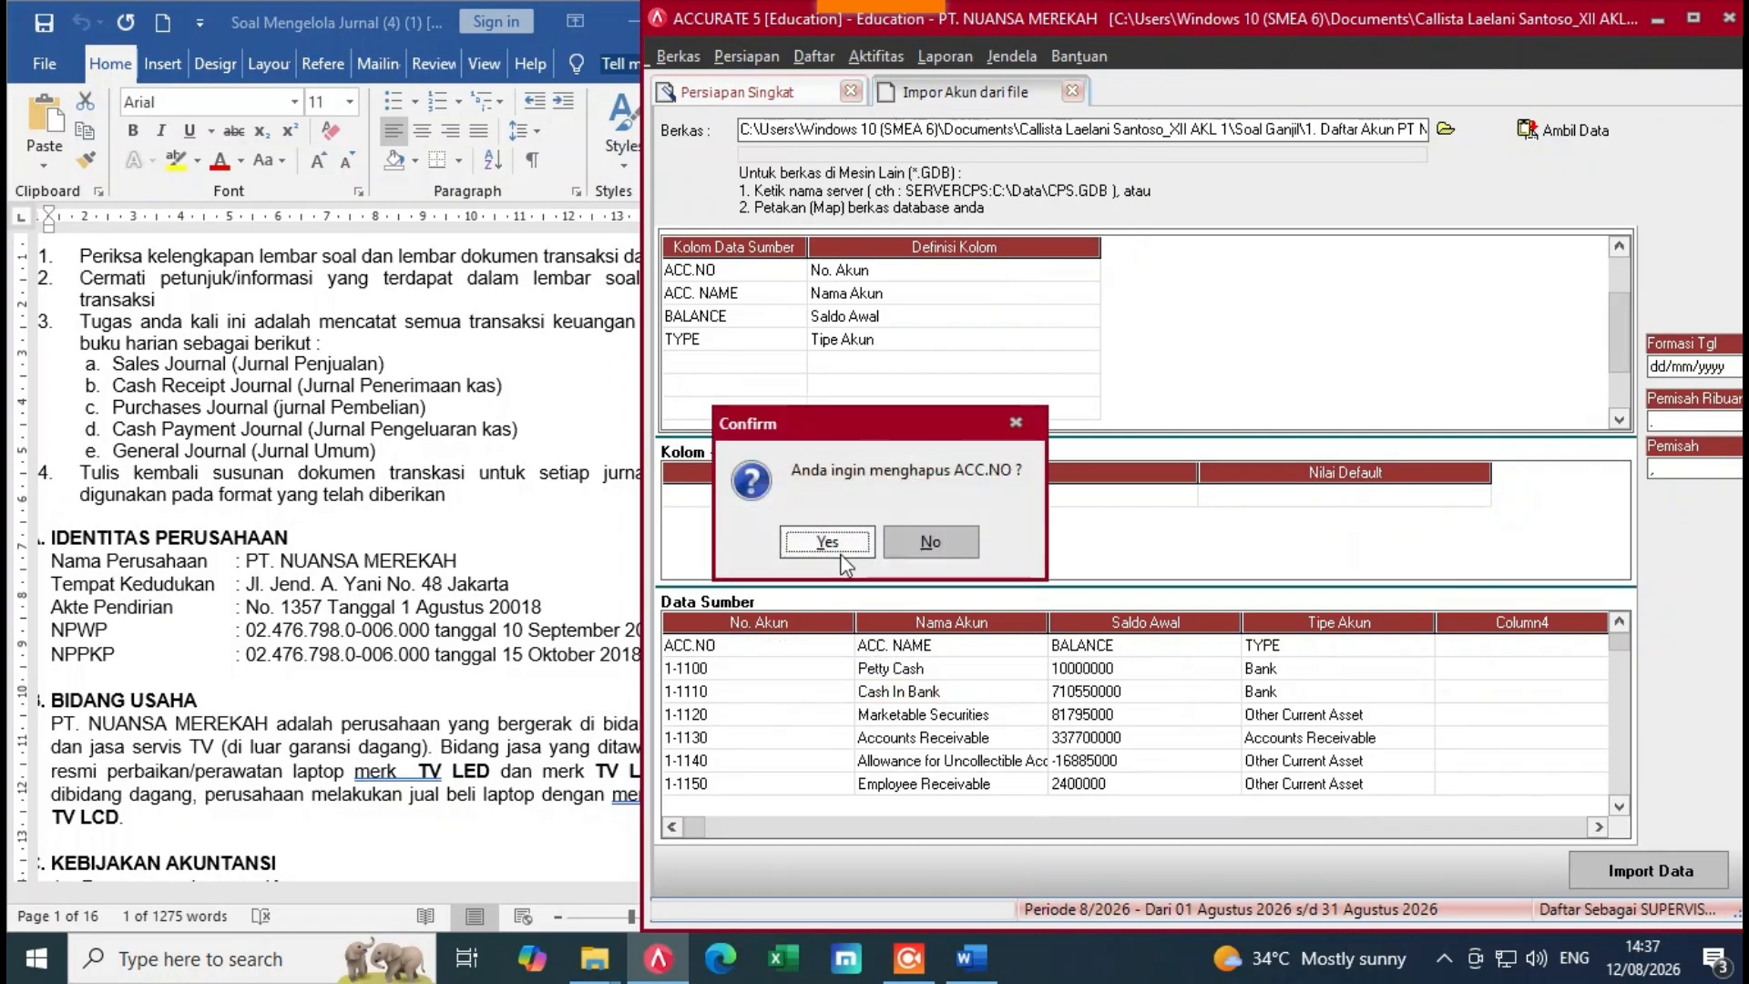
pyautogui.click(828, 542)
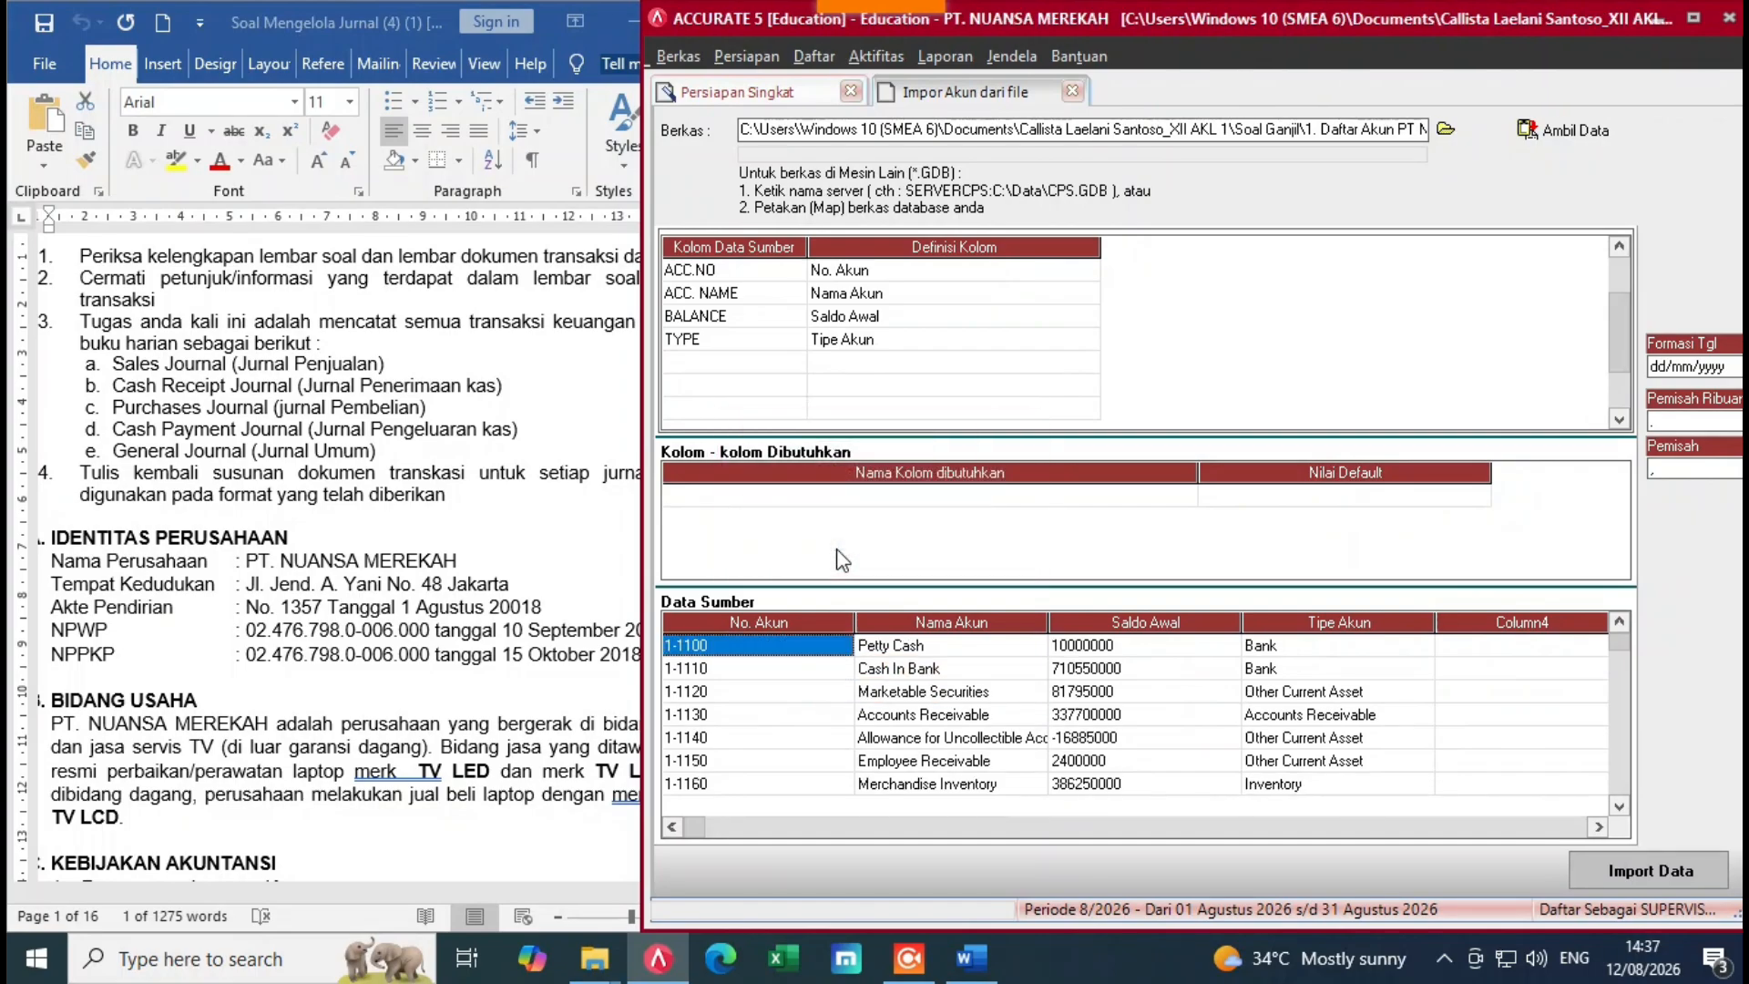
pyautogui.click(826, 342)
pyautogui.click(1088, 339)
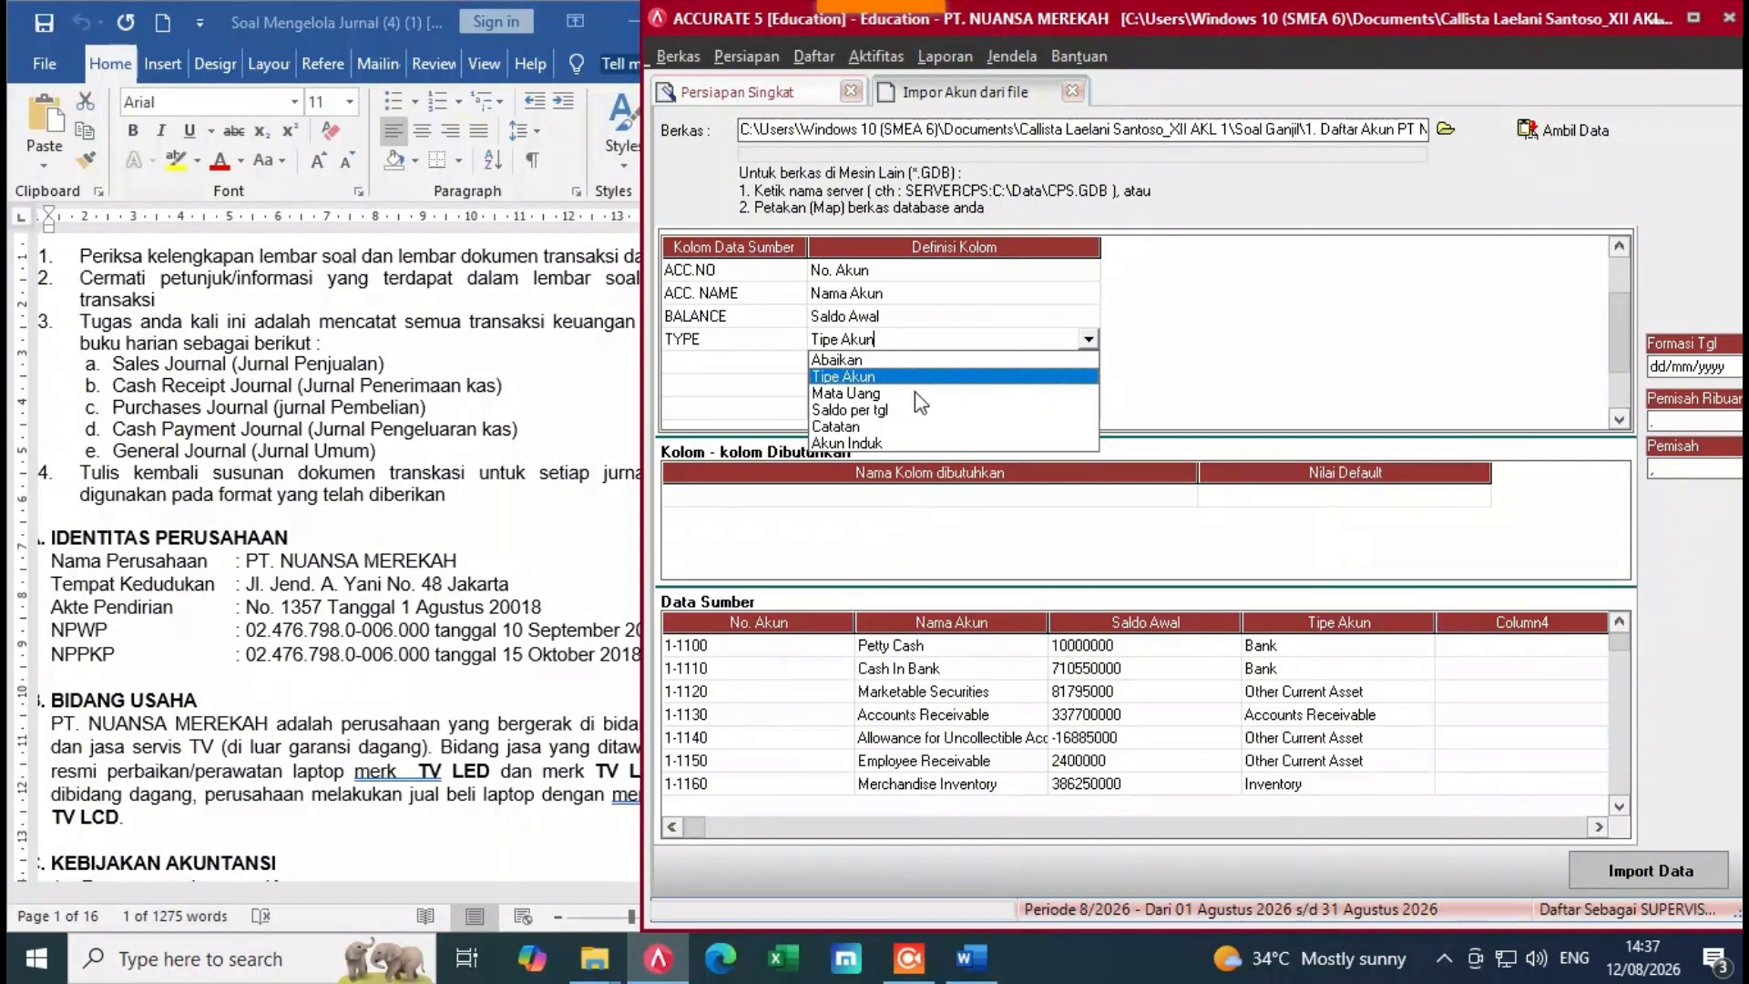
# Step: Map source type Bank to Kas/Bank and Other Current Asset to Aktiva Lancar lainnya
pyautogui.click(870, 384)
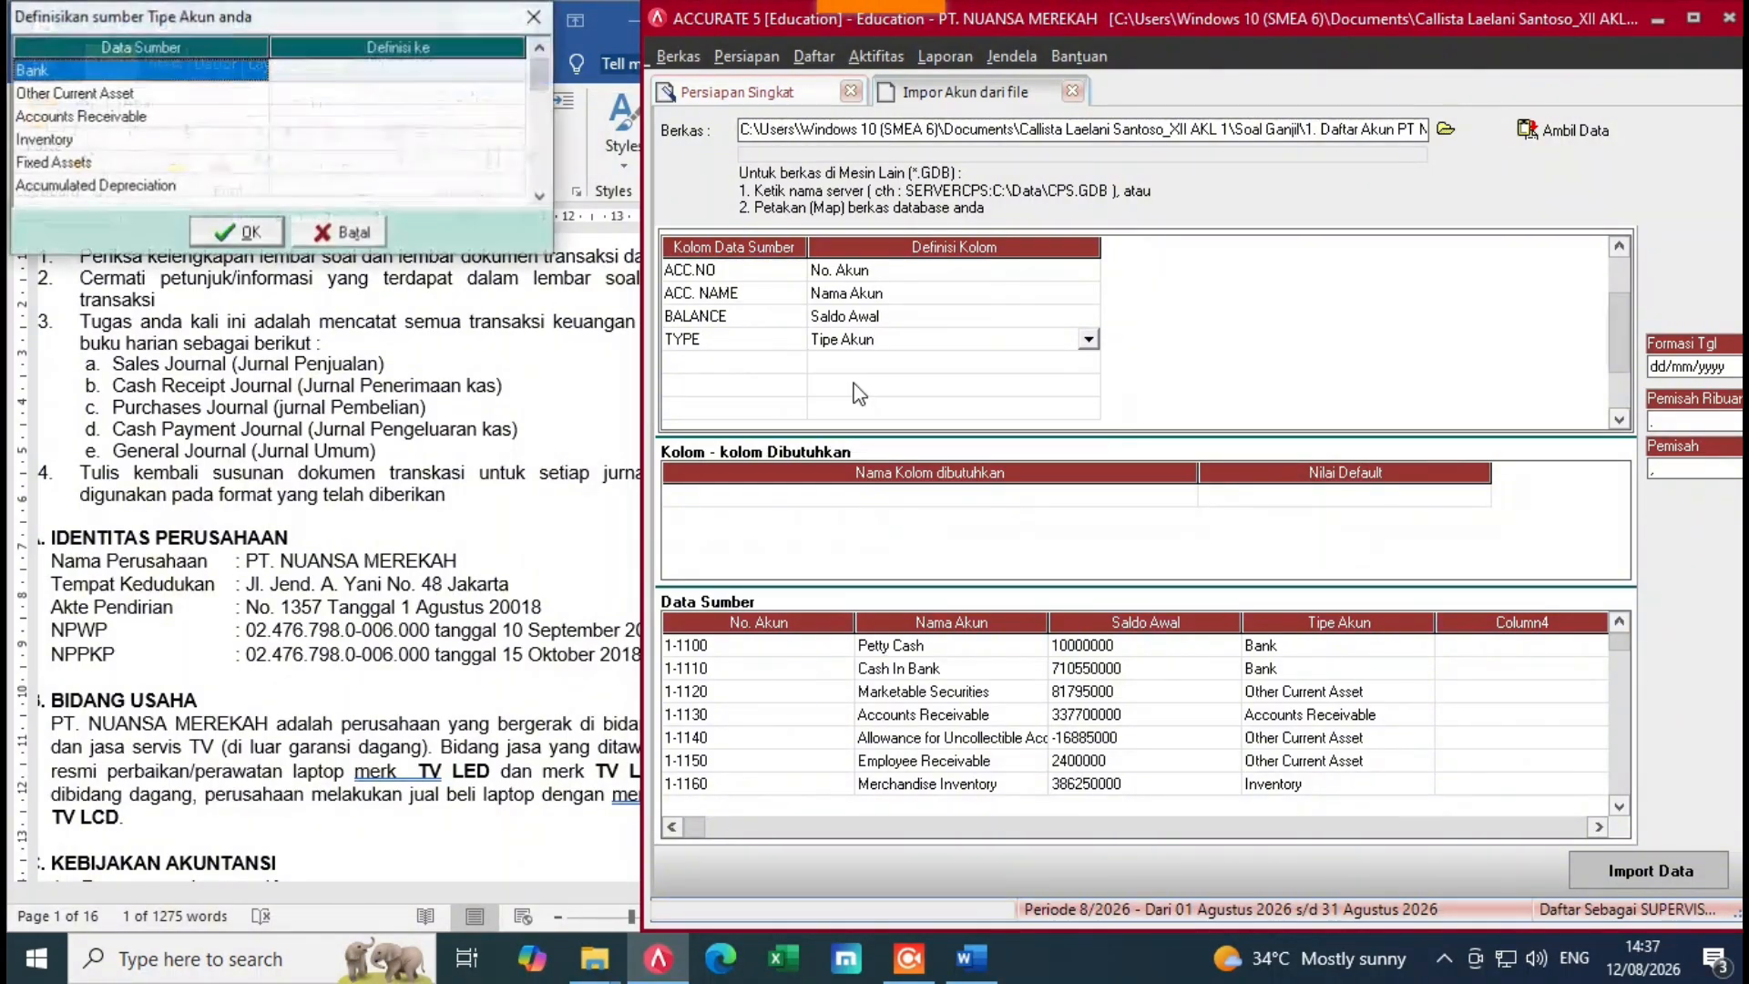
pyautogui.click(415, 77)
pyautogui.click(416, 77)
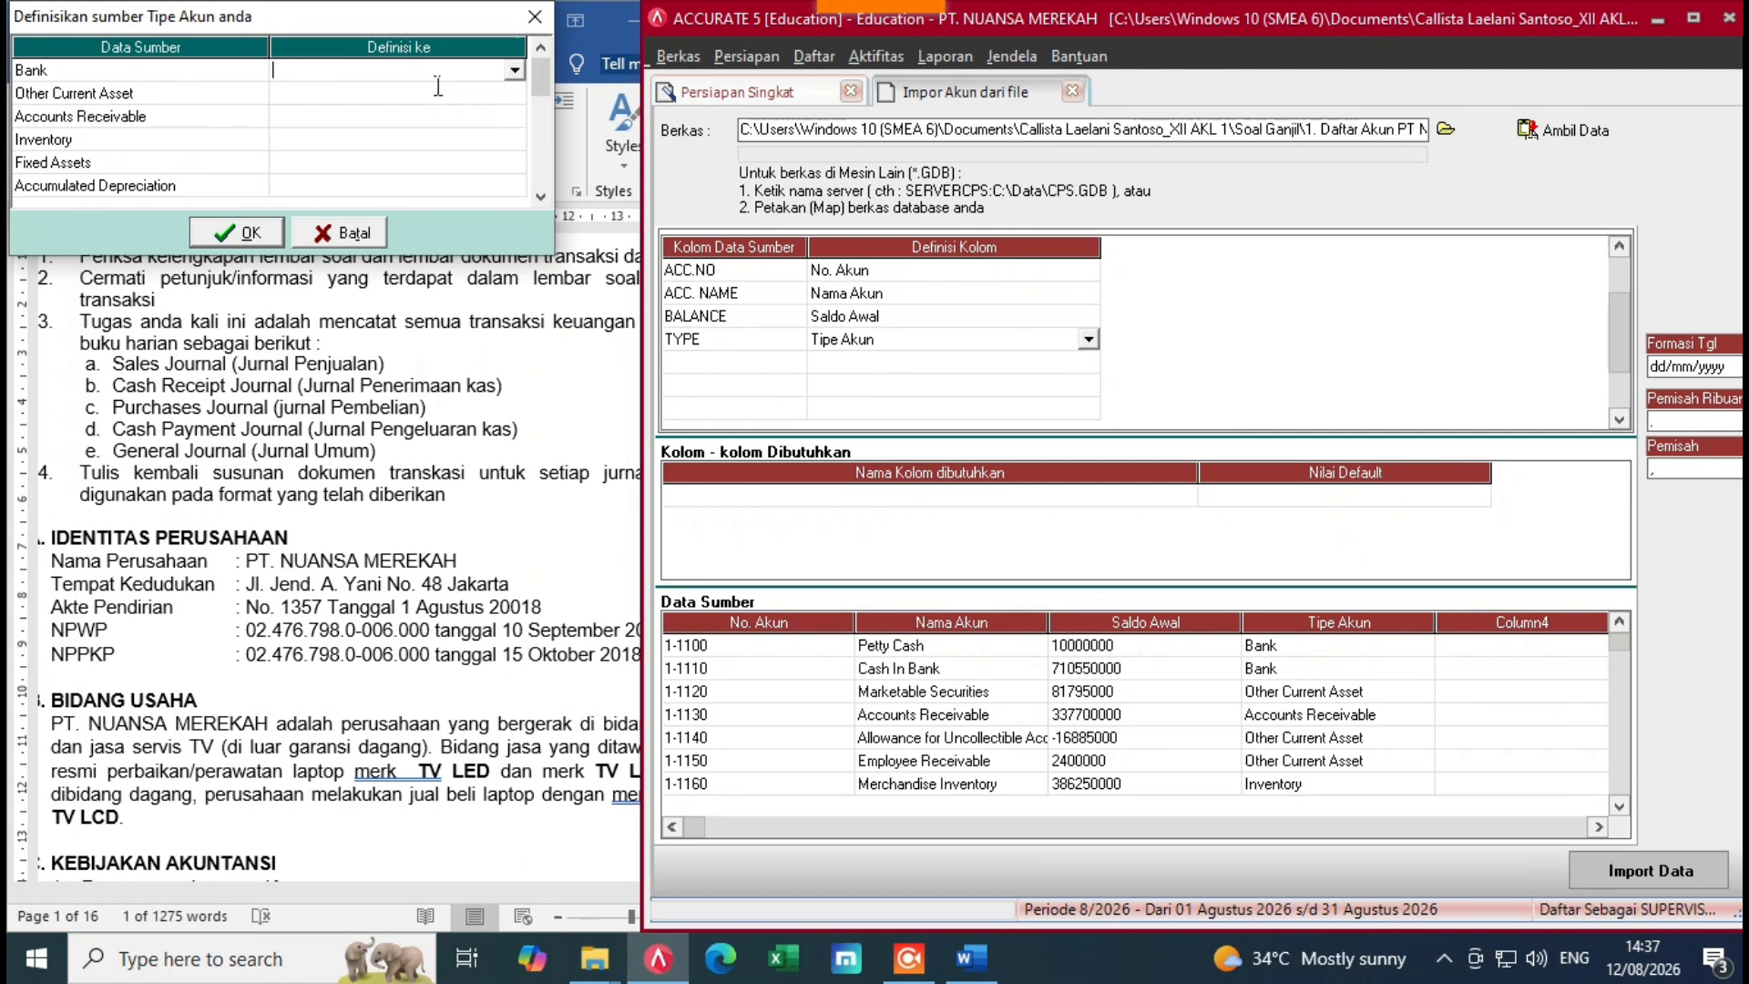
pyautogui.click(515, 70)
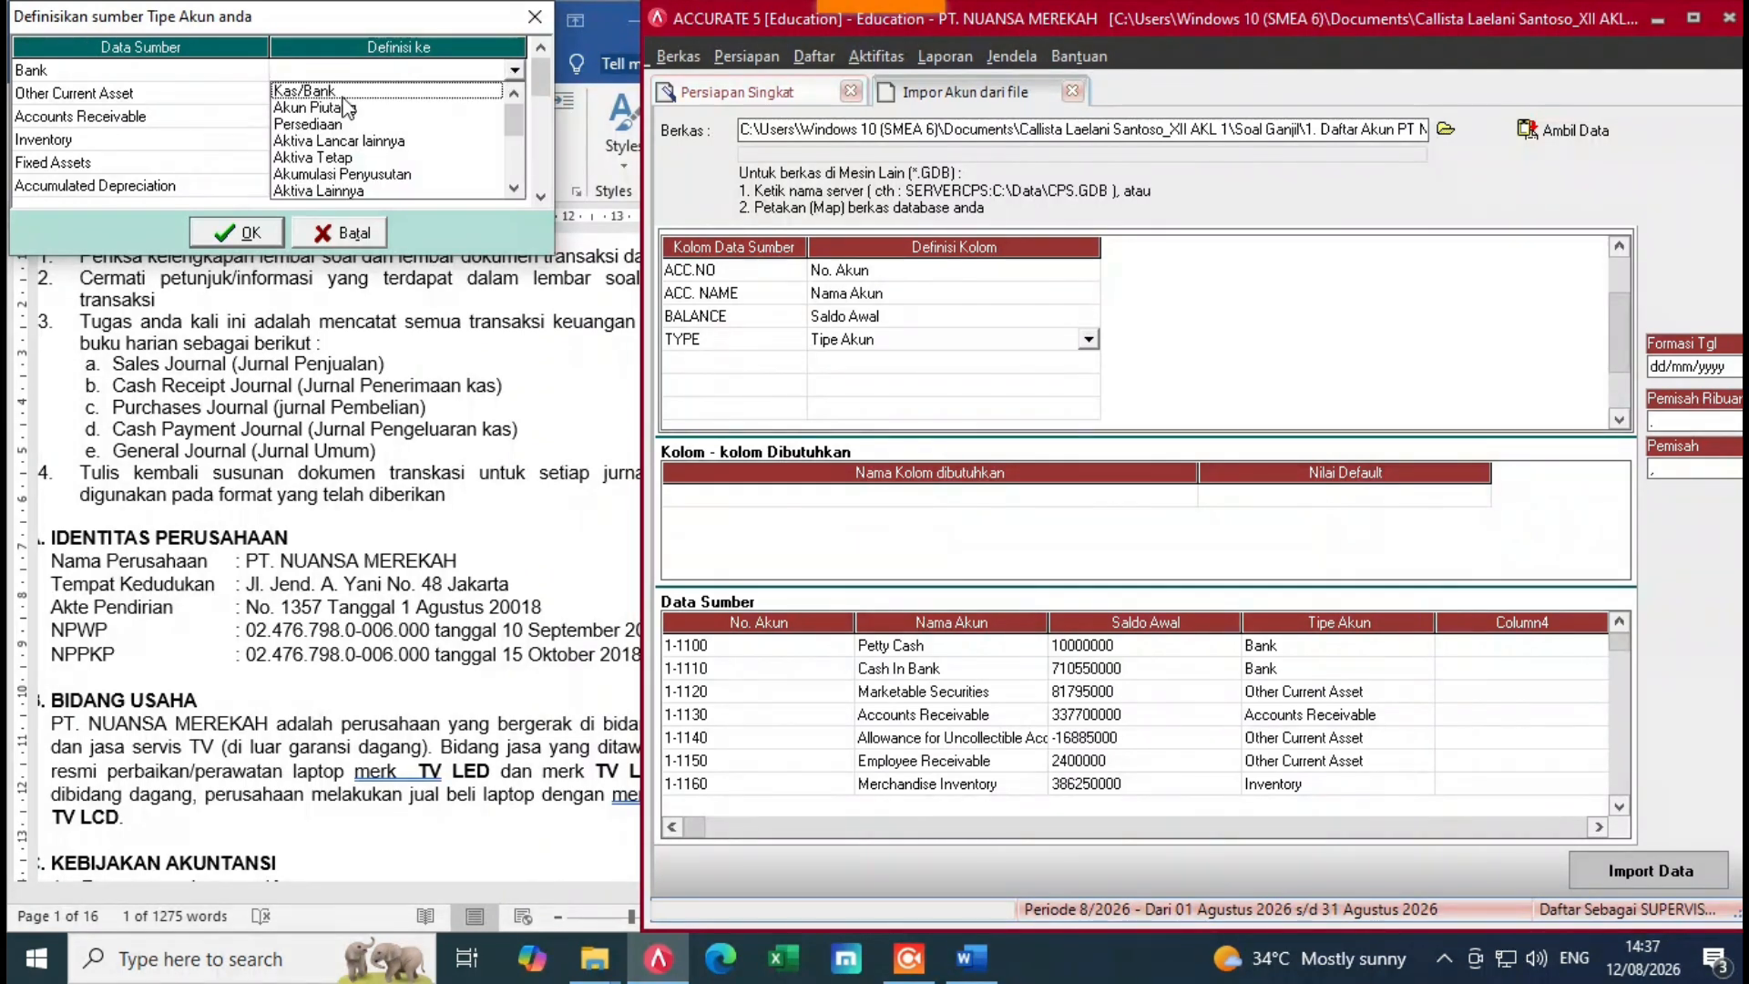
pyautogui.click(344, 92)
pyautogui.click(400, 92)
pyautogui.click(439, 91)
pyautogui.click(516, 92)
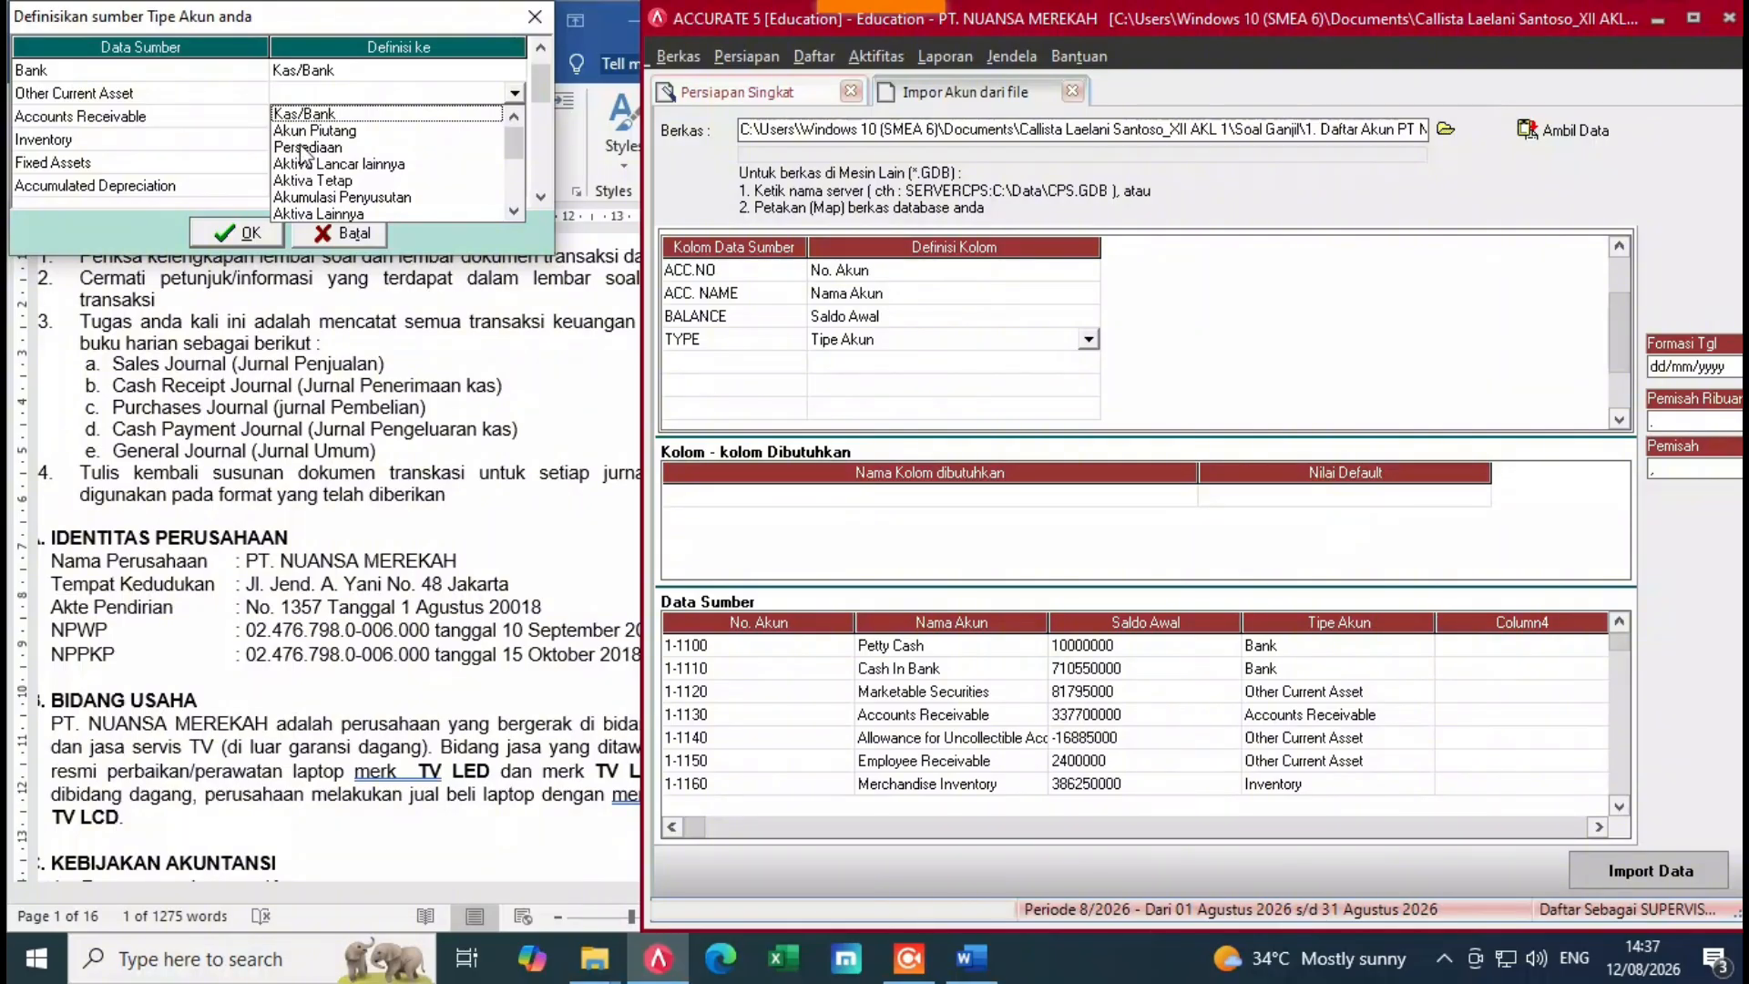
pyautogui.click(316, 170)
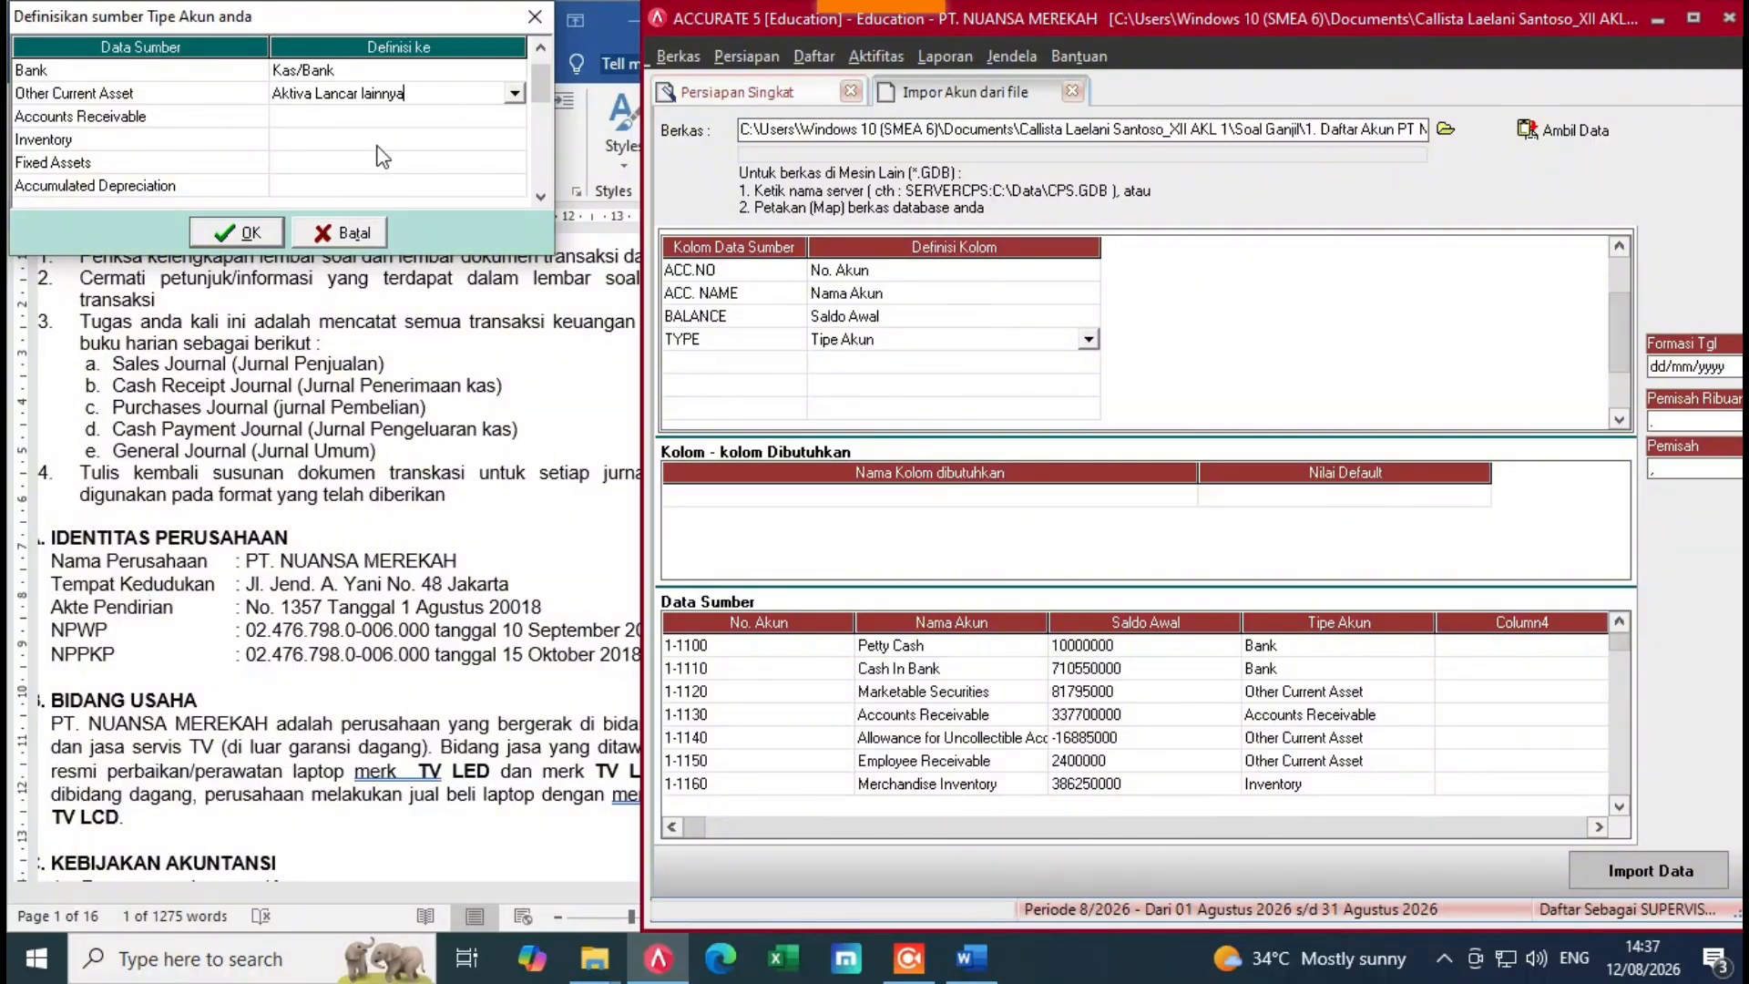
# Step: Map Accounts Receivable to Akun Piutang, Inventory to Persediaan and Fixed Assets to Aktiva Tetap
pyautogui.click(510, 125)
pyautogui.click(513, 121)
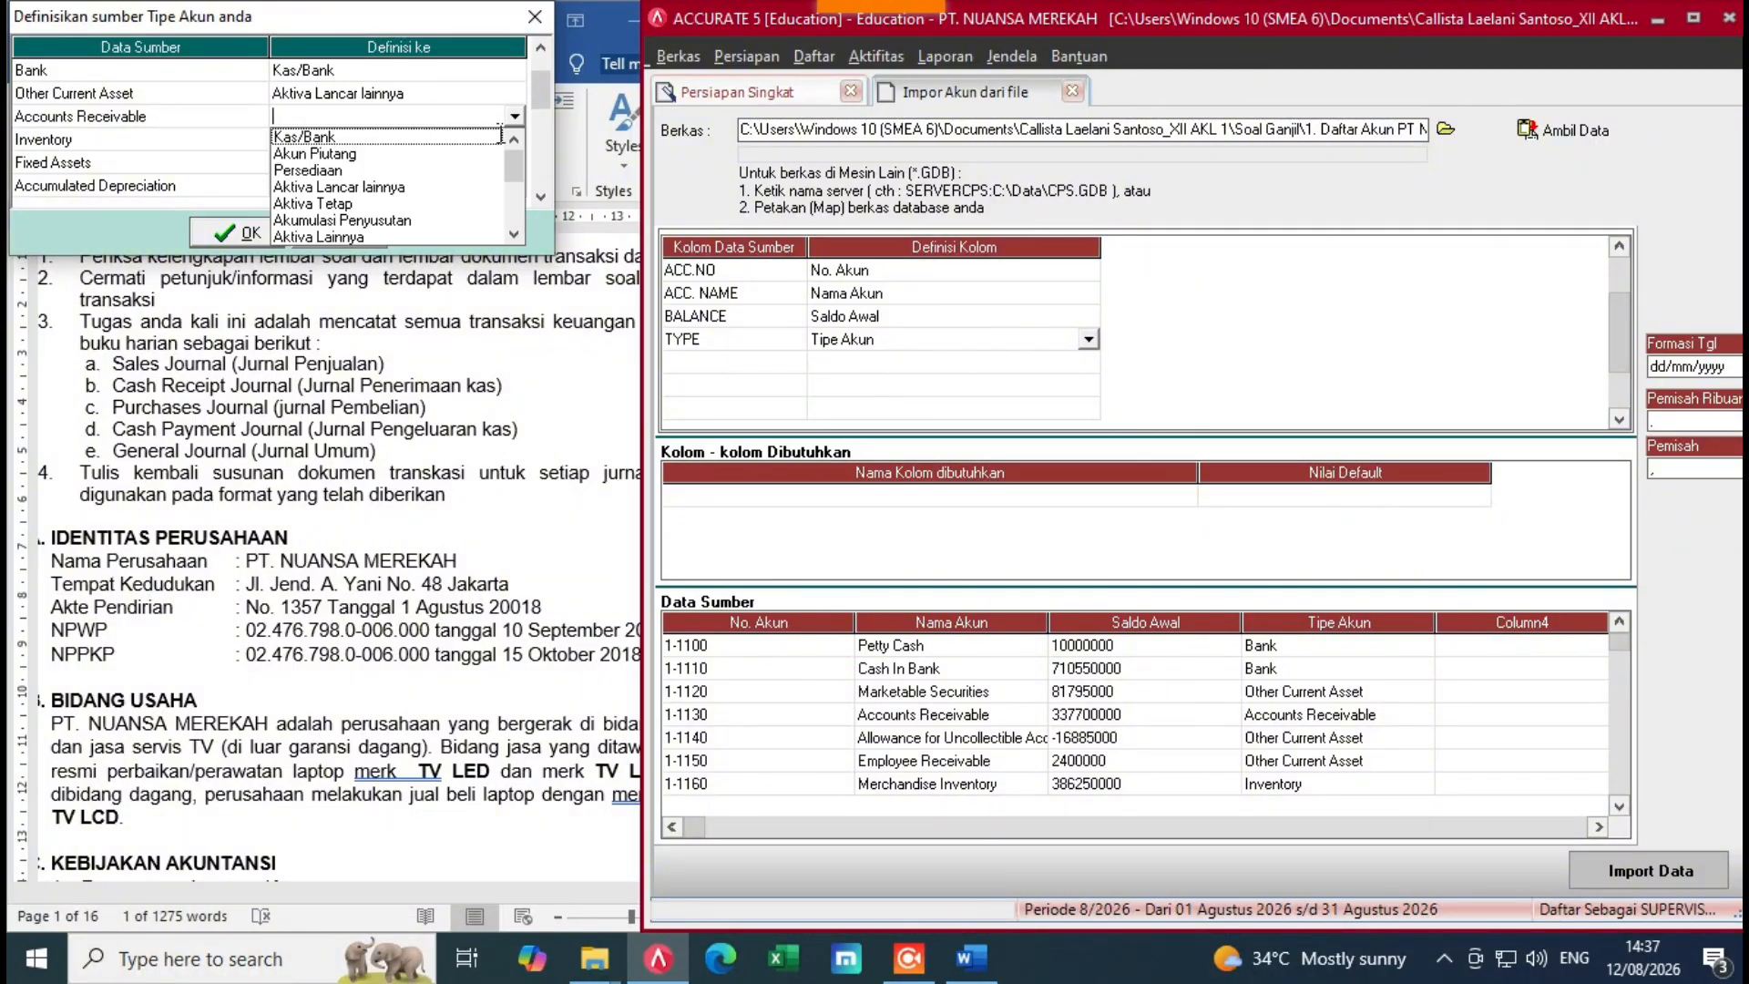
pyautogui.click(285, 153)
pyautogui.click(515, 148)
pyautogui.click(514, 142)
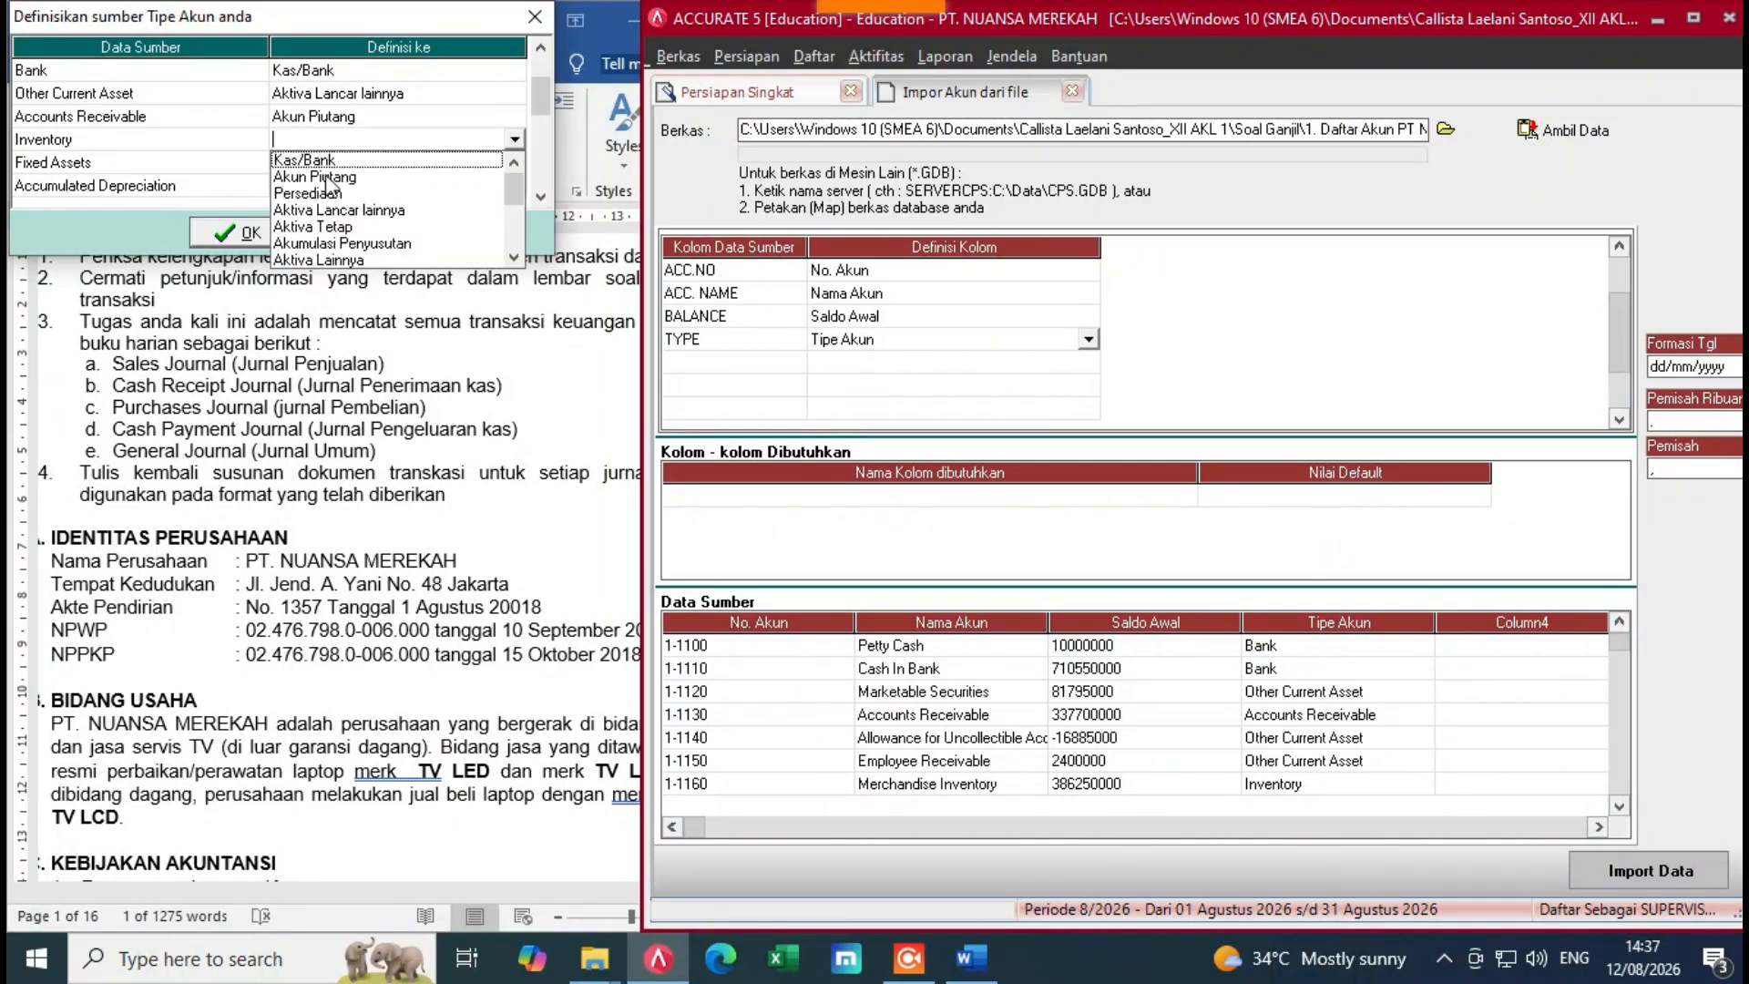
pyautogui.click(315, 195)
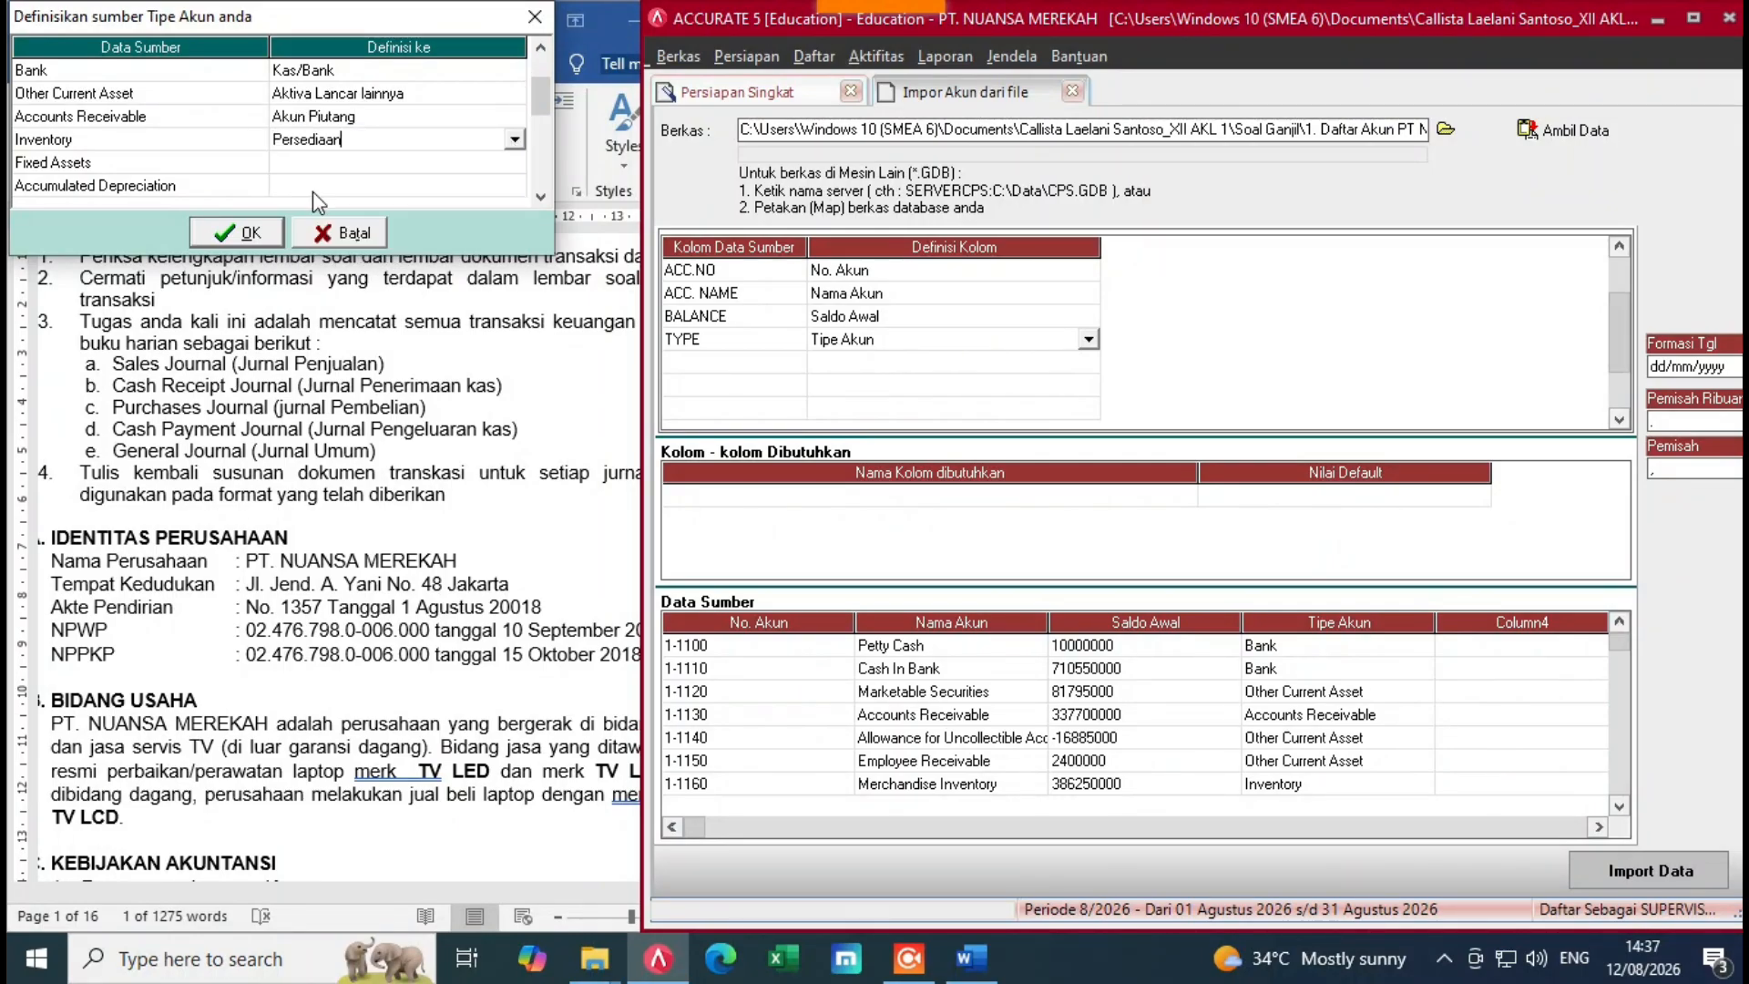
pyautogui.click(543, 119)
pyautogui.click(543, 105)
pyautogui.click(459, 102)
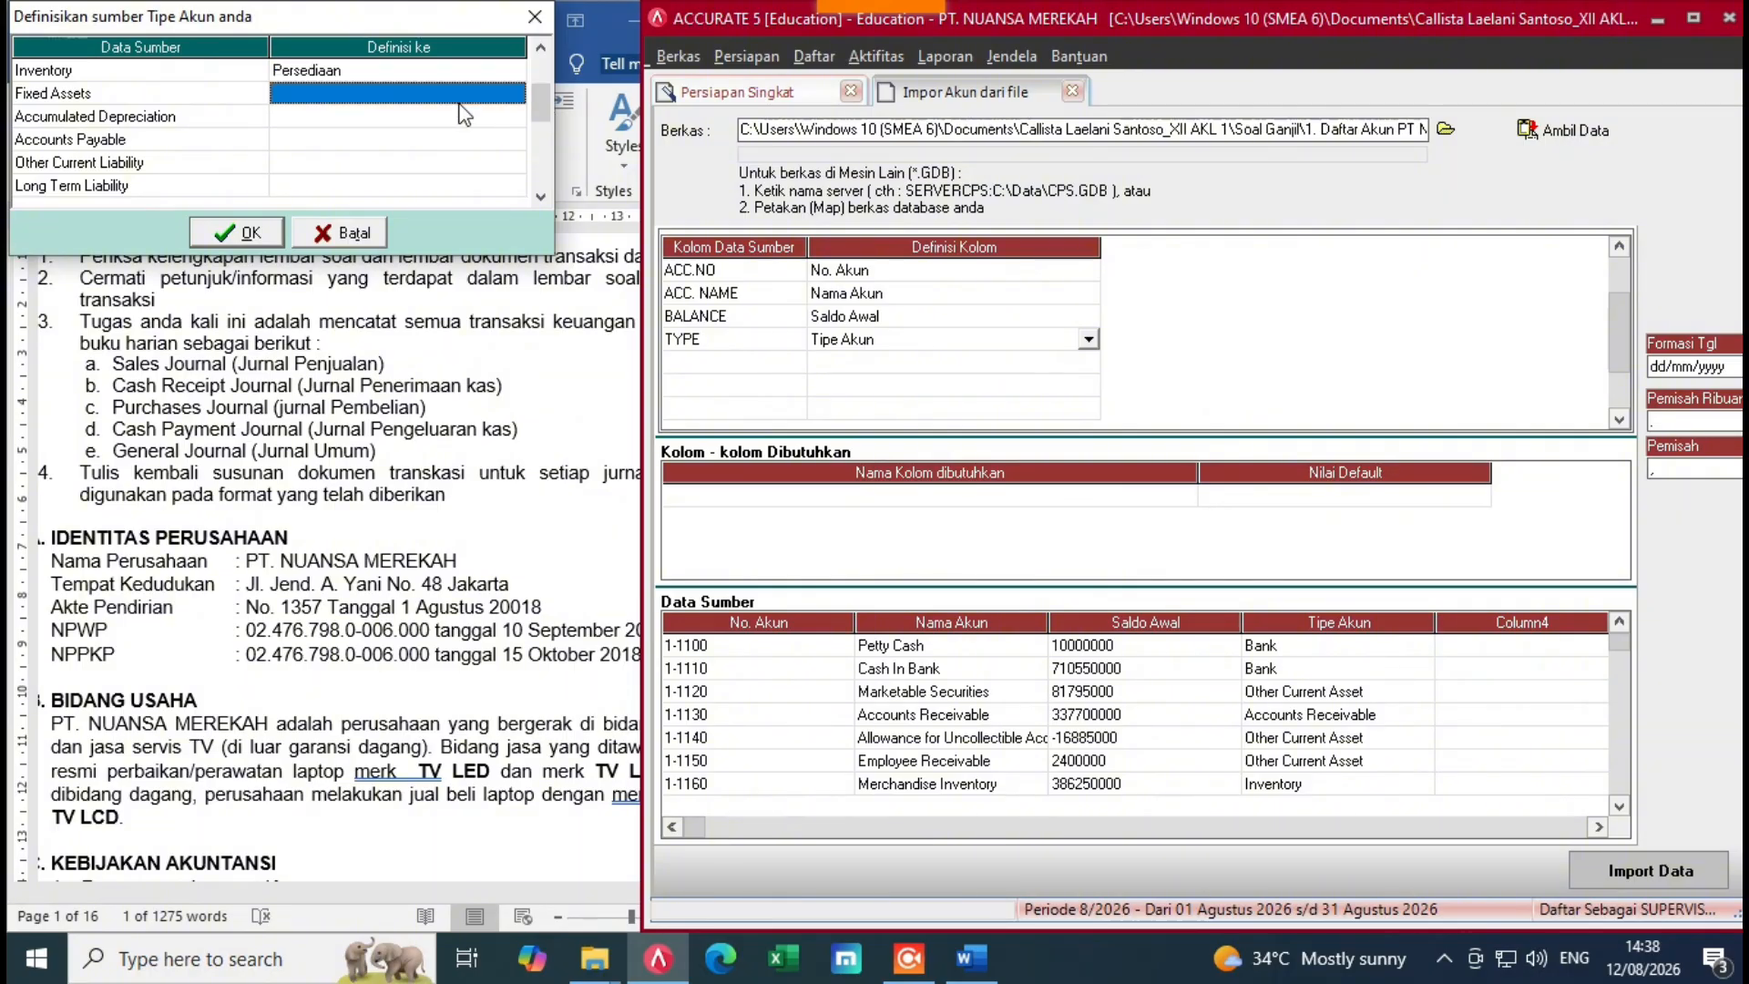
pyautogui.click(515, 92)
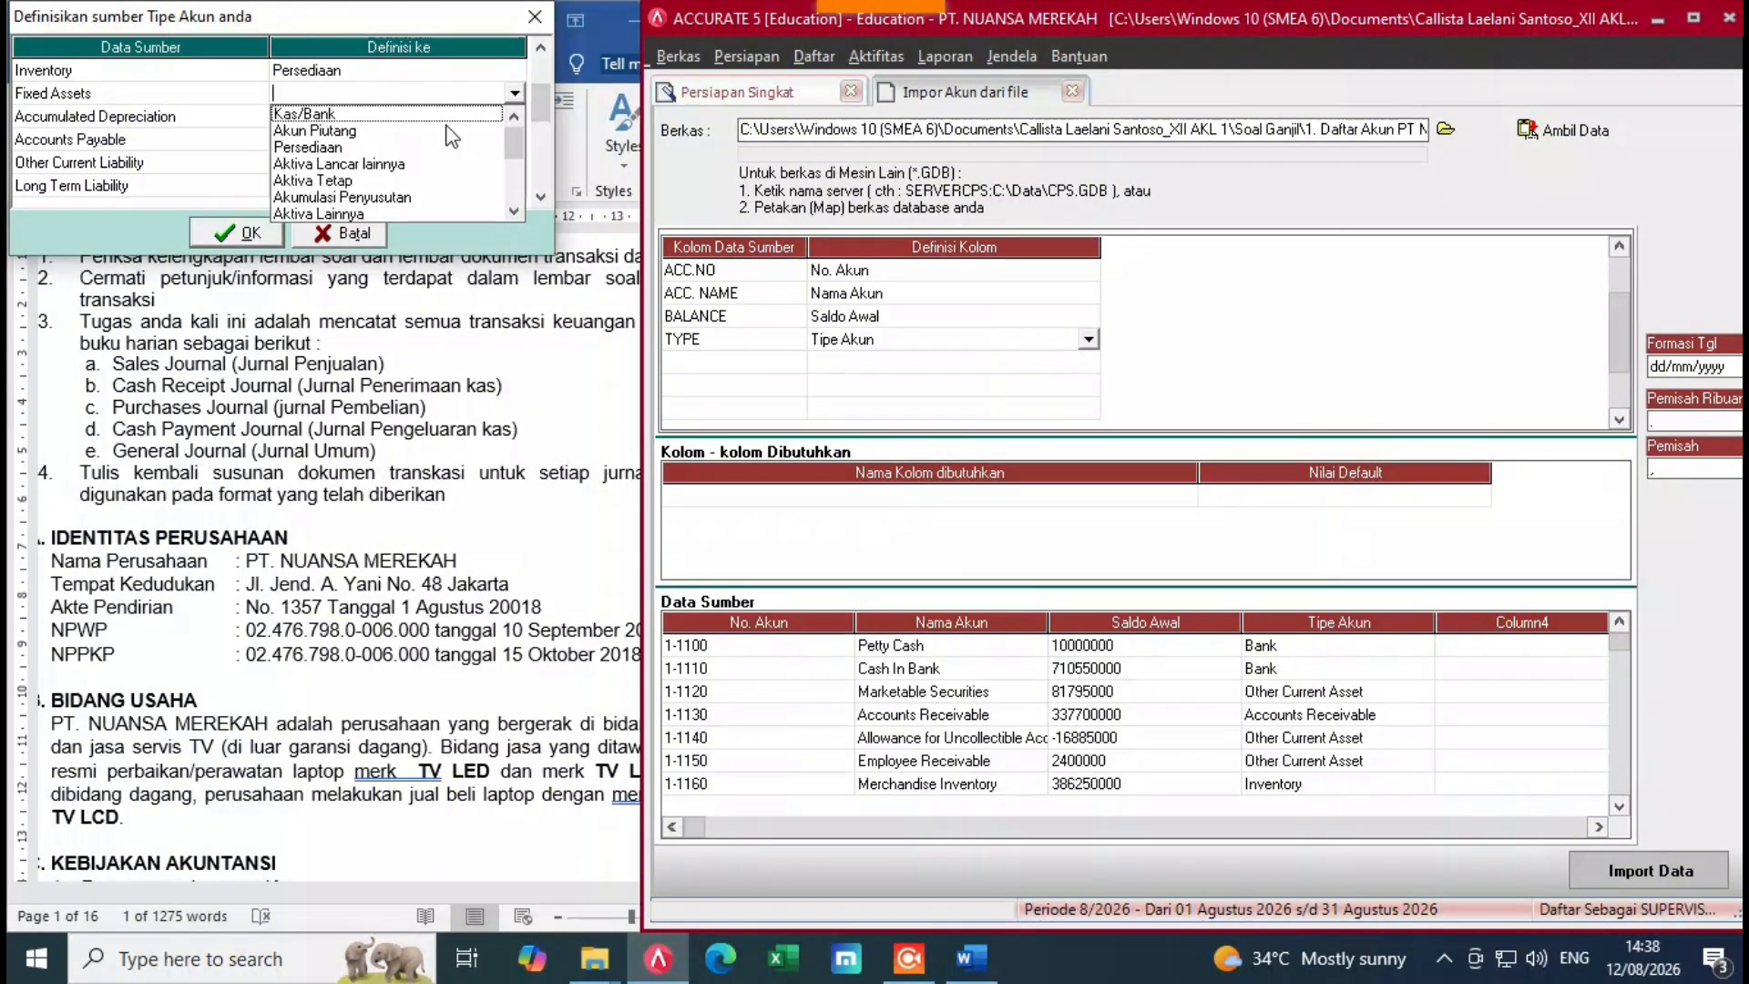
pyautogui.click(320, 181)
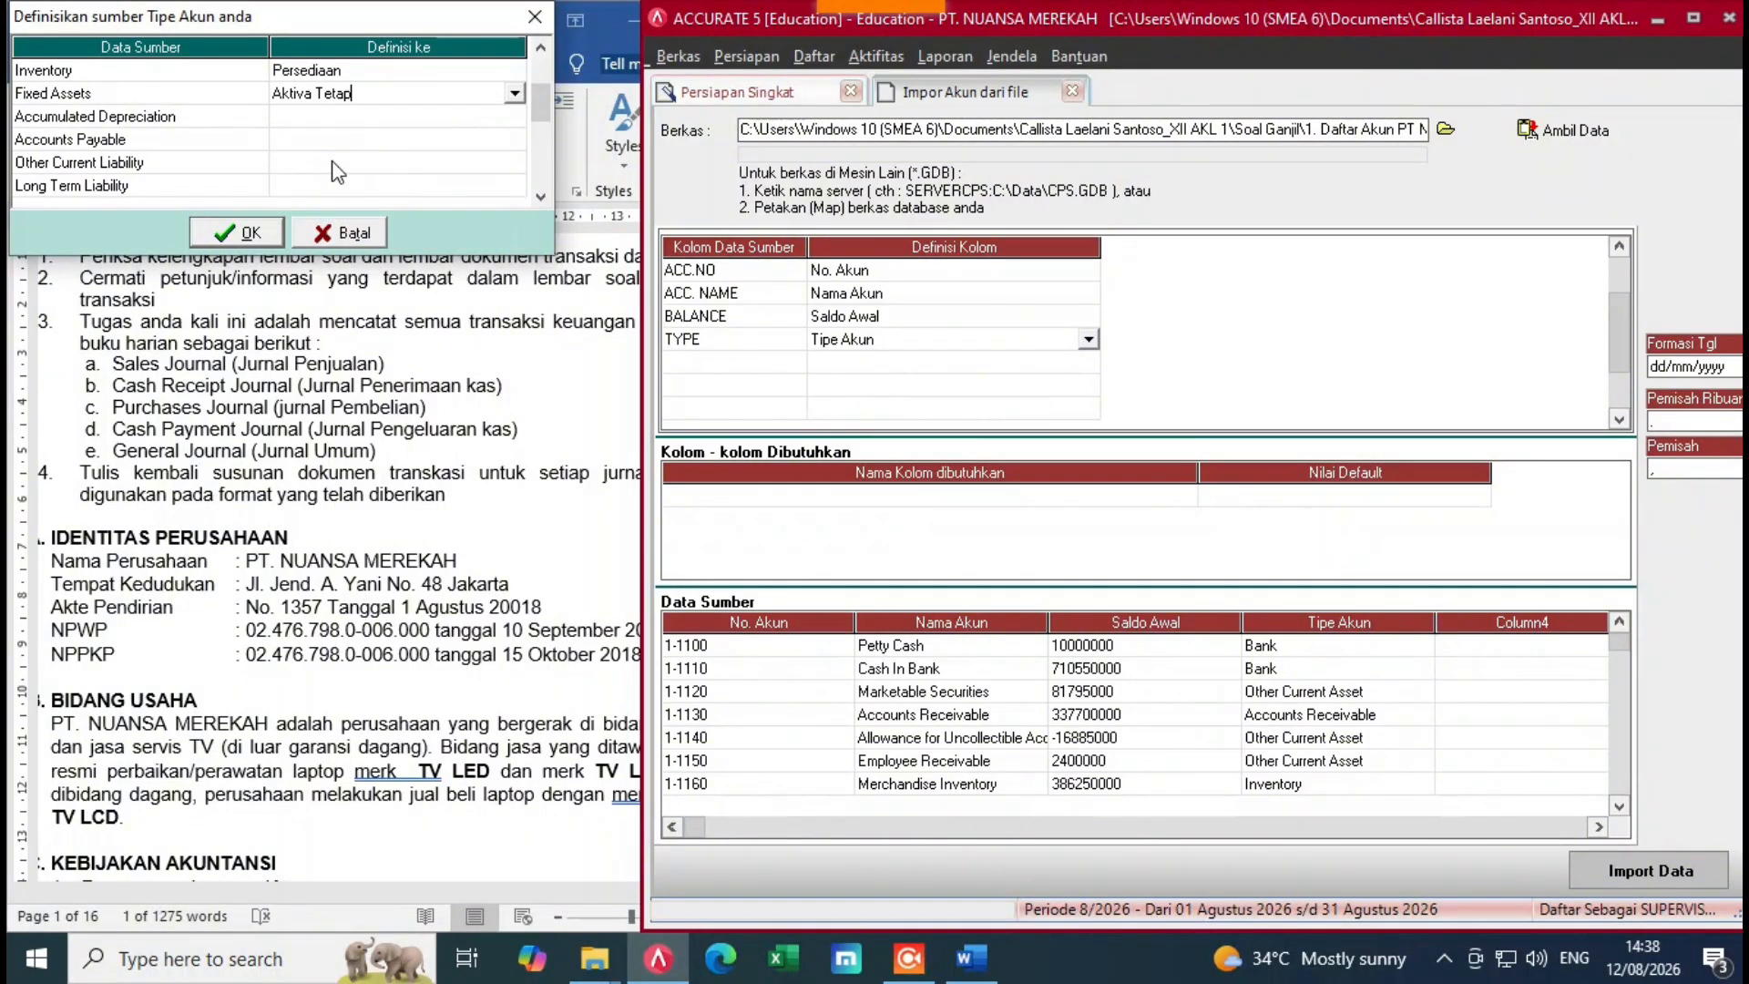
# Step: Map Accumulated Depreciation to Akumulasi Penyusutan and Accounts Payable to Akun Hutang
pyautogui.click(480, 116)
pyautogui.click(515, 116)
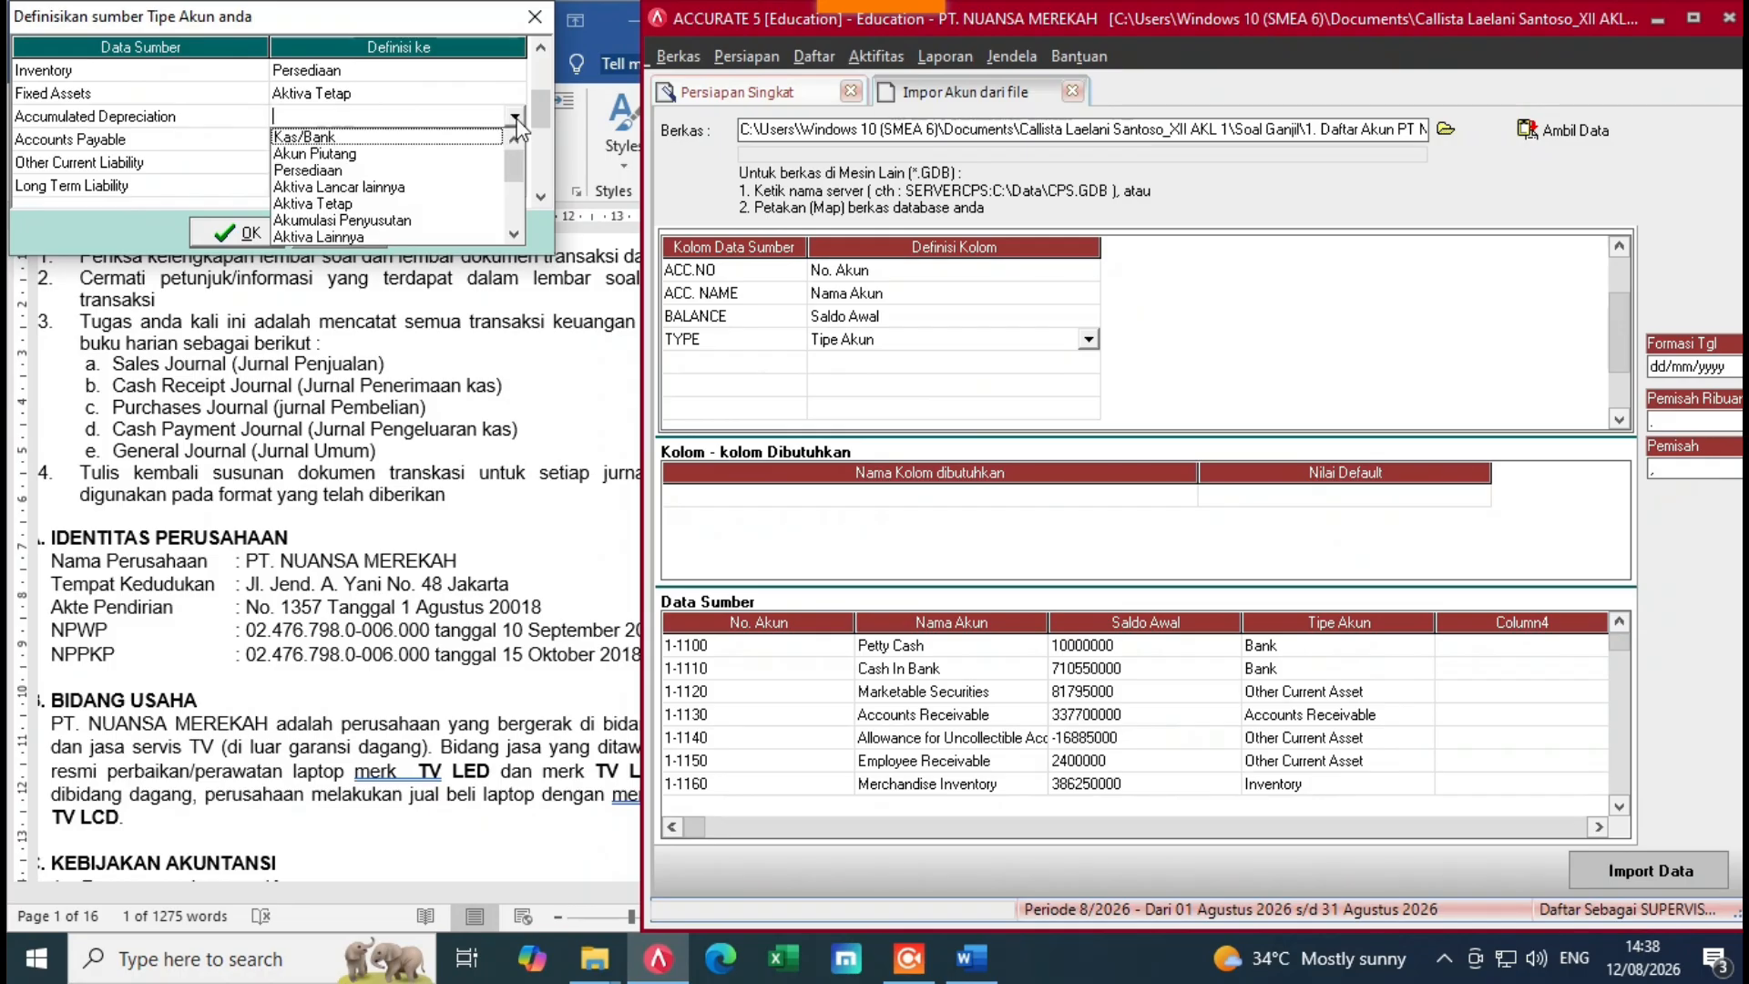
pyautogui.click(351, 220)
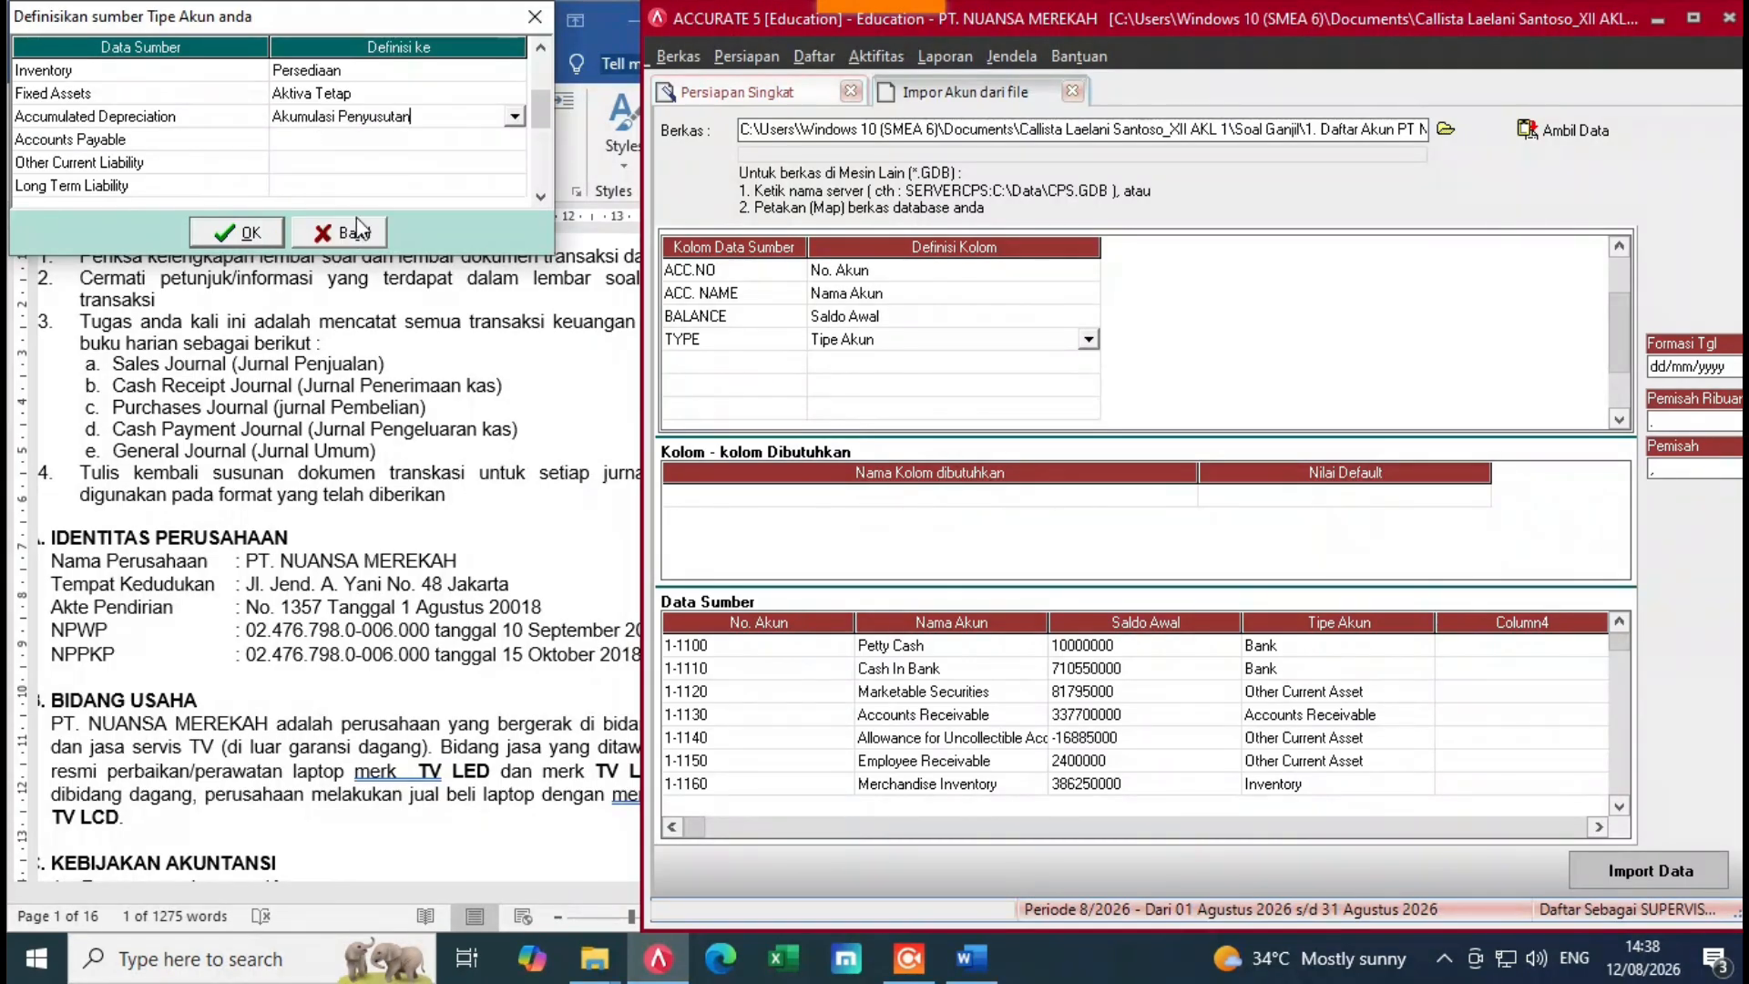
pyautogui.press('Down')
pyautogui.press('Down')
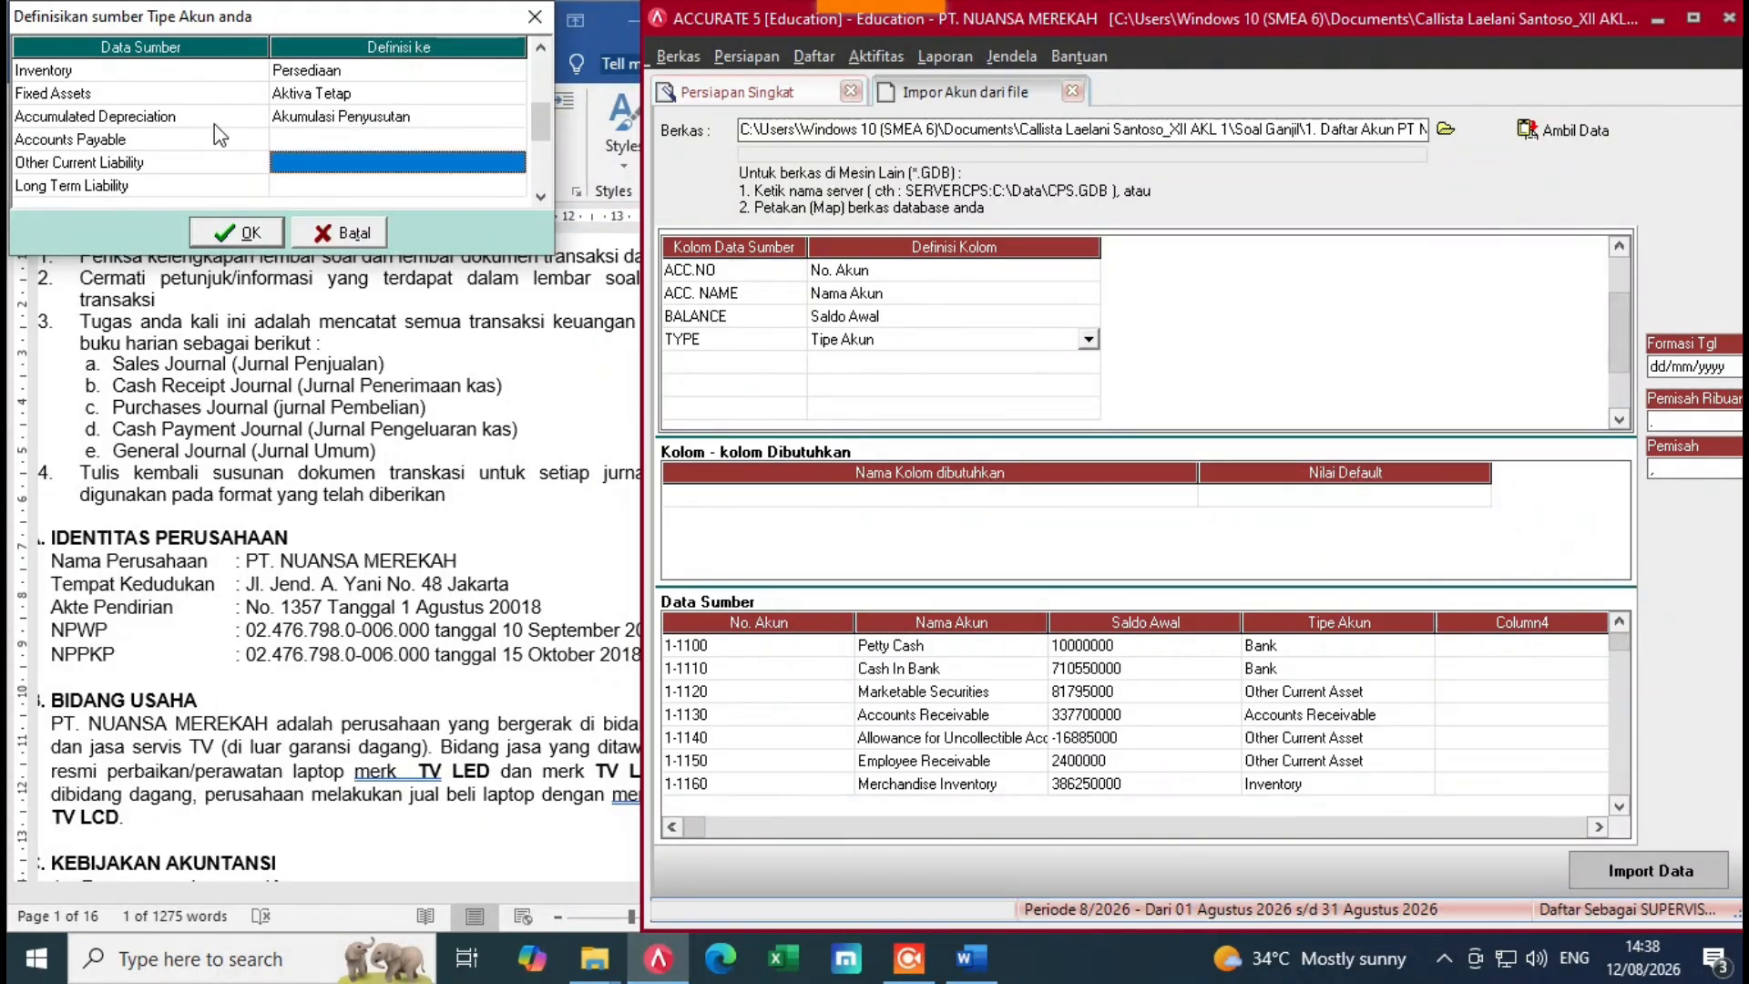
pyautogui.click(455, 139)
pyautogui.click(514, 140)
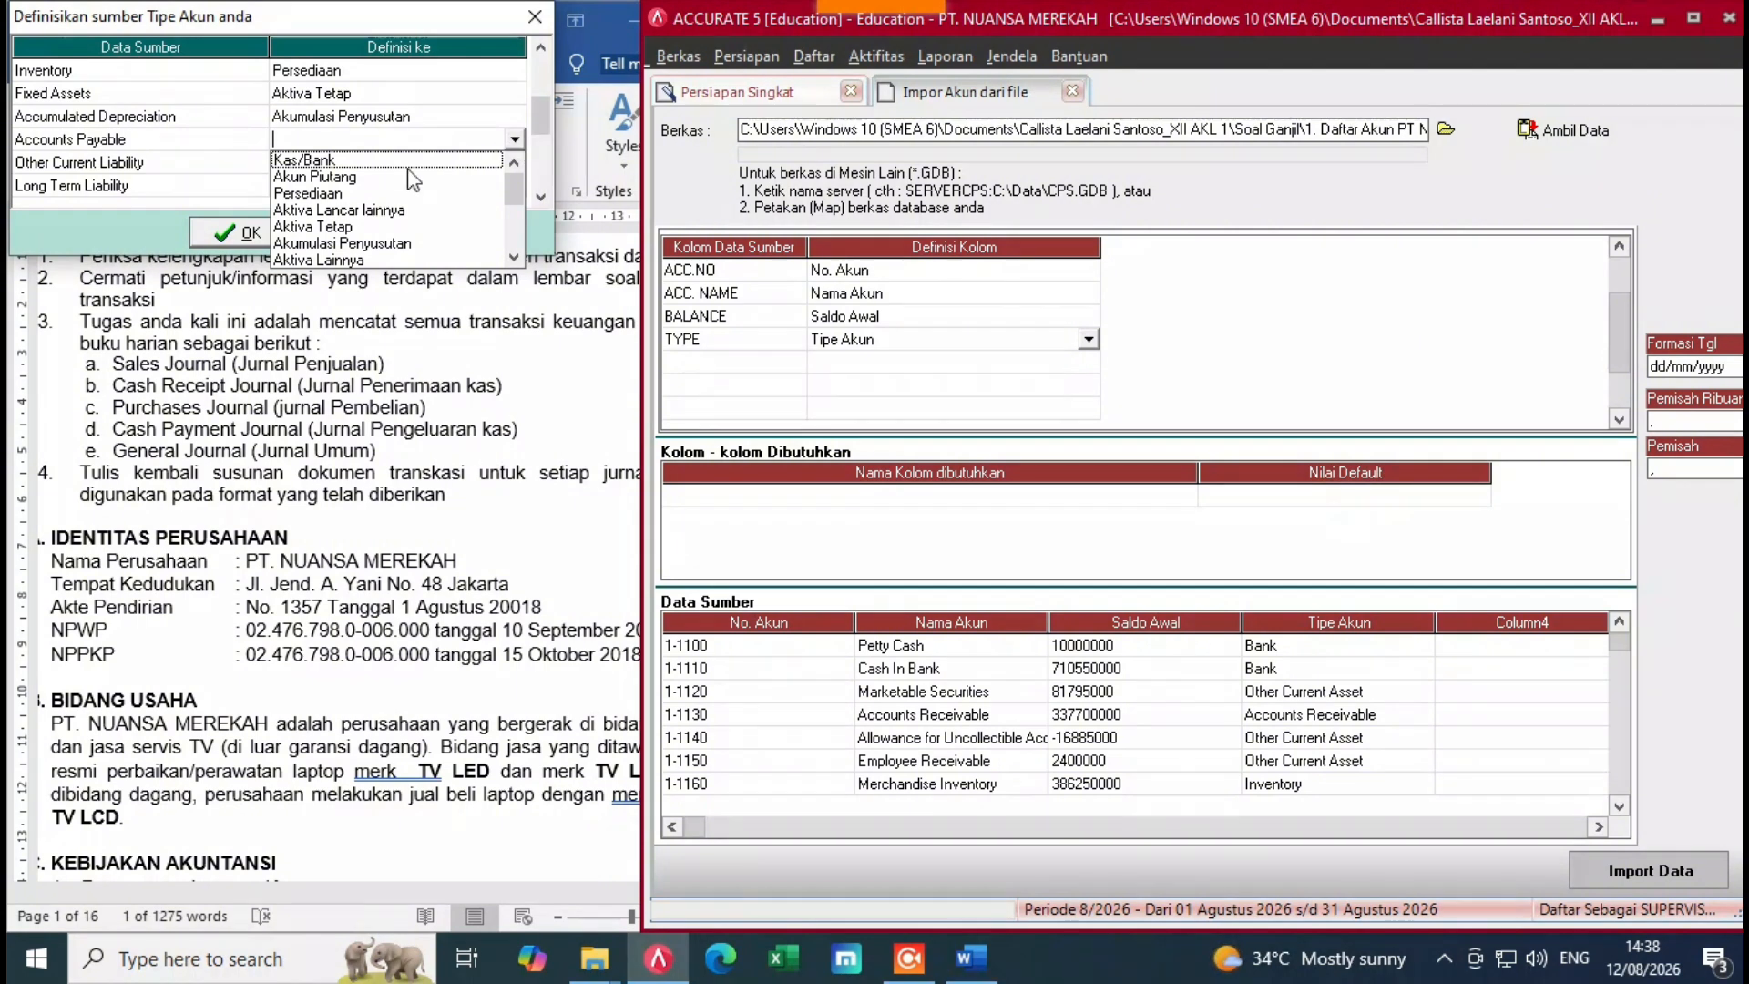
pyautogui.scroll(-2, 364, 217)
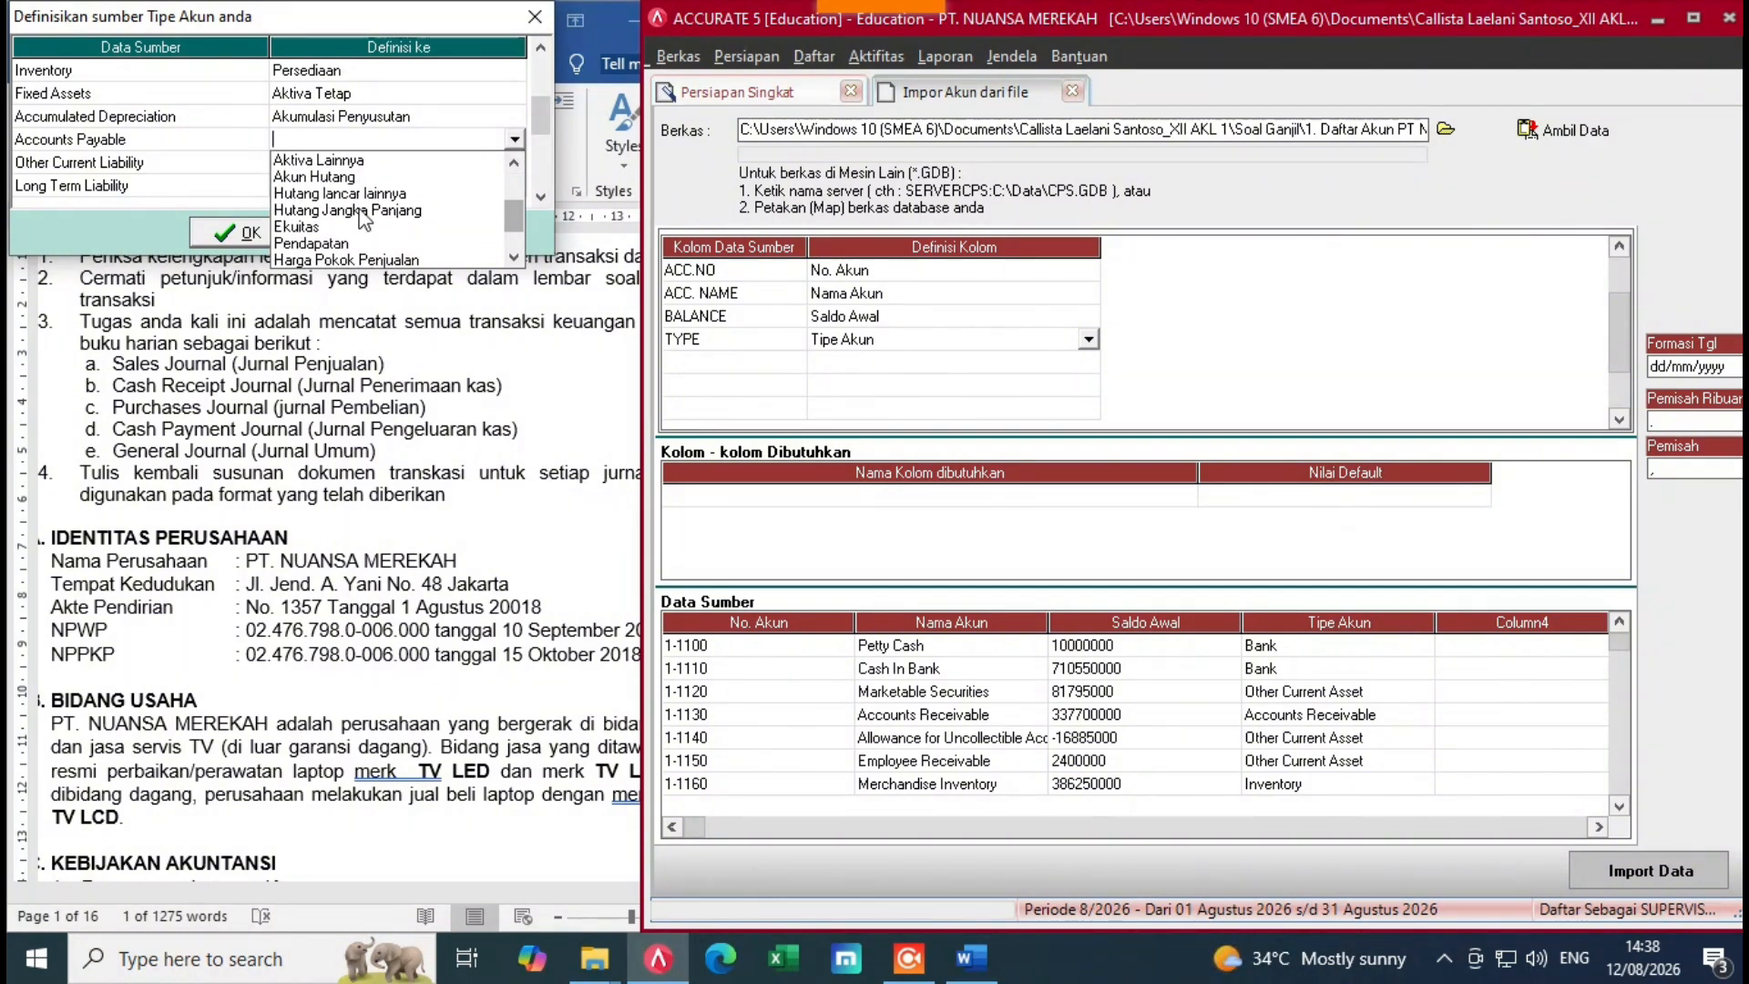
pyautogui.click(353, 179)
# Step: Map Other Current Liability to Hutang lancar lainnya
pyautogui.click(369, 172)
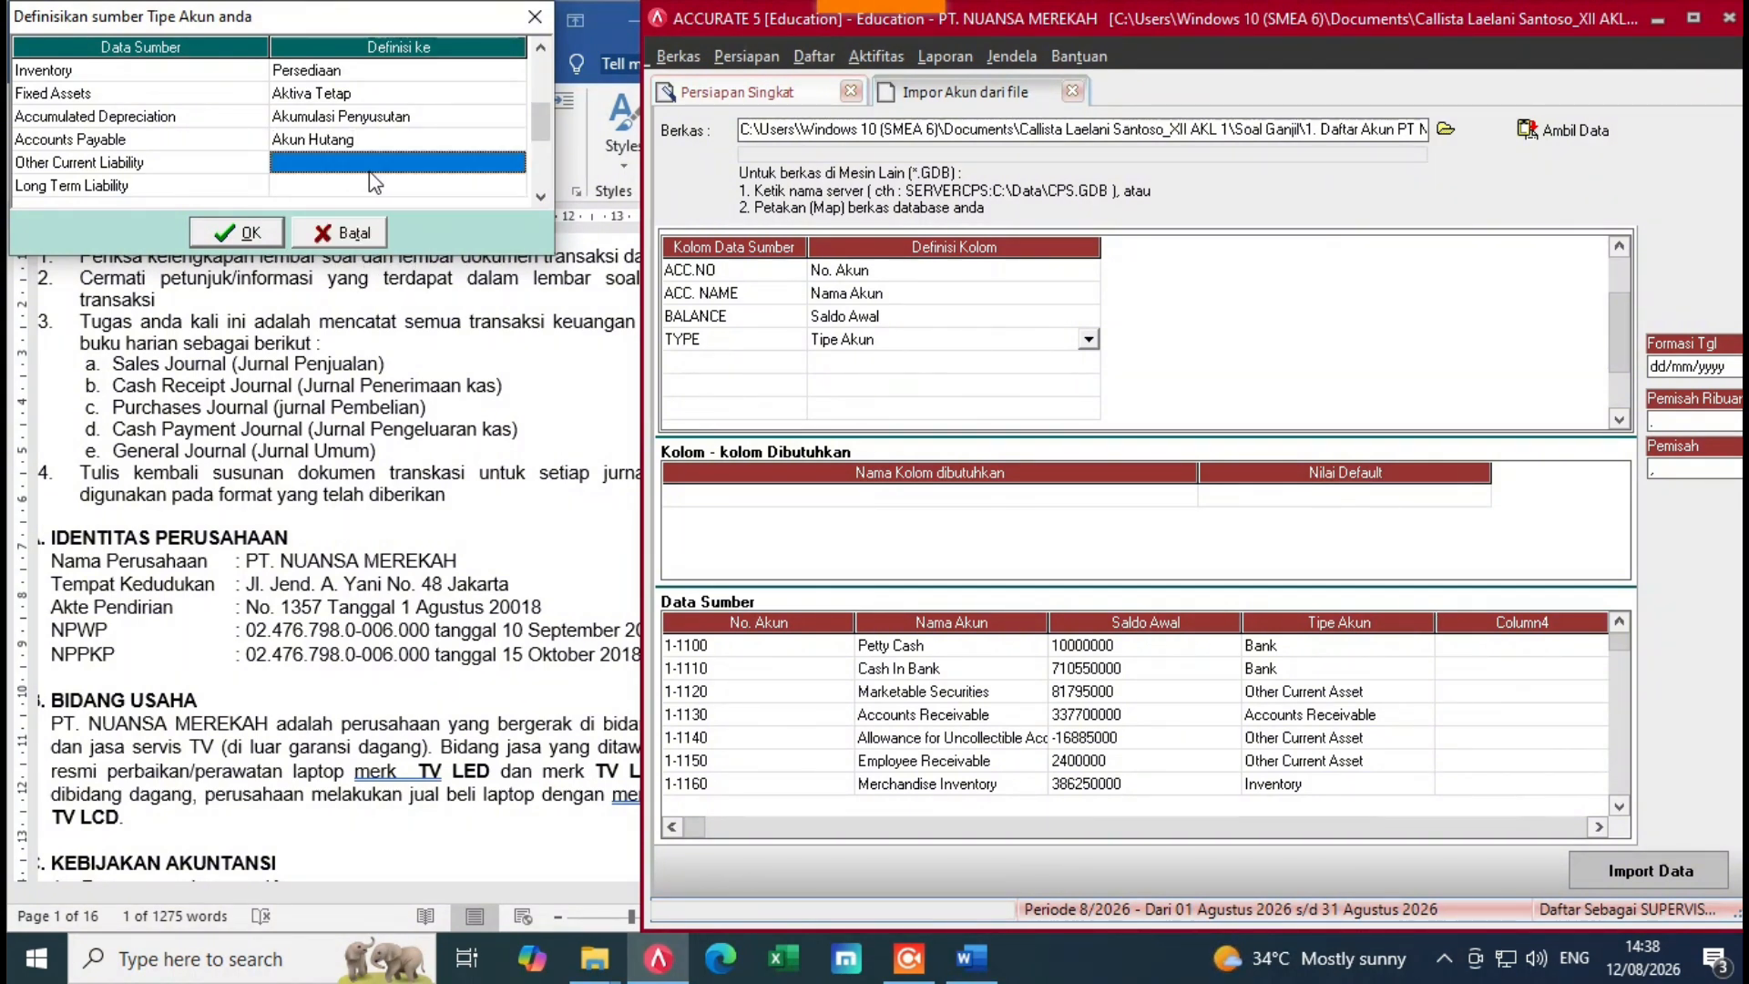
pyautogui.click(521, 162)
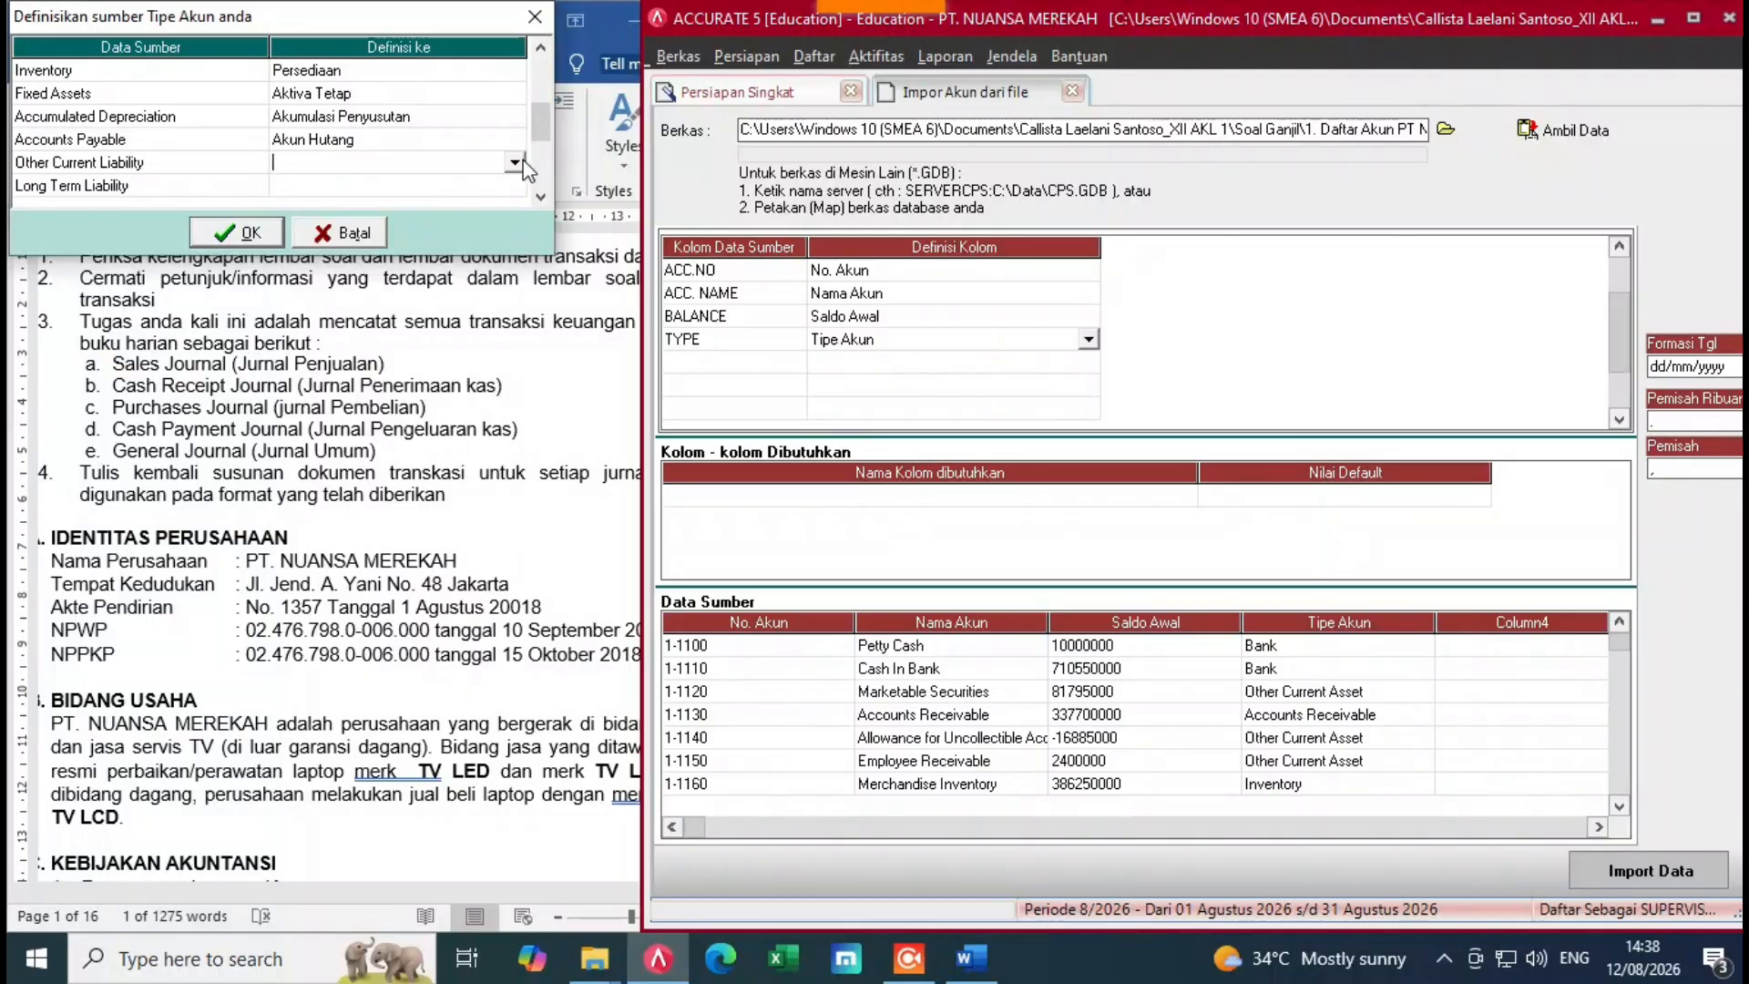
pyautogui.click(516, 164)
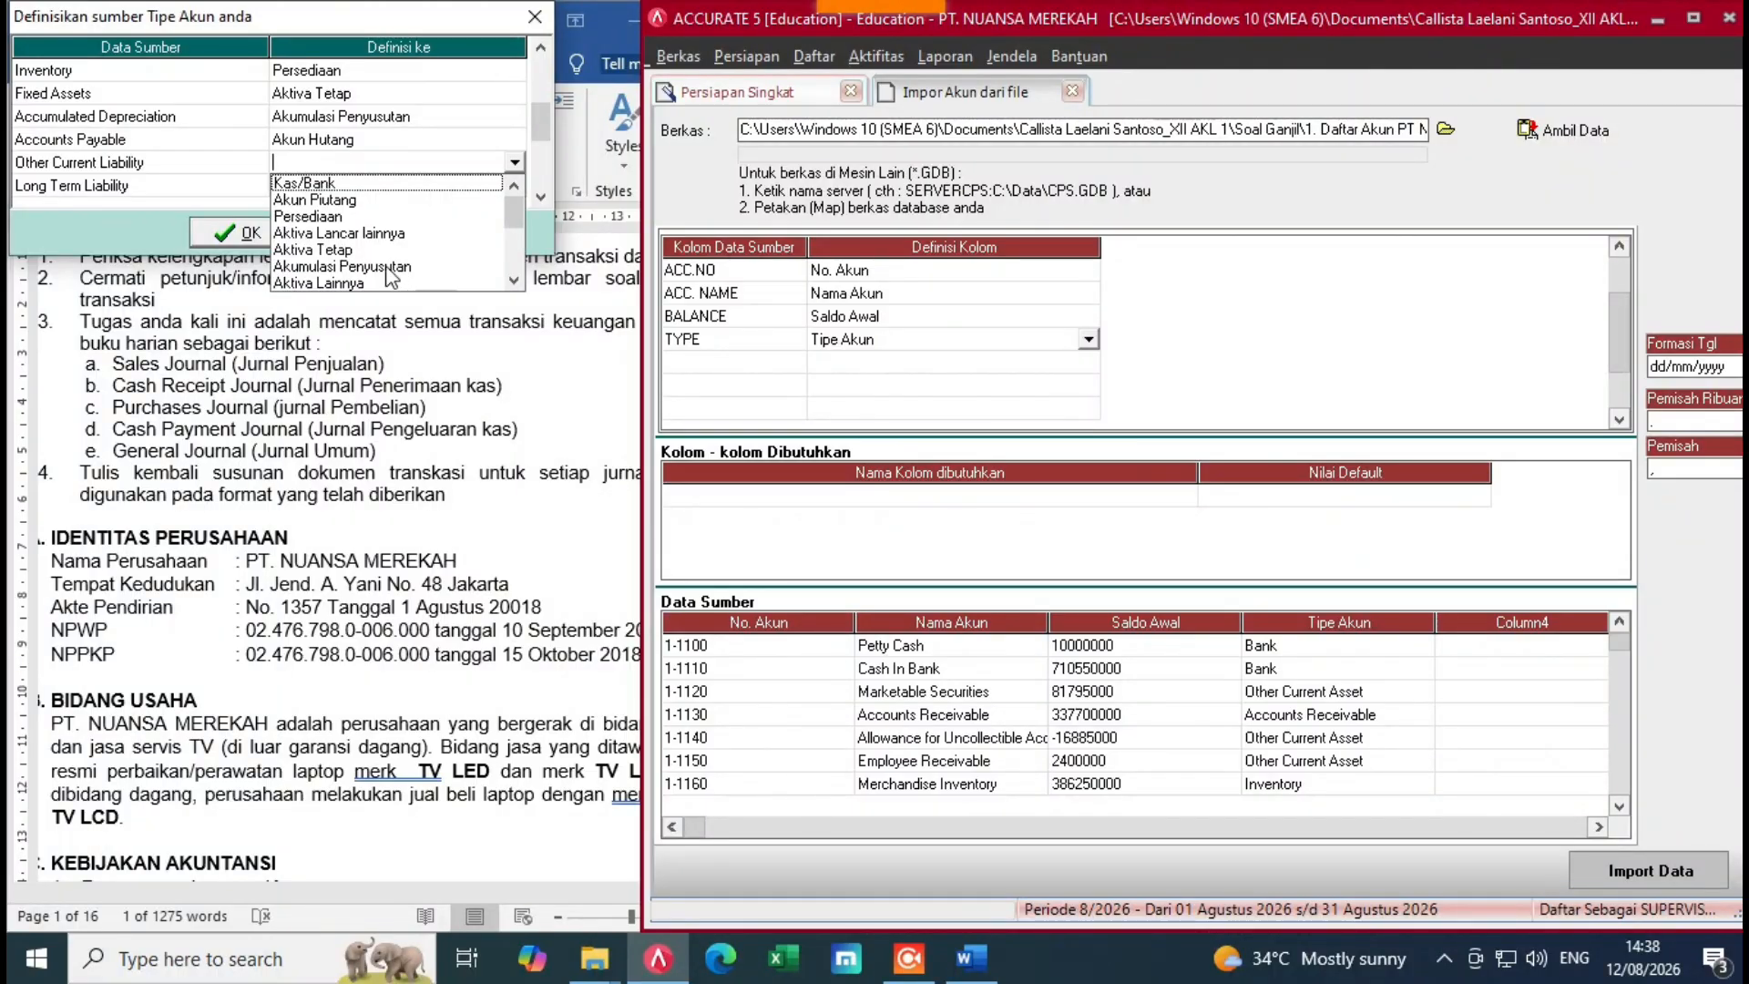
pyautogui.click(514, 282)
pyautogui.click(514, 281)
pyautogui.click(514, 281)
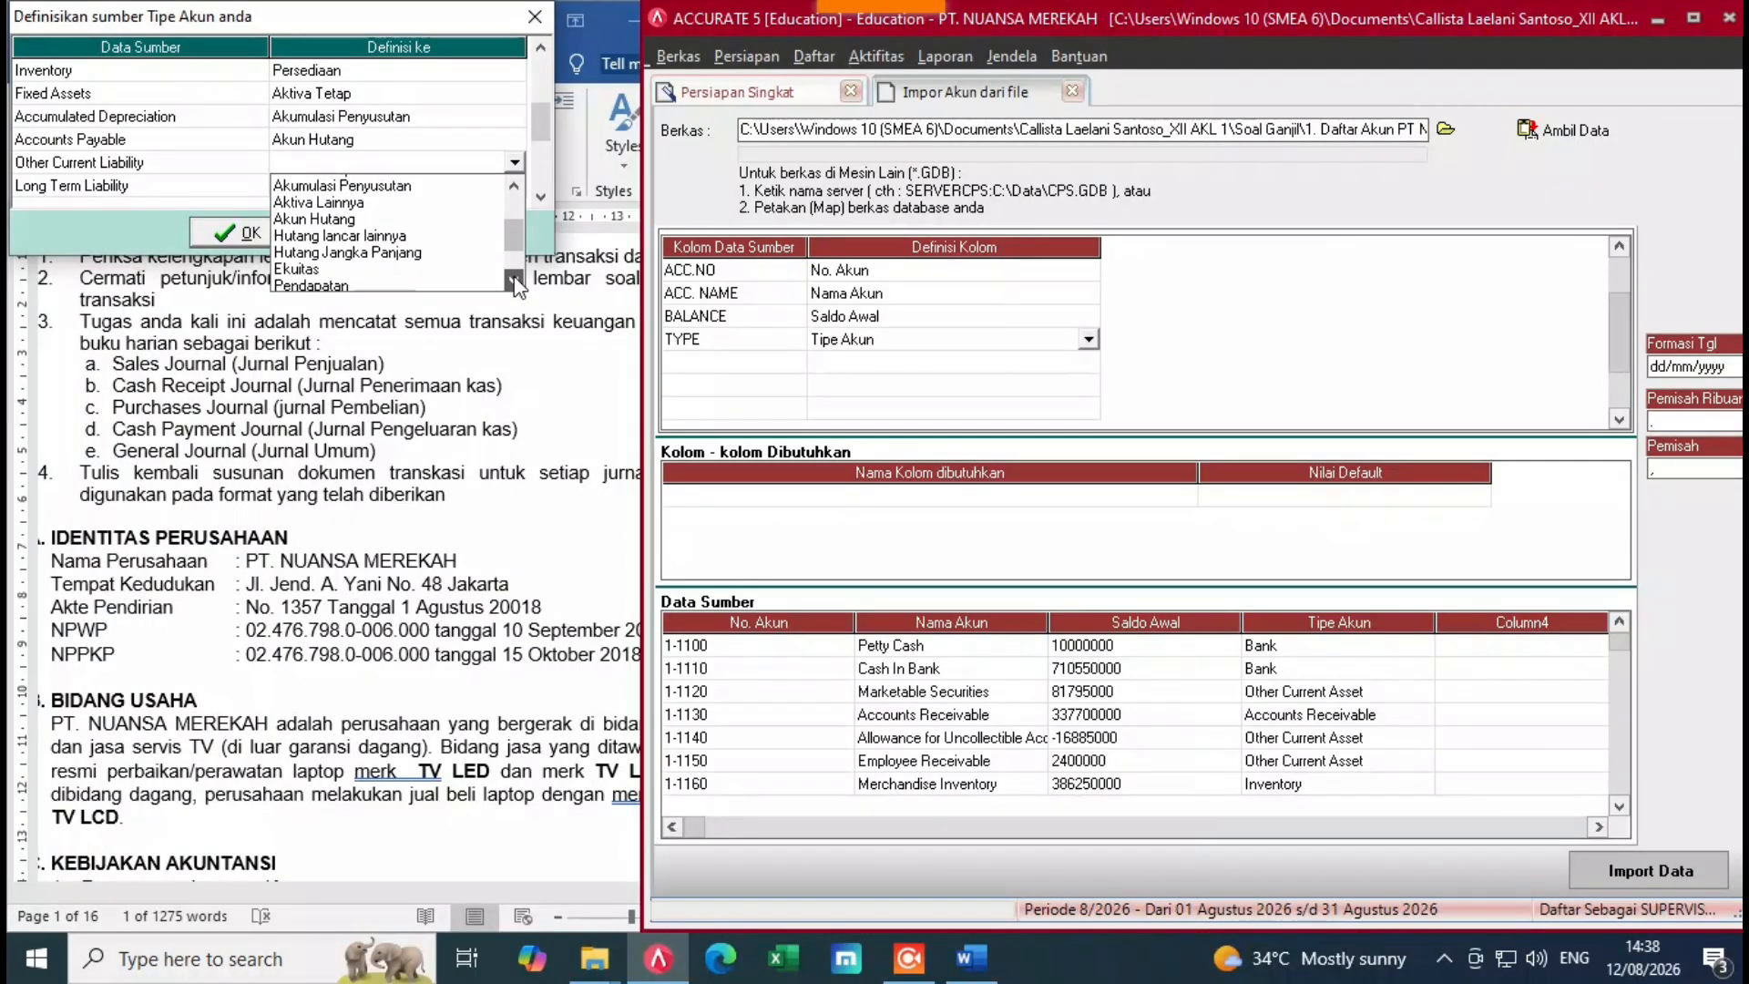
pyautogui.click(515, 281)
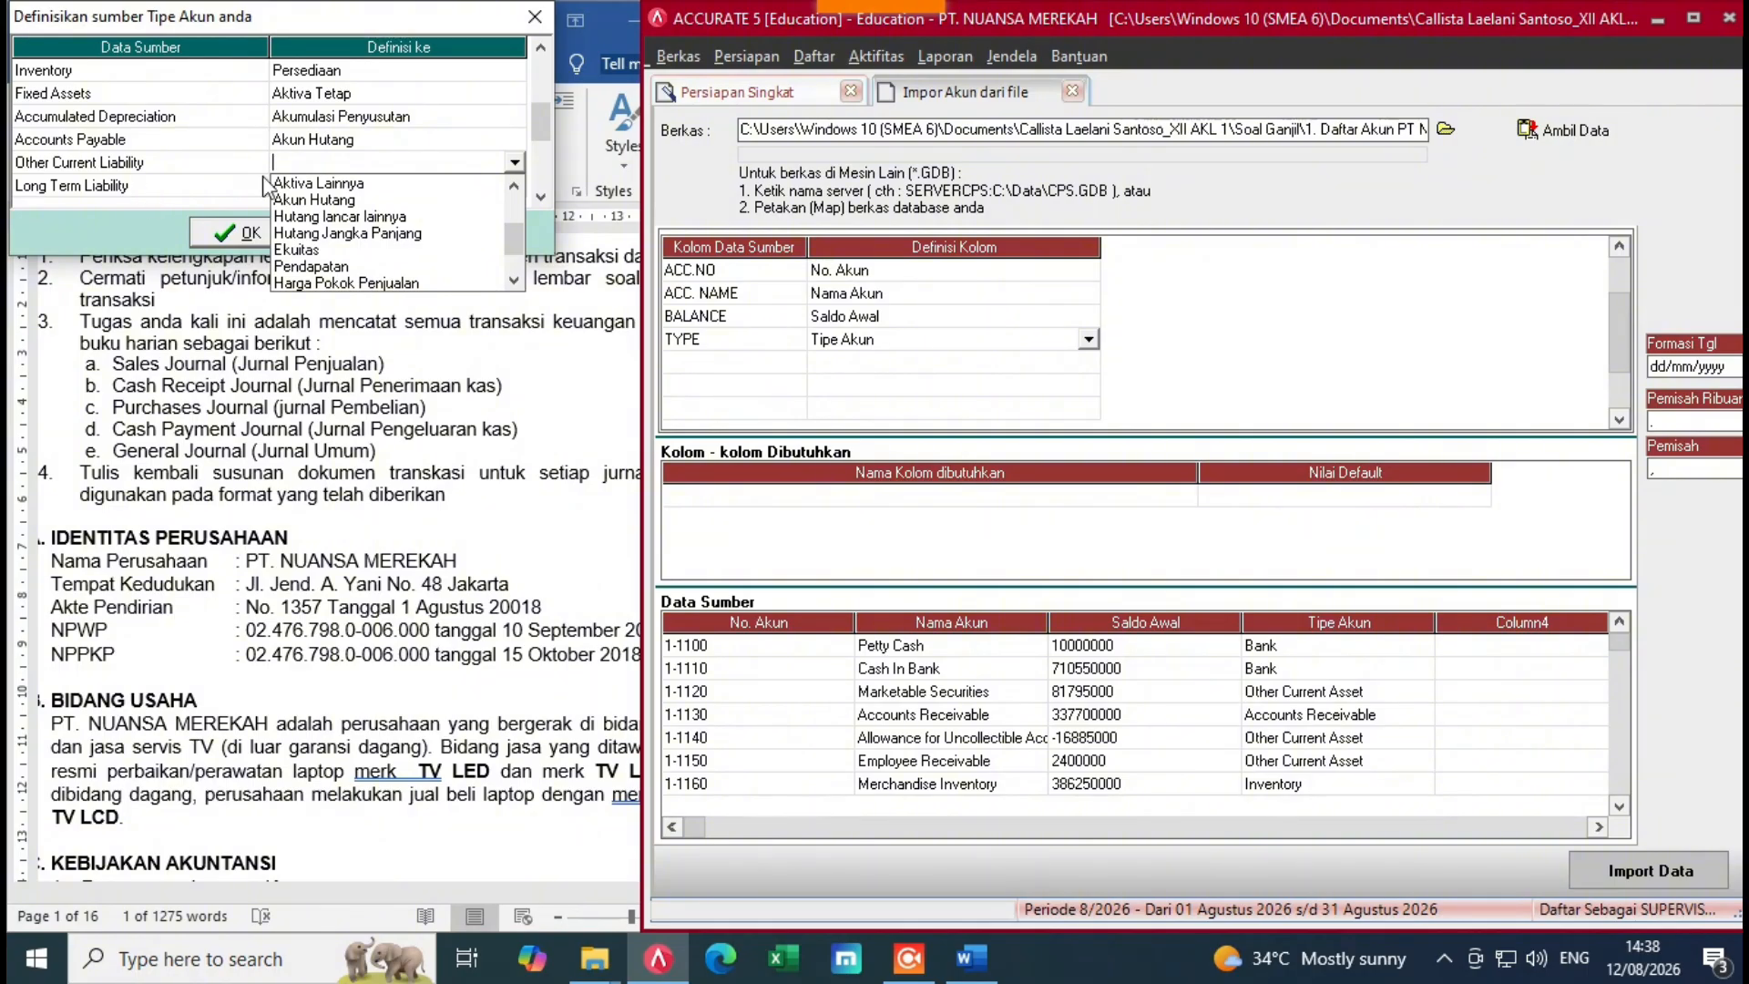
pyautogui.click(349, 219)
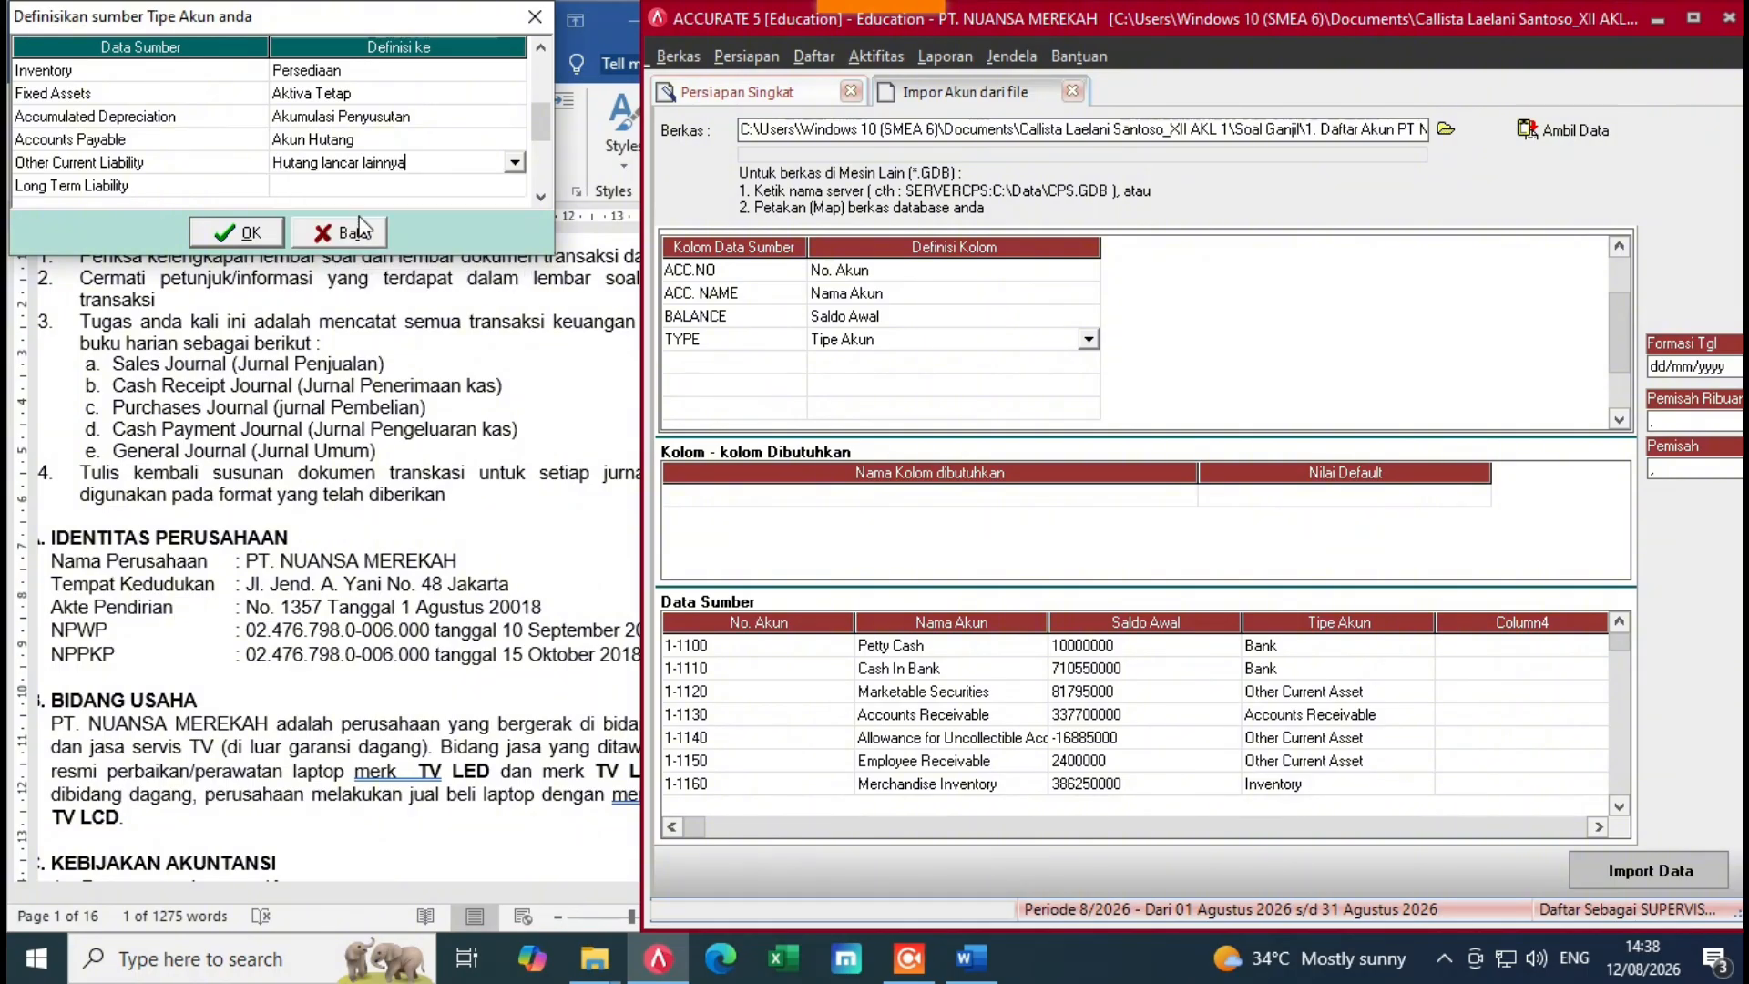
pyautogui.click(476, 188)
# Step: Map Long Term Liability to Hutang Jangka Panjang
pyautogui.click(475, 187)
pyautogui.click(515, 188)
pyautogui.scroll(-3, 513, 262)
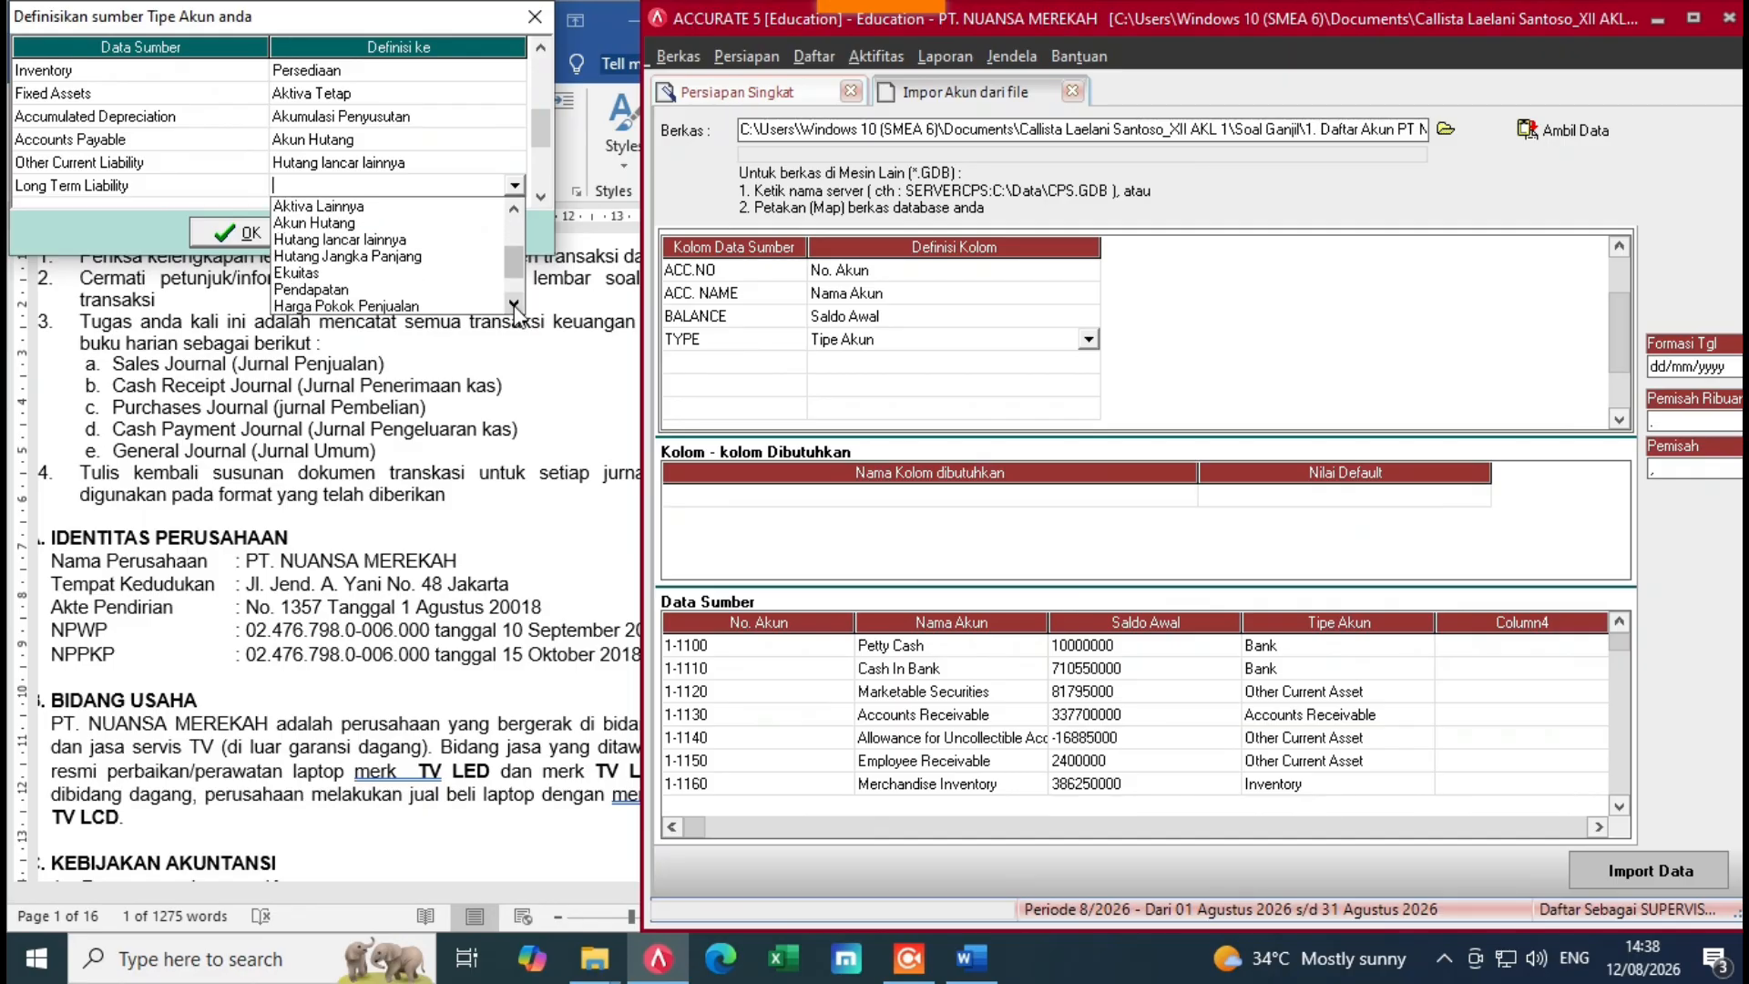
pyautogui.click(410, 264)
pyautogui.click(541, 197)
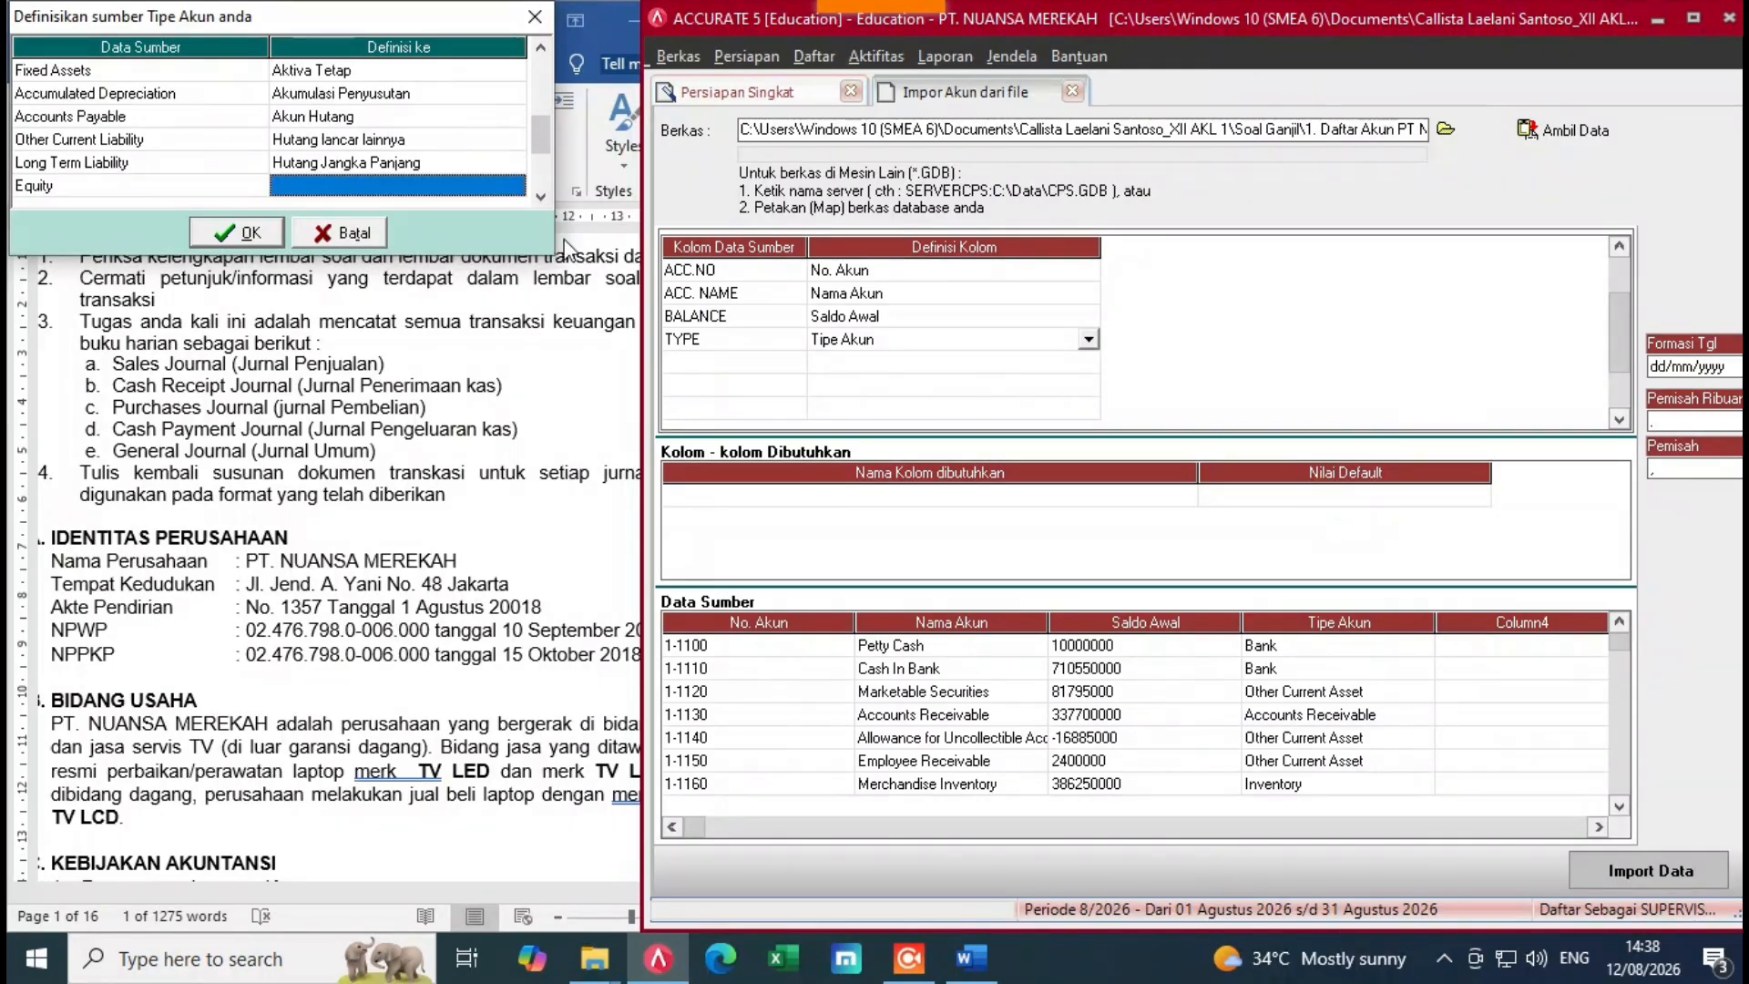
pyautogui.click(541, 196)
pyautogui.click(541, 197)
pyautogui.click(541, 197)
# Step: Map source type Equity to Ekuitas and Revenue to Pendapatan
pyautogui.scroll(-2, 420, 107)
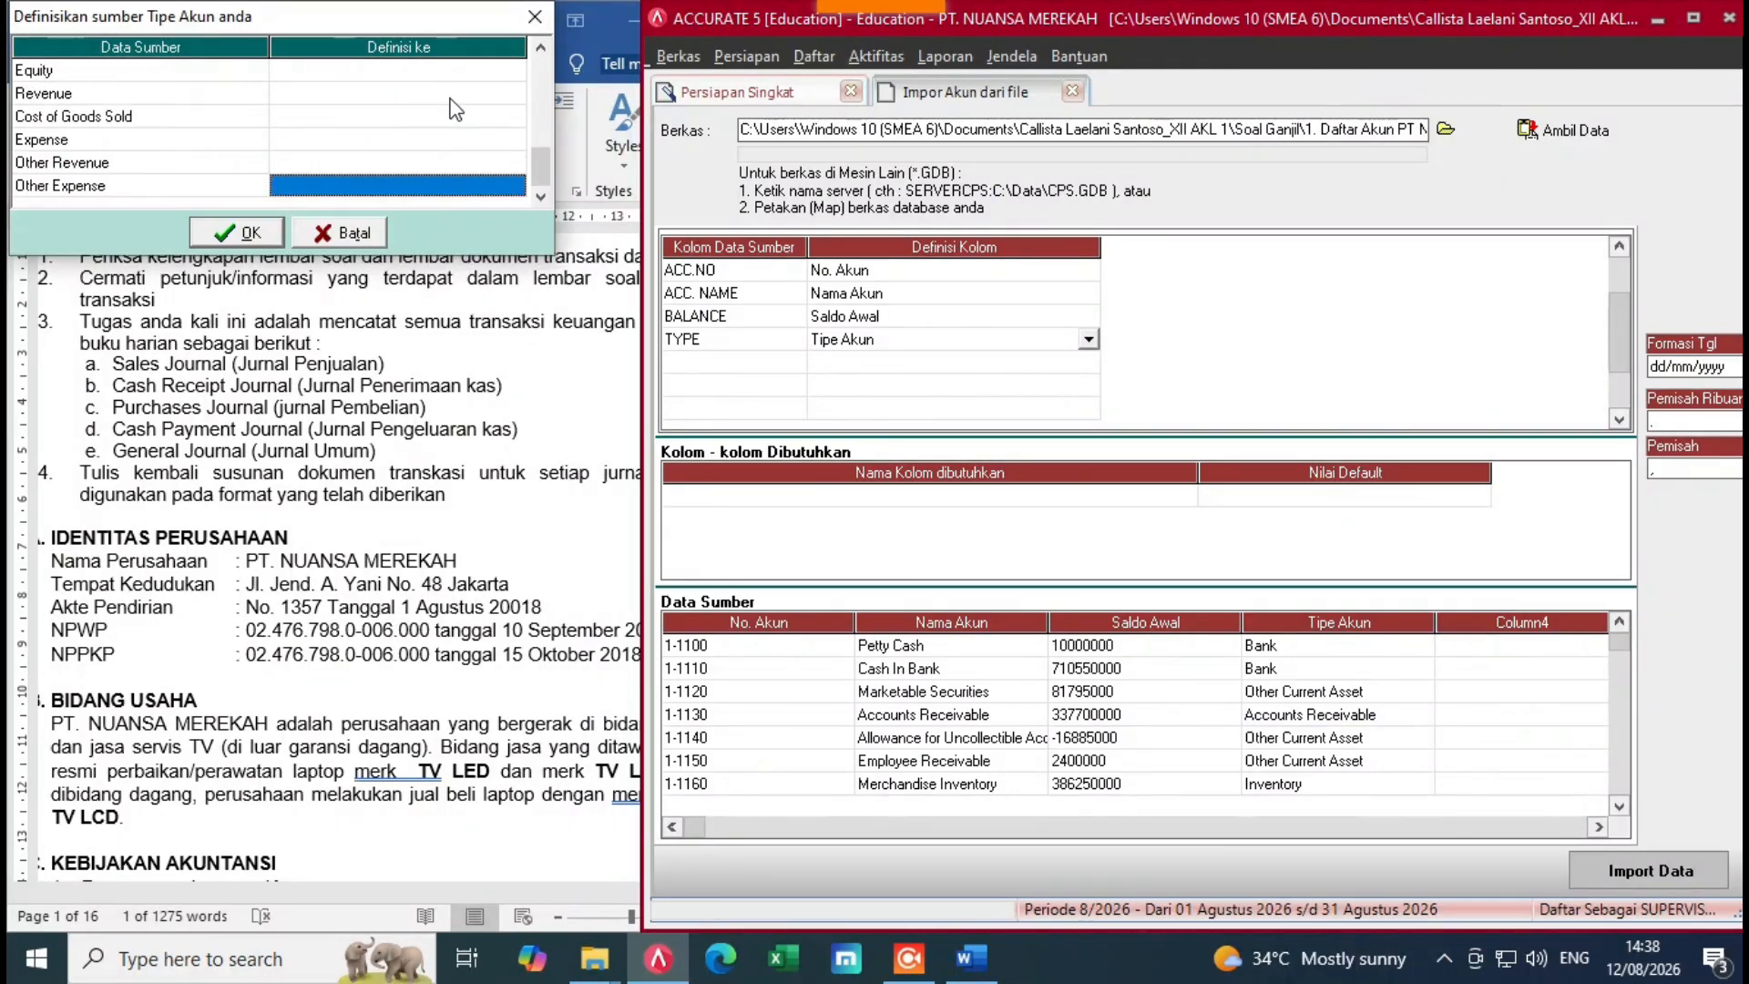
pyautogui.click(495, 73)
pyautogui.click(515, 70)
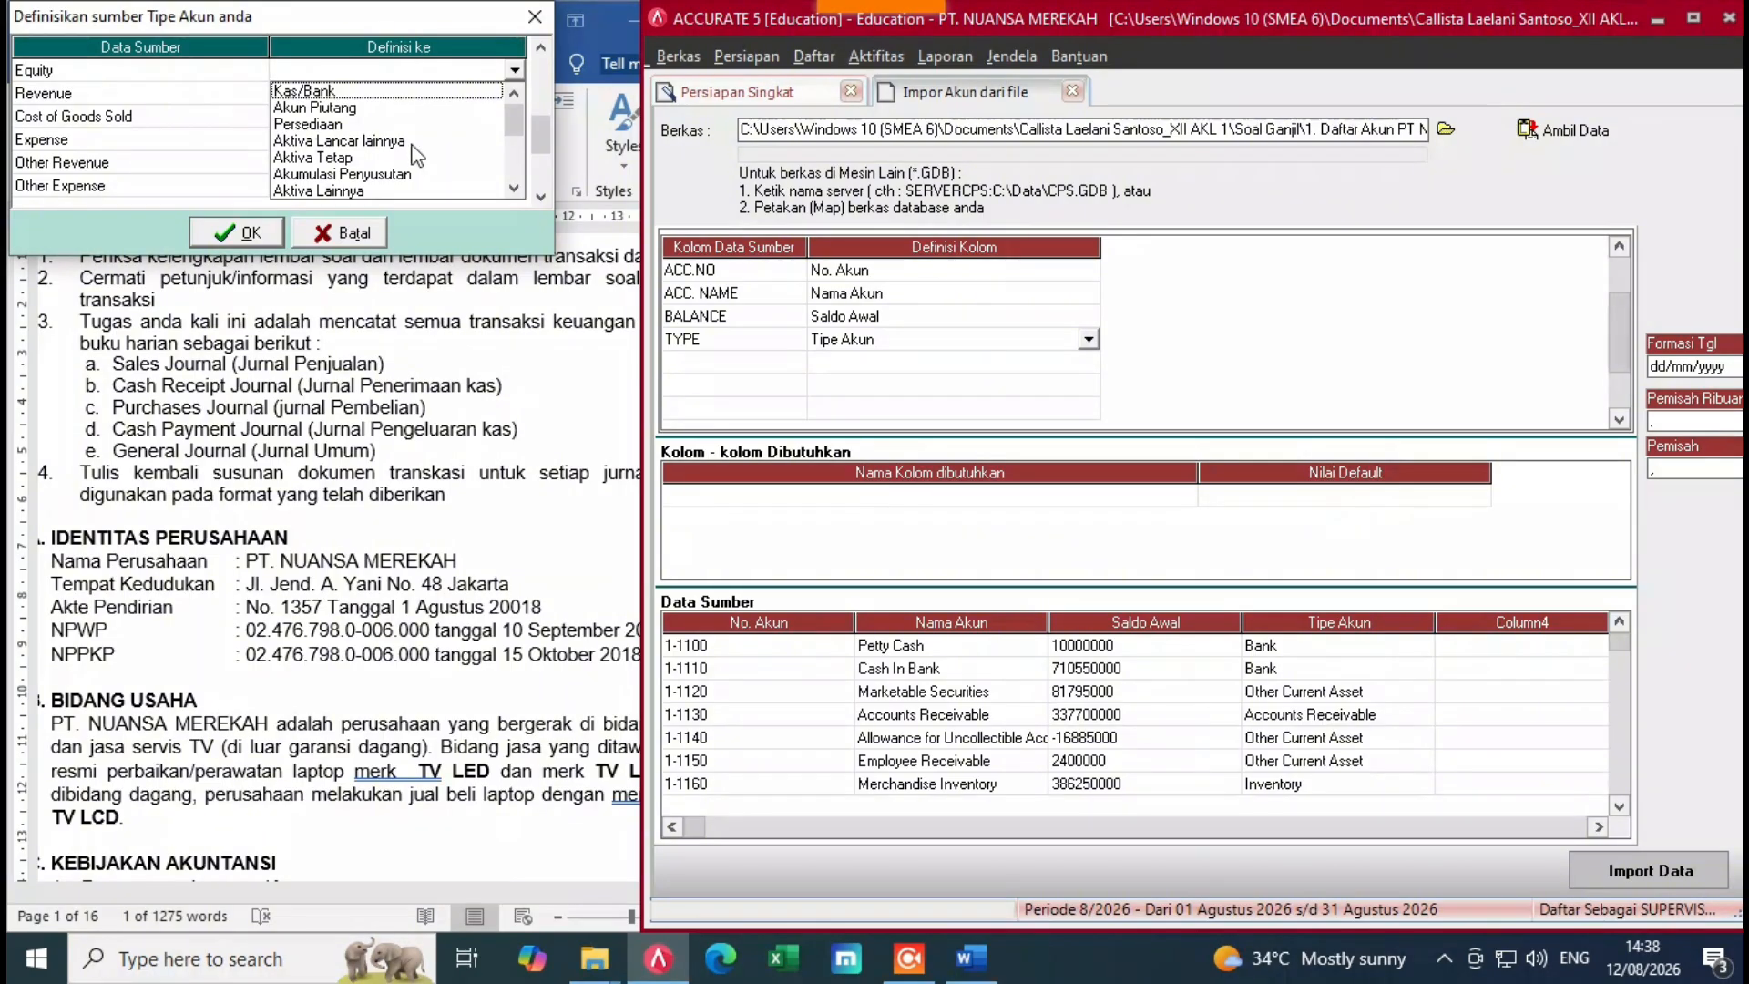
pyautogui.click(515, 189)
pyautogui.click(514, 188)
pyautogui.click(514, 188)
pyautogui.click(515, 188)
pyautogui.click(361, 144)
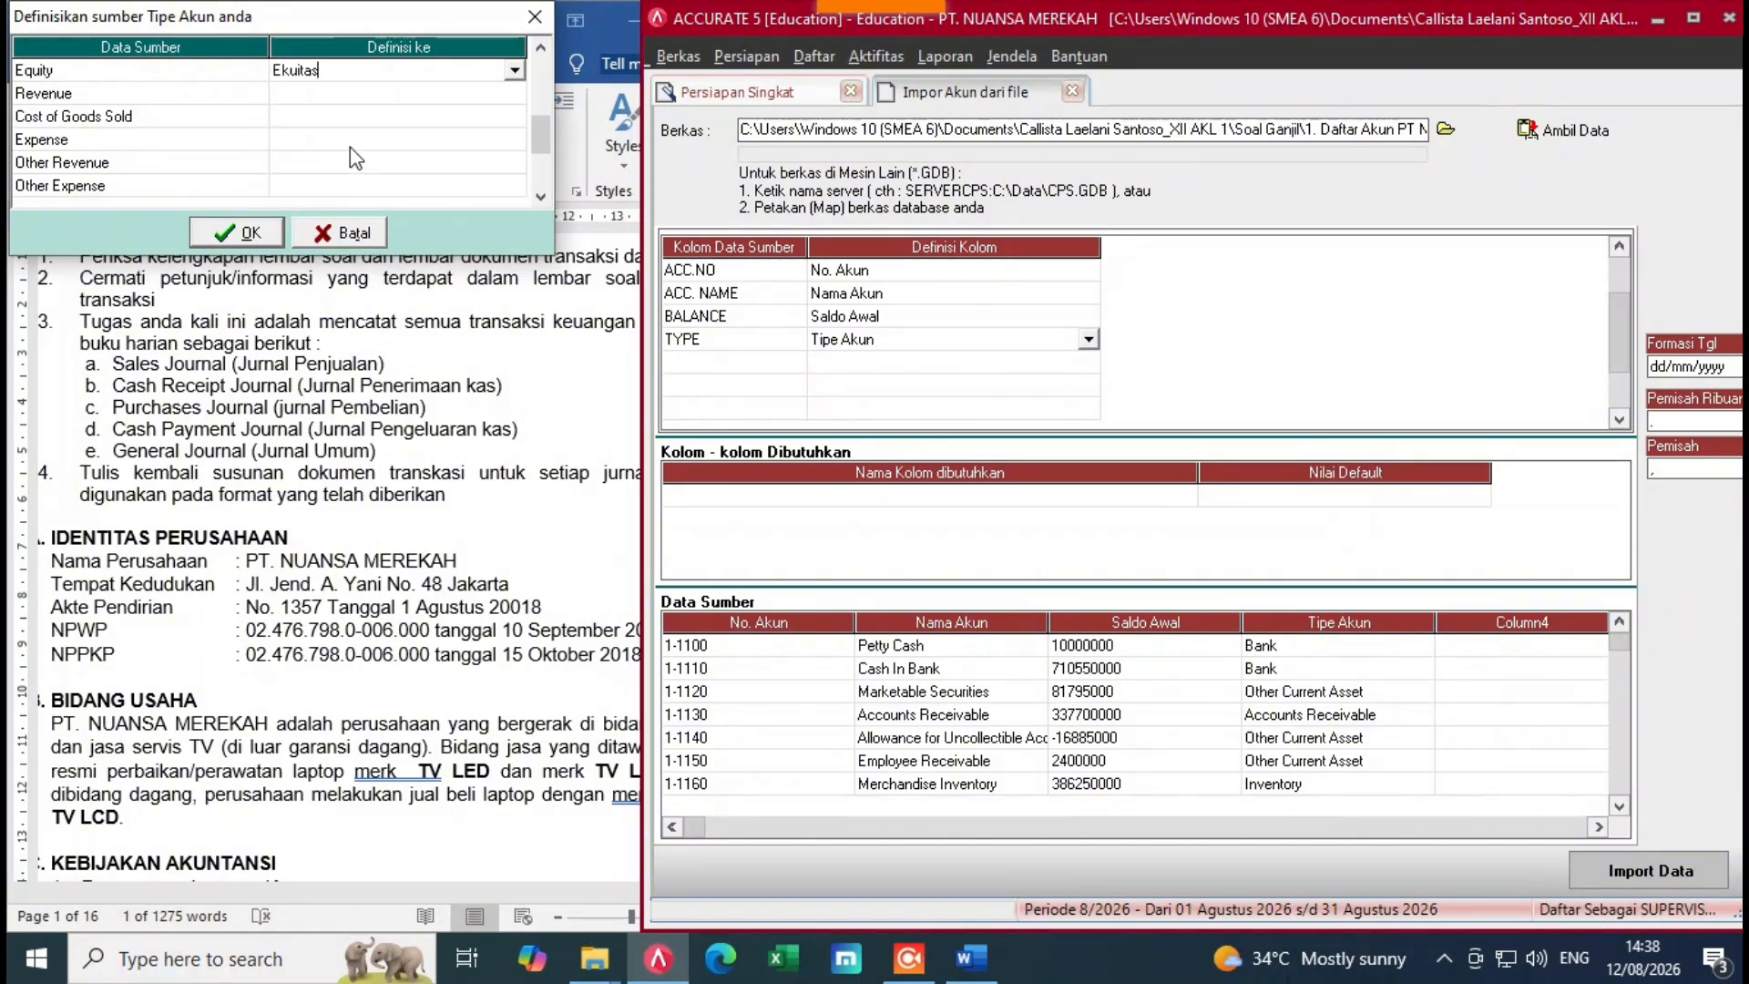
pyautogui.click(492, 95)
pyautogui.click(515, 93)
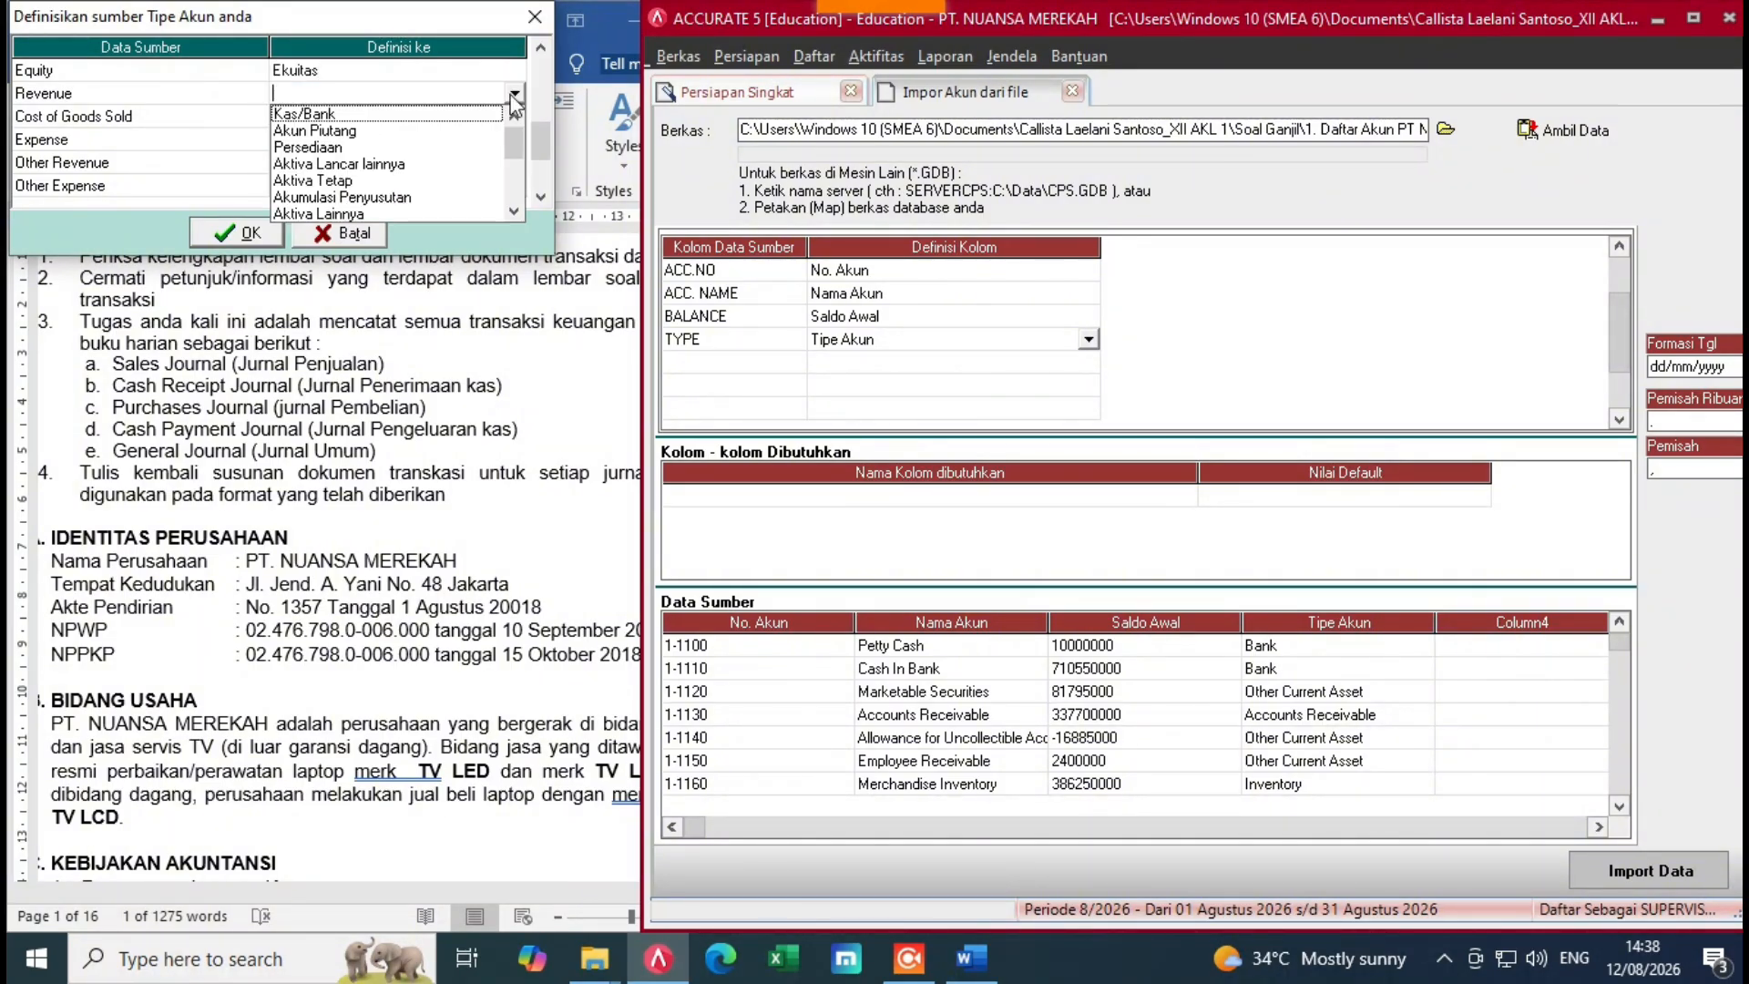
pyautogui.scroll(-3, 516, 202)
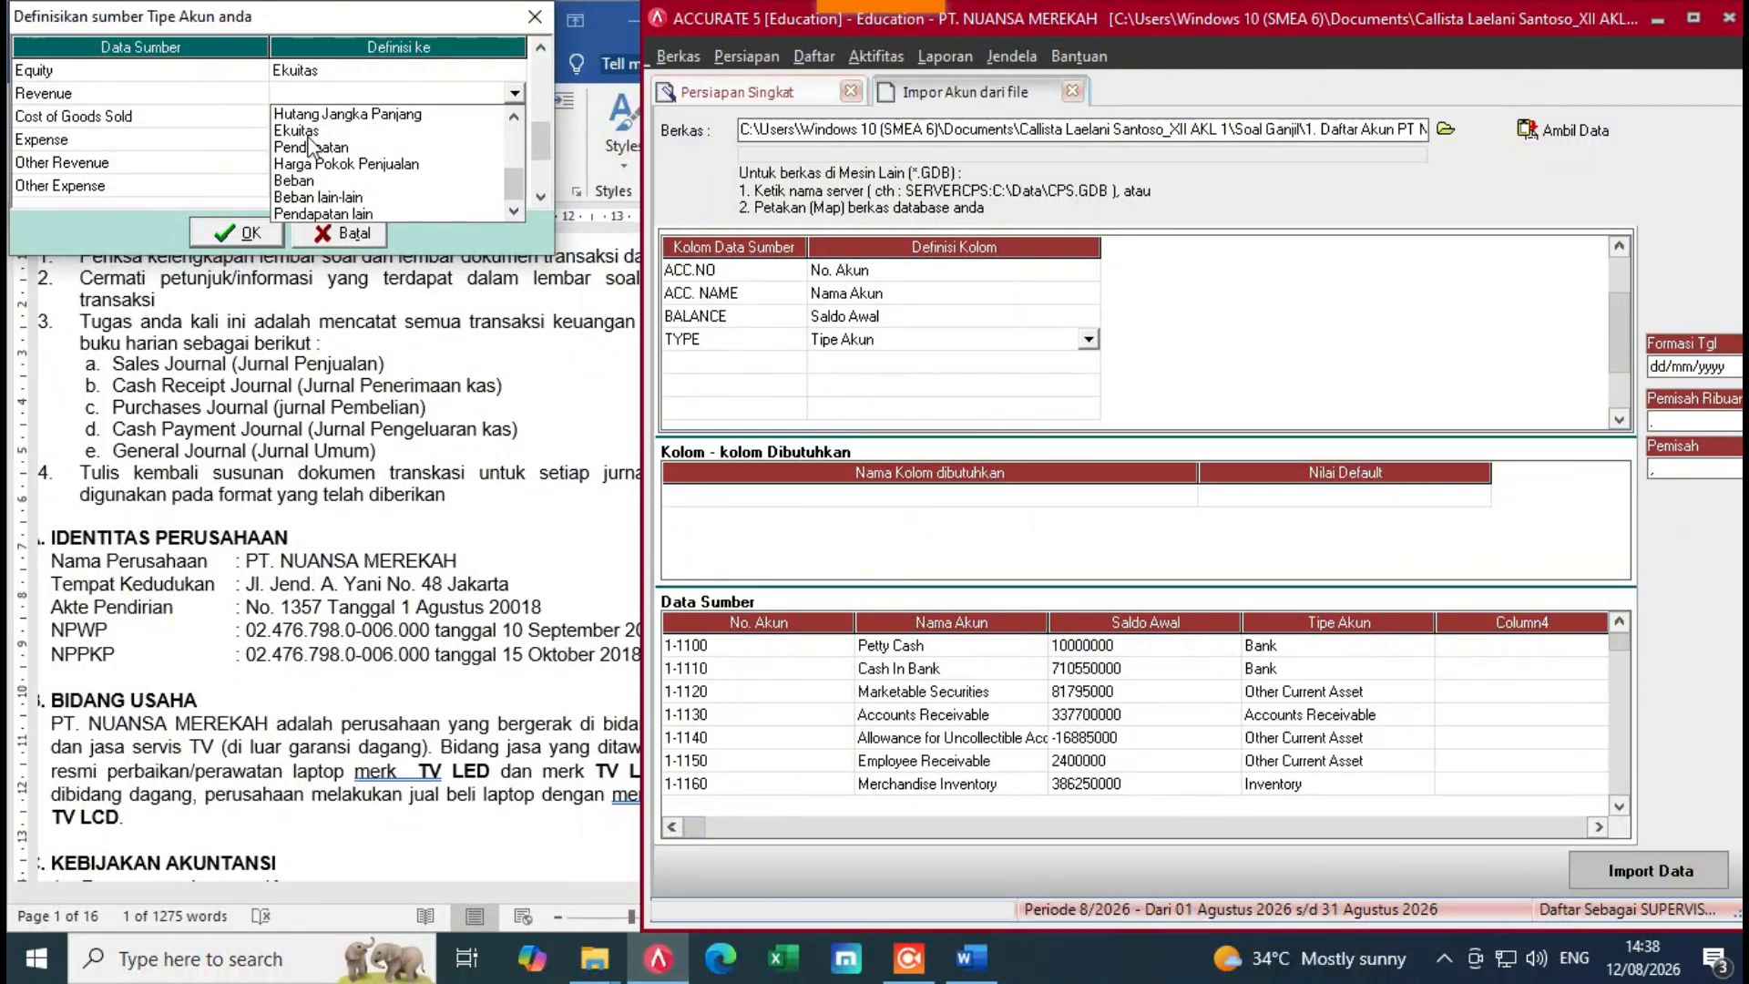
pyautogui.click(355, 147)
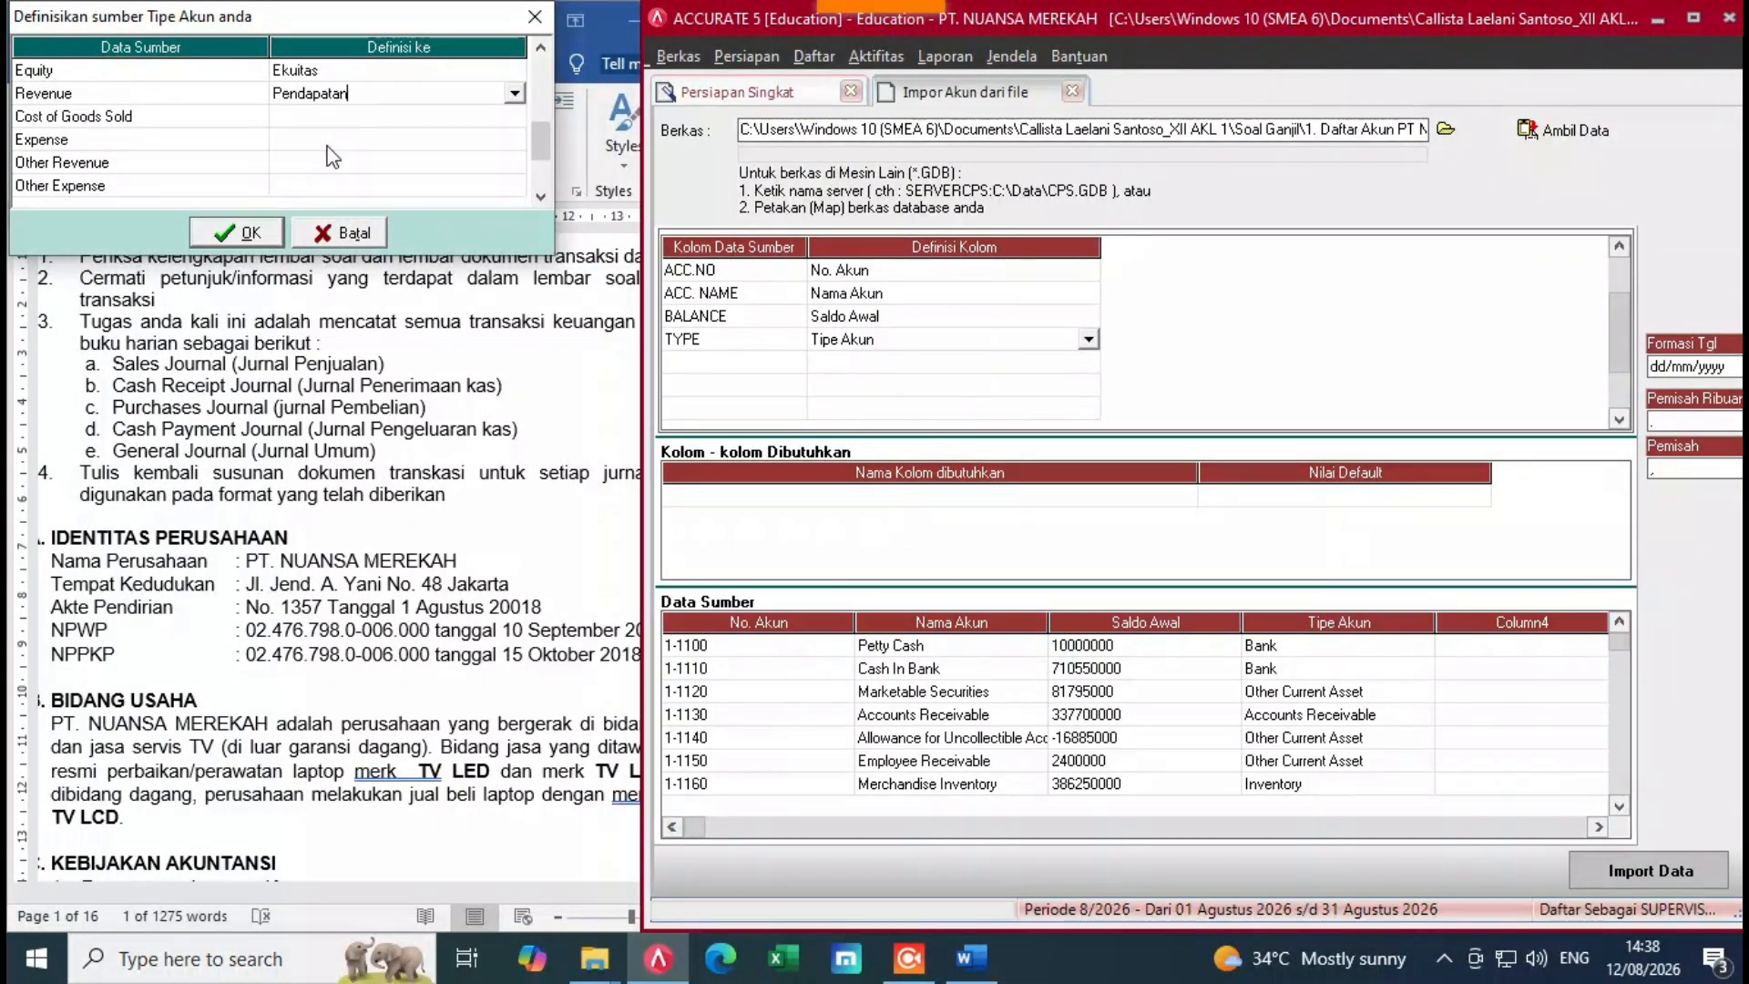
# Step: Map Cost of Goods Sold to Harga Pokok Penjualan and Expense to Beban
pyautogui.click(408, 125)
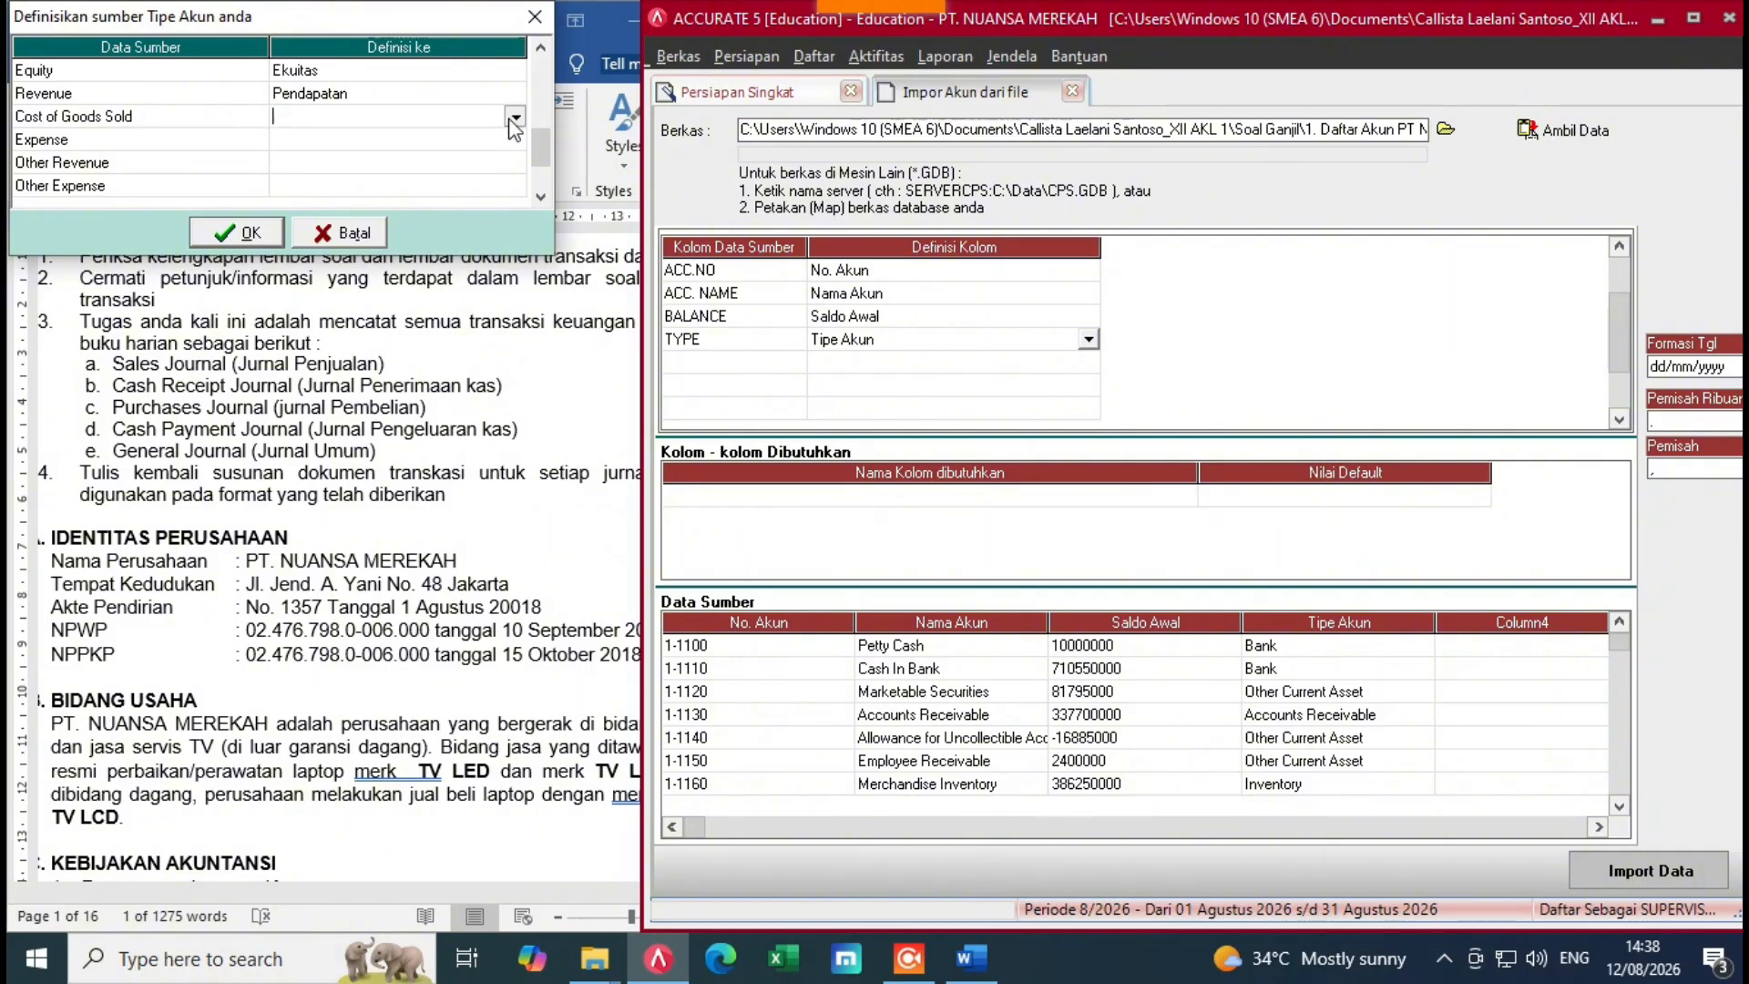
pyautogui.click(515, 116)
pyautogui.scroll(-5, 515, 235)
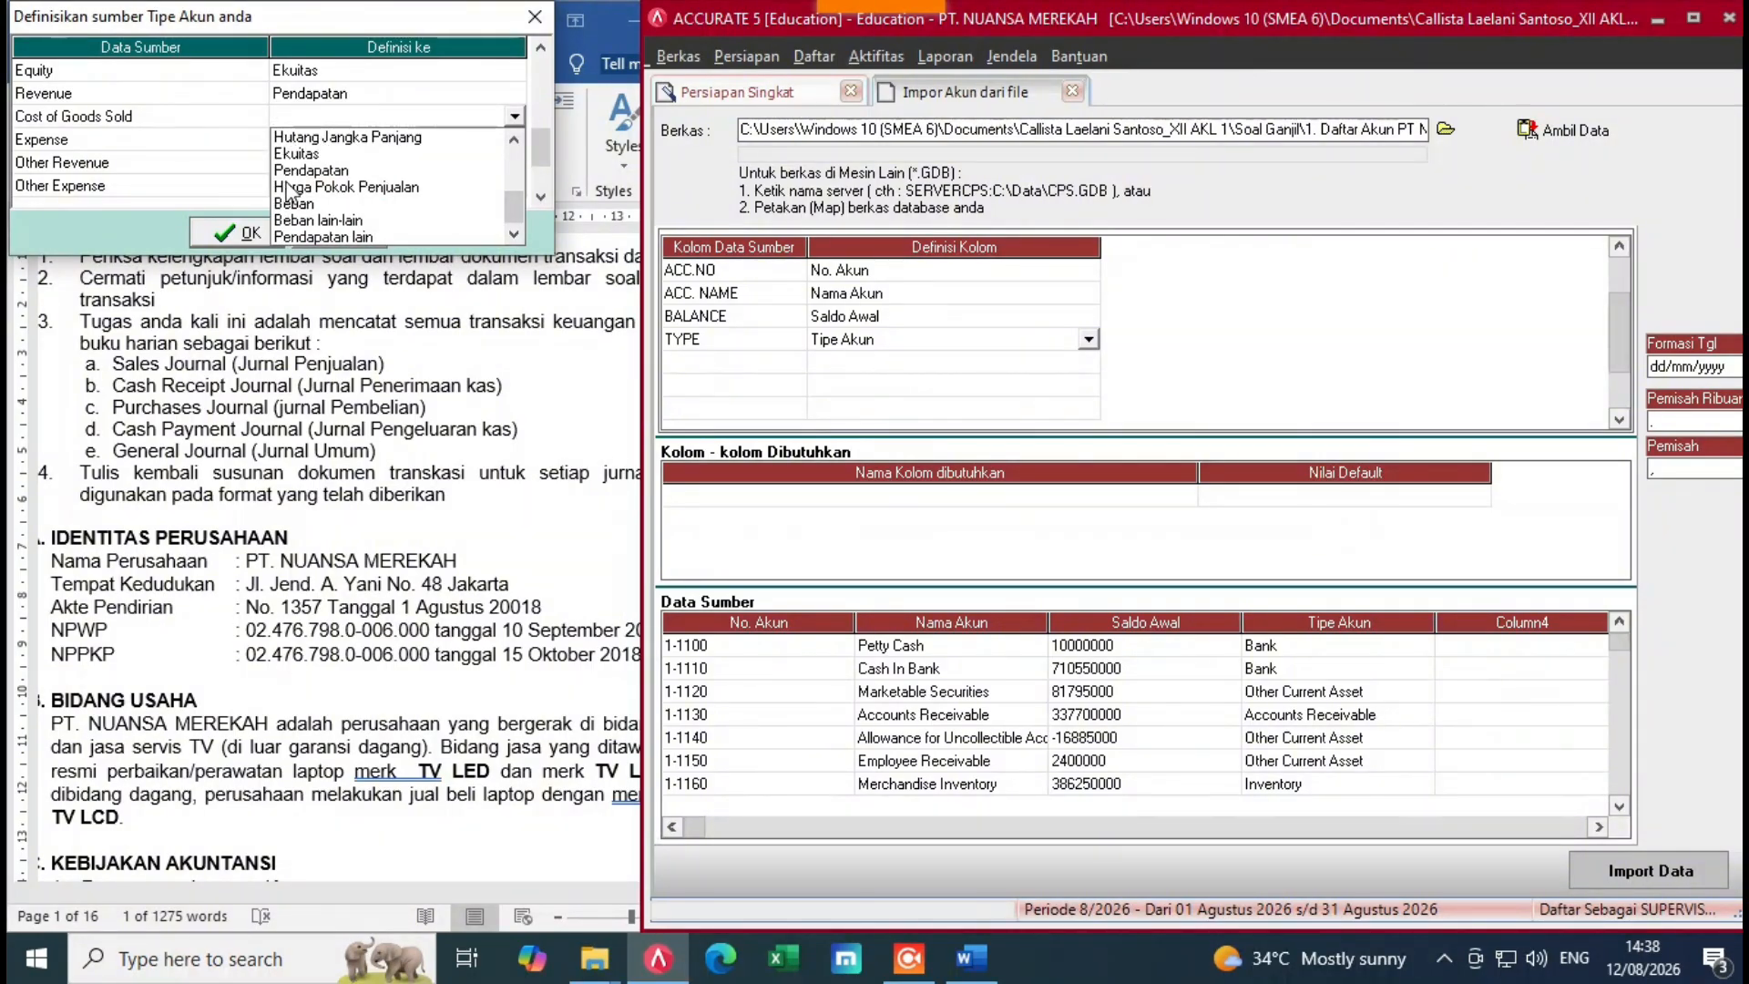
pyautogui.click(383, 188)
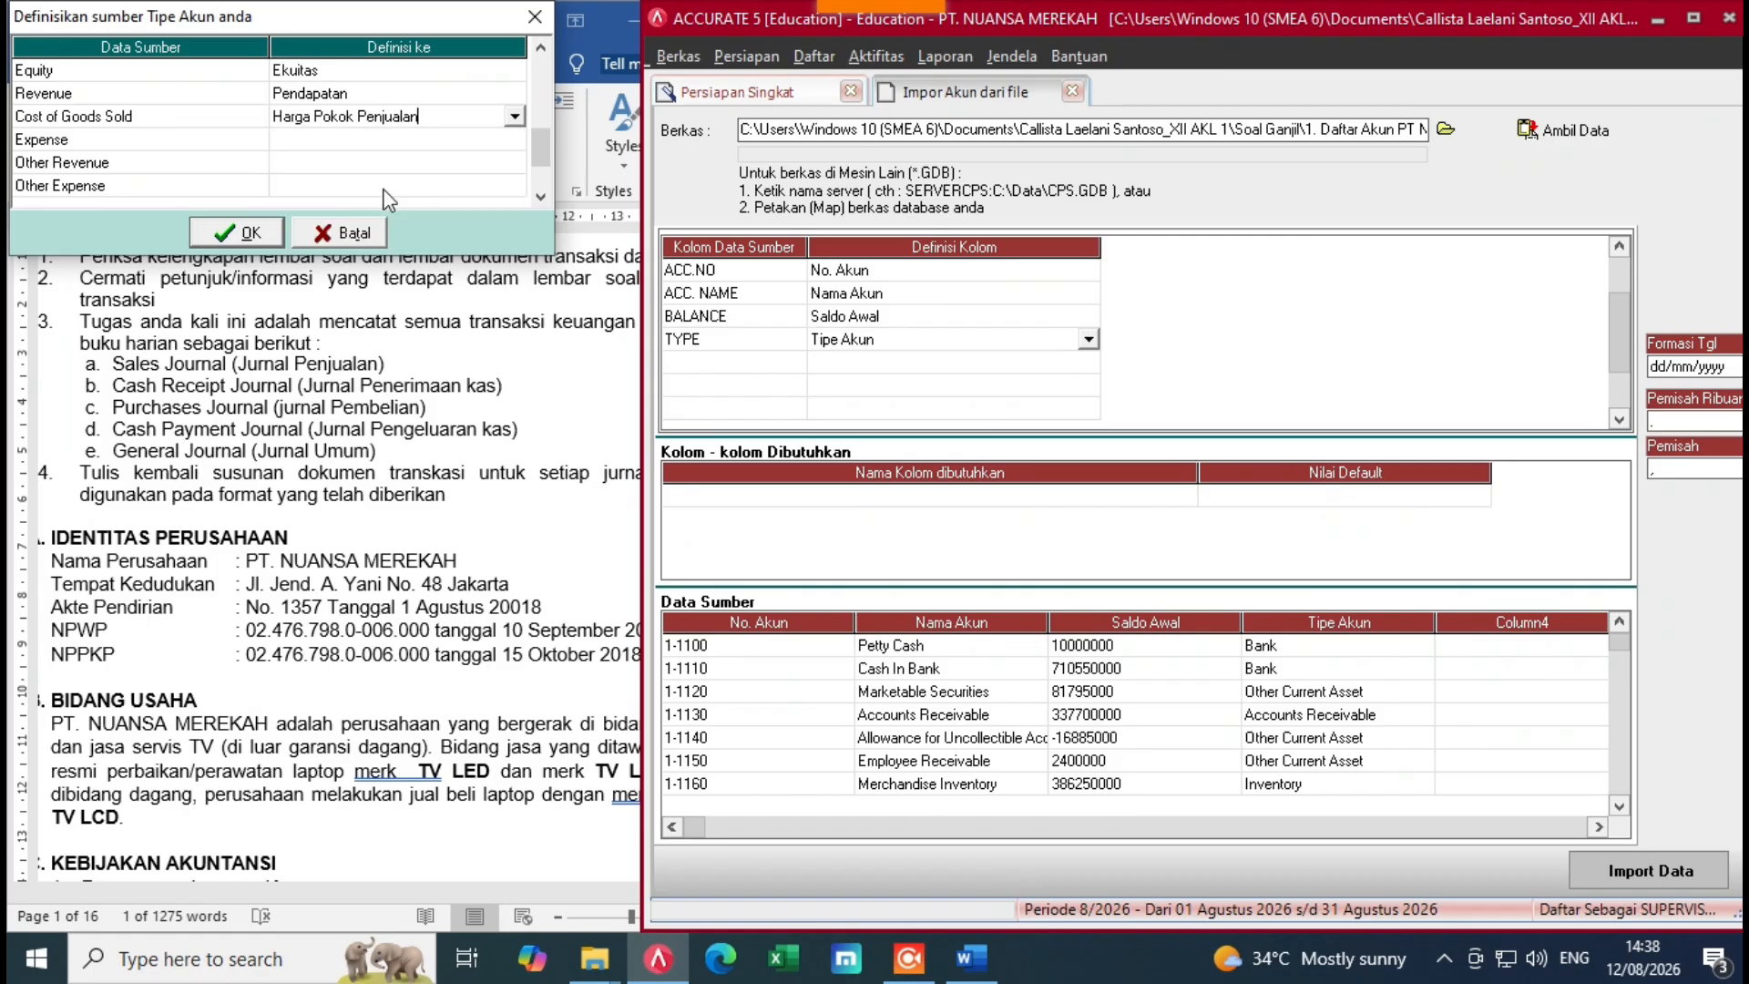
pyautogui.click(437, 140)
pyautogui.click(515, 138)
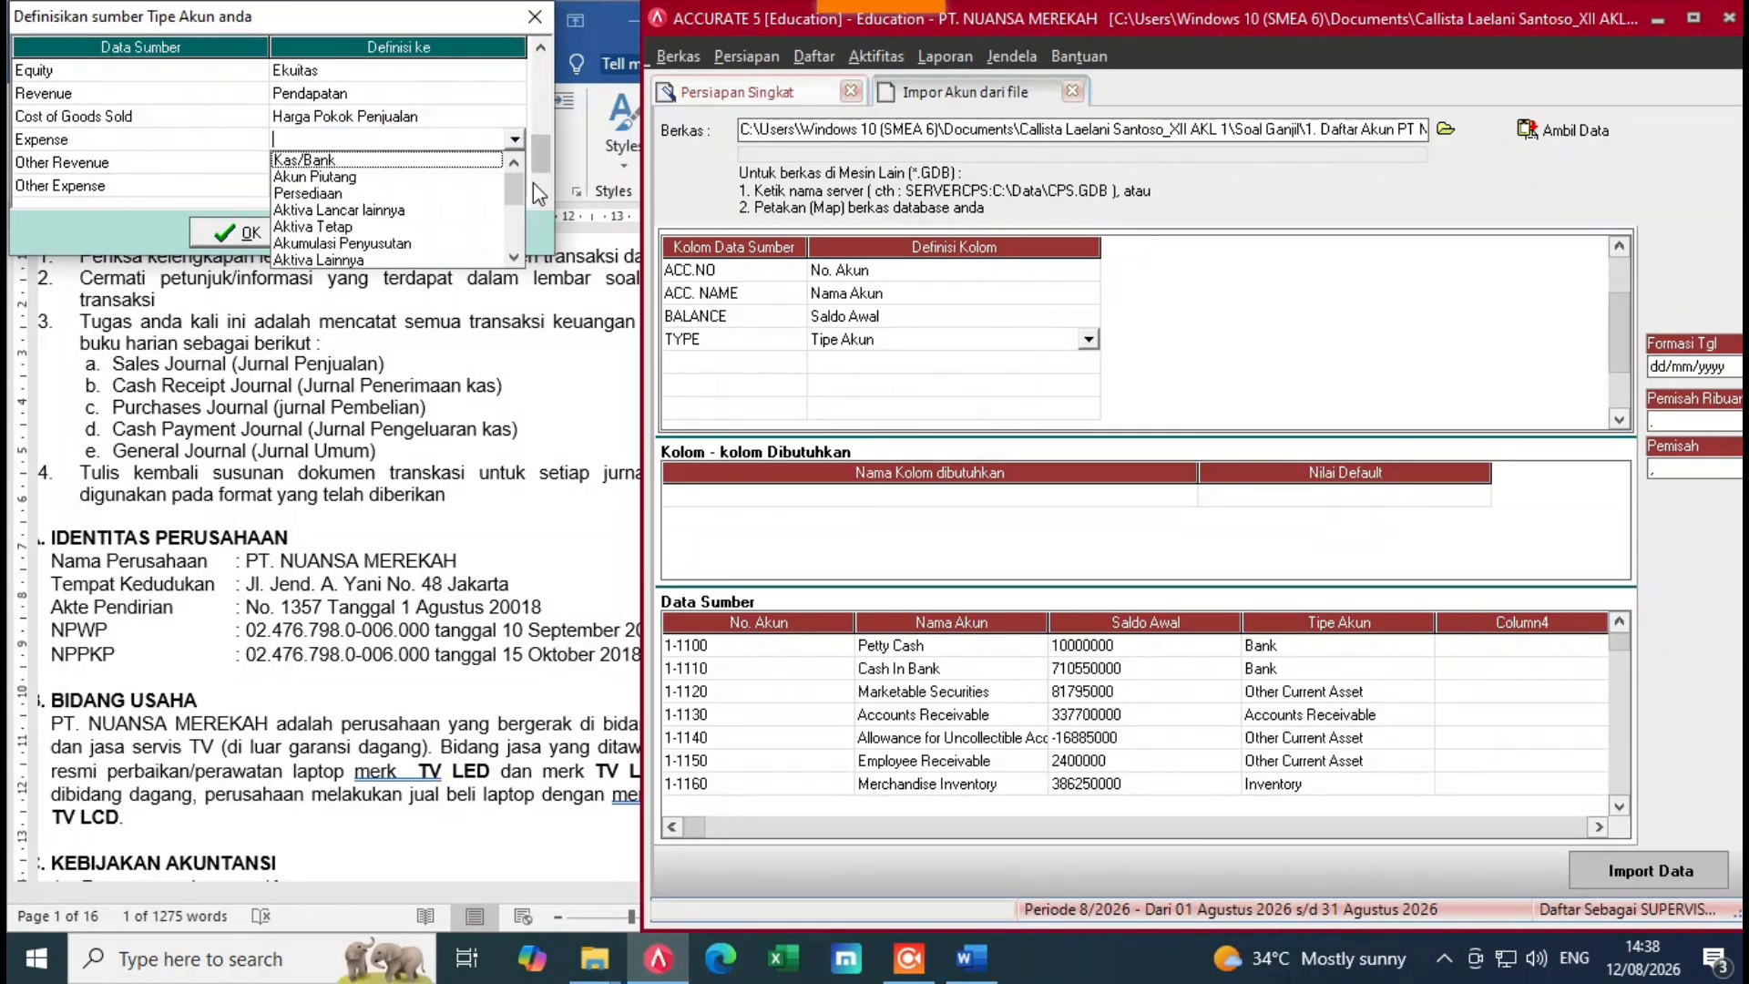
pyautogui.scroll(-3, 523, 255)
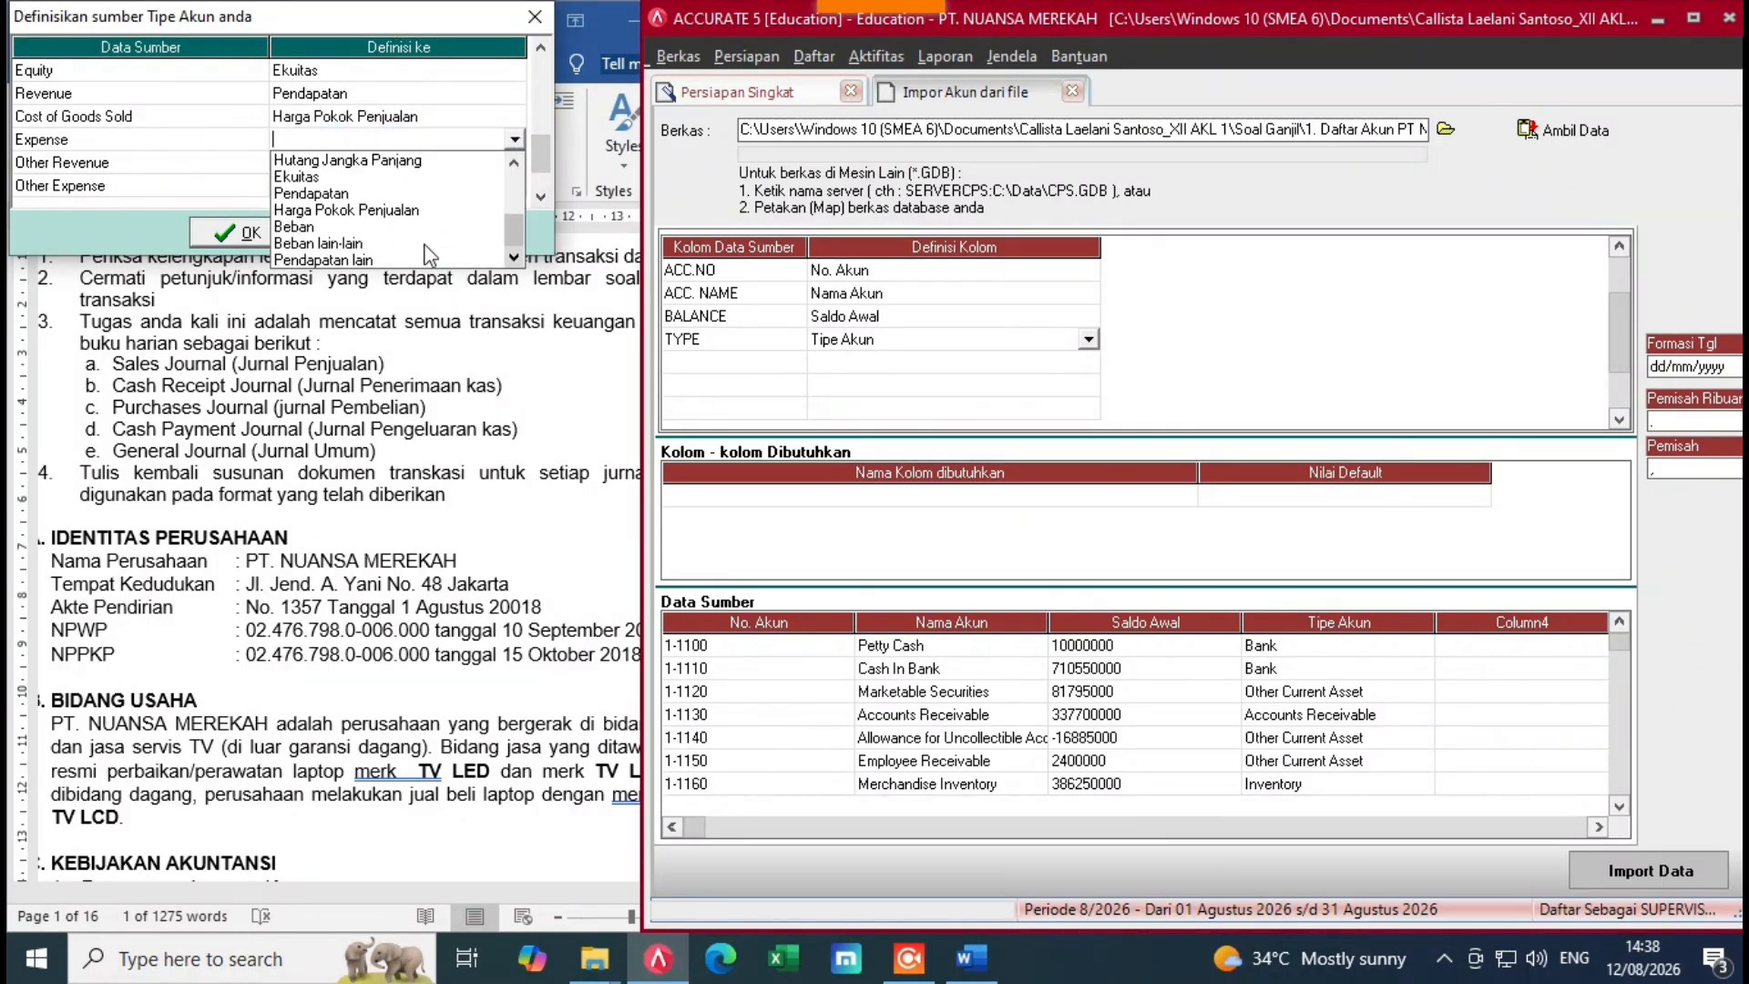
pyautogui.click(310, 228)
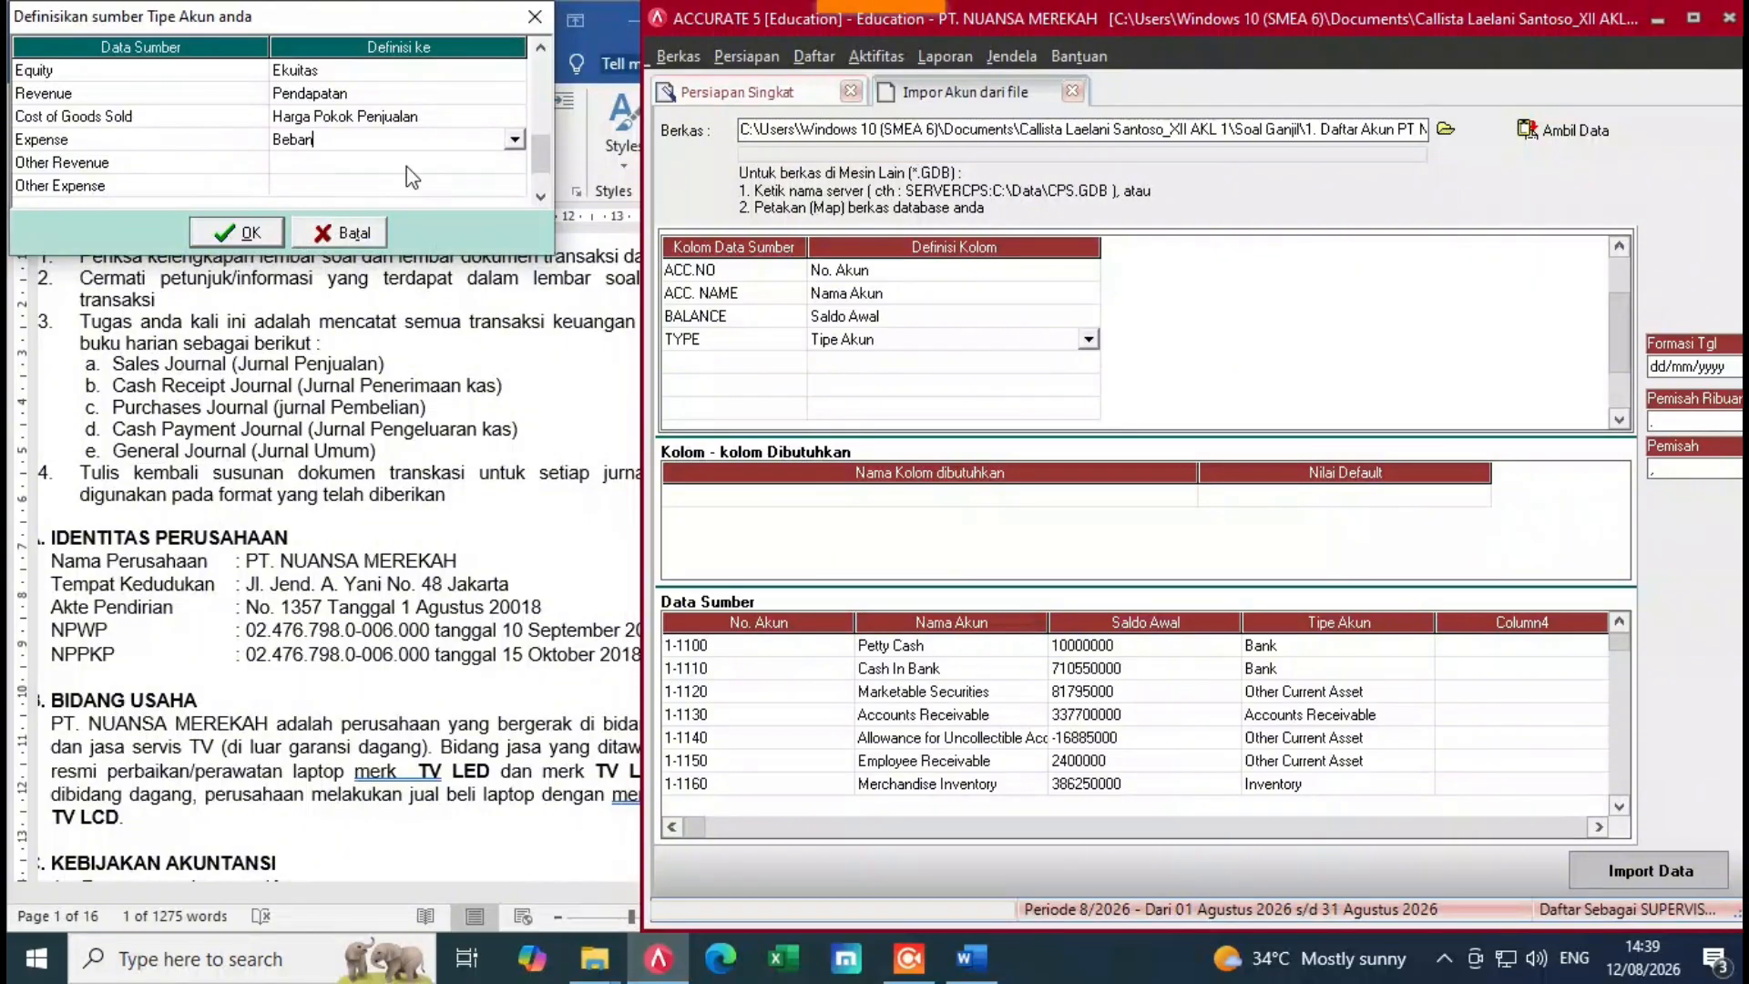
# Step: Map Other Revenue to Pendapatan lain
pyautogui.click(453, 170)
pyautogui.click(454, 171)
pyautogui.click(515, 161)
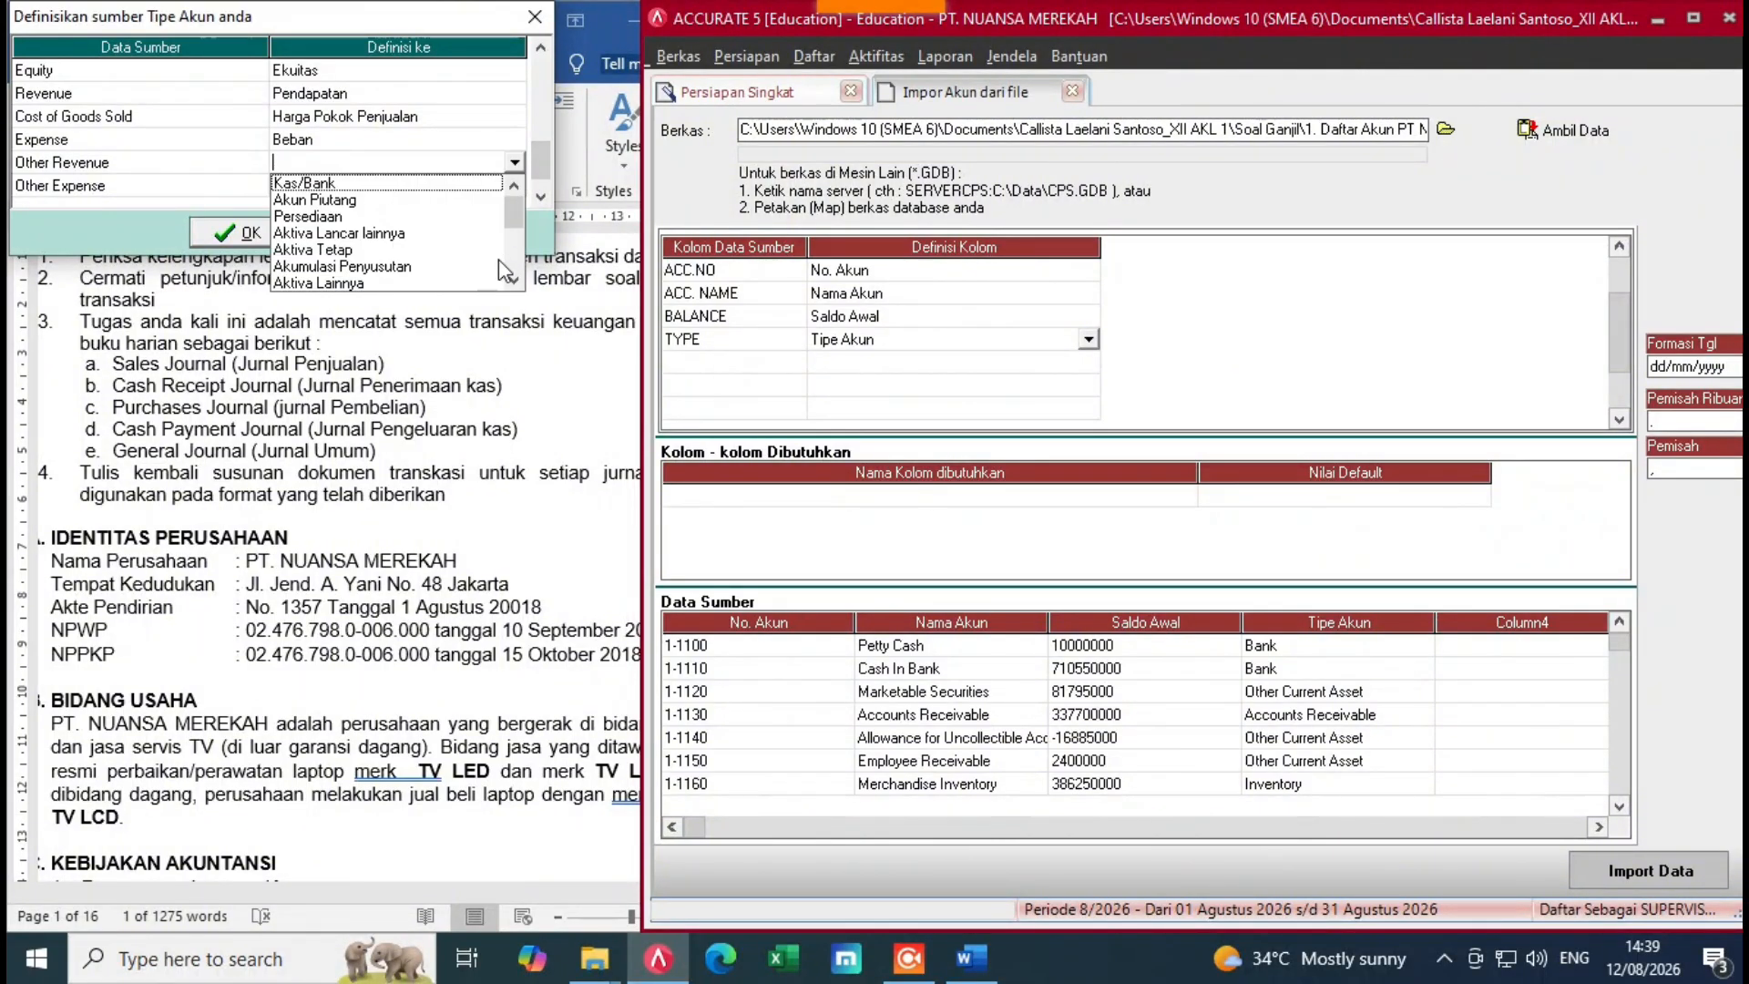
pyautogui.click(503, 282)
pyautogui.click(515, 162)
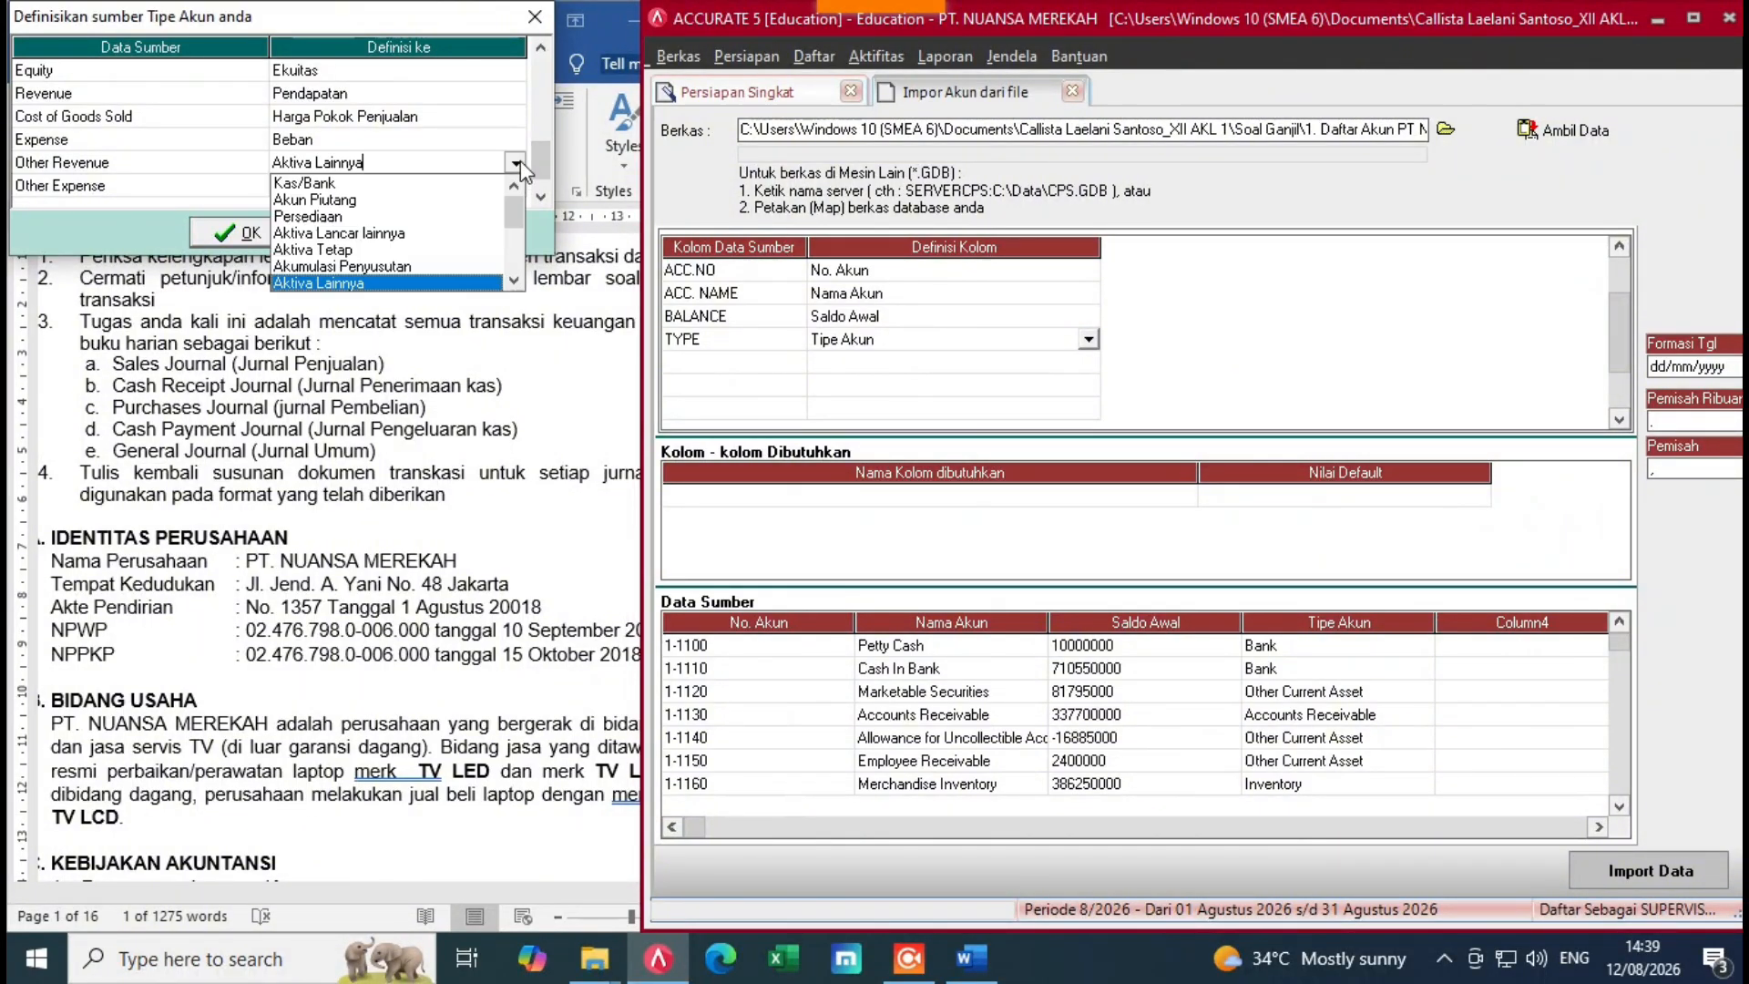
pyautogui.click(515, 282)
pyautogui.scroll(-3, 511, 273)
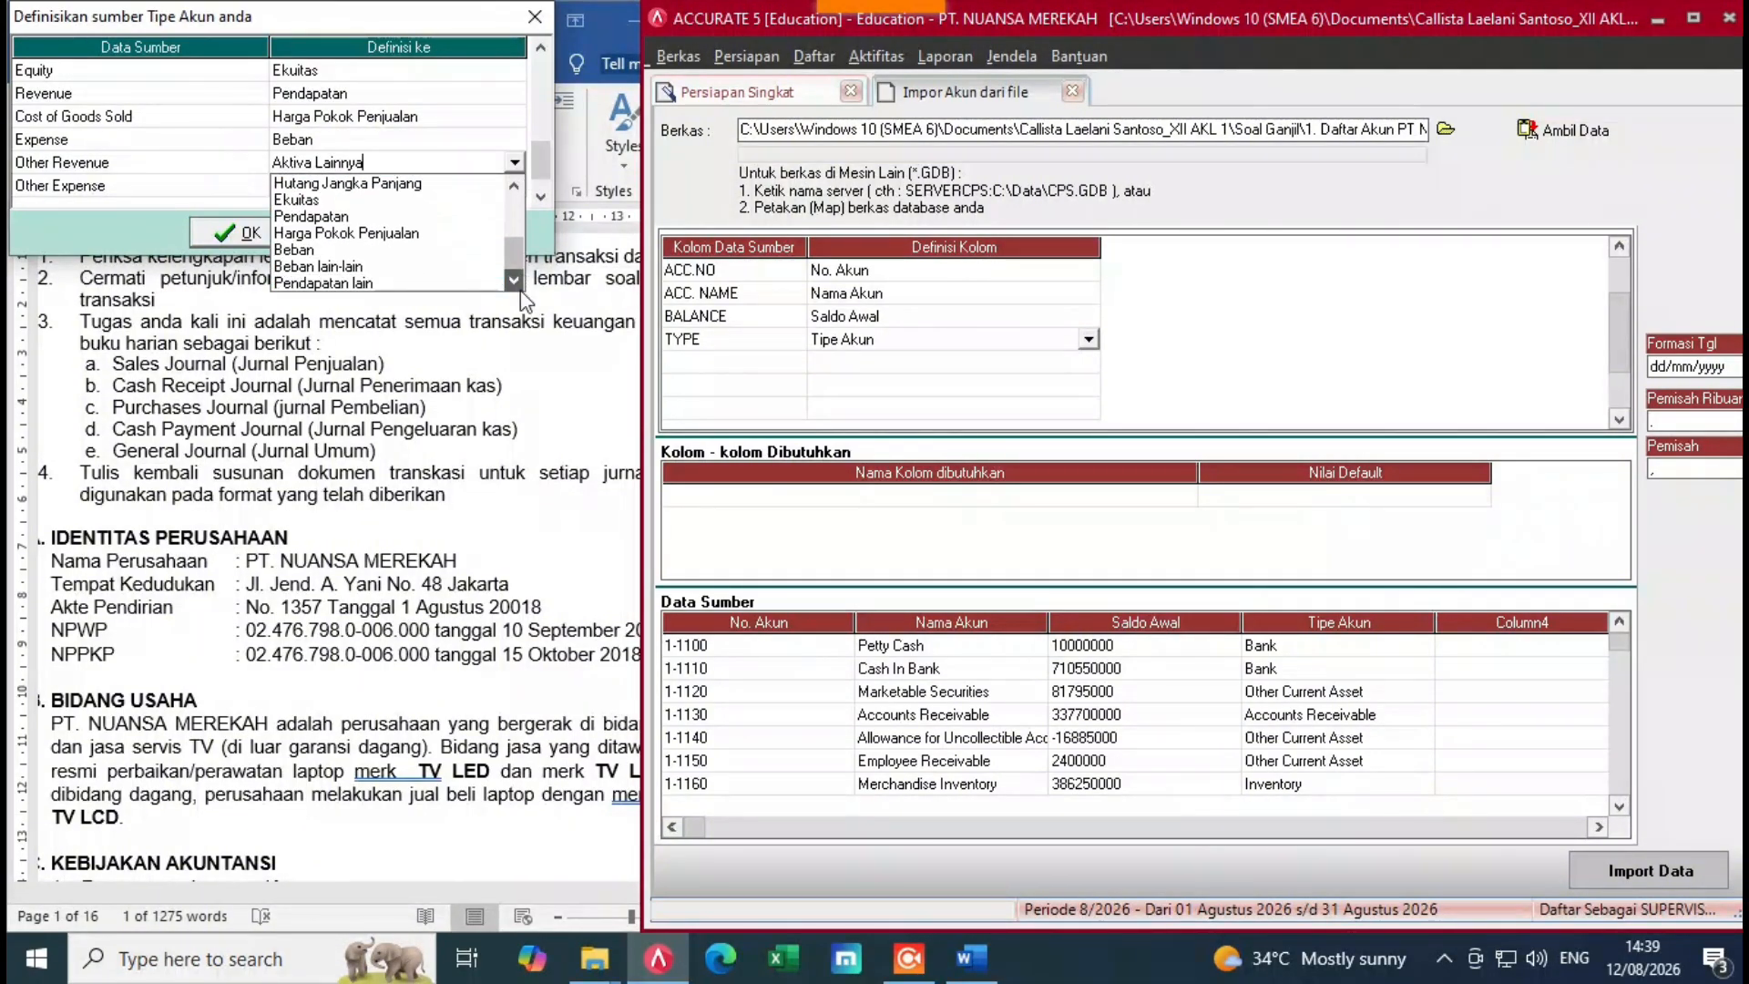
pyautogui.click(329, 283)
# Step: Map Other Expense to Beban lain-lain
pyautogui.click(410, 187)
pyautogui.click(410, 193)
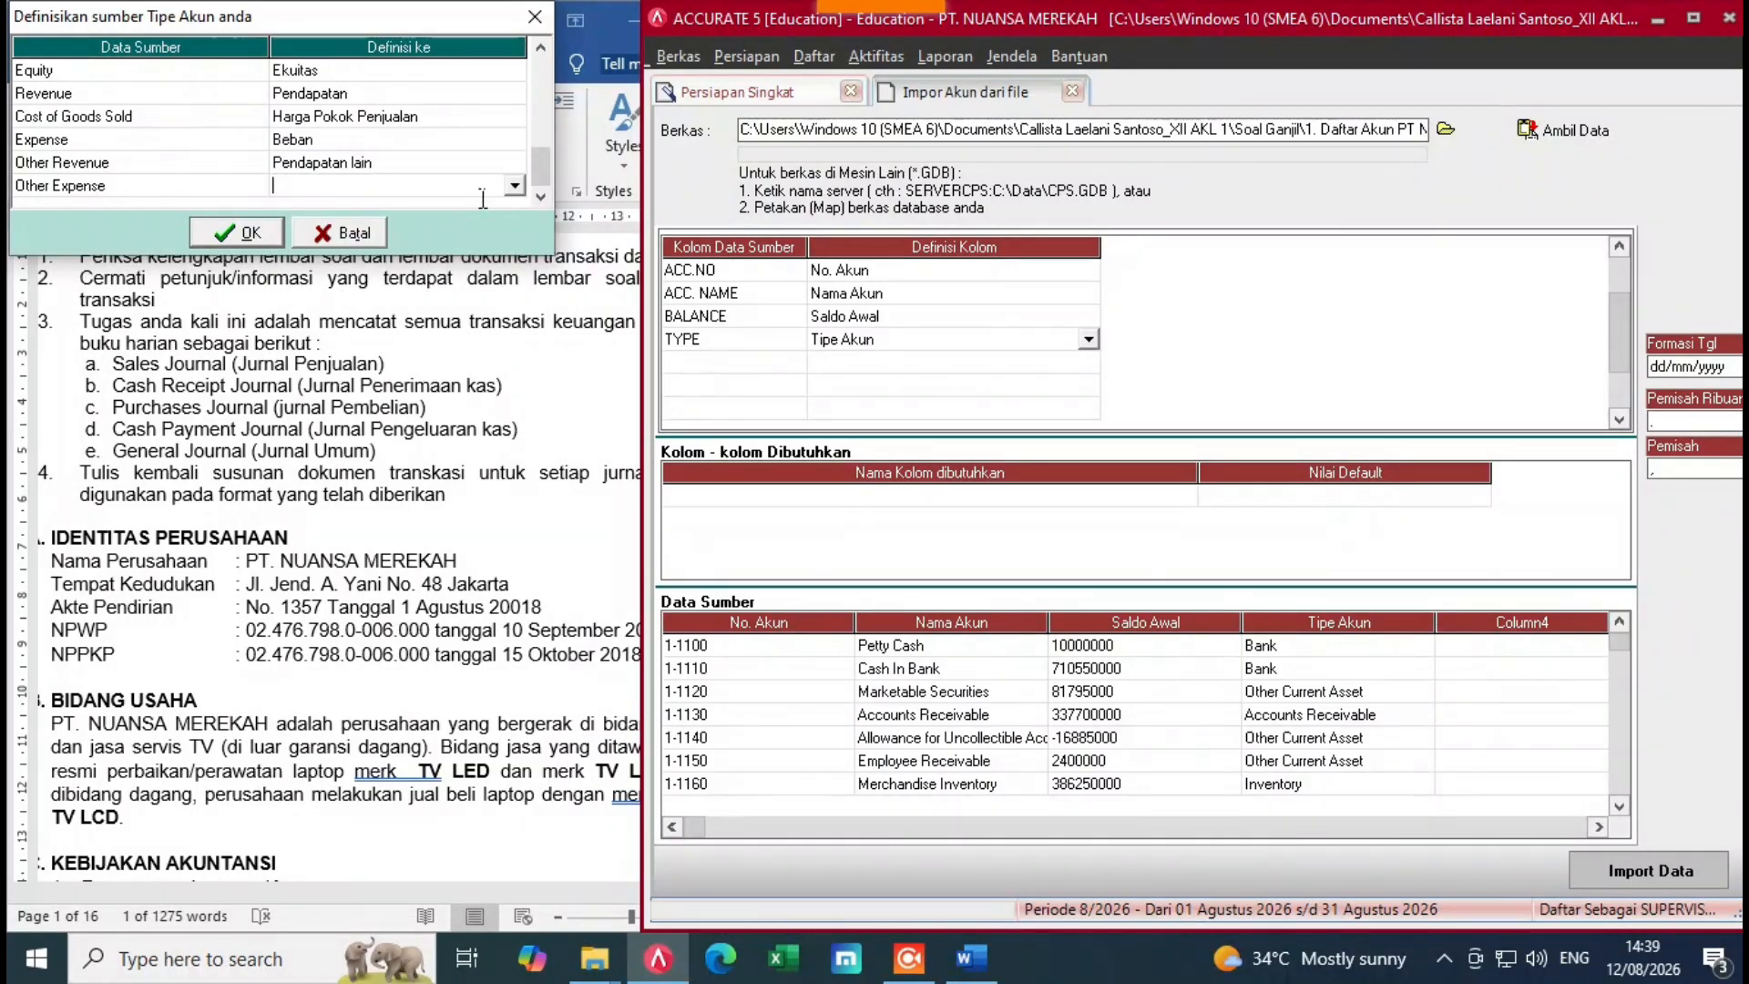
pyautogui.click(515, 184)
pyautogui.scroll(-3, 512, 305)
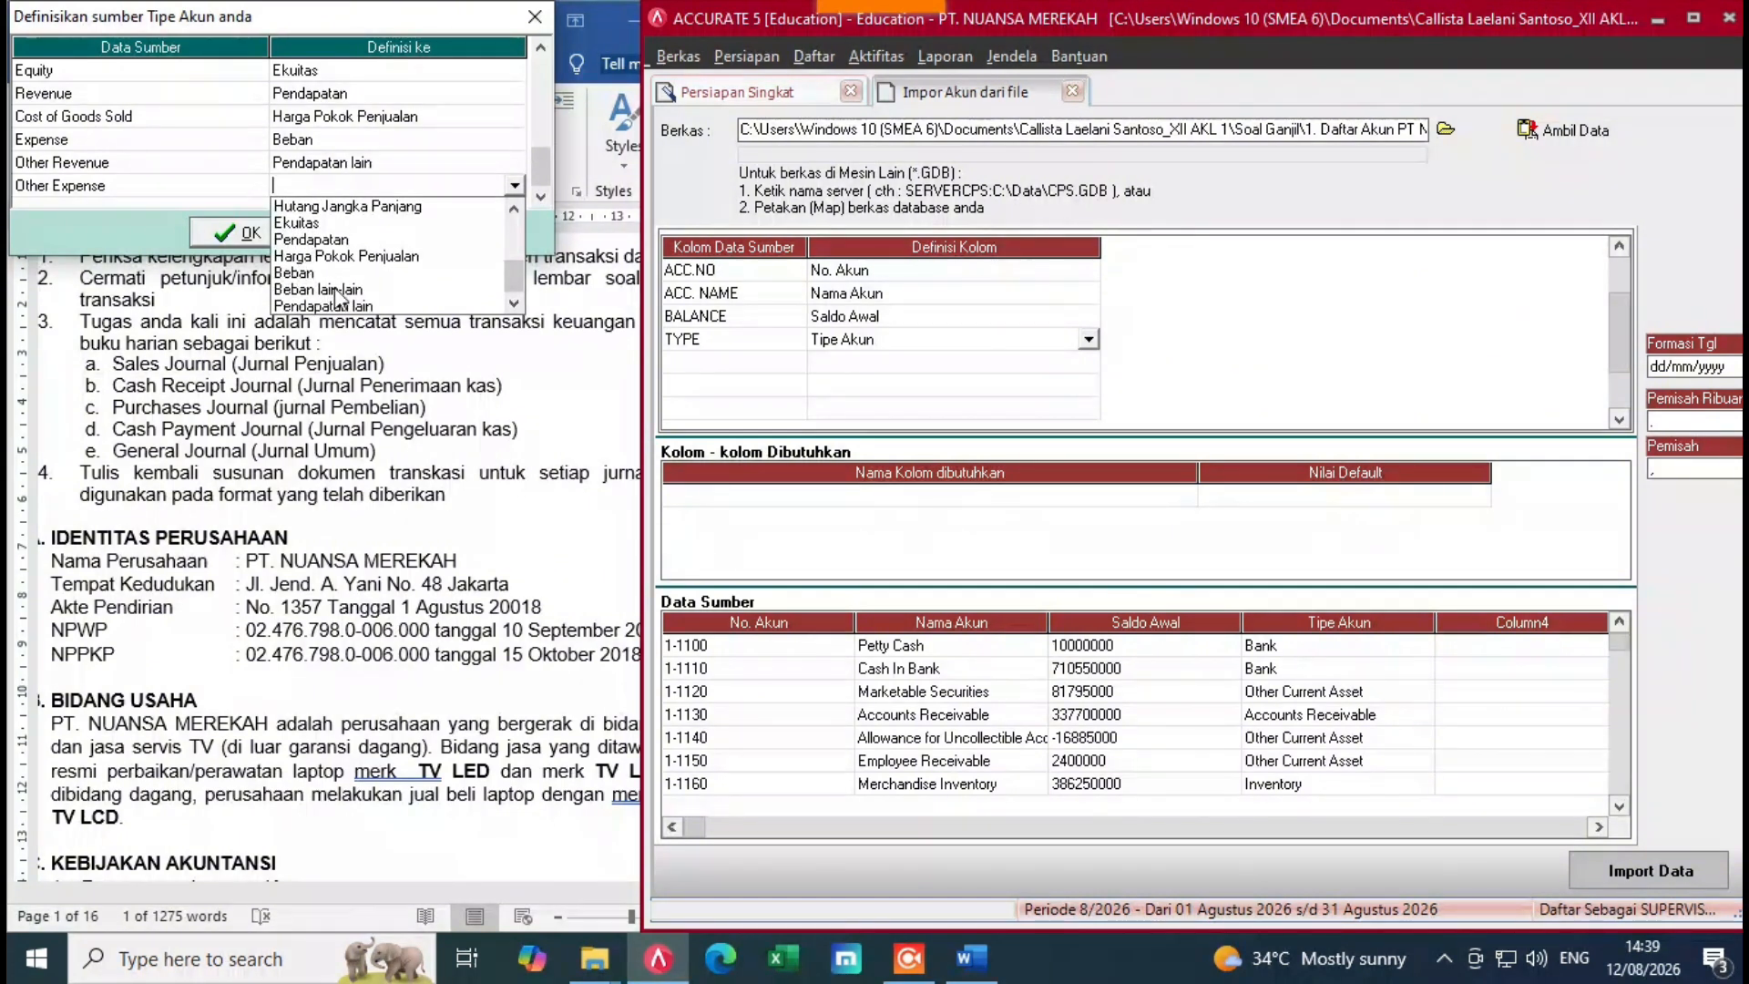
pyautogui.click(333, 290)
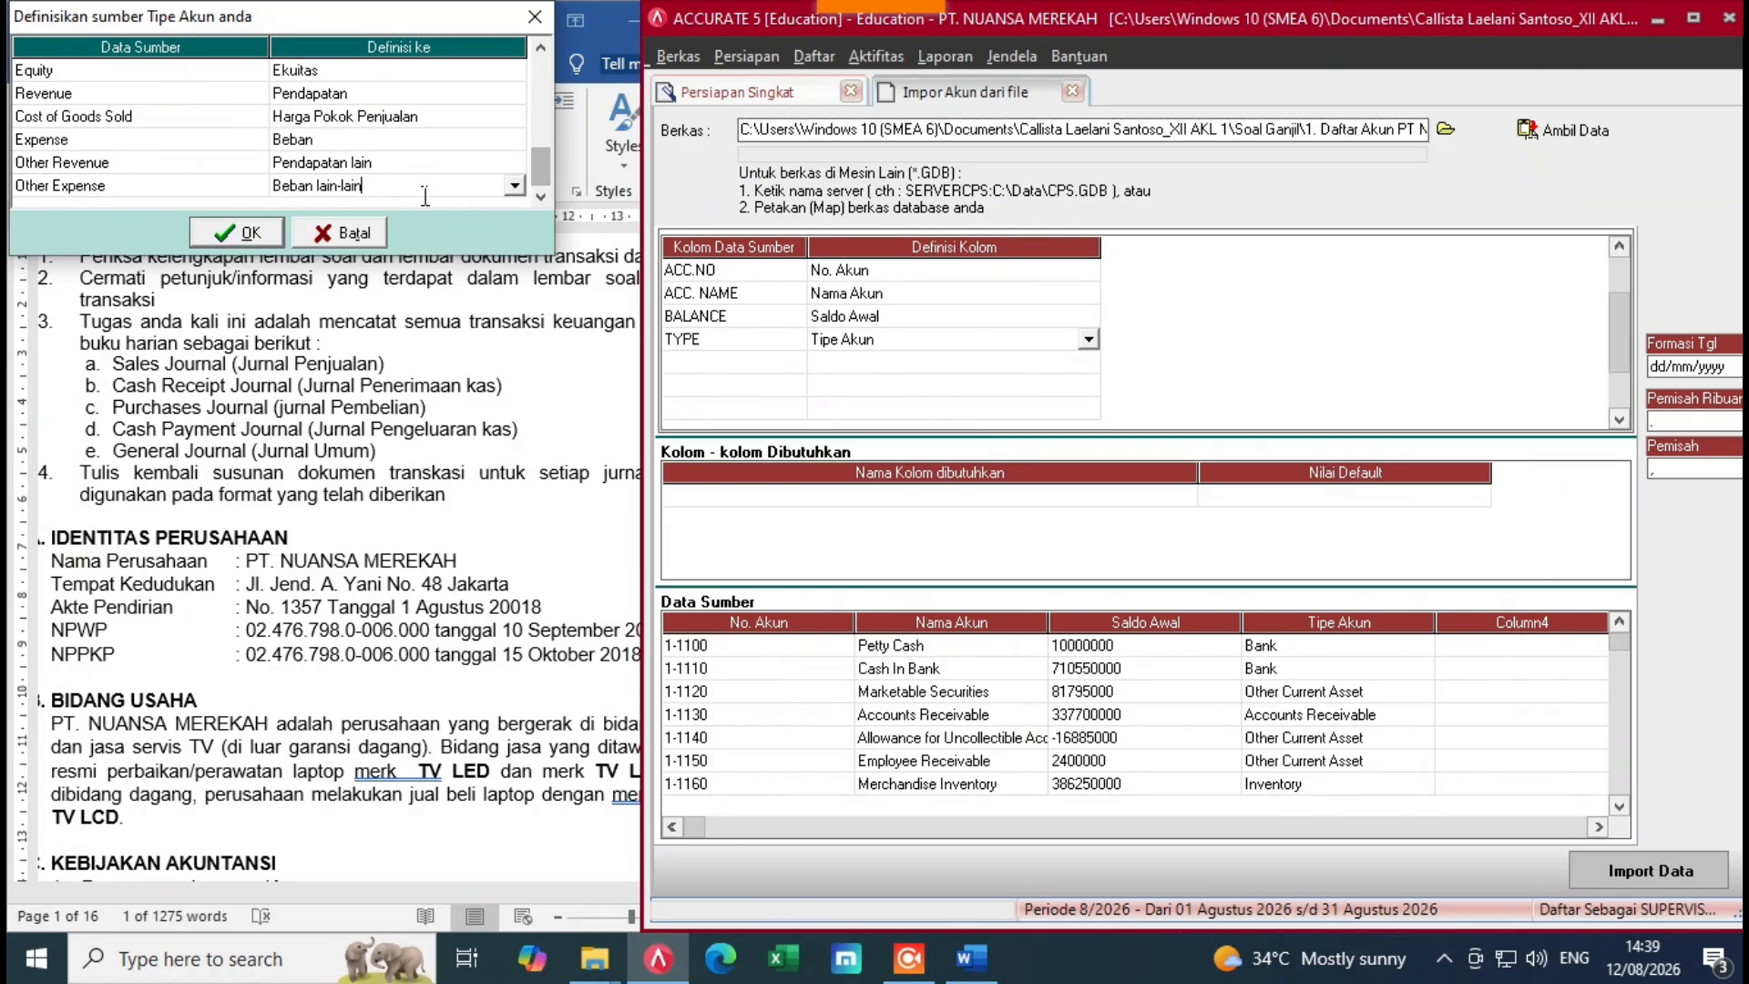
pyautogui.scroll(15, 483, 193)
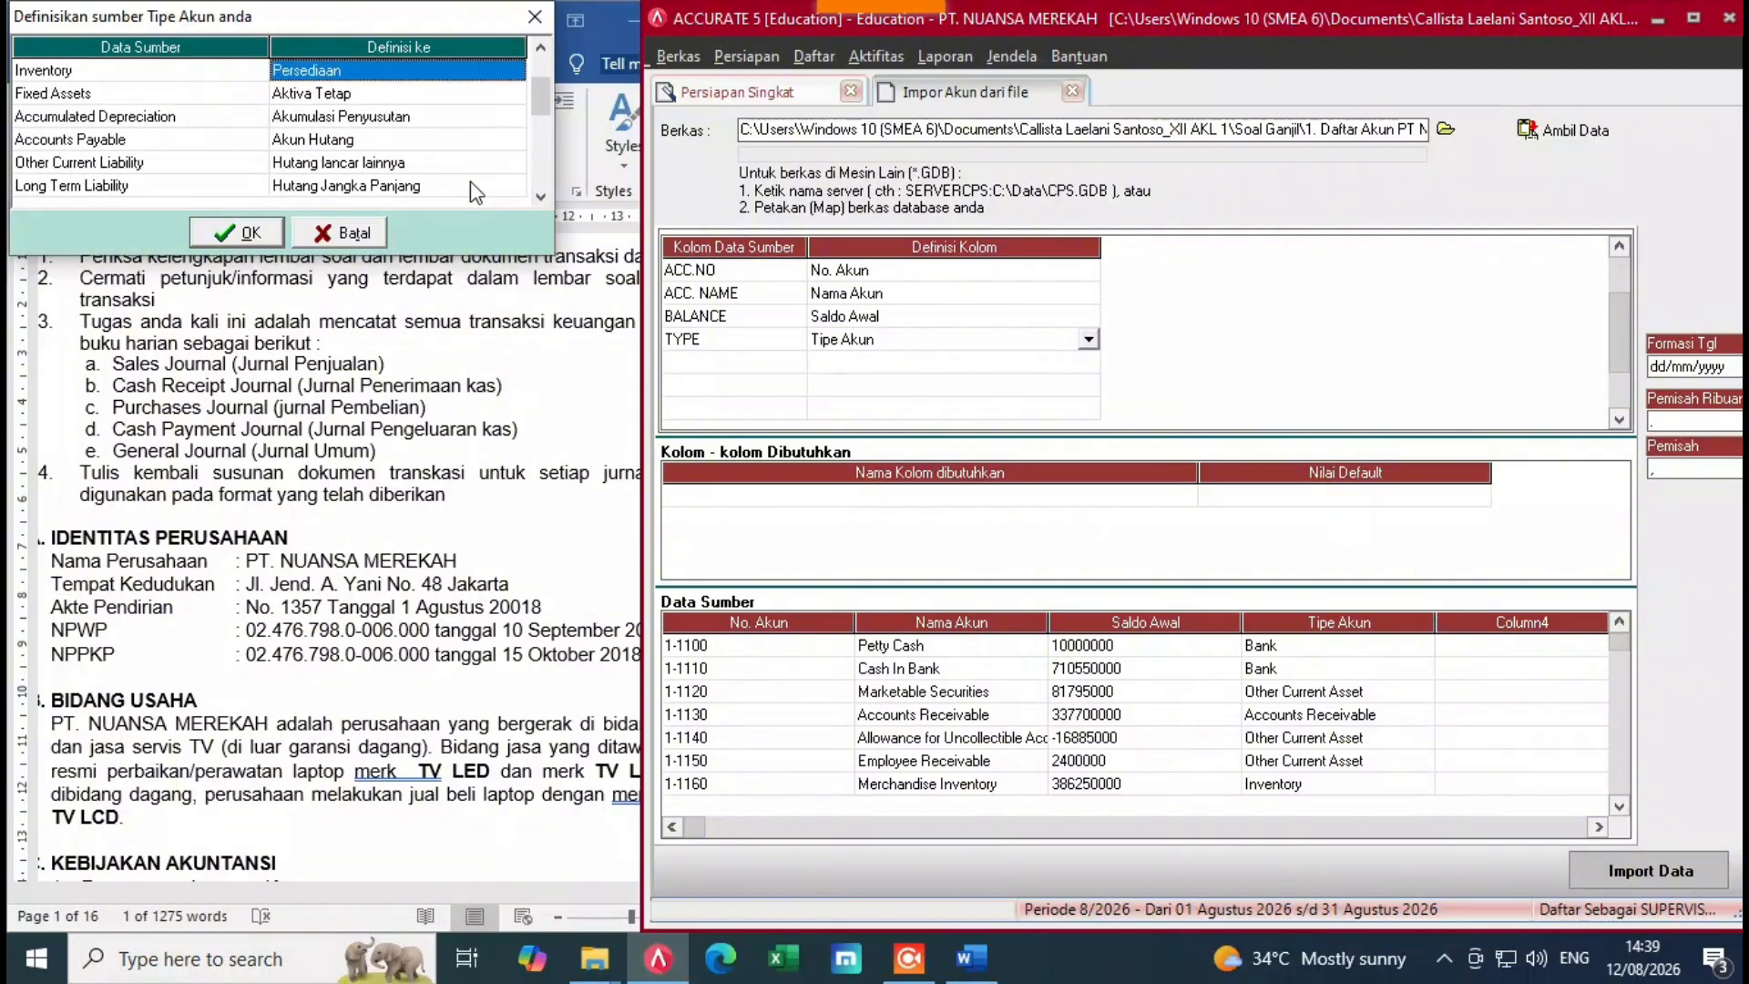
# Step: Confirm the type mapping and import all 58 accounts, with 0 failures
pyautogui.click(250, 237)
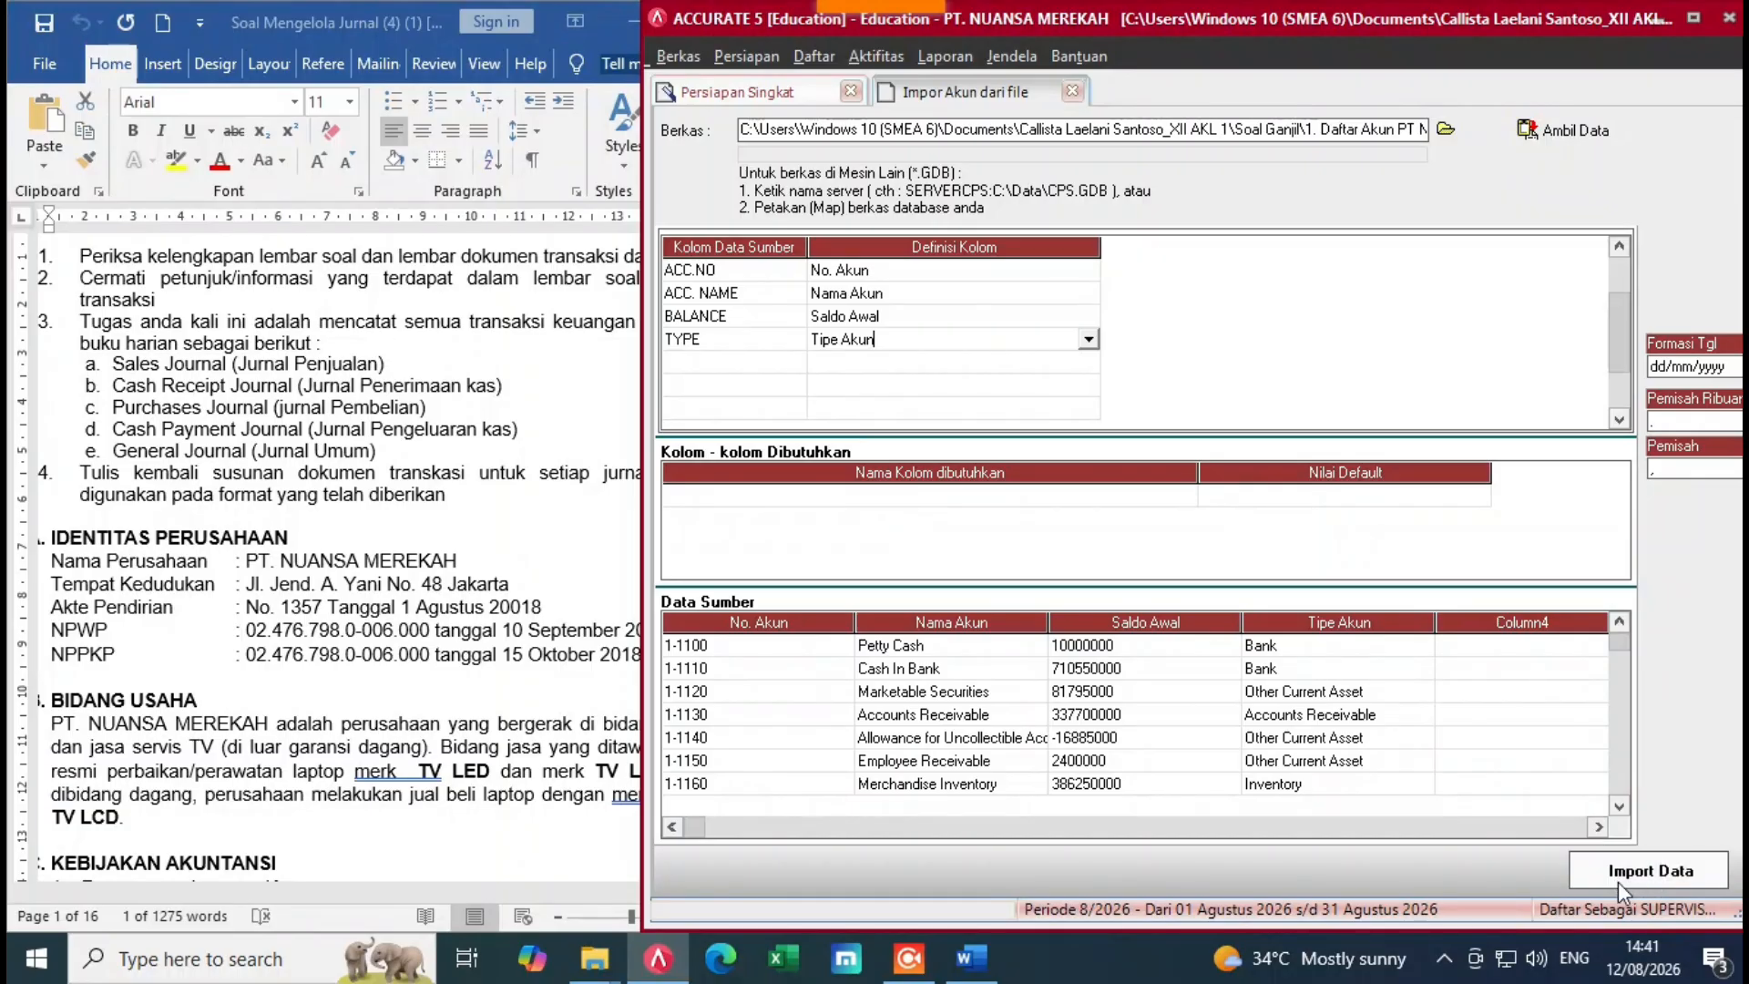
pyautogui.click(1629, 872)
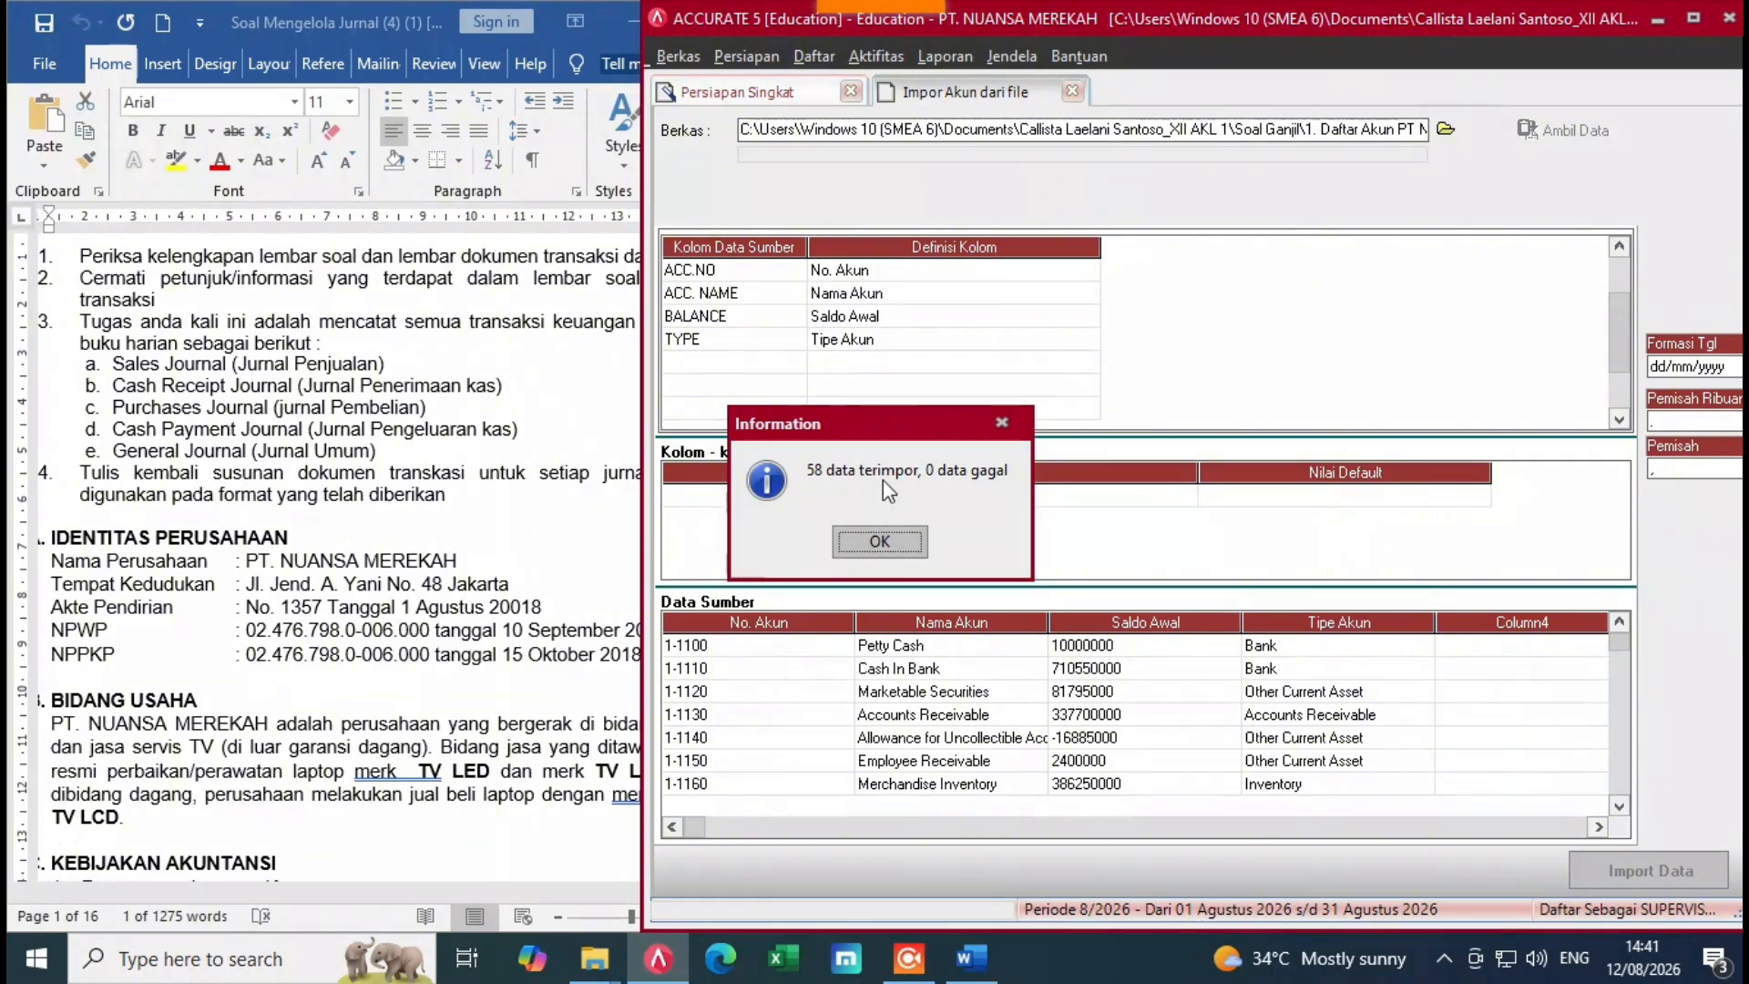
pyautogui.click(894, 539)
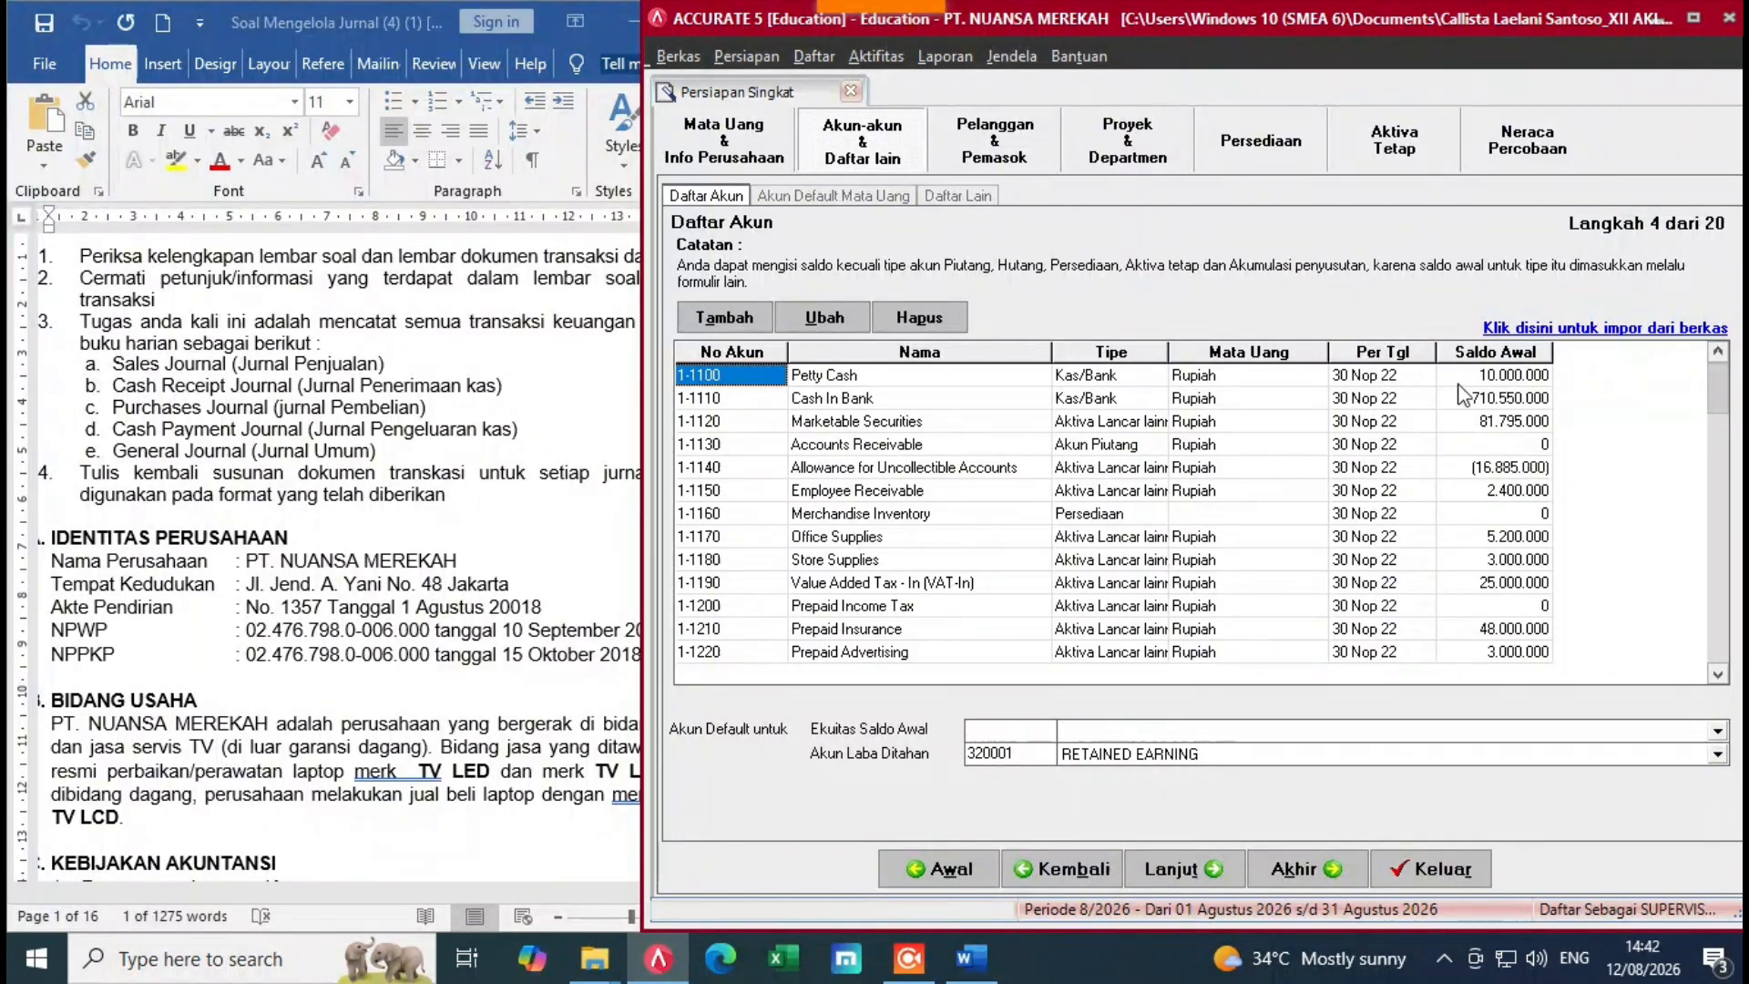
# Step: Set 310001 OPENING BALANCE EQUITY as the opening-balance equity account and continue to step 5
pyautogui.moveTo(1722, 390); pyautogui.dragTo(1713, 646)
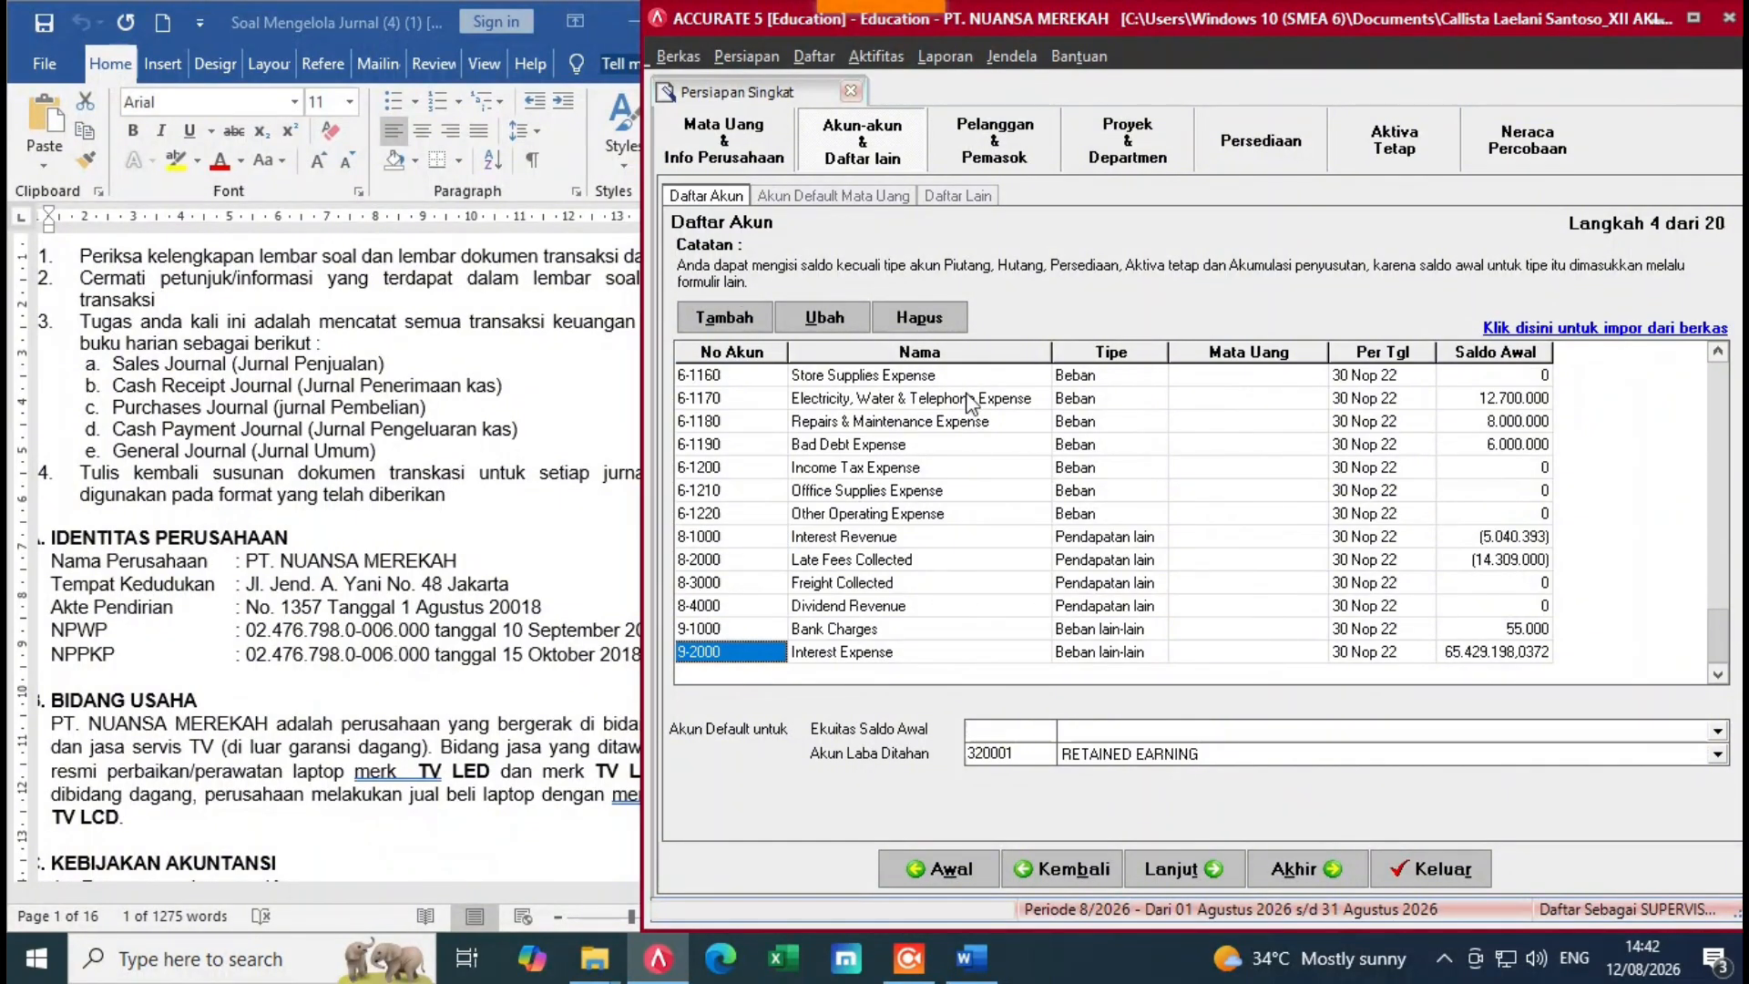
pyautogui.click(1084, 753)
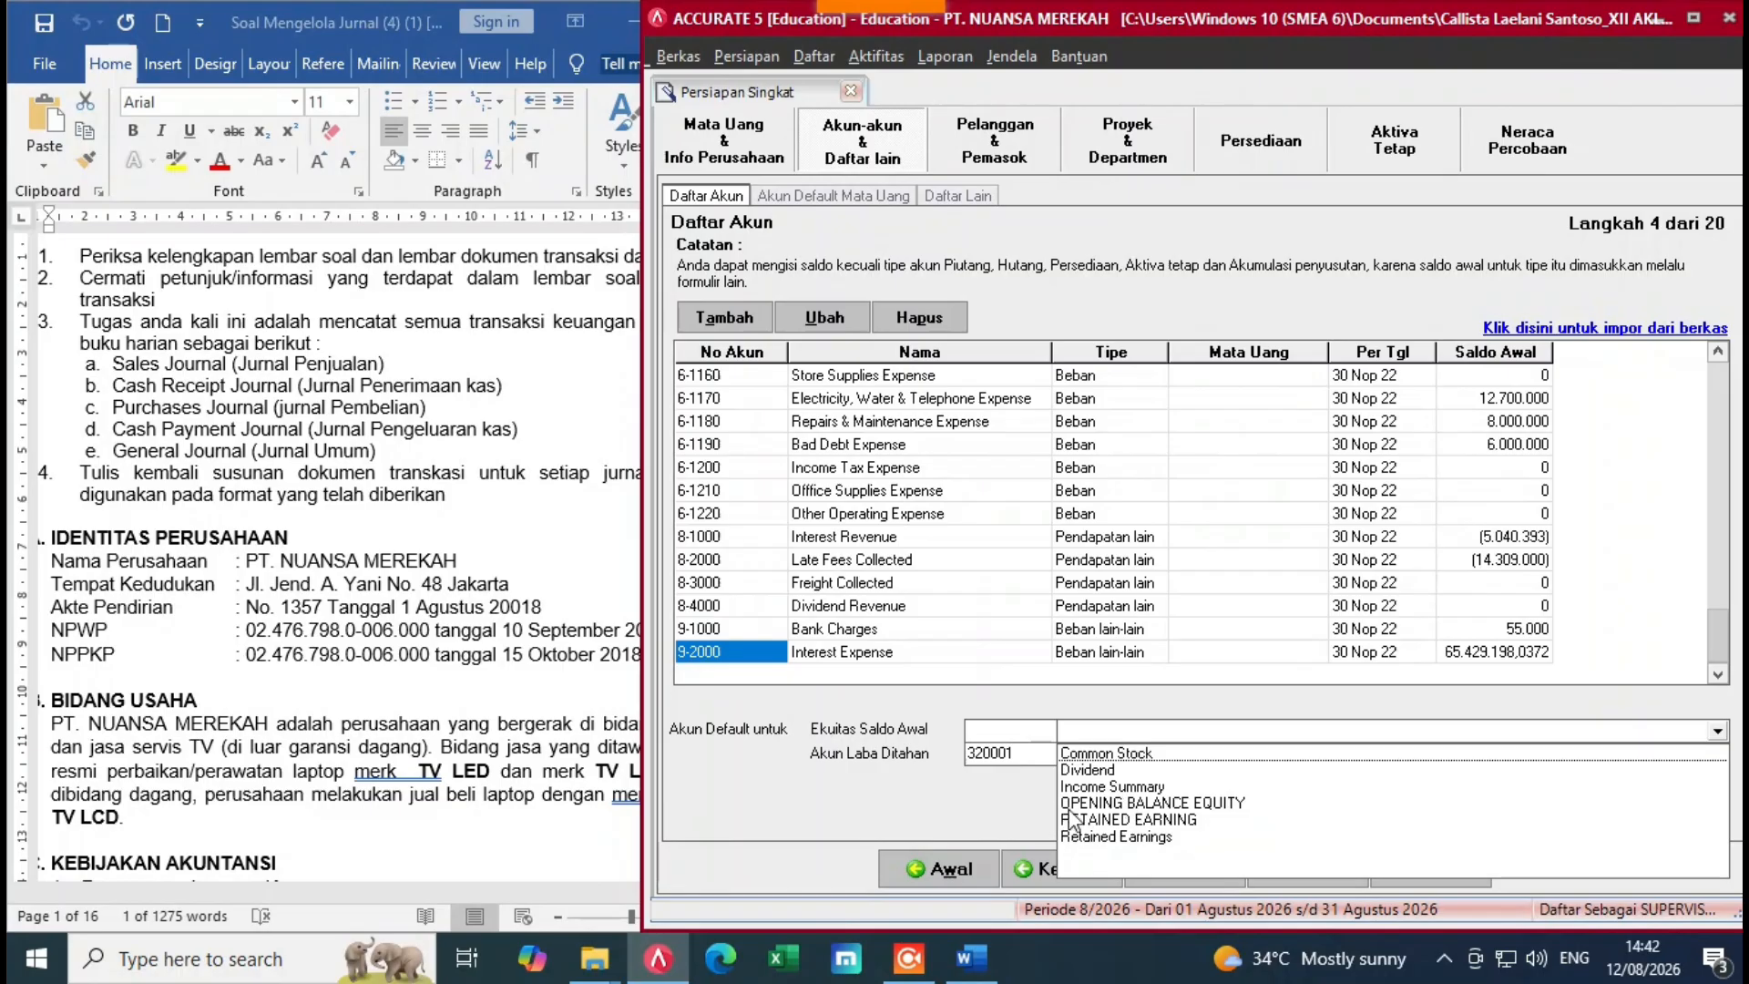
pyautogui.click(1130, 803)
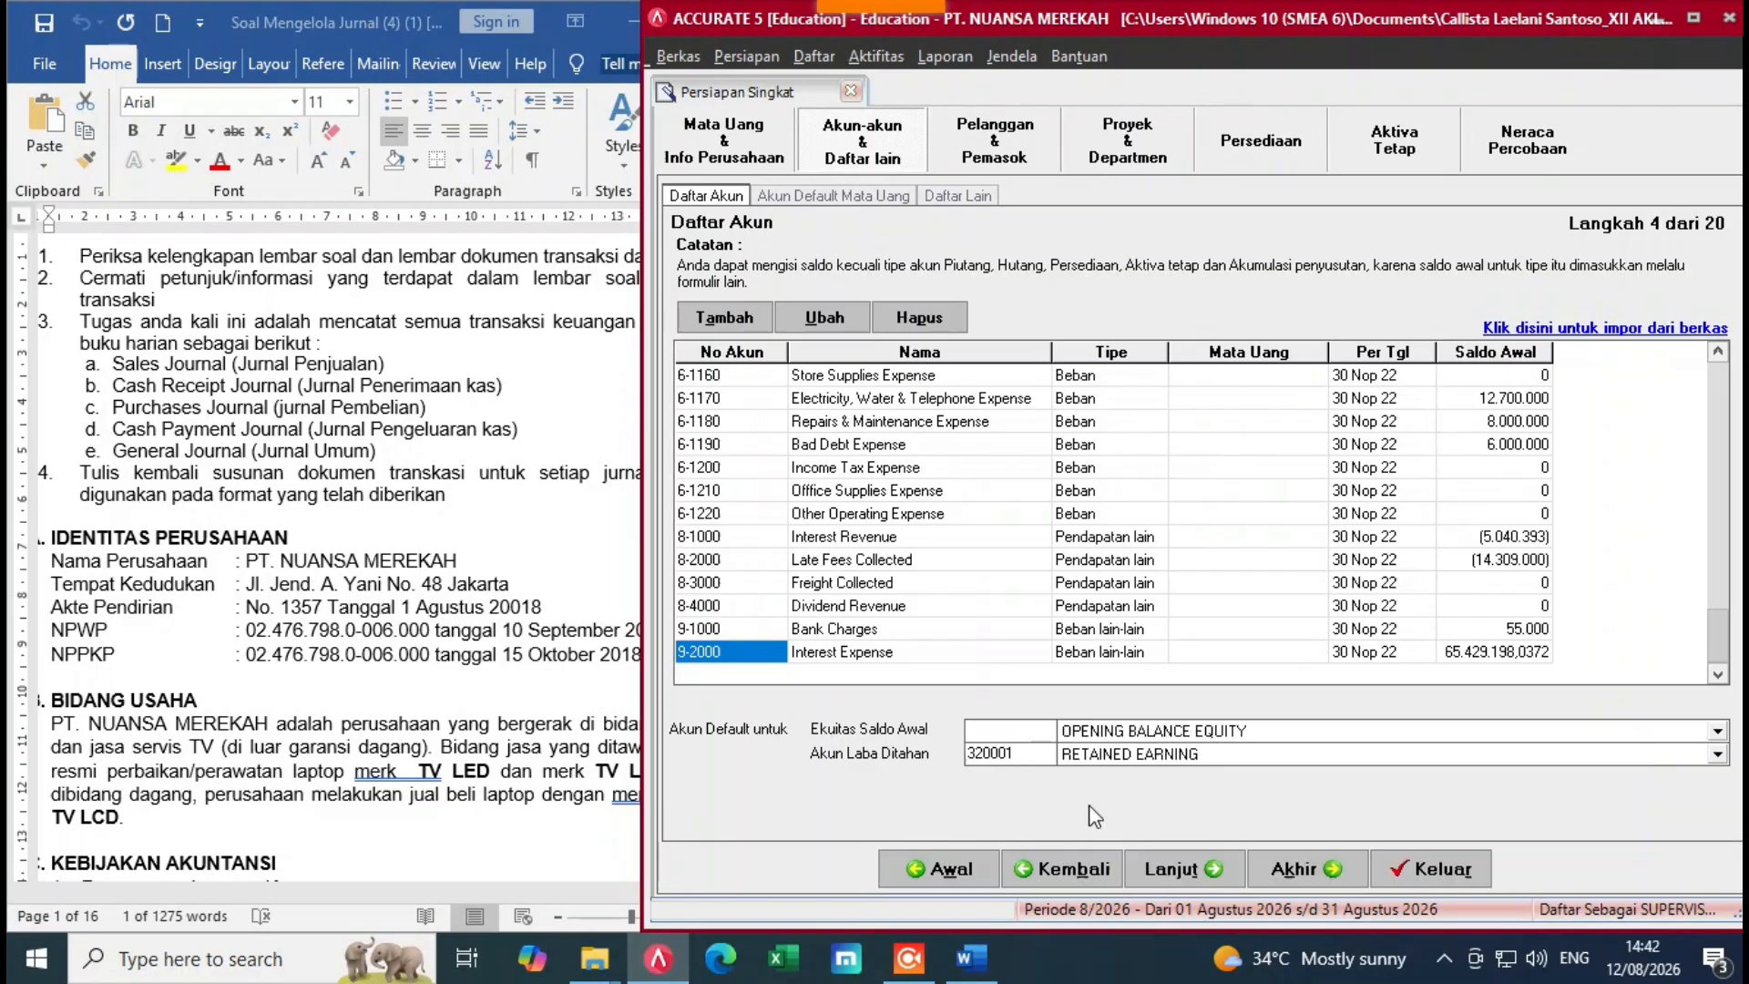
pyautogui.click(1150, 871)
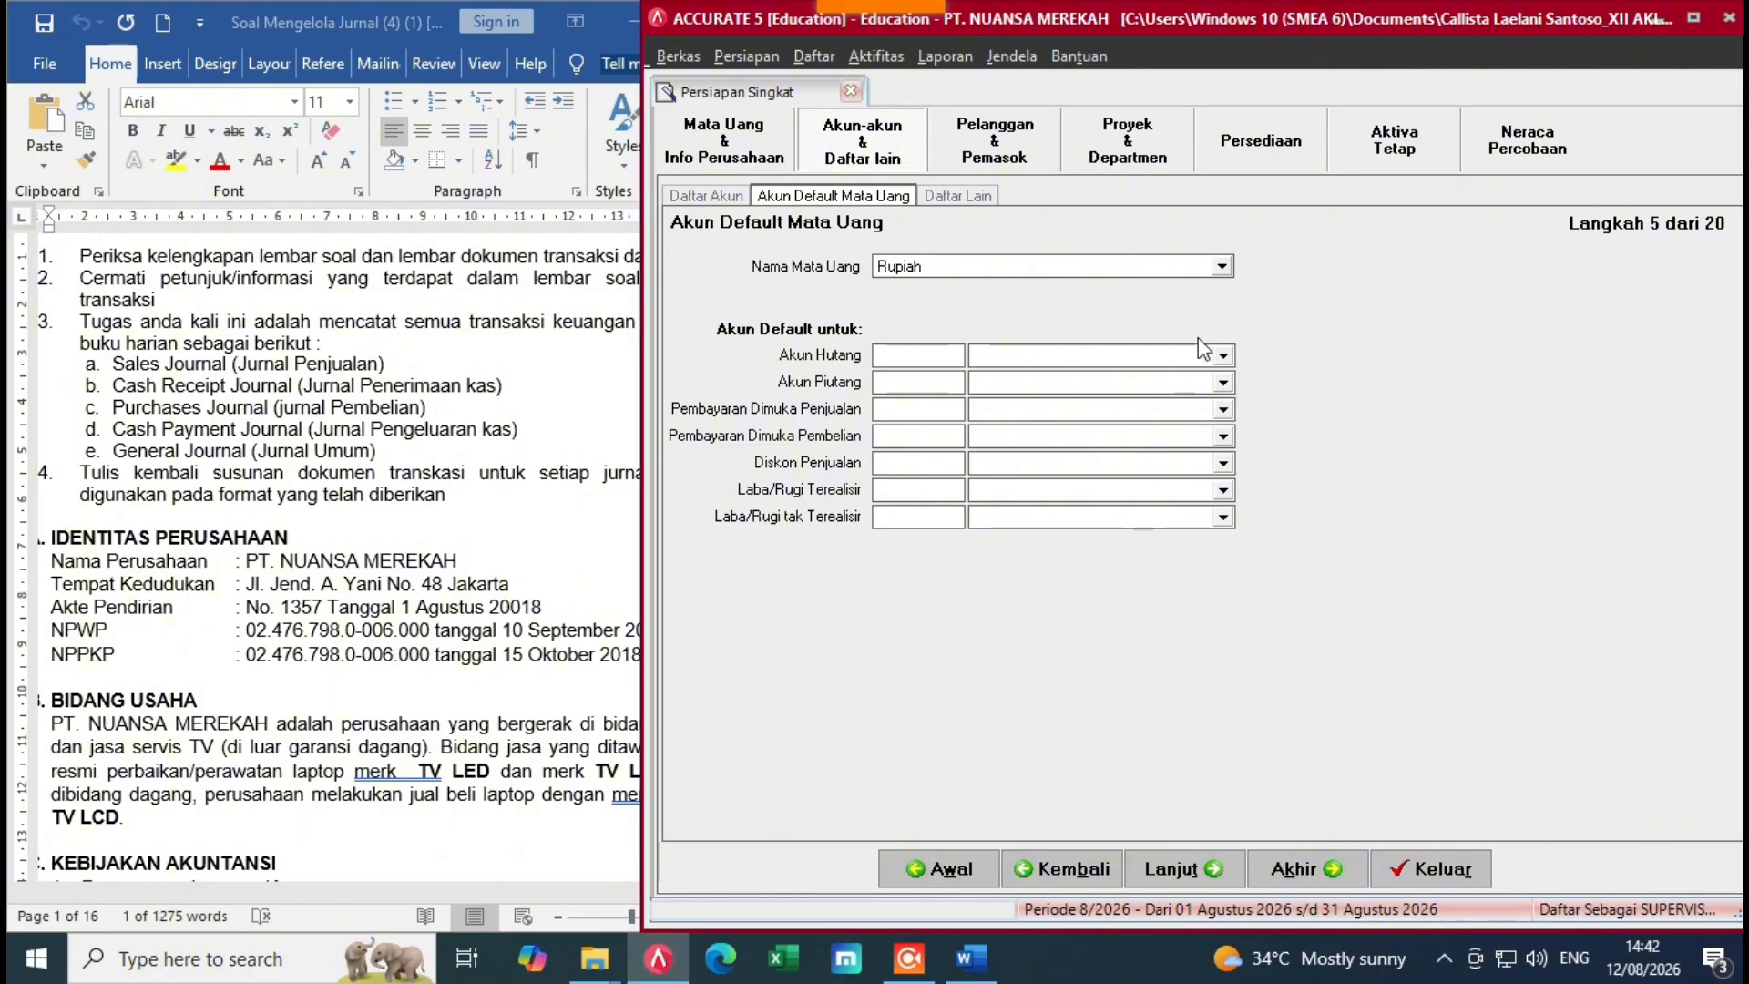
# Step: Set default payables to 2-1100 Accounts Payable, receivables to 1-1130 Accounts Receivable, sales advance to Accounts Payable
pyautogui.click(1222, 355)
pyautogui.click(1145, 391)
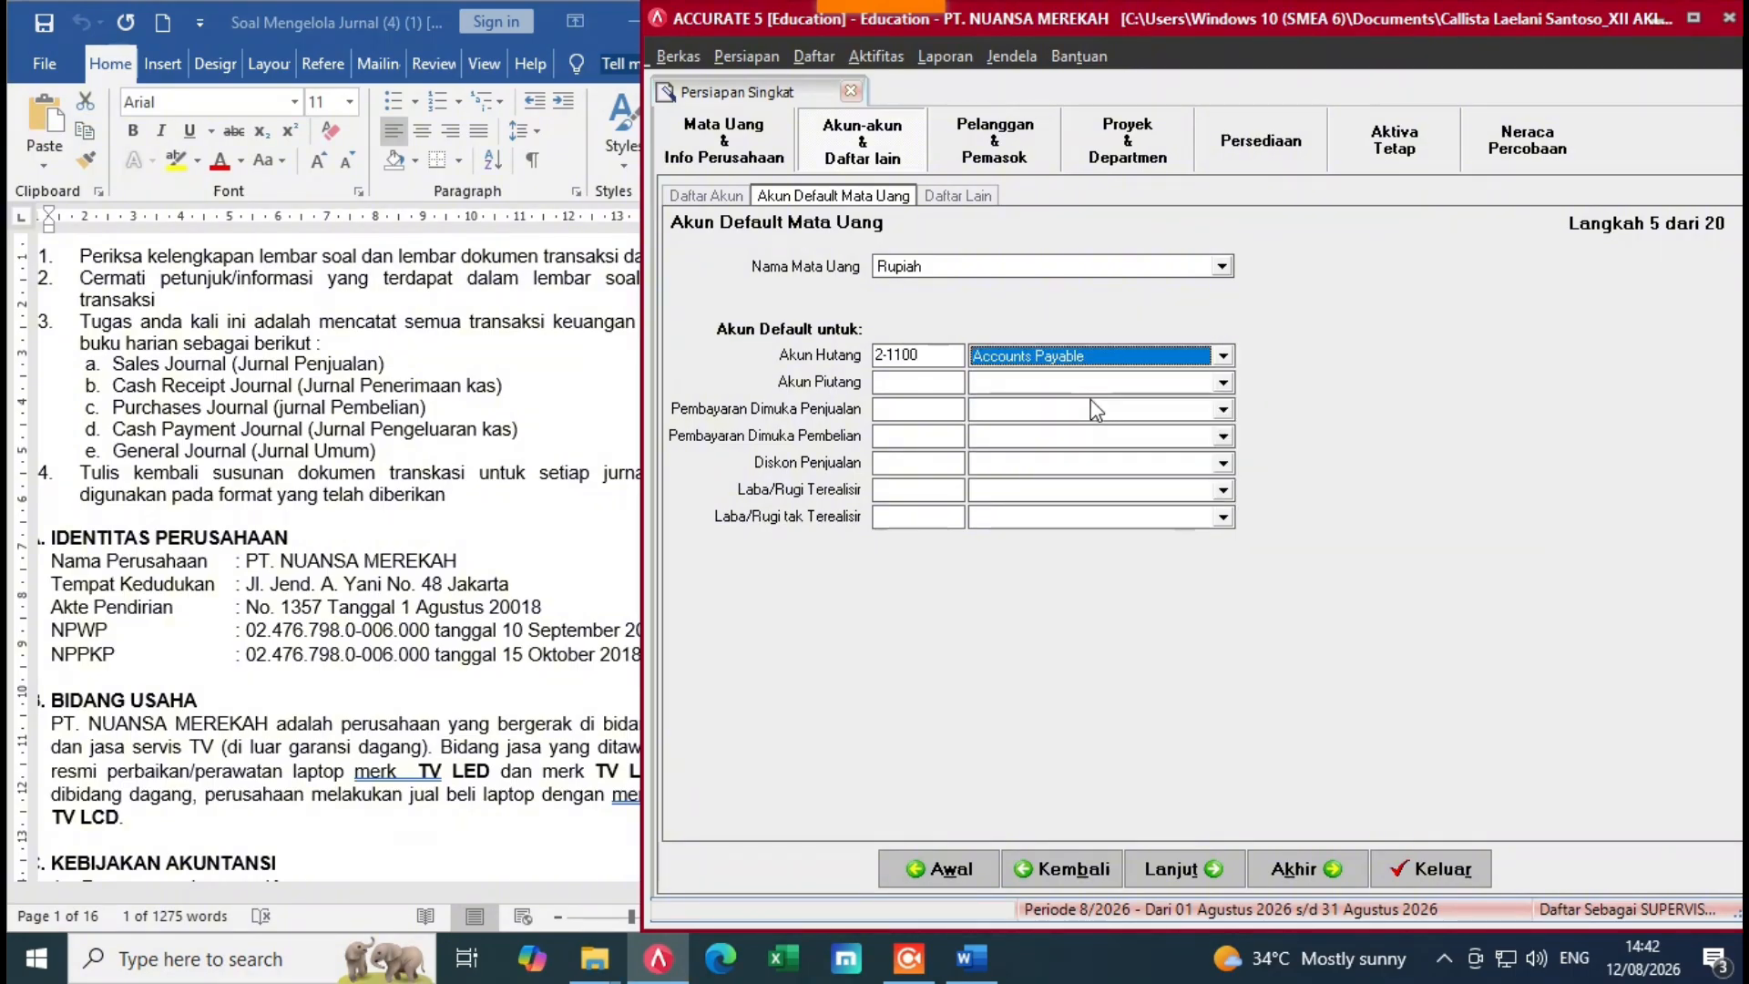
pyautogui.click(1223, 382)
pyautogui.click(1114, 419)
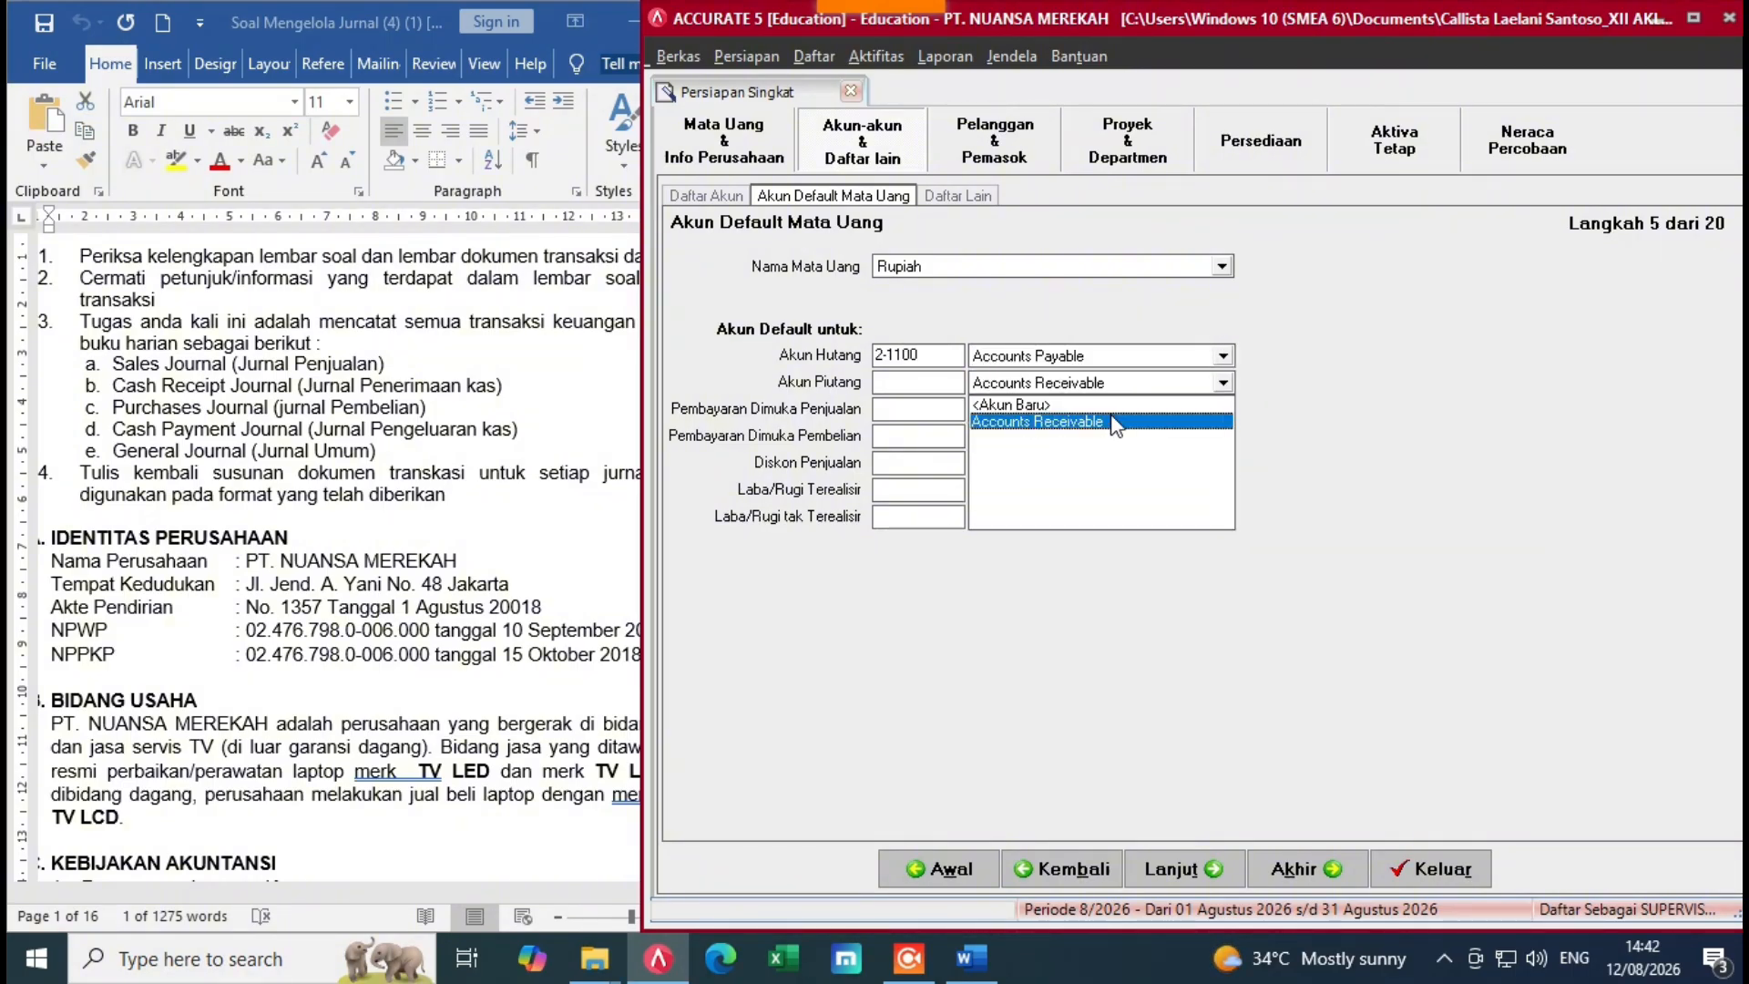
pyautogui.click(1223, 409)
pyautogui.click(1130, 446)
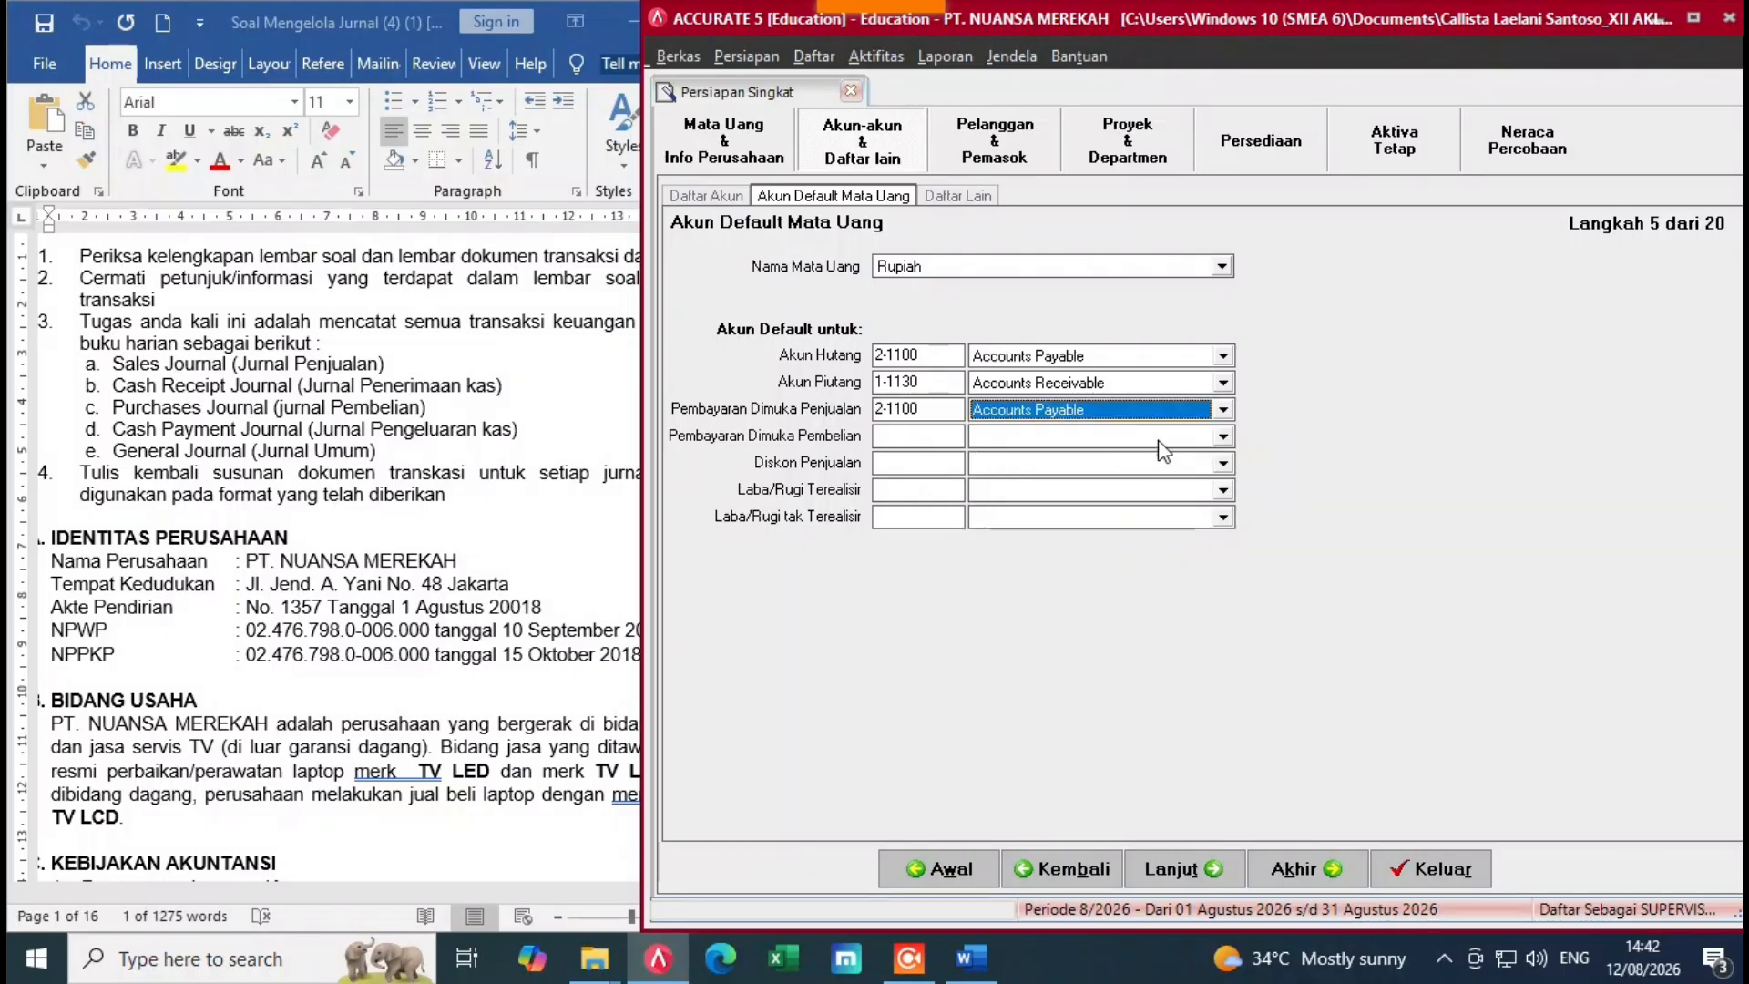
# Step: Set purchase advance to Accounts Receivable and sales discounts to 4-2000 Sales Discounts, leaving realised gain/loss empty
pyautogui.click(1158, 442)
pyautogui.click(1107, 472)
pyautogui.click(1223, 462)
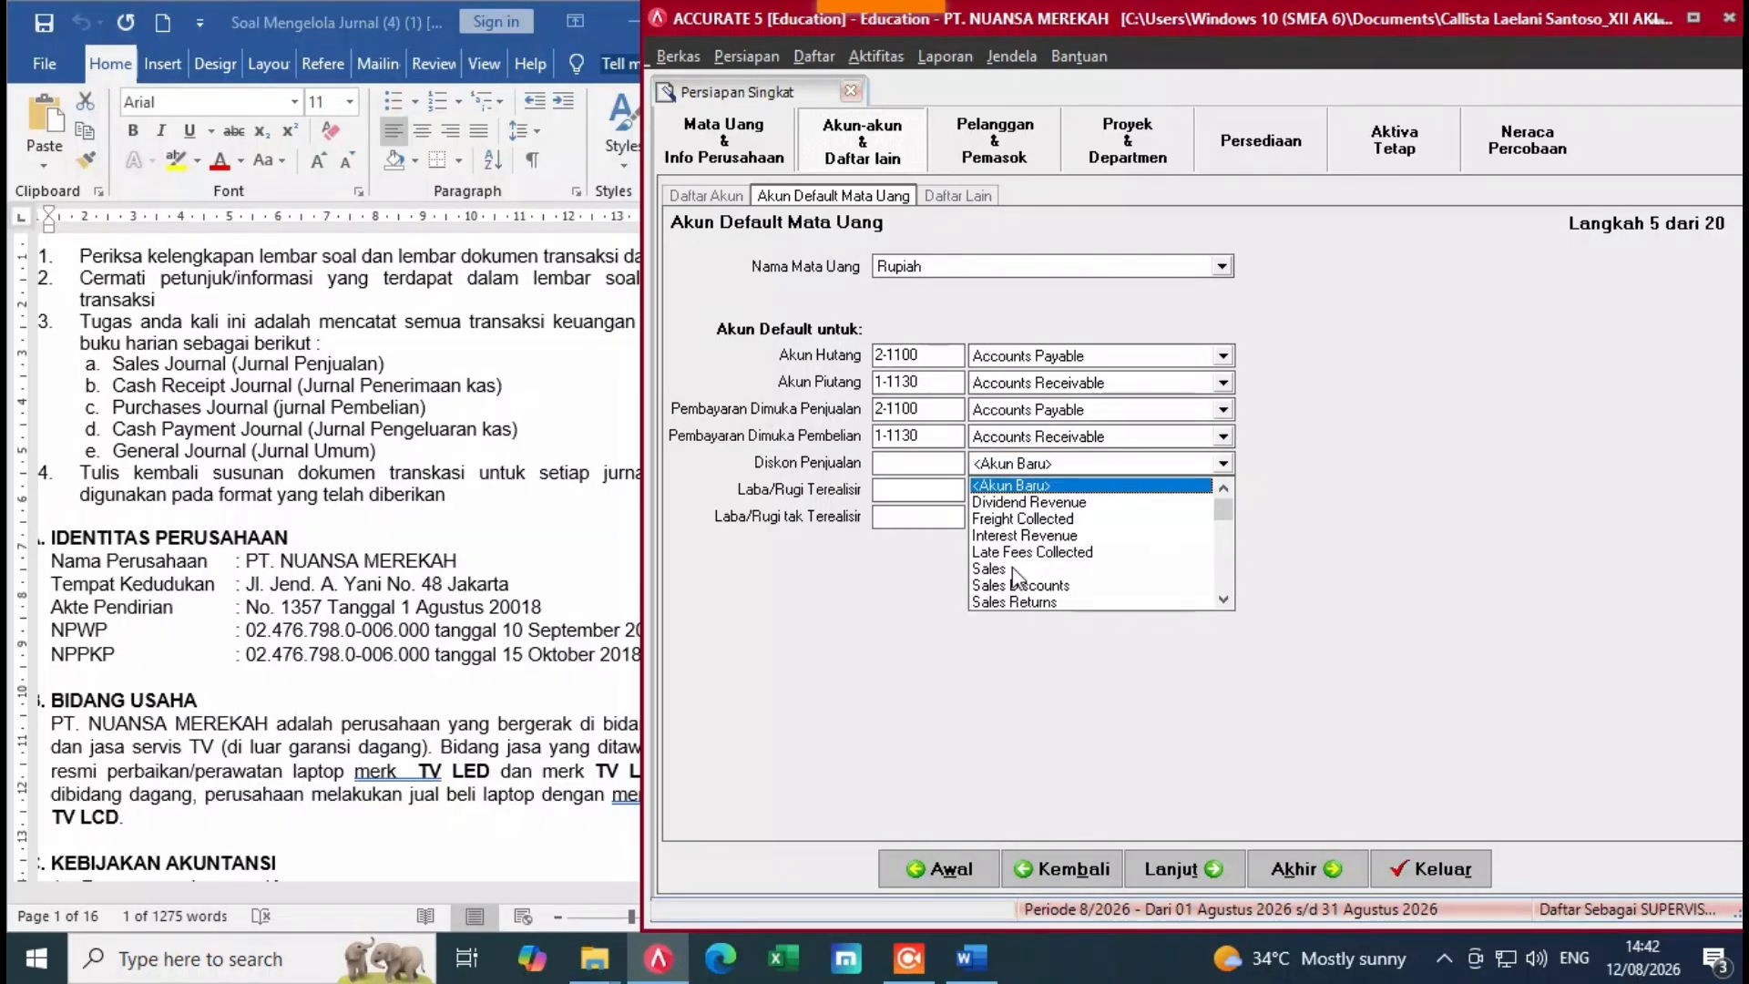
pyautogui.click(1161, 585)
pyautogui.click(1223, 491)
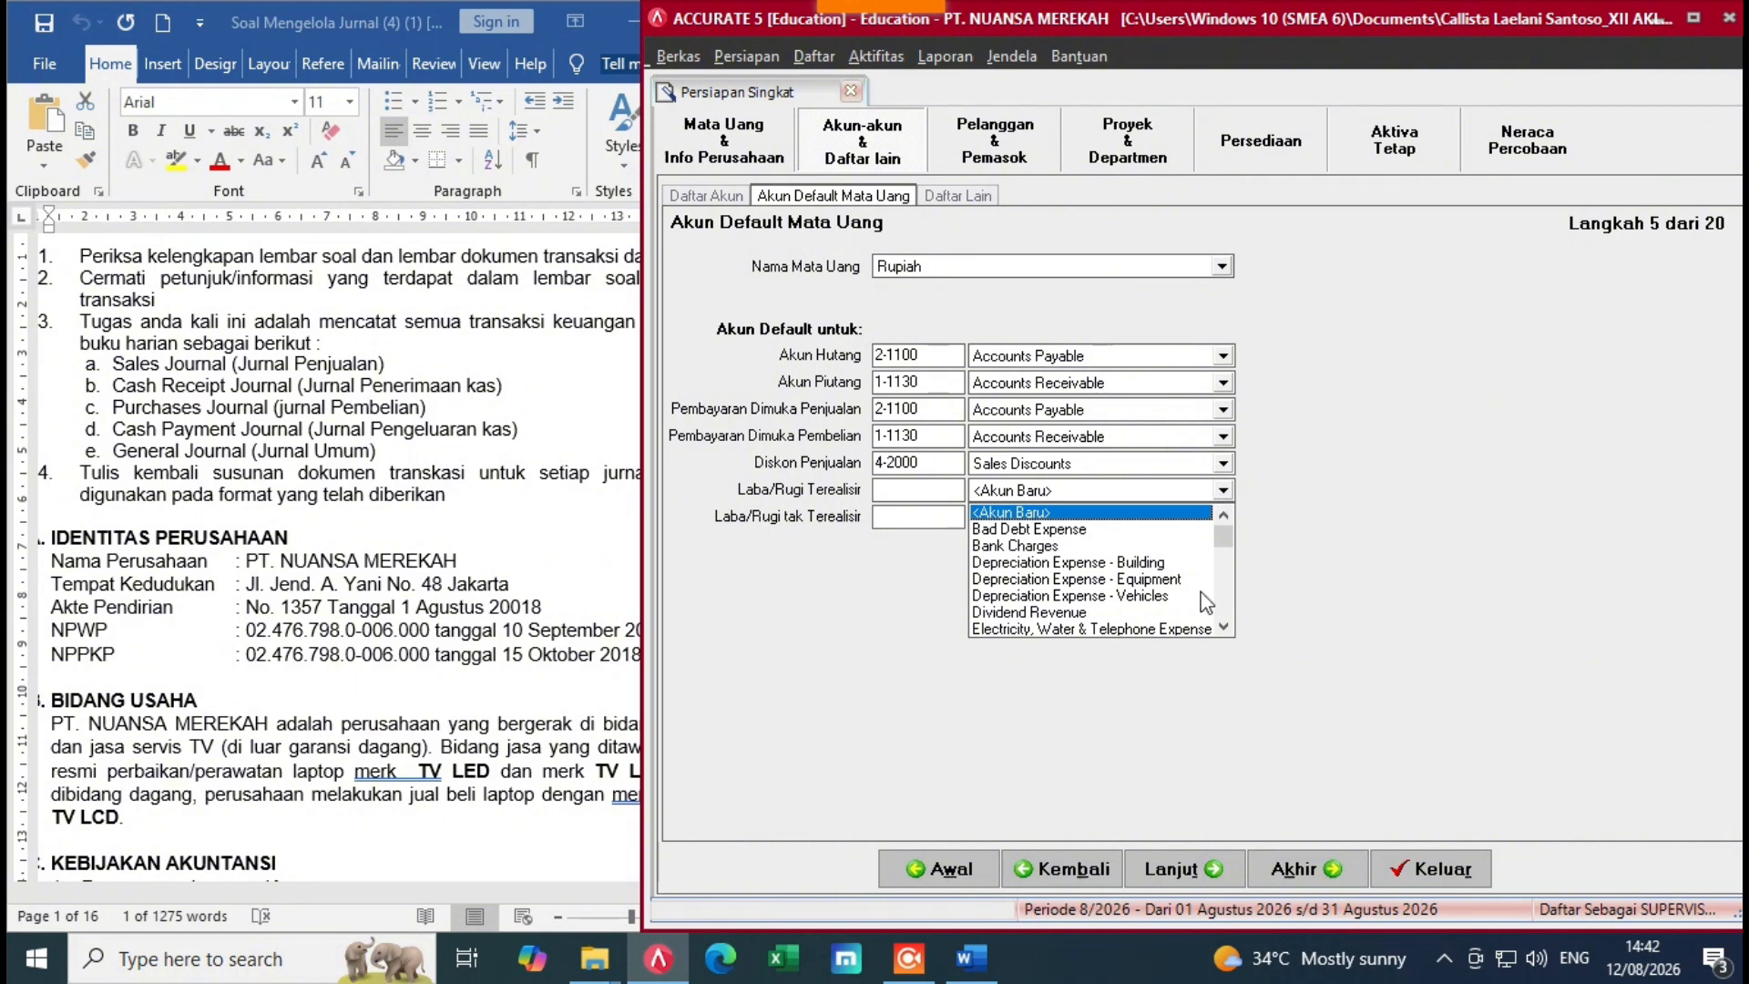
pyautogui.scroll(-5, 1223, 627)
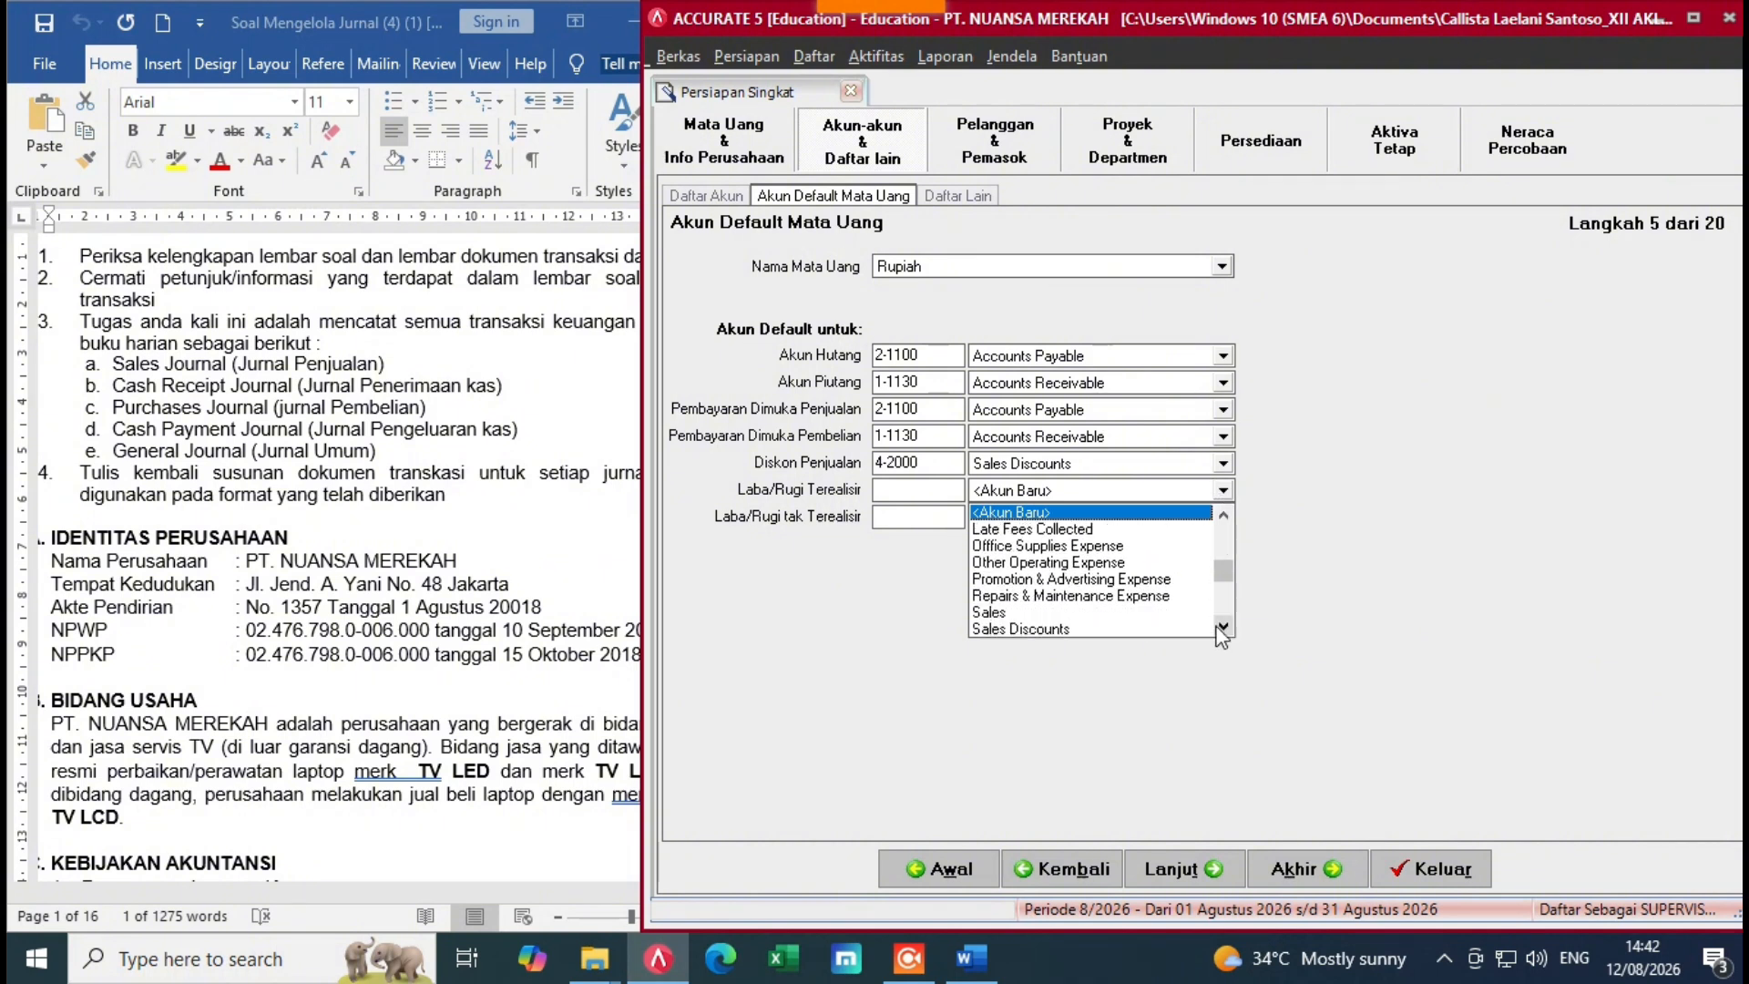
pyautogui.scroll(-5, 1223, 628)
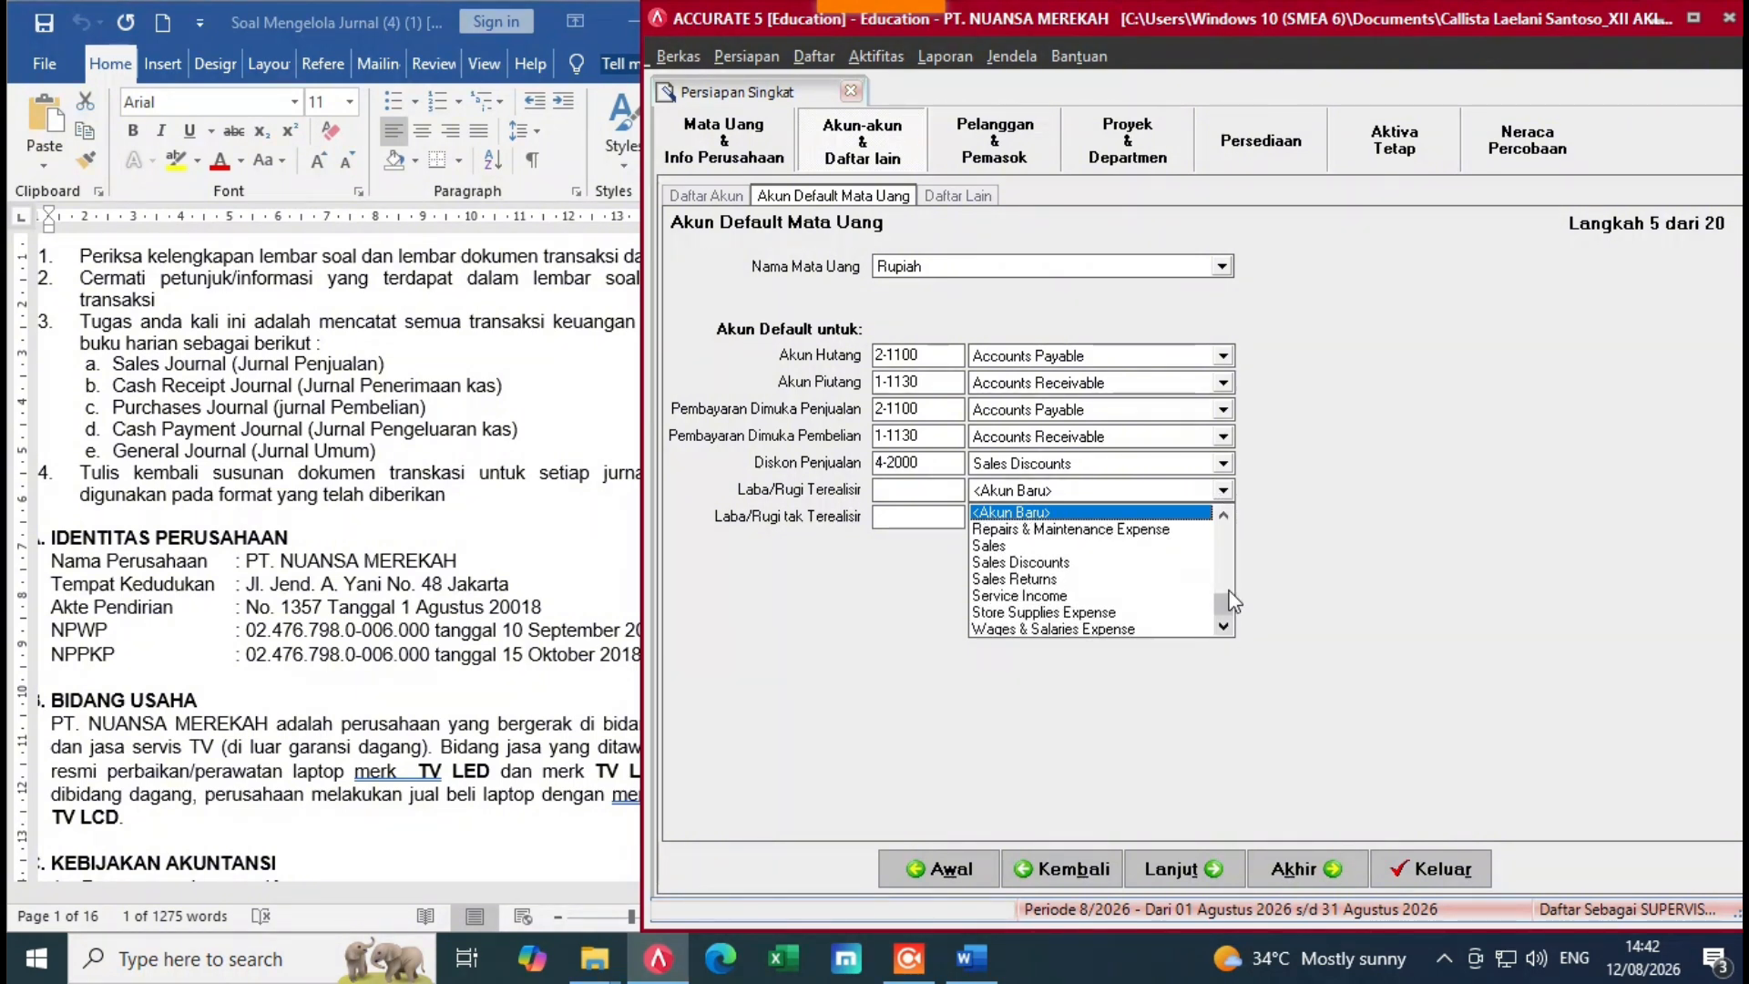
pyautogui.moveTo(1228, 592); pyautogui.dragTo(1230, 559)
pyautogui.click(1319, 543)
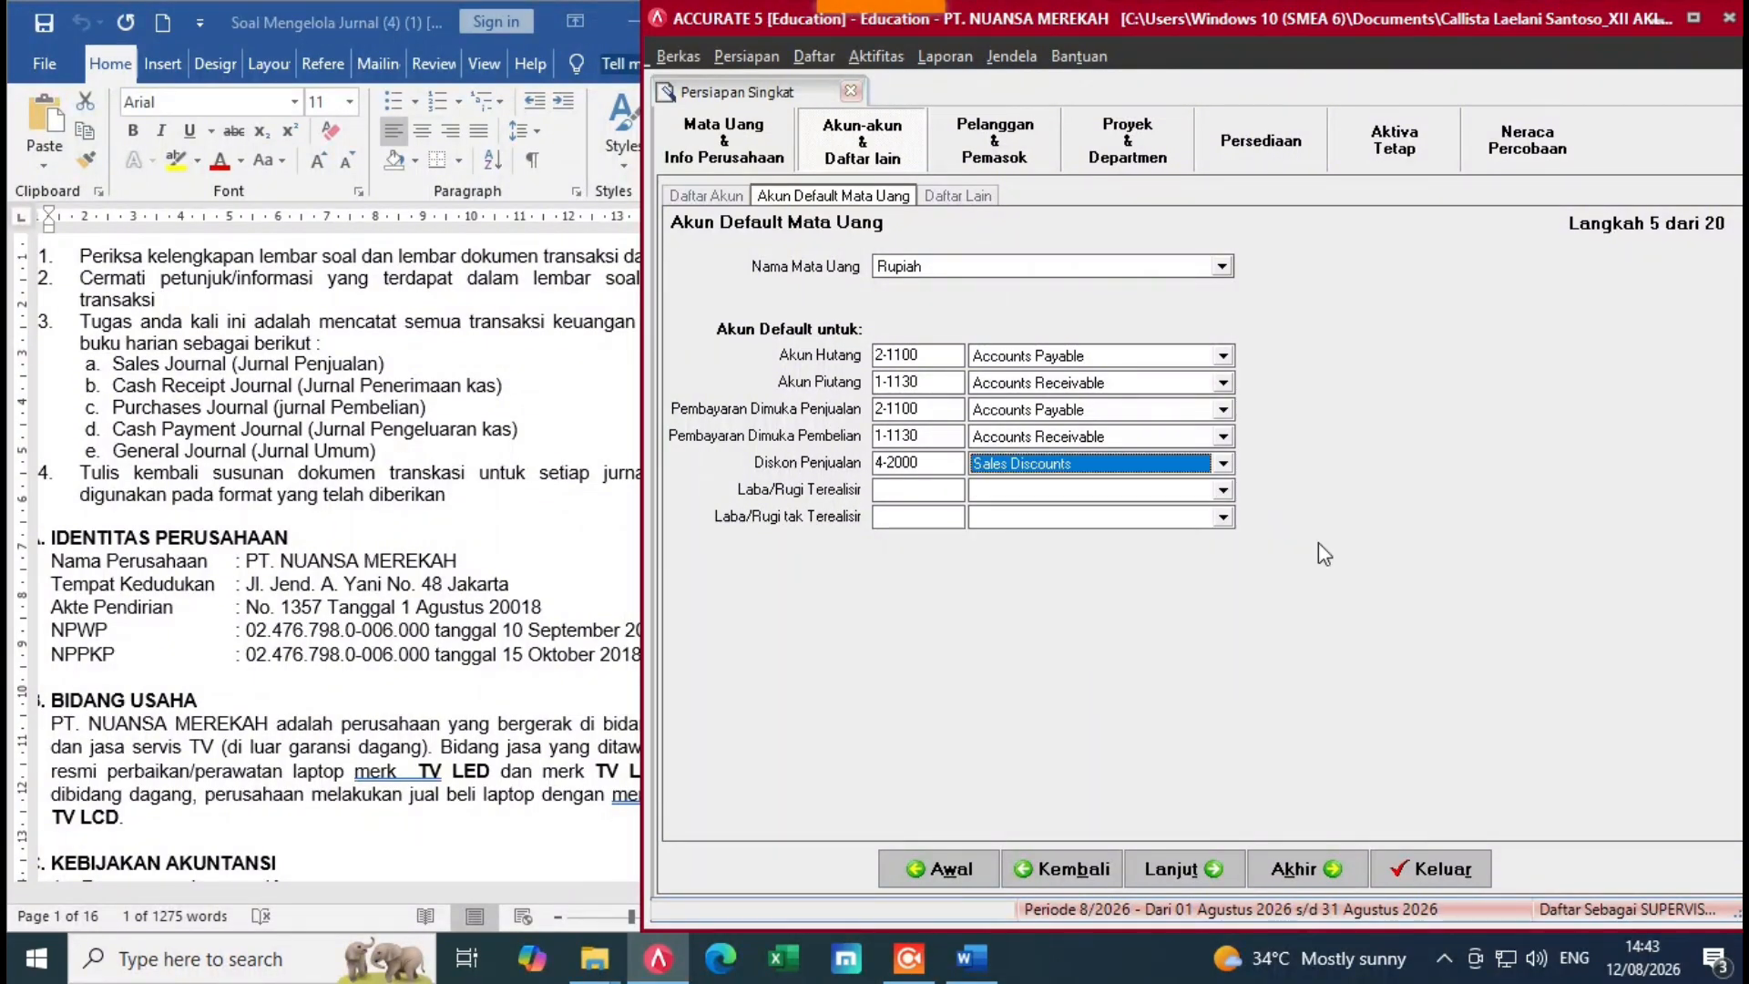
# Step: Advance to step 6, Daftar Lain, after reviewing the 2/10 n/30 and 3/10 n/30 terms in the assignment document
pyautogui.click(1186, 857)
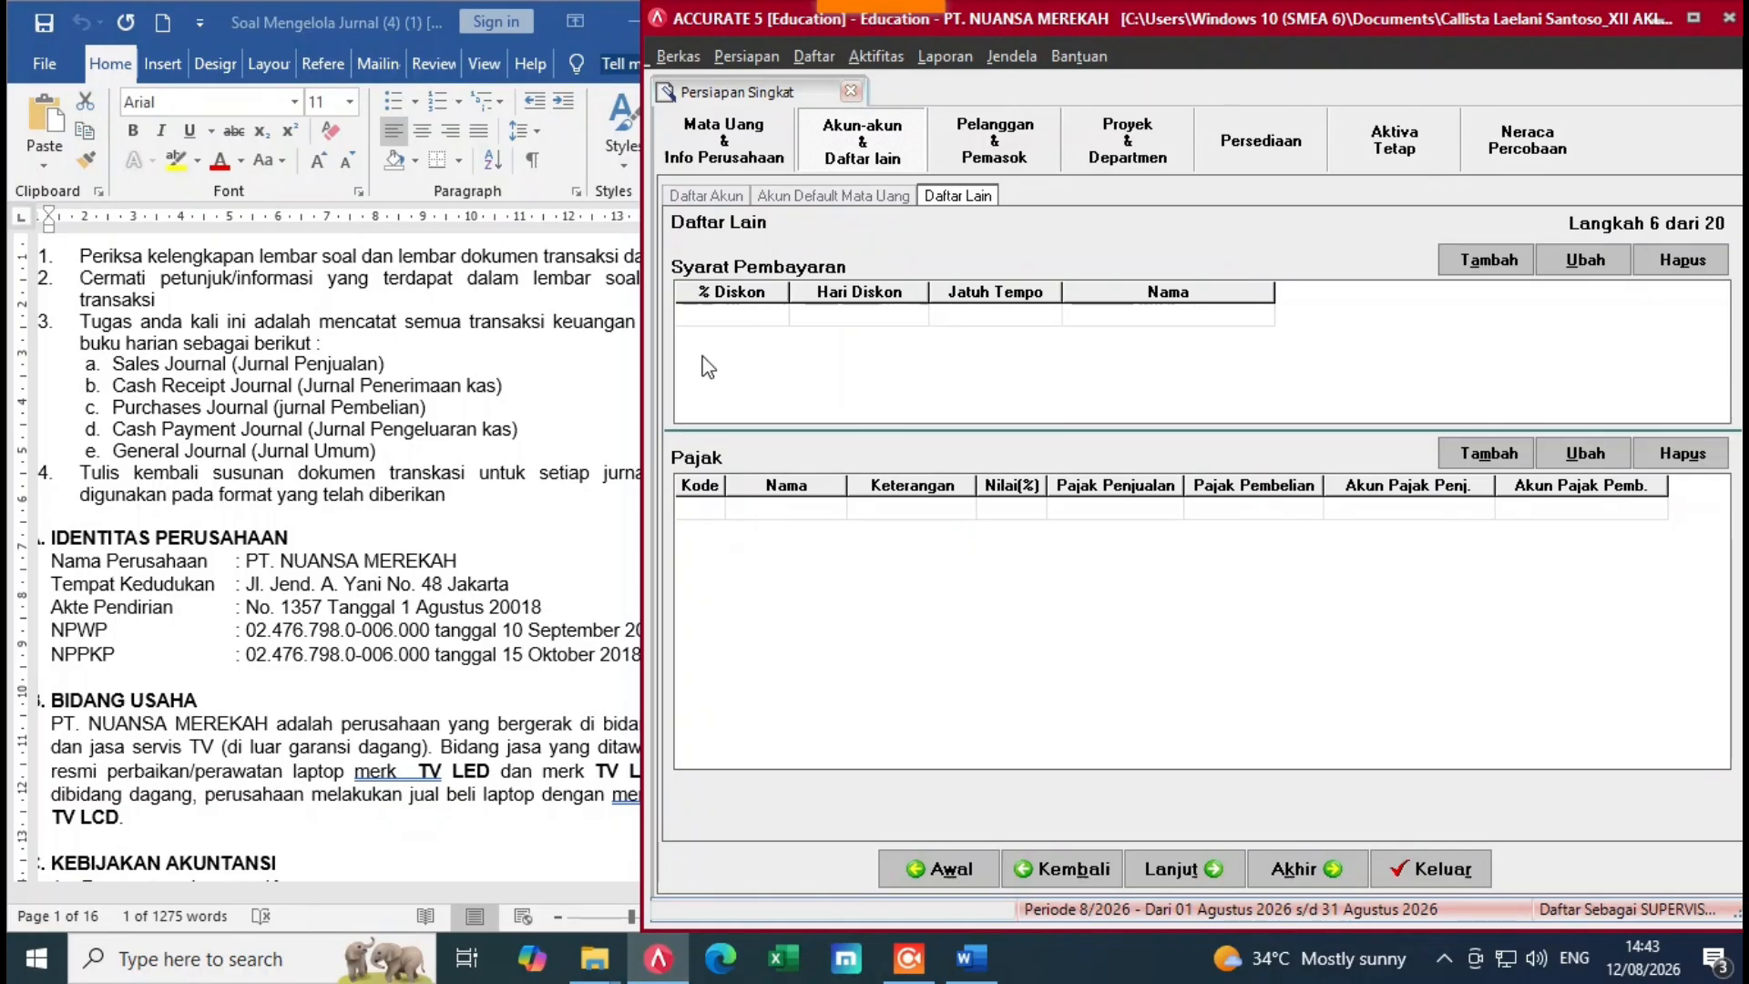
pyautogui.click(504, 578)
pyautogui.moveTo(772, 248)
pyautogui.mouseDown()
pyautogui.moveTo(779, 293)
pyautogui.moveTo(776, 265)
pyautogui.mouseUp()
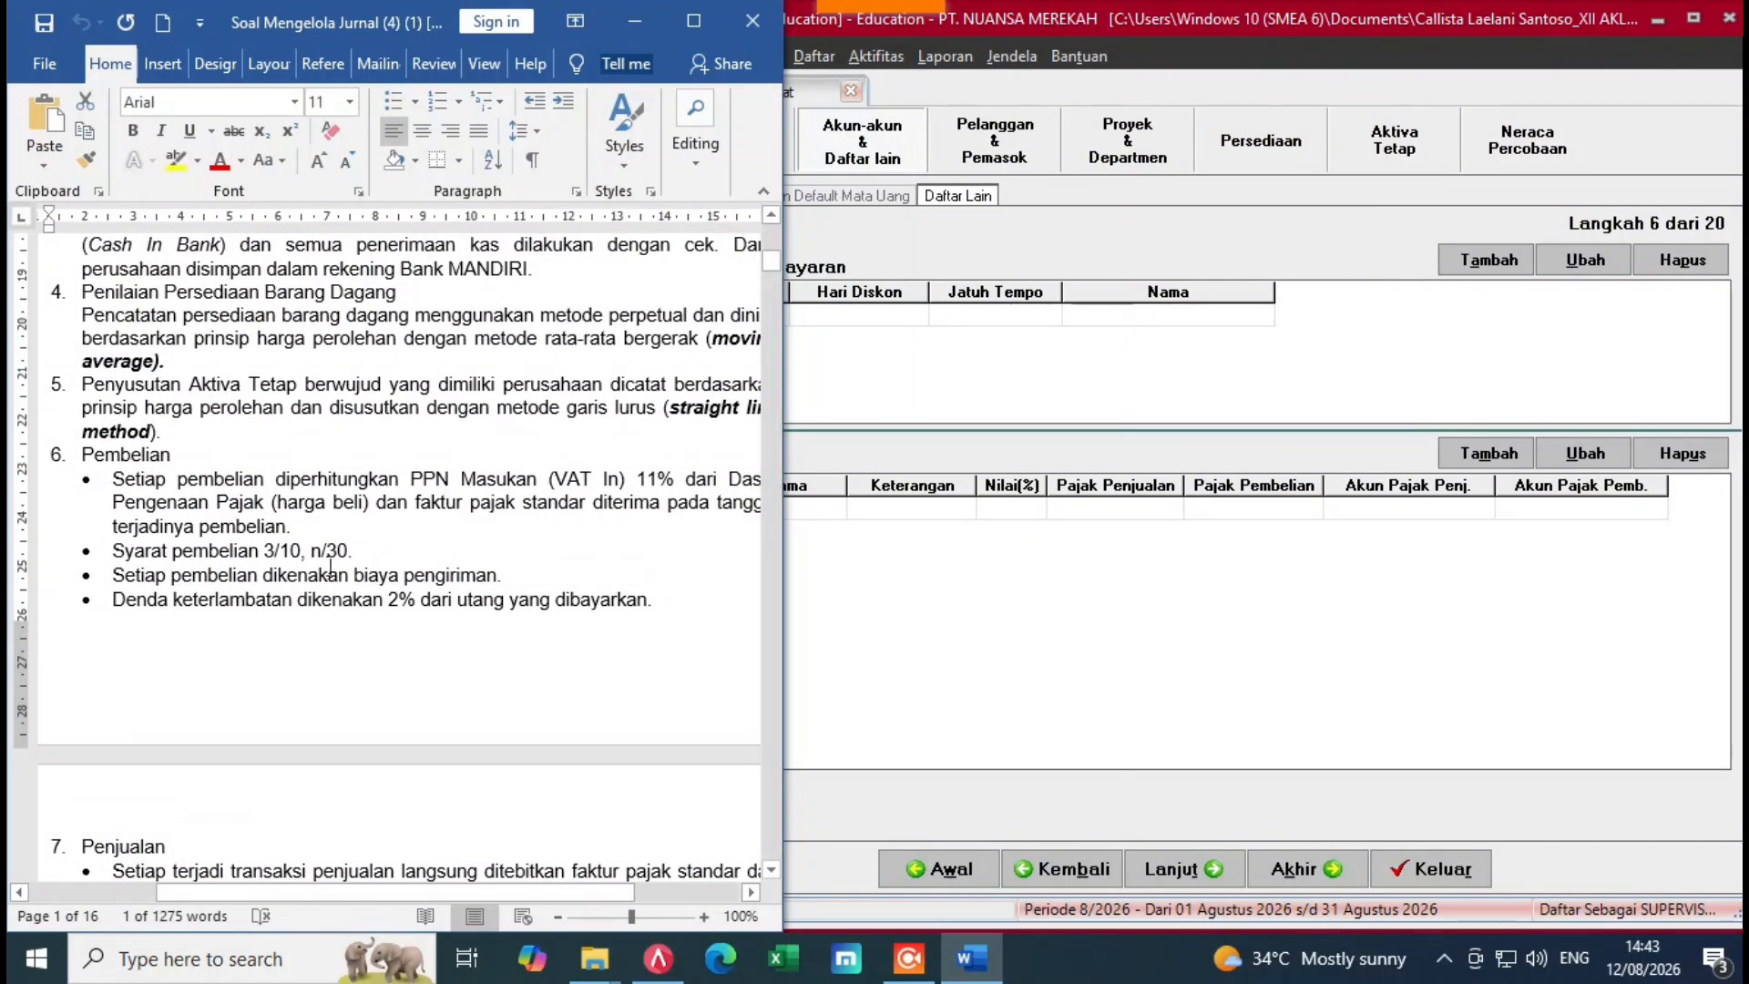
pyautogui.scroll(-5, 773, 272)
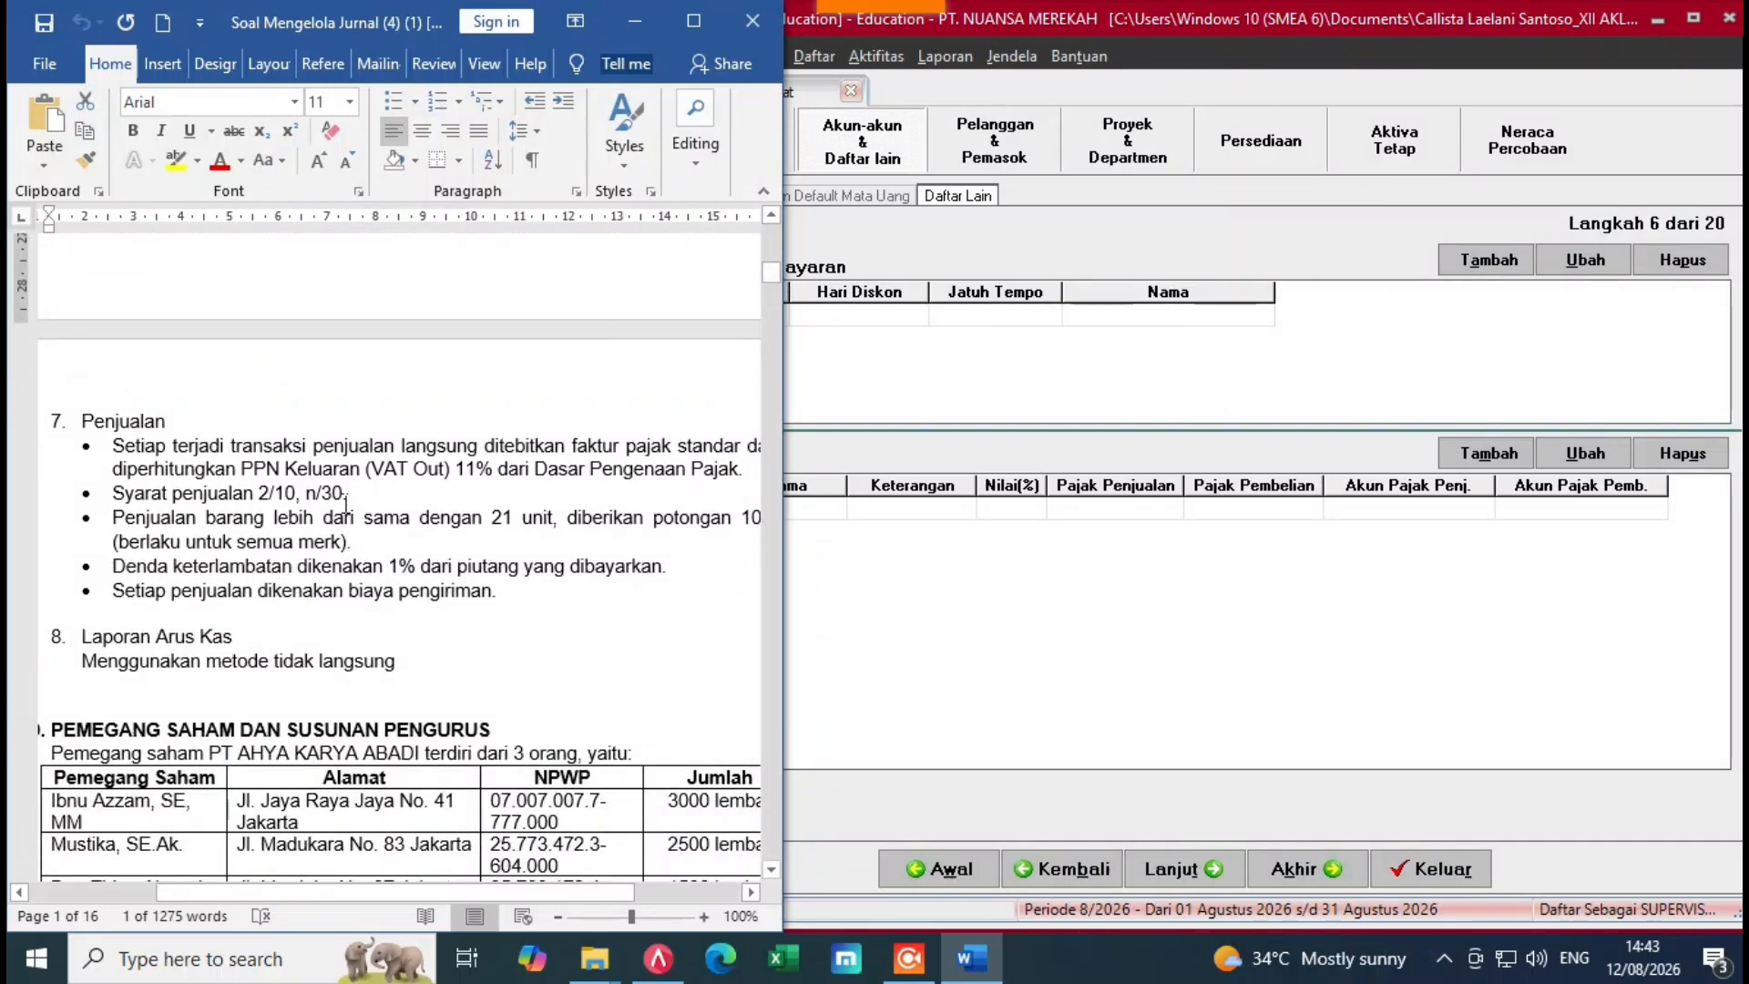
pyautogui.moveTo(772, 272); pyautogui.dragTo(773, 264)
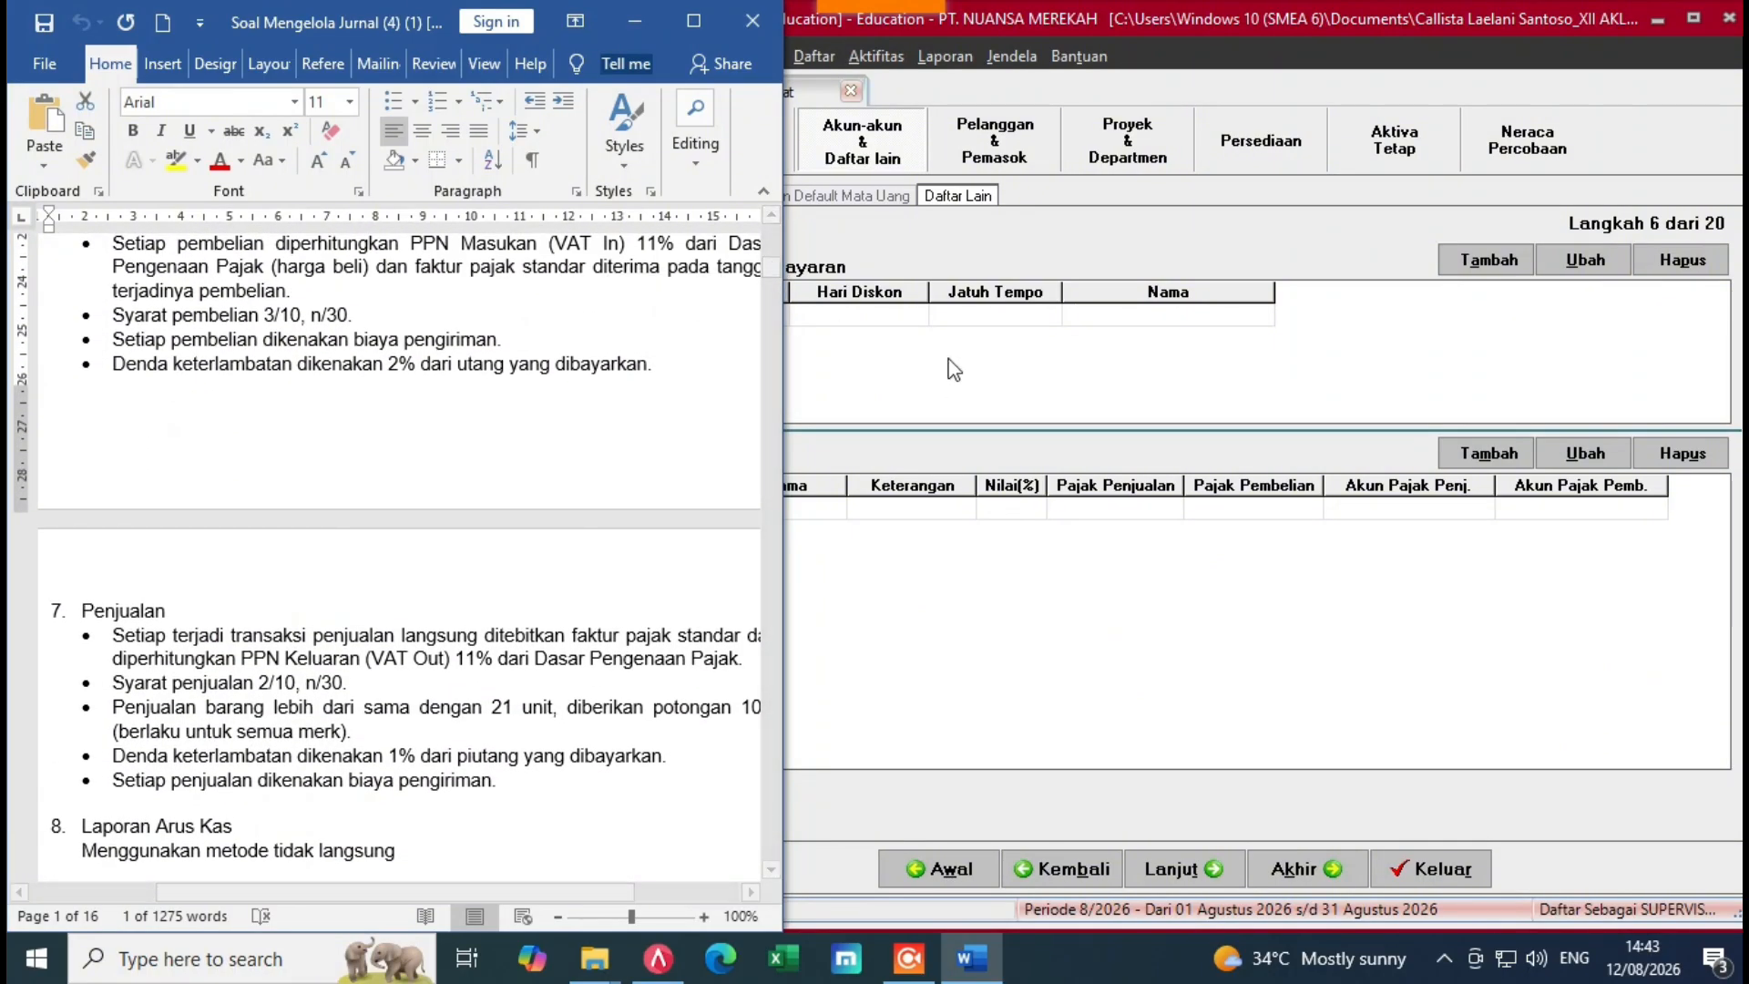
pyautogui.click(902, 351)
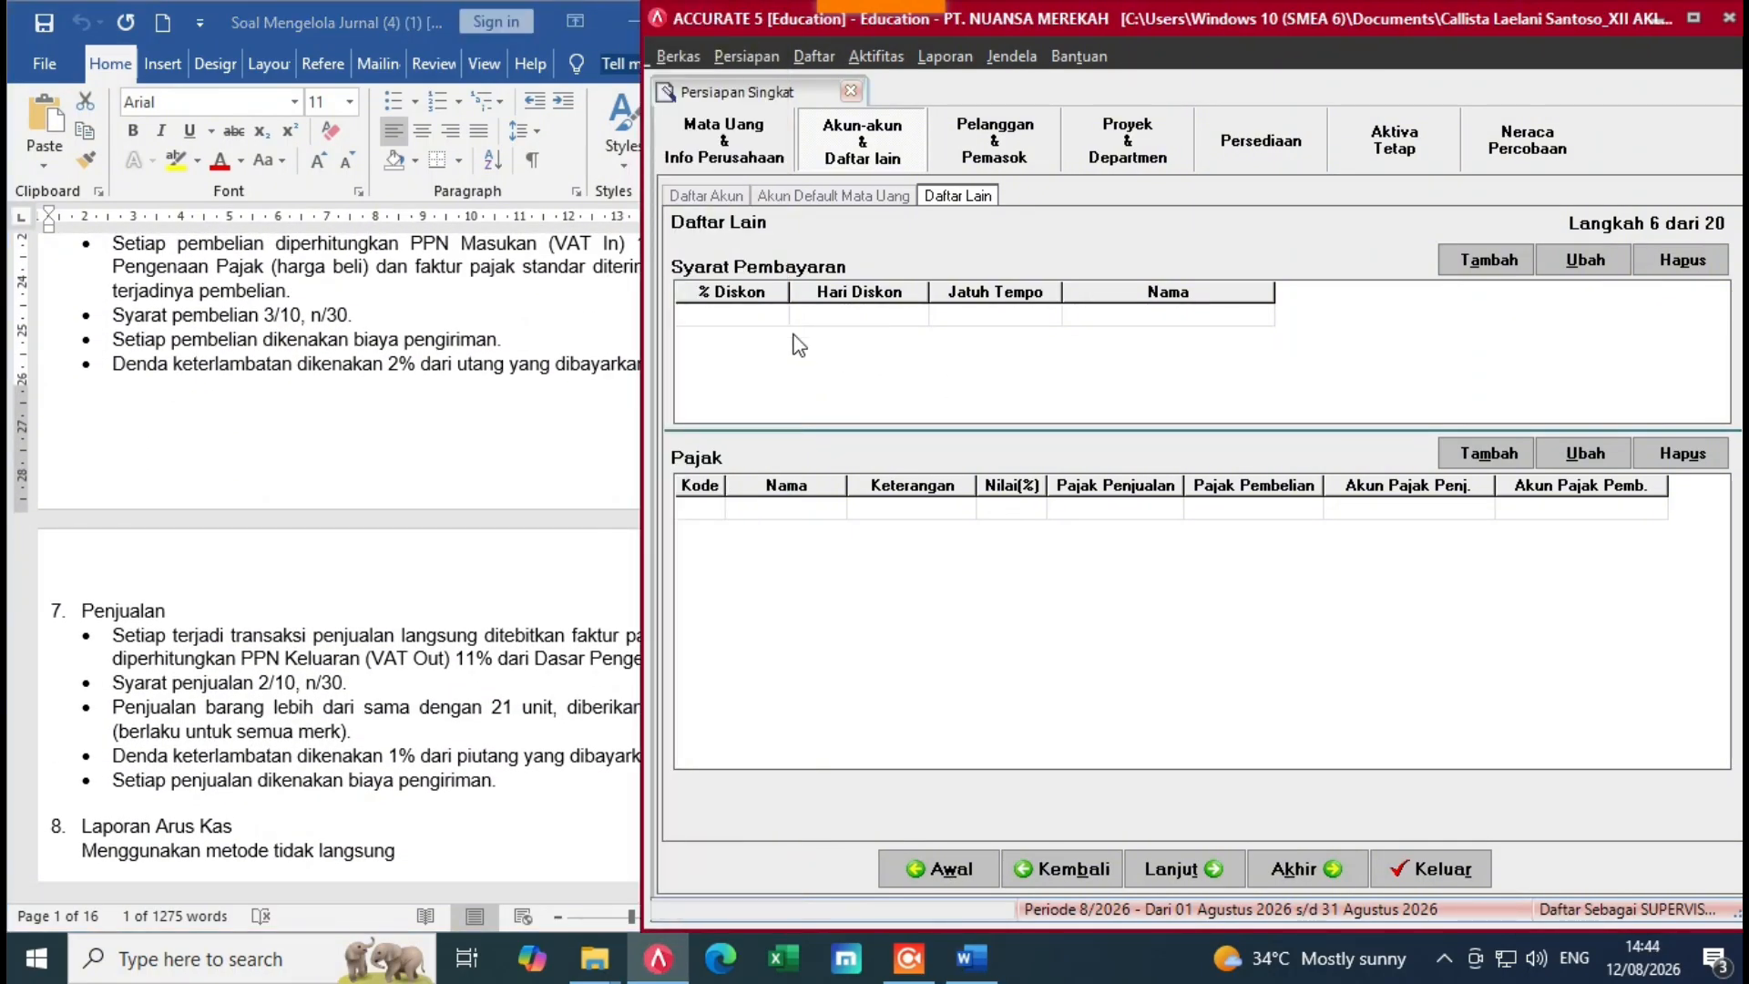
# Step: Create a new payment term with 0 discount days, 0% discount, 30 due days, marked C.O.D
pyautogui.click(1517, 264)
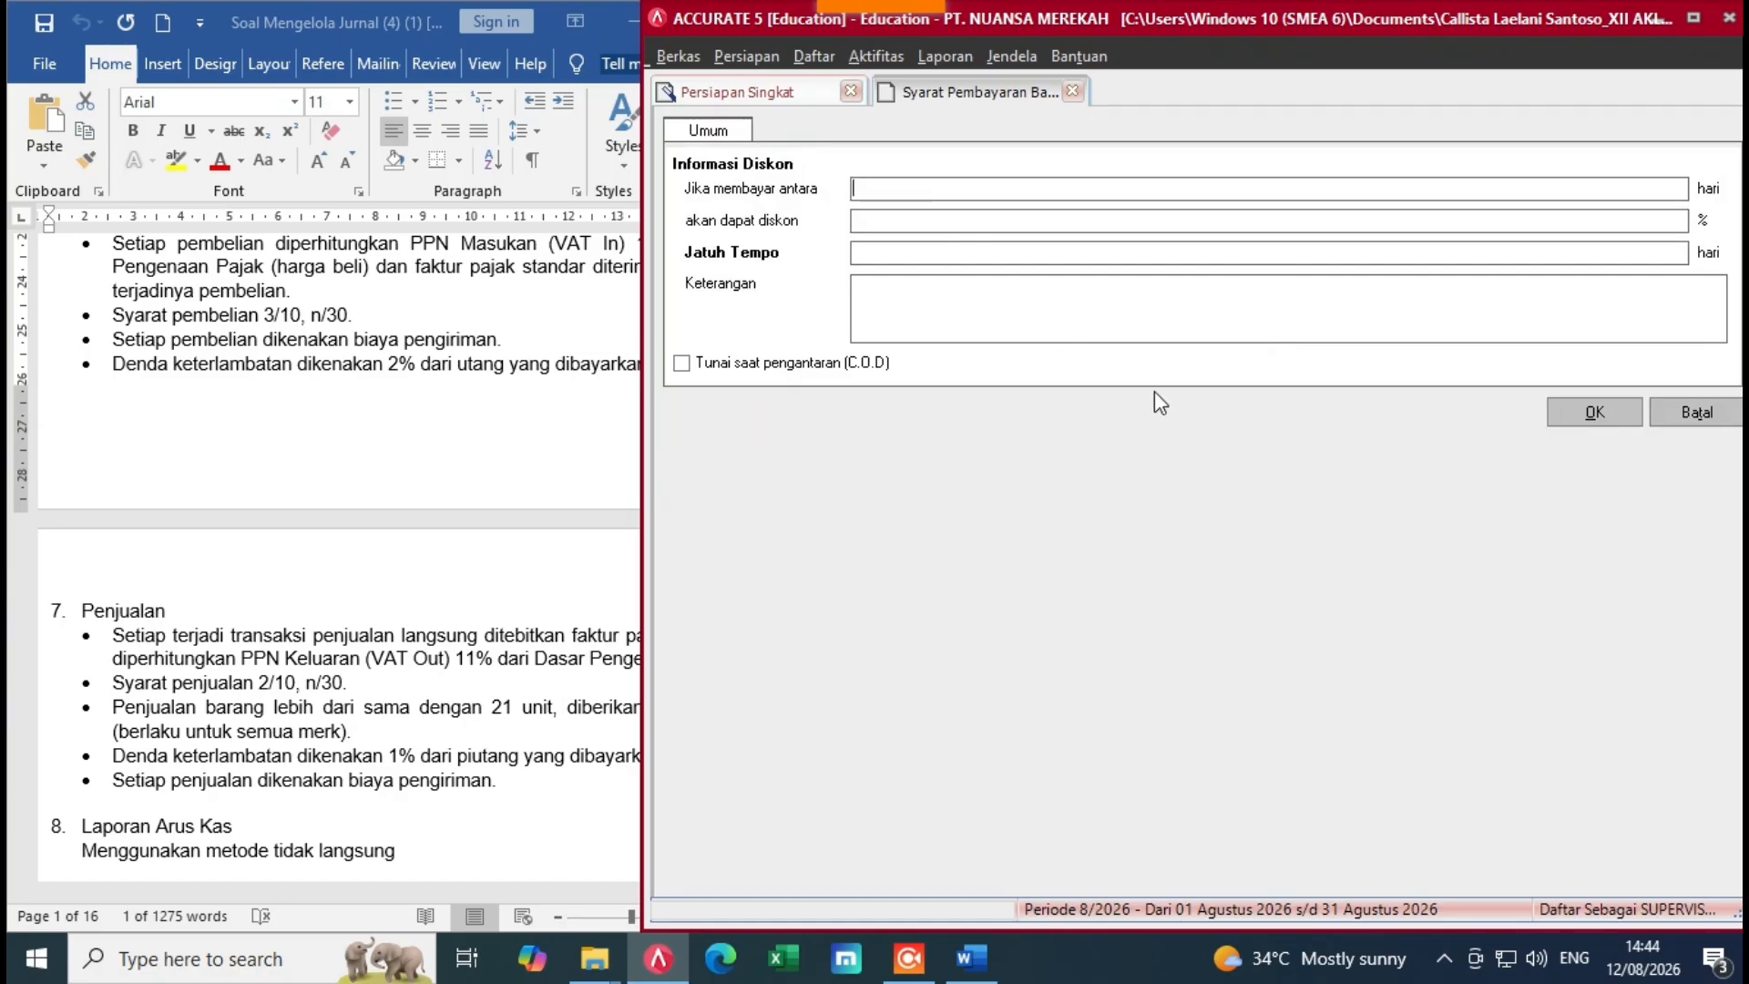
pyautogui.write('0')
pyautogui.press('Tab')
pyautogui.write('0')
pyautogui.press('Tab')
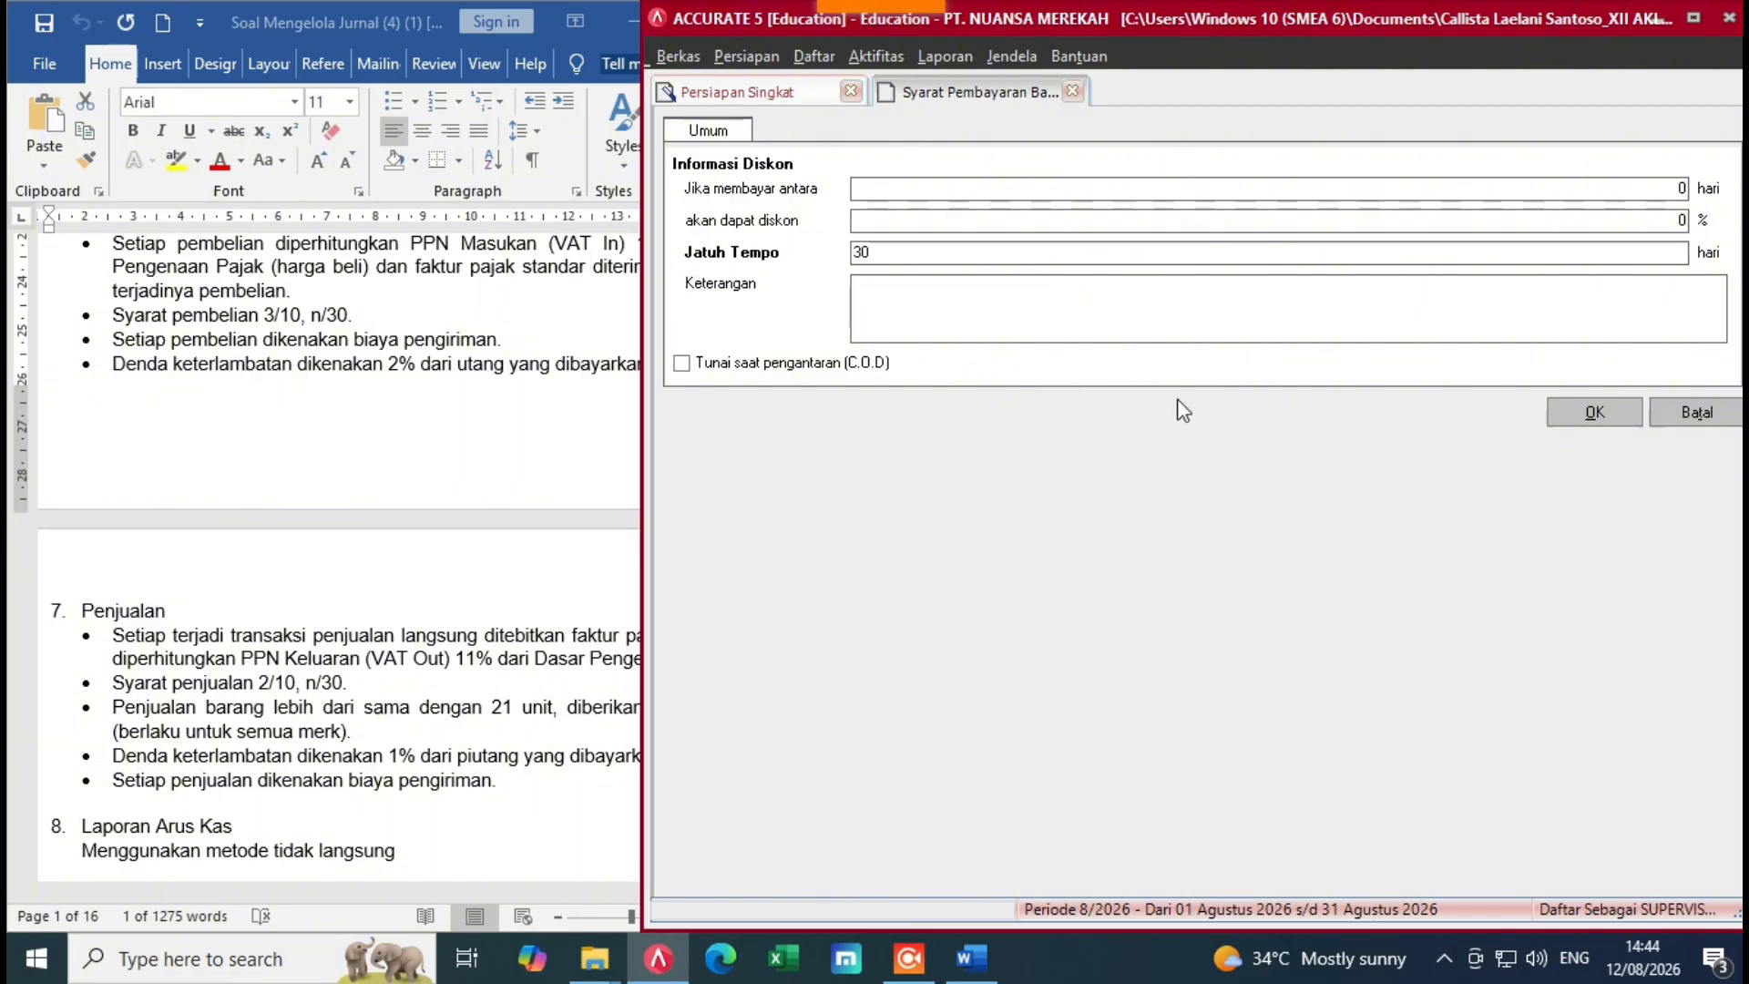
pyautogui.press('Tab')
pyautogui.click(711, 369)
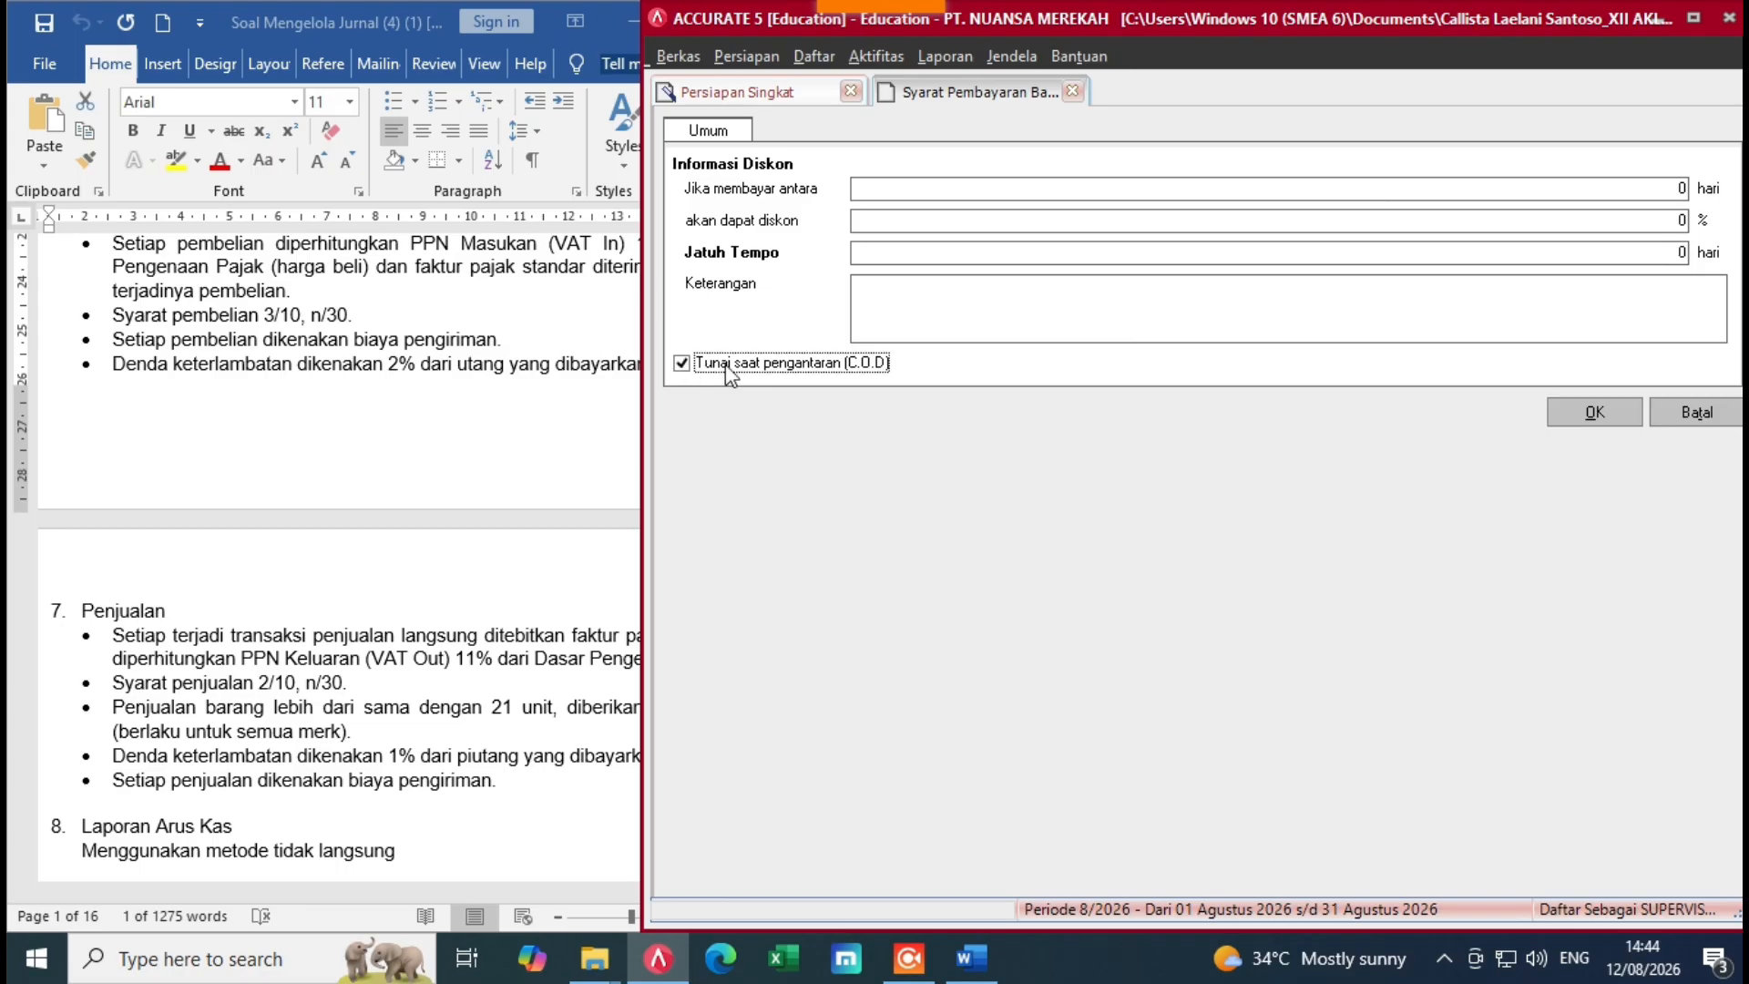
pyautogui.click(1610, 407)
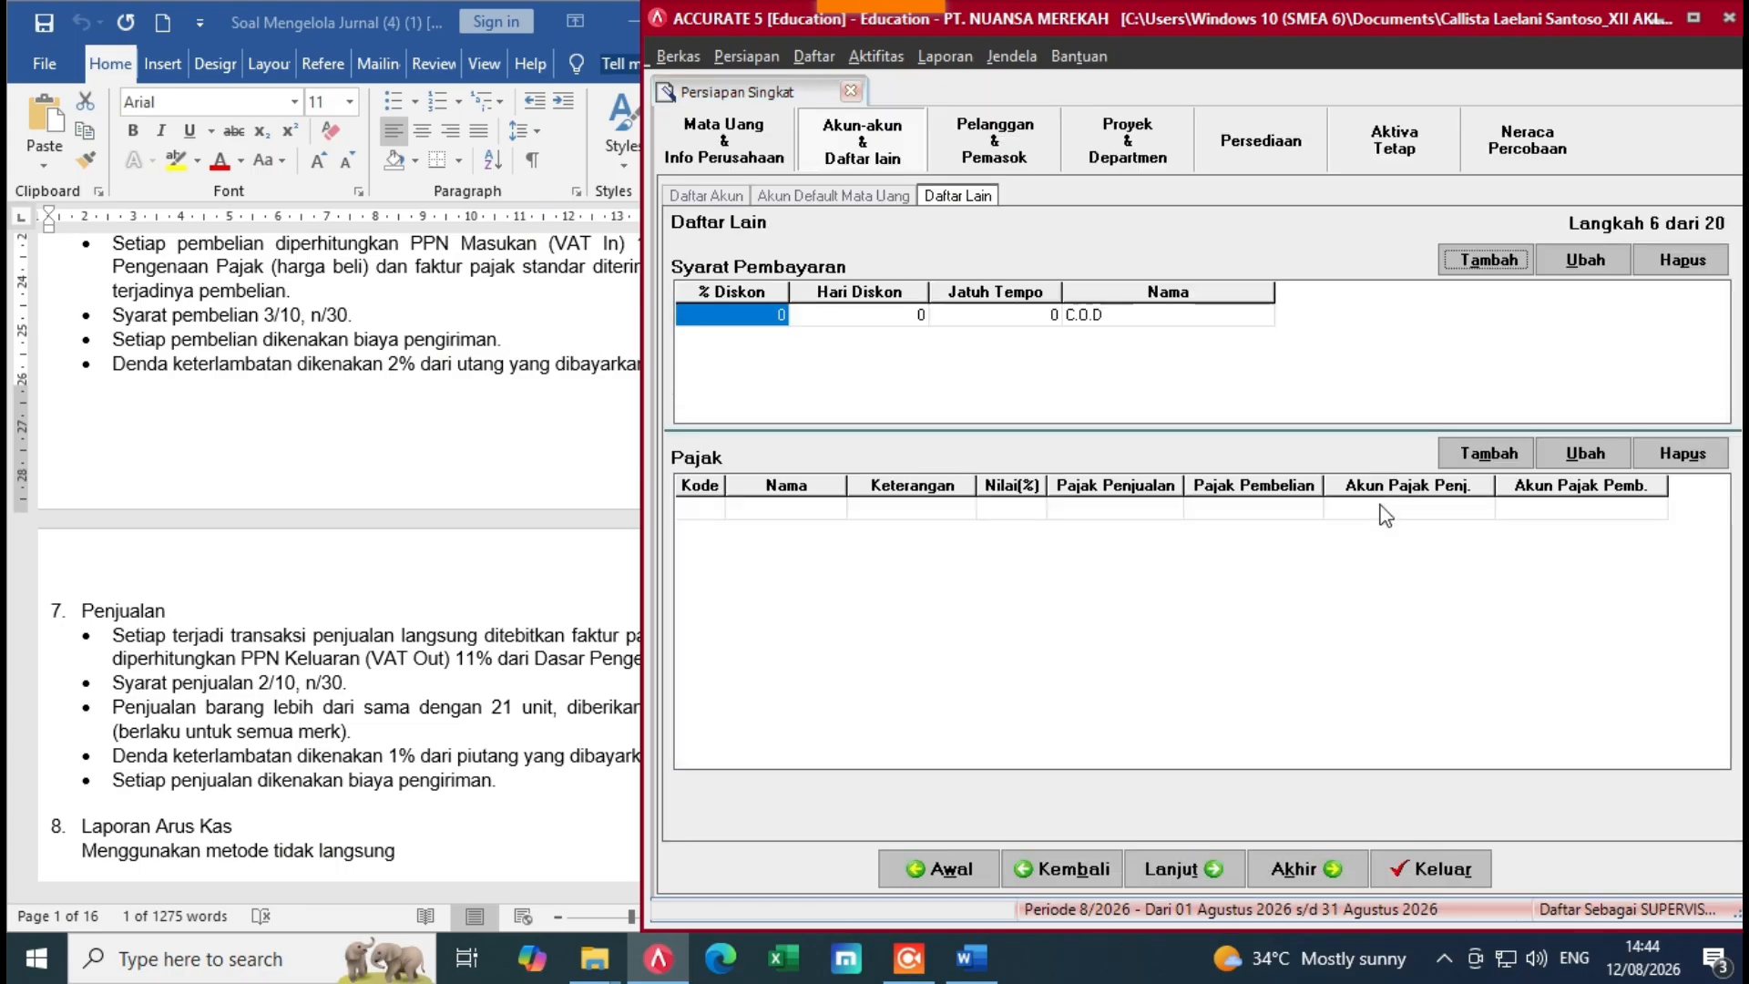
# Step: Discard an unneeded second payment term form and add a blank row to the terms list
pyautogui.doubleClick(1221, 346)
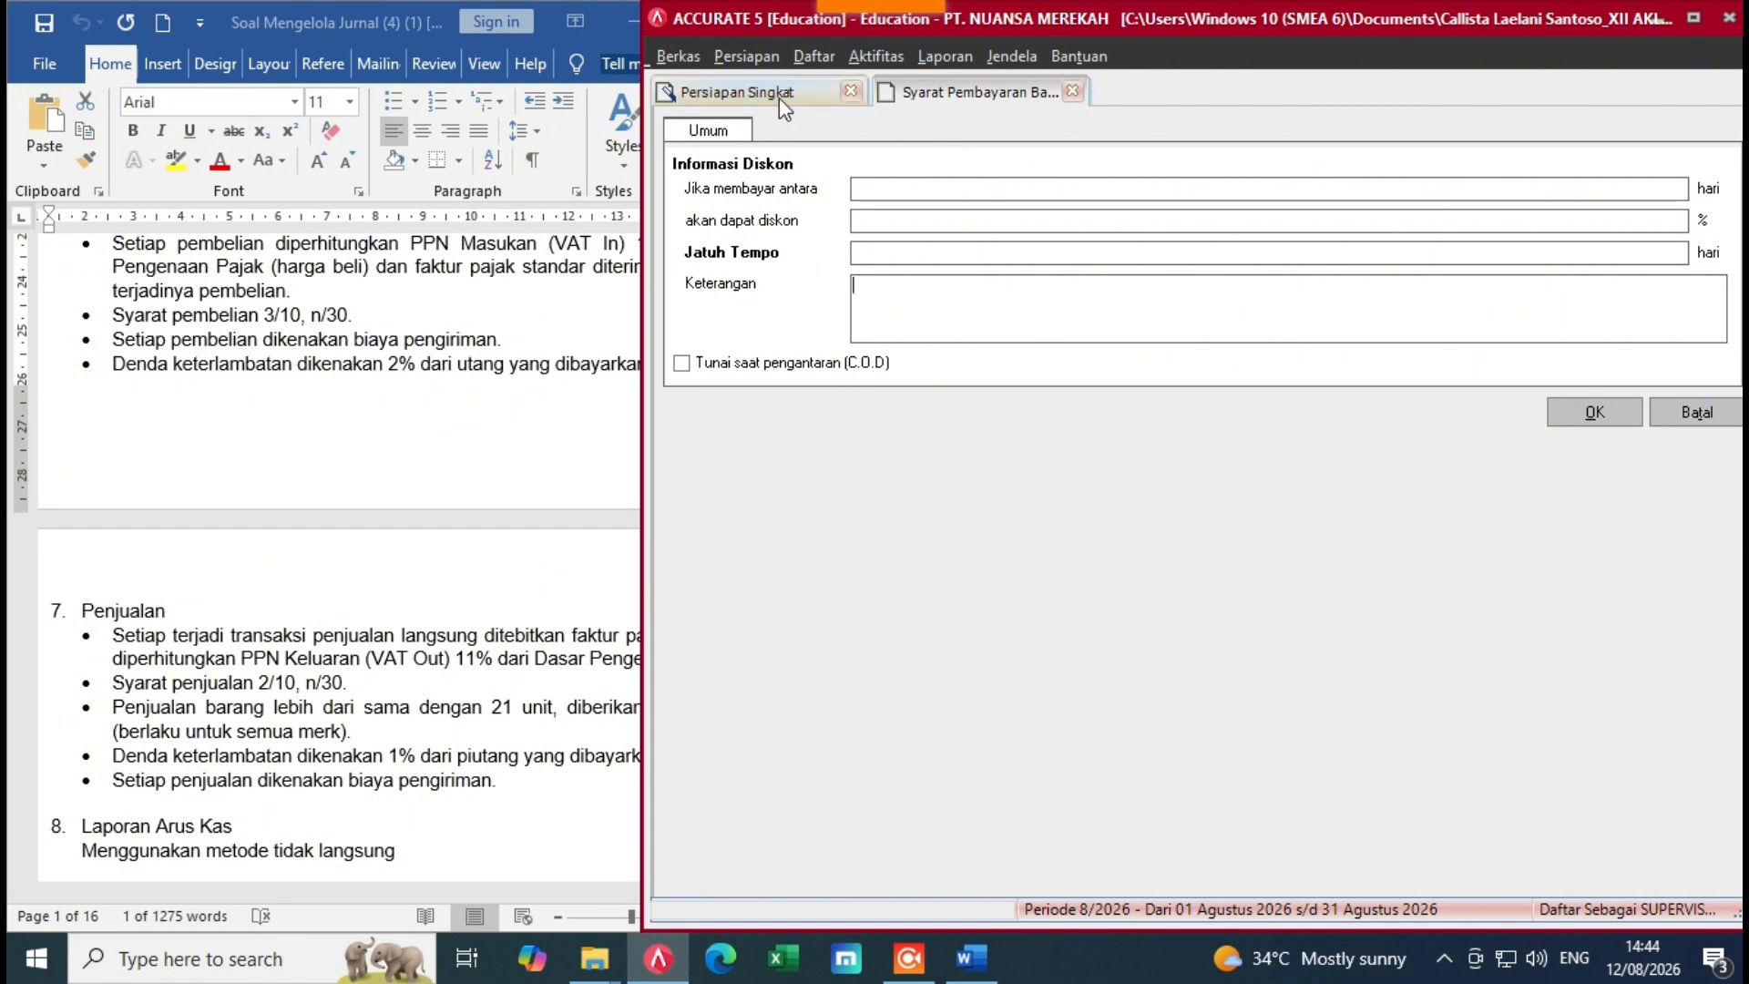
pyautogui.click(891, 194)
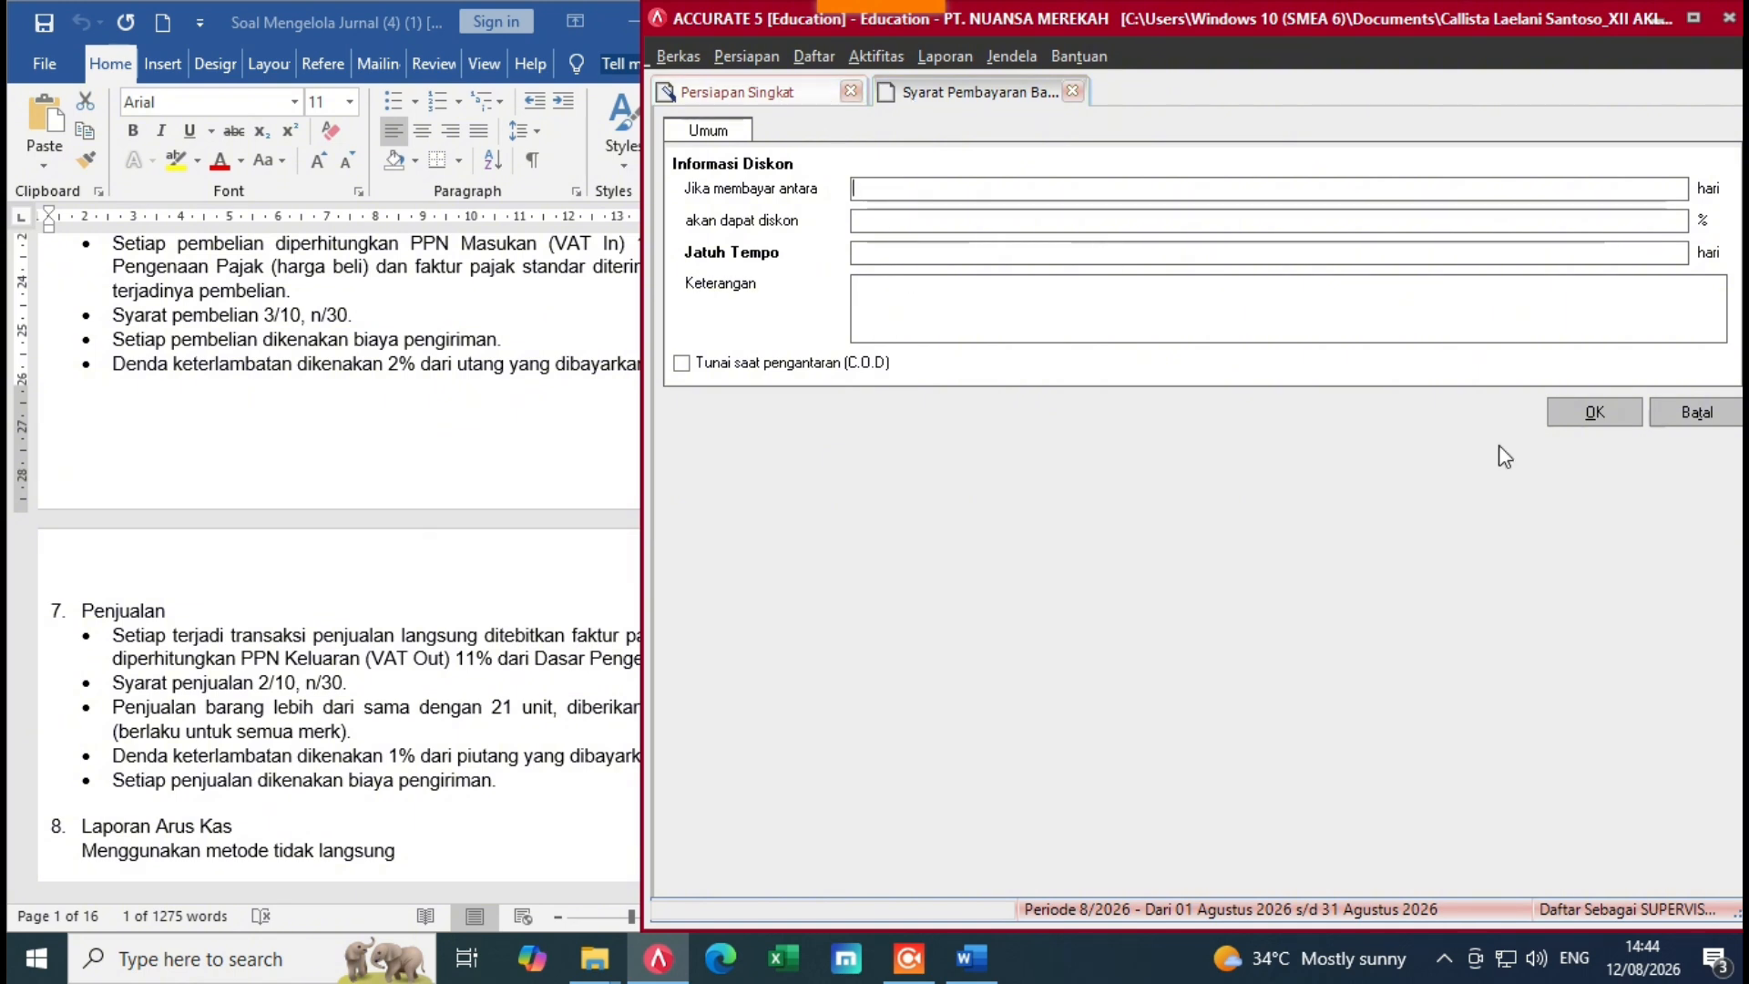
pyautogui.click(1690, 412)
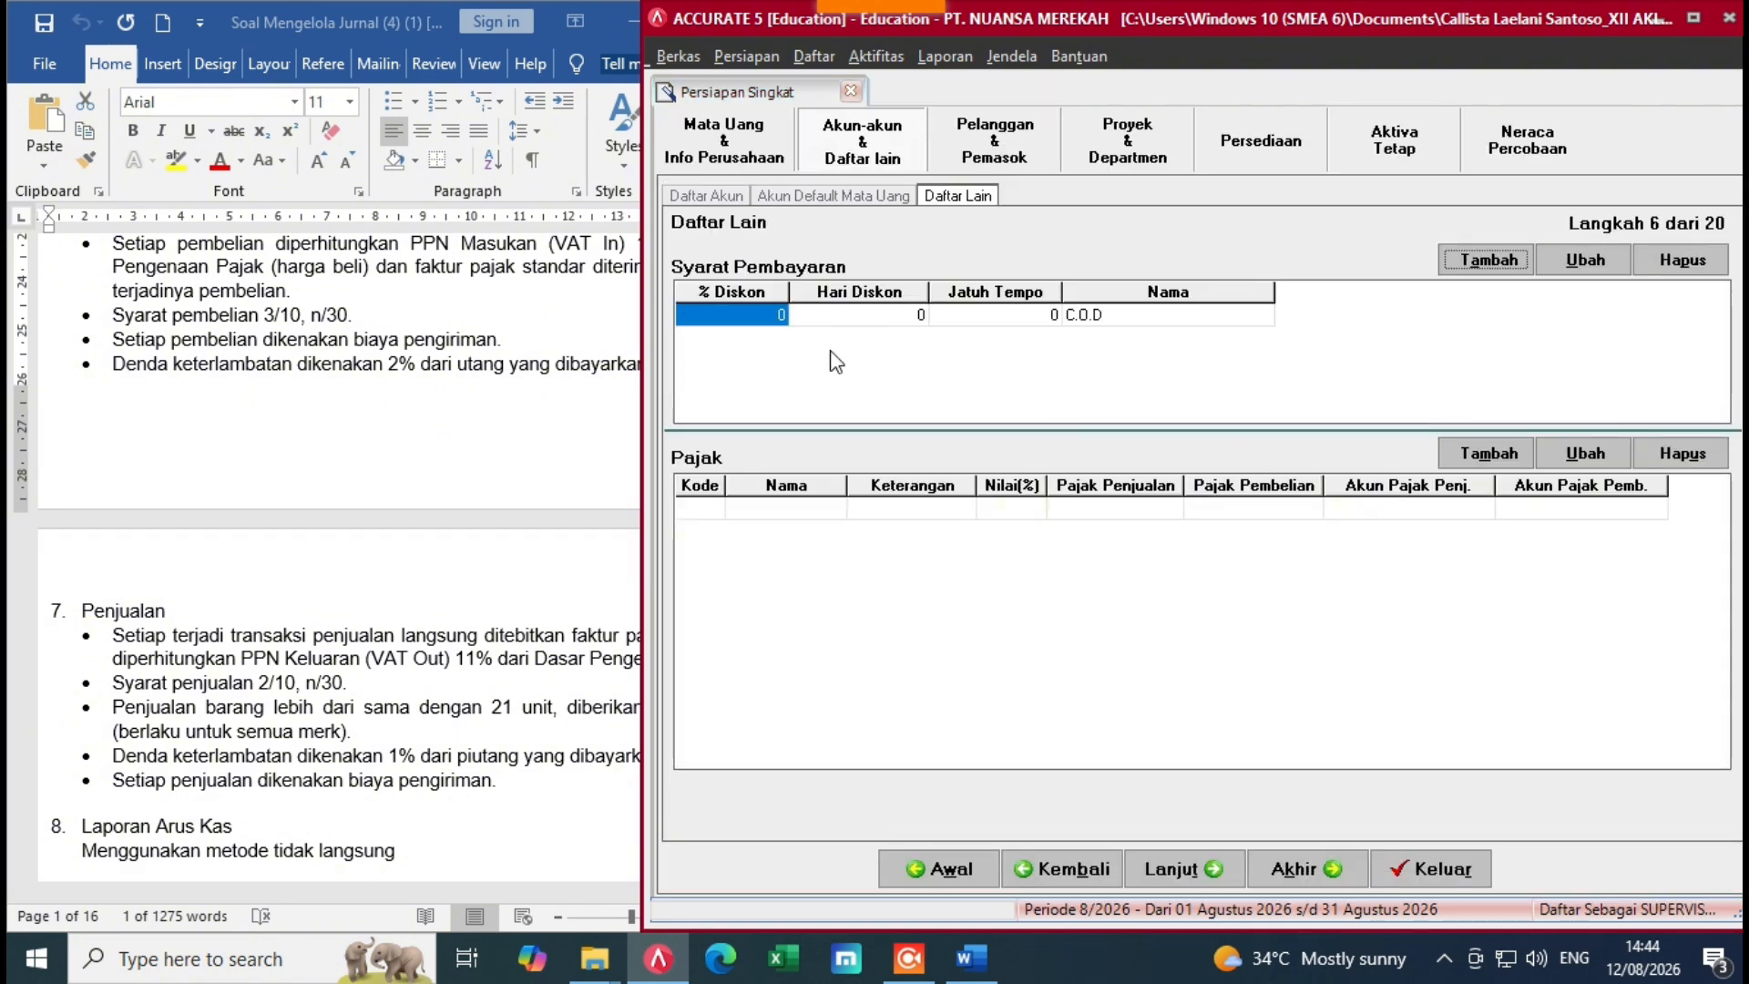
pyautogui.click(936, 296)
pyautogui.click(1108, 317)
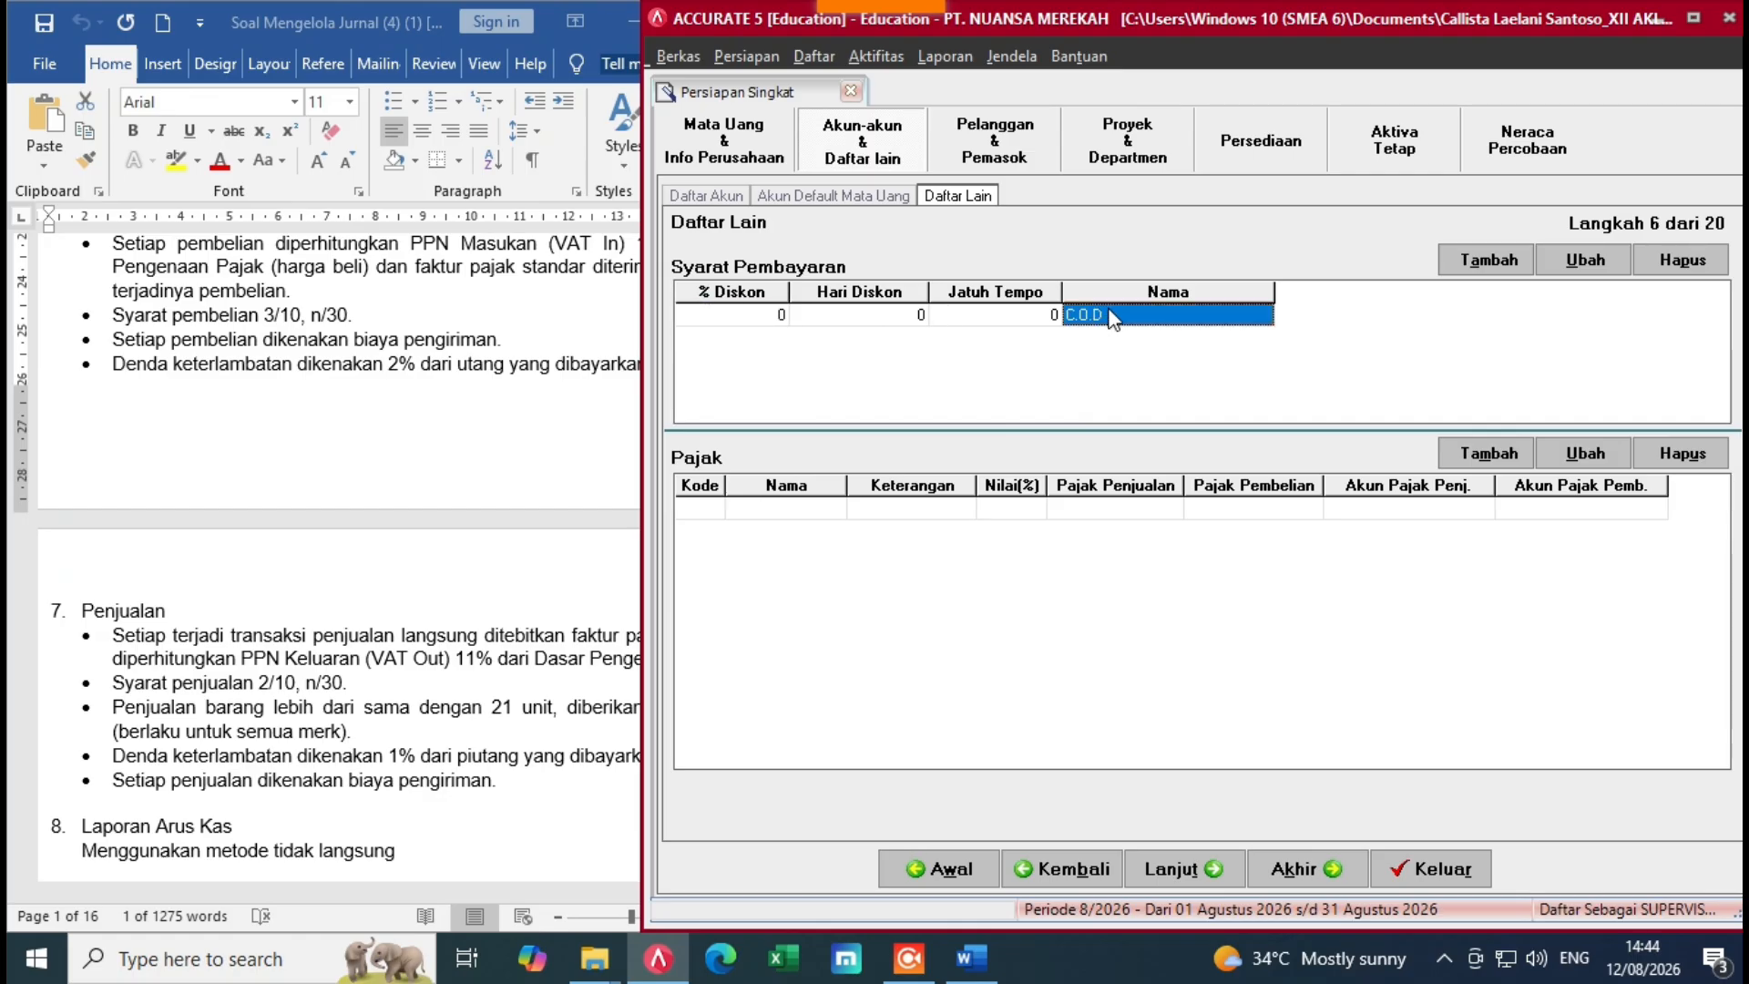
pyautogui.press('Tab')
# Step: Add the 2/10 n/30 term: 2% discount, 10 discount days, 30-day due date
pyautogui.click(782, 342)
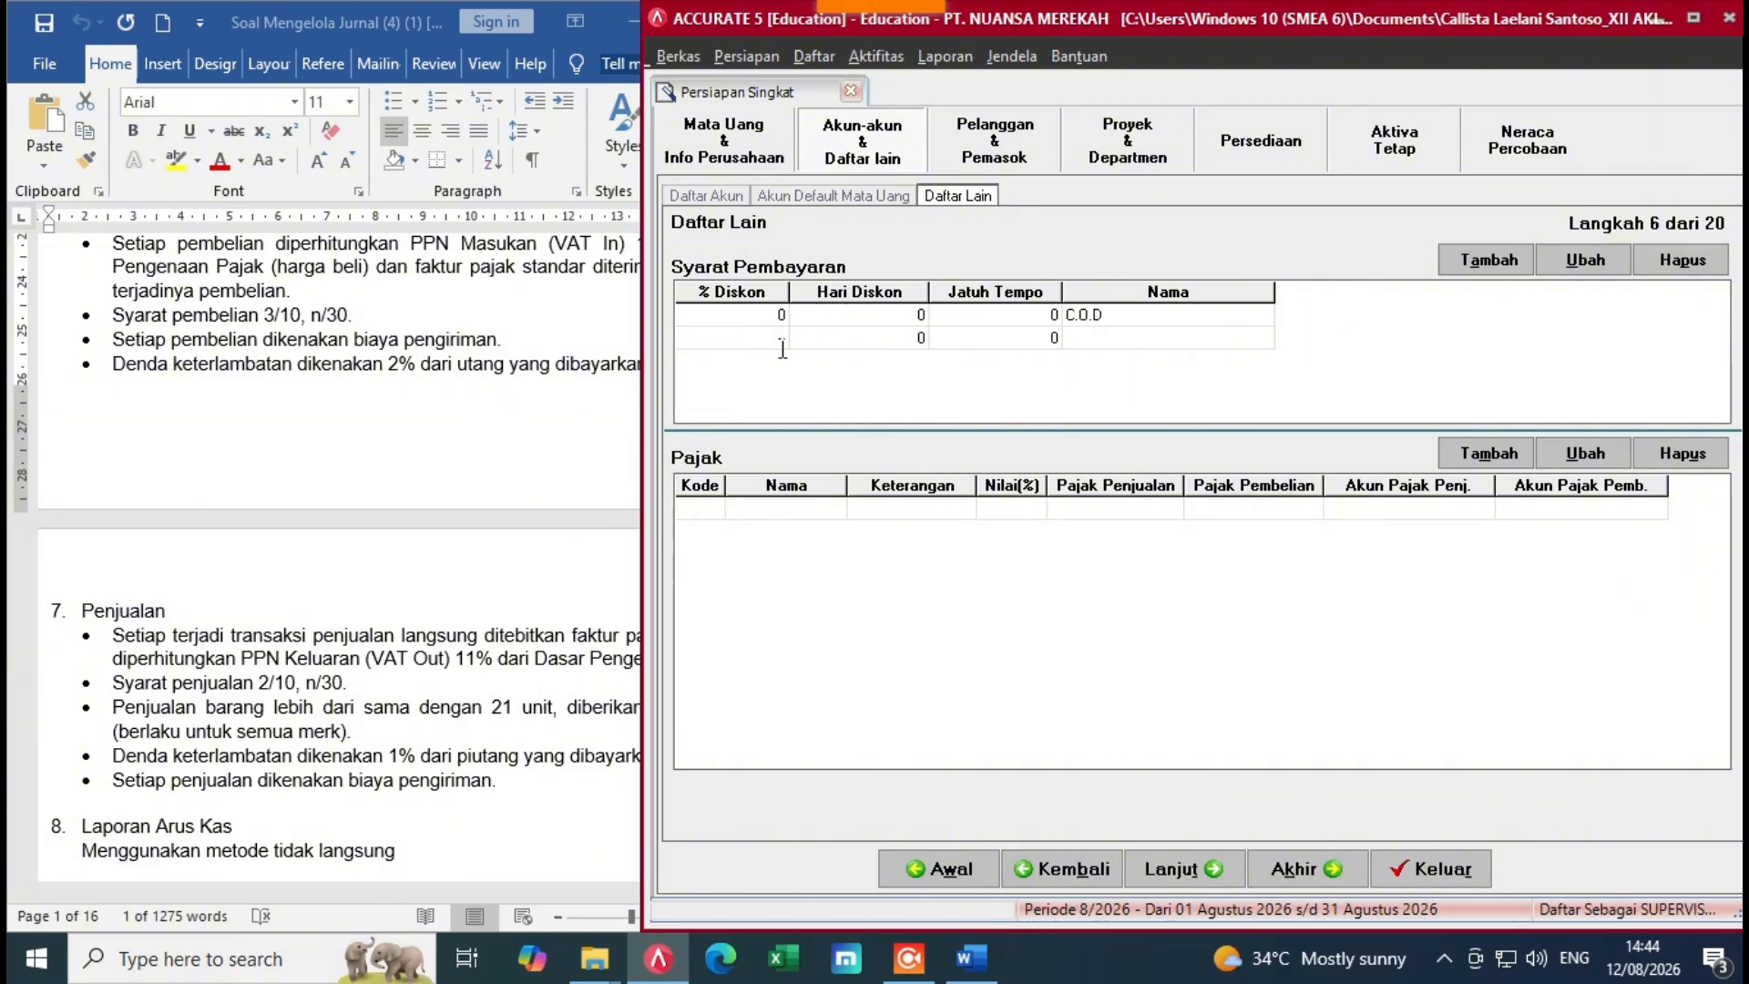
pyautogui.click(831, 343)
pyautogui.write('1')
pyautogui.click(768, 344)
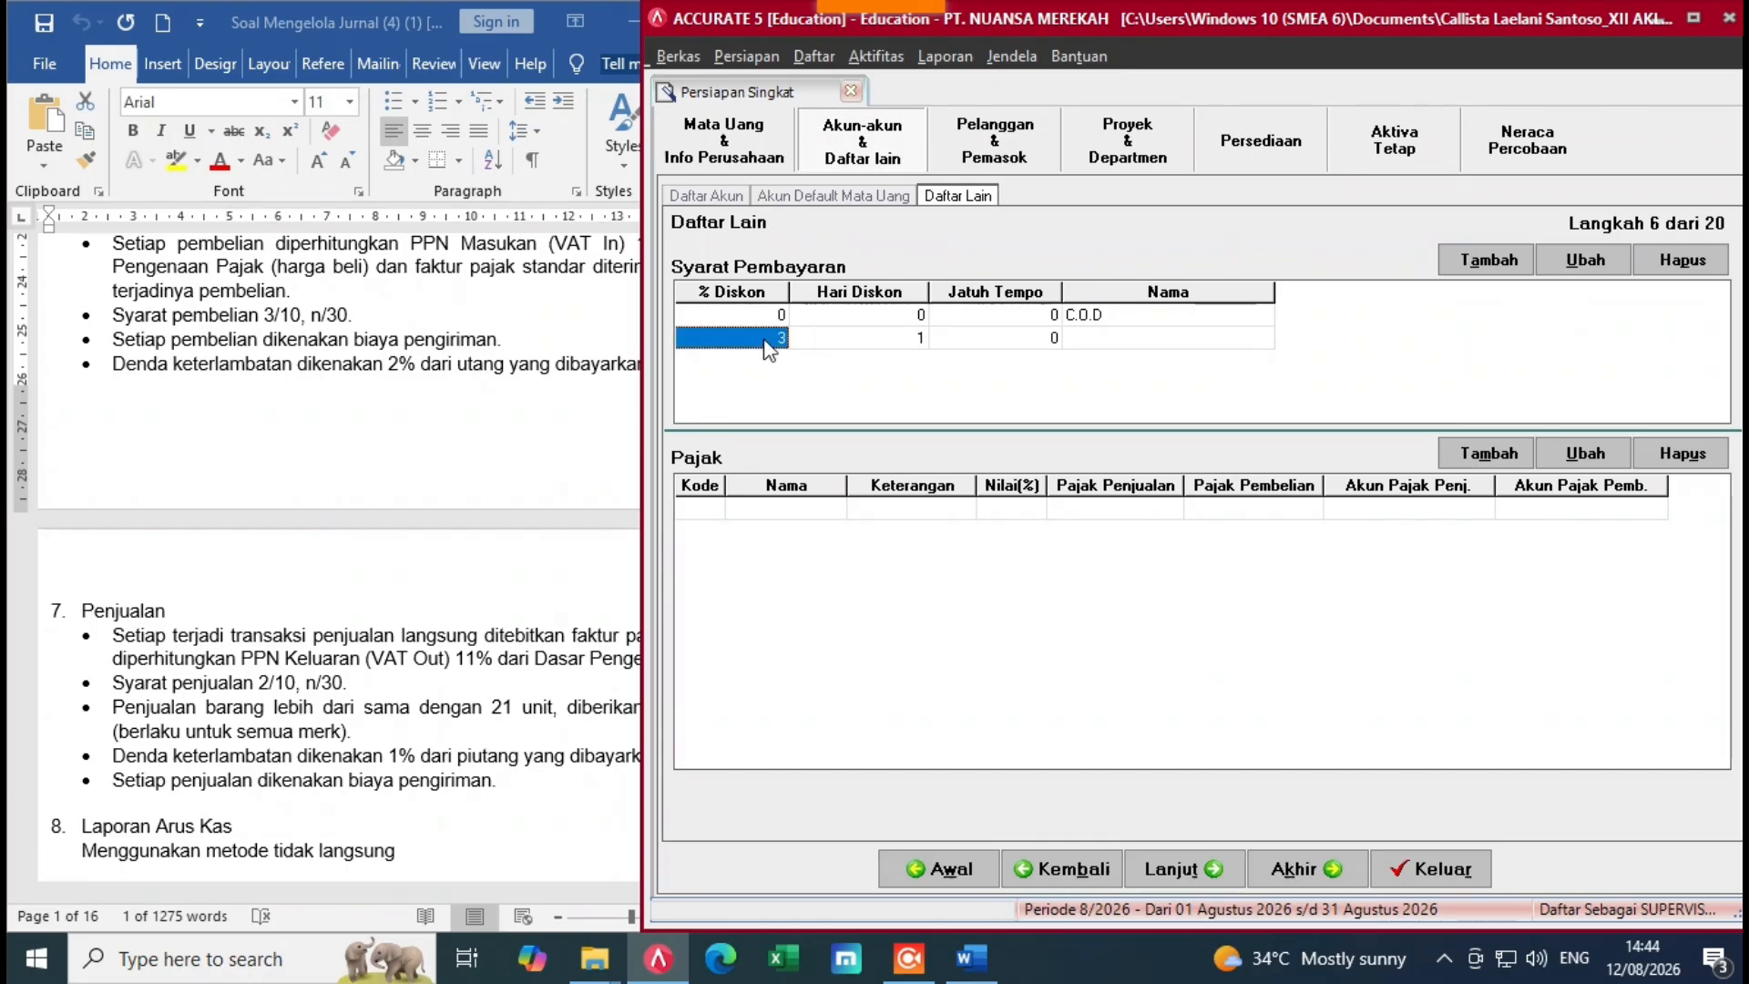
pyautogui.press('BackSpace')
pyautogui.click(826, 340)
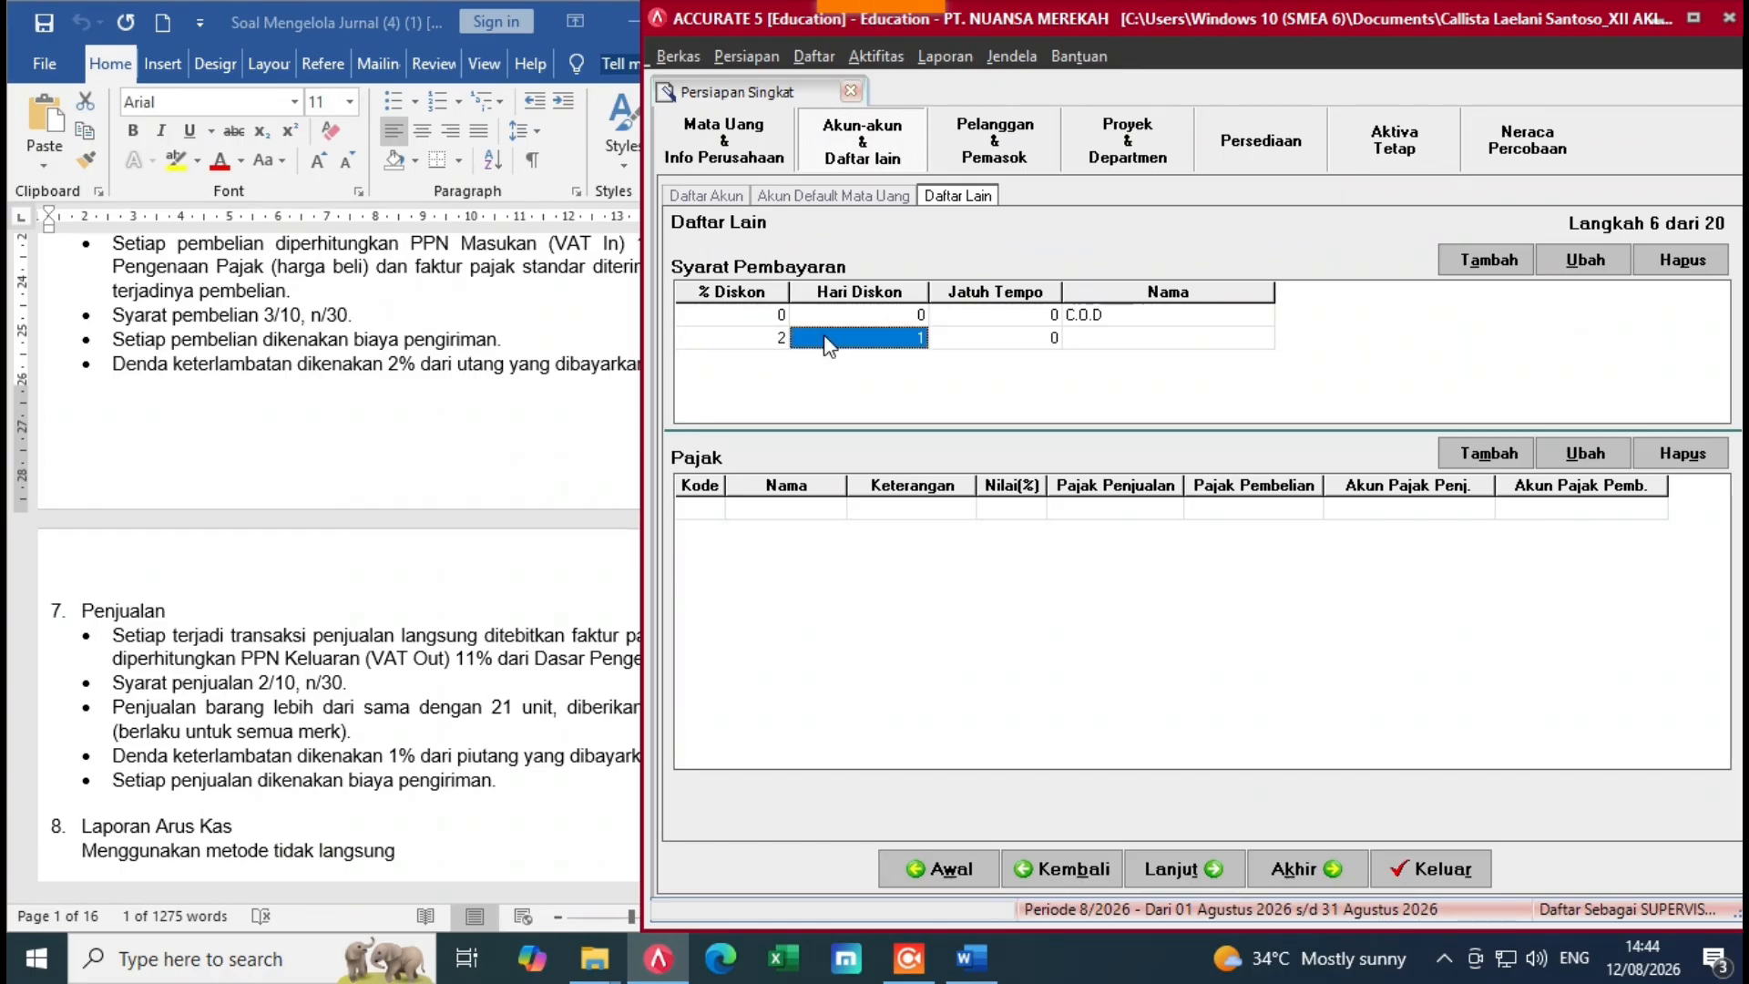
pyautogui.press('BackSpace')
pyautogui.click(952, 344)
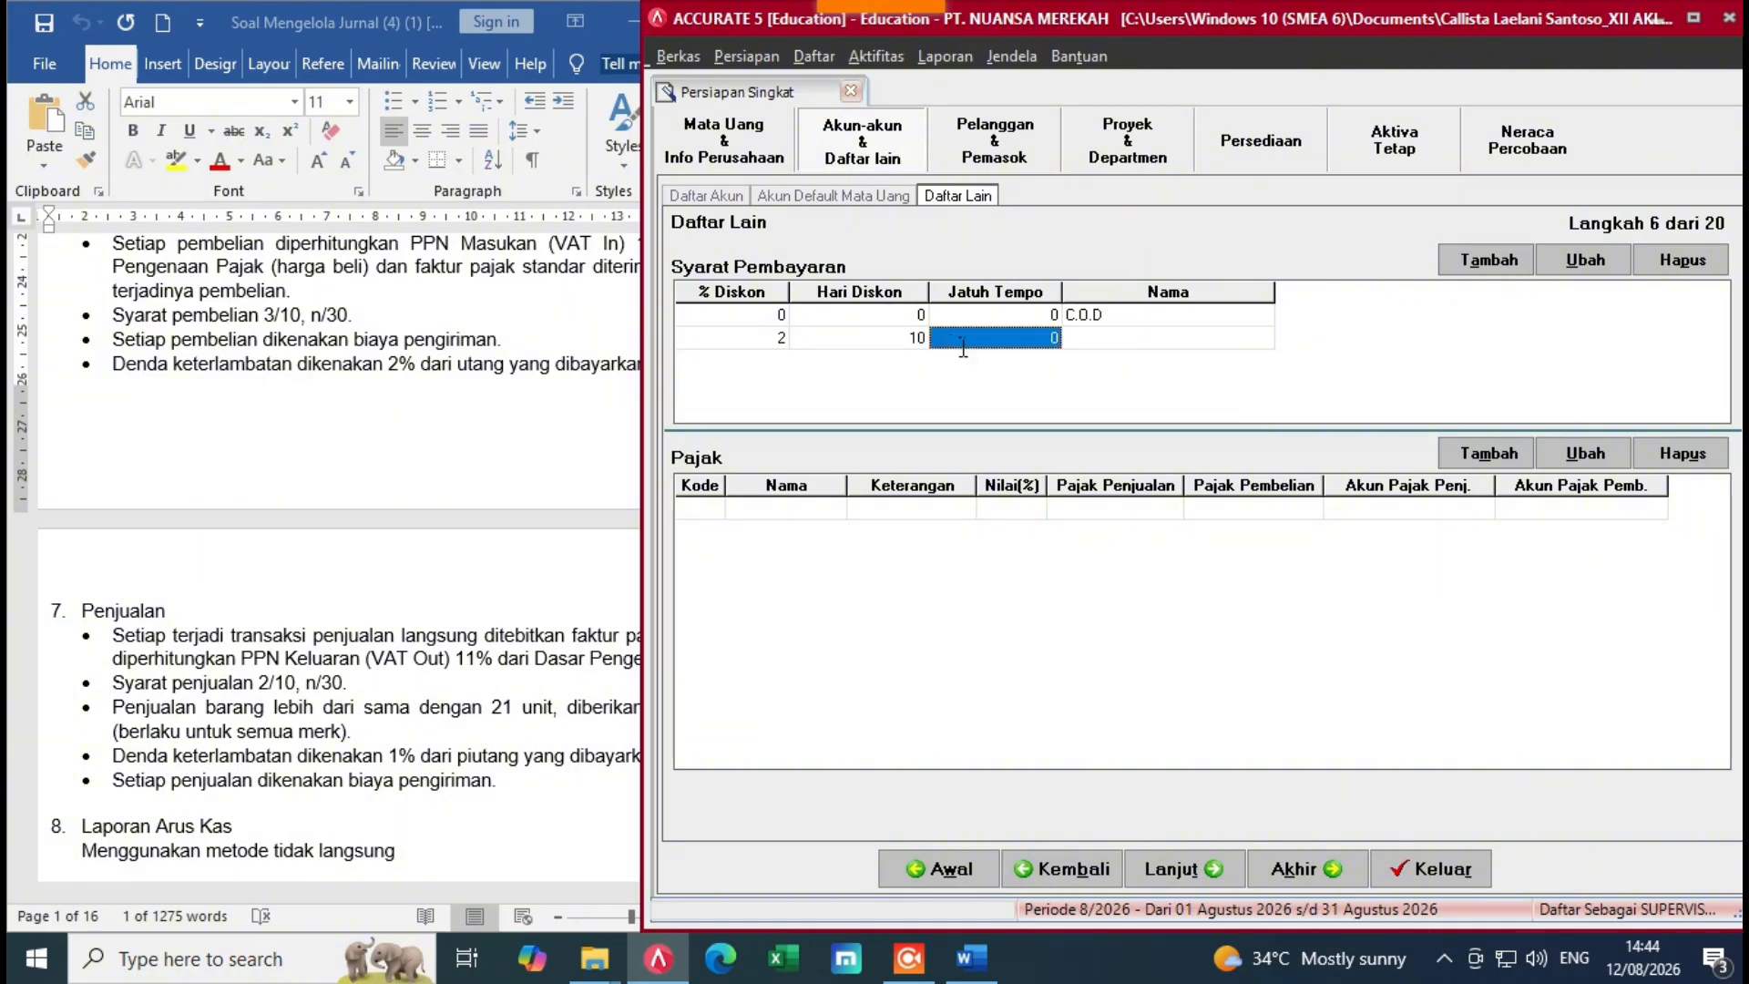
pyautogui.write('30')
pyautogui.press('Return')
pyautogui.press('Return')
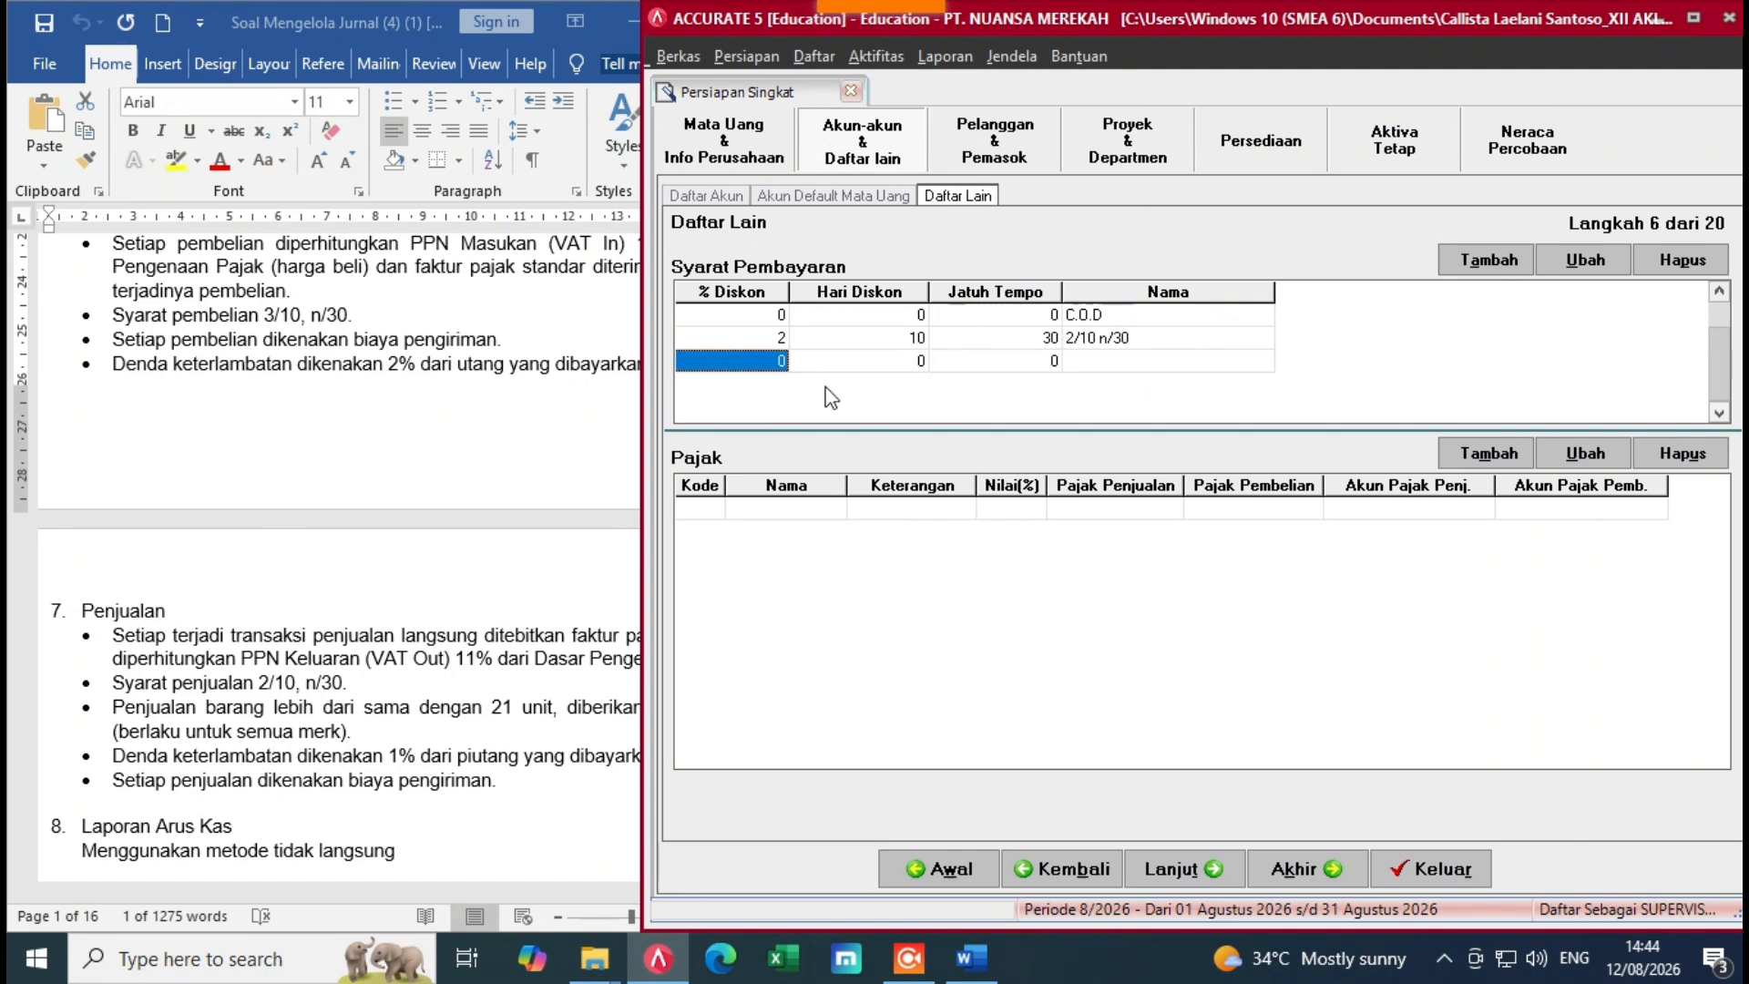
# Step: Add the 3/10 n/30 term (3%, 10 days, due 30) and remove the extra blank row
pyautogui.click(784, 370)
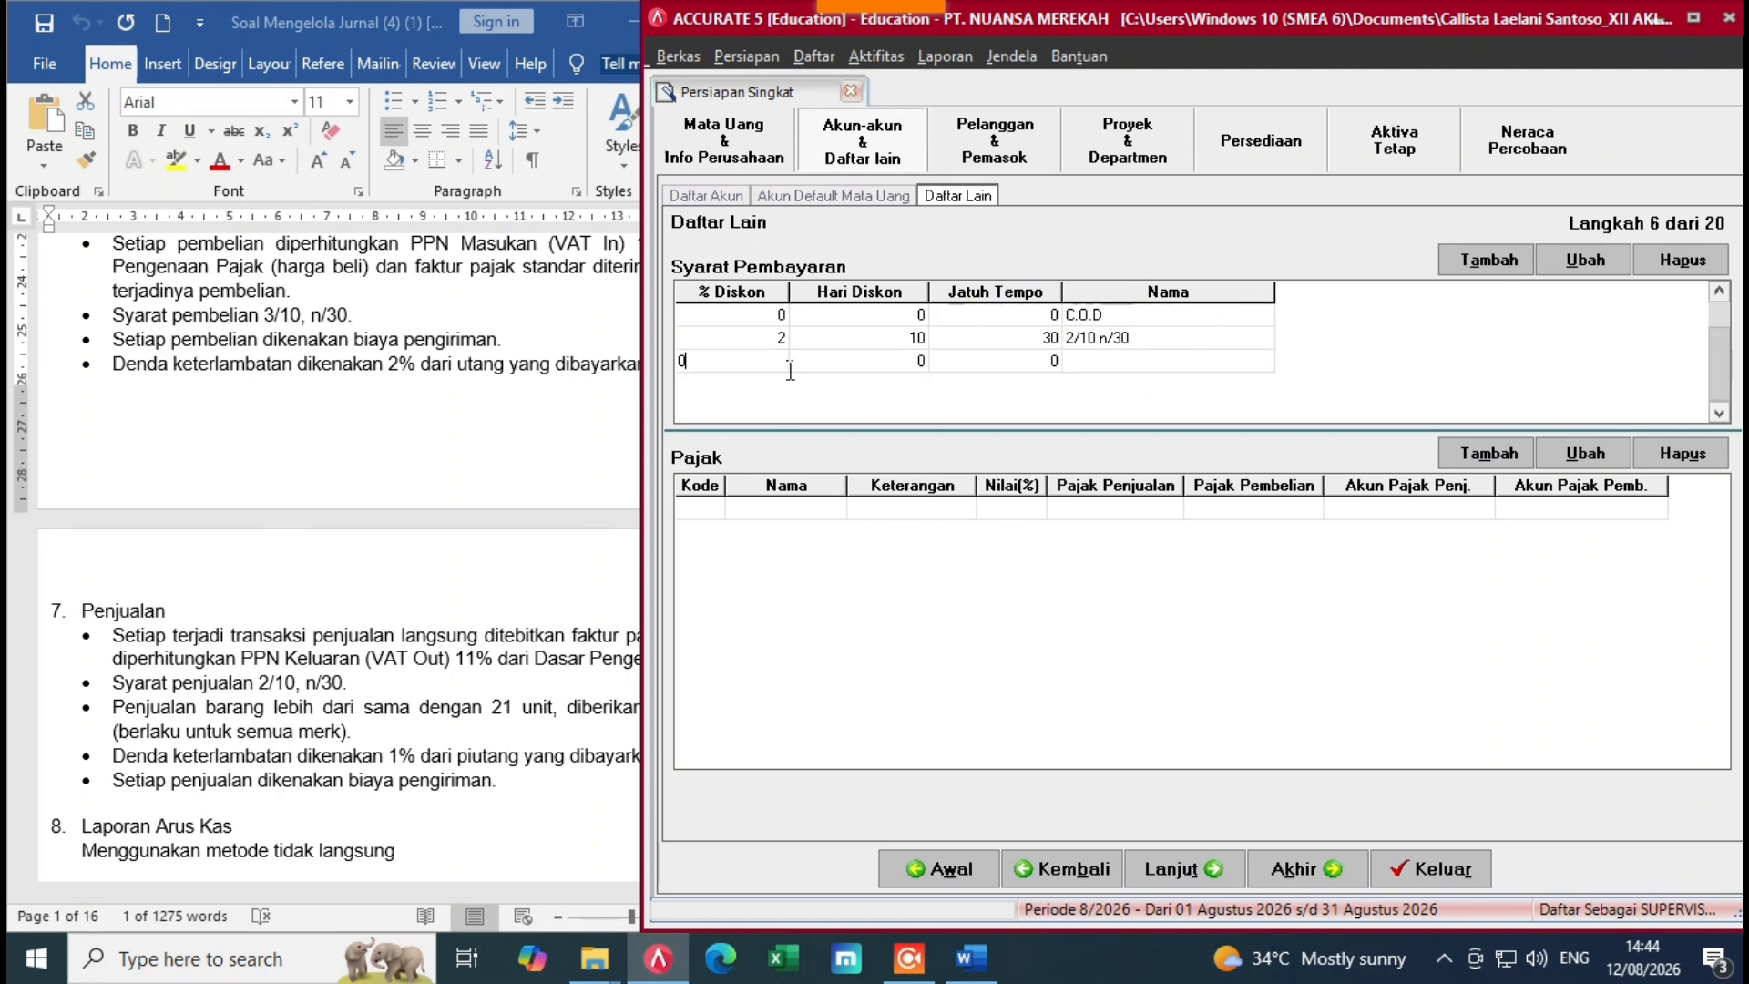
pyautogui.press('BackSpace')
pyautogui.click(836, 369)
pyautogui.write('1')
pyautogui.click(980, 370)
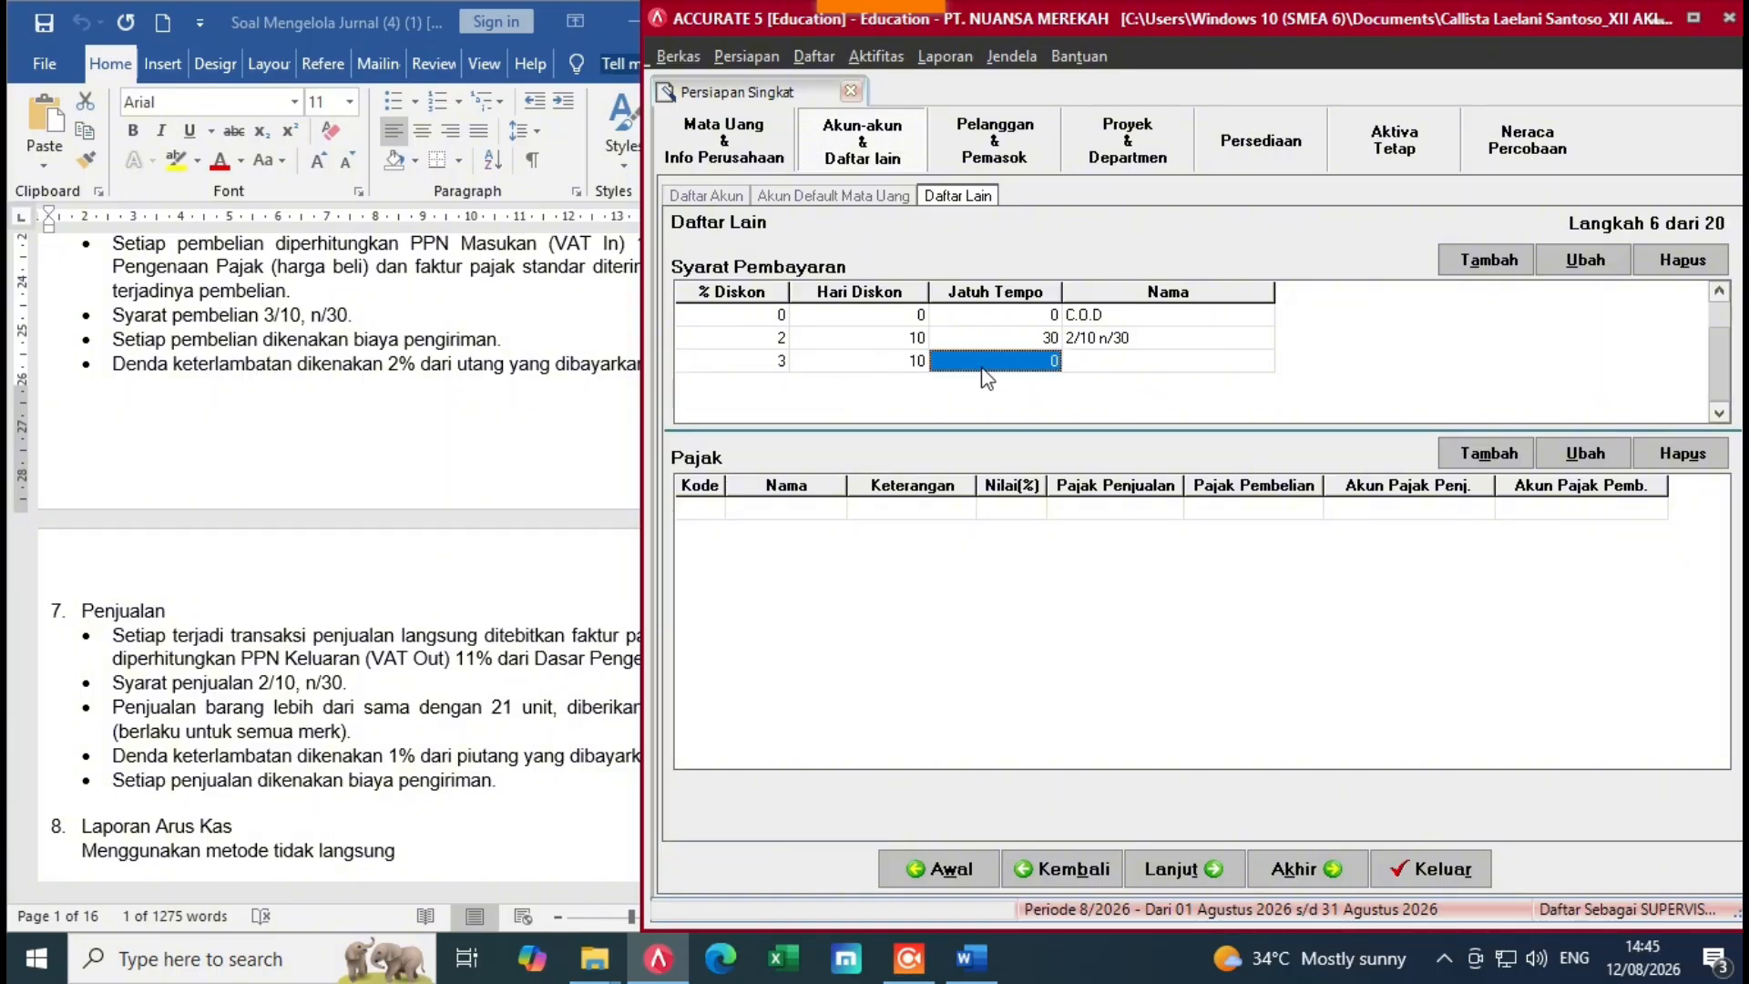
pyautogui.write('30')
pyautogui.click(1103, 370)
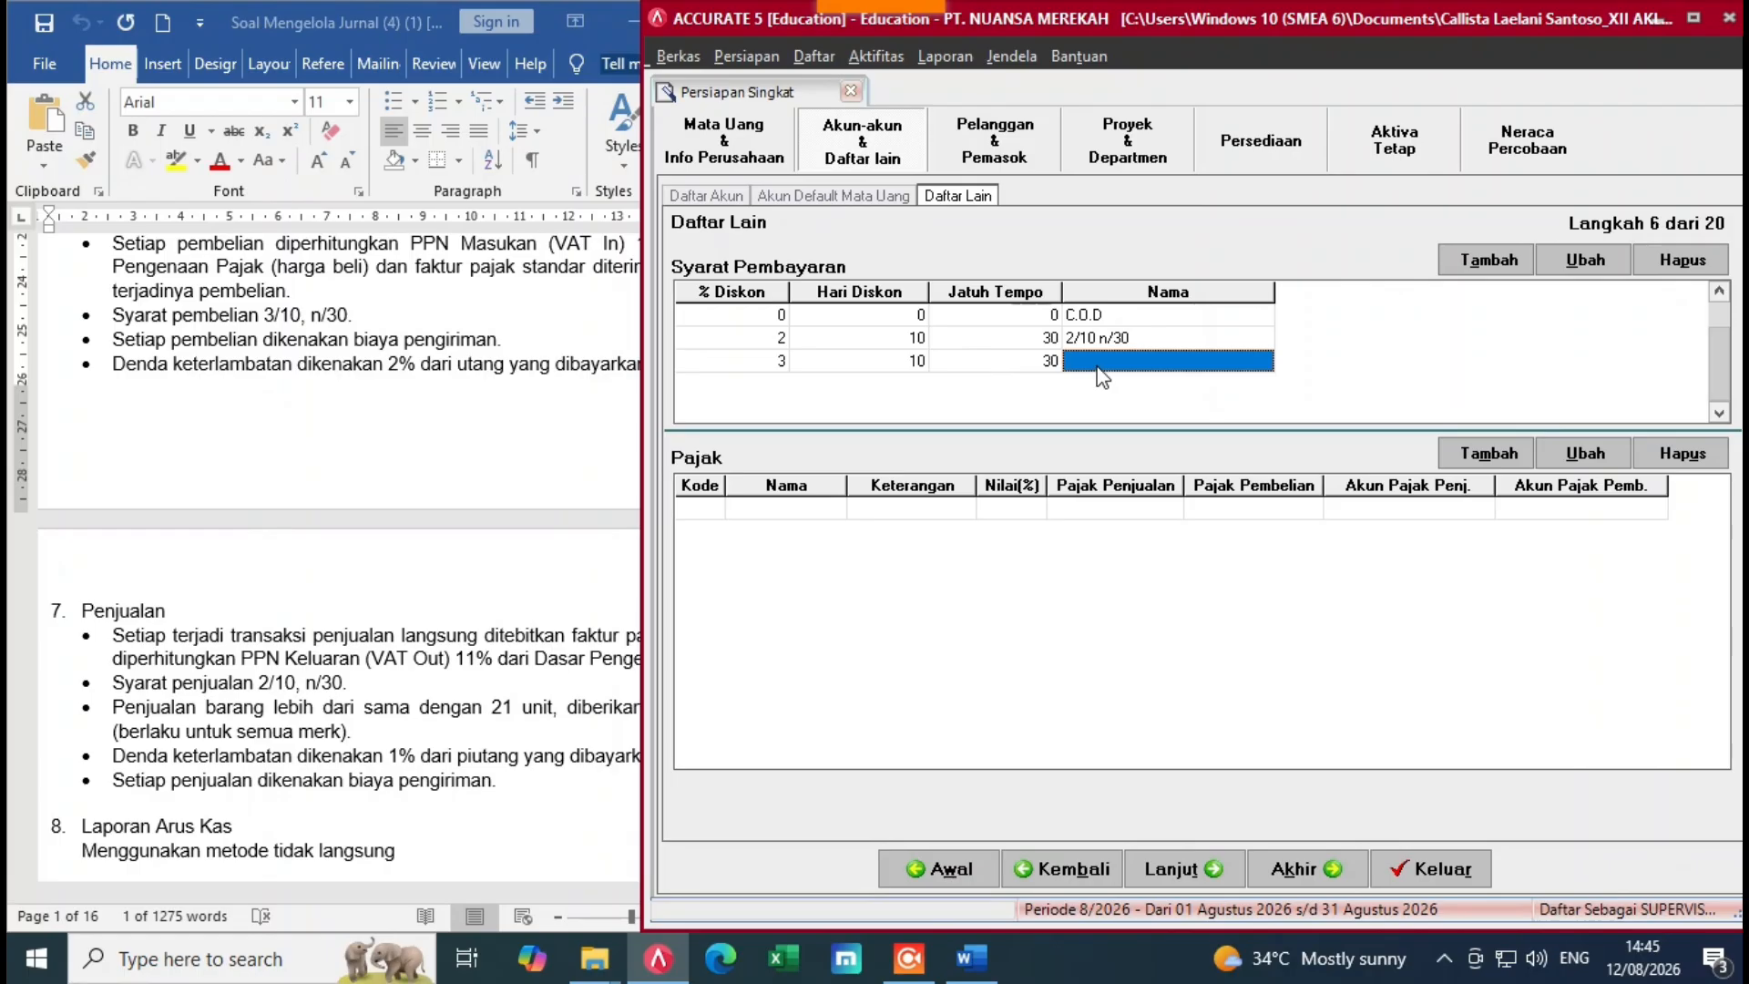
pyautogui.write('3/10 n/30')
pyautogui.press('Tab')
pyautogui.press('Escape')
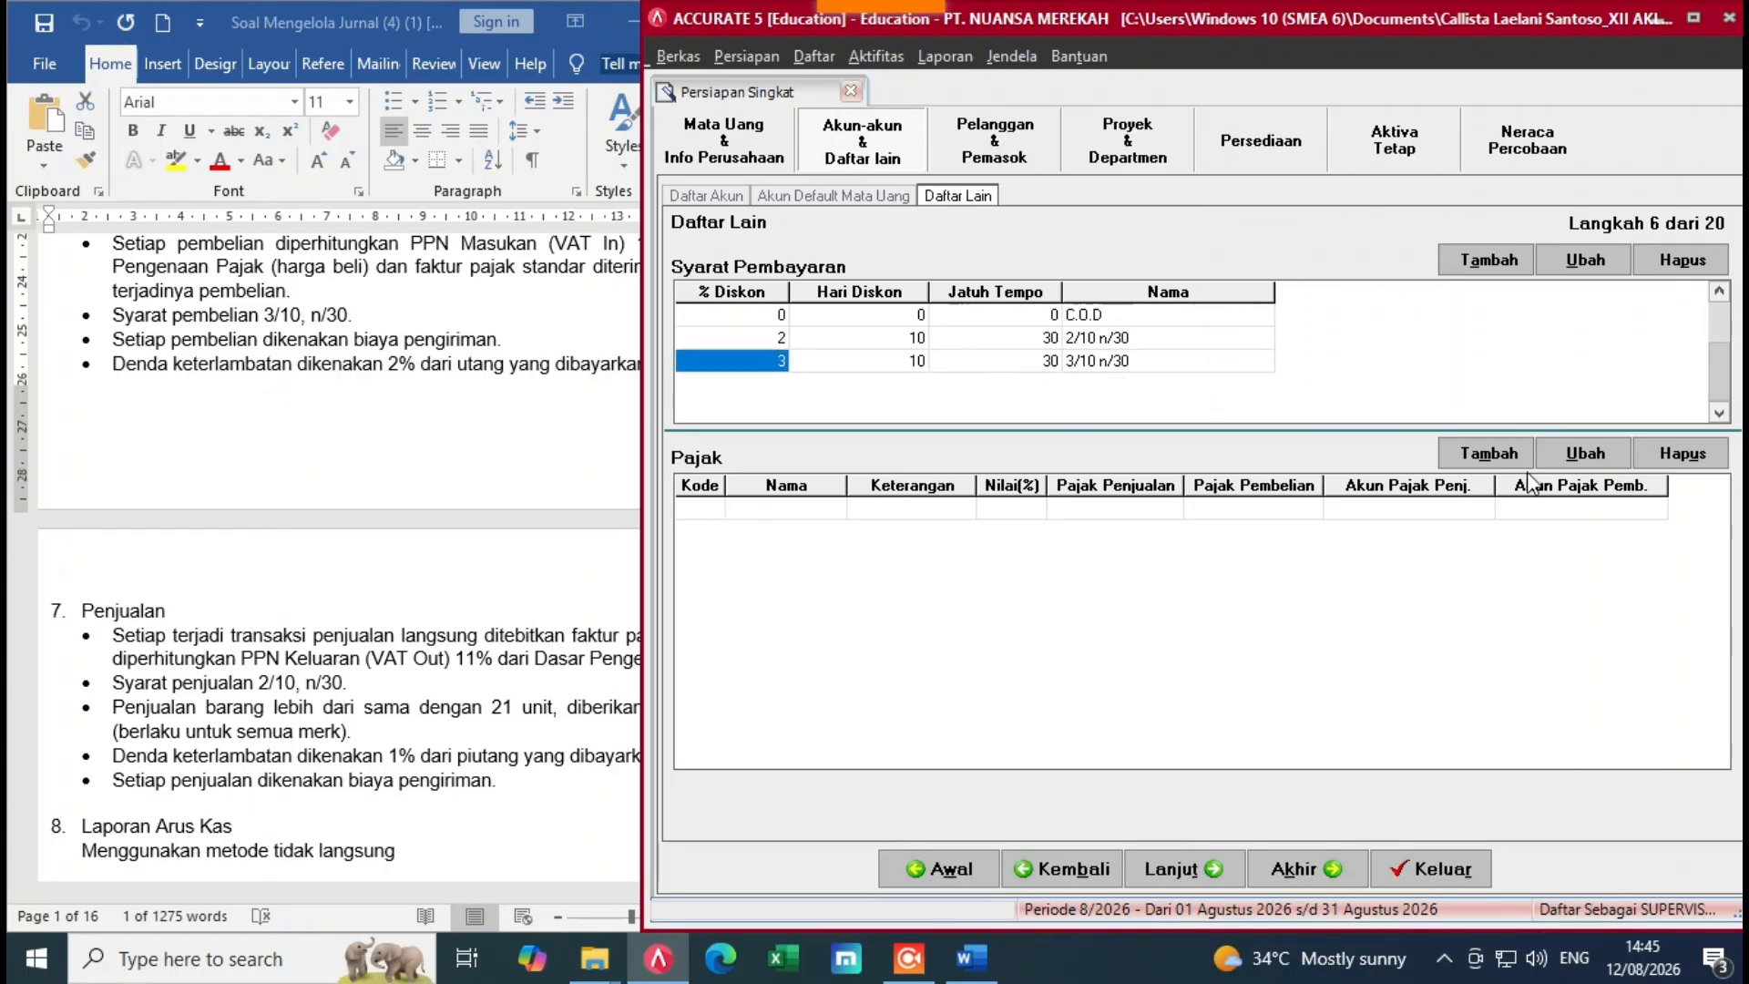
pyautogui.click(1489, 455)
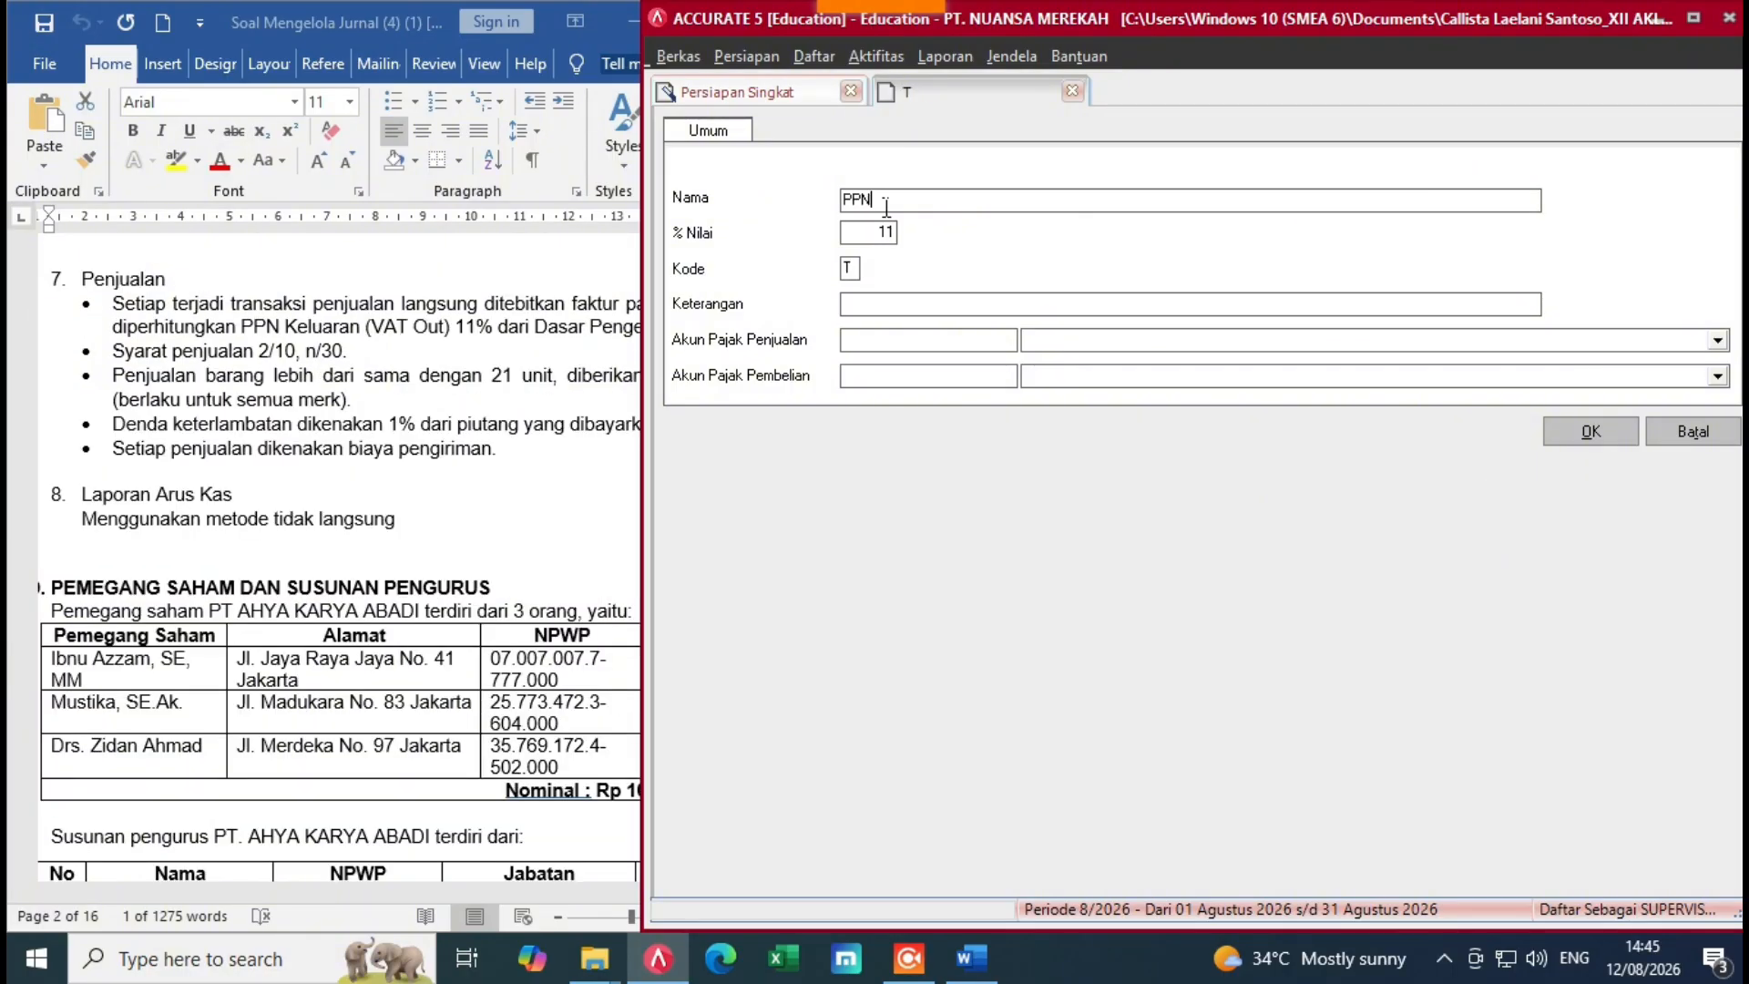
# Step: Describe the tax as 'Pajak Pertambahan Nilai' and post sales tax to 2-1130 VAT-Out
pyautogui.click(887, 315)
pyautogui.write('Pajak Pertambahan Nilai')
pyautogui.press('Tab')
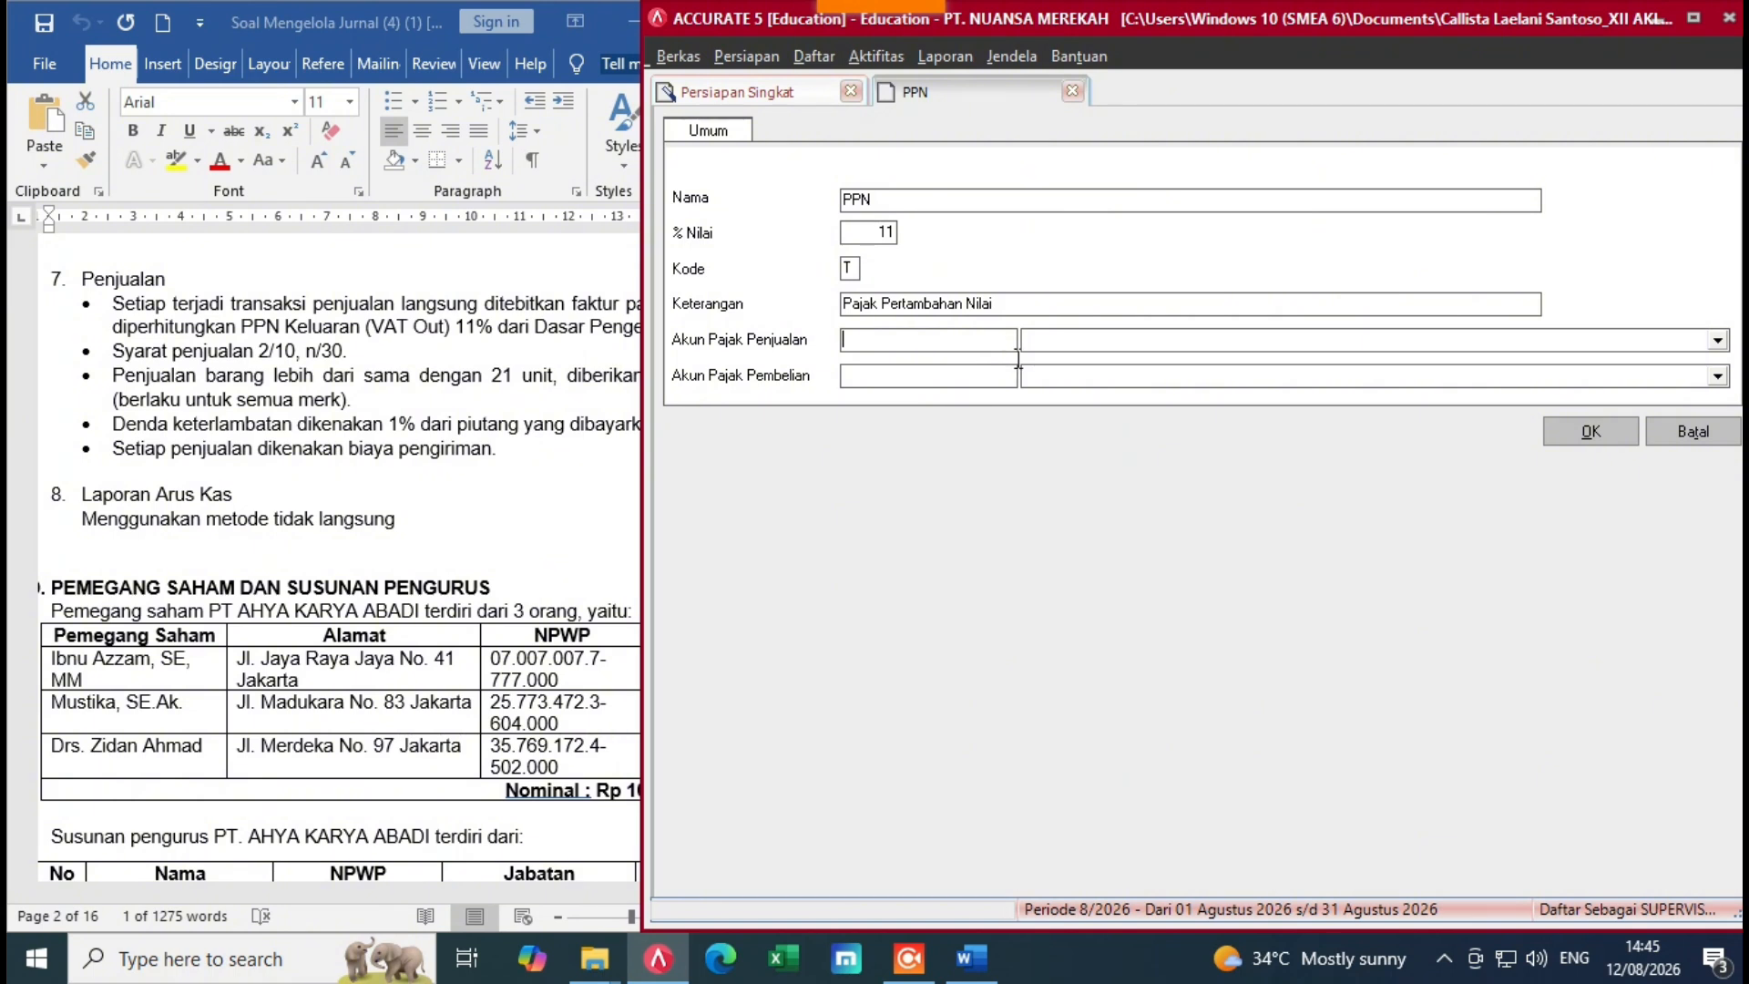
pyautogui.click(1718, 339)
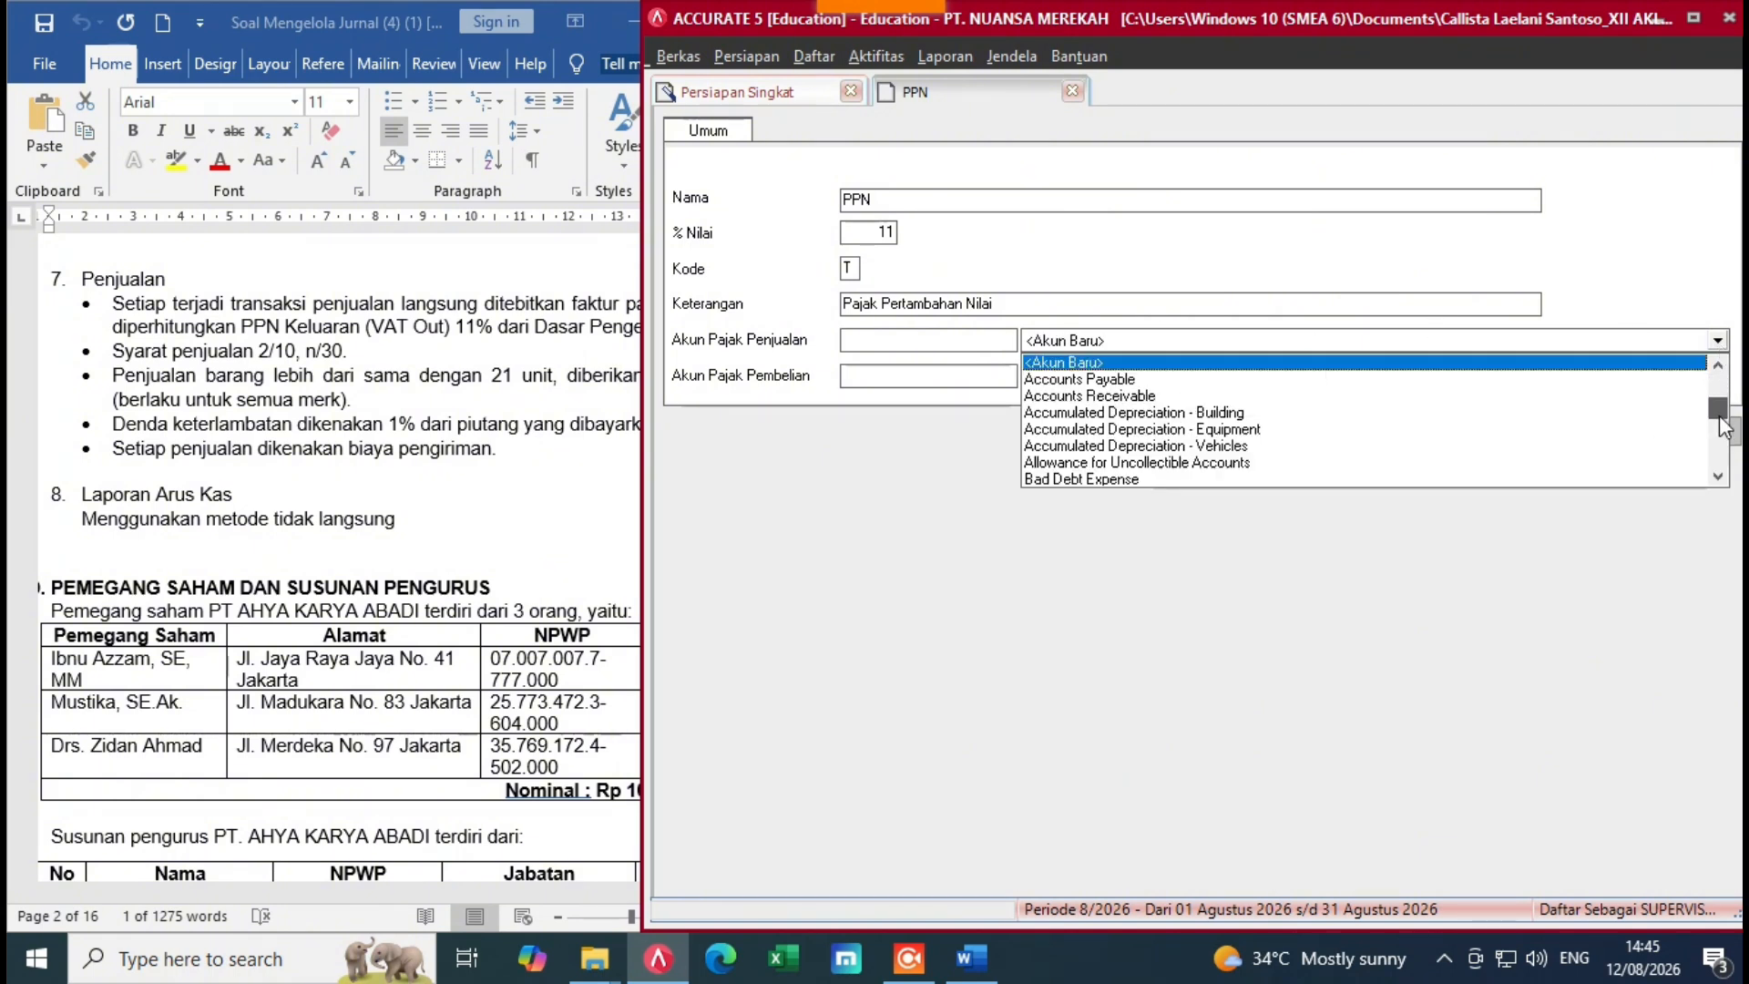
pyautogui.scroll(-7, 1722, 444)
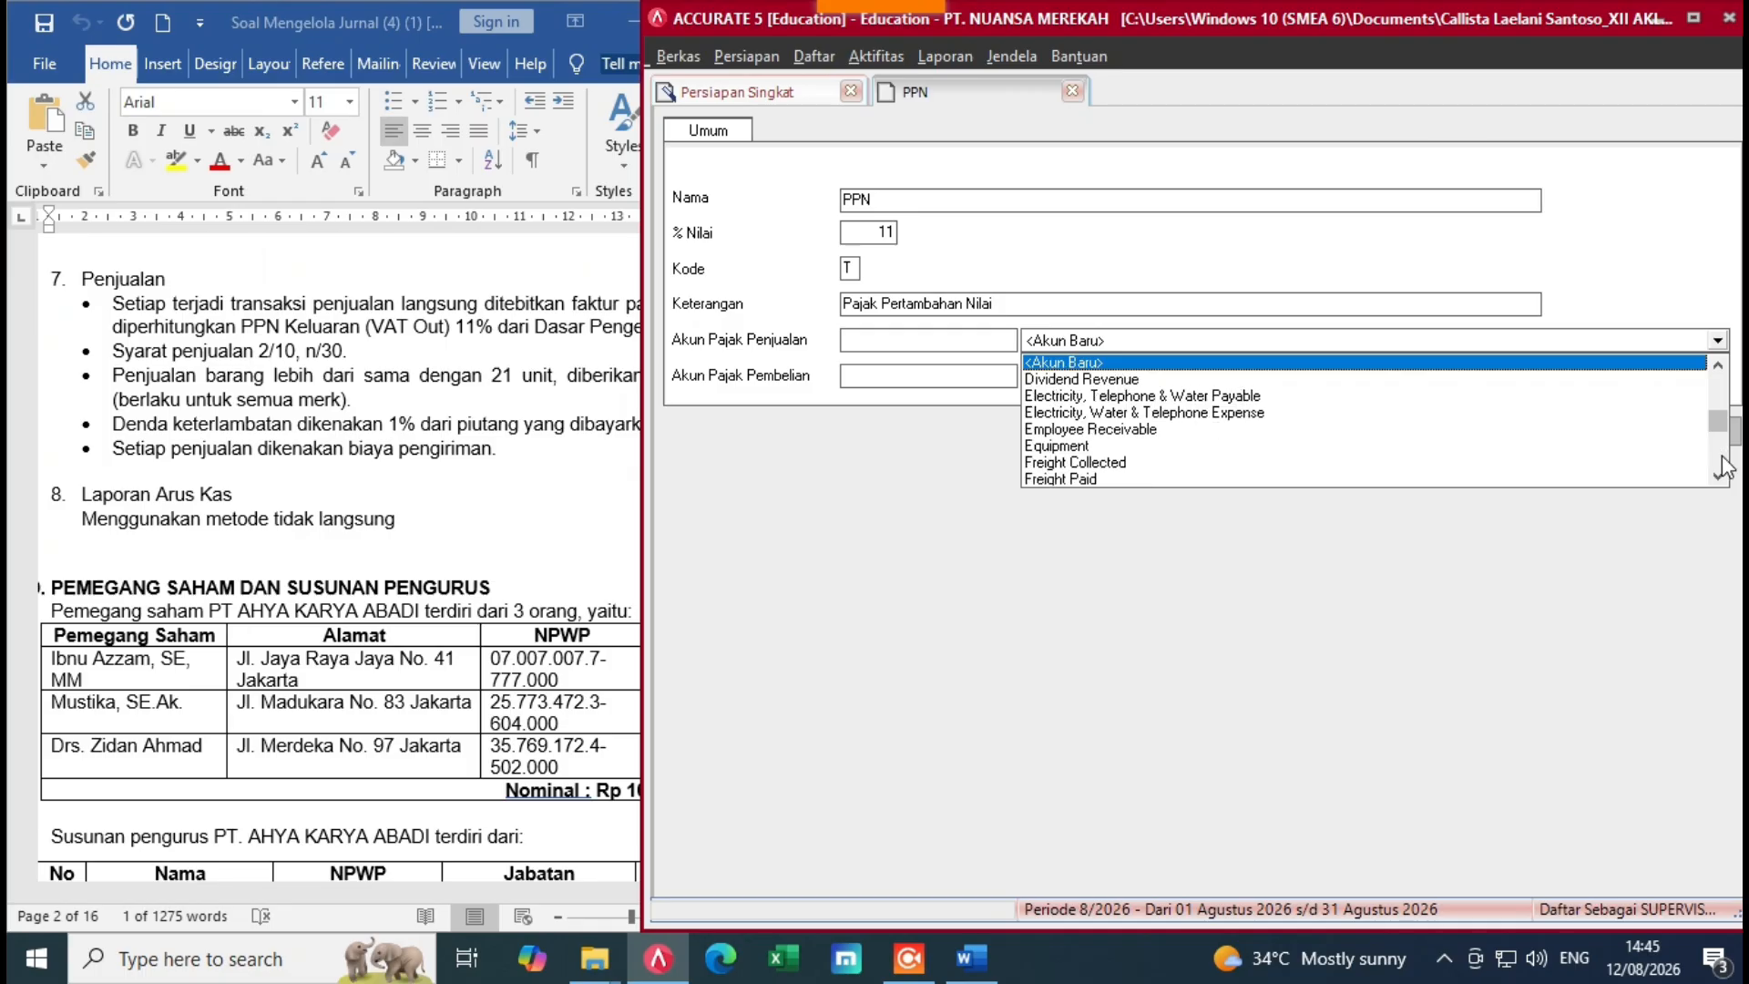
pyautogui.scroll(-8, 1722, 472)
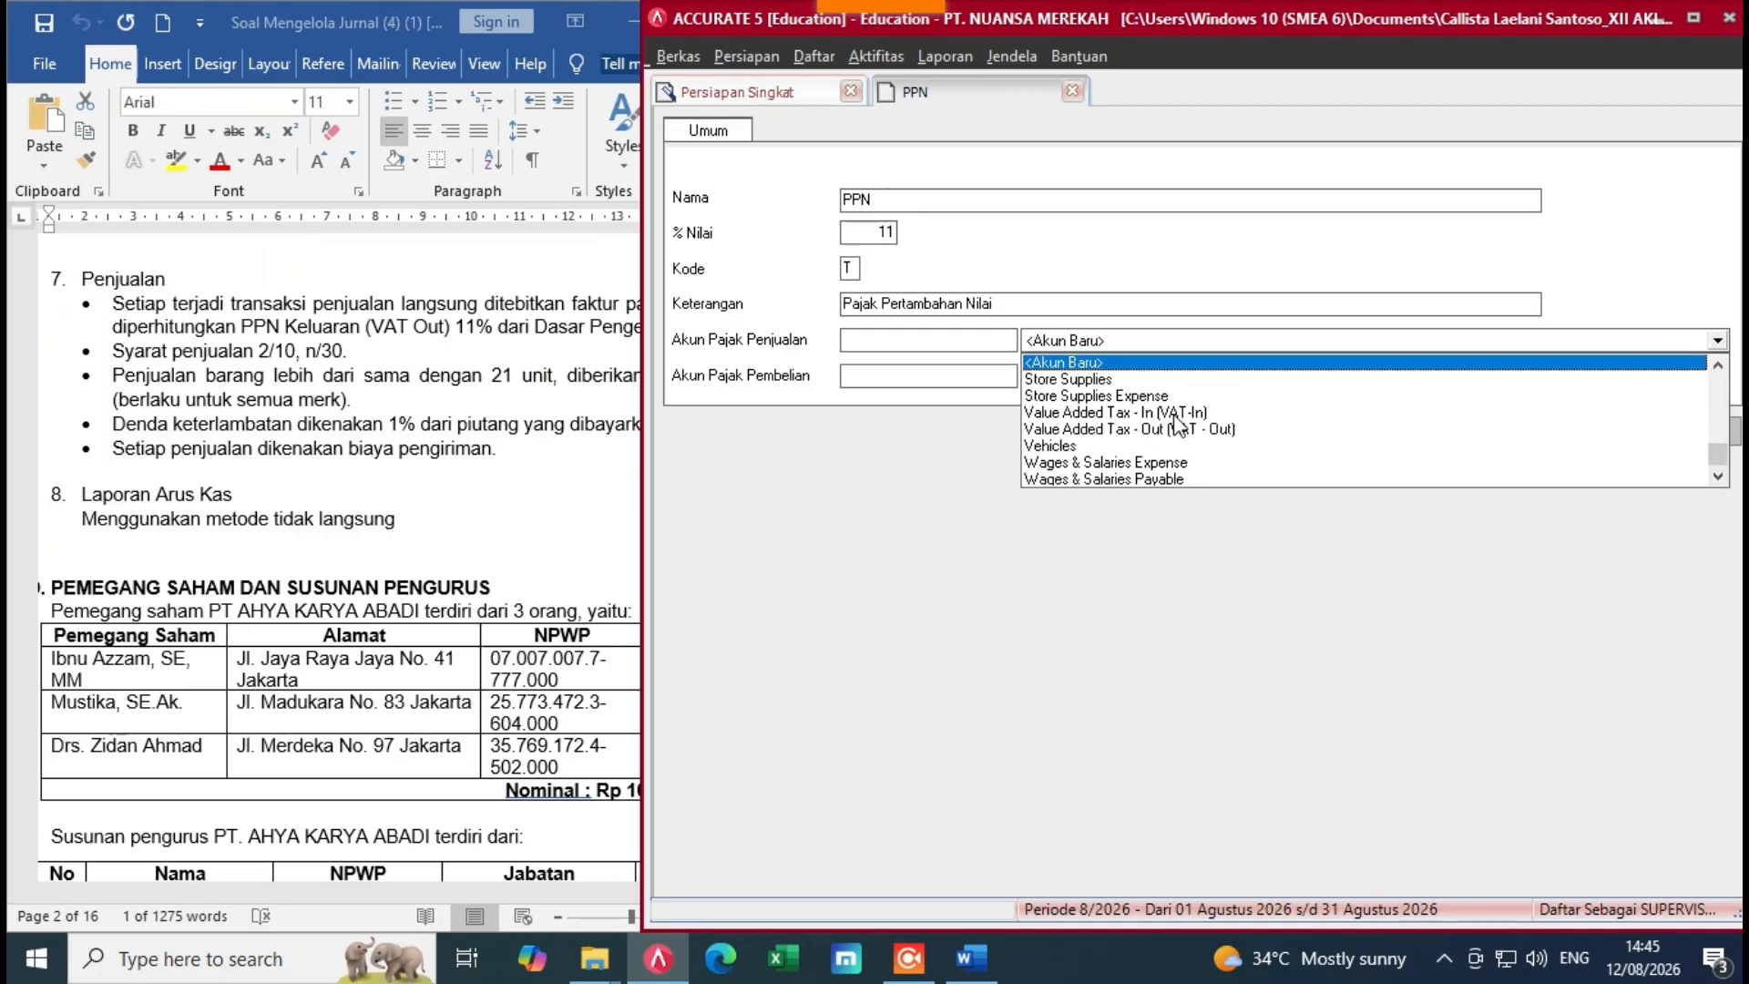
pyautogui.click(1172, 428)
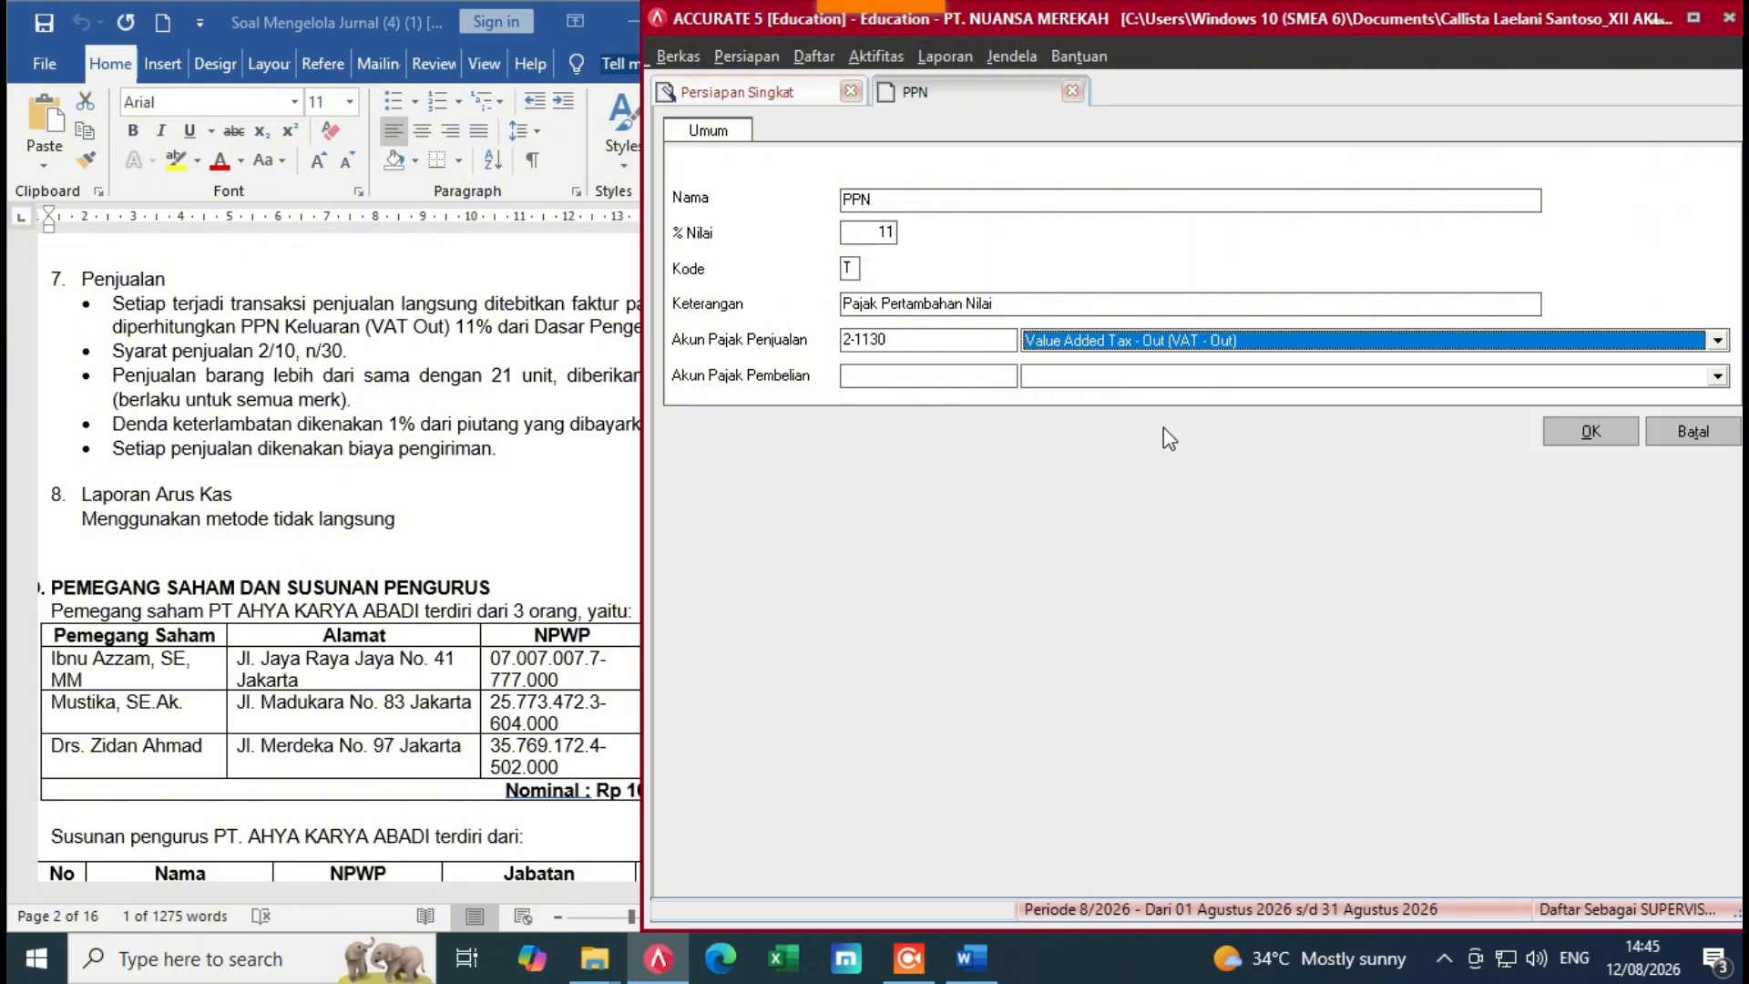
pyautogui.press('Tab')
# Step: Set the purchase tax account to 1-1190 Value Added Tax - In
pyautogui.click(1718, 376)
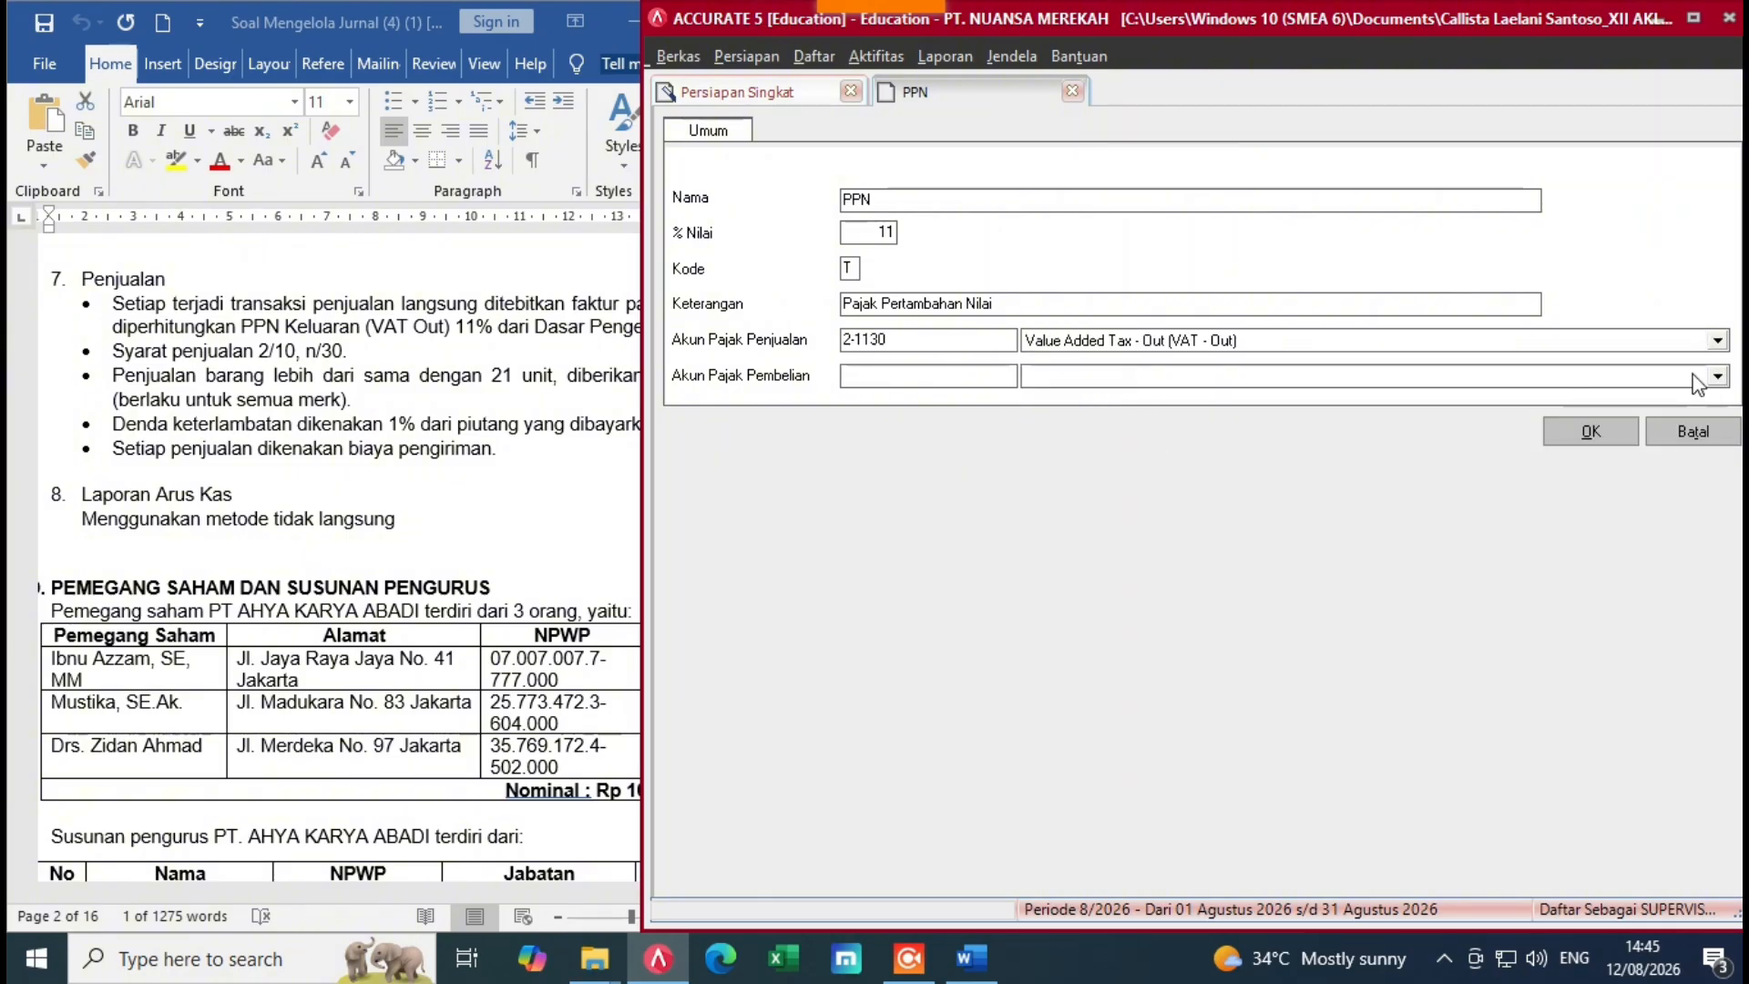
pyautogui.click(1718, 513)
pyautogui.moveTo(1718, 513); pyautogui.dragTo(1718, 513)
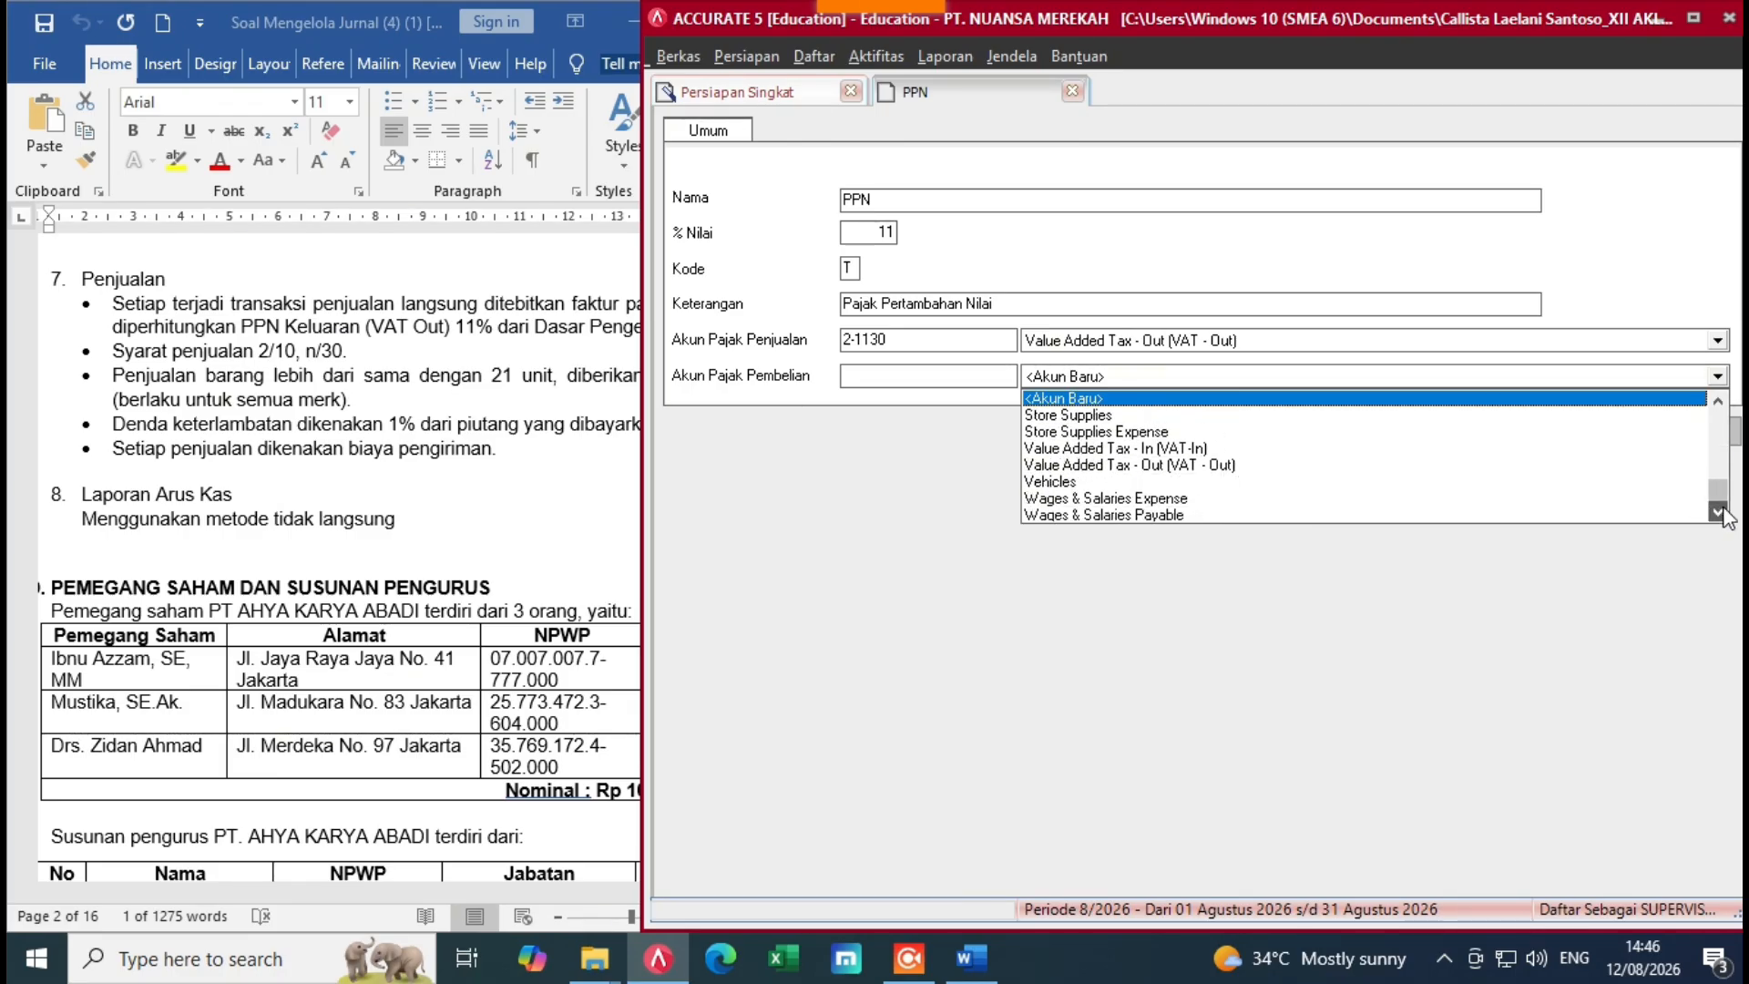
pyautogui.click(1188, 448)
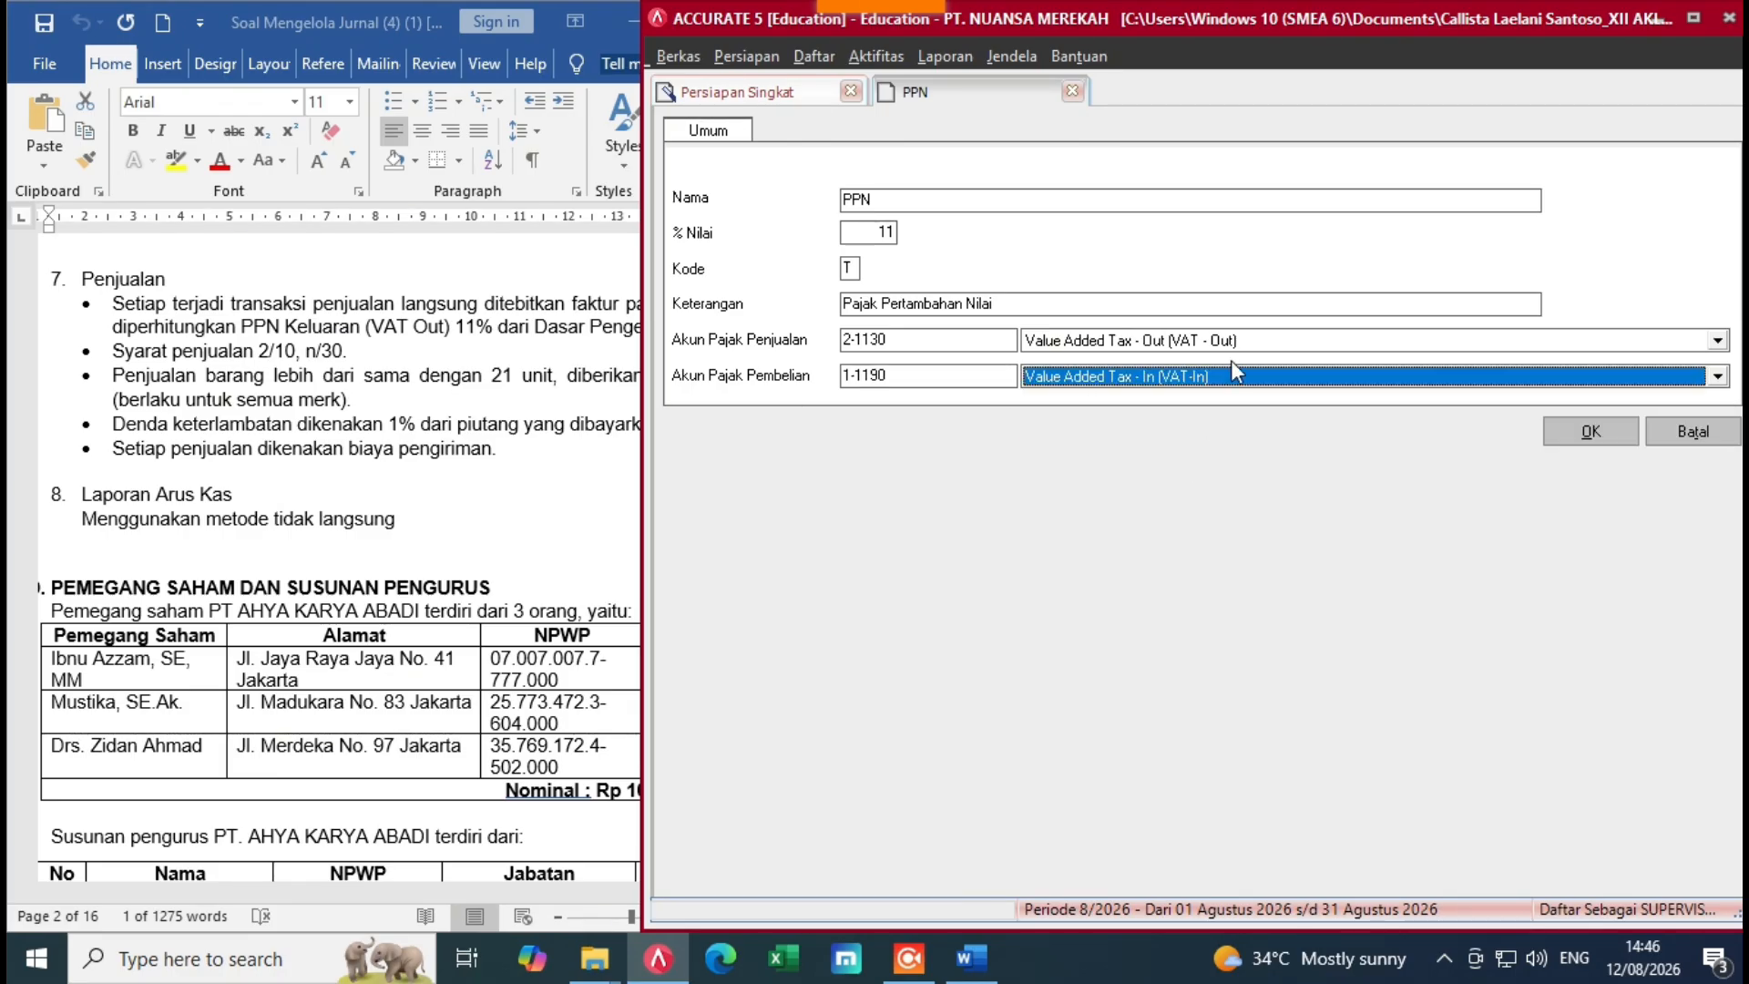
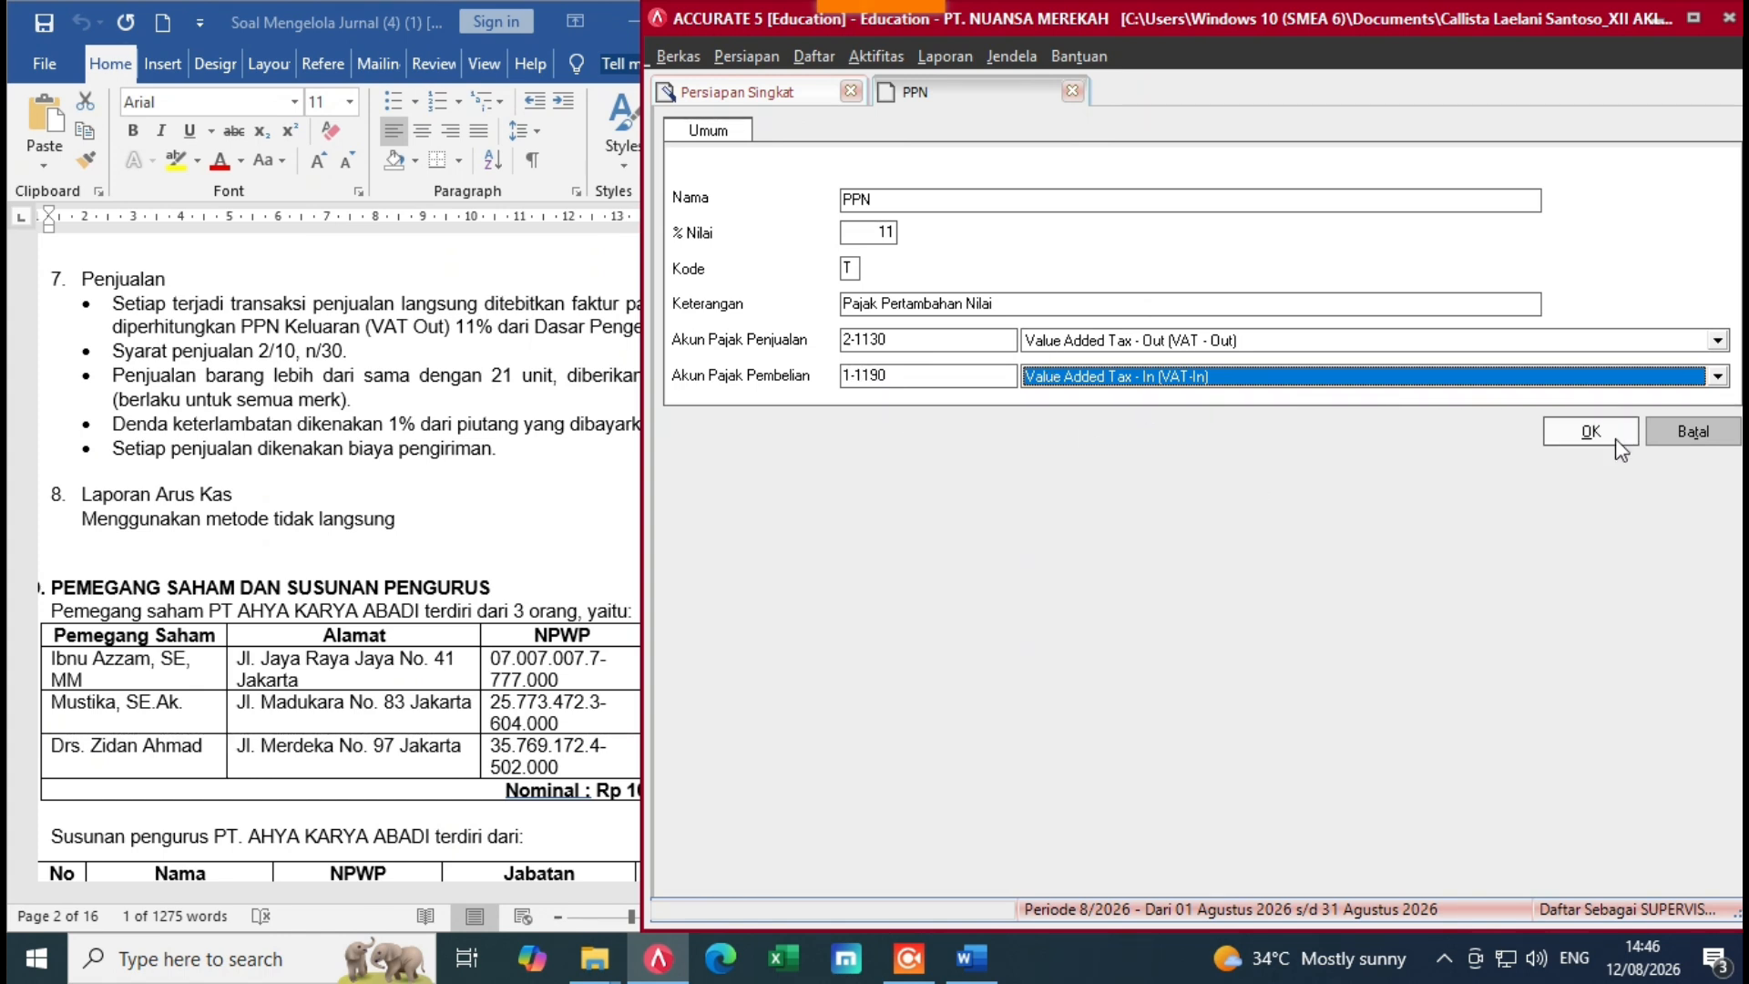
# Step: Save the PPN tax entry, code T at 11%, to the tax list
pyautogui.click(1585, 428)
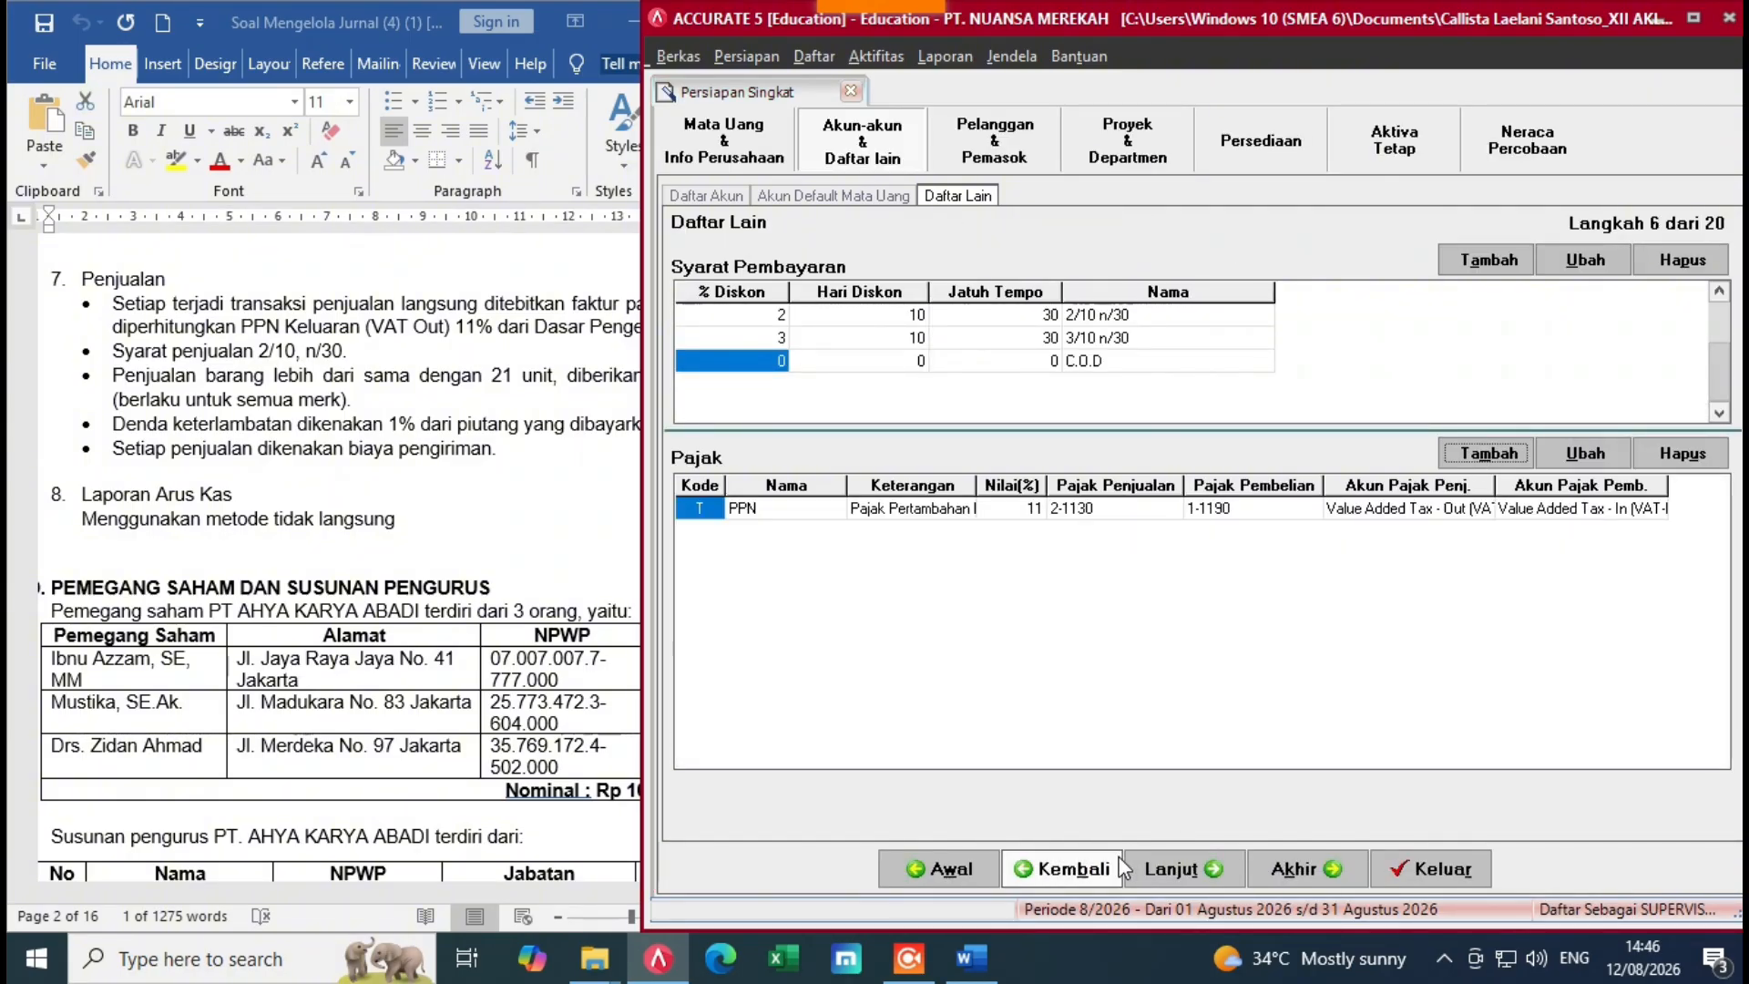
# Step: Advance the setup wizard past the customer type step to the customer list
pyautogui.click(1174, 865)
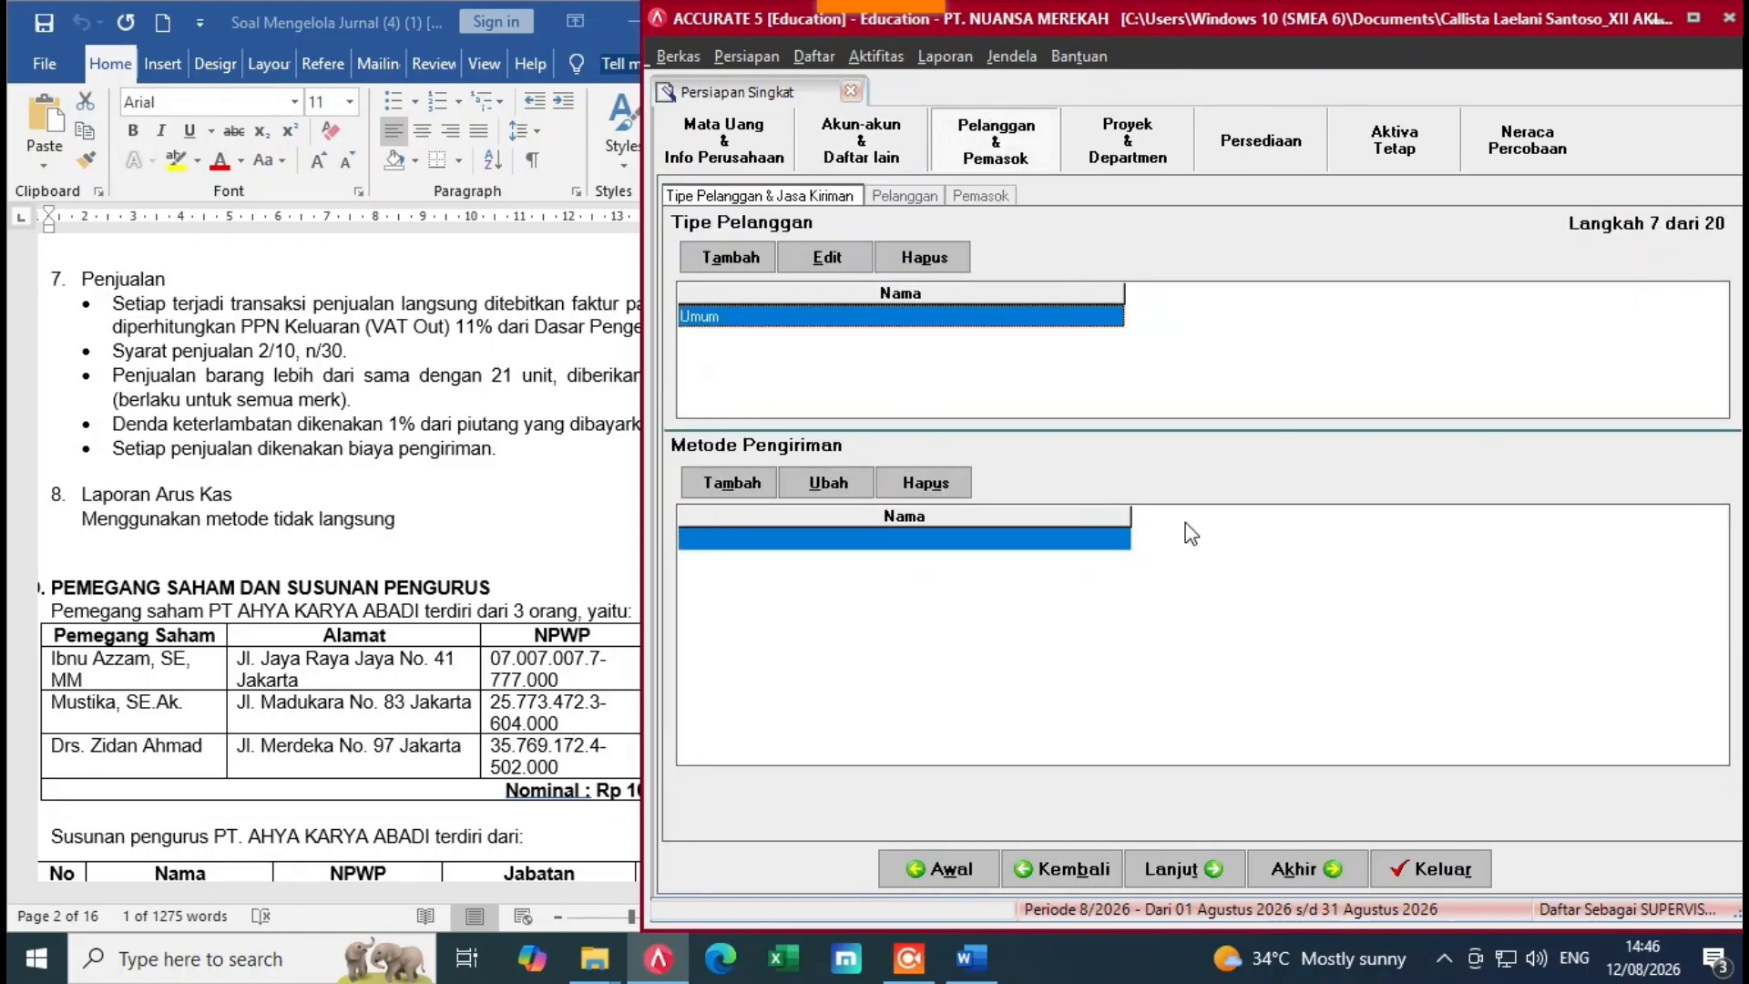
pyautogui.click(1200, 873)
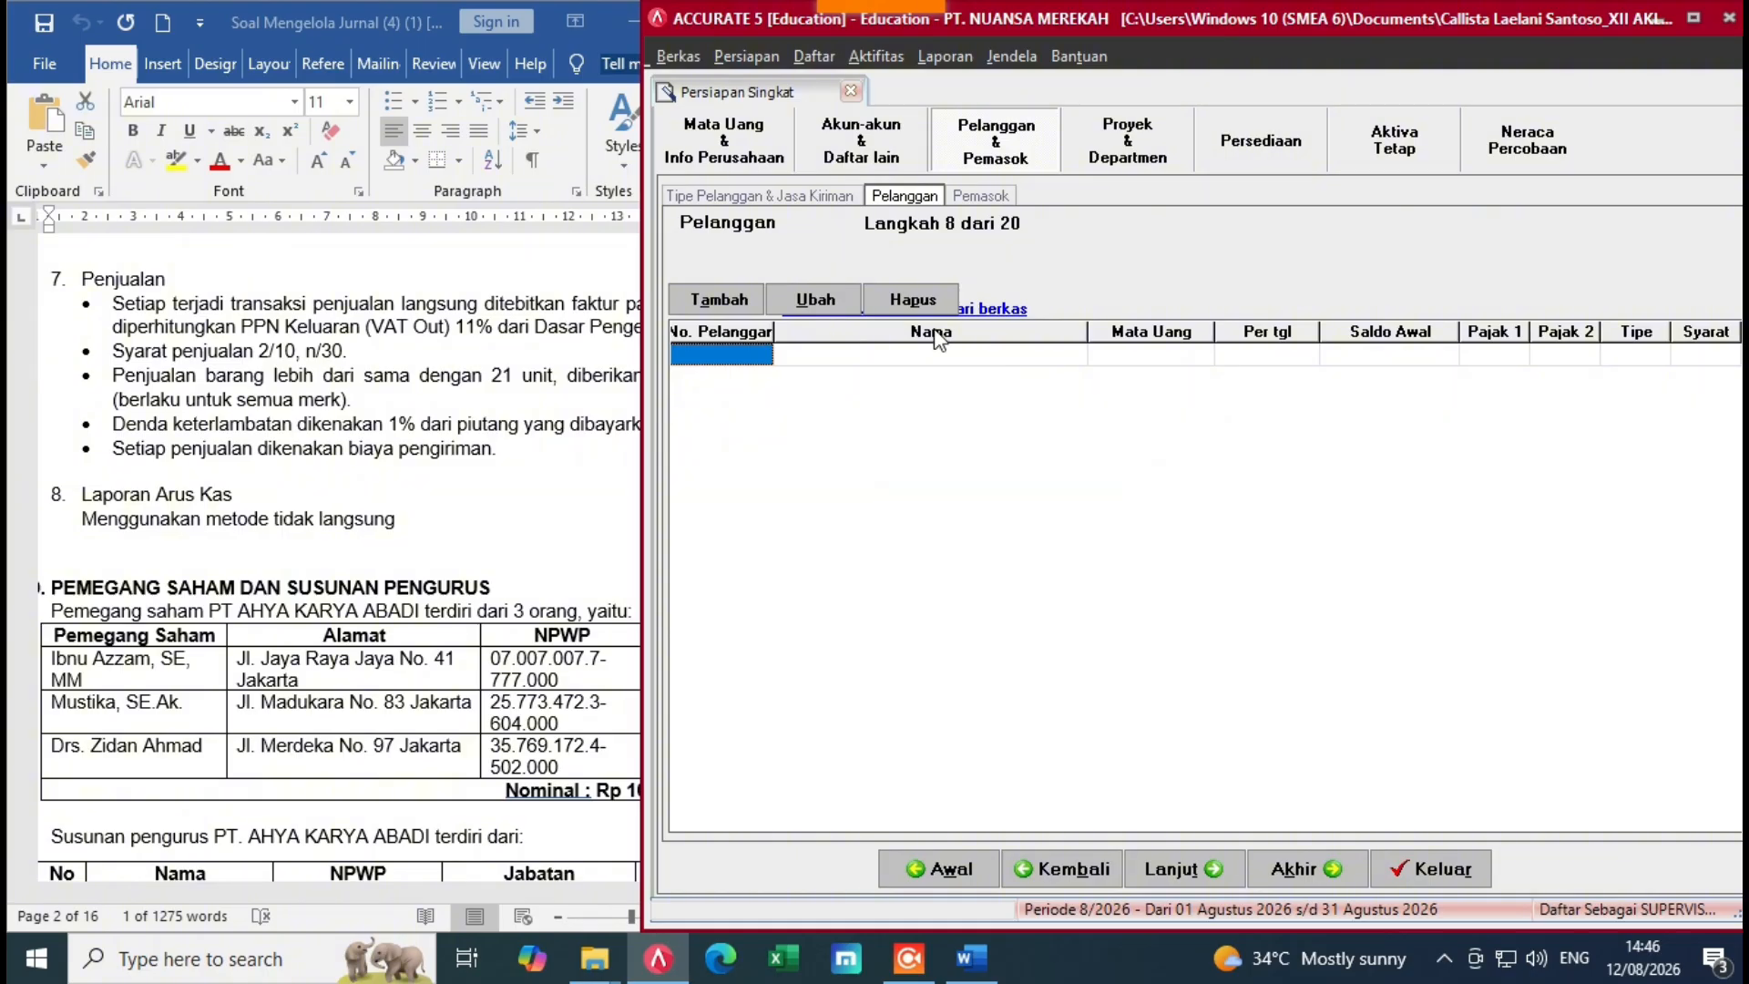
pyautogui.moveTo(644, 506); pyautogui.dragTo(457, 510)
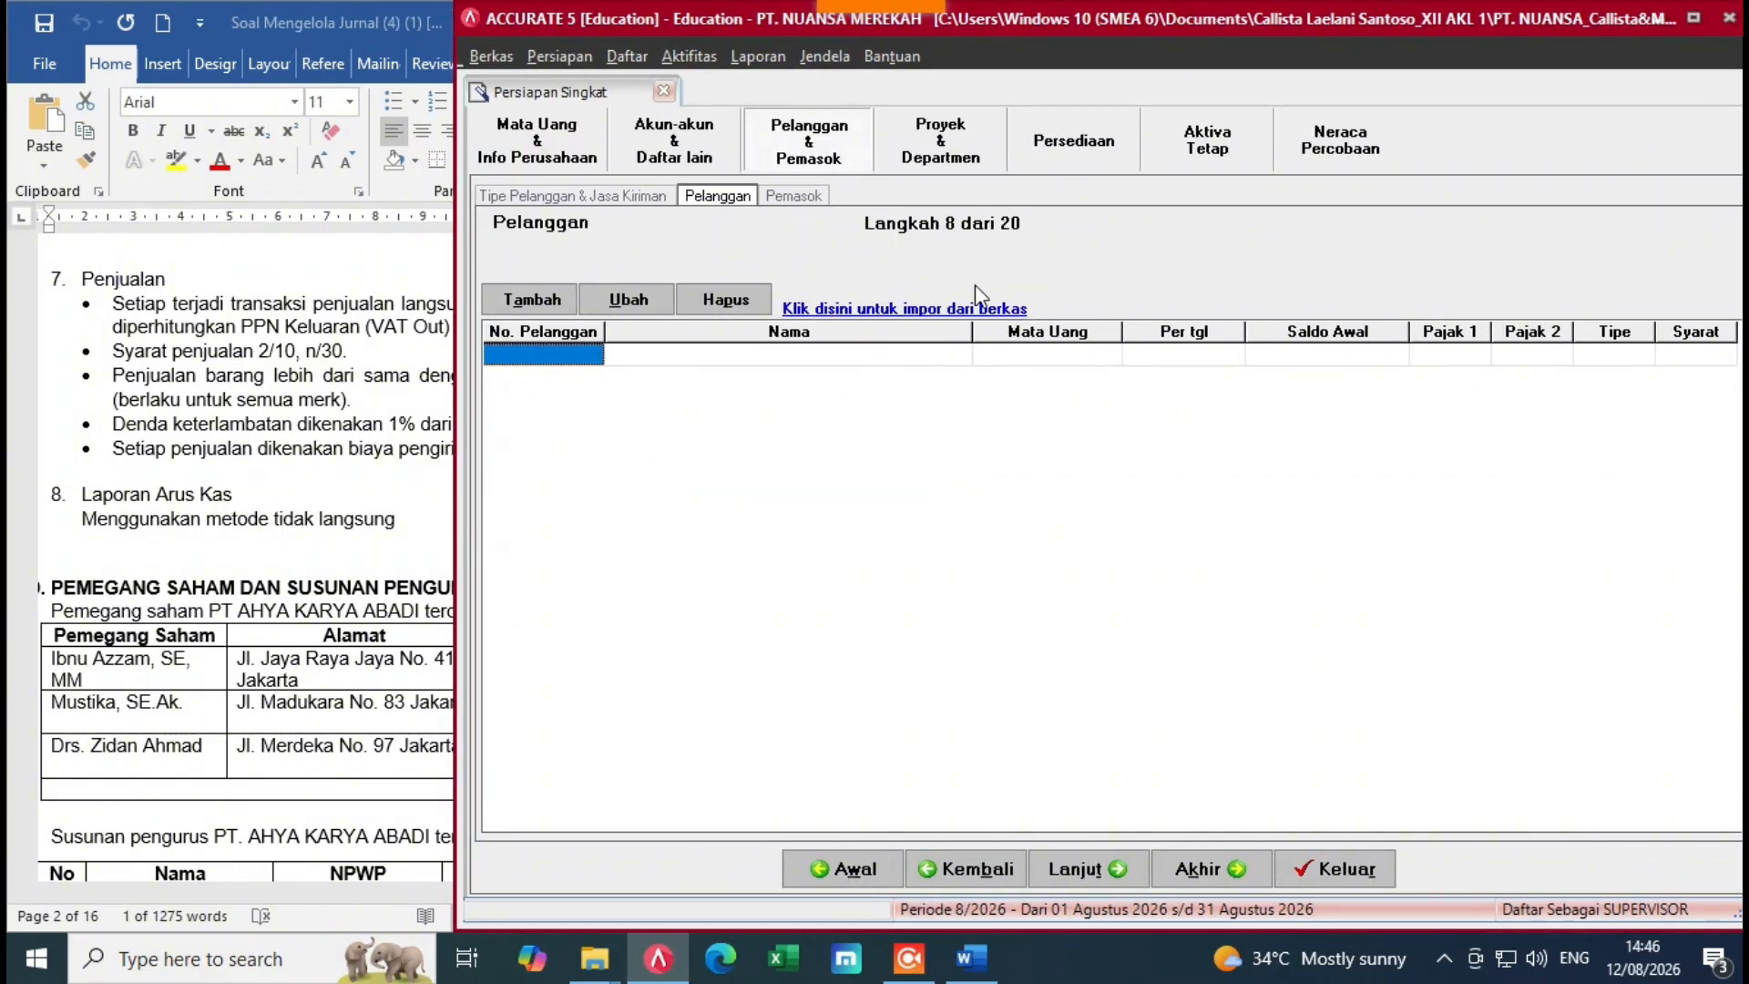
# Step: Pick the customer and opening receivables Excel file (file 2) and load its data with Ambil Data
pyautogui.click(914, 310)
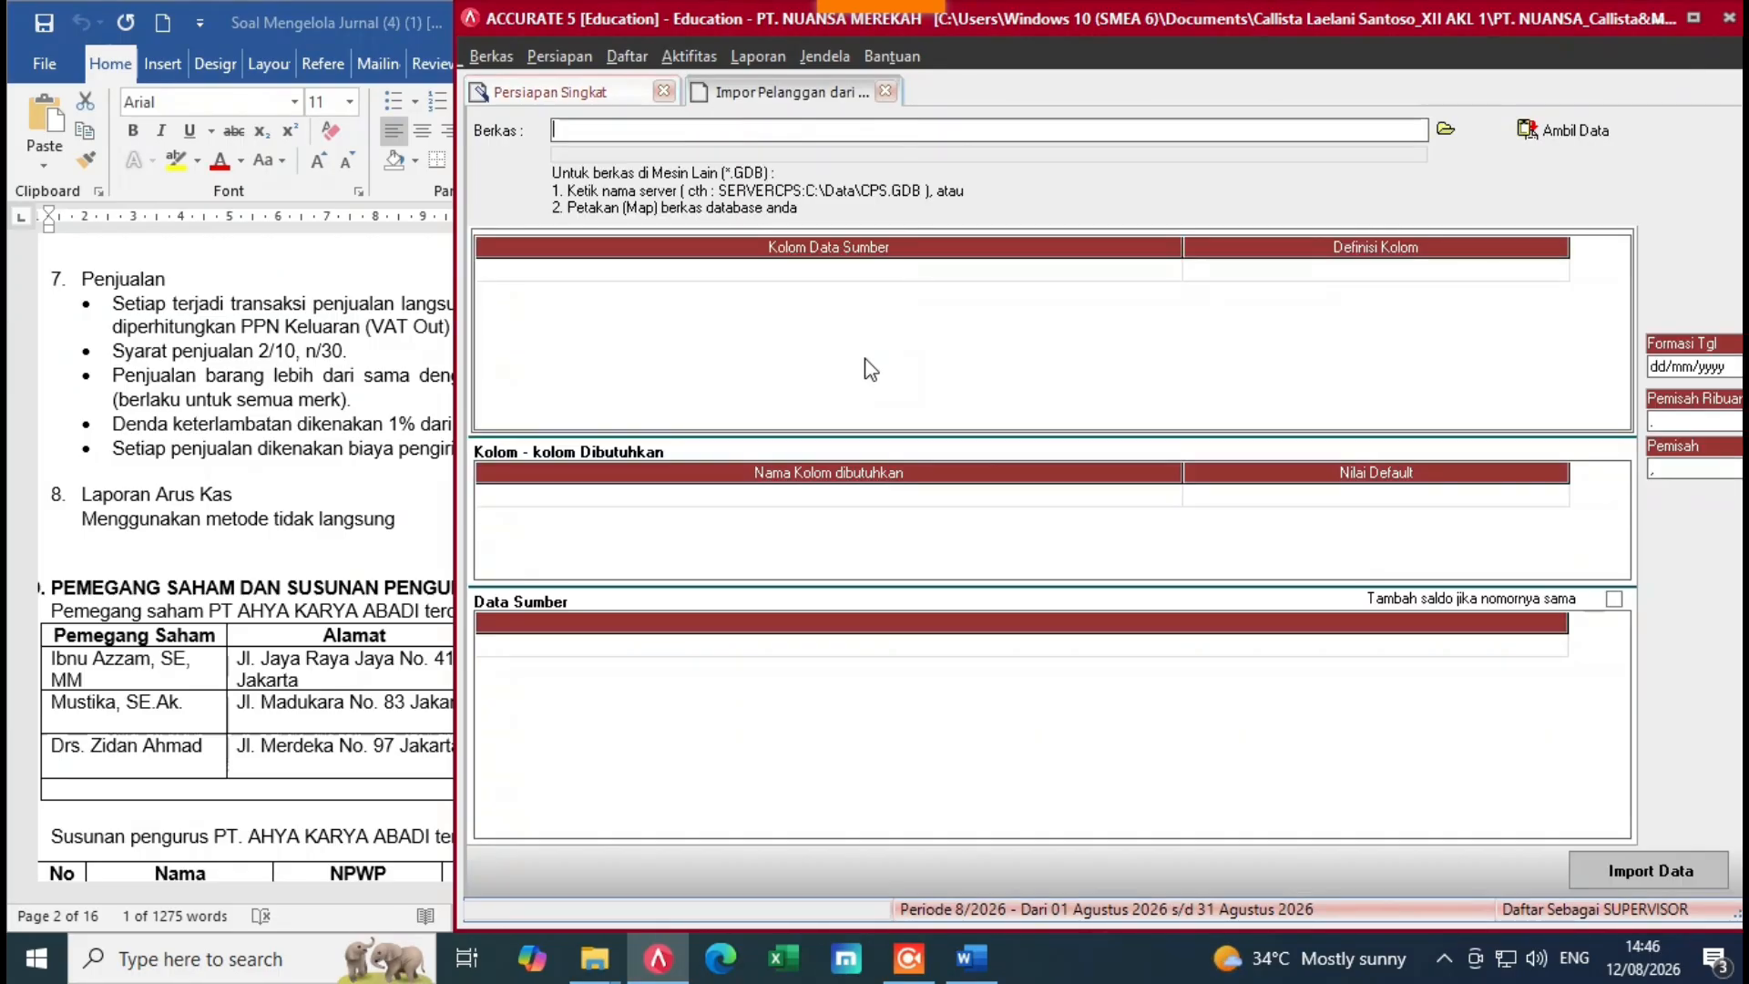
pyautogui.click(1457, 125)
pyautogui.click(1078, 658)
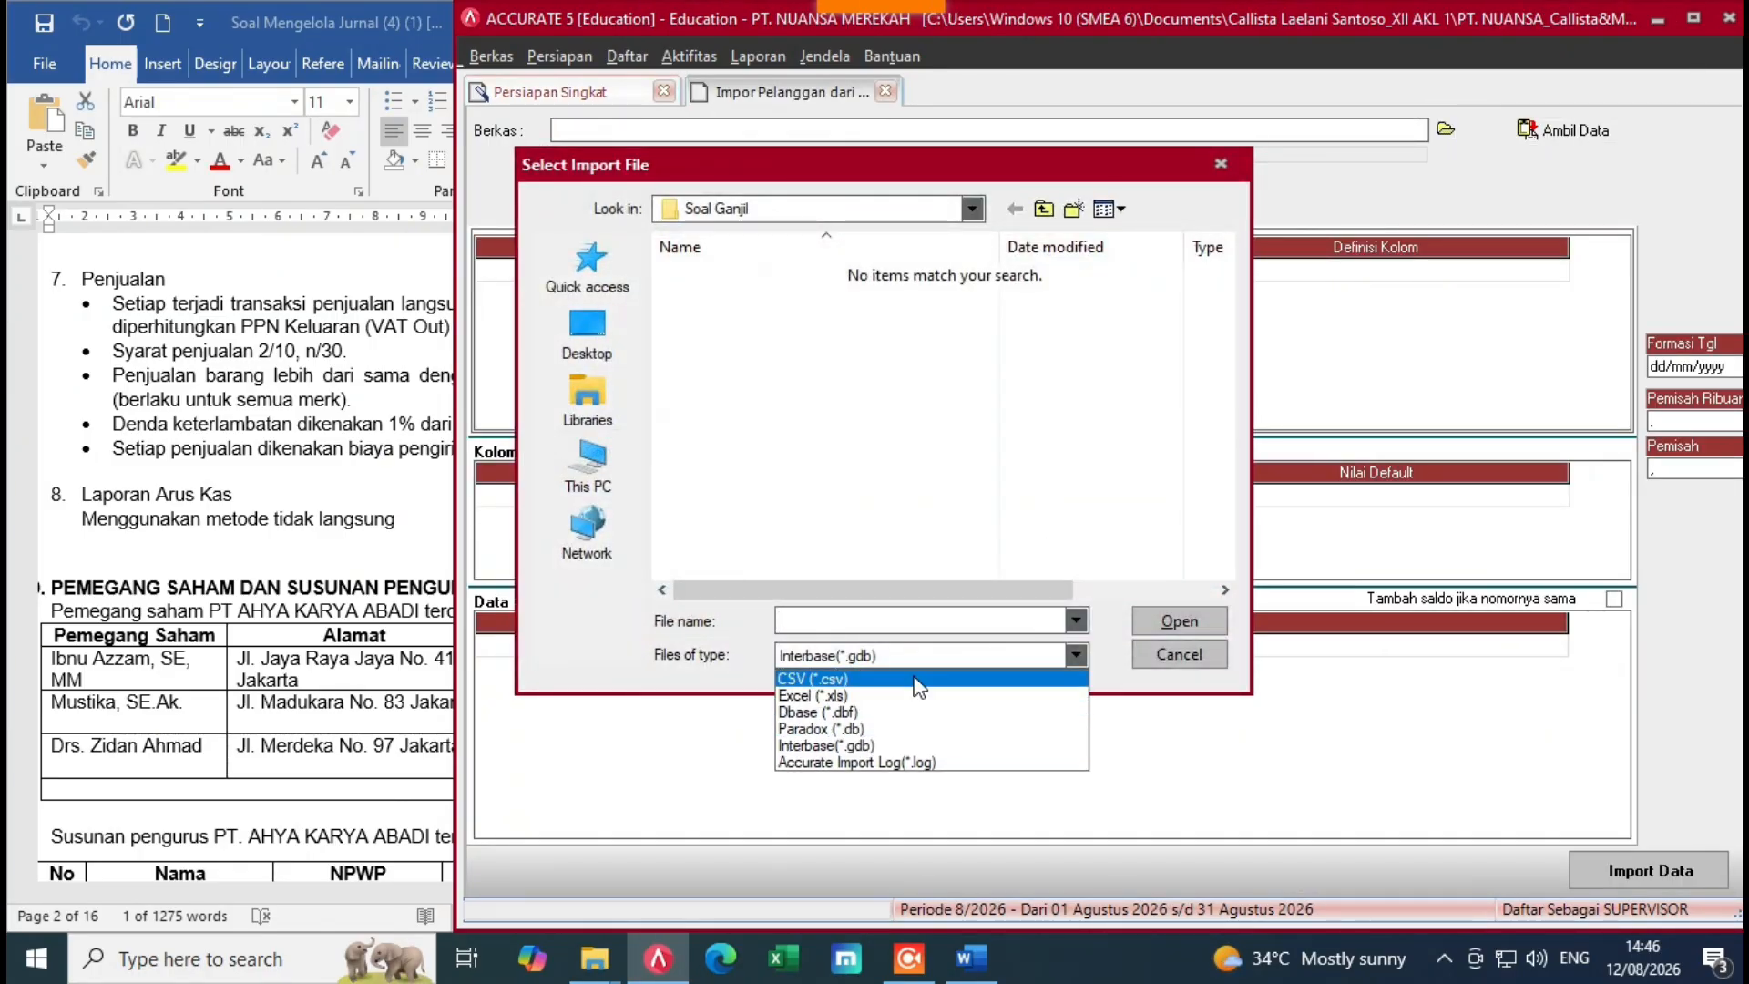
pyautogui.click(845, 697)
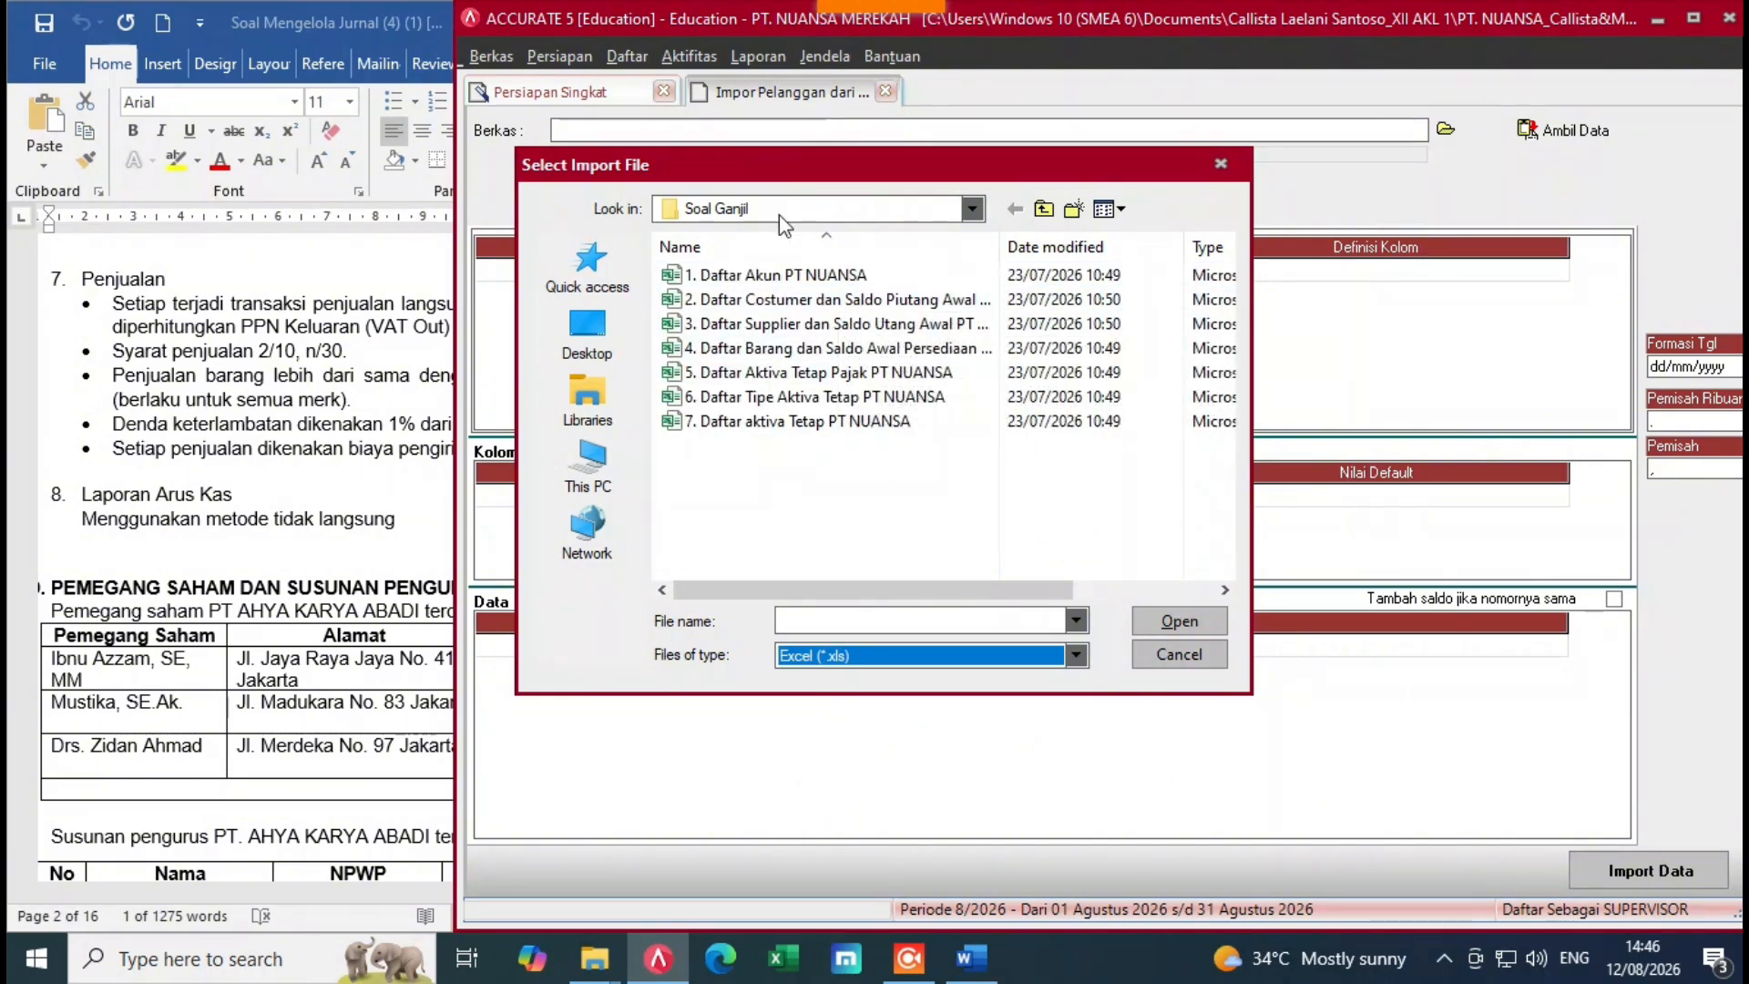
pyautogui.click(767, 299)
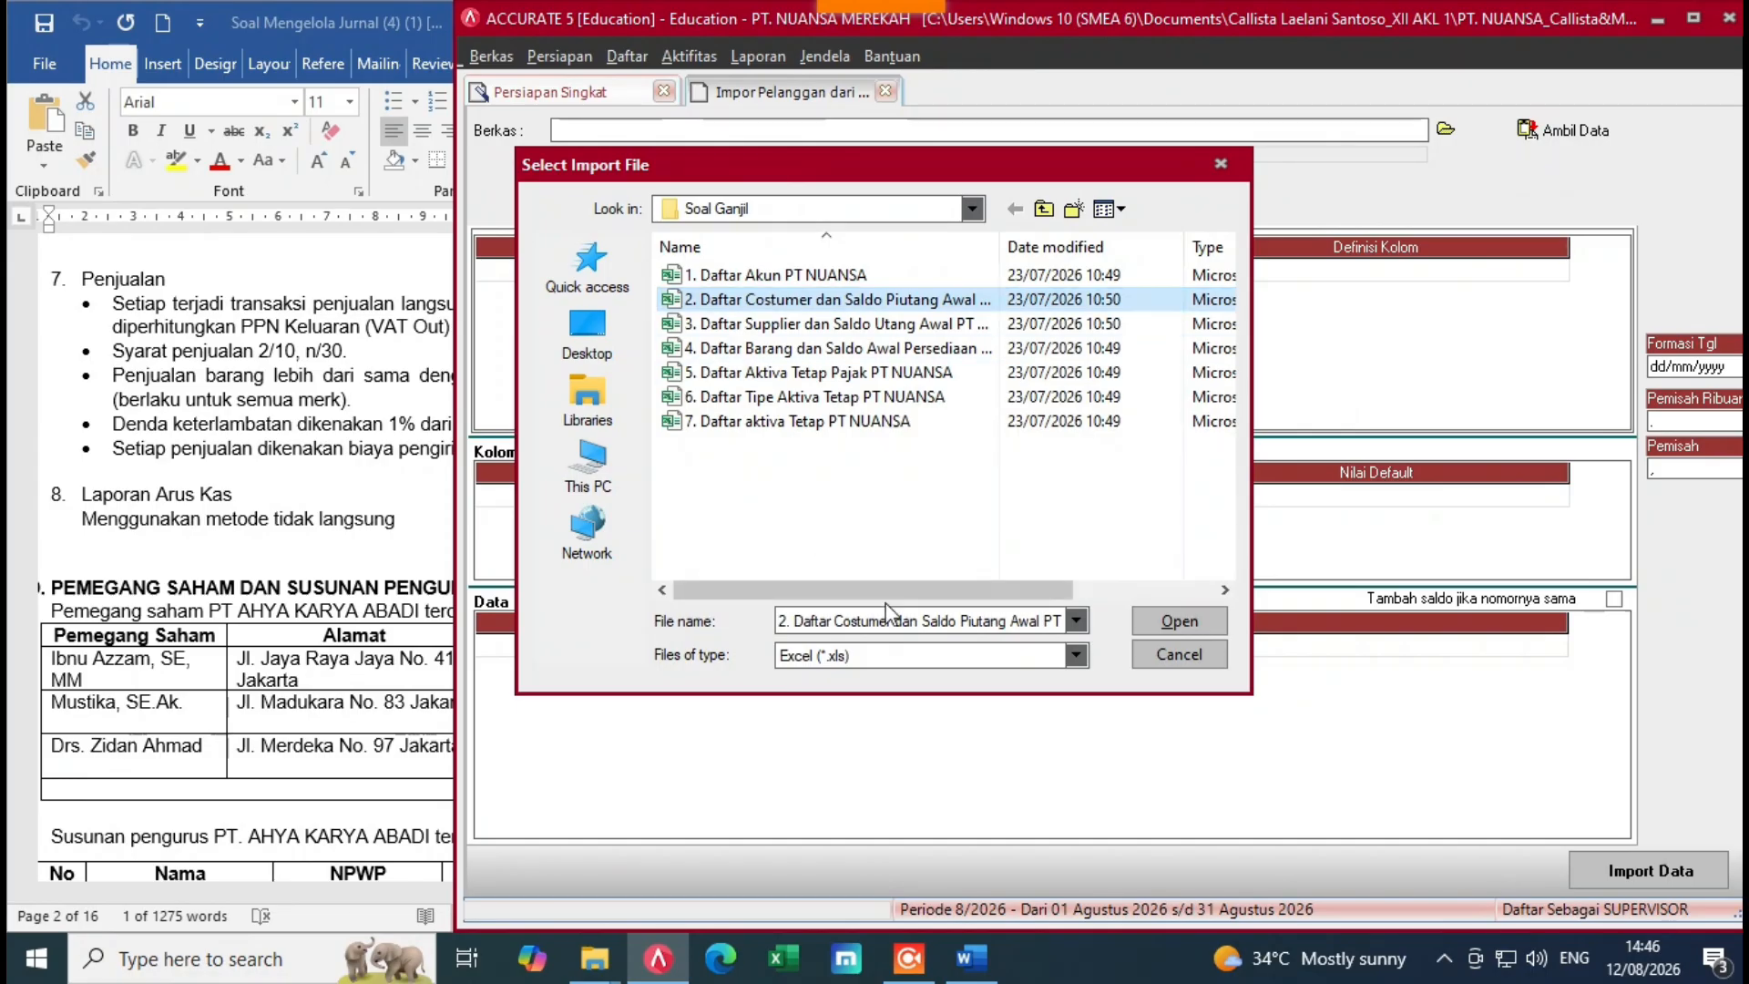
pyautogui.click(1177, 624)
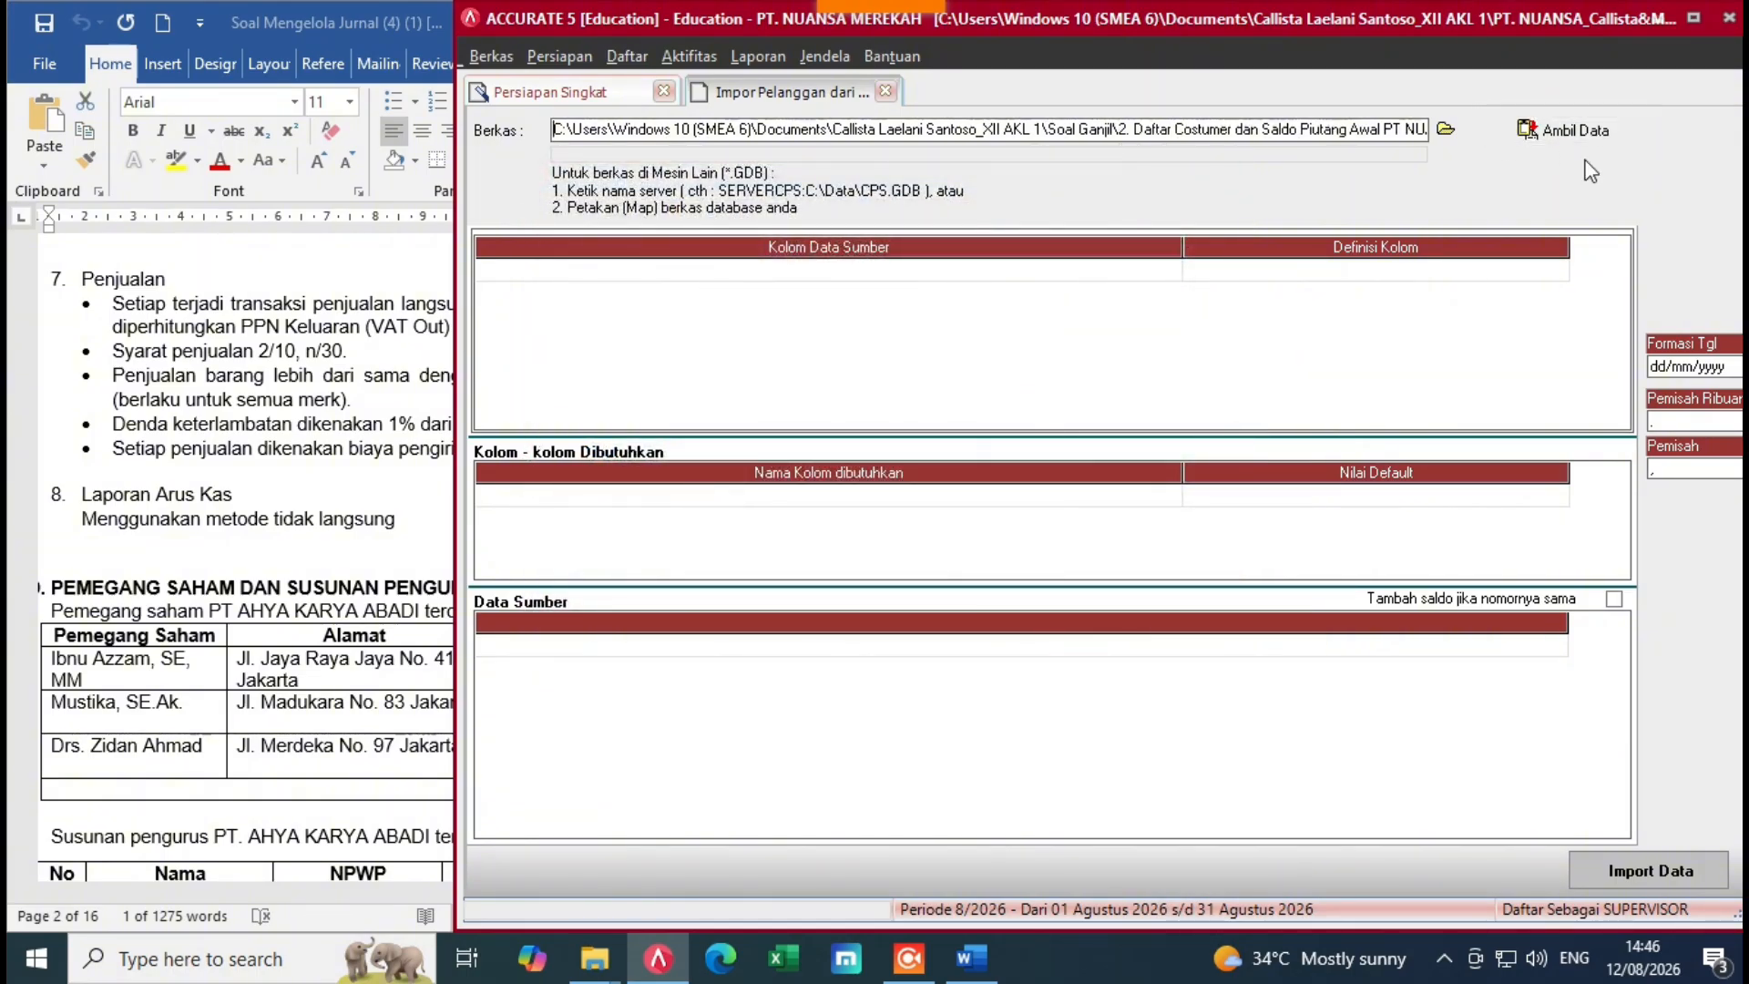
pyautogui.click(1551, 133)
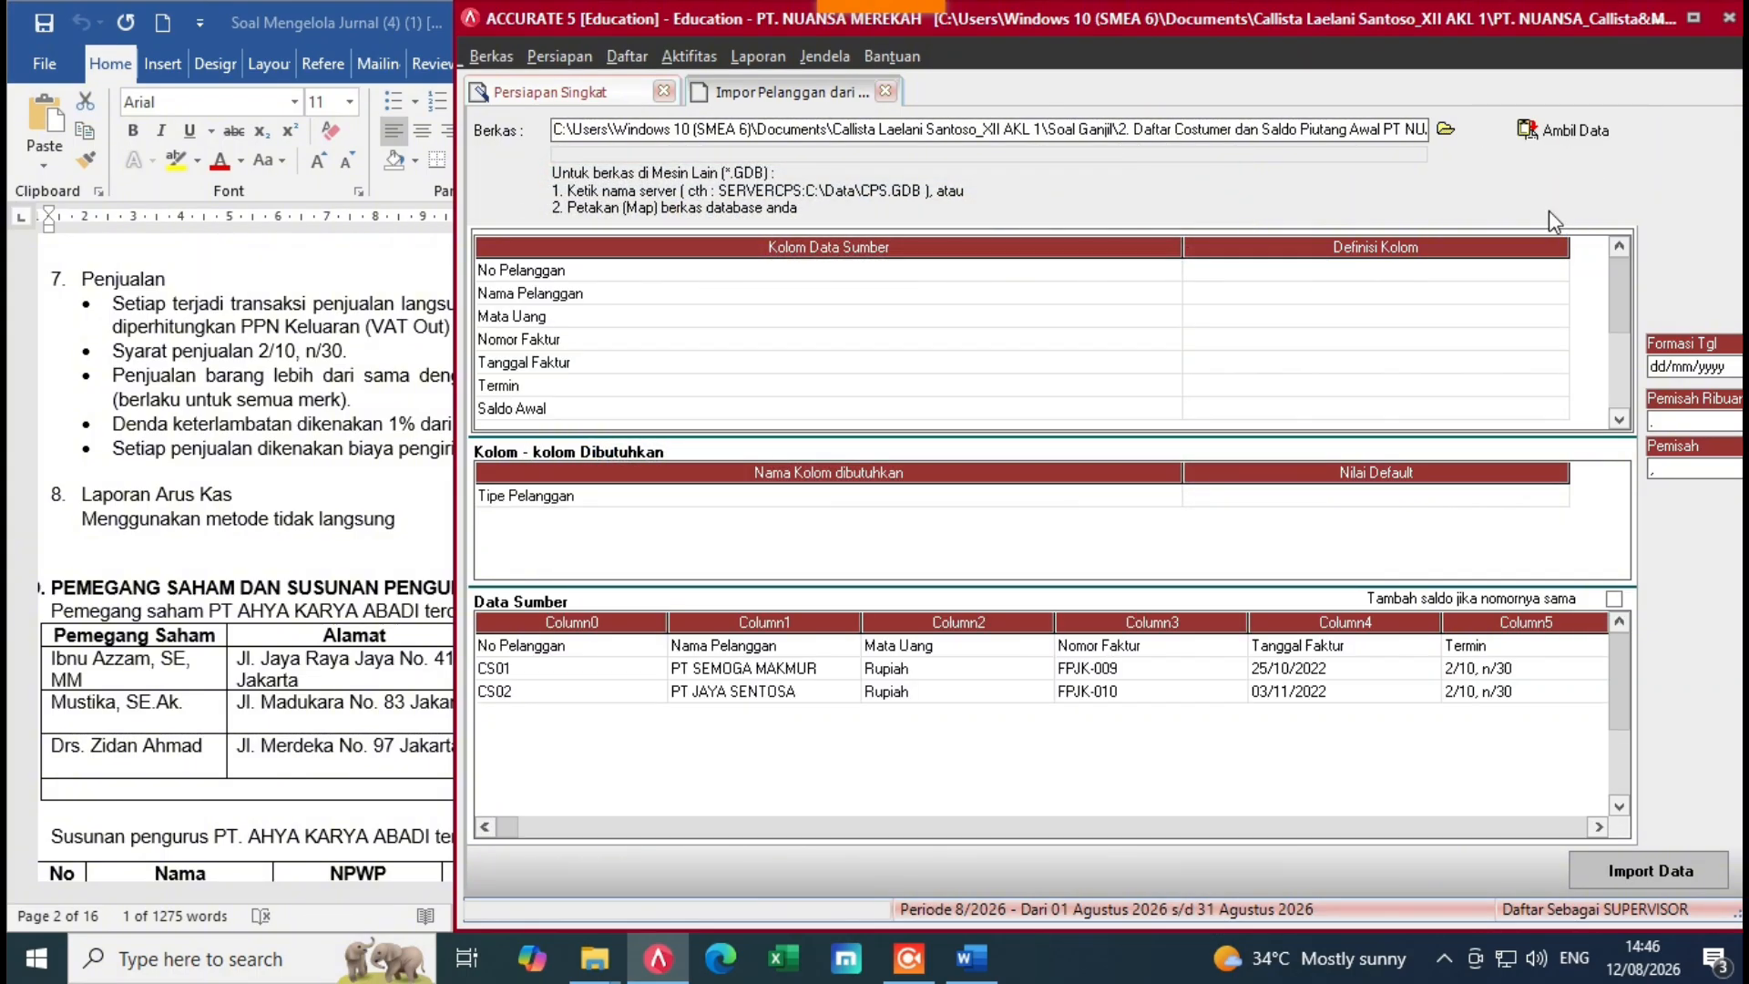
# Step: Narrow the mapping grid's source and column-definition columns to fit the window
pyautogui.moveTo(1194, 247); pyautogui.dragTo(483, 248)
pyautogui.moveTo(1111, 253); pyautogui.dragTo(893, 243)
pyautogui.moveTo(1184, 248); pyautogui.dragTo(744, 263)
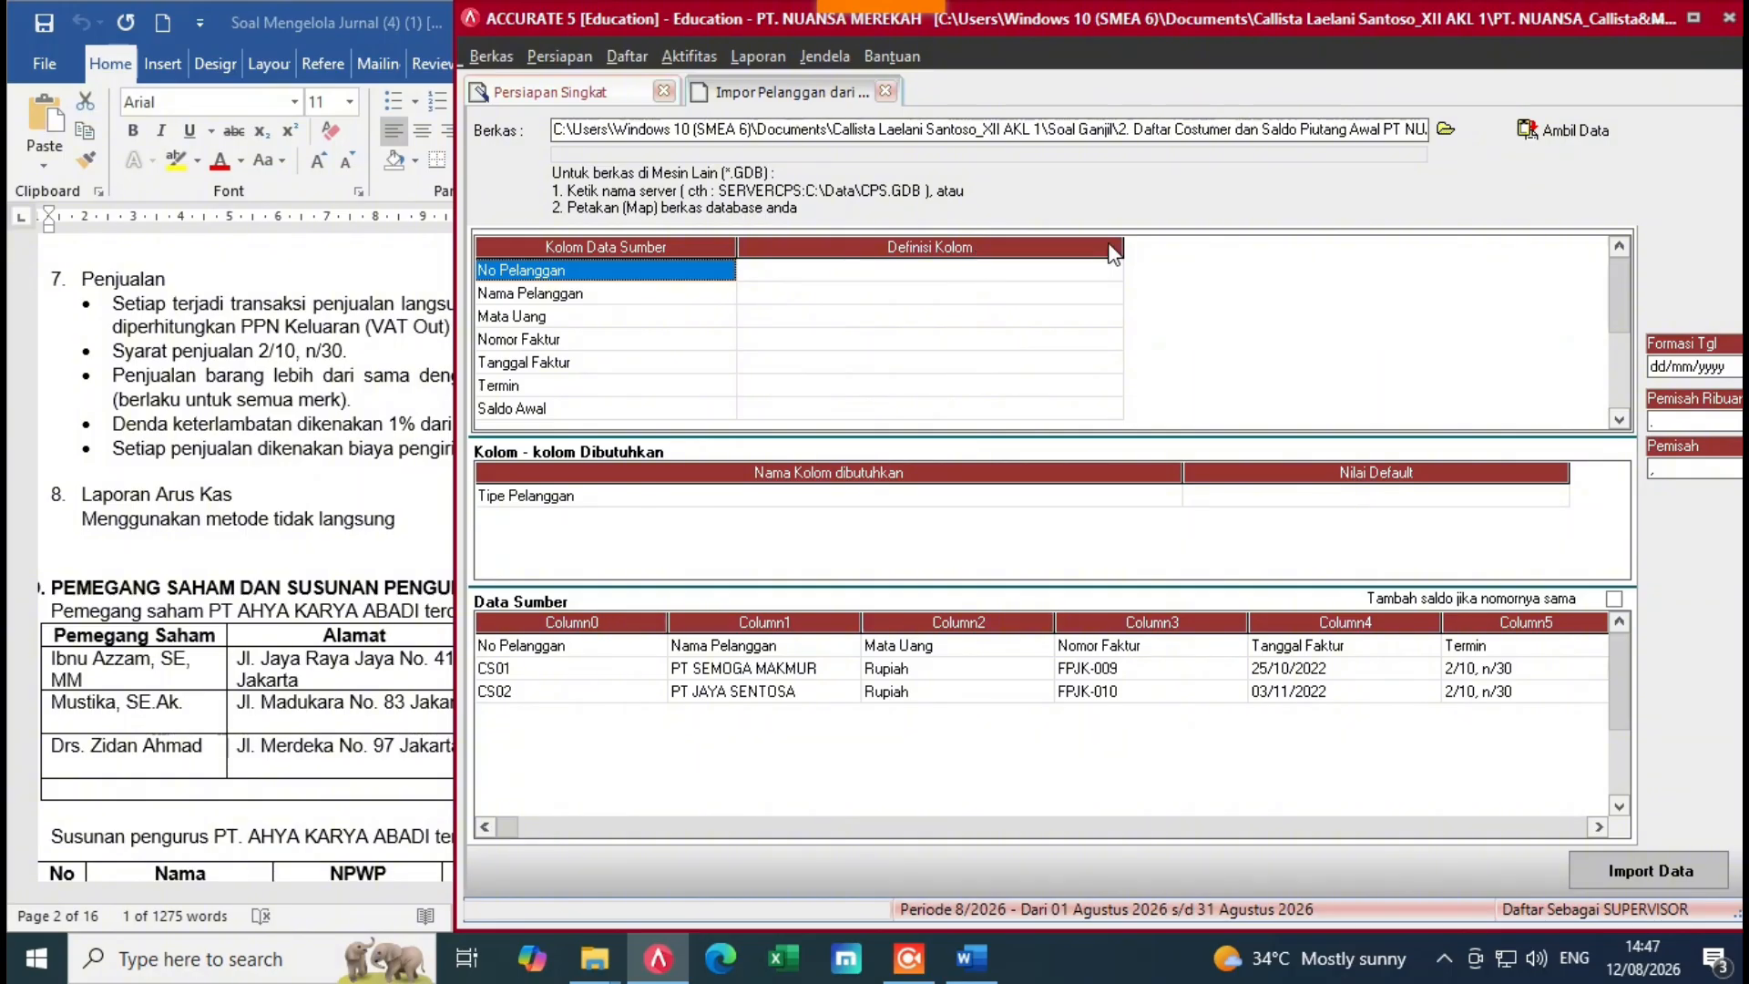
pyautogui.moveTo(1113, 253); pyautogui.dragTo(1044, 255)
pyautogui.click(1000, 267)
pyautogui.click(1032, 270)
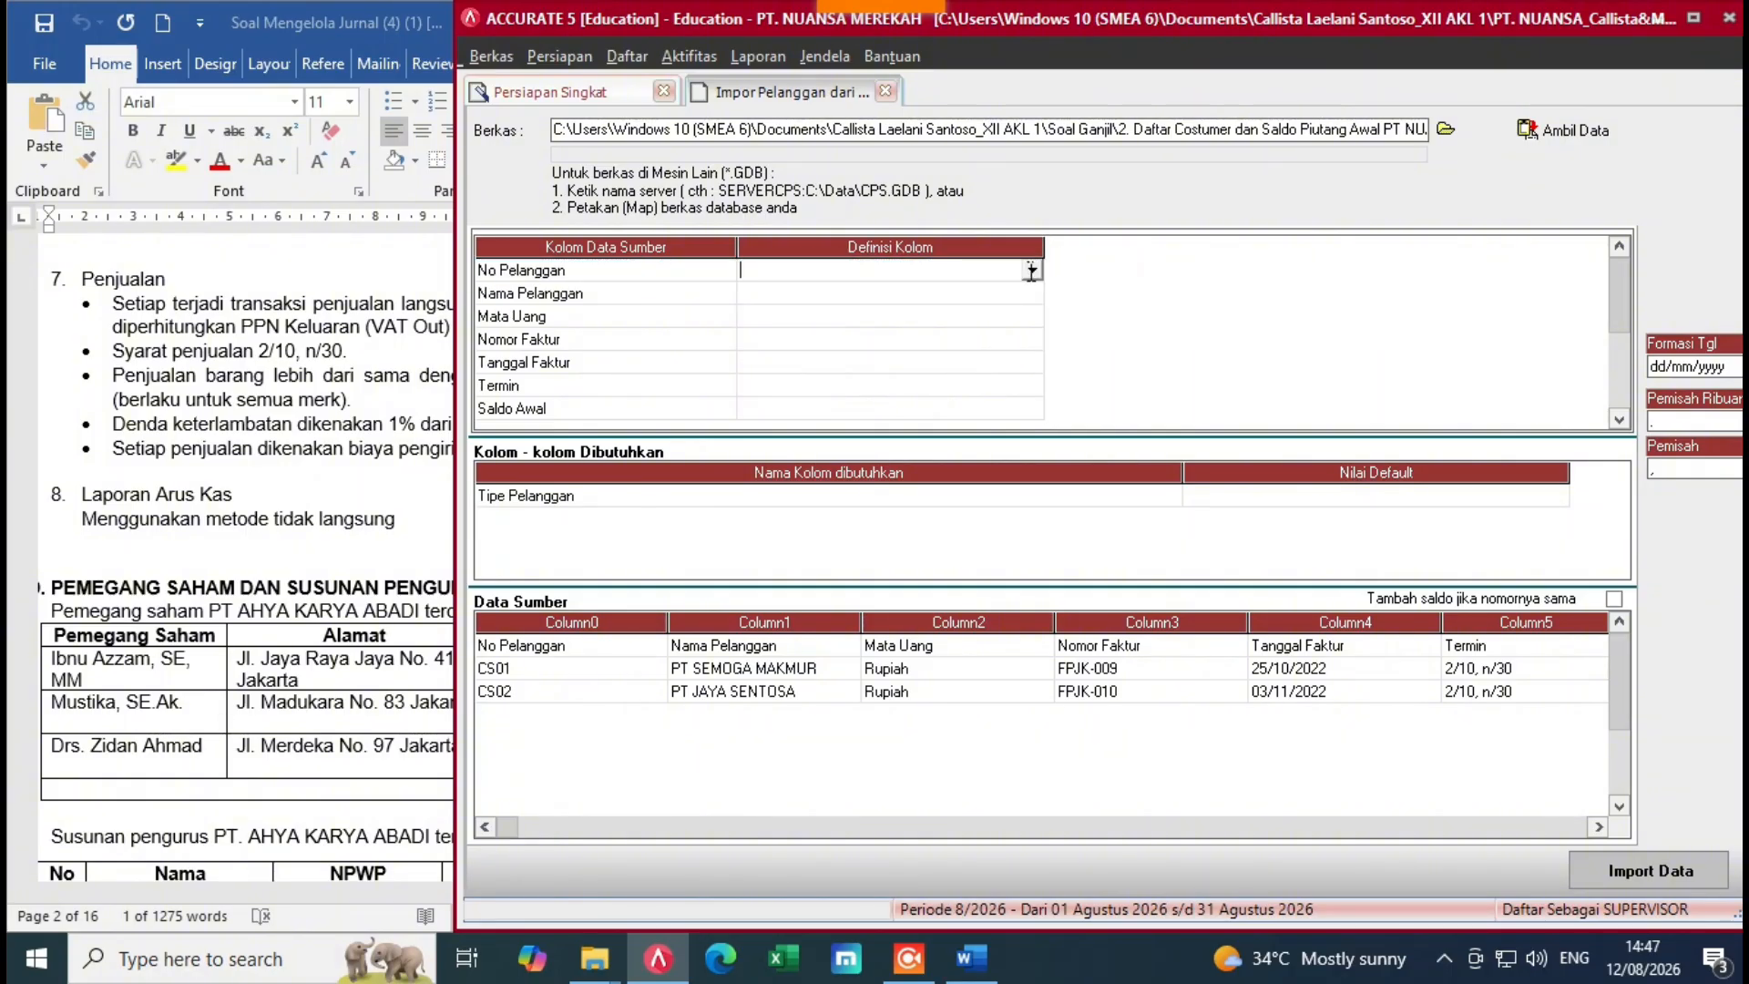
pyautogui.click(1031, 270)
pyautogui.click(1134, 290)
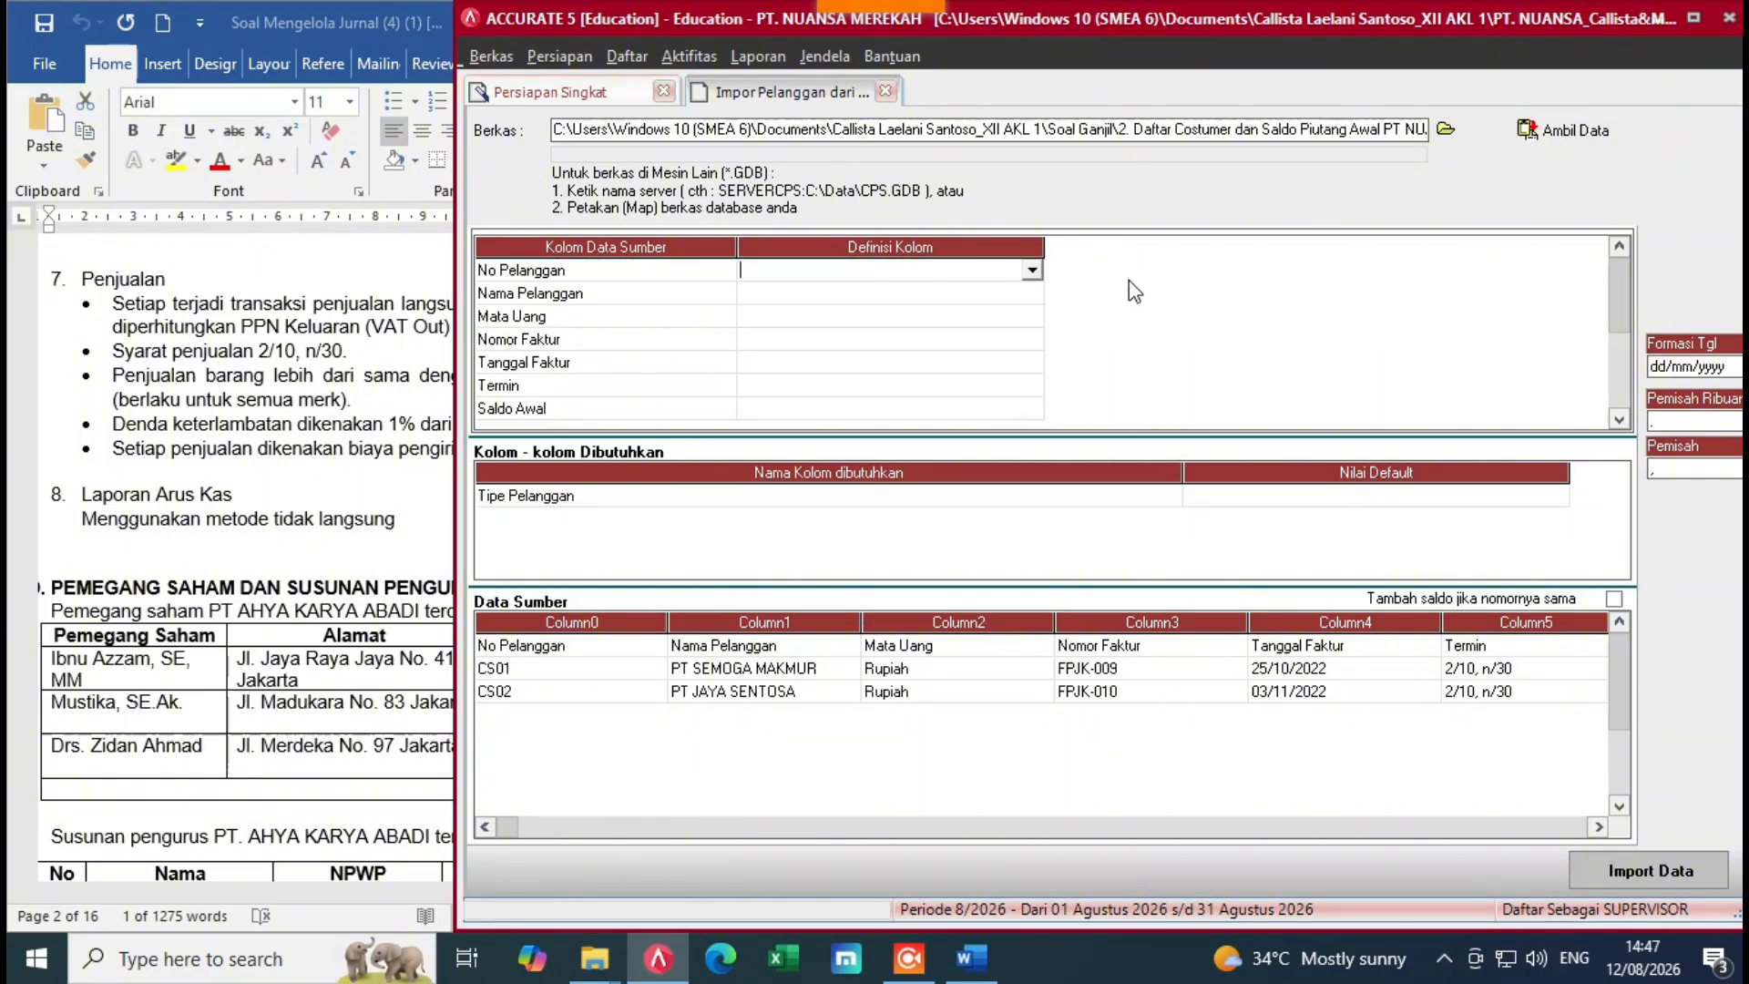
pyautogui.click(574, 653)
# Step: Delete the heading row from Data Sumber so only CS01 and CS02 remain
pyautogui.rightClick(576, 651)
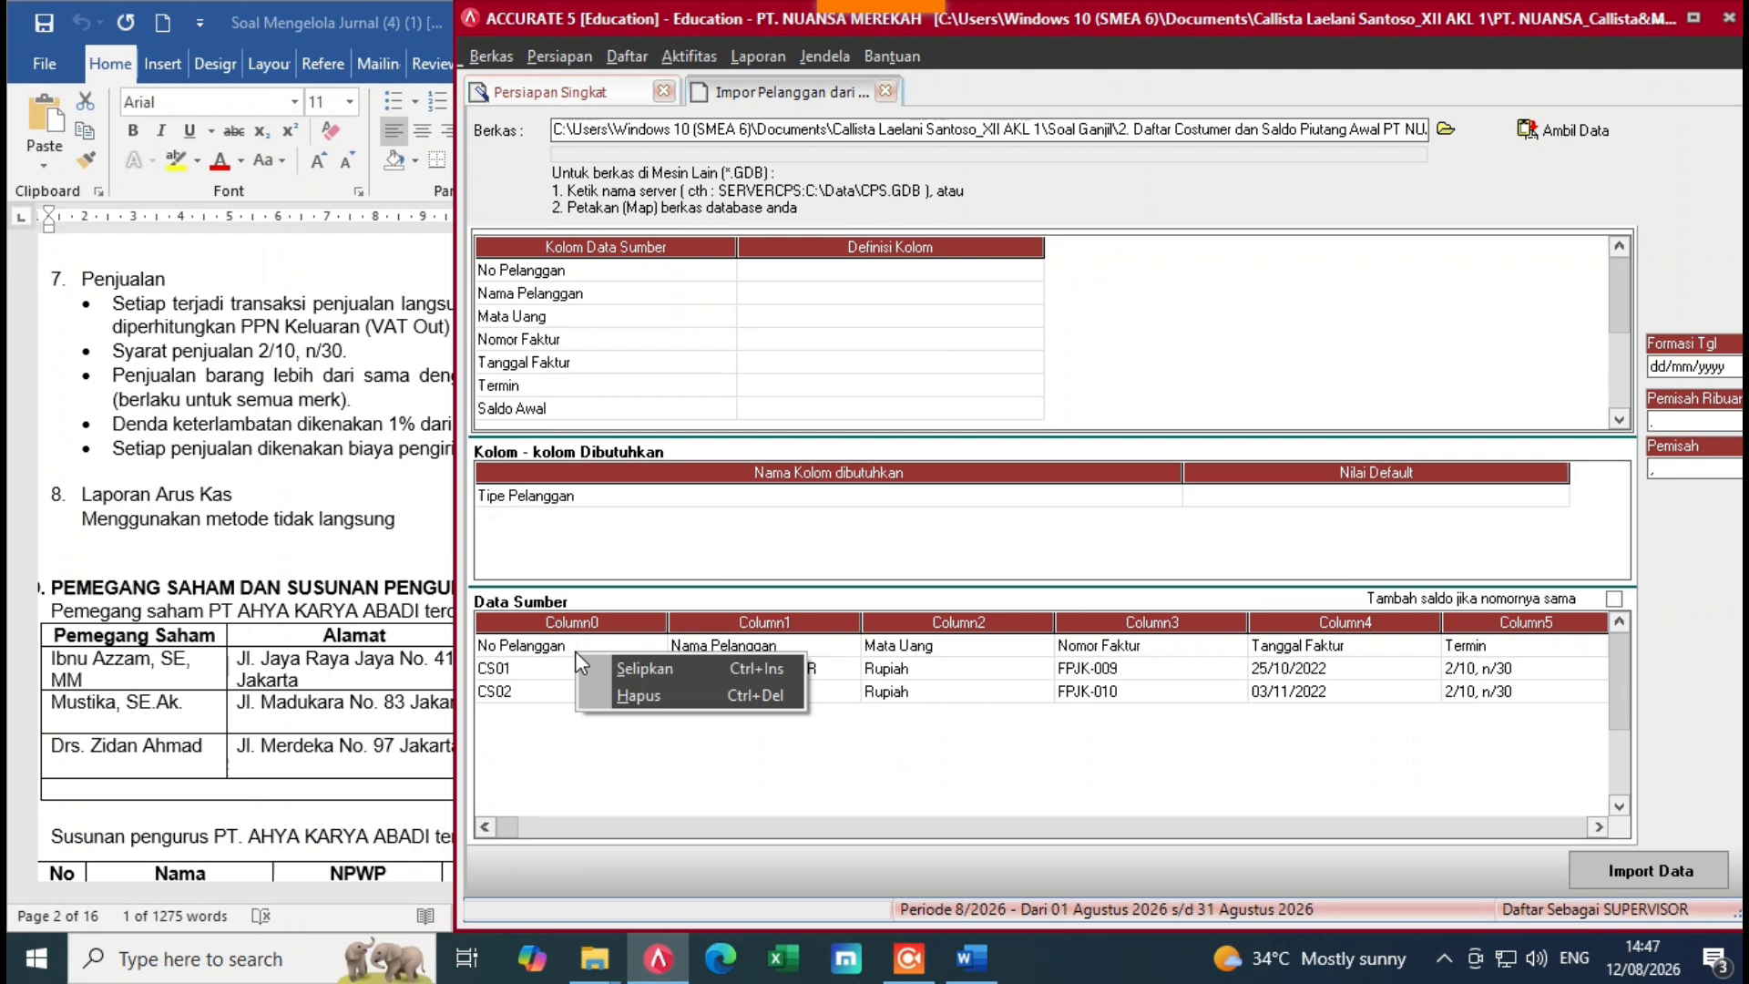
pyautogui.click(641, 647)
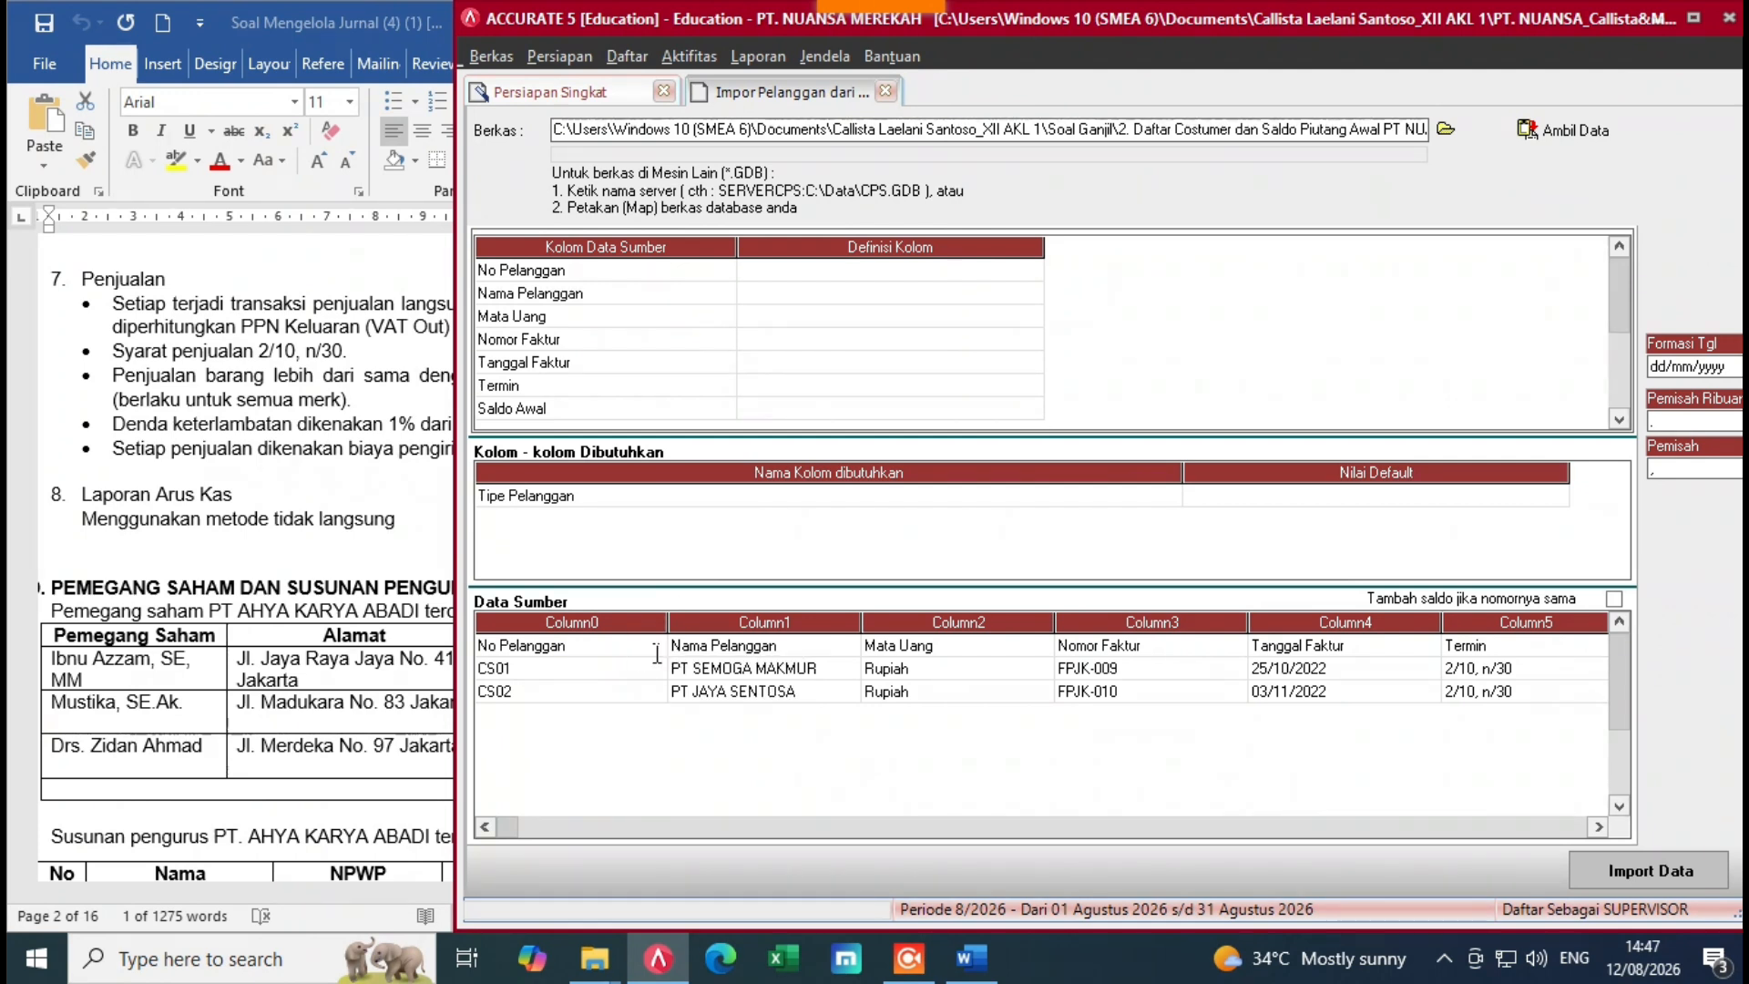
pyautogui.rightClick(649, 654)
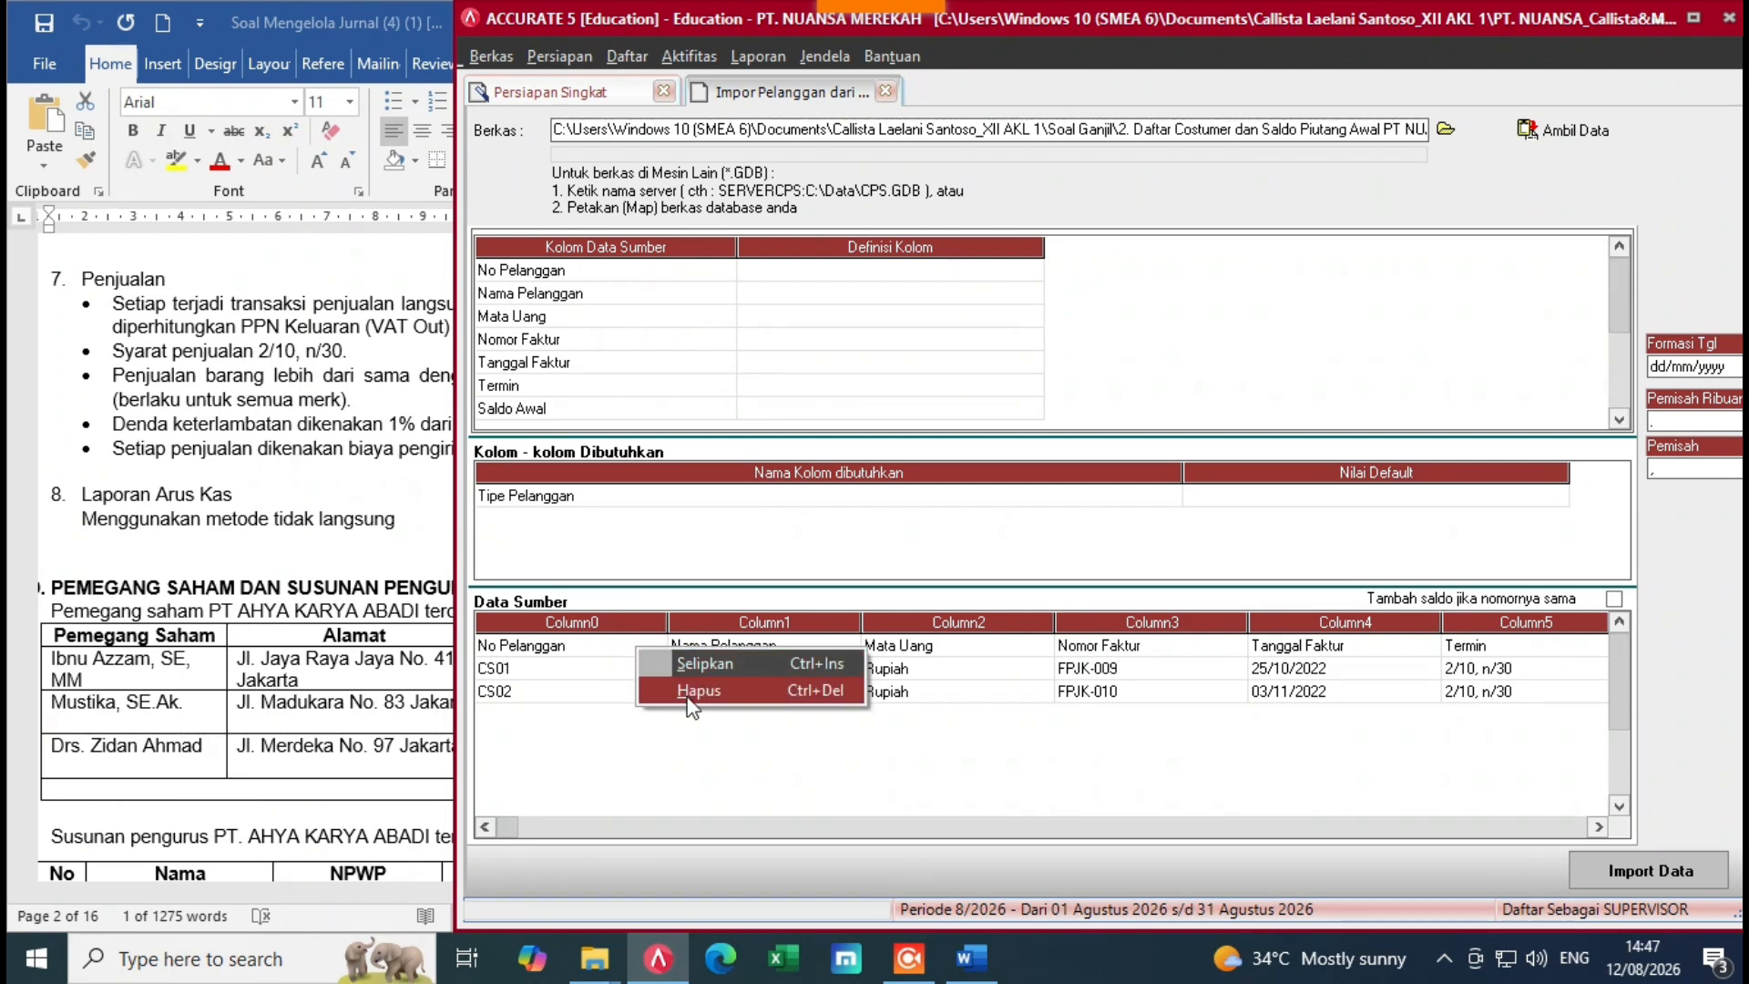
pyautogui.click(695, 691)
pyautogui.click(825, 549)
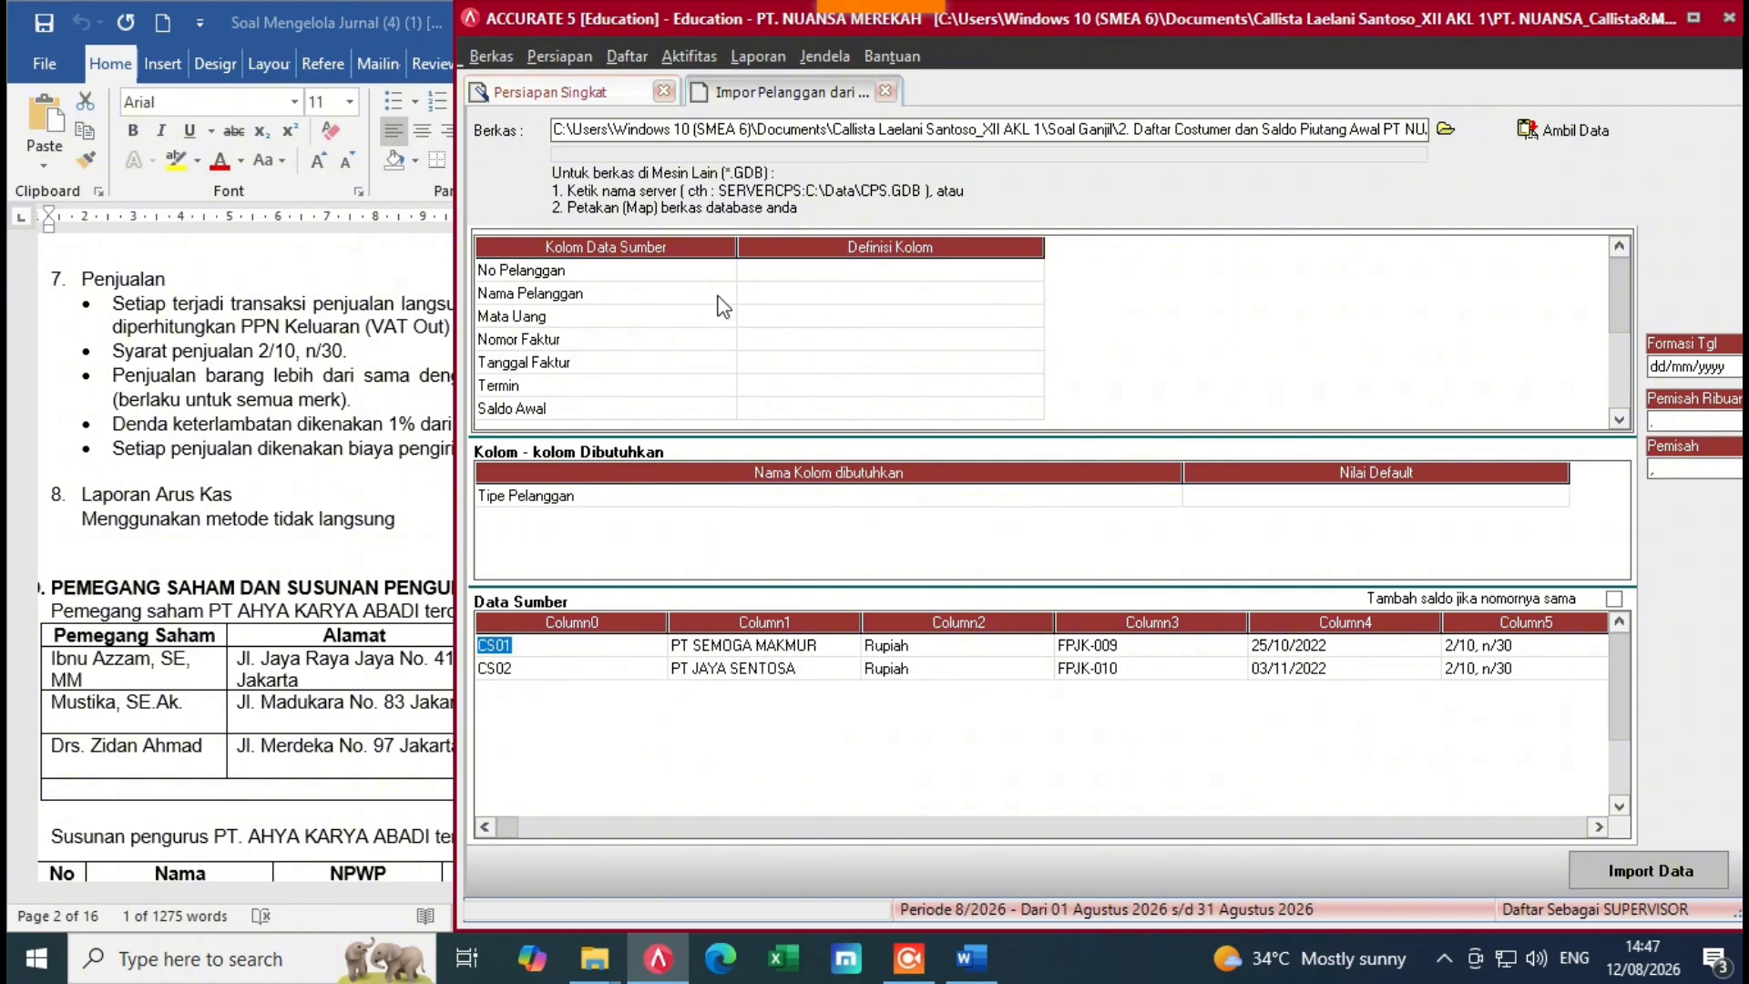
# Step: Map No Pelanggan to No. Pelanggan and Nama Pelanggan to Nama Pelanggan
pyautogui.click(820, 270)
pyautogui.click(1033, 271)
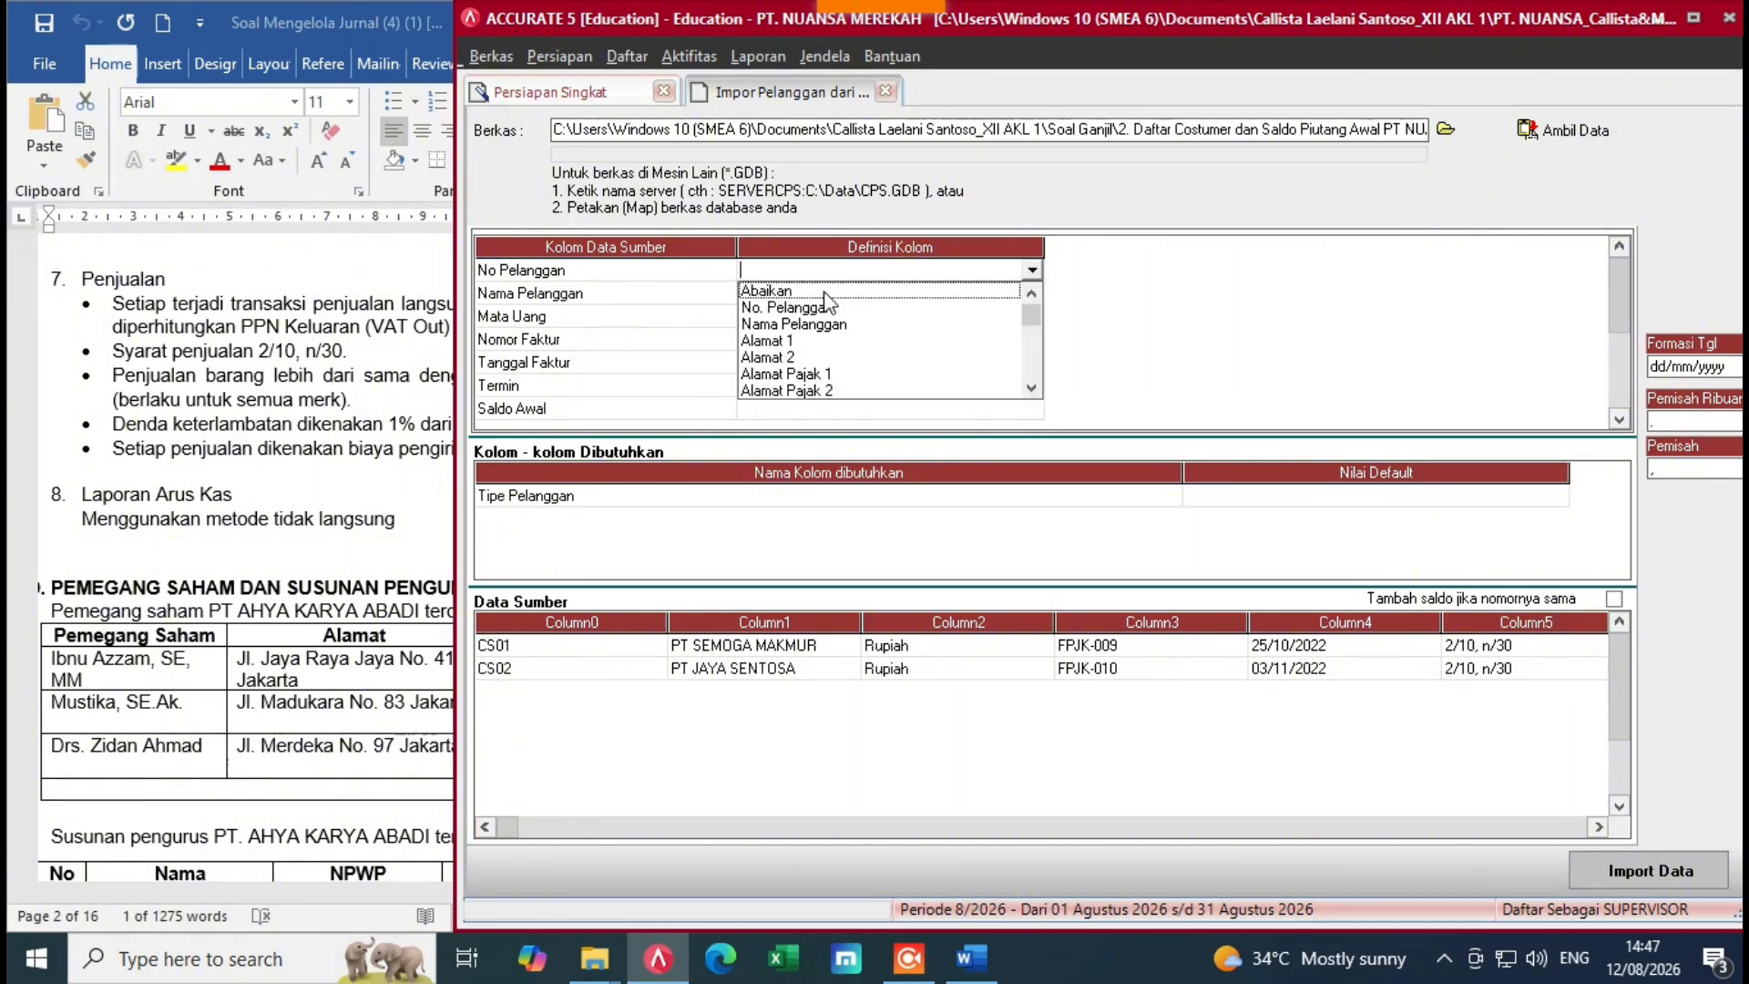
pyautogui.click(793, 308)
pyautogui.click(927, 294)
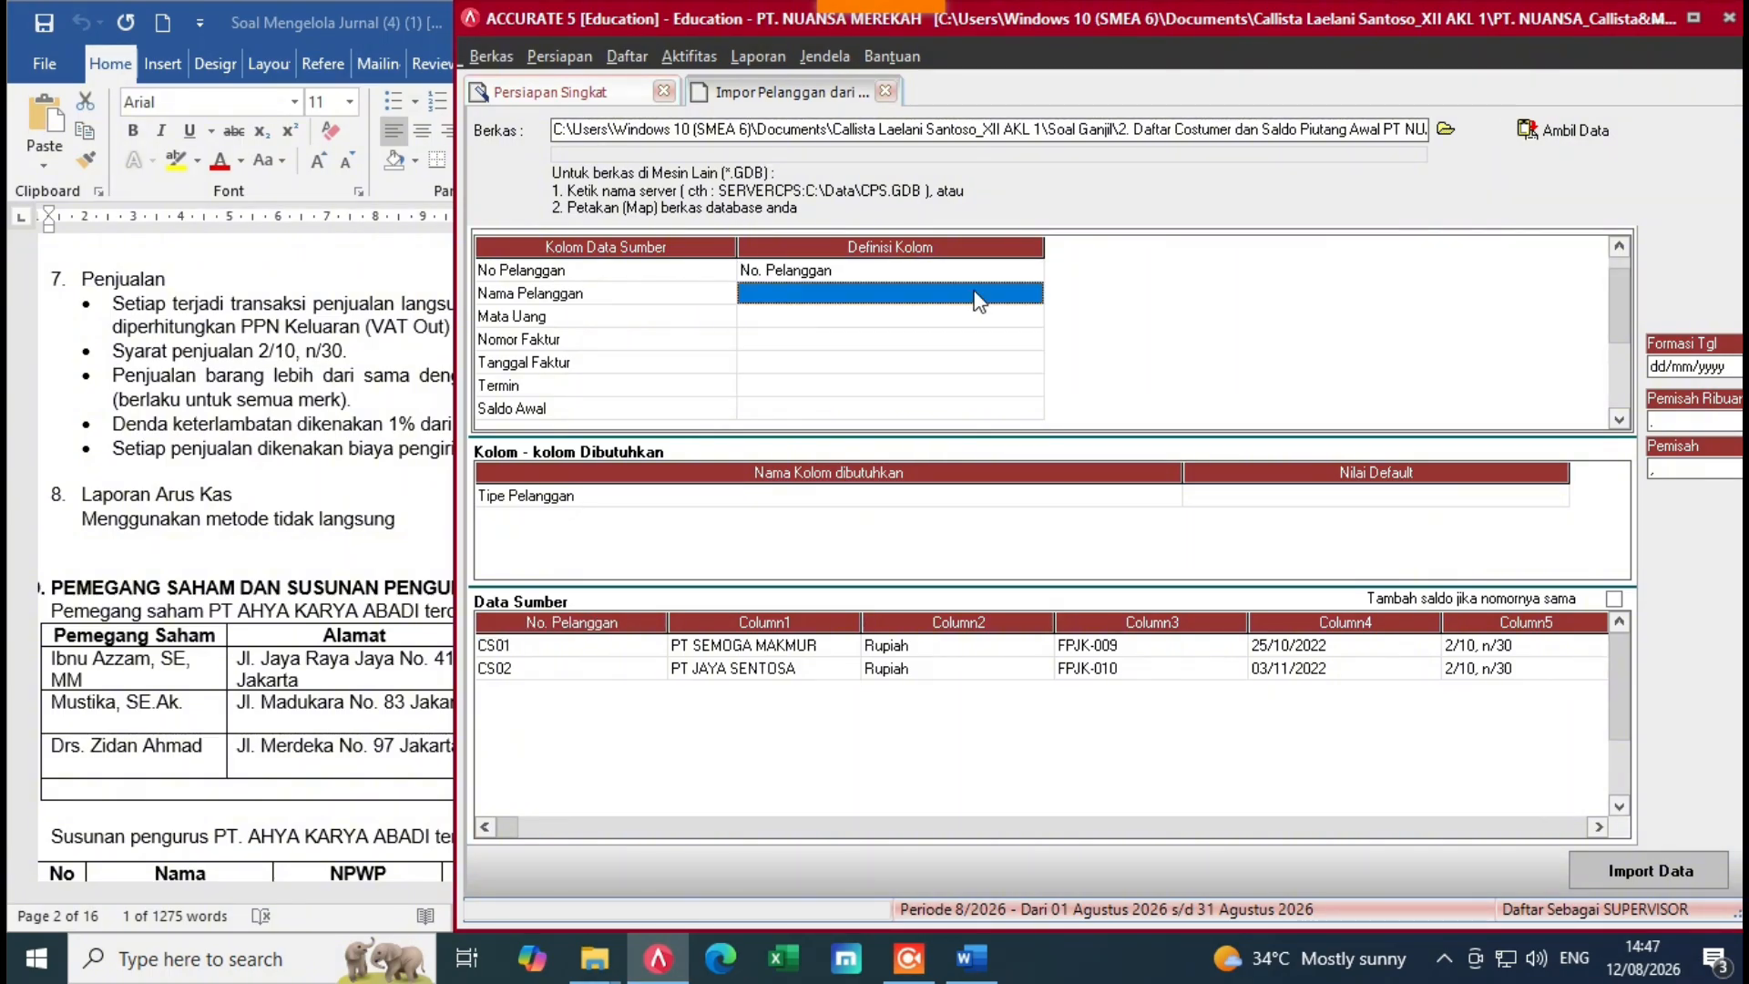
pyautogui.click(1032, 293)
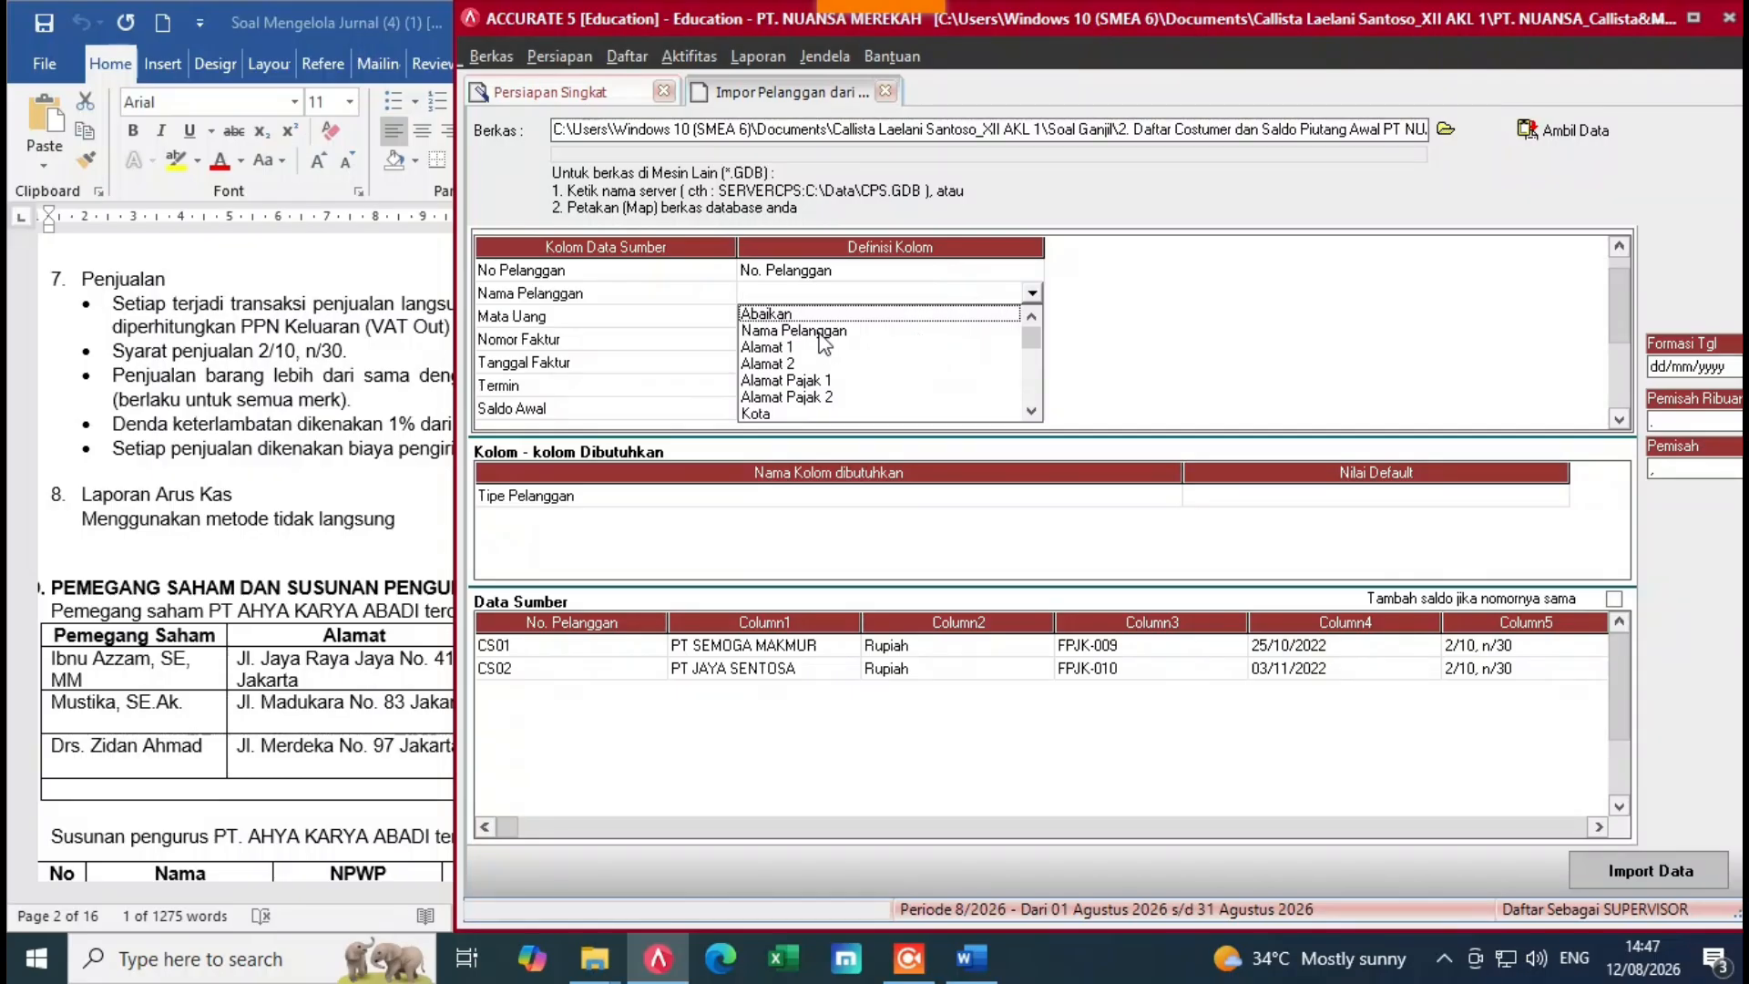
pyautogui.click(917, 331)
# Step: Map Mata Uang to the Mata Uang field and match the source currency to Rupiah
pyautogui.click(921, 316)
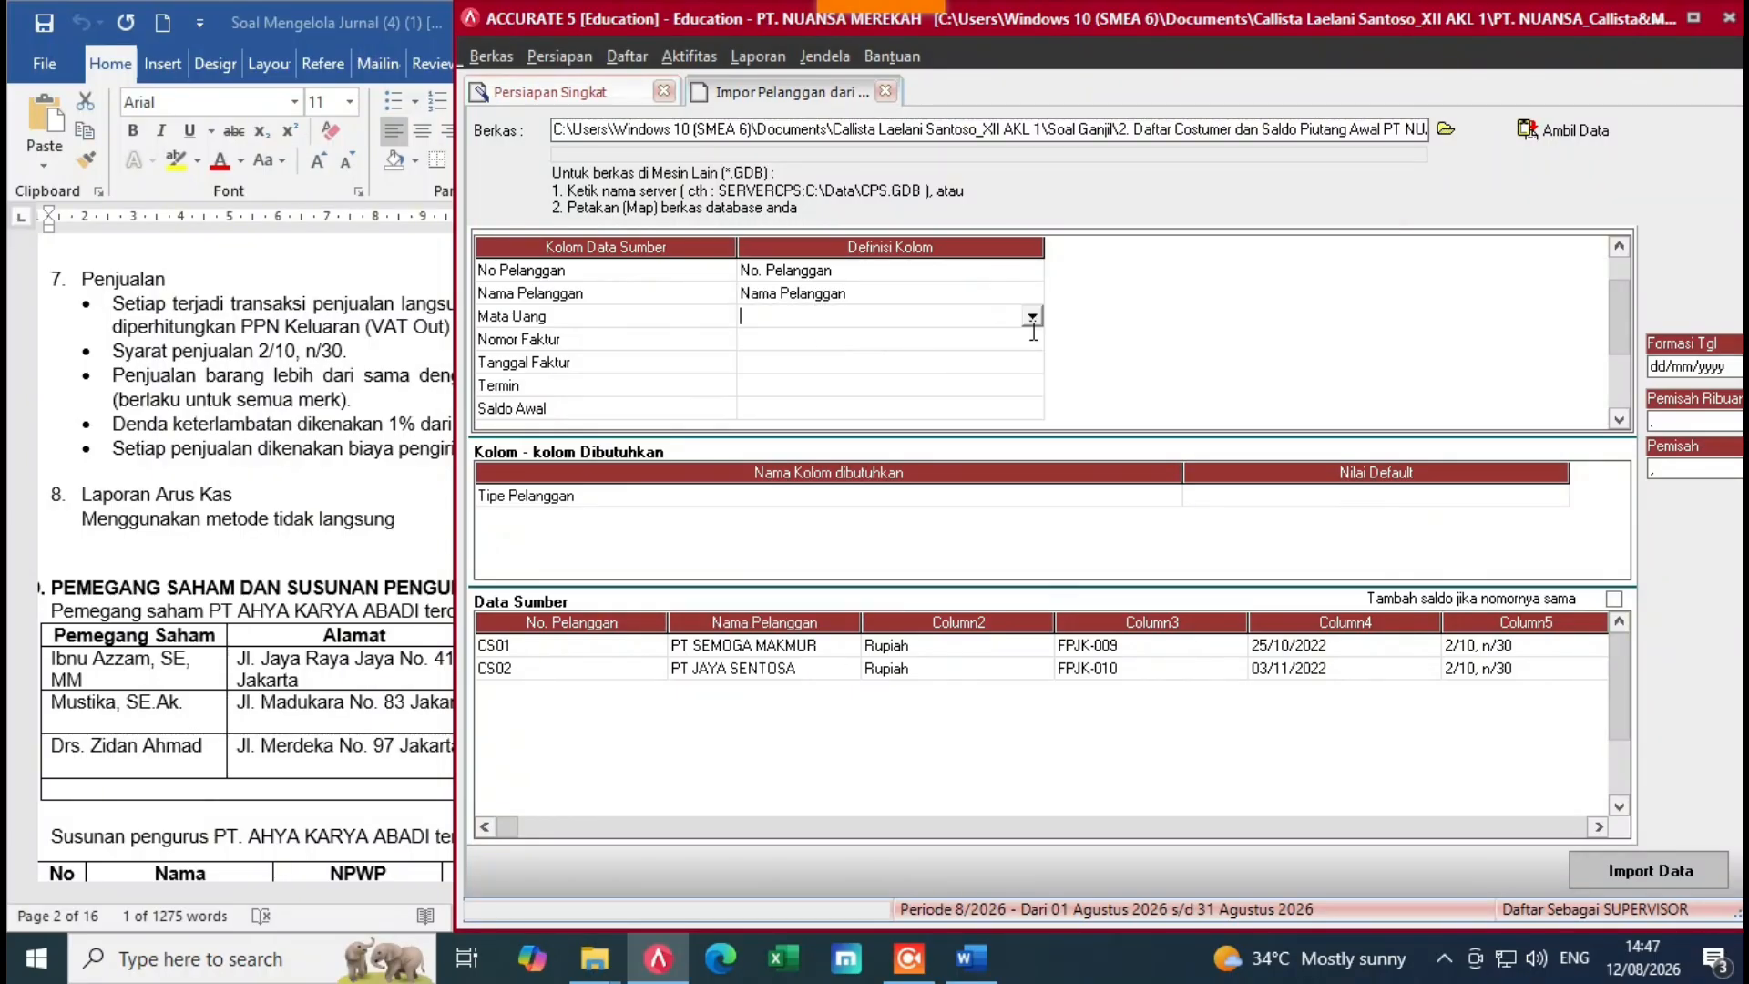
pyautogui.click(1032, 316)
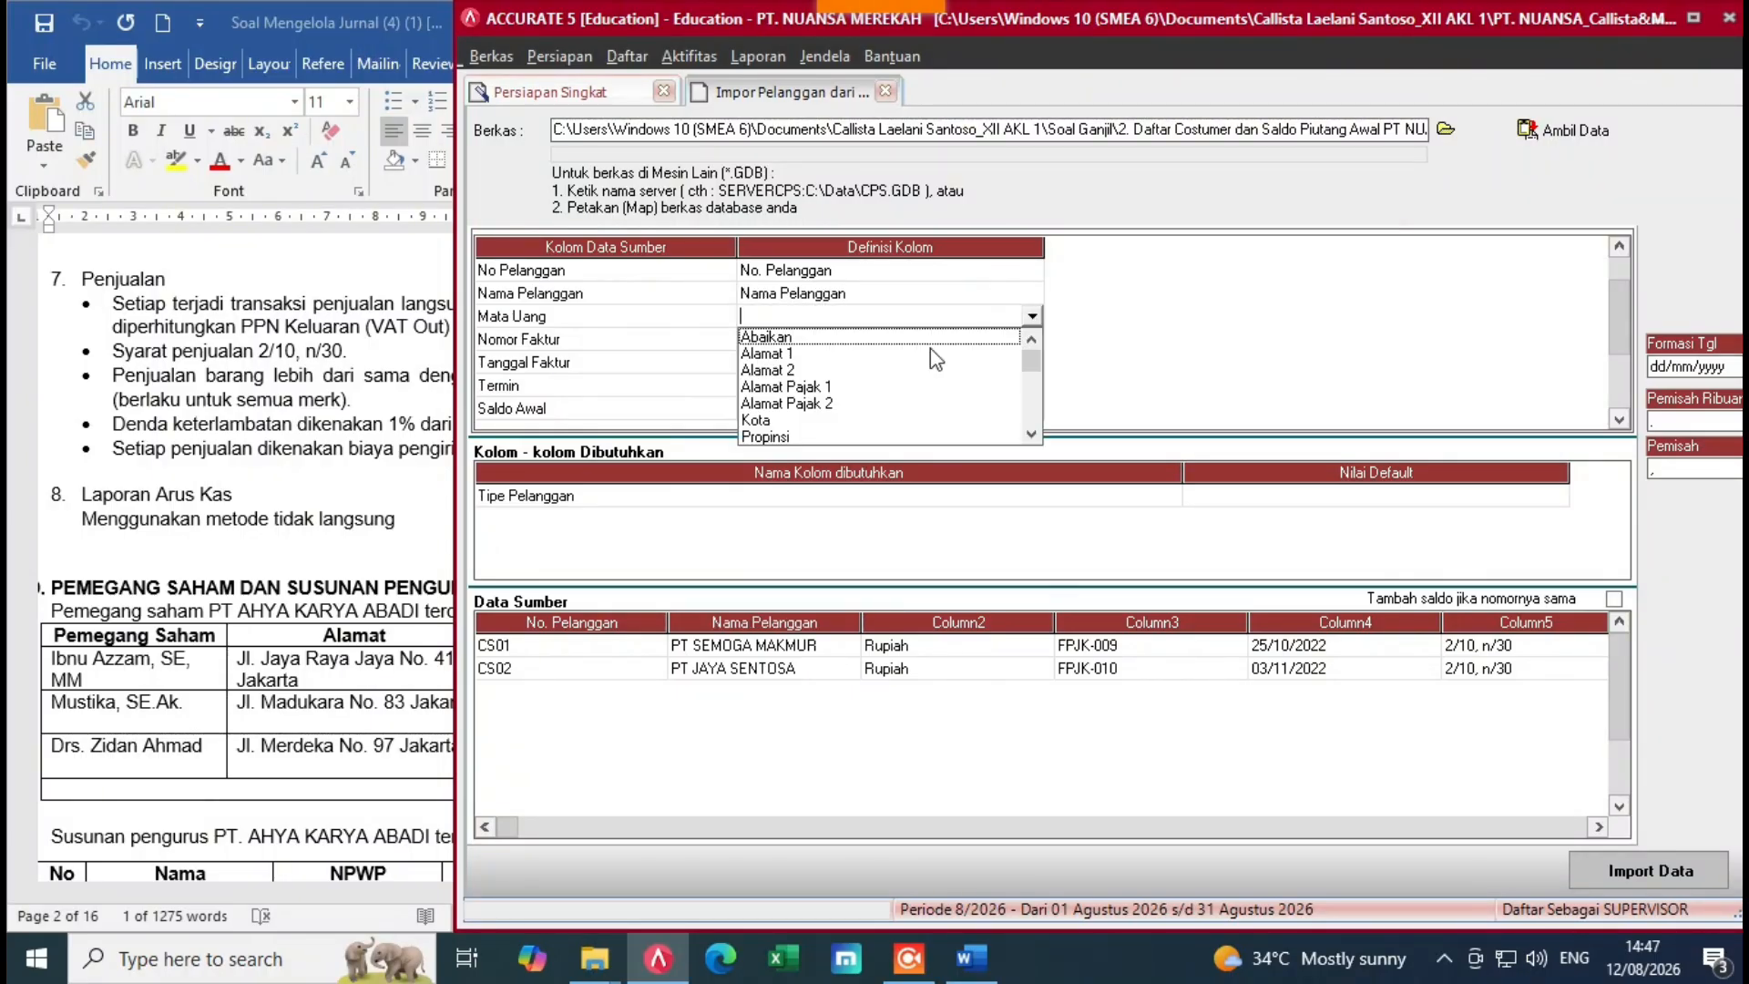
pyautogui.click(1033, 434)
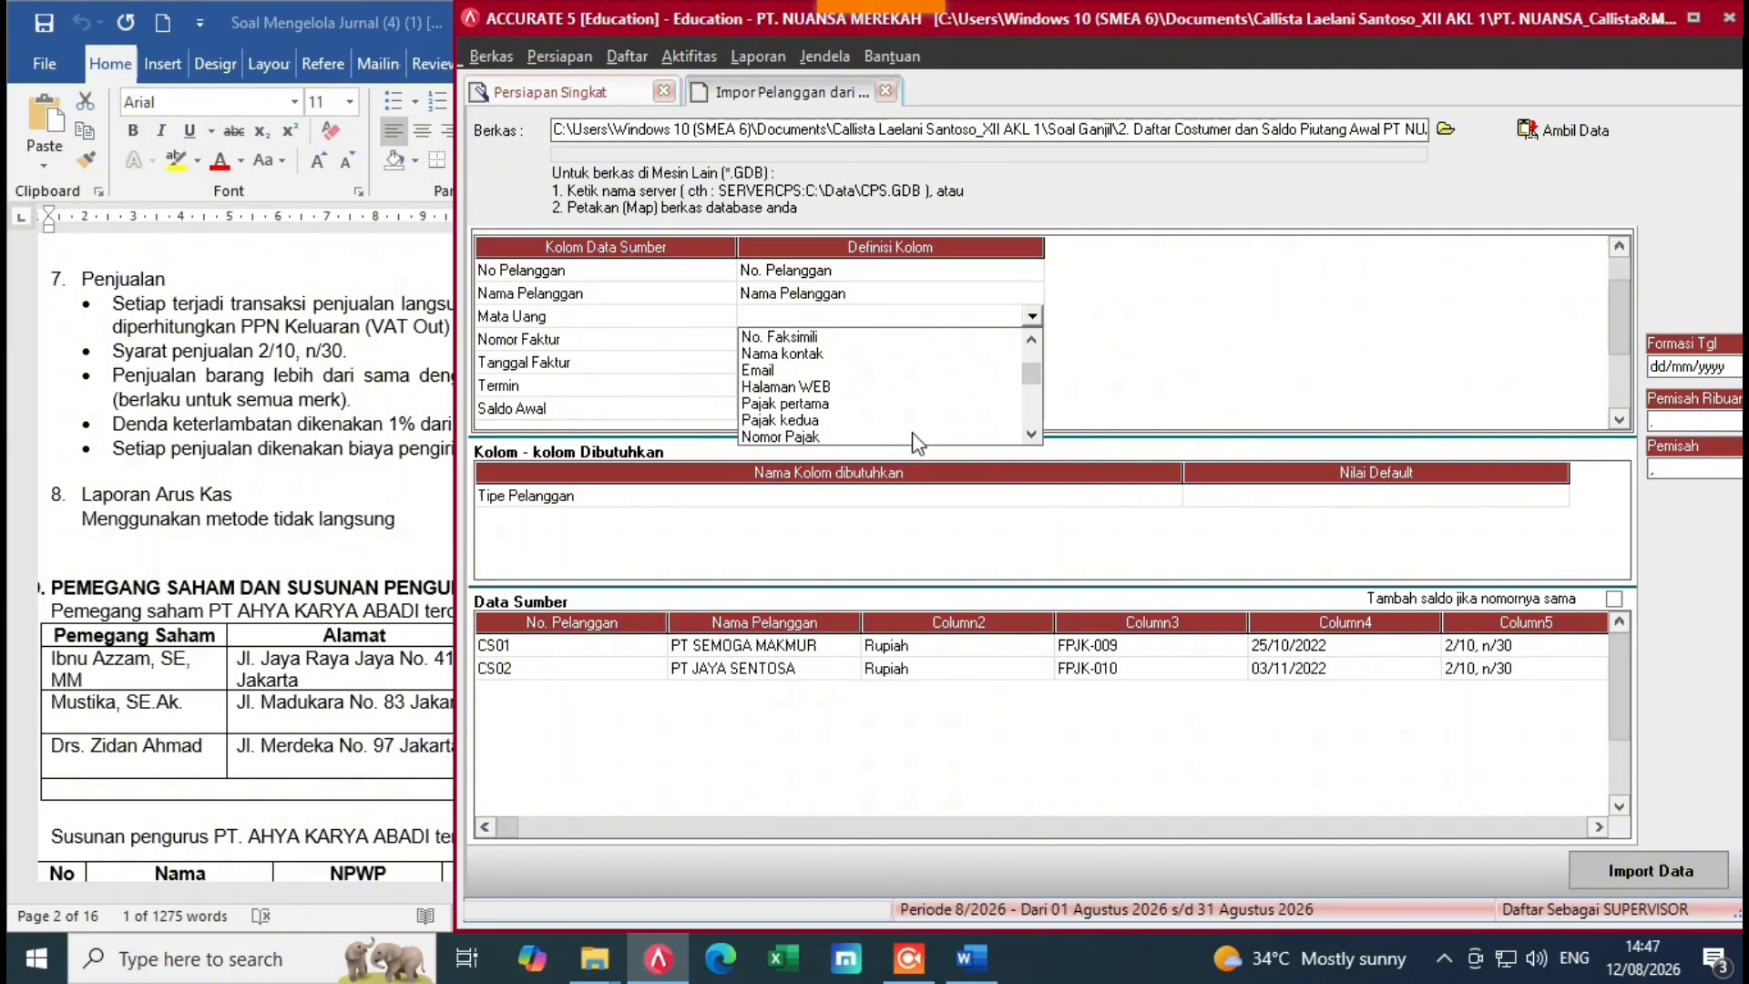
pyautogui.click(1019, 436)
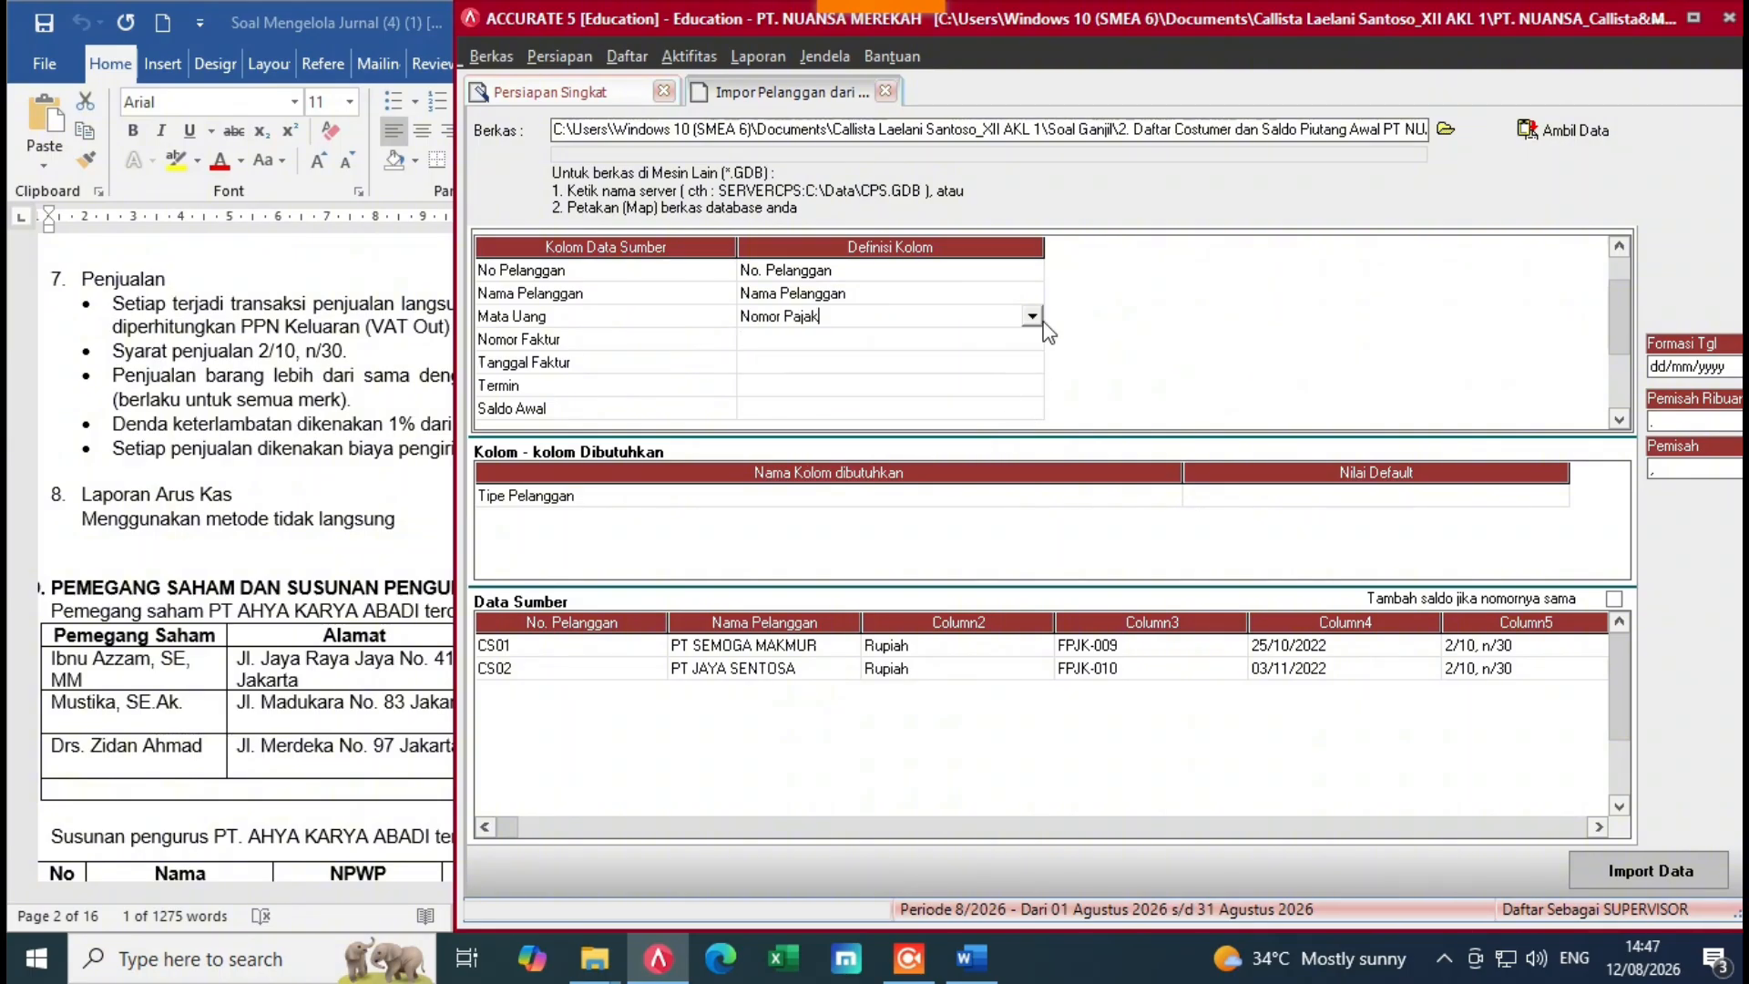
pyautogui.click(1032, 316)
pyautogui.click(1033, 434)
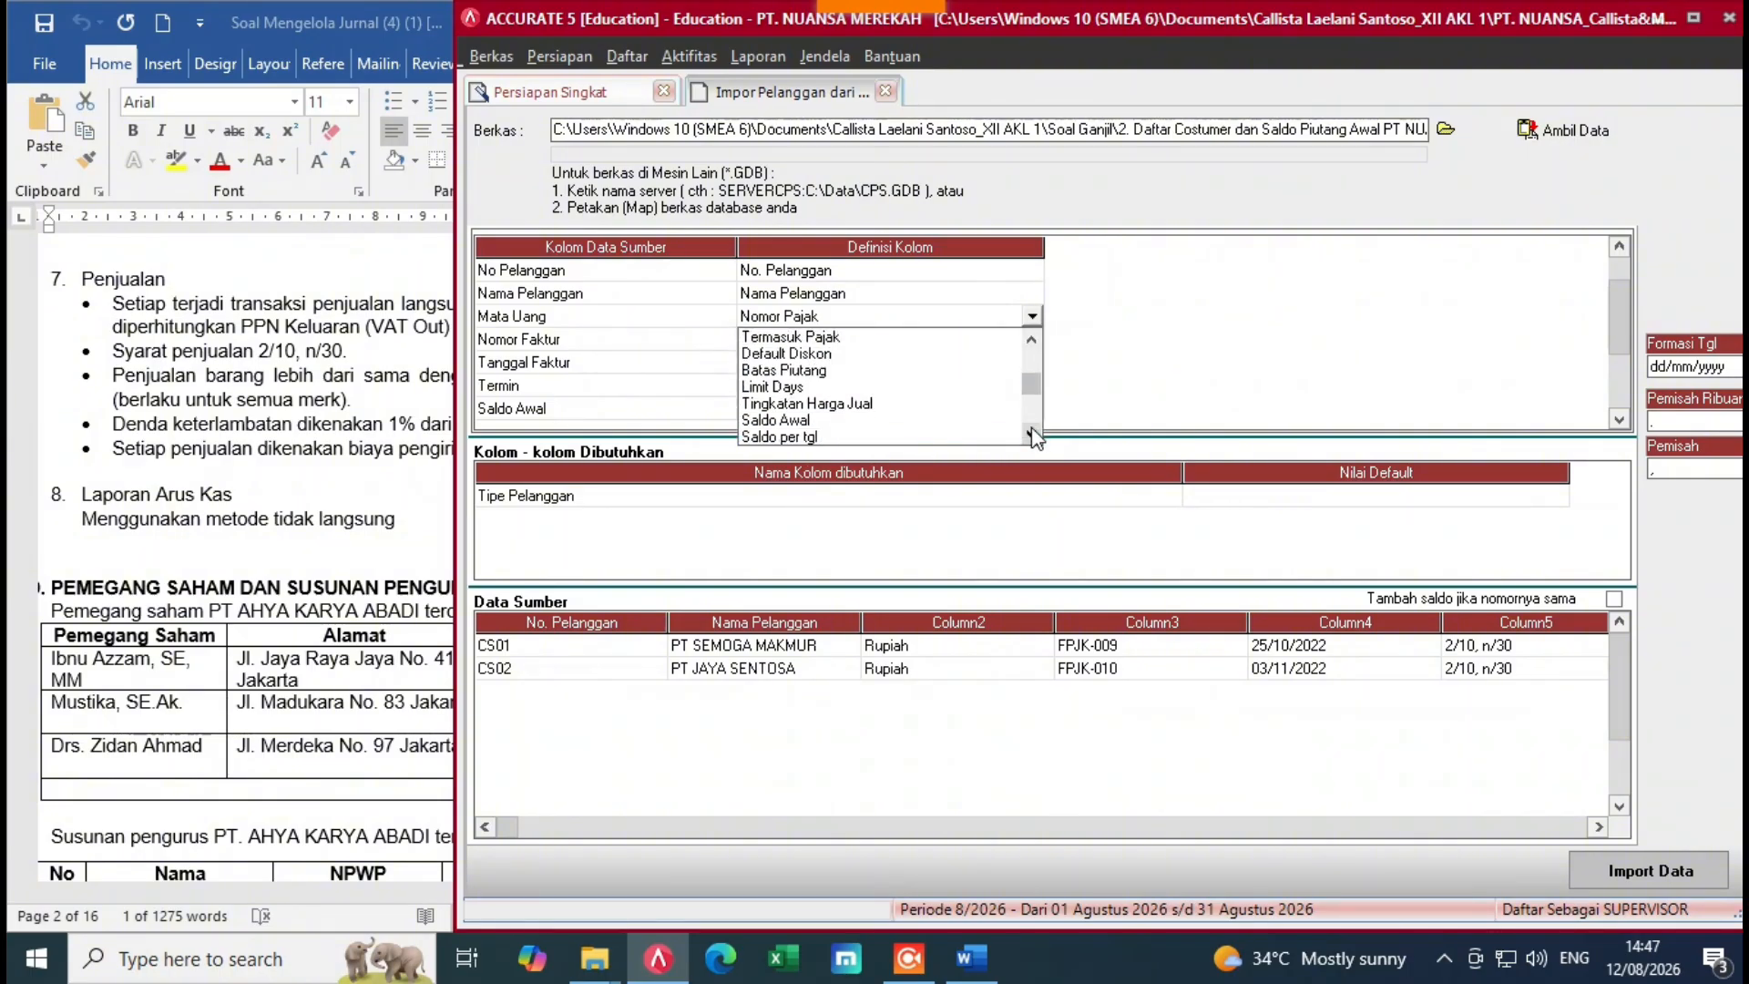
pyautogui.click(1032, 436)
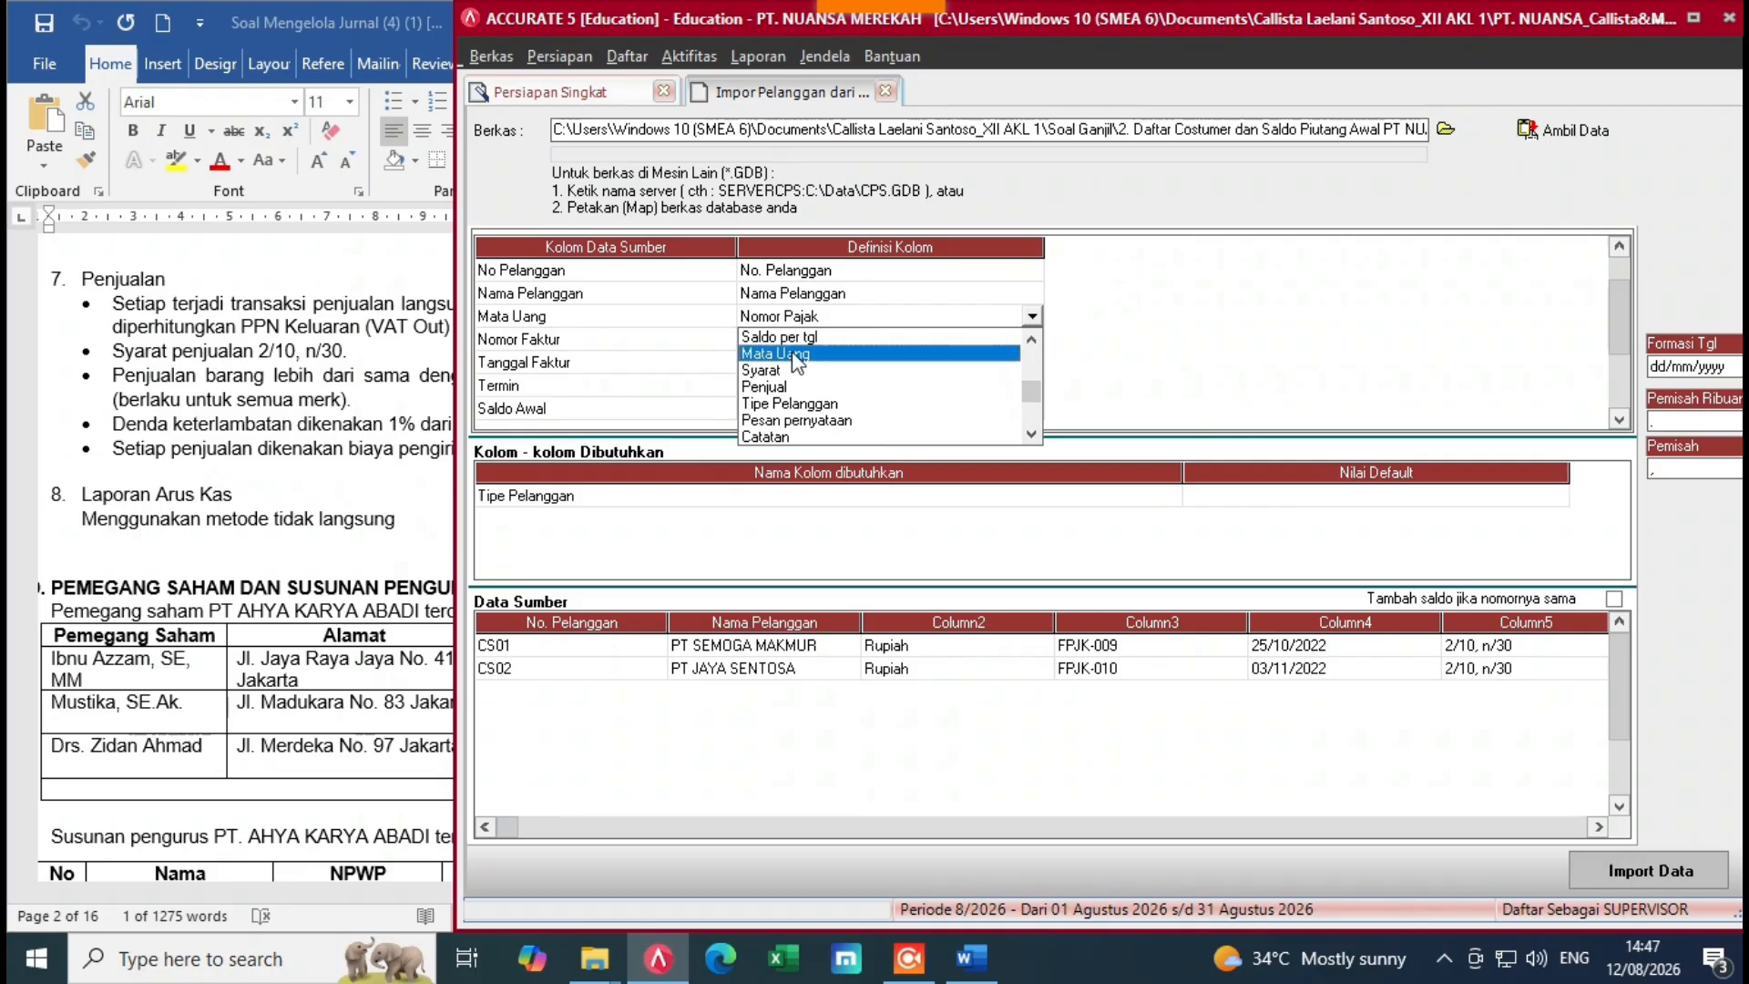
pyautogui.click(796, 363)
pyautogui.click(512, 75)
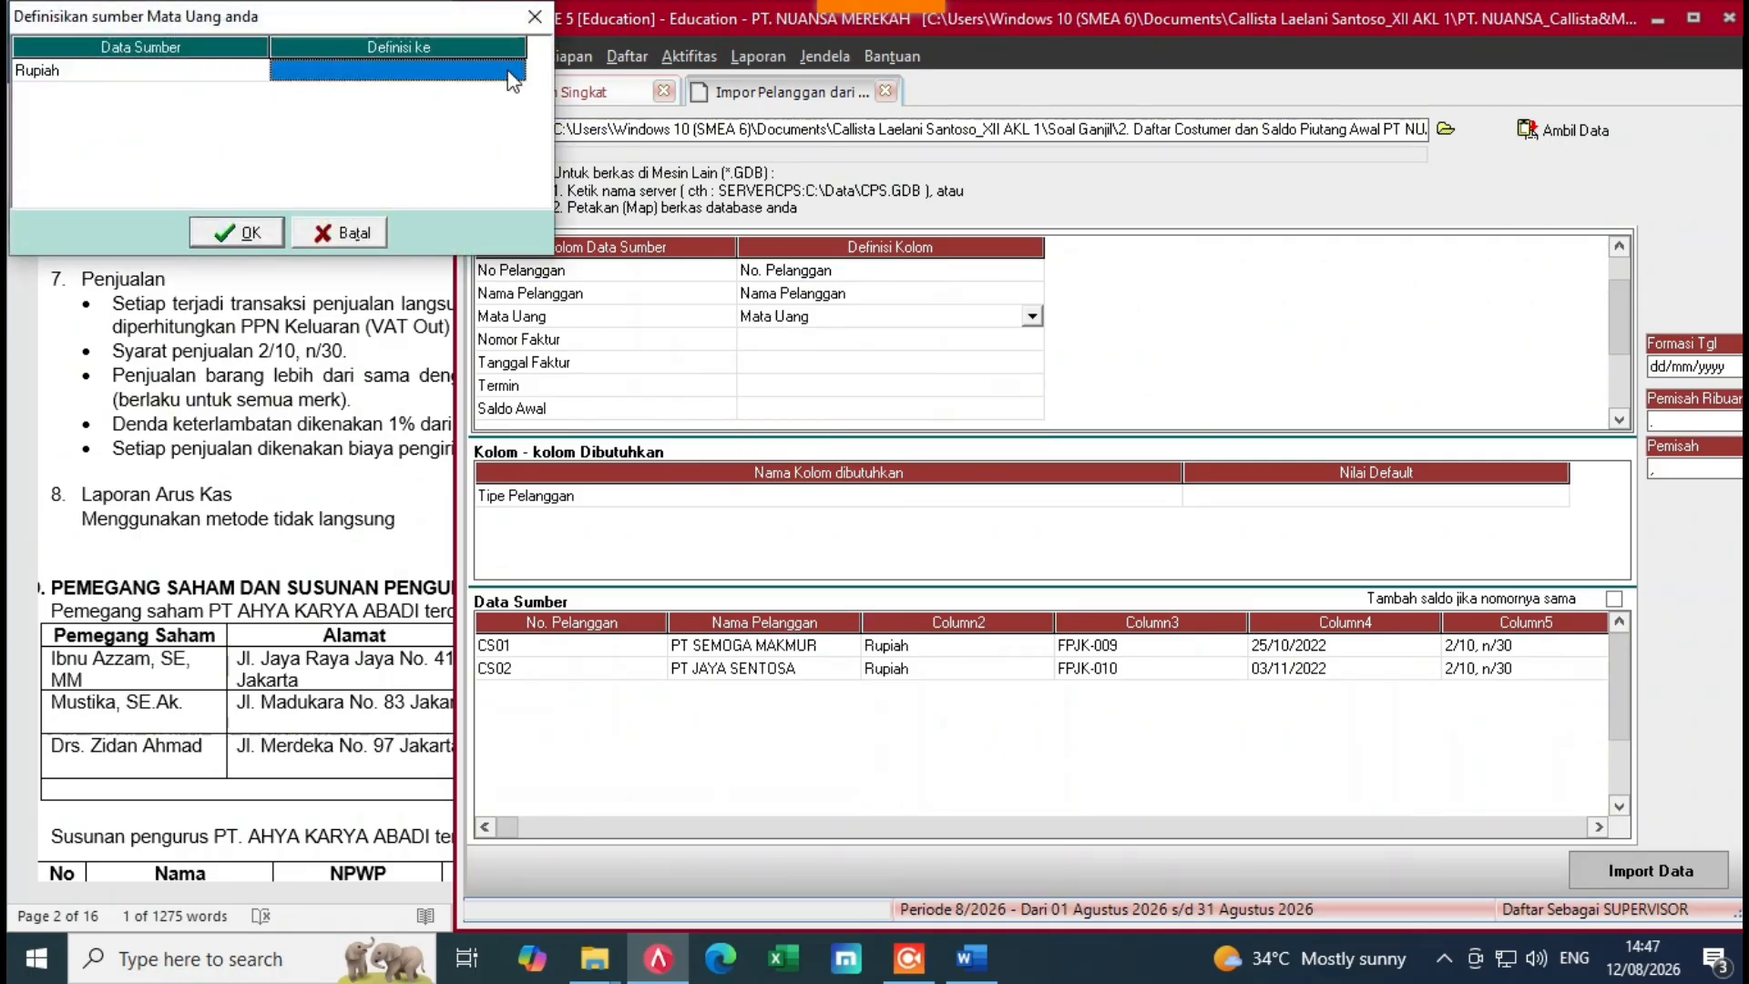
pyautogui.click(515, 71)
pyautogui.click(436, 102)
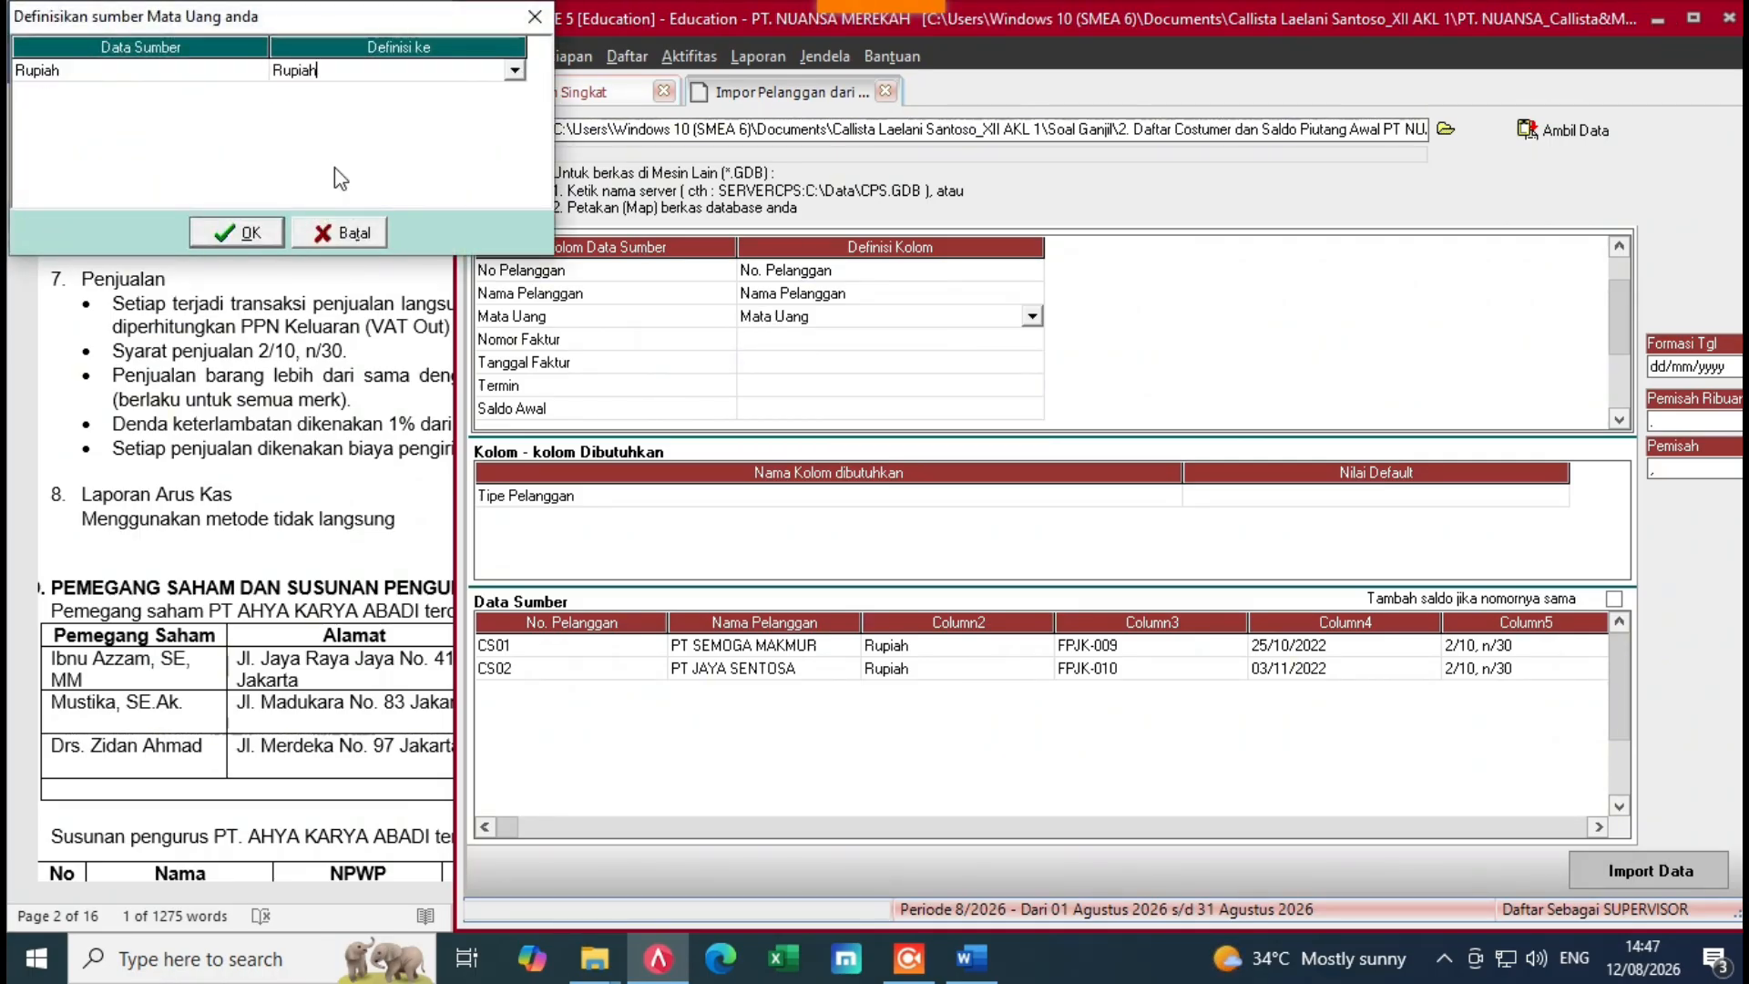
pyautogui.click(239, 234)
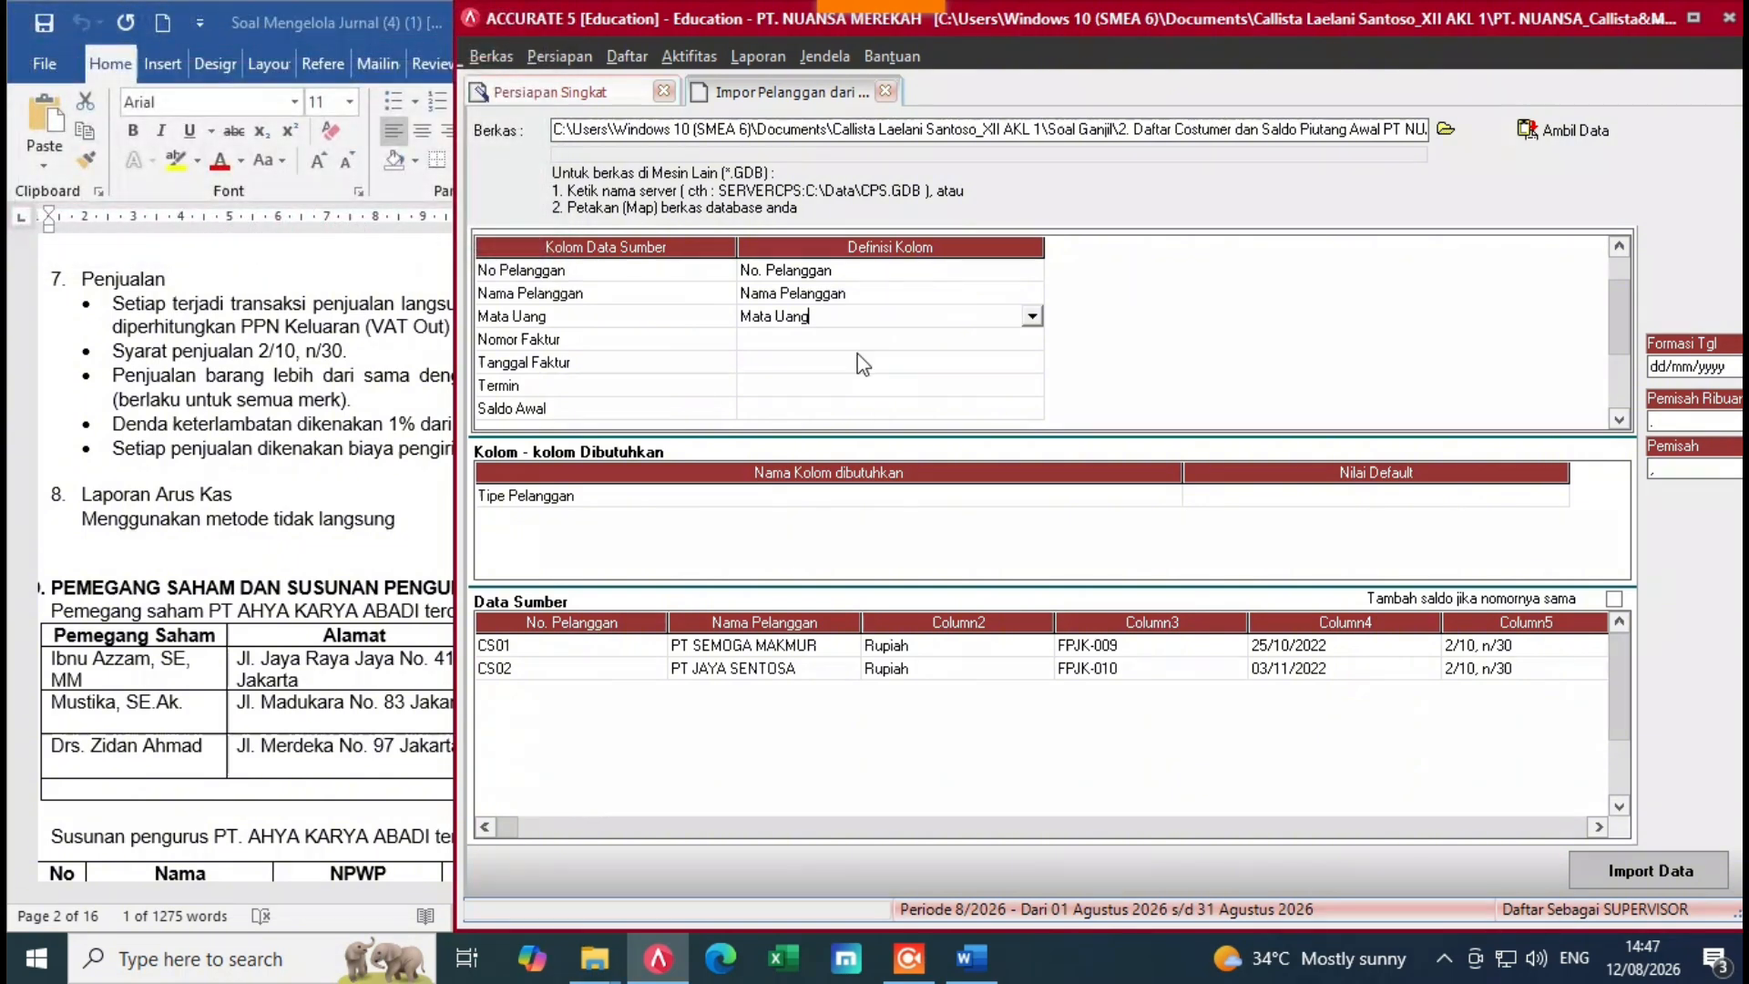
# Step: Map Nomor Faktur to the No. Faktur Saldo Awal field
pyautogui.click(966, 341)
pyautogui.click(990, 341)
pyautogui.click(1032, 340)
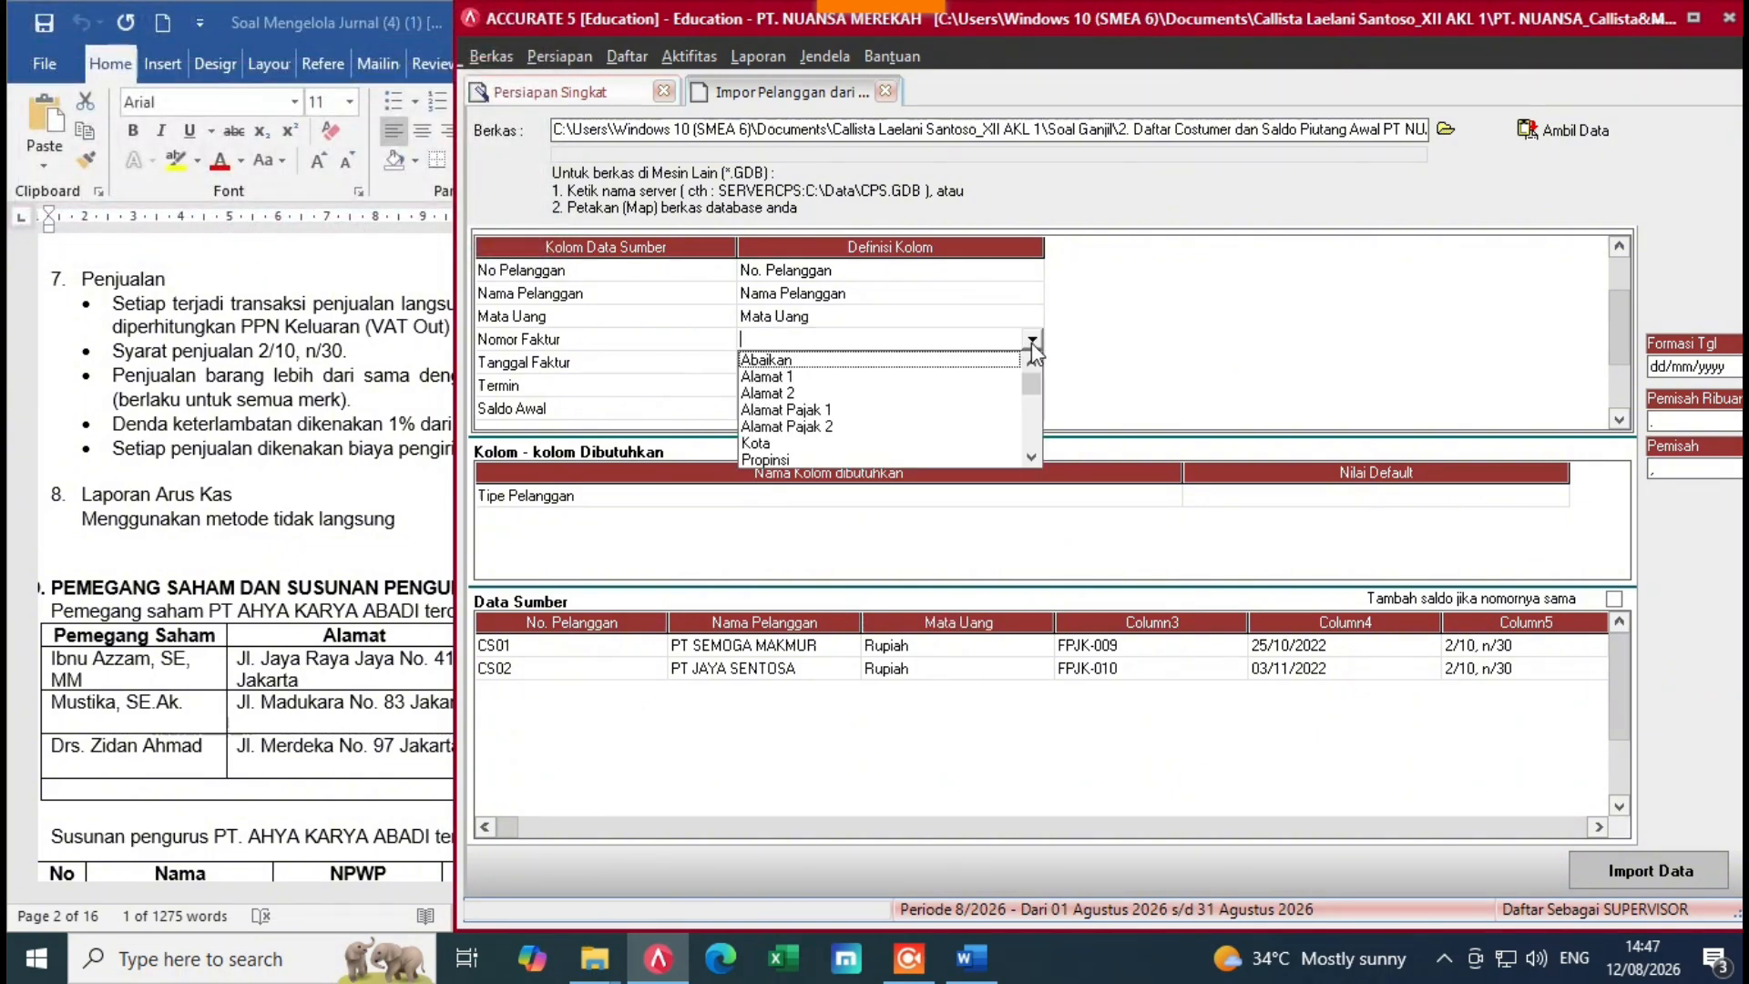
pyautogui.click(1037, 456)
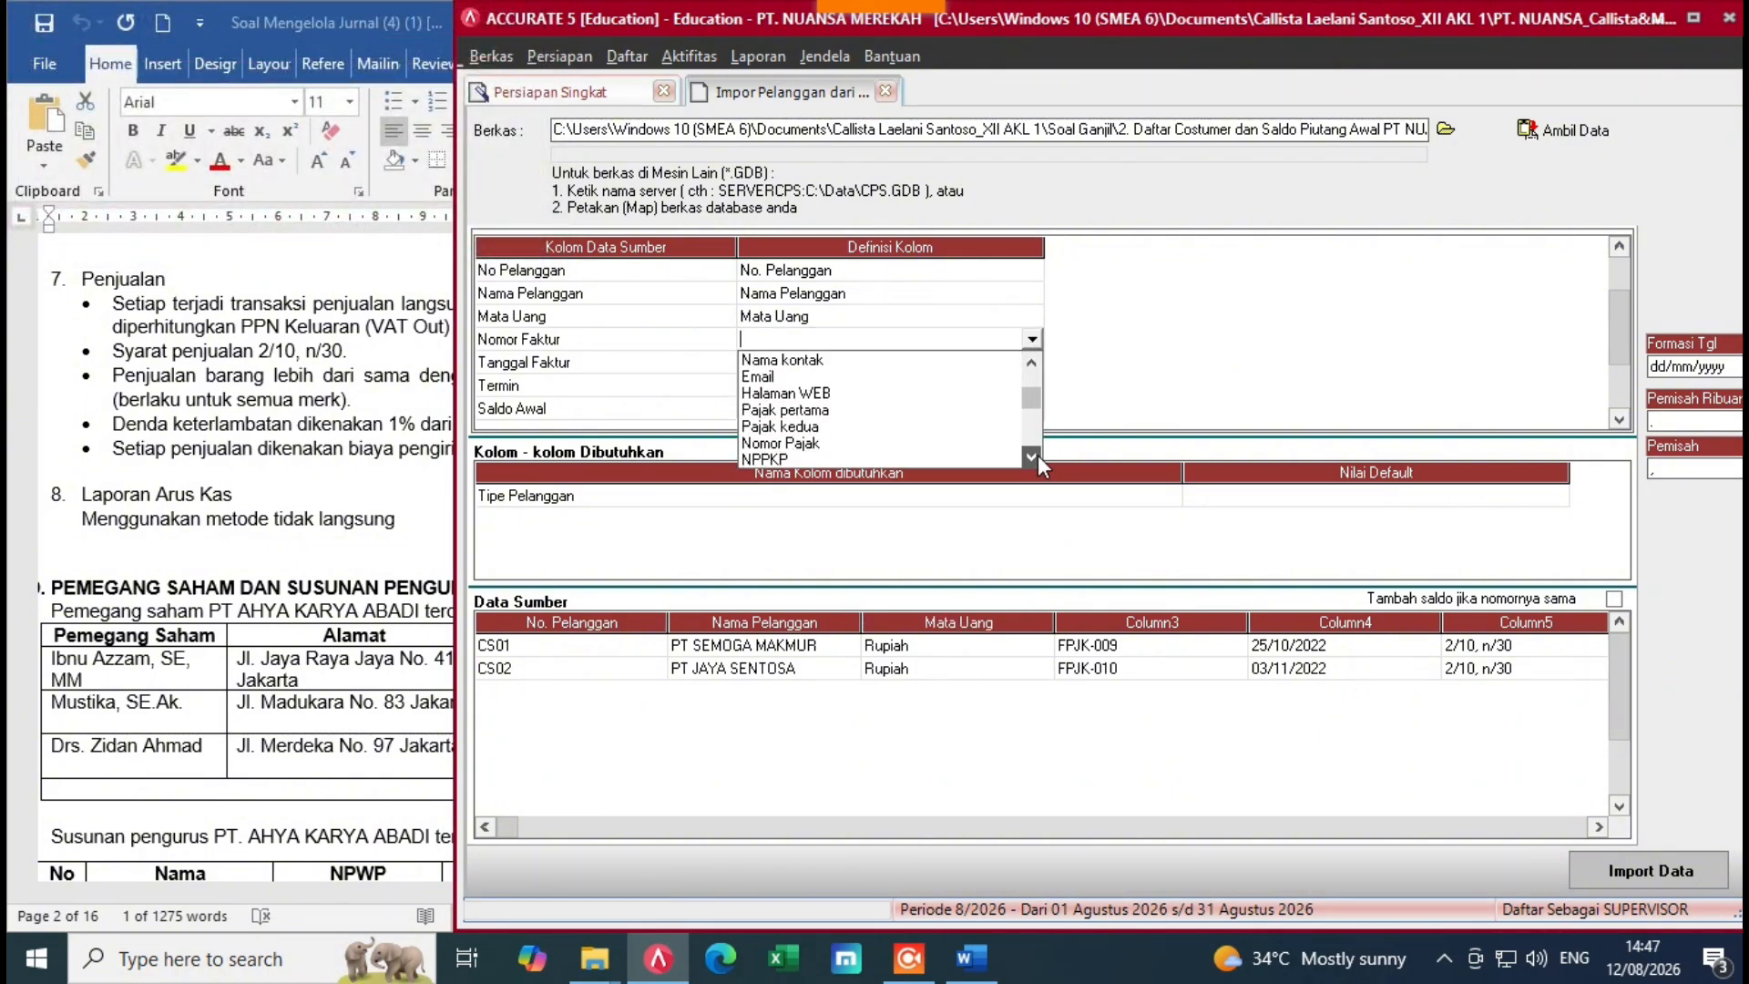
pyautogui.click(1037, 456)
pyautogui.click(1037, 455)
pyautogui.click(1037, 455)
pyautogui.click(1037, 456)
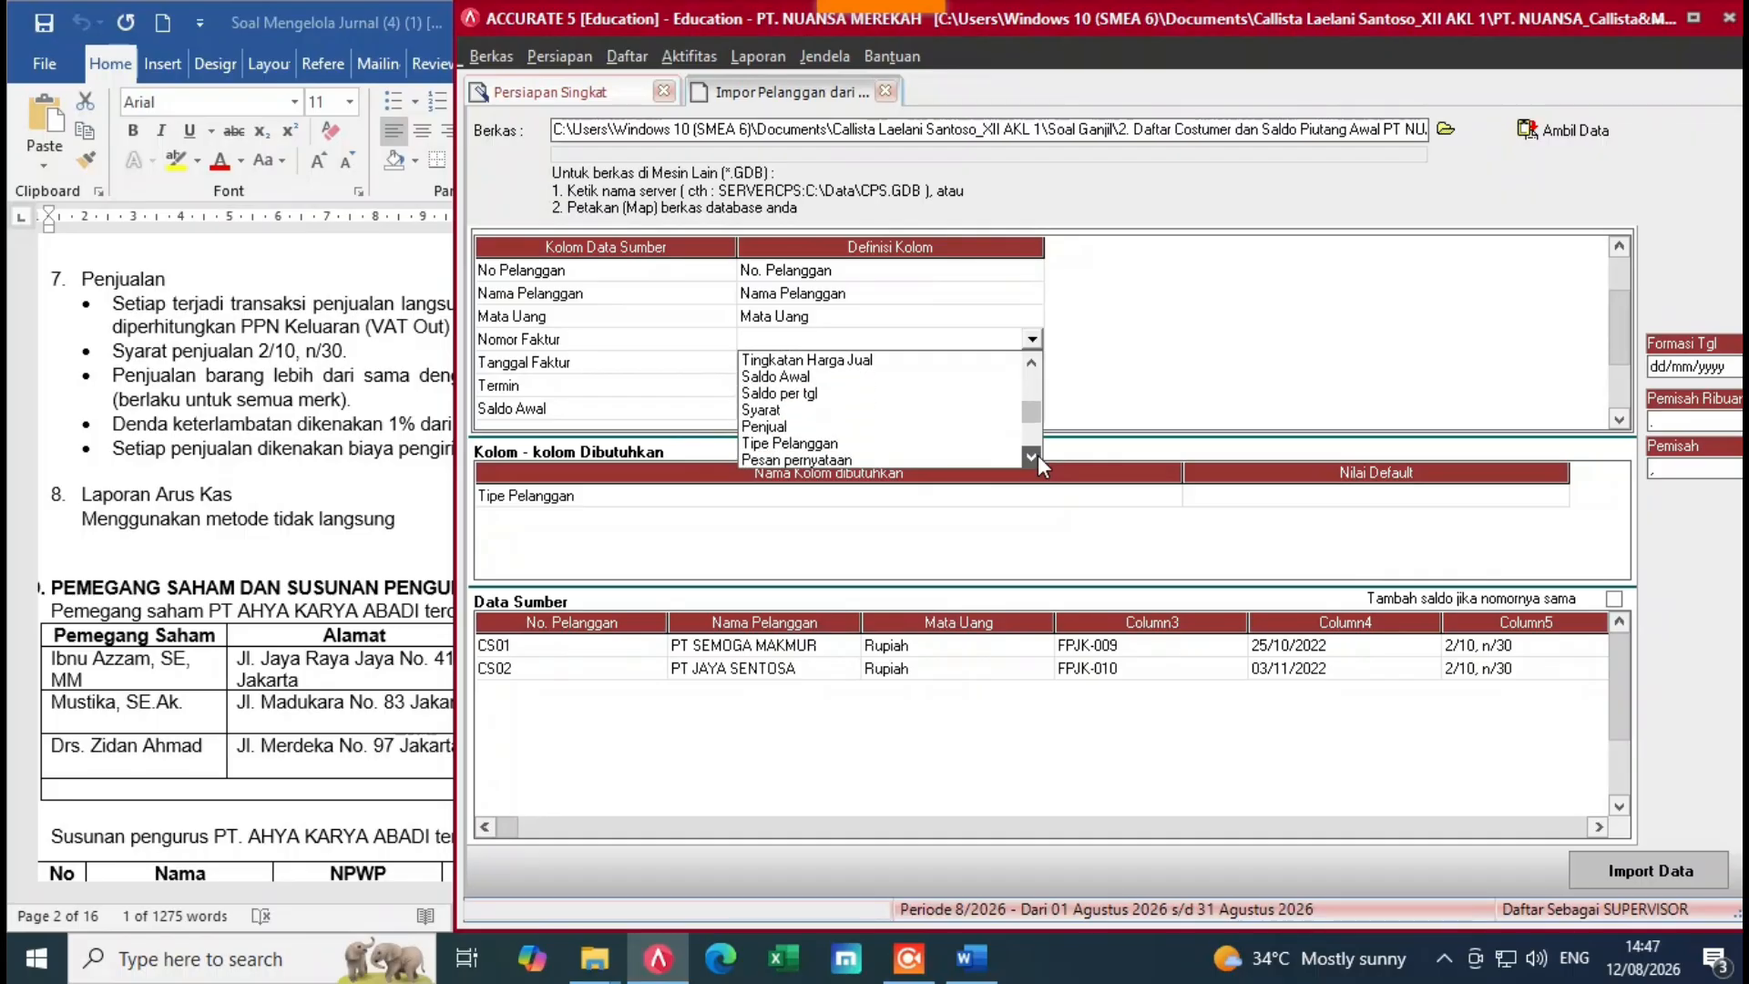
pyautogui.click(1037, 455)
pyautogui.click(1037, 456)
pyautogui.click(1037, 455)
pyautogui.click(1036, 456)
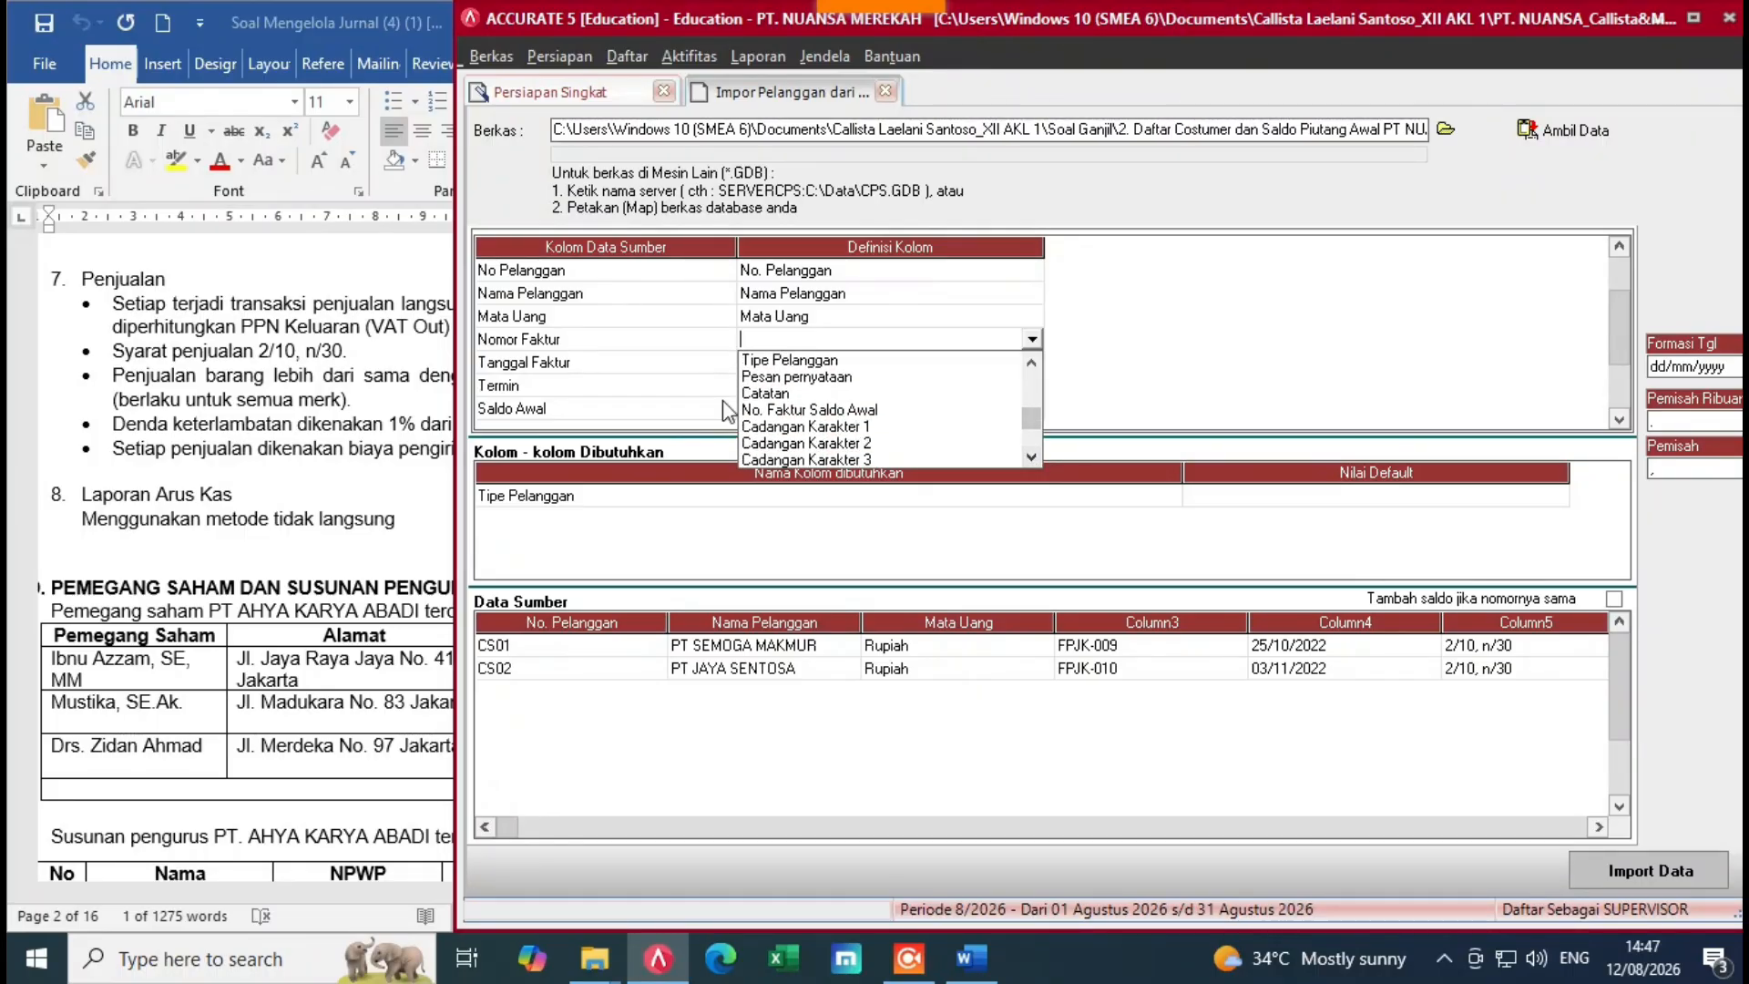
pyautogui.click(800, 411)
# Step: Map Tanggal Faktur to the Saldo per tgl field
pyautogui.click(966, 364)
pyautogui.click(1003, 370)
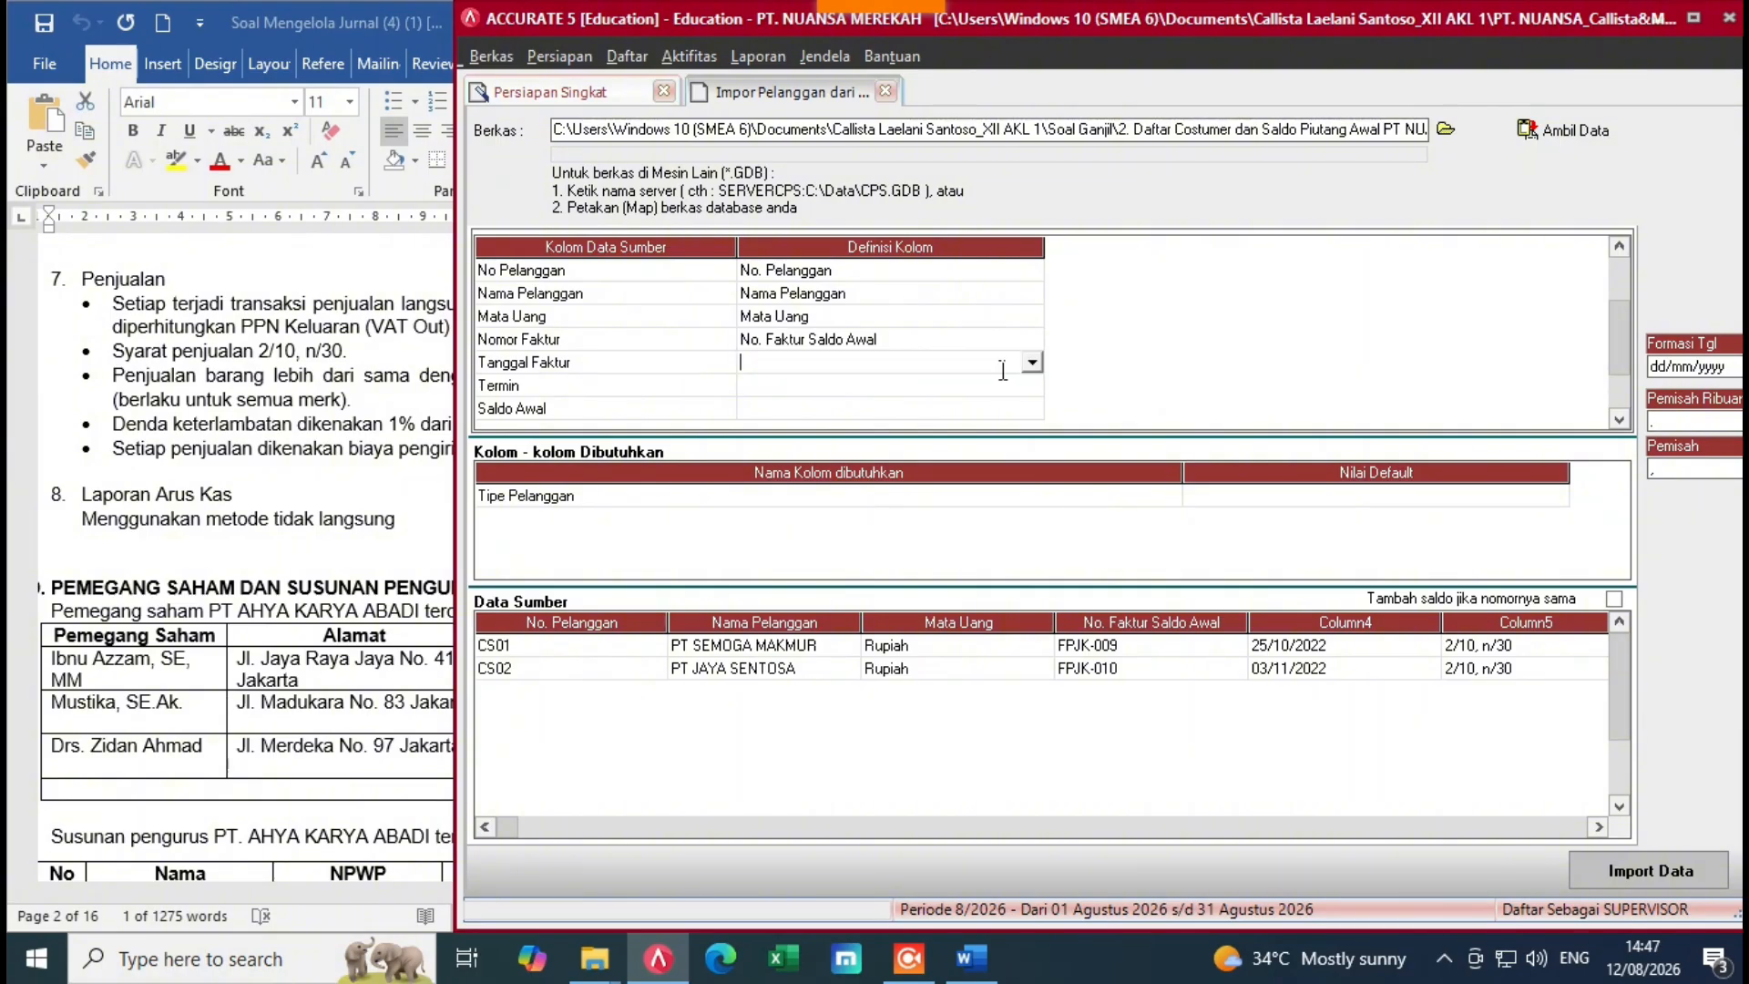
pyautogui.click(1033, 367)
pyautogui.moveTo(1032, 483); pyautogui.dragTo(1032, 486)
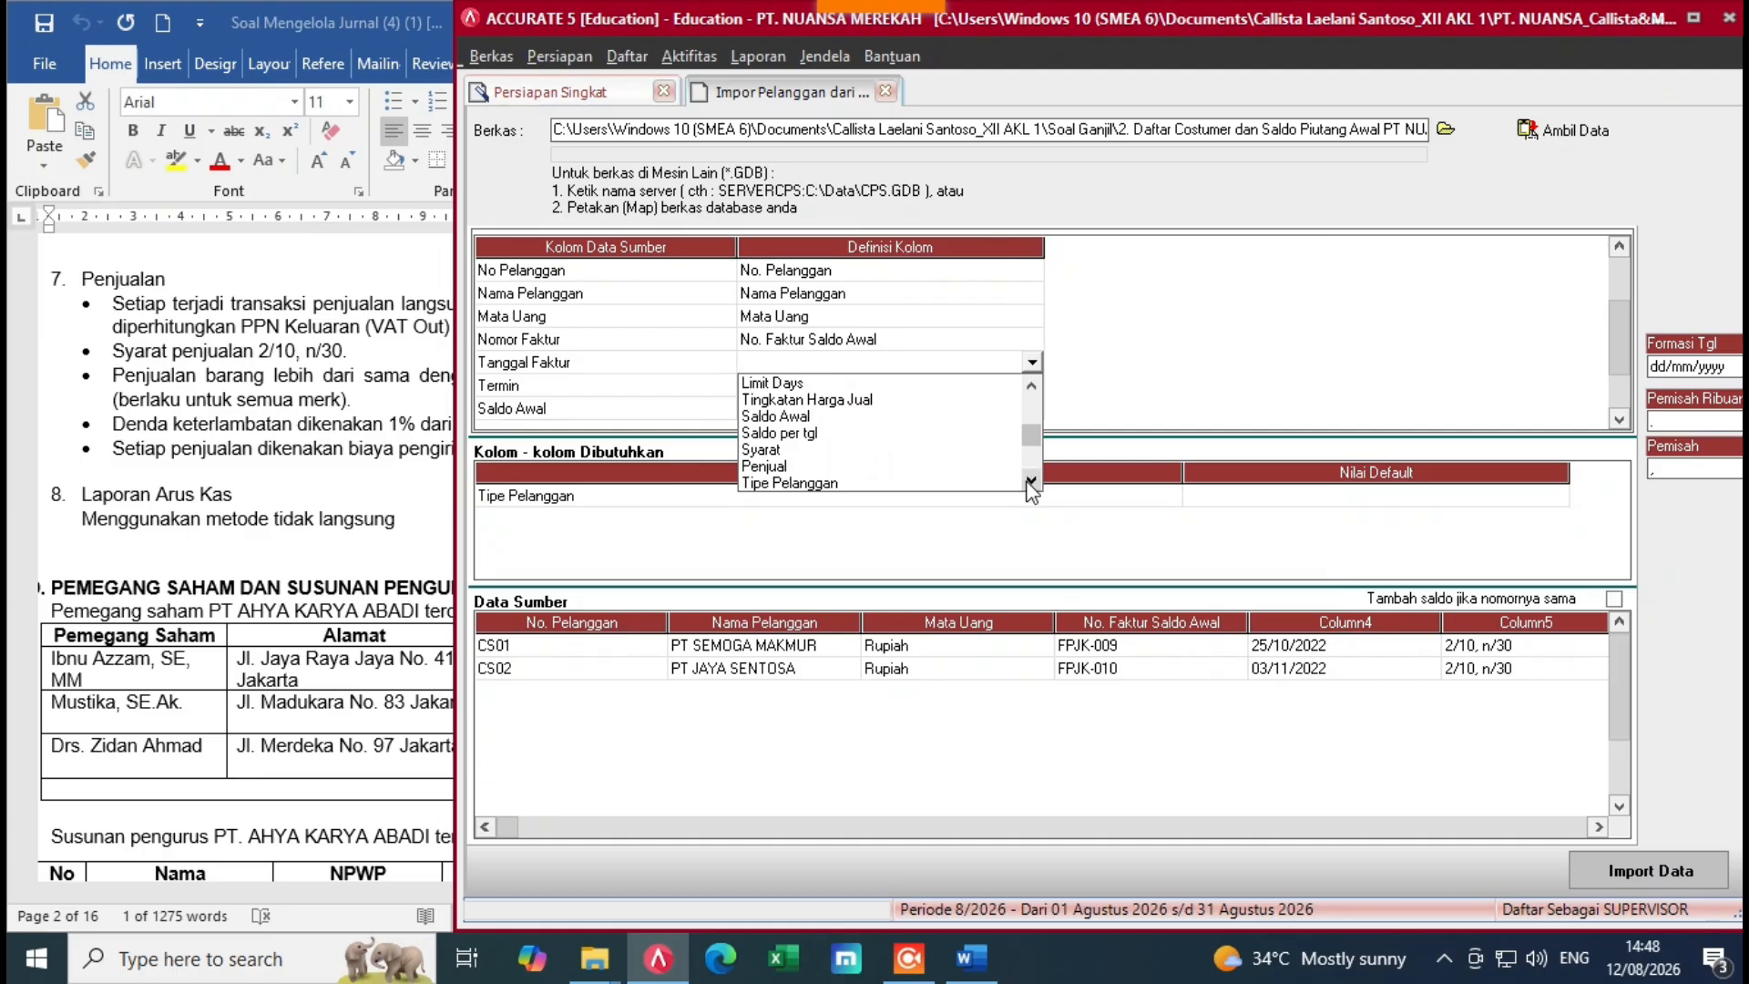
pyautogui.click(789, 435)
# Step: Map Termin to Syarat, matching source term 2/10, n/30 to the 2/10 n/30 term
pyautogui.click(958, 387)
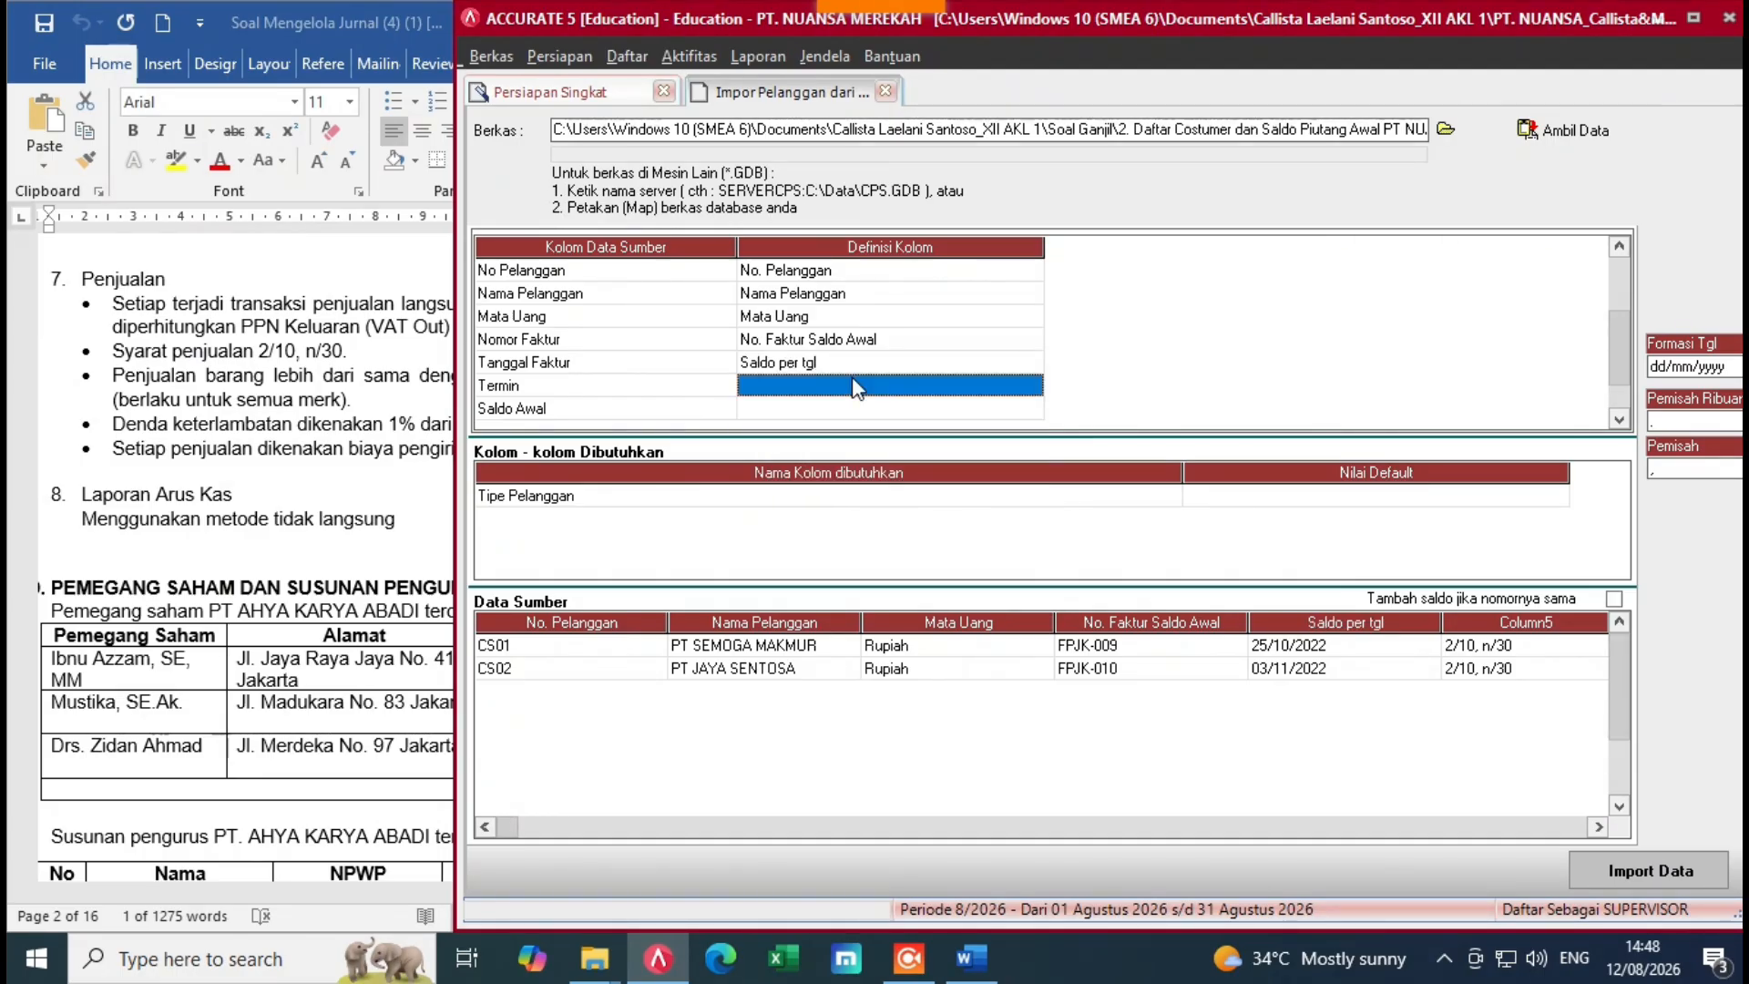
pyautogui.click(1032, 388)
pyautogui.moveTo(1033, 503); pyautogui.dragTo(1035, 504)
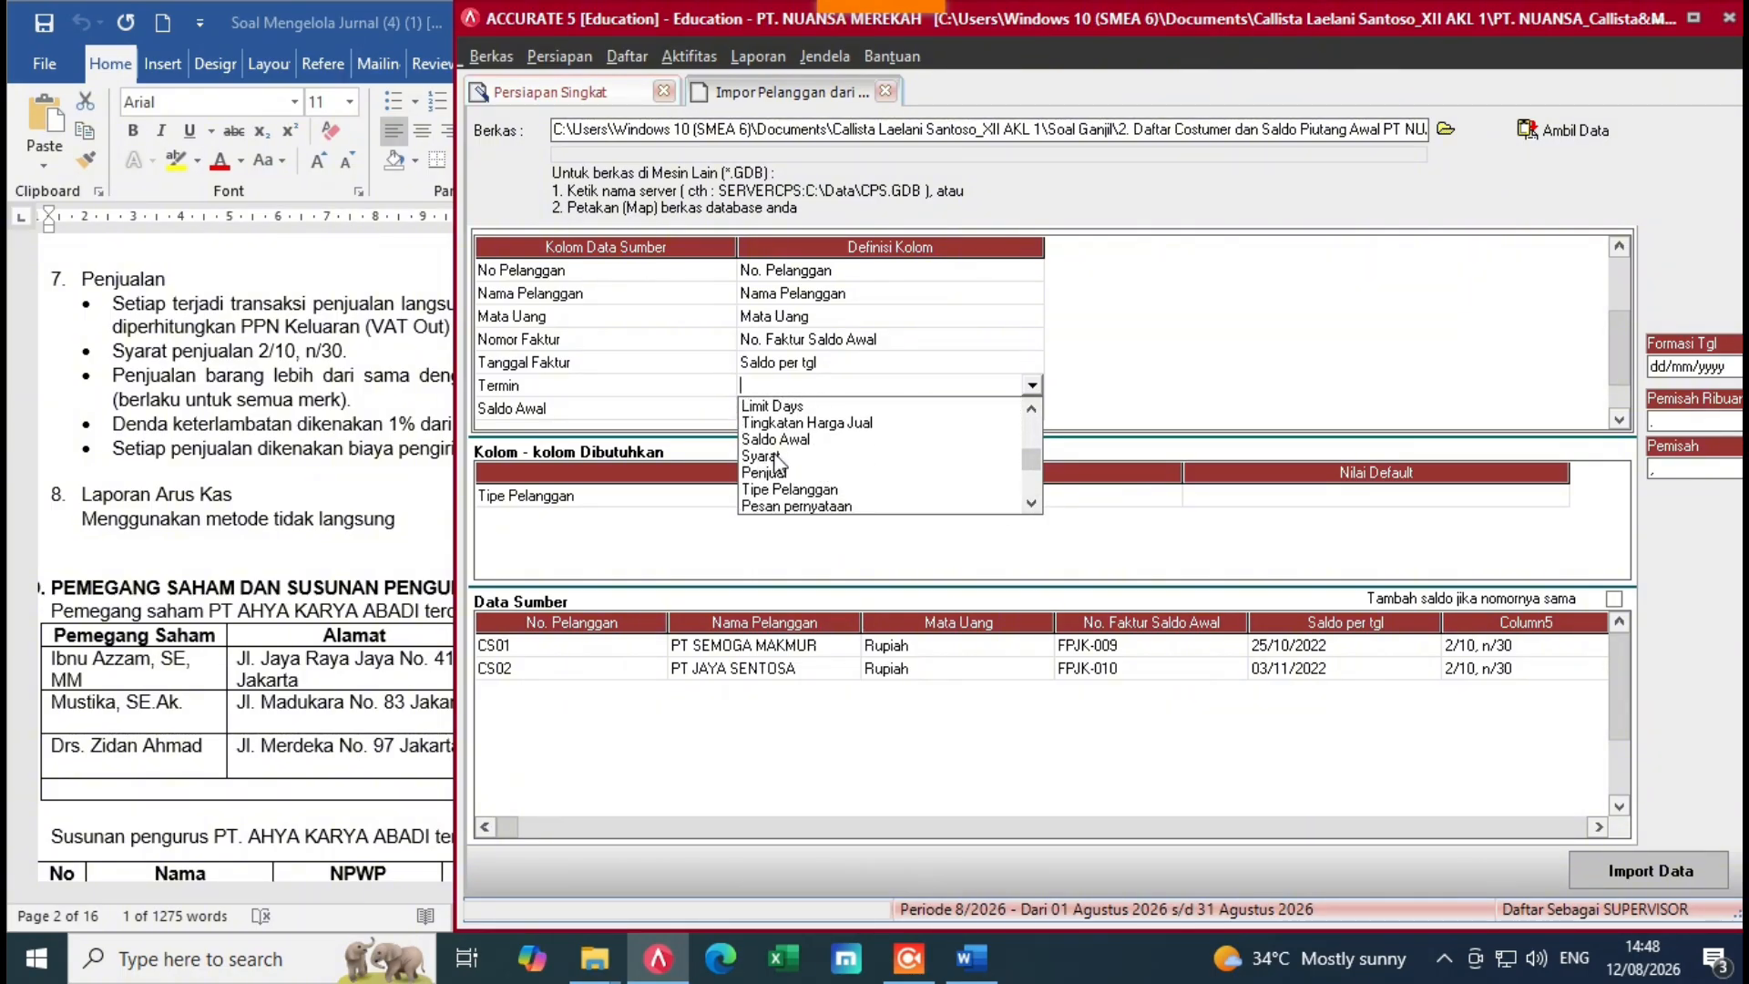
pyautogui.click(761, 456)
pyautogui.click(516, 73)
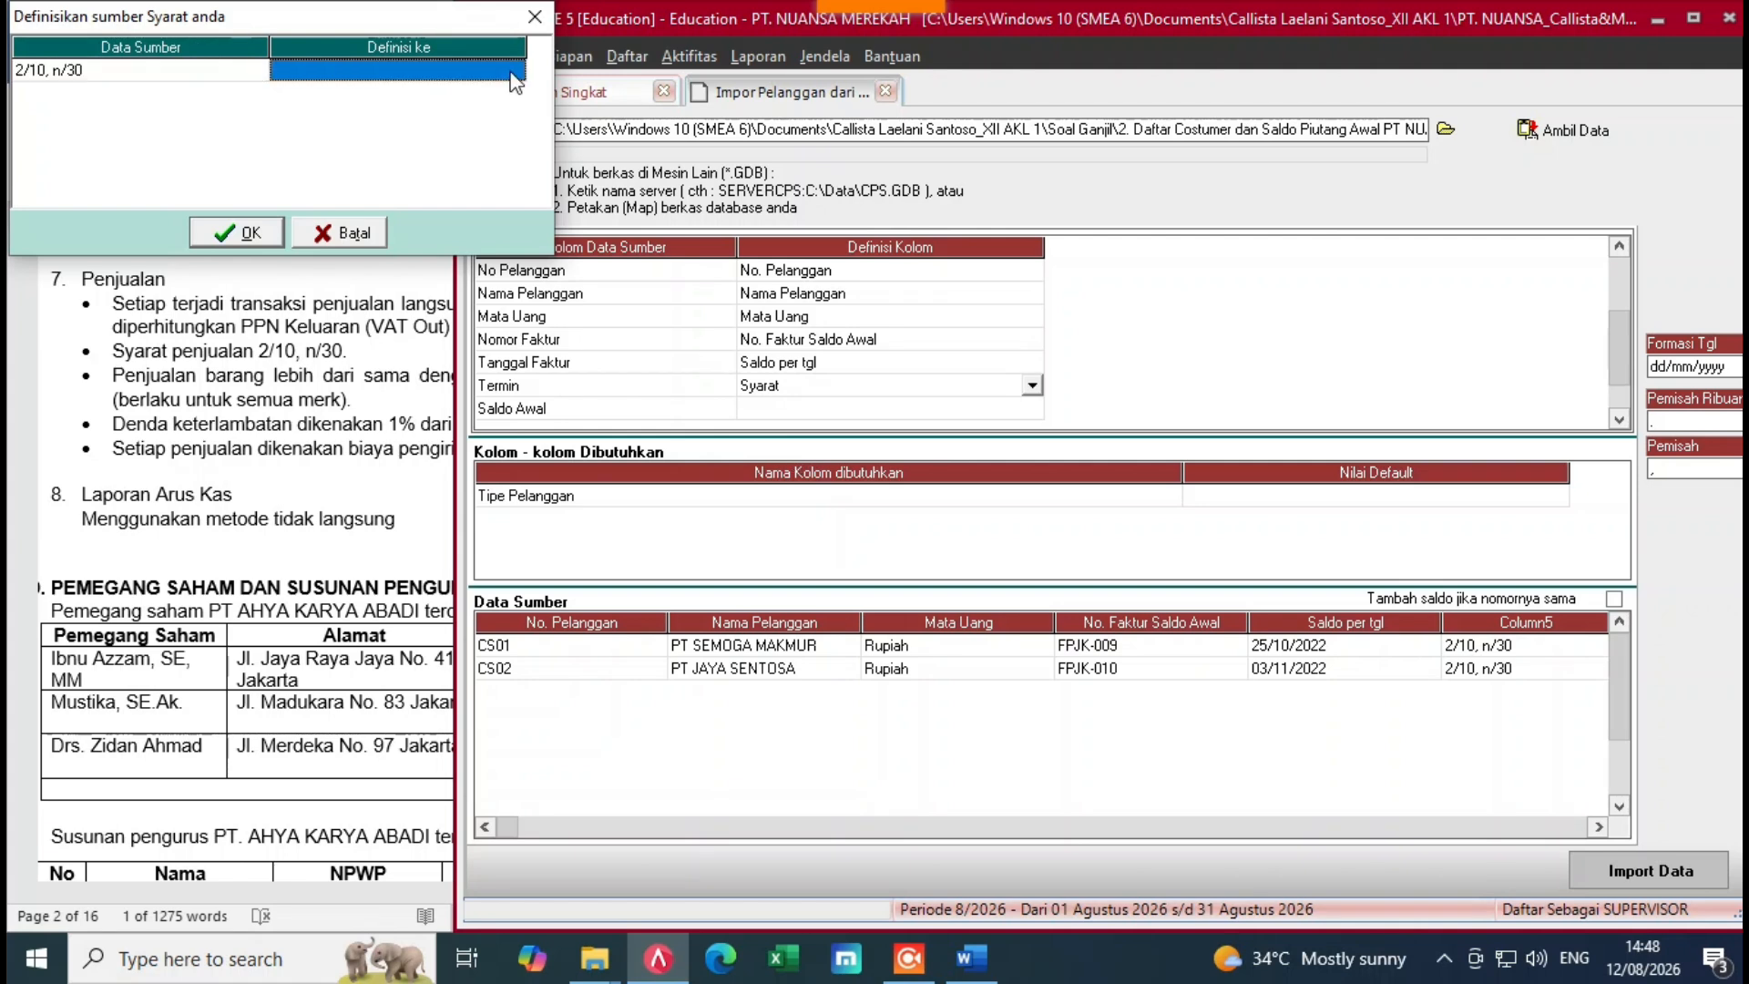
pyautogui.click(517, 73)
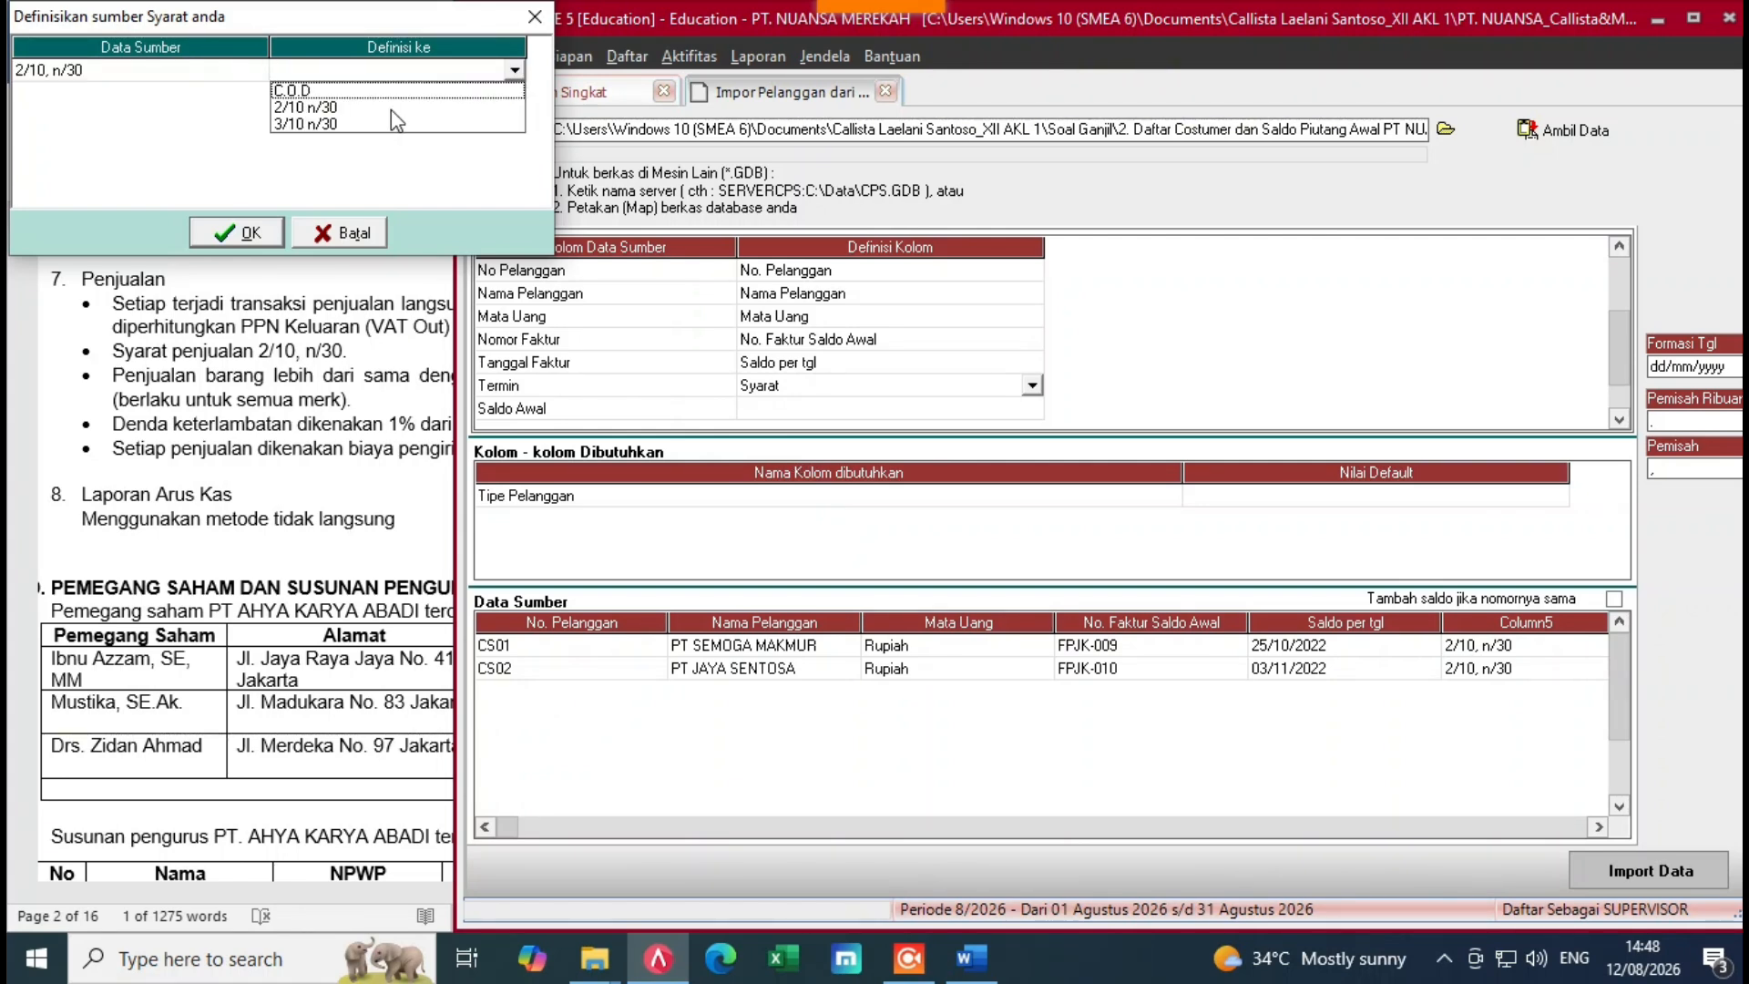
pyautogui.click(319, 114)
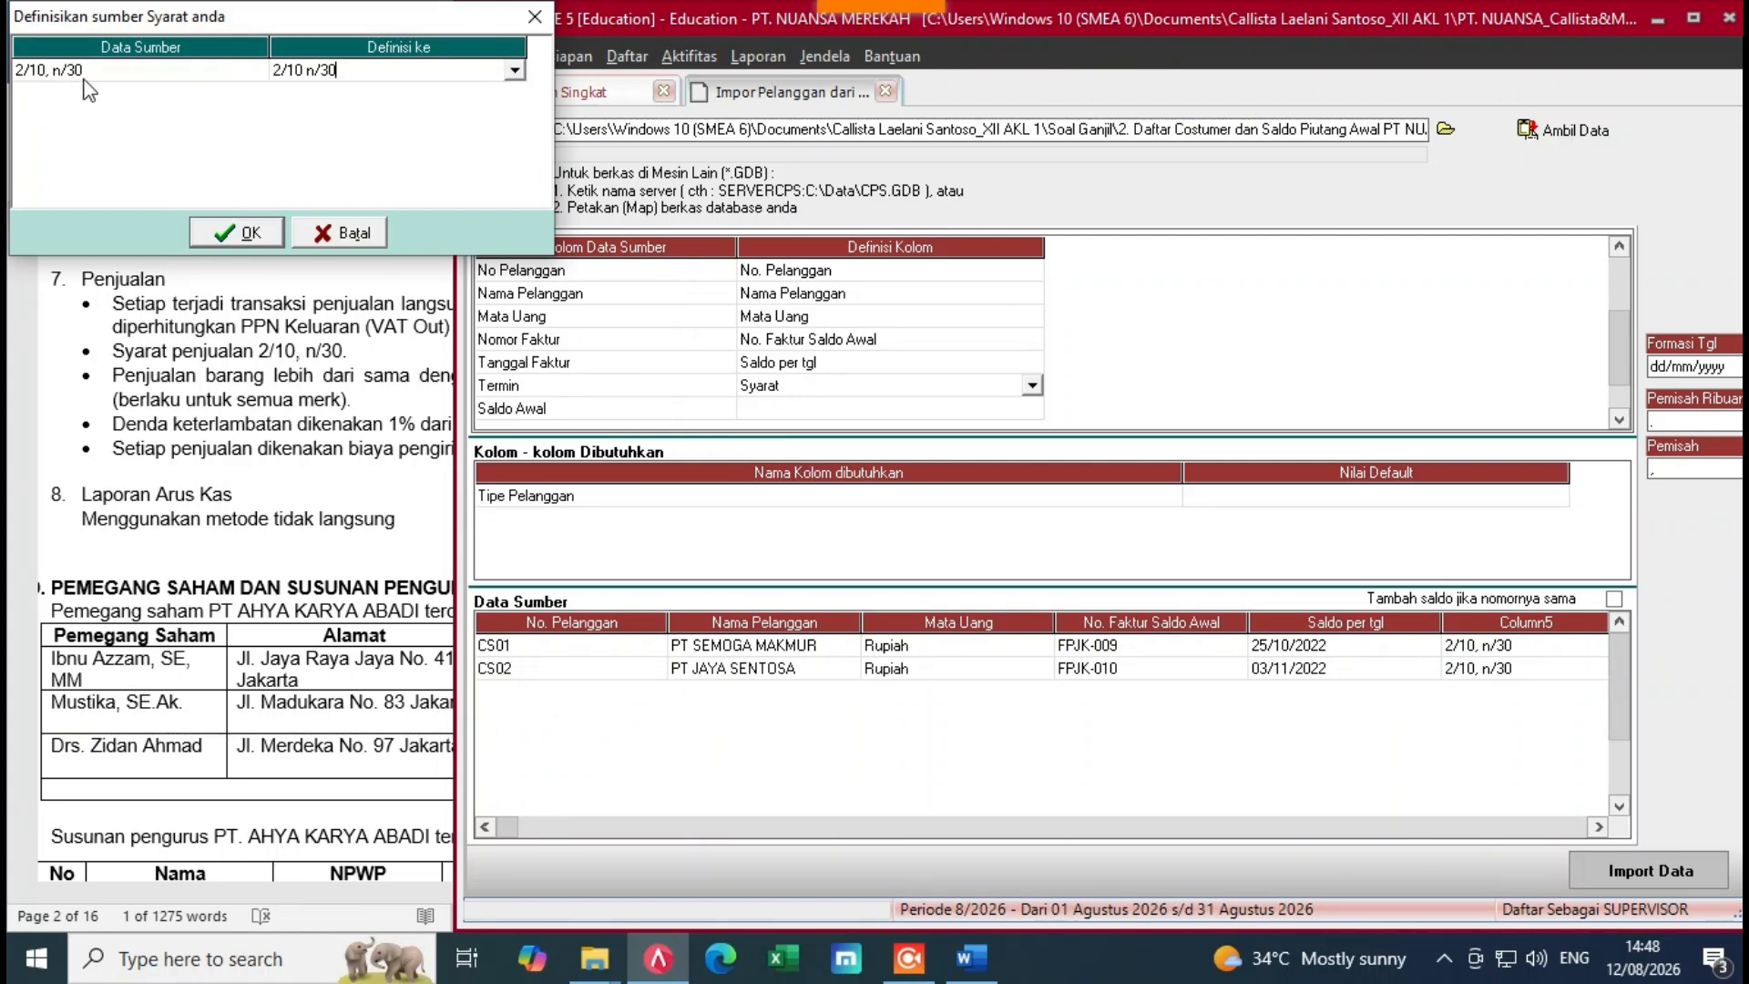
pyautogui.click(235, 235)
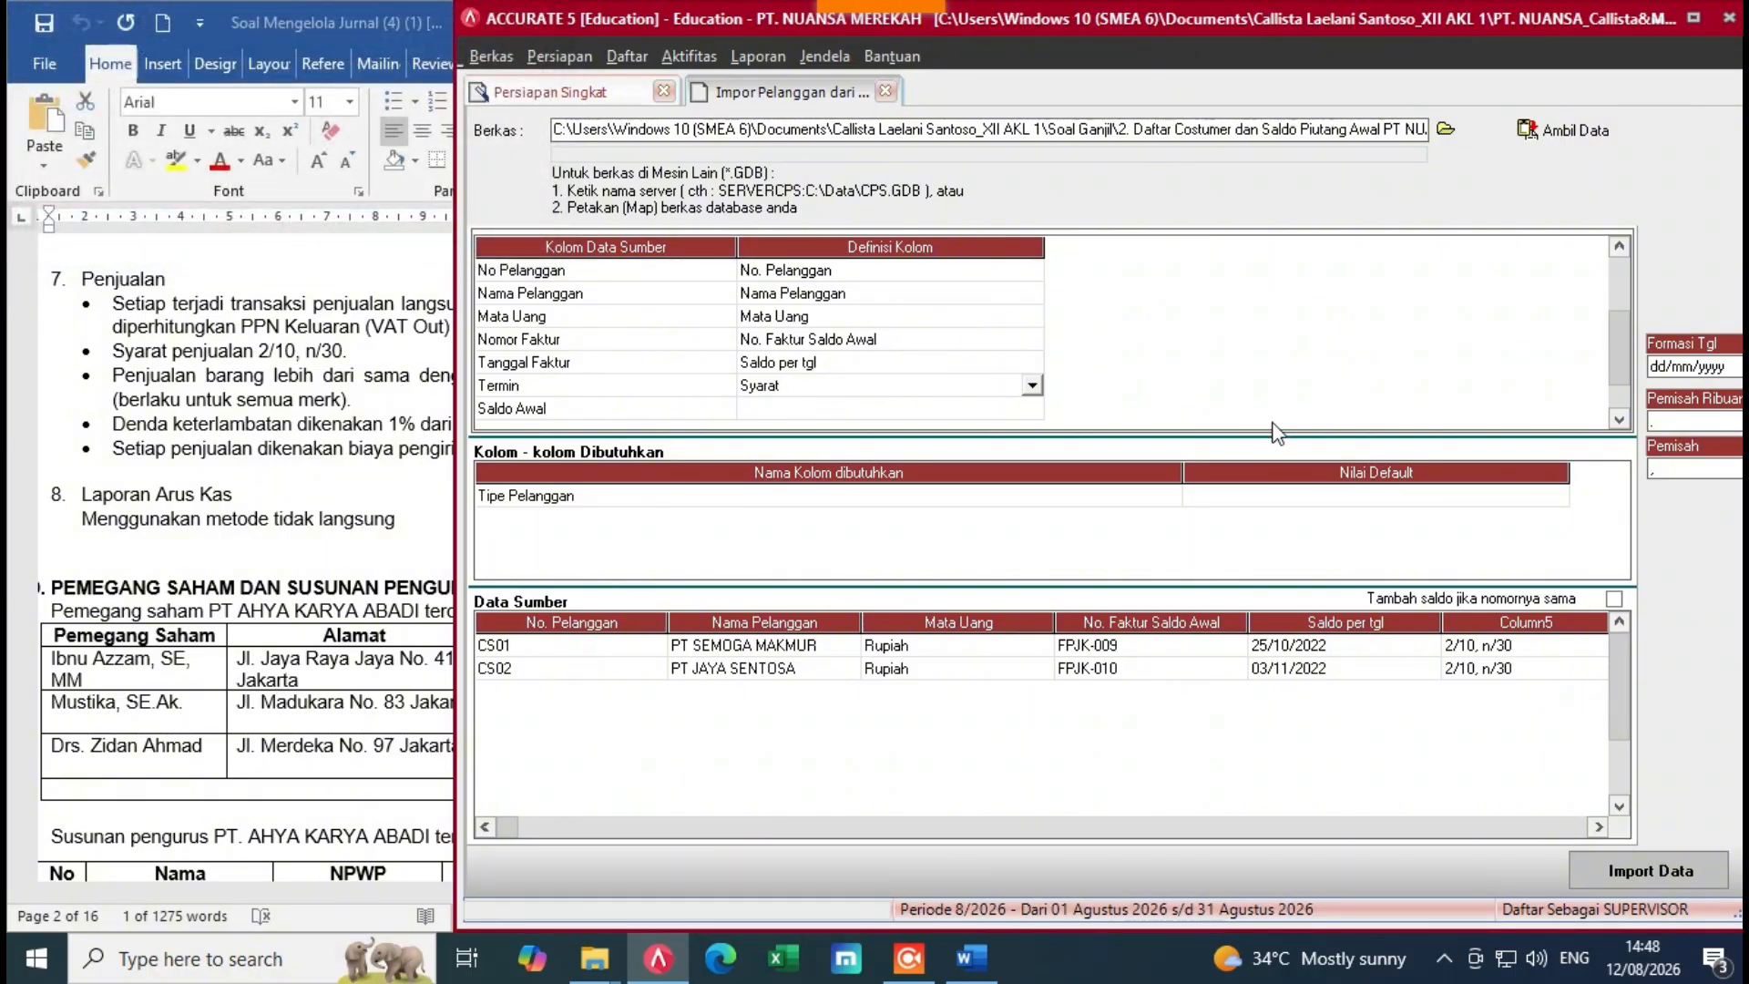
# Step: Map Saldo Awal to the opening balance field
pyautogui.click(984, 363)
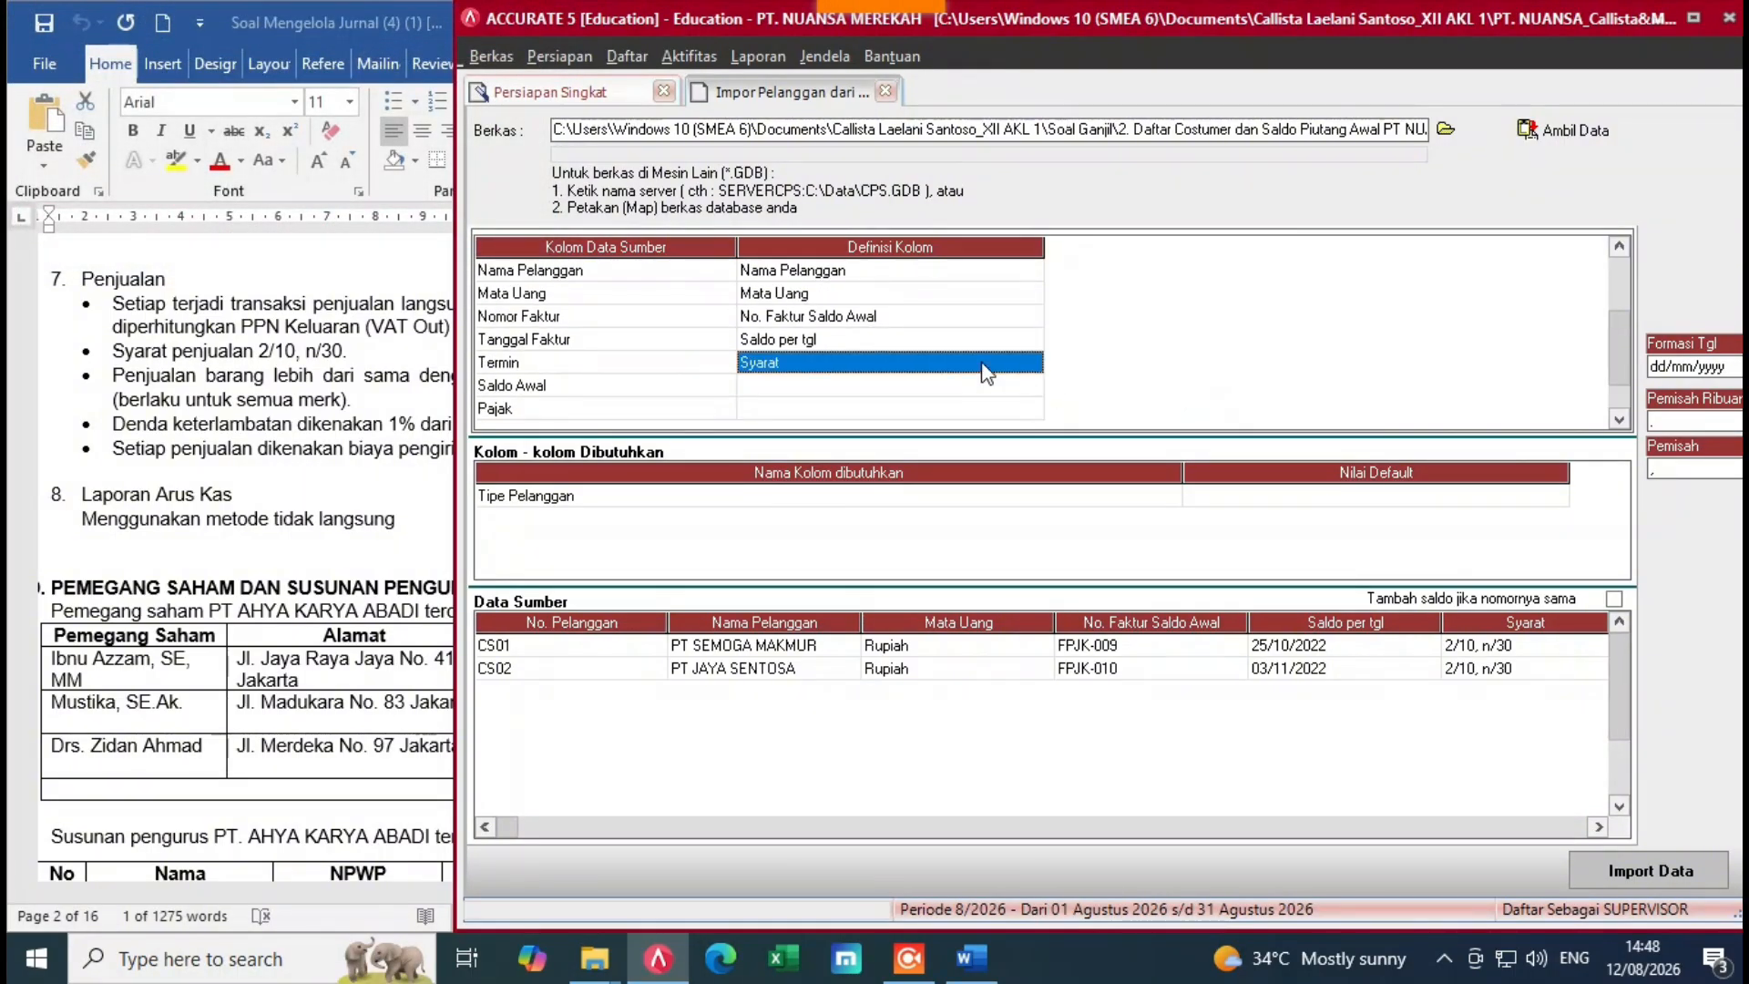
pyautogui.click(1004, 378)
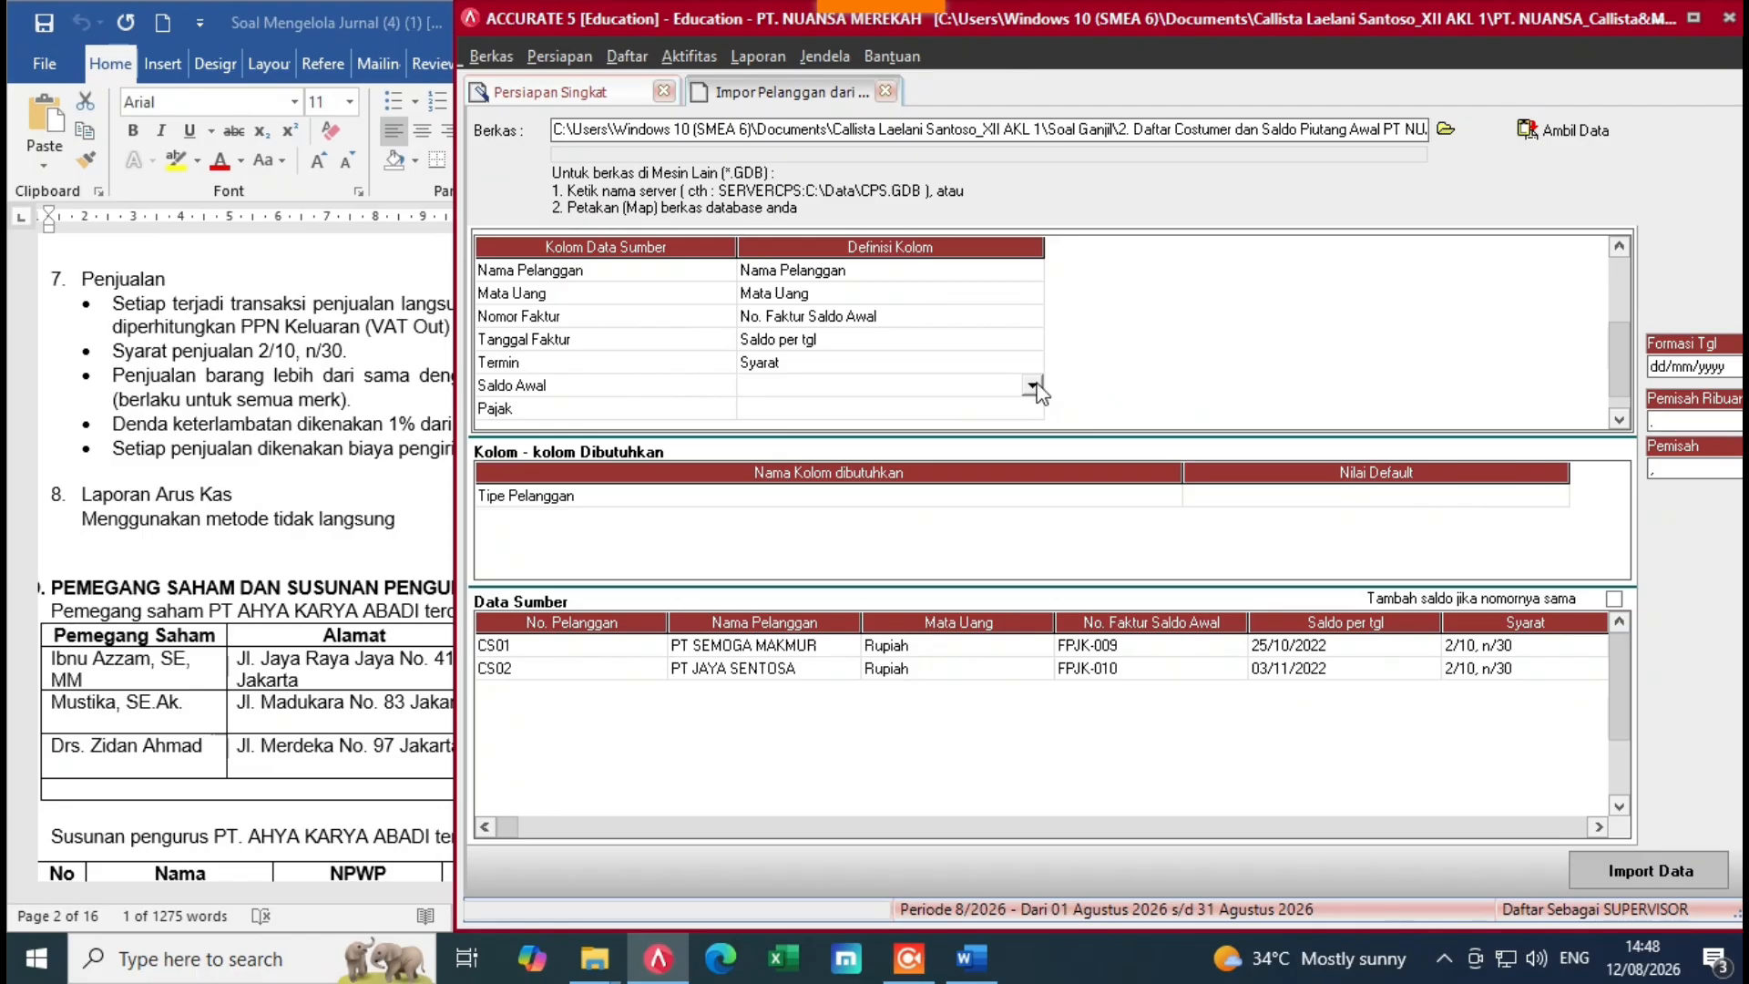
pyautogui.click(1032, 384)
pyautogui.click(1026, 501)
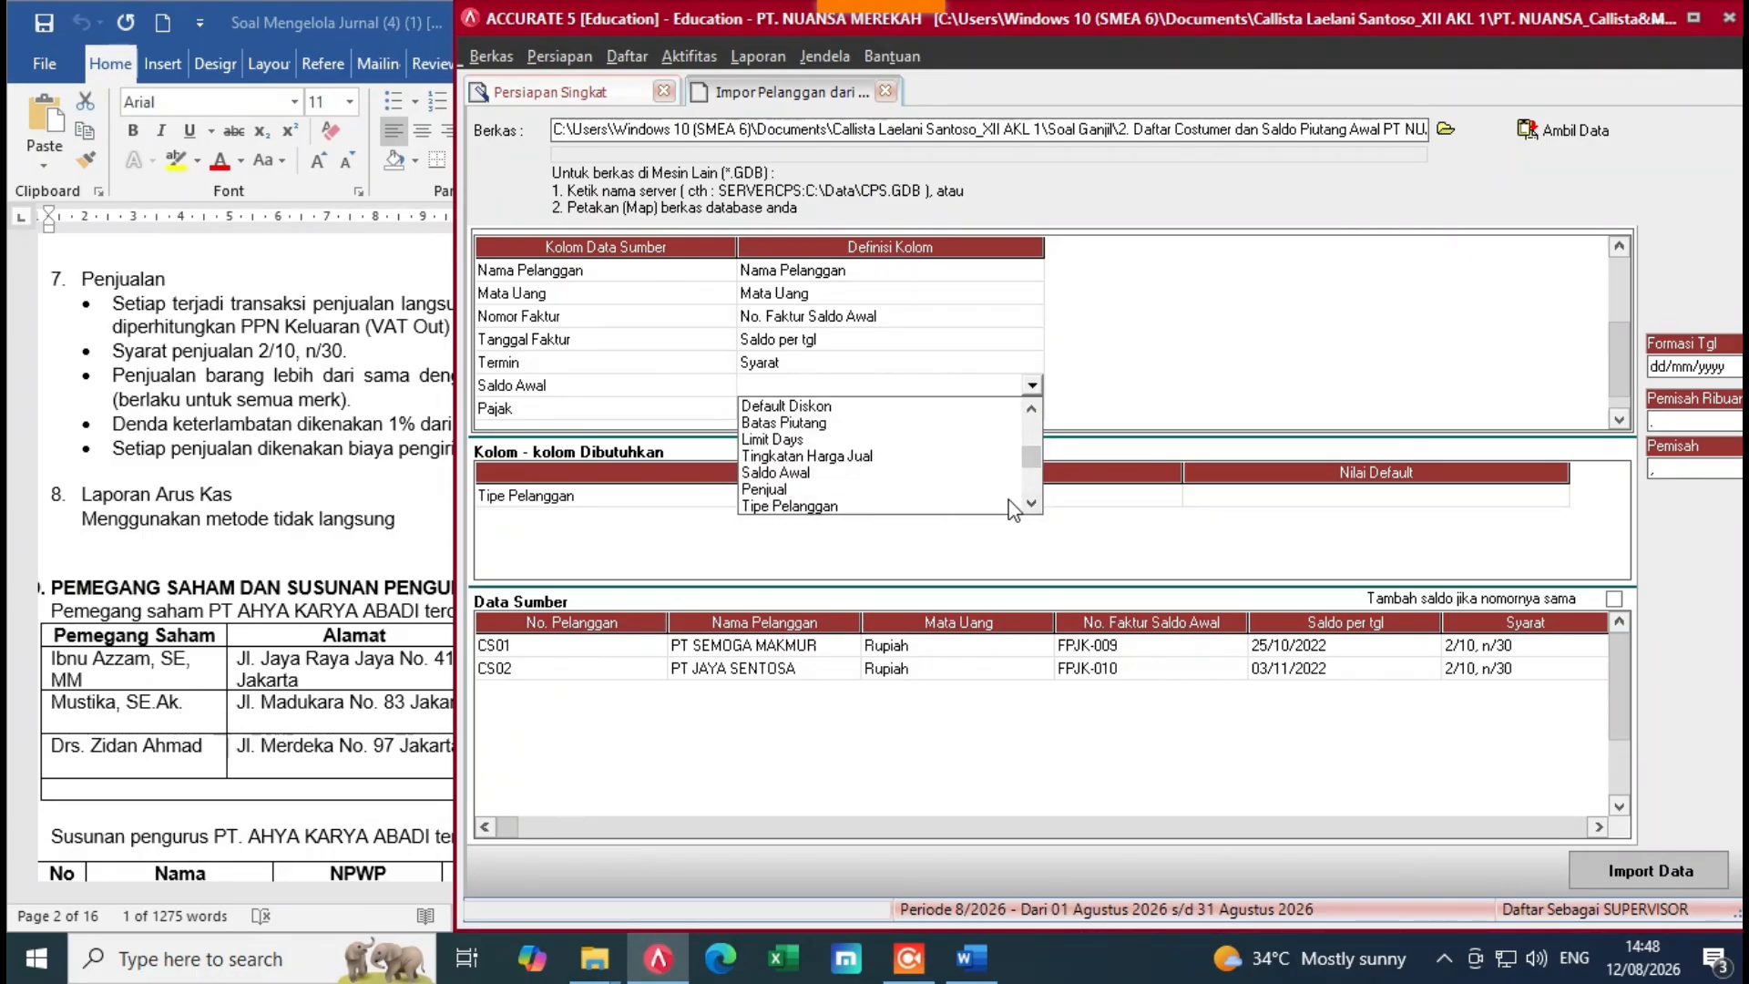
pyautogui.click(805, 473)
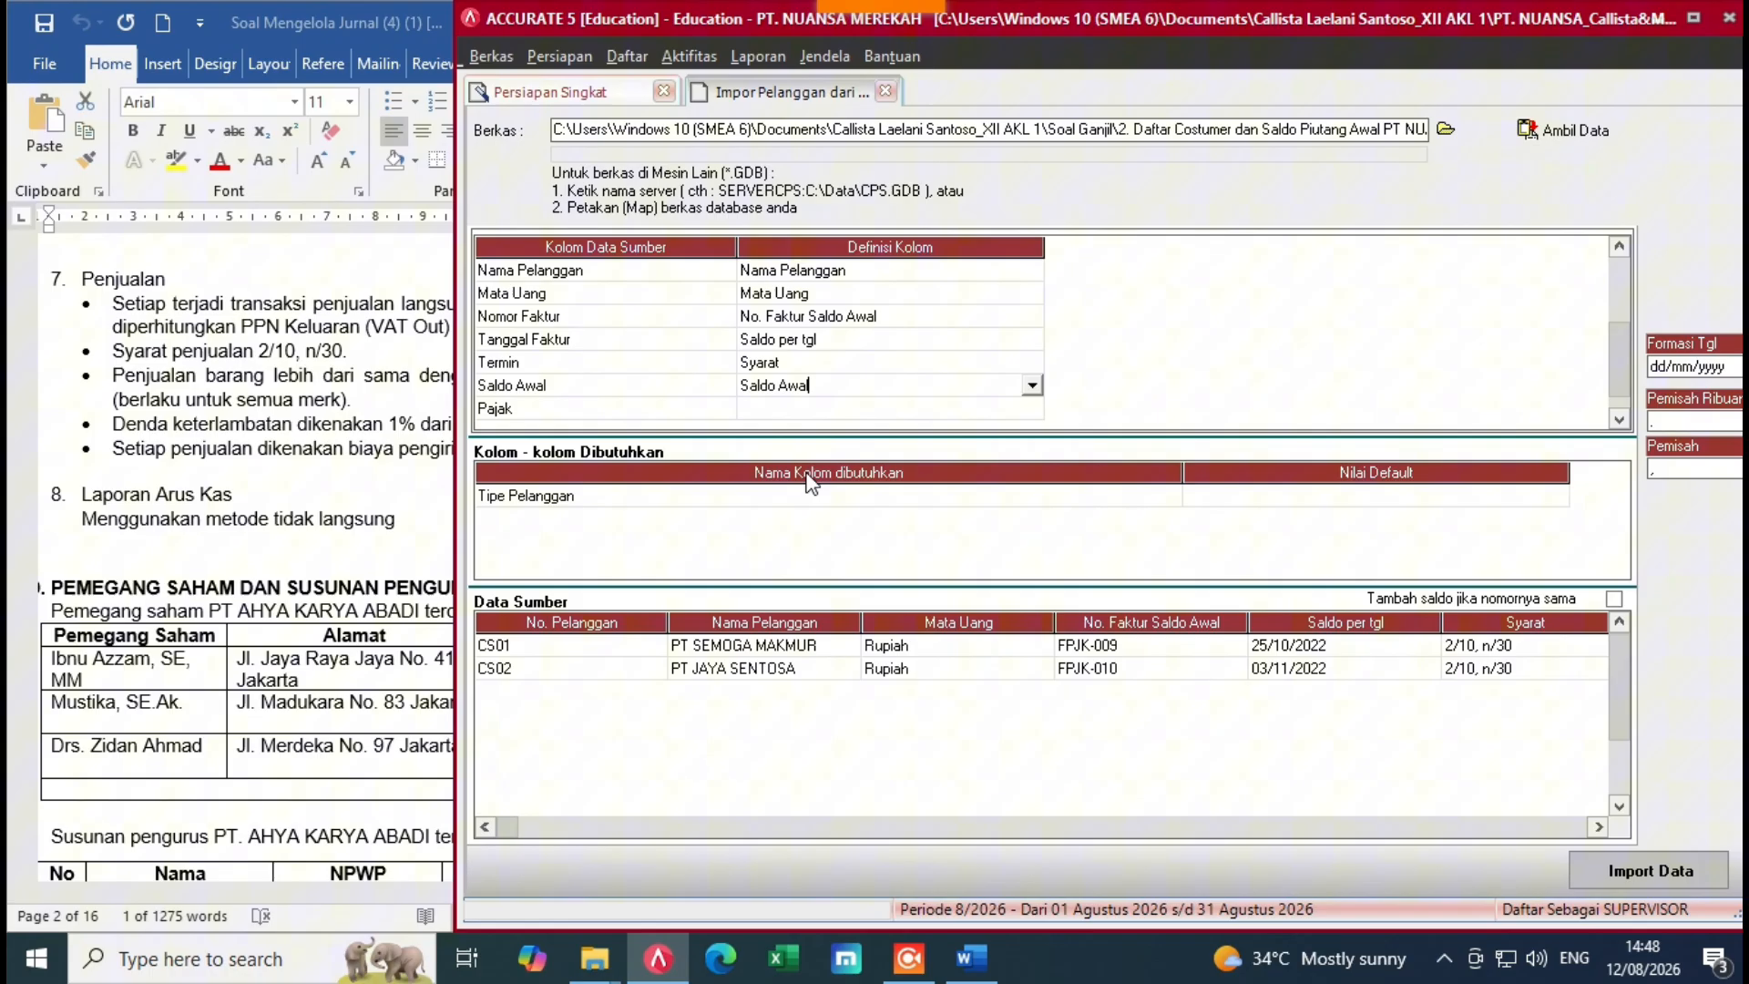
# Step: Map Pajak to Pajak pertama, matching tax code T to PPN
pyautogui.click(970, 405)
pyautogui.click(1031, 407)
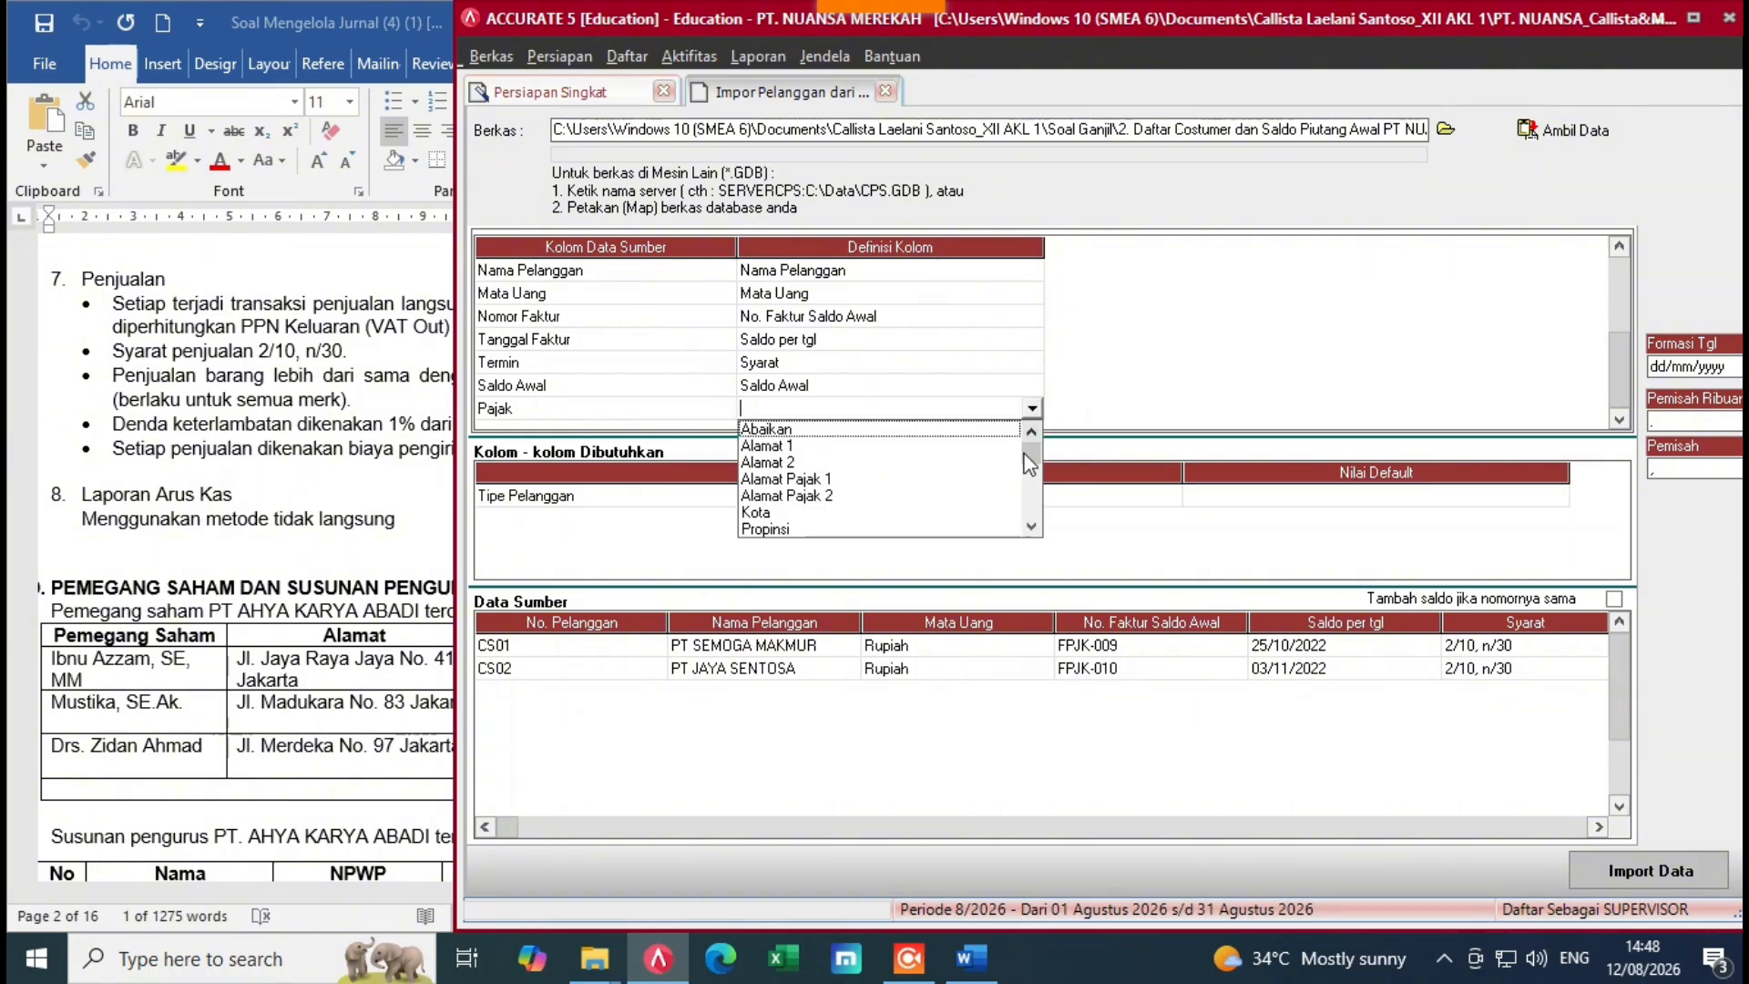
pyautogui.click(1030, 526)
pyautogui.click(1030, 526)
pyautogui.click(1029, 525)
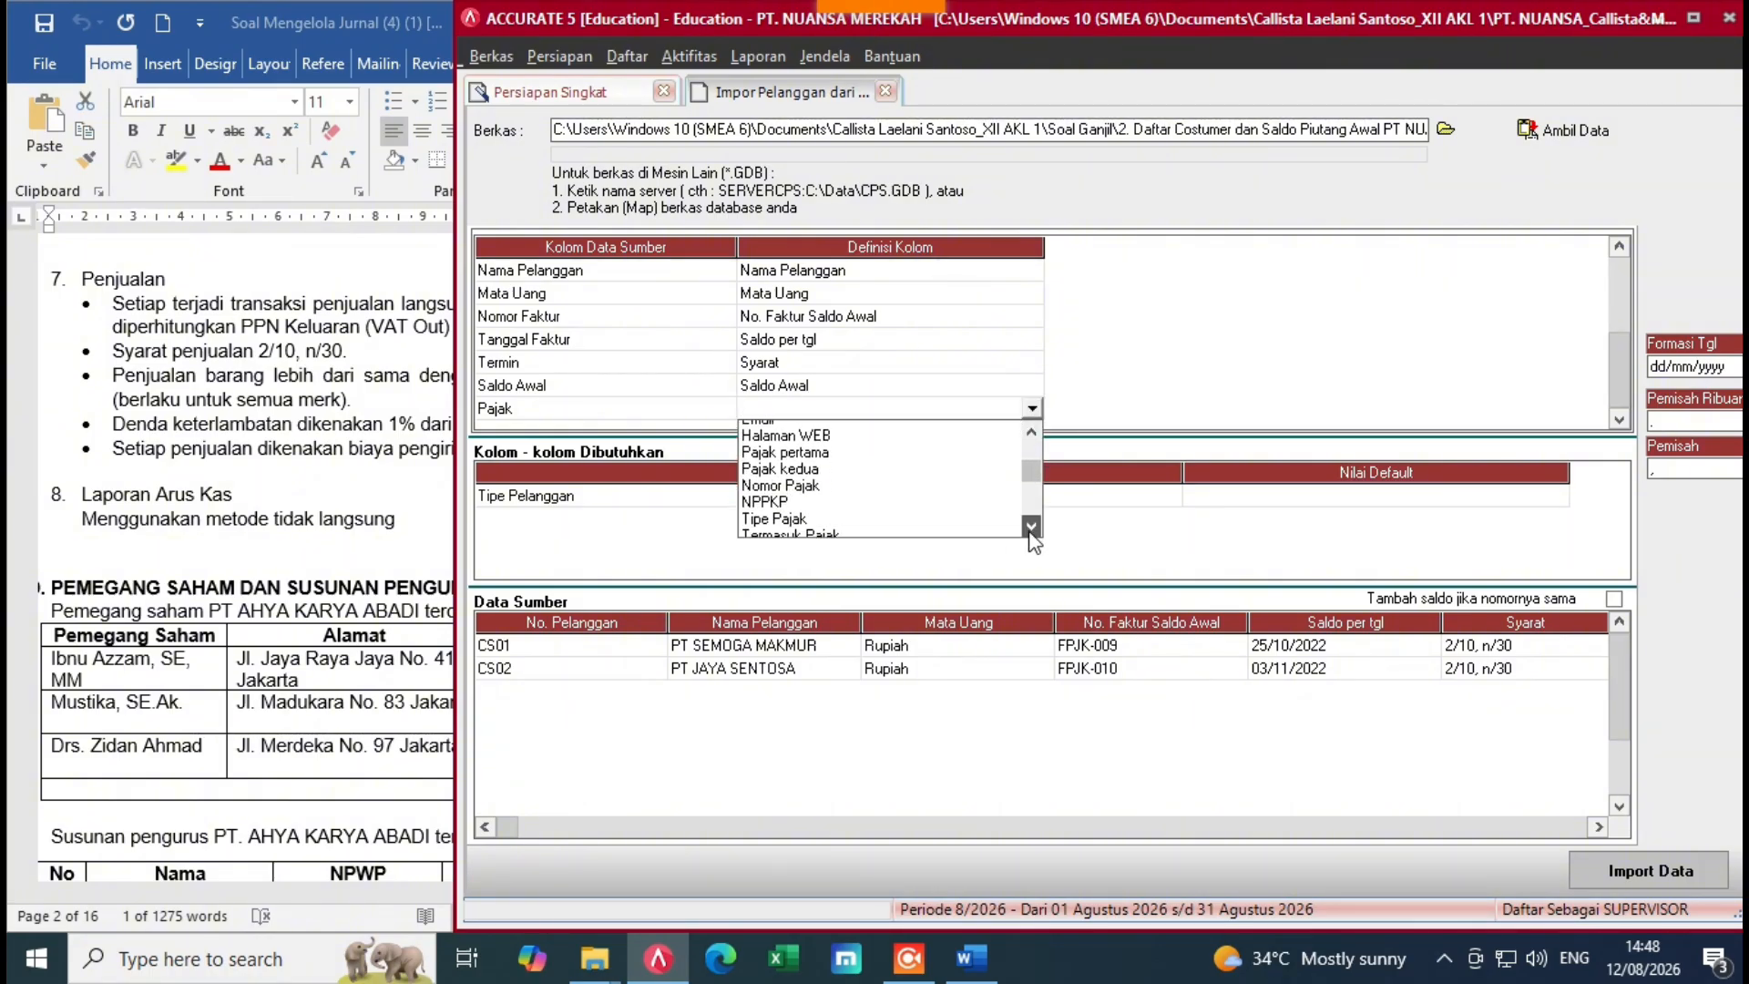
pyautogui.click(1030, 525)
pyautogui.click(1031, 526)
pyautogui.click(1032, 526)
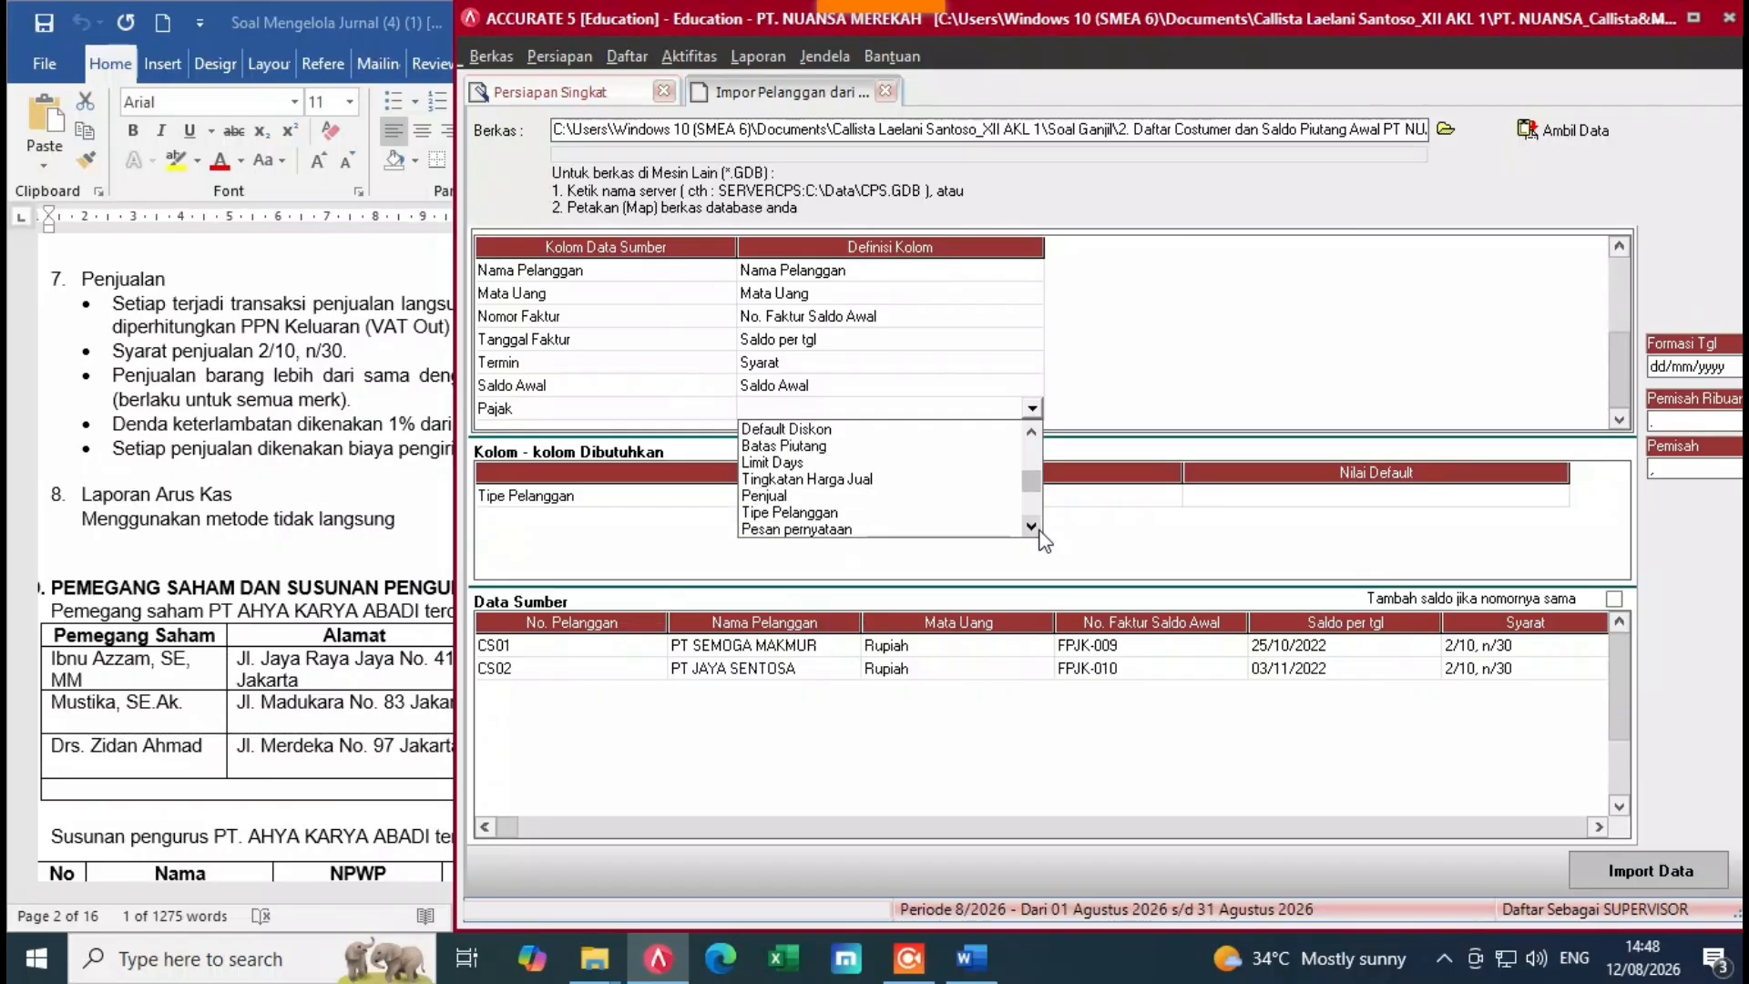
pyautogui.click(1031, 526)
pyautogui.click(1031, 525)
pyautogui.click(1031, 526)
pyautogui.click(1031, 526)
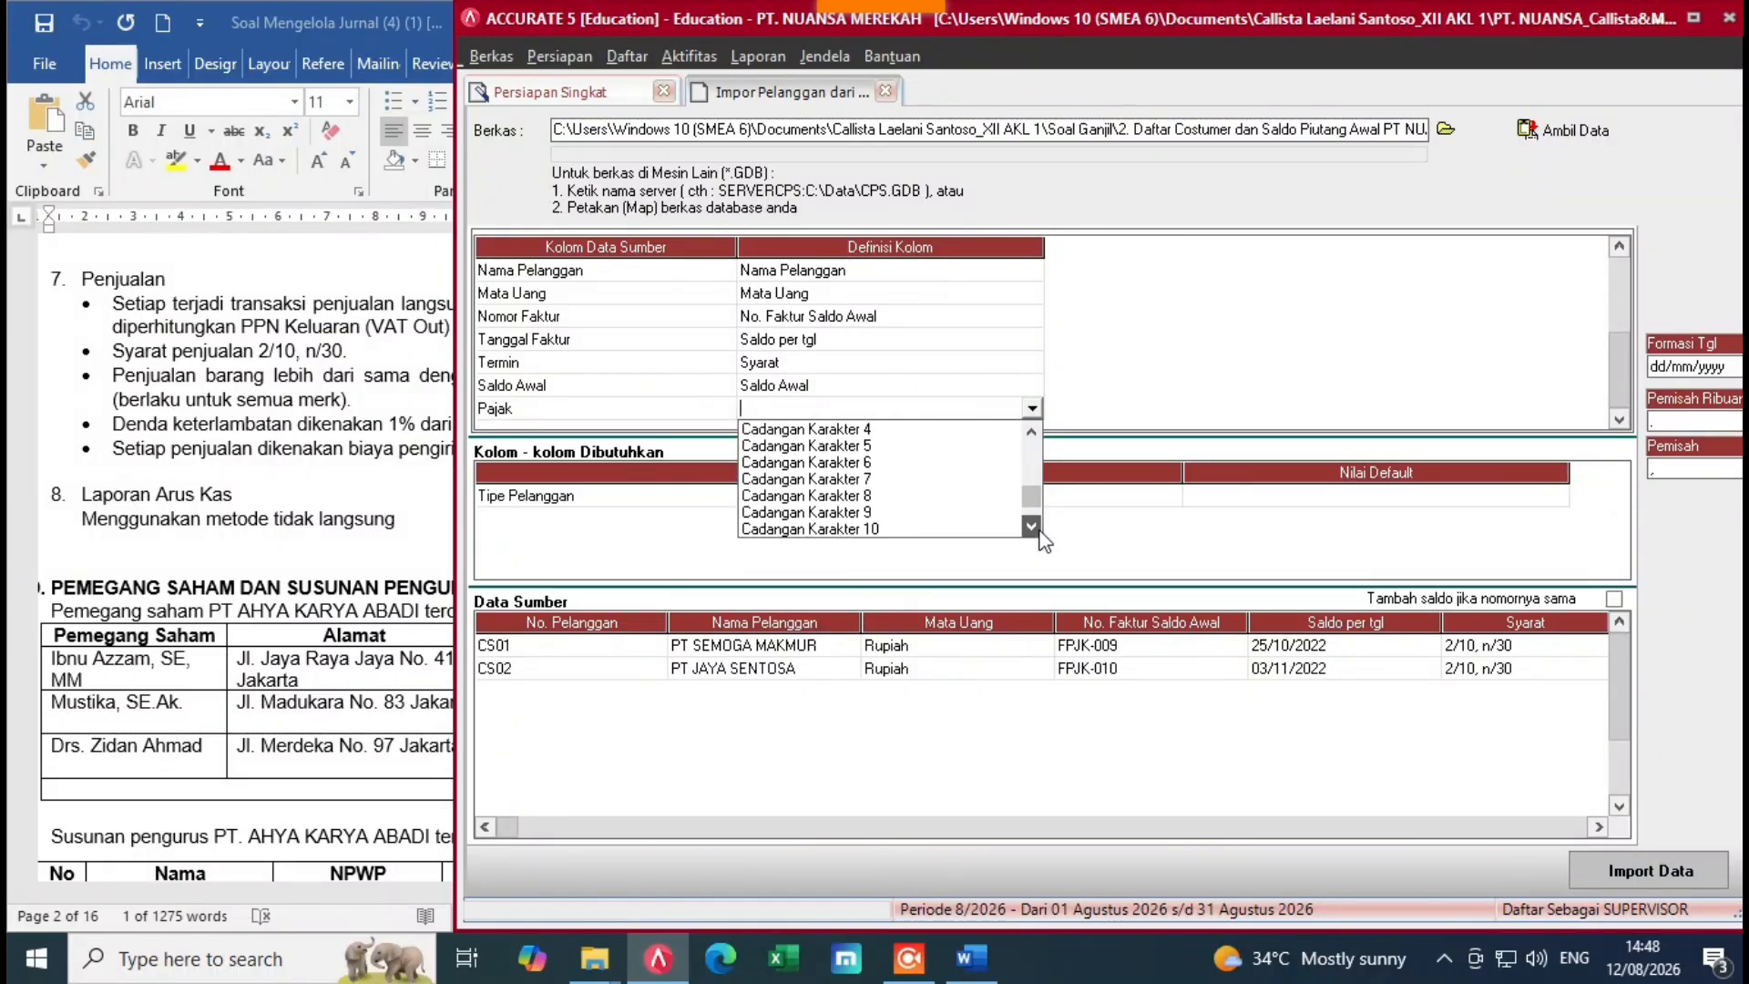
pyautogui.click(1031, 525)
pyautogui.click(1031, 430)
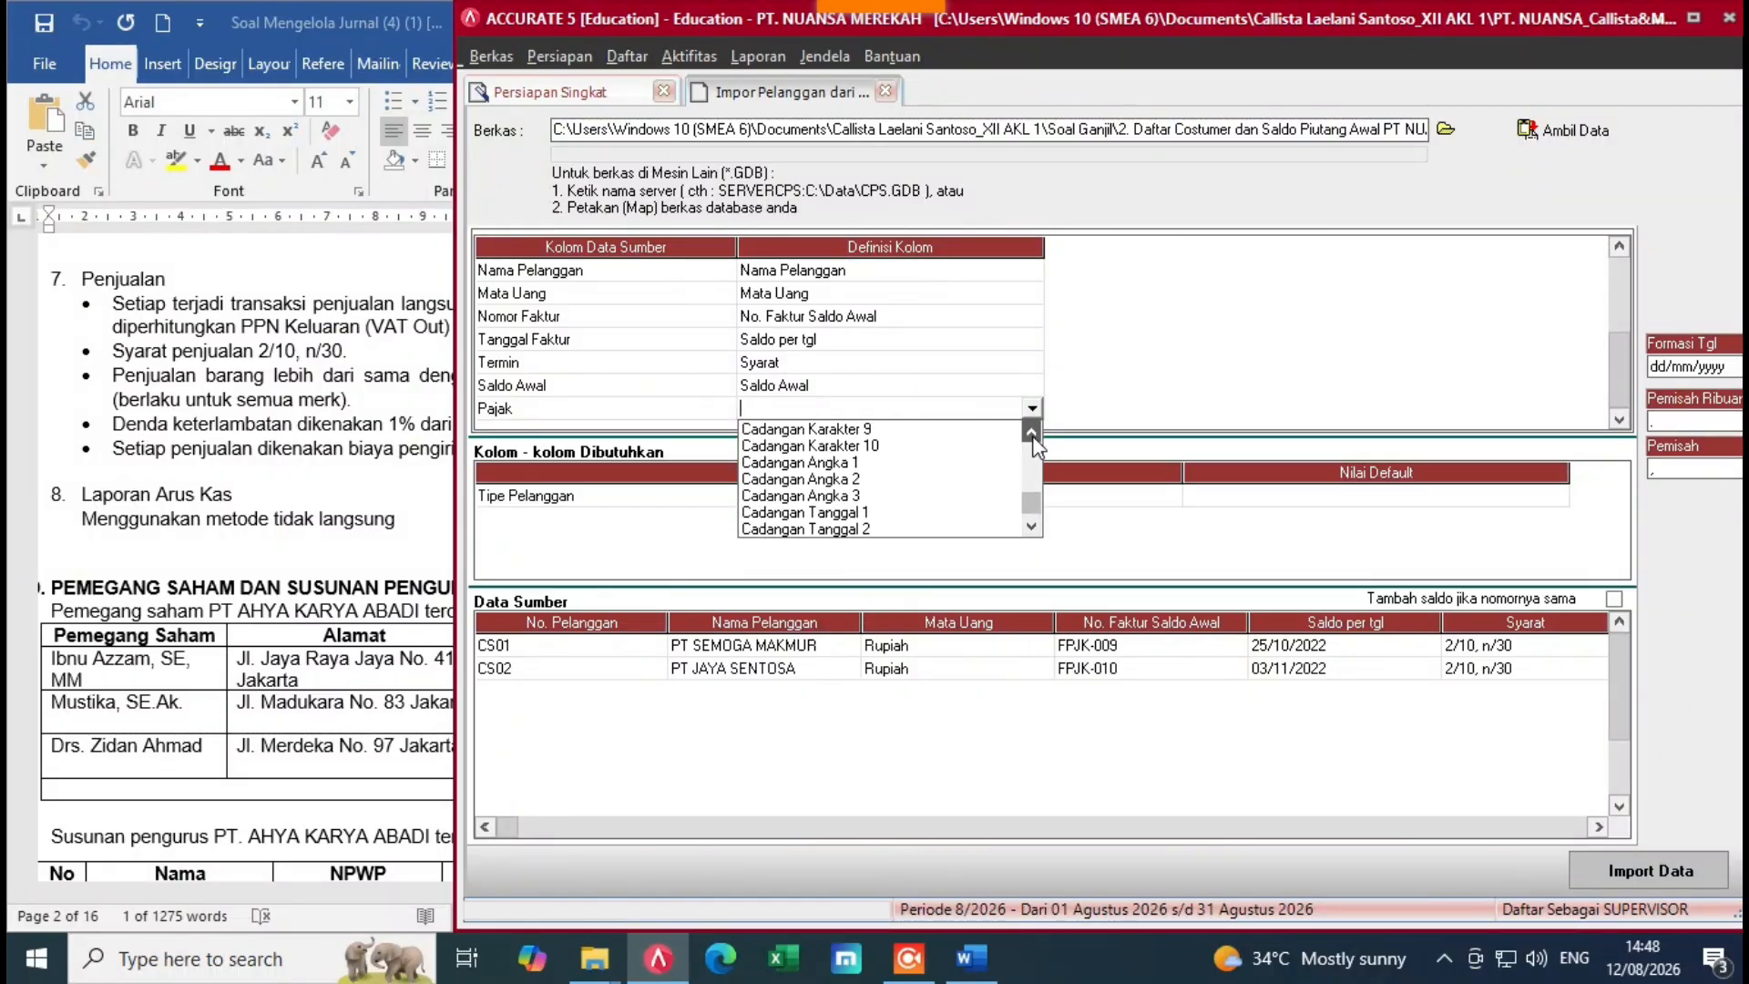
pyautogui.click(1031, 430)
pyautogui.click(1031, 430)
pyautogui.click(1032, 430)
pyautogui.click(1031, 430)
pyautogui.click(1032, 430)
pyautogui.click(1032, 430)
pyautogui.click(1031, 430)
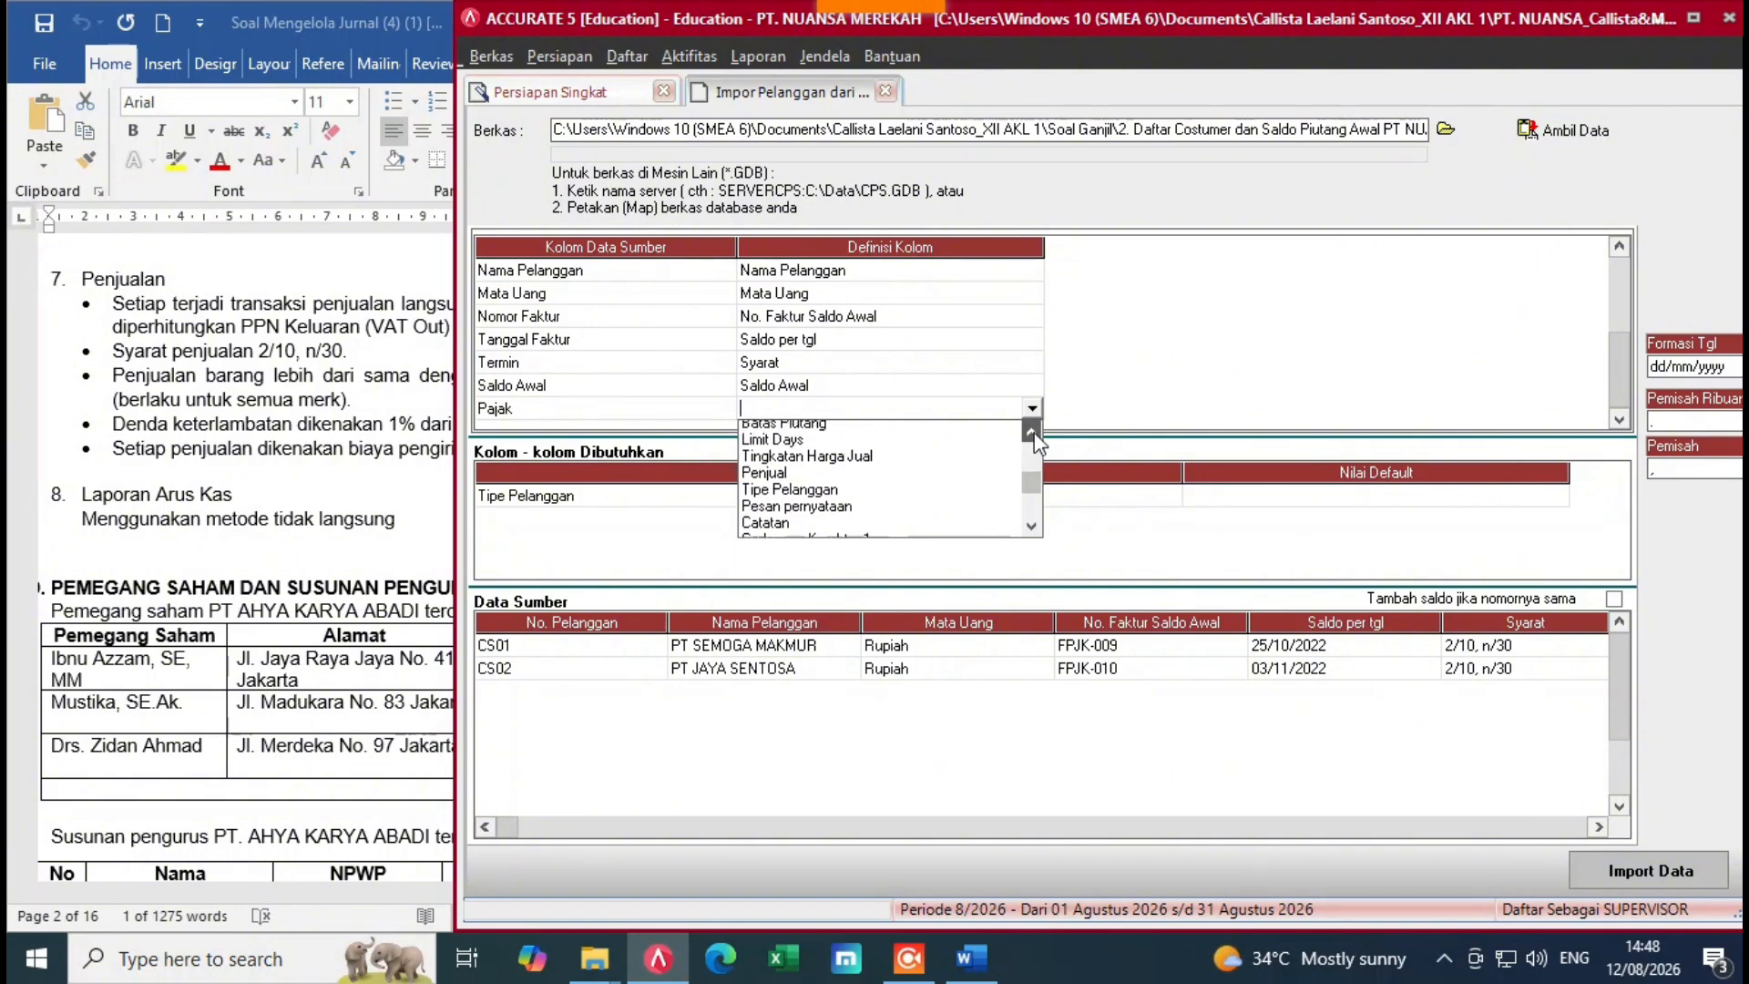
pyautogui.click(1031, 430)
pyautogui.click(1031, 430)
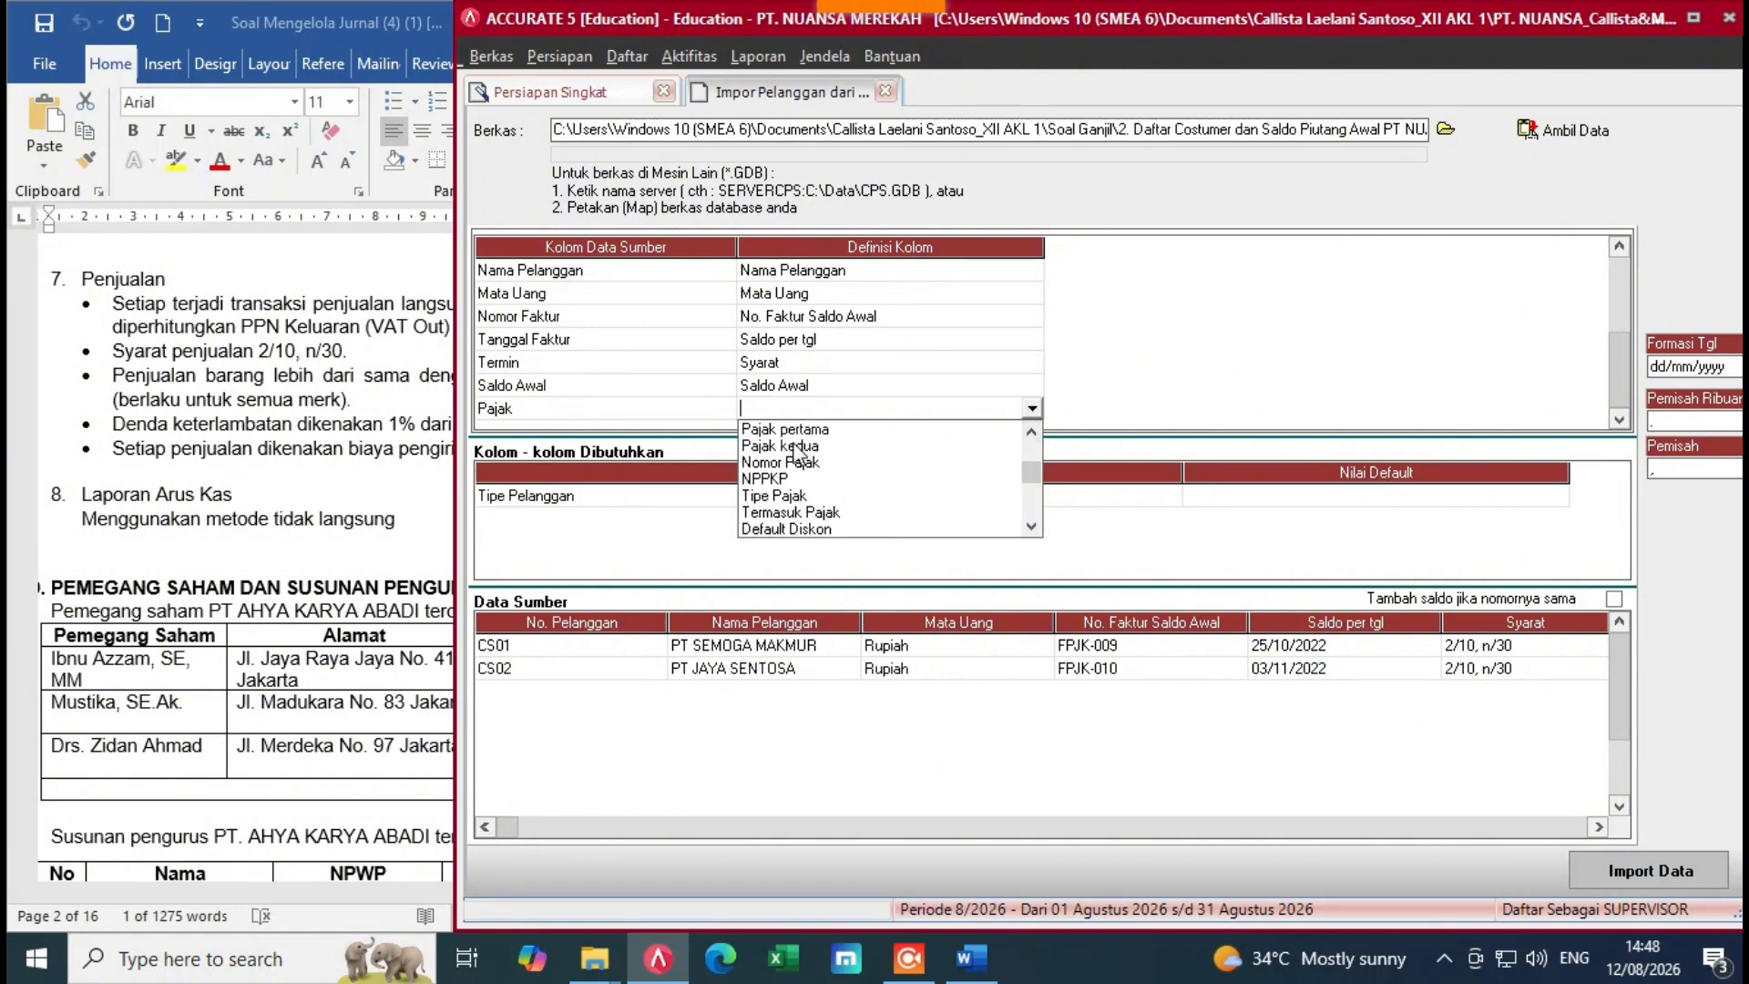
pyautogui.click(768, 430)
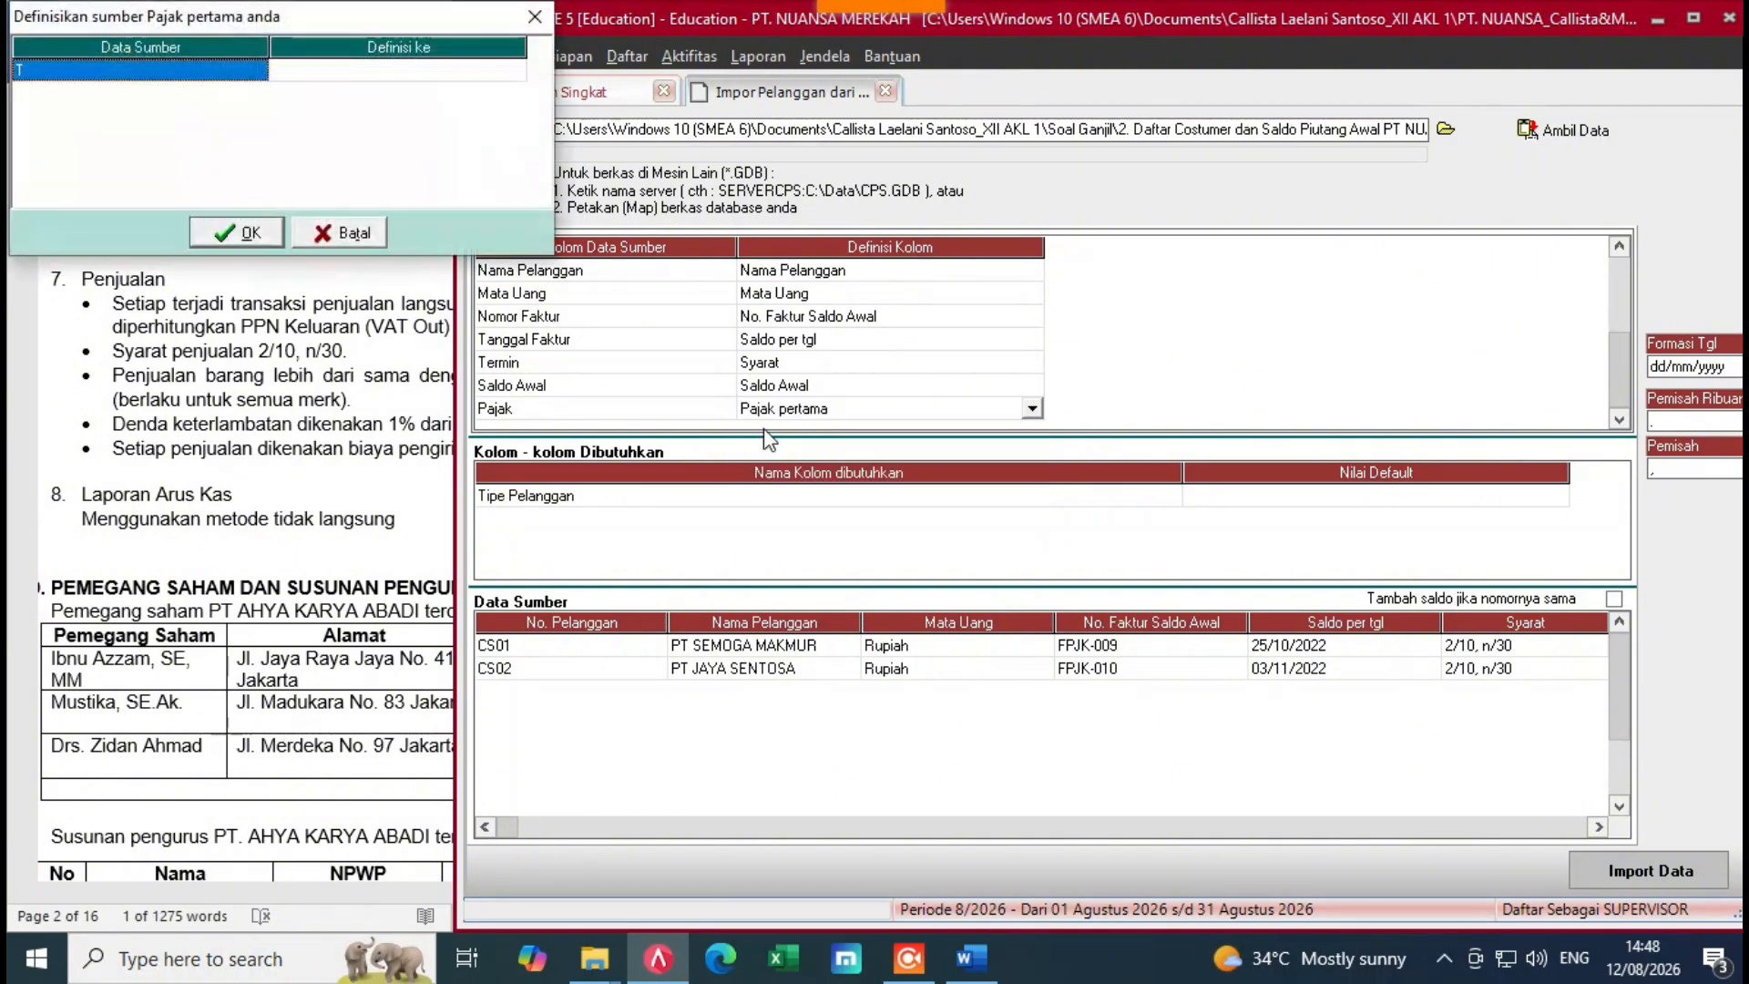
pyautogui.click(513, 70)
pyautogui.click(515, 70)
pyautogui.click(514, 70)
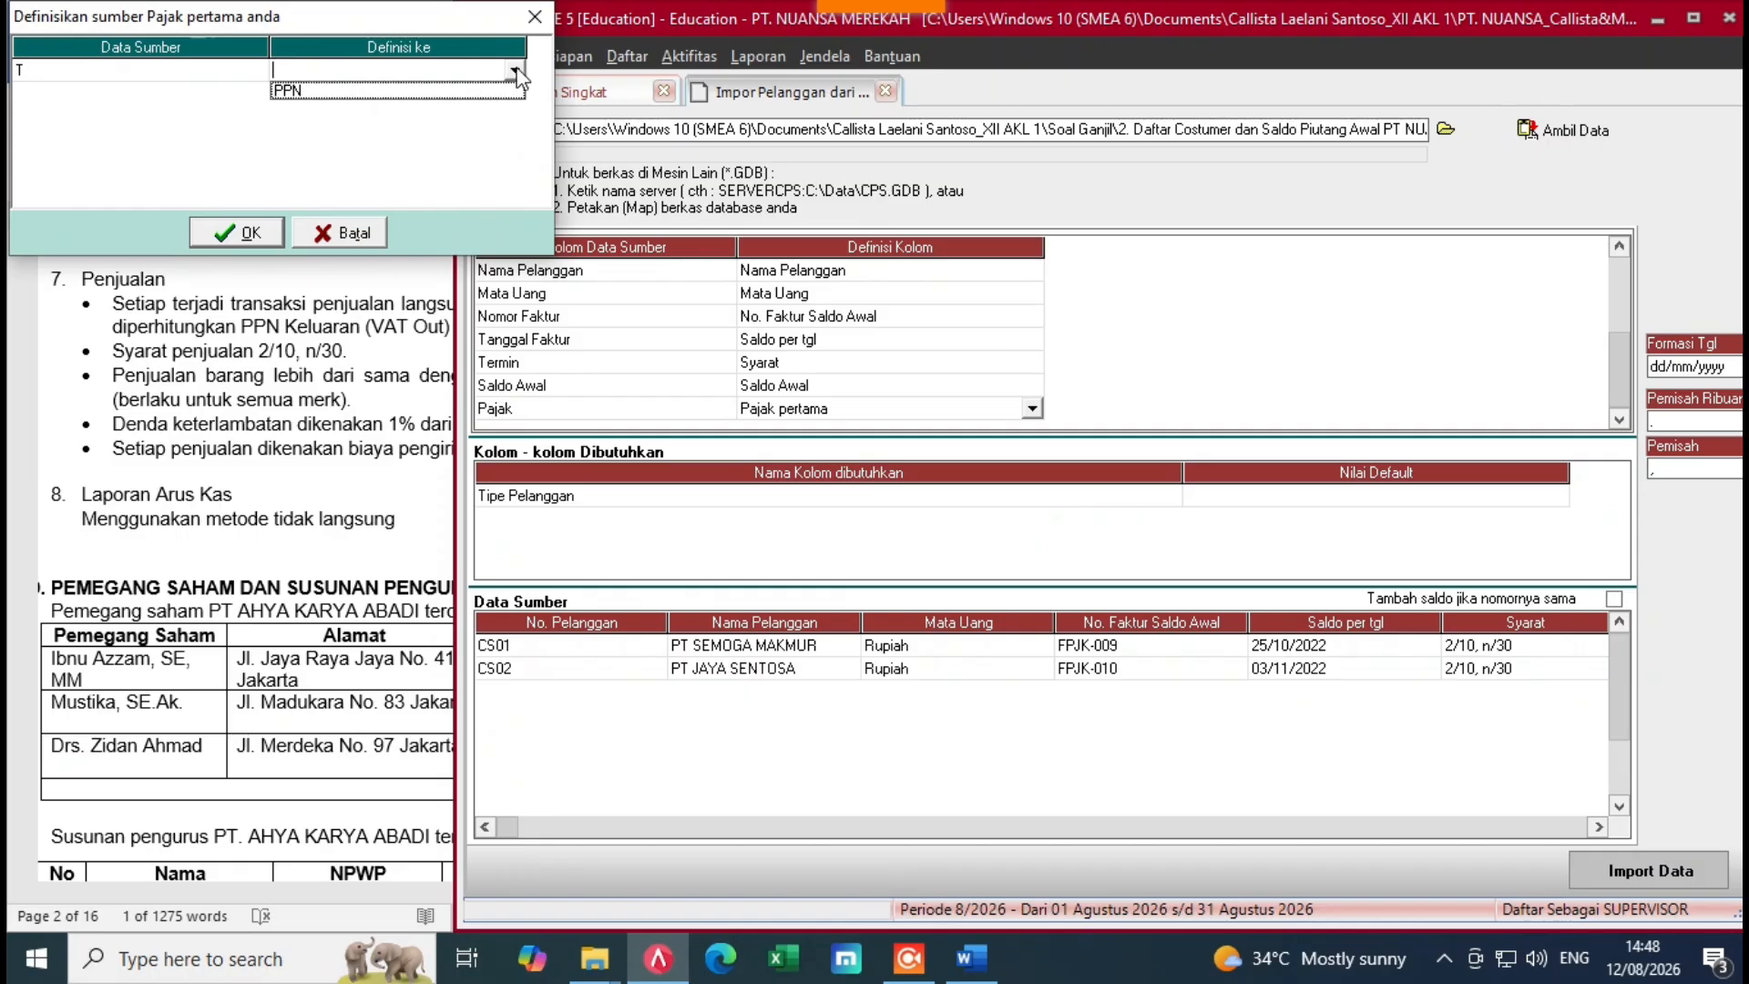
pyautogui.click(453, 92)
pyautogui.click(250, 234)
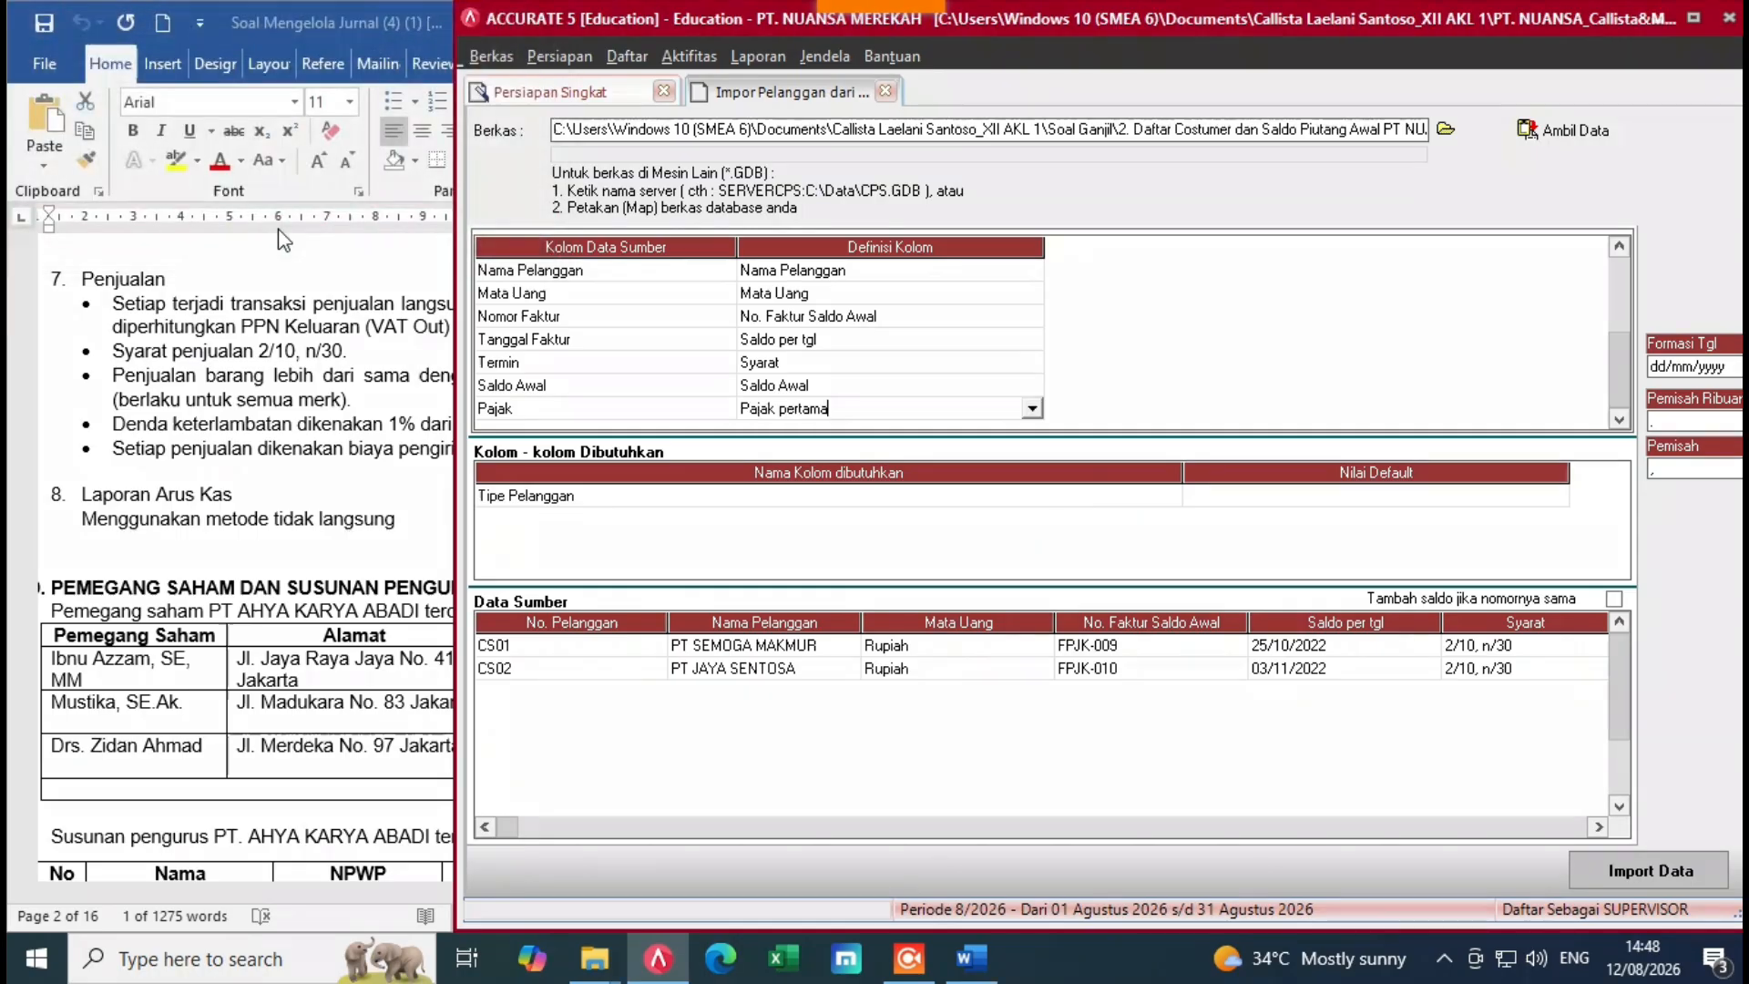
# Step: Set the default value for Tipe Pelanggan to Umum
pyautogui.click(1205, 500)
pyautogui.click(1505, 500)
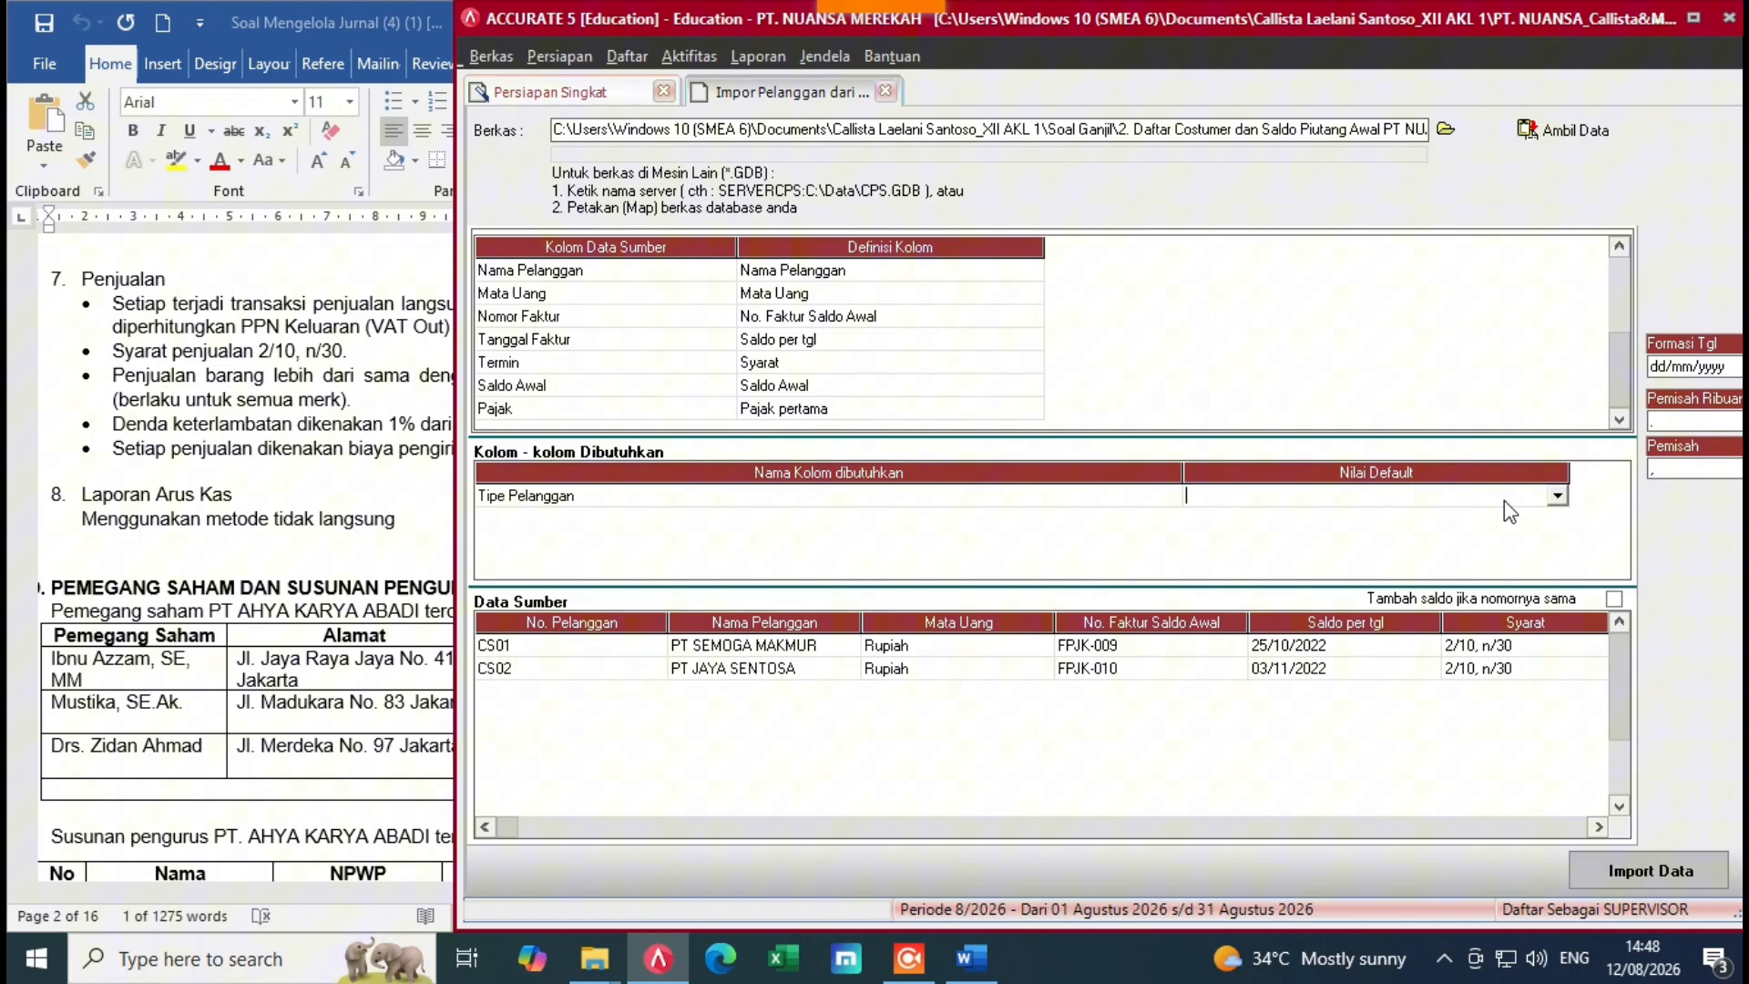
pyautogui.click(1558, 498)
pyautogui.click(1328, 517)
# Step: Import customers CS01 and CS02, acknowledge the result, and continue to the Pemasok step
pyautogui.click(1653, 873)
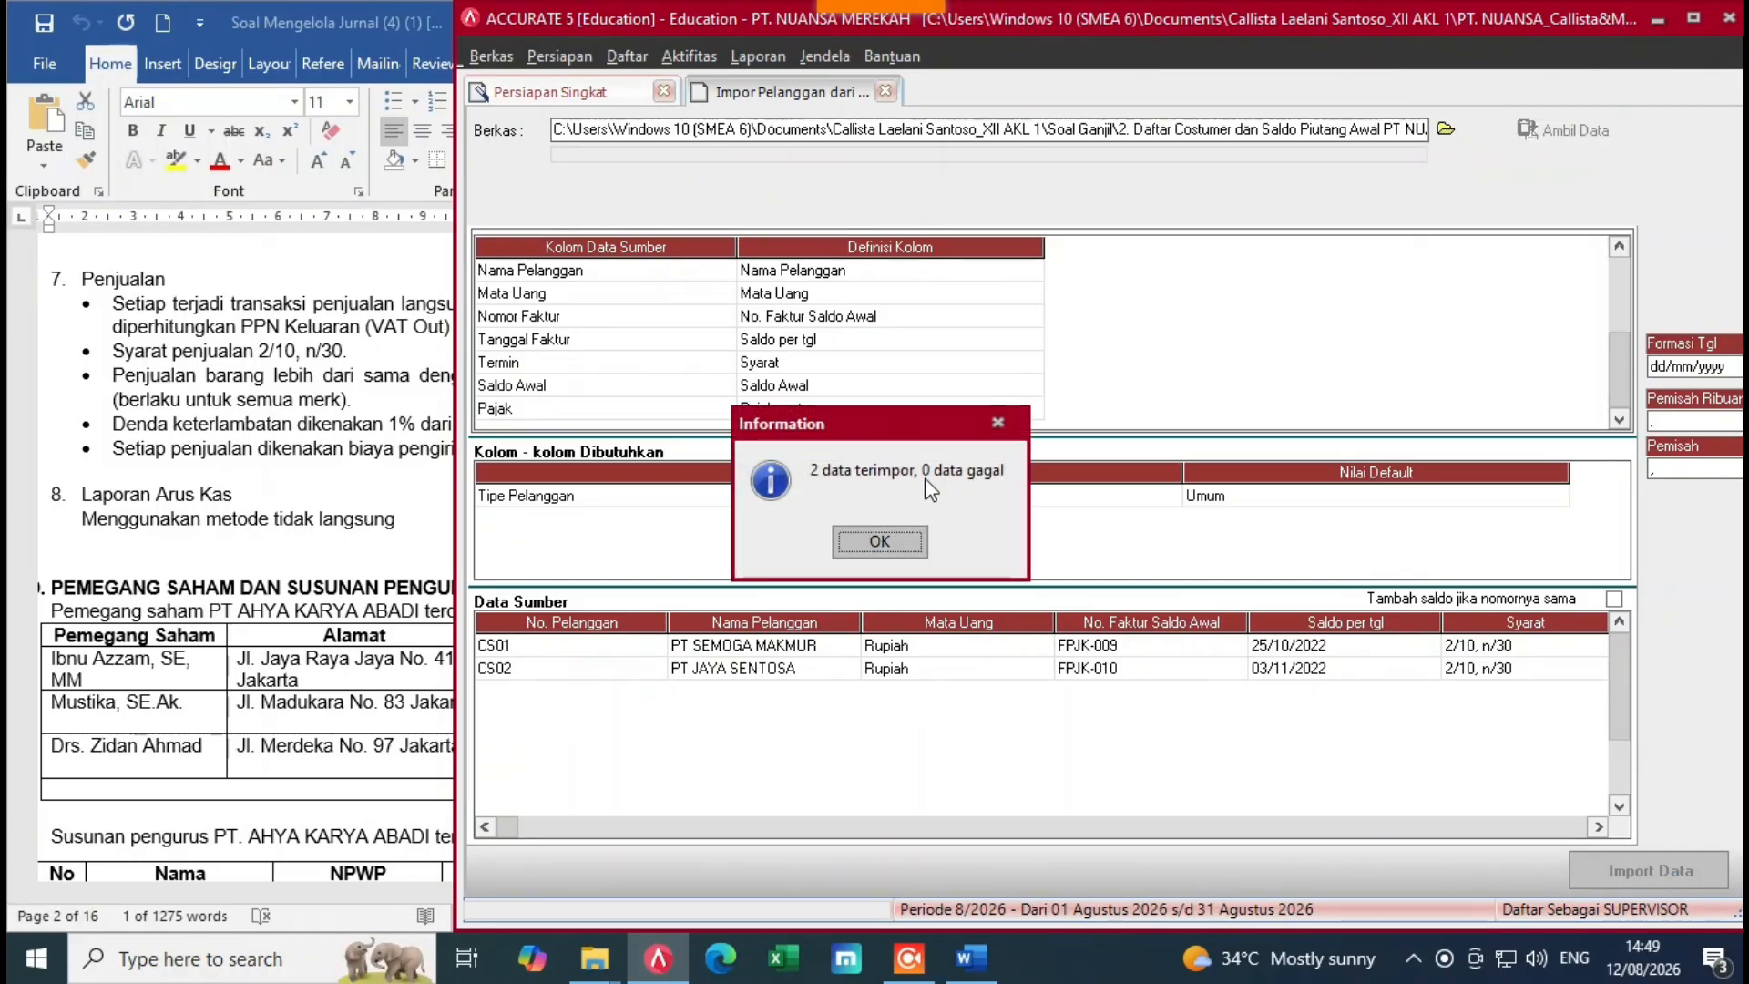
pyautogui.click(882, 541)
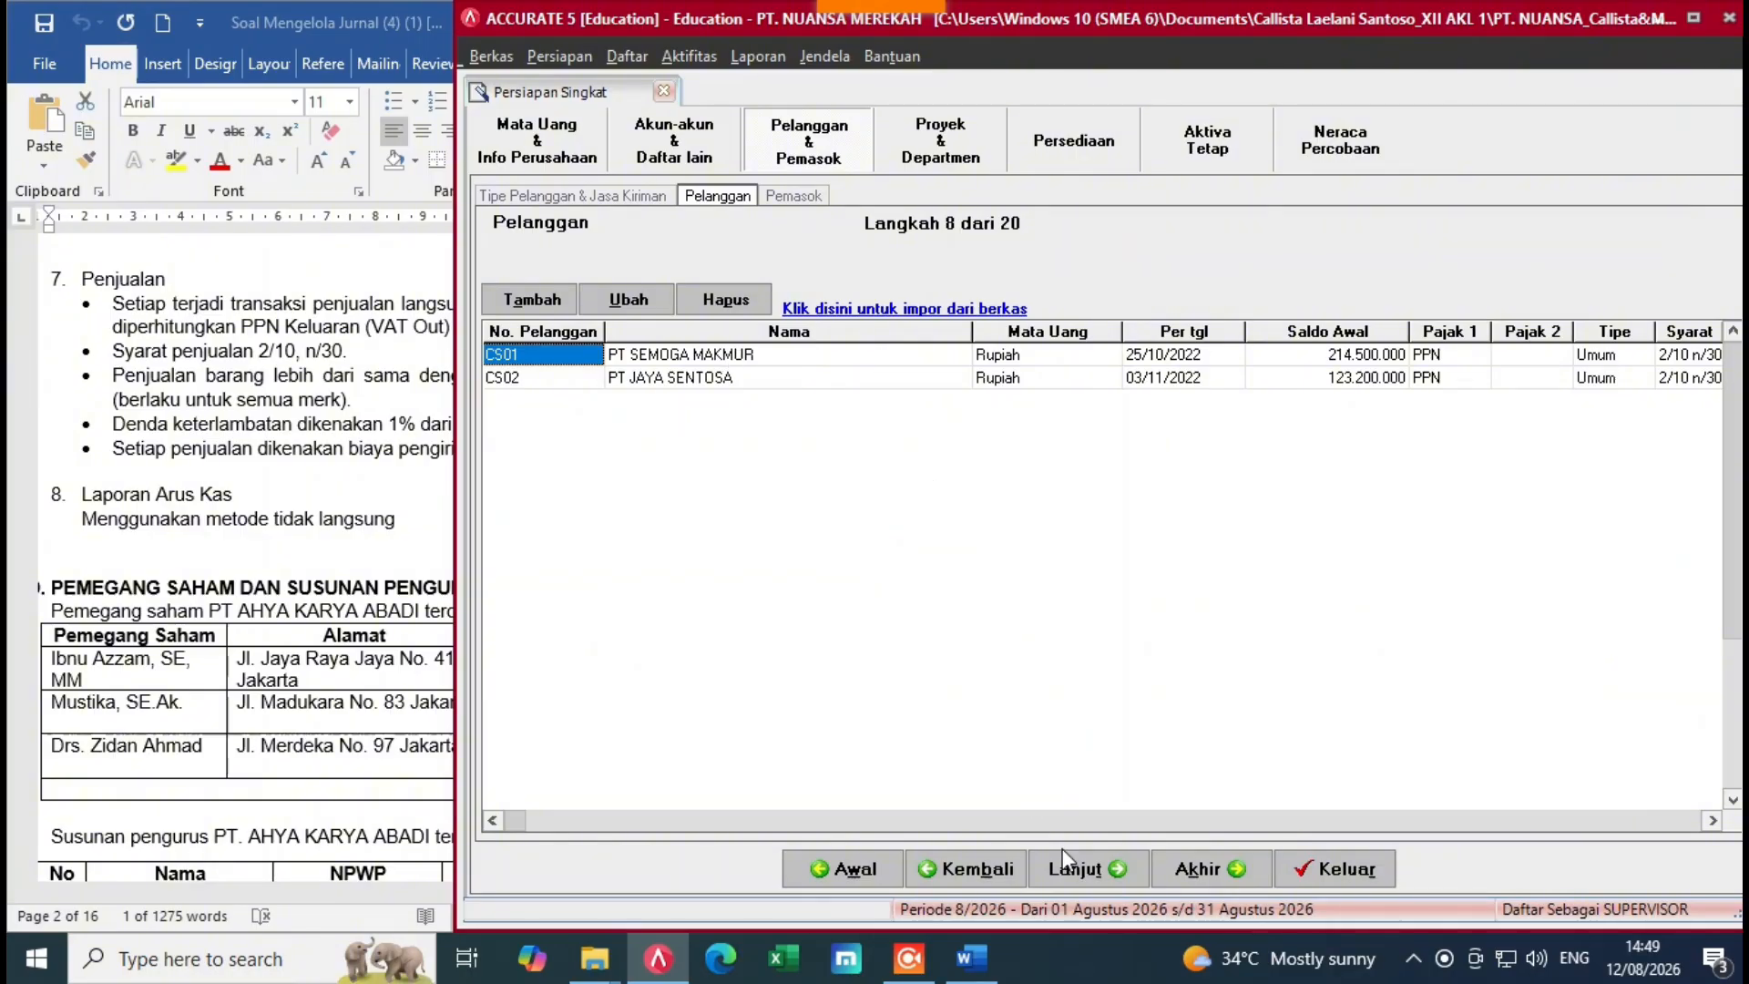
pyautogui.click(1086, 869)
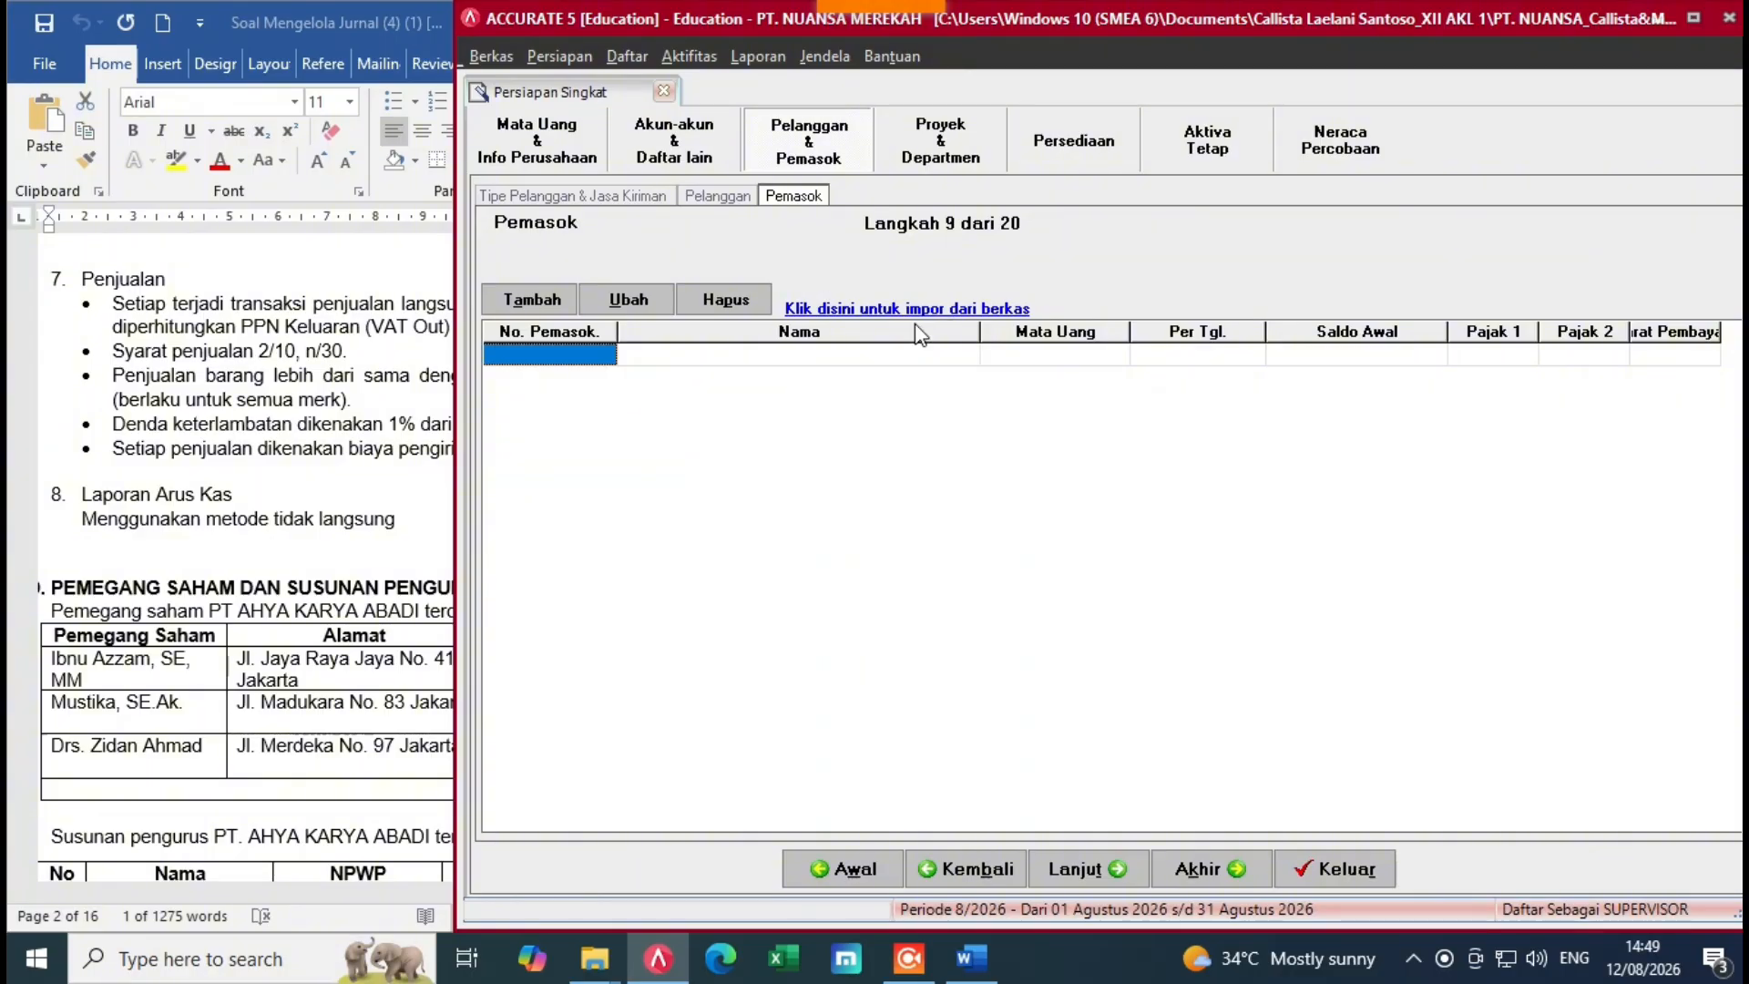
# Step: Pick the supplier and opening payables Excel workbook (file 3) and load its data with Ambil Data
pyautogui.click(936, 310)
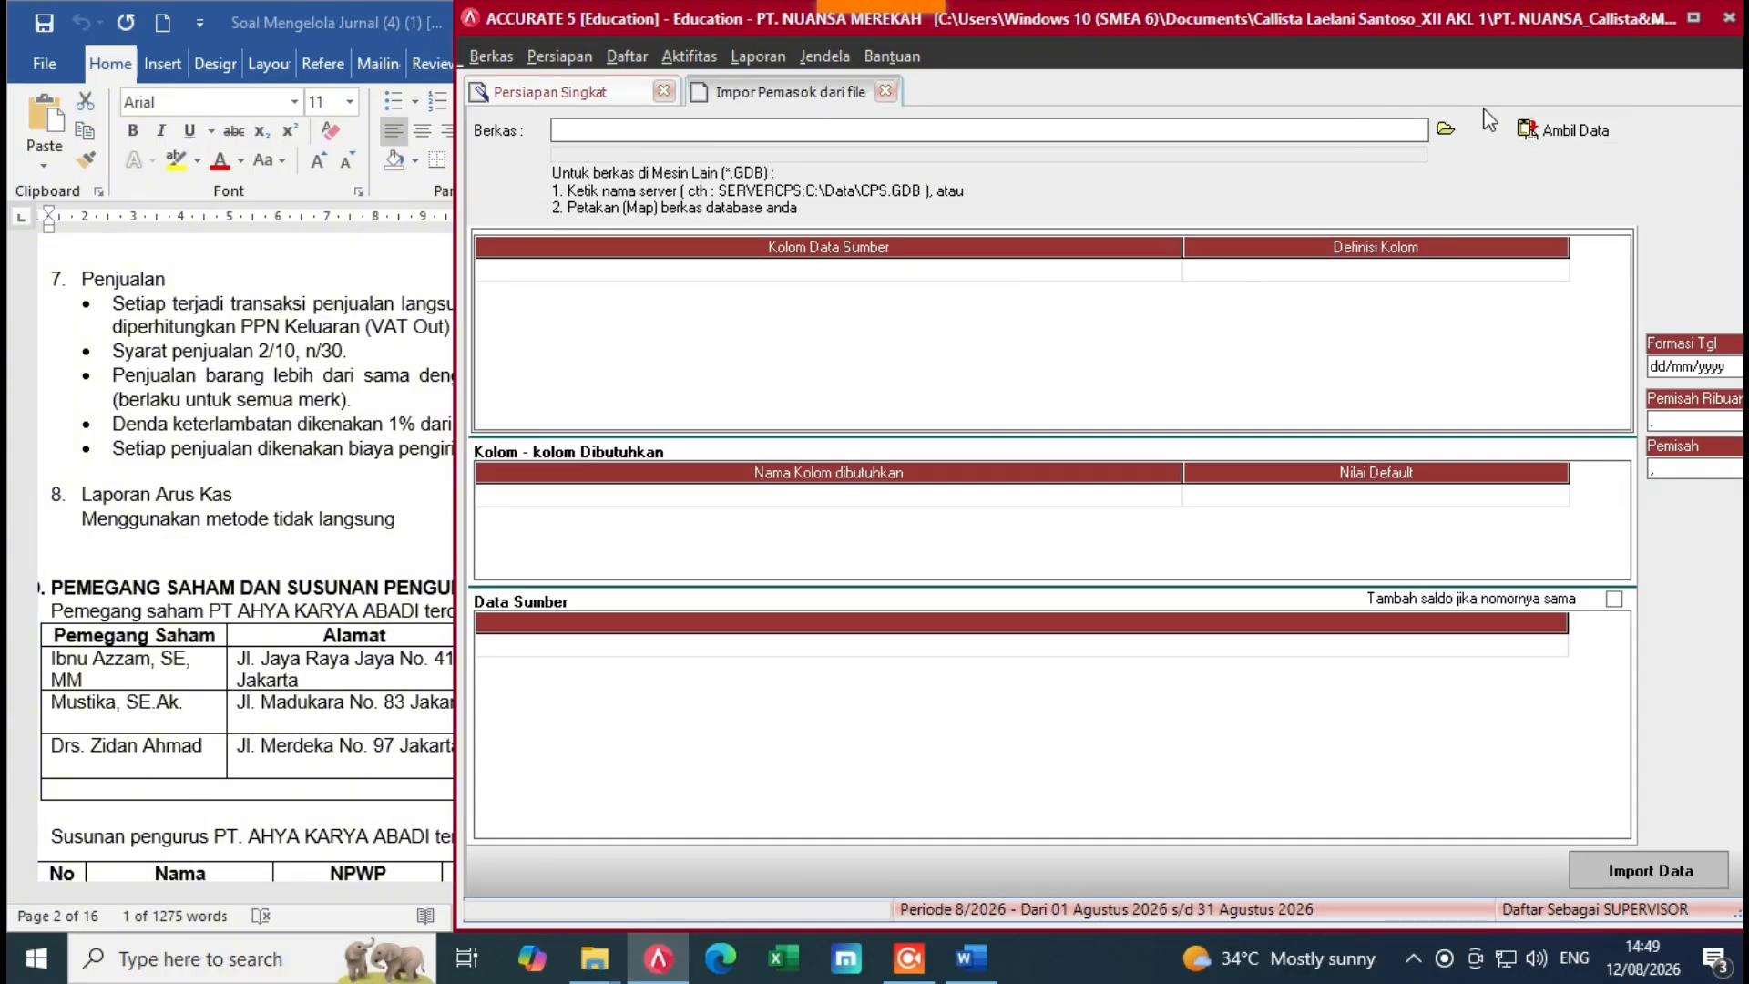
pyautogui.click(1446, 128)
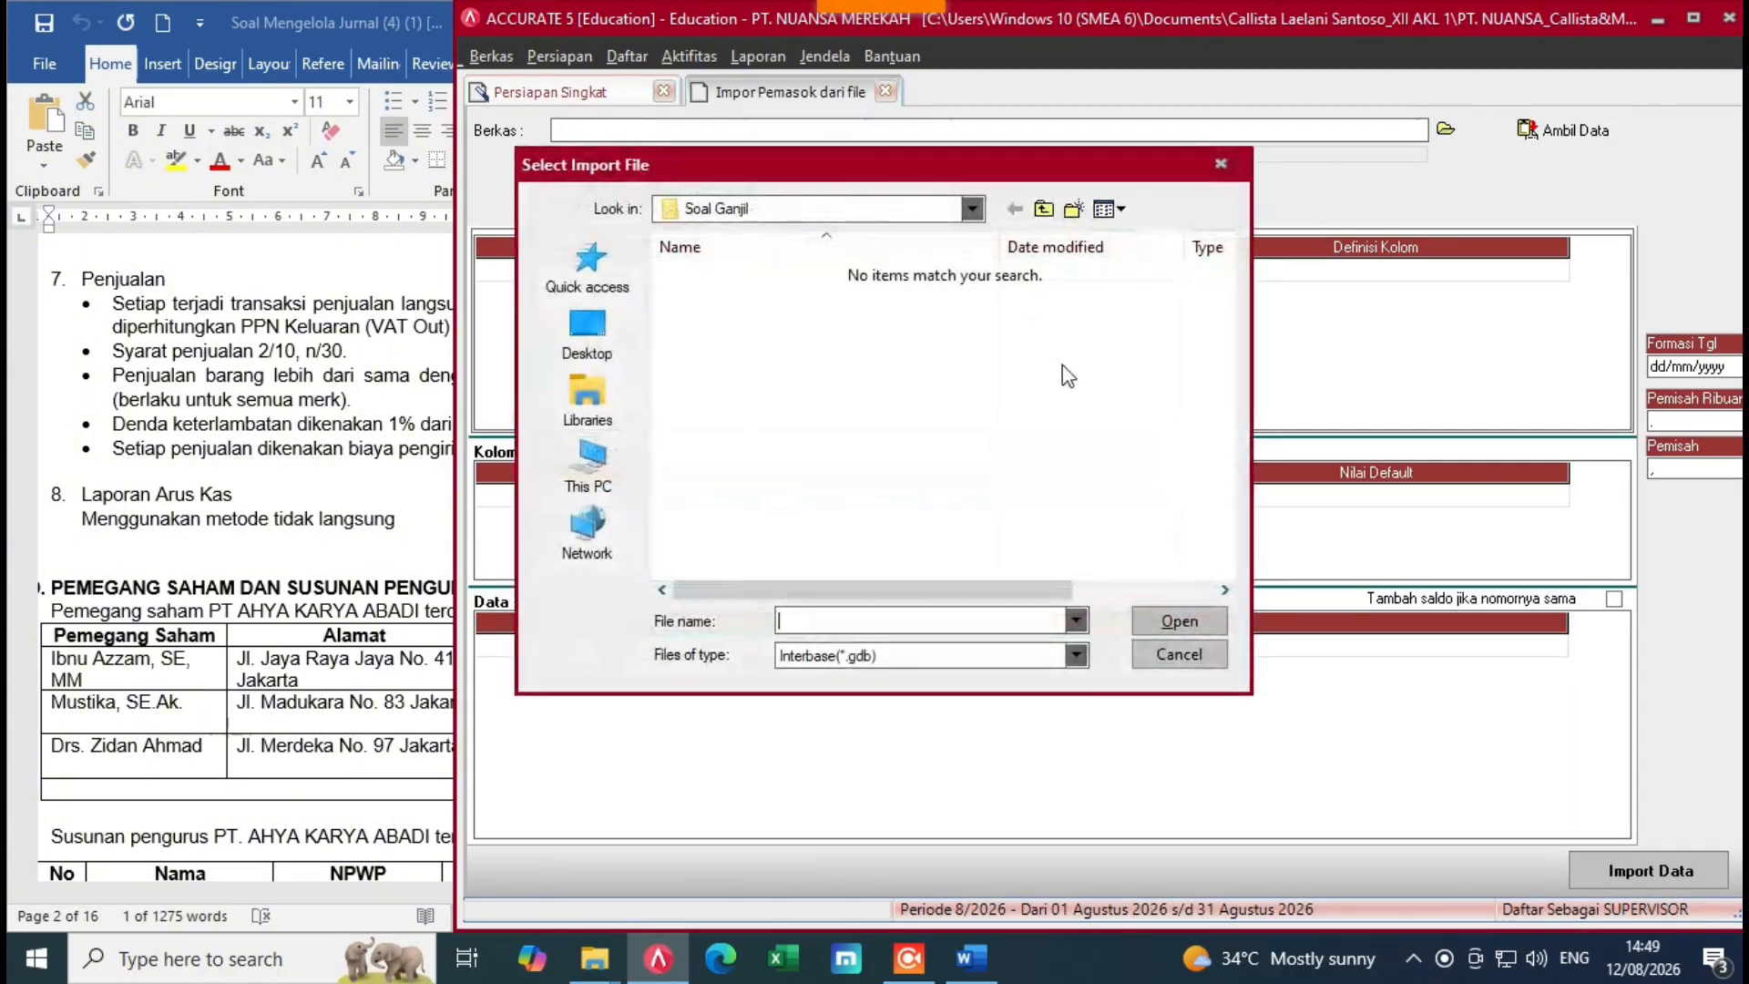
pyautogui.click(1076, 622)
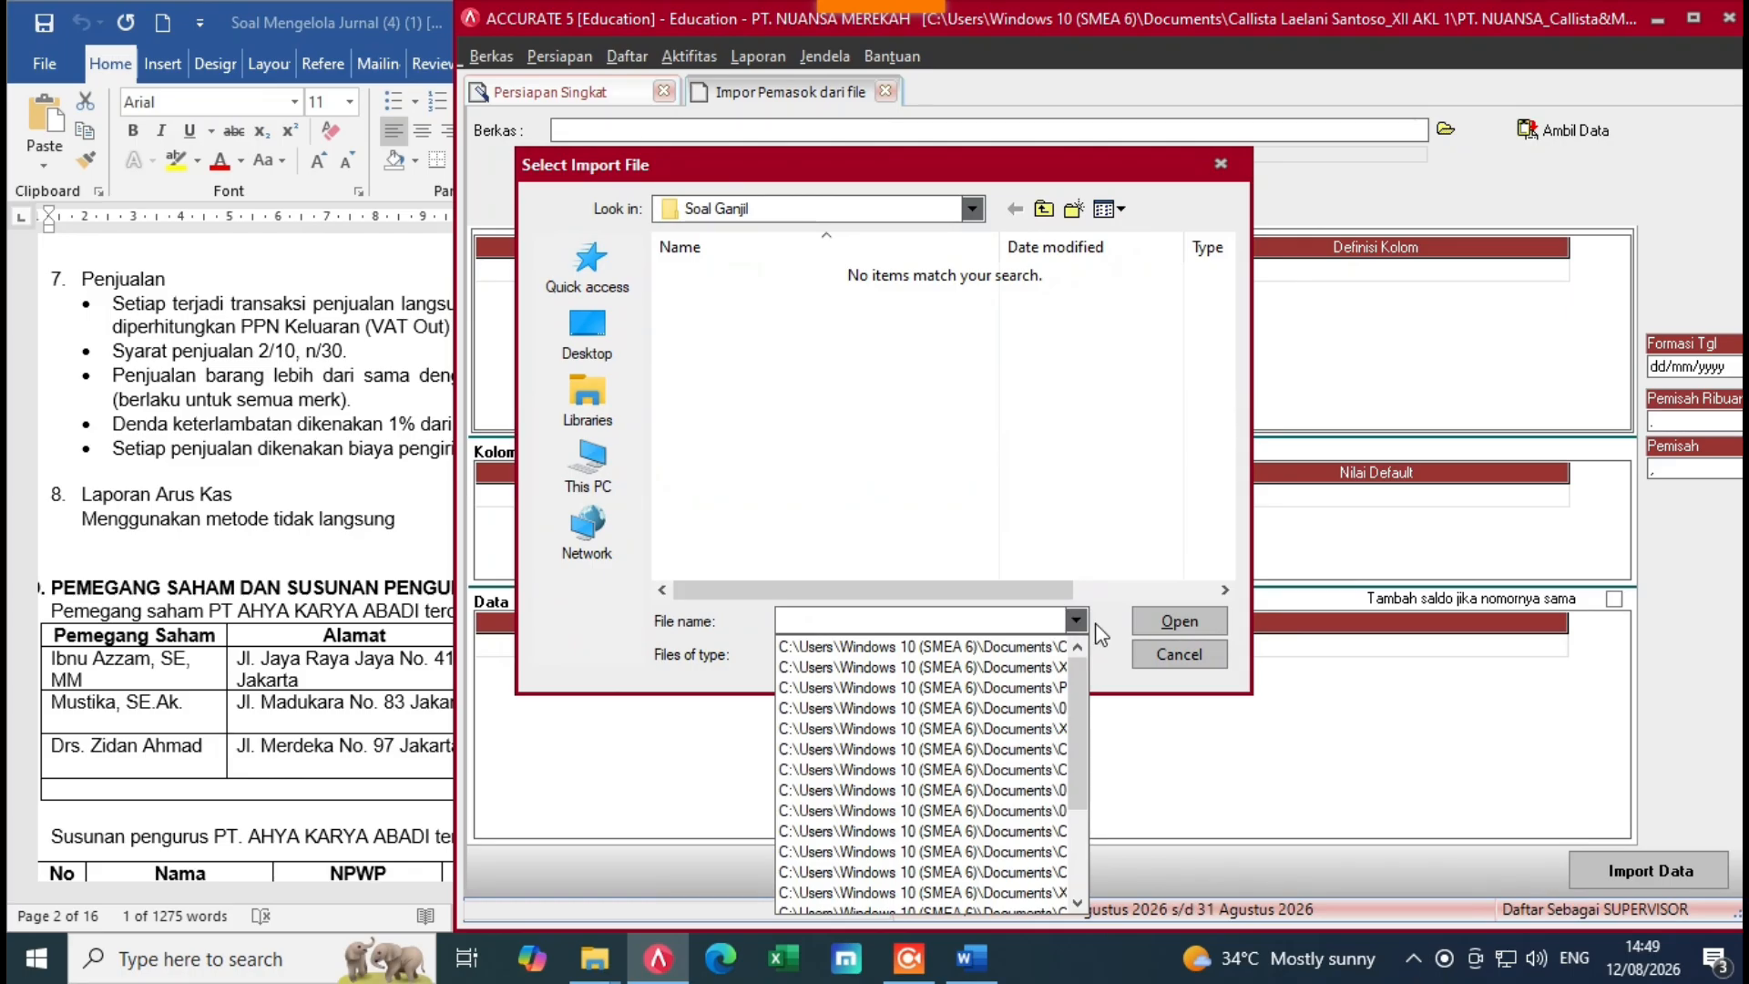
pyautogui.click(1075, 620)
pyautogui.click(1077, 655)
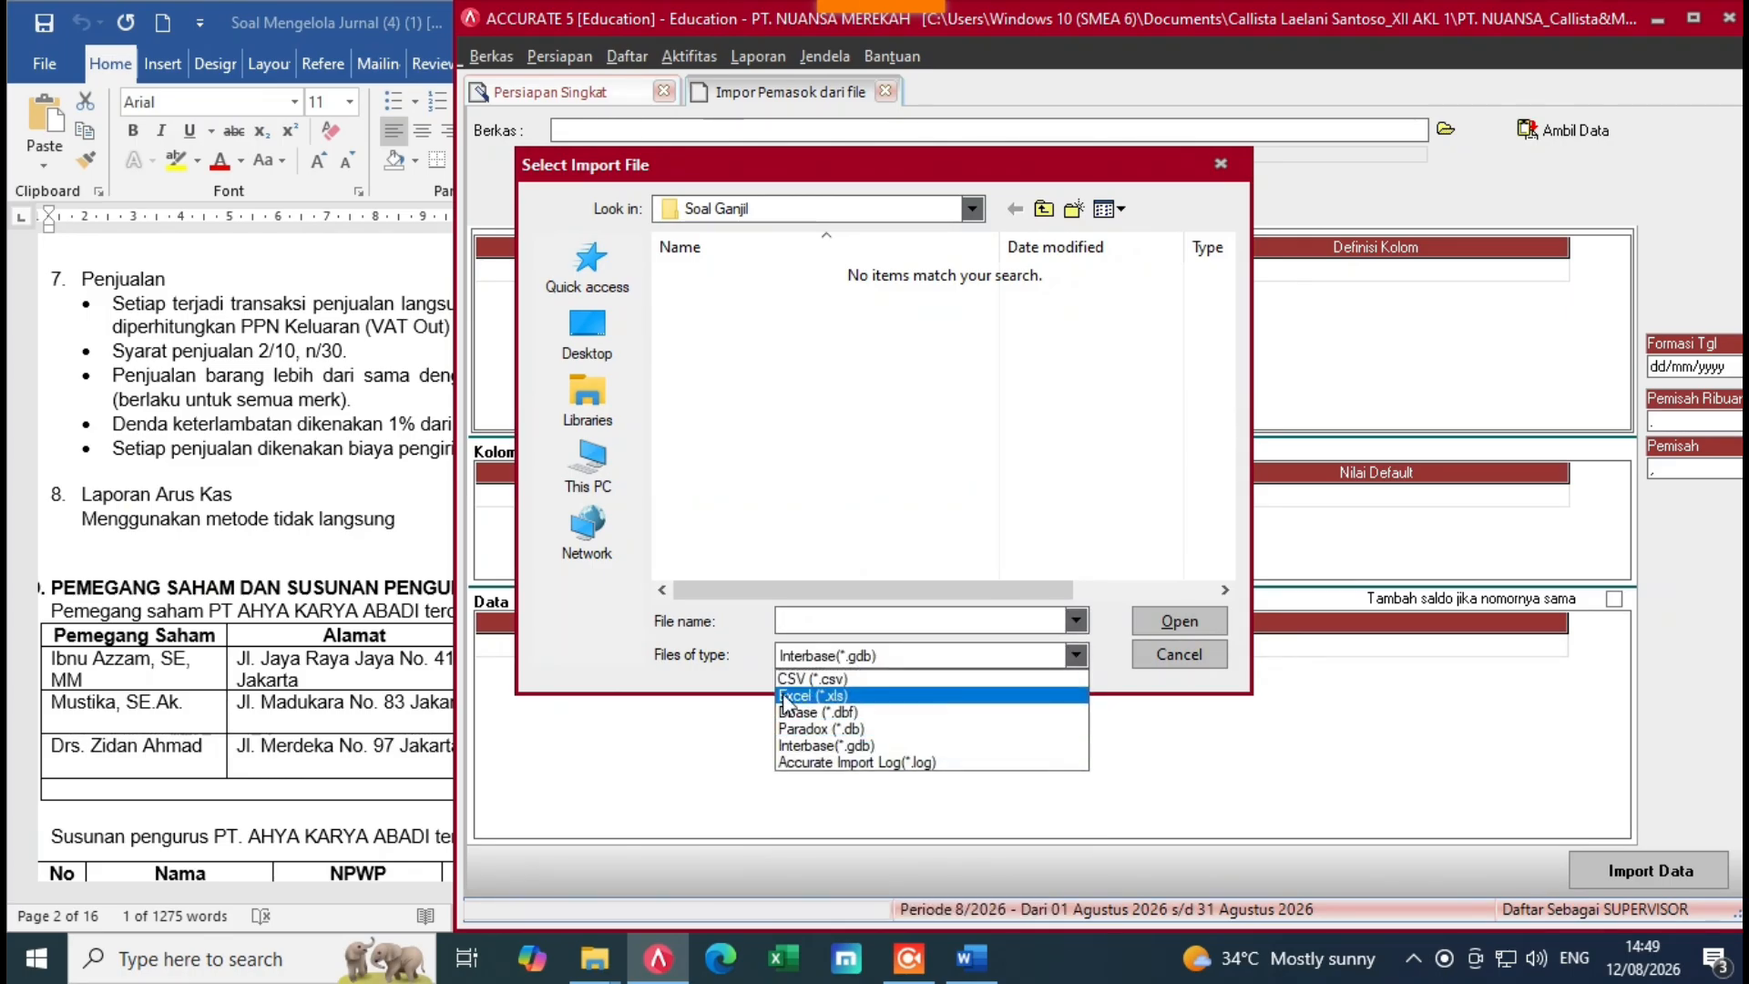
pyautogui.click(786, 697)
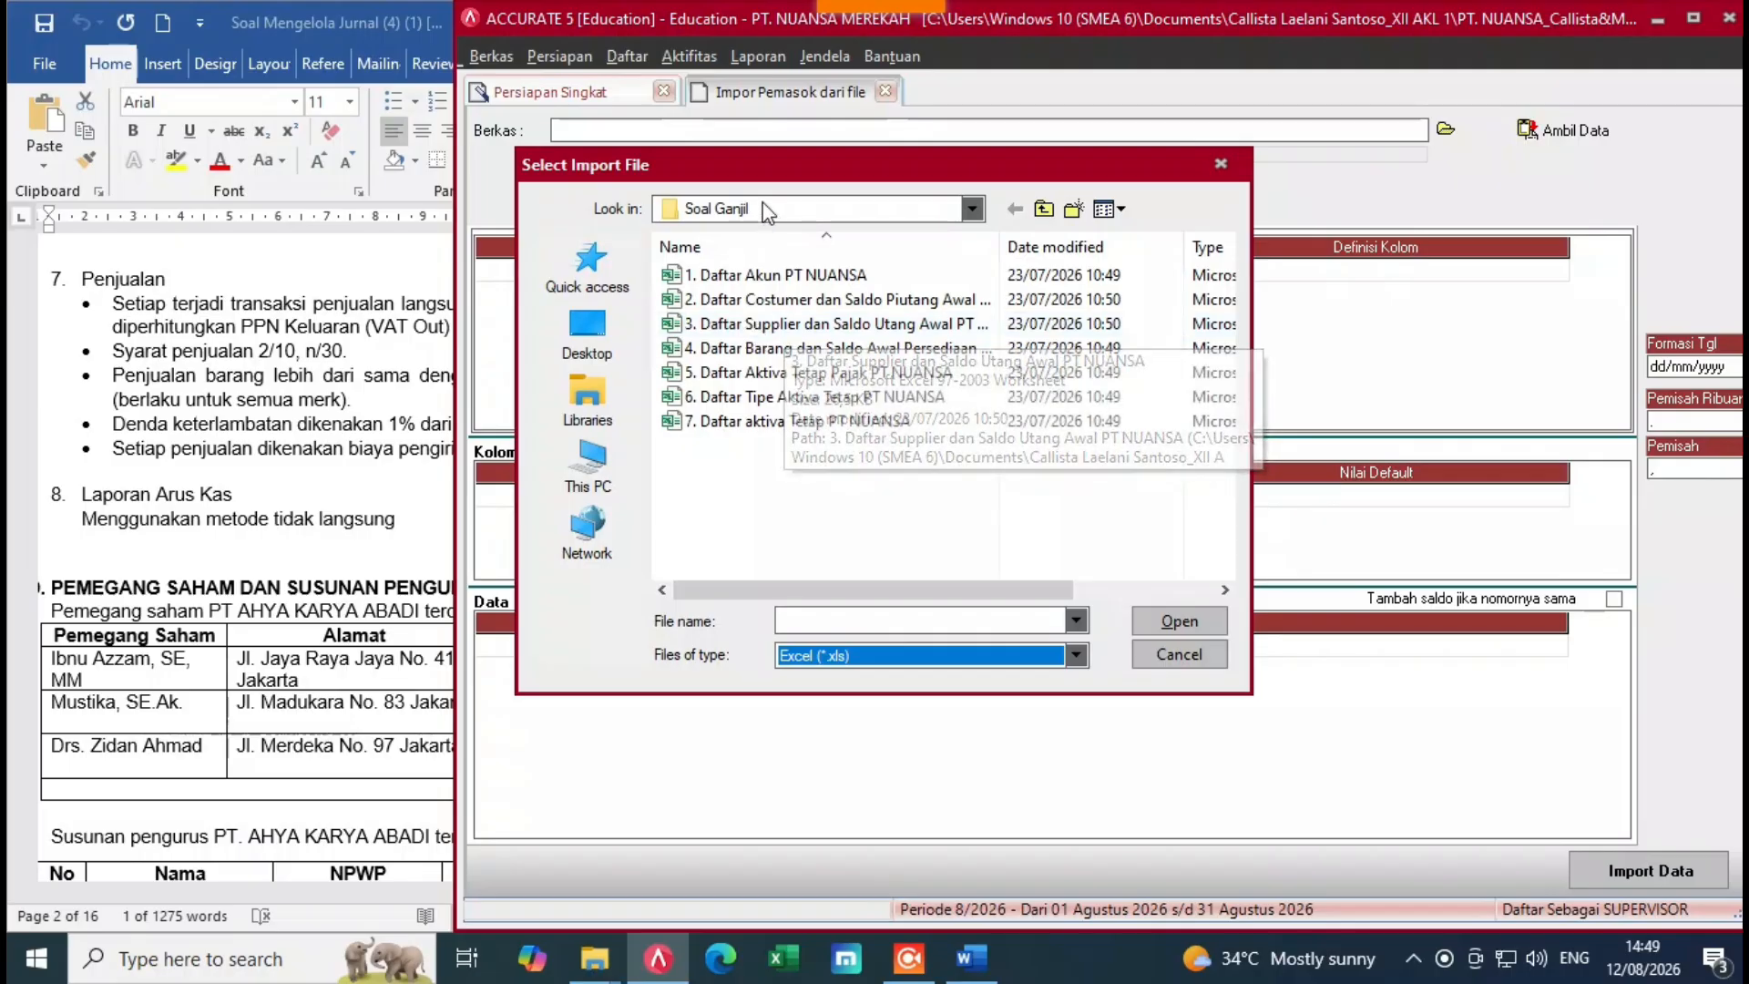
pyautogui.click(782, 330)
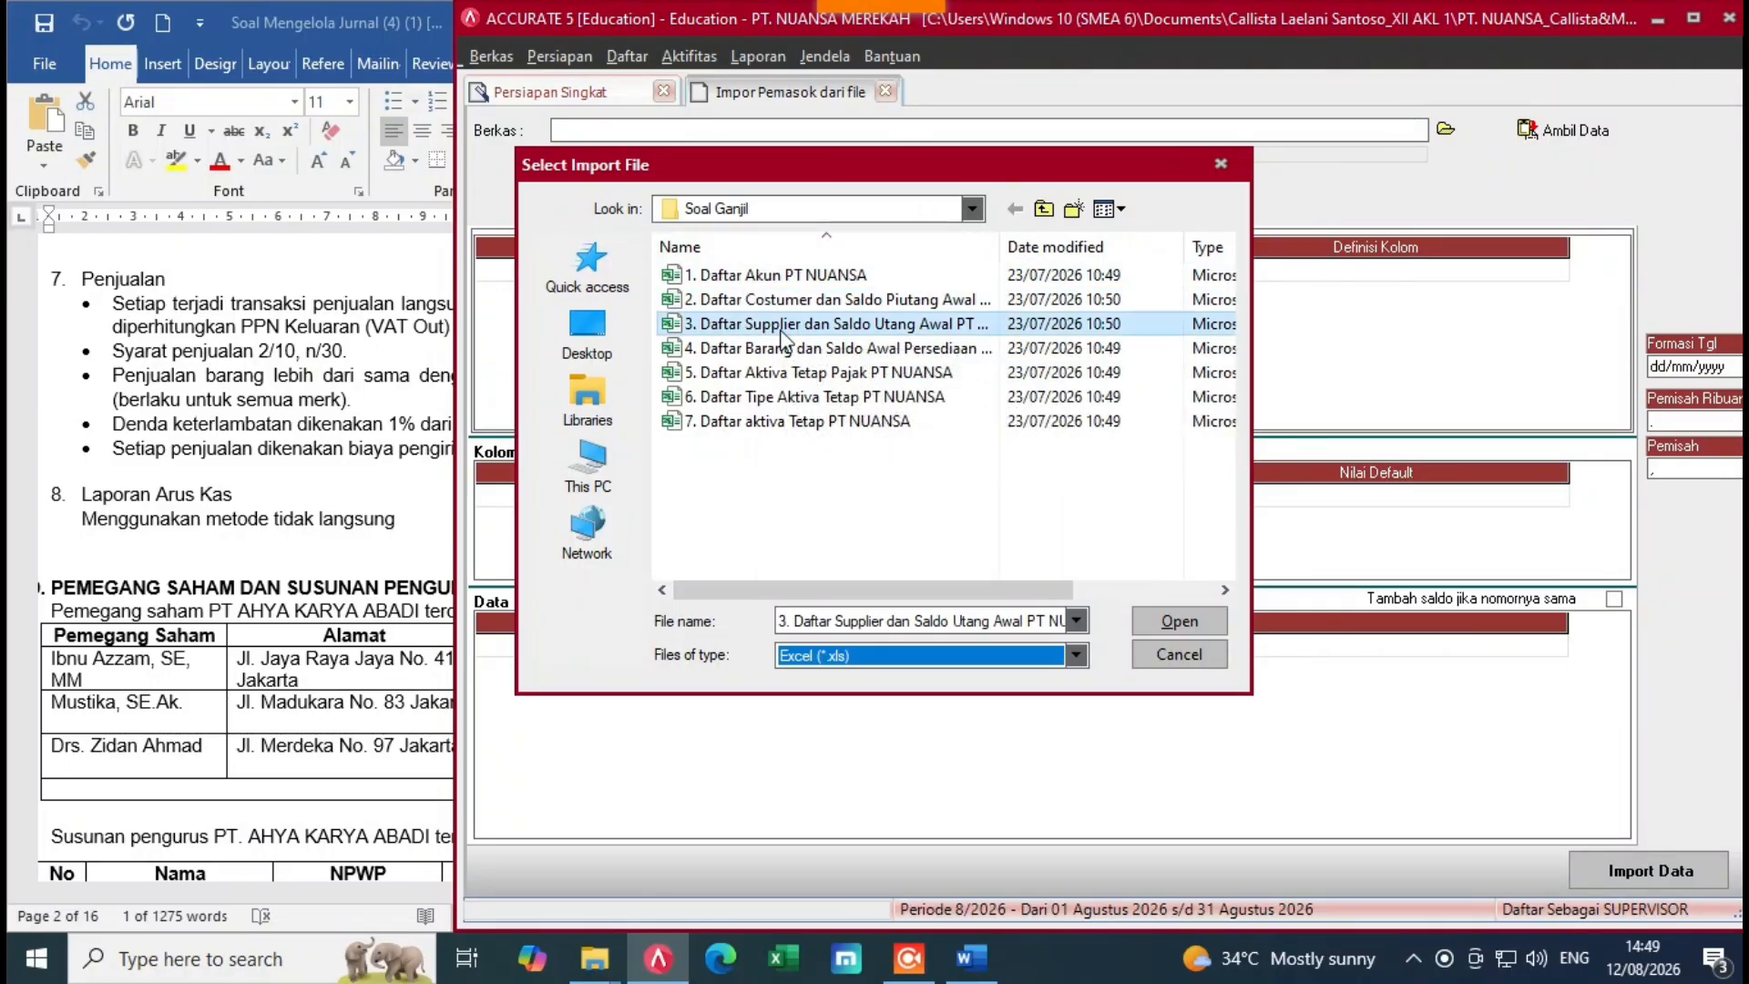
pyautogui.click(1180, 620)
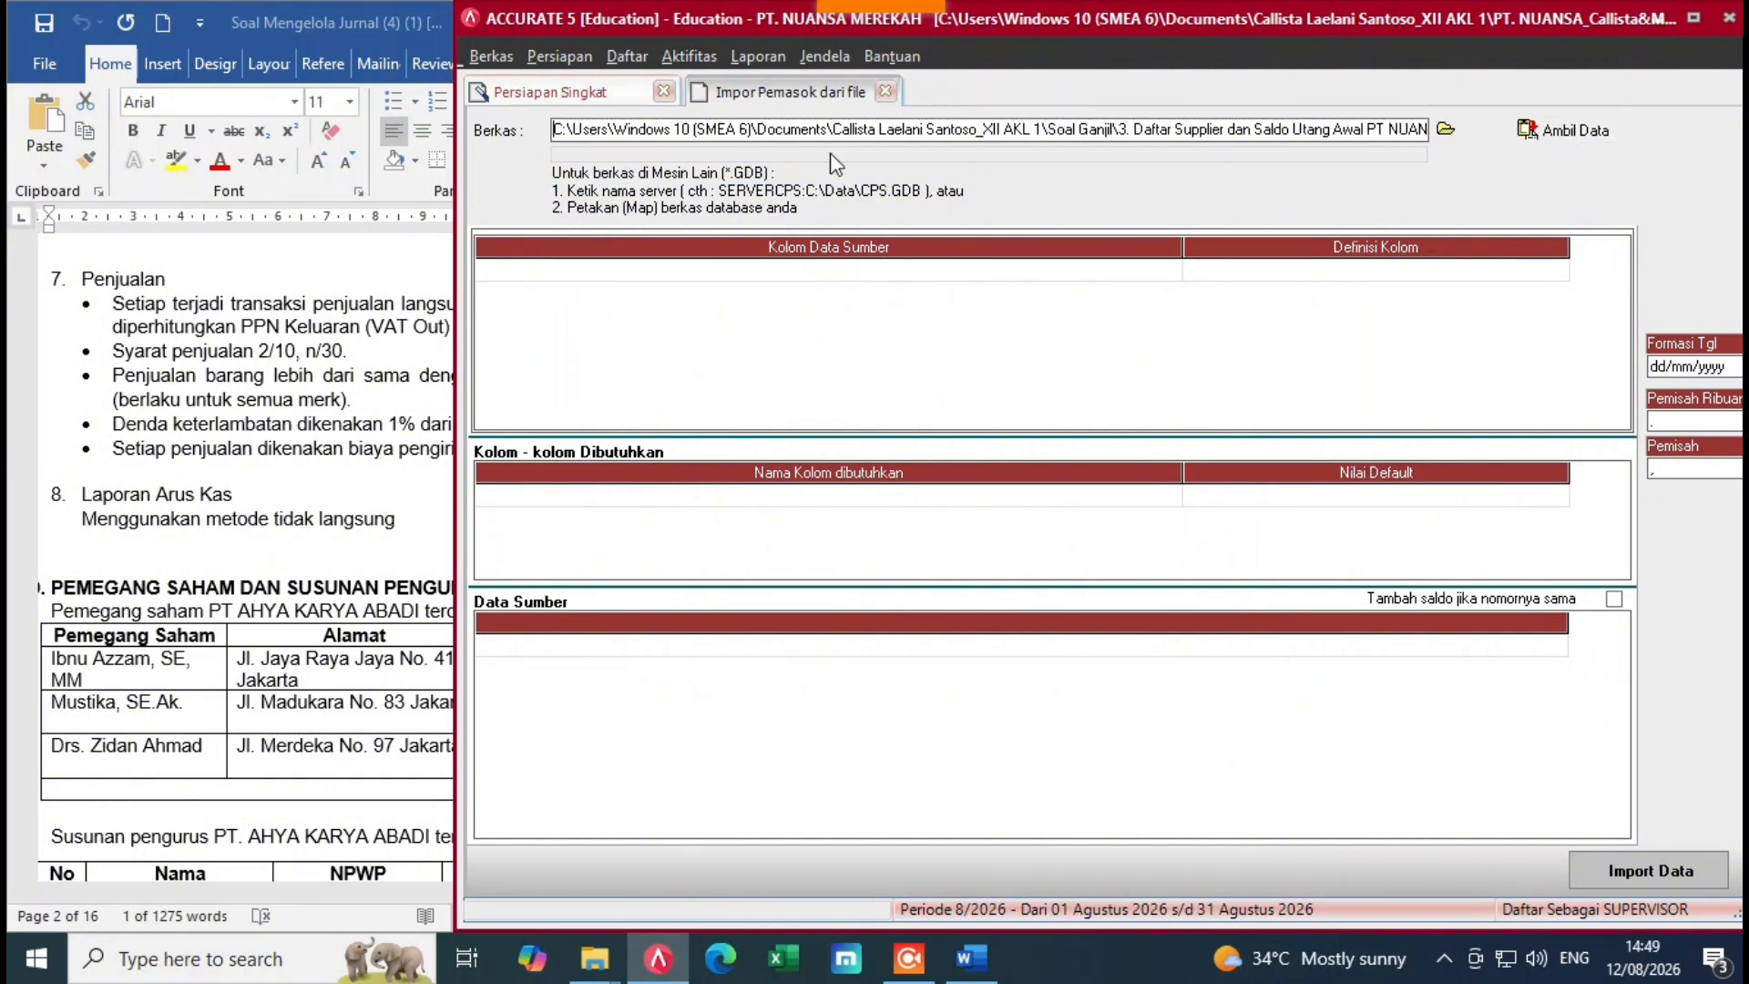
pyautogui.click(1567, 130)
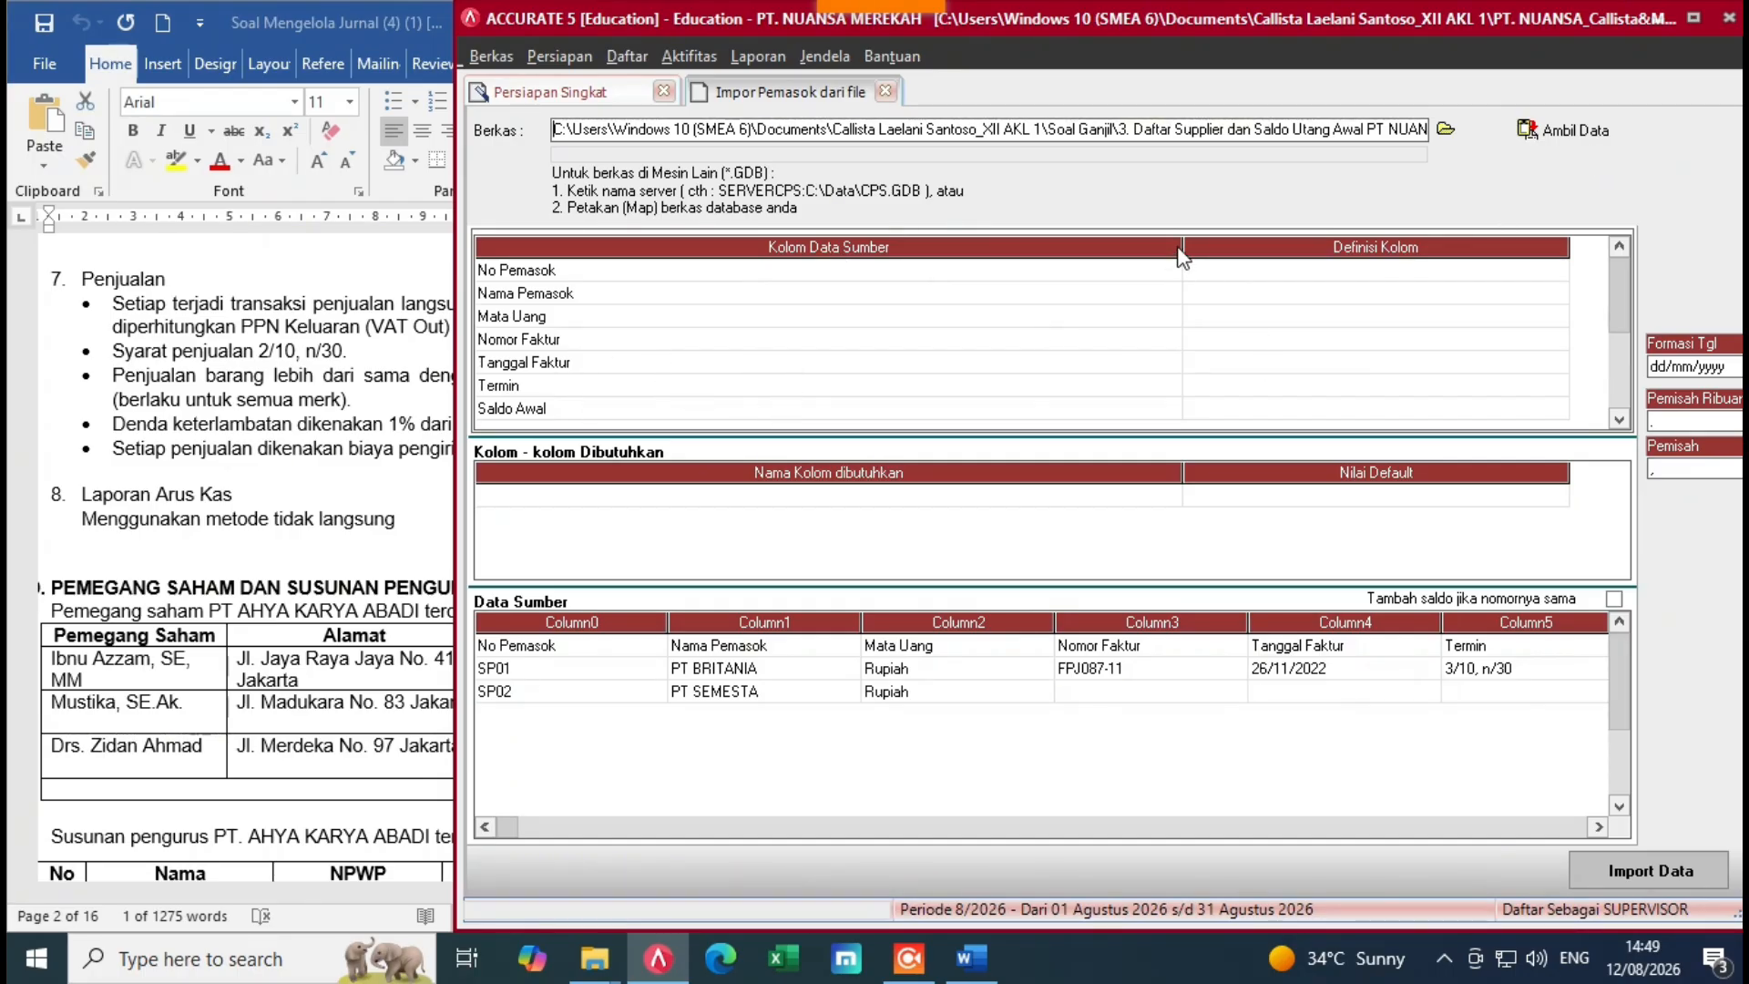
# Step: Delete the header row from the supplier source data in the Impor Pemasok grid
pyautogui.moveTo(1181, 257); pyautogui.dragTo(702, 259)
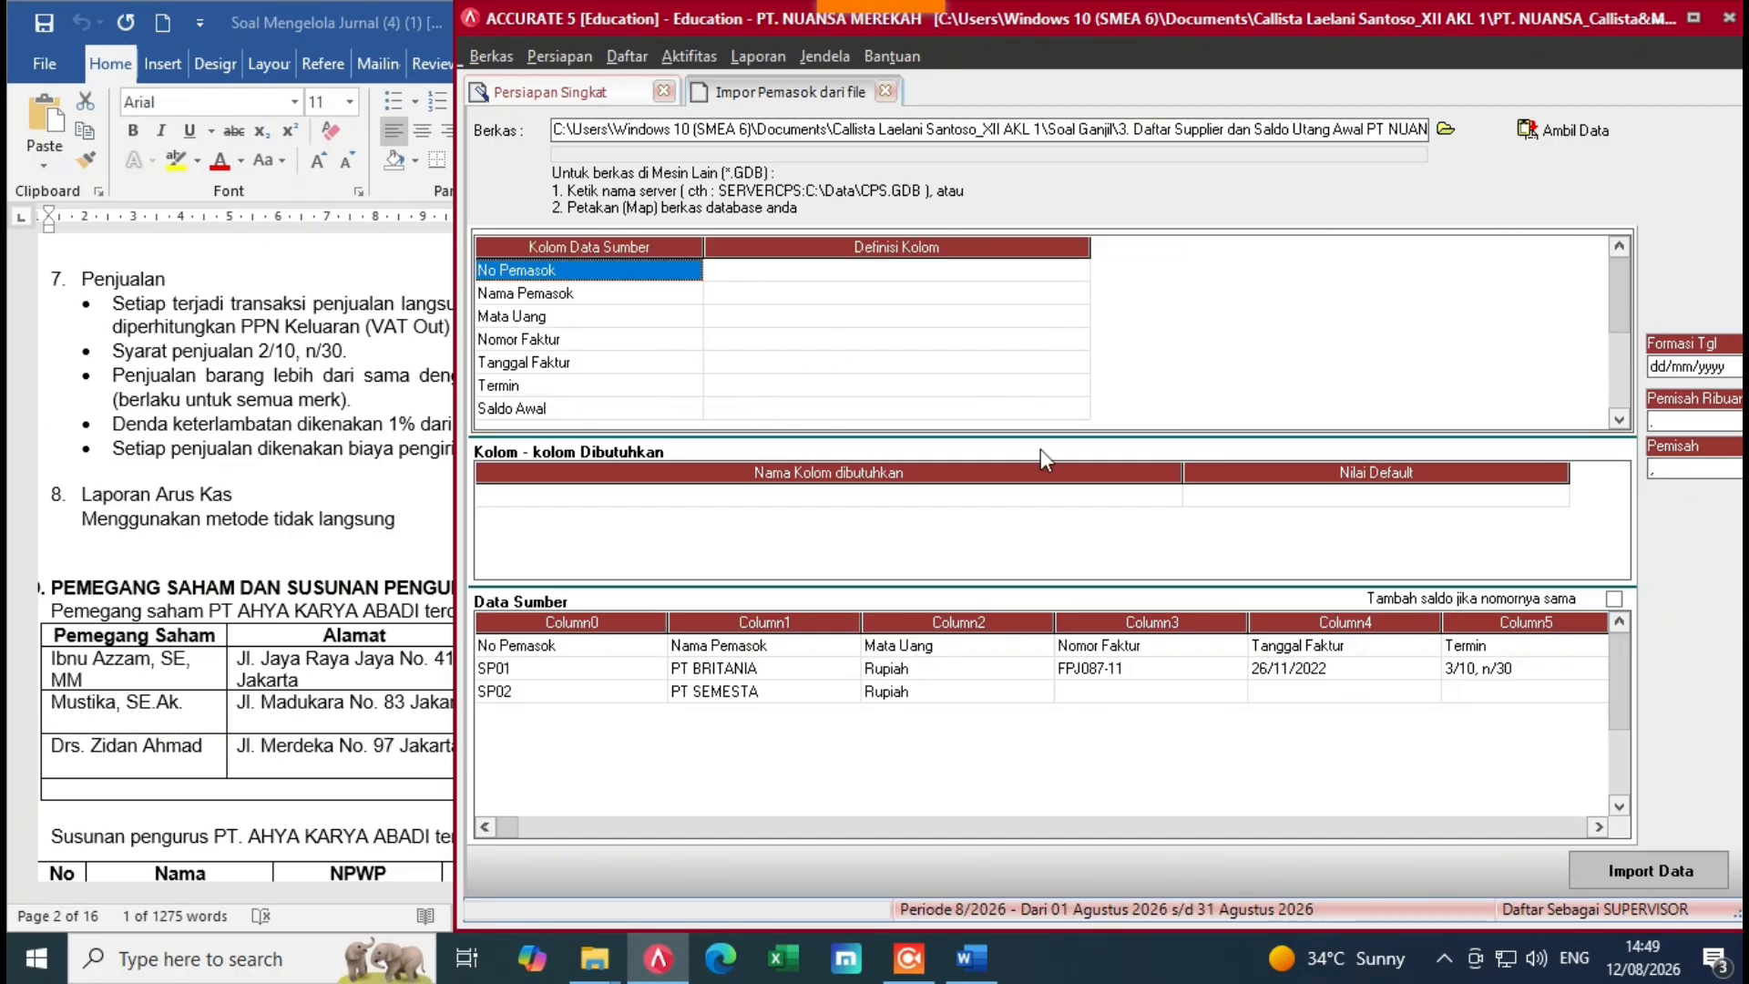
pyautogui.doubleClick(611, 648)
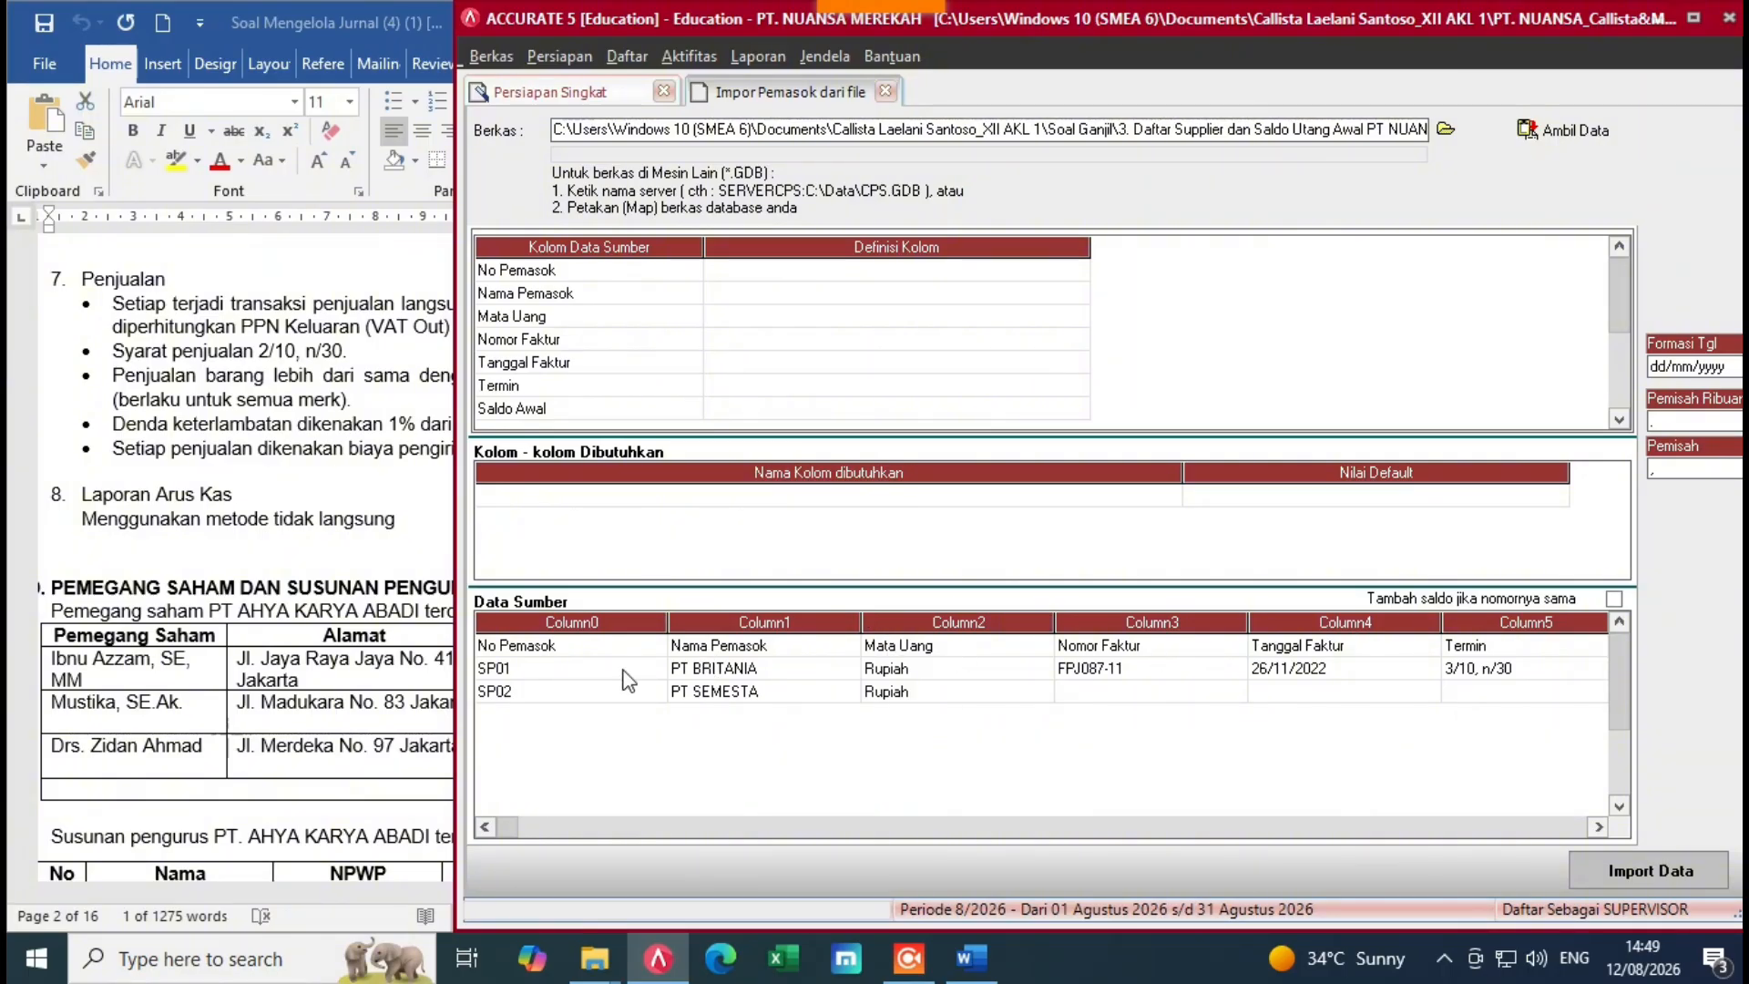
pyautogui.rightClick(642, 666)
pyautogui.click(692, 685)
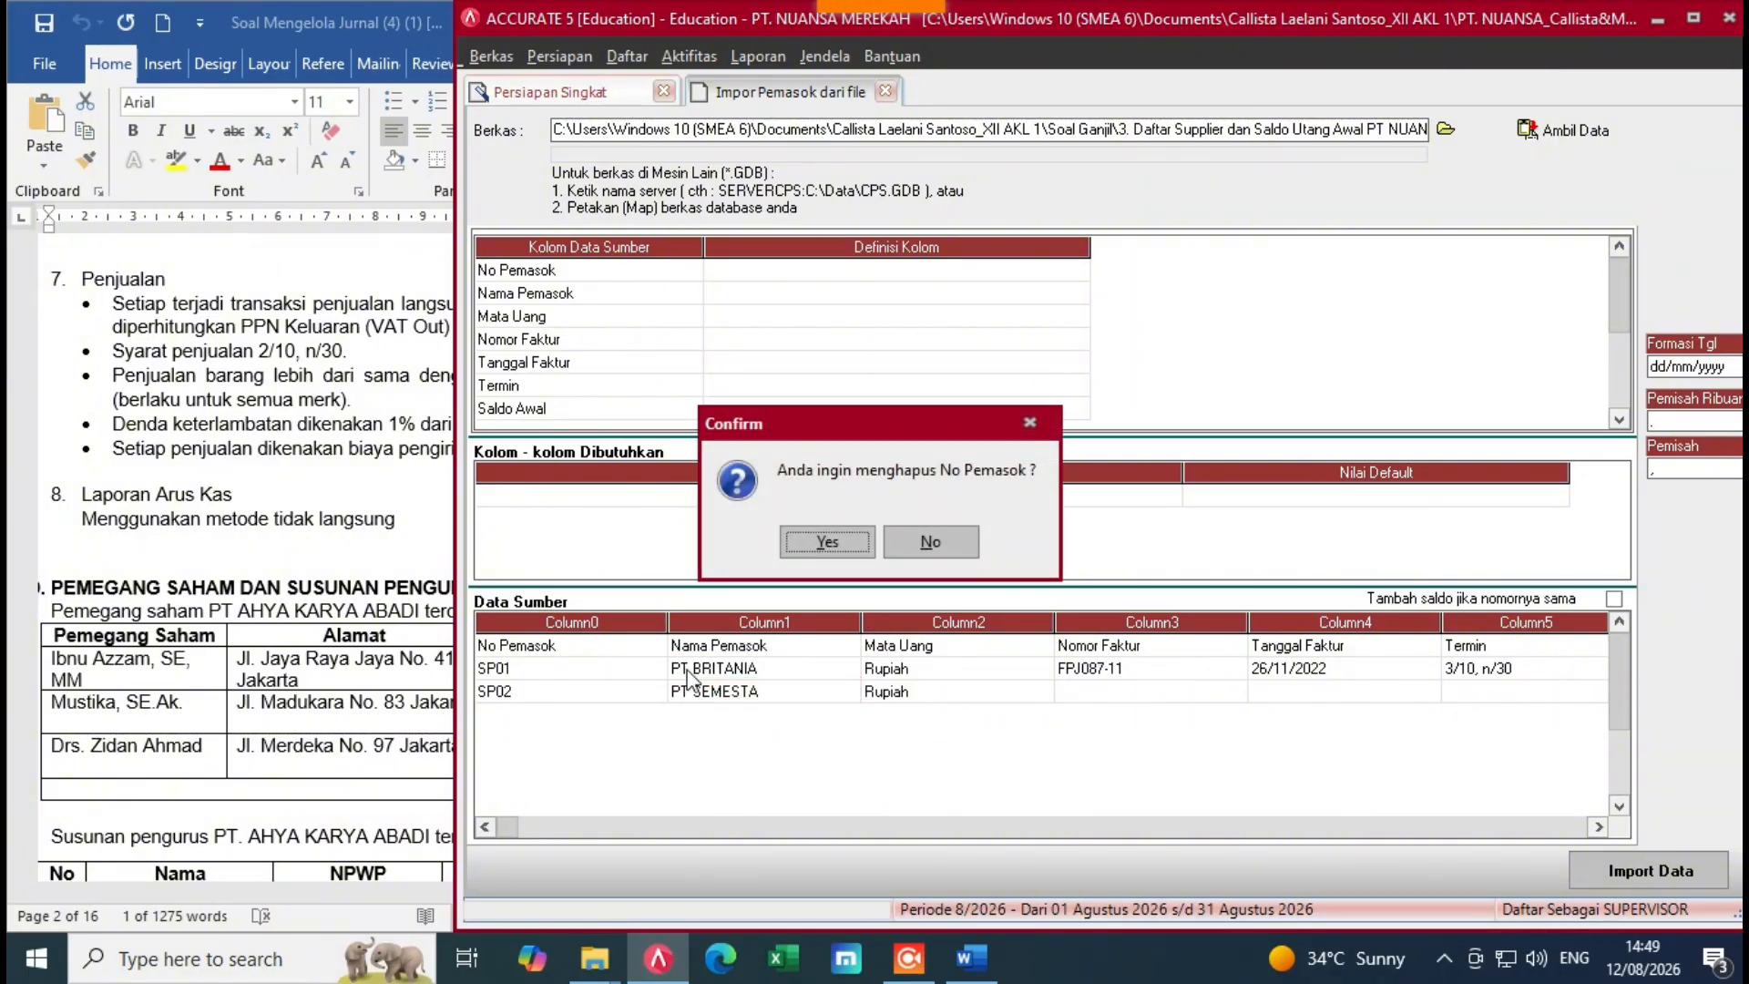
pyautogui.click(825, 541)
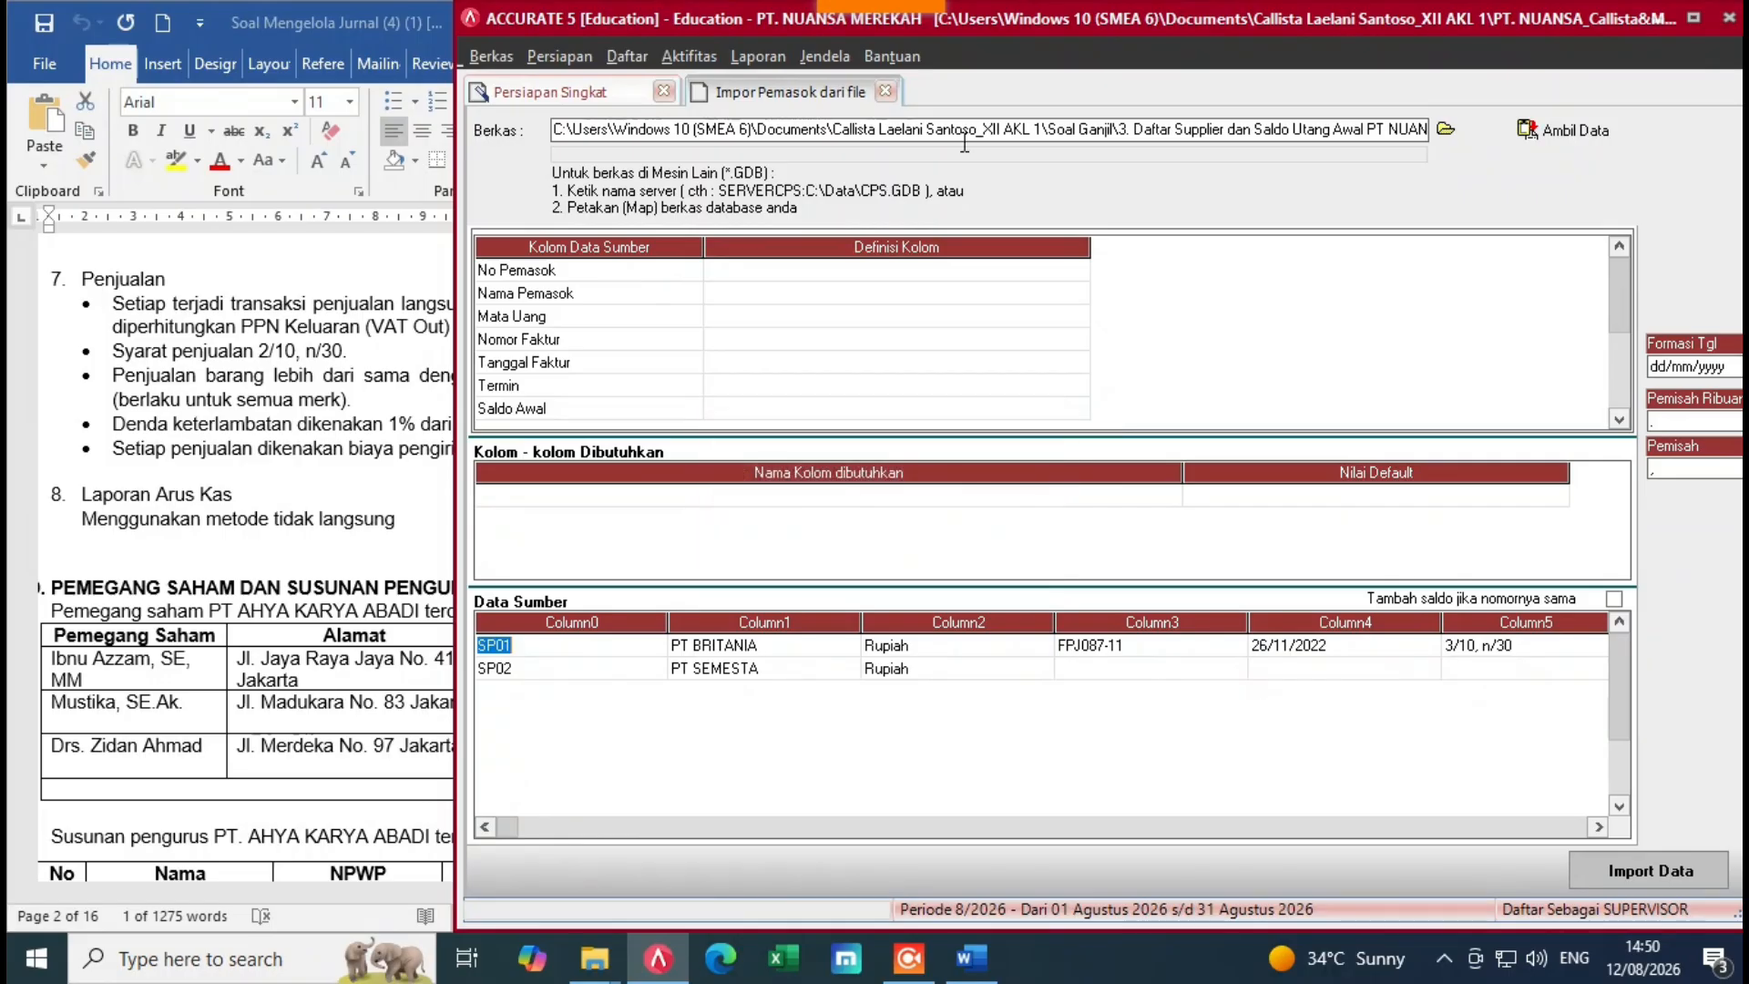
pyautogui.click(1011, 272)
# Step: Map the No Pemasok and Nama Pemasok columns to their matching supplier fields
pyautogui.click(1070, 276)
pyautogui.click(1080, 272)
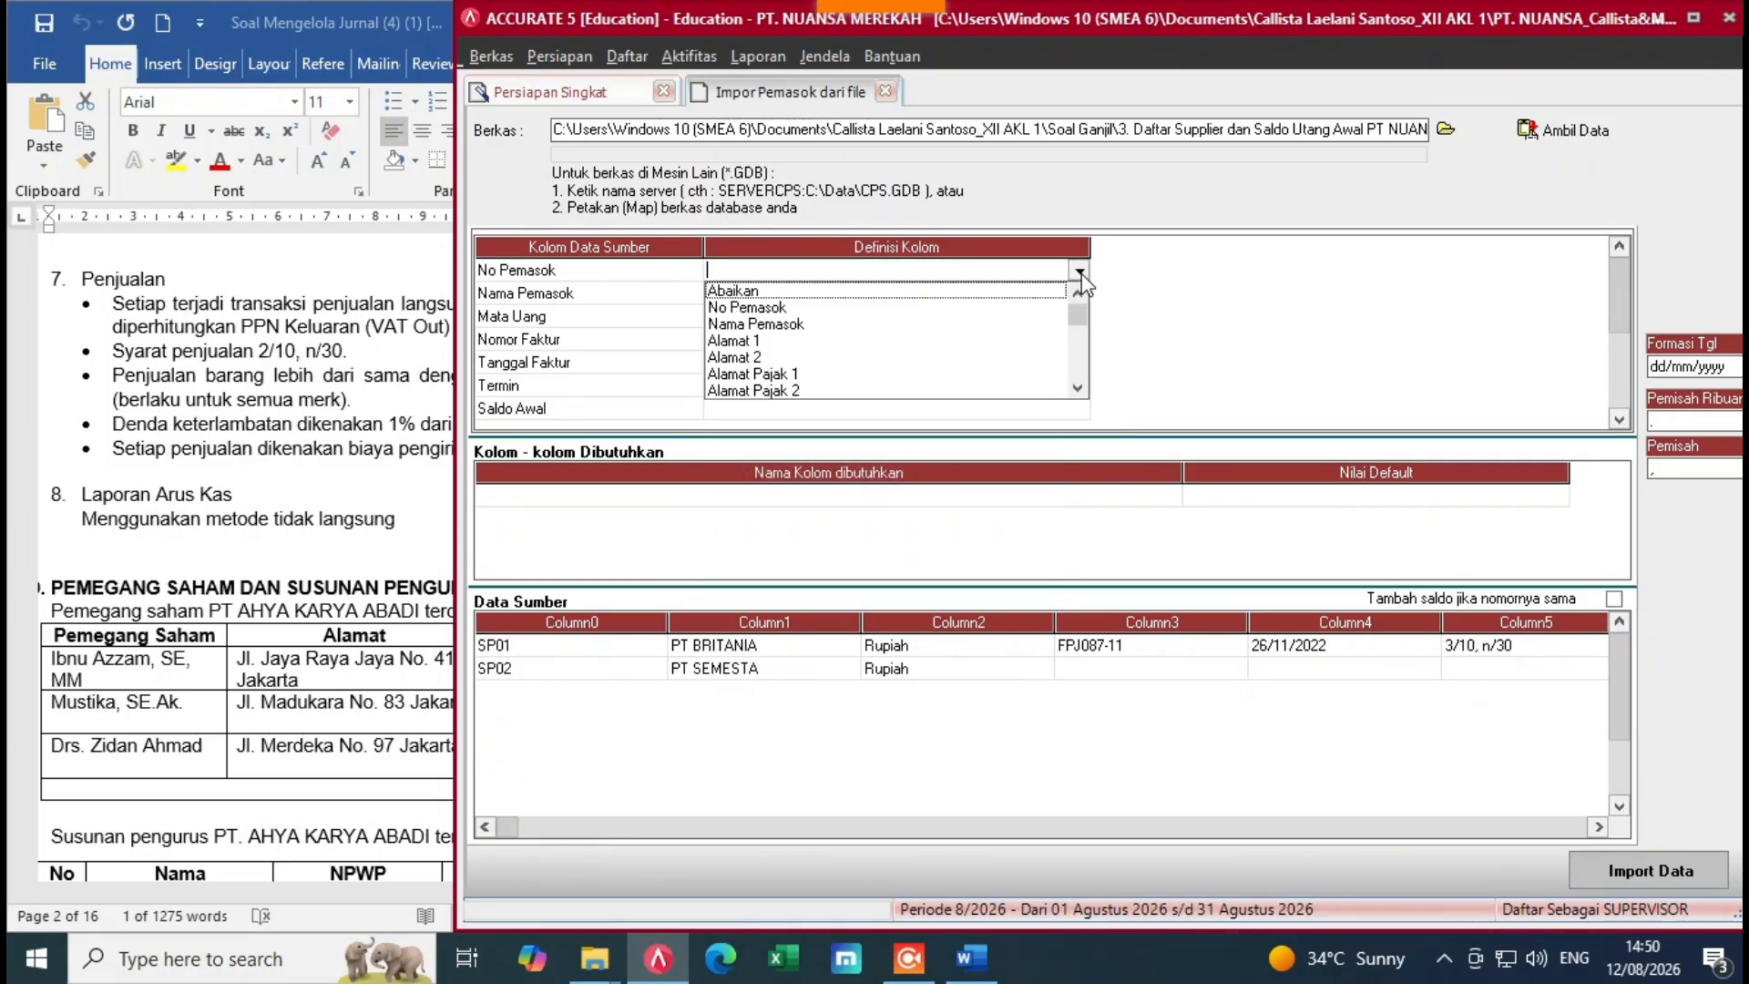
pyautogui.click(729, 308)
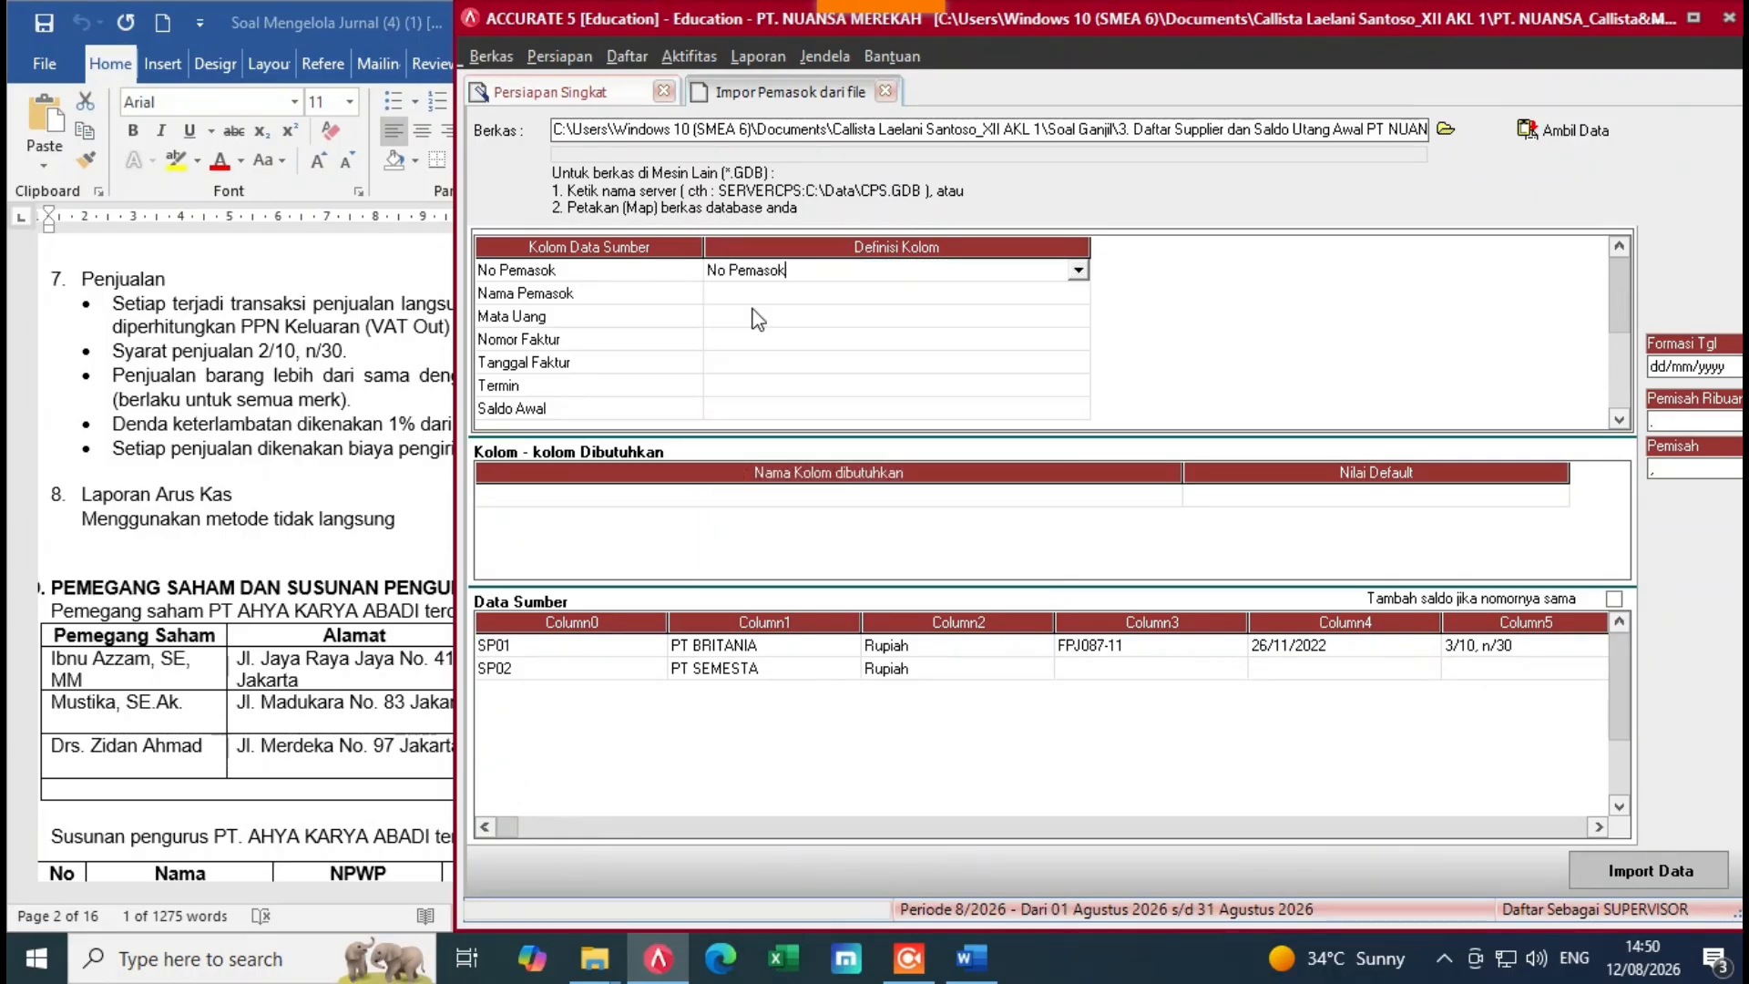
pyautogui.click(915, 296)
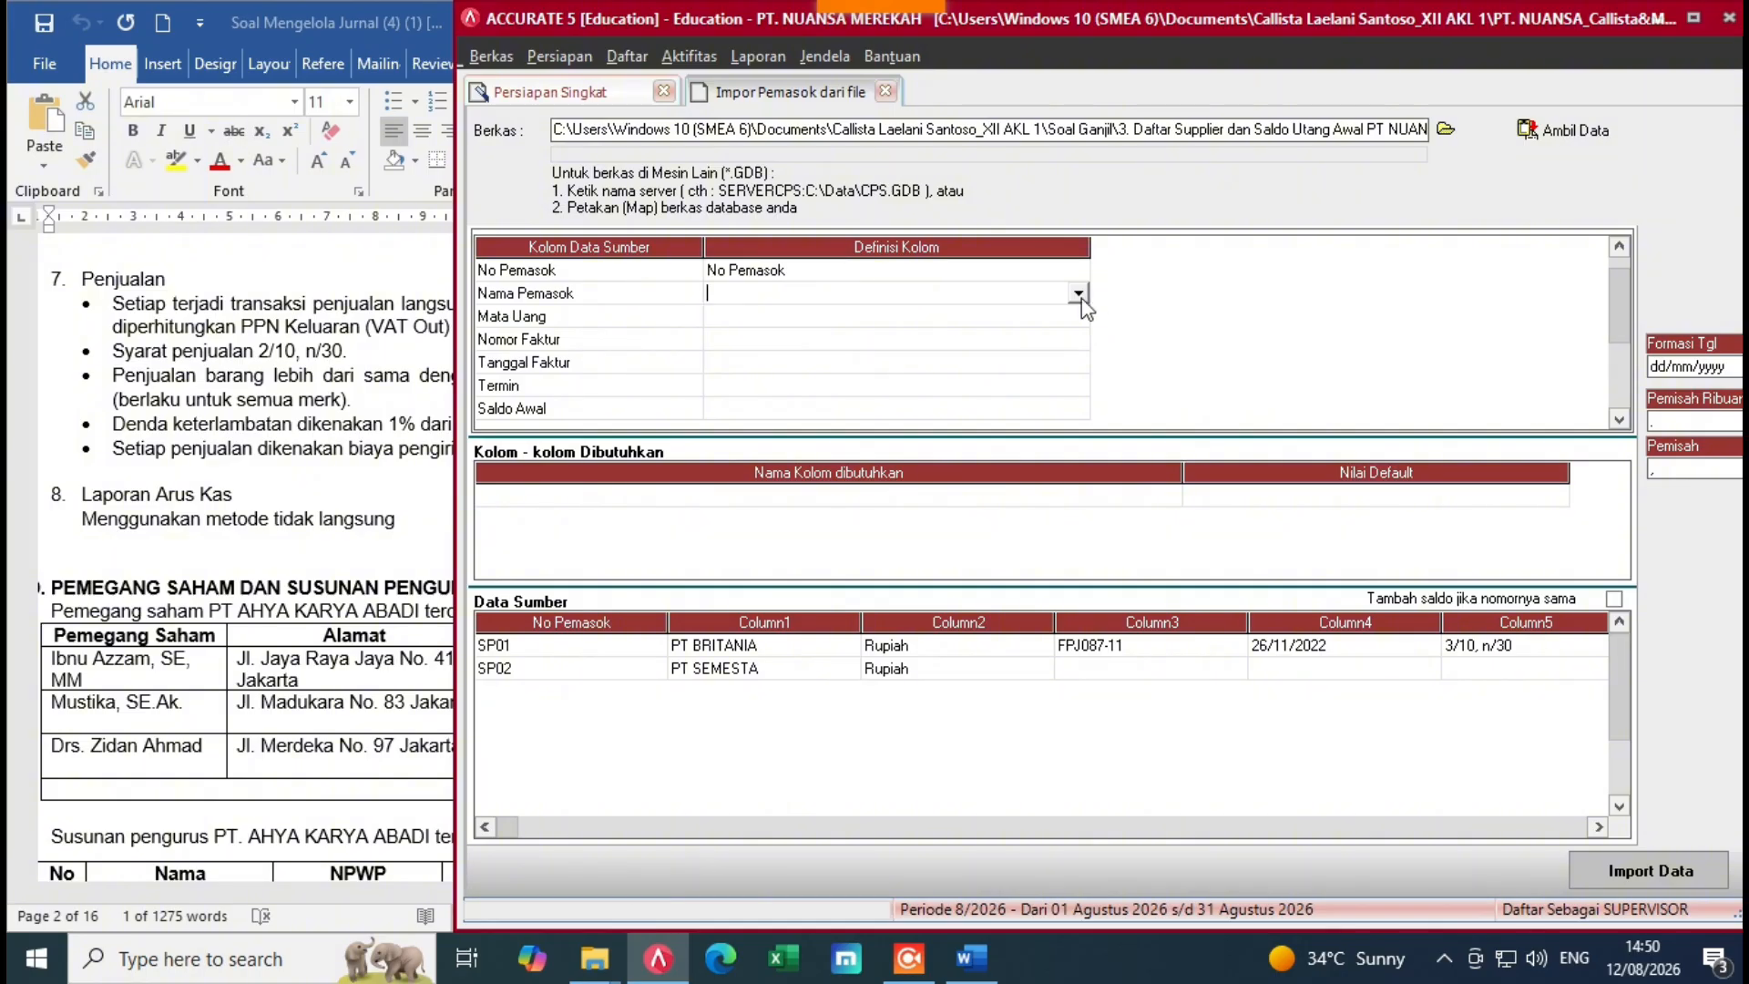
pyautogui.click(1078, 294)
pyautogui.click(803, 333)
# Step: Map Mata Uang to the Mata Uang field and define Rupiah's matching currency
pyautogui.click(907, 318)
pyautogui.click(1079, 317)
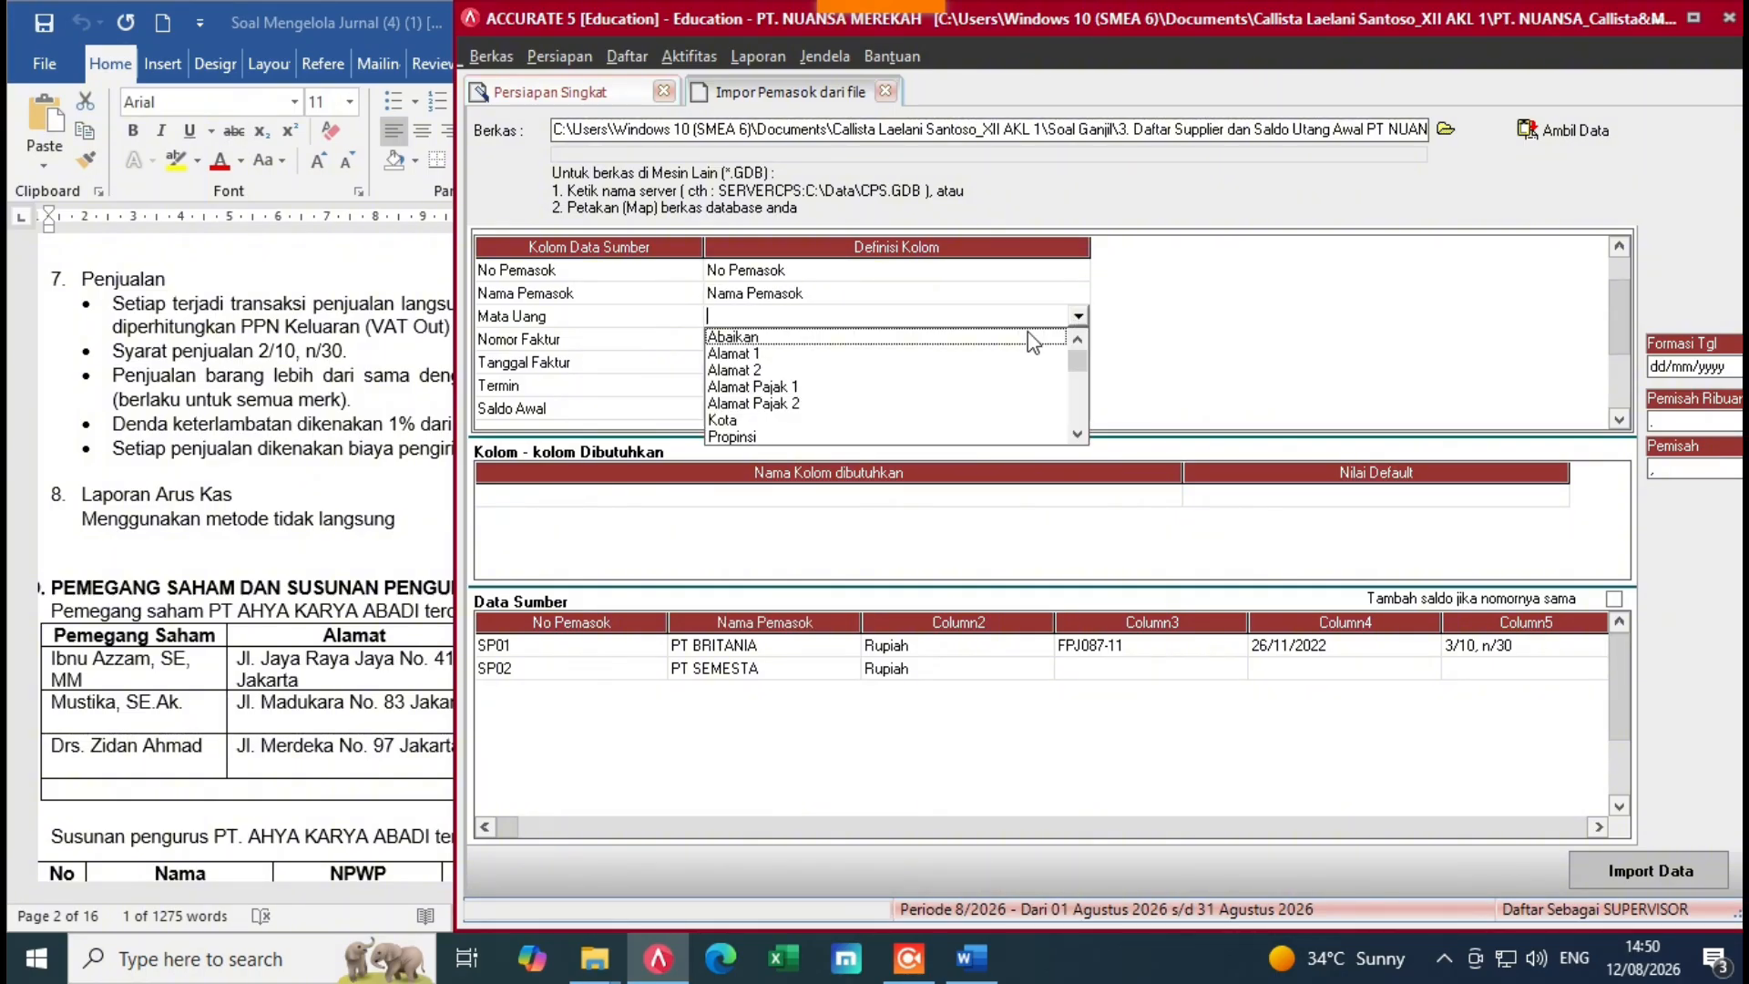
pyautogui.click(1078, 435)
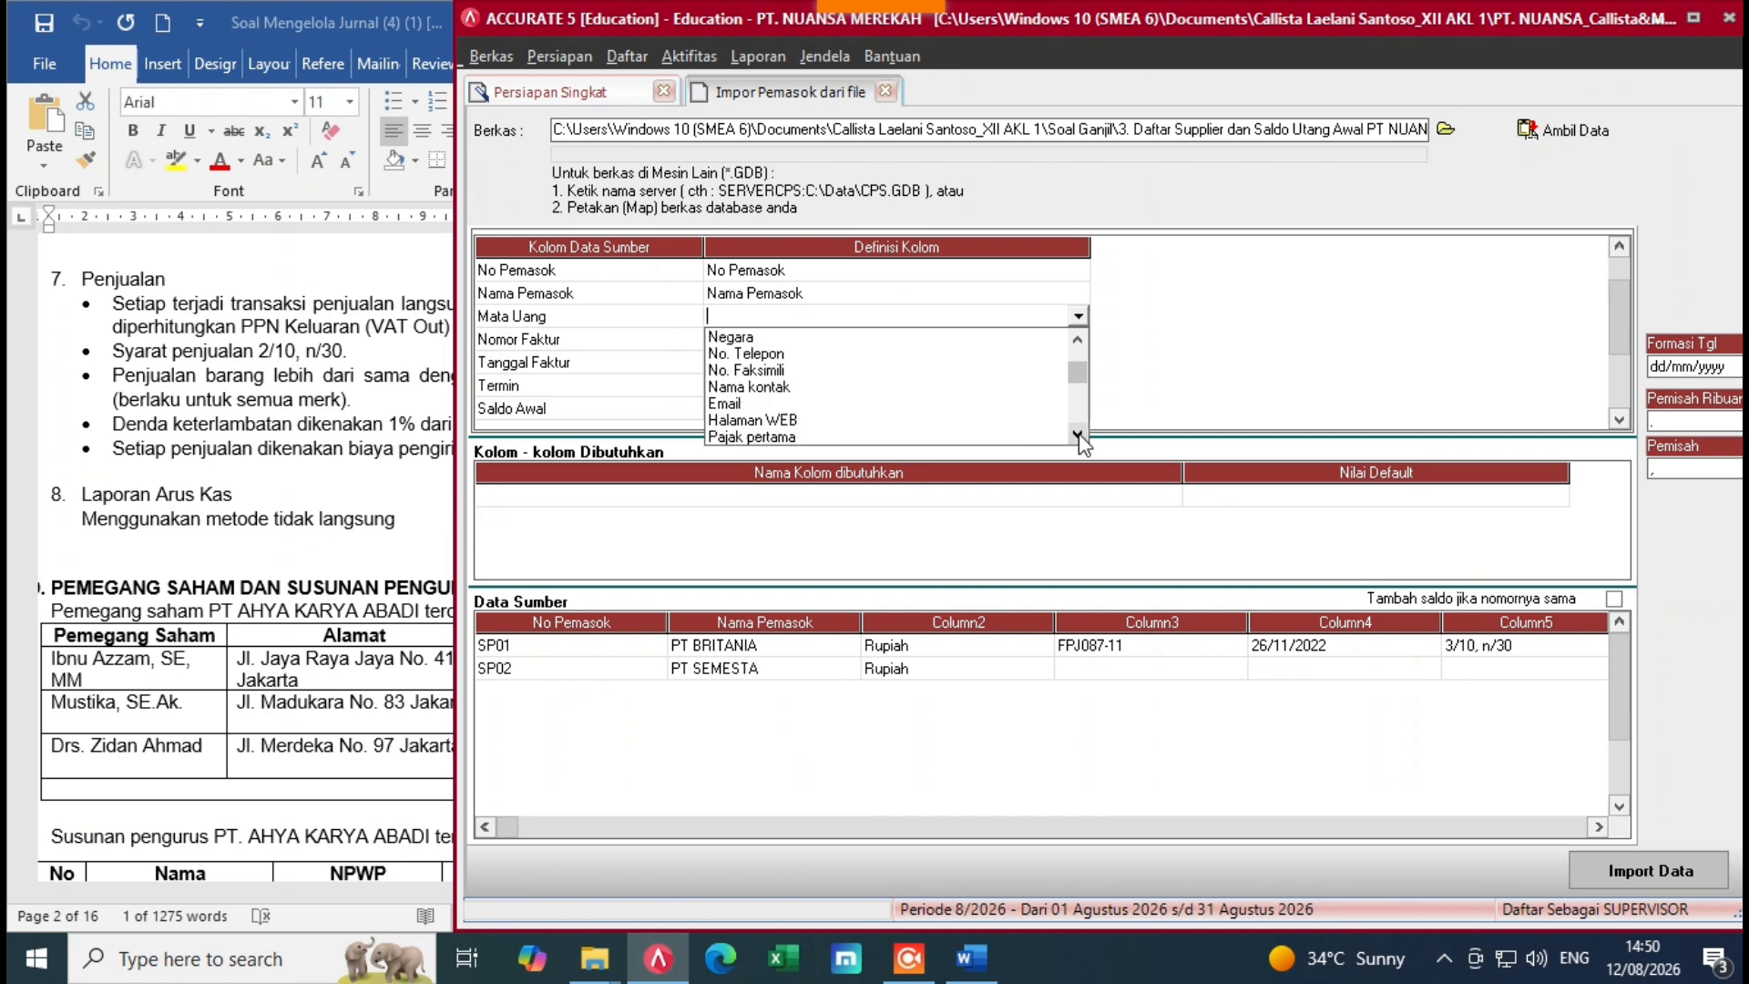
pyautogui.click(1078, 434)
pyautogui.click(1078, 435)
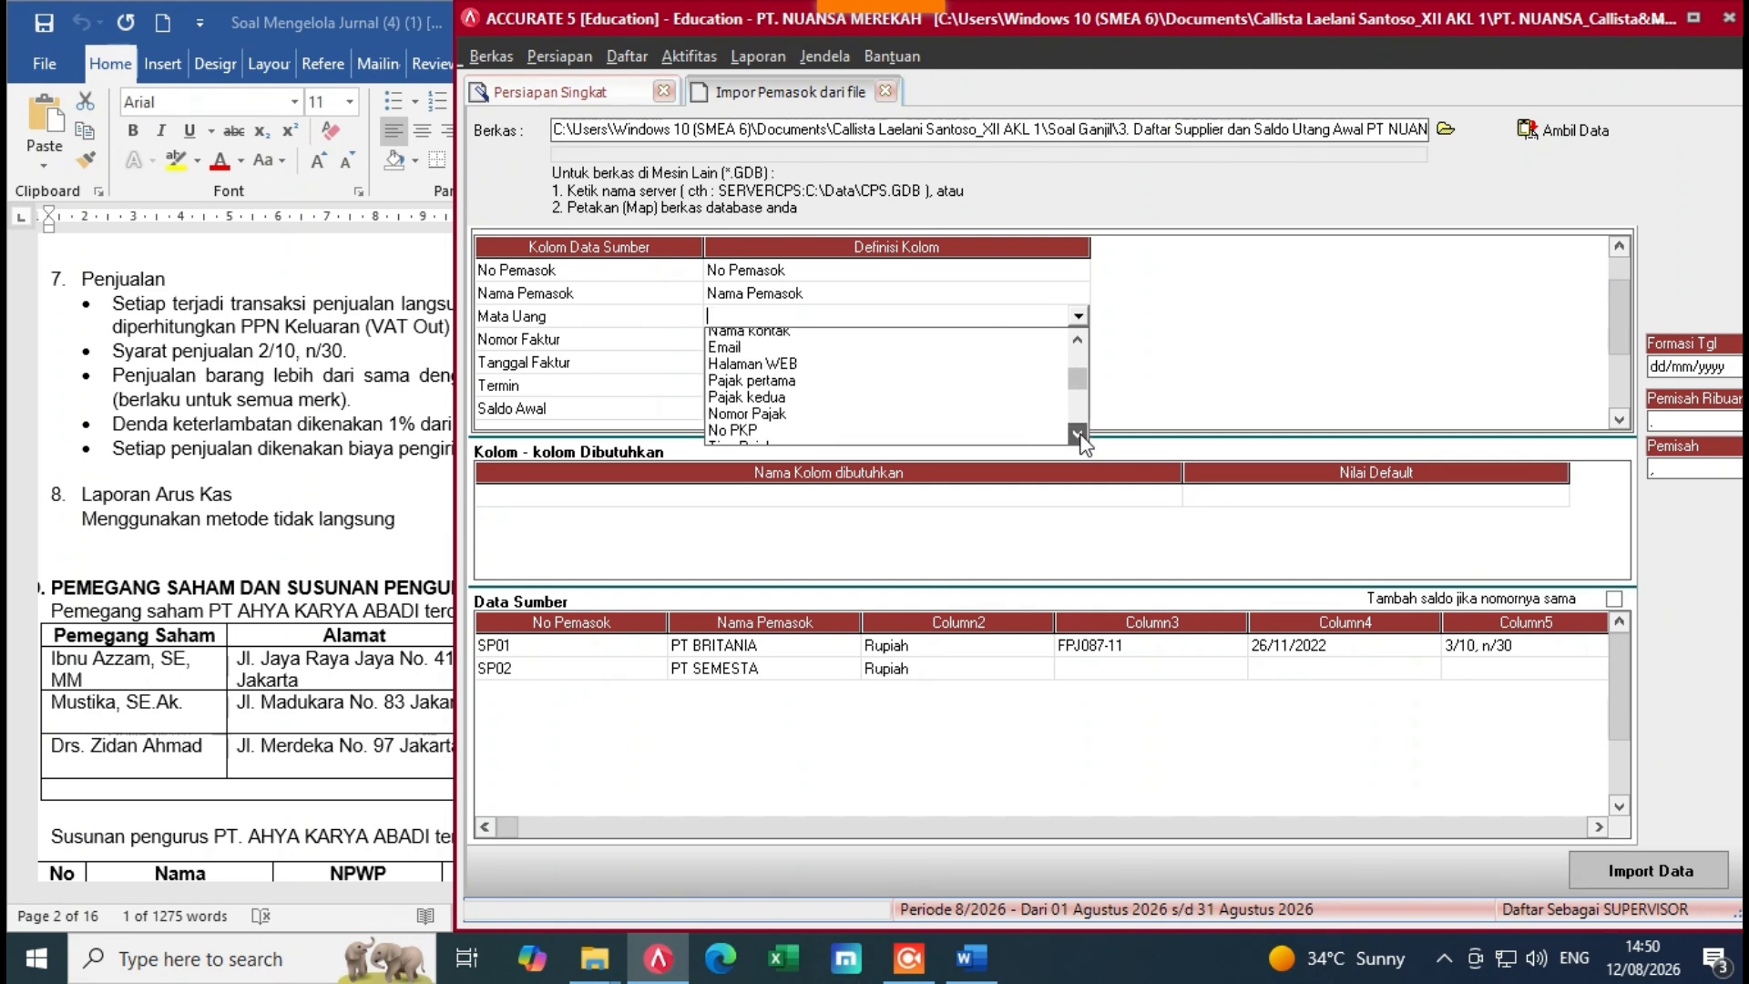
pyautogui.click(1077, 434)
pyautogui.click(1078, 435)
pyautogui.click(1078, 435)
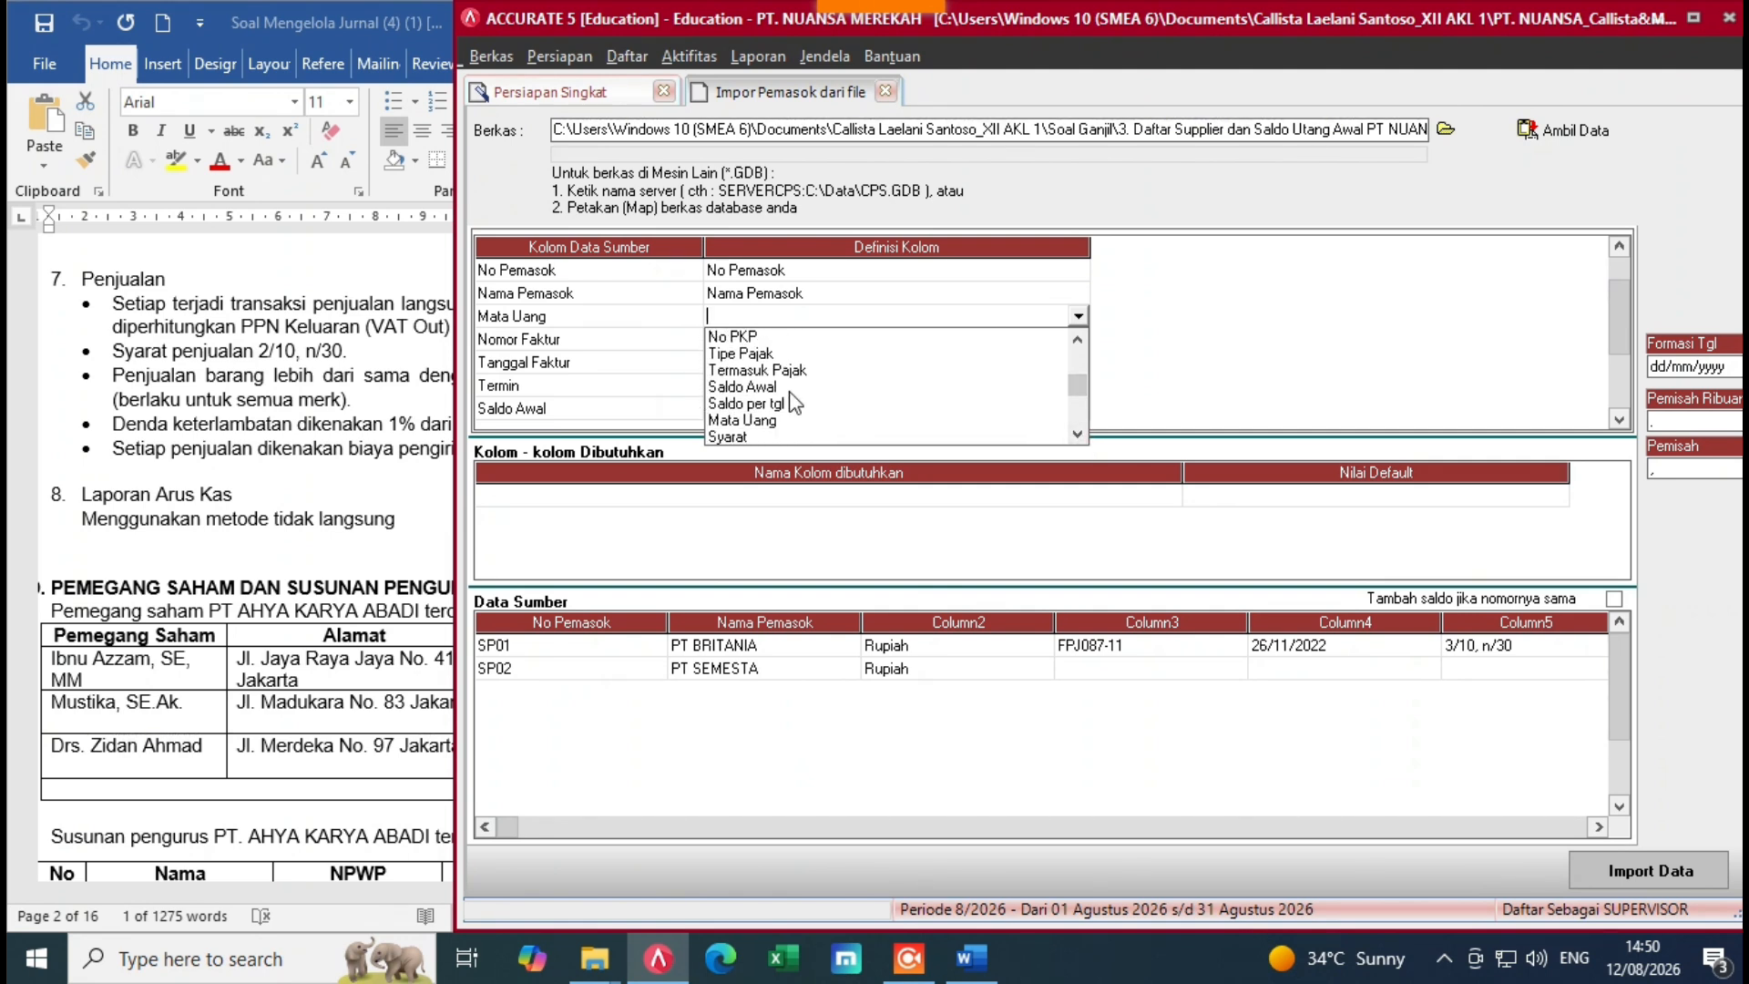
pyautogui.click(745, 419)
pyautogui.click(399, 73)
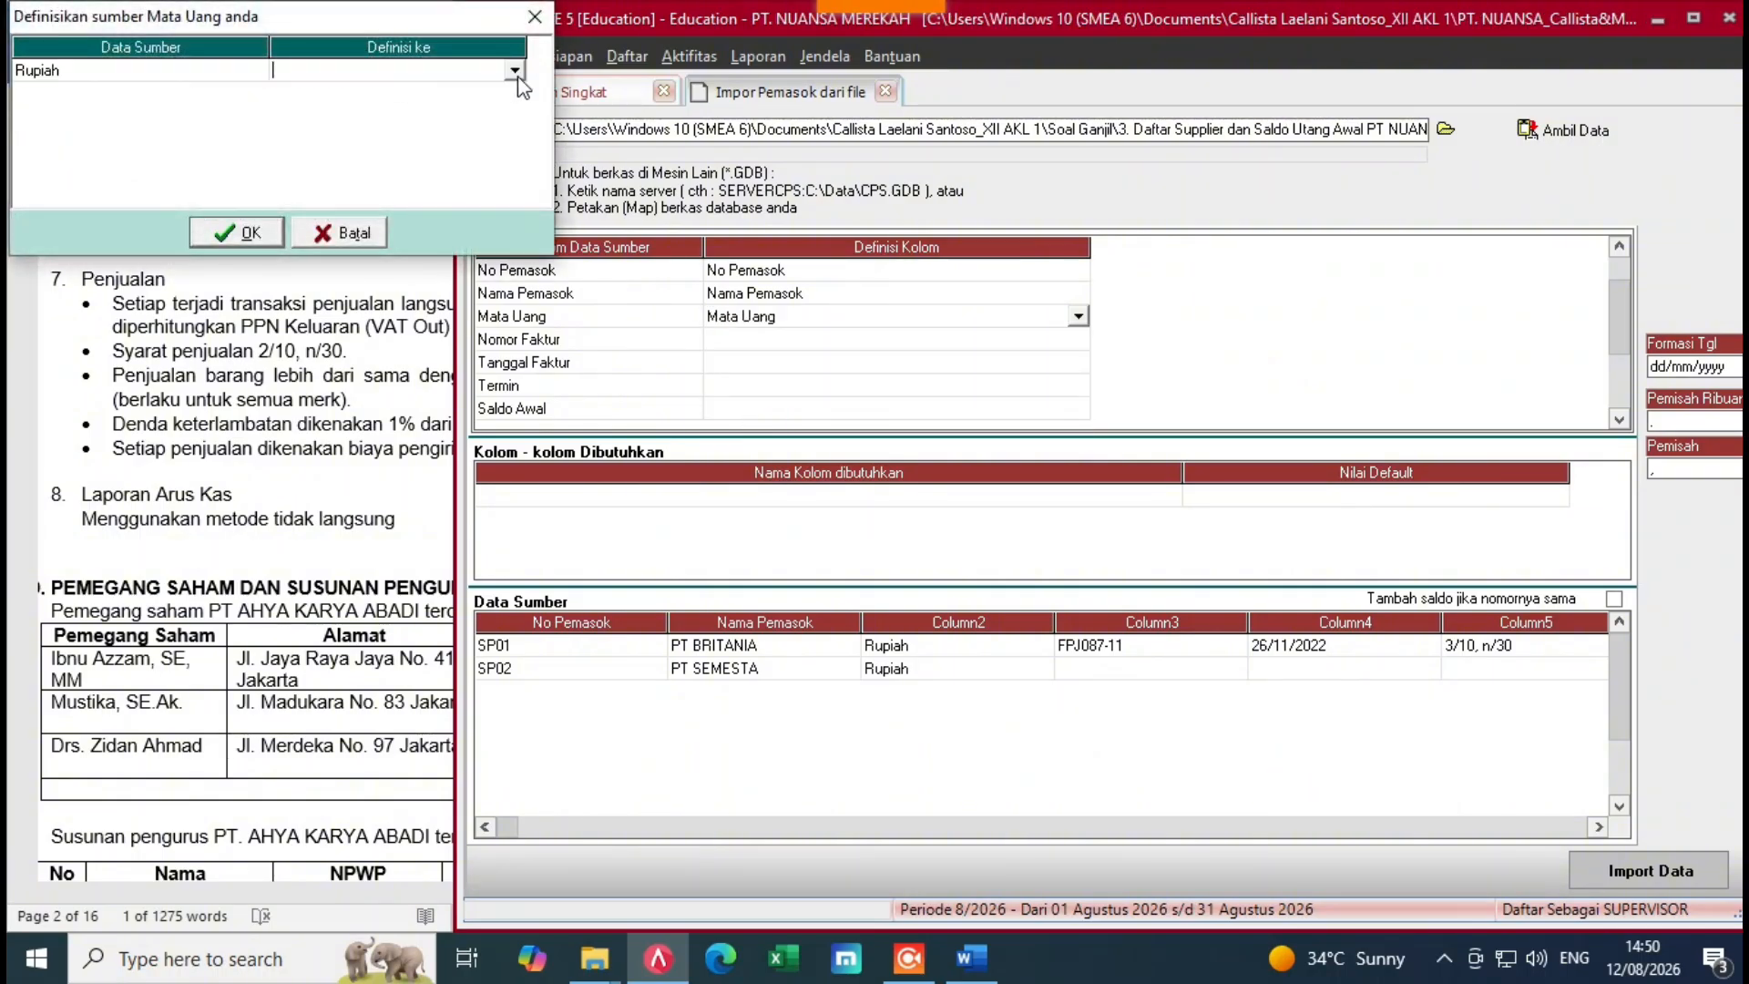
pyautogui.click(515, 71)
pyautogui.click(429, 107)
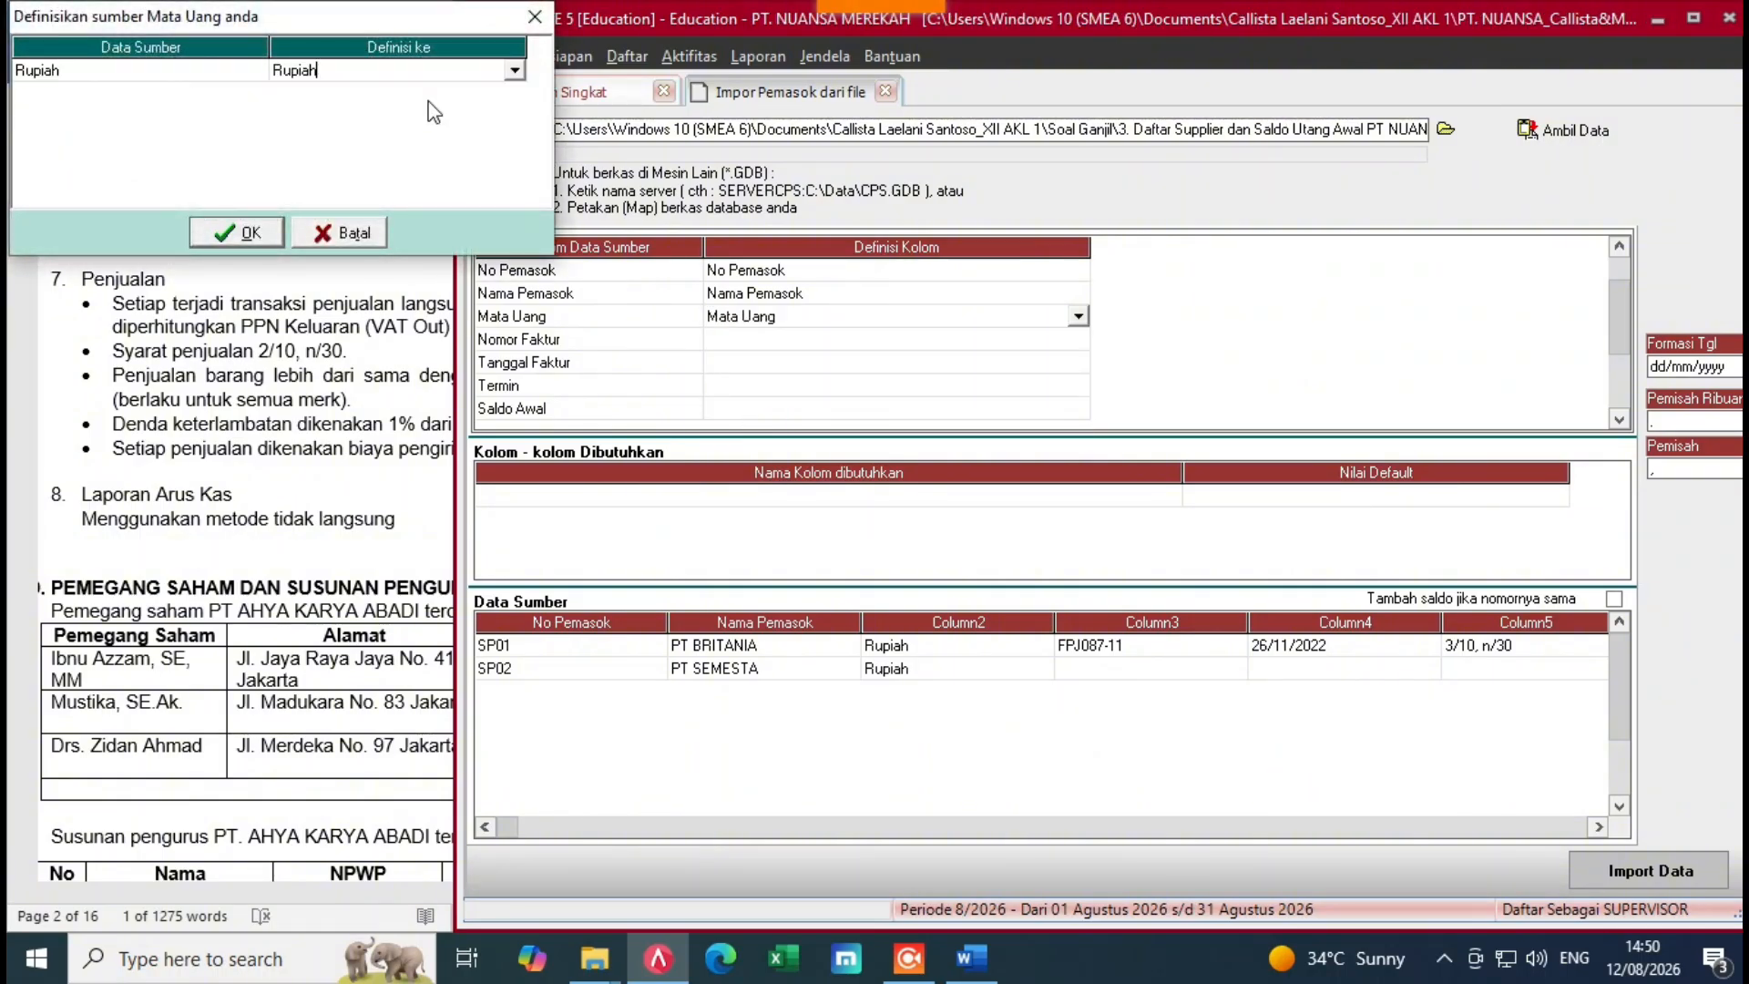
pyautogui.click(239, 232)
# Step: Map Nomor Faktur to No. Faktur Saldo Awal and Tanggal Faktur to Saldo per tgl
pyautogui.click(943, 338)
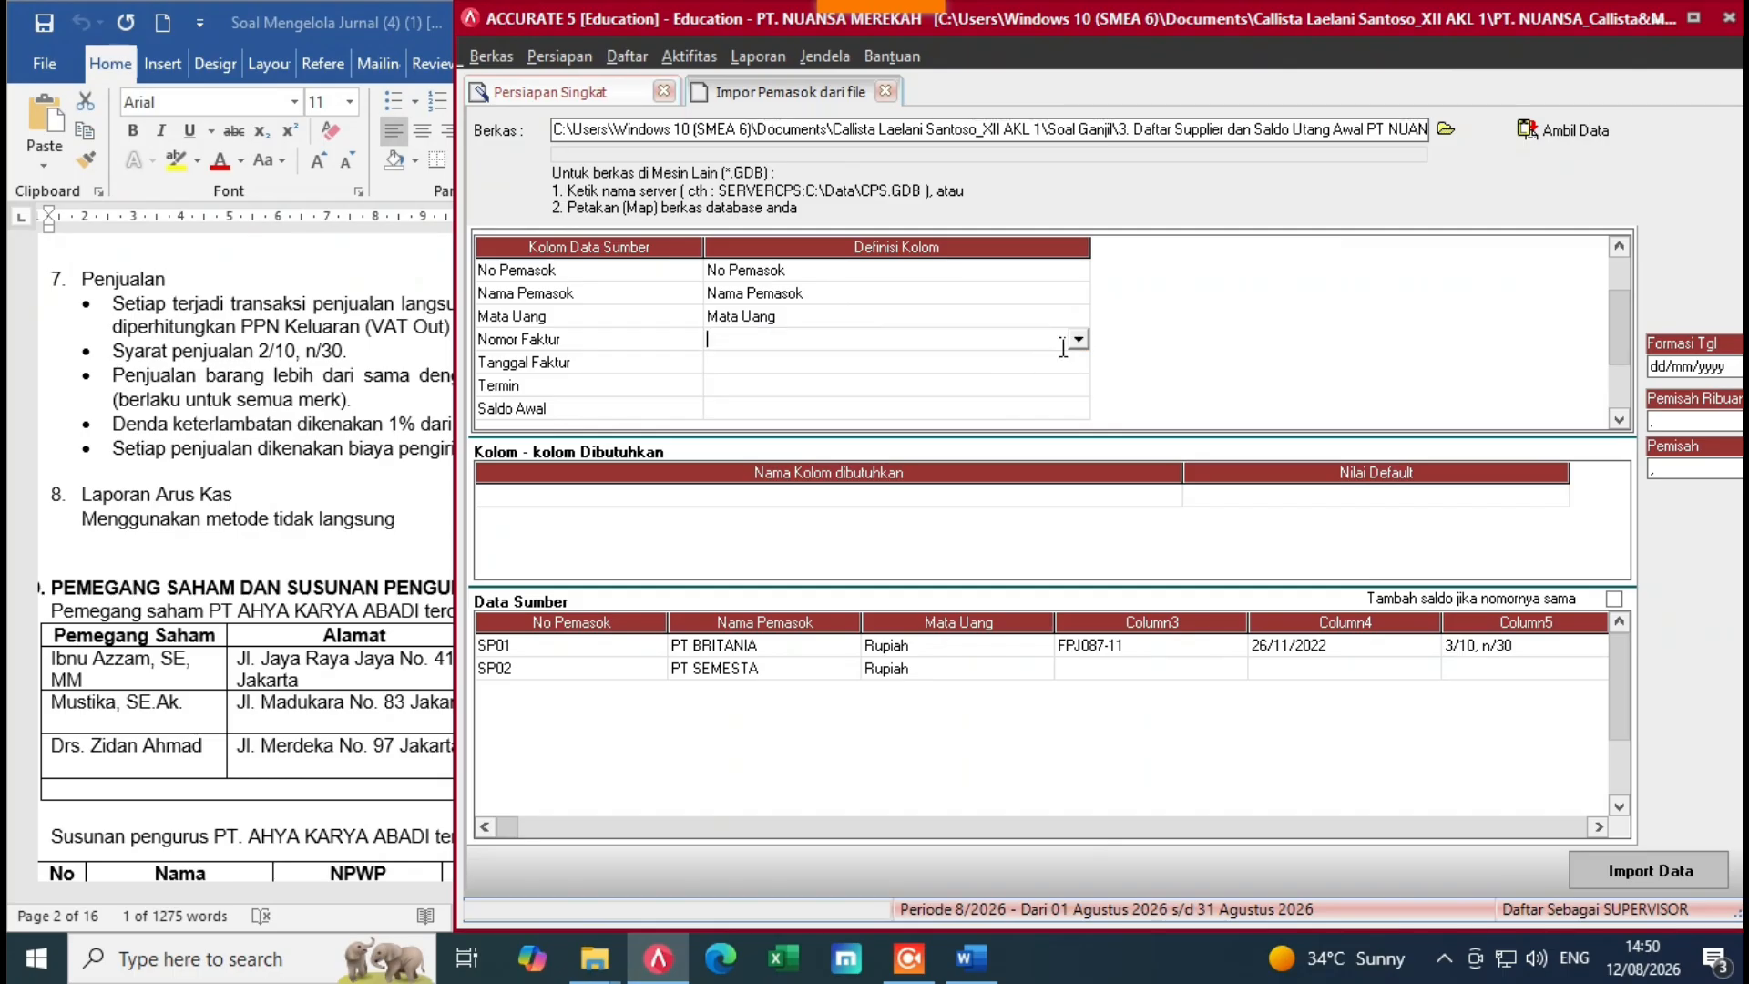
pyautogui.click(1077, 341)
pyautogui.click(1081, 462)
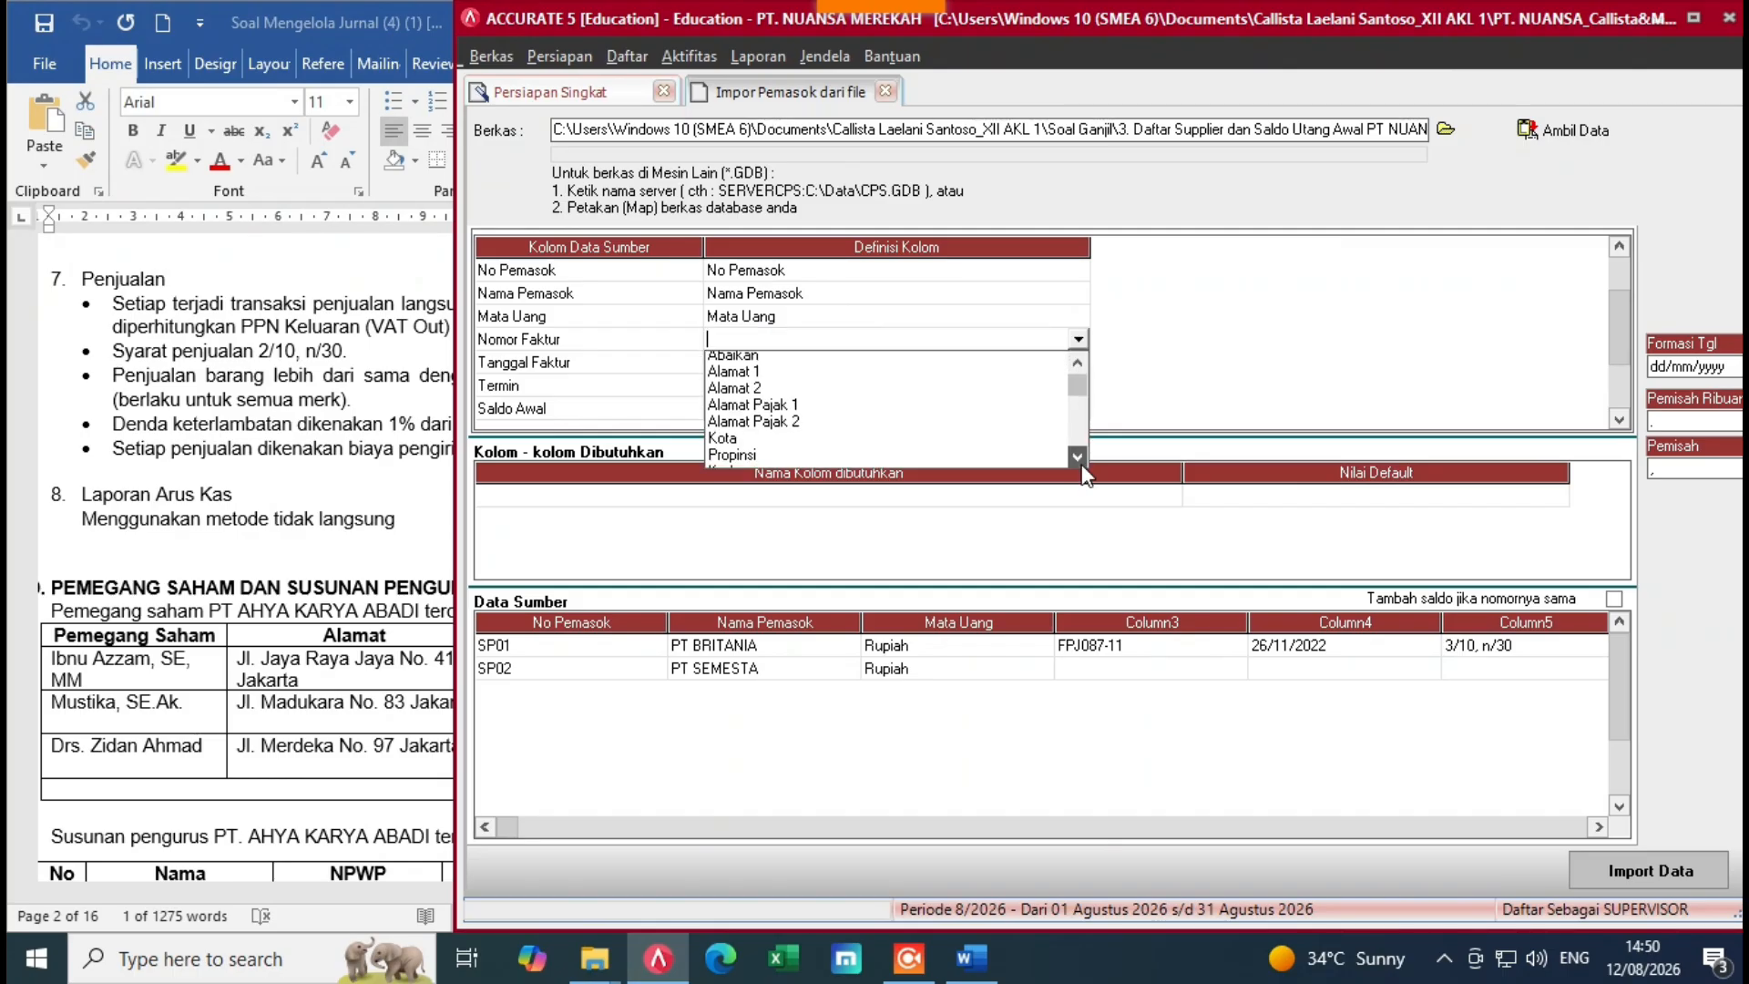
pyautogui.click(1082, 463)
pyautogui.click(1082, 463)
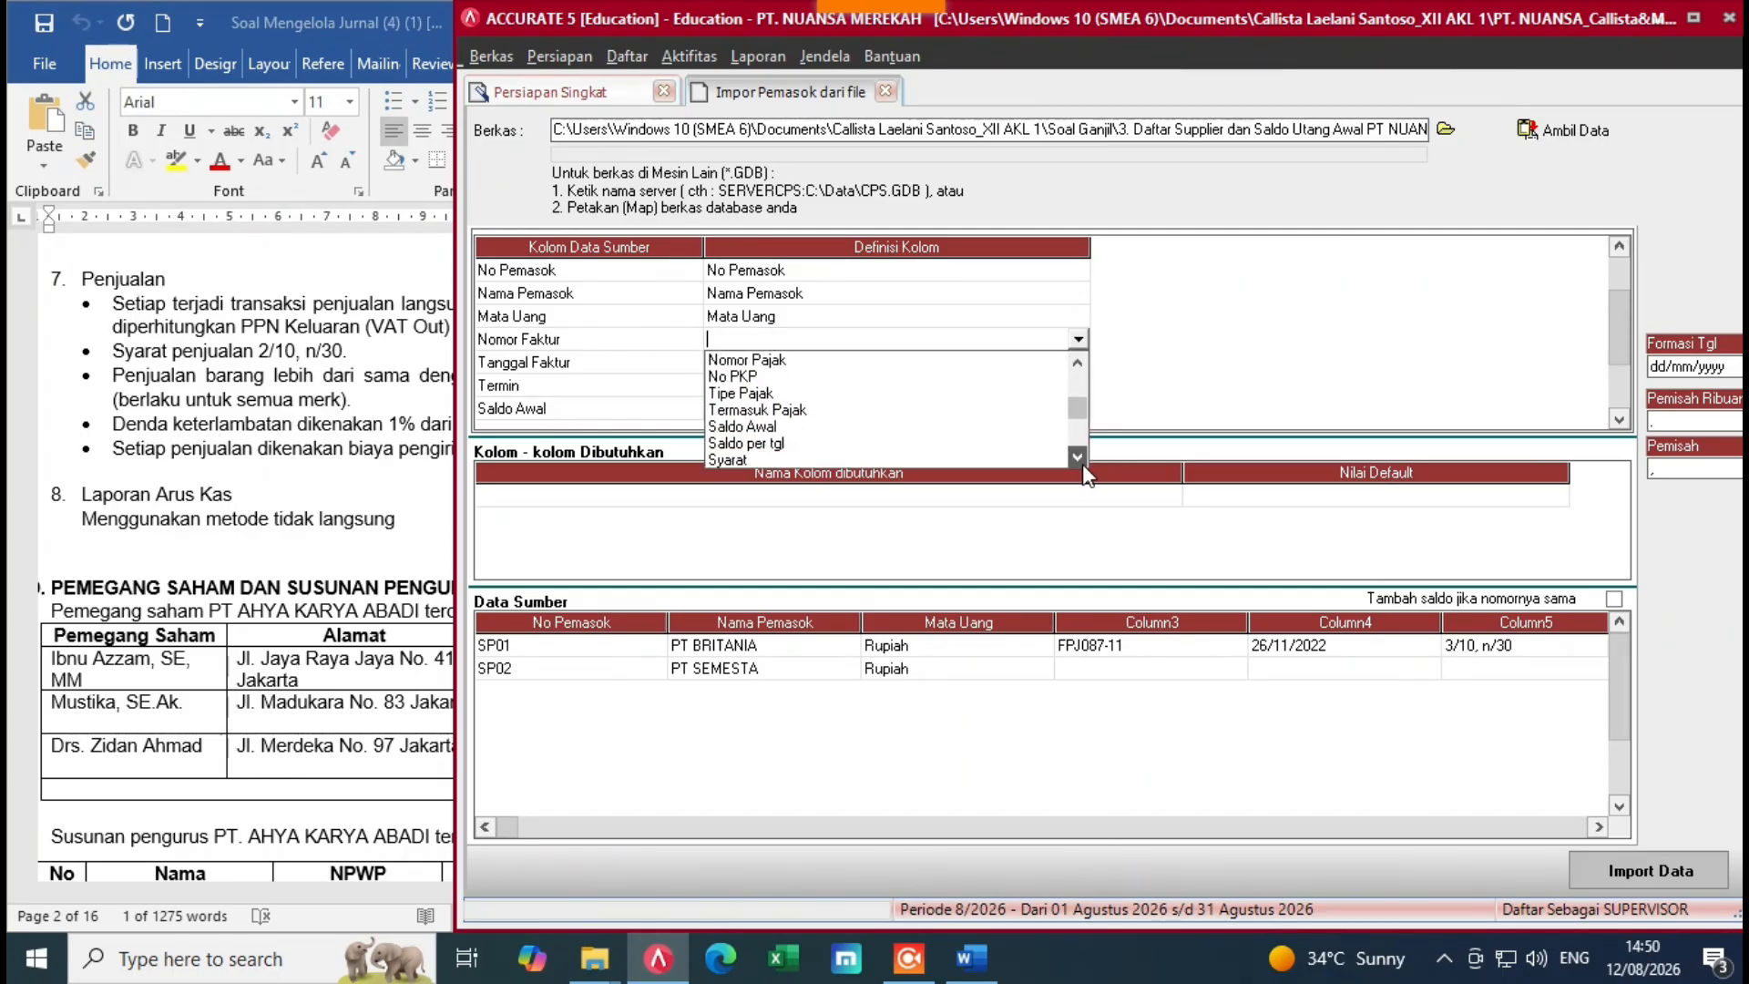
pyautogui.click(1082, 463)
pyautogui.click(1082, 463)
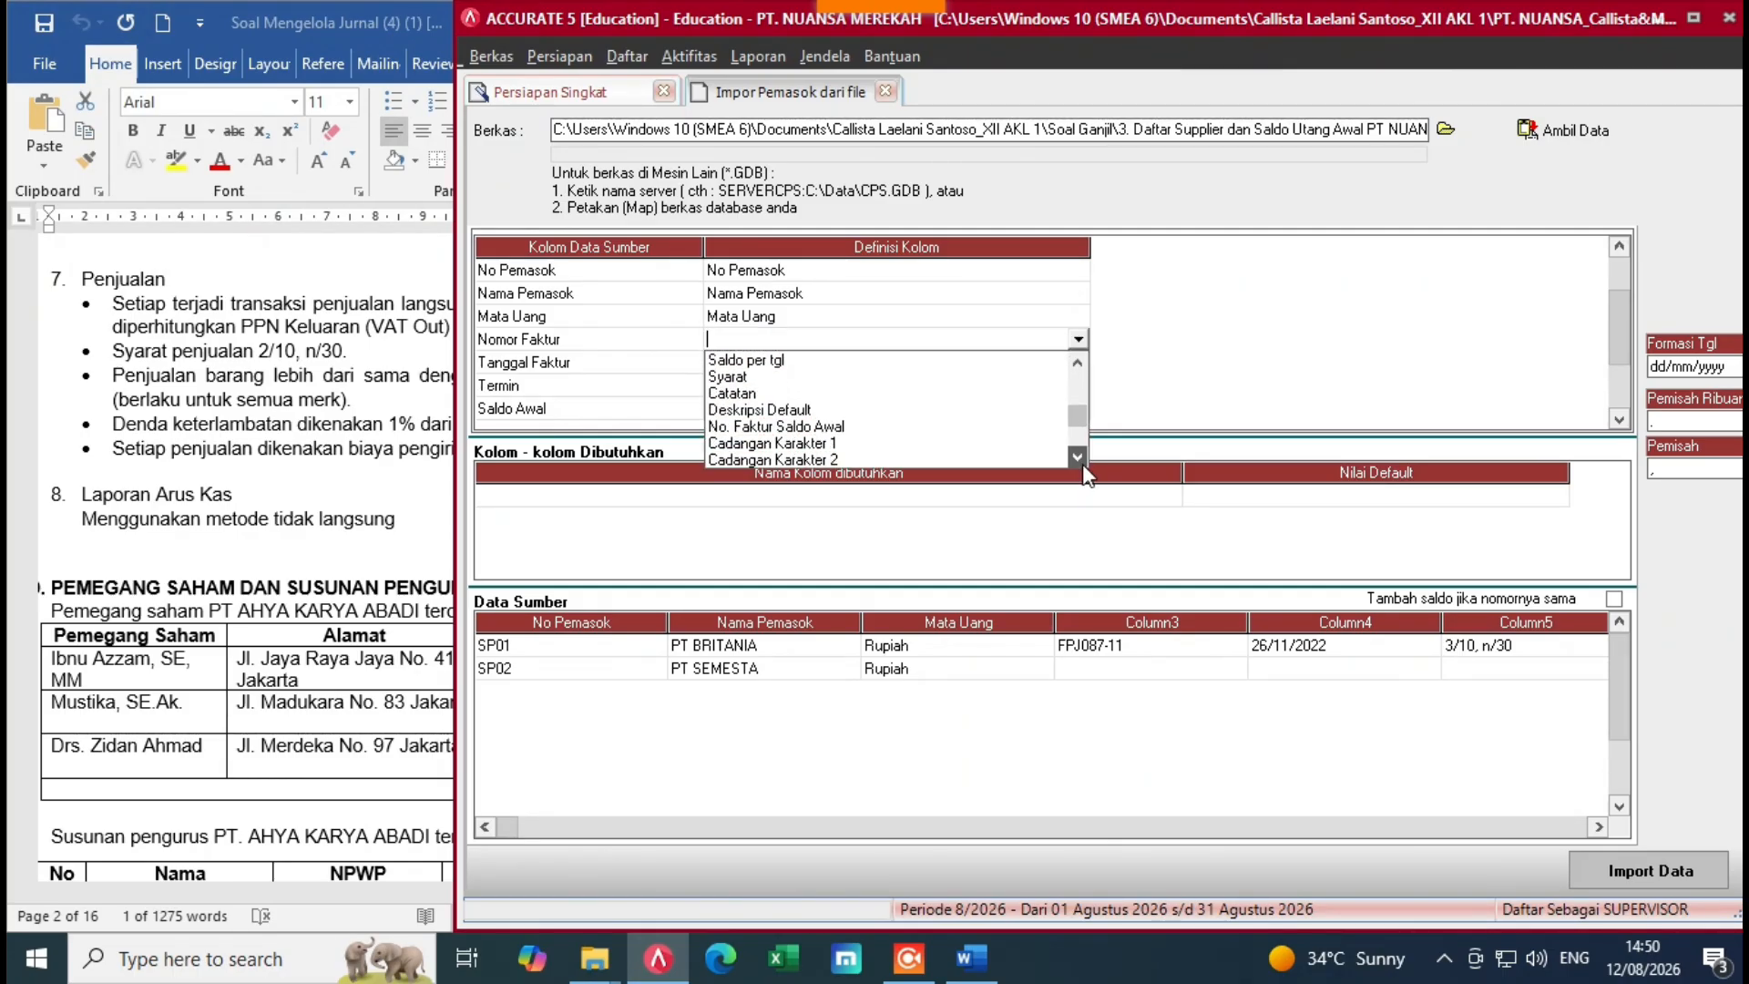
pyautogui.click(742, 426)
pyautogui.click(933, 366)
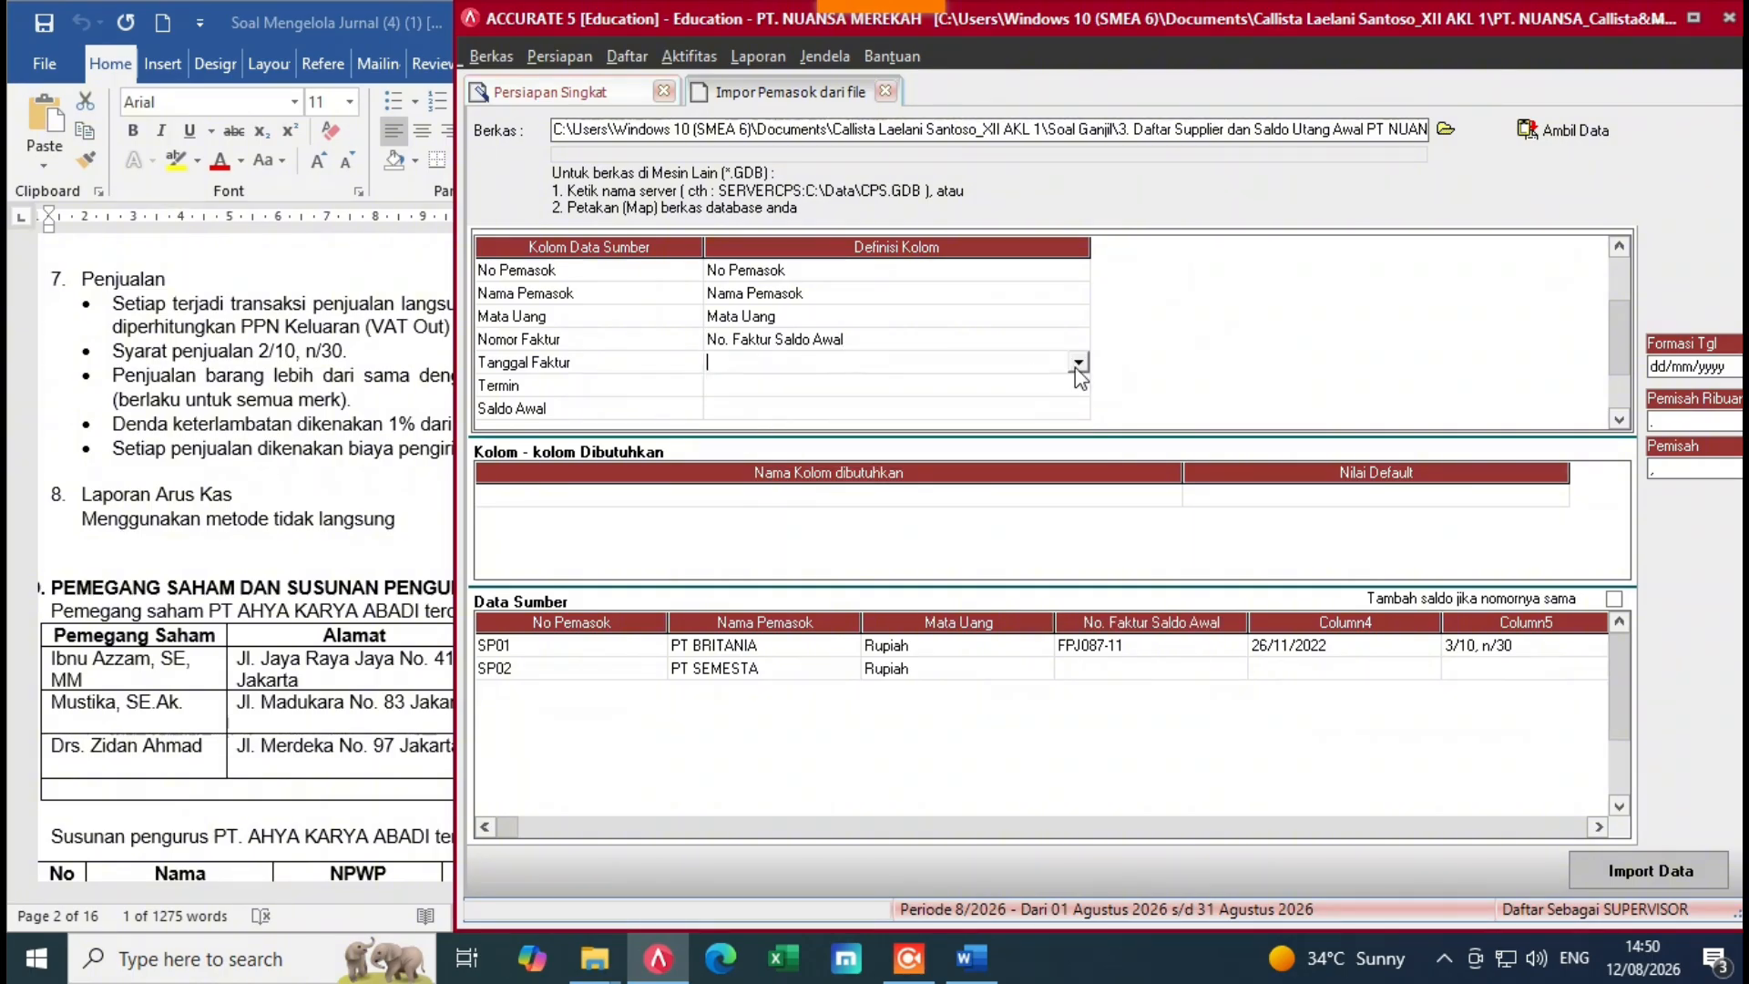
pyautogui.click(1079, 364)
pyautogui.click(1078, 481)
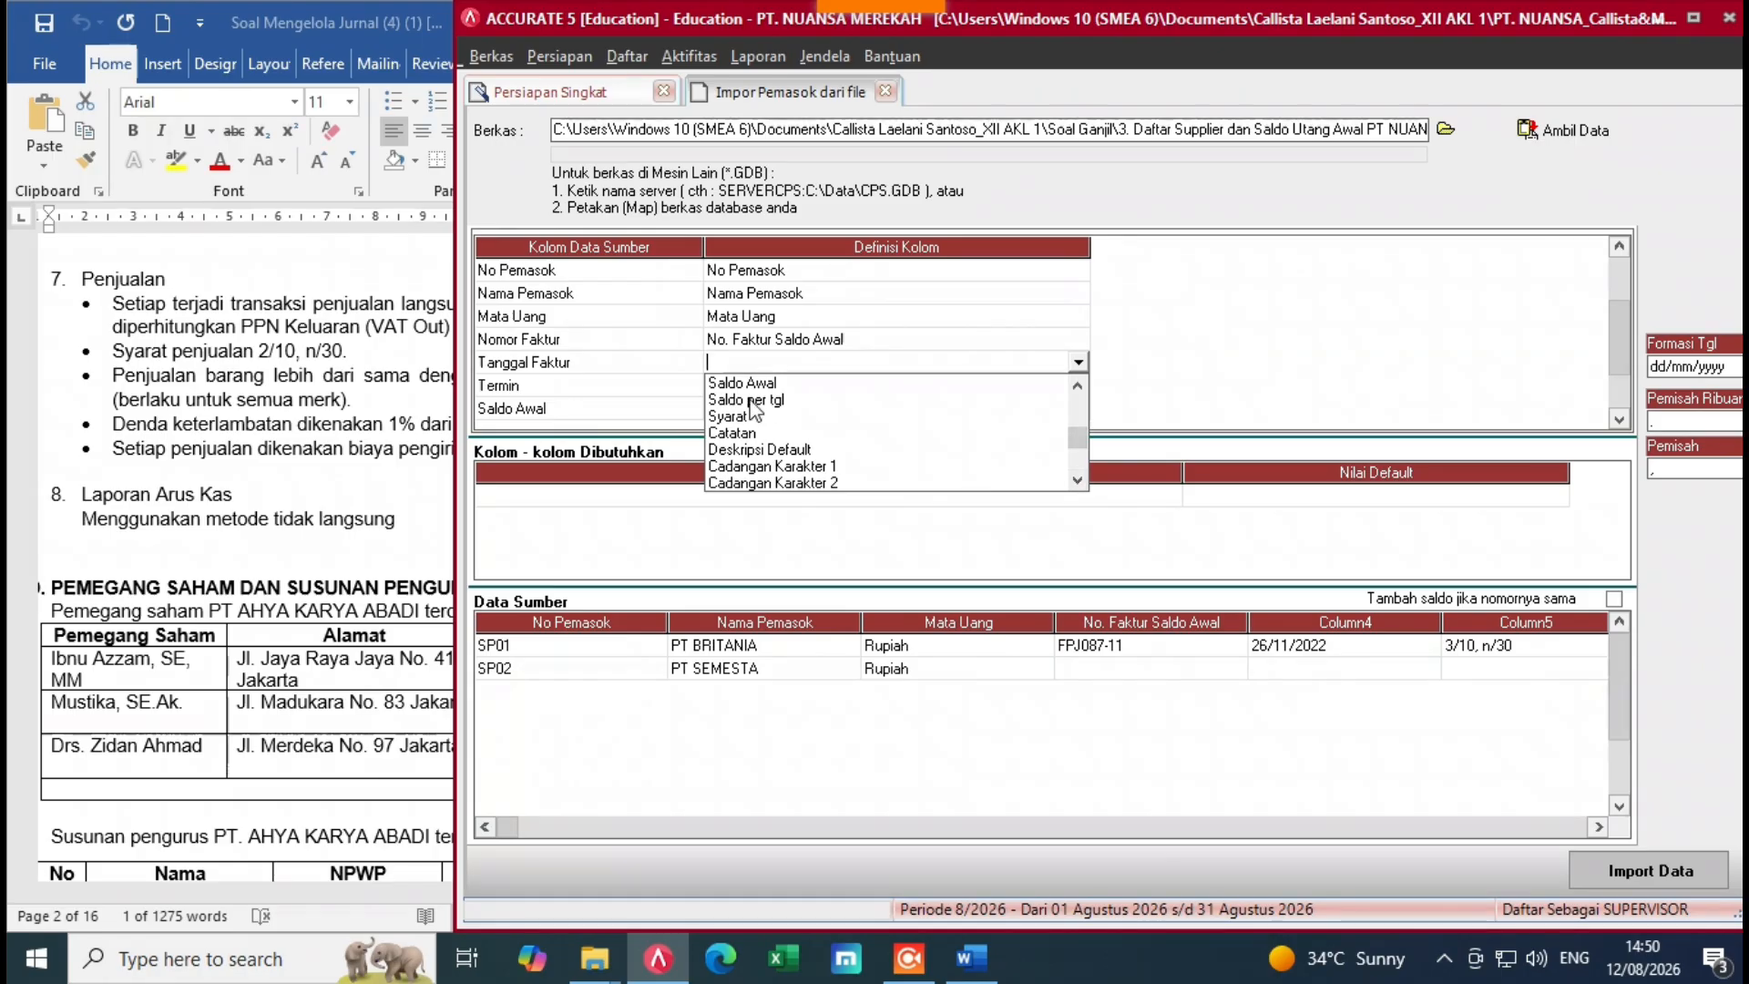
pyautogui.click(765, 400)
# Step: Map Termin to Syarat, with 3/10, n/30 defined as 3/10 n/30
pyautogui.click(789, 385)
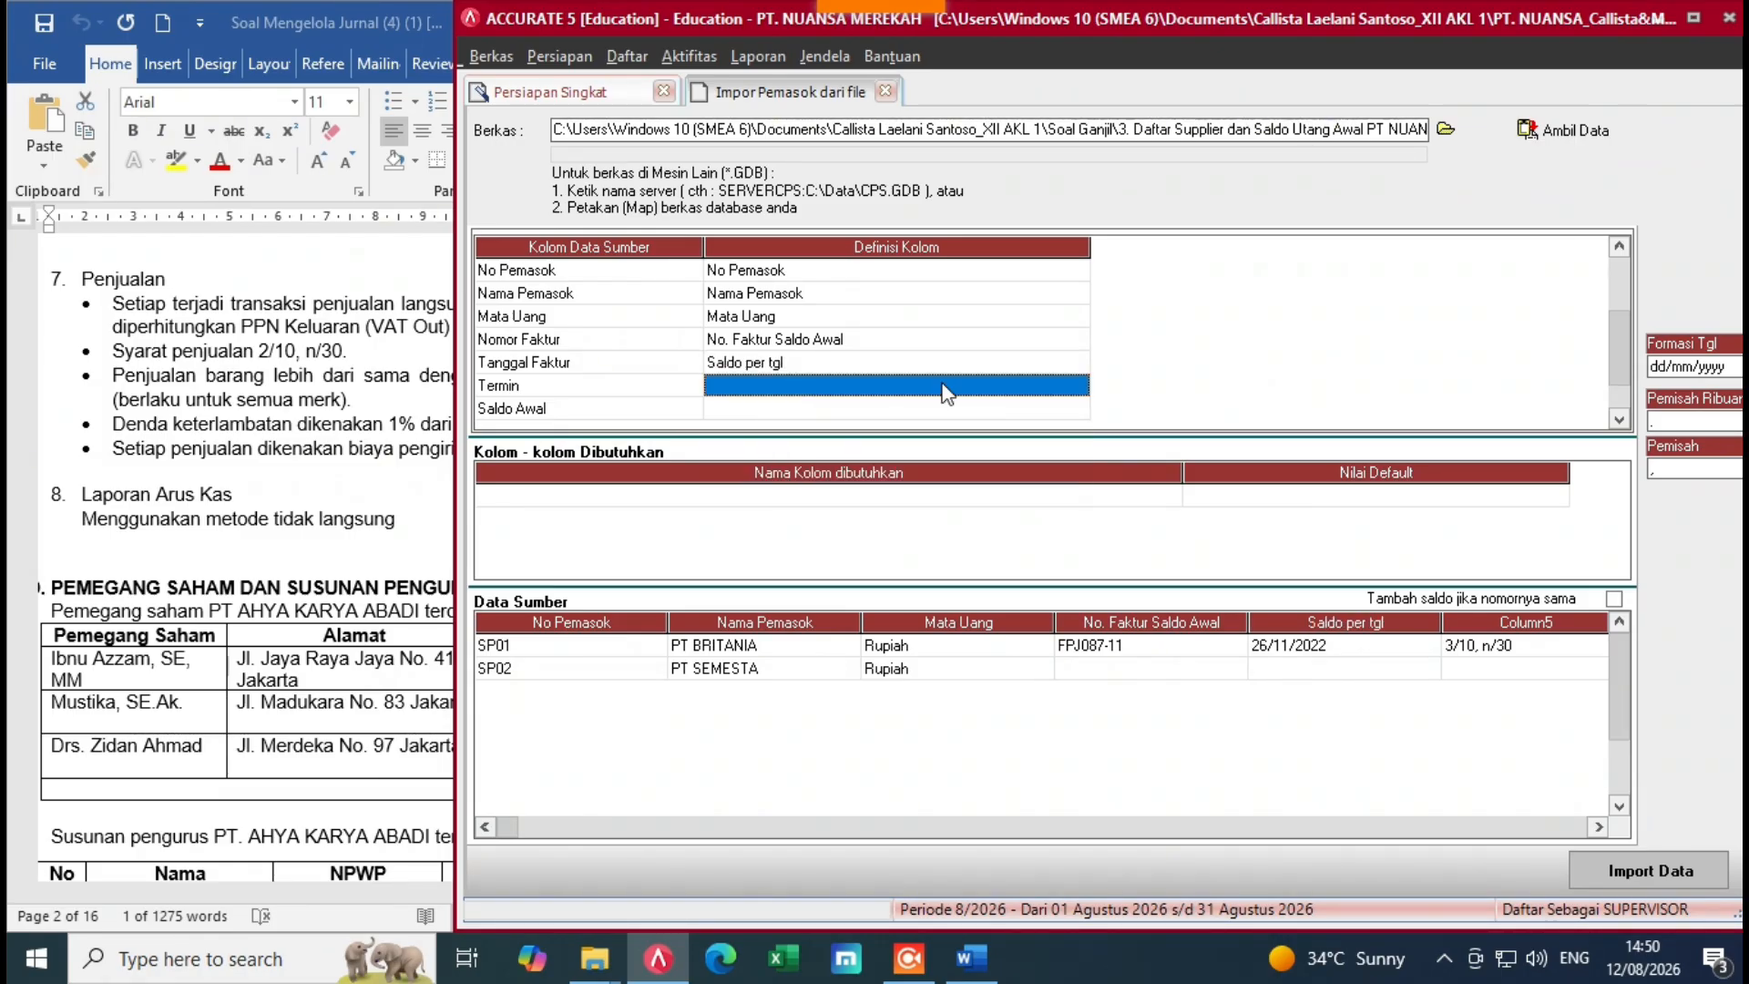
pyautogui.click(1079, 386)
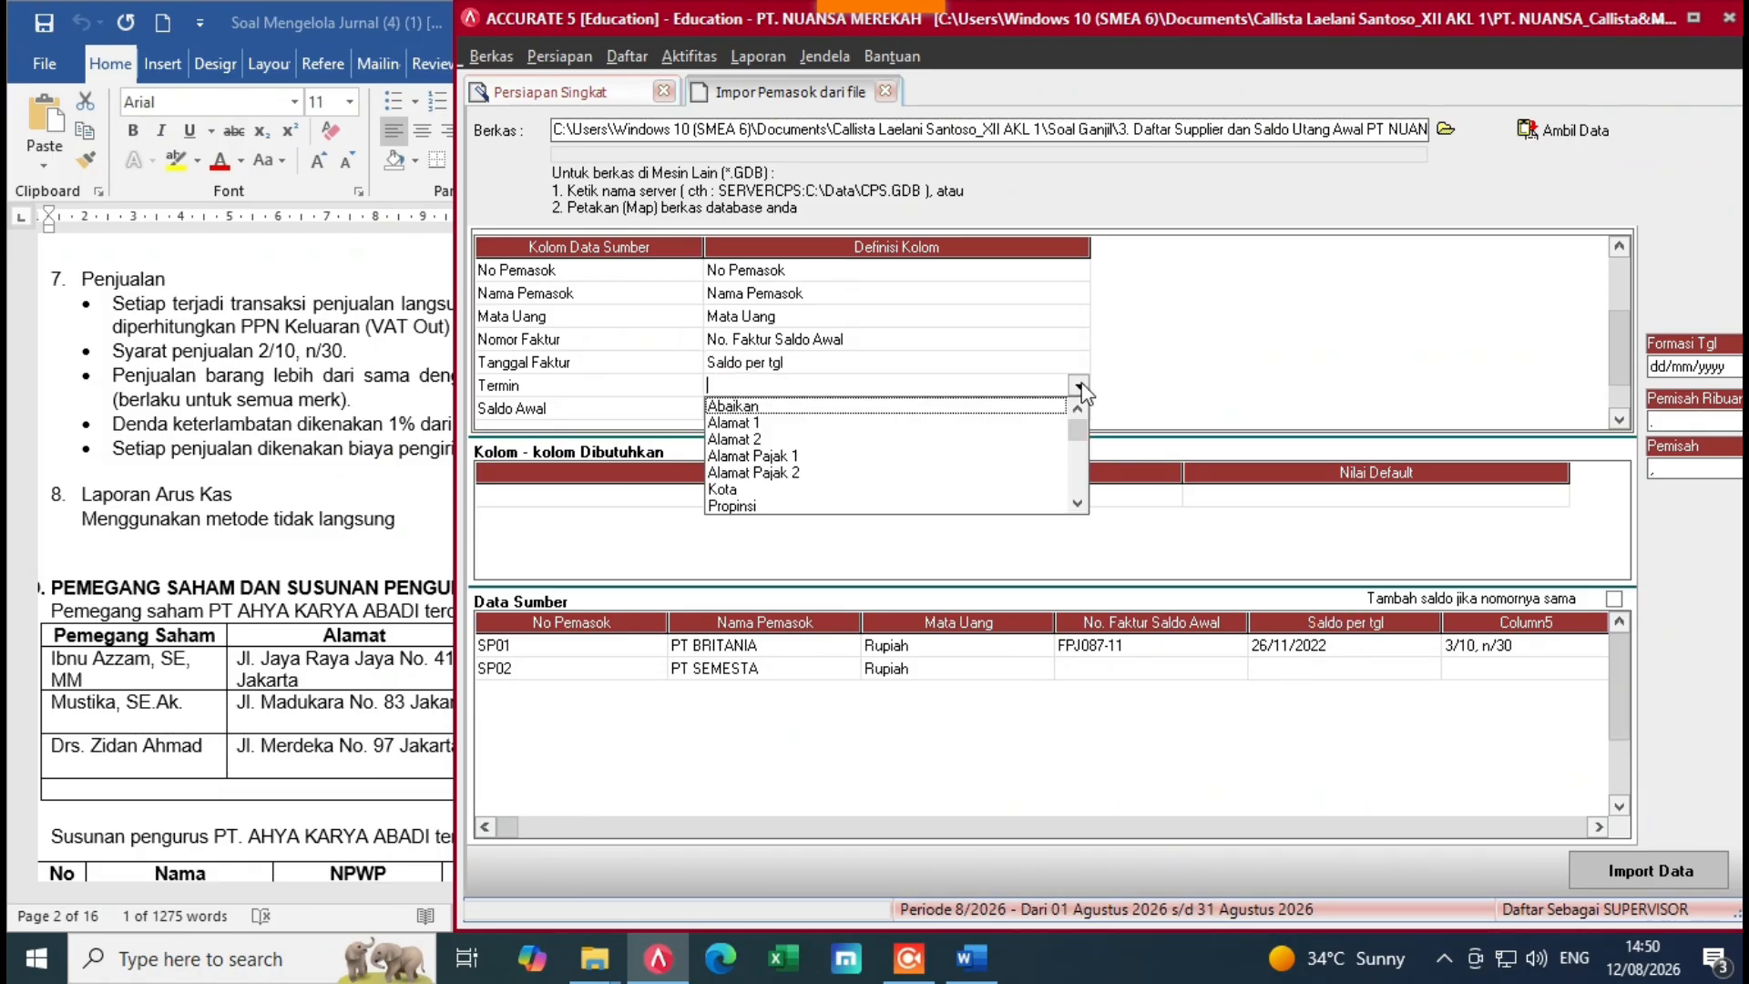
pyautogui.click(1078, 503)
pyautogui.click(1079, 503)
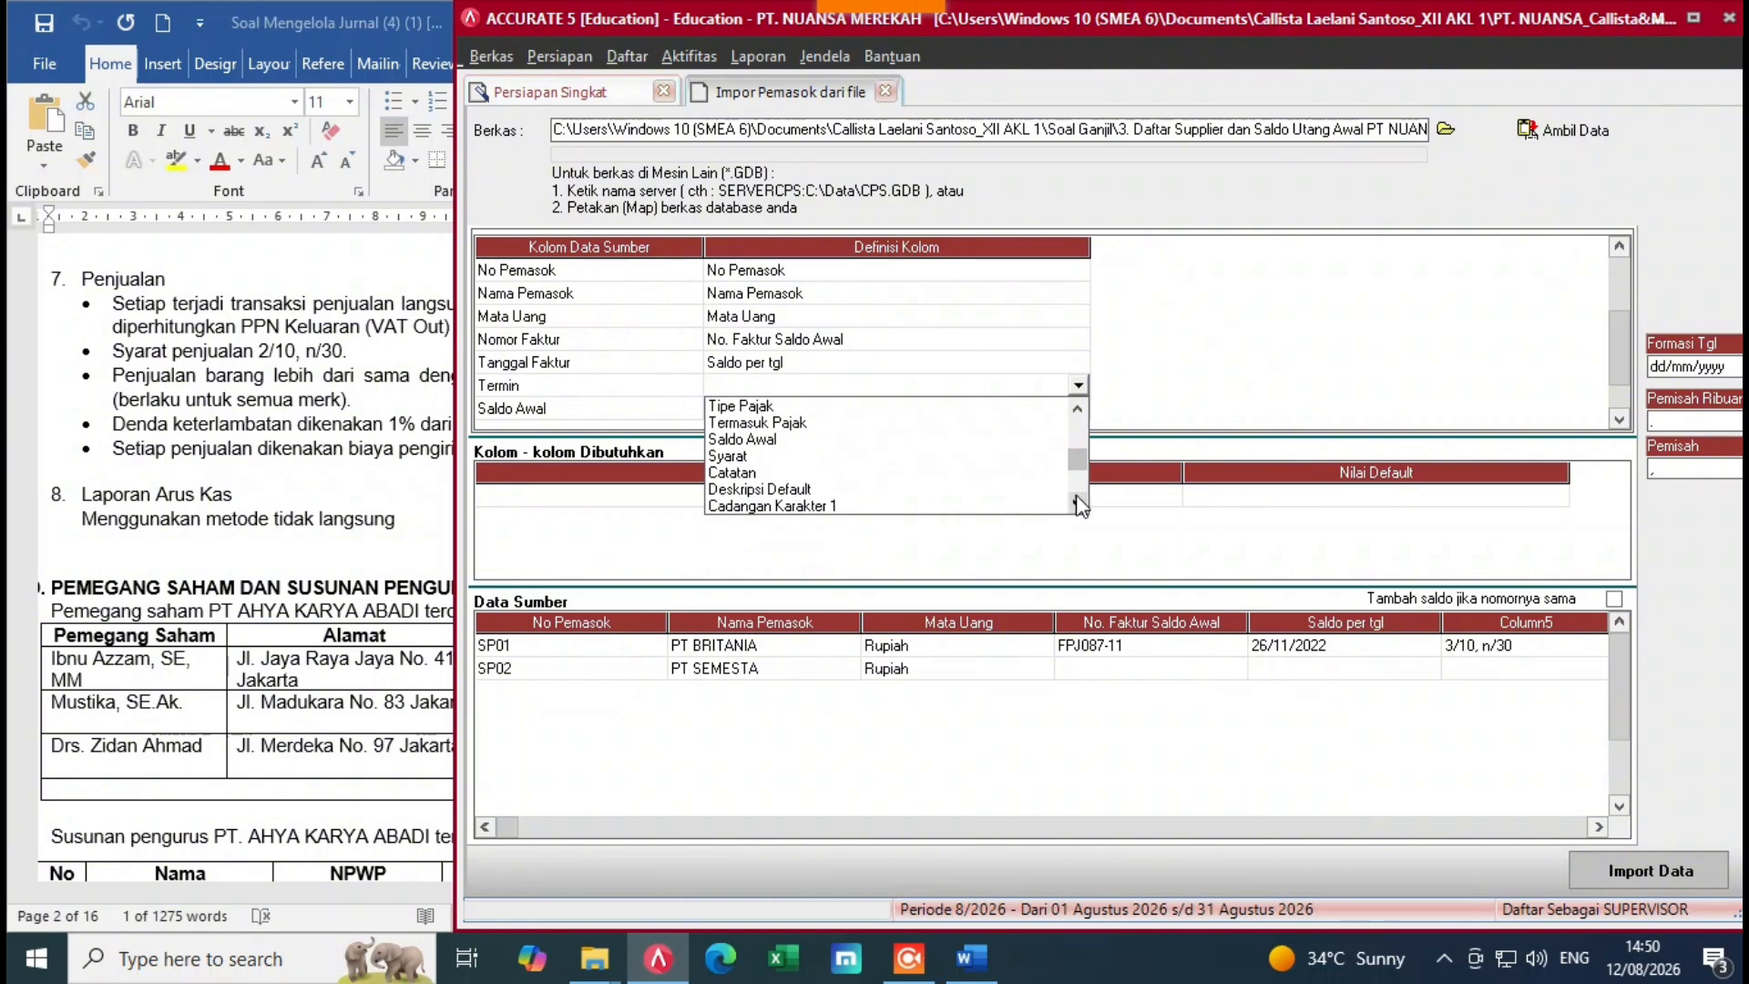
pyautogui.click(737, 458)
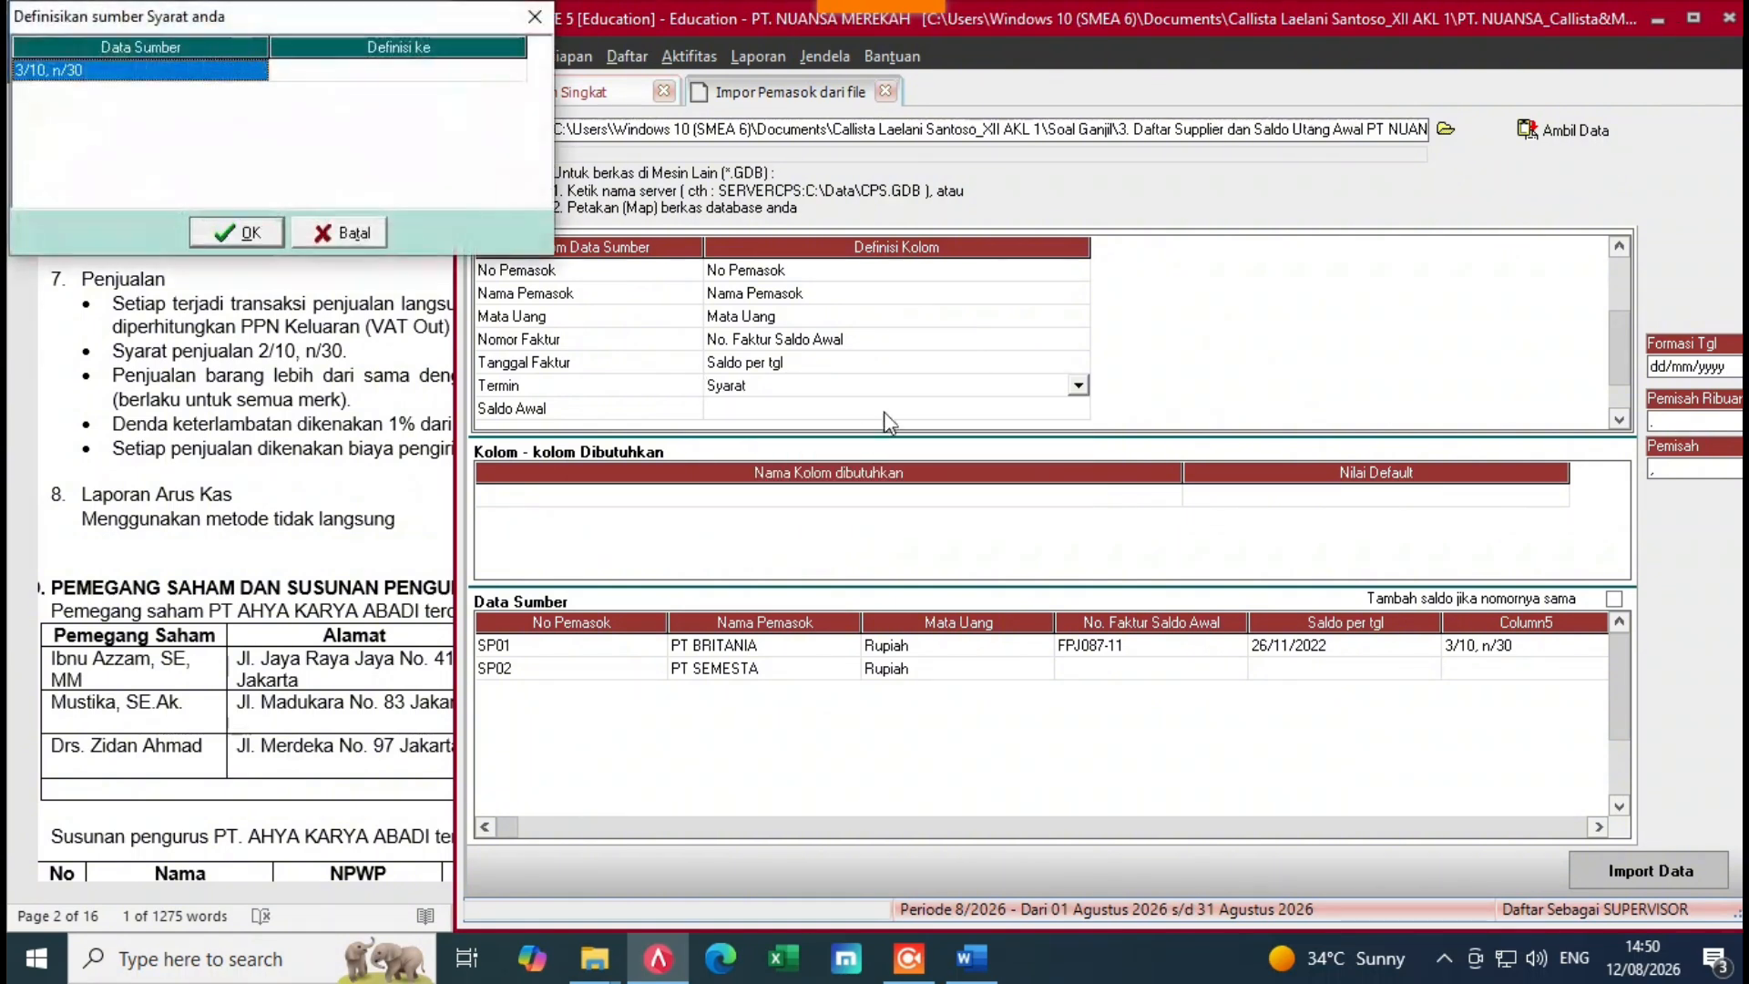
pyautogui.click(460, 71)
pyautogui.click(514, 71)
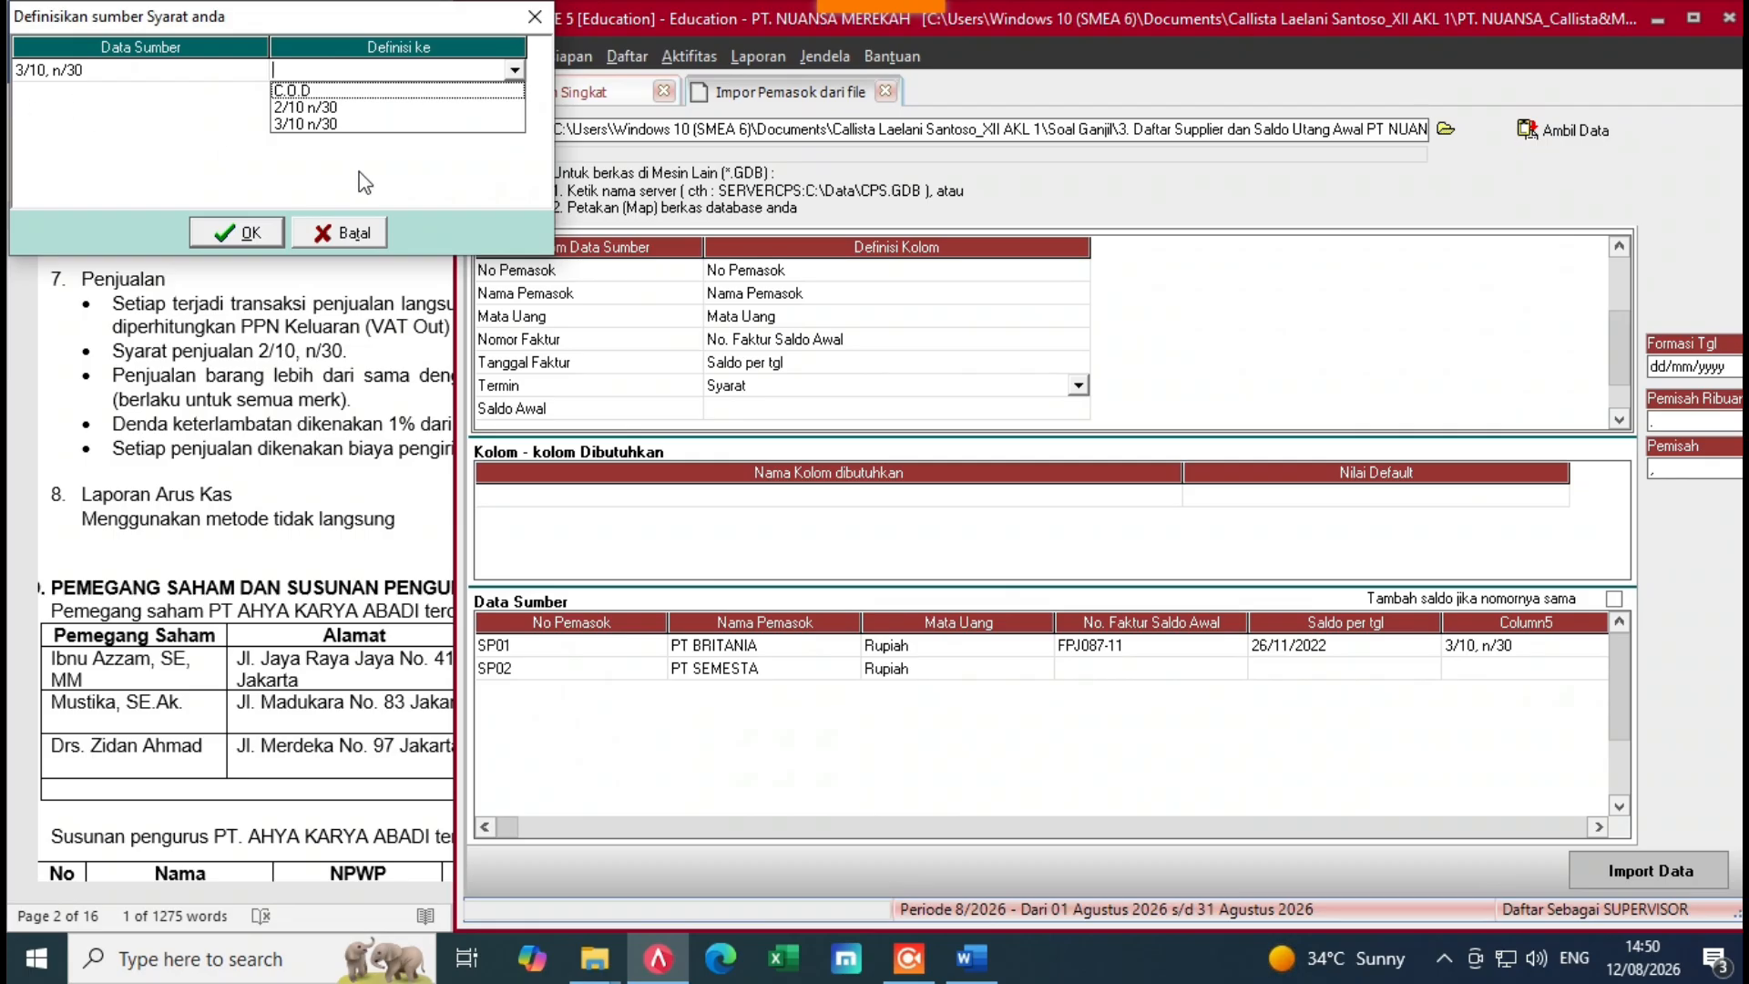
pyautogui.click(315, 125)
pyautogui.click(237, 232)
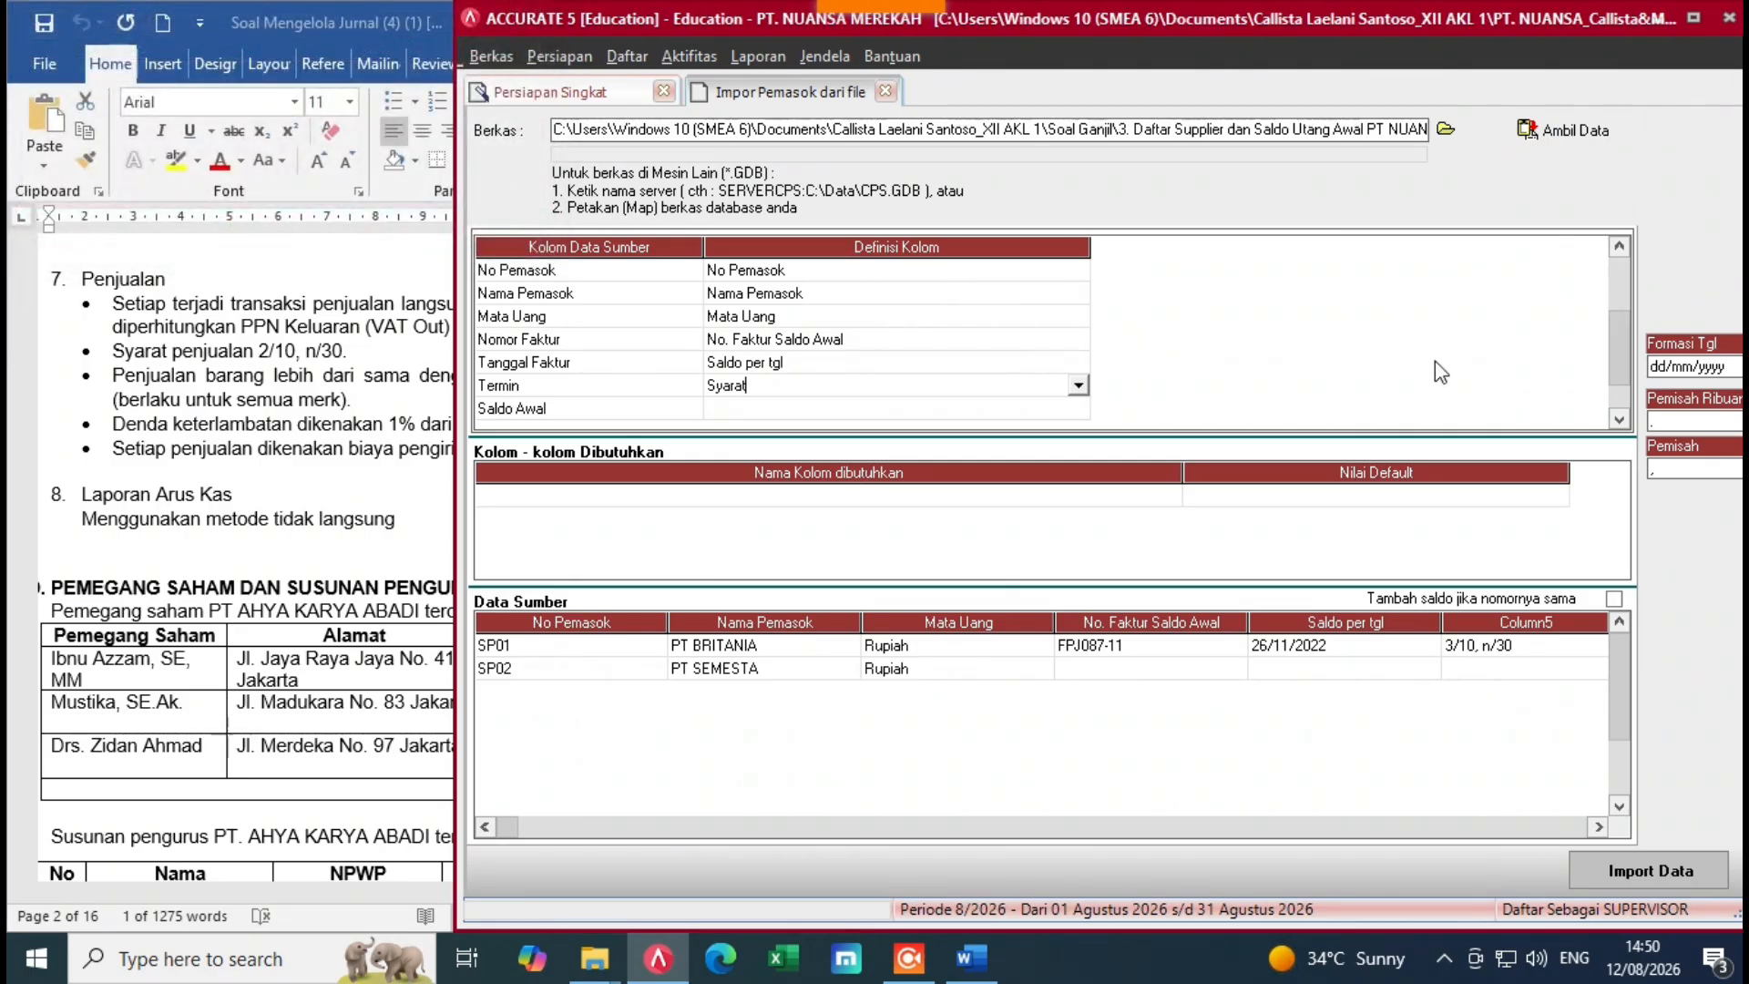
# Step: Map the Saldo Awal column to the Saldo Awal field
pyautogui.scroll(-3, 1385, 415)
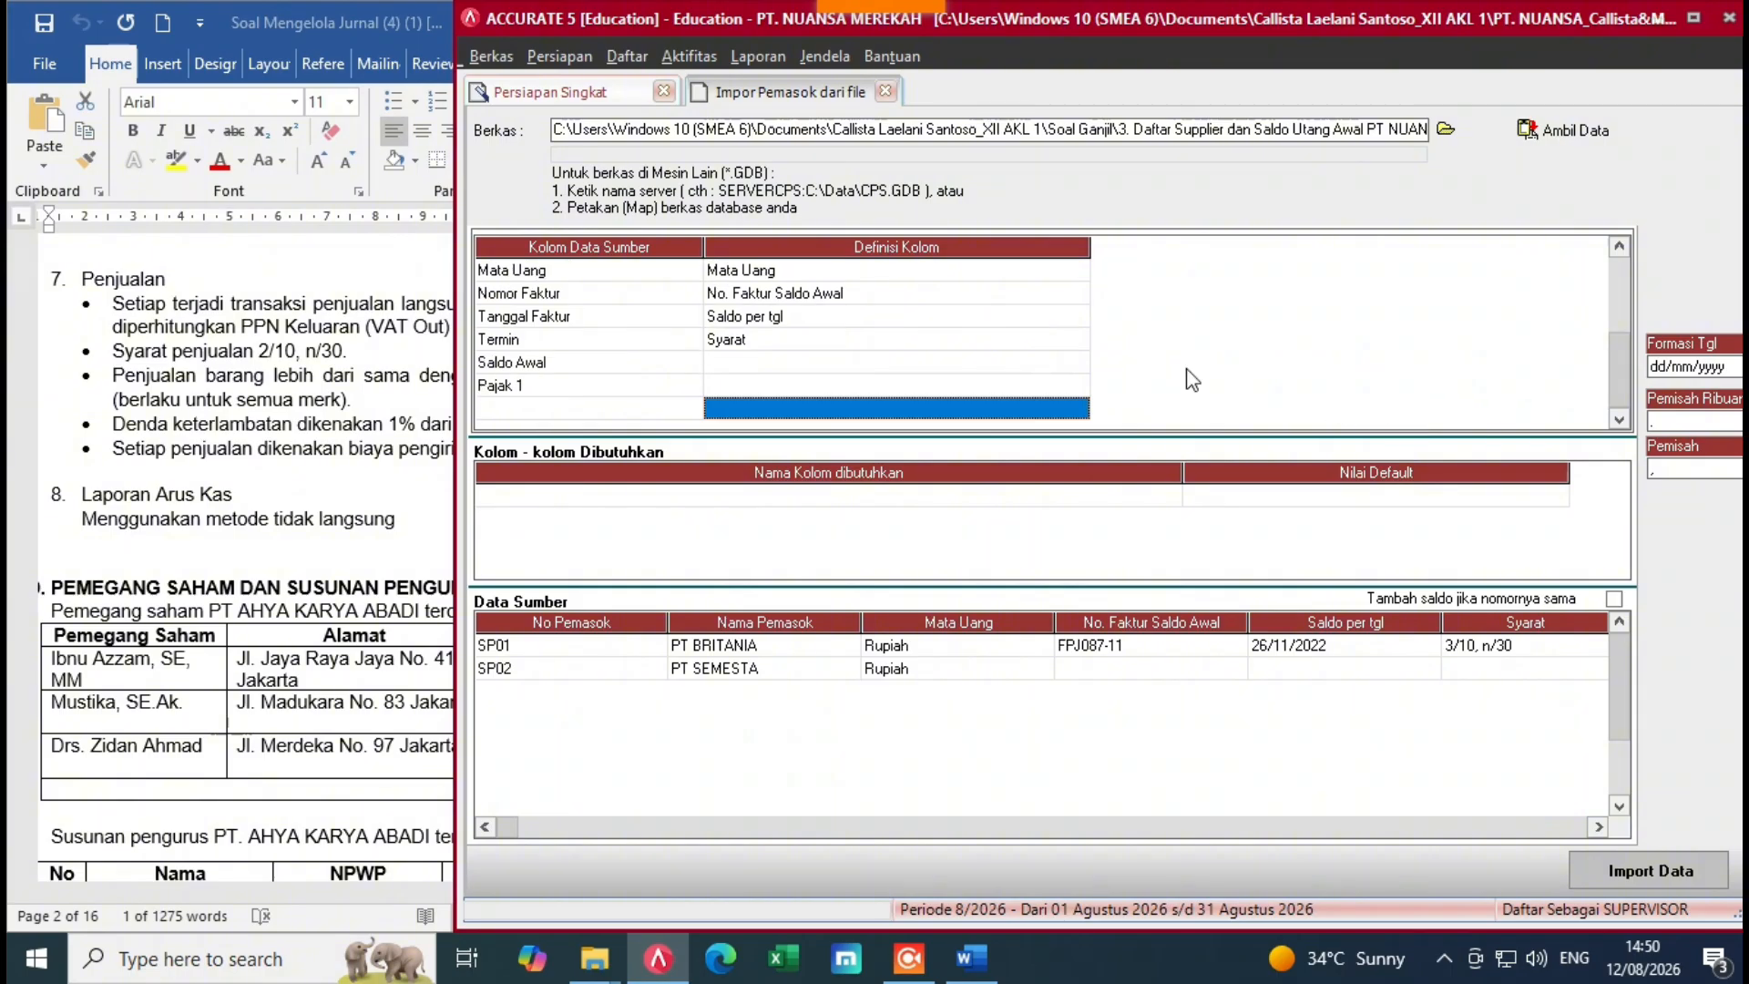
pyautogui.click(984, 363)
pyautogui.click(1048, 386)
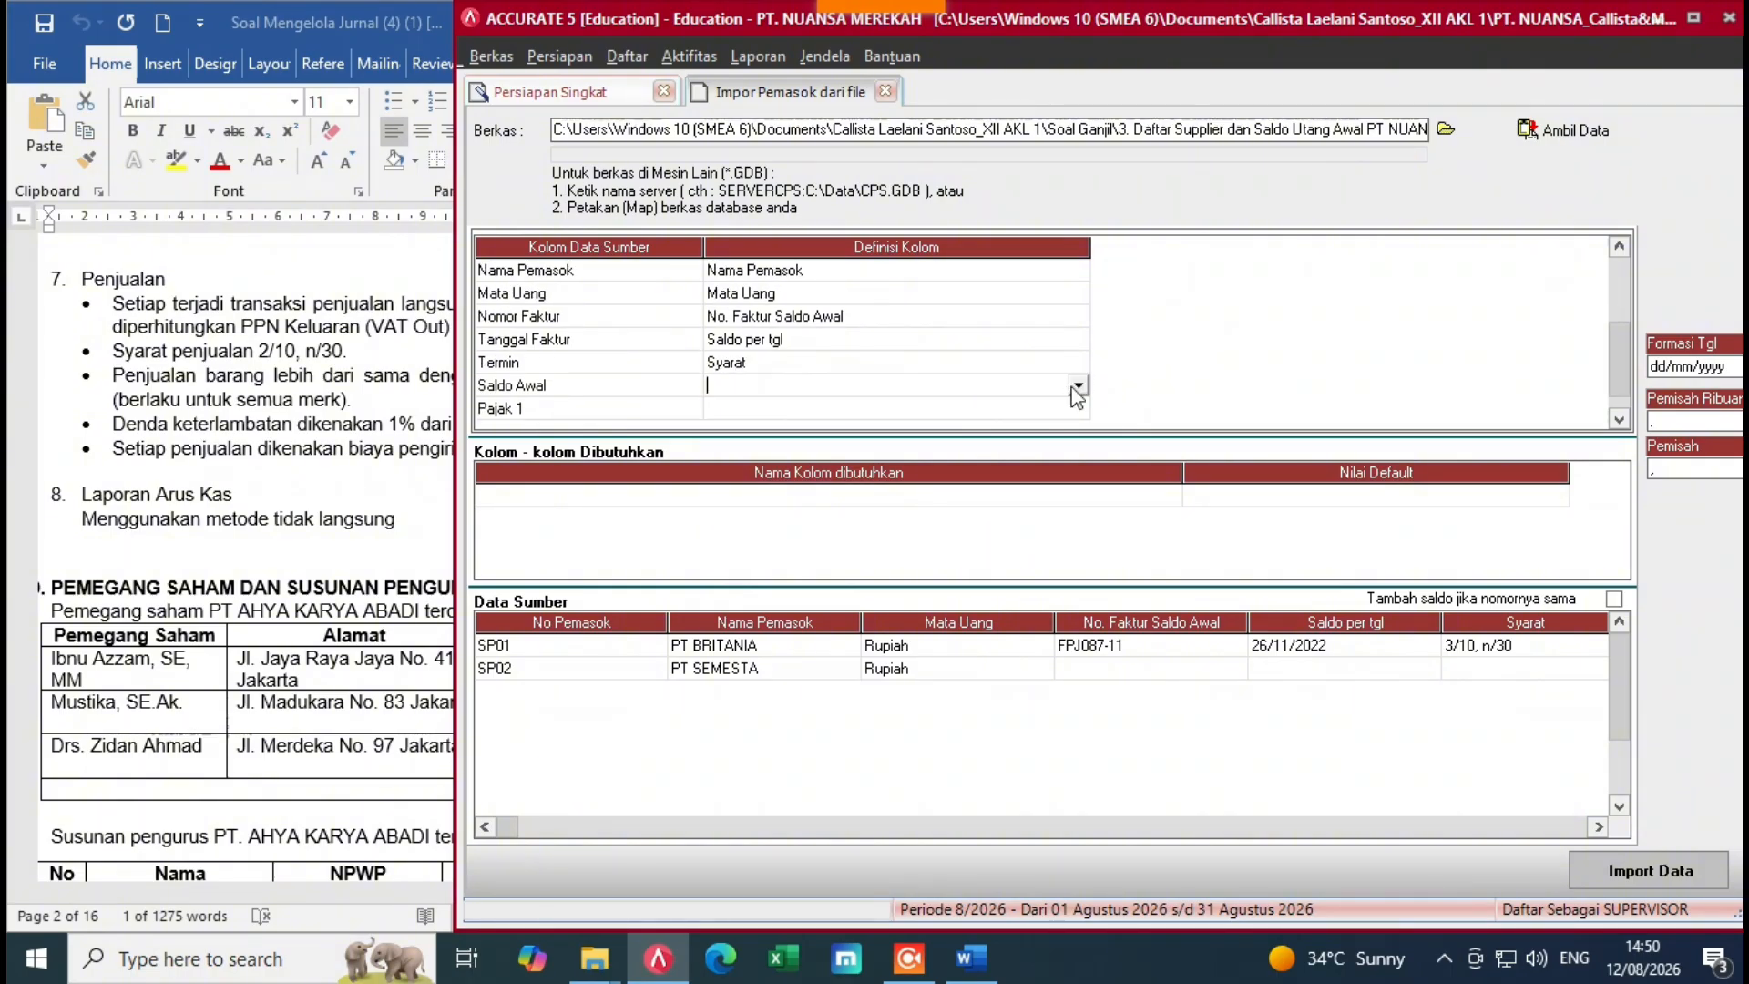
pyautogui.click(1078, 385)
pyautogui.click(1078, 503)
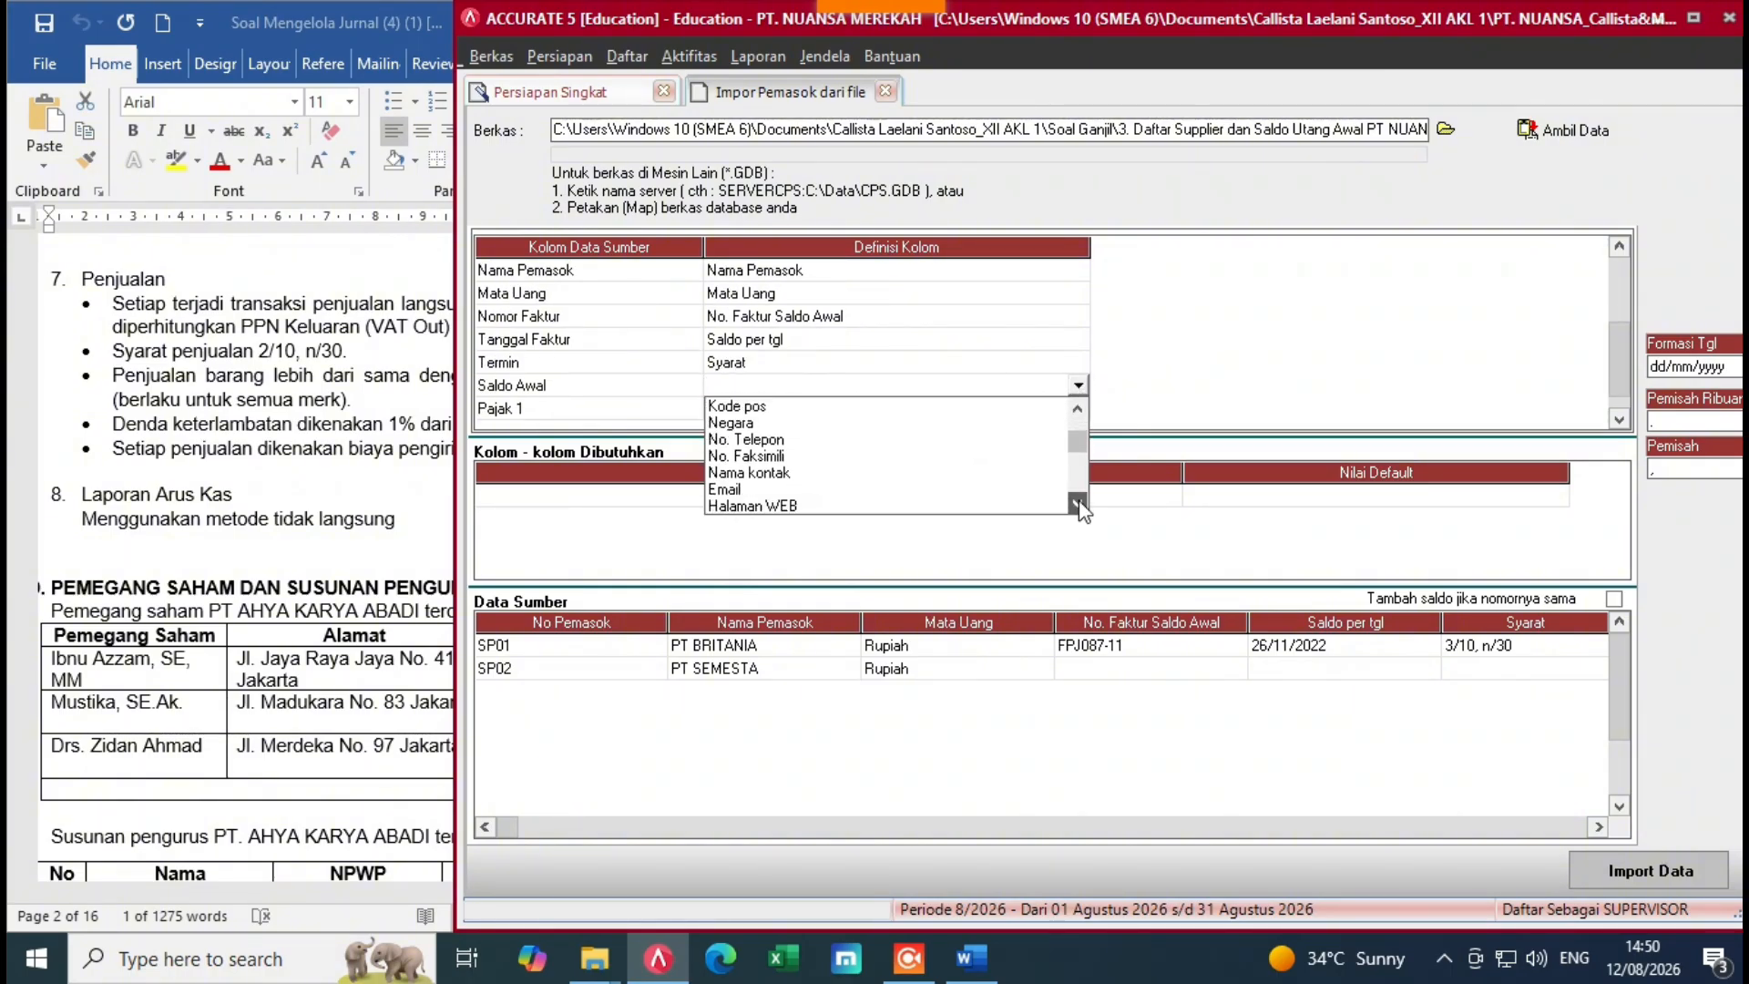
pyautogui.click(1078, 503)
pyautogui.click(1078, 503)
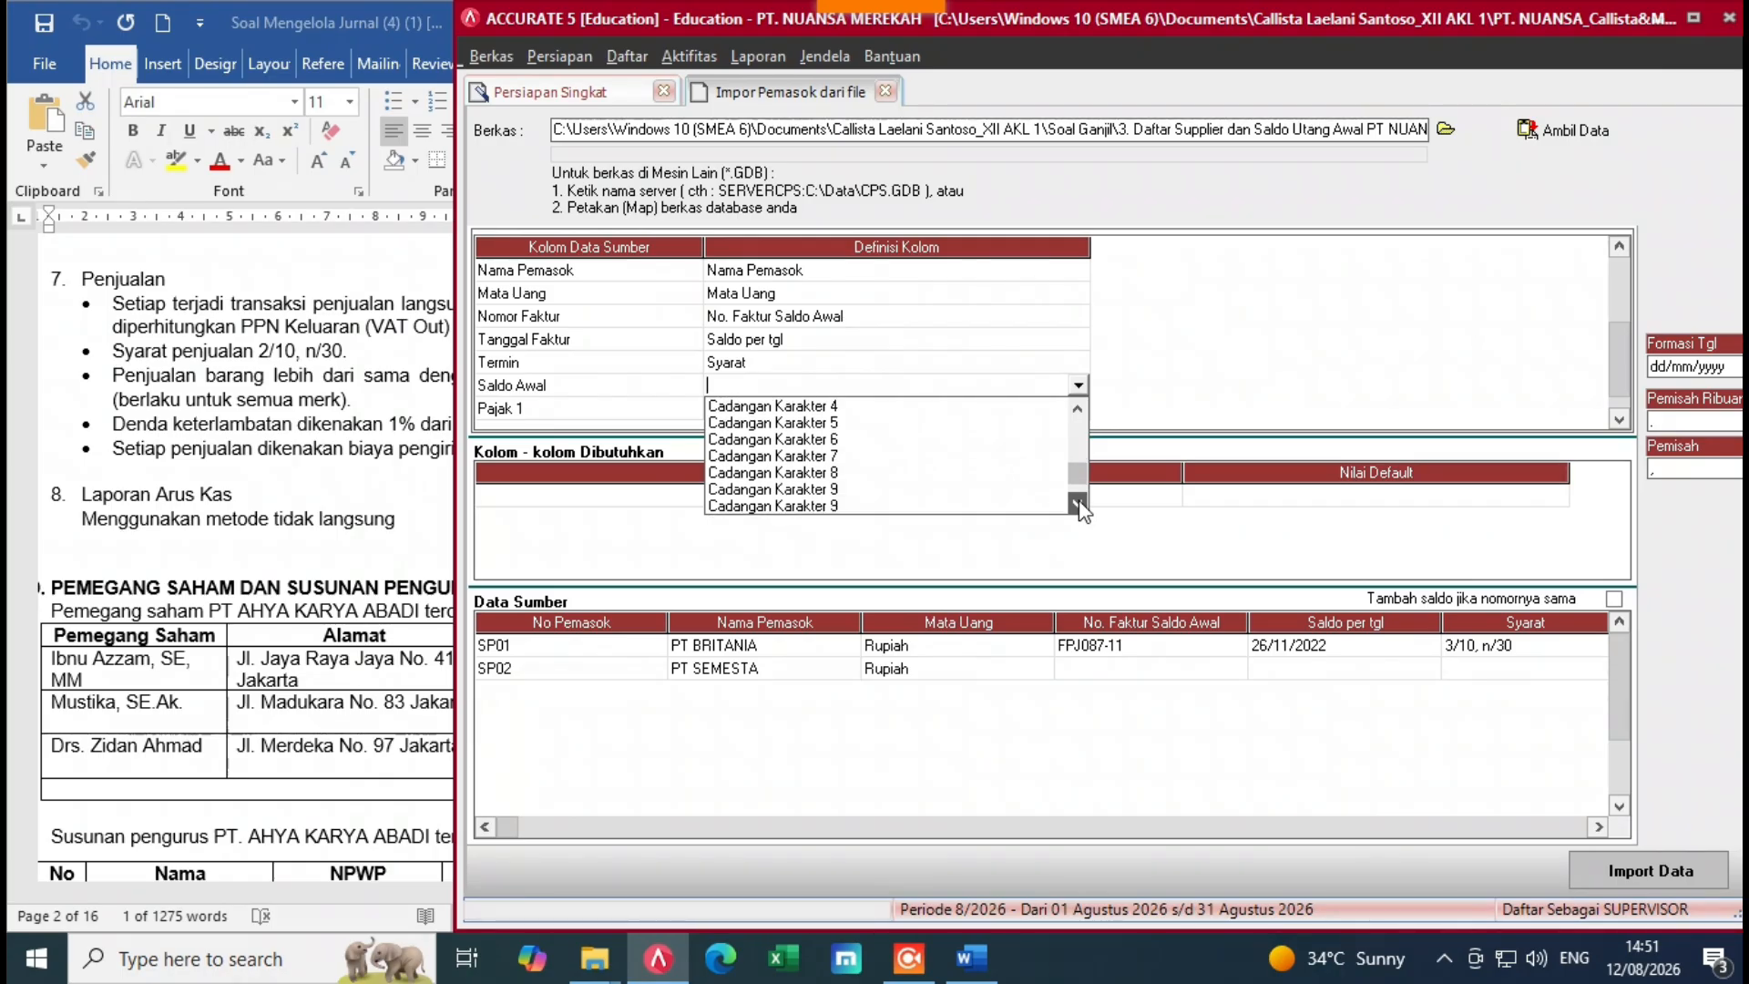
pyautogui.click(1078, 503)
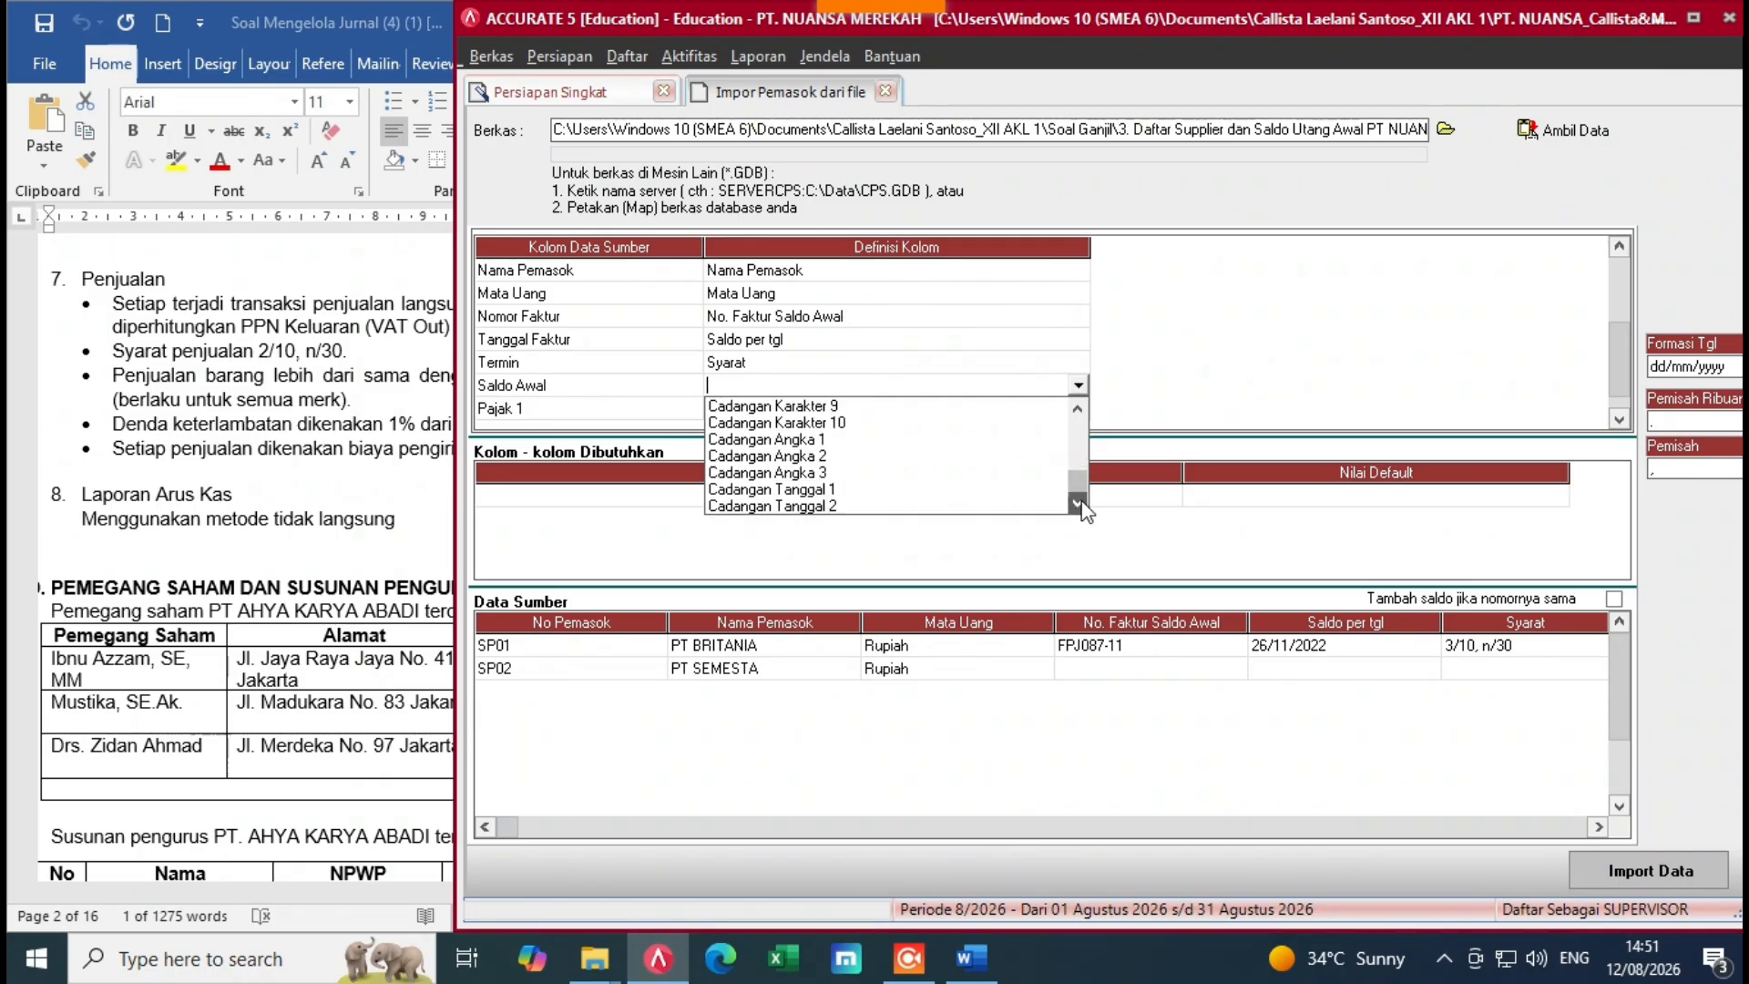
pyautogui.scroll(5, 1063, 451)
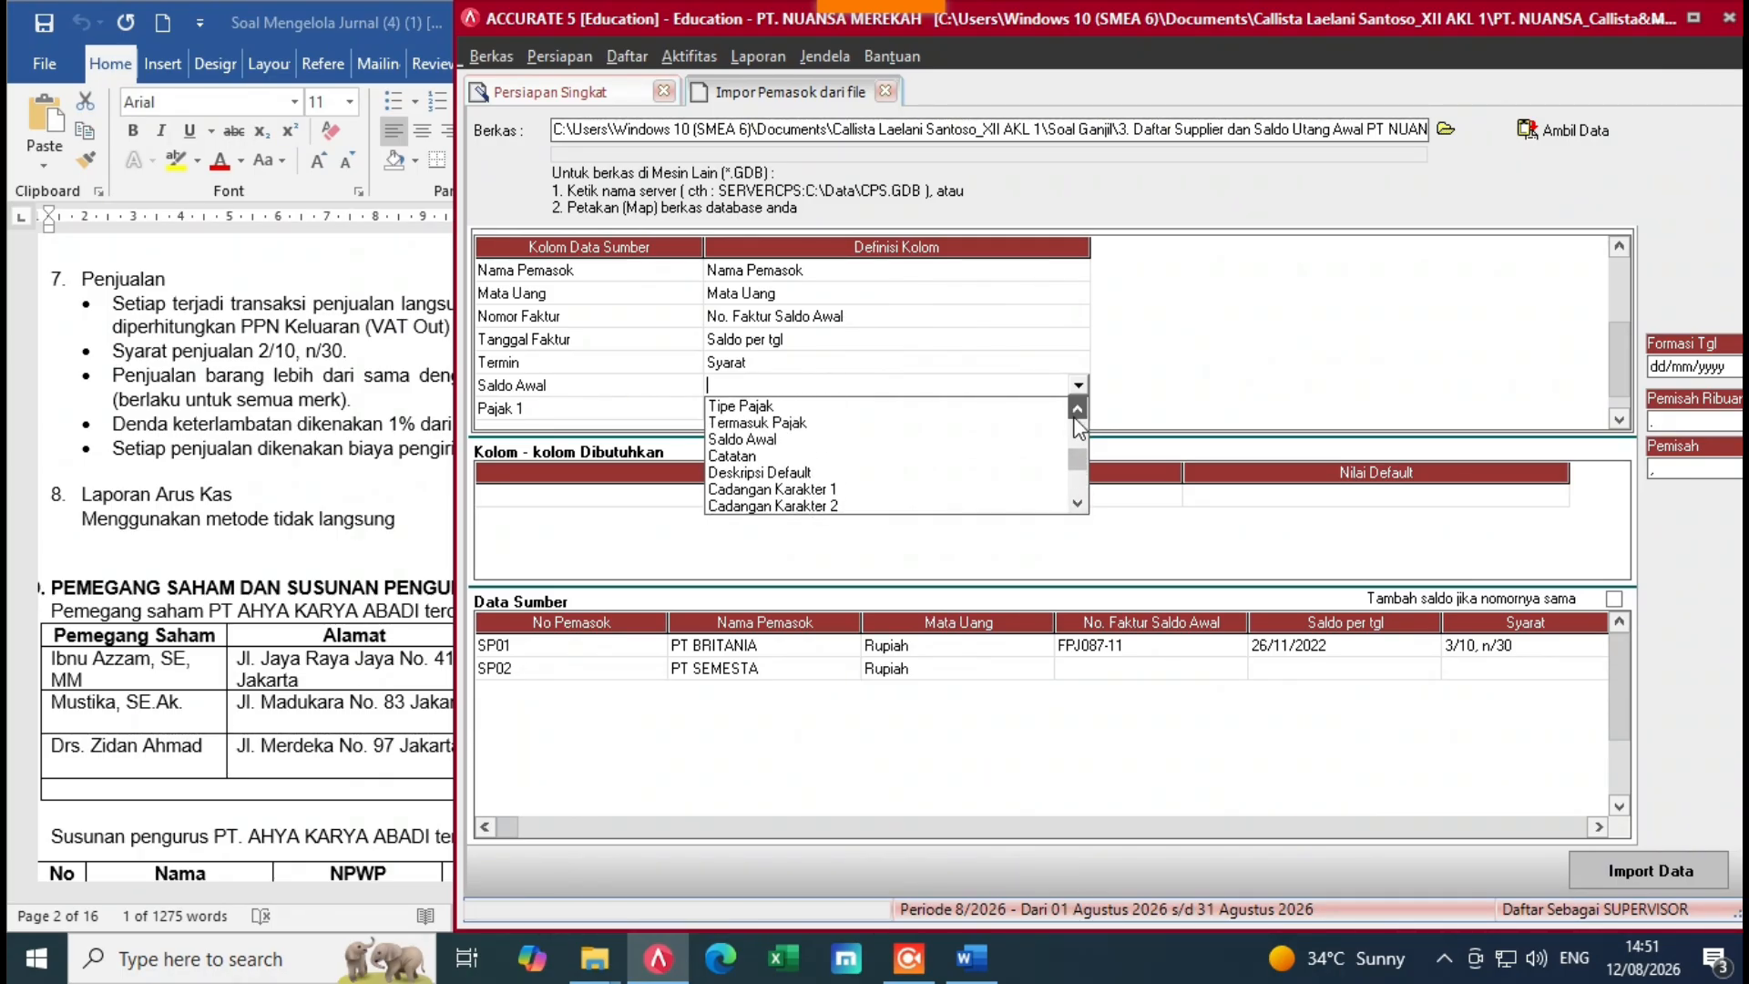
pyautogui.click(765, 456)
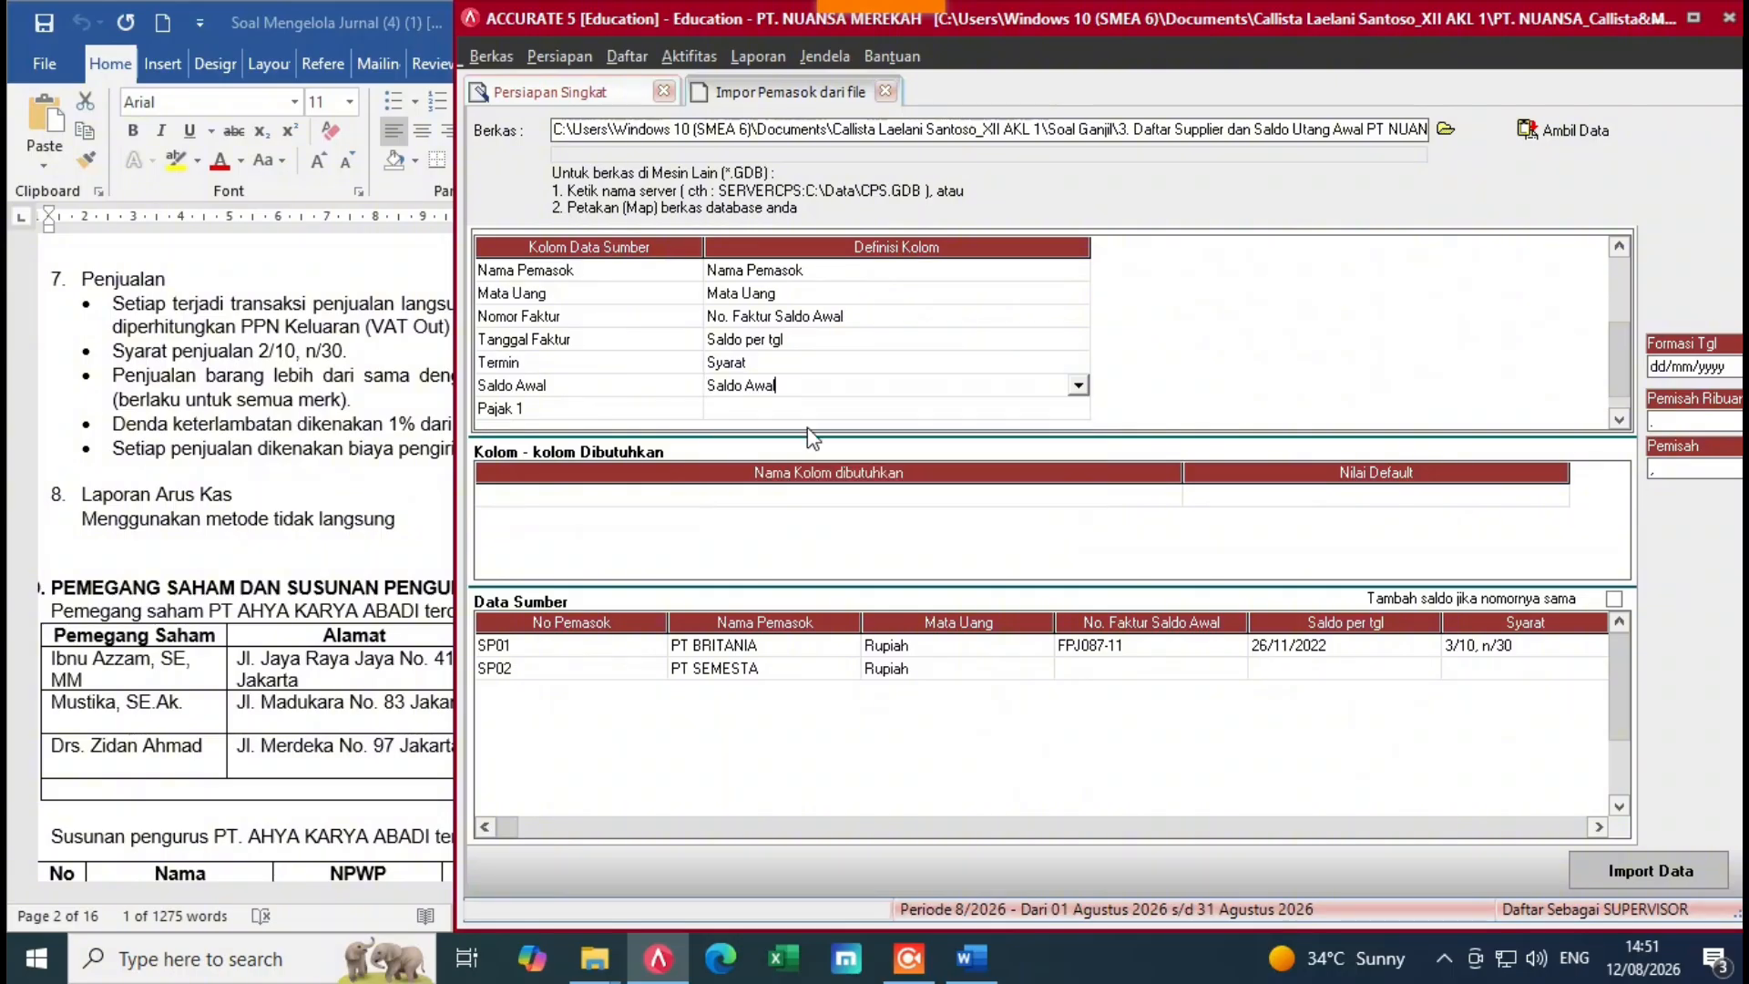
# Step: Map Pajak 1 to Pajak pertama, defining its tax value as PPN
pyautogui.click(819, 410)
pyautogui.click(820, 411)
pyautogui.click(1078, 409)
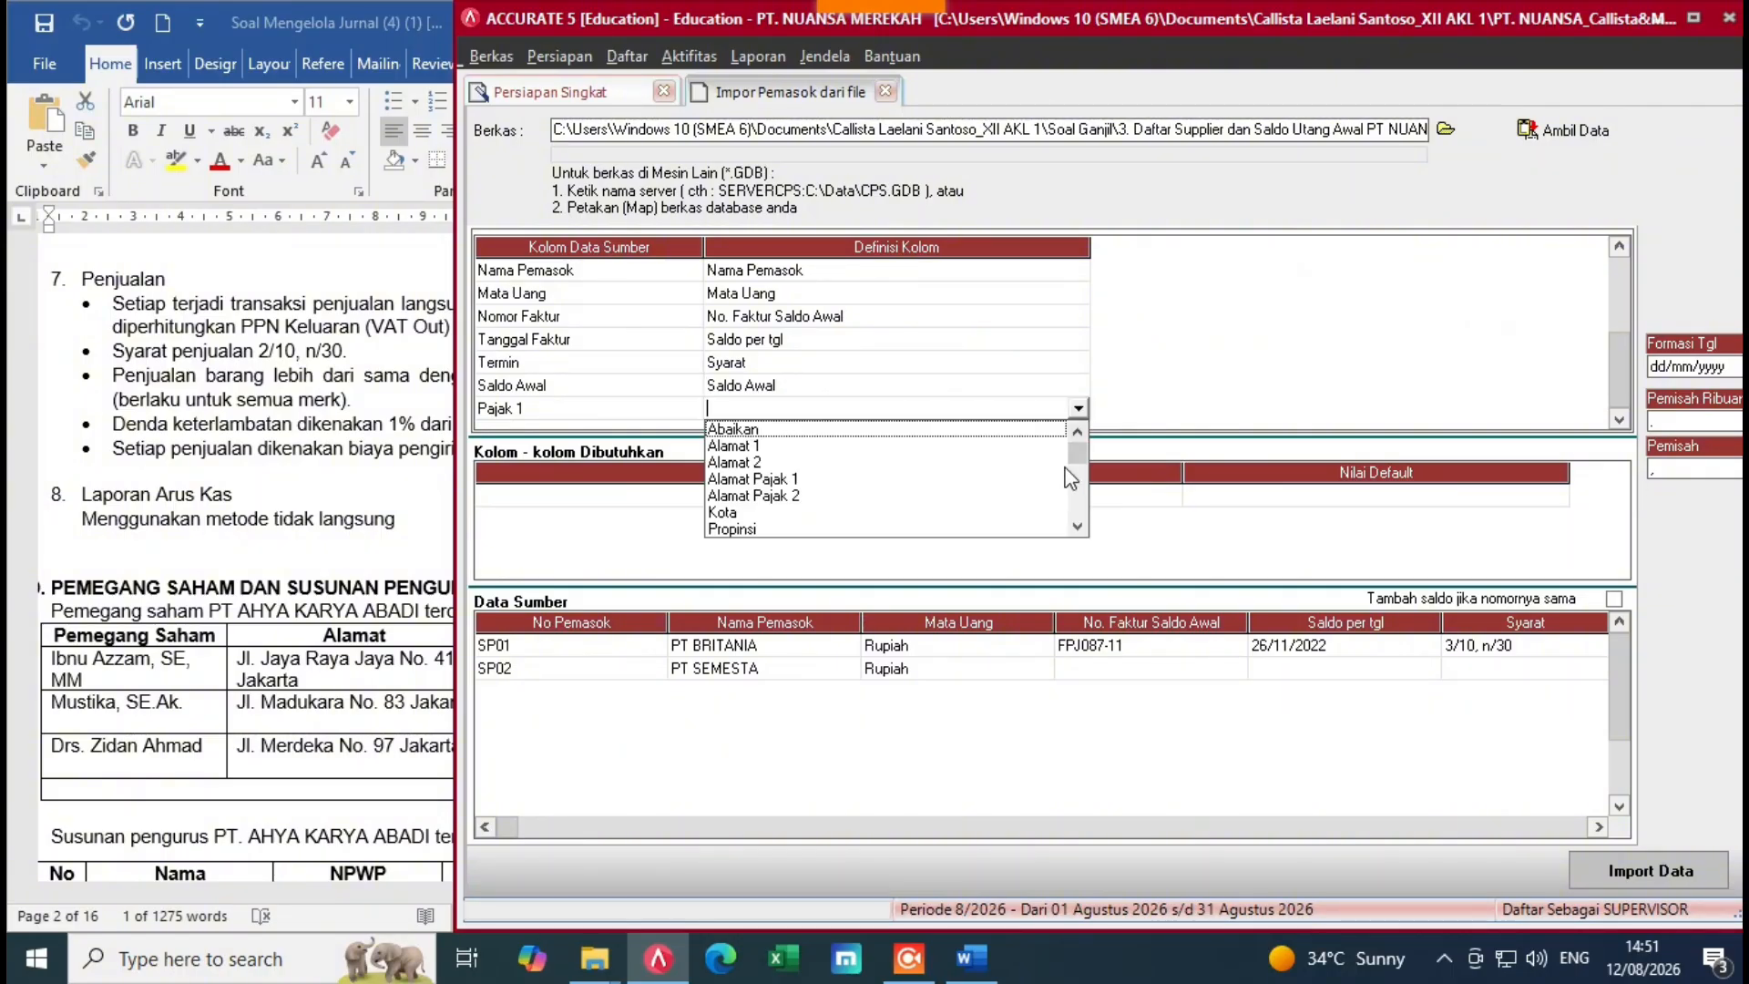
pyautogui.click(1076, 527)
pyautogui.click(1077, 526)
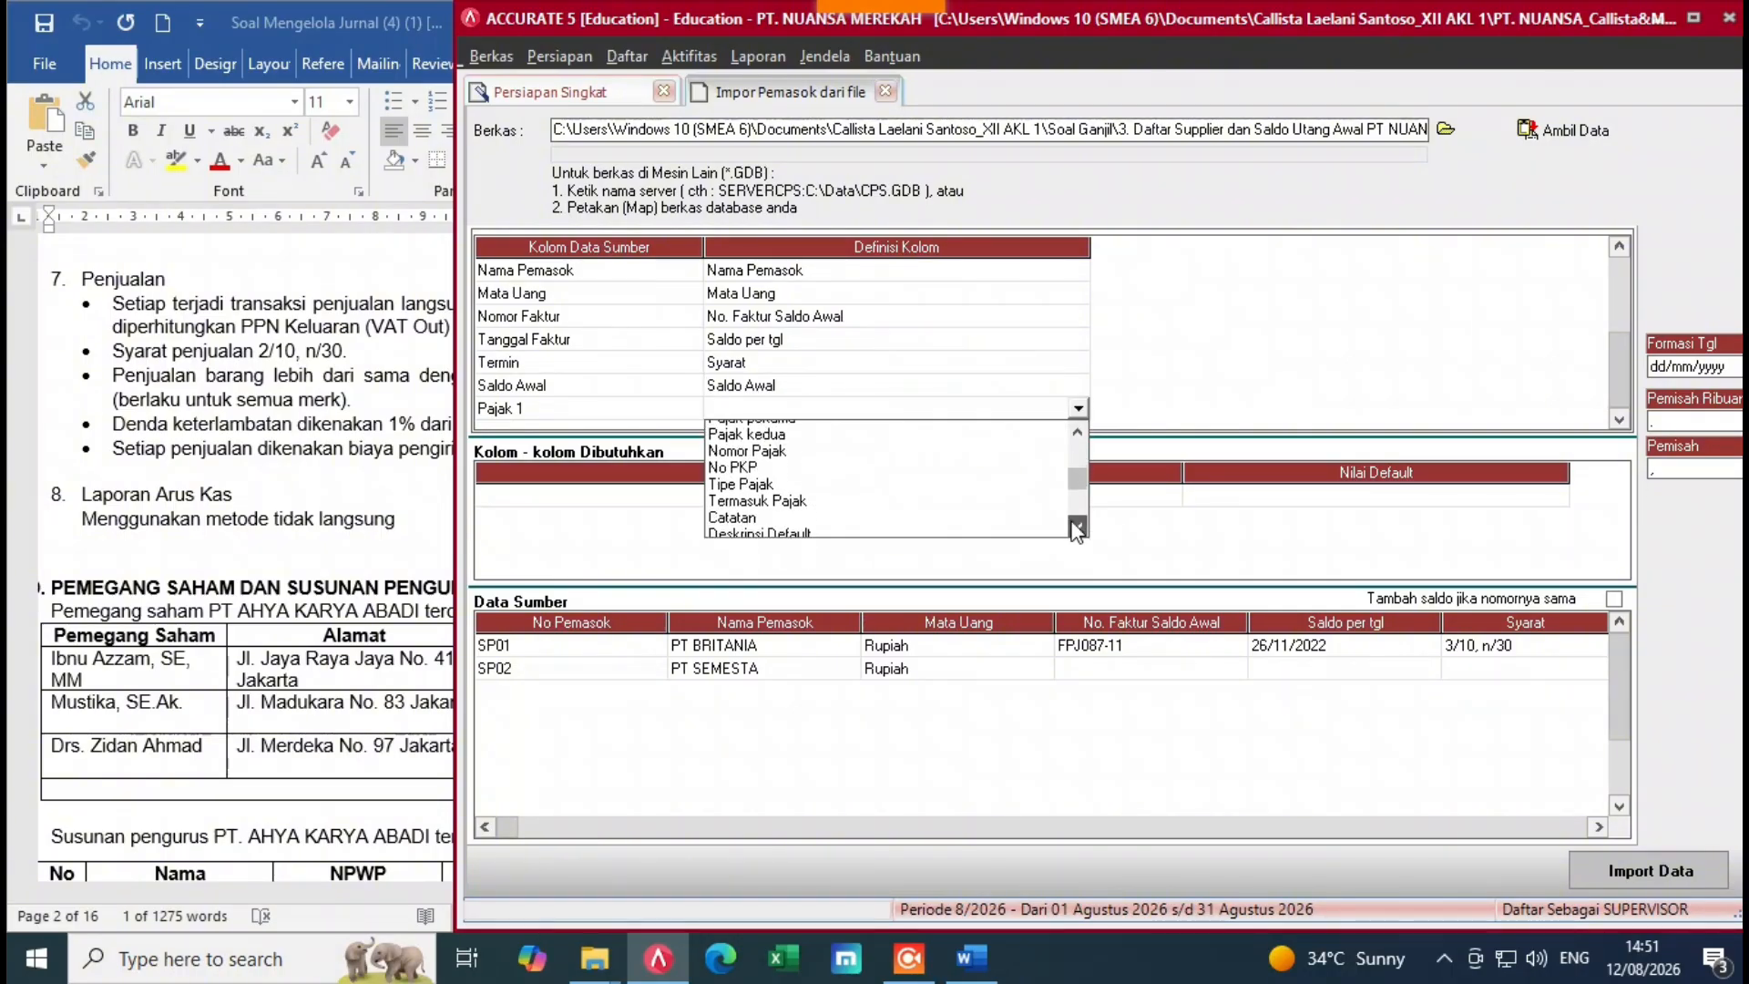
pyautogui.click(1077, 432)
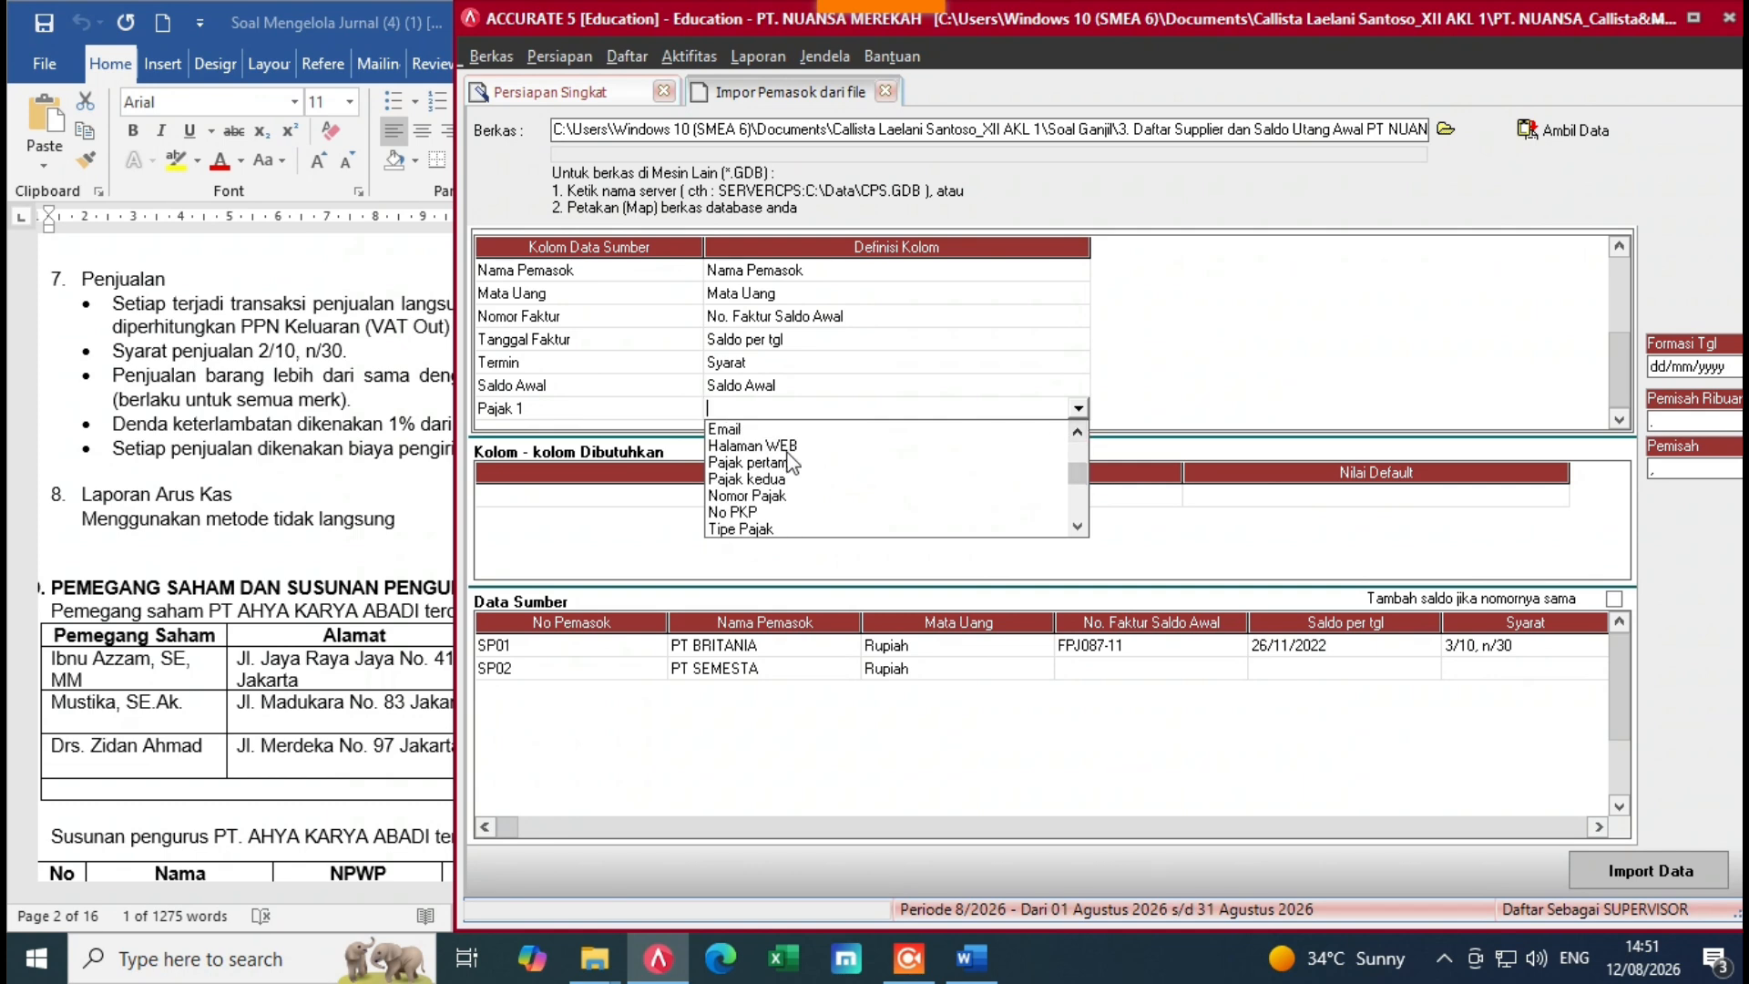
pyautogui.click(792, 462)
pyautogui.click(397, 71)
pyautogui.write('PPN')
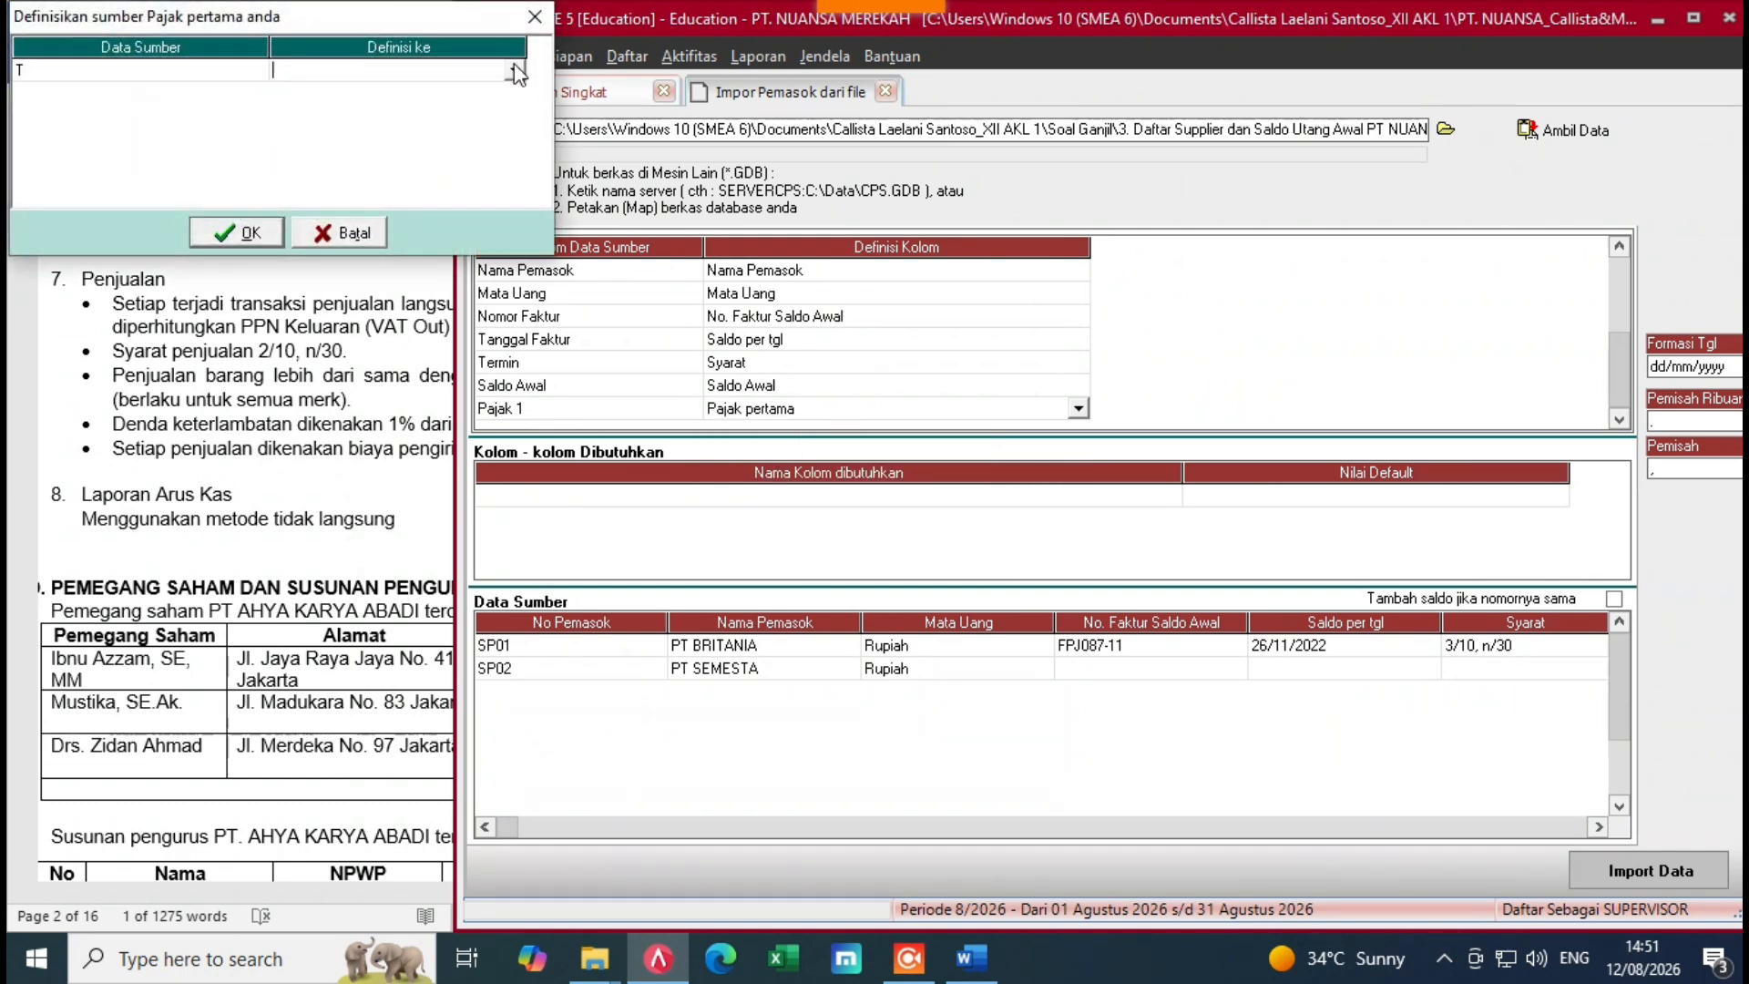
pyautogui.click(262, 233)
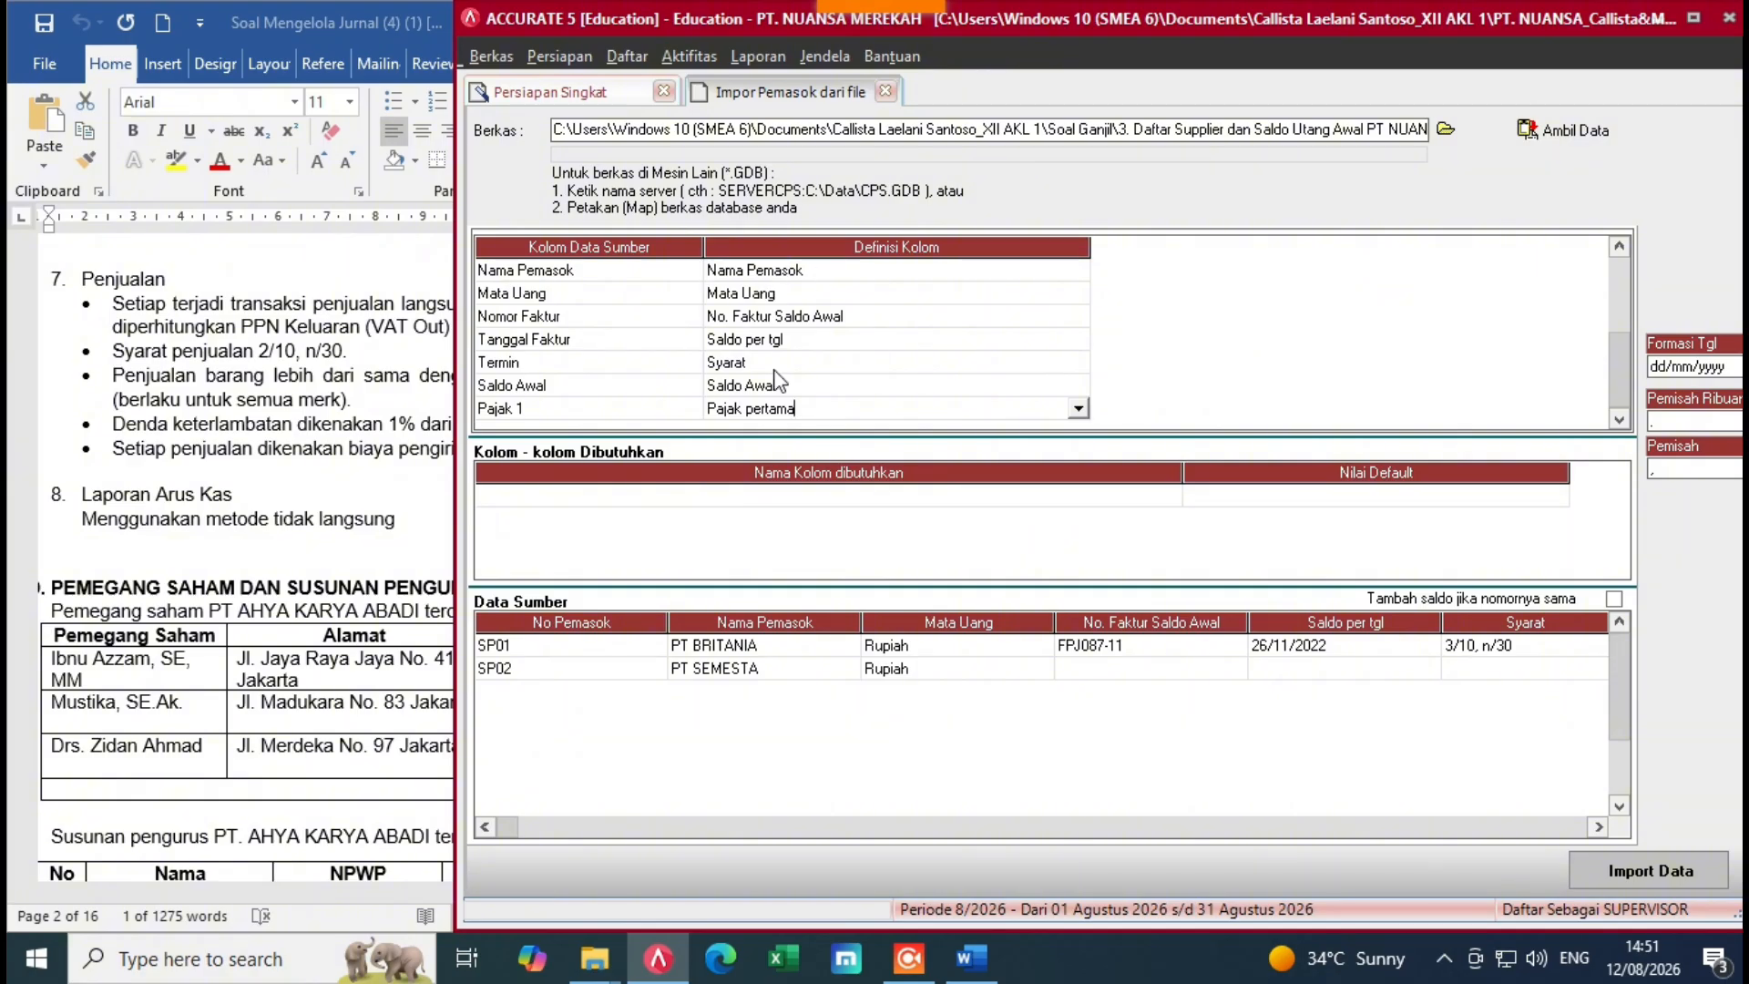
pyautogui.click(1137, 529)
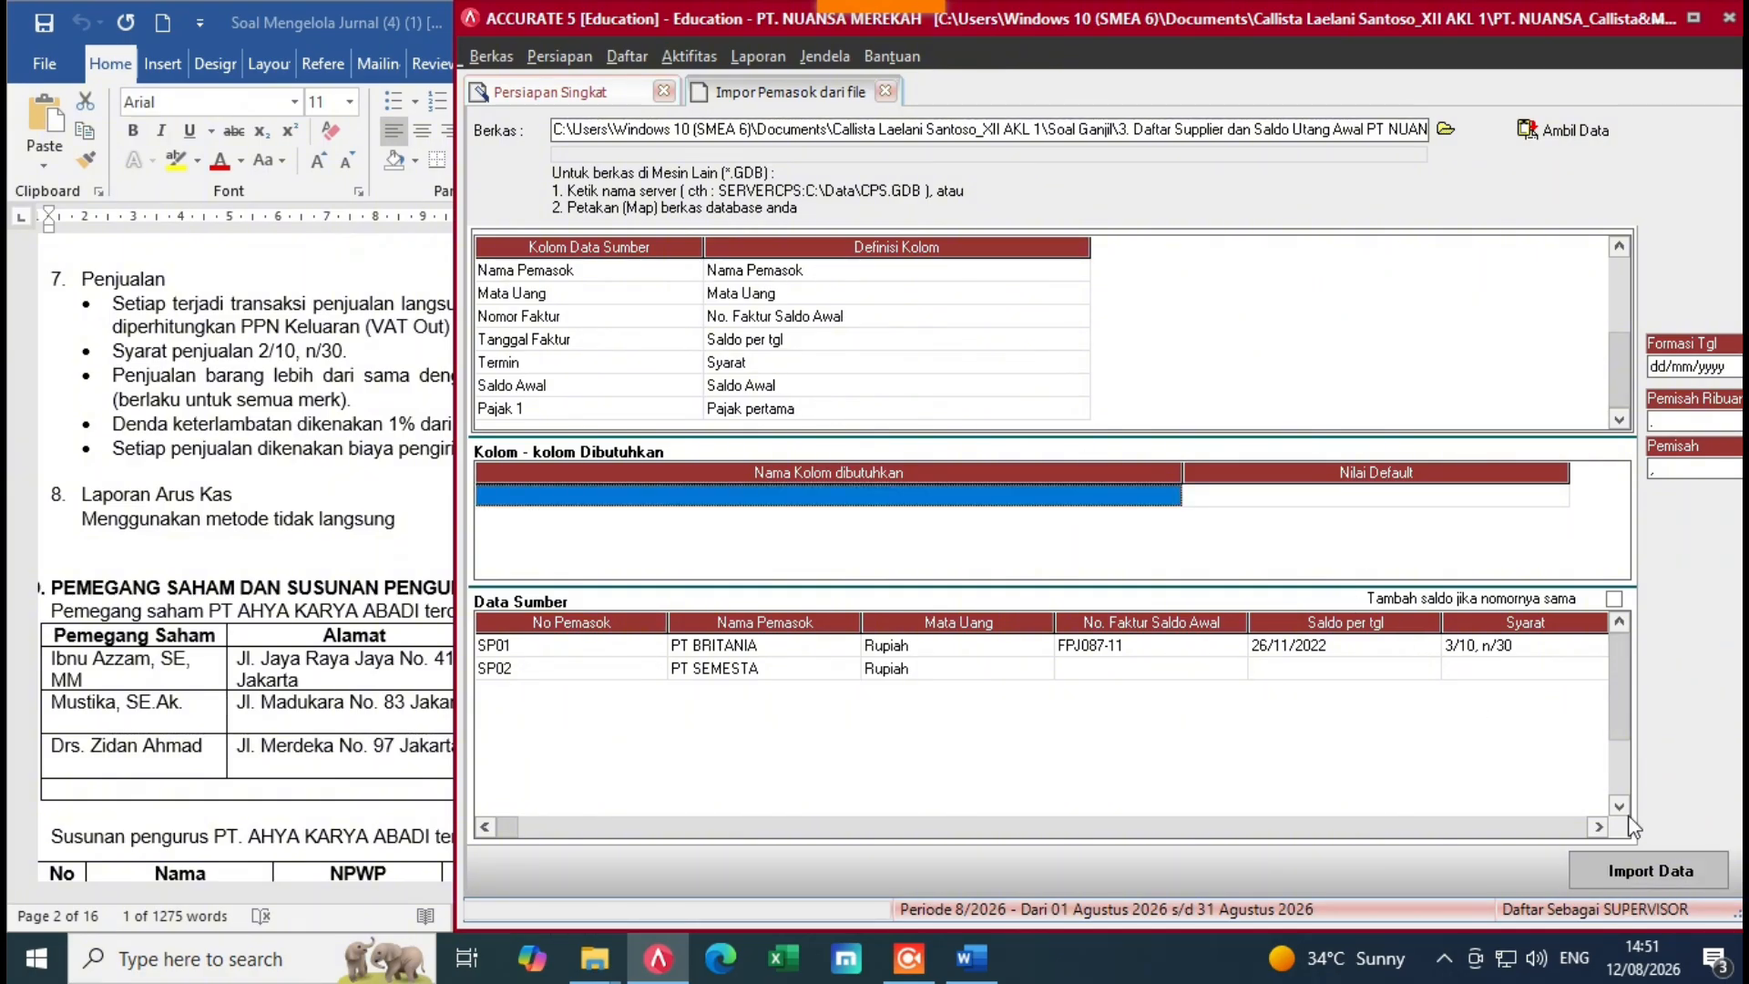
# Step: Import suppliers SP01 and SP02, then advance past Proyek and Gudang to Akun Def. Barang
pyautogui.click(1679, 875)
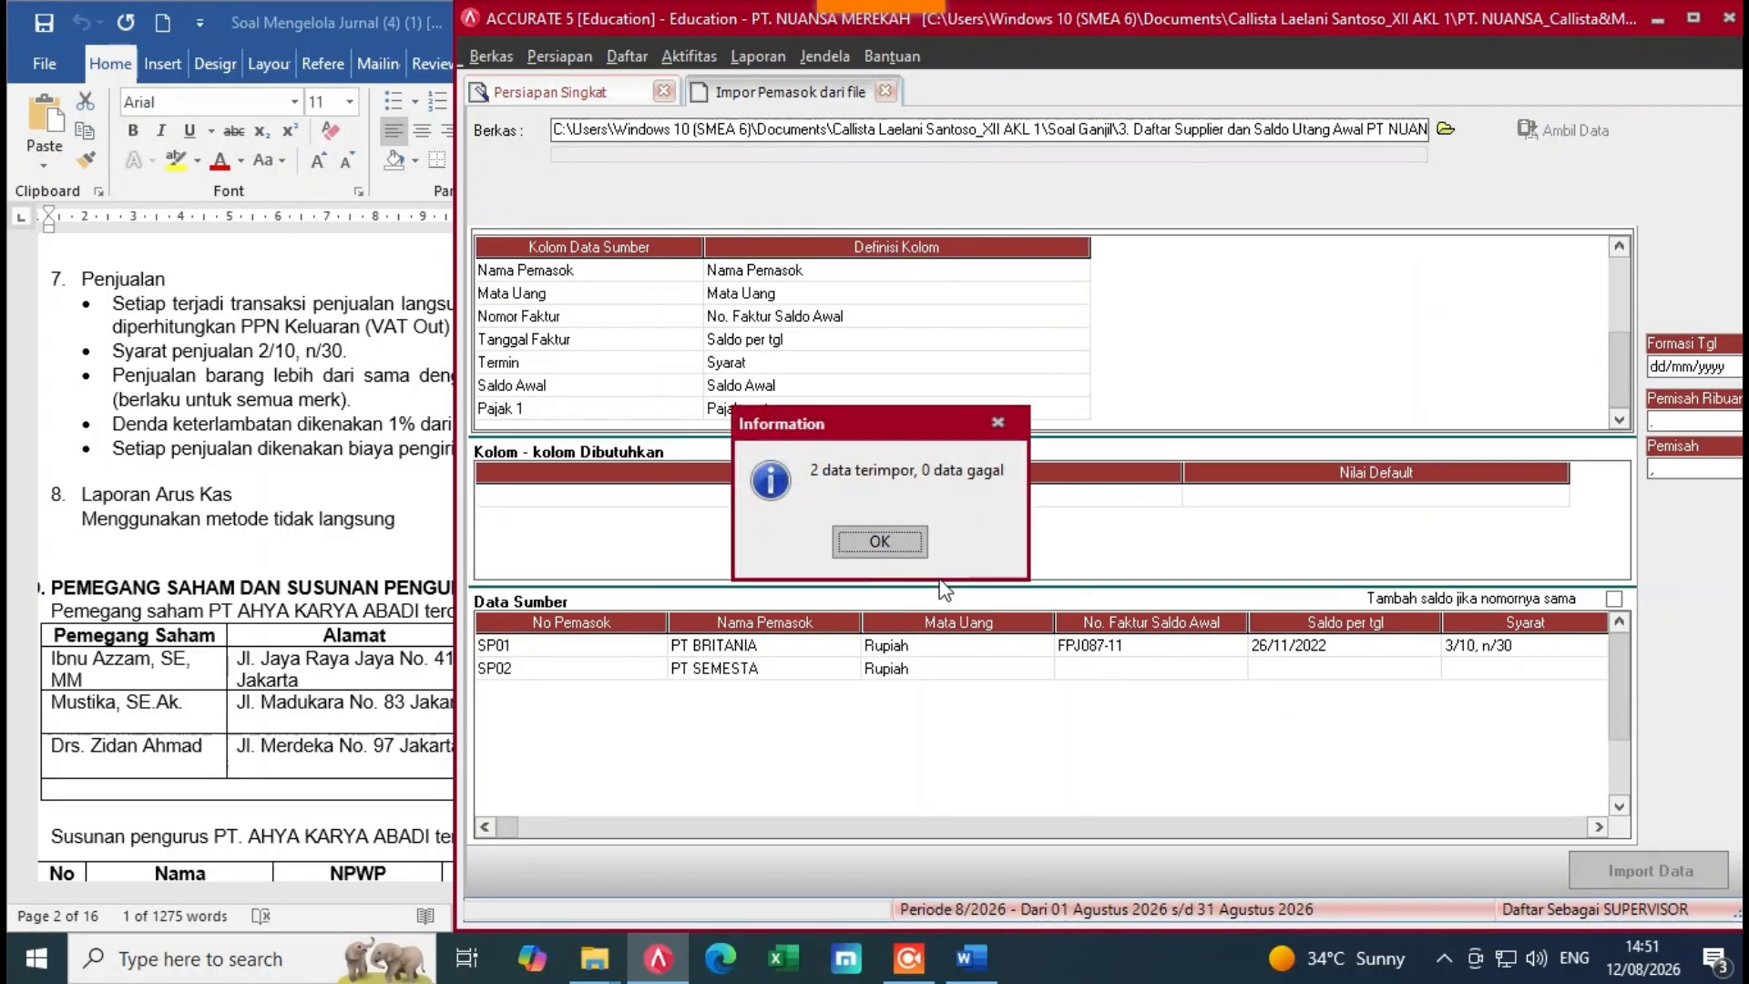
pyautogui.click(870, 543)
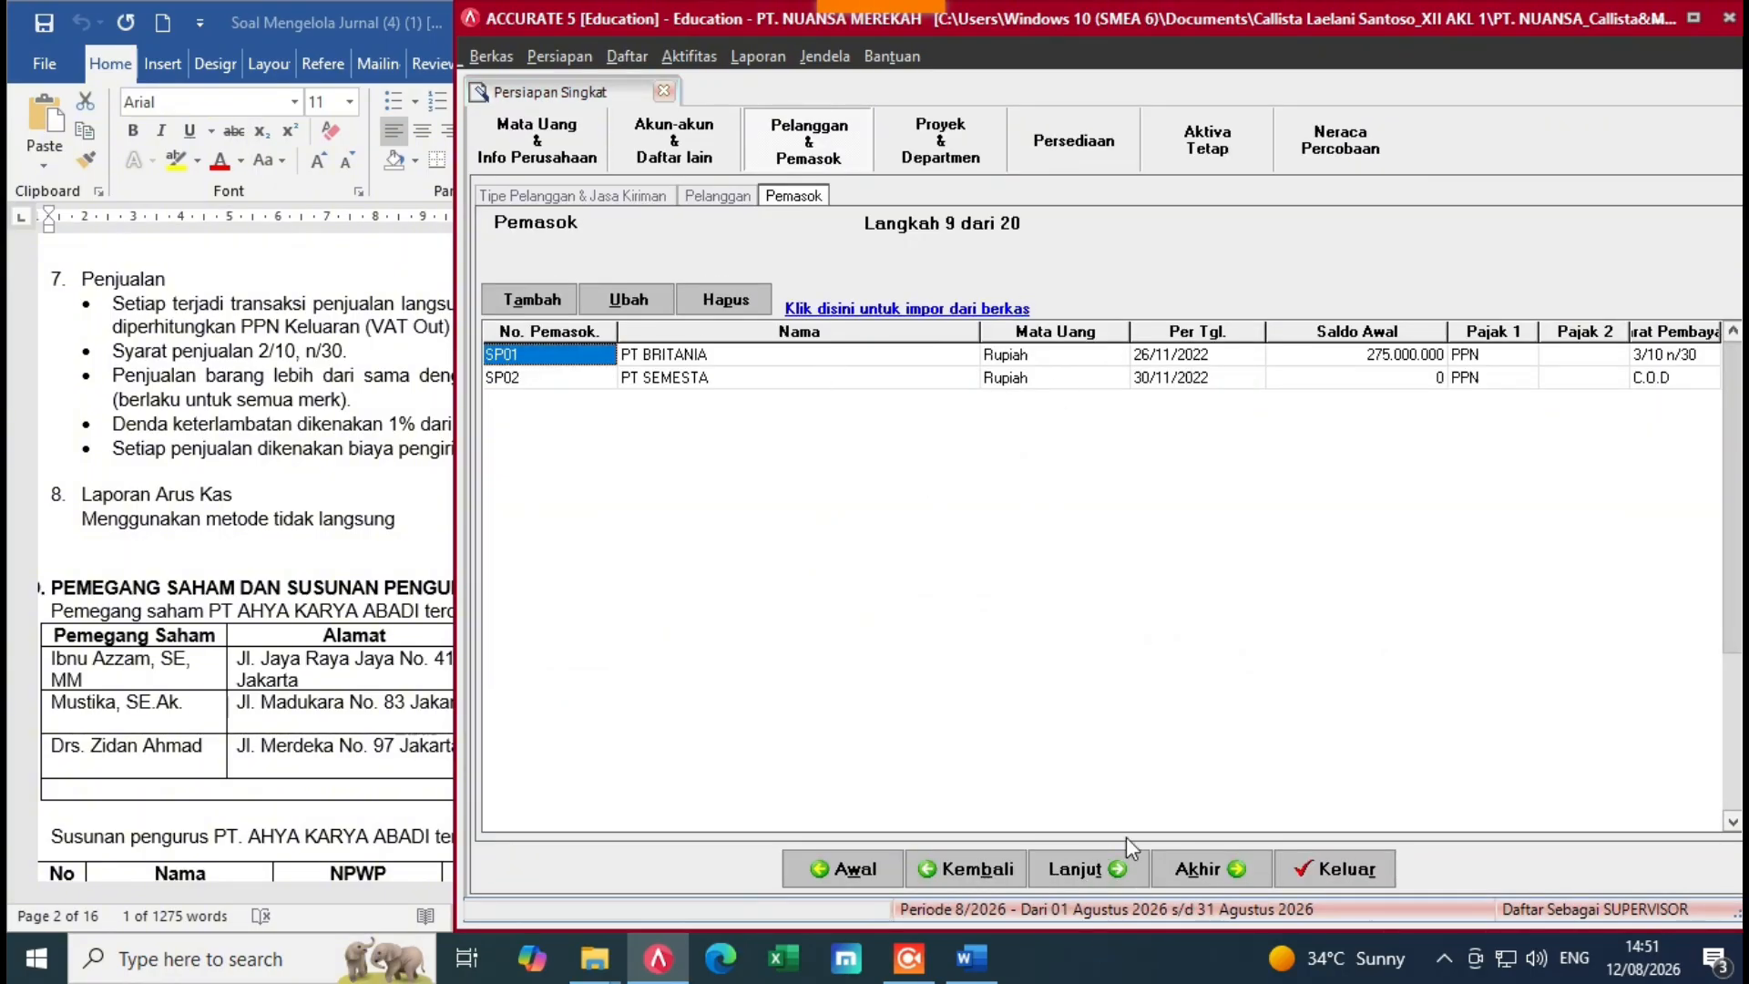
pyautogui.click(1092, 868)
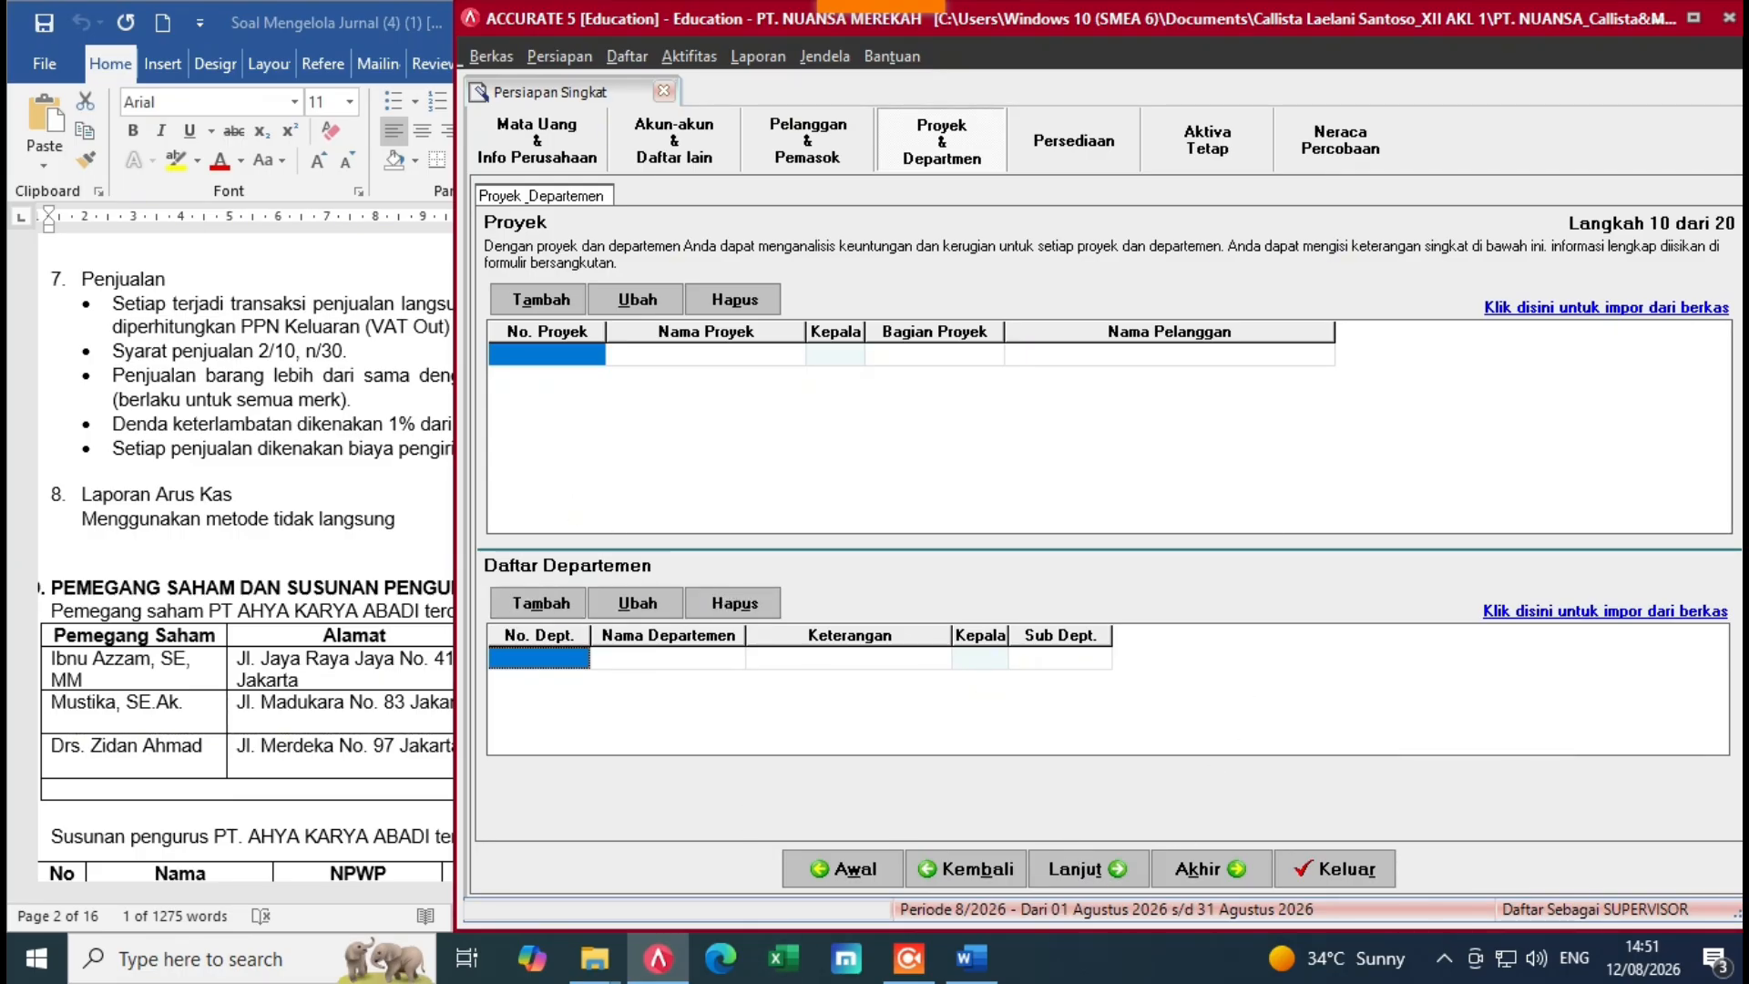
pyautogui.click(1095, 868)
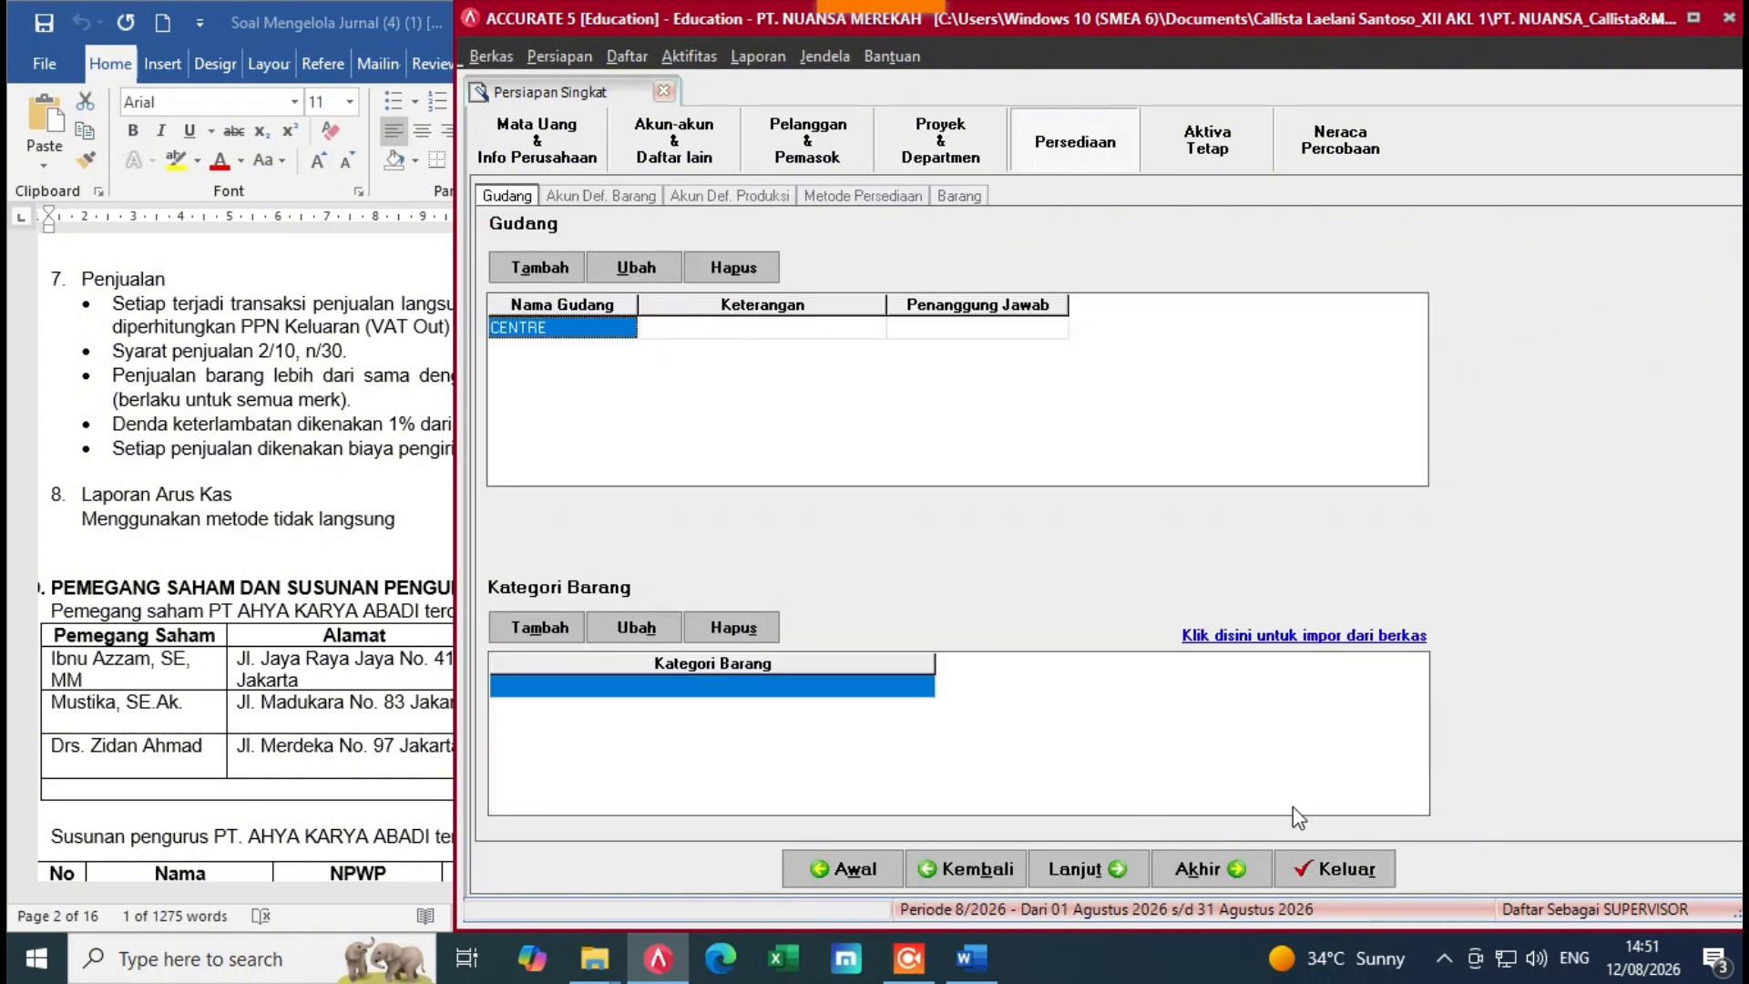
pyautogui.click(1122, 871)
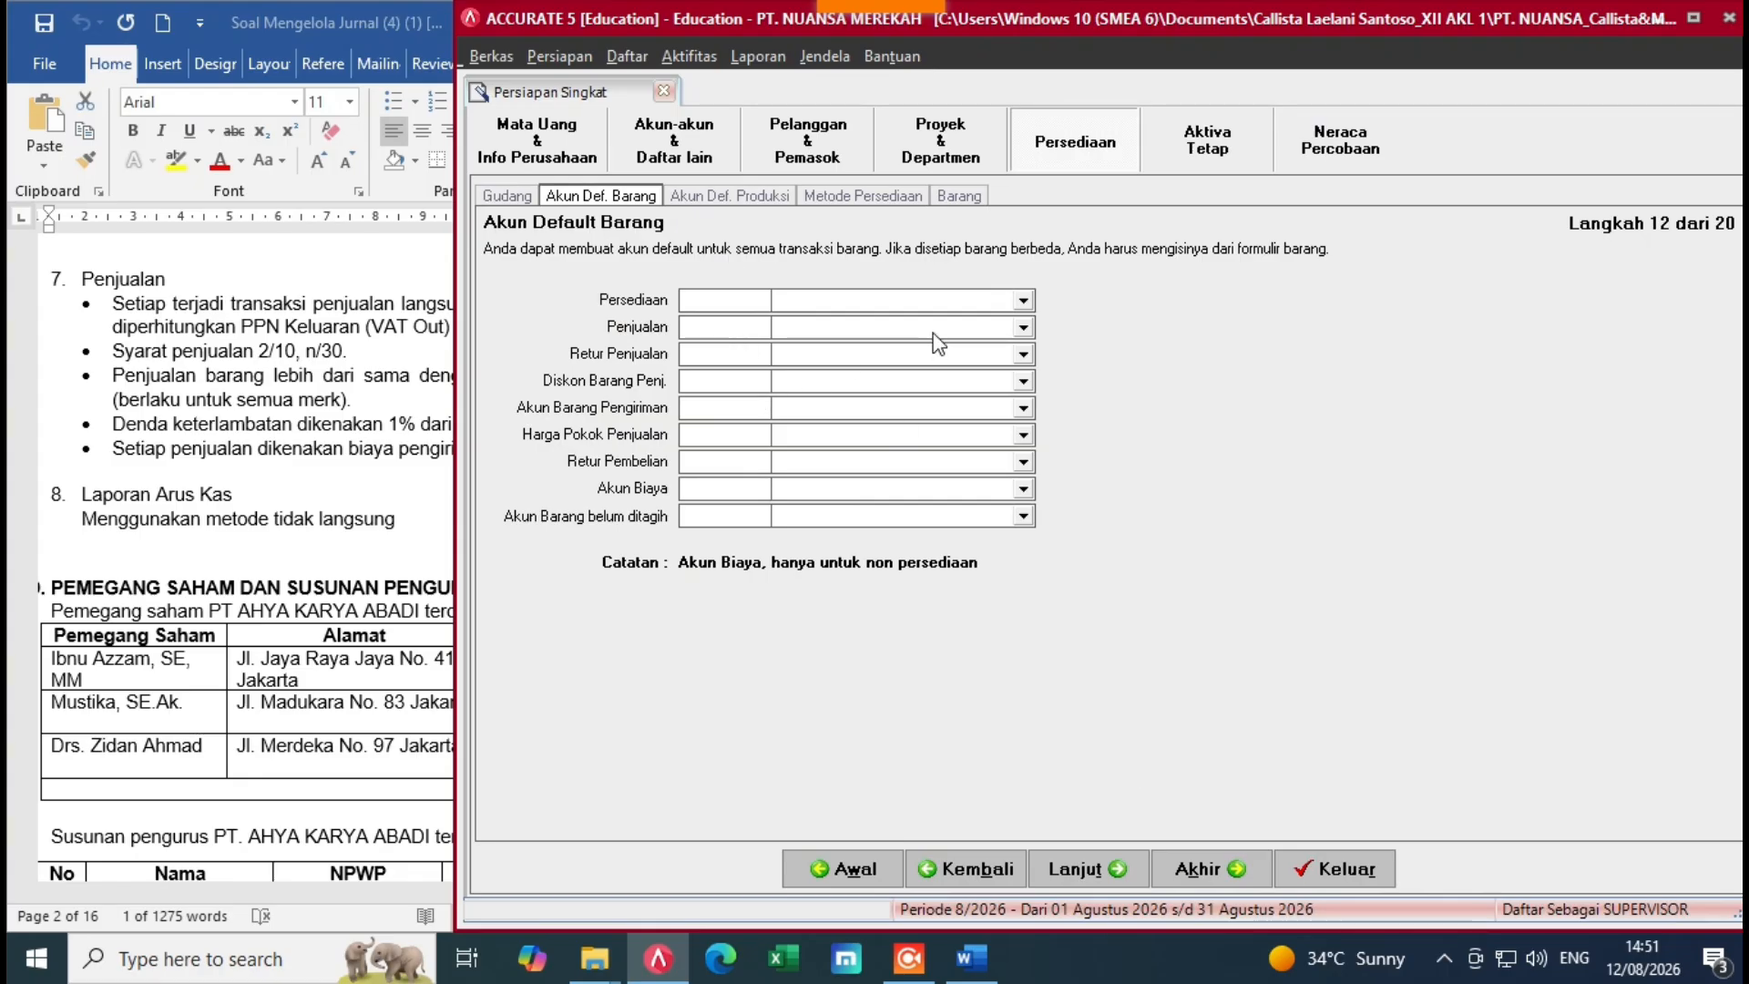
# Step: Set Persediaan and Barang Pengiriman to Merchandise Inventory, plus Sales, Sales Returns and Sales Discounts accounts
pyautogui.click(1021, 301)
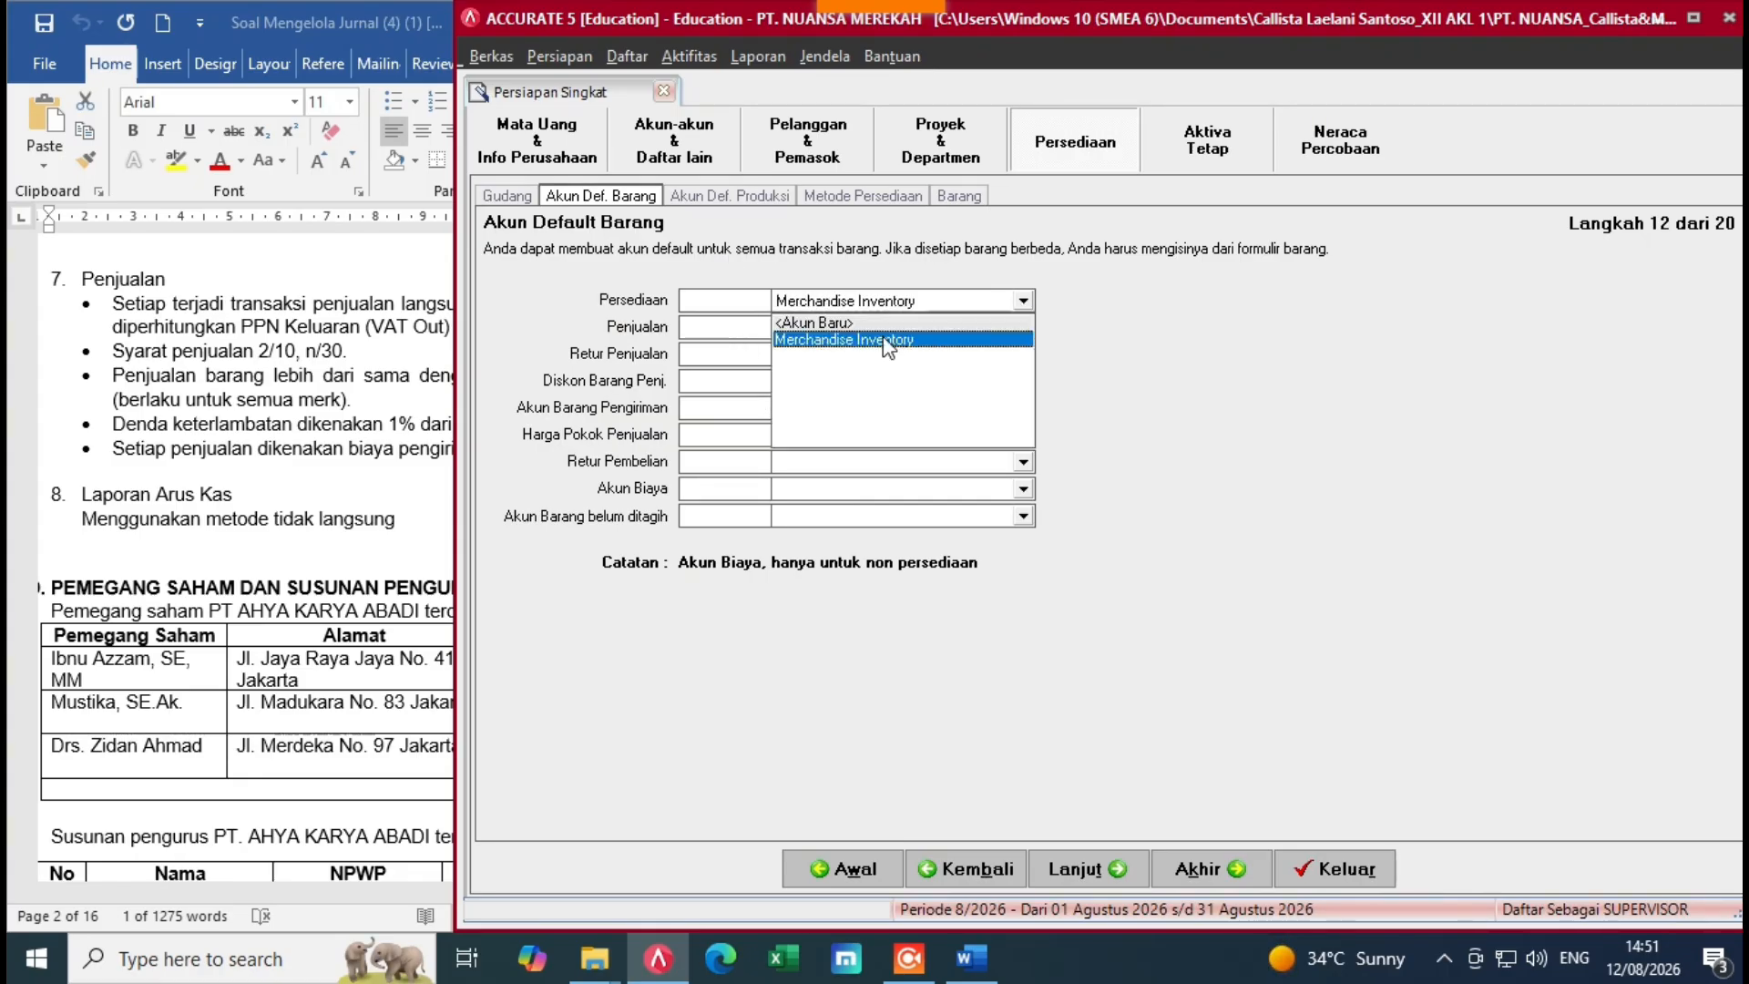
pyautogui.click(890, 341)
pyautogui.click(1022, 328)
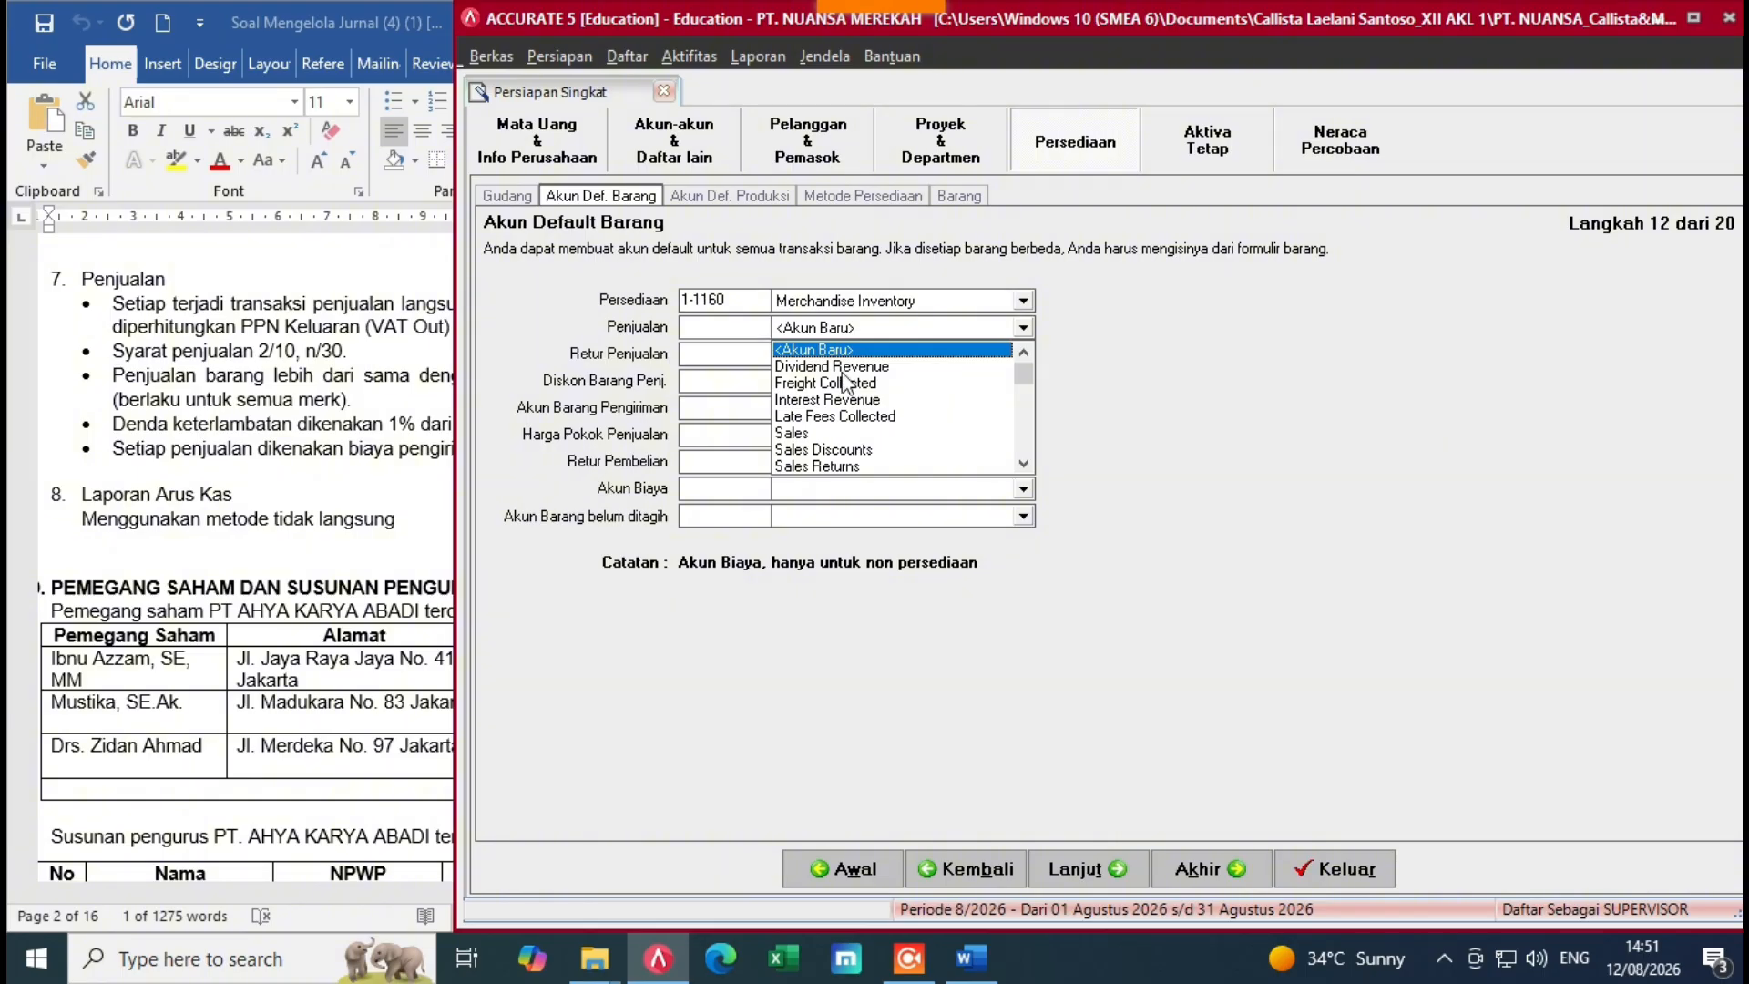
pyautogui.click(824, 434)
pyautogui.click(921, 359)
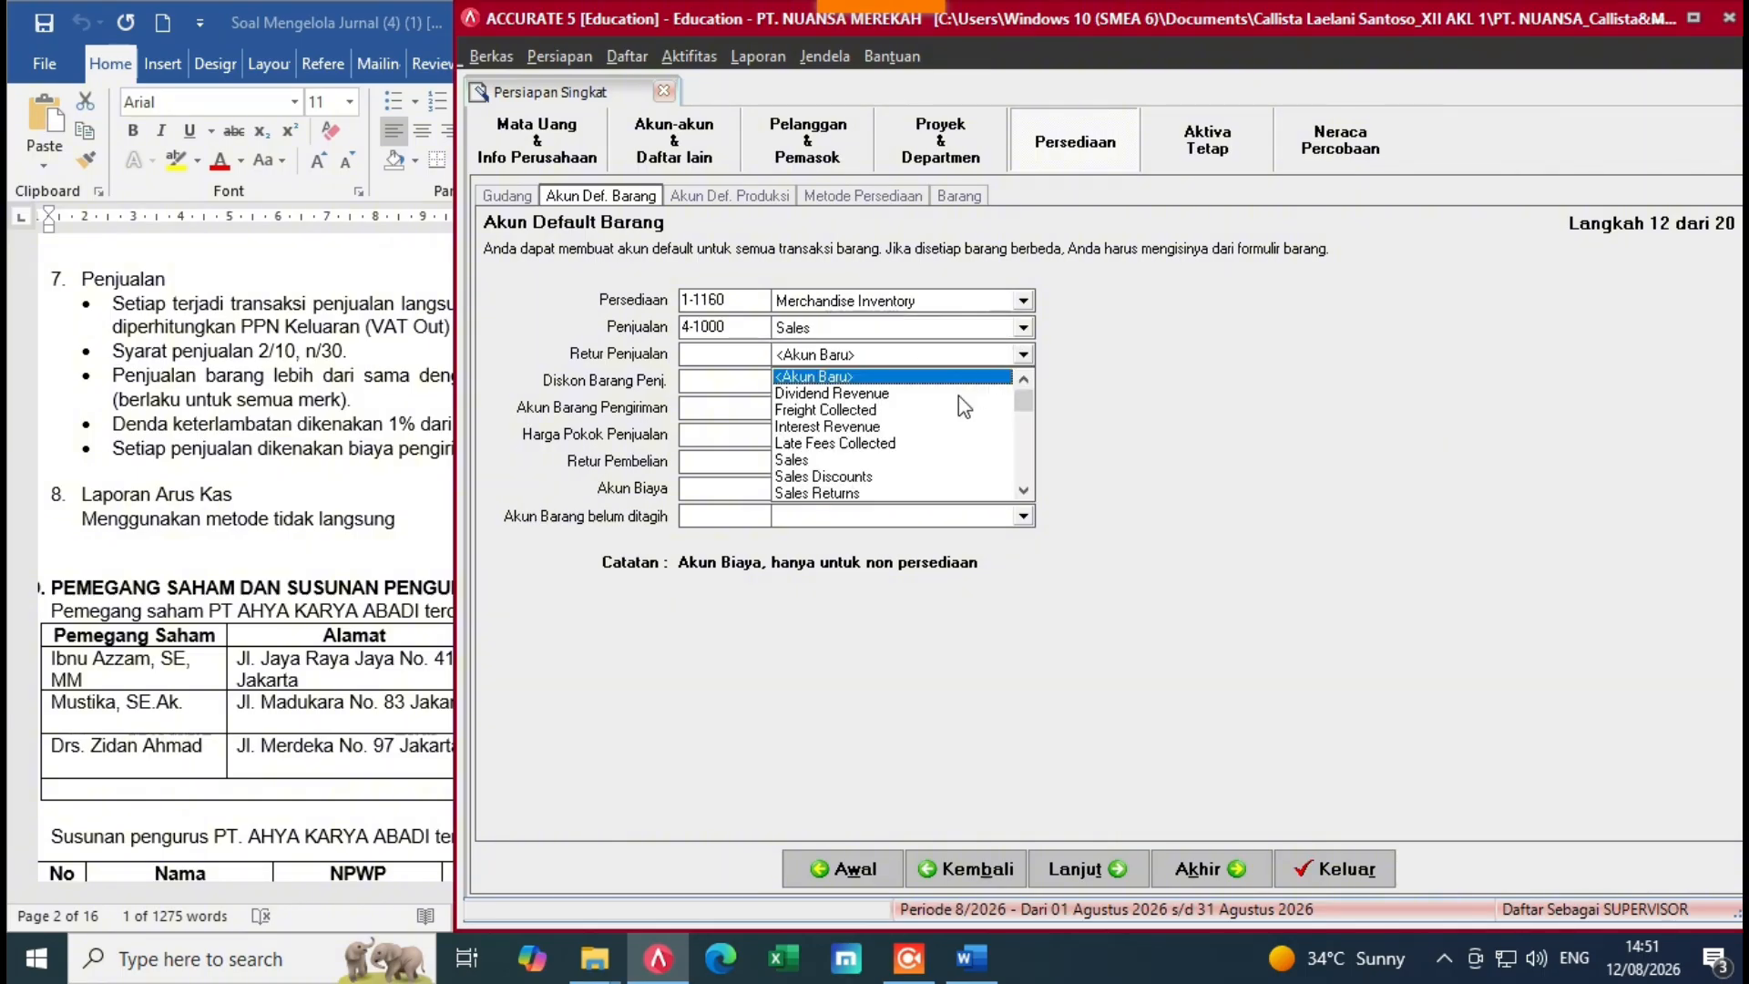
pyautogui.click(820, 490)
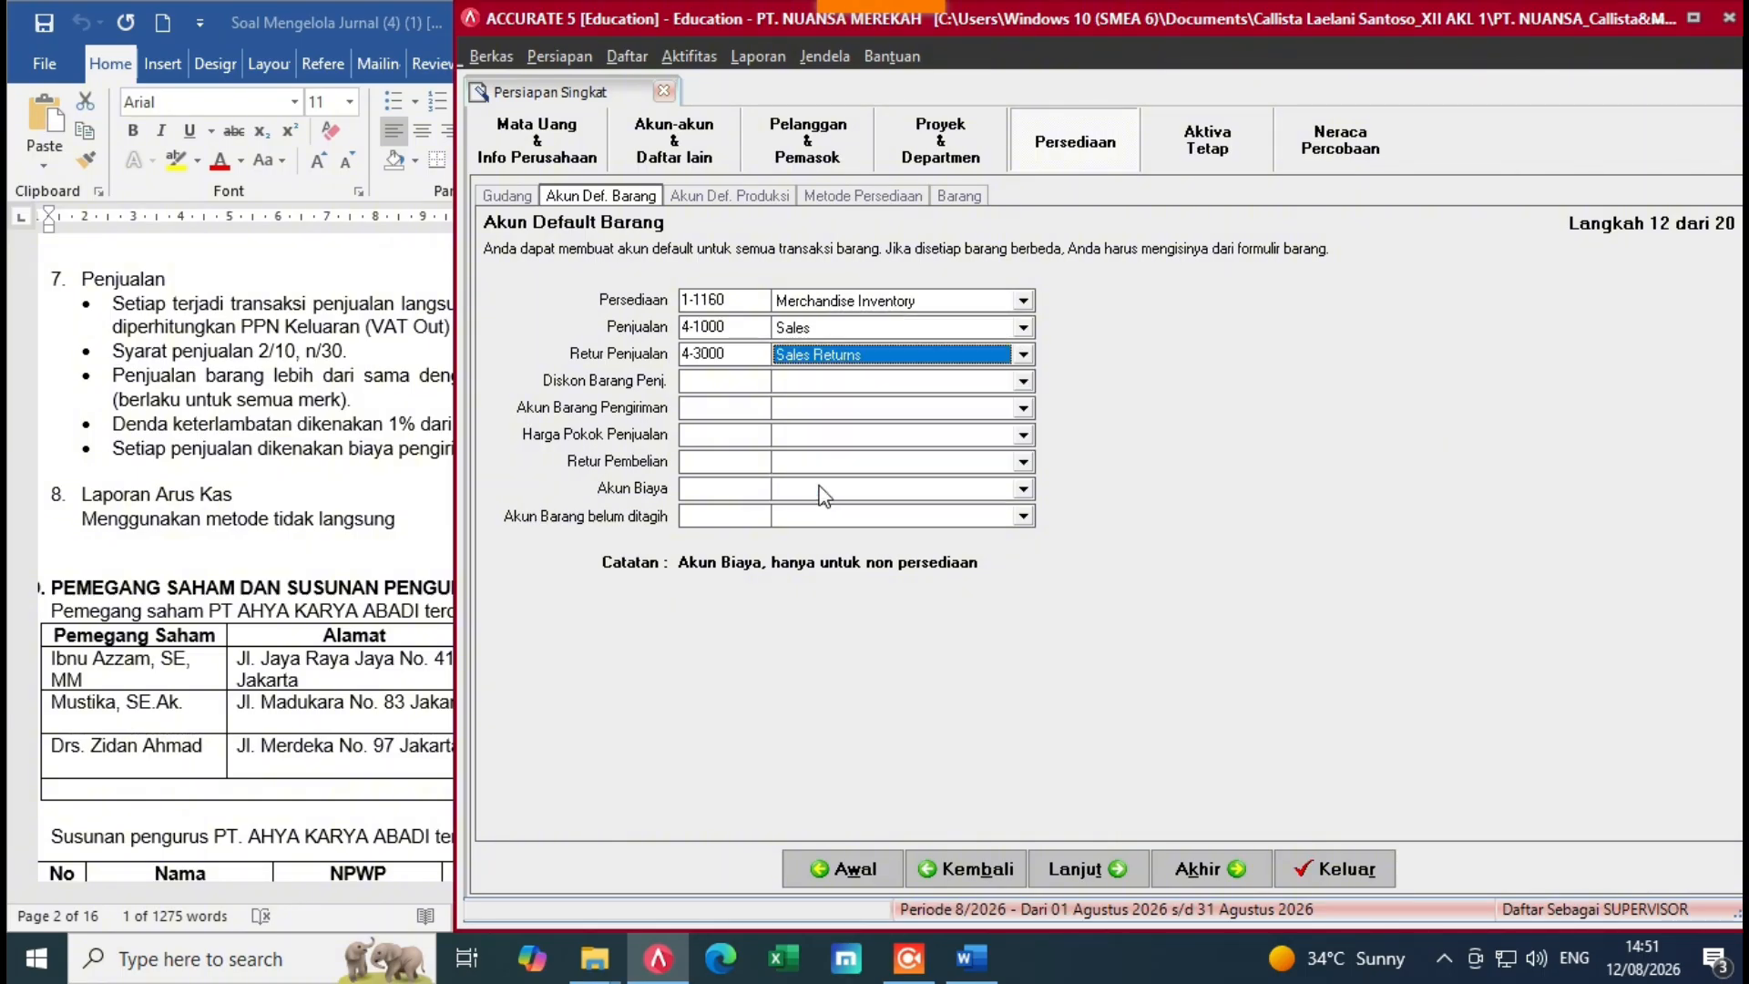
pyautogui.click(1024, 382)
pyautogui.click(852, 503)
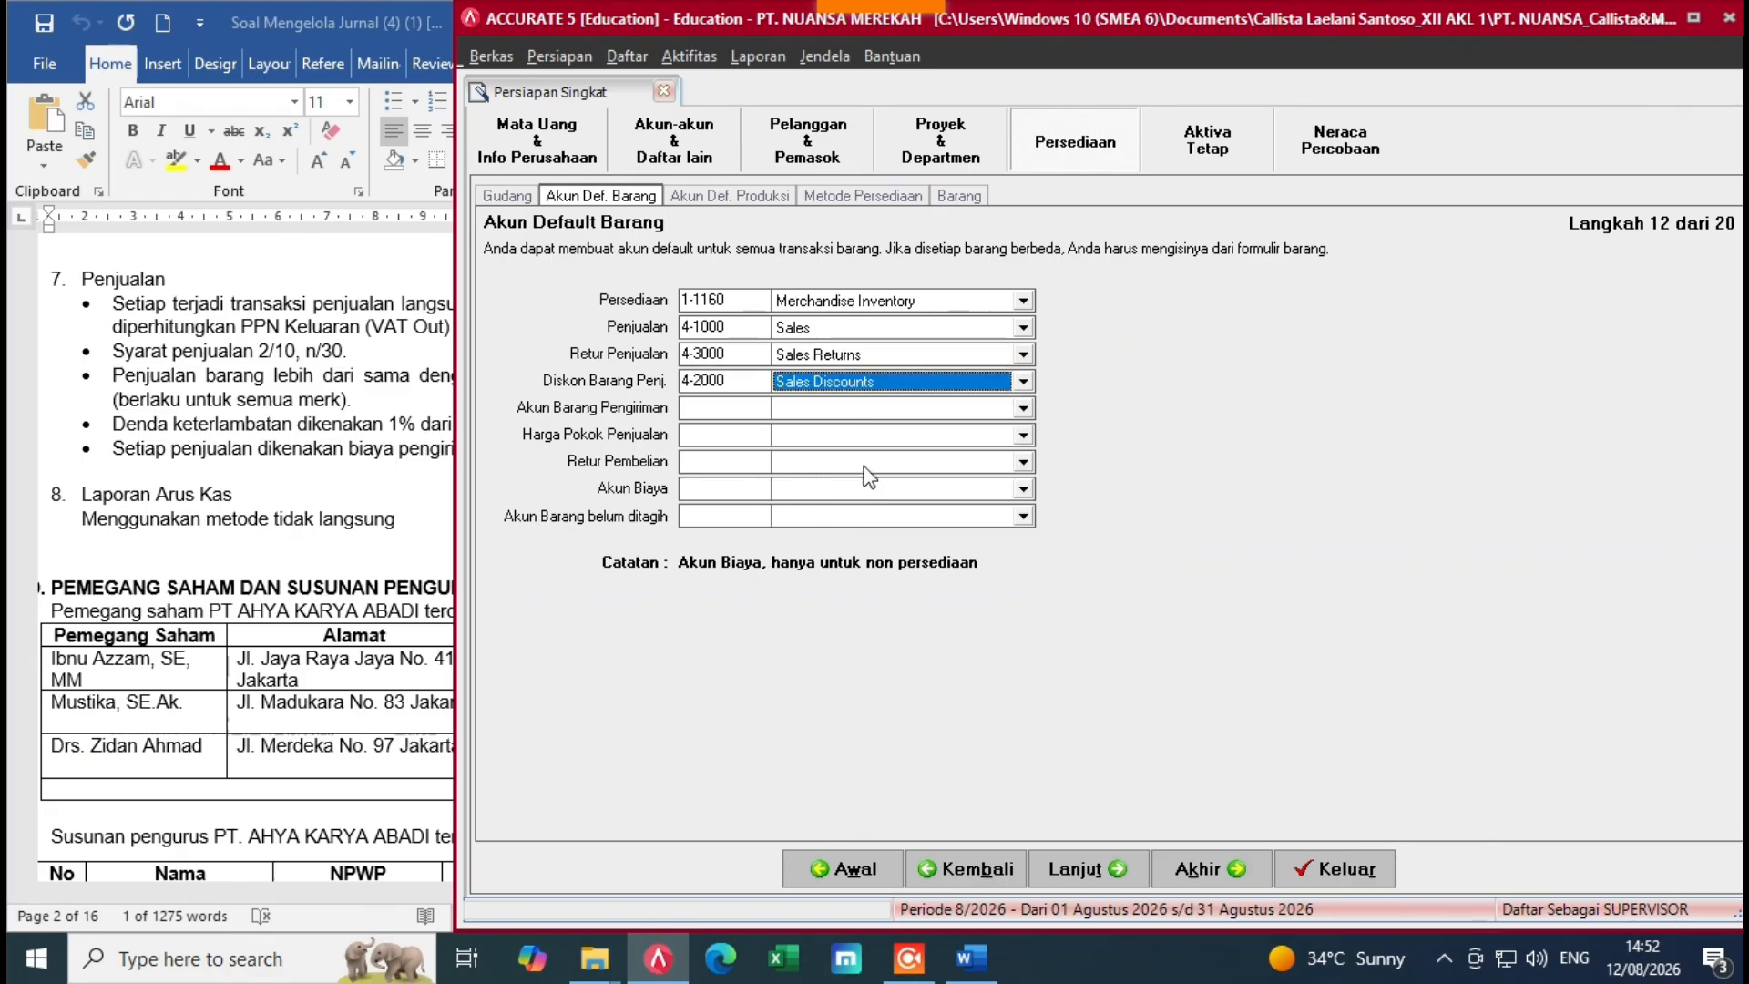
pyautogui.click(1024, 408)
pyautogui.click(900, 447)
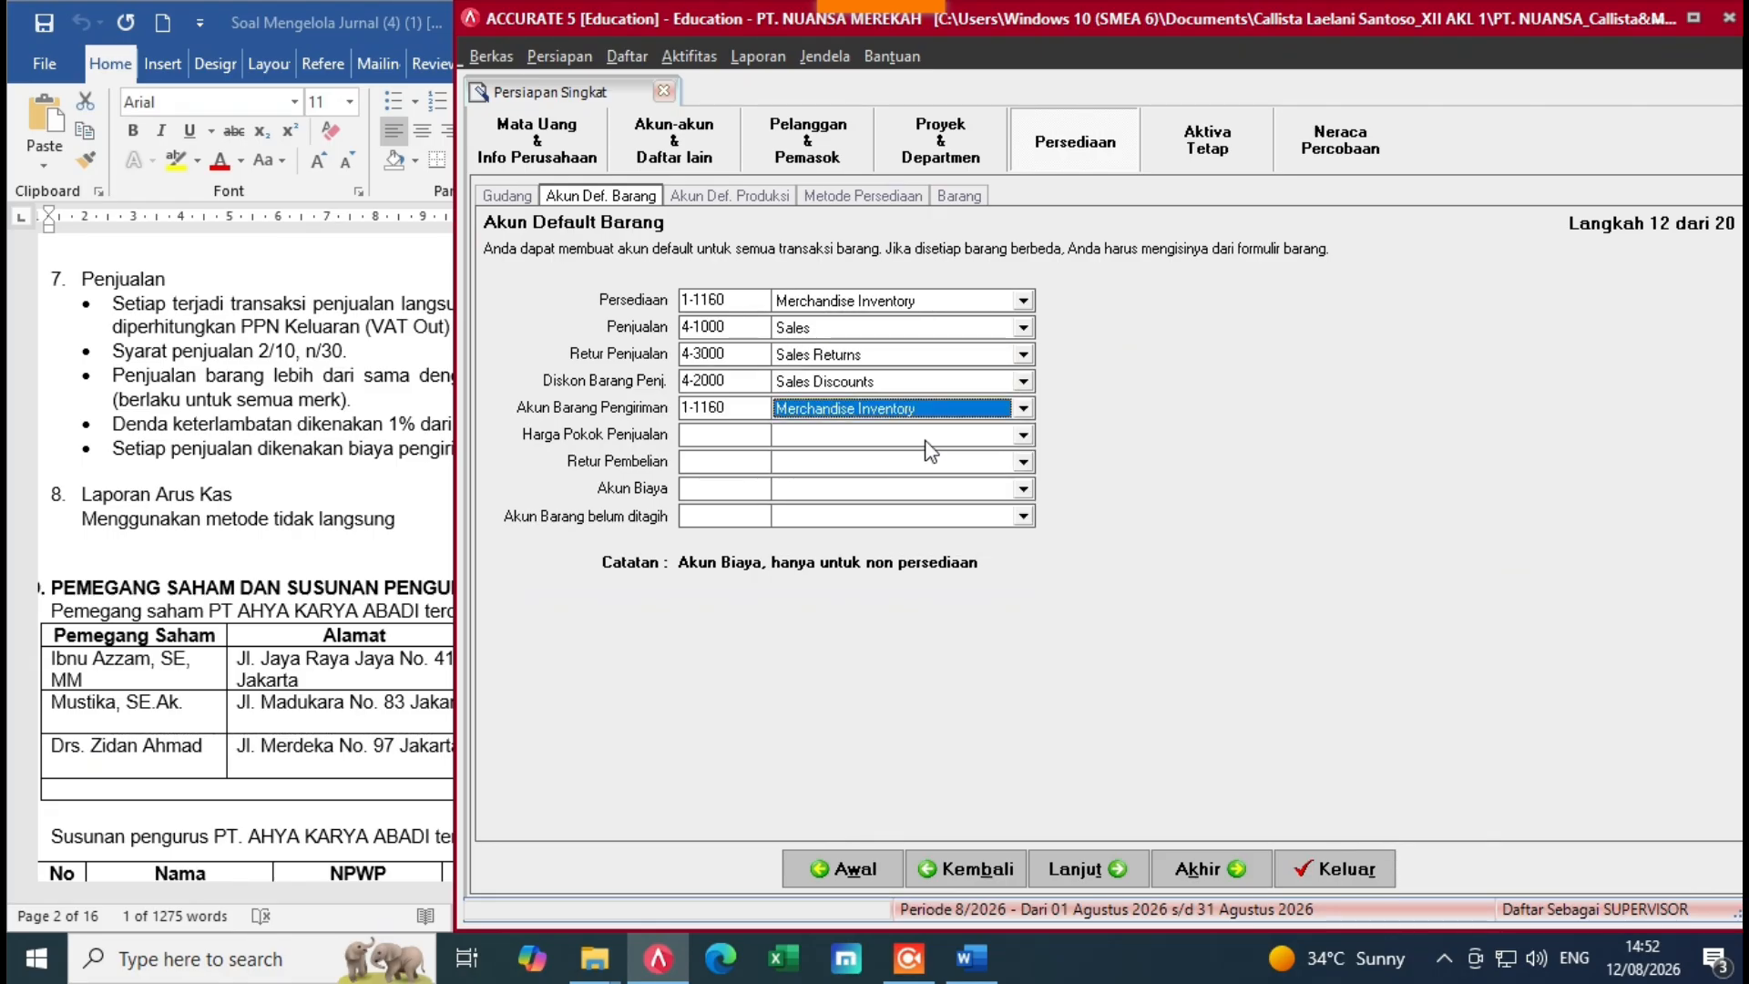
# Step: Set cost of sales to Cost of Good Sold, purchase returns 1-1160, expenses 5-1100 Freight Paid, unbilled 2-1160
pyautogui.click(1024, 436)
pyautogui.click(857, 476)
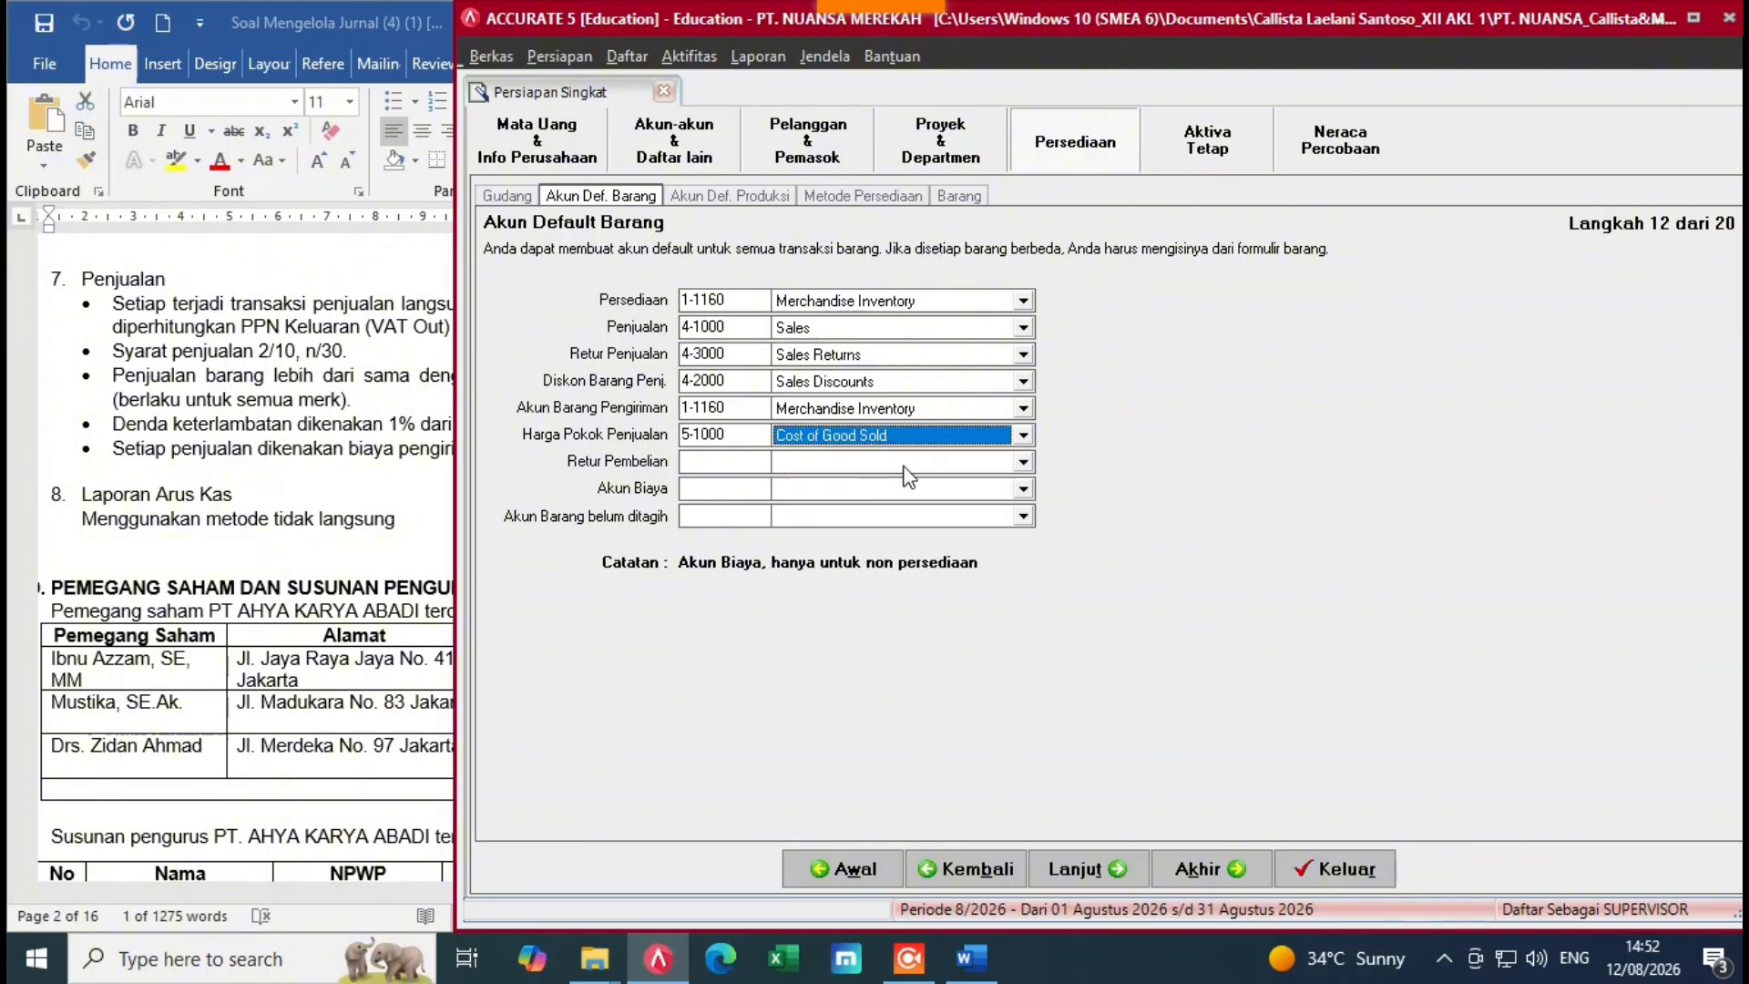
pyautogui.click(1023, 463)
pyautogui.click(952, 502)
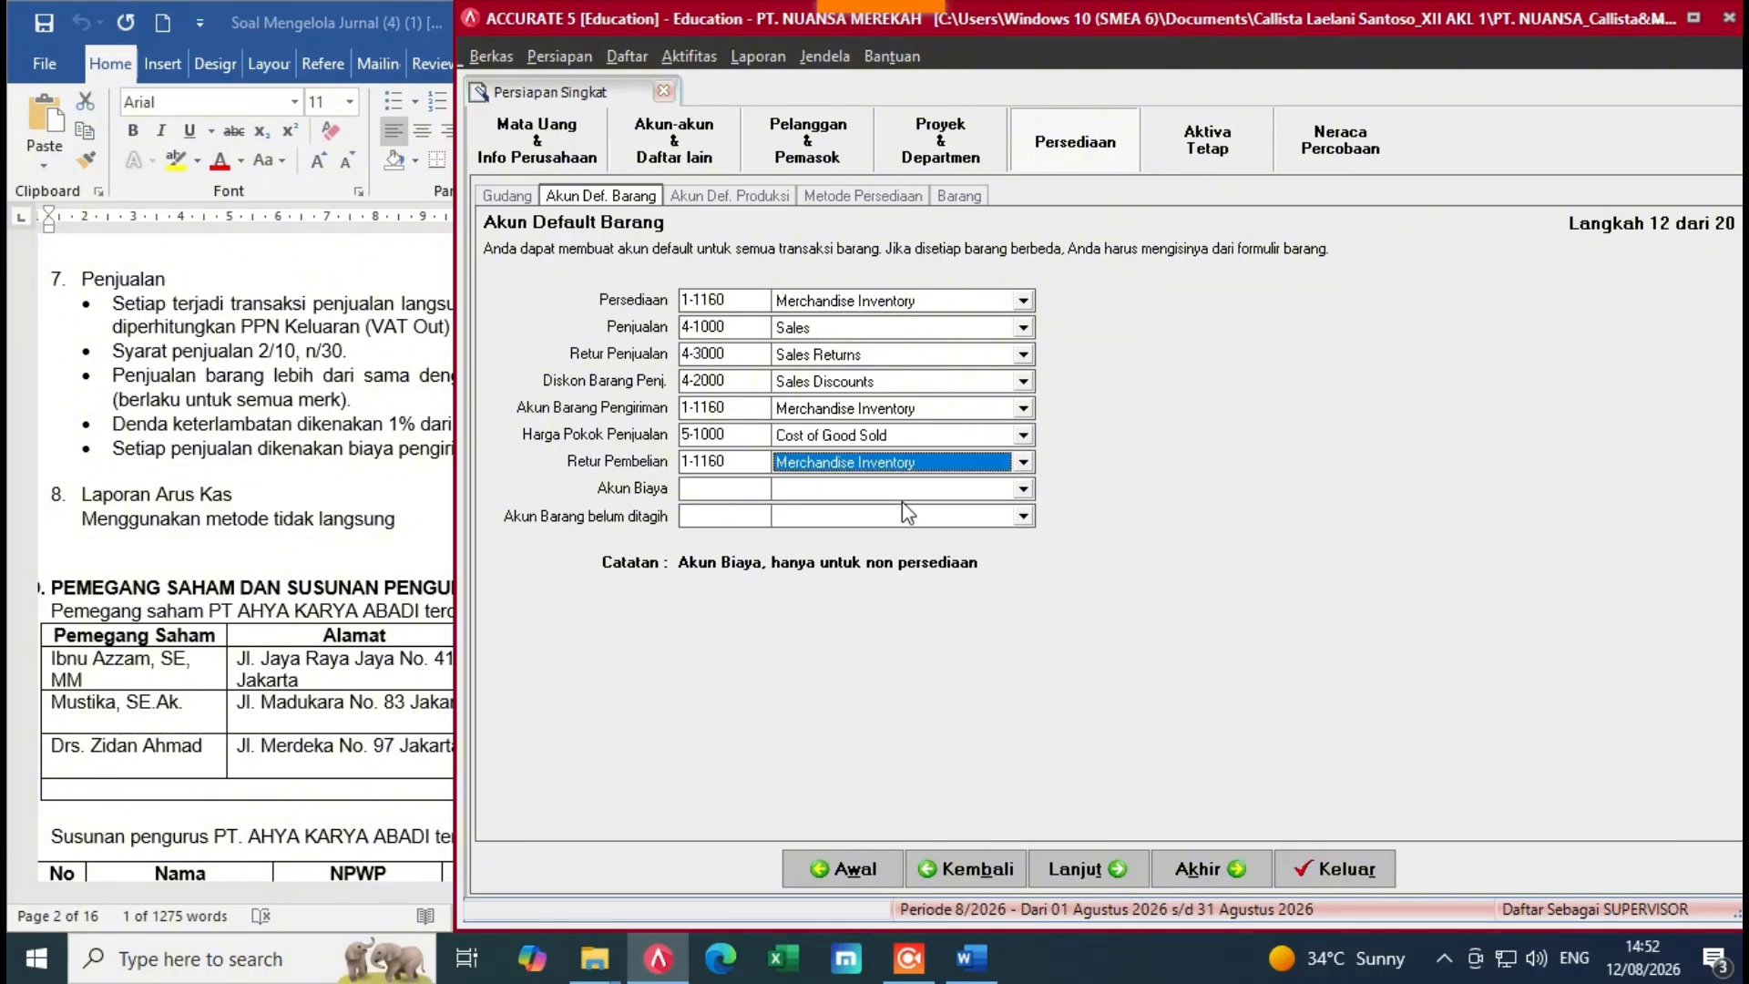
pyautogui.click(1023, 489)
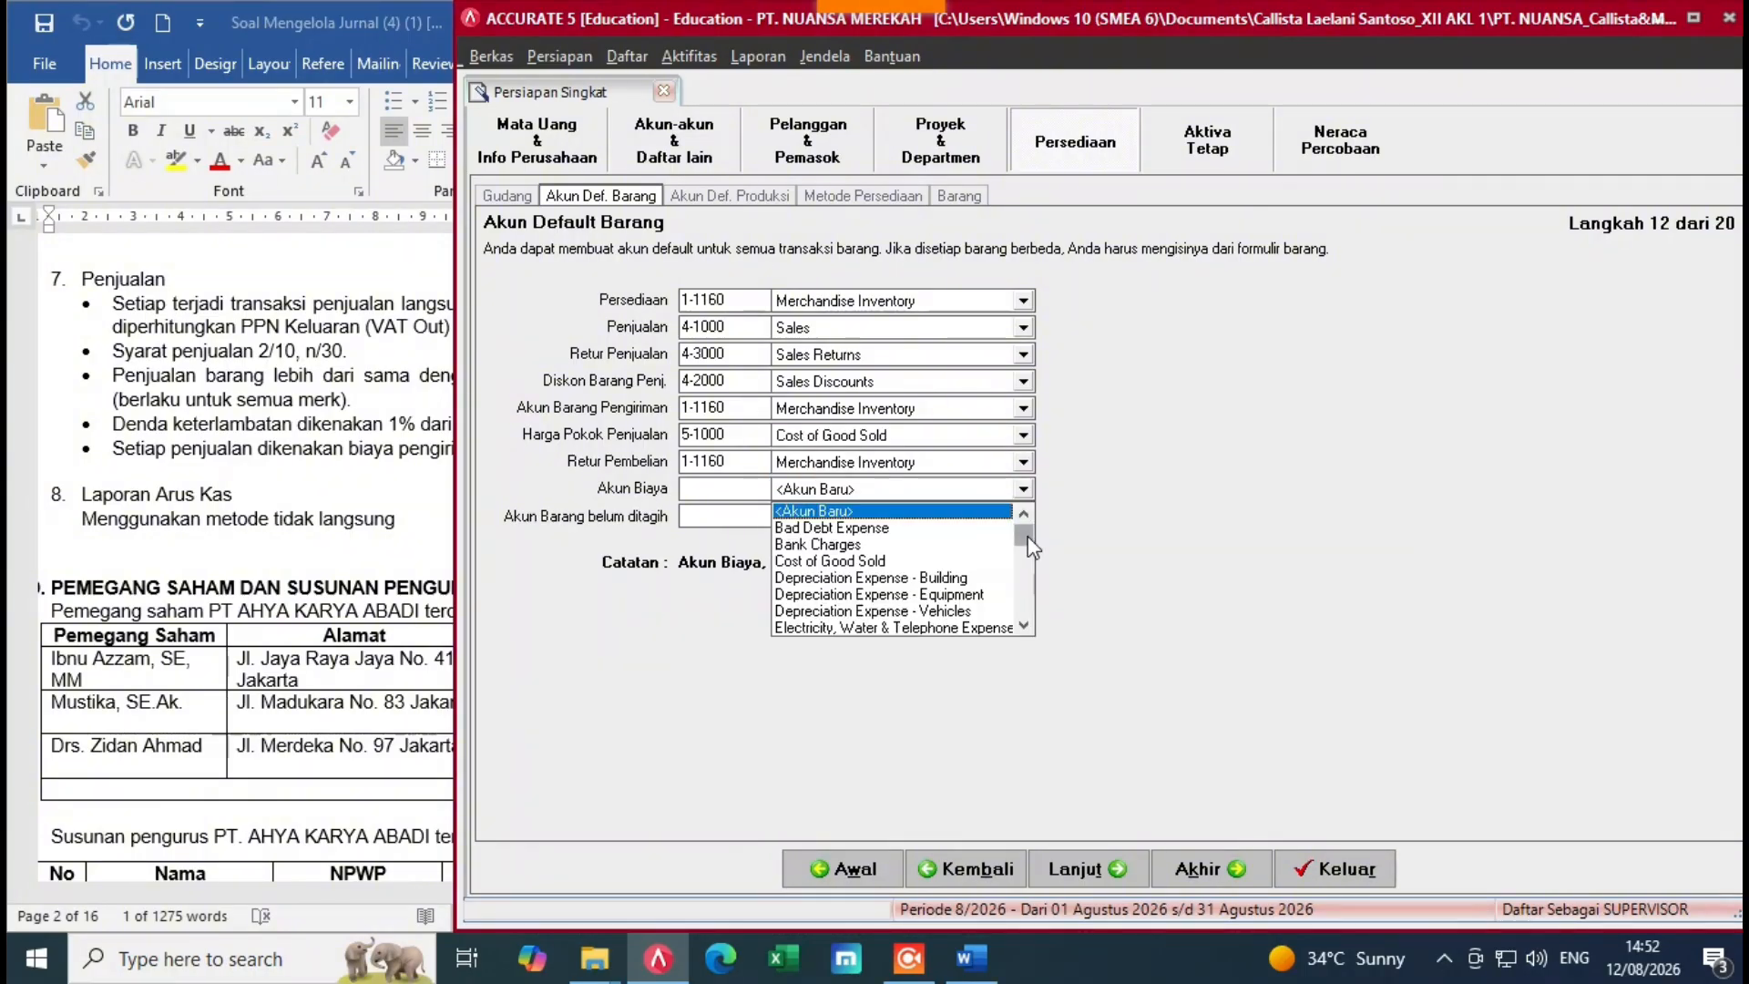
pyautogui.moveTo(1028, 617); pyautogui.dragTo(1027, 631)
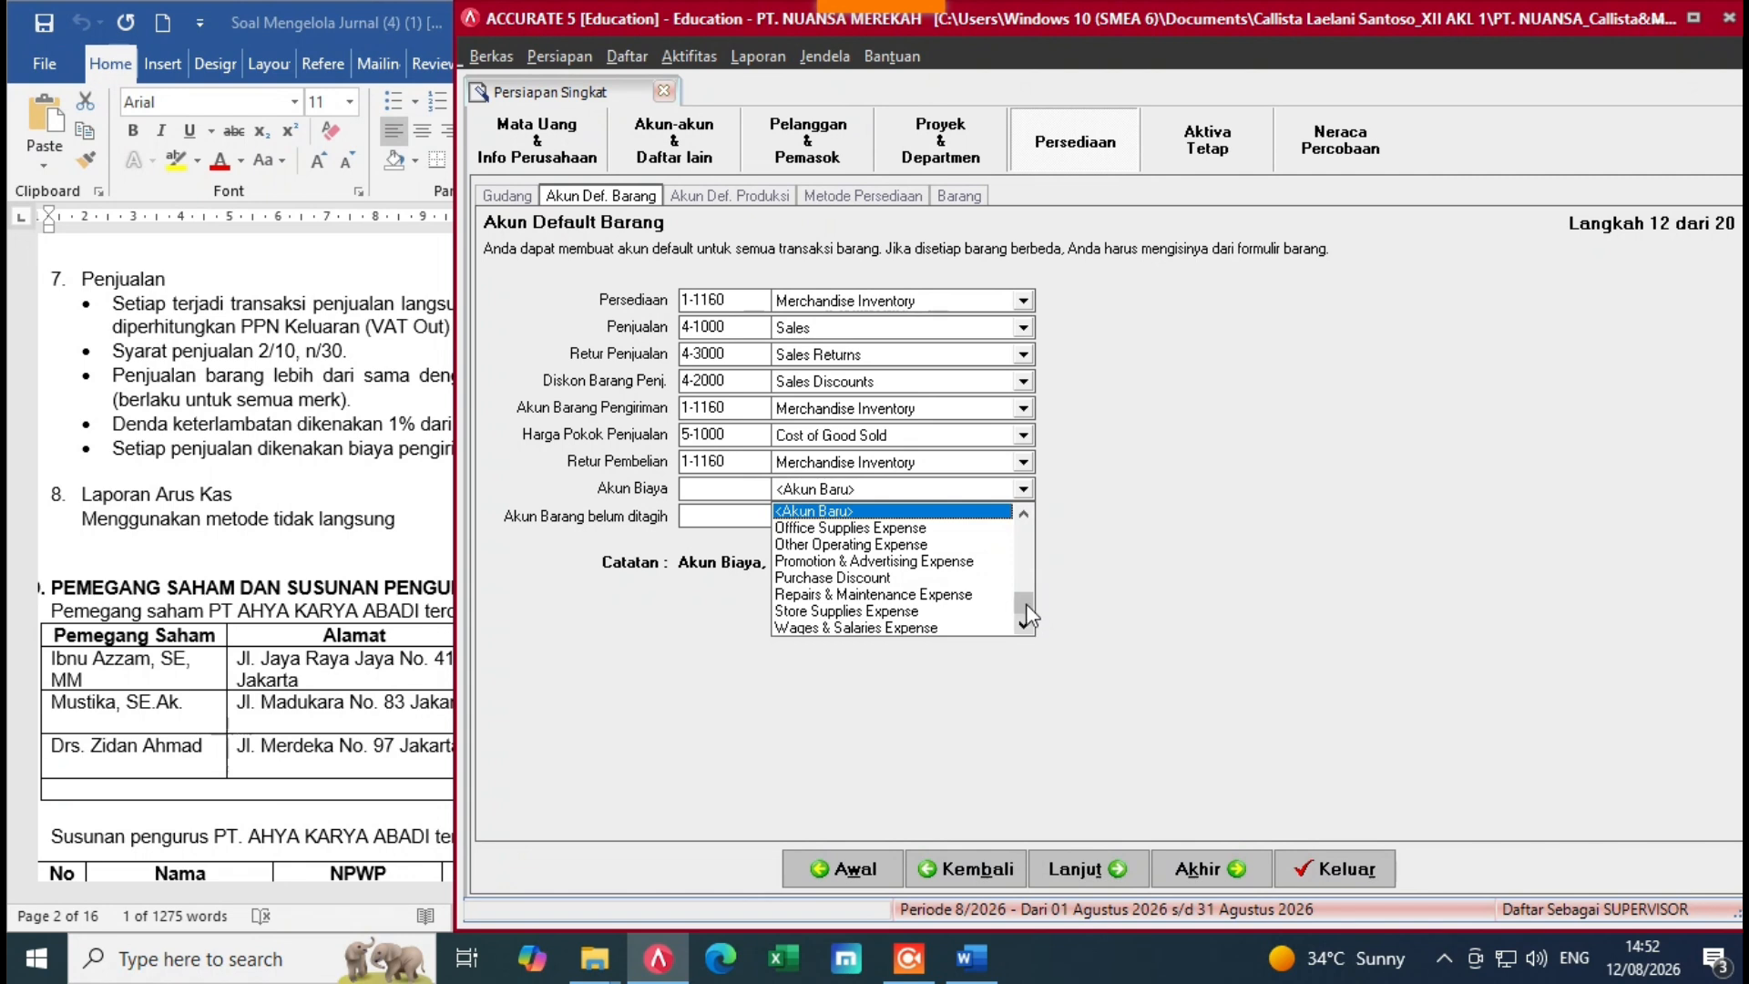
pyautogui.scroll(2, 1026, 603)
pyautogui.click(848, 561)
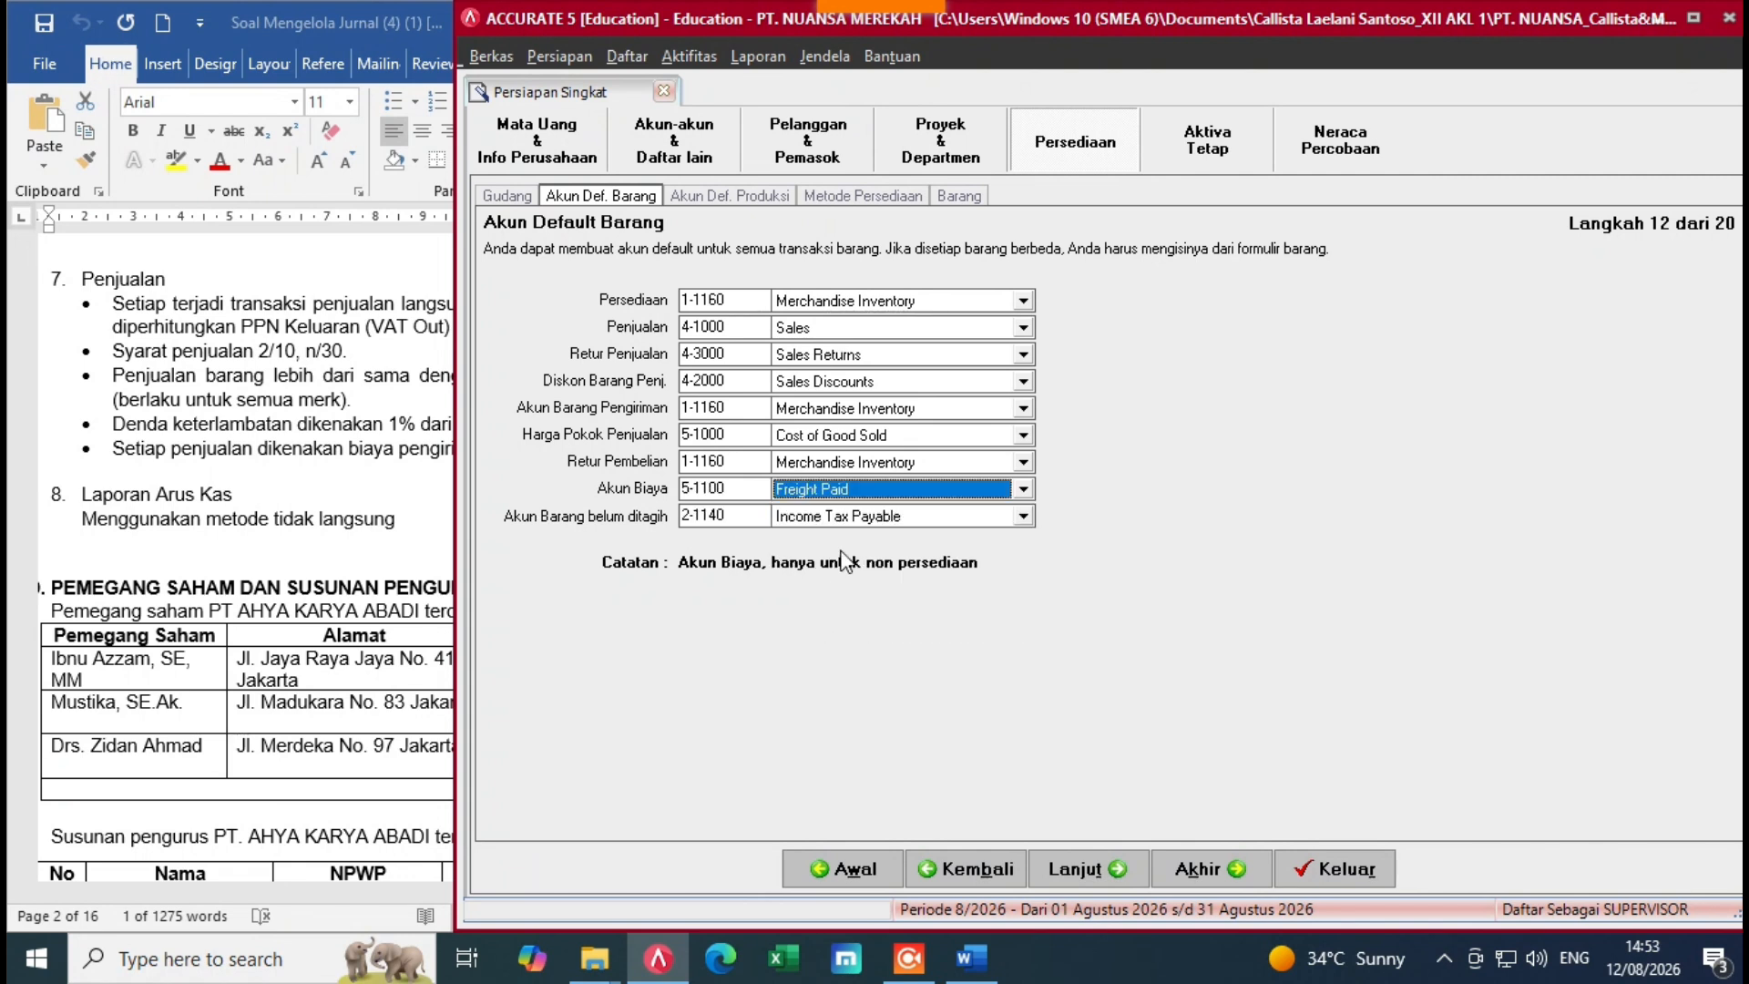
pyautogui.click(1023, 515)
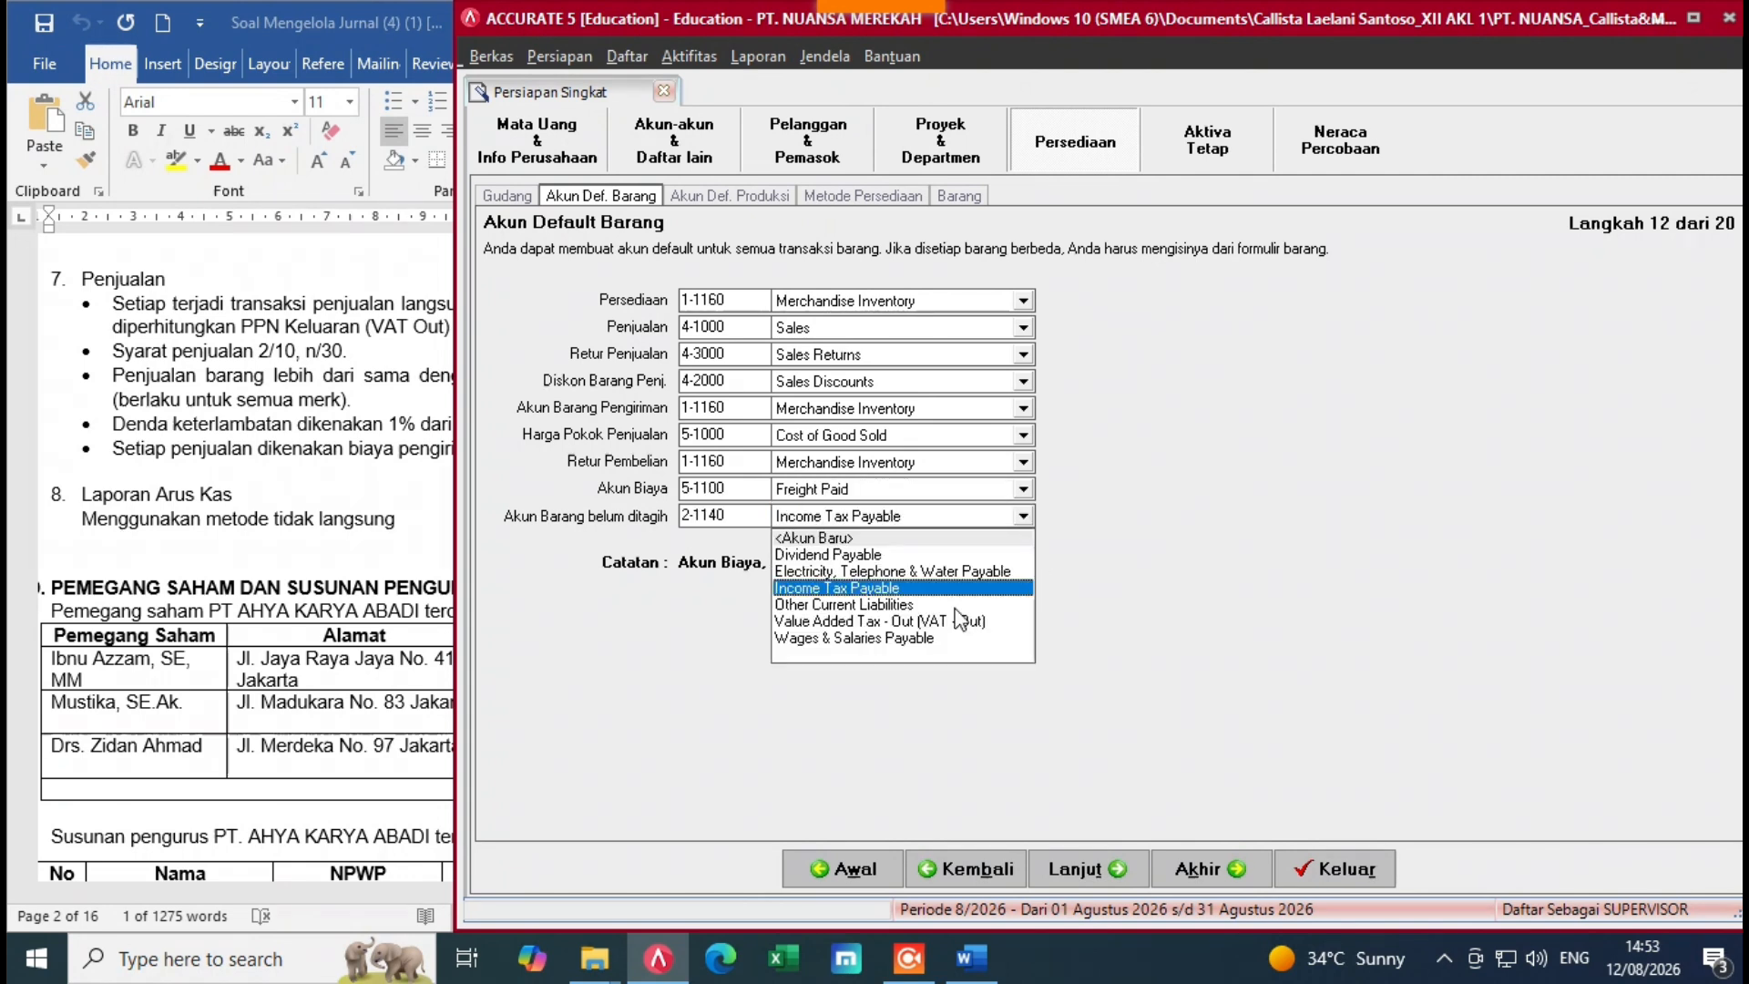
pyautogui.click(822, 605)
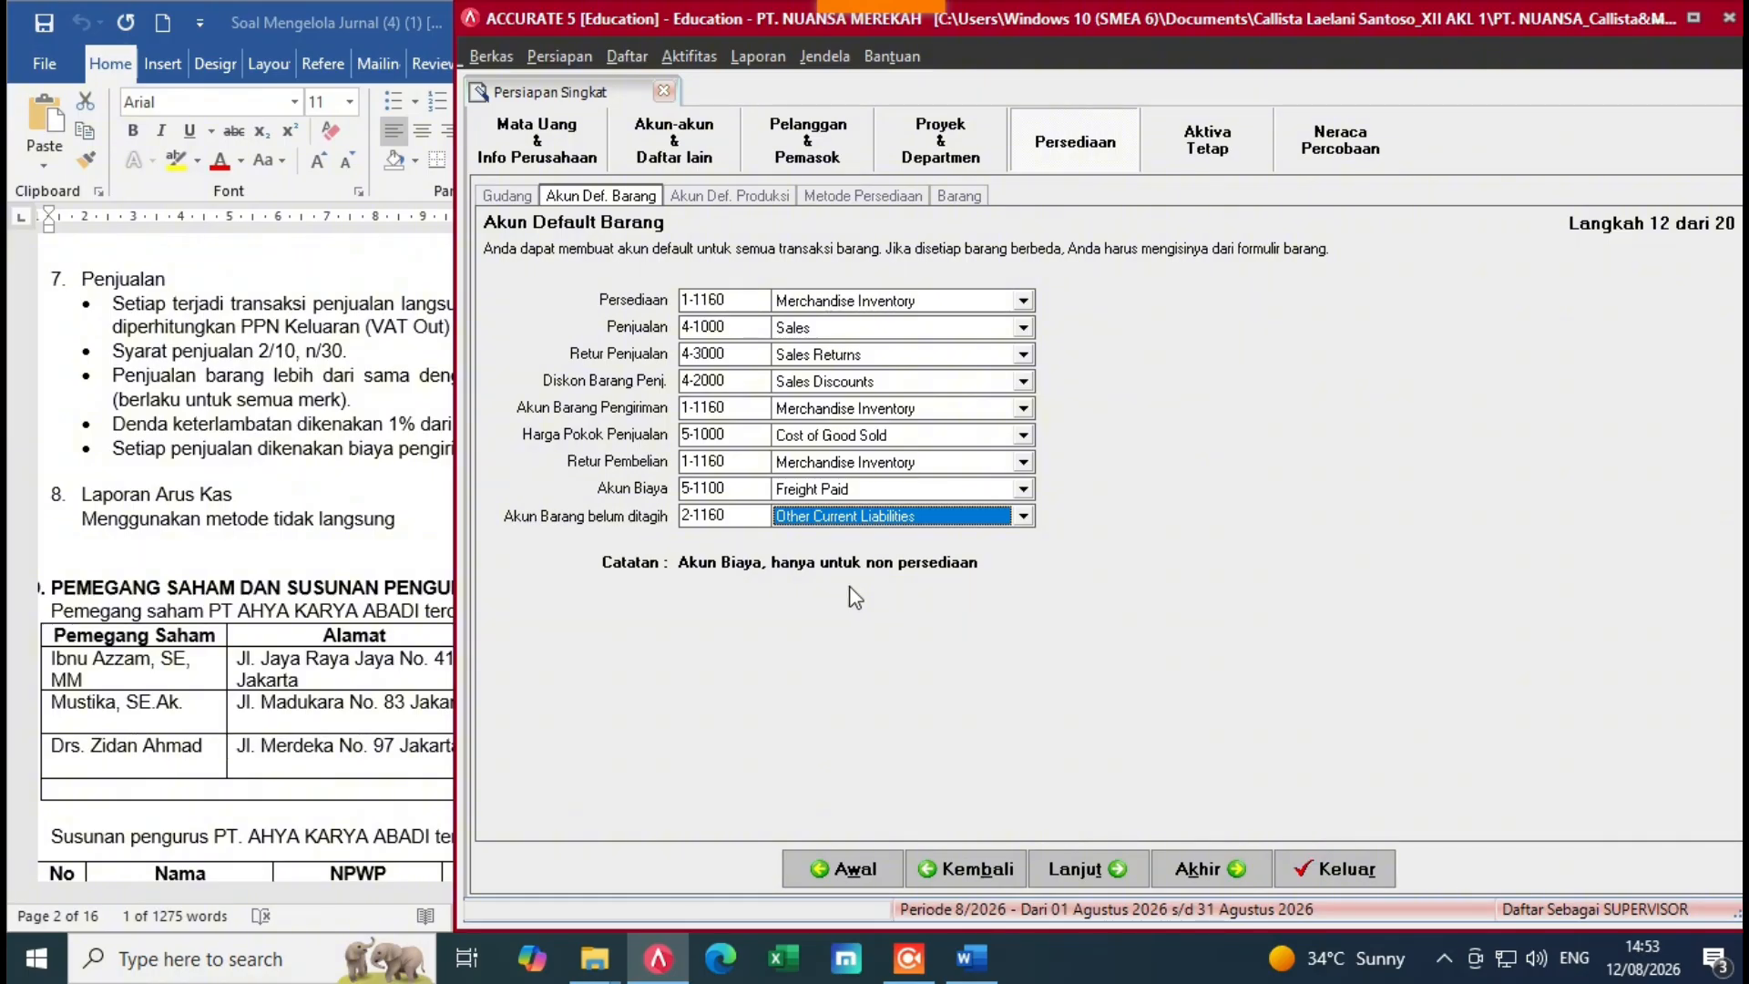
# Step: Skip the production accounts and costing method steps to step 15 and start importing items from file
pyautogui.click(1113, 868)
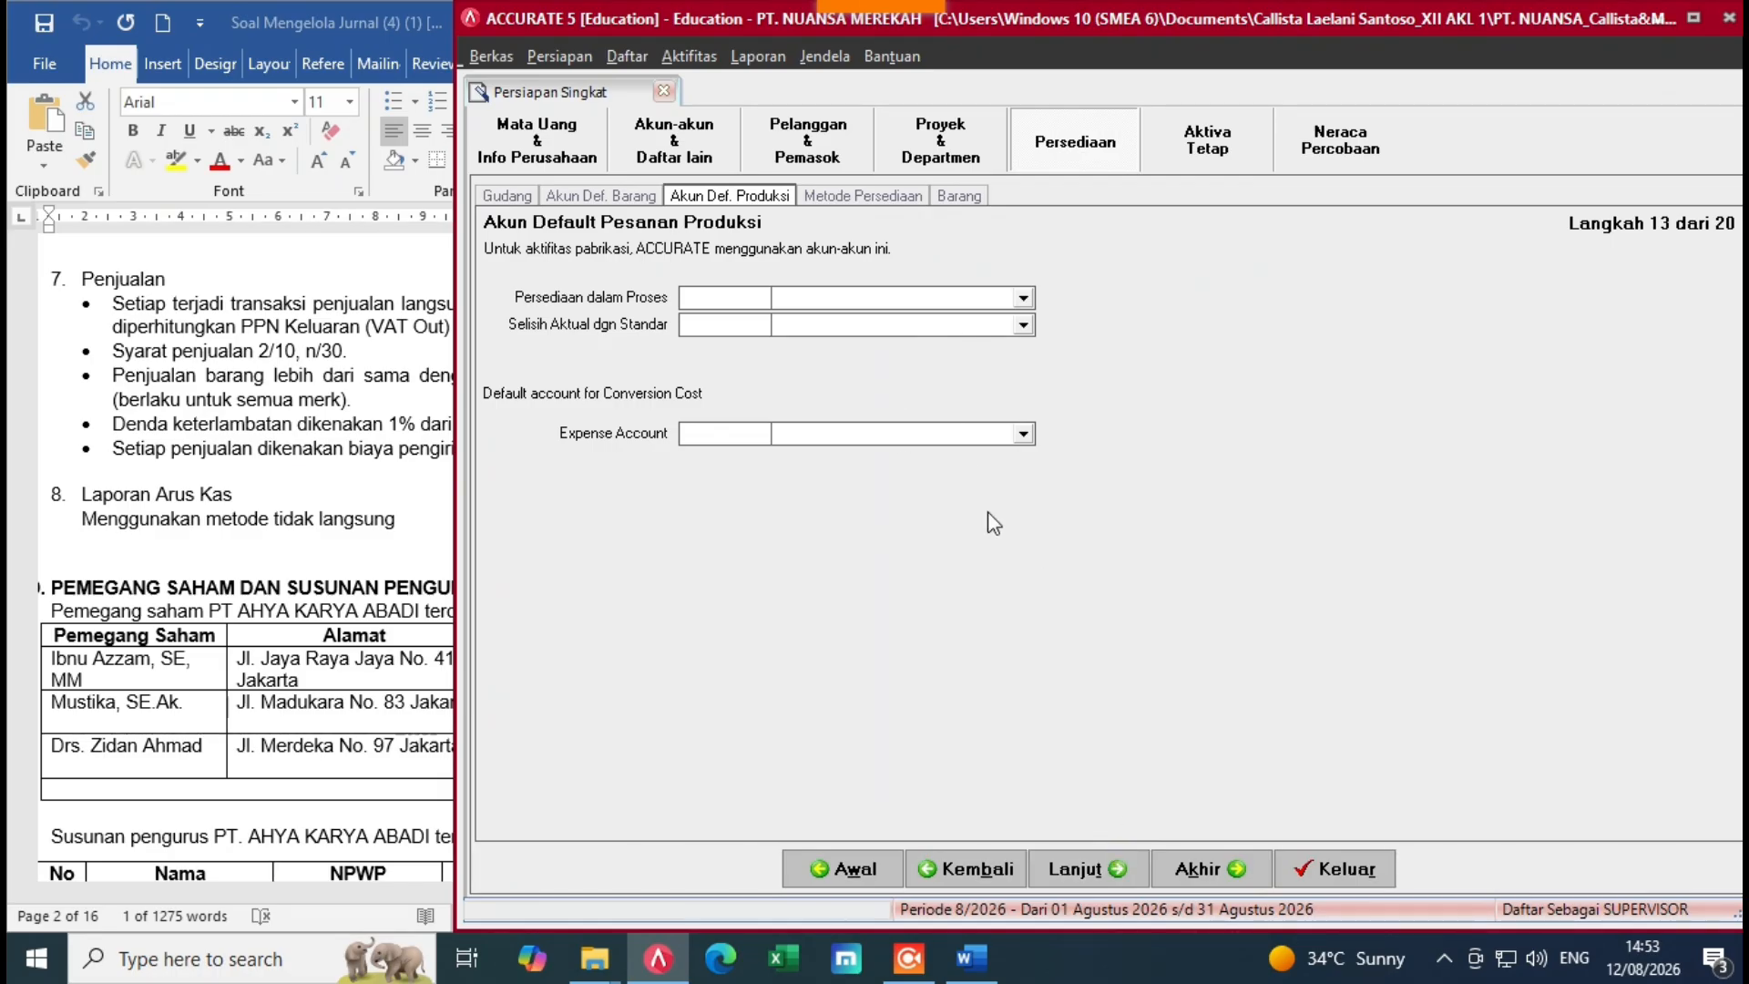
pyautogui.click(1084, 857)
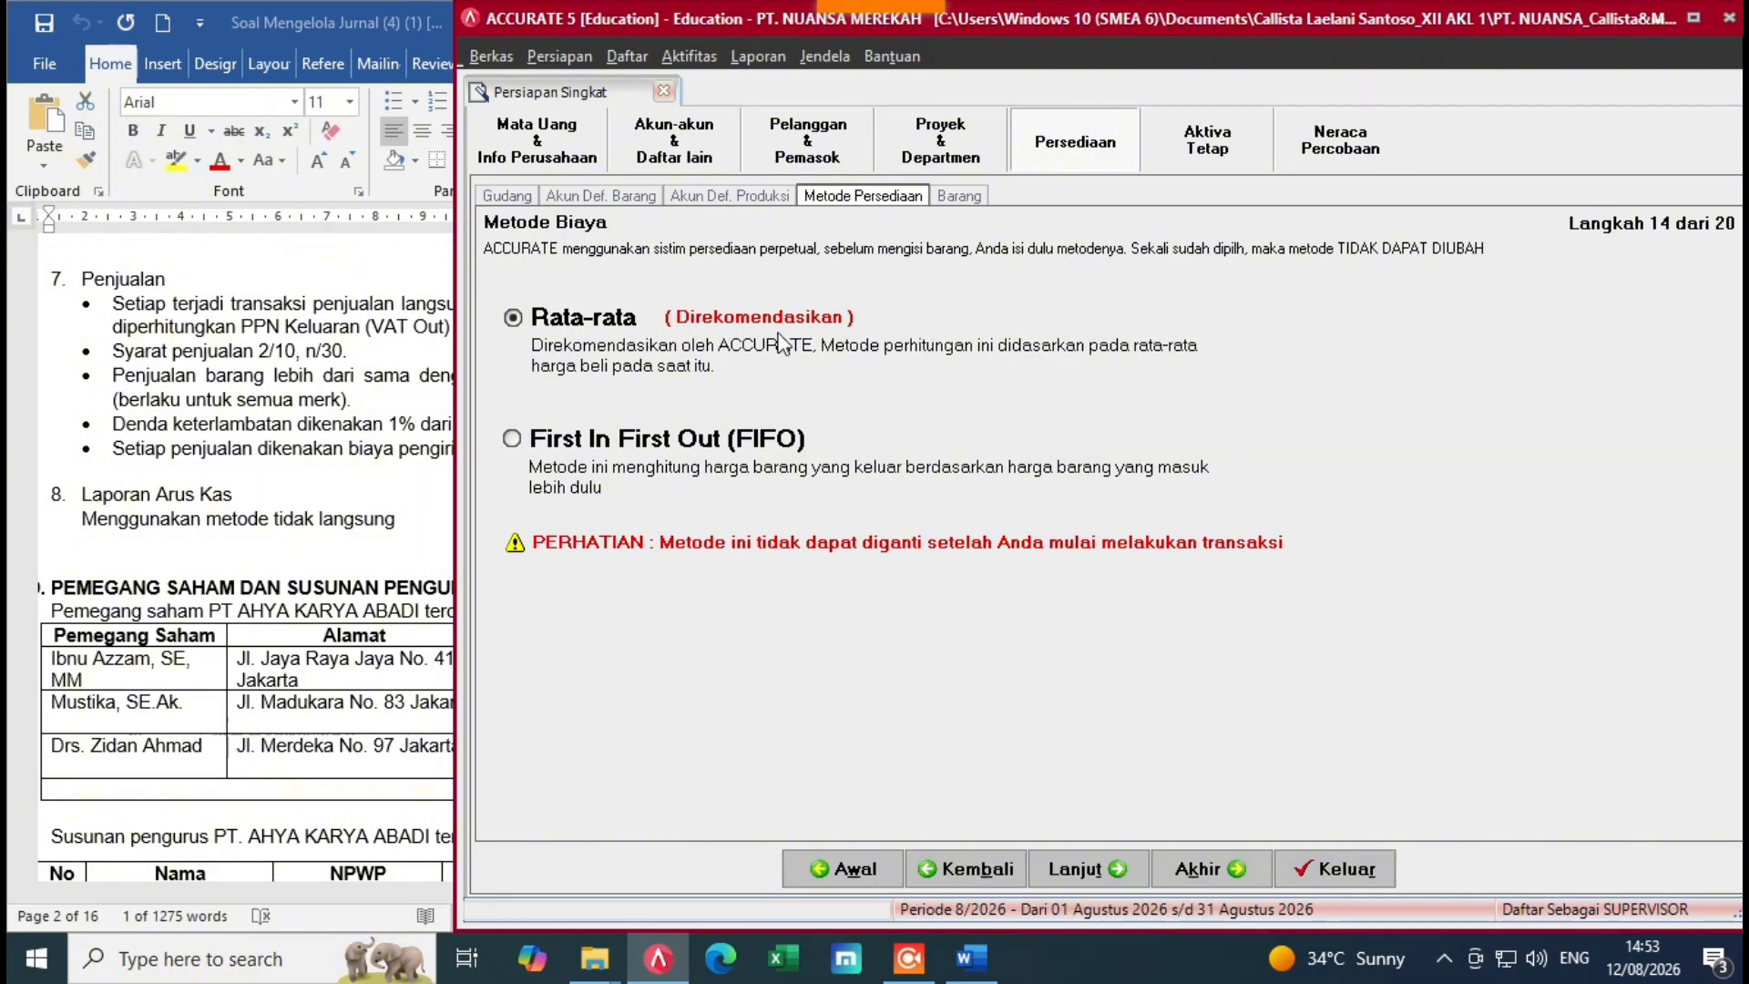
pyautogui.click(1104, 870)
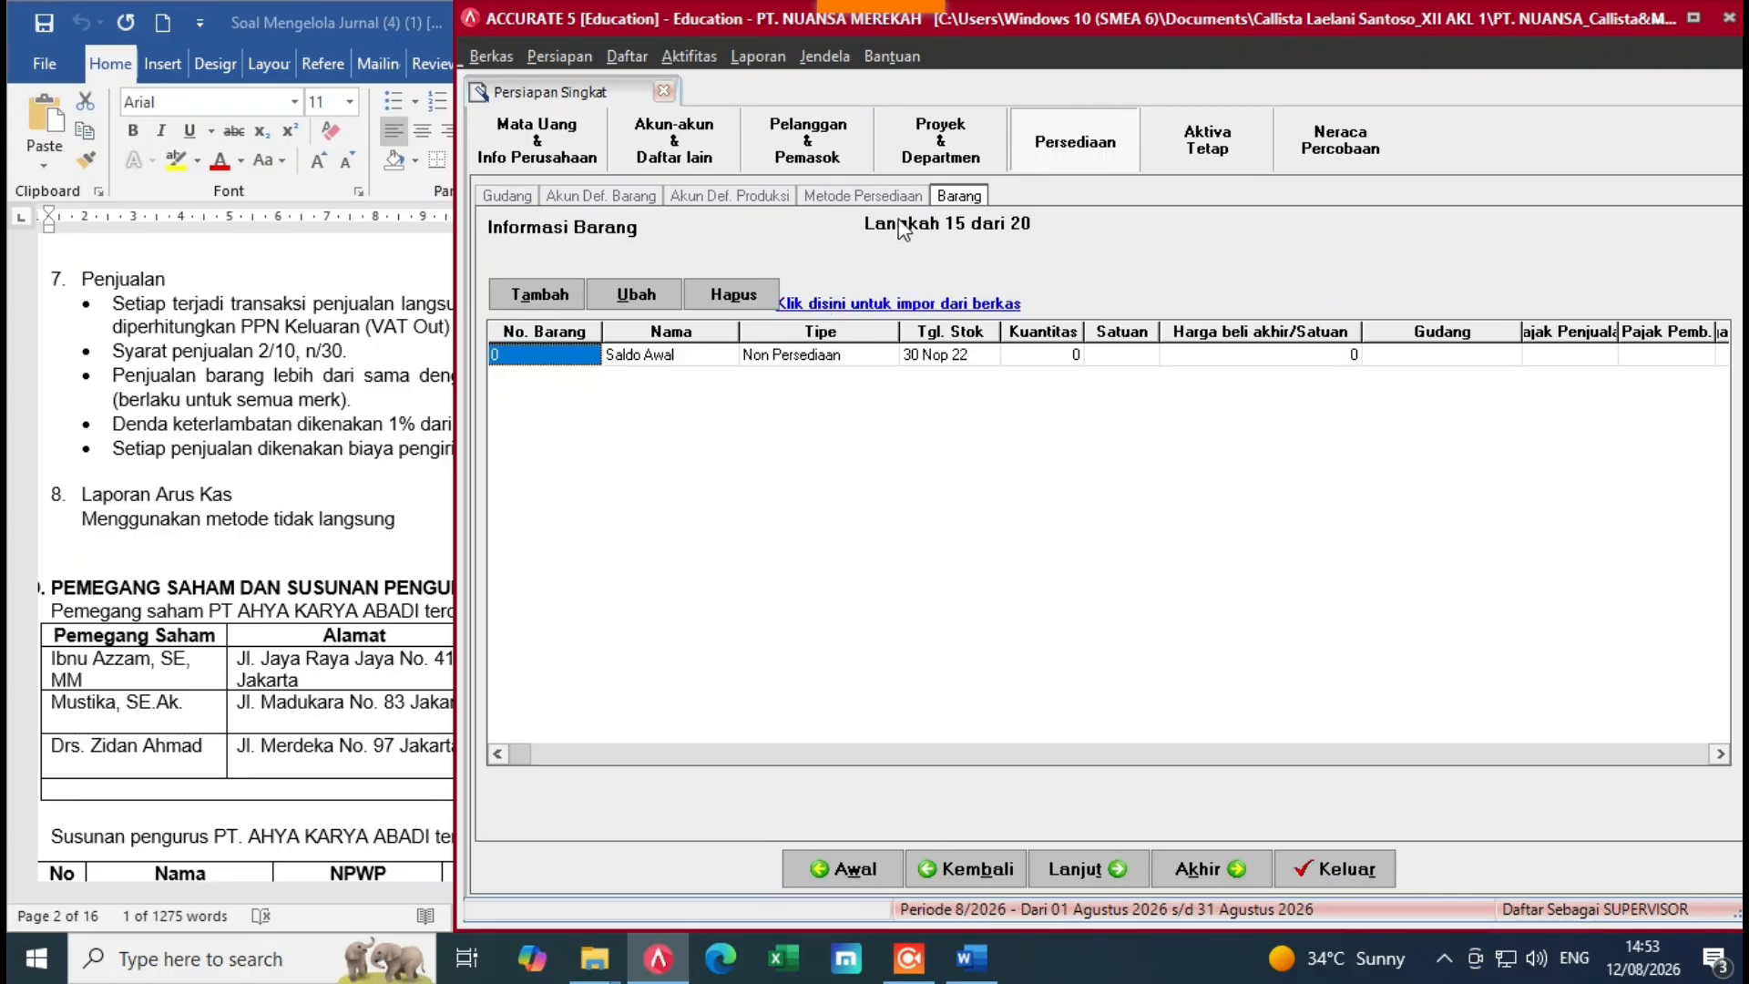
pyautogui.click(961, 303)
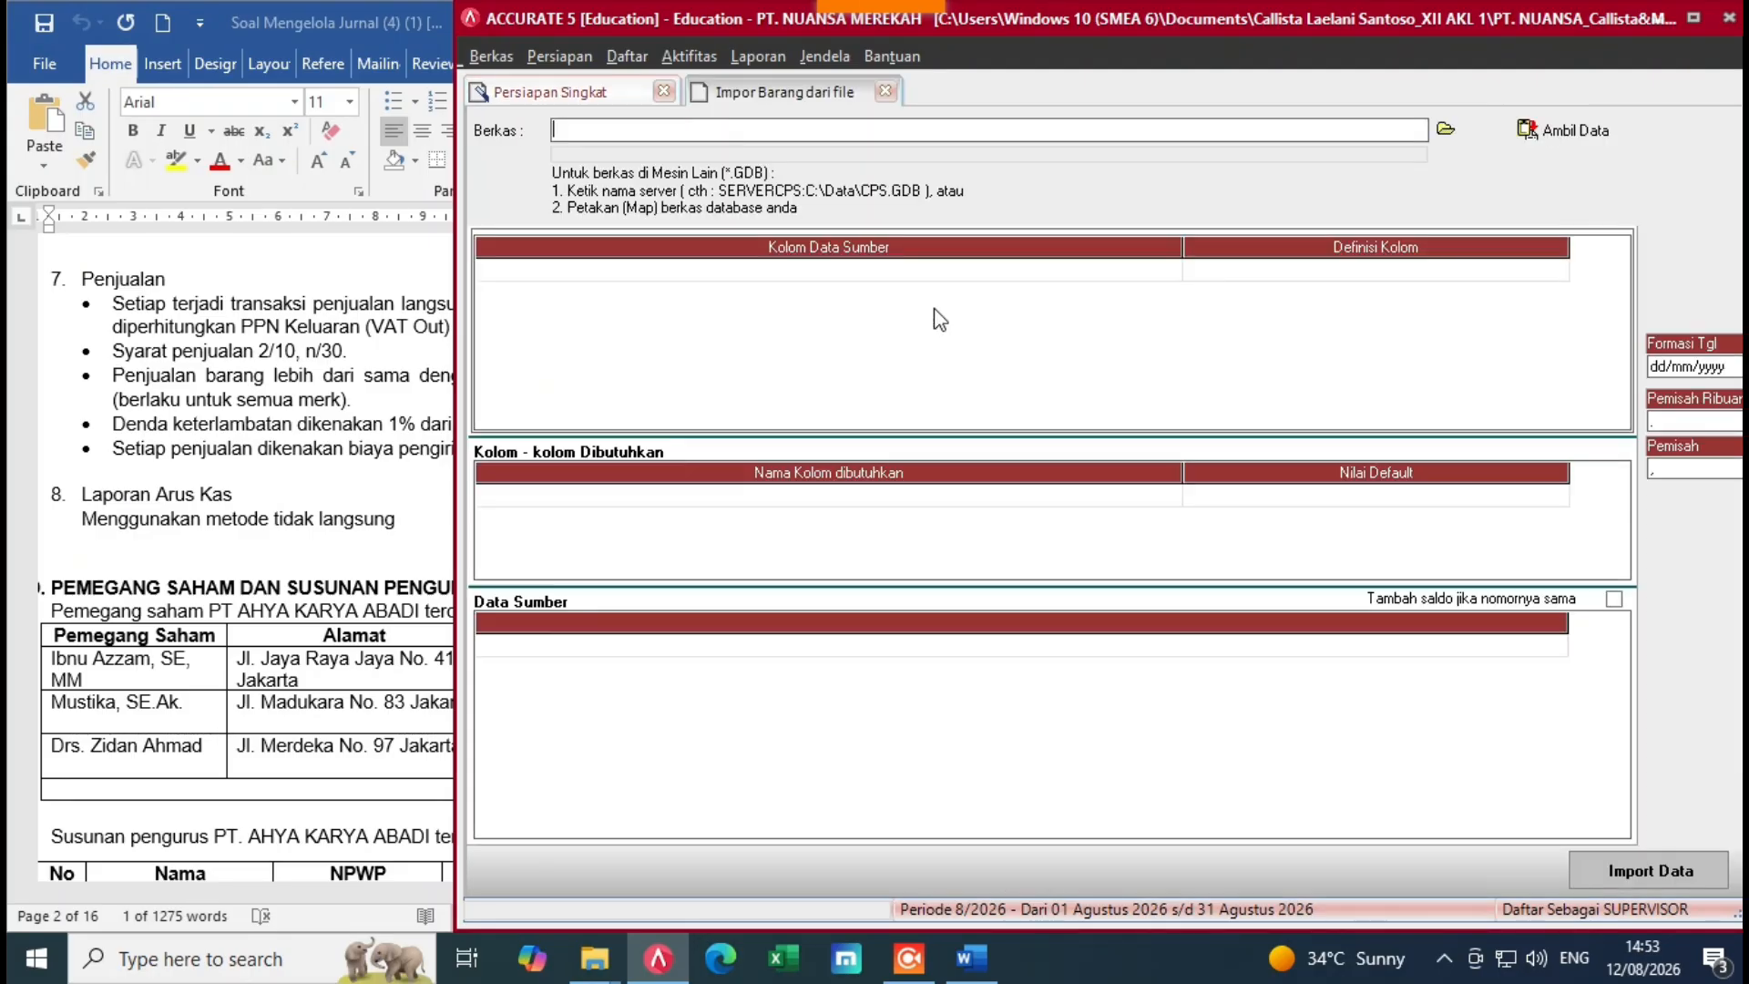
# Step: Load the item and opening inventory Excel workbook into the Impor Barang dari file form
pyautogui.click(1446, 129)
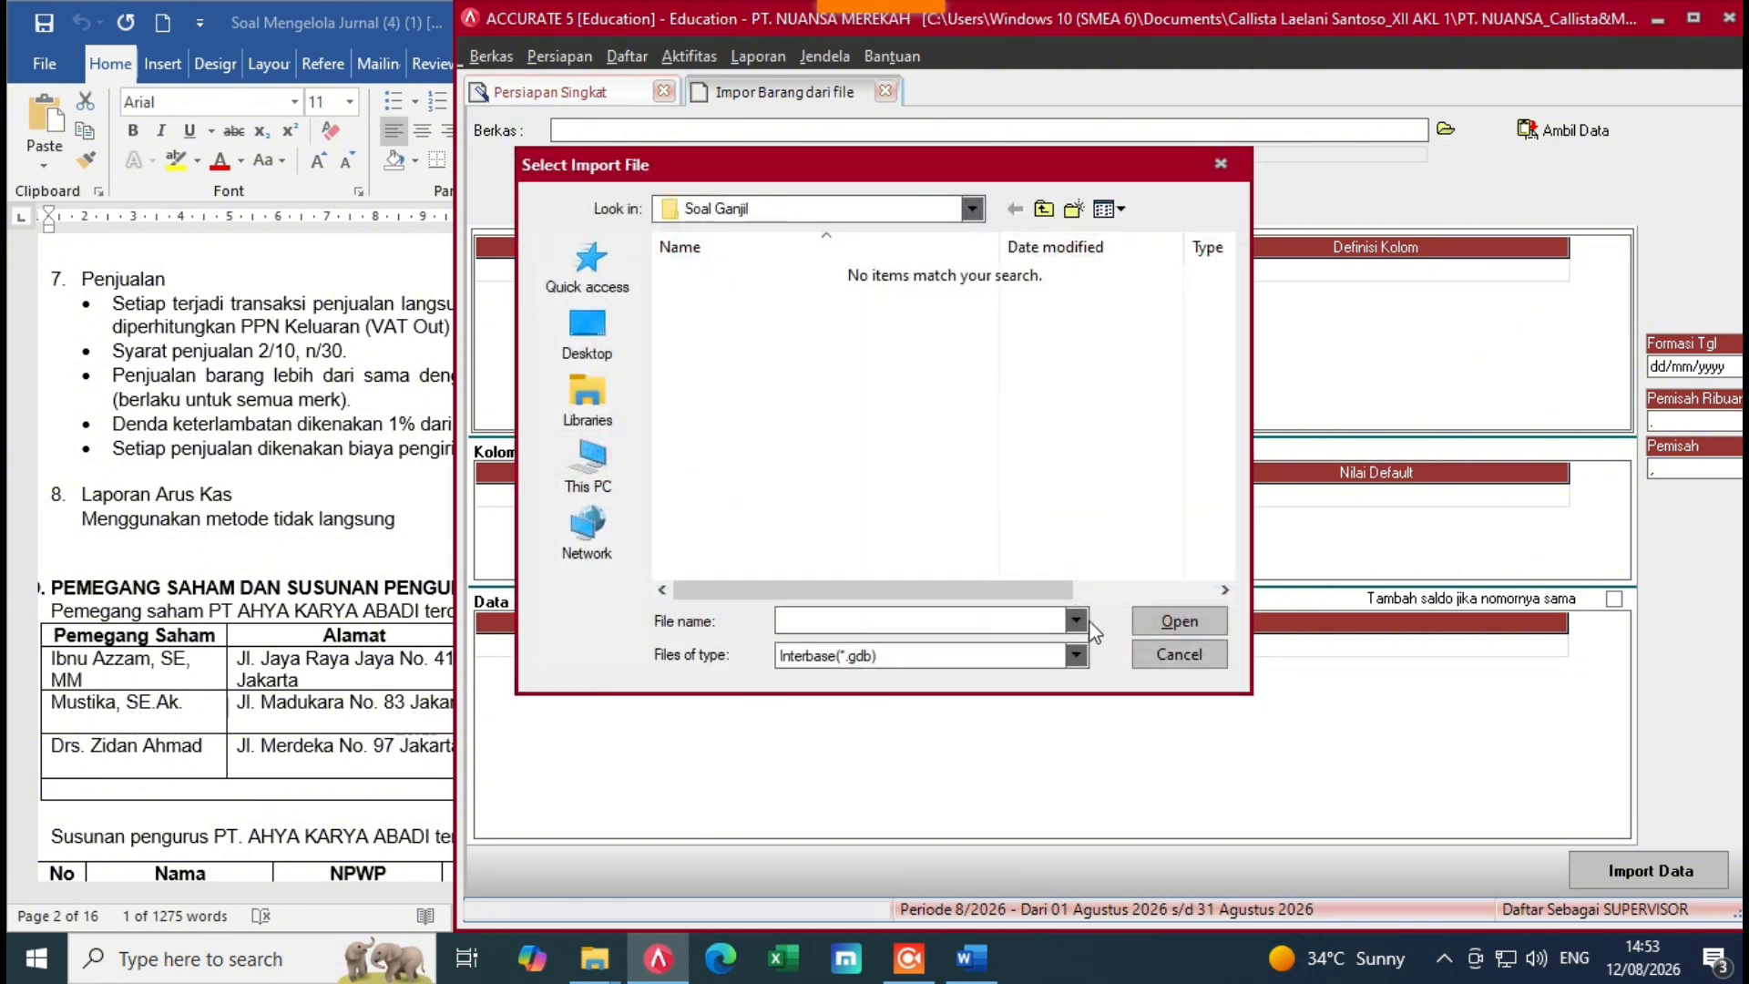
pyautogui.click(1077, 656)
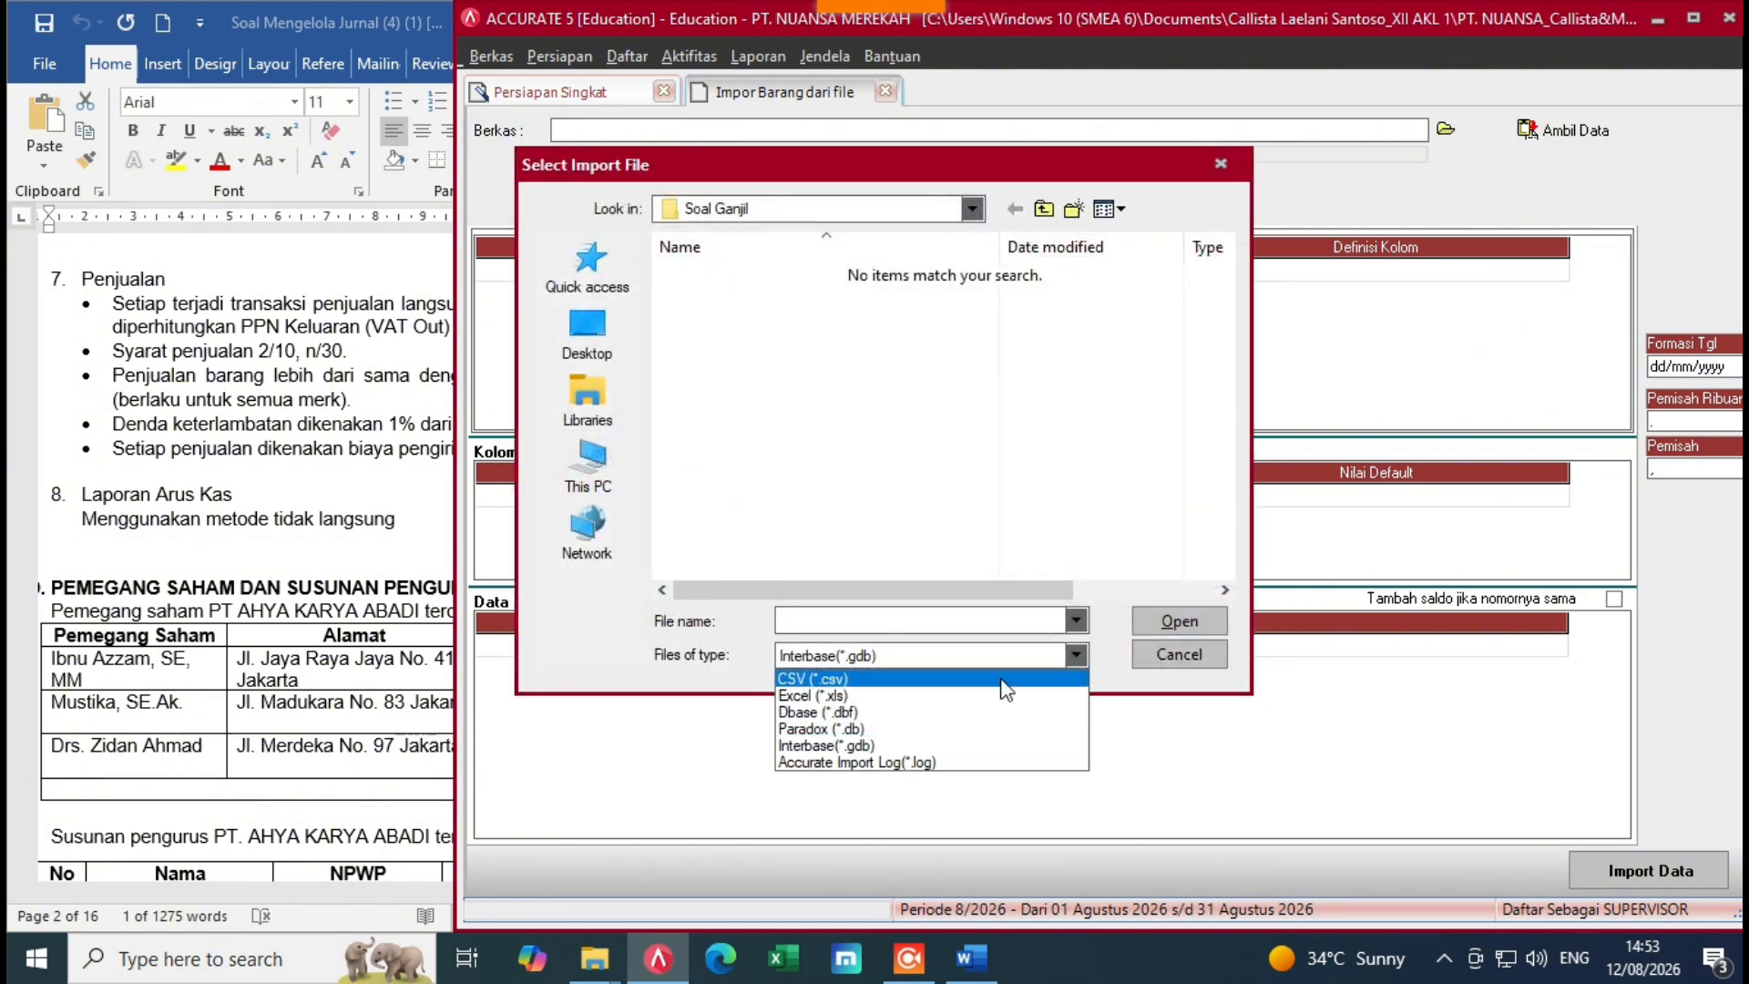
pyautogui.click(819, 697)
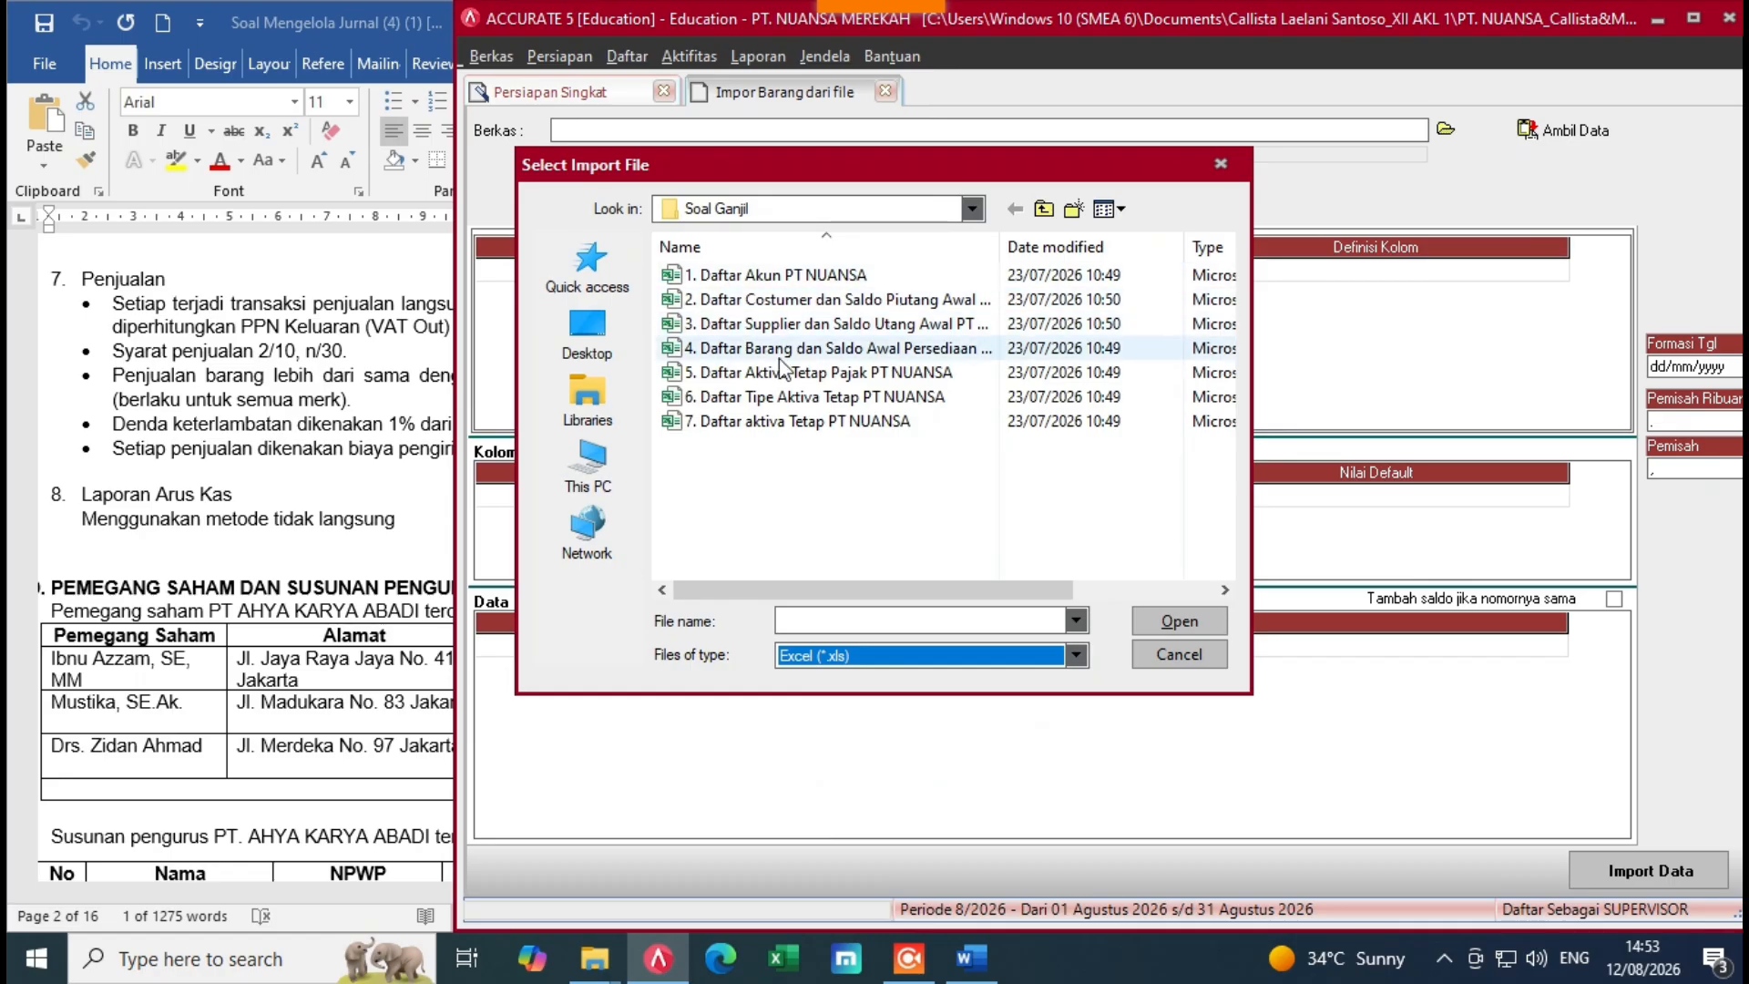
pyautogui.click(820, 348)
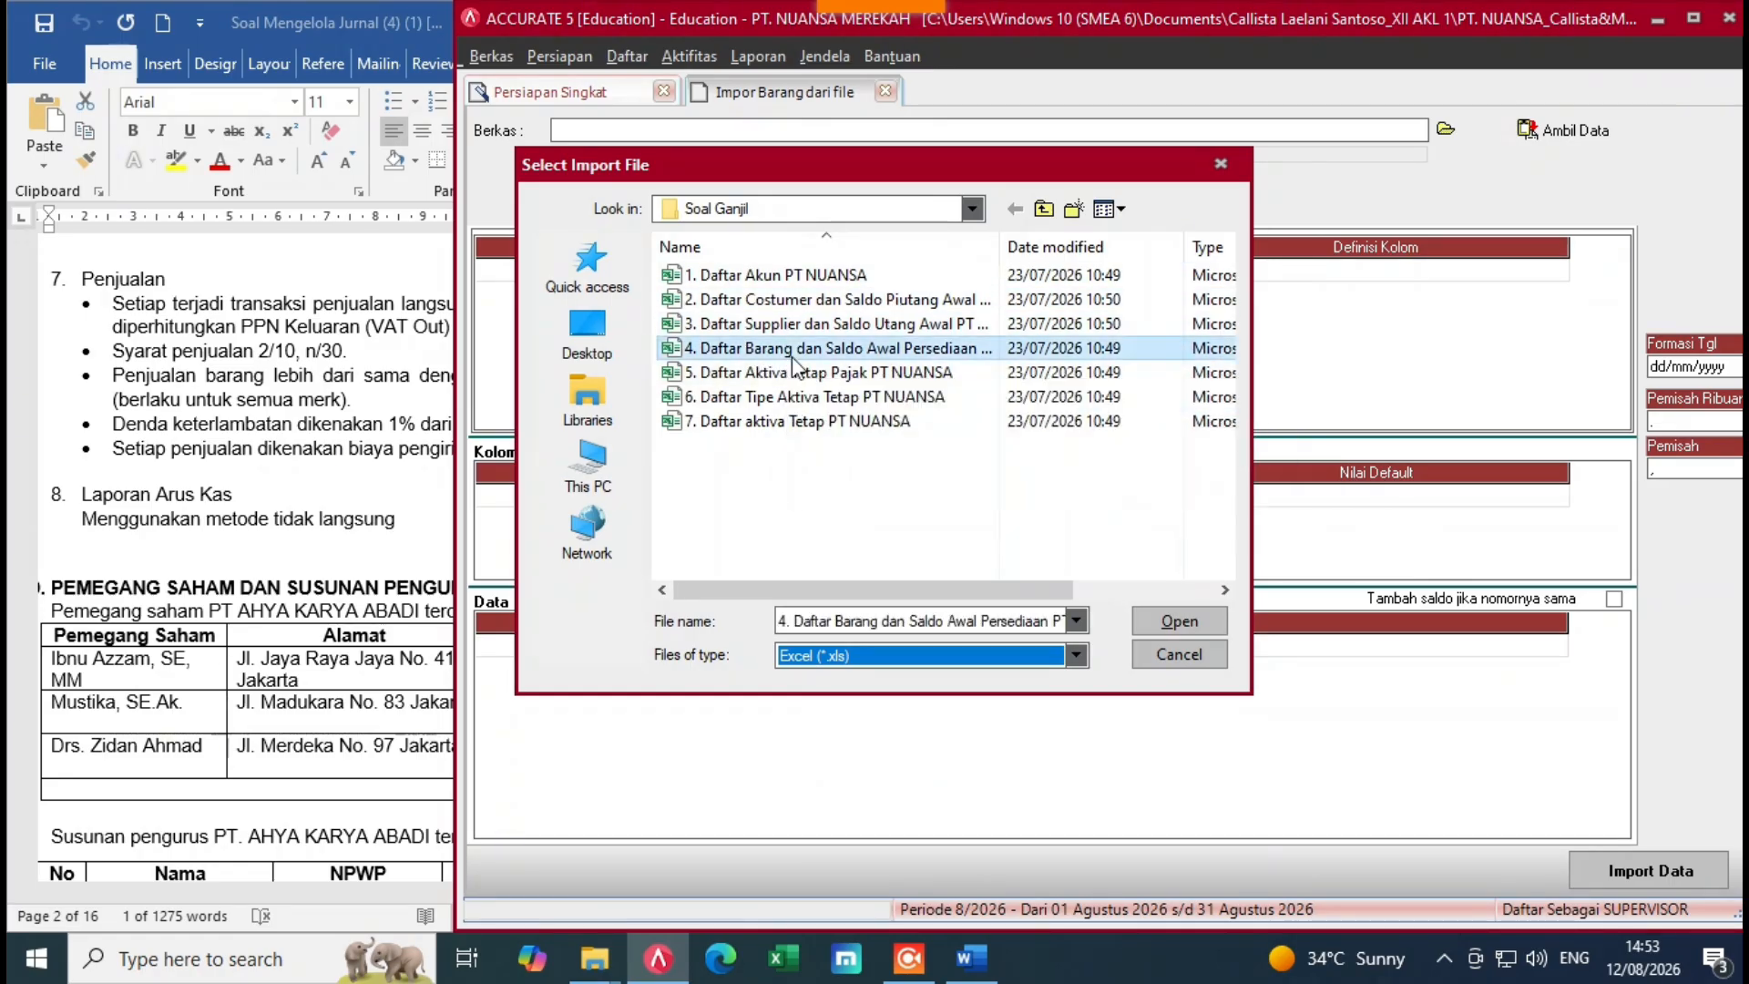
pyautogui.click(1181, 622)
pyautogui.click(1576, 131)
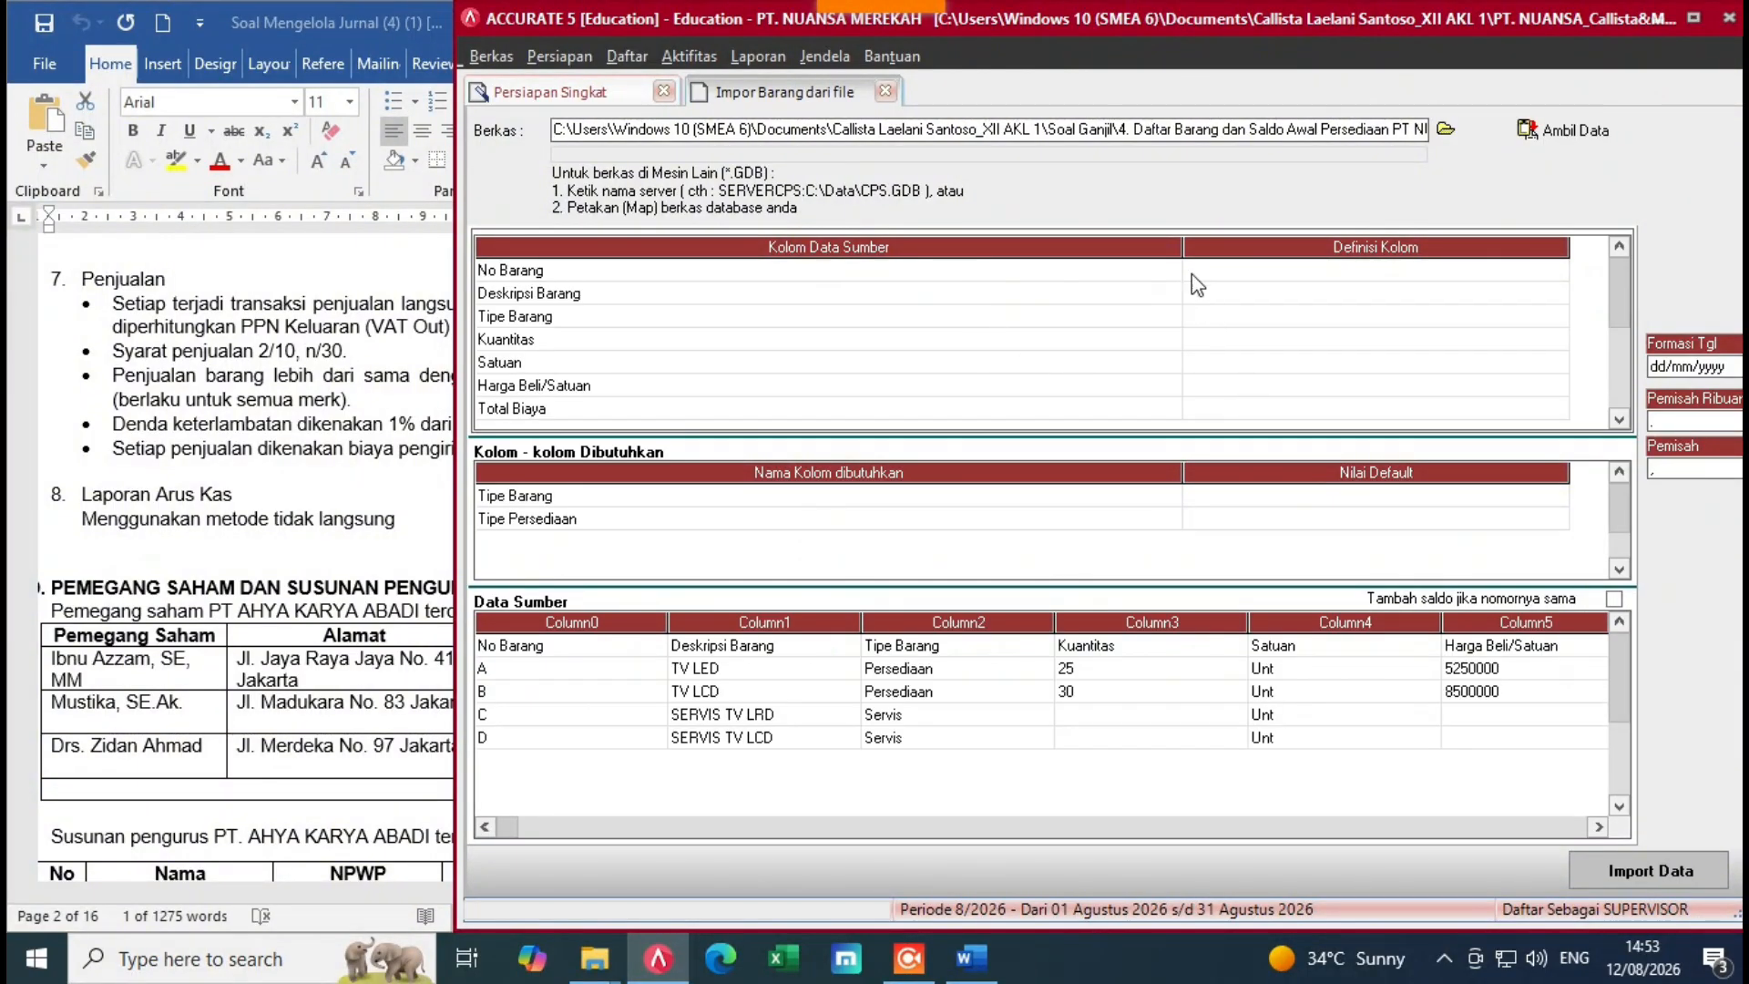
# Step: Delete the header row from the item source data
pyautogui.click(1198, 285)
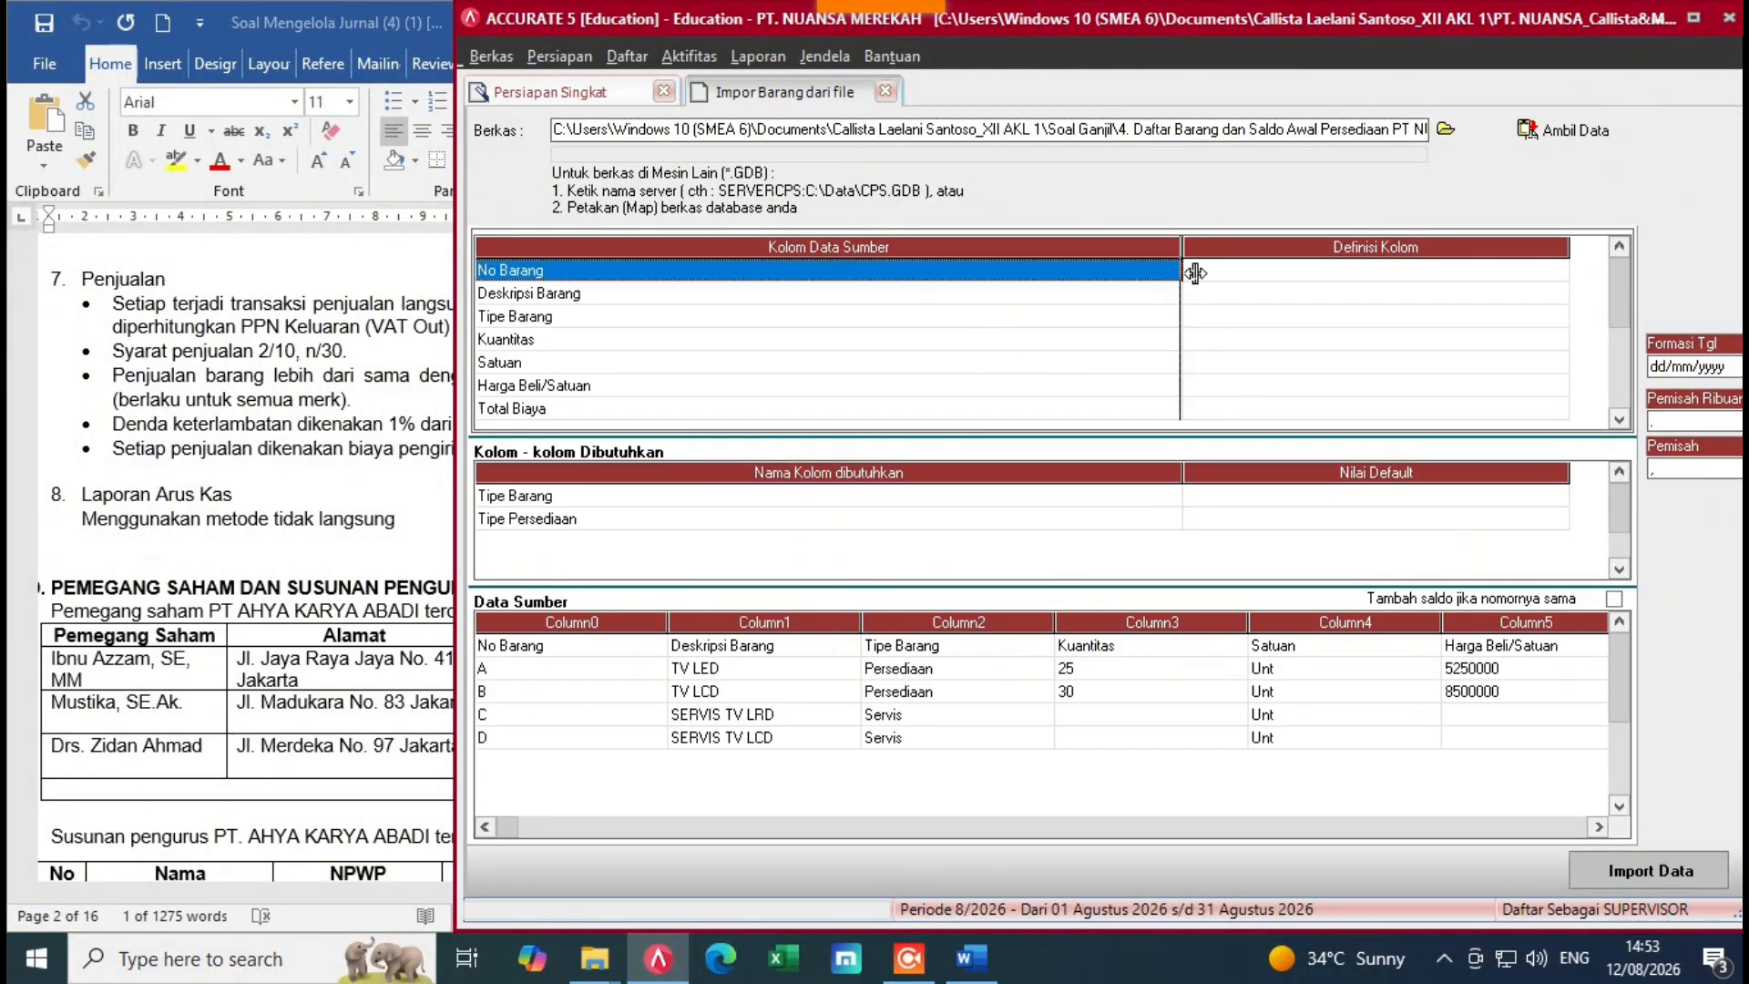
pyautogui.click(608, 649)
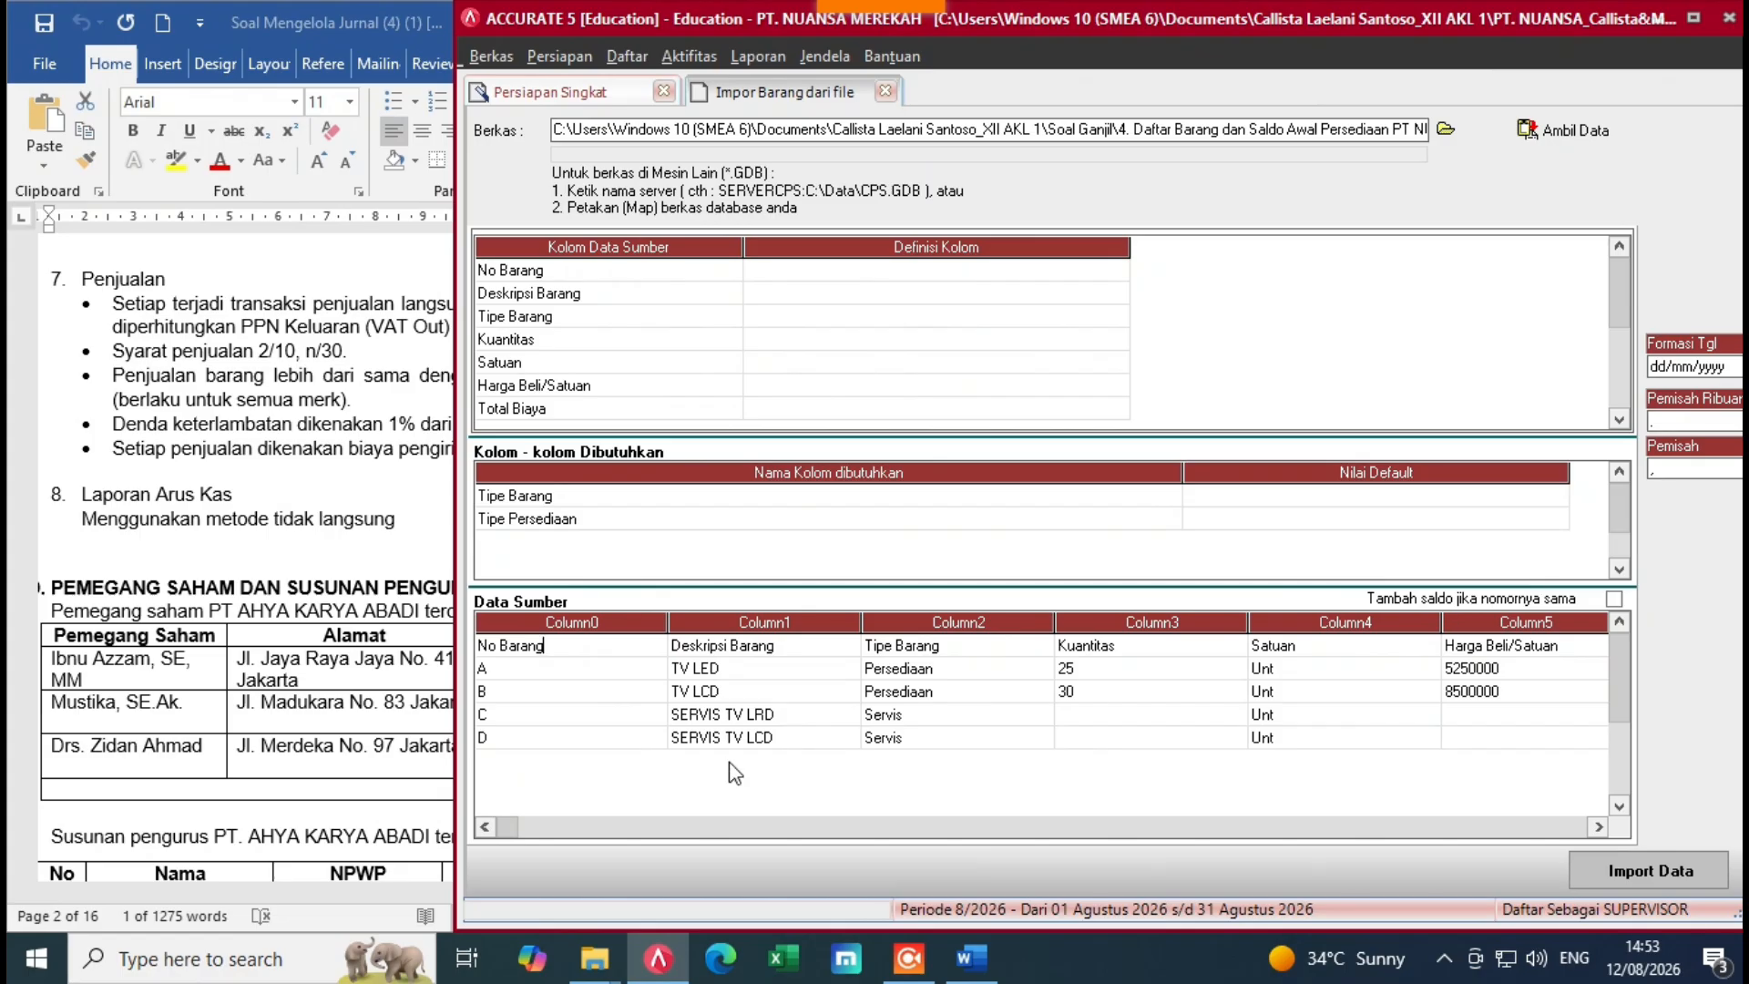
pyautogui.rightClick(619, 653)
pyautogui.click(648, 675)
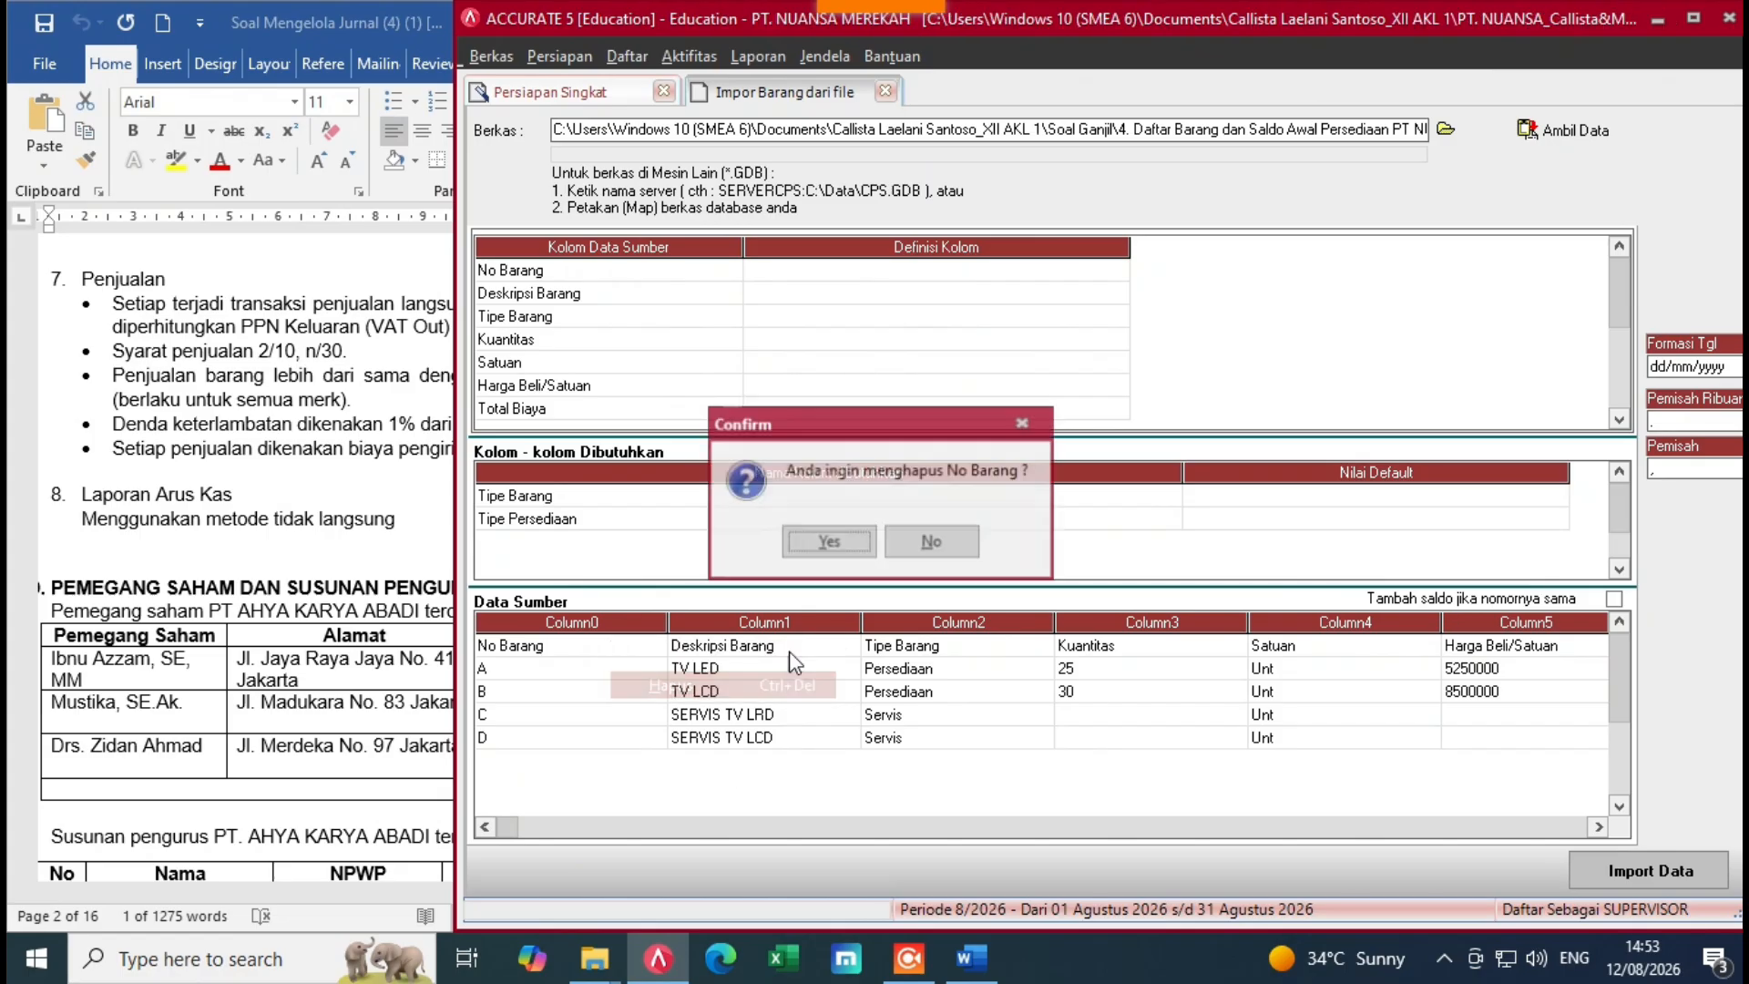
pyautogui.click(825, 549)
# Step: Map the No Barang and Deskripsi Barang columns to No. Barang and Deskripsi Barang
pyautogui.click(1081, 270)
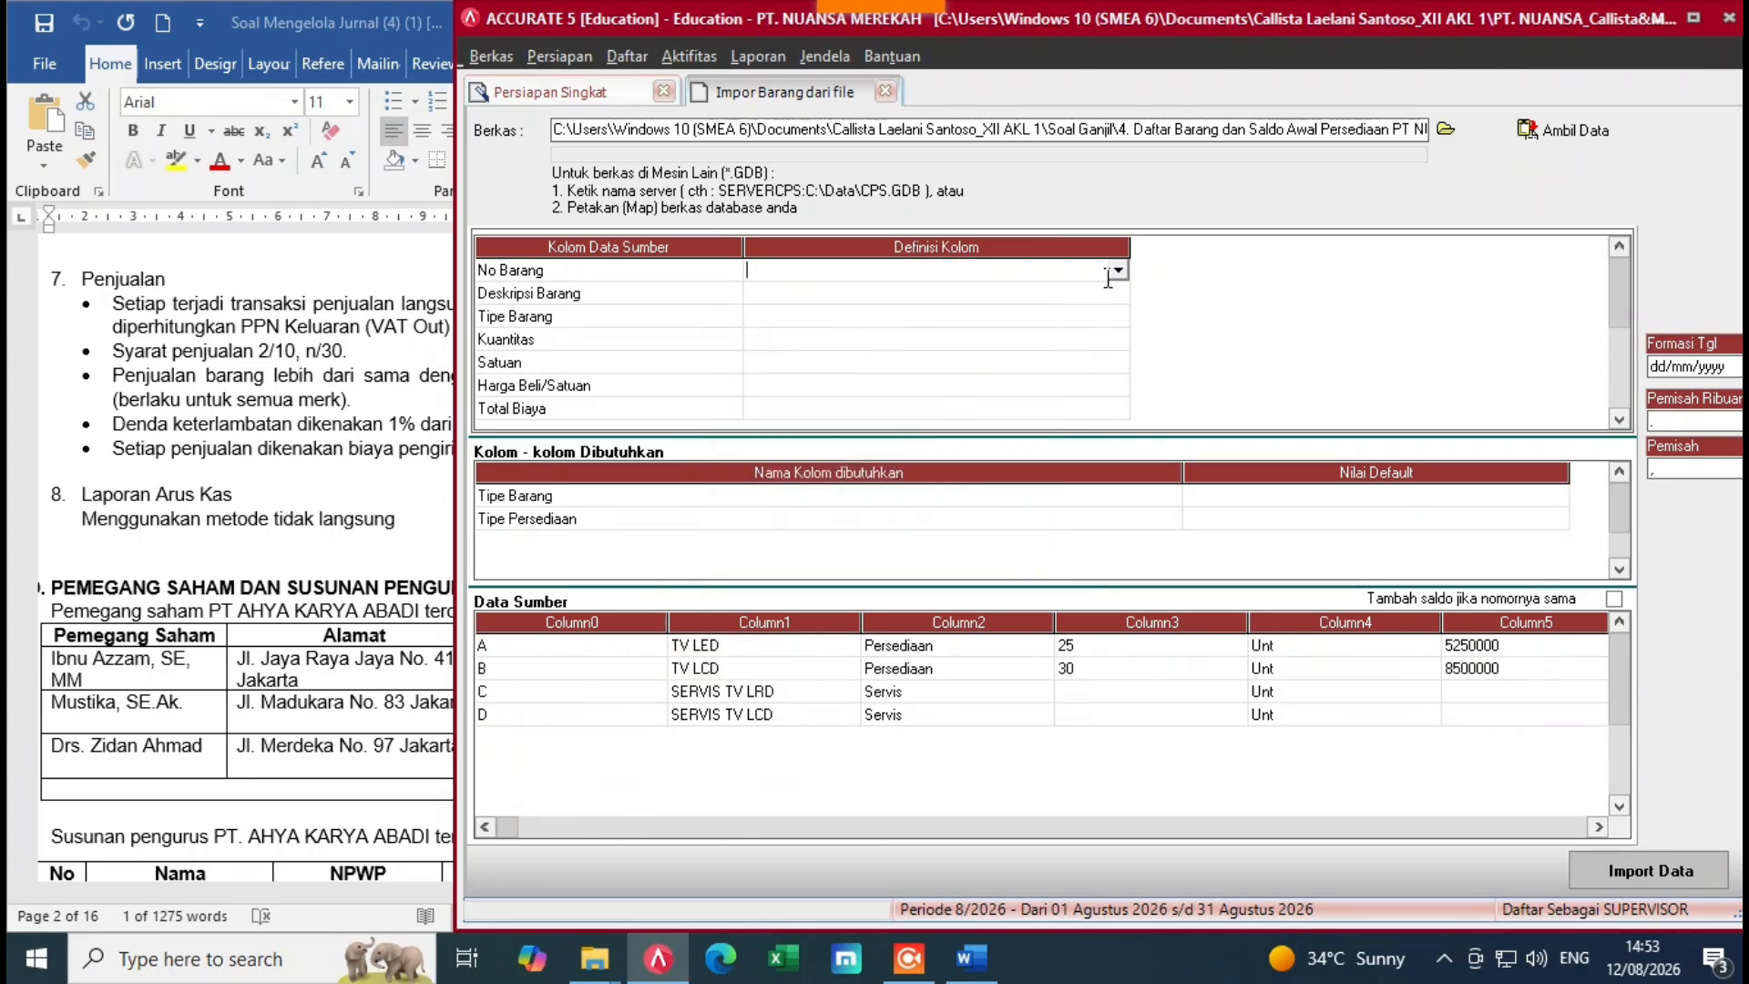
pyautogui.click(1117, 270)
pyautogui.click(782, 308)
pyautogui.click(1052, 293)
pyautogui.click(1102, 293)
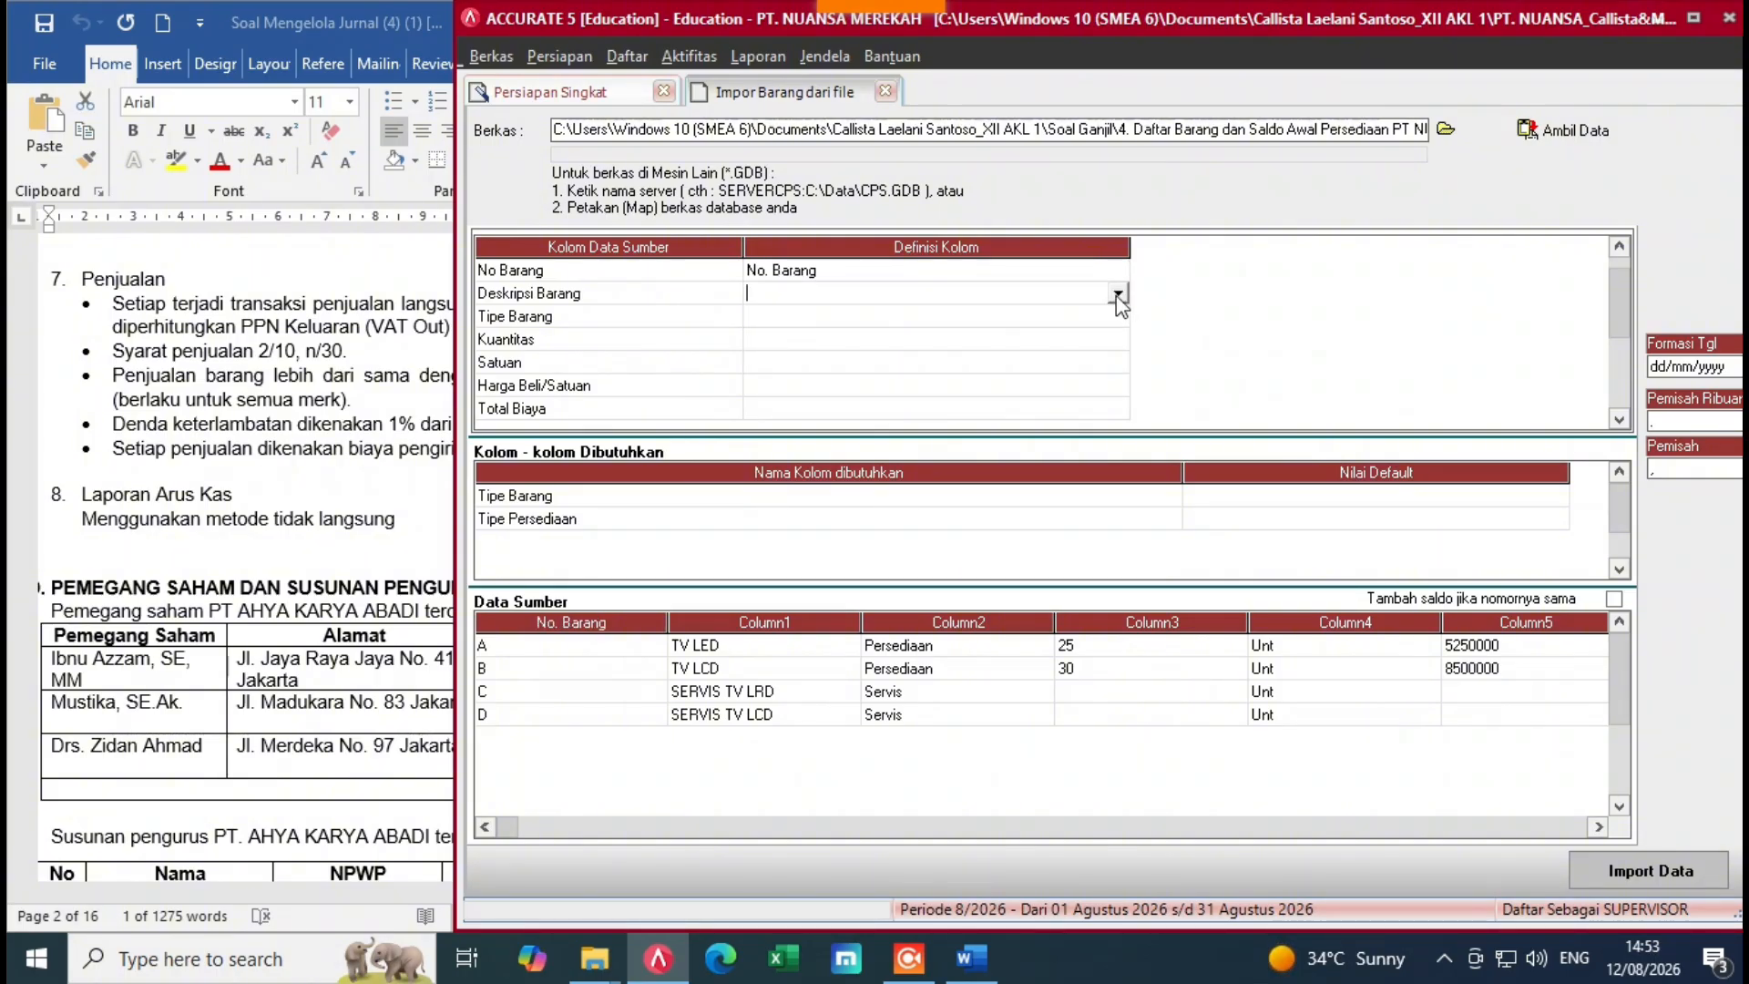
pyautogui.click(1116, 294)
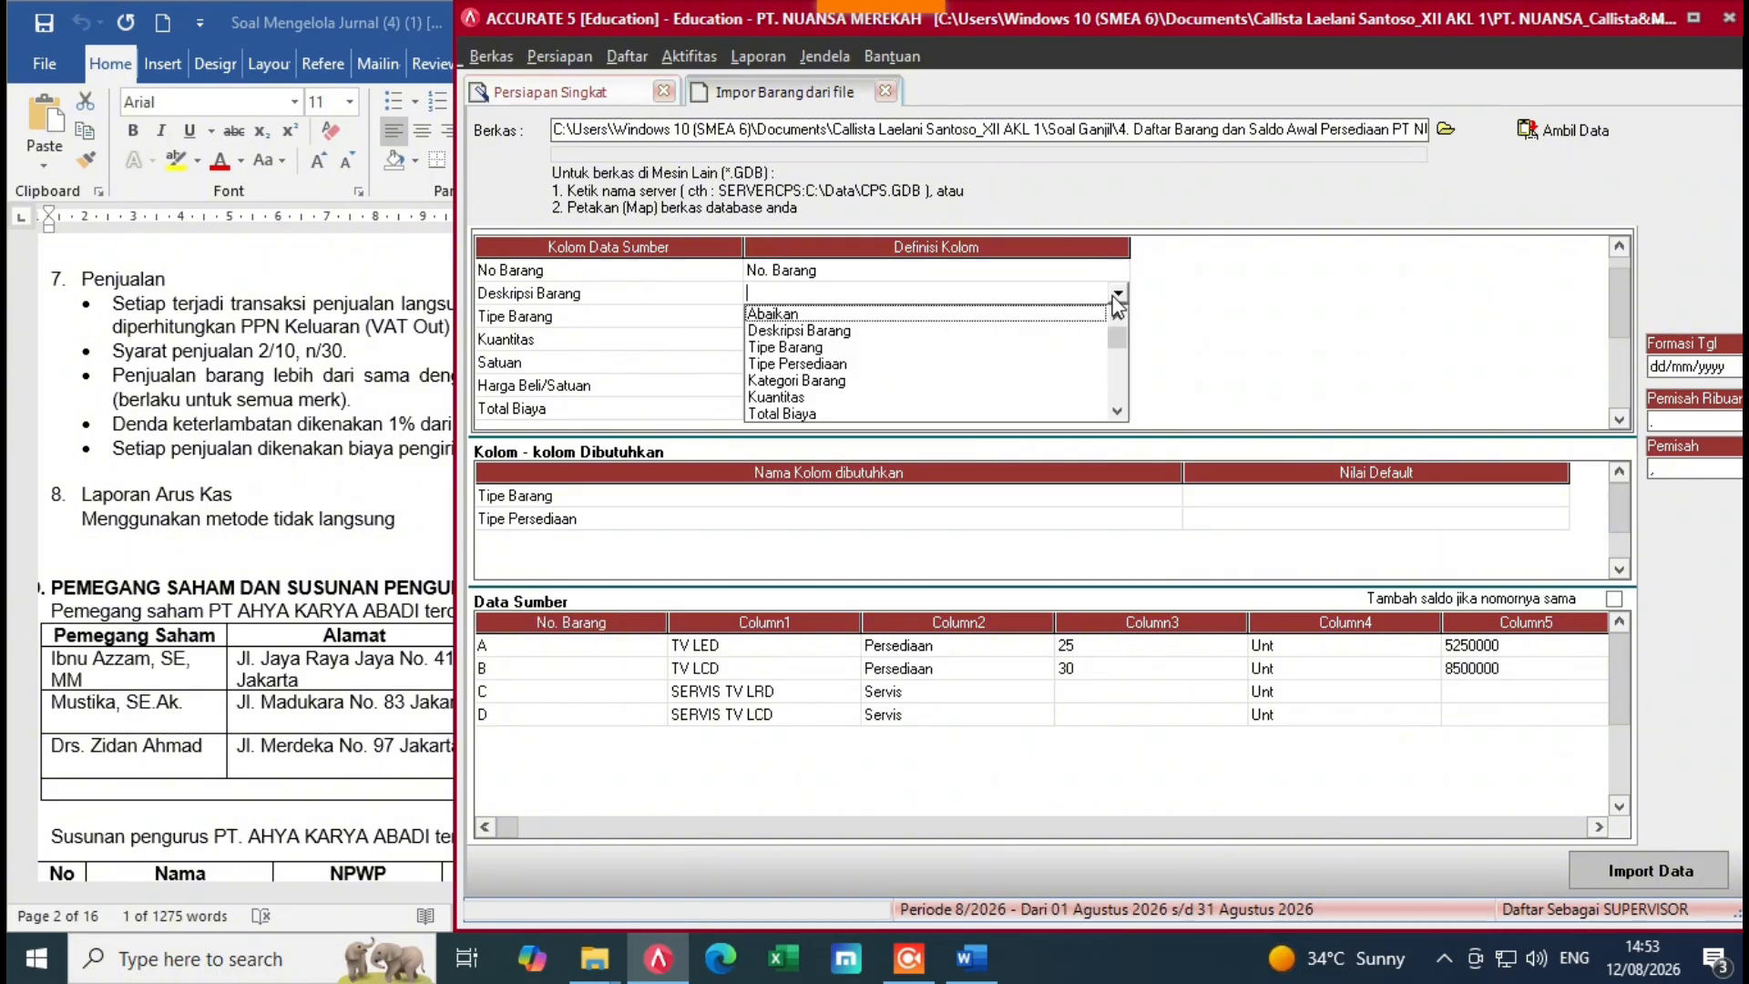
pyautogui.click(822, 332)
# Step: Map Tipe Barang, defining Persediaan values as Persediaan items and Servis values as Servis
pyautogui.click(1048, 322)
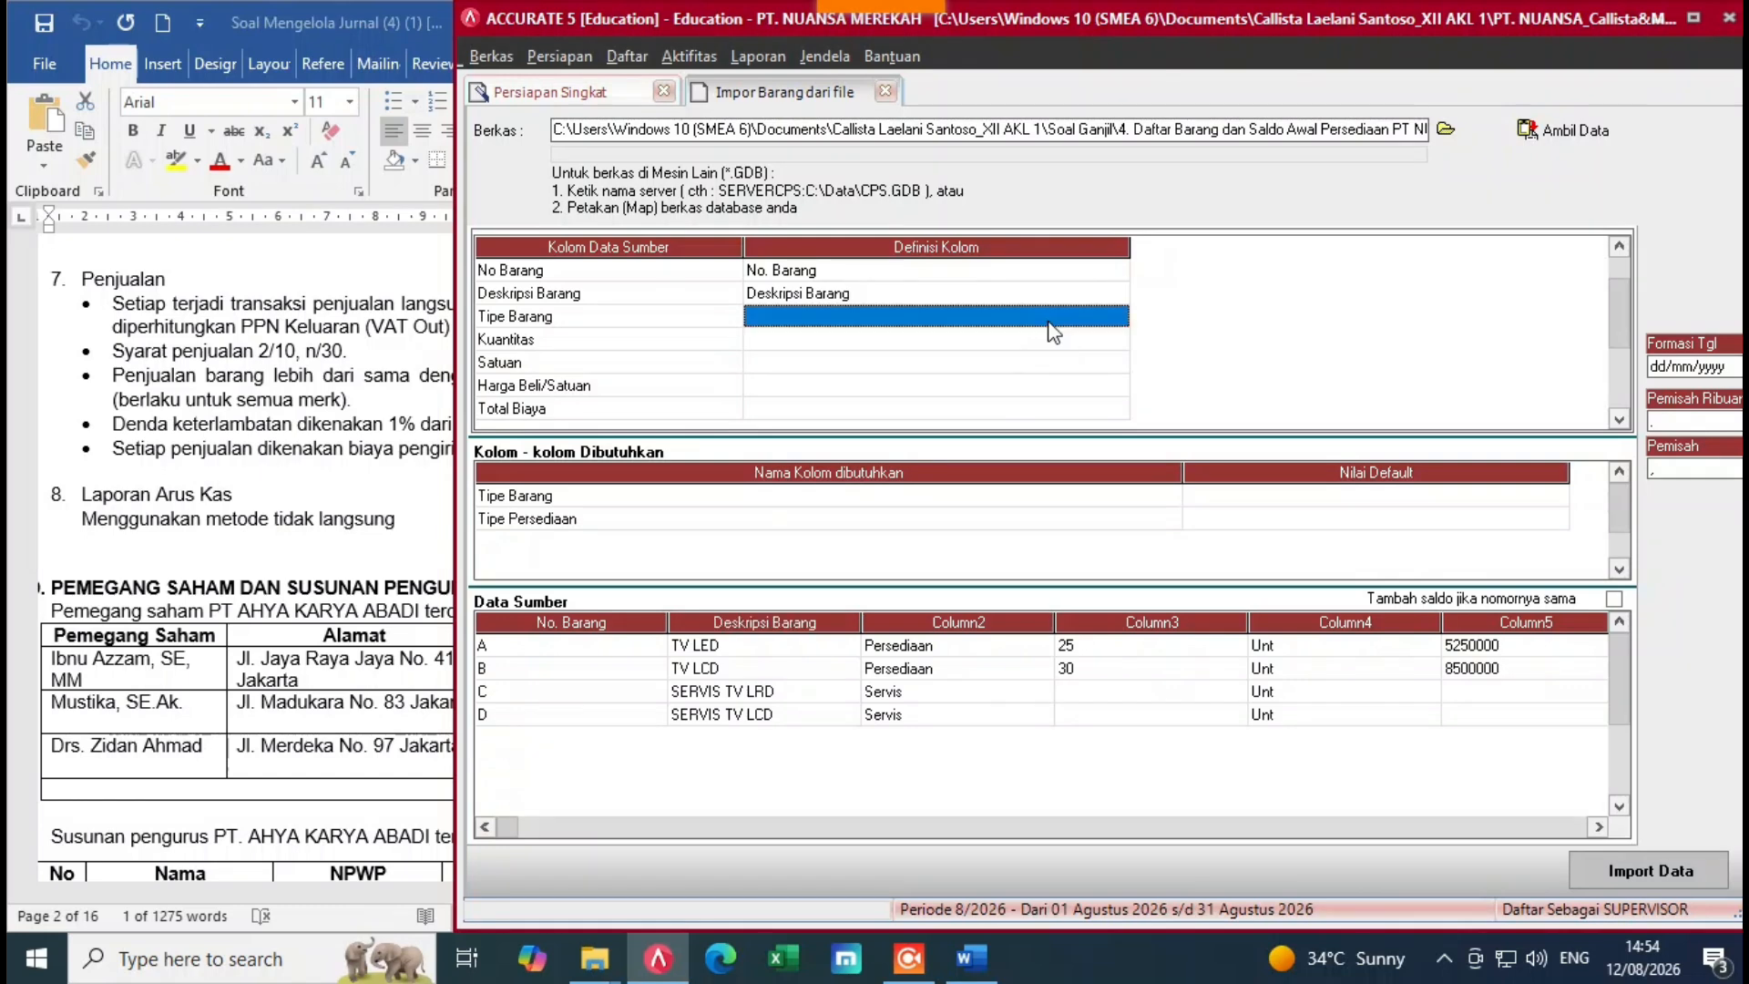
pyautogui.click(1078, 327)
pyautogui.click(1117, 317)
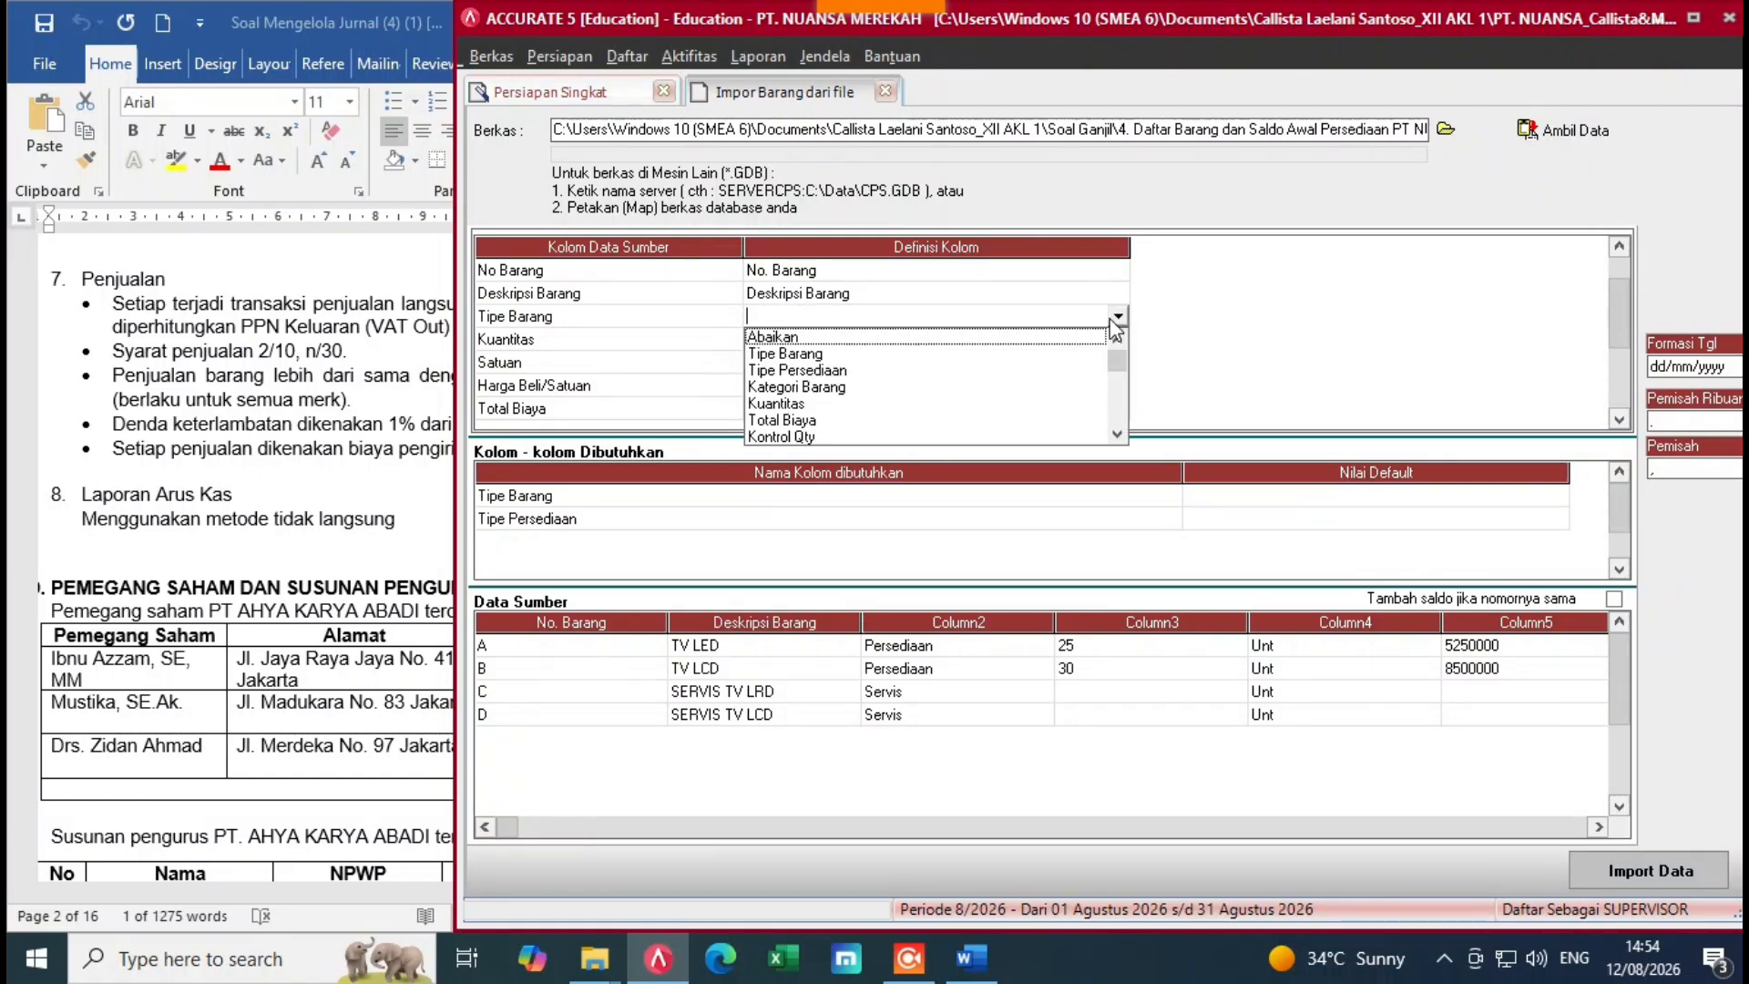
pyautogui.click(773, 355)
pyautogui.click(411, 70)
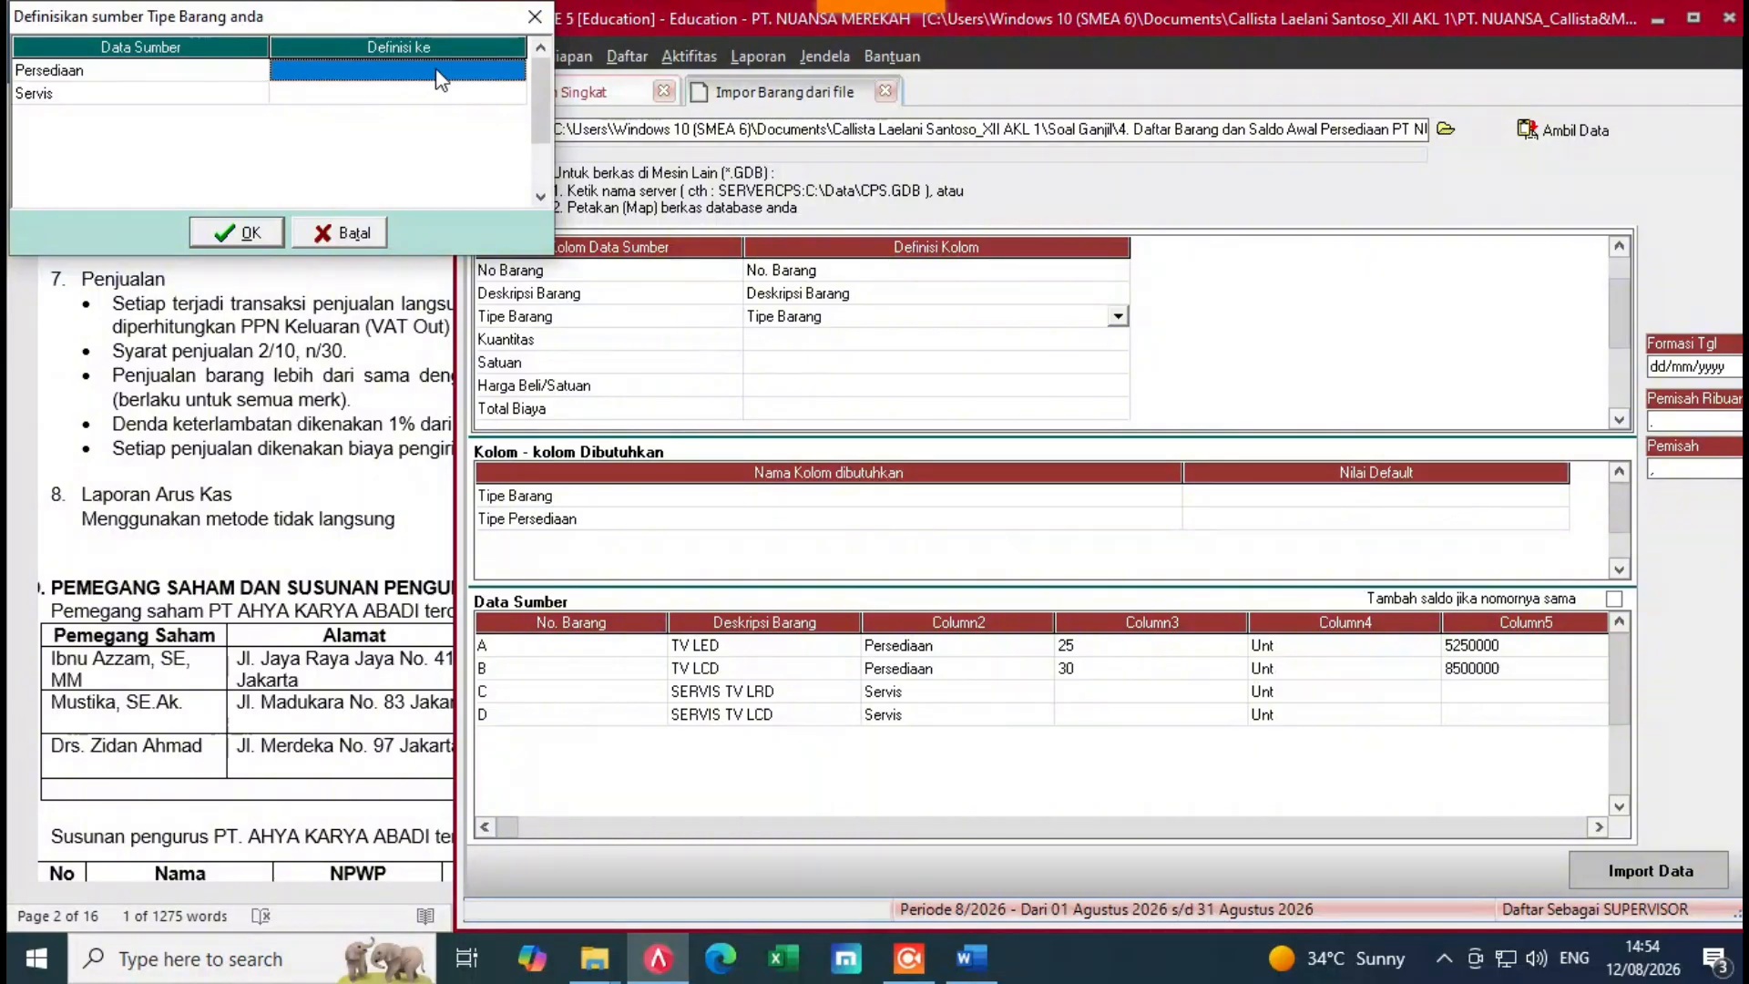
pyautogui.click(515, 71)
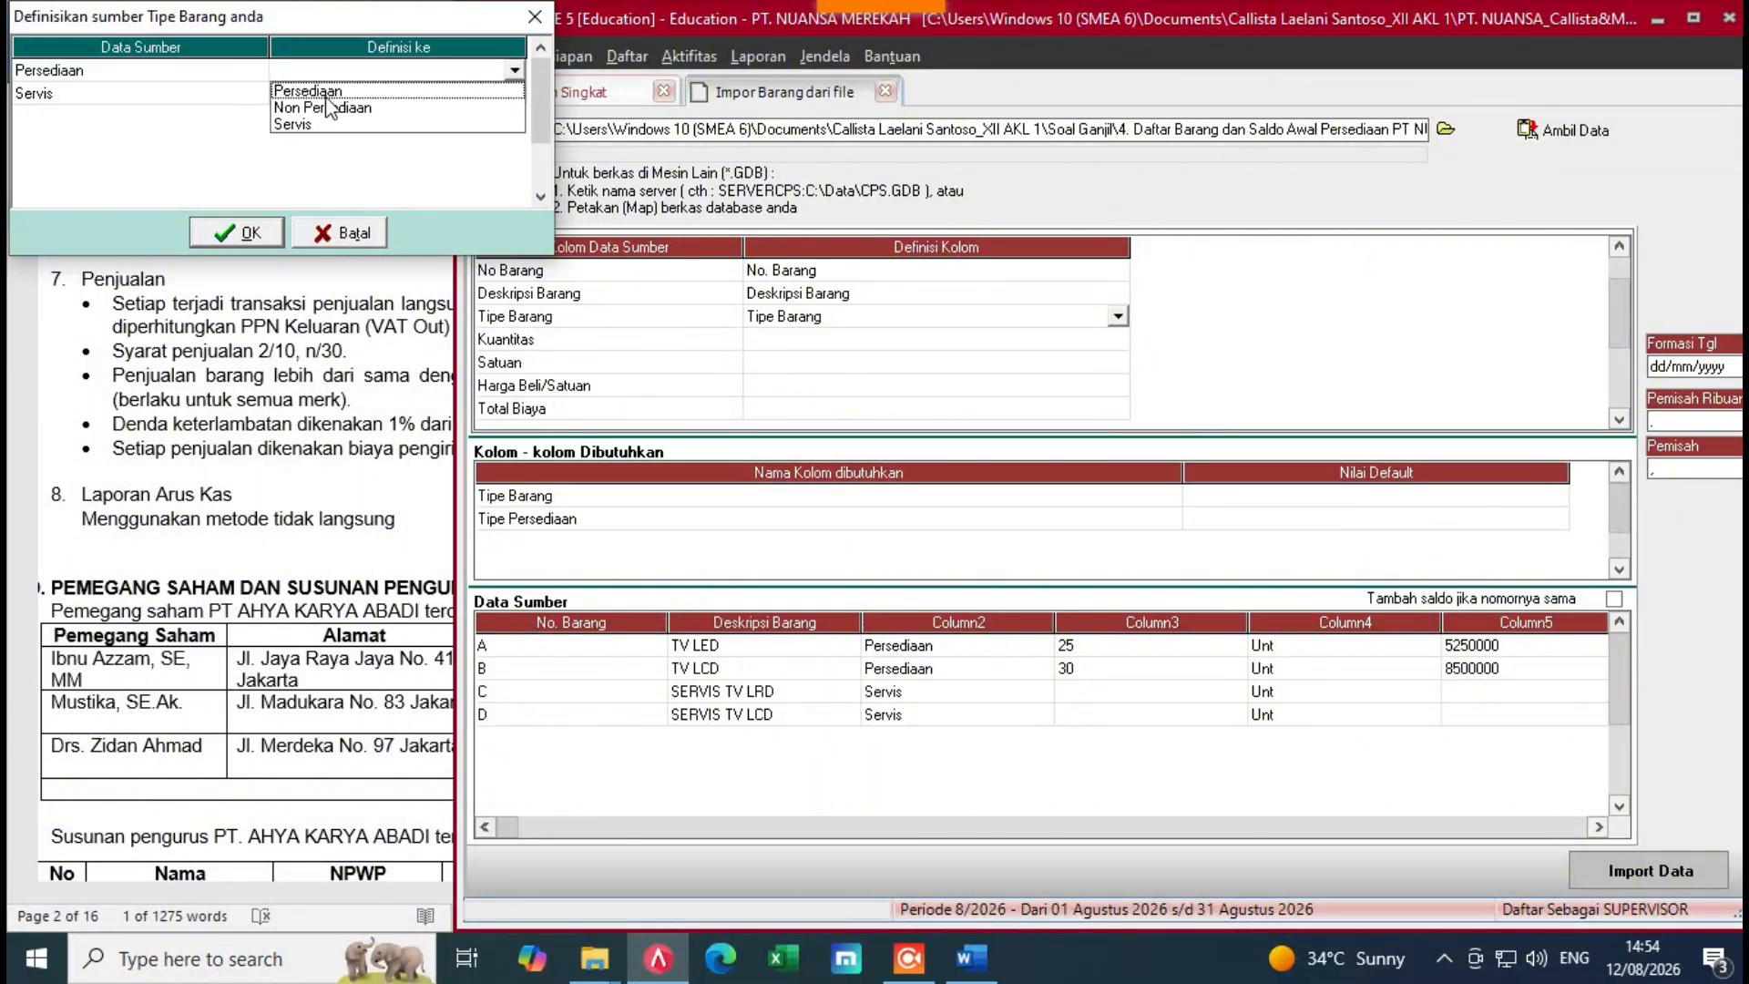
pyautogui.click(326, 91)
pyautogui.click(426, 95)
pyautogui.click(515, 94)
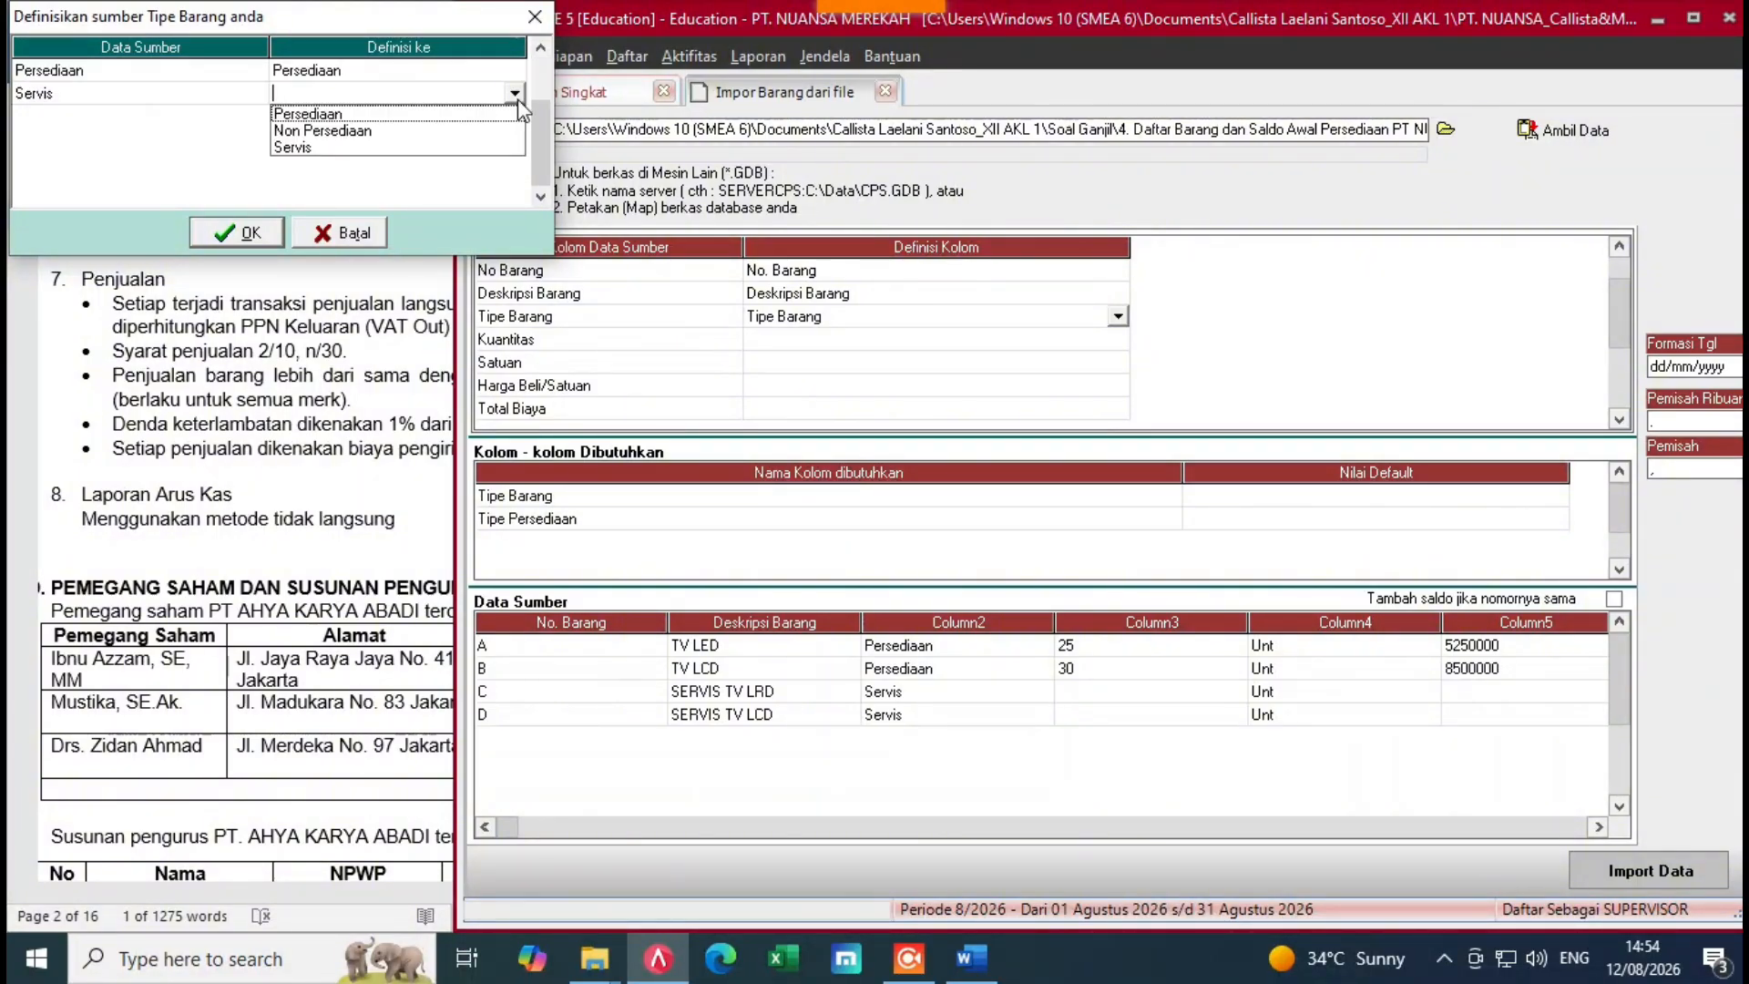
pyautogui.click(288, 152)
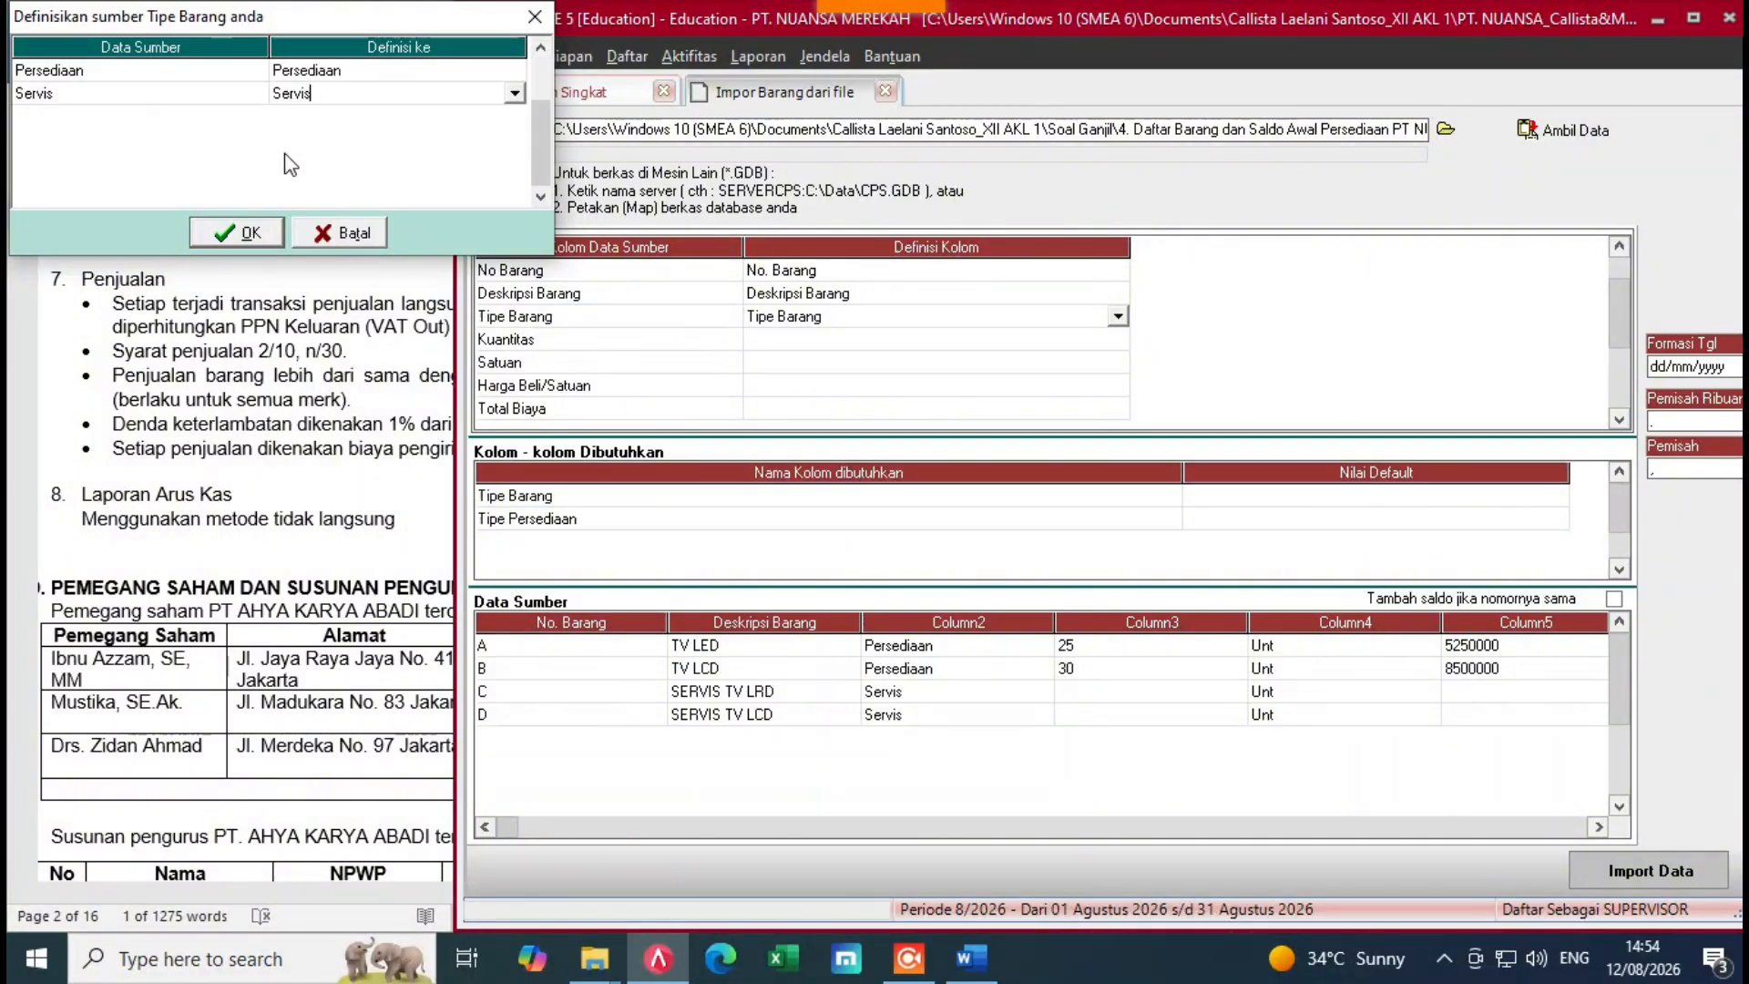
pyautogui.click(862, 339)
# Step: Map Kuantitas to Kuantitas and Satuan to satuan Kontrol Qty
pyautogui.click(964, 339)
pyautogui.click(1119, 340)
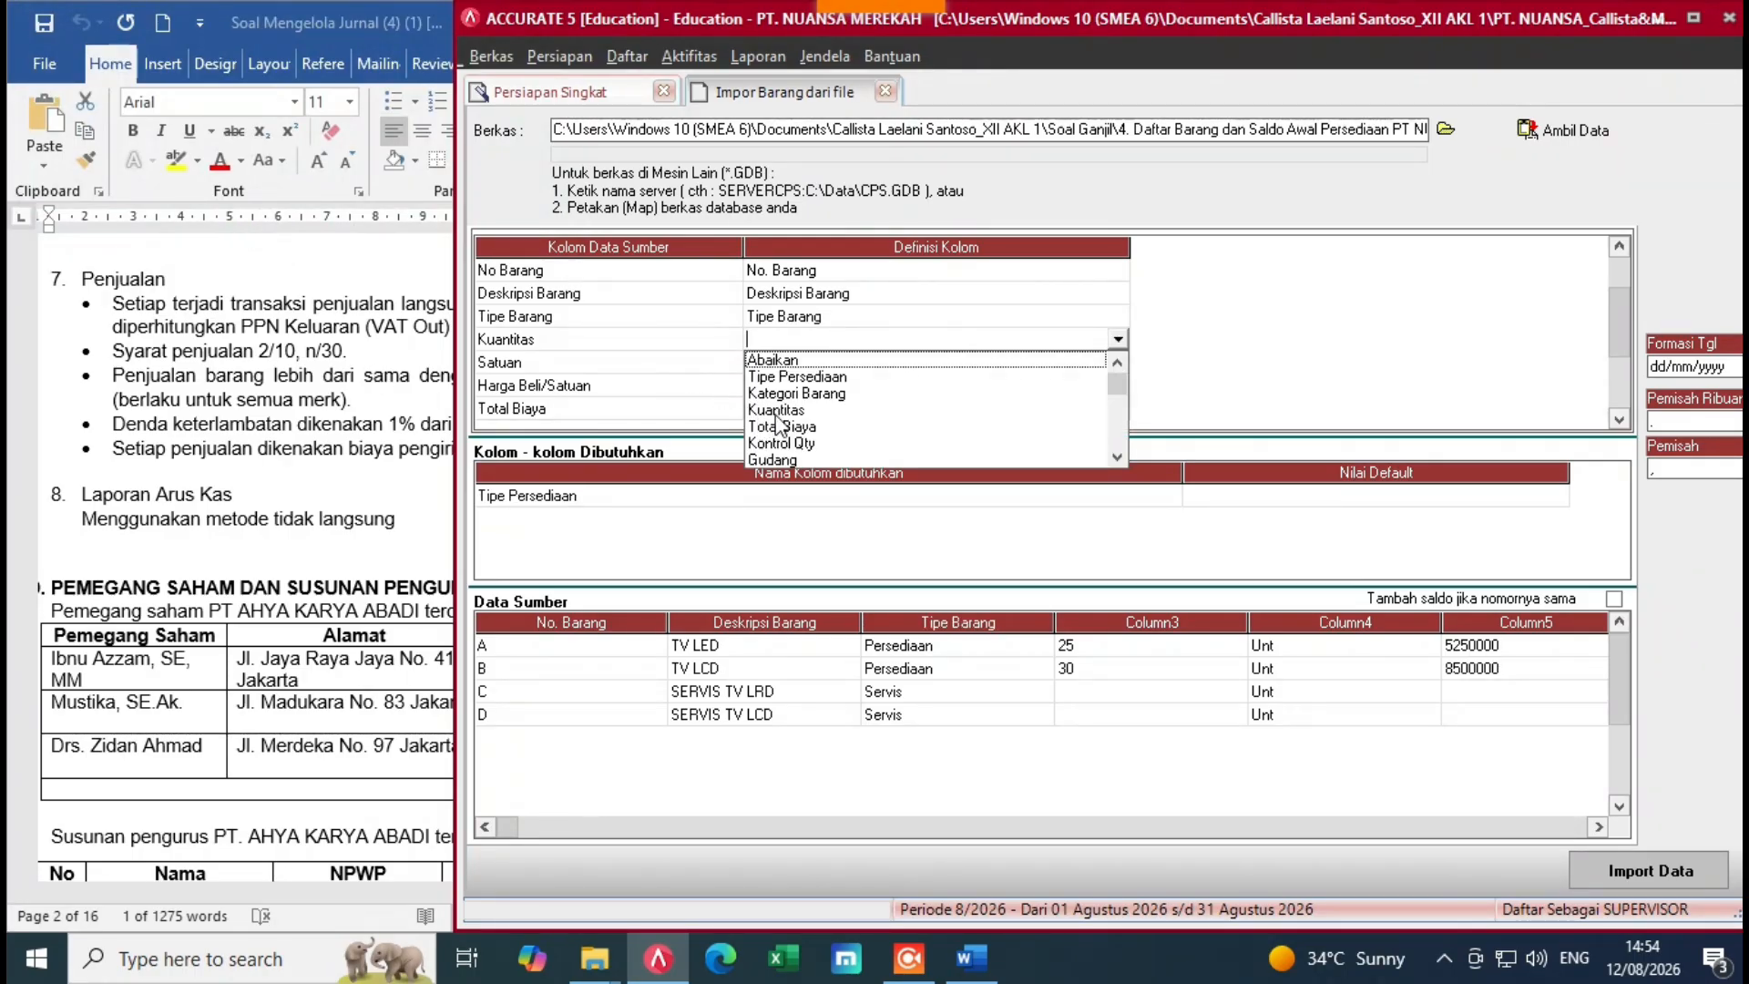
pyautogui.click(776, 410)
pyautogui.click(904, 362)
pyautogui.click(937, 366)
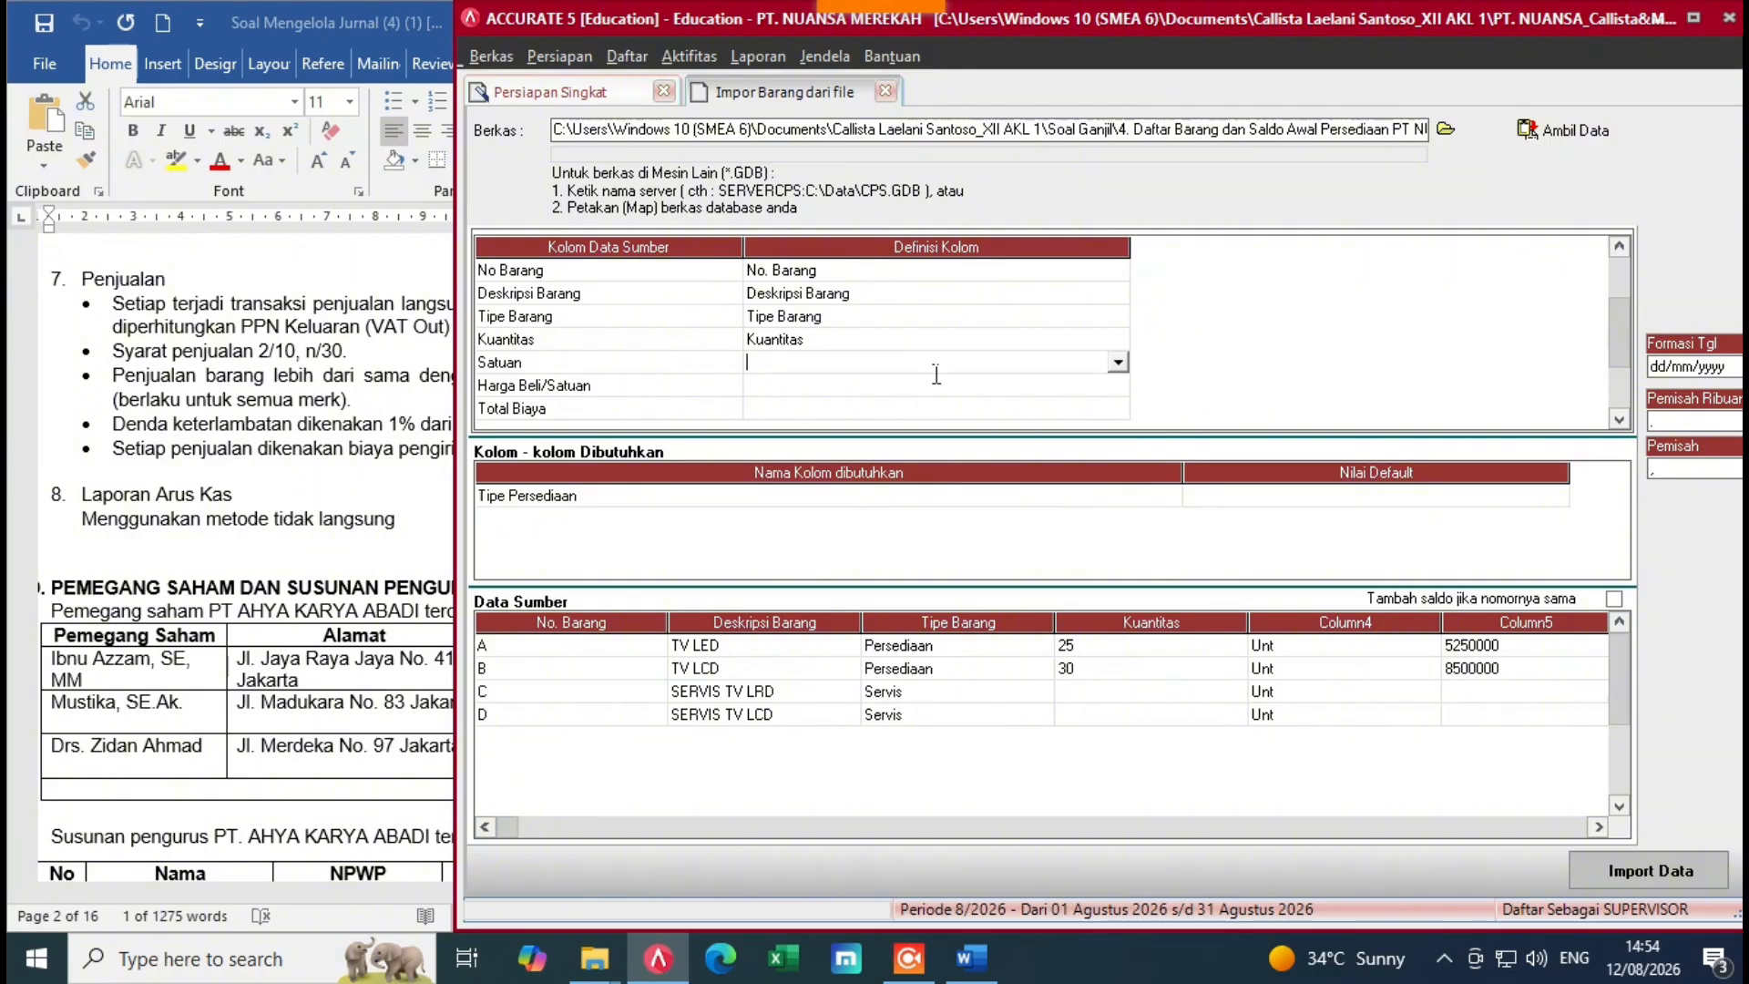
pyautogui.click(1118, 362)
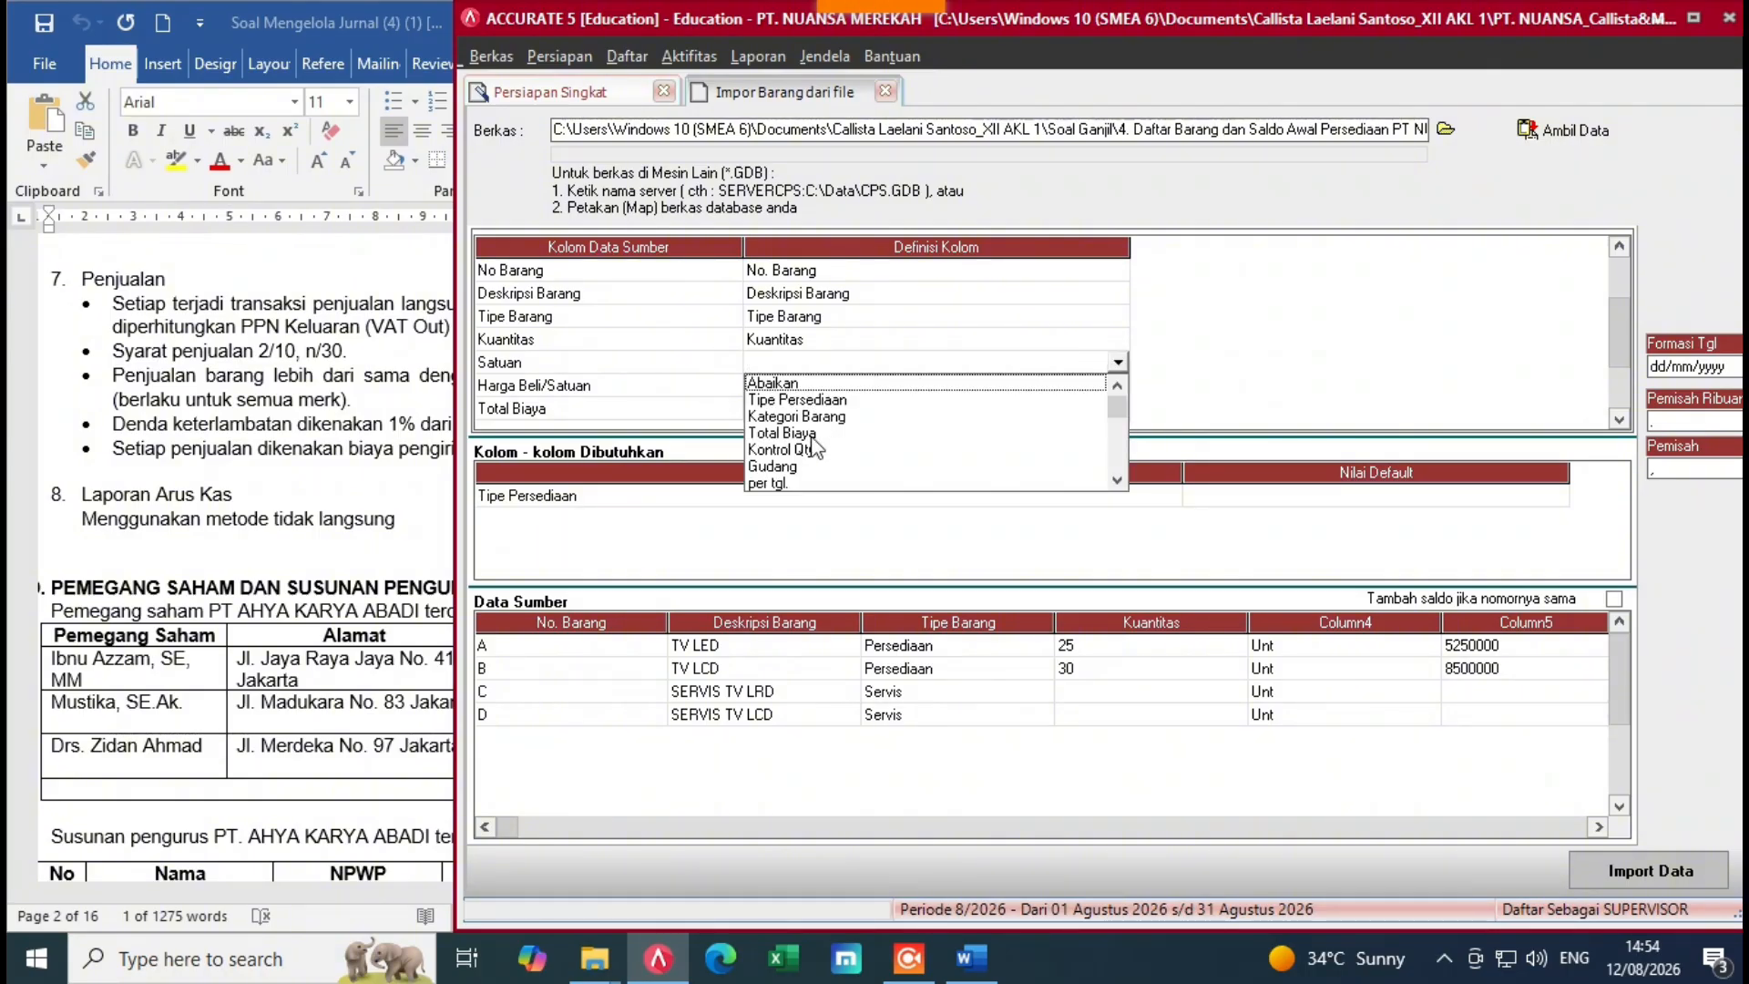
pyautogui.click(1118, 476)
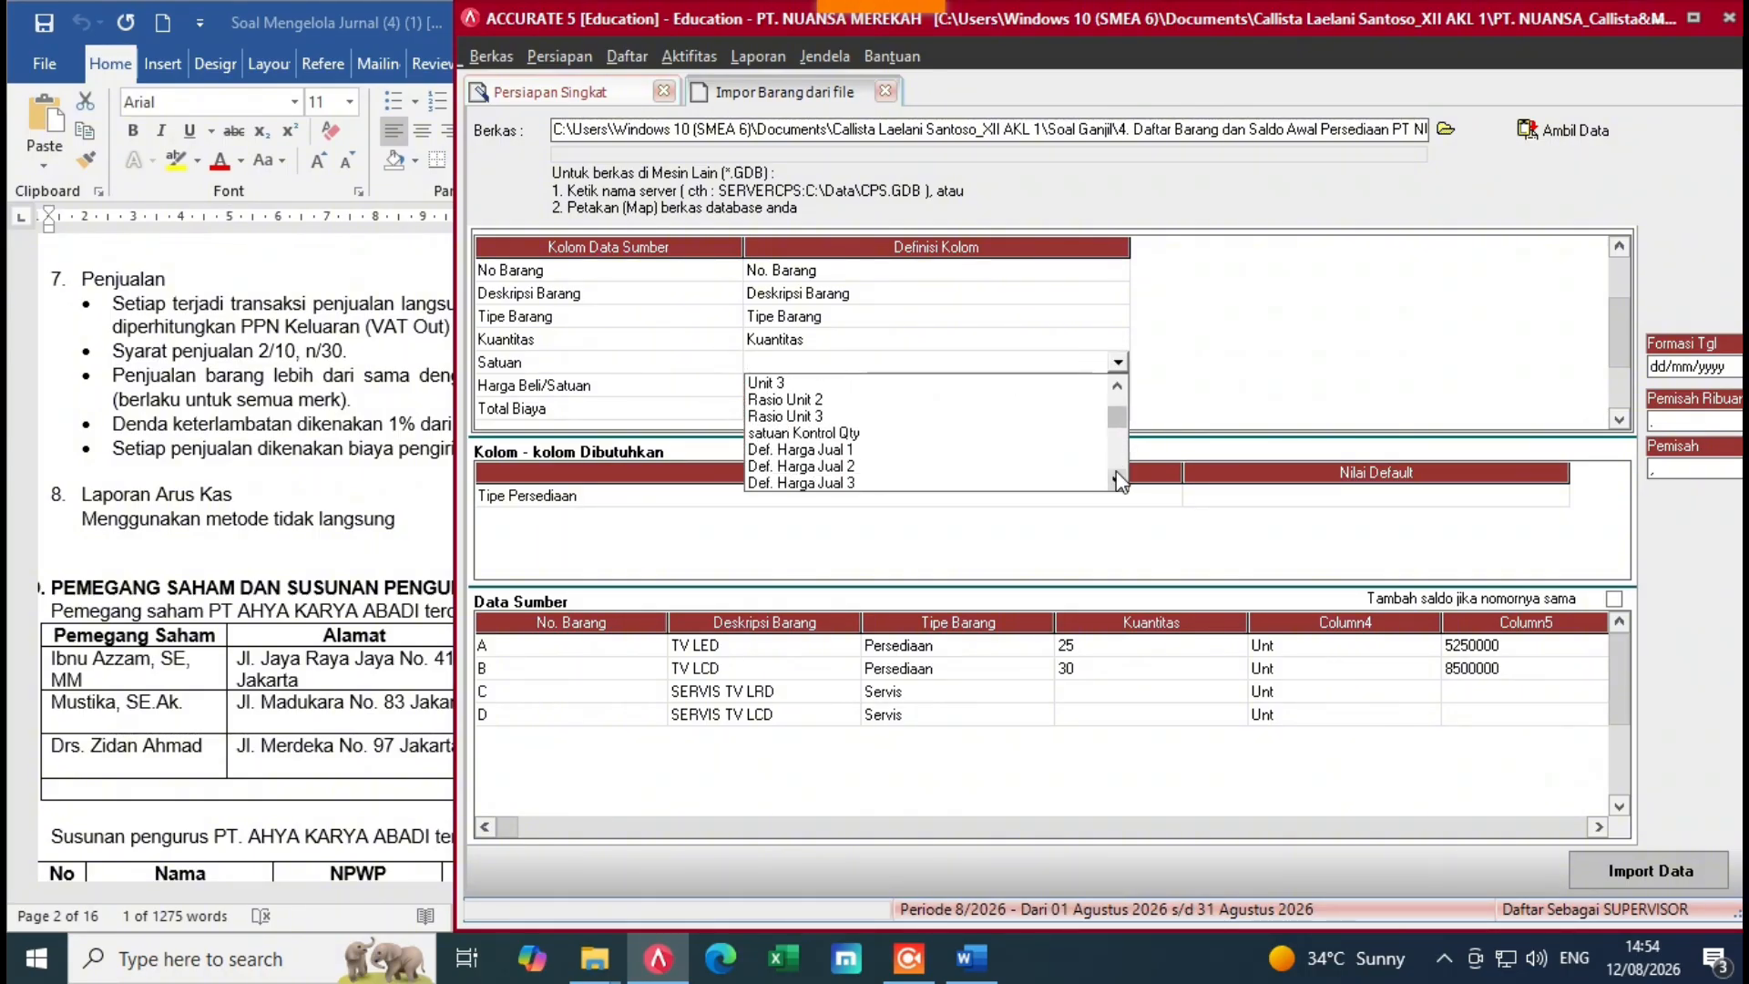
pyautogui.click(843, 433)
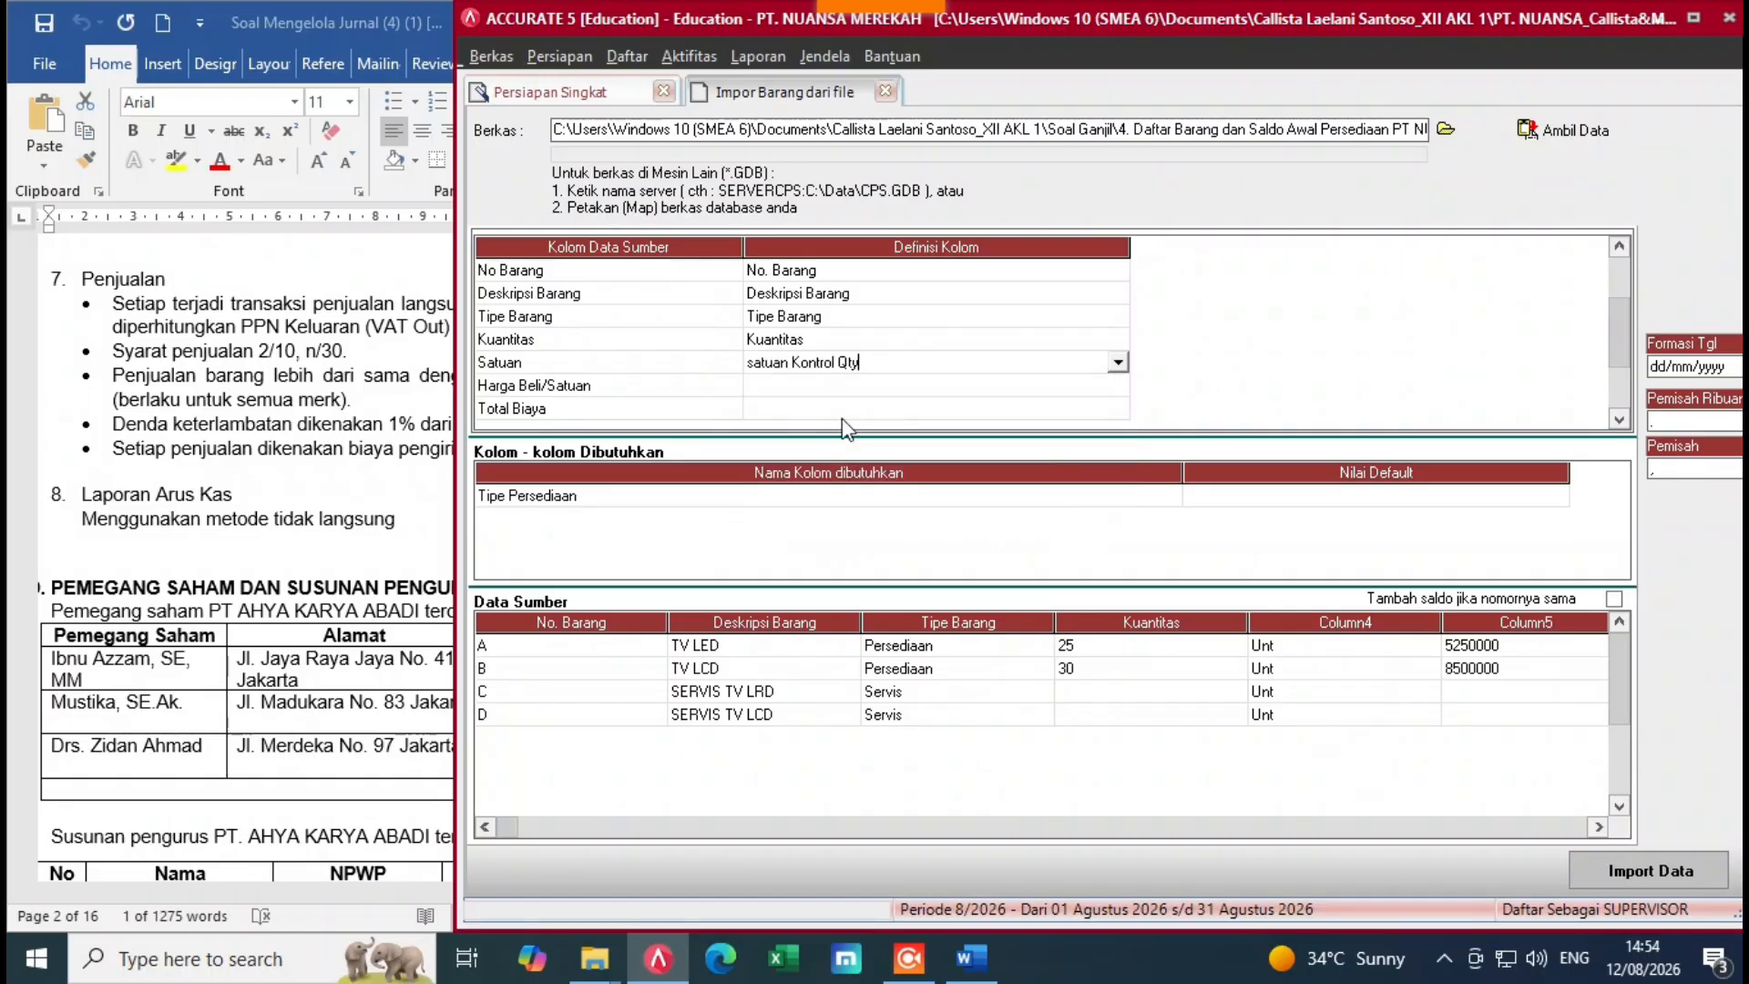
pyautogui.click(861, 388)
# Step: Map Harga Beli/Satuan to Def. Harga Jual 1 and Total Biaya to Total Biaya
pyautogui.click(1117, 384)
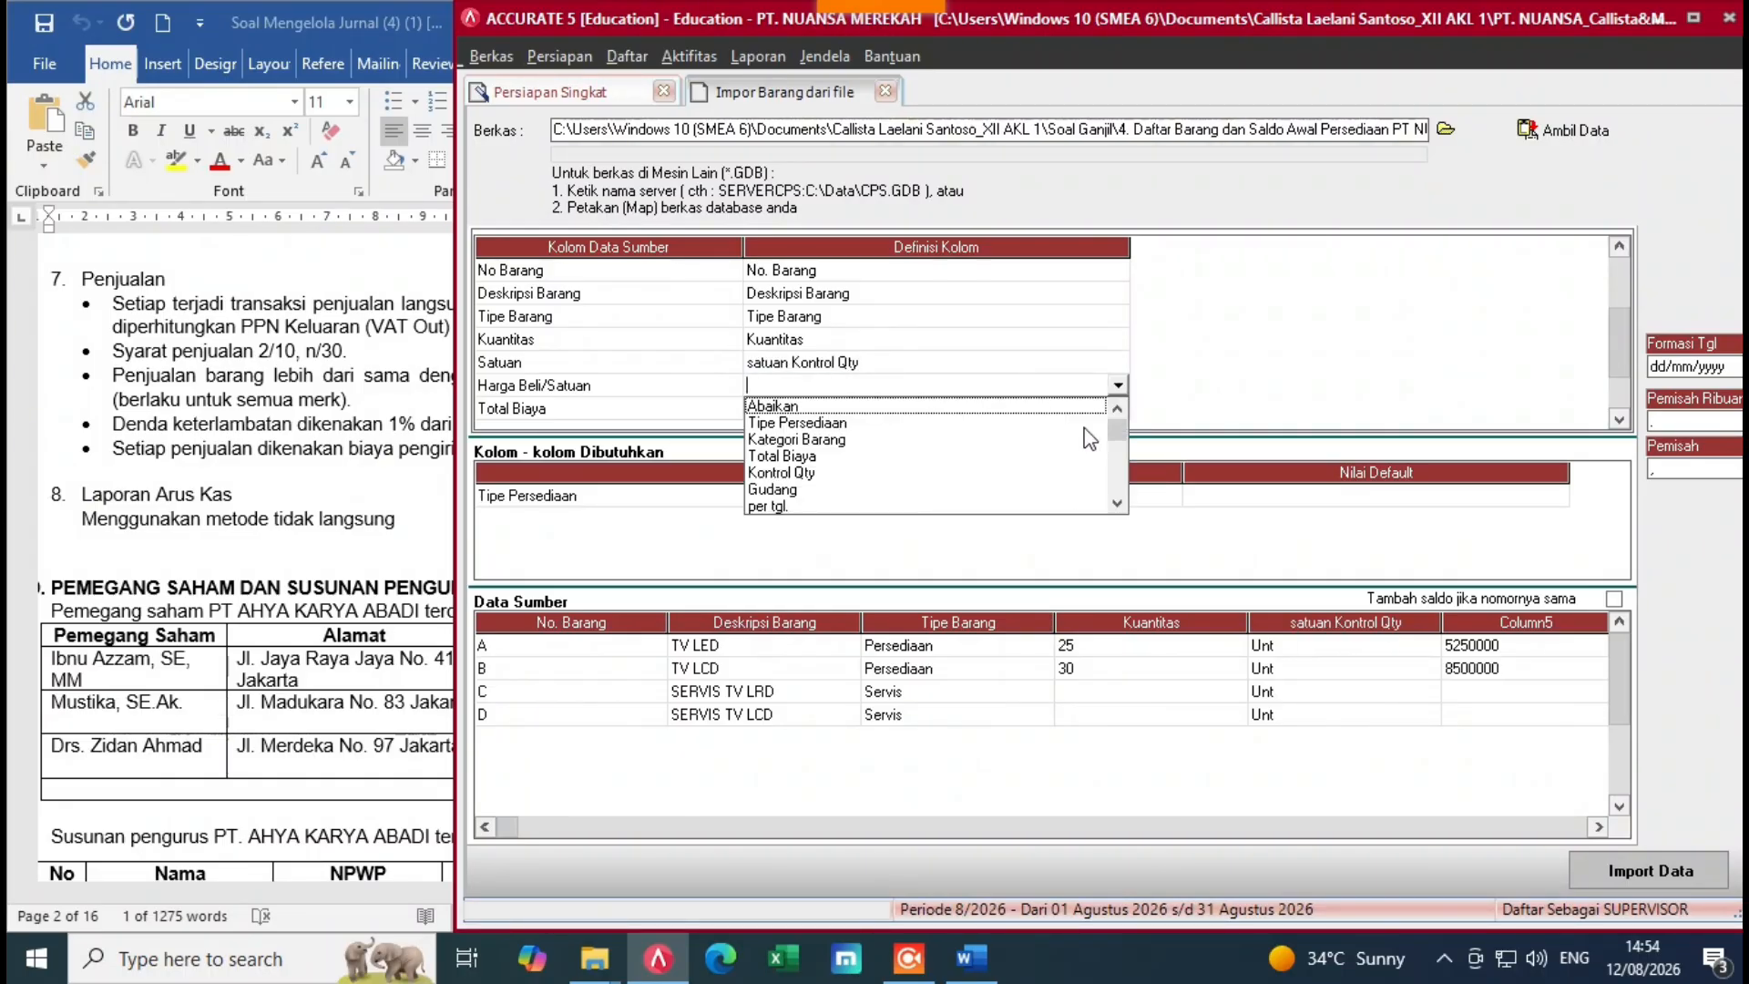
pyautogui.scroll(-4, 1118, 501)
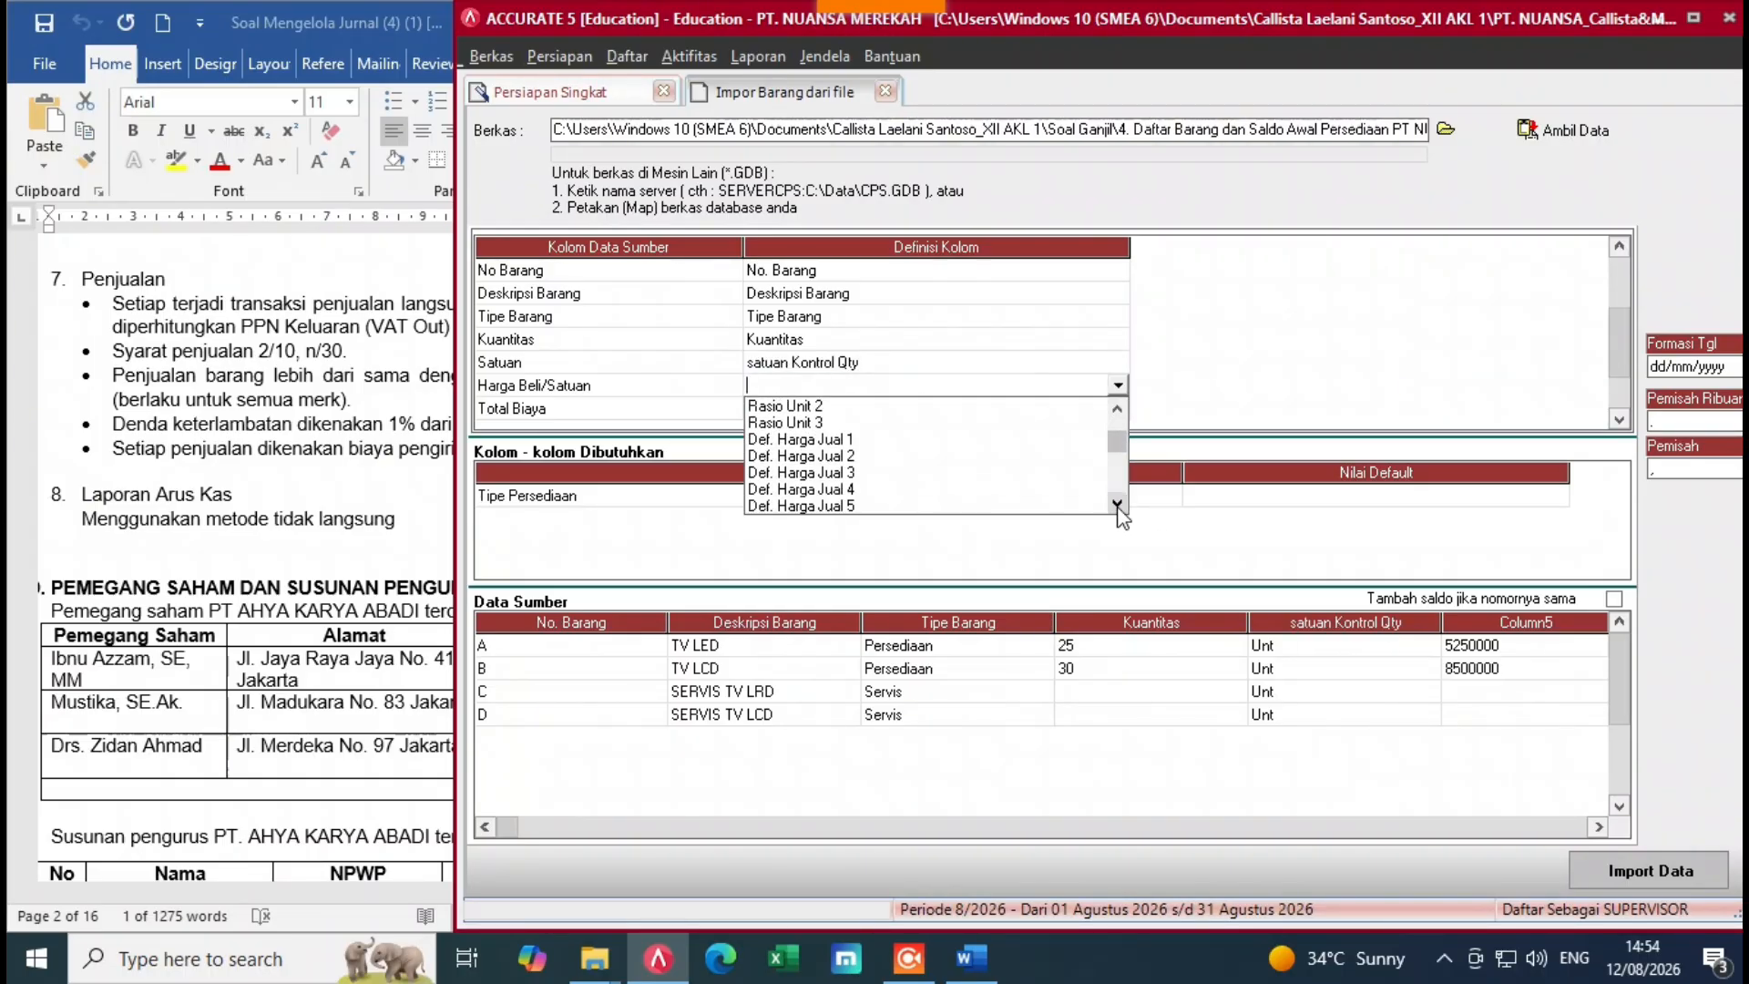
pyautogui.click(816, 439)
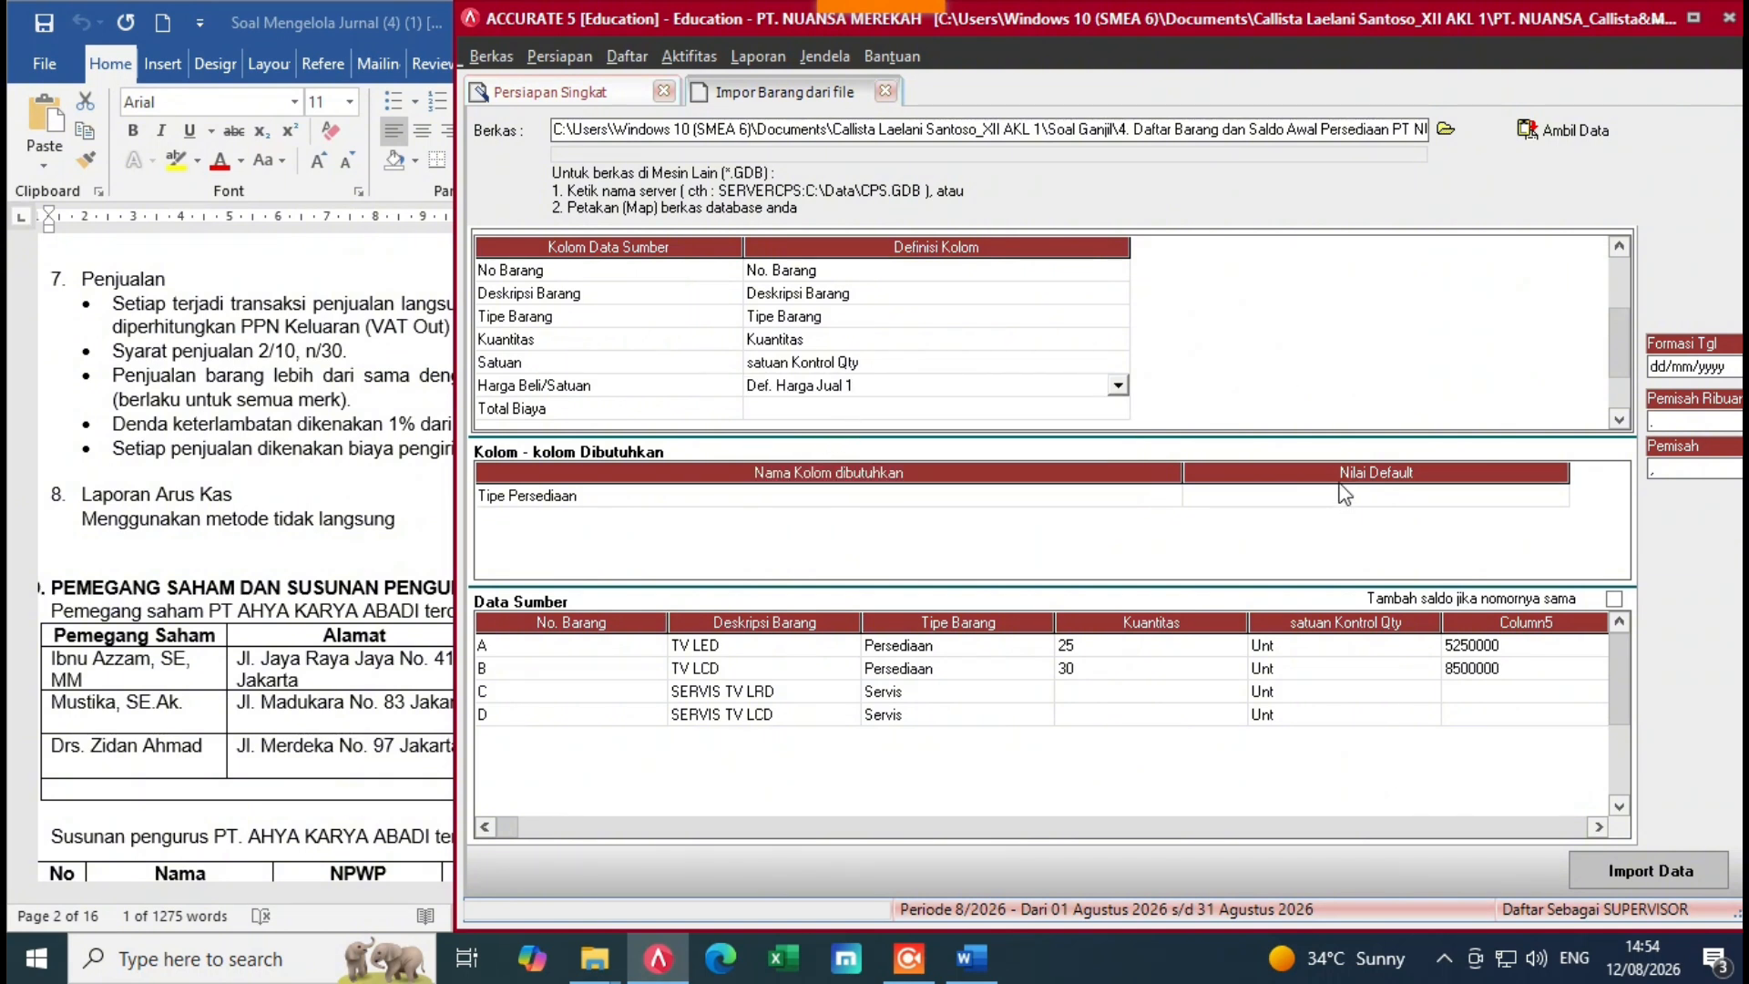
pyautogui.scroll(-4, 1343, 459)
pyautogui.click(1068, 343)
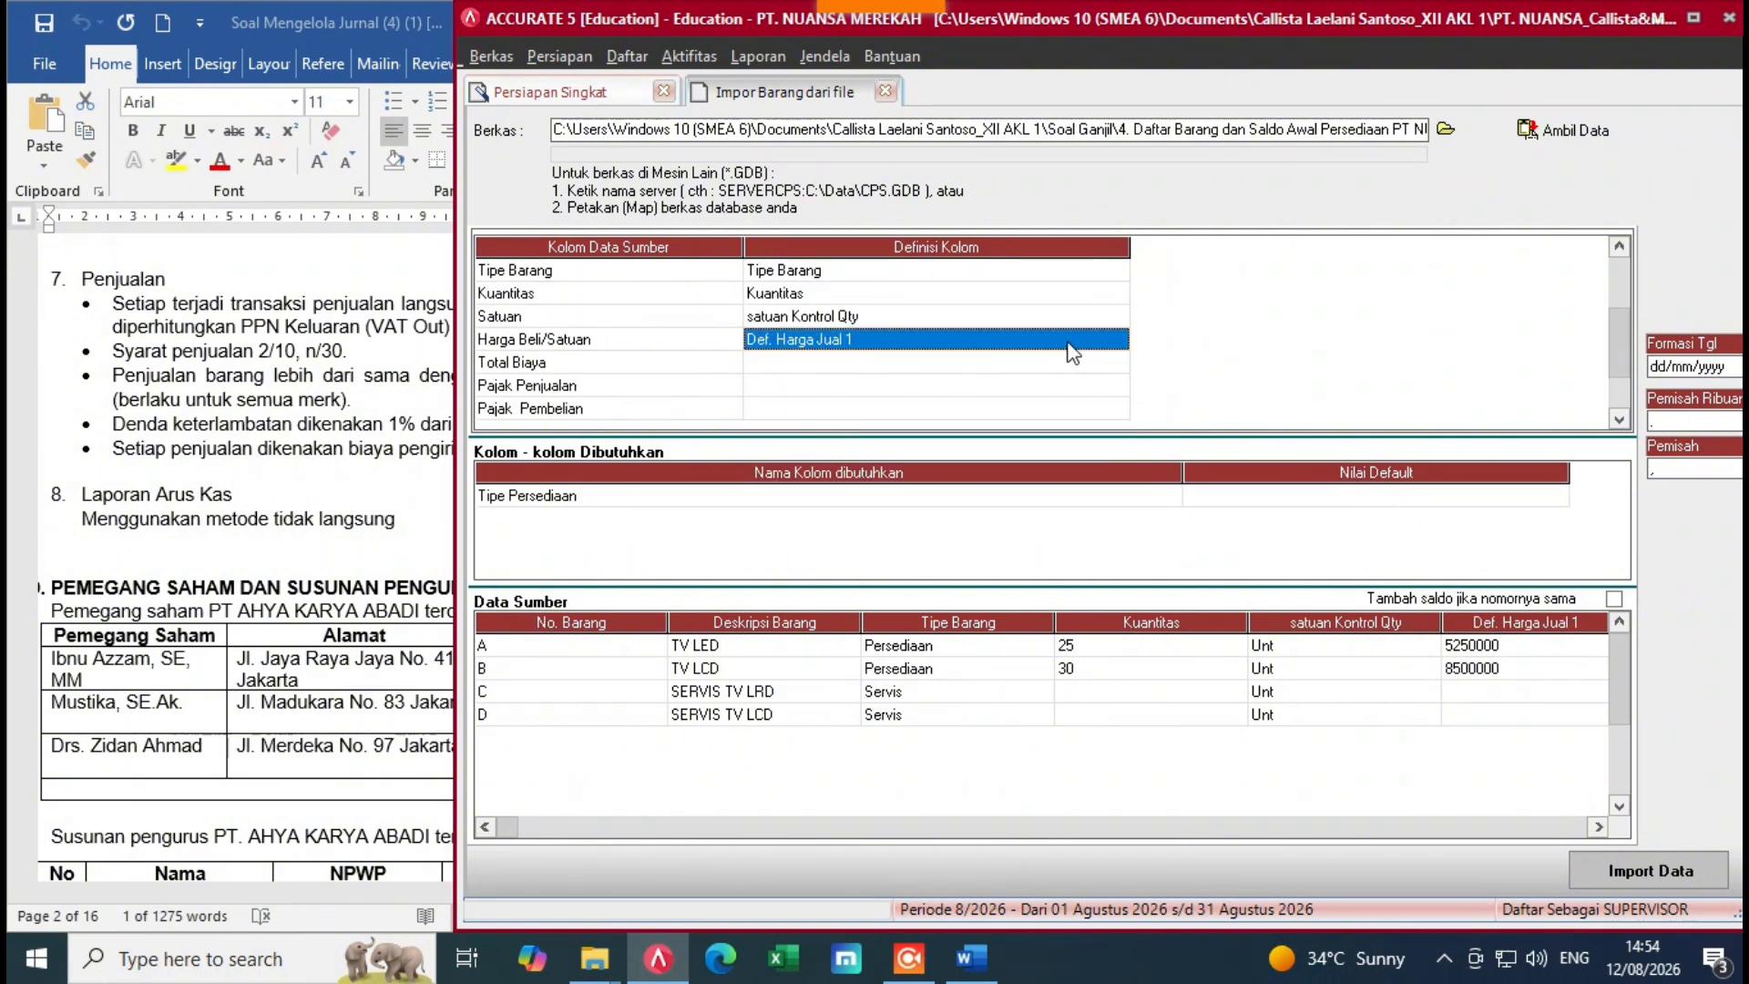
pyautogui.scroll(-4, 1072, 354)
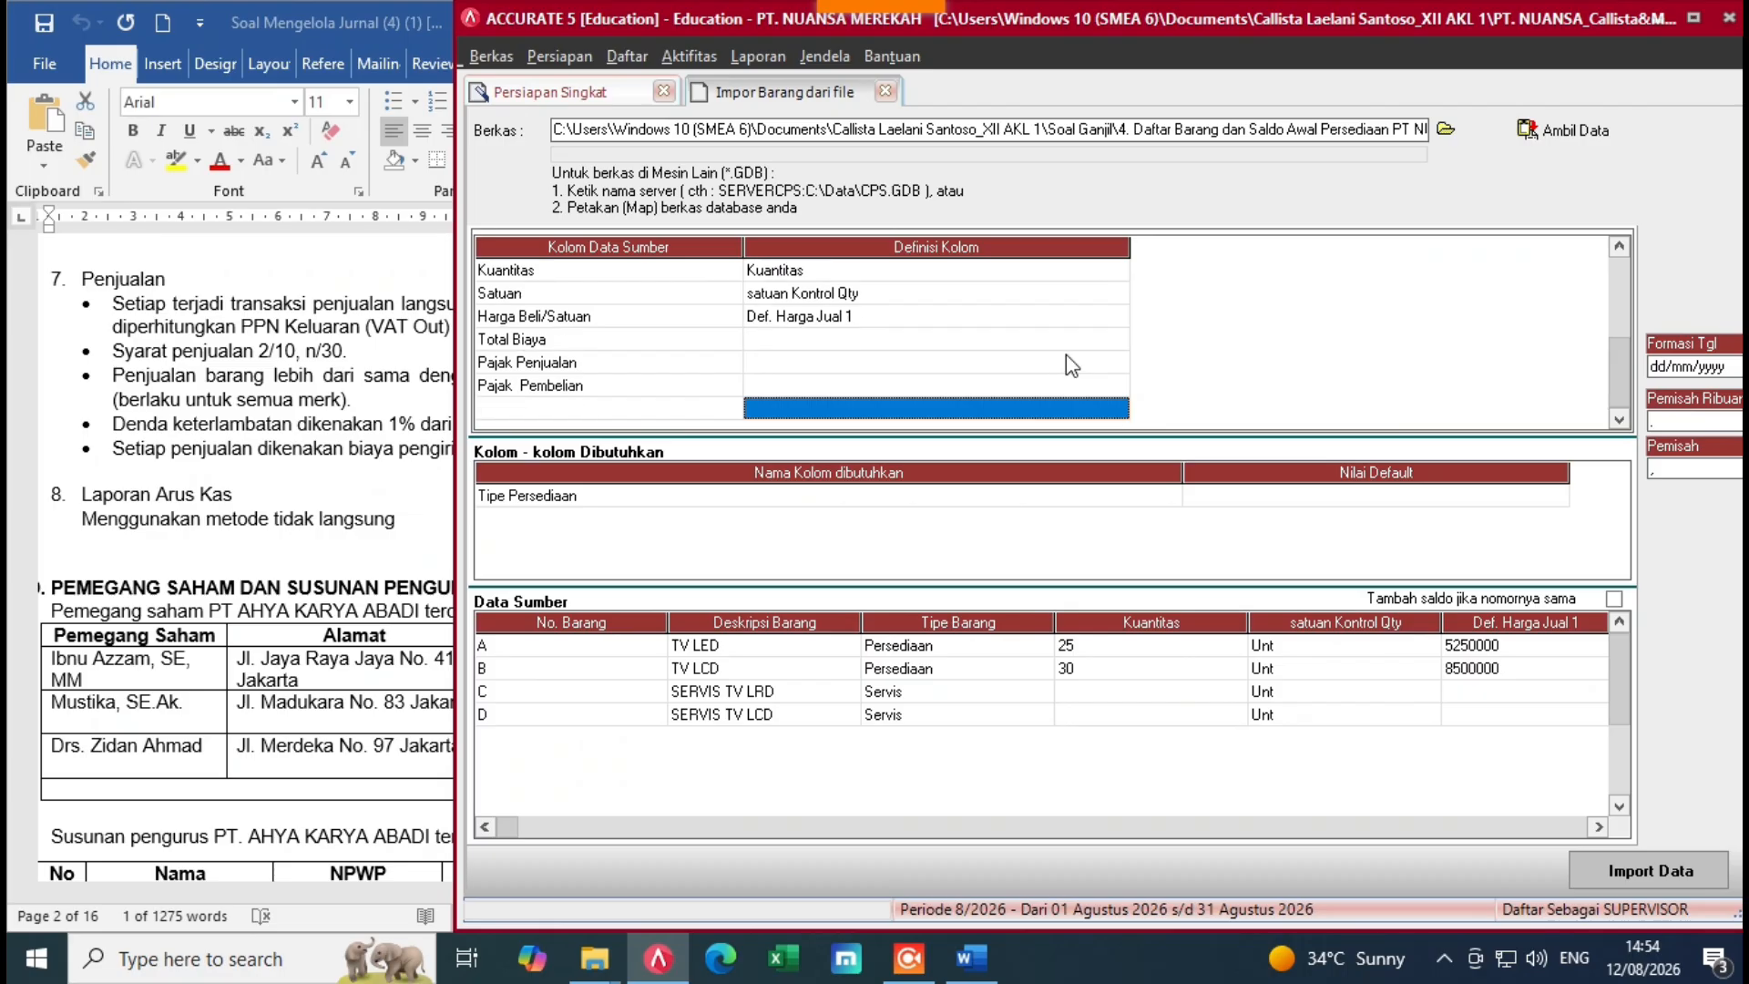
pyautogui.click(1069, 350)
pyautogui.click(1069, 350)
pyautogui.click(1081, 362)
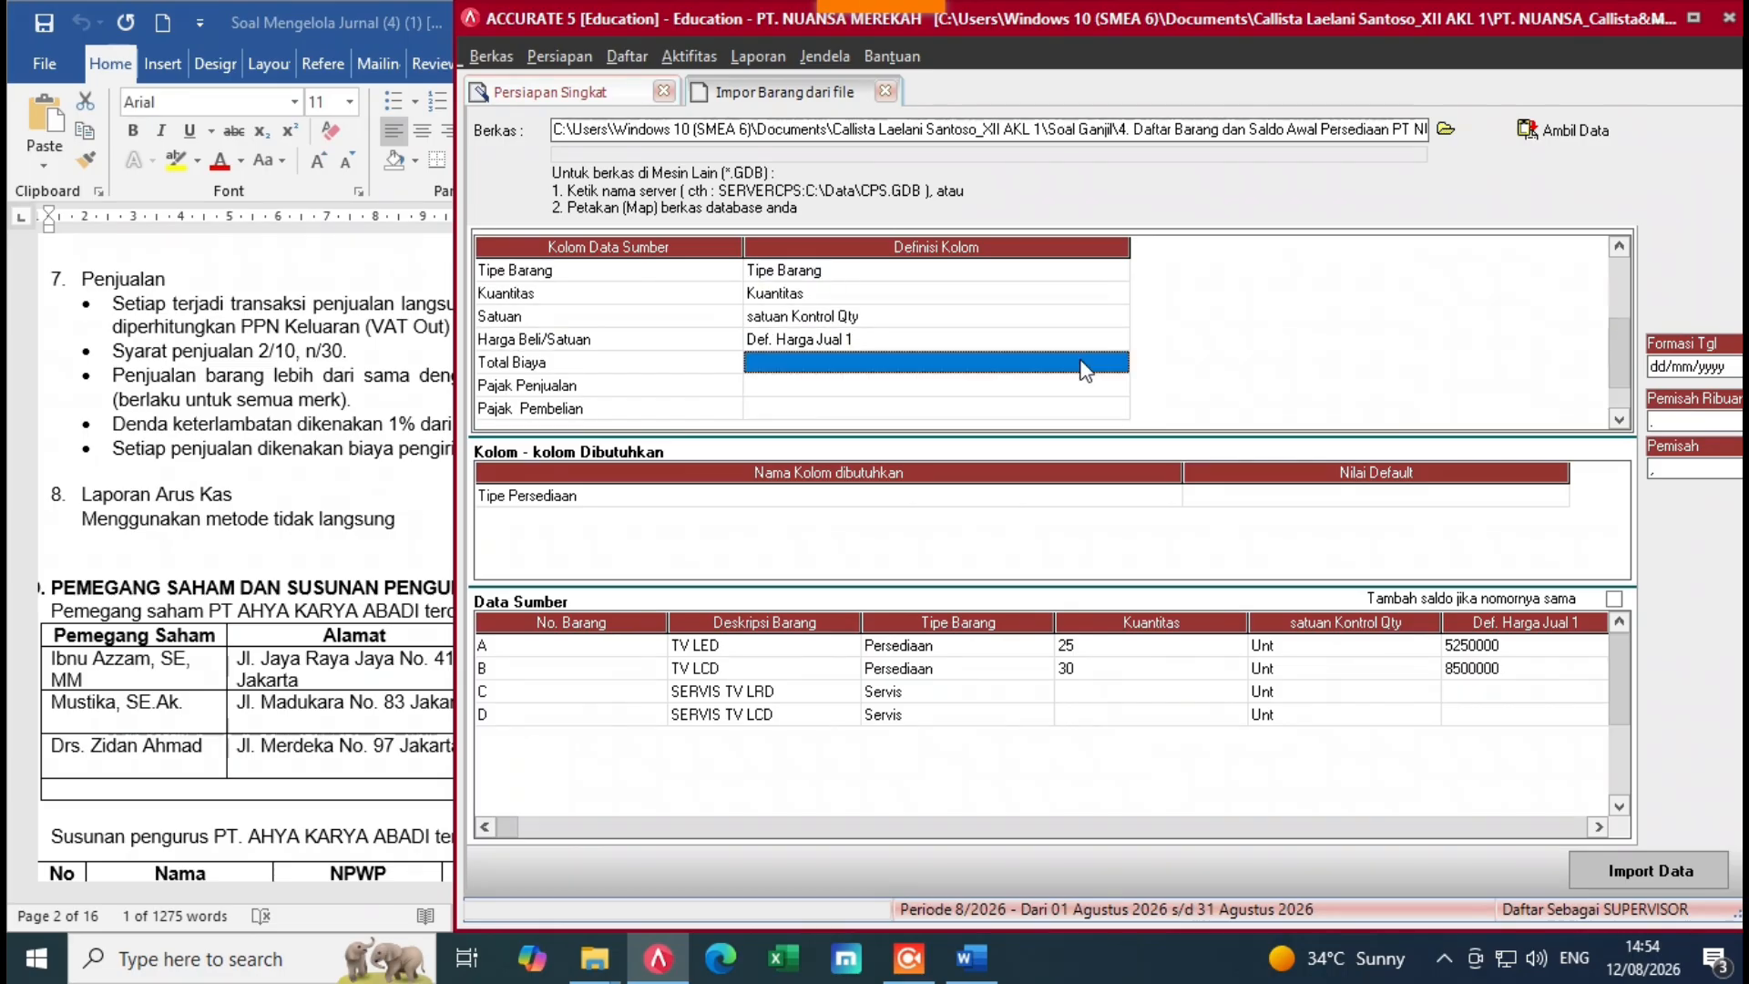
pyautogui.click(1084, 363)
pyautogui.click(1117, 365)
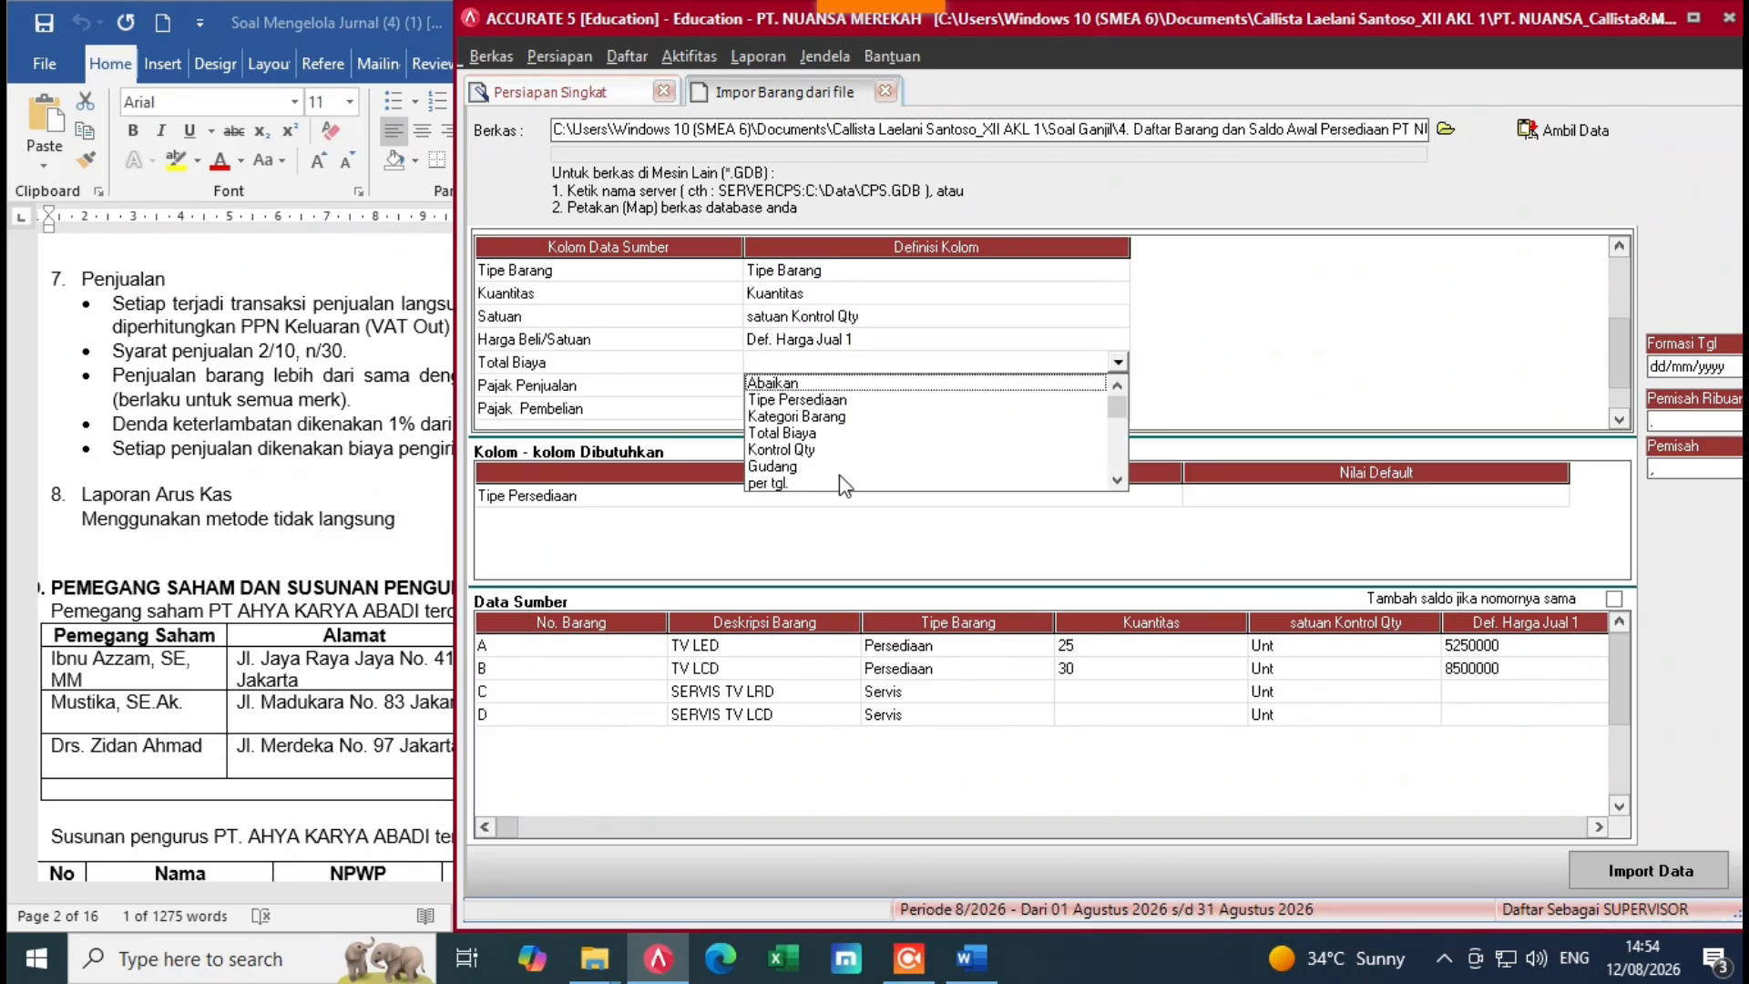
pyautogui.click(793, 434)
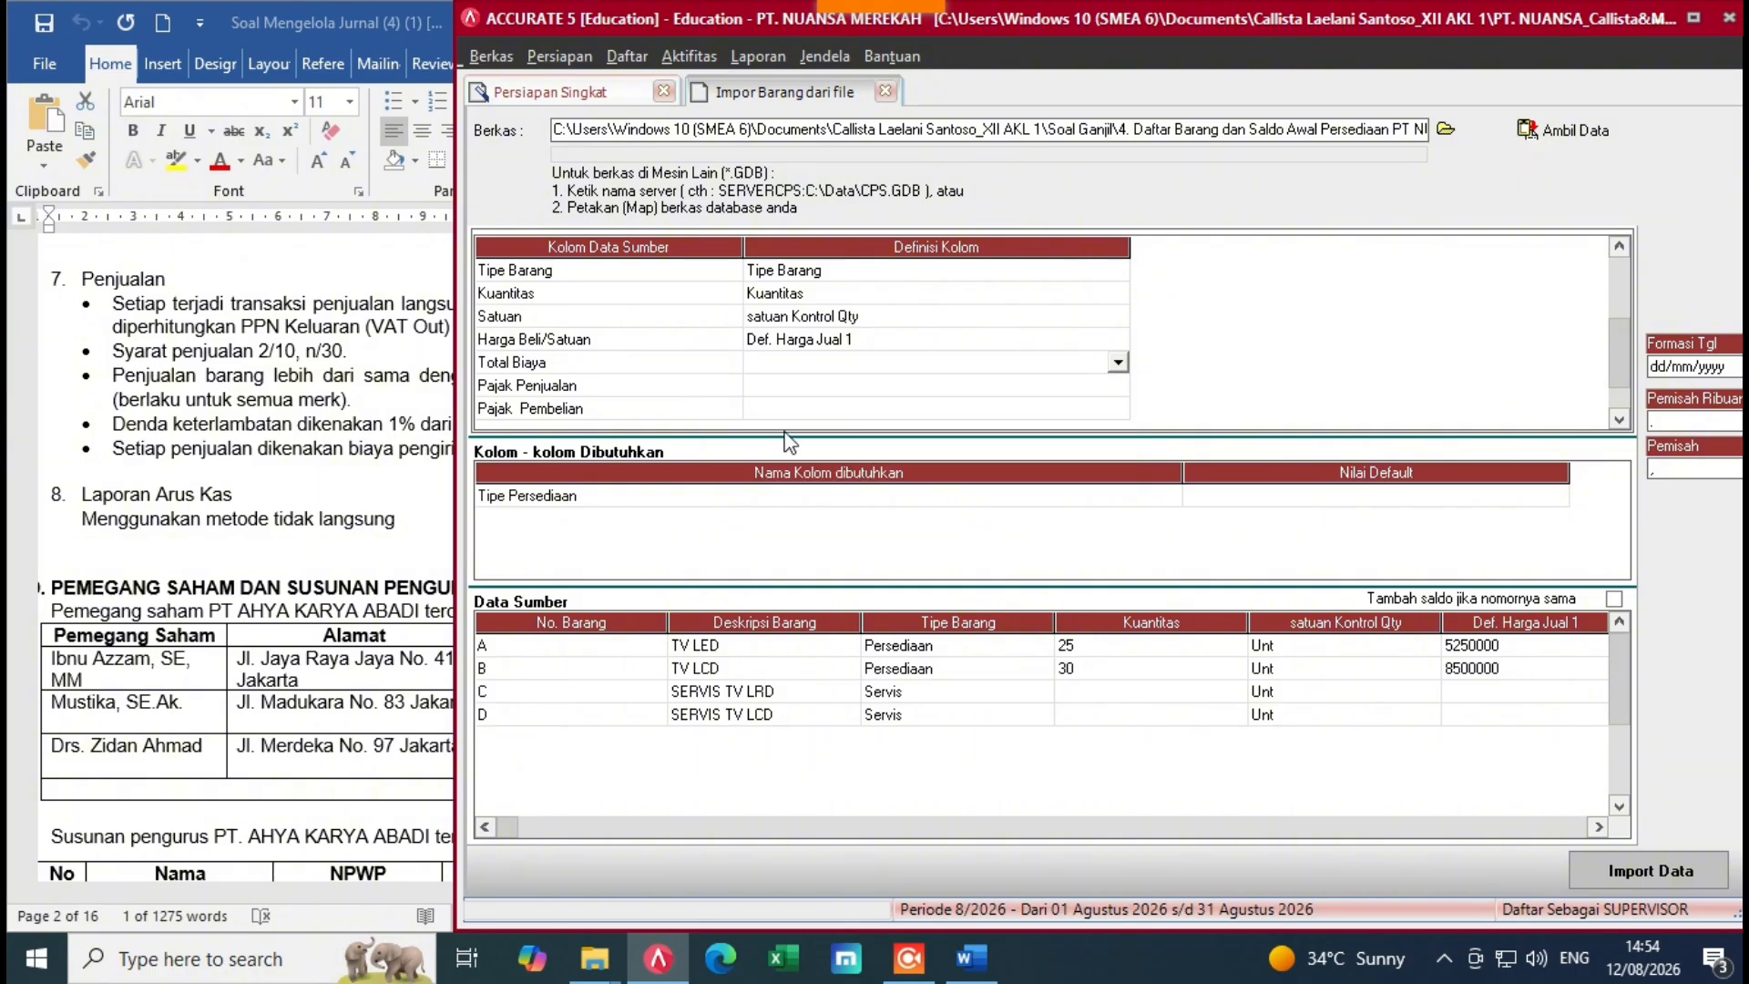
pyautogui.click(976, 390)
# Step: Map Pajak Penjualan to Kode pajak penjualan, defining sales tax code T as PPN
pyautogui.click(976, 390)
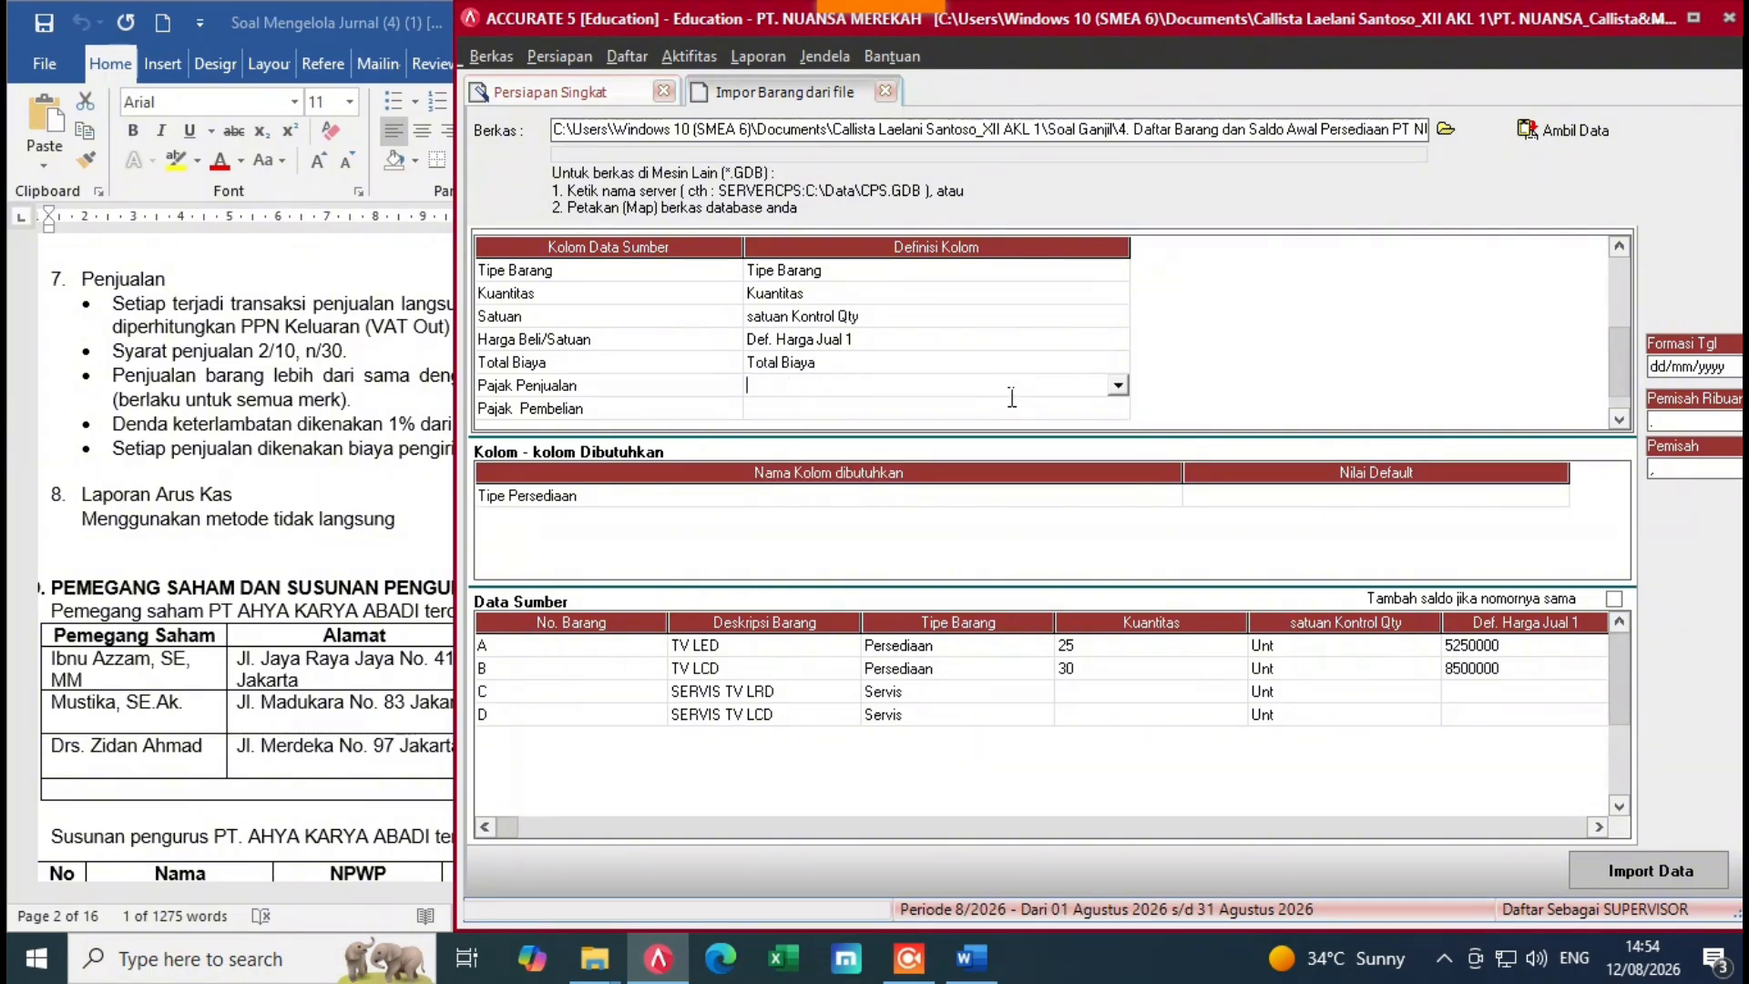
pyautogui.click(1117, 387)
pyautogui.click(1116, 504)
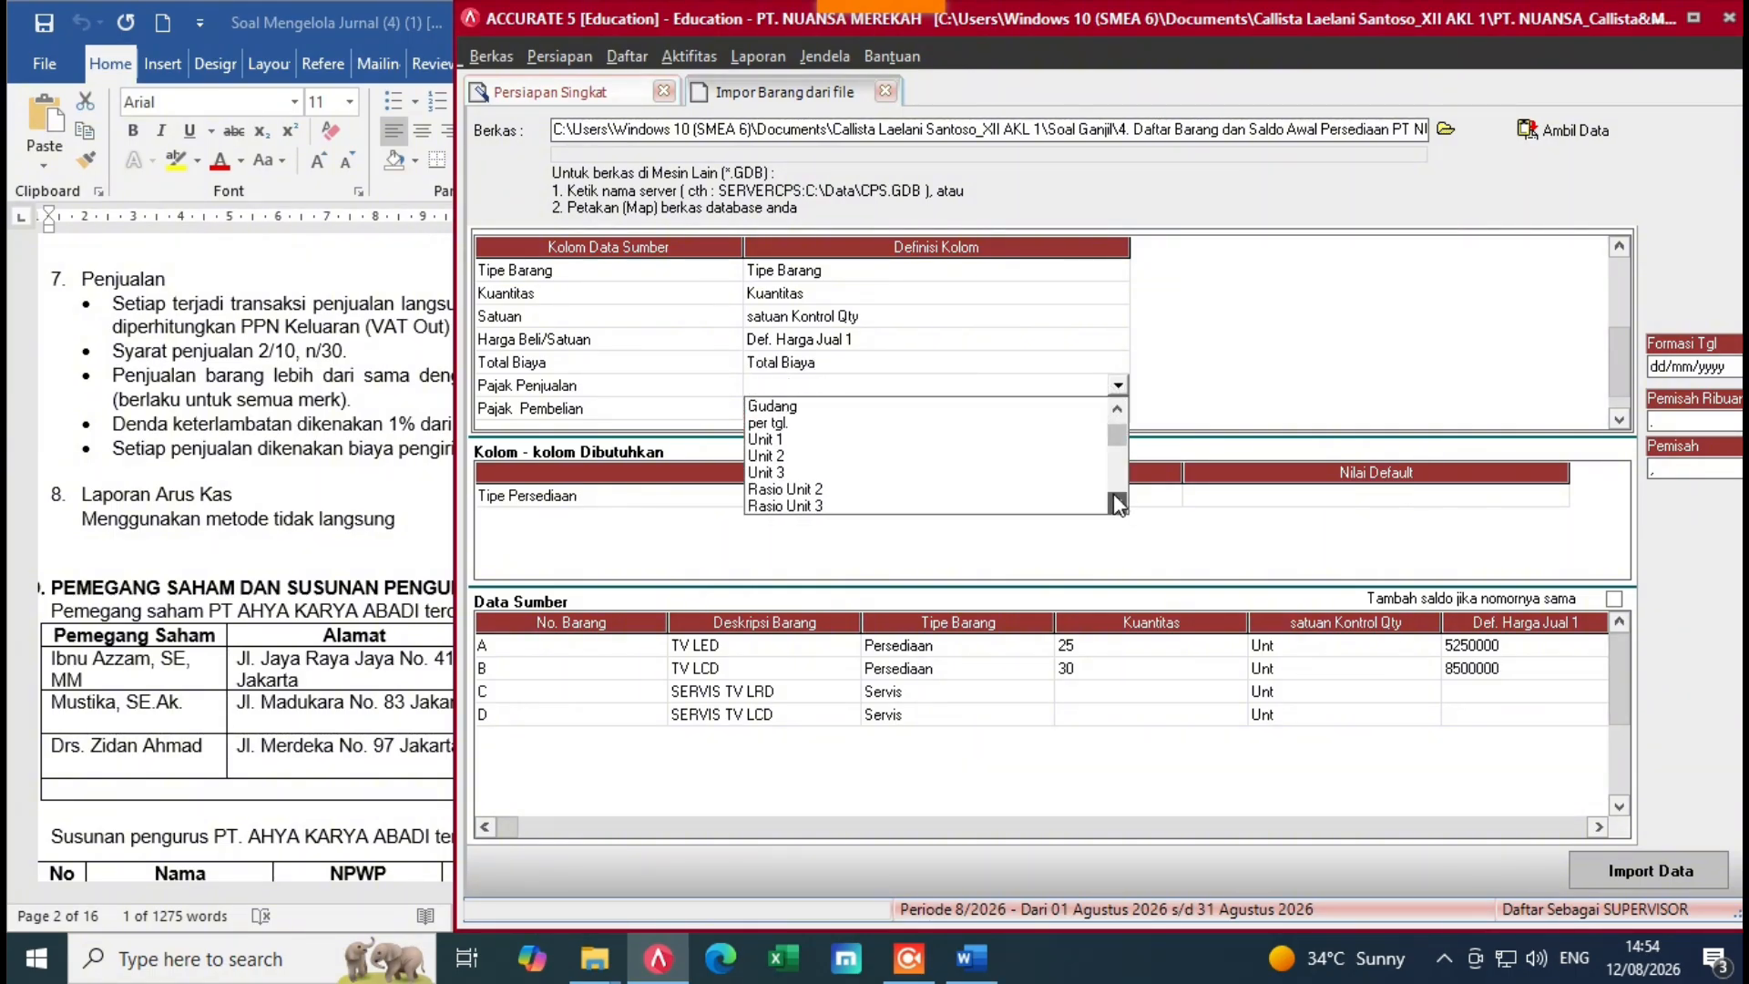
pyautogui.click(1117, 409)
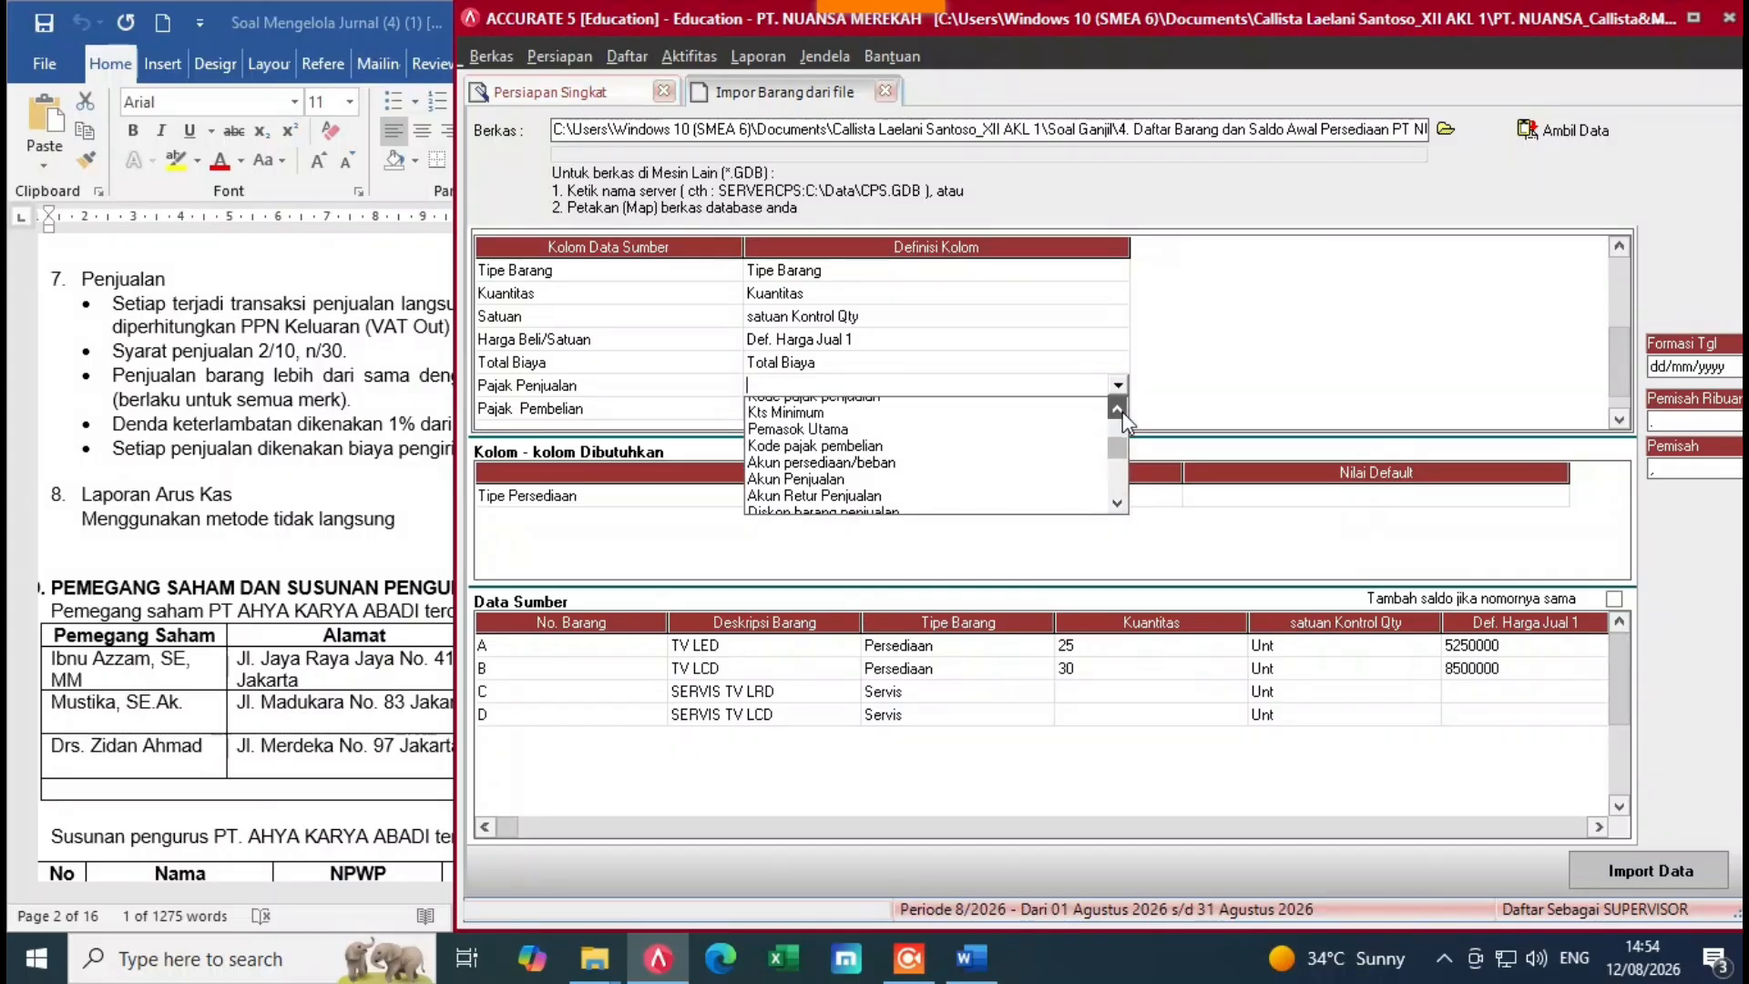
pyautogui.click(1117, 408)
pyautogui.click(798, 422)
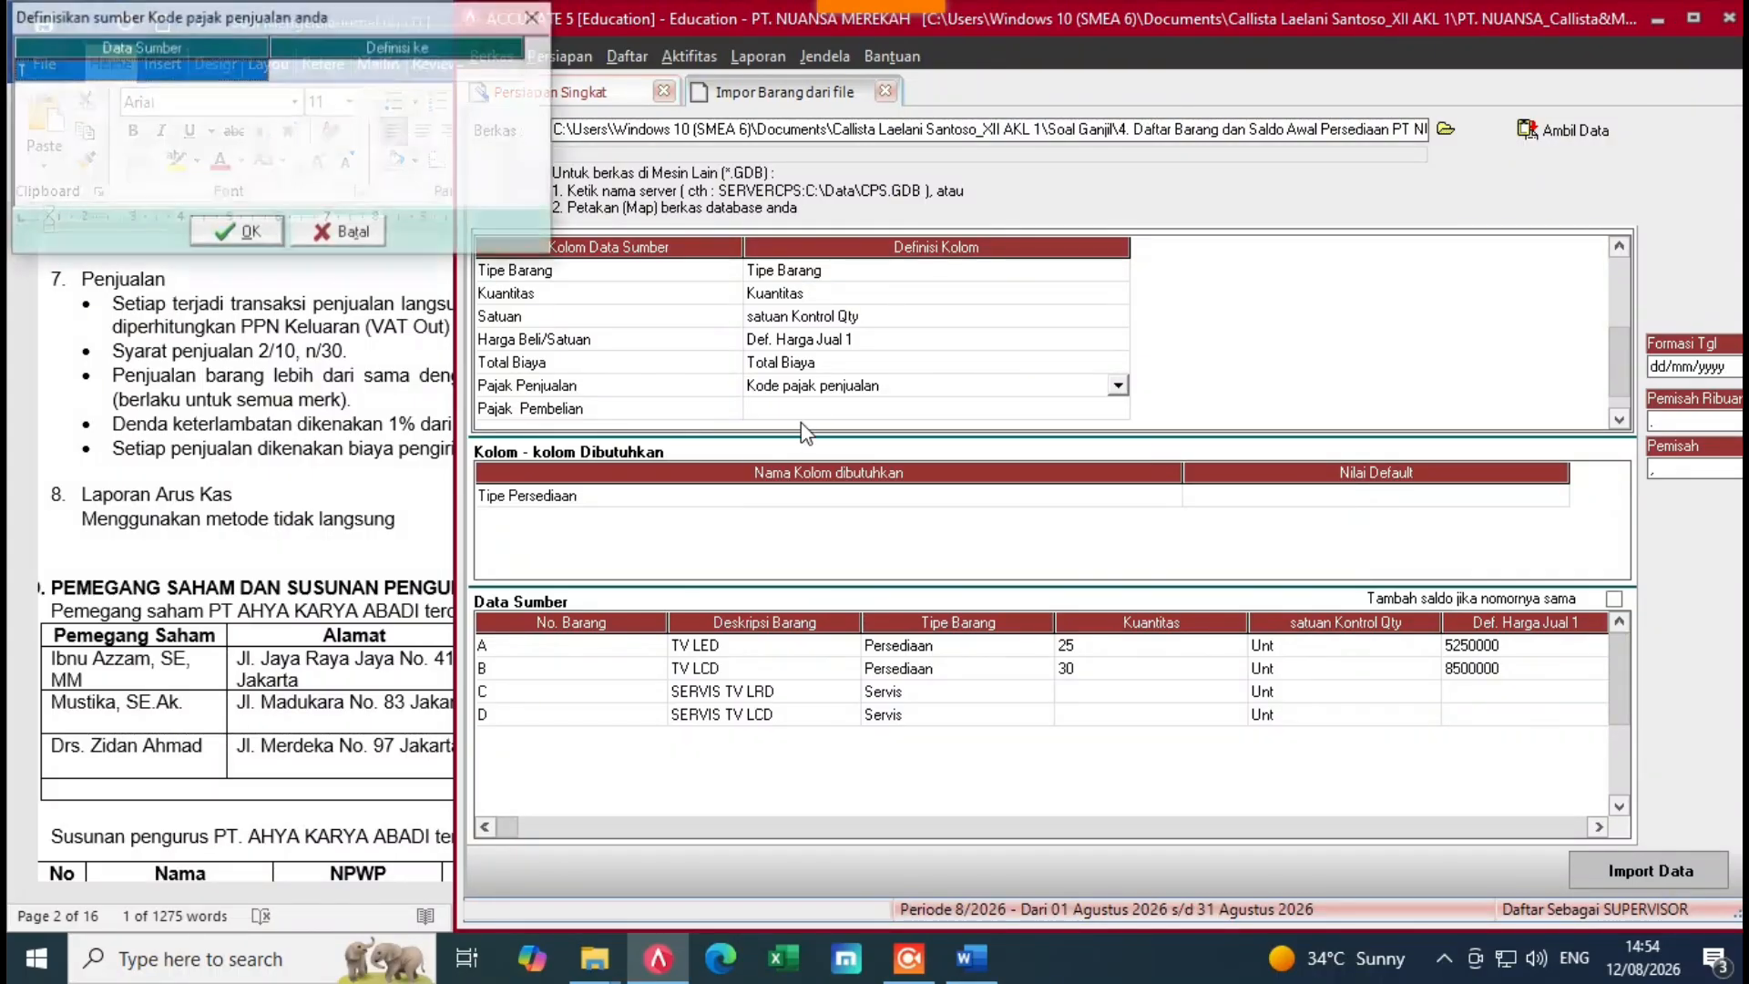
pyautogui.click(395, 73)
pyautogui.click(397, 73)
pyautogui.click(515, 71)
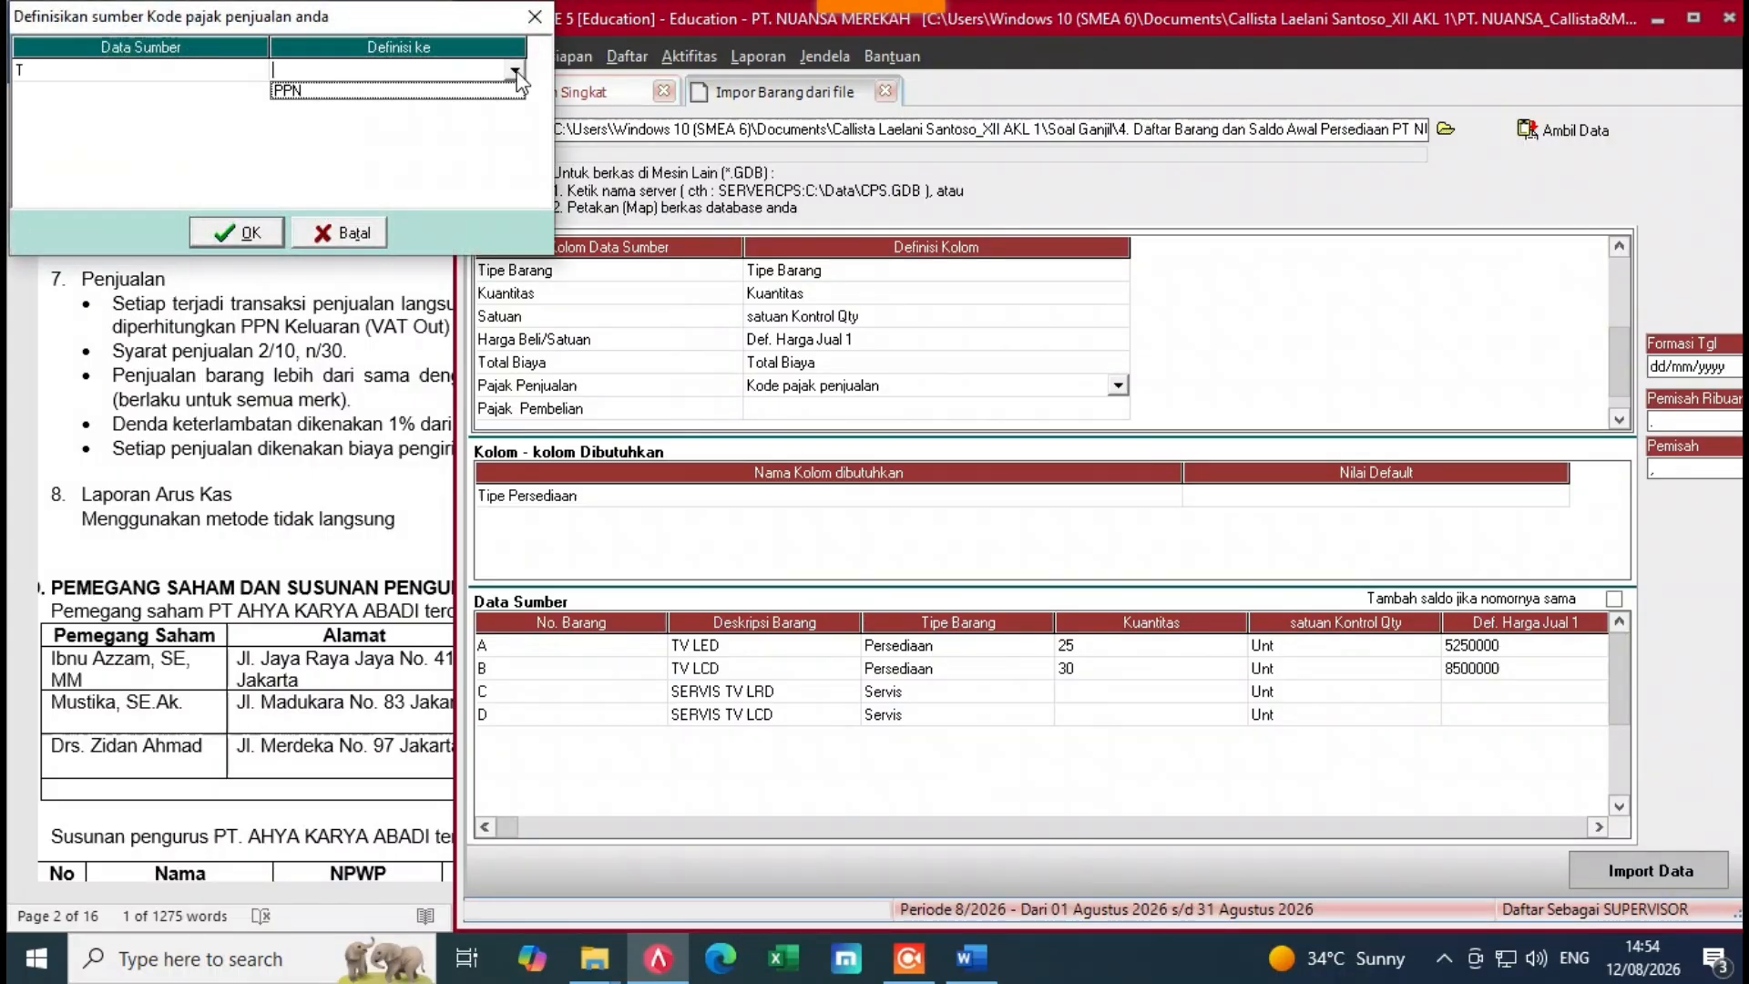
pyautogui.click(412, 93)
pyautogui.click(259, 241)
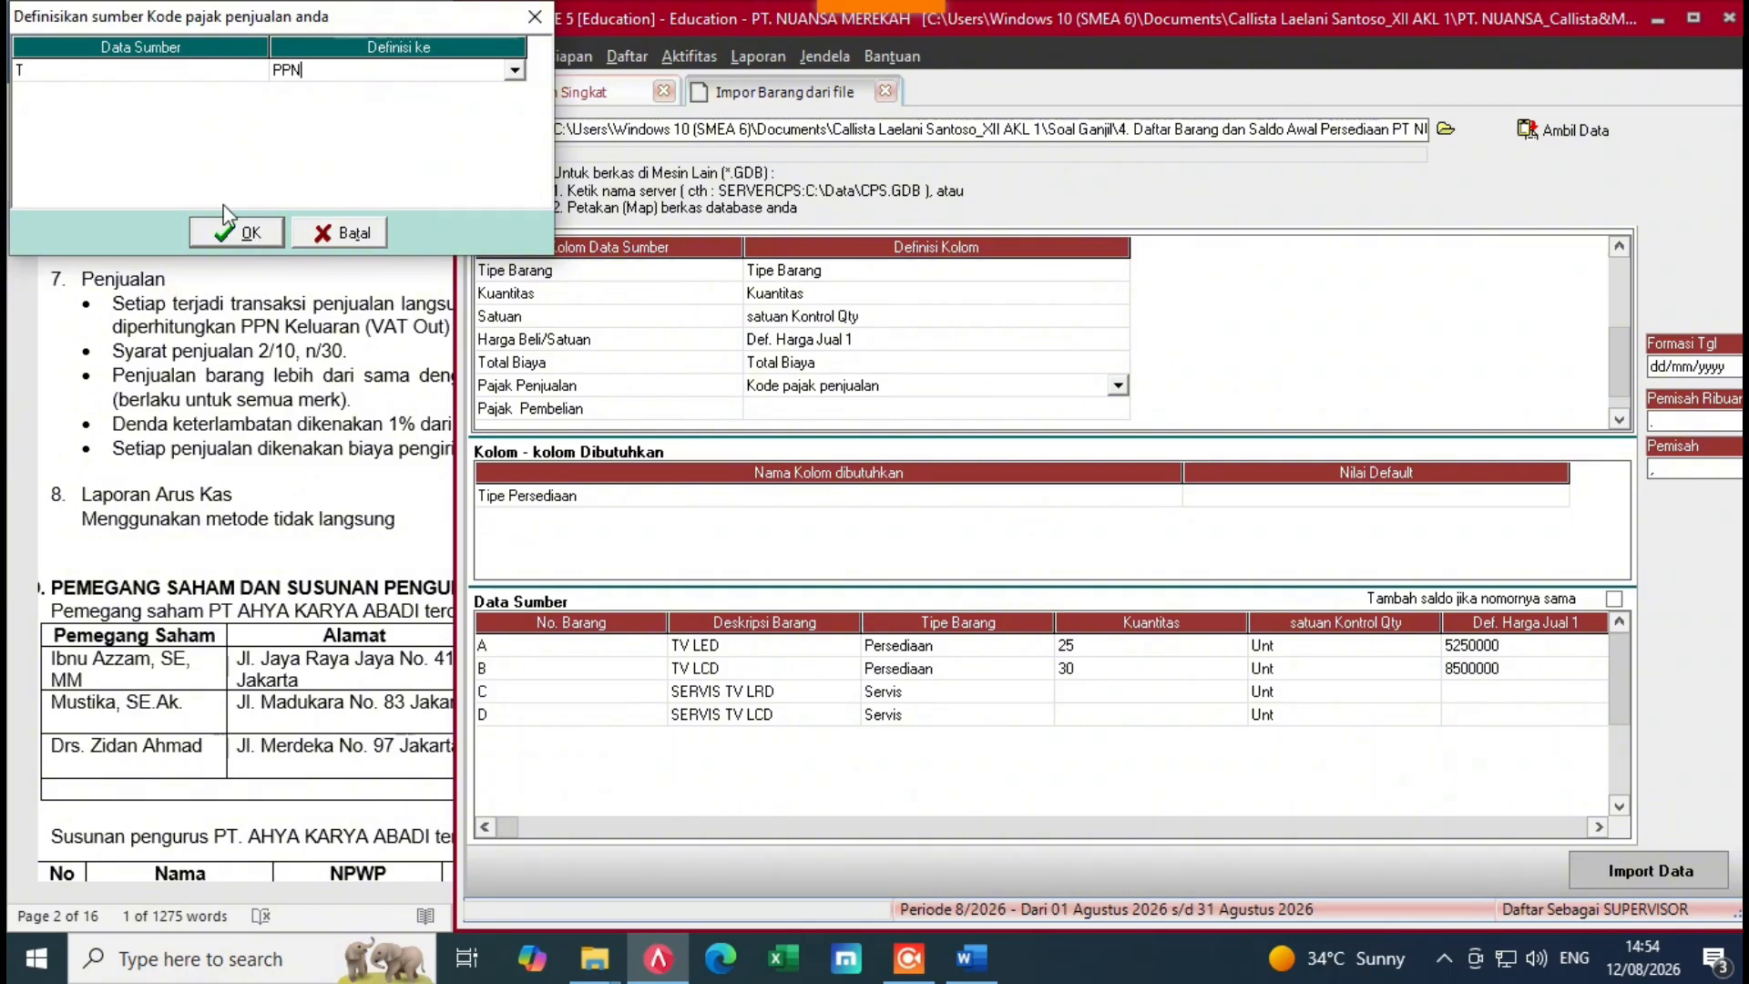
# Step: Map Pajak Pembelian to Kode pajak pembelian, defining purchase tax code T as PPN
pyautogui.click(1106, 410)
pyautogui.click(1106, 410)
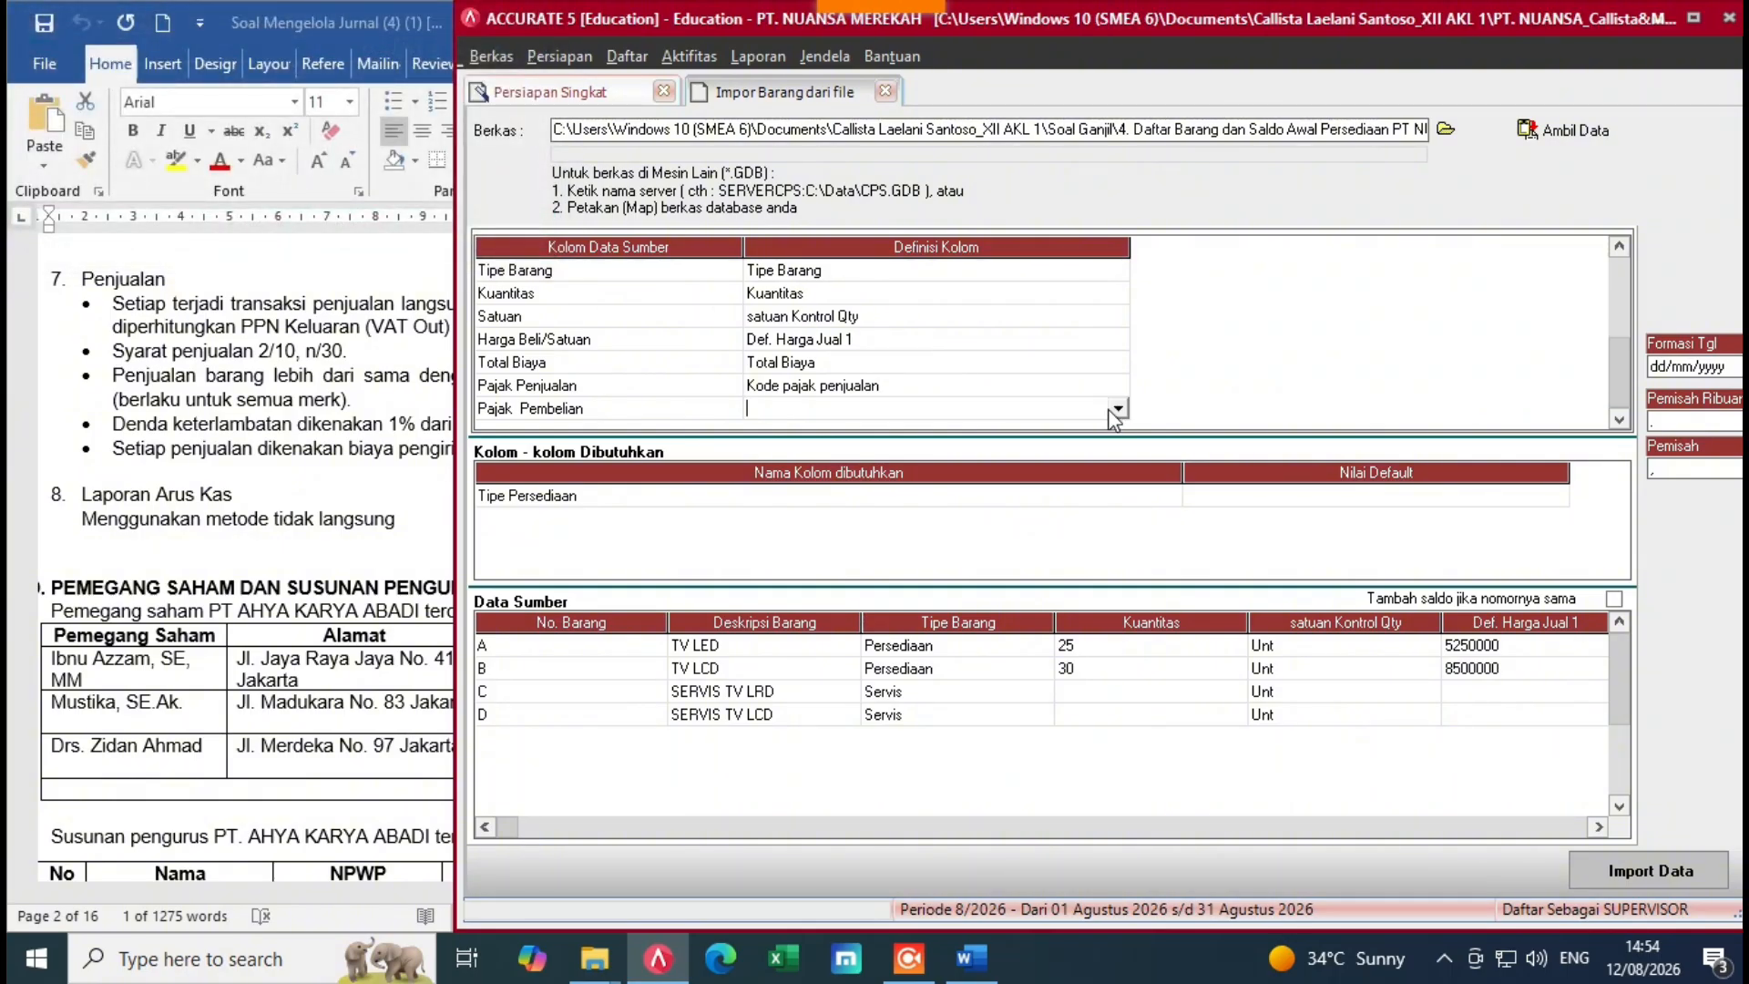
pyautogui.click(1118, 408)
pyautogui.scroll(-8, 920, 500)
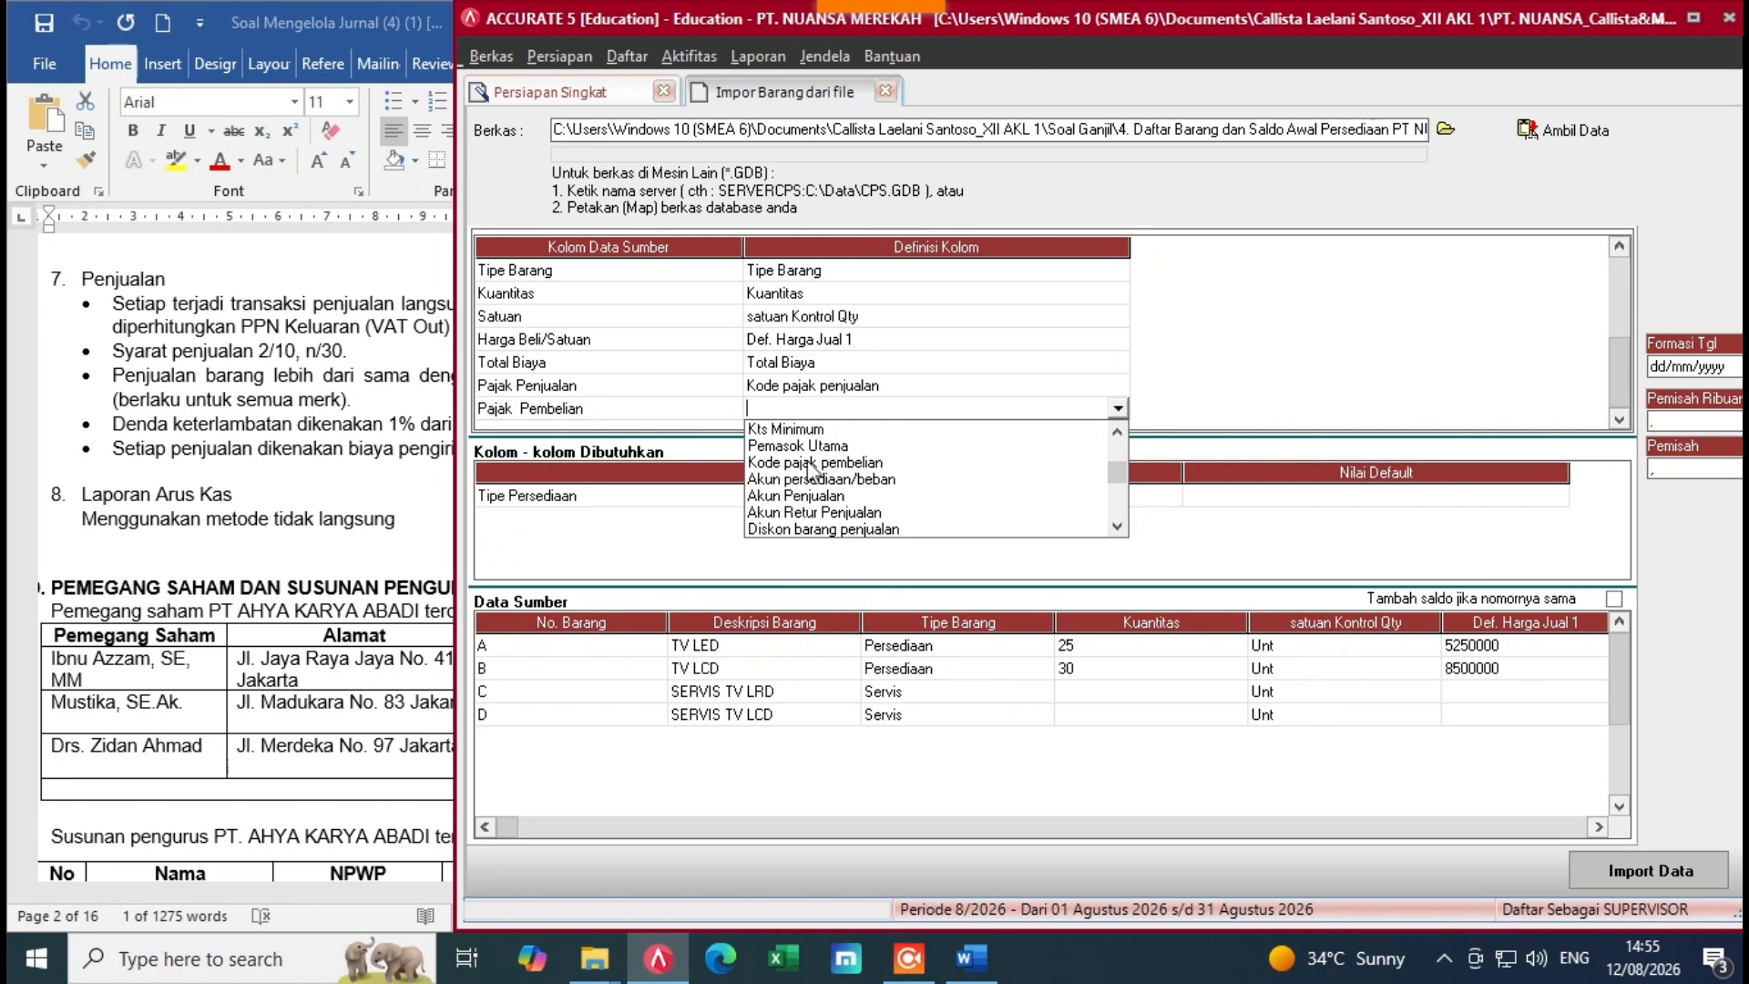
pyautogui.click(812, 464)
pyautogui.click(508, 75)
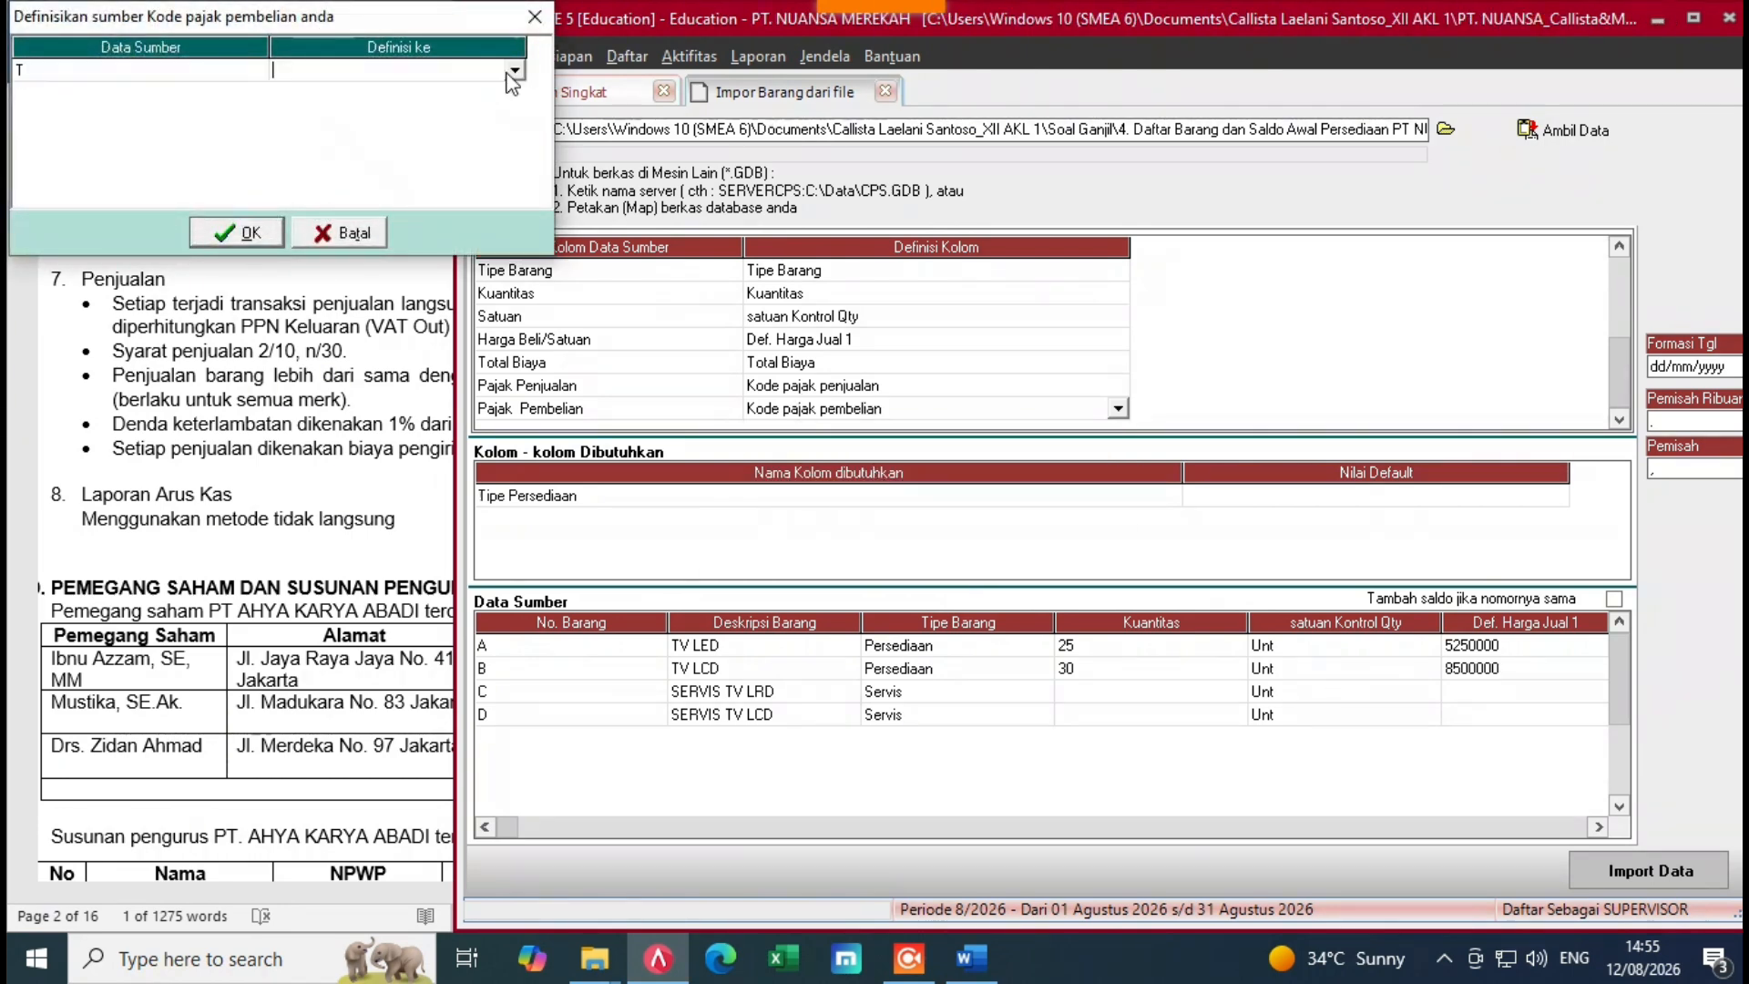
pyautogui.click(515, 71)
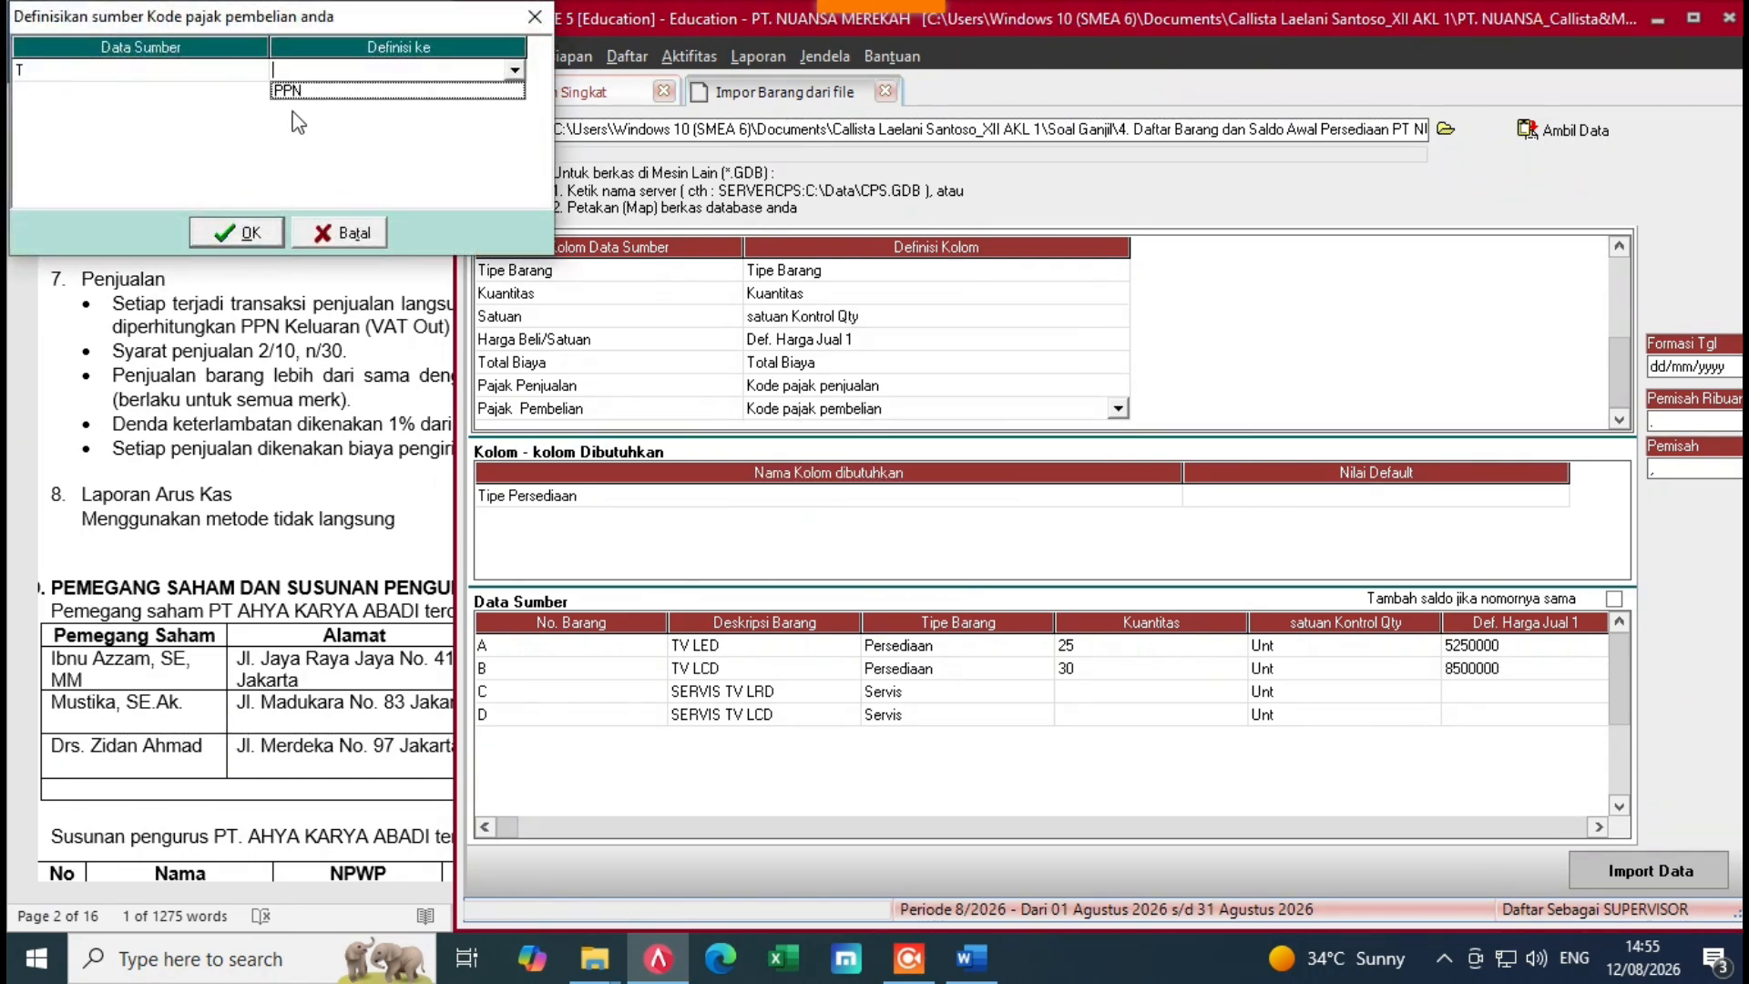
pyautogui.click(297, 88)
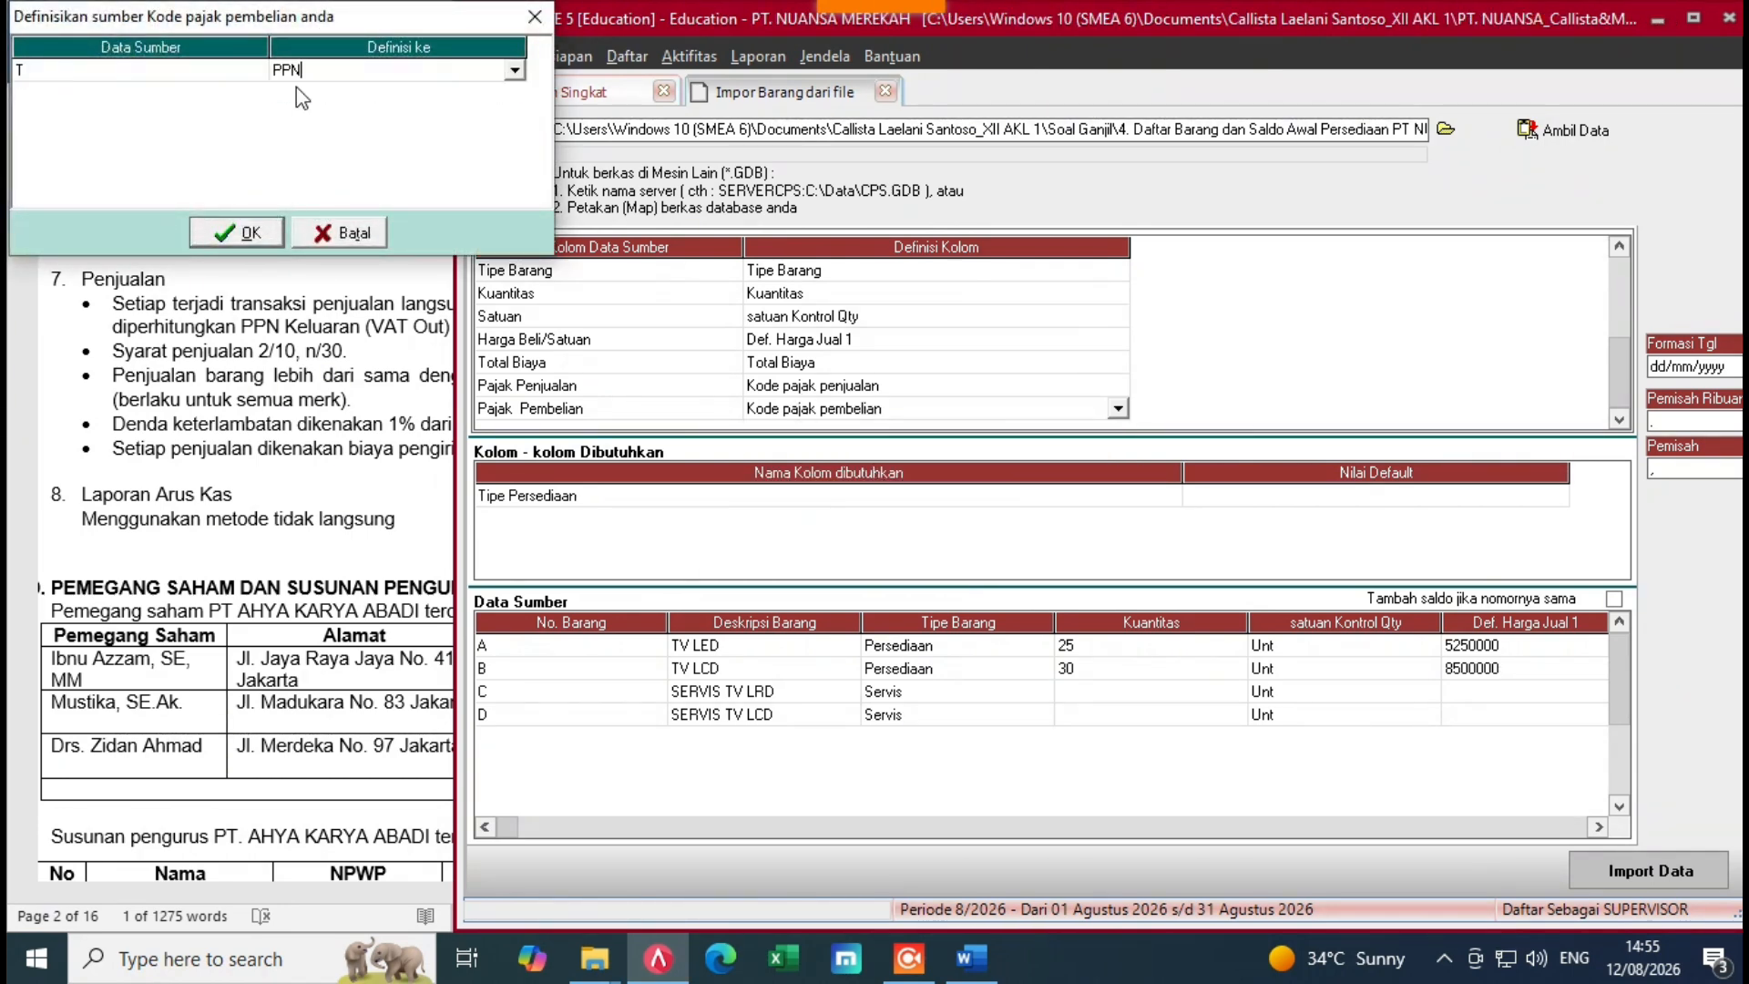
pyautogui.click(219, 234)
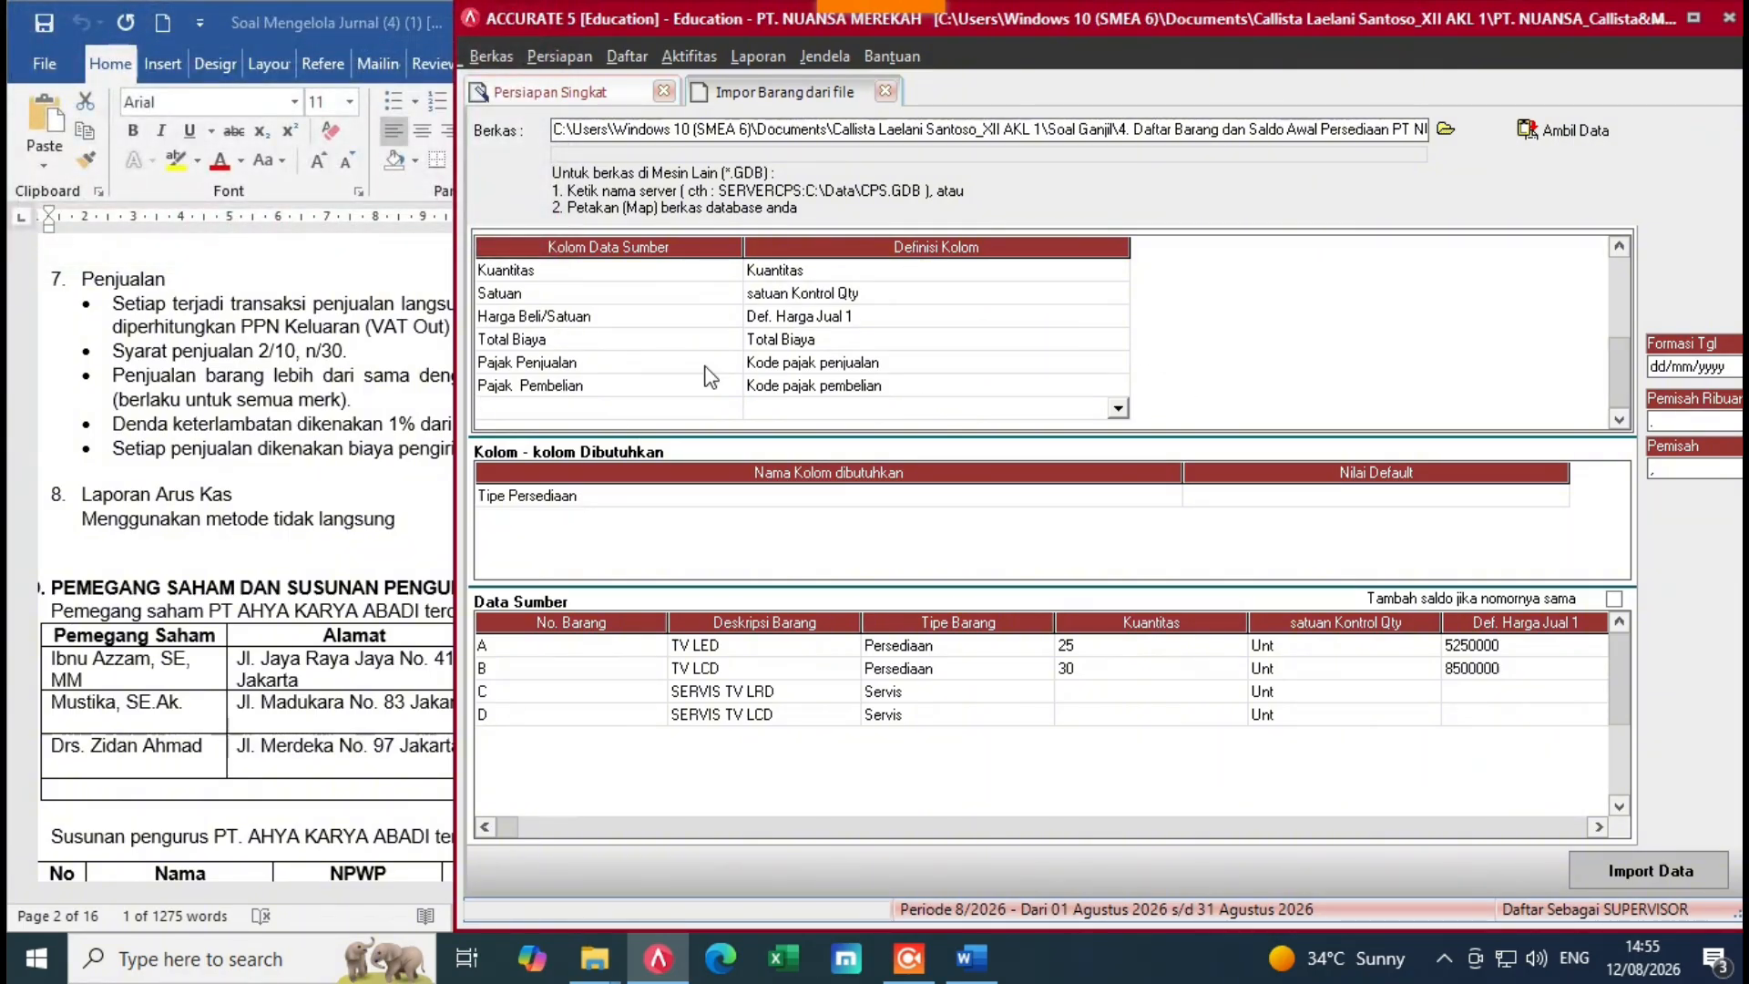
# Step: Set the default Tipe Persediaan value to Barang Jadi
pyautogui.click(1282, 498)
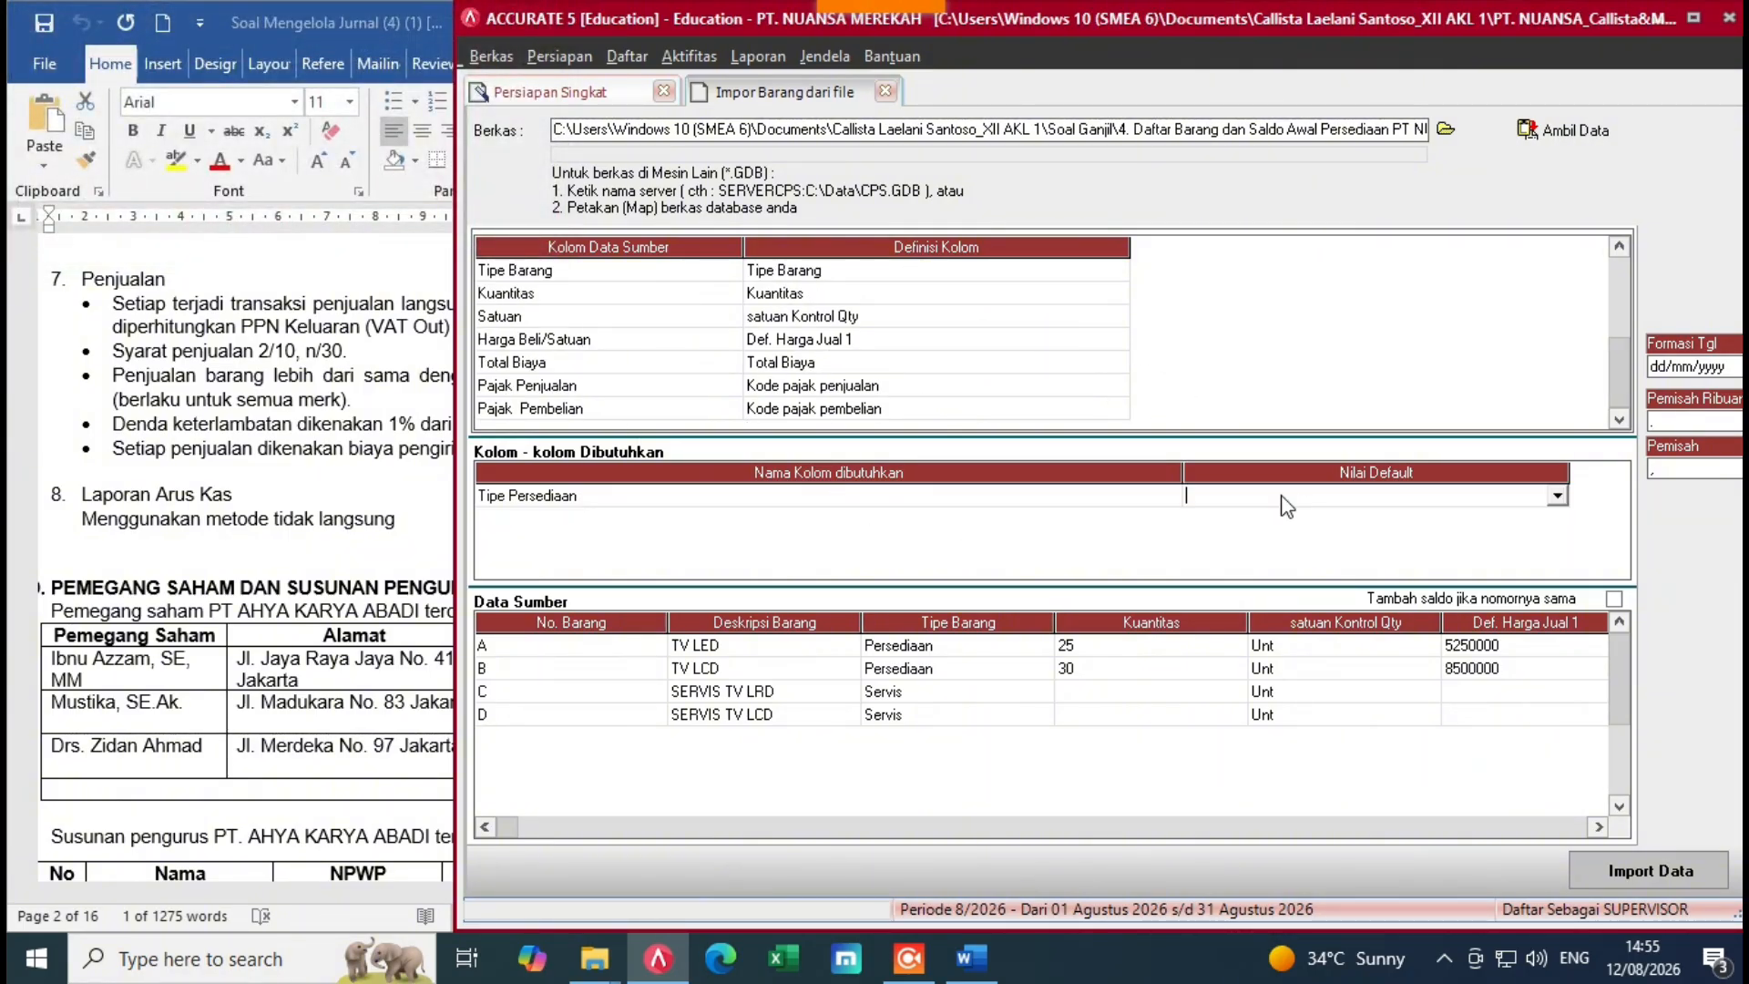
pyautogui.click(1558, 496)
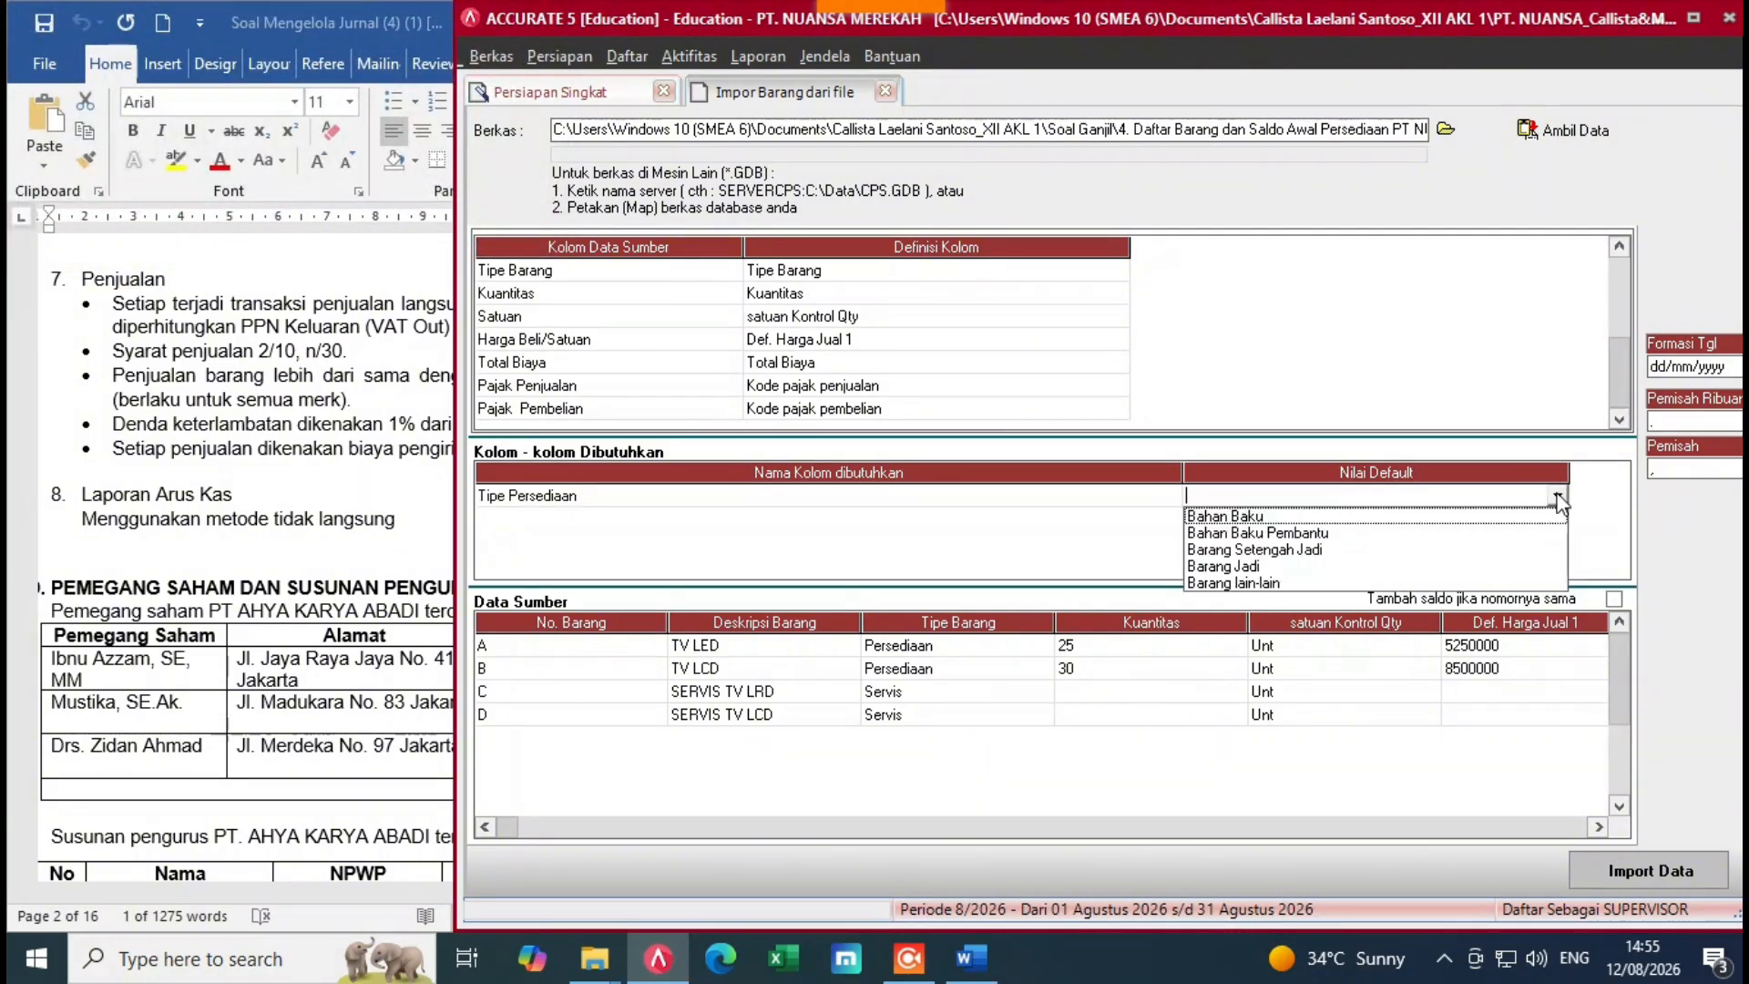
pyautogui.click(1240, 567)
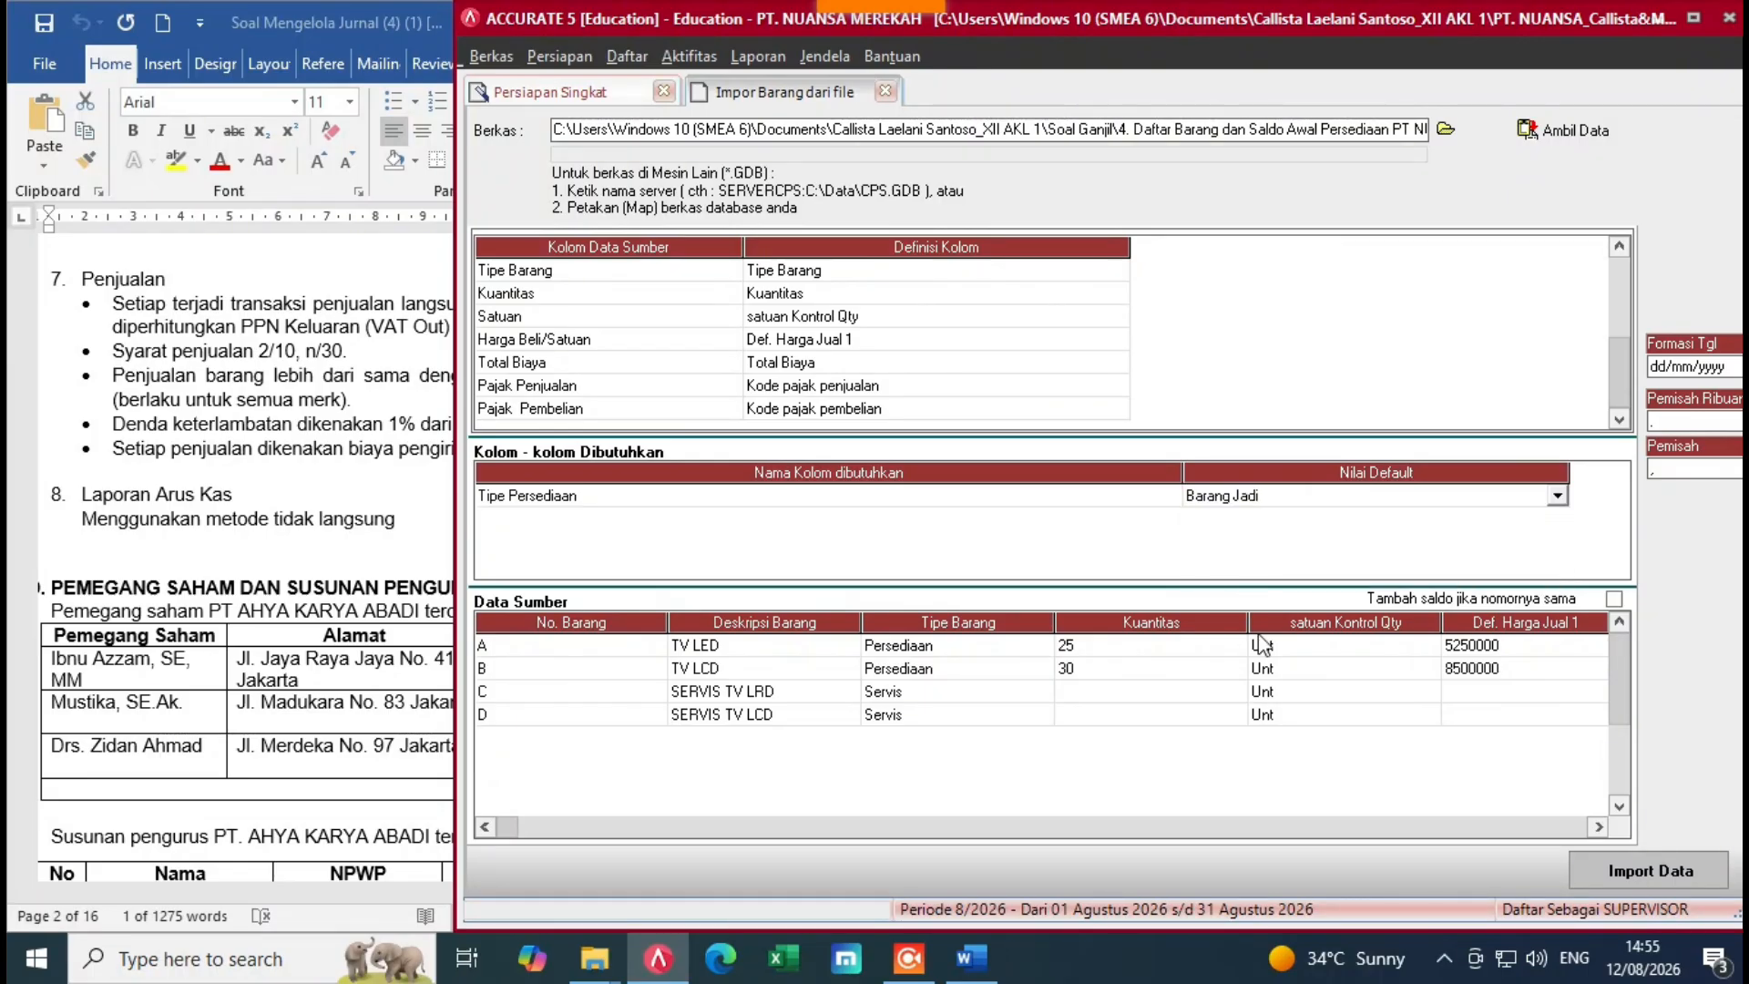
pyautogui.press('Down')
pyautogui.press('Return')
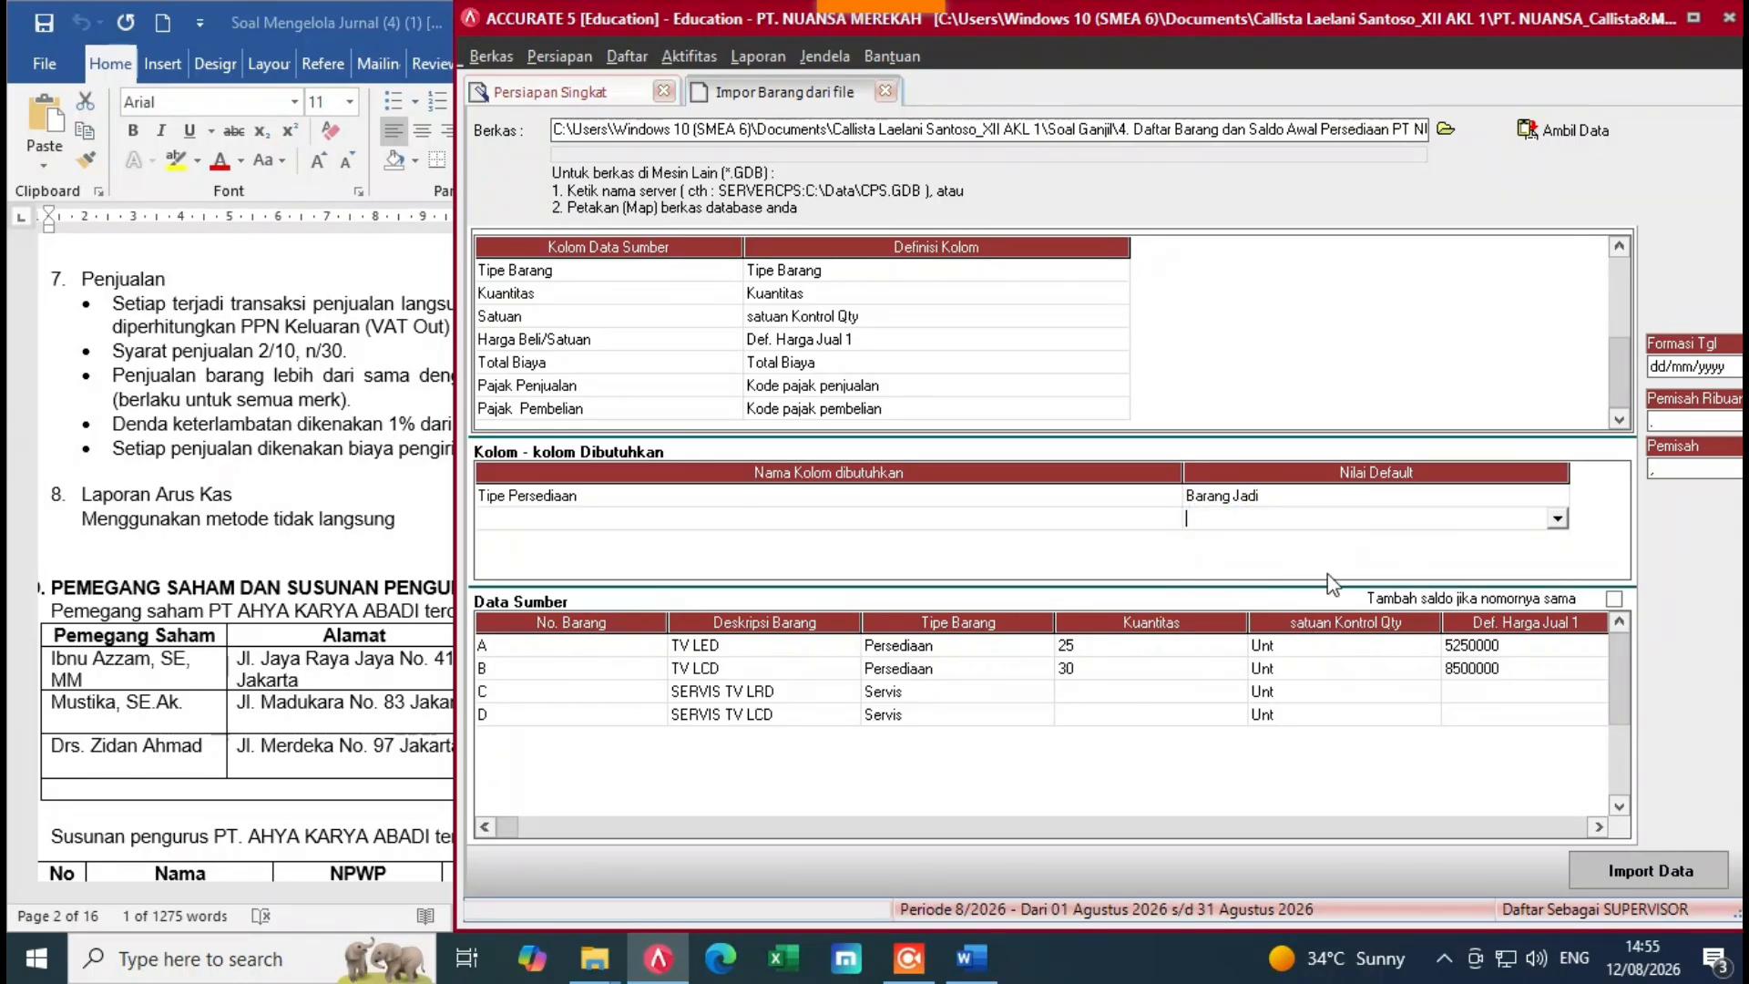
# Step: Import the four items and advance to the fiscal fixed-asset types step
pyautogui.click(1630, 873)
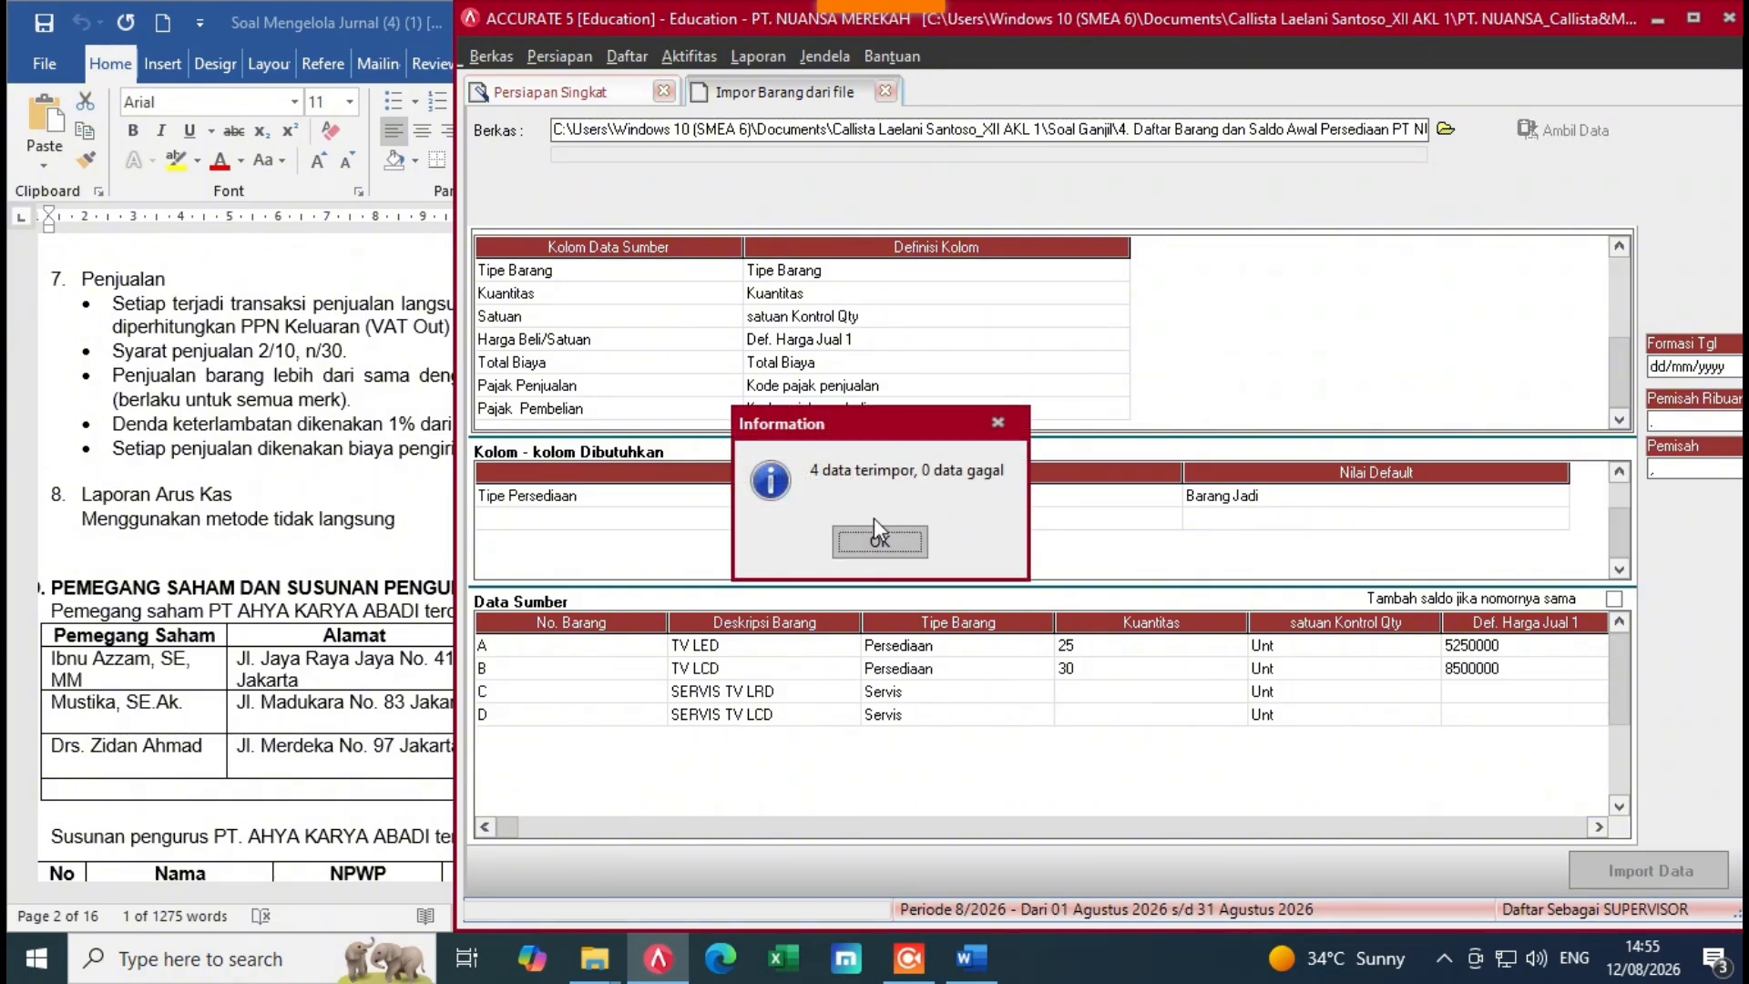
pyautogui.click(874, 542)
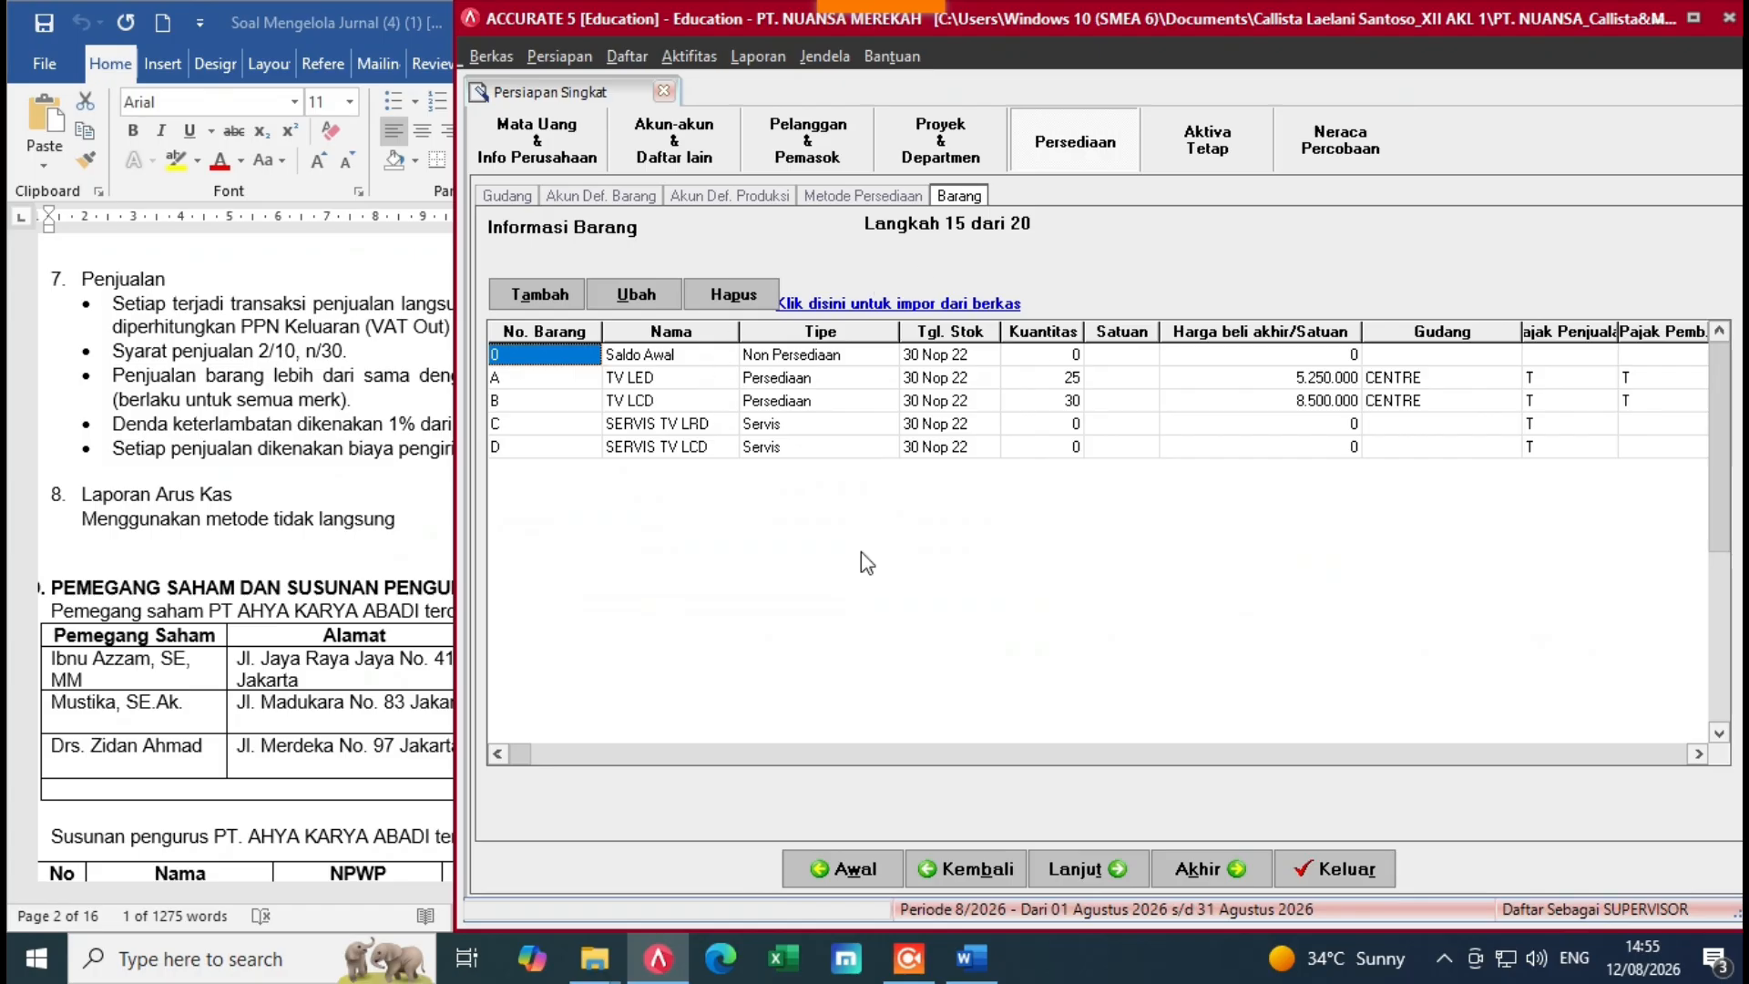
pyautogui.click(1062, 870)
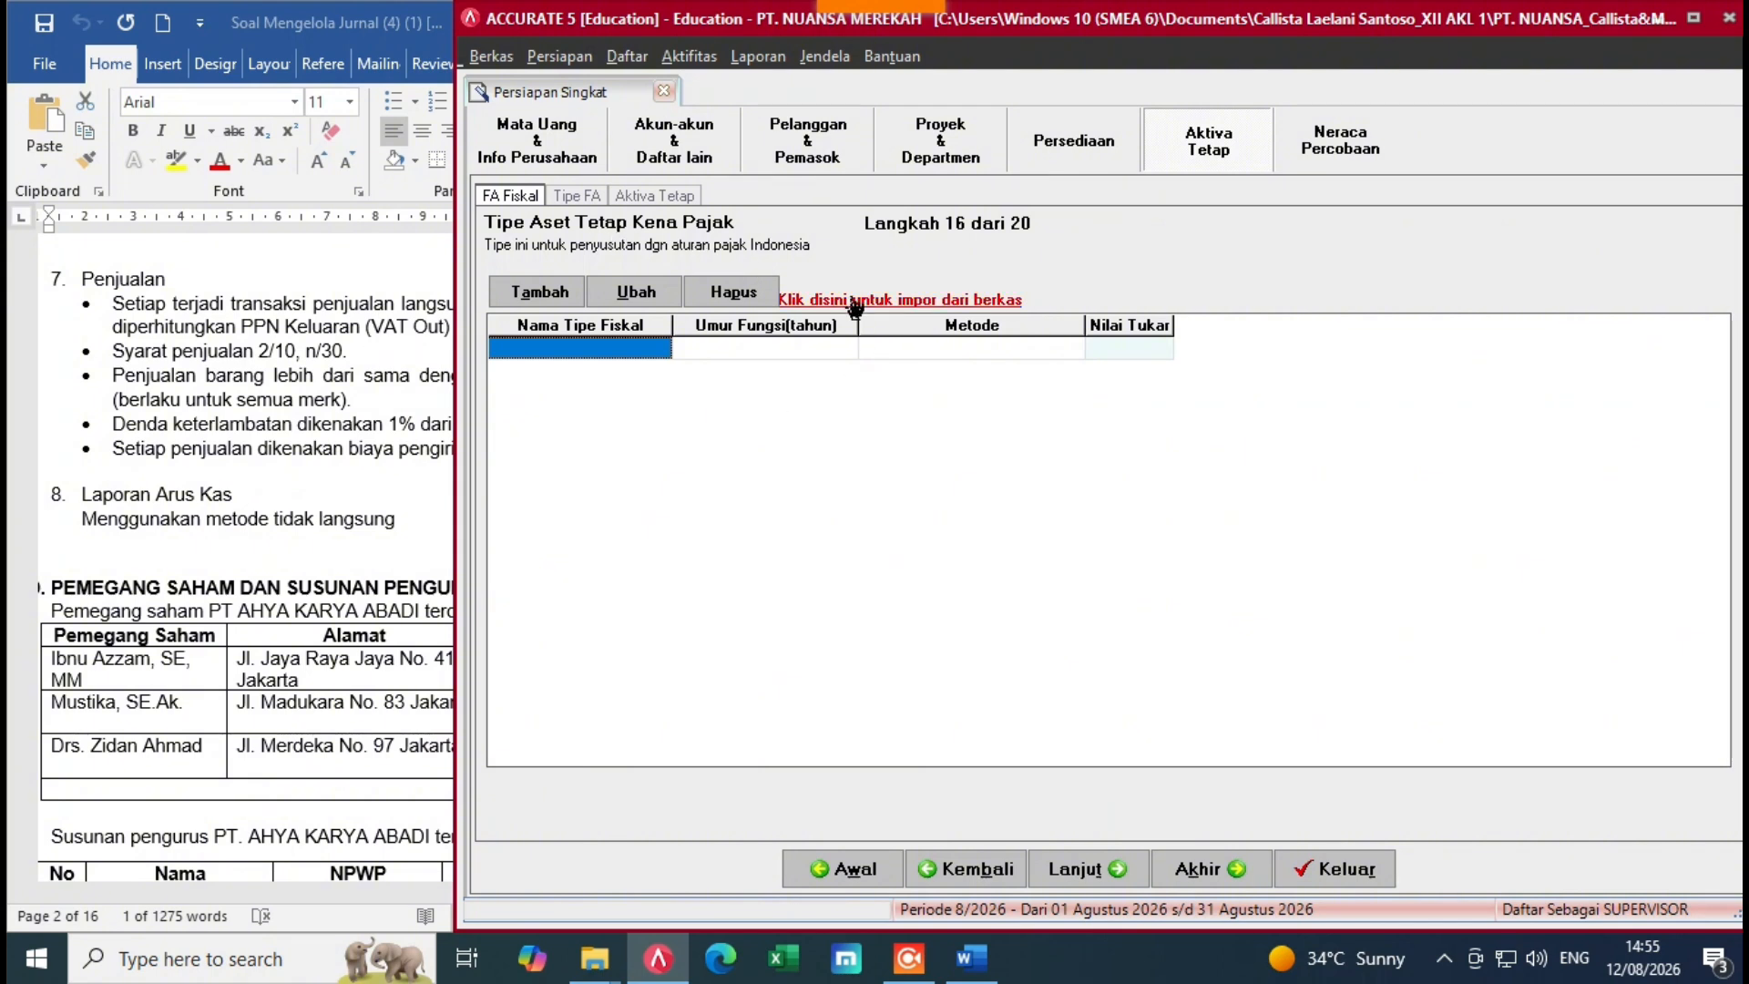
# Step: Load the 5. Daftar Aktiva Tetap Pajak PT NUANSA Excel file as the import source
pyautogui.click(794, 299)
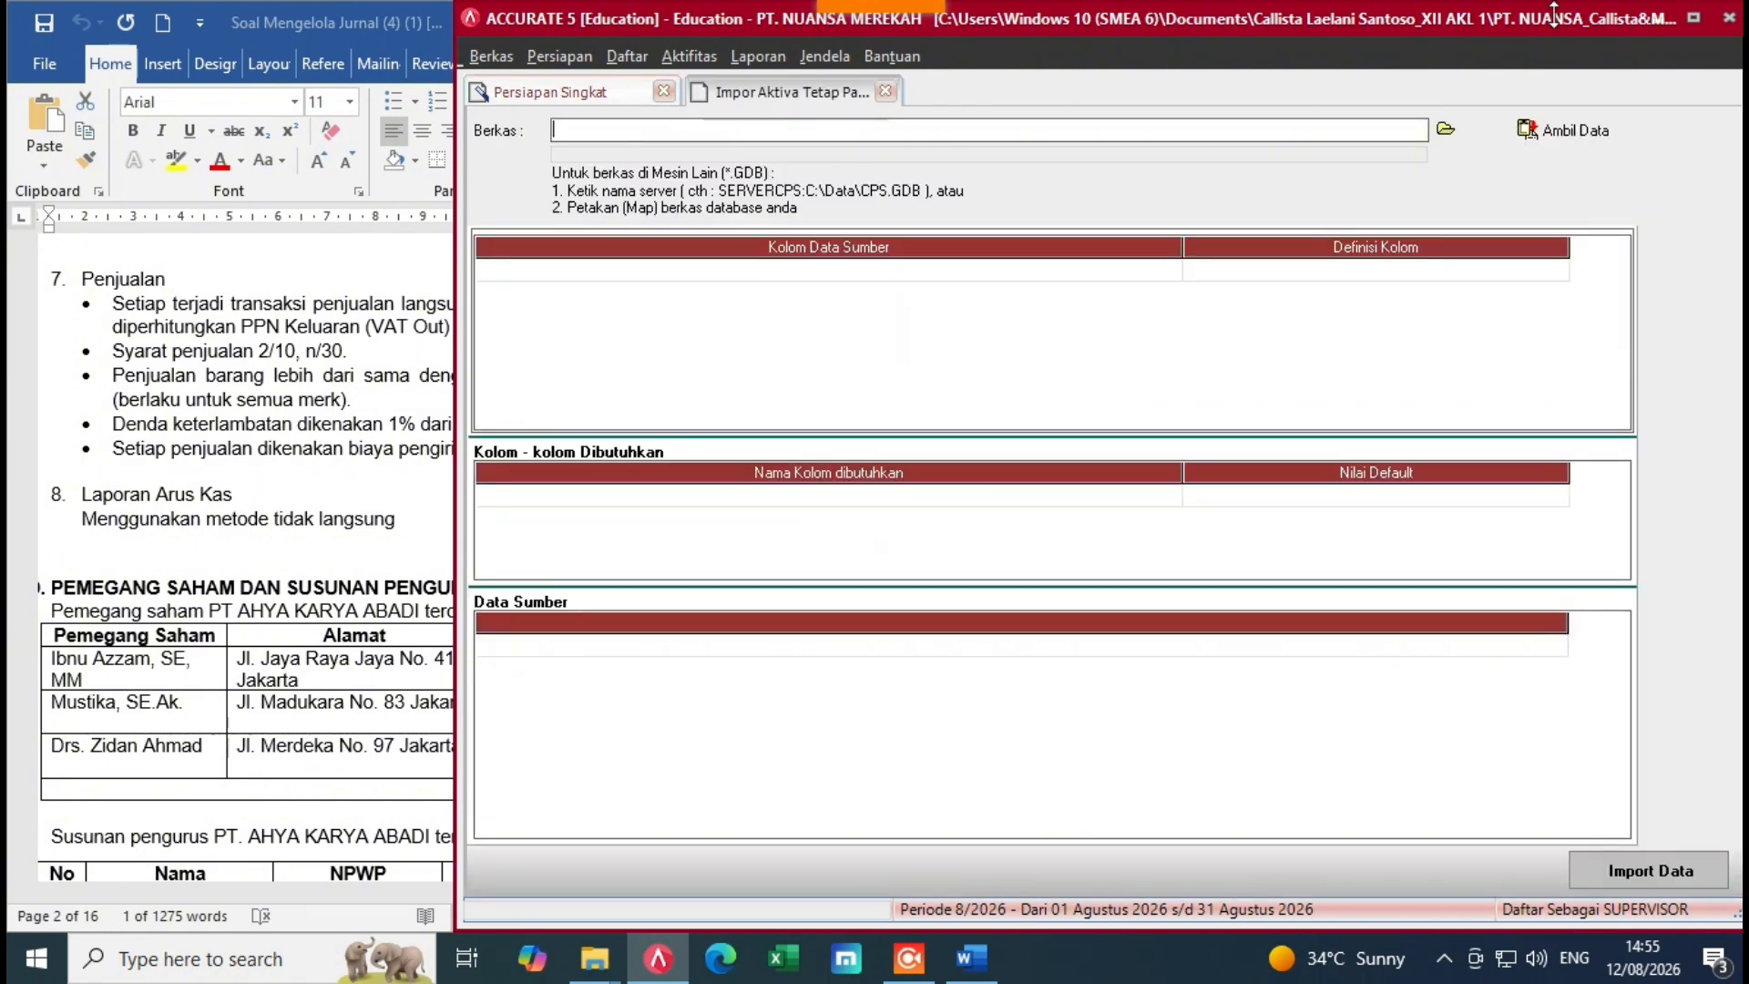
pyautogui.click(1445, 128)
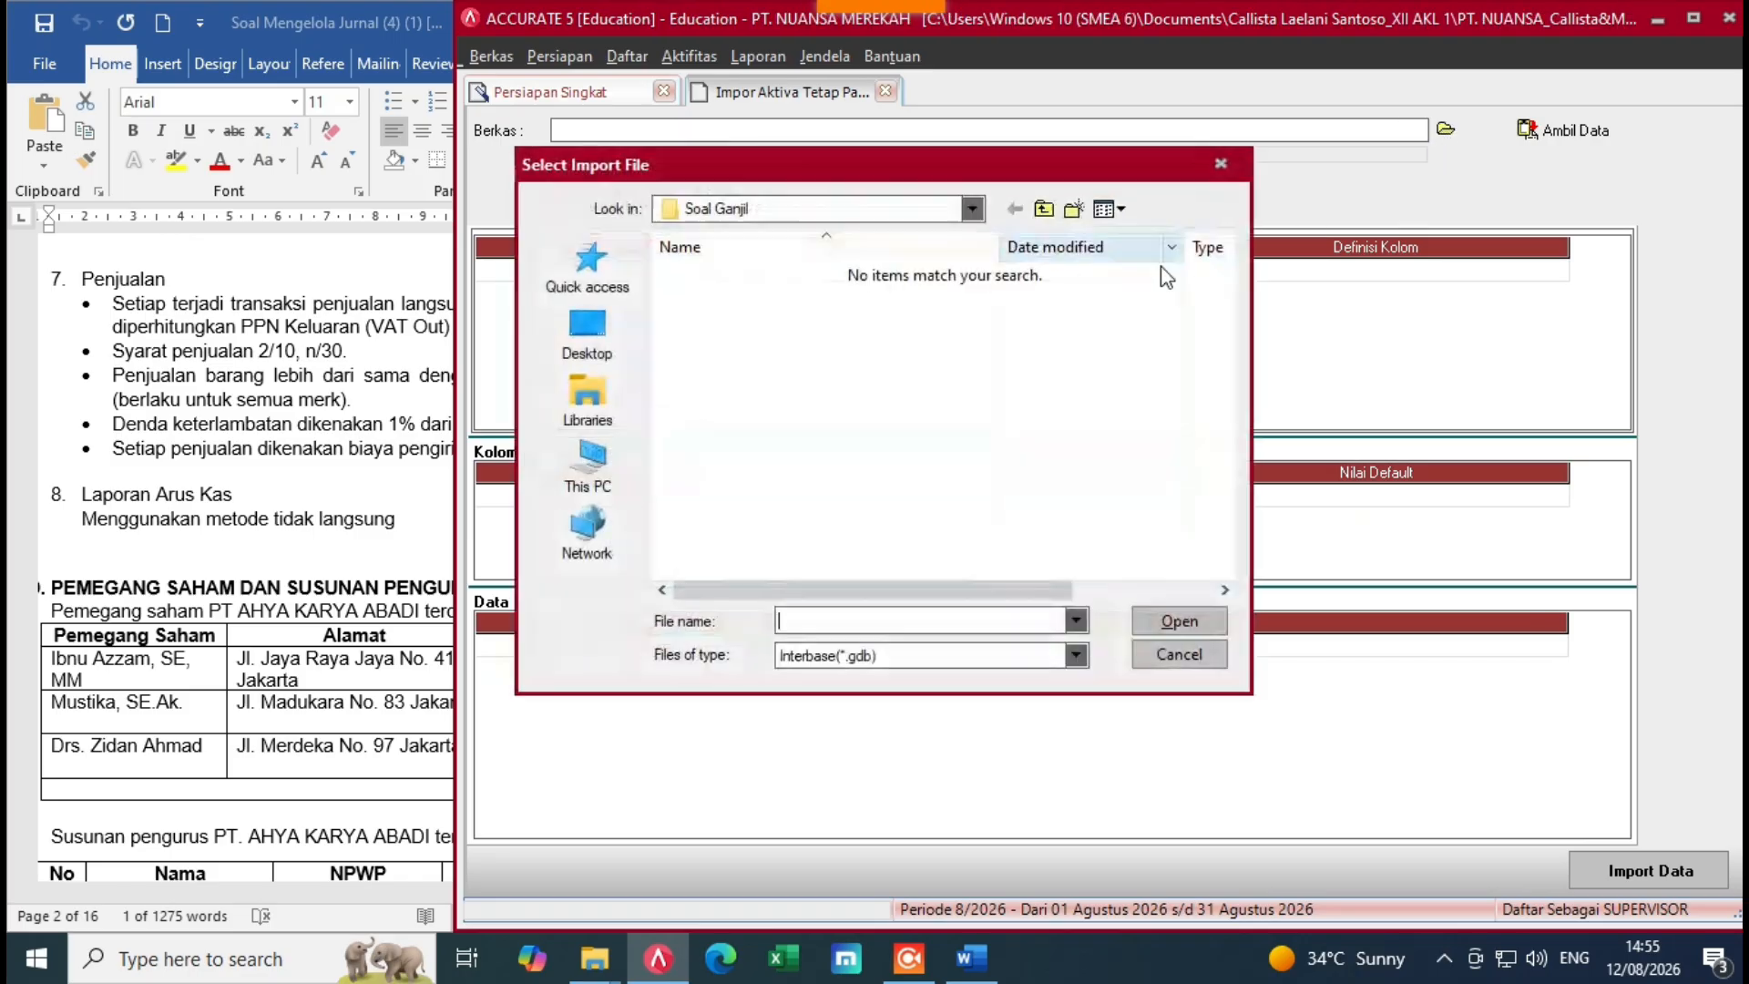
pyautogui.click(965, 655)
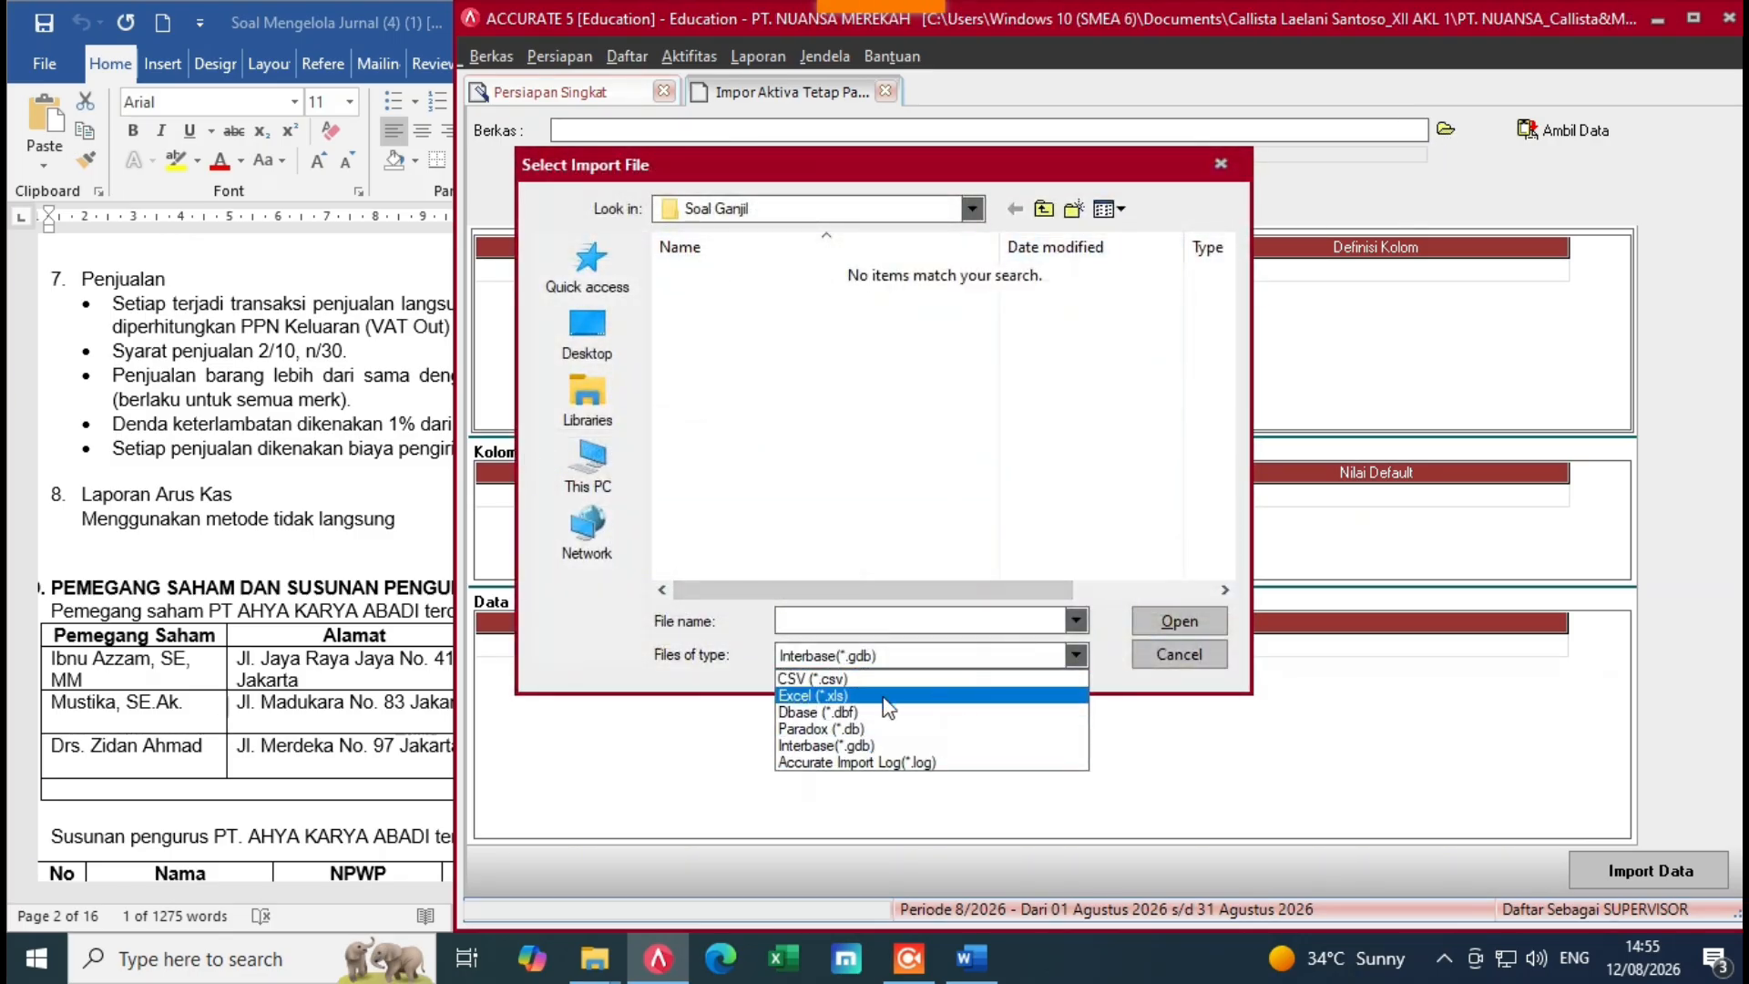
pyautogui.click(888, 714)
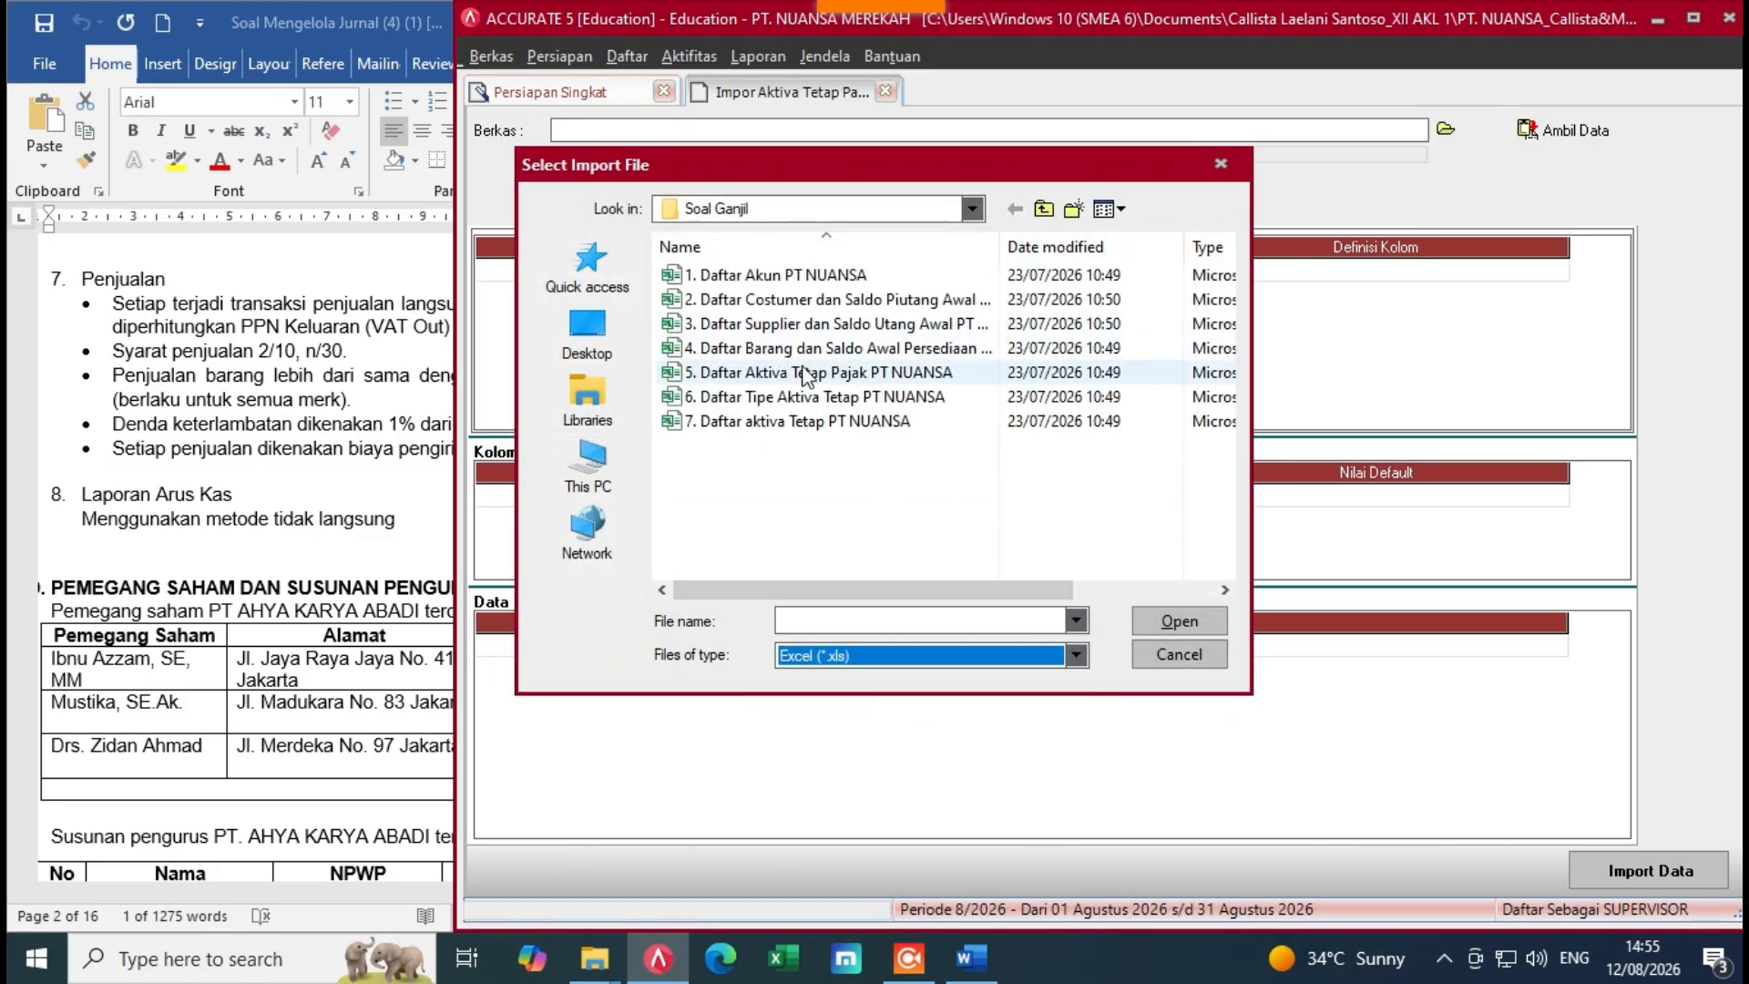
pyautogui.click(838, 373)
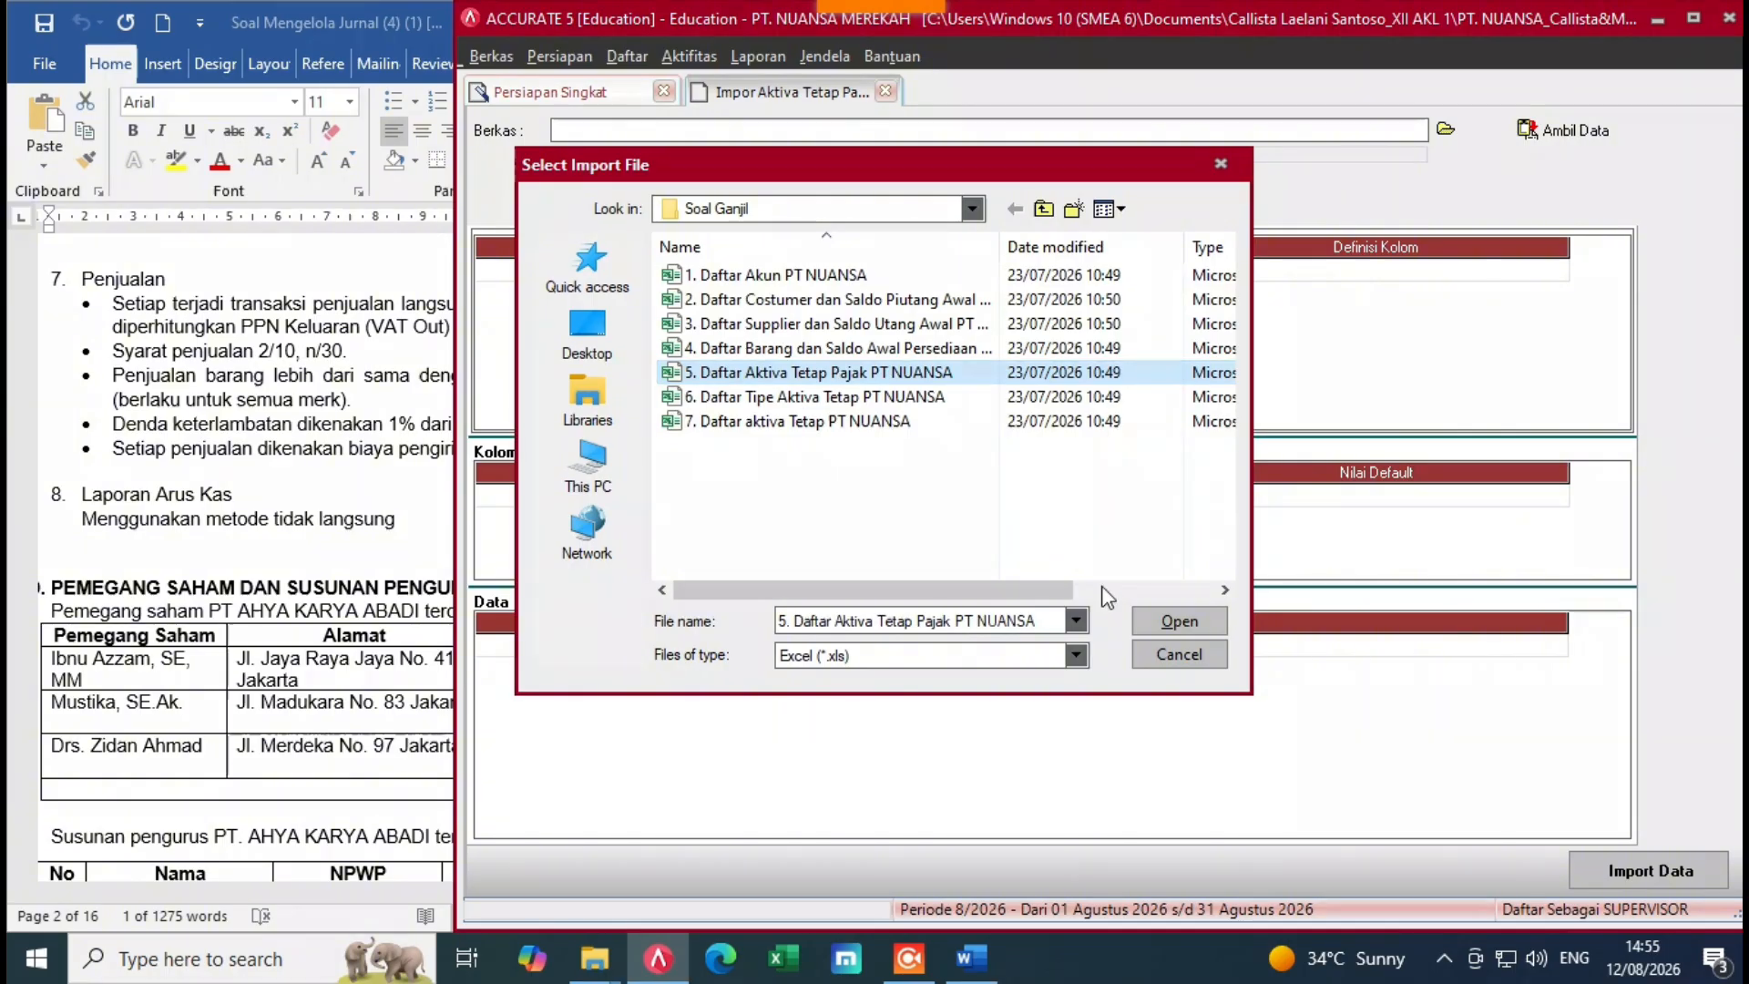
pyautogui.click(1175, 622)
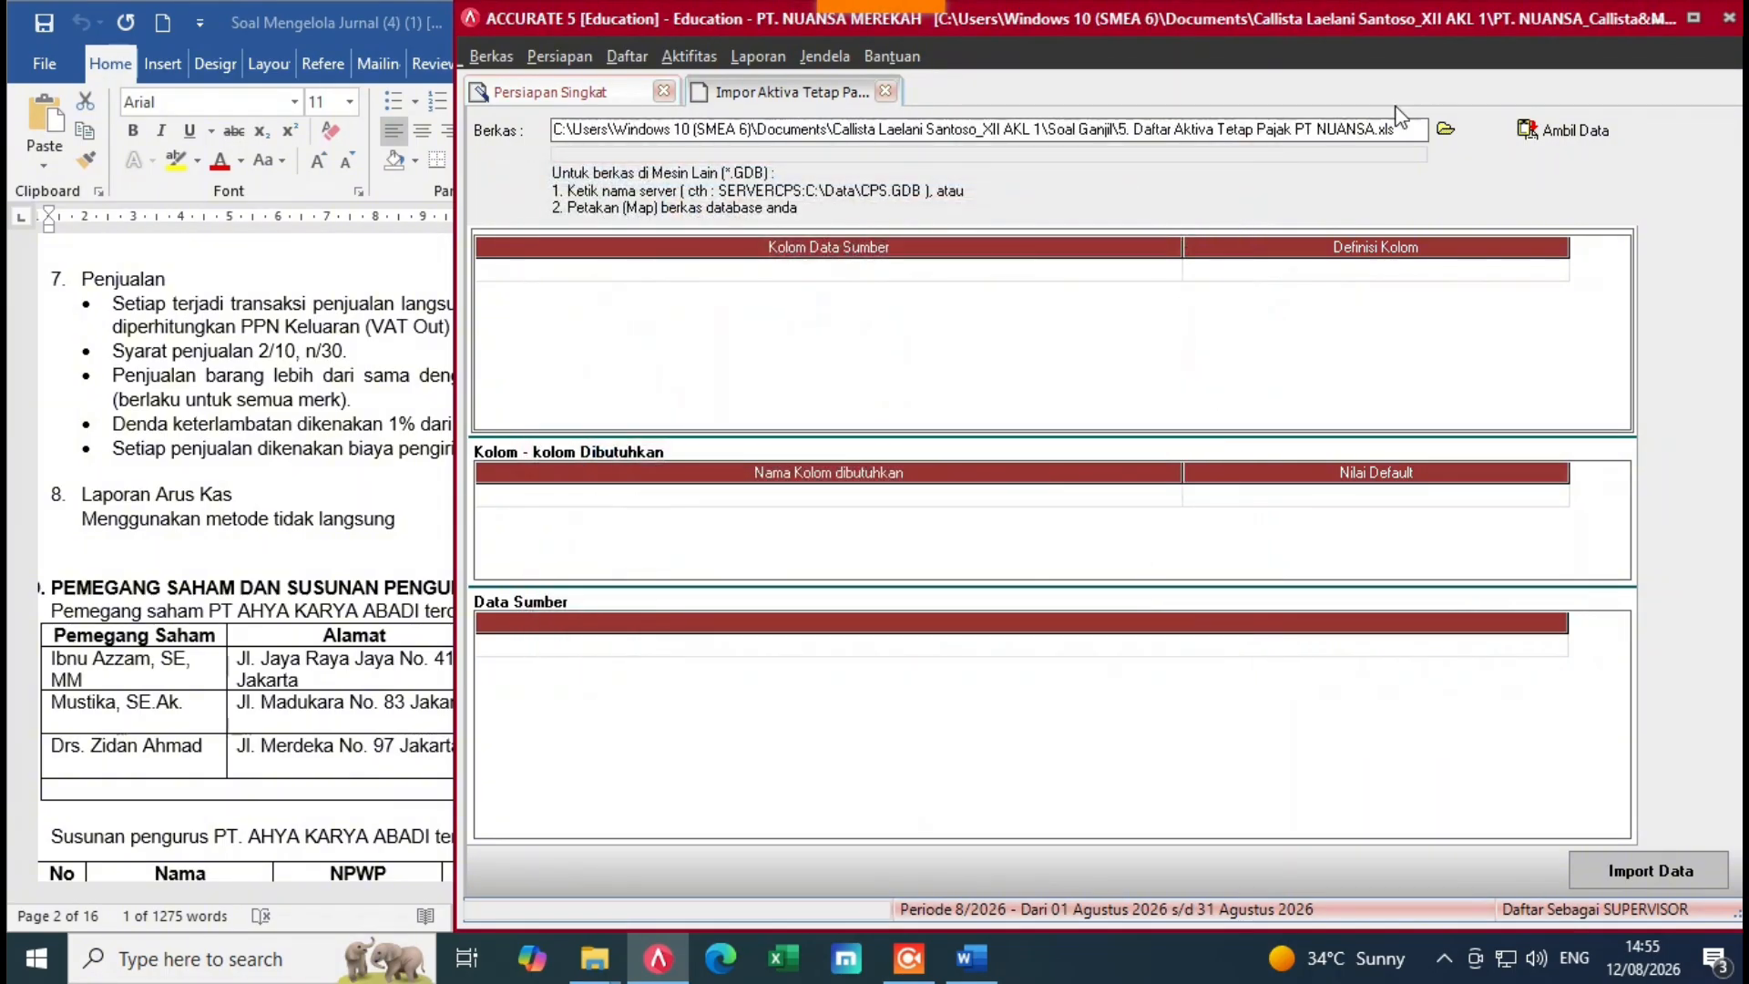
pyautogui.click(1590, 134)
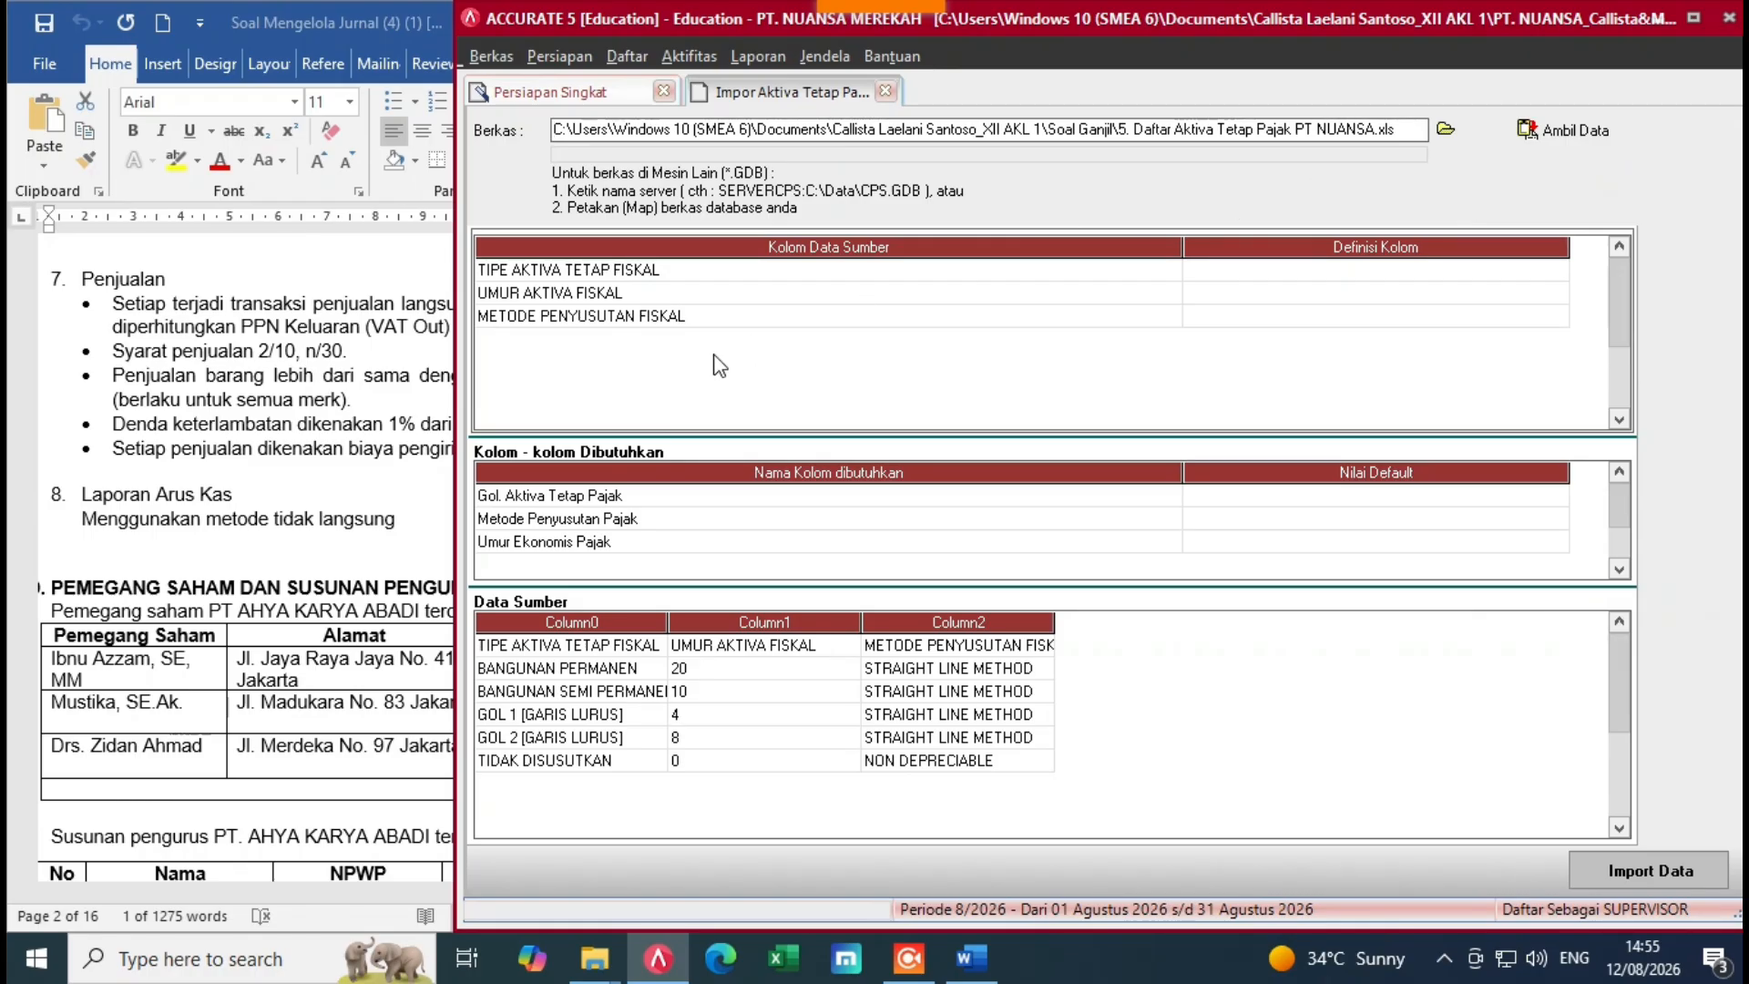
# Step: Delete the header row from the imported source data
pyautogui.moveTo(1202, 258); pyautogui.dragTo(815, 319)
pyautogui.click(1122, 282)
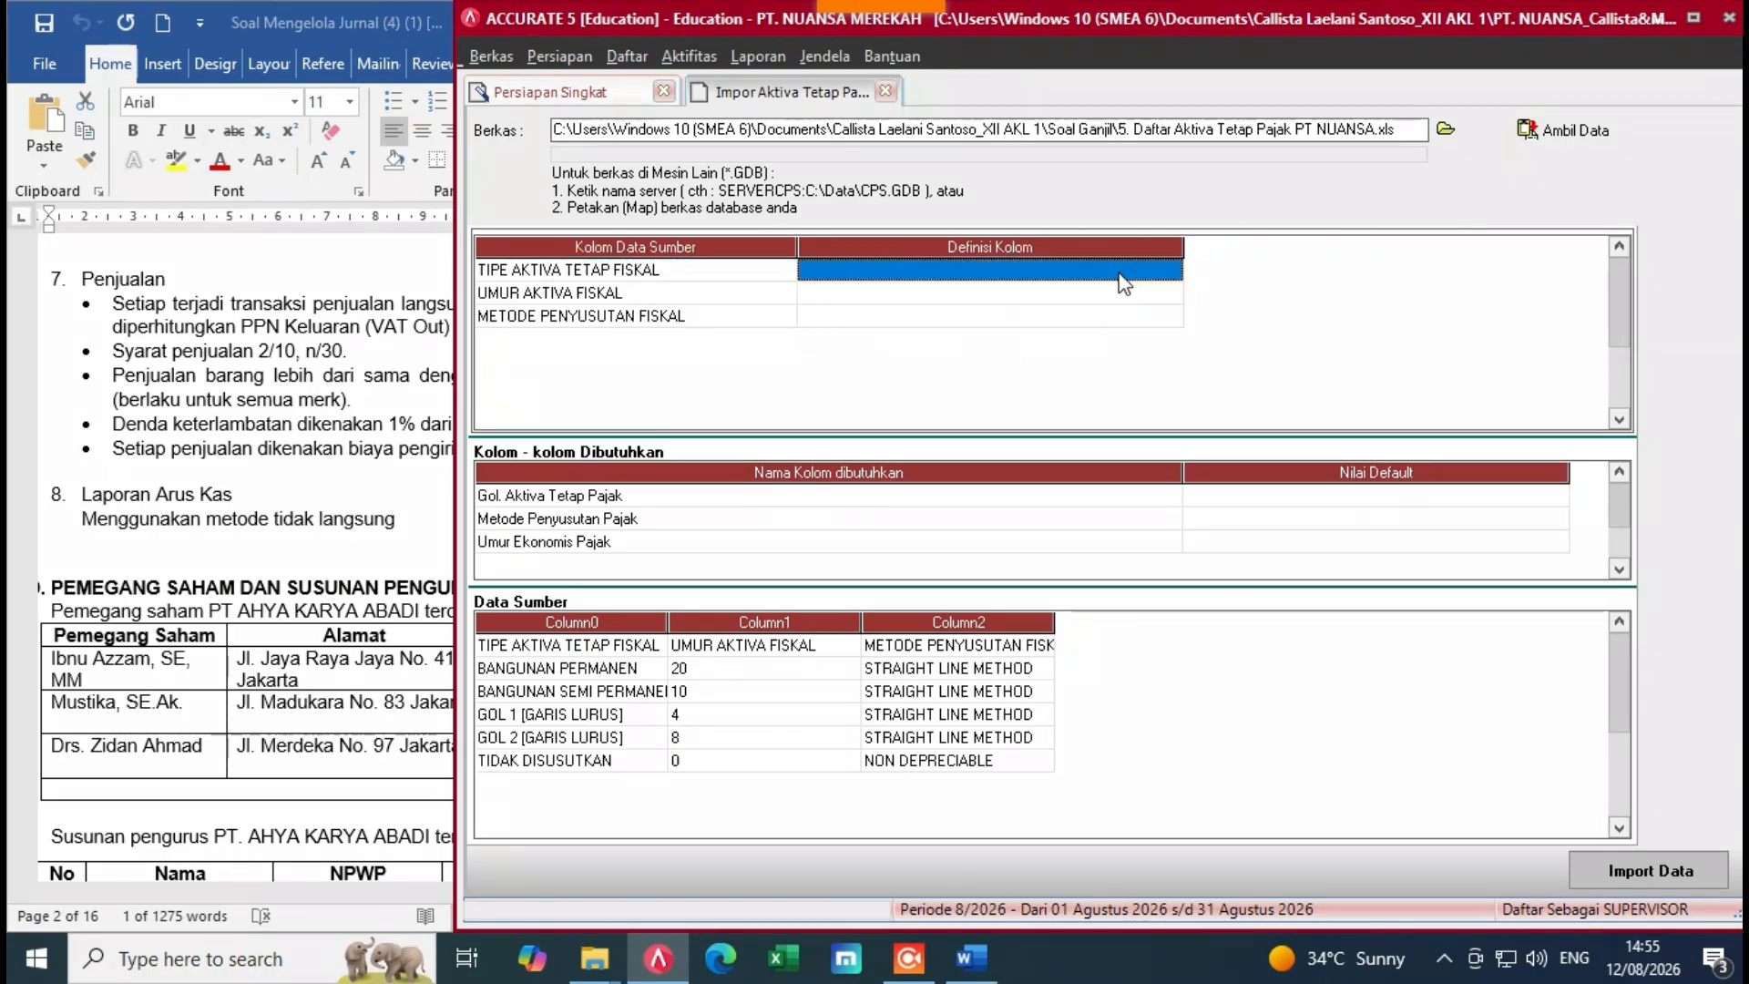
pyautogui.rightClick(558, 652)
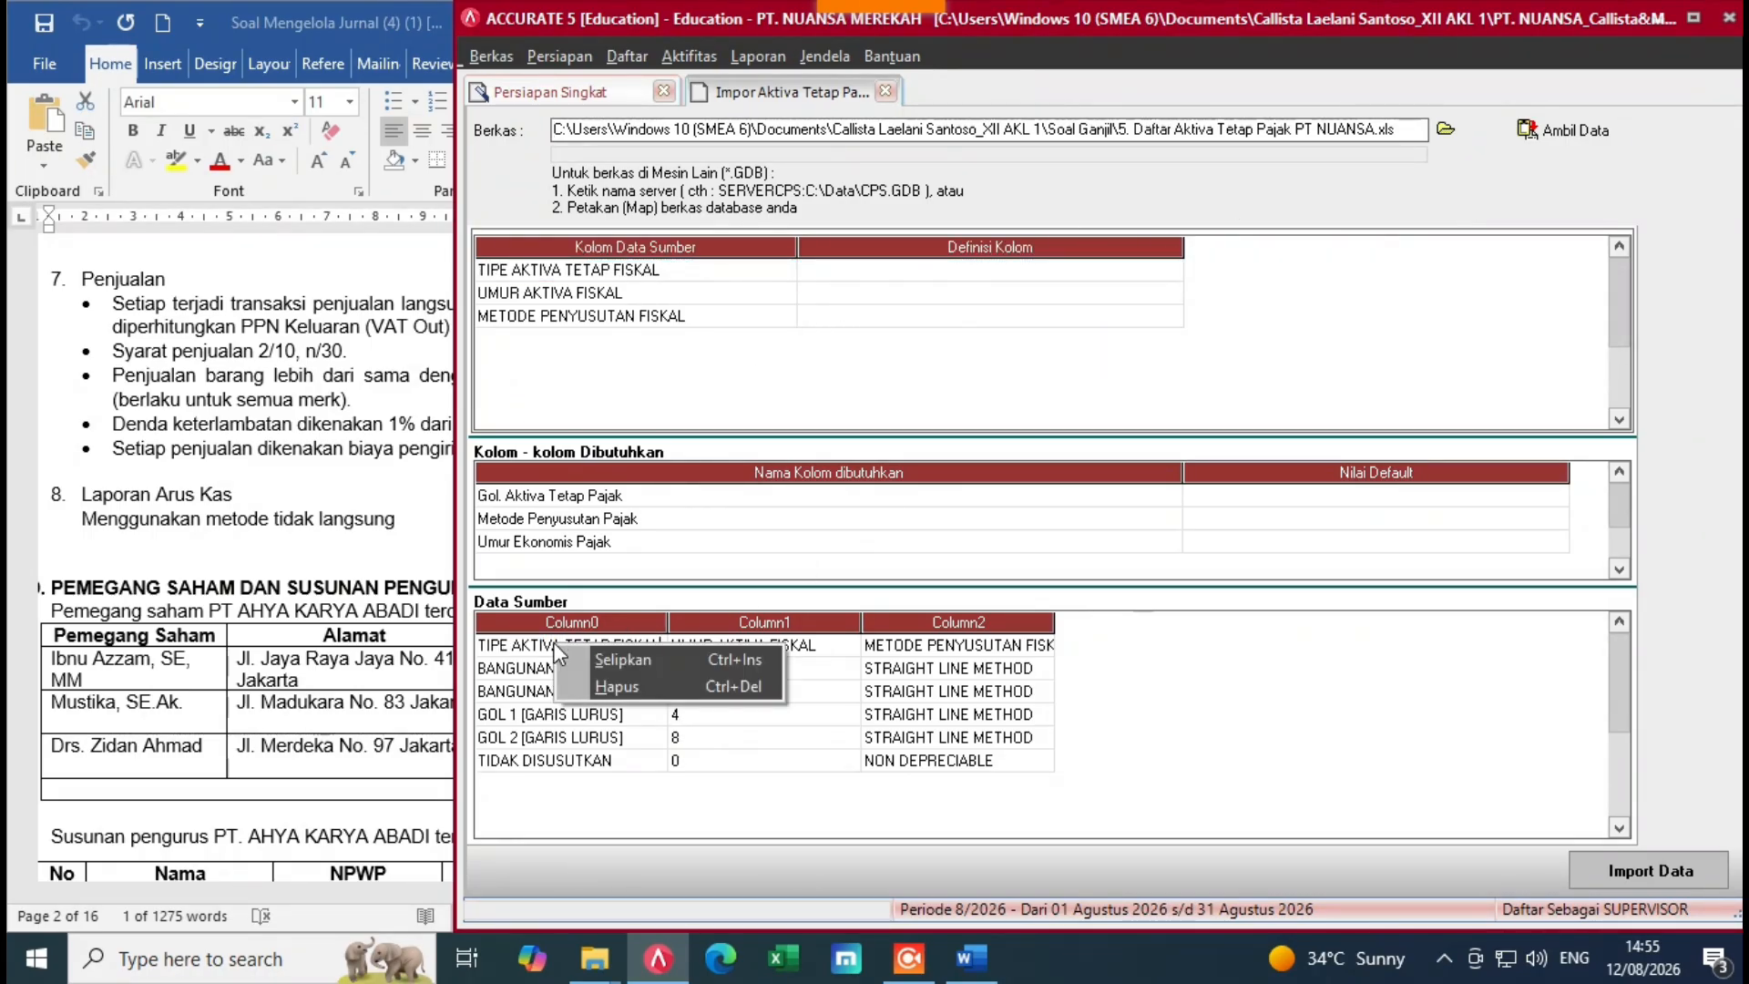
pyautogui.click(645, 695)
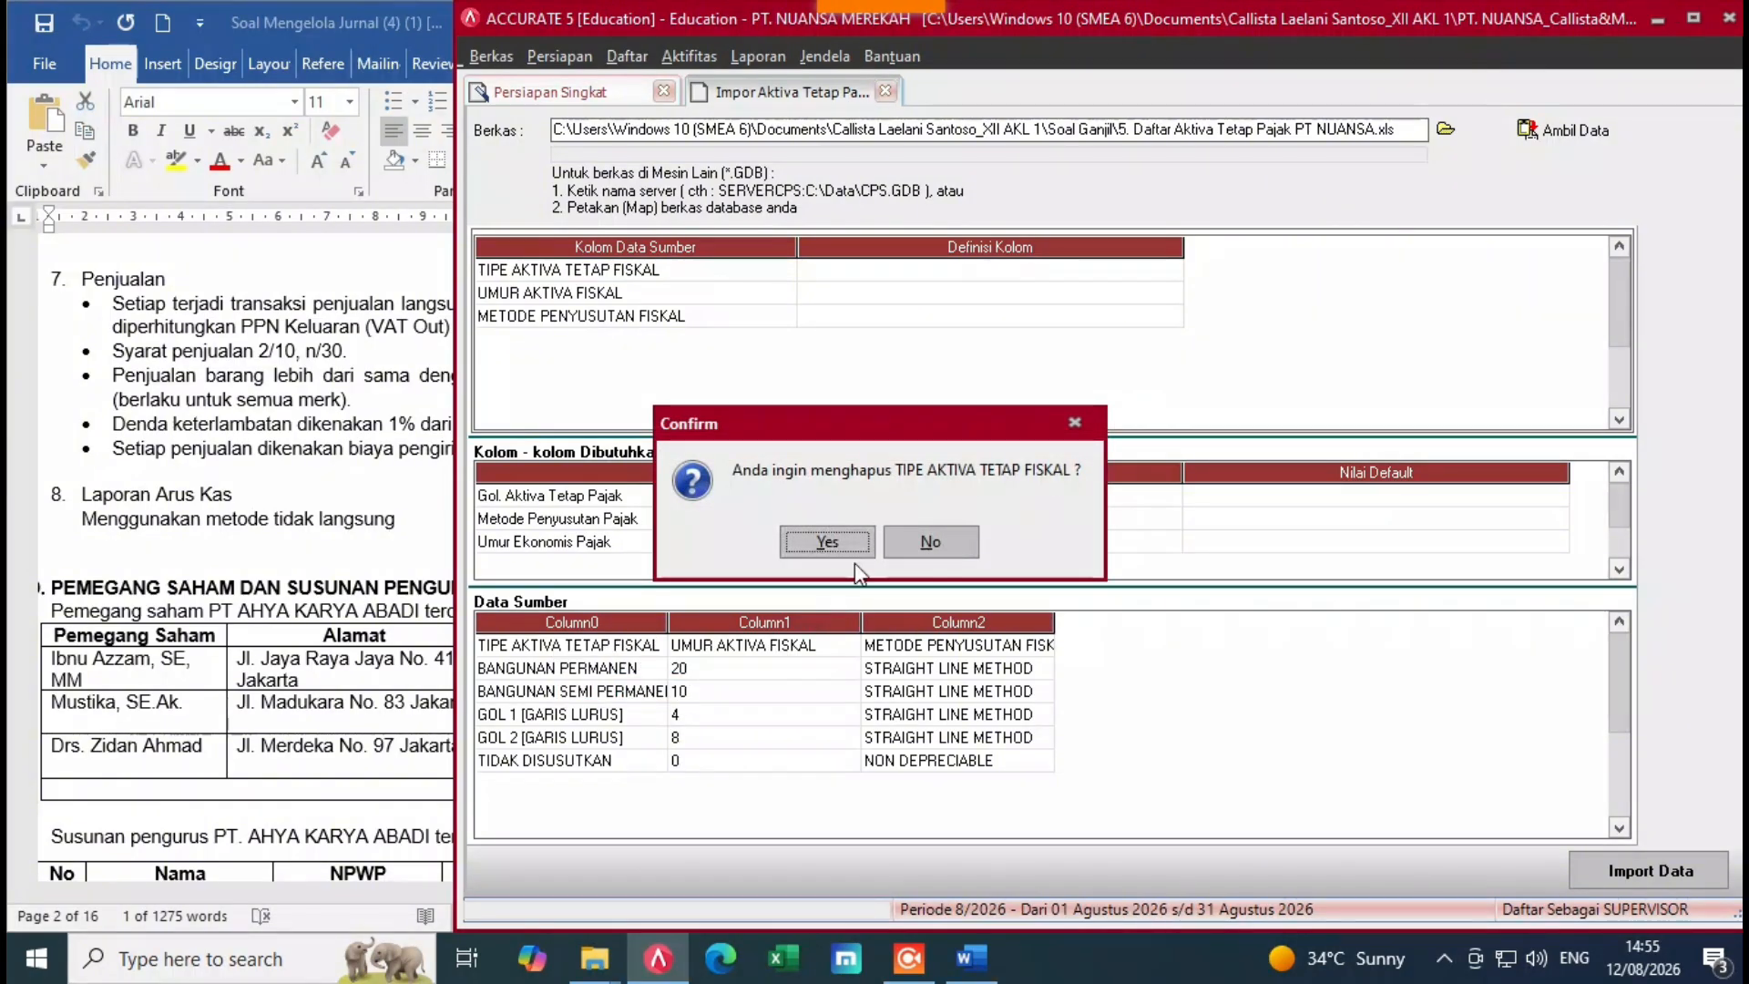
pyautogui.click(811, 545)
# Step: Map type, life and method columns to Gol. Aktiva Tetap Pajak, Umur Ekonomis Pajak, Metode Penyusutan Pajak
pyautogui.click(1160, 279)
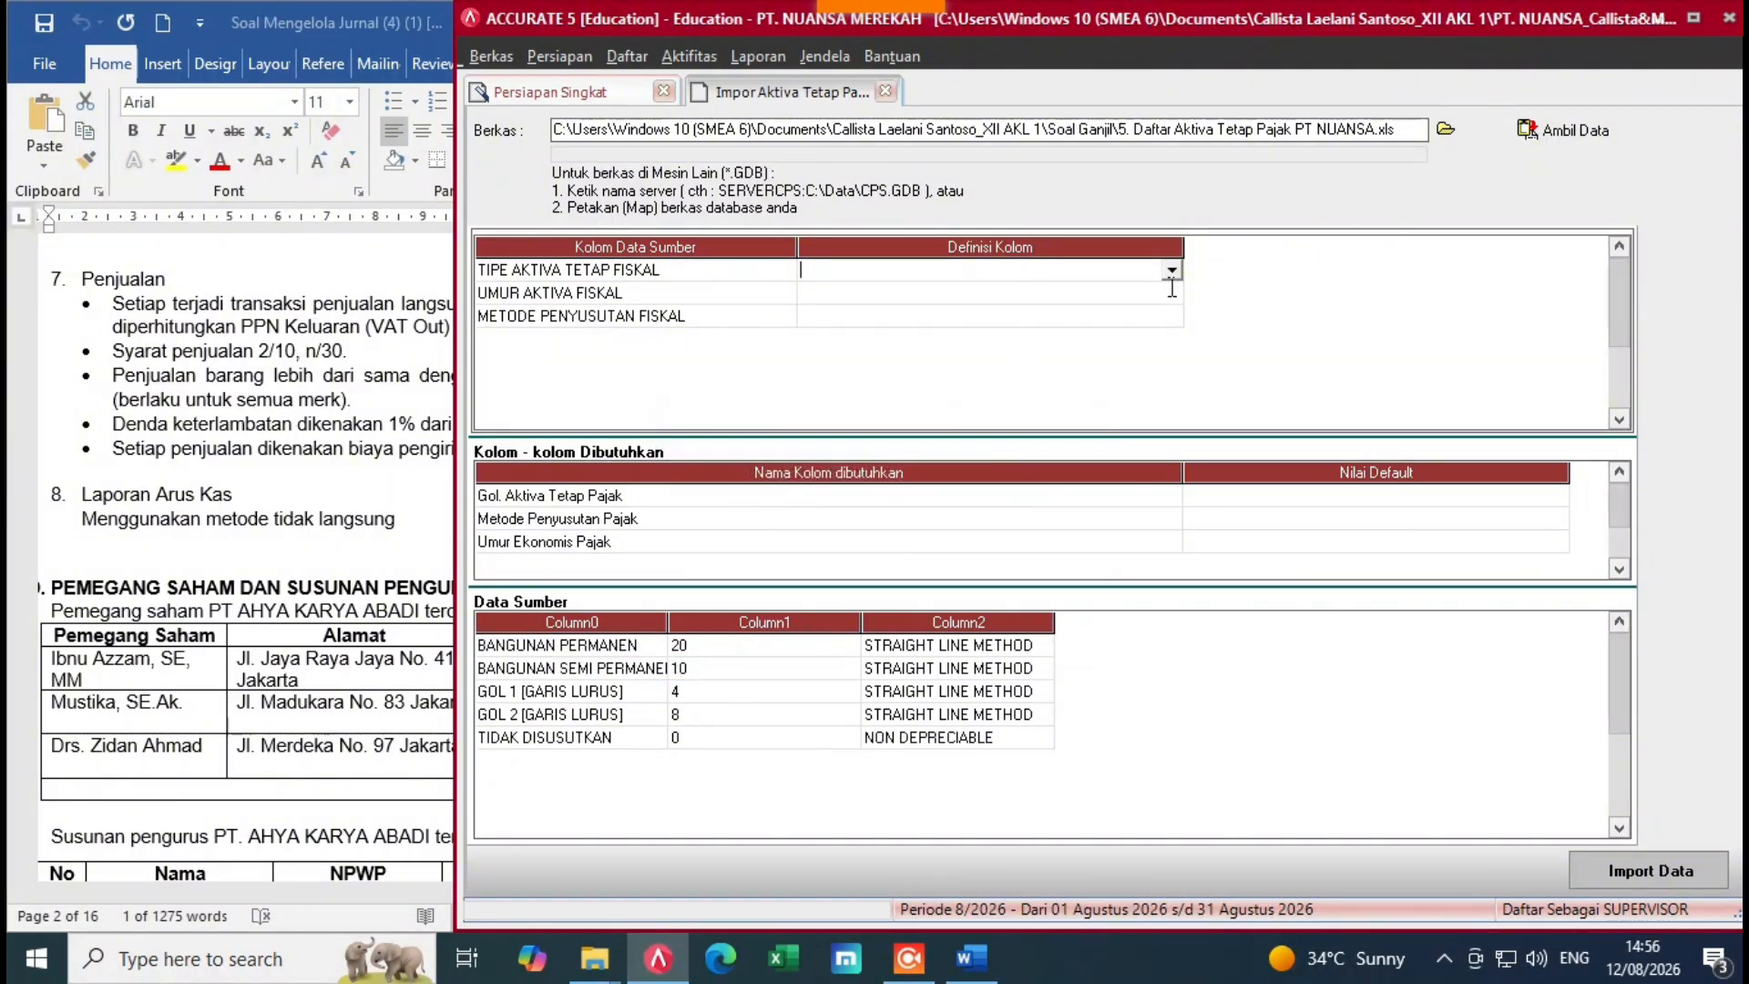
pyautogui.click(1171, 272)
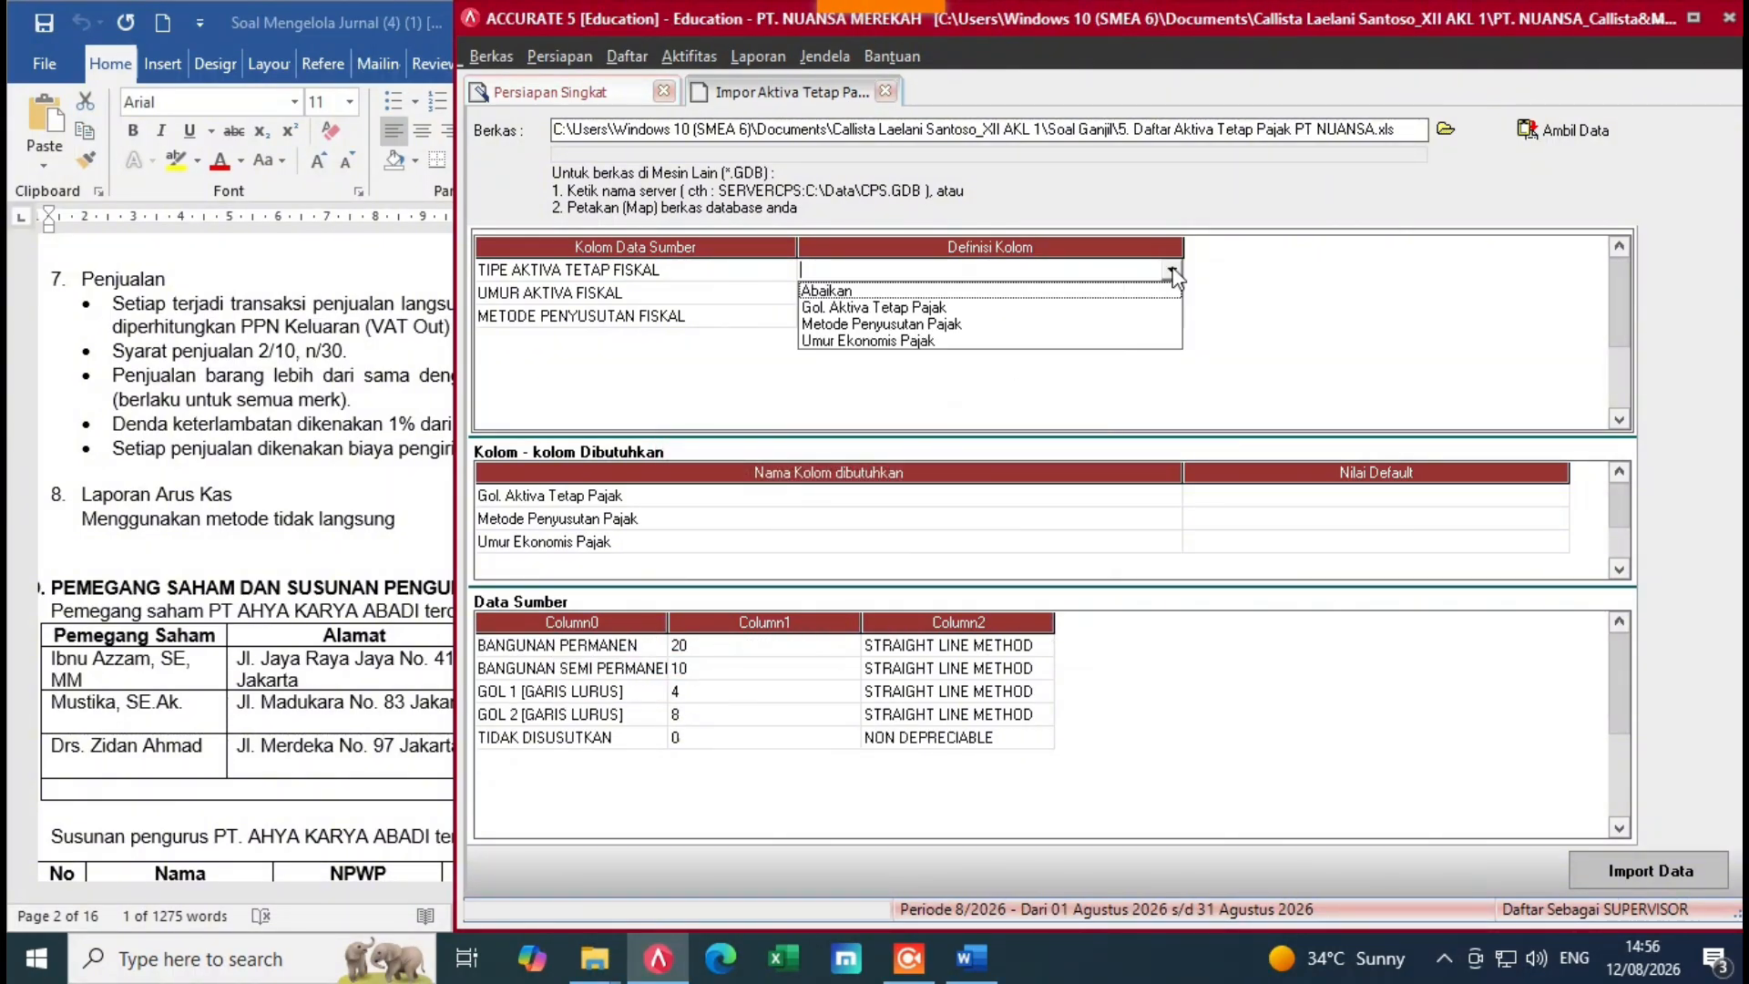
pyautogui.click(847, 308)
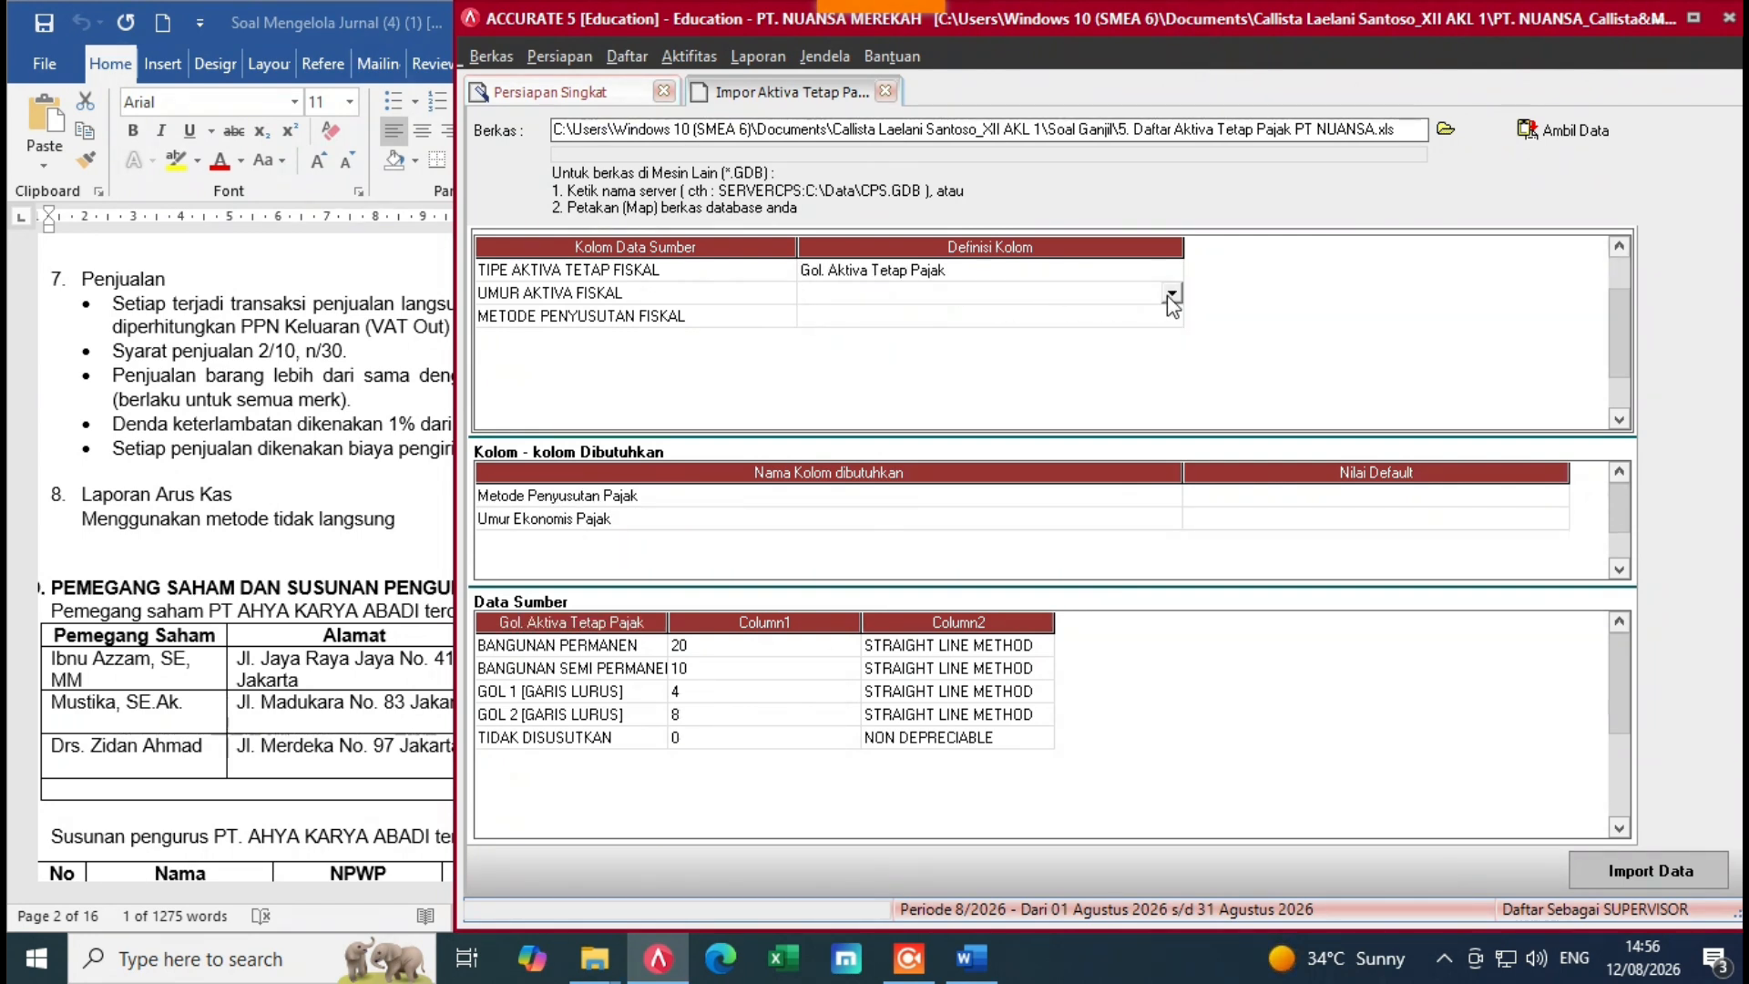
pyautogui.click(1170, 293)
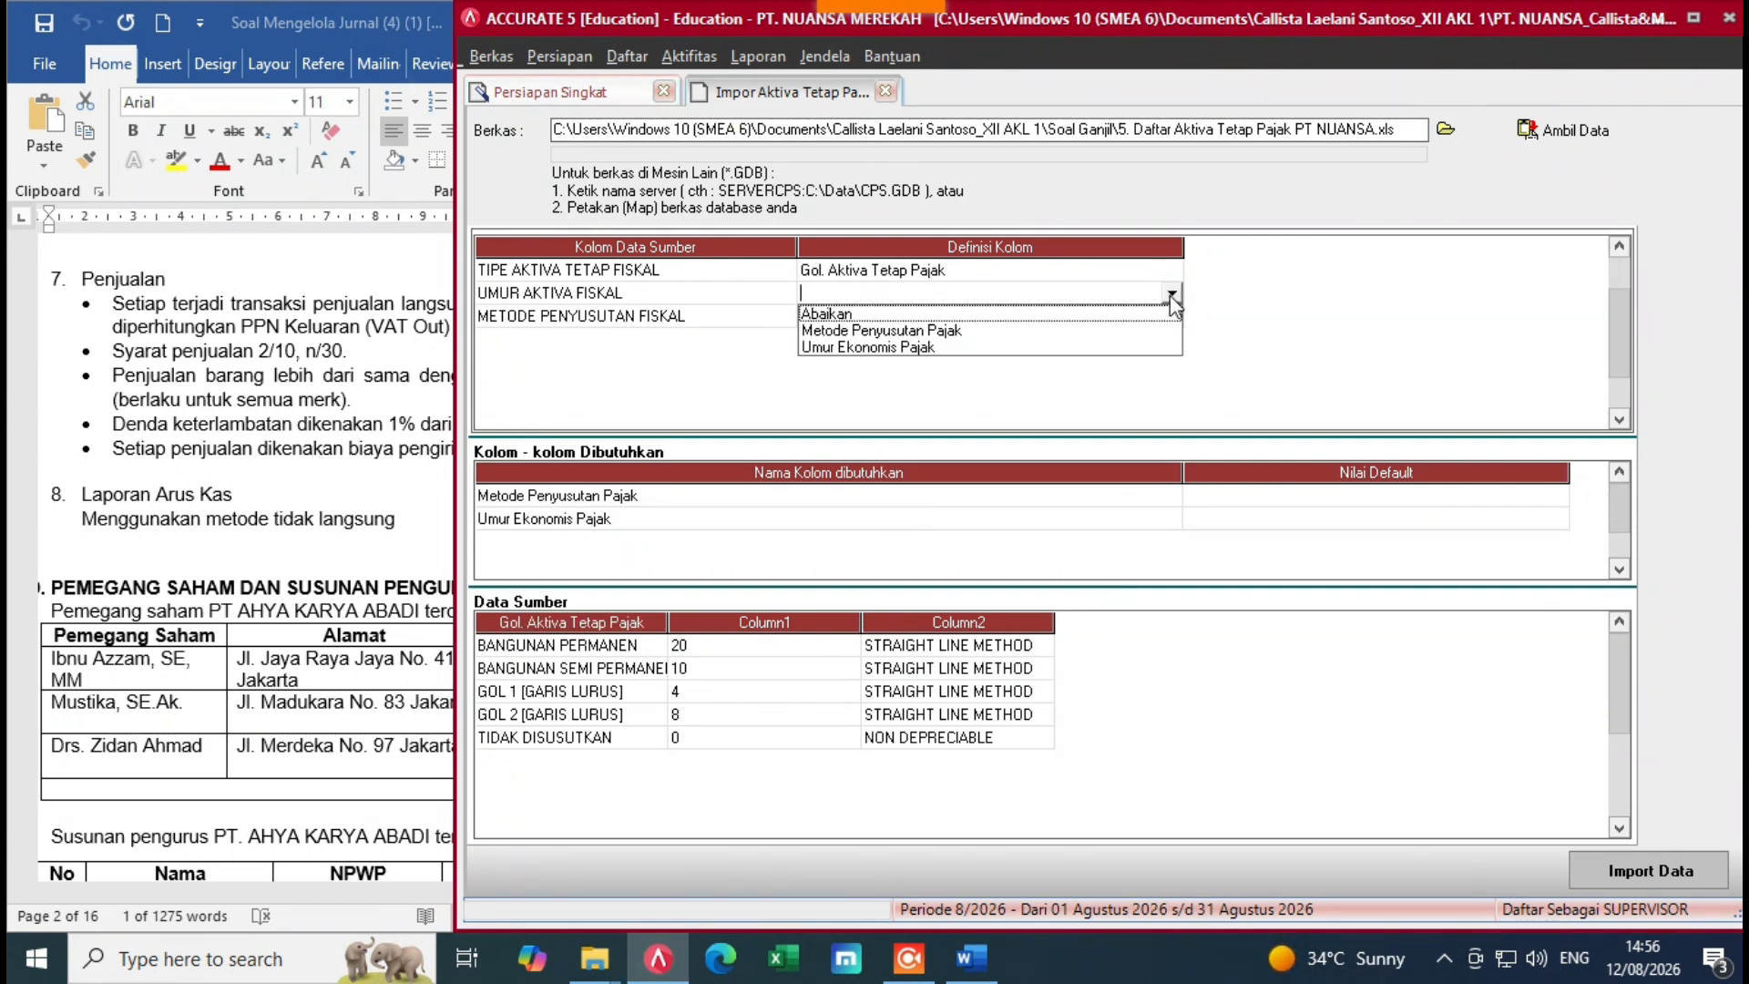
pyautogui.click(852, 347)
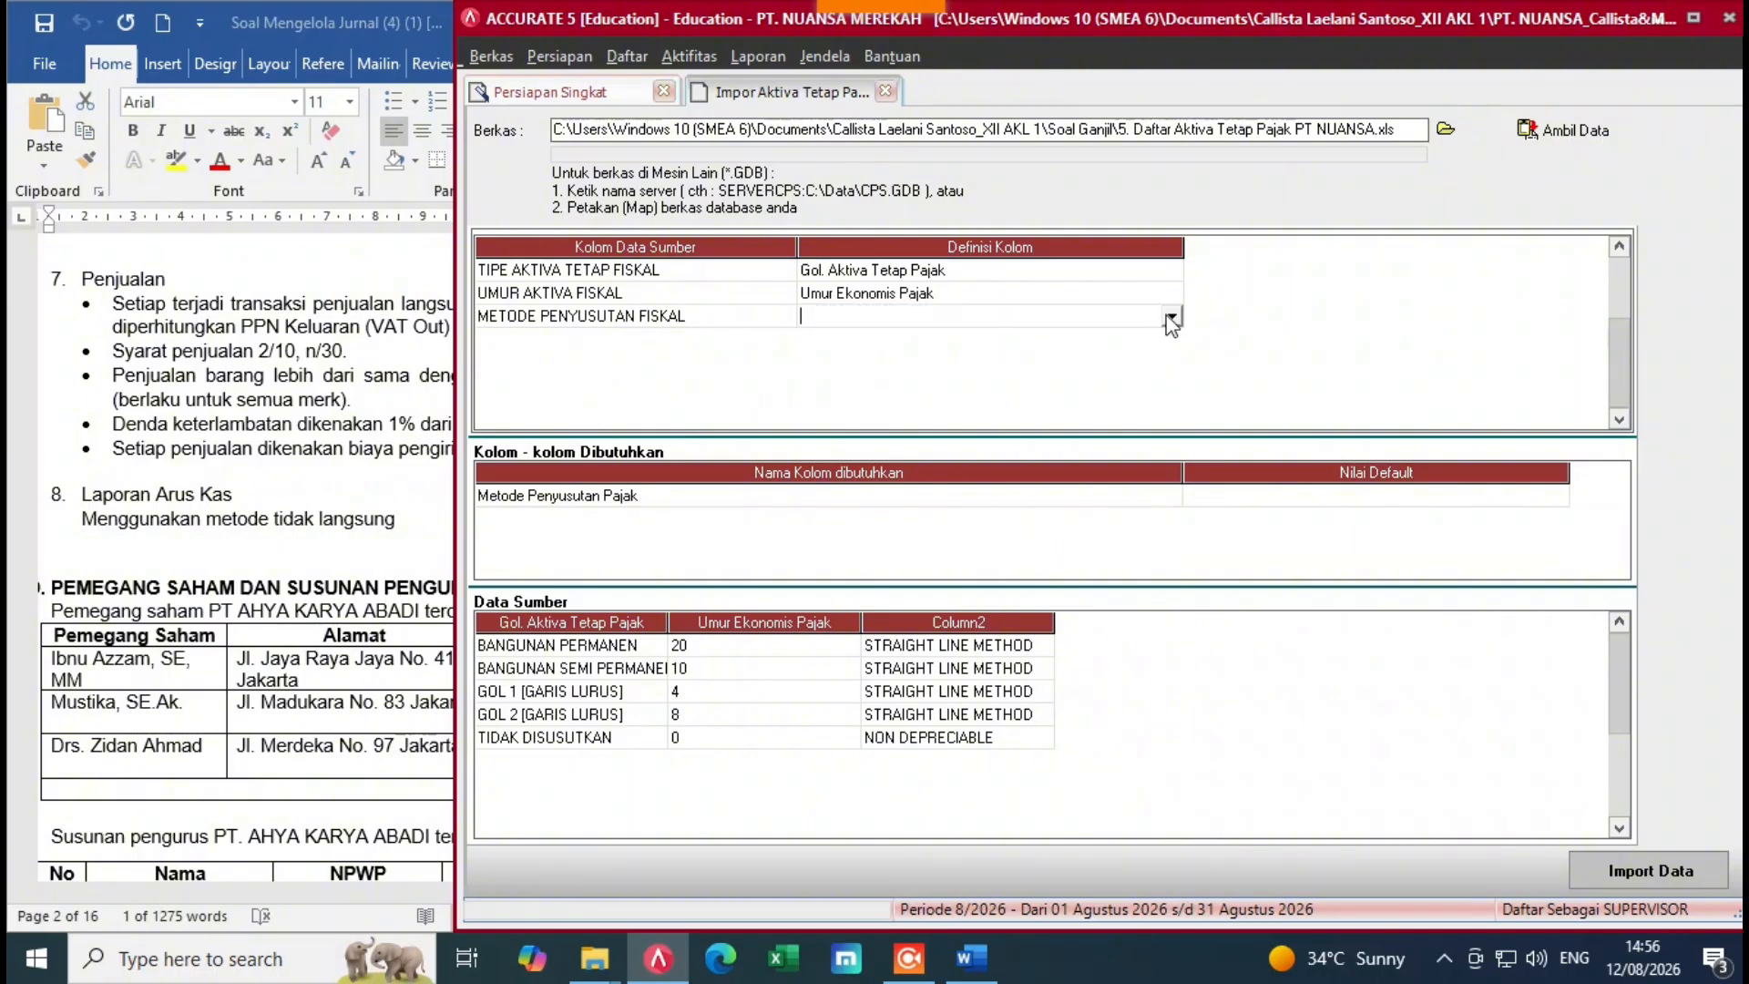
pyautogui.click(1171, 319)
pyautogui.click(875, 354)
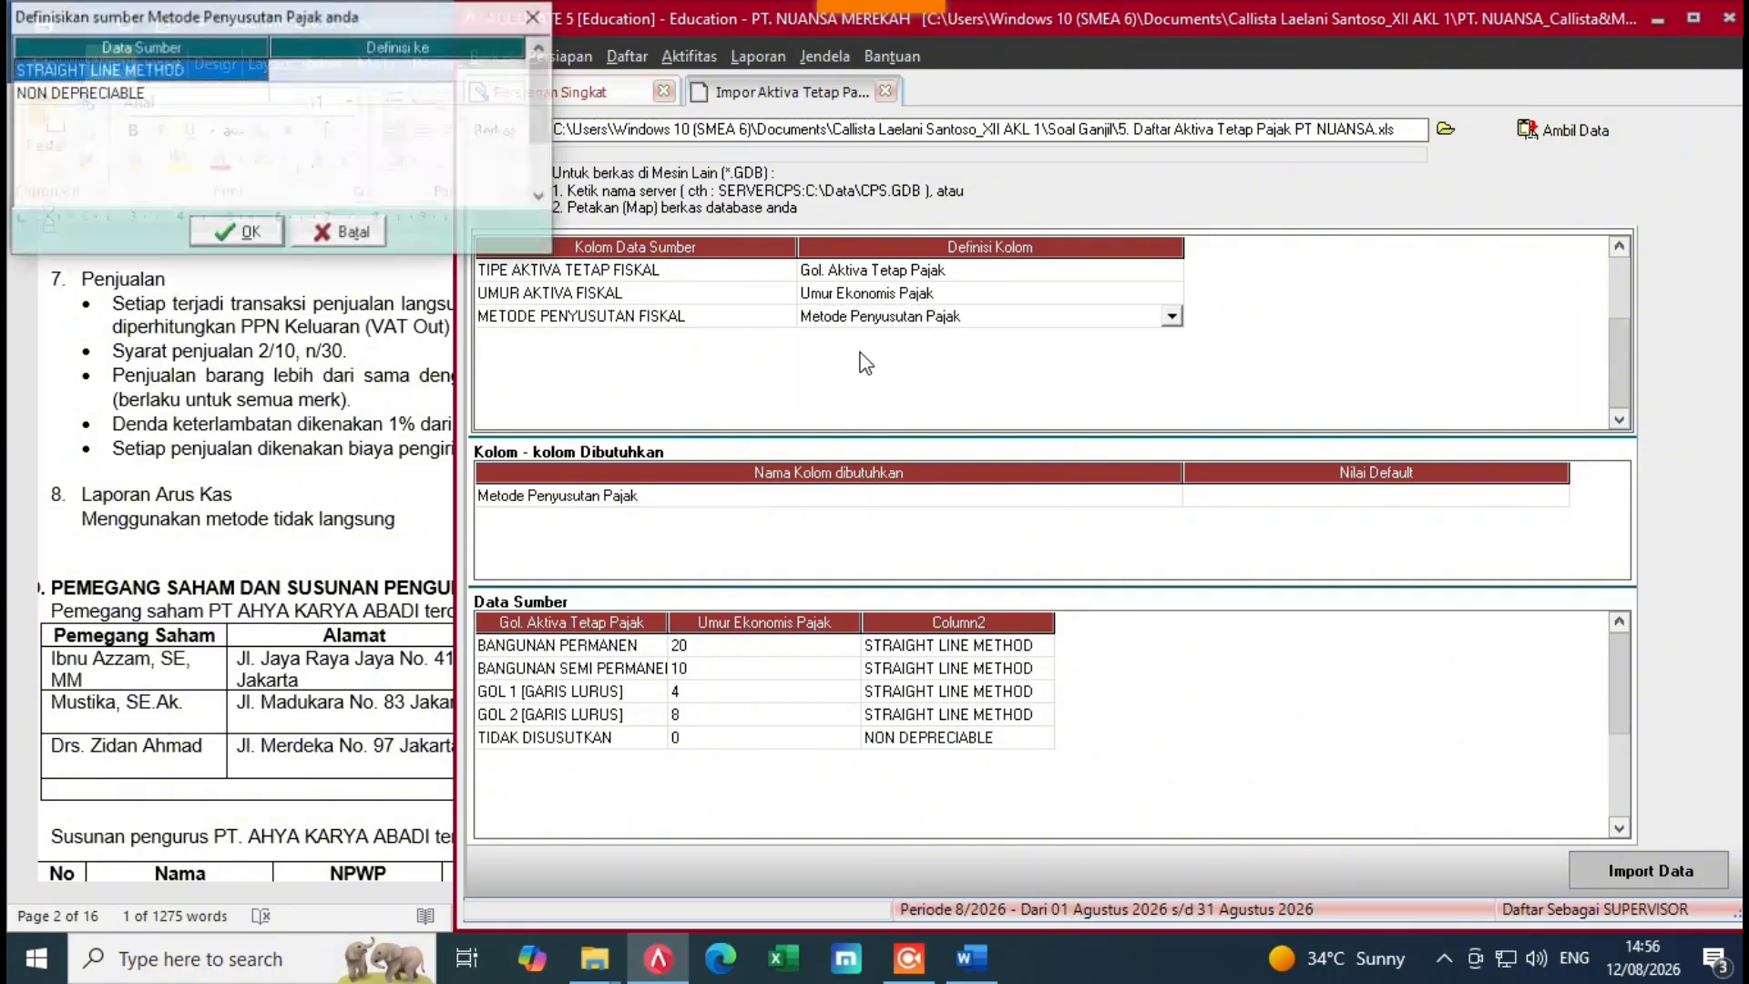
# Step: Match STRAIGHT LINE METHOD to Metode Garis Lurus, NON DEPRECIABLE to Tidak terdepresiasi, then import
pyautogui.click(480, 73)
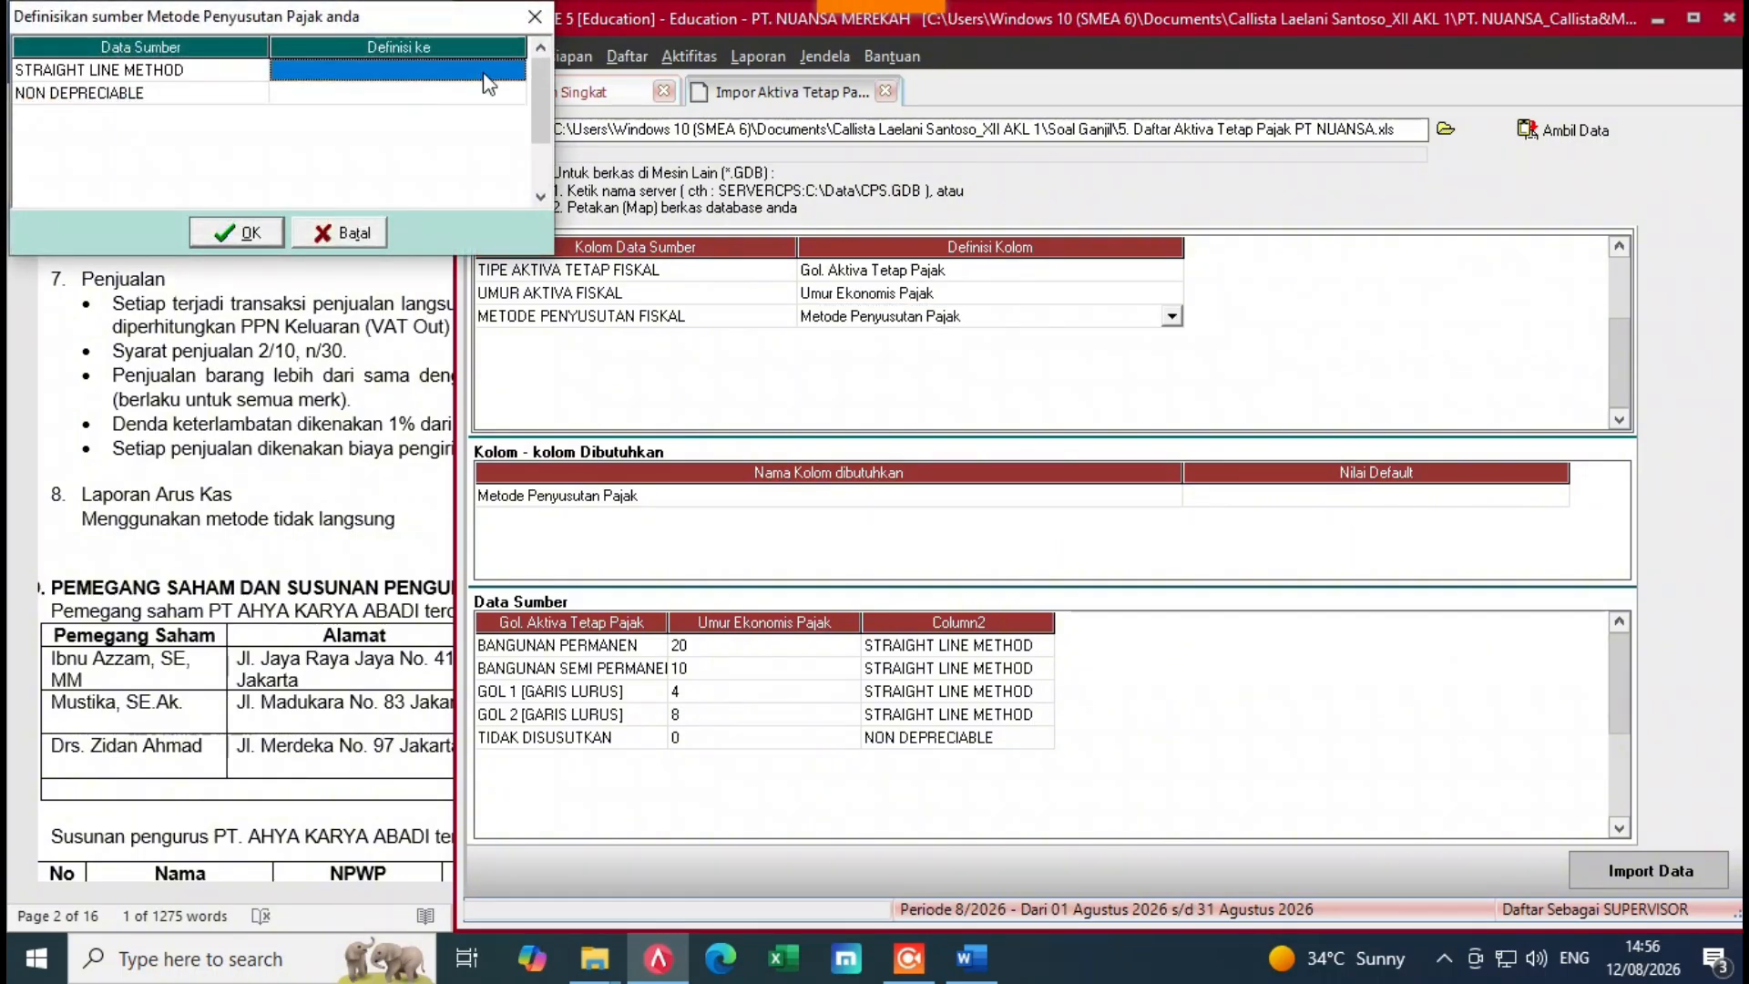
pyautogui.click(527, 68)
pyautogui.click(515, 70)
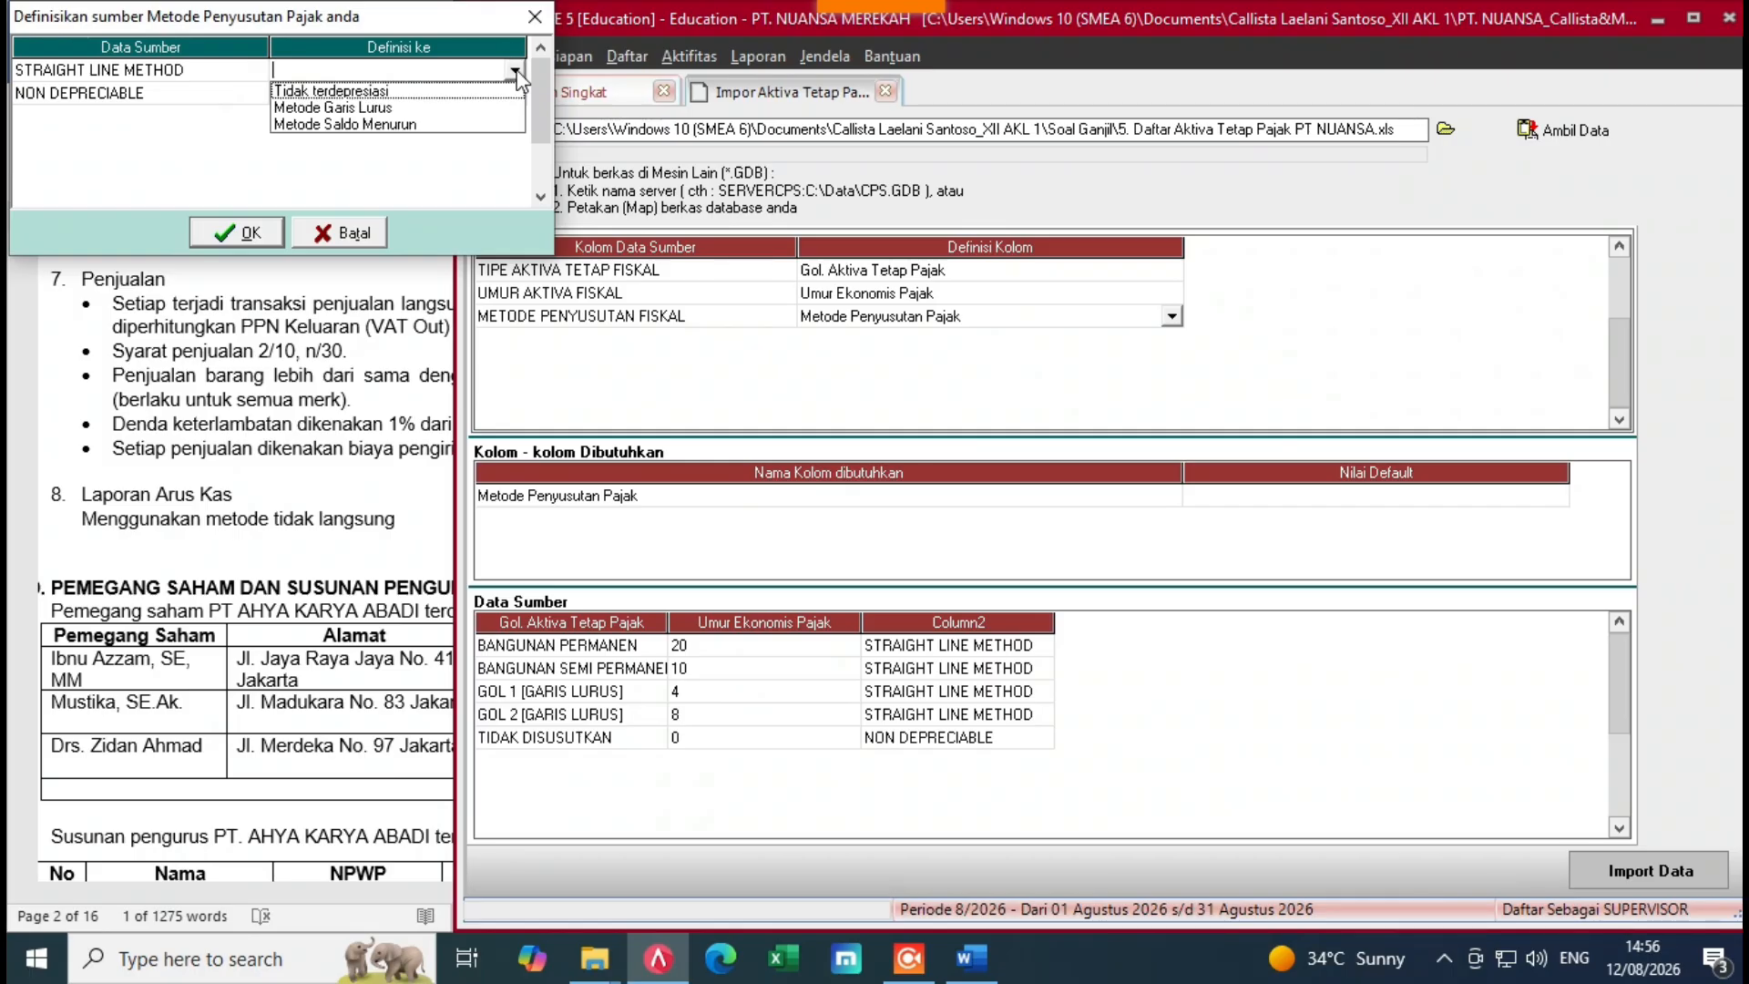
pyautogui.click(369, 107)
pyautogui.click(461, 100)
pyautogui.click(480, 100)
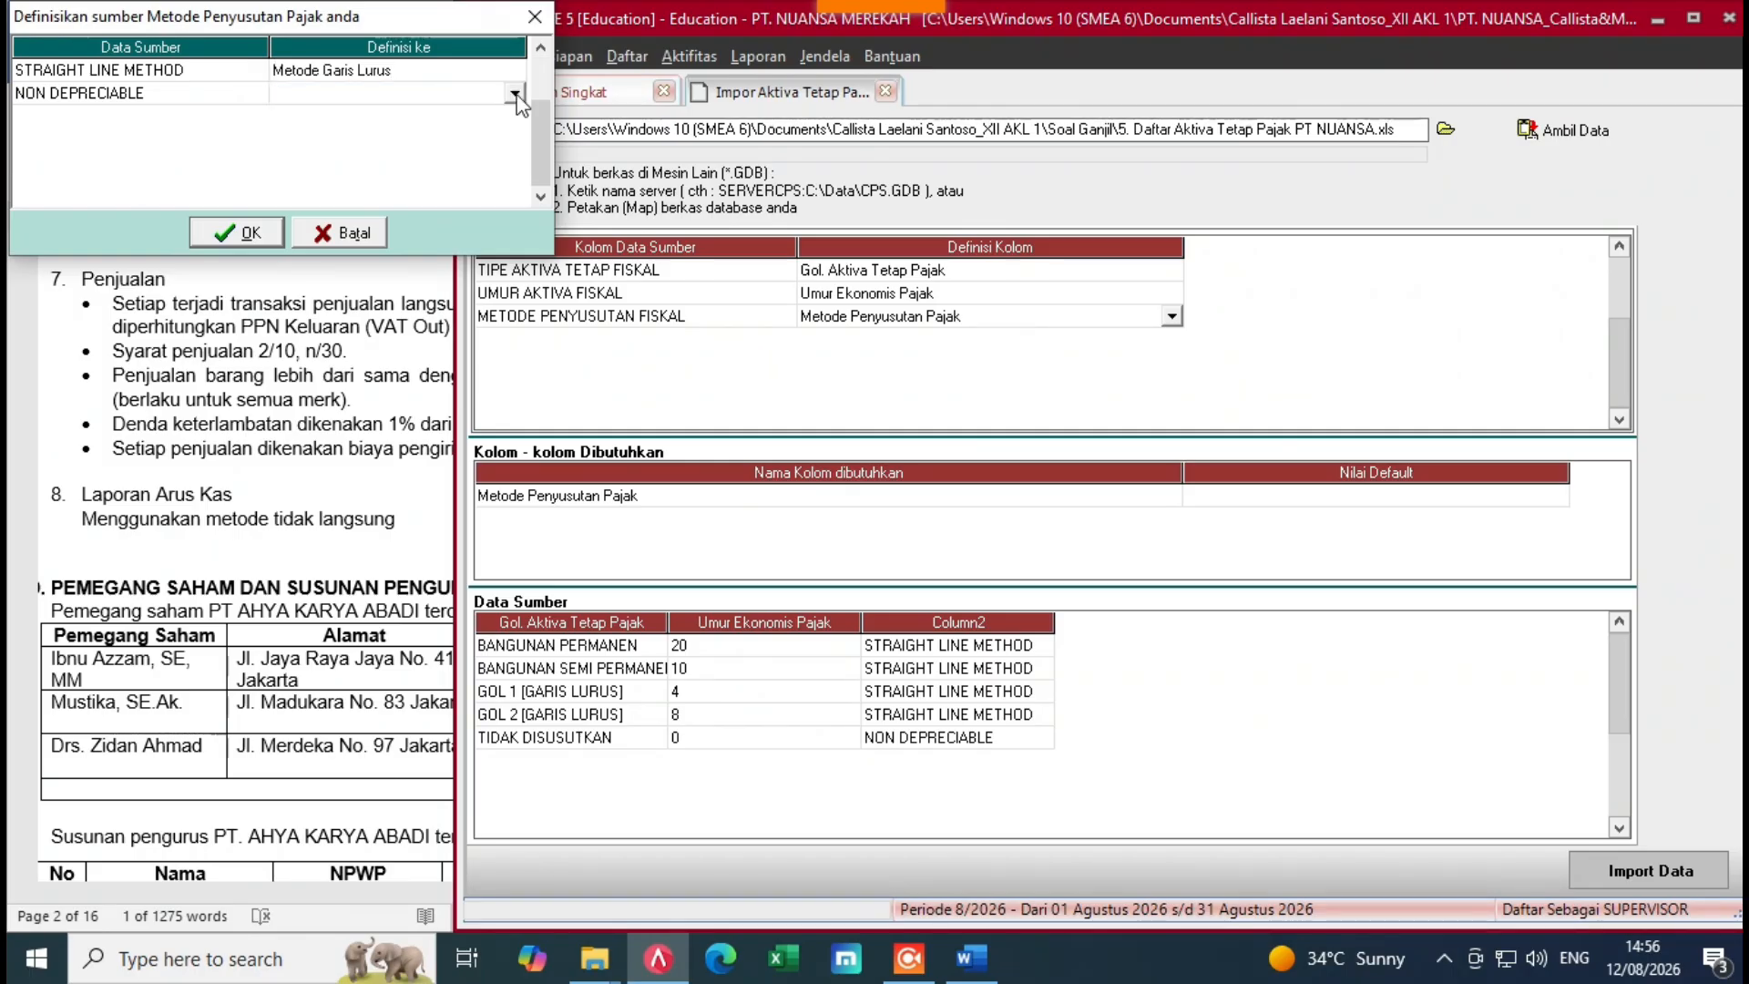
pyautogui.click(515, 94)
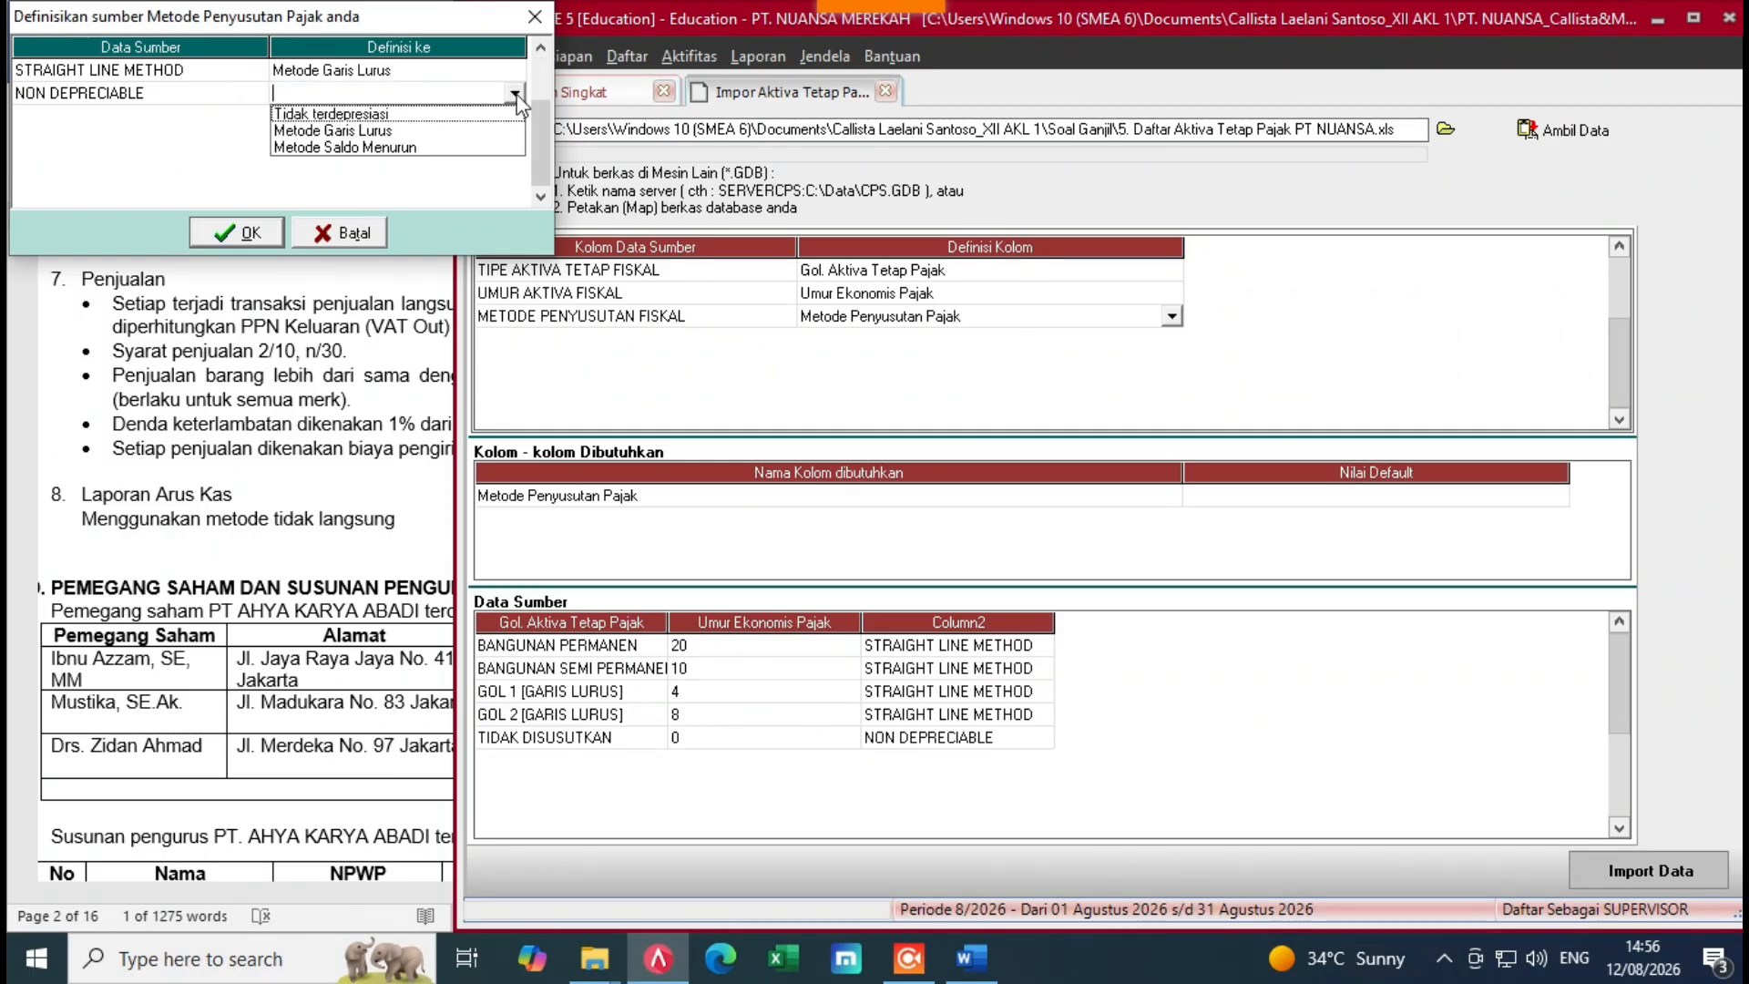
pyautogui.click(406, 115)
pyautogui.click(207, 227)
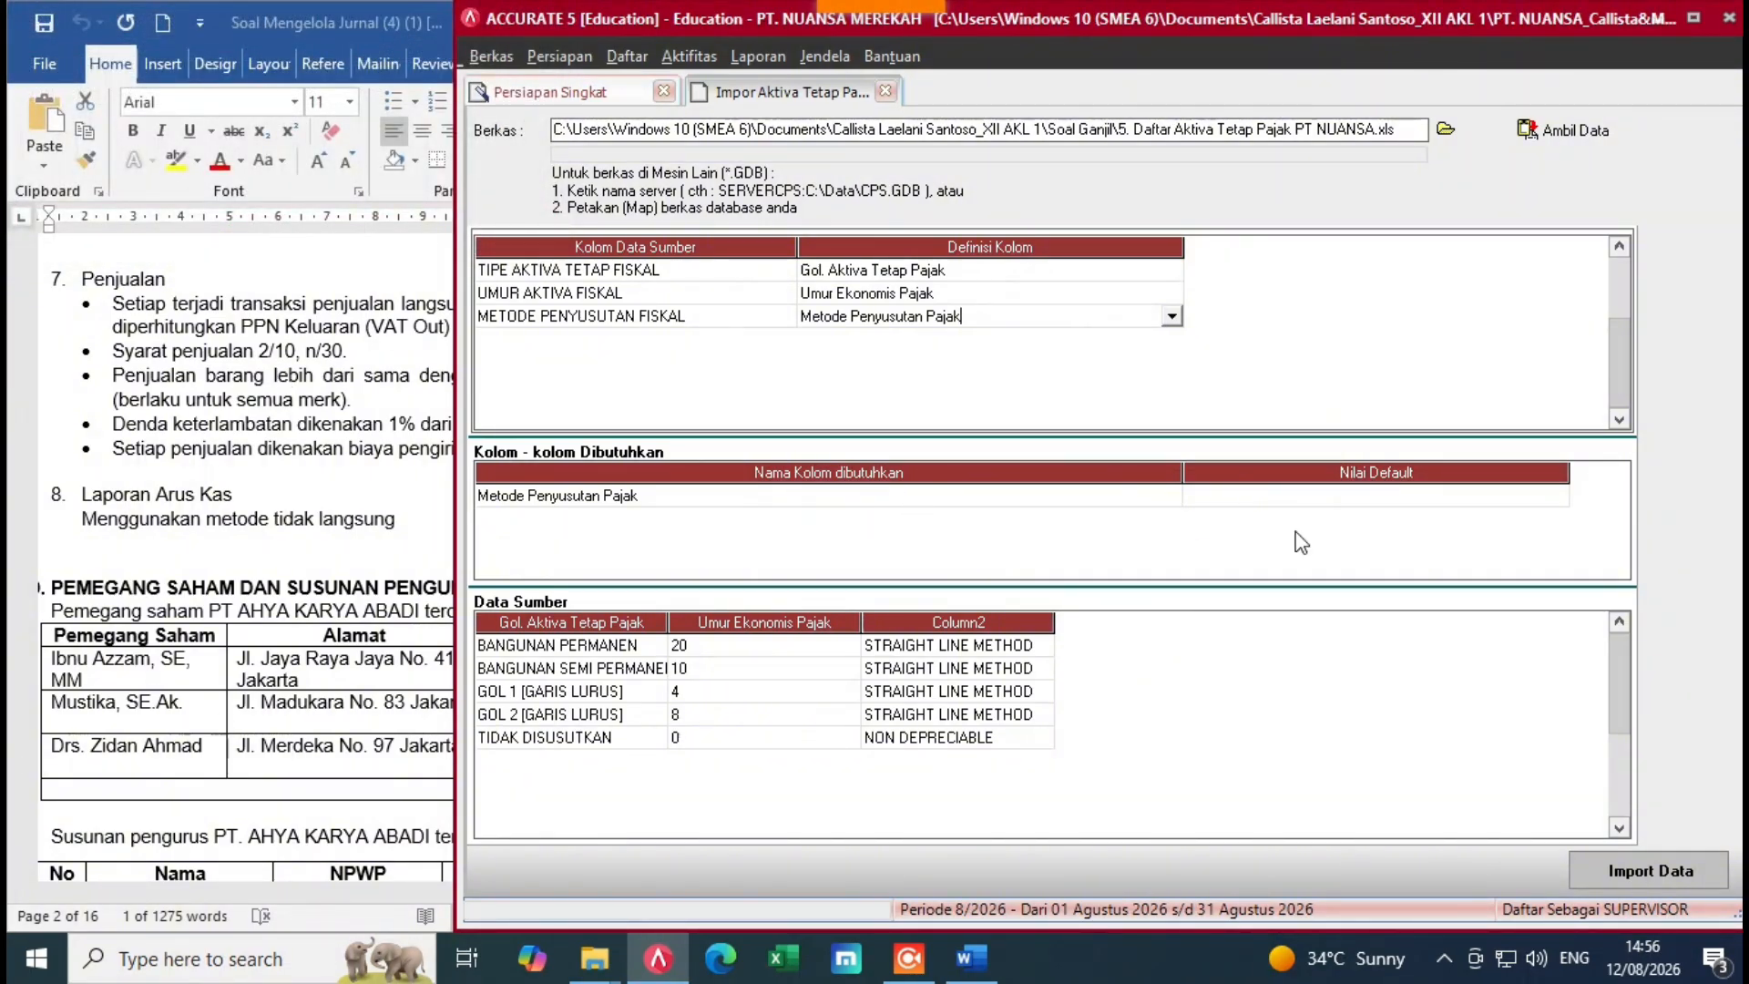
pyautogui.click(1330, 499)
pyautogui.click(1129, 633)
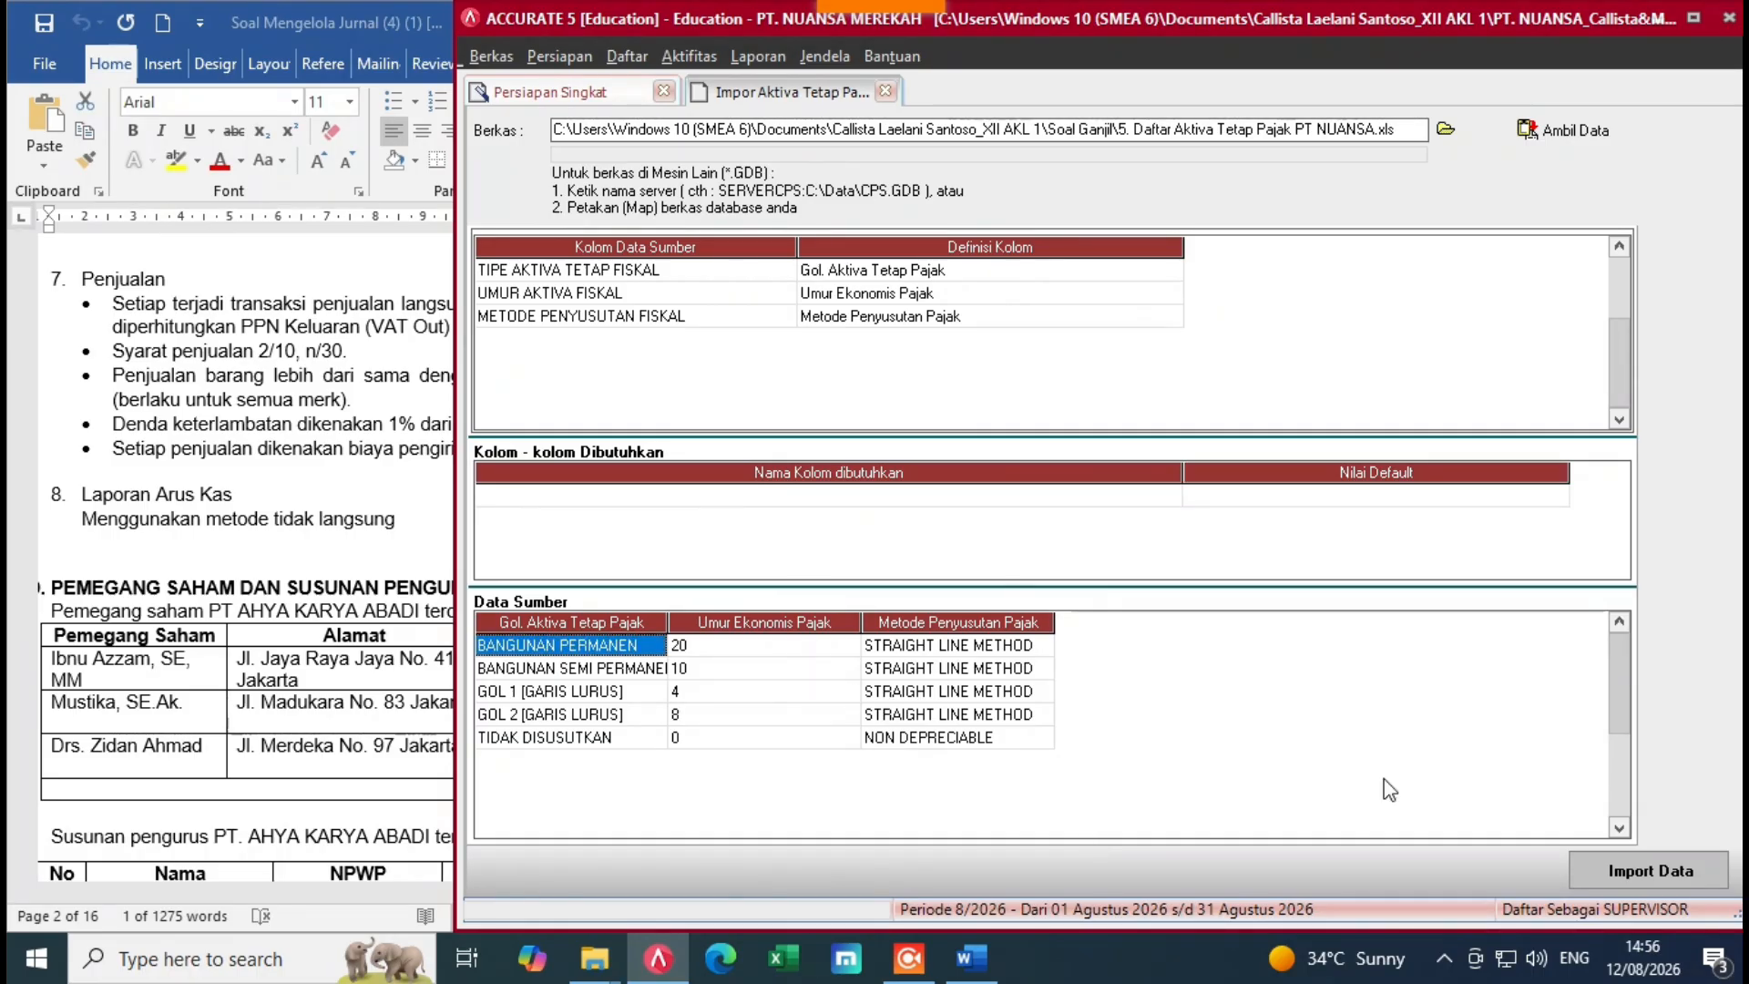
pyautogui.click(1696, 871)
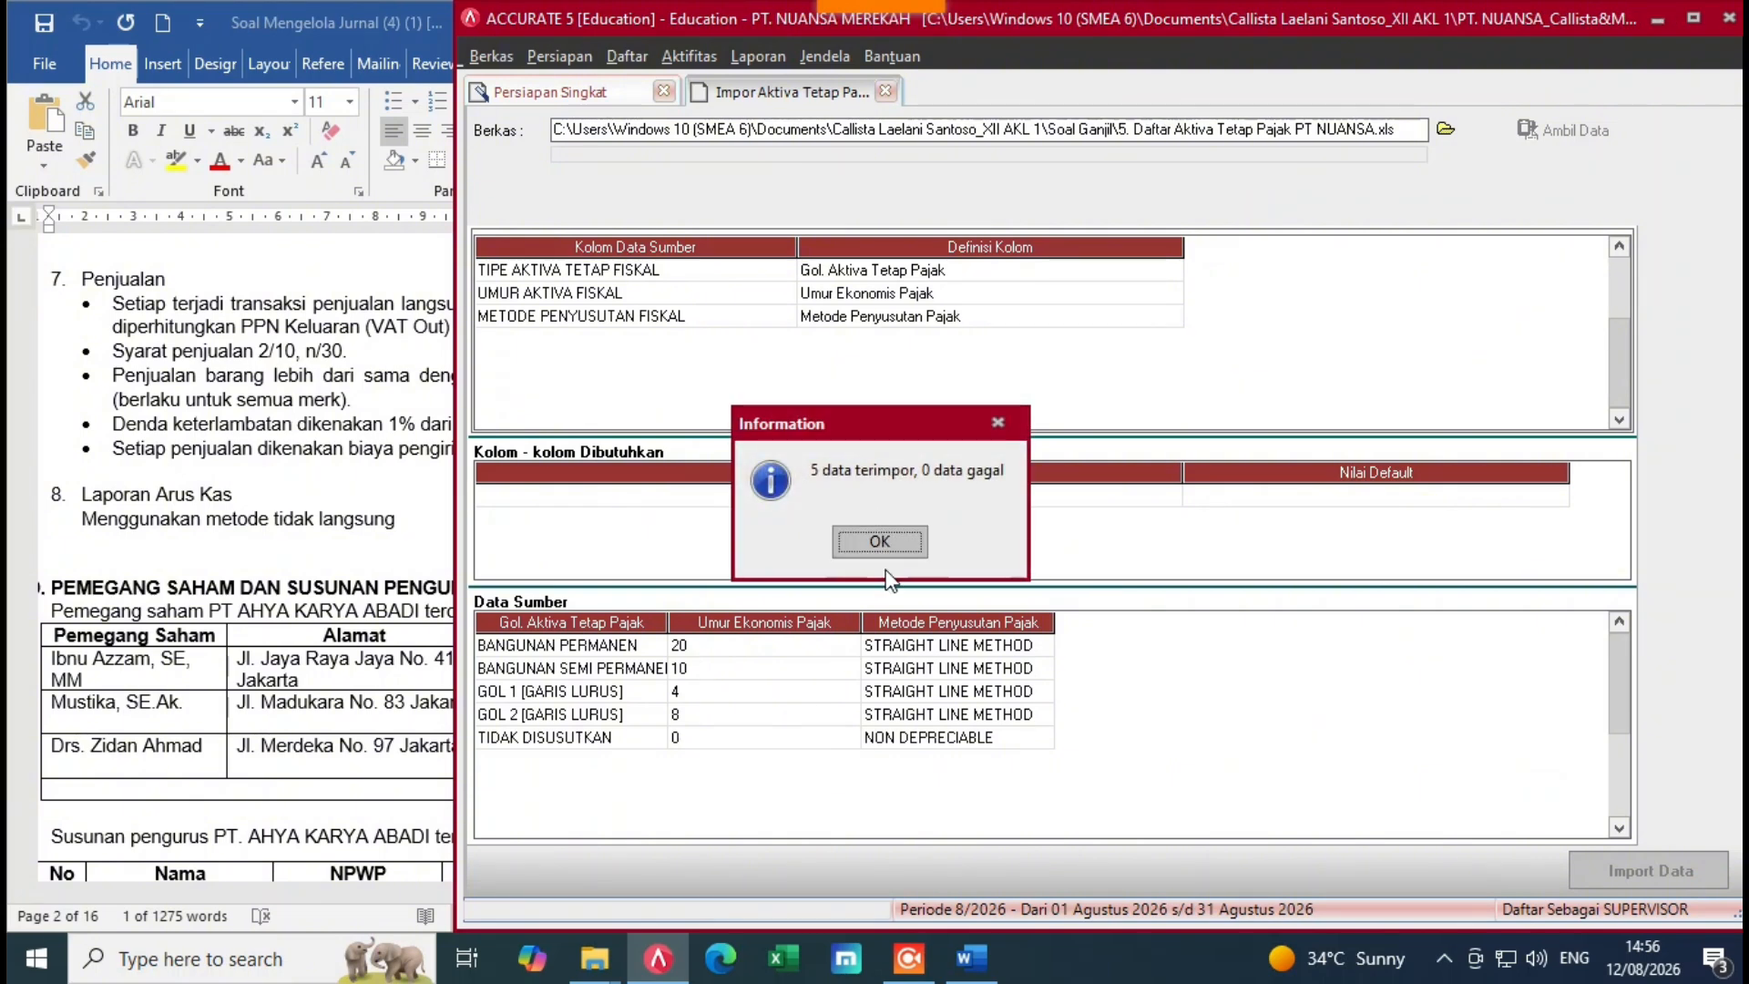
# Step: Acknowledge the tax asset import and advance to importing fixed-asset types from a file
pyautogui.click(876, 543)
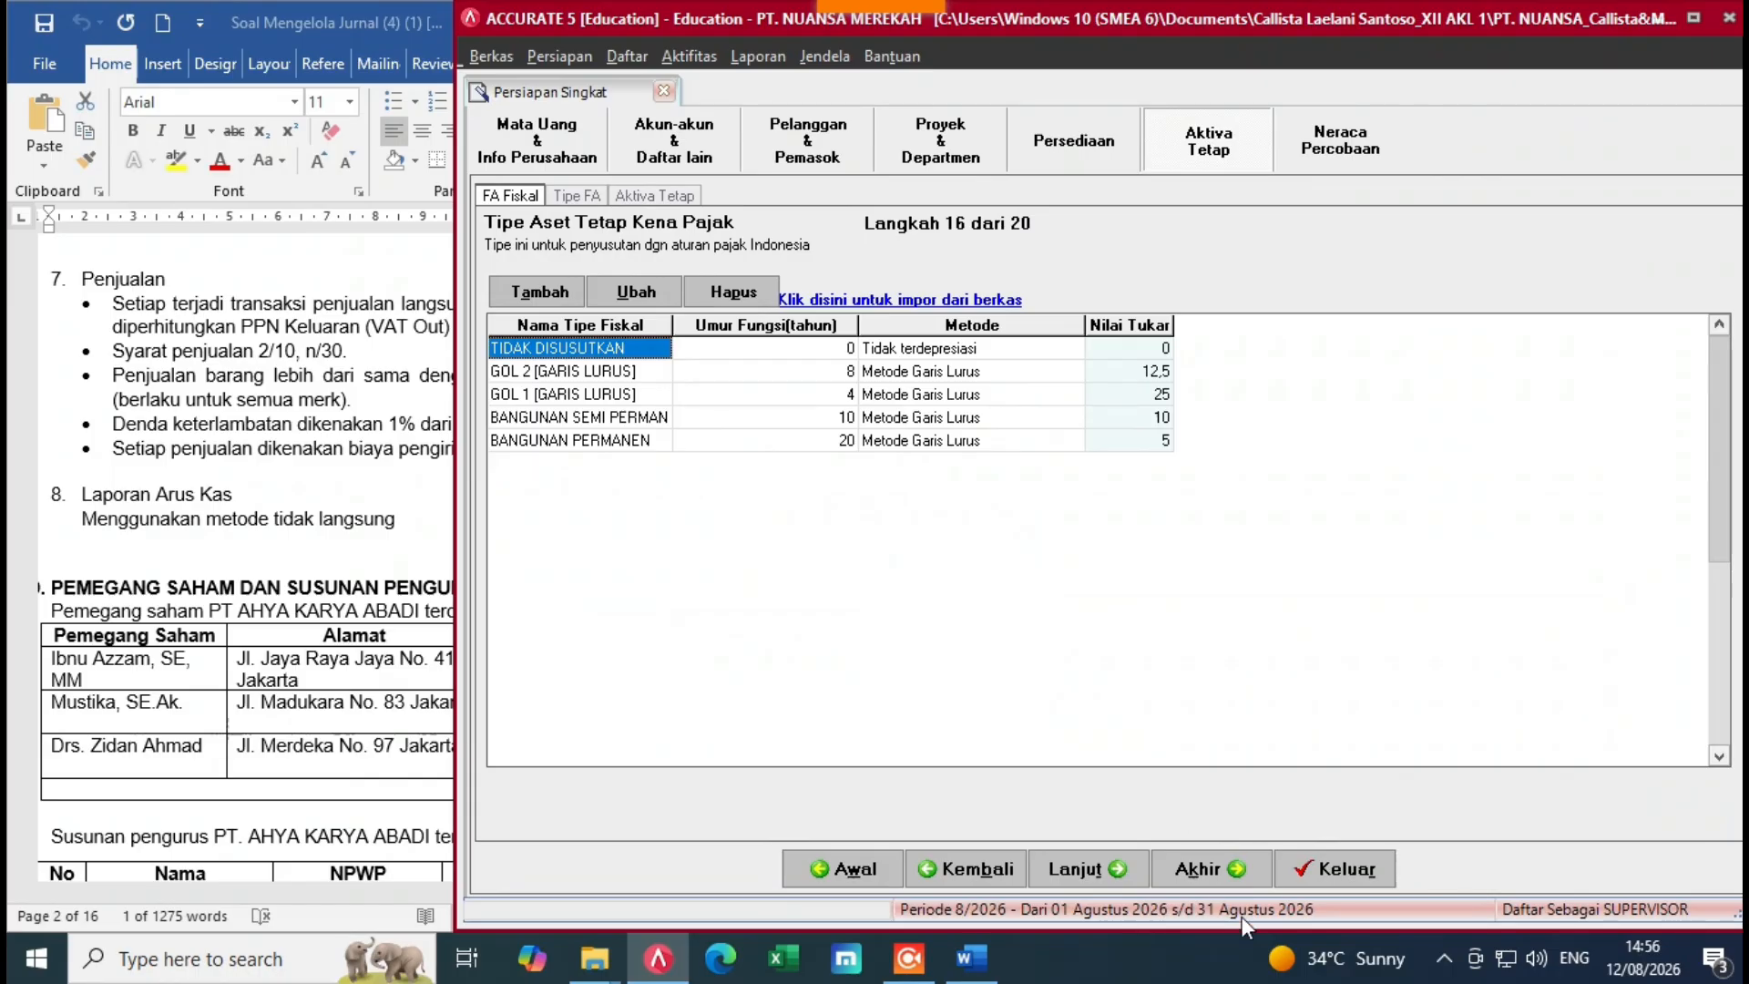
pyautogui.click(1094, 877)
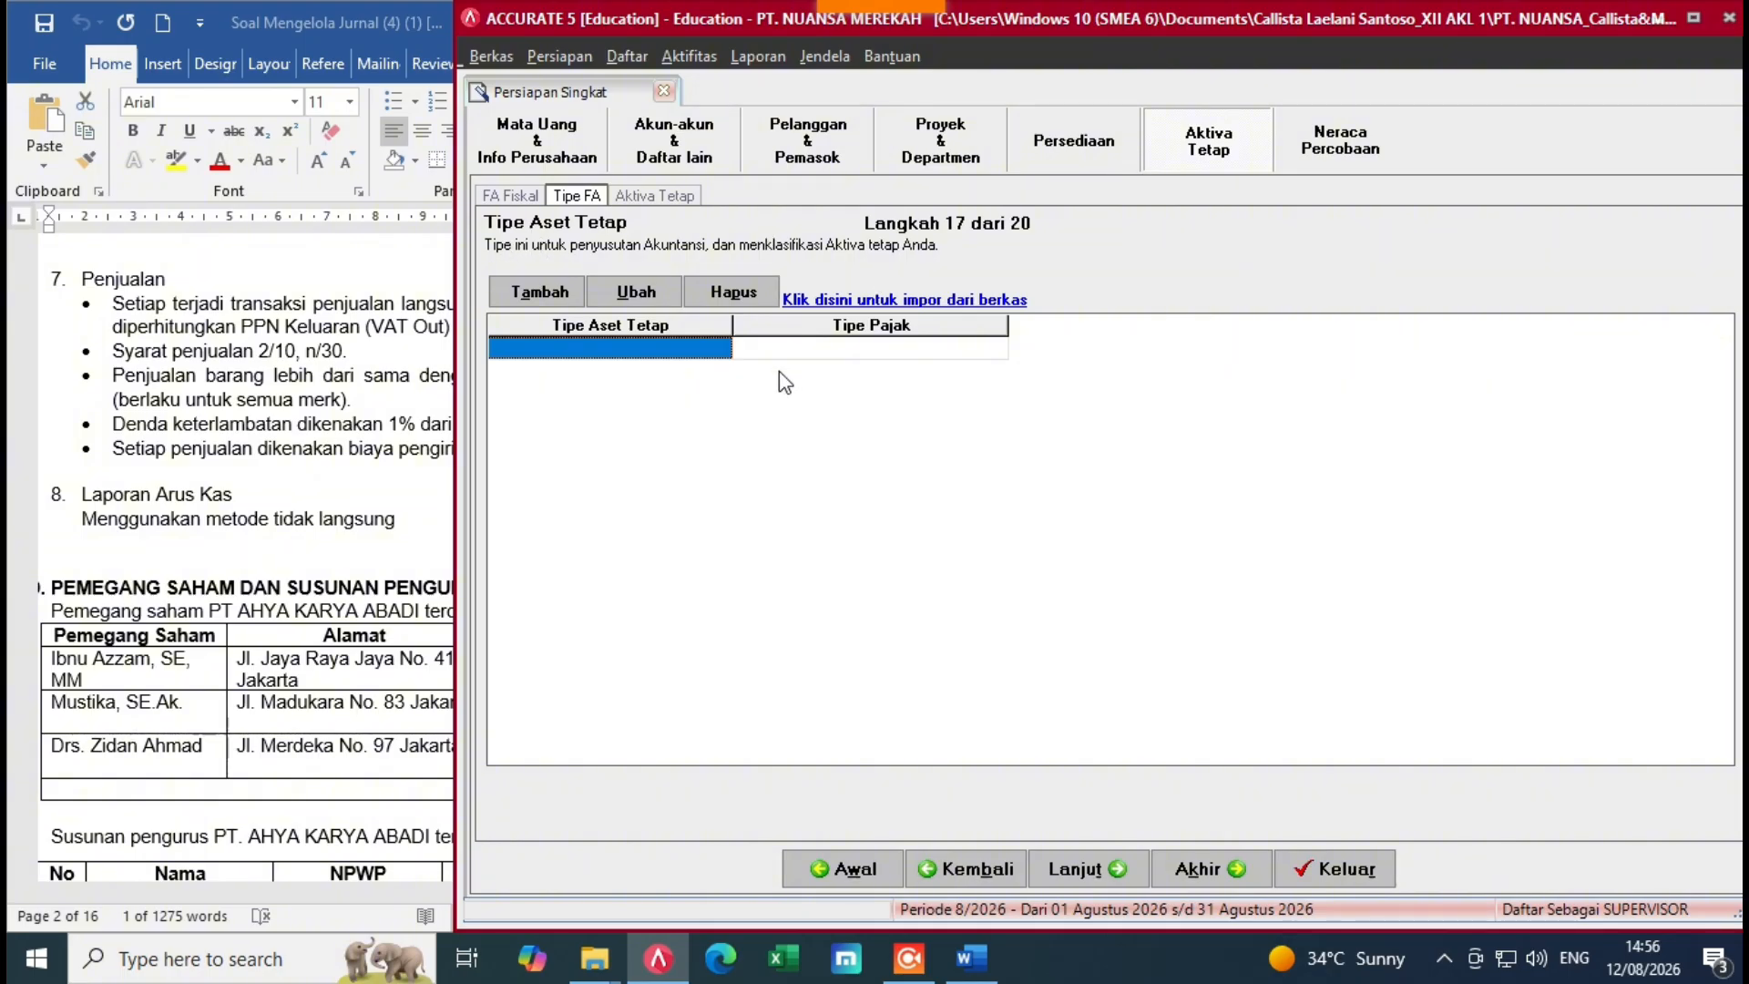
pyautogui.click(897, 308)
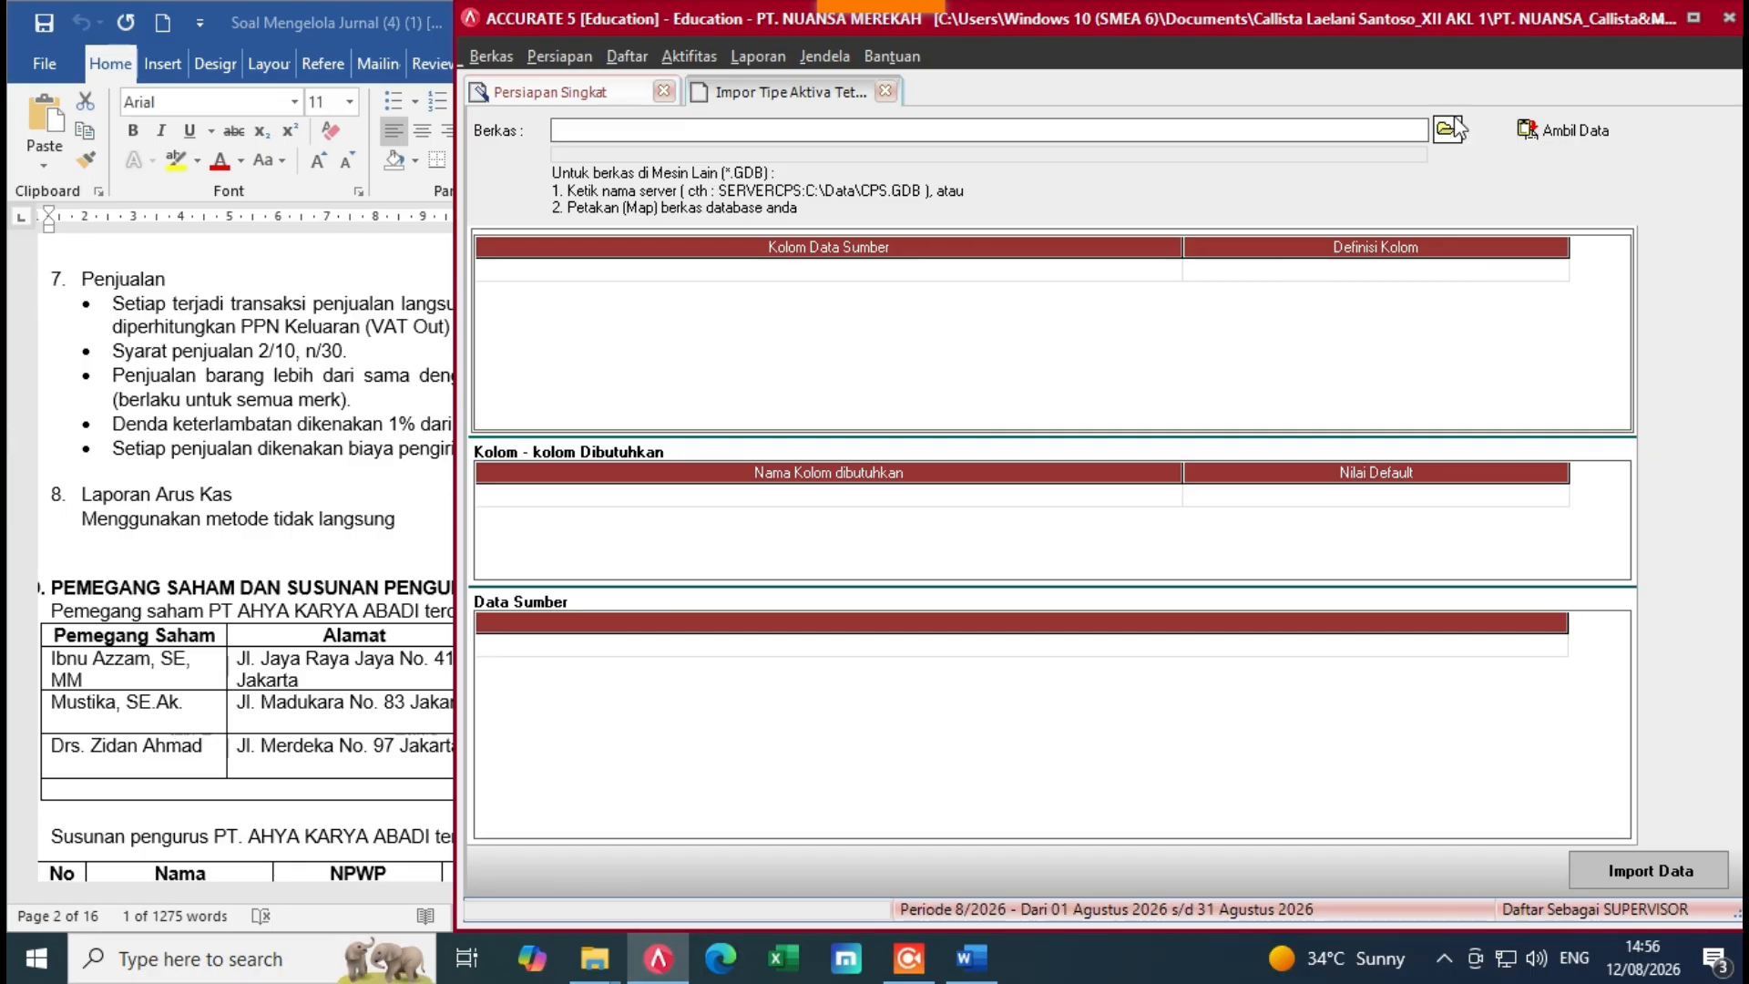
# Step: Choose the 6. Daftar Tipe Aktiva Tetap PT NUANSA Excel file and load its data
pyautogui.click(1449, 129)
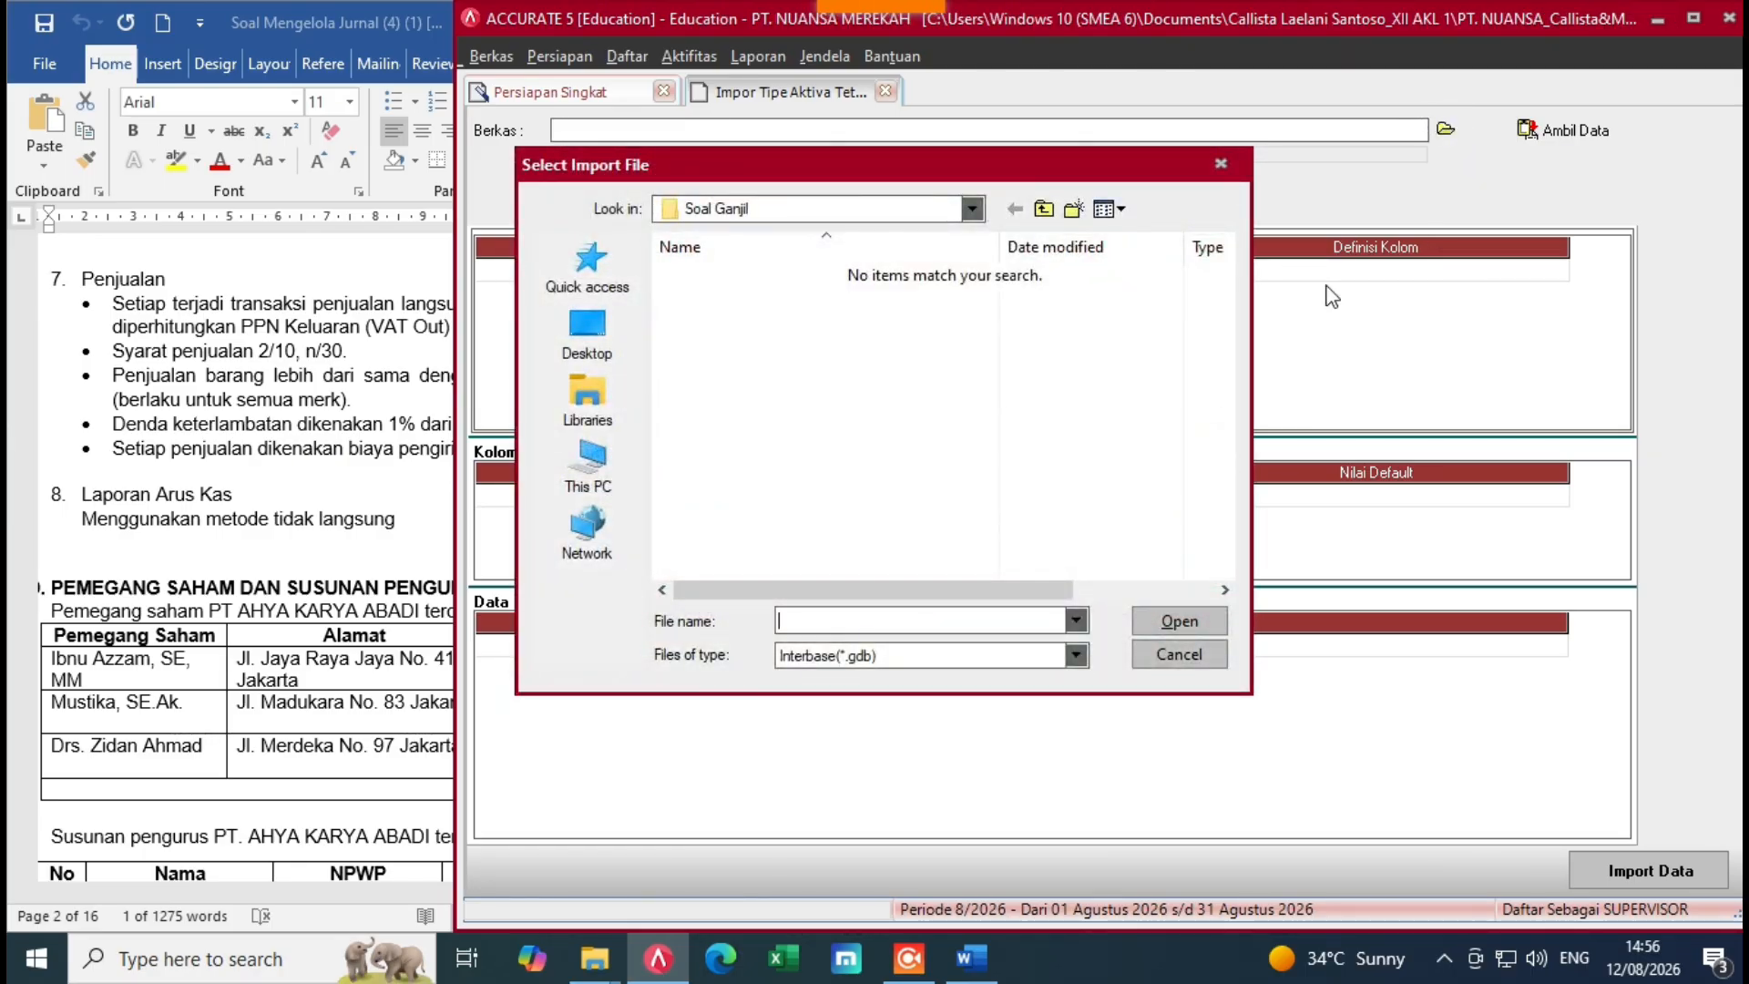
pyautogui.click(1083, 659)
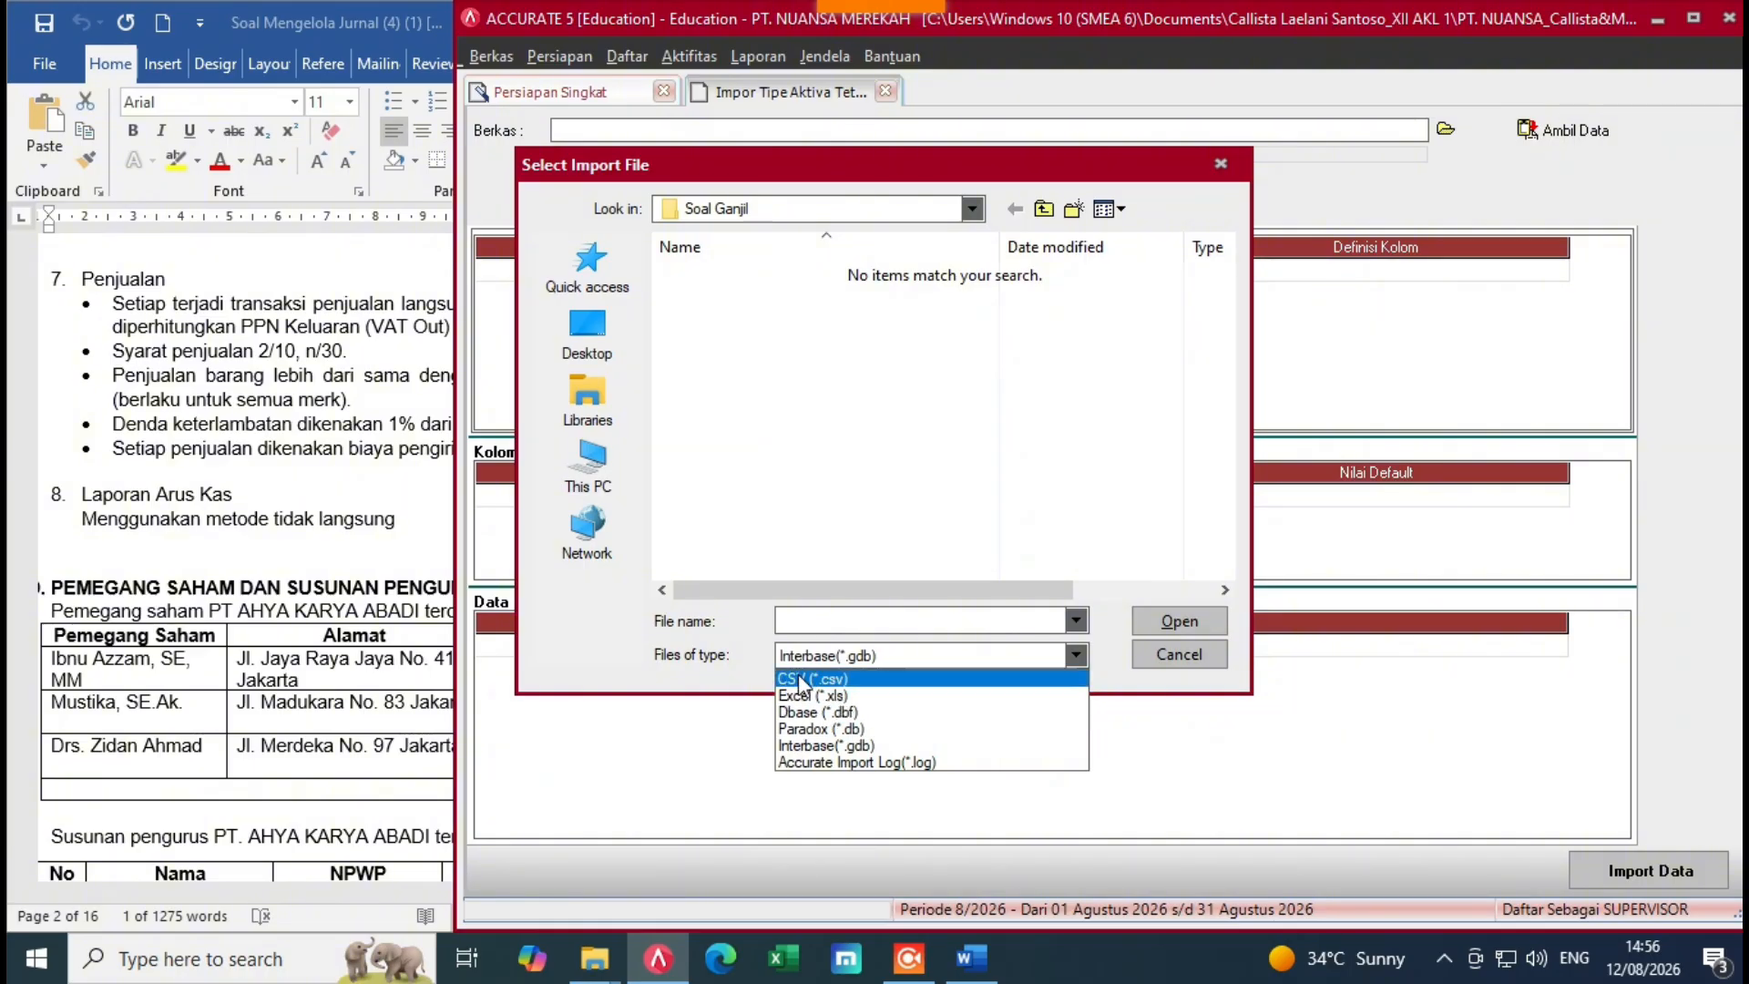
pyautogui.click(806, 697)
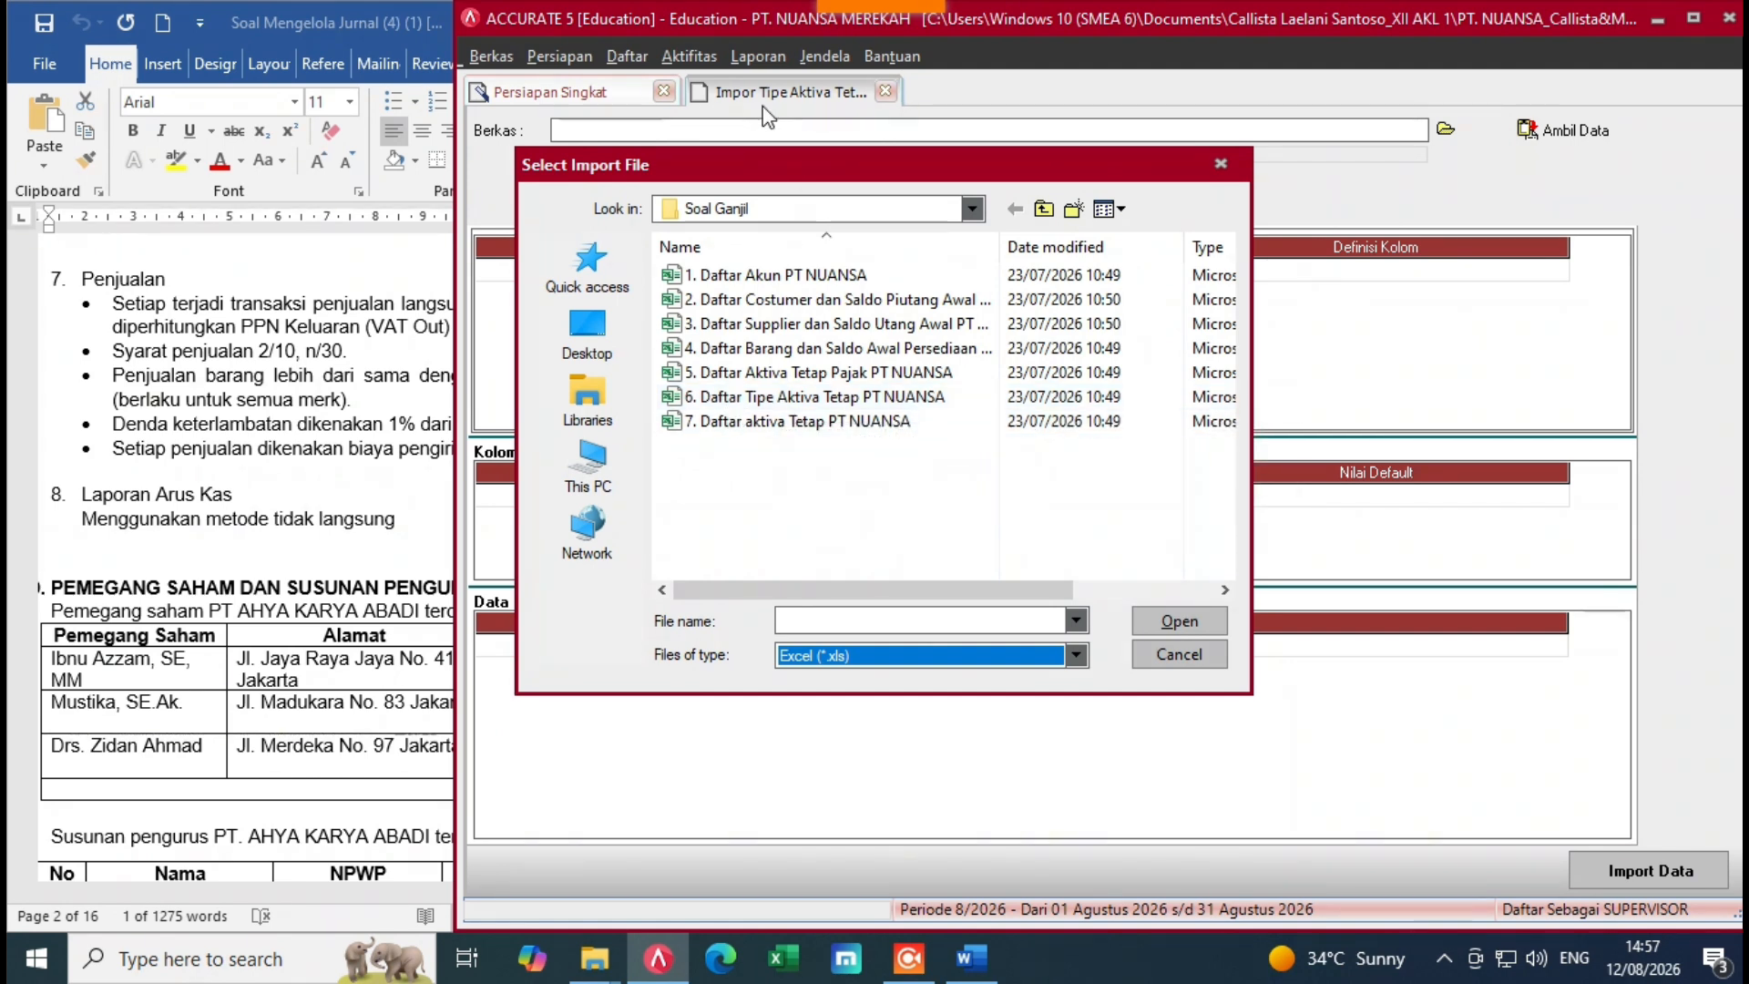
pyautogui.click(799, 396)
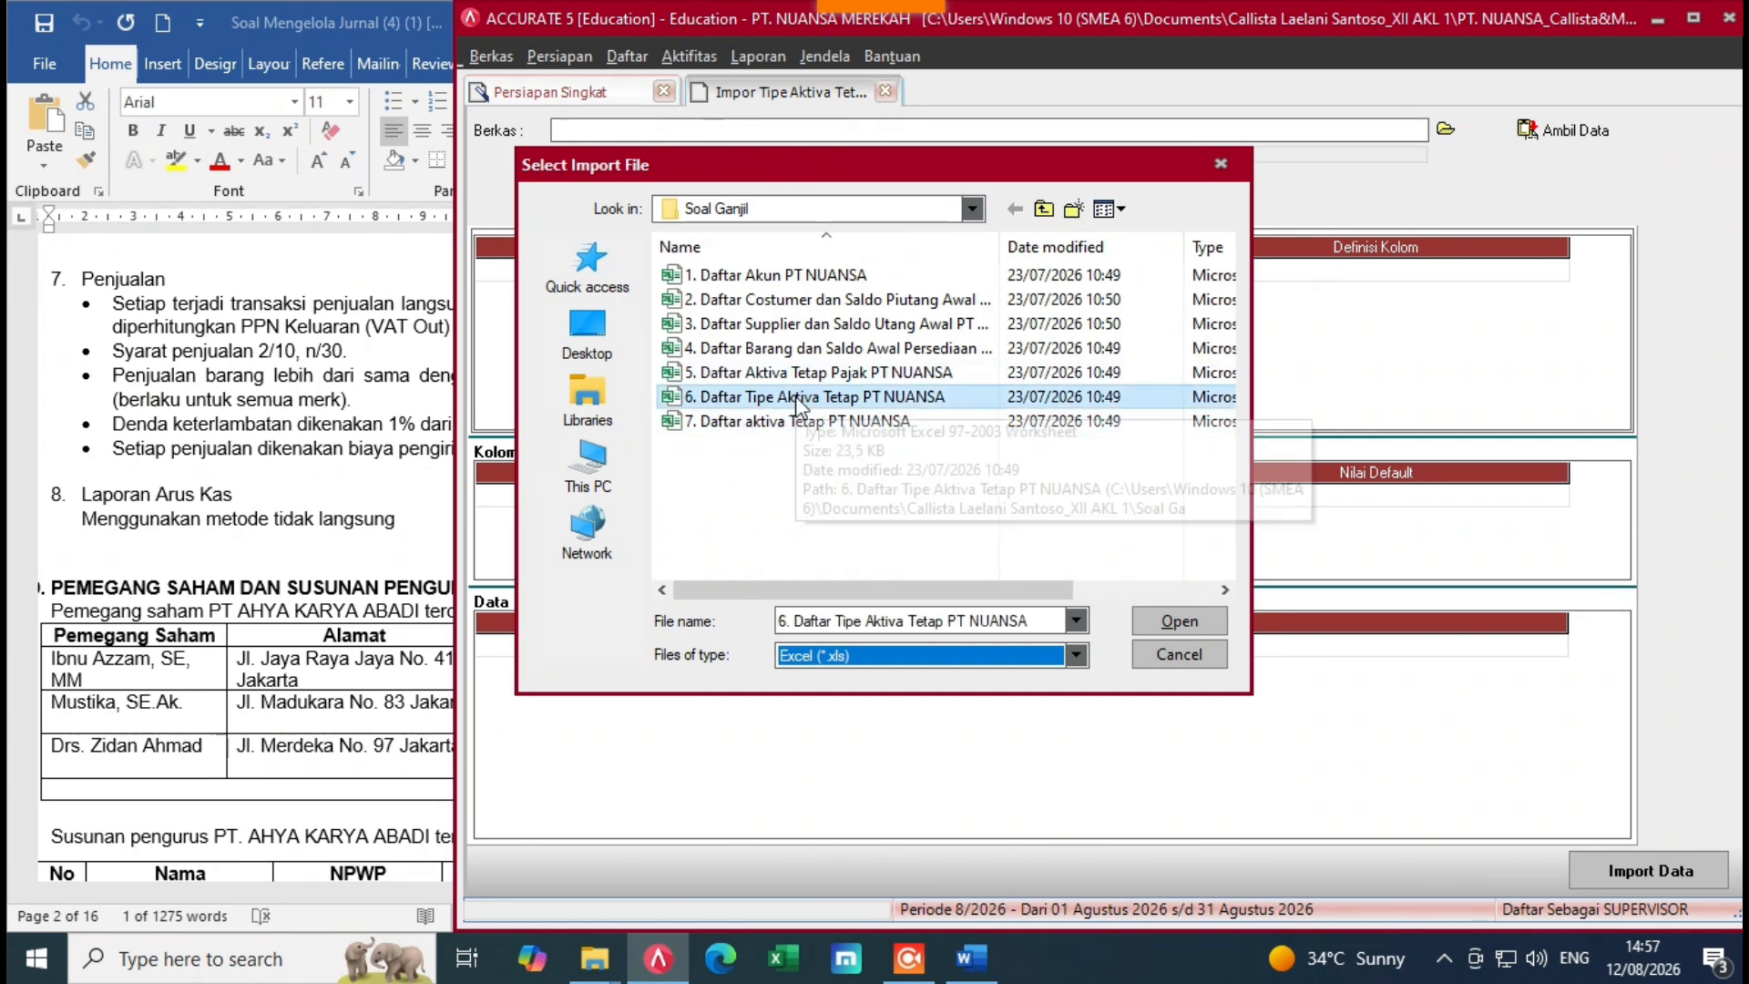
pyautogui.click(1157, 625)
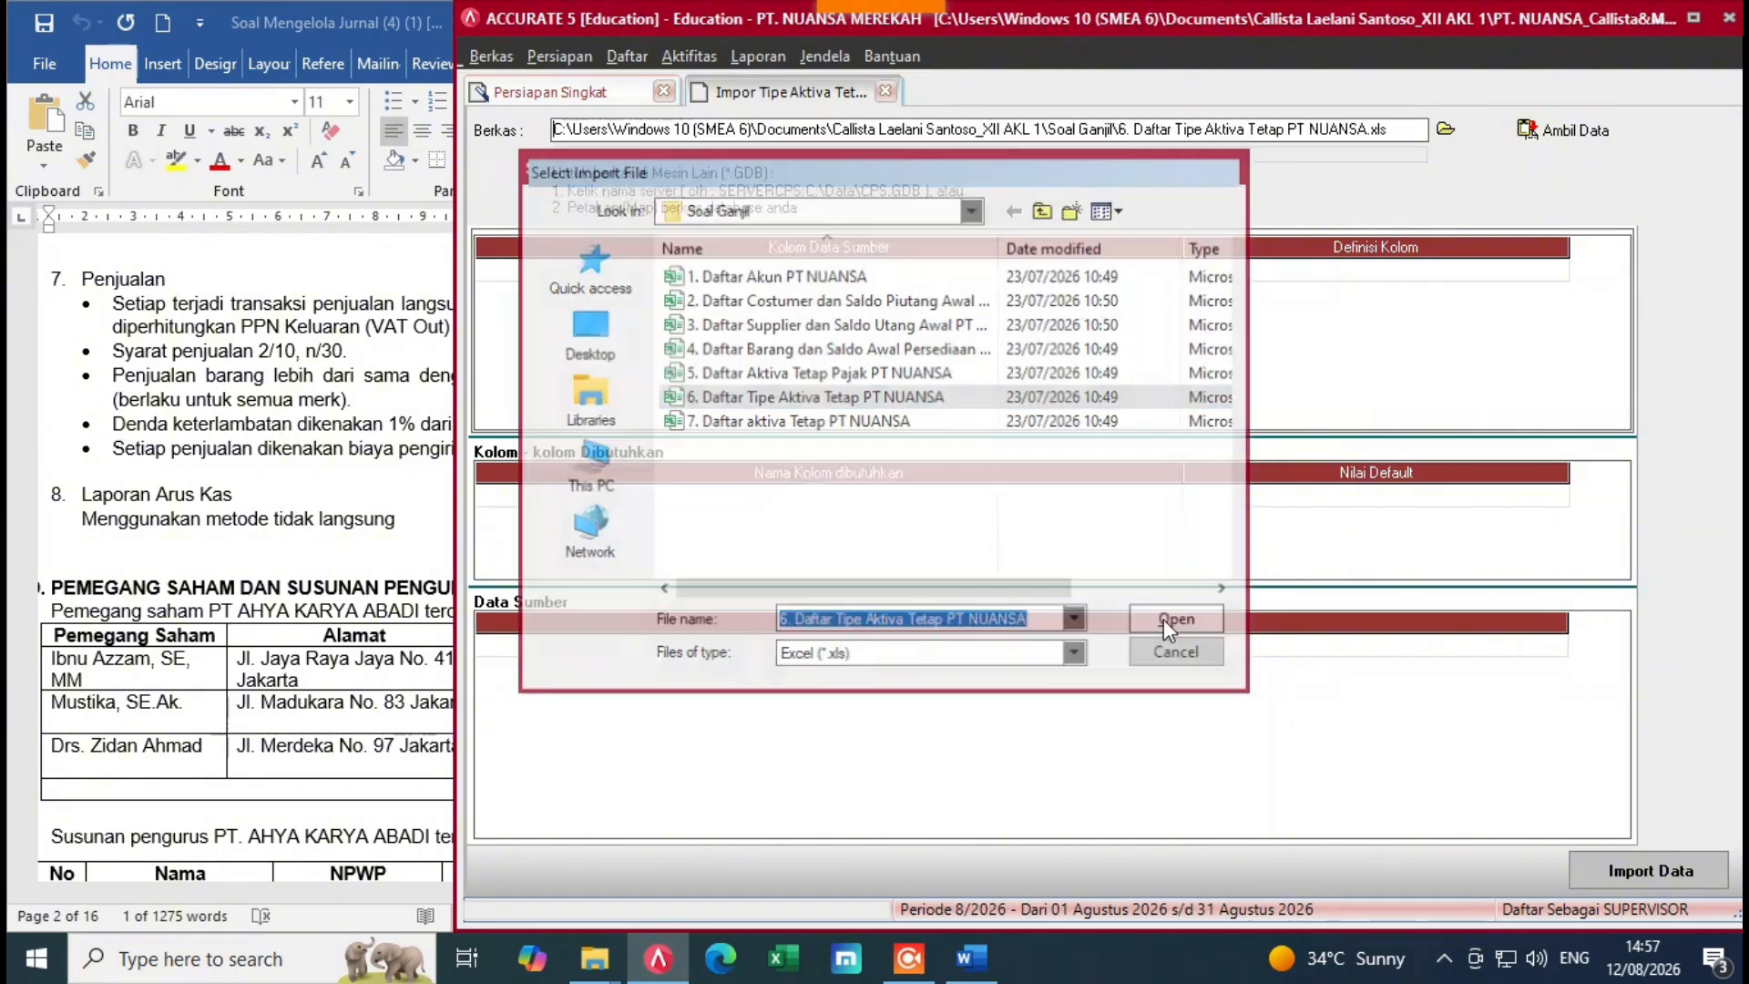
pyautogui.click(1525, 132)
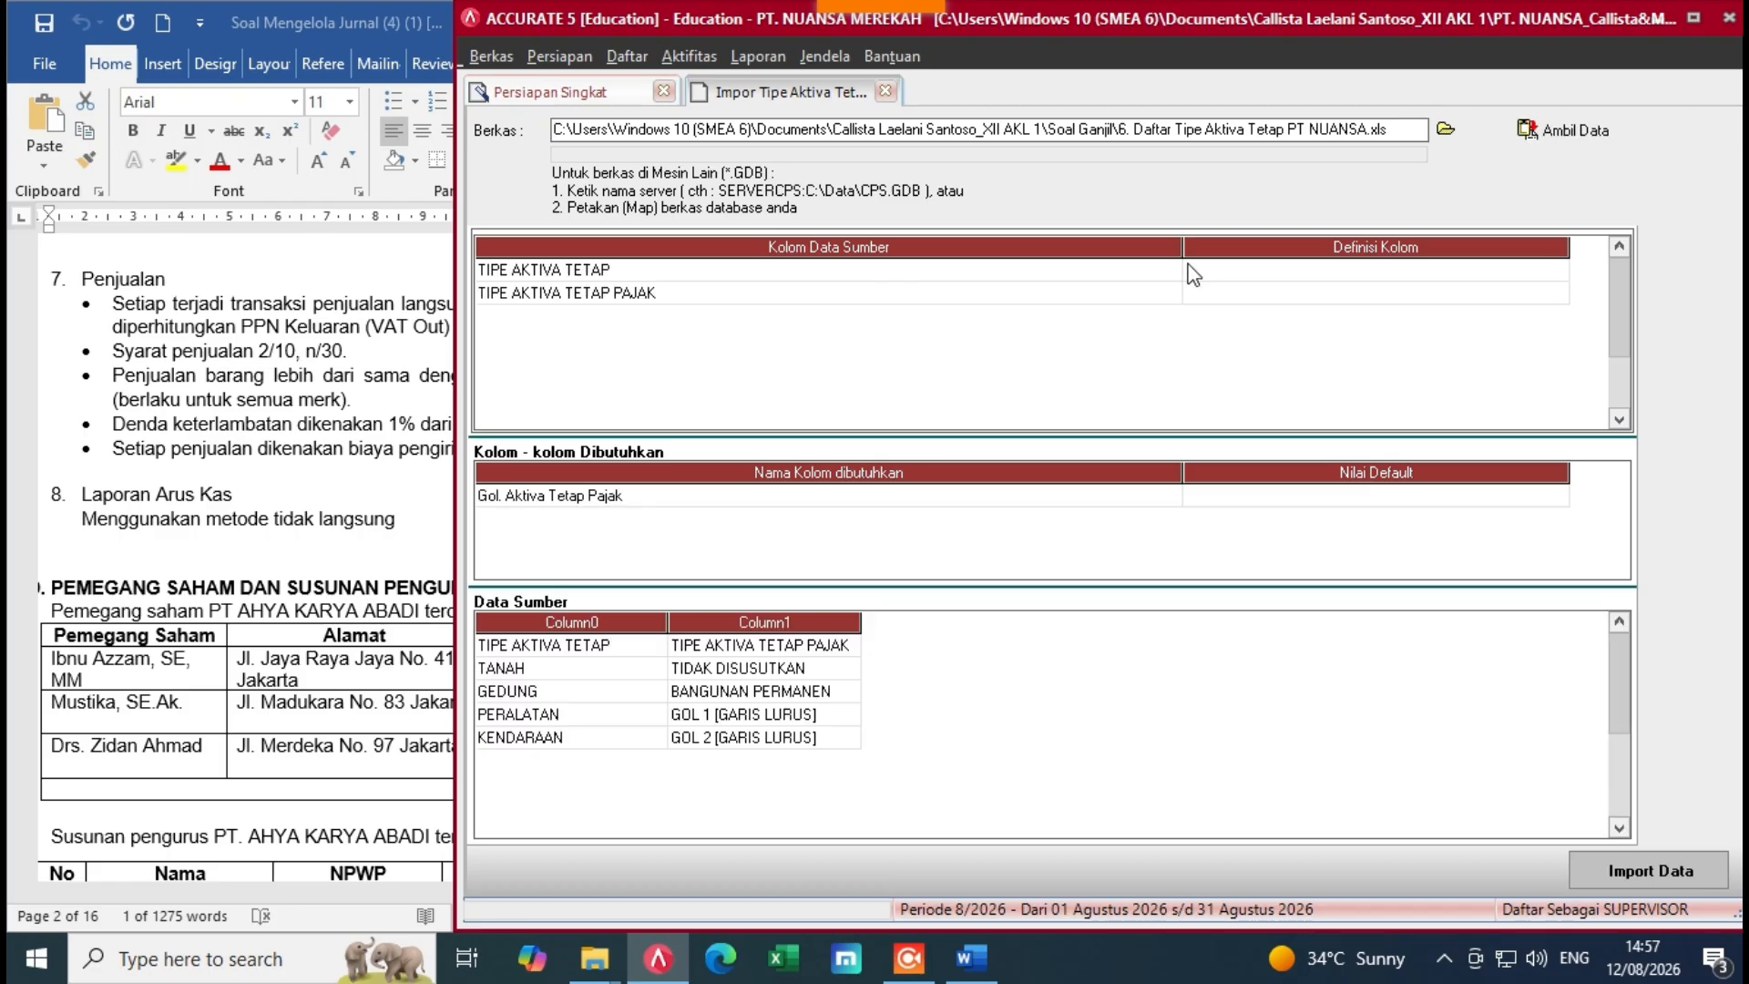
# Step: Delete the header row from the fixed-asset type source data
pyautogui.moveTo(1183, 266); pyautogui.dragTo(733, 293)
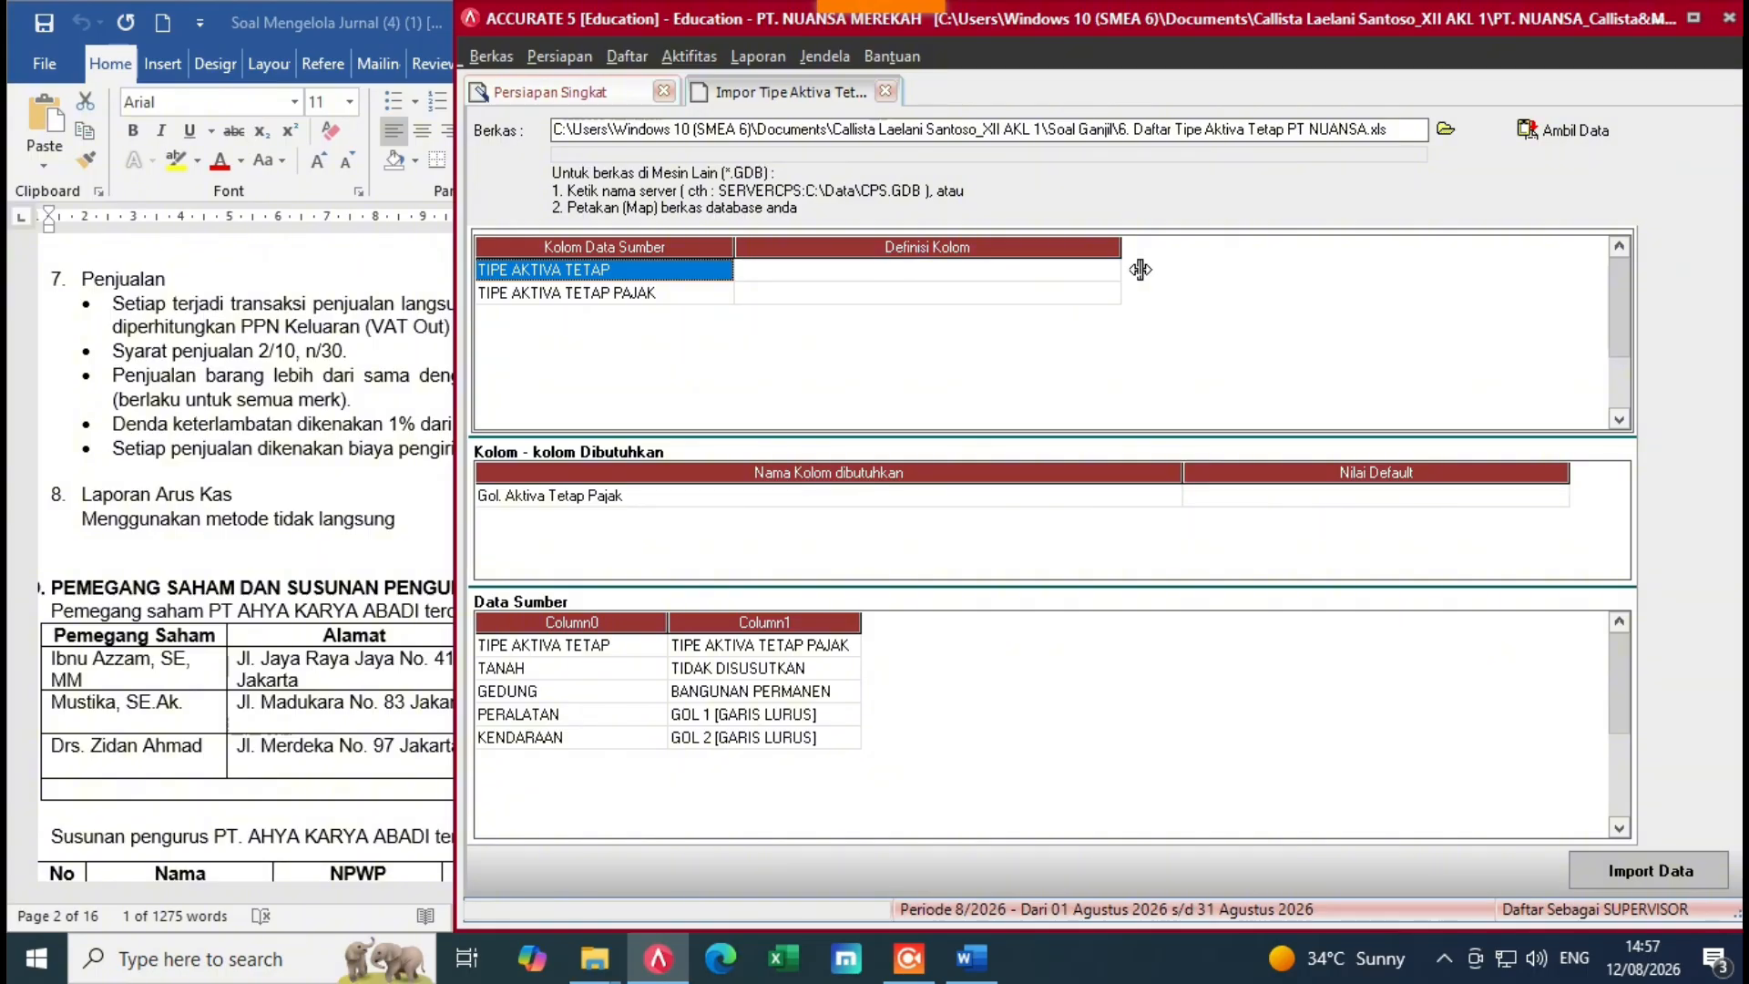
pyautogui.click(1102, 271)
pyautogui.click(593, 656)
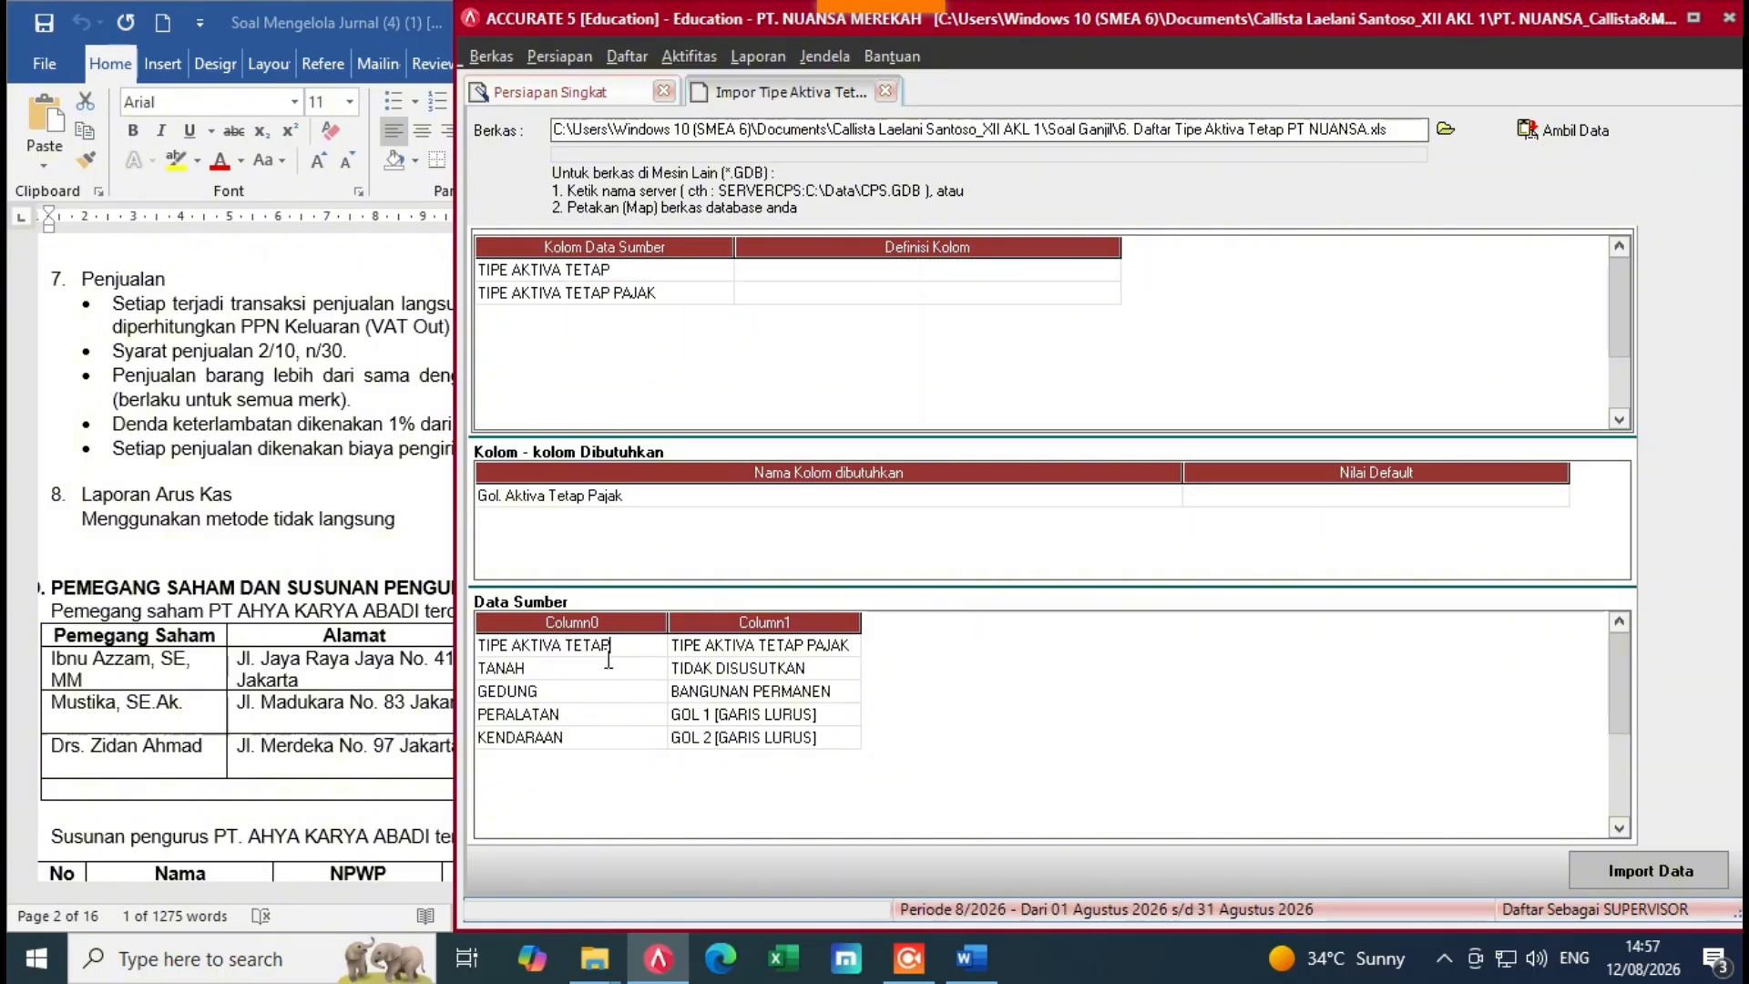
pyautogui.rightClick(608, 646)
pyautogui.click(658, 698)
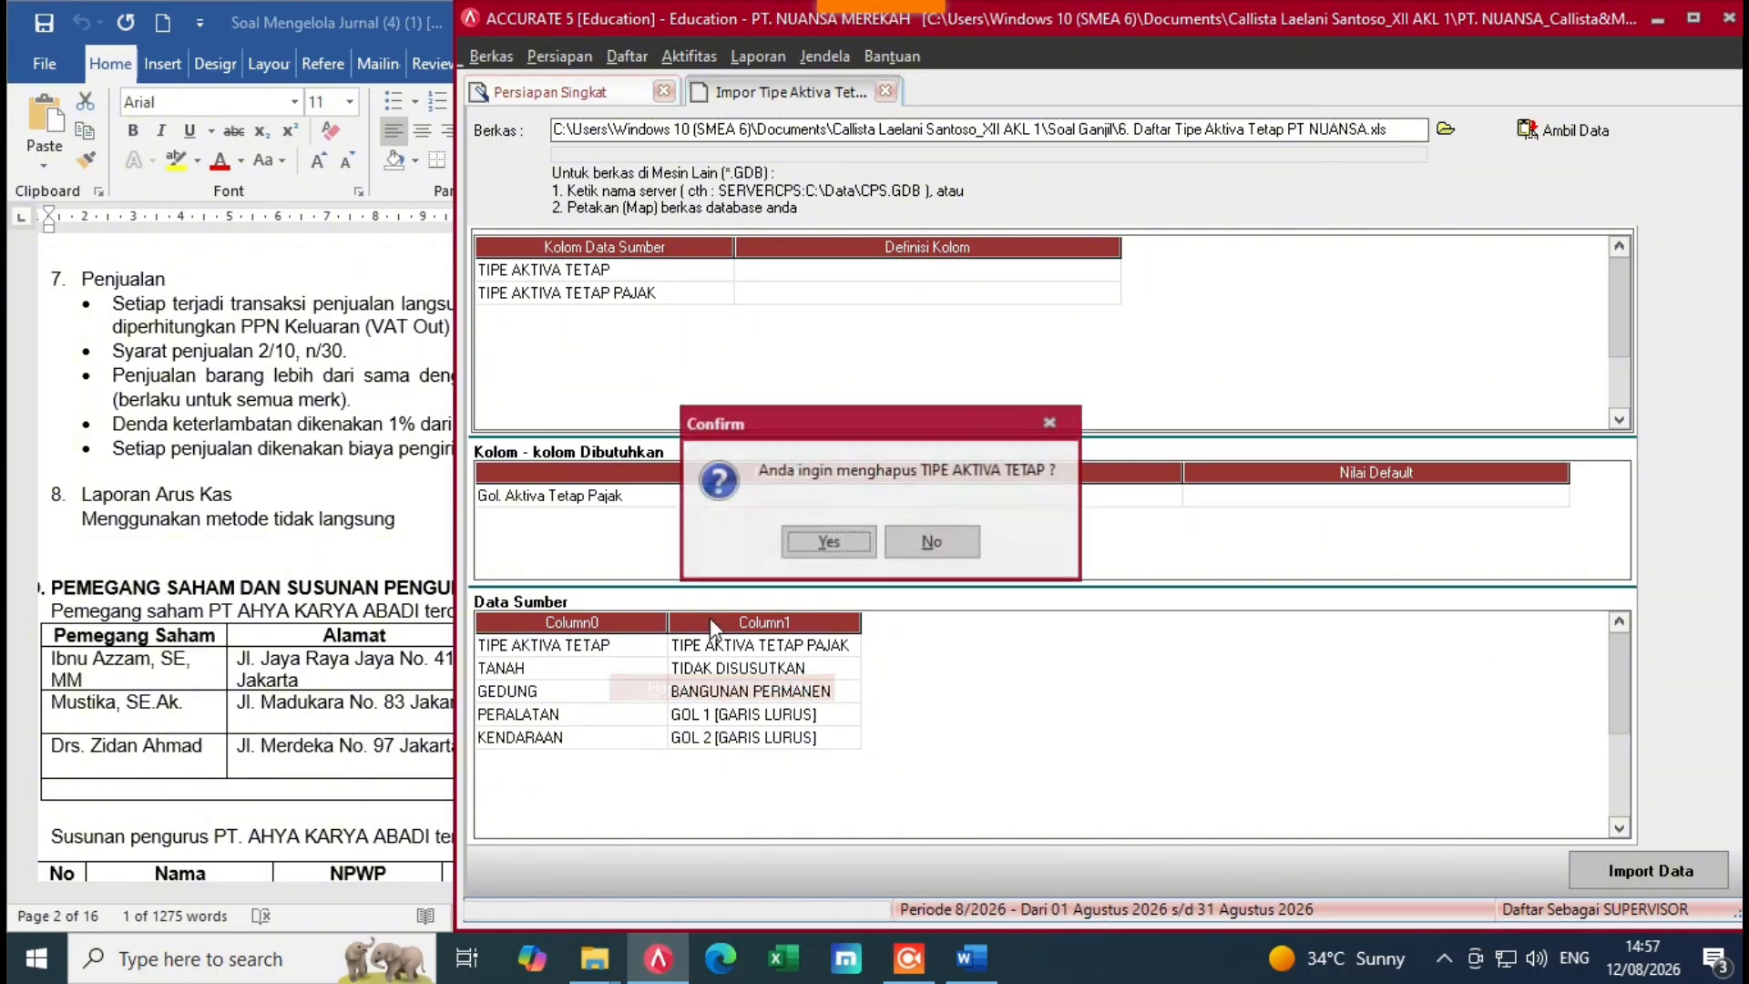
pyautogui.click(837, 544)
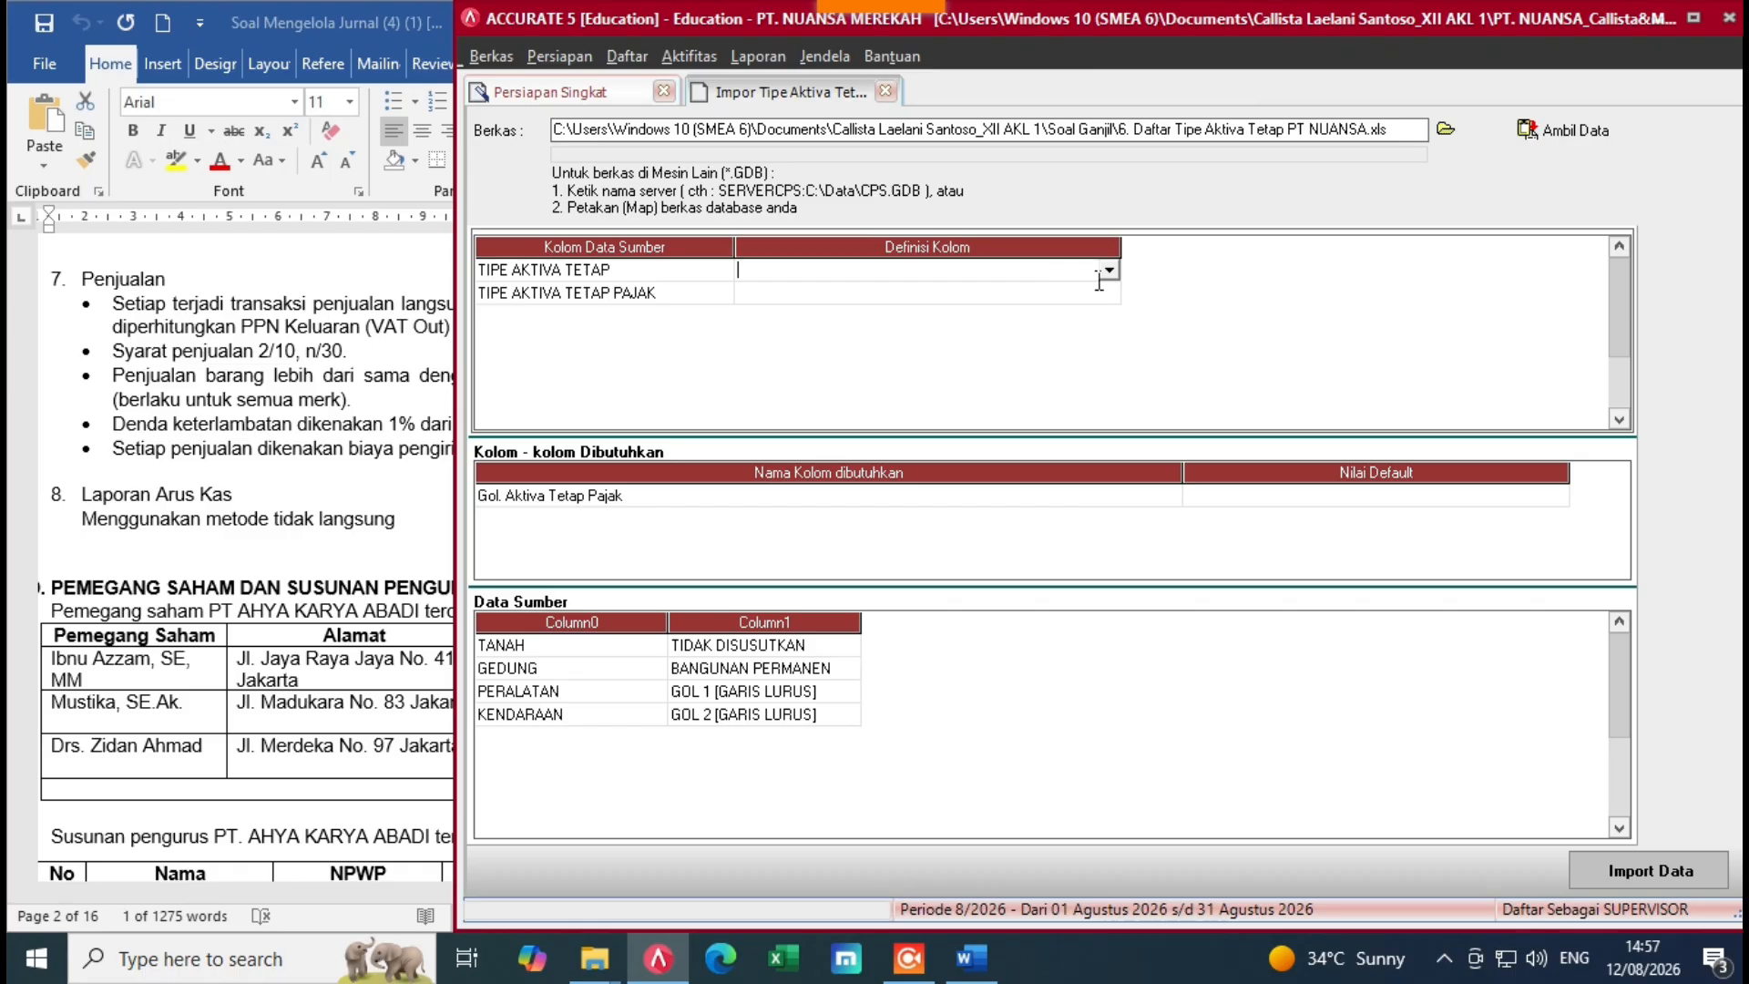
# Step: Map TIPE AKTIVA TETAP to Tipe Aktiva Tetap and the tax column to Gol. Aktiva Tetap Pajak
pyautogui.click(1105, 271)
pyautogui.click(801, 308)
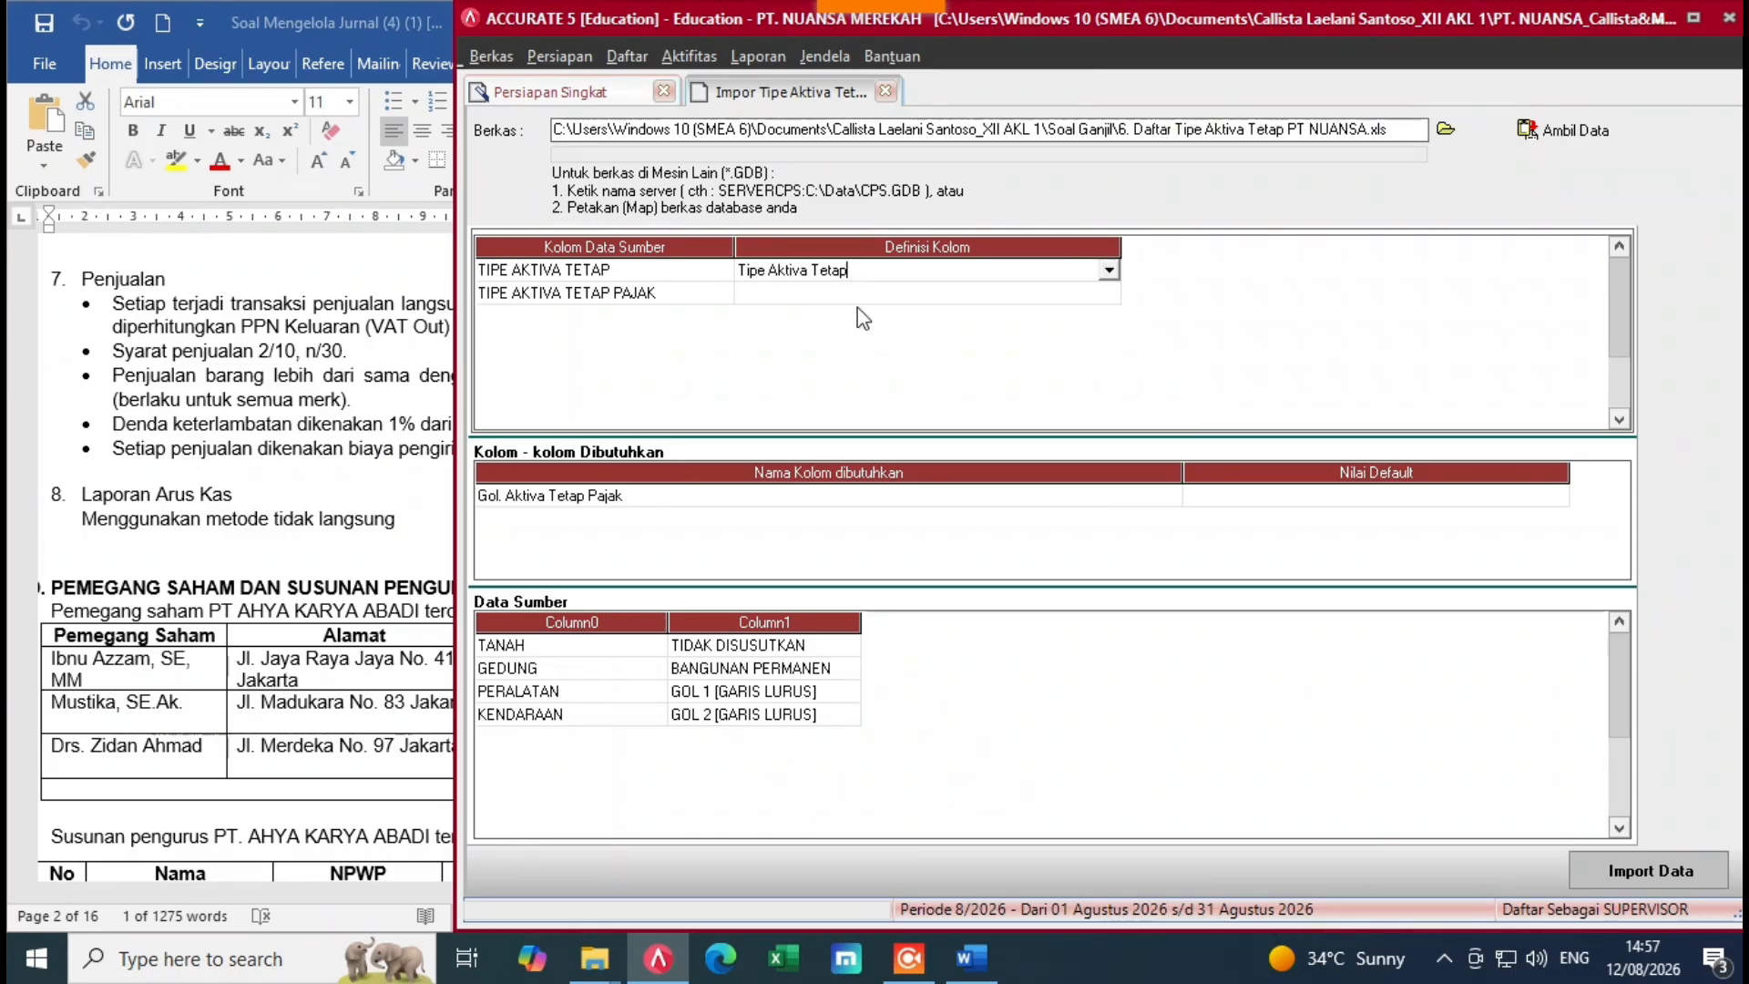
pyautogui.click(1036, 293)
pyautogui.click(1062, 296)
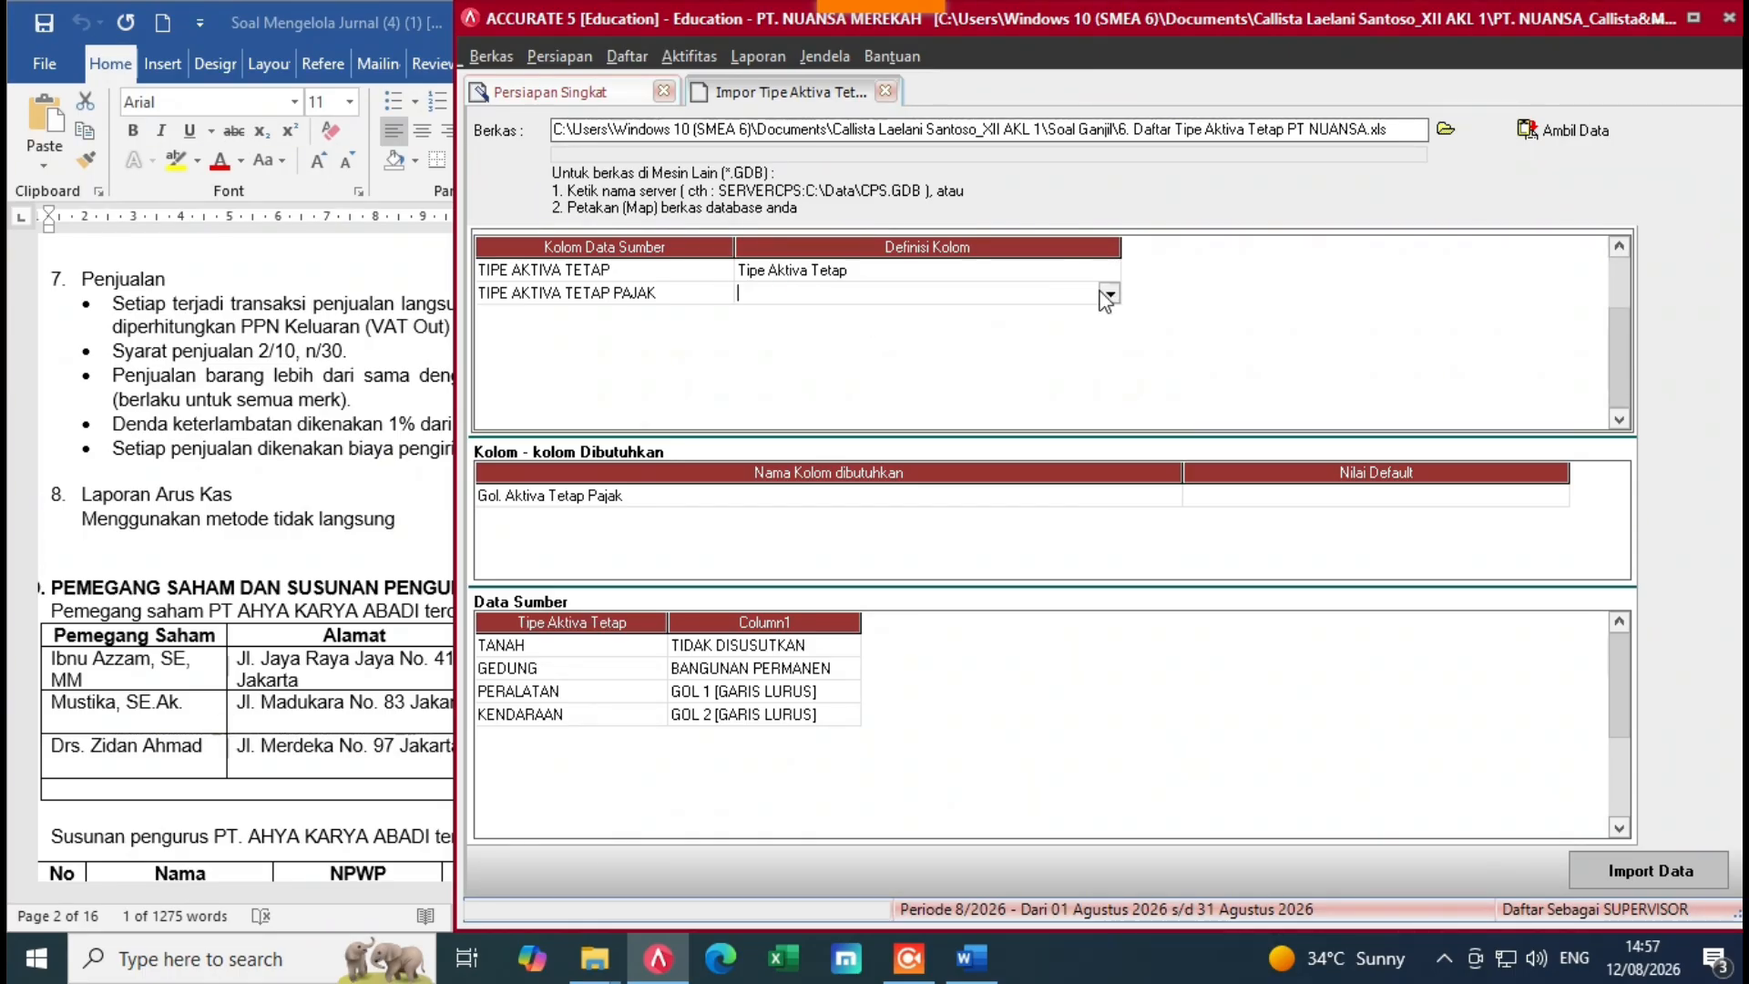
pyautogui.click(1107, 294)
pyautogui.click(842, 332)
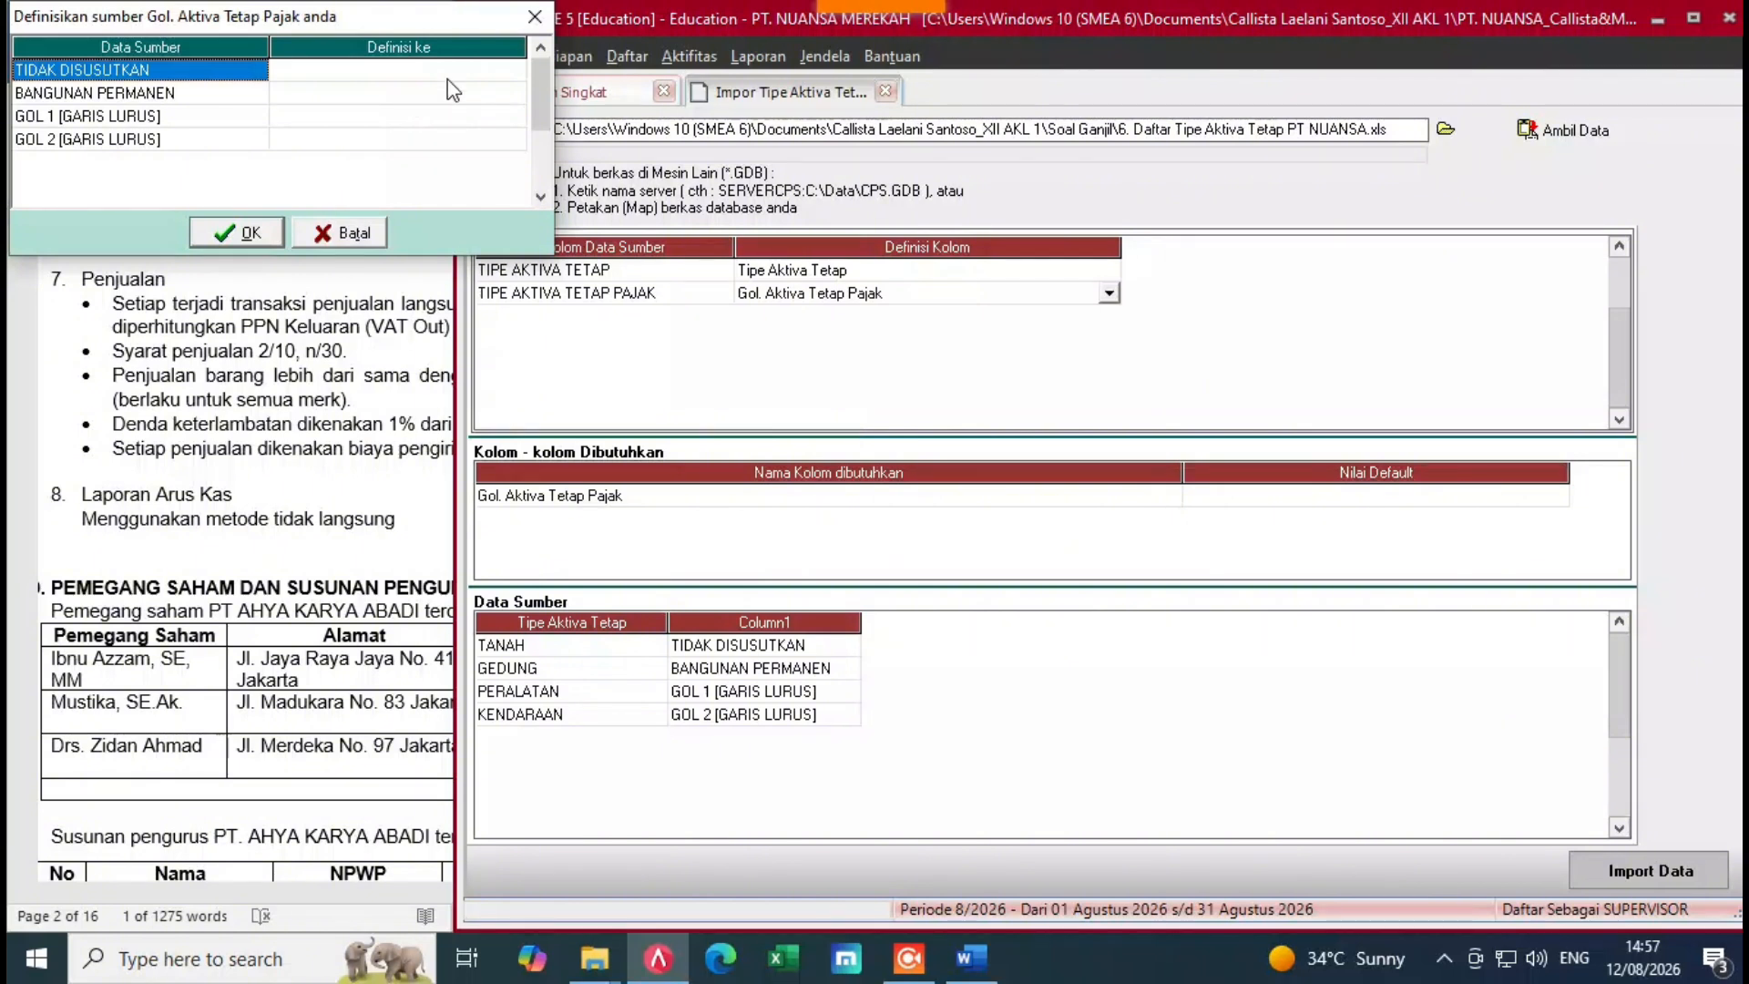
# Step: Match TIDAK DISUSUTKAN and BANGUNAN PERMANEN to their tax asset groups
pyautogui.click(463, 77)
pyautogui.click(503, 72)
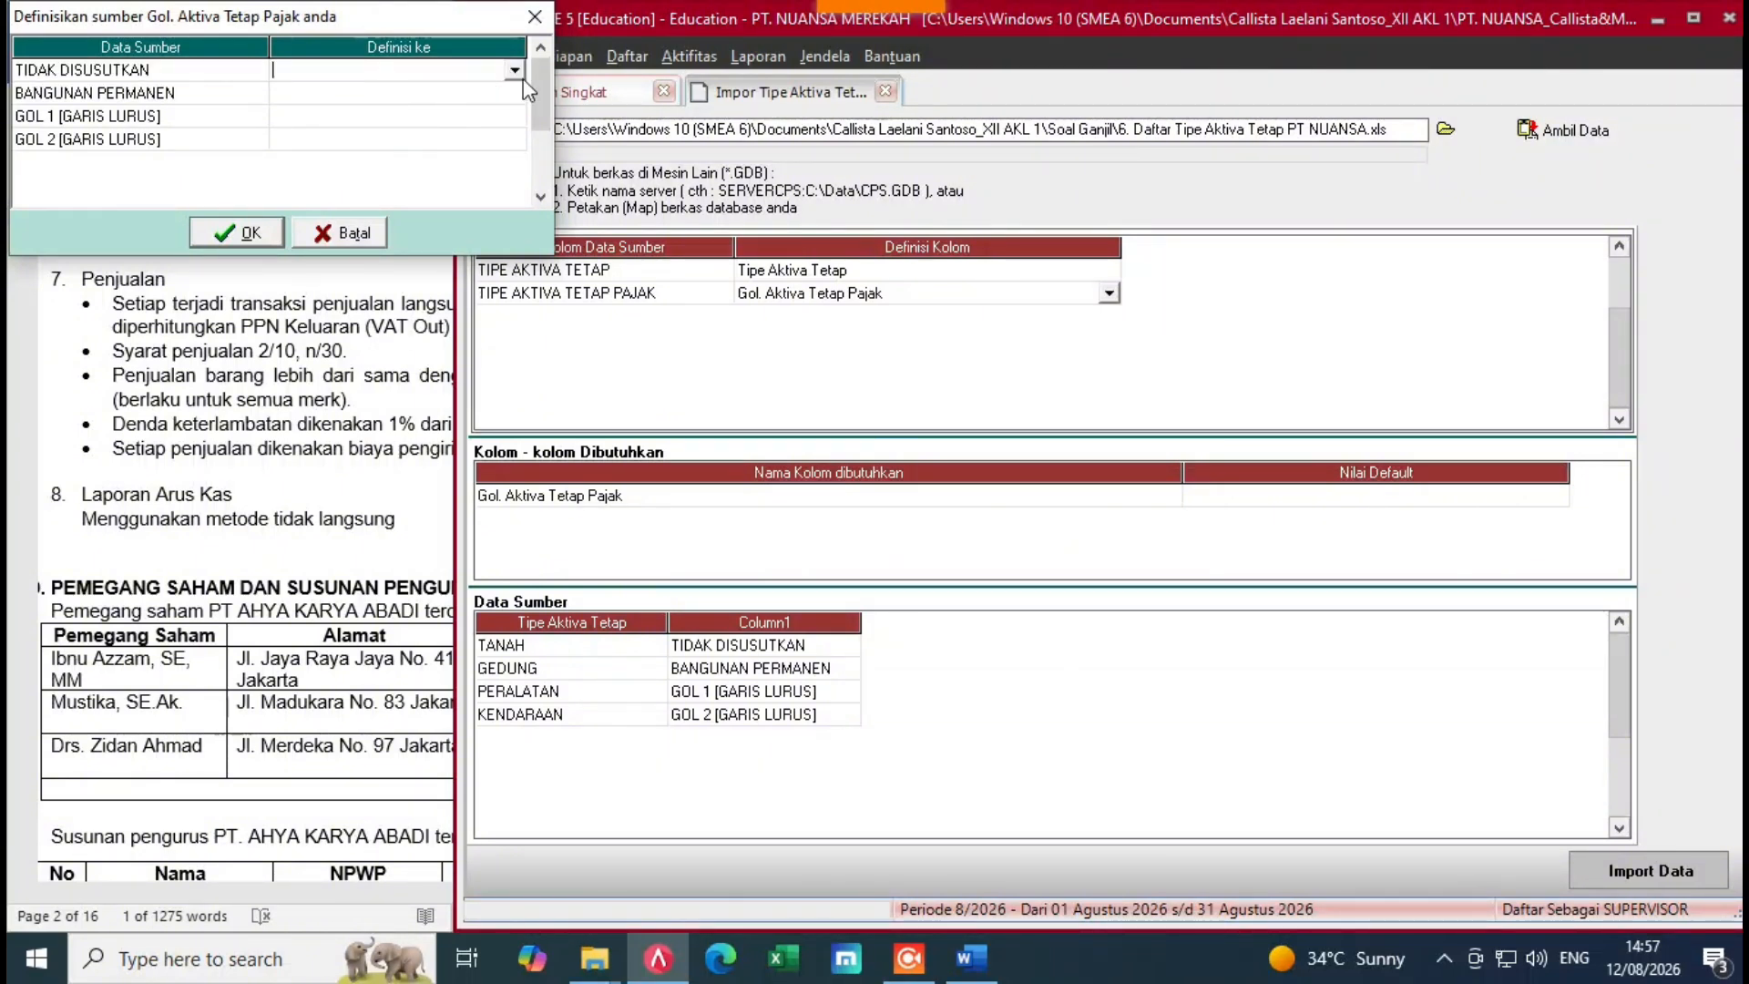
pyautogui.click(514, 71)
pyautogui.click(342, 155)
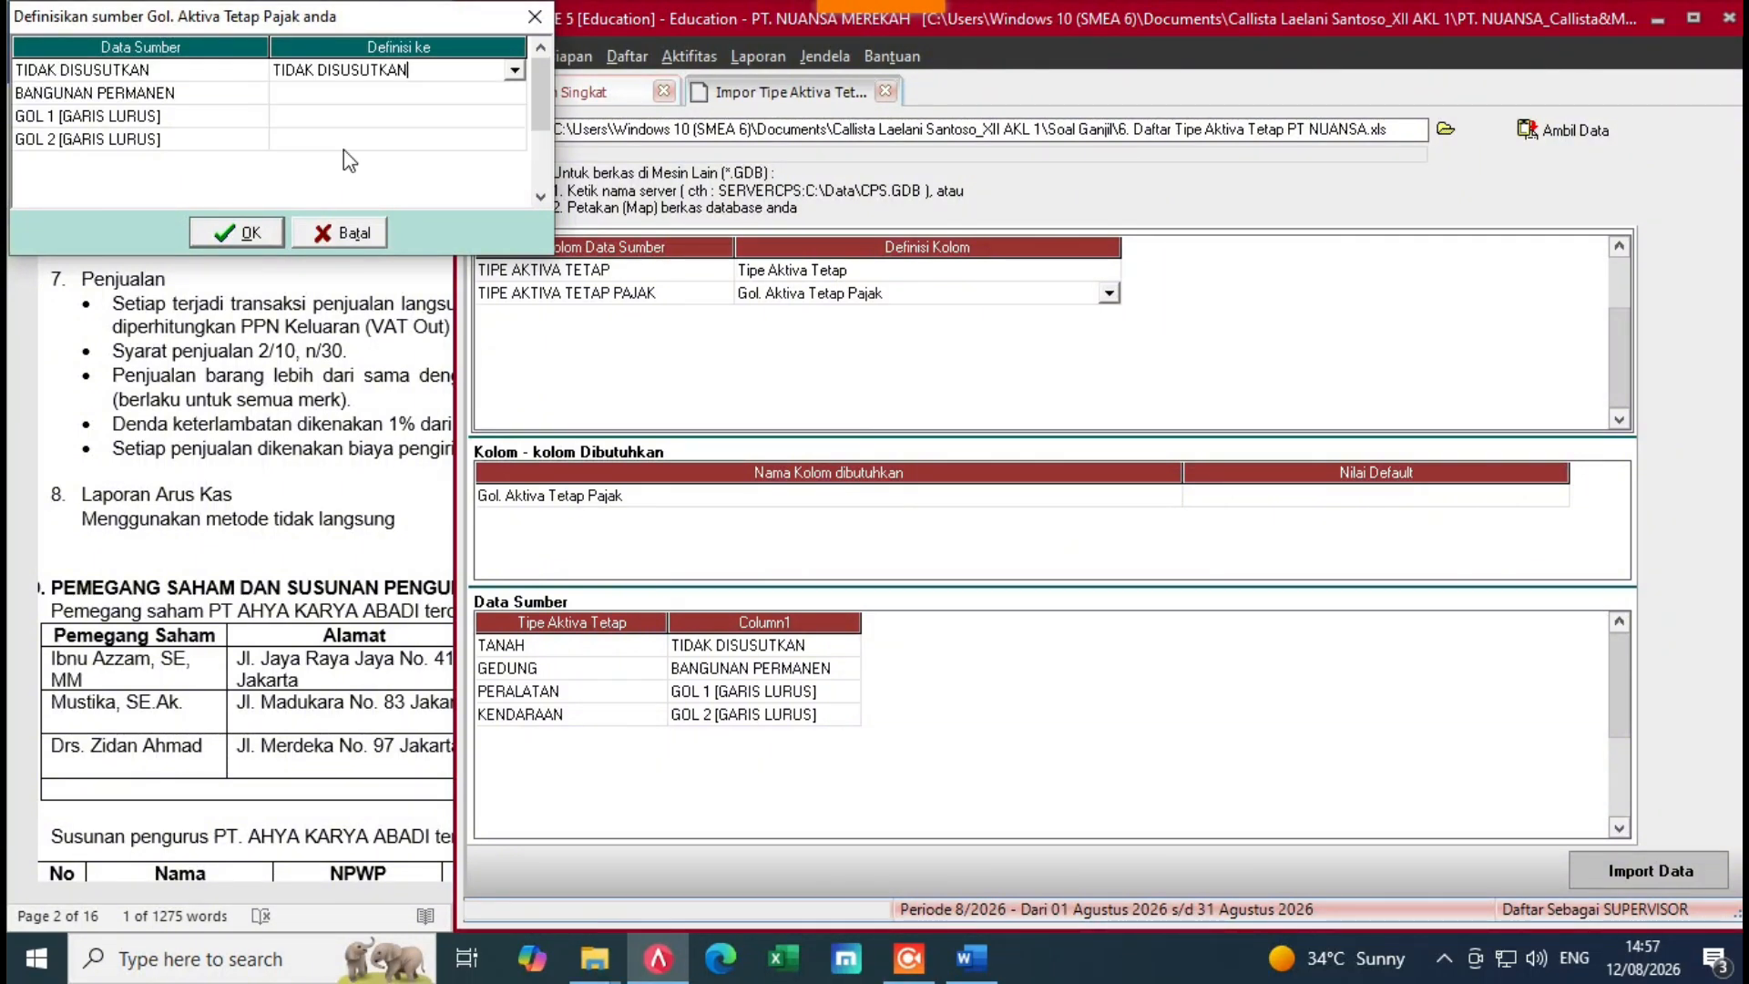
pyautogui.click(511, 95)
pyautogui.click(514, 94)
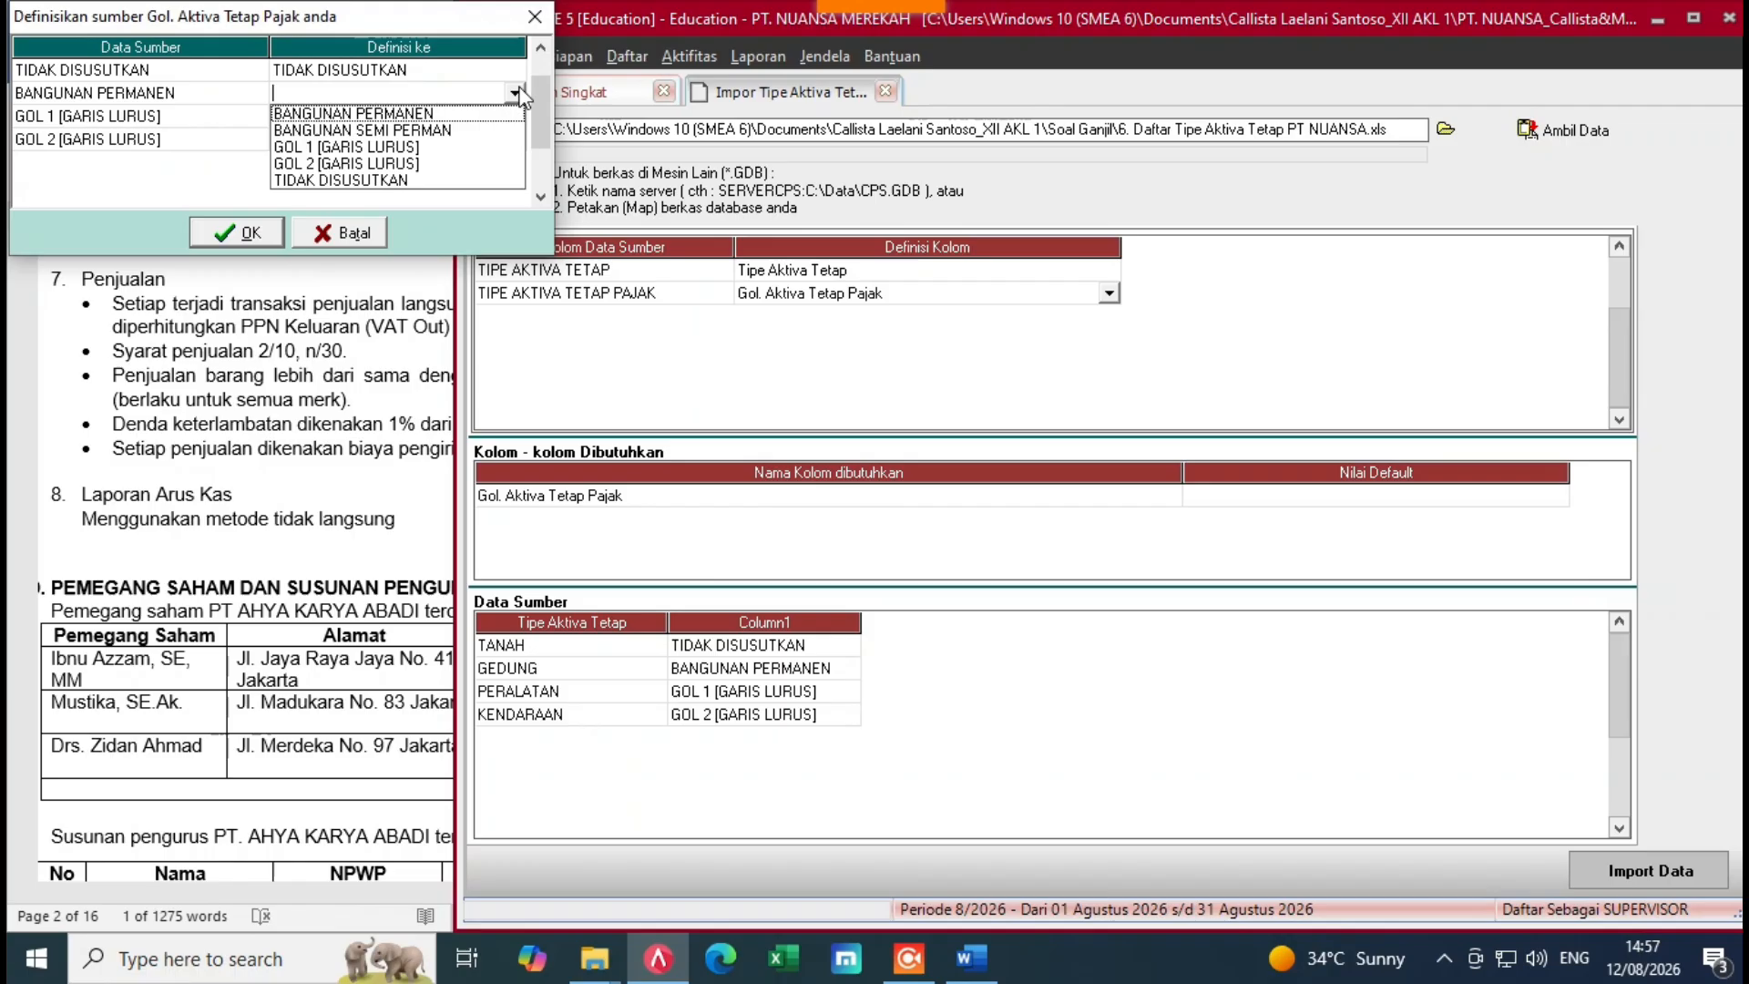
pyautogui.click(371, 134)
# Step: Match GOL 1 and GOL 2 [GARIS LURUS] to their groups, then import the four types
pyautogui.click(429, 116)
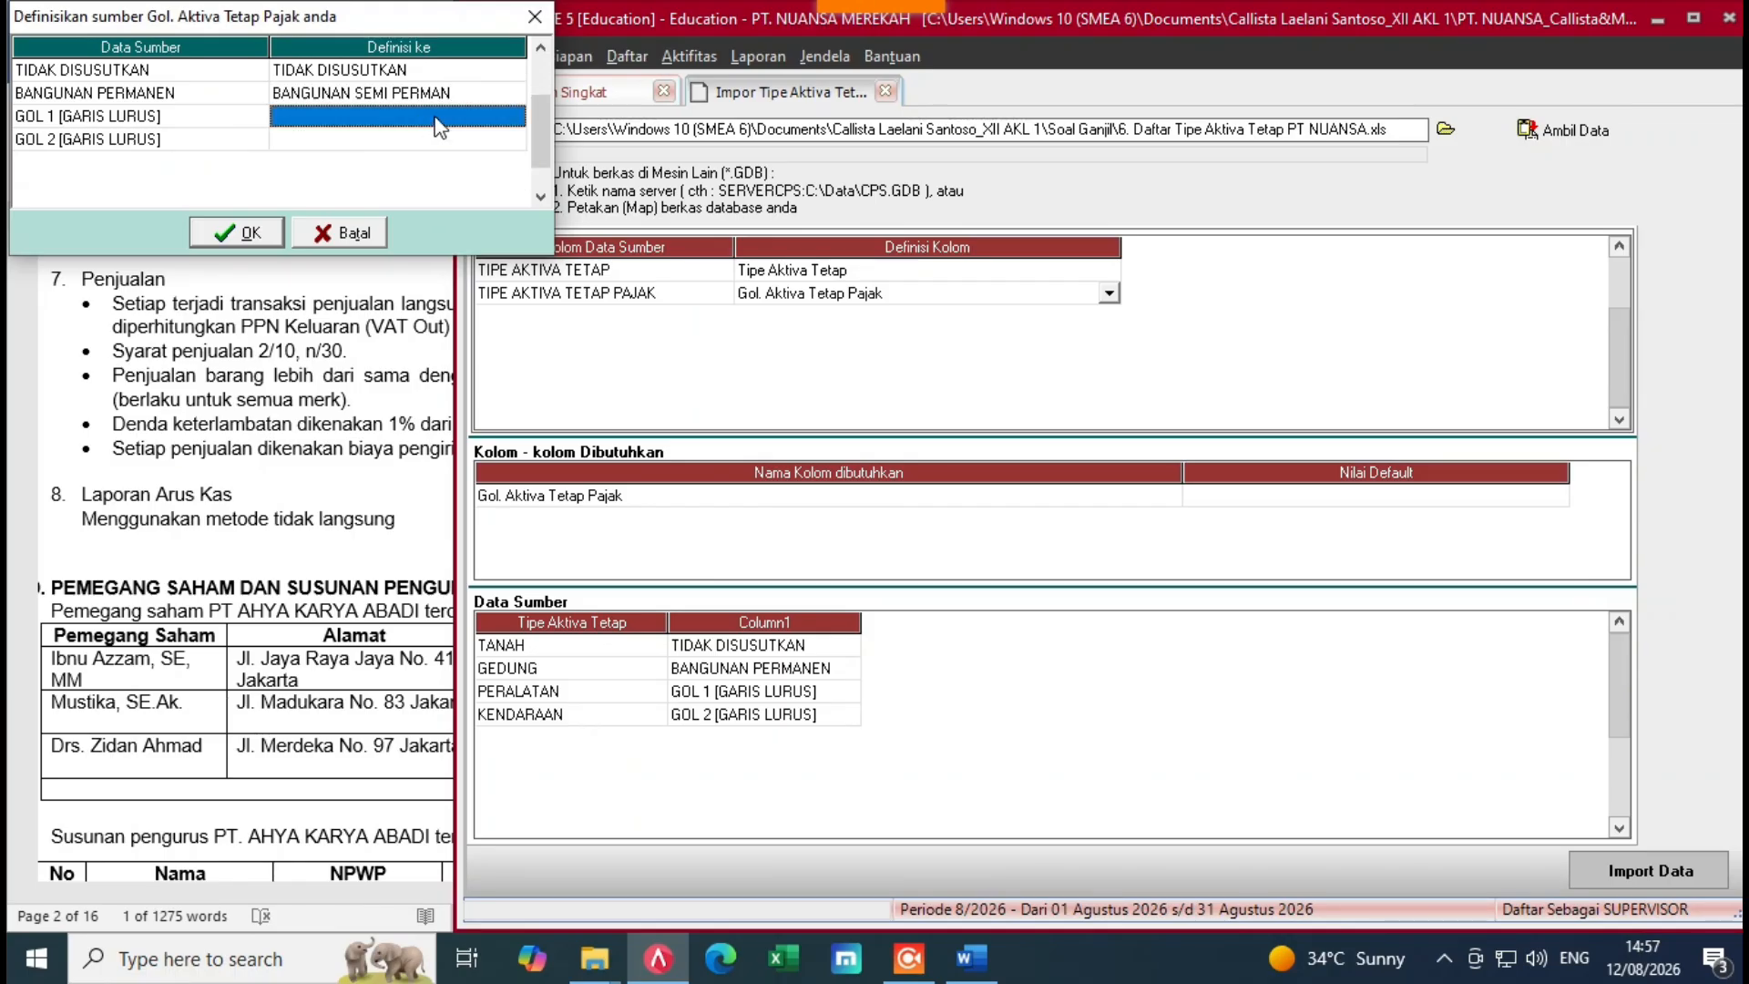
pyautogui.click(460, 120)
pyautogui.click(516, 117)
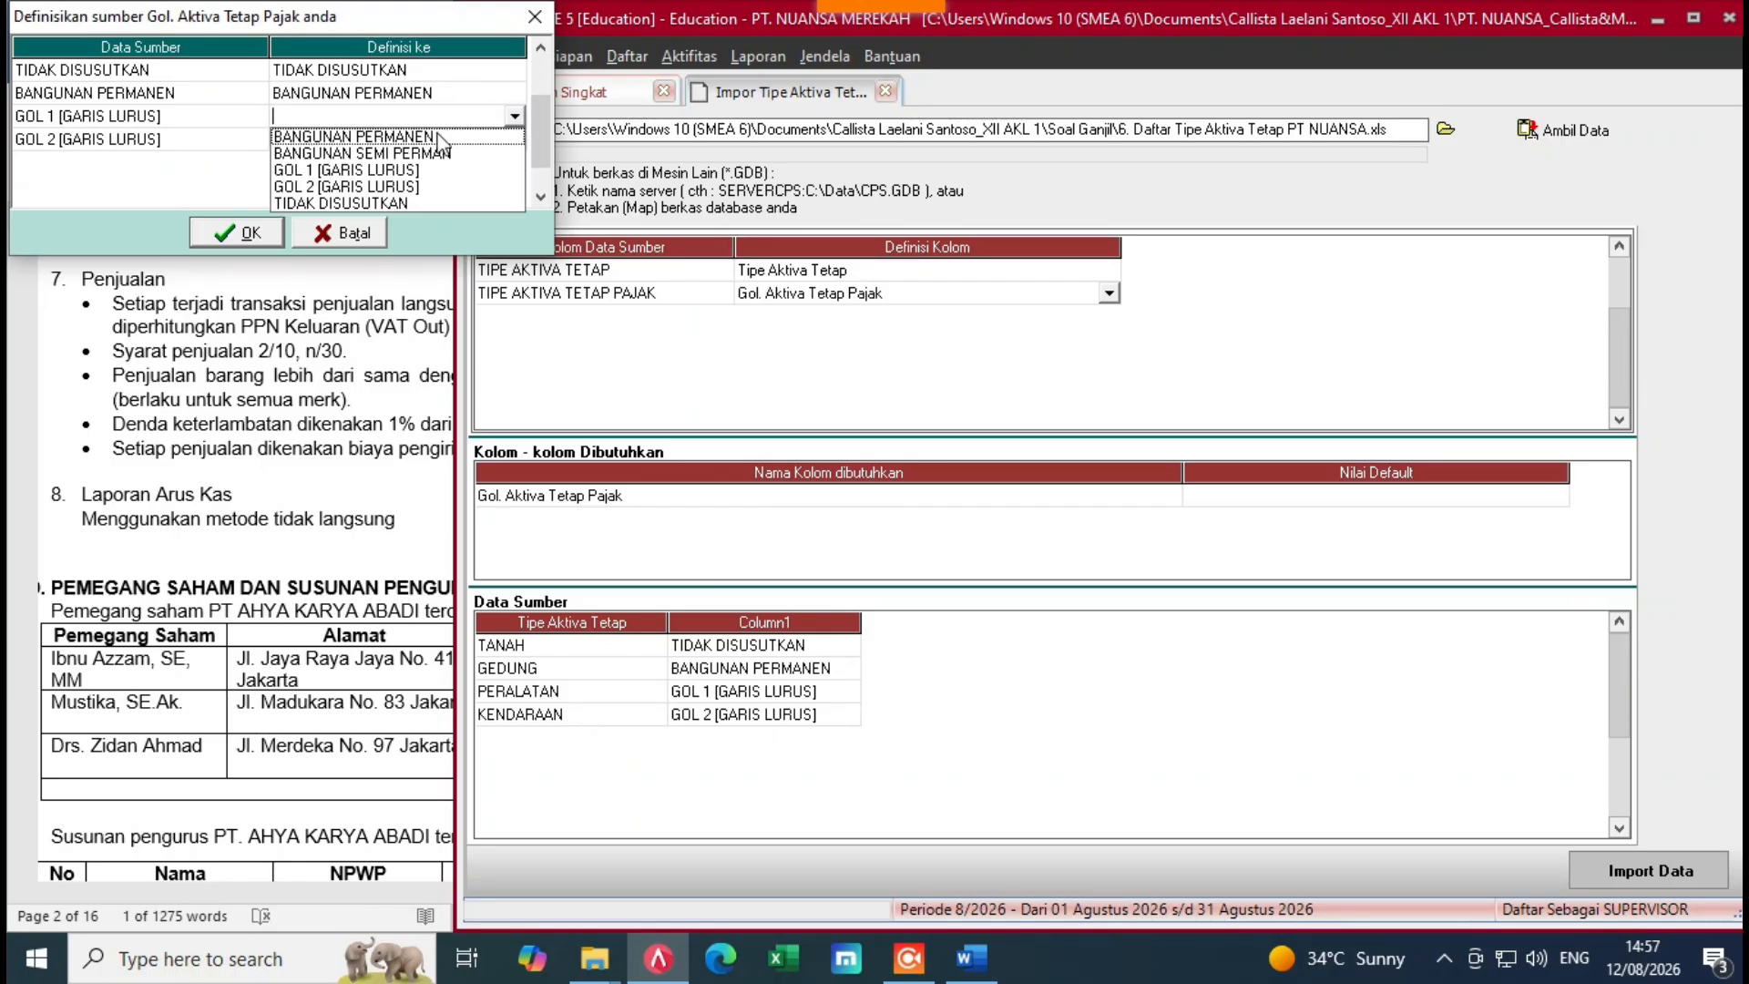
pyautogui.click(333, 172)
pyautogui.click(510, 140)
pyautogui.click(516, 142)
pyautogui.click(516, 143)
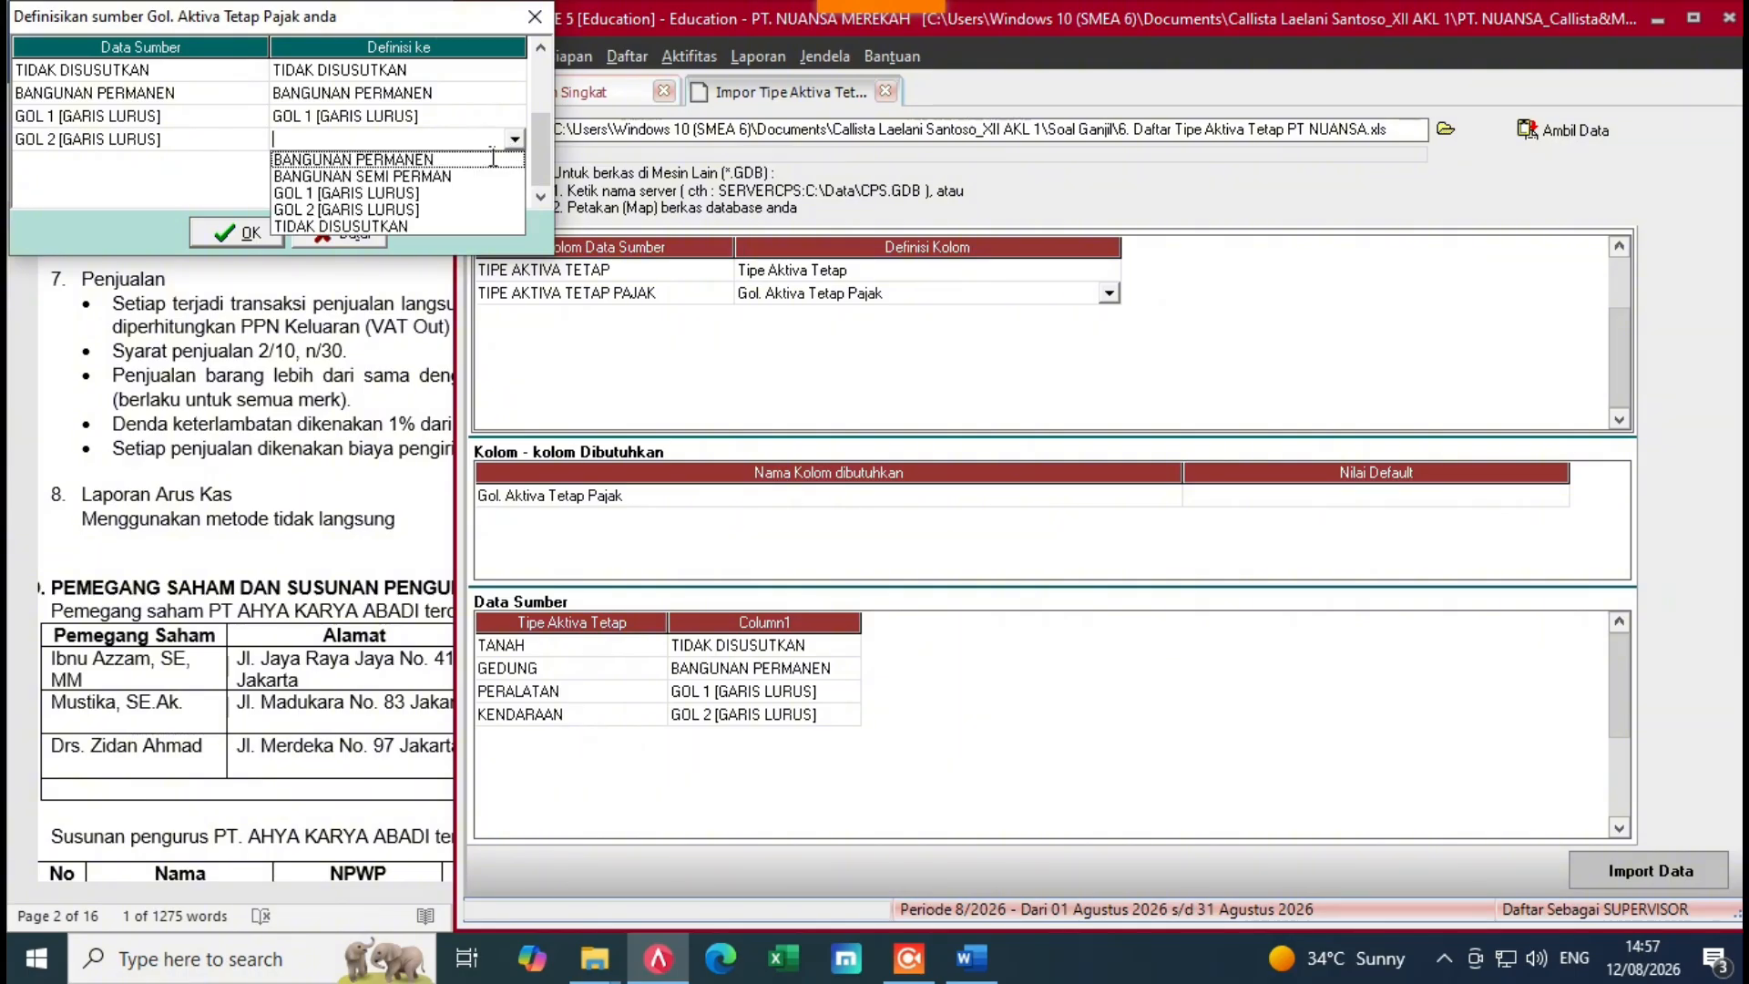
pyautogui.click(341, 221)
pyautogui.click(249, 233)
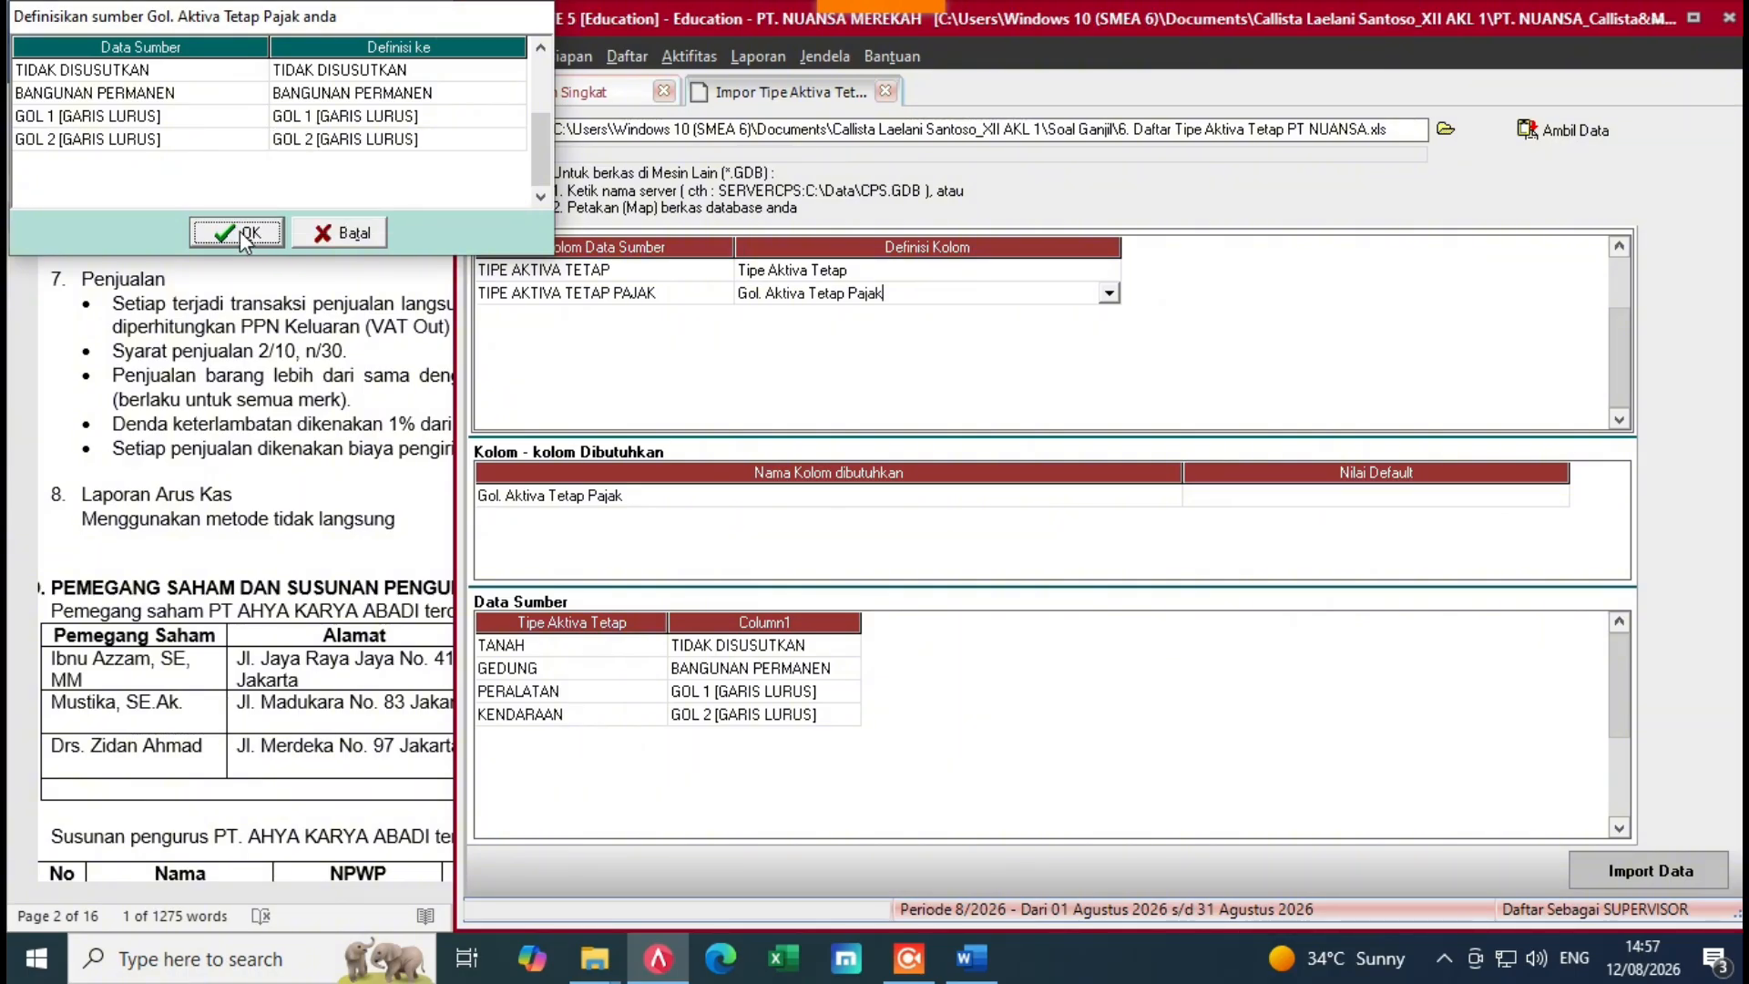
pyautogui.click(1255, 512)
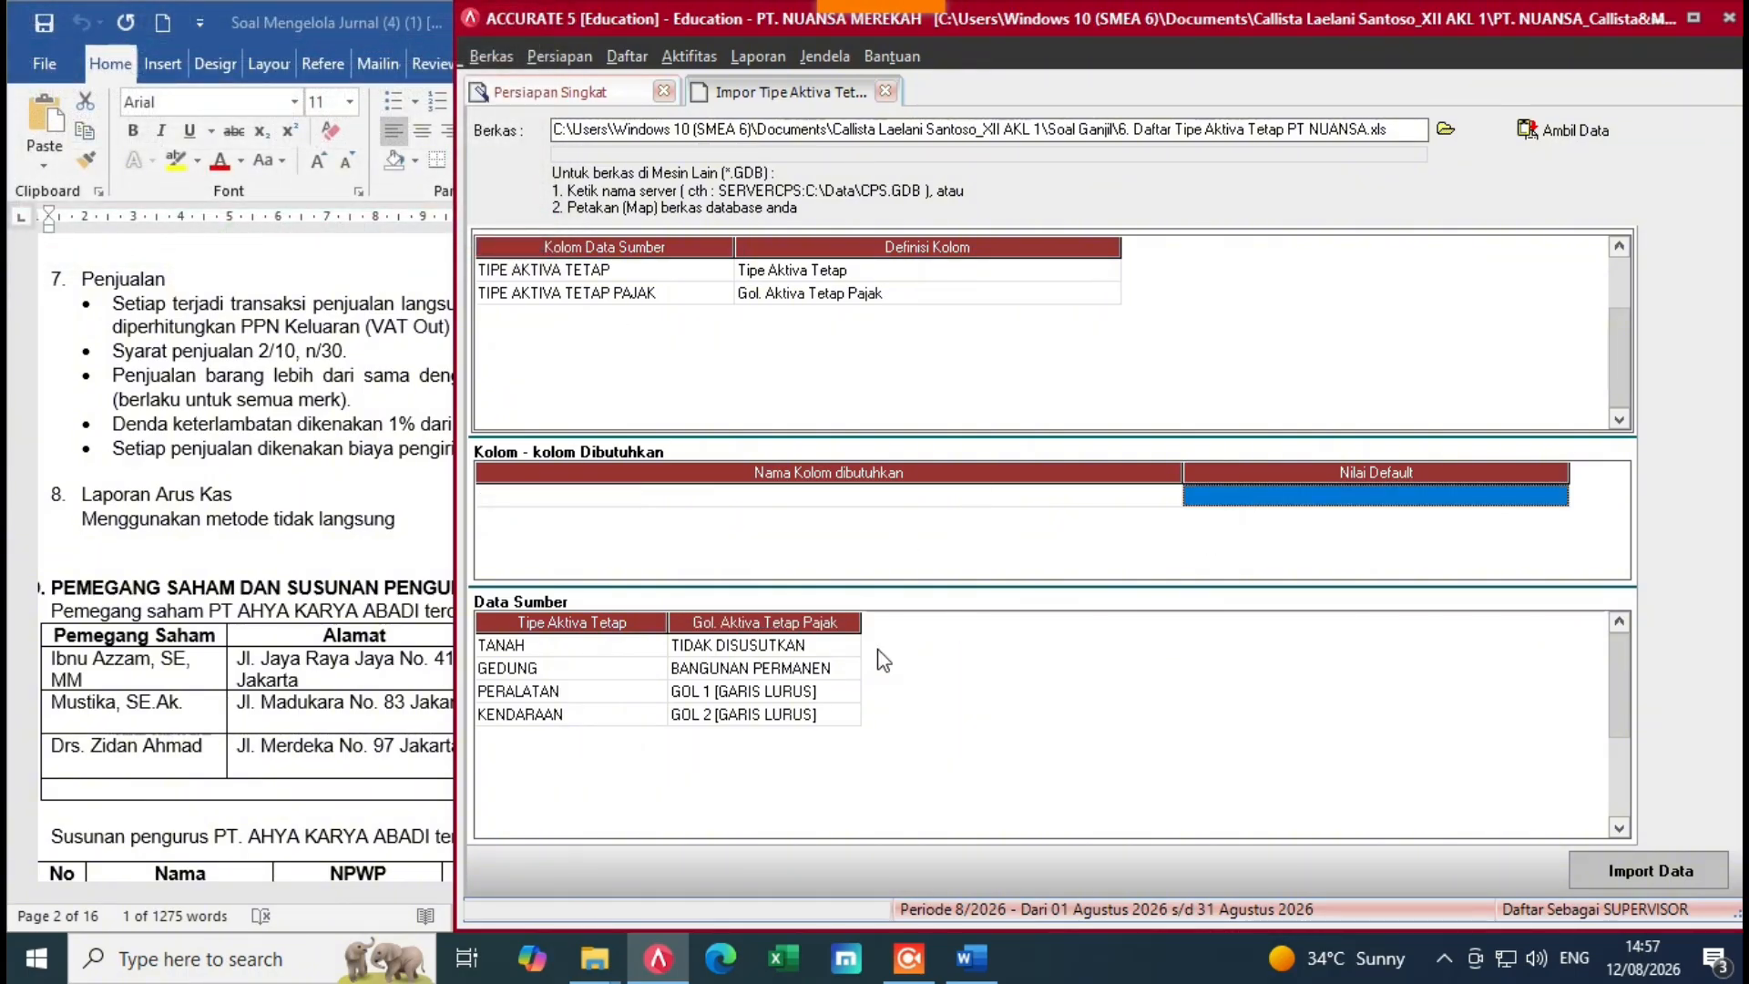
pyautogui.click(1581, 875)
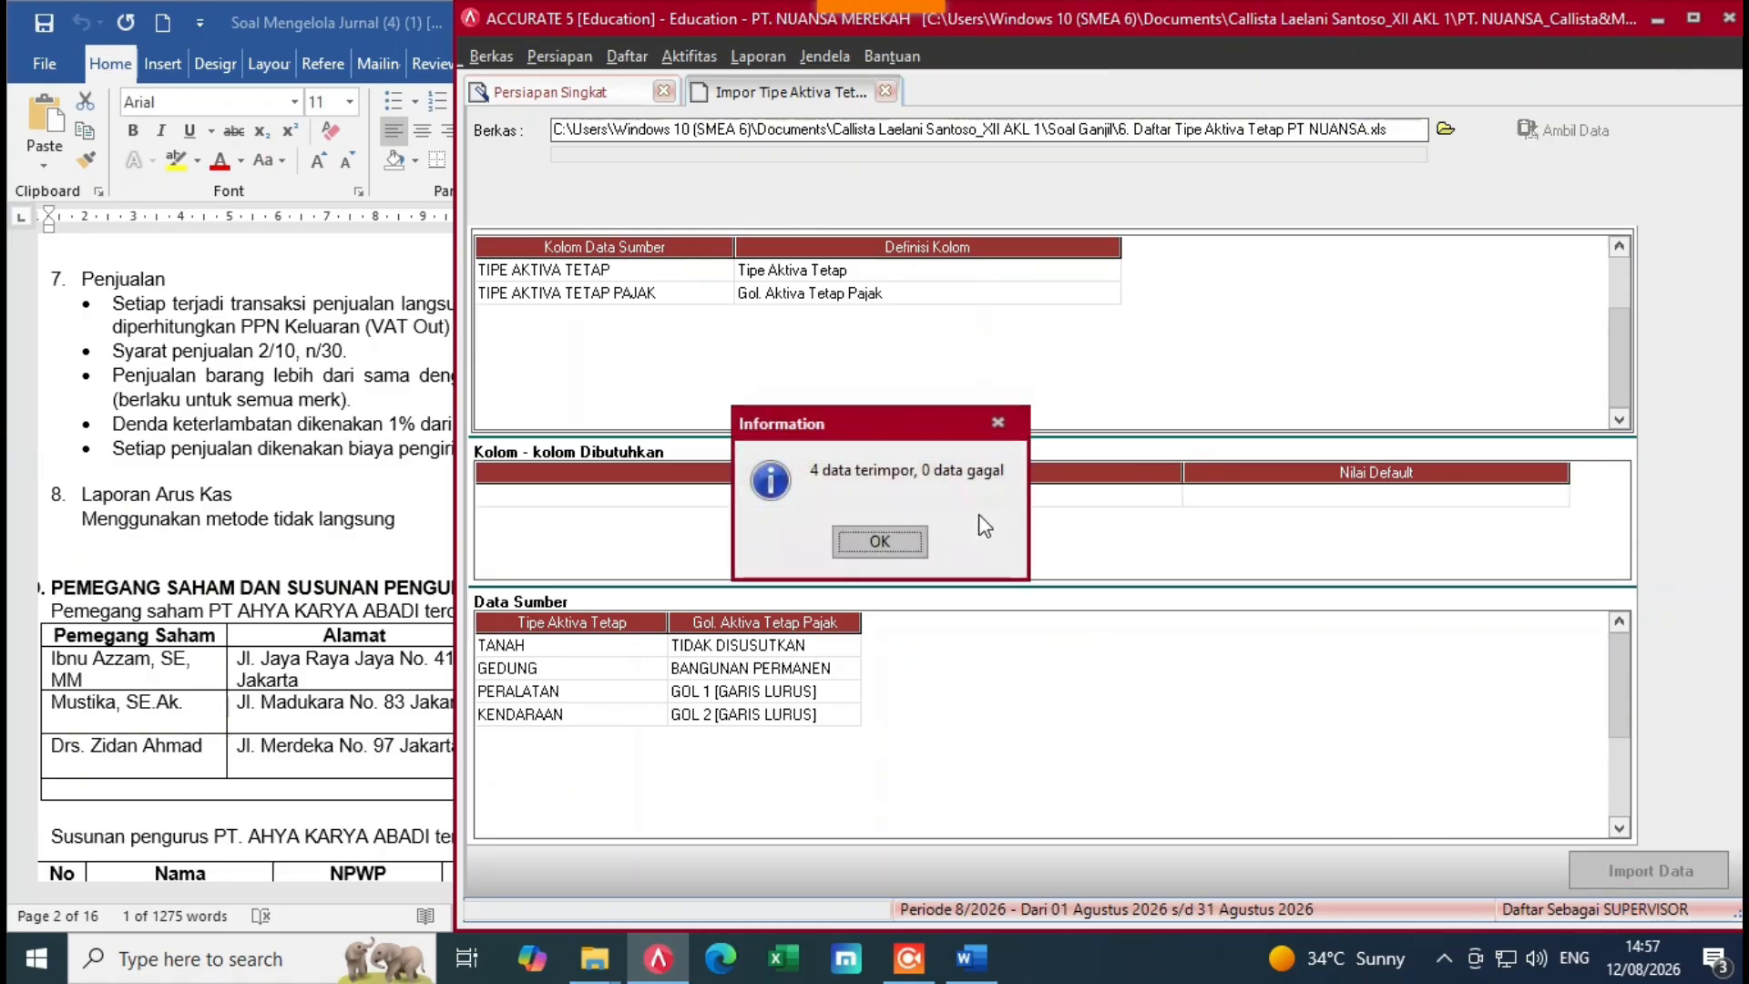
# Step: Dismiss the import summary, advance to the fixed-asset list, and begin importing from a file
pyautogui.click(880, 543)
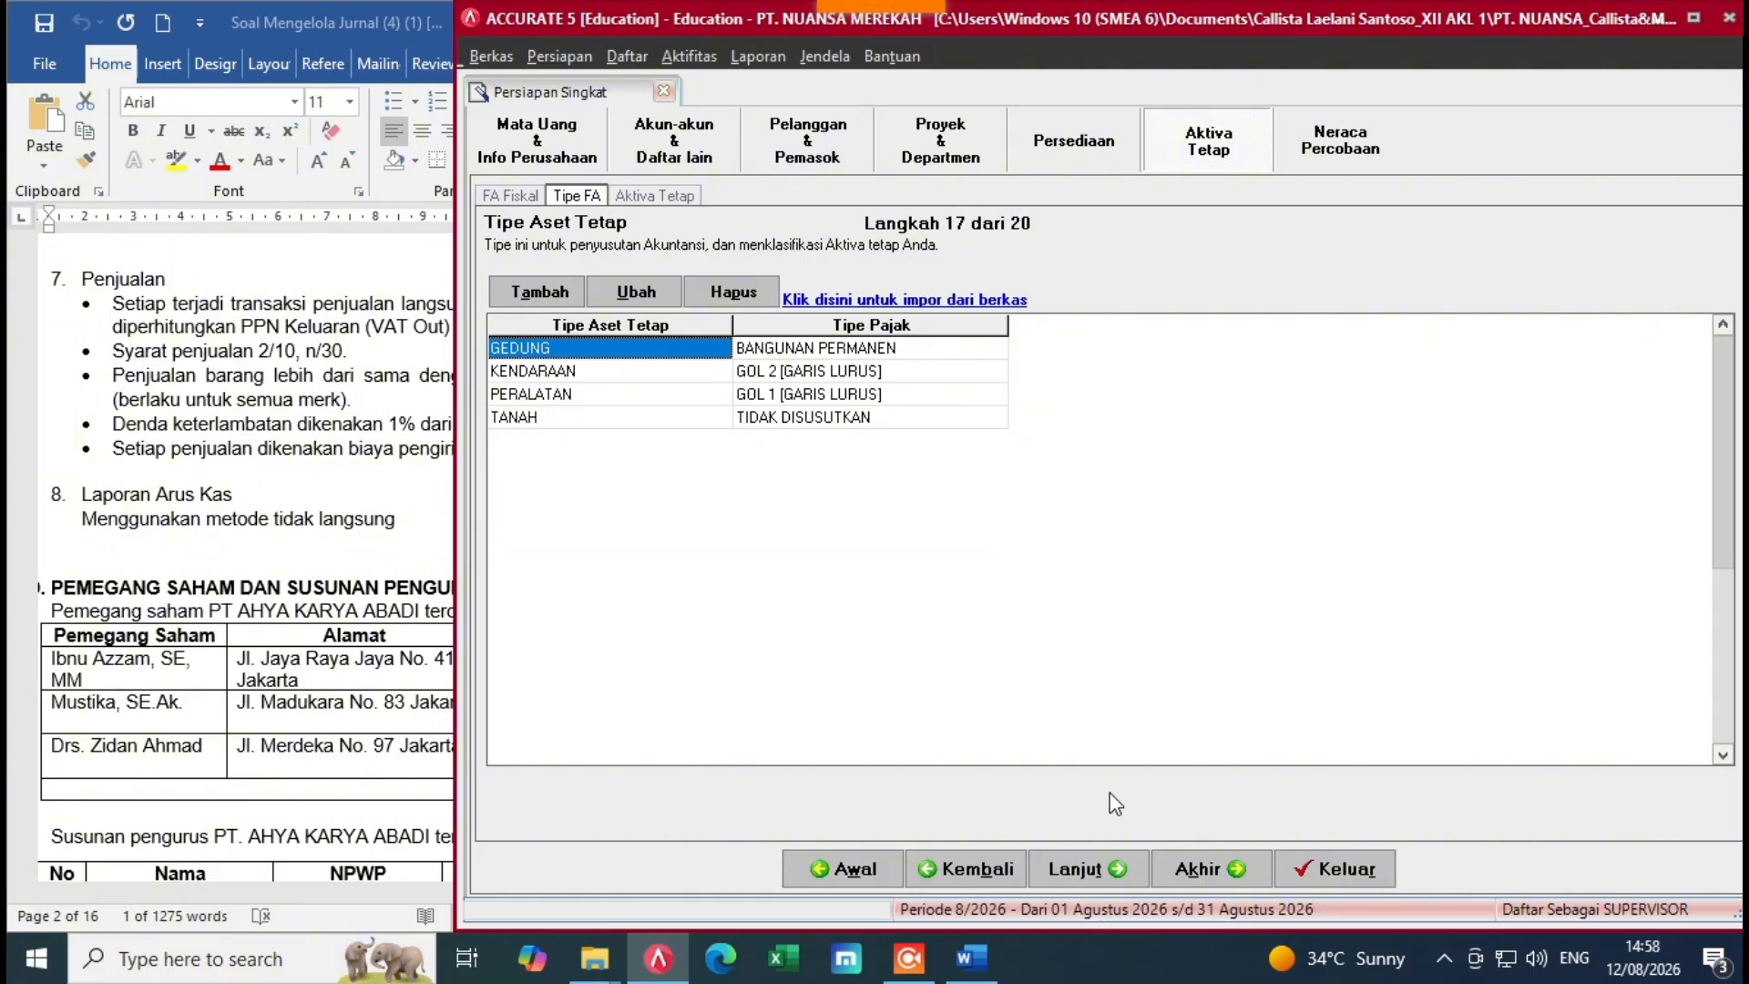
pyautogui.click(1080, 868)
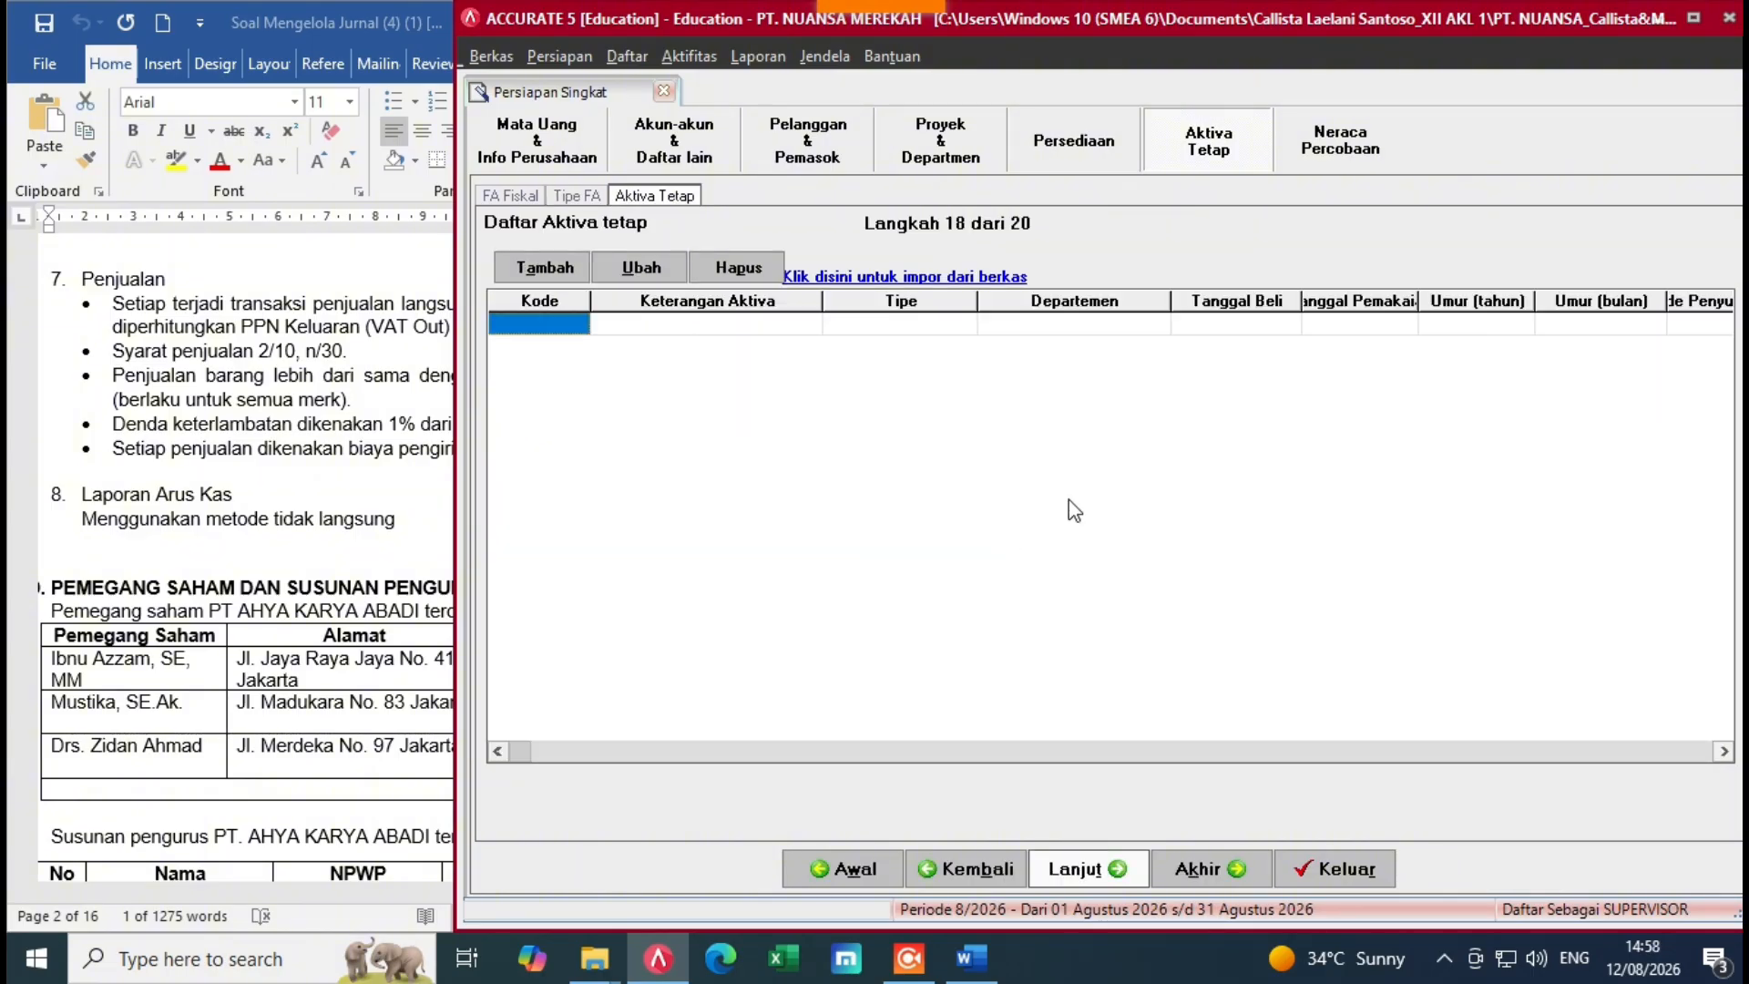
pyautogui.click(944, 275)
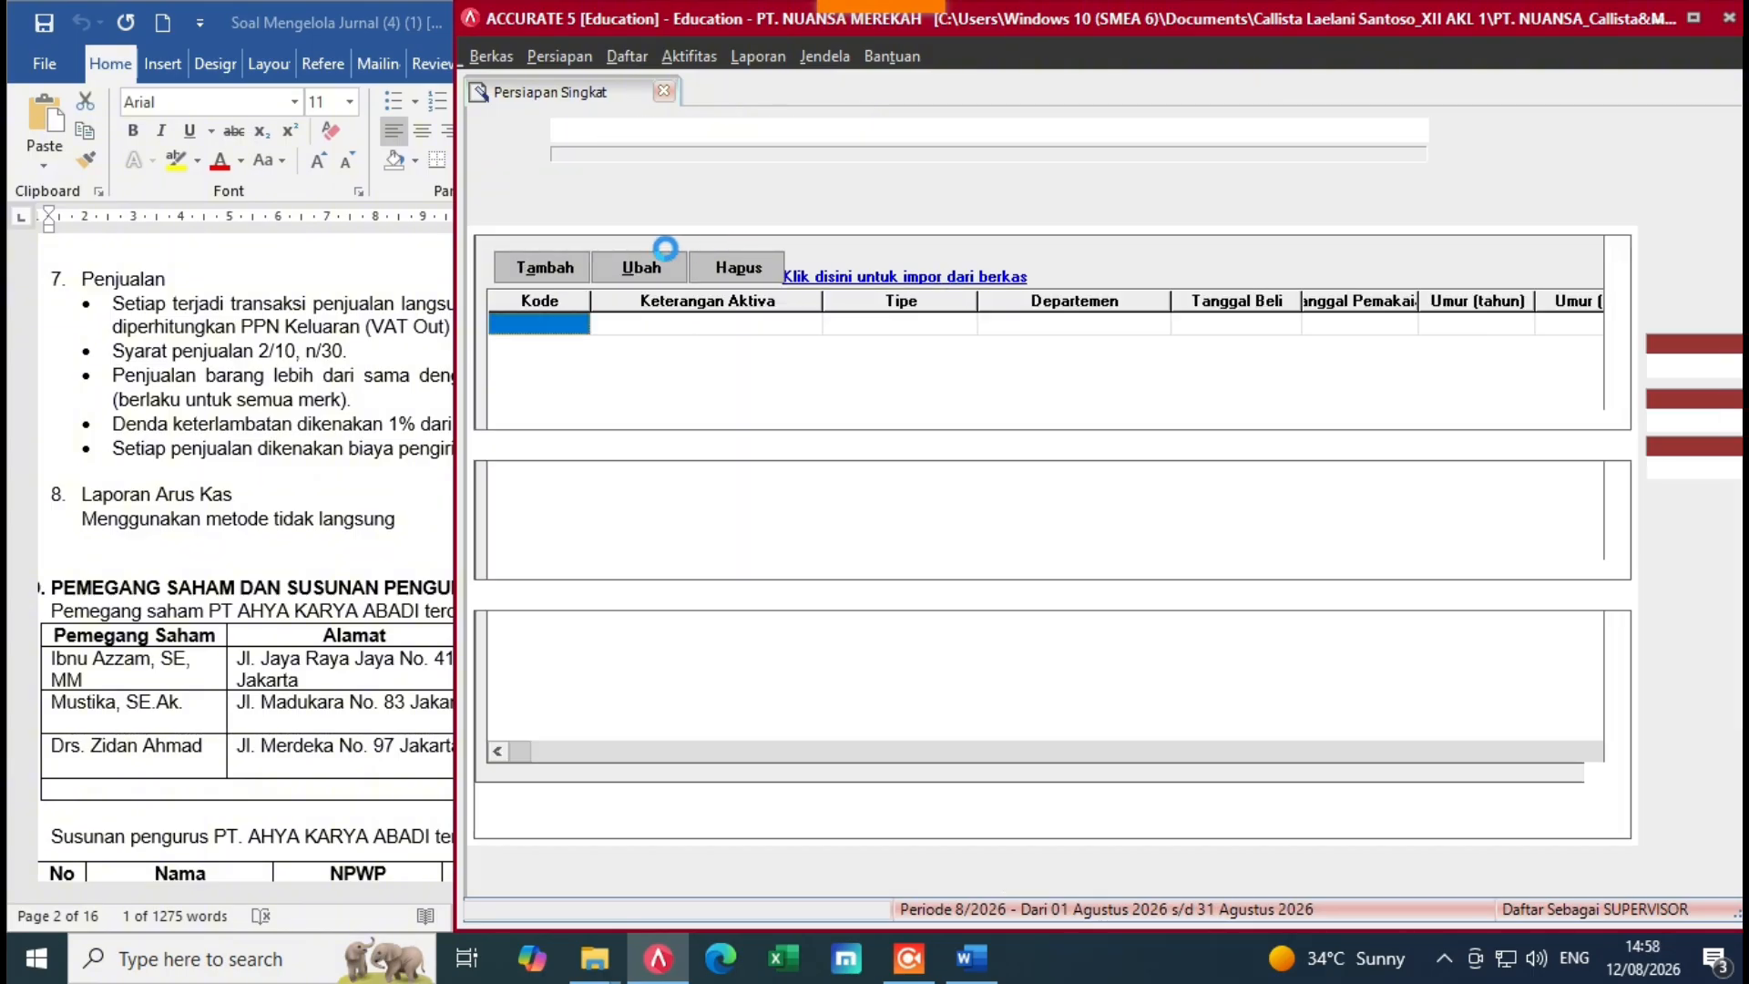
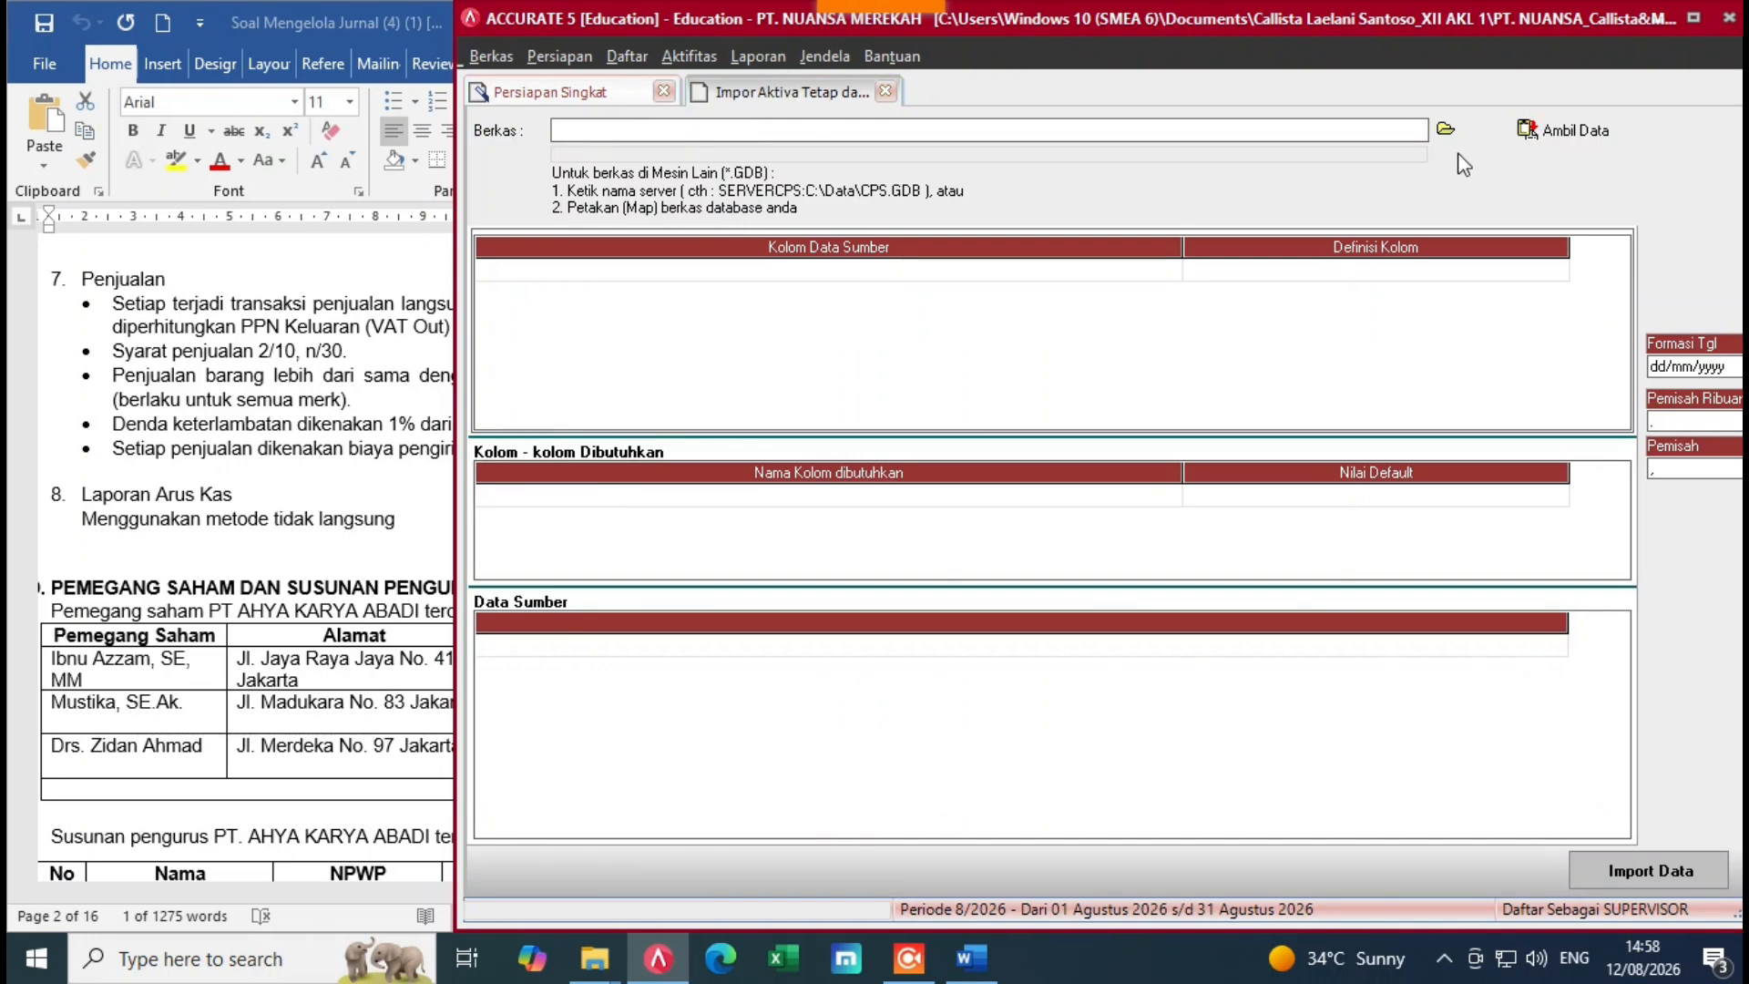
# Step: Load the Excel file '7. Daftar aktiva Tetap PT NUANSA' as the fixed-asset import source
pyautogui.click(1446, 128)
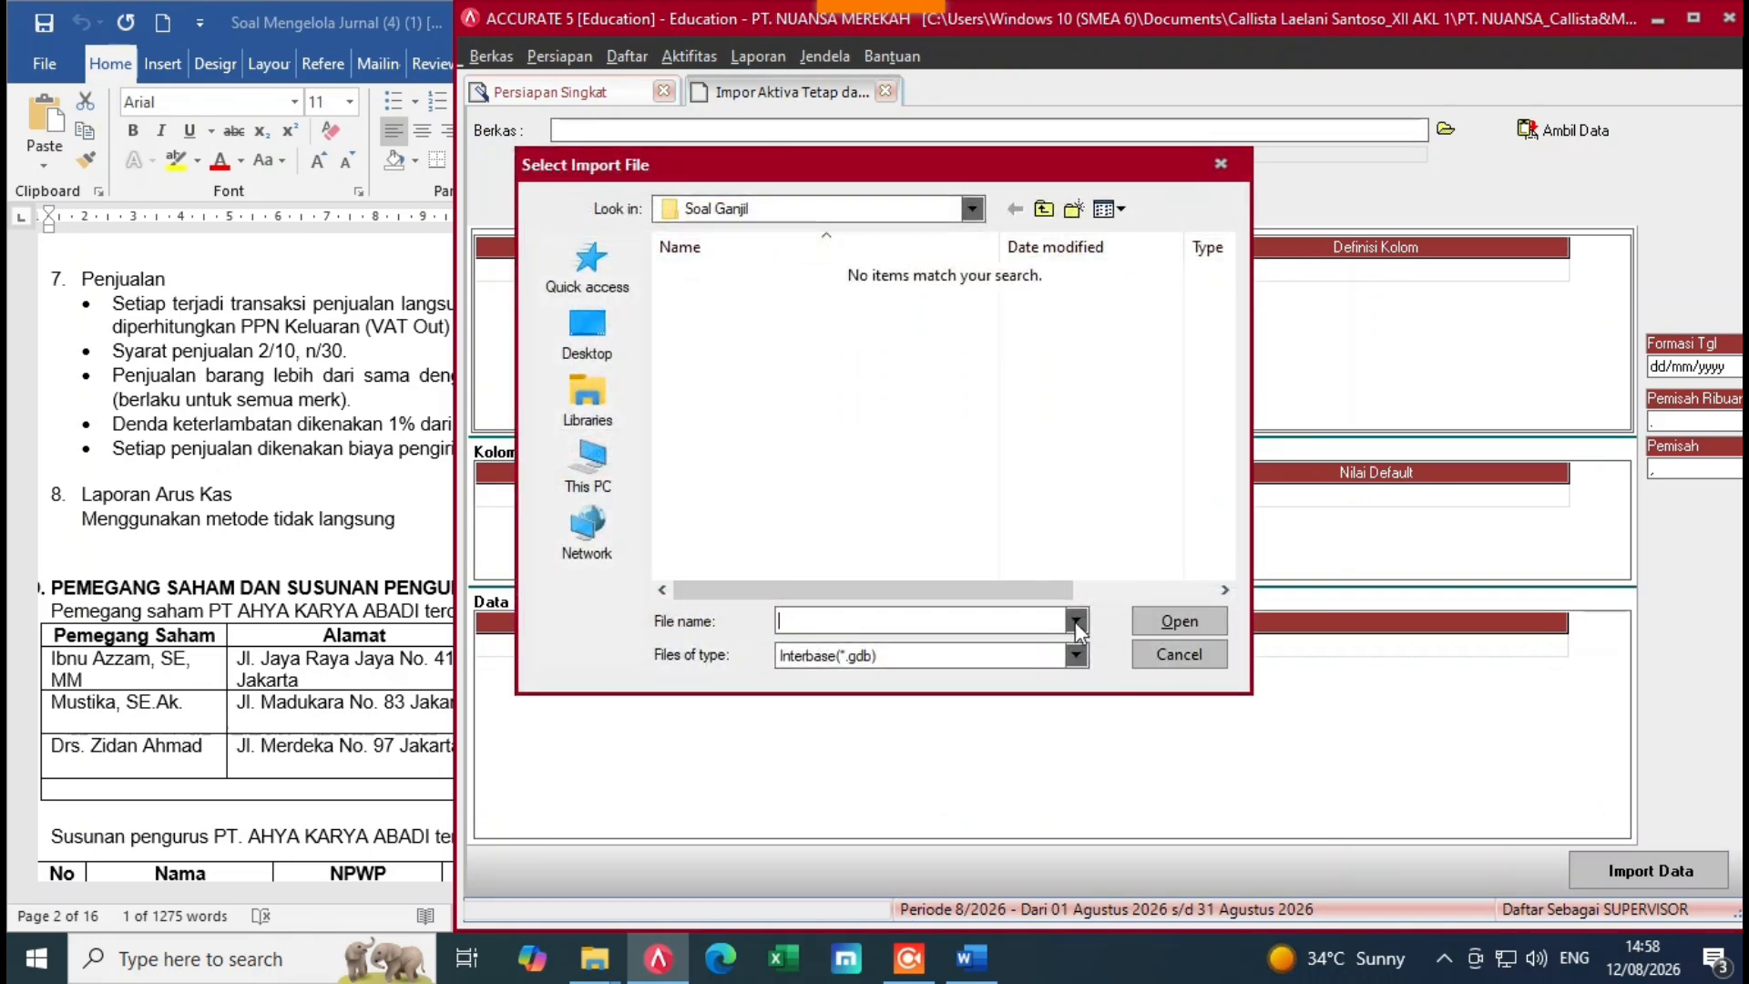
pyautogui.click(1076, 655)
pyautogui.click(906, 695)
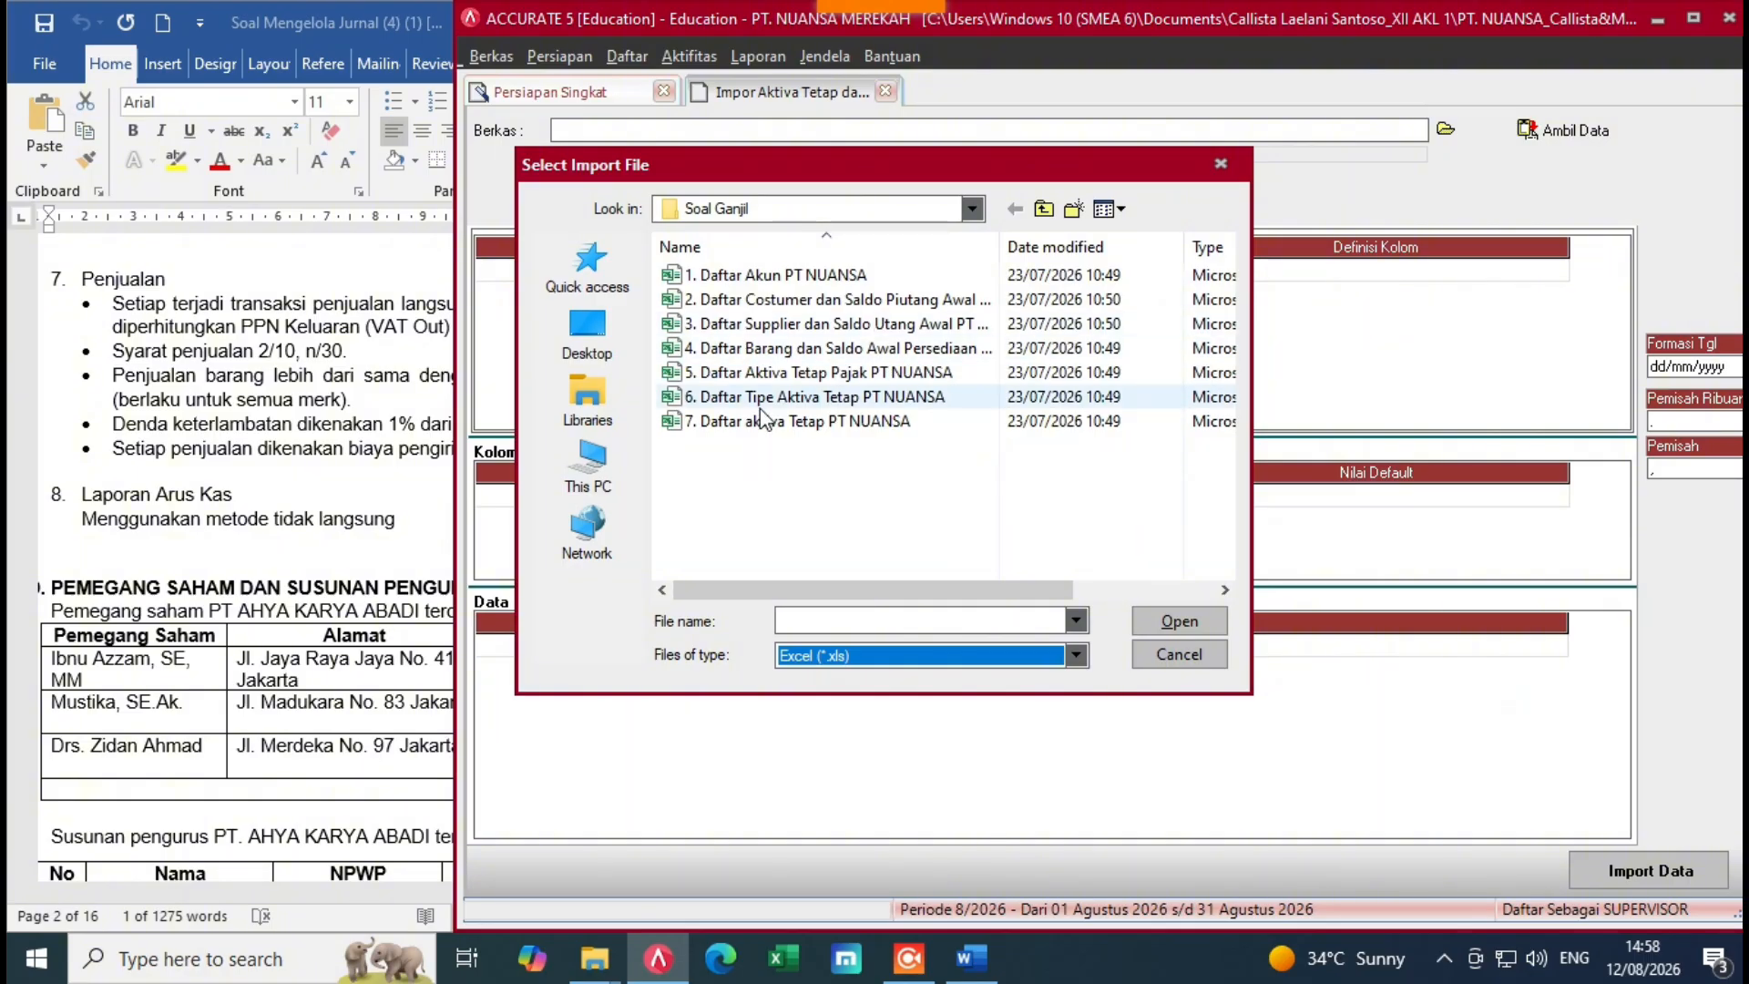
pyautogui.click(740, 428)
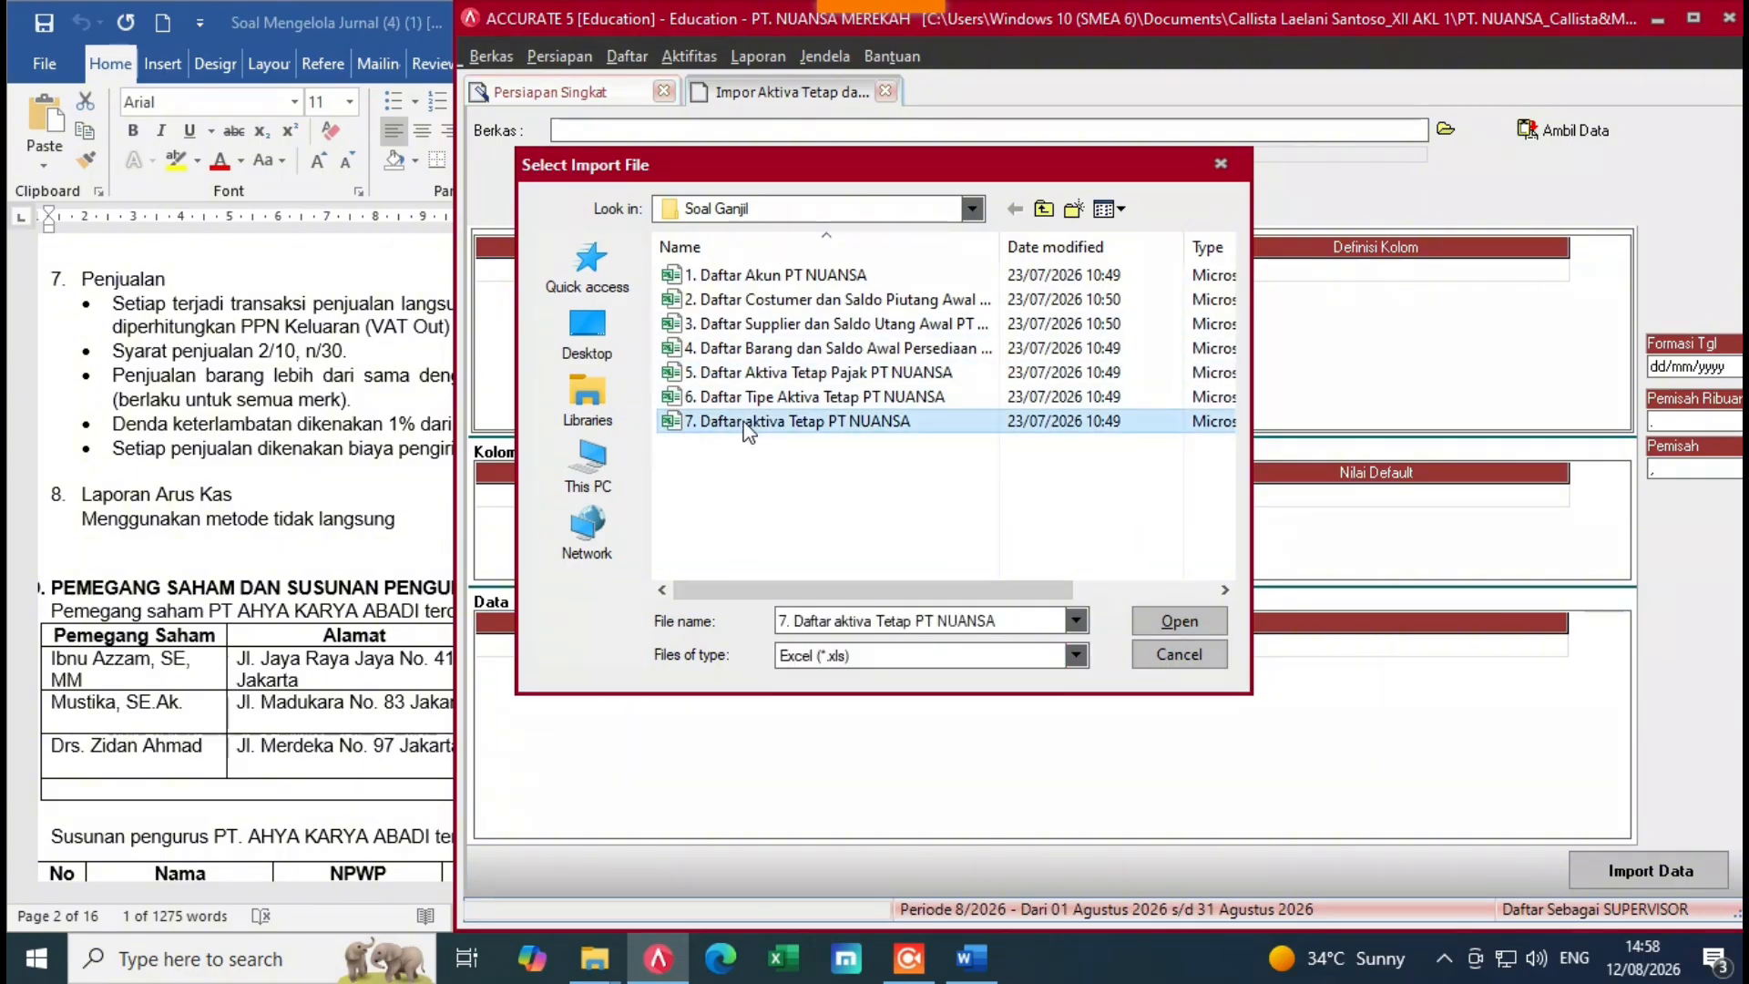
pyautogui.click(1171, 623)
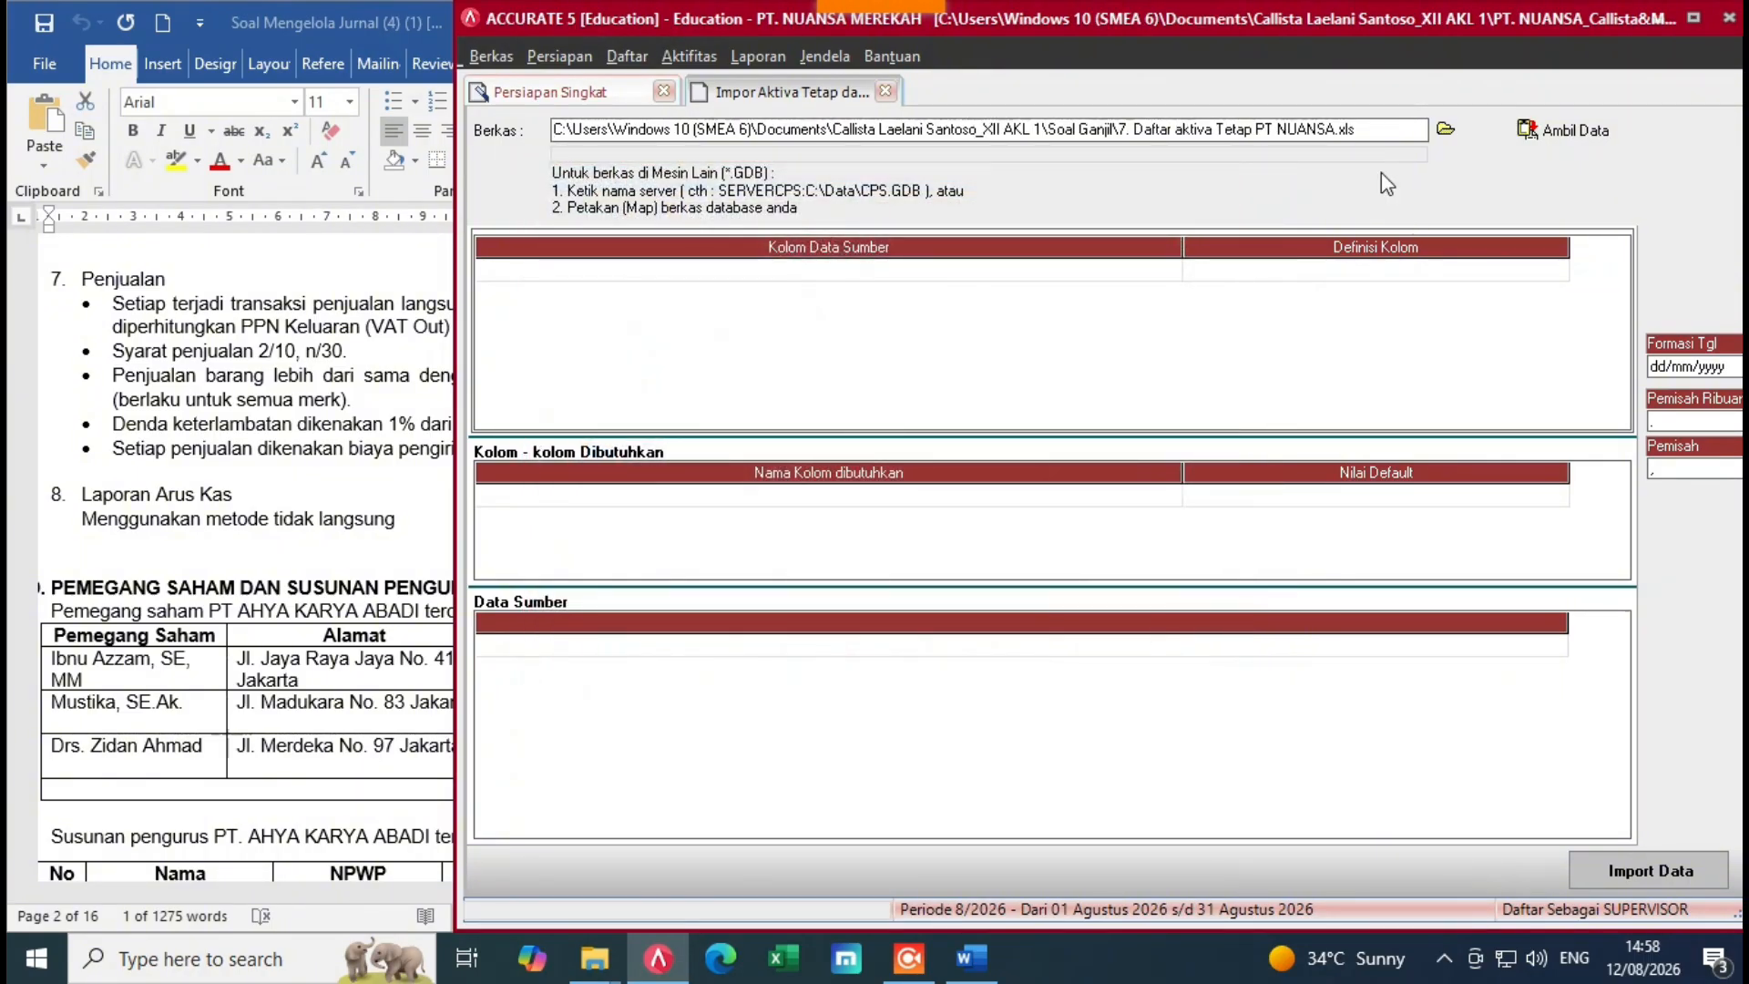
pyautogui.click(1558, 137)
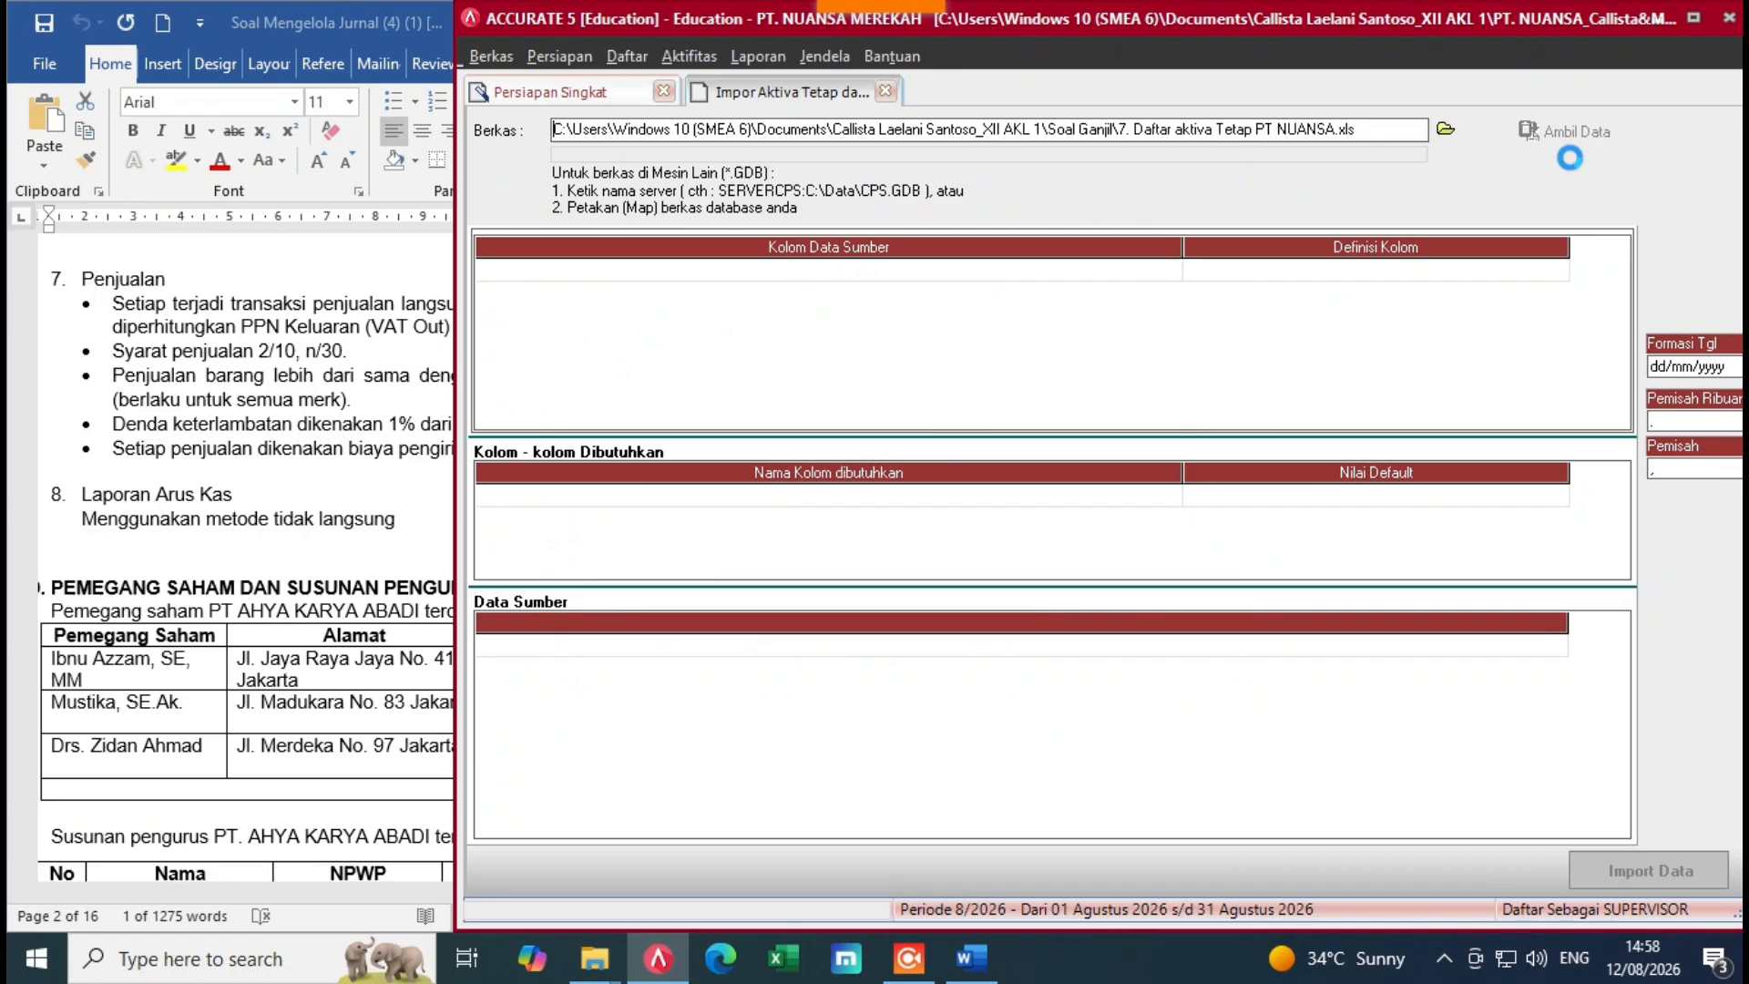
# Step: Delete the header row from the imported source data
pyautogui.moveTo(1066, 319); pyautogui.dragTo(794, 318)
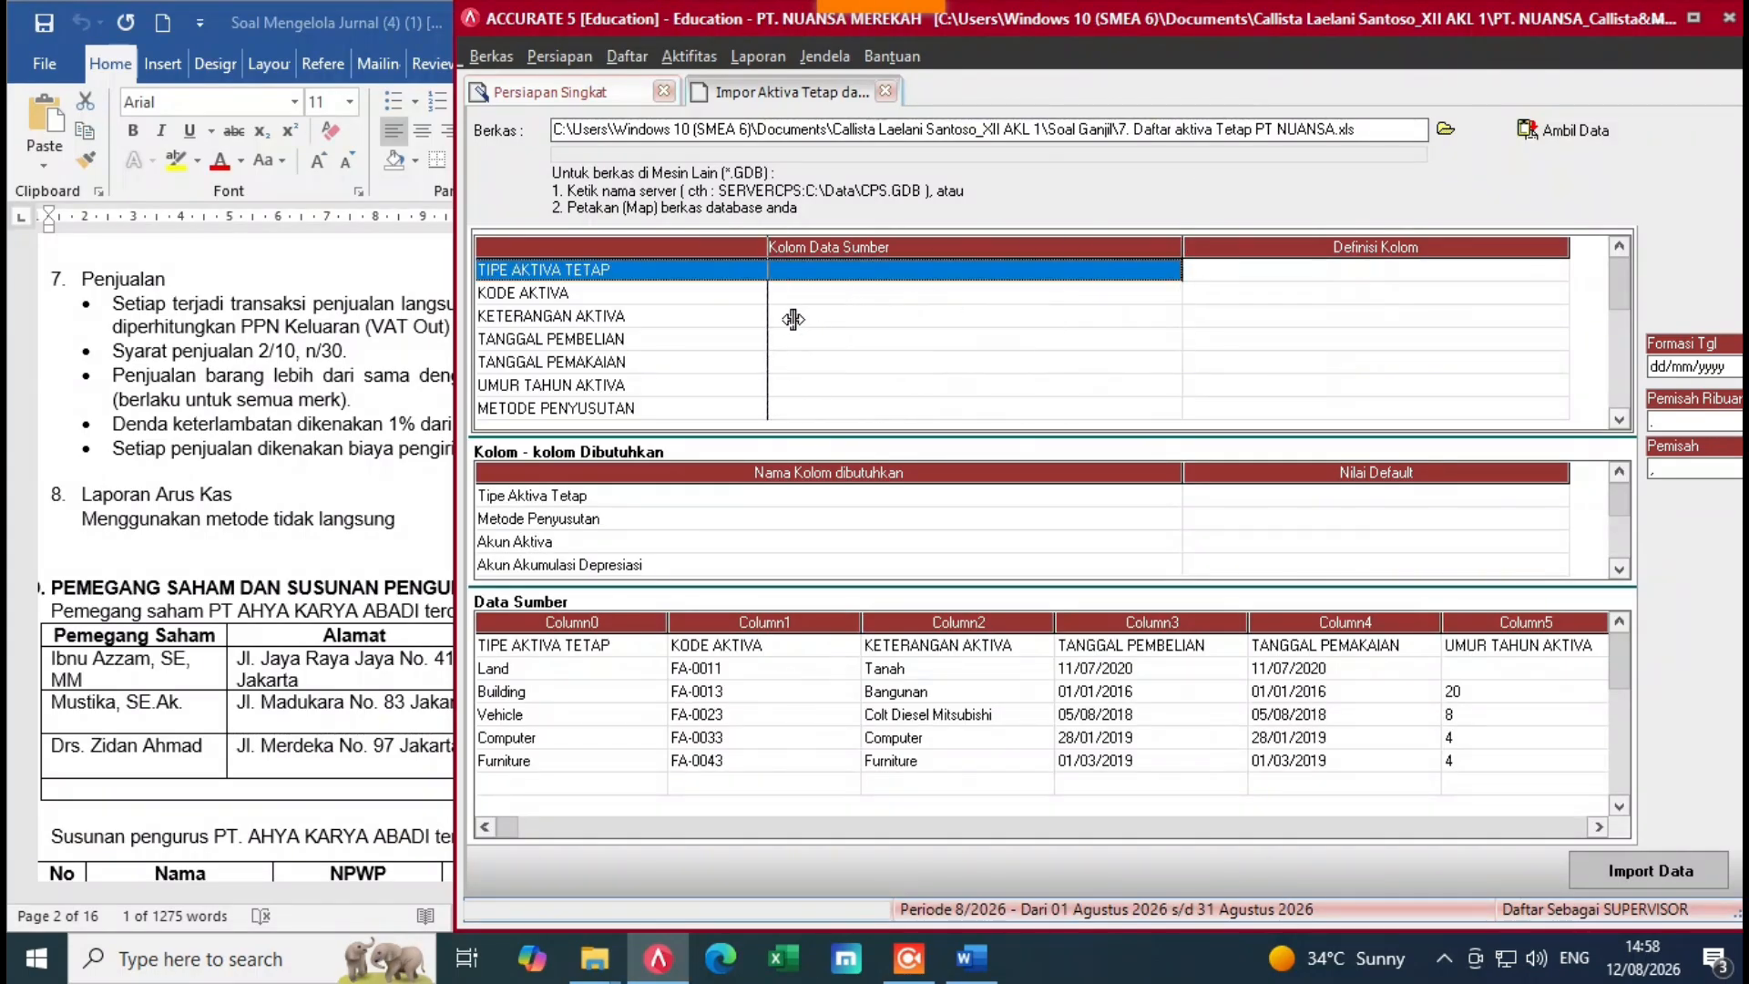
pyautogui.click(1008, 271)
pyautogui.click(602, 660)
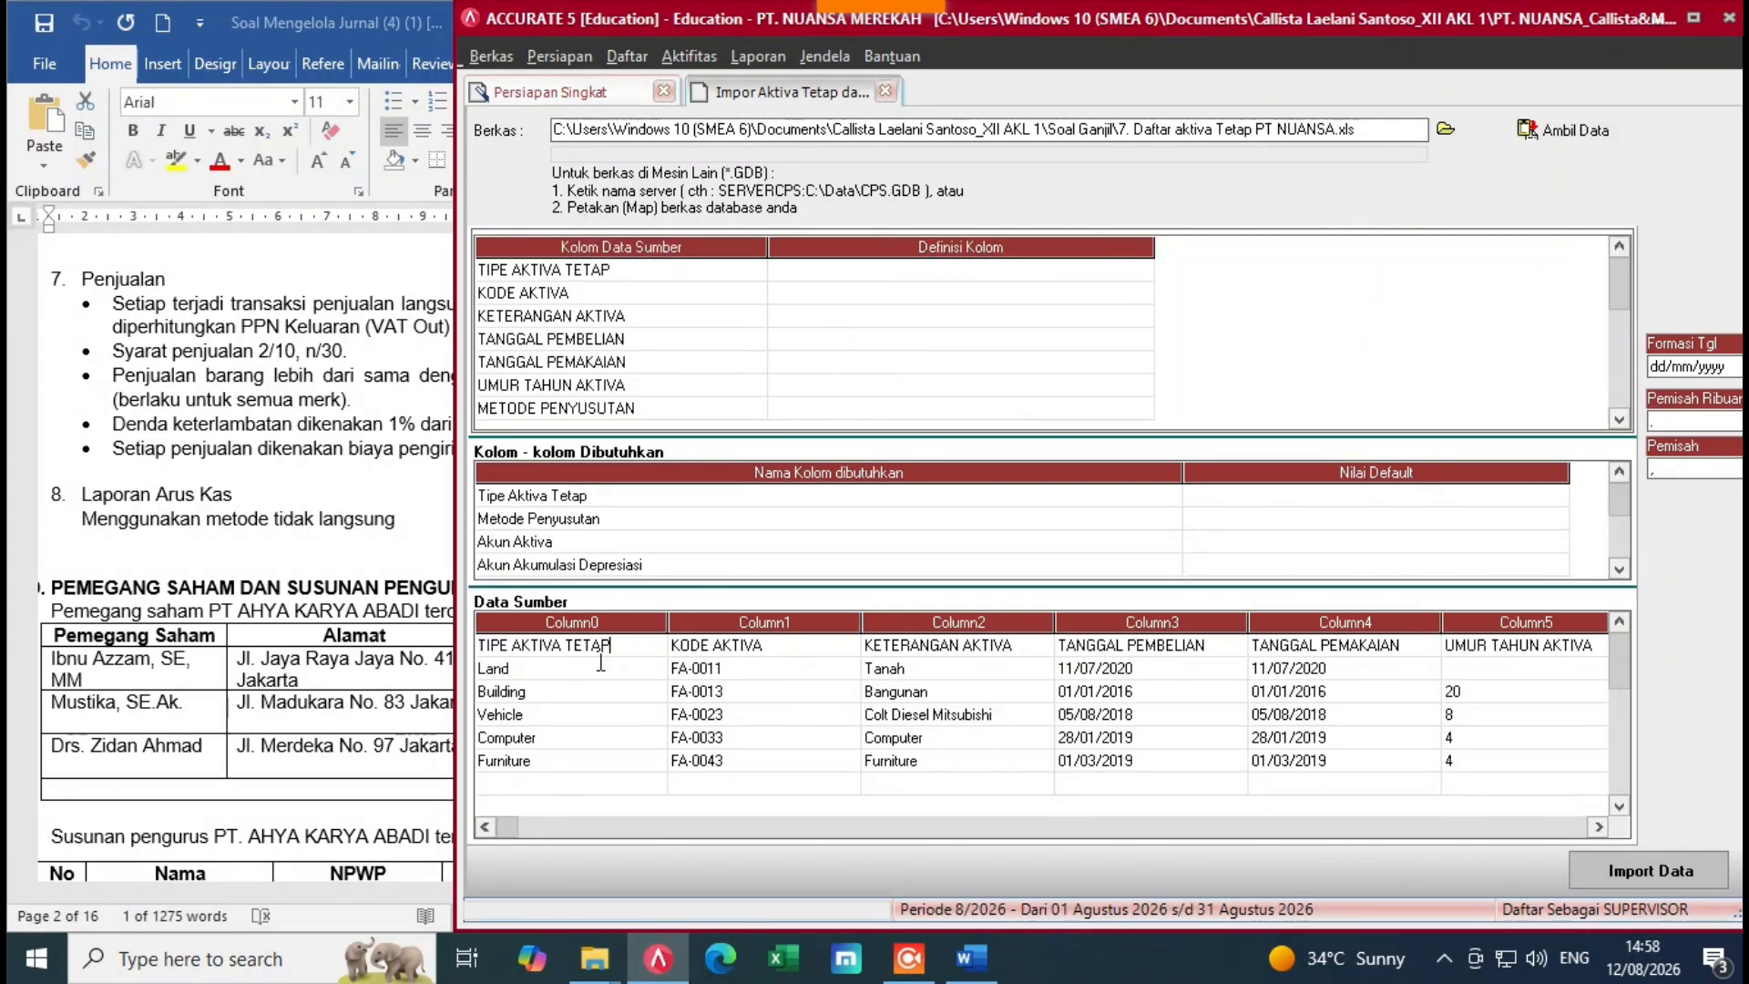
pyautogui.rightClick(612, 658)
pyautogui.click(715, 686)
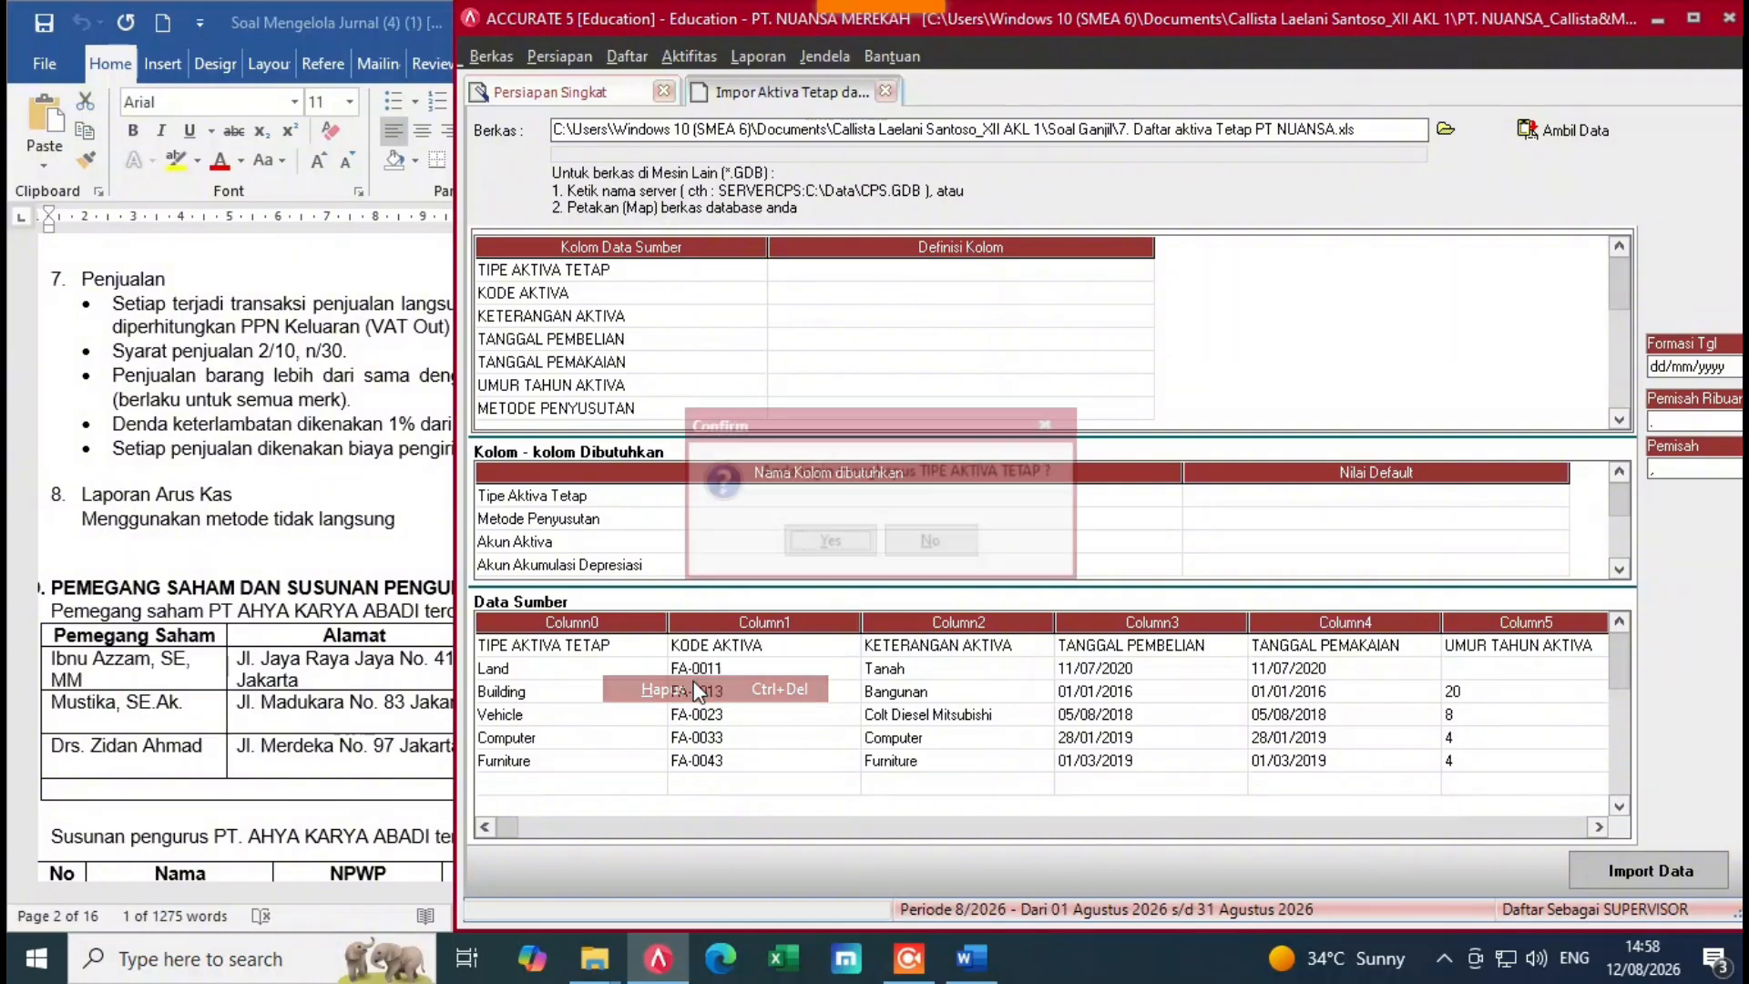
pyautogui.press('Return')
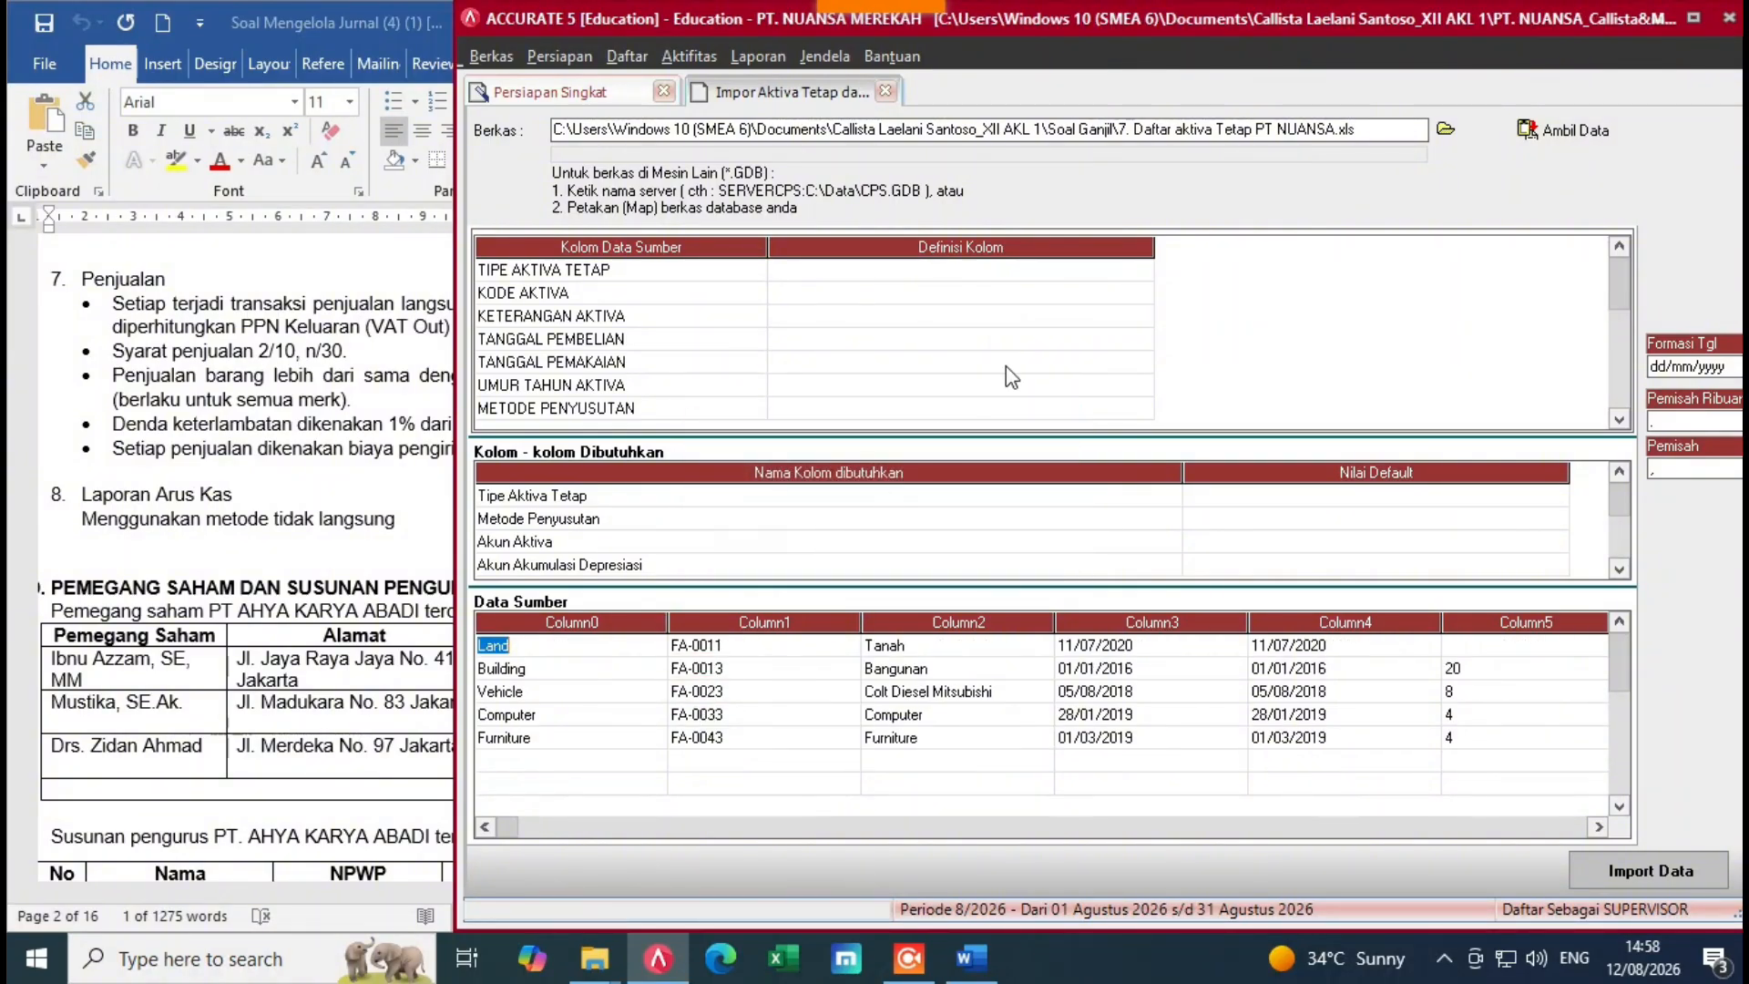
# Step: Map the TIPE AKTIVA TETAP column to Tipe Aktiva Tetap and set Land to TANAH
pyautogui.click(1130, 270)
pyautogui.click(1141, 270)
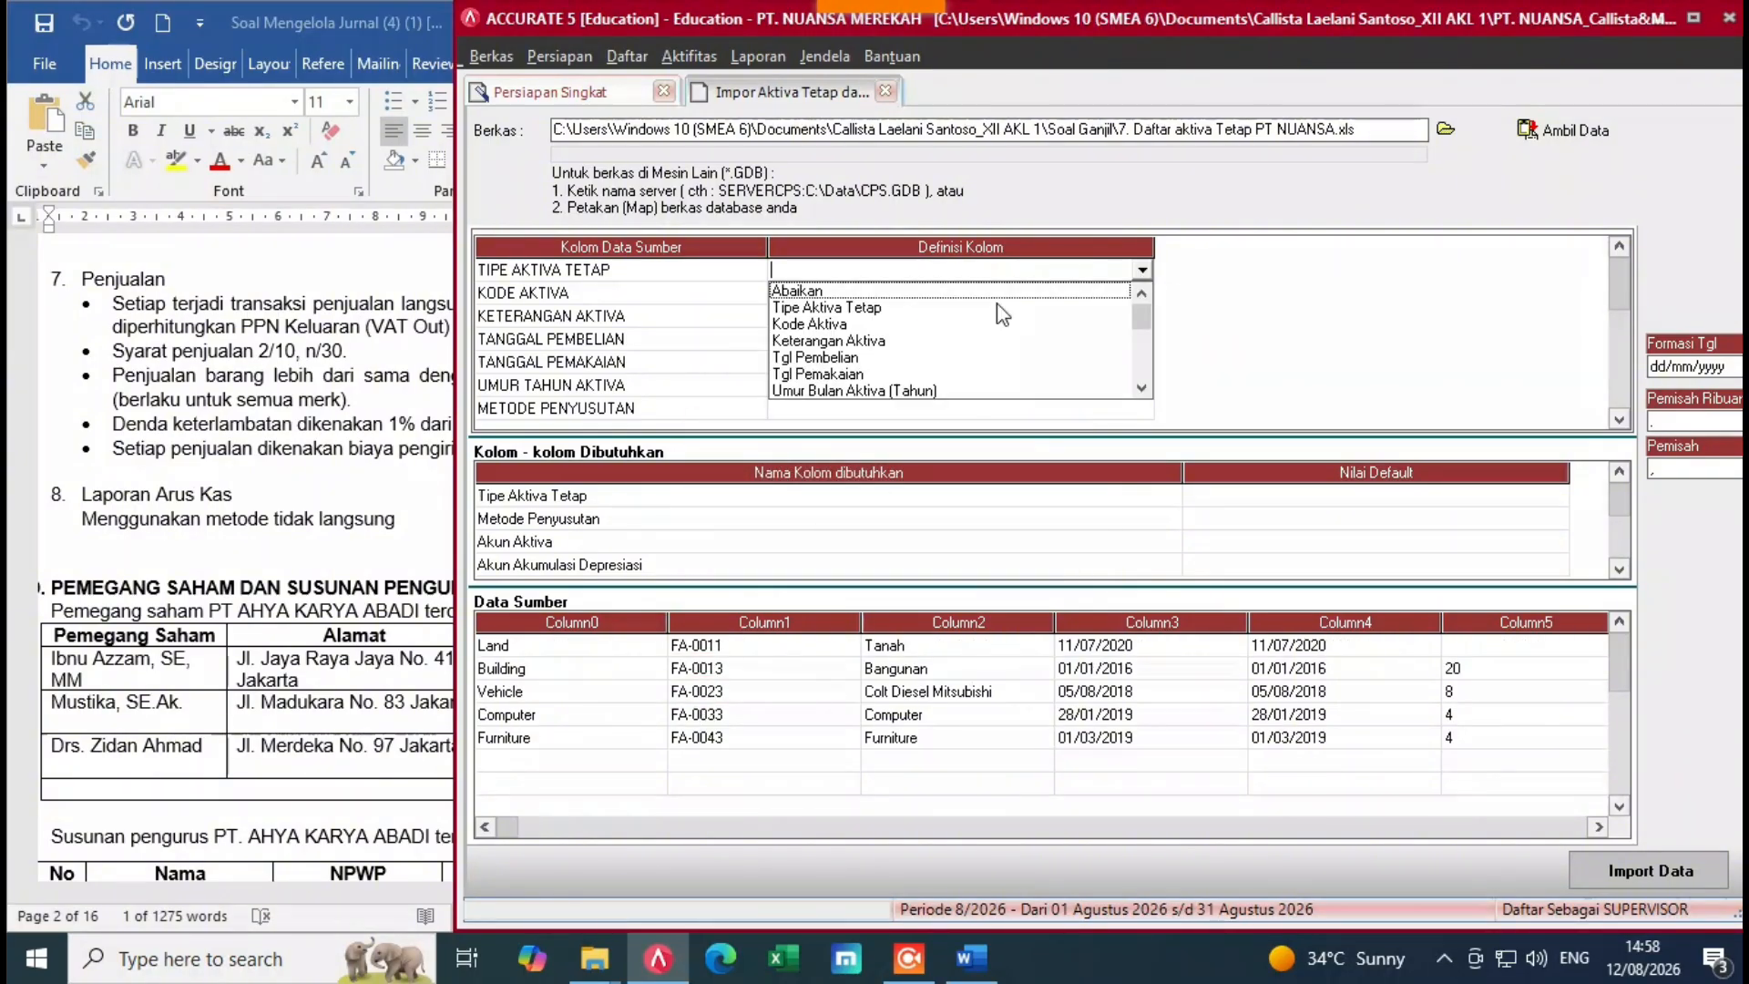
pyautogui.click(811, 308)
pyautogui.click(471, 72)
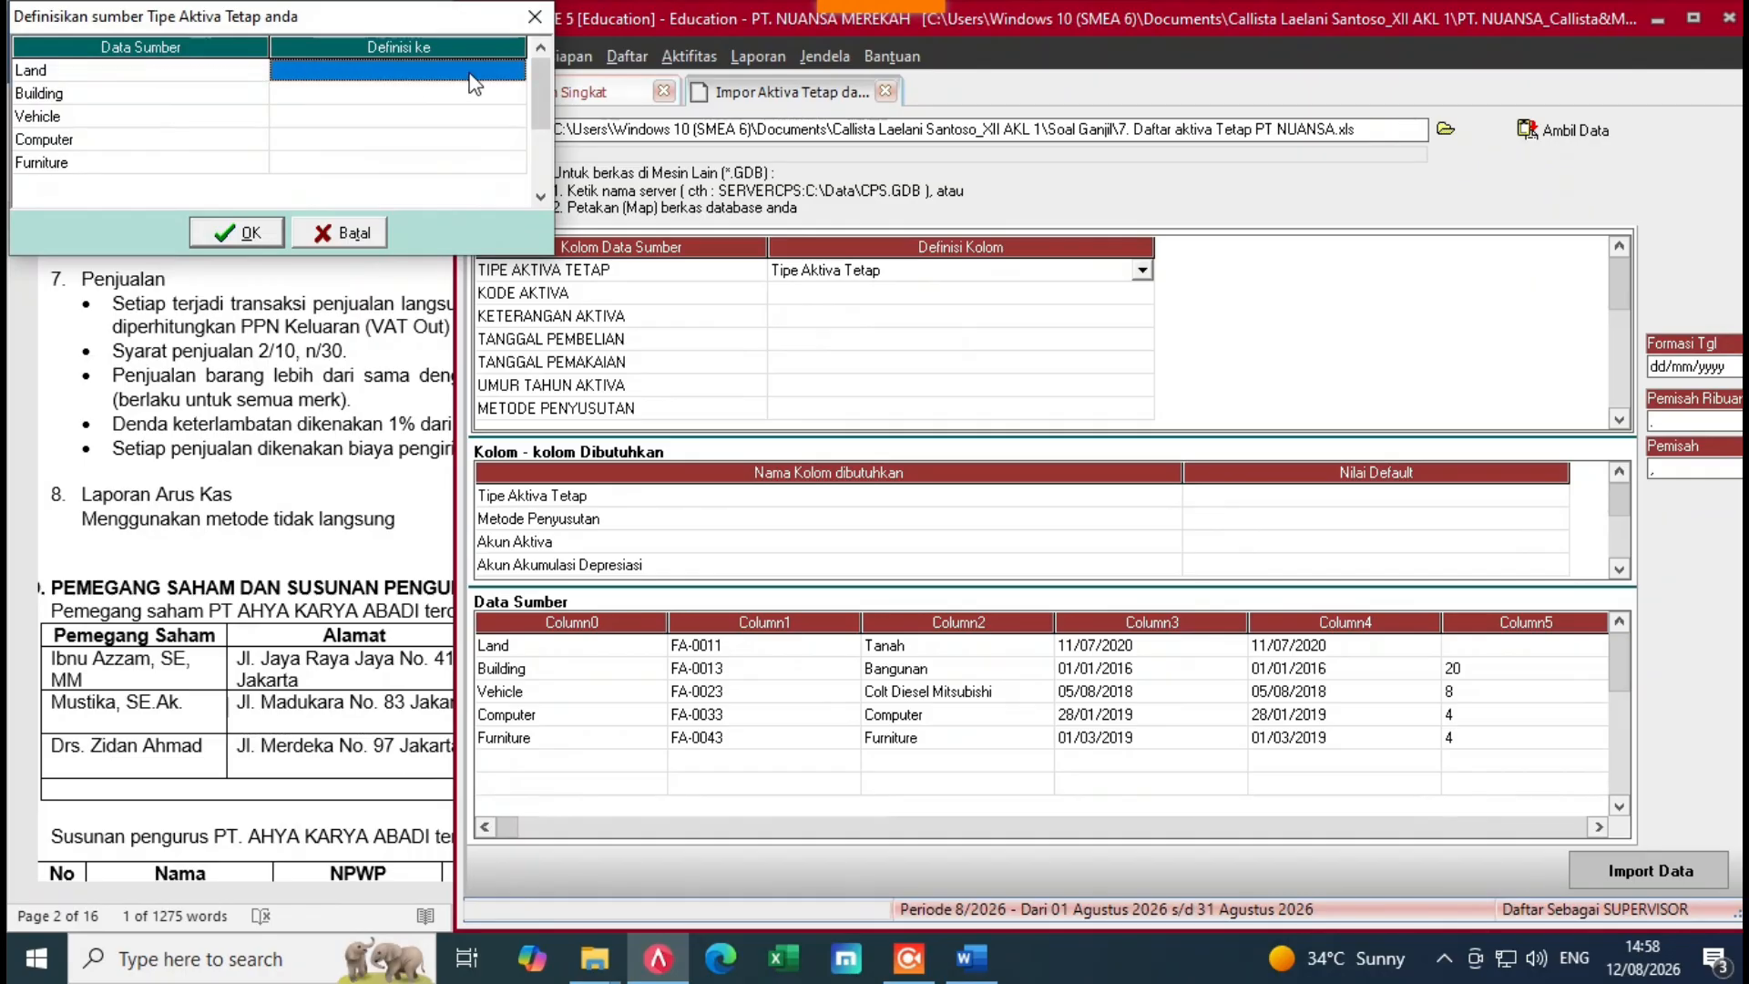
pyautogui.click(471, 73)
pyautogui.click(515, 71)
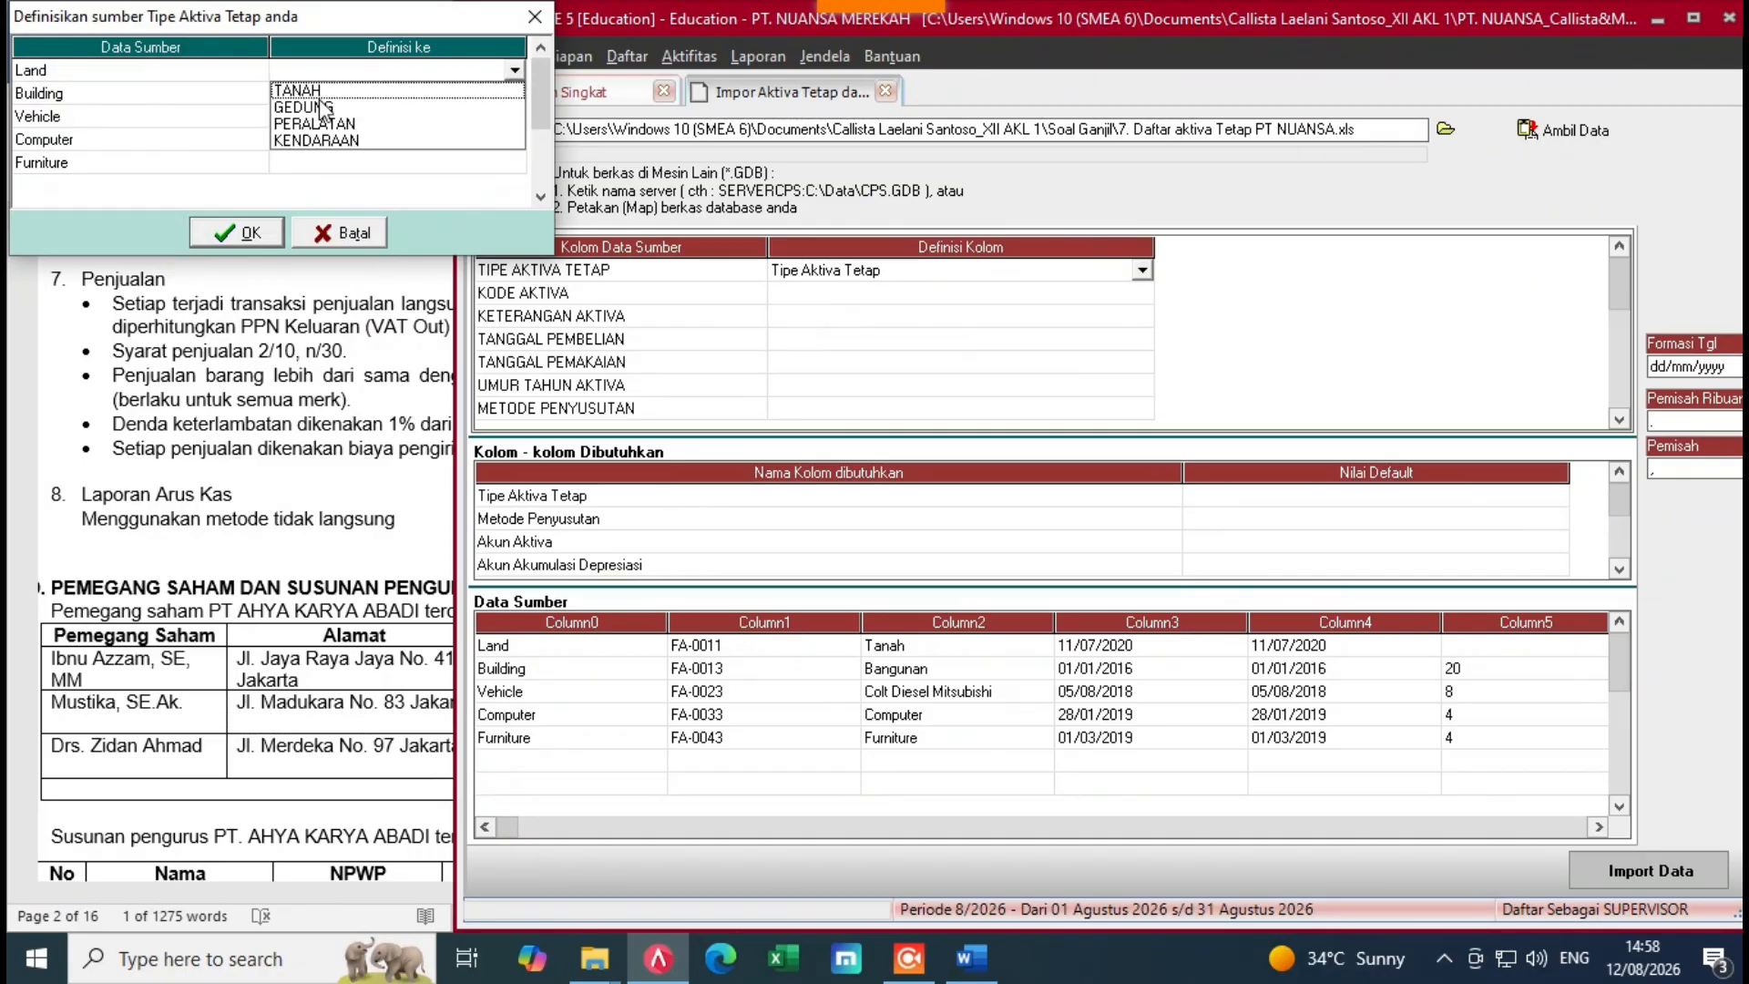
pyautogui.click(315, 94)
# Step: Set Building to GEDUNG and Vehicle to KENDARAAN
pyautogui.click(451, 95)
pyautogui.click(451, 95)
pyautogui.click(515, 93)
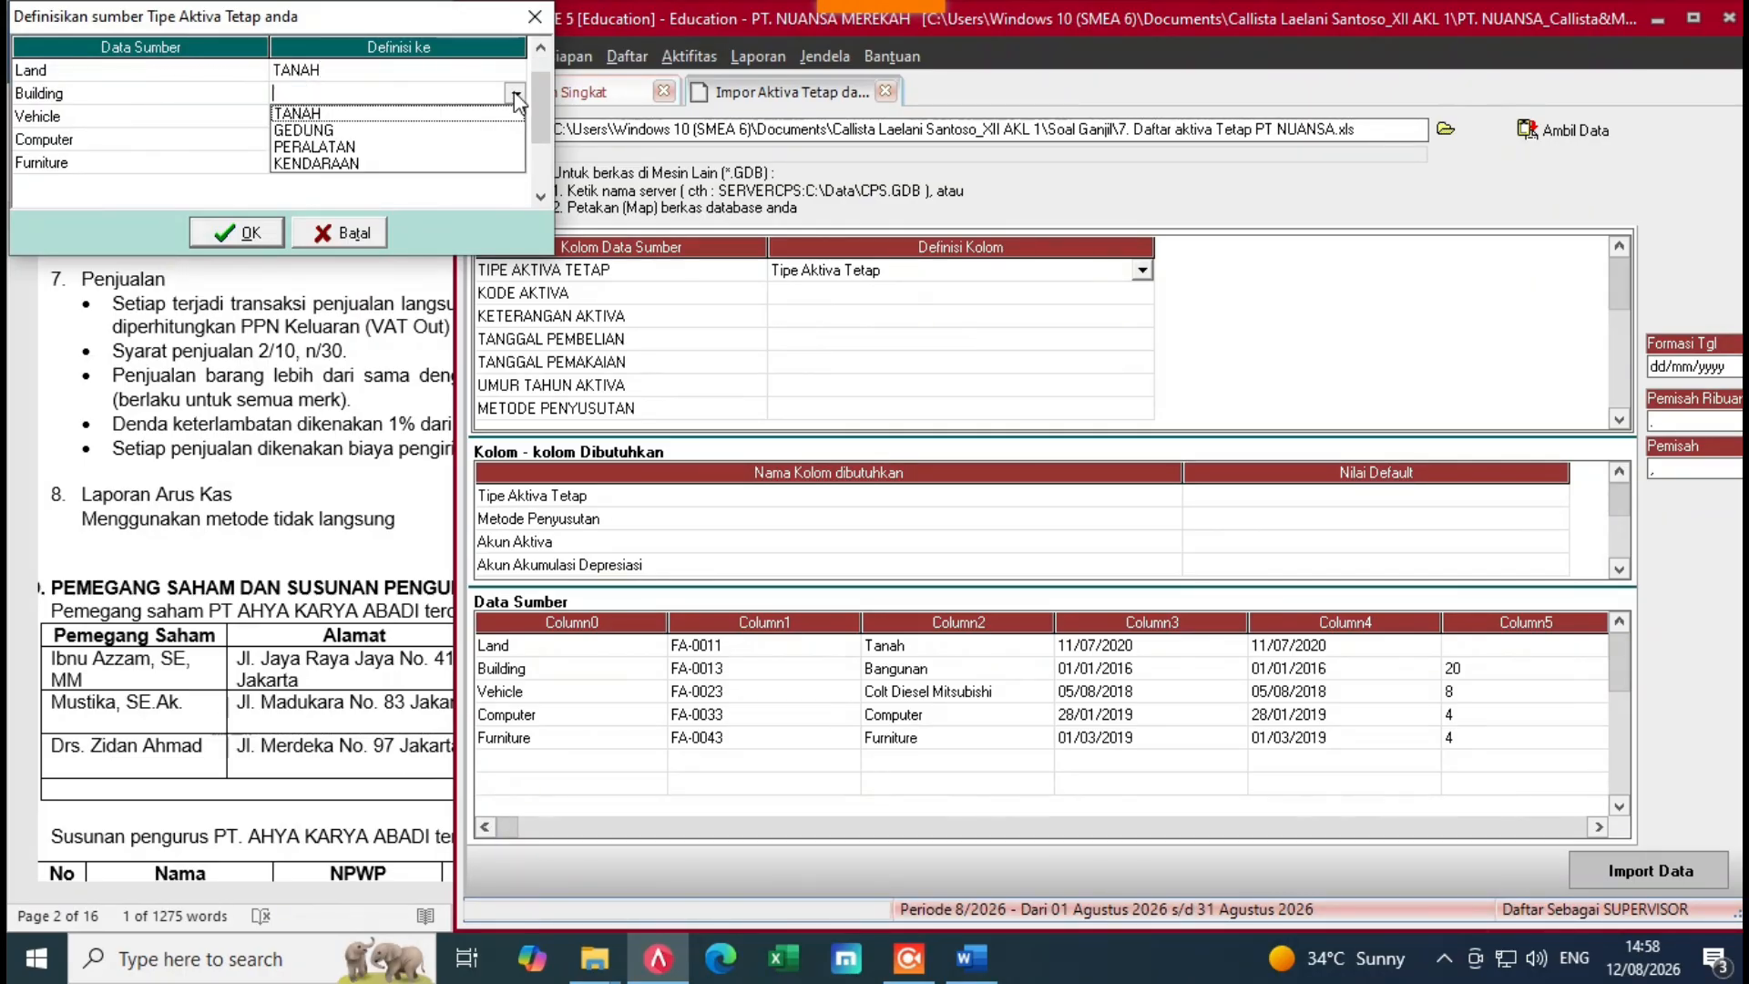
pyautogui.click(304, 130)
pyautogui.click(413, 118)
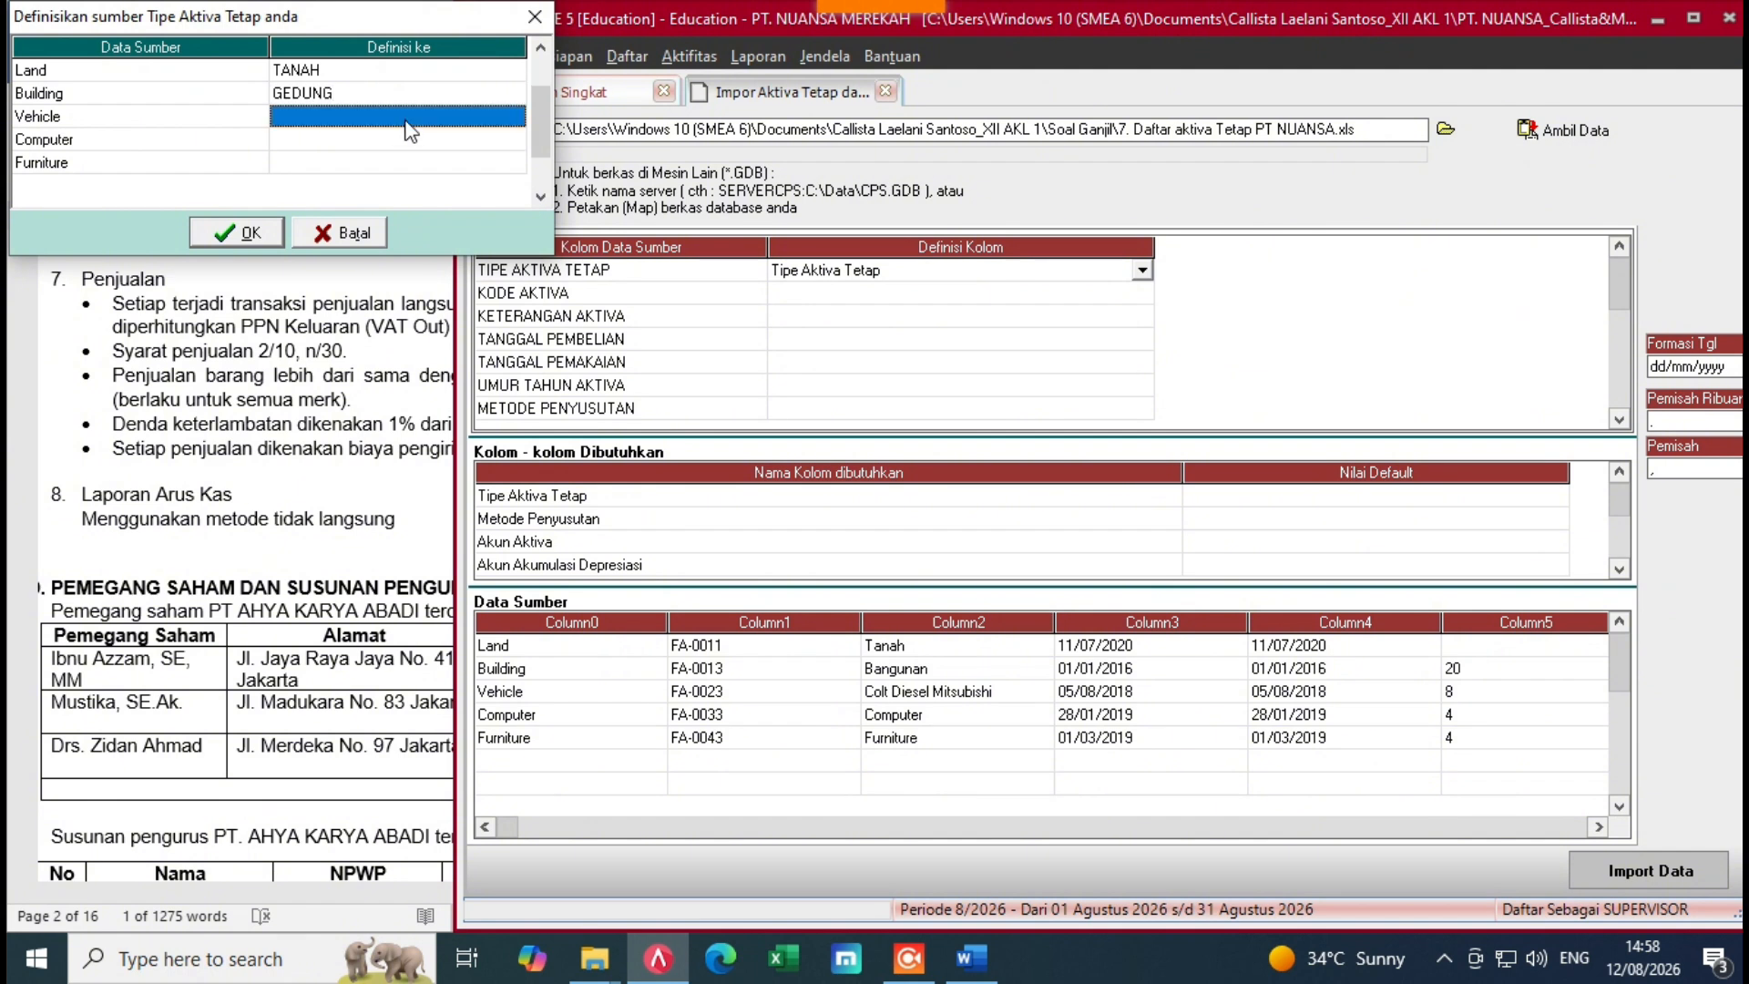
pyautogui.click(455, 118)
pyautogui.click(515, 115)
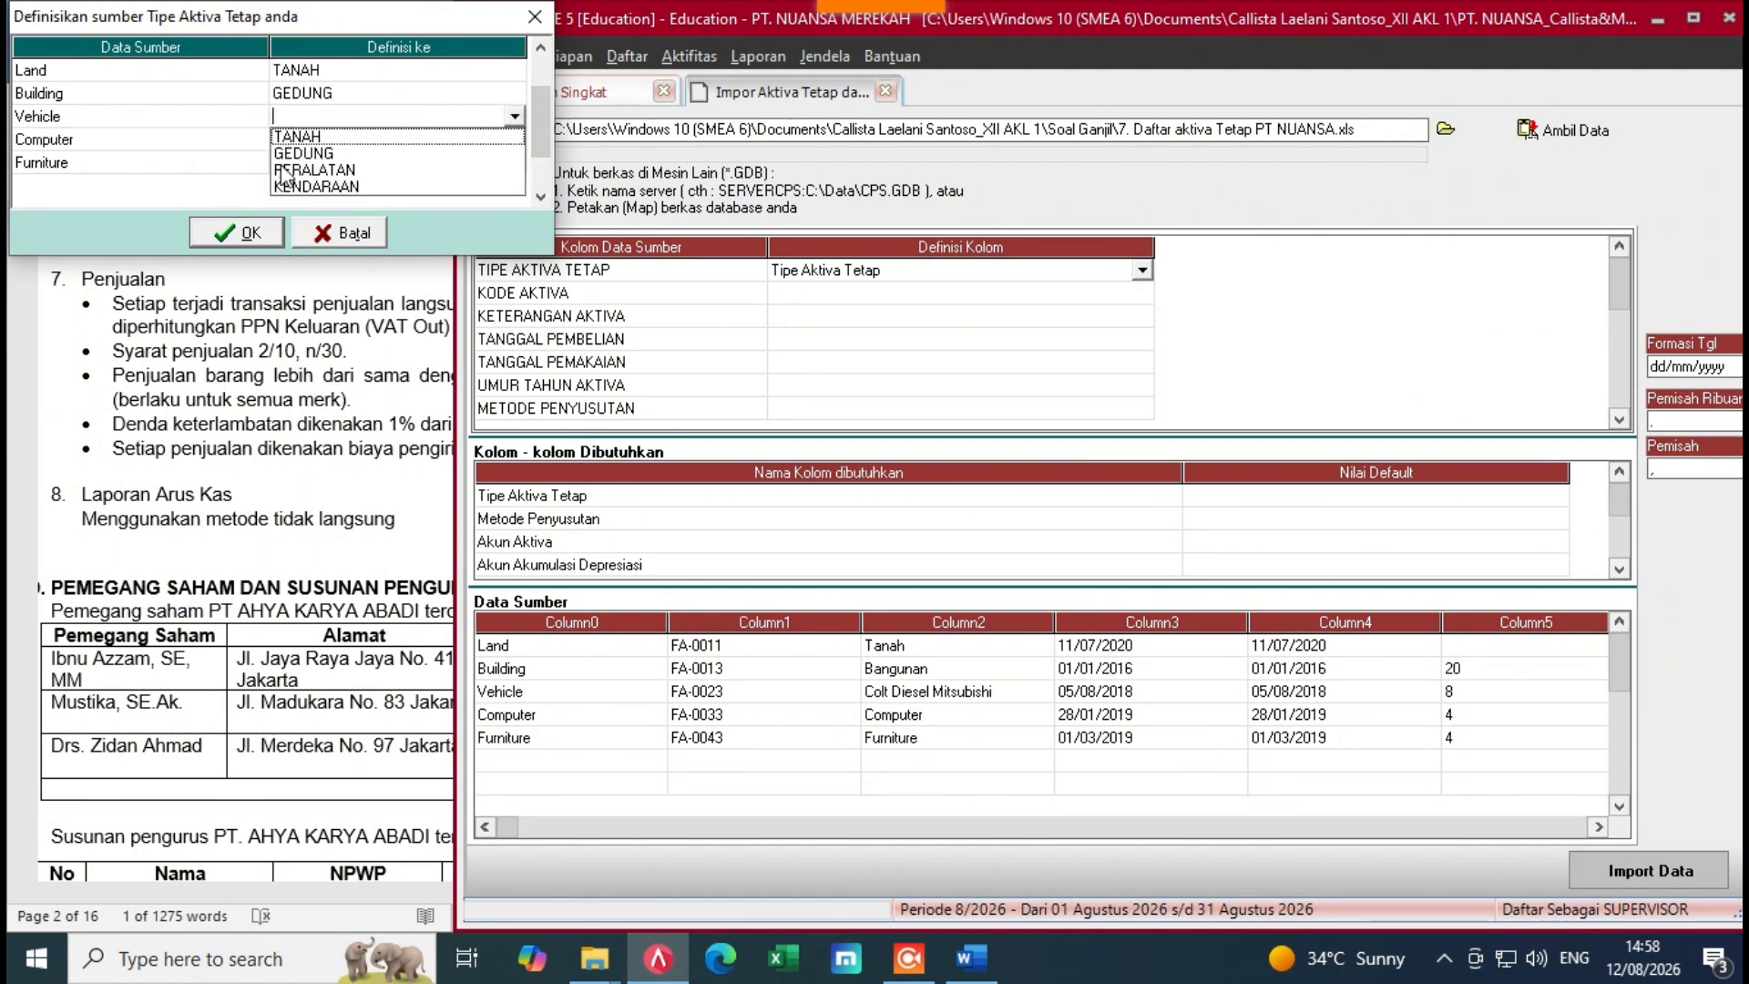
pyautogui.click(330, 186)
# Step: Set Computer and Furniture to PERALATAN and confirm the asset-type mapping
pyautogui.click(474, 144)
pyautogui.click(502, 148)
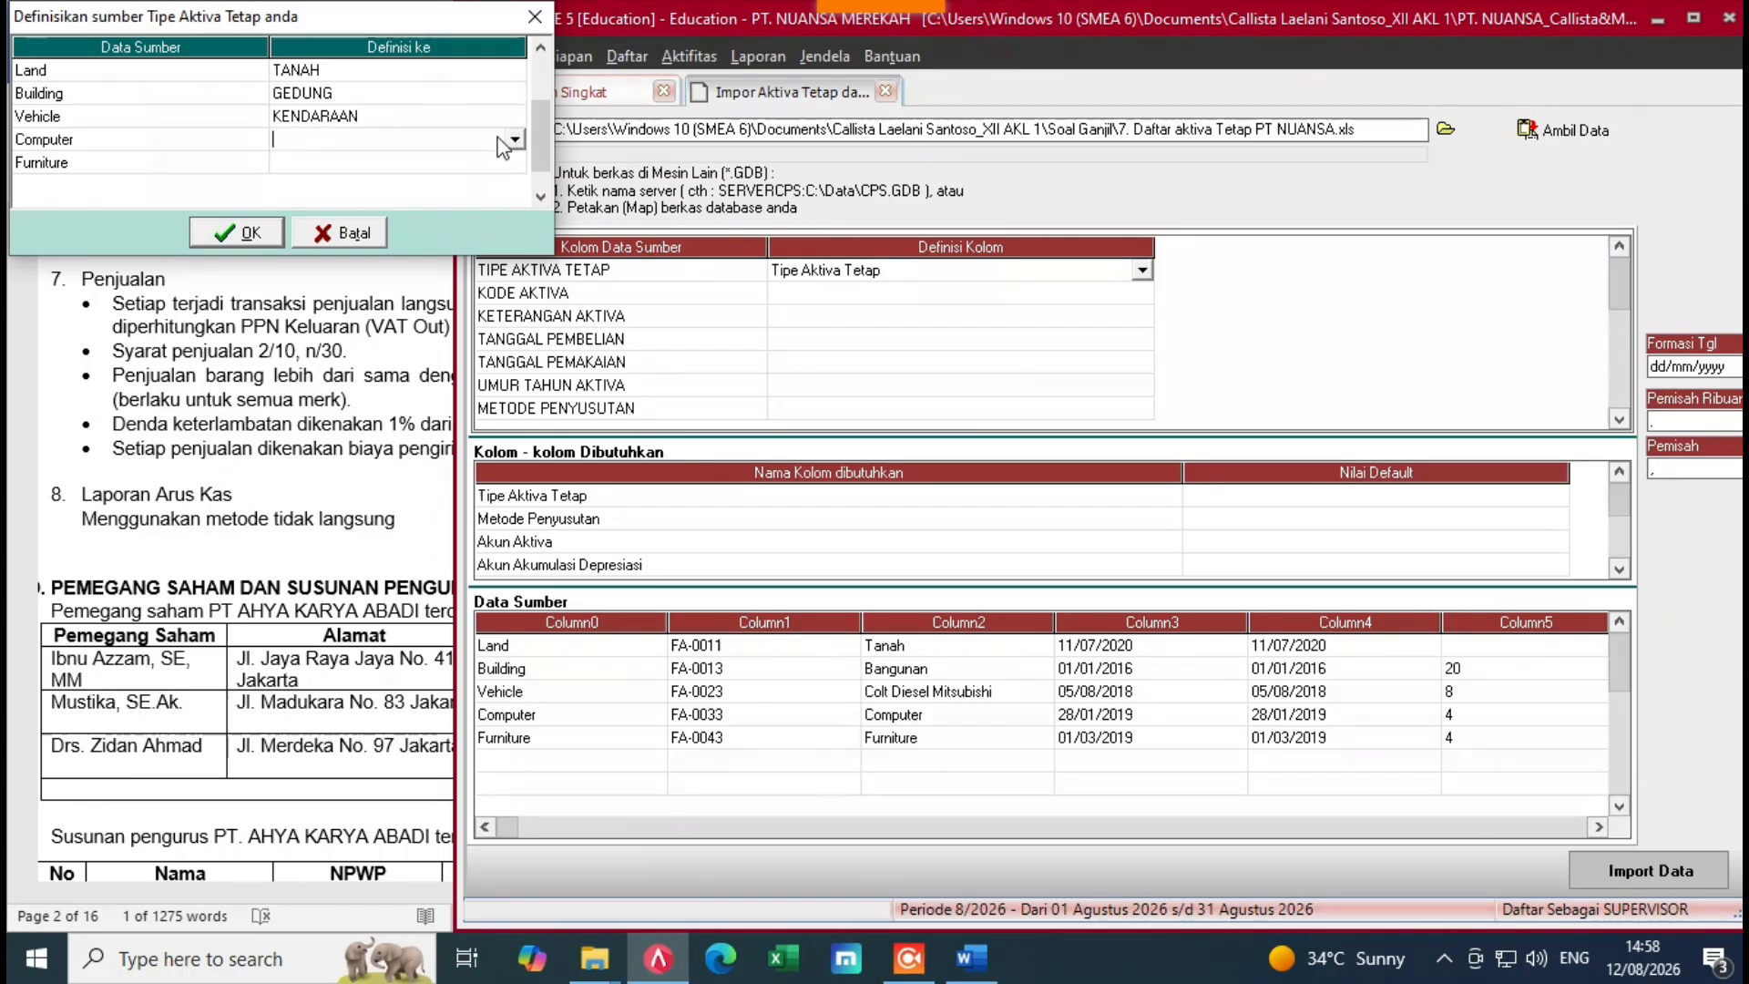
pyautogui.click(515, 139)
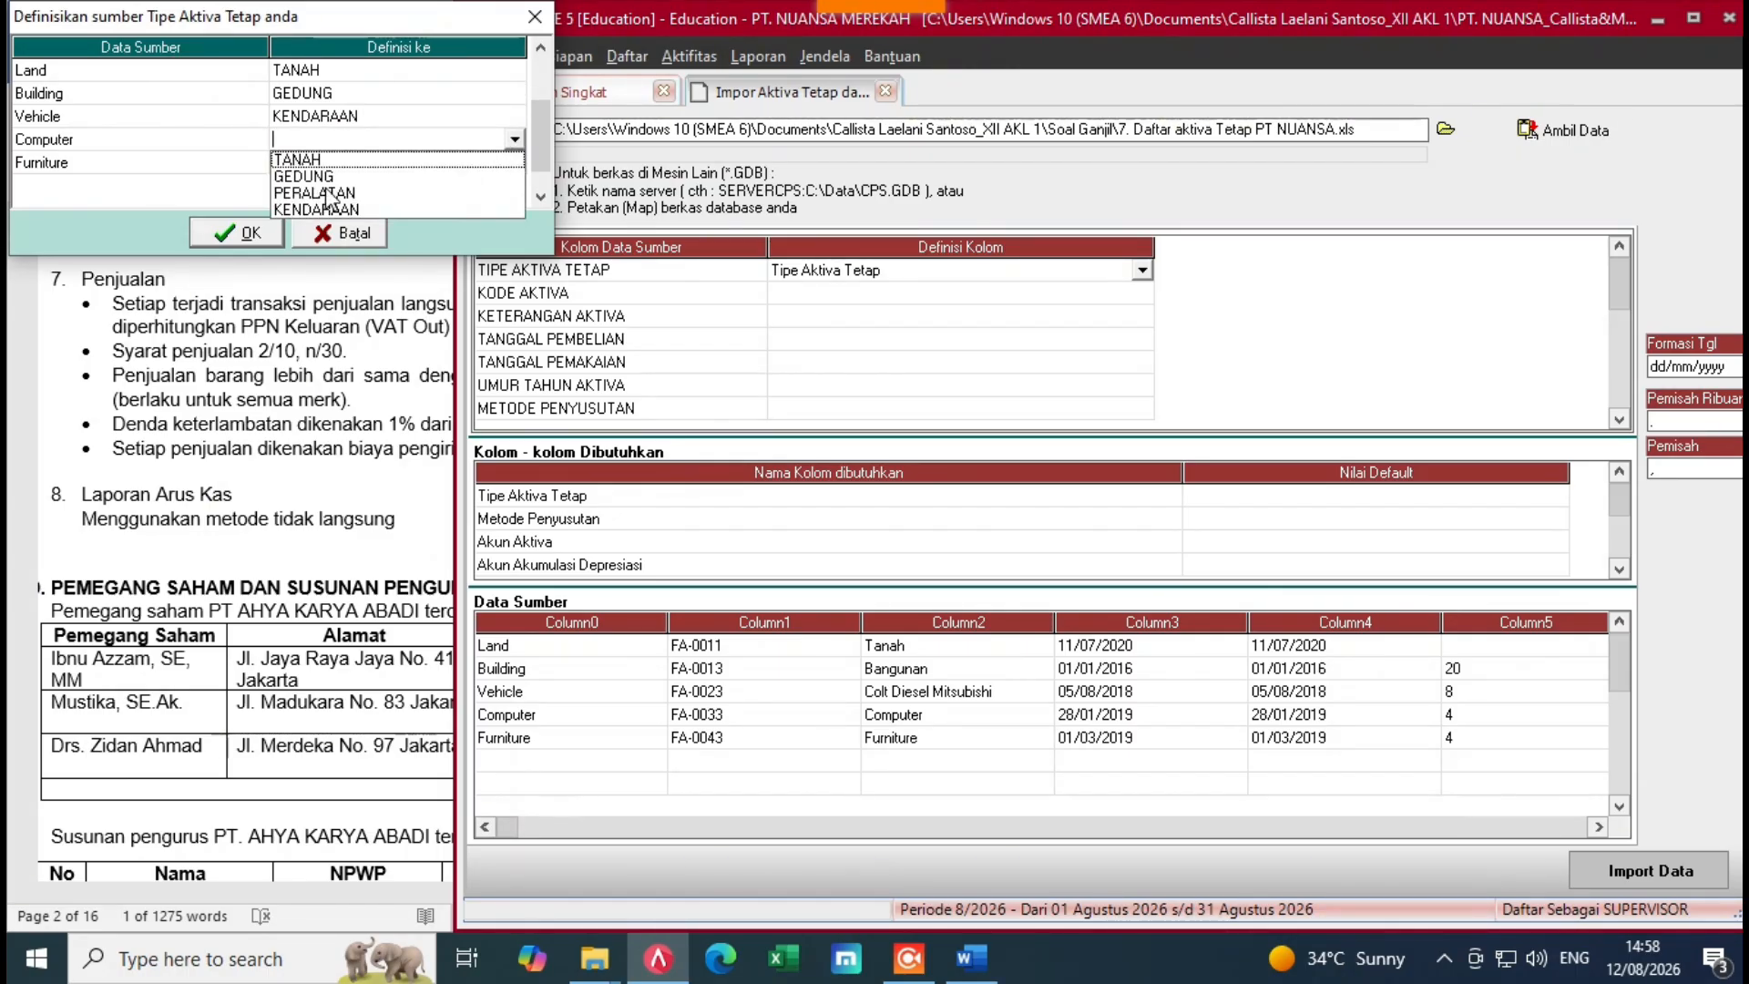
pyautogui.click(330, 194)
pyautogui.click(455, 165)
pyautogui.click(495, 171)
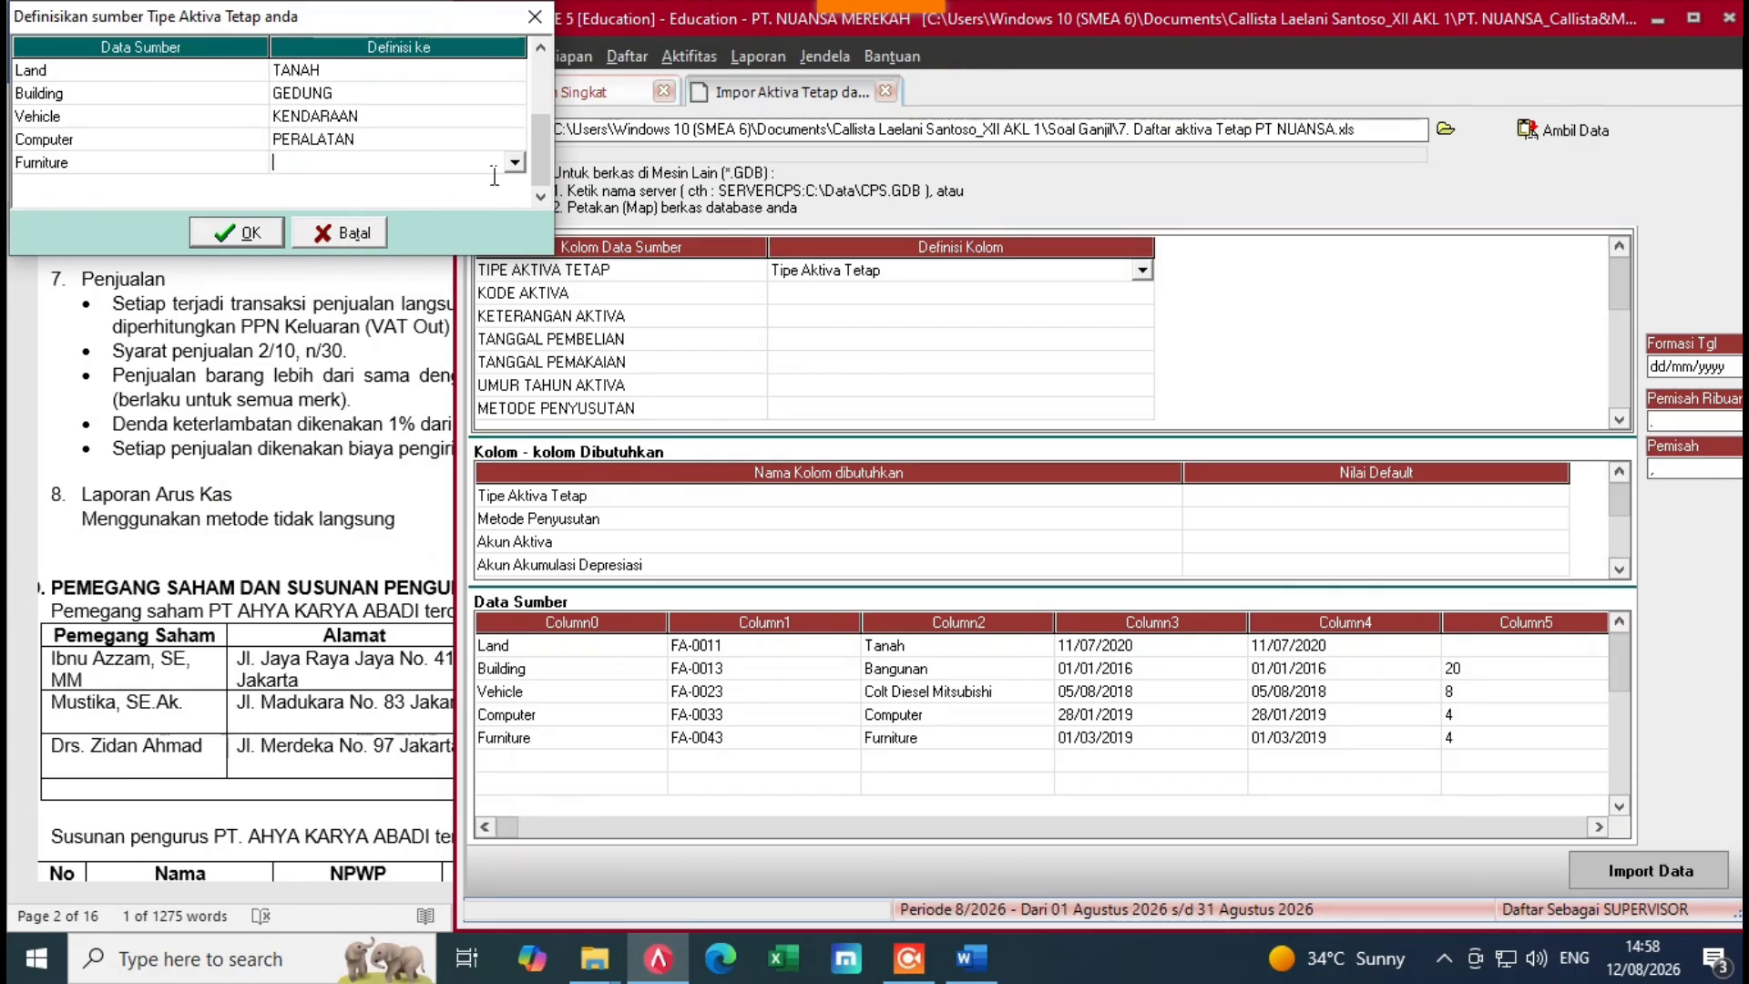
pyautogui.click(513, 163)
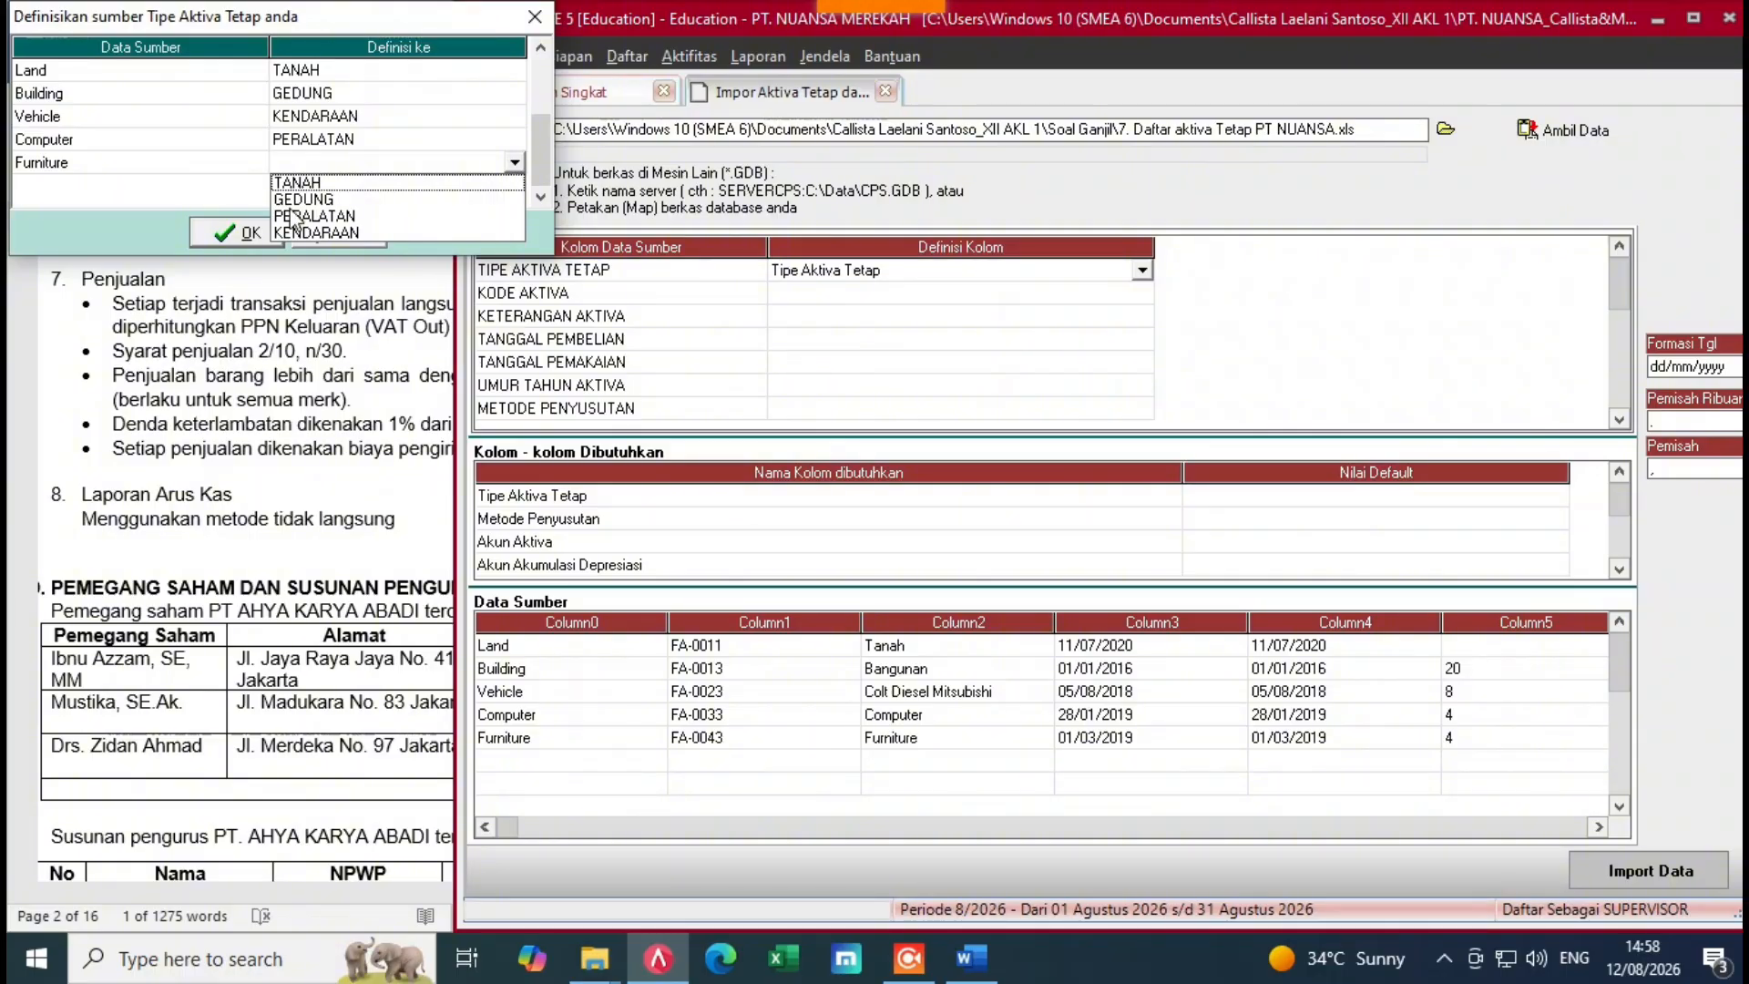
pyautogui.click(330, 217)
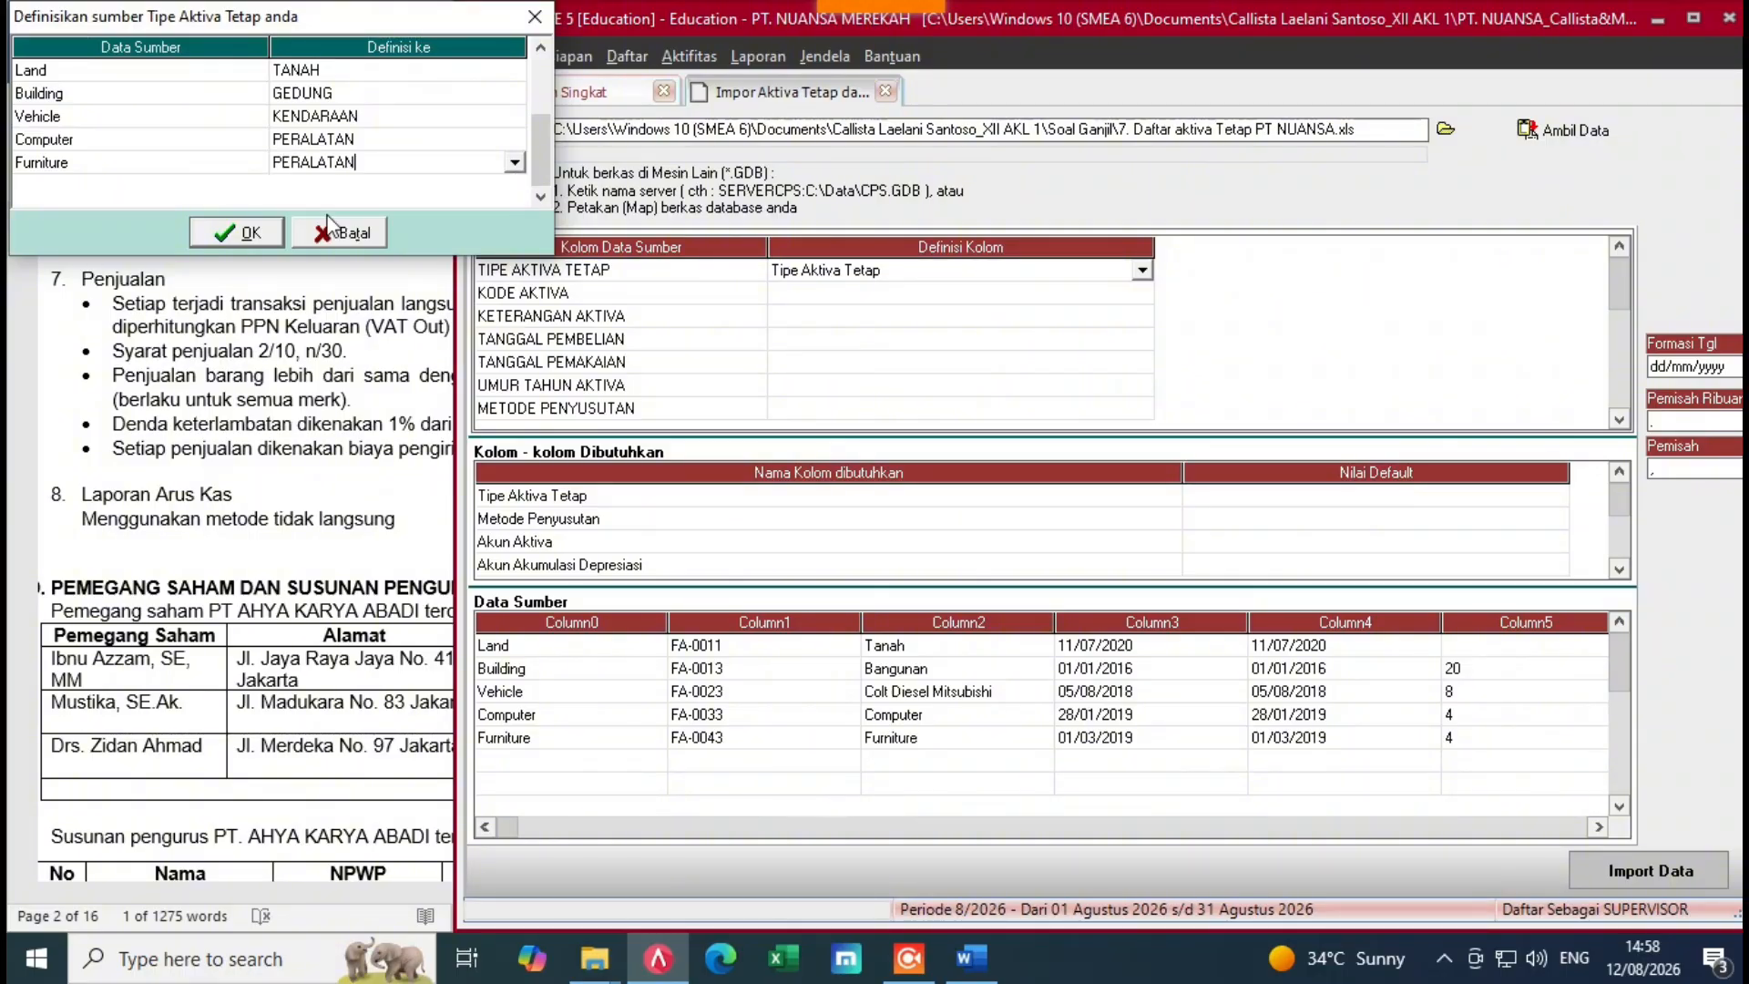
pyautogui.click(233, 223)
# Step: Map KODE AKTIVA to Kode Aktiva and KETERANGAN AKTIVA to Keterangan Aktiva
pyautogui.click(916, 301)
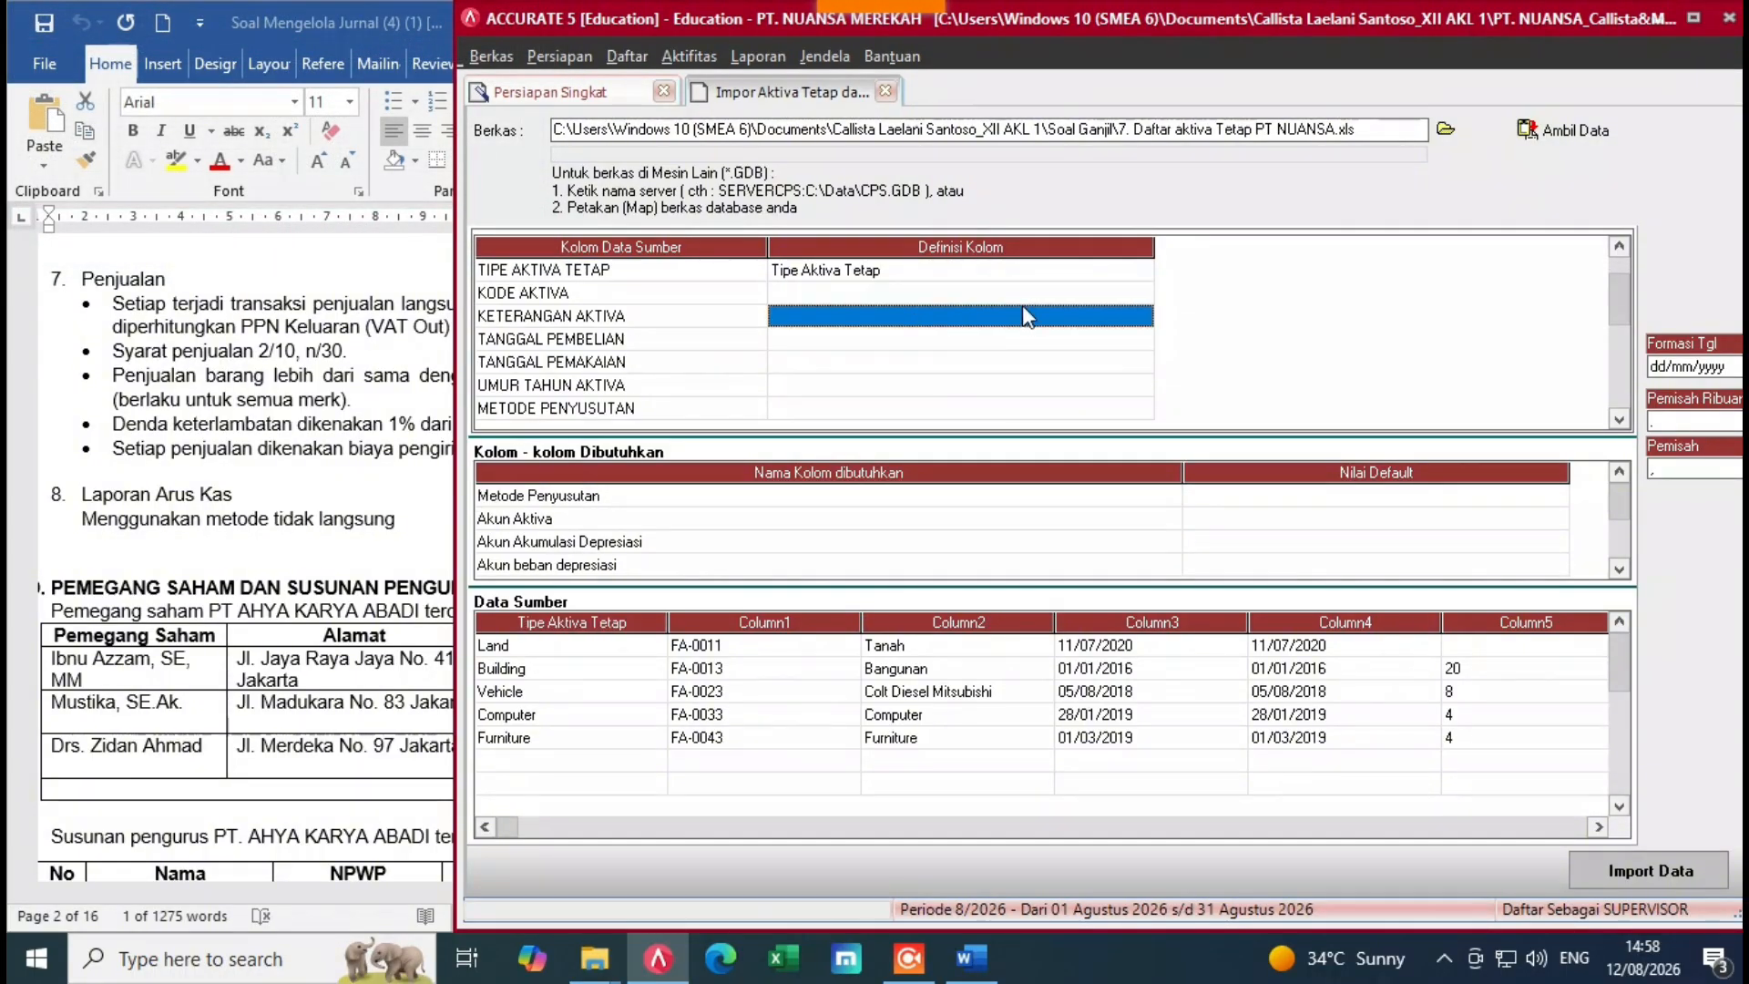
pyautogui.click(1113, 299)
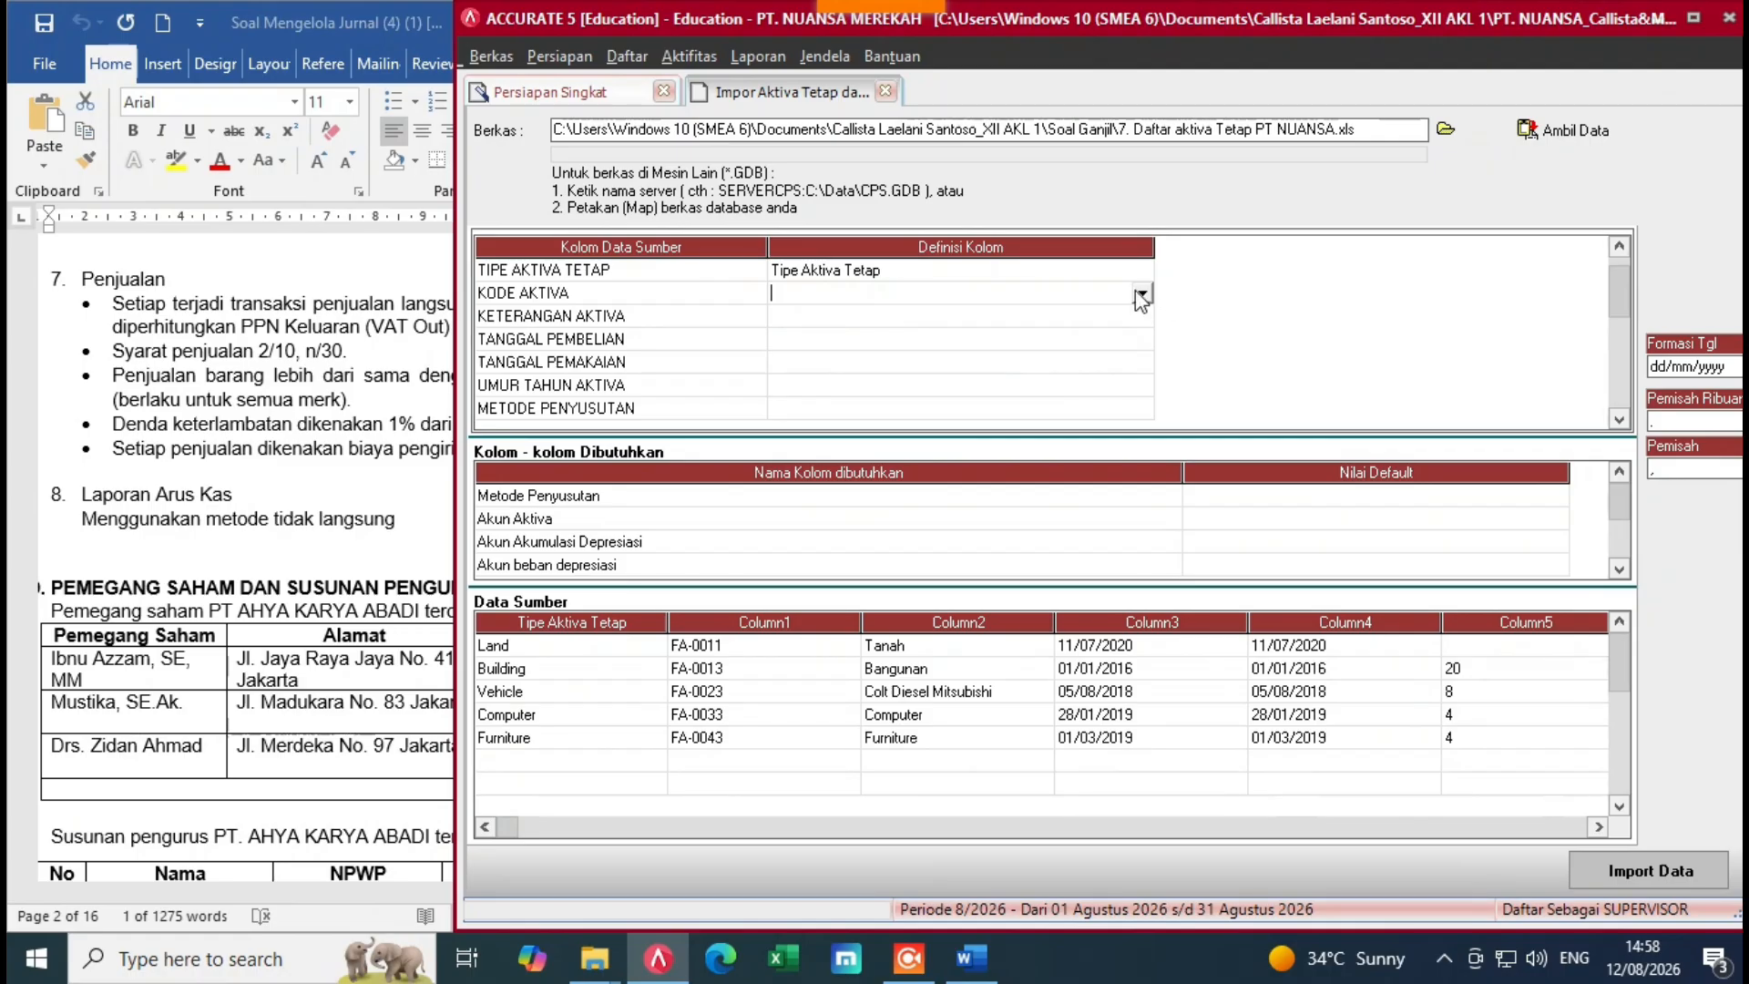
pyautogui.click(1141, 293)
pyautogui.click(802, 331)
pyautogui.doubleClick(1002, 316)
pyautogui.click(1142, 319)
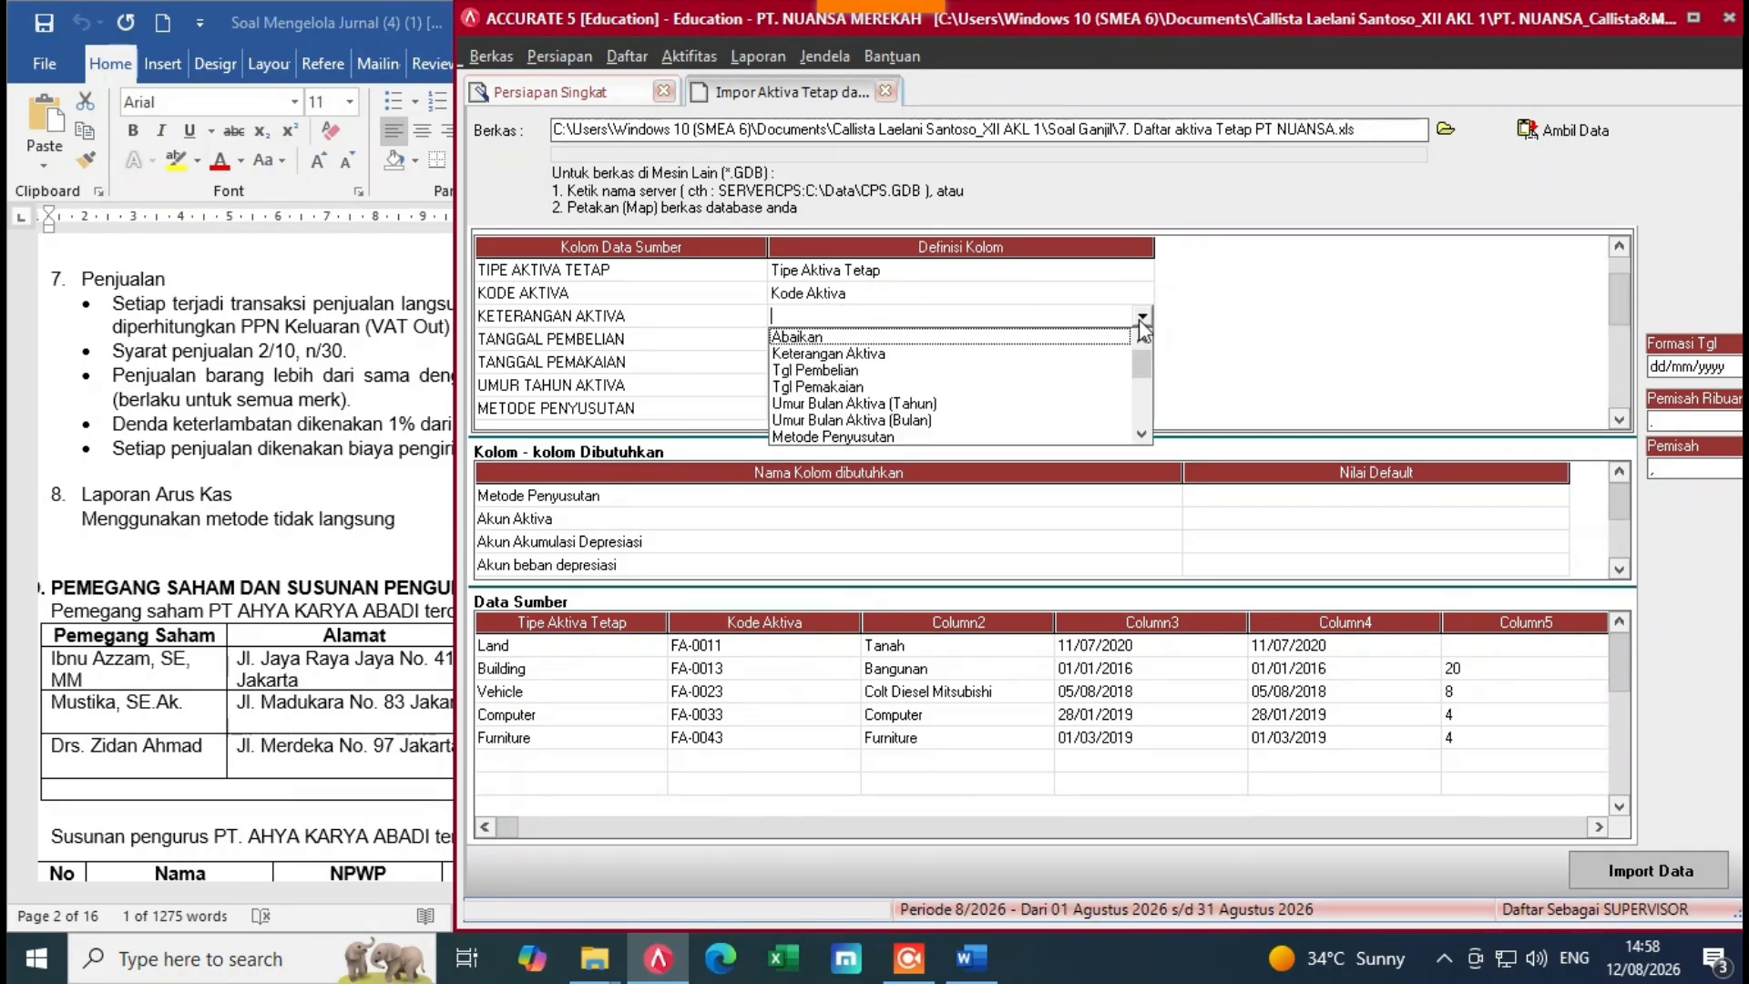
pyautogui.click(870, 355)
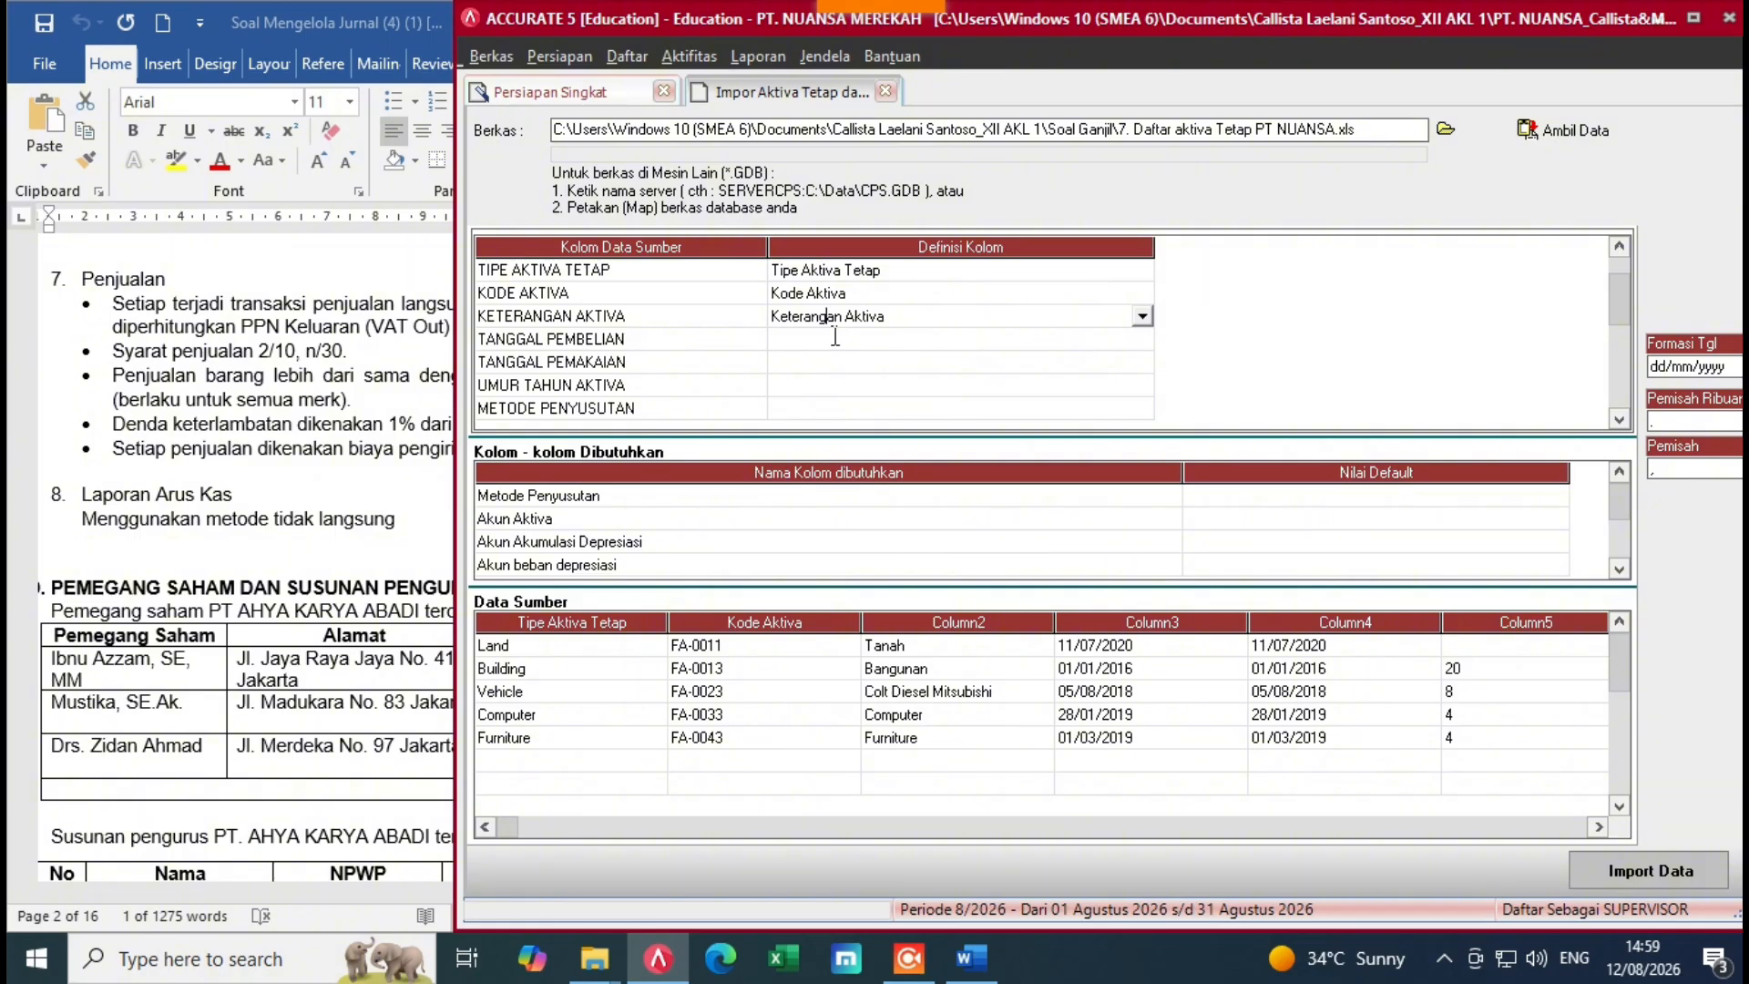
# Step: Map TANGGAL PEMBELIAN to Tgl Pembelian and TANGGAL PEMAKAIAN to Tgl Pemakaian
pyautogui.click(834, 337)
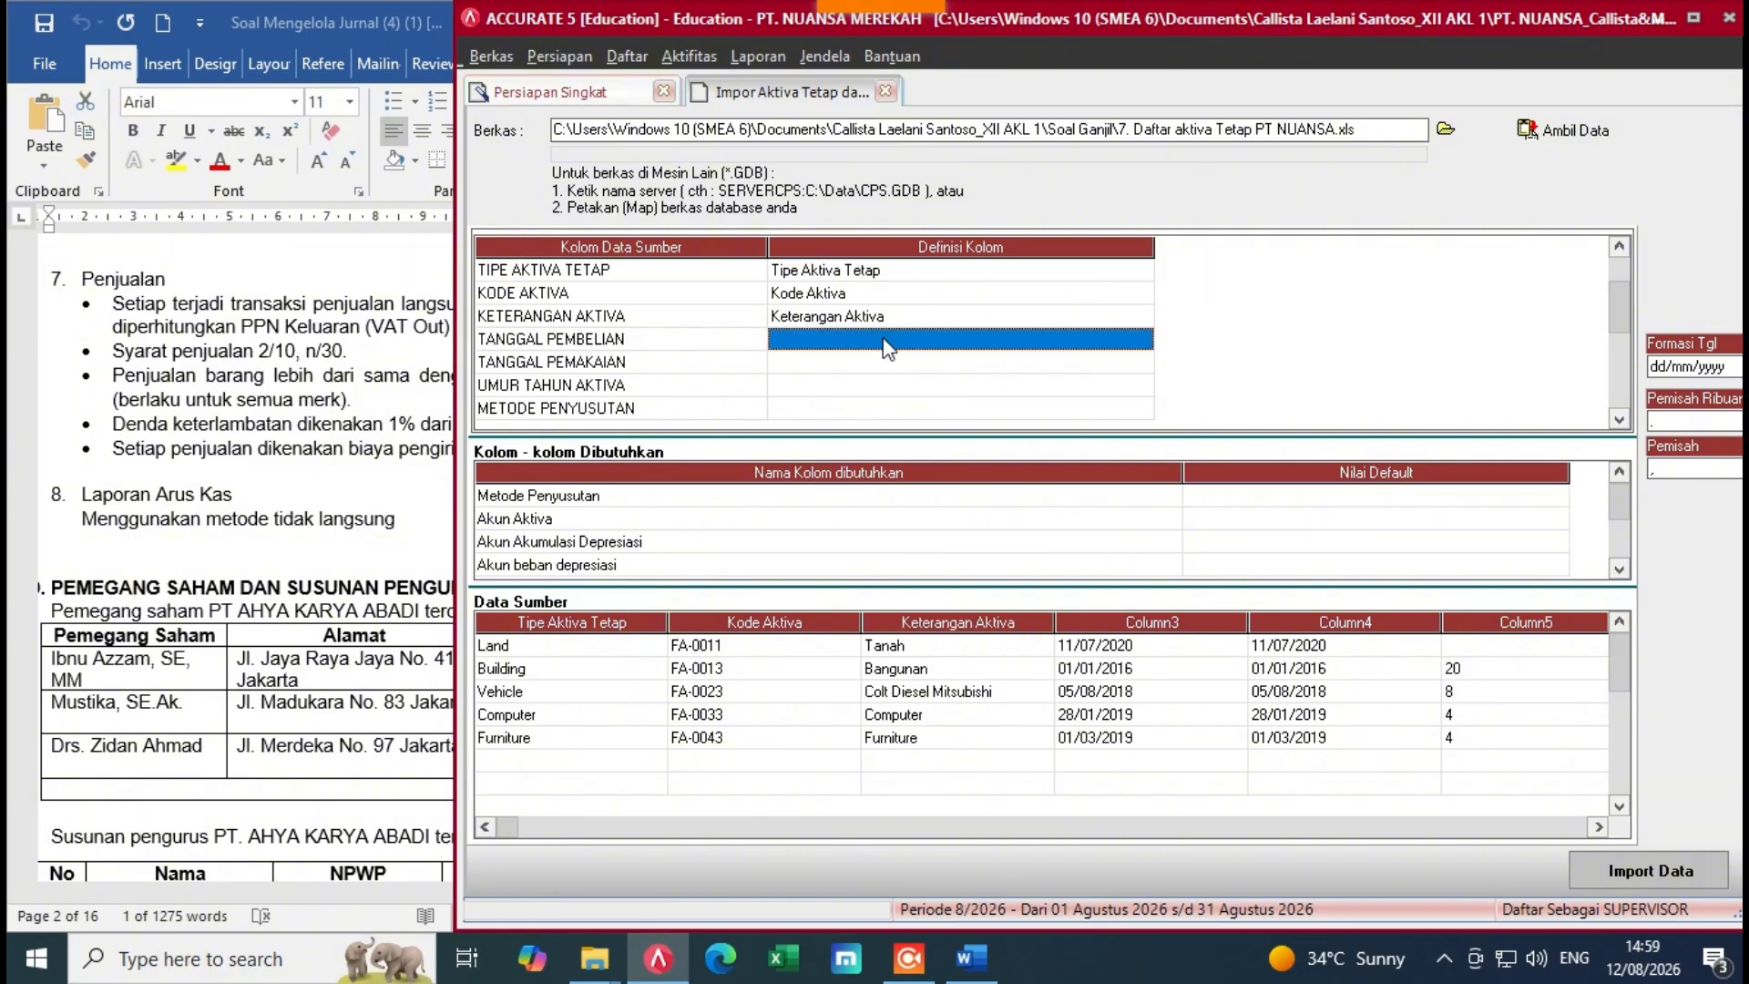
pyautogui.click(1096, 344)
pyautogui.click(1141, 339)
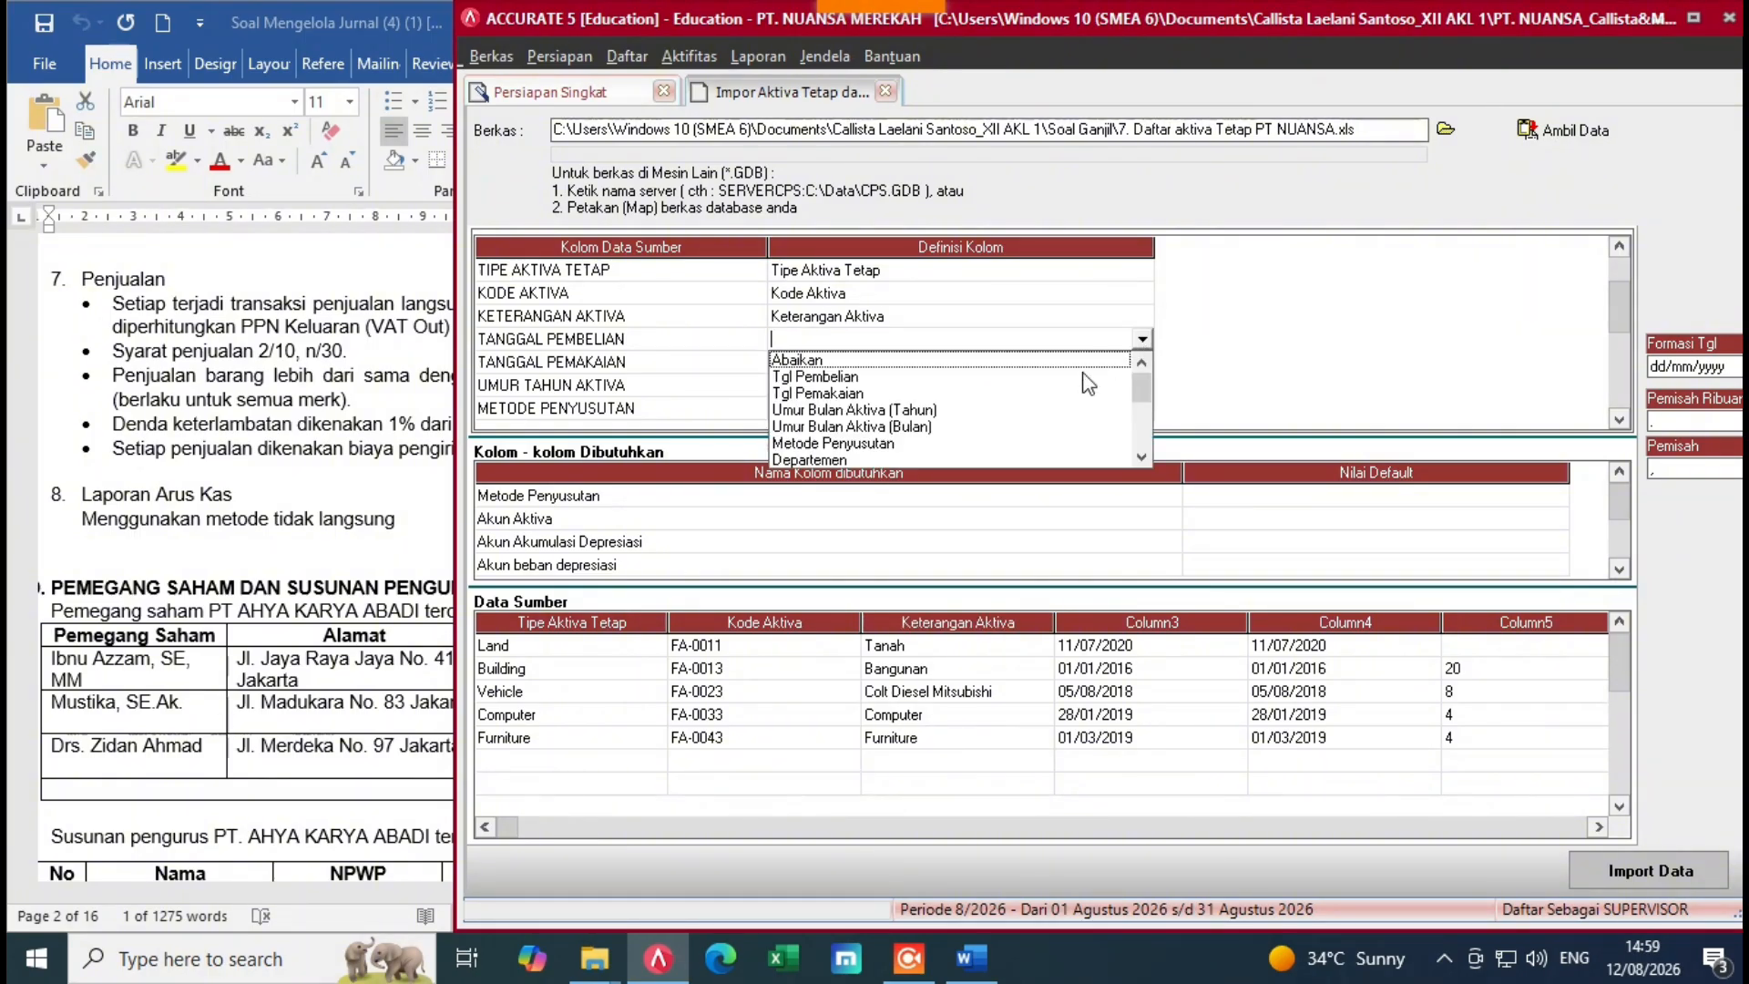
pyautogui.click(845, 392)
pyautogui.click(909, 362)
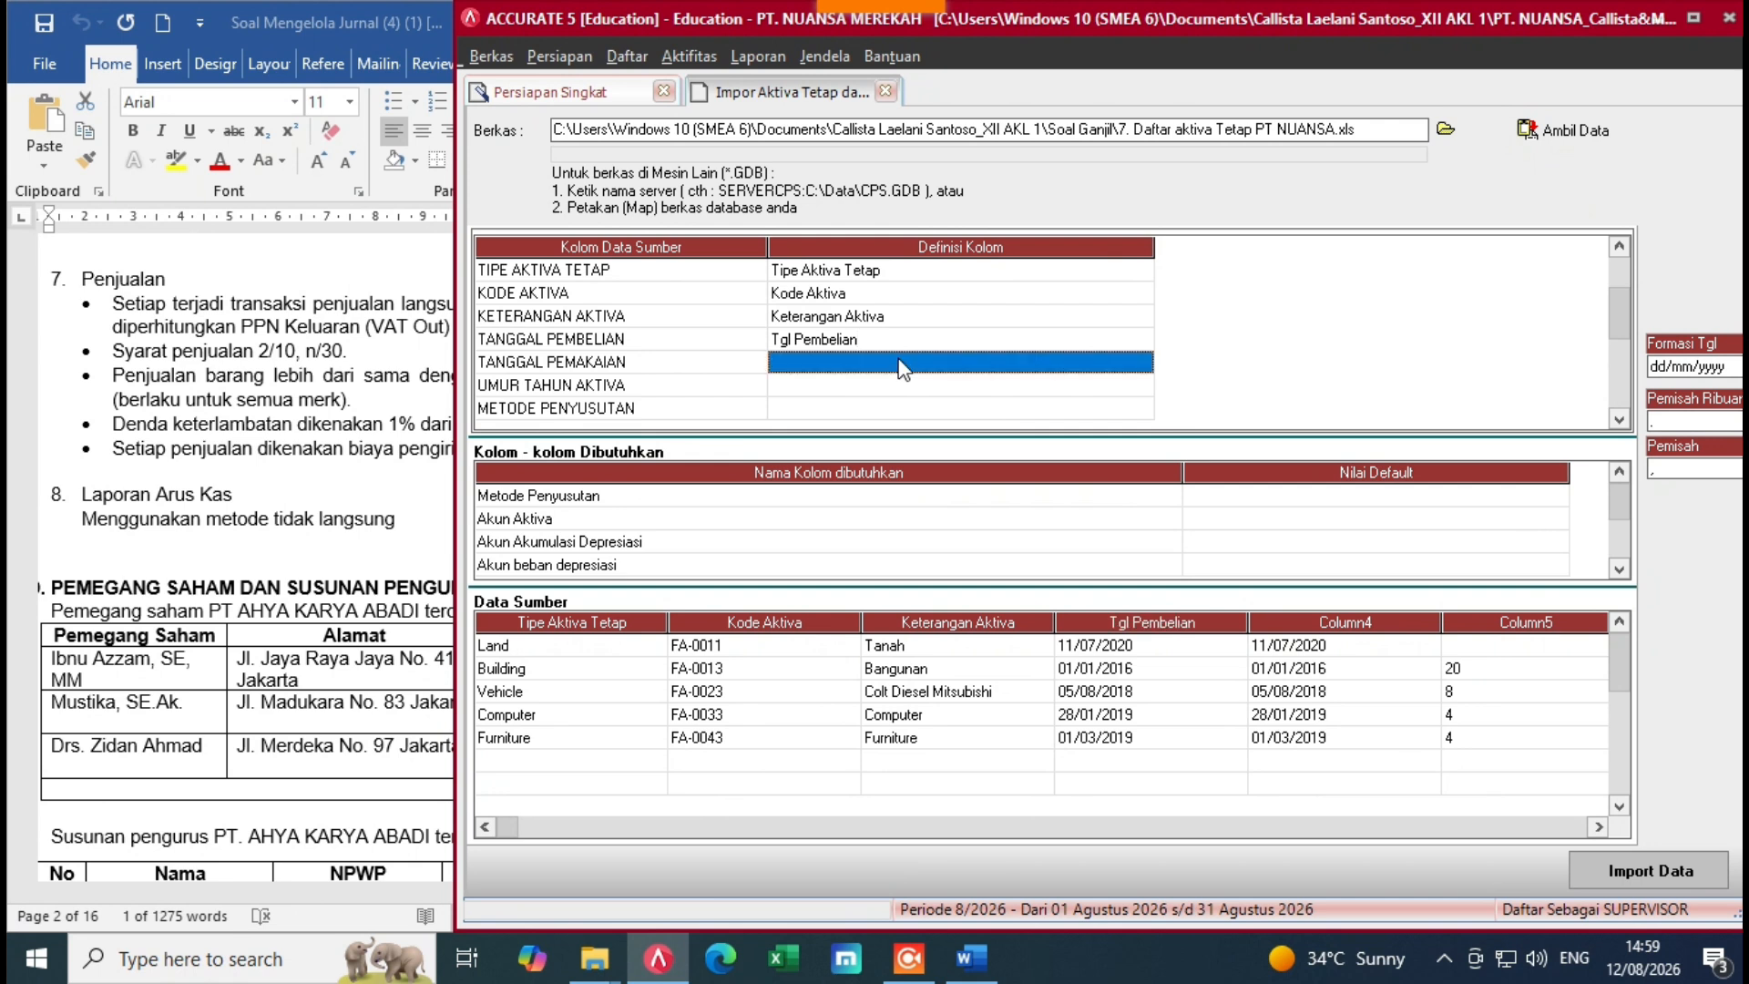
pyautogui.click(944, 370)
pyautogui.click(1141, 364)
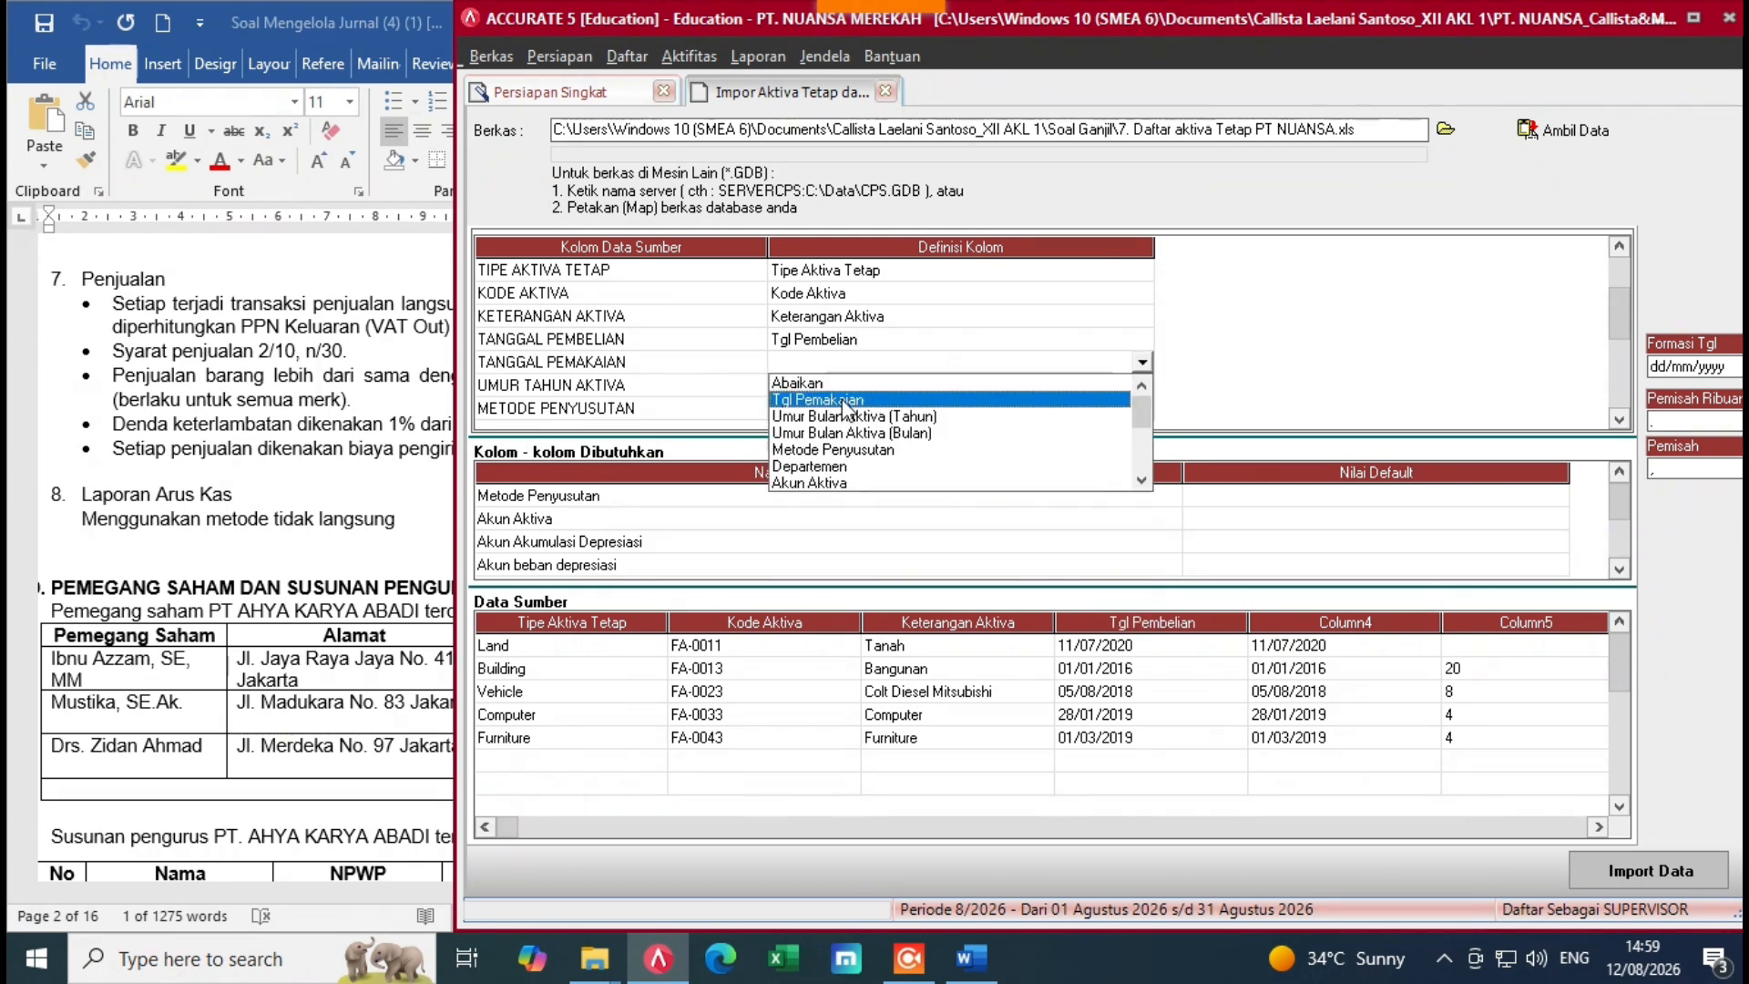
pyautogui.click(889, 391)
# Step: Map UMUR TAHUN AKTIVA to Umur Bulan Aktiva (Tahun) and METODE PENYUSUTAN to Metode Penyusutan
pyautogui.click(889, 392)
pyautogui.click(981, 392)
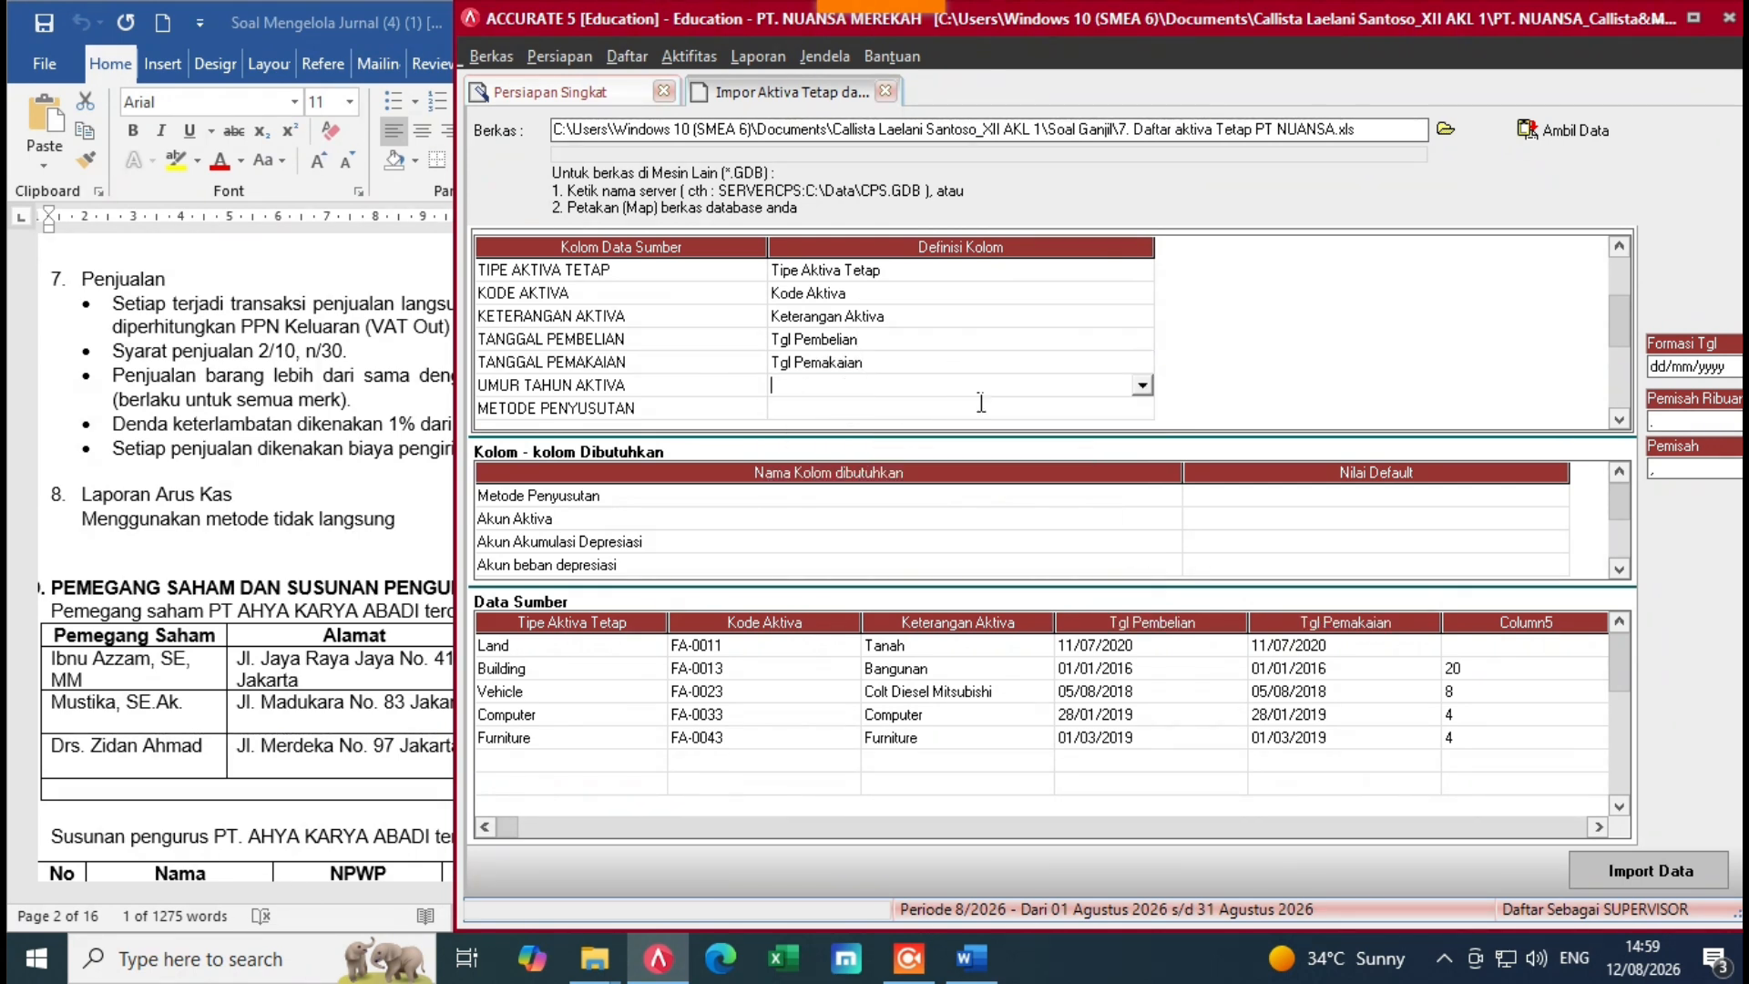
pyautogui.click(1141, 386)
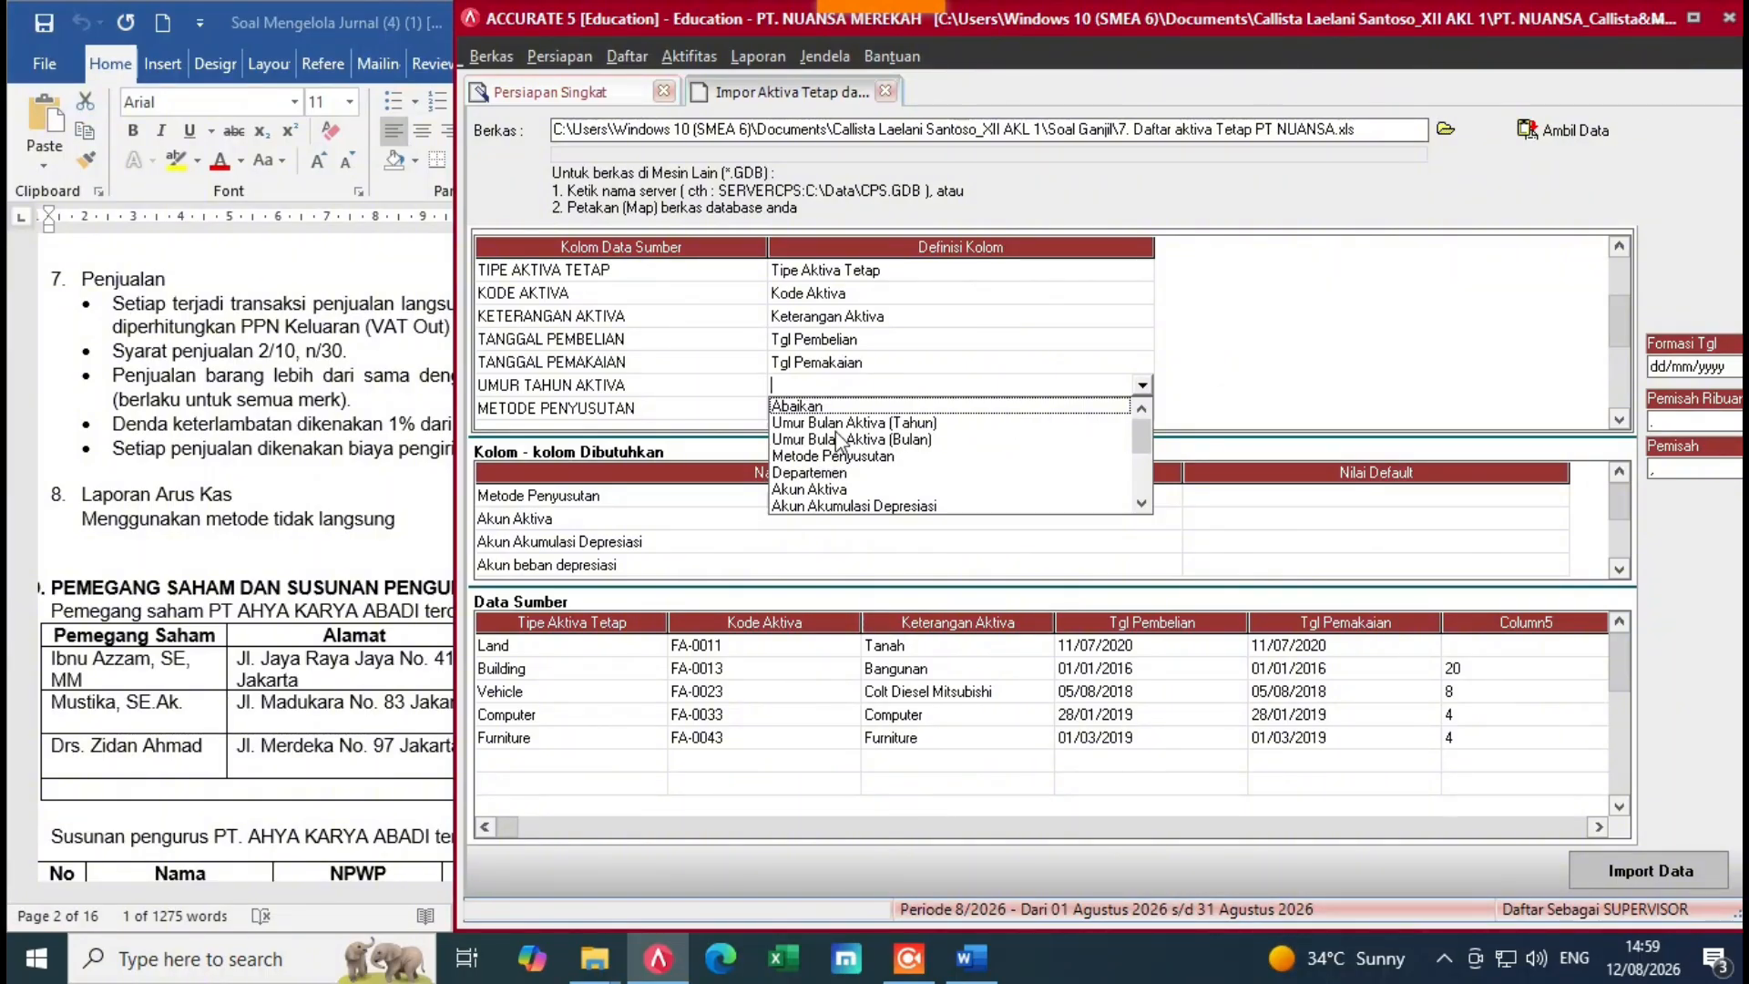
pyautogui.click(920, 423)
pyautogui.click(931, 409)
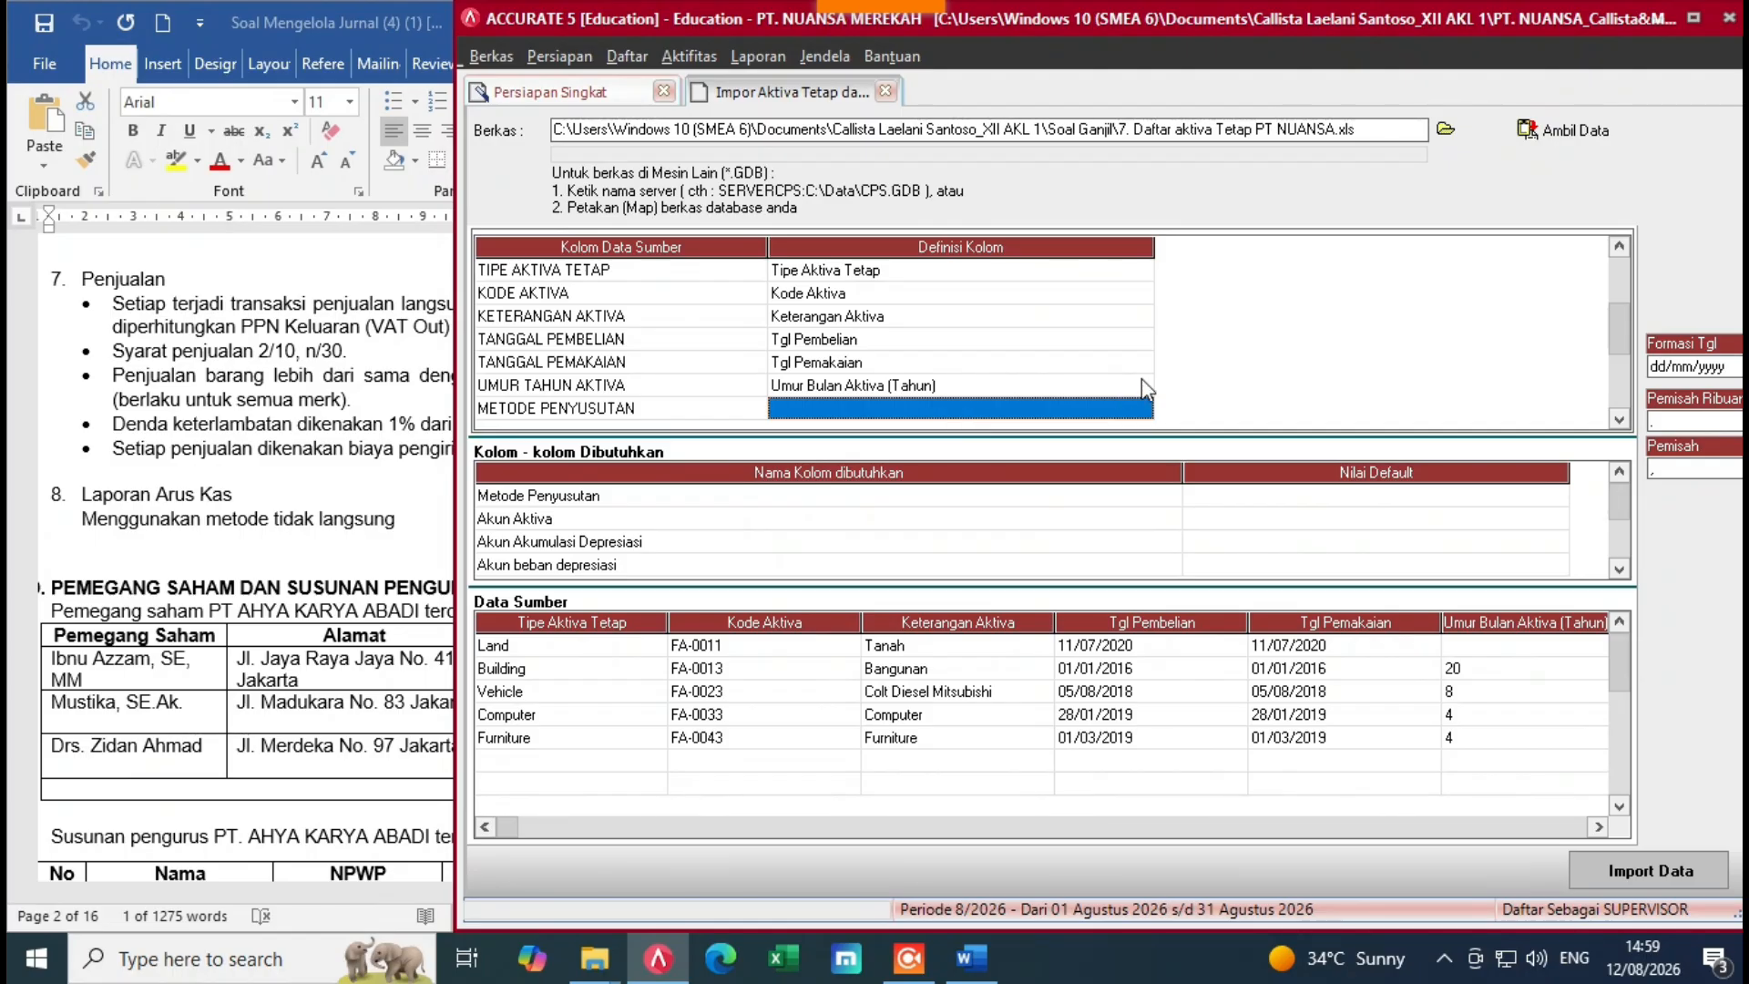
pyautogui.scroll(-2, 1157, 412)
pyautogui.click(1069, 365)
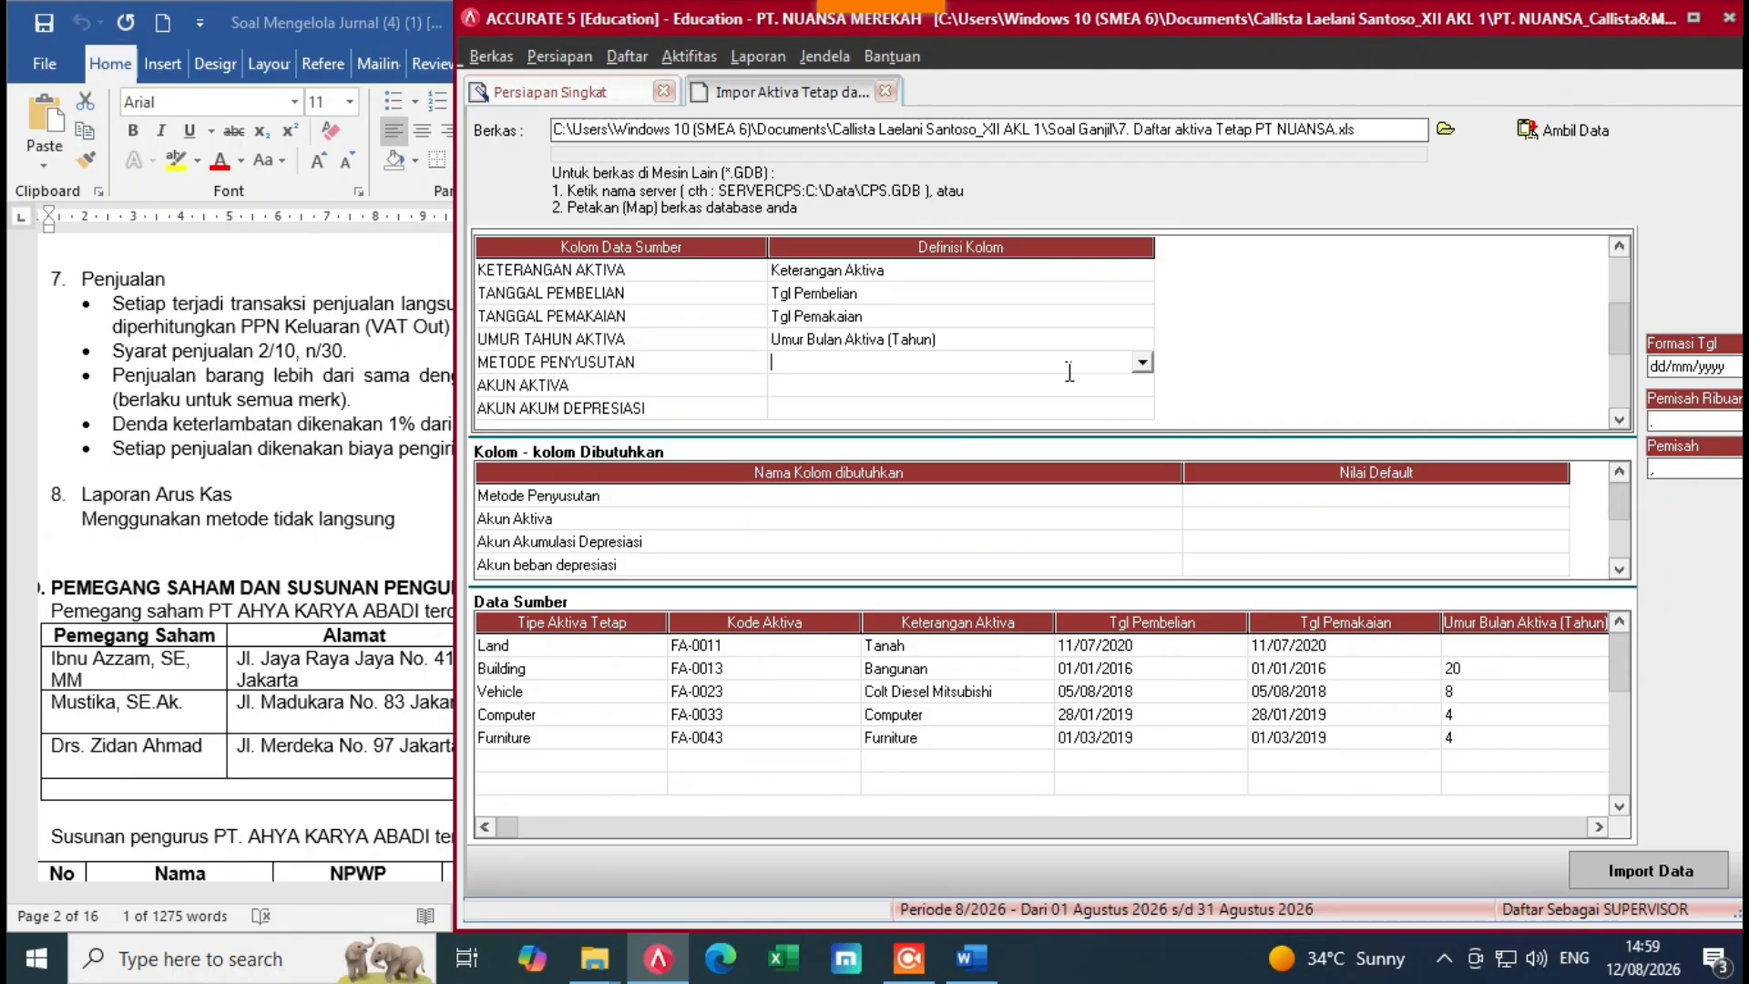
pyautogui.click(1141, 362)
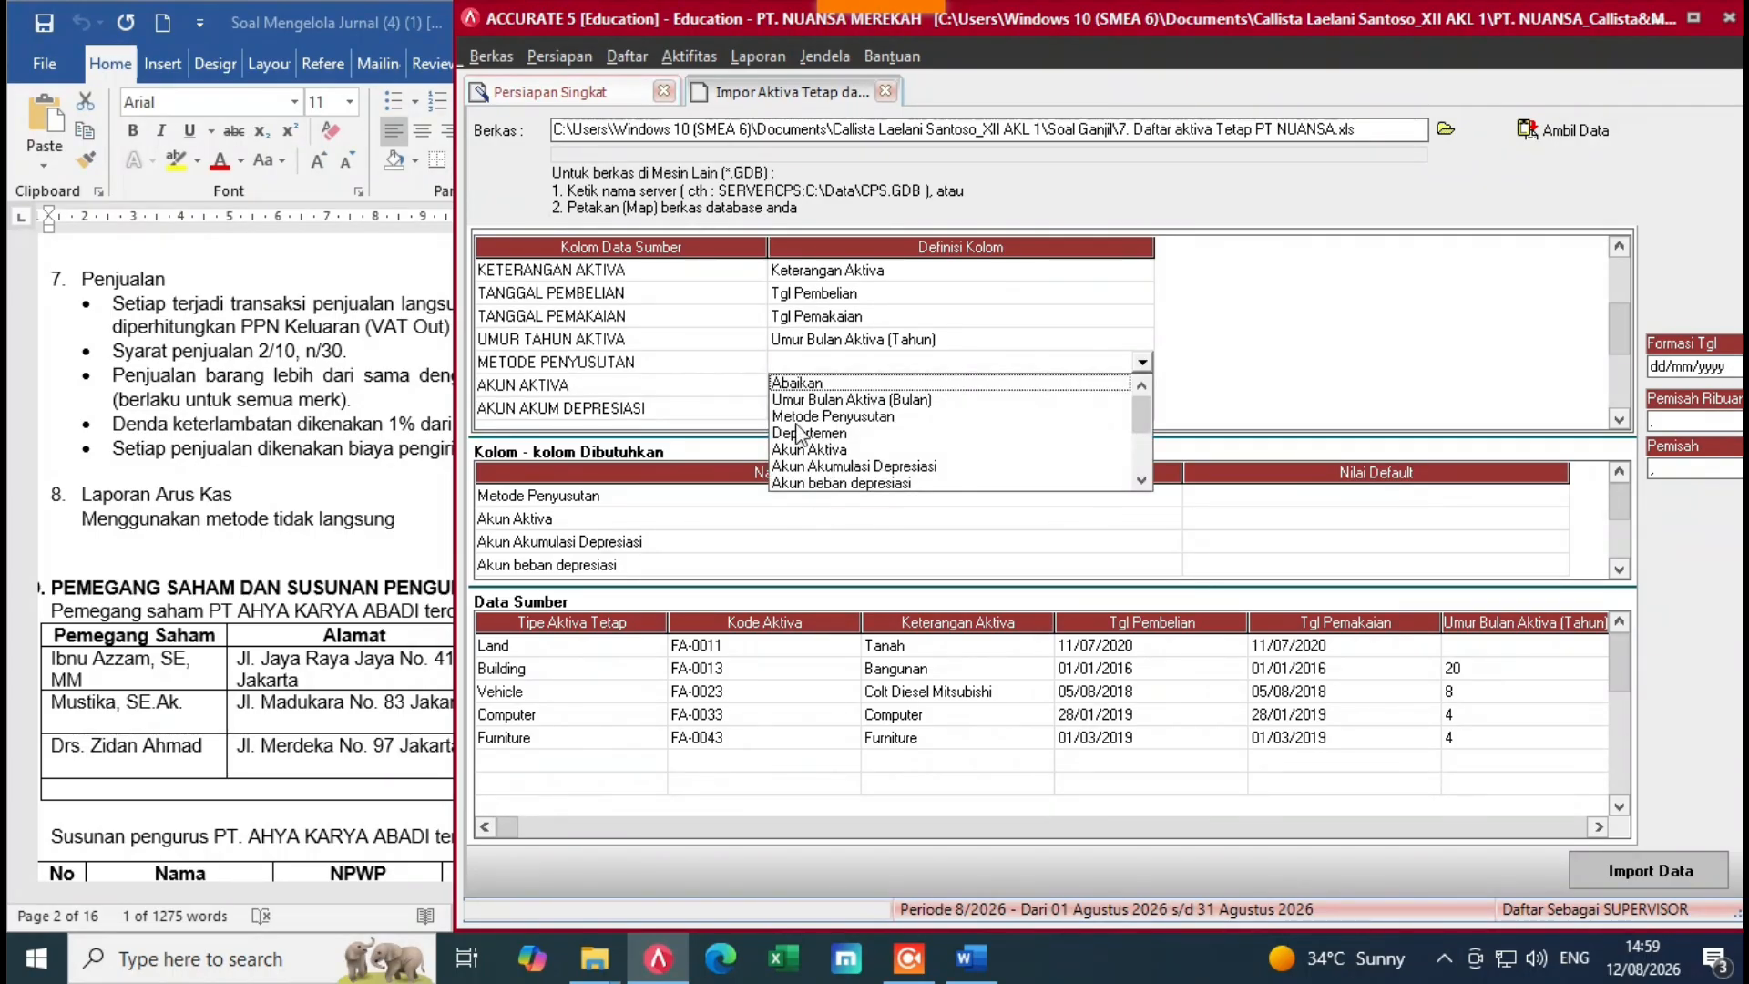
pyautogui.click(839, 427)
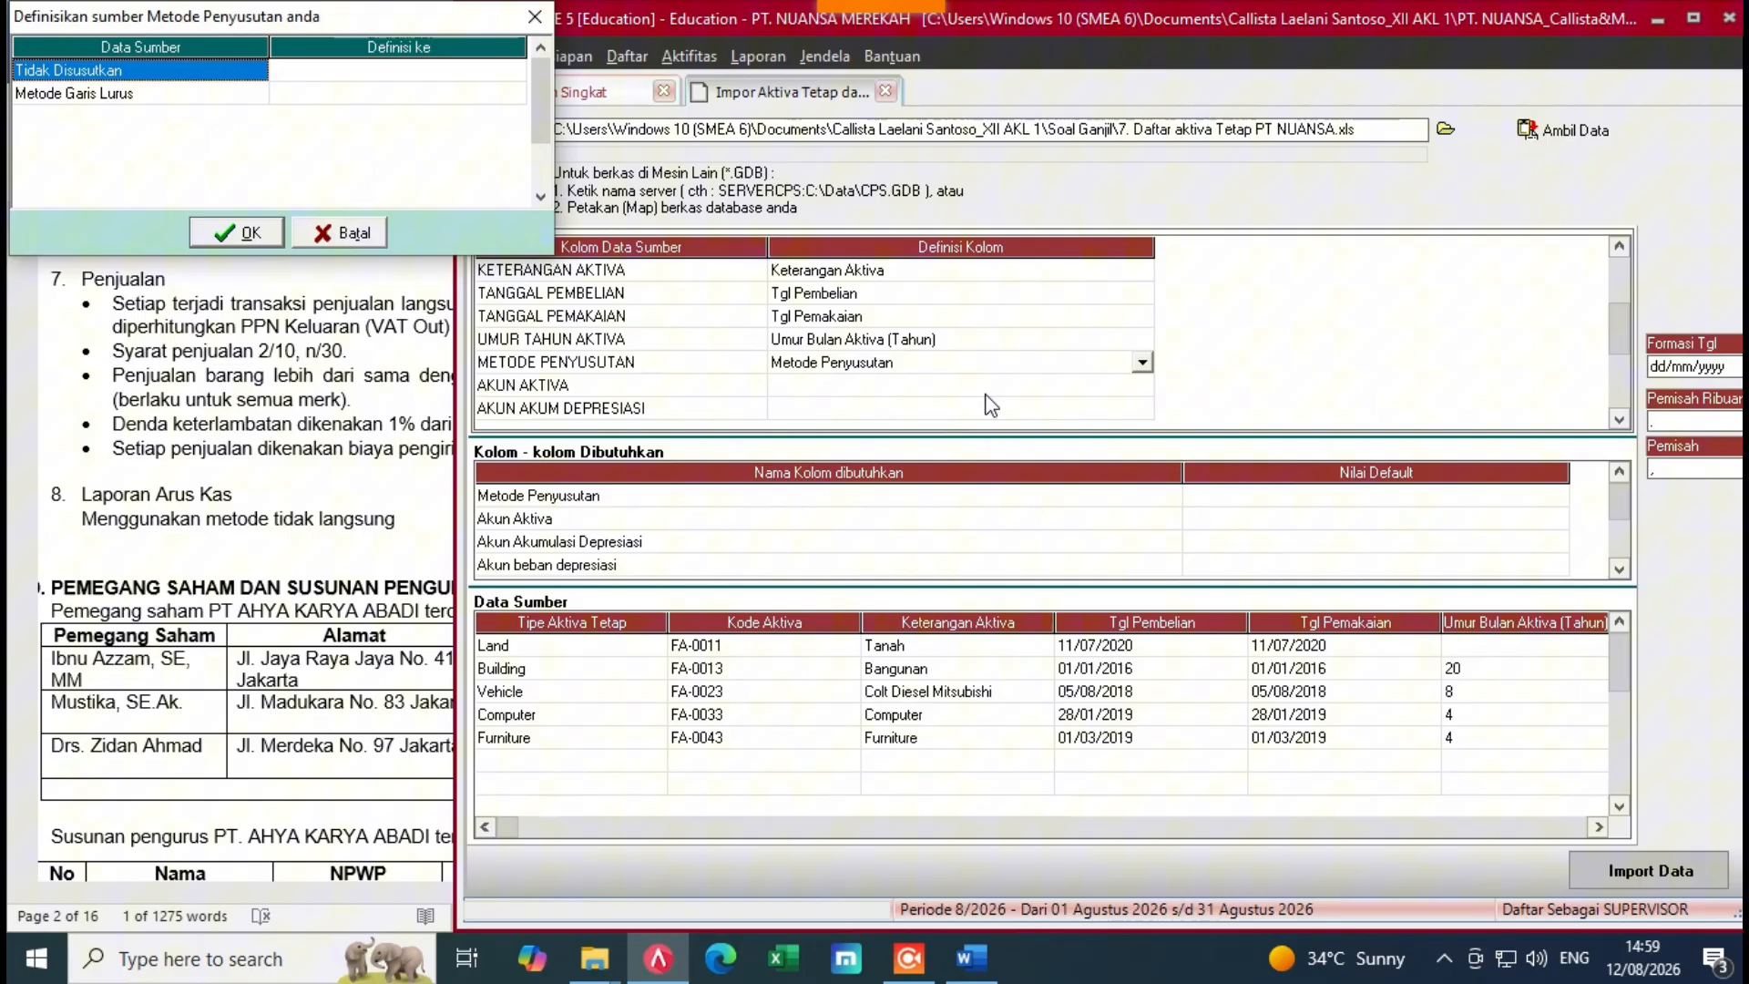
# Step: Match Tidak Disusutkan to Tidak terdepresiasi and Metode Garis Lurus to the straight-line method
pyautogui.click(485, 78)
pyautogui.click(515, 71)
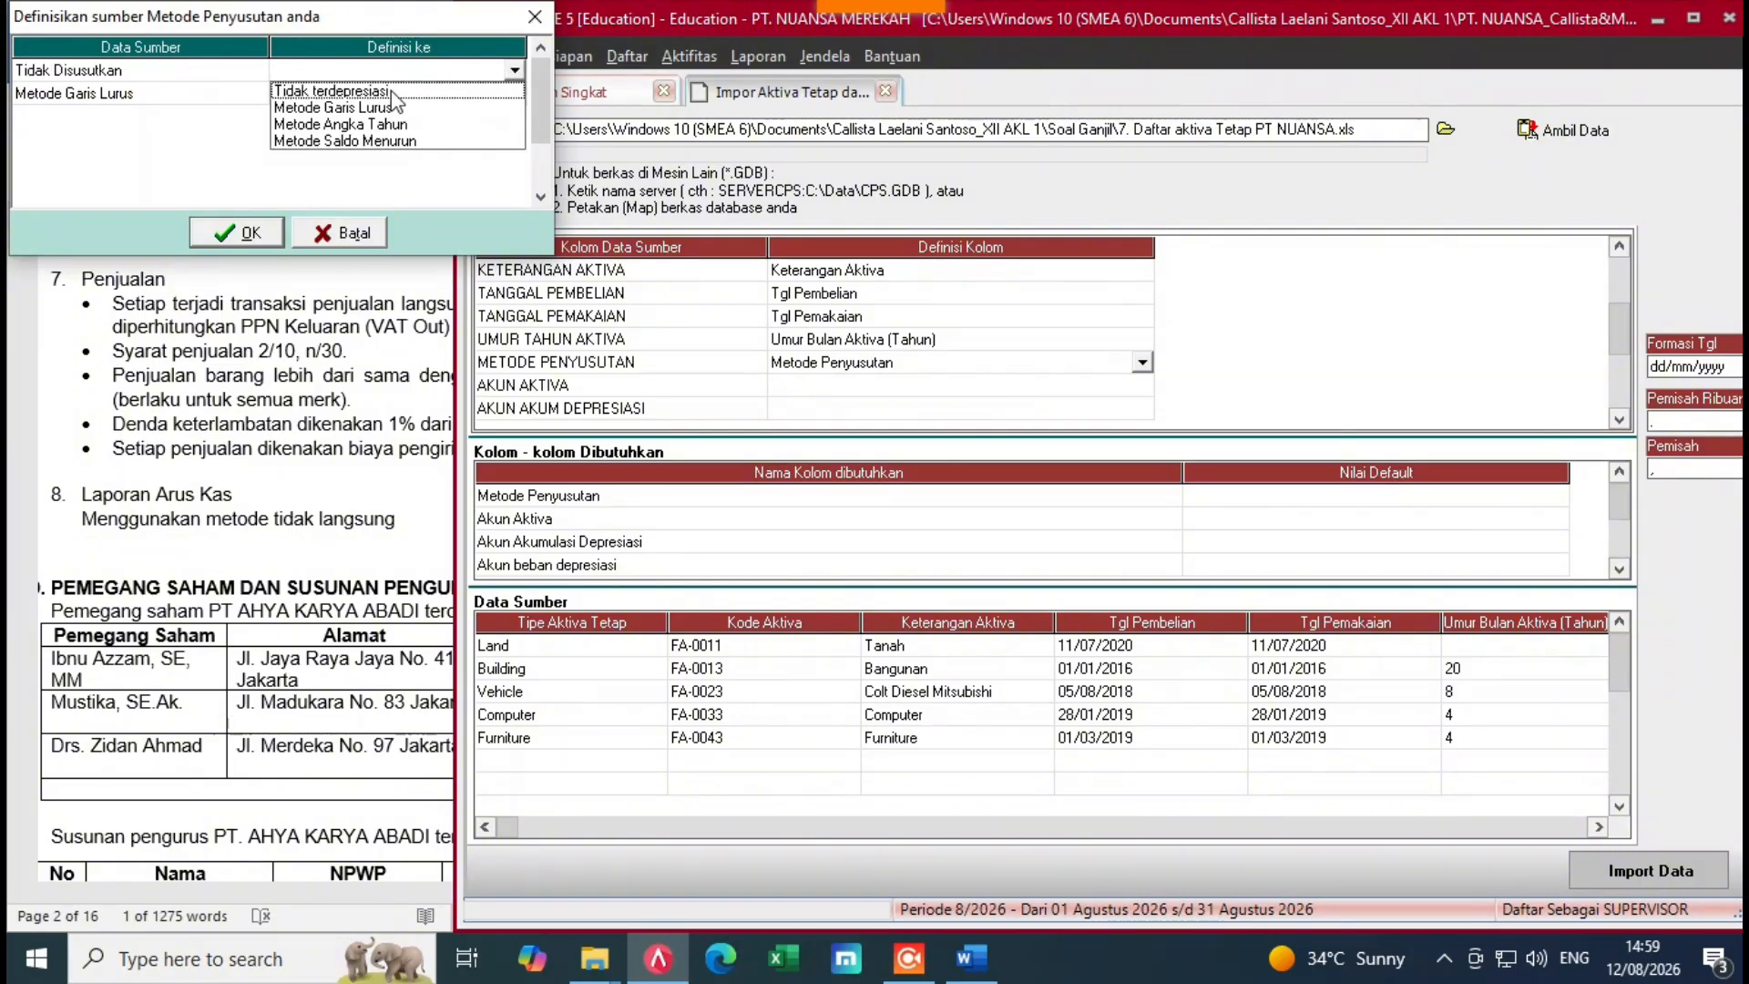
pyautogui.click(394, 91)
pyautogui.click(492, 93)
pyautogui.click(515, 94)
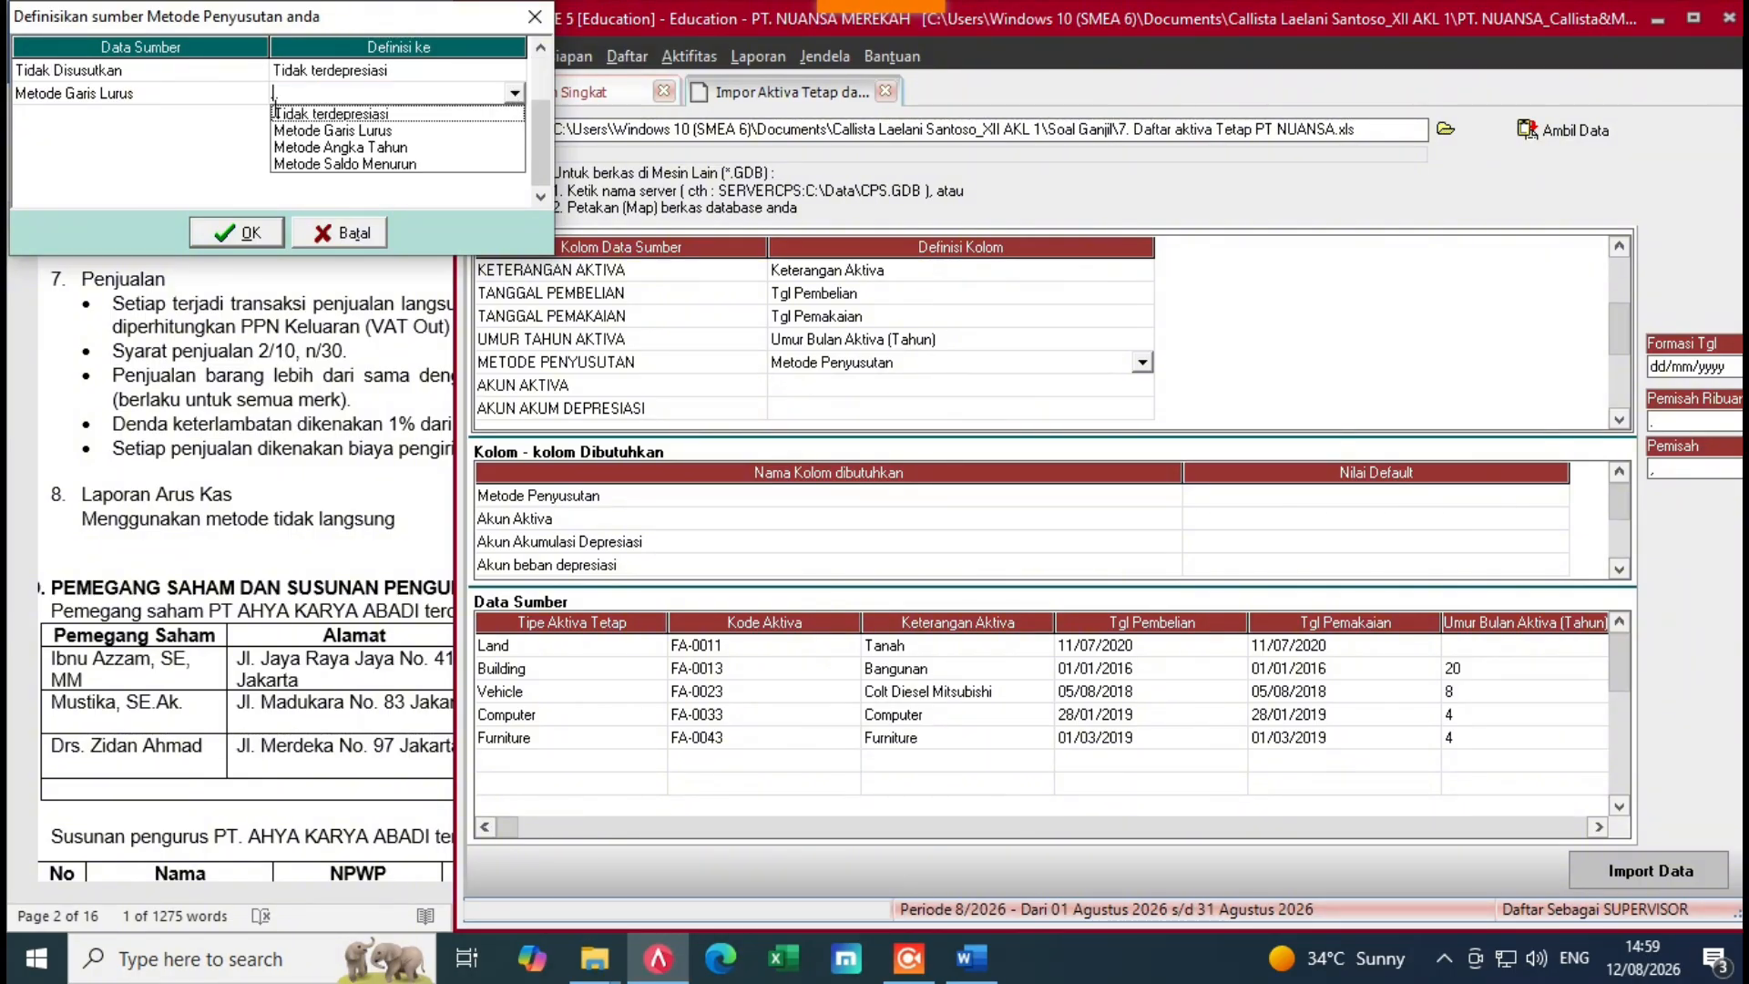
pyautogui.click(289, 129)
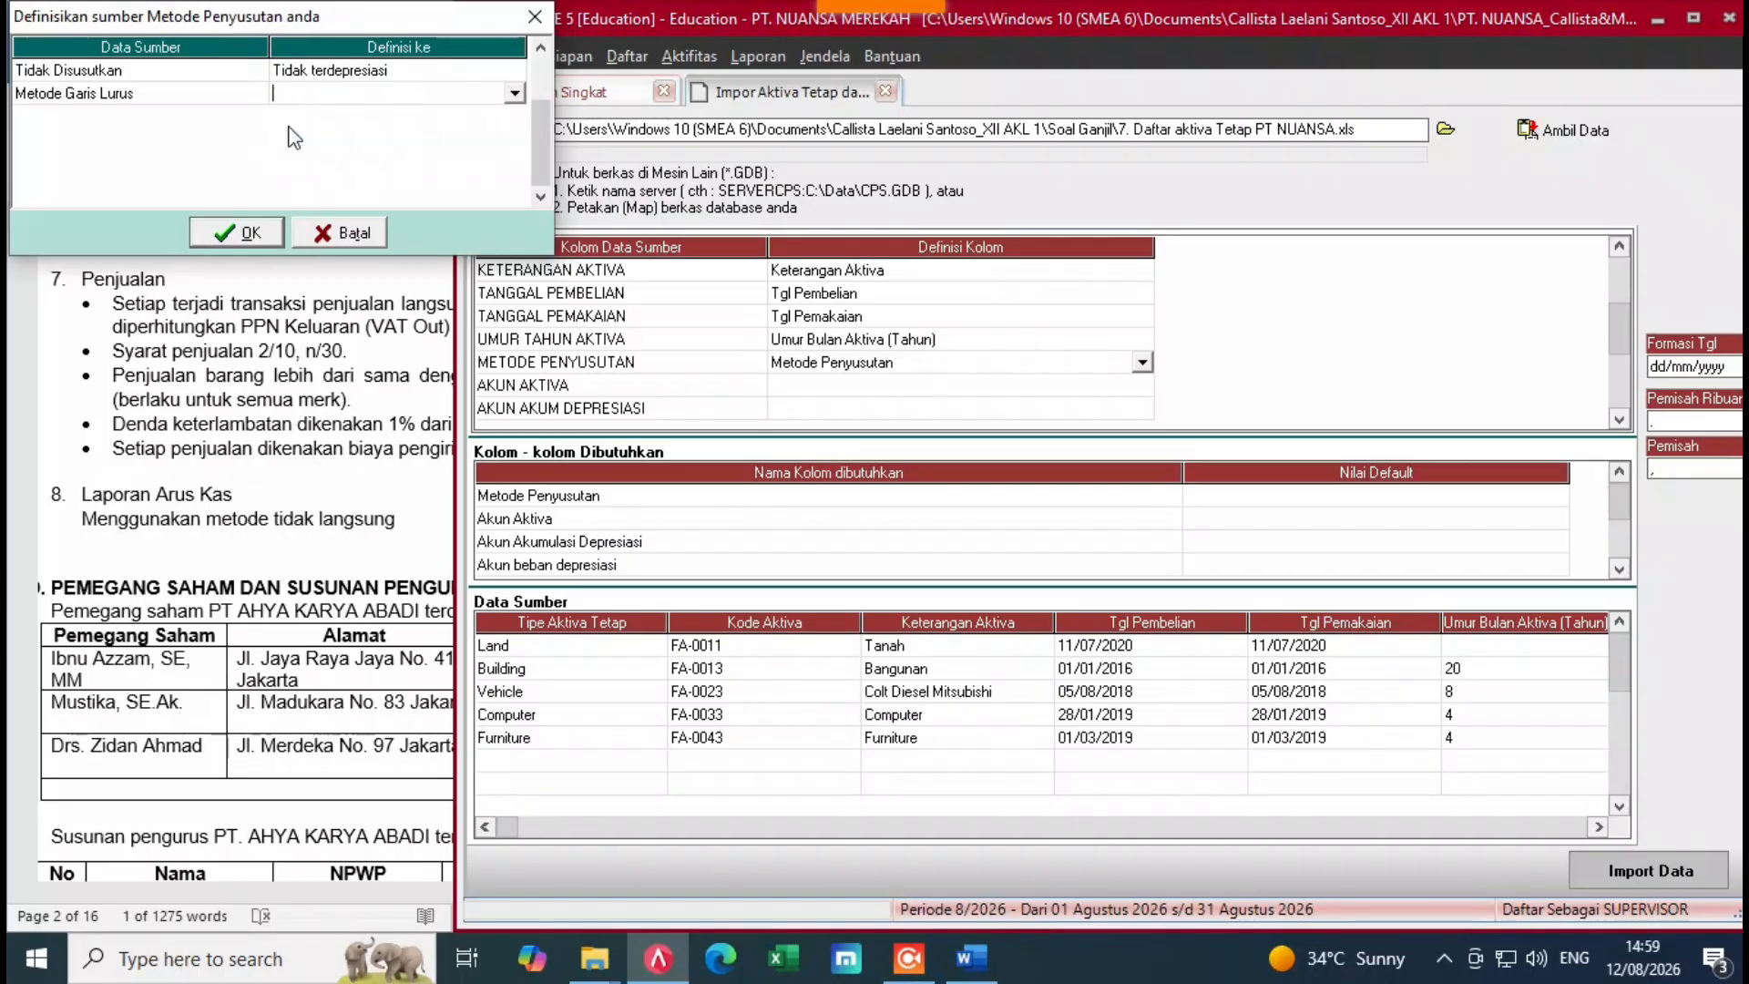
pyautogui.click(236, 233)
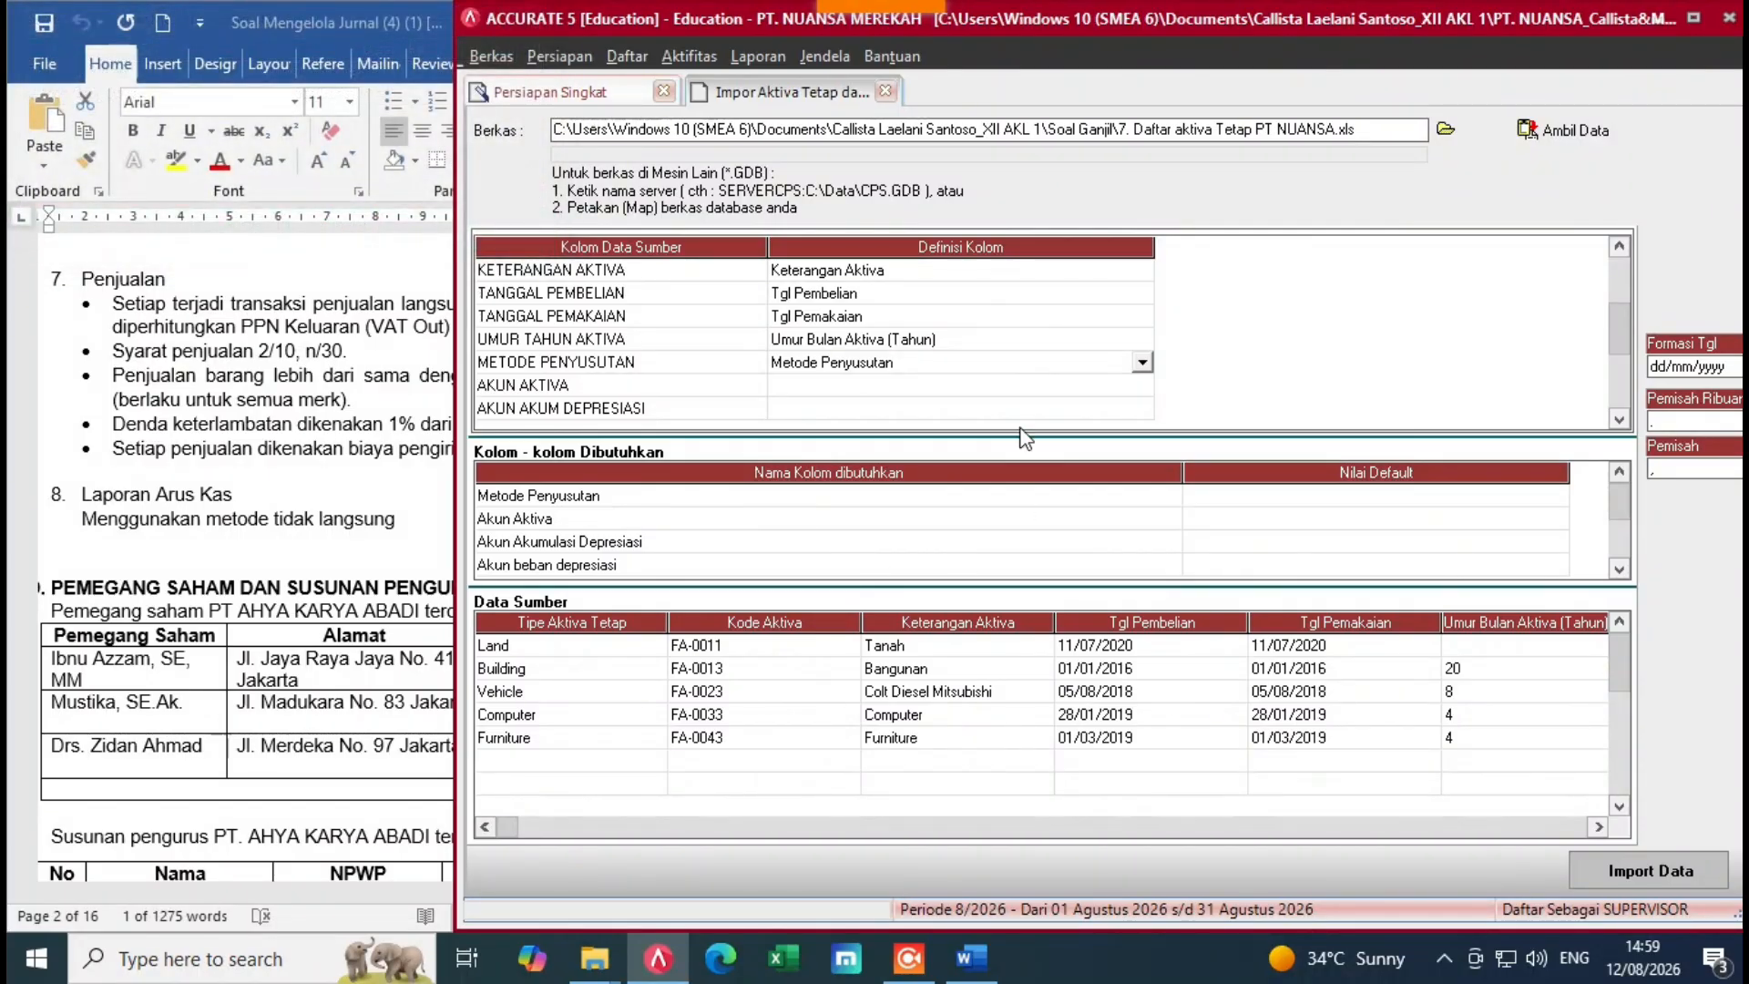
# Step: Map AKUN AKTIVA to Akun Aktiva, assigning Land to 1-2100 and Building to 1-2110
pyautogui.click(1024, 393)
pyautogui.click(1024, 390)
pyautogui.click(1141, 387)
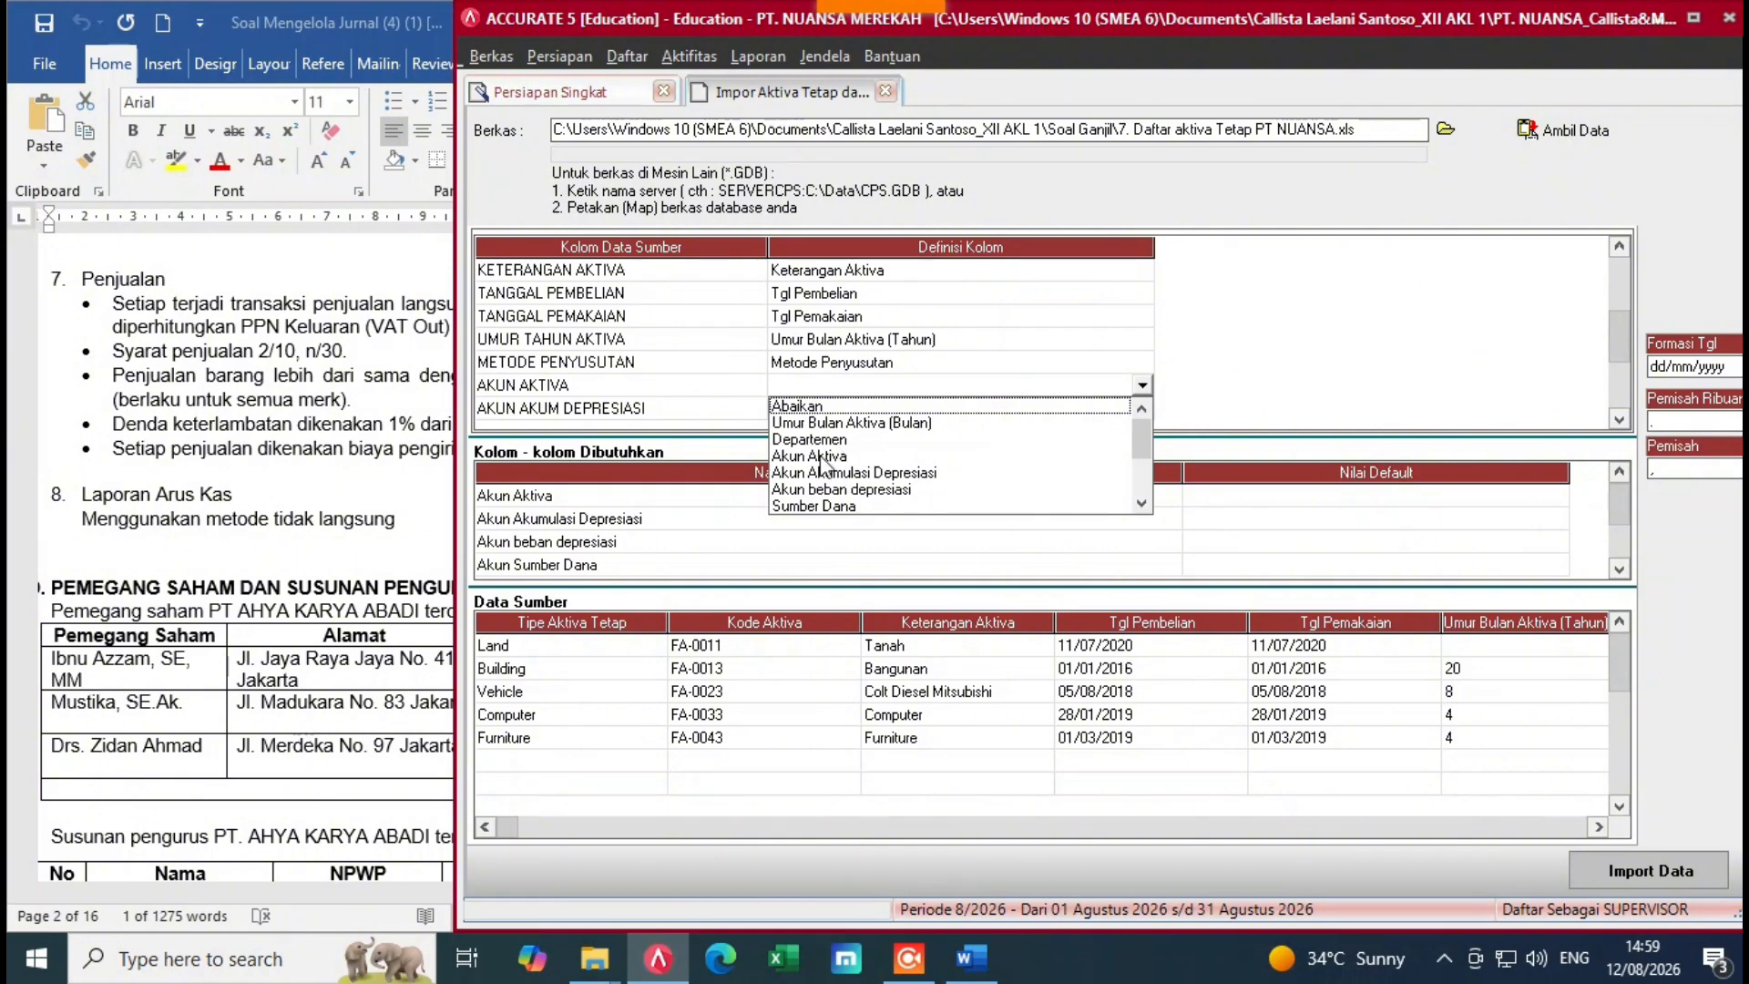
pyautogui.click(784, 456)
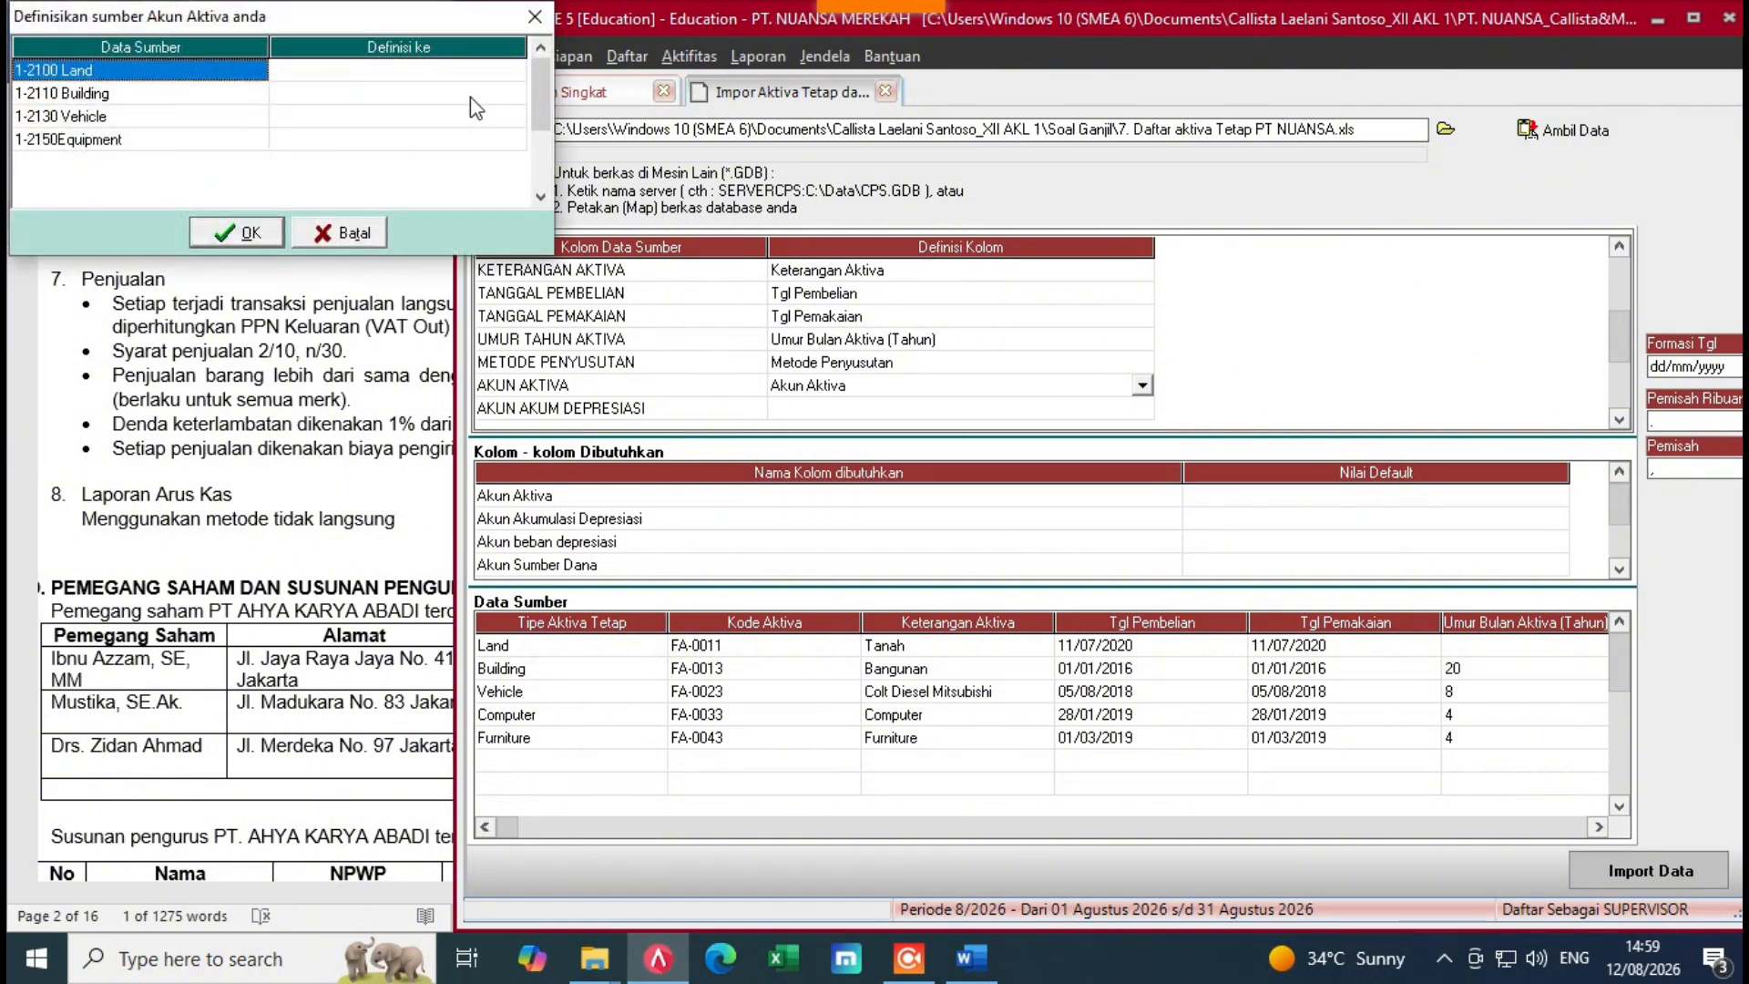
pyautogui.click(504, 73)
pyautogui.click(520, 70)
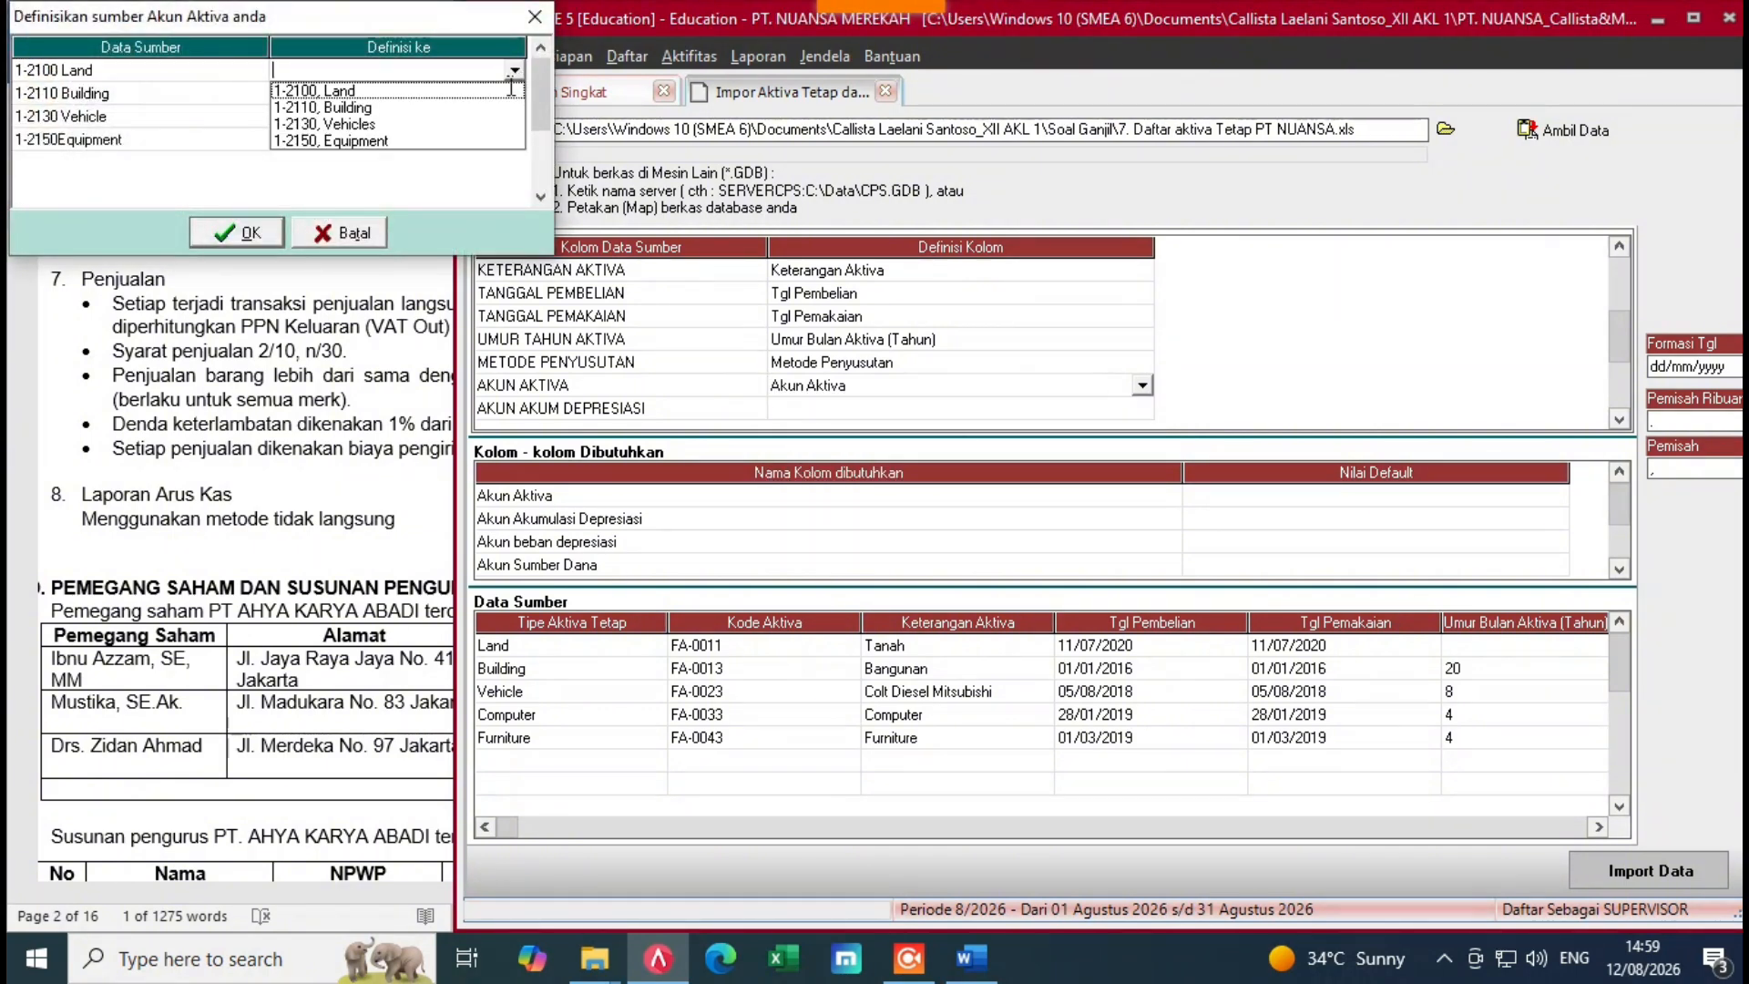
pyautogui.click(400, 86)
pyautogui.click(467, 95)
pyautogui.click(464, 96)
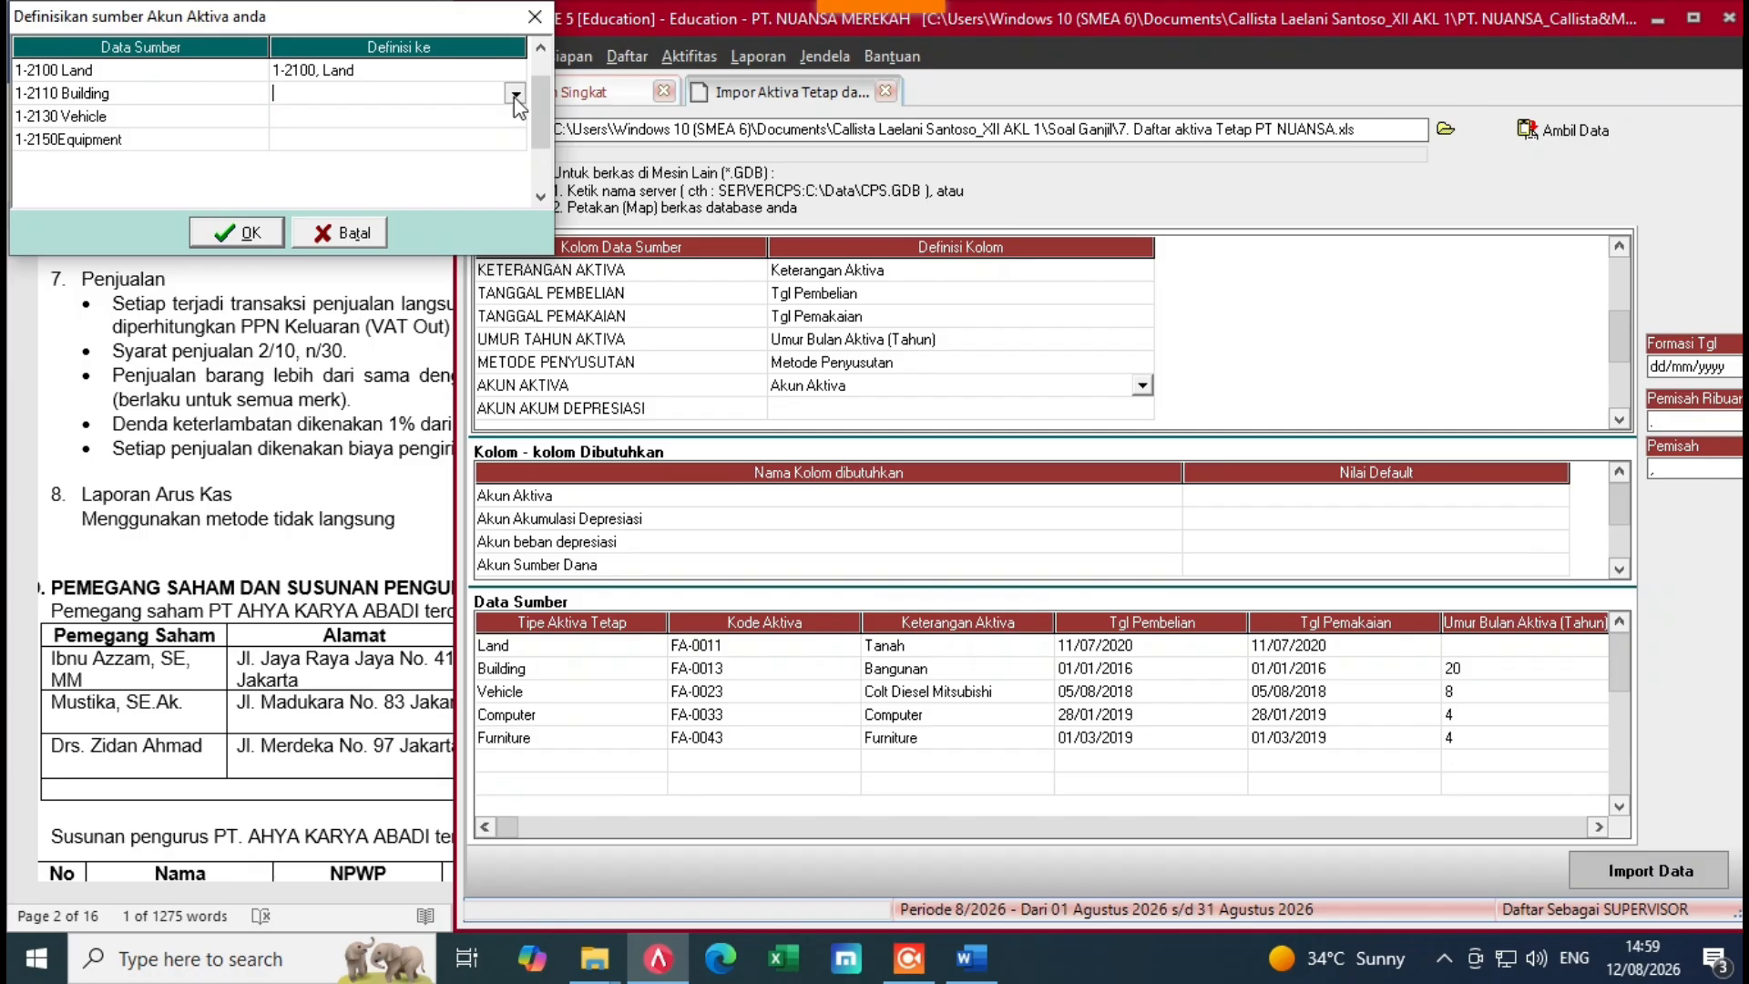
pyautogui.click(514, 94)
pyautogui.click(351, 143)
# Step: Assign Vehicle to 1-2130 and Equipment to 1-2150, then confirm the asset accounts
pyautogui.click(439, 119)
pyautogui.click(441, 118)
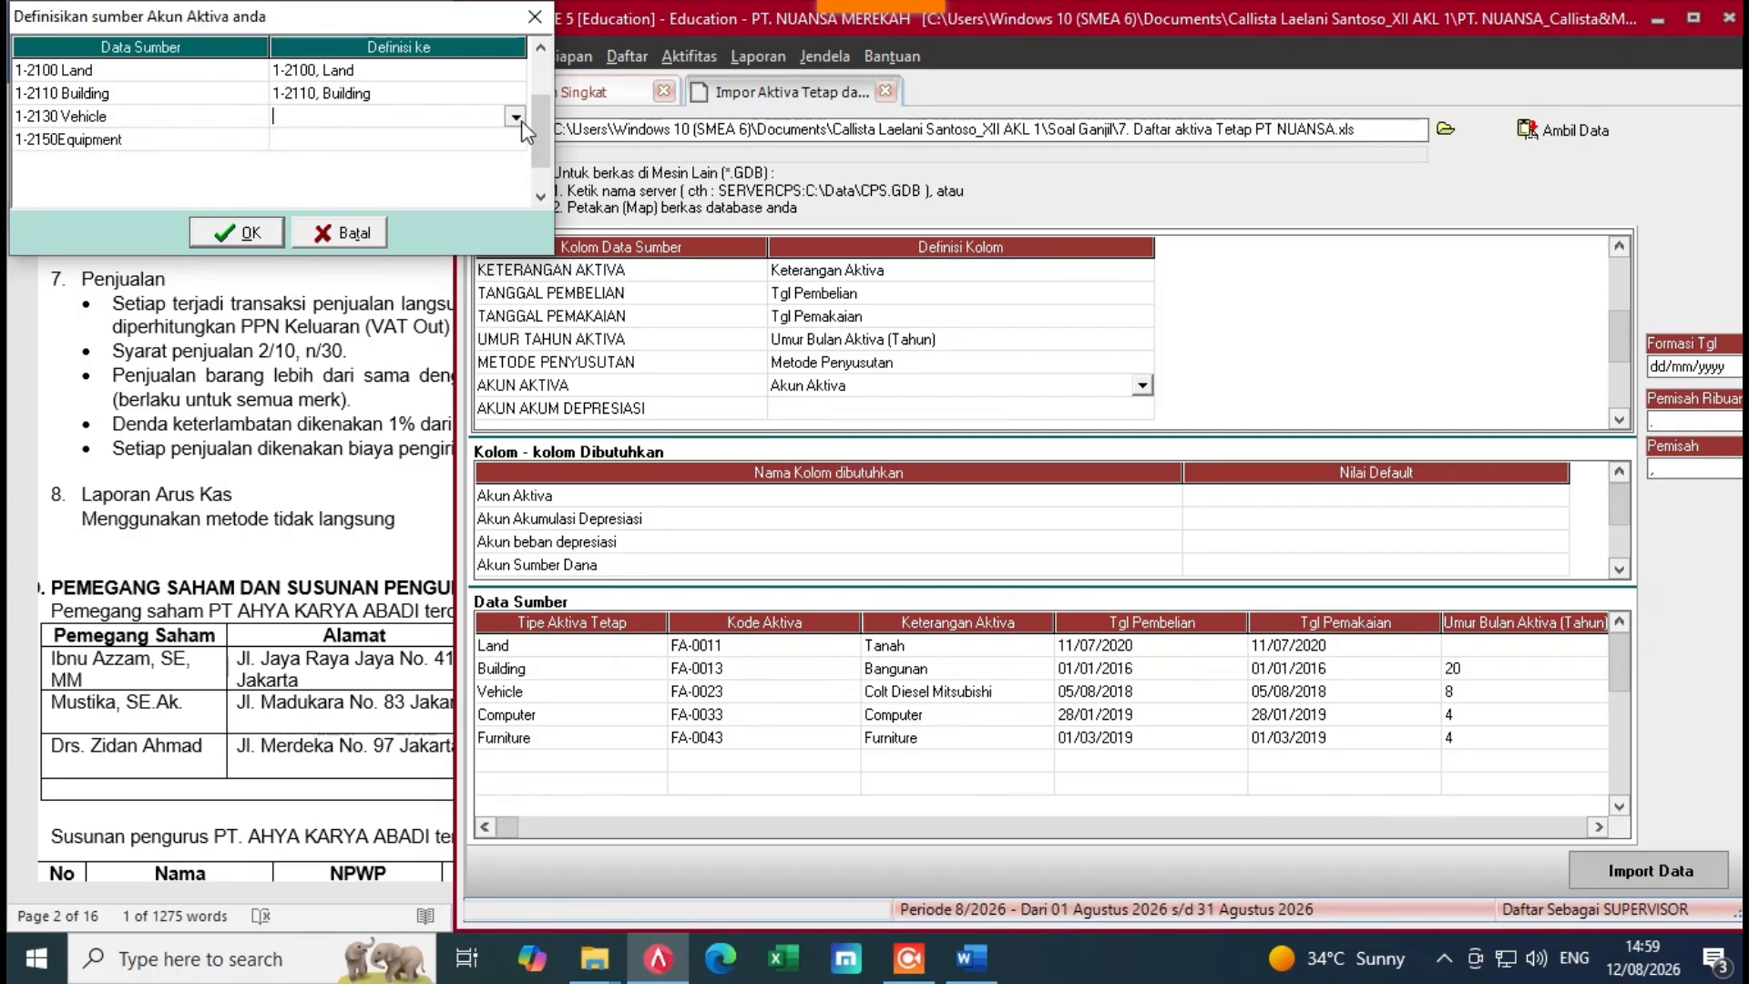
pyautogui.click(516, 116)
pyautogui.click(343, 175)
pyautogui.click(519, 141)
pyautogui.click(521, 144)
pyautogui.click(516, 140)
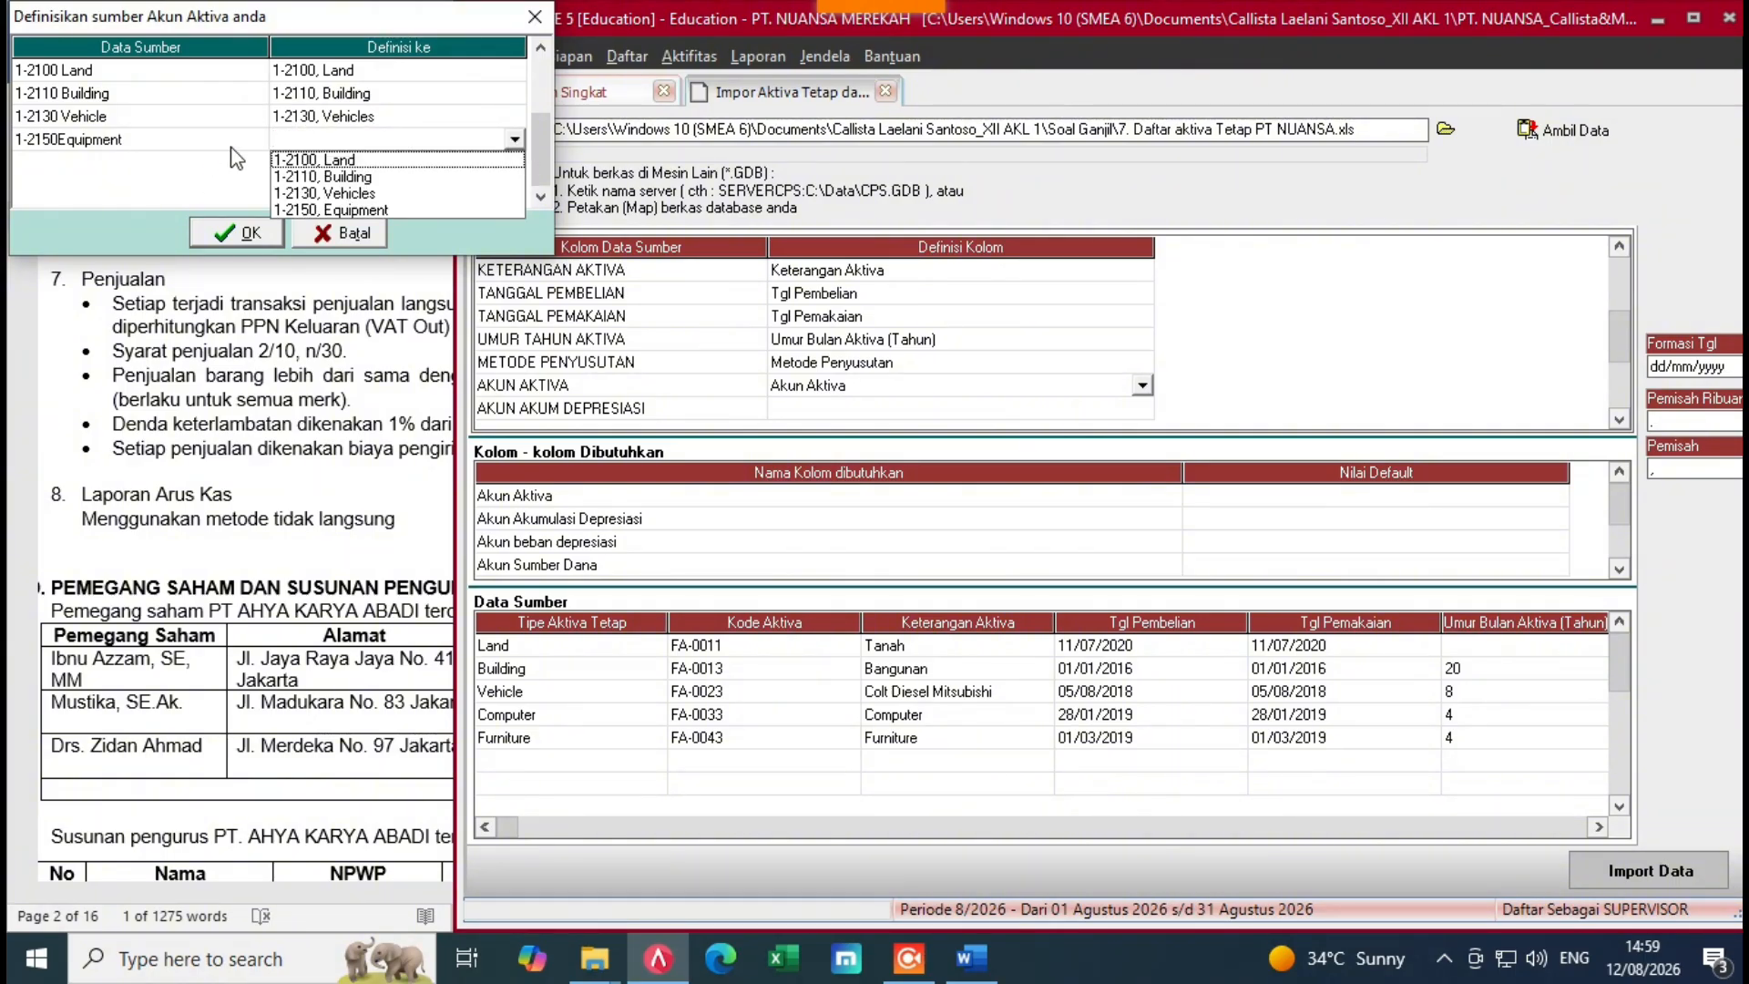
pyautogui.click(333, 210)
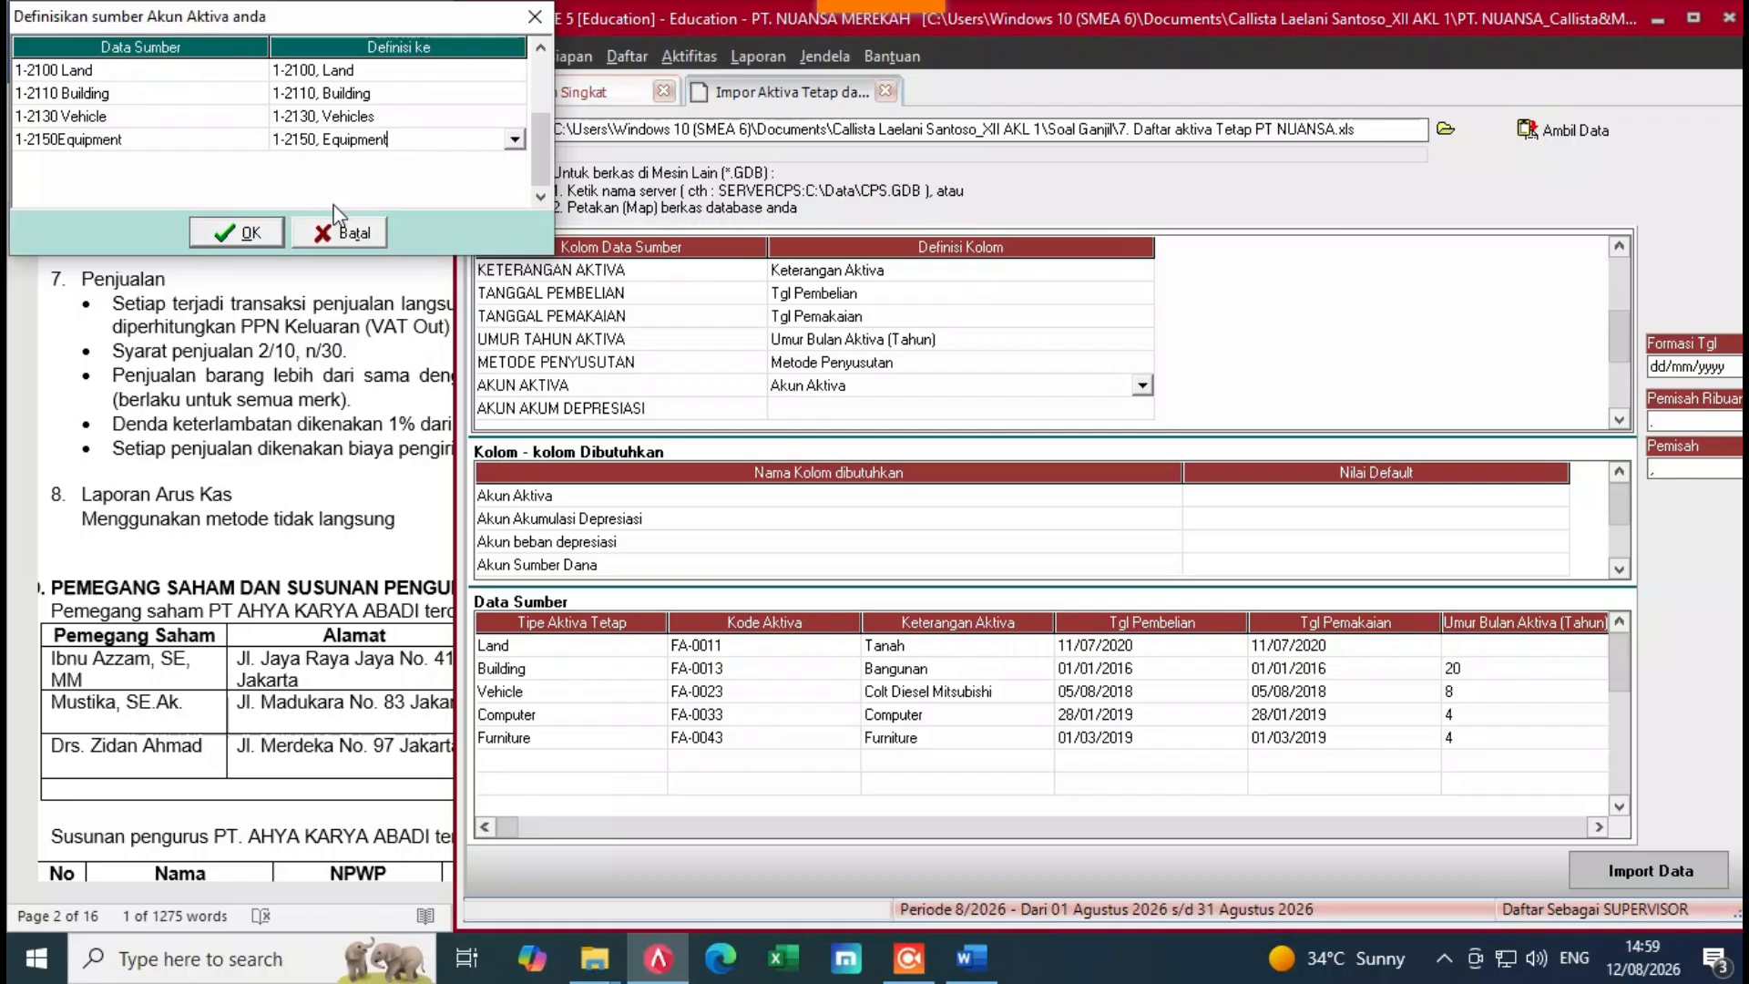
pyautogui.click(240, 226)
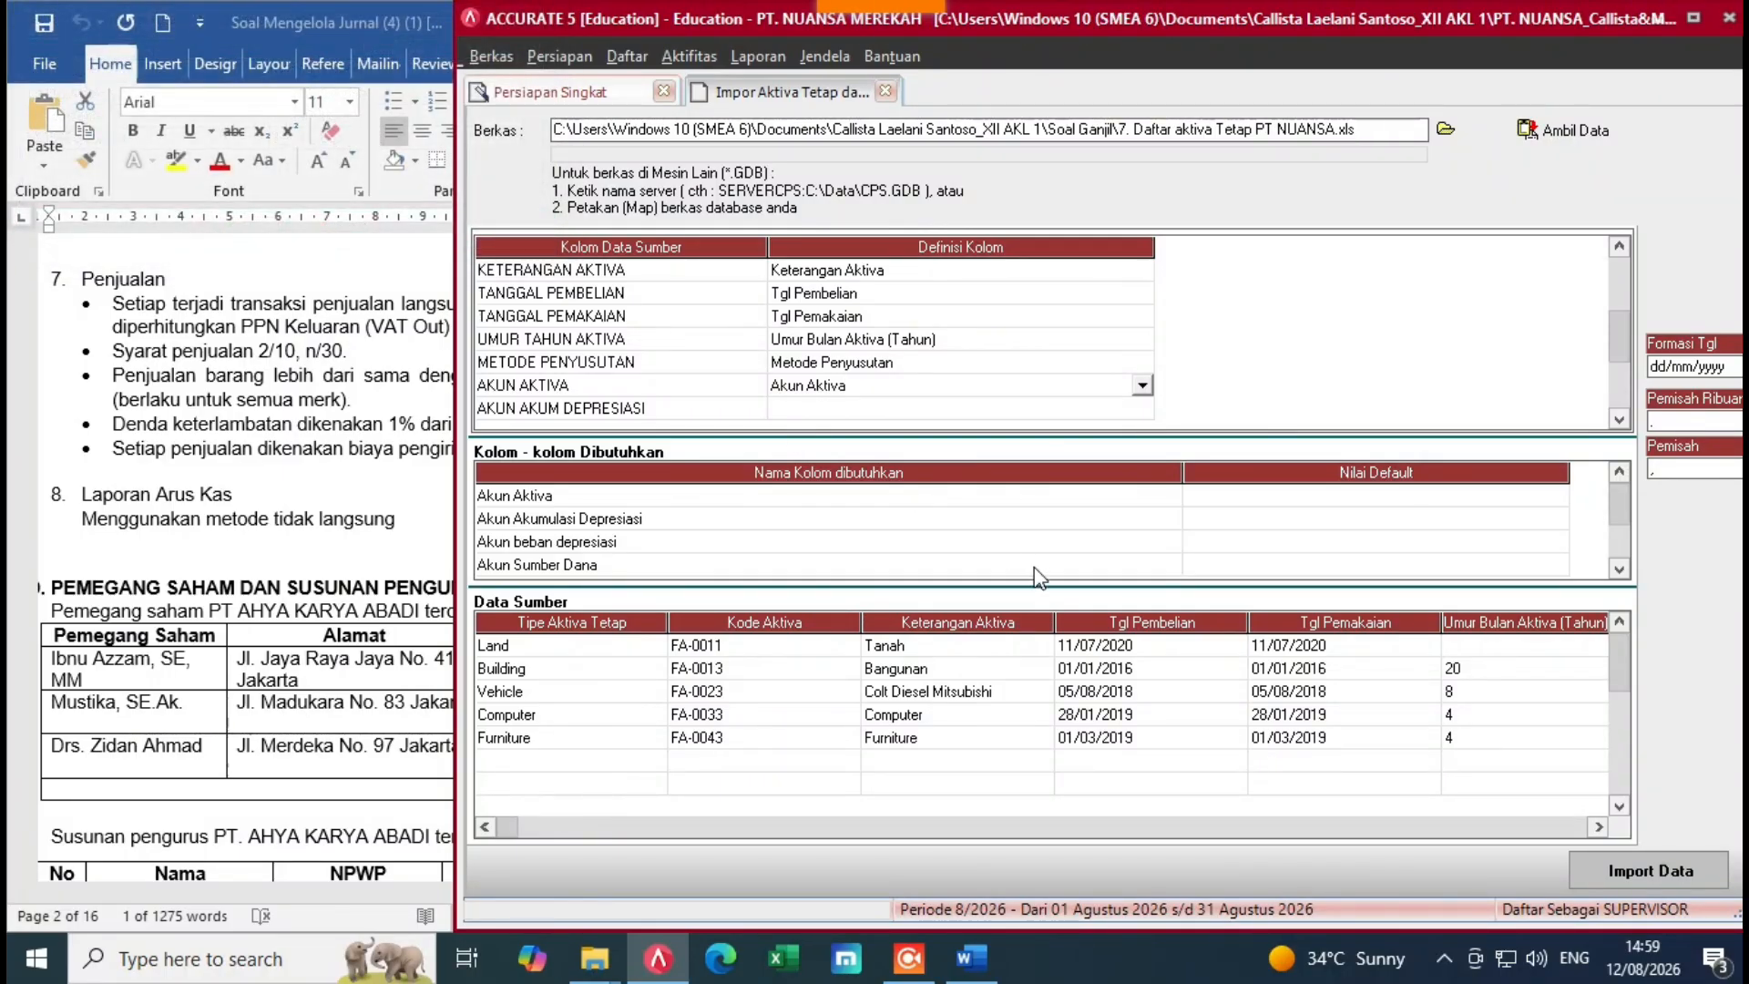
# Step: Map the AKUN AKUM DEPRESIASI column to Akun Akumulasi Depresiasi
pyautogui.click(937, 407)
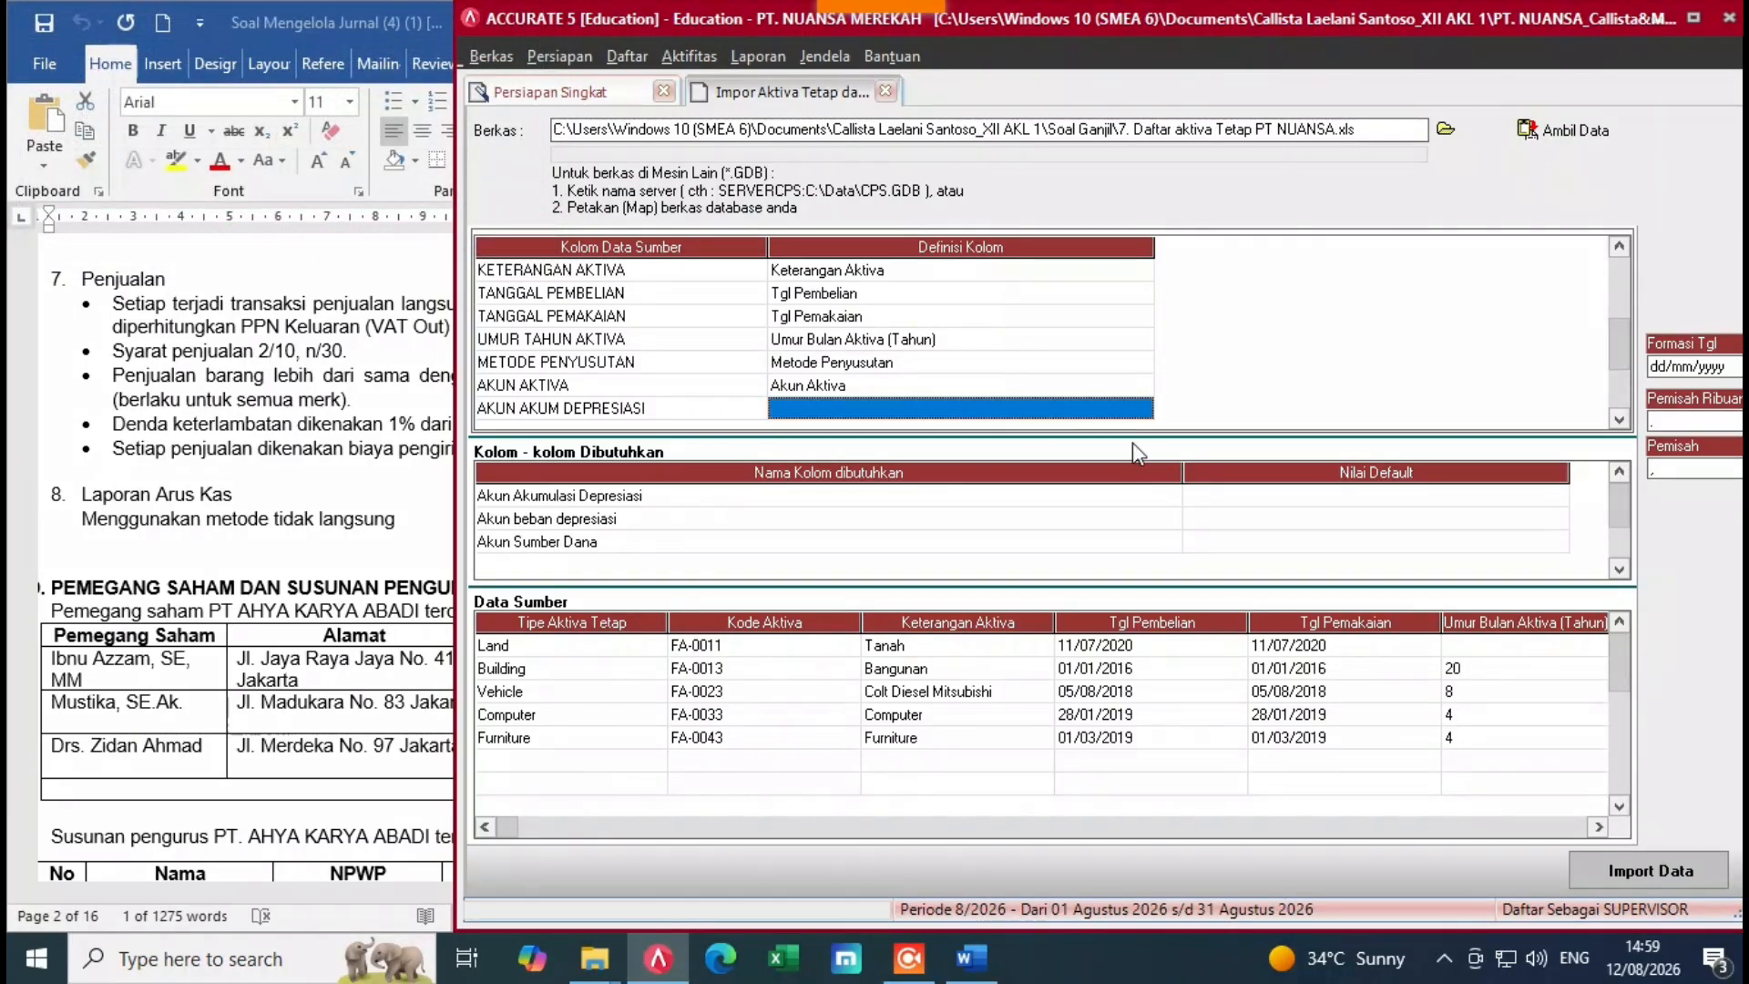
pyautogui.scroll(-2, 1133, 441)
pyautogui.click(1044, 359)
pyautogui.click(1047, 362)
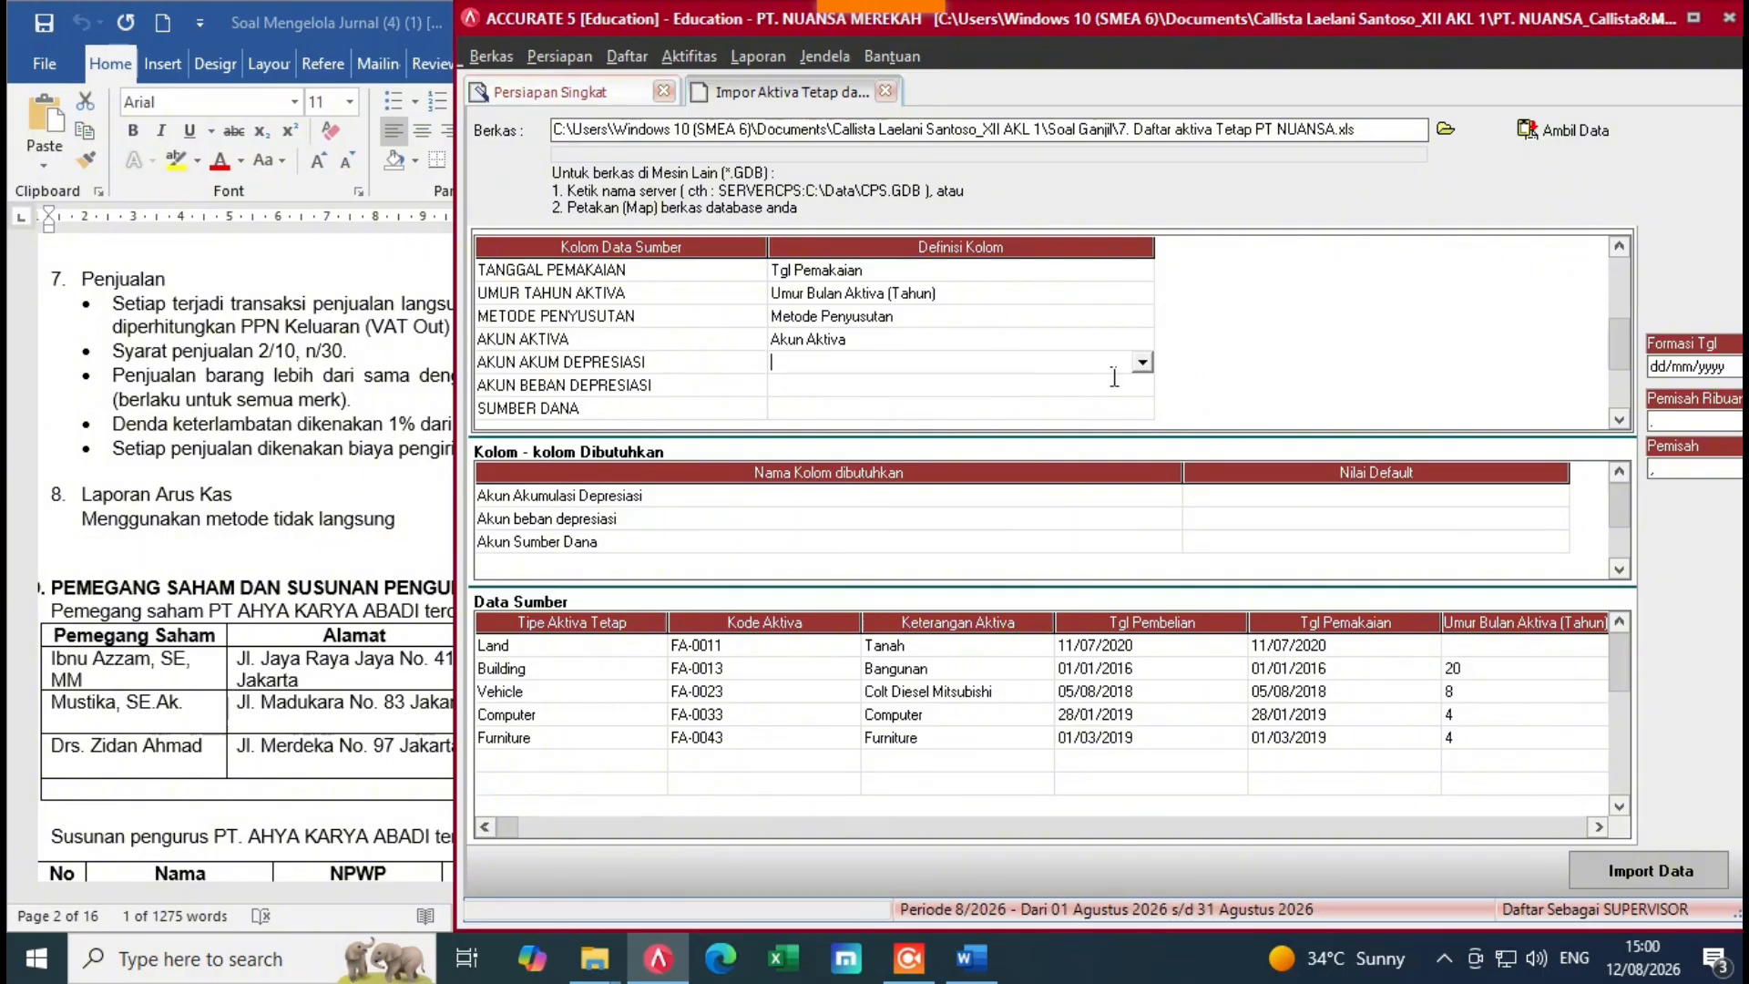
pyautogui.click(1141, 363)
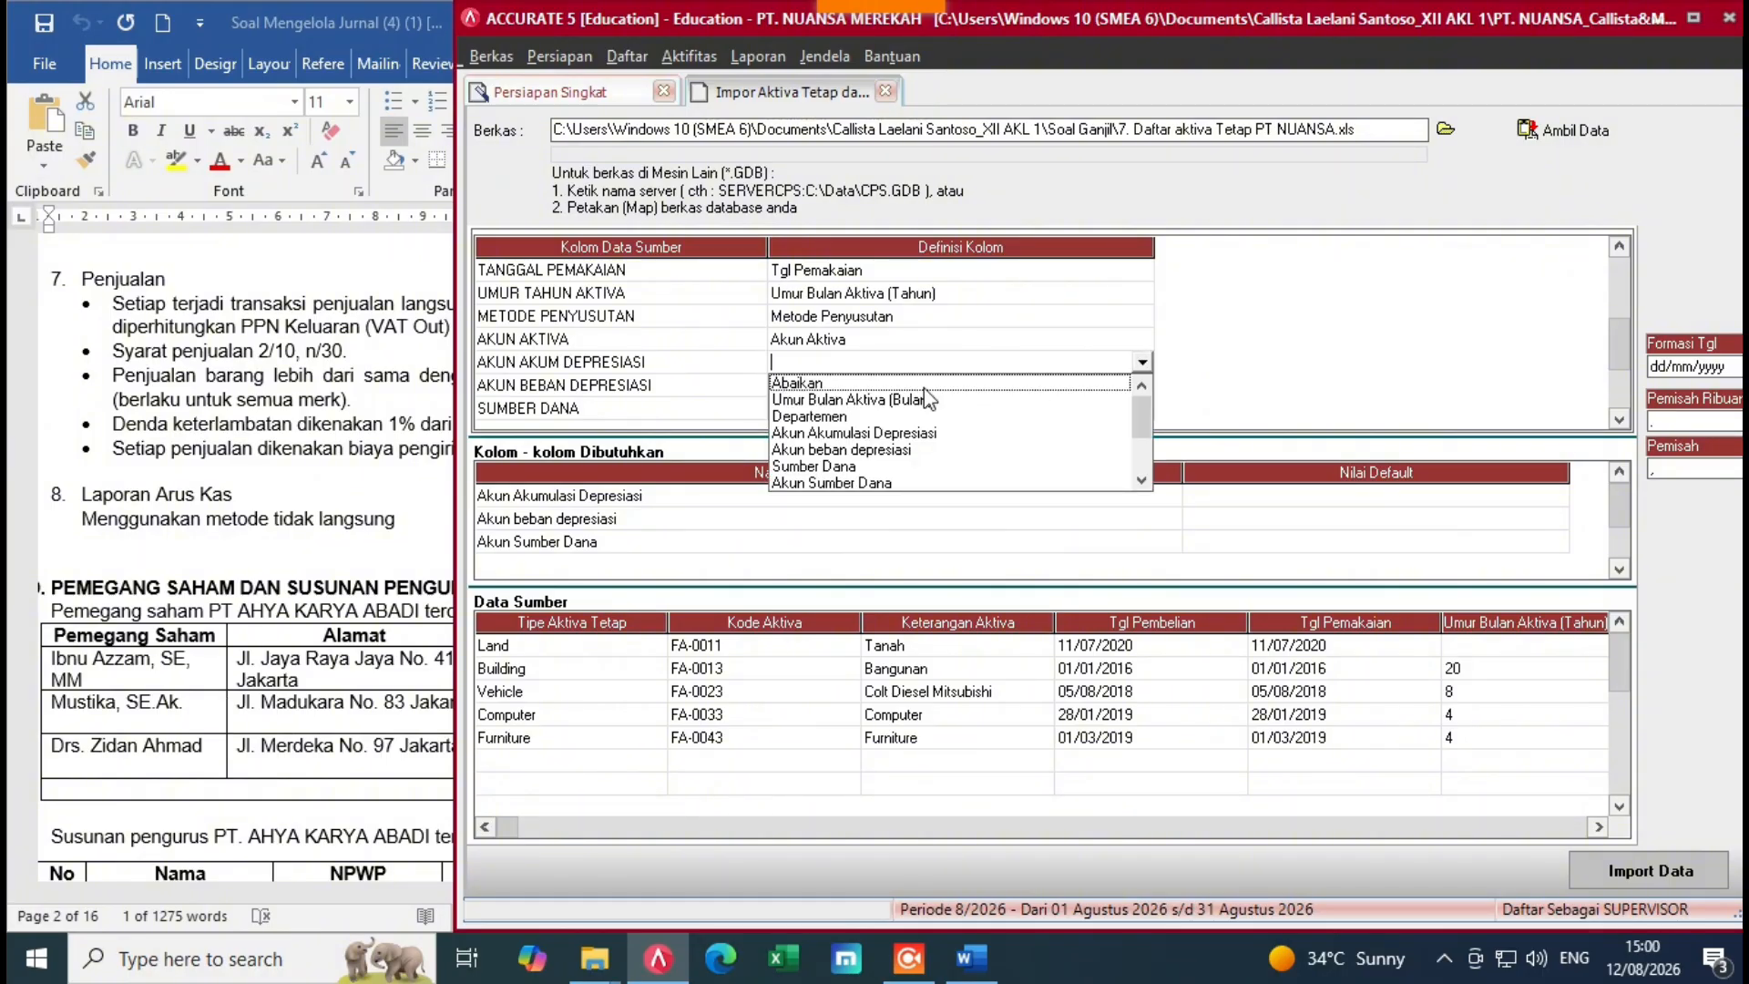
pyautogui.click(820, 433)
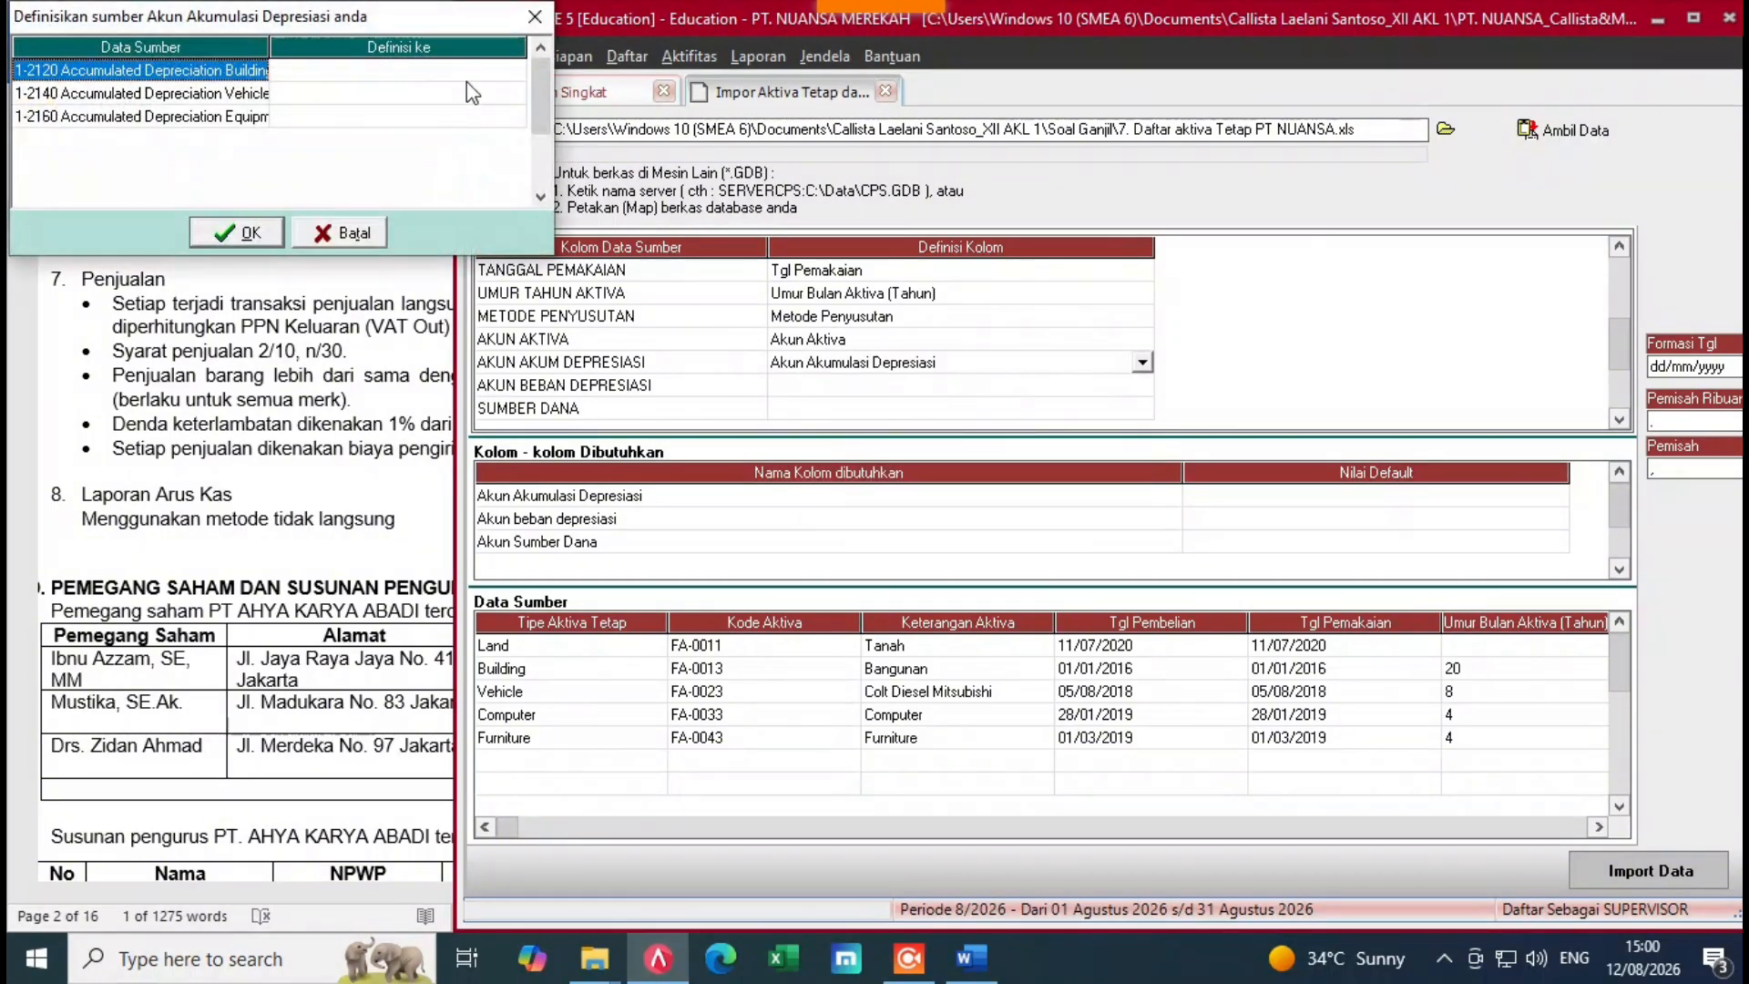
# Step: Assign accumulated depreciation accounts 1-2120 Building, 1-2140 Vehicles, 1-2160 Equipment
pyautogui.click(465, 70)
pyautogui.click(516, 70)
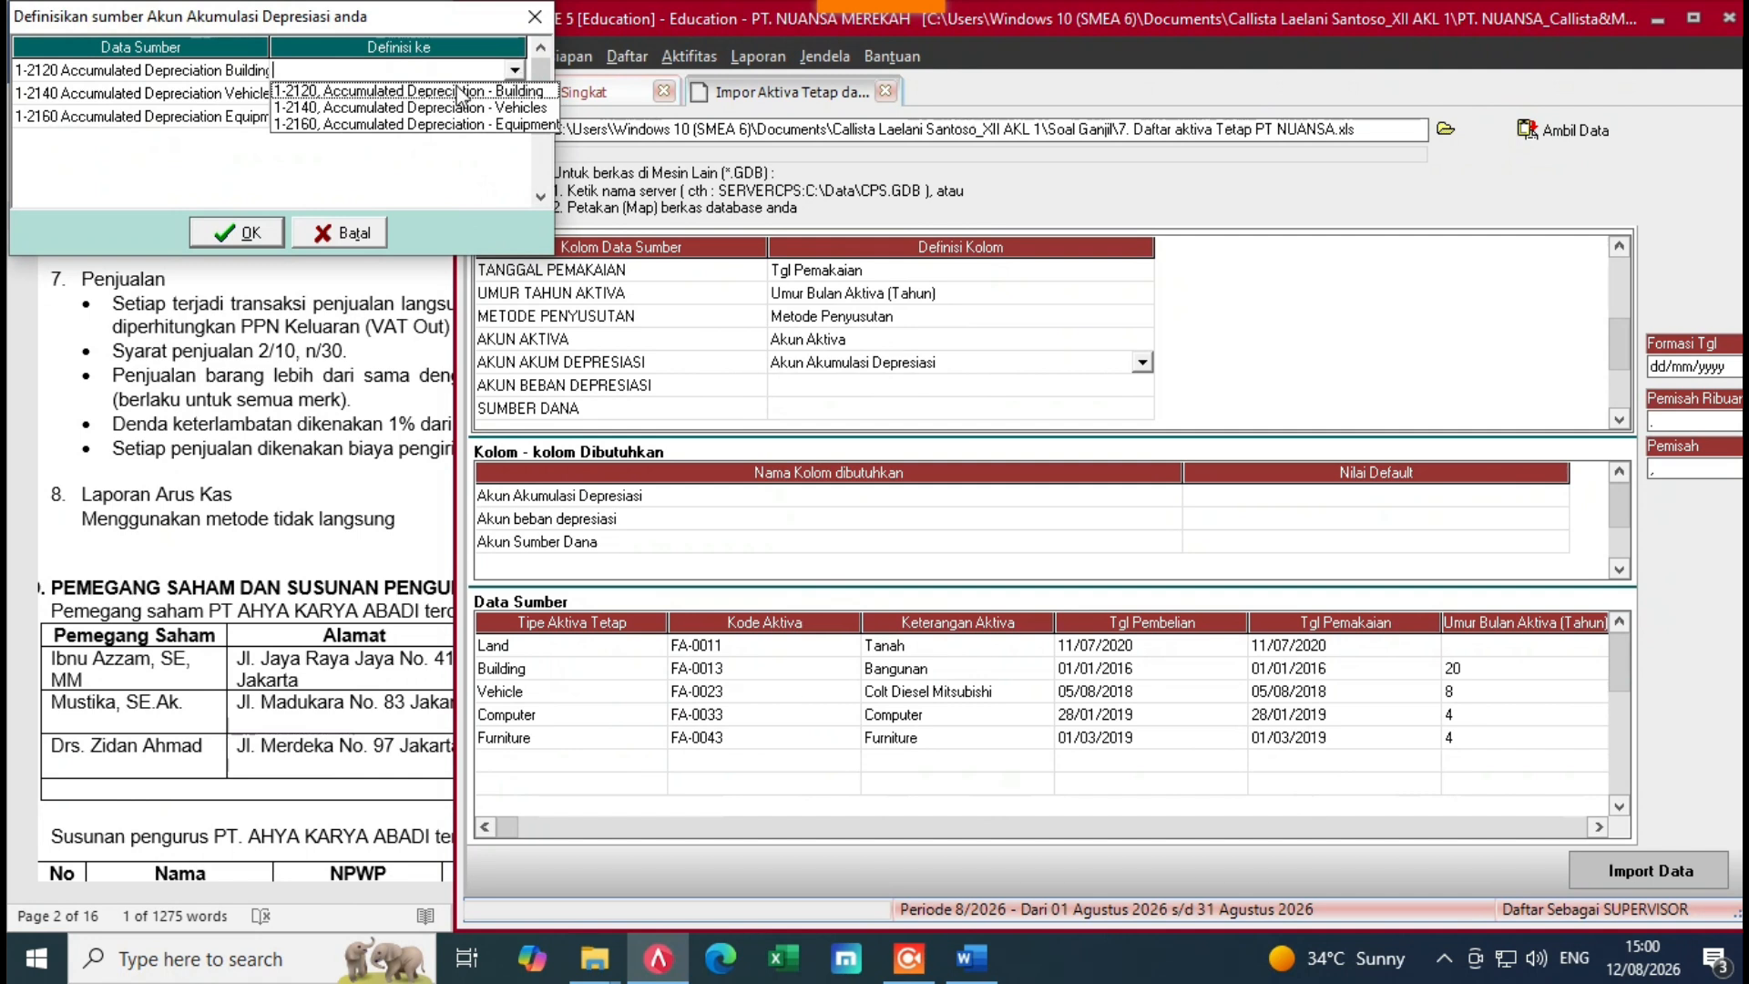
pyautogui.click(494, 95)
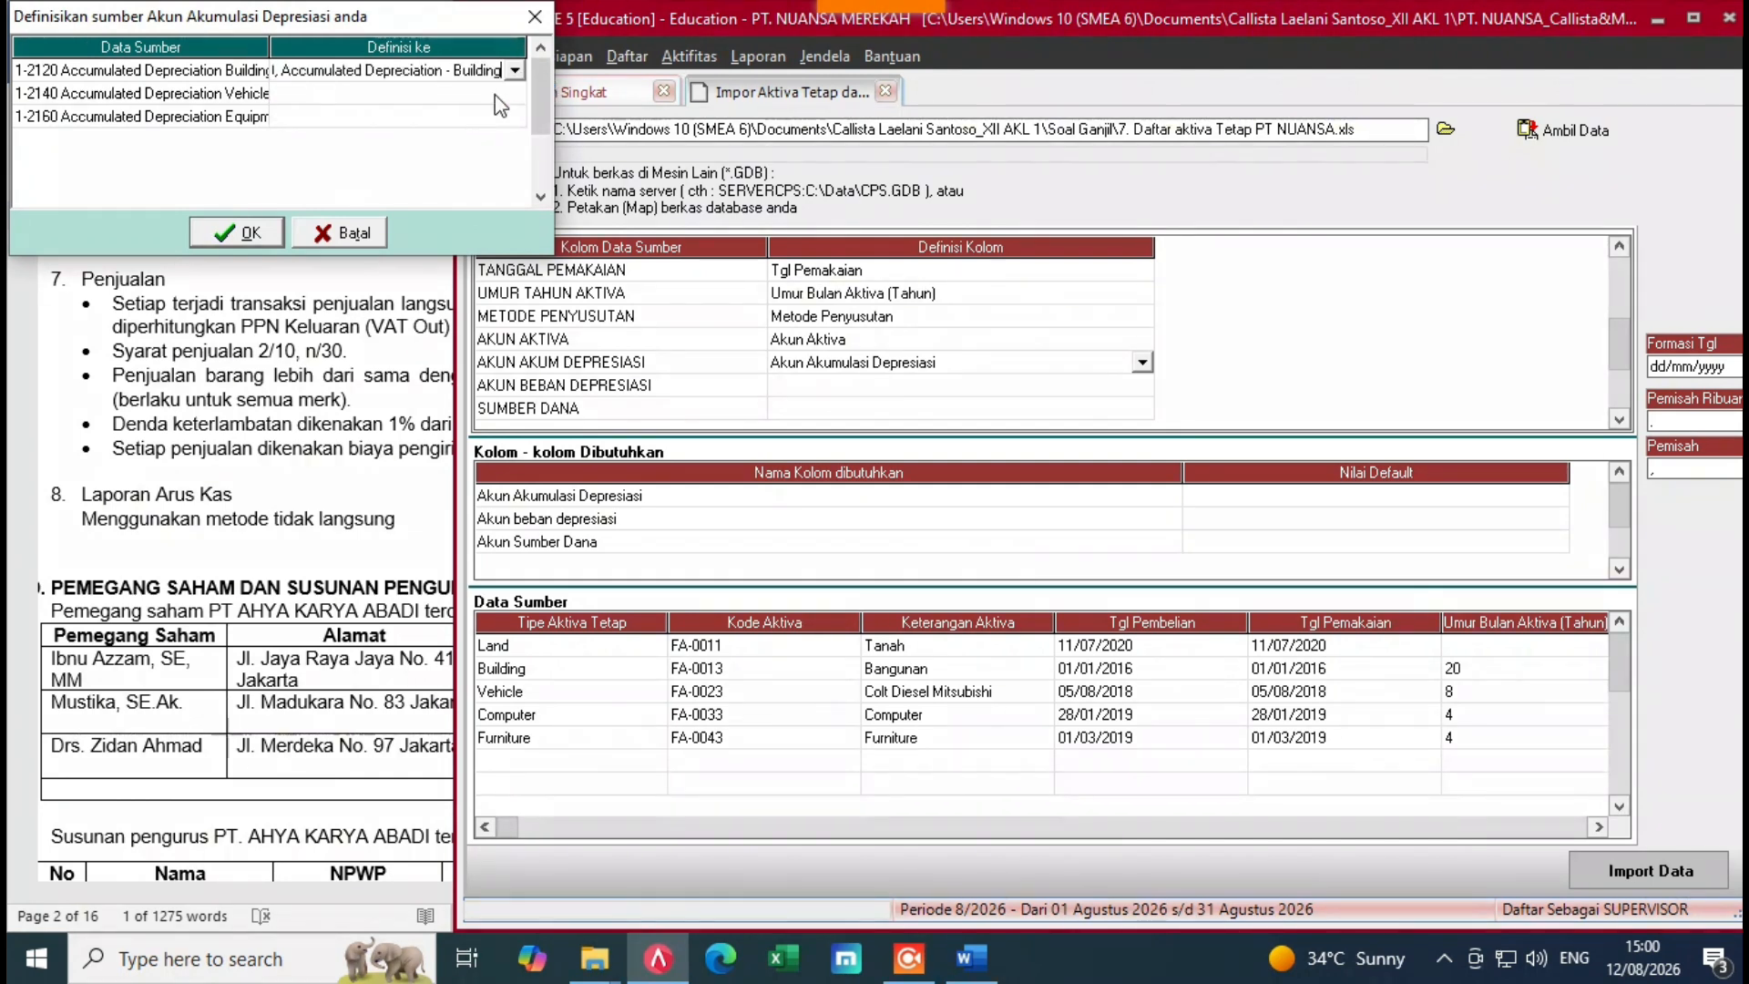
pyautogui.click(495, 95)
pyautogui.click(516, 92)
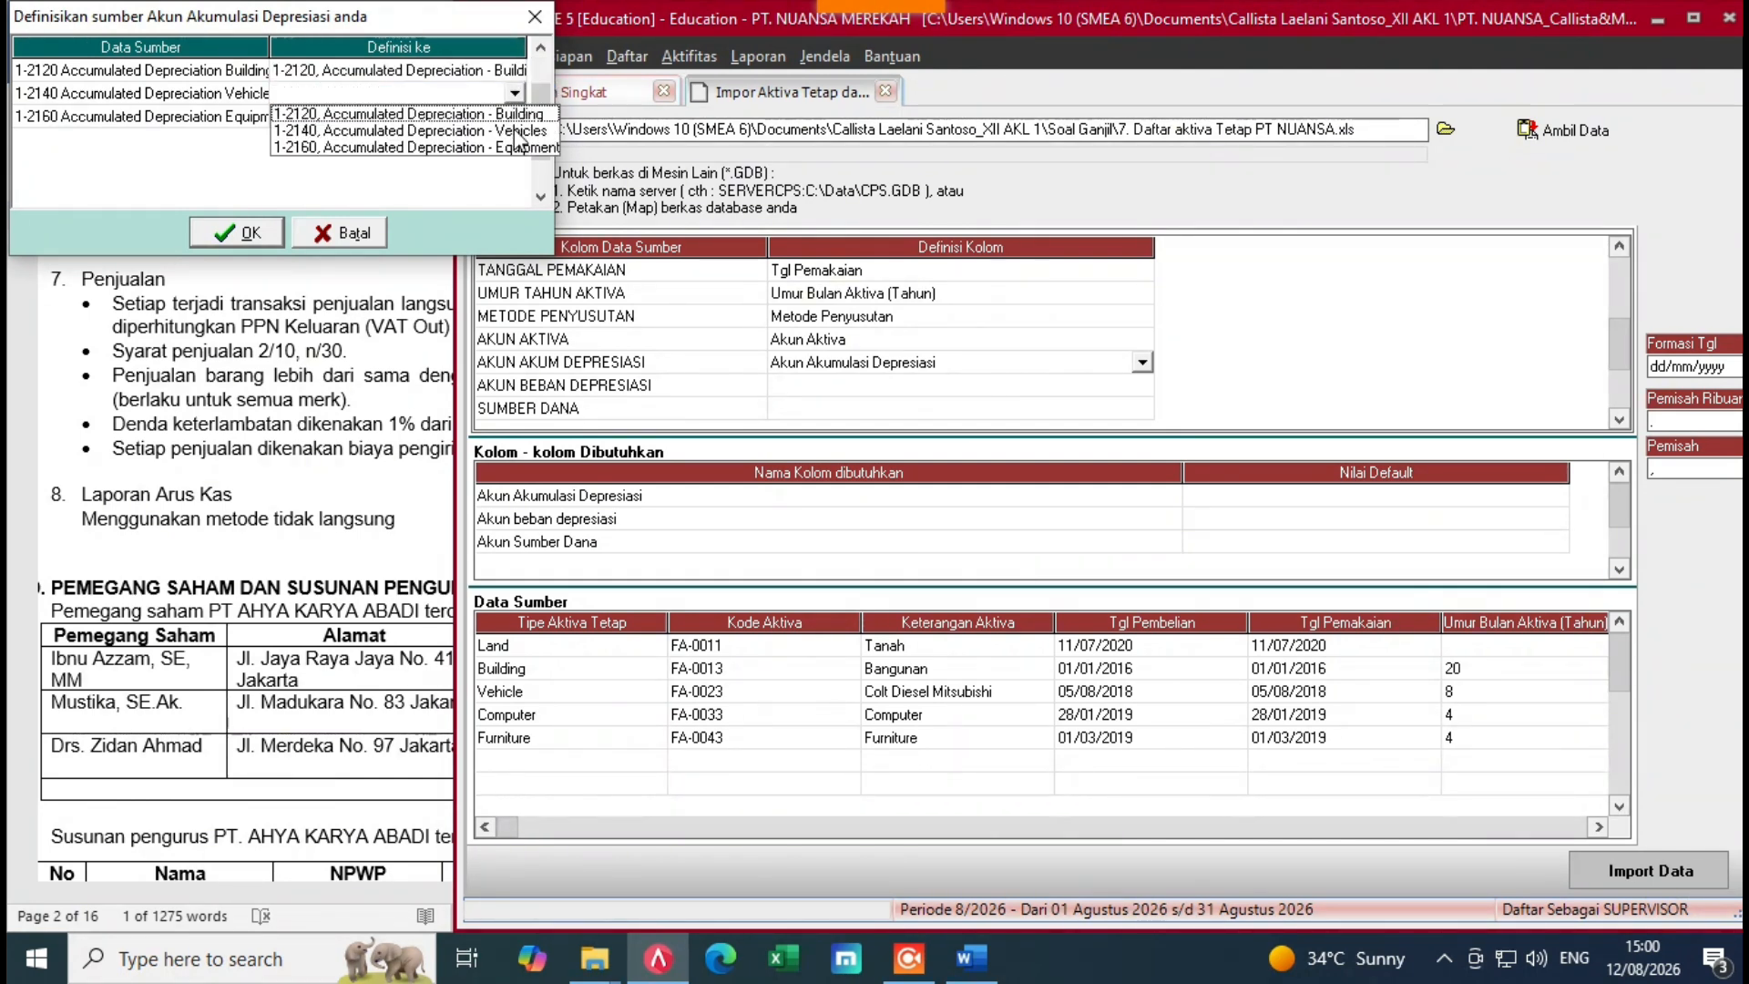
pyautogui.click(516, 132)
pyautogui.click(512, 121)
pyautogui.click(514, 121)
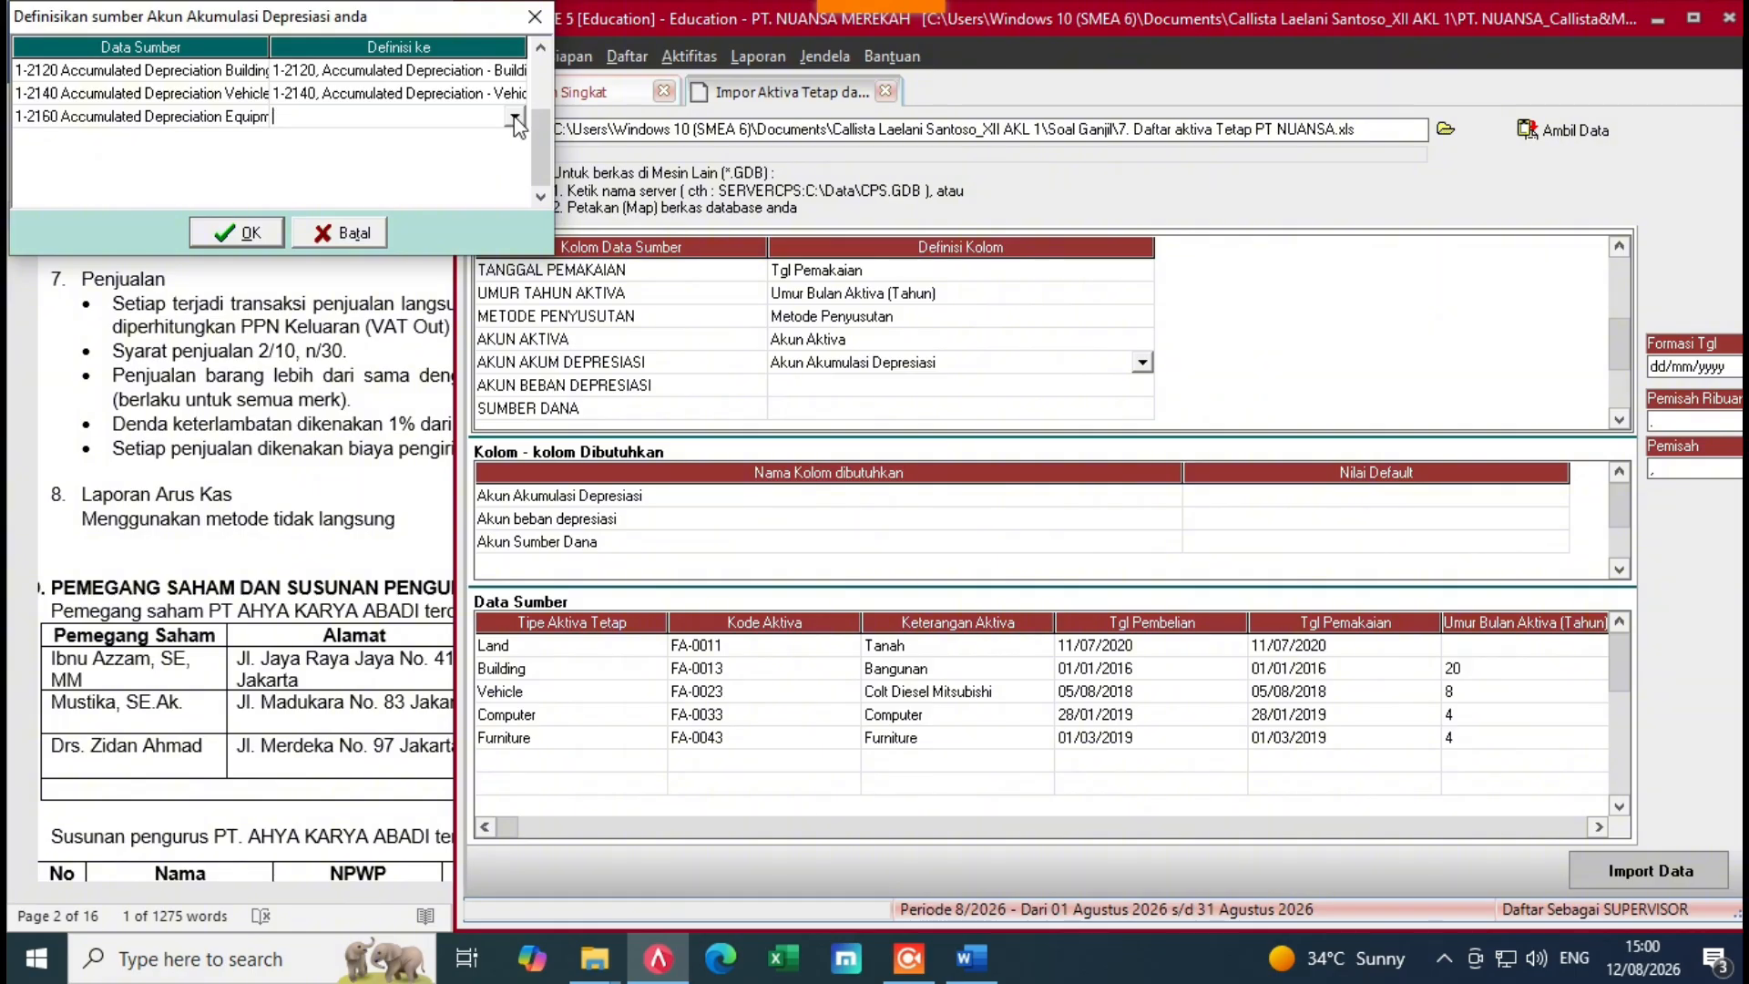
pyautogui.click(492, 175)
pyautogui.click(236, 232)
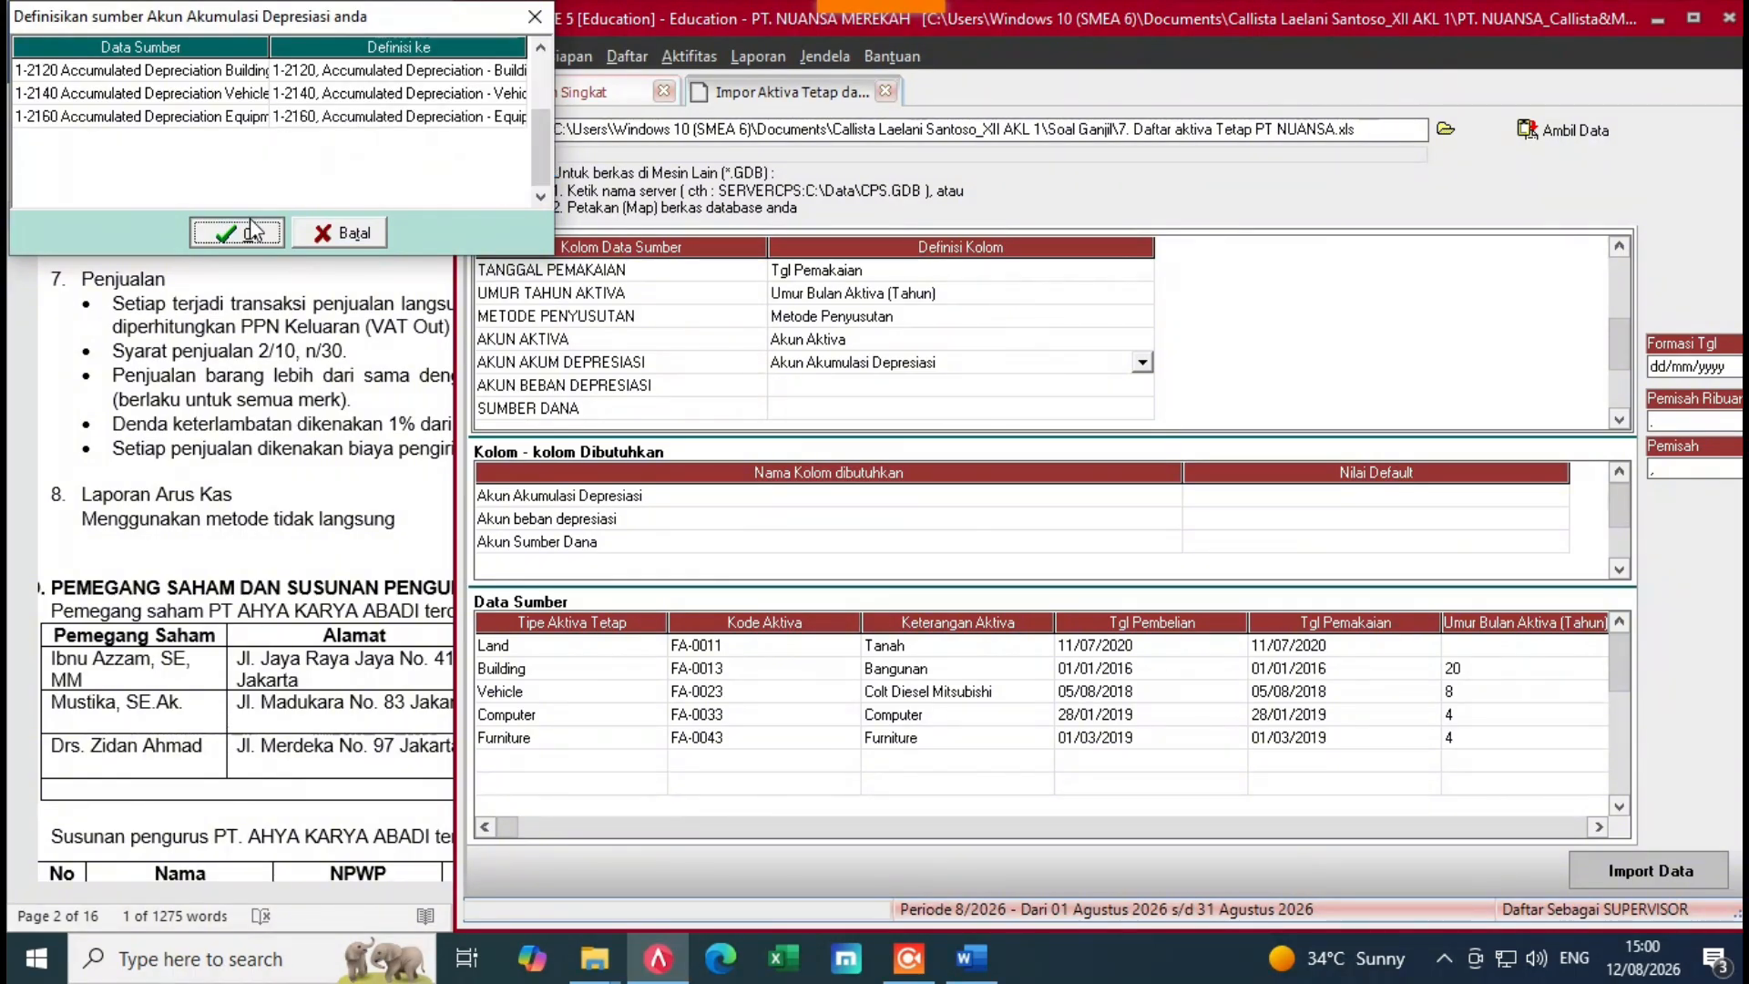
# Step: Map AKUN BEBAN DEPRESIASI to Akun beban depresiasi and Building to 6-1130
pyautogui.click(1005, 390)
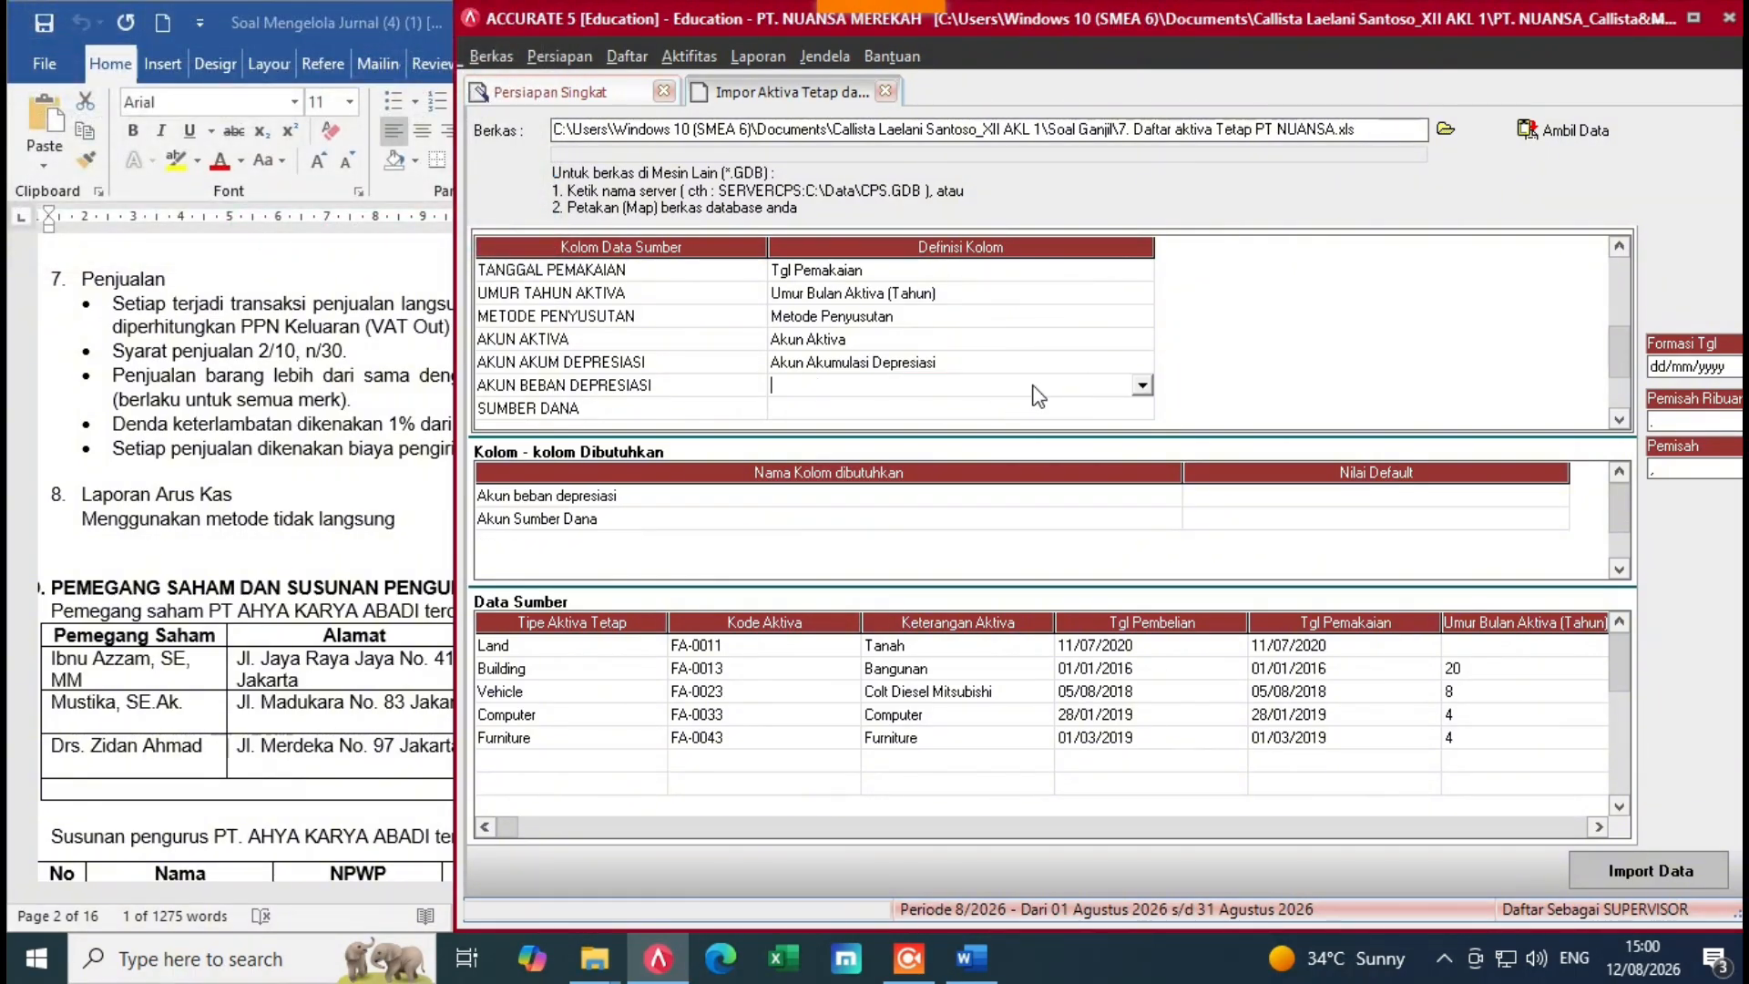
pyautogui.click(1142, 386)
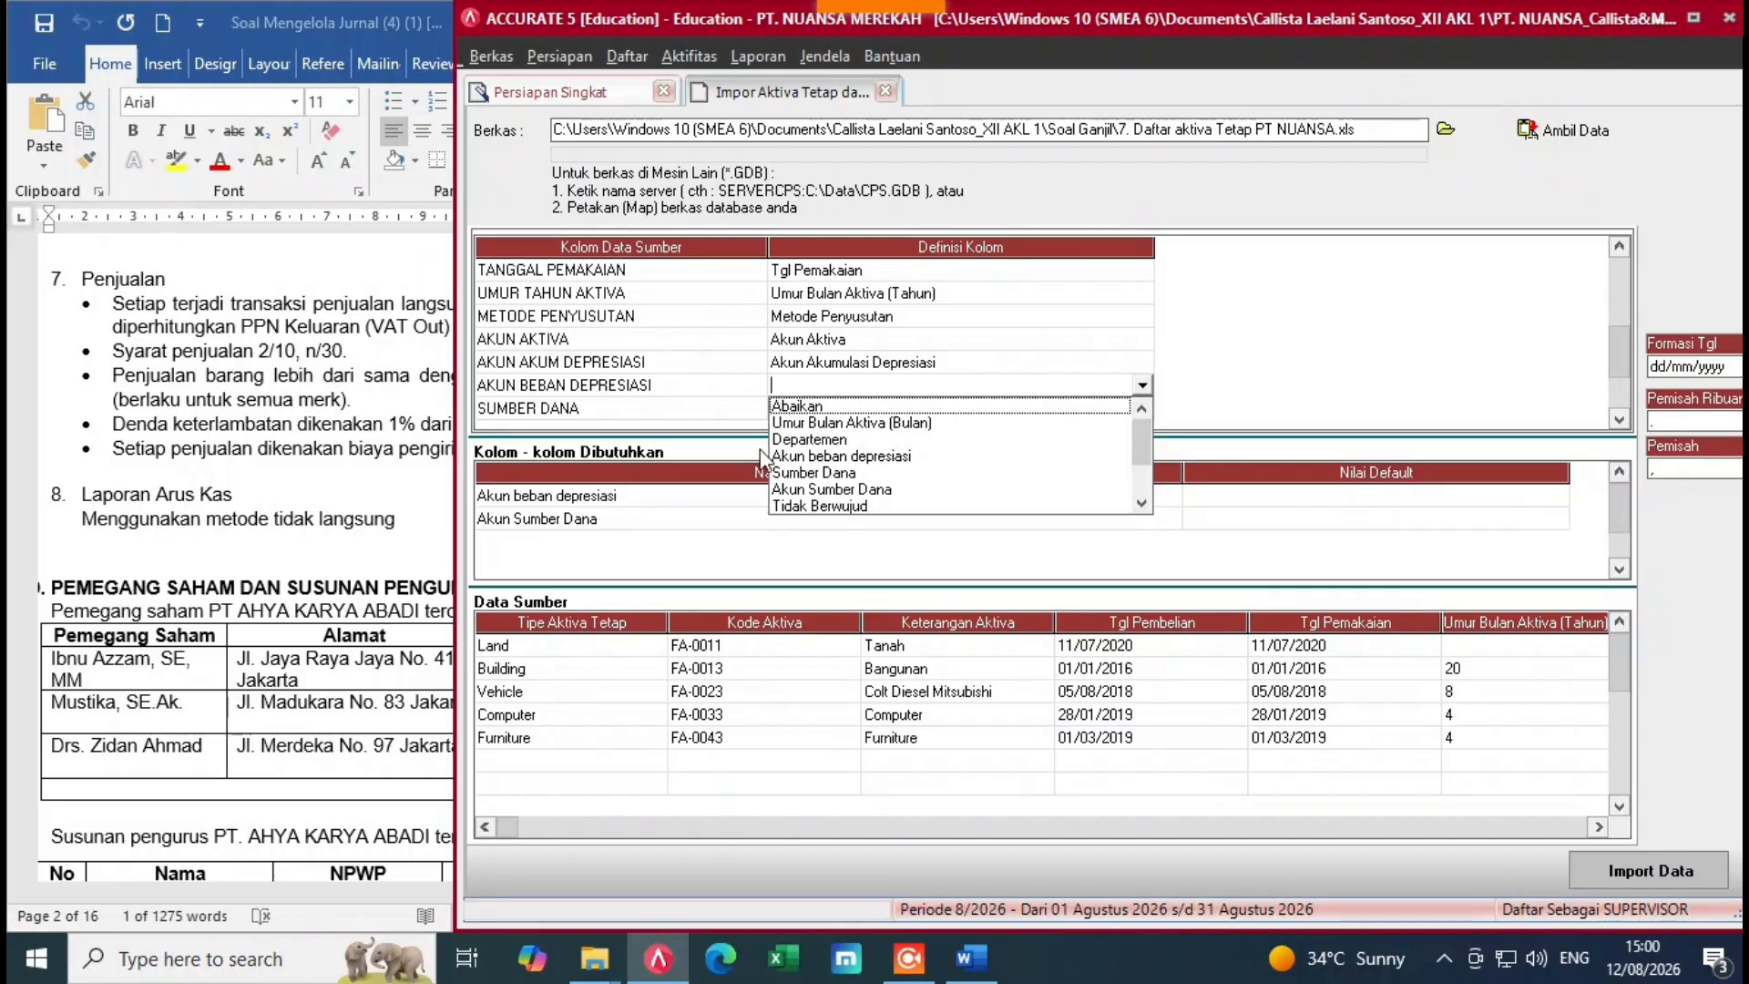
pyautogui.click(847, 457)
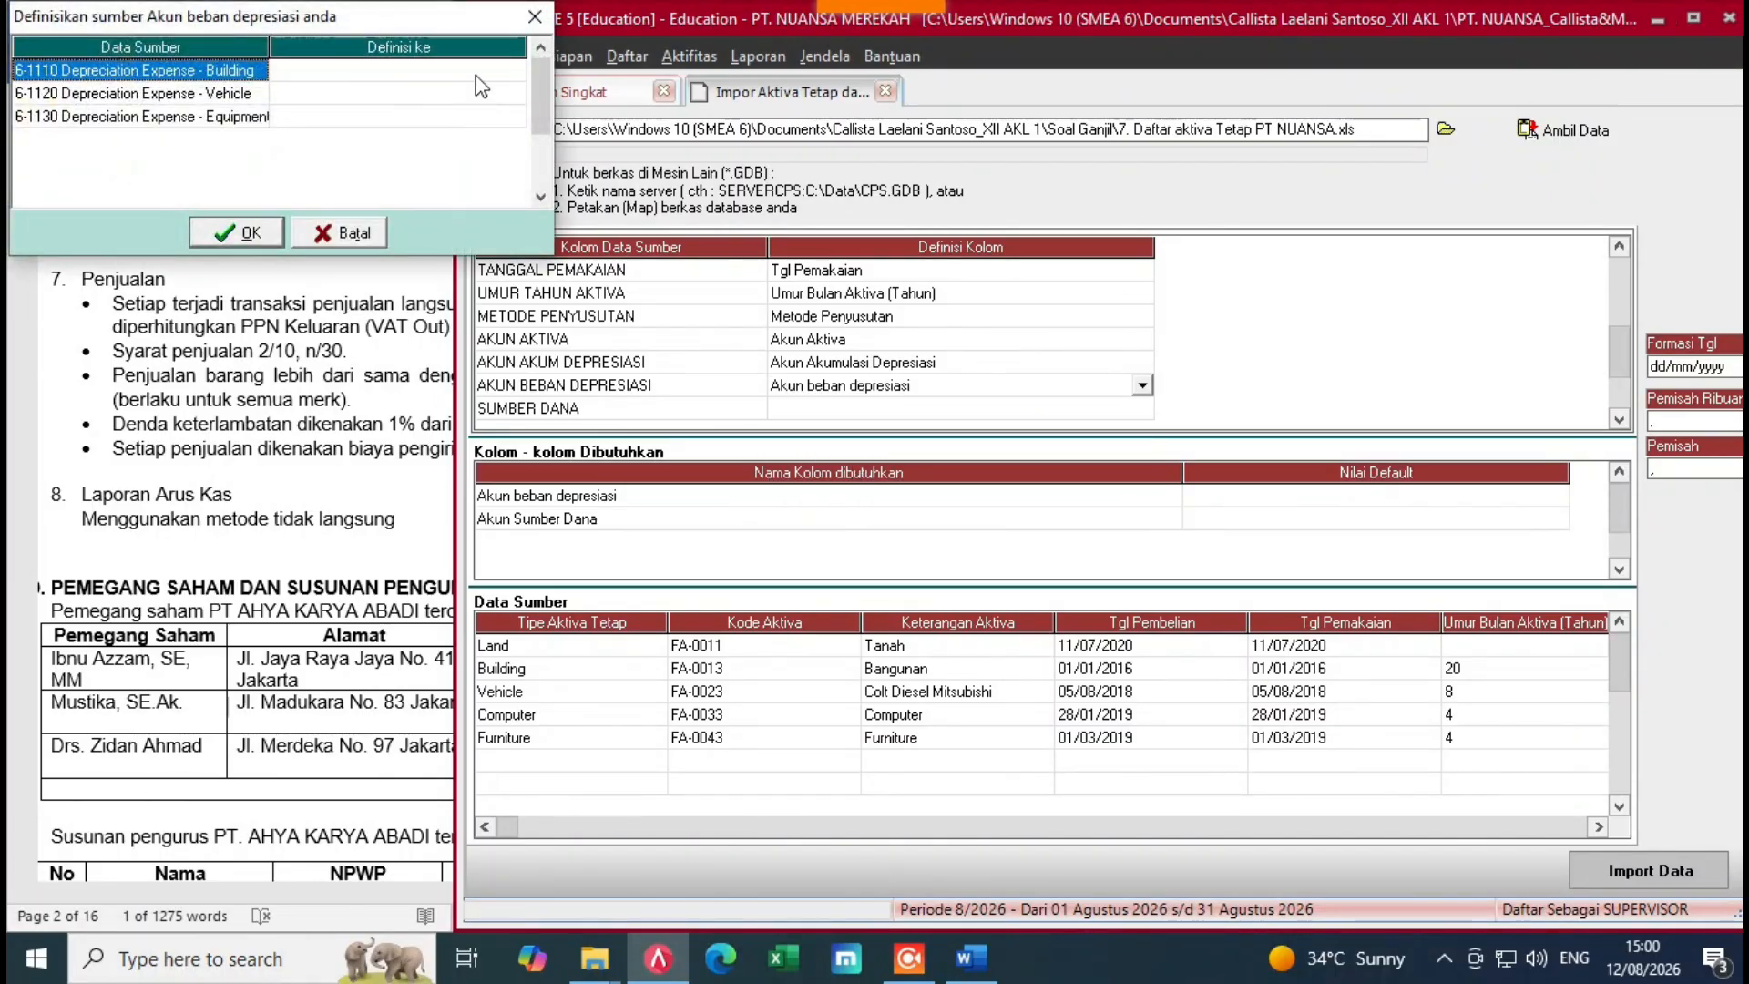
pyautogui.click(515, 77)
pyautogui.click(513, 74)
pyautogui.click(515, 71)
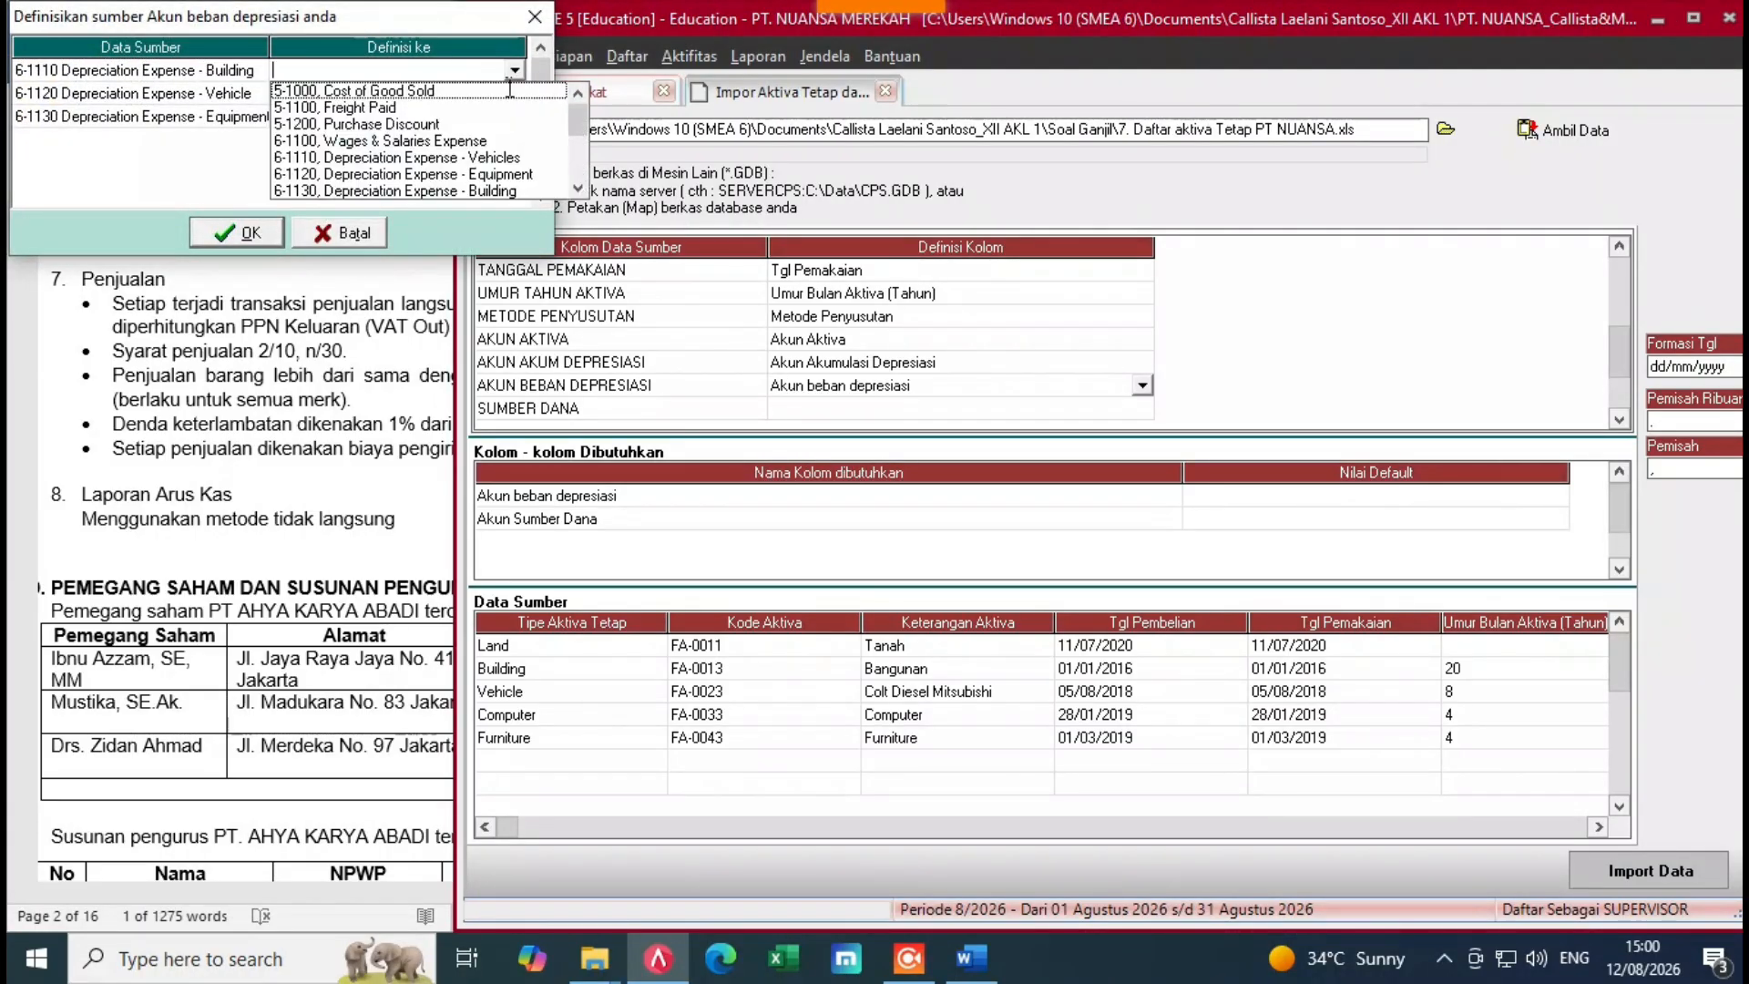
pyautogui.click(492, 190)
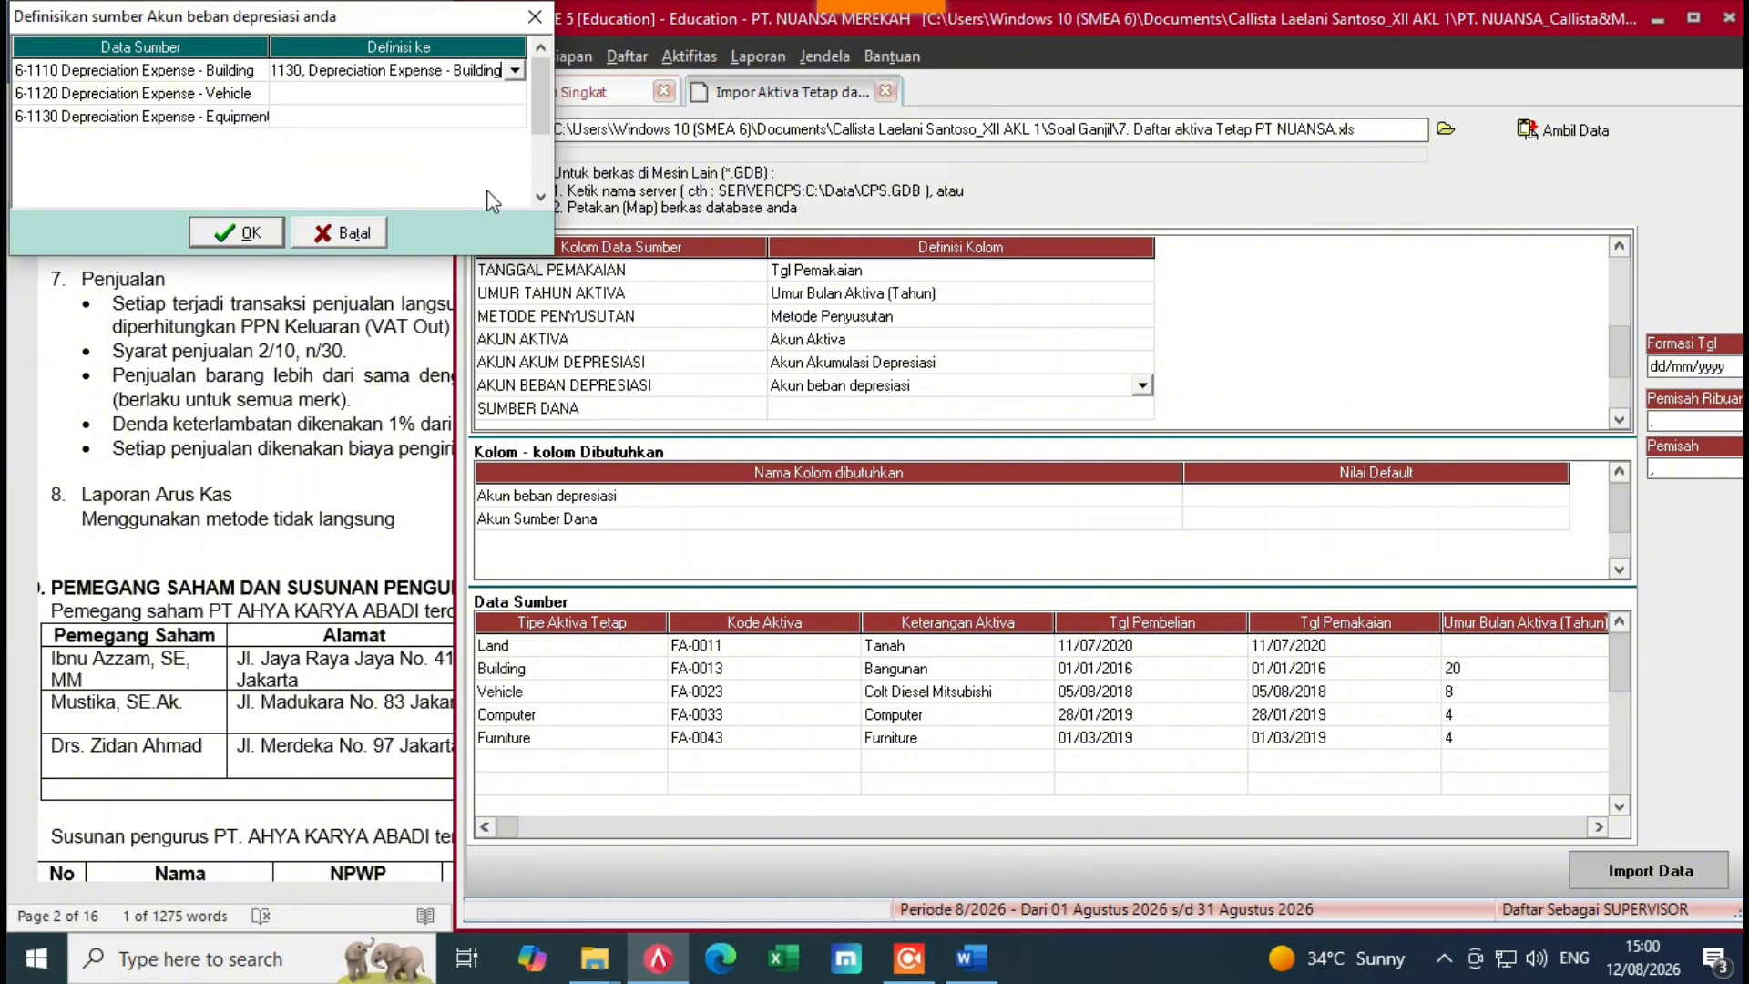
pyautogui.click(467, 94)
# Step: Assign Vehicle to expense account 6-1110 and Equipment to 6-1120
pyautogui.click(465, 98)
pyautogui.click(515, 93)
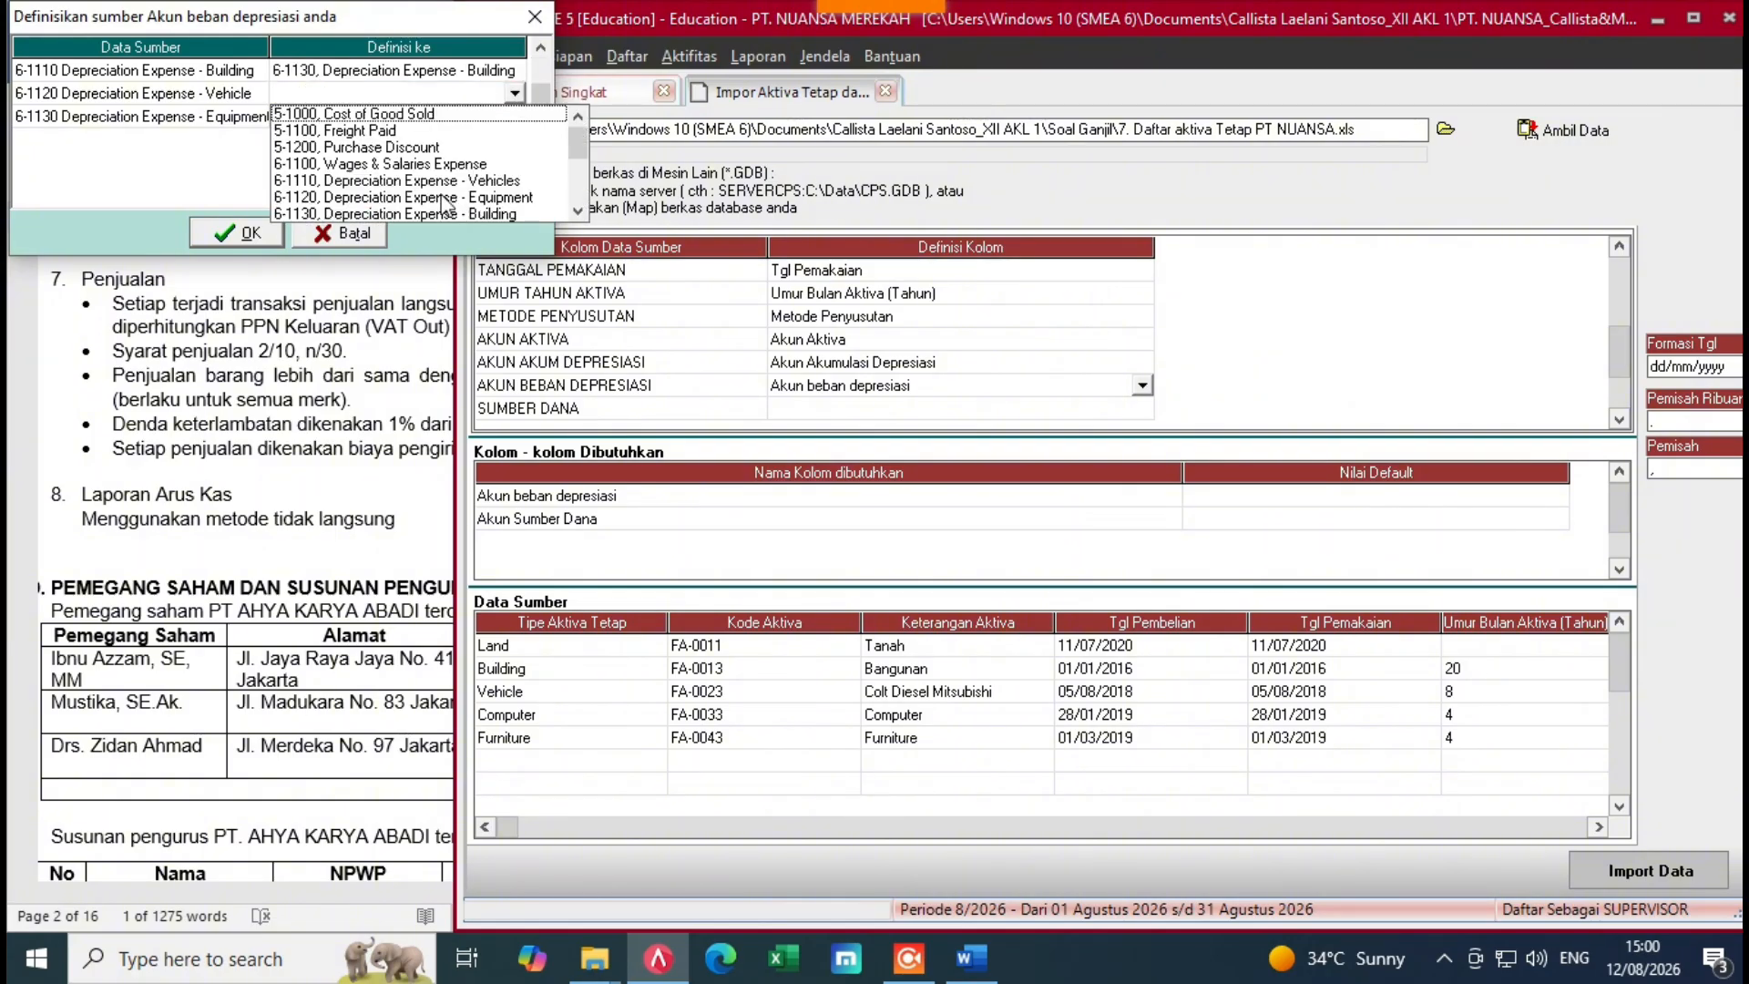
pyautogui.click(478, 181)
pyautogui.click(465, 115)
pyautogui.click(515, 116)
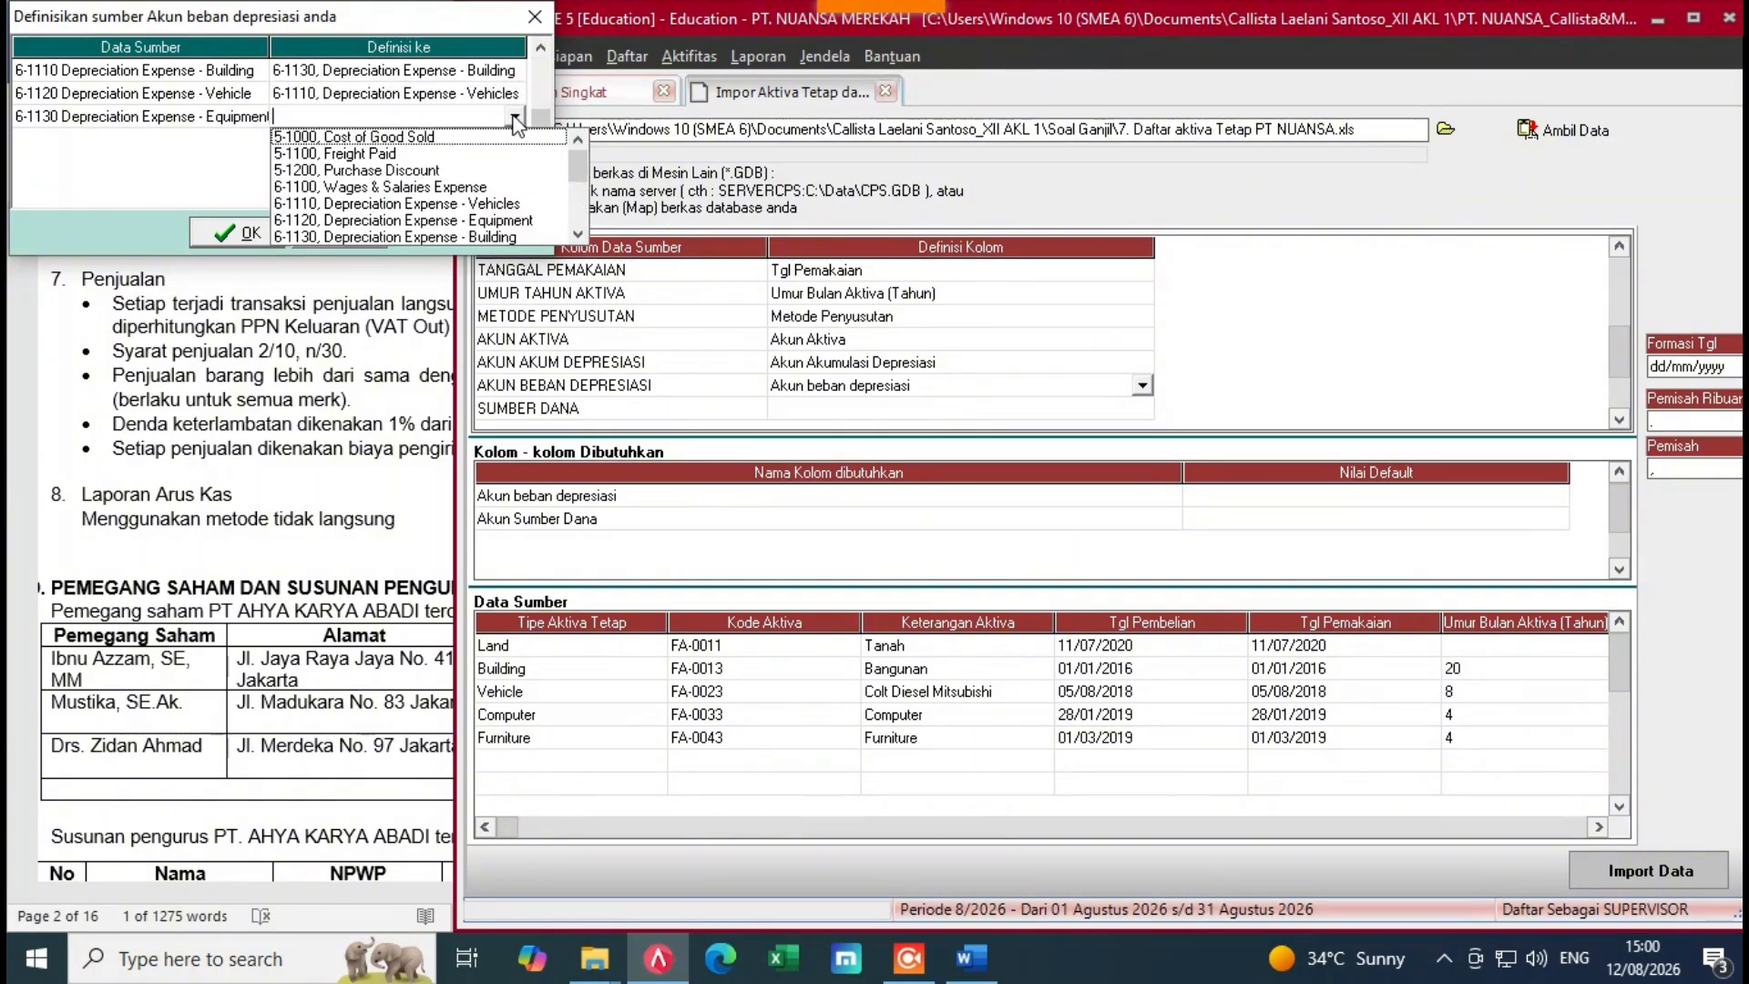
pyautogui.click(485, 220)
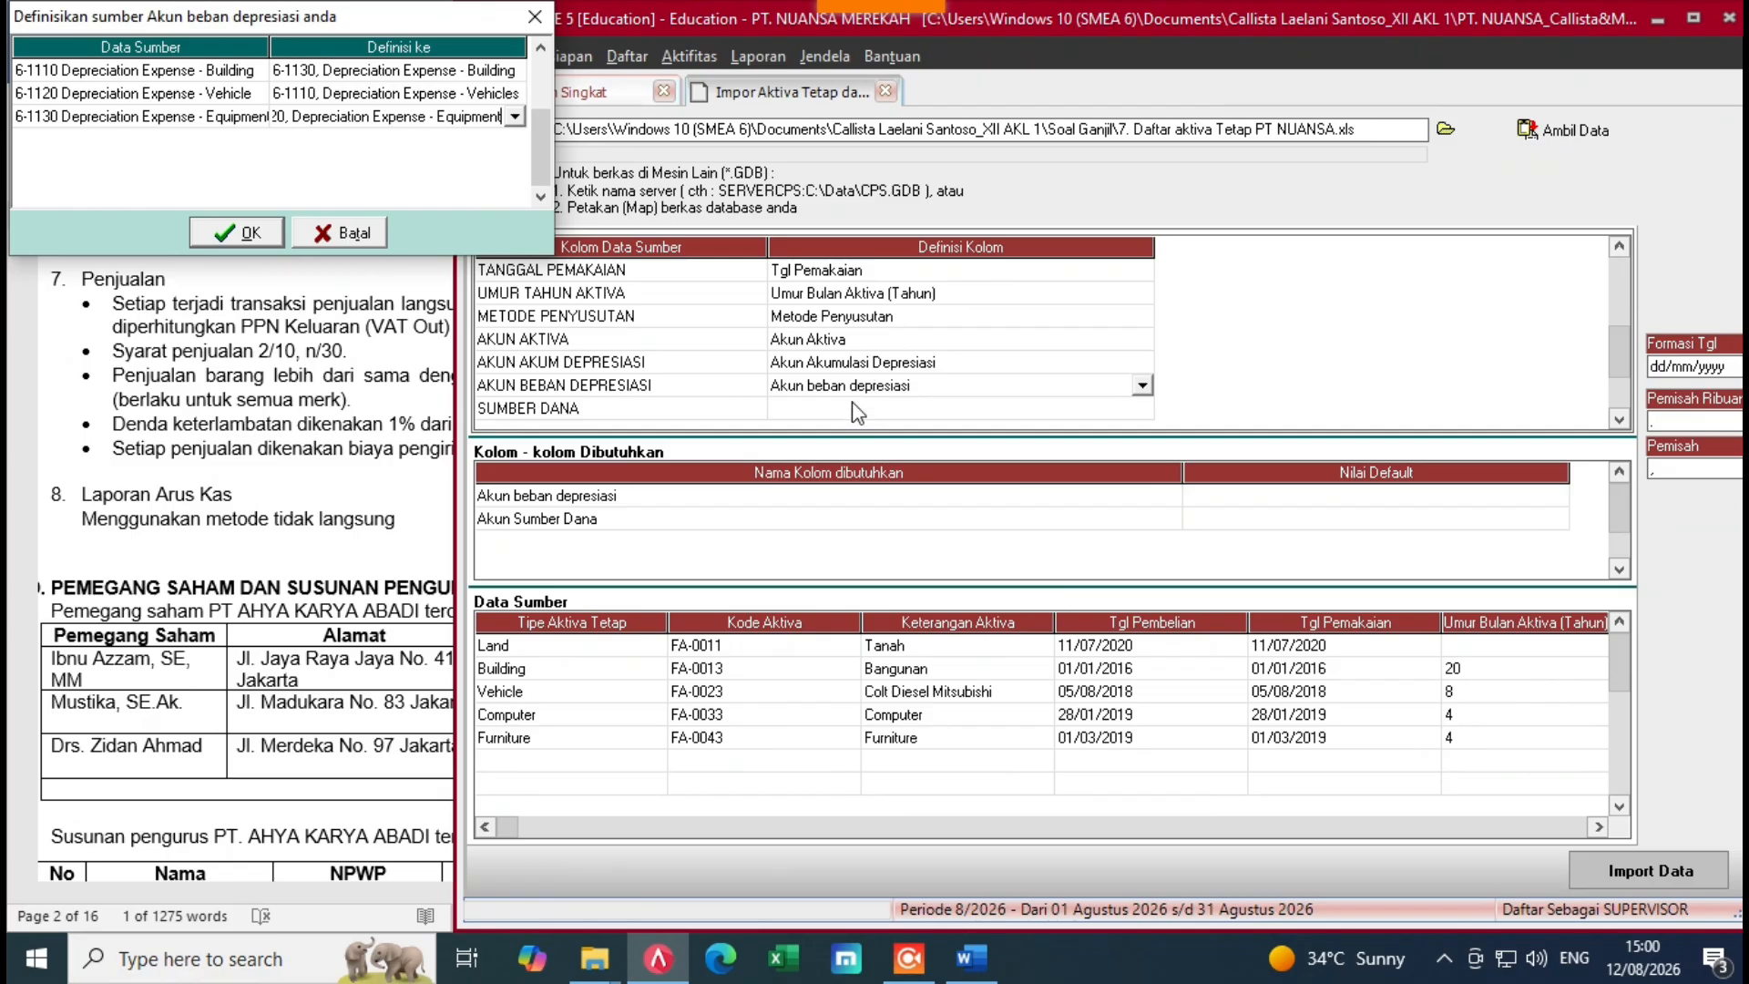
# Step: Confirm the depreciation expense account mapping and map the SUMBER DANA column to Sumber Dana
pyautogui.click(239, 233)
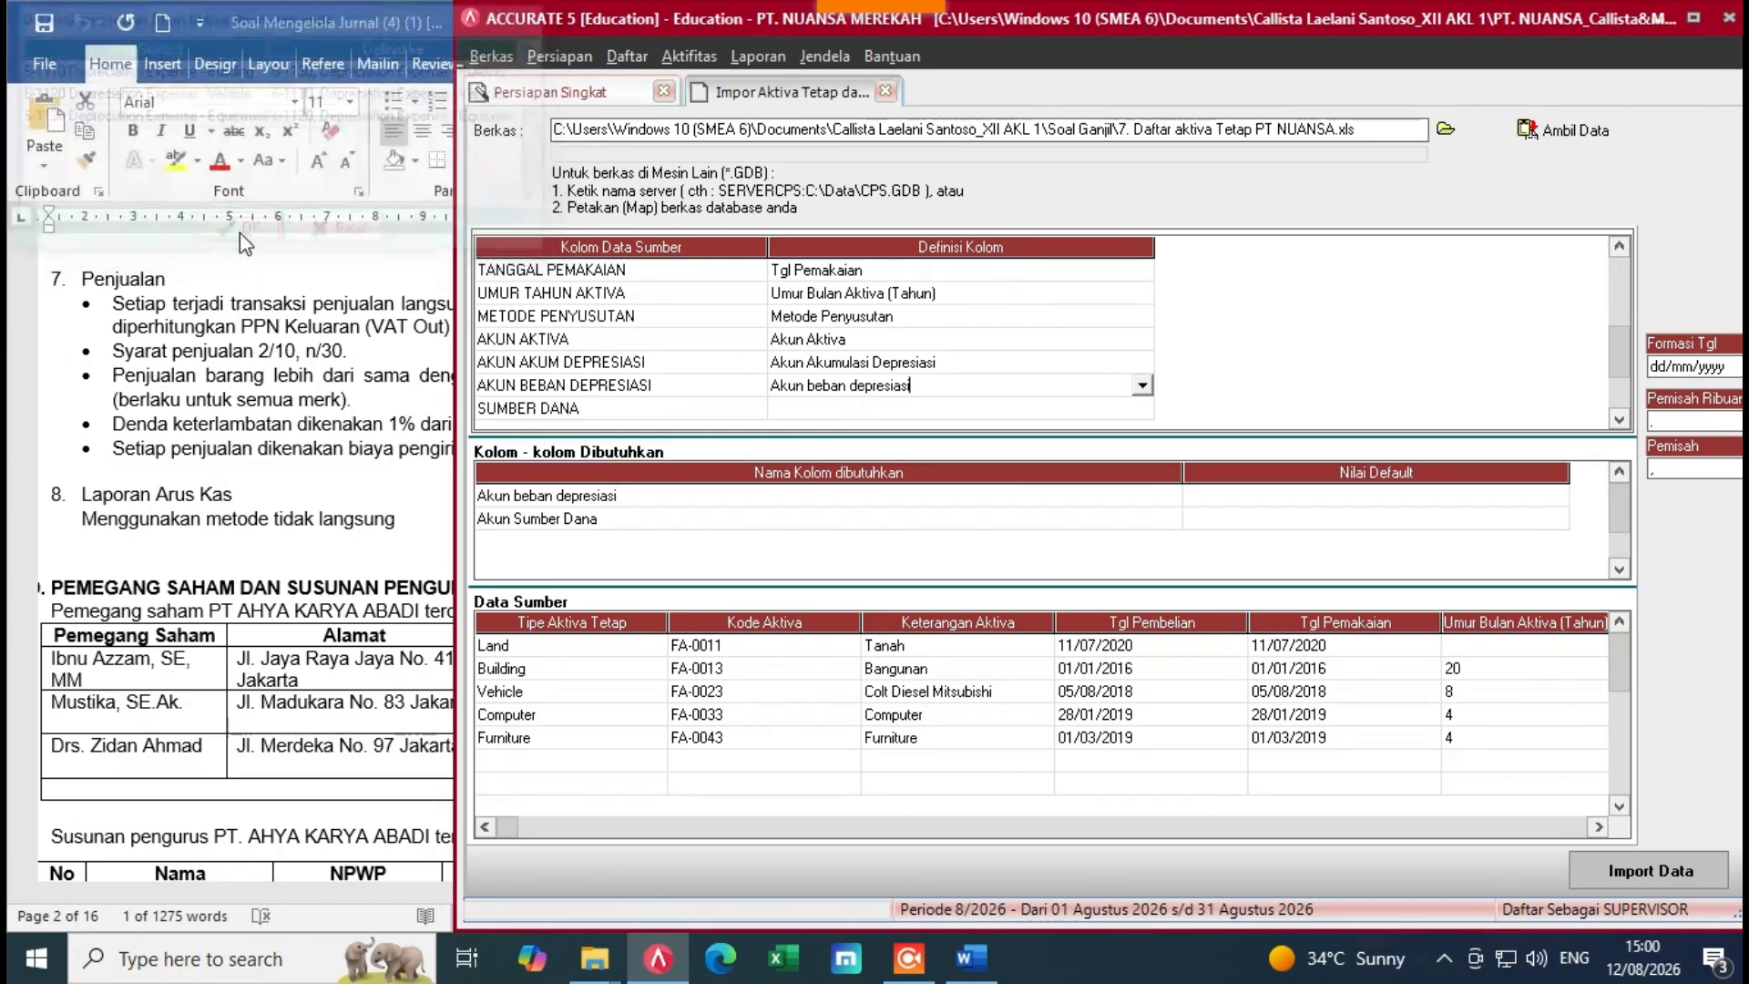
pyautogui.click(1011, 409)
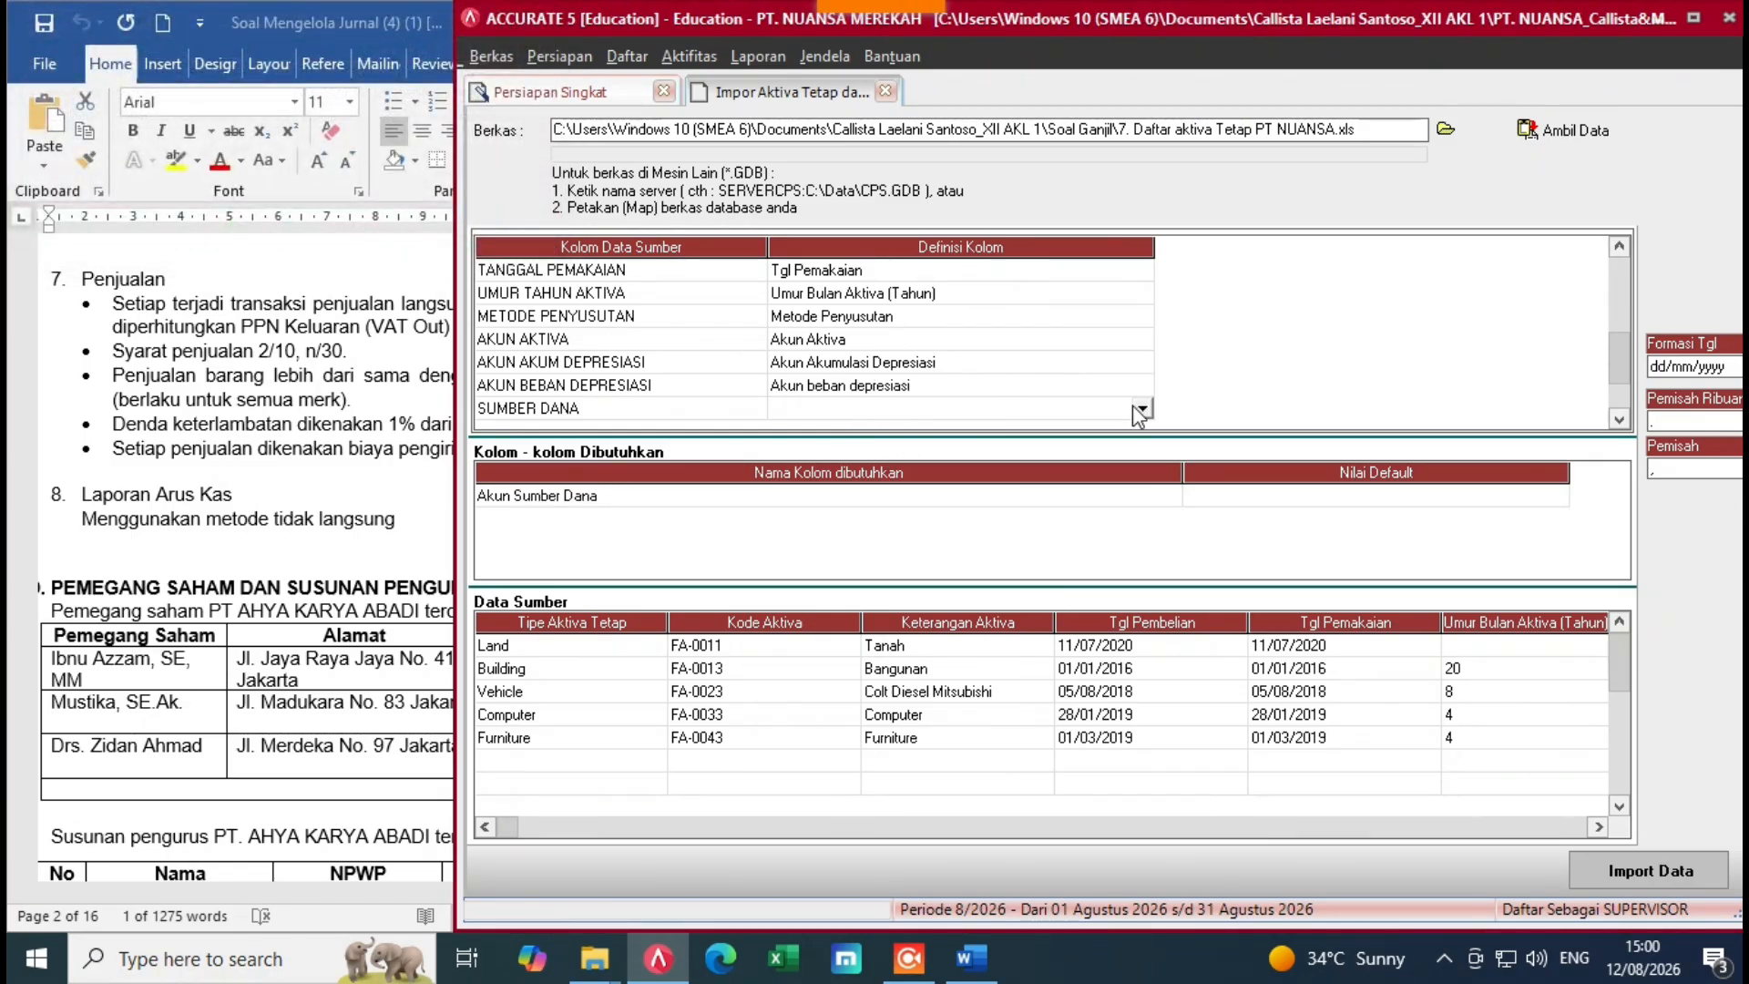
pyautogui.scroll(-3, 1135, 412)
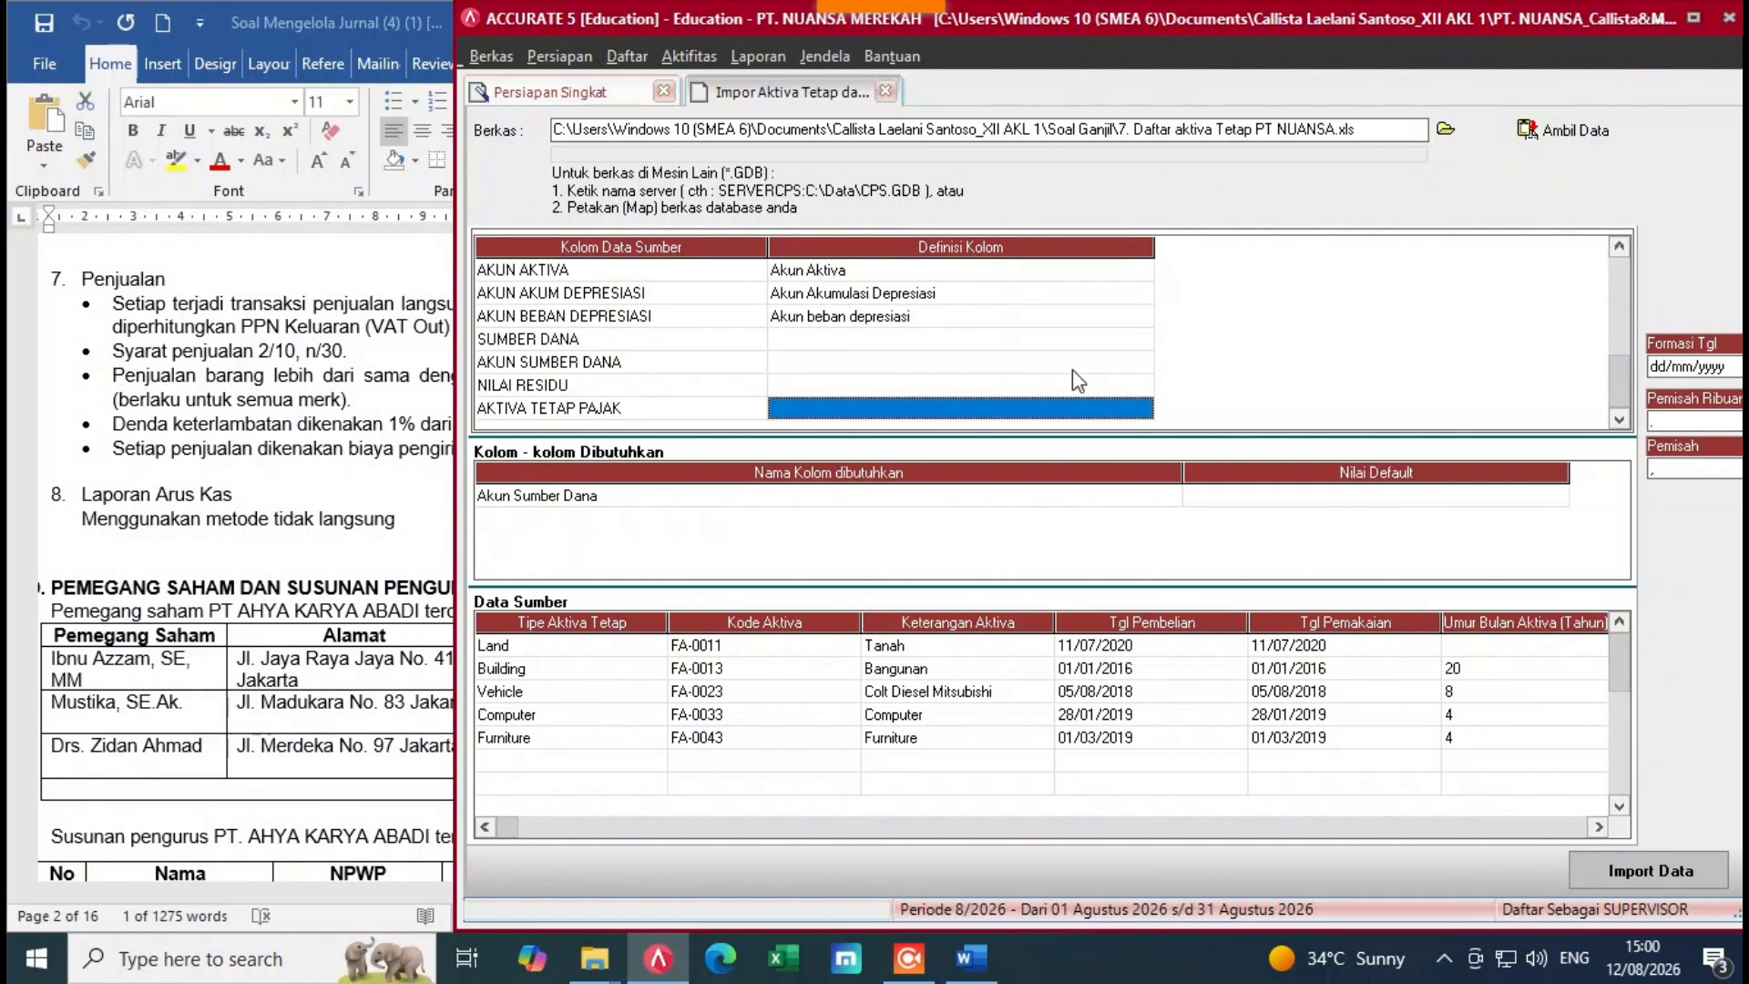
pyautogui.click(1057, 337)
pyautogui.click(1123, 344)
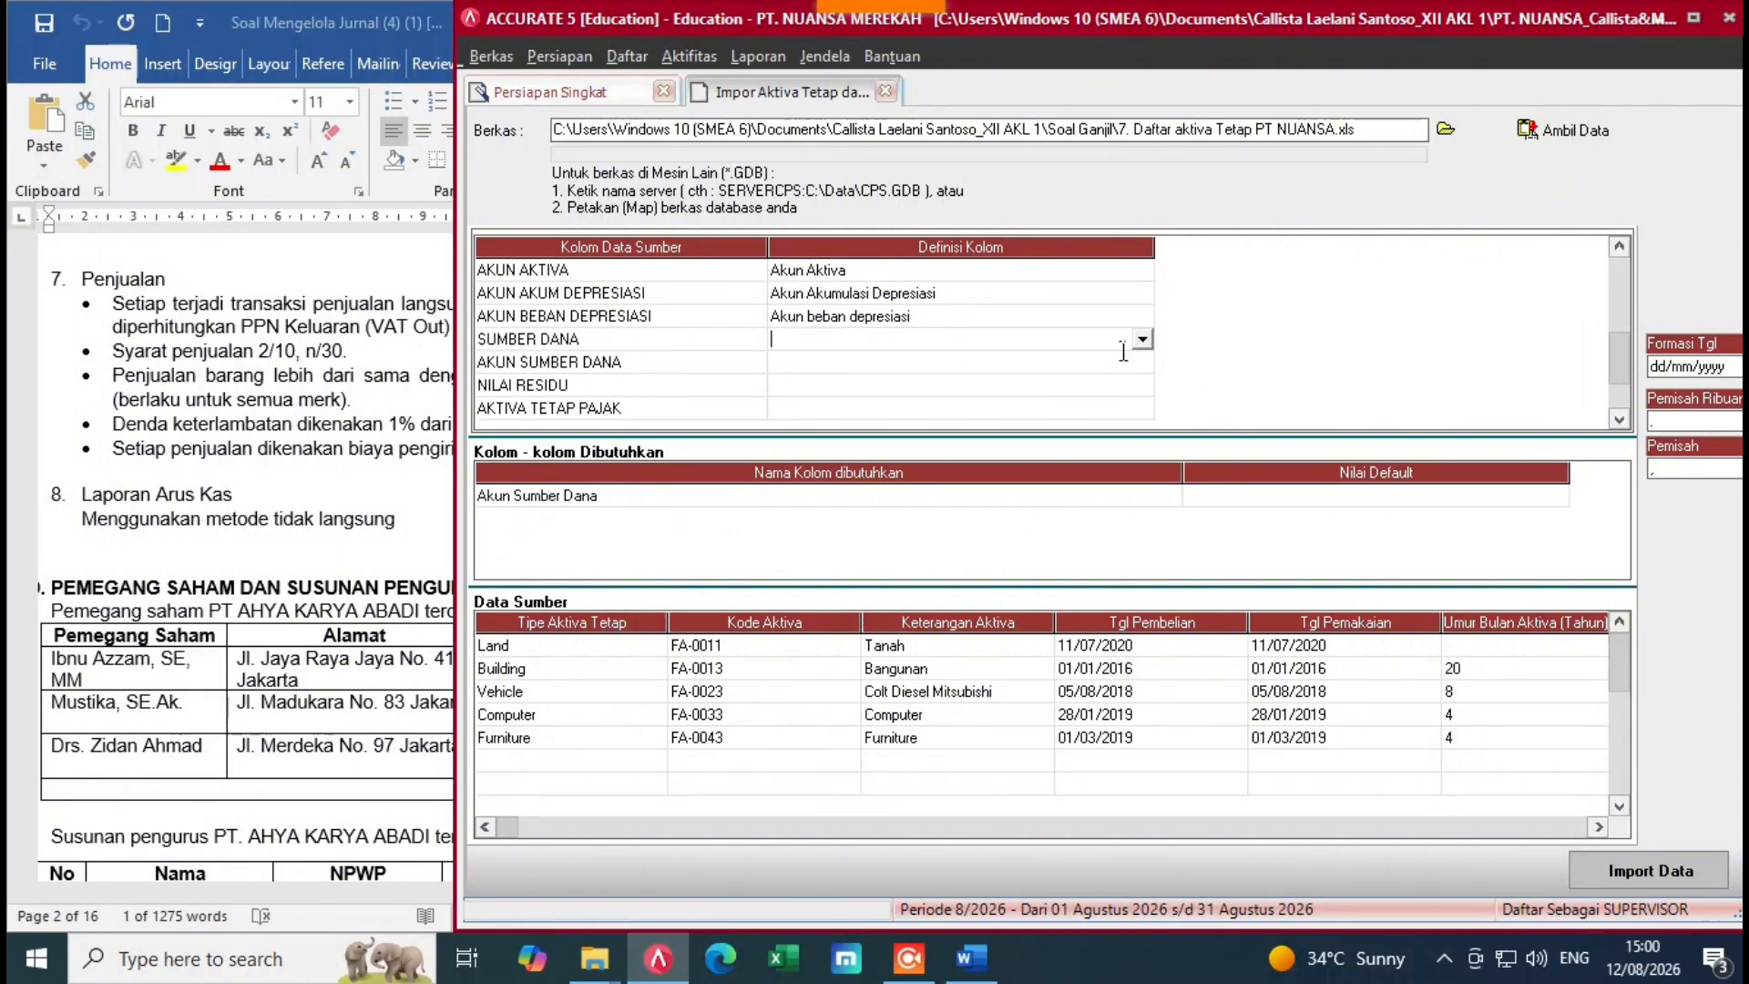
pyautogui.click(1141, 342)
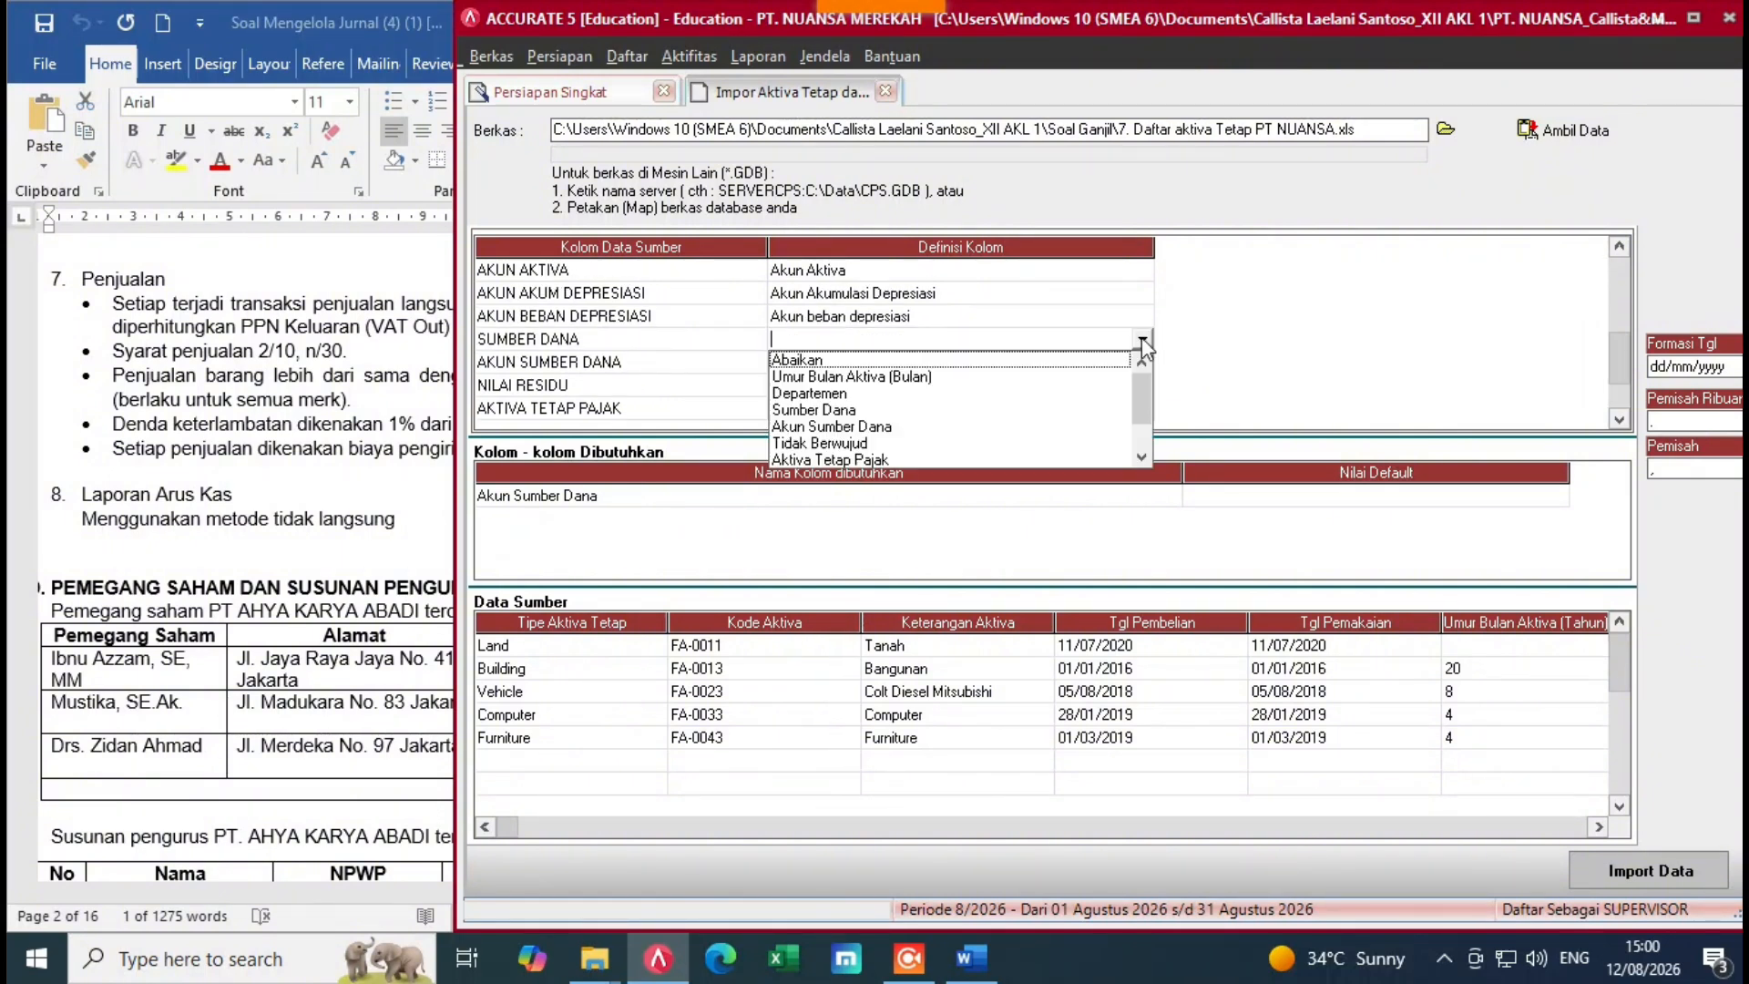
pyautogui.click(824, 407)
pyautogui.click(948, 363)
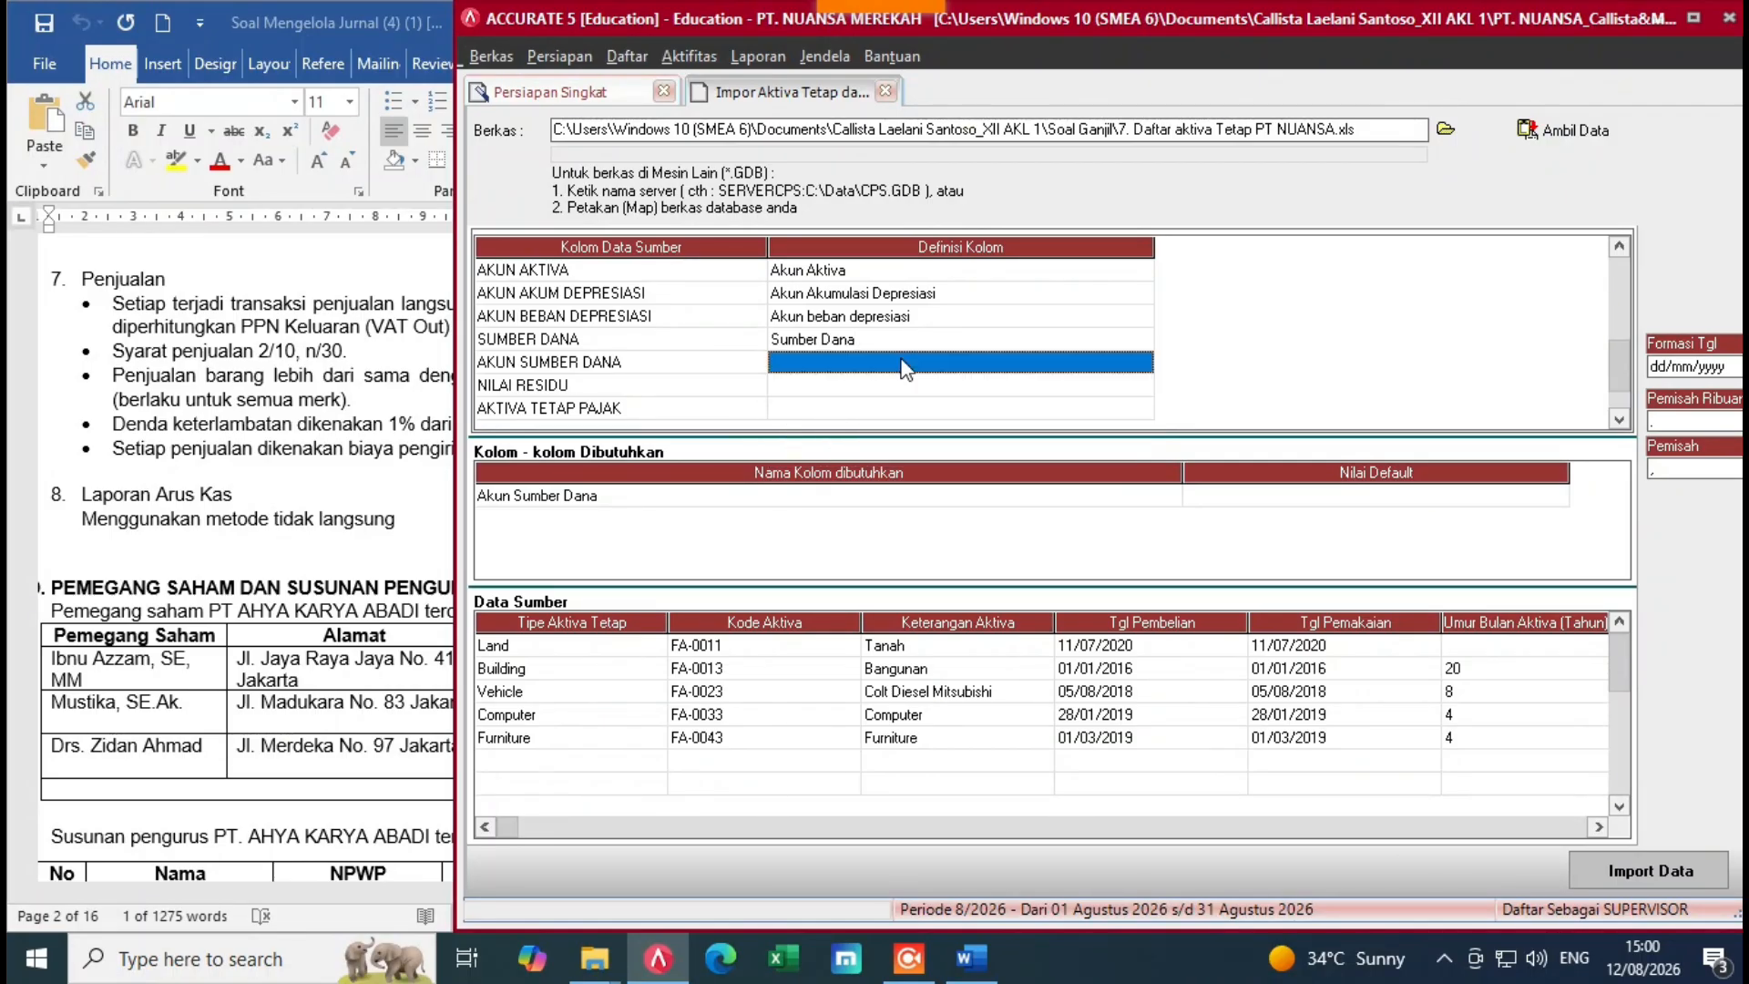
# Step: Map AKUN SUMBER DANA to Akun Sumber Dana, with Opening Balance Equity as account 310001
pyautogui.click(995, 366)
pyautogui.click(1141, 364)
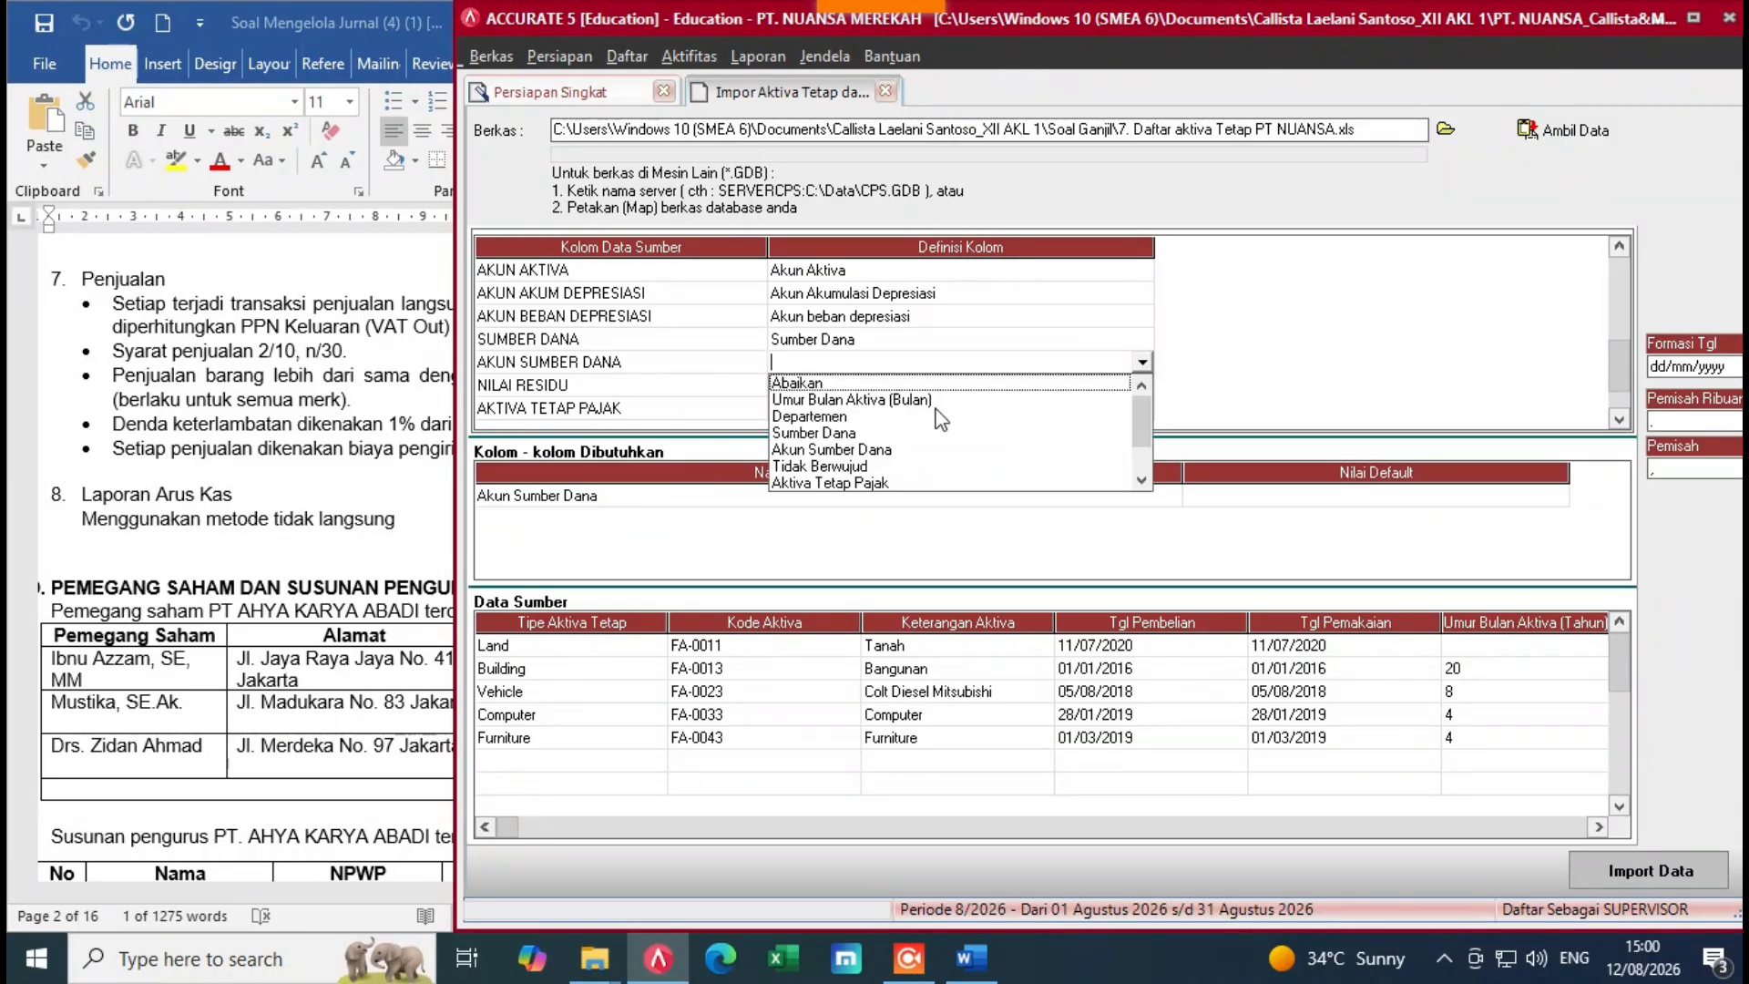
pyautogui.click(816, 453)
pyautogui.click(452, 75)
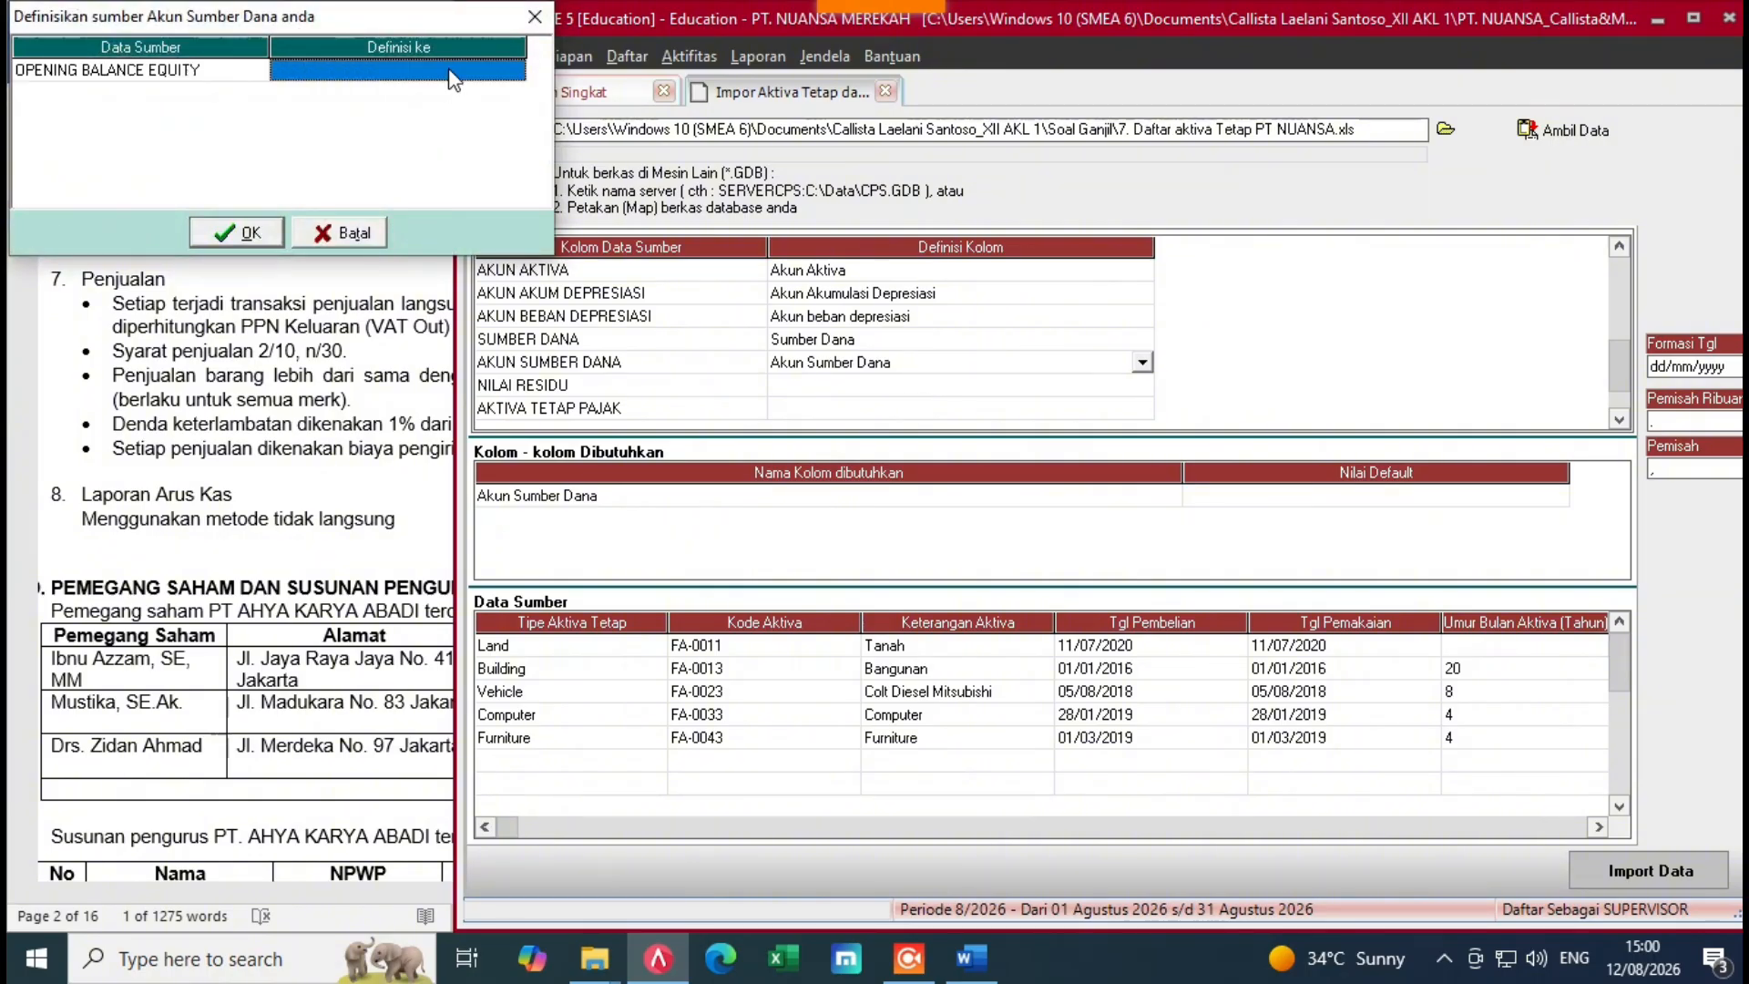
pyautogui.click(454, 75)
pyautogui.click(515, 72)
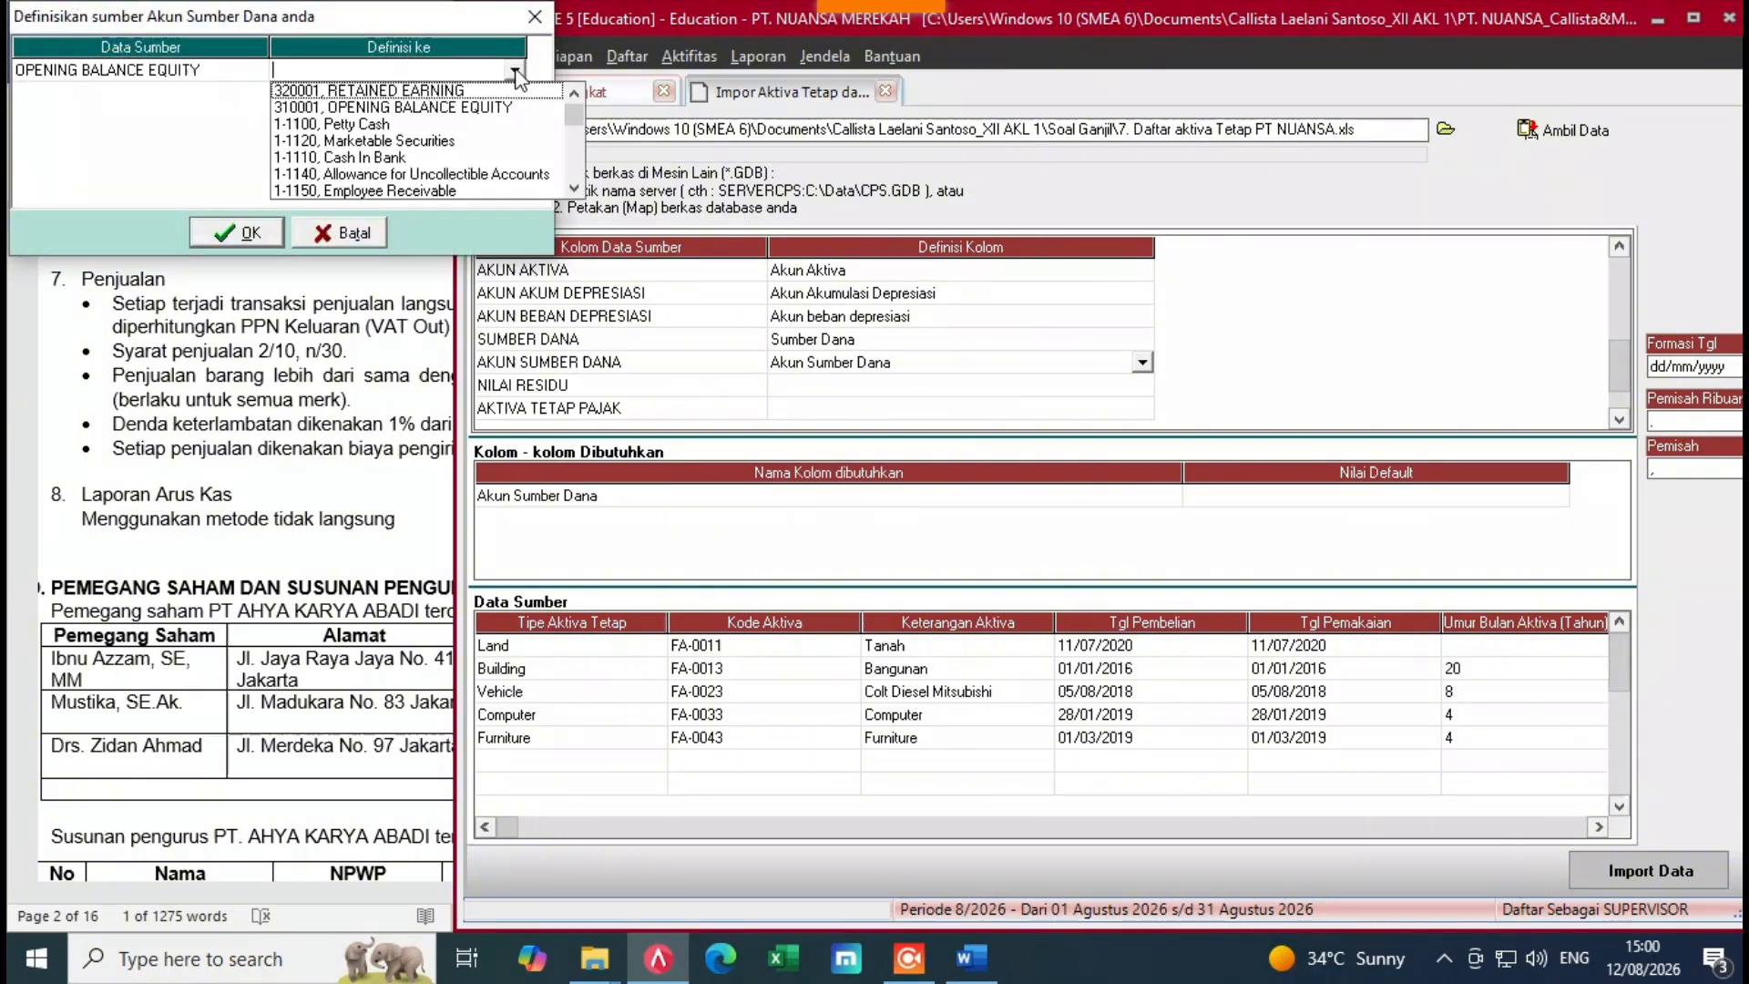
pyautogui.click(343, 103)
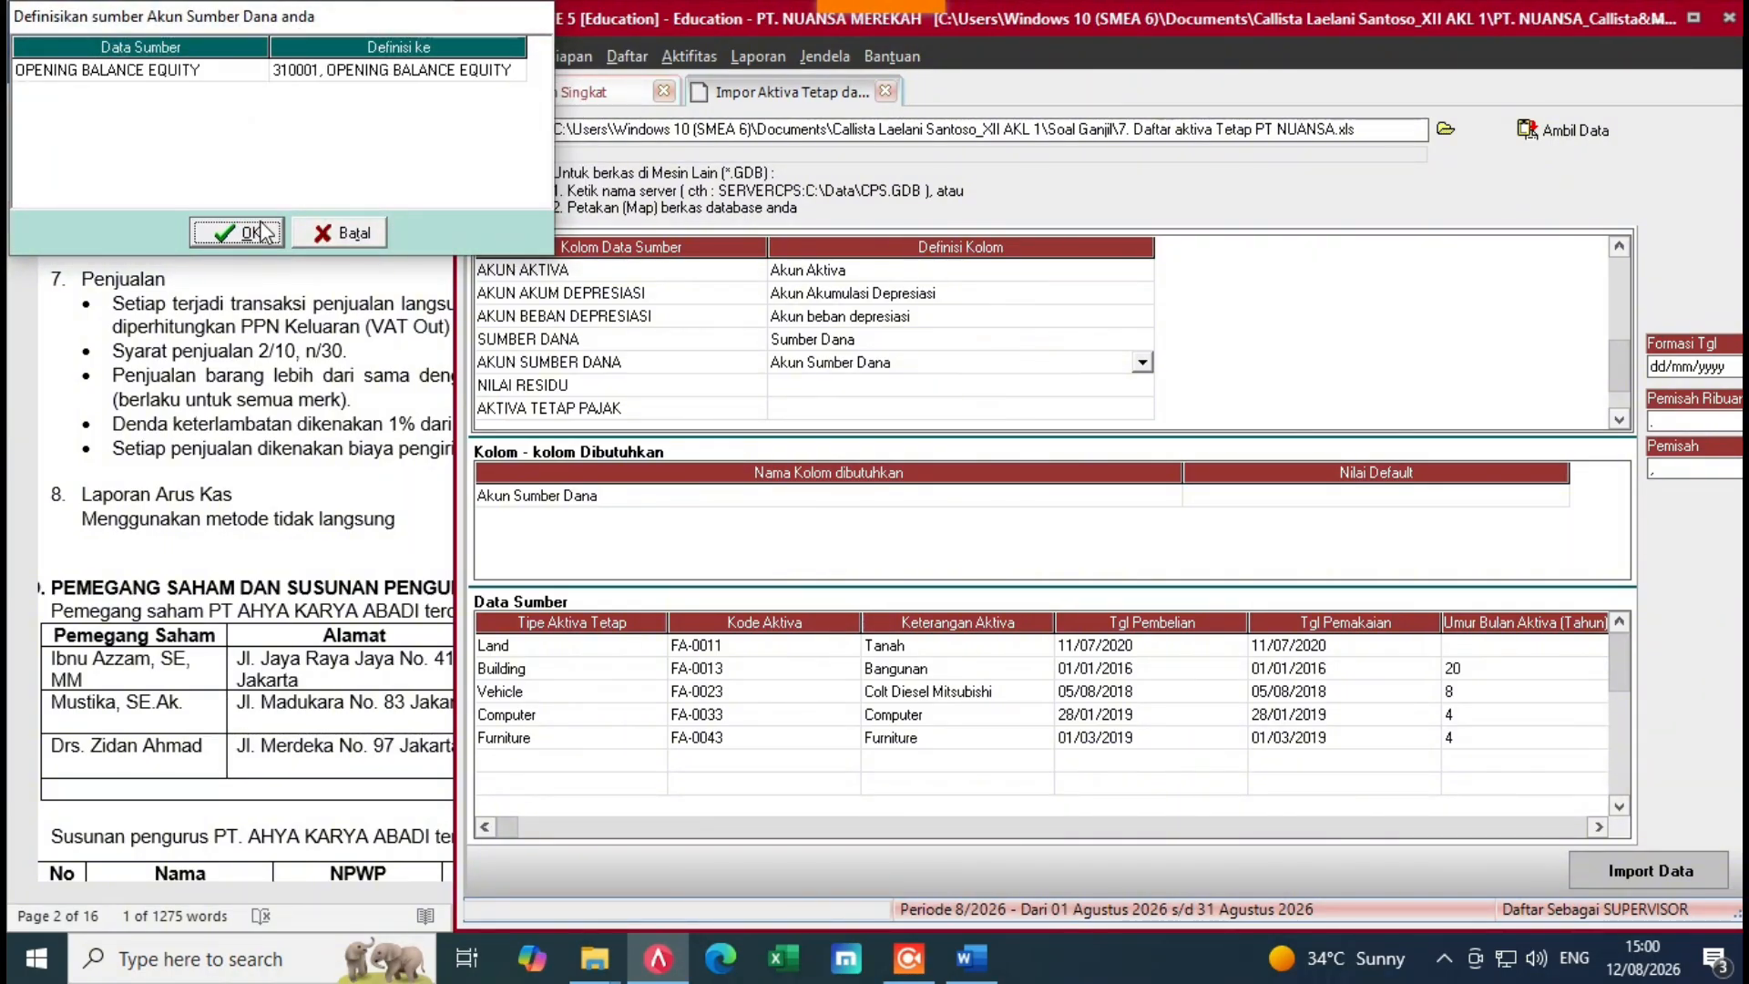
pyautogui.click(221, 227)
# Step: Map the NILAI RESIDU column to Nilai Residu
pyautogui.click(940, 392)
pyautogui.click(943, 390)
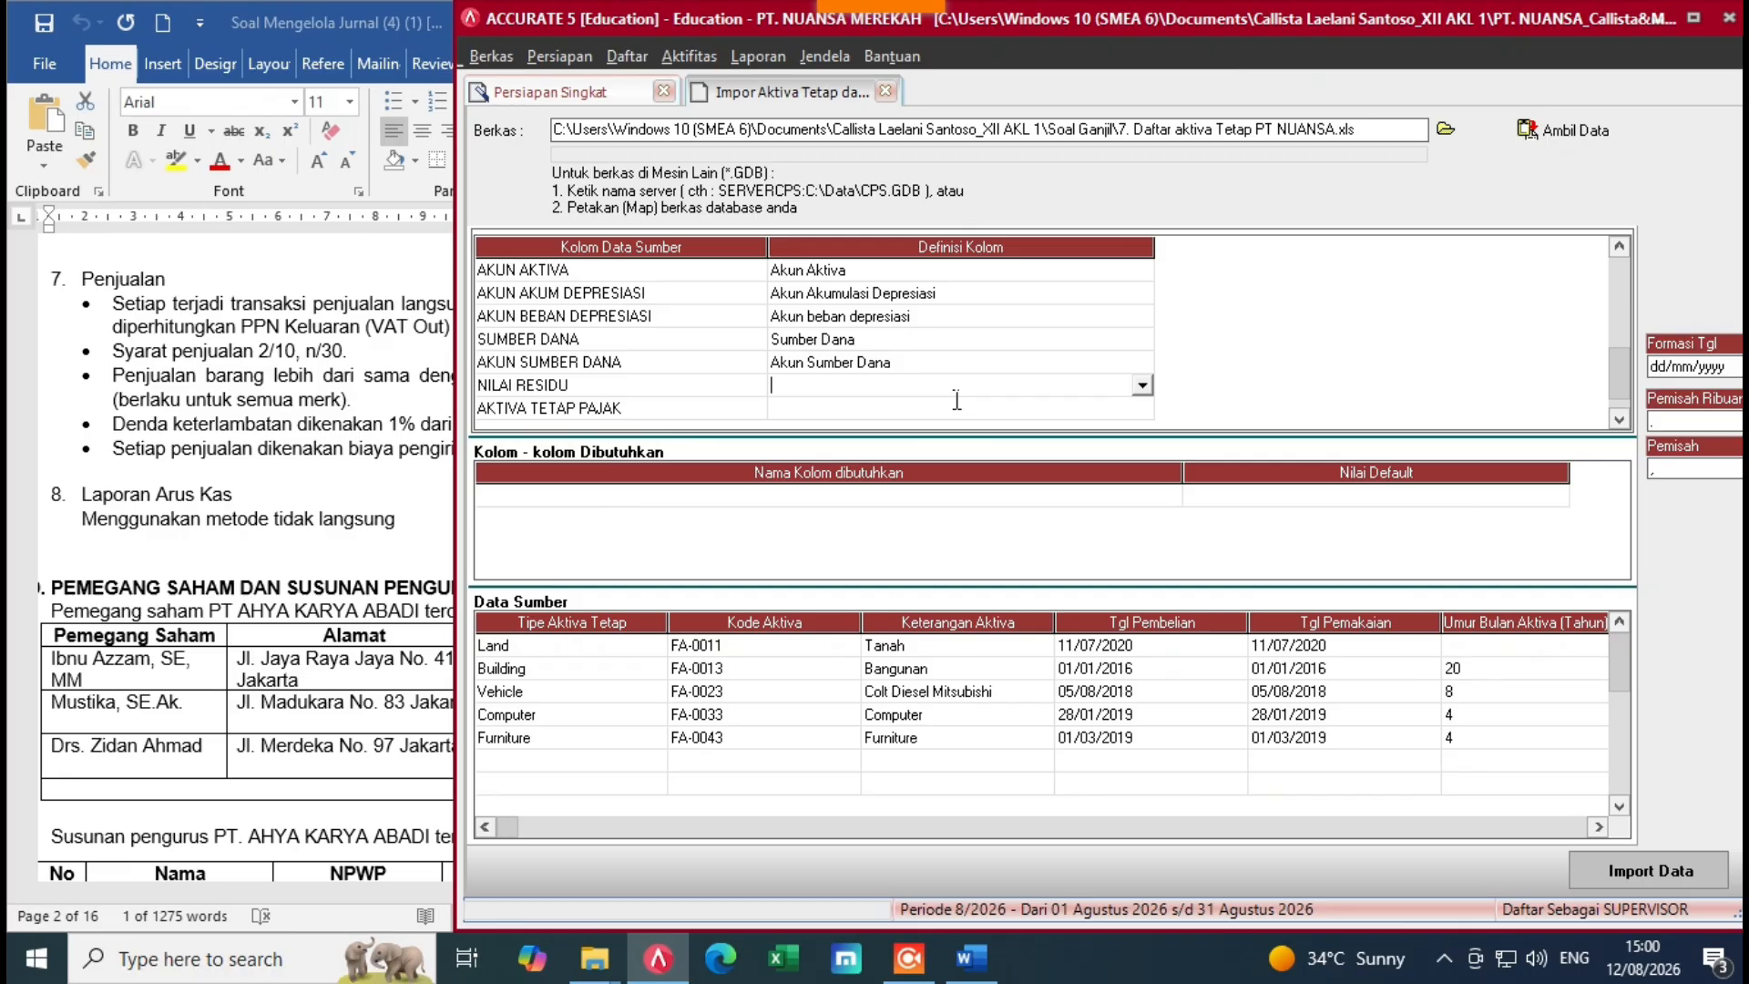
pyautogui.click(1142, 386)
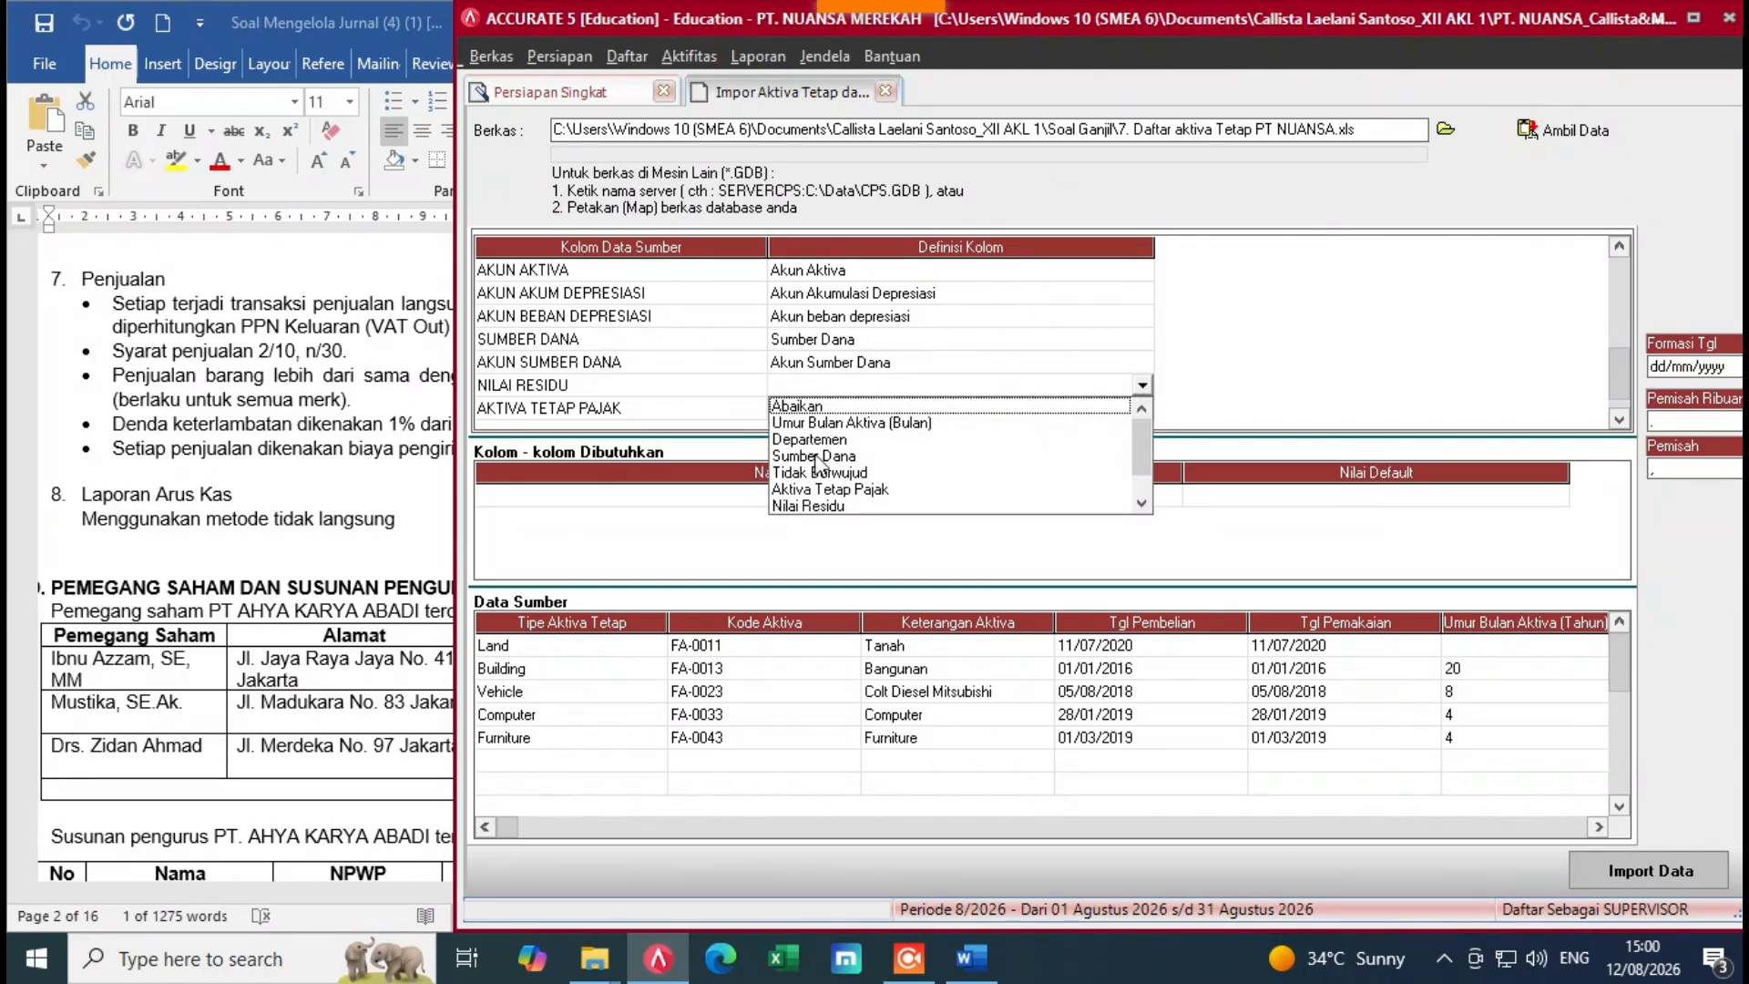
pyautogui.click(816, 506)
# Step: Map AKTIVA TETAP PAJAK to Aktiva Tetap Pajak, treating YA values as Benar
pyautogui.click(880, 411)
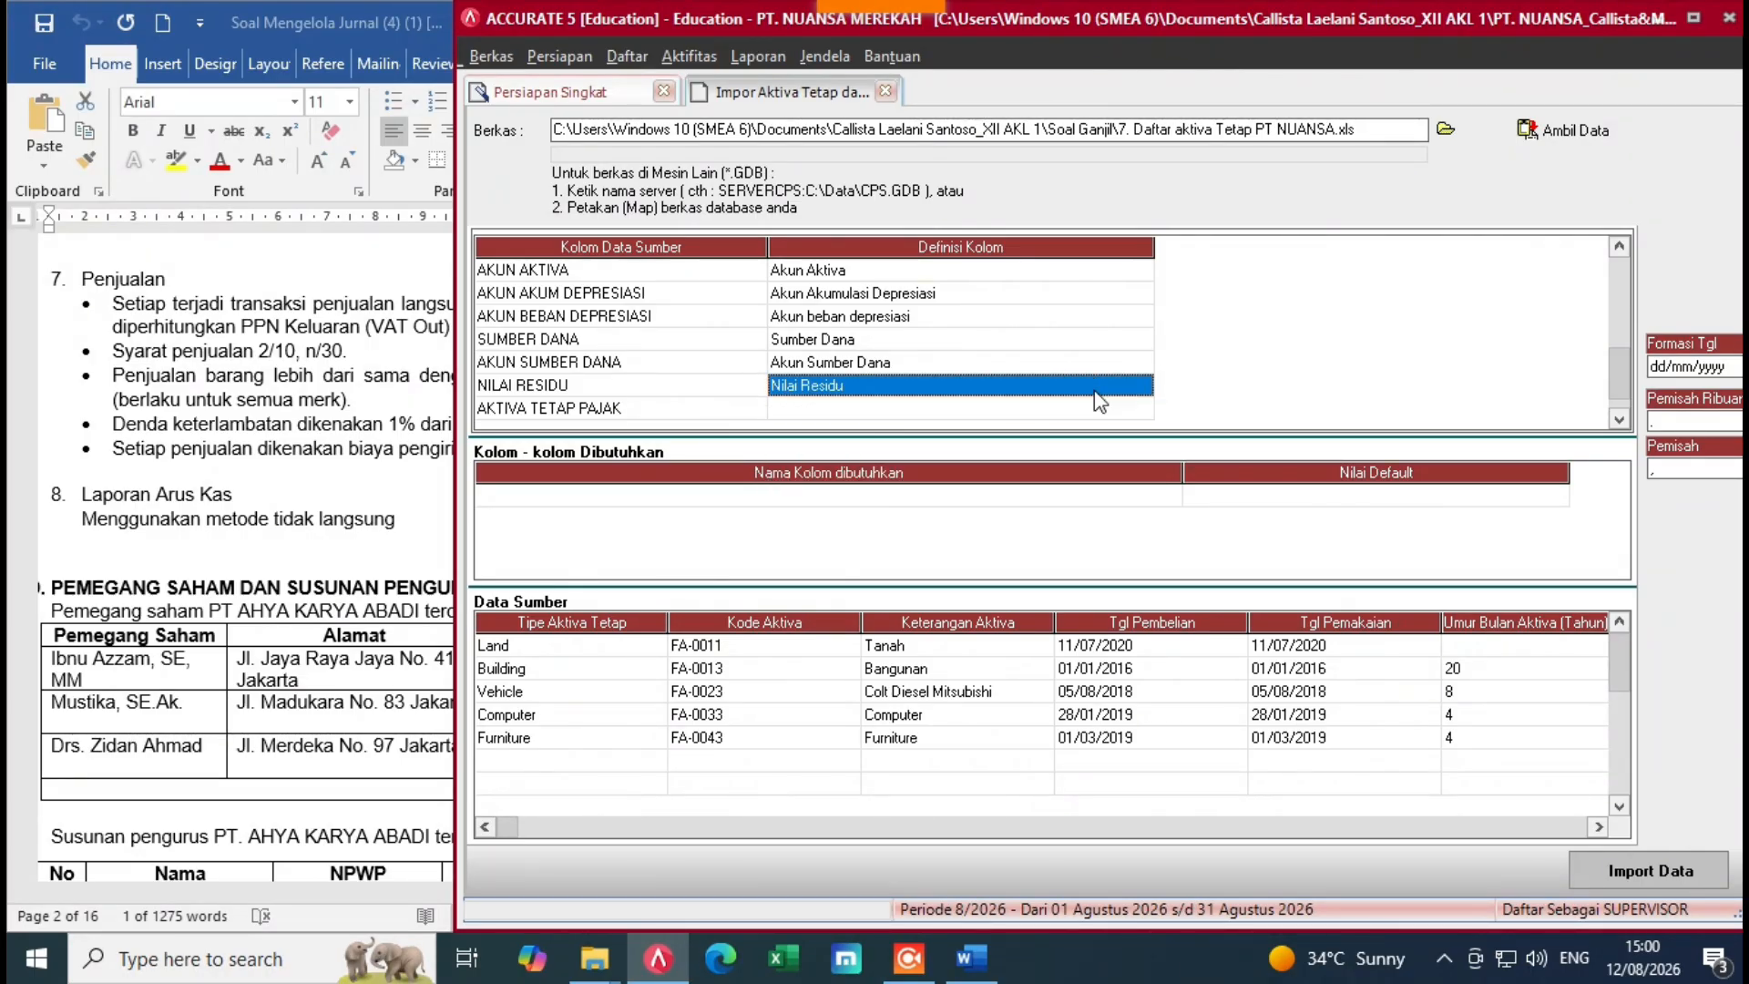
pyautogui.click(1142, 410)
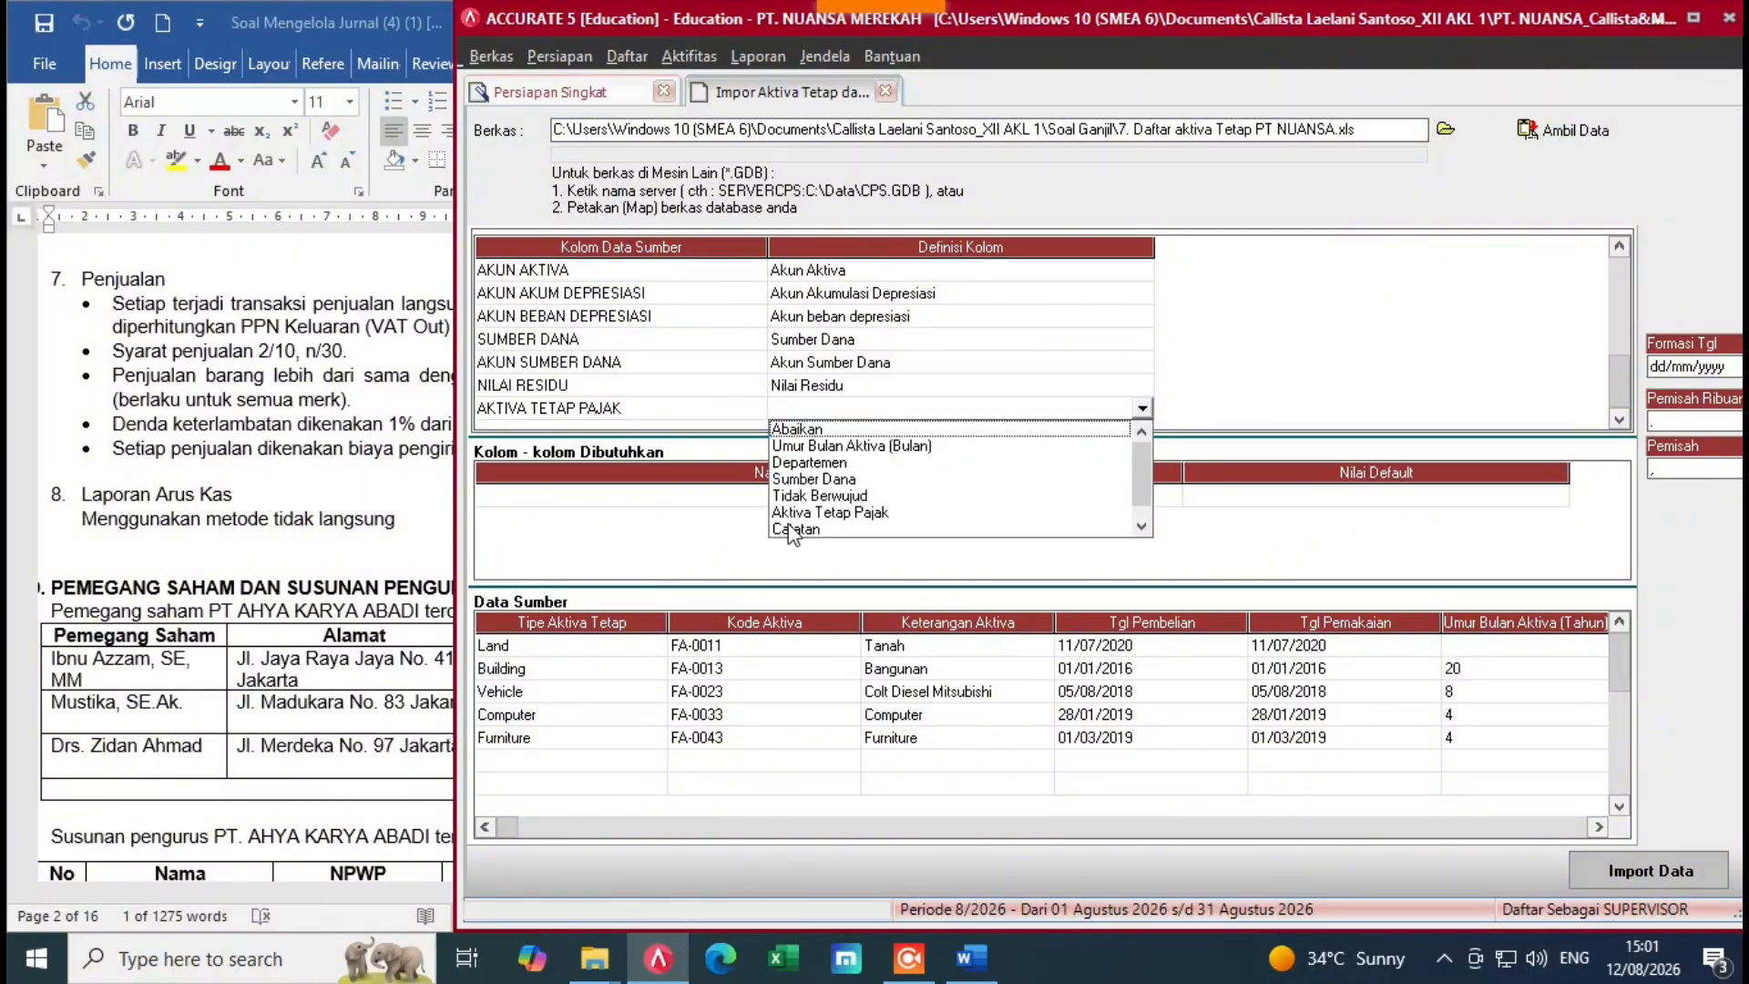
pyautogui.click(1141, 525)
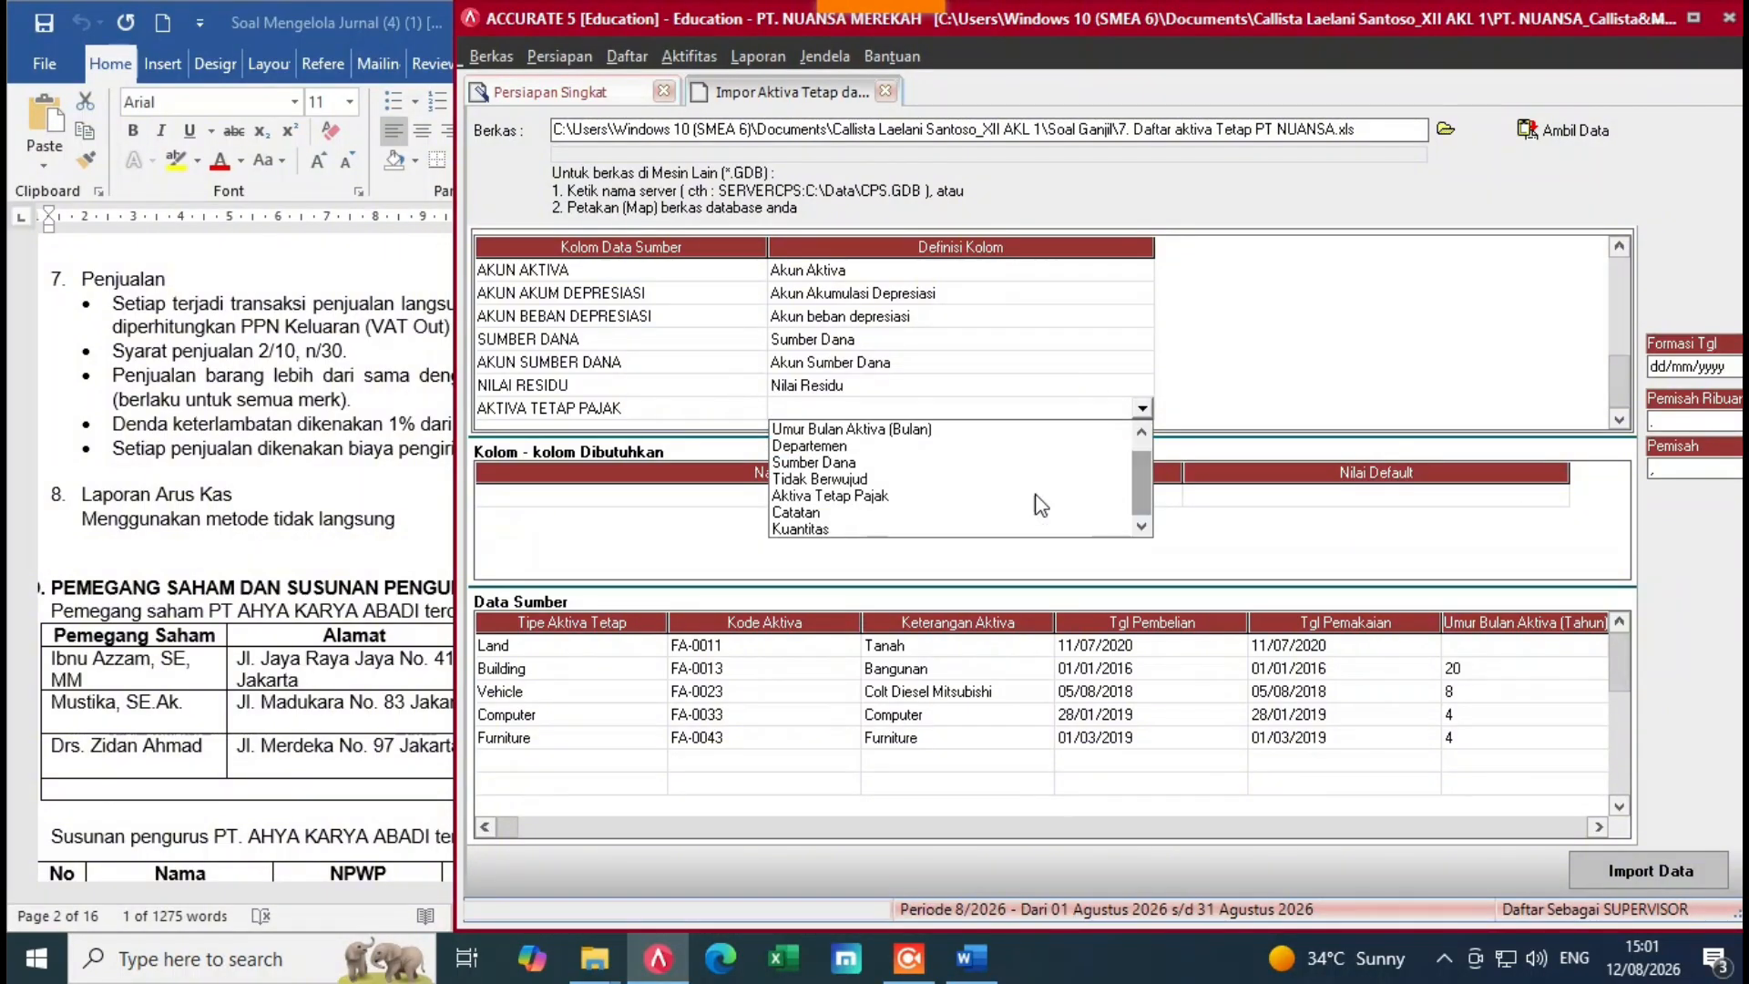
pyautogui.click(825, 496)
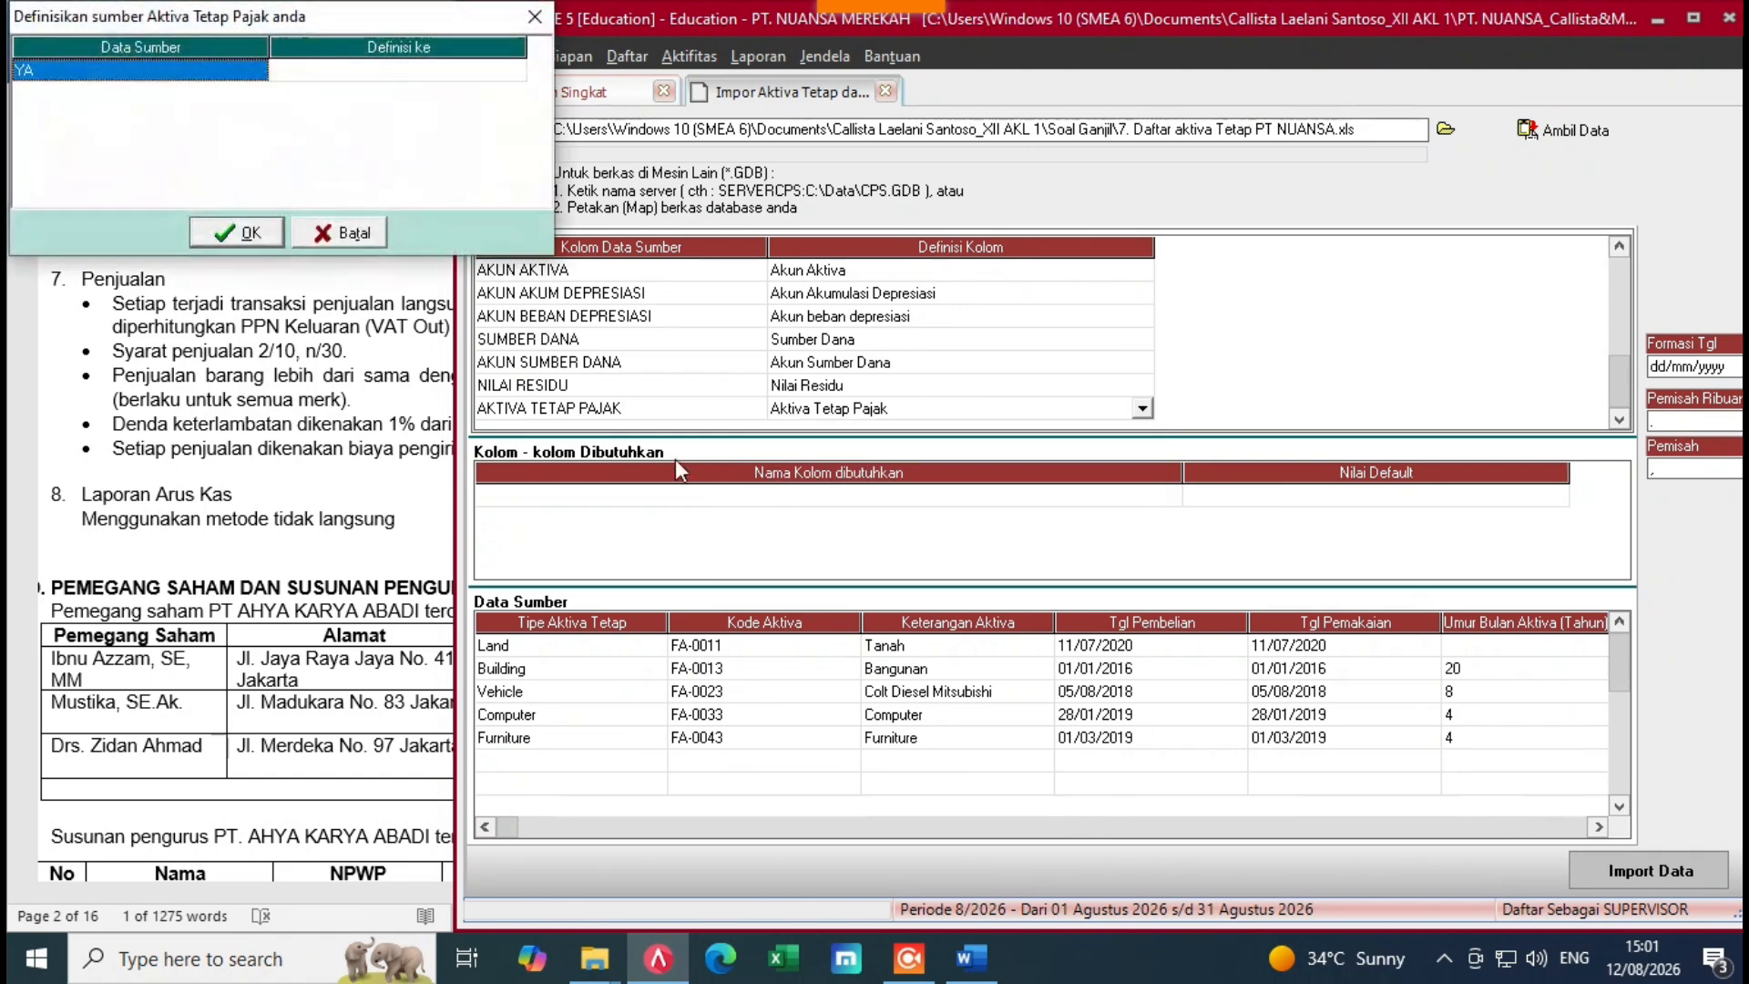
pyautogui.click(516, 73)
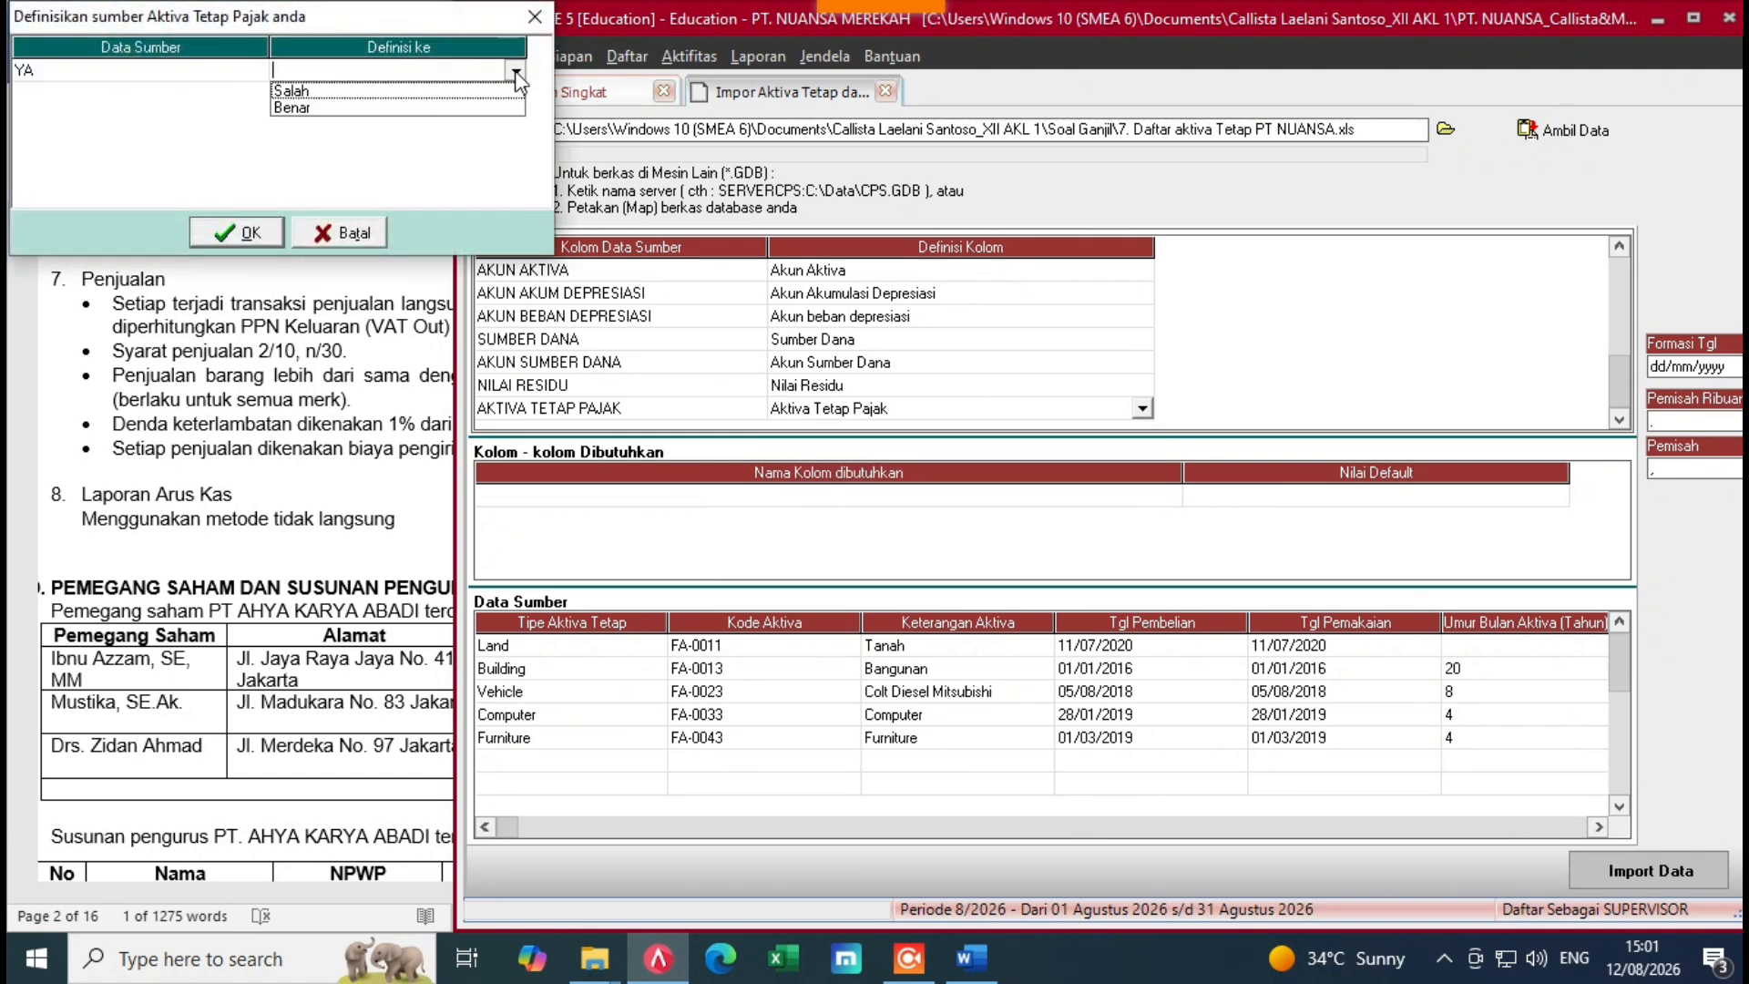
pyautogui.click(321, 107)
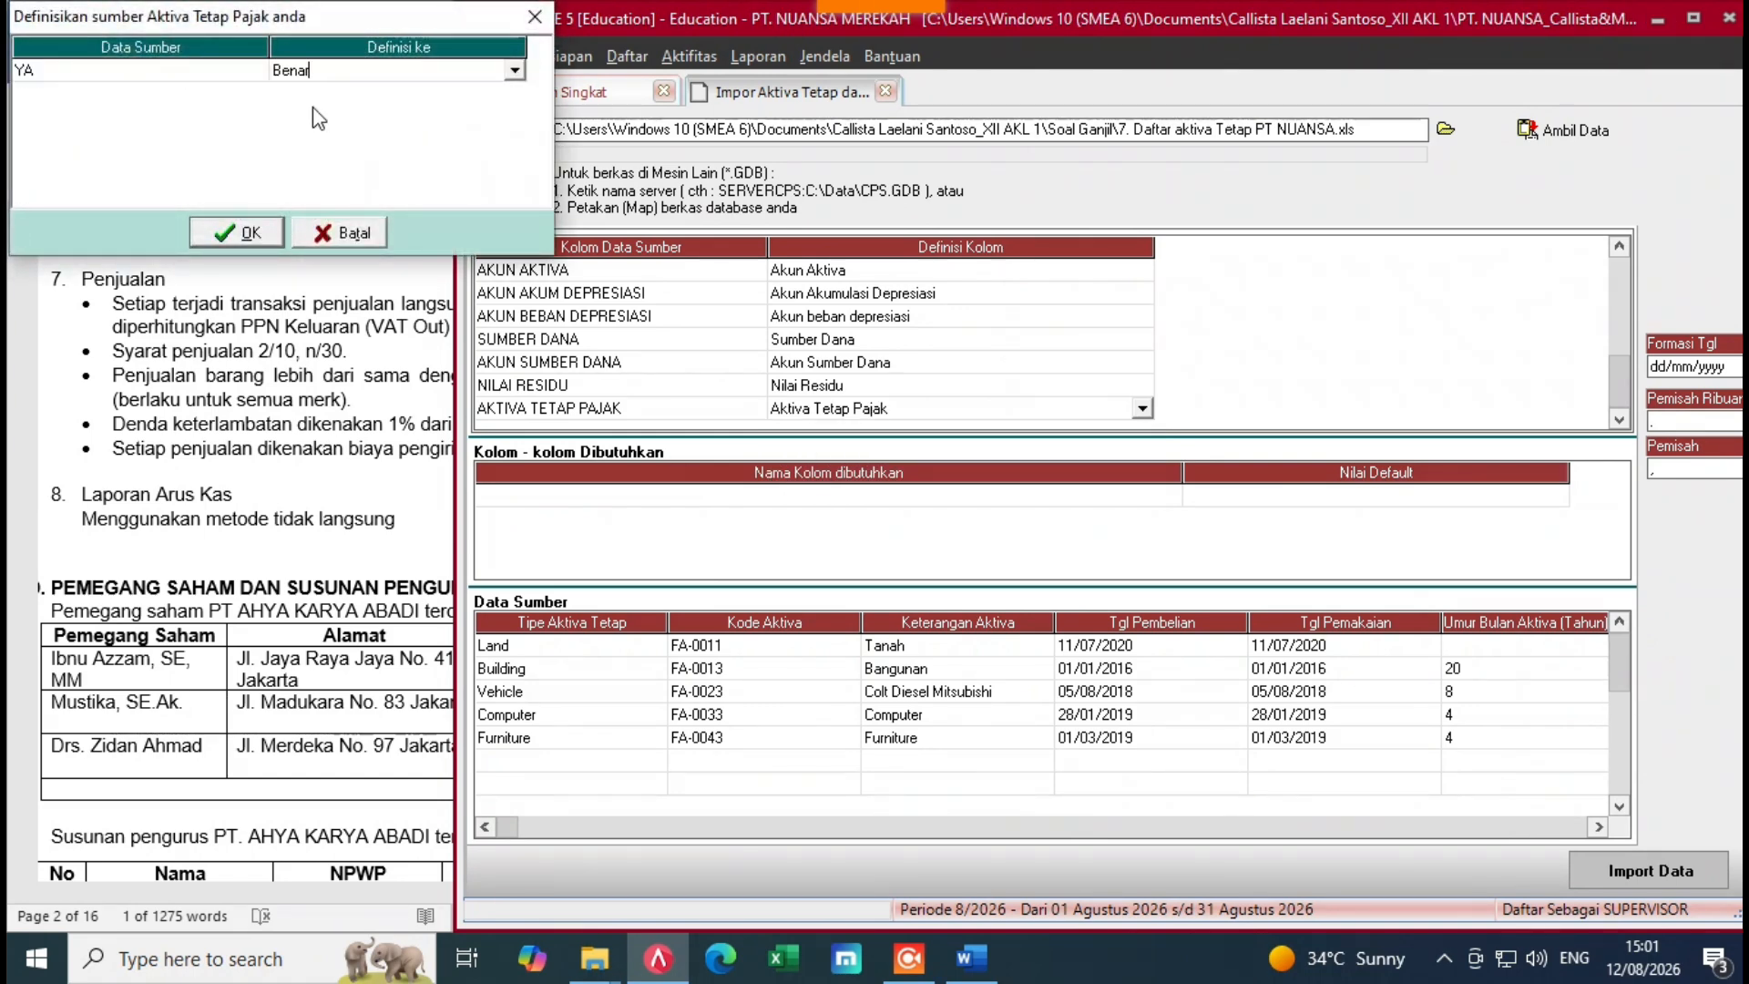
pyautogui.click(256, 235)
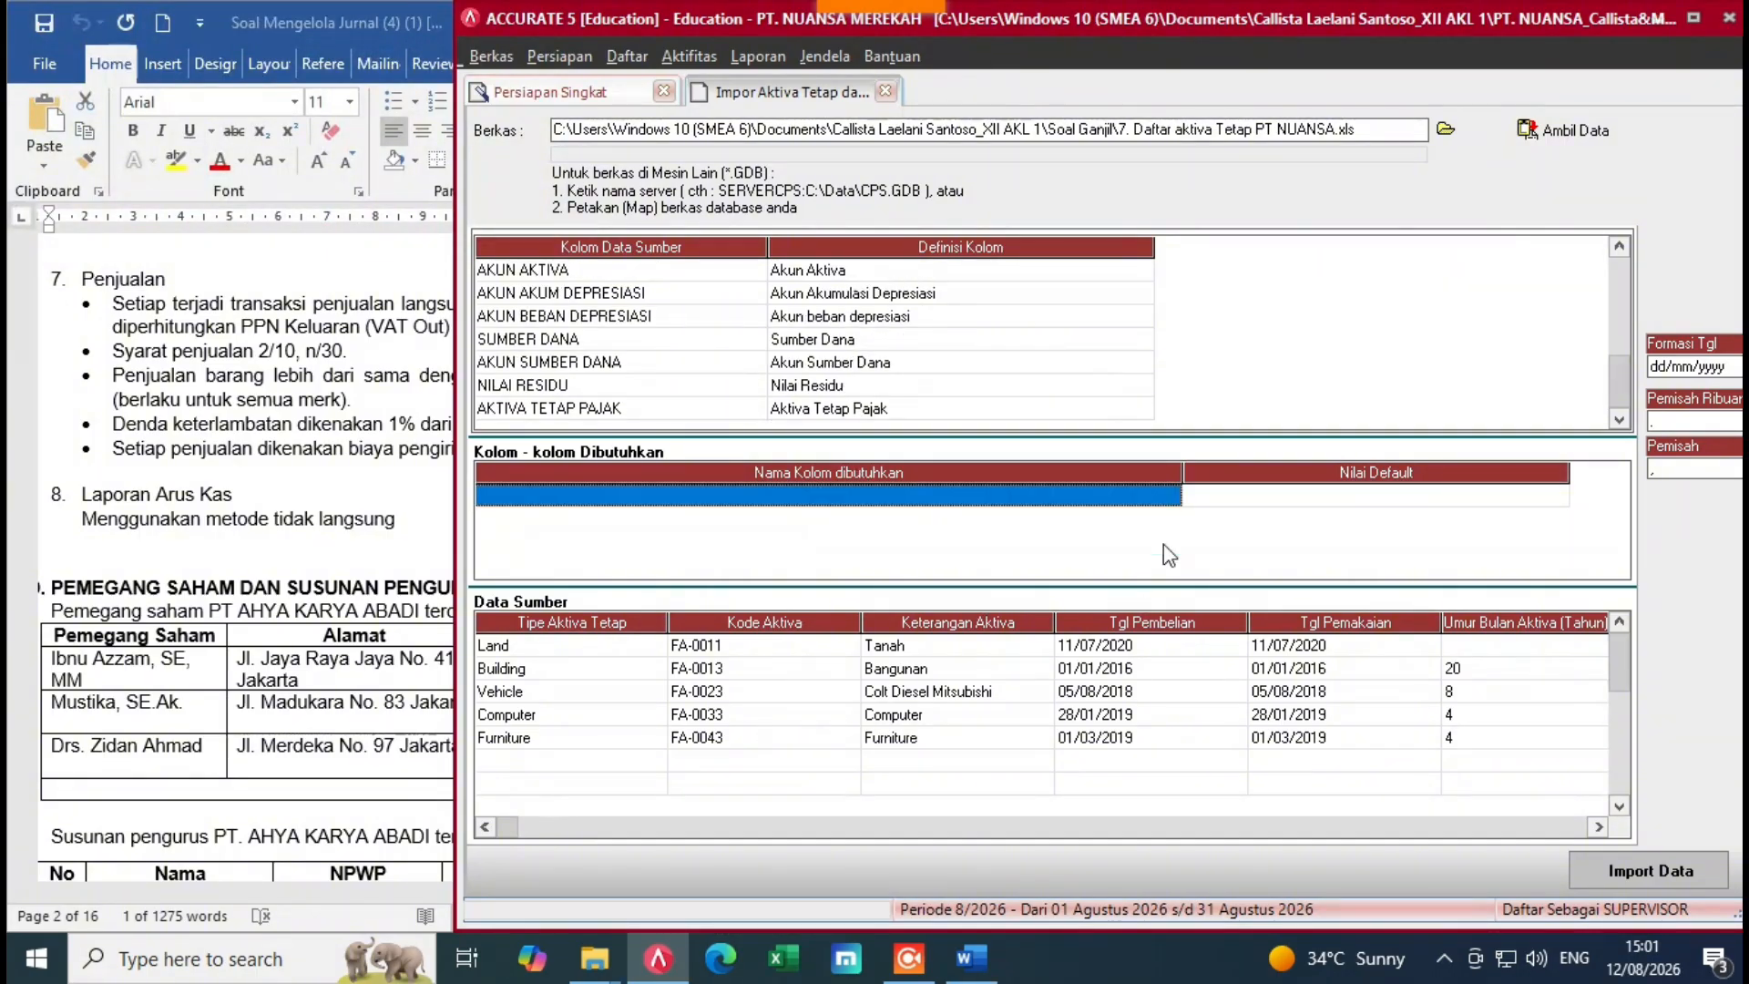
# Step: Run the fixed-asset import and dismiss the import result message
pyautogui.click(1630, 876)
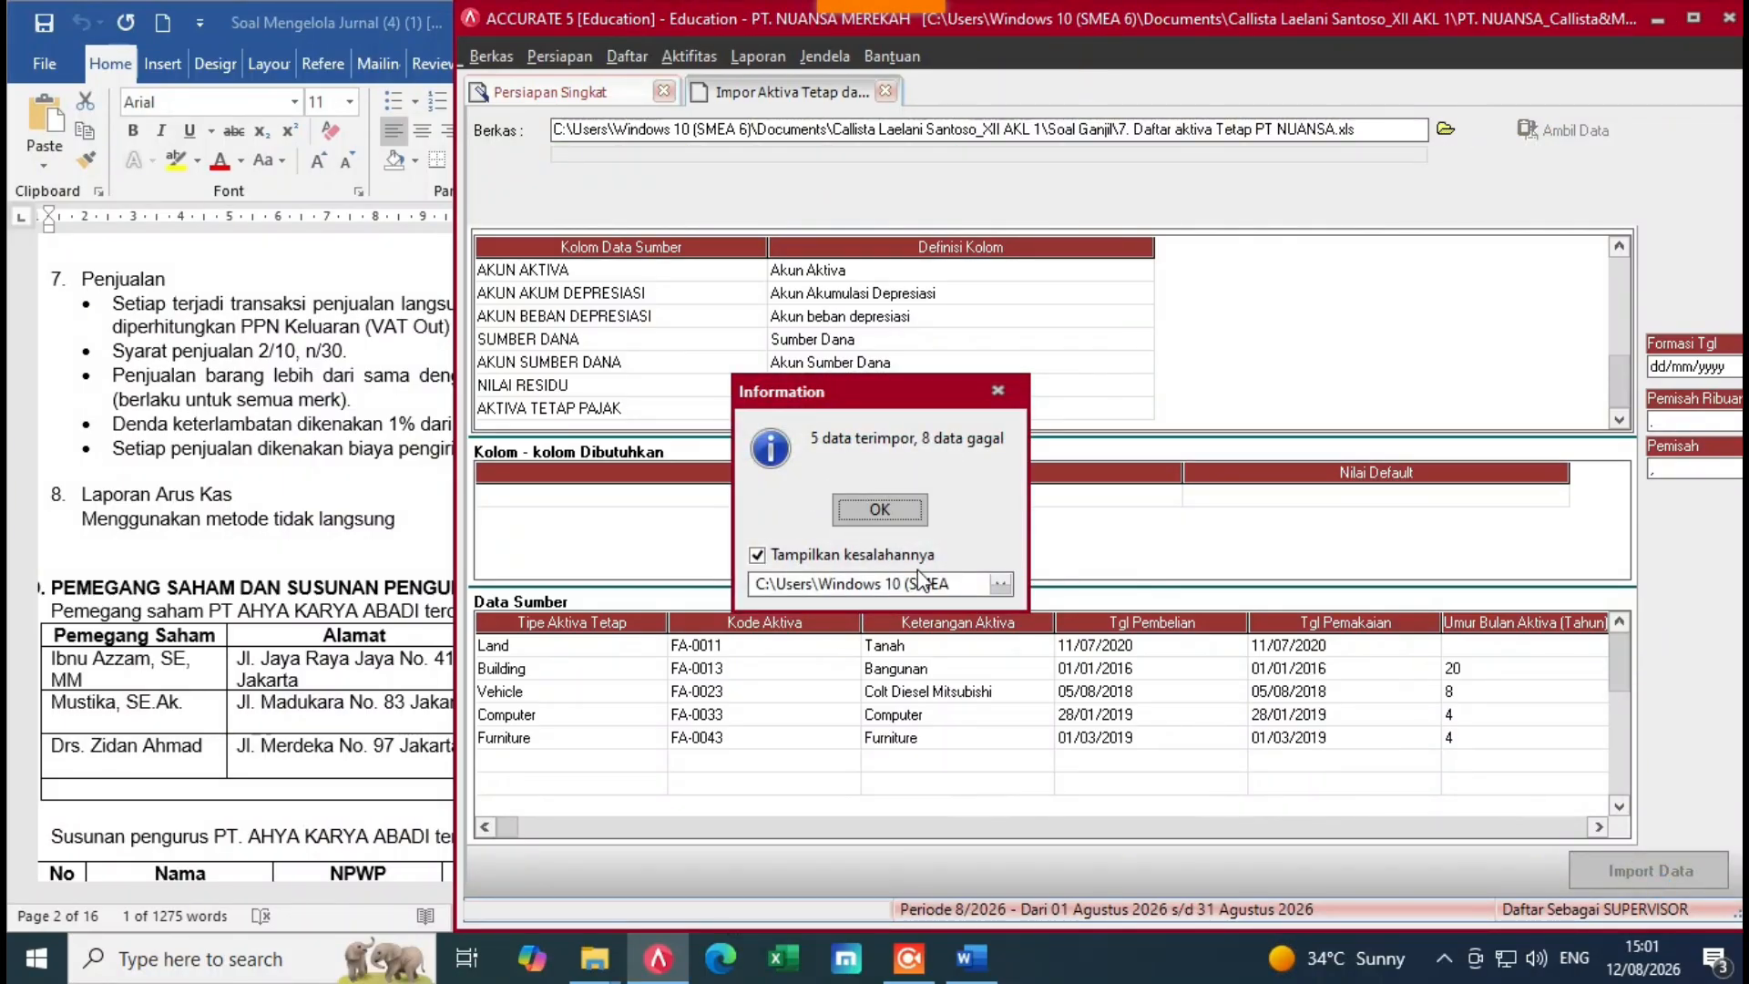
pyautogui.click(1005, 588)
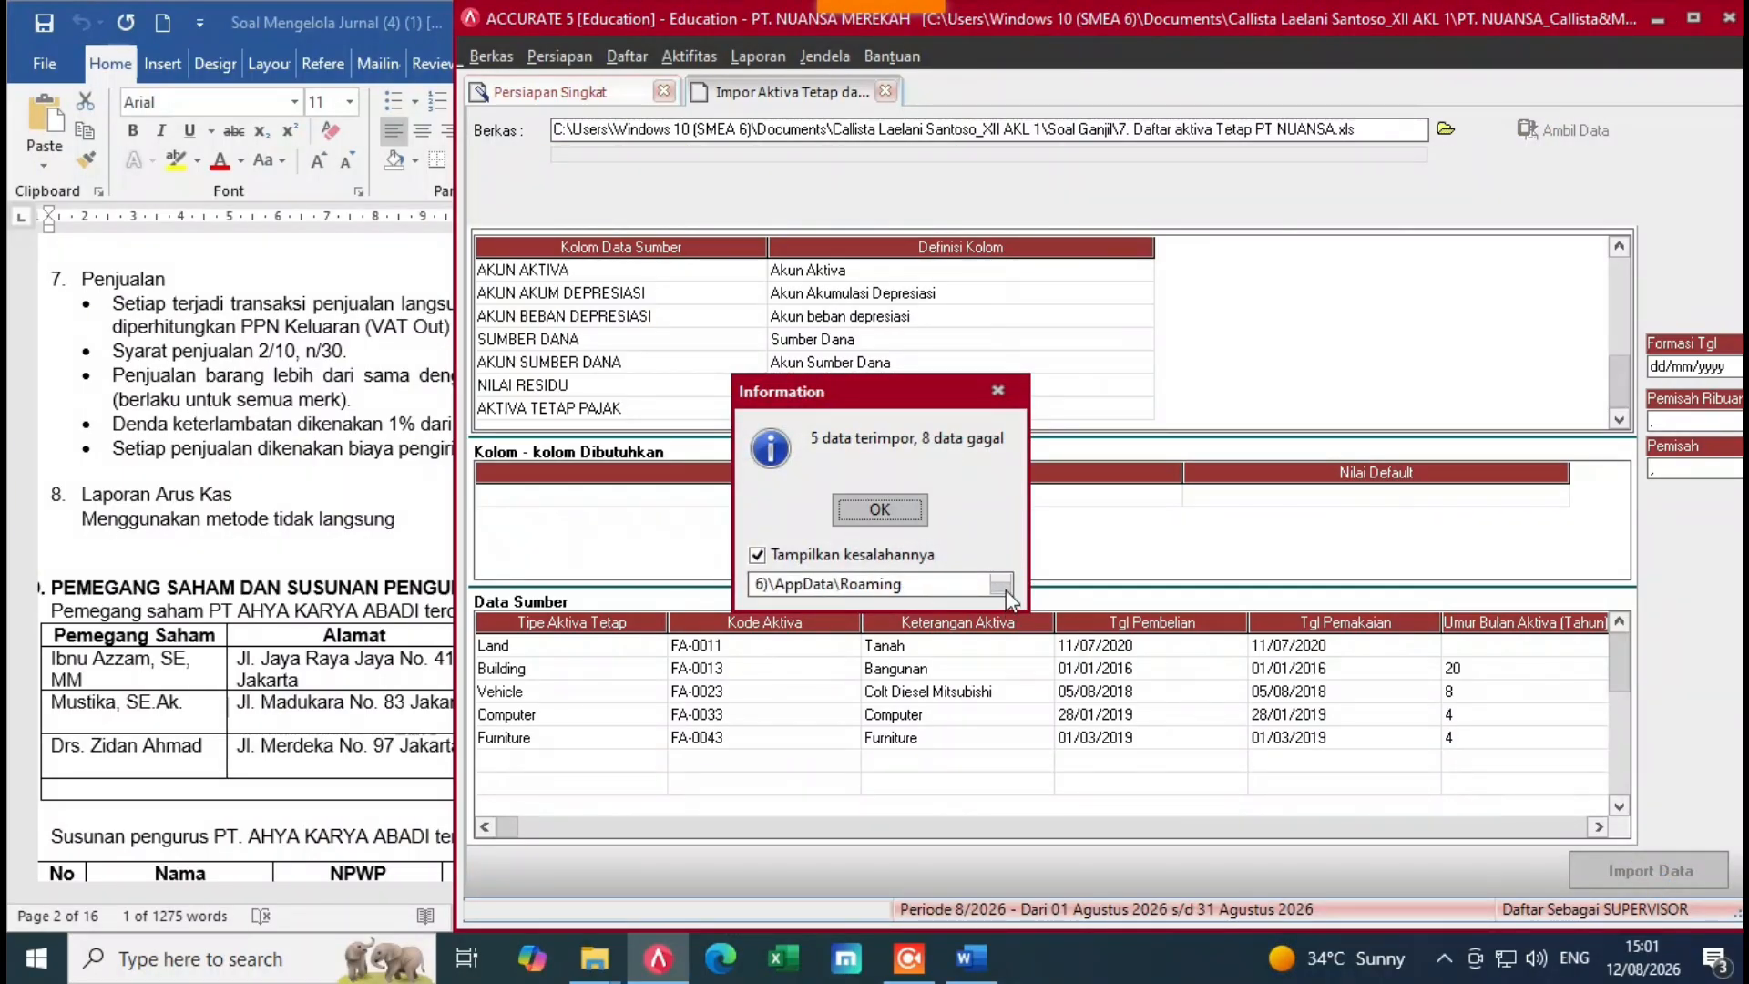
pyautogui.click(877, 512)
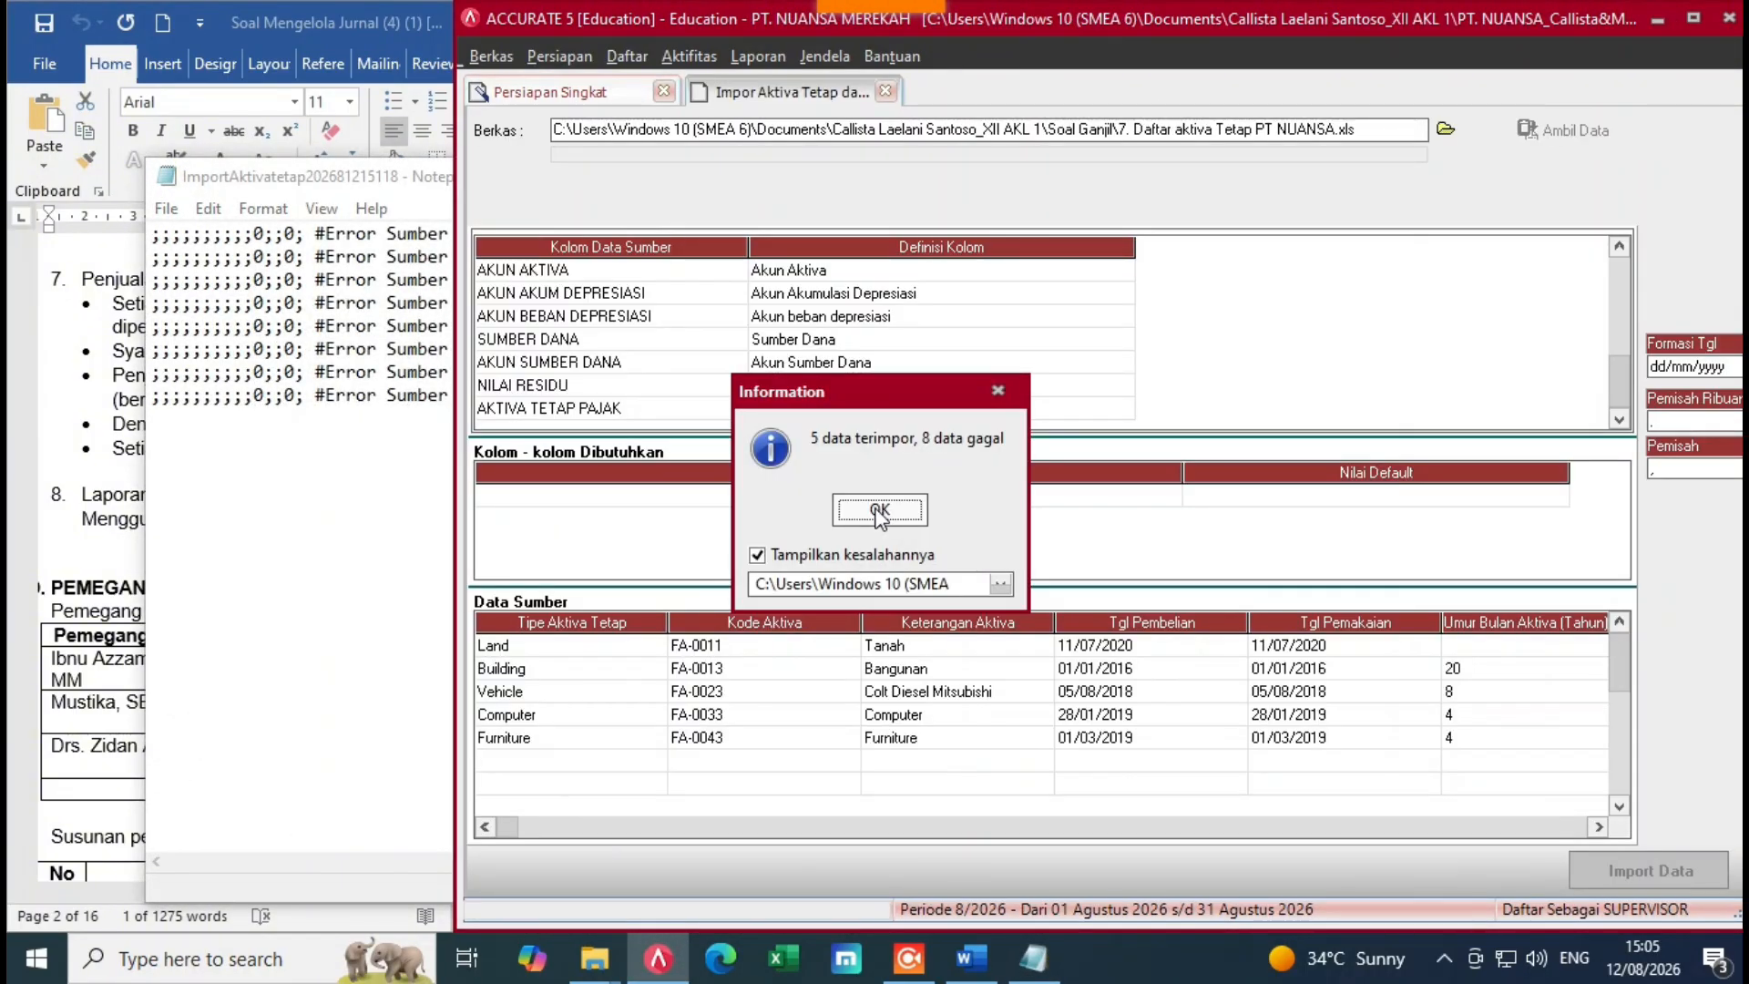
pyautogui.click(878, 512)
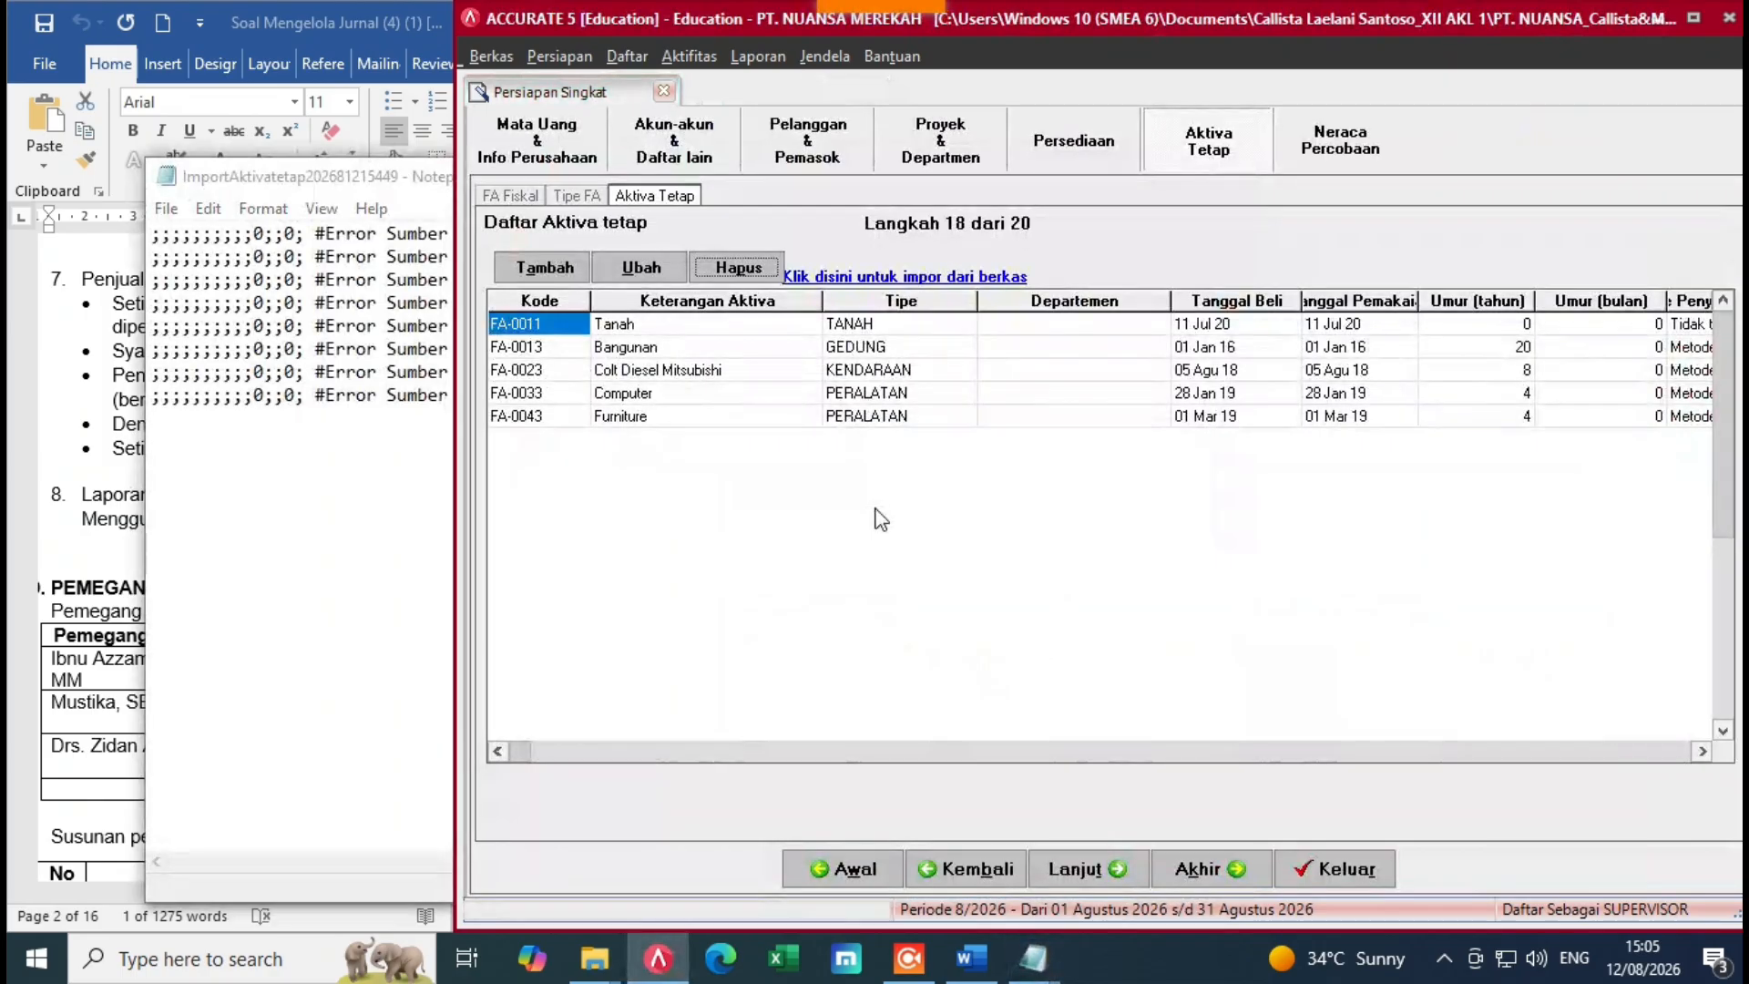
# Step: Close both Notepad import error logs
pyautogui.click(232, 447)
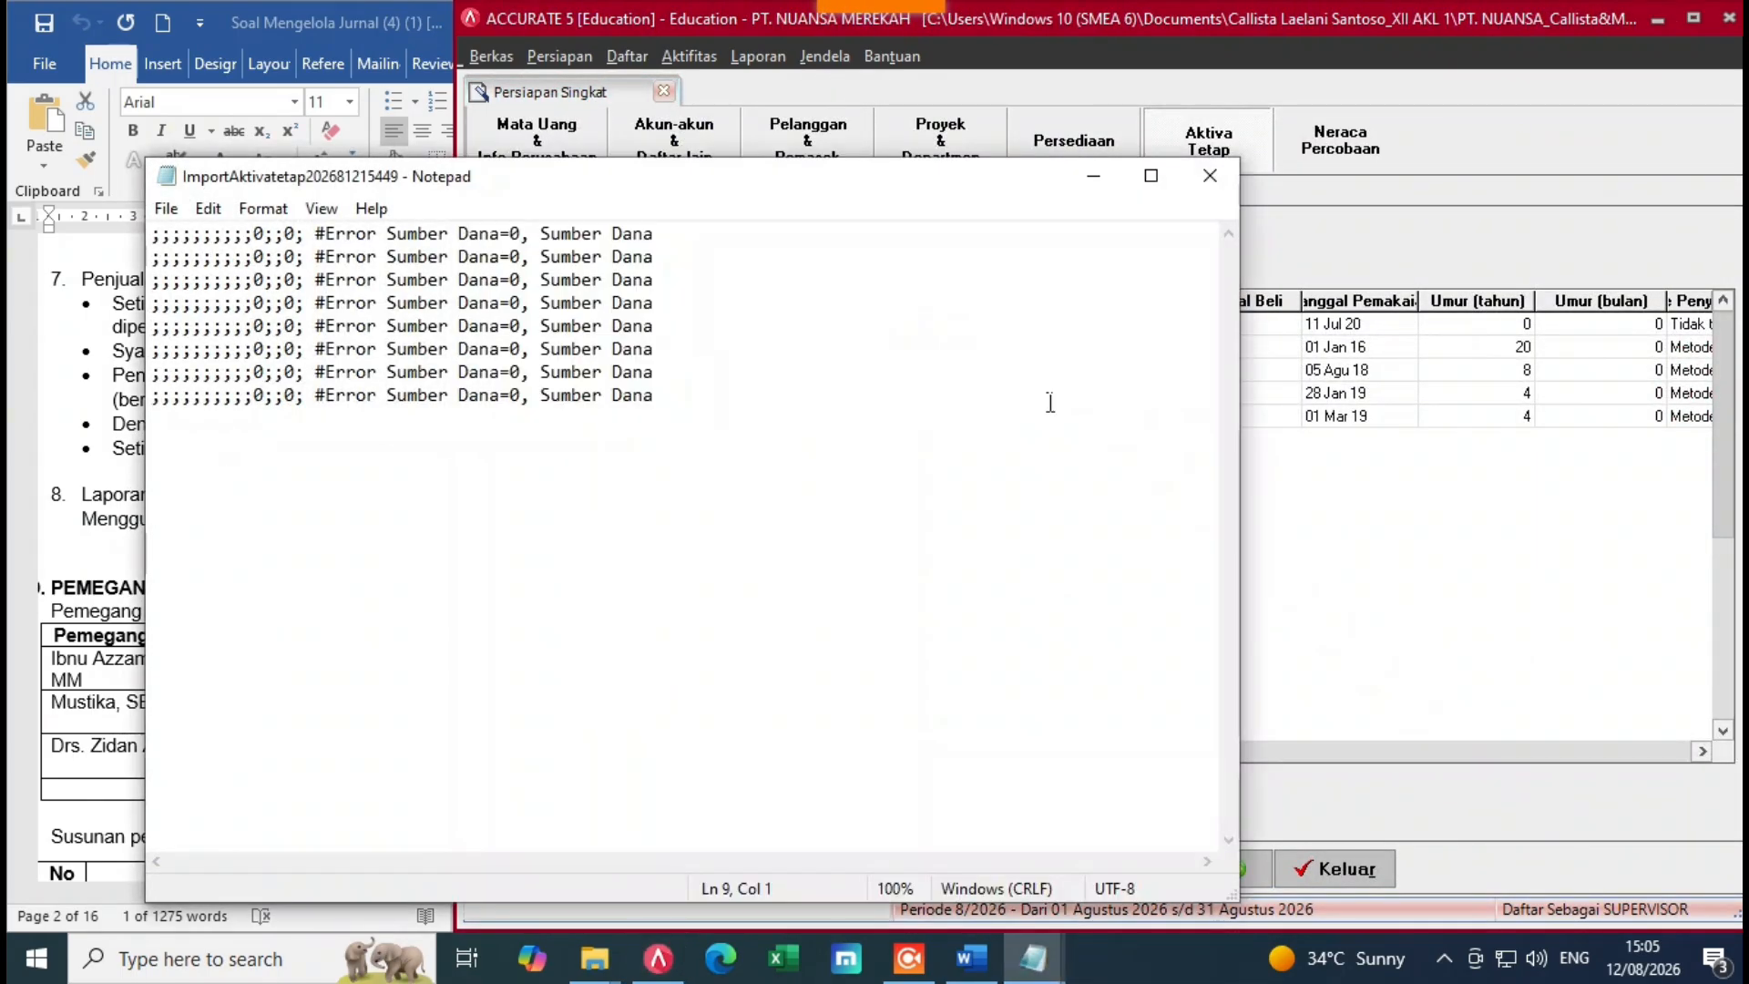
pyautogui.click(1208, 190)
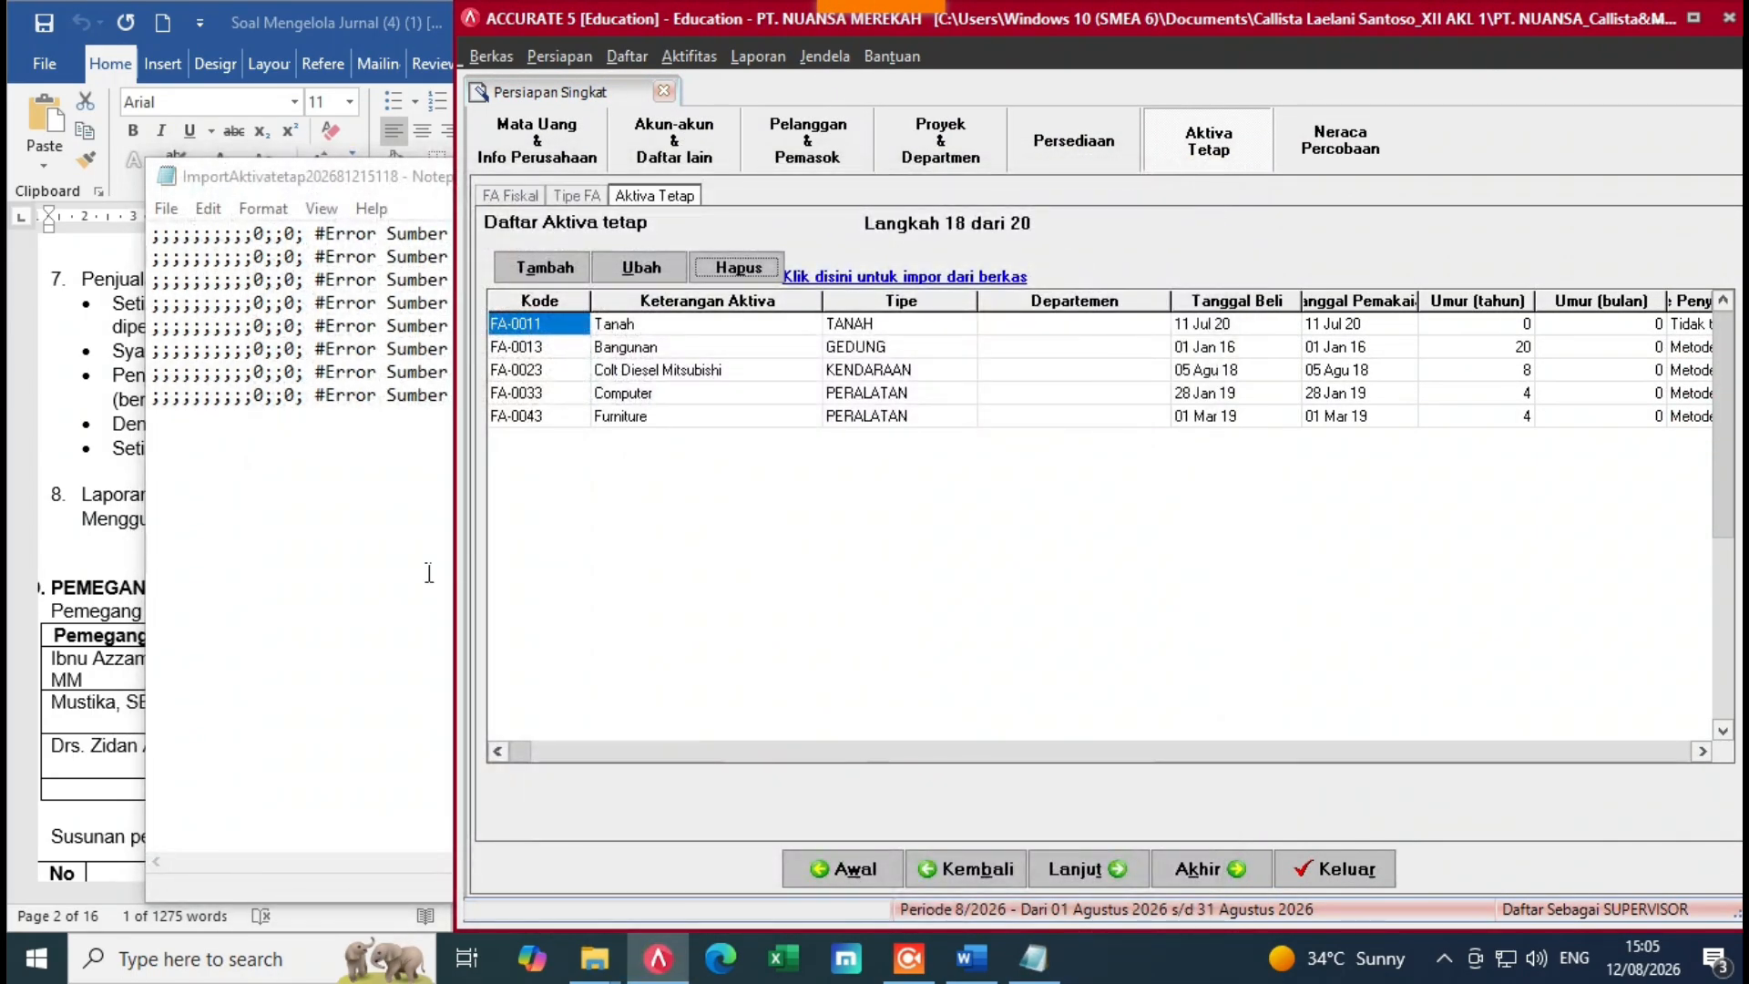
pyautogui.click(1210, 175)
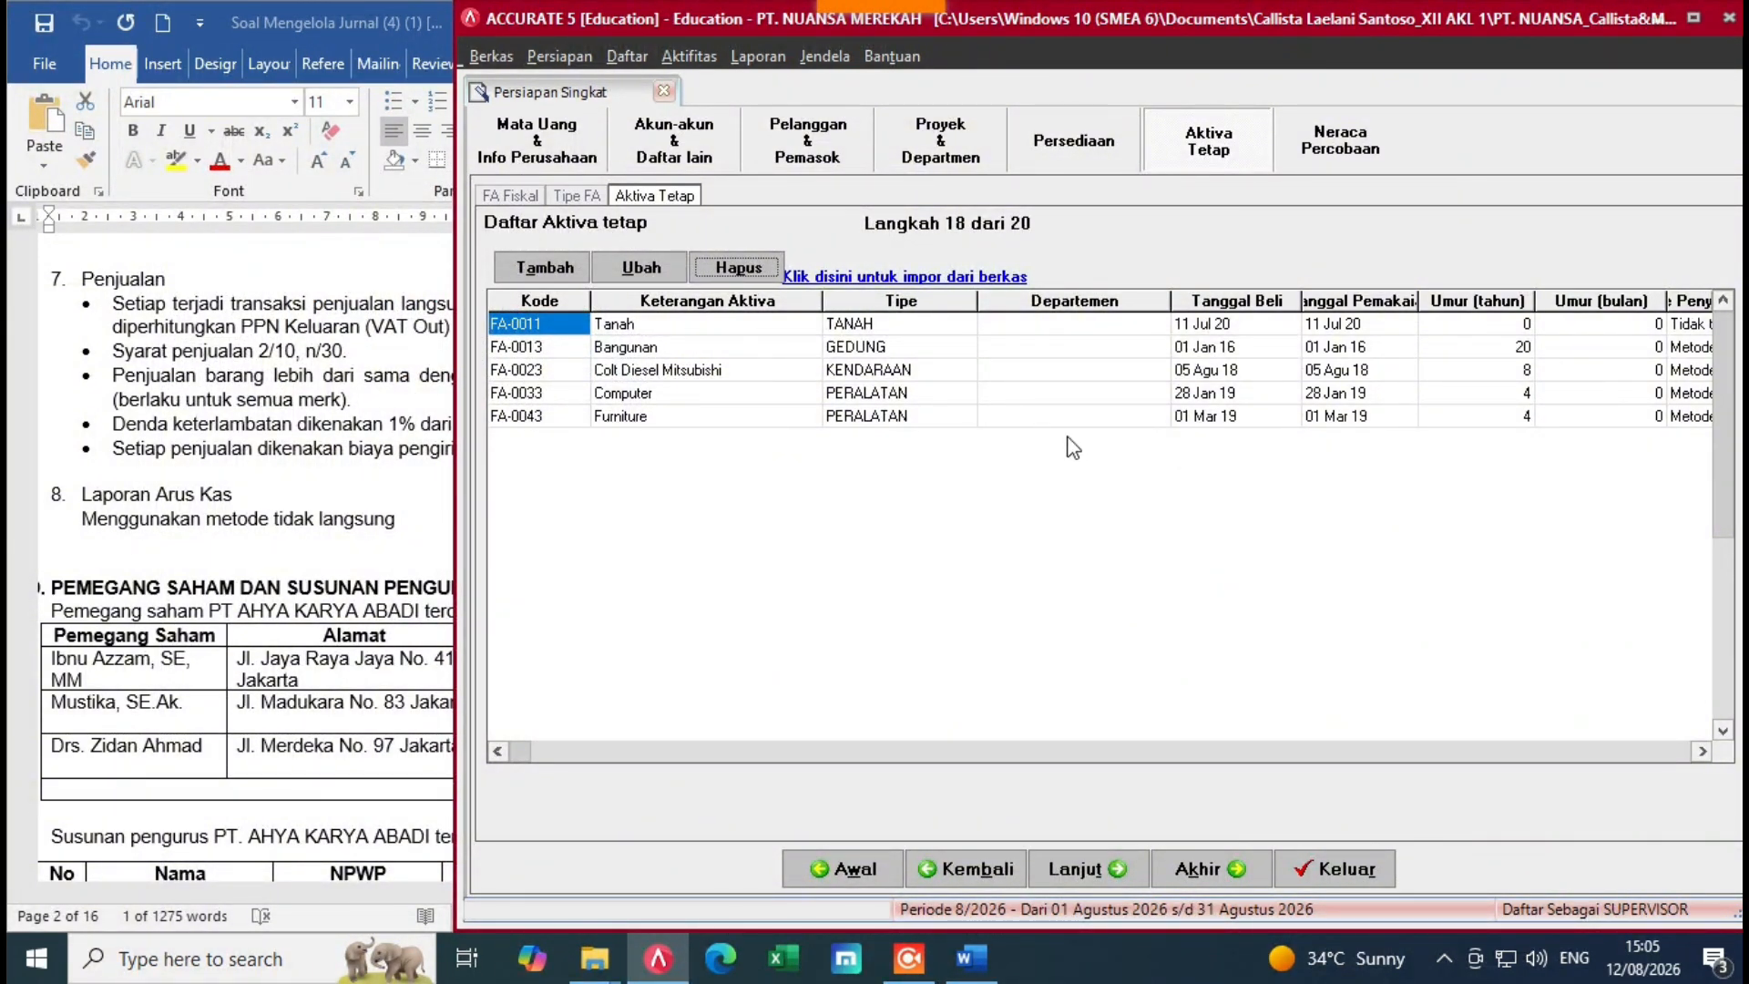
# Step: Advance past the trial balance and preferences pages, finish the Persiapan Singkat wizard, and dismiss the error
pyautogui.click(1139, 867)
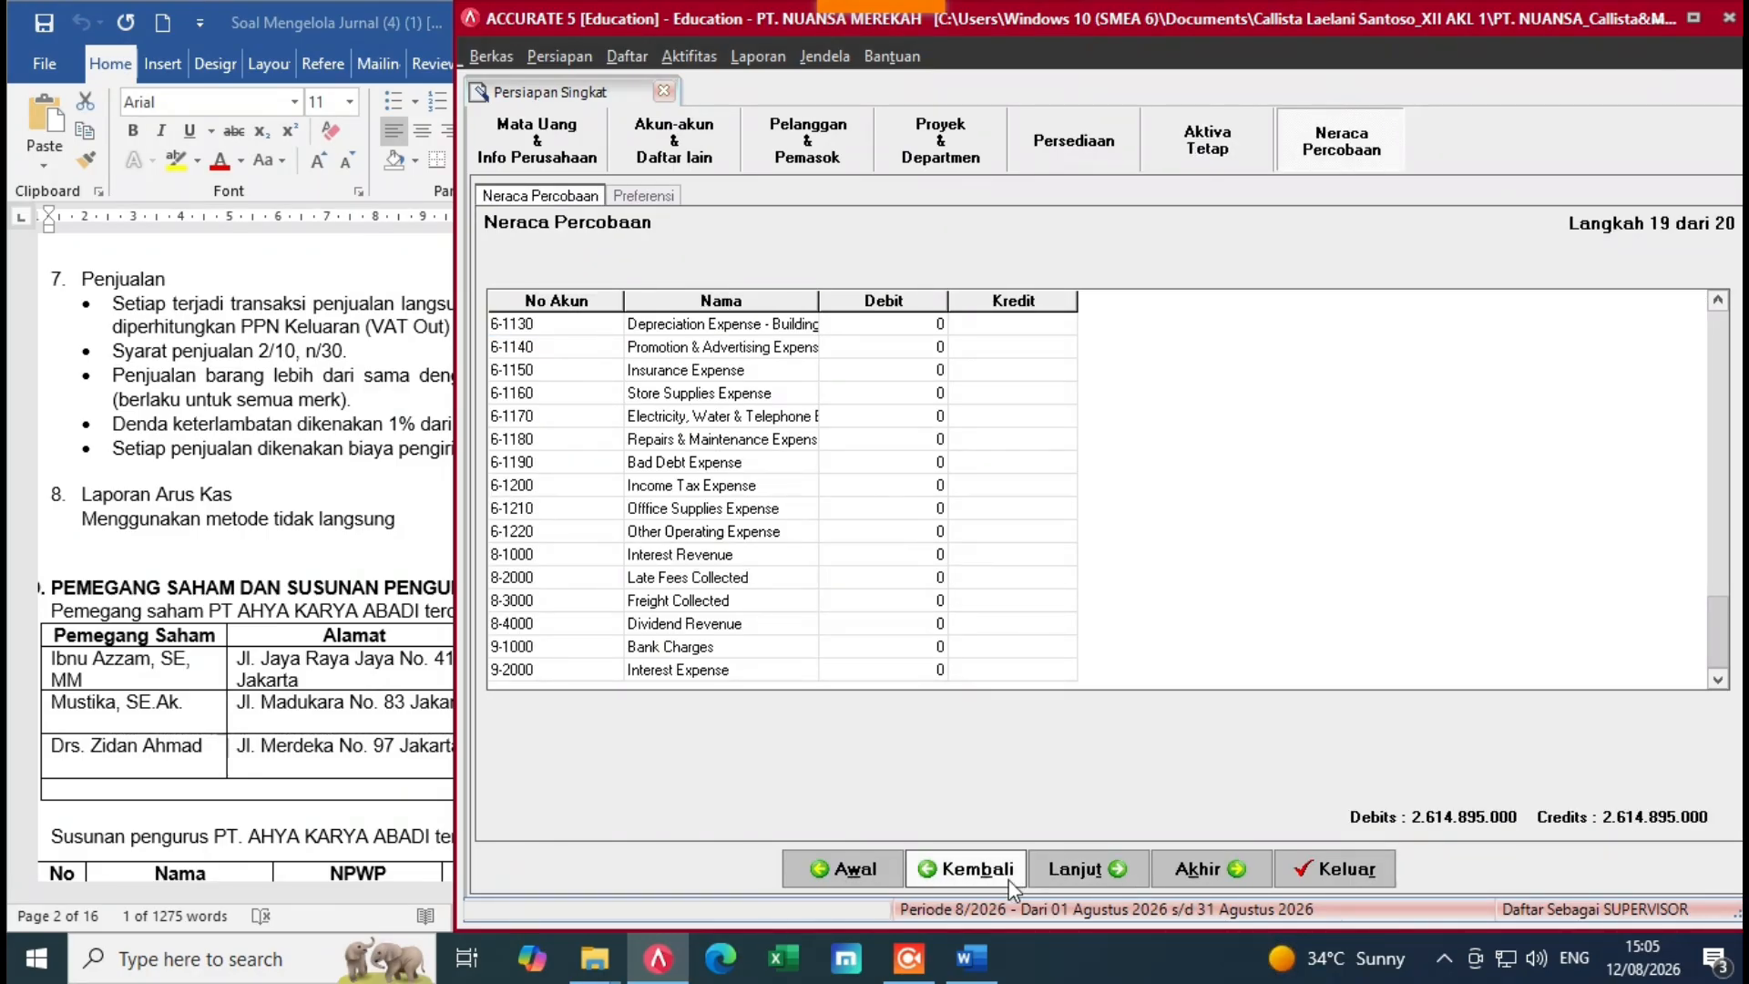
pyautogui.click(1067, 868)
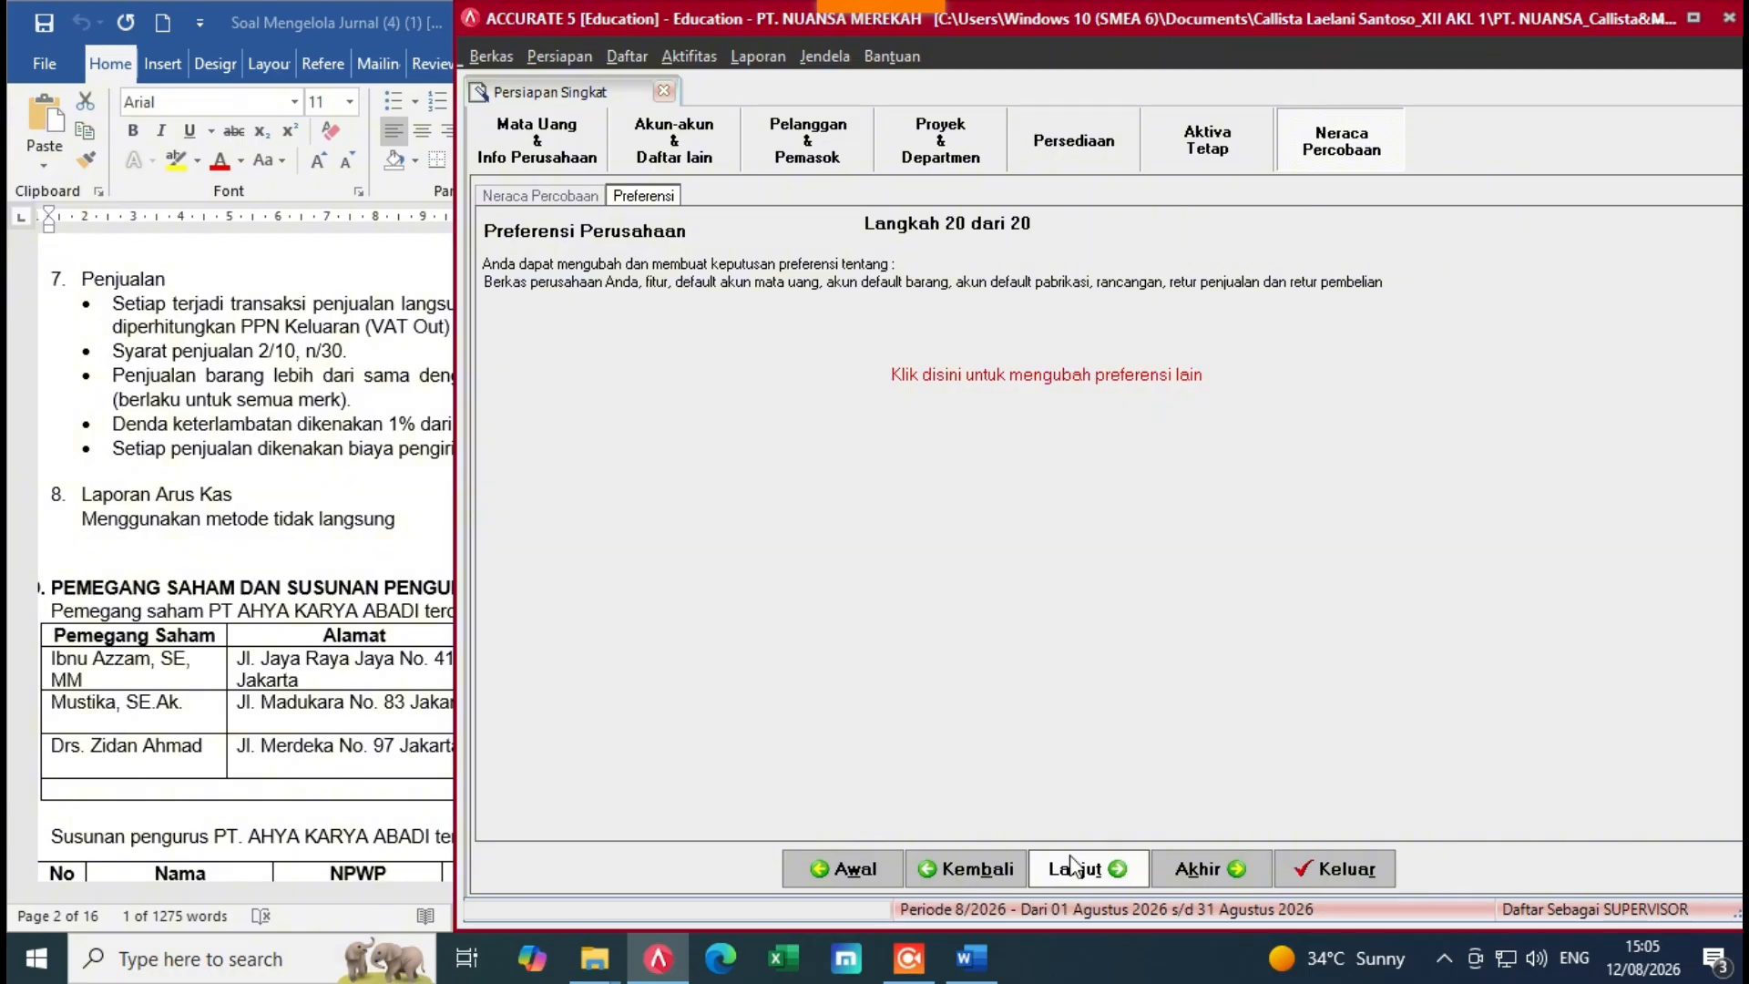
pyautogui.click(1083, 871)
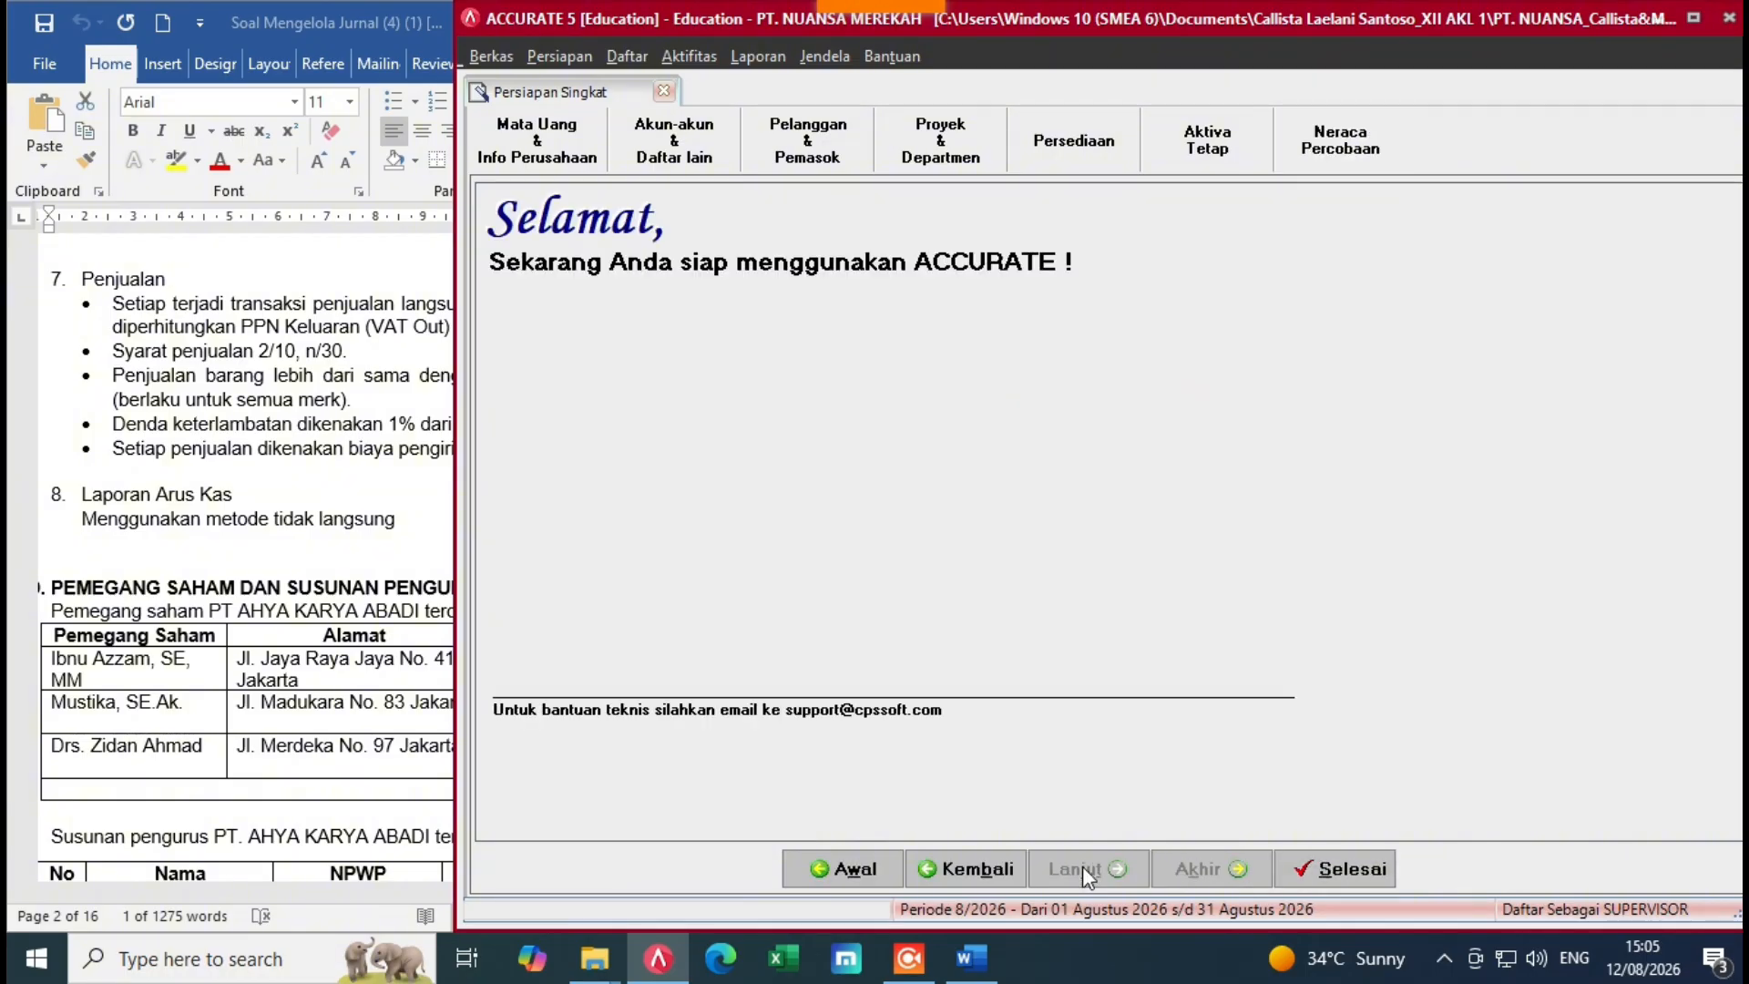
pyautogui.click(1353, 870)
pyautogui.click(1071, 572)
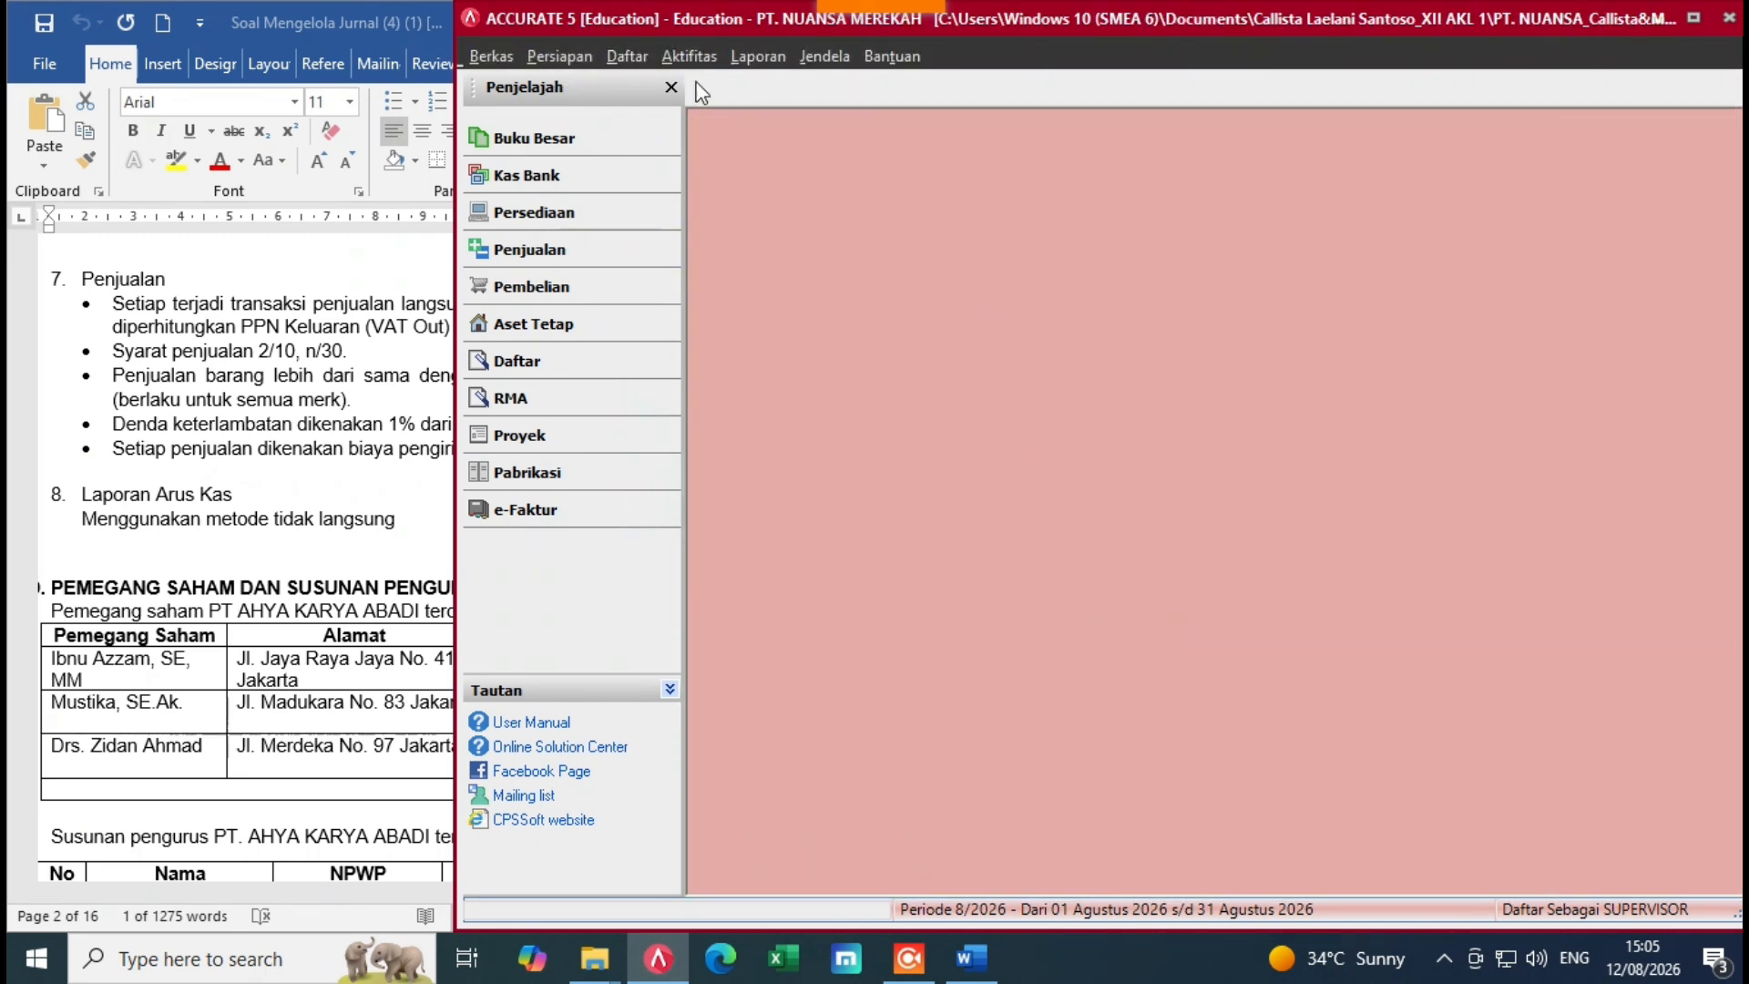
# Step: Run Proses Akhir Bulan for Nopember 2022 and dismiss the completion message
pyautogui.click(707, 58)
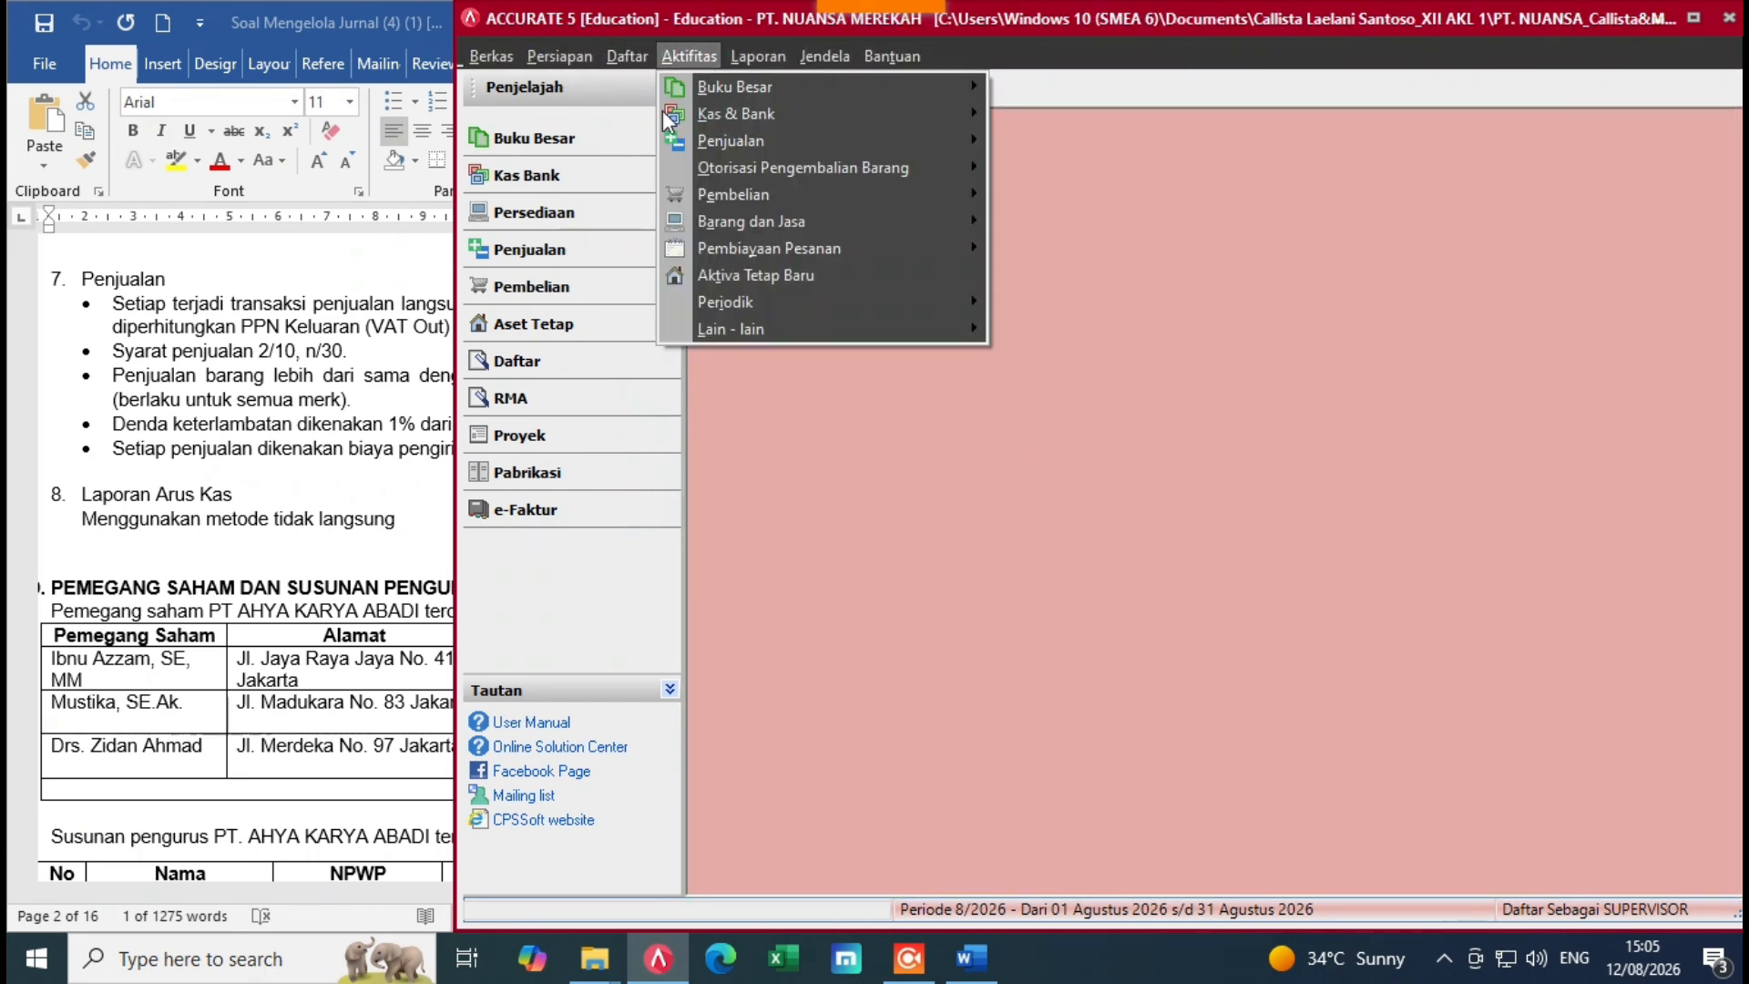
pyautogui.moveTo(720, 325)
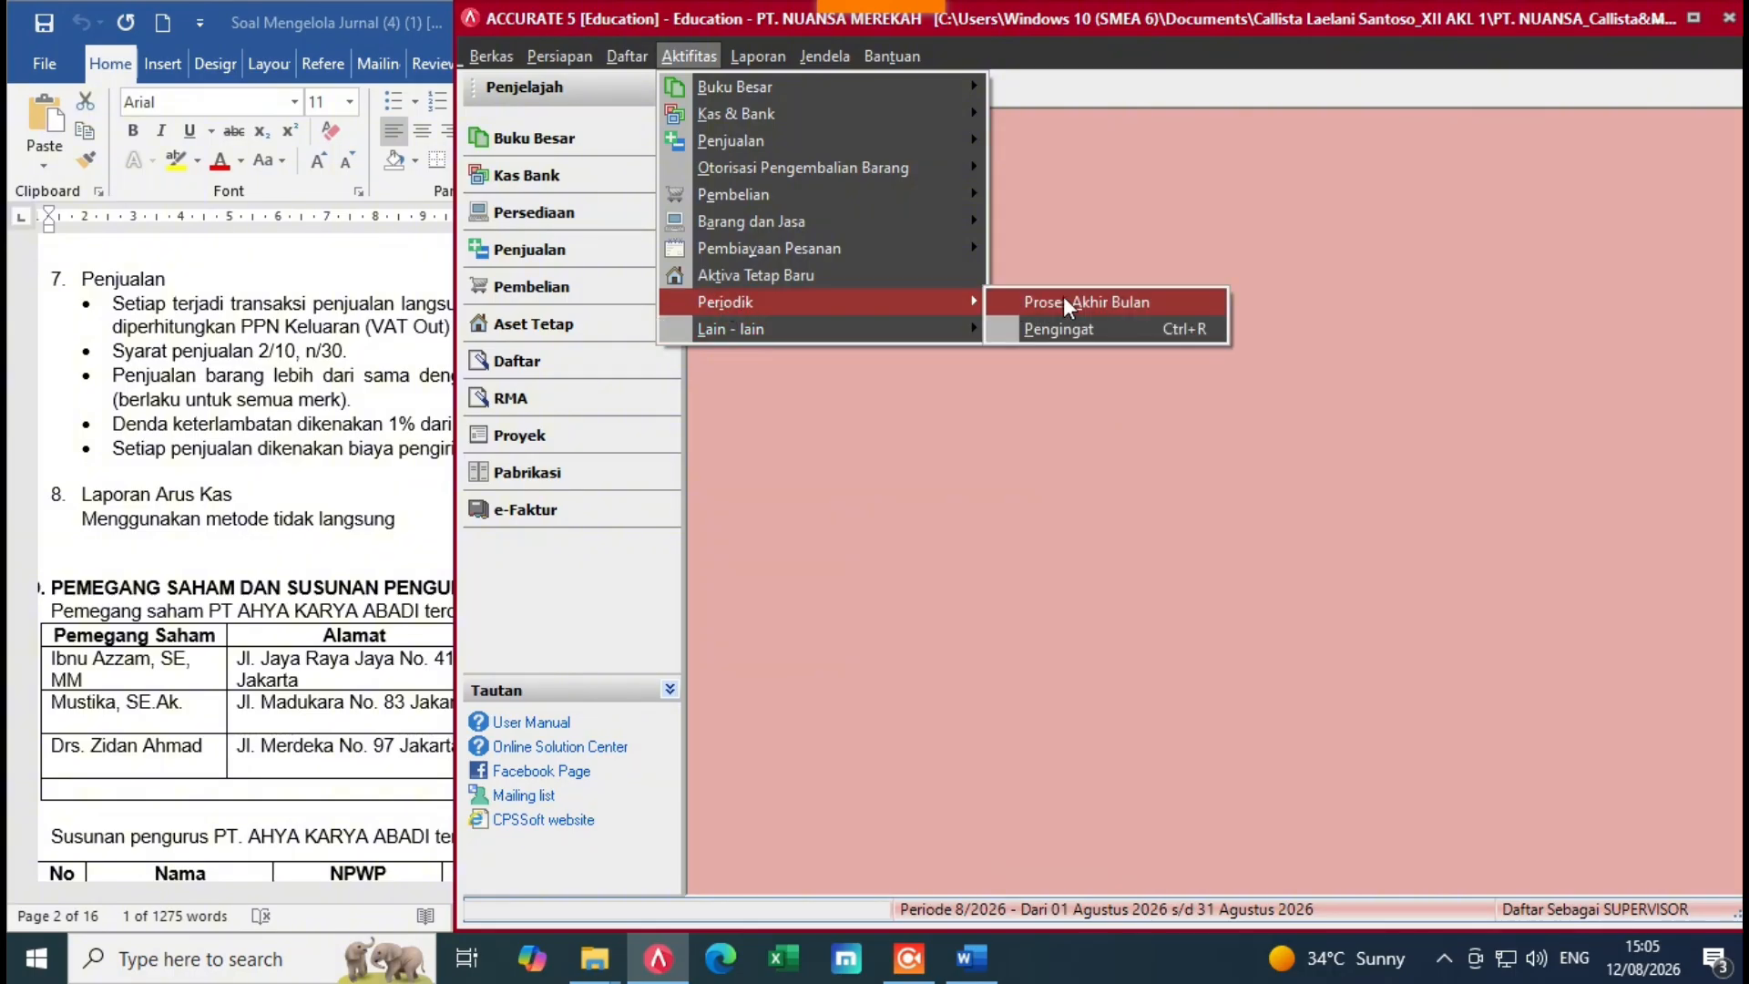
pyautogui.click(1062, 301)
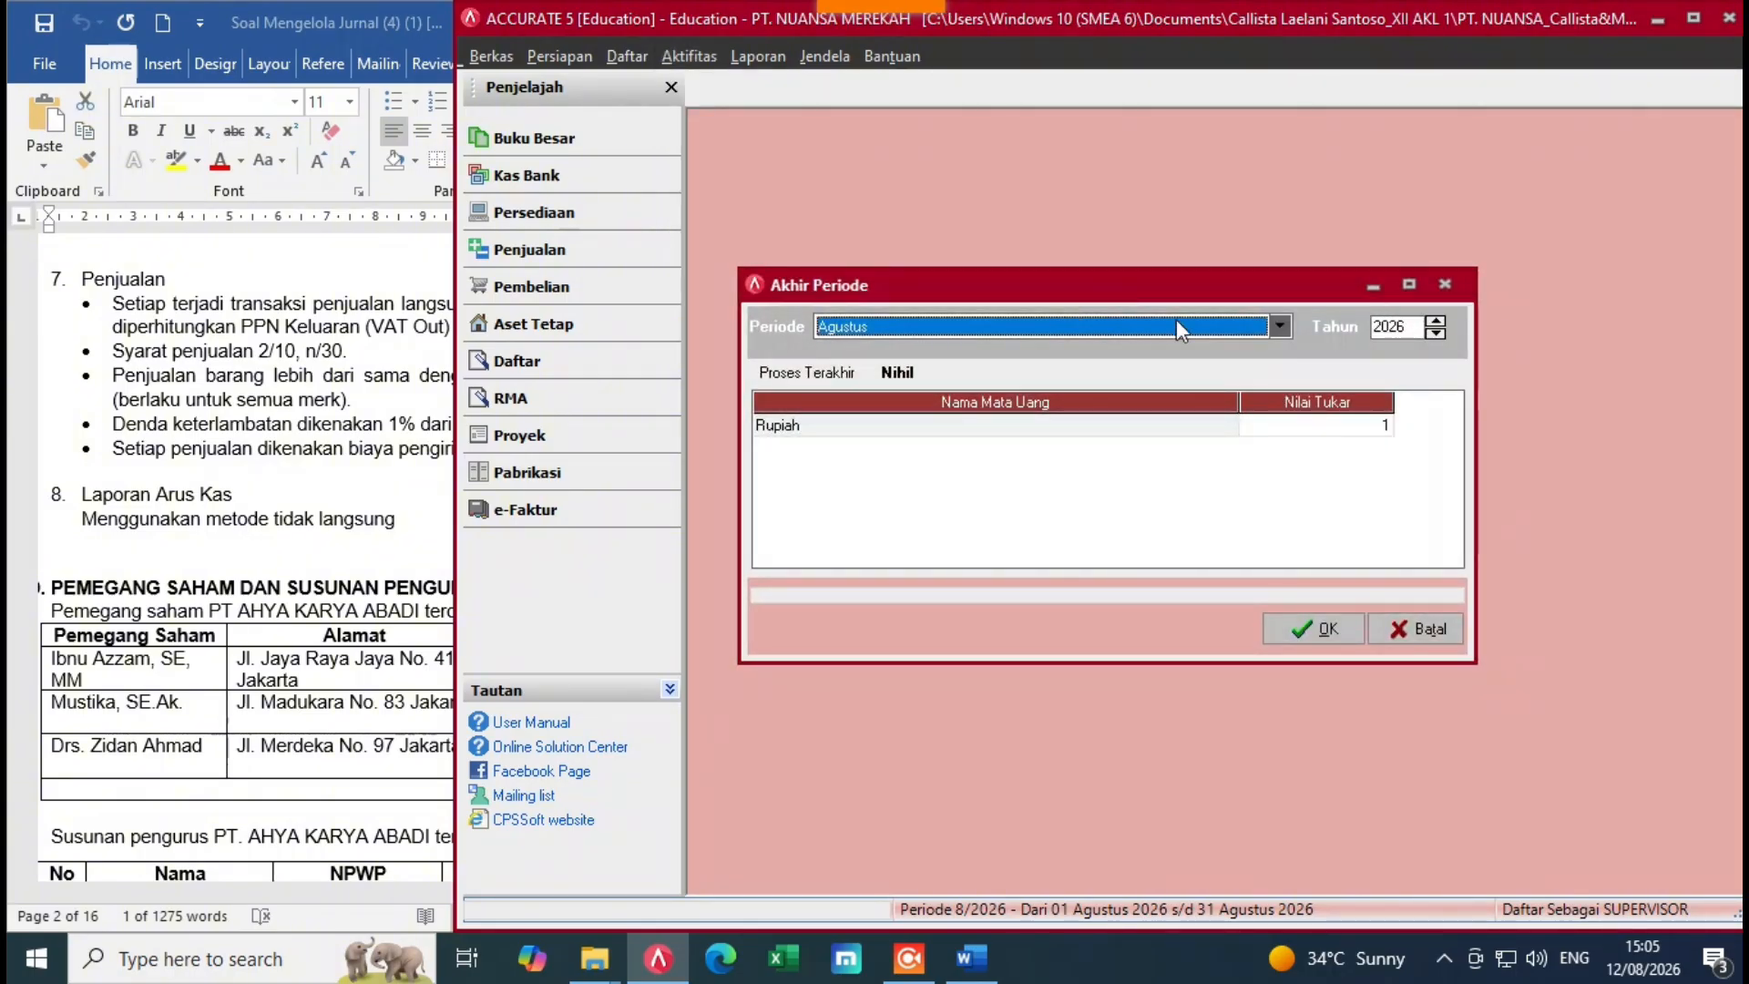
pyautogui.click(1281, 326)
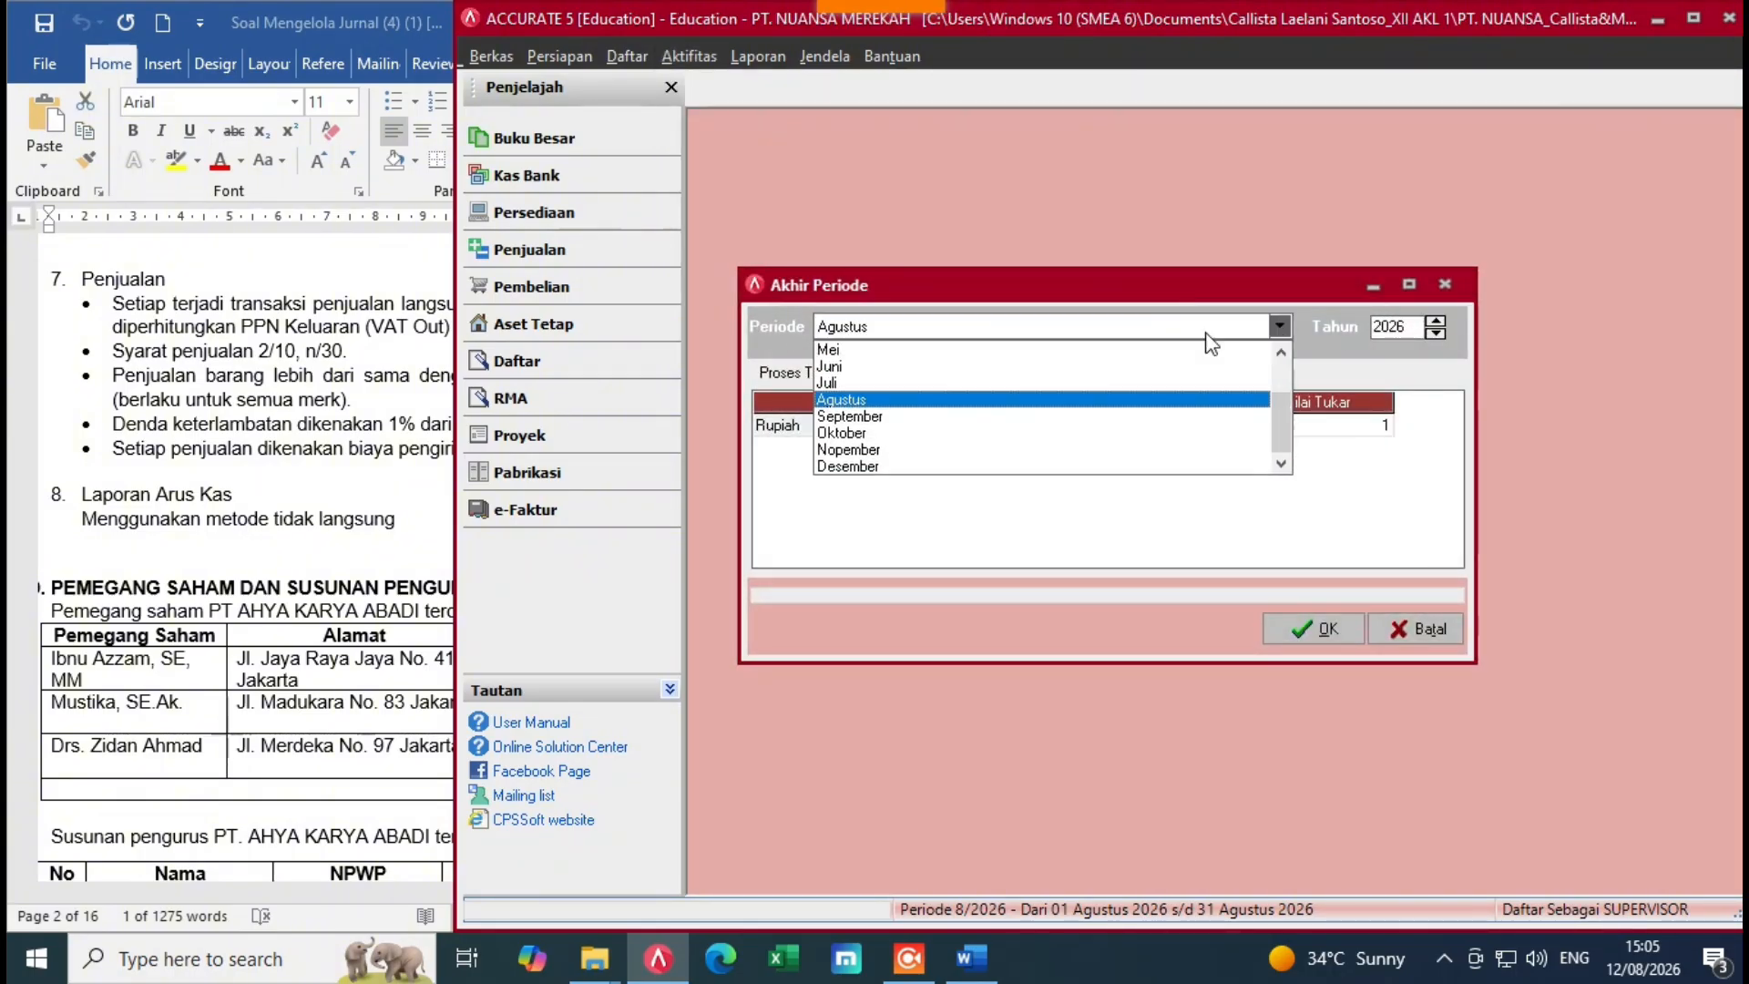
pyautogui.click(877, 450)
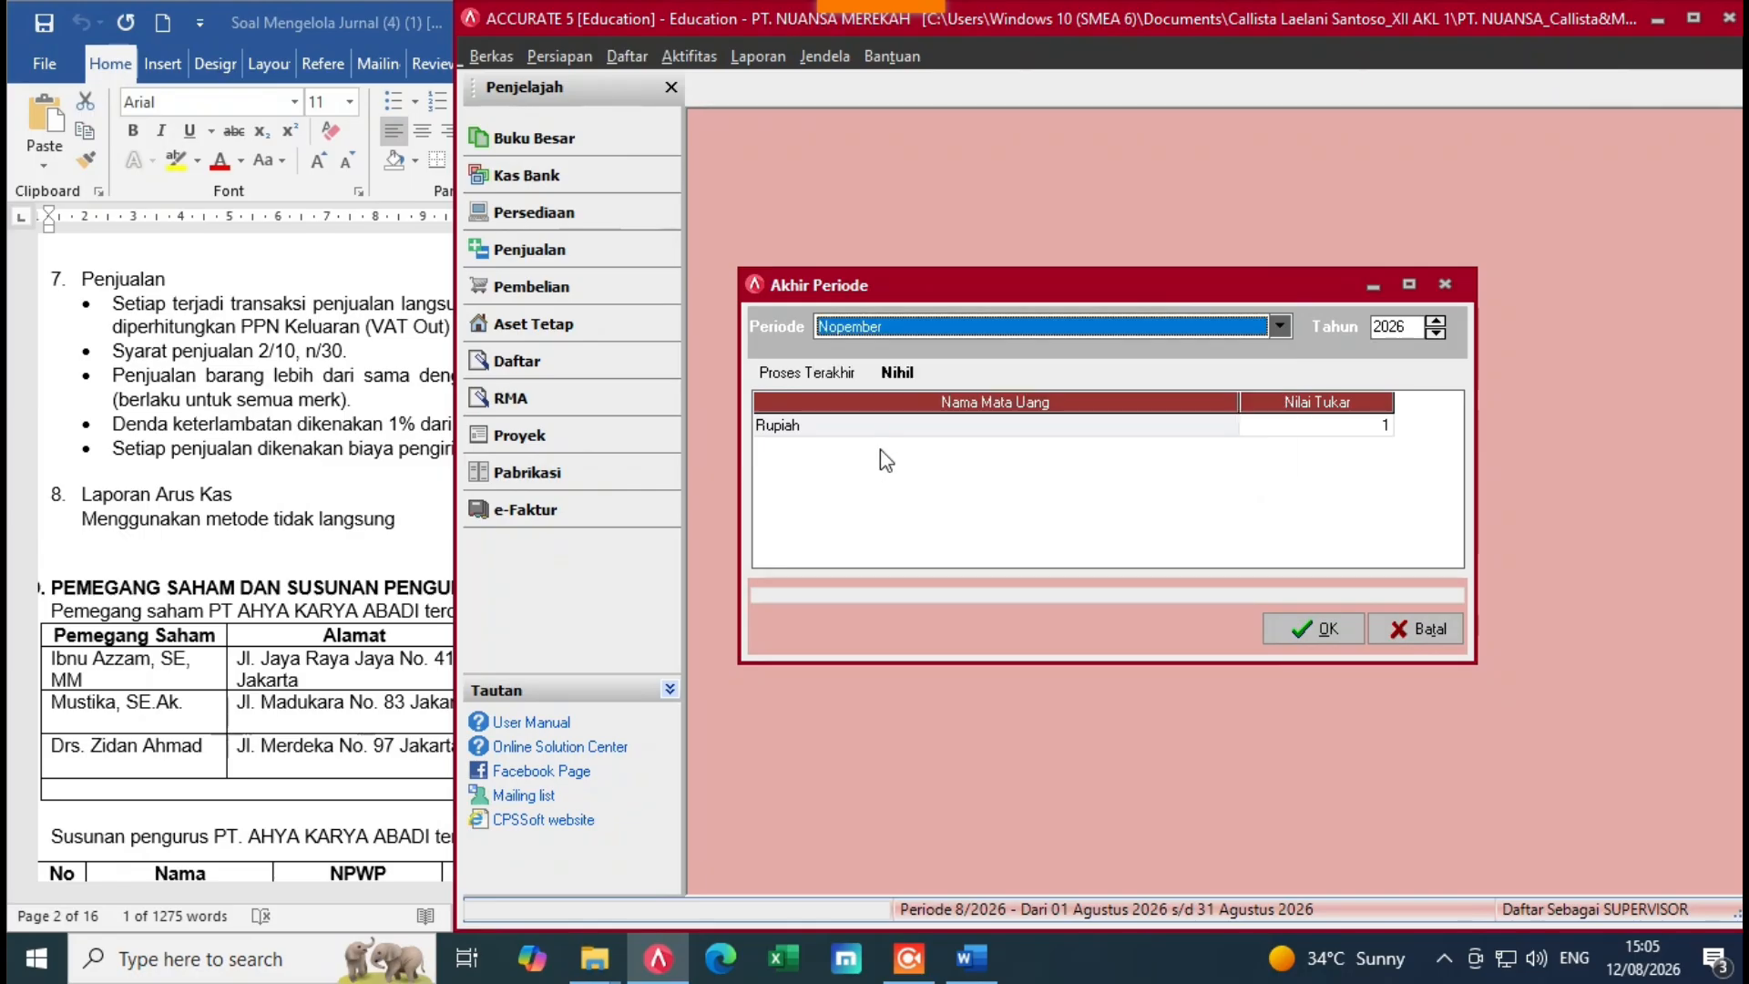
pyautogui.click(1435, 321)
pyautogui.click(1319, 623)
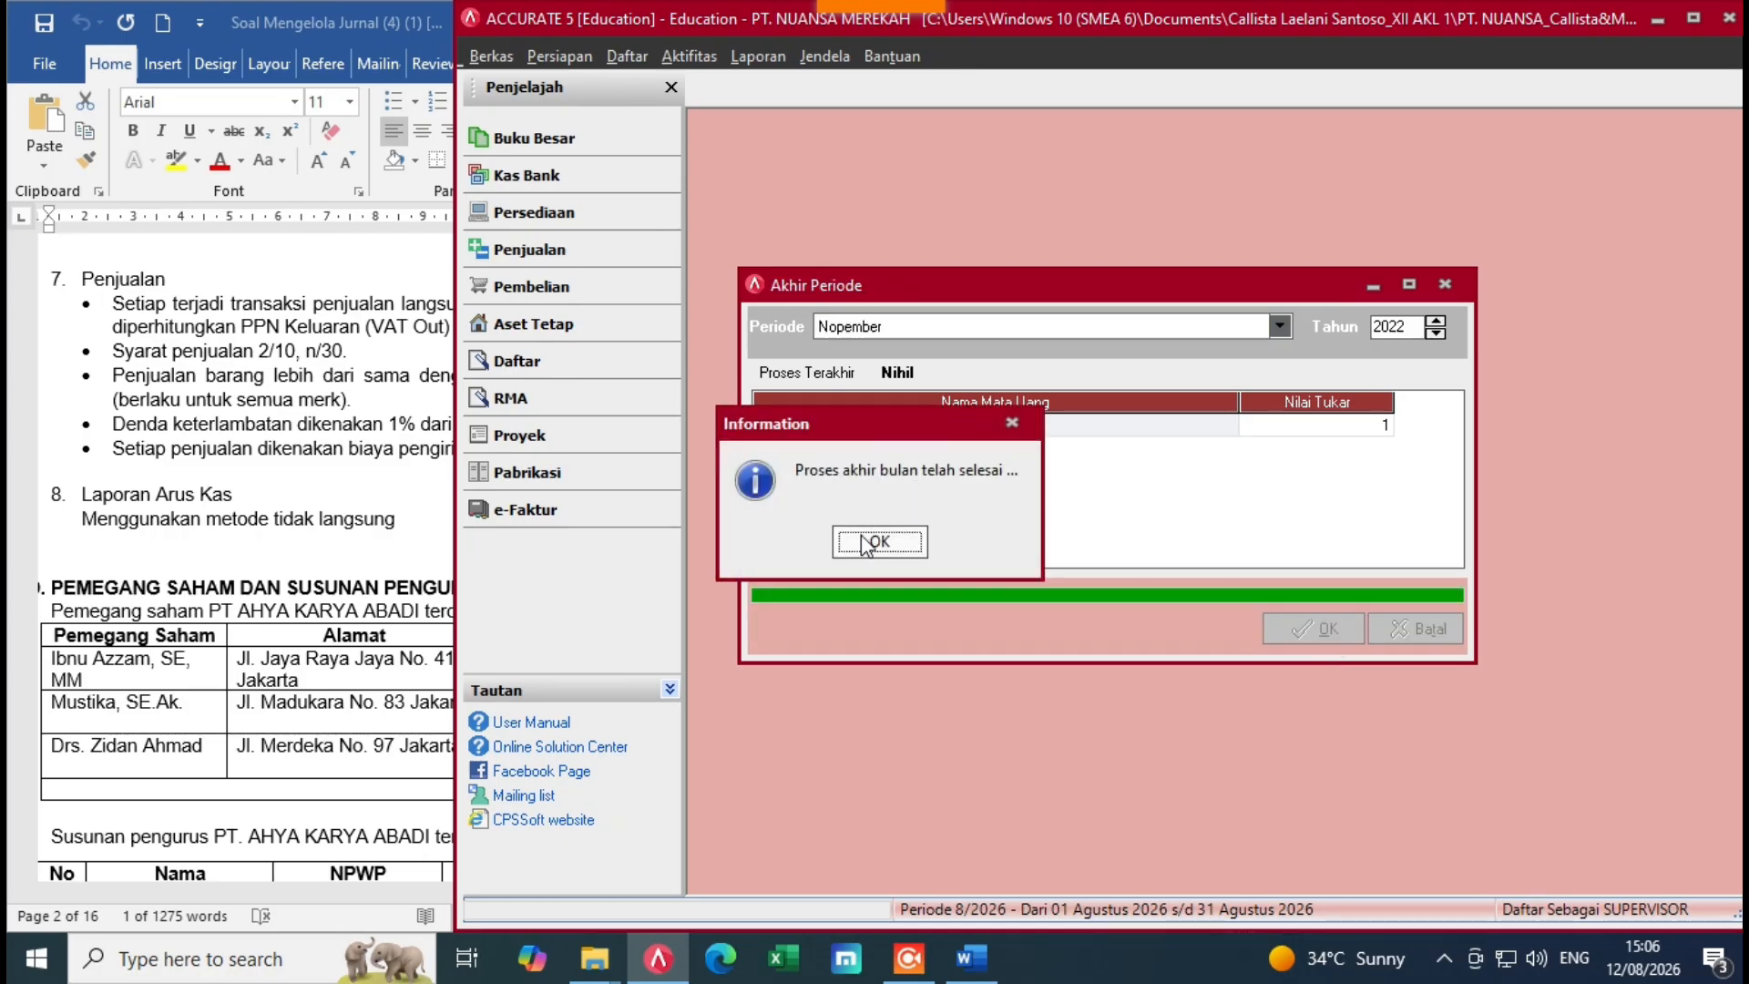
pyautogui.click(882, 543)
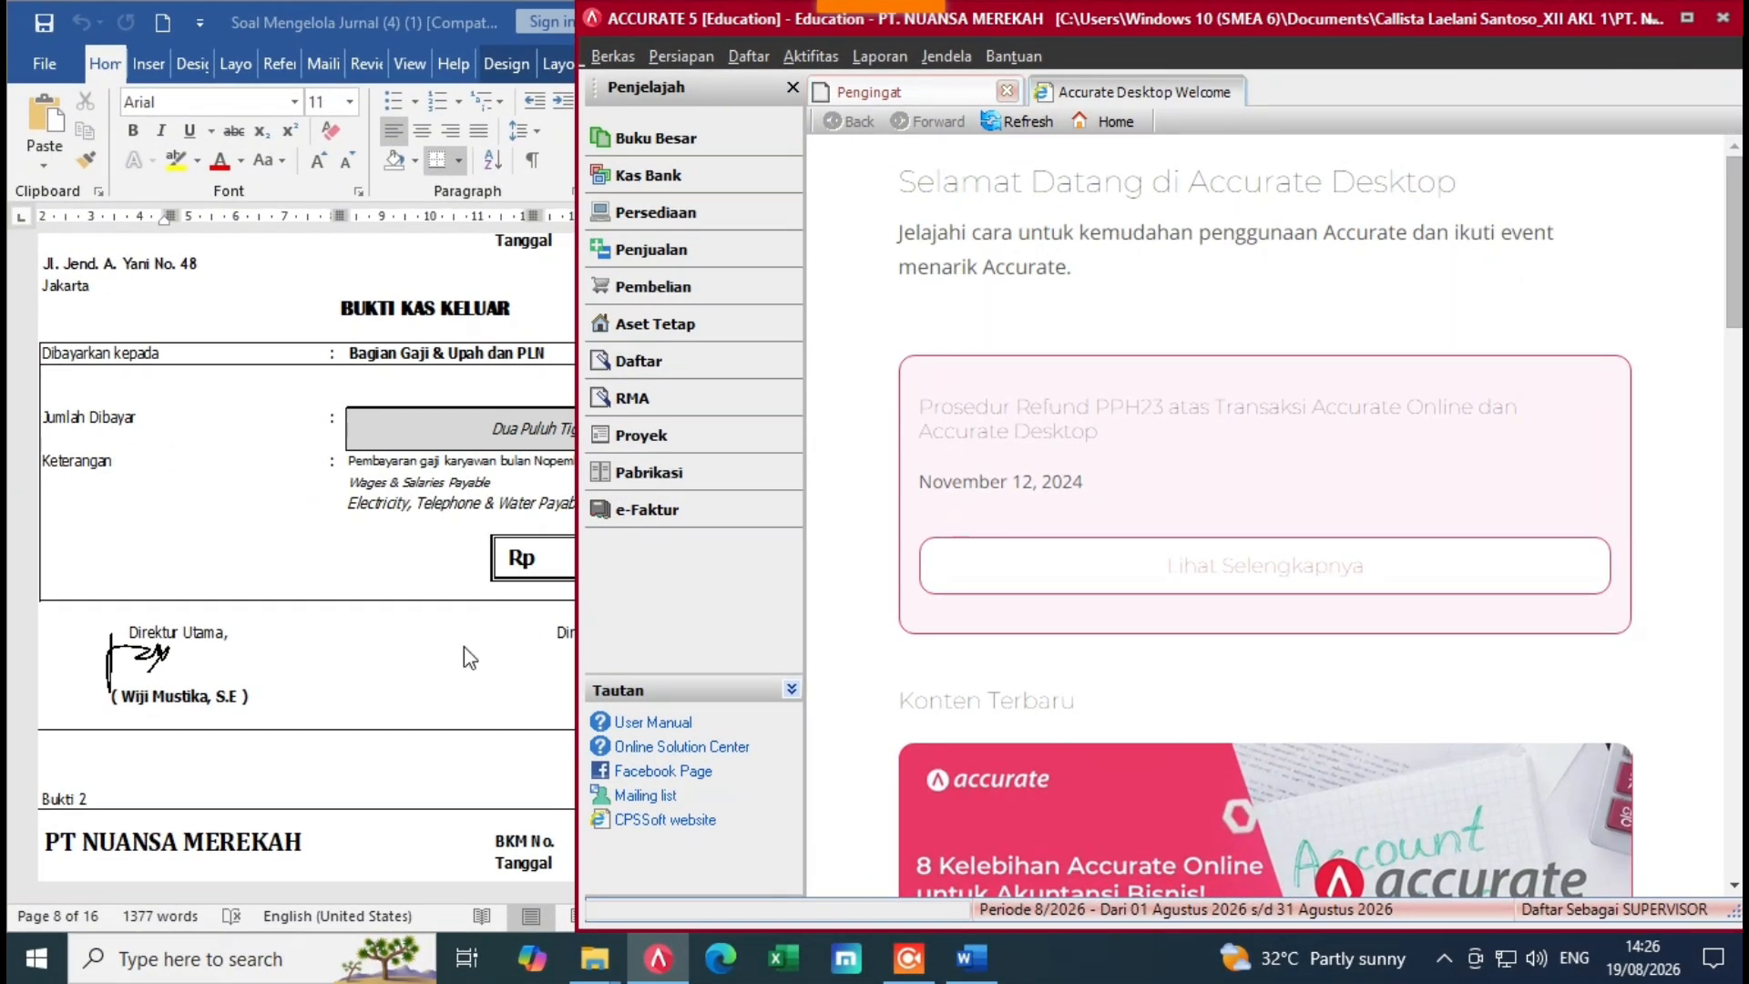
# Step: Review the BKK-001 cash-out voucher in the Word assignment document
pyautogui.click(436, 643)
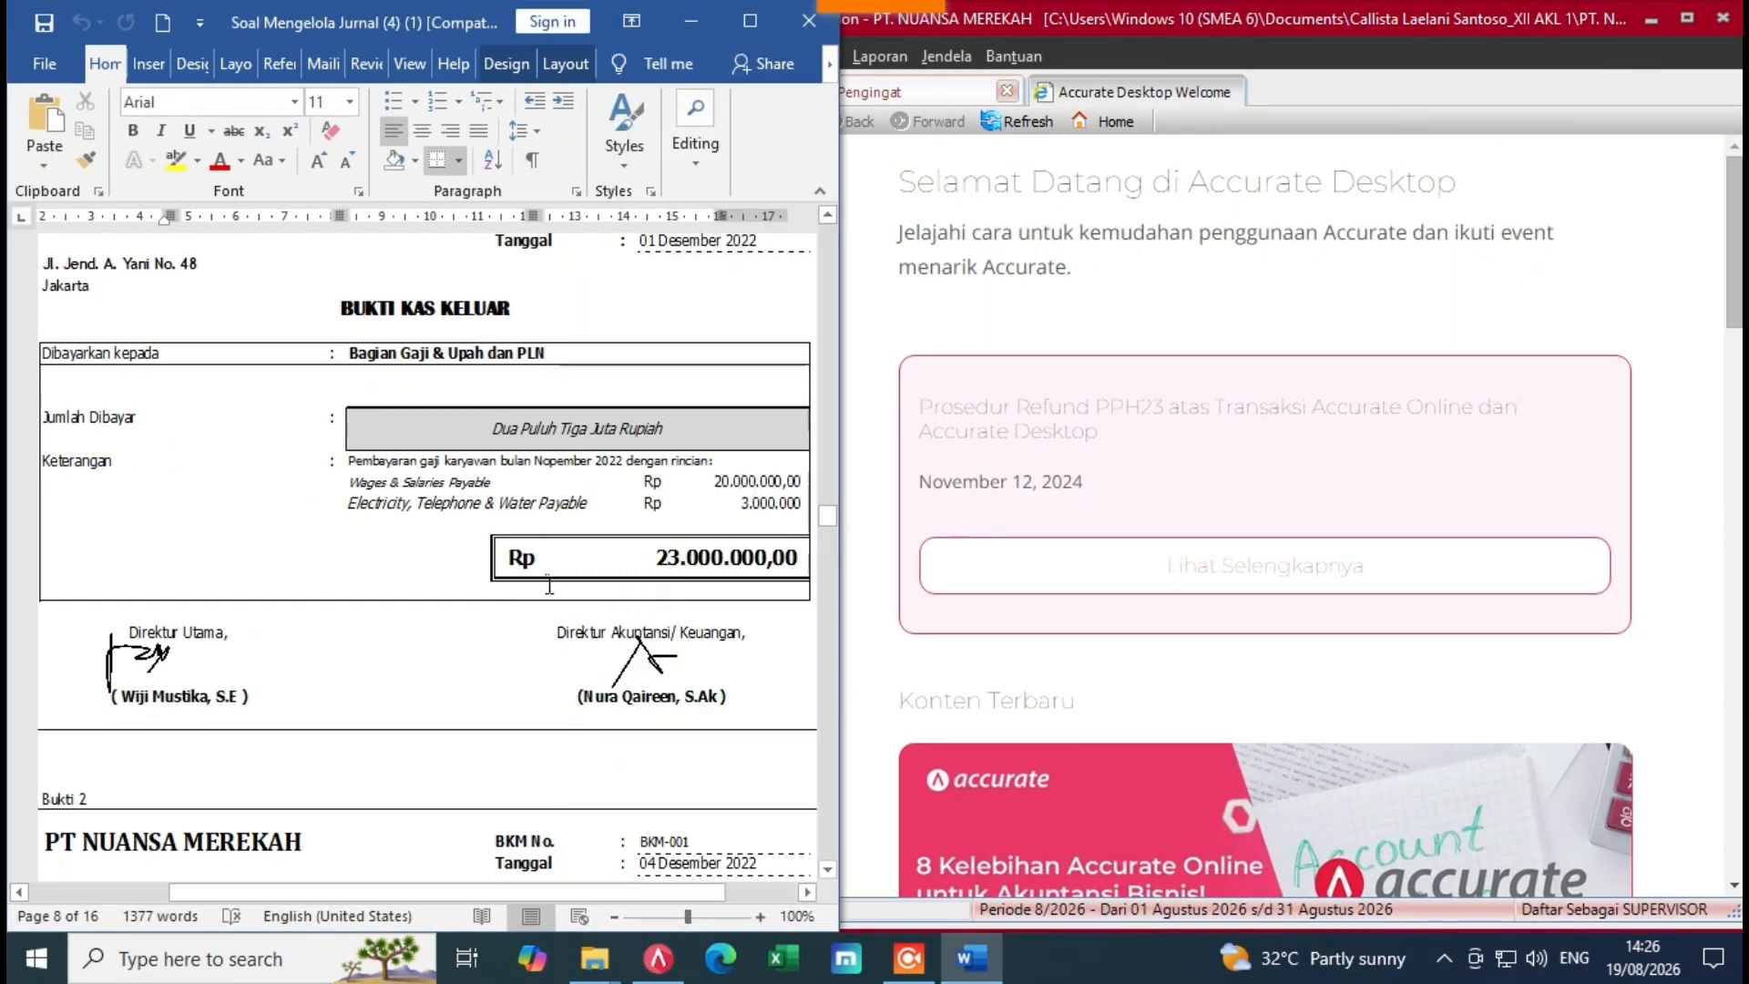
pyautogui.moveTo(829, 516); pyautogui.dragTo(827, 511)
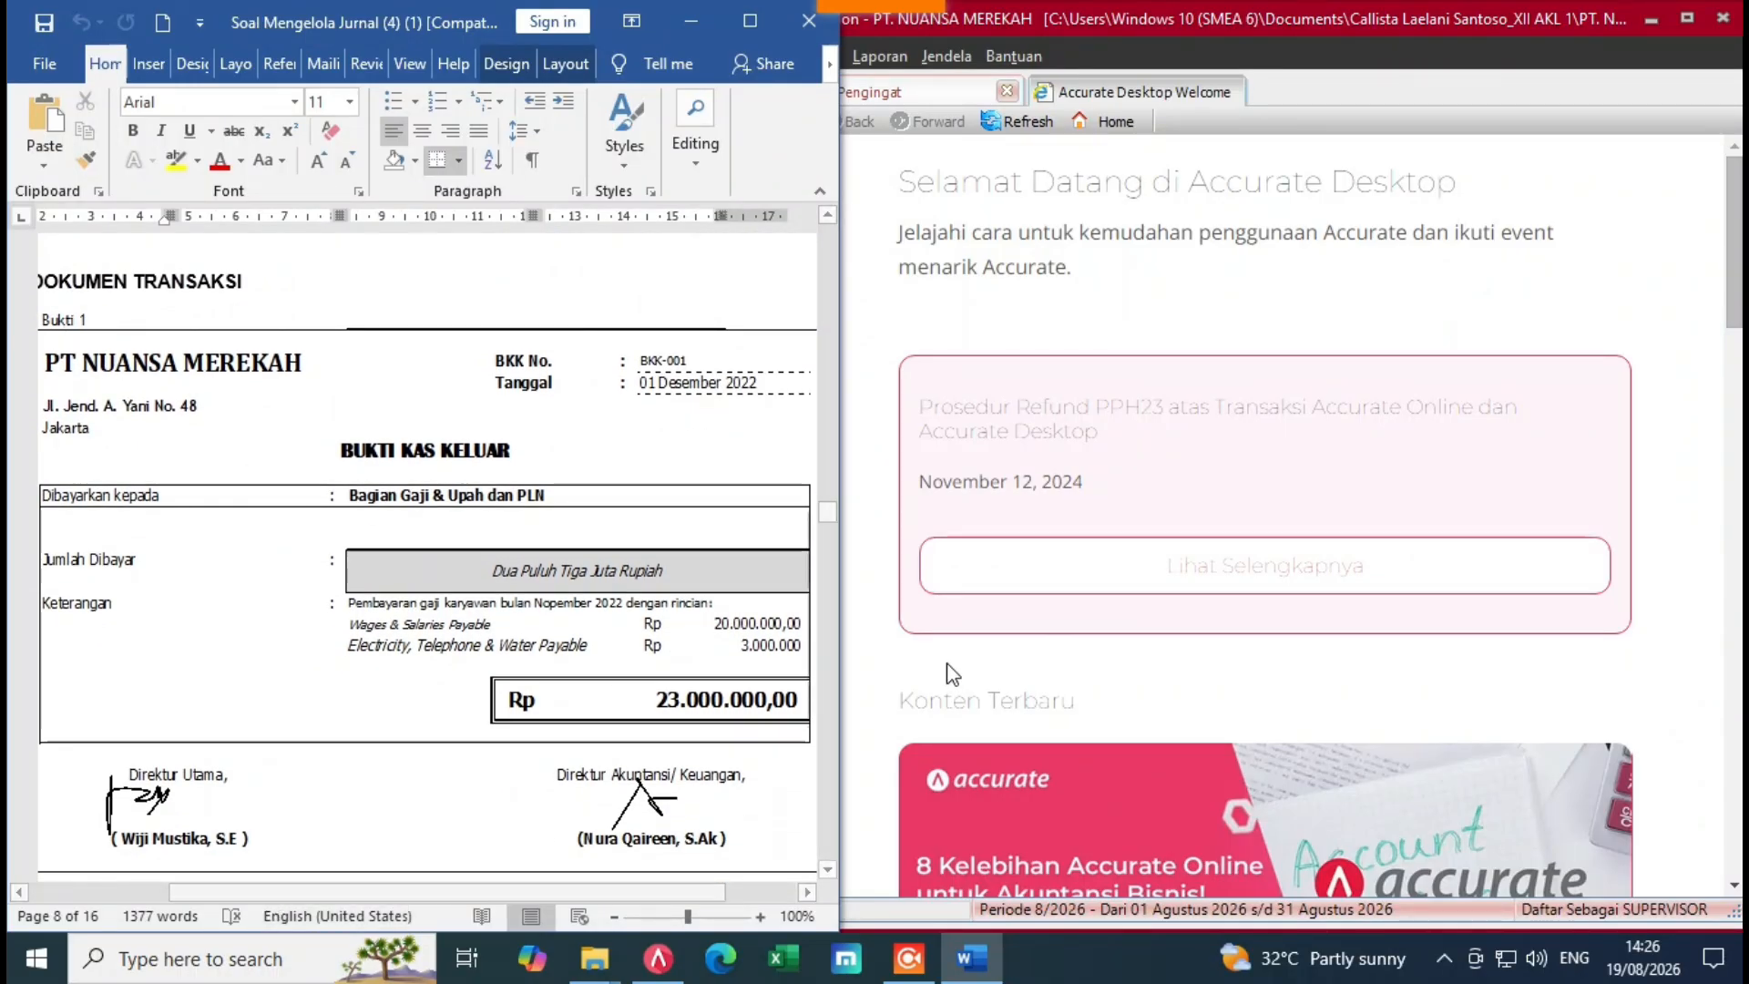
pyautogui.moveTo(854, 617); pyautogui.dragTo(873, 617)
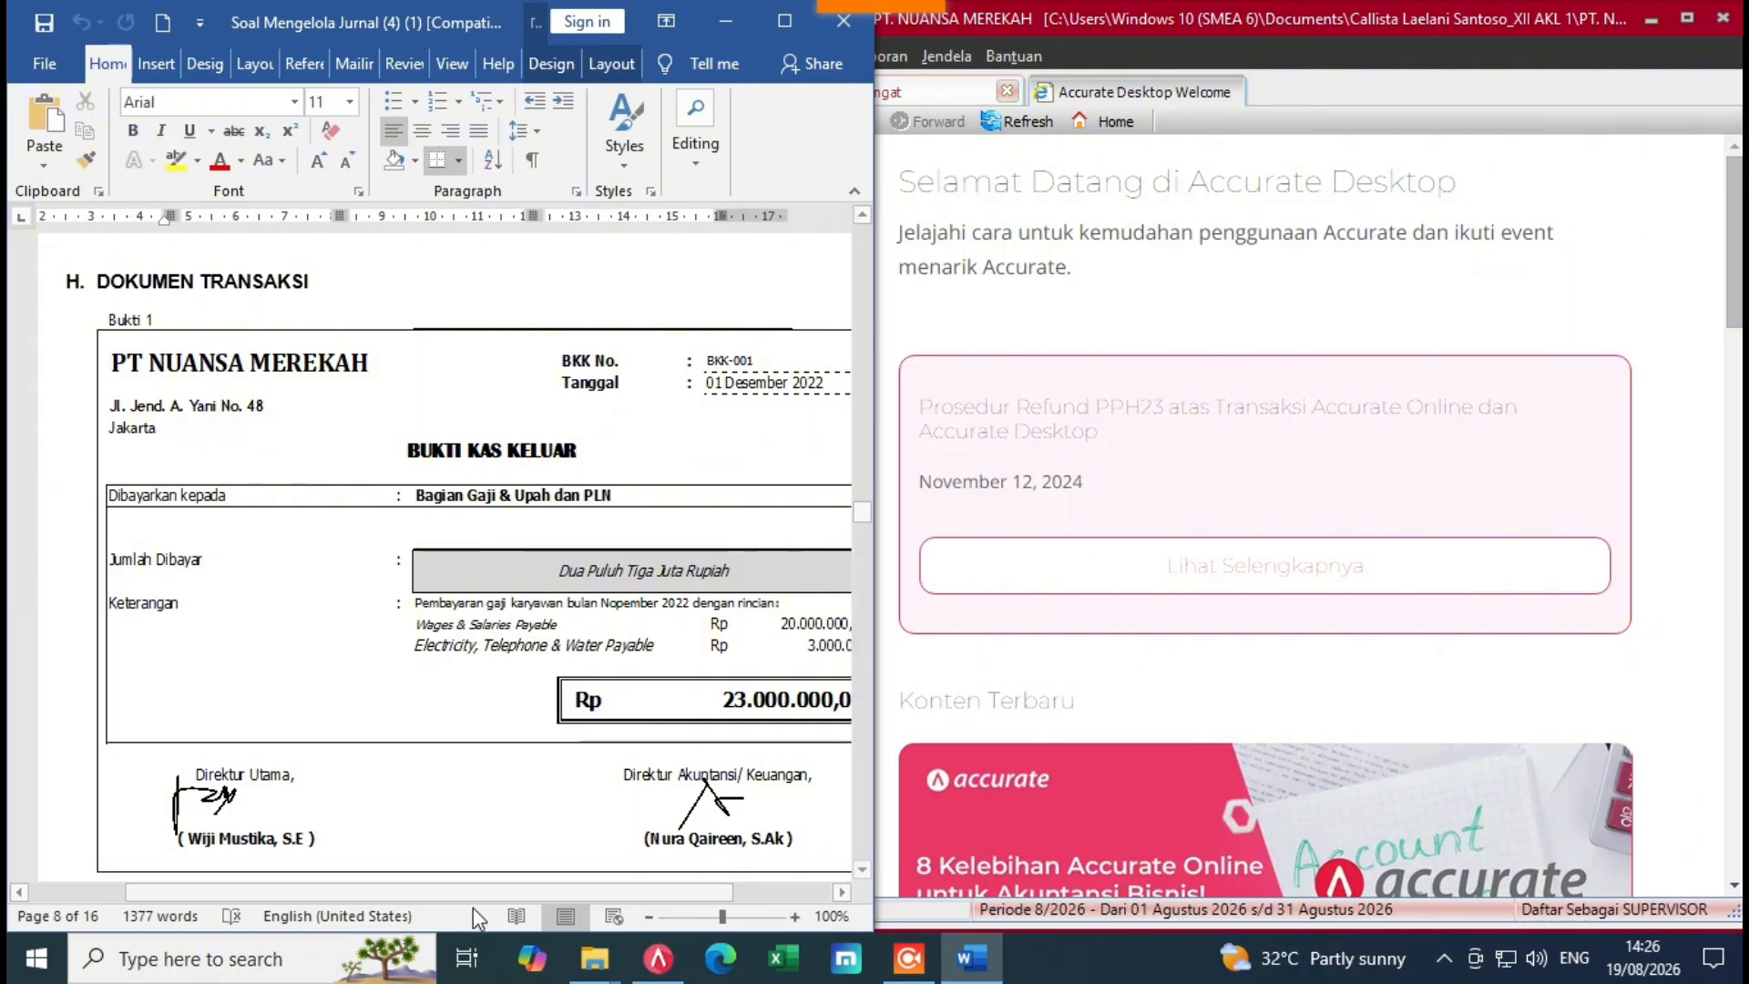
pyautogui.moveTo(461, 893); pyautogui.dragTo(515, 893)
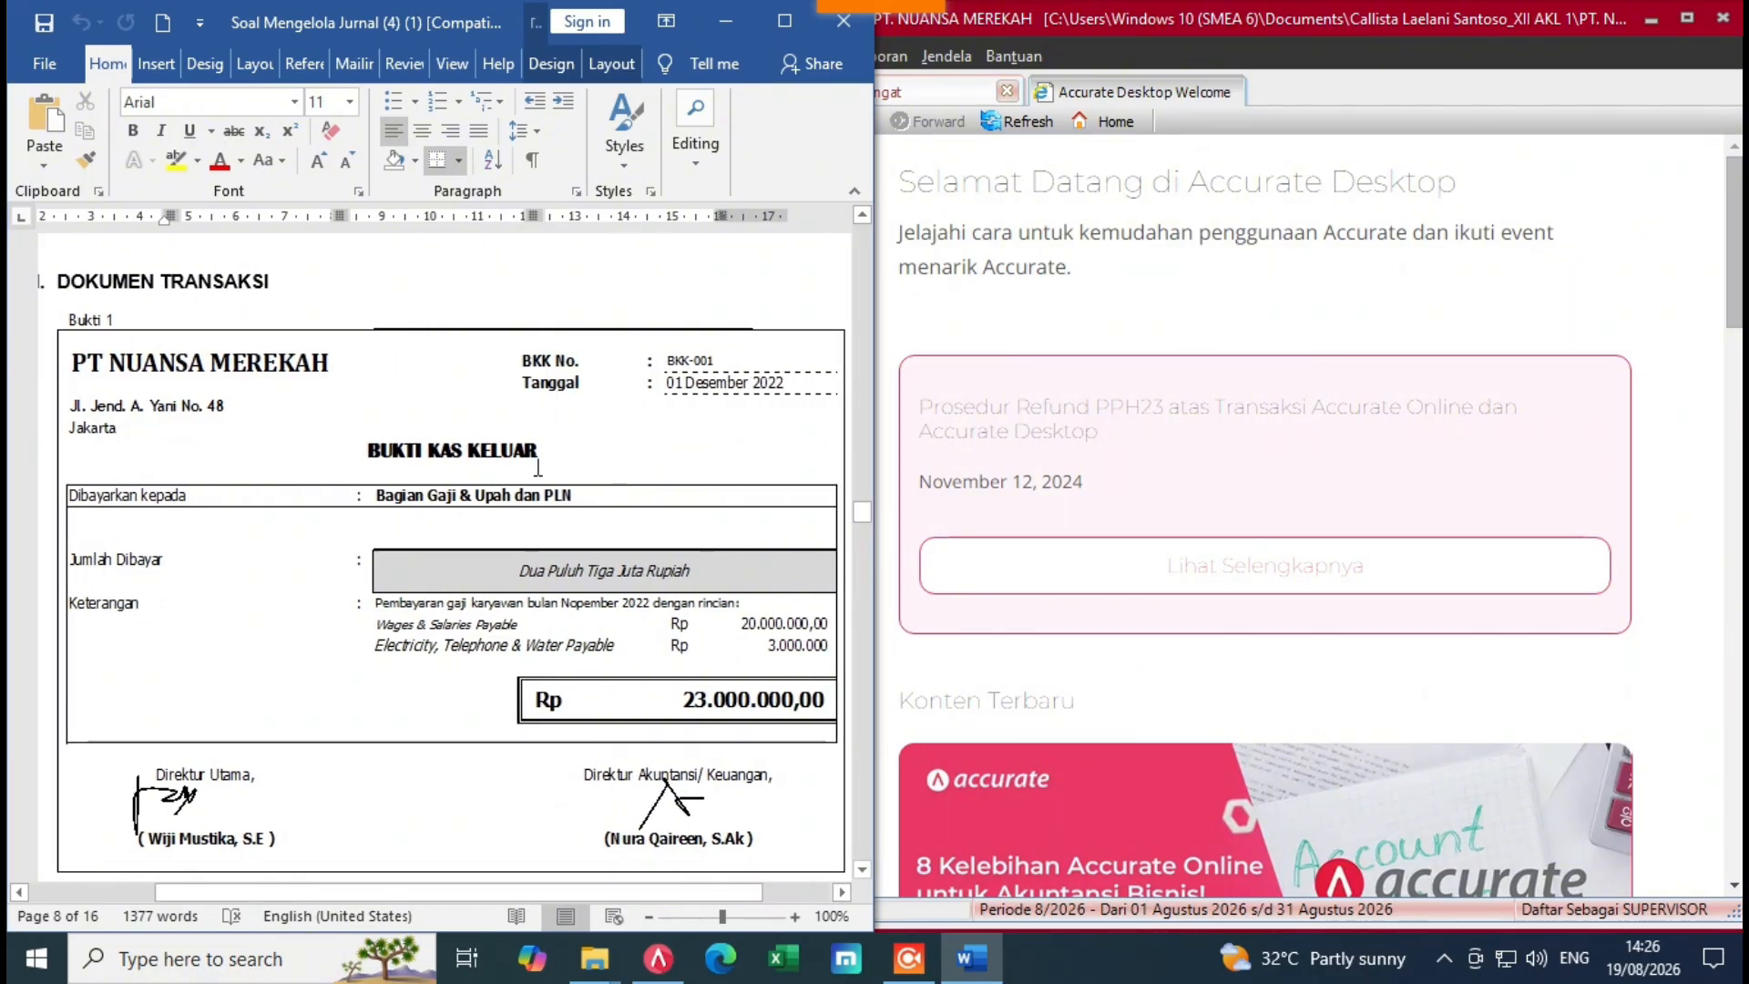
# Step: Open the Kas Bank overview and start a new Pembayaran (Other Payment) form
pyautogui.click(1034, 535)
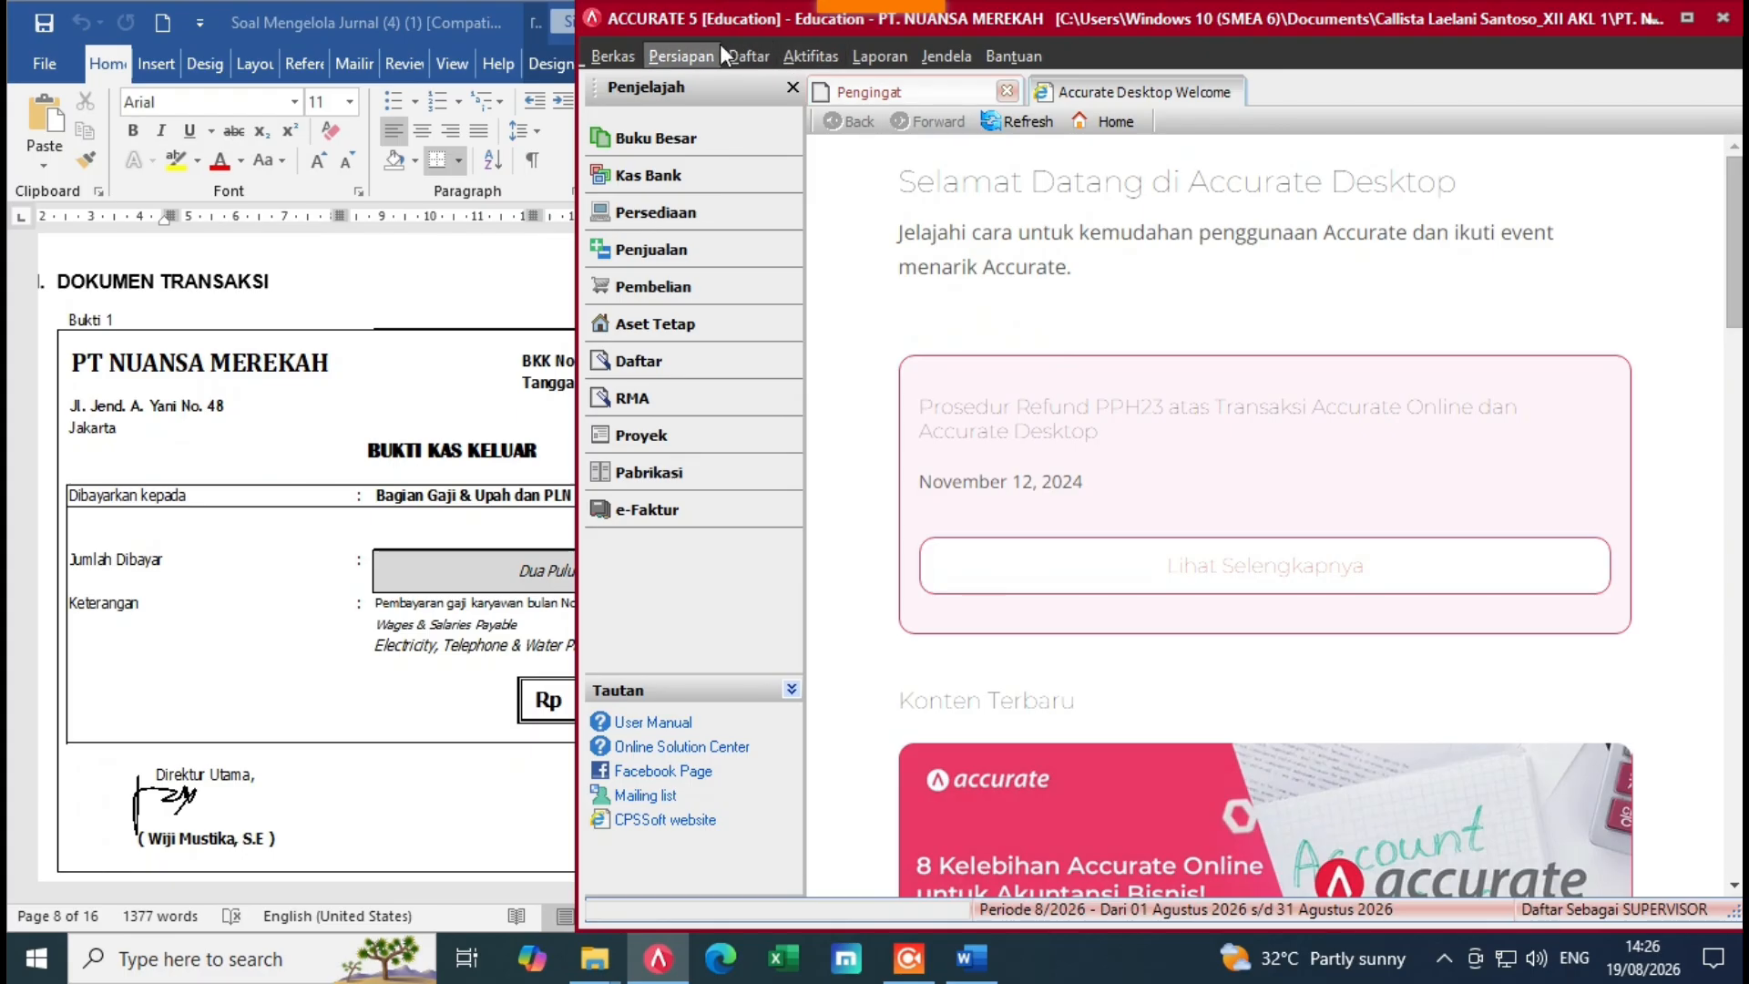
pyautogui.click(696, 187)
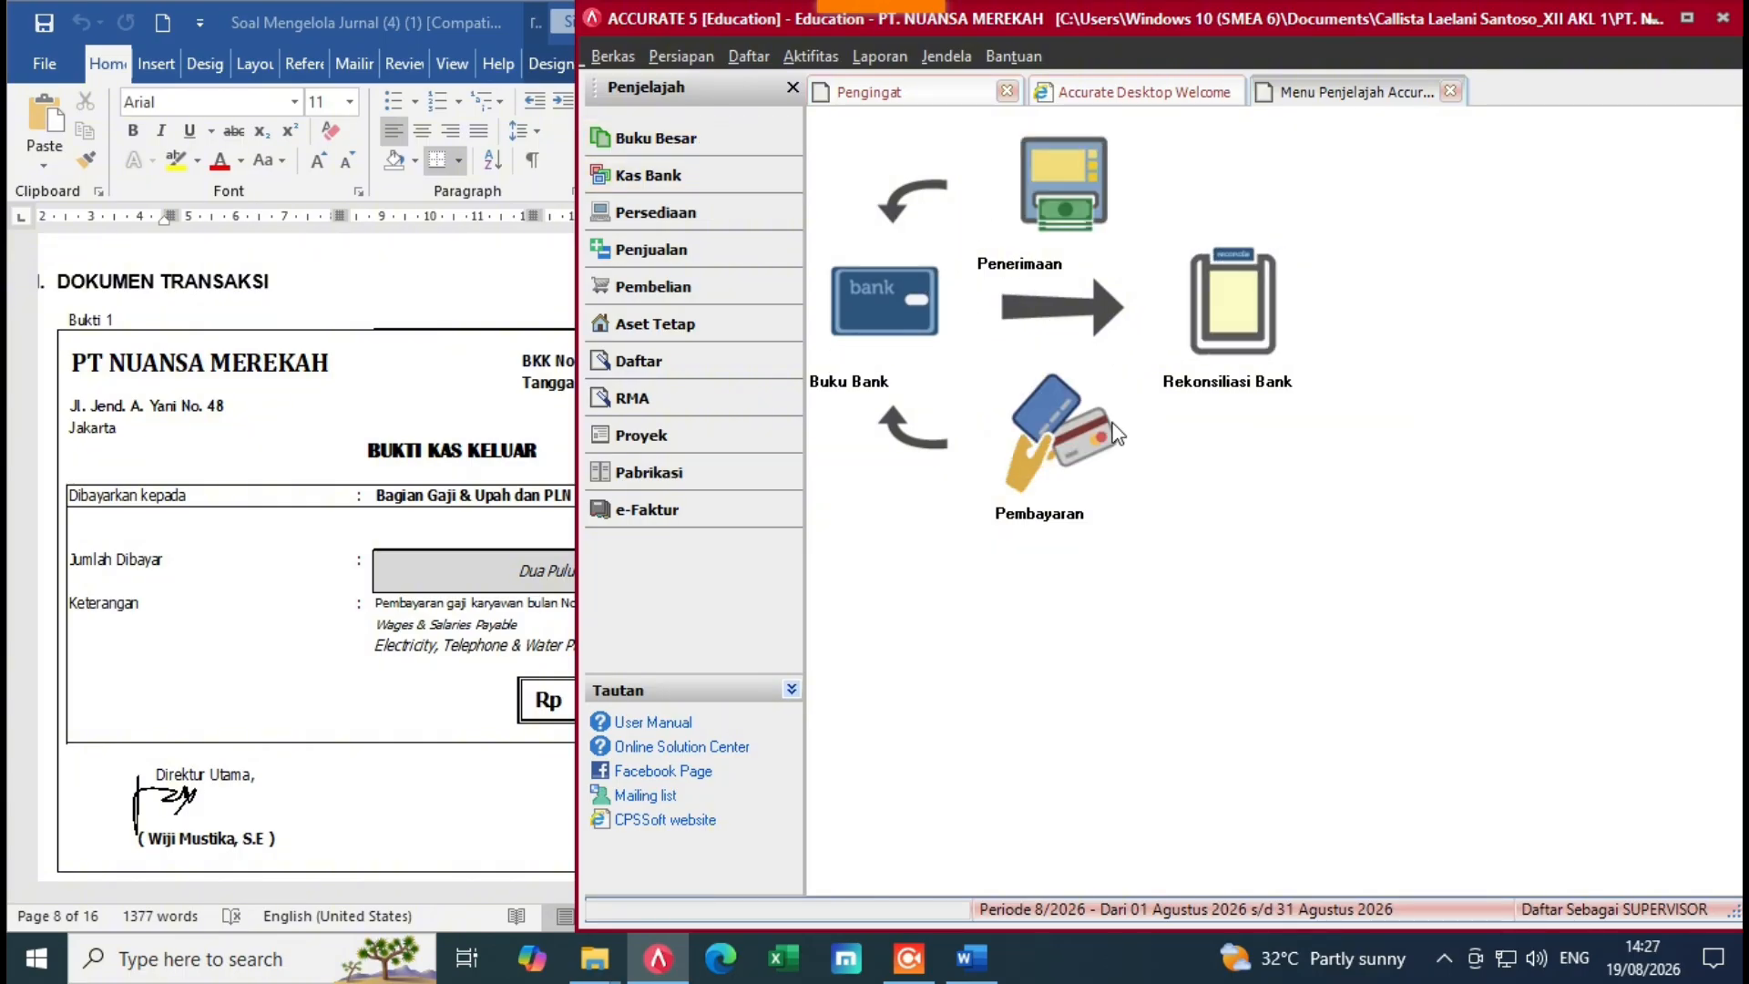
pyautogui.click(398, 510)
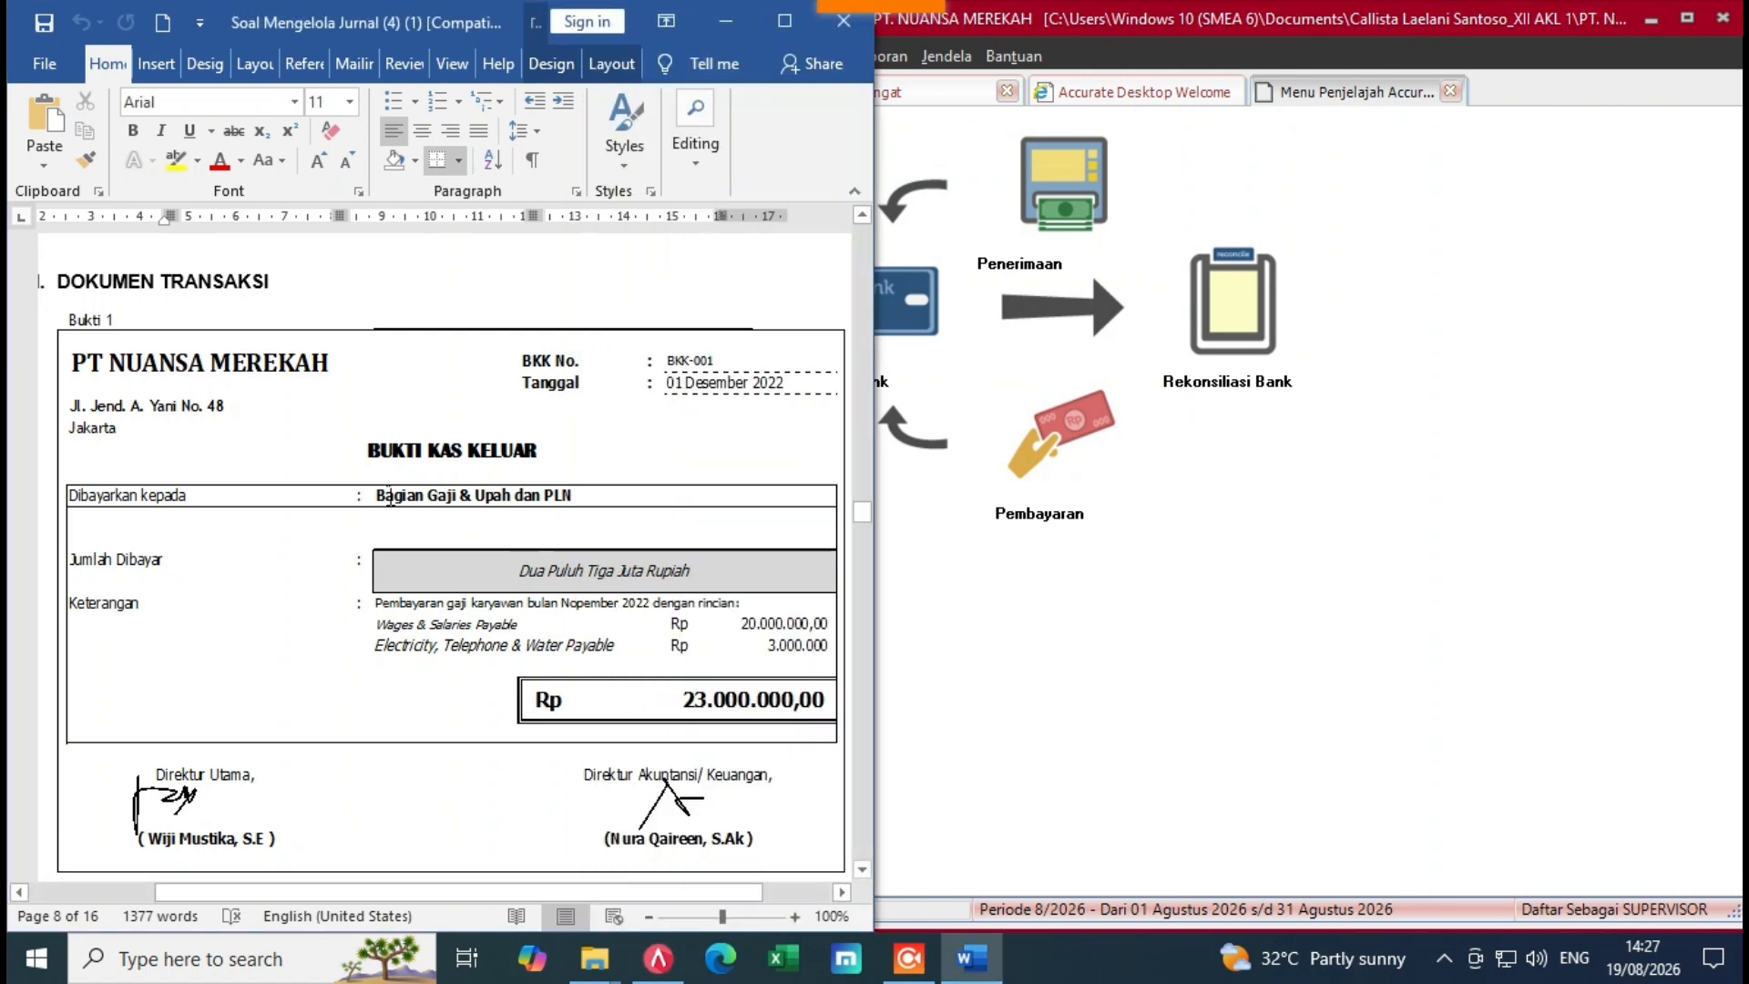
pyautogui.click(1025, 608)
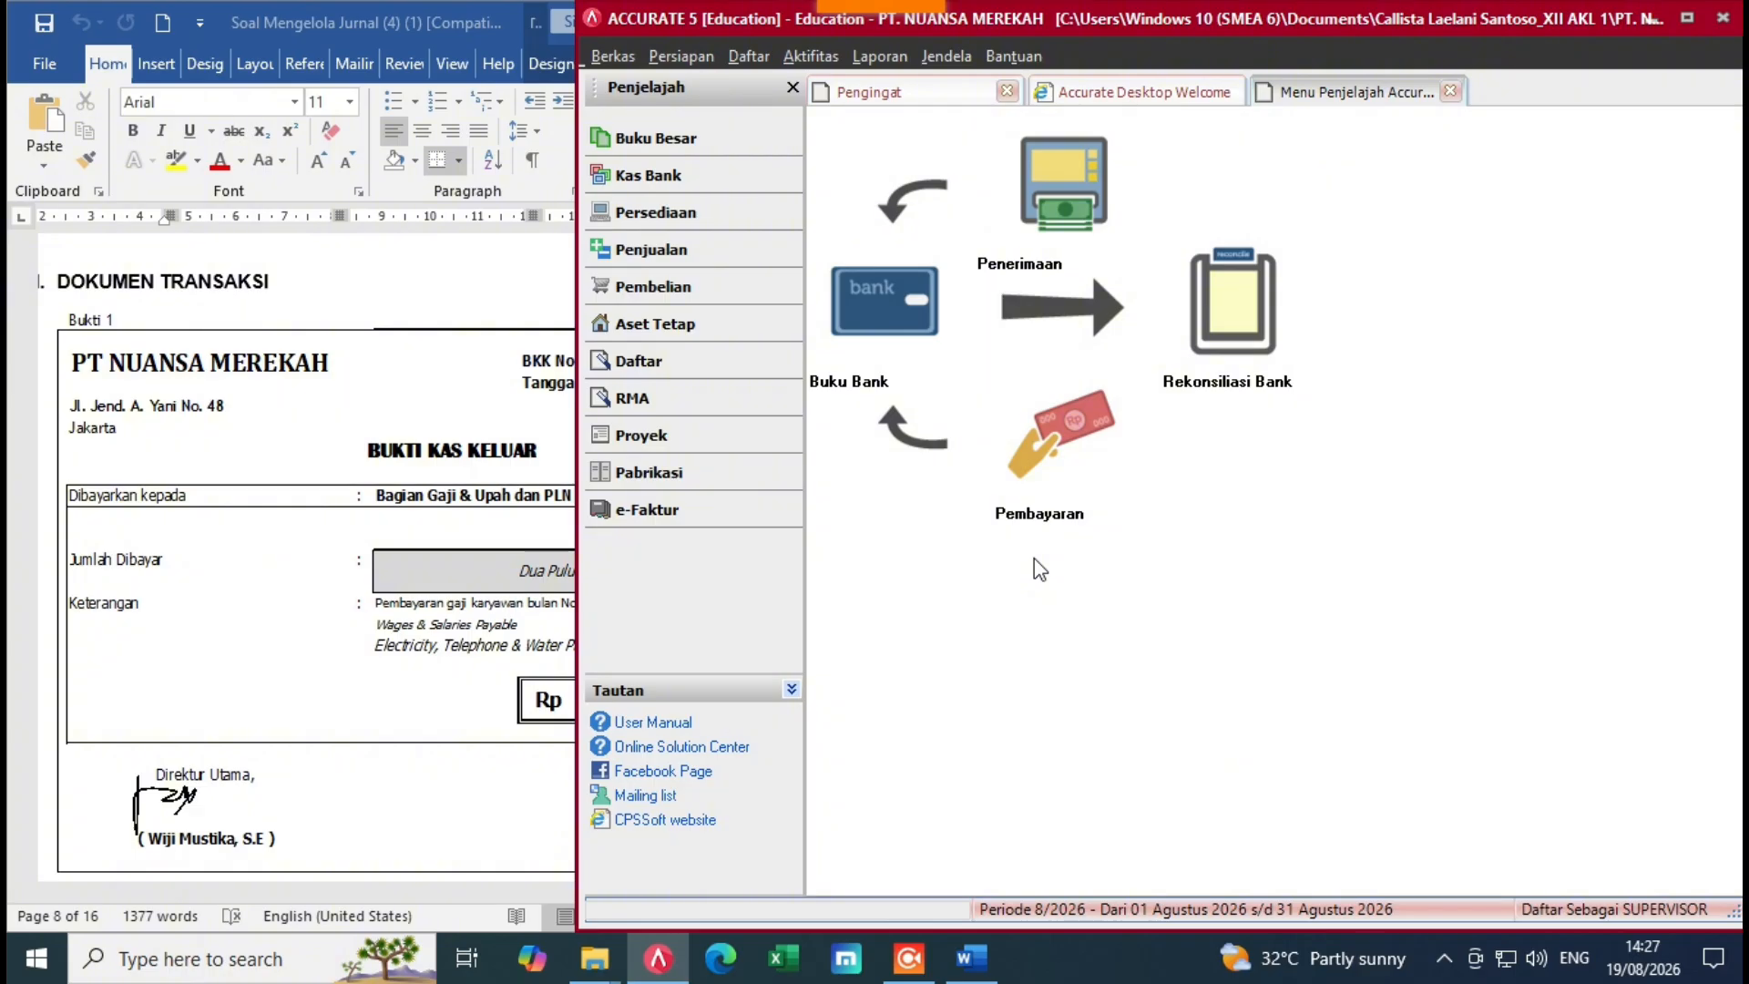
pyautogui.click(1028, 486)
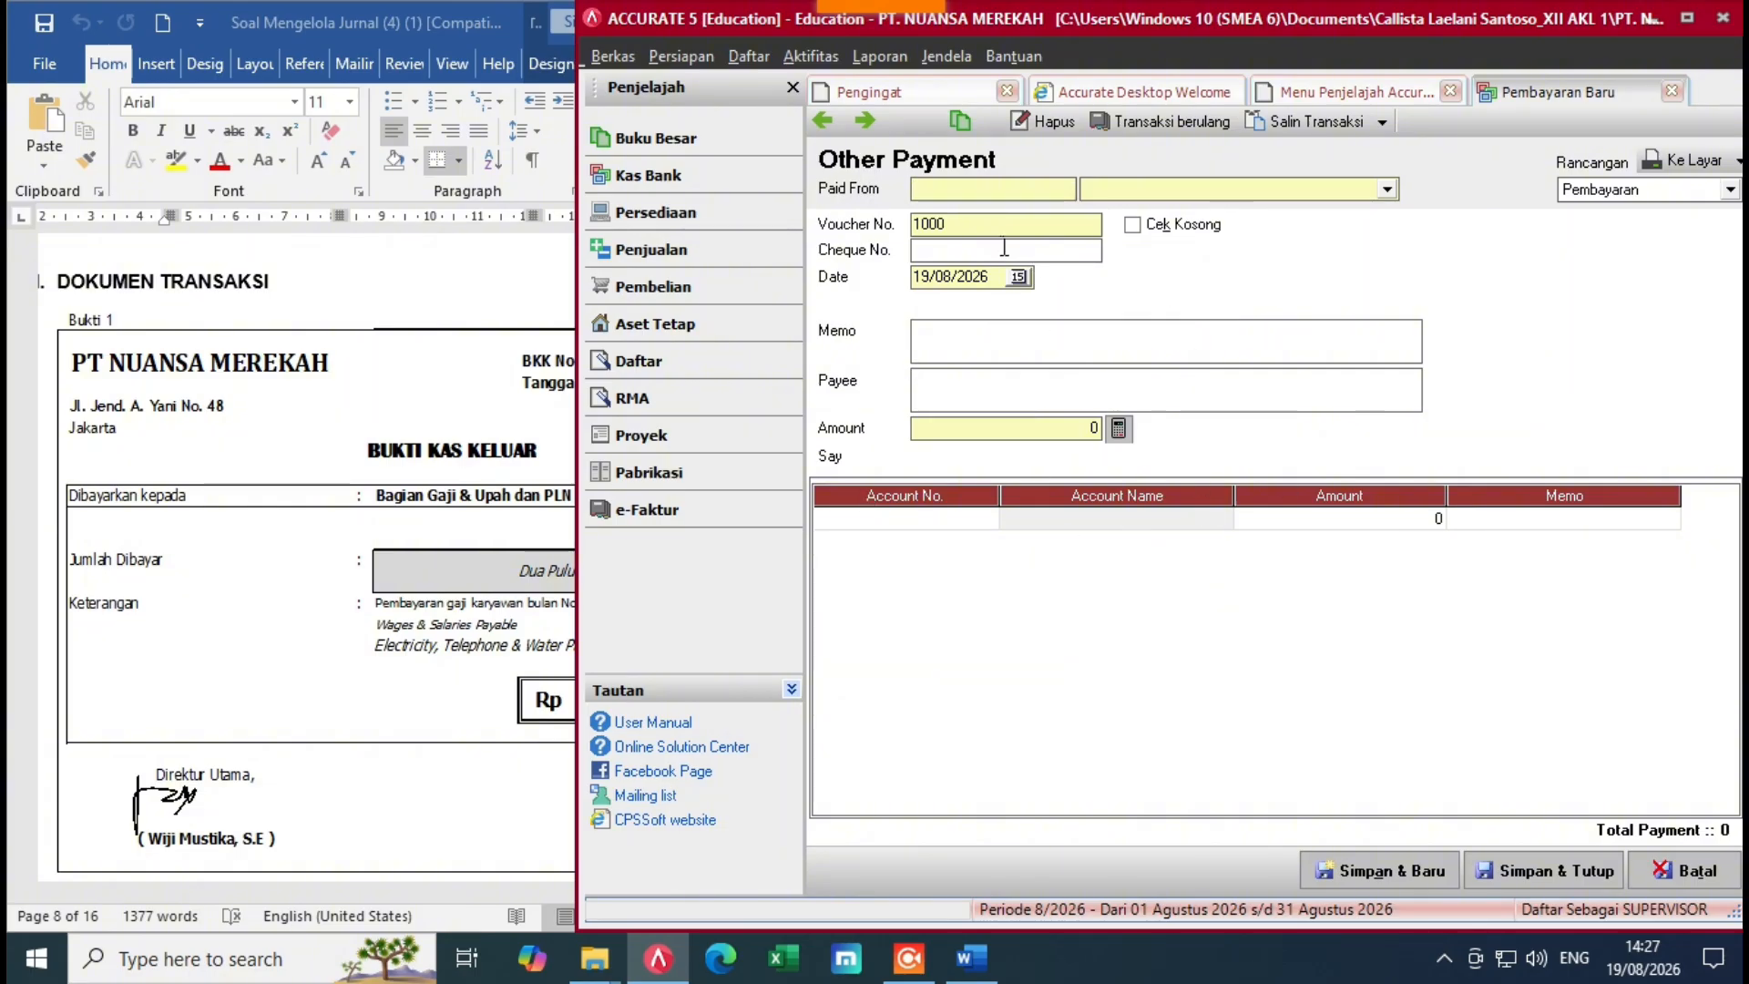
# Step: Set Paid From to the 1-1110 Cash In Bank account
pyautogui.click(430, 586)
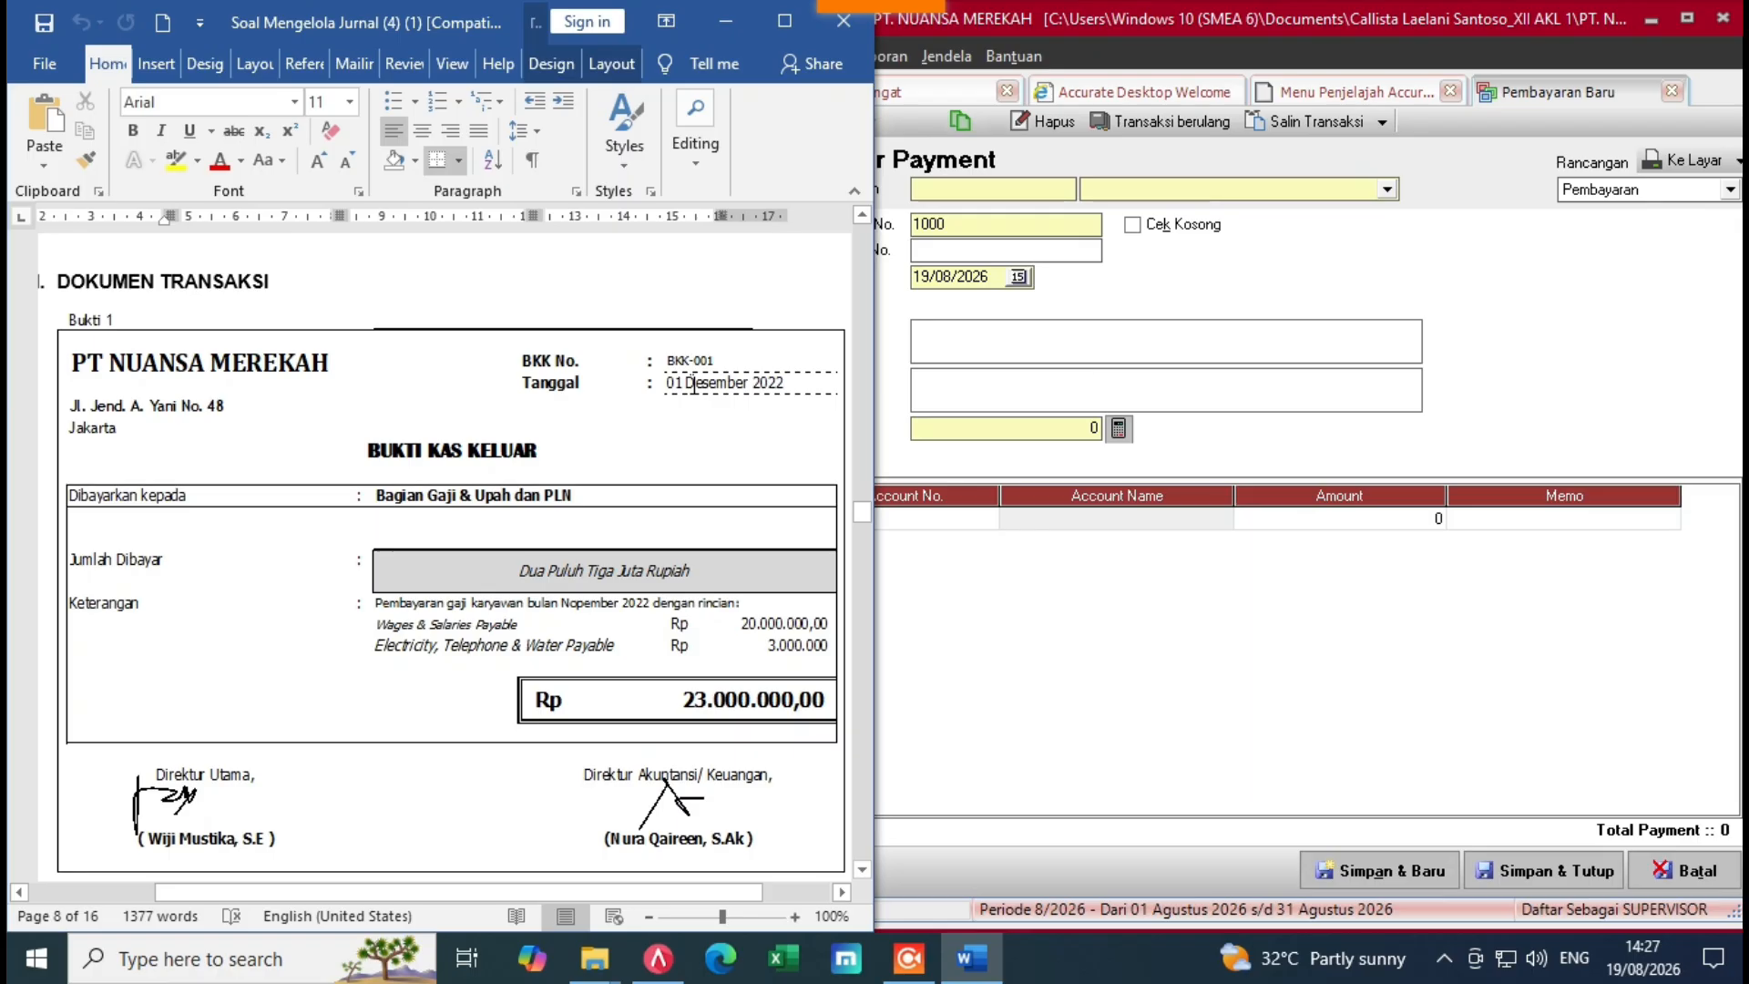
pyautogui.click(975, 342)
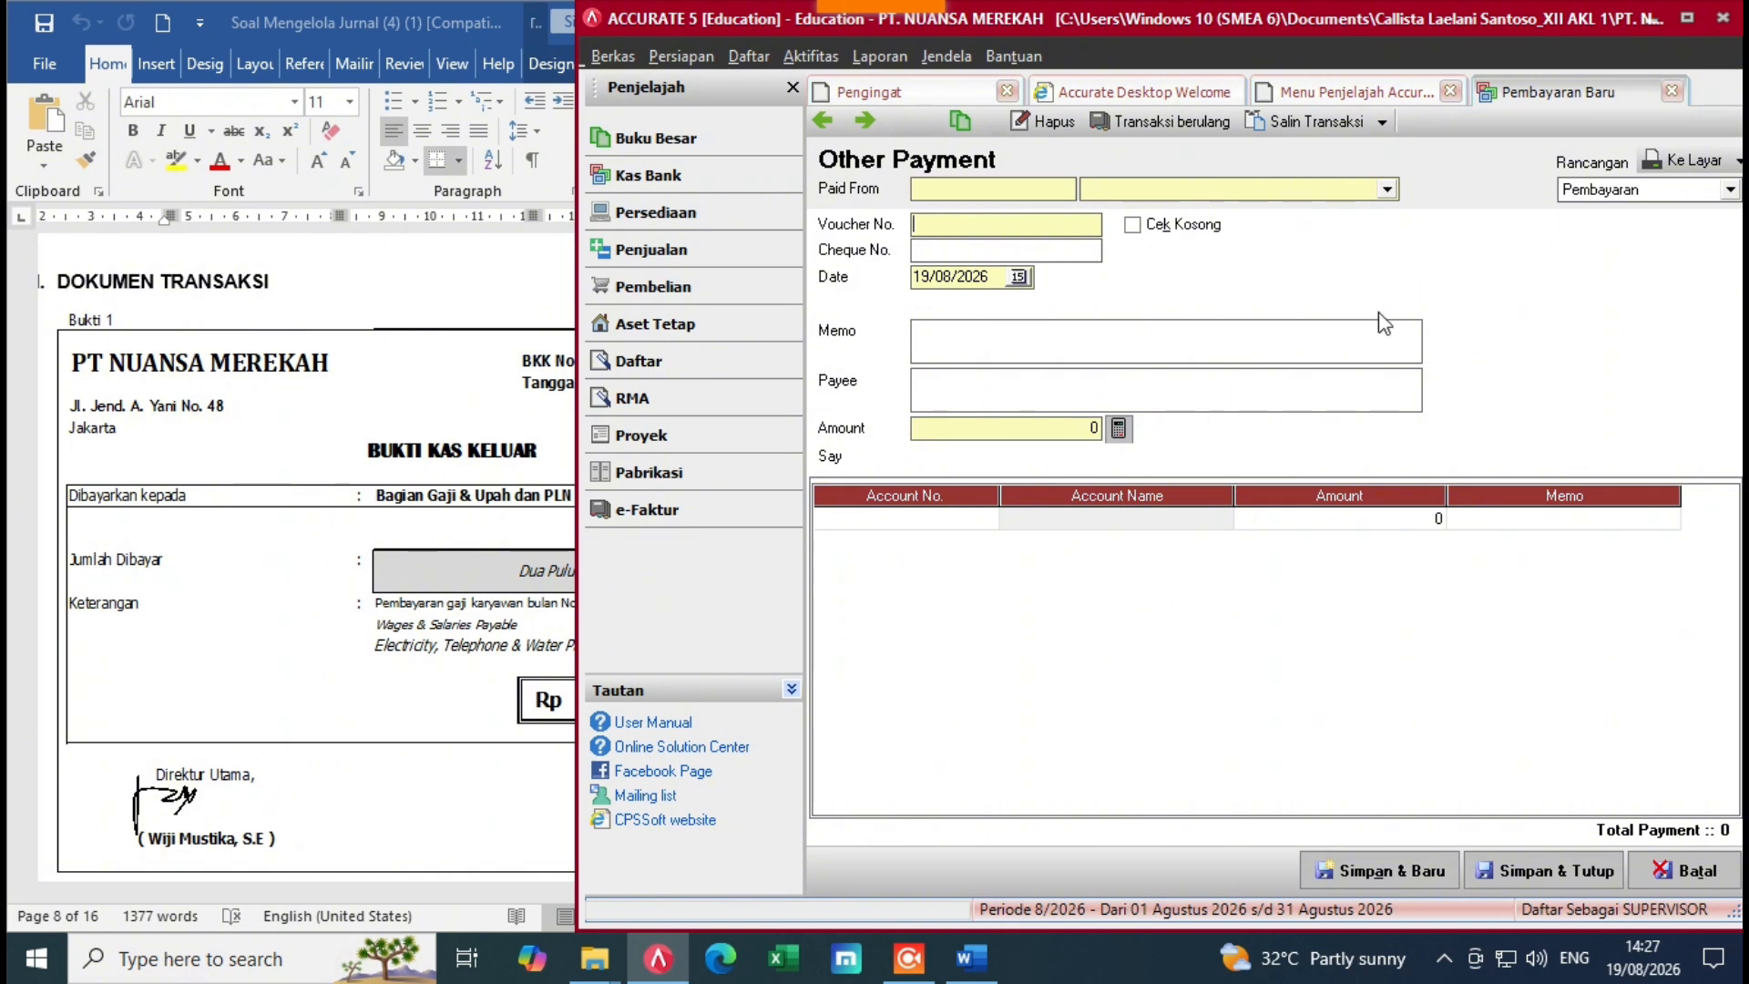
pyautogui.click(1385, 191)
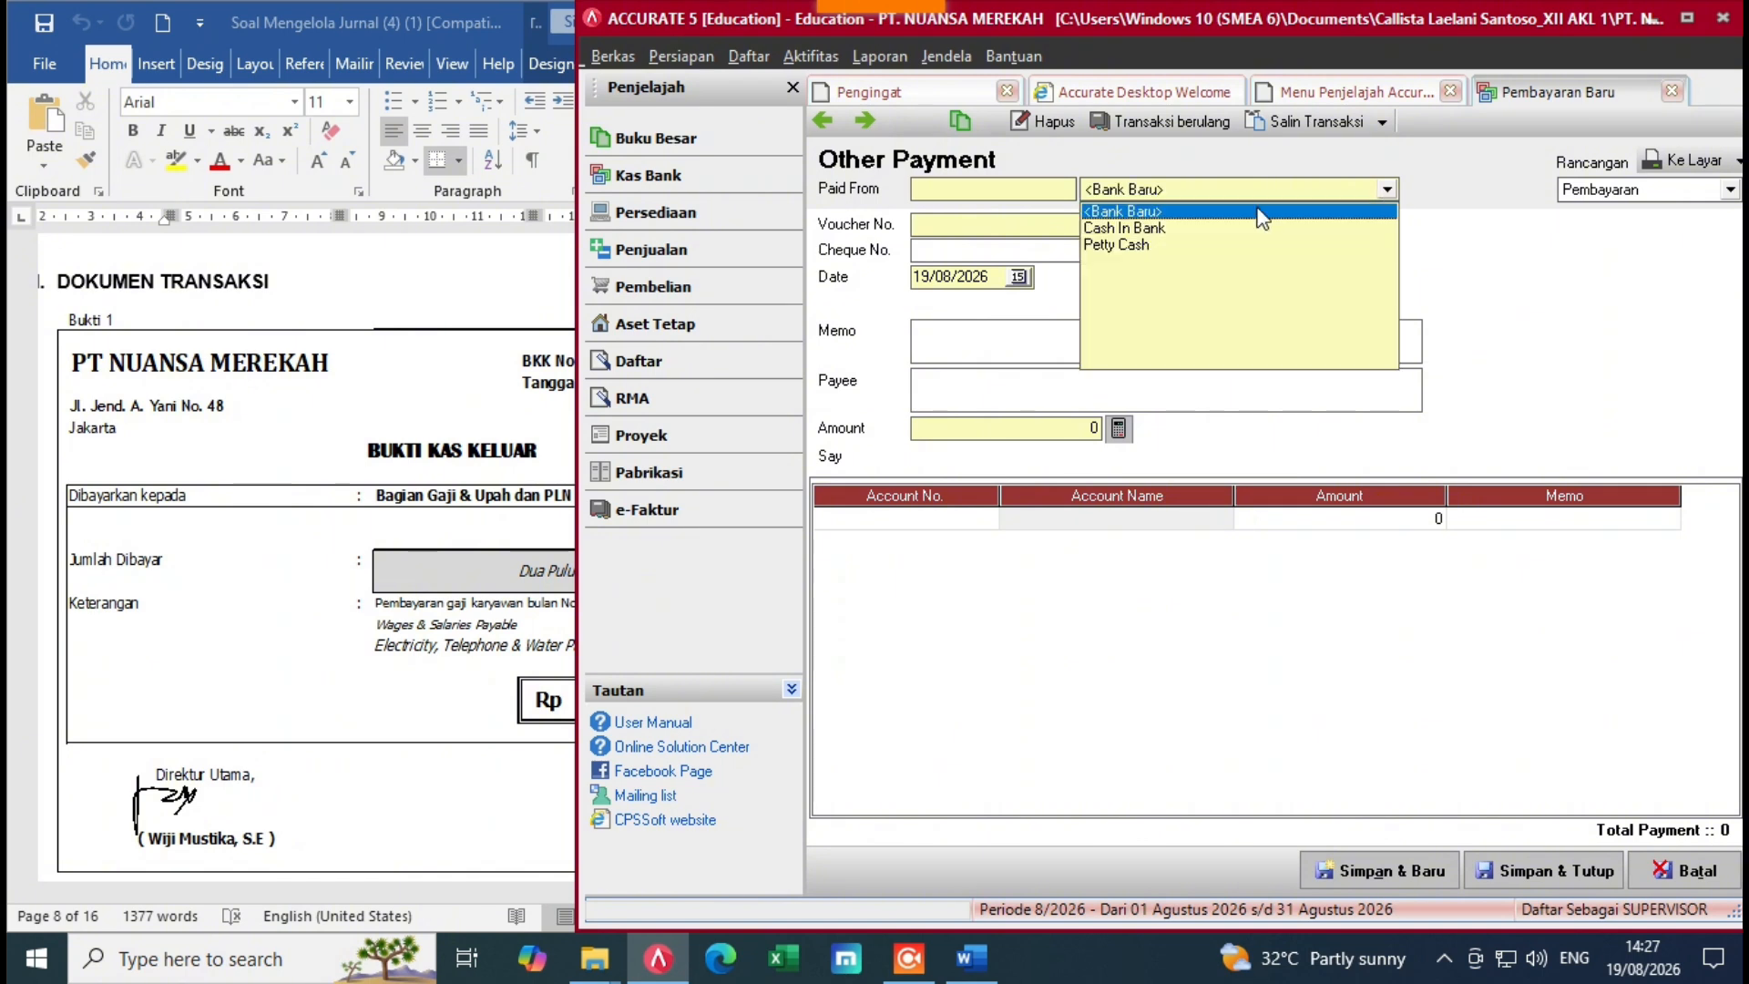
pyautogui.click(1125, 229)
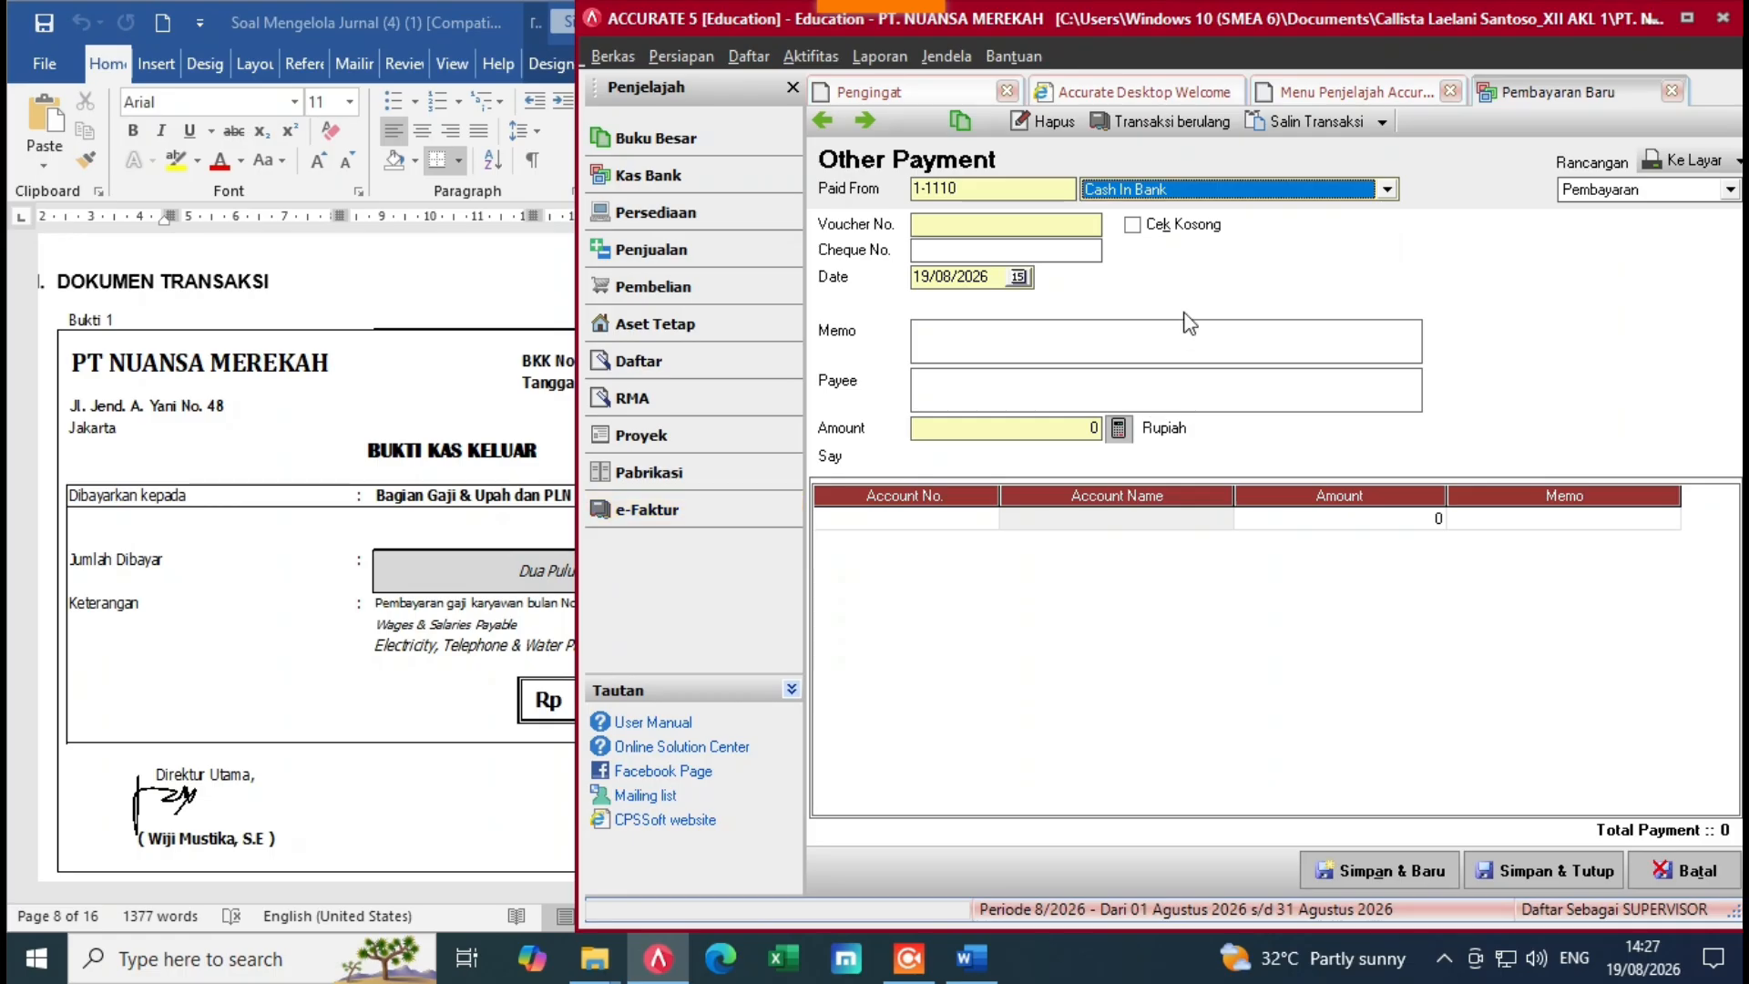
# Step: Enter voucher number BKK-001 and replace the default date with 01/12/2022
pyautogui.click(1021, 230)
pyautogui.click(242, 246)
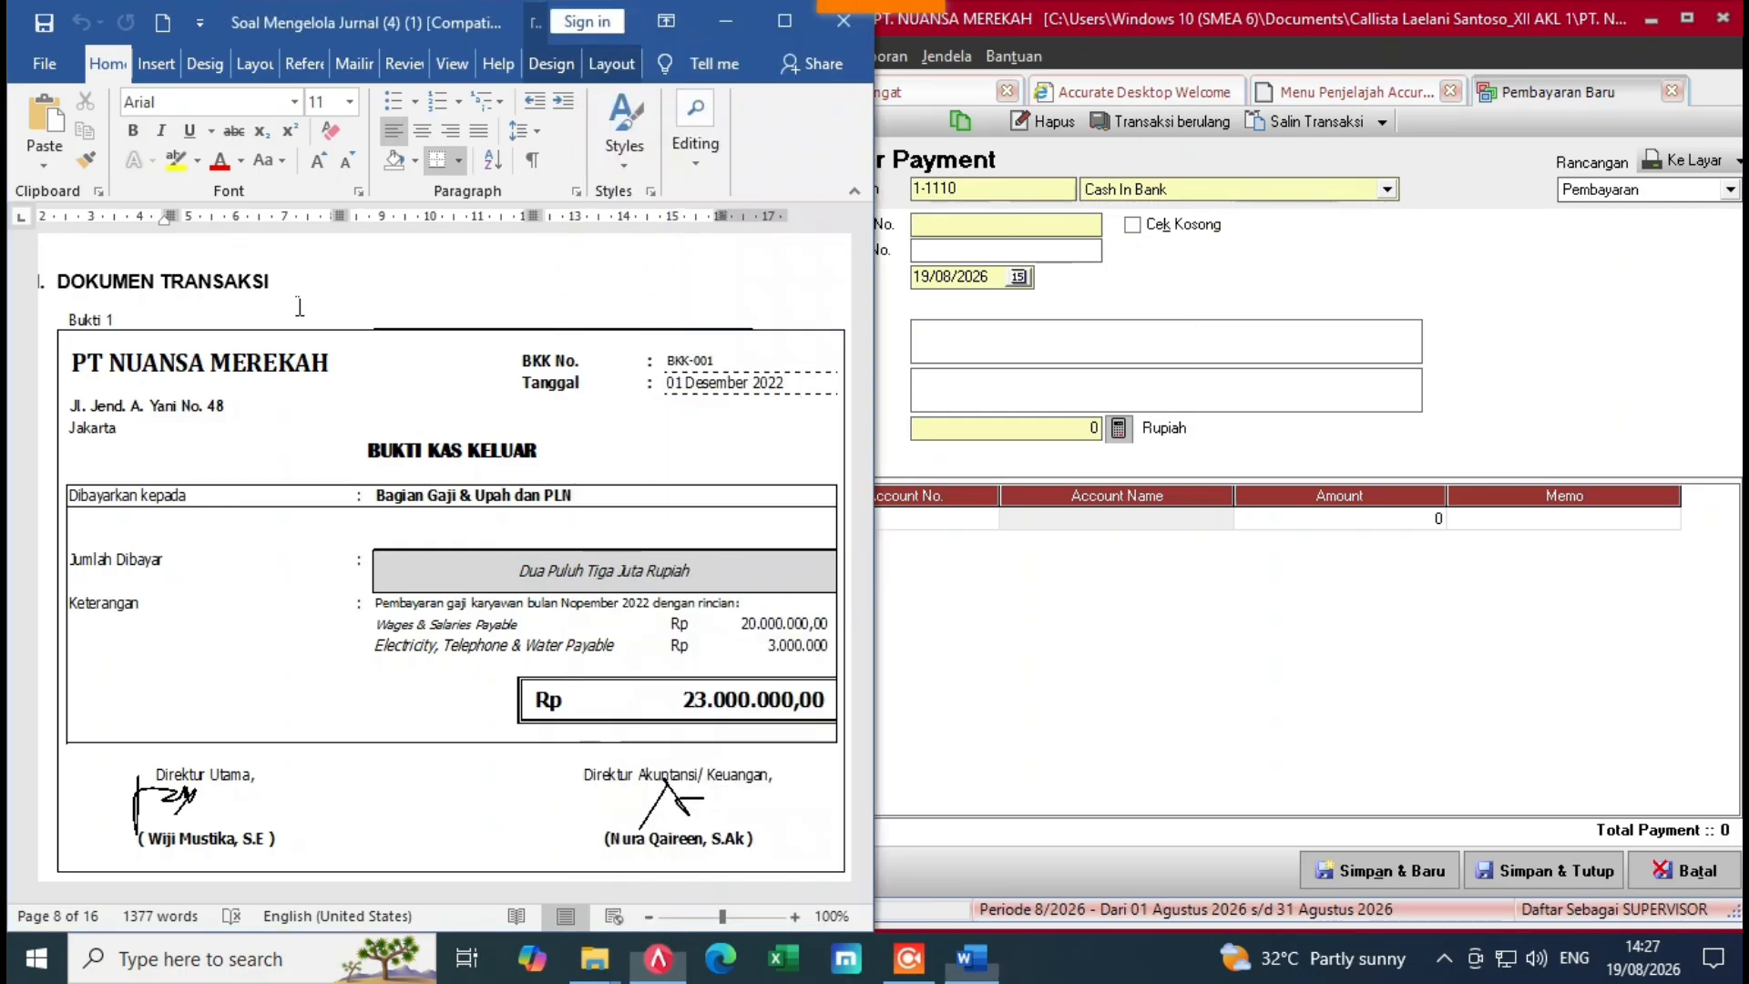
pyautogui.click(1005, 305)
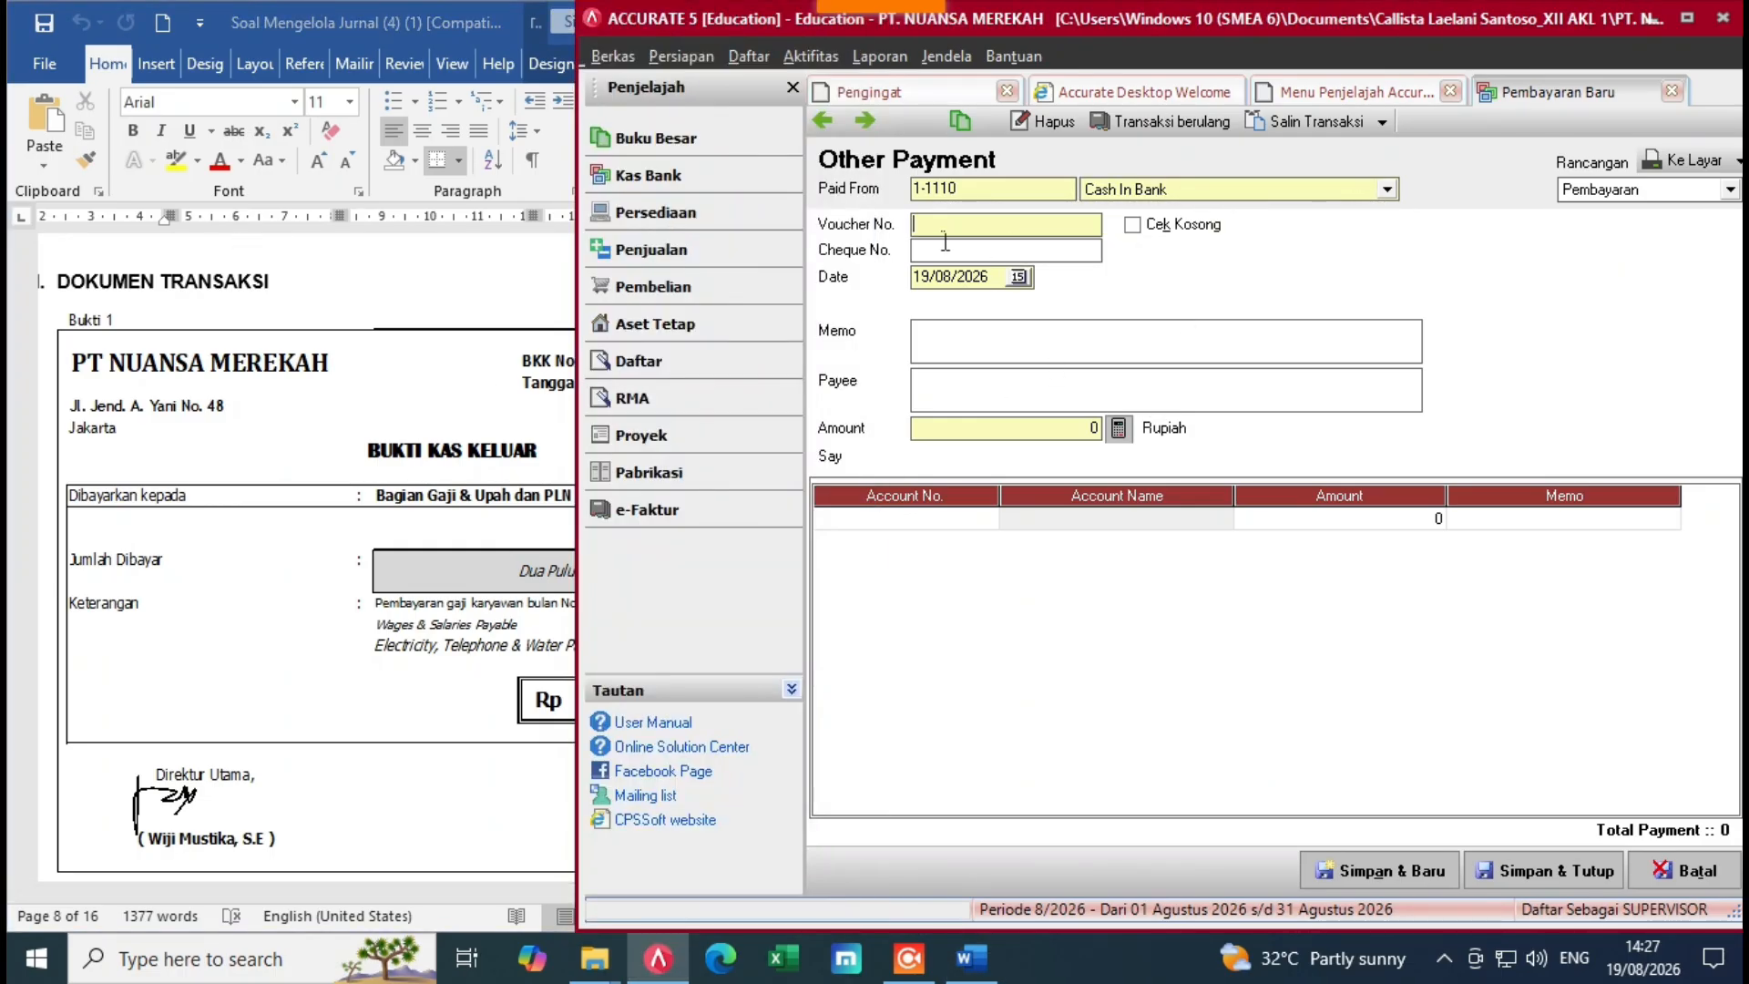
pyautogui.write('BKK-001')
pyautogui.moveTo(1002, 283); pyautogui.dragTo(916, 310)
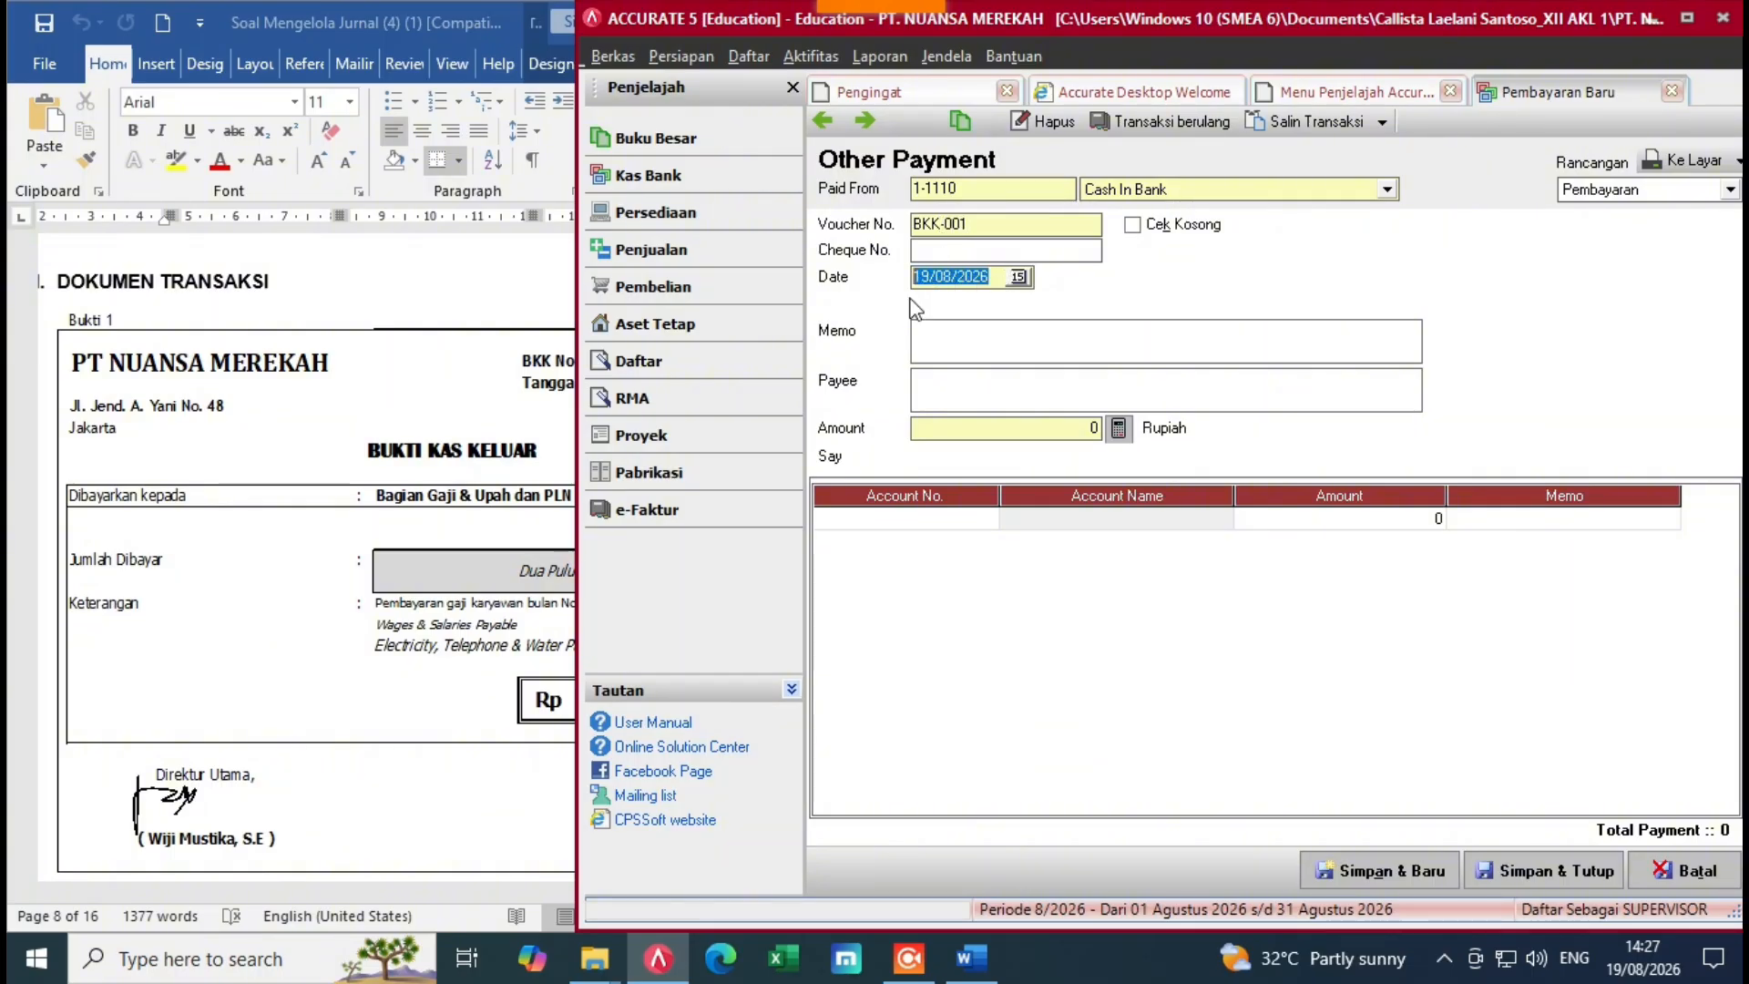
pyautogui.press('BackSpace')
pyautogui.click(503, 499)
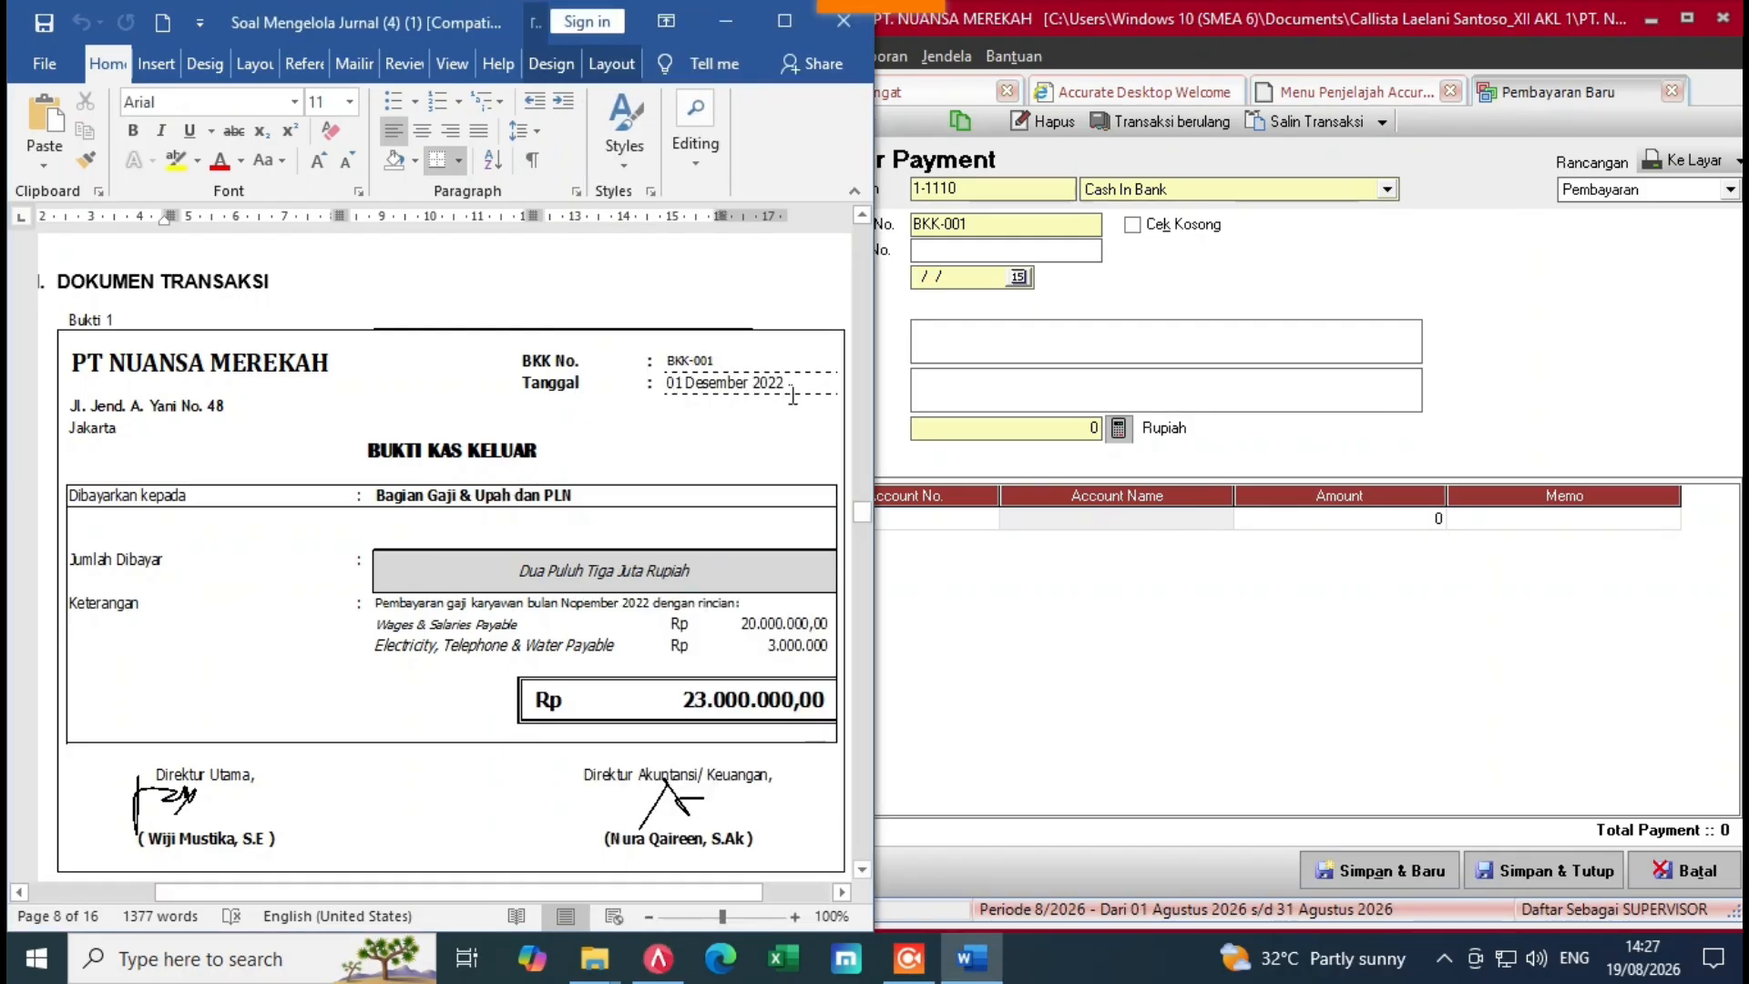
pyautogui.click(946, 293)
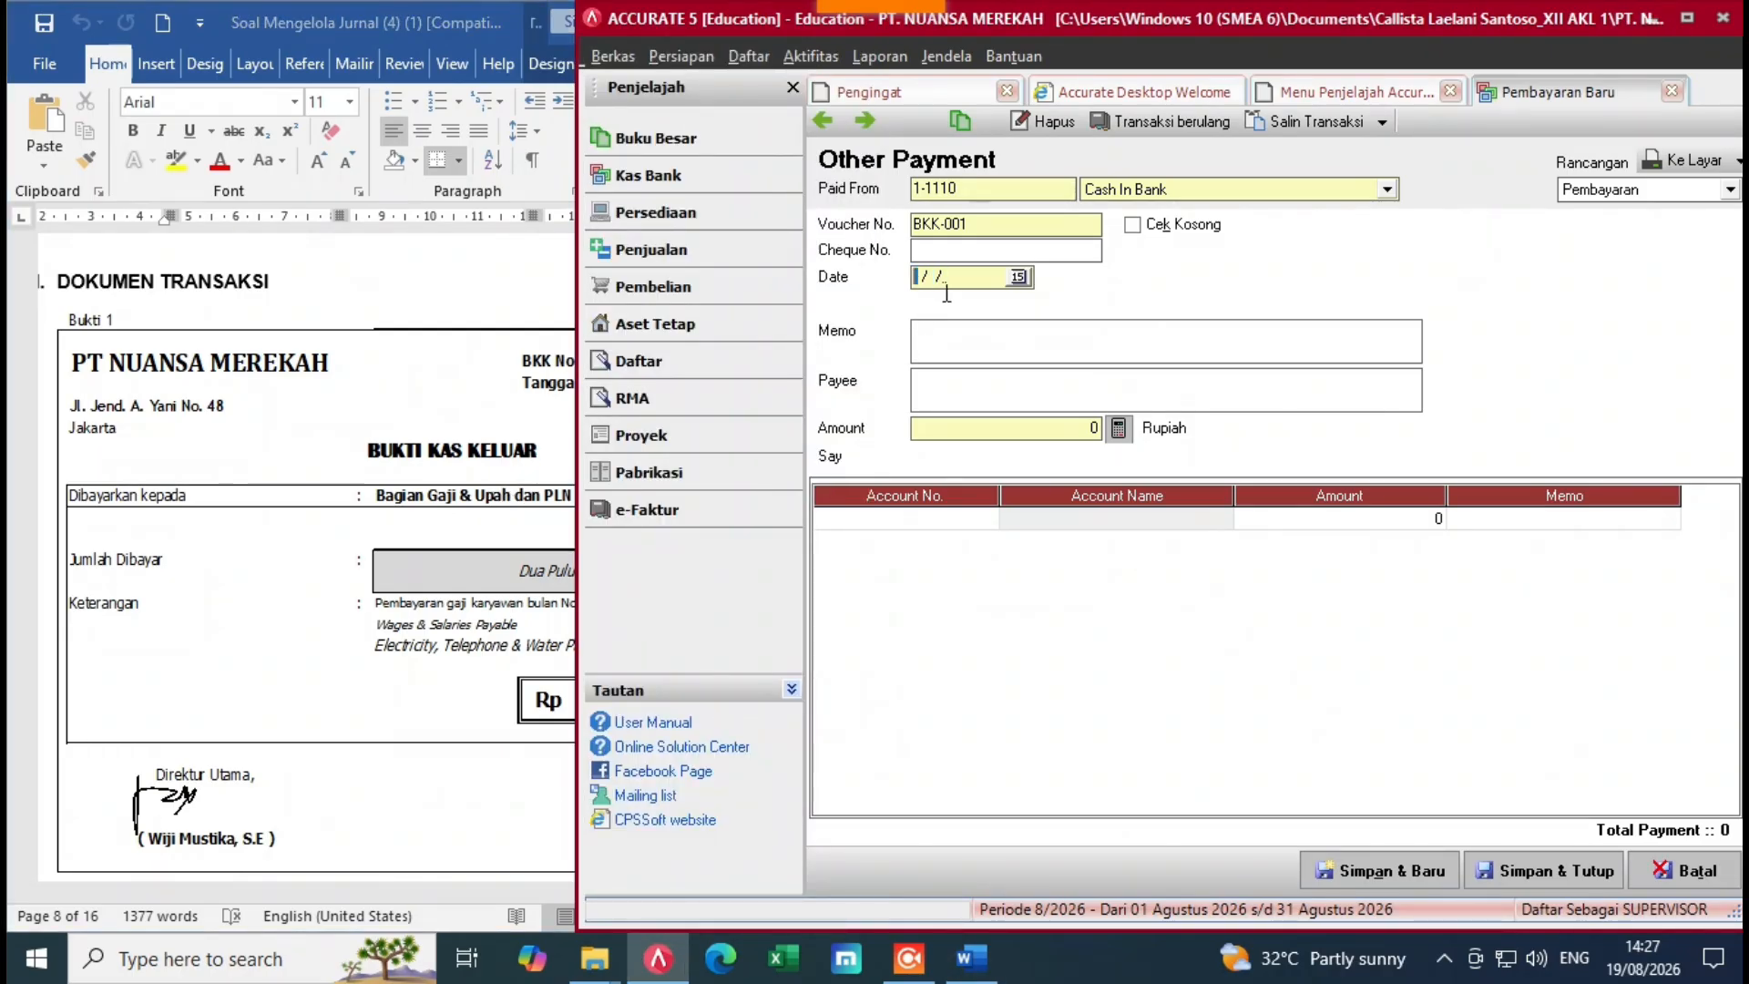
pyautogui.write('01/12')
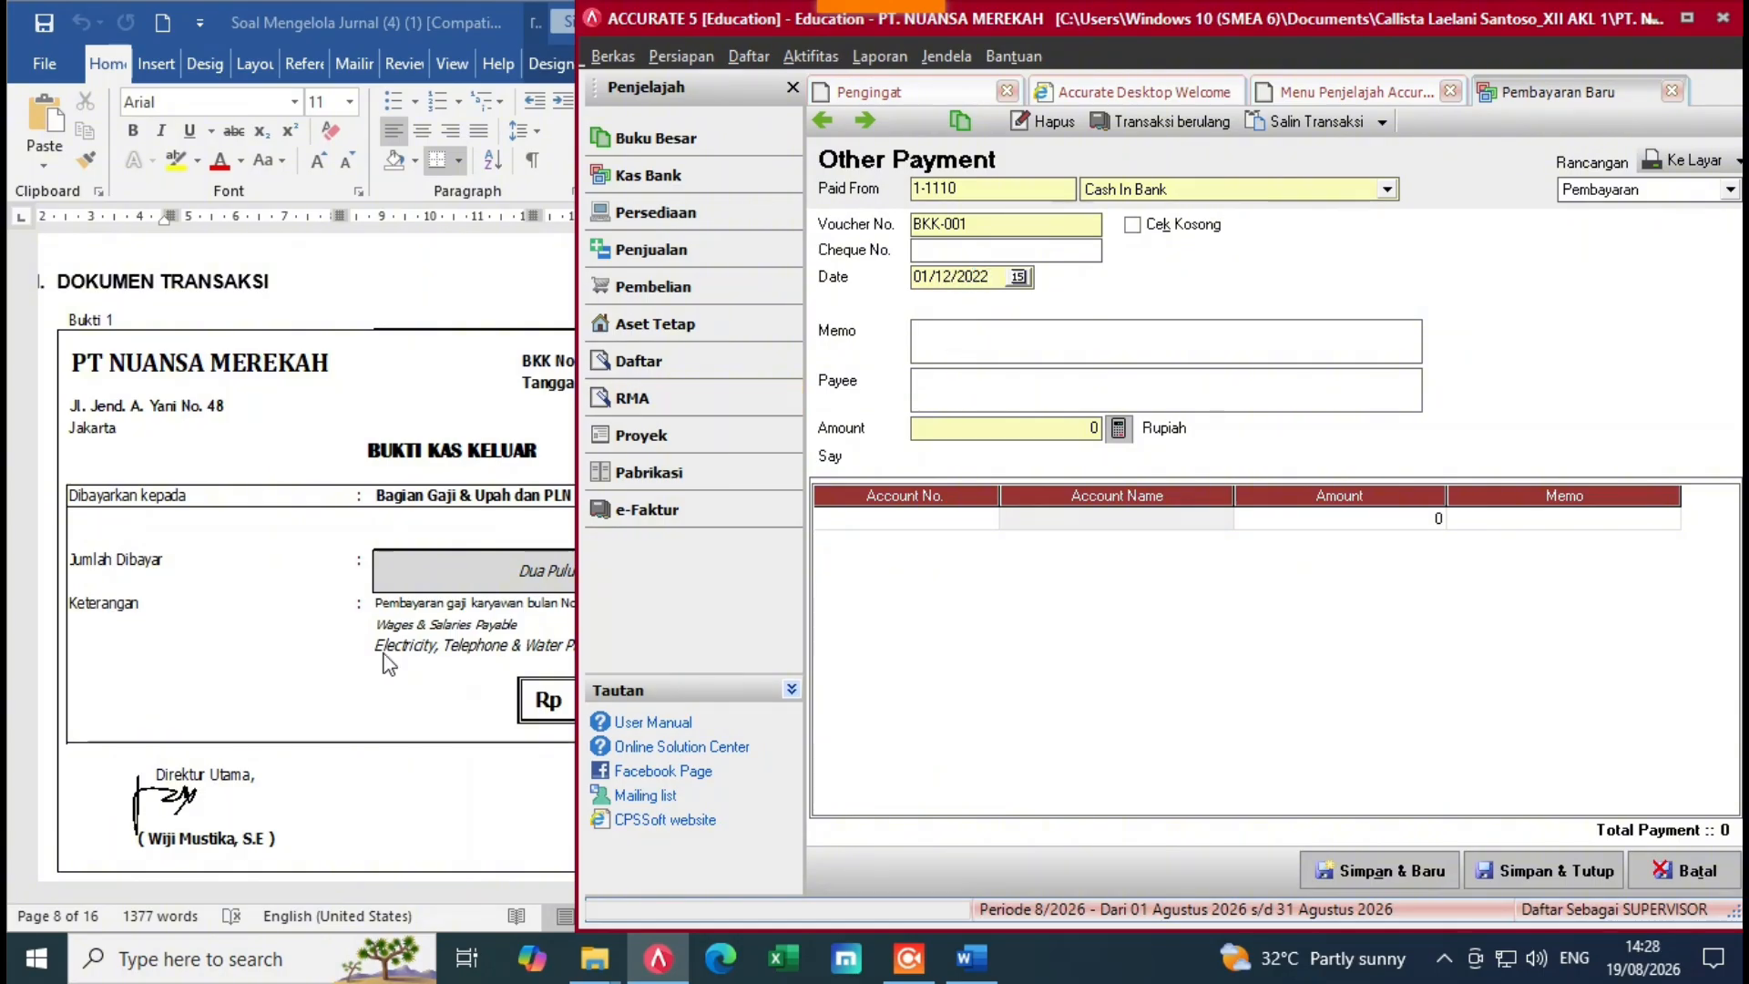
# Step: Type memo 'Pembayaran Gaji Karyawan' and begin the payee 'Bagian Gaji & Upah'
pyautogui.click(418, 574)
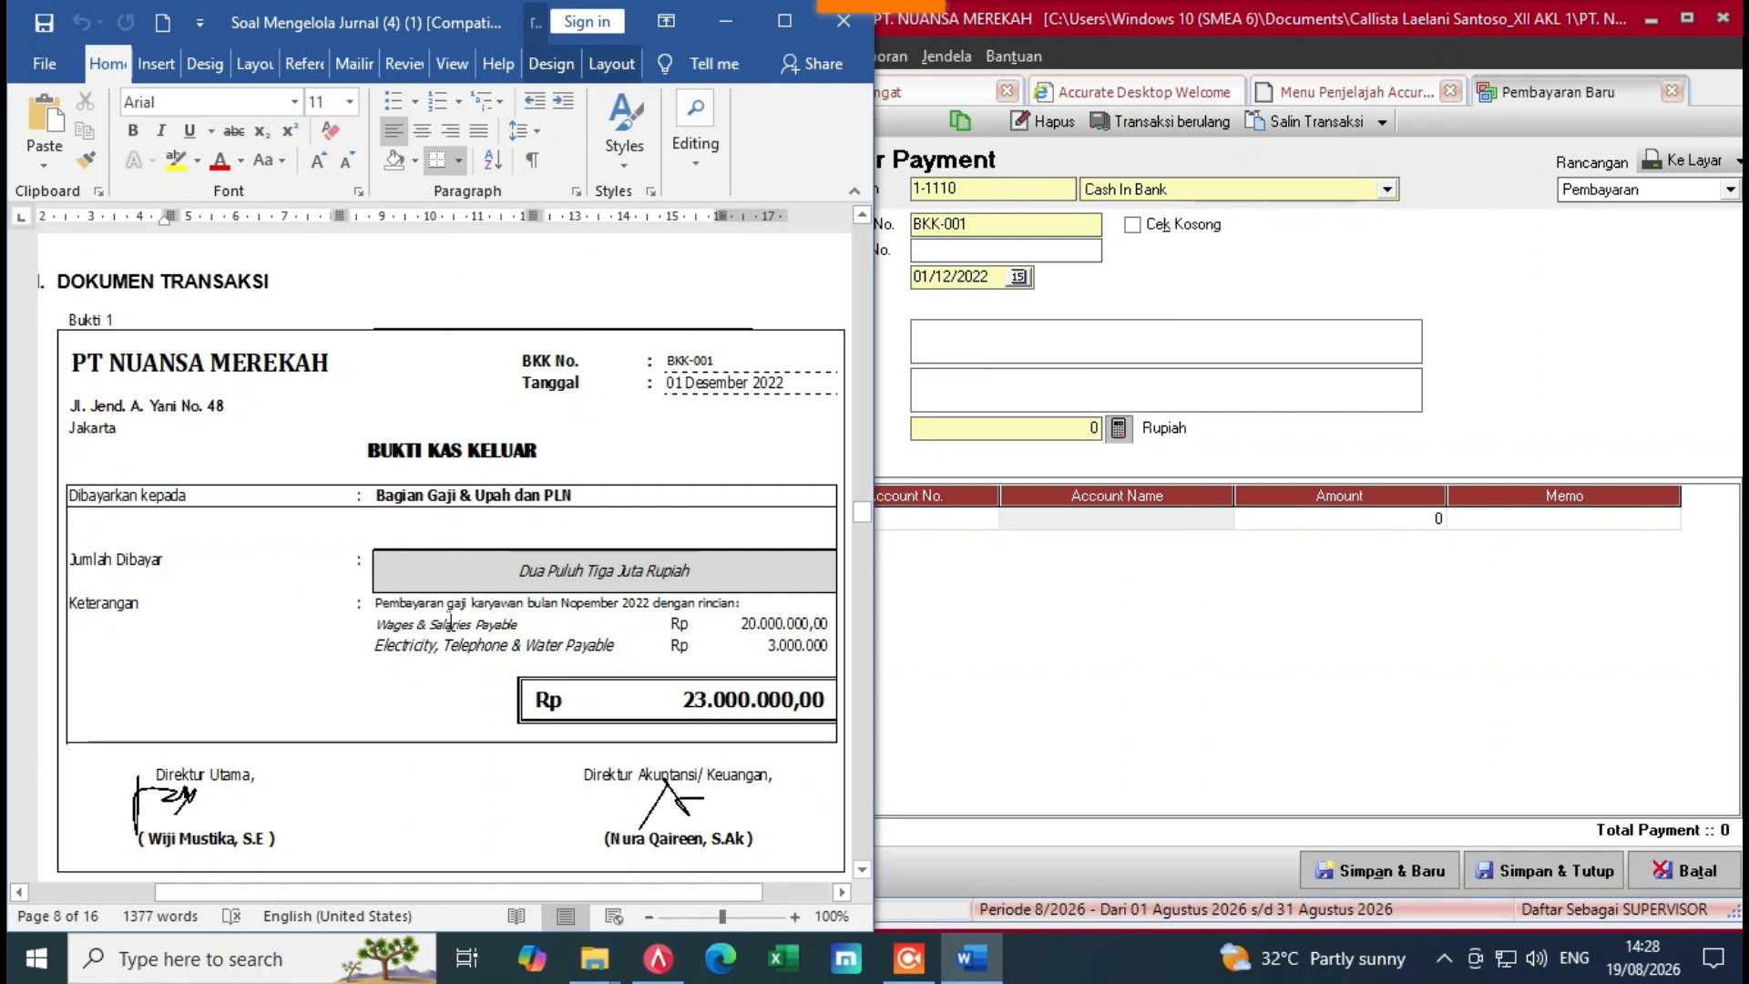
pyautogui.click(951, 356)
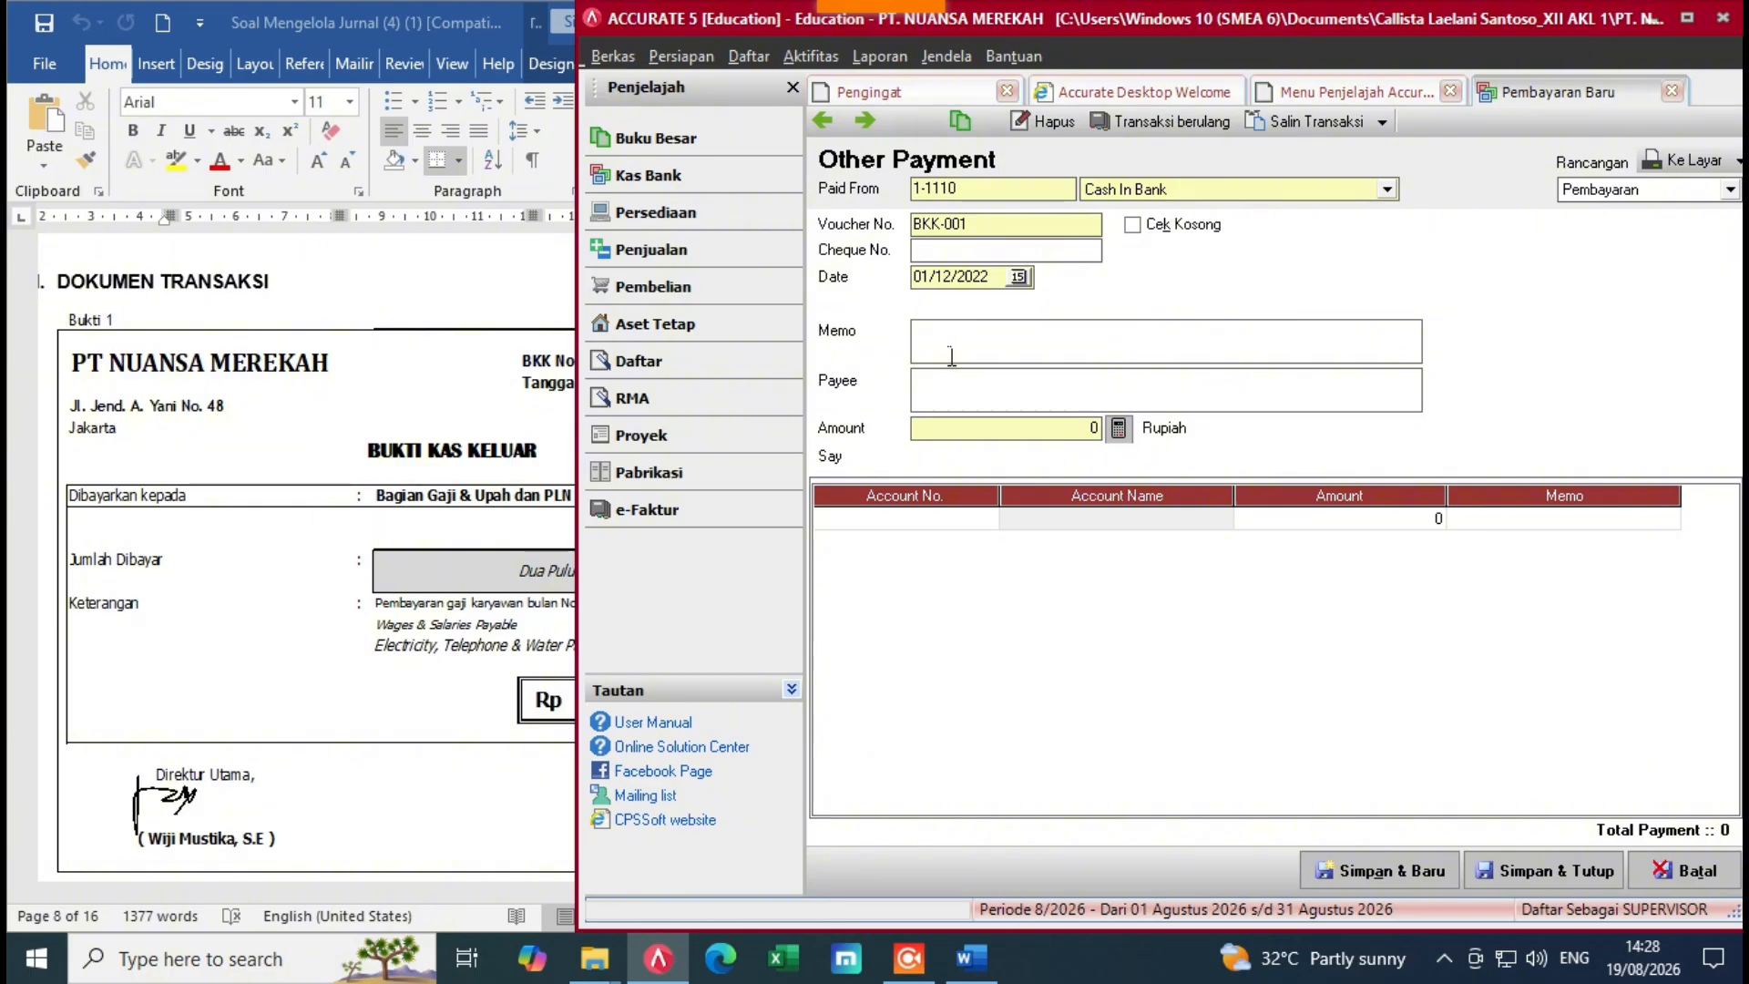
pyautogui.write('0')
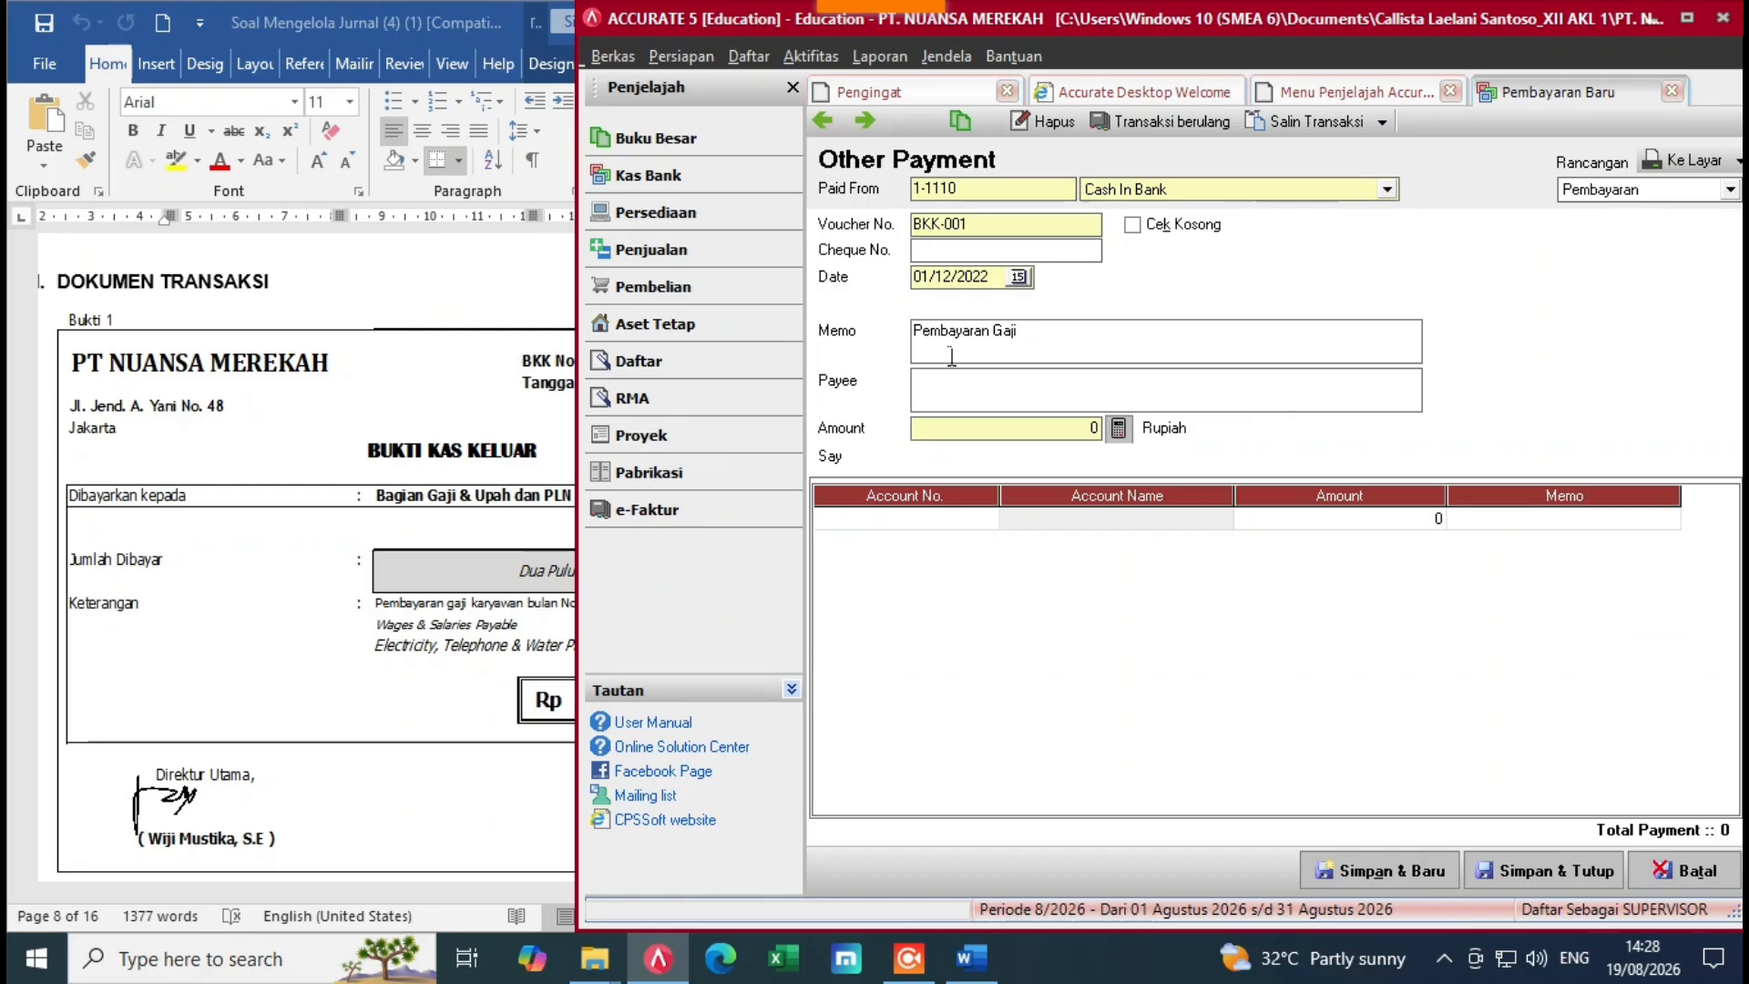
pyautogui.write('Karyawan')
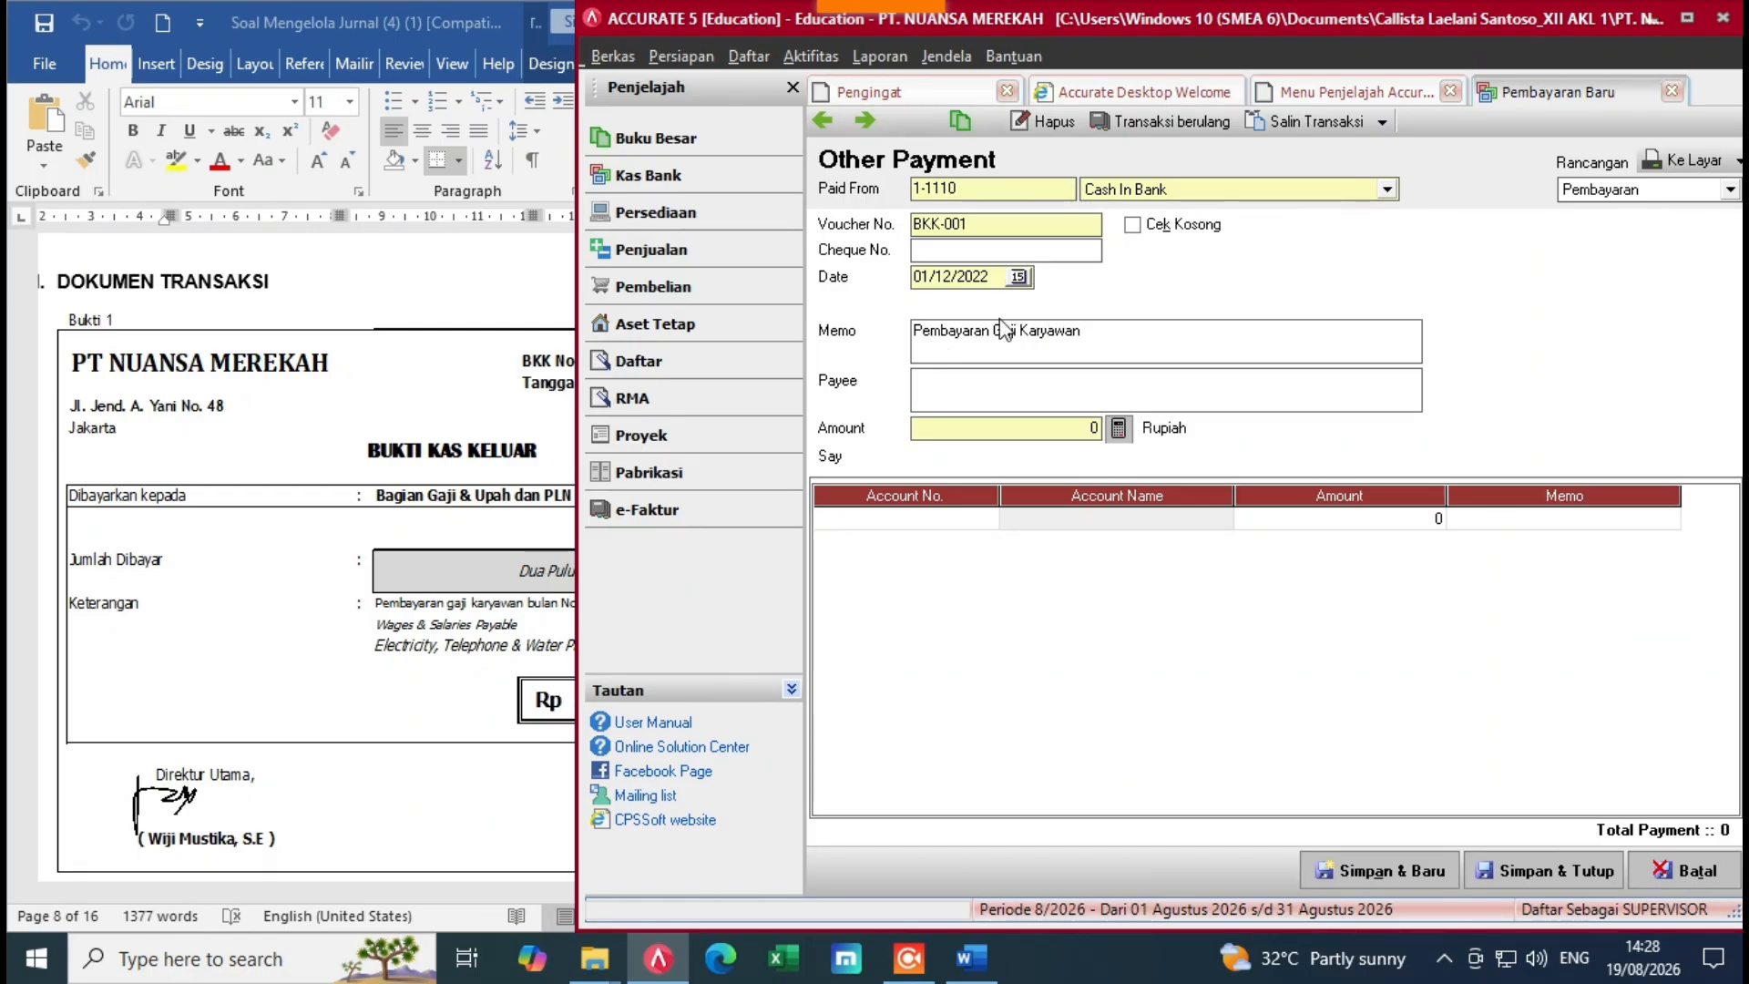
pyautogui.click(995, 383)
pyautogui.click(325, 579)
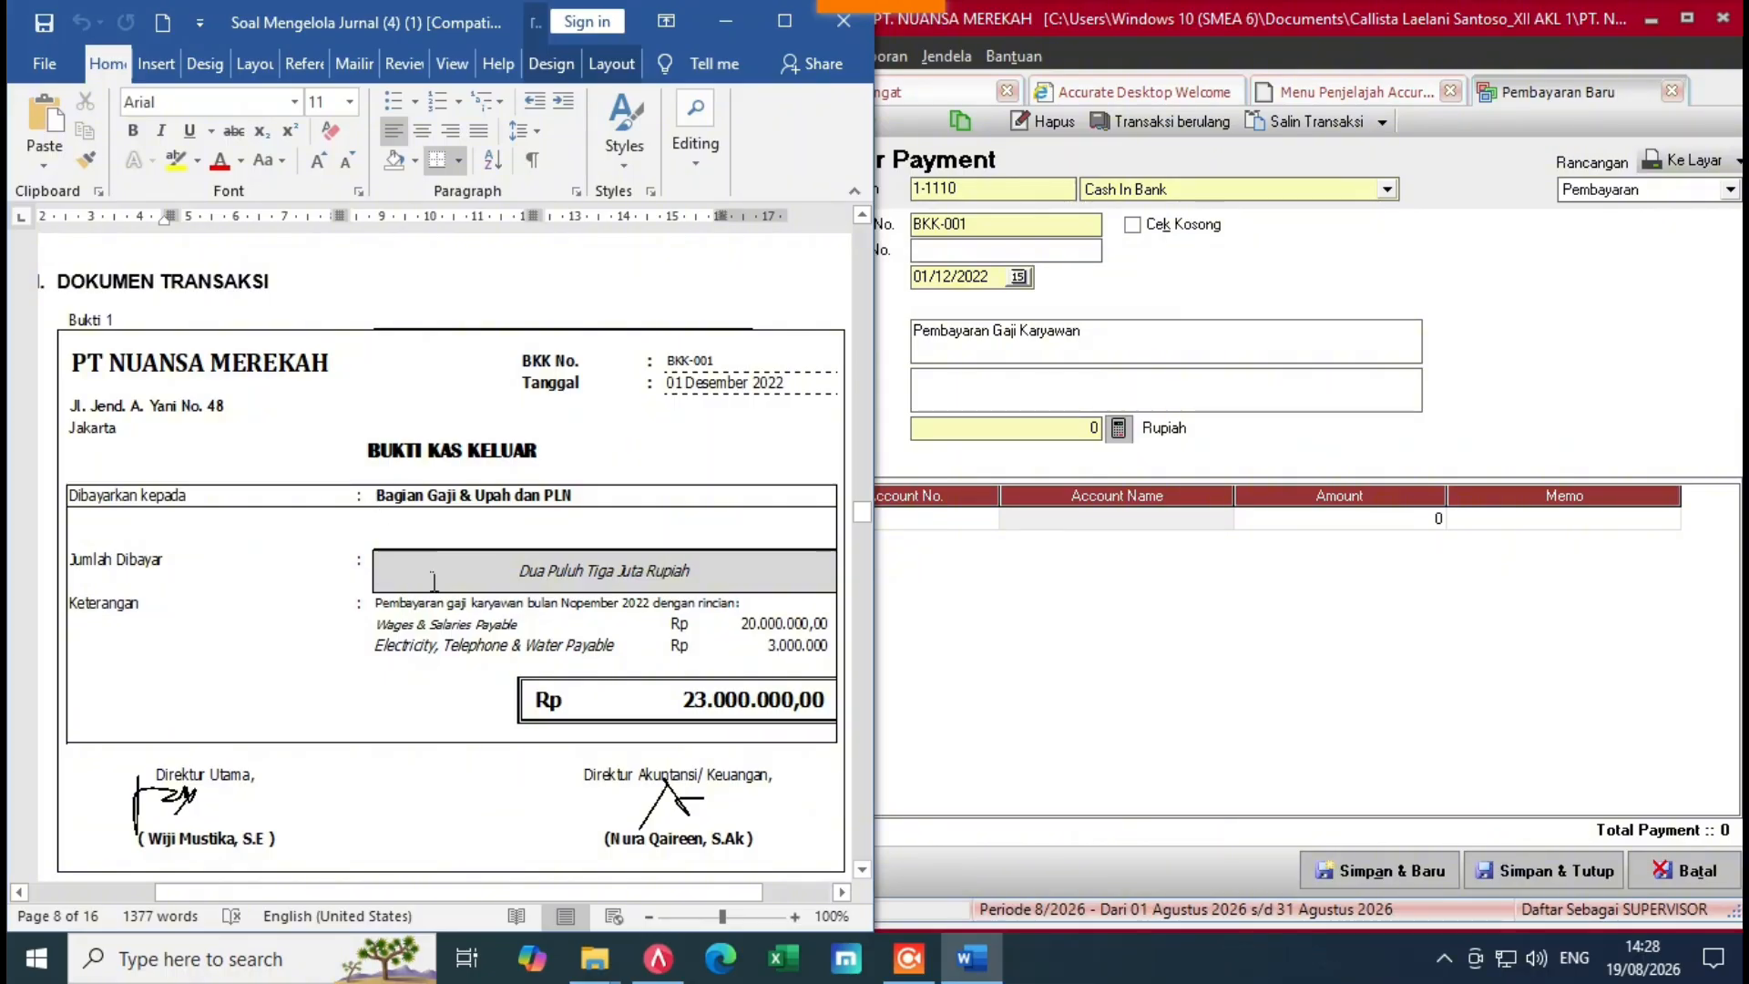
pyautogui.click(976, 401)
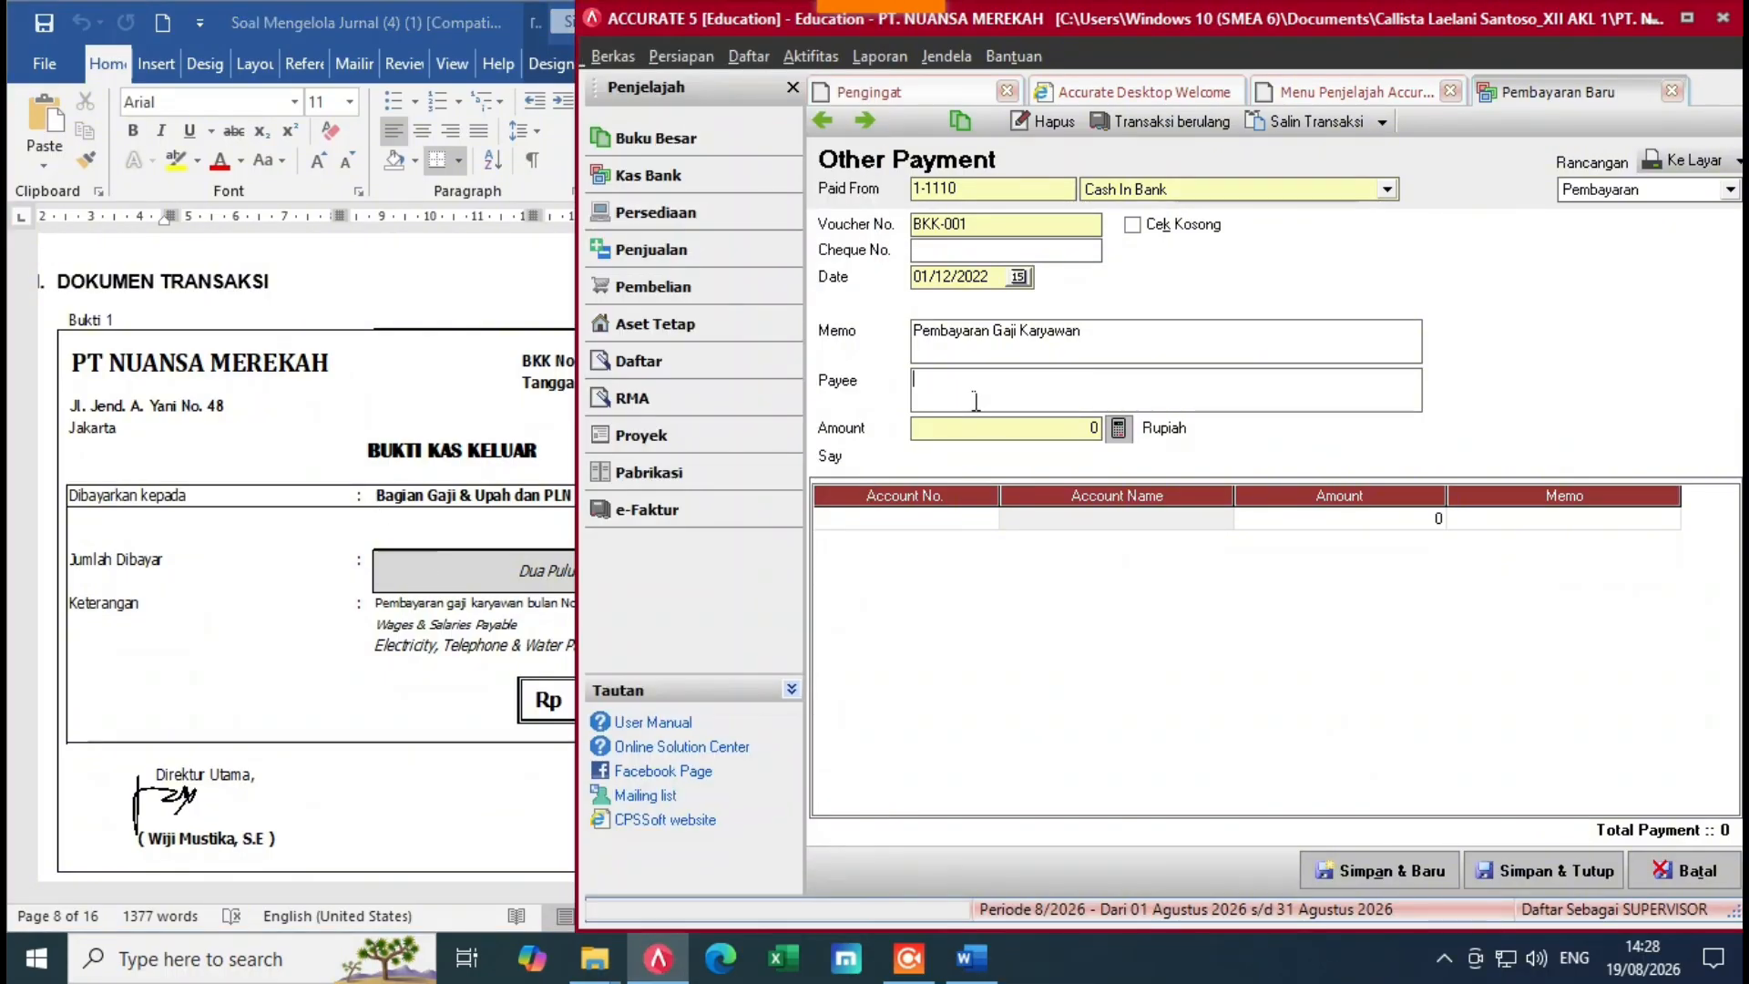
pyautogui.write('Bagian Gaji')
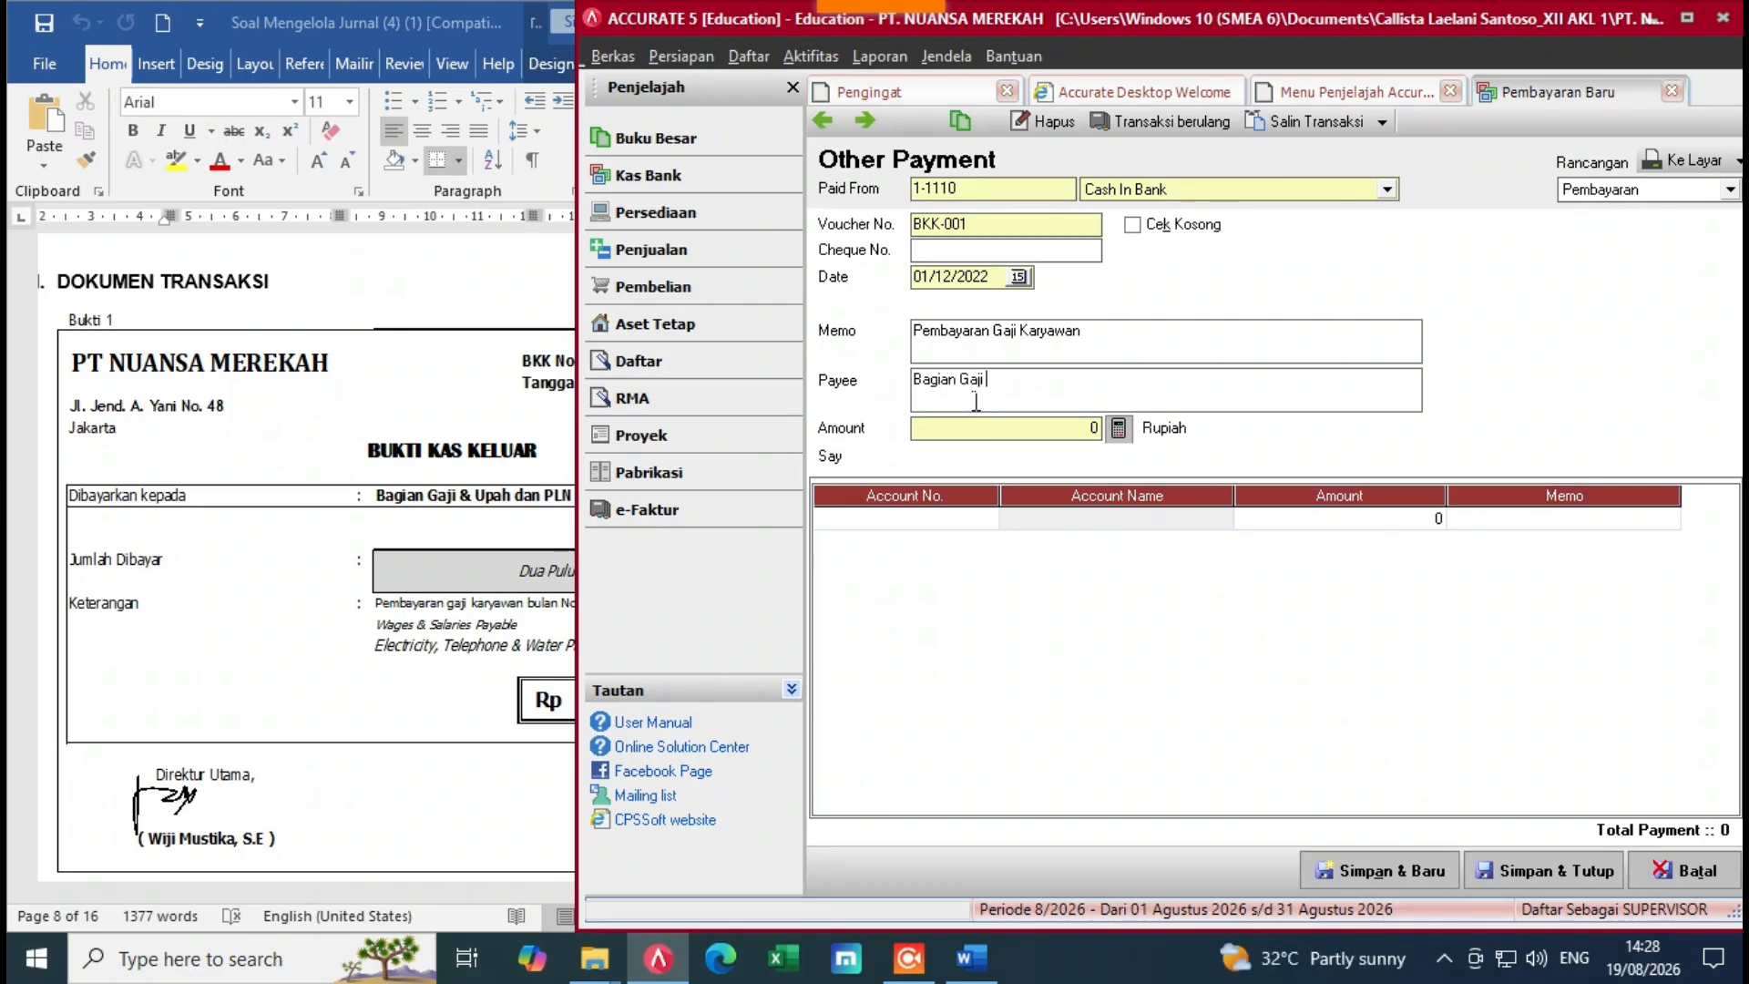
pyautogui.write(' & Upah PLN')
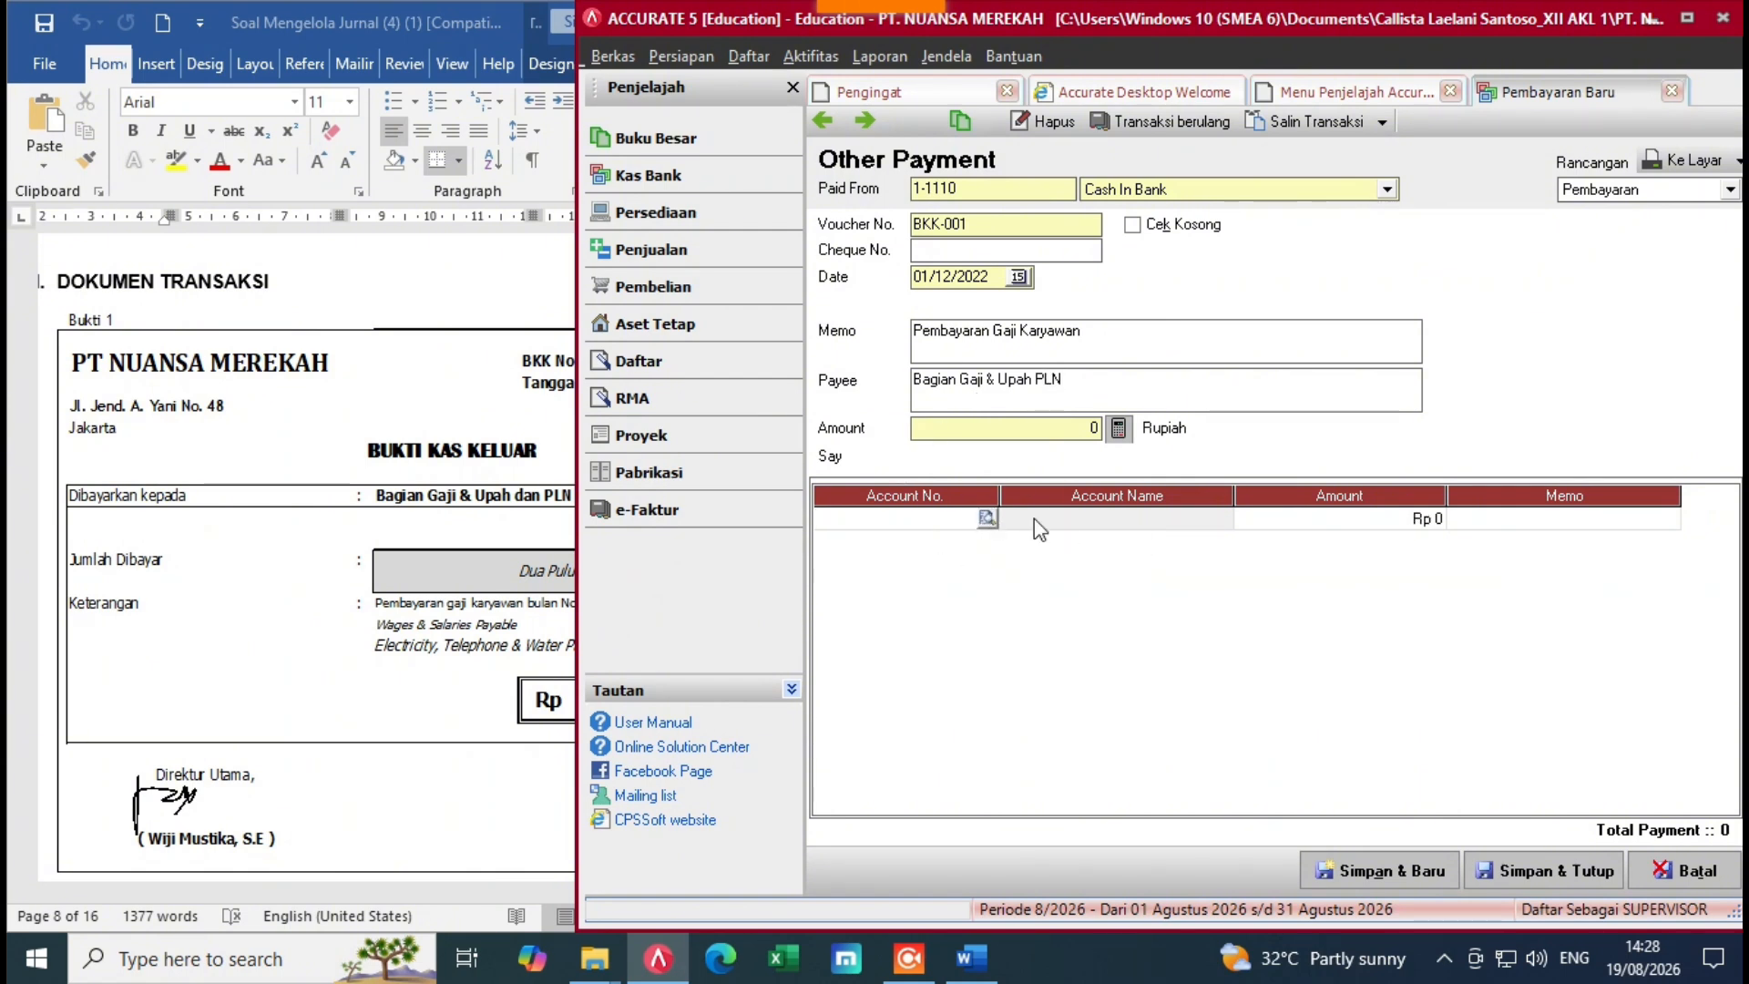
# Step: Add a first line: 2-1110 Wages & Salaries Payable for Rp 20.000.000
pyautogui.click(499, 645)
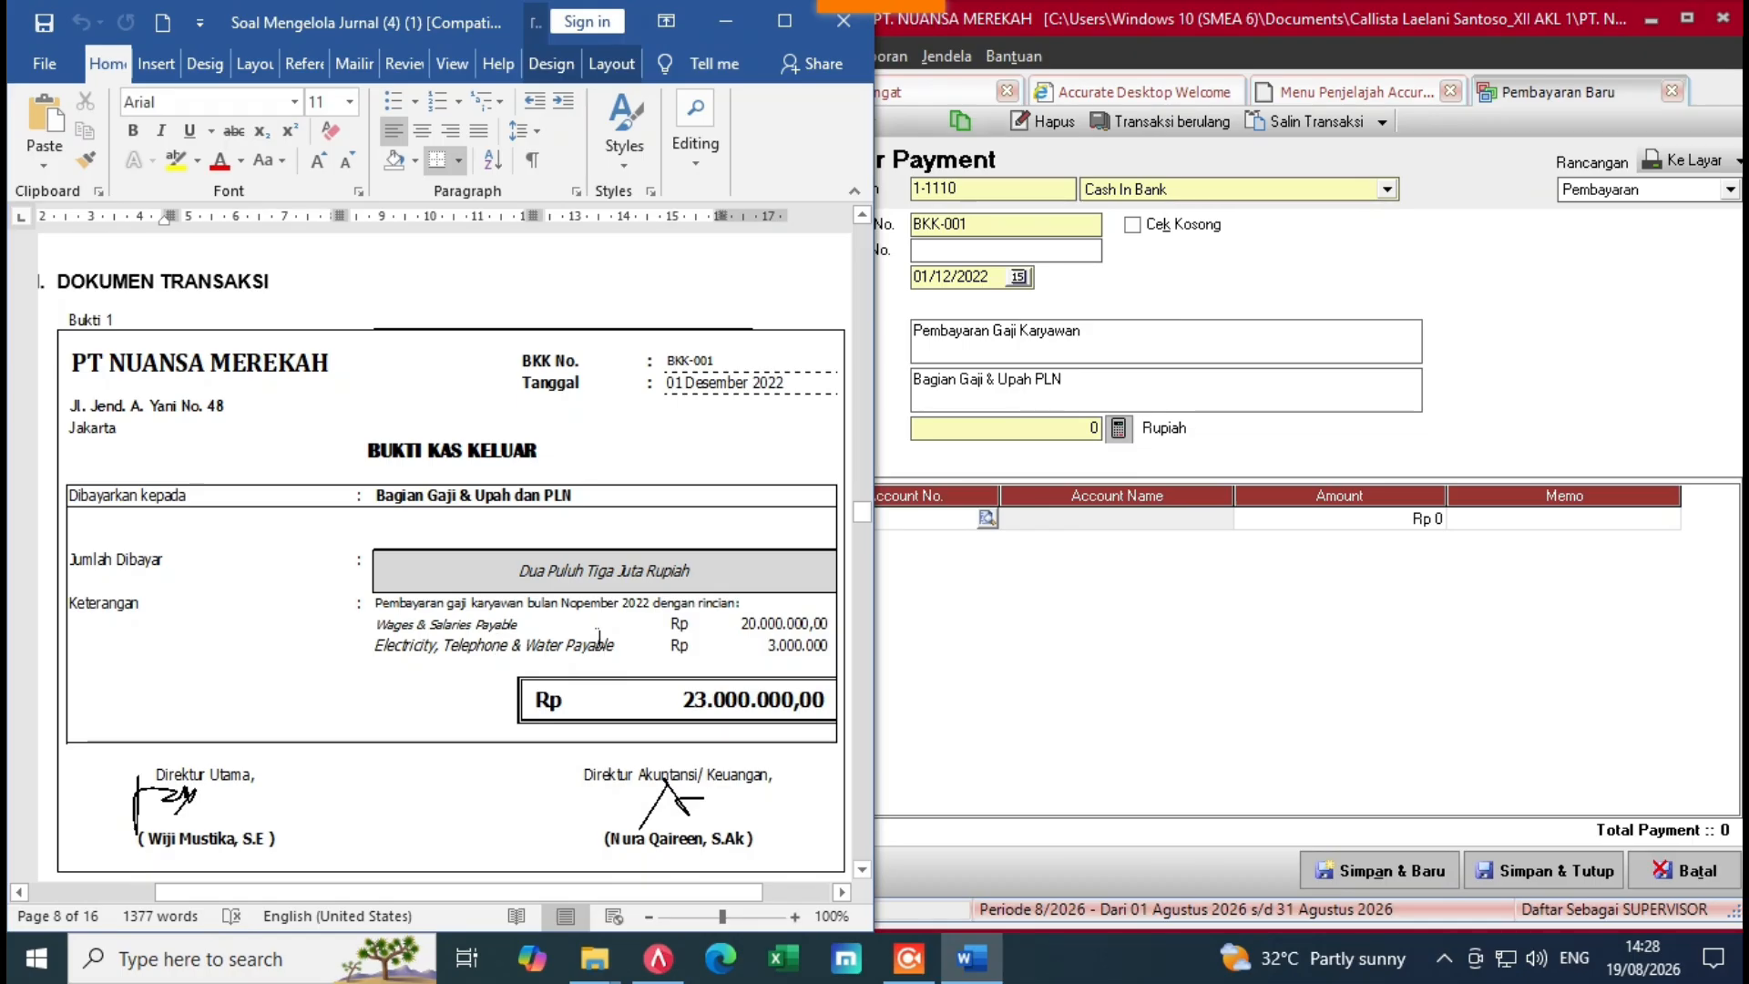
pyautogui.click(999, 544)
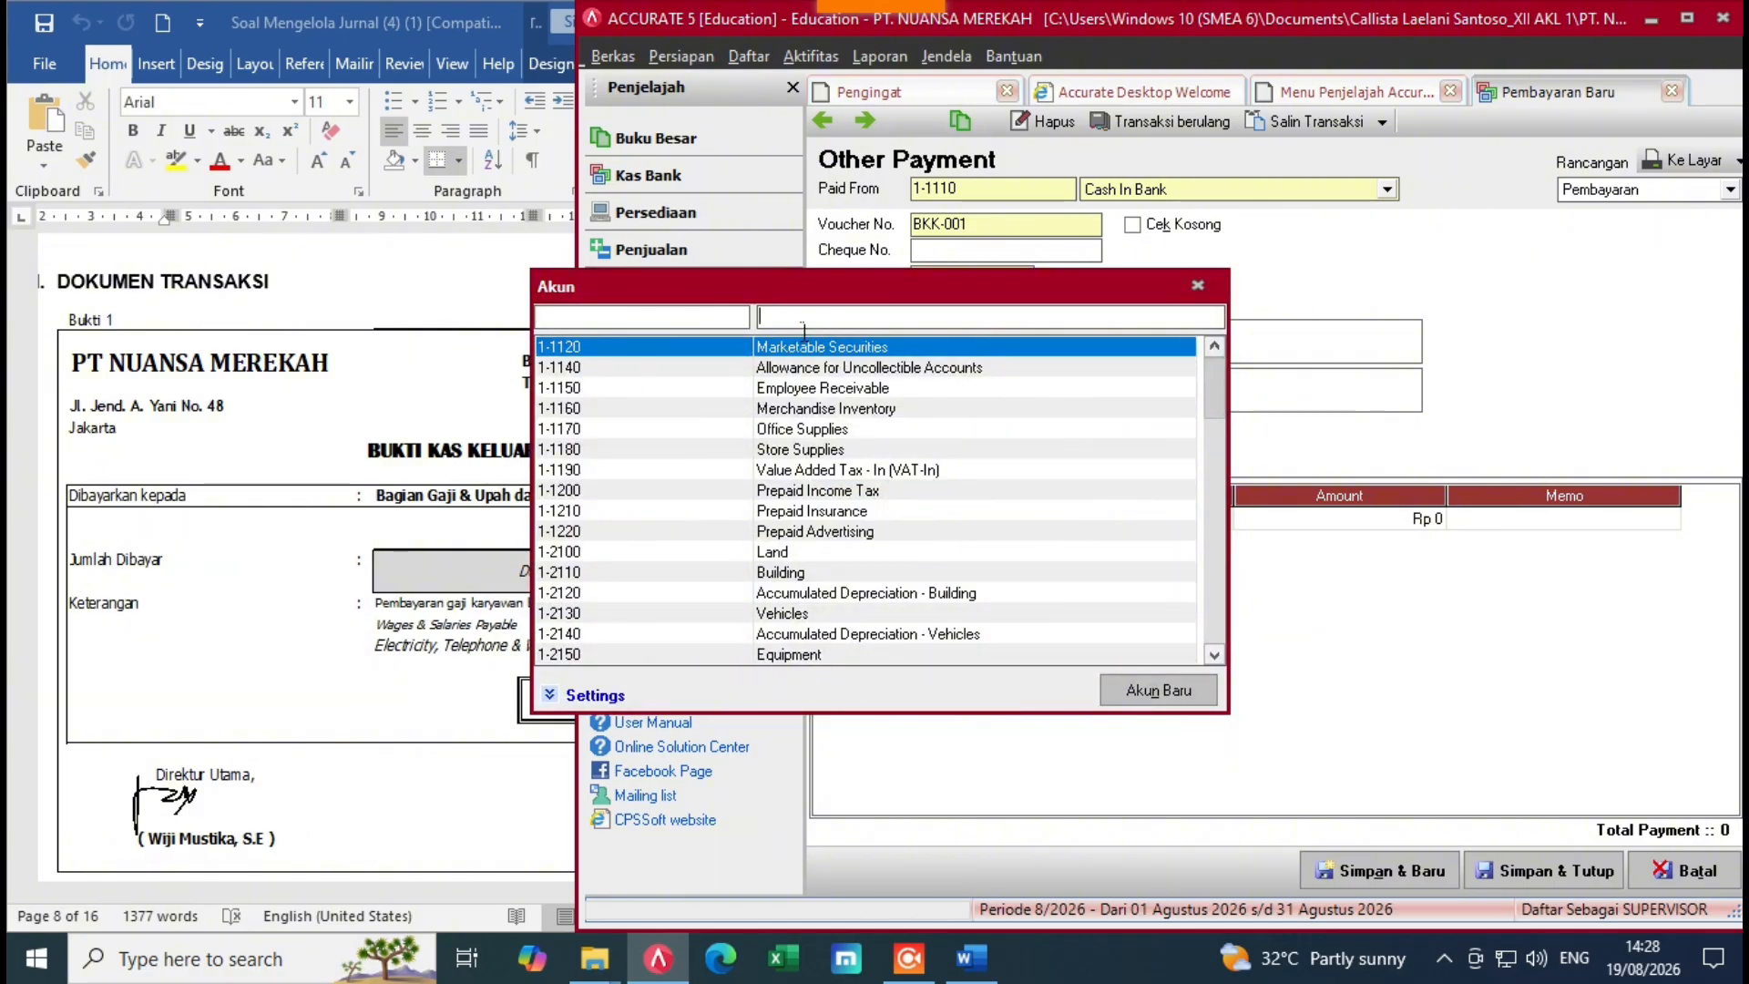
pyautogui.write('wag')
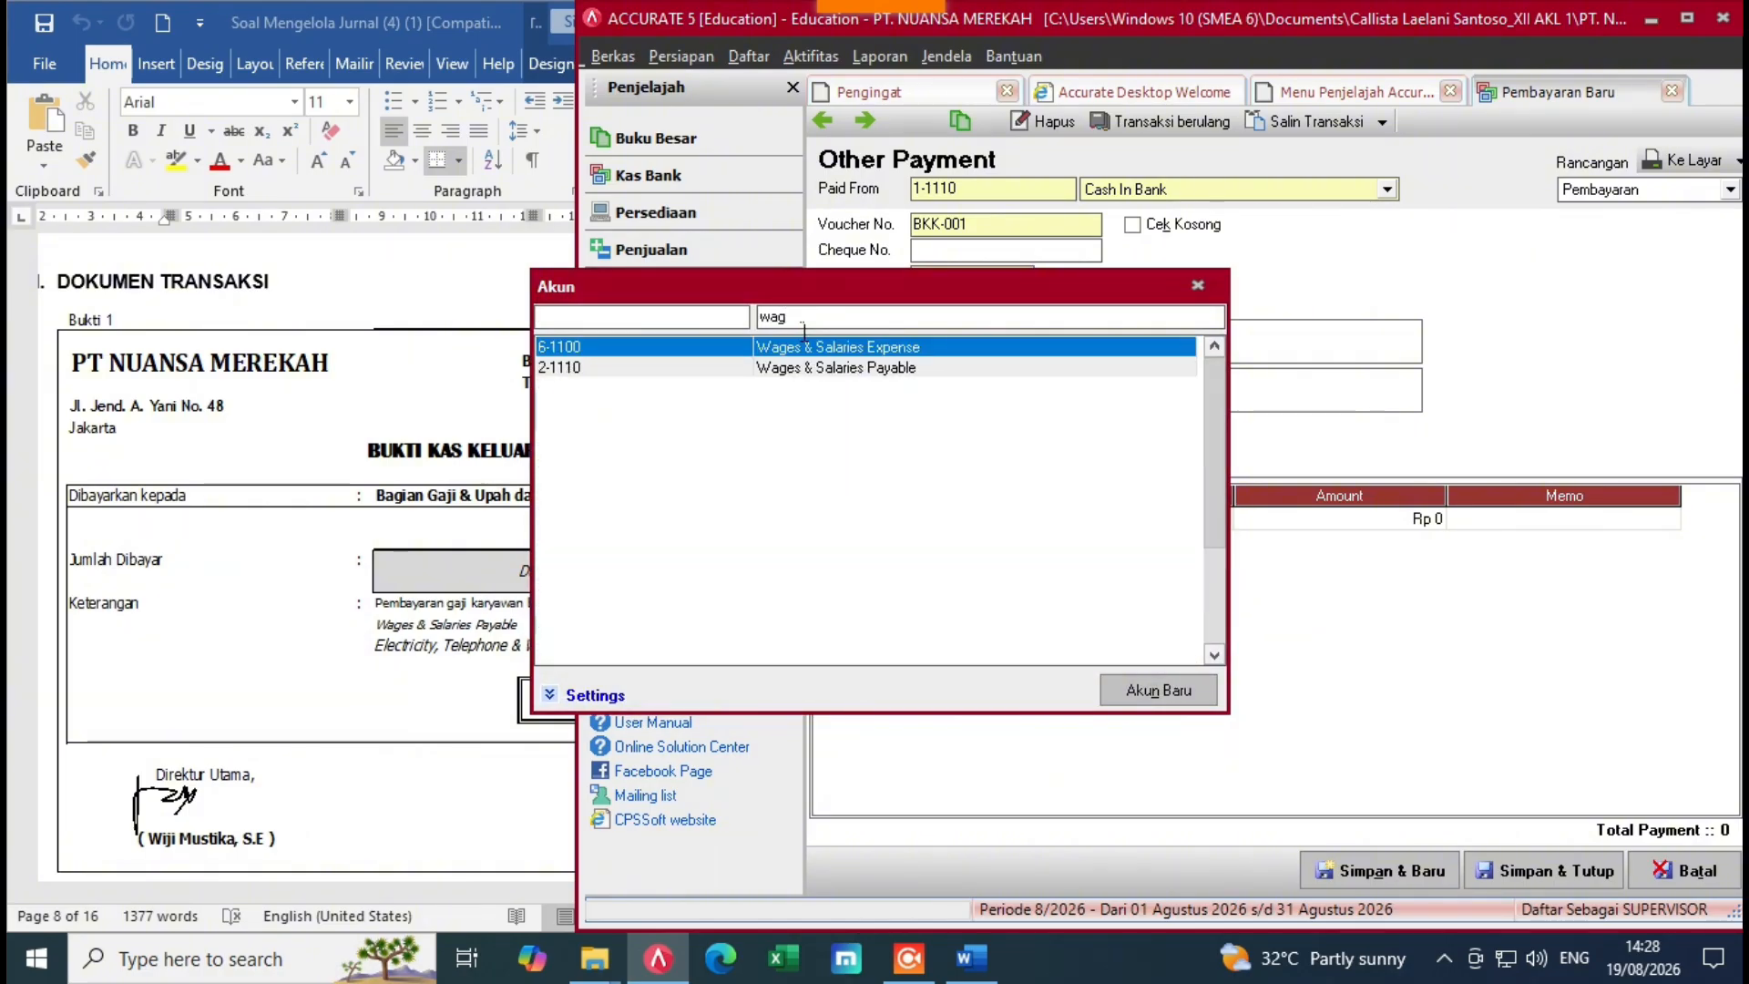
pyautogui.click(830, 371)
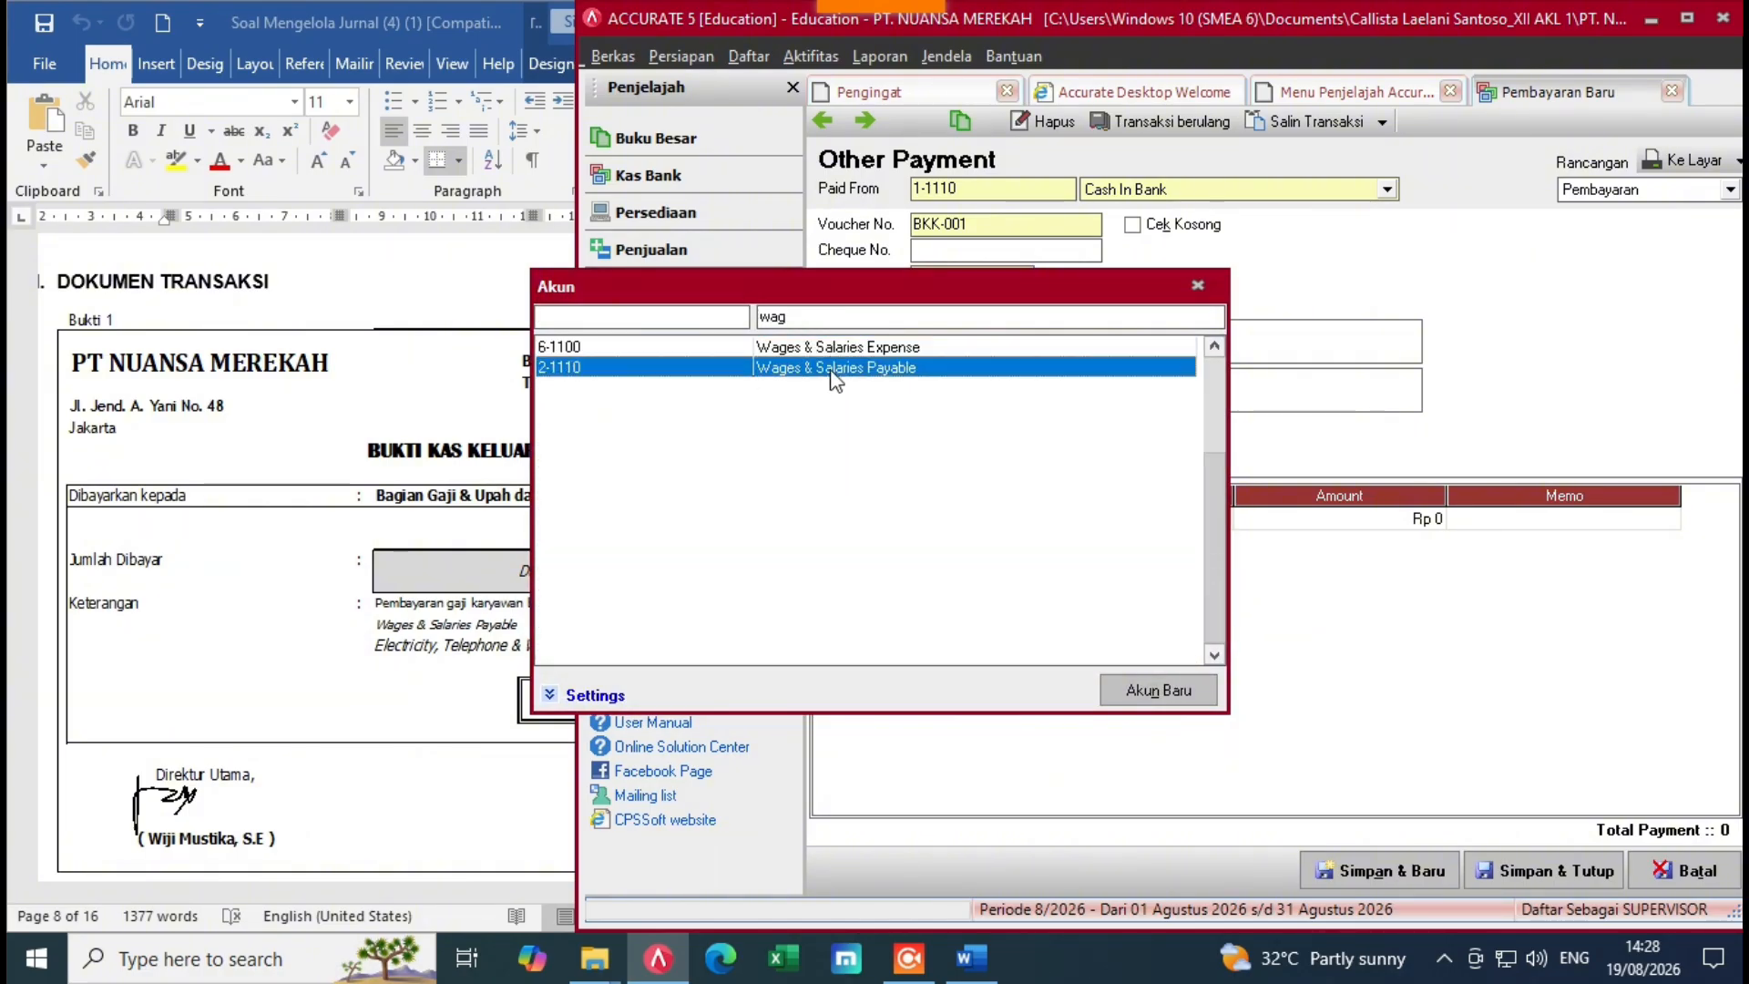
pyautogui.doubleClick(830, 371)
pyautogui.click(1286, 521)
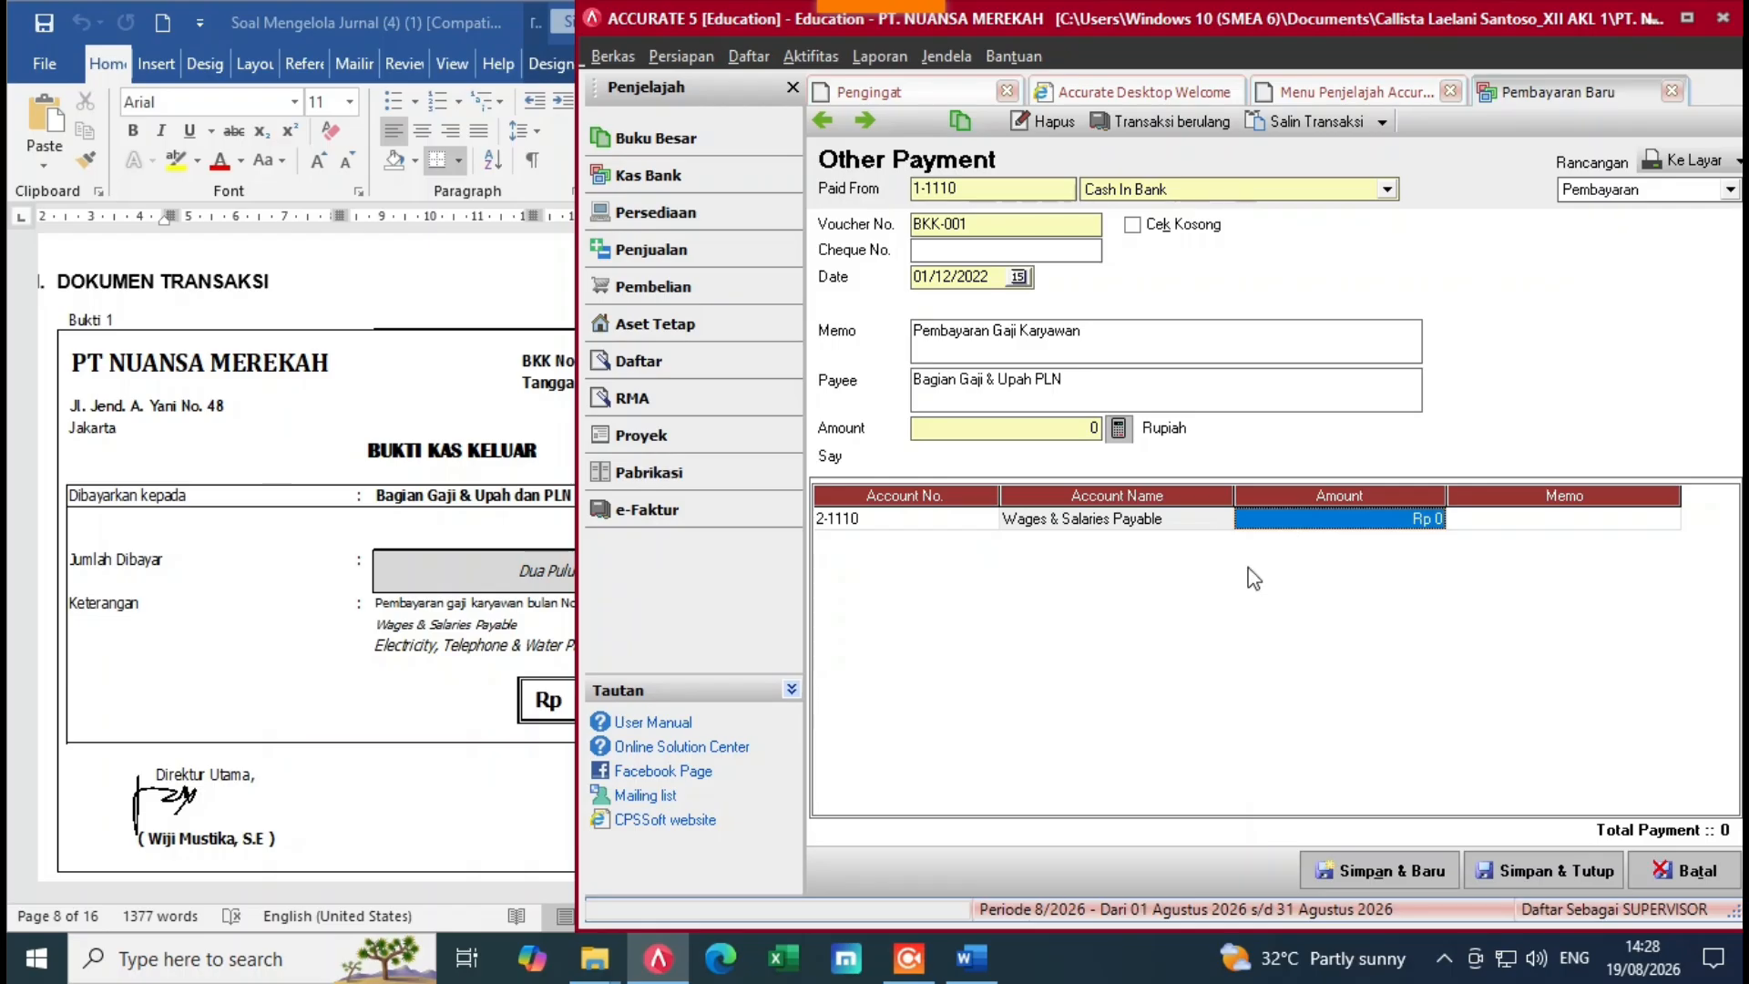
pyautogui.click(451, 765)
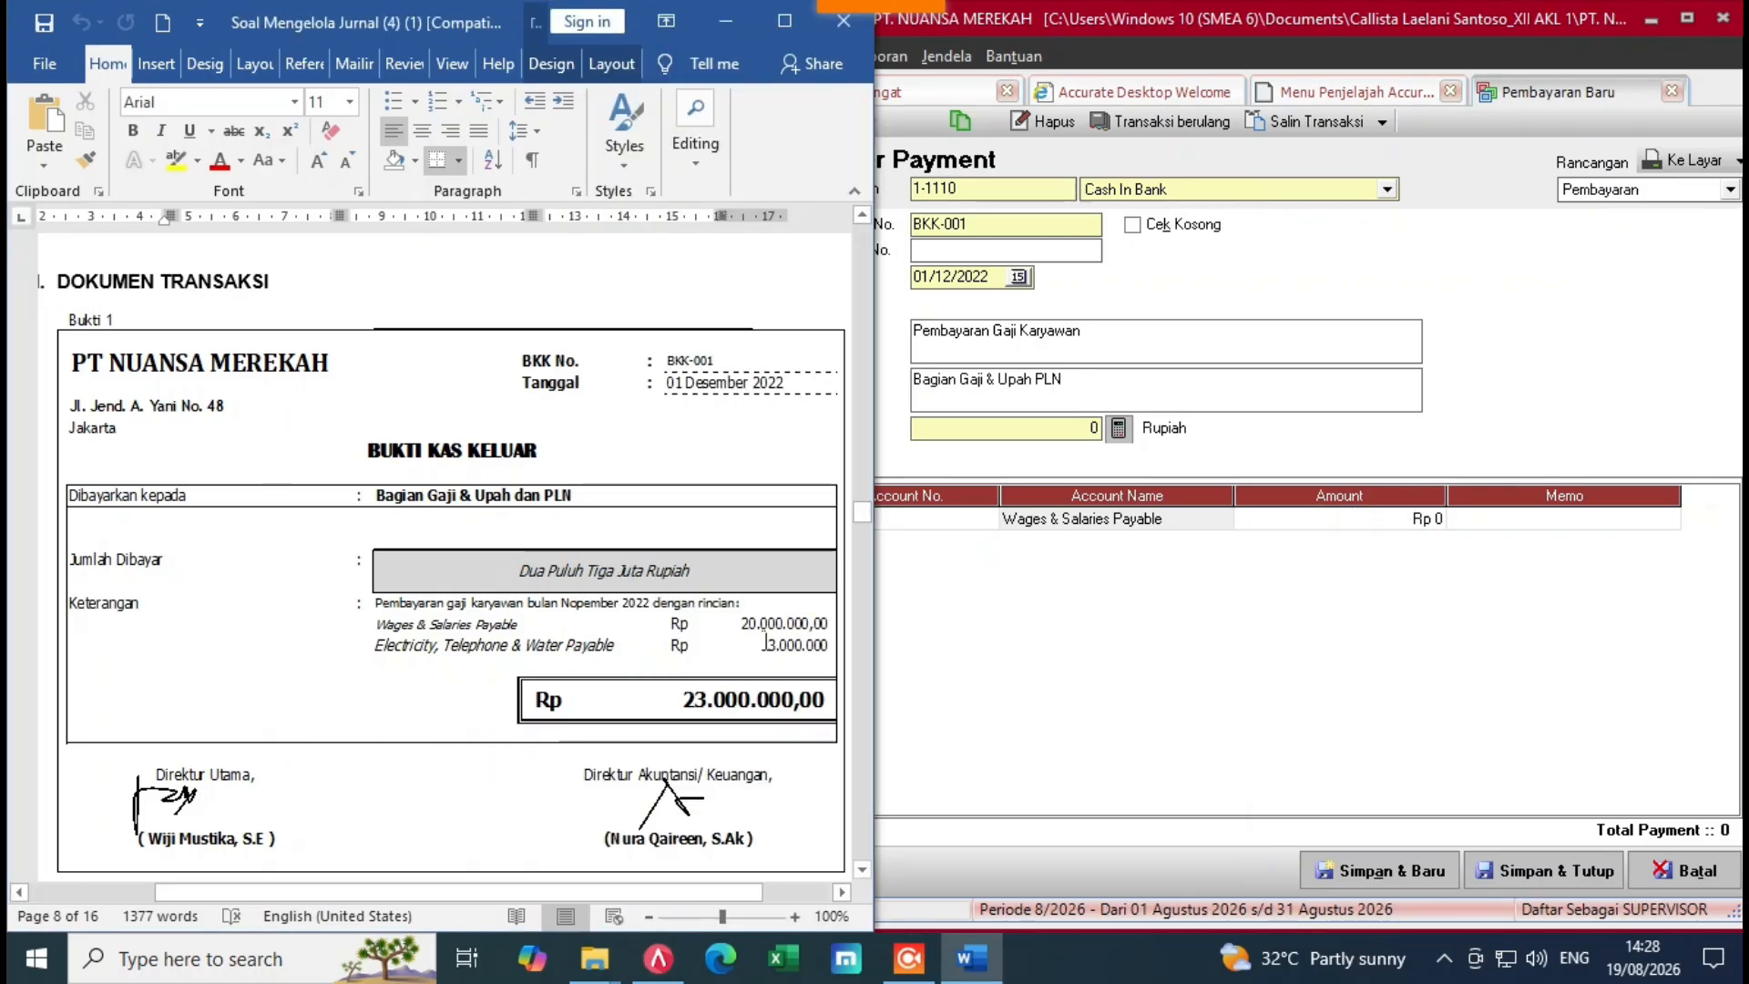
pyautogui.click(1308, 523)
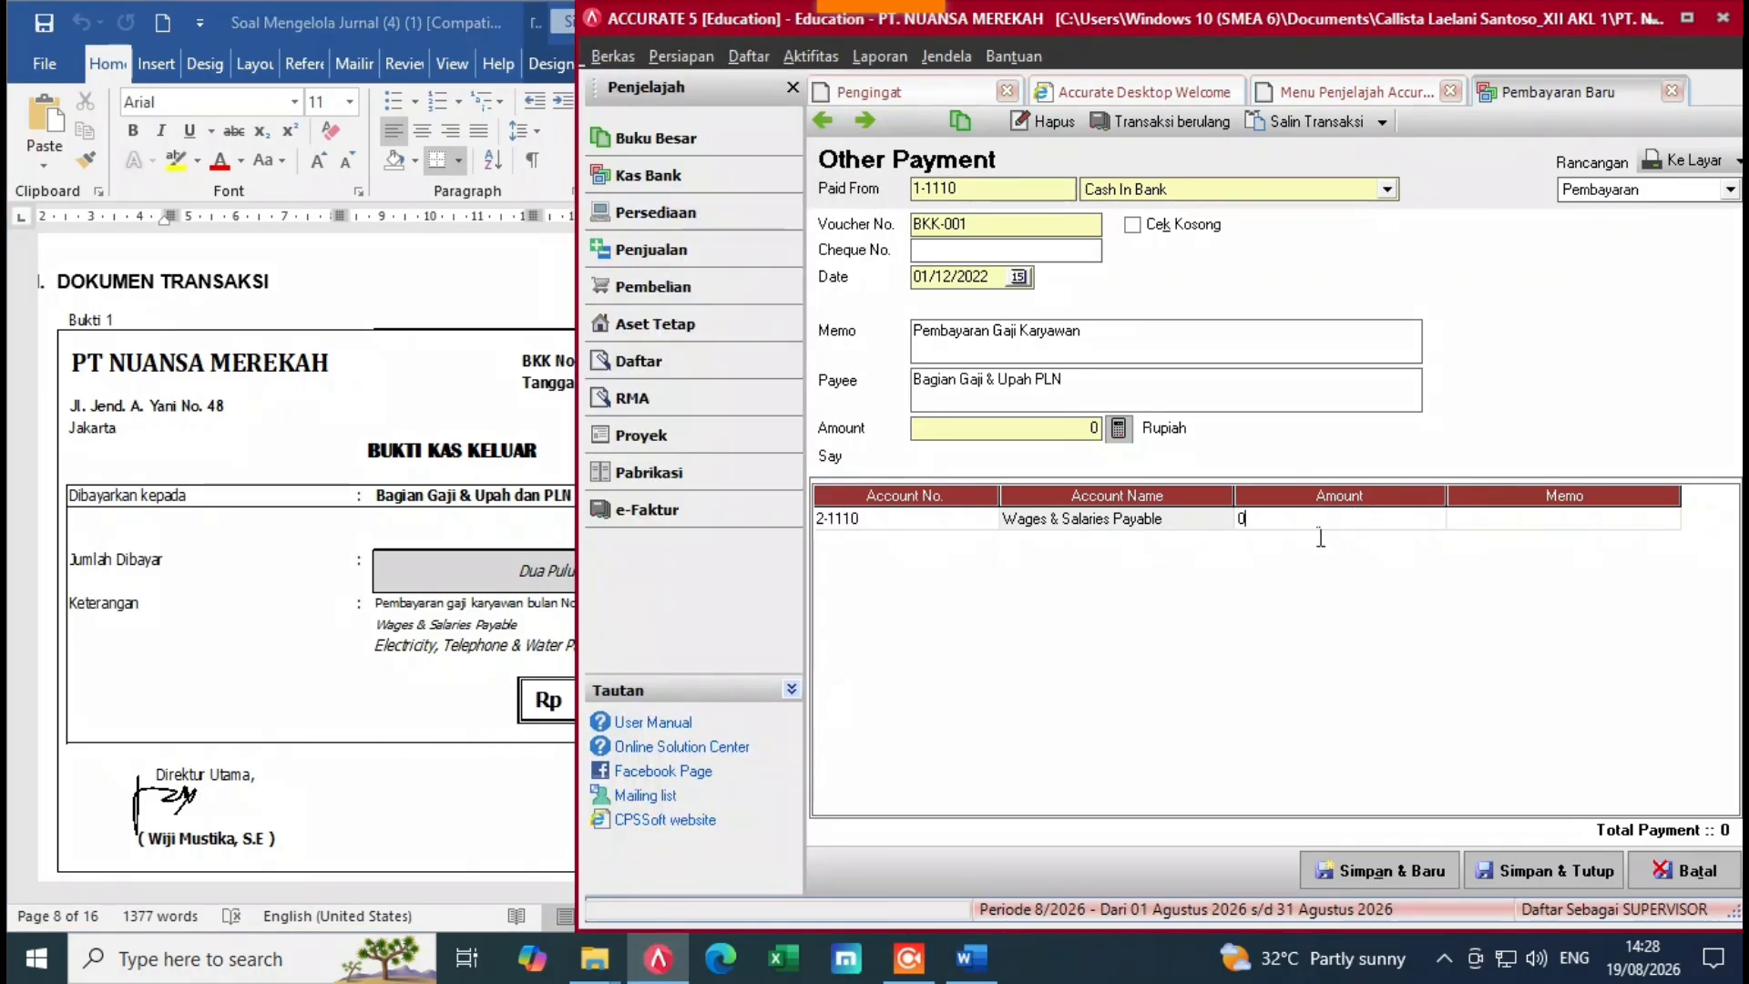
pyautogui.click(1297, 536)
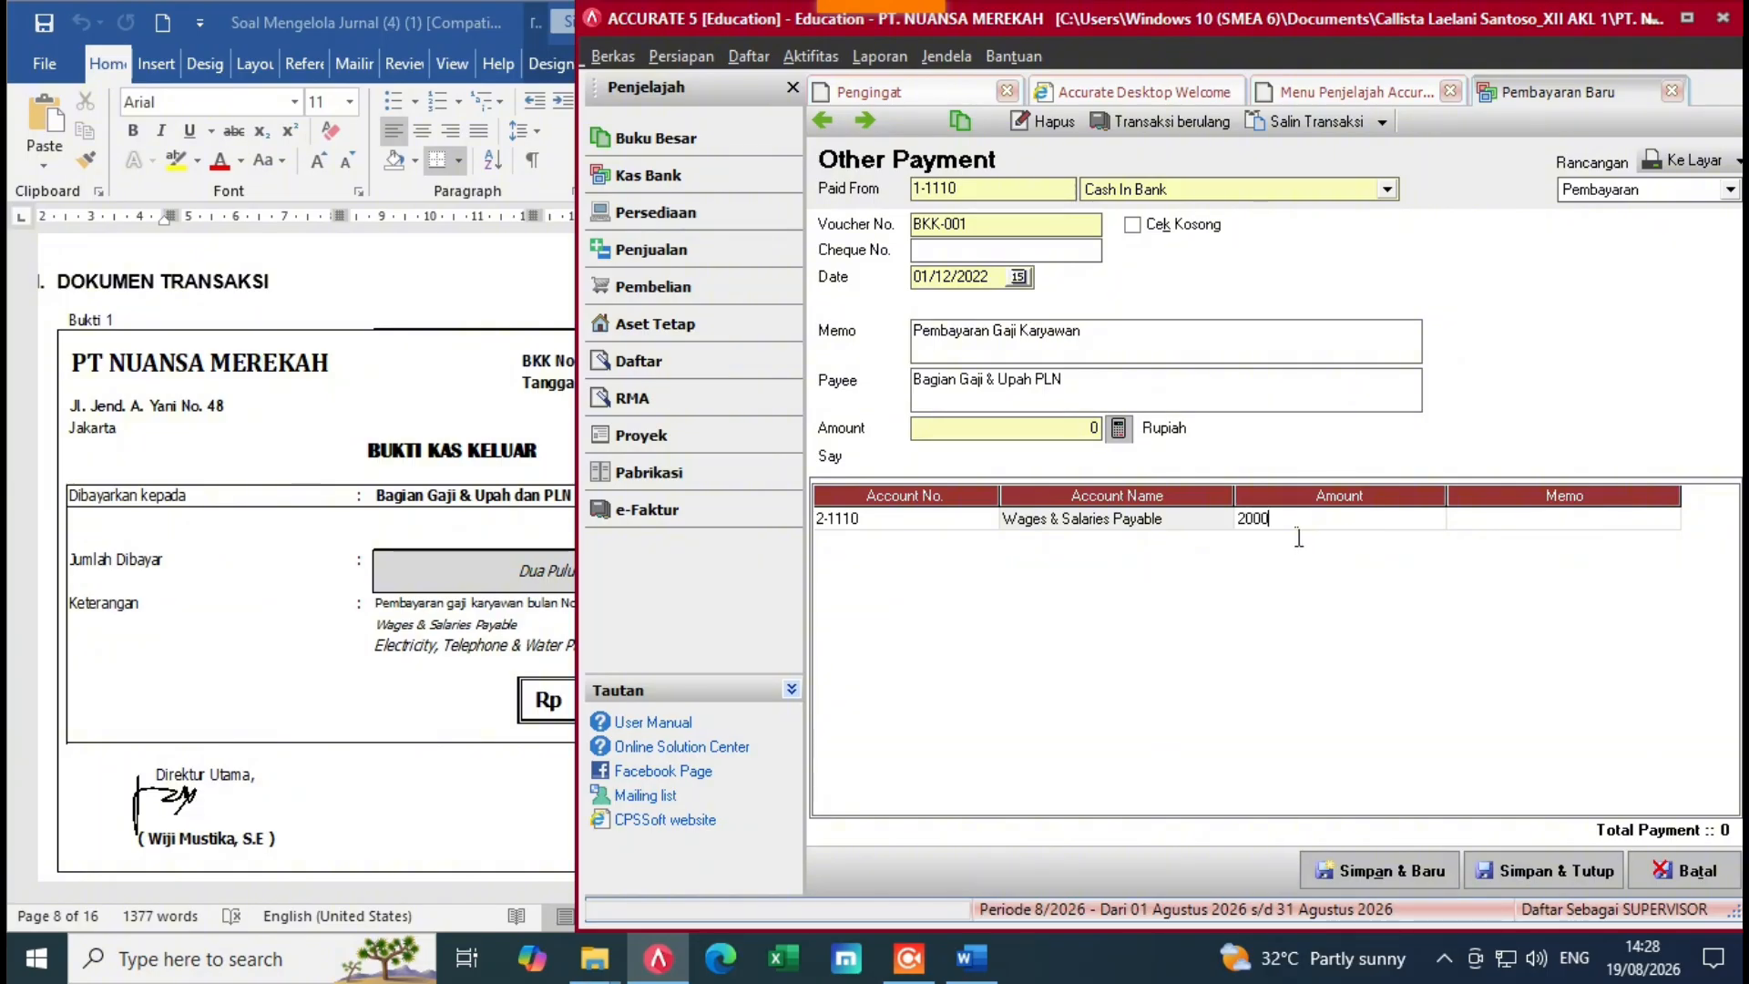
pyautogui.write('20000000')
pyautogui.press('Return')
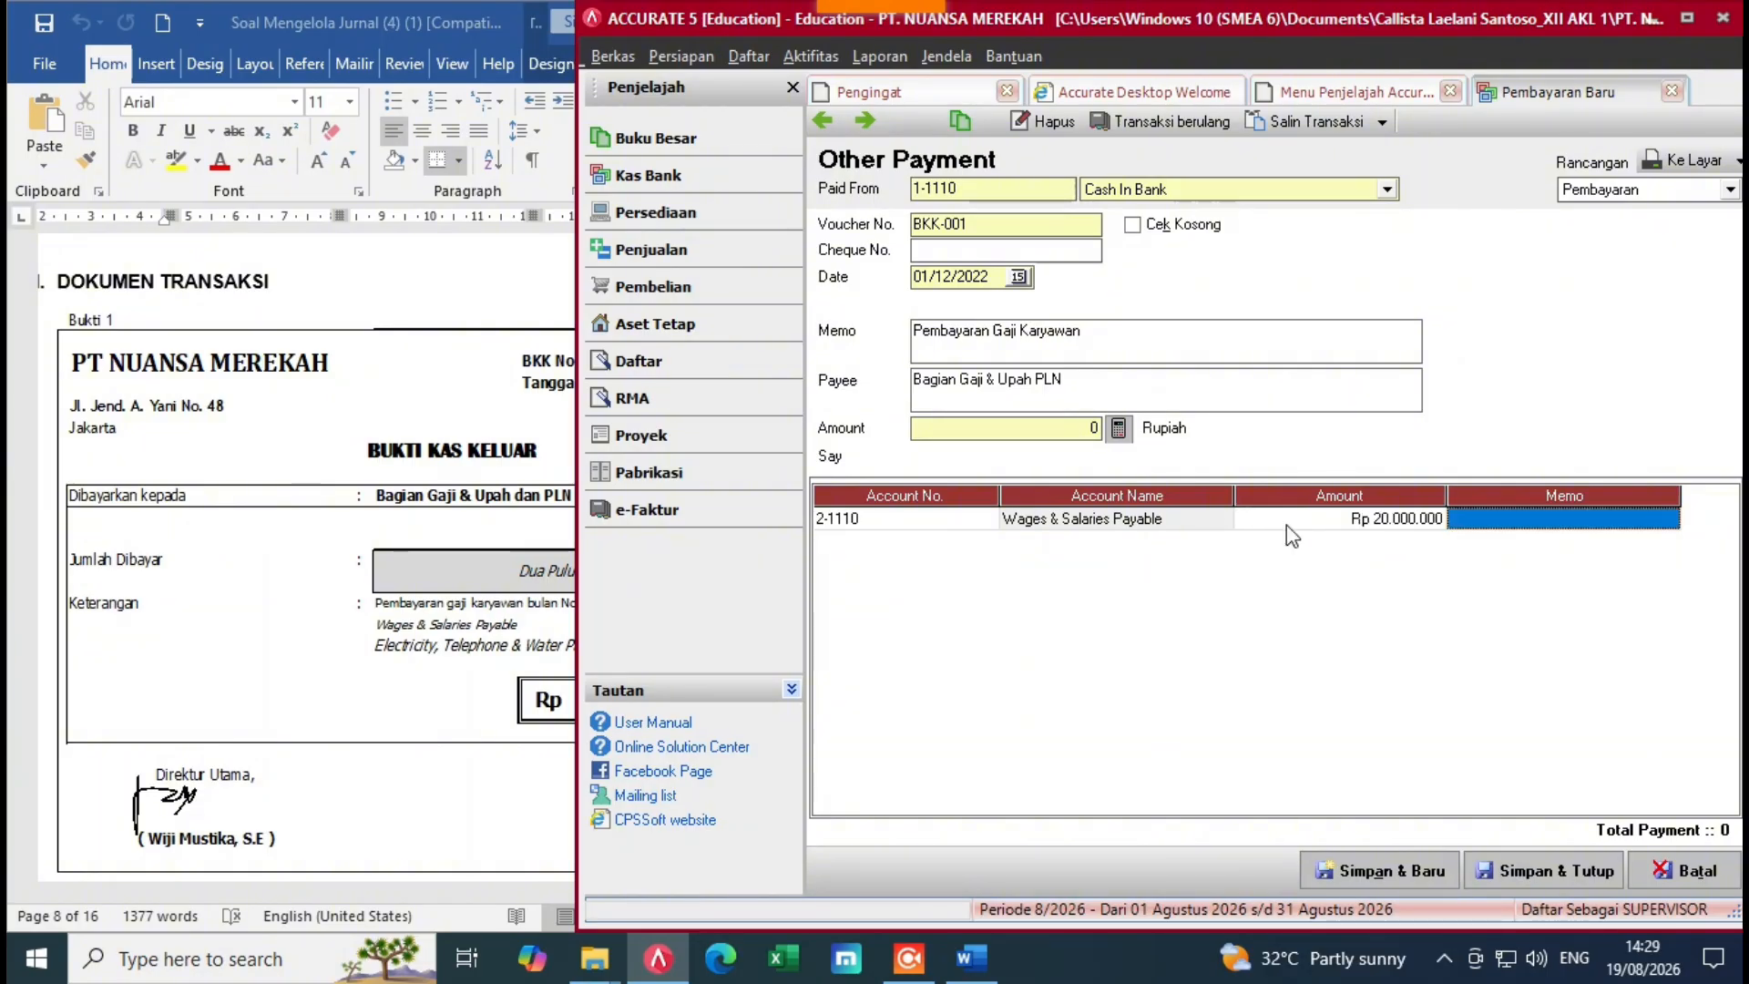
pyautogui.press('Return')
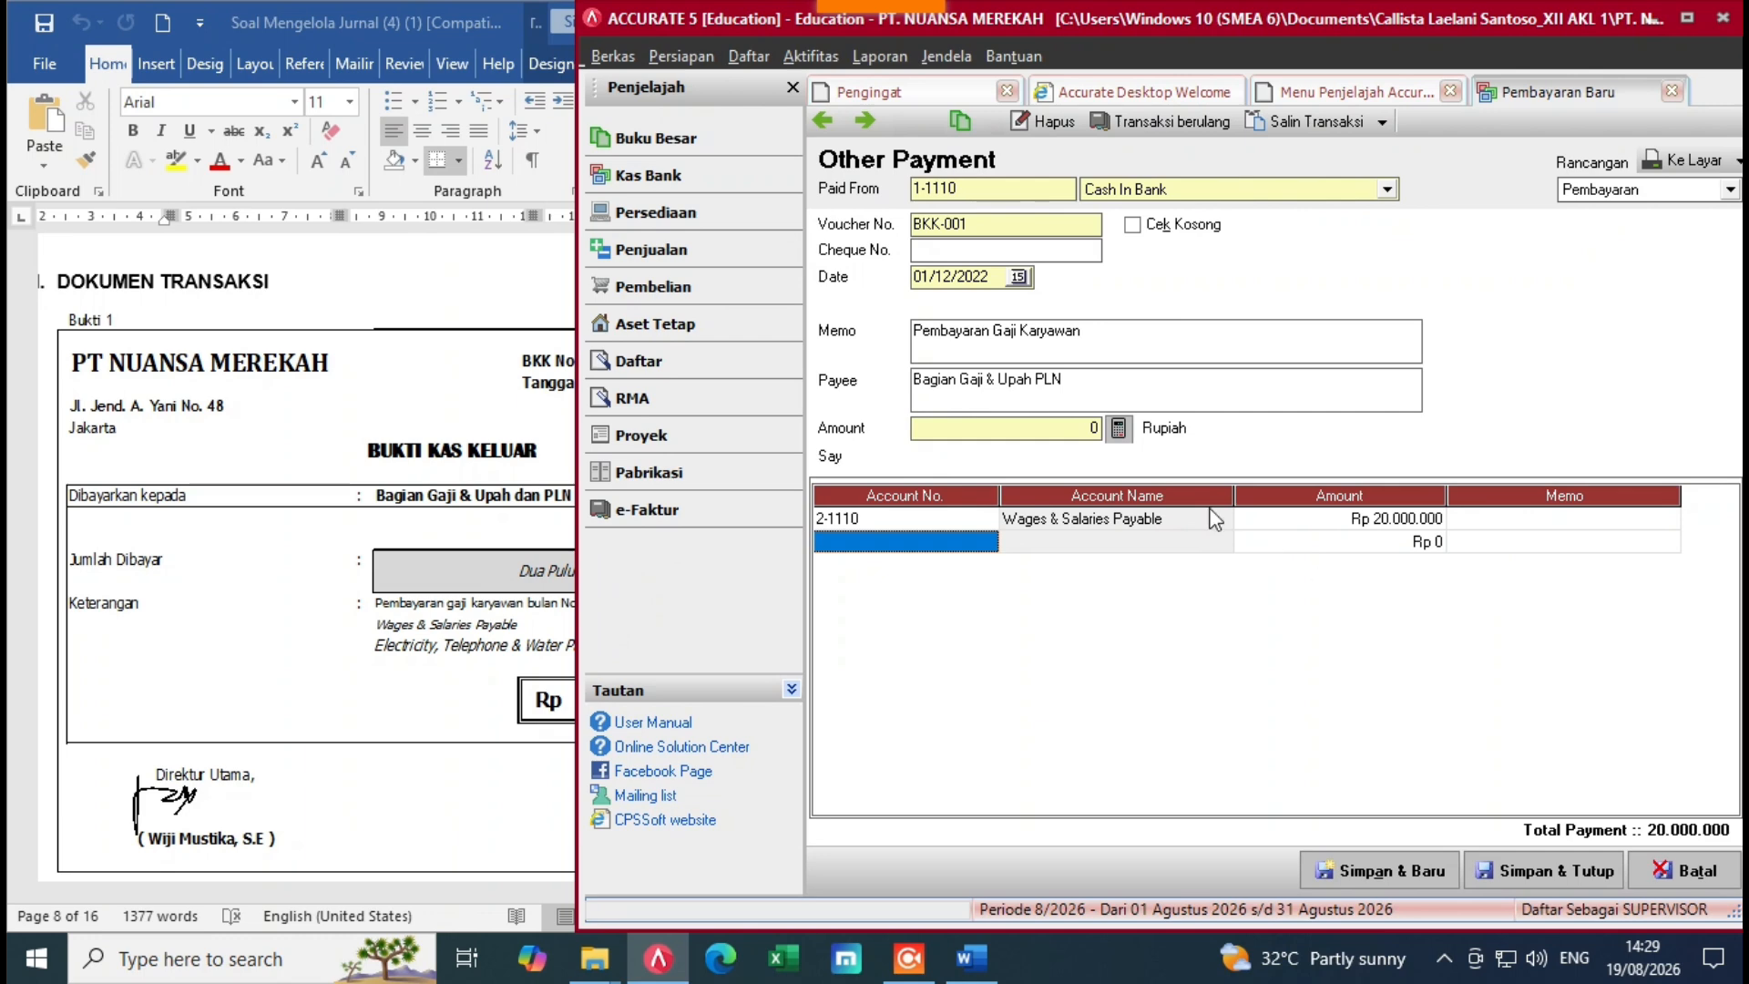
# Step: Add a second line: 2-1120 Electricity, Telephone & Water Payable for Rp 3.000.000
pyautogui.click(533, 555)
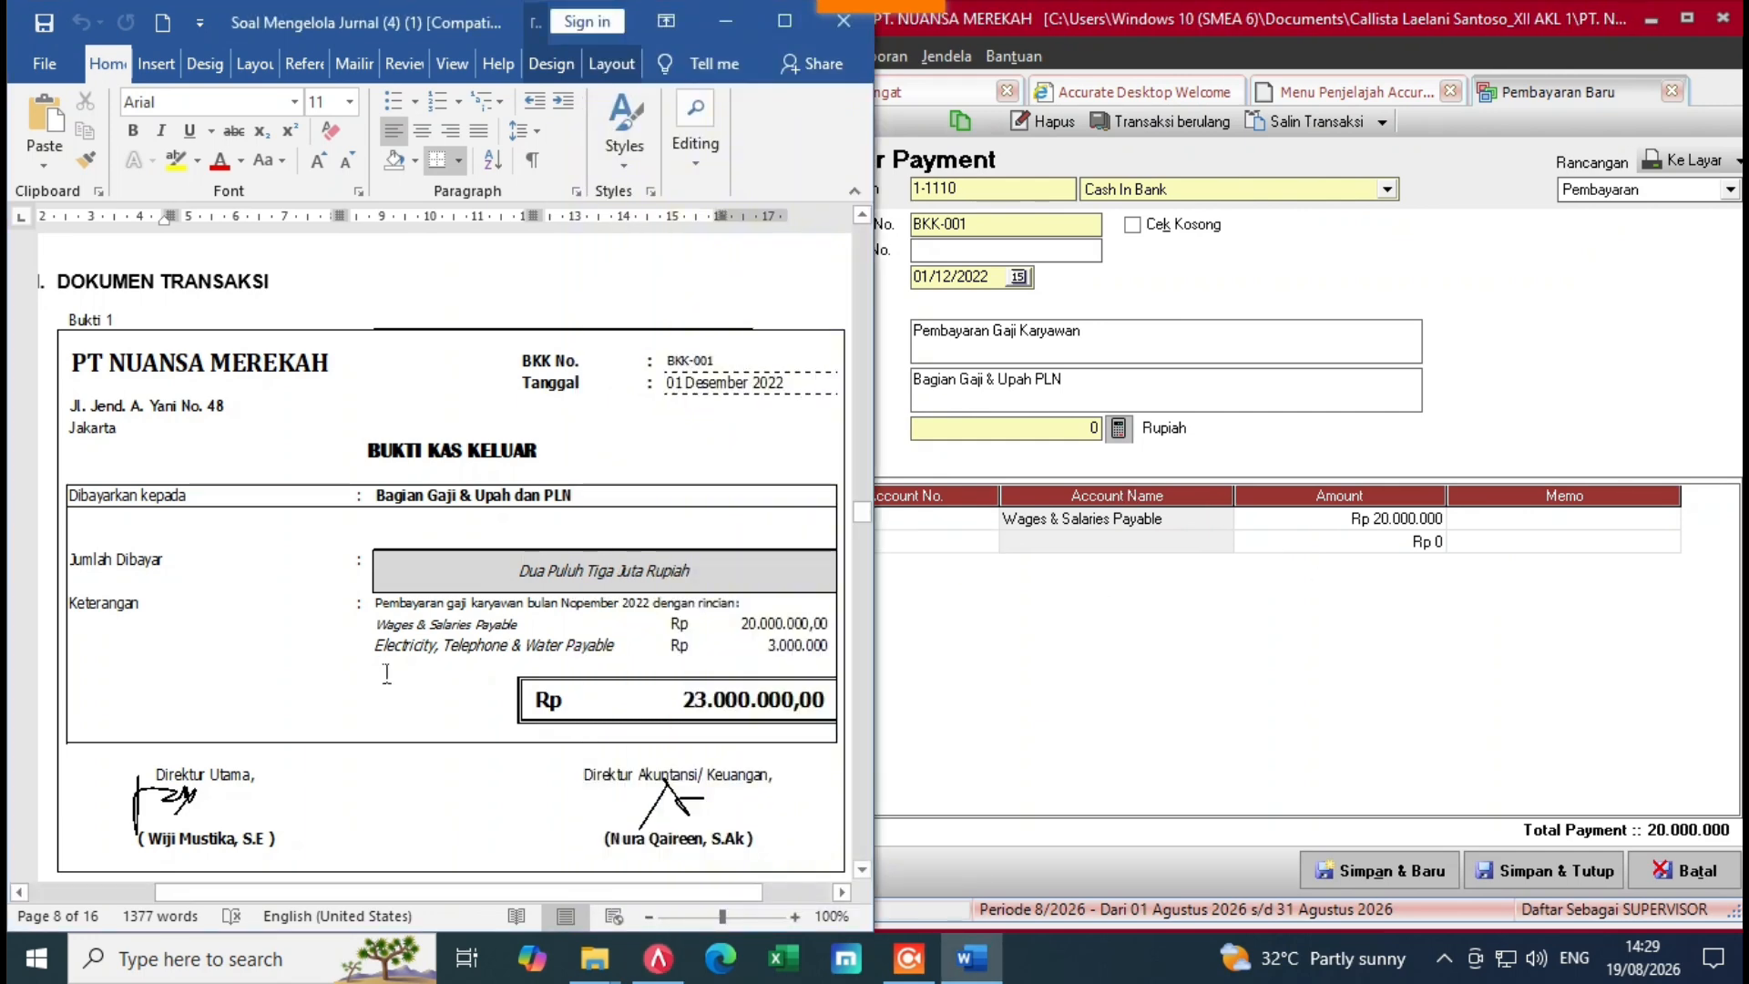
pyautogui.click(996, 538)
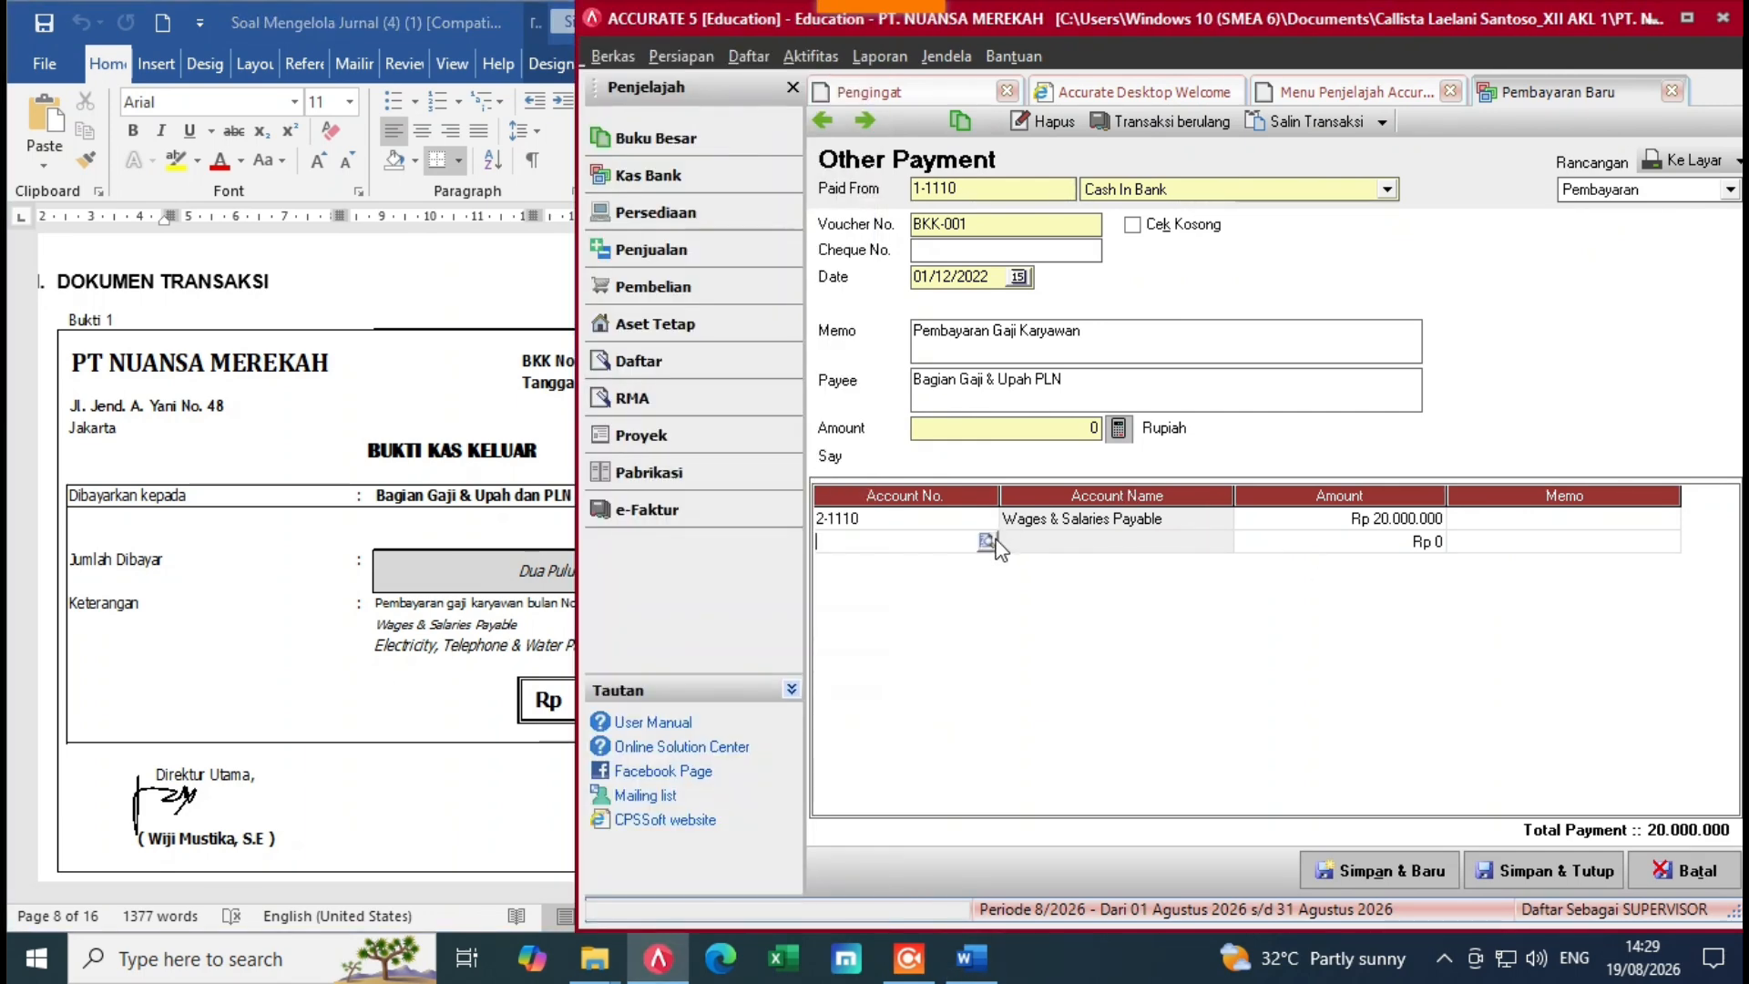
pyautogui.click(986, 542)
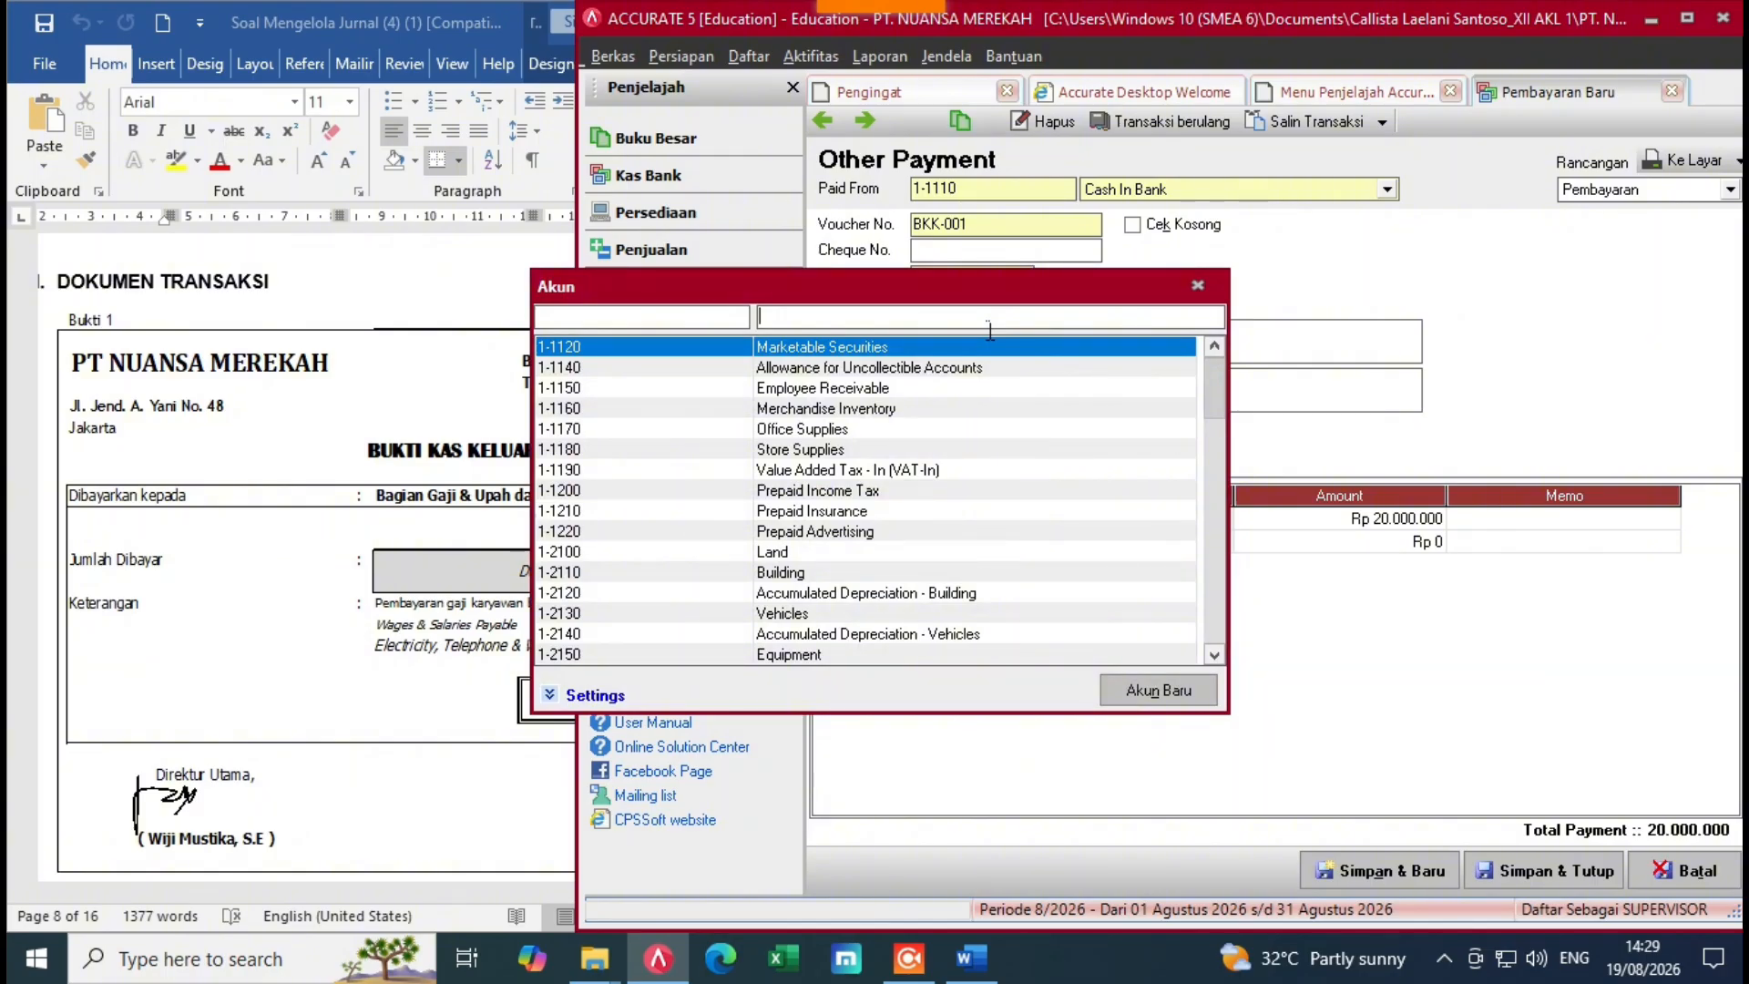
pyautogui.write('E')
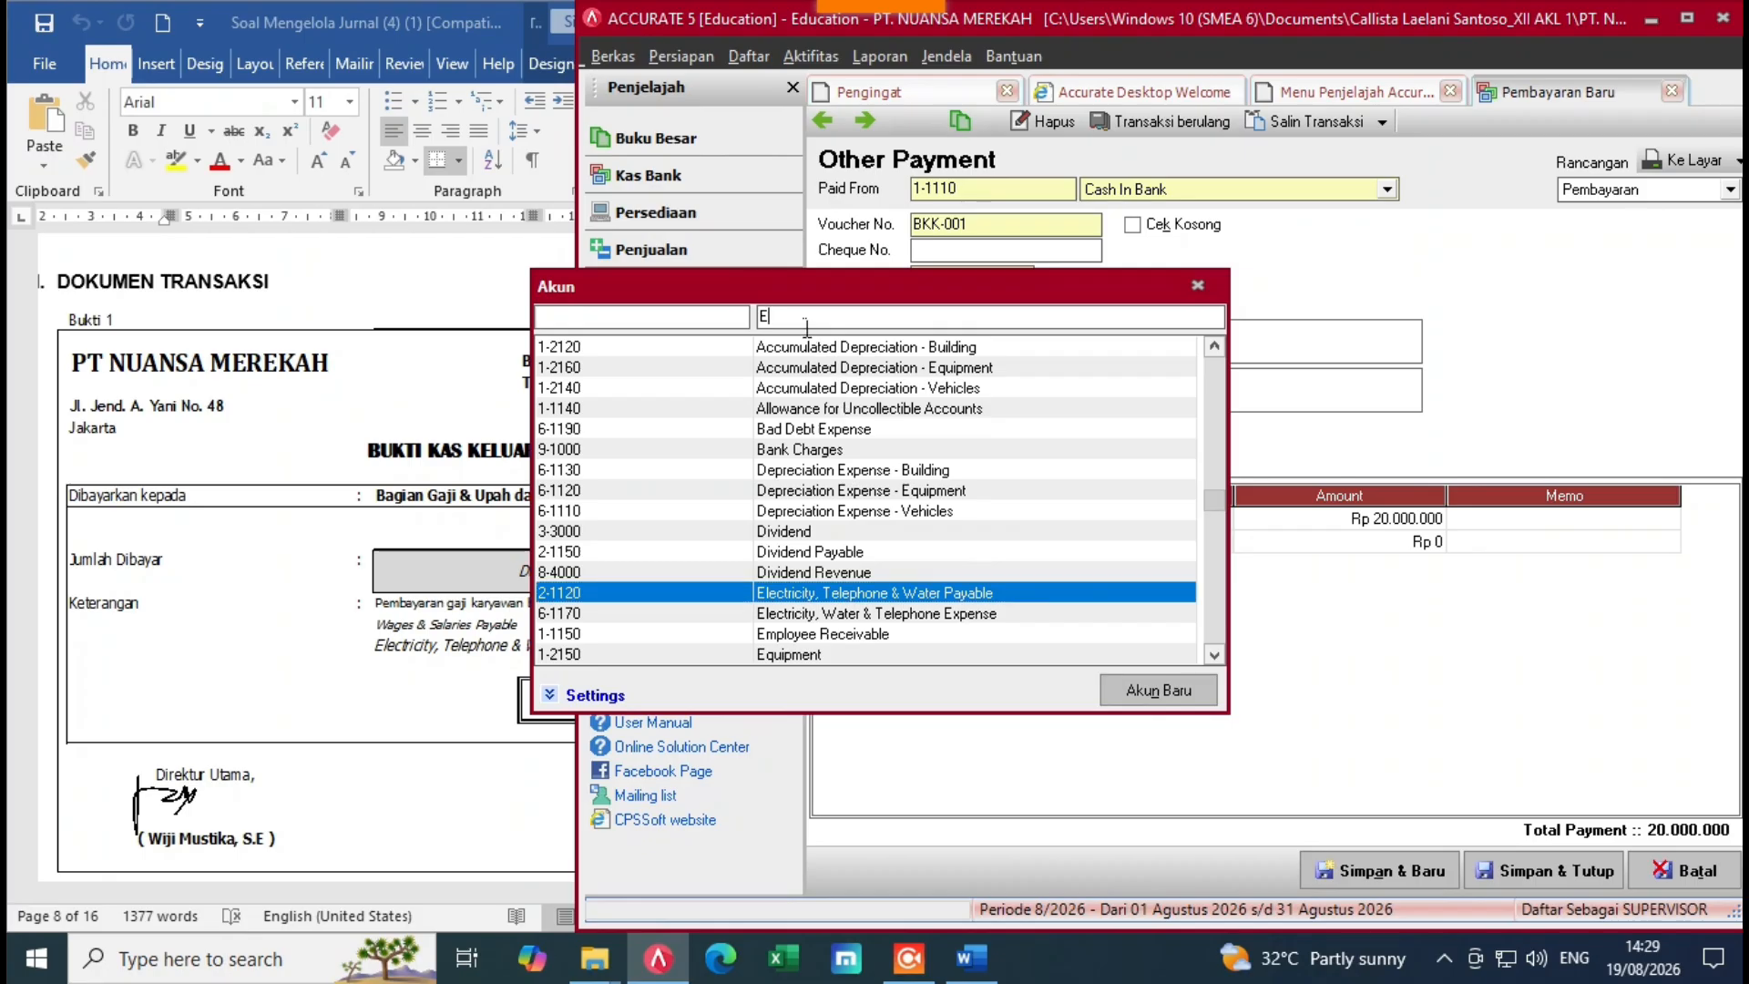
pyautogui.write('le')
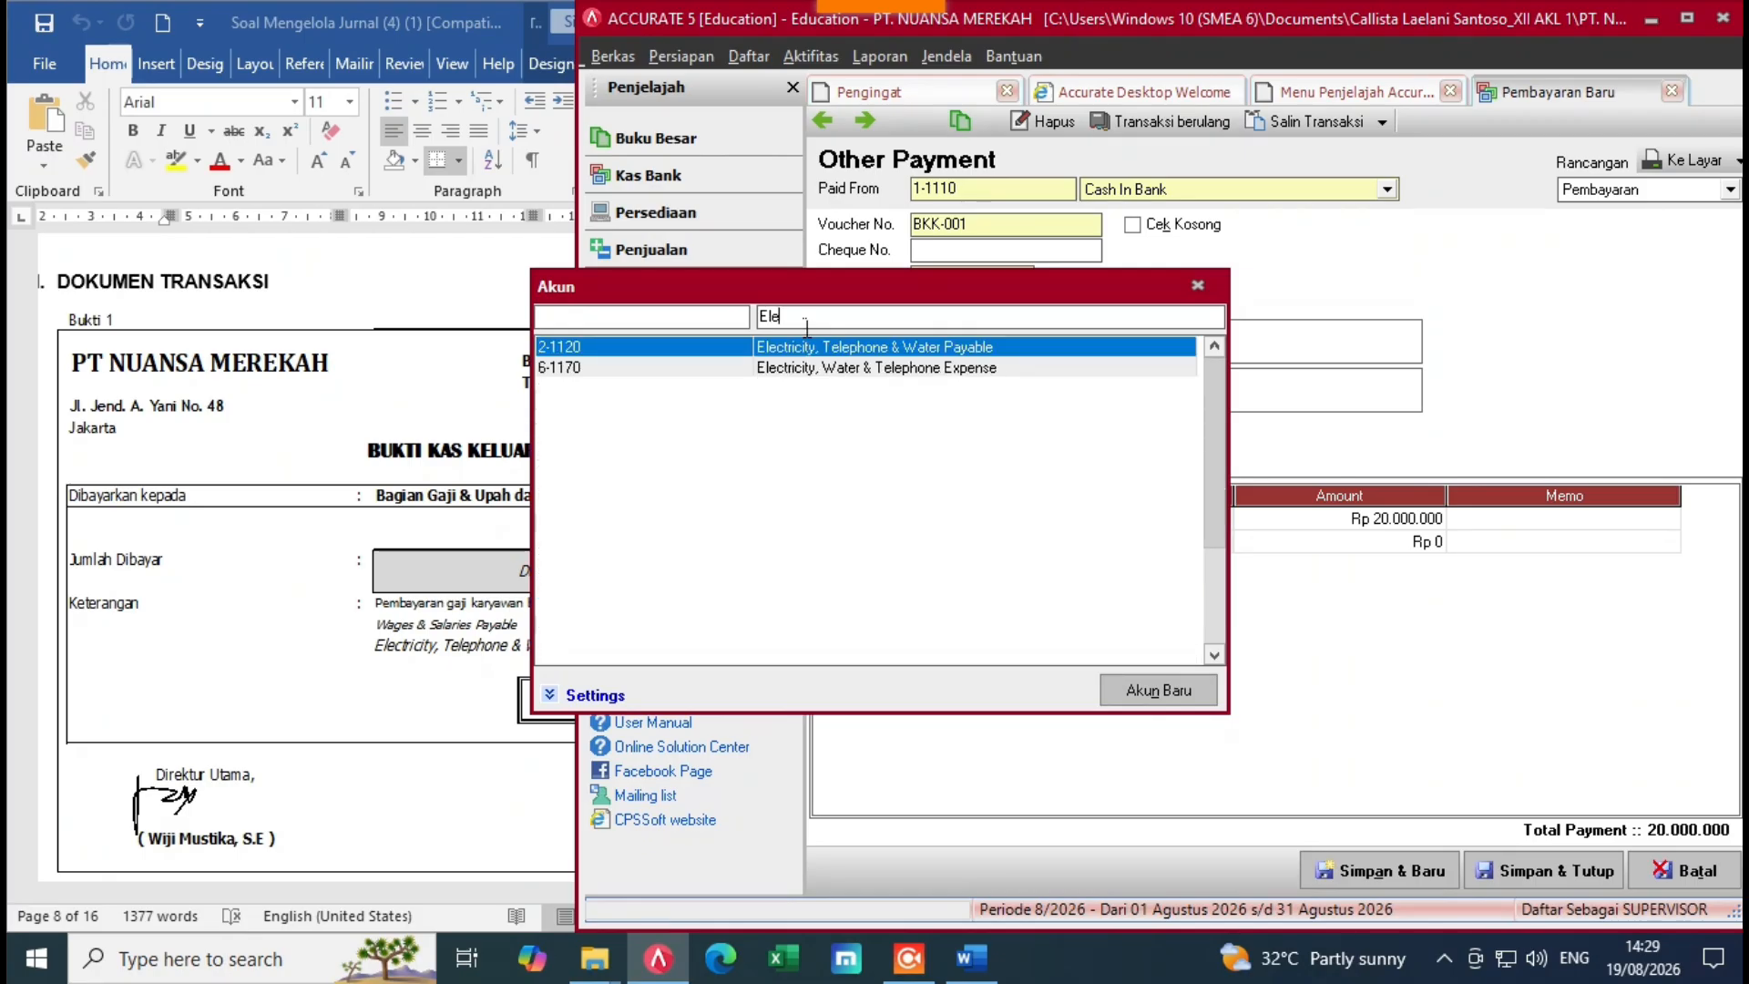
pyautogui.doubleClick(847, 350)
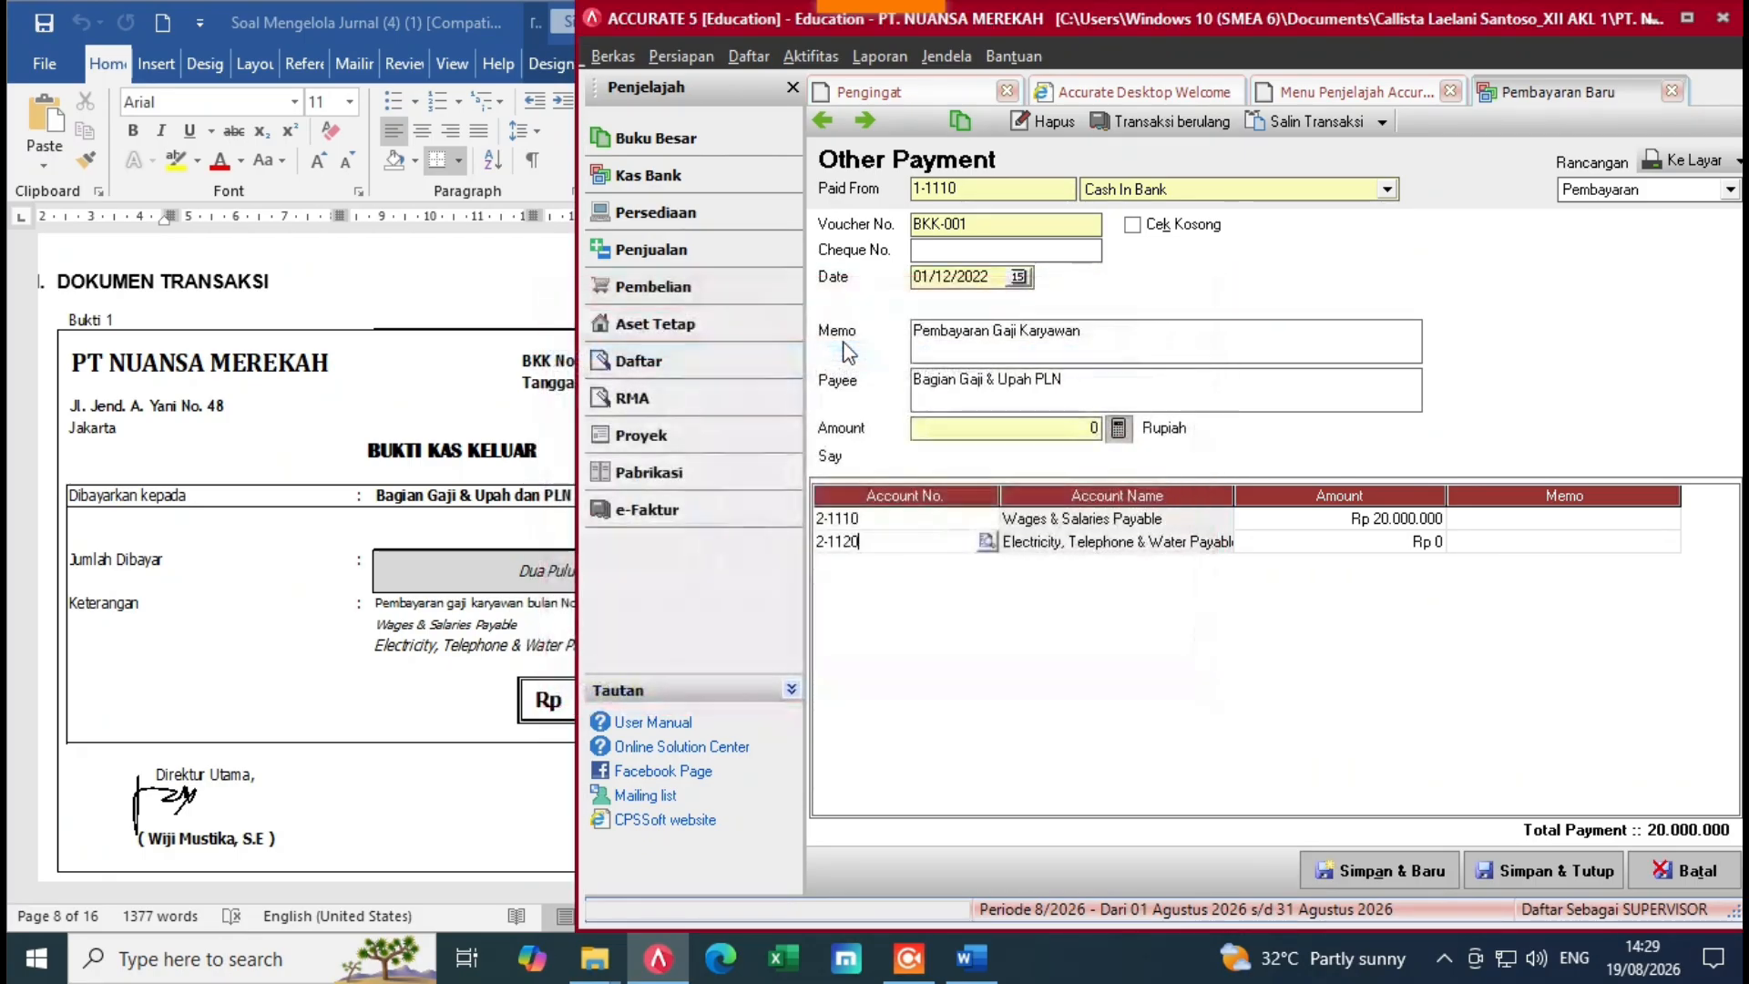
pyautogui.click(1325, 548)
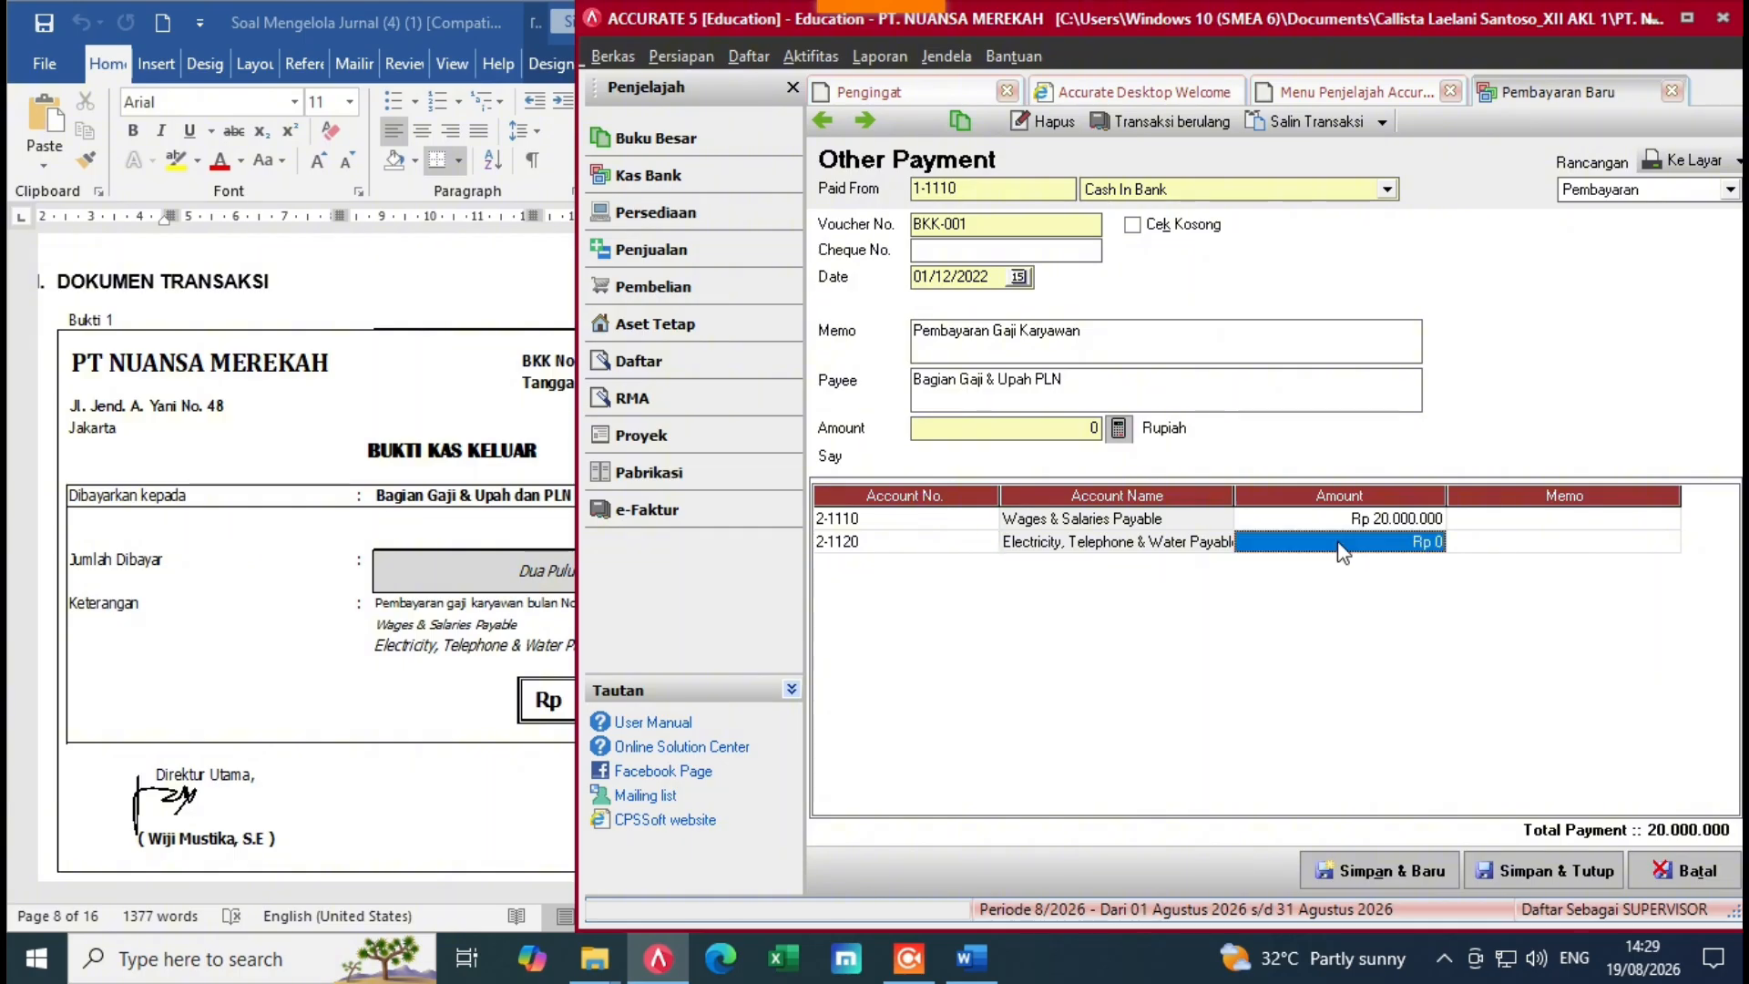
pyautogui.click(542, 720)
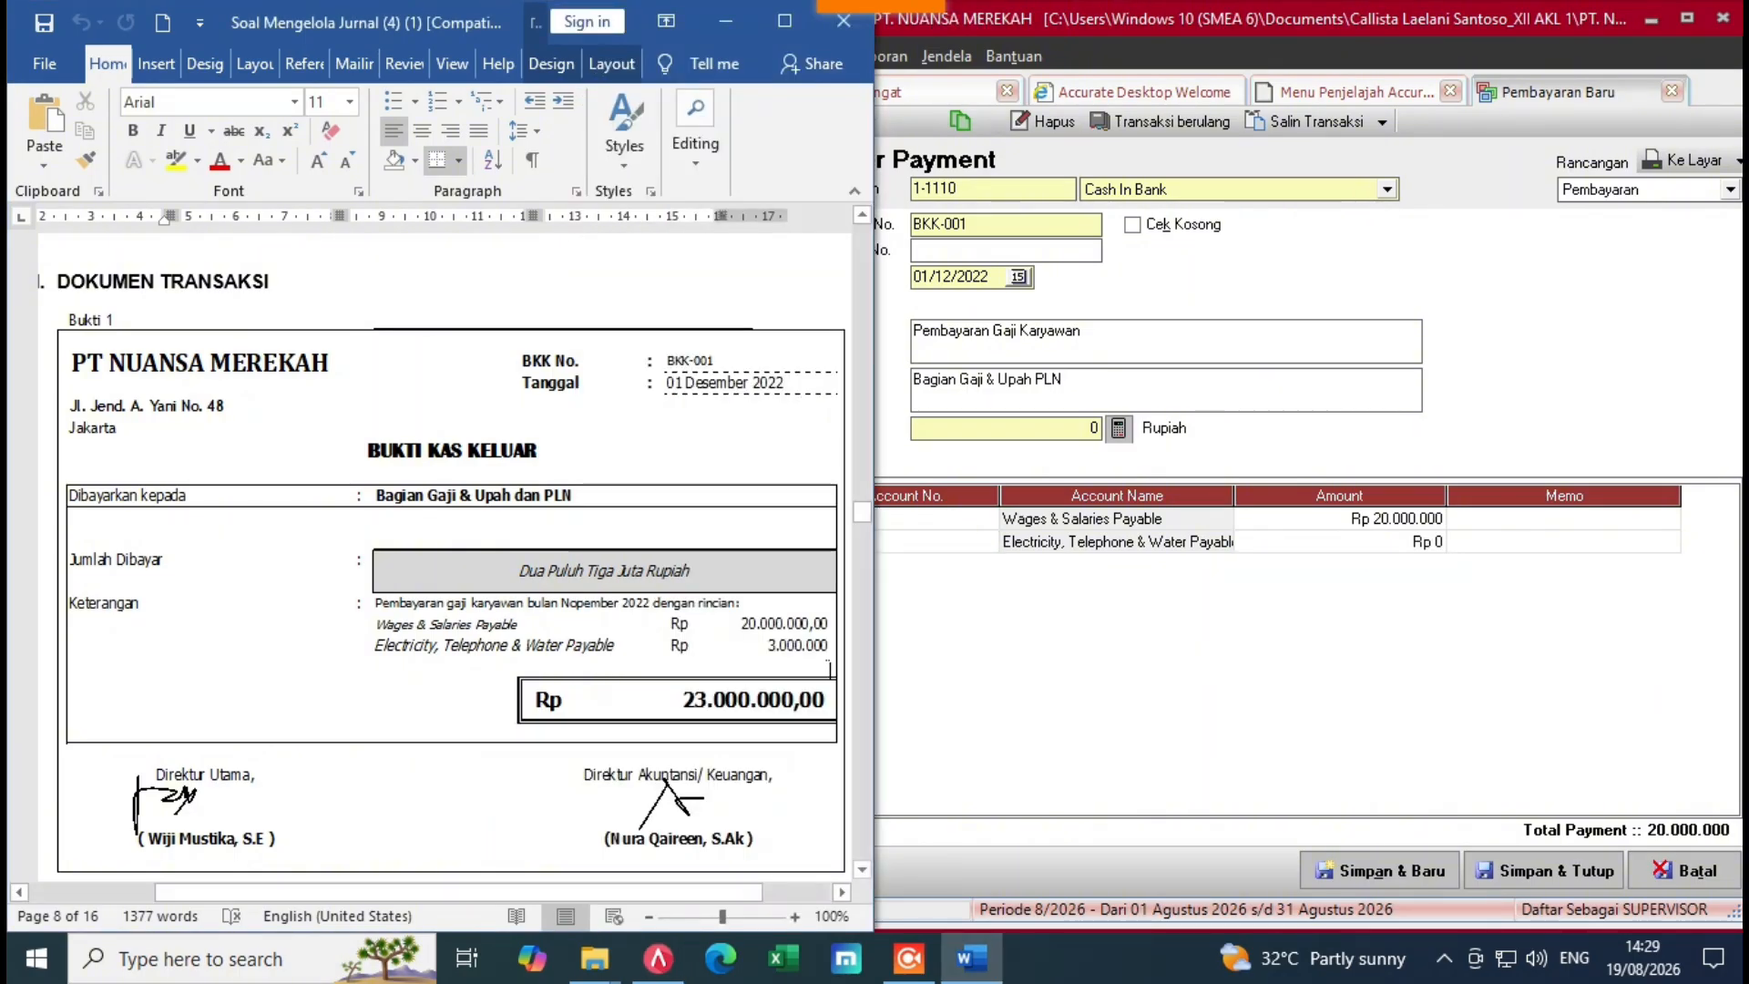
pyautogui.click(1197, 538)
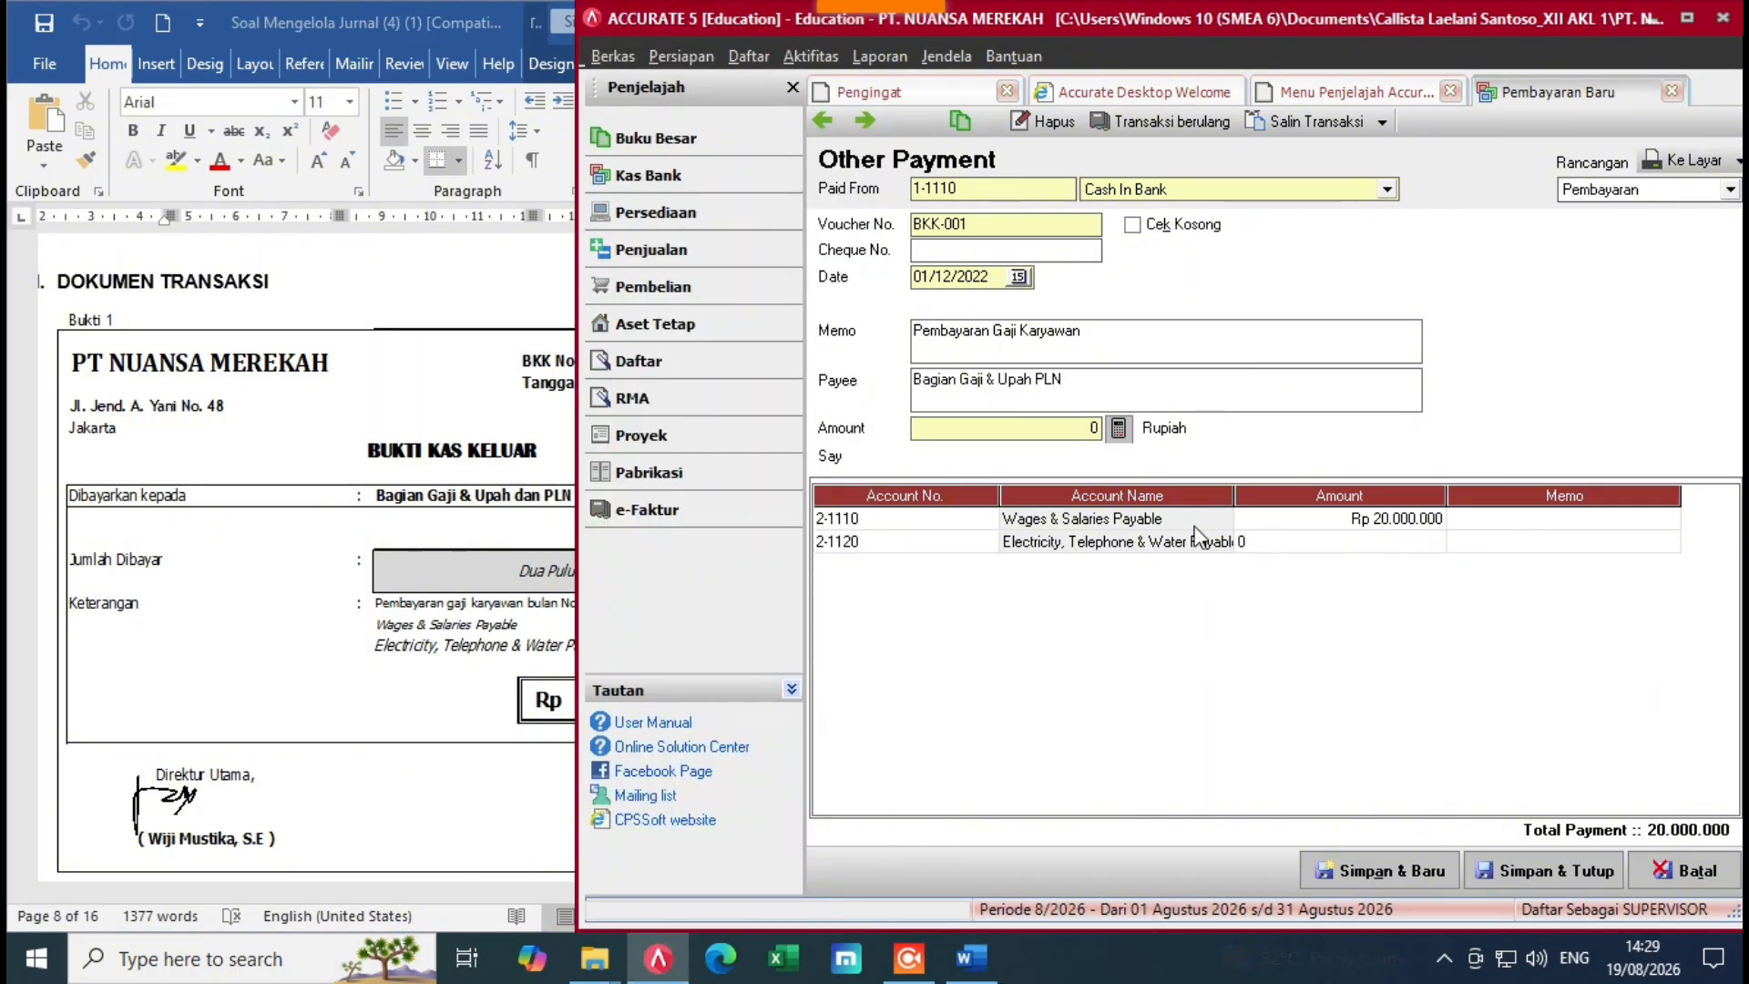
pyautogui.write('3000000')
pyautogui.press('Return')
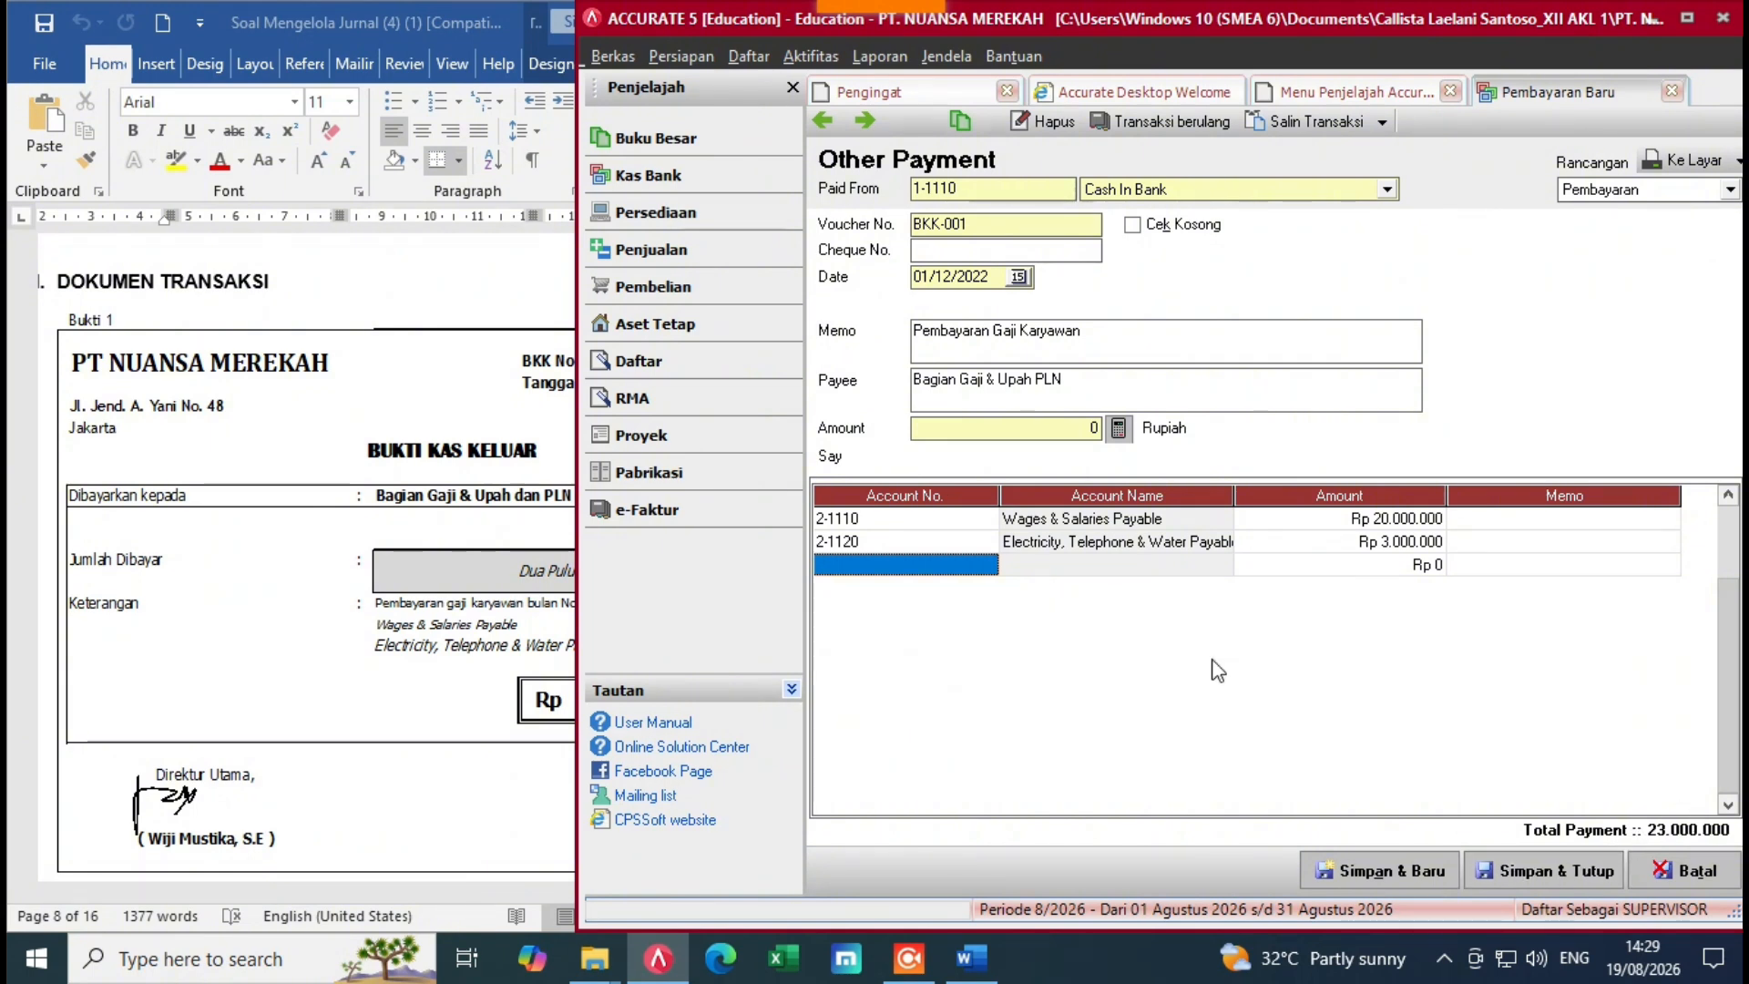
# Step: Verify both line amounts, remove the leftover empty line, and recheck the voucher in Word
pyautogui.click(1353, 542)
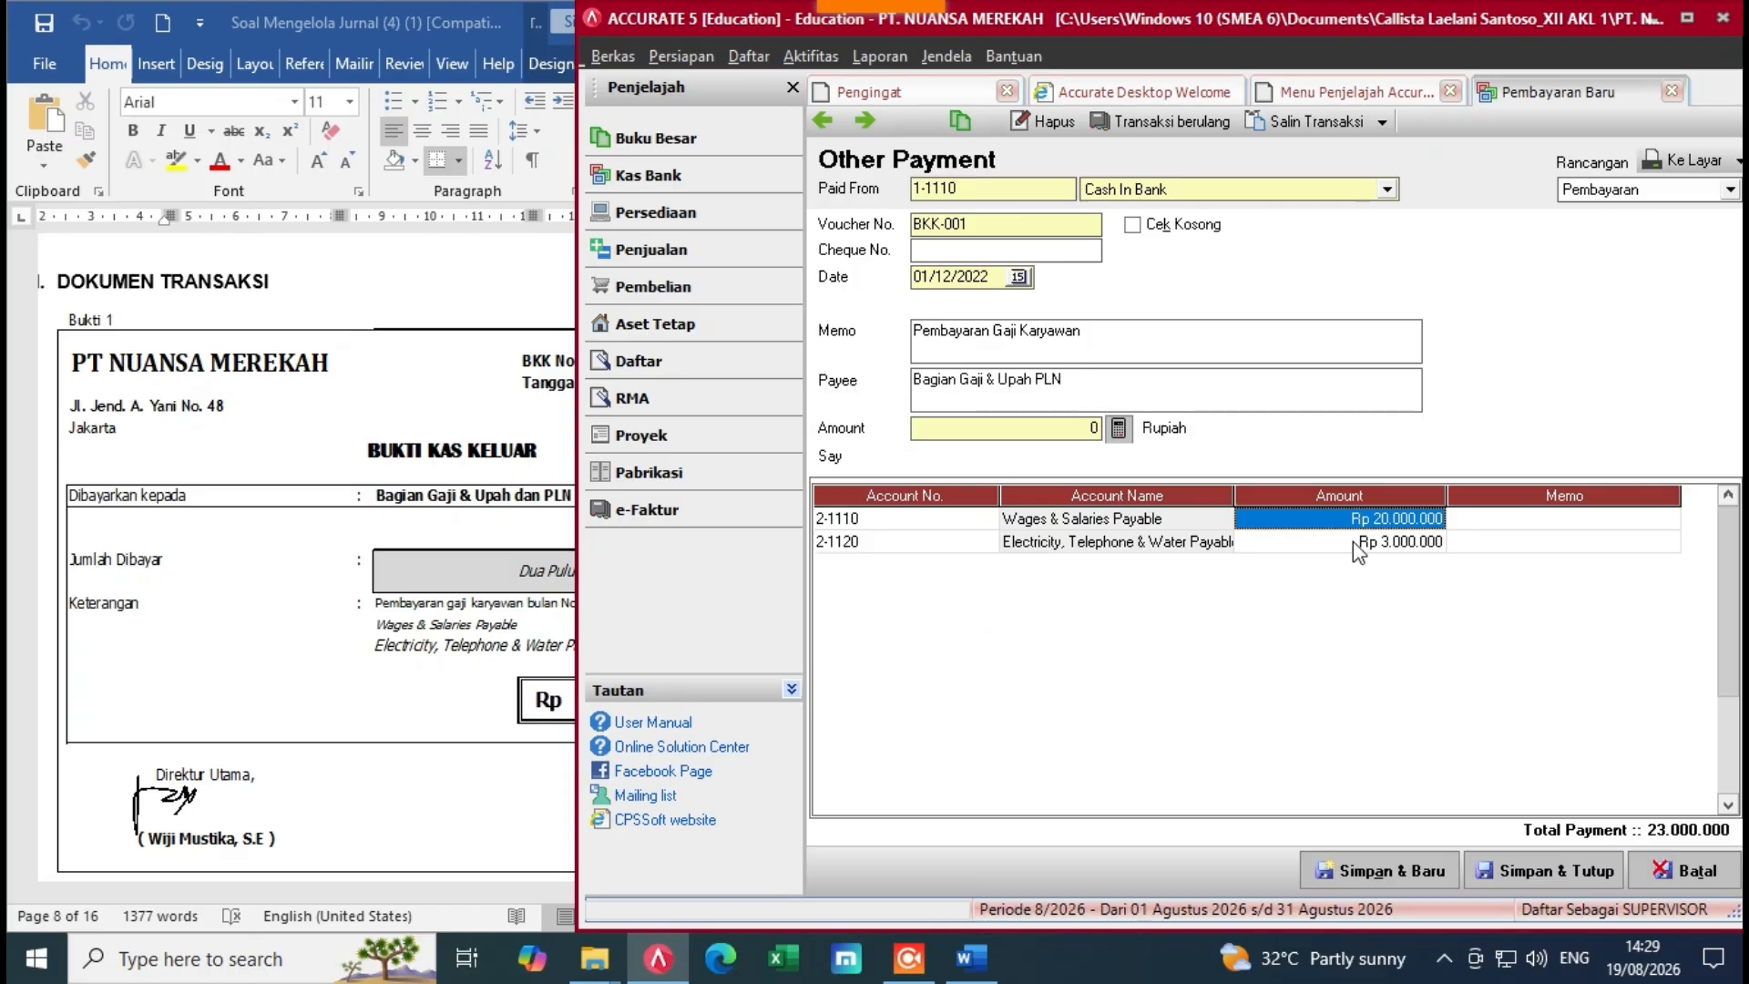
pyautogui.click(1352, 541)
pyautogui.click(1461, 544)
pyautogui.press('Tab')
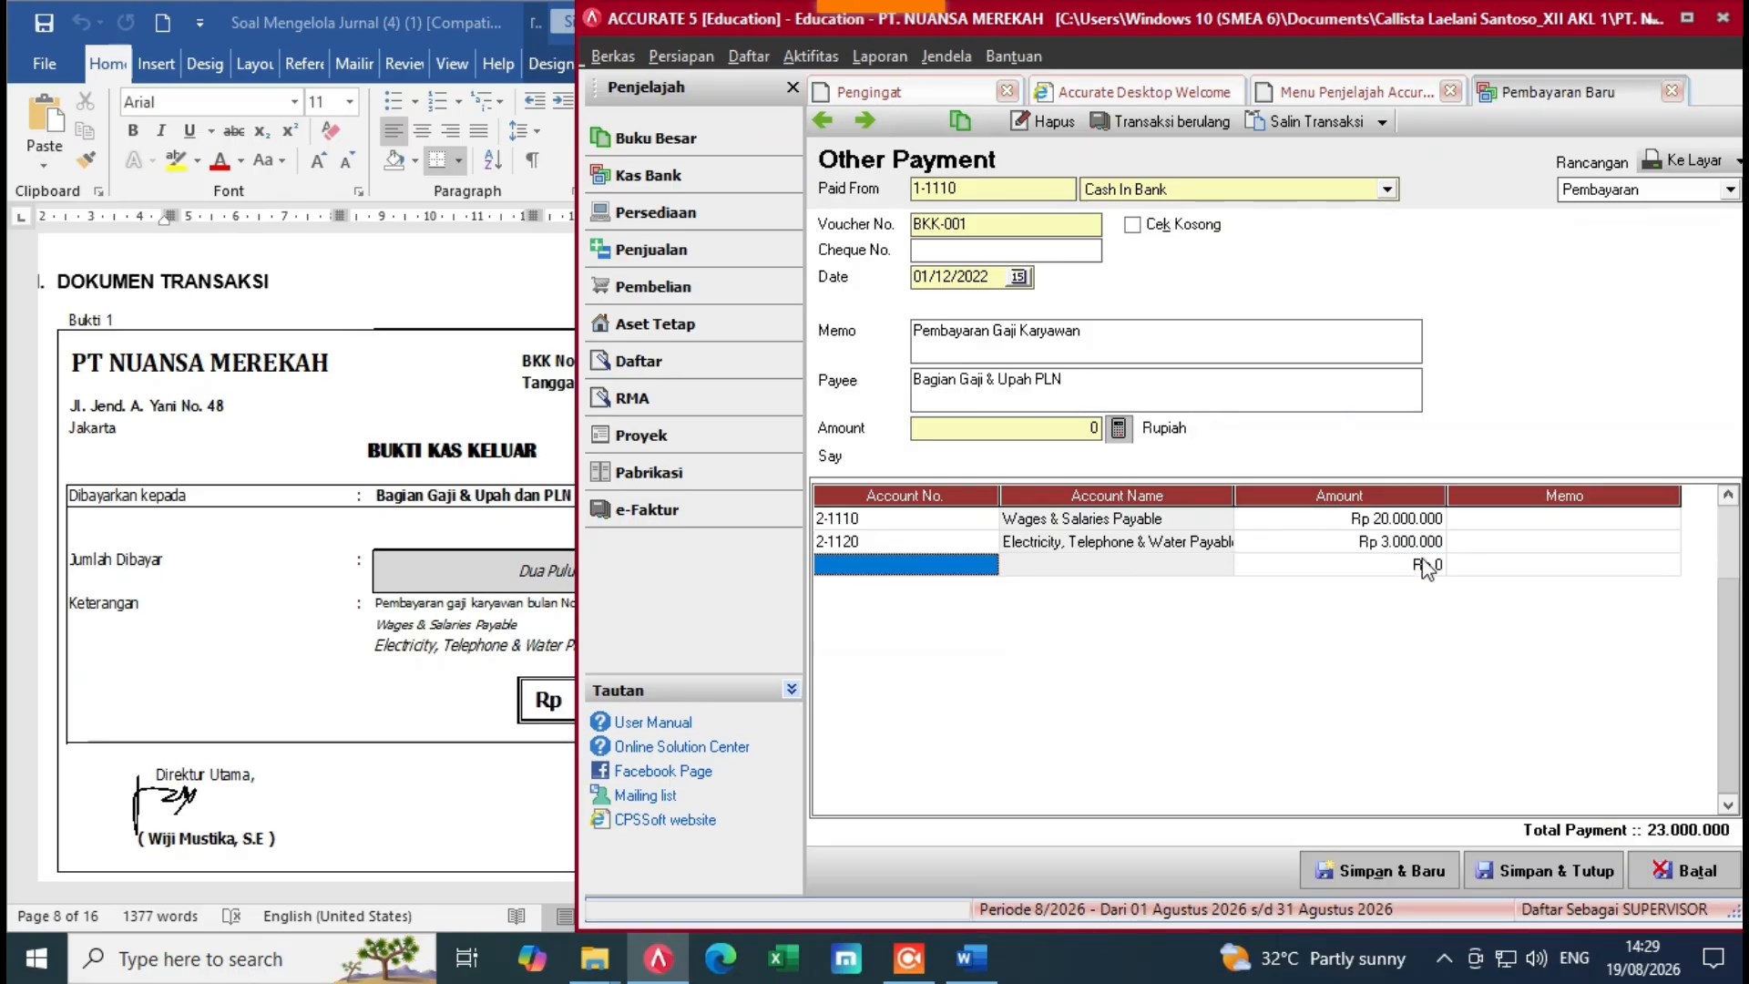
pyautogui.click(1407, 649)
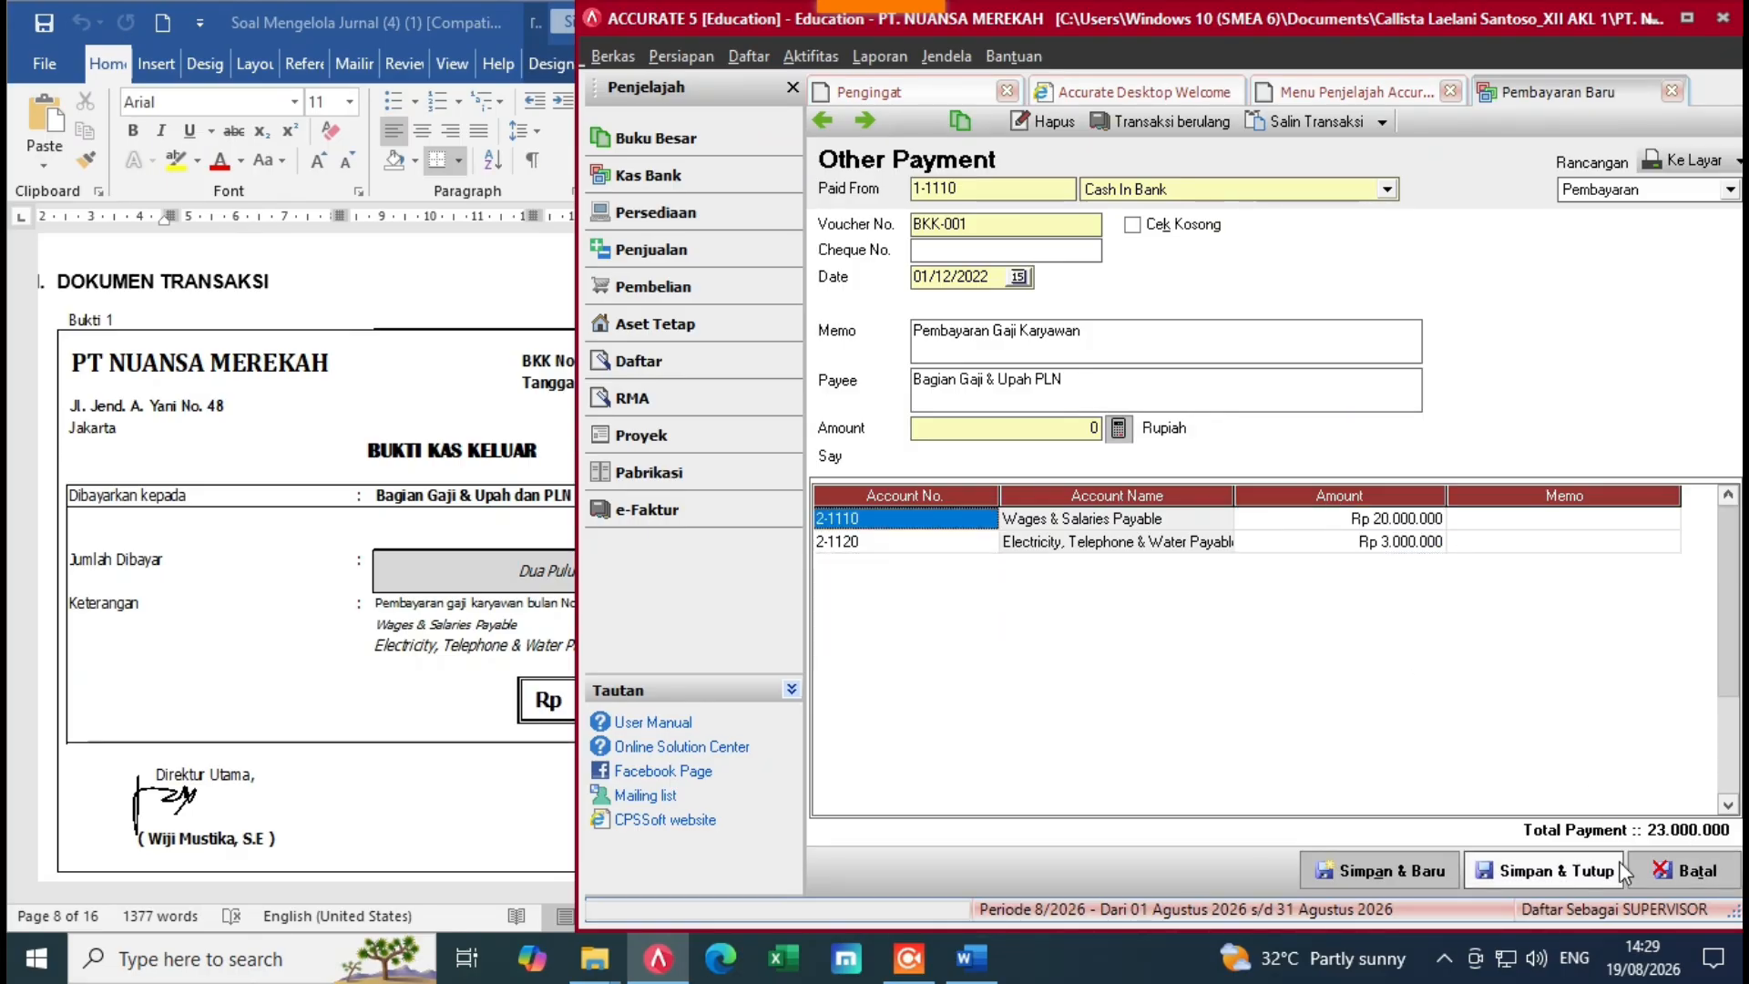
pyautogui.click(441, 638)
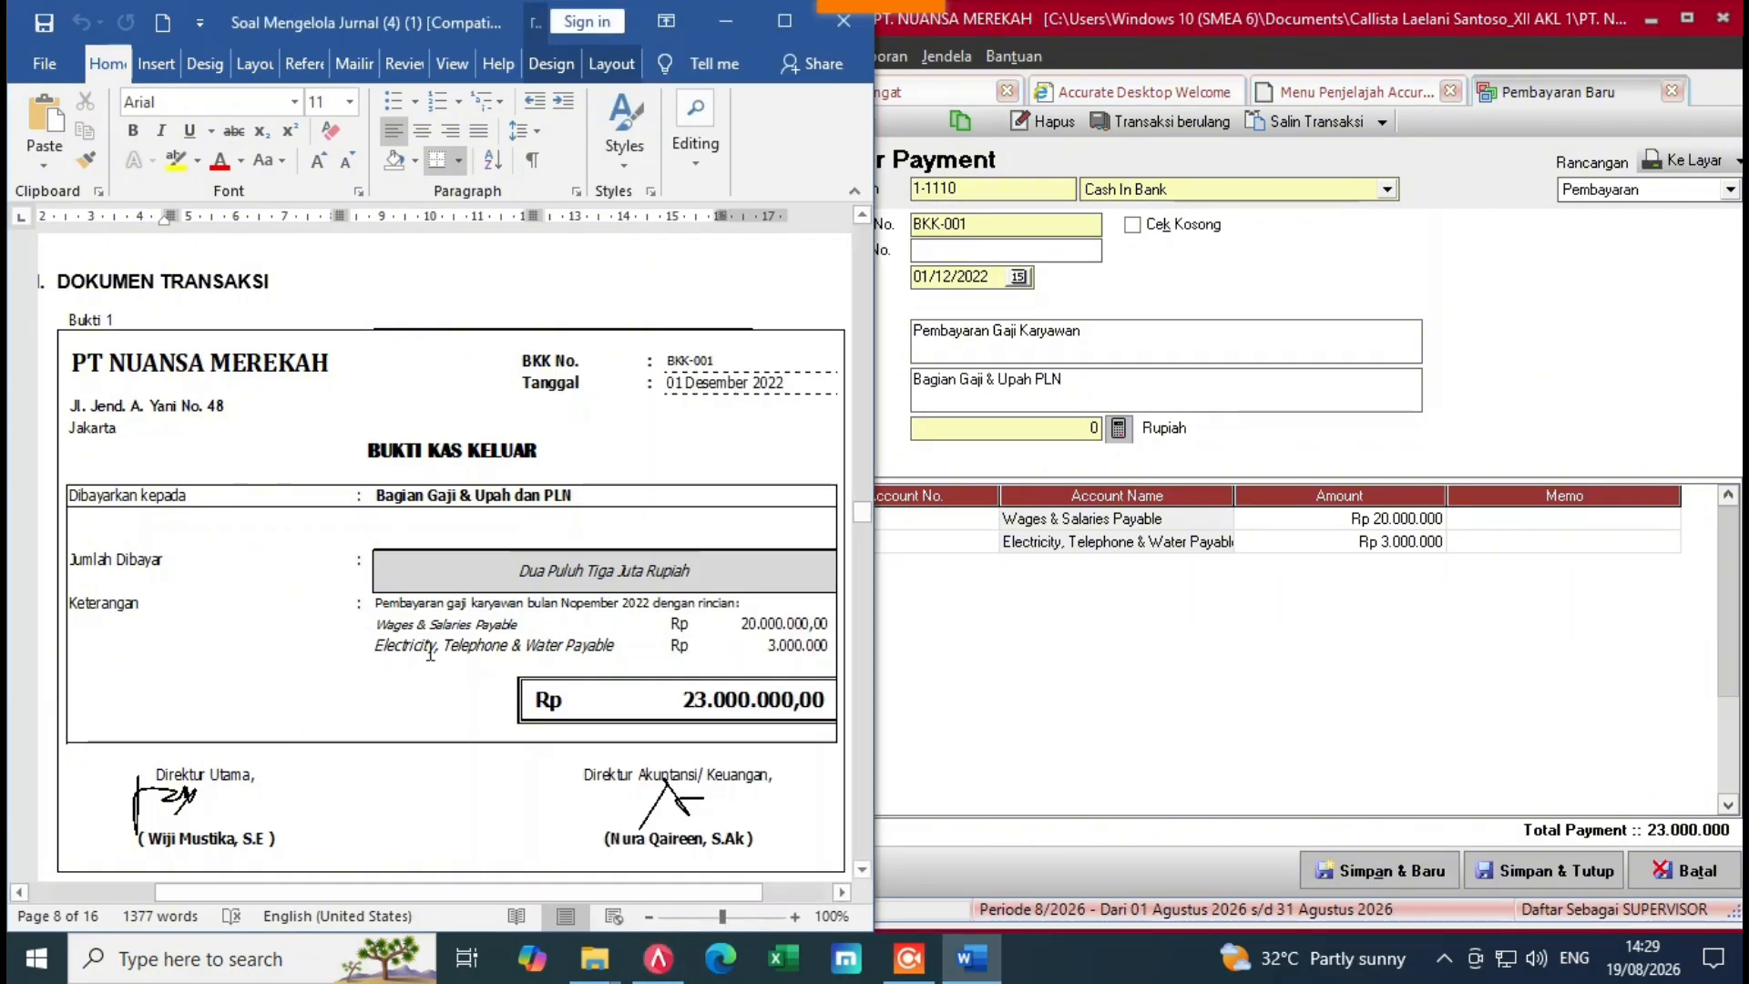
# Step: Fill the Amount with the 23.000.000 total via the calculator and save with Simpan & Tutup
pyautogui.click(1159, 654)
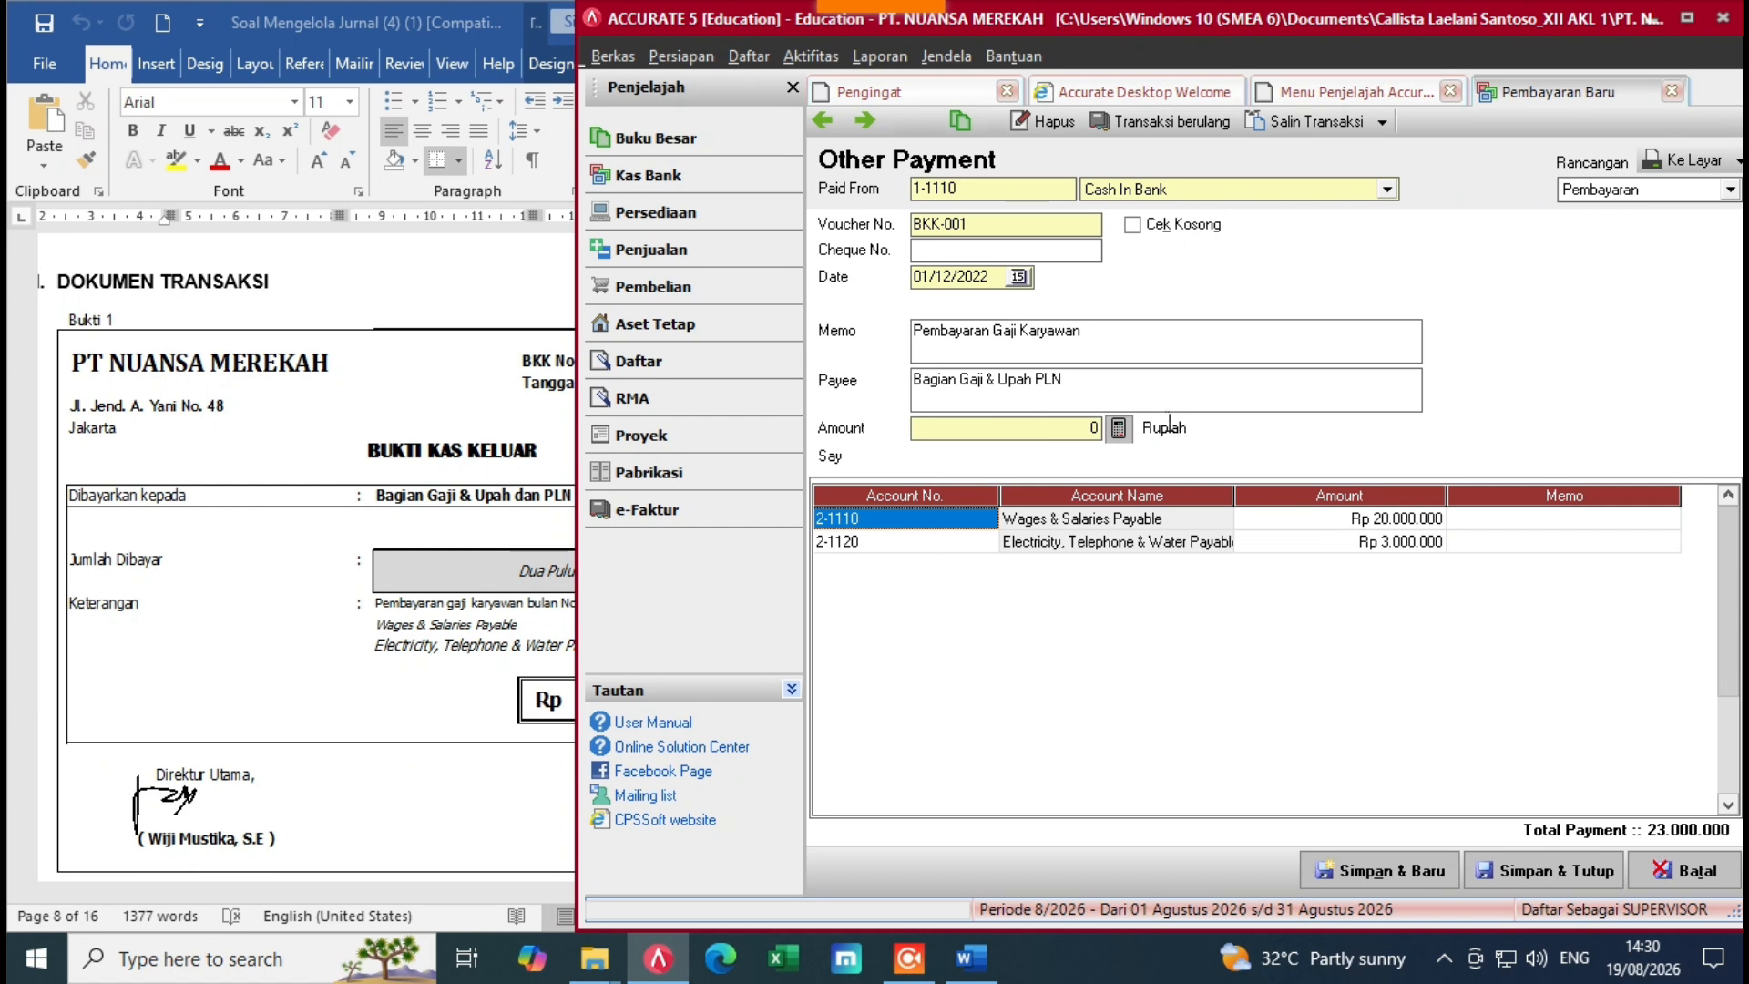
pyautogui.click(1120, 428)
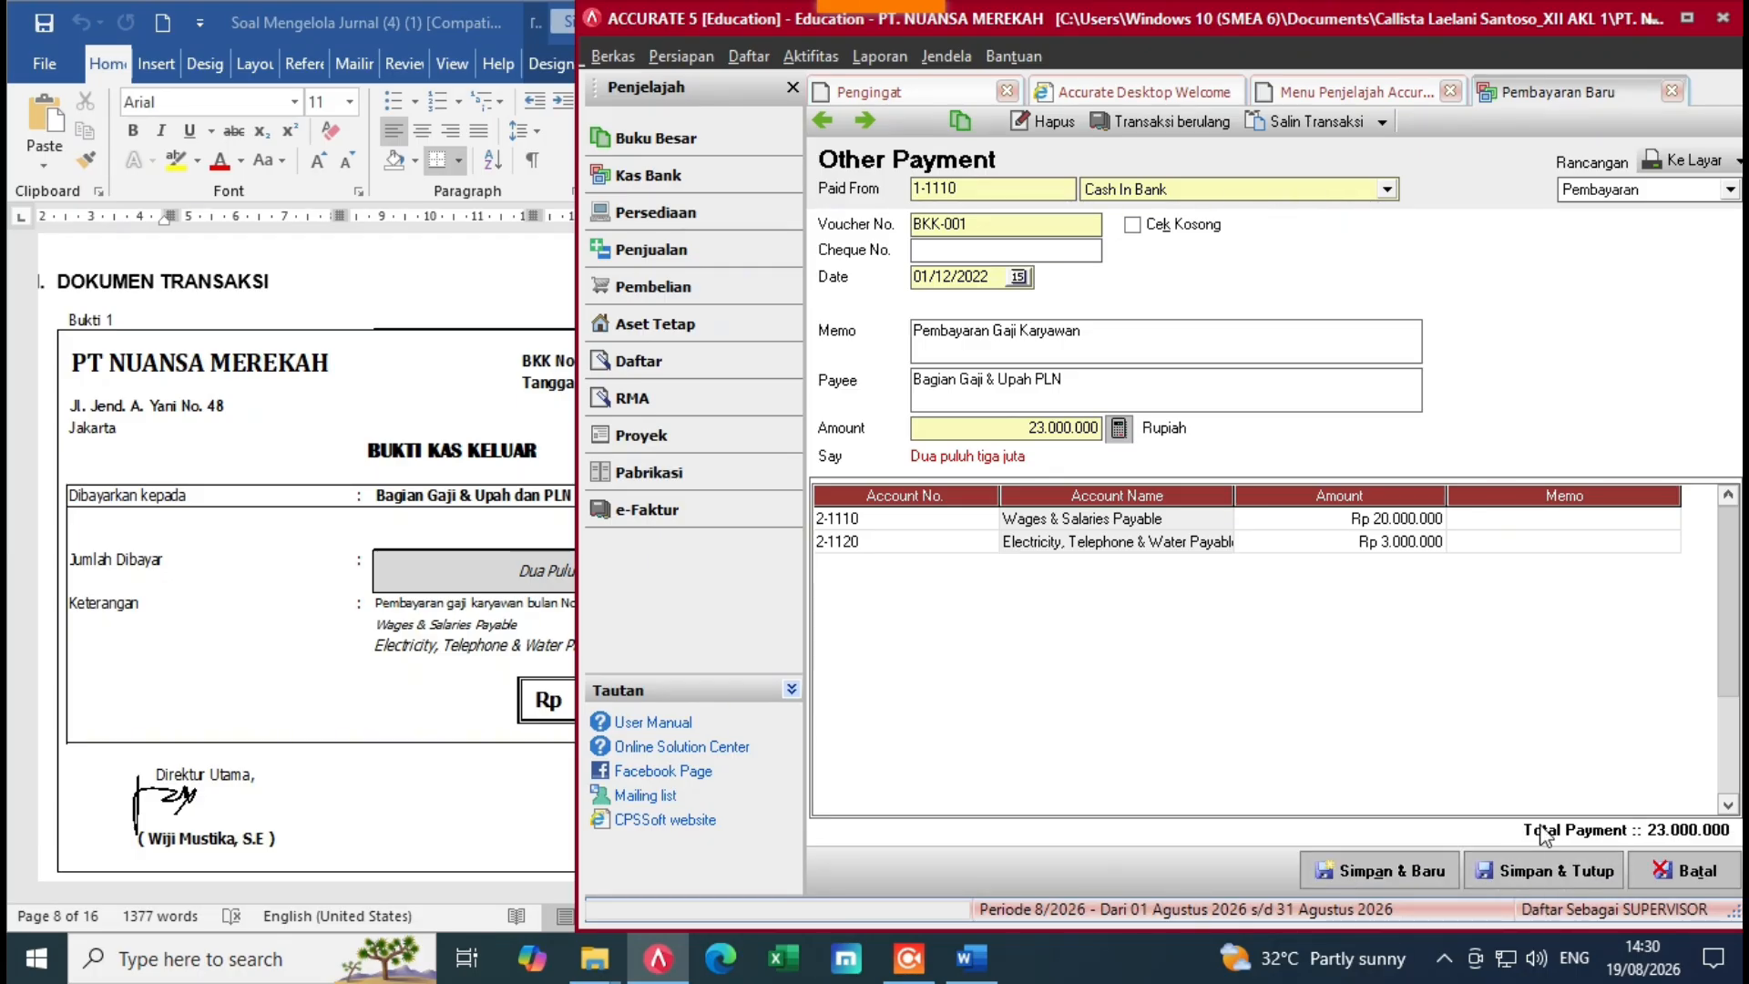
pyautogui.click(1546, 873)
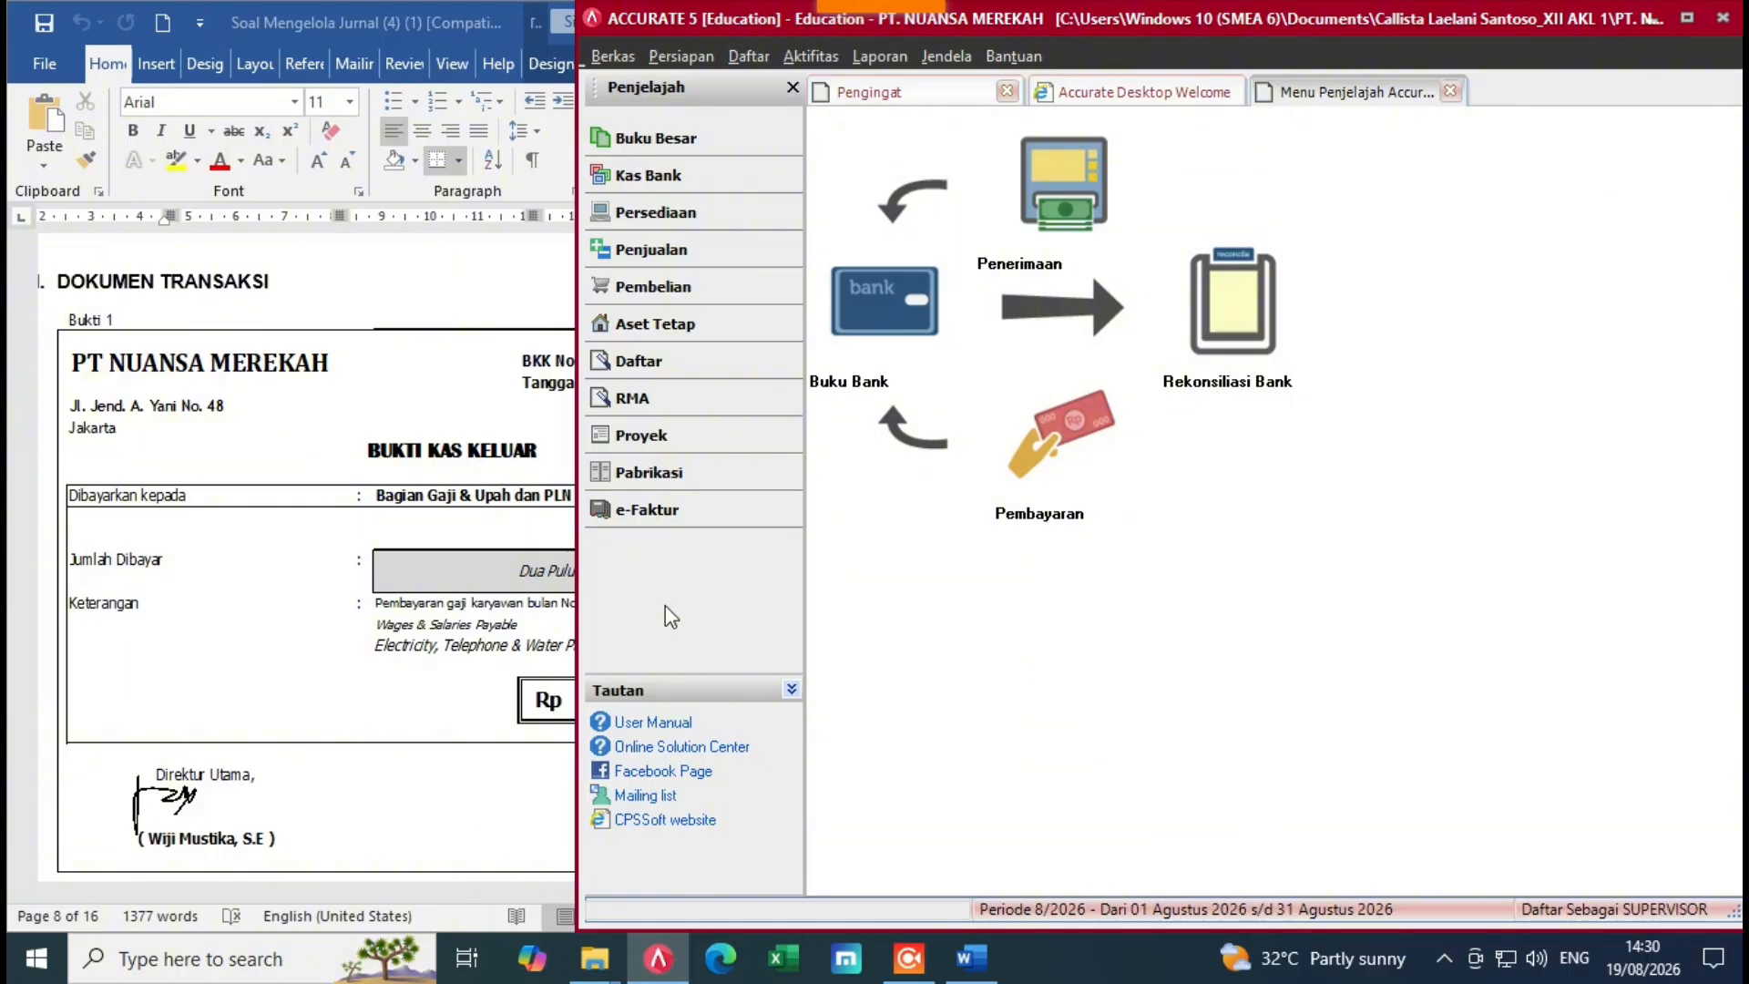
# Step: Review the BKM-001 receipt voucher in Word, then start a new Penerimaan Penjualan from Penjualan
pyautogui.hotkey('alt', 'Tab')
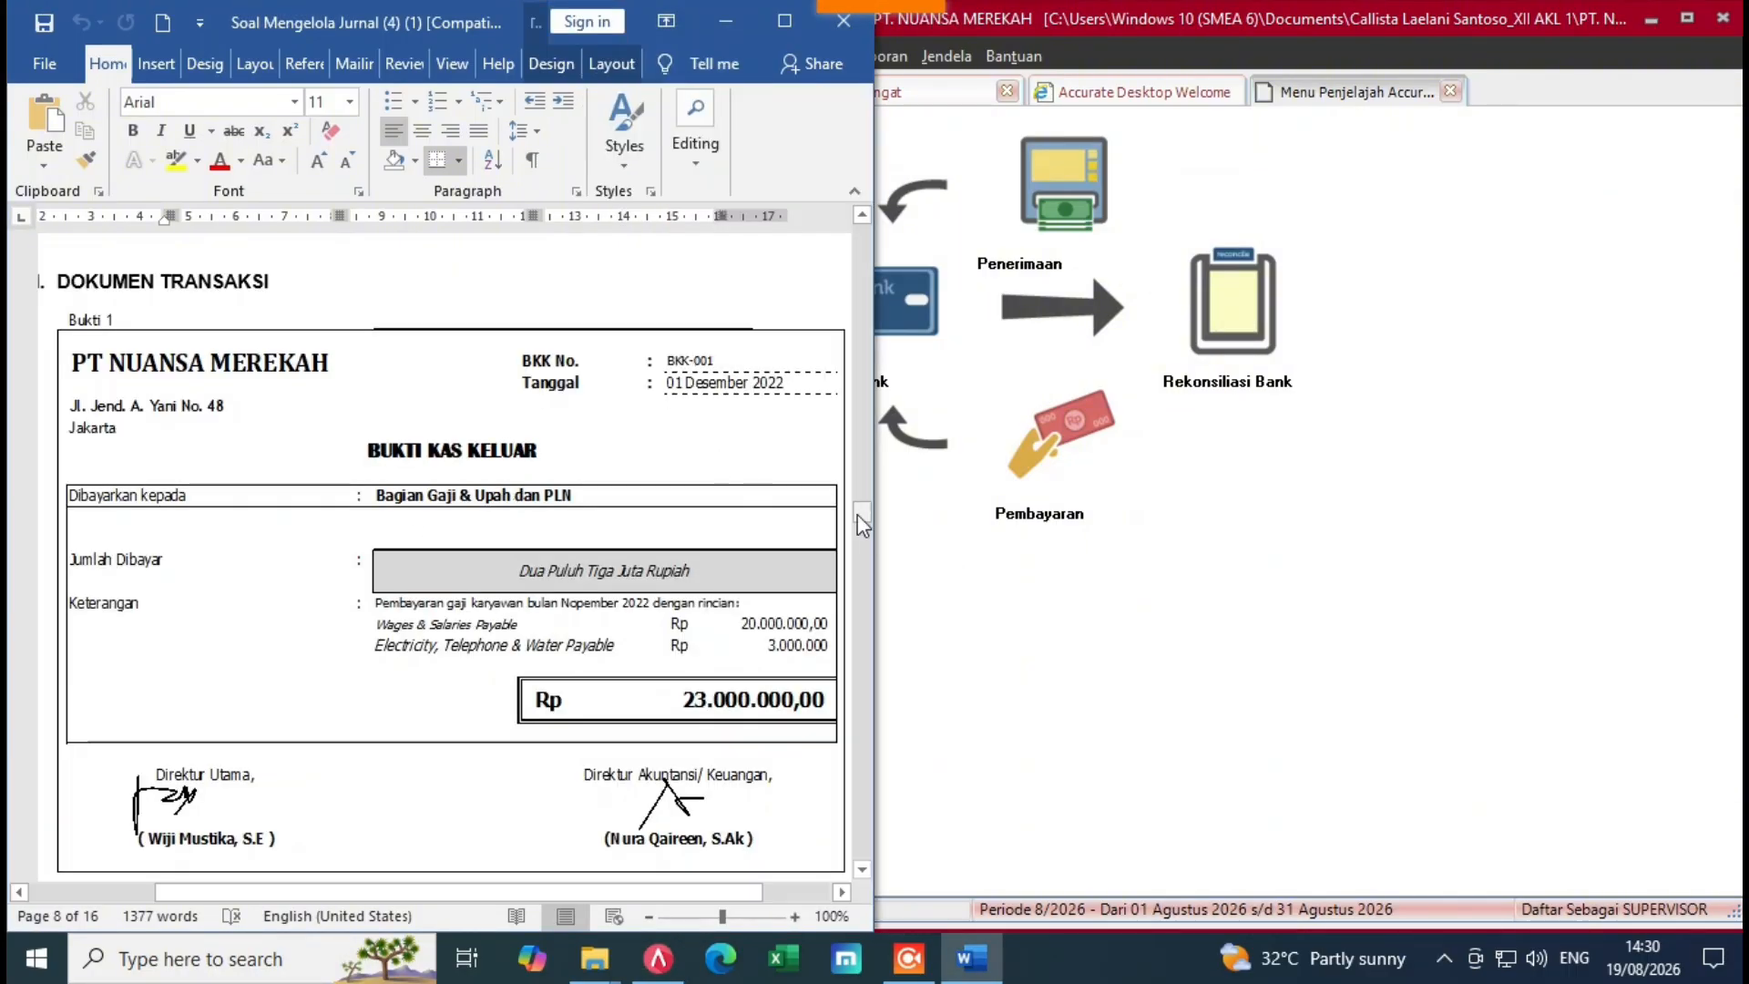
pyautogui.moveTo(860, 514); pyautogui.dragTo(859, 528)
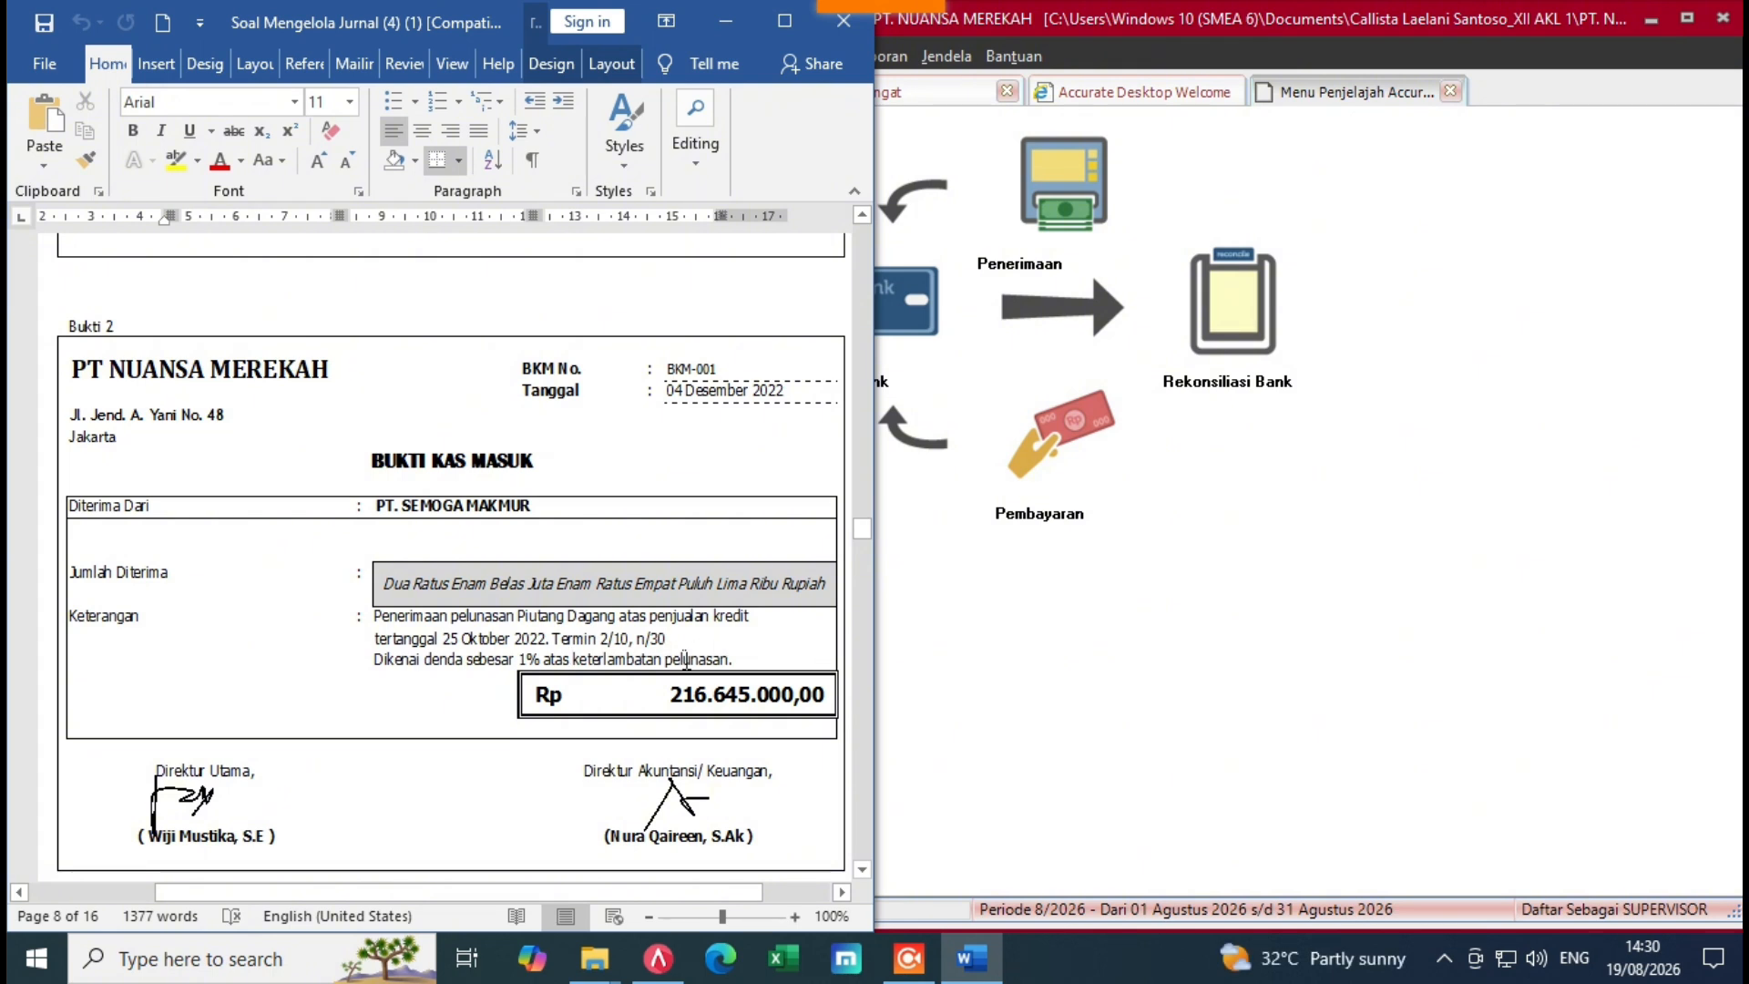
pyautogui.click(1004, 654)
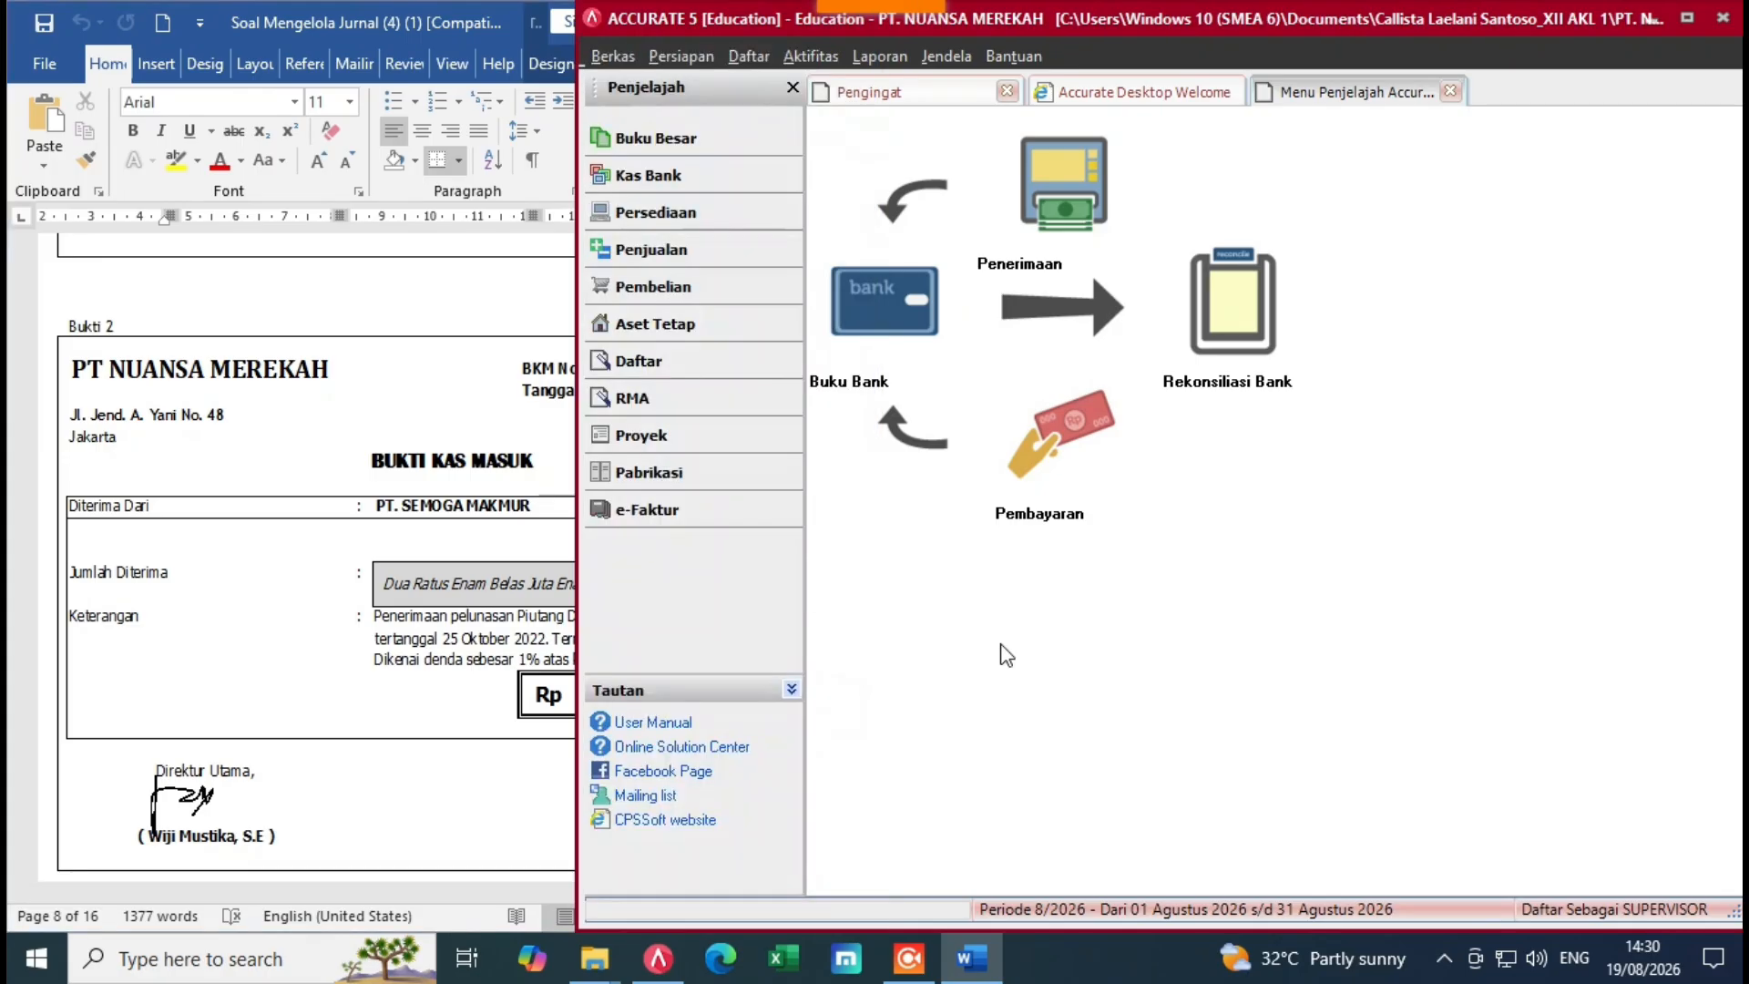
pyautogui.click(492, 376)
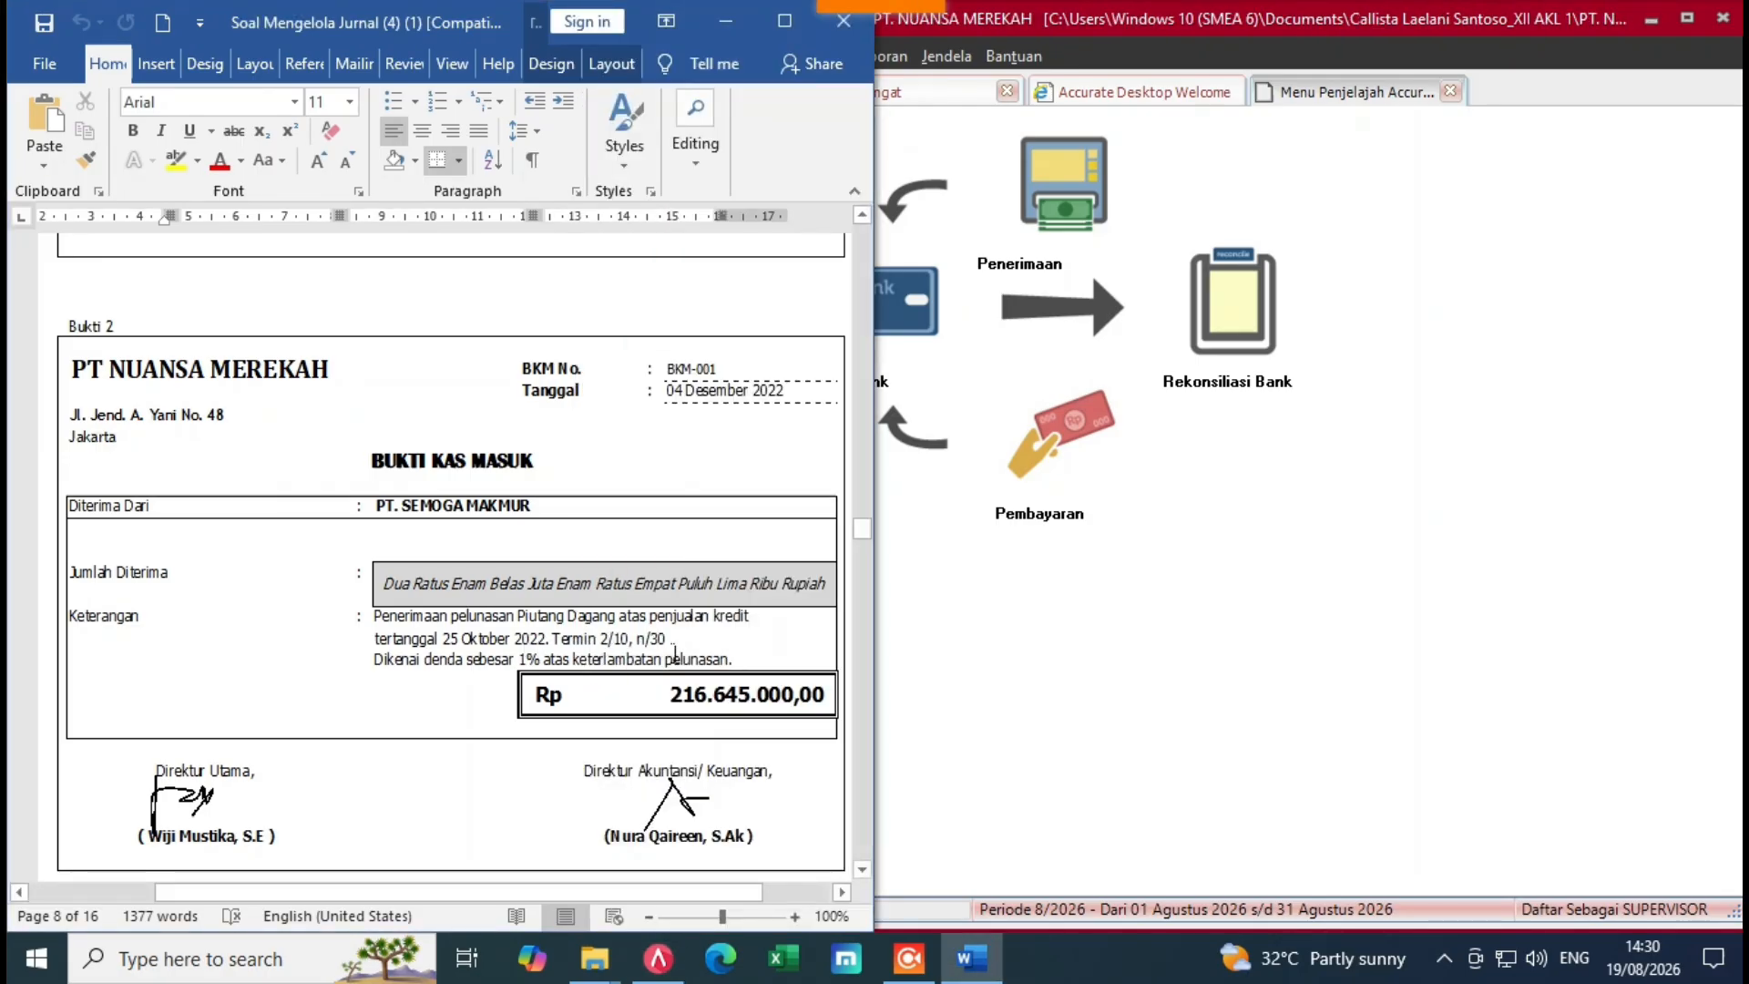
pyautogui.click(942, 582)
pyautogui.click(668, 260)
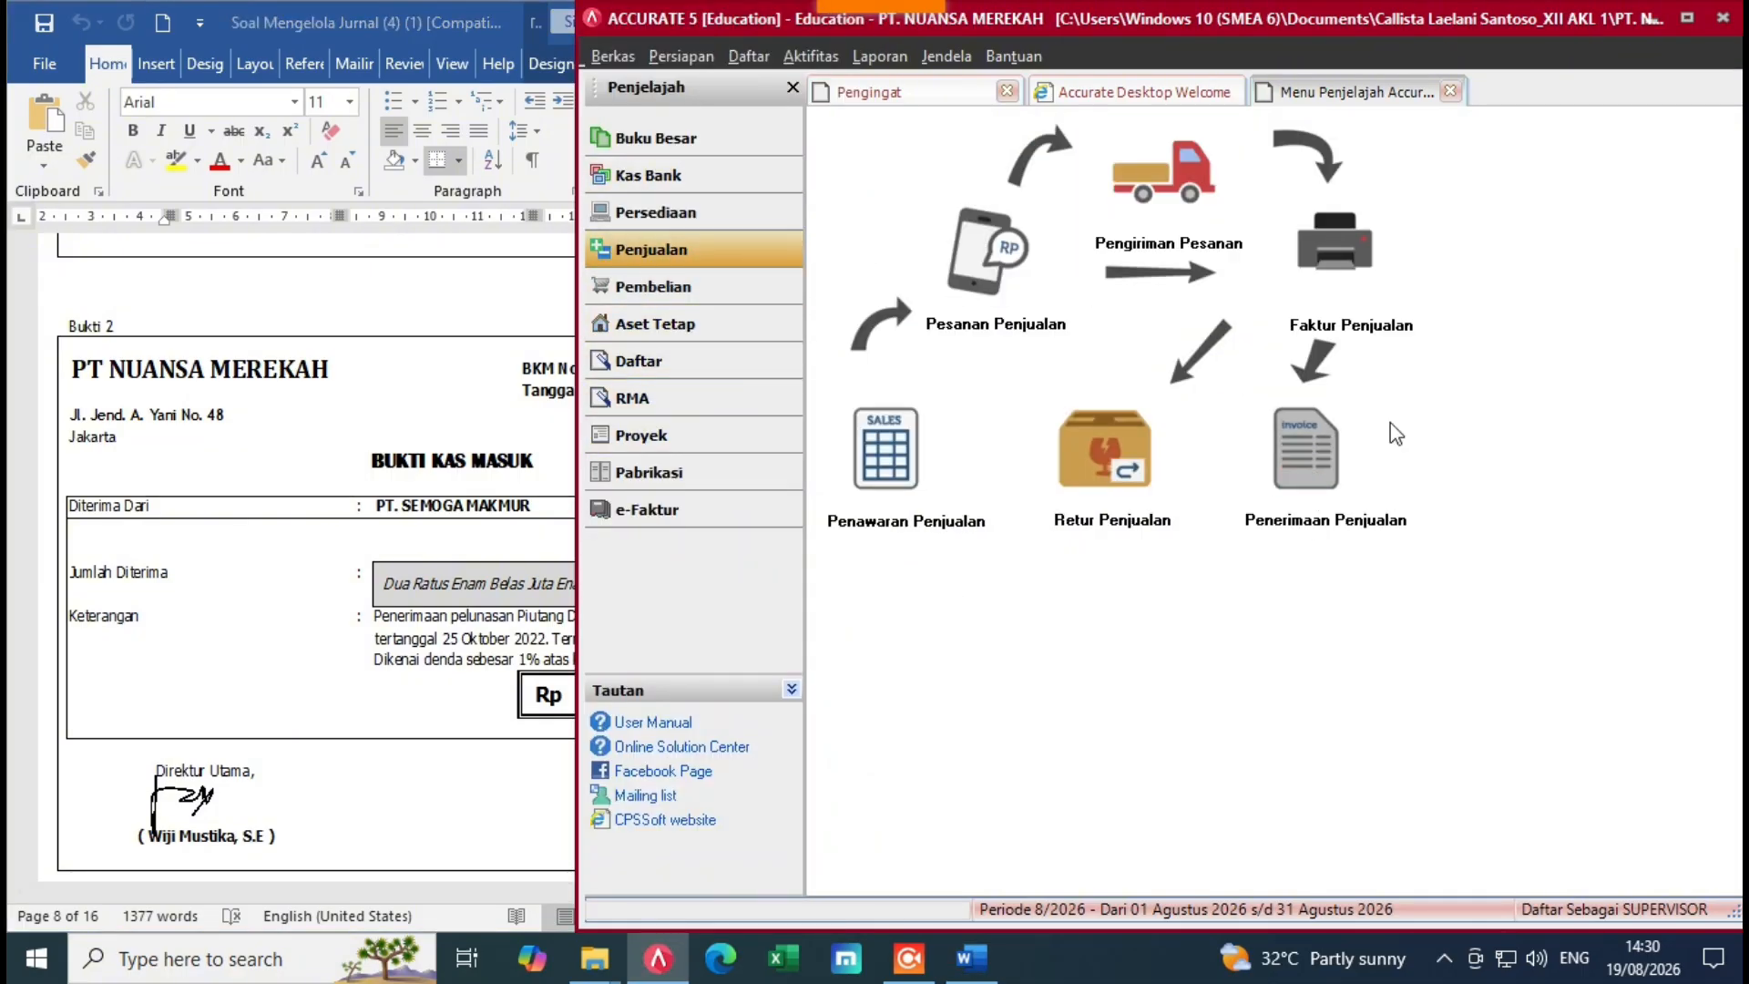
pyautogui.click(1309, 458)
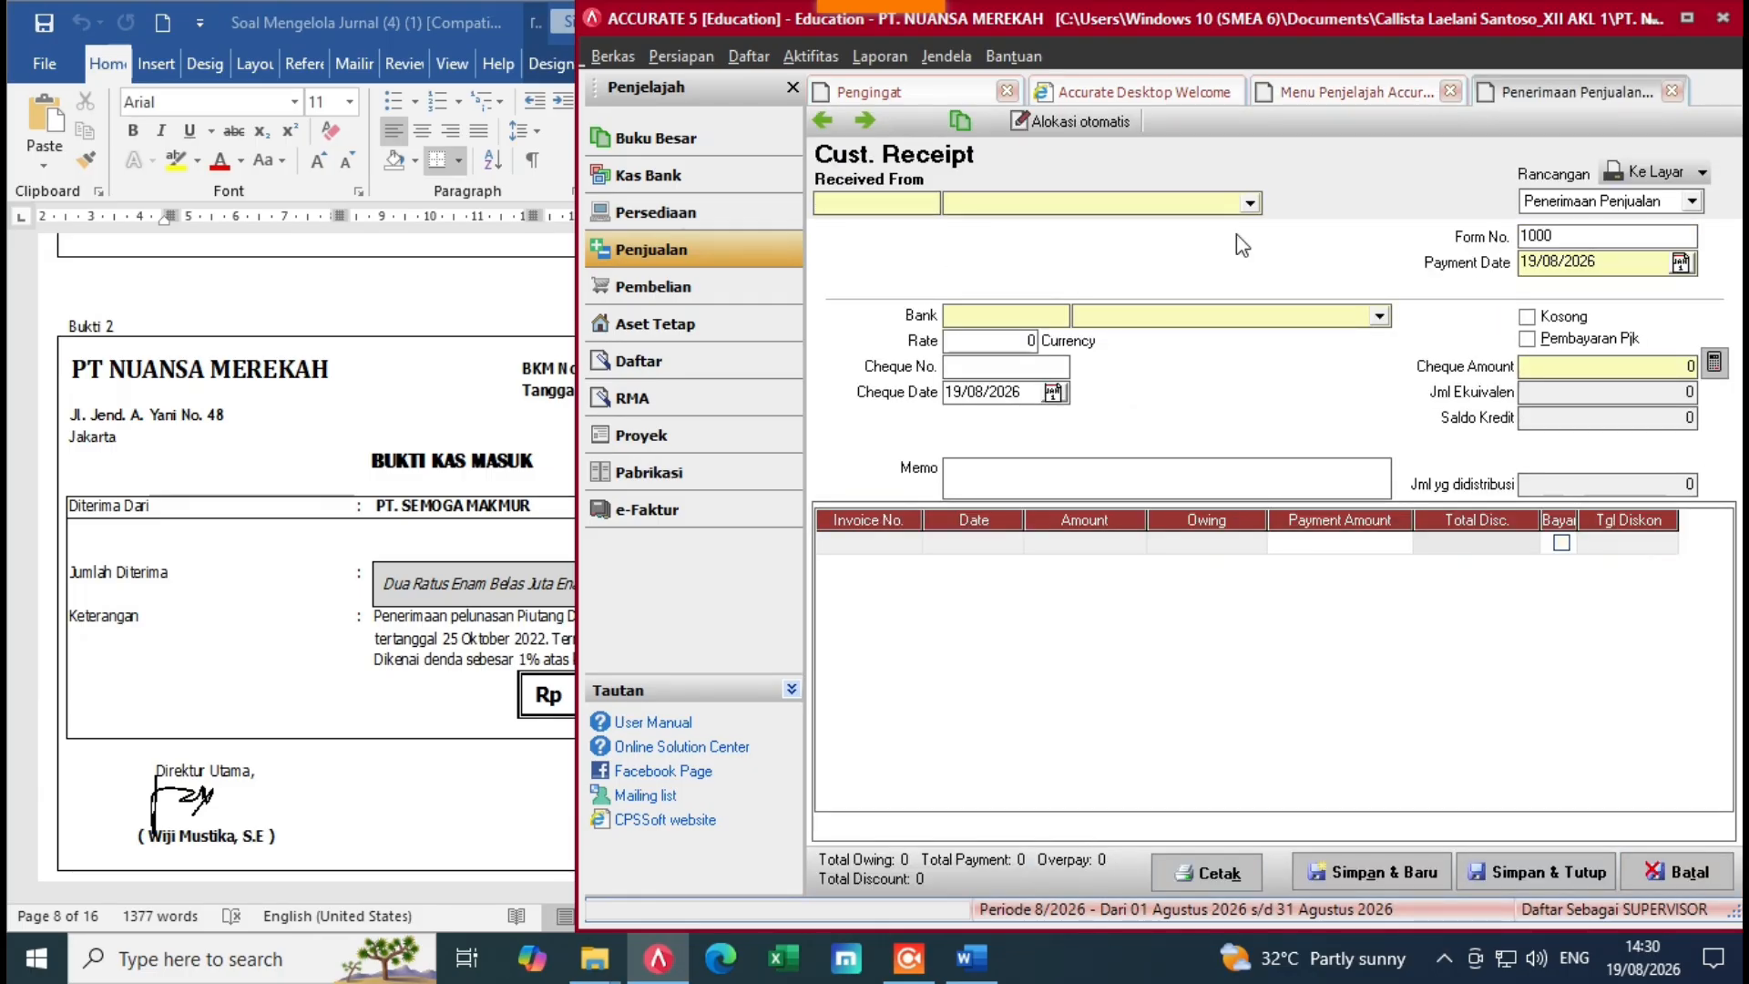
# Step: Choose PT SEMOGA MAKMUR as the Received From customer
pyautogui.click(500, 636)
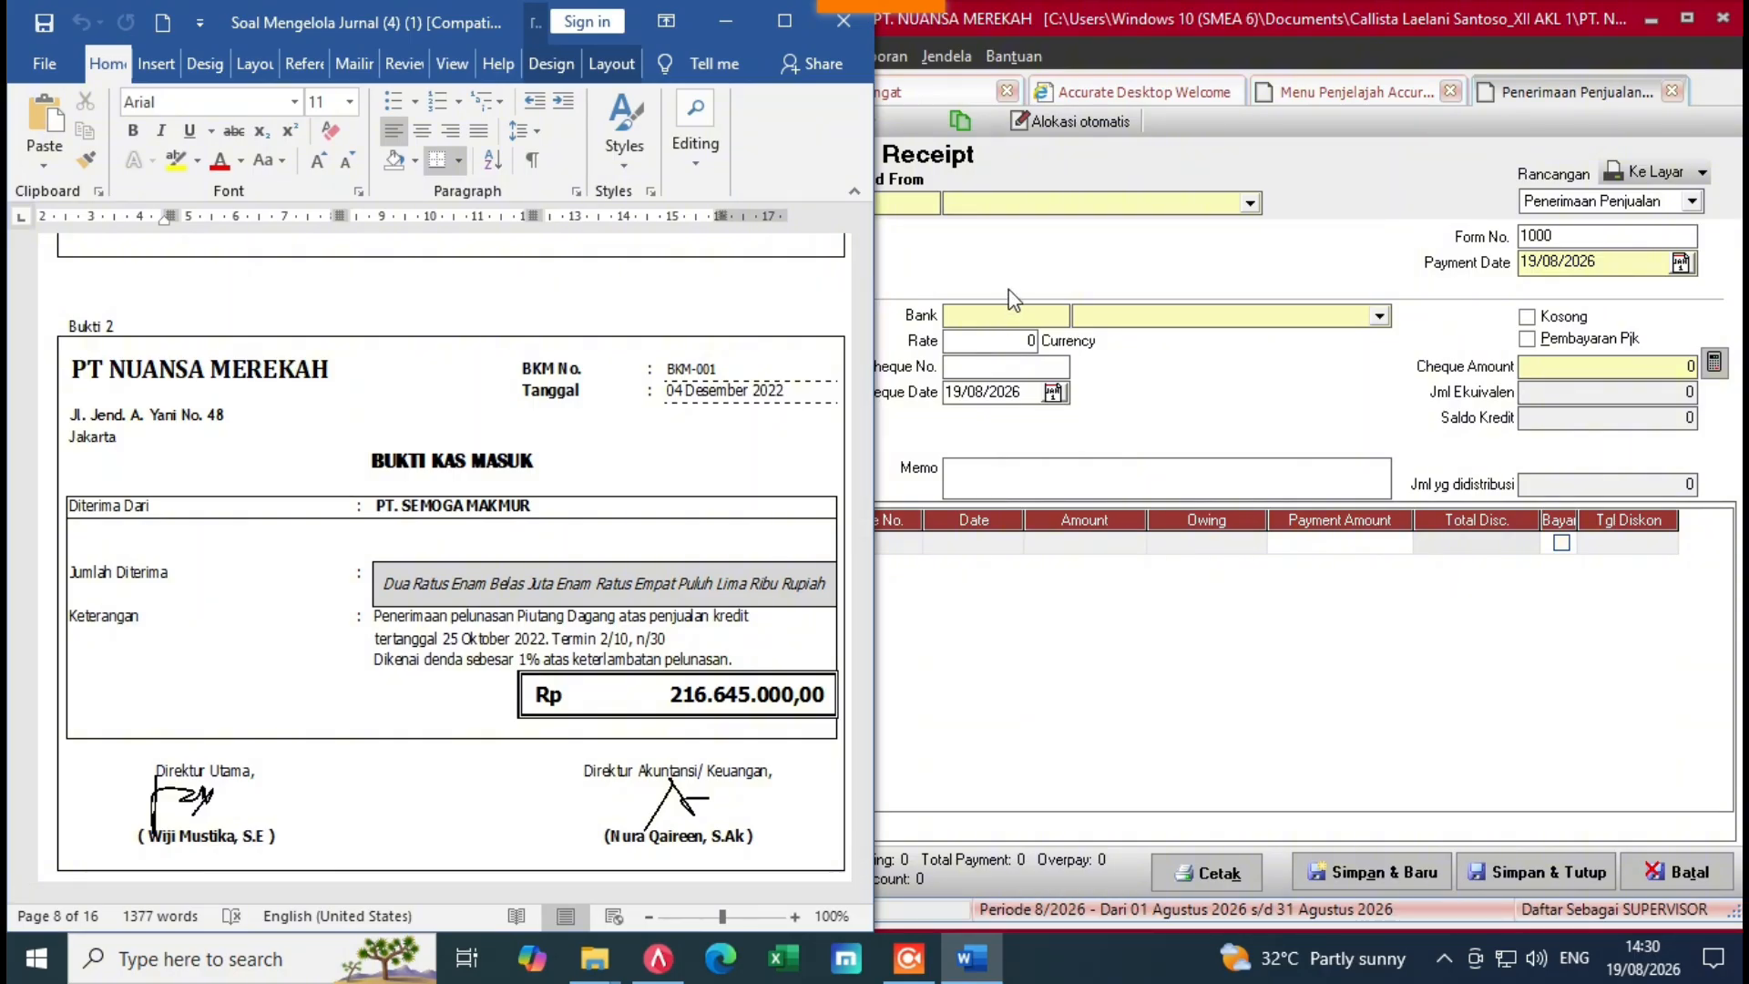
pyautogui.click(1179, 213)
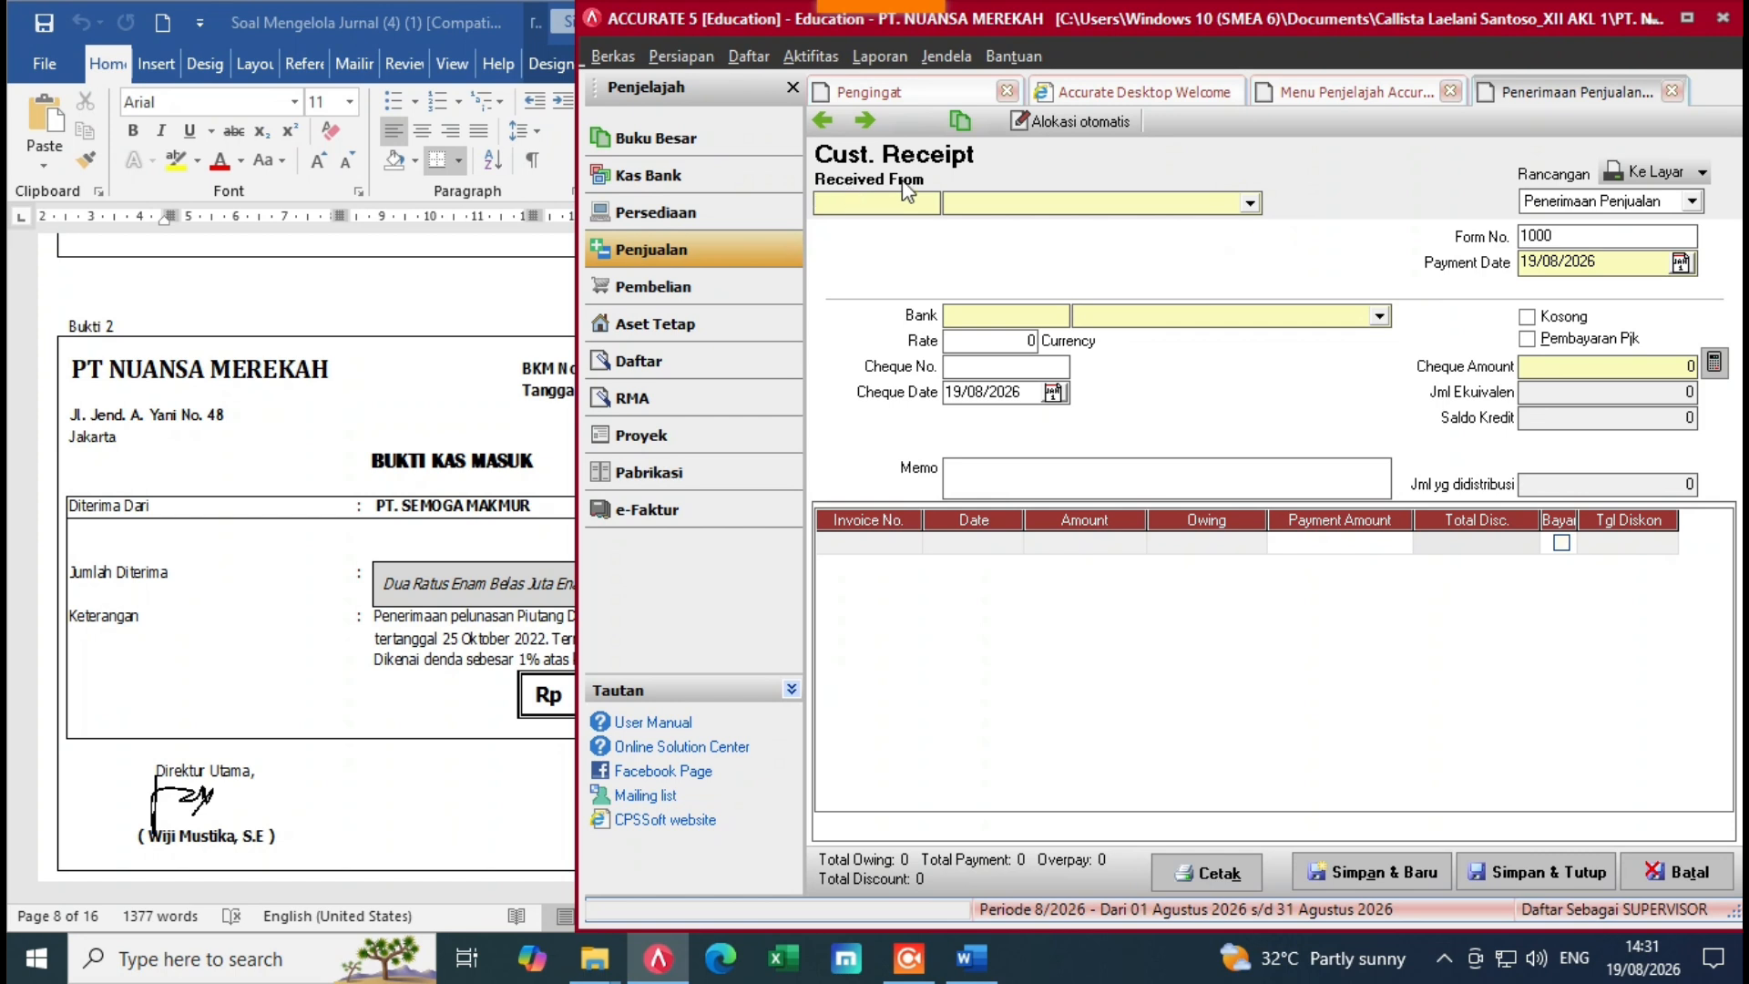
pyautogui.click(1250, 205)
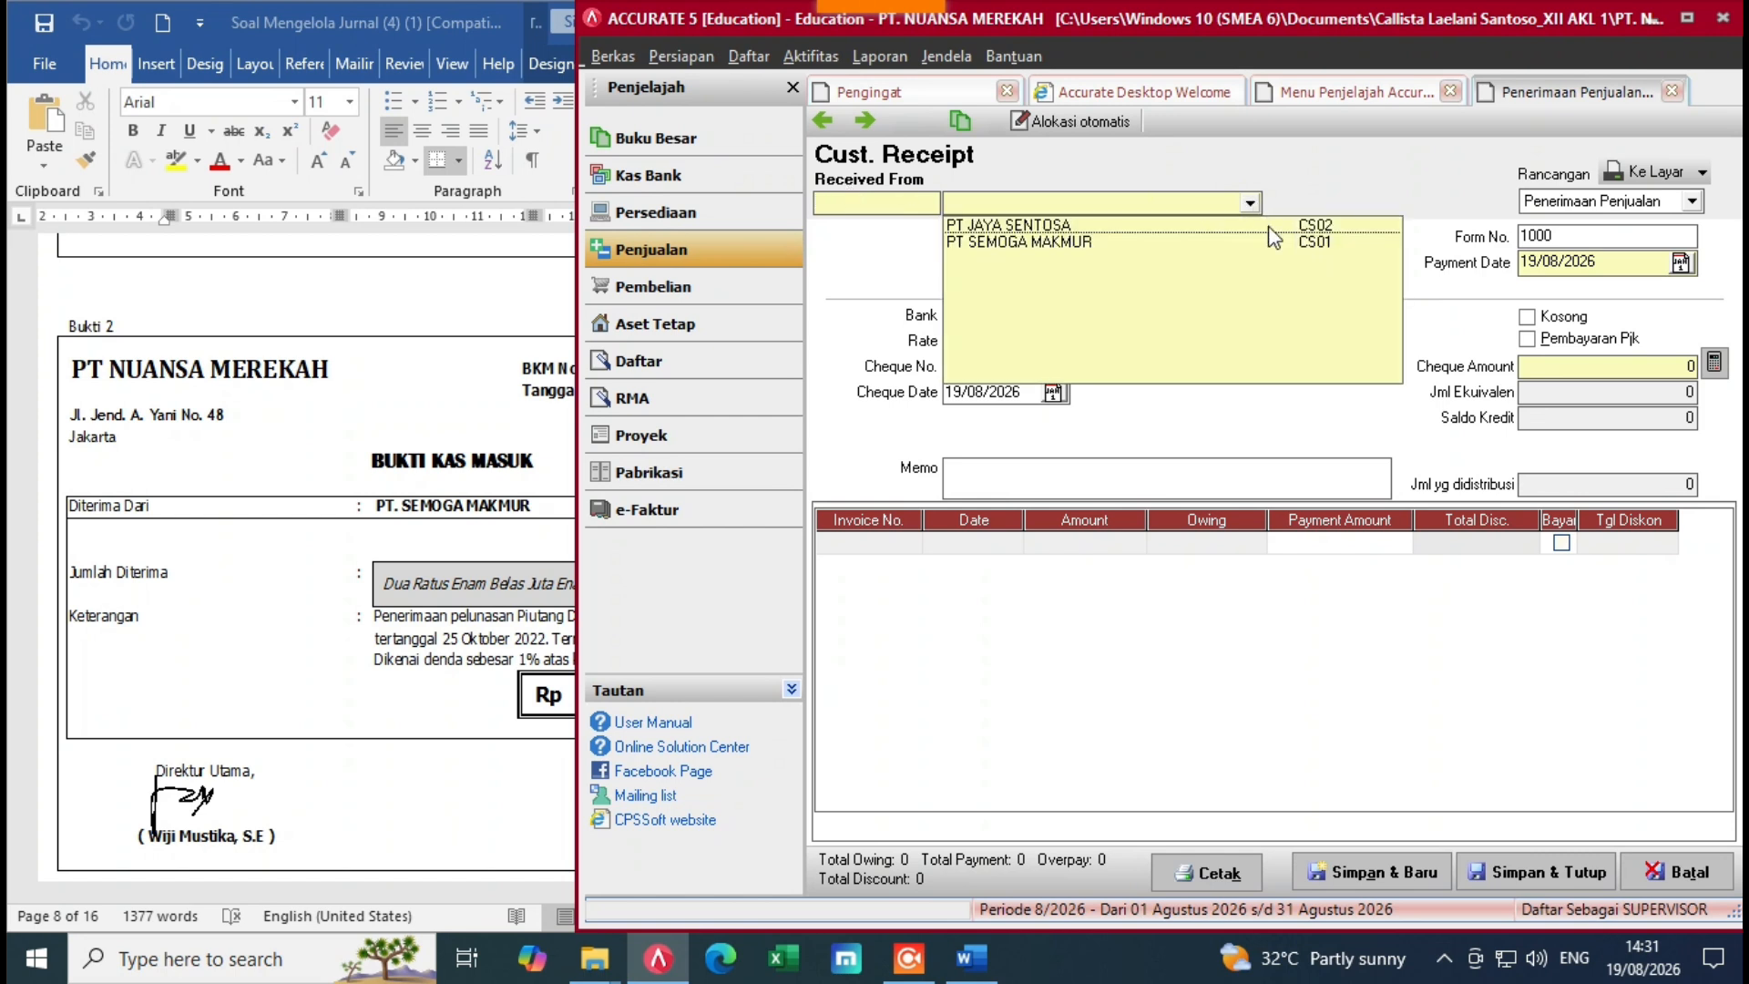
pyautogui.click(1037, 243)
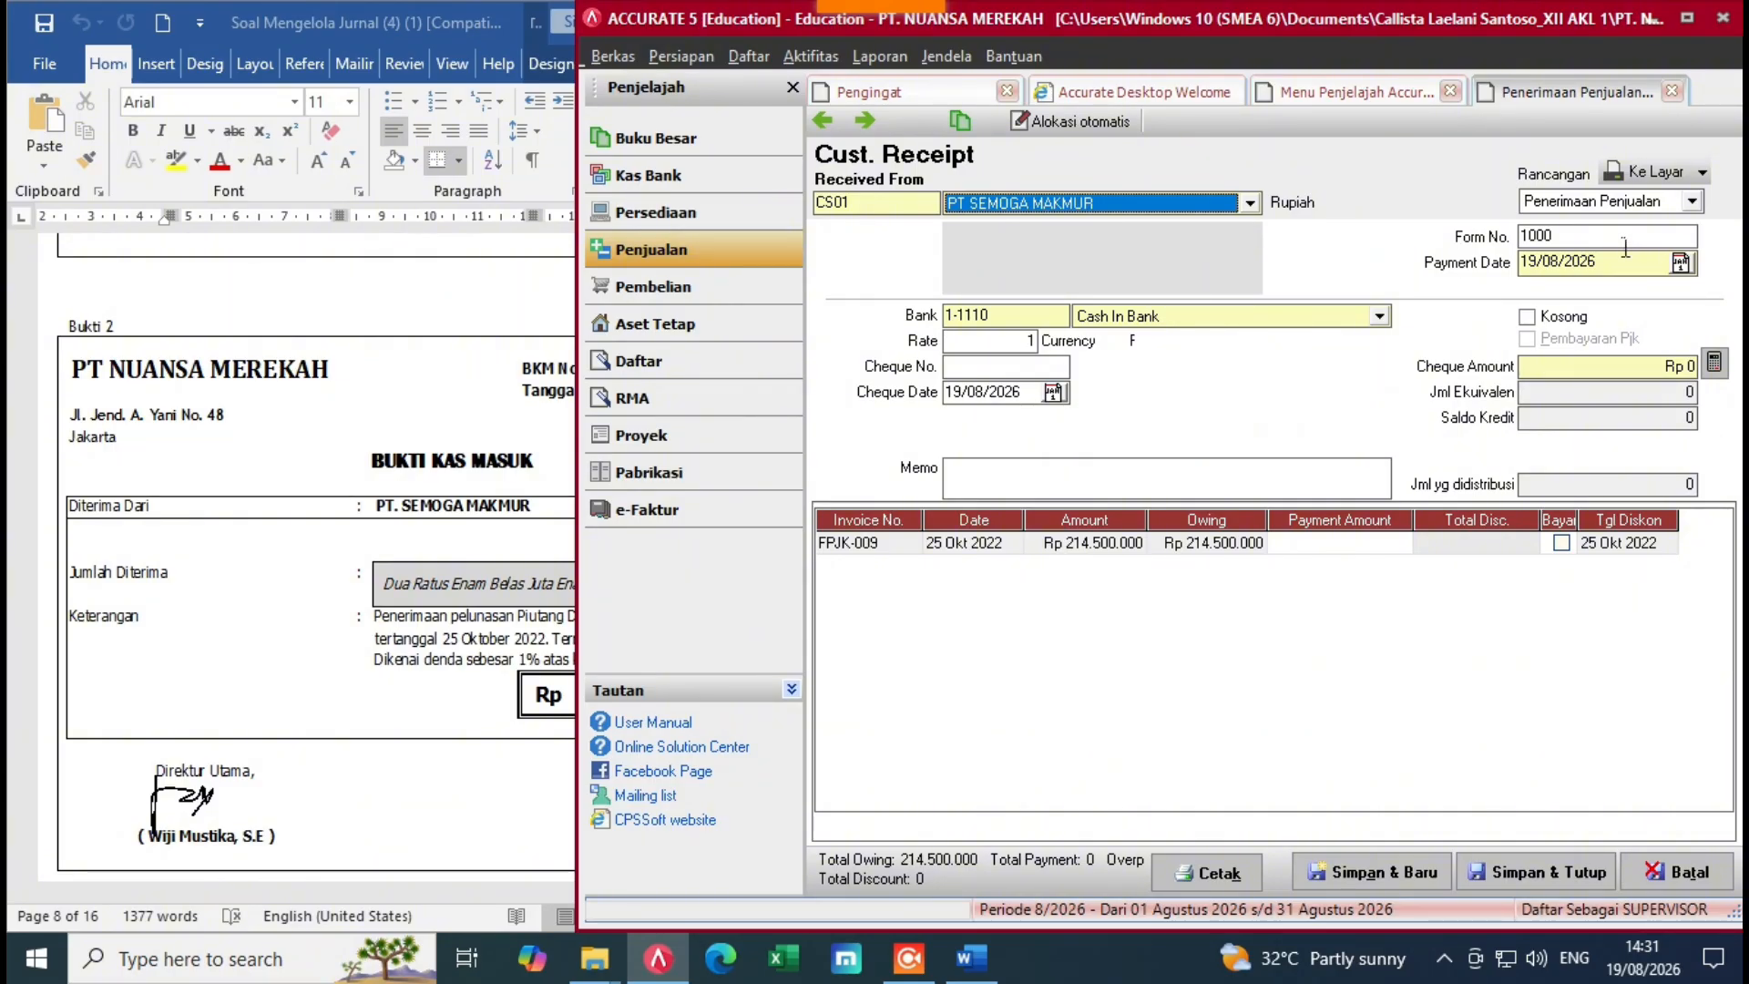
# Step: Replace the default form number 1000 with BKM-001
pyautogui.doubleClick(1572, 239)
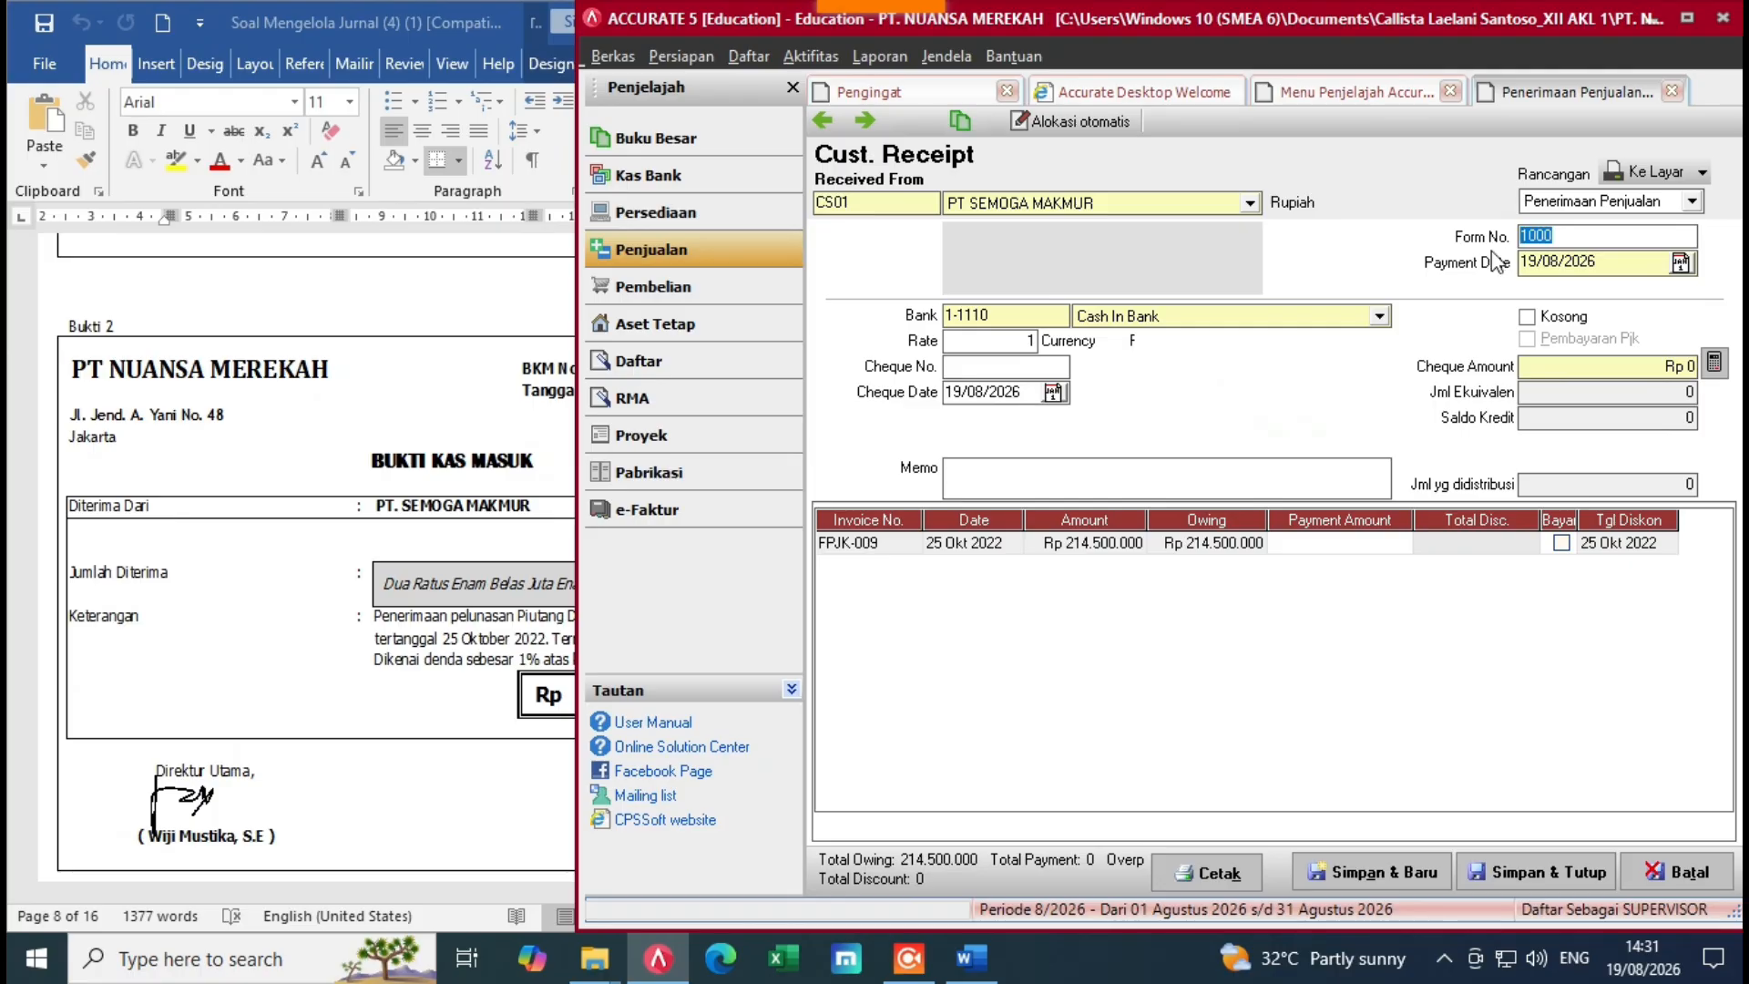
pyautogui.press('BackSpace')
pyautogui.hotkey('alt', 'Tab')
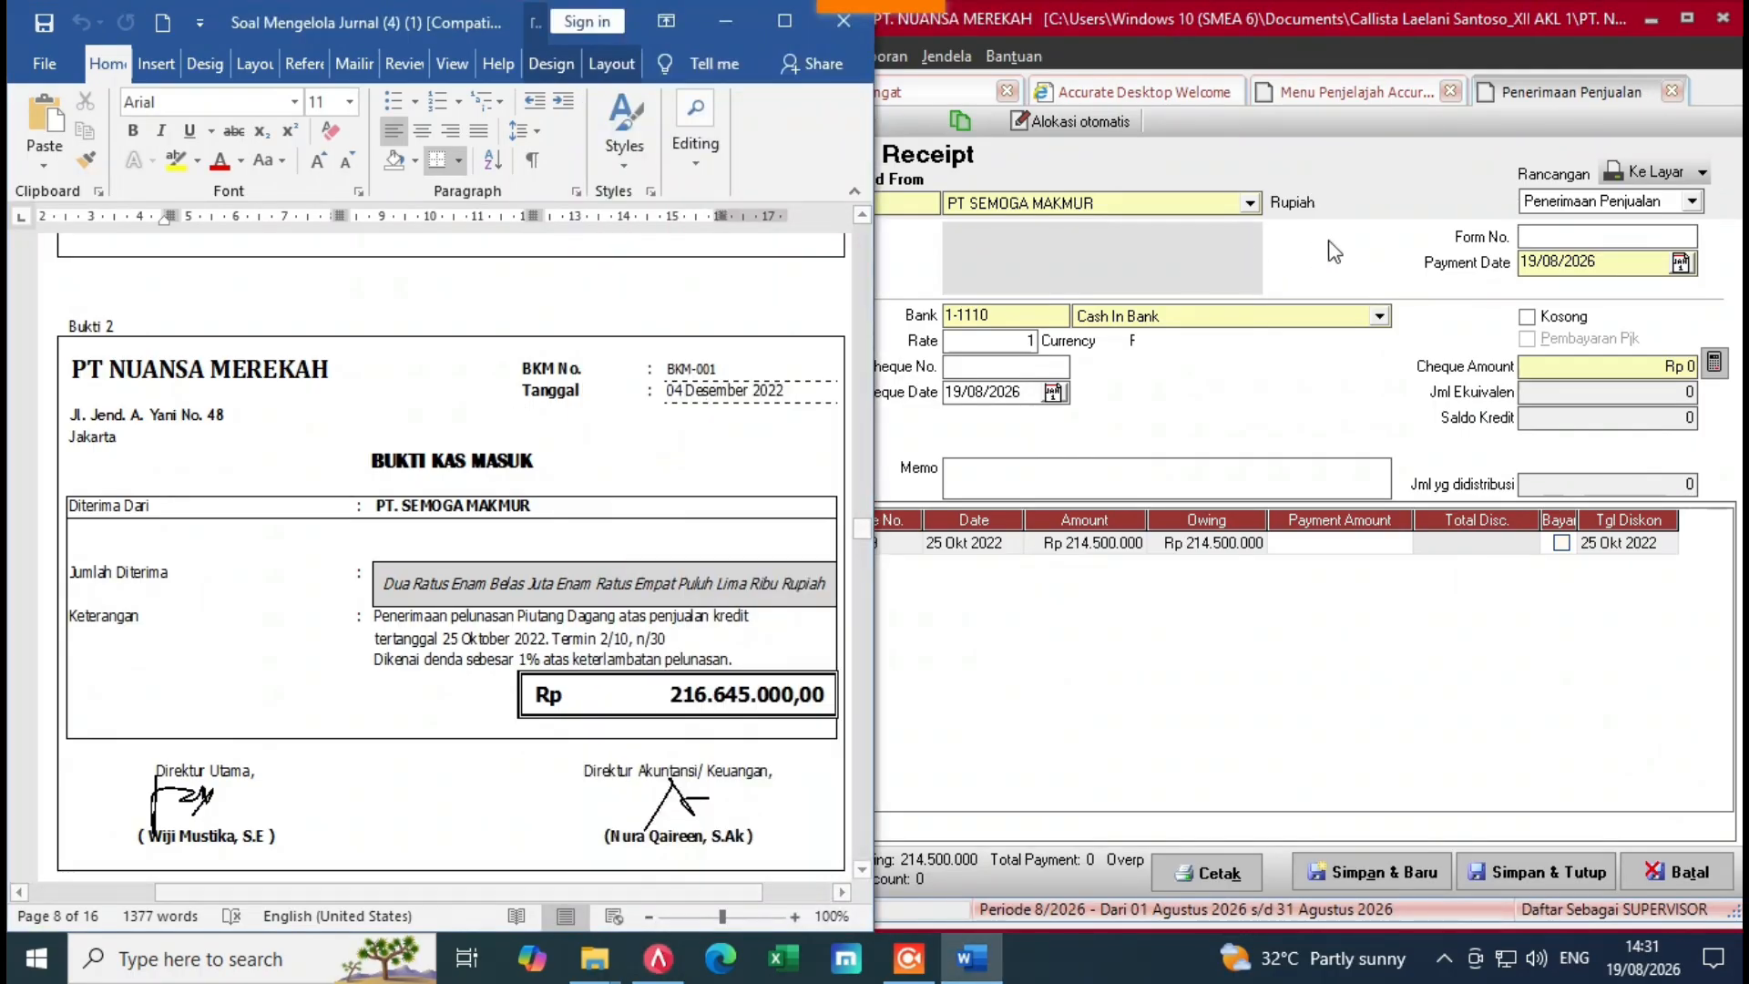
pyautogui.hotkey('alt', 'Tab')
pyautogui.write('B')
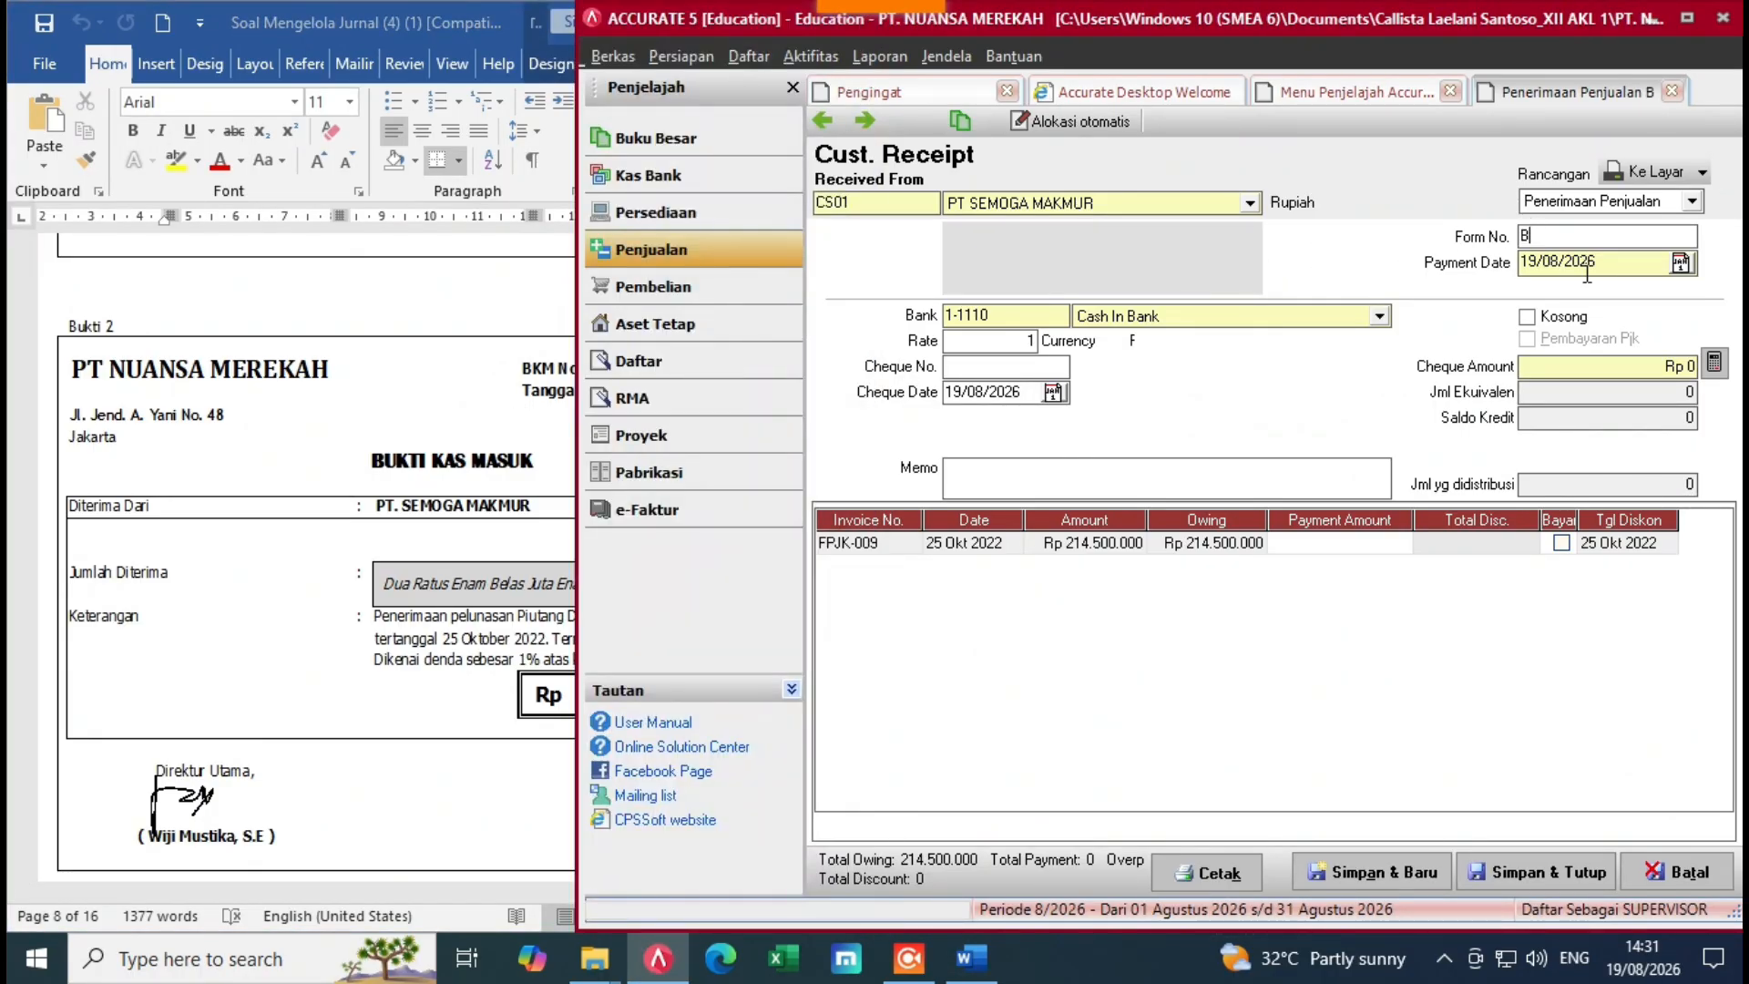
pyautogui.write('KM-001')
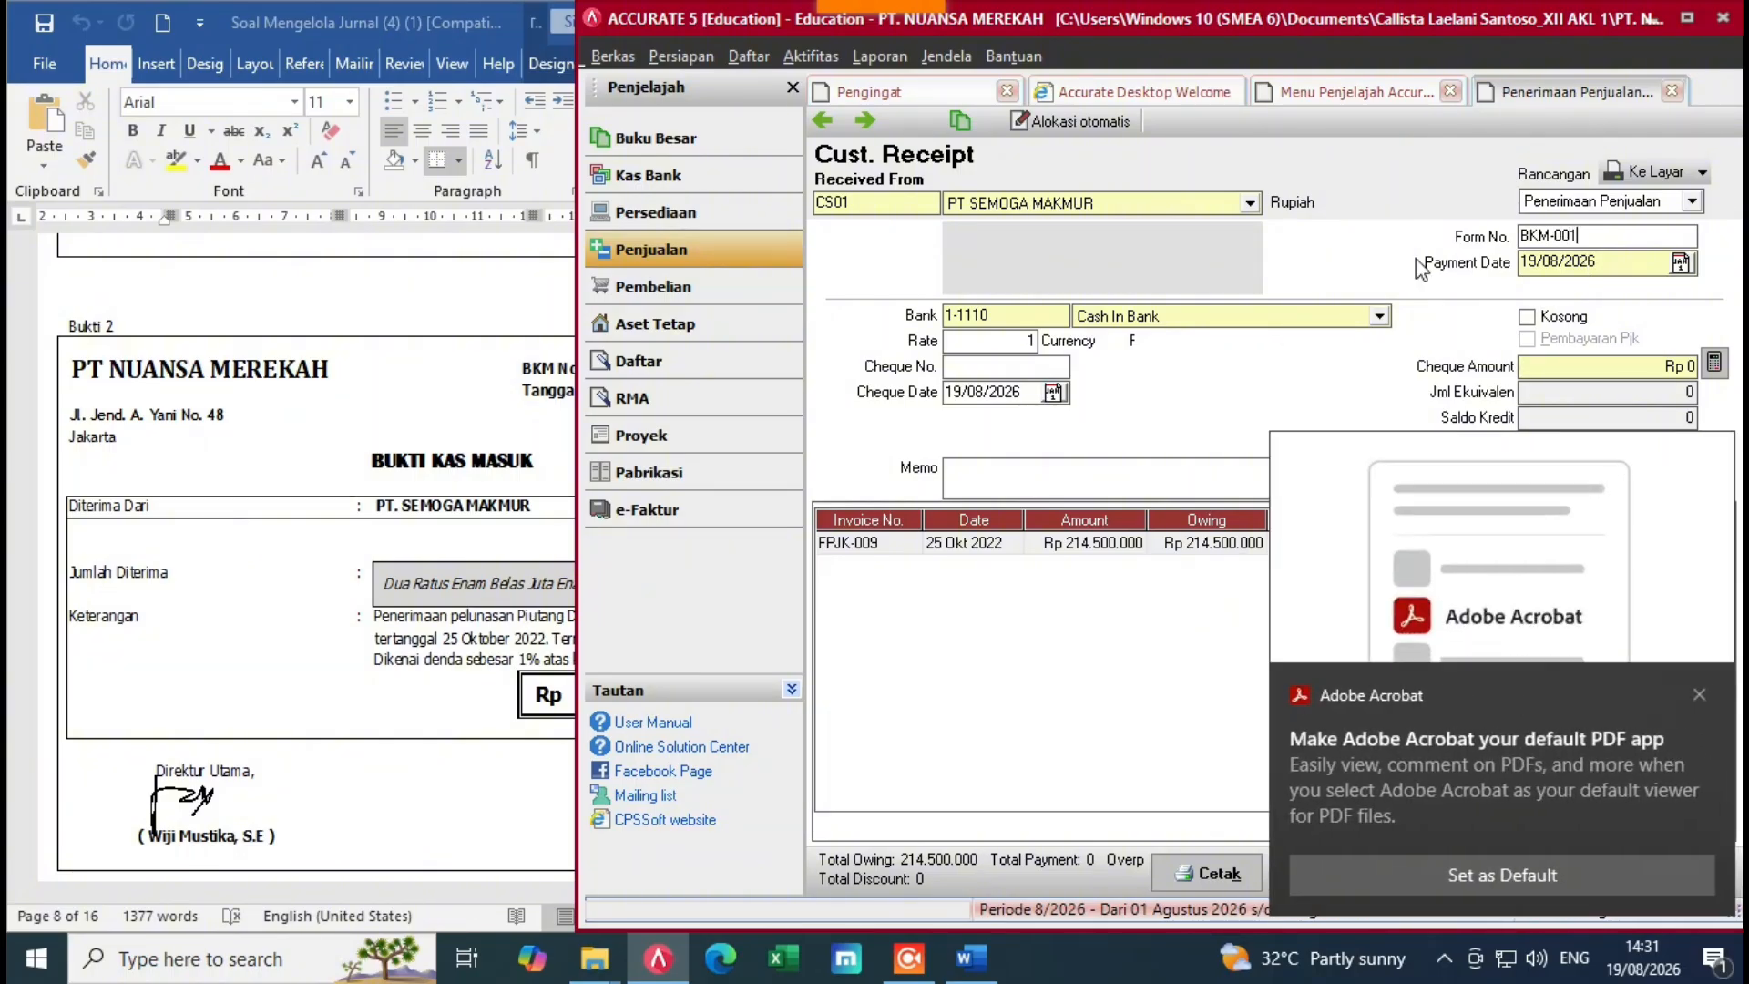
pyautogui.click(1699, 694)
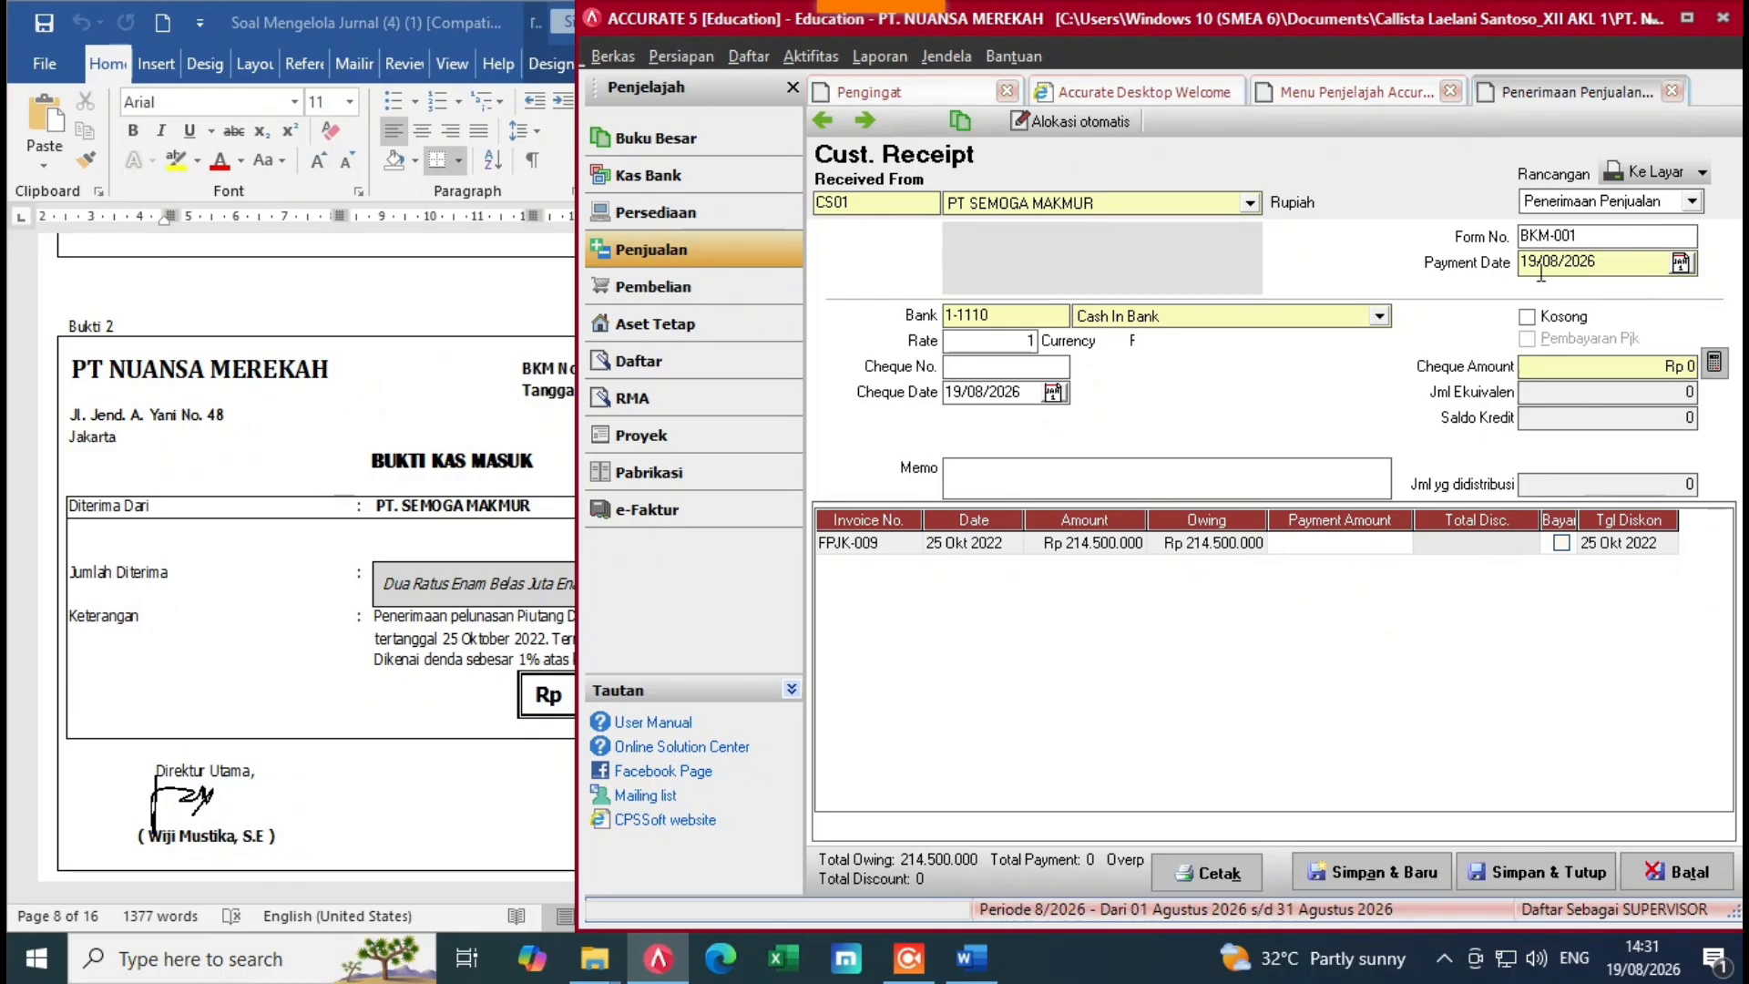
# Step: Change the payment date to 04/12/2022 and clear the cheque date
pyautogui.click(1618, 273)
pyautogui.moveTo(1621, 274); pyautogui.dragTo(1544, 276)
pyautogui.press('BackSpace')
pyautogui.click(479, 456)
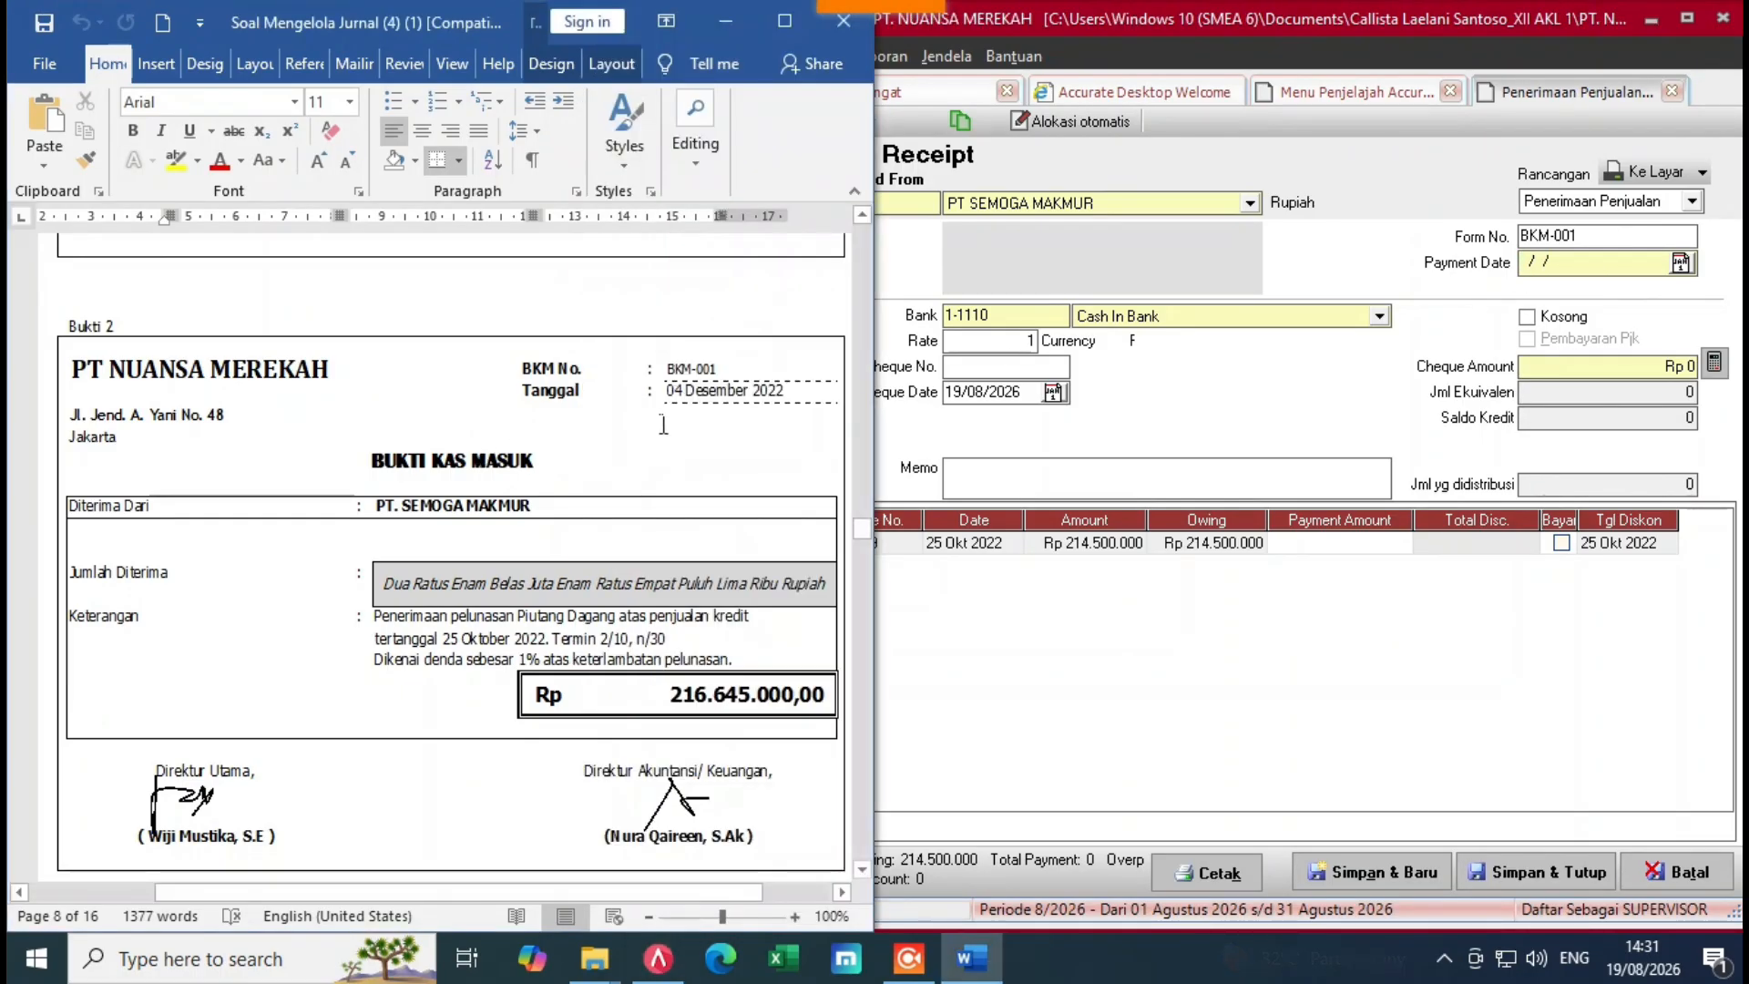
pyautogui.click(1549, 273)
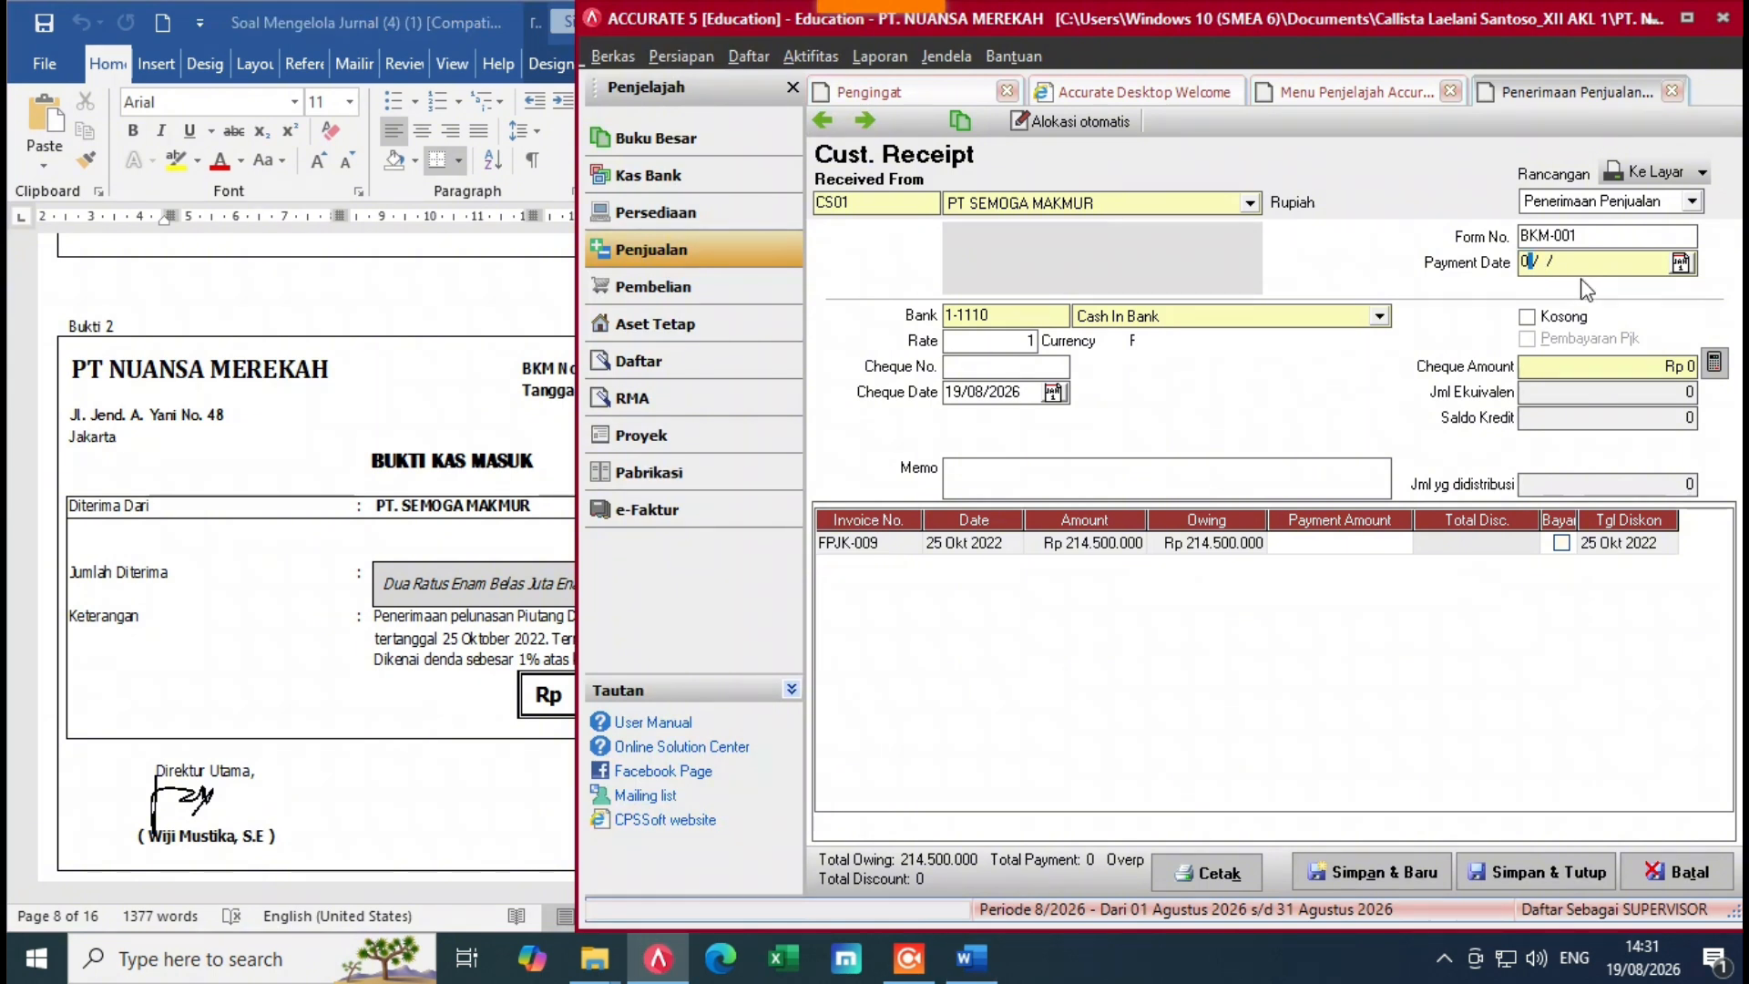
pyautogui.write('4/12/202')
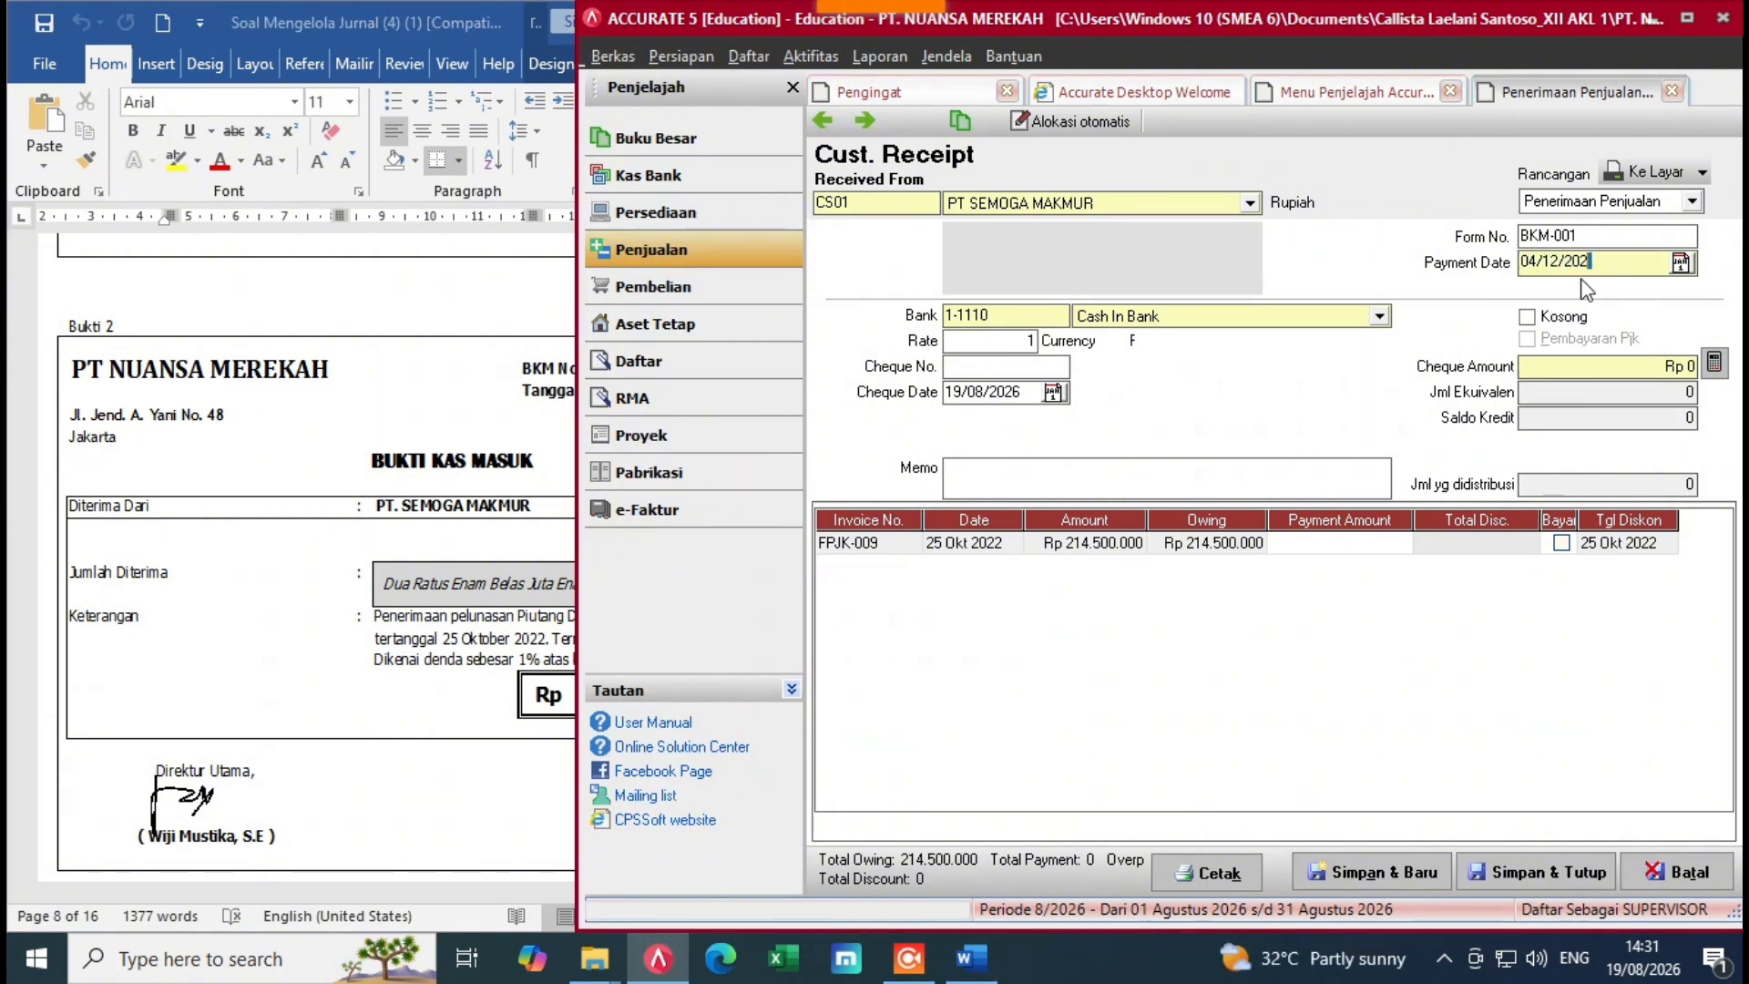
pyautogui.moveTo(1031, 397); pyautogui.dragTo(966, 412)
pyautogui.press('BackSpace')
pyautogui.press('BackSpace')
pyautogui.write('042')
# Step: Enter the memo 'Penerimaan Pelunasan Piutang' on customer receipt BKM-001
pyautogui.click(965, 488)
pyautogui.write('Peneri')
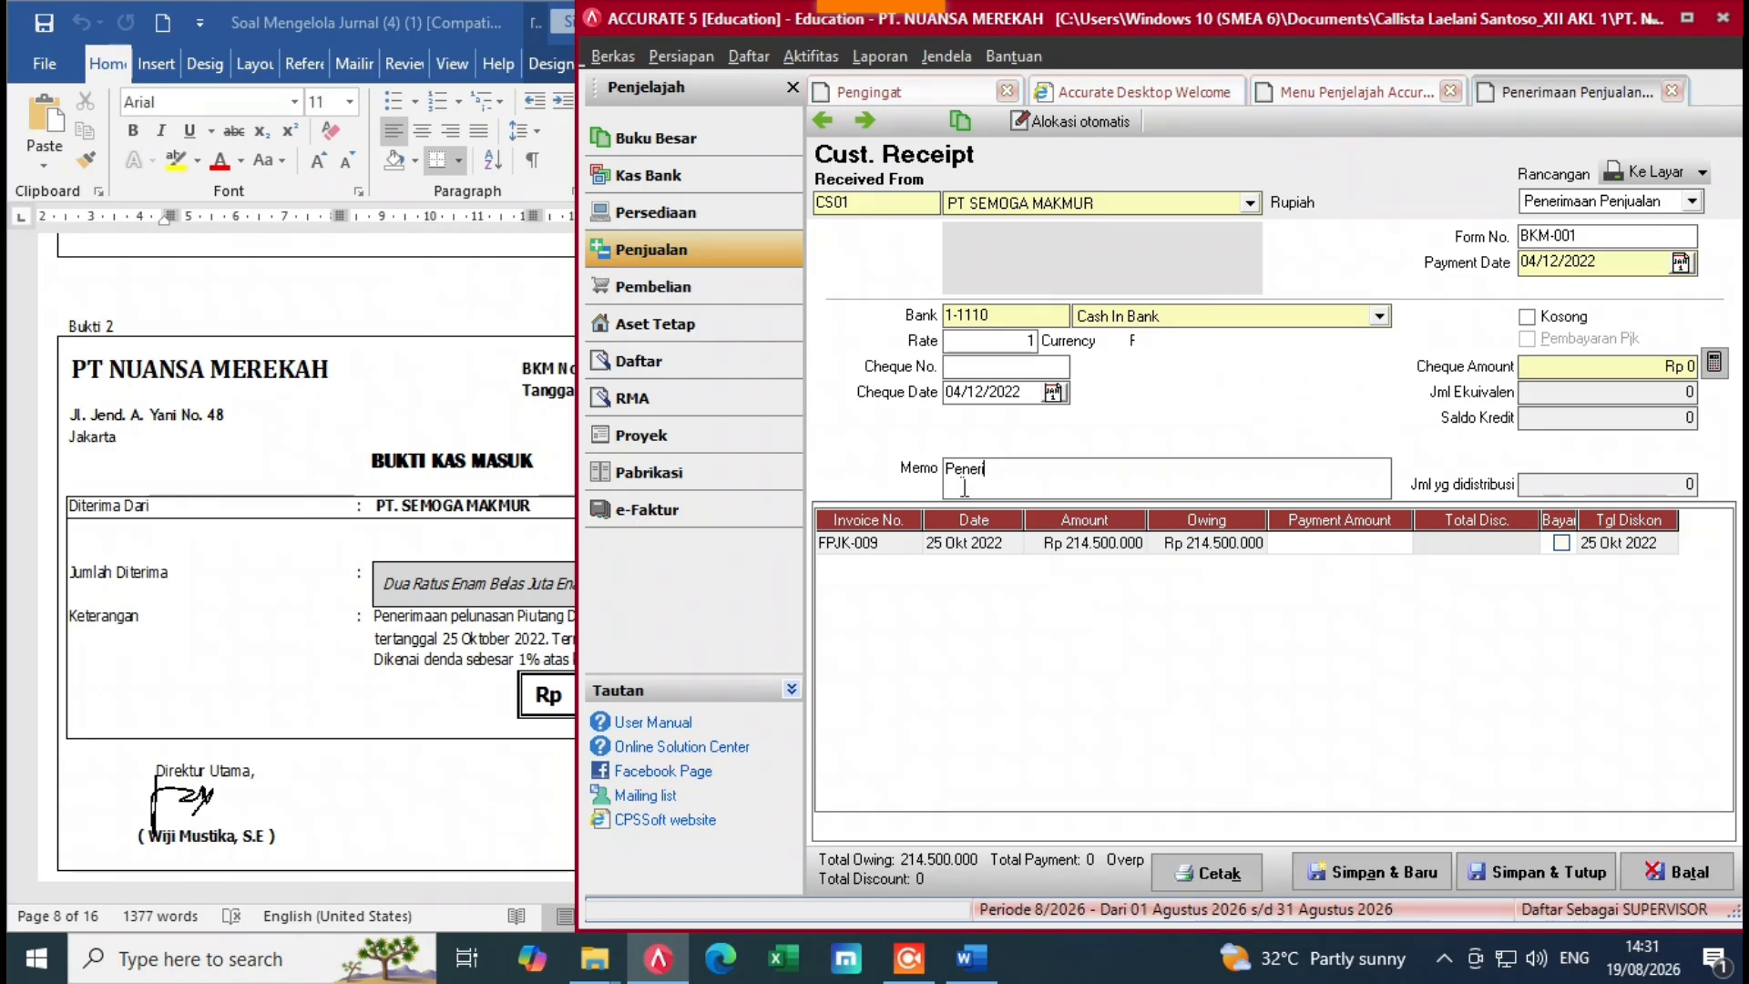
pyautogui.write('maan Peluna')
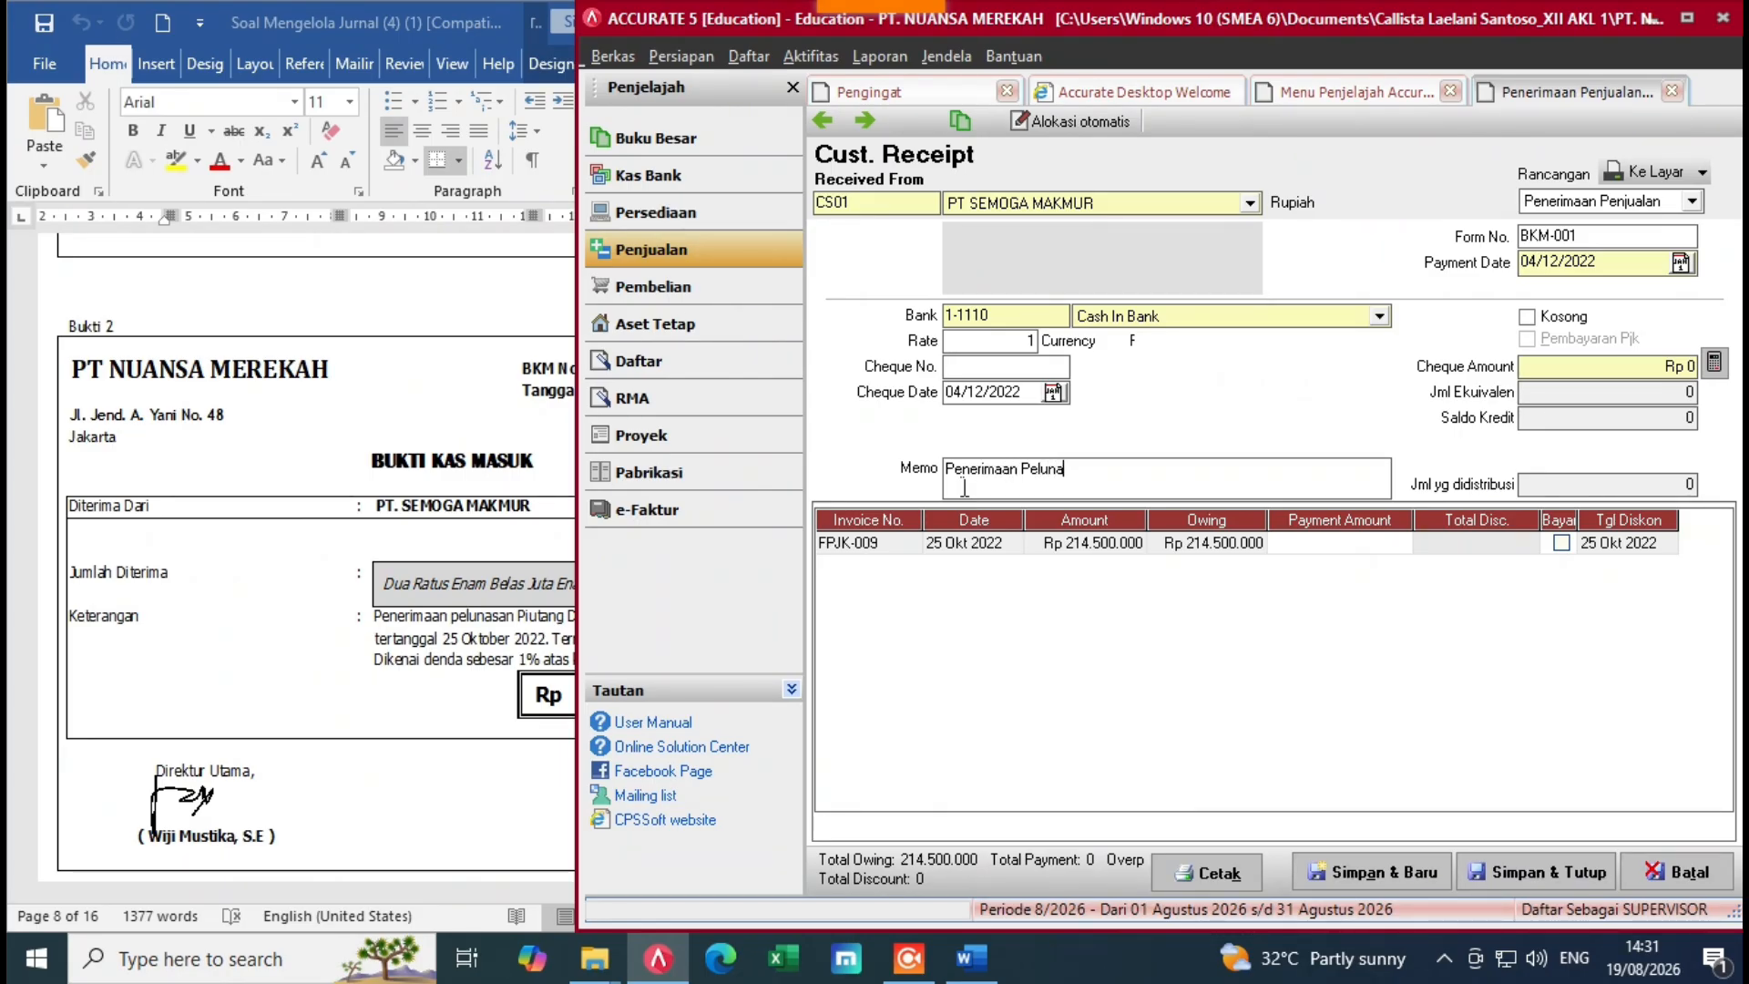
pyautogui.write('san Piutang')
pyautogui.click(568, 596)
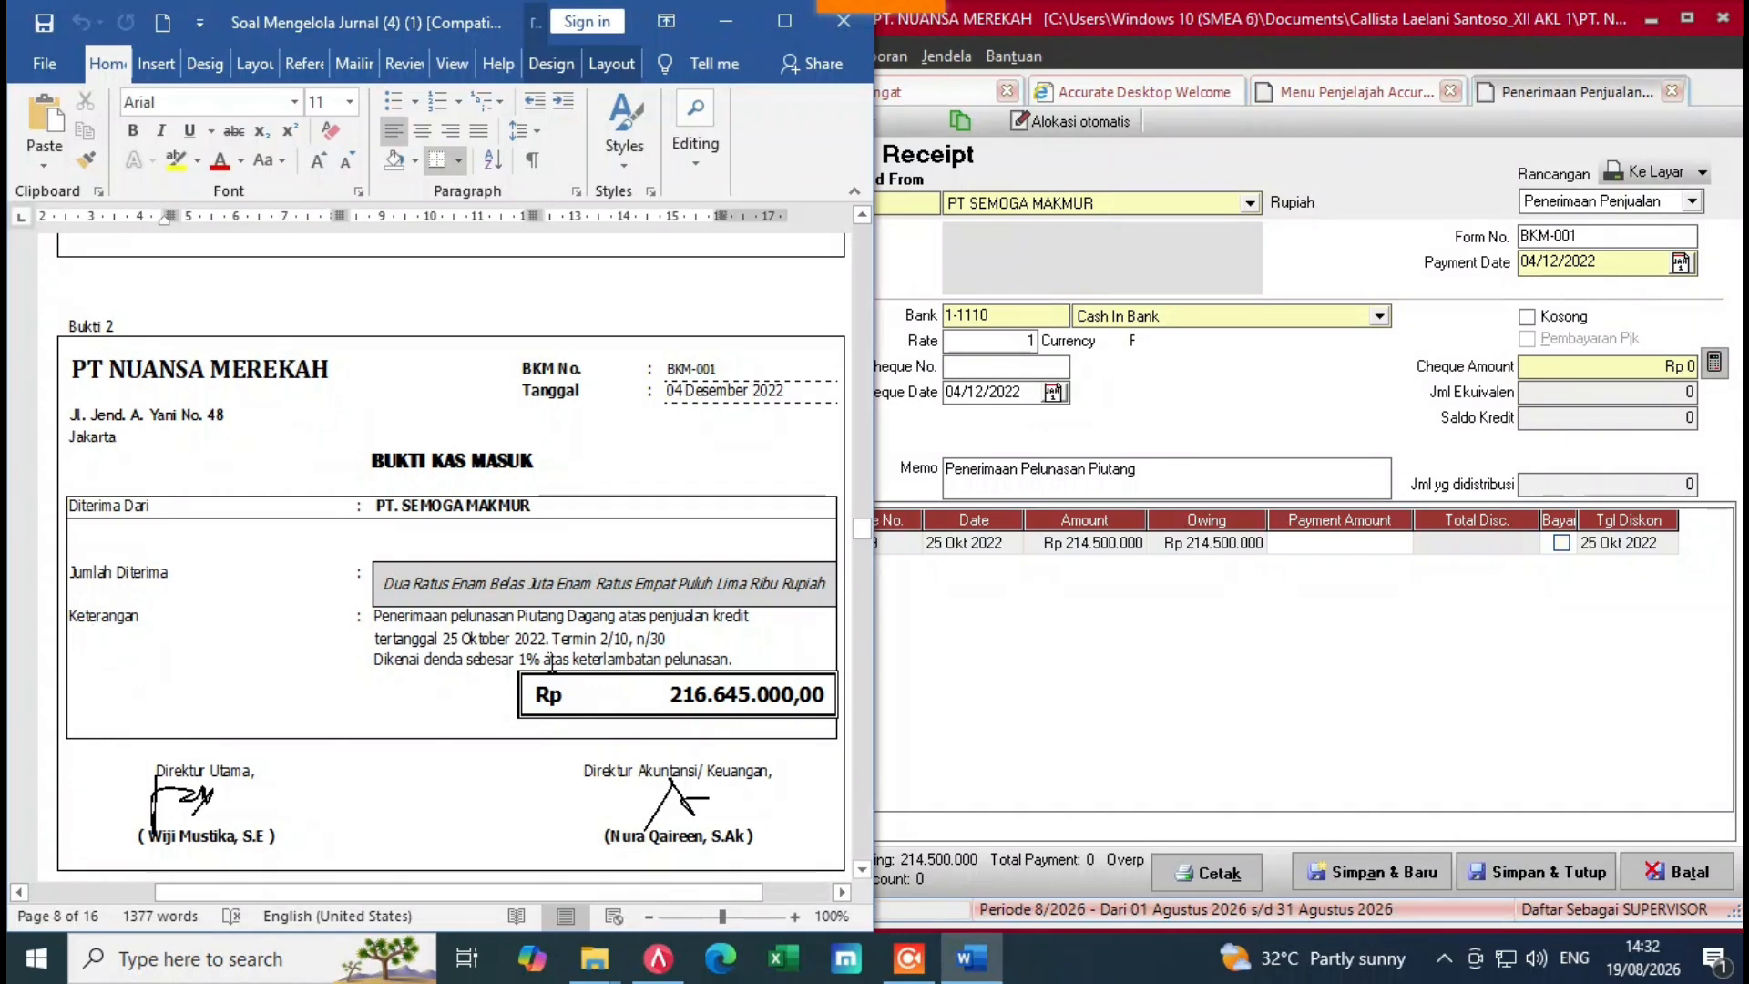
pyautogui.click(1274, 559)
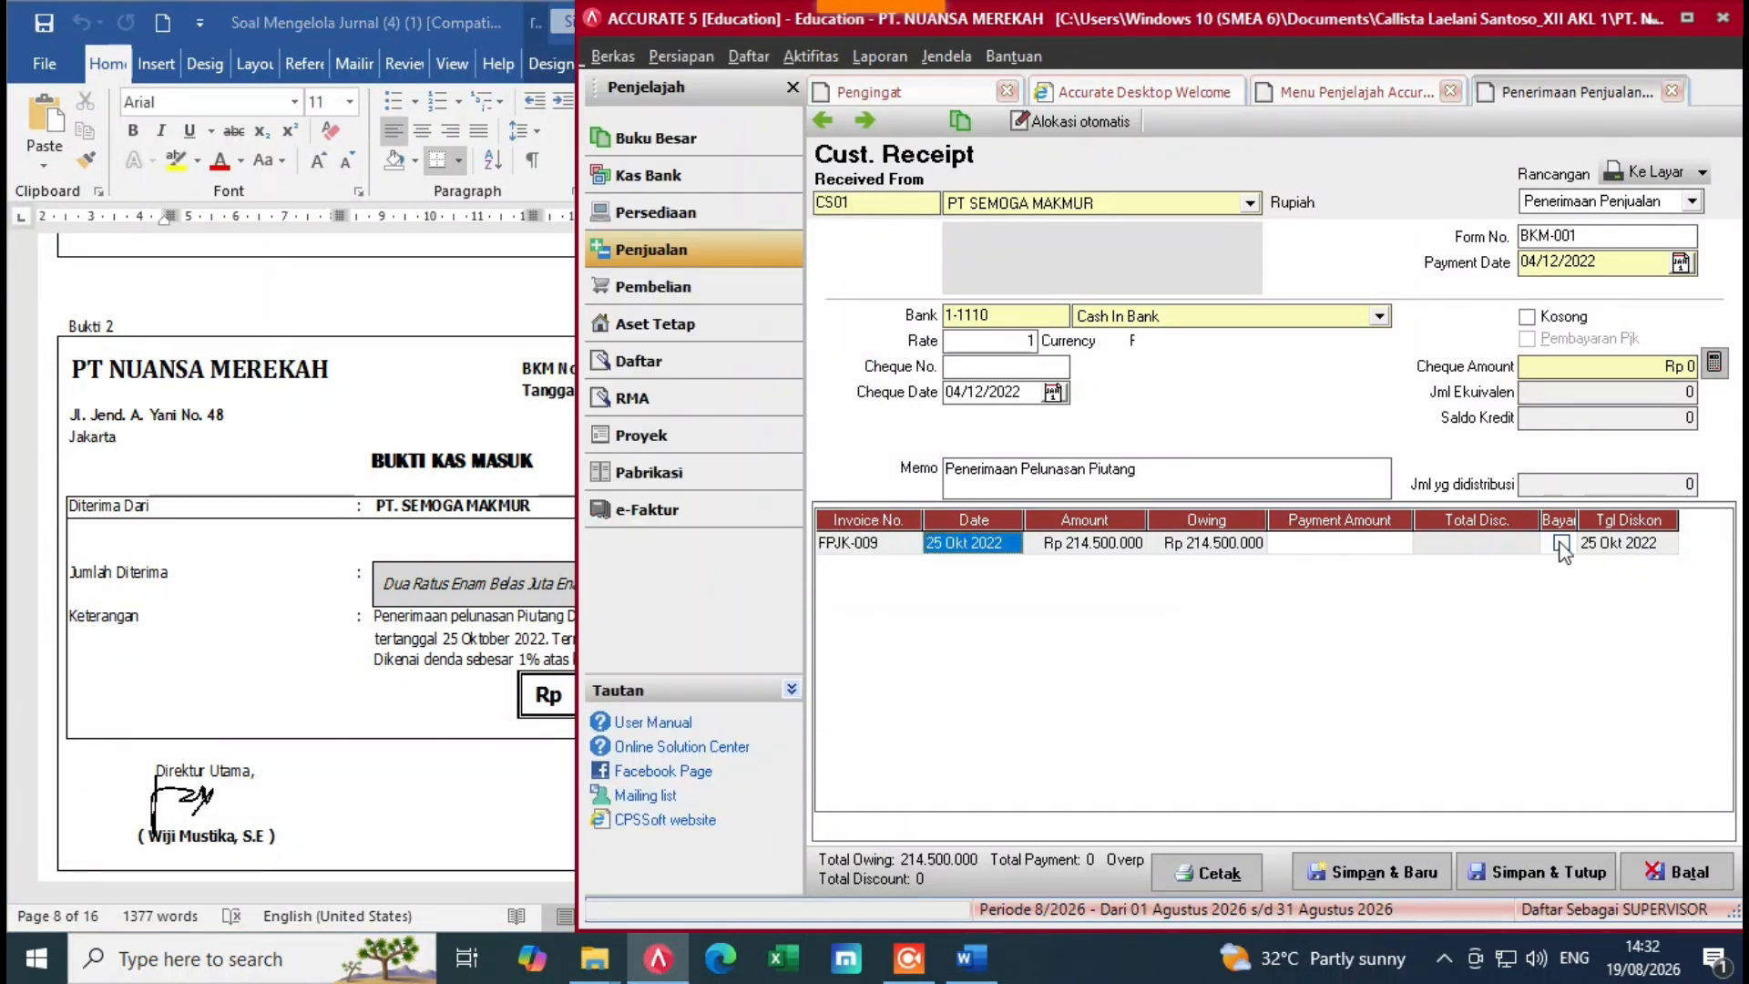
# Step: Mark invoice FPJK-009 as paid so its payment amount fills in at Rp 214.500.000
pyautogui.click(1562, 543)
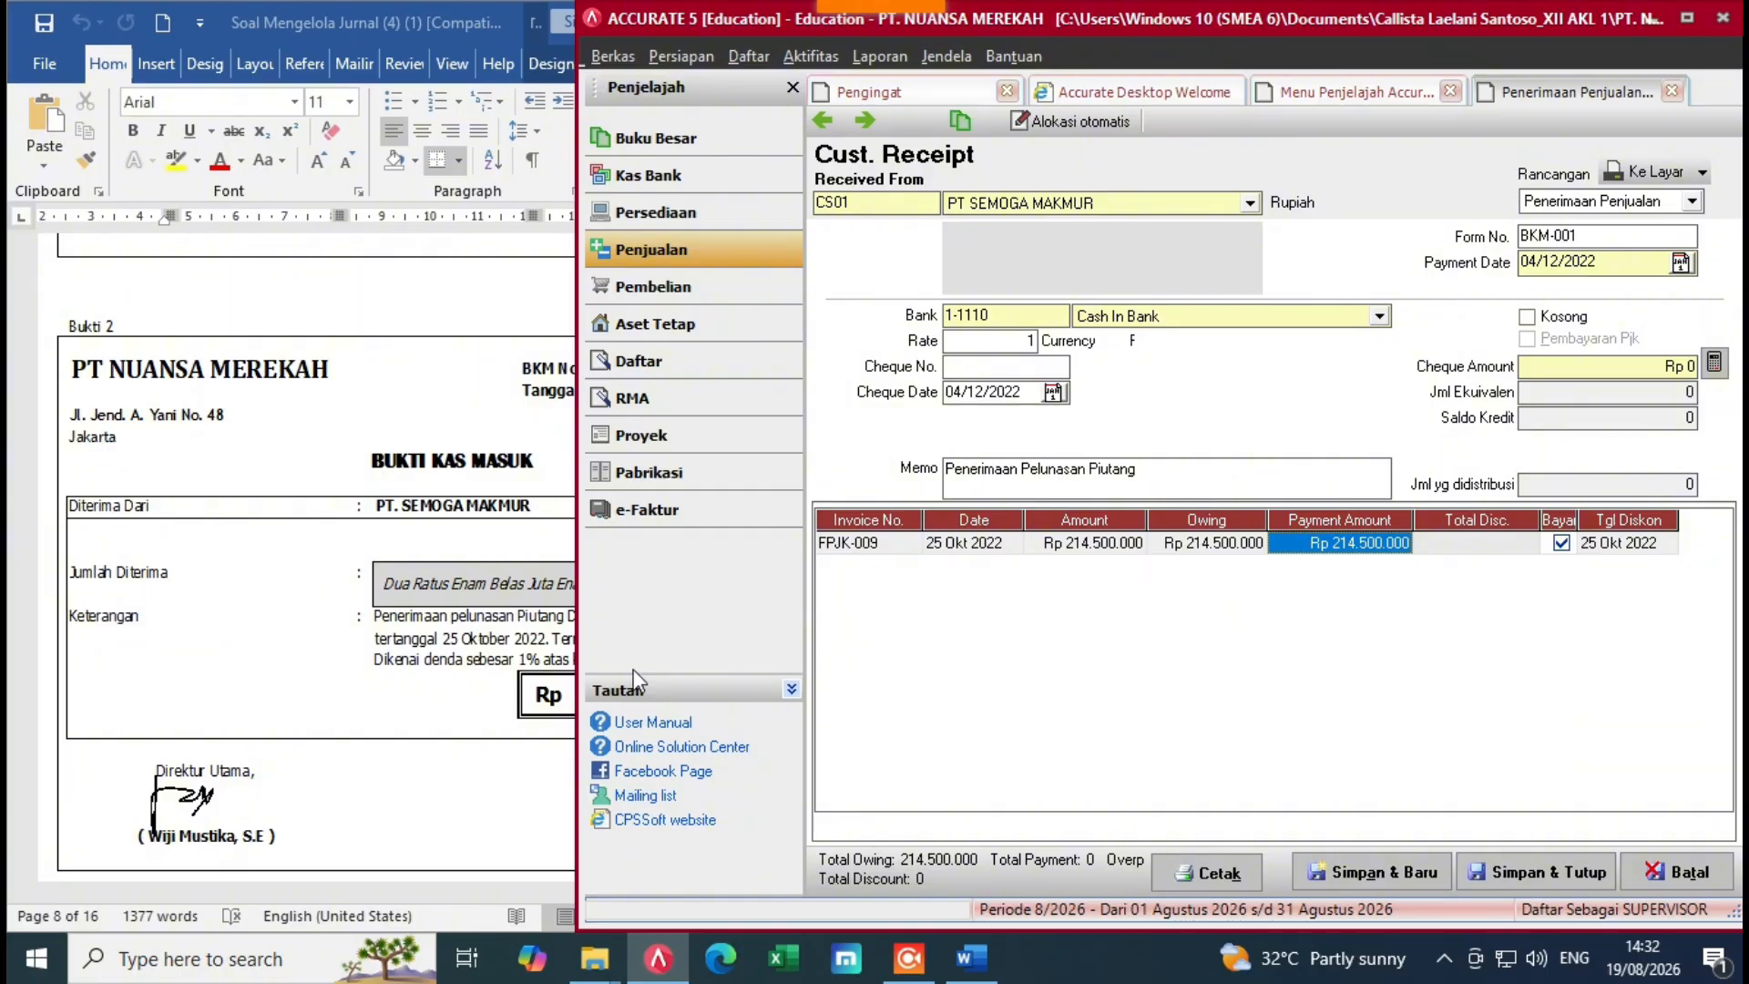
pyautogui.click(561, 675)
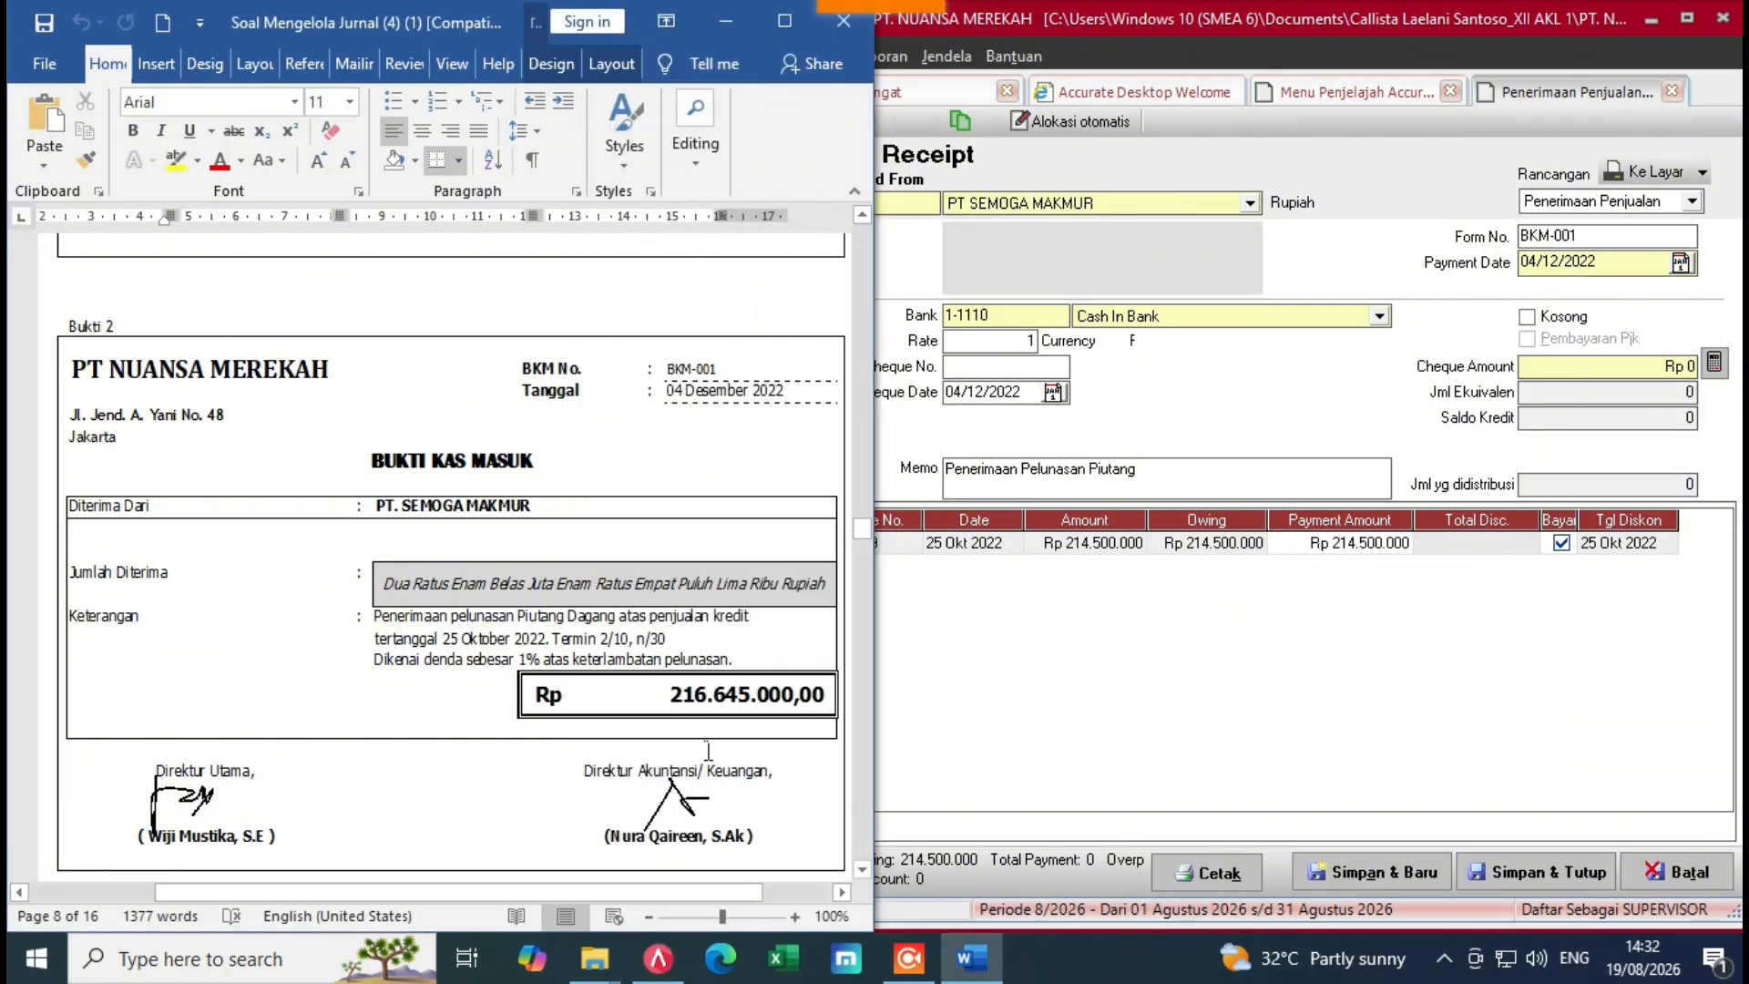
pyautogui.click(1089, 629)
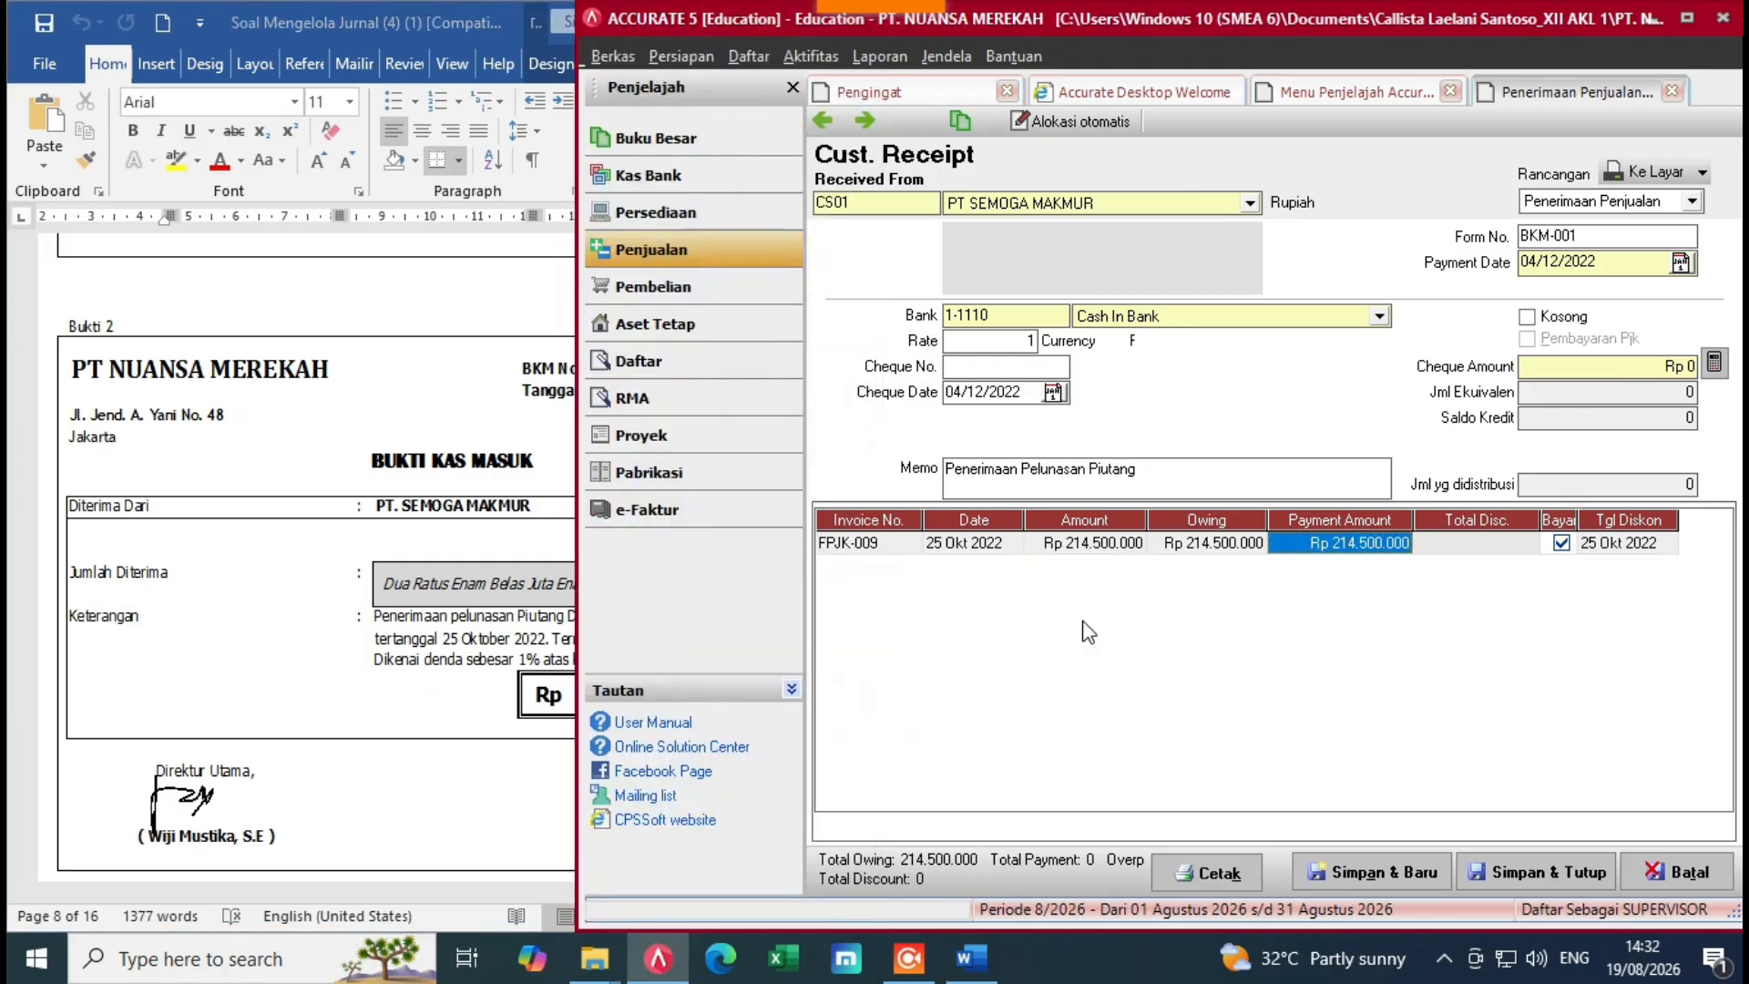
pyautogui.click(1463, 539)
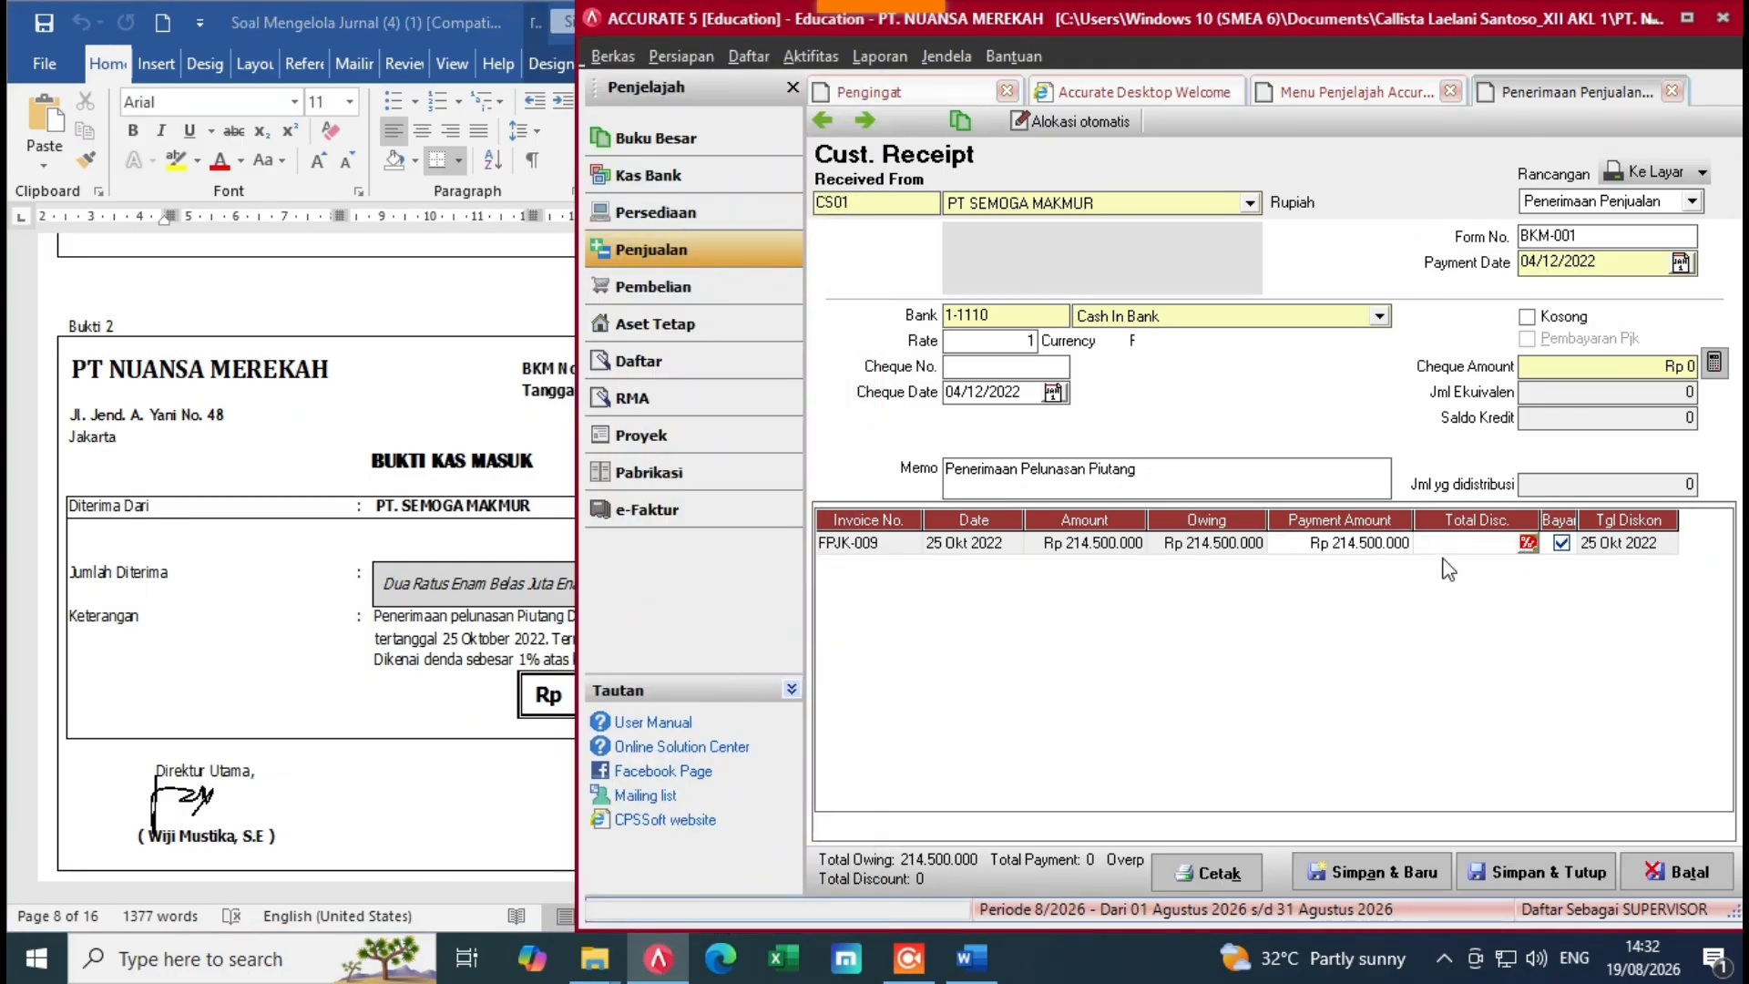
# Step: Record a -2.145.000 write-off on FPJK-009 charged to Late Fees Collected
pyautogui.rightClick(1459, 570)
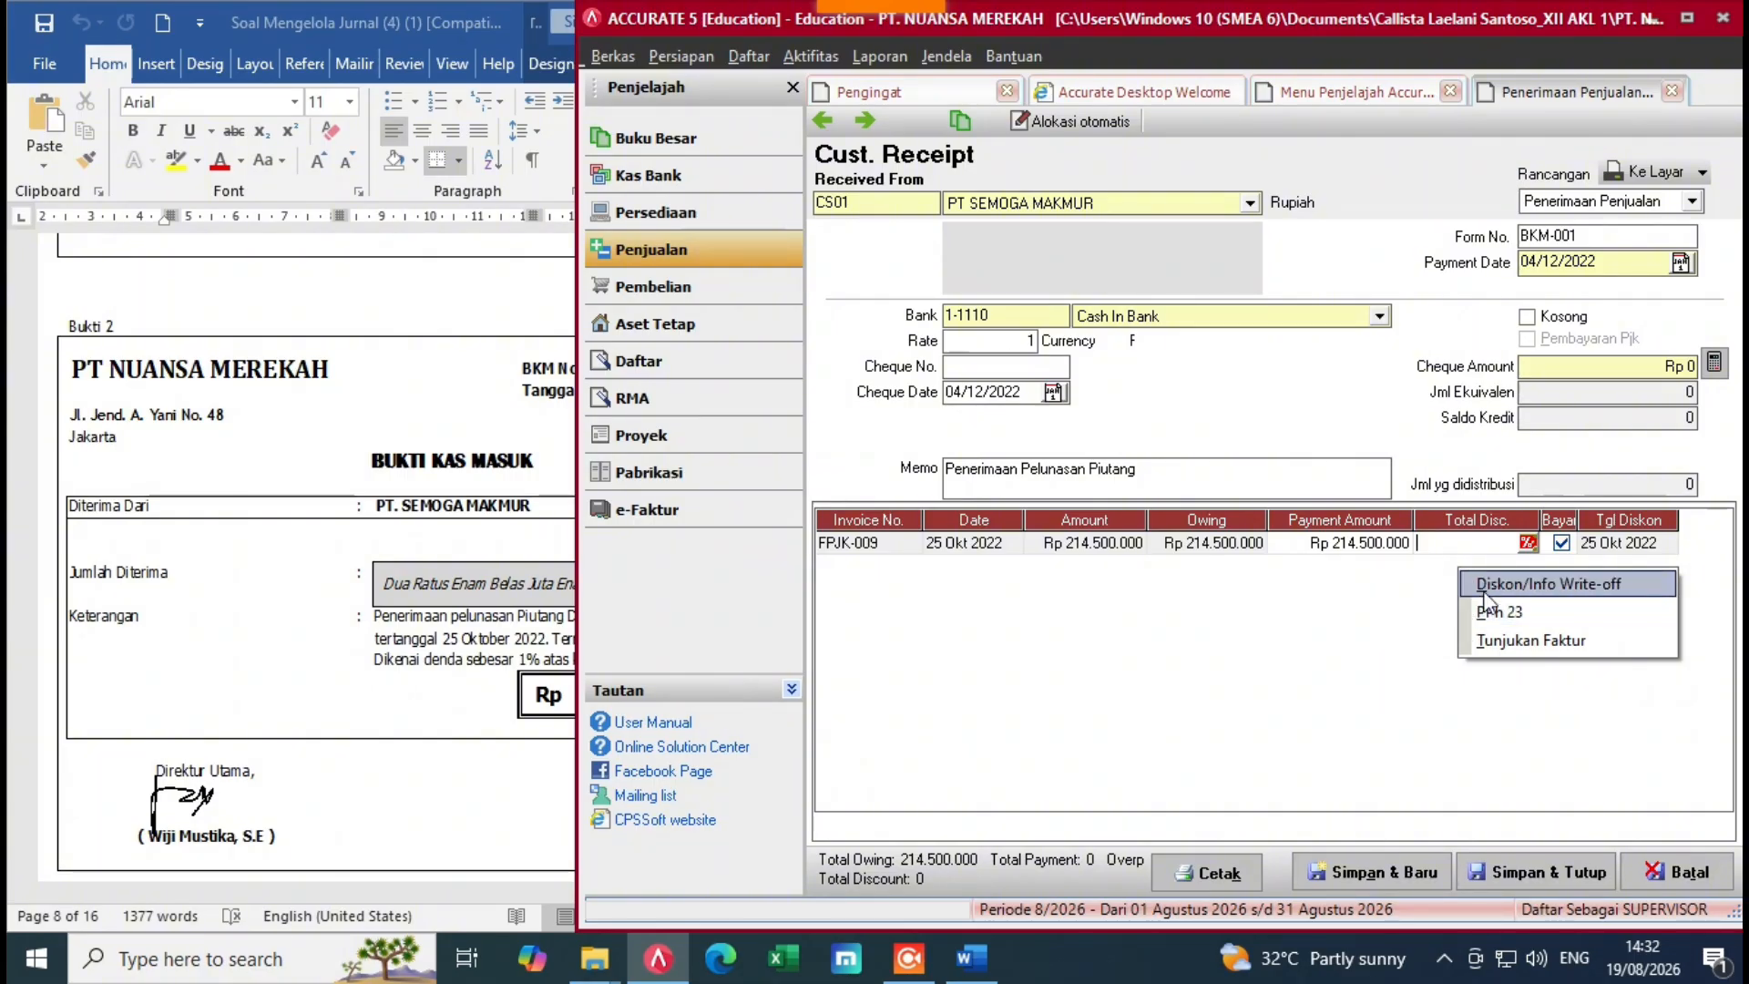
pyautogui.click(1483, 586)
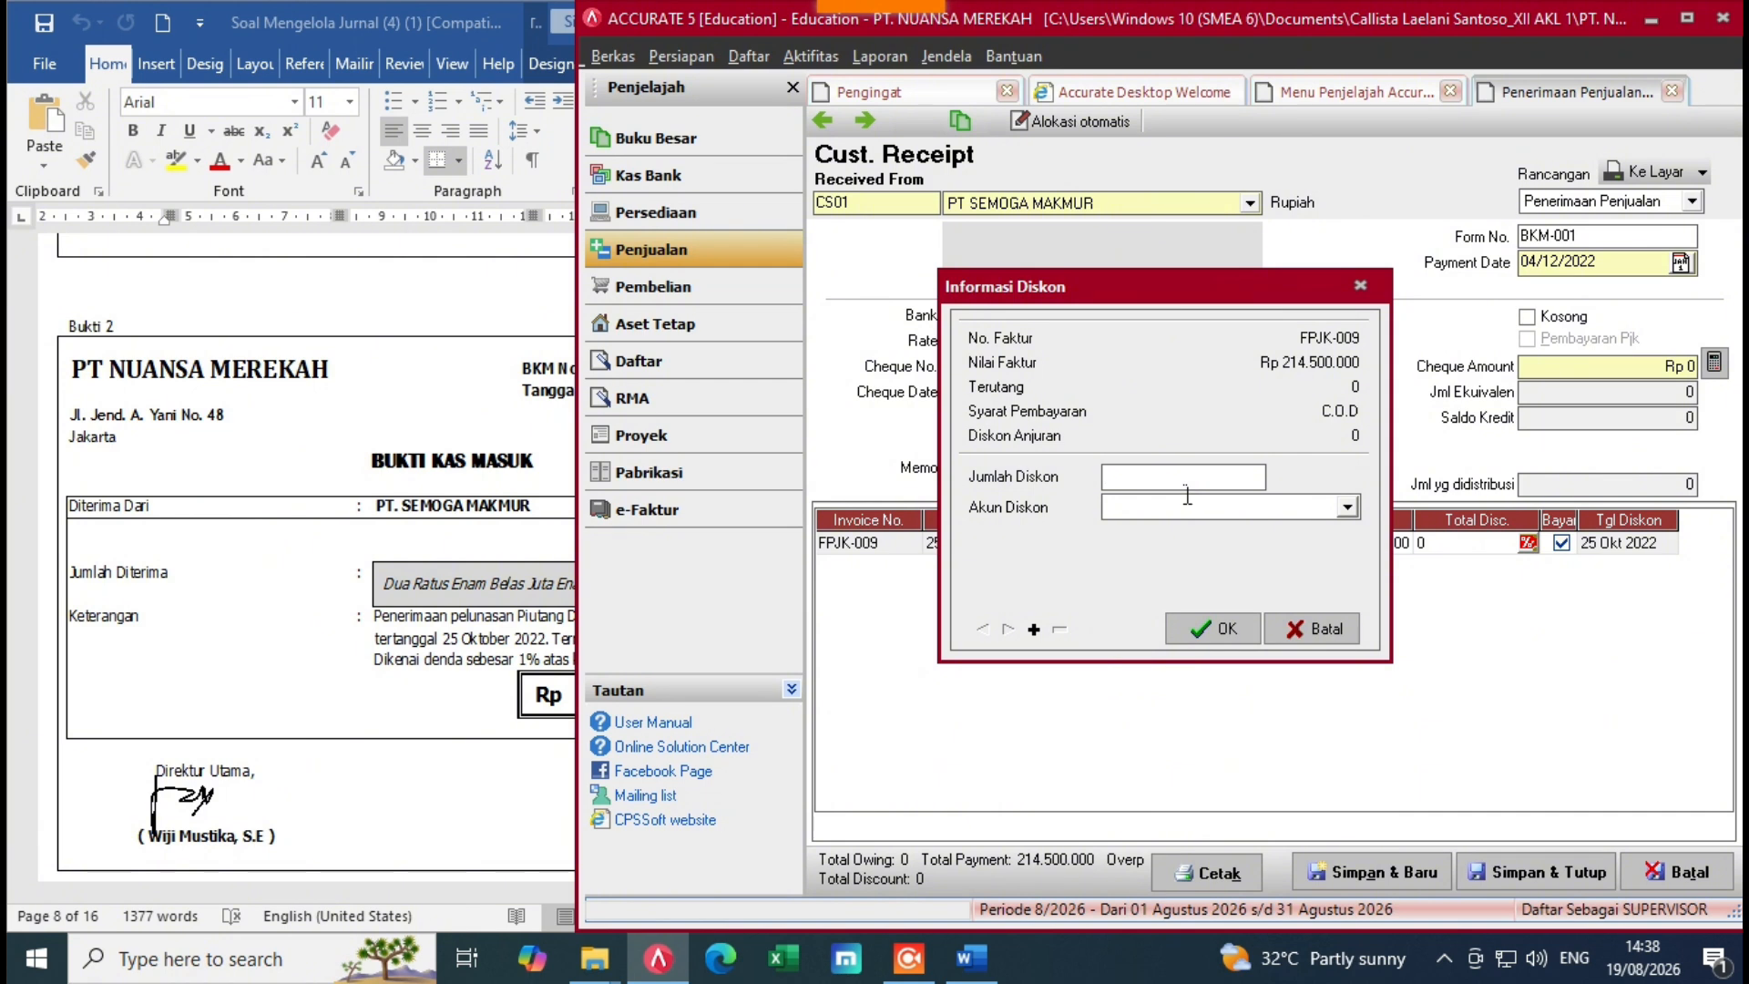
pyautogui.write('14')
pyautogui.press('BackSpace')
pyautogui.press('BackSpace')
pyautogui.press('BackSpace')
pyautogui.press('BackSpace')
pyautogui.write('-2.145.00')
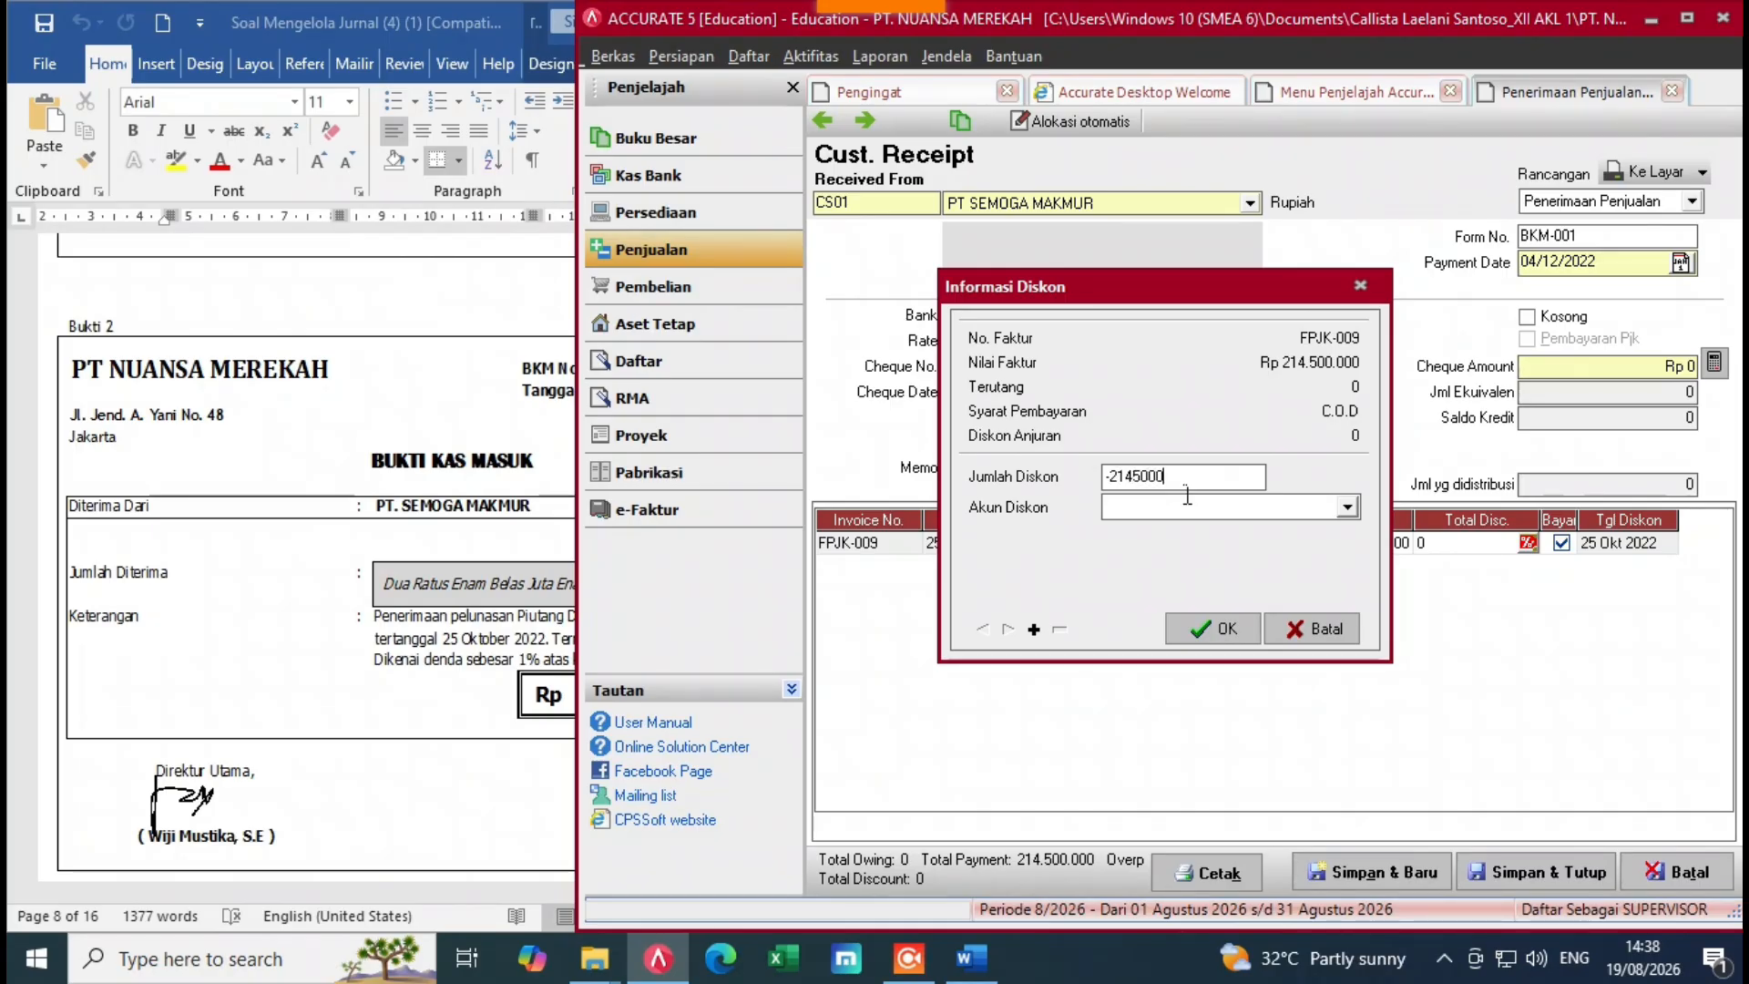
pyautogui.write('0')
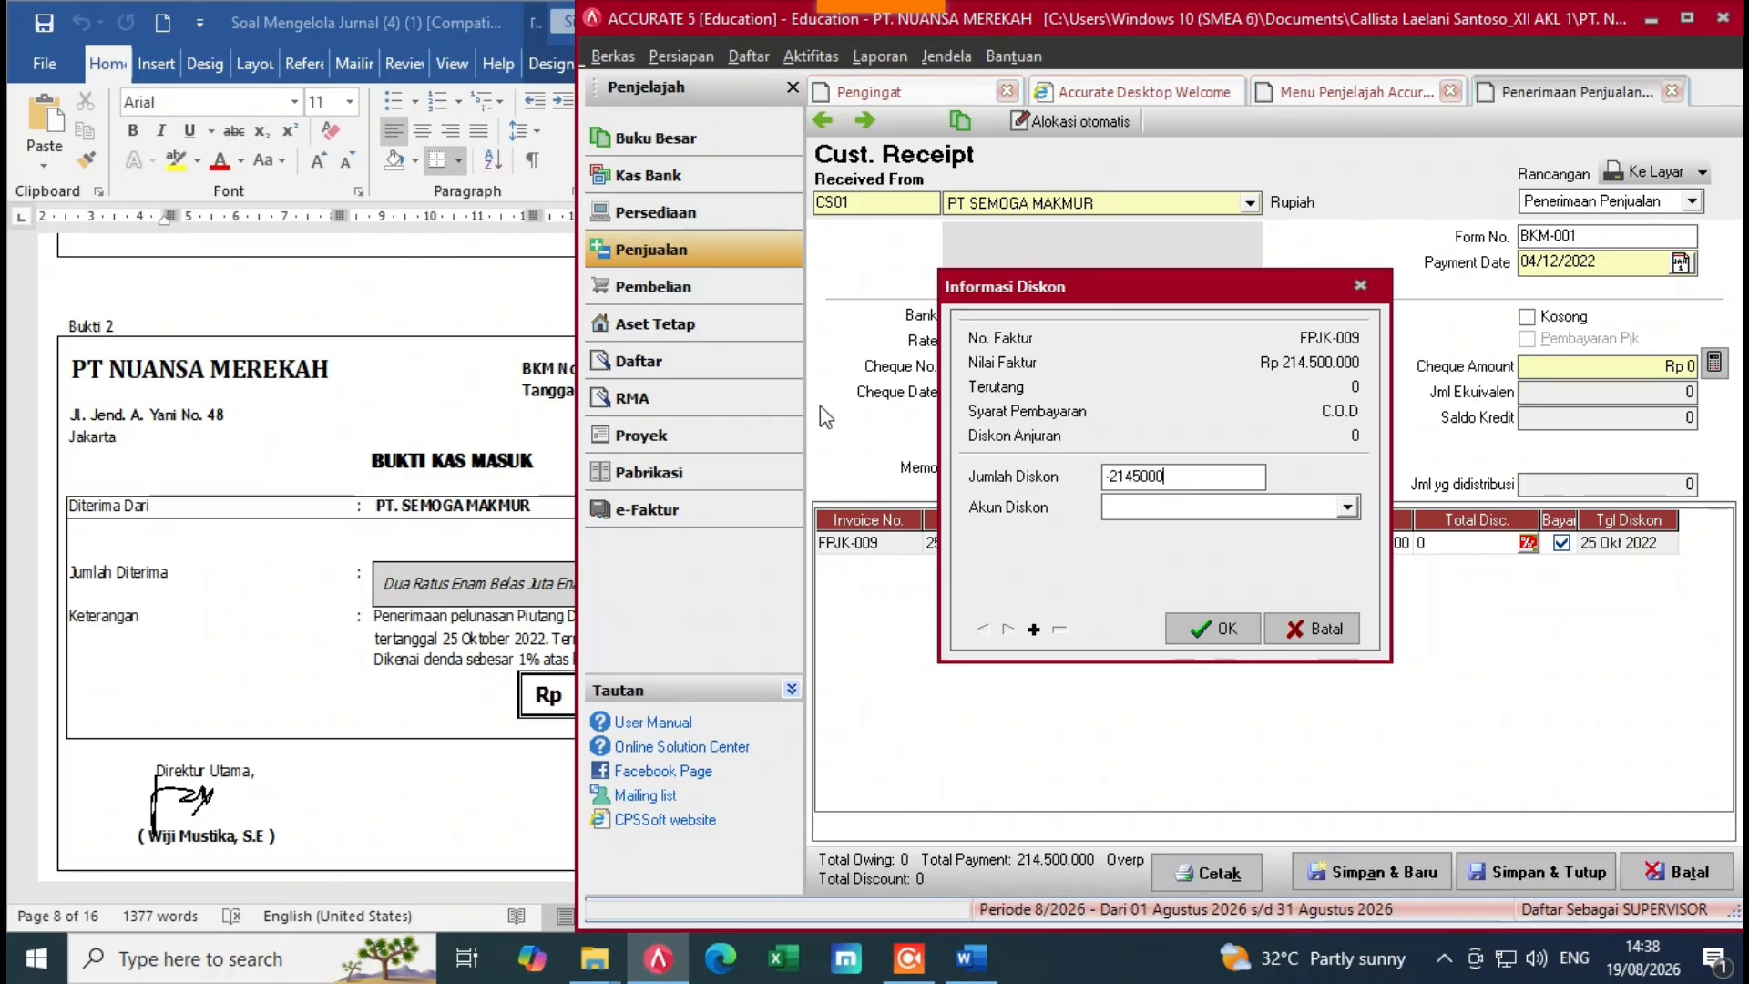
pyautogui.click(1347, 507)
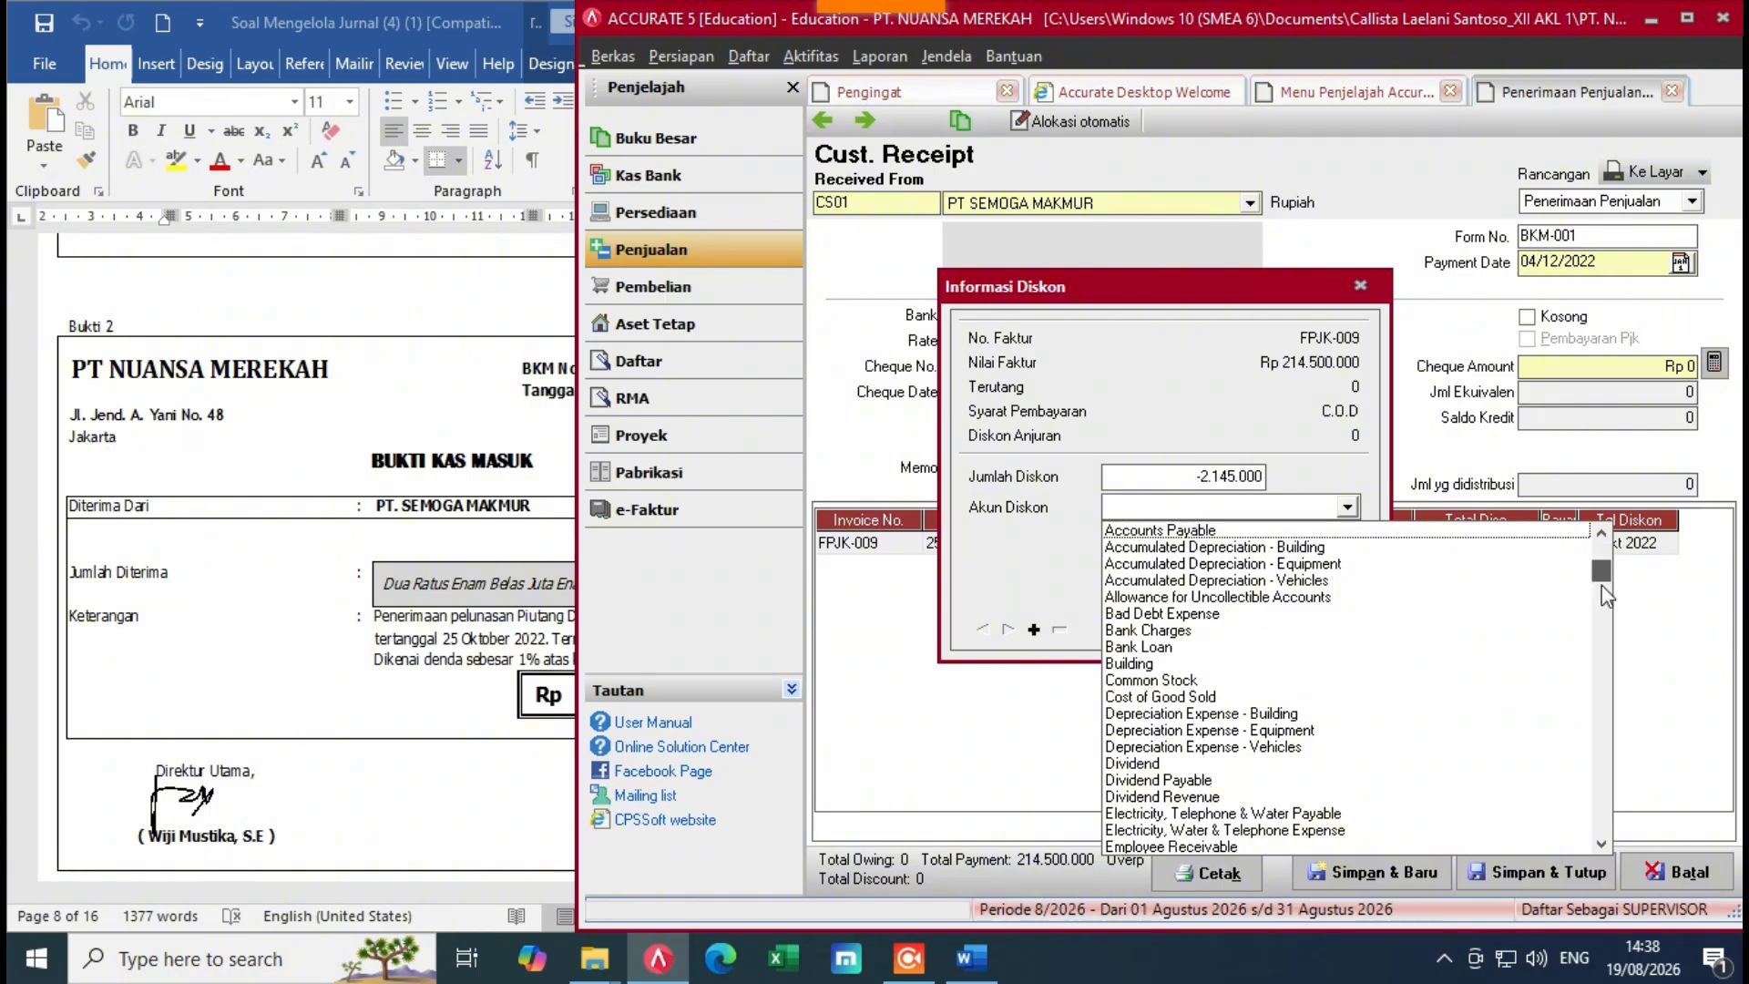
pyautogui.click(1609, 660)
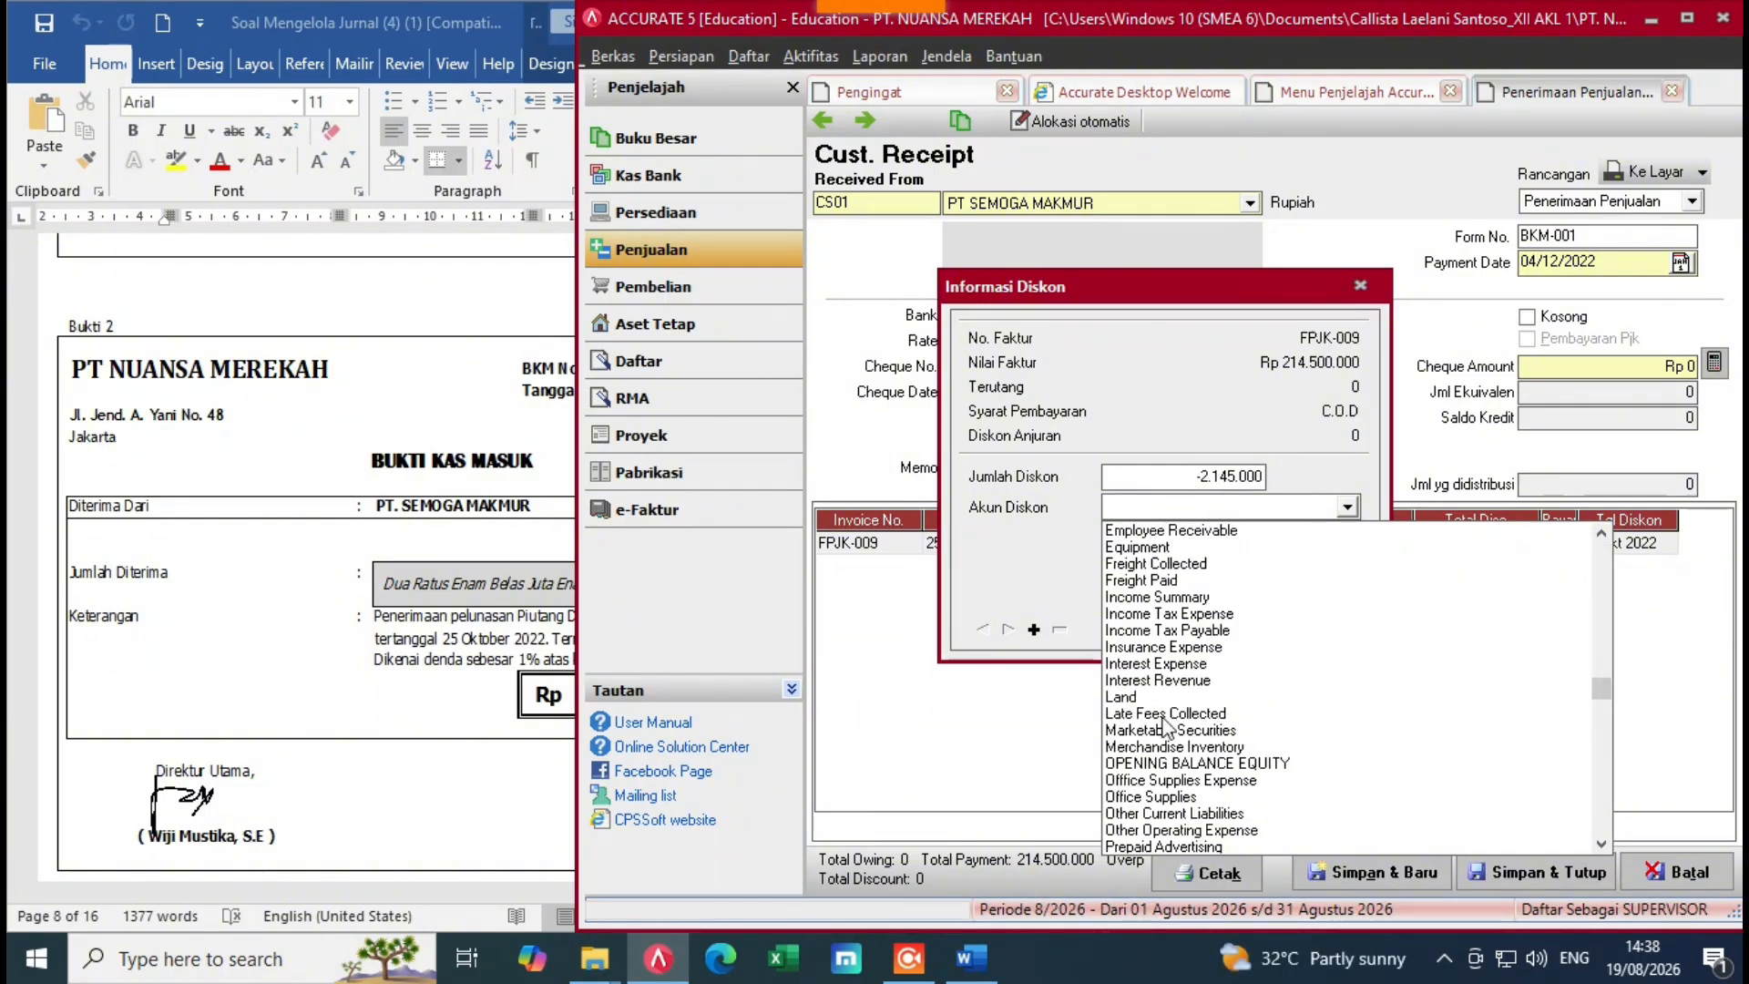
pyautogui.click(1210, 716)
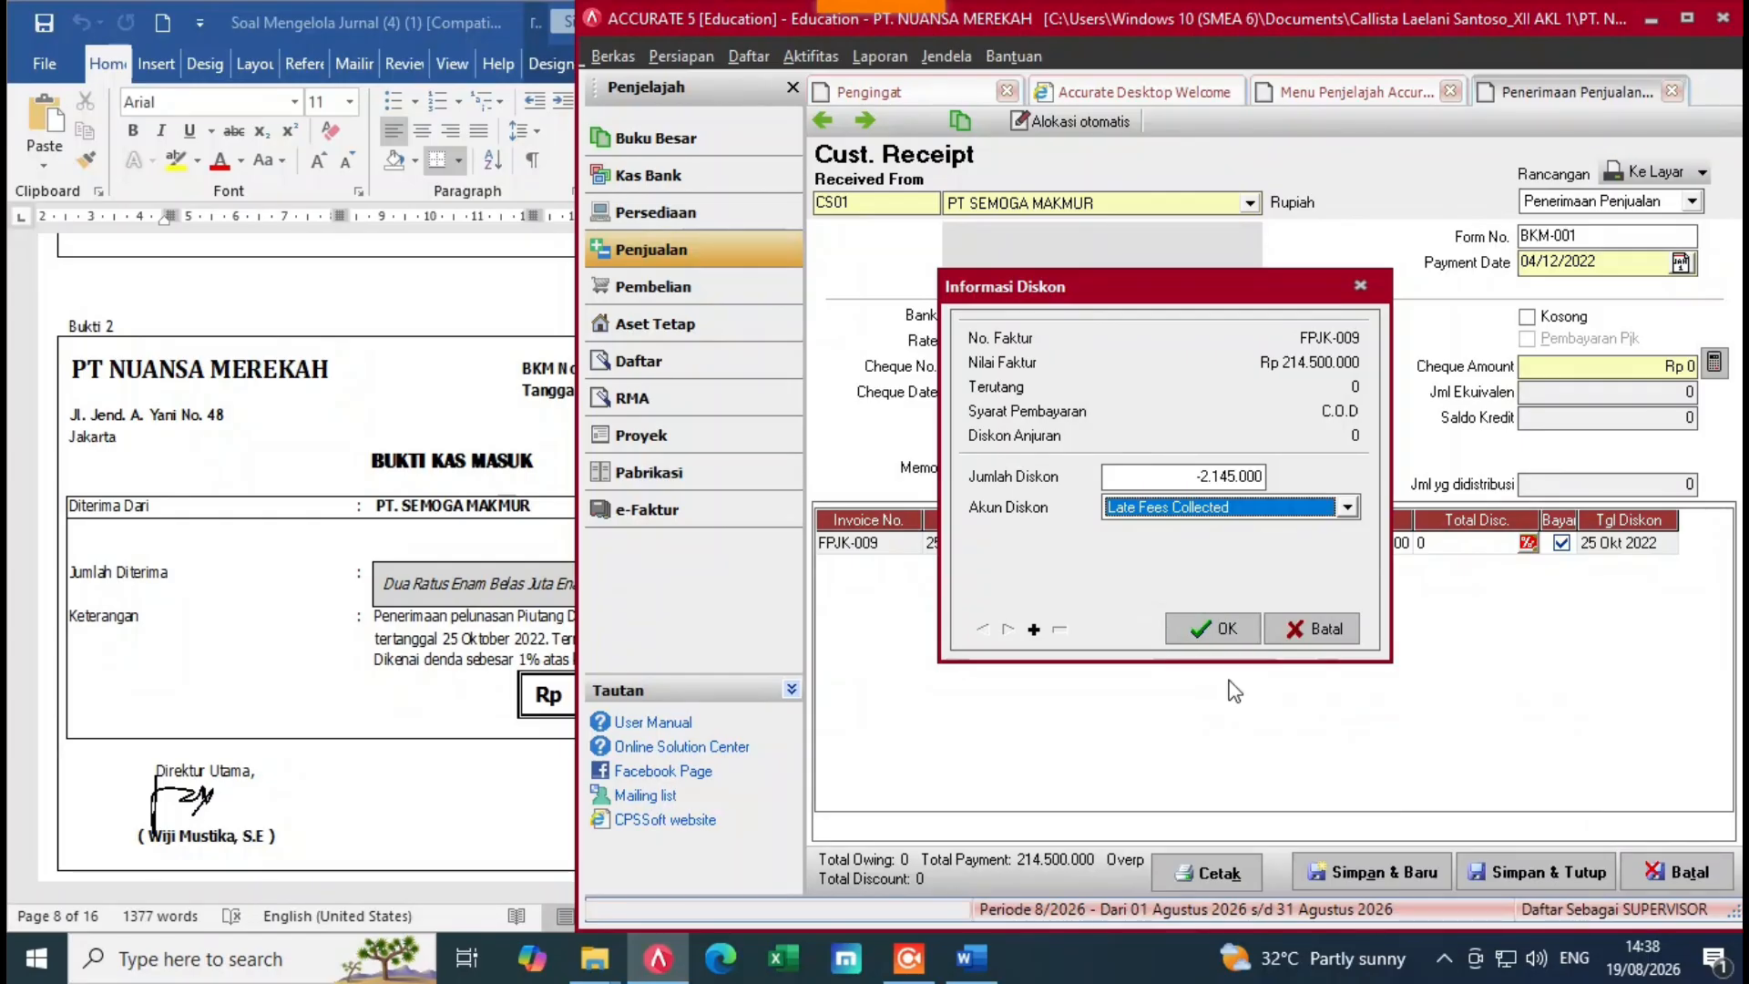
pyautogui.click(1228, 628)
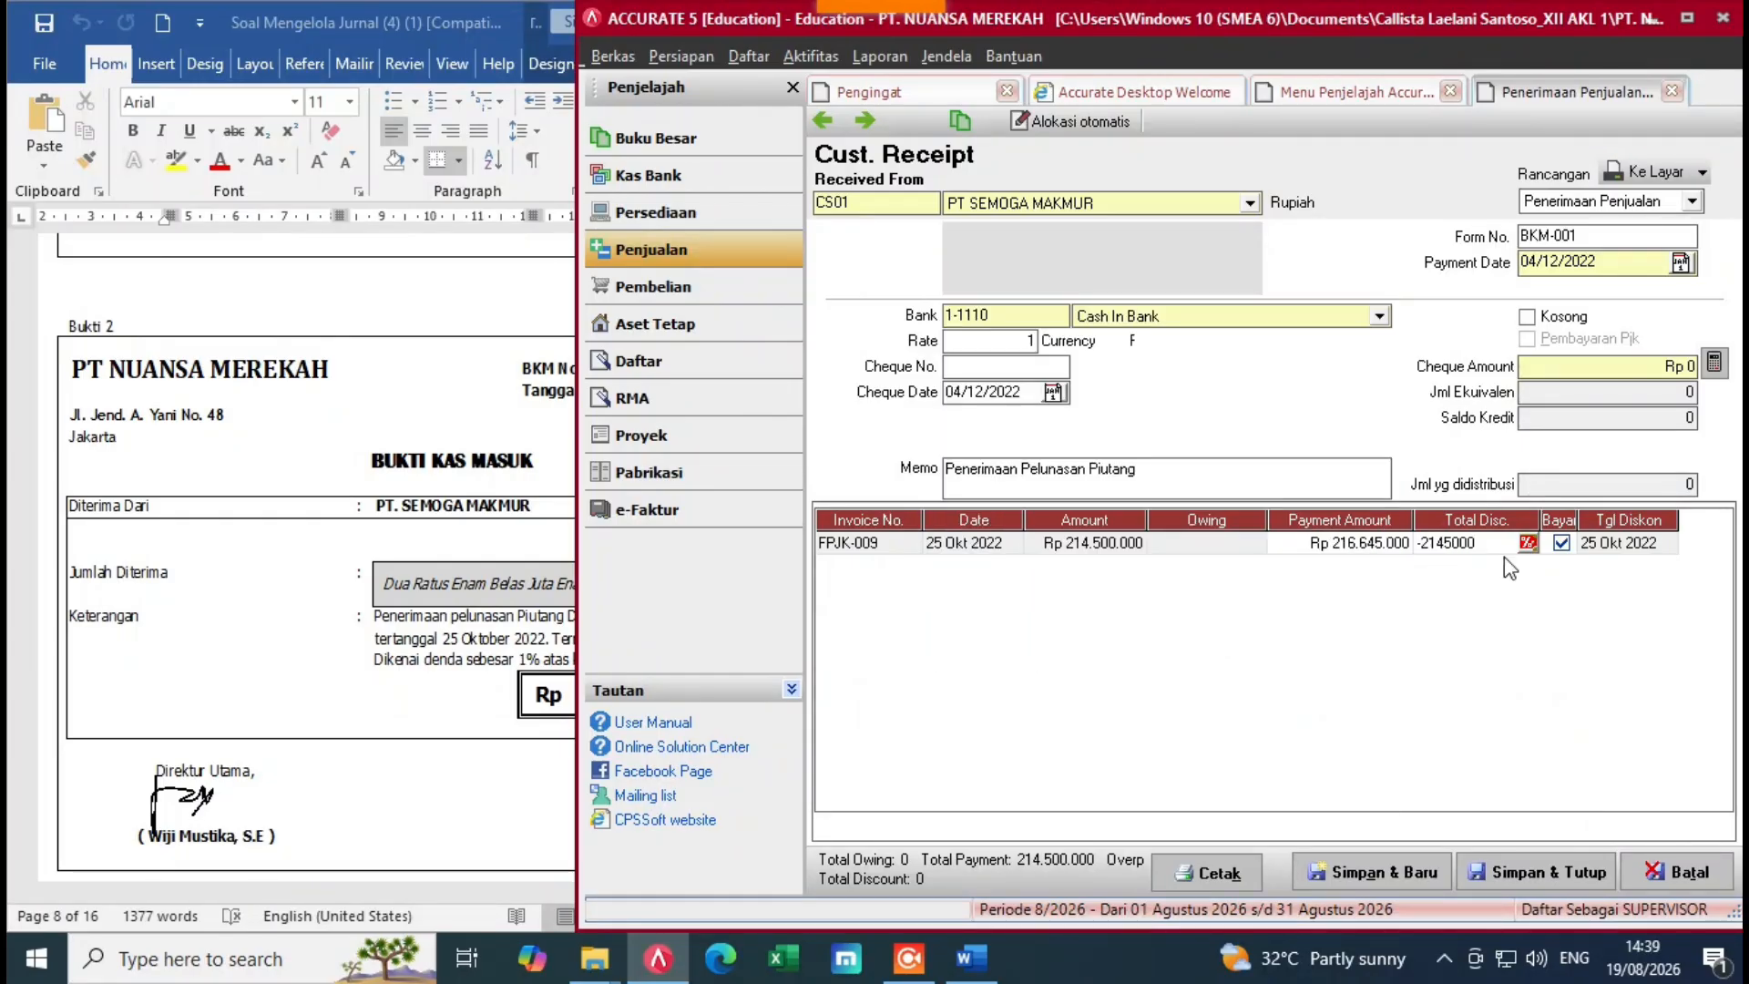
pyautogui.press('Tab')
pyautogui.press('Tab')
pyautogui.press('Tab')
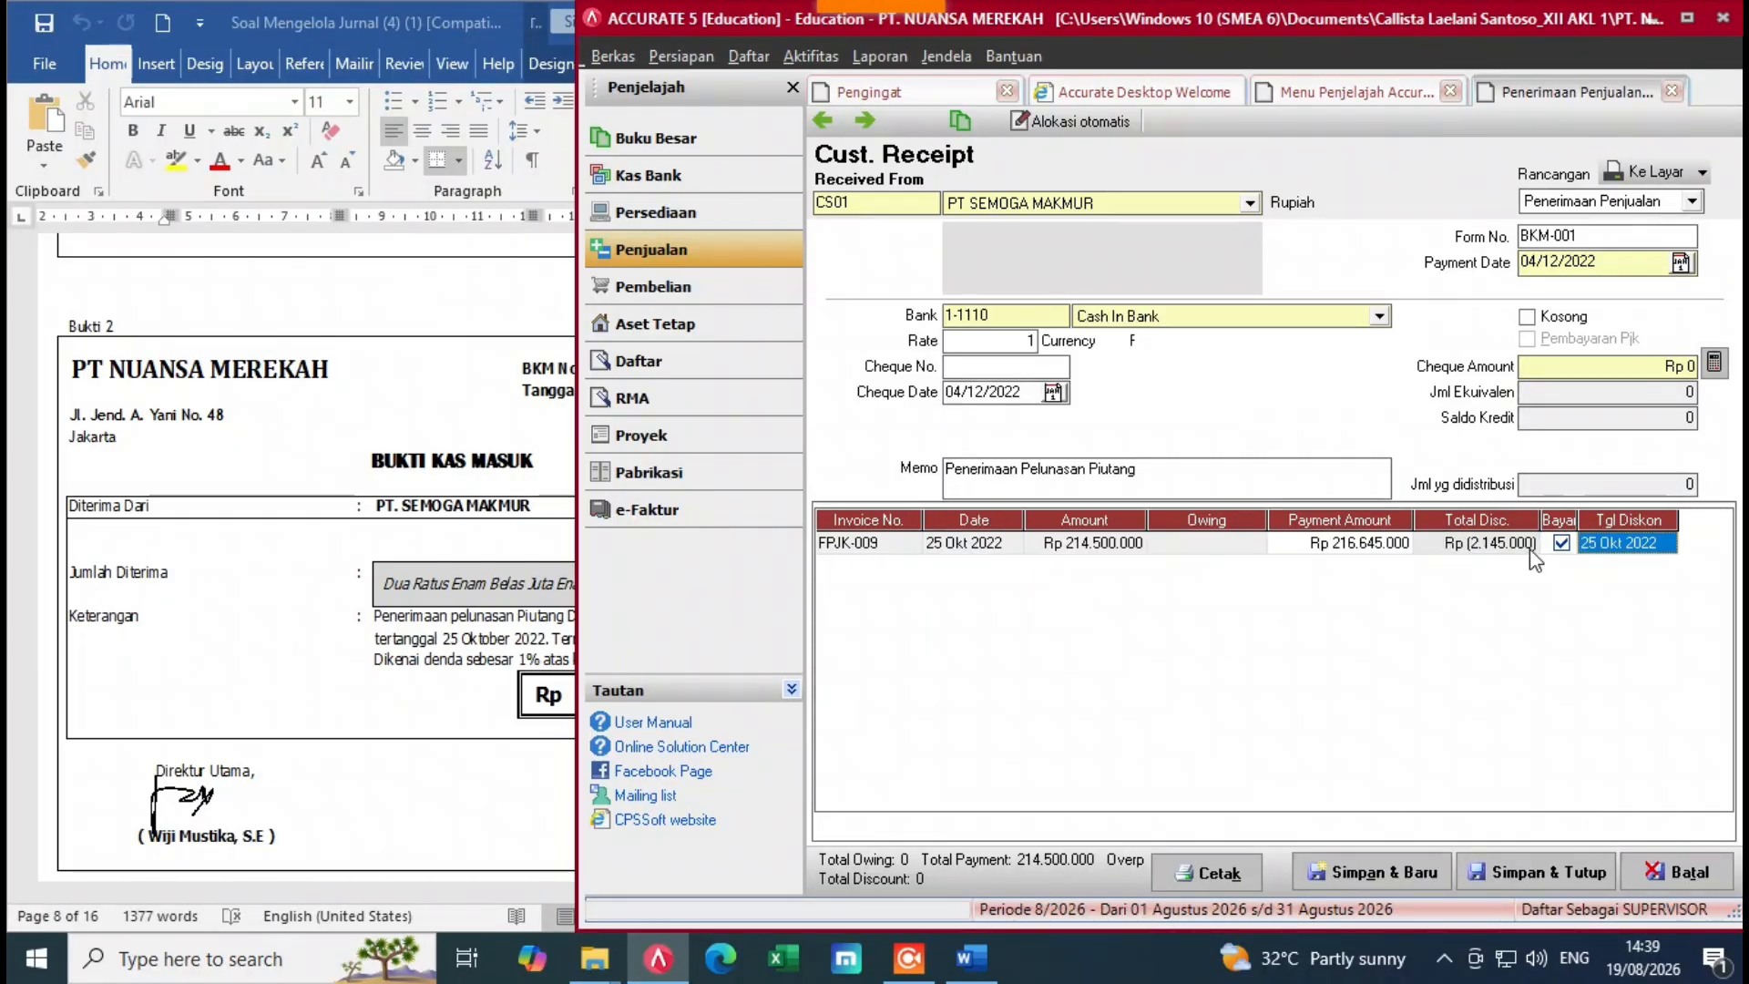
# Step: Fill the cheque amount with the Rp 216.645.000 total and save and close BKM-001
pyautogui.click(1333, 551)
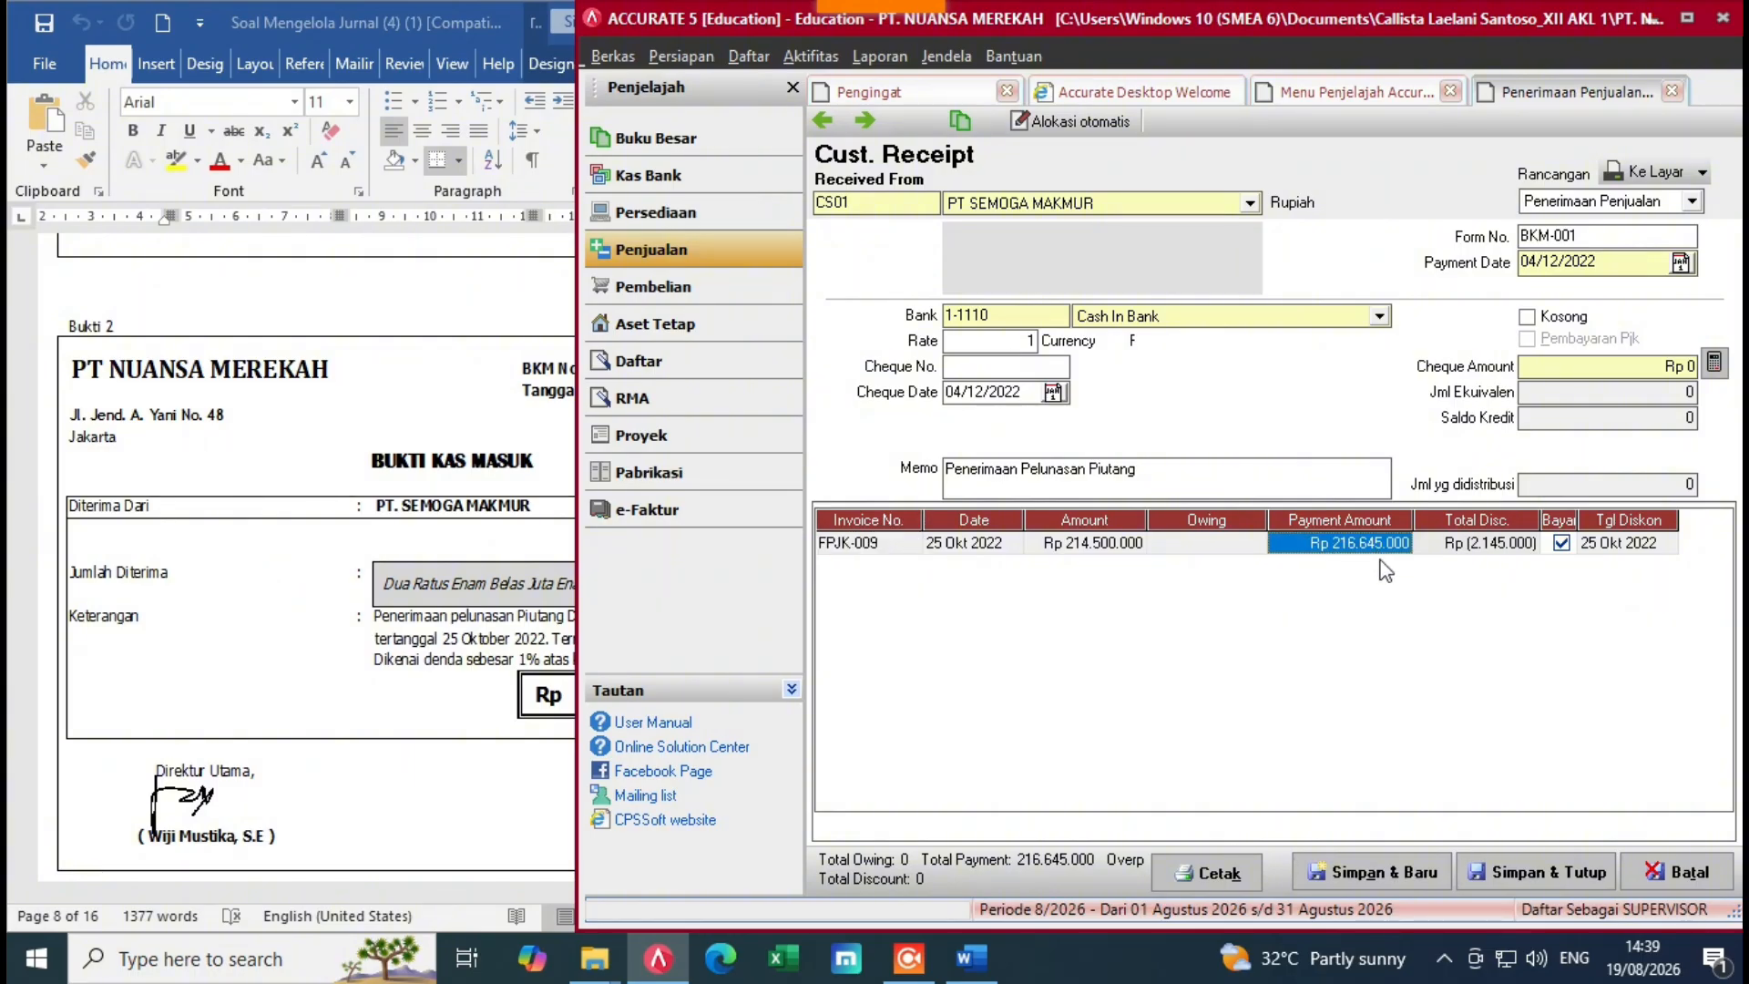
pyautogui.click(515, 715)
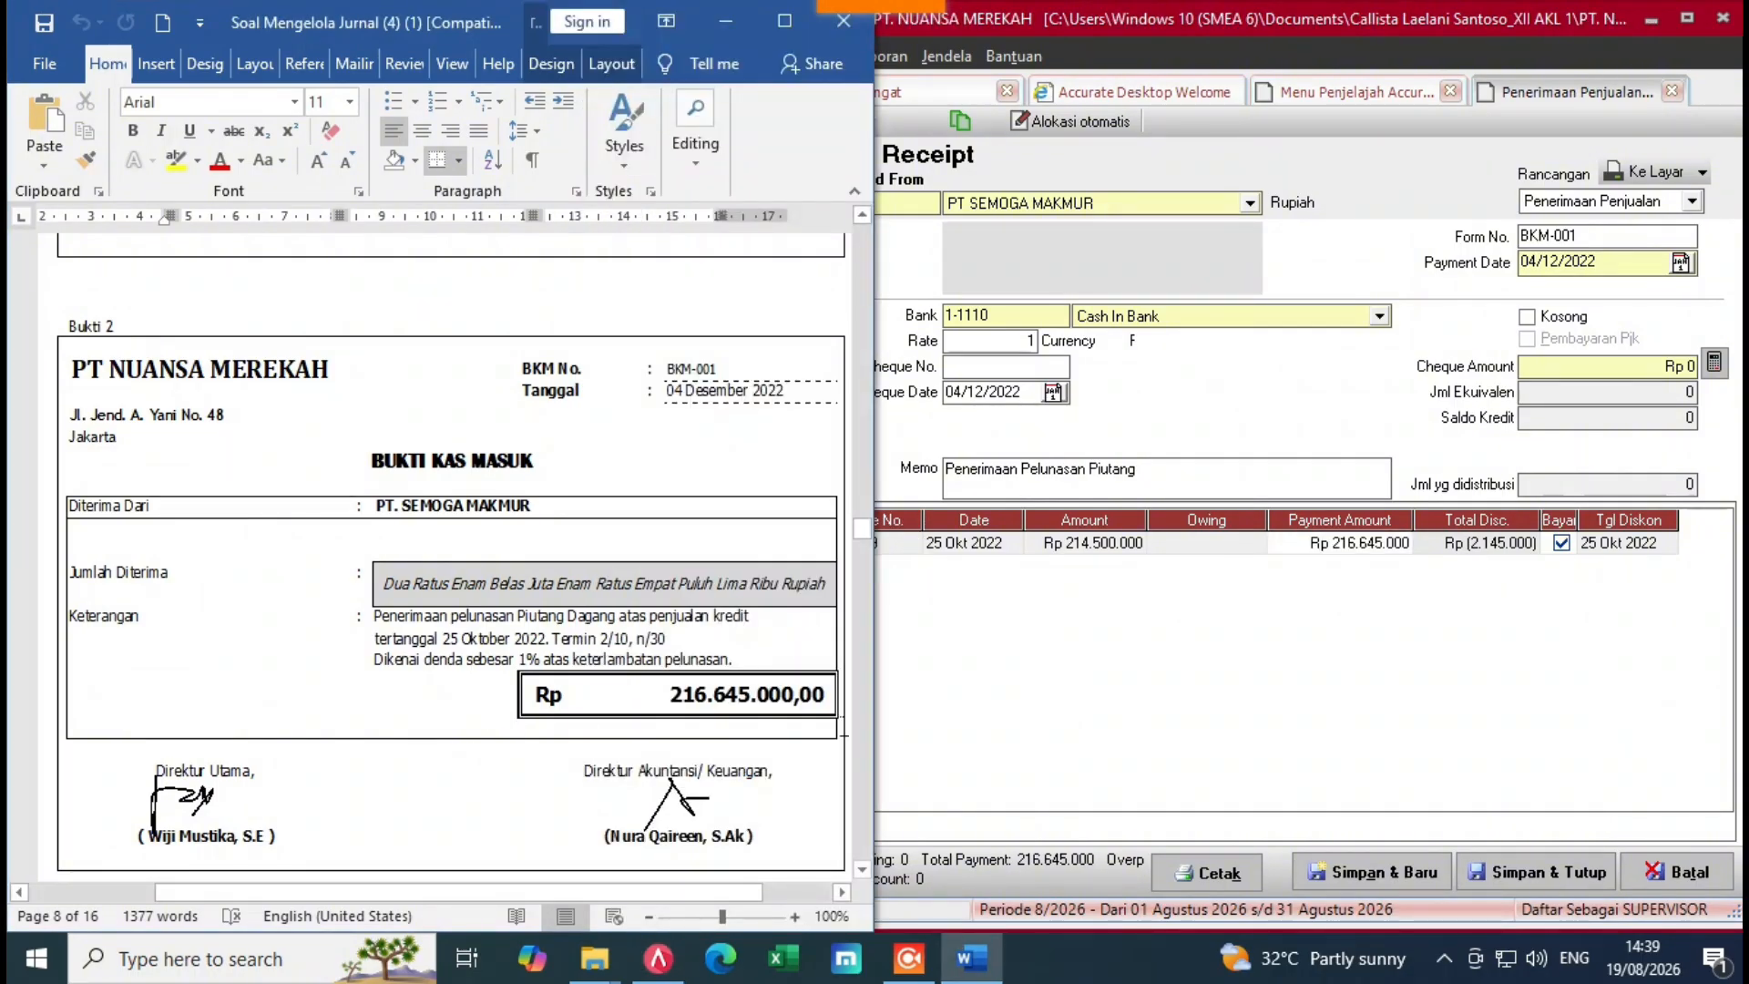
pyautogui.click(1145, 676)
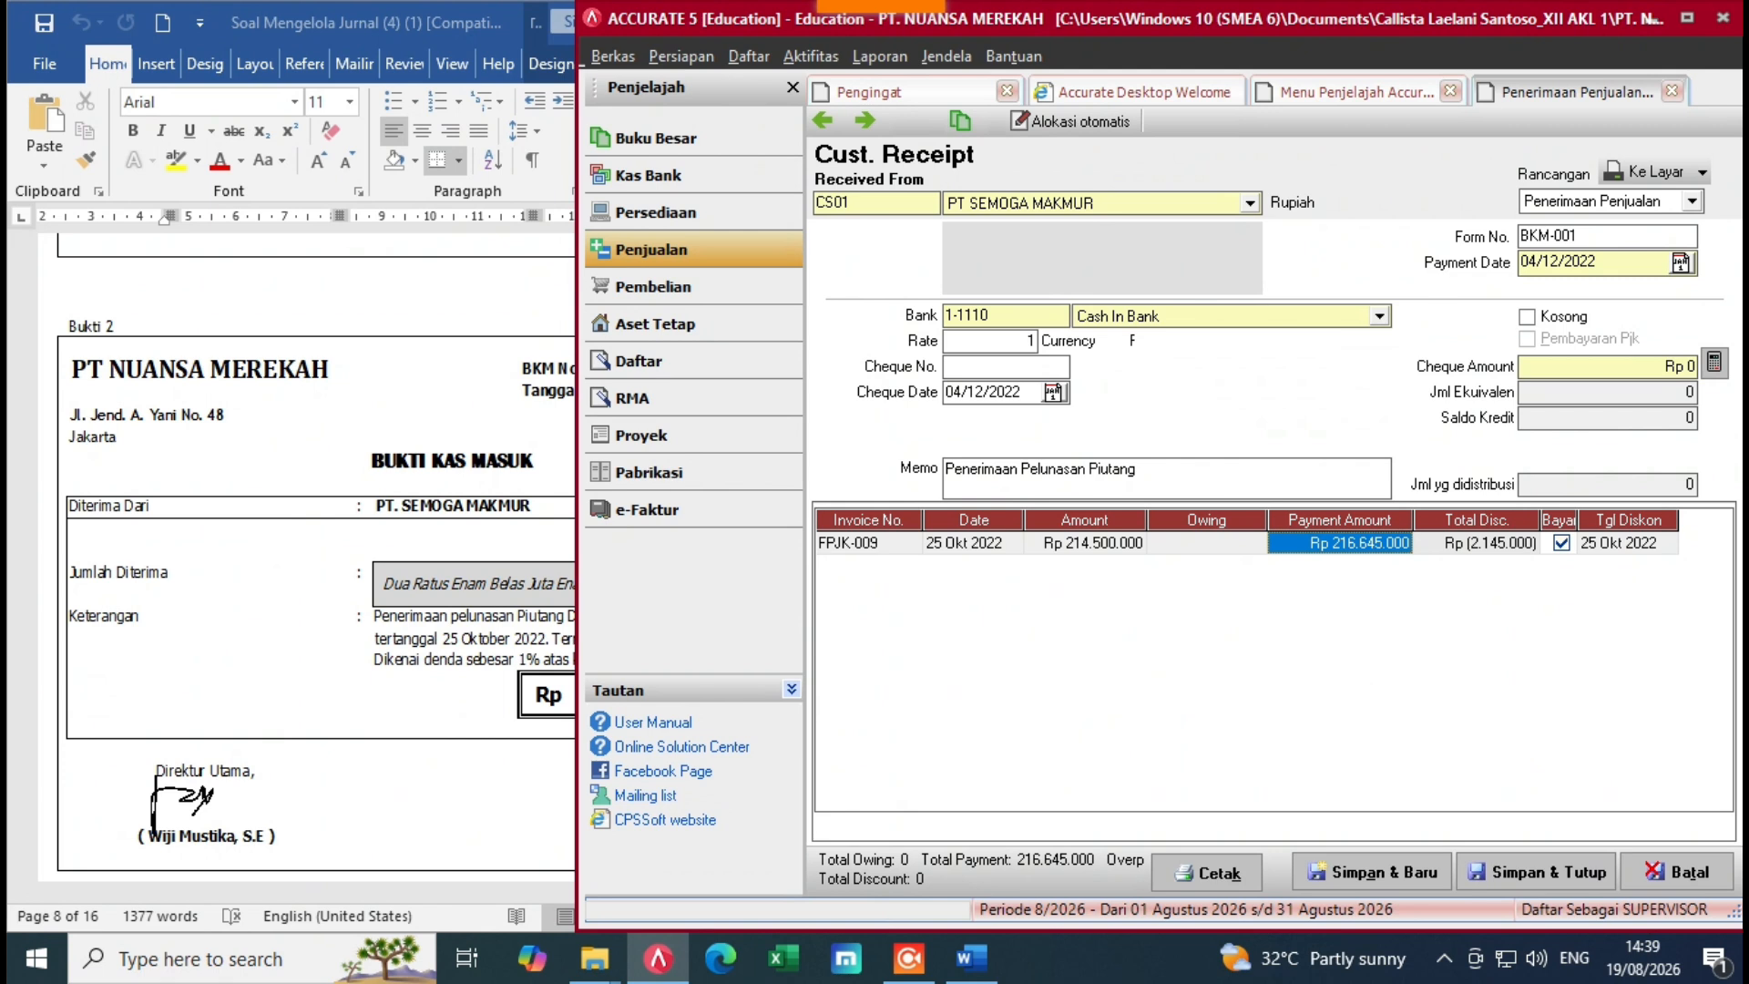
pyautogui.click(1713, 364)
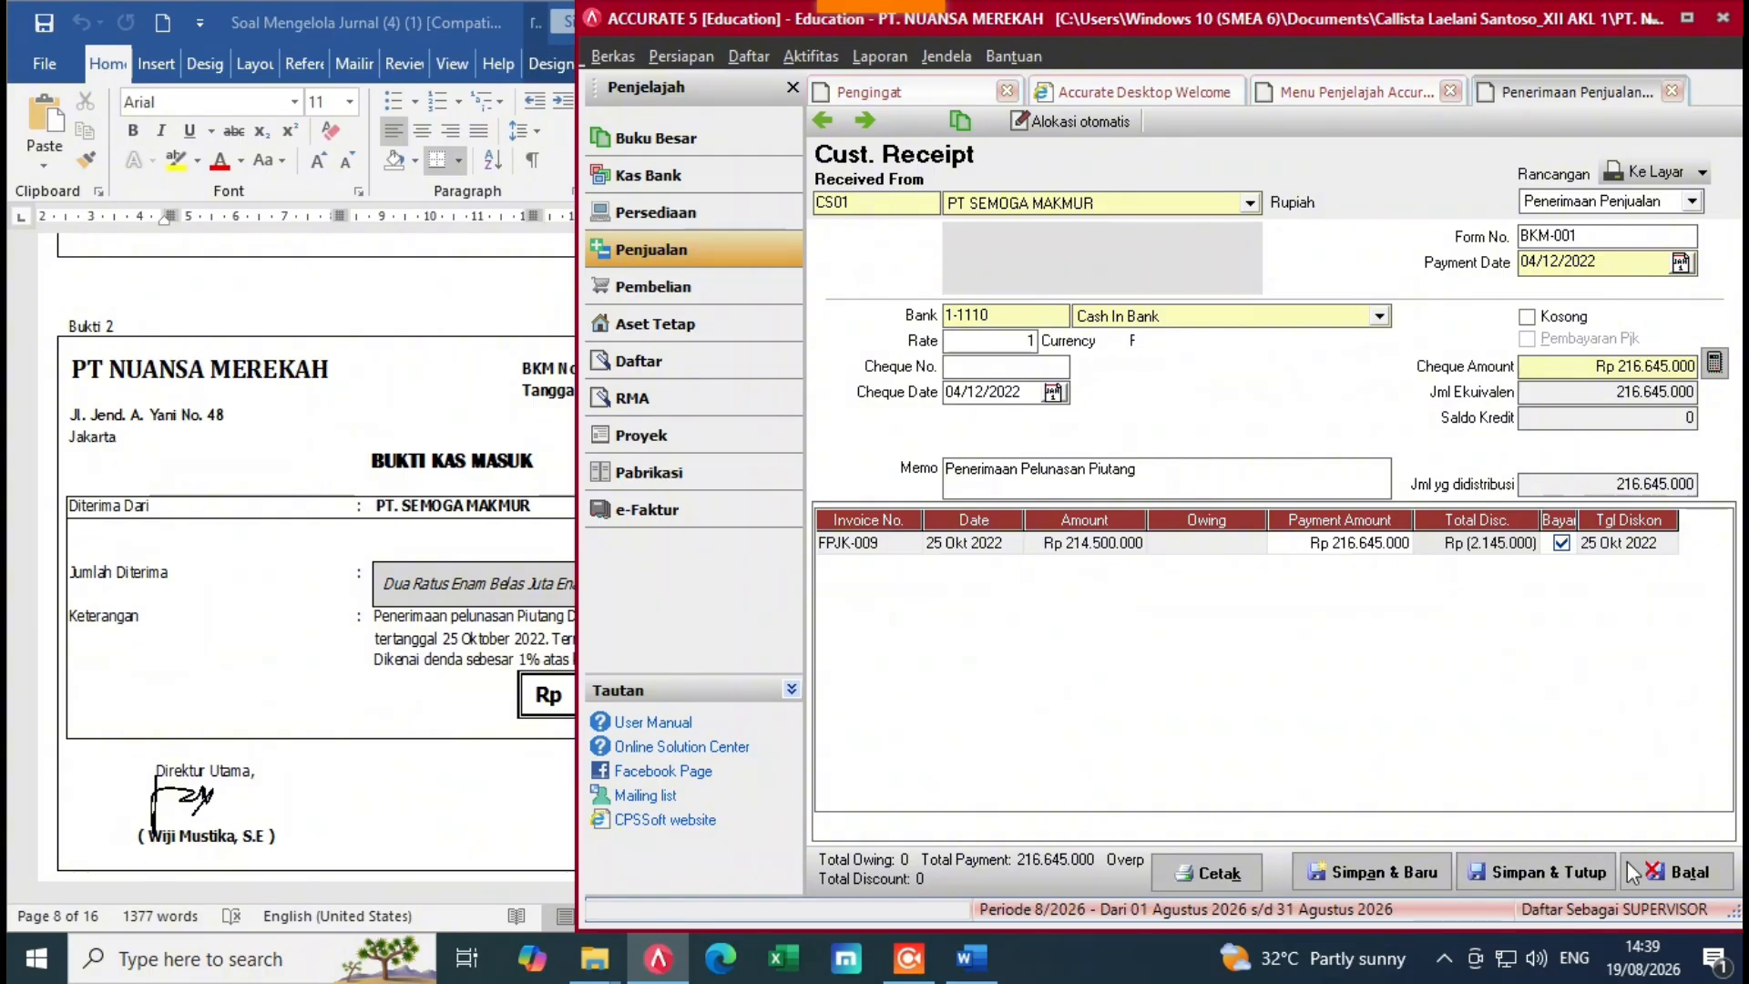
pyautogui.click(1558, 871)
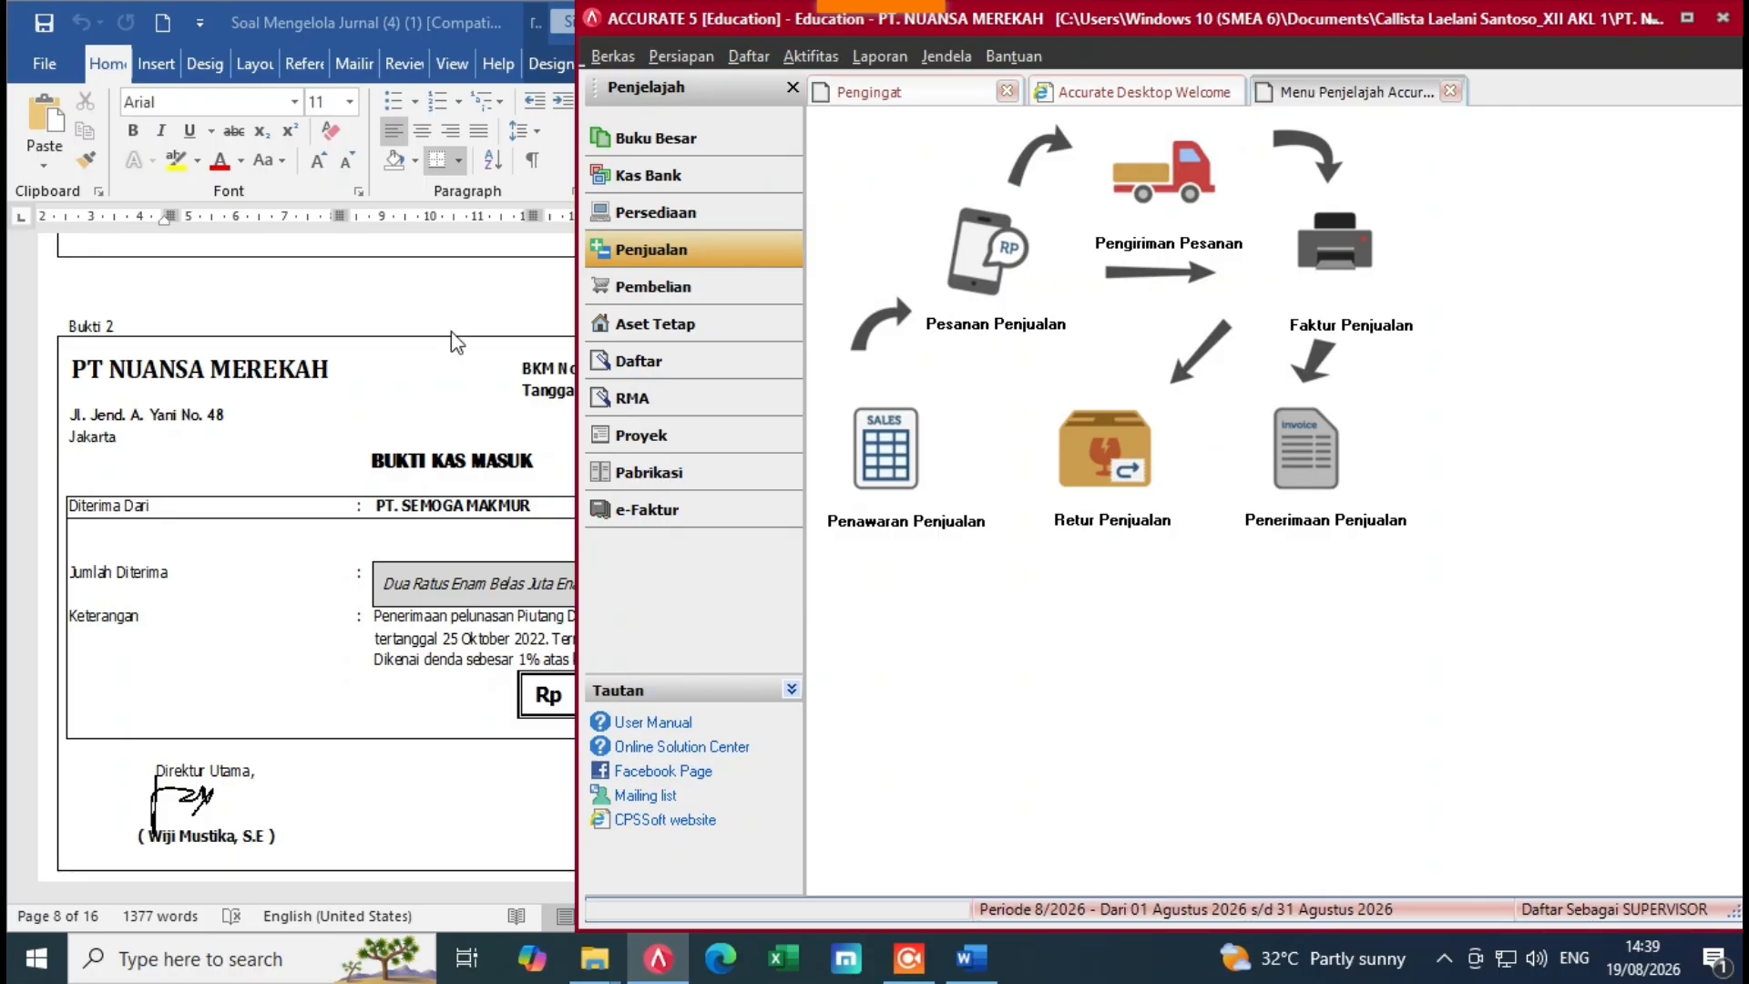
# Step: Review voucher Bukti 3 (invoice FPJK-011) in Word, then show the Pembelian purchasing overview
pyautogui.click(474, 227)
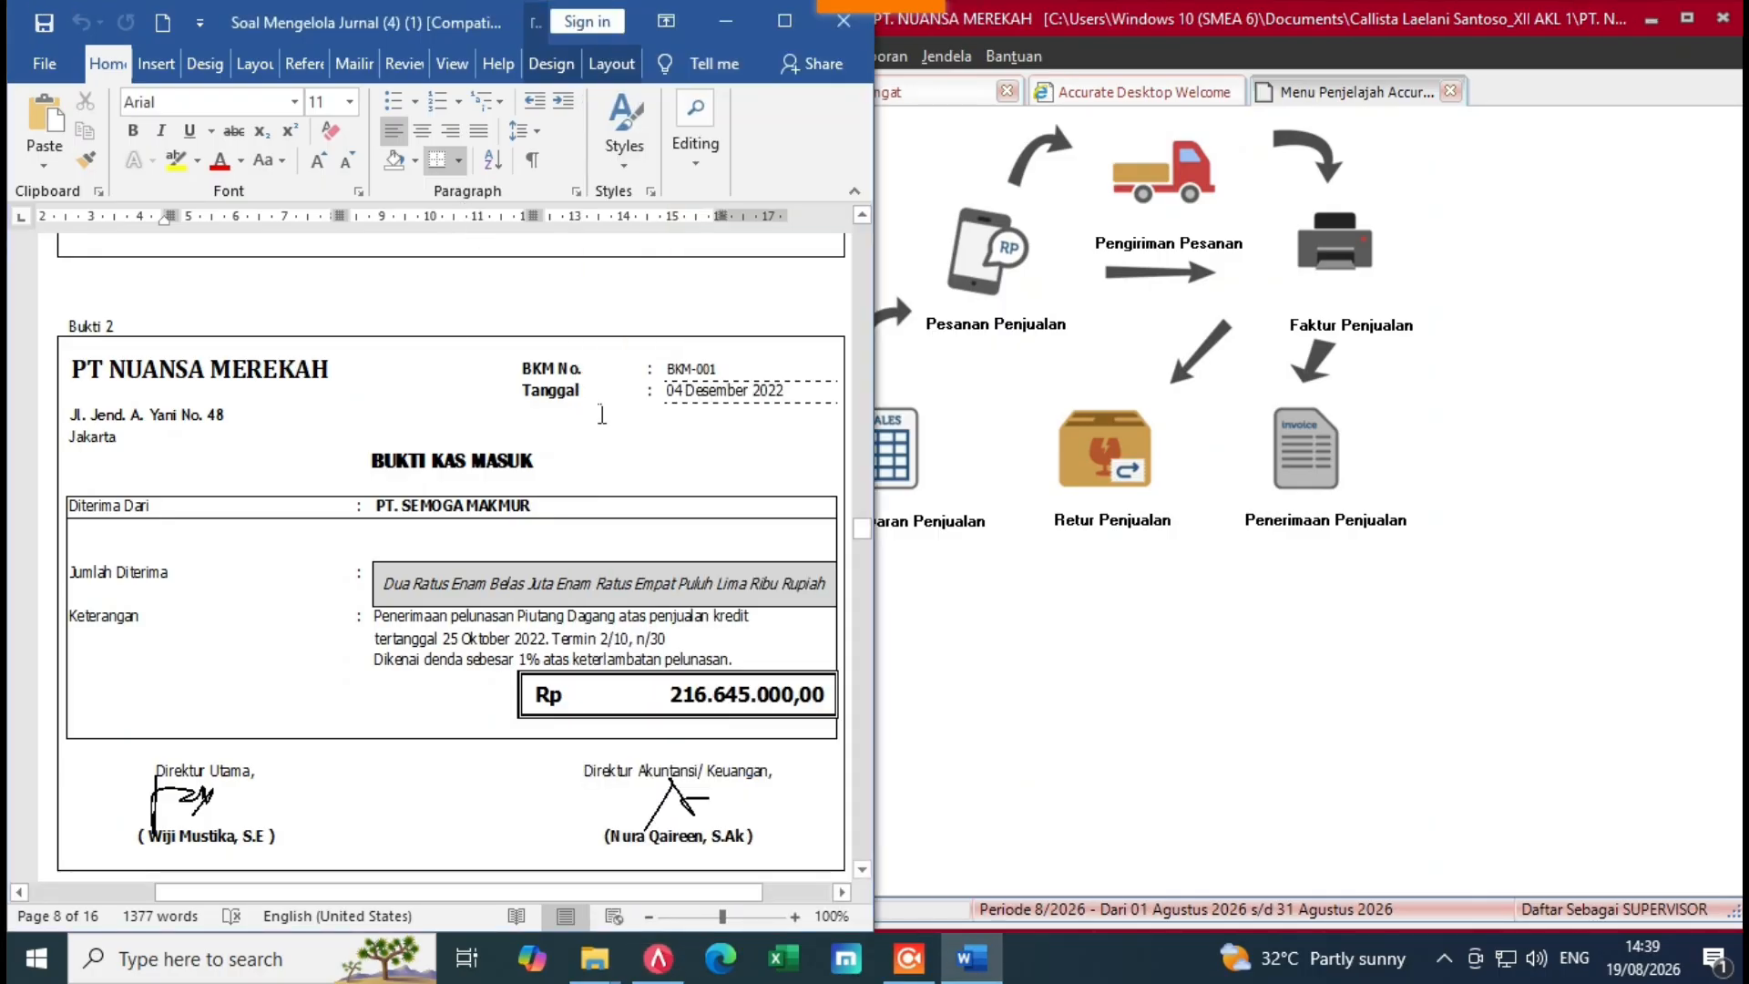
pyautogui.moveTo(862, 529)
pyautogui.mouseDown()
pyautogui.moveTo(867, 583)
pyautogui.moveTo(872, 547)
pyautogui.mouseUp()
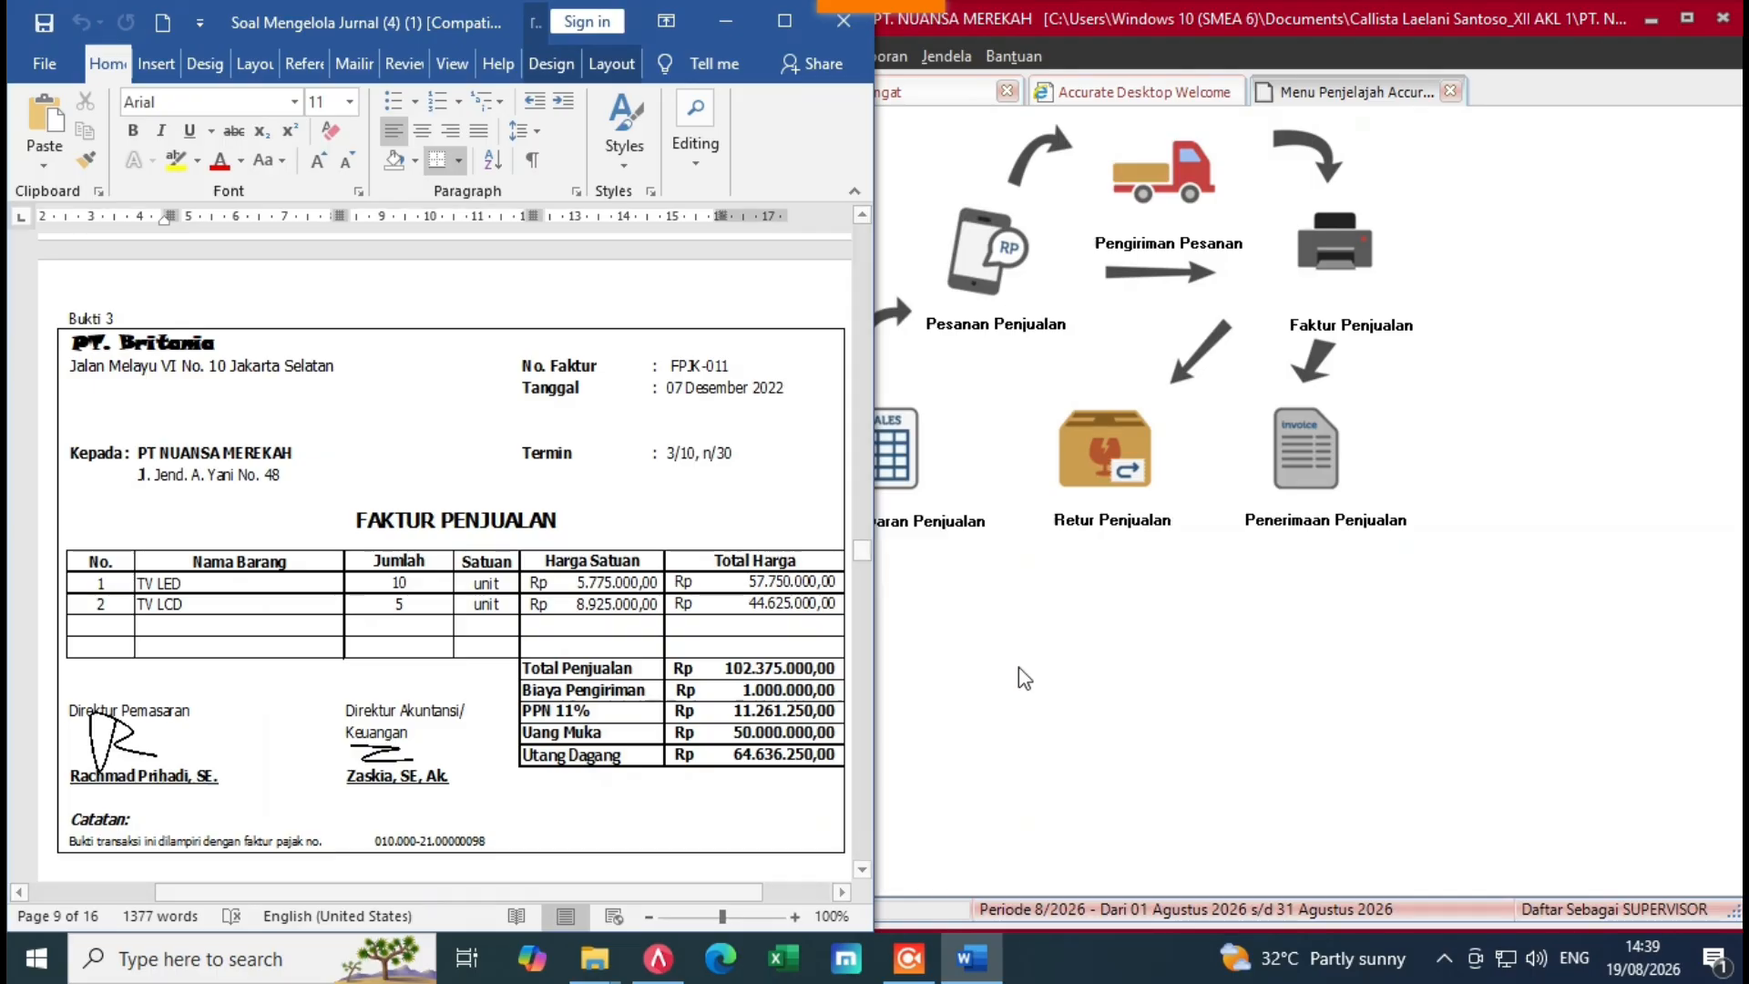
pyautogui.click(1109, 697)
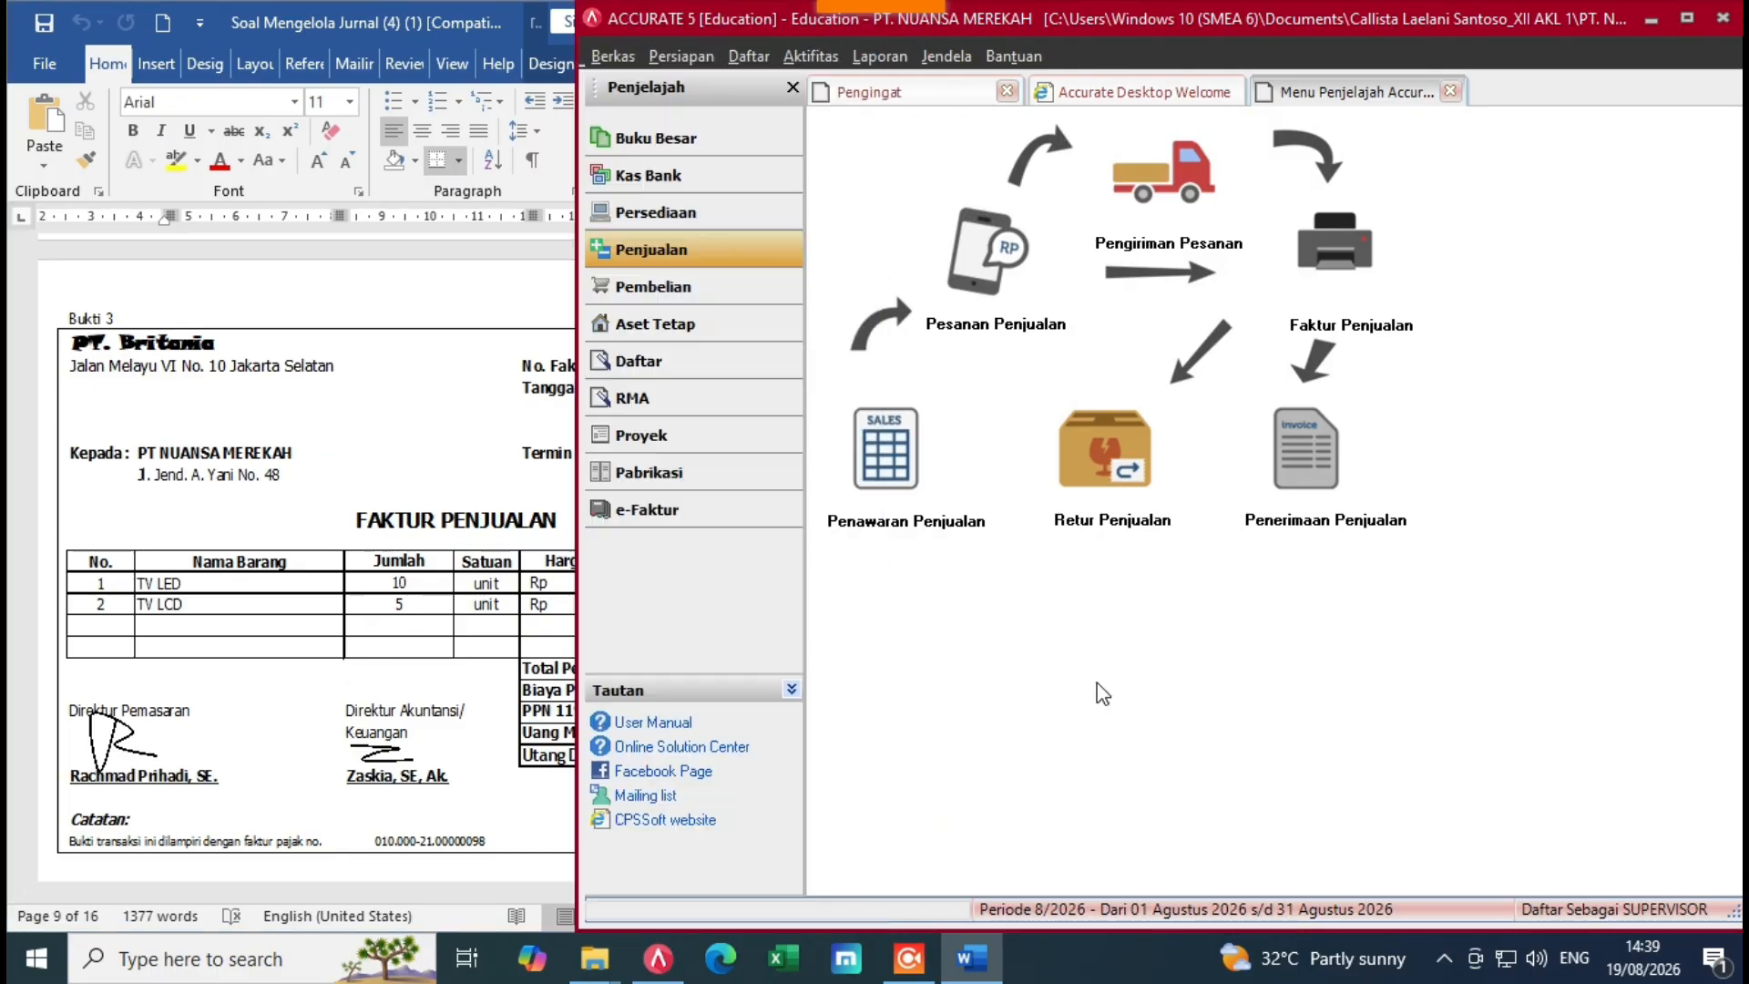
pyautogui.click(668, 290)
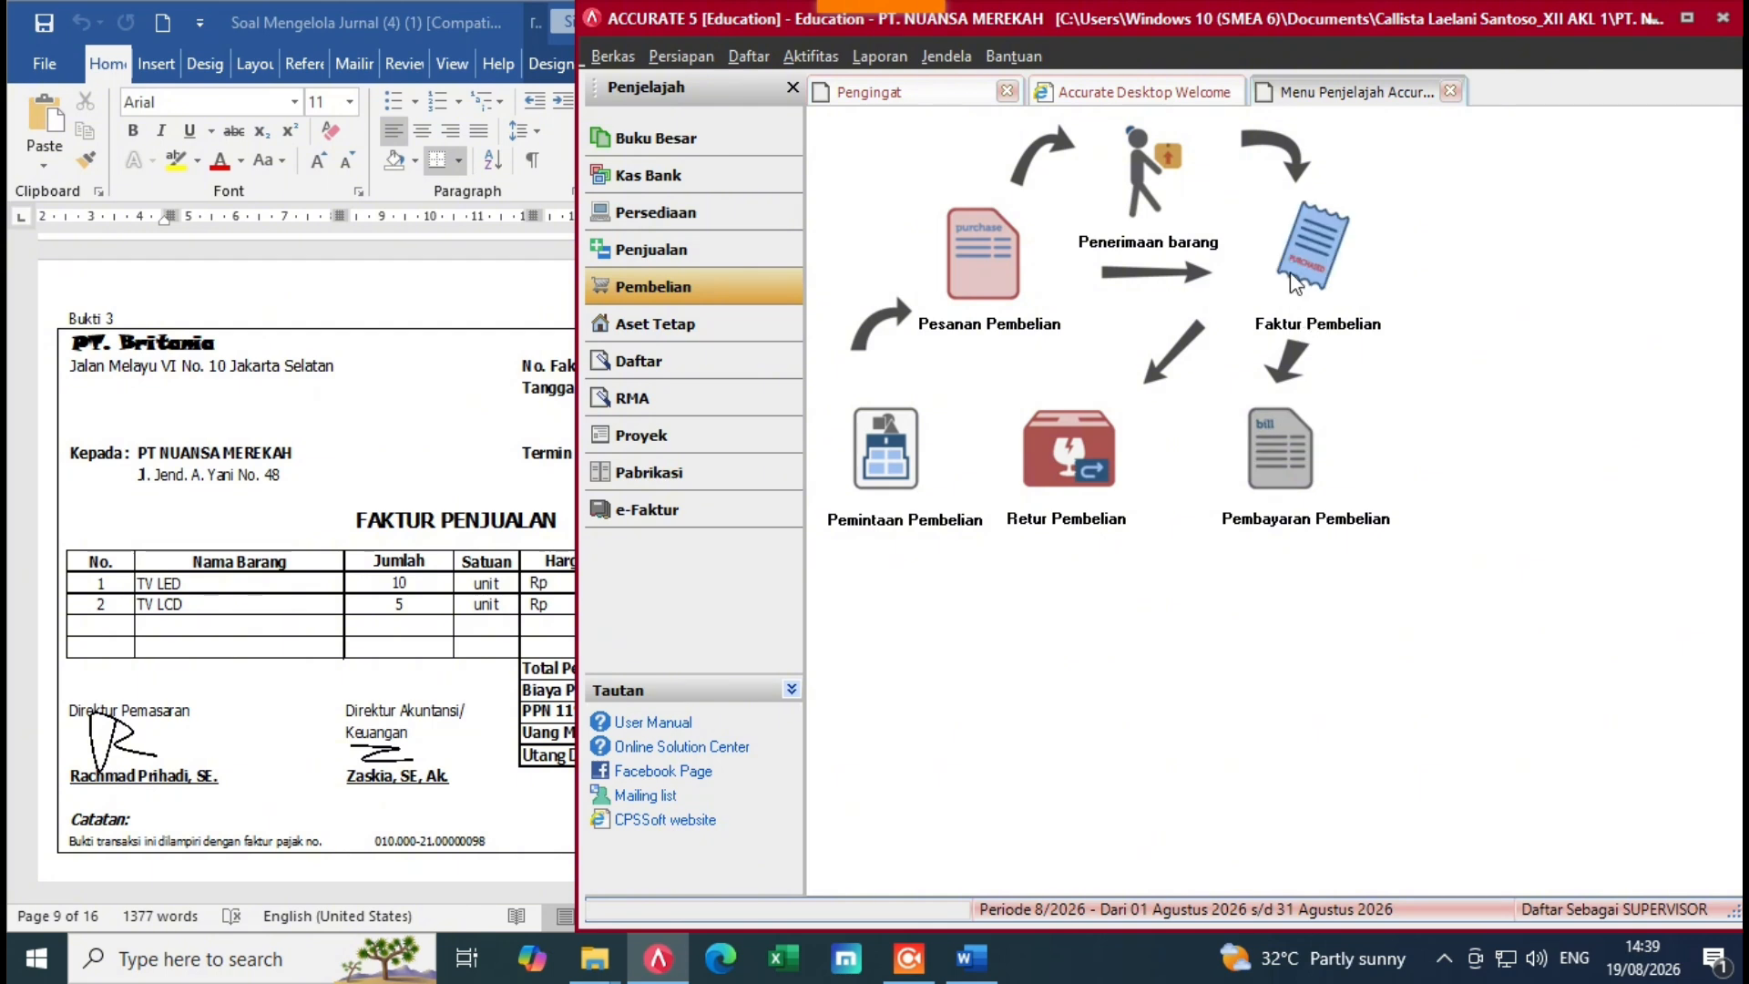
# Step: Start a new purchase invoice with PT BRITANIA as the vendor
pyautogui.click(1313, 278)
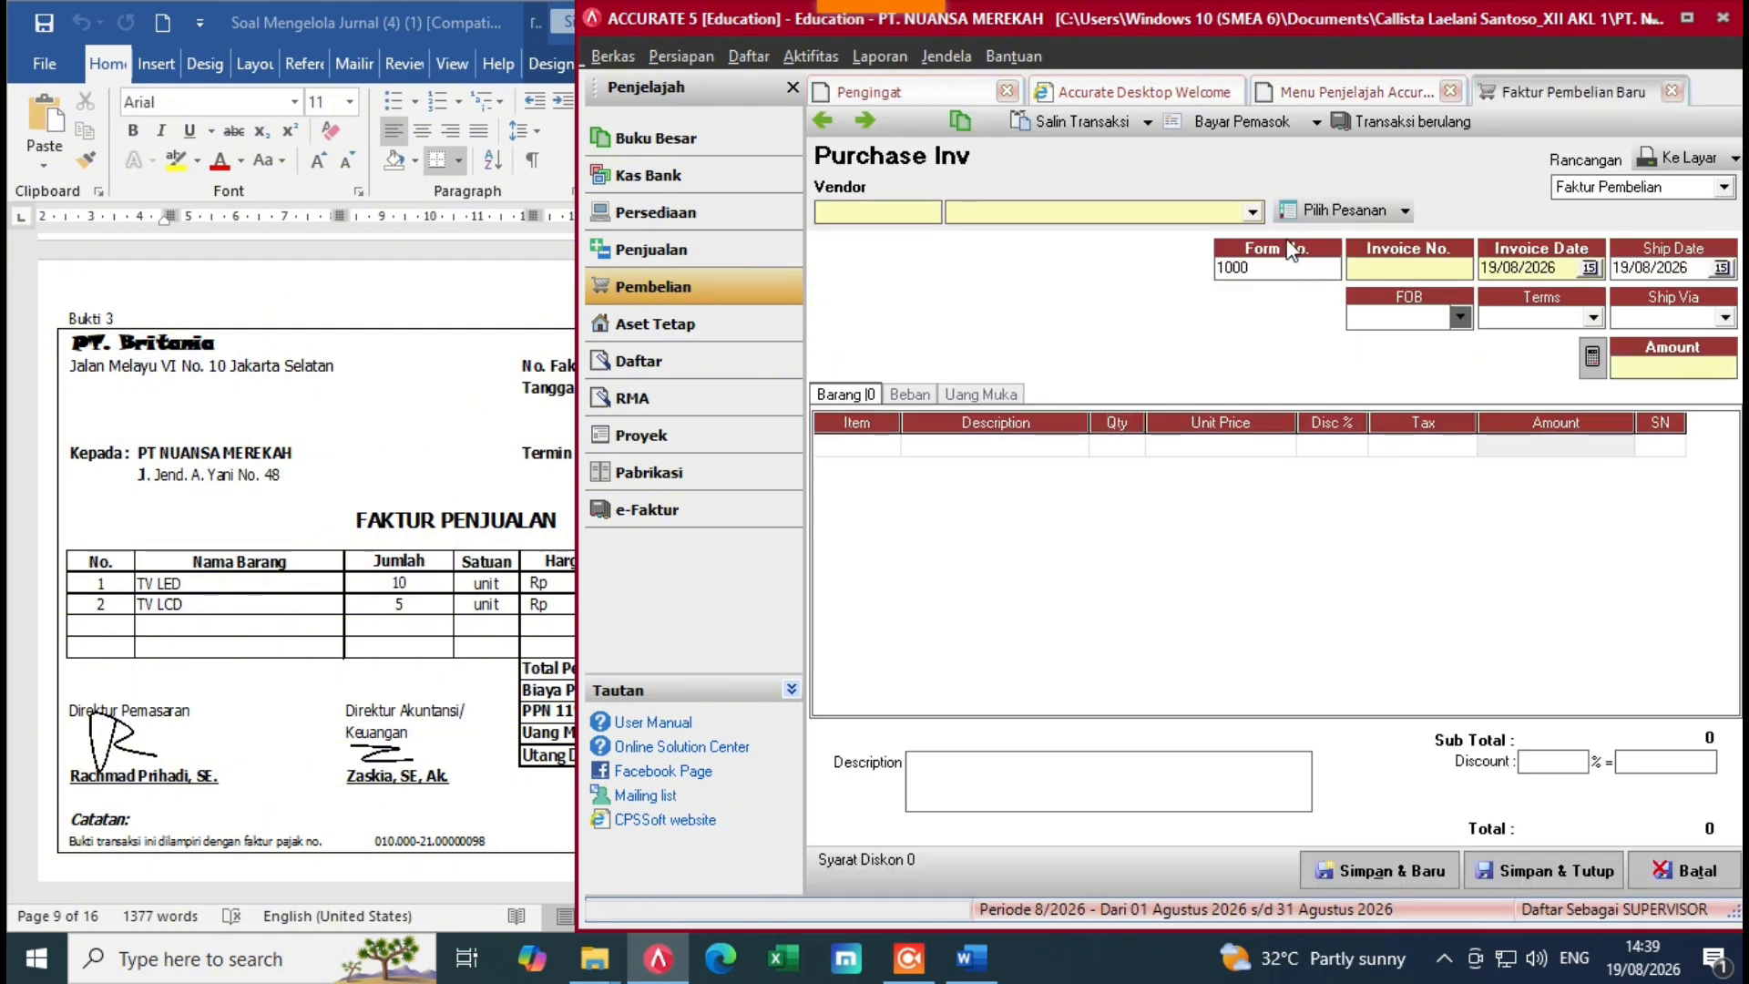
pyautogui.click(319, 375)
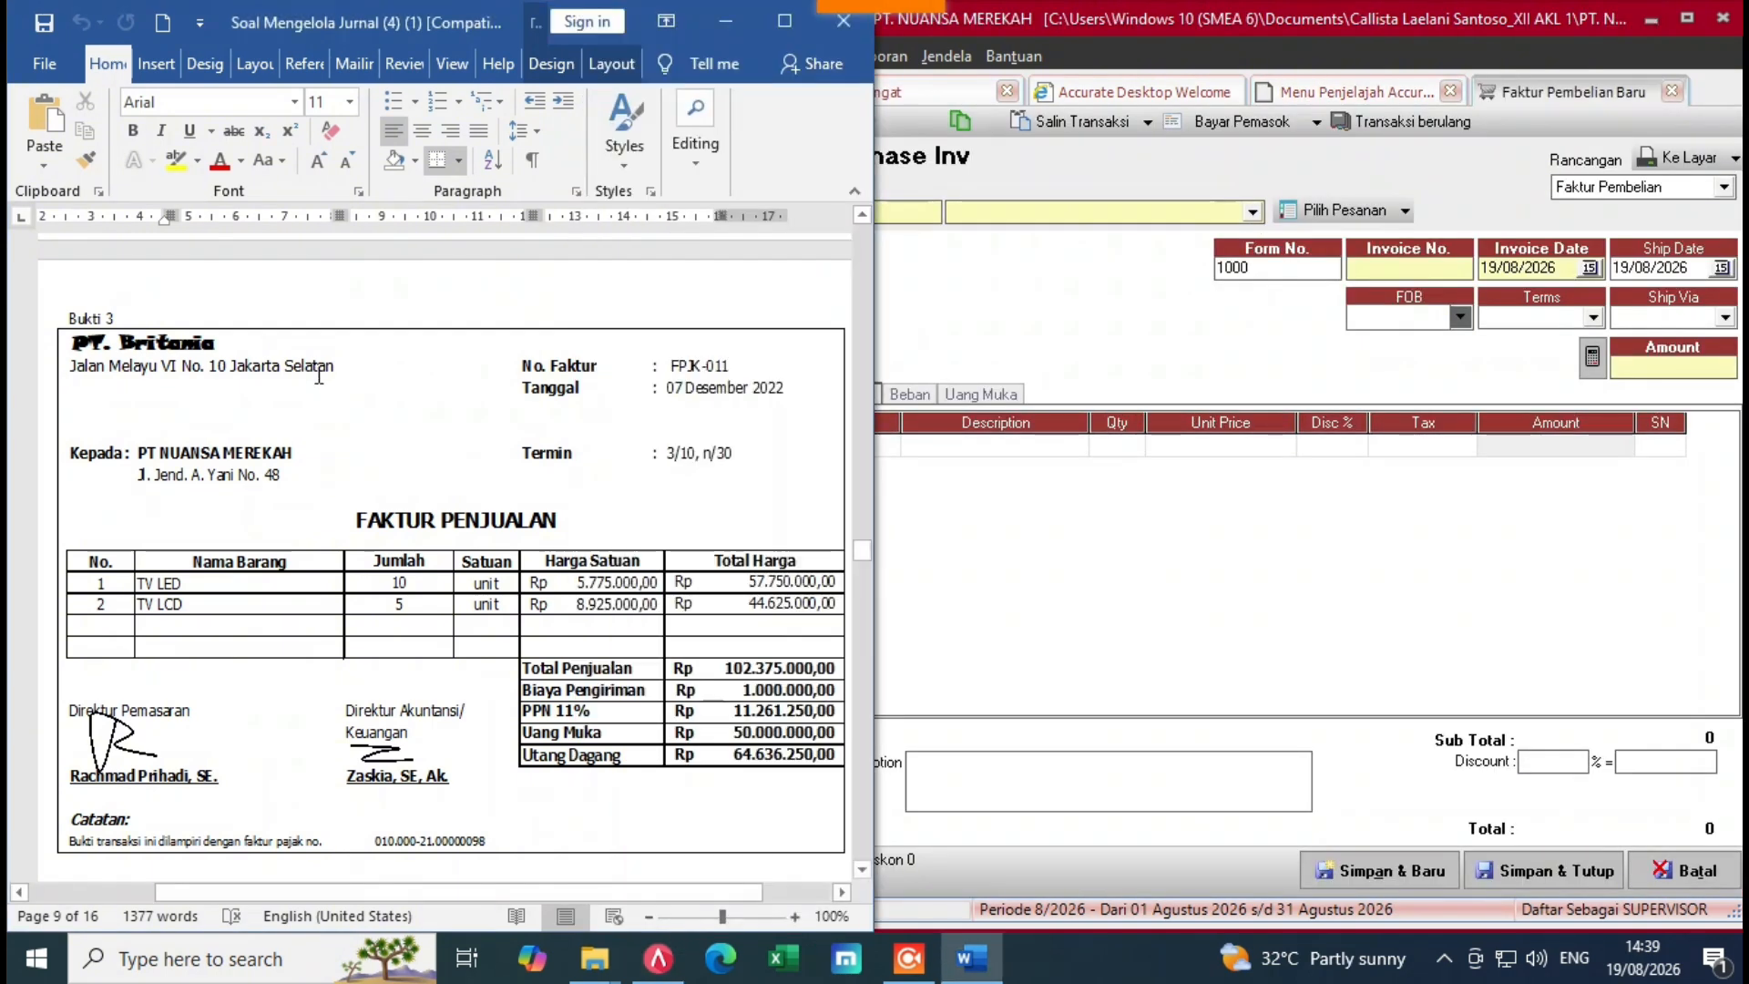
pyautogui.click(1221, 217)
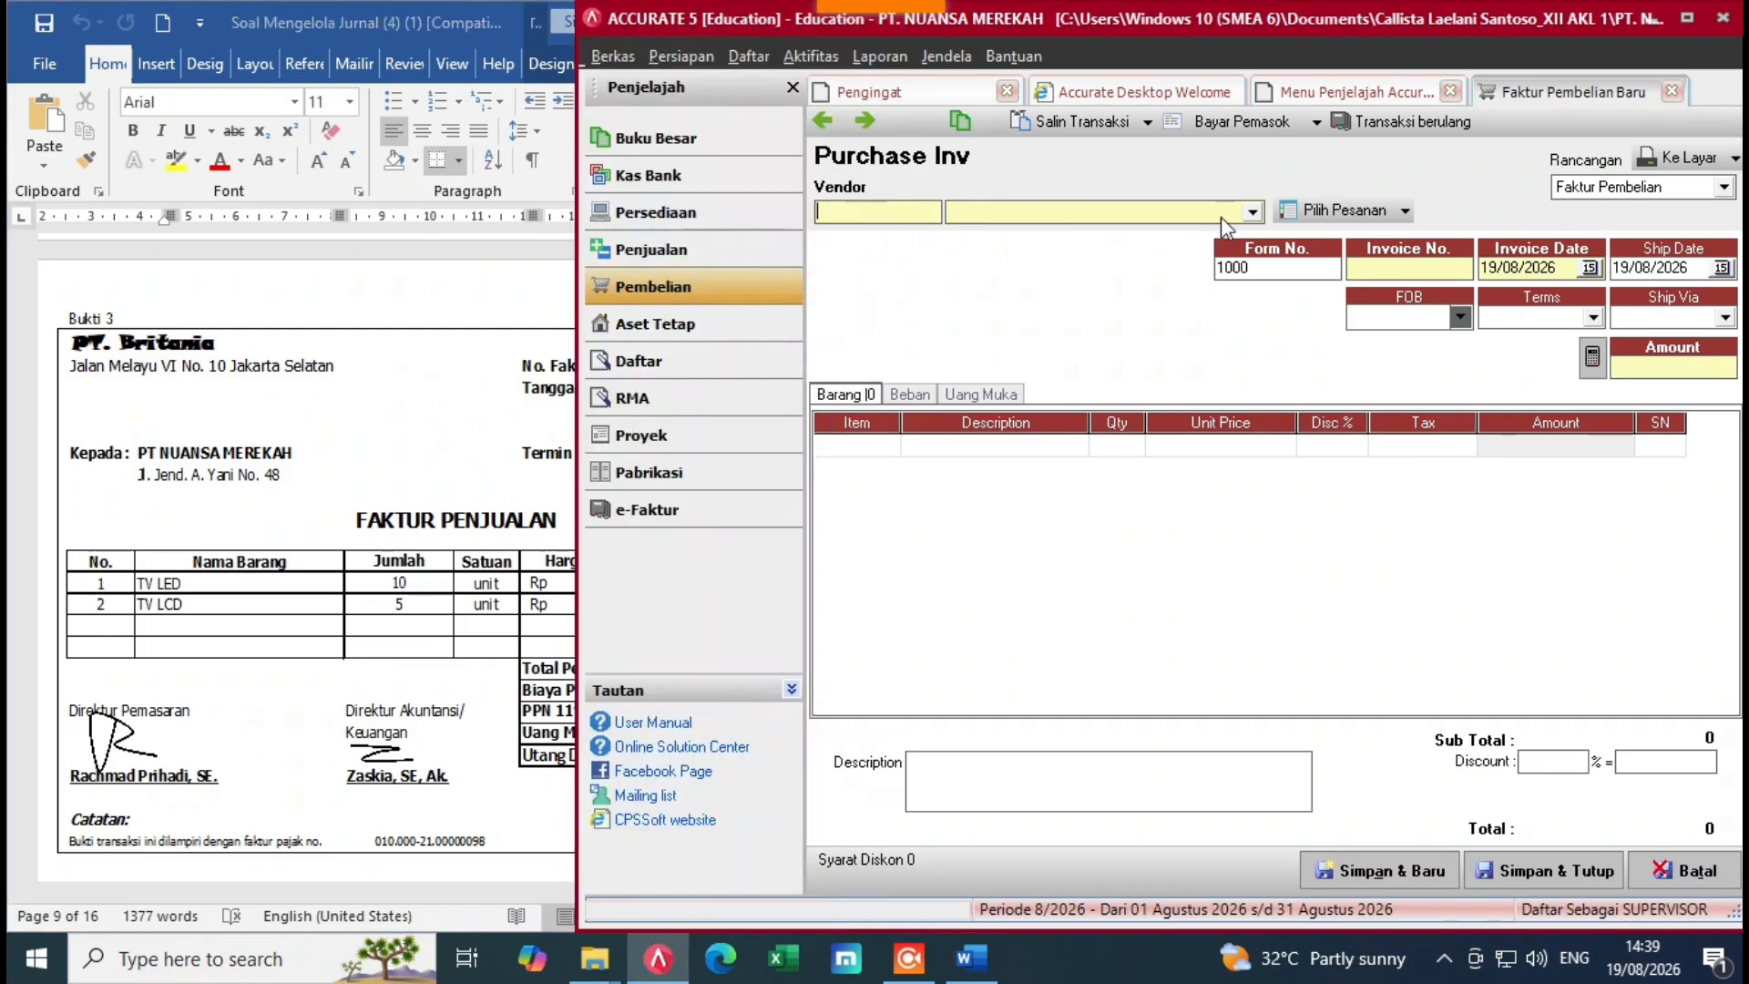
pyautogui.click(1254, 212)
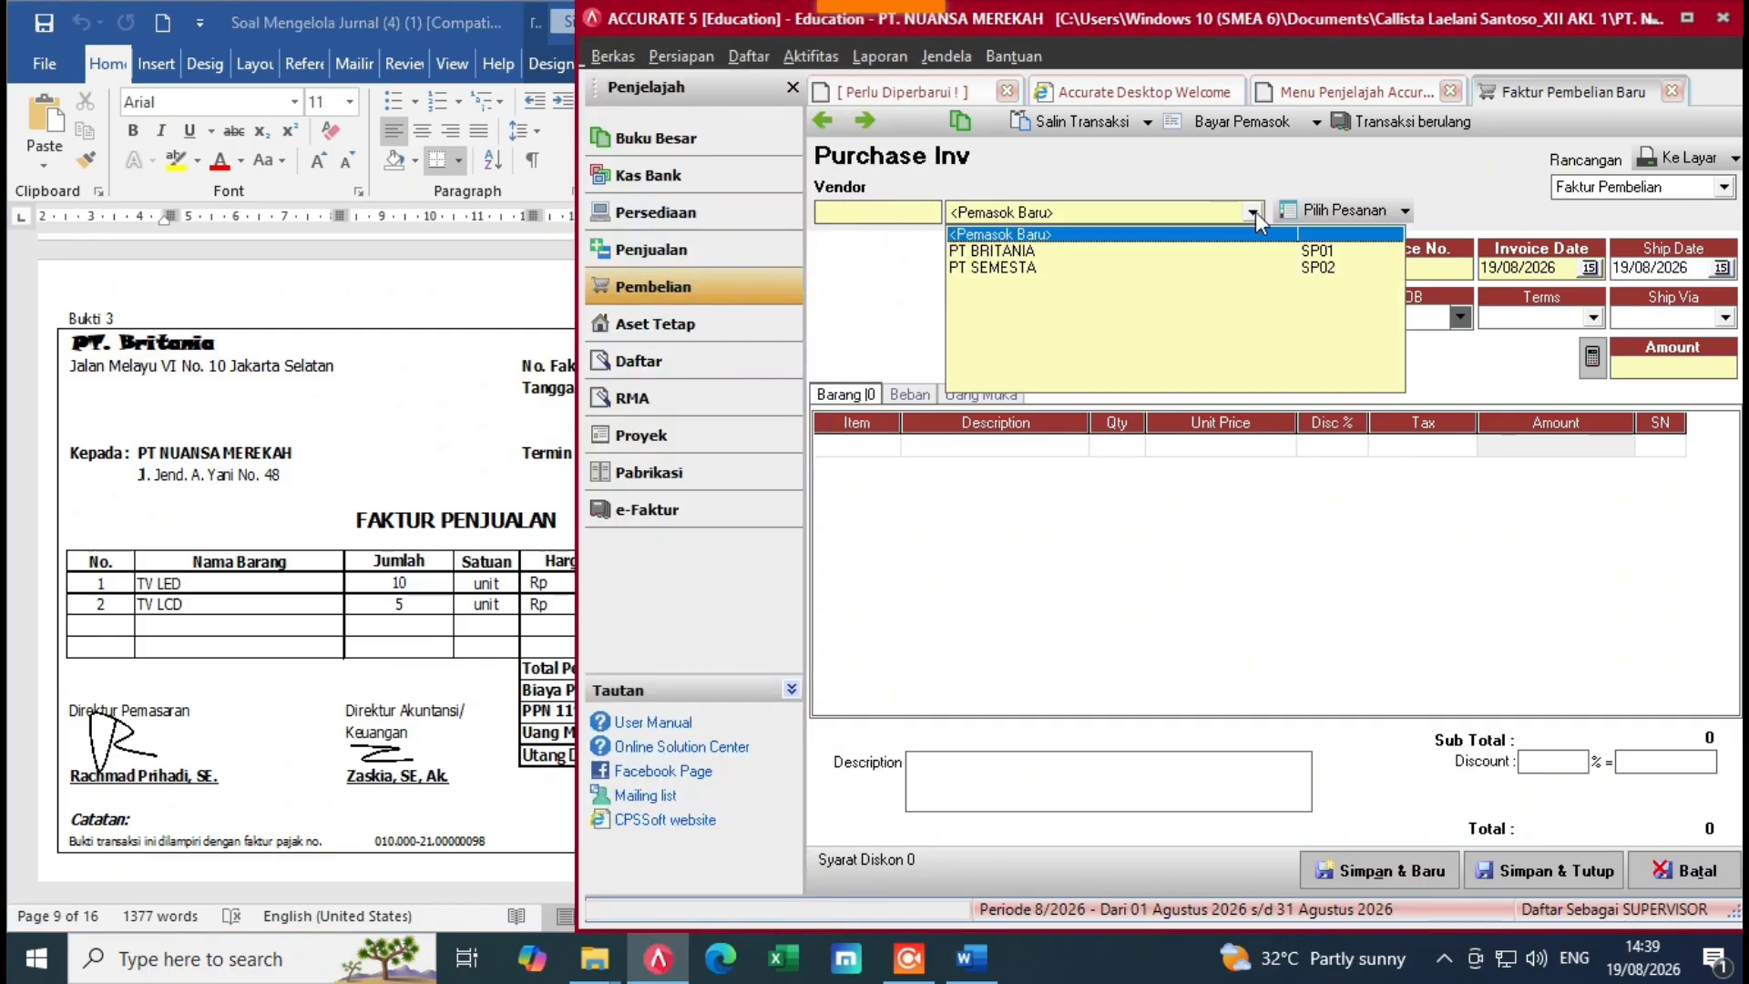
pyautogui.click(991, 251)
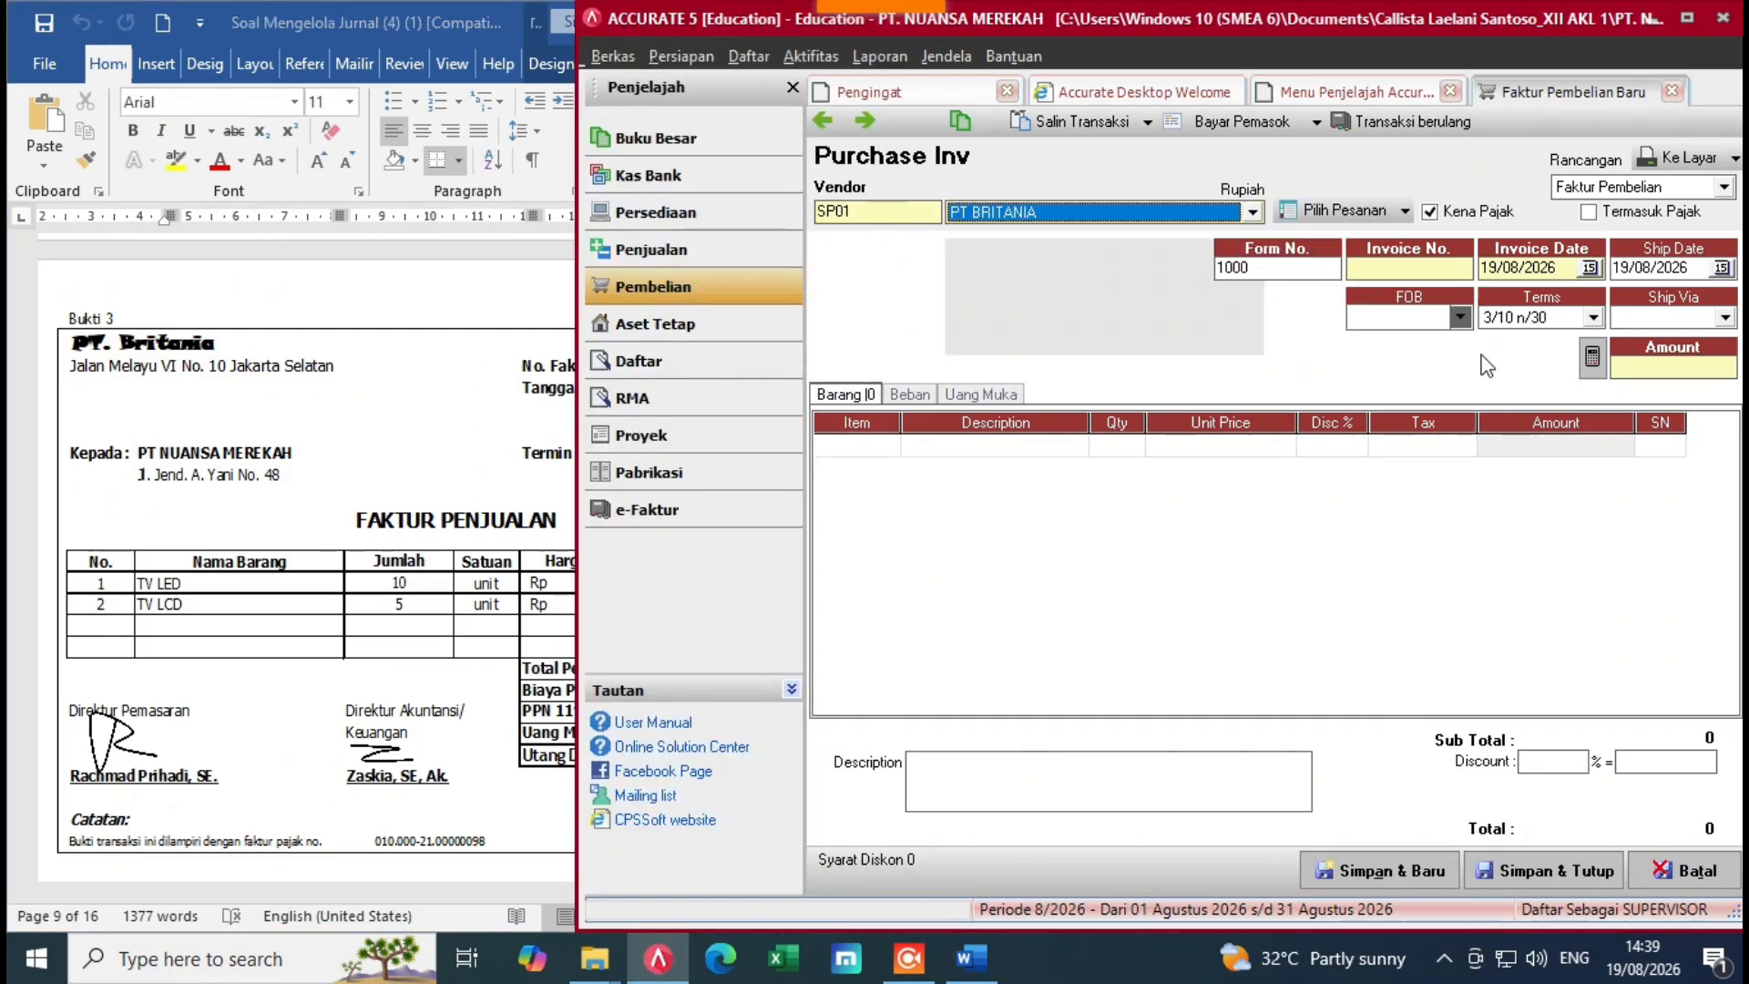
# Step: Enter invoice number FPJK-011 dated 07/12/2022 and set the ship date to 07/12/2022
pyautogui.click(1302, 270)
pyautogui.press('BackSpace')
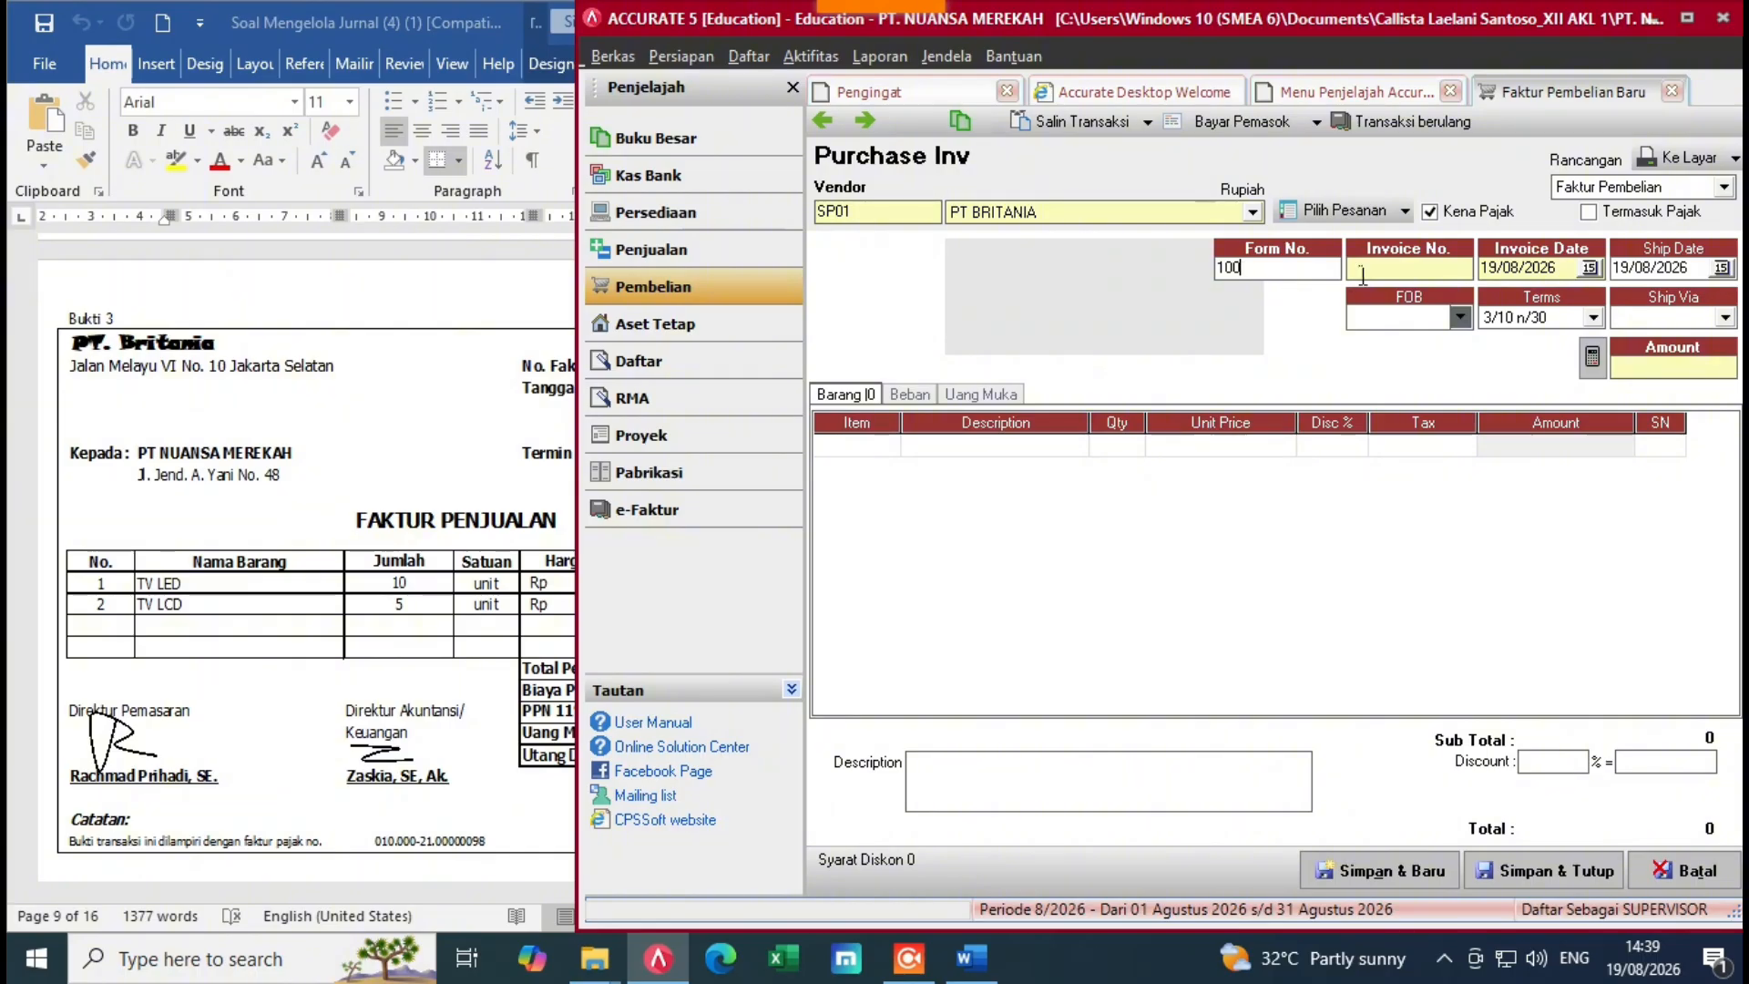
pyautogui.press('BackSpace')
pyautogui.press('BackSpace')
pyautogui.press('BackSpace')
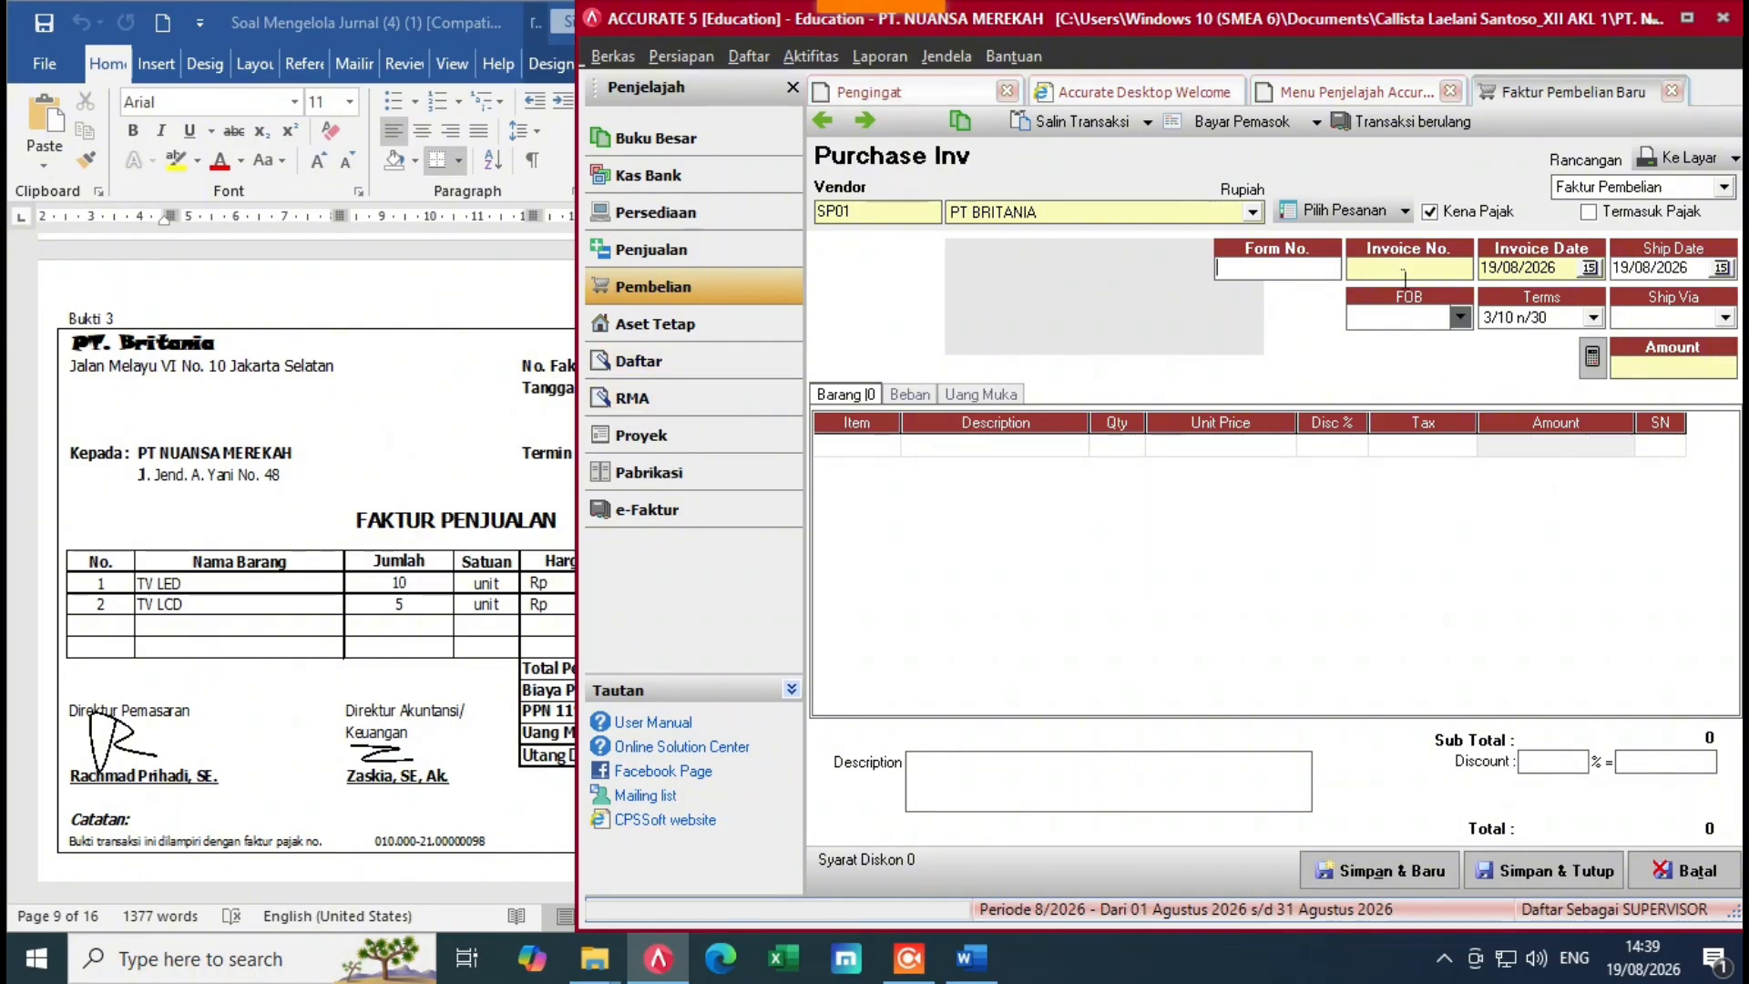
pyautogui.click(550, 471)
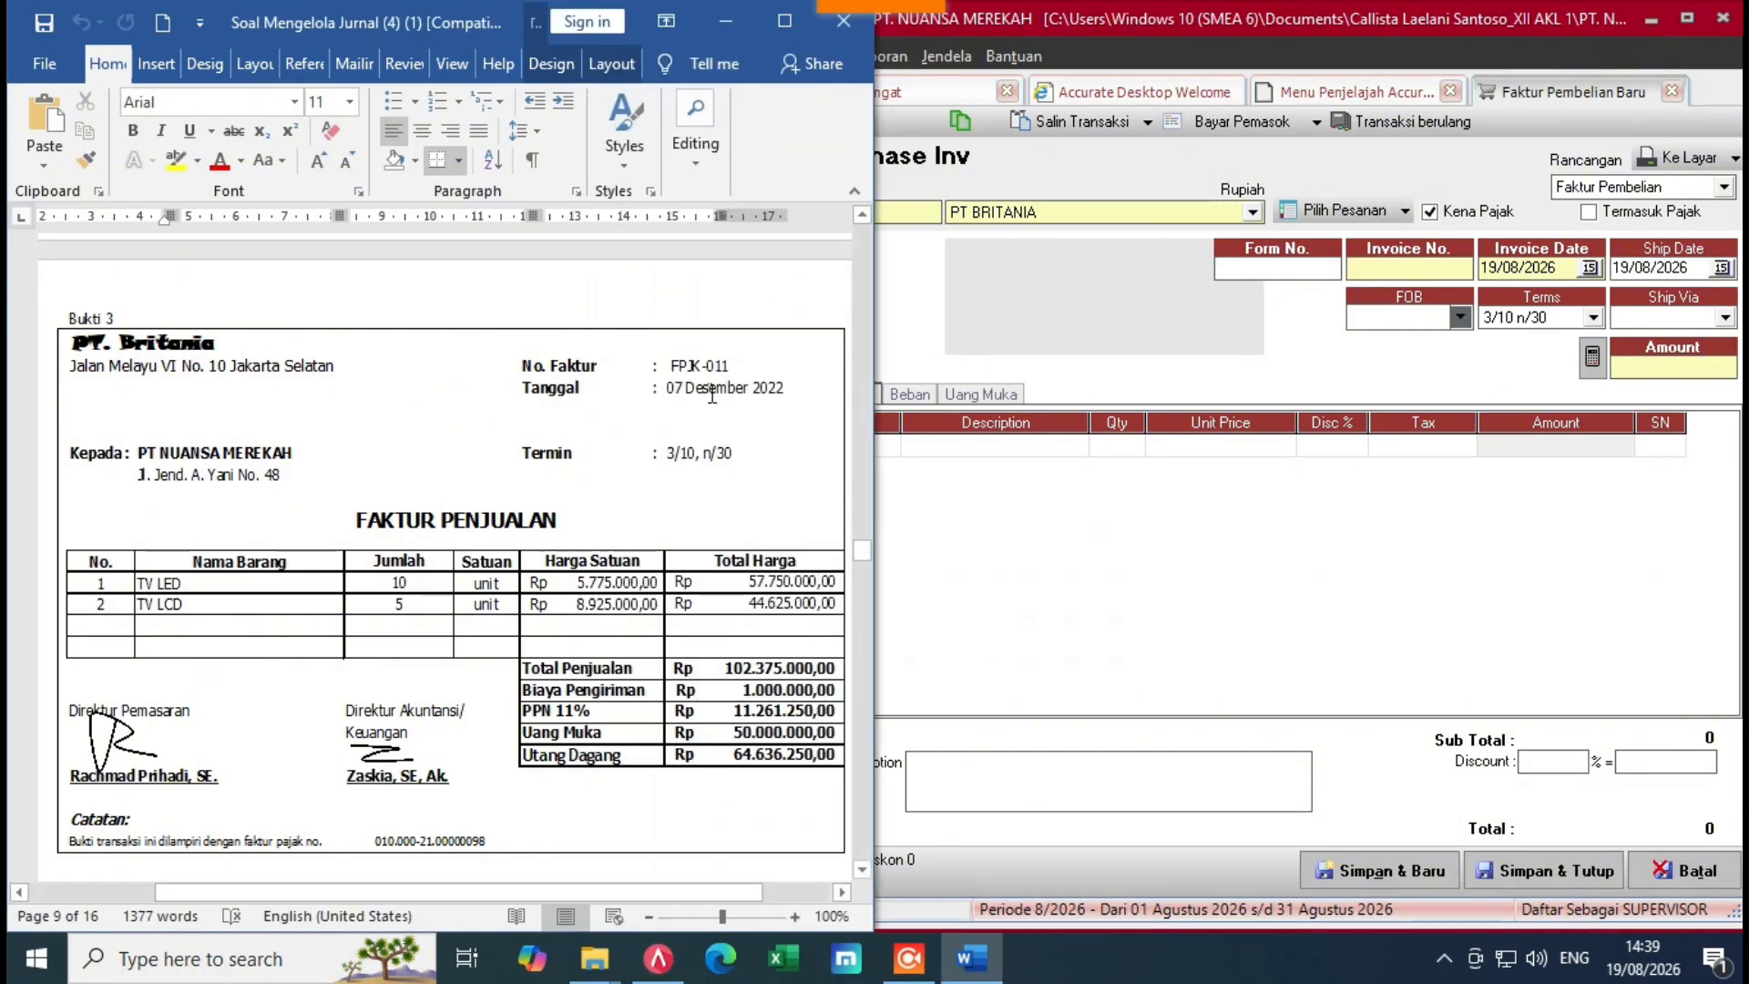
pyautogui.click(1398, 272)
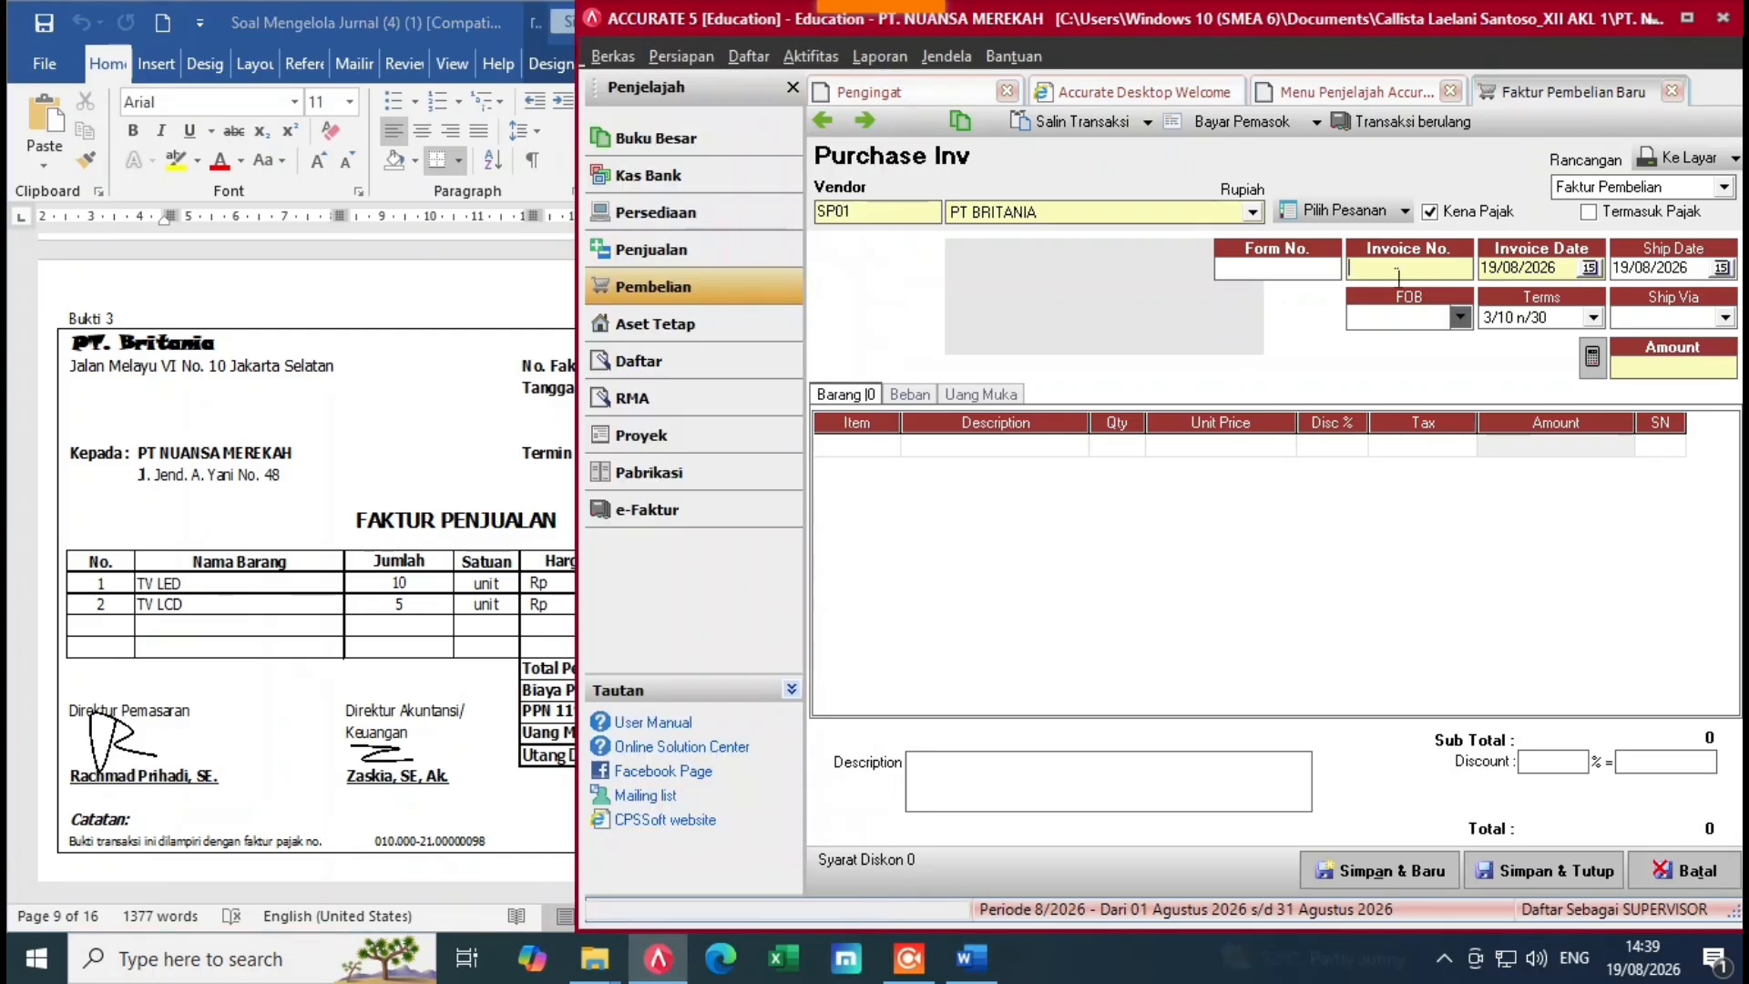
pyautogui.write('F')
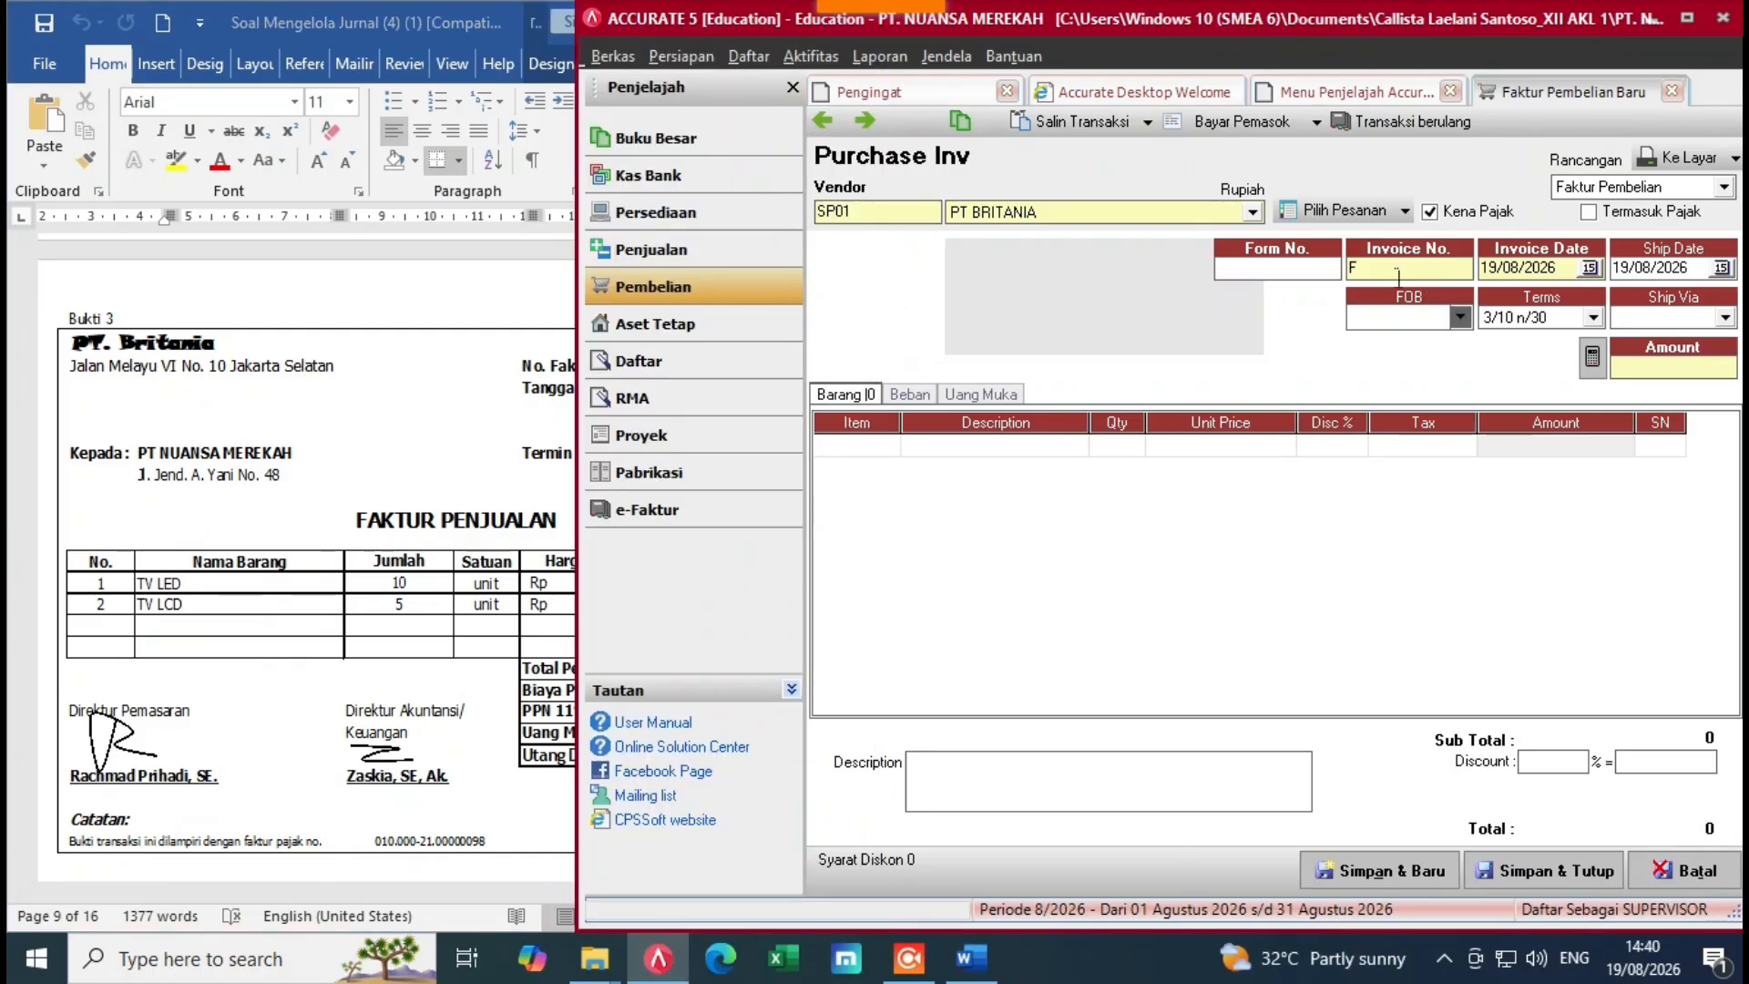
pyautogui.write('PJK-011')
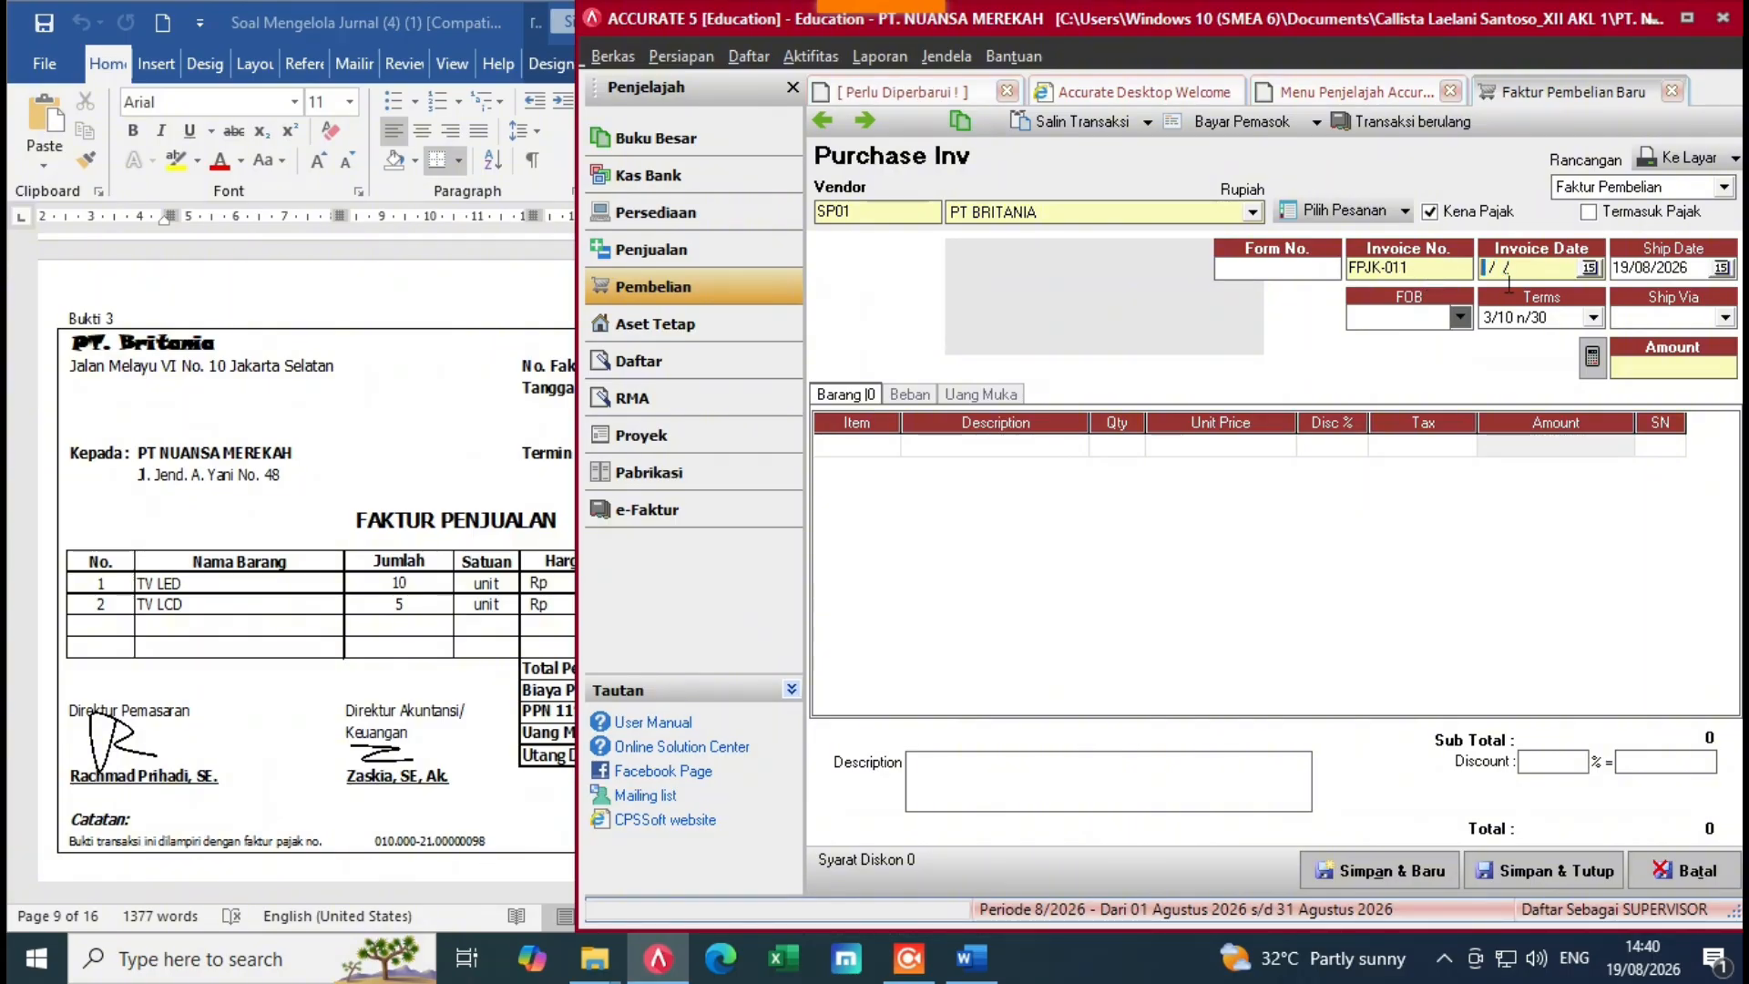
pyautogui.write('071220')
pyautogui.click(1700, 271)
pyautogui.press('BackSpace')
pyautogui.press('BackSpace')
pyautogui.press('BackSpace')
pyautogui.press('BackSpace')
pyautogui.press('BackSpace')
pyautogui.press('BackSpace')
pyautogui.press('BackSpace')
pyautogui.press('BackSpace')
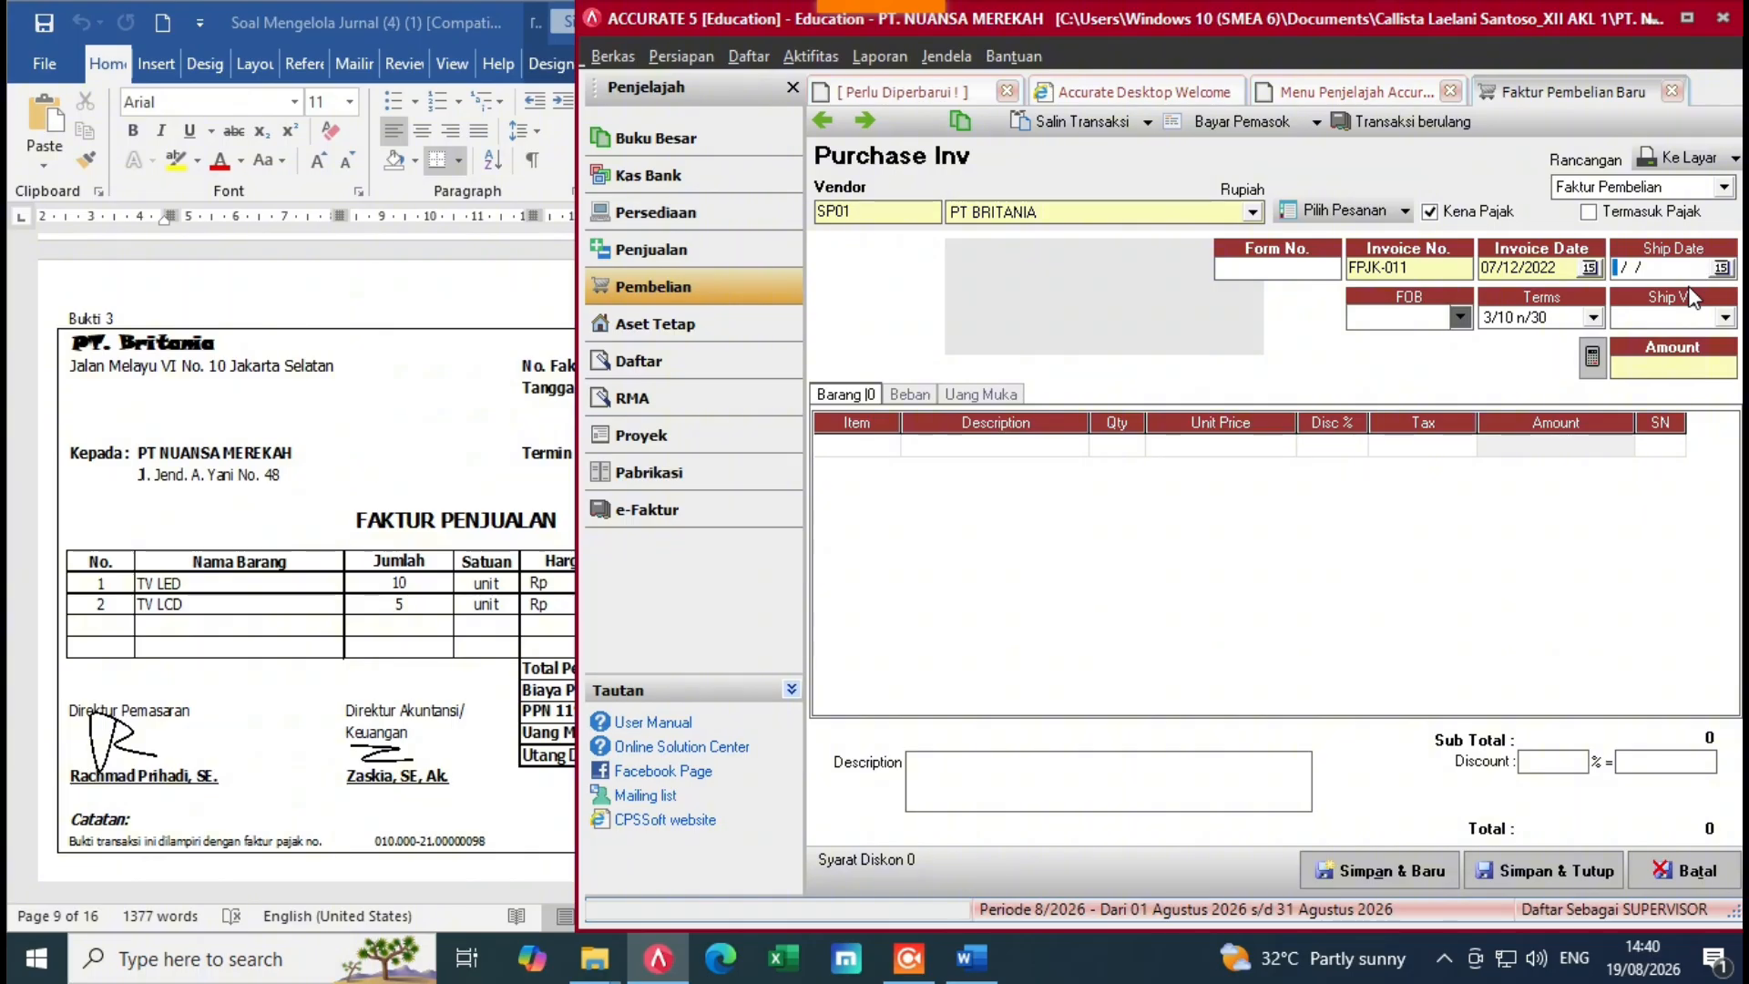
pyautogui.write('07/12/2022')
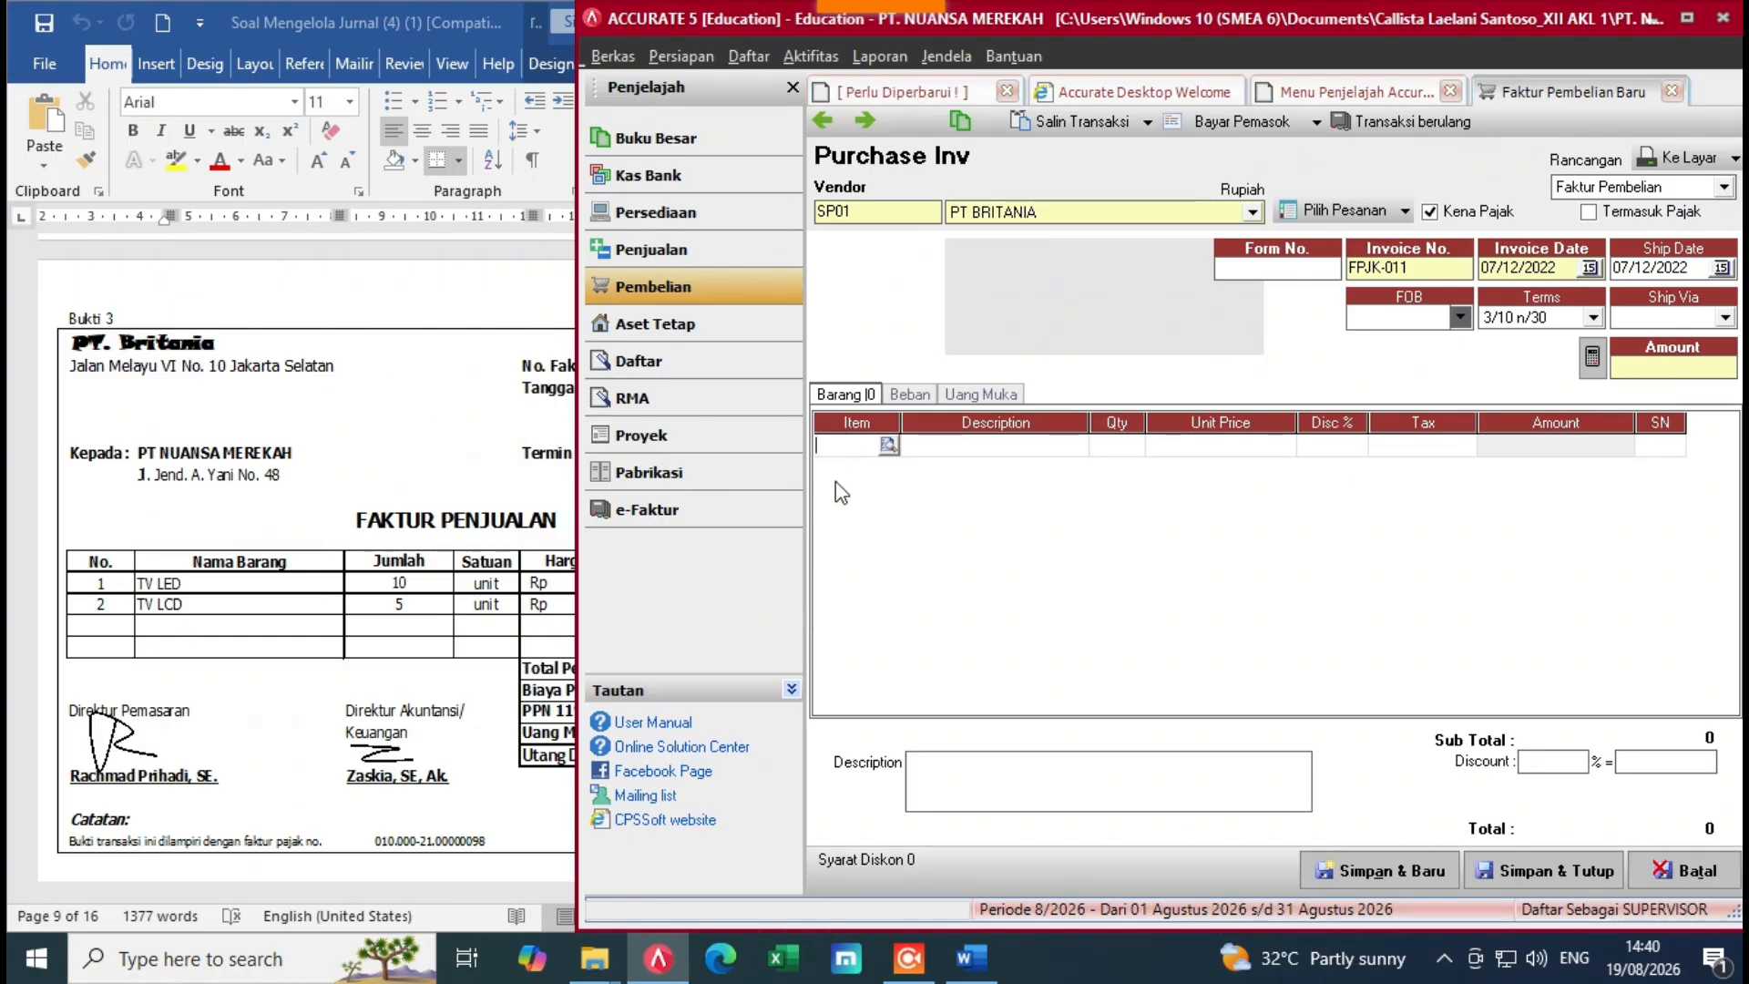
# Step: Add TV LED as the first invoice line, quantity 10 at unit price 5.775.000
pyautogui.click(191, 616)
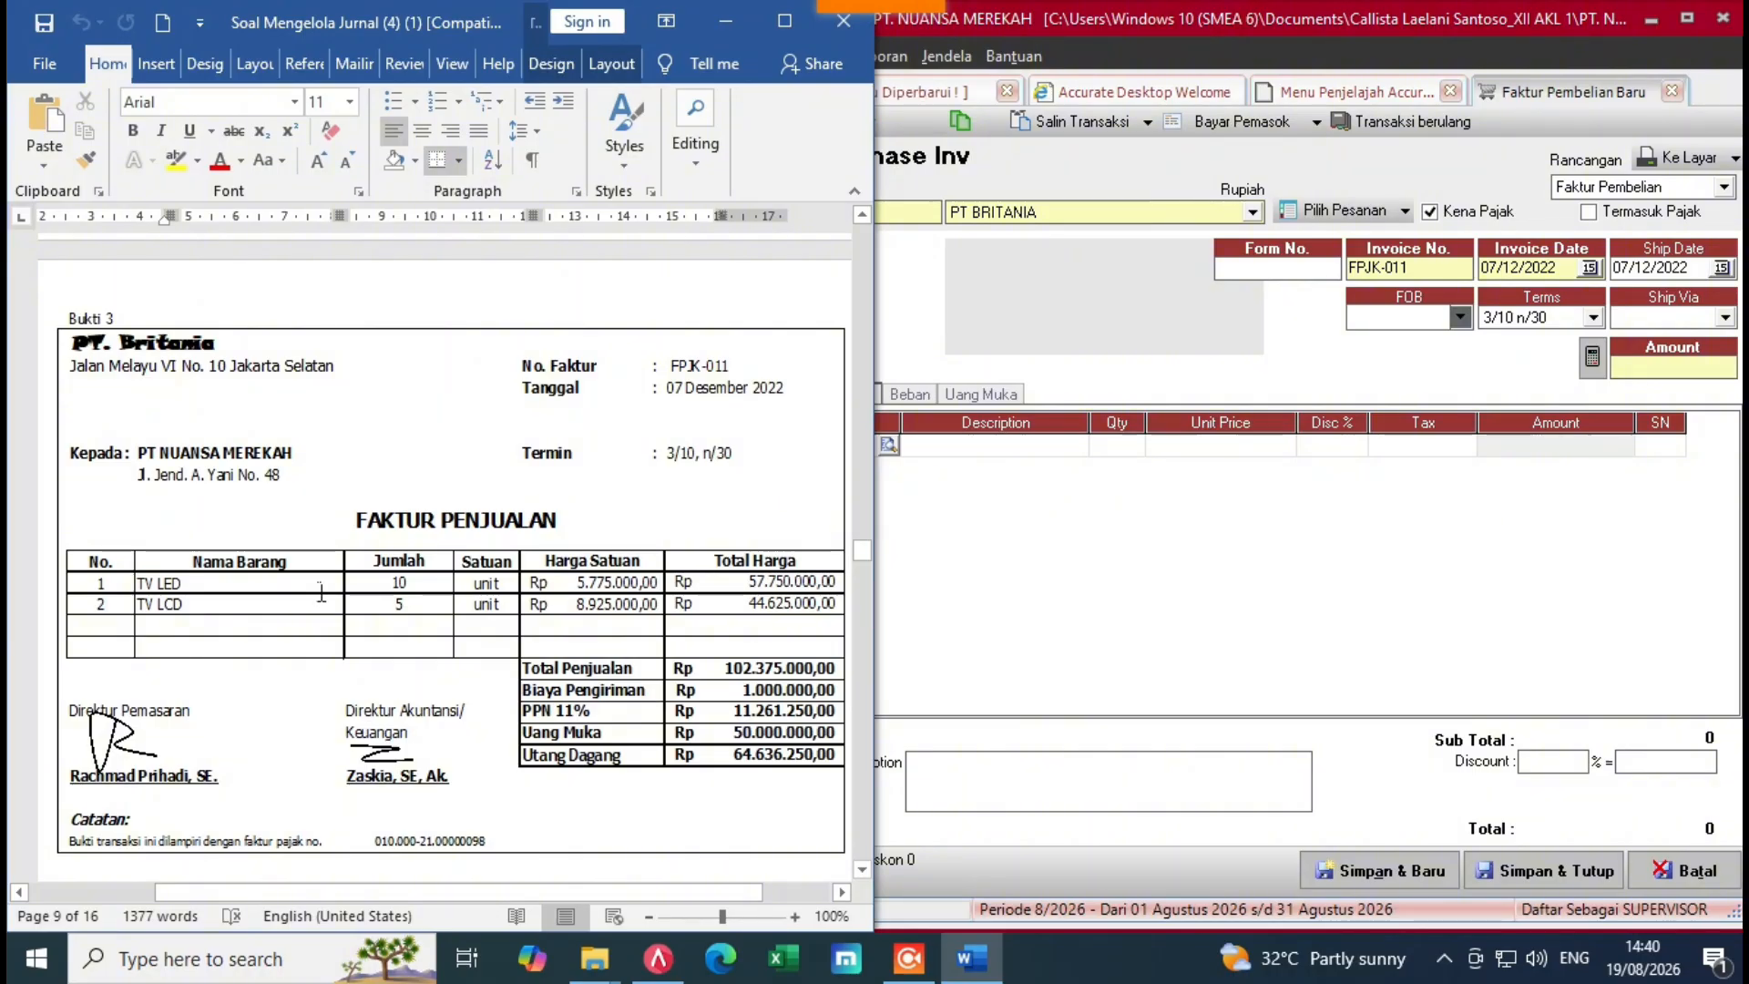
pyautogui.click(896, 514)
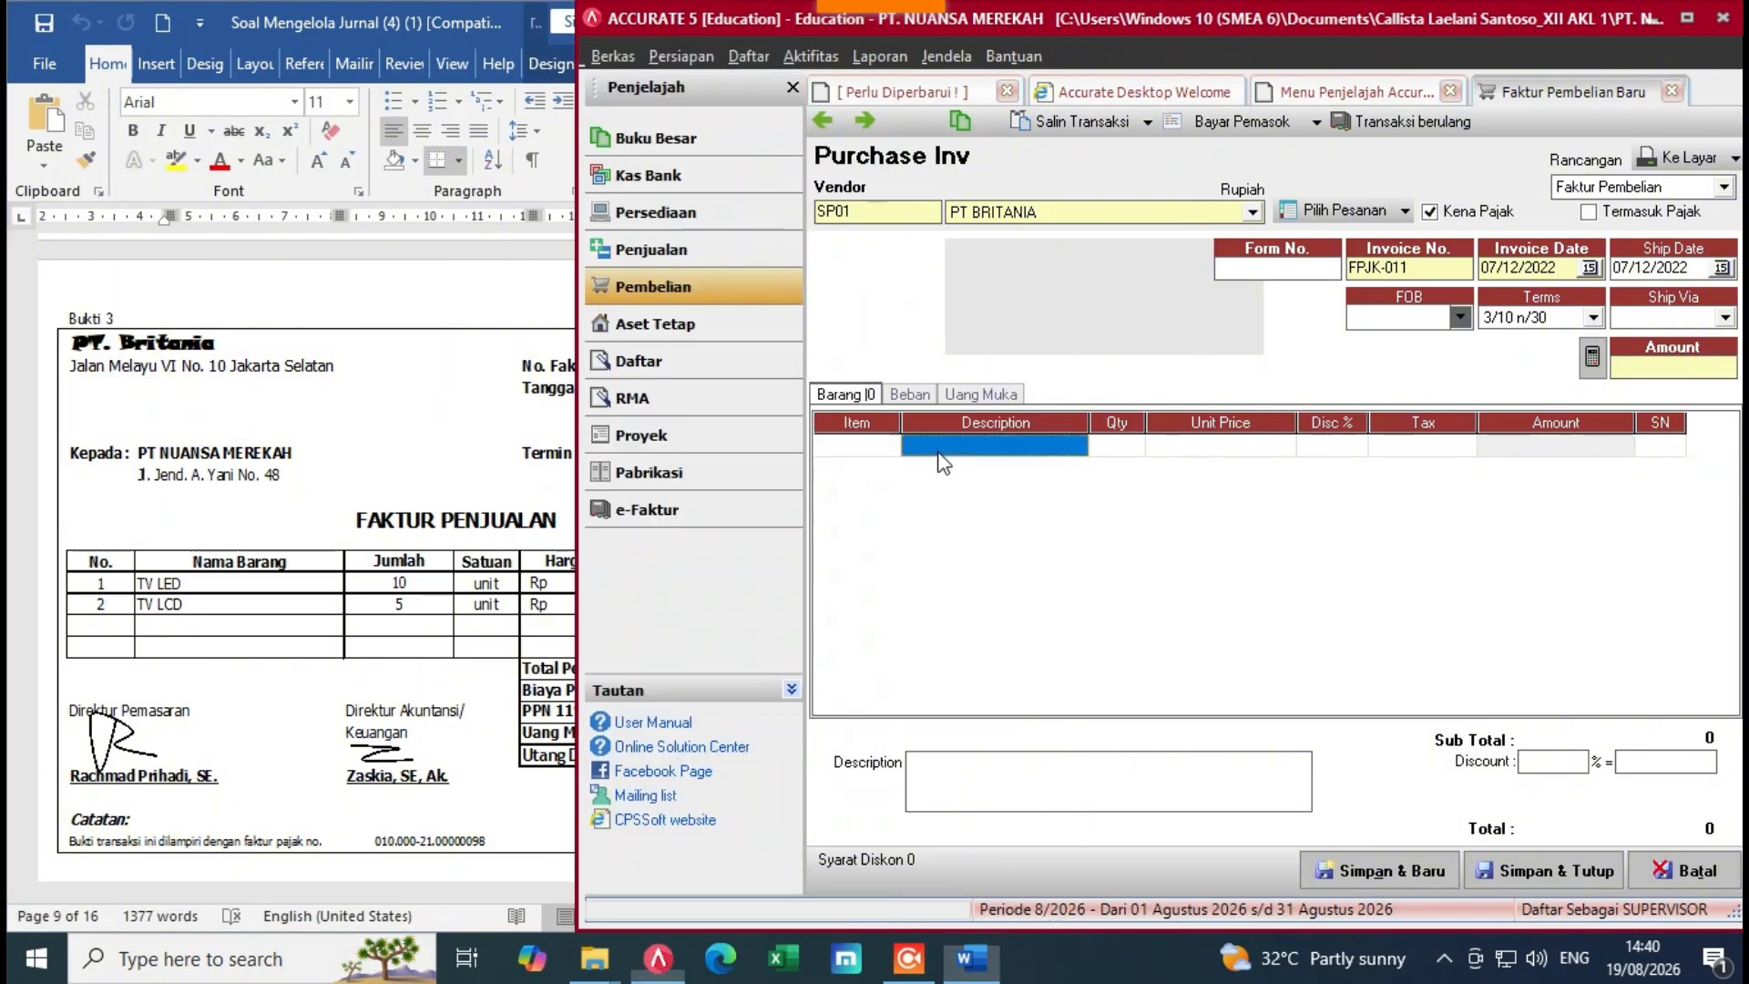
pyautogui.click(887, 446)
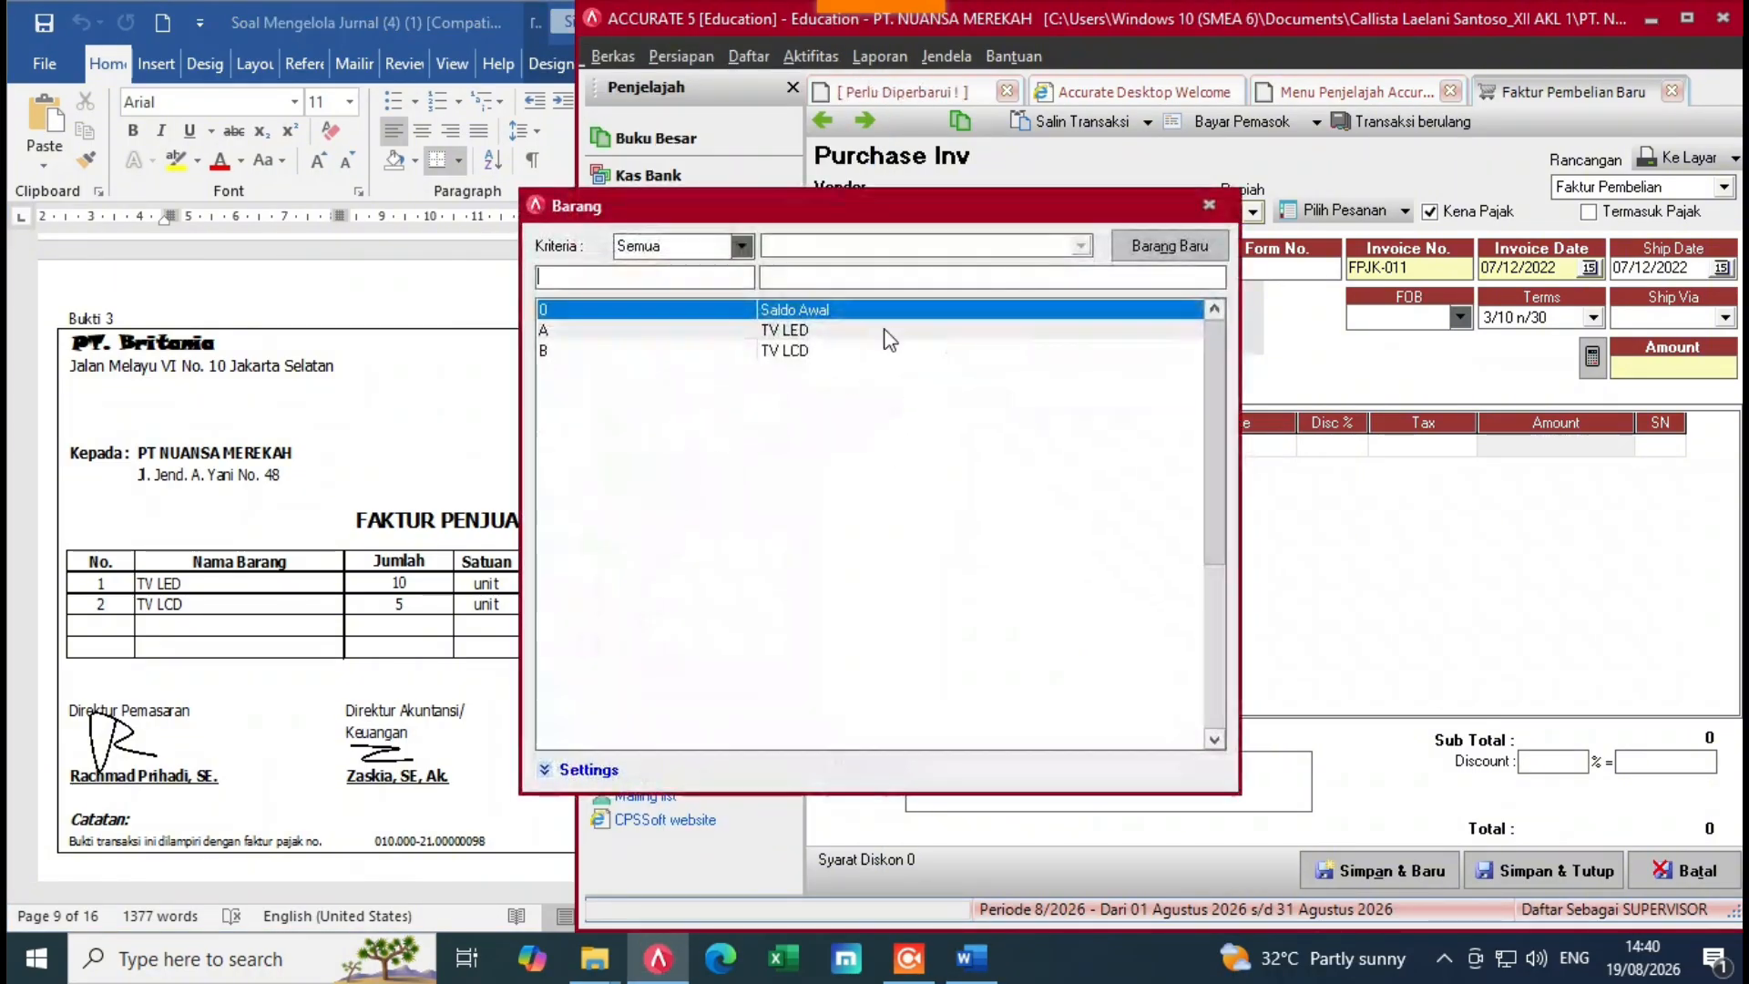
pyautogui.click(890, 330)
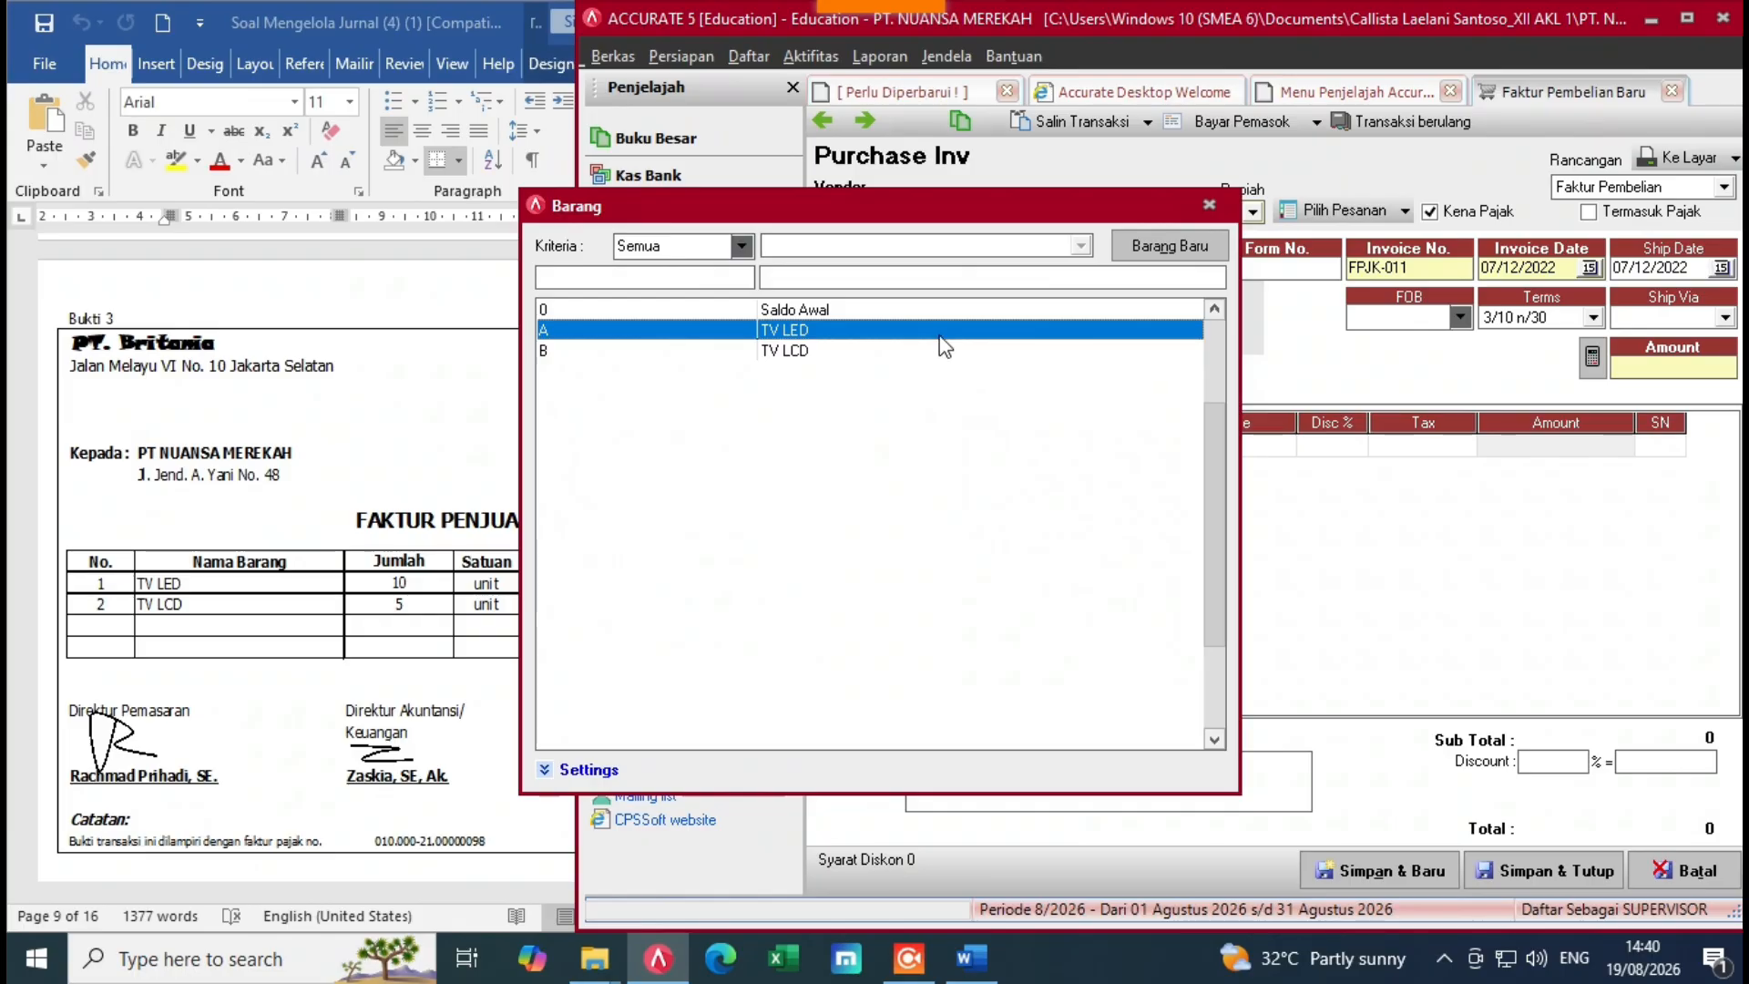
pyautogui.doubleClick(934, 333)
pyautogui.click(1139, 451)
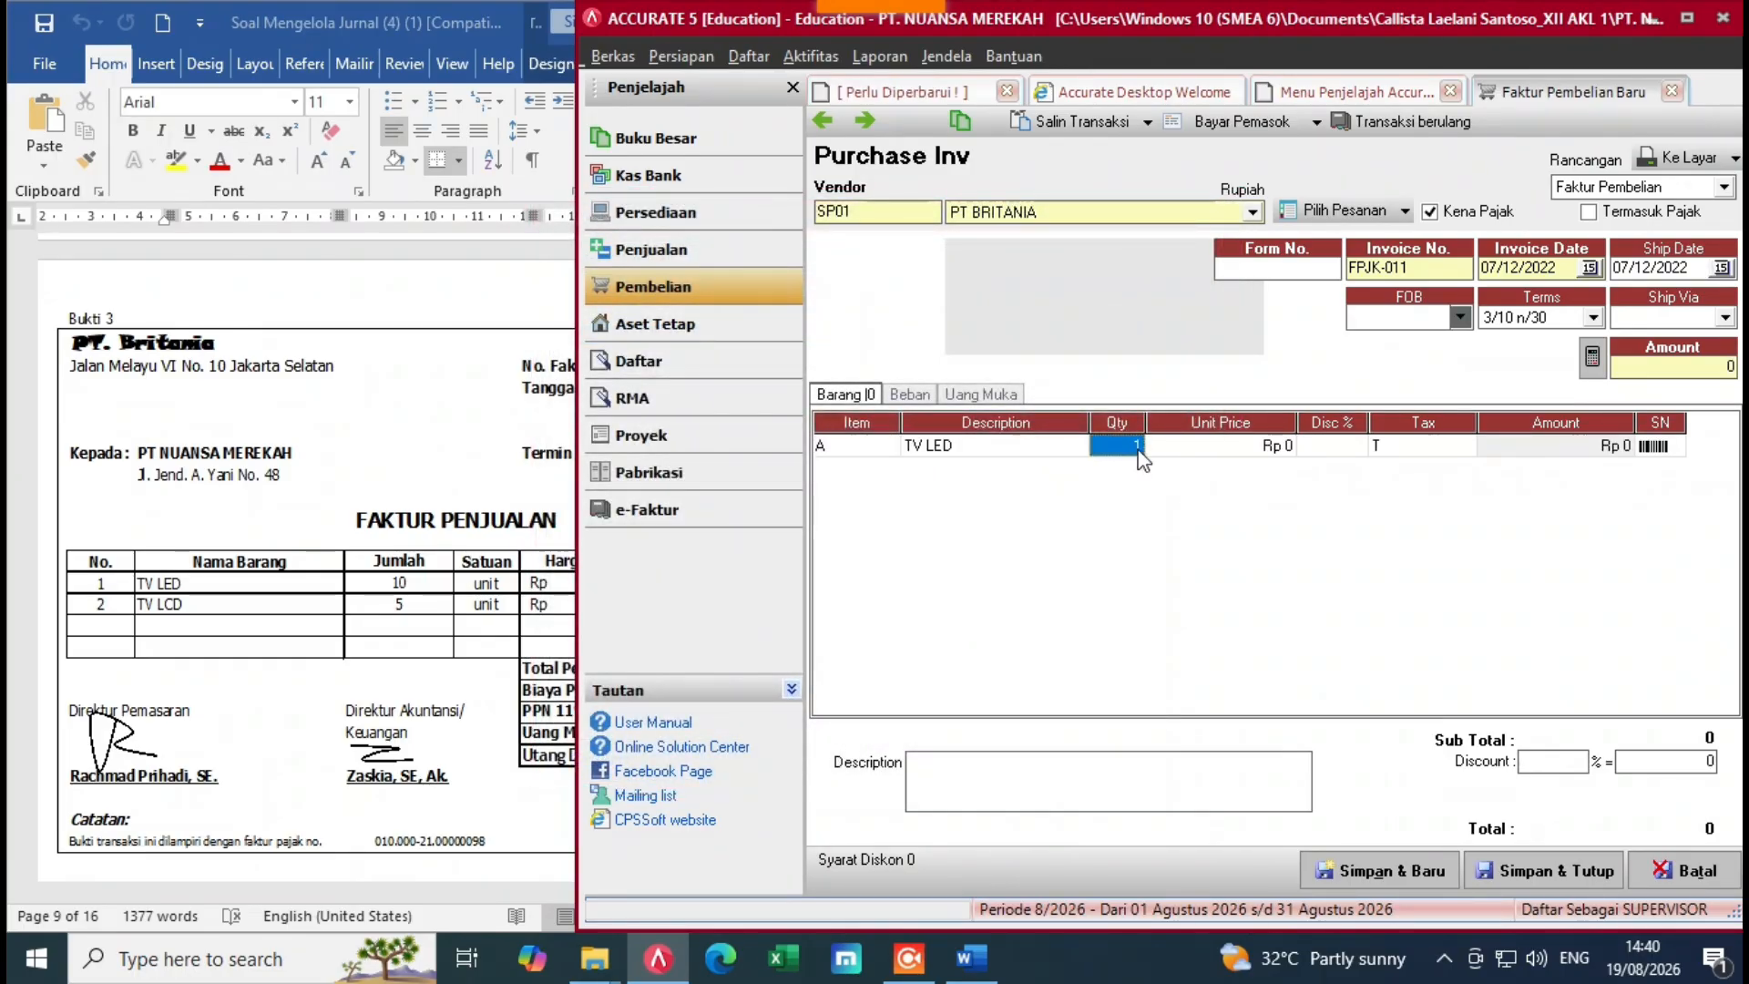
pyautogui.write('1')
pyautogui.click(1223, 452)
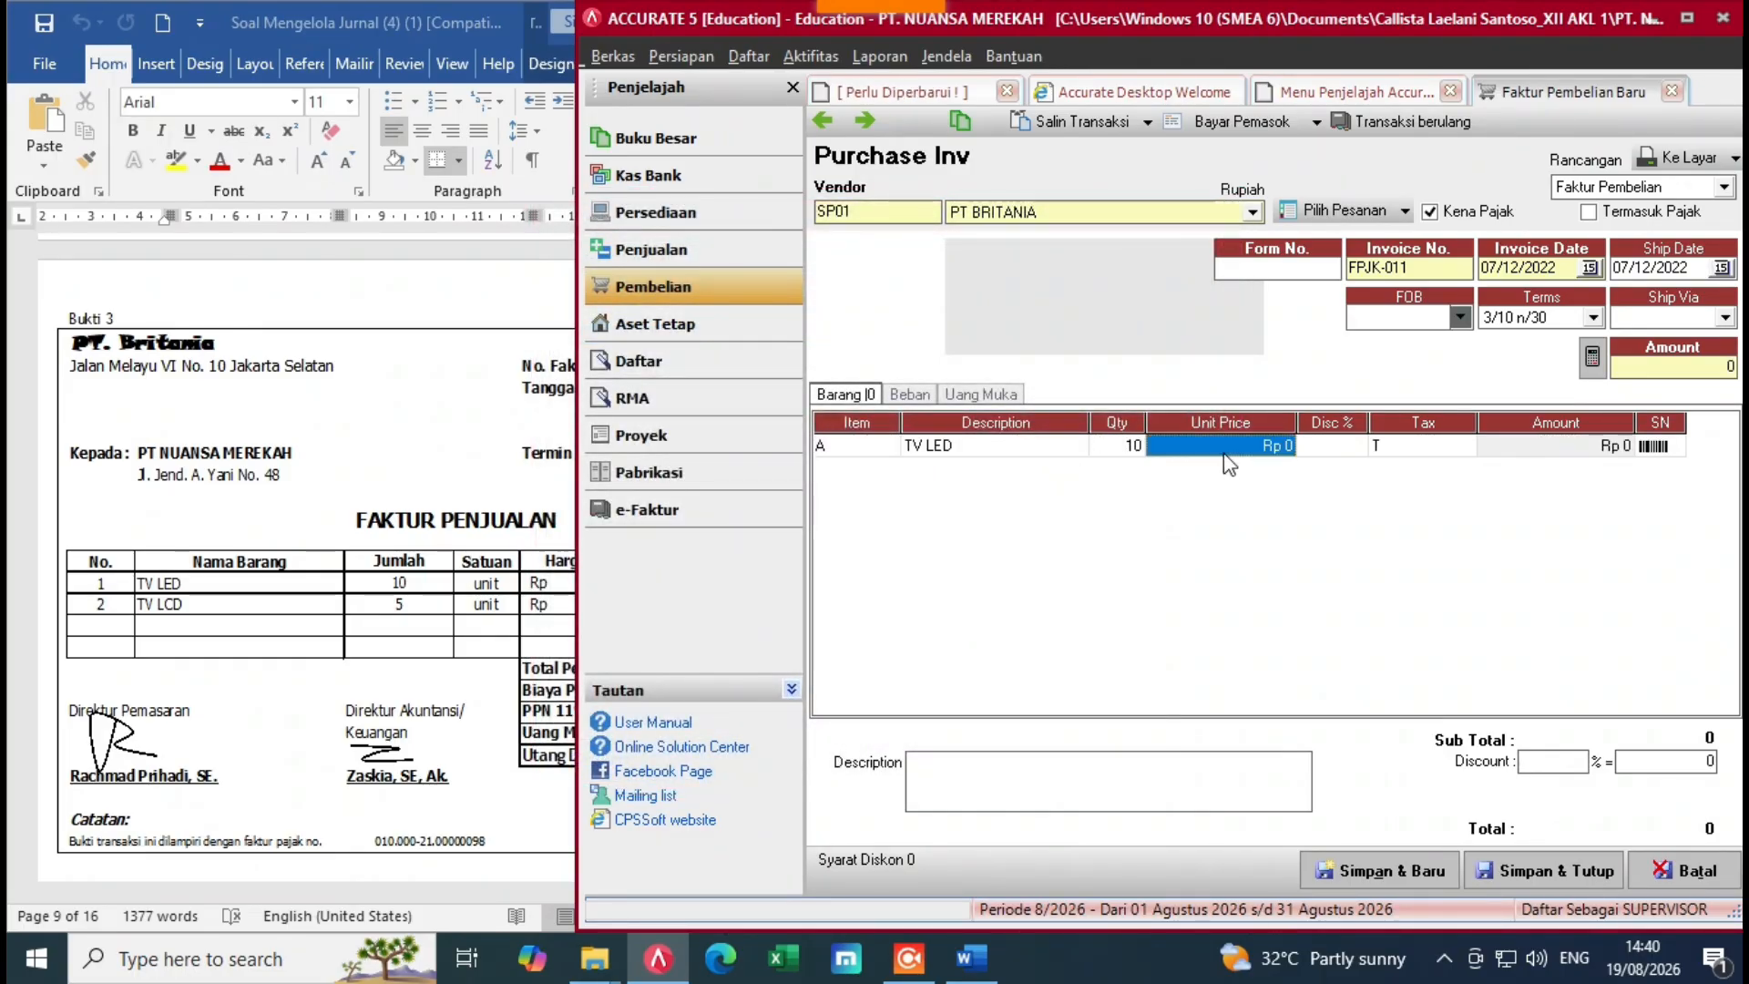
pyautogui.click(544, 631)
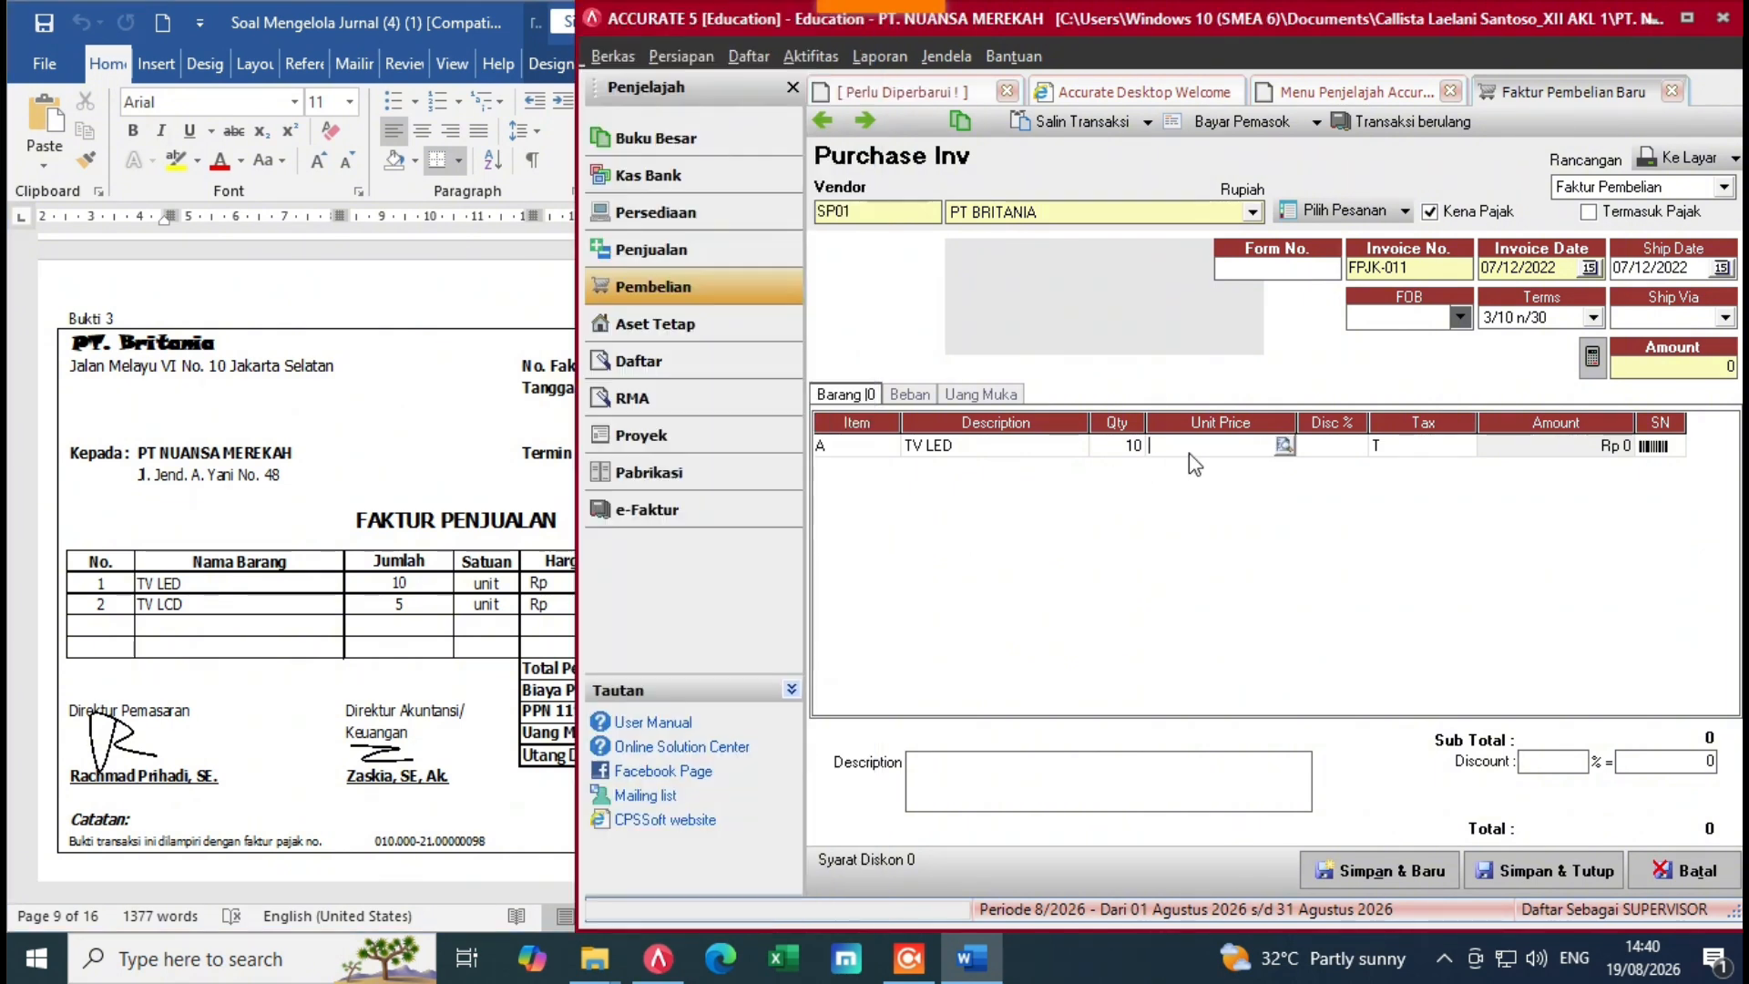
pyautogui.click(1189, 452)
pyautogui.write('5')
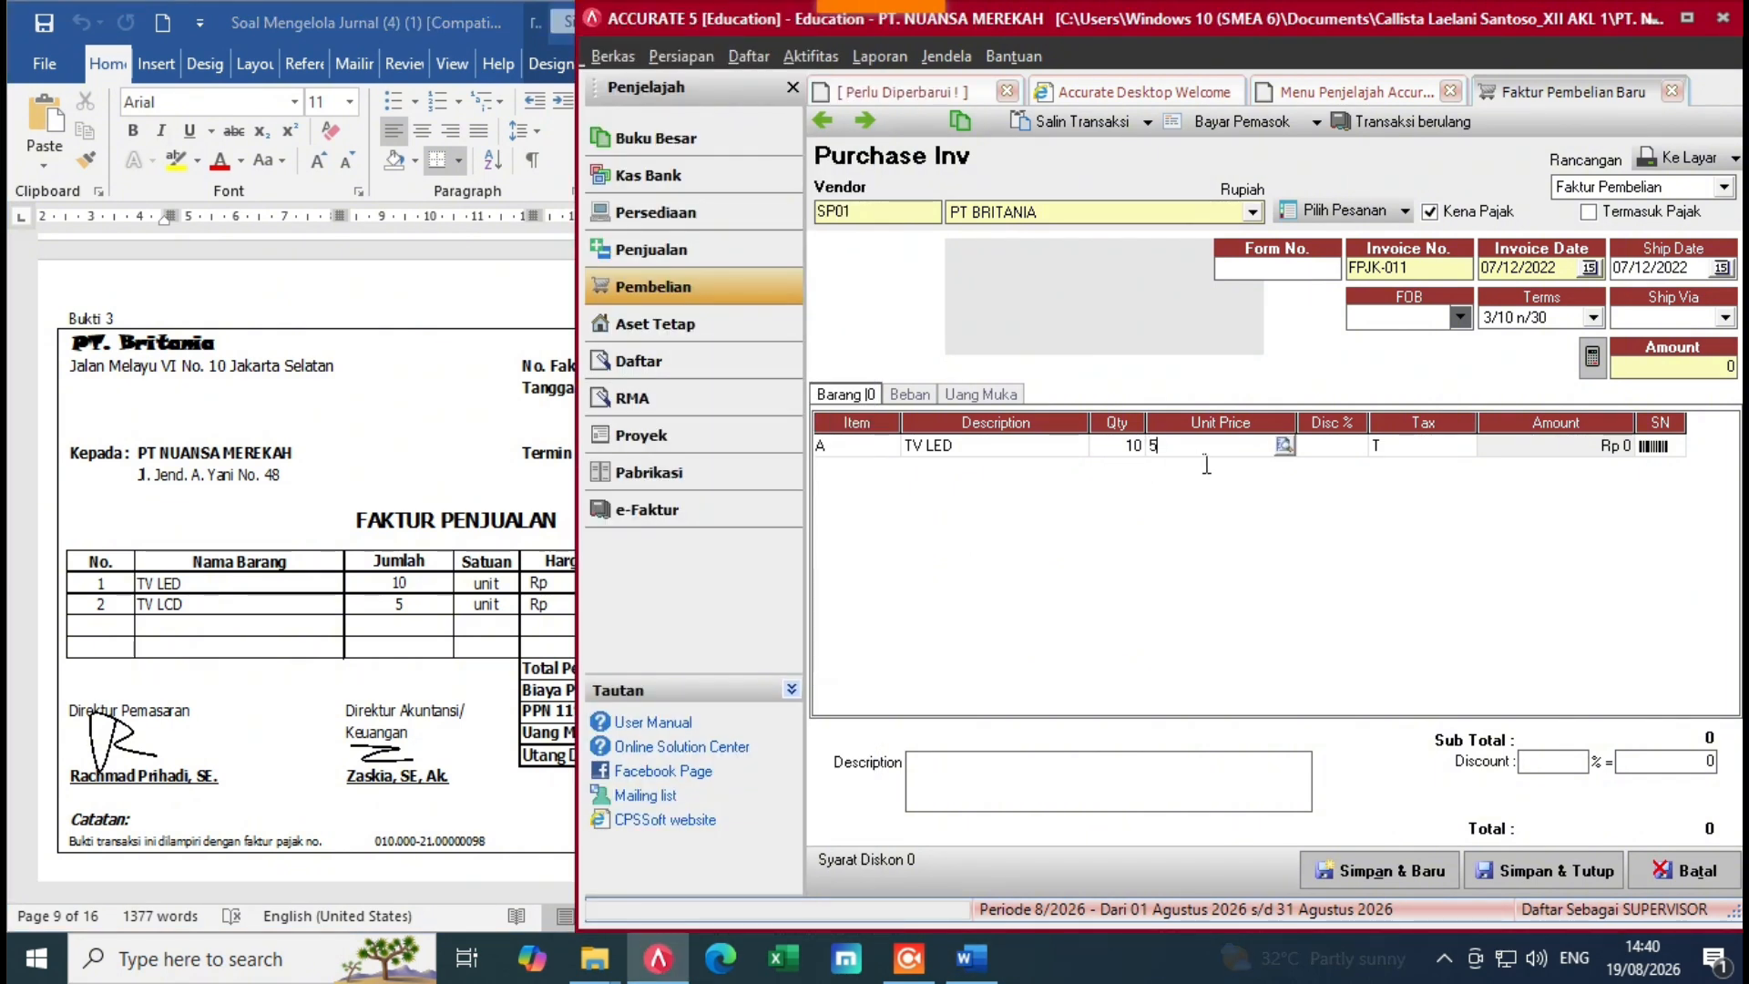
pyautogui.write('775000')
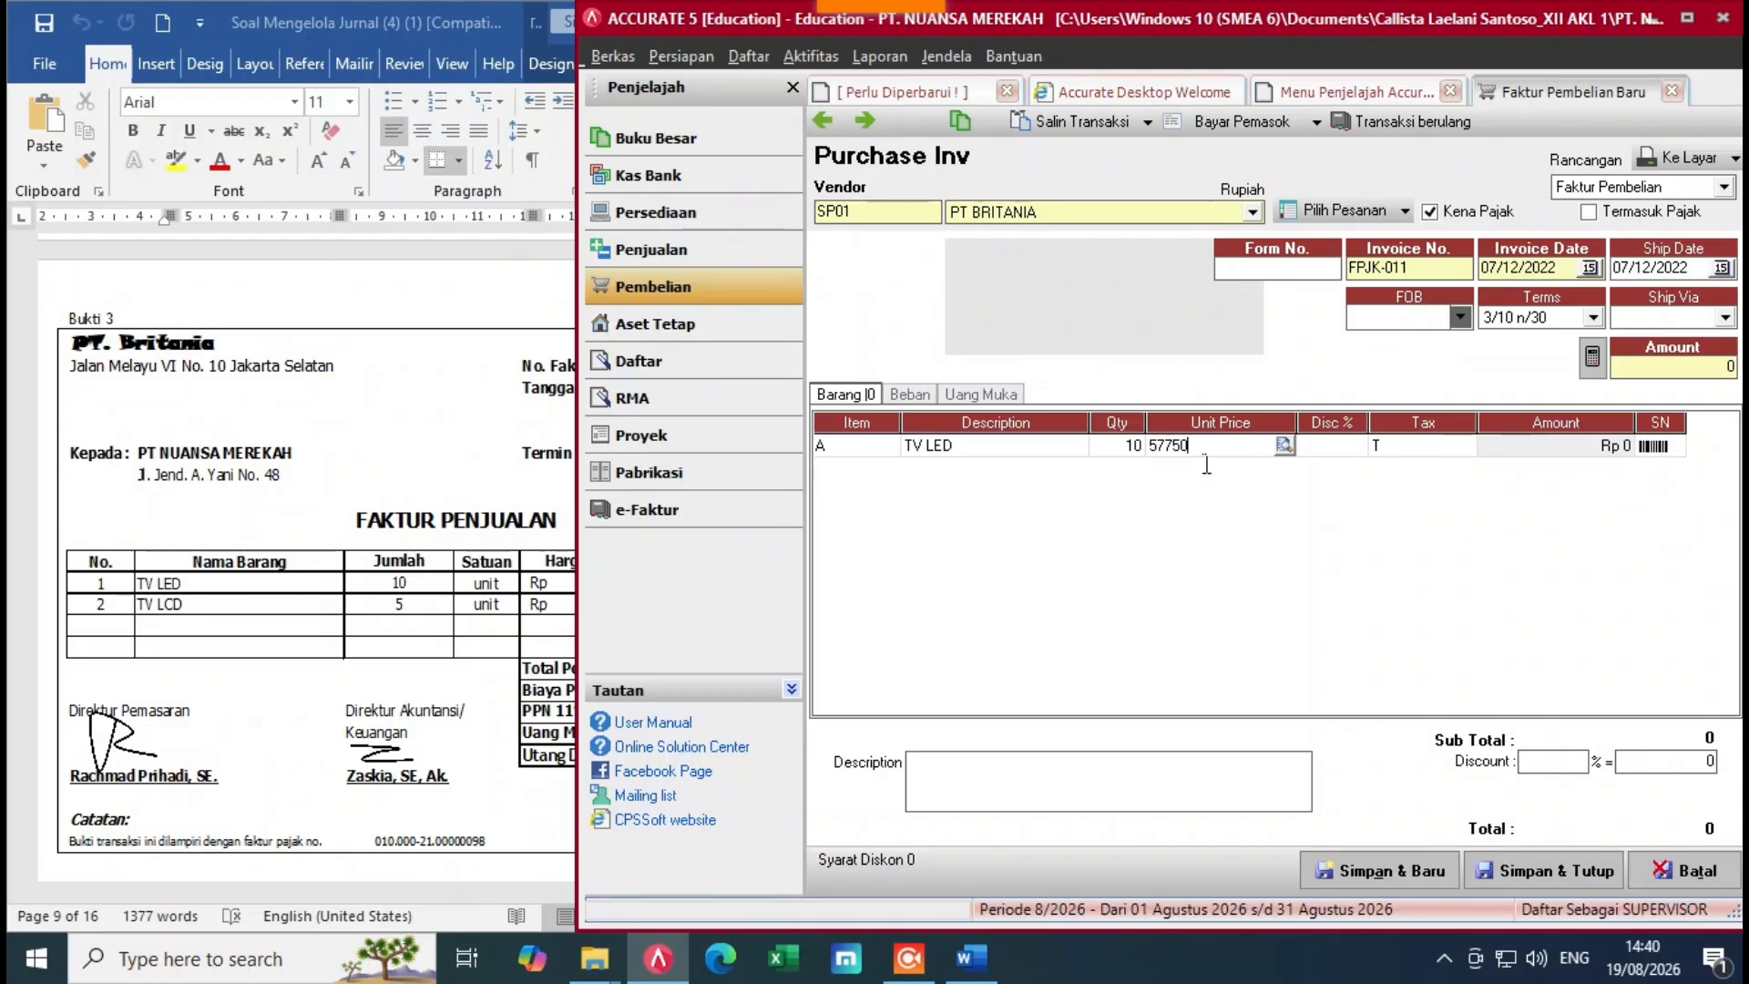
pyautogui.press('Tab')
pyautogui.press('Tab')
pyautogui.press('Tab')
pyautogui.press('Tab')
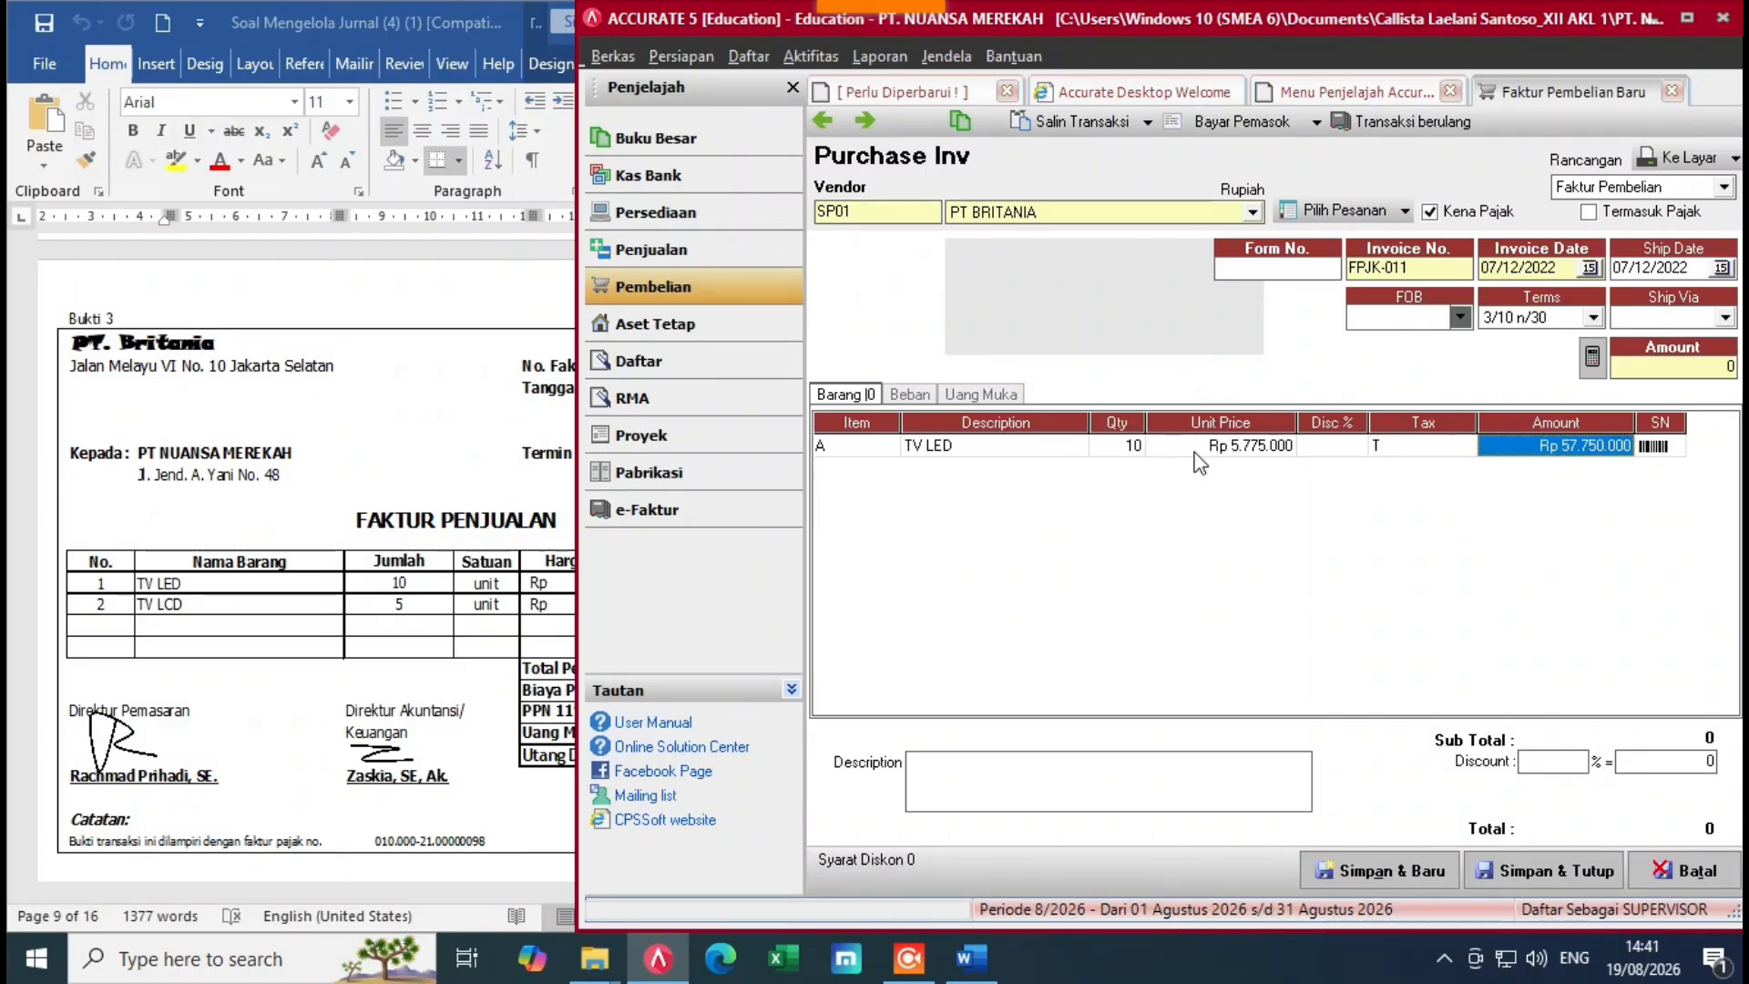
pyautogui.press('Tab')
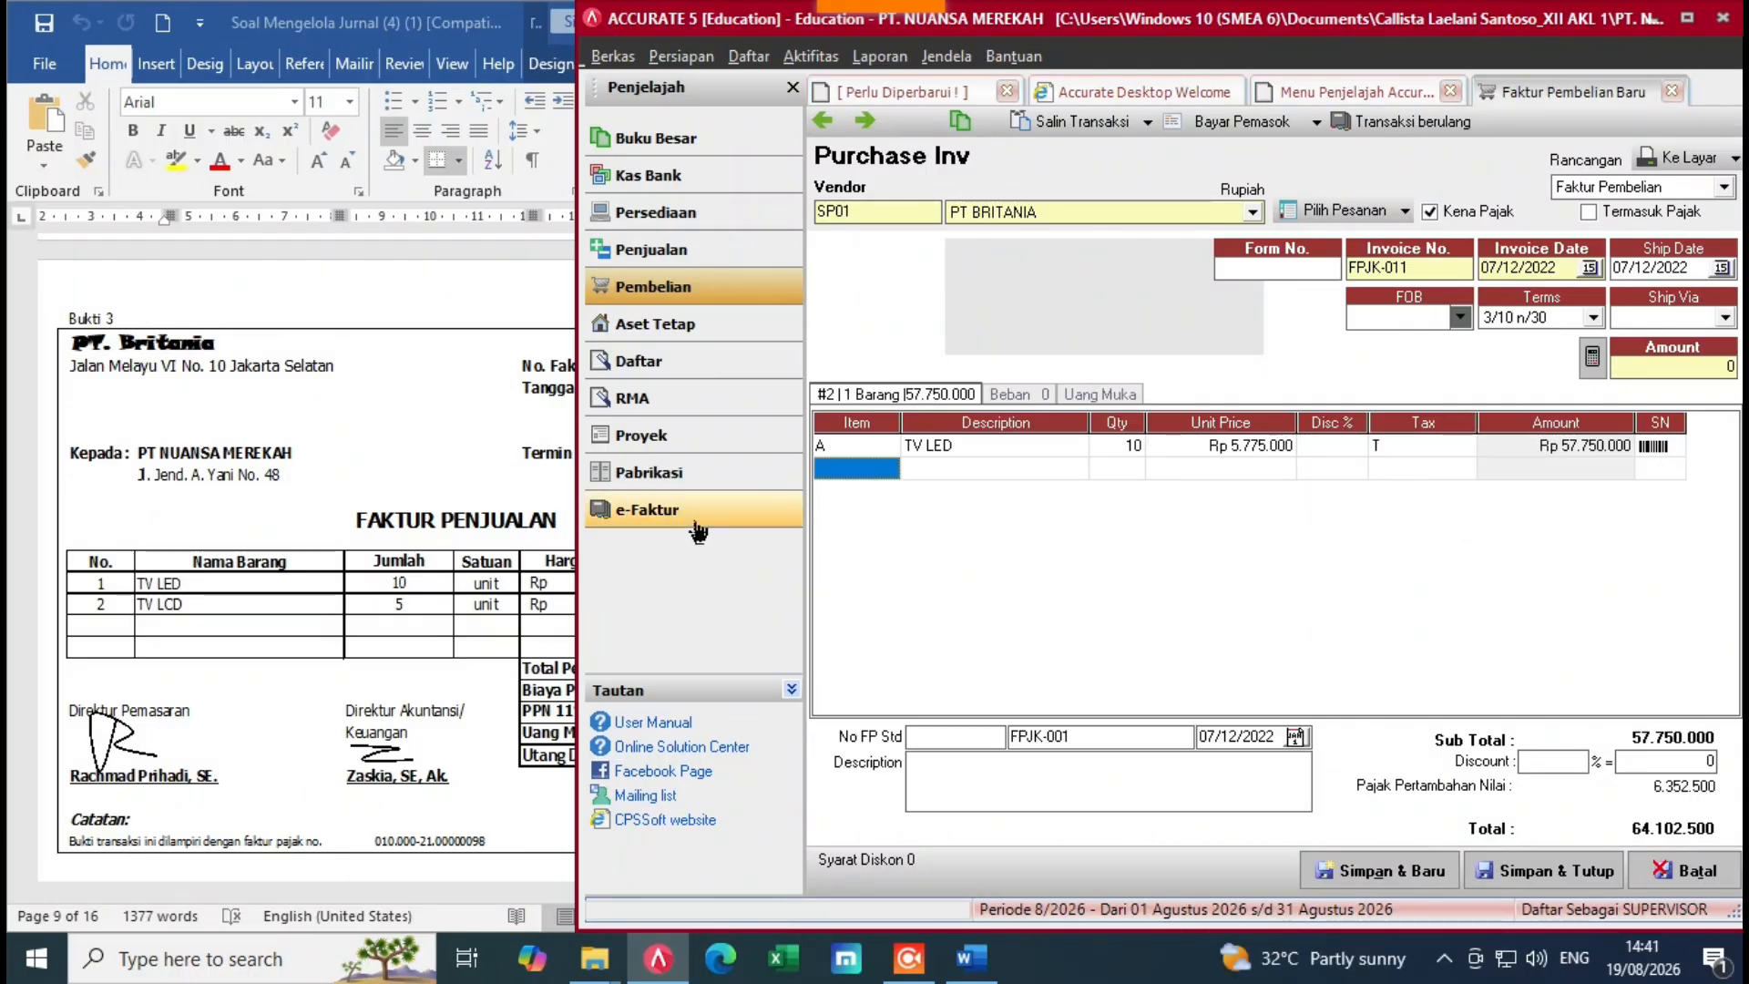
pyautogui.press('Up')
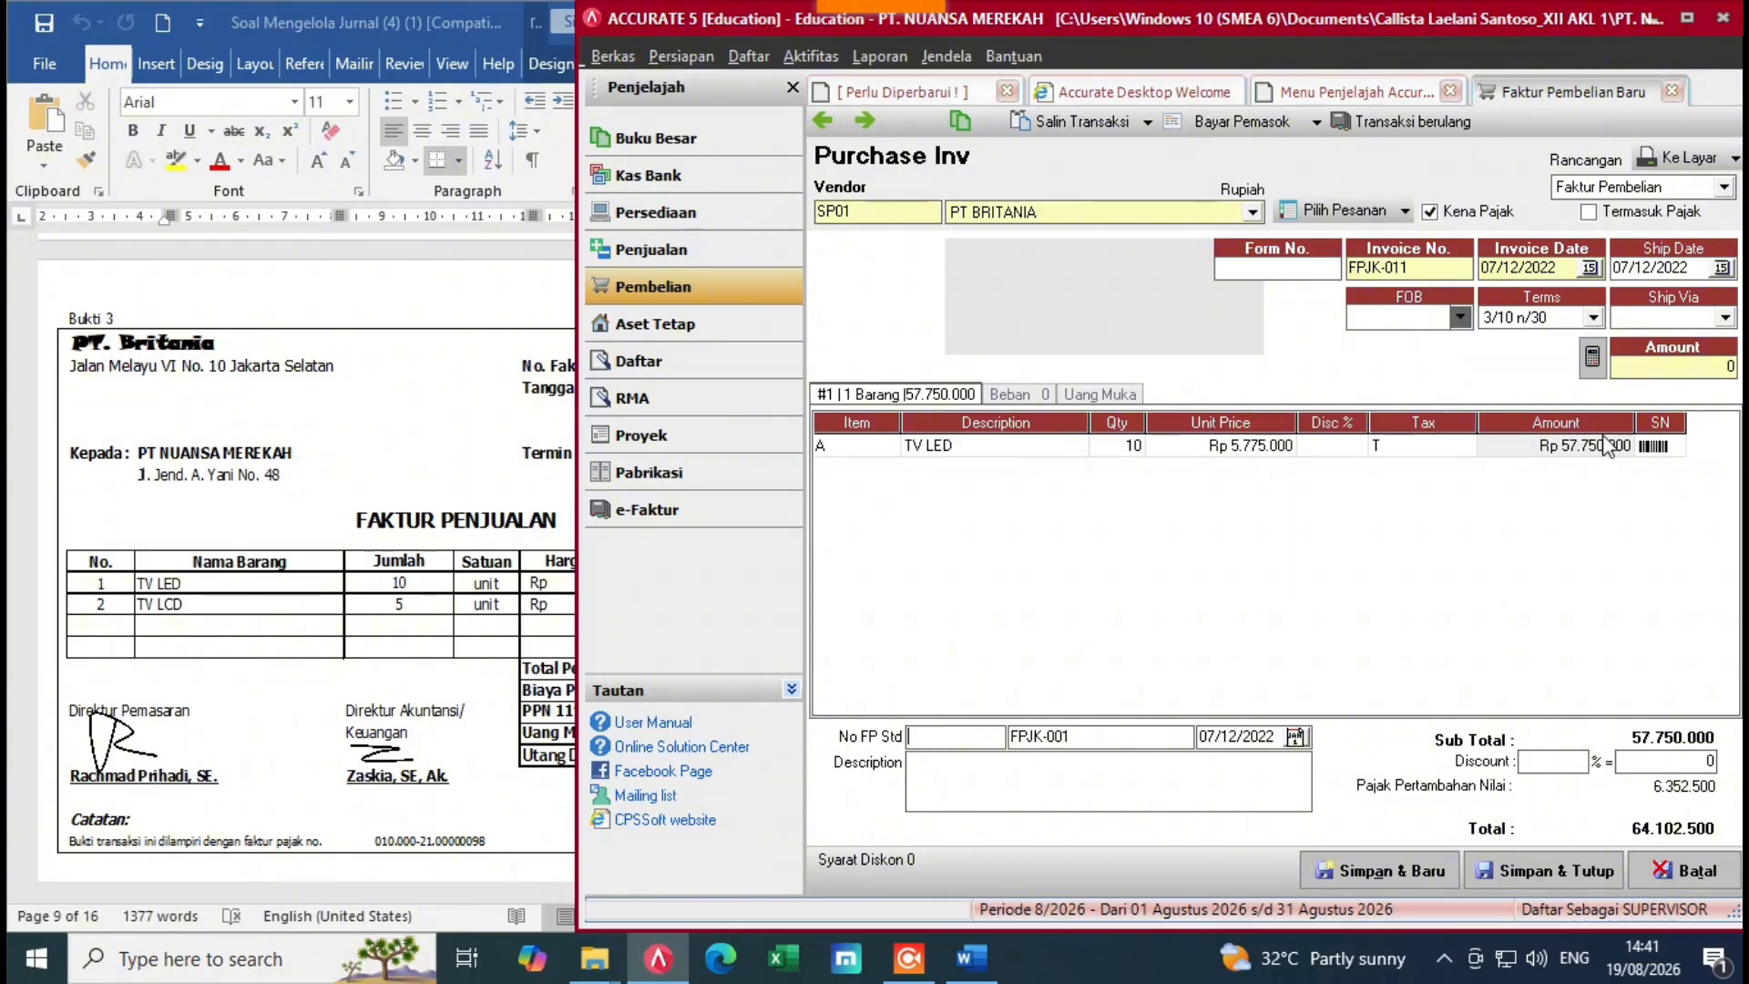
pyautogui.click(1663, 442)
# Step: Add TV LCD as the second line, quantity 5 at unit price 8.925.000
pyautogui.press('Tab')
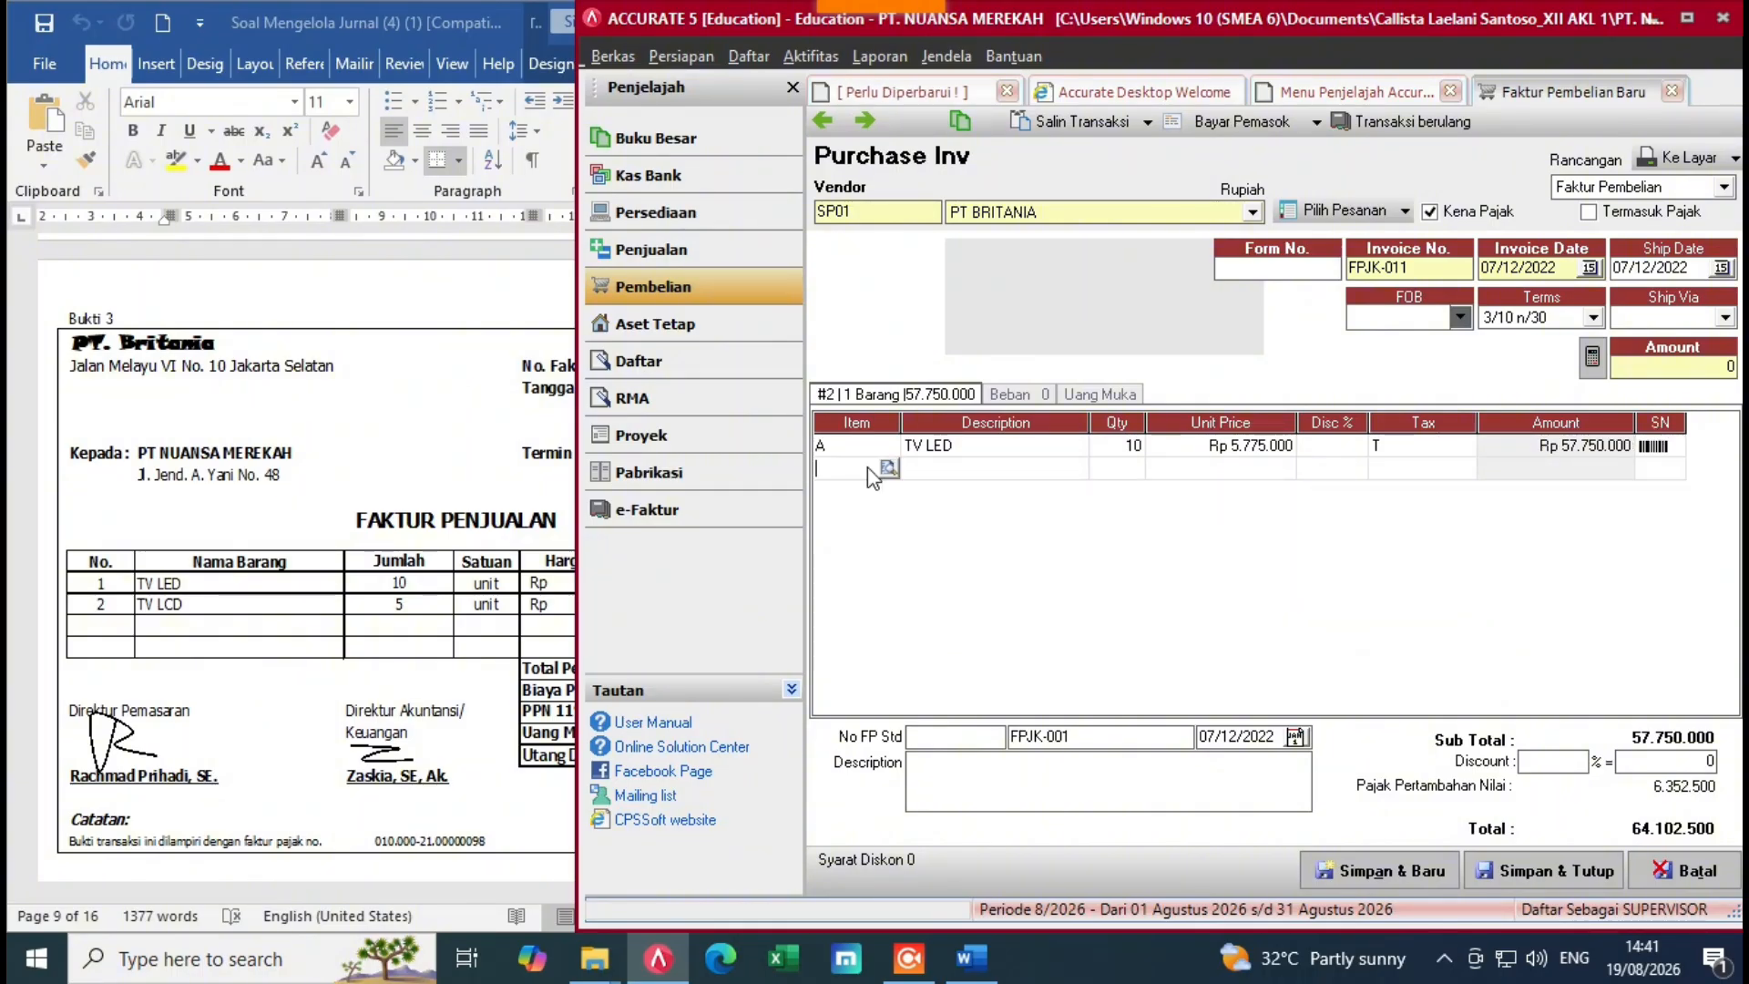
pyautogui.click(890, 469)
pyautogui.click(889, 469)
pyautogui.click(827, 351)
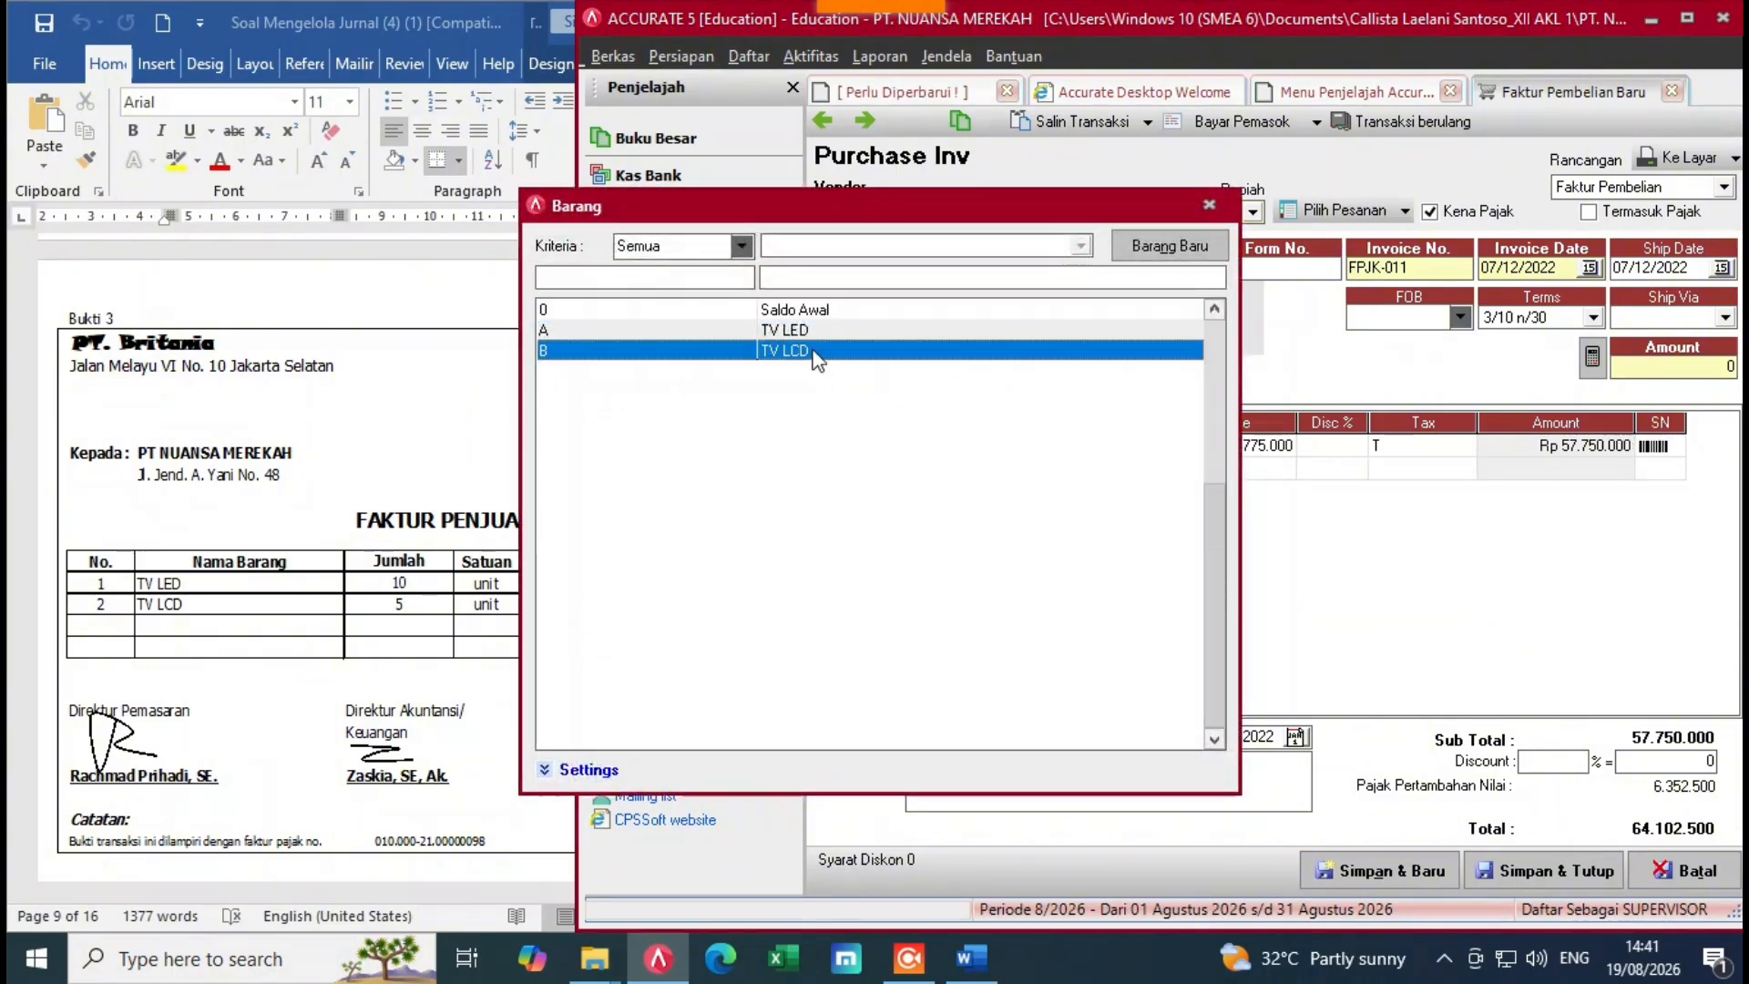
pyautogui.doubleClick(949, 355)
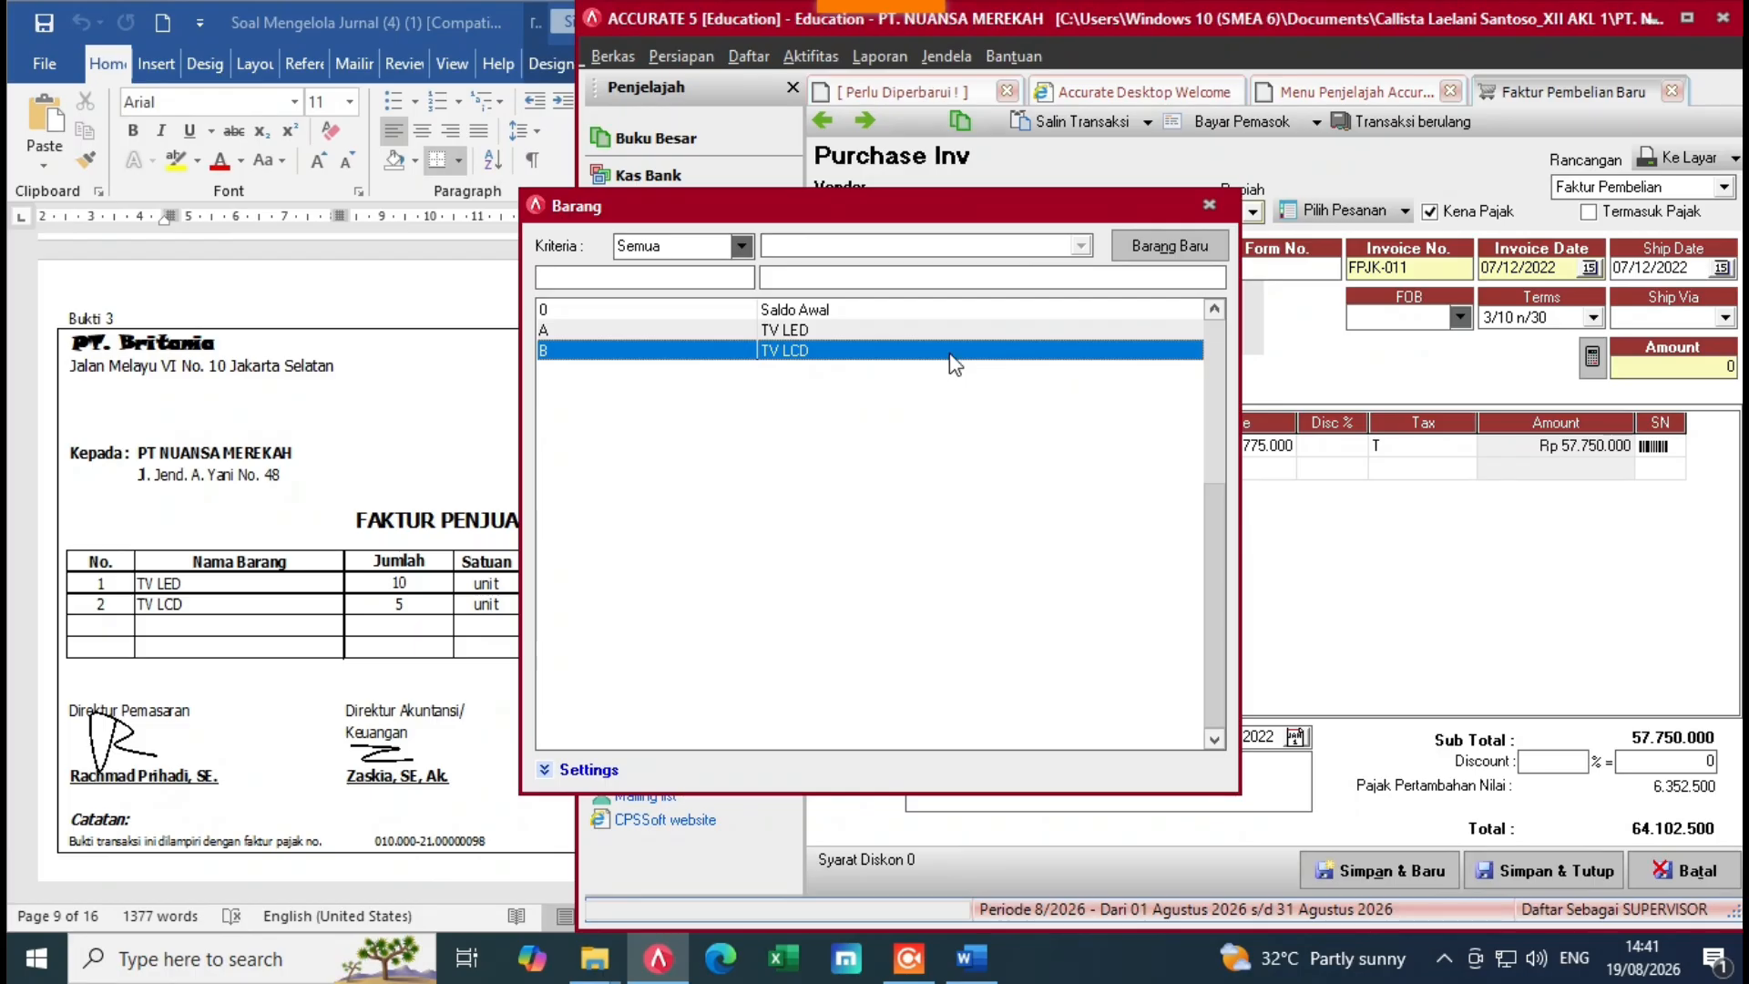
pyautogui.click(1126, 470)
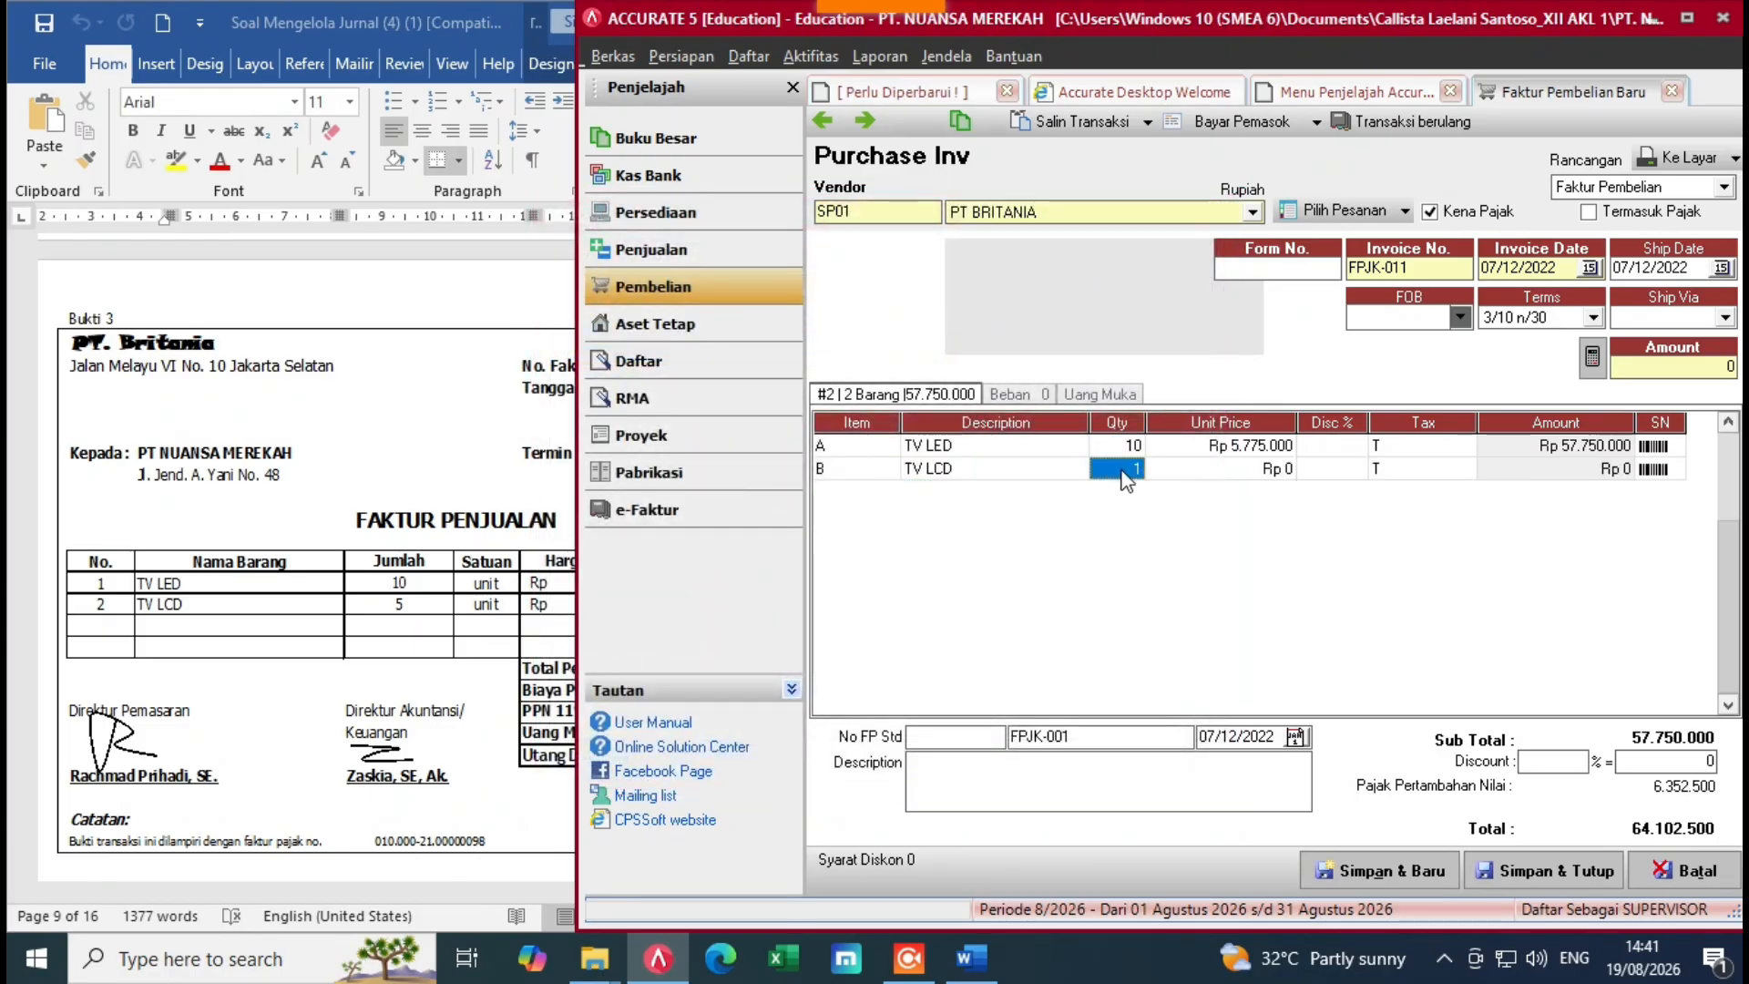
pyautogui.write('5')
pyautogui.click(1193, 472)
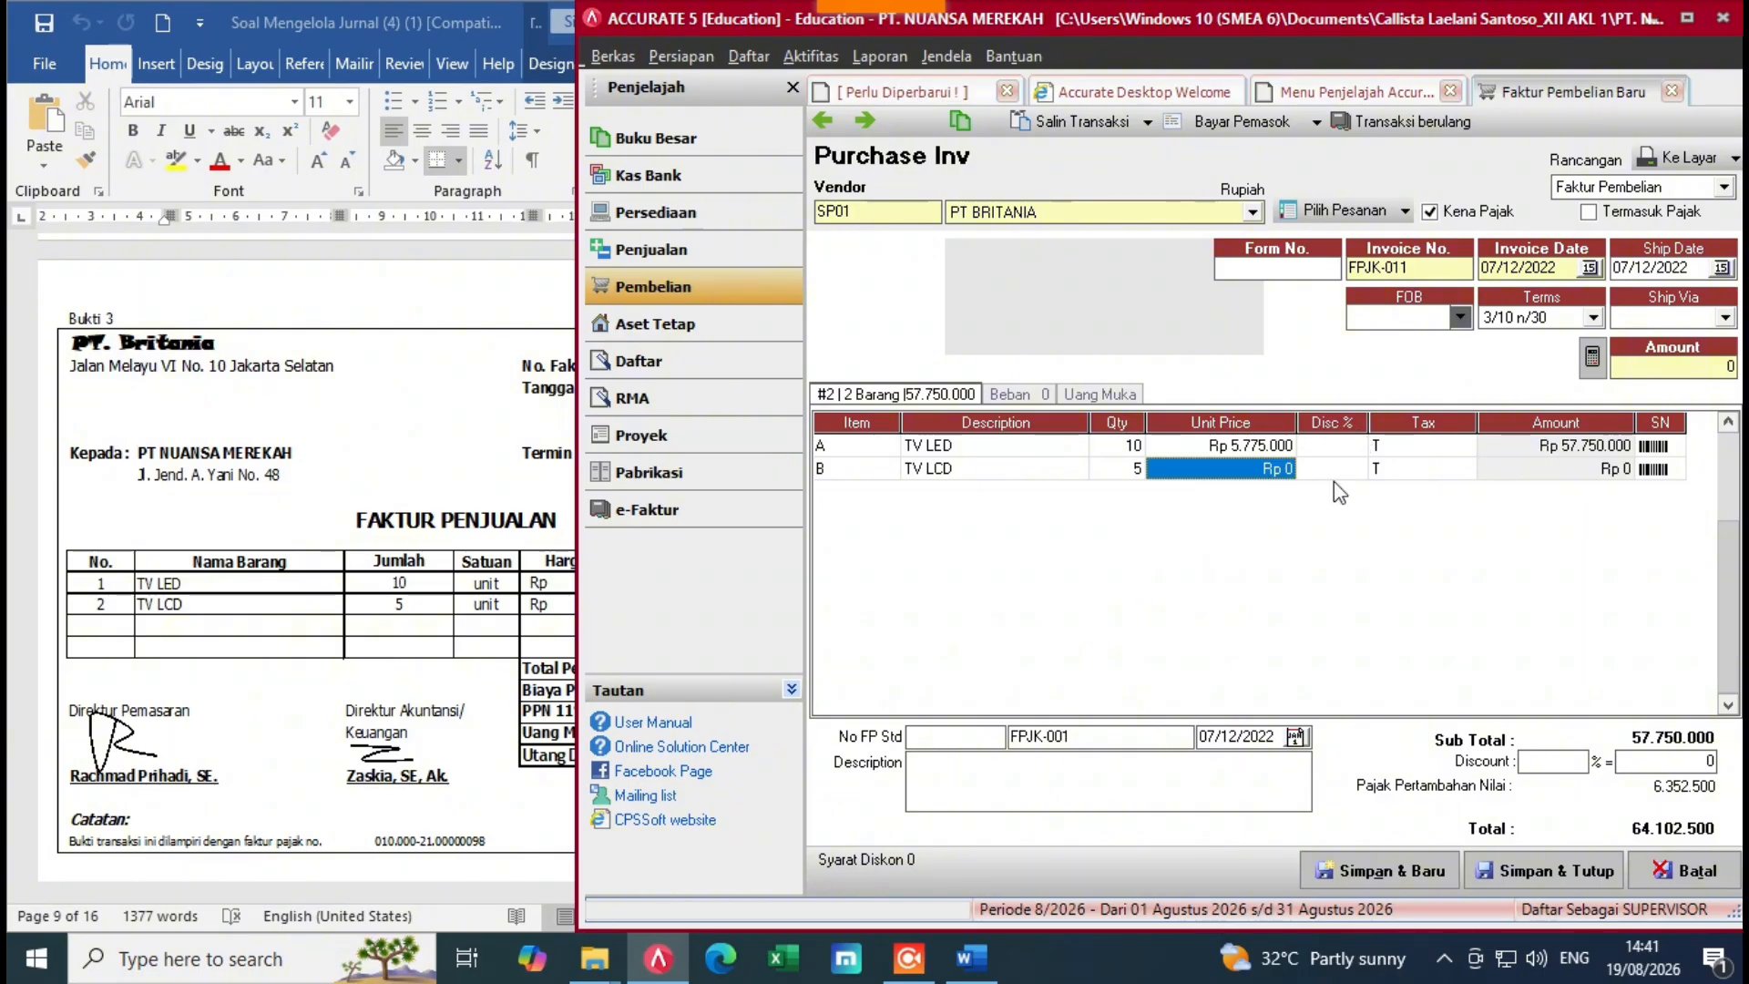
pyautogui.hotkey('alt', 'Tab')
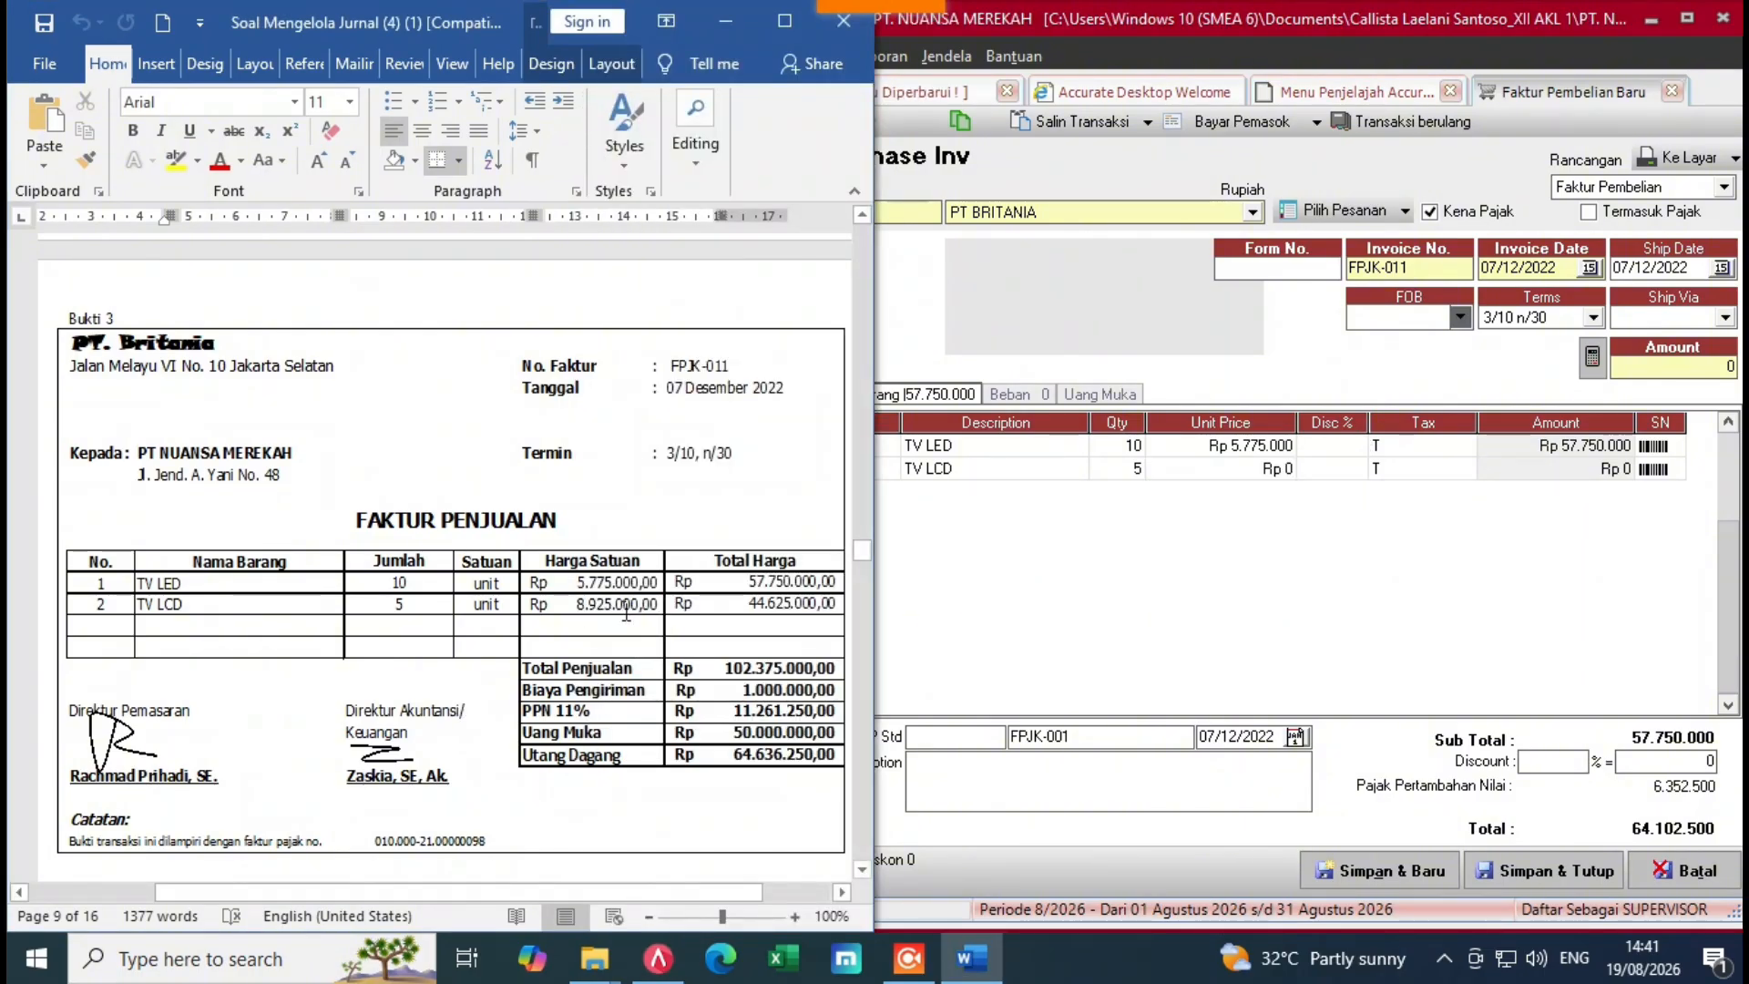
pyautogui.click(1213, 472)
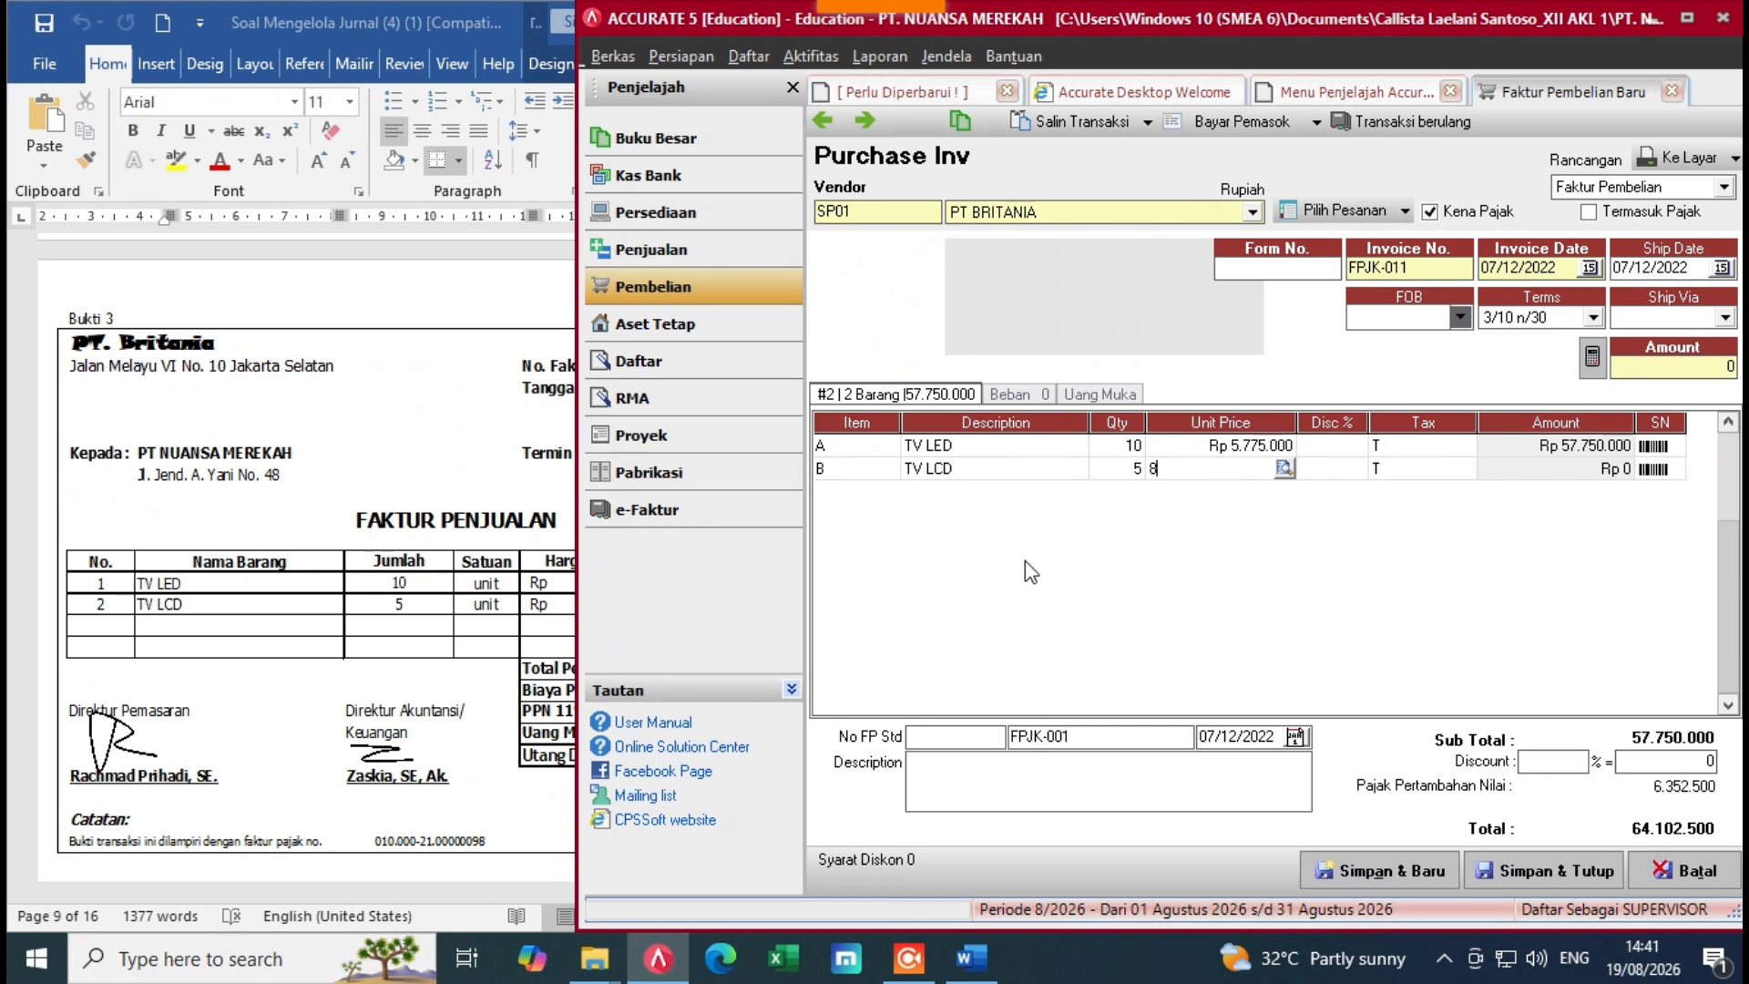
pyautogui.write('8.925.000')
pyautogui.press('Tab')
pyautogui.press('Tab')
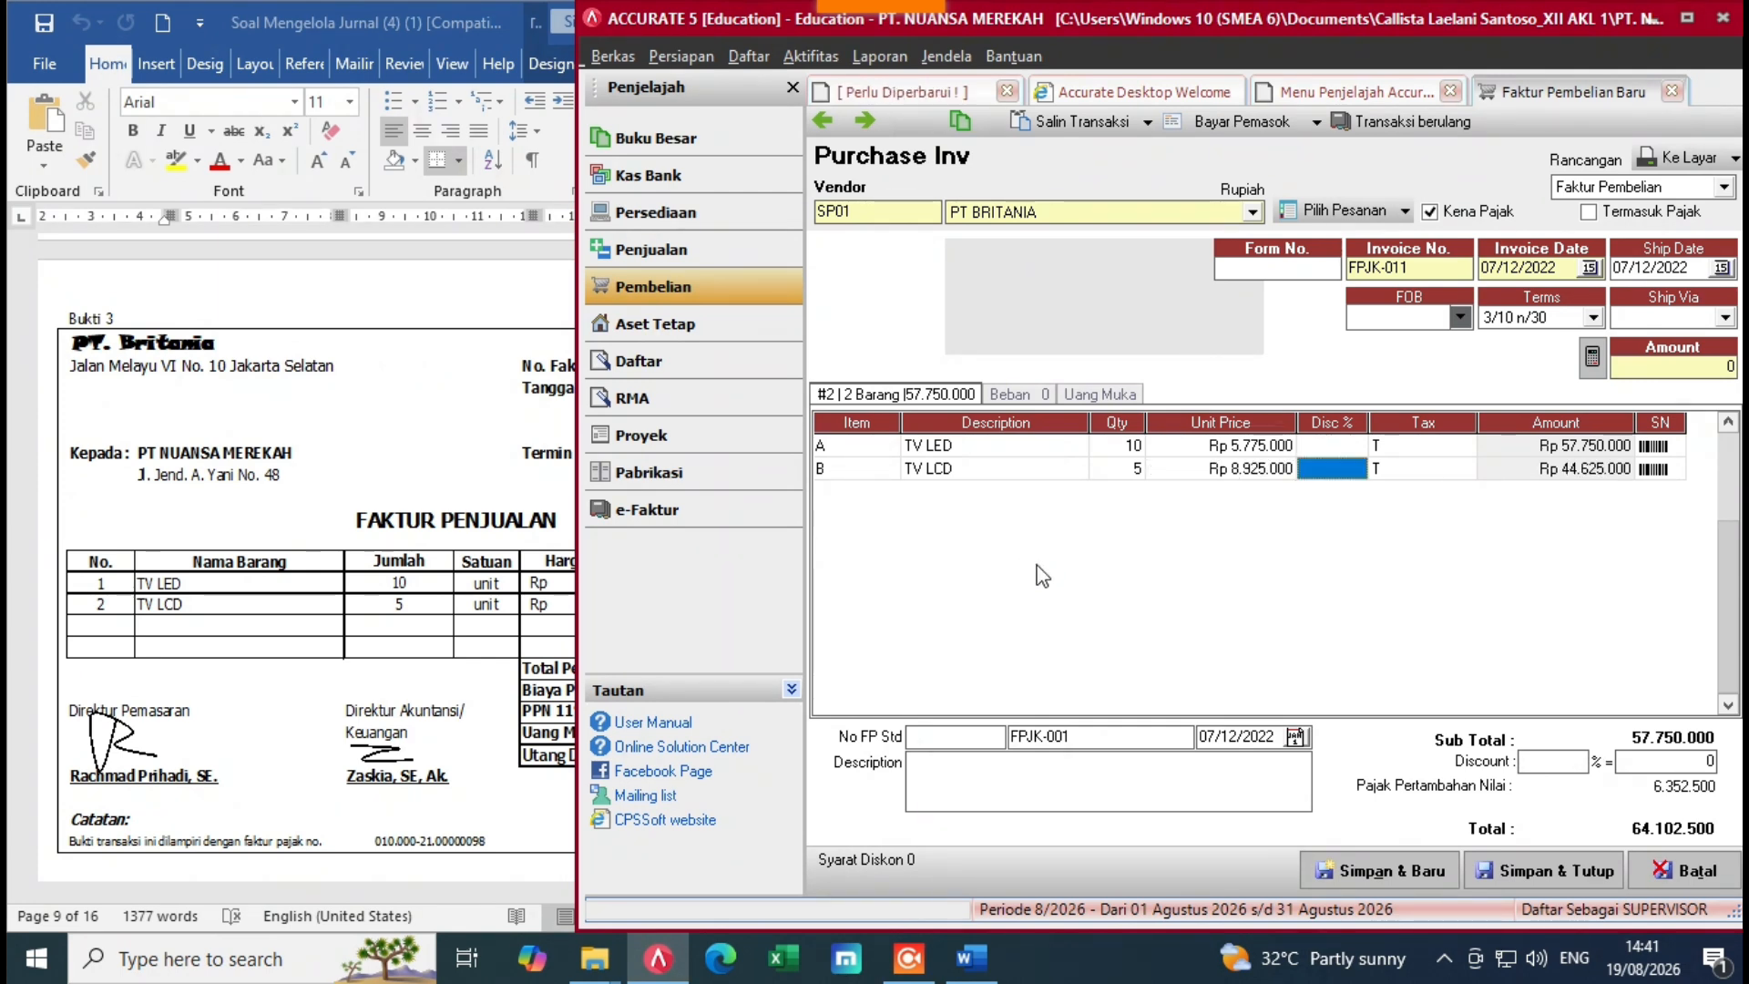
pyautogui.press('Tab')
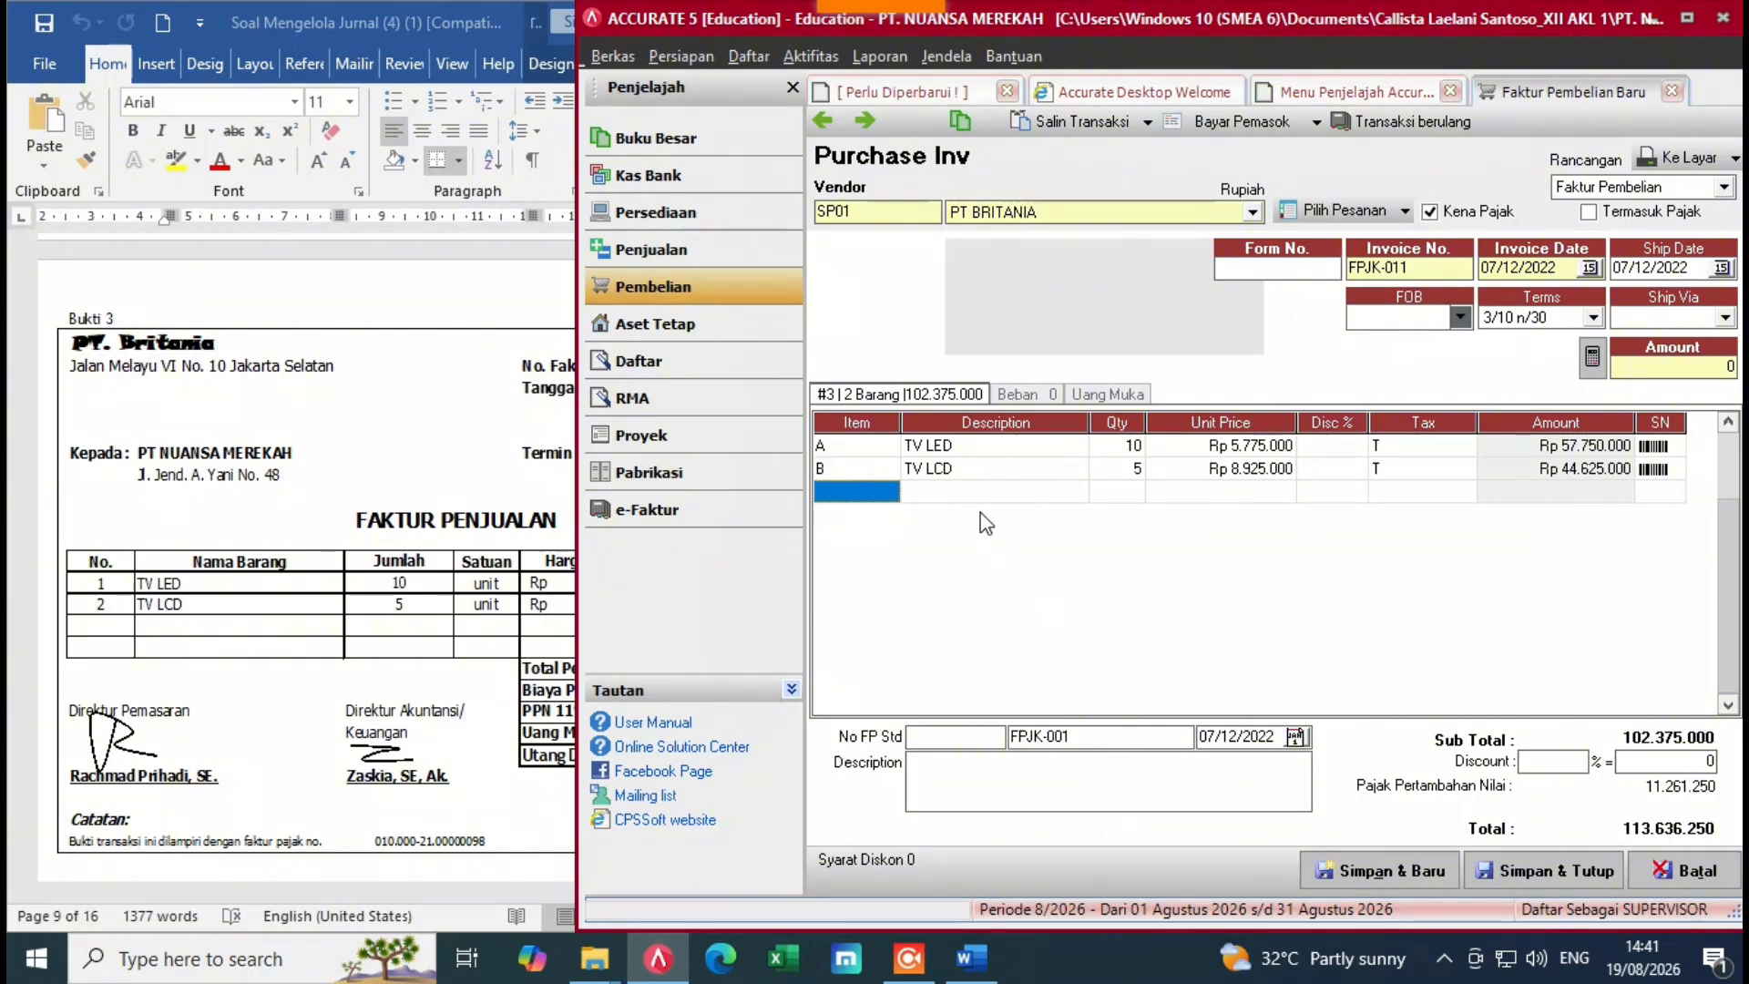
pyautogui.hotkey('alt', 'Tab')
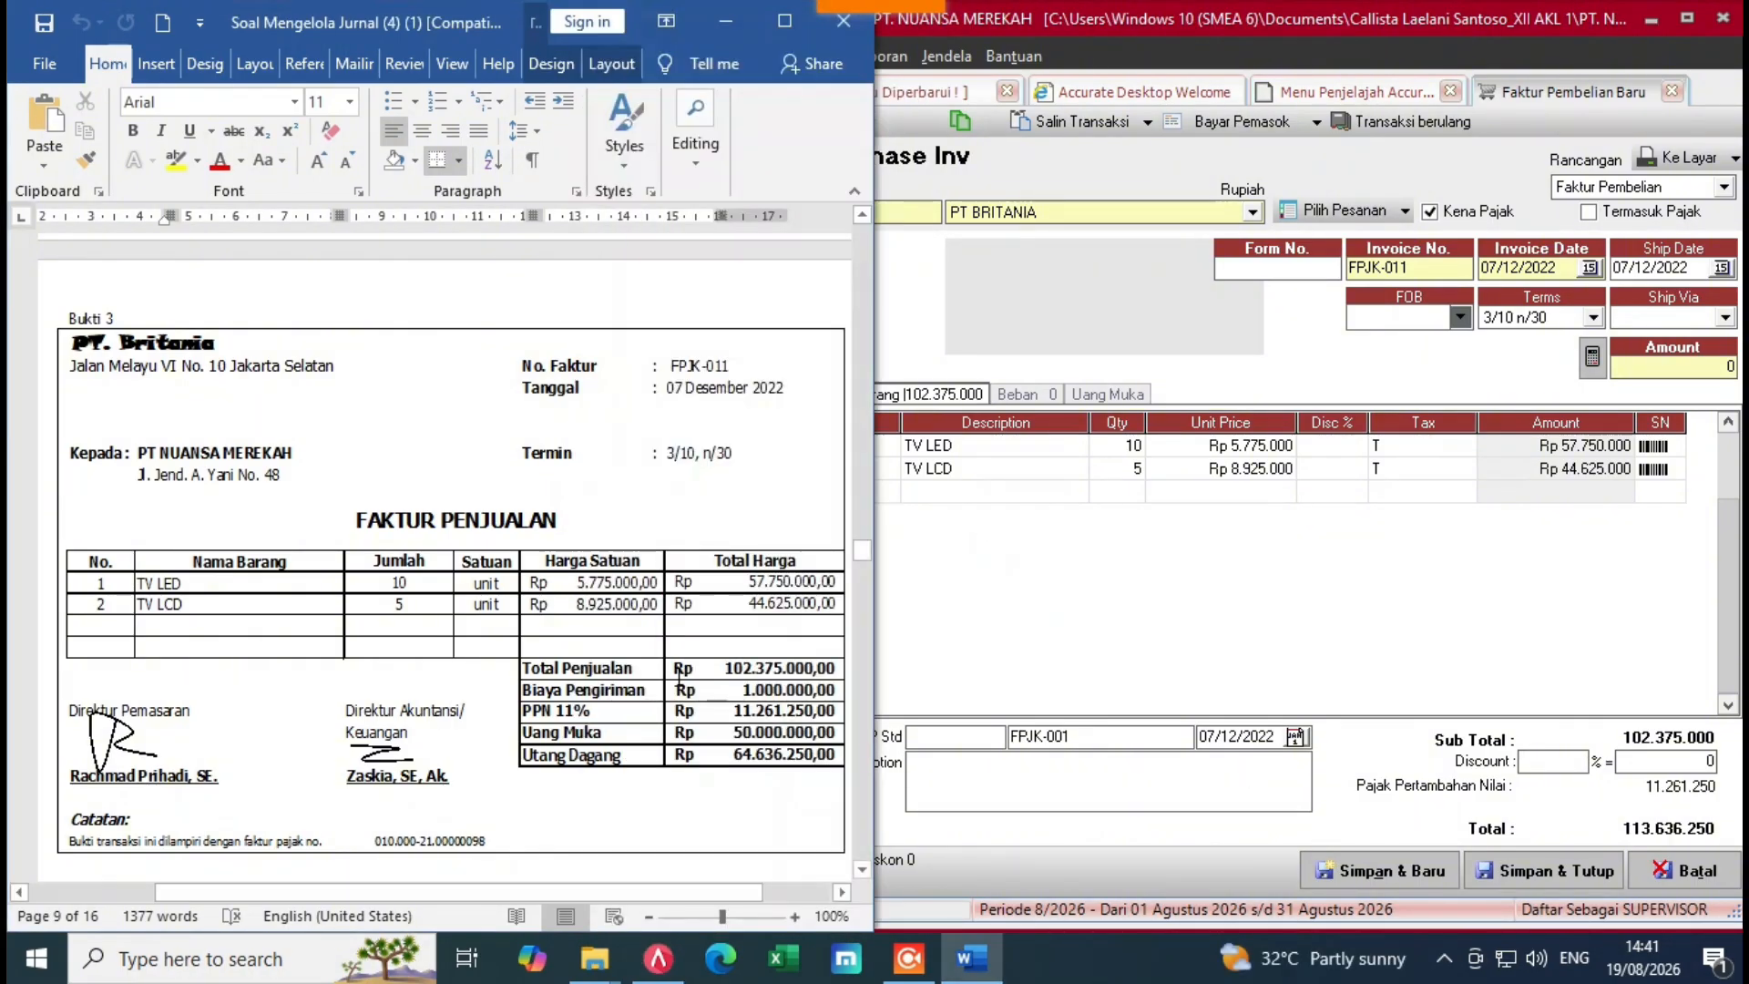
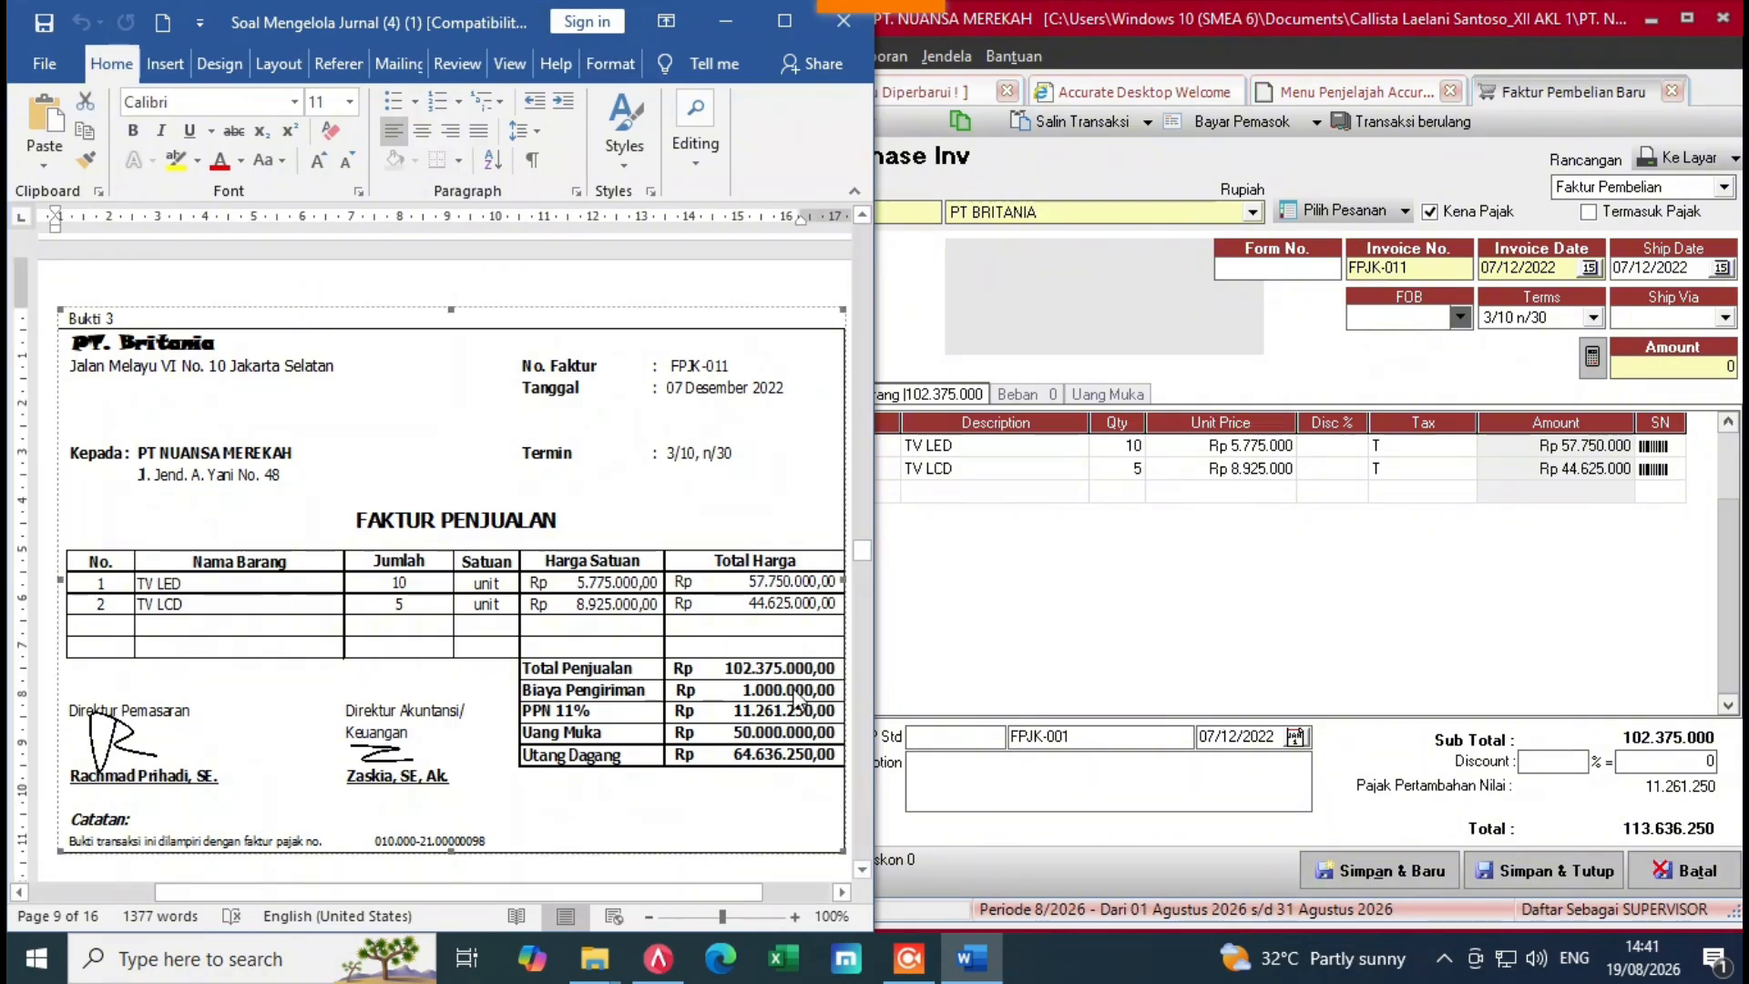
# Step: Add a Freight Paid (5-1100) expense of Rp 1.000.000 on the invoice's Beban tab
pyautogui.click(1178, 599)
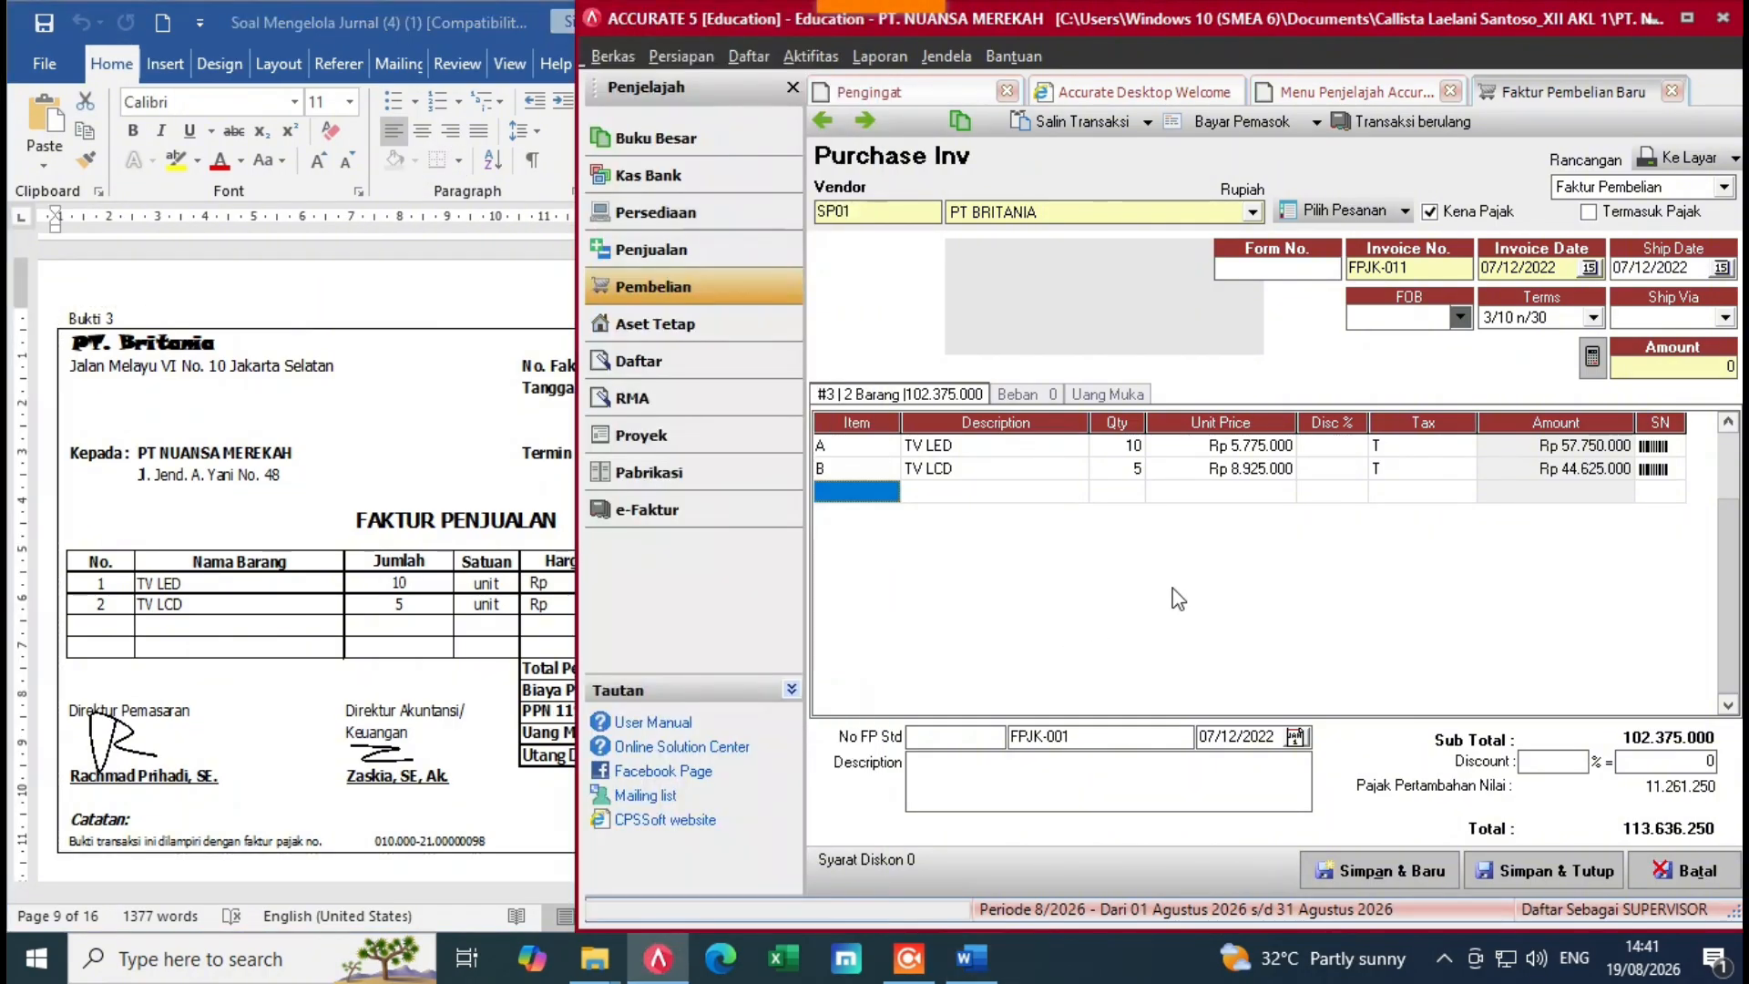
pyautogui.click(1020, 394)
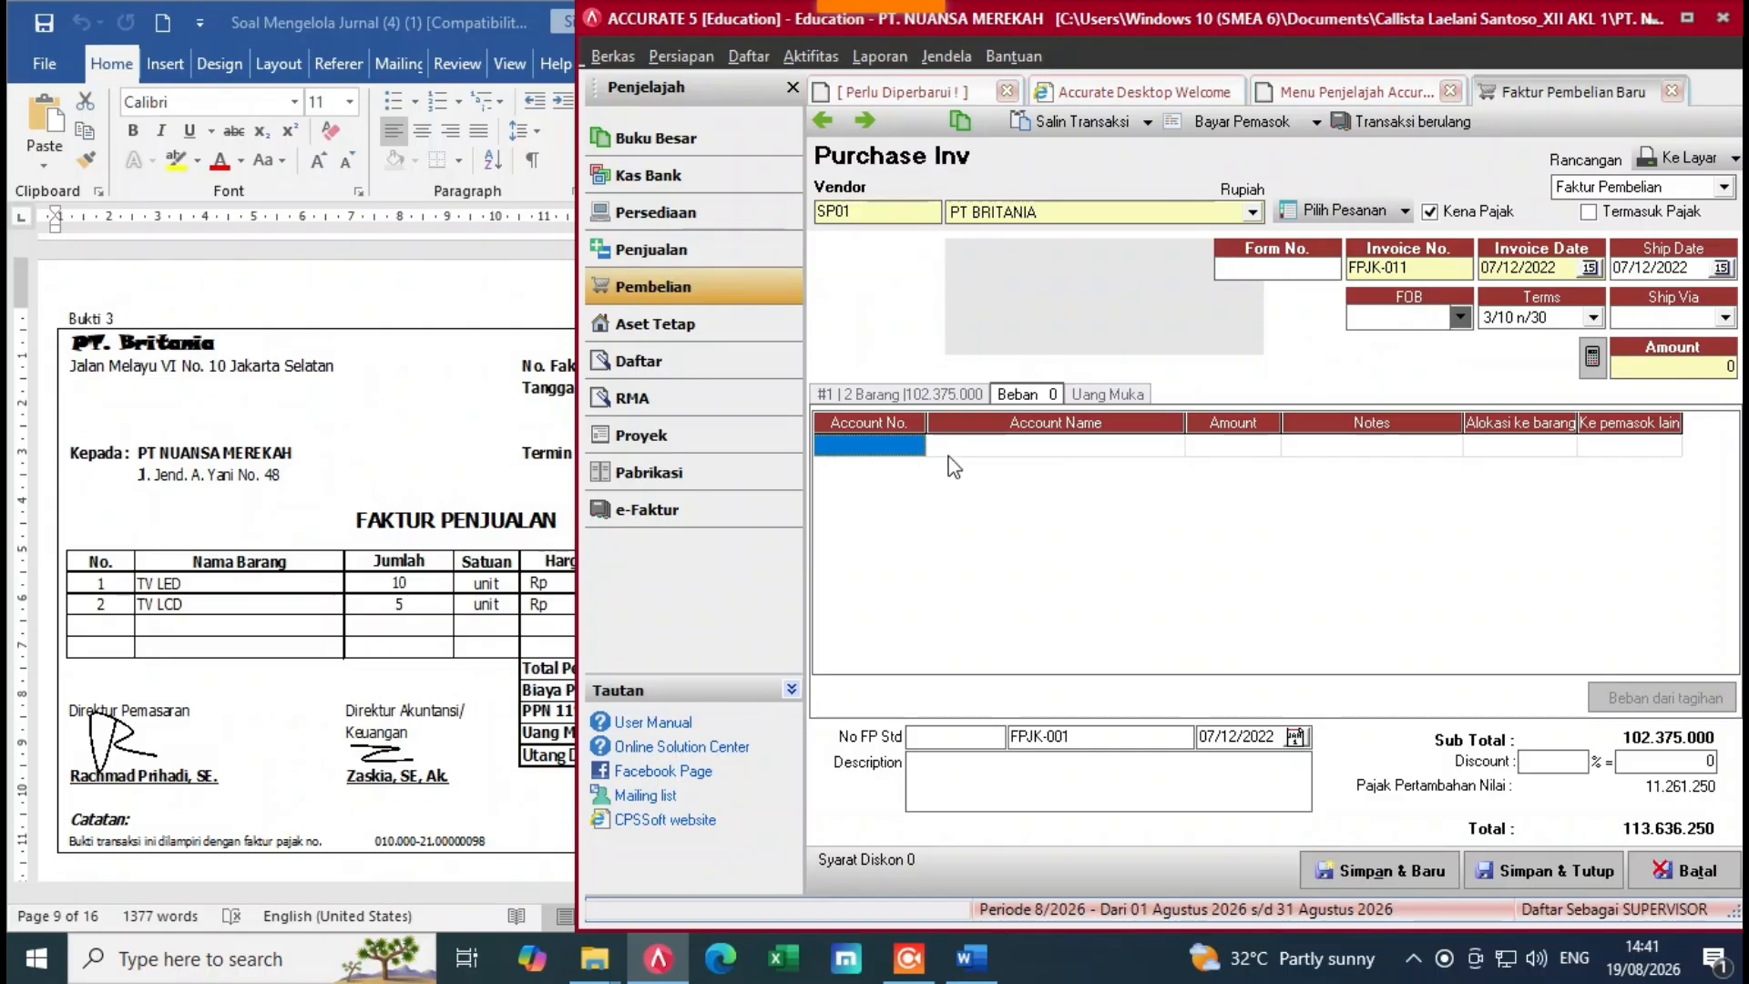
pyautogui.click(920, 450)
pyautogui.click(914, 446)
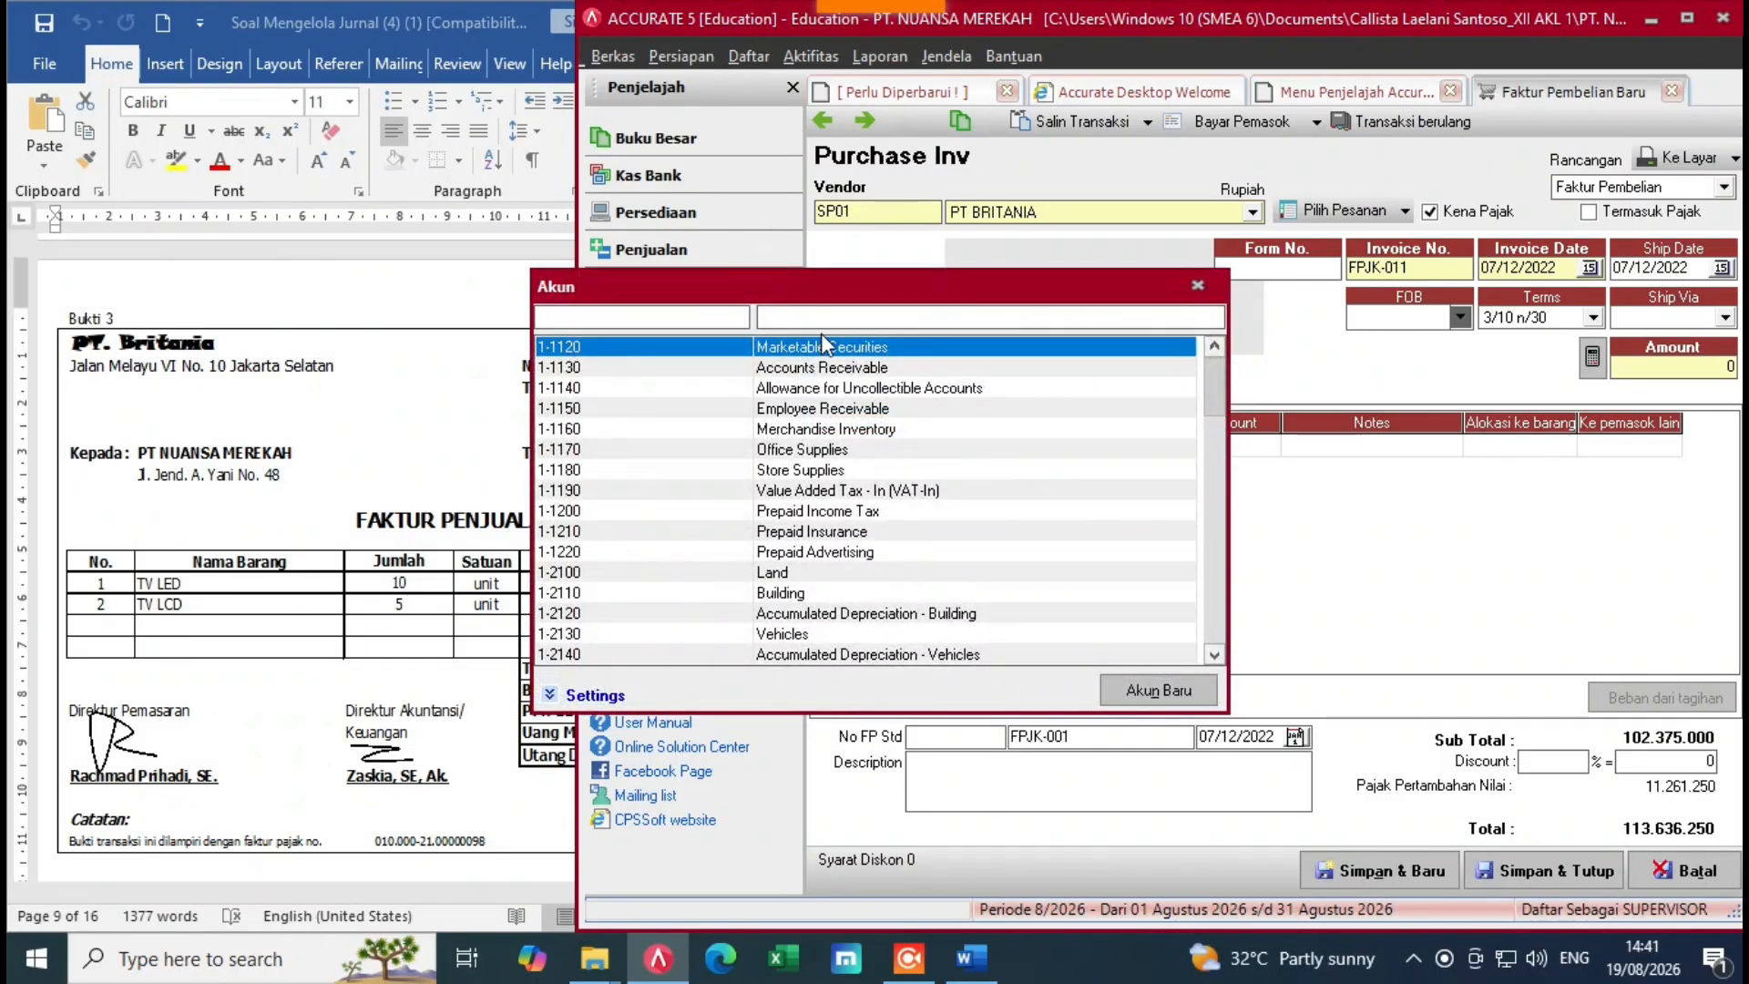
pyautogui.write('fr')
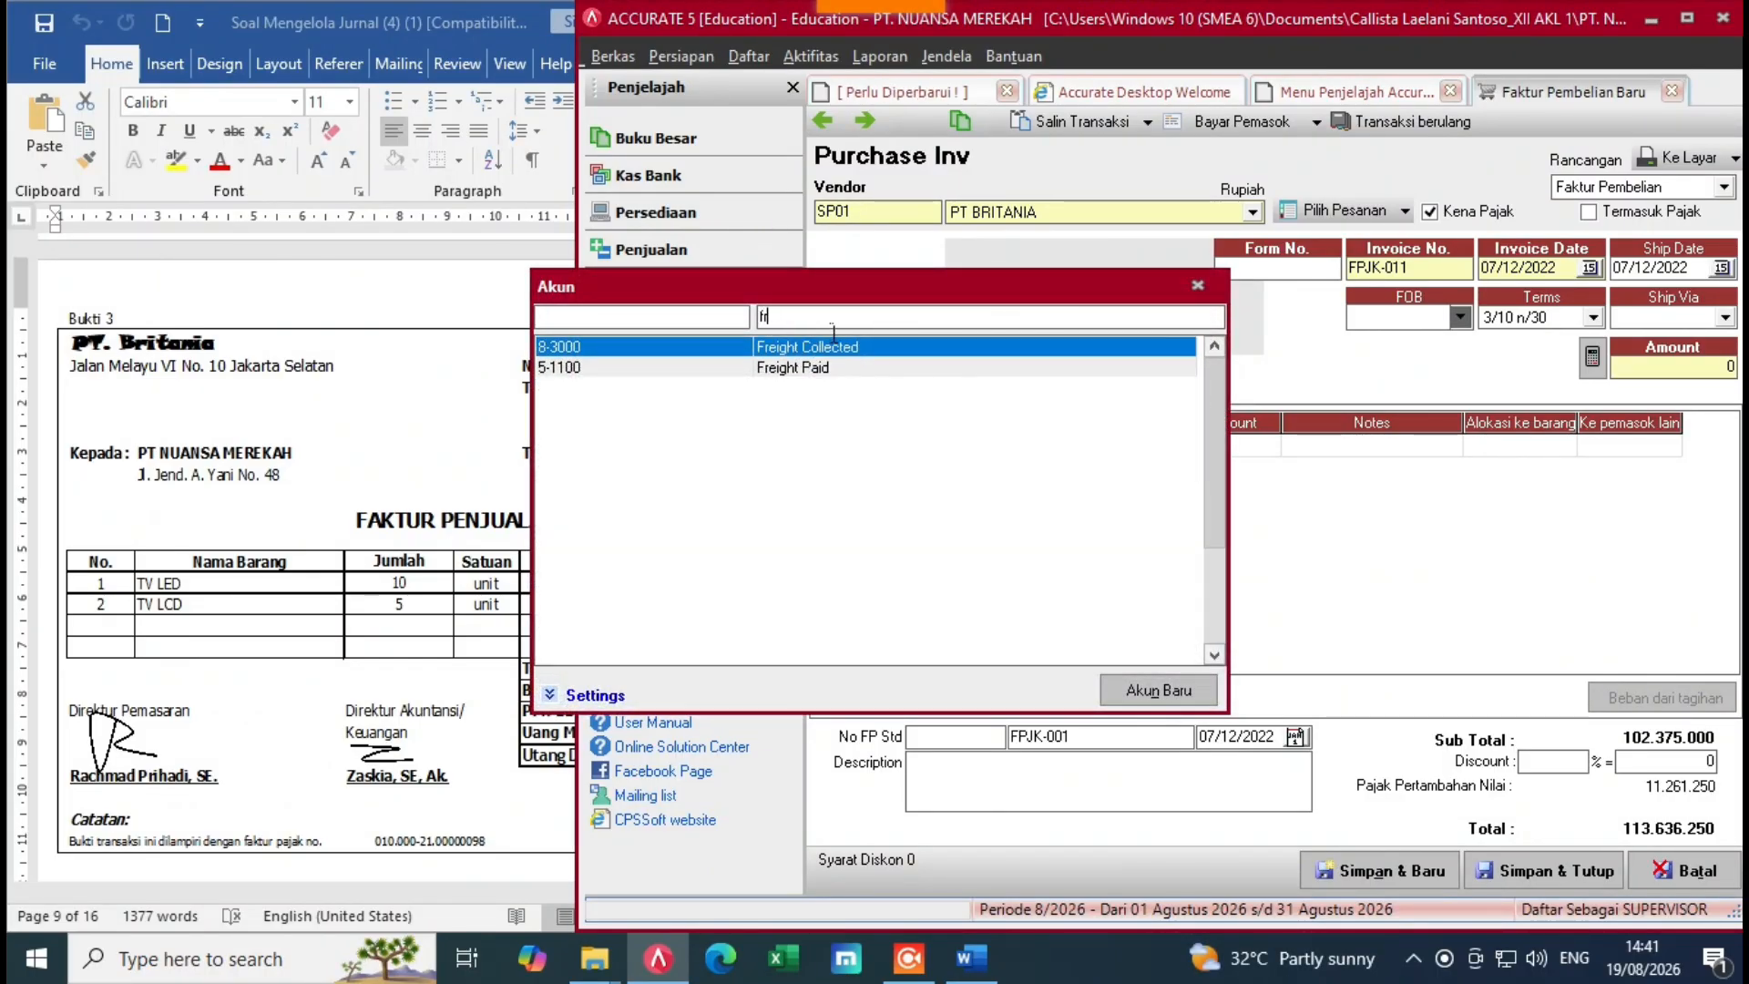
pyautogui.write('e')
pyautogui.press('Down')
pyautogui.press('Return')
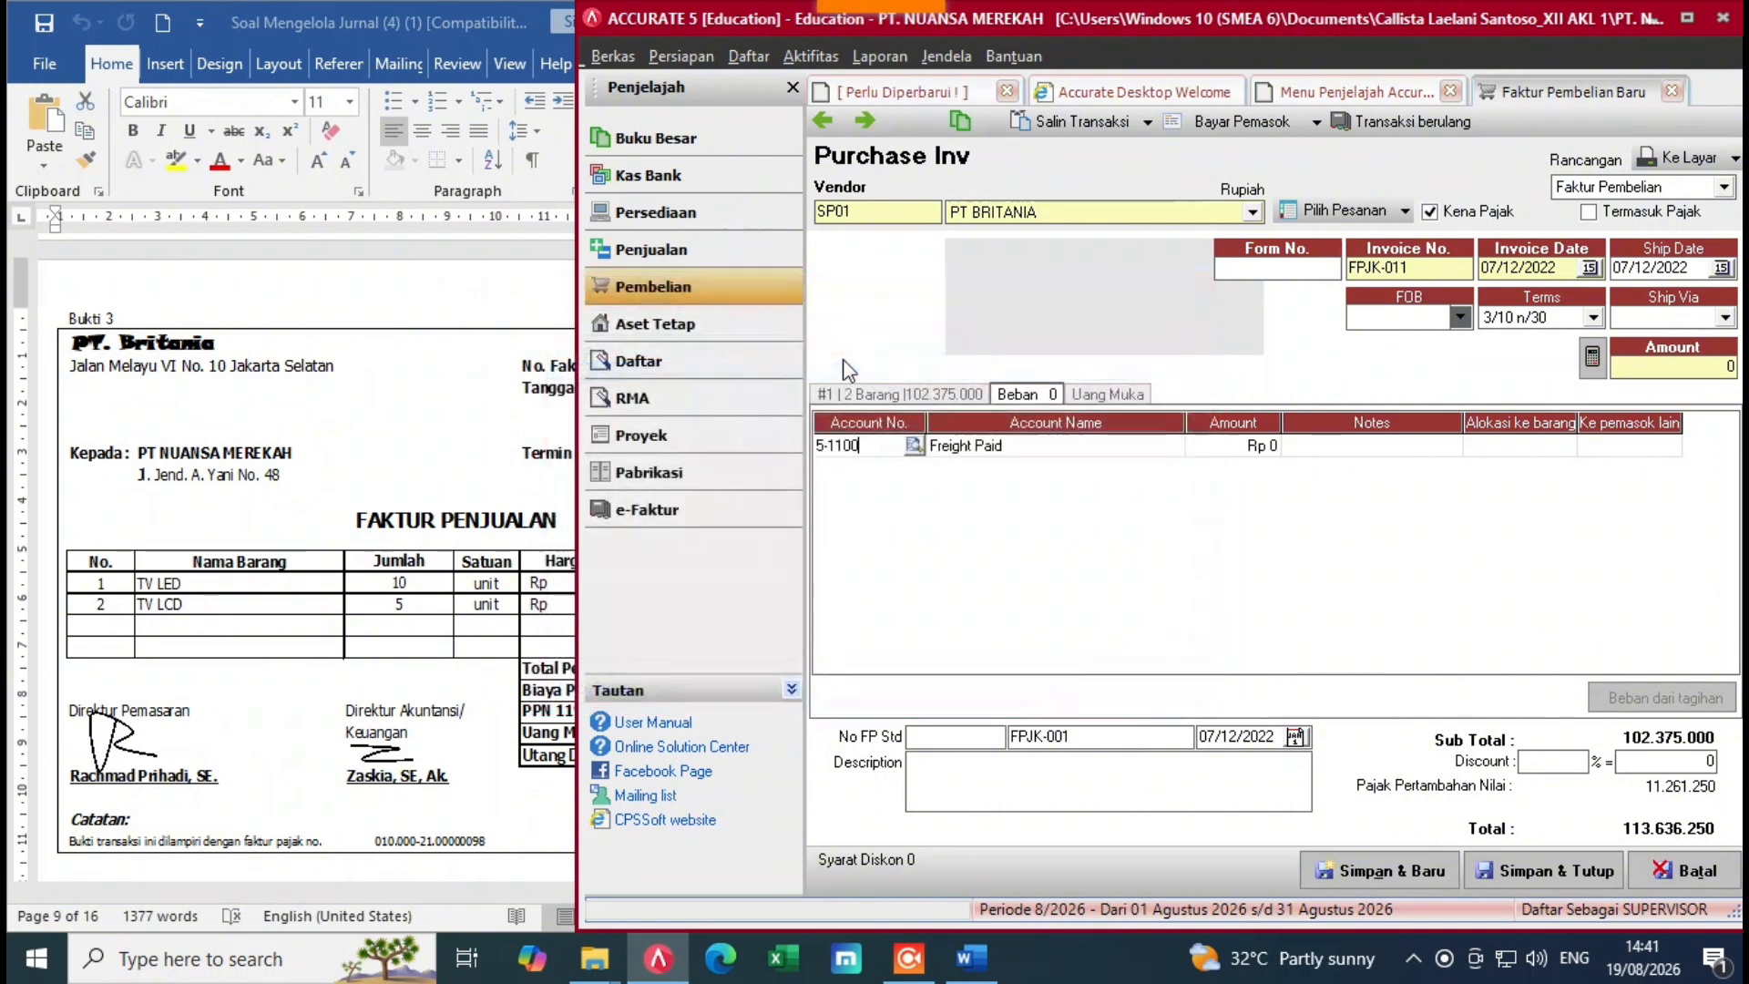
pyautogui.click(1270, 449)
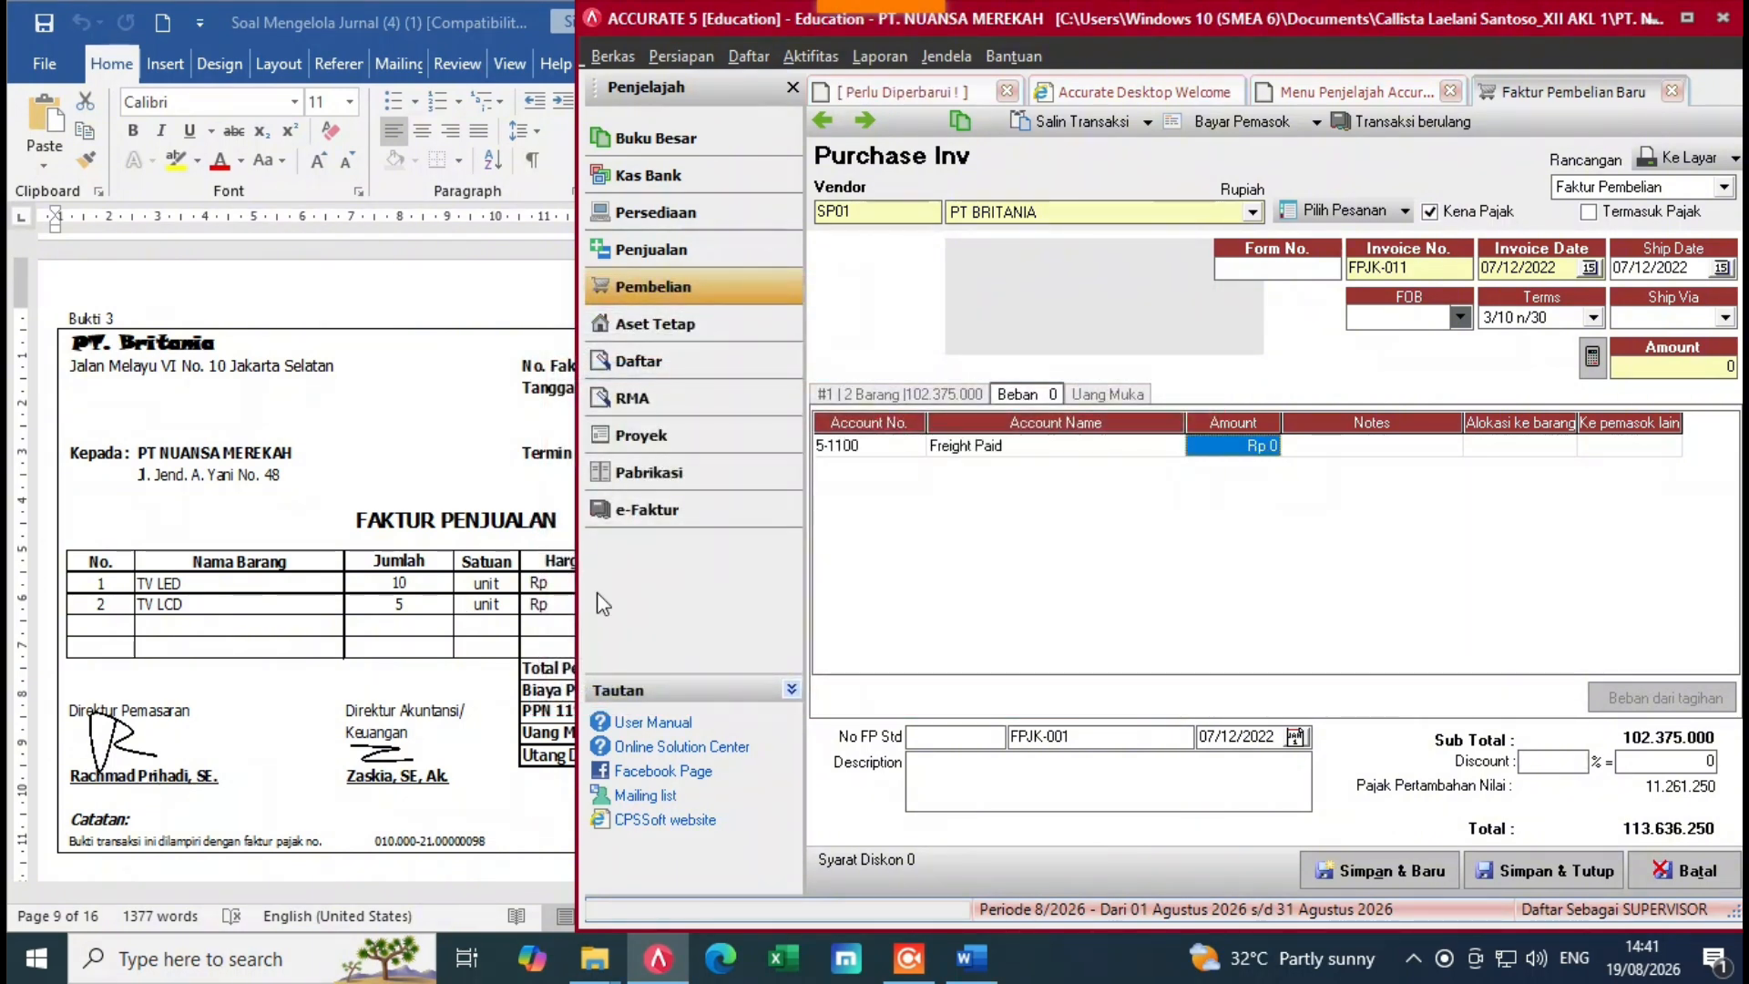
pyautogui.write('100000')
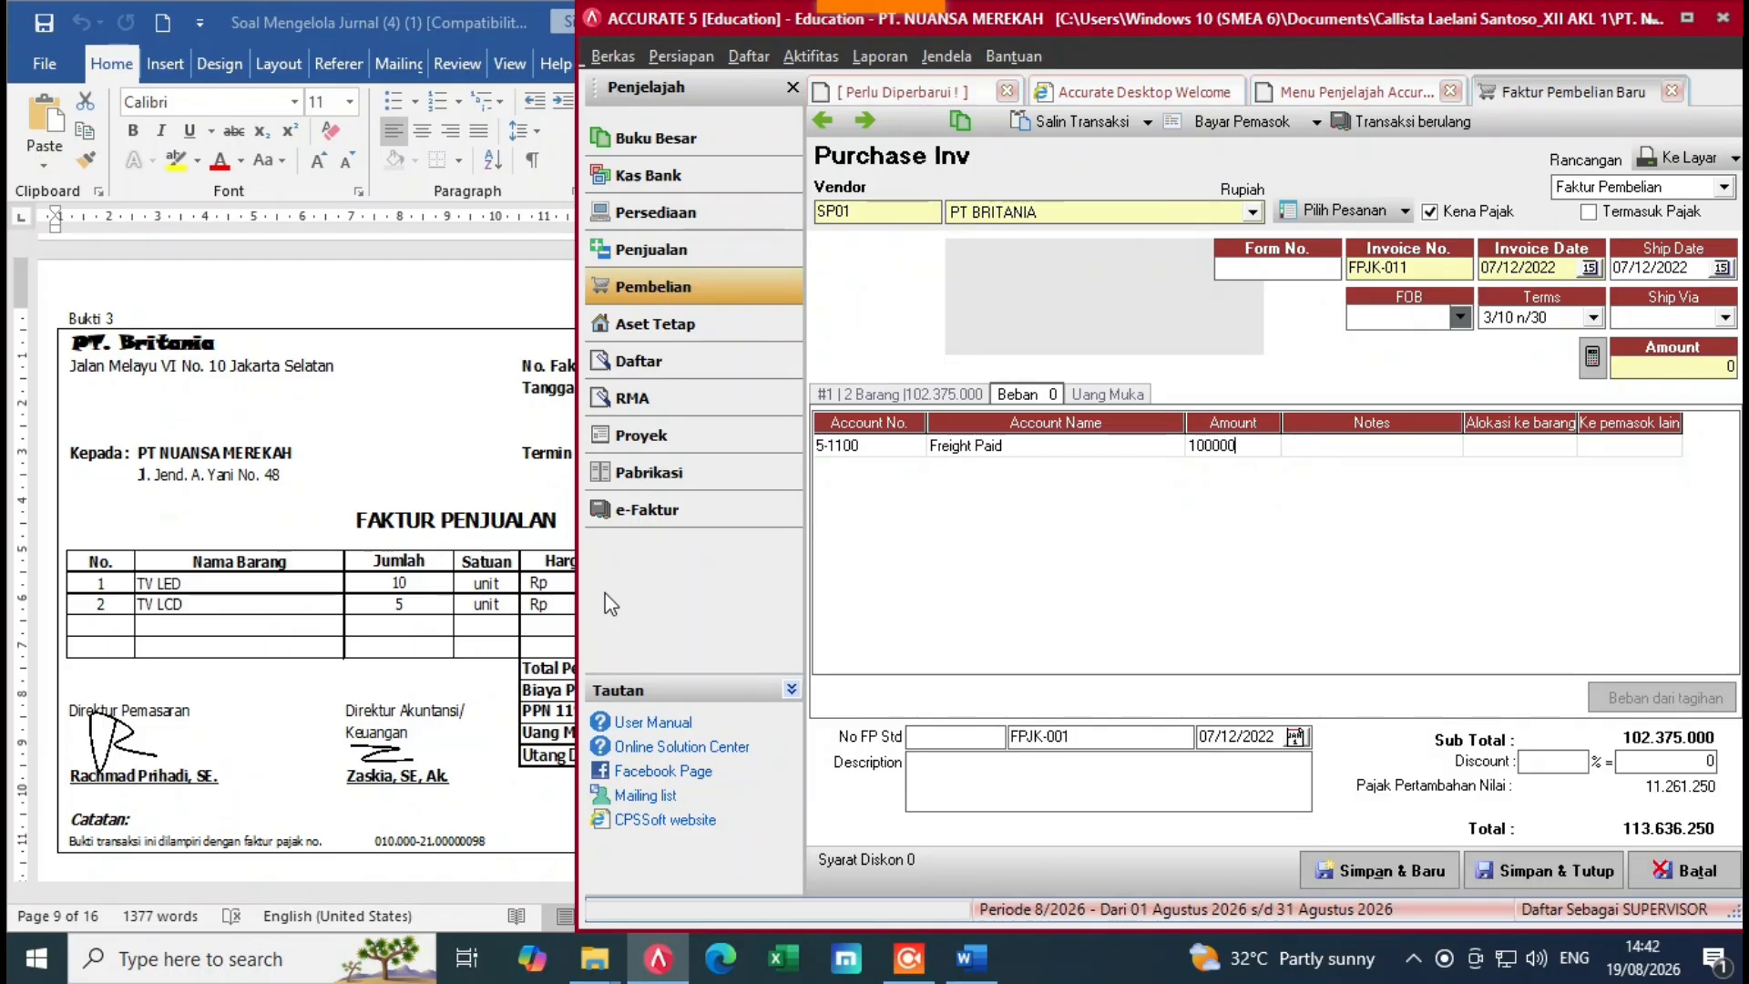
pyautogui.press('Return')
pyautogui.press('Return')
pyautogui.press('Return')
pyautogui.press('Return')
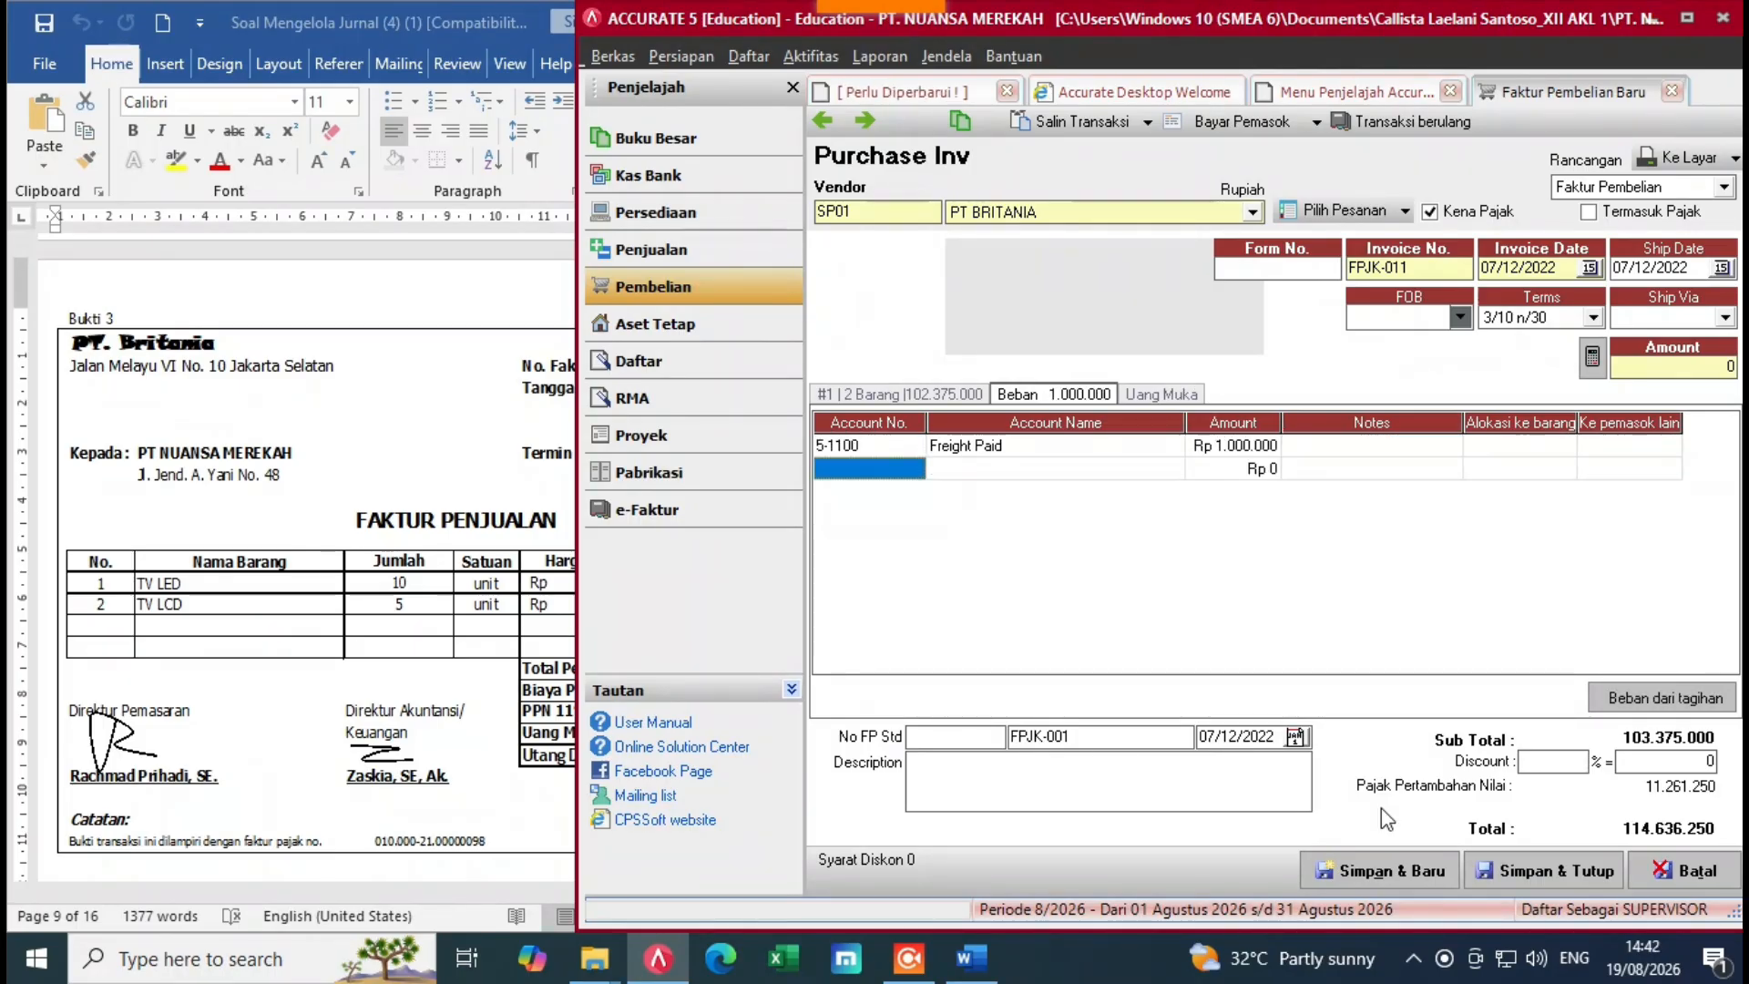
# Step: Check the supplier's invoice document and set the invoice's Form No. to 1000
pyautogui.click(330, 642)
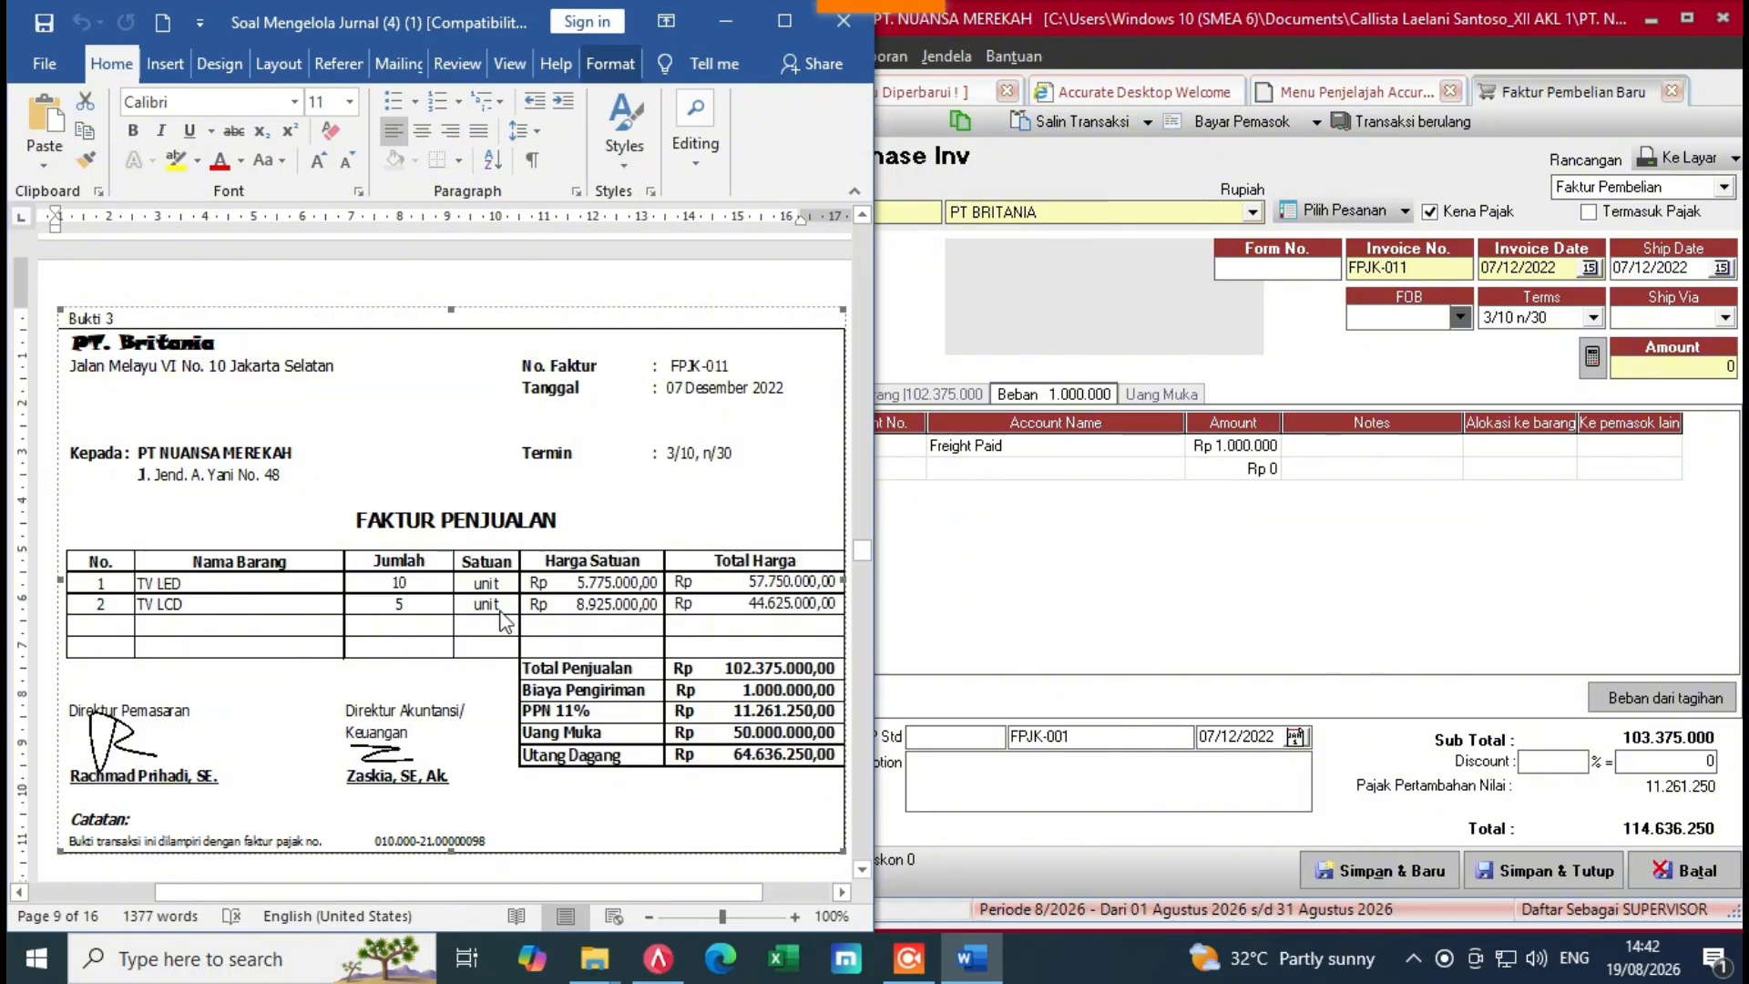
pyautogui.click(1062, 584)
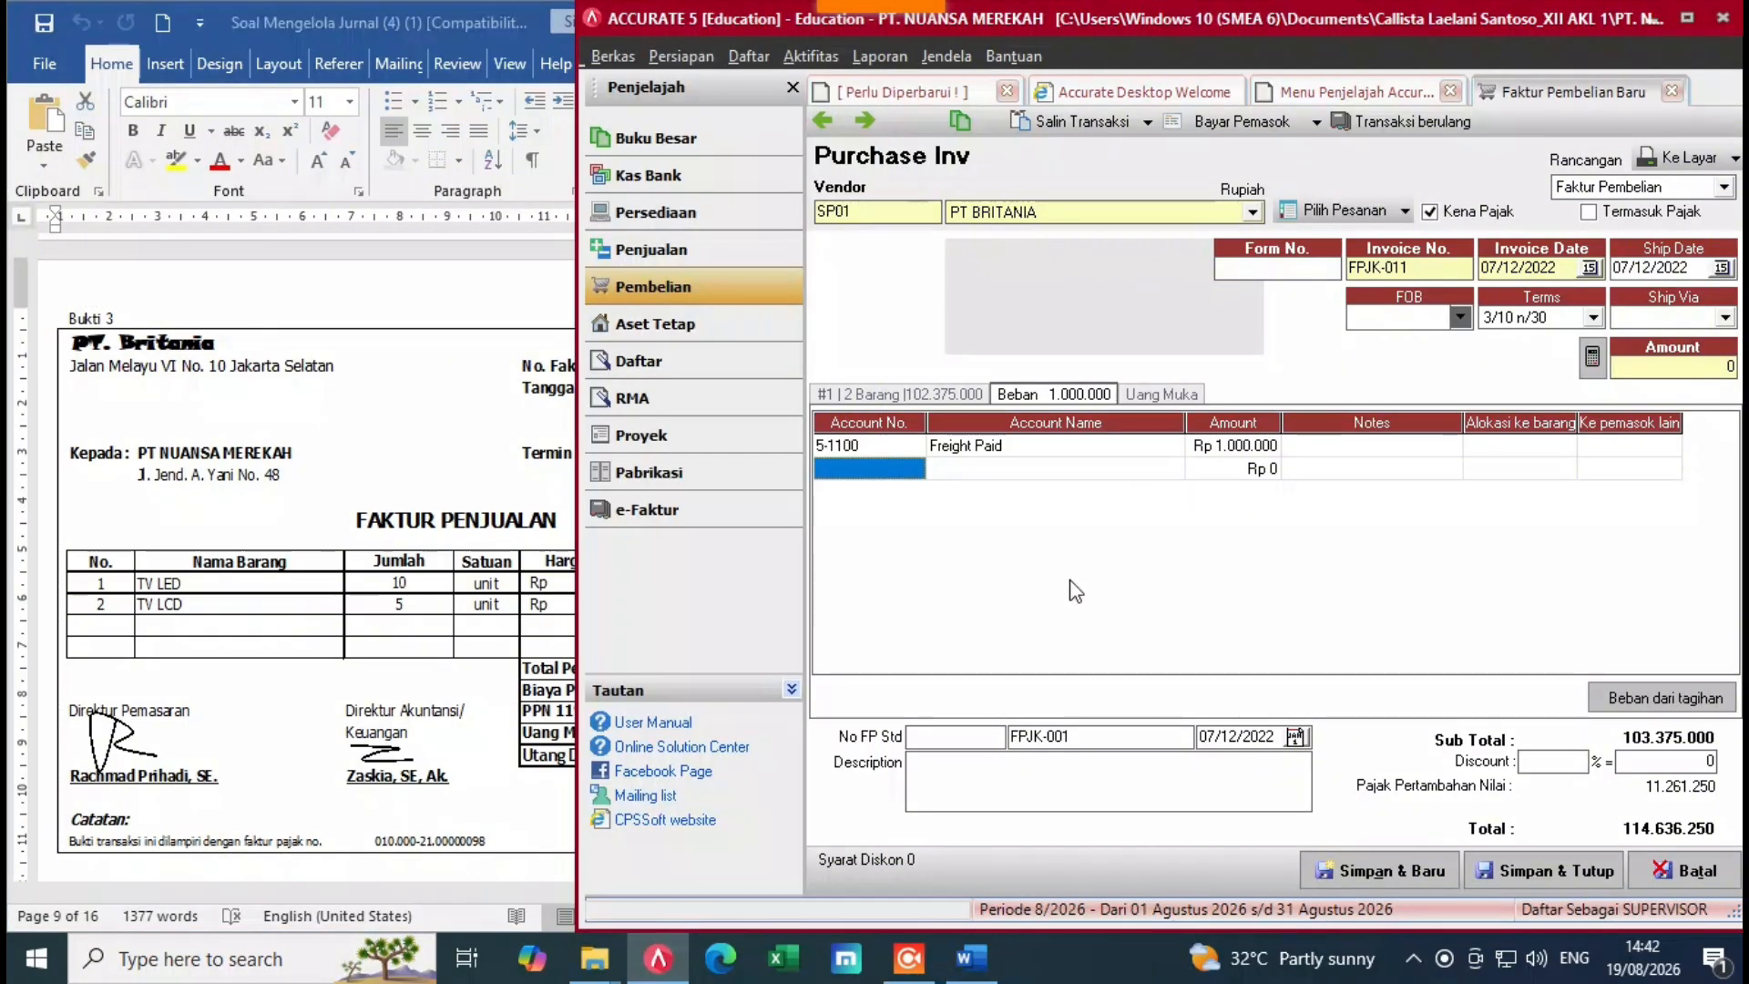
pyautogui.click(363, 678)
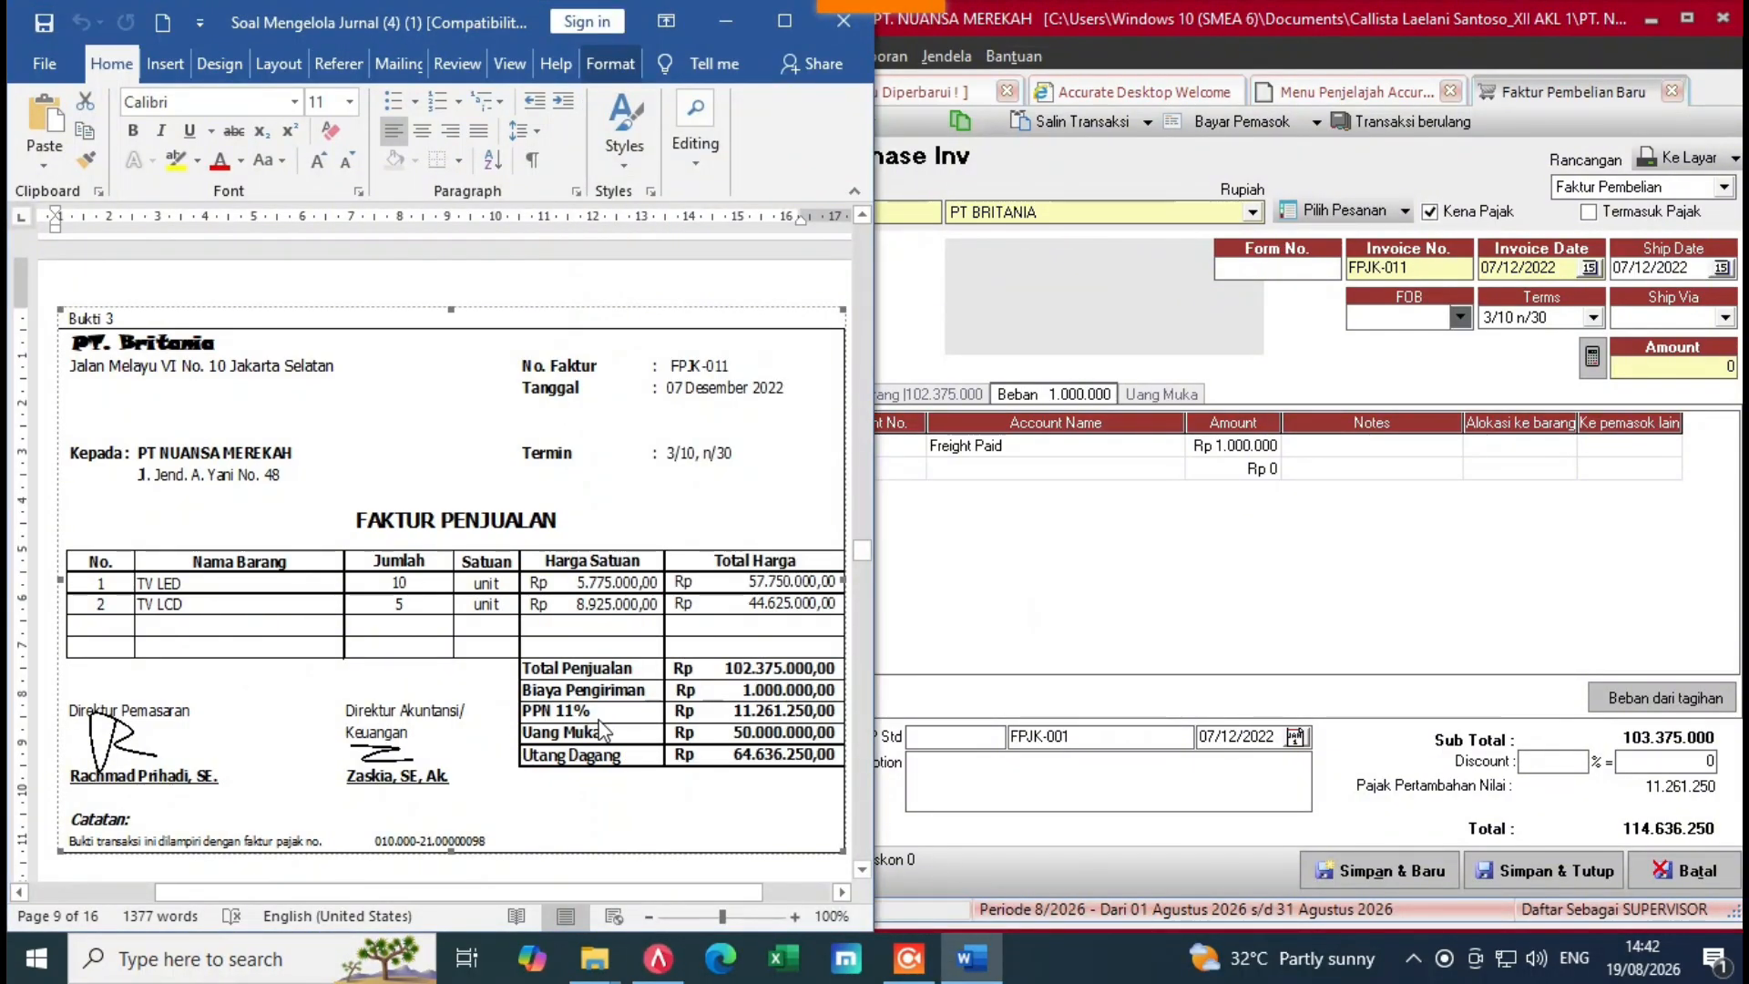
pyautogui.click(1094, 605)
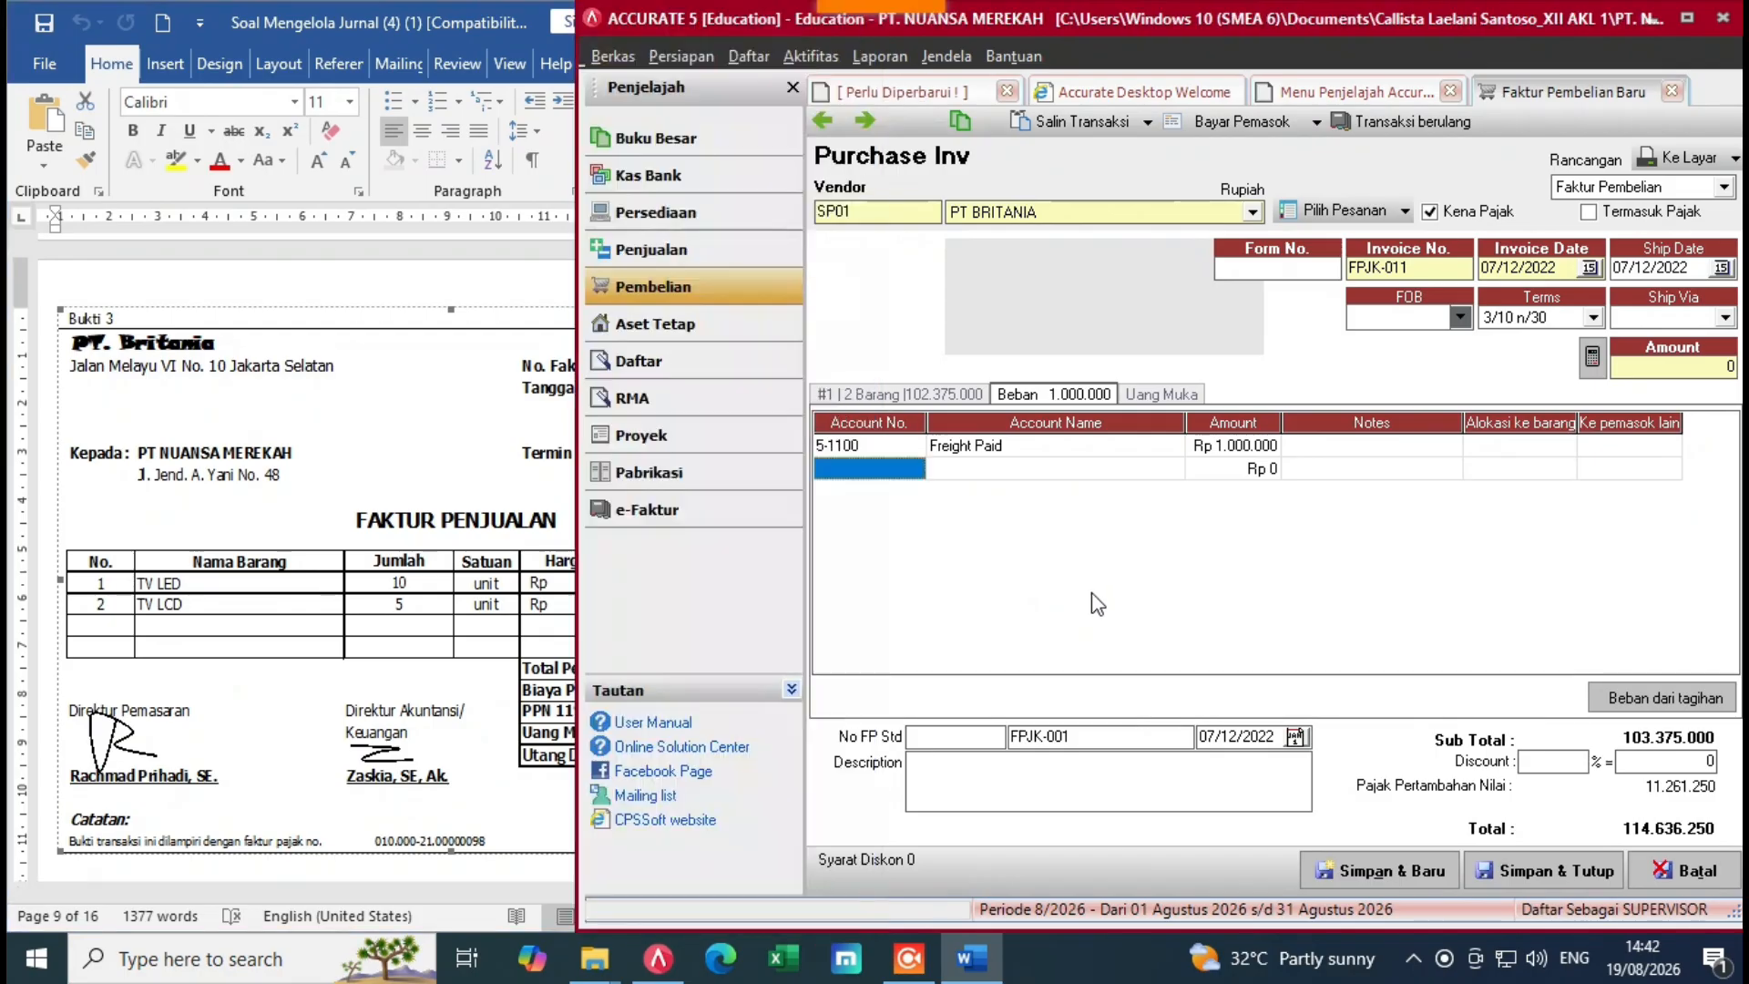
pyautogui.click(1275, 268)
pyautogui.write('1')
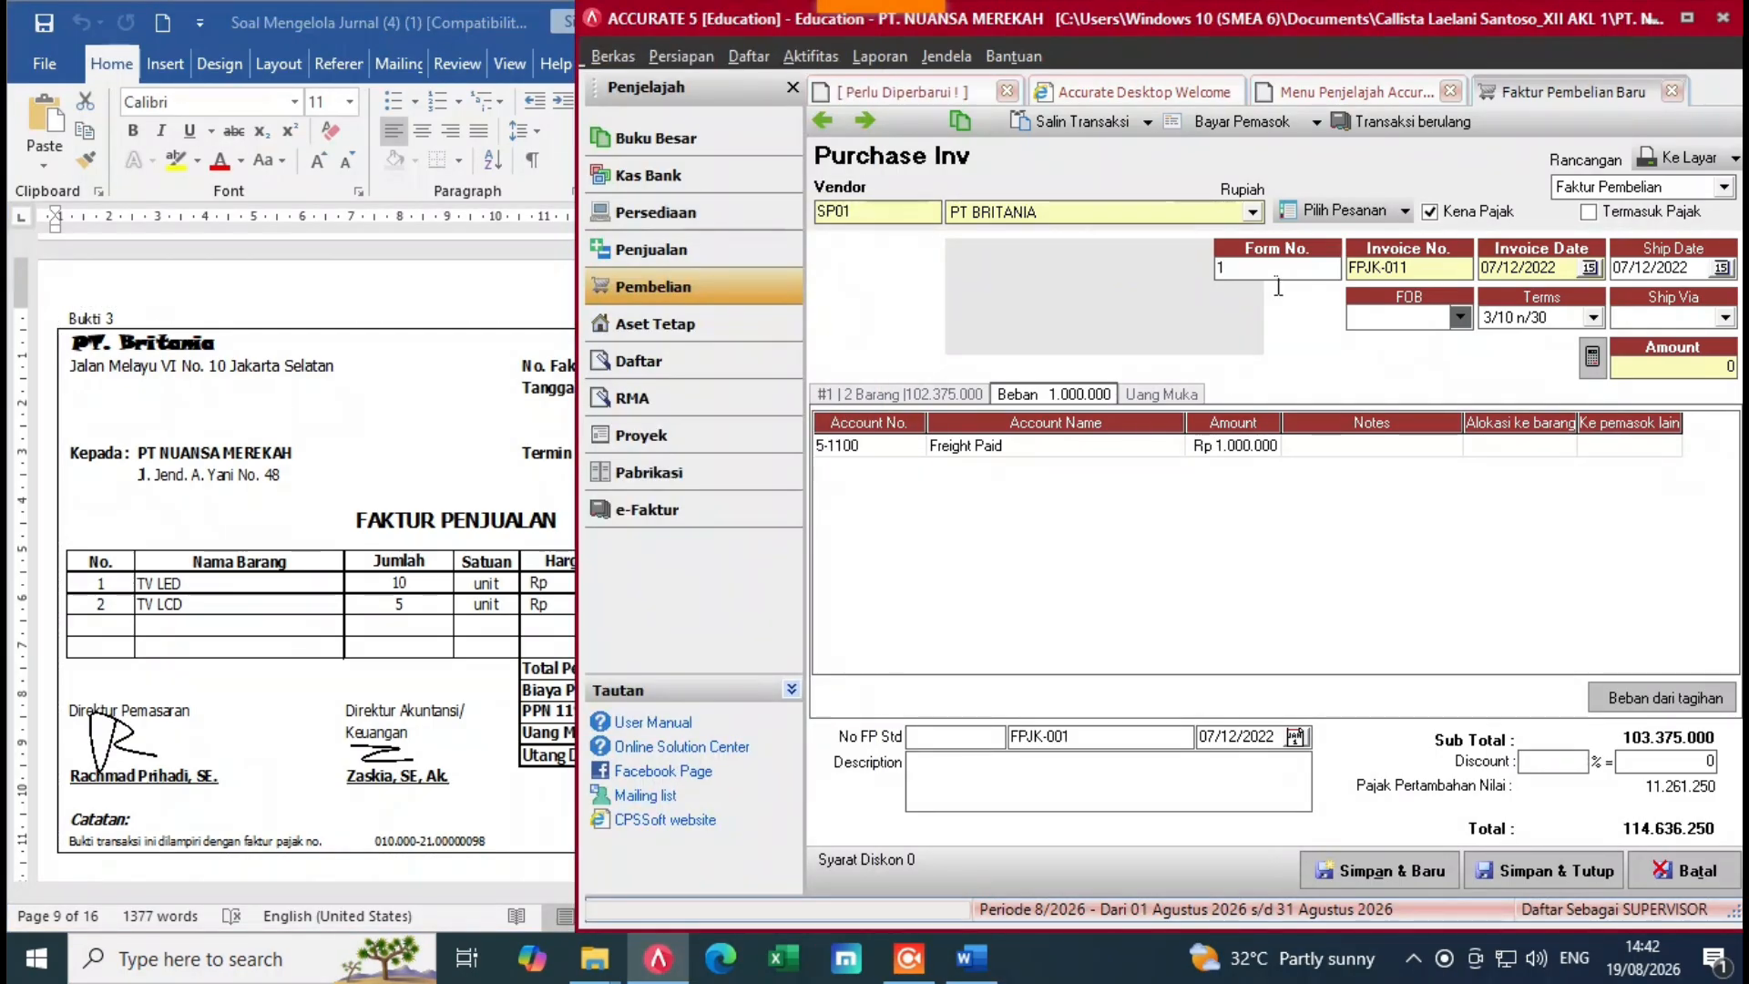
pyautogui.write('000')
pyautogui.click(1266, 539)
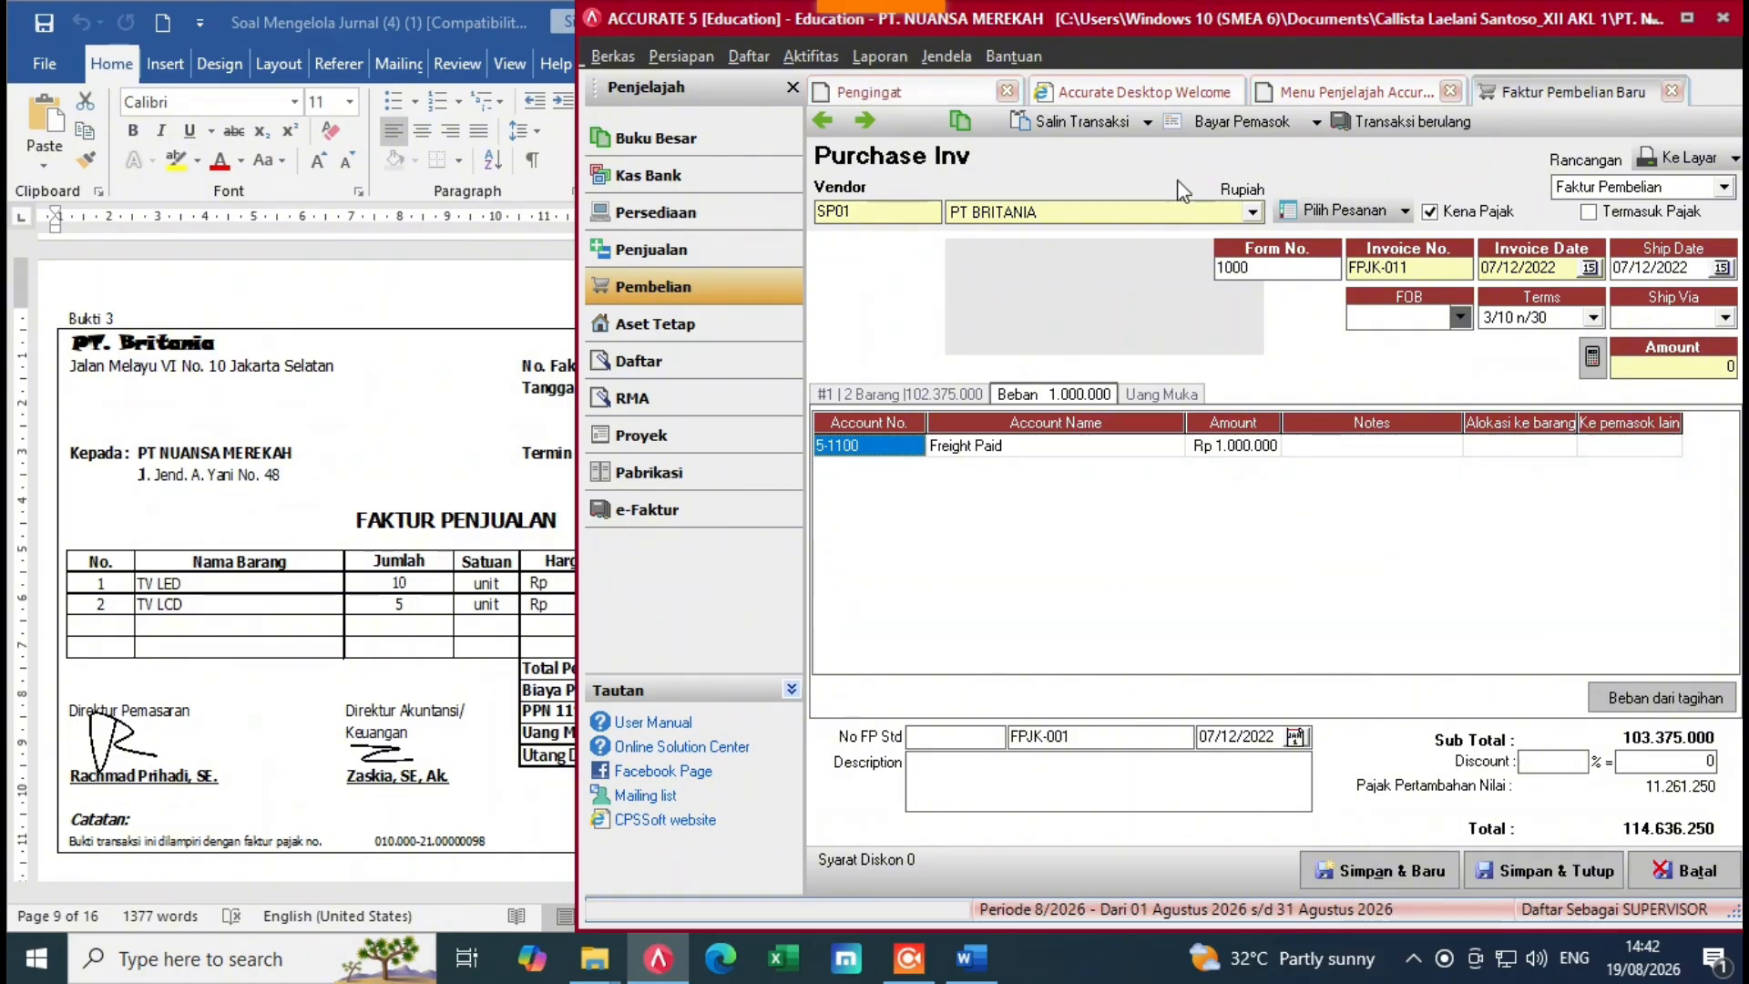
# Step: Start a supplier payment with payment date and cheque date both 07/12/2022
pyautogui.click(1222, 126)
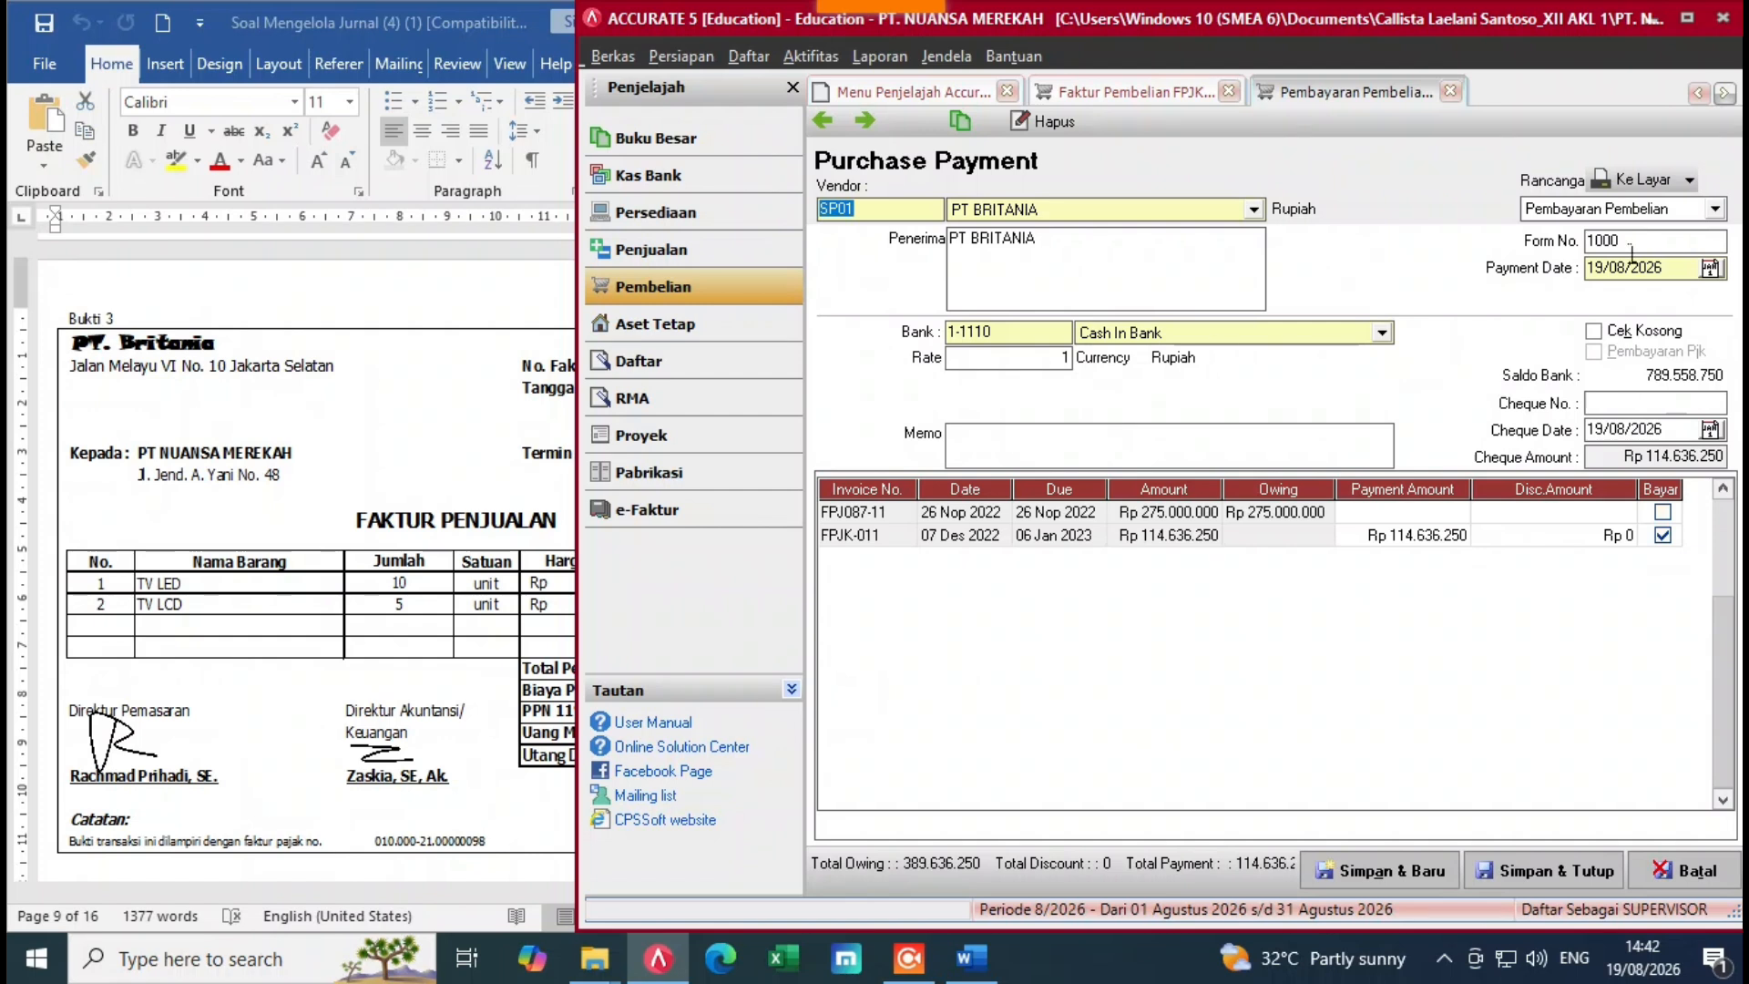
pyautogui.click(1682, 275)
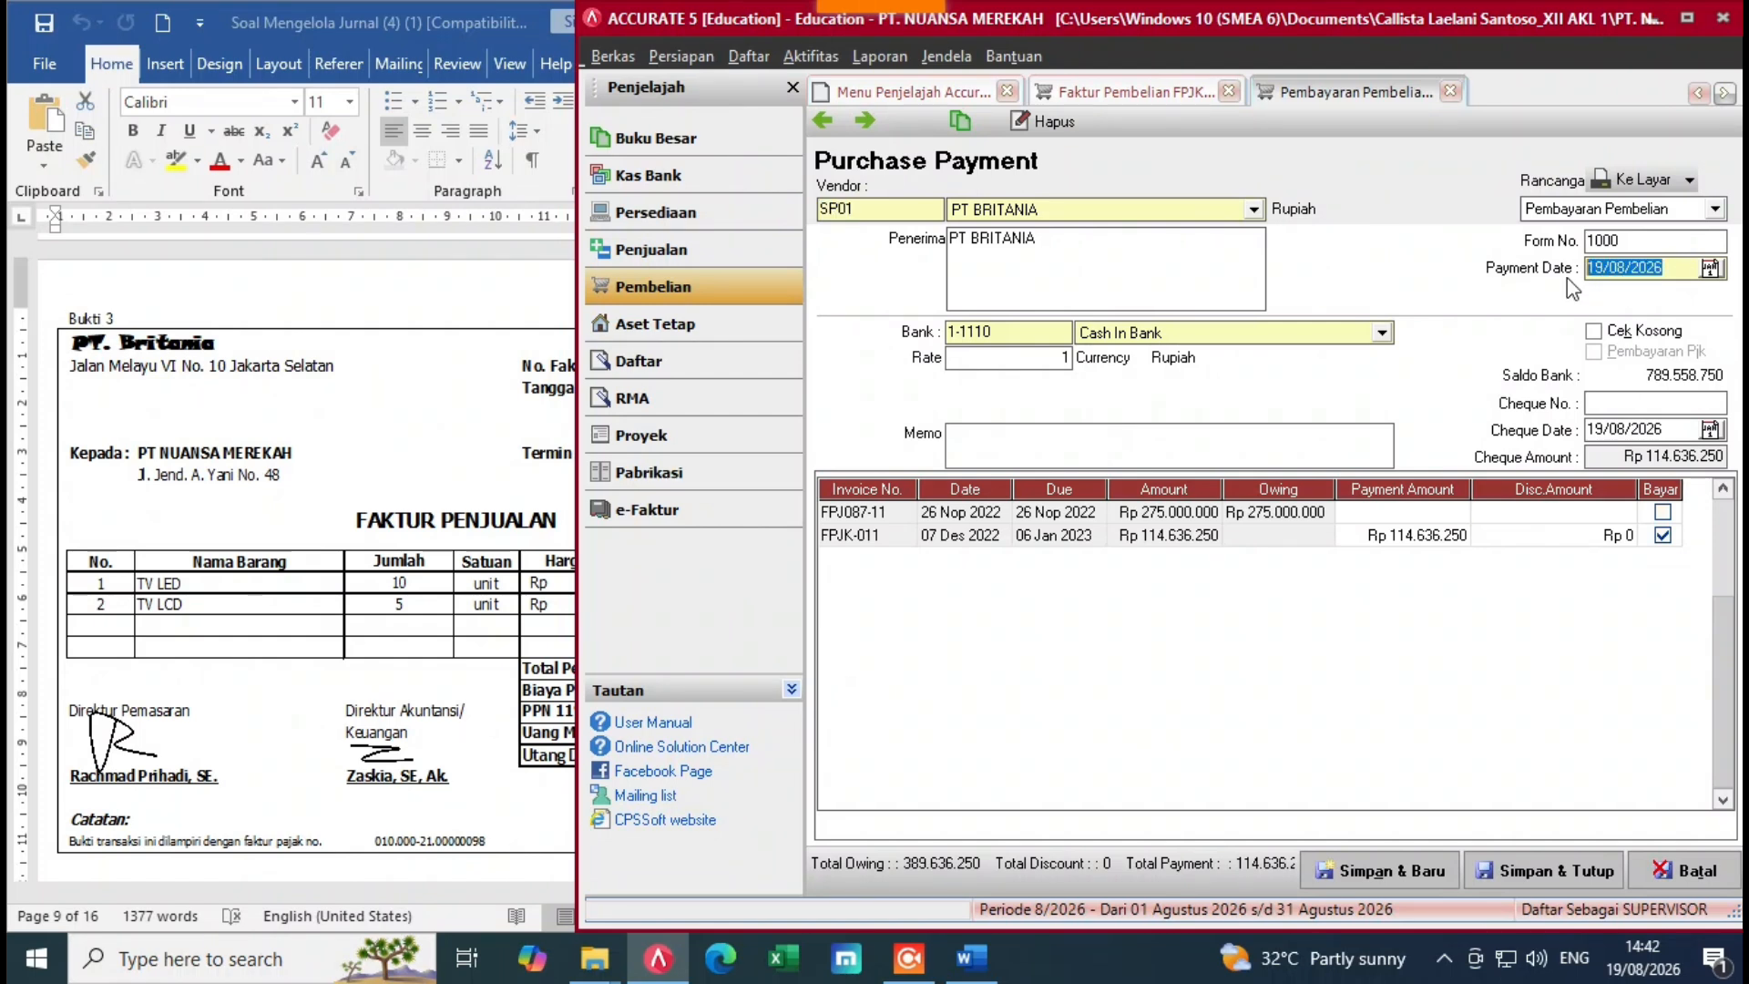
pyautogui.press('BackSpace')
pyautogui.write('072')
pyautogui.press('BackSpace')
pyautogui.write('12/2')
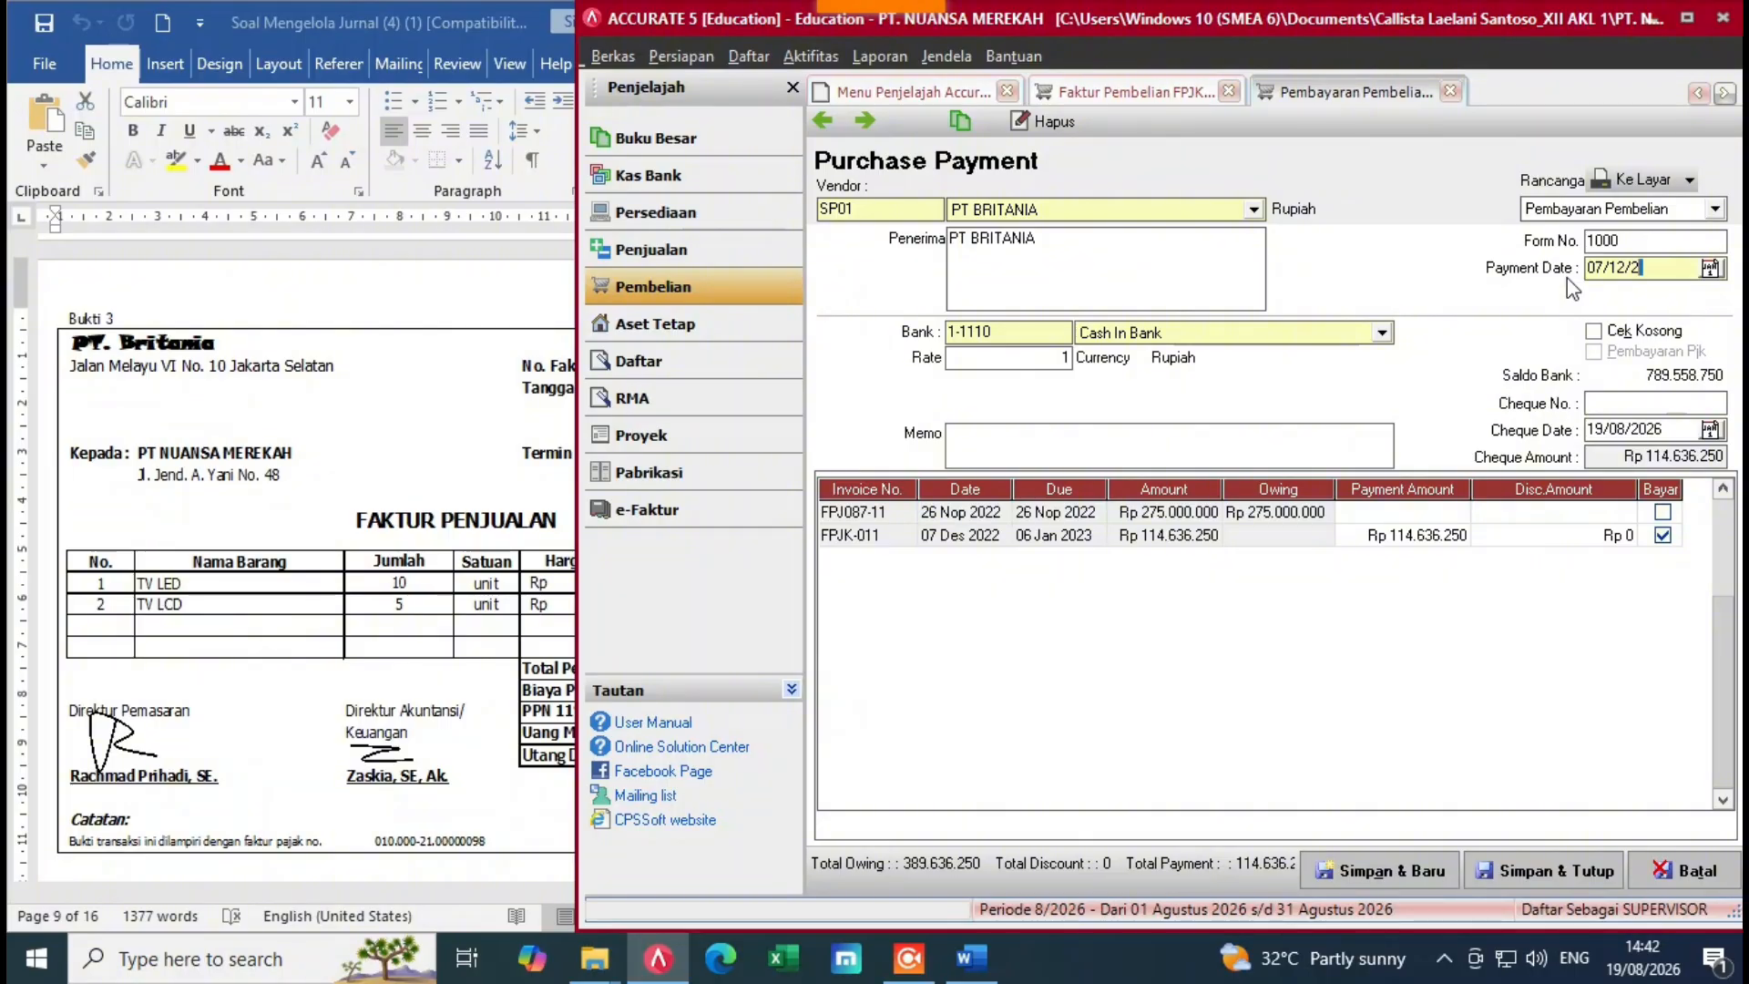
pyautogui.write('022')
pyautogui.moveTo(1681, 439); pyautogui.dragTo(1596, 453)
pyautogui.press('Delete')
pyautogui.moveTo(1665, 267); pyautogui.dragTo(1593, 287)
pyautogui.hotkey('ctrl', 'c')
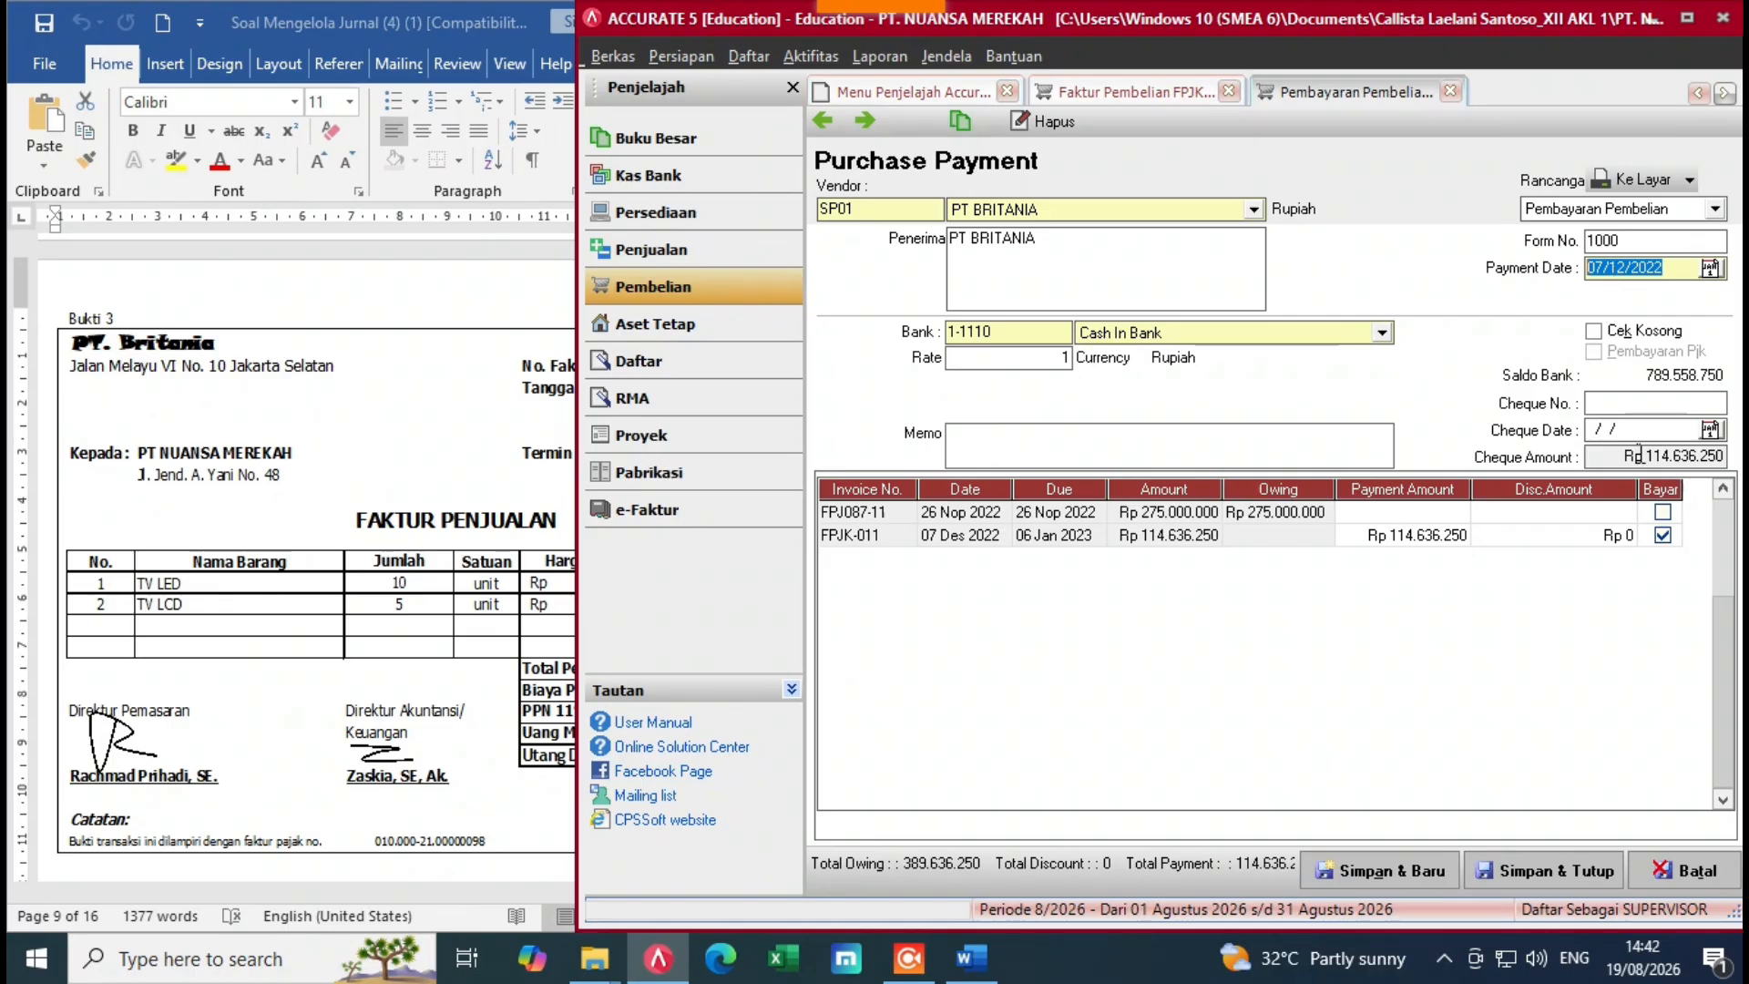
pyautogui.click(1602, 432)
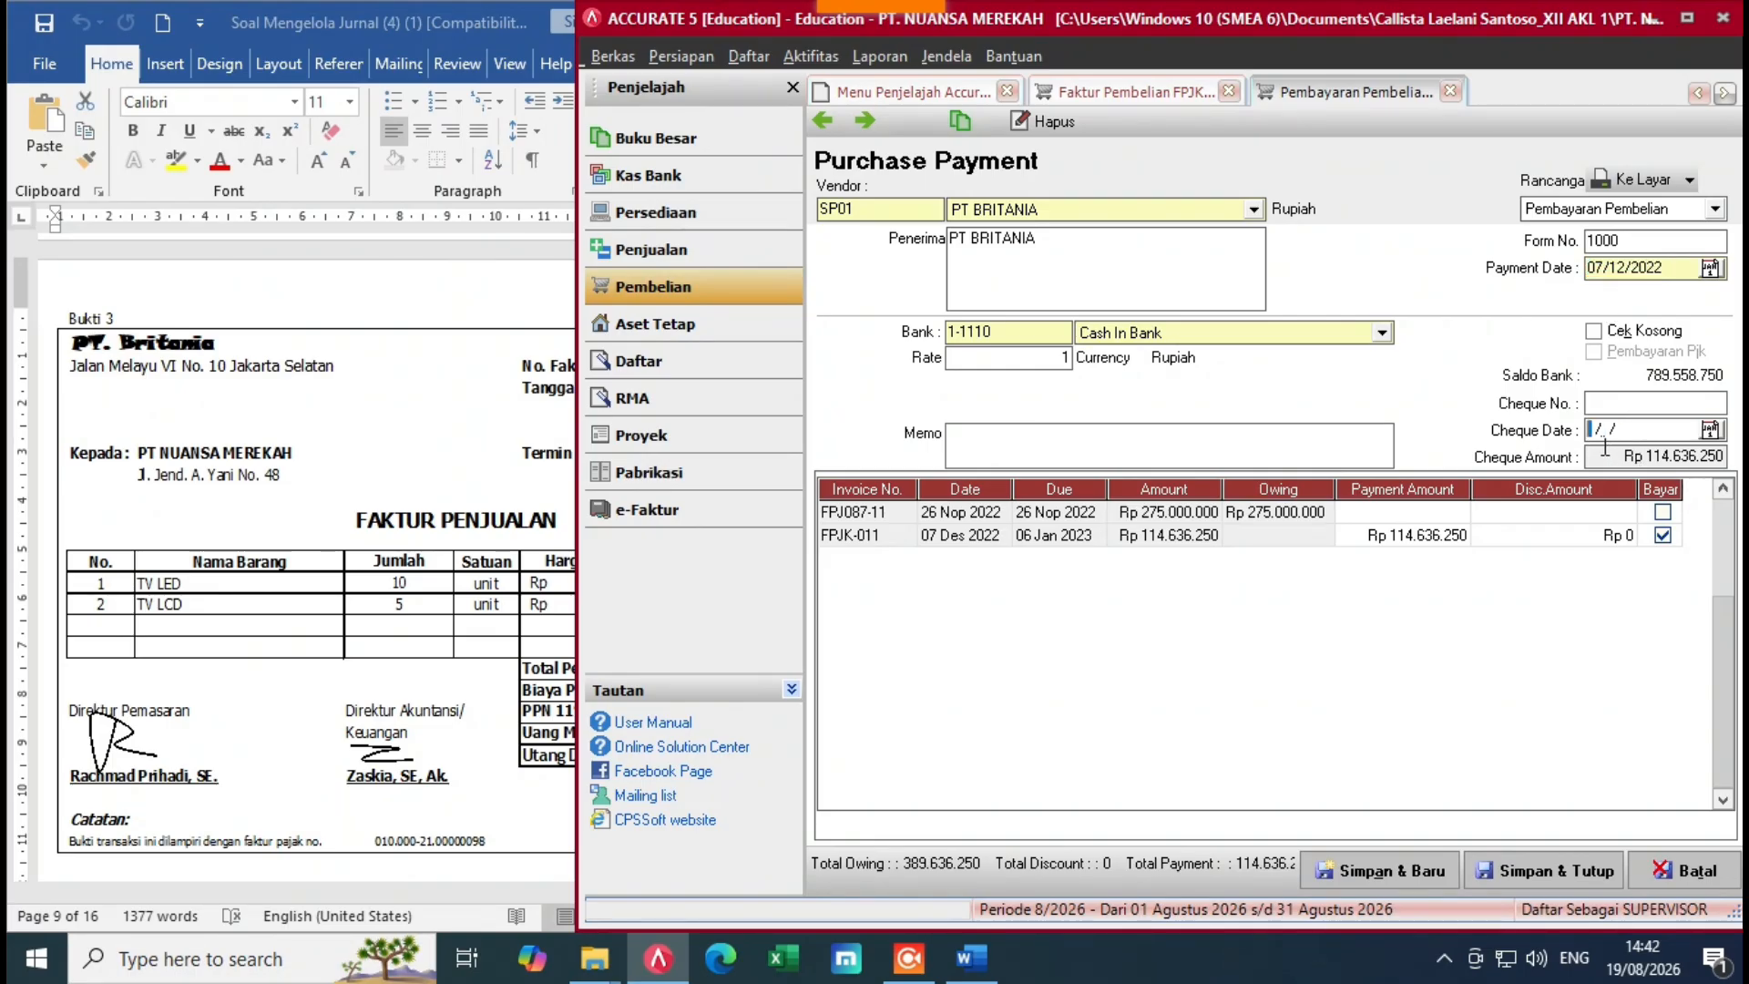
pyautogui.hotkey('ctrl', 'v')
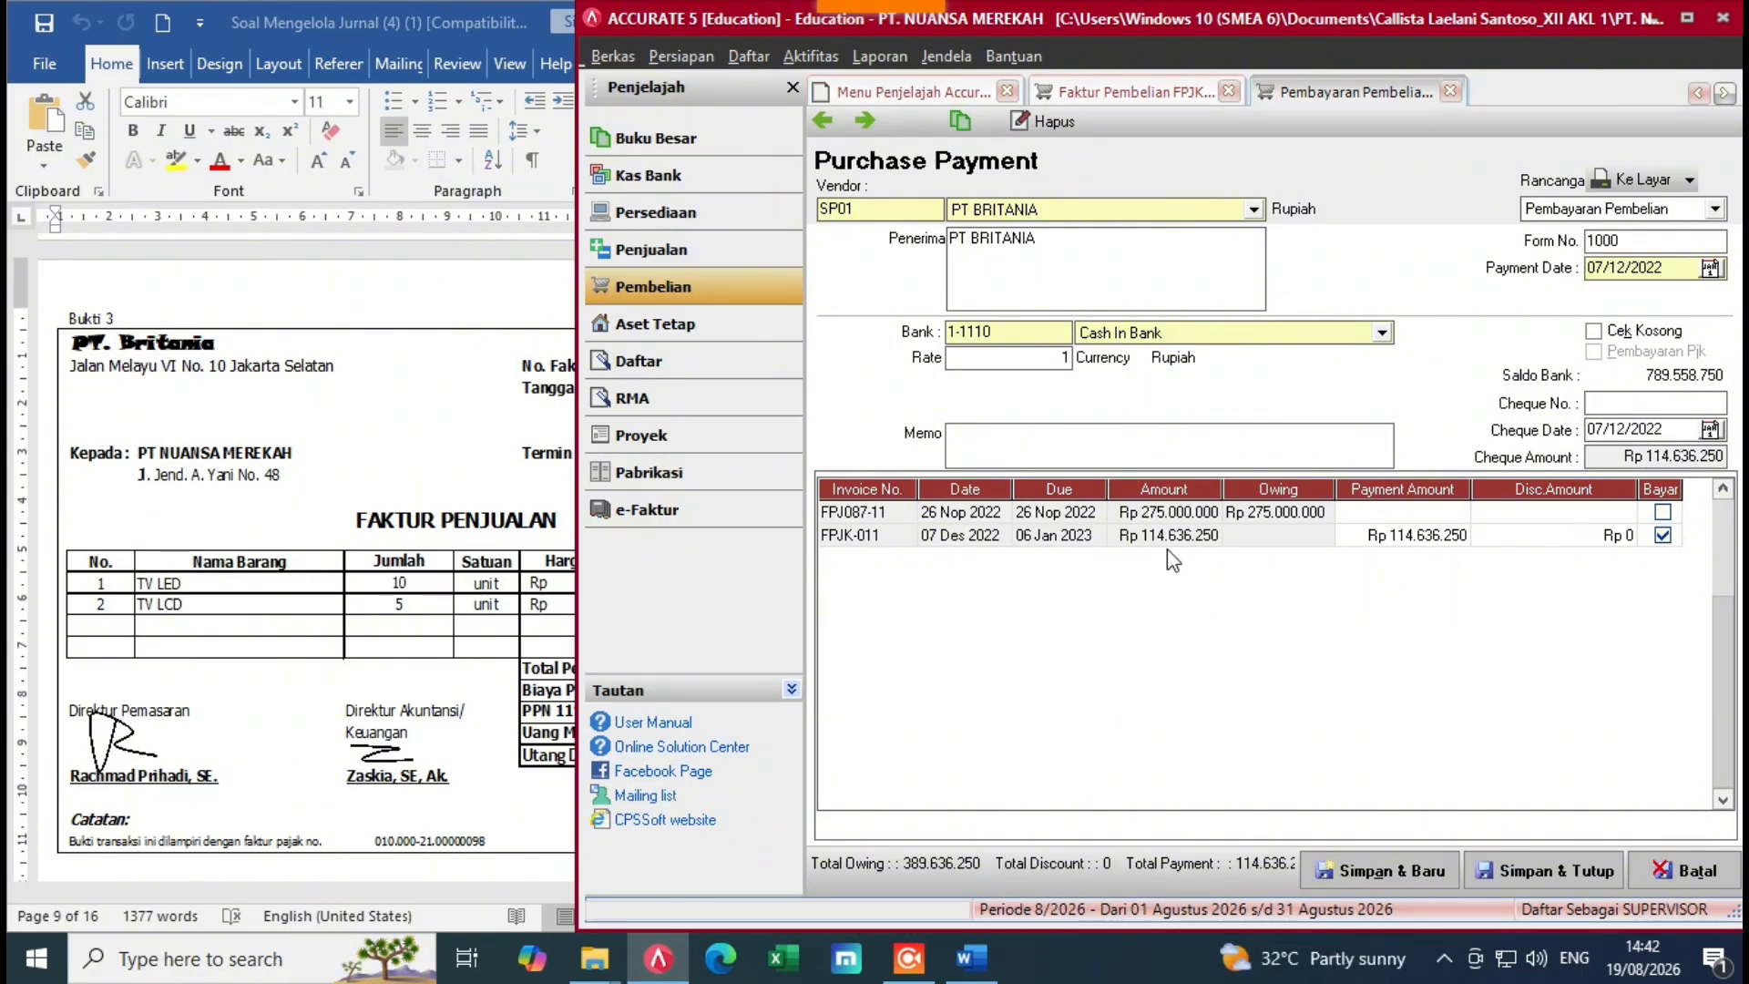
# Step: Apply a Rp 50.000.000 payment to invoice FPJK-011
pyautogui.click(440, 619)
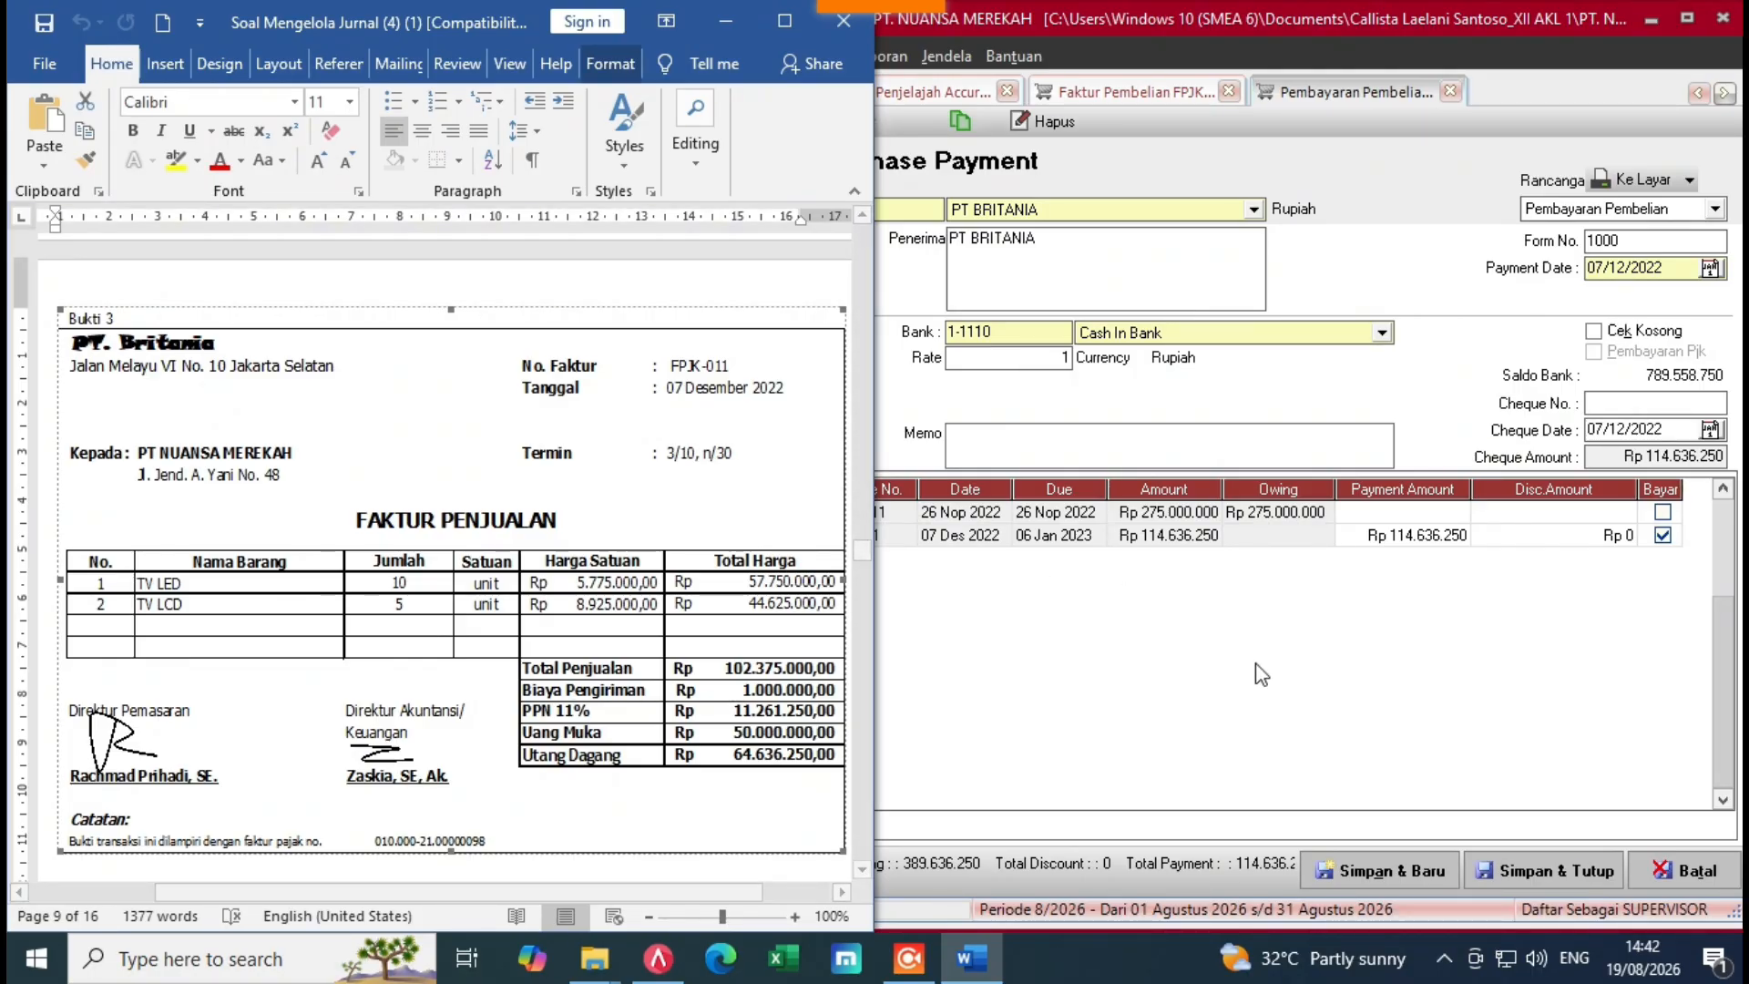
pyautogui.click(965, 535)
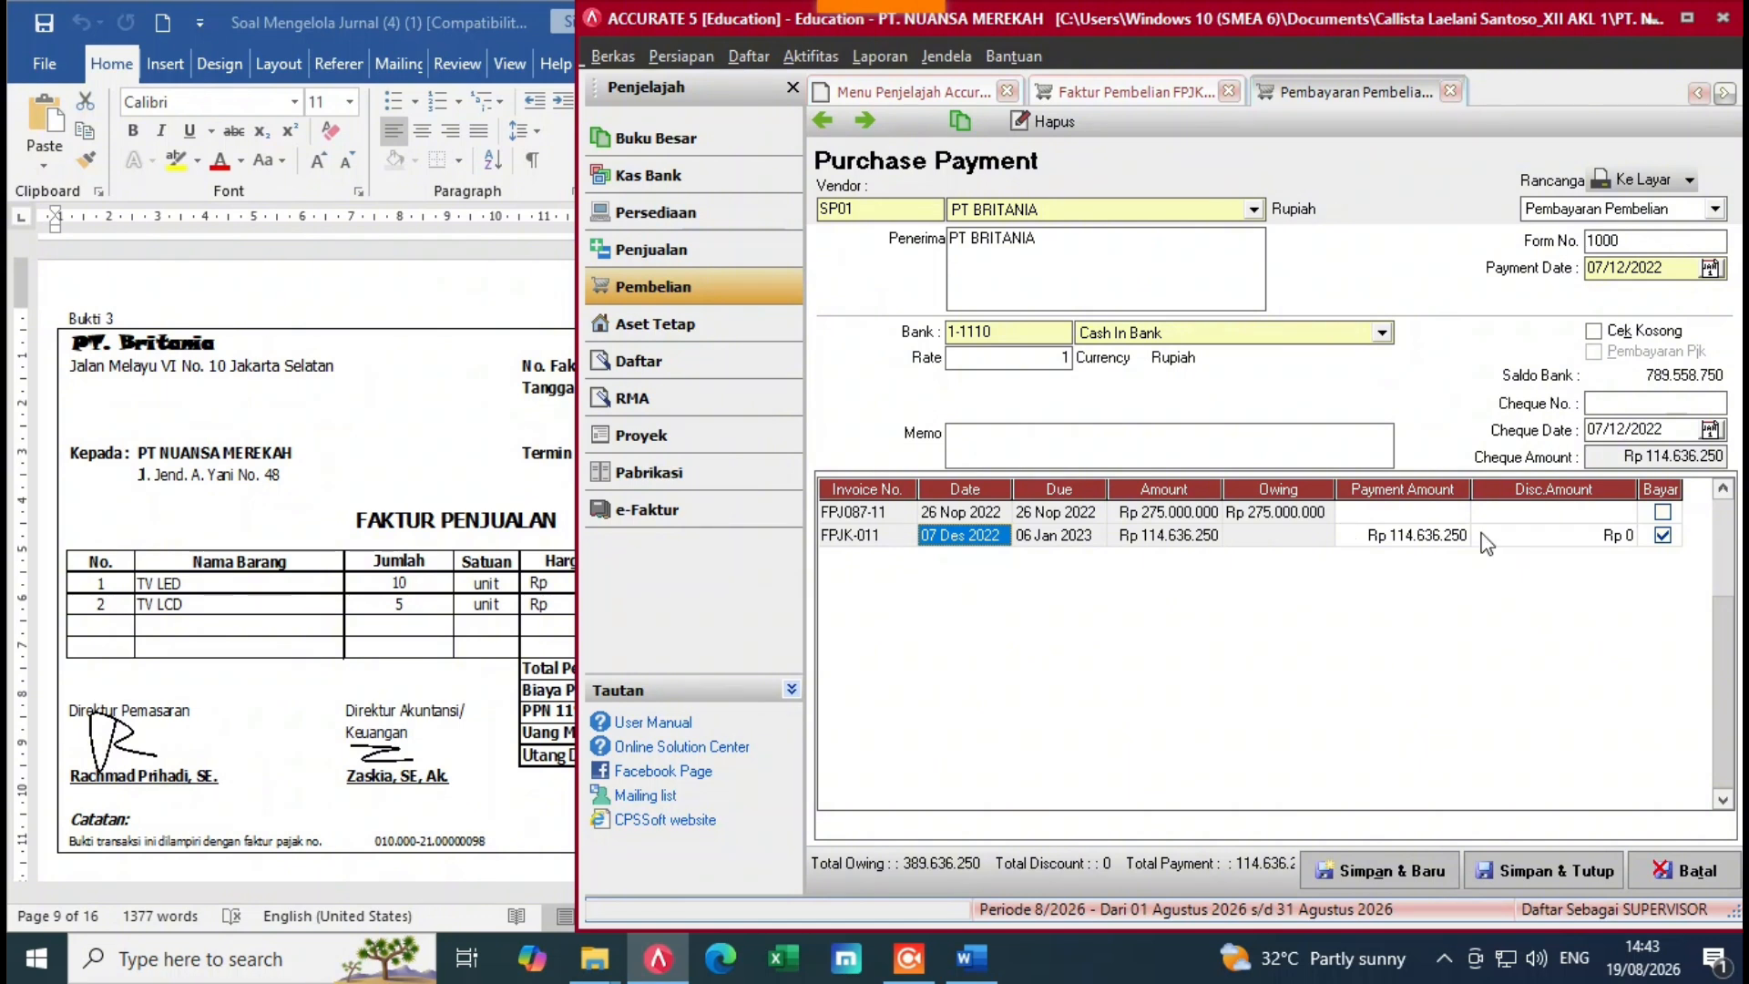
pyautogui.click(1389, 537)
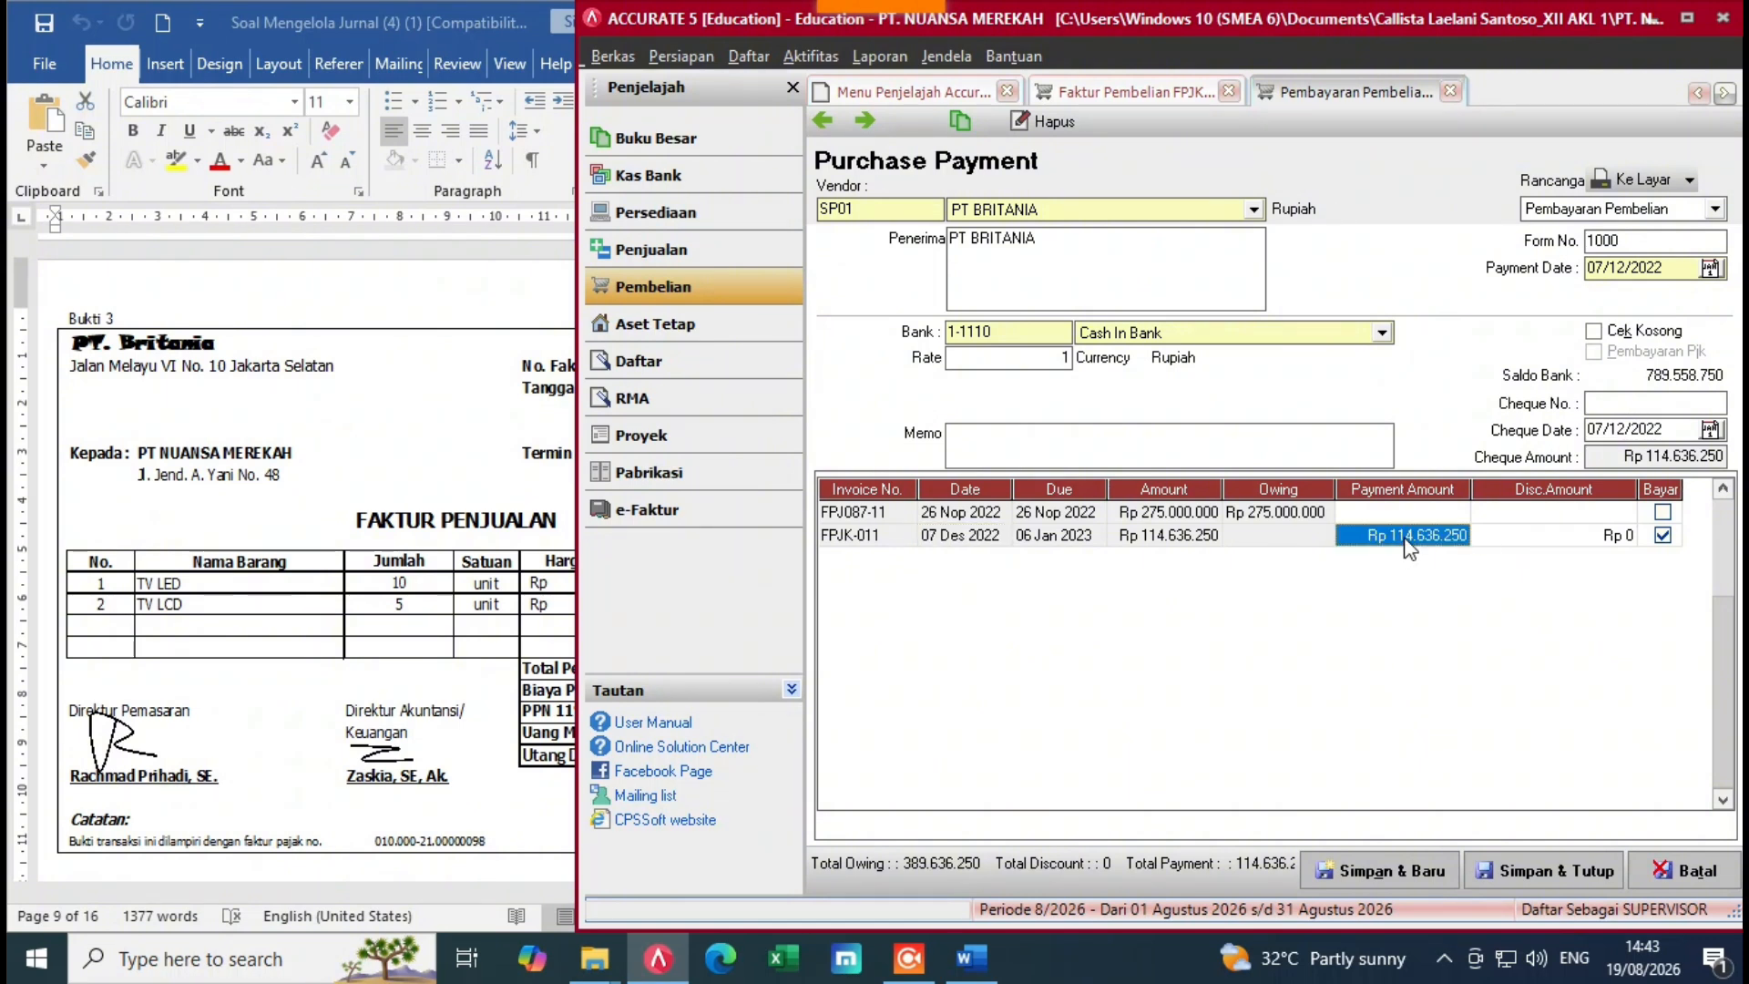
pyautogui.press('BackSpace')
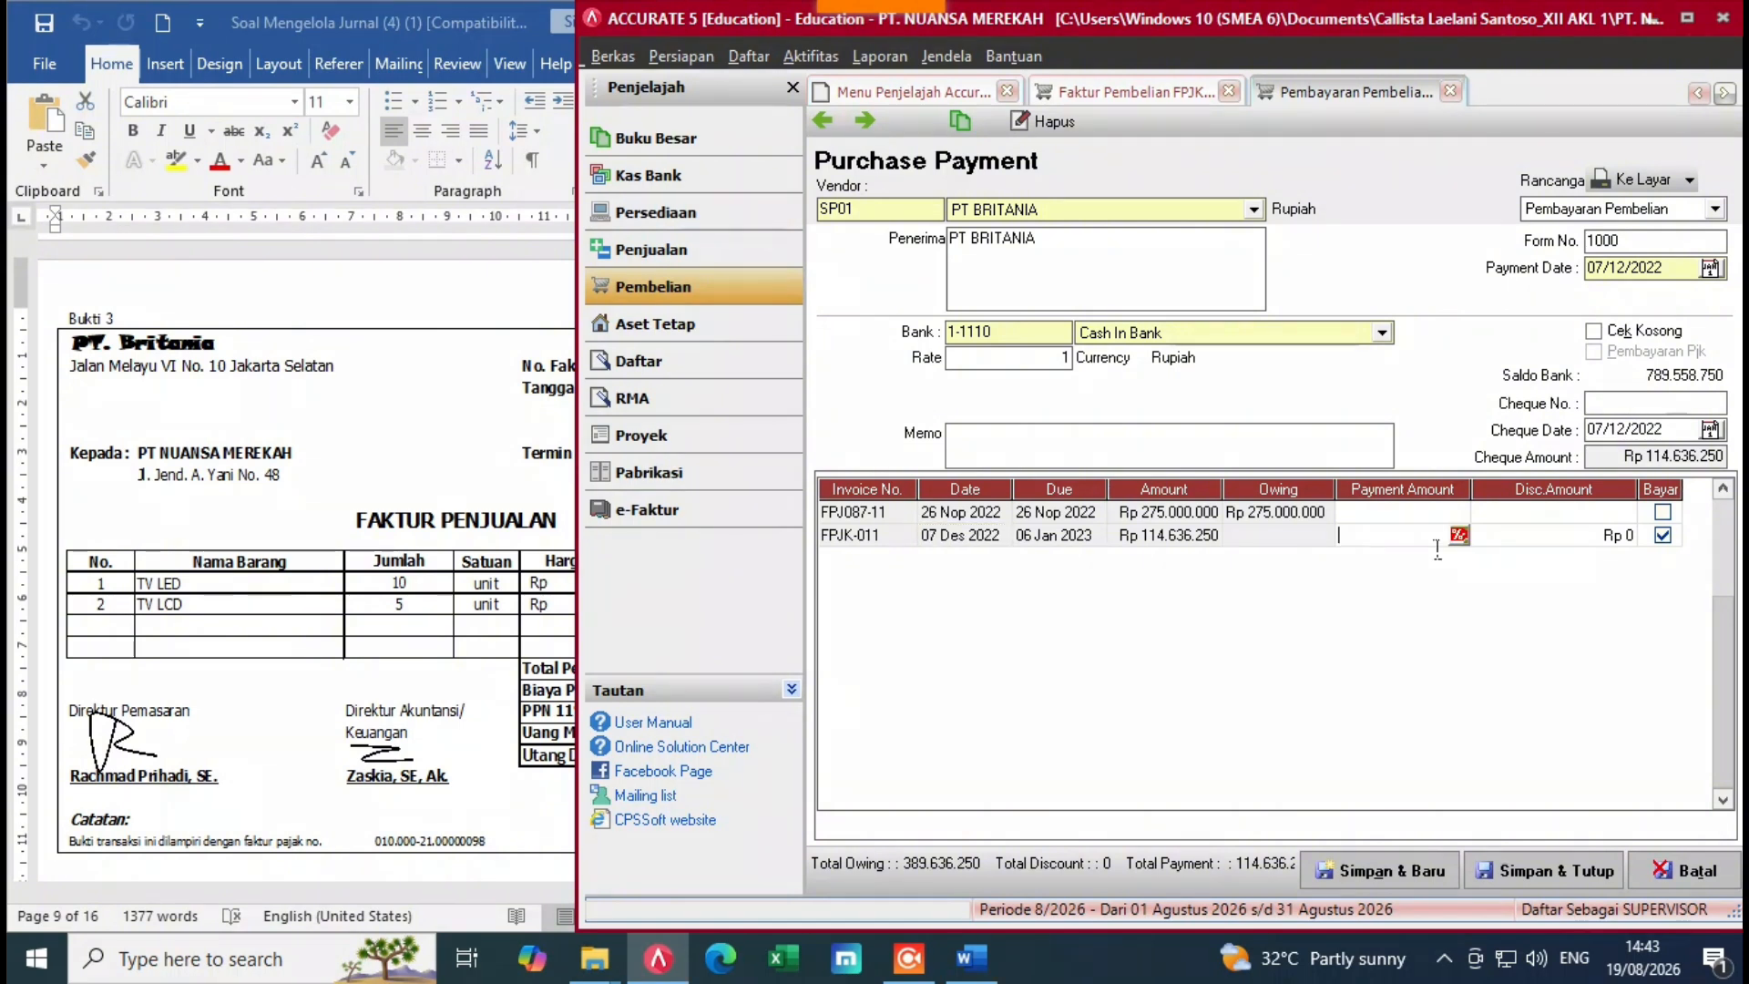
pyautogui.write('5000.000.000')
pyautogui.press('Return')
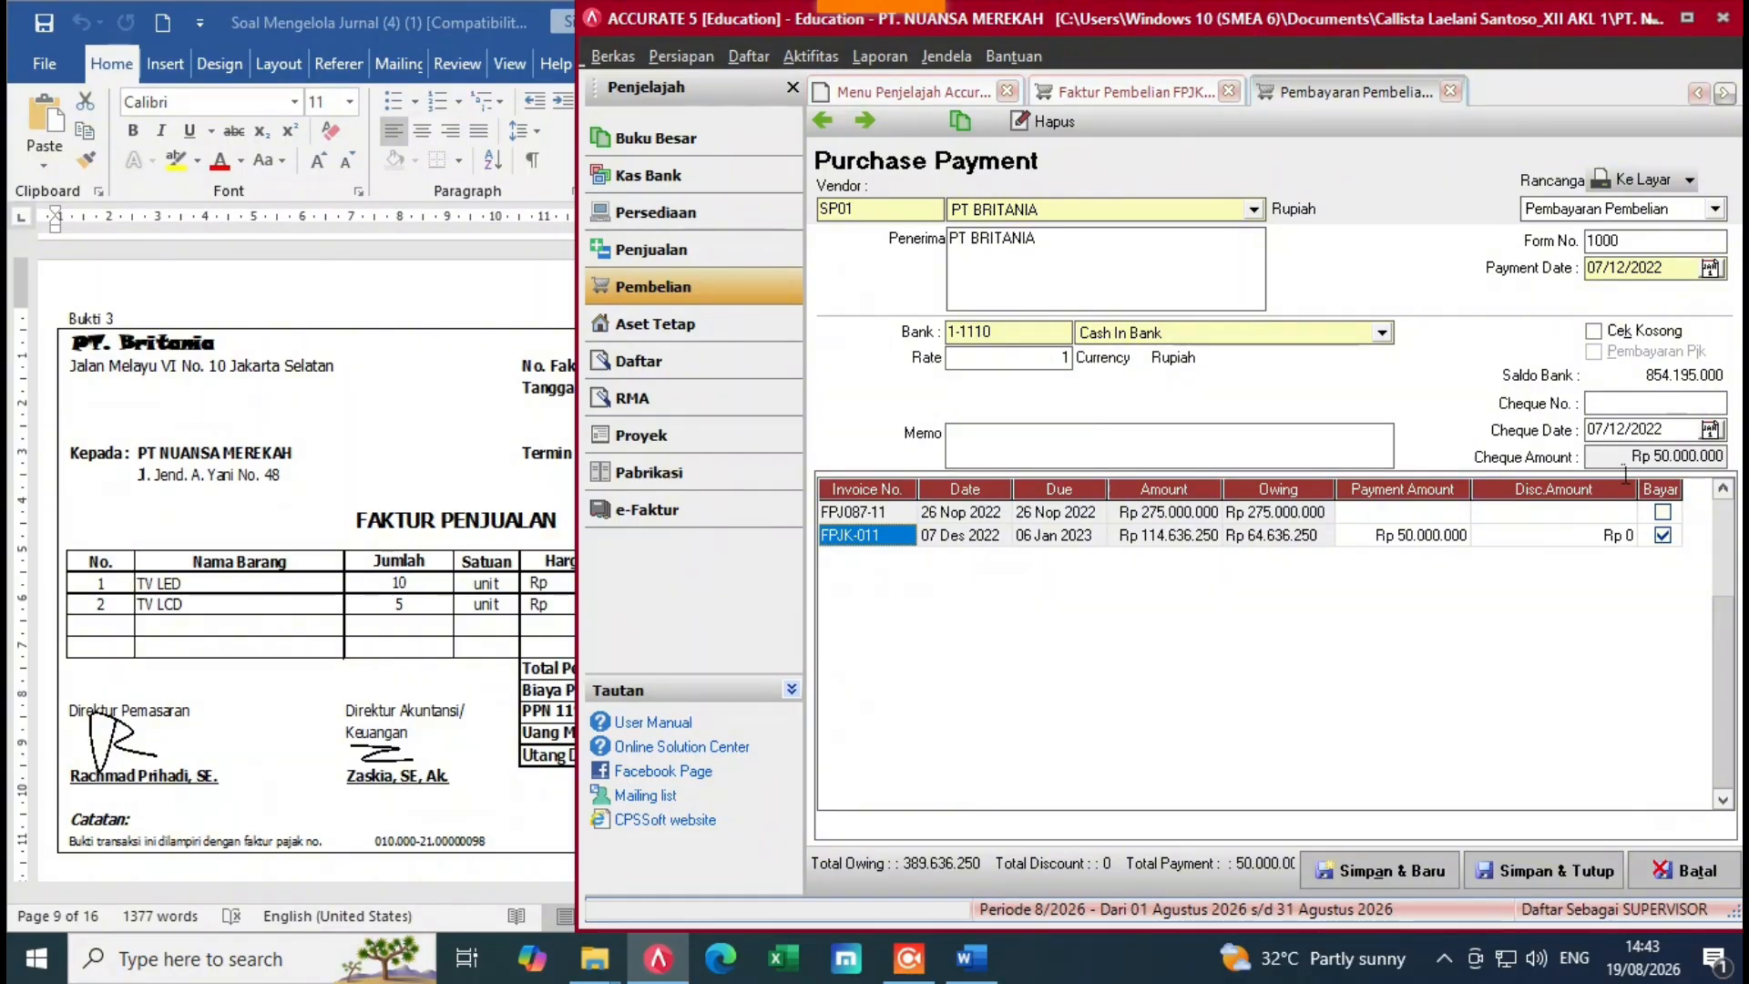
pyautogui.click(410, 656)
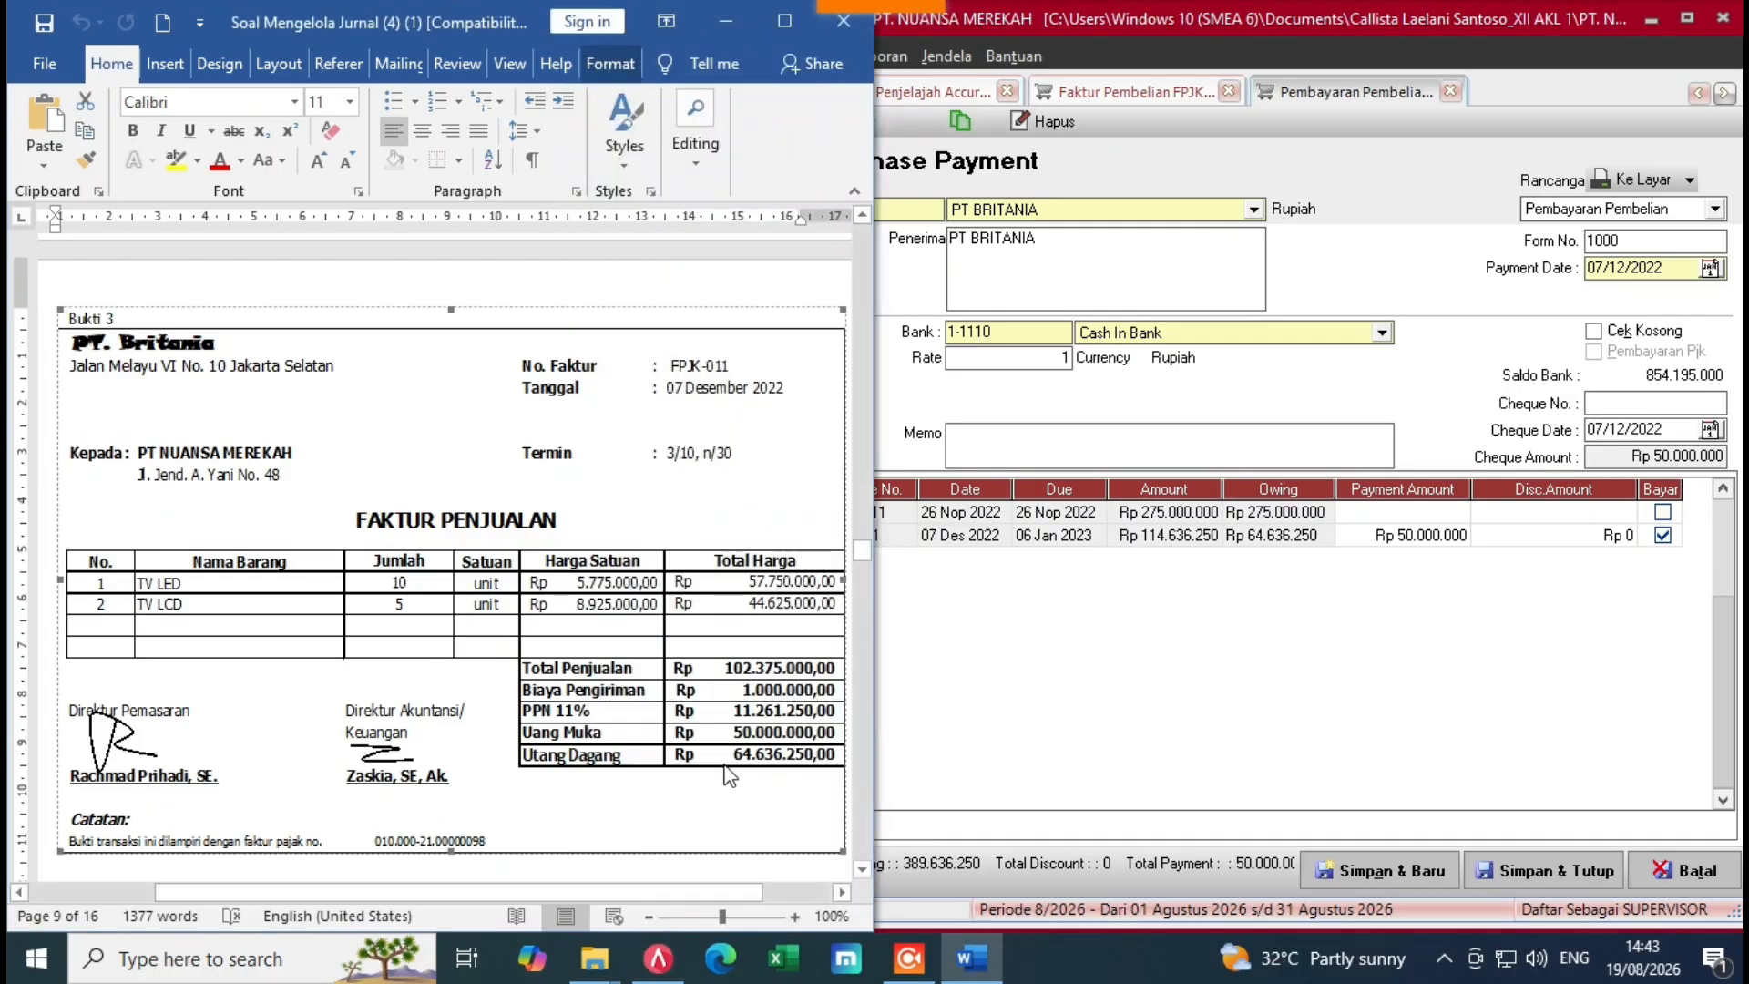
pyautogui.click(1479, 747)
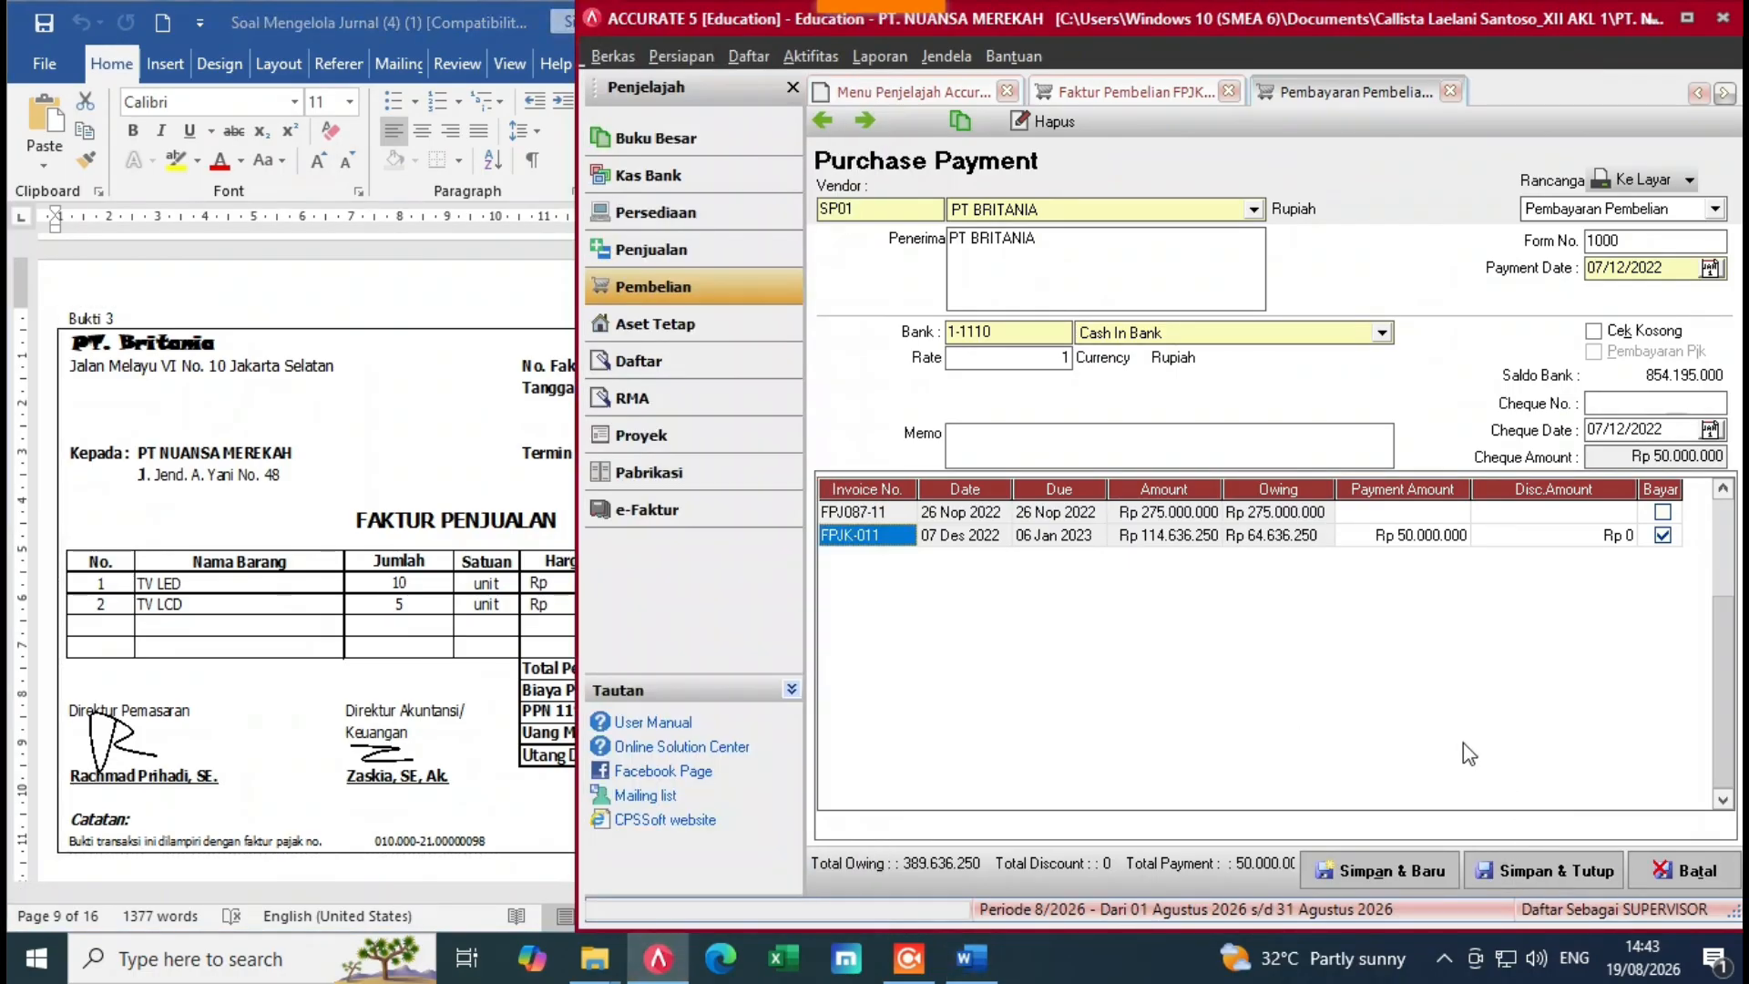
# Step: Save and close the purchase payment to PT BRITANIA
pyautogui.click(1520, 871)
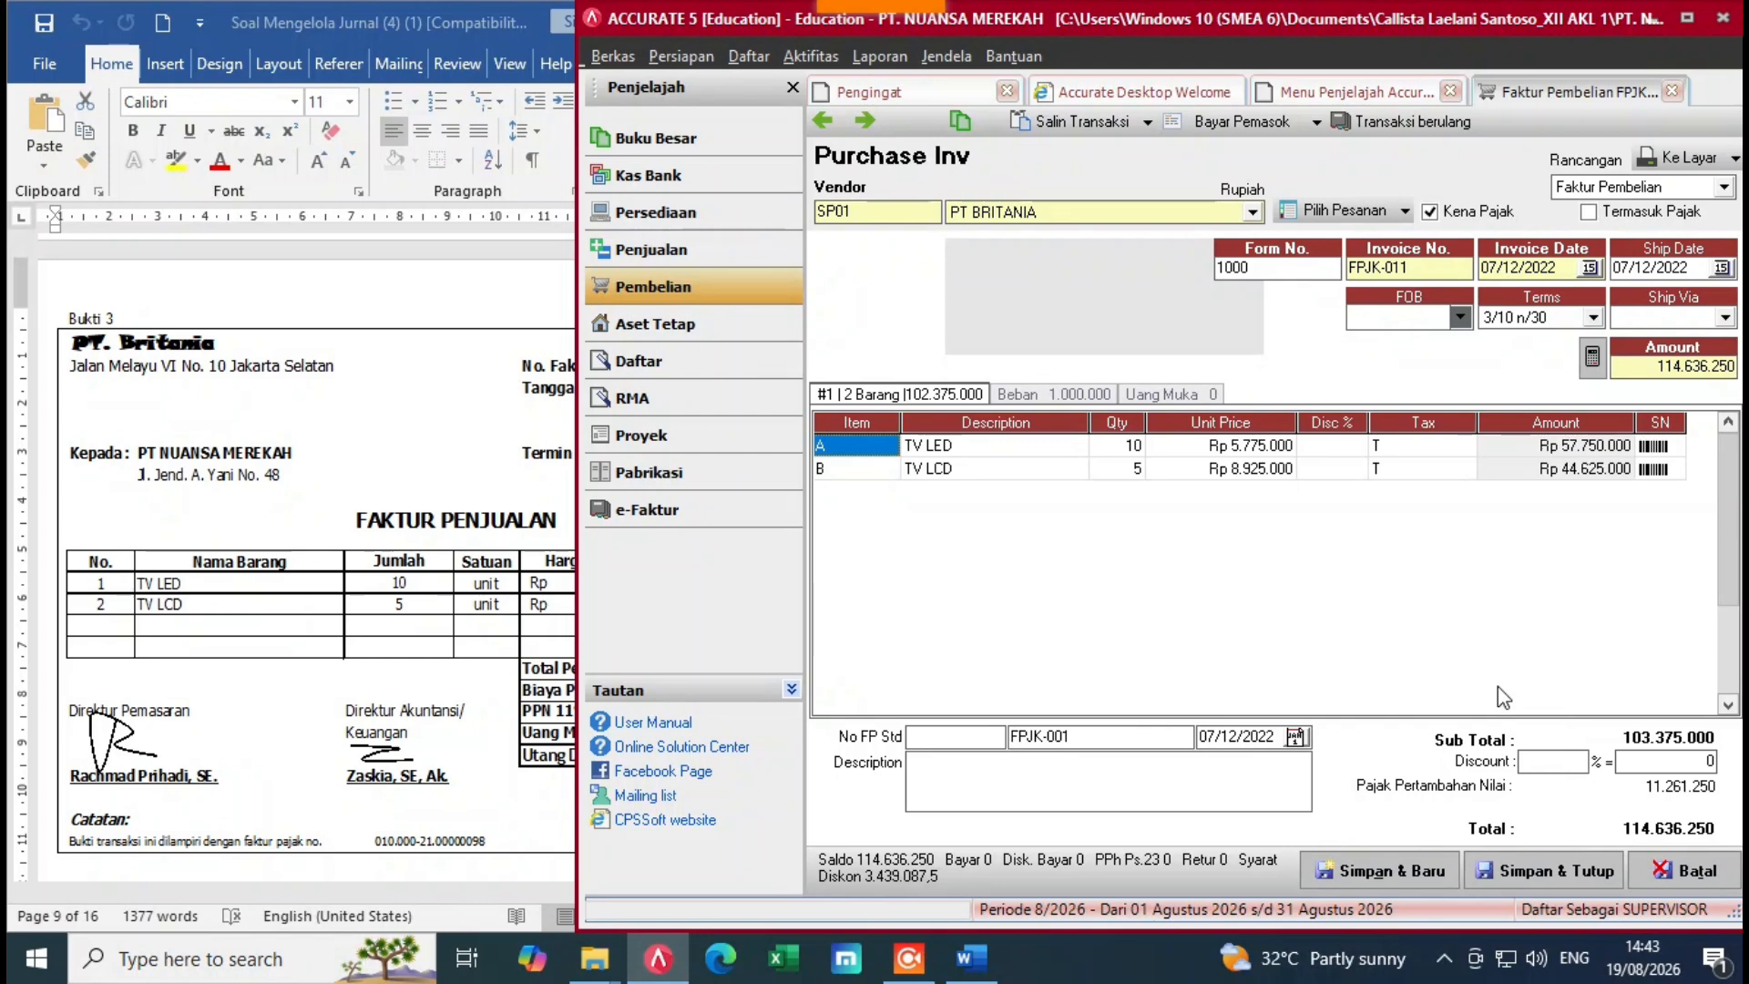
pyautogui.click(392, 661)
pyautogui.click(1553, 871)
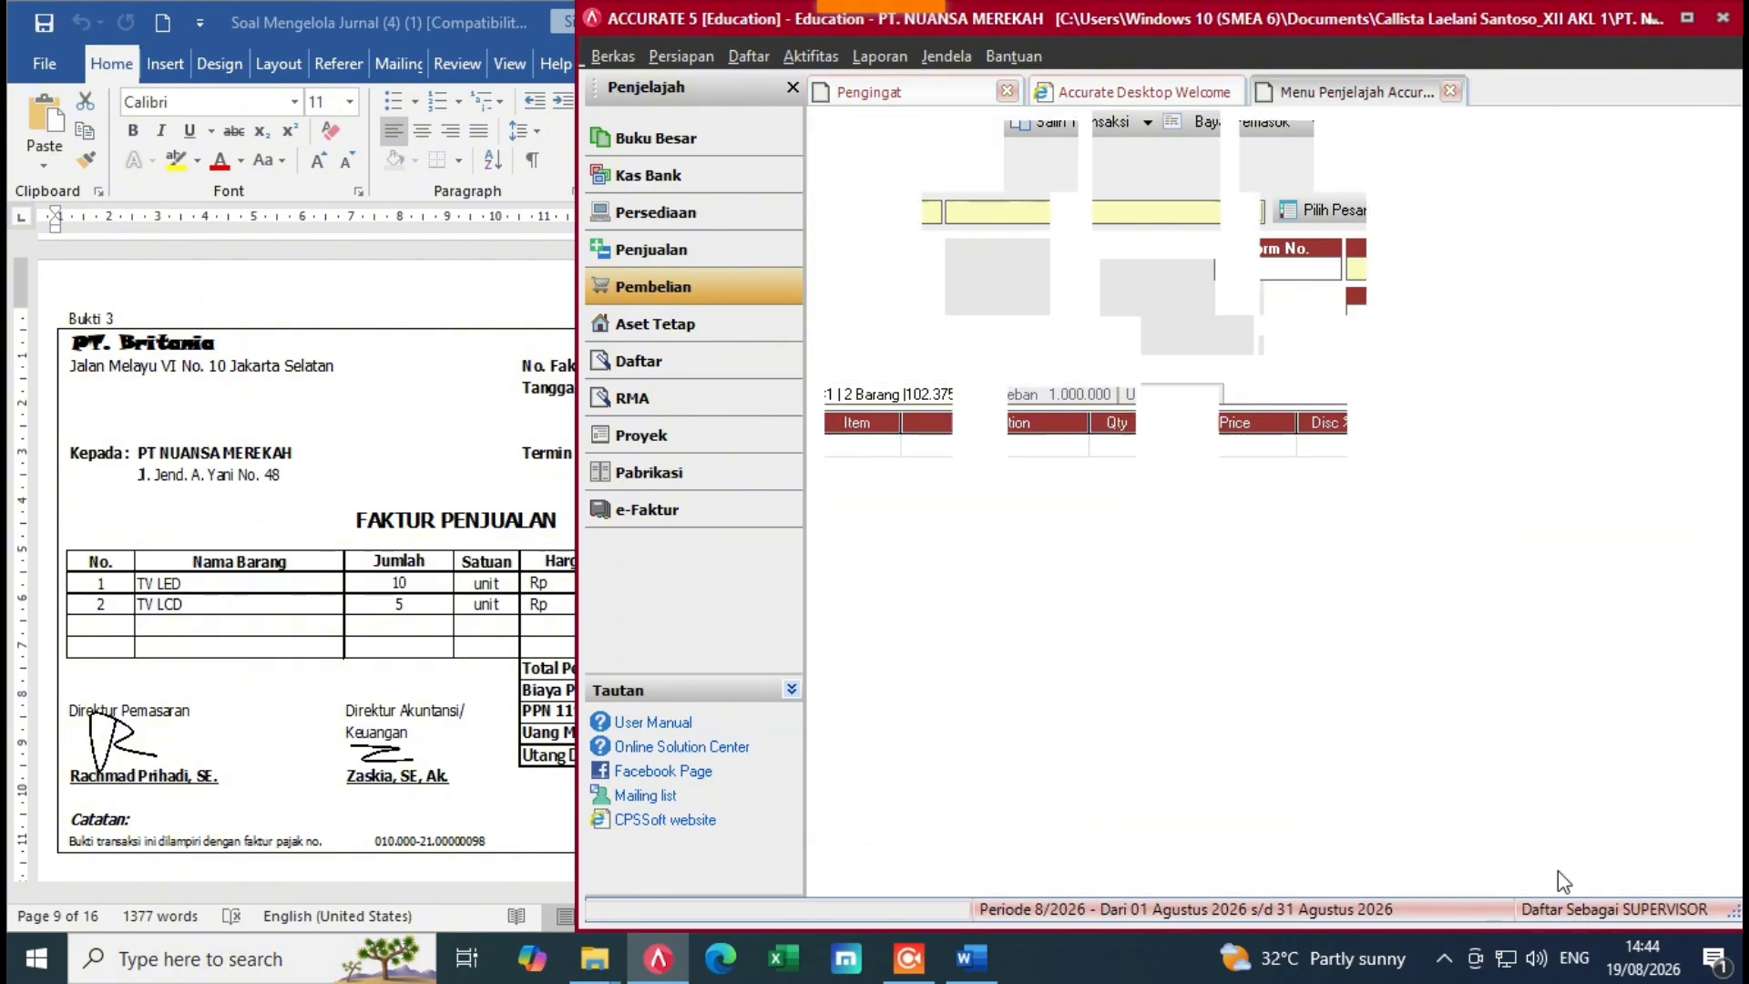
# Step: Scroll the Word document to the Bukti 4 return memo, then return to ACCURATE's explorer
pyautogui.click(314, 612)
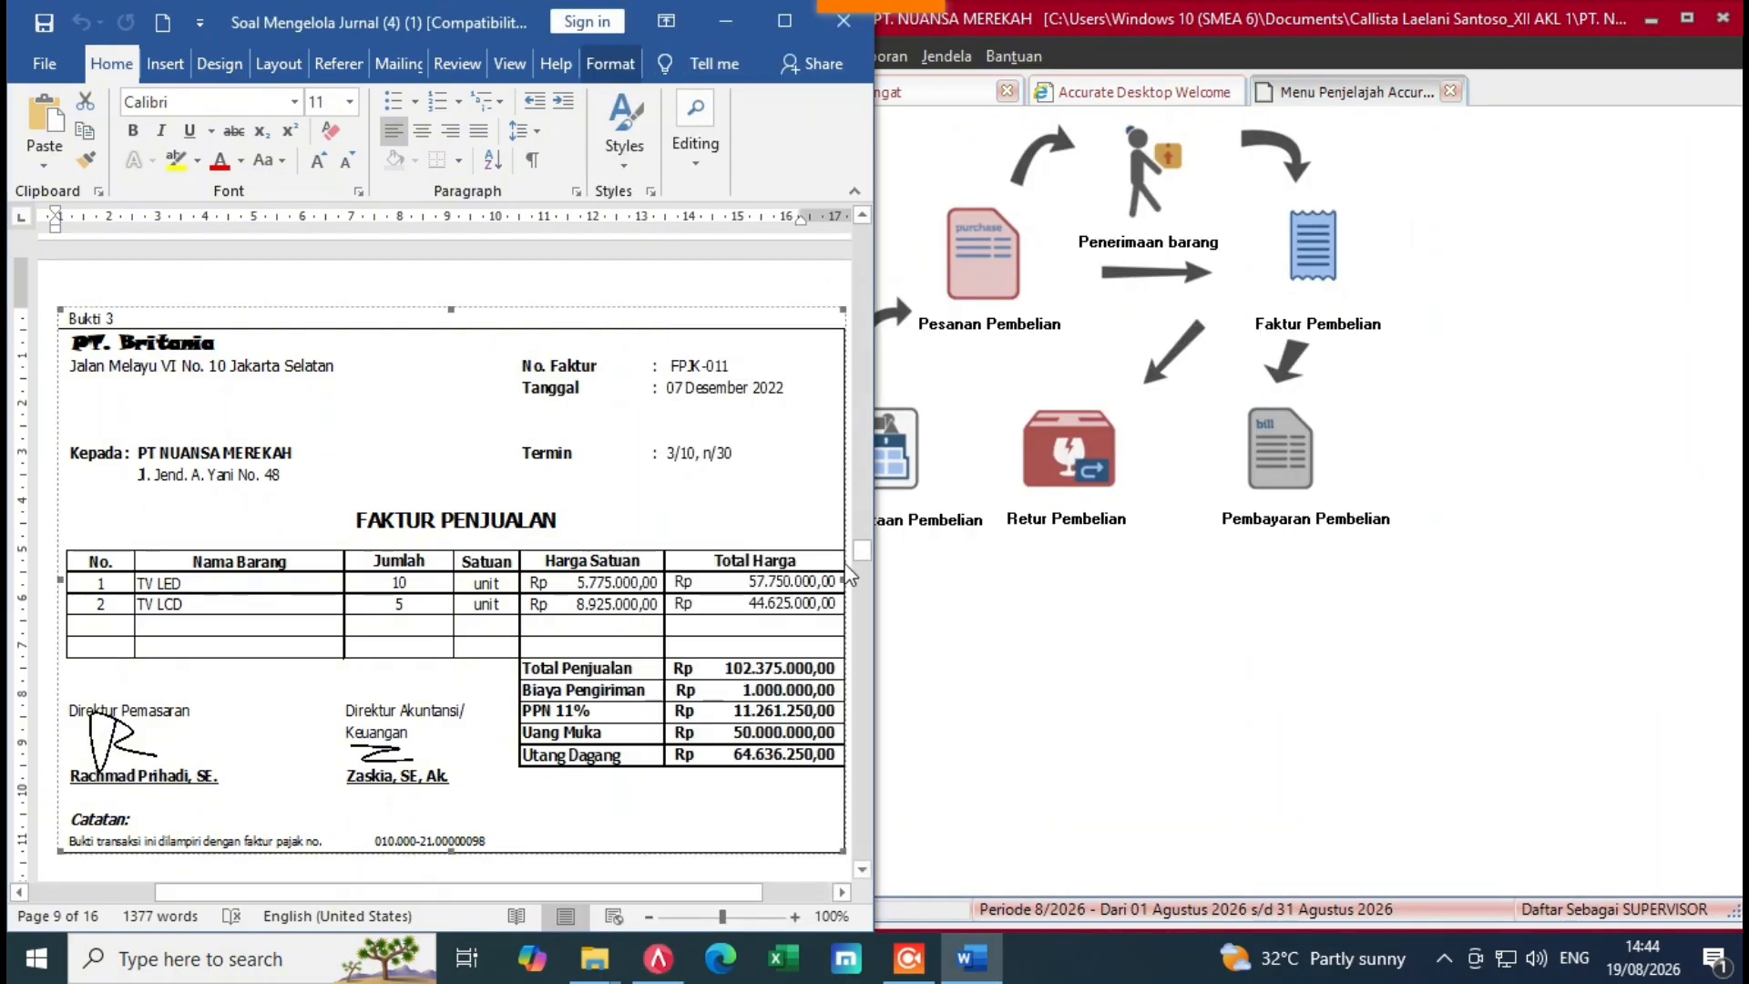
pyautogui.moveTo(867, 555); pyautogui.dragTo(867, 584)
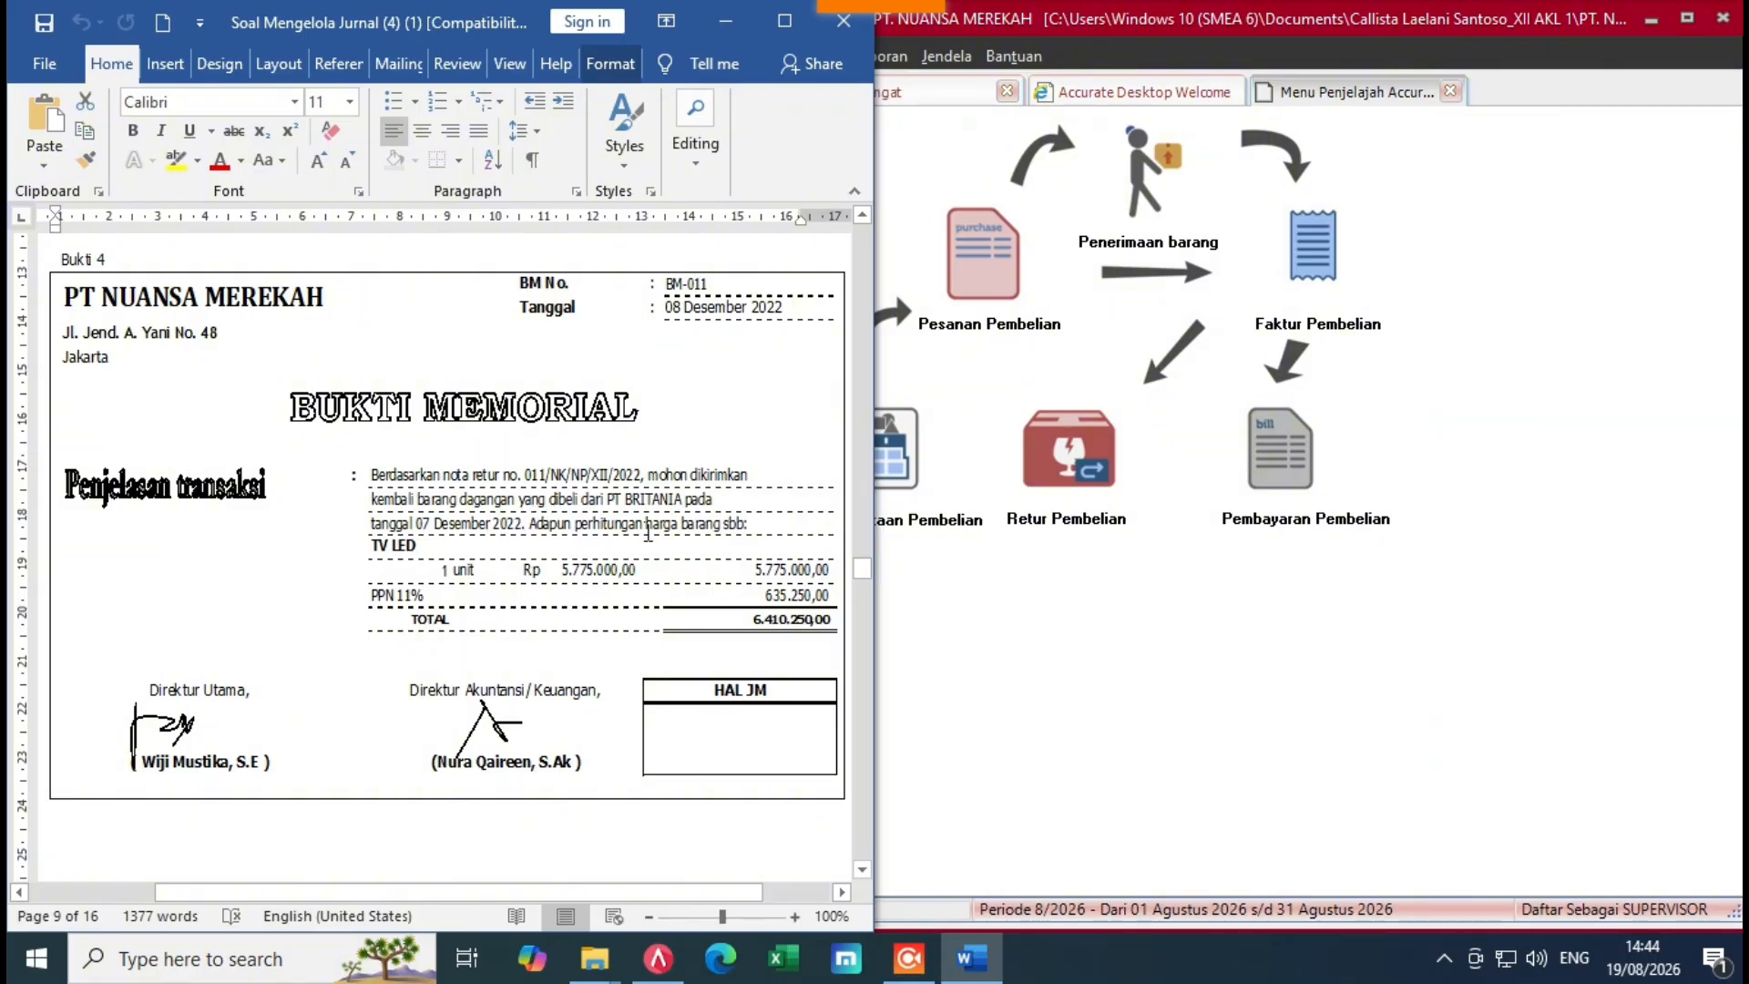
pyautogui.click(1097, 605)
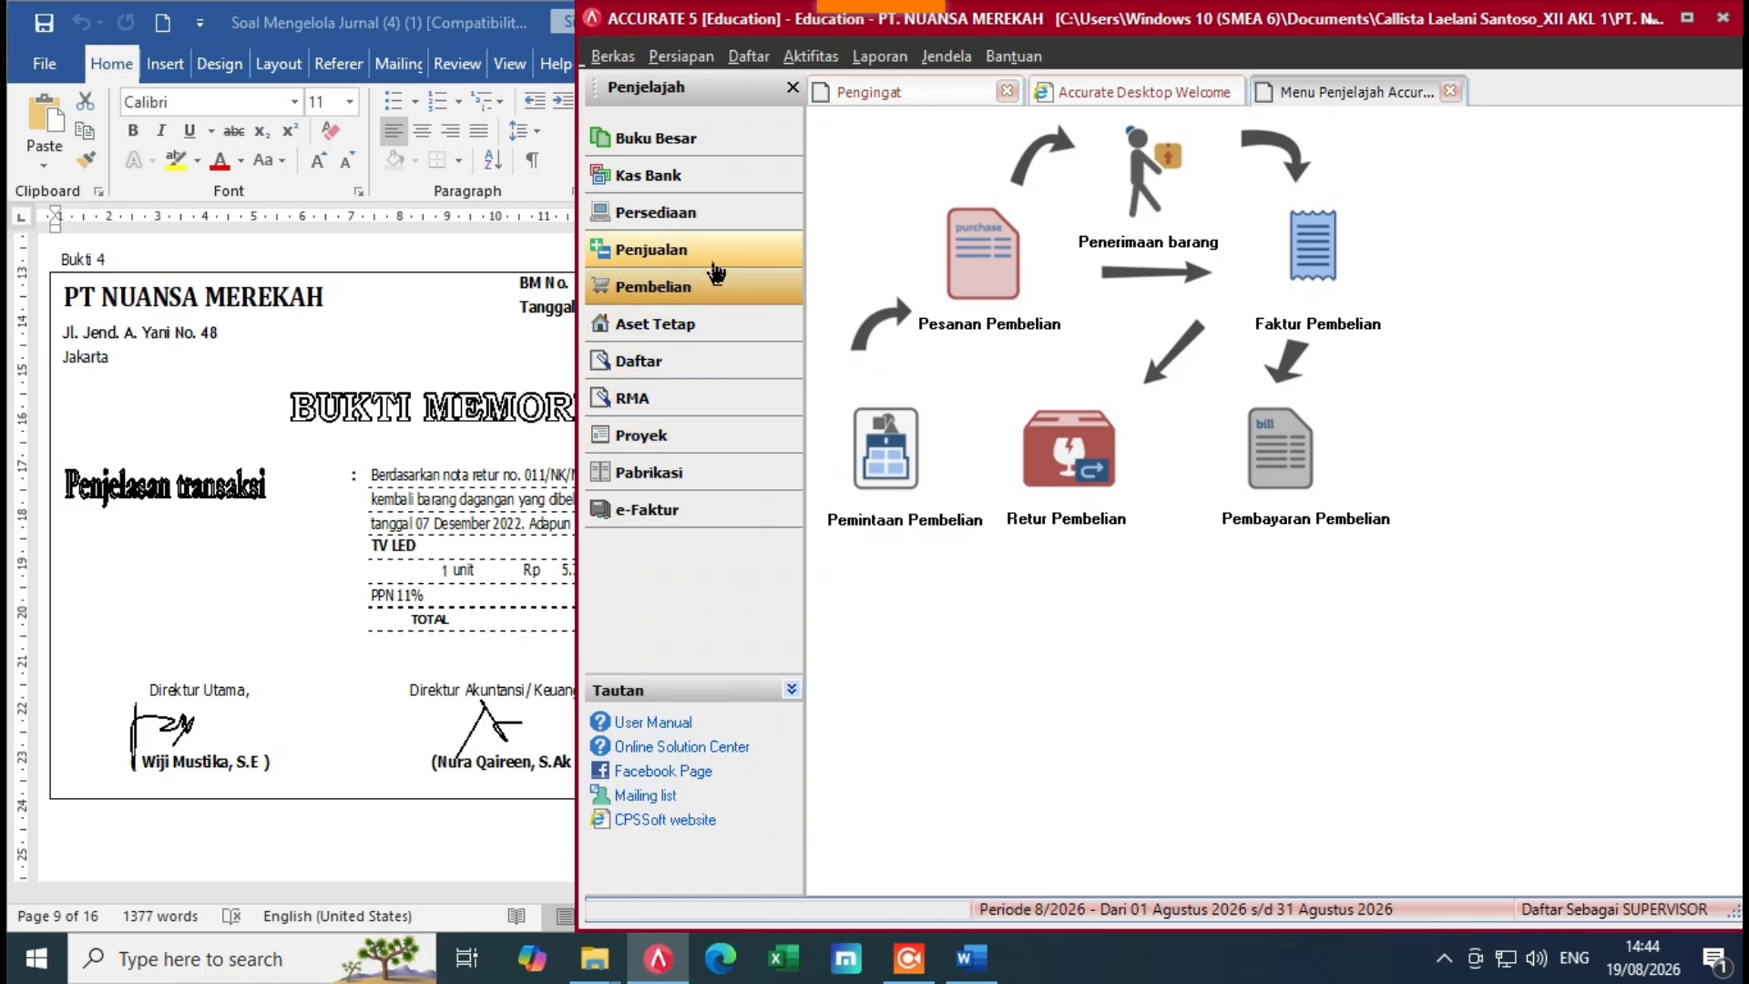
pyautogui.click(717, 264)
# Step: Open a new purchase return with PT BRITANIA as the vendor
pyautogui.click(717, 285)
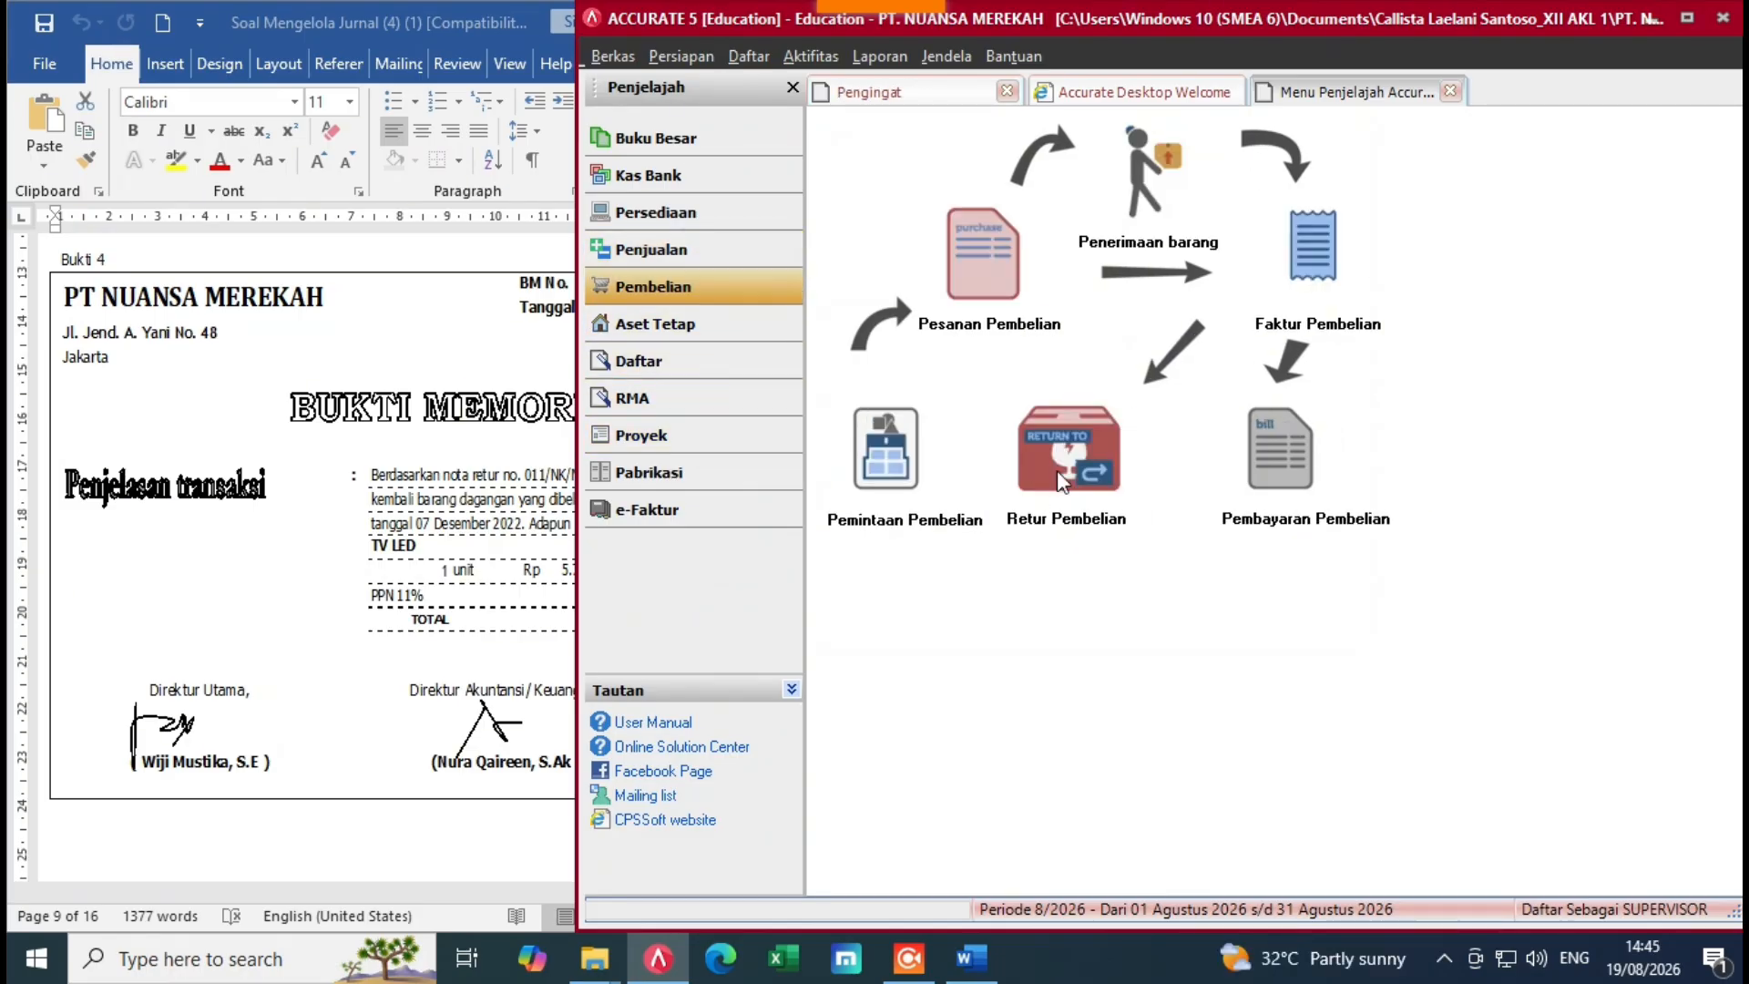
pyautogui.click(1063, 455)
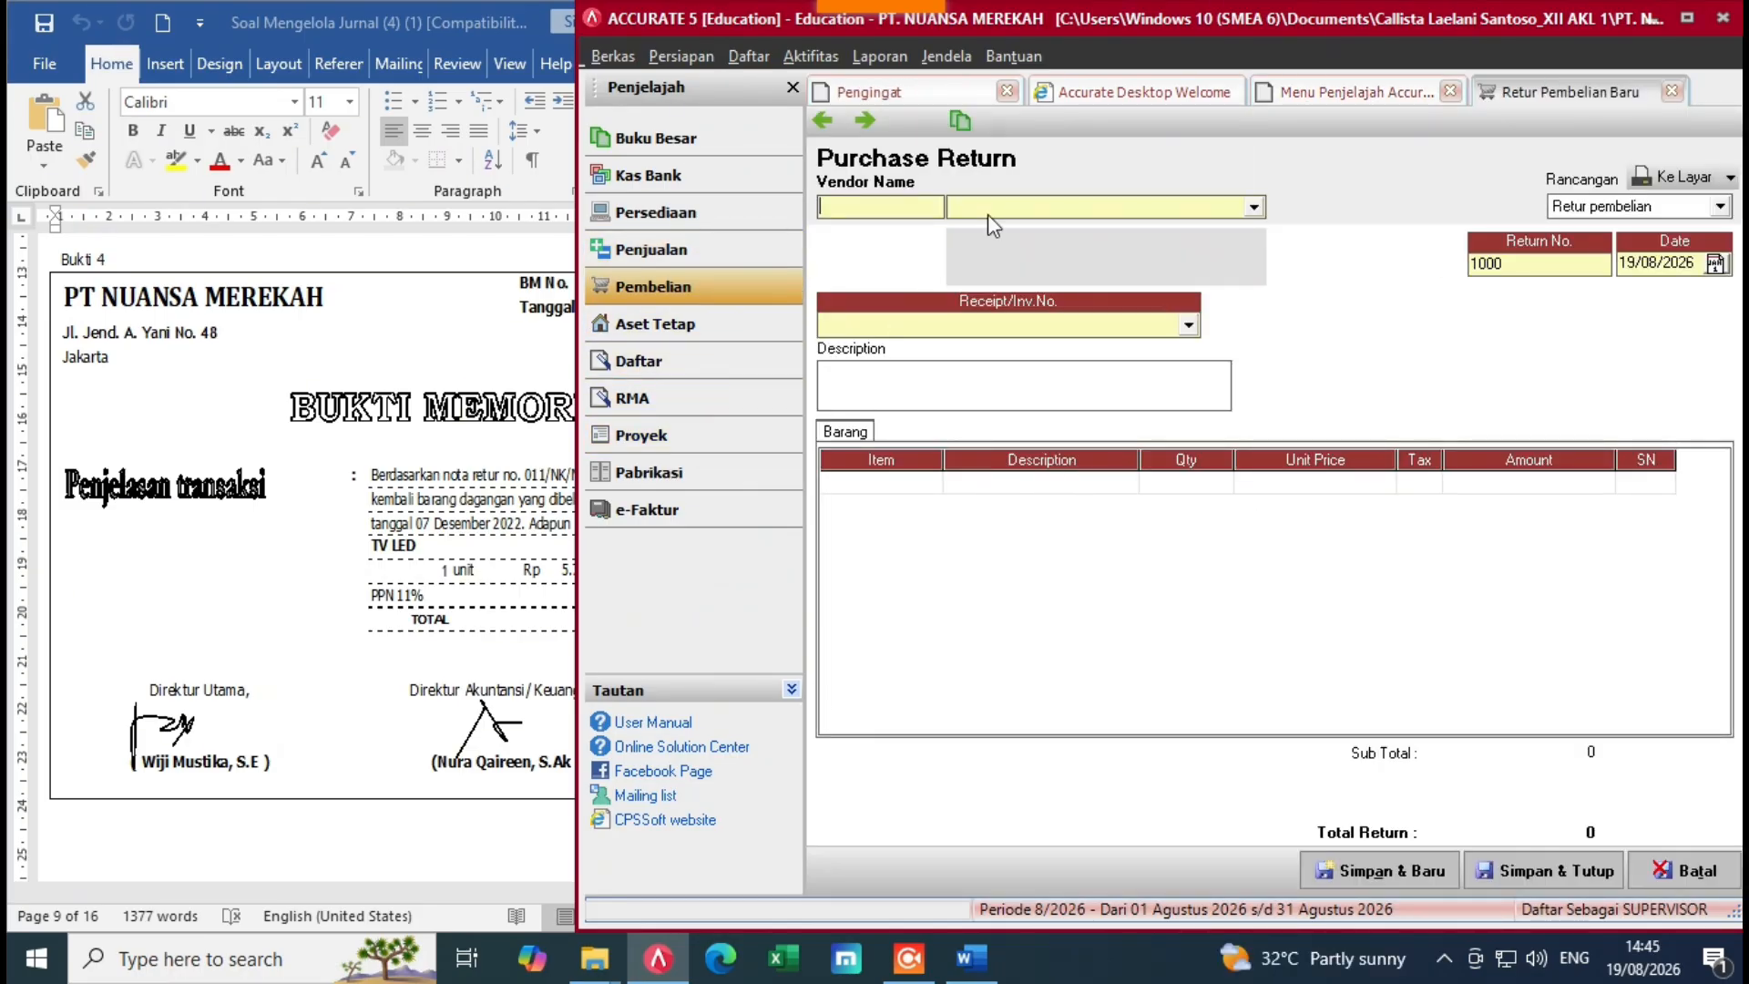
pyautogui.click(1253, 207)
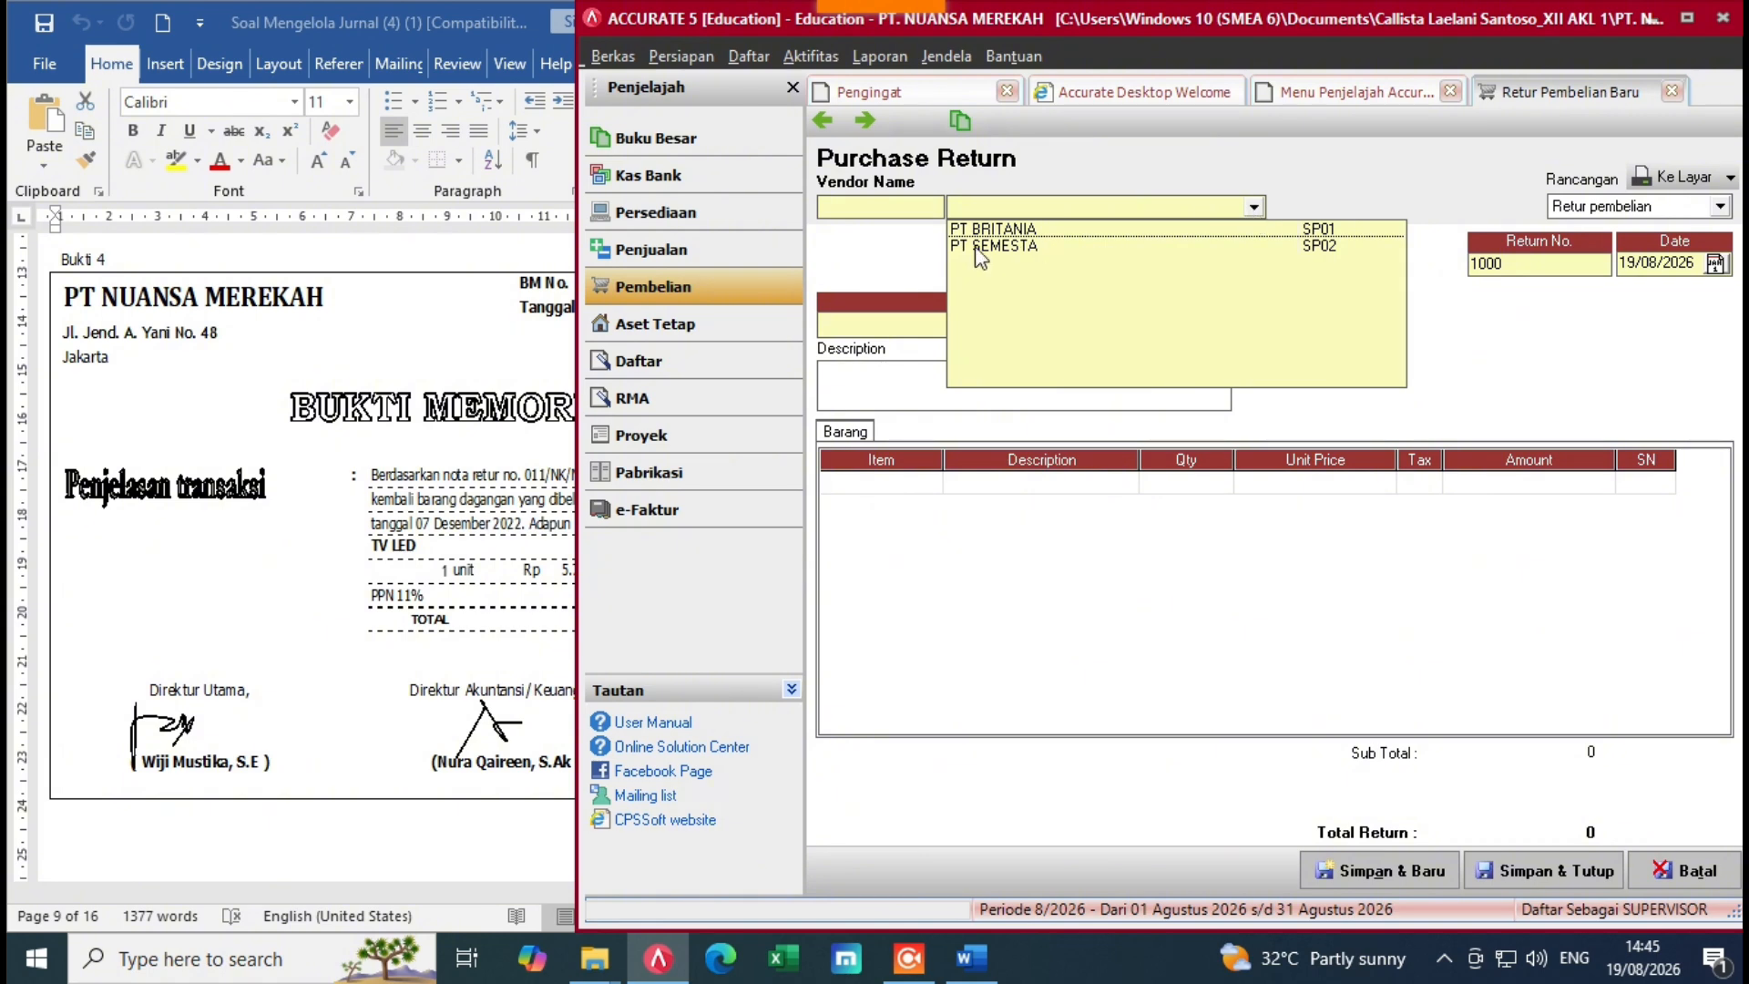
pyautogui.click(263, 269)
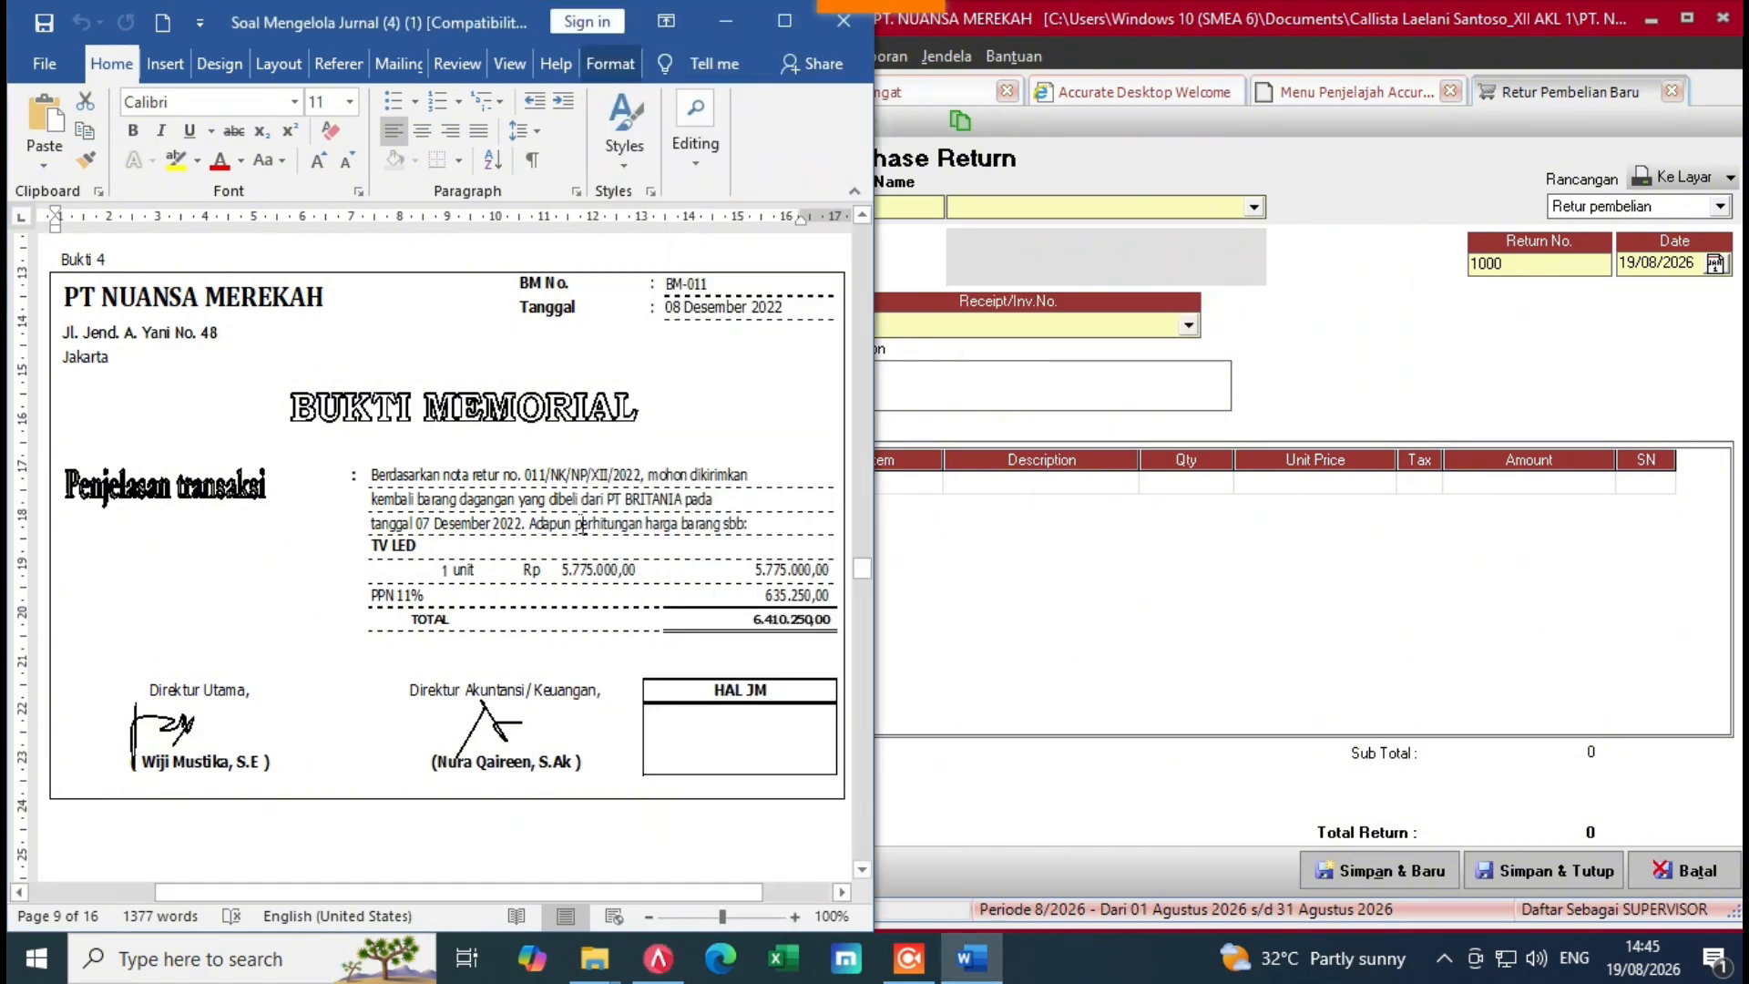
pyautogui.click(1059, 277)
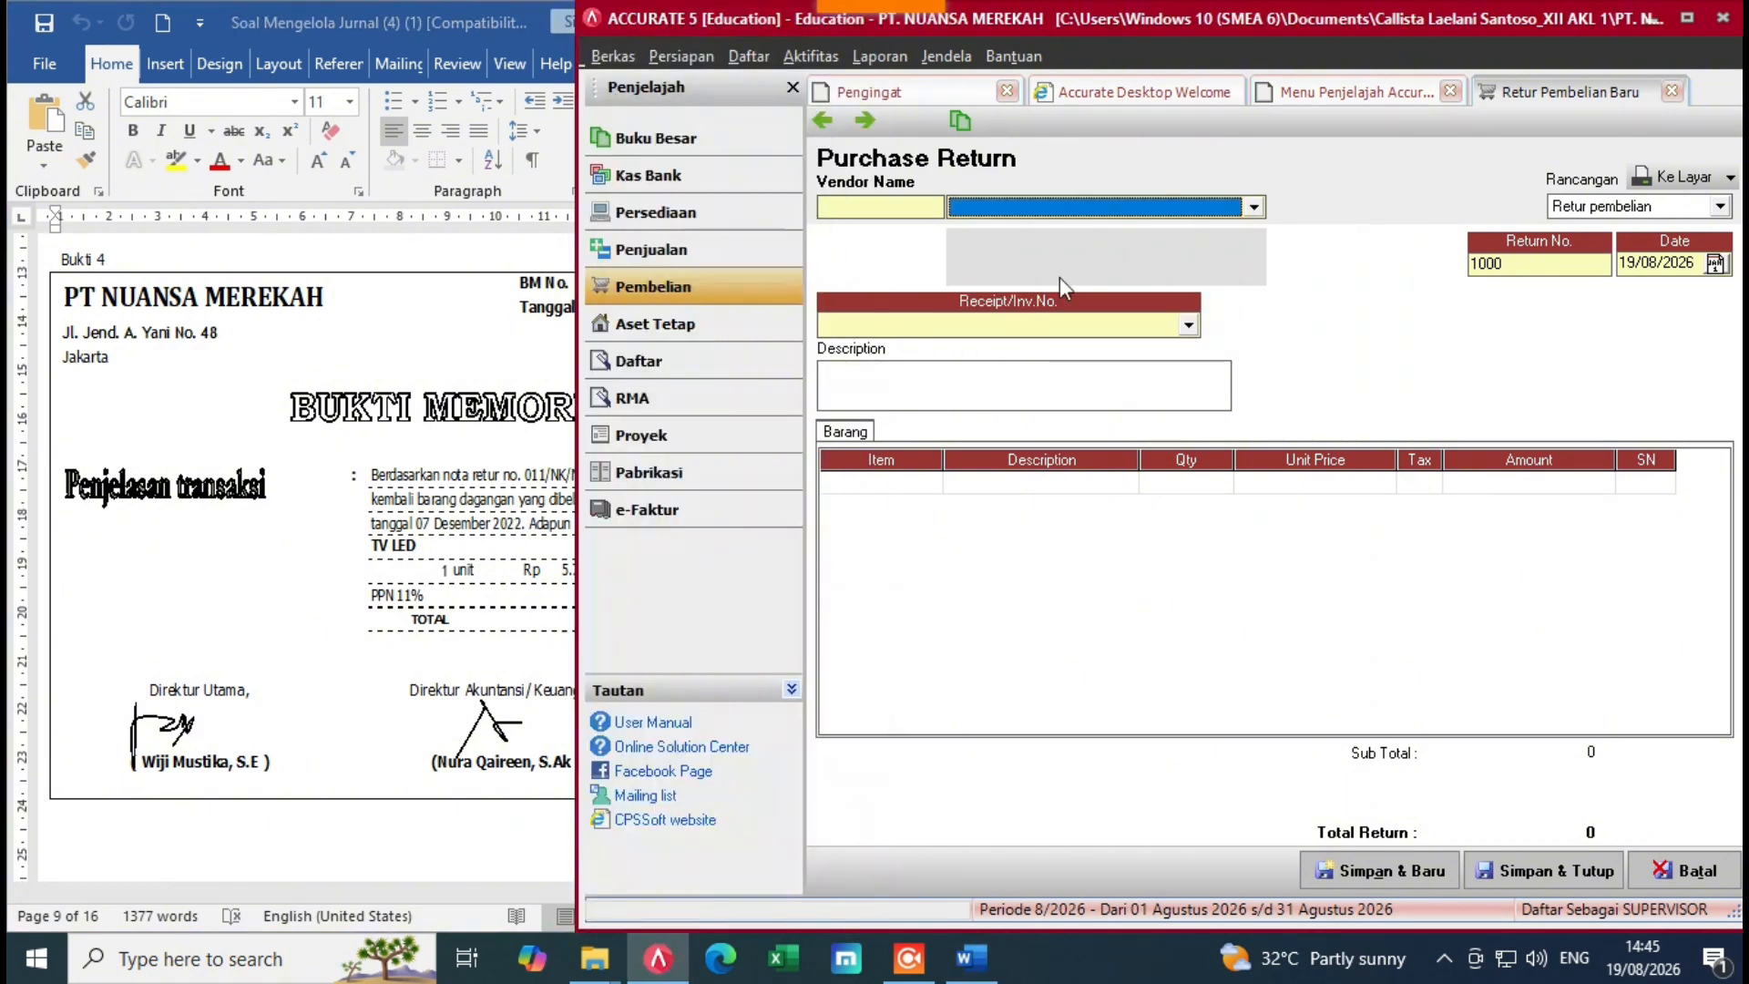
pyautogui.click(1254, 208)
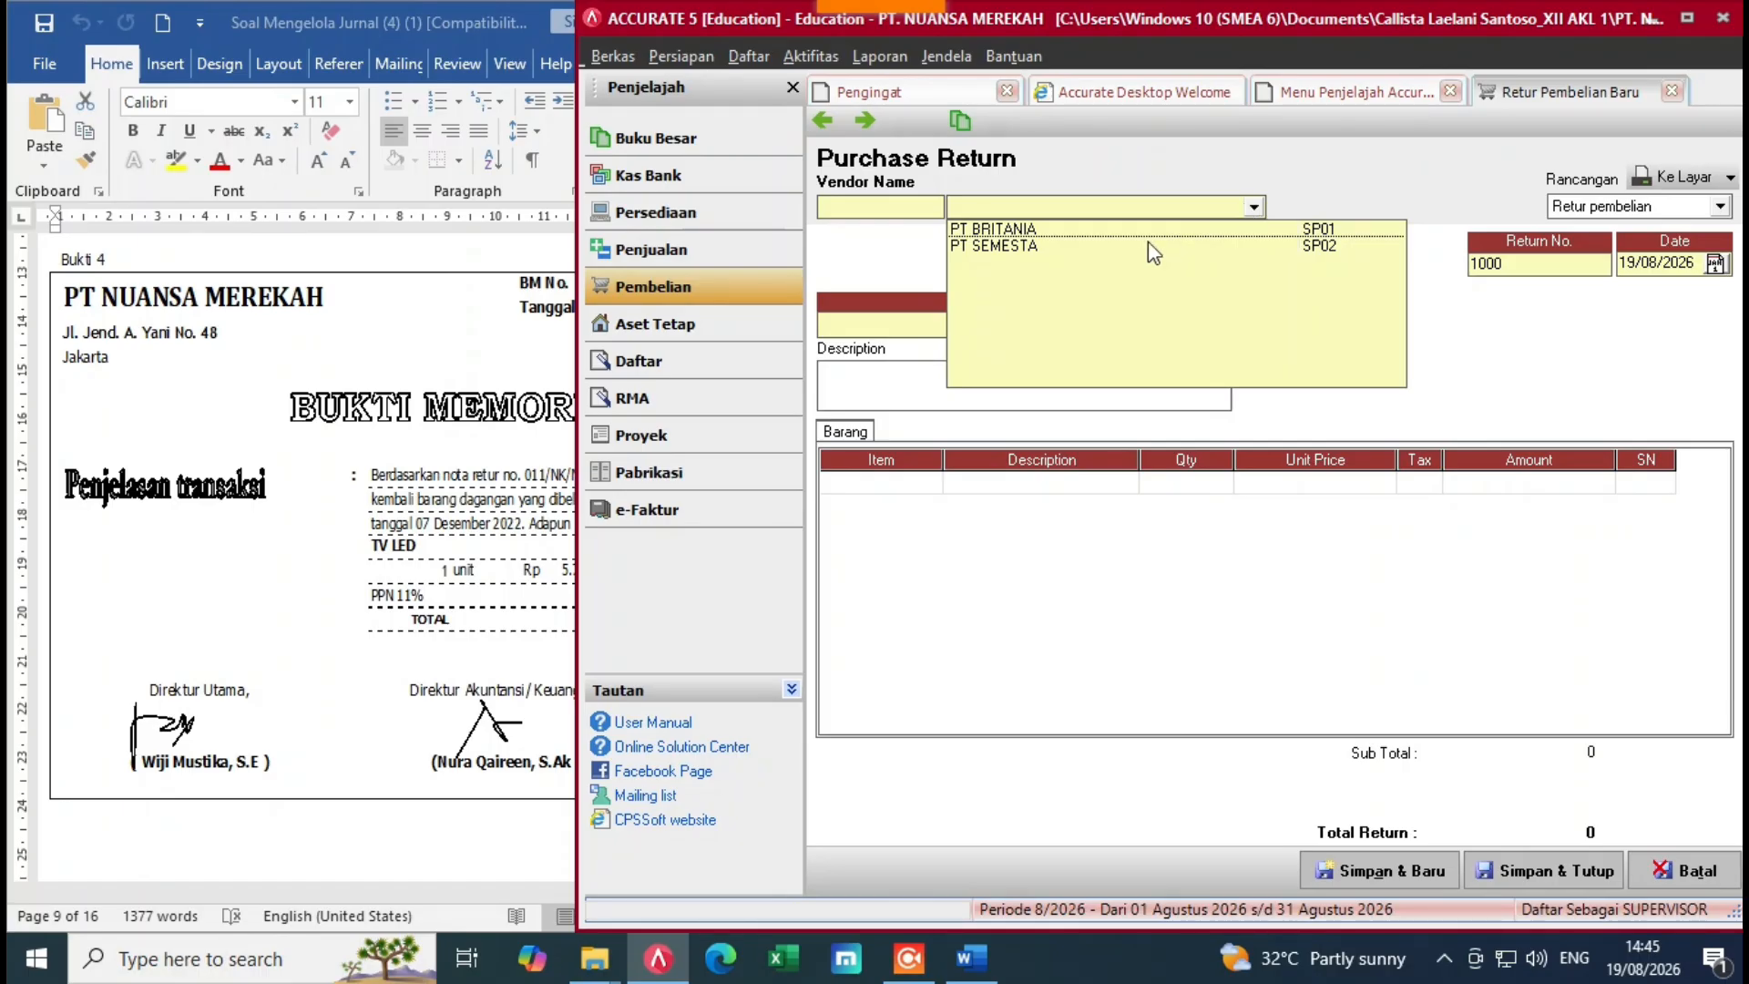
pyautogui.click(1084, 224)
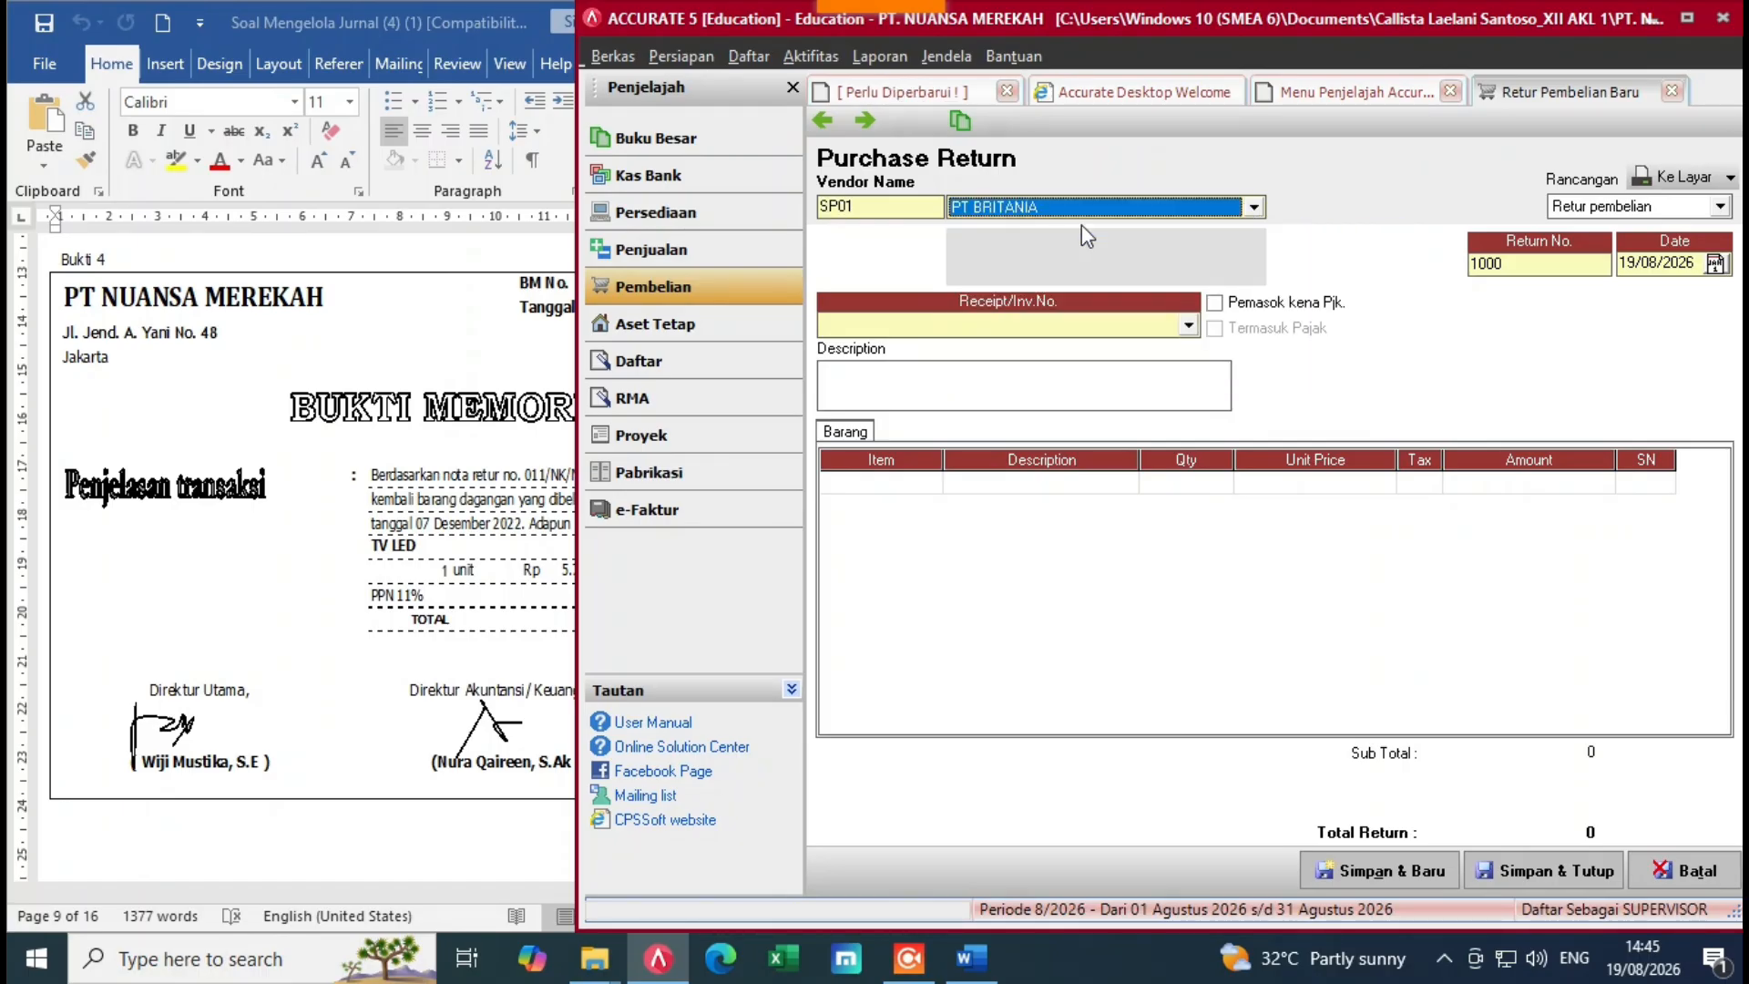
# Step: Set the return number to BM-011 and the date to 08/12/2022
pyautogui.click(1538, 268)
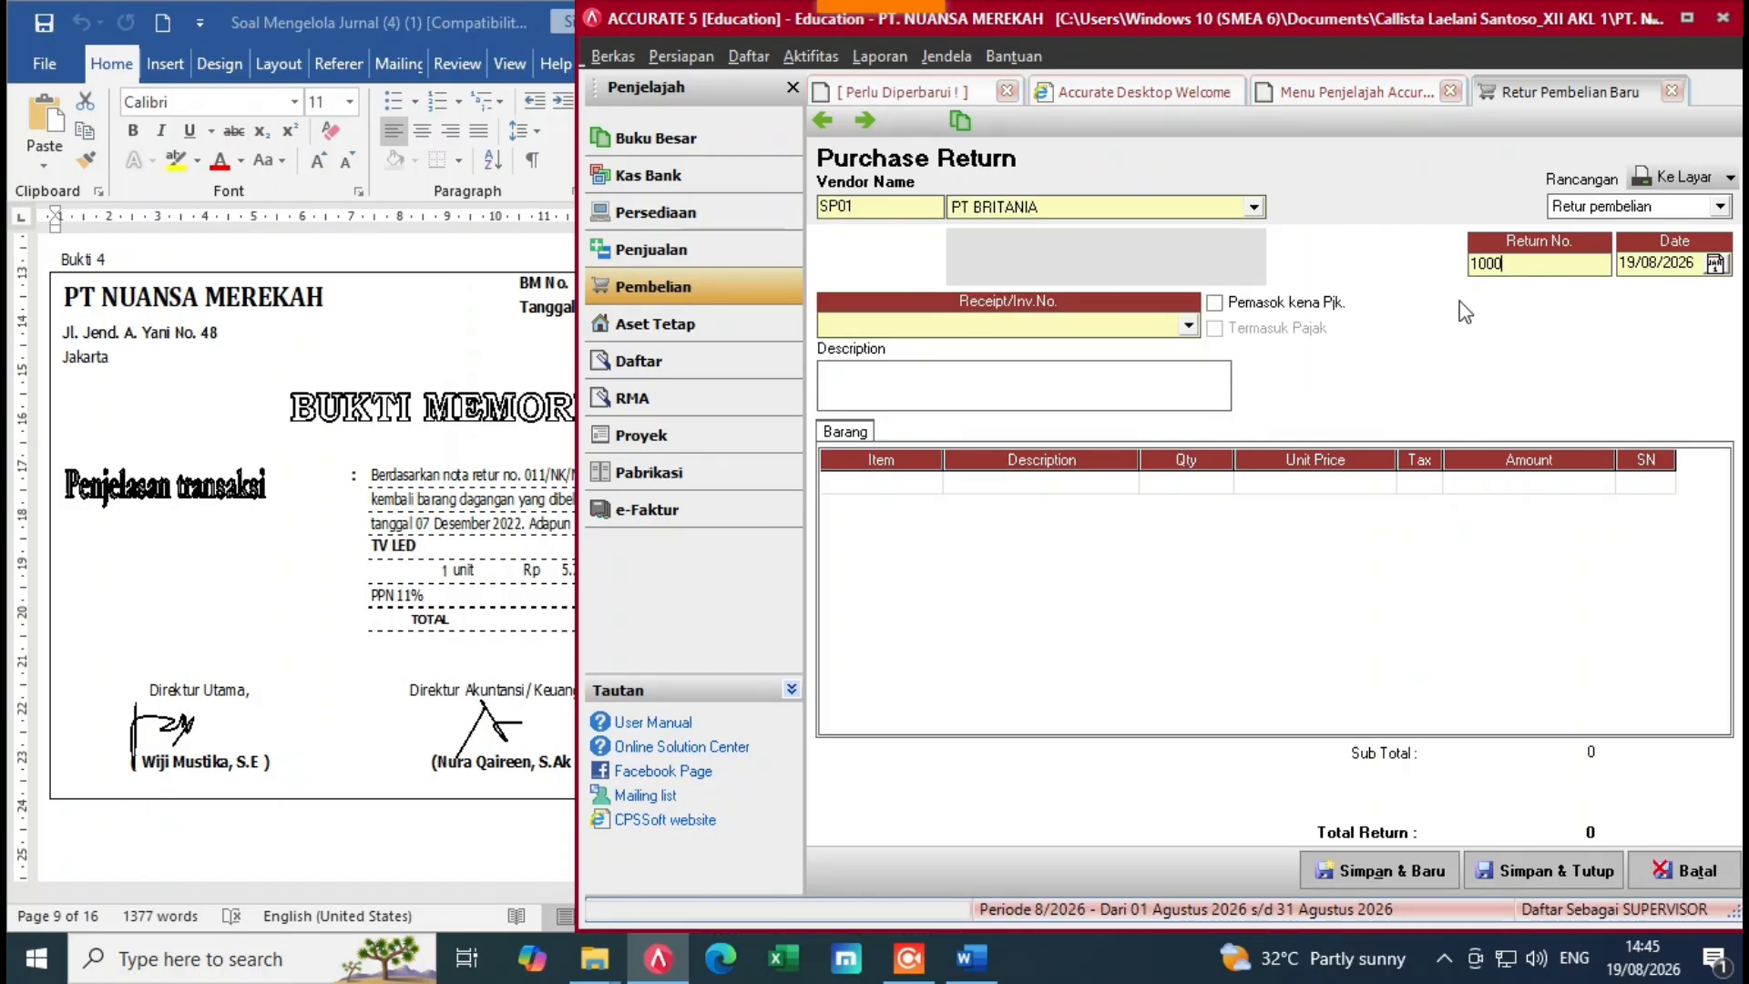
pyautogui.press('BackSpace')
pyautogui.press('BackSpace')
pyautogui.press('BackSpace')
pyautogui.press('BackSpace')
pyautogui.click(254, 468)
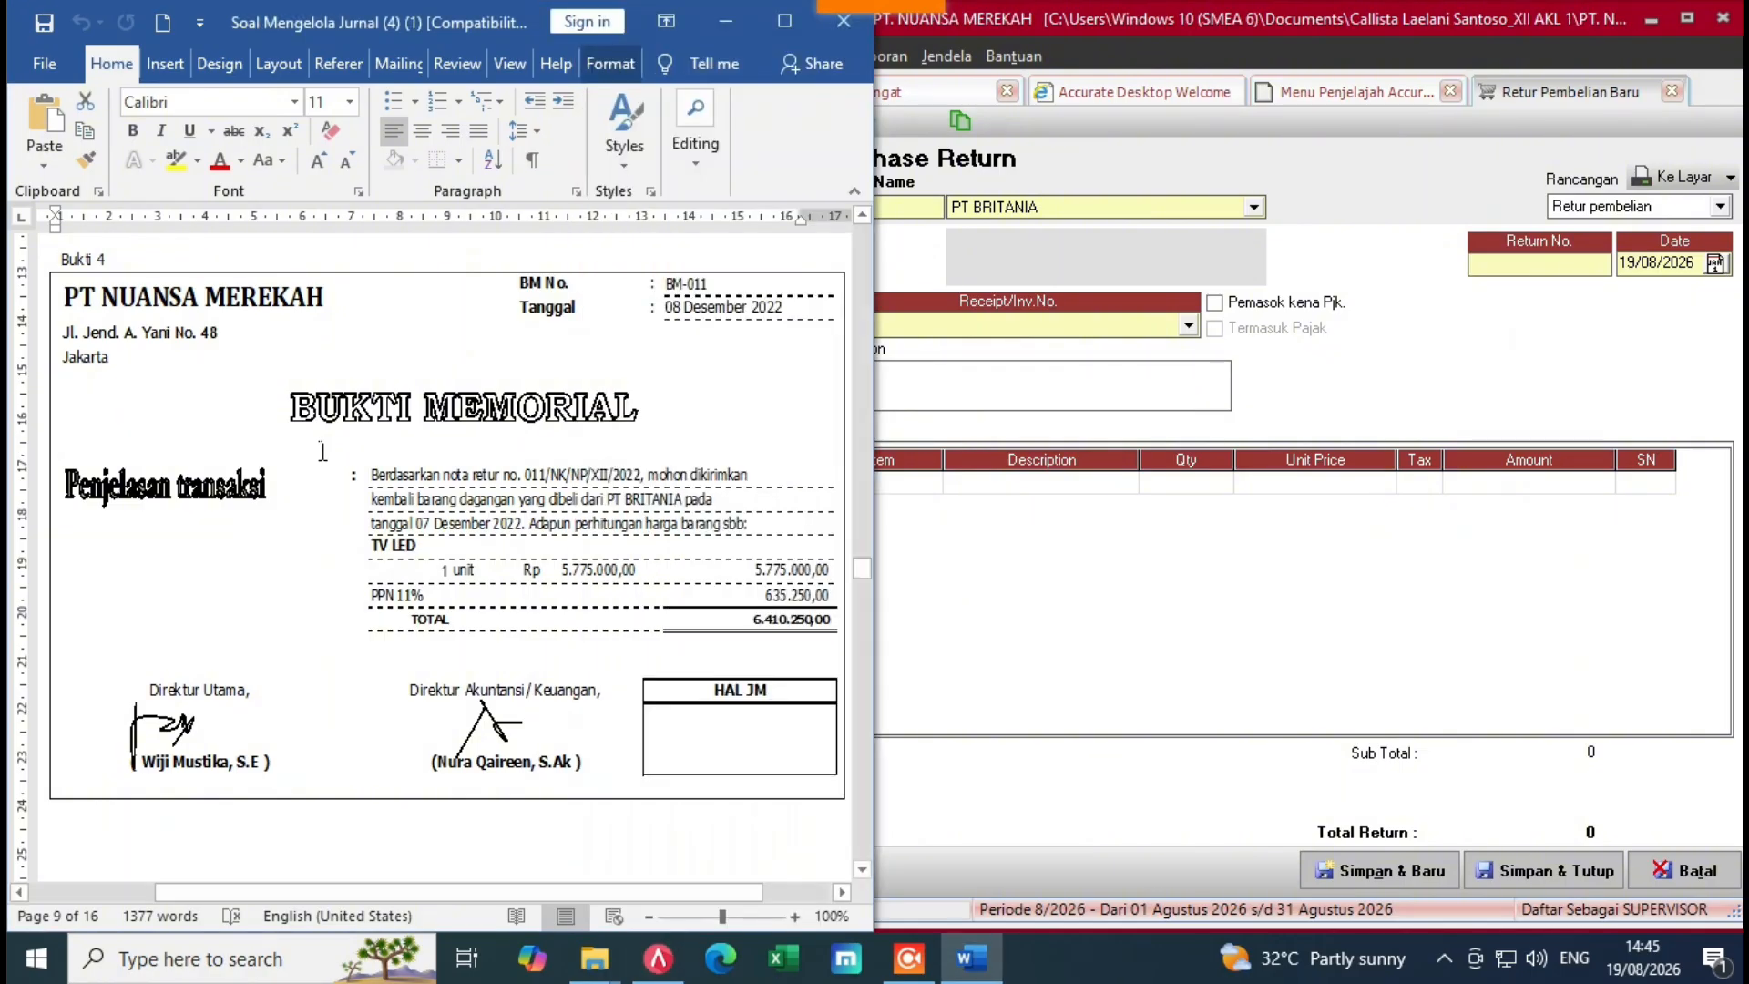
pyautogui.click(1520, 272)
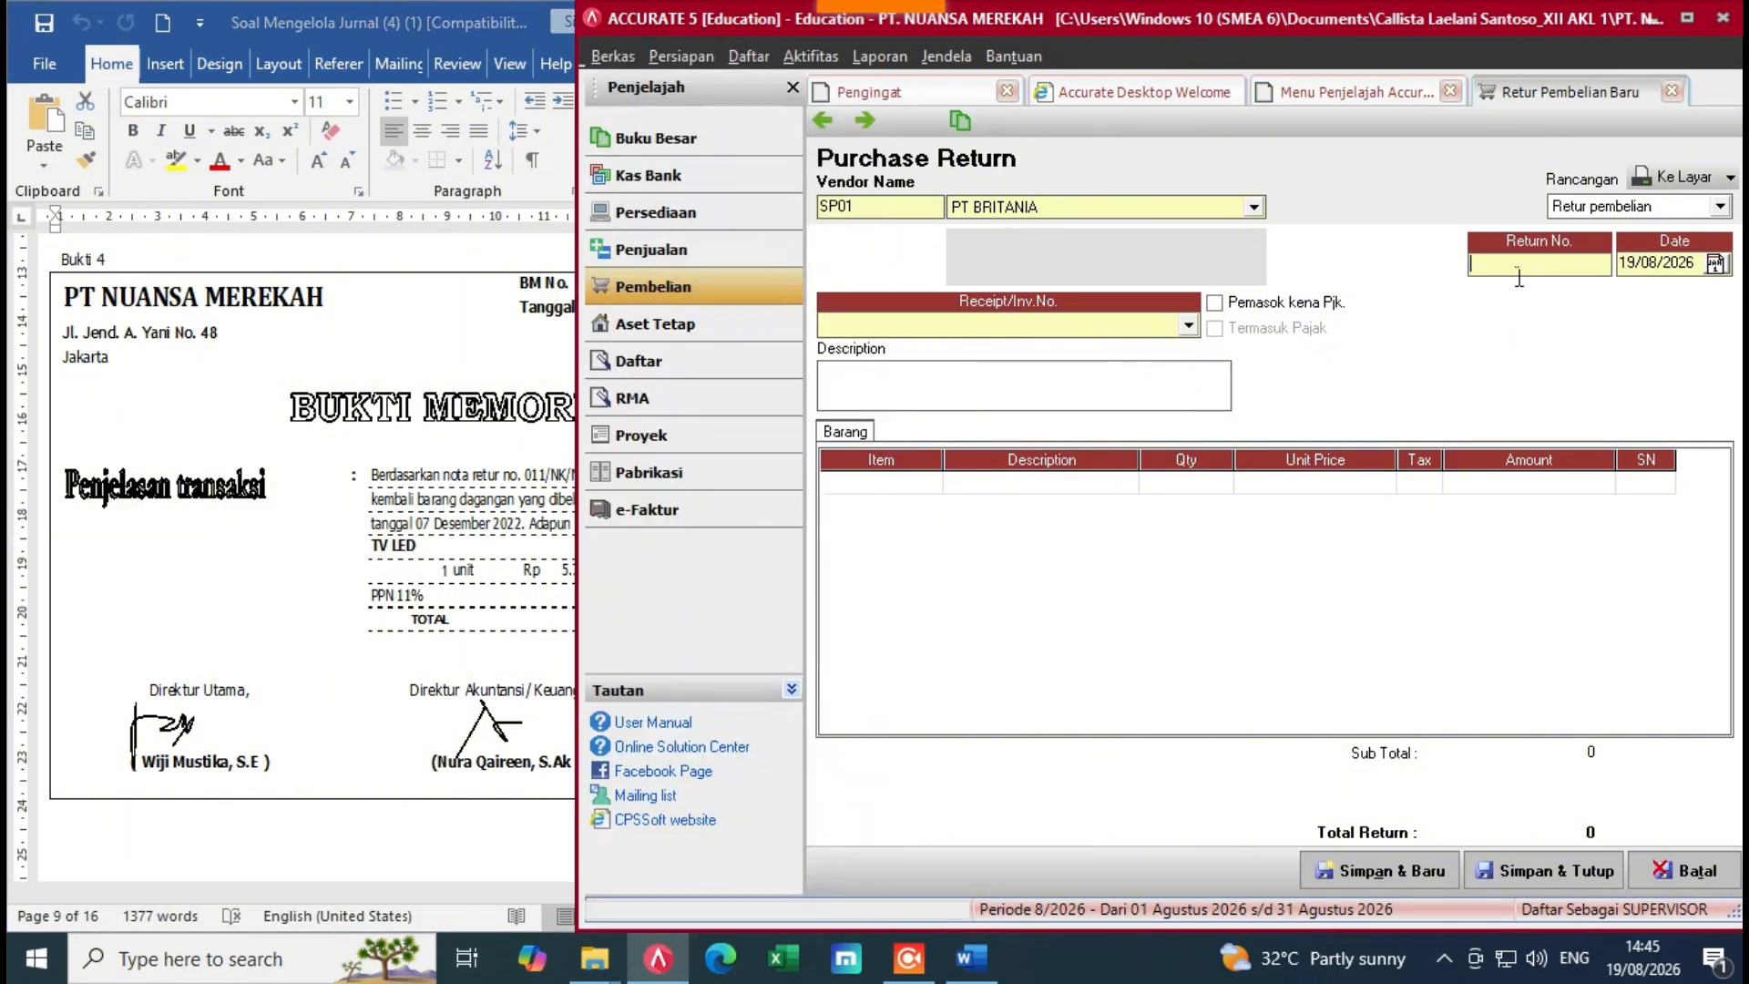
pyautogui.write('BM-011')
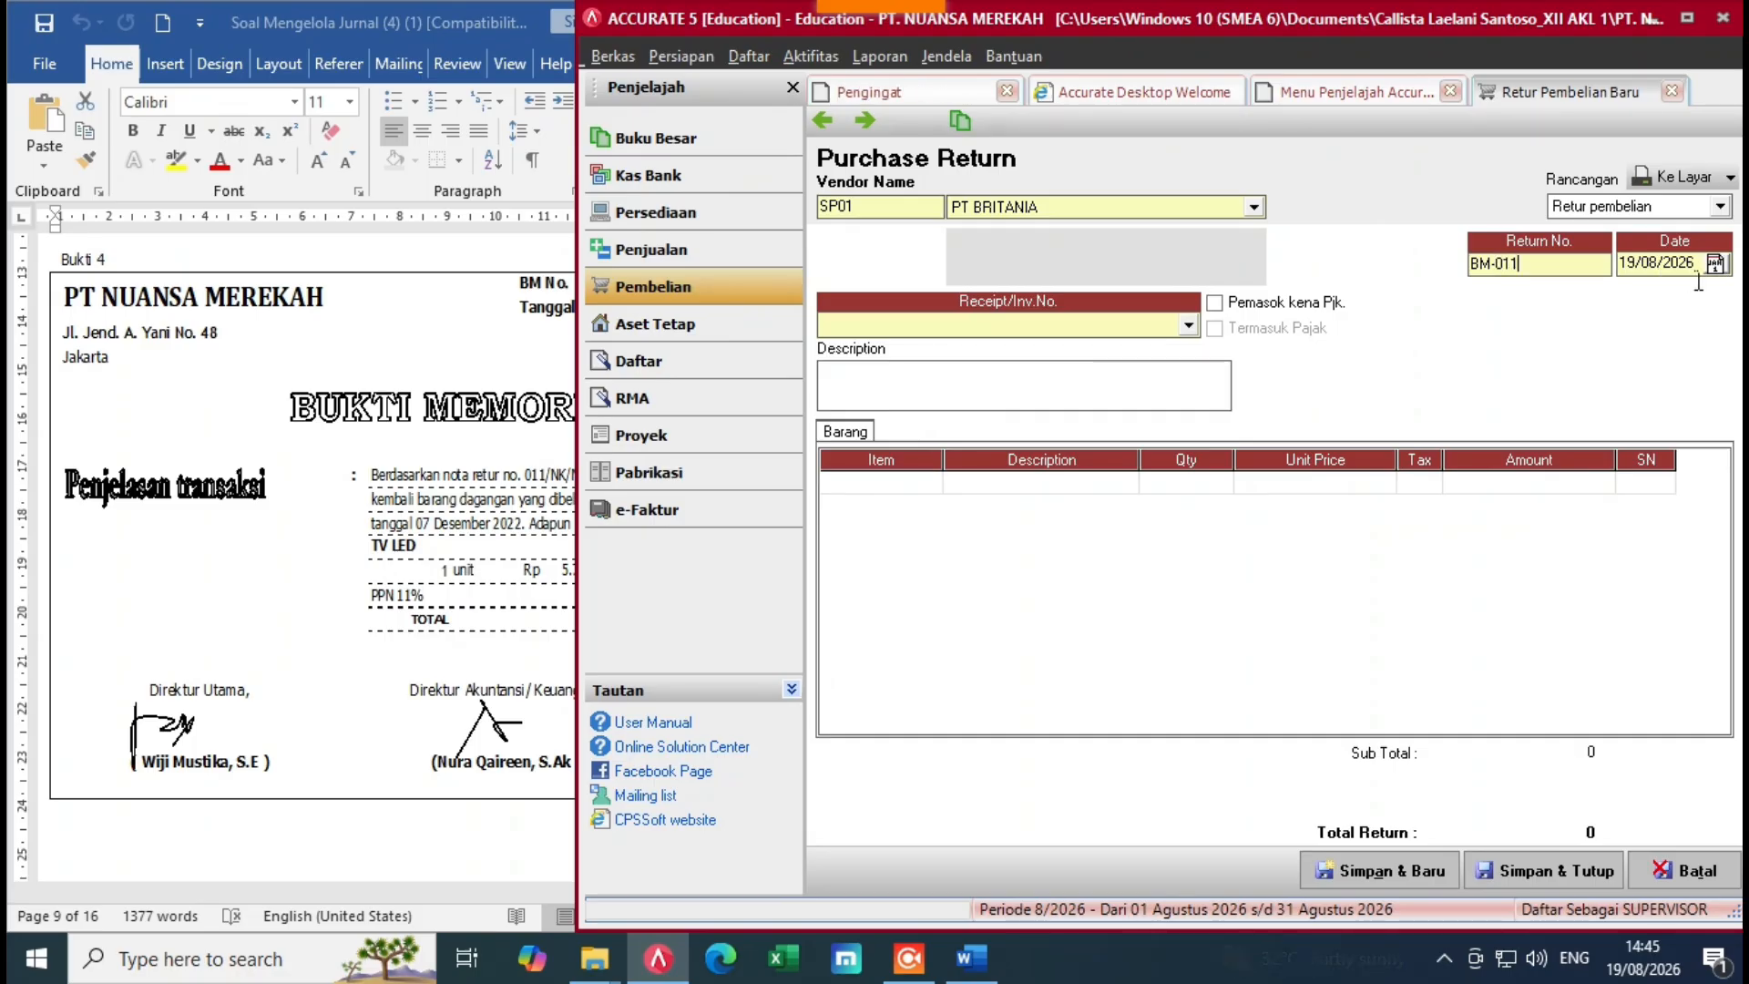
pyautogui.moveTo(1695, 266); pyautogui.dragTo(1597, 315)
pyautogui.press('BackSpace')
pyautogui.hotkey('alt', 'Tab')
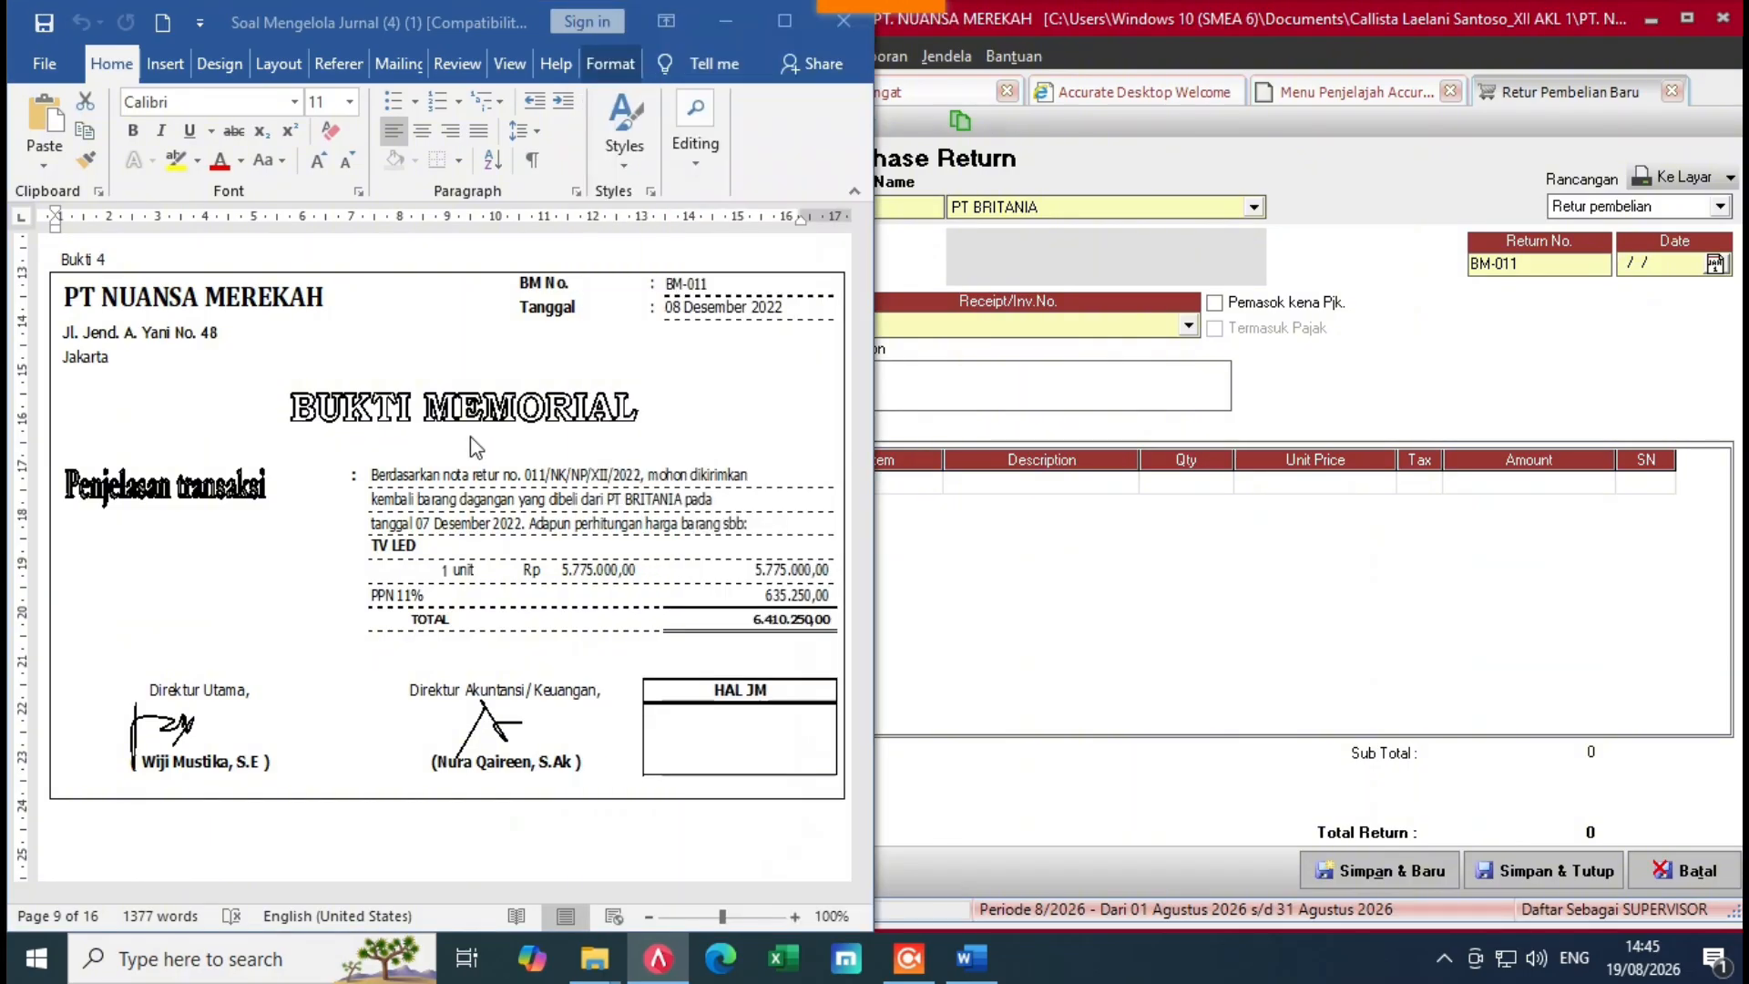
pyautogui.hotkey('alt', 'Tab')
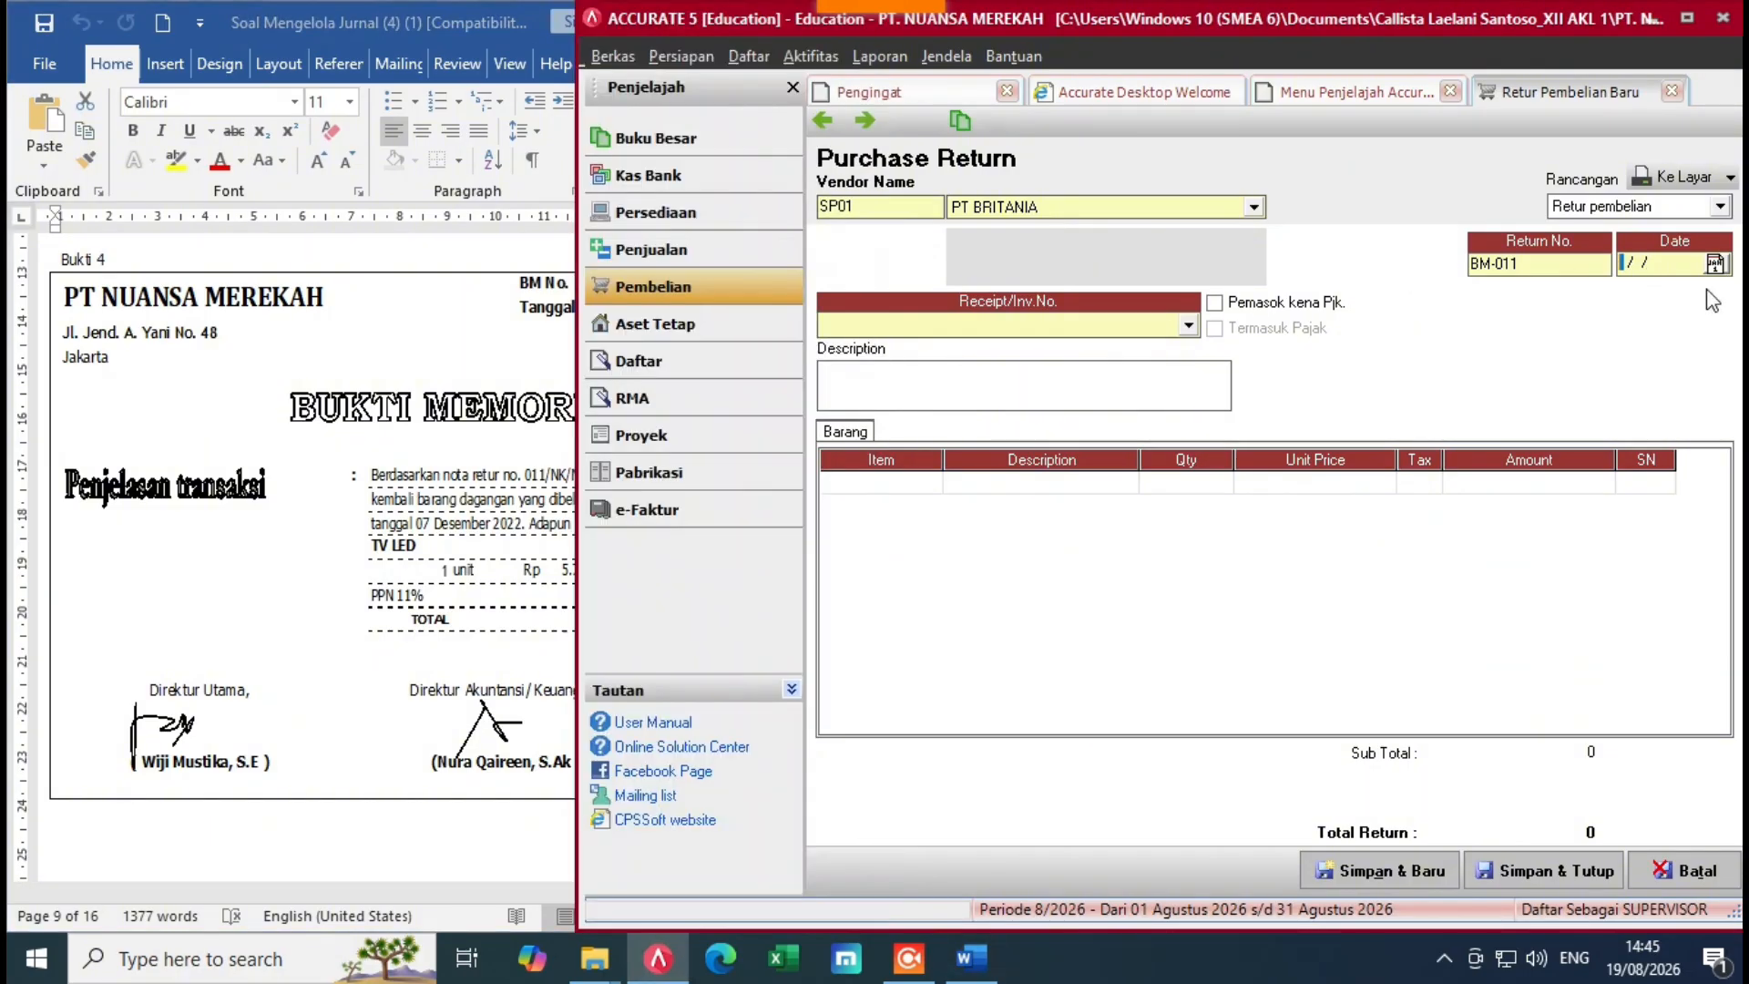
pyautogui.write('08/12/2022')
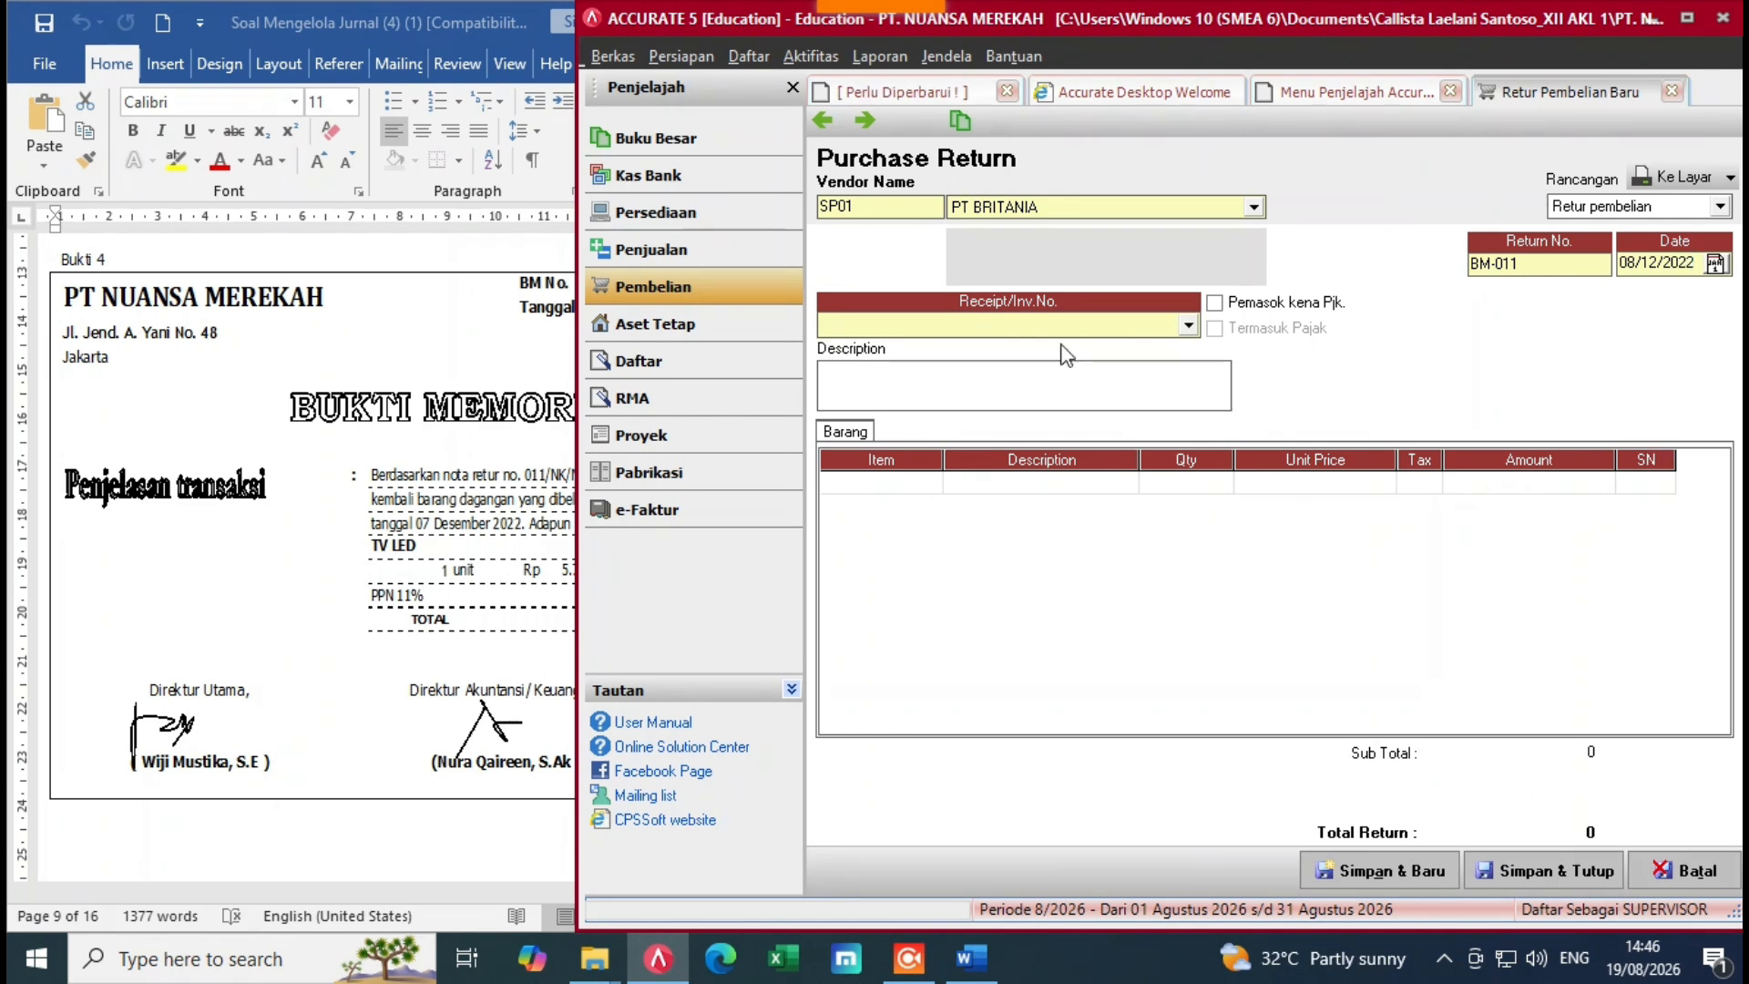
# Step: Enter 'Retur Pembelian' as the return description
pyautogui.click(934, 402)
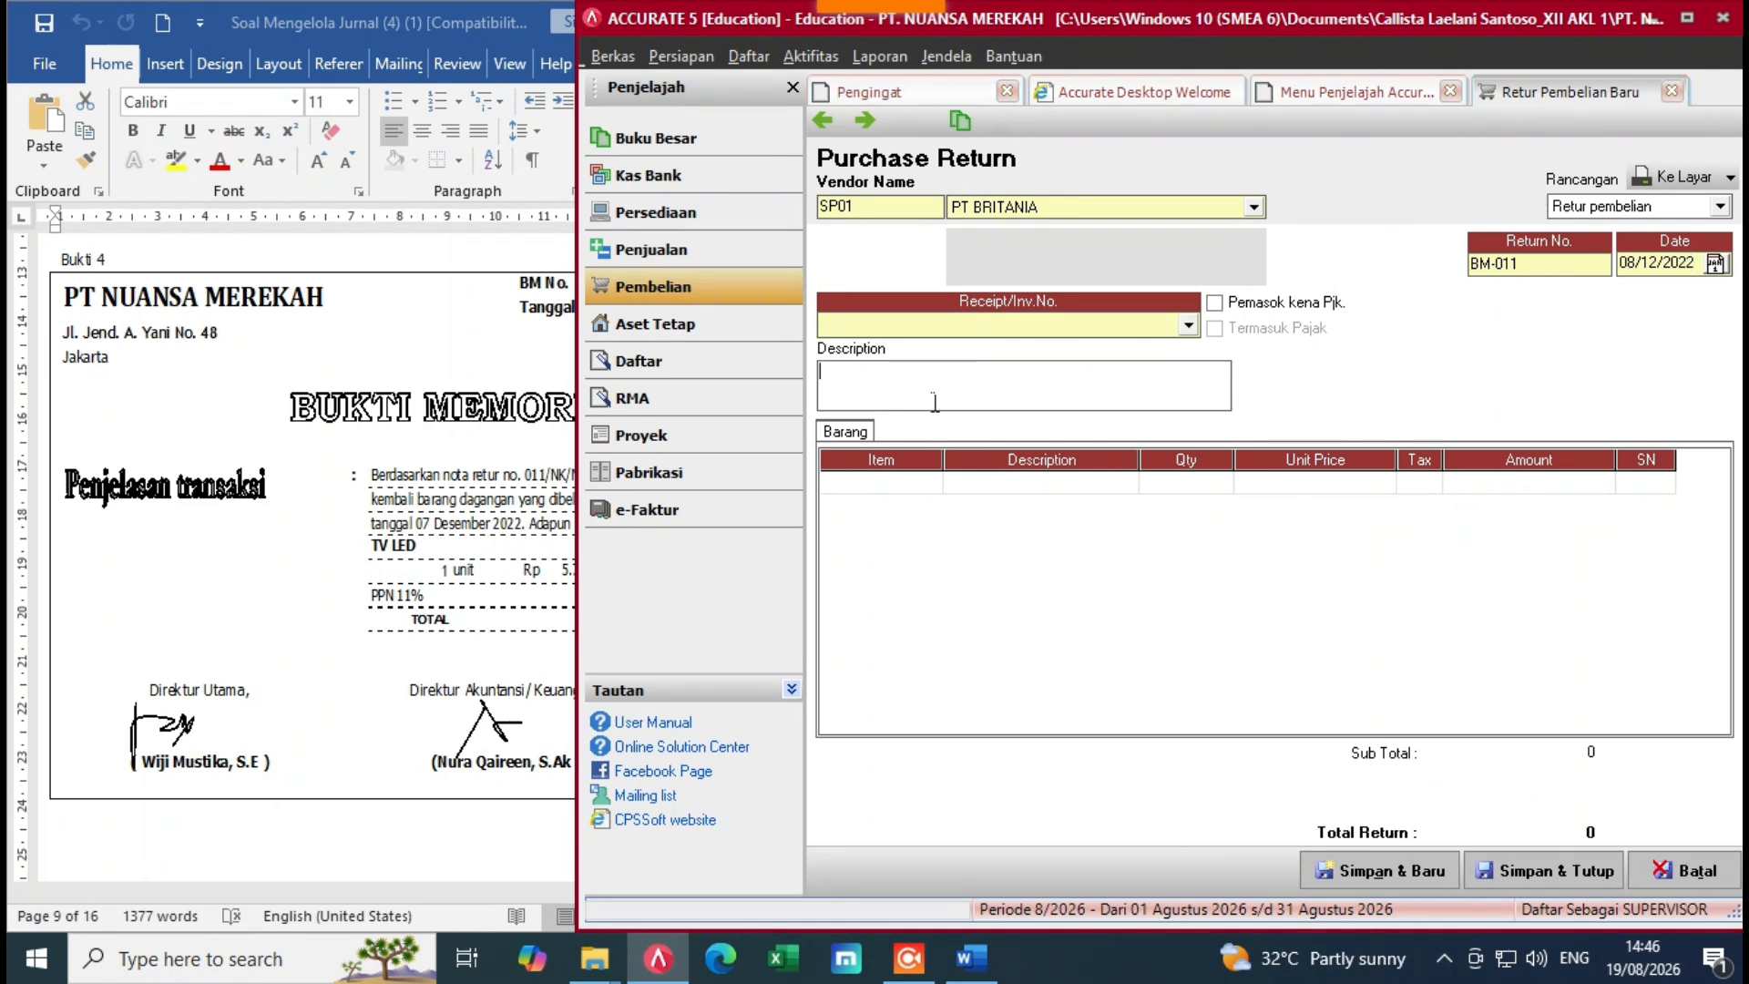
pyautogui.write('Retur Pembelian')
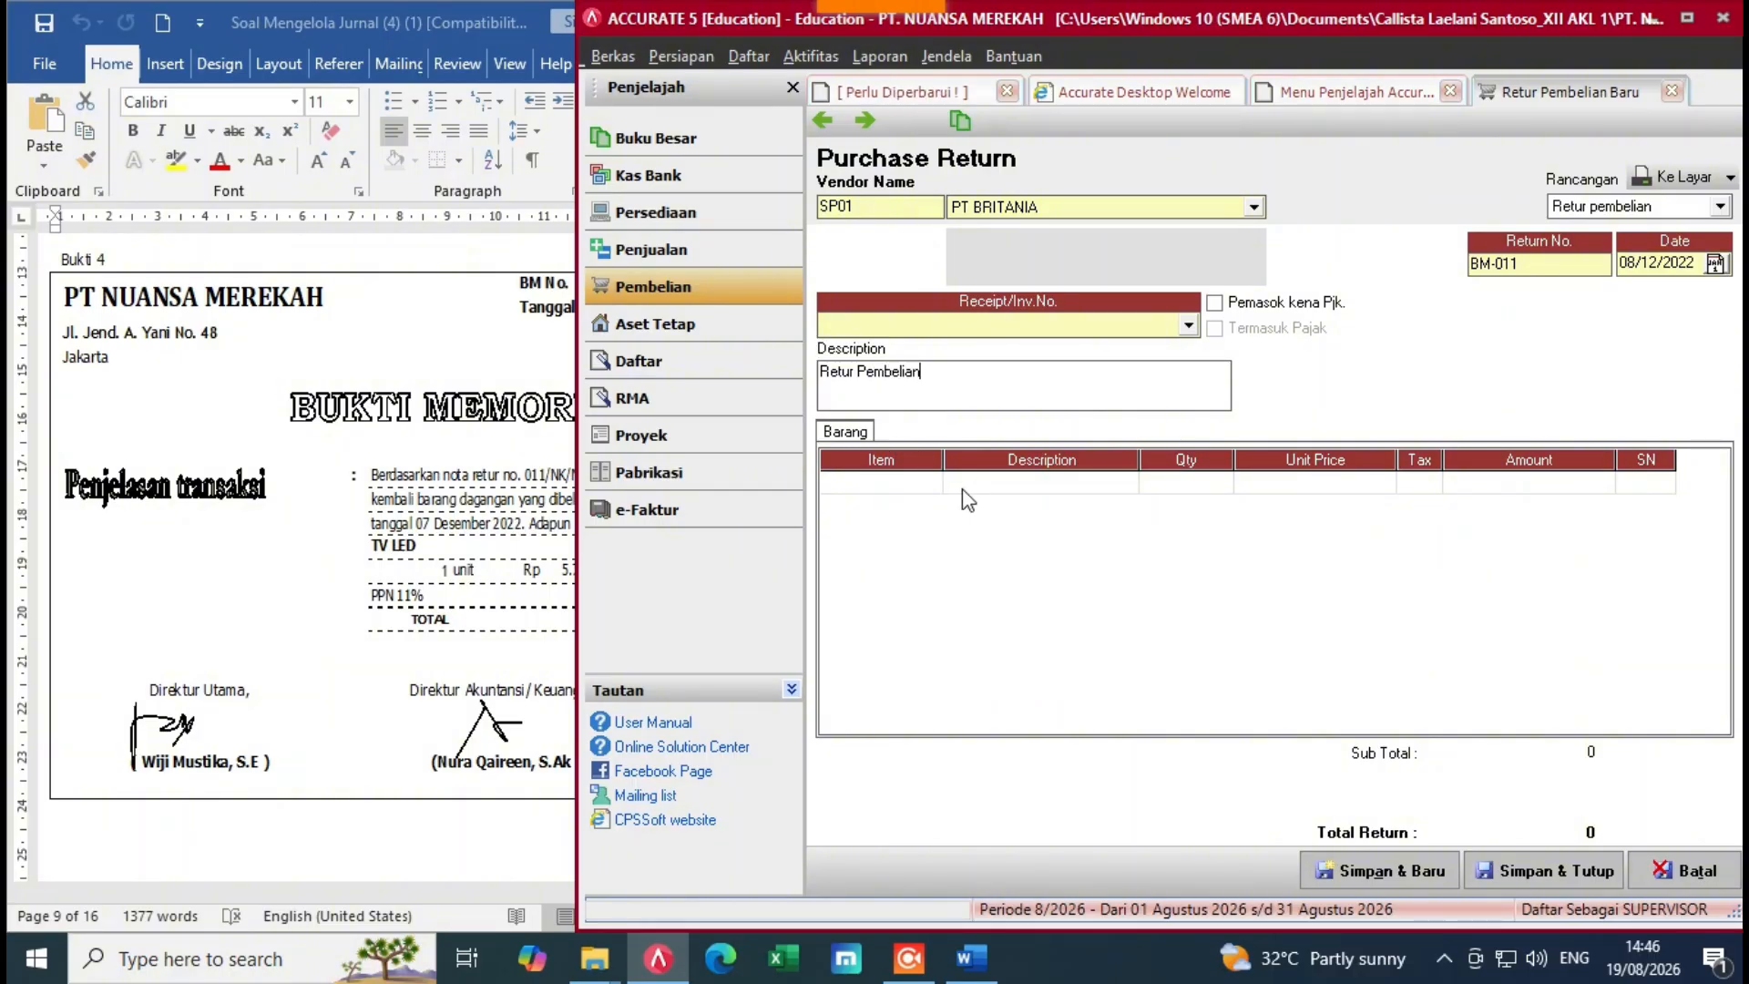
pyautogui.click(253, 577)
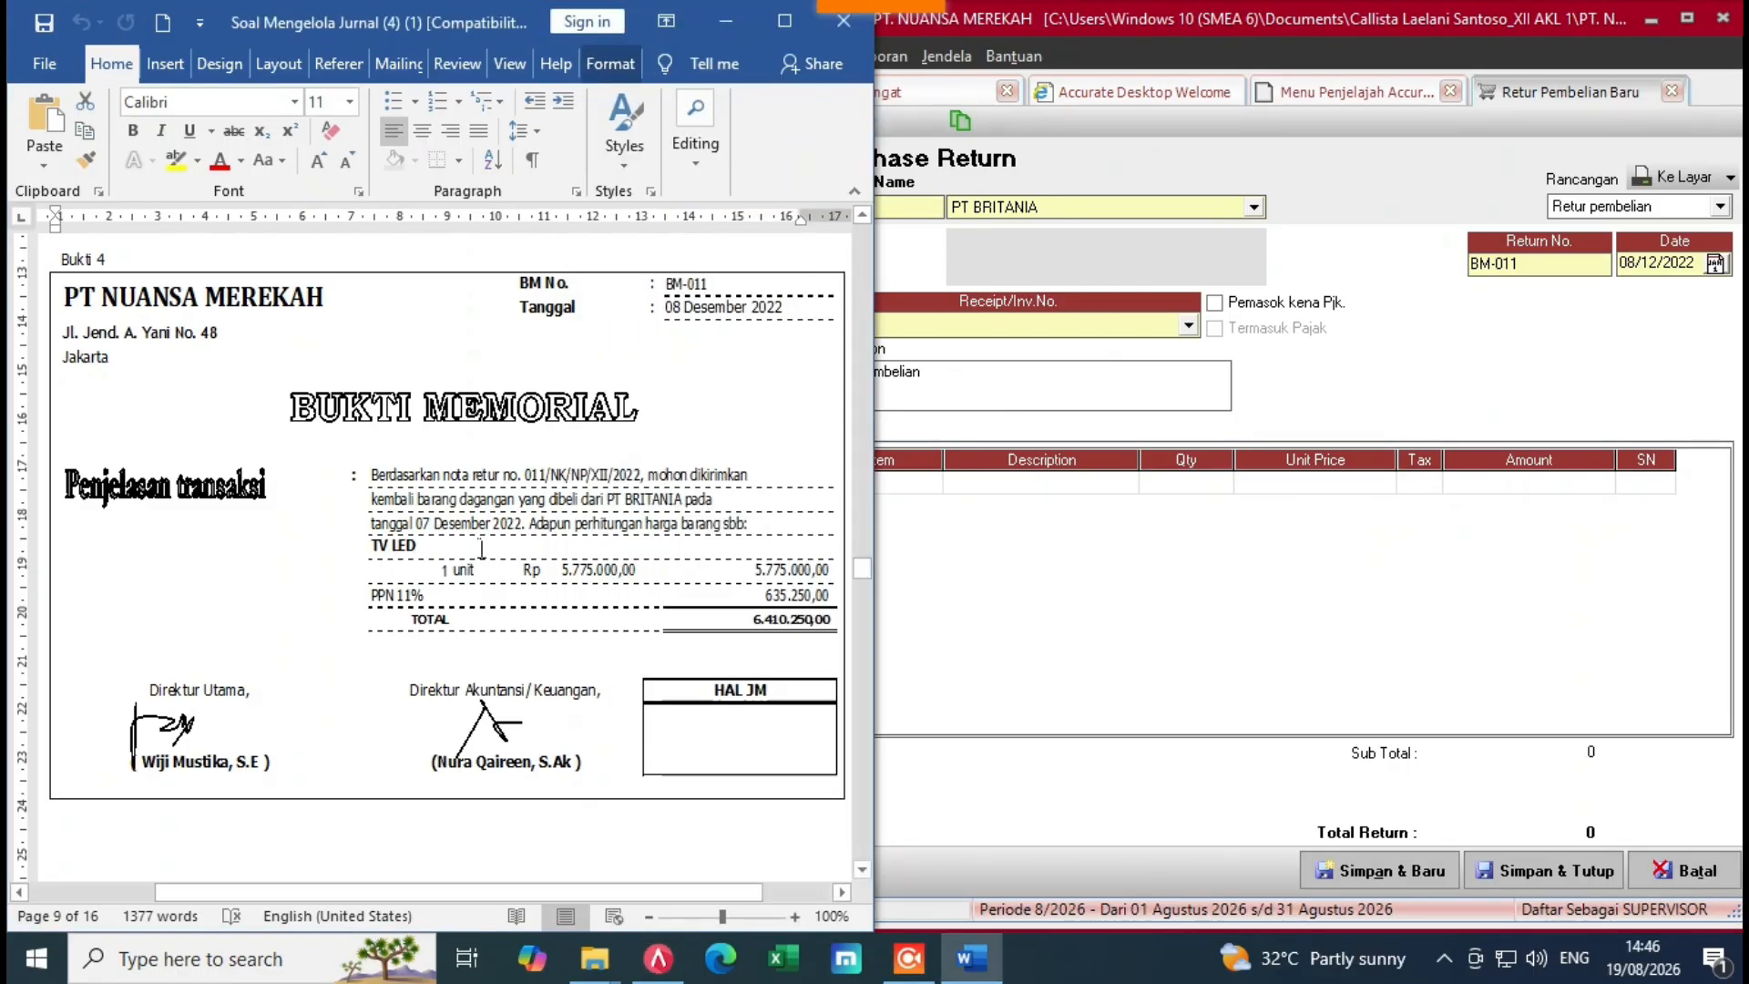
pyautogui.click(988, 593)
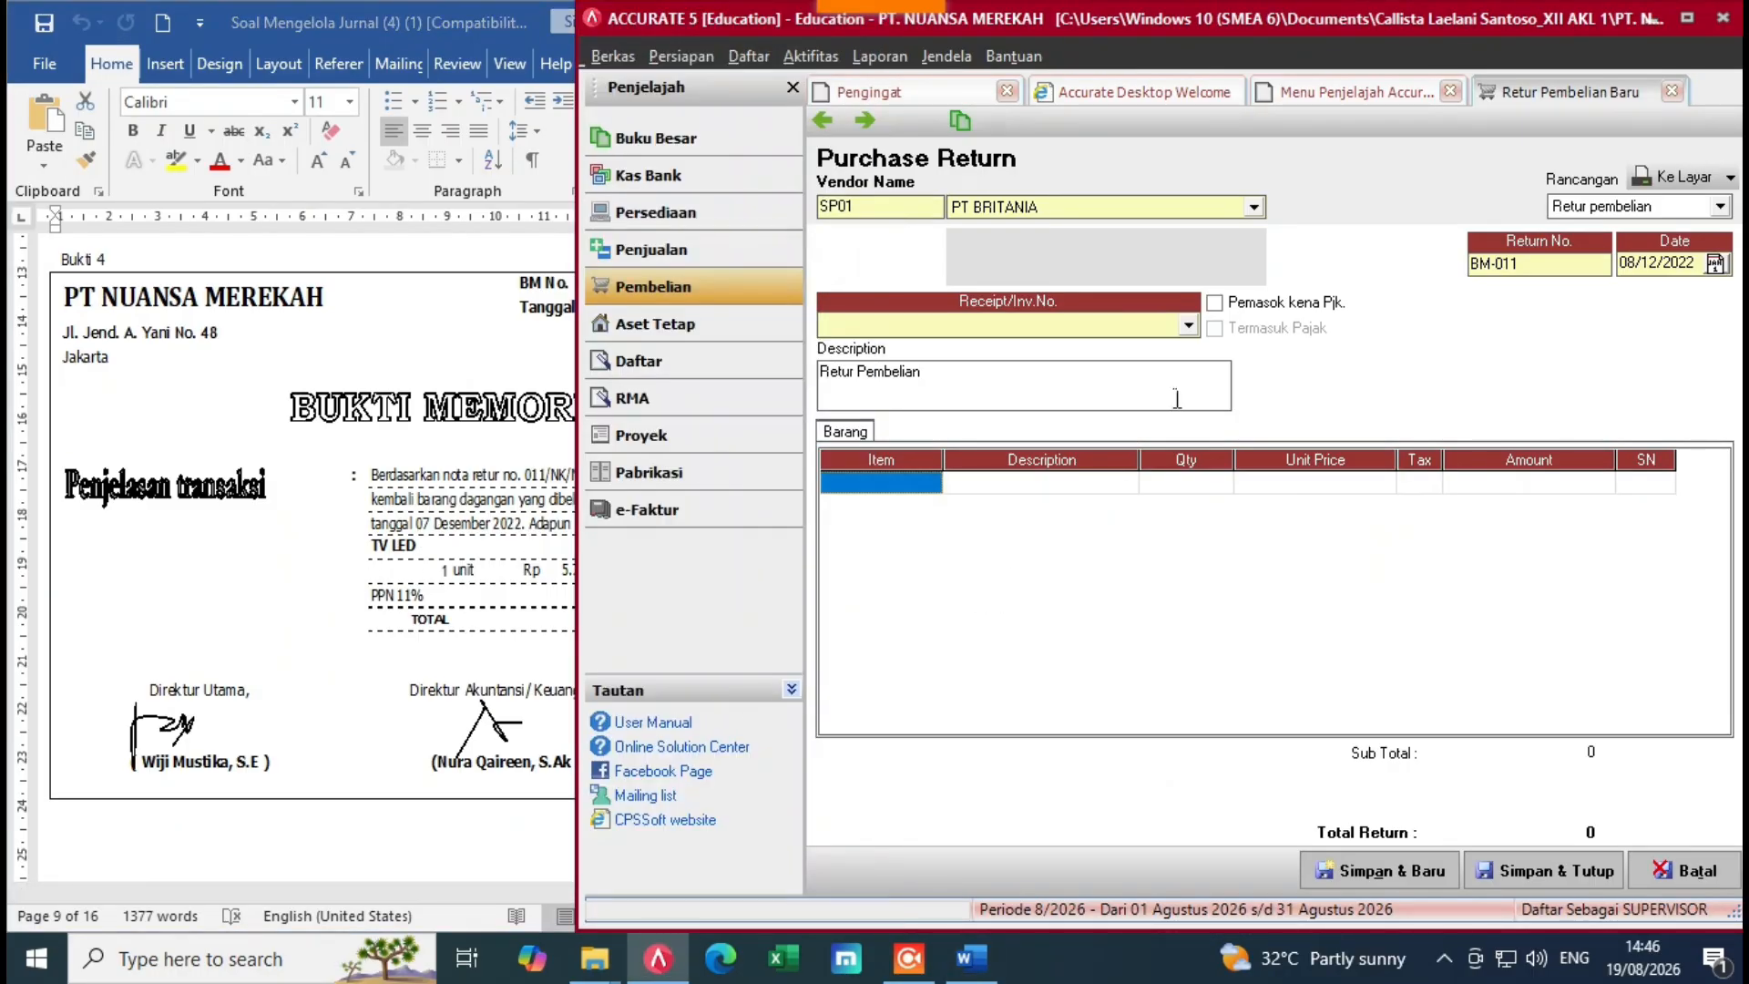
# Step: Link the purchase return to invoice FPJK-011
pyautogui.click(1188, 326)
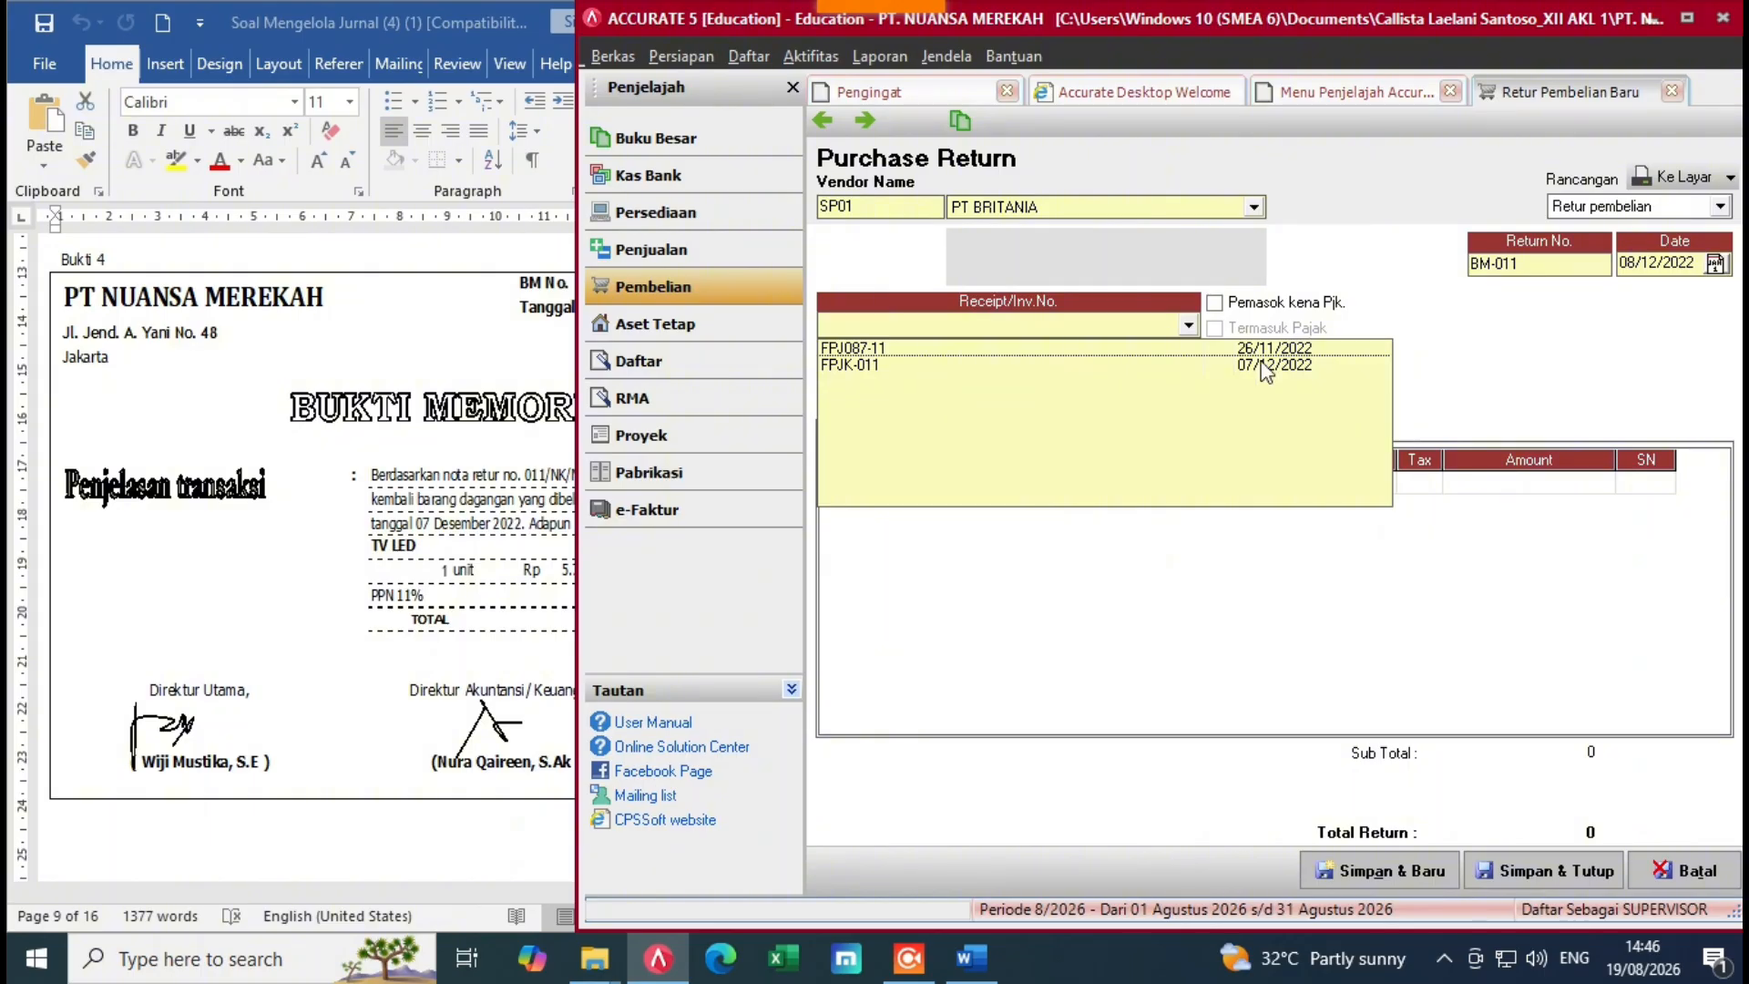
pyautogui.click(1212, 368)
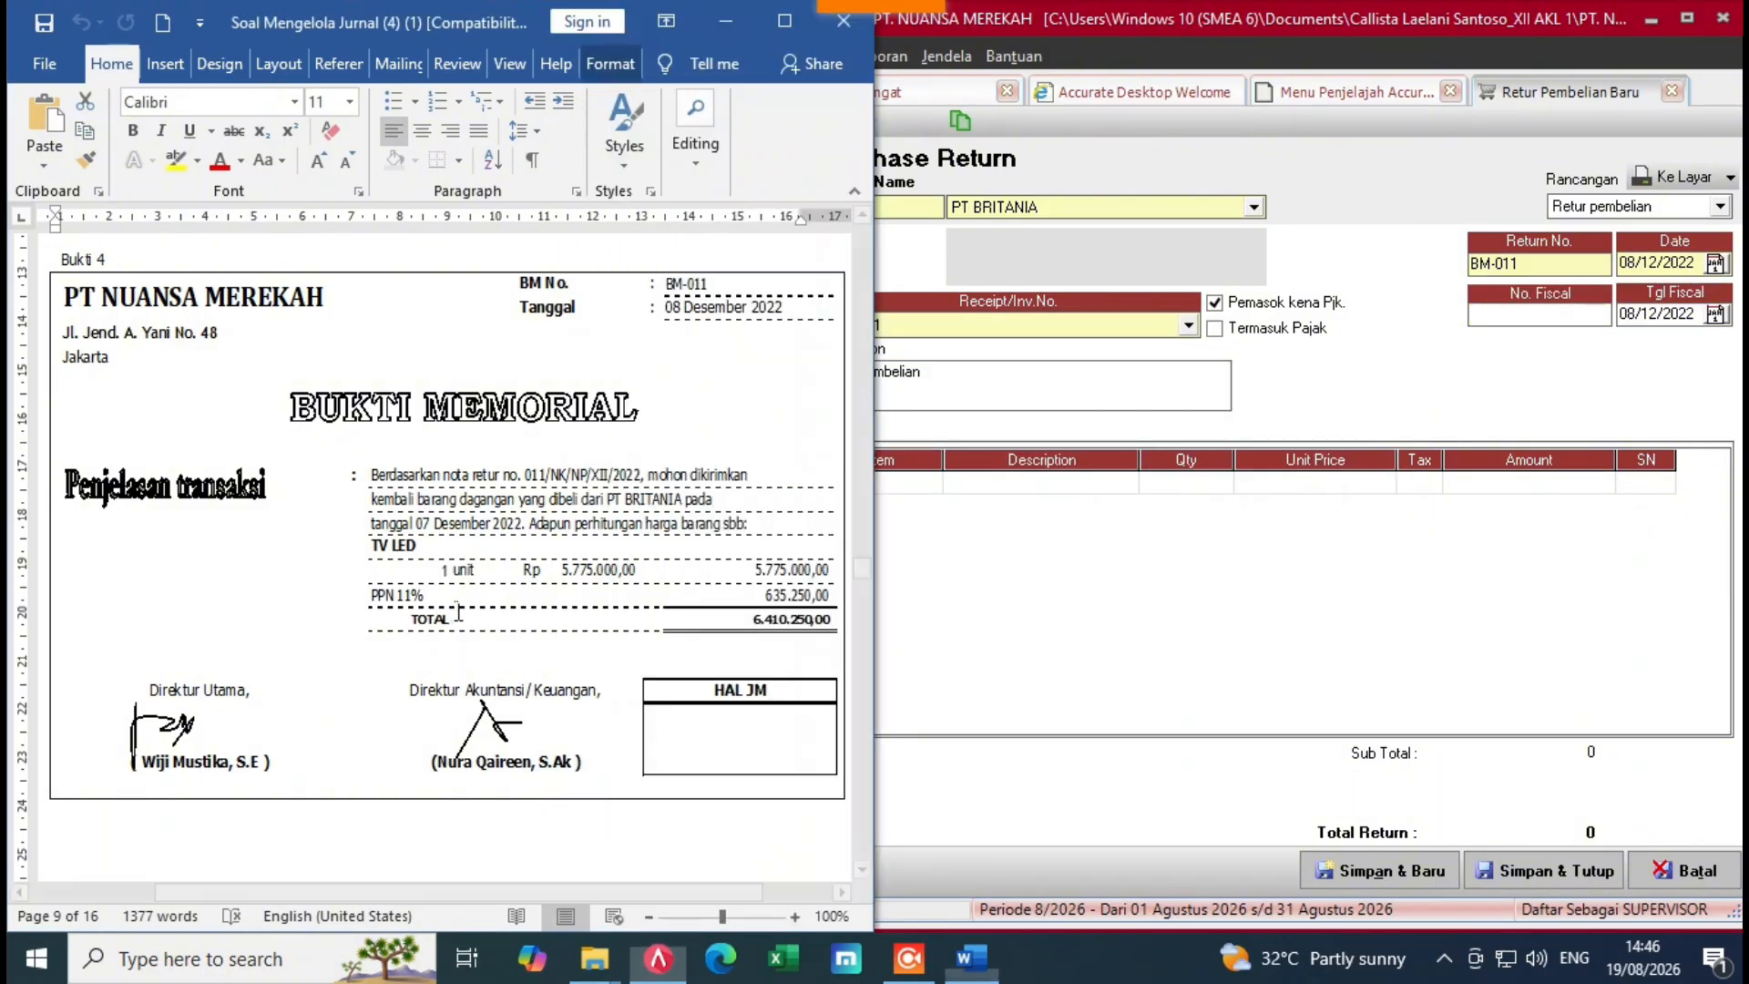
pyautogui.click(440, 592)
pyautogui.click(1125, 604)
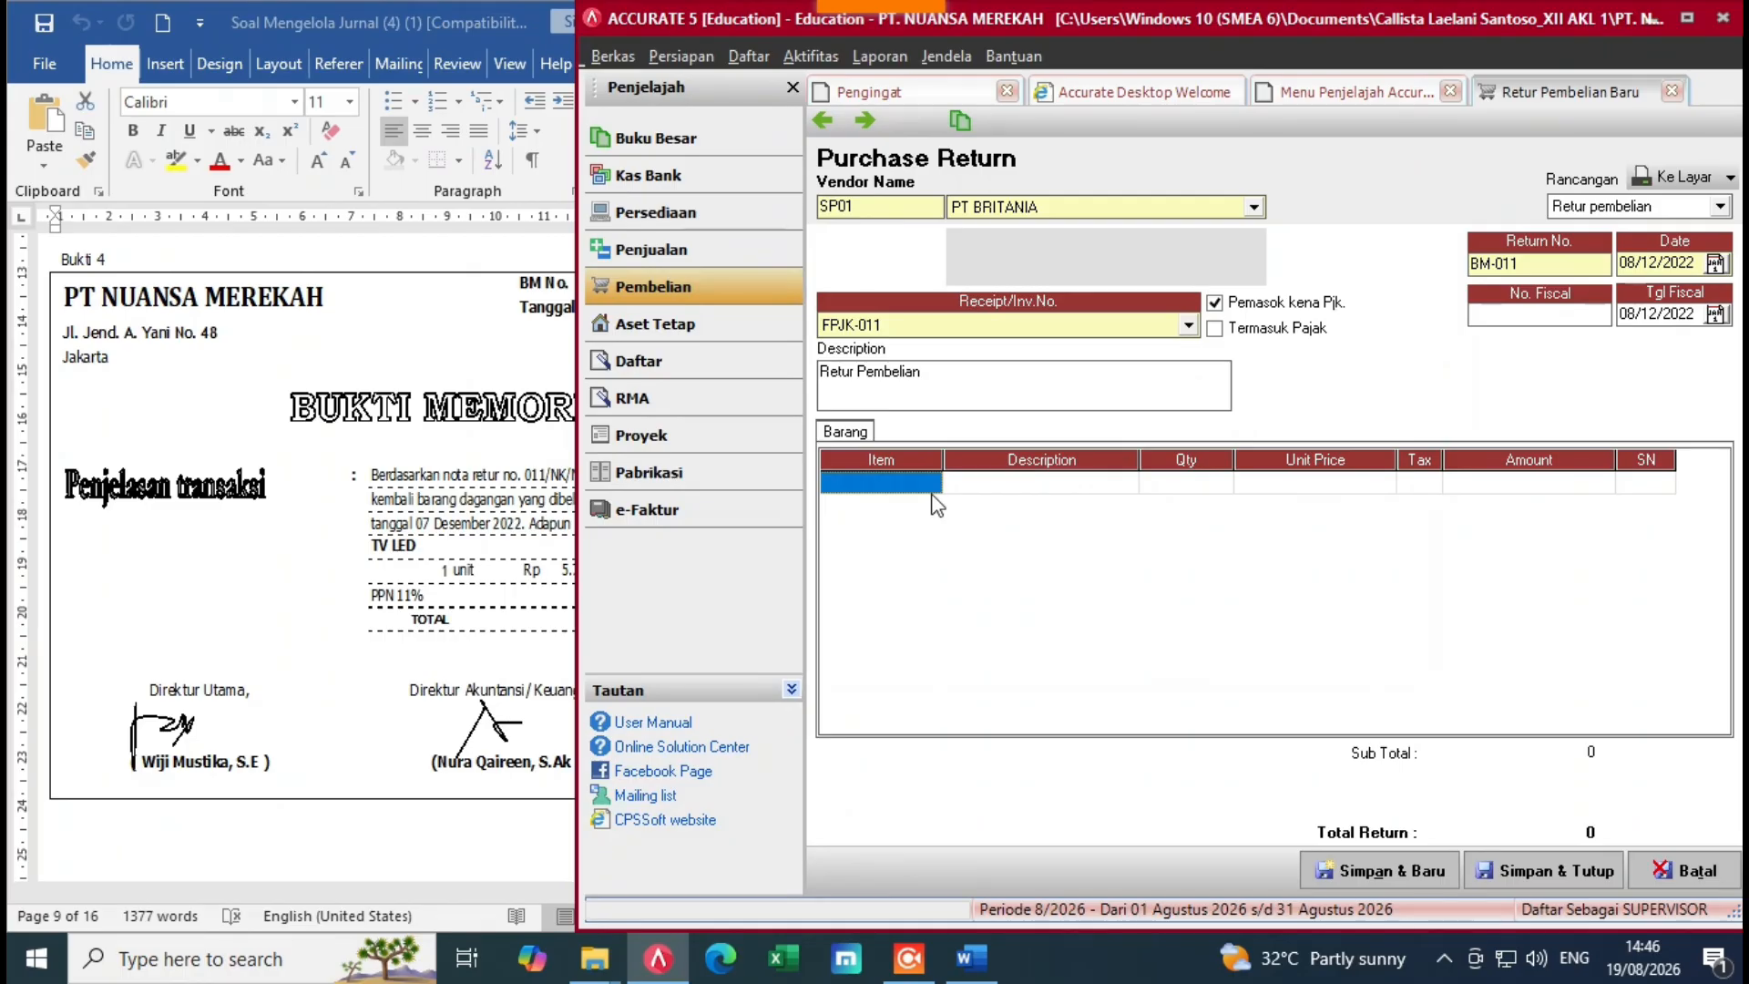
# Step: Return one TV LED from the invoice, totalling 6.410.250
pyautogui.click(1018, 487)
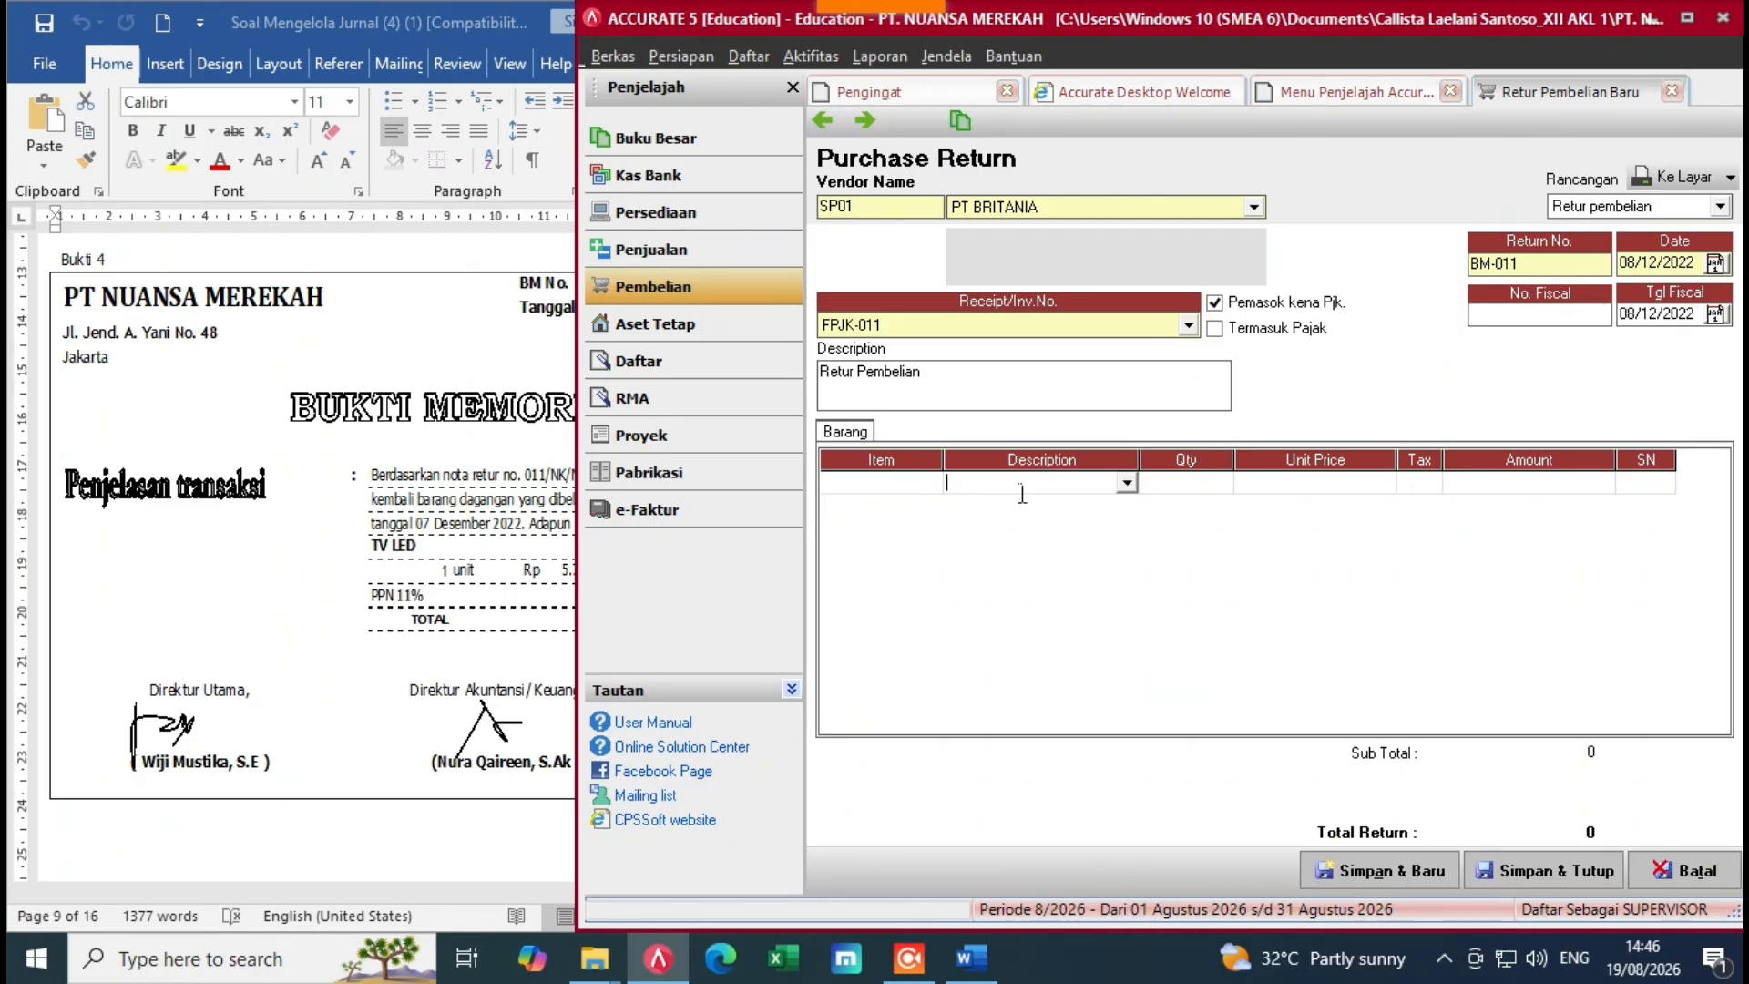
pyautogui.click(1127, 486)
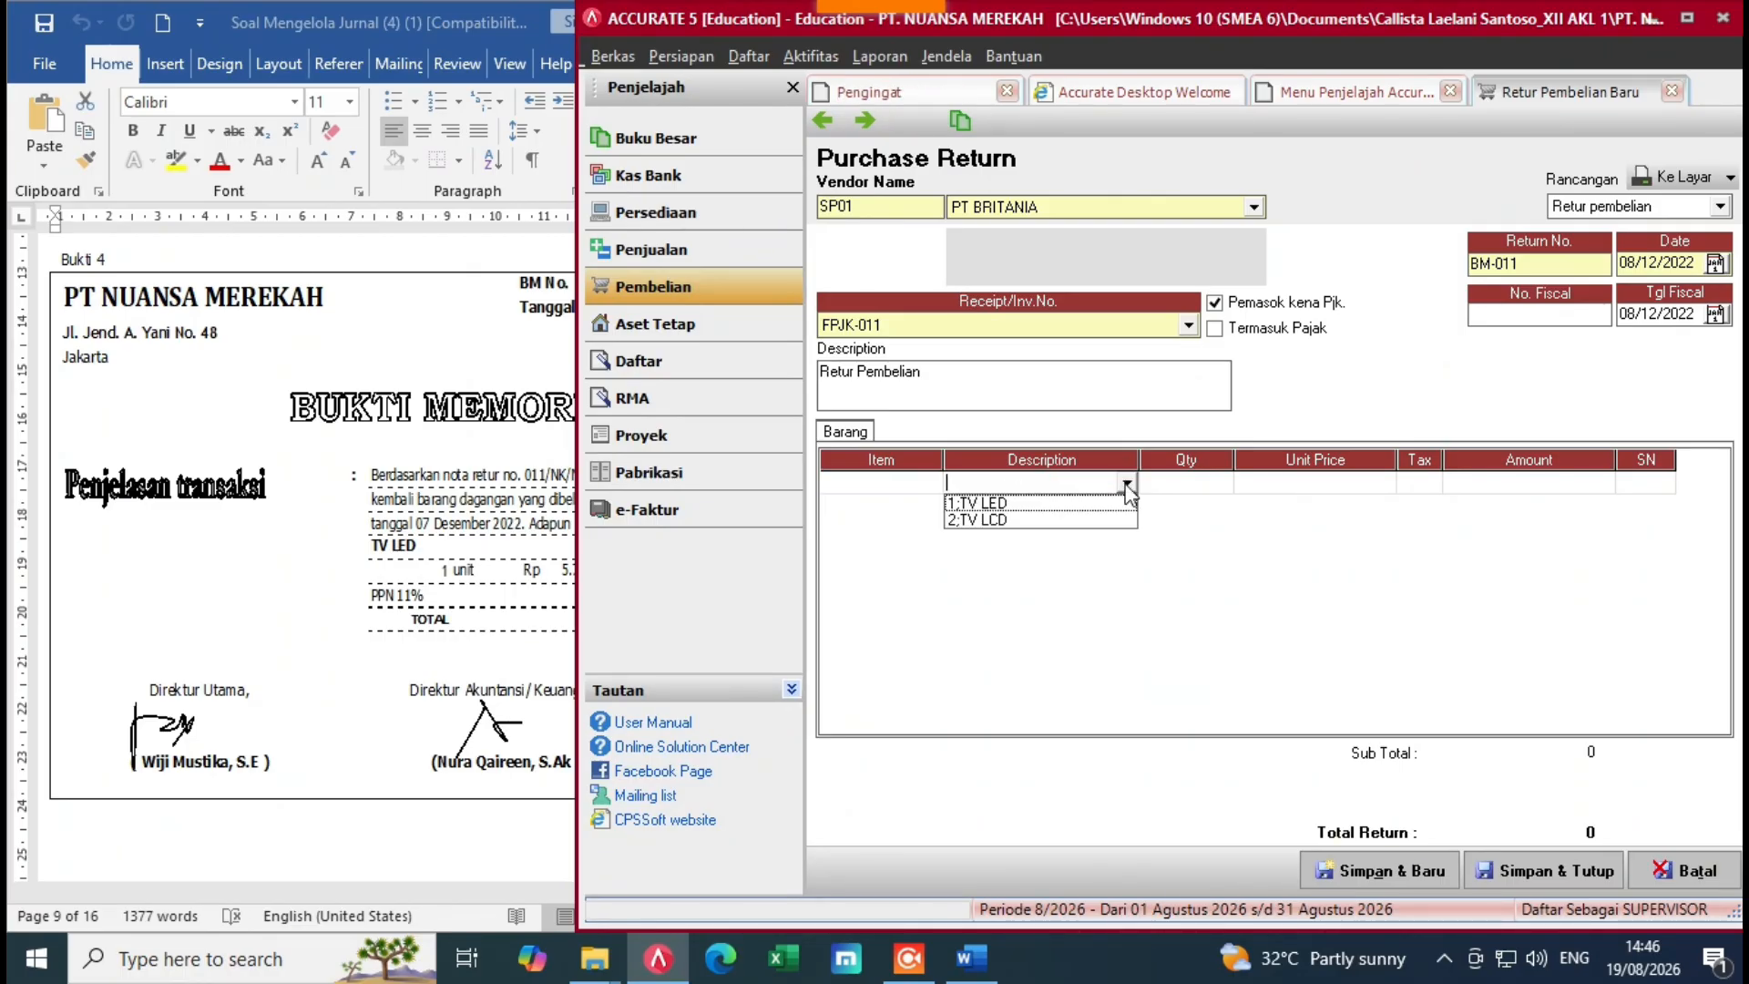
pyautogui.click(1006, 506)
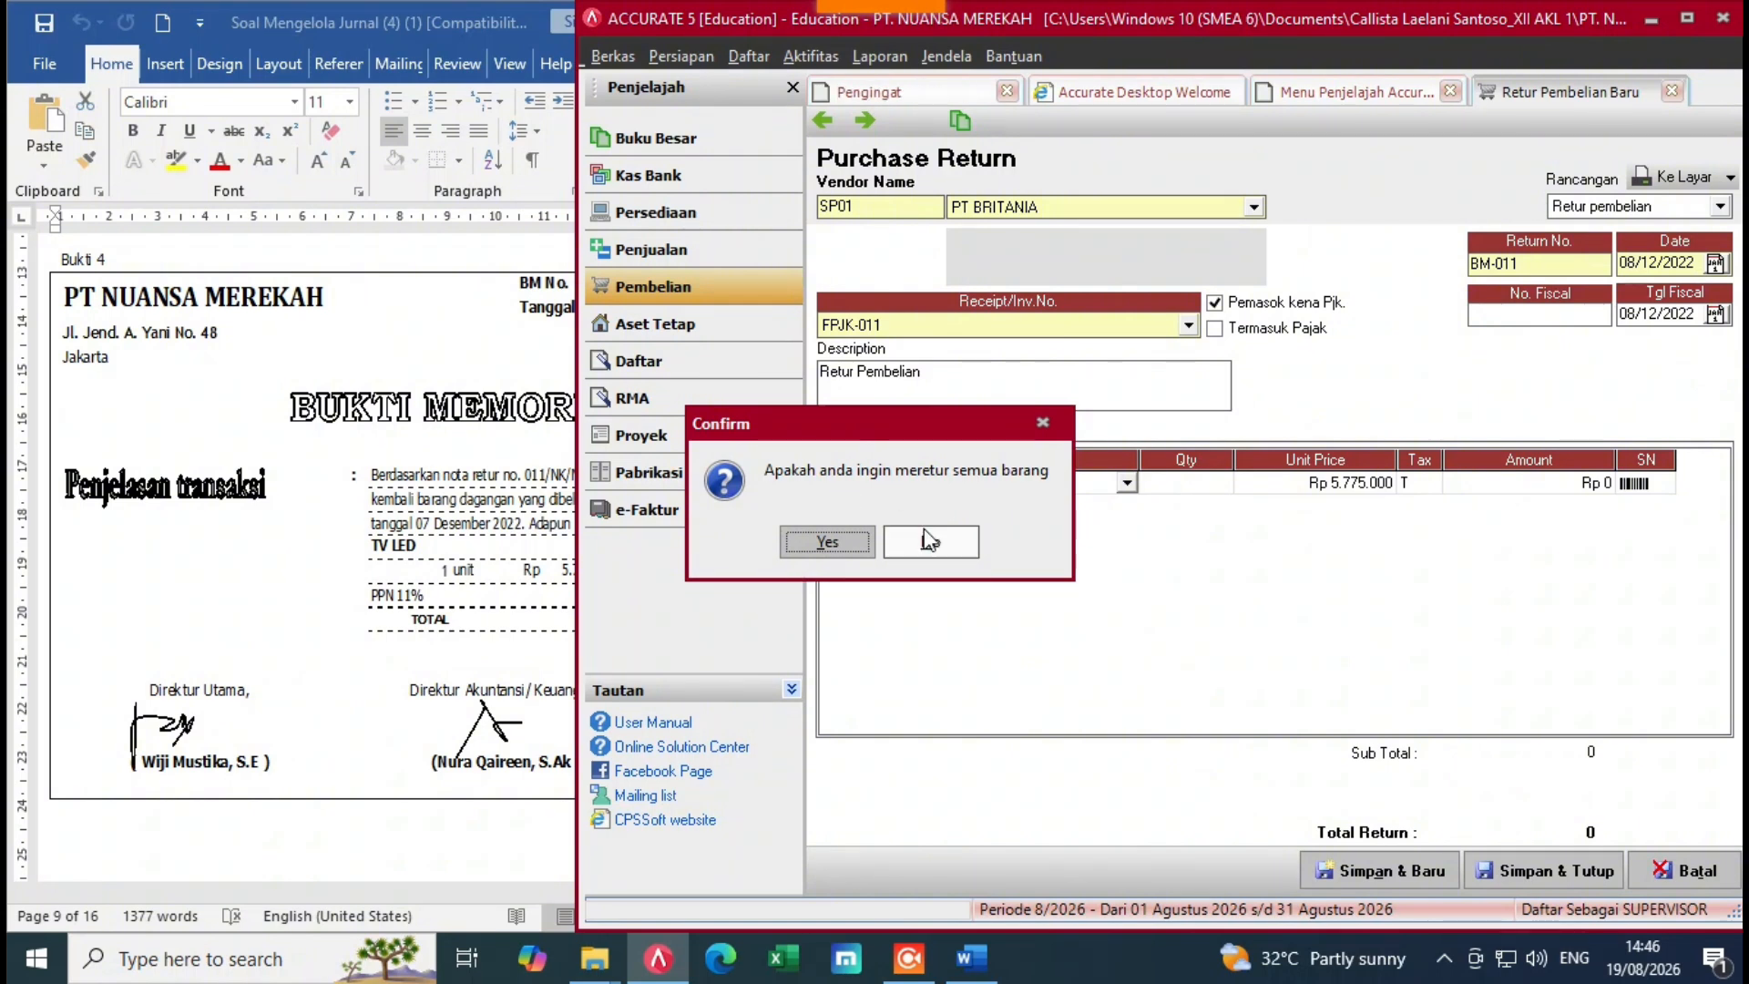
pyautogui.click(971, 545)
pyautogui.click(1203, 490)
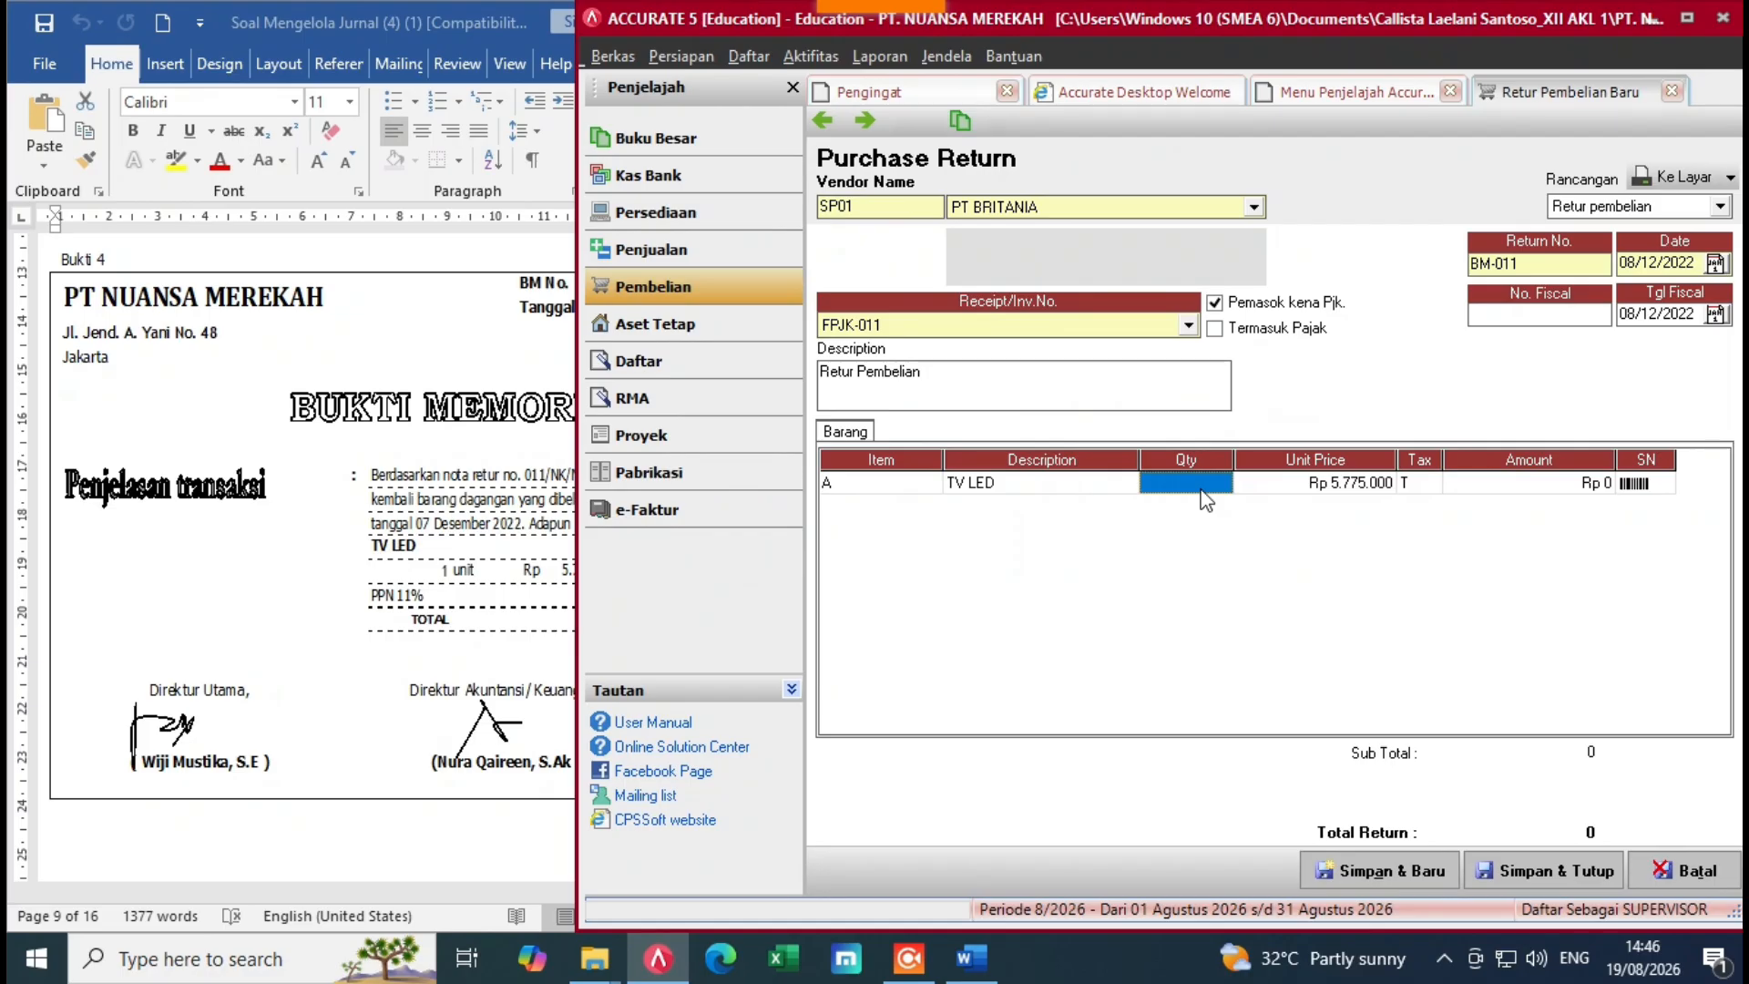
pyautogui.write('1')
pyautogui.press('Tab')
pyautogui.press('Tab')
pyautogui.press('Tab')
pyautogui.press('Tab')
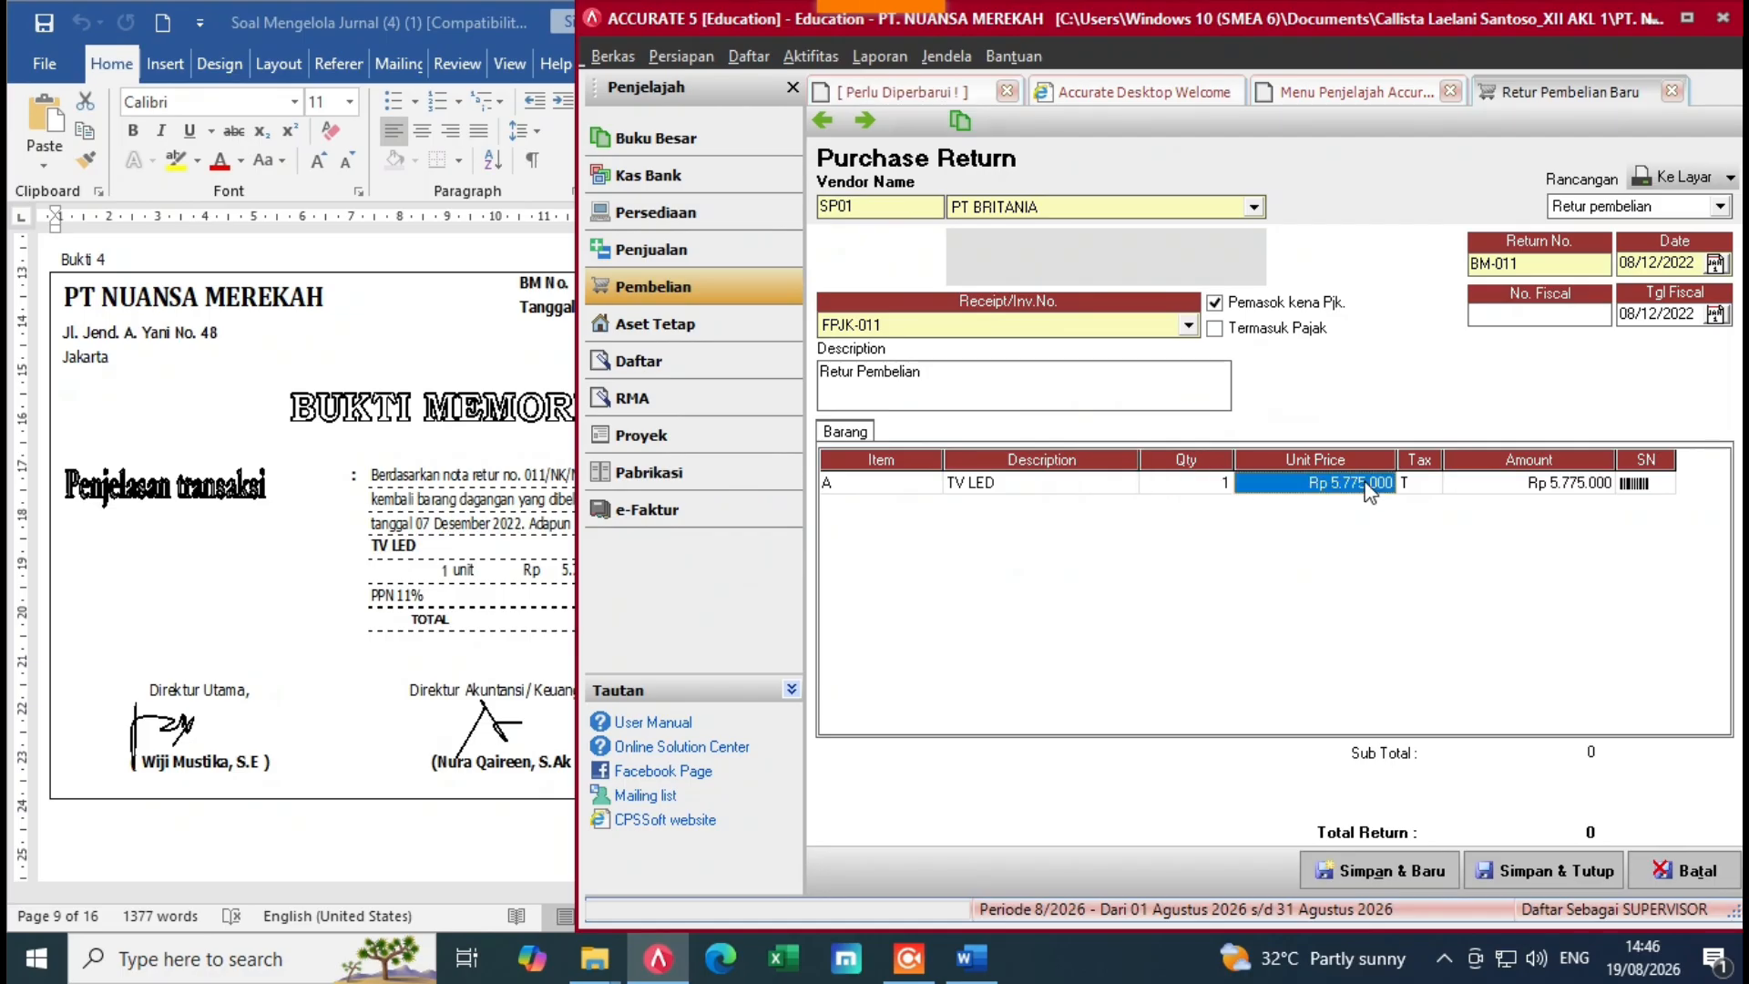
pyautogui.press('Tab')
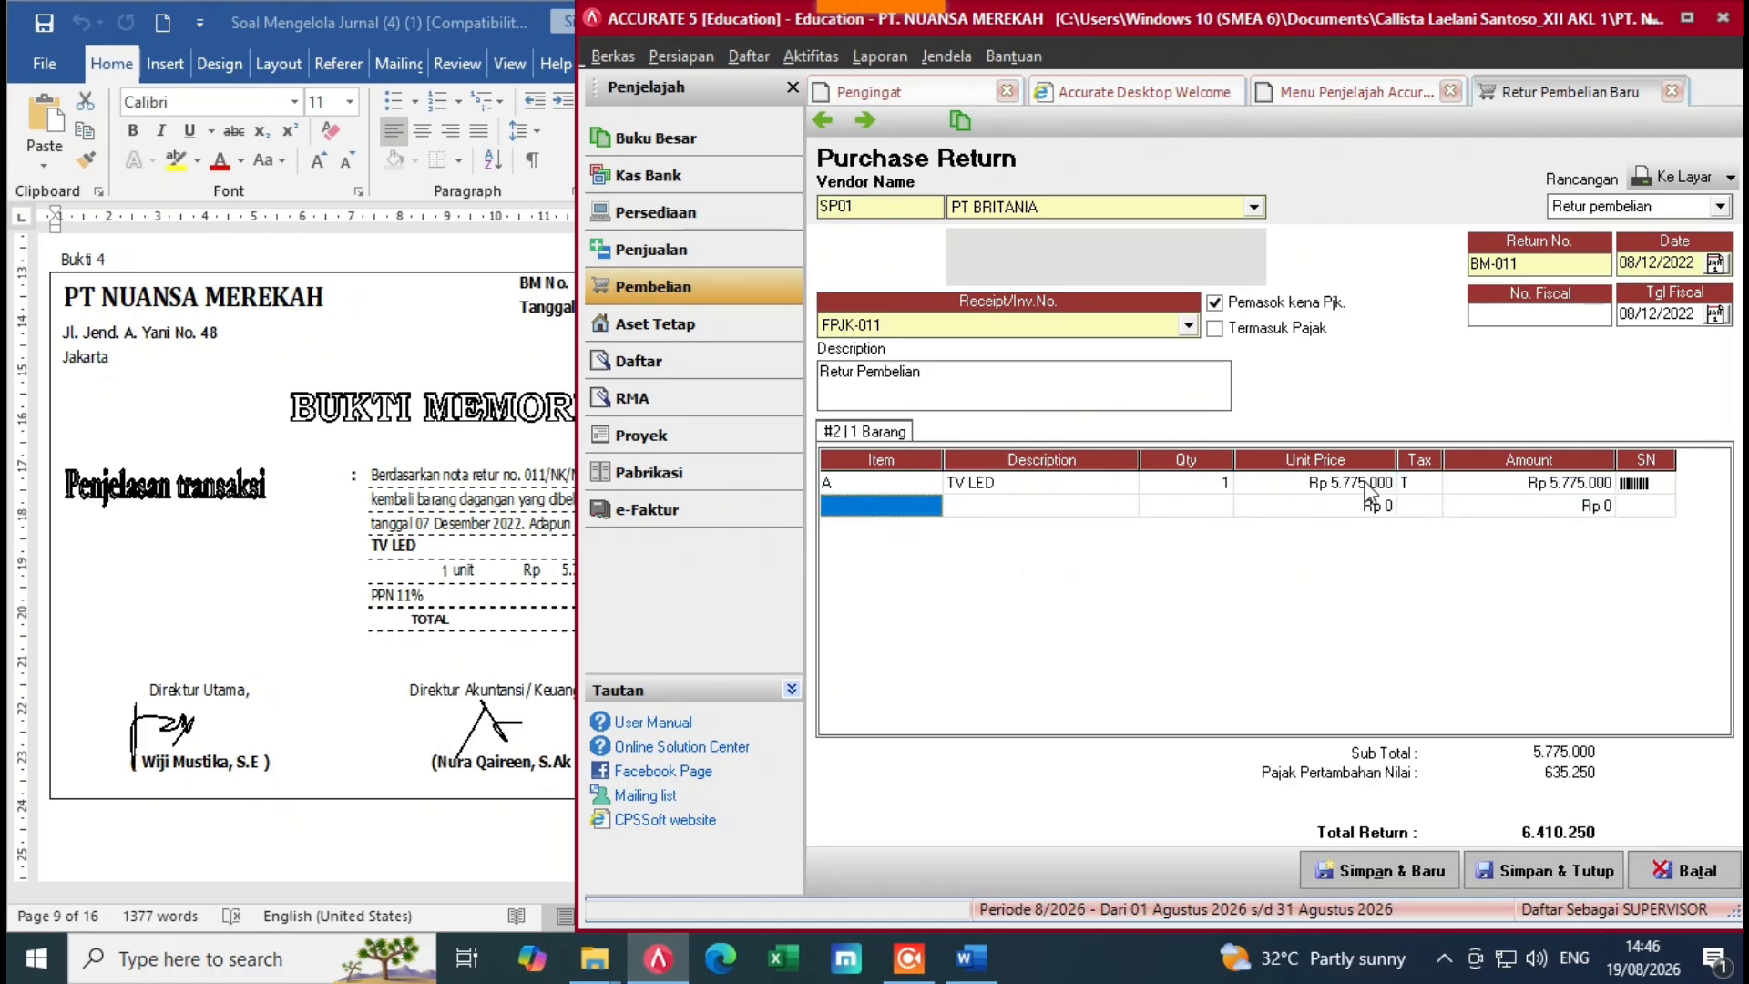
pyautogui.click(393, 594)
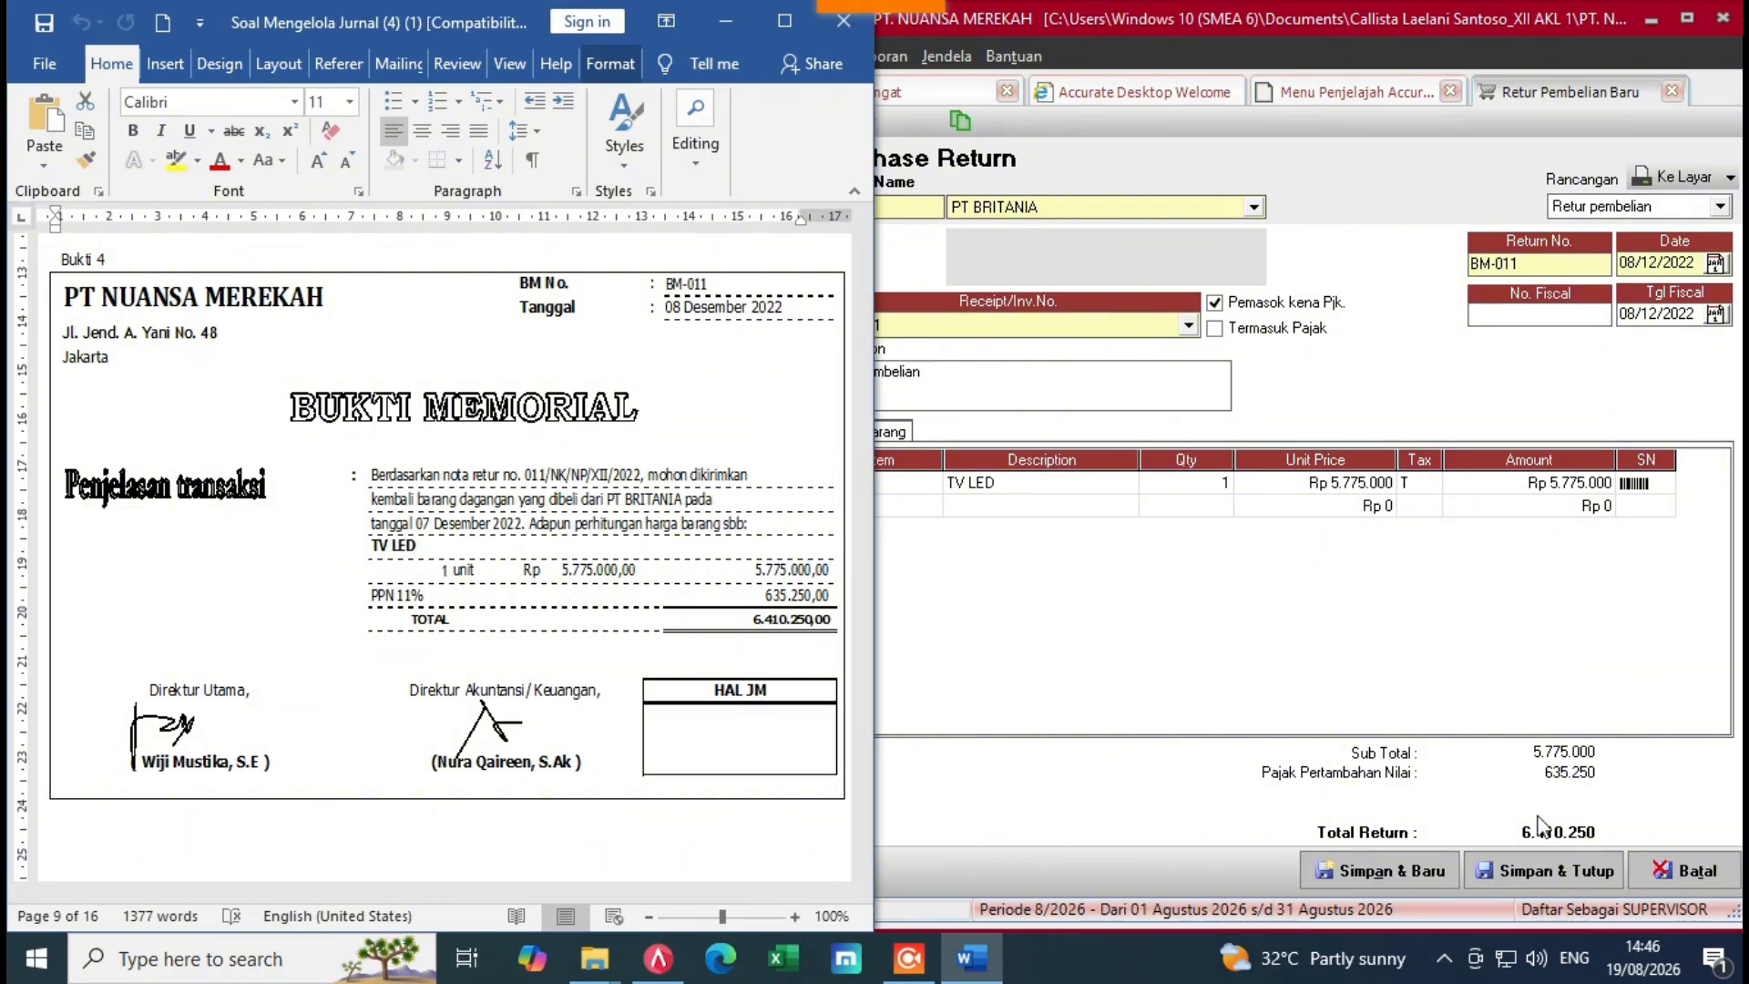
pyautogui.click(1301, 633)
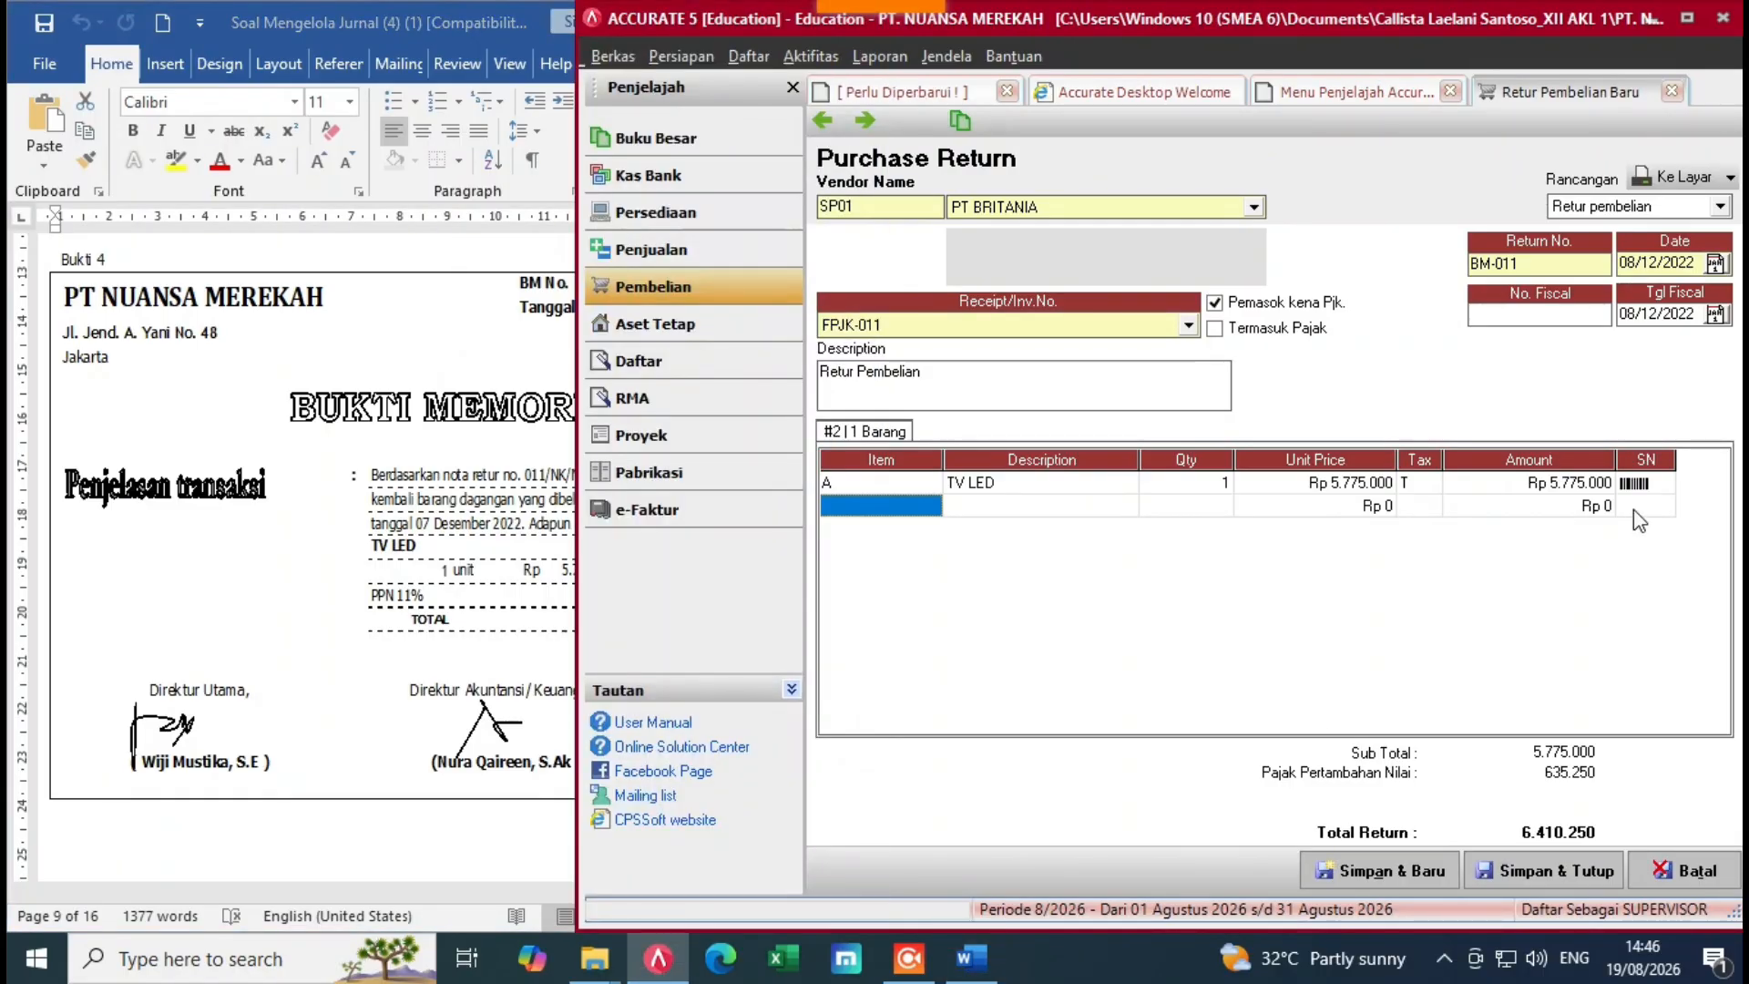
# Step: Remove the empty line, save and close the return, and acknowledge the information message
pyautogui.press('Up')
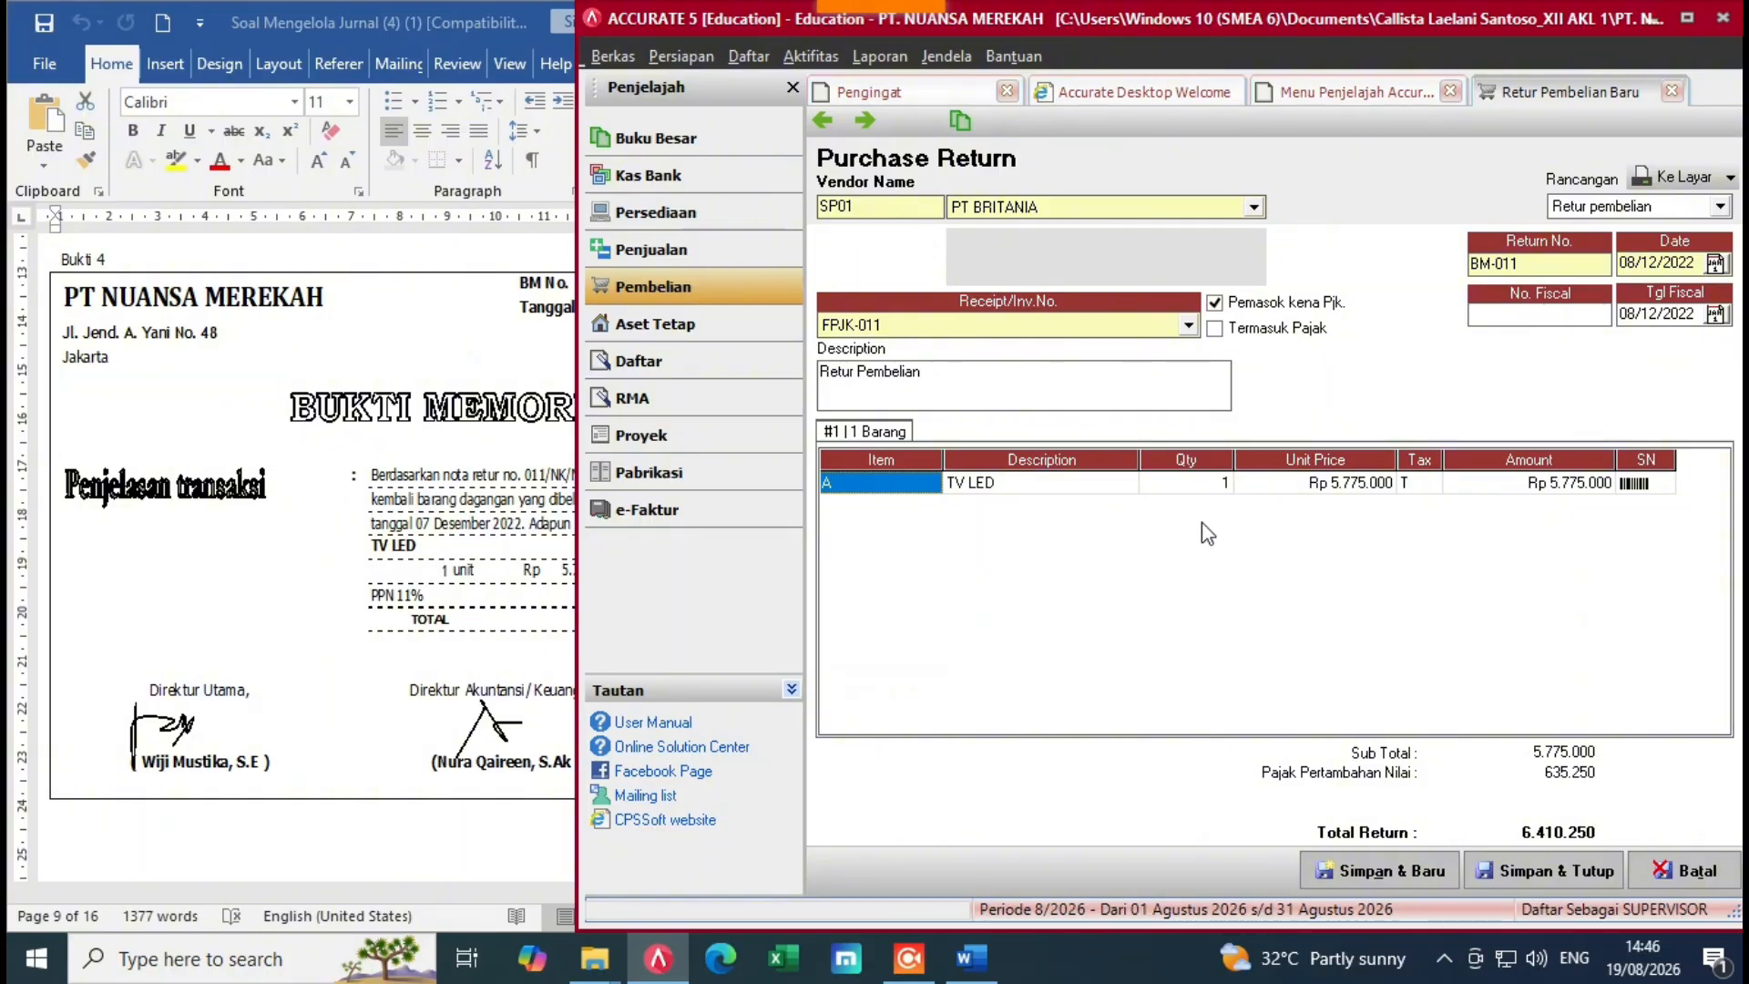
pyautogui.click(1554, 873)
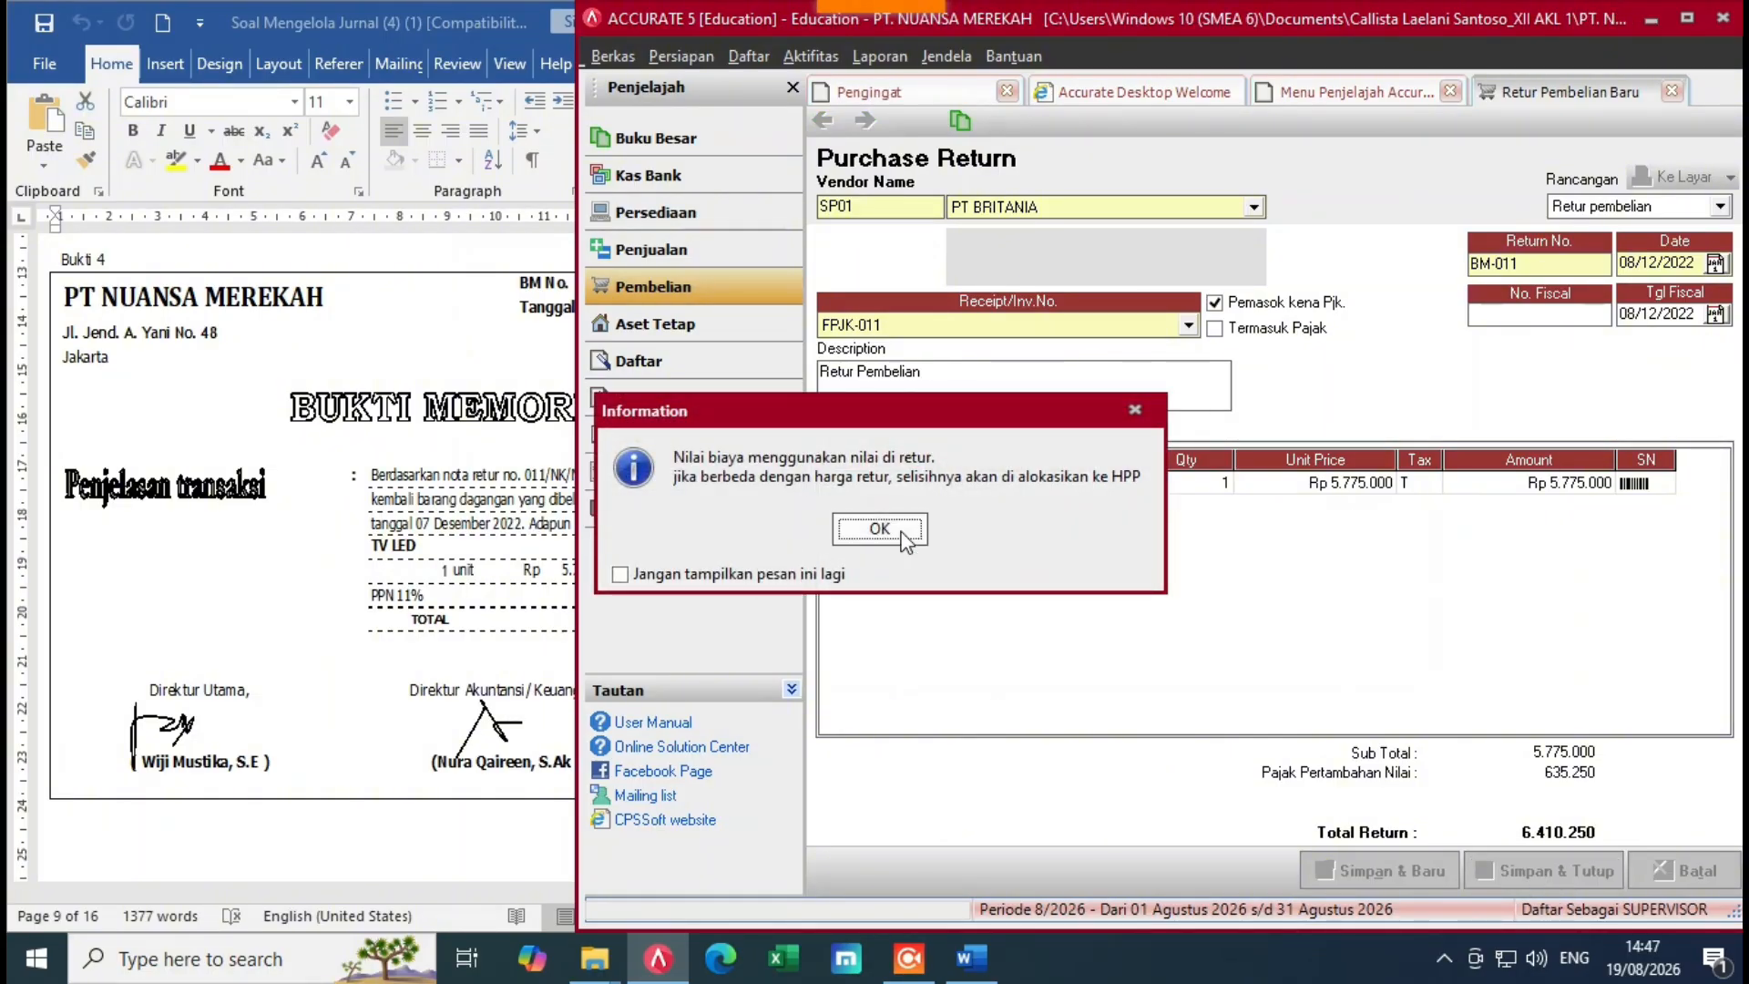
pyautogui.click(889, 528)
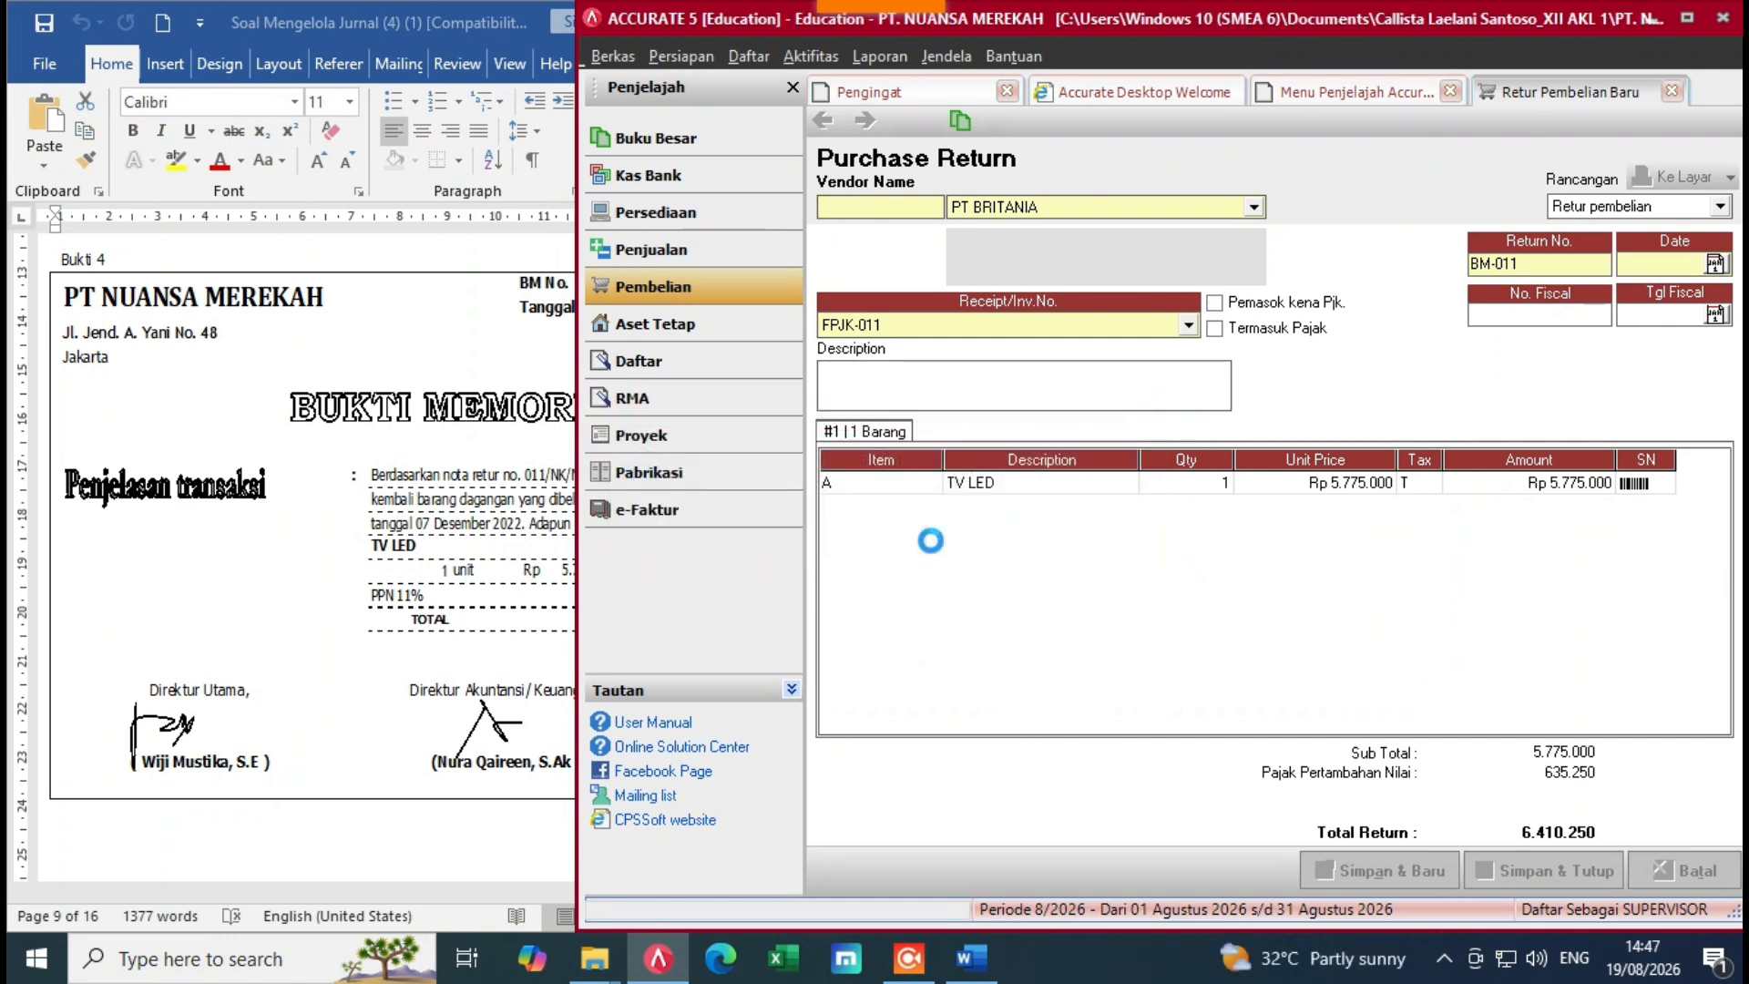
pyautogui.click(321, 627)
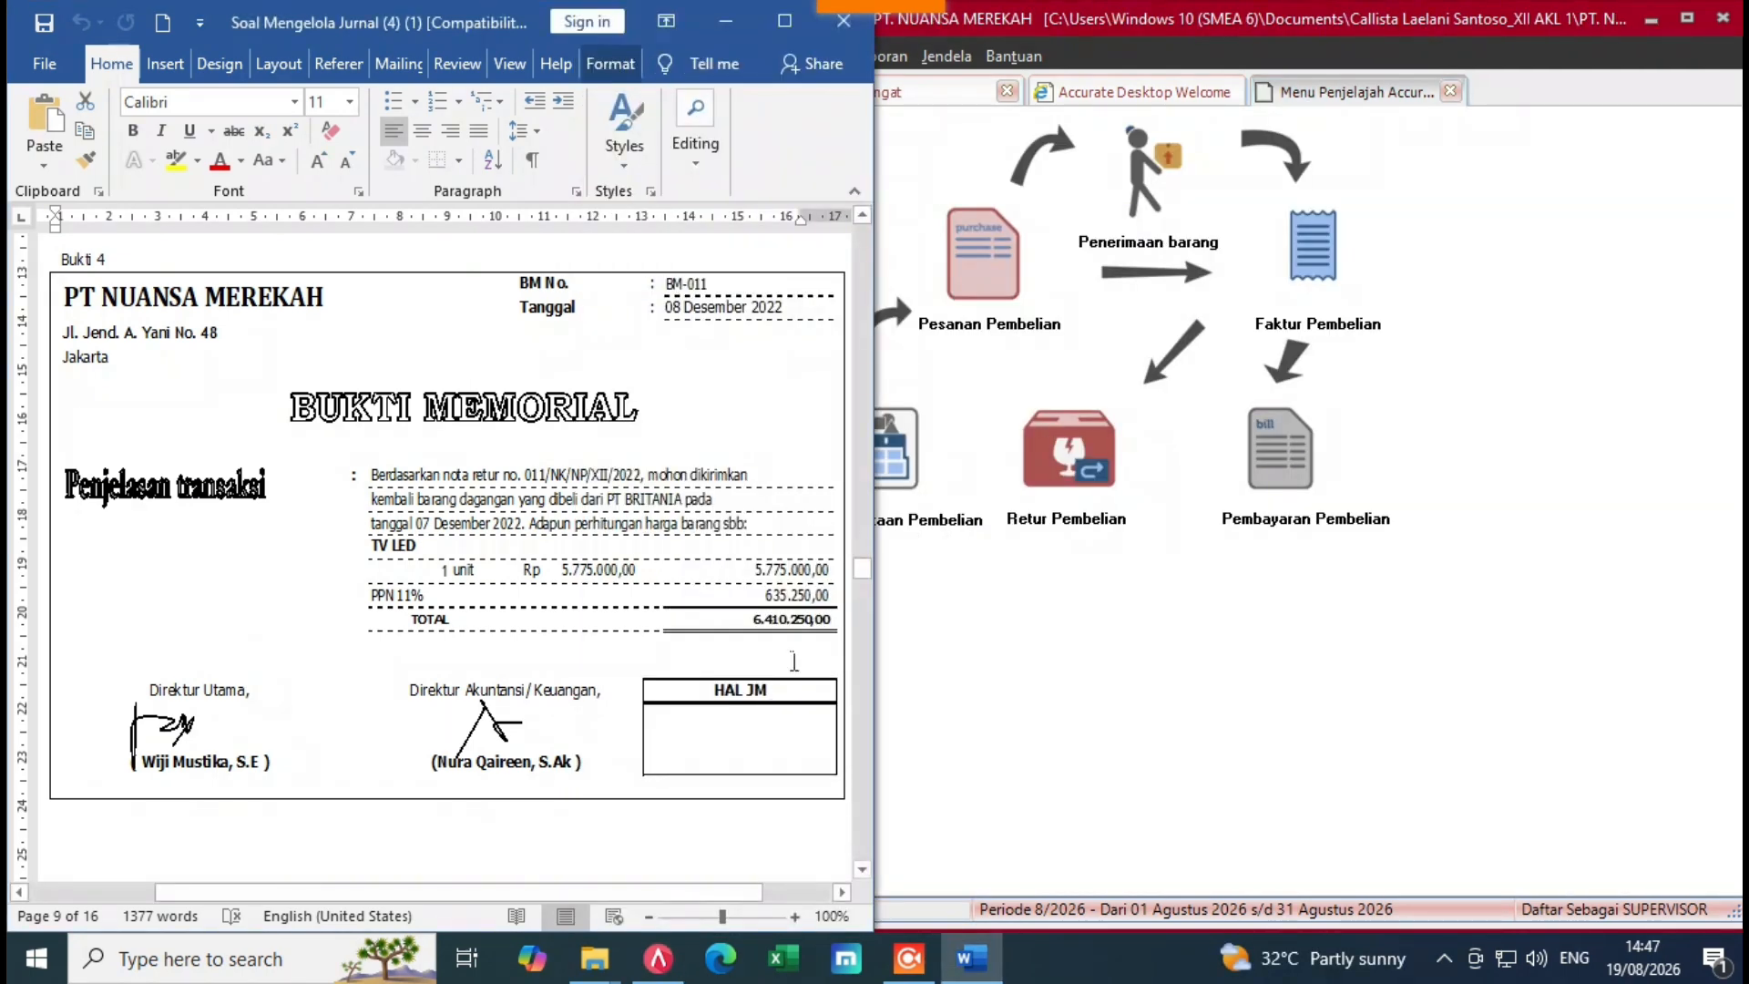
# Step: Start a new sales invoice for customer PT SEMOGA MAKMUR
pyautogui.moveTo(861, 569)
pyautogui.mouseDown()
pyautogui.moveTo(868, 610)
pyautogui.moveTo(866, 592)
pyautogui.mouseUp()
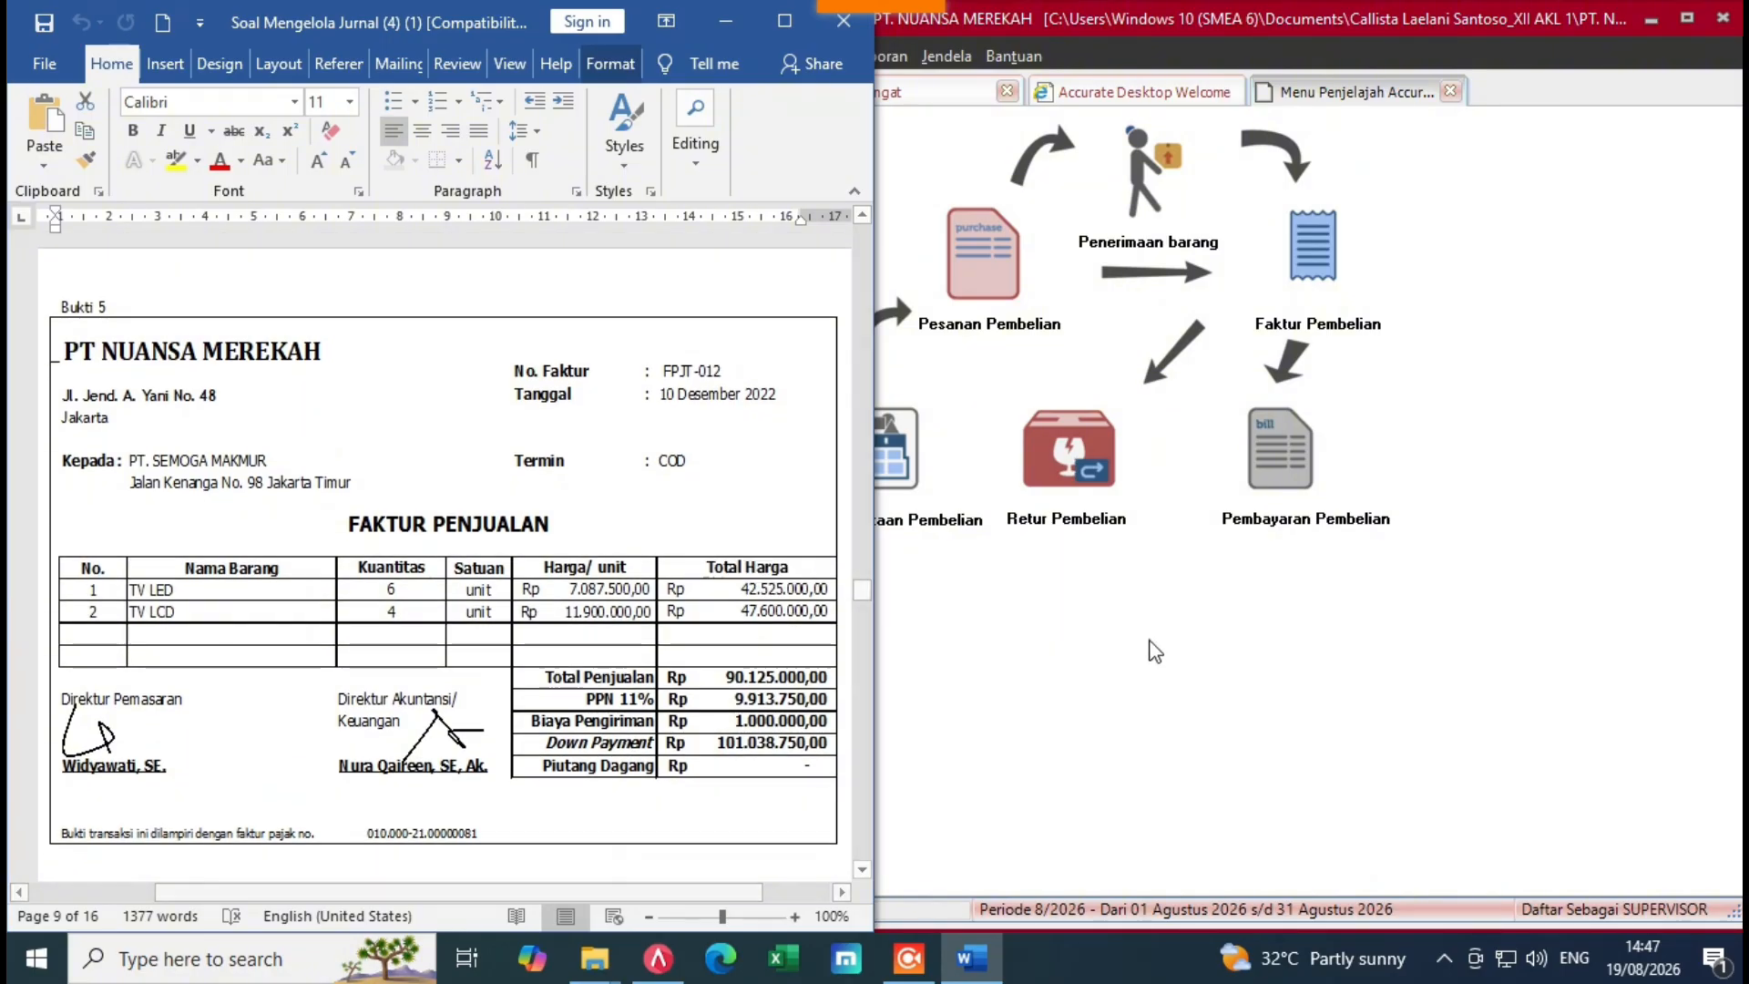
pyautogui.click(1155, 650)
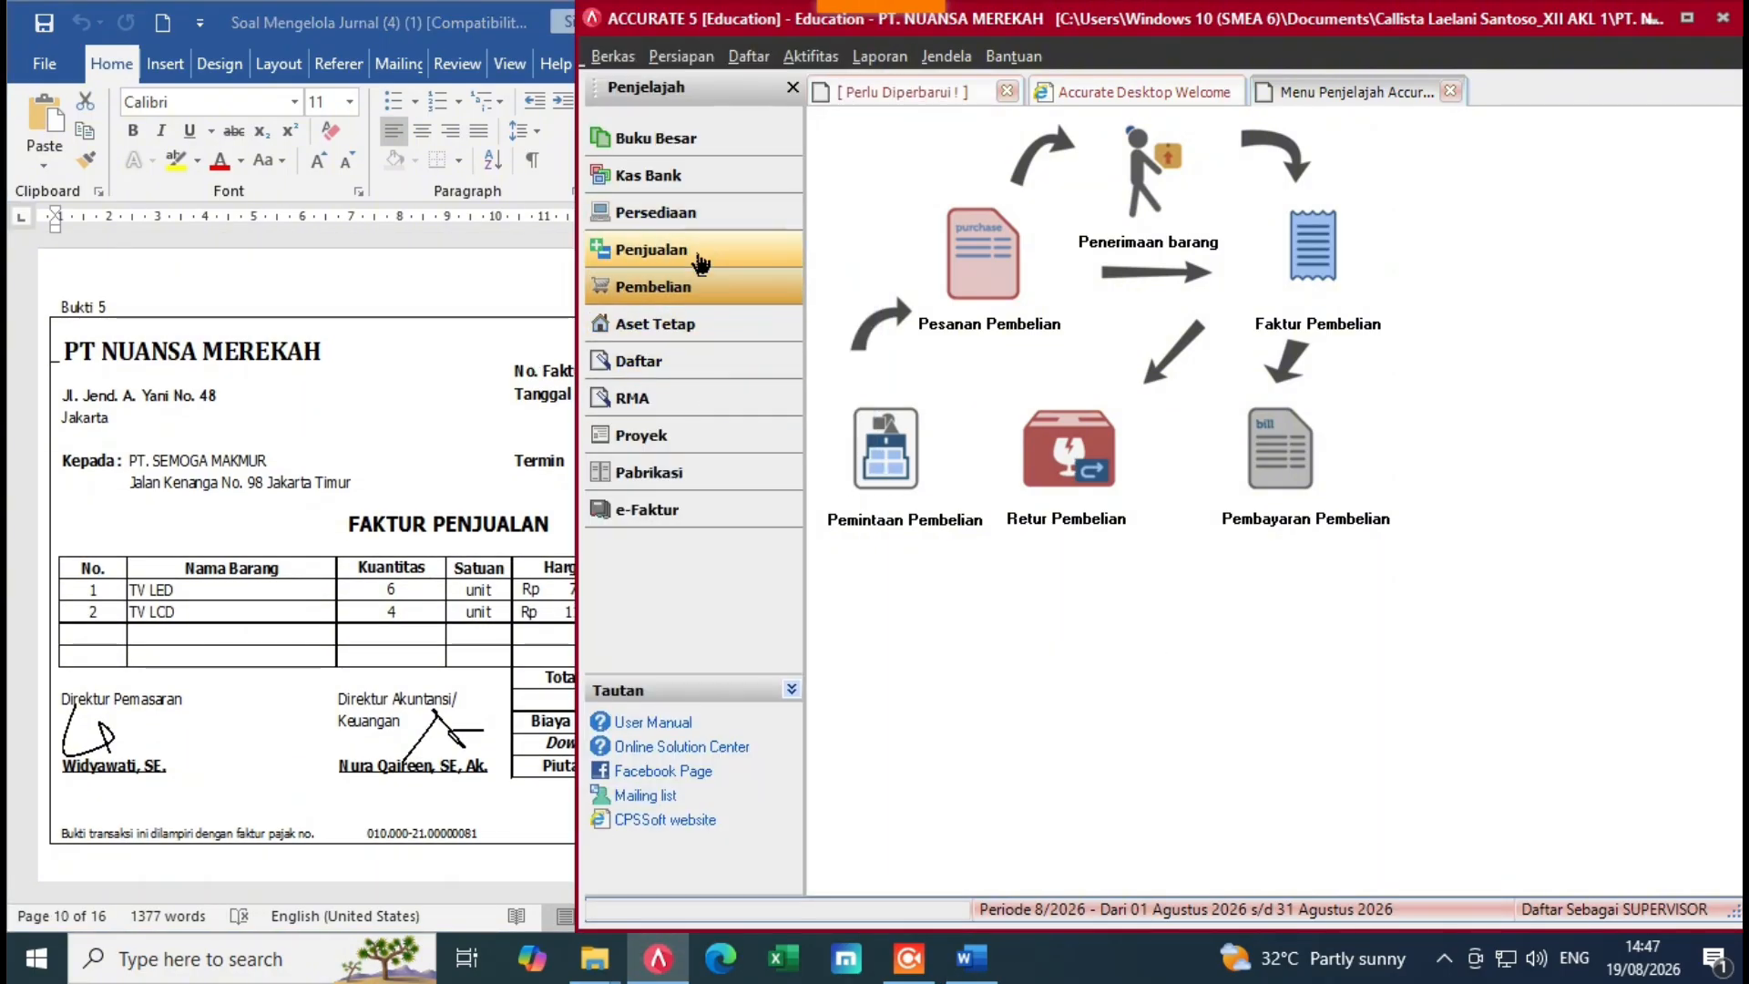
pyautogui.click(700, 263)
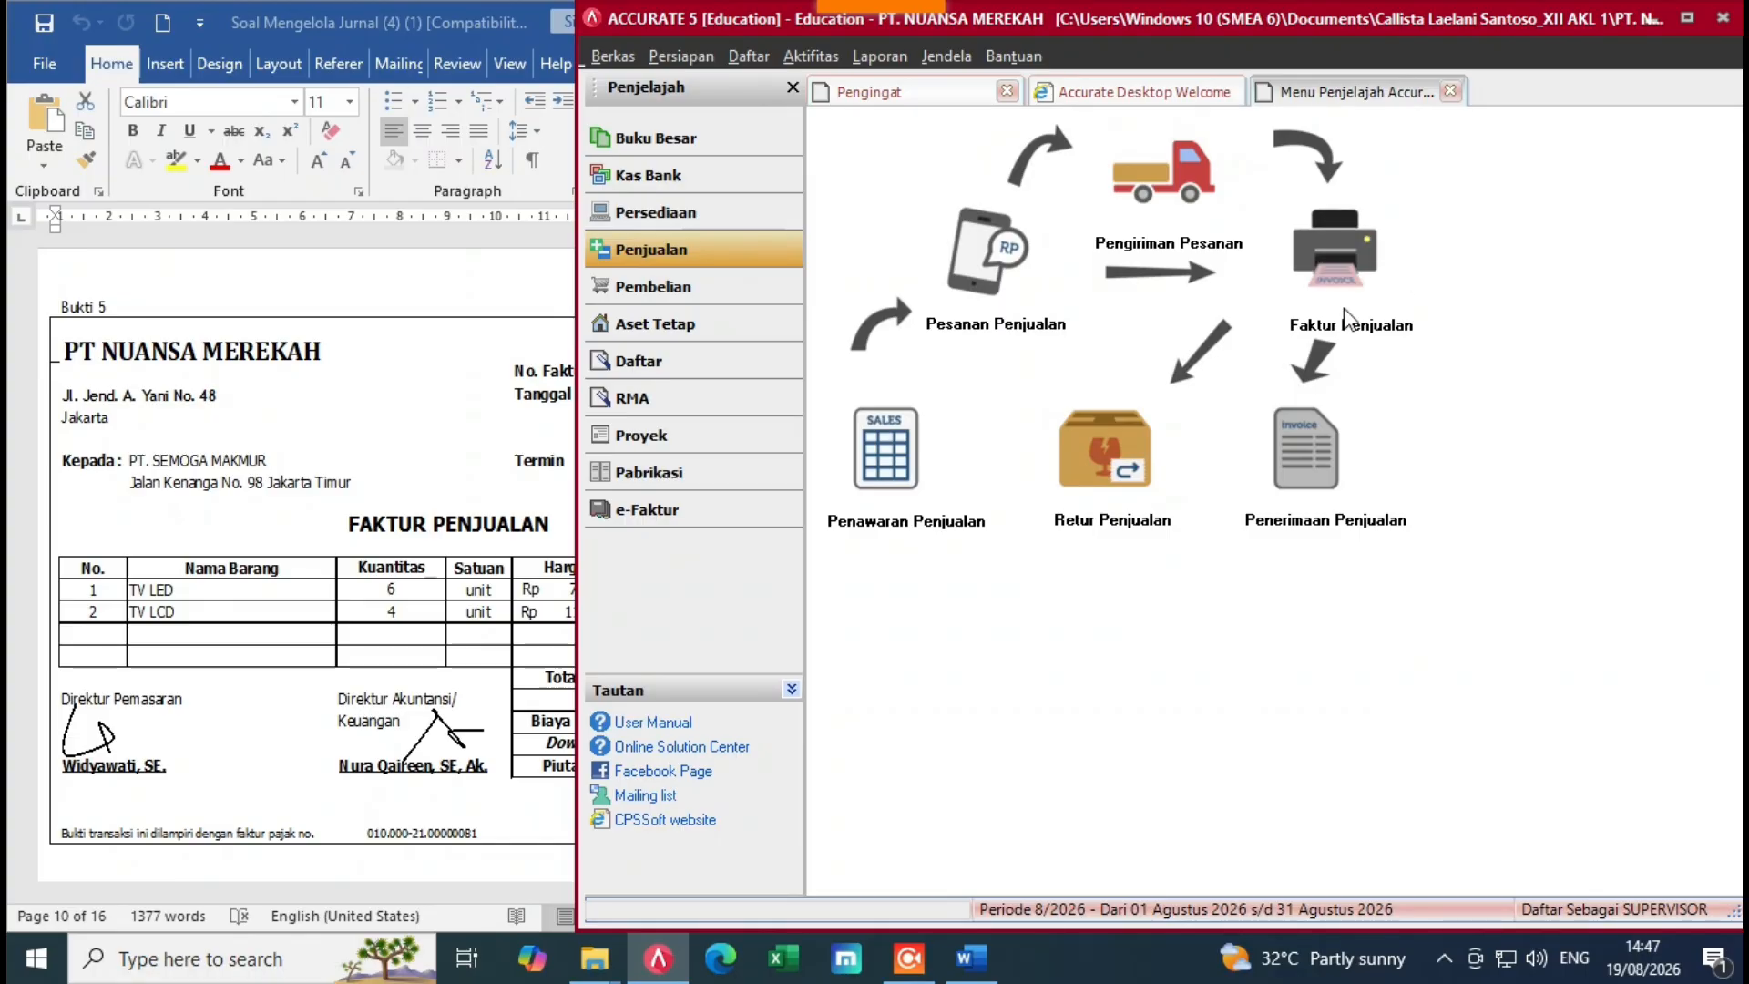
pyautogui.click(1329, 248)
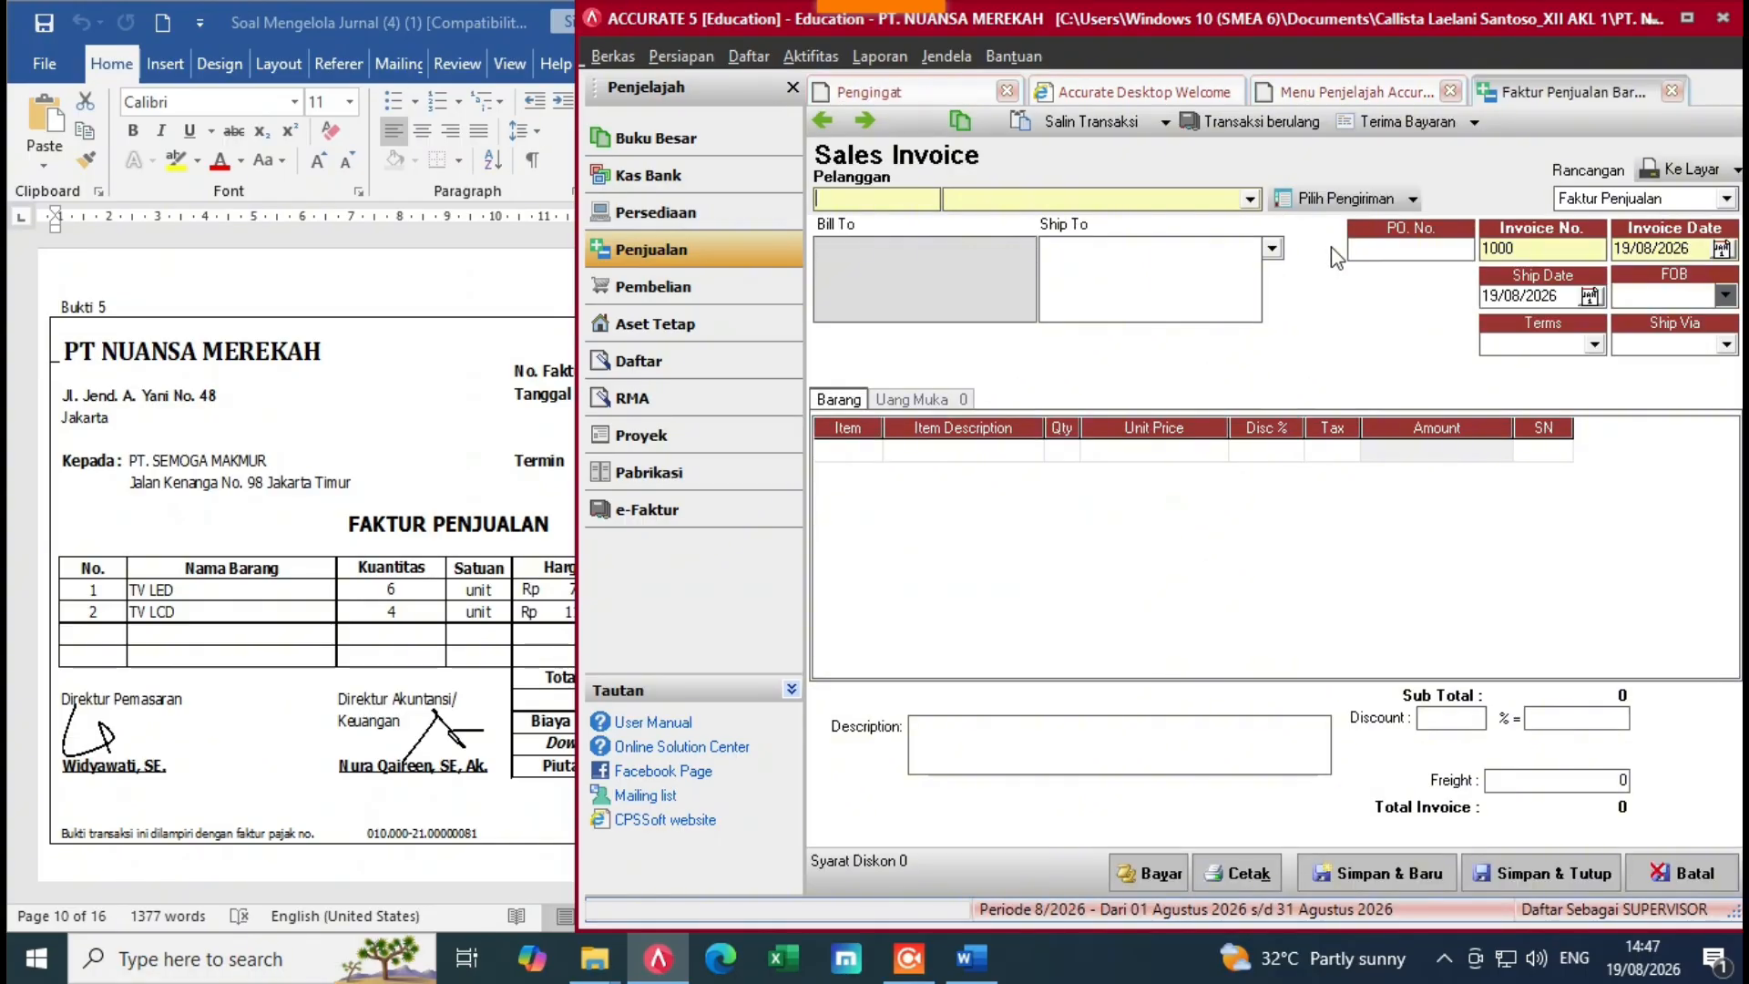
pyautogui.click(1250, 199)
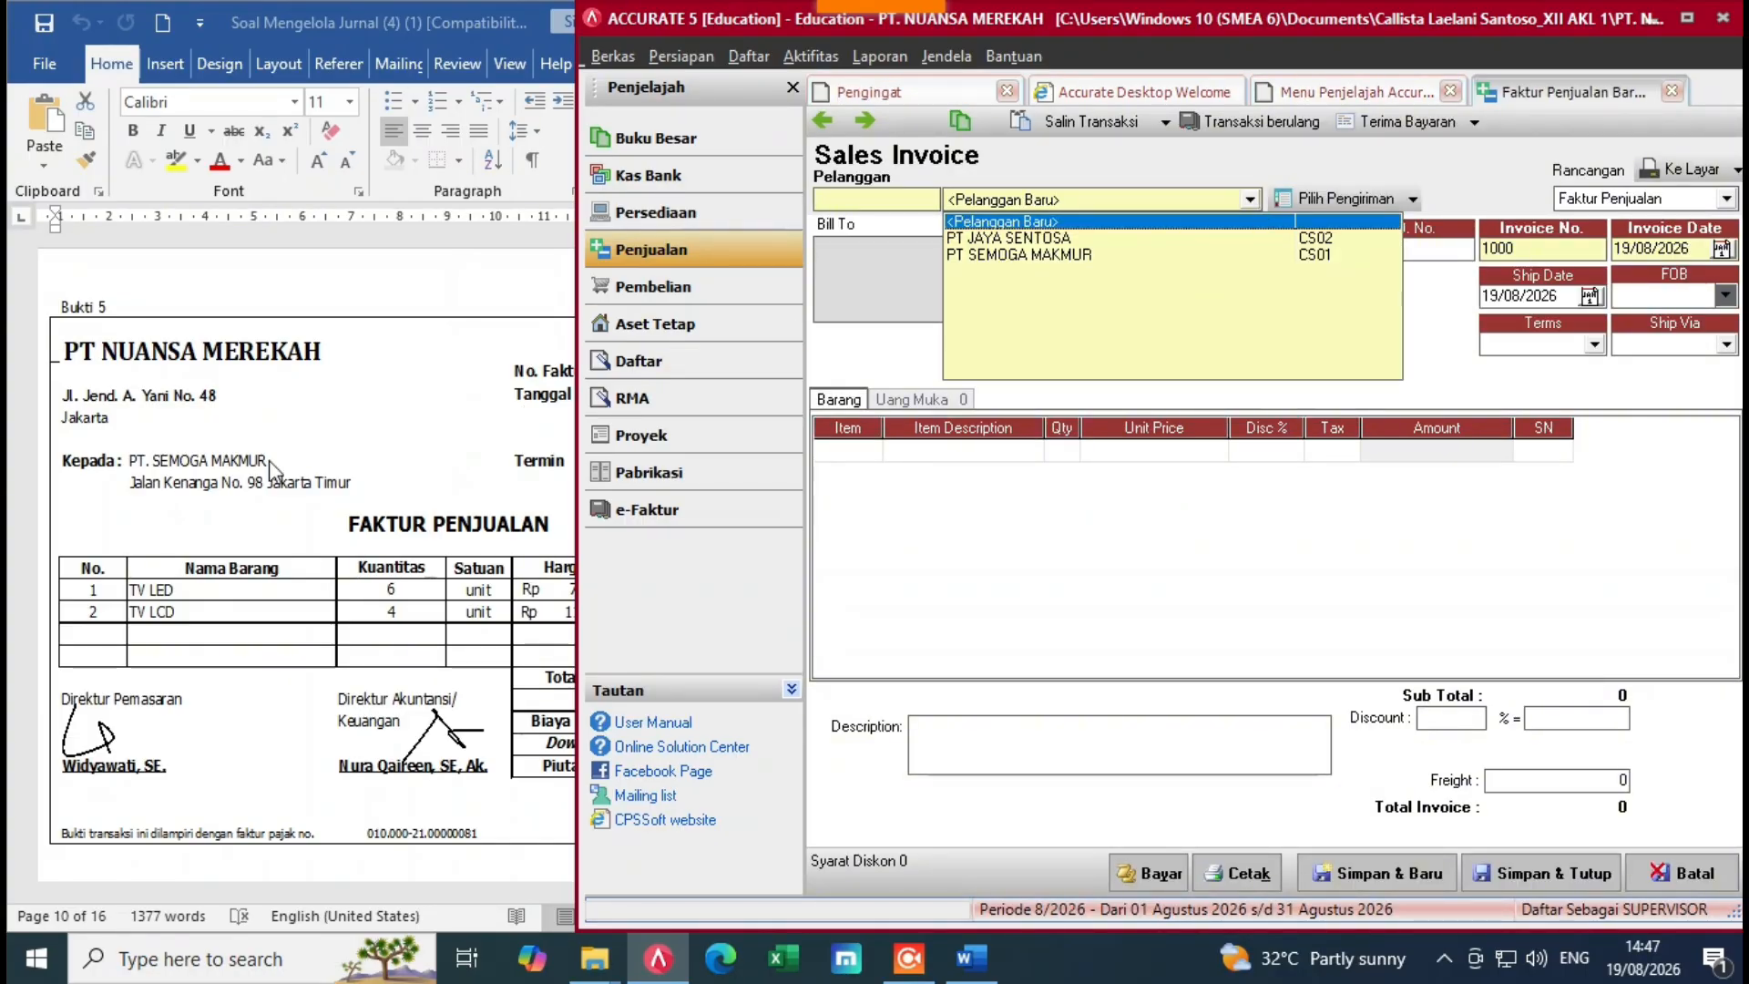
pyautogui.click(1009, 257)
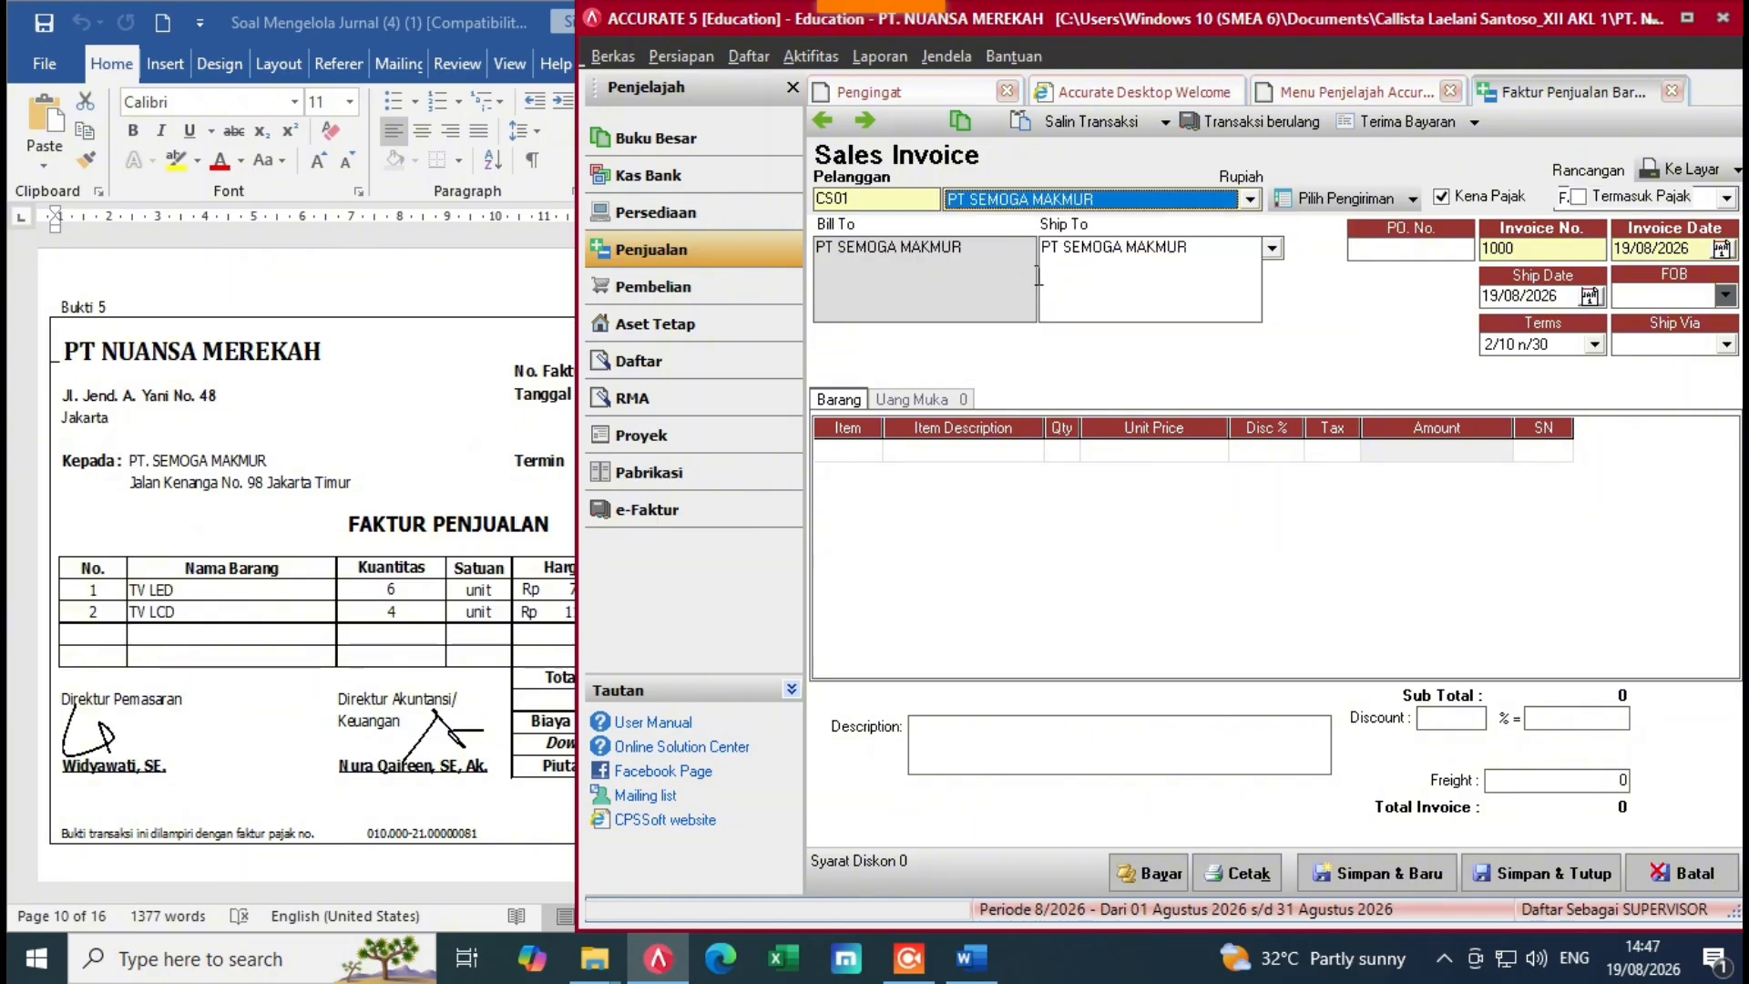
# Step: Set invoice number FPJT-012 with invoice and ship dates of 10/12/2022
pyautogui.moveTo(1536, 250); pyautogui.dragTo(1433, 286)
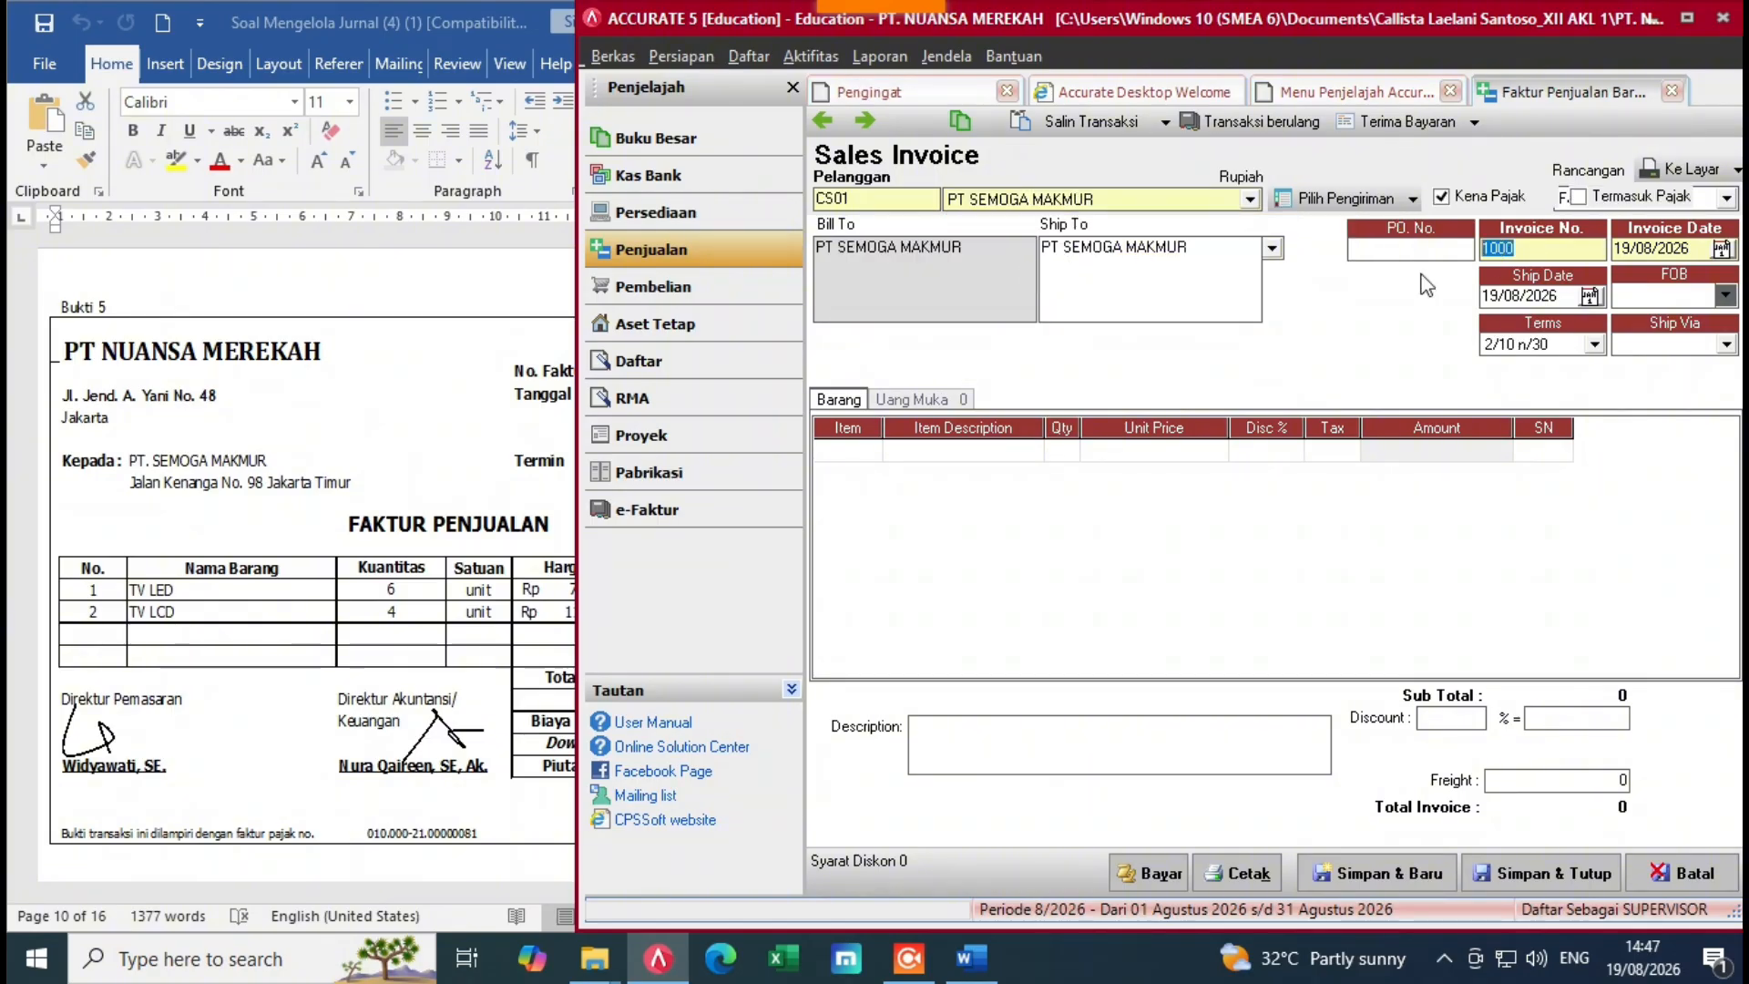
pyautogui.press('BackSpace')
pyautogui.click(499, 535)
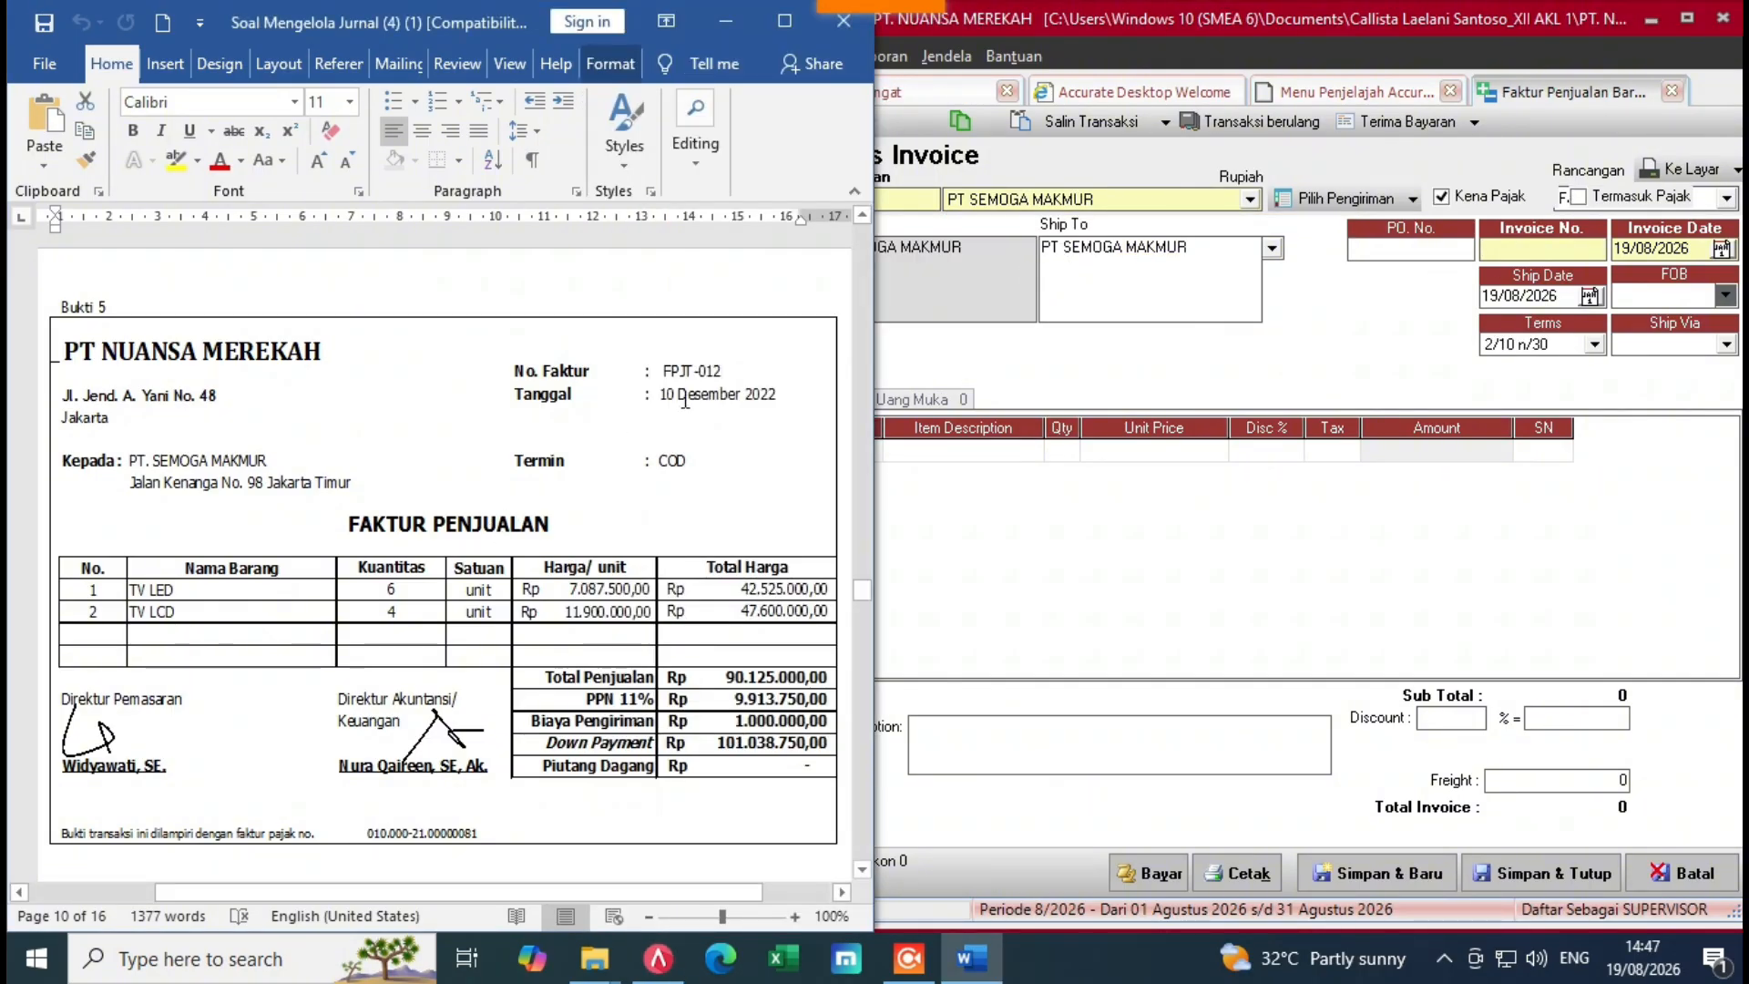
pyautogui.click(1504, 255)
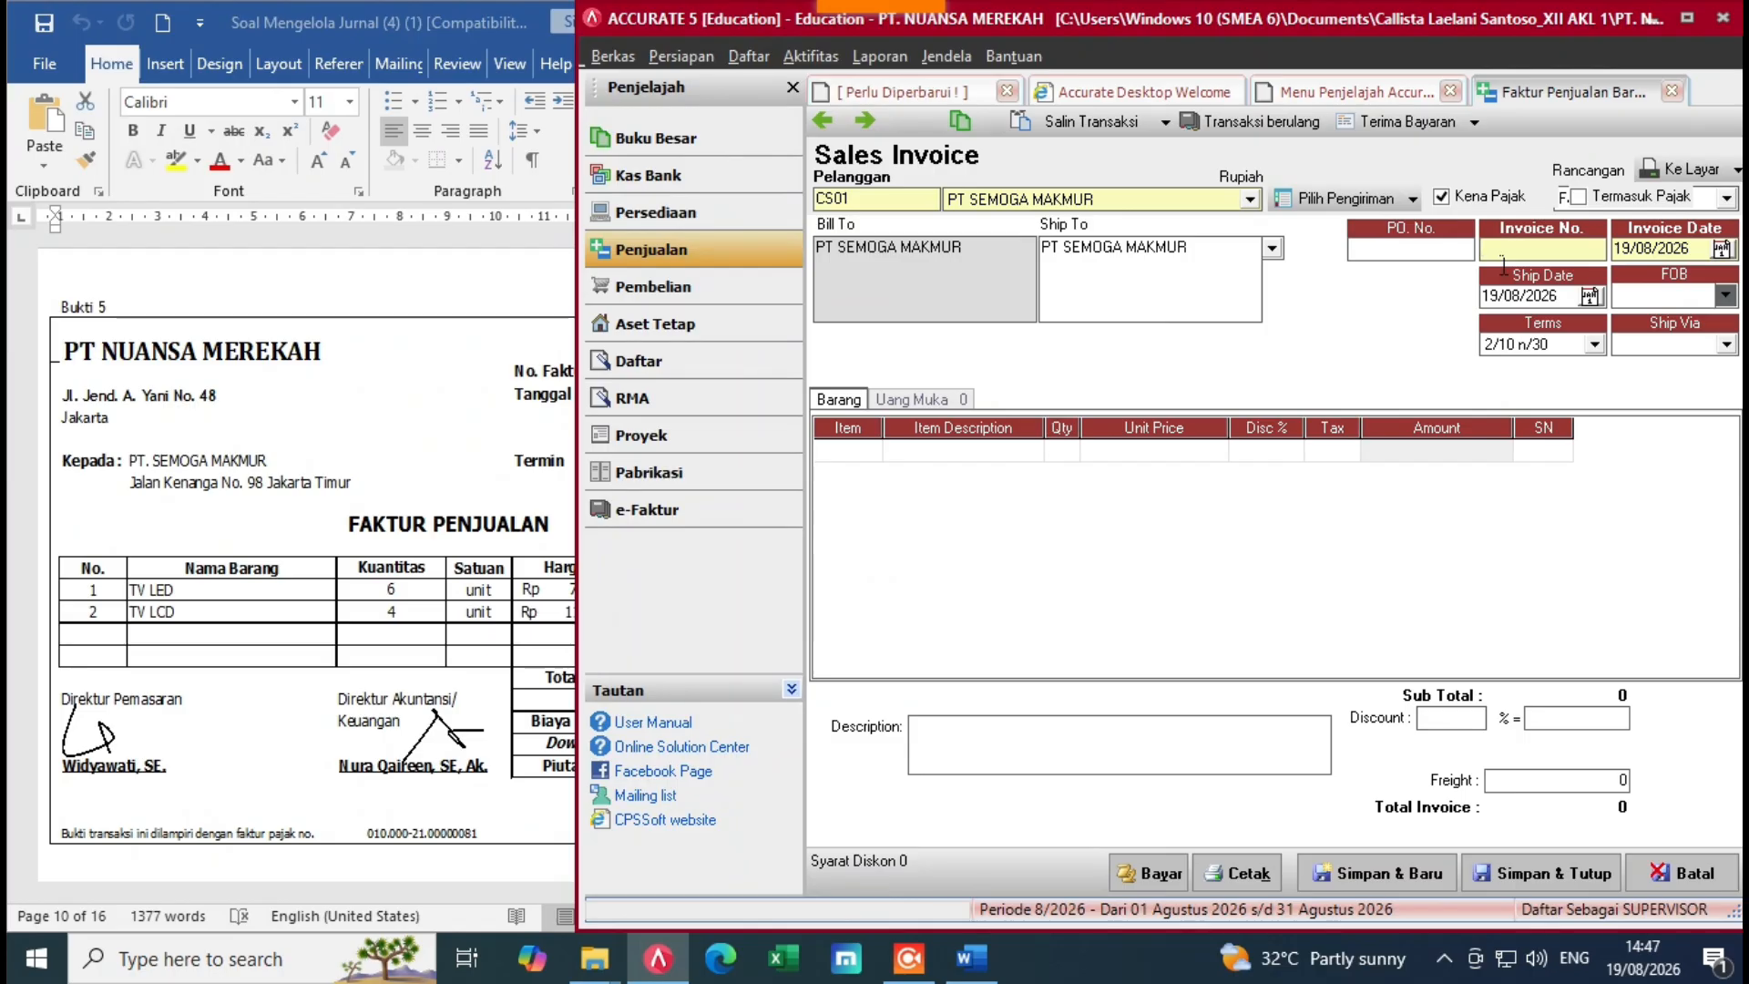
pyautogui.write('FPJ')
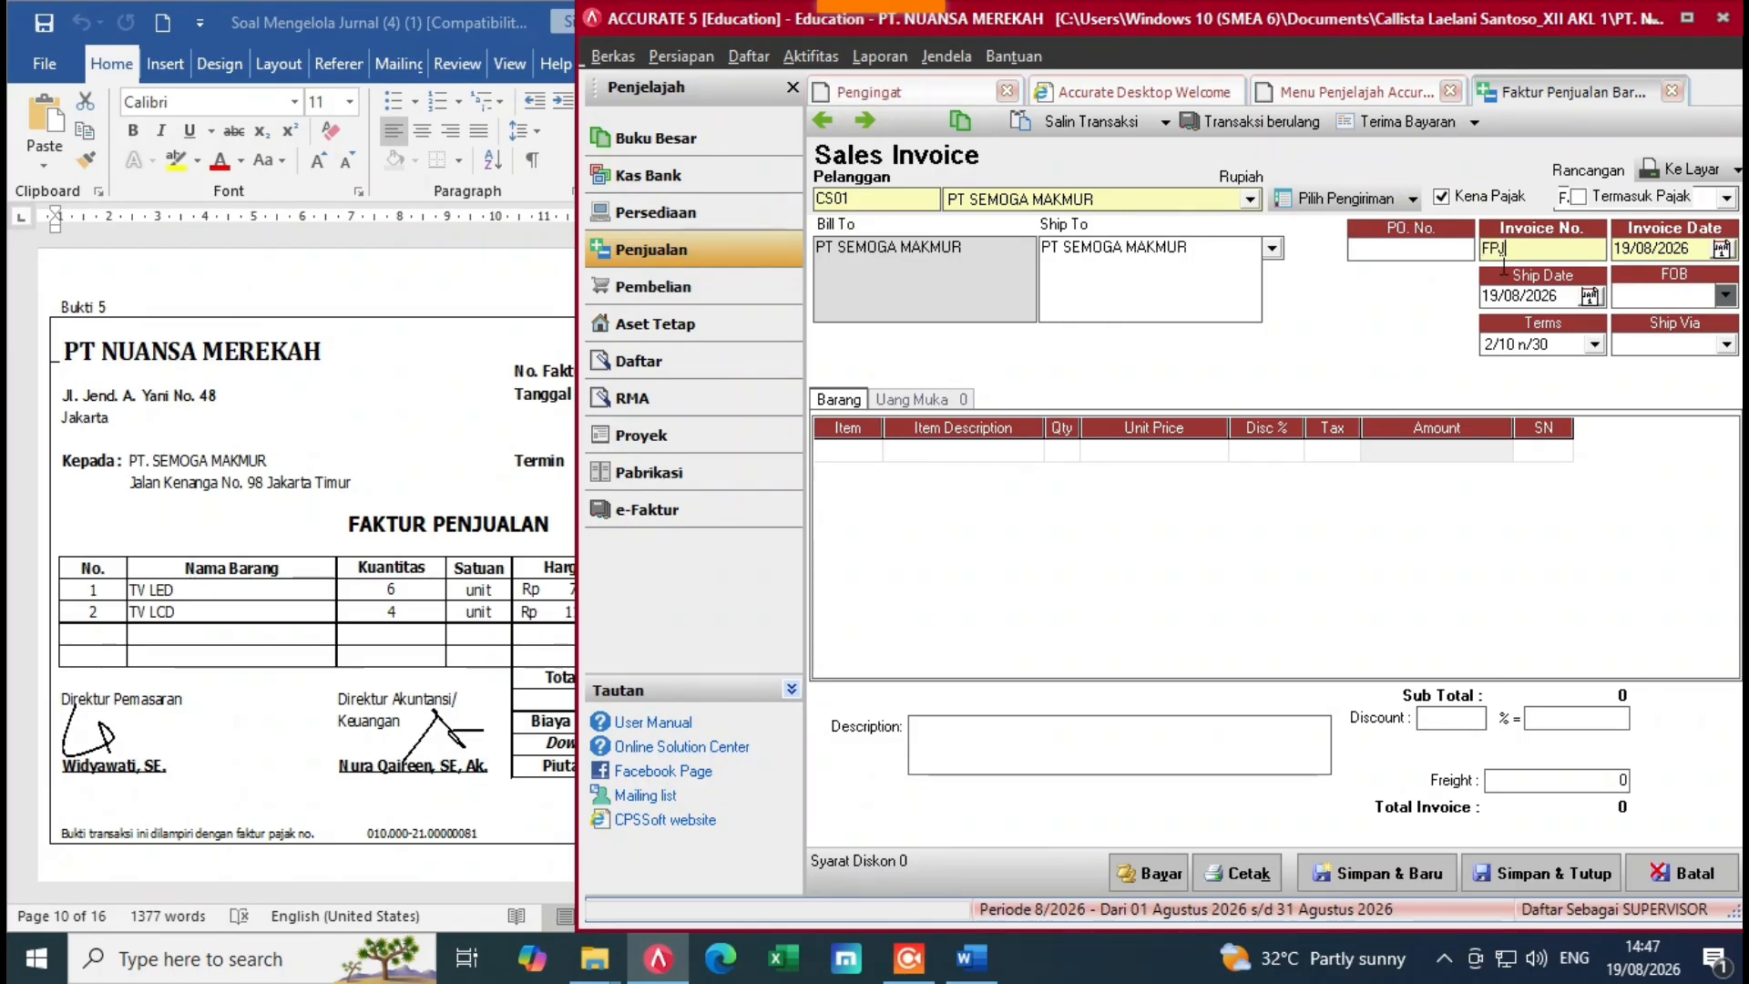
pyautogui.write('T-012')
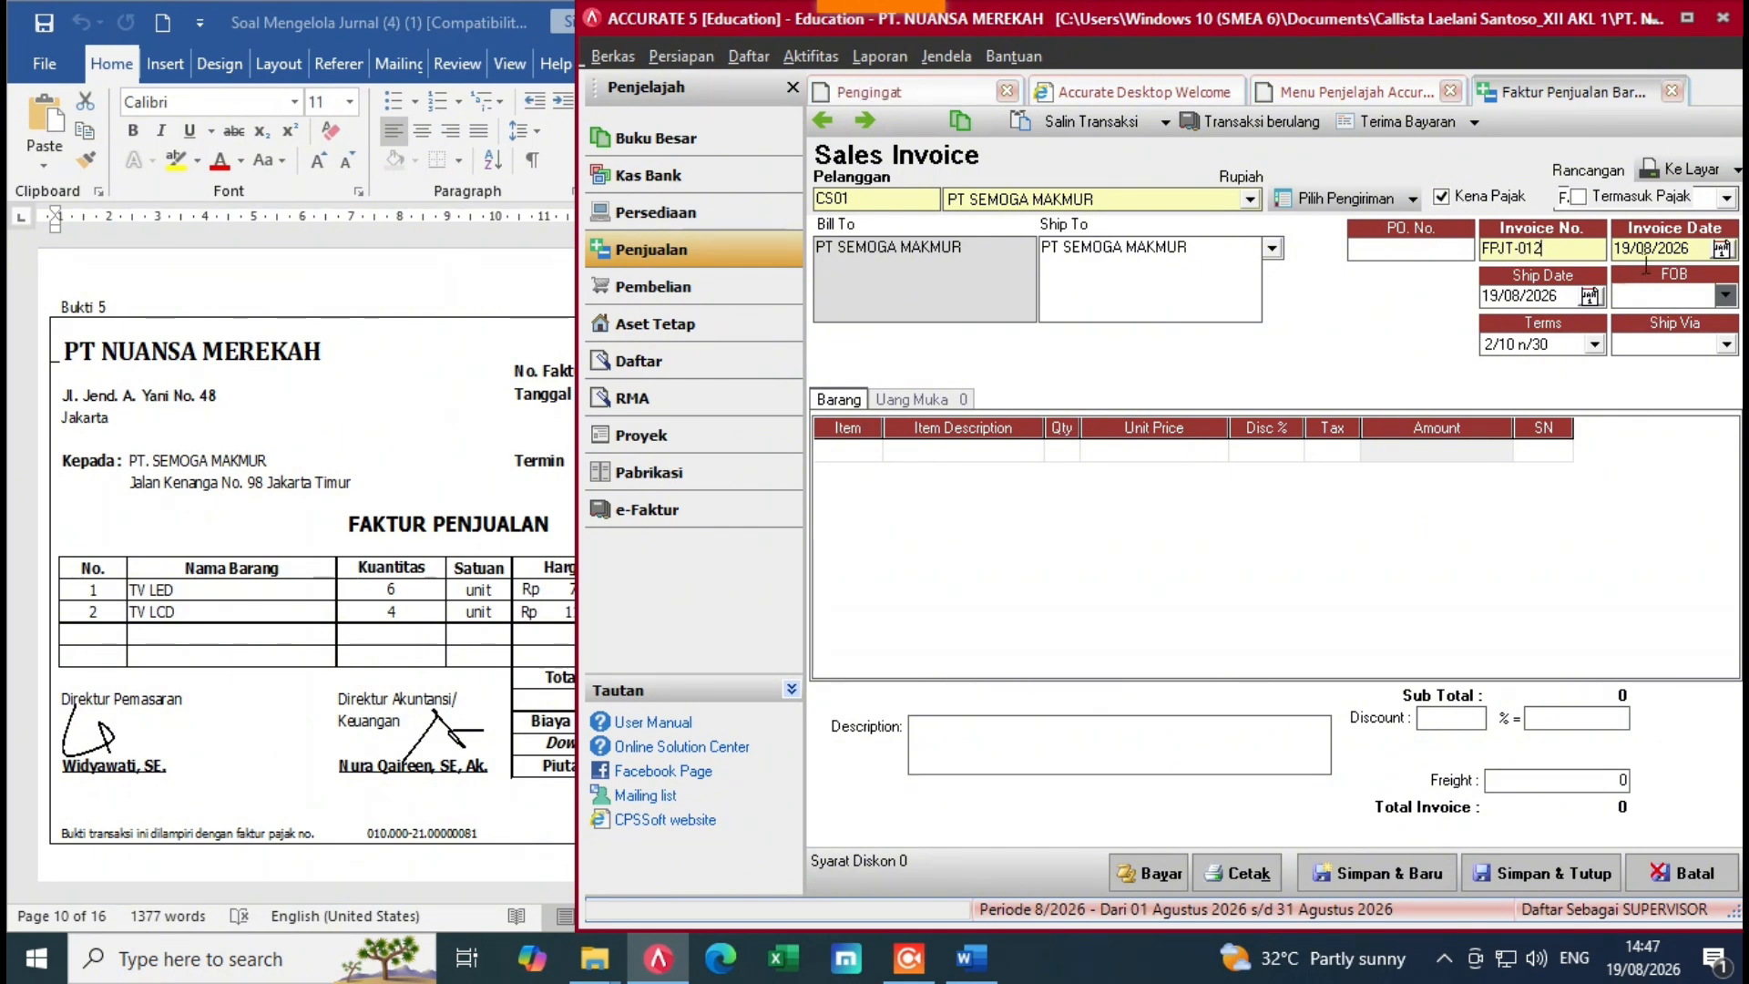
pyautogui.moveTo(1678, 269); pyautogui.dragTo(1603, 293)
pyautogui.press('BackSpace')
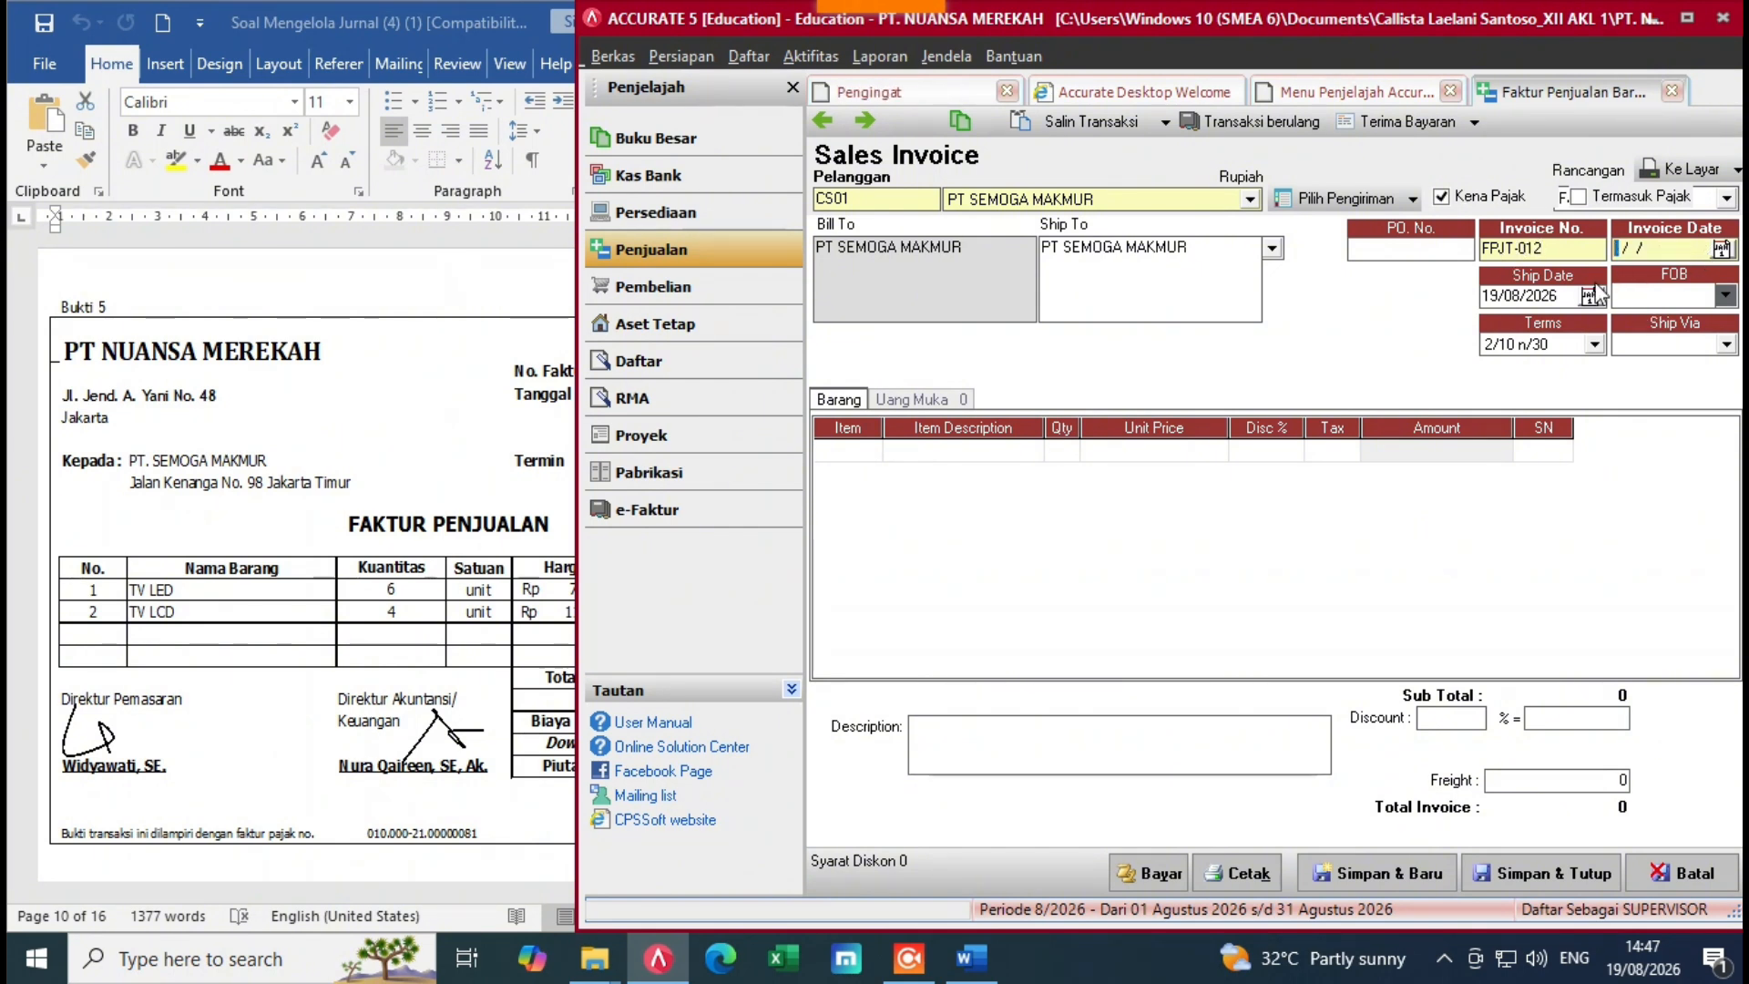
pyautogui.click(281, 599)
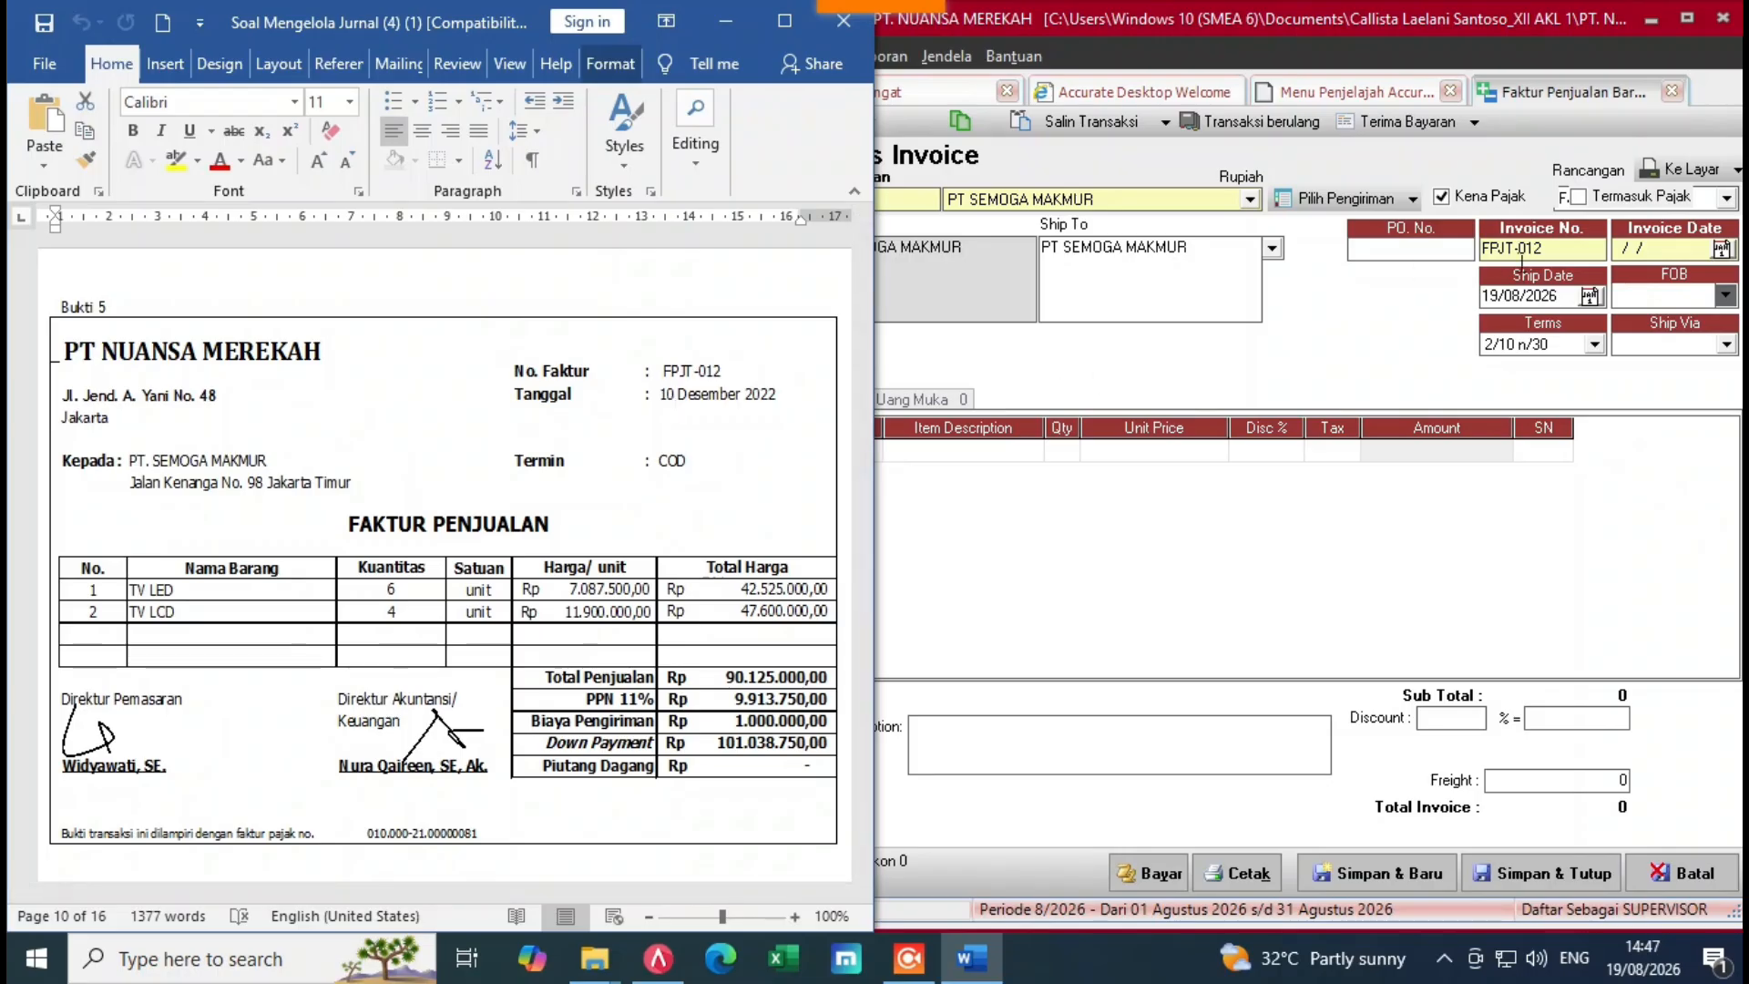
pyautogui.click(1645, 278)
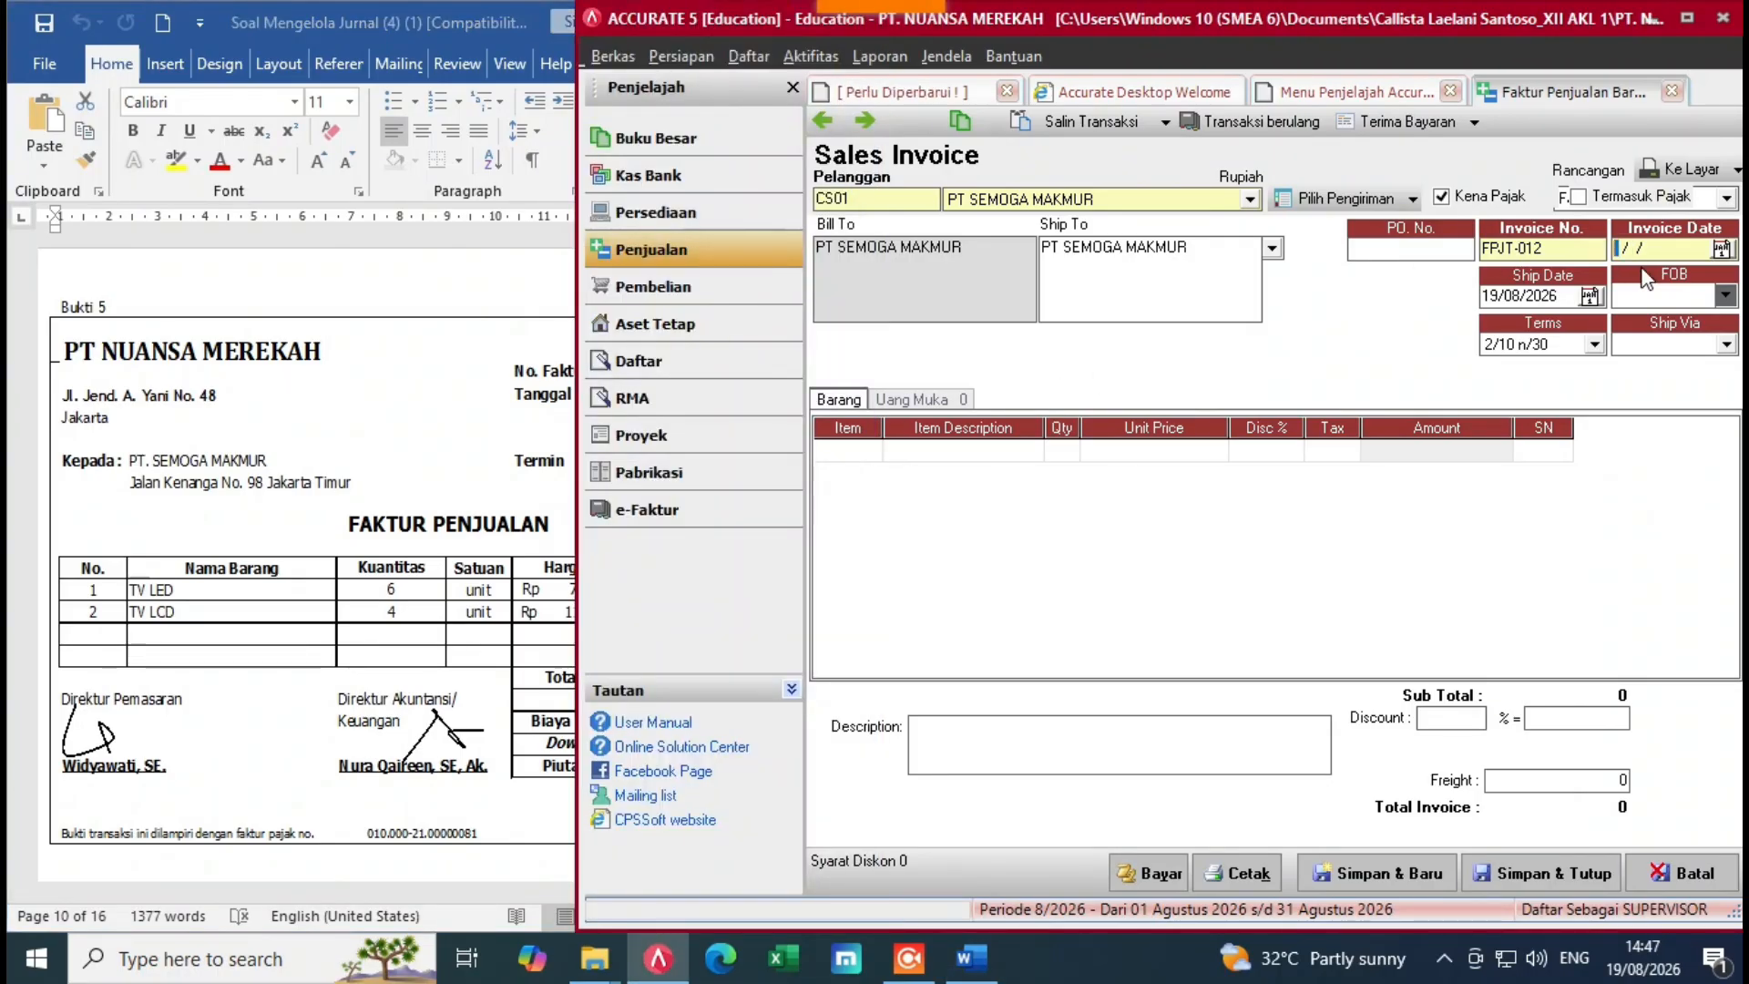
pyautogui.write('10/12/2022')
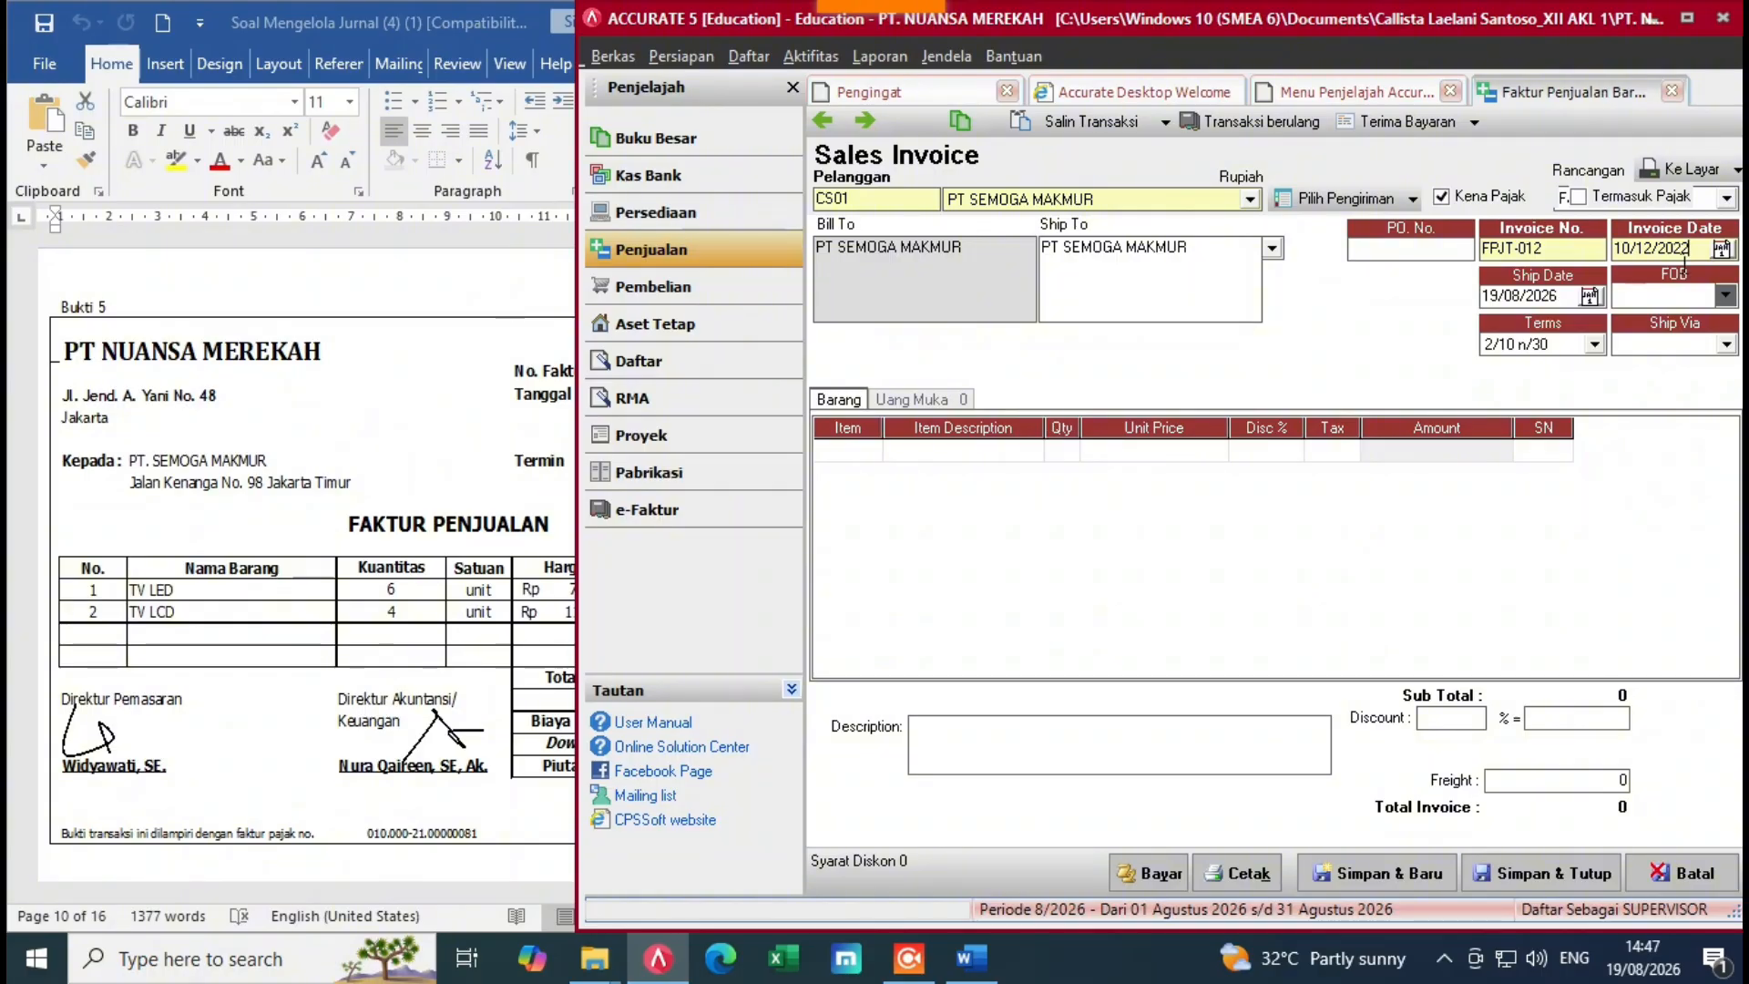
pyautogui.press('Tab')
pyautogui.press('BackSpace')
pyautogui.write('10122022')
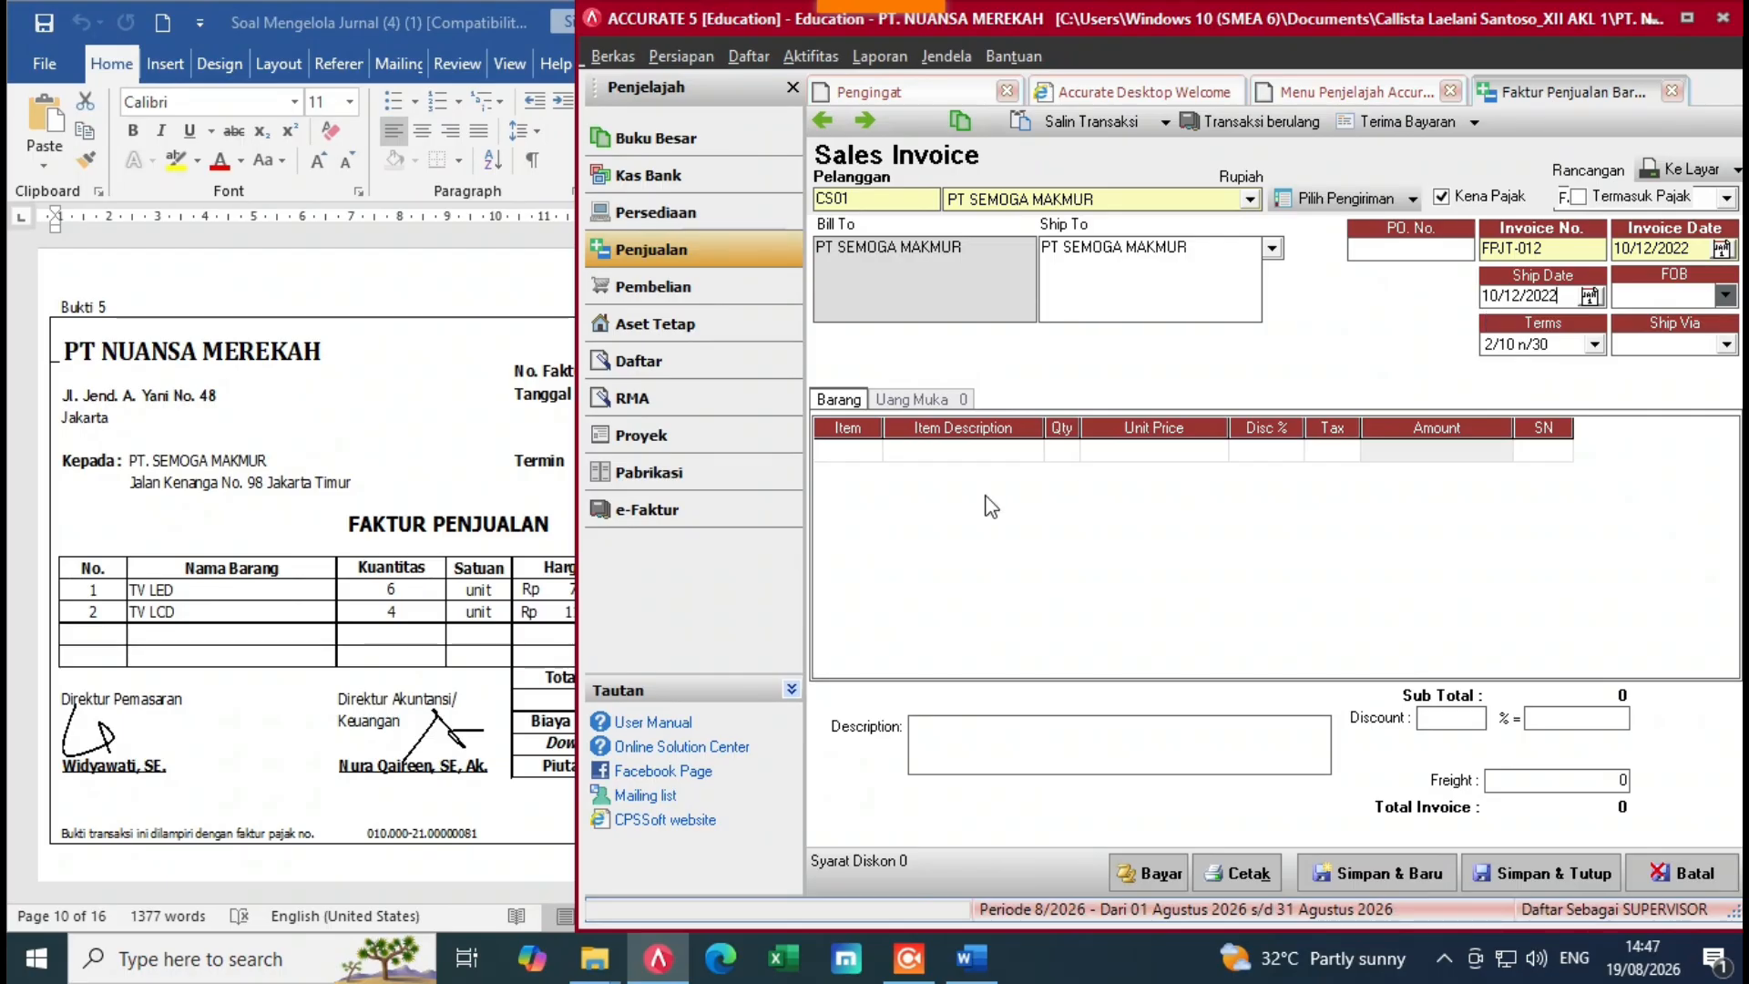
# Step: Add TV LED as the first line, quantity 6 at unit price 7.087.500
pyautogui.click(886, 453)
pyautogui.click(876, 454)
pyautogui.doubleClick(877, 454)
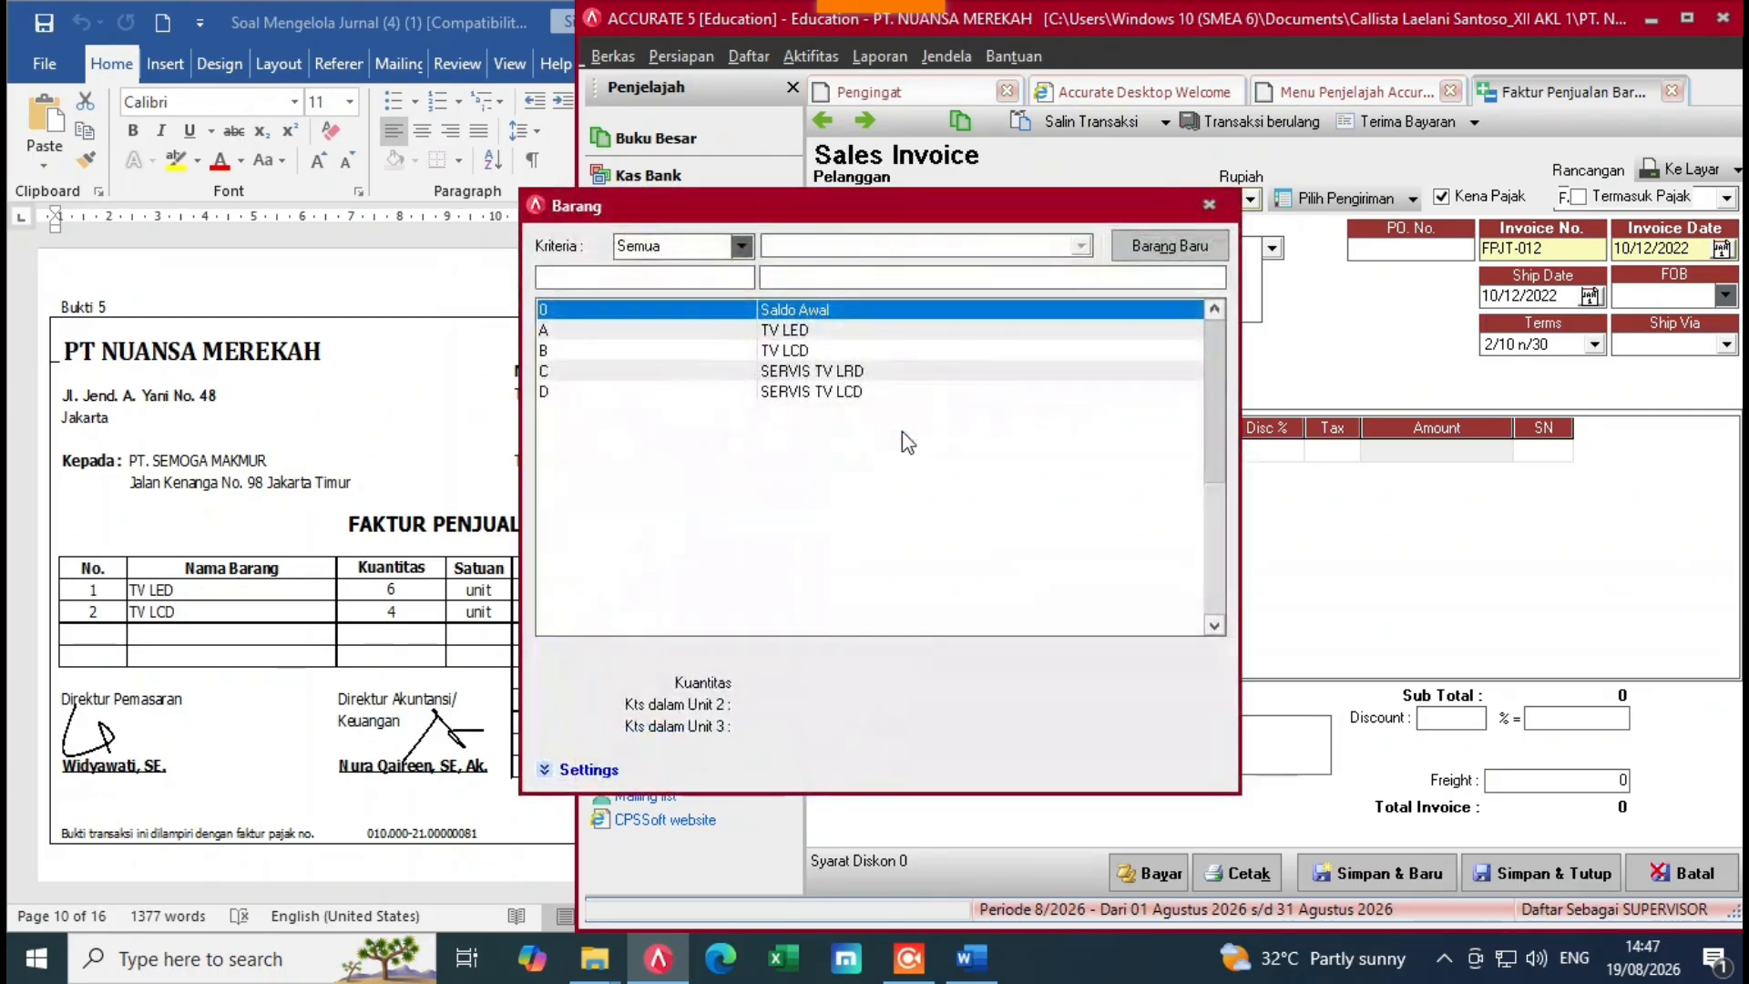
pyautogui.doubleClick(724, 329)
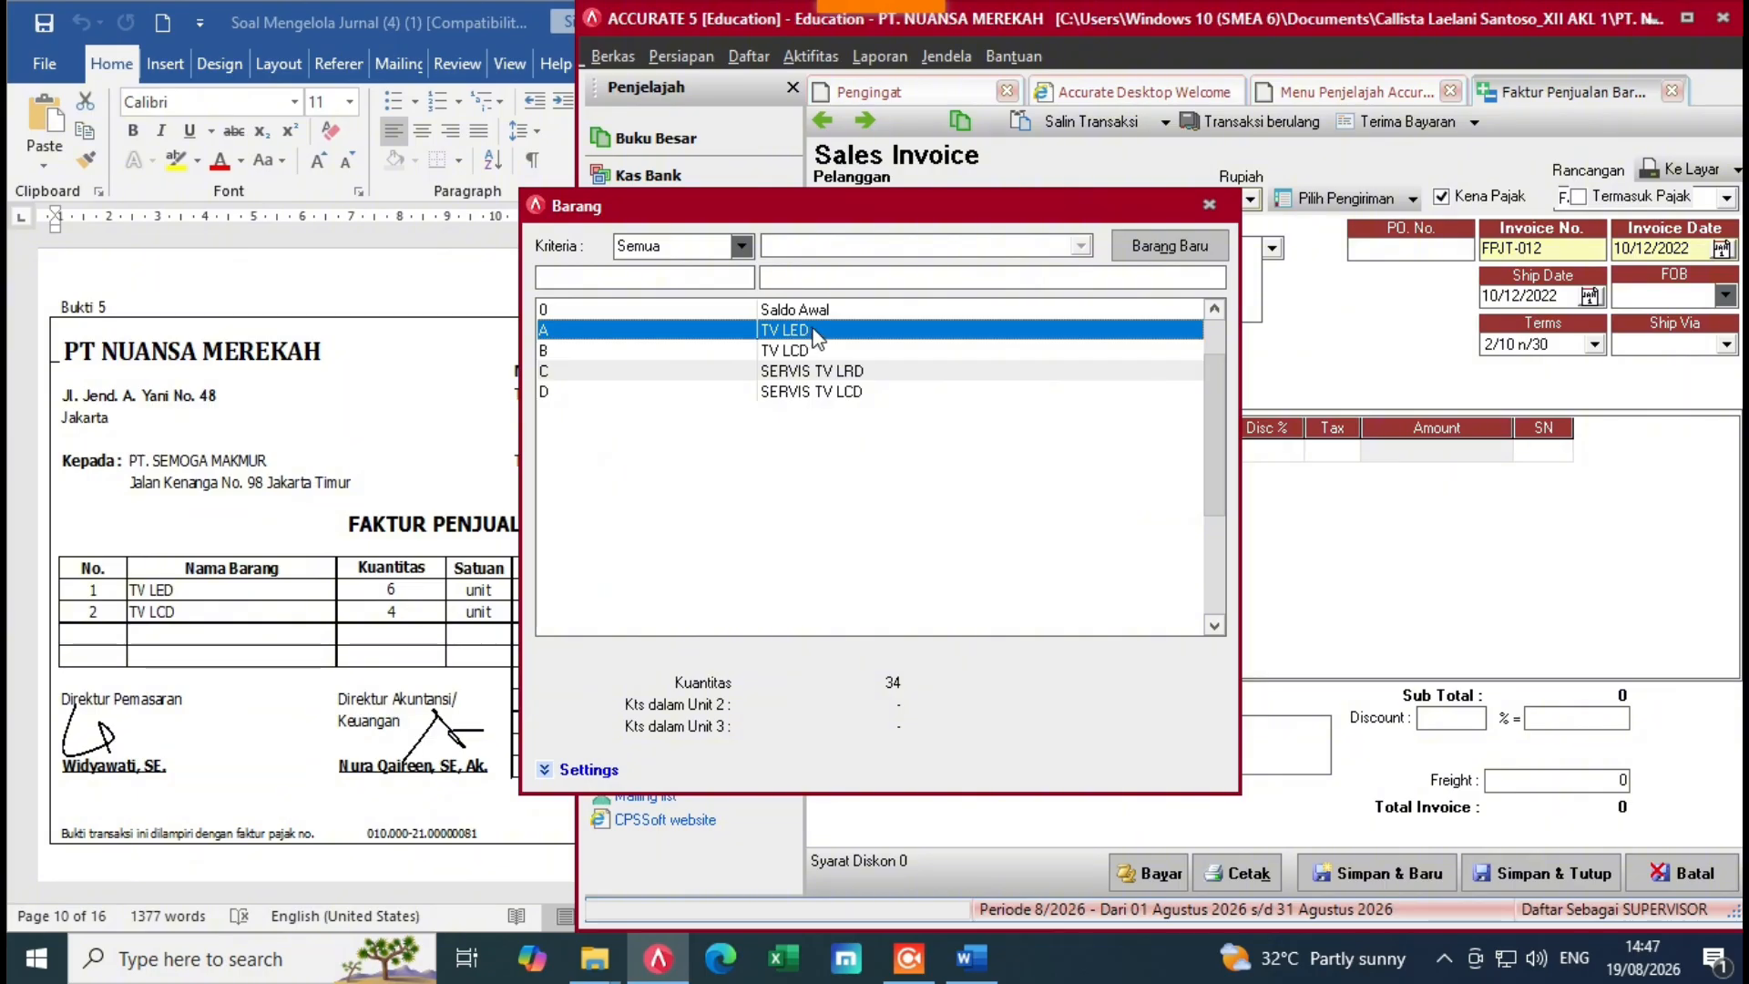
pyautogui.click(1067, 453)
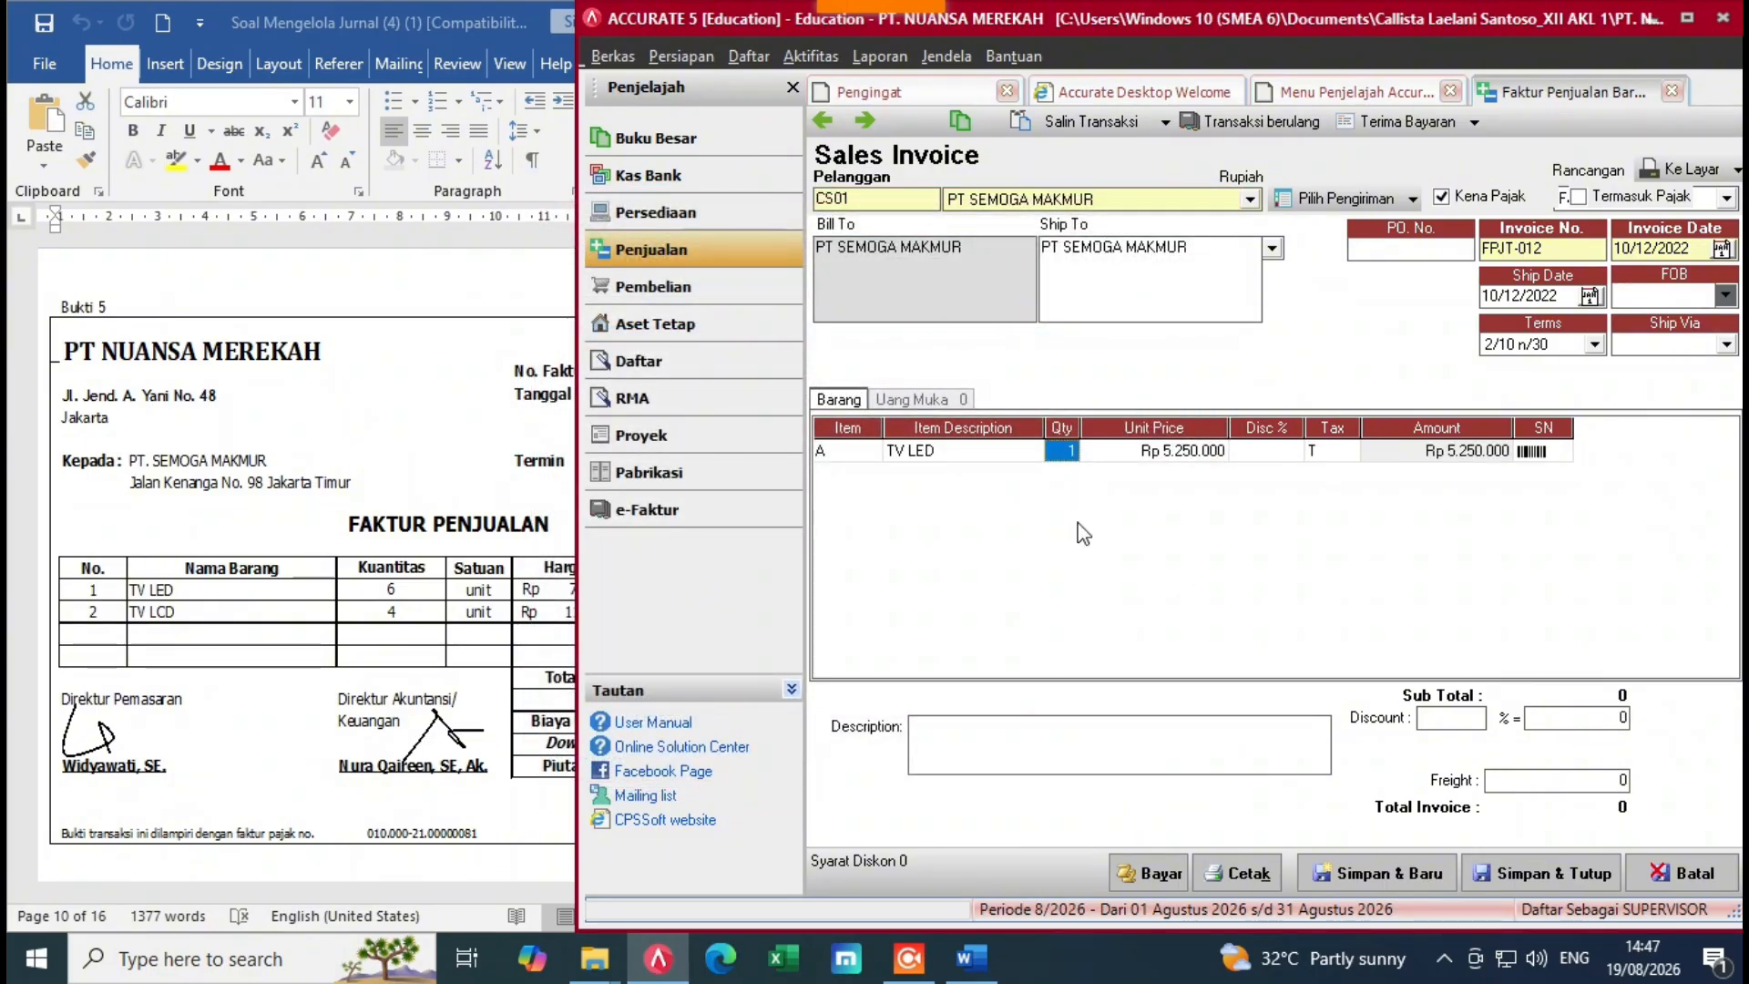
pyautogui.write('6')
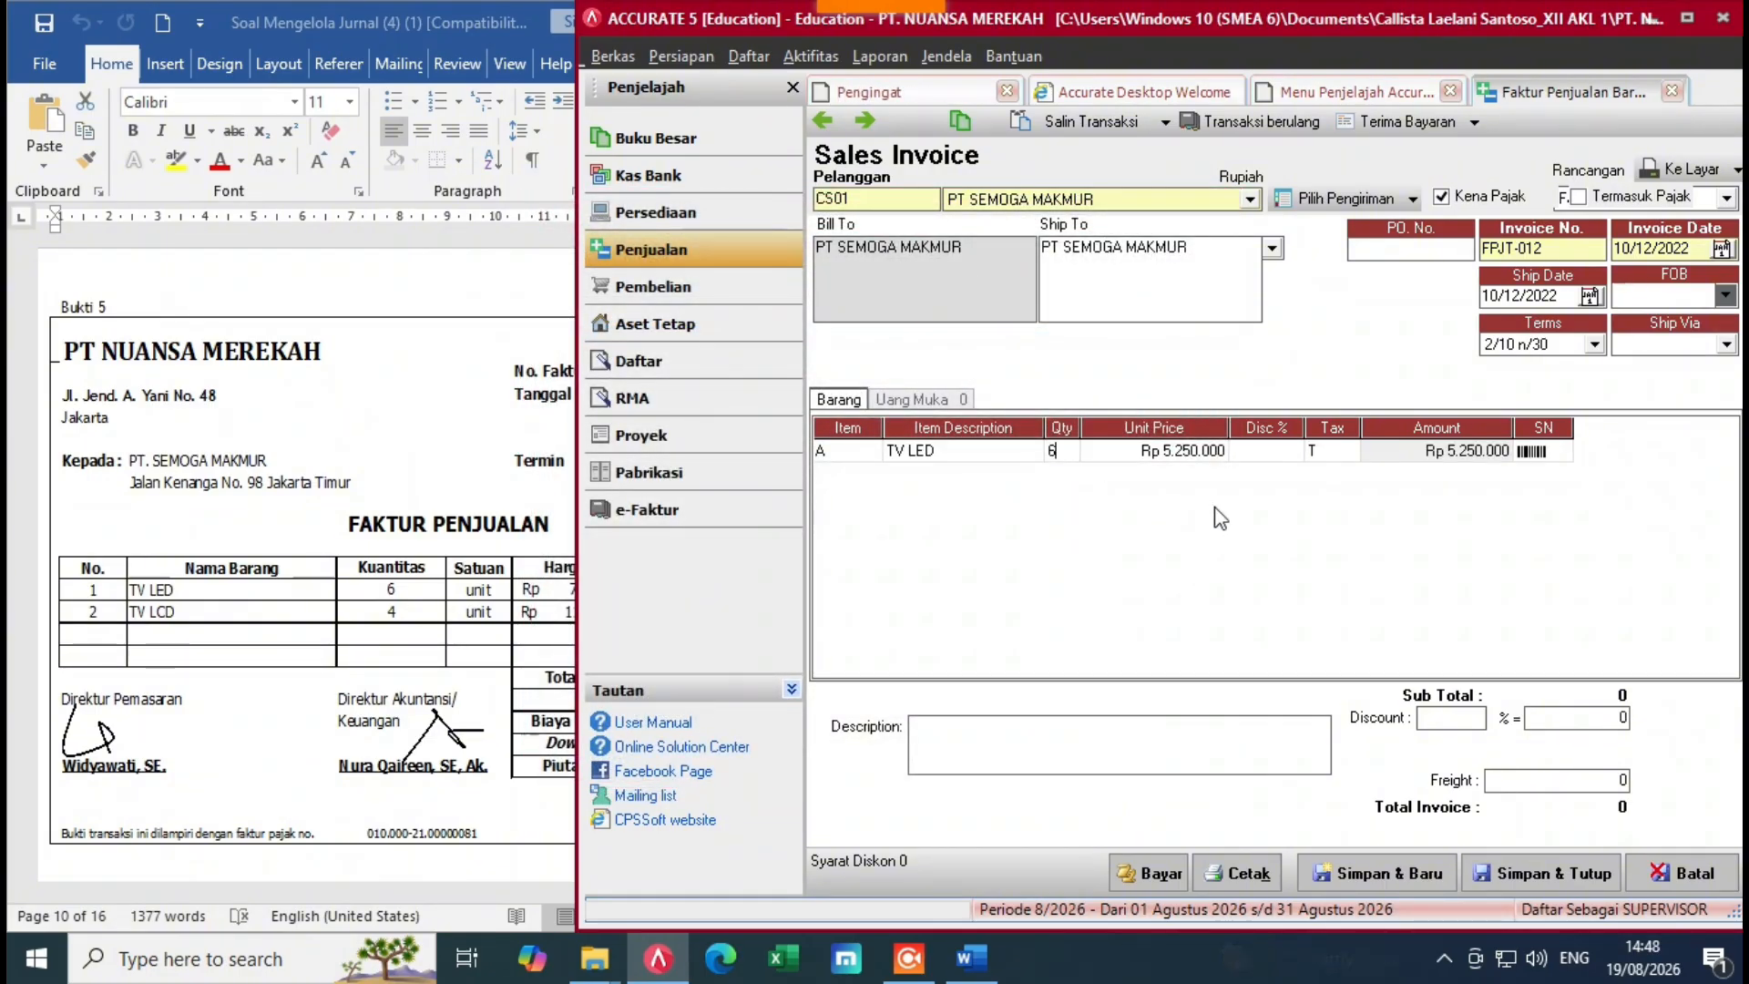
pyautogui.click(1155, 453)
pyautogui.click(569, 611)
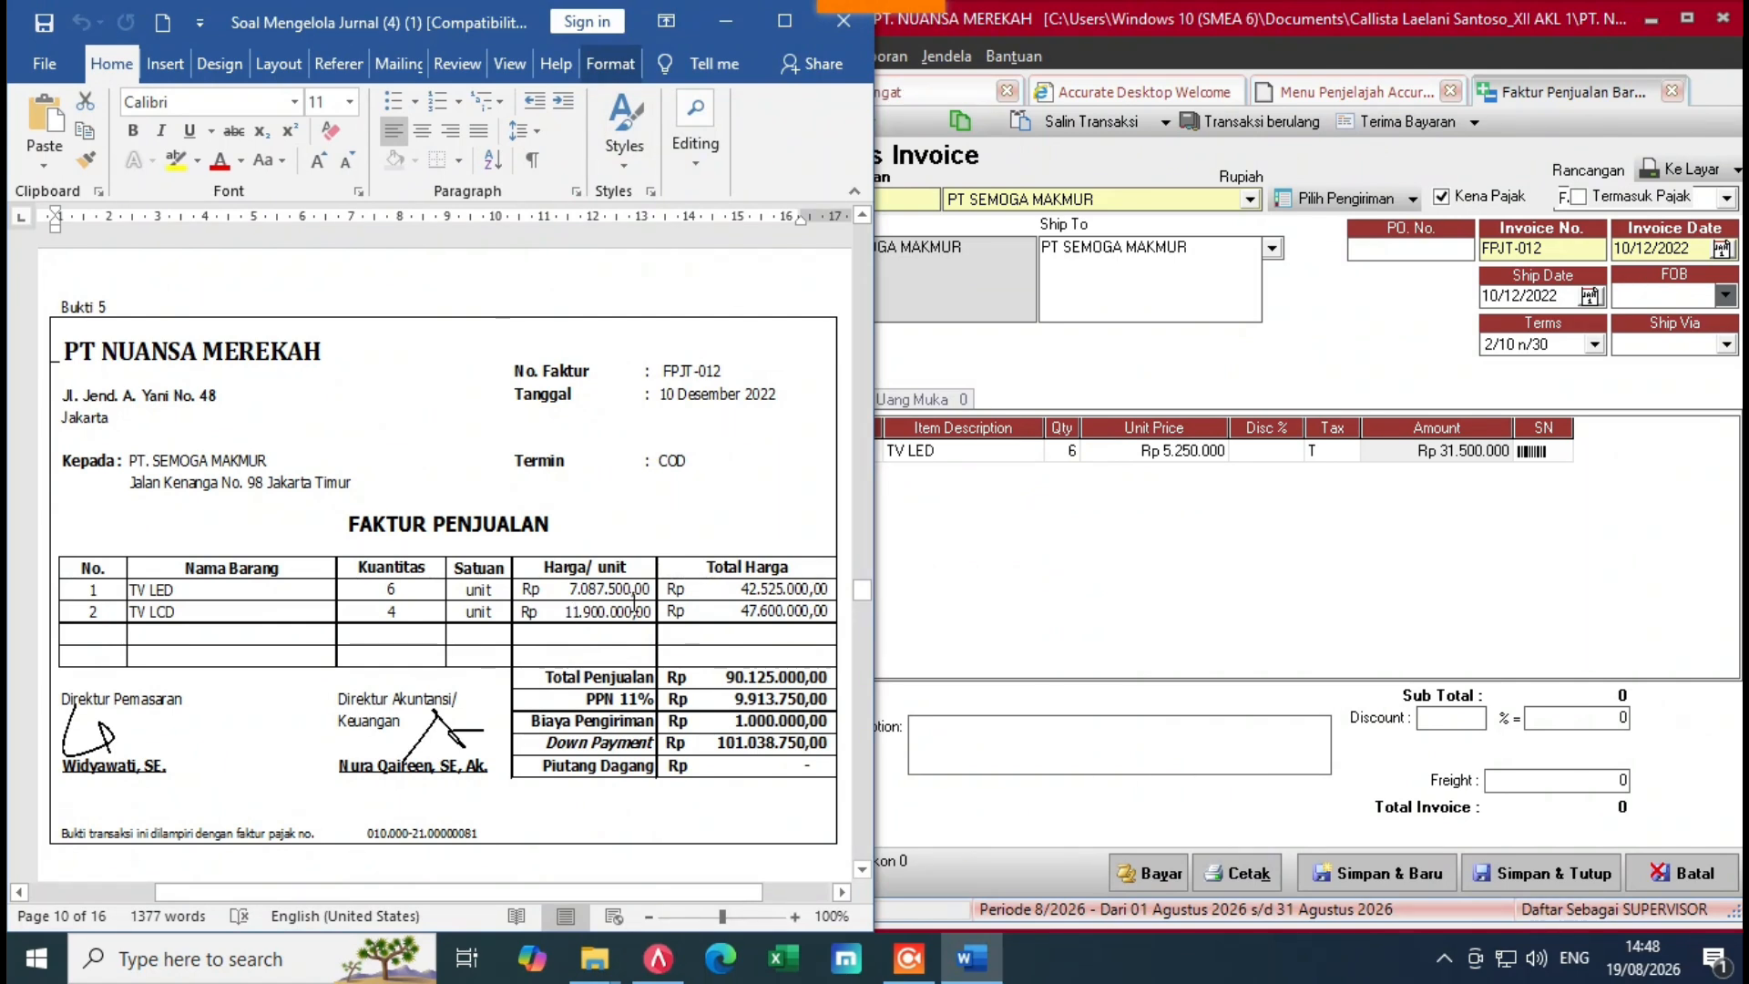
pyautogui.click(1136, 469)
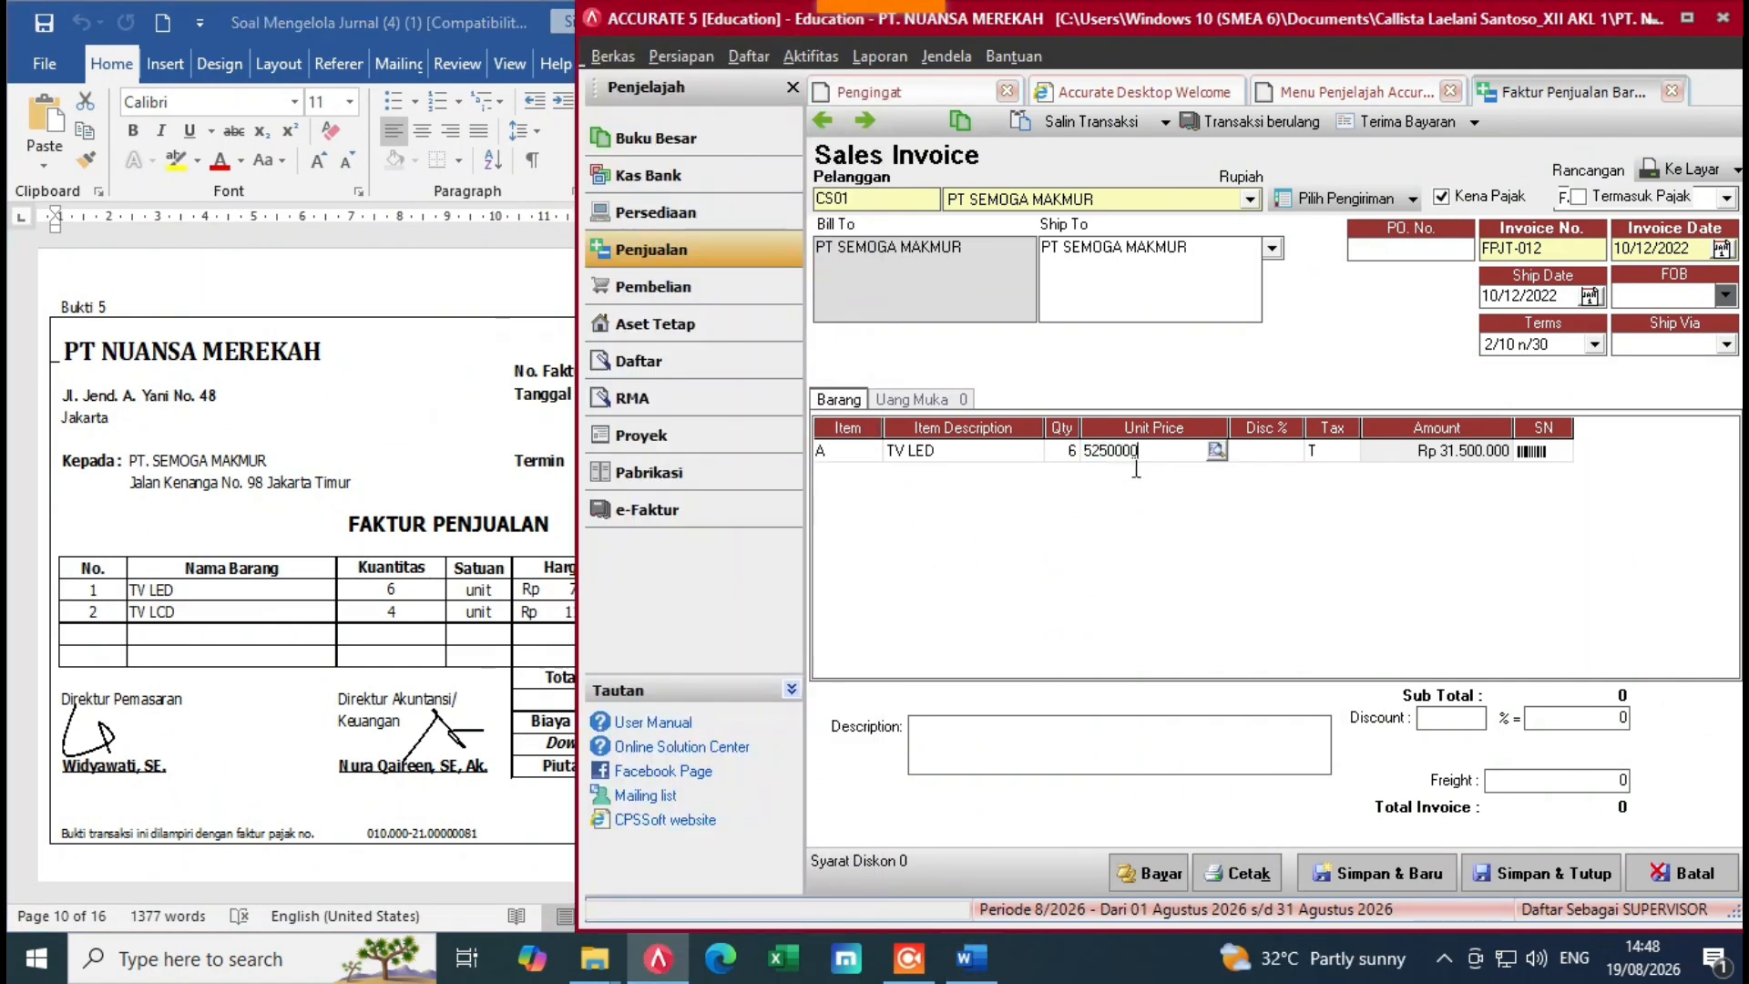
pyautogui.press('BackSpace')
pyautogui.press('BackSpace')
pyautogui.press('BackSpace')
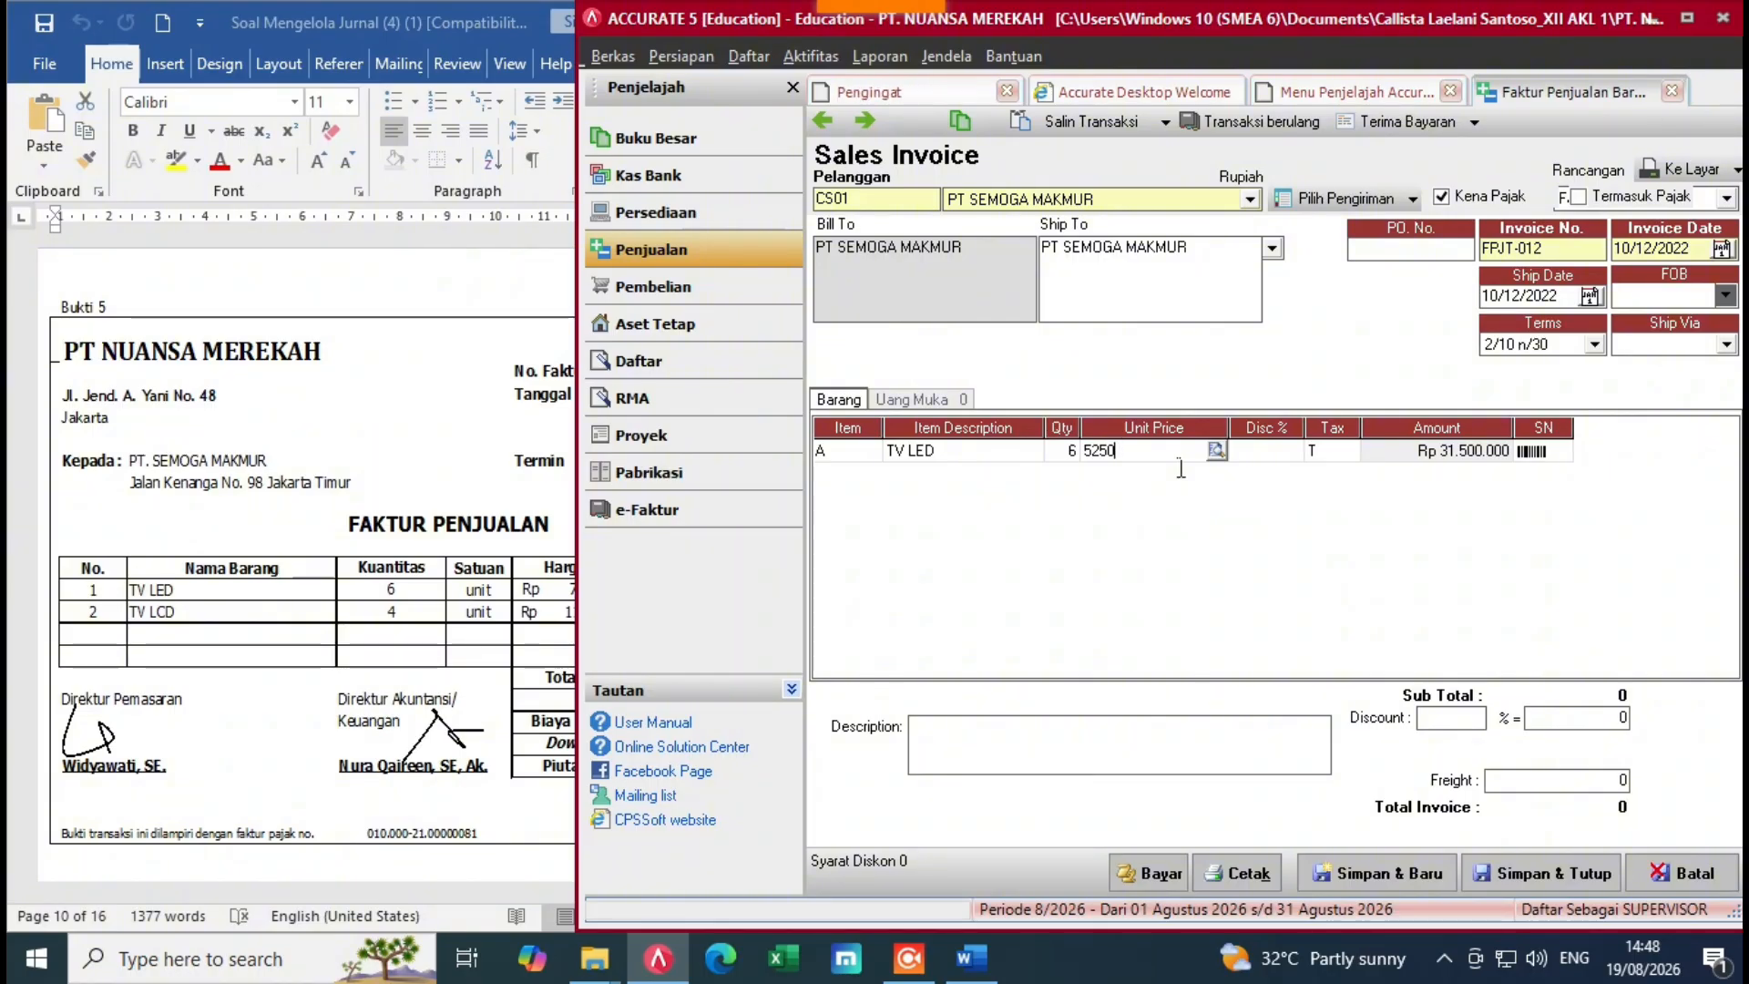
pyautogui.press('BackSpace')
pyautogui.press('BackSpace')
pyautogui.press('BackSpace')
pyautogui.press('BackSpace')
pyautogui.click(335, 587)
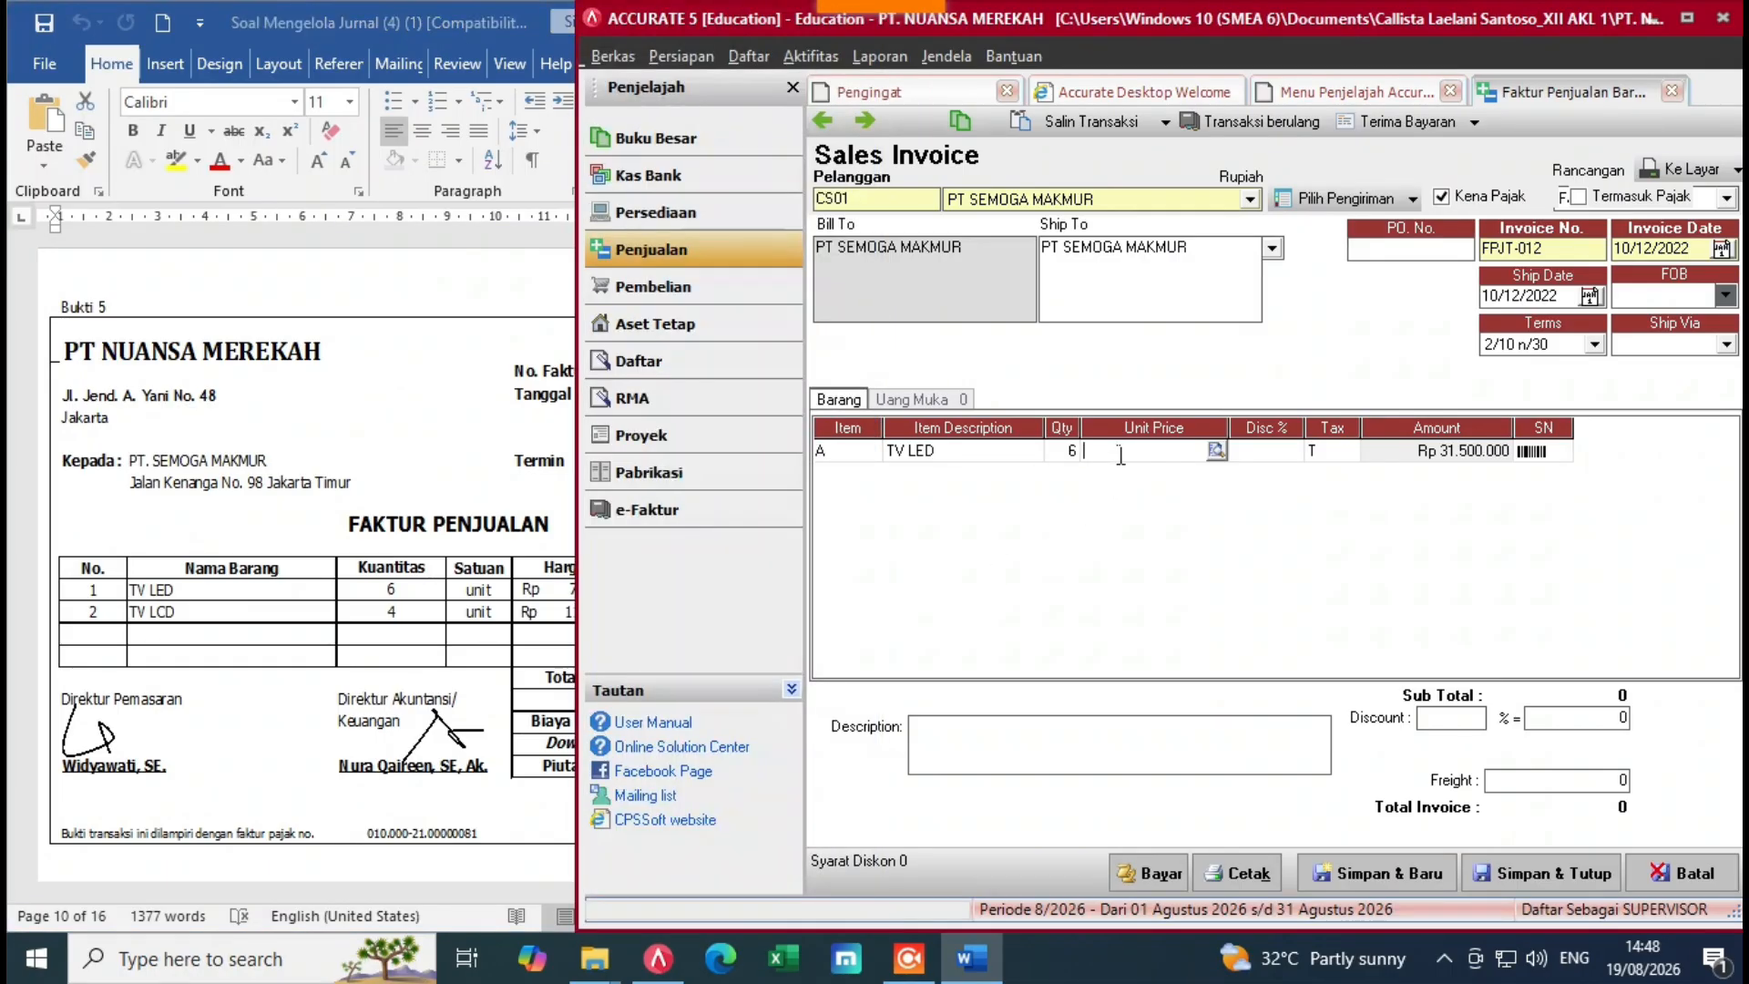
pyautogui.click(1121, 453)
pyautogui.write('7')
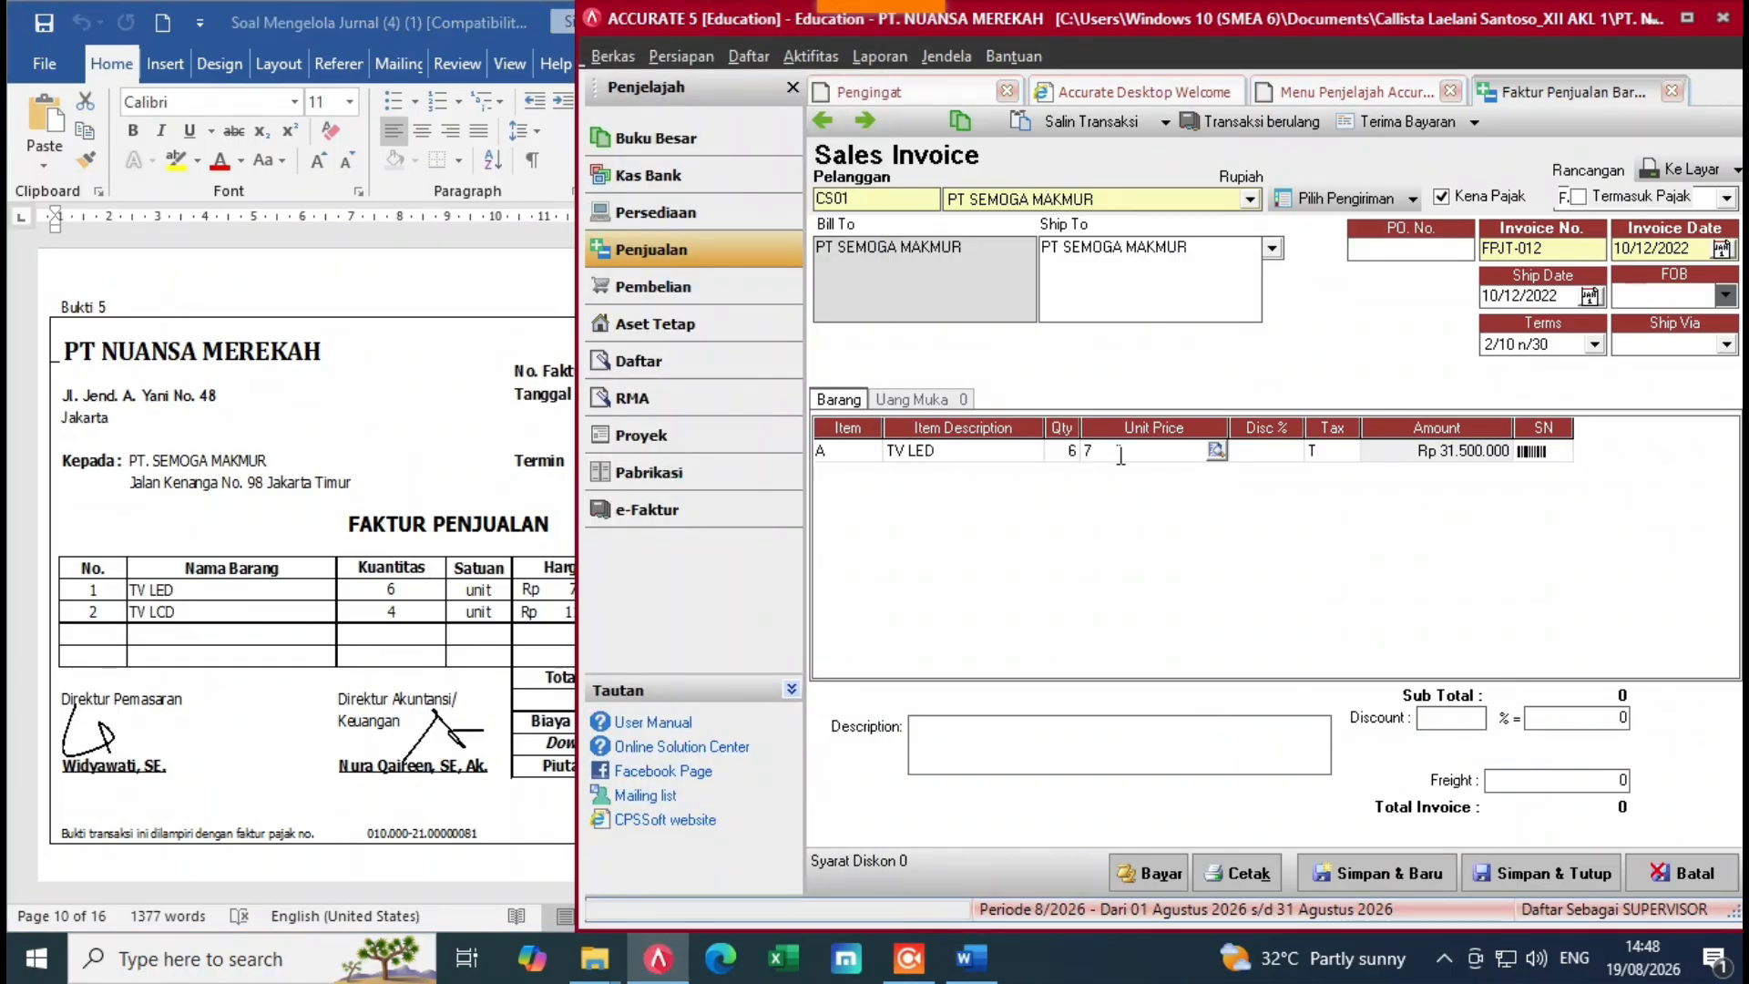
pyautogui.write('.500')
pyautogui.press('Tab')
pyautogui.press('Tab')
pyautogui.press('Tab')
pyautogui.press('Tab')
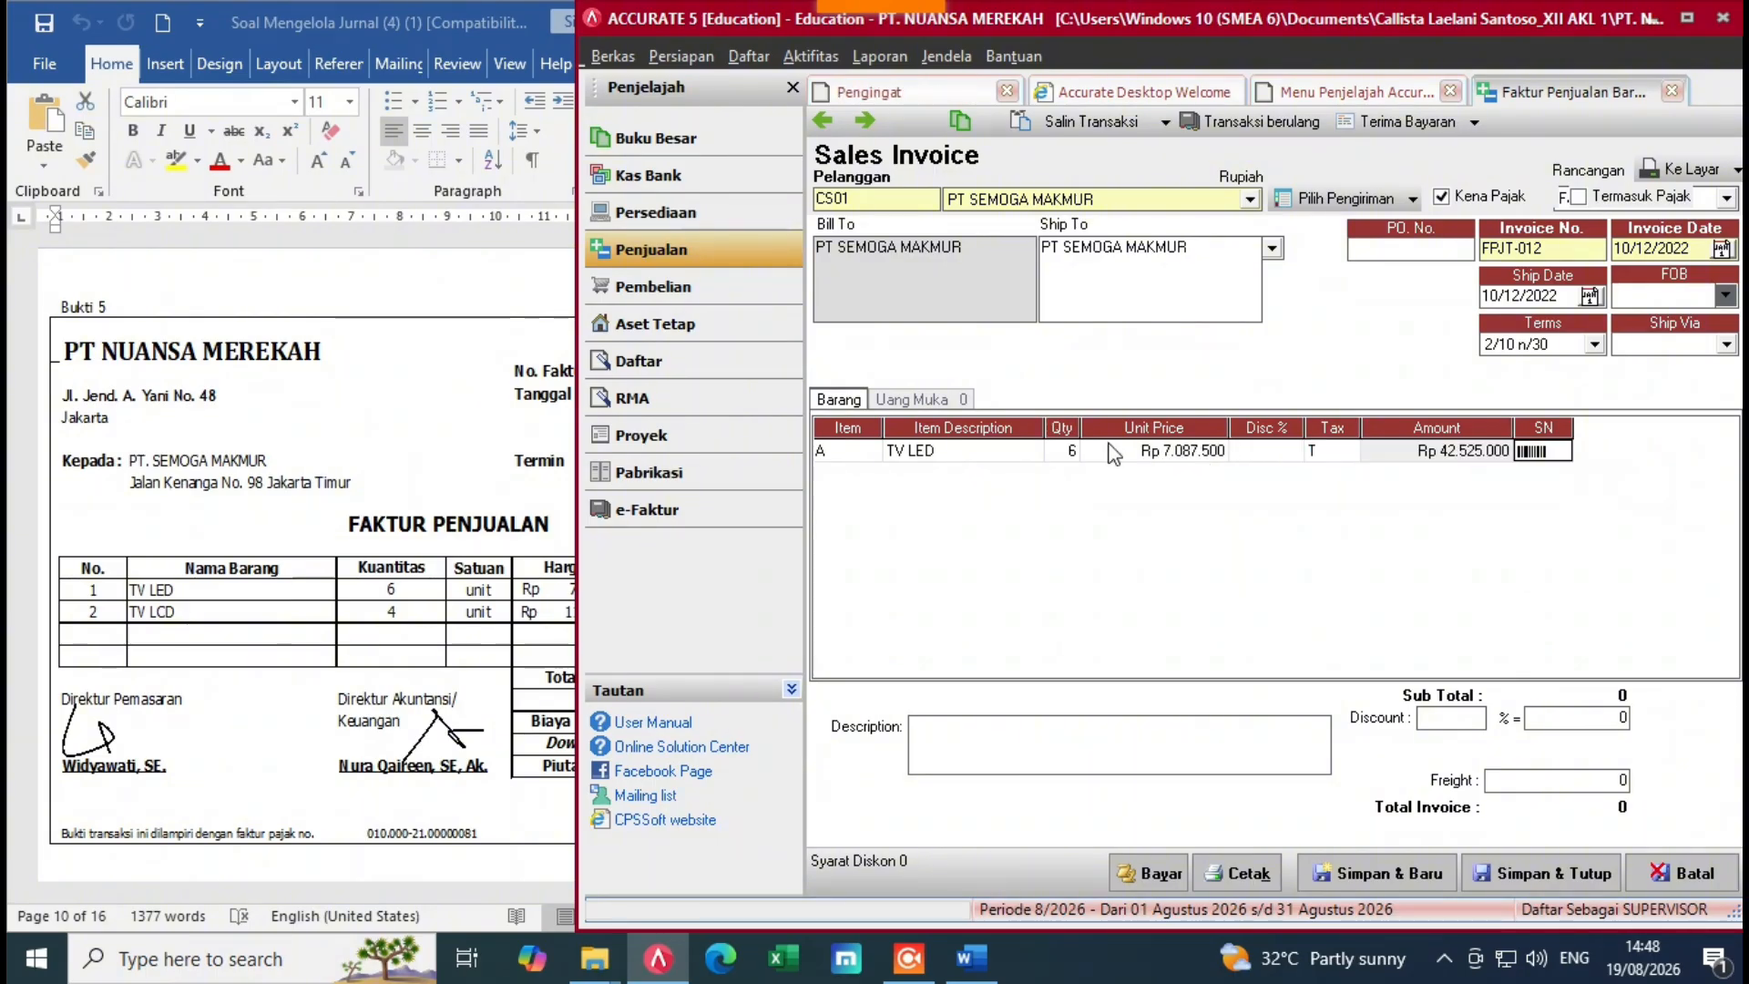
# Step: Add TV LCD as the second line, quantity 4 at unit price 11.900.000
pyautogui.press('Tab')
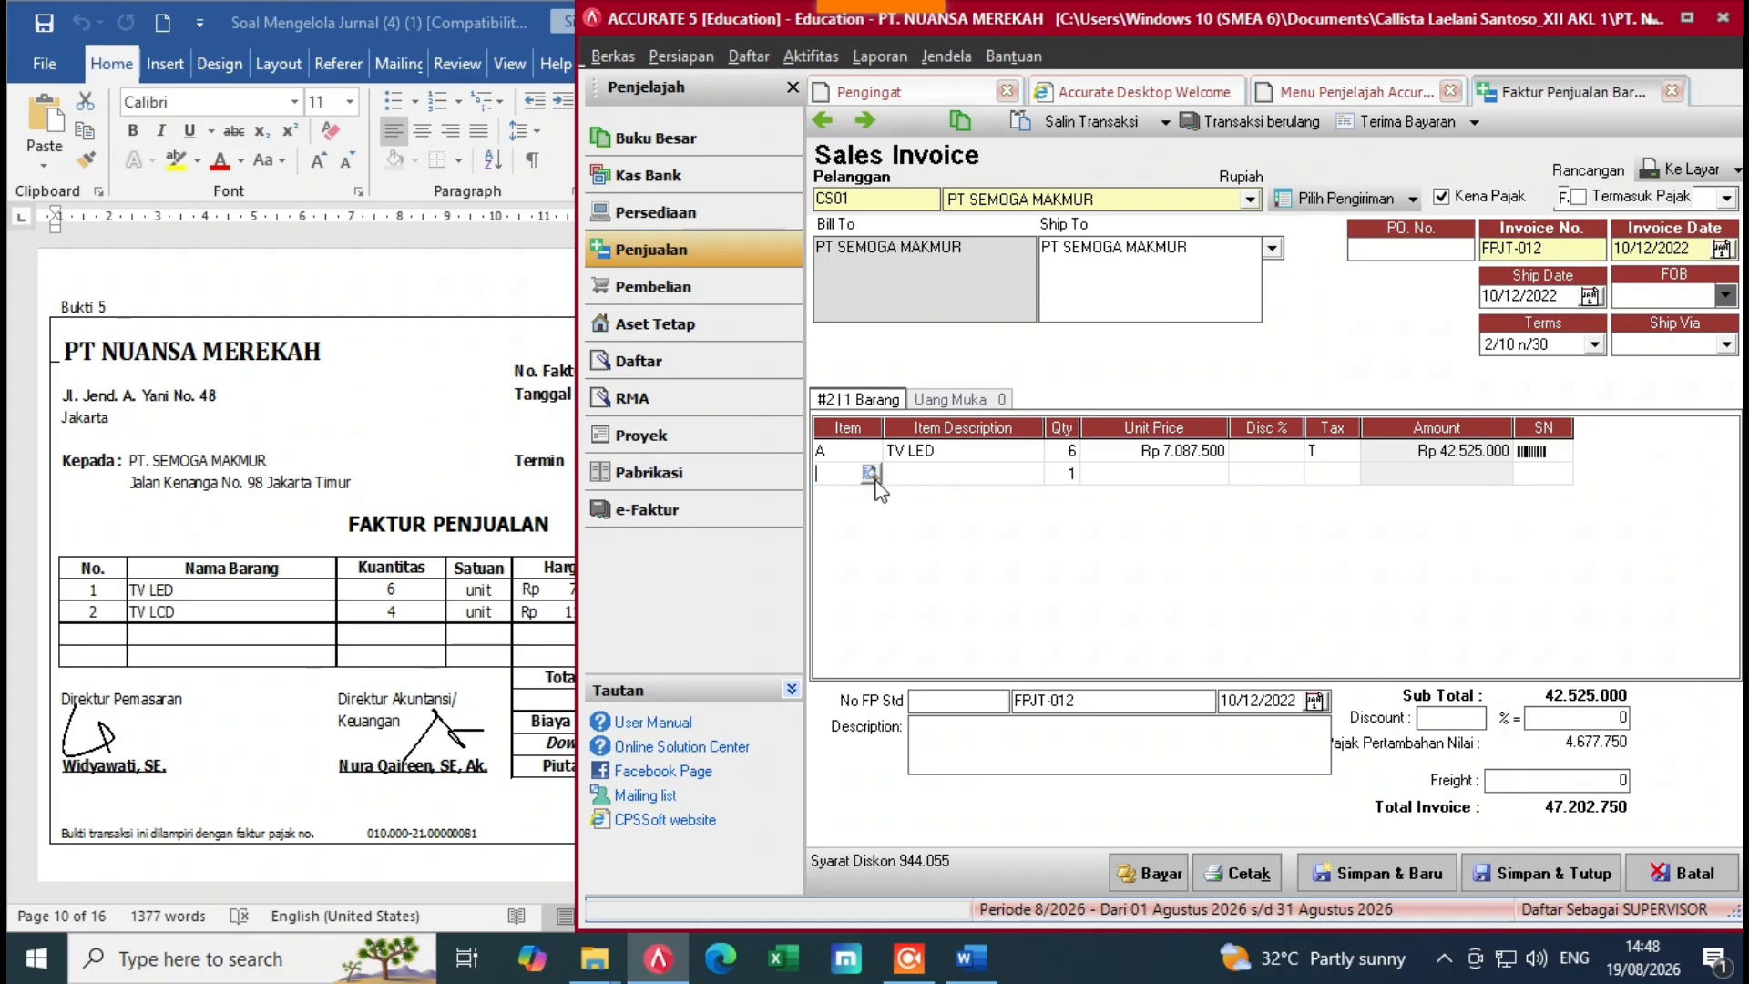
pyautogui.doubleClick(865, 473)
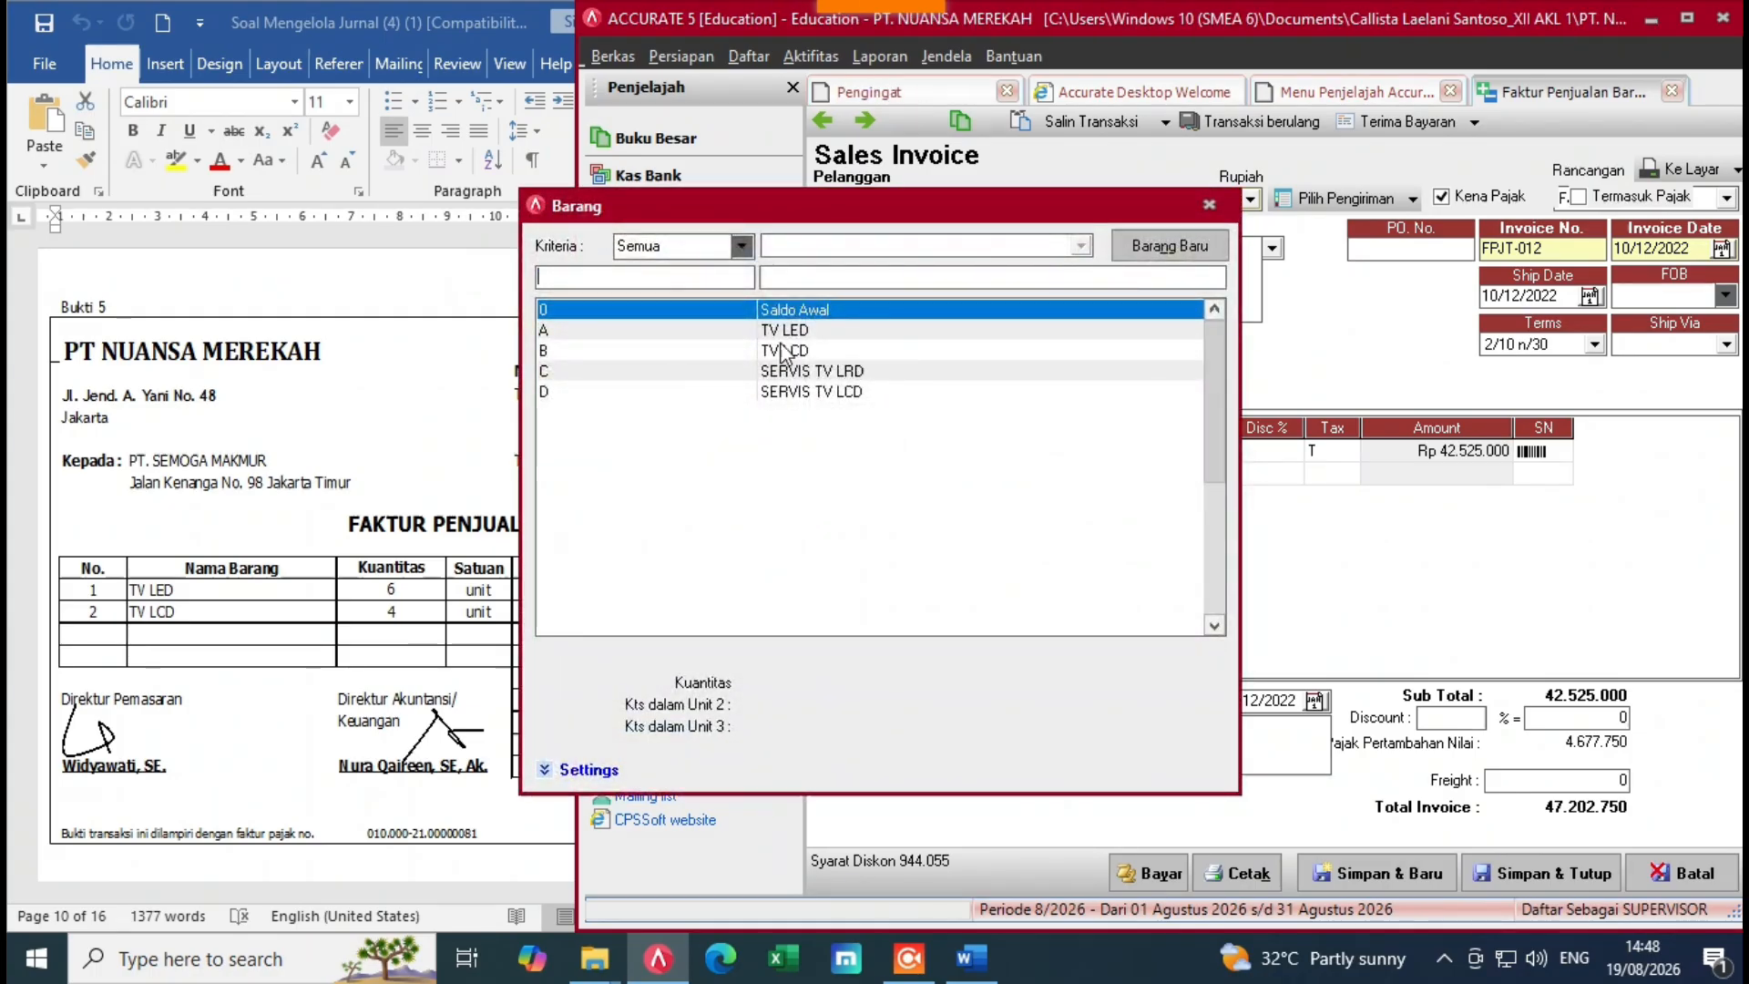
pyautogui.doubleClick(794, 345)
pyautogui.click(1060, 474)
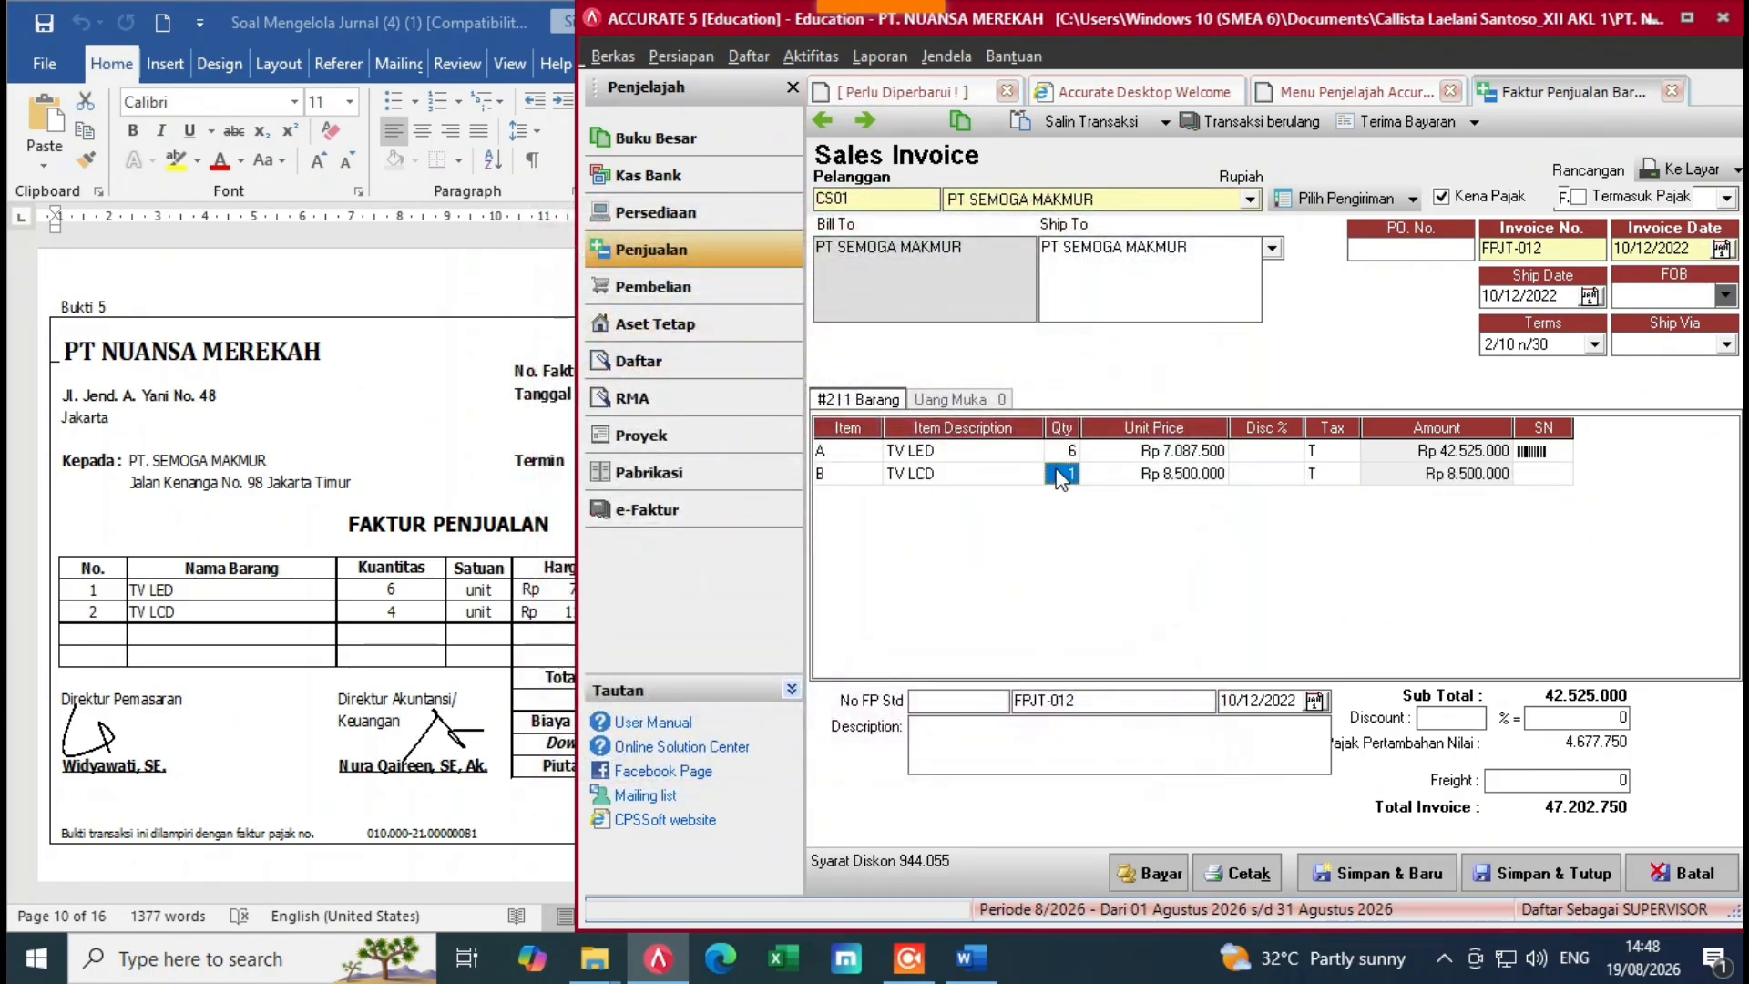
pyautogui.write('4')
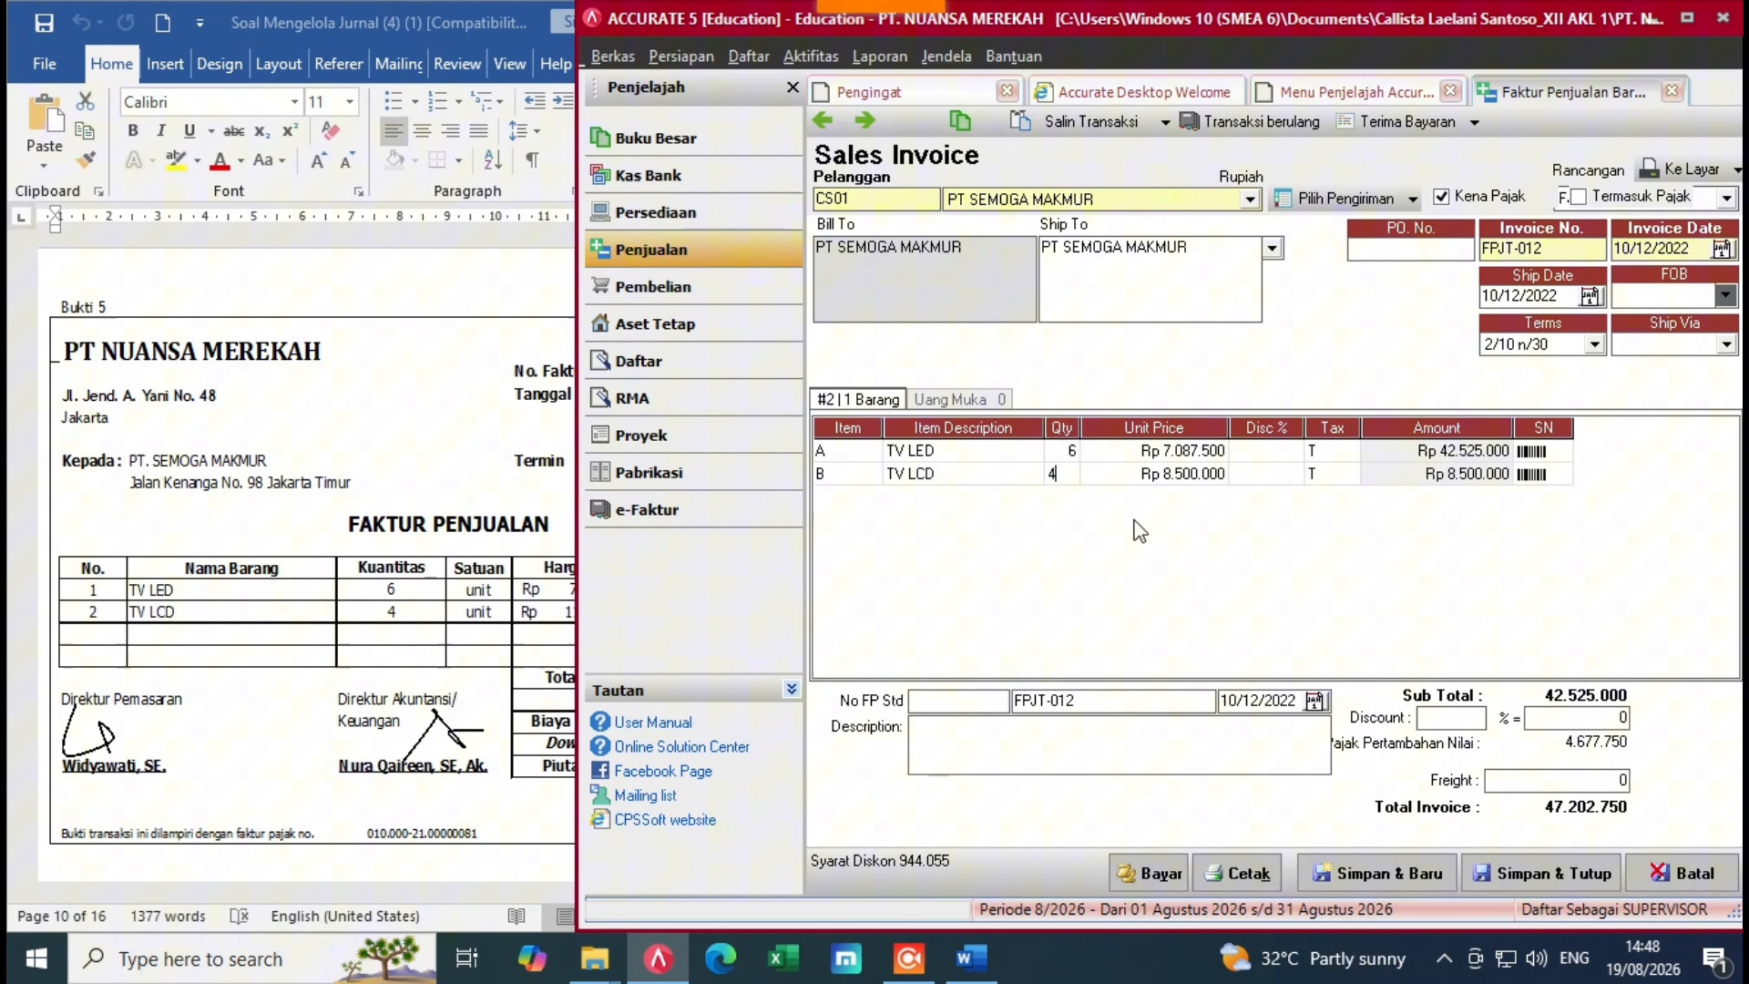
pyautogui.click(1181, 475)
pyautogui.hotkey('alt', 'Tab')
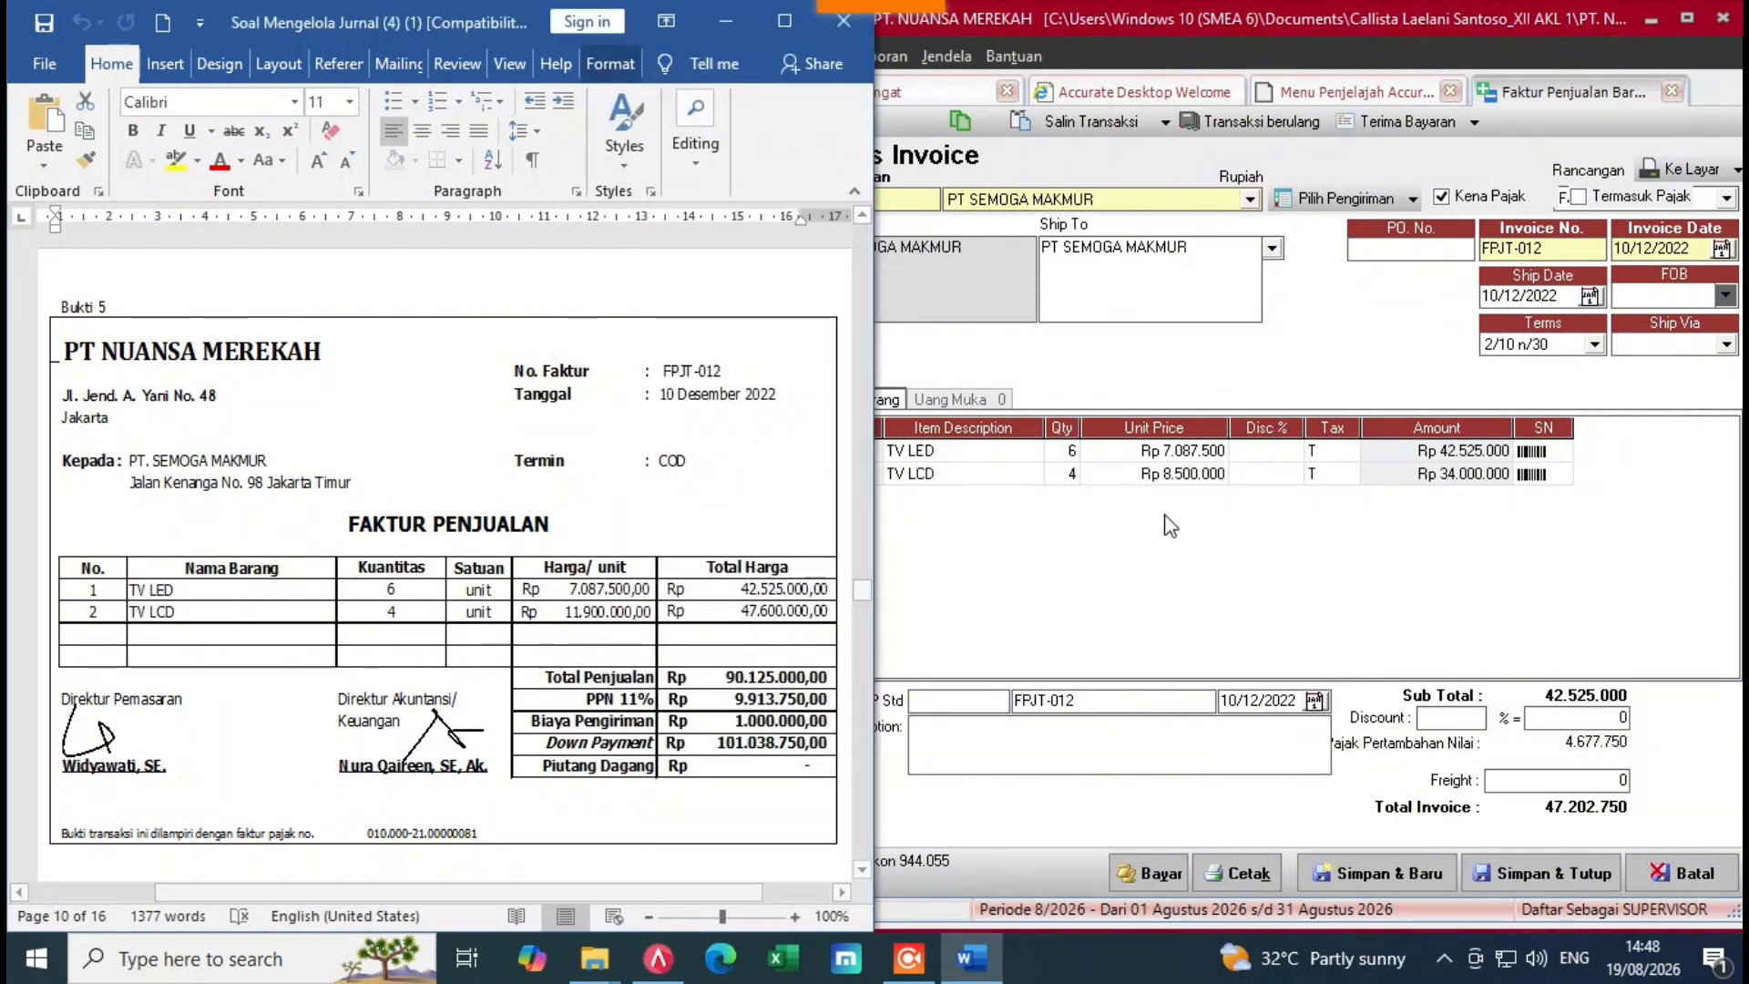
pyautogui.click(1182, 480)
pyautogui.click(1183, 481)
pyautogui.press('BackSpace')
pyautogui.press('BackSpace')
pyautogui.press('BackSpace')
pyautogui.press('BackSpace')
pyautogui.press('BackSpace')
pyautogui.press('BackSpace')
pyautogui.press('BackSpace')
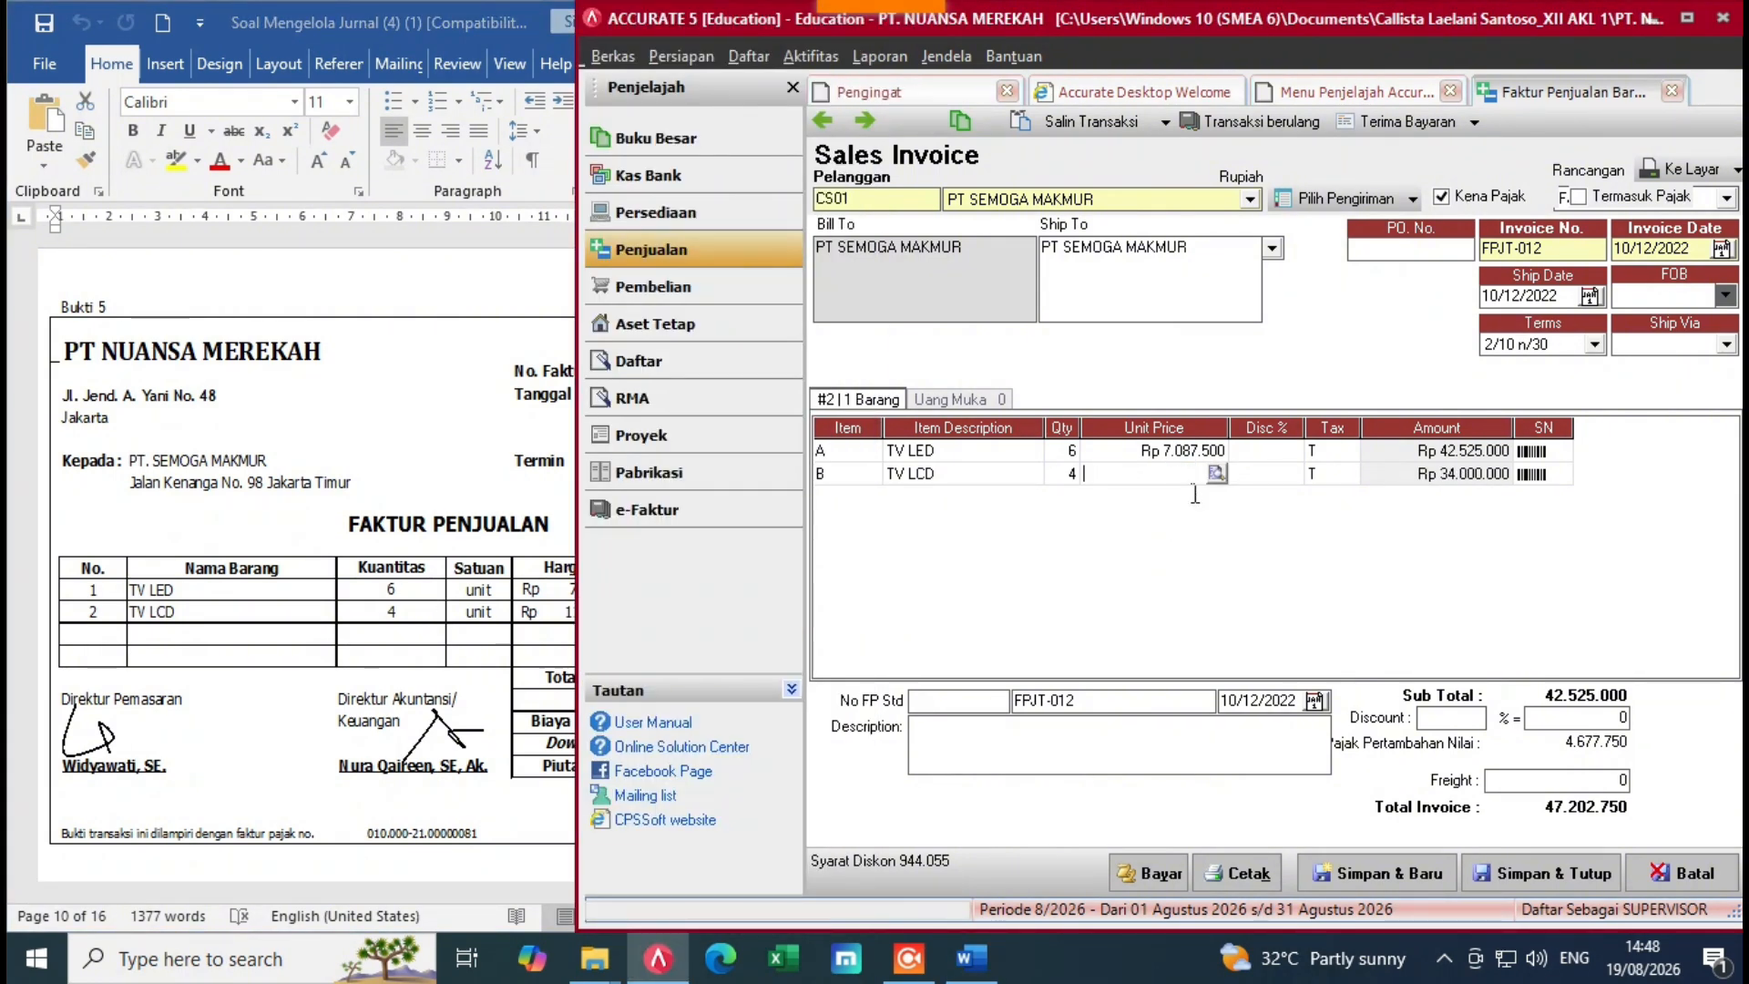
pyautogui.write('11.9')
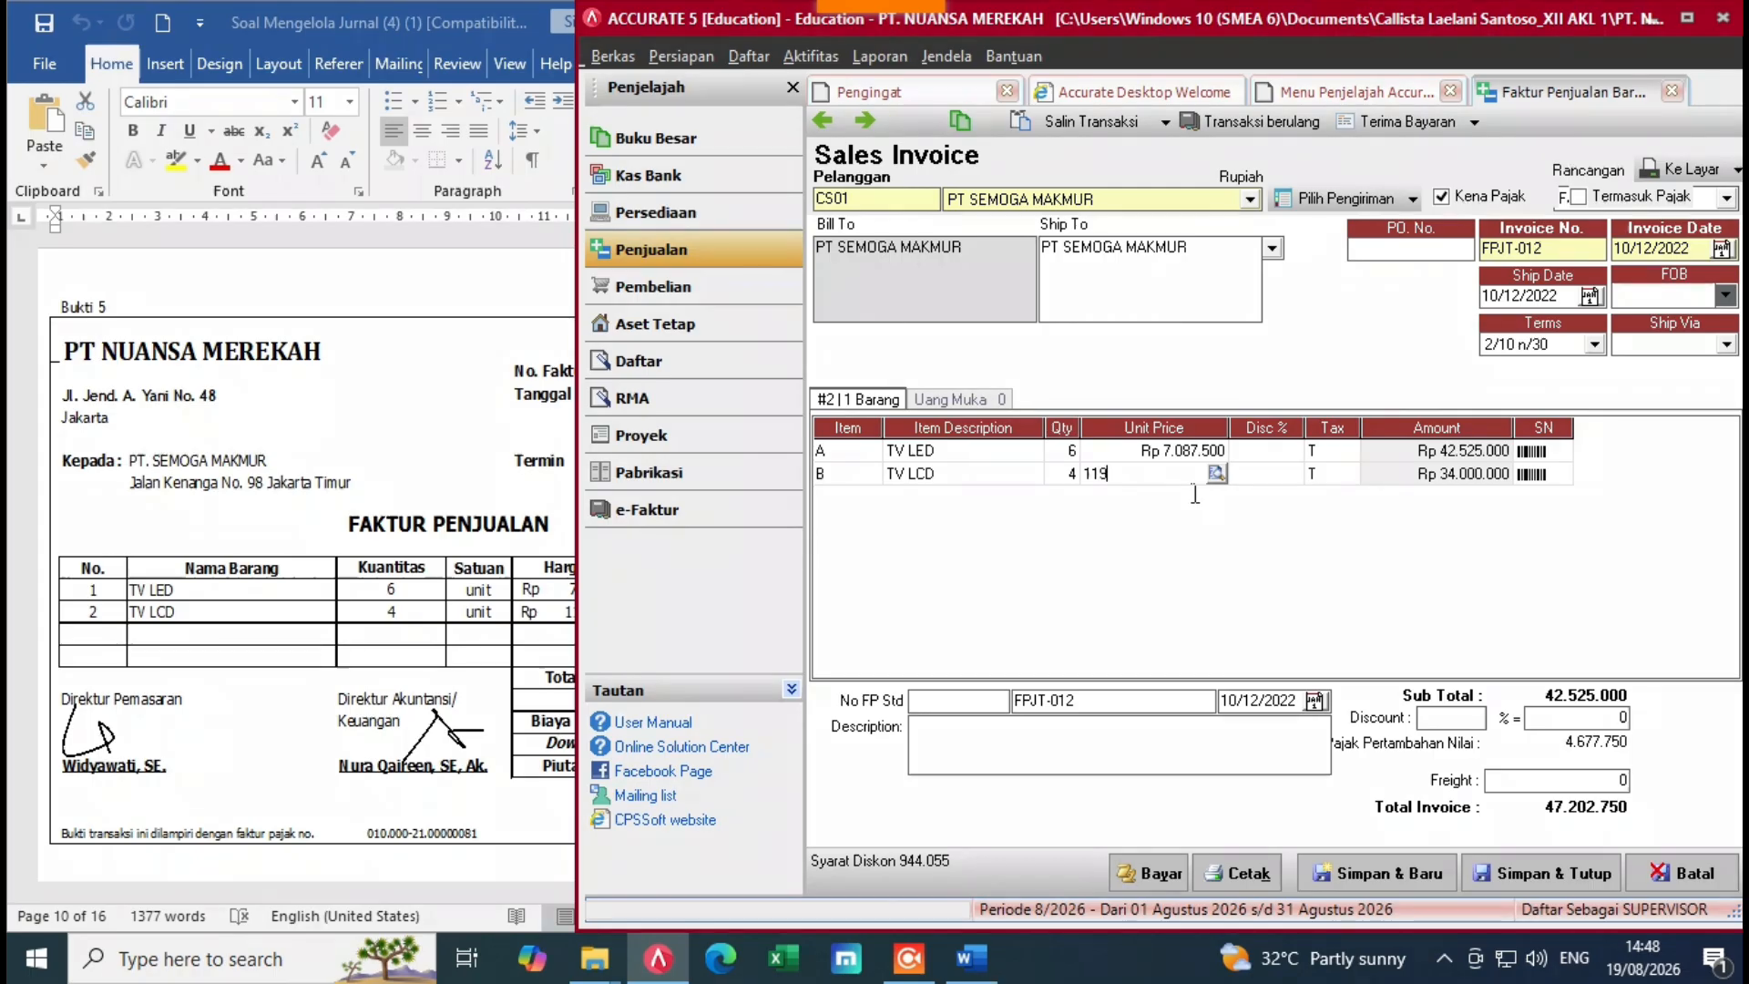
pyautogui.write('00')
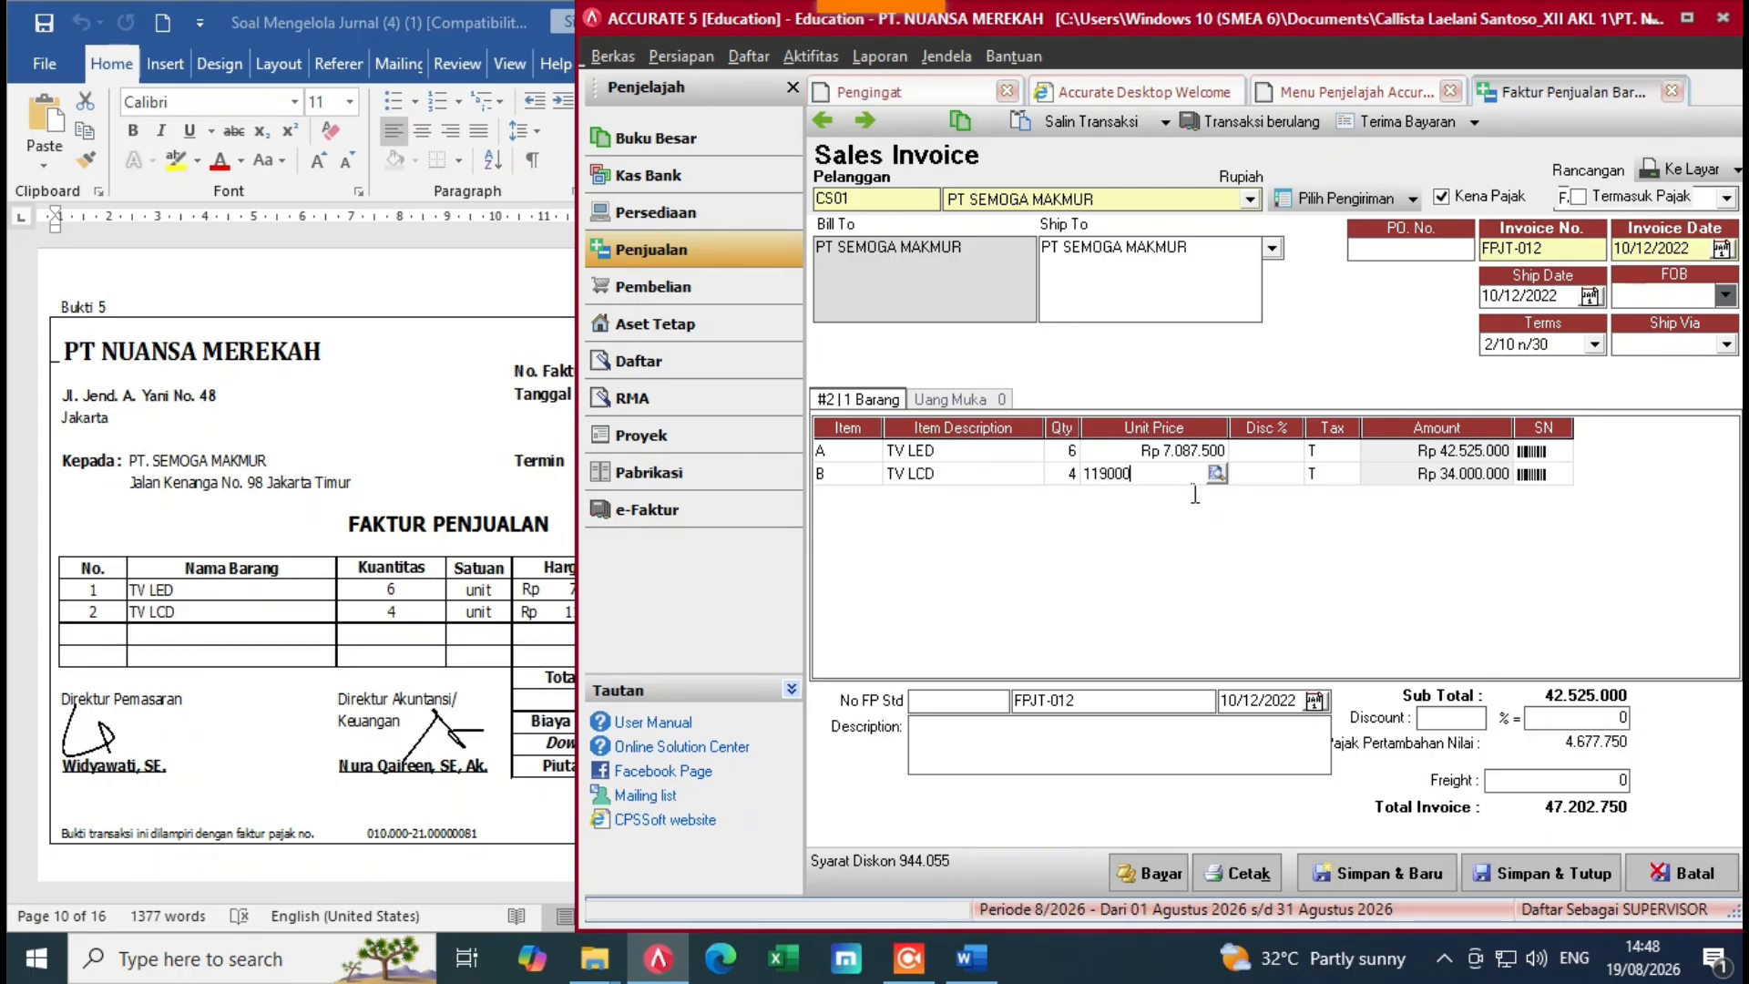
pyautogui.write('.000')
pyautogui.press('Tab')
pyautogui.press('Tab')
pyautogui.press('Tab')
pyautogui.press('Tab')
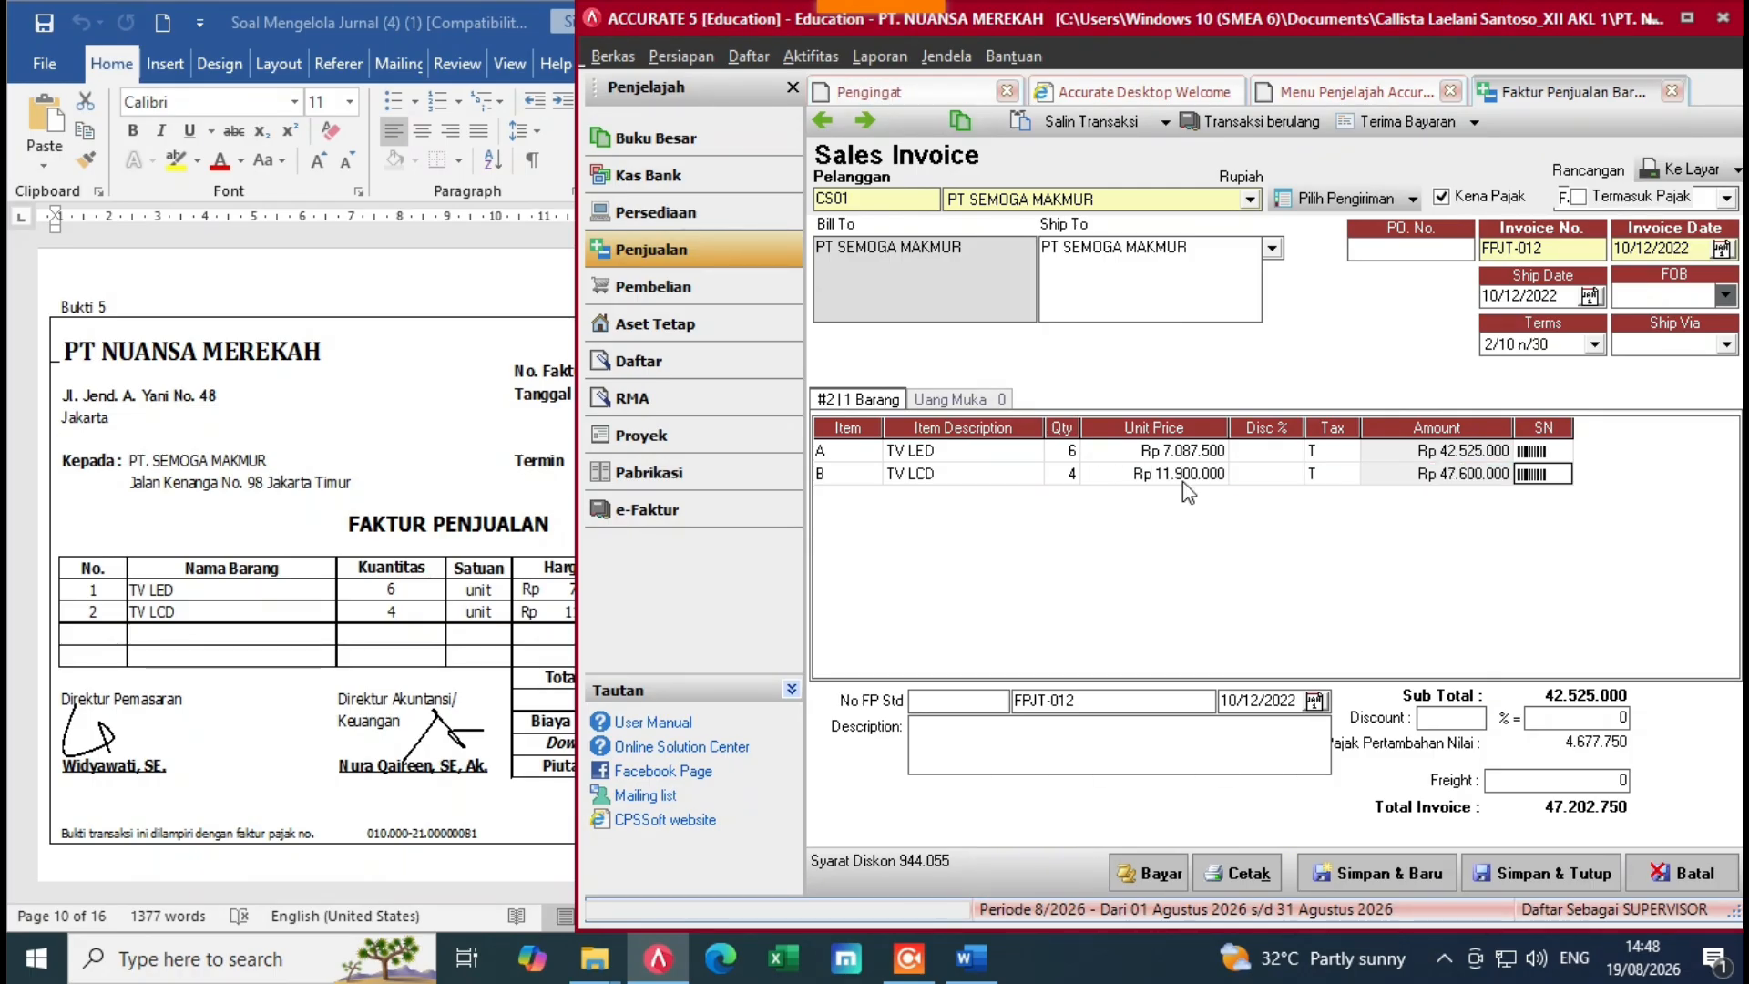
pyautogui.press('Tab')
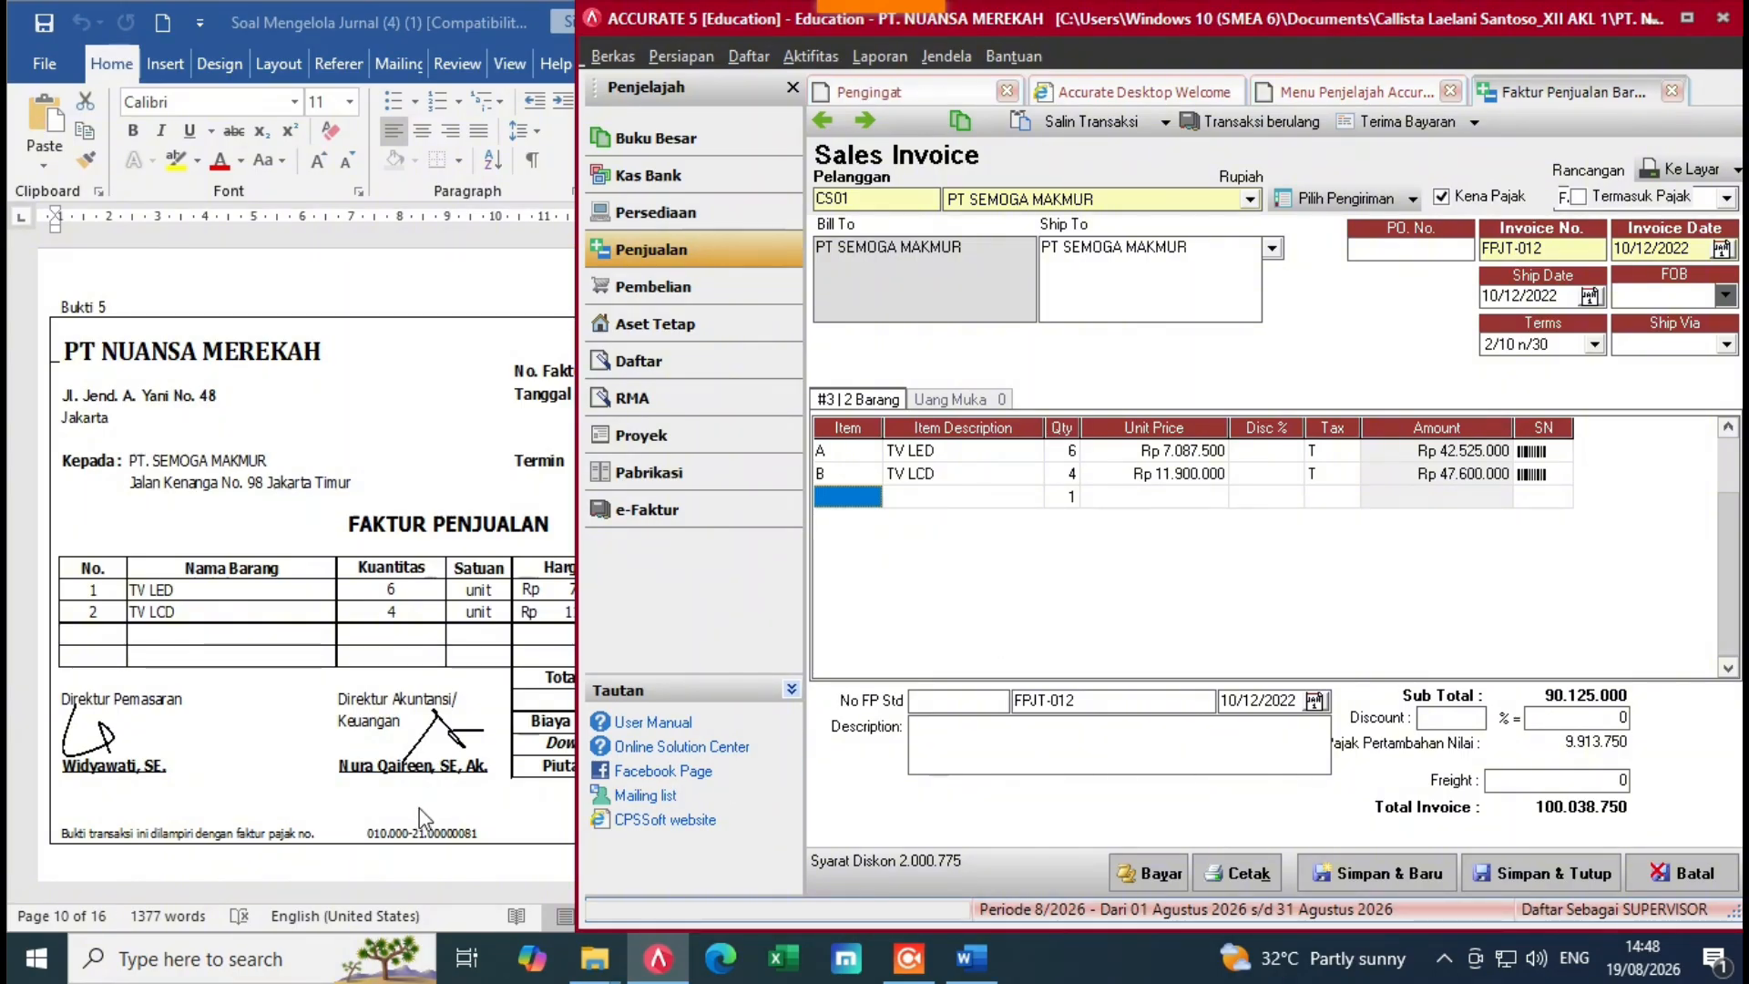
pyautogui.click(454, 775)
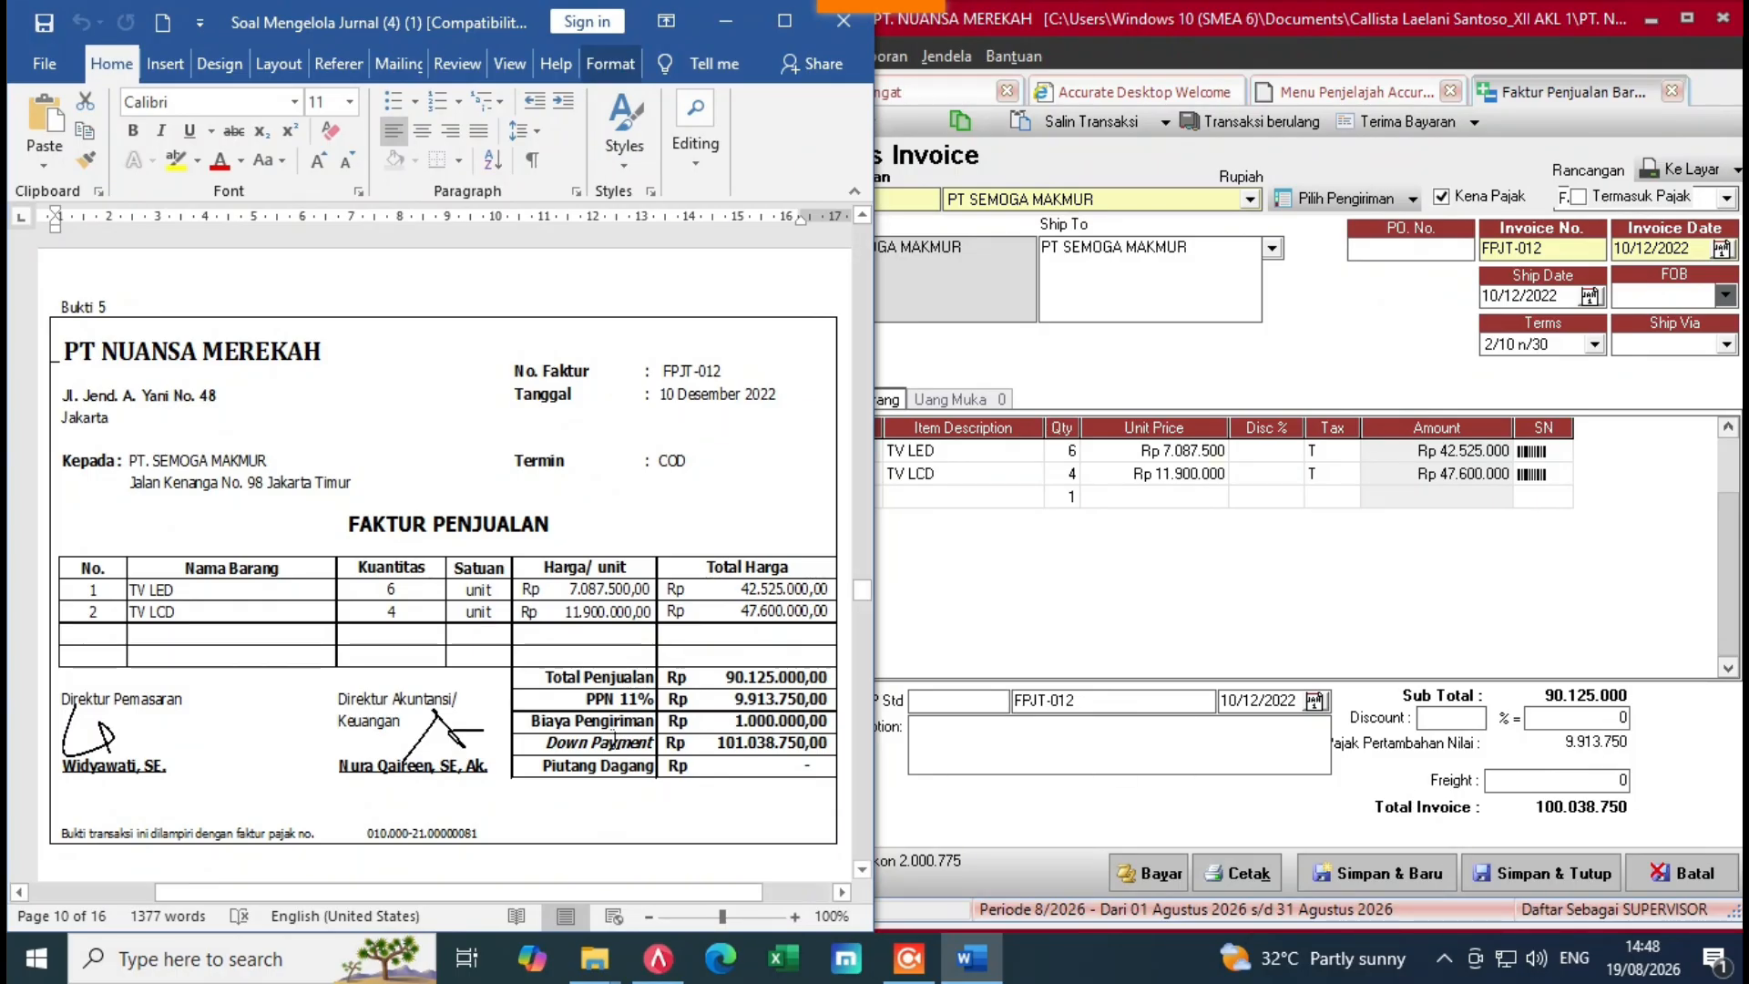
# Step: Add Rp 1.000.000 freight charged to Freight Collected (8-3000), bringing the invoice total to 101.038.750
pyautogui.click(1093, 739)
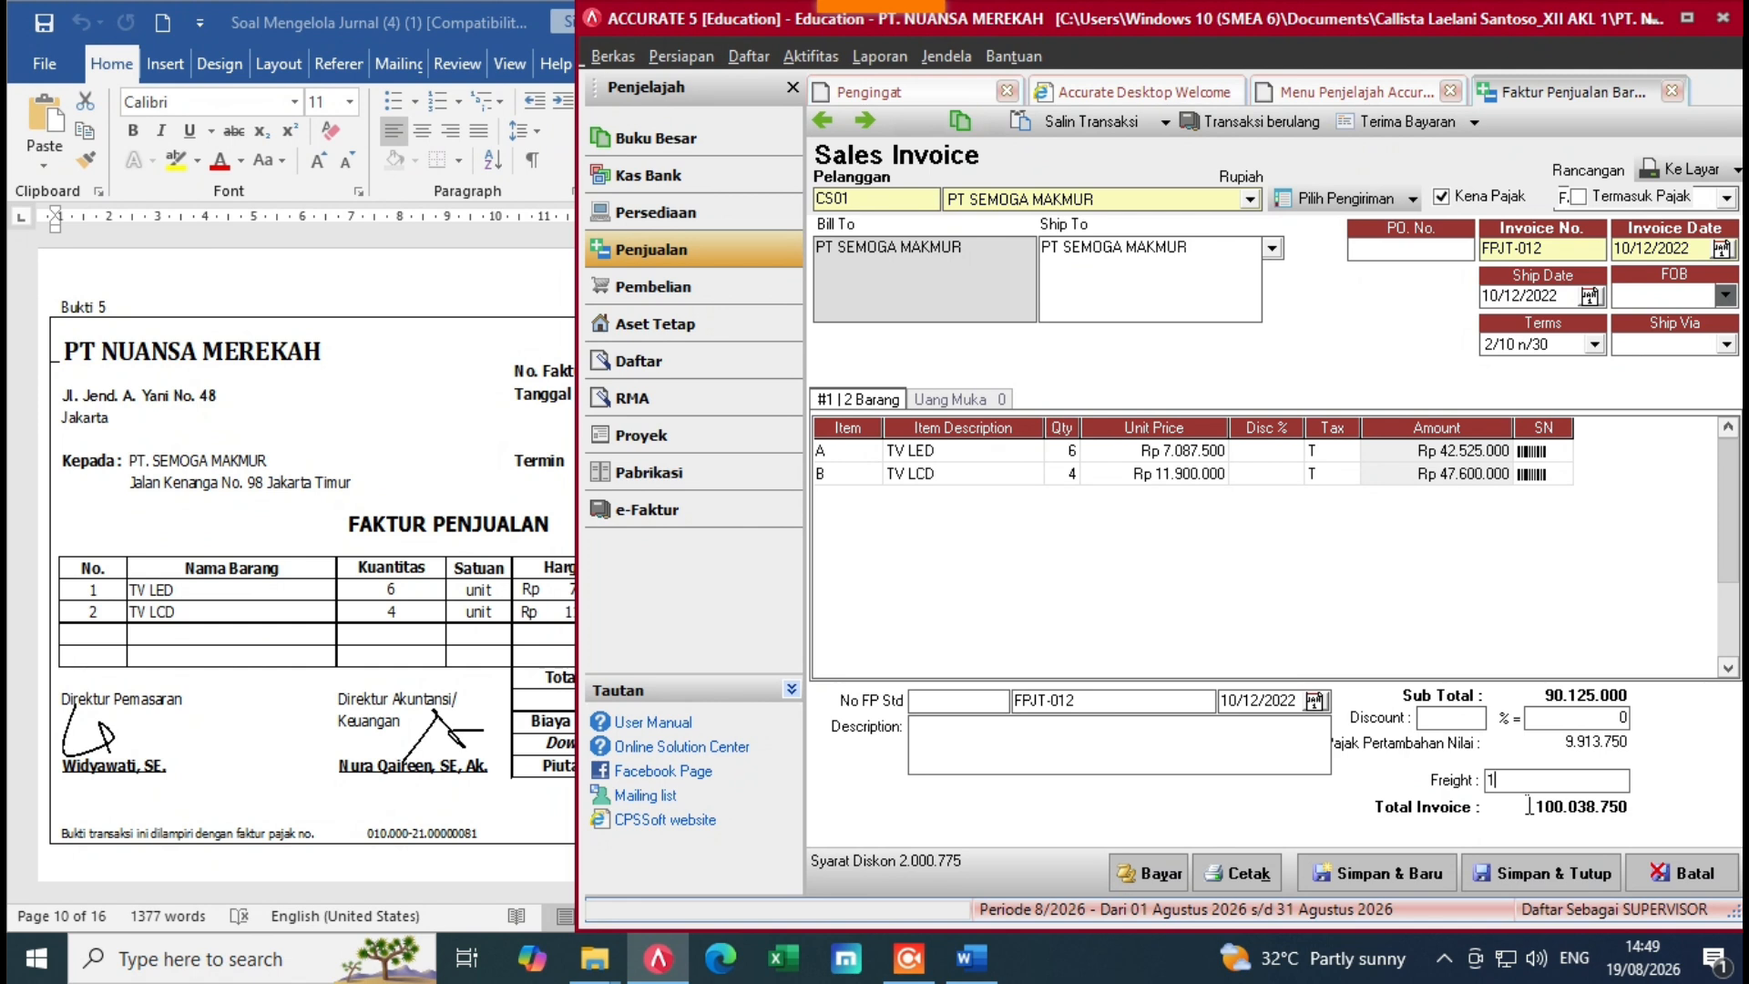
pyautogui.write('000000')
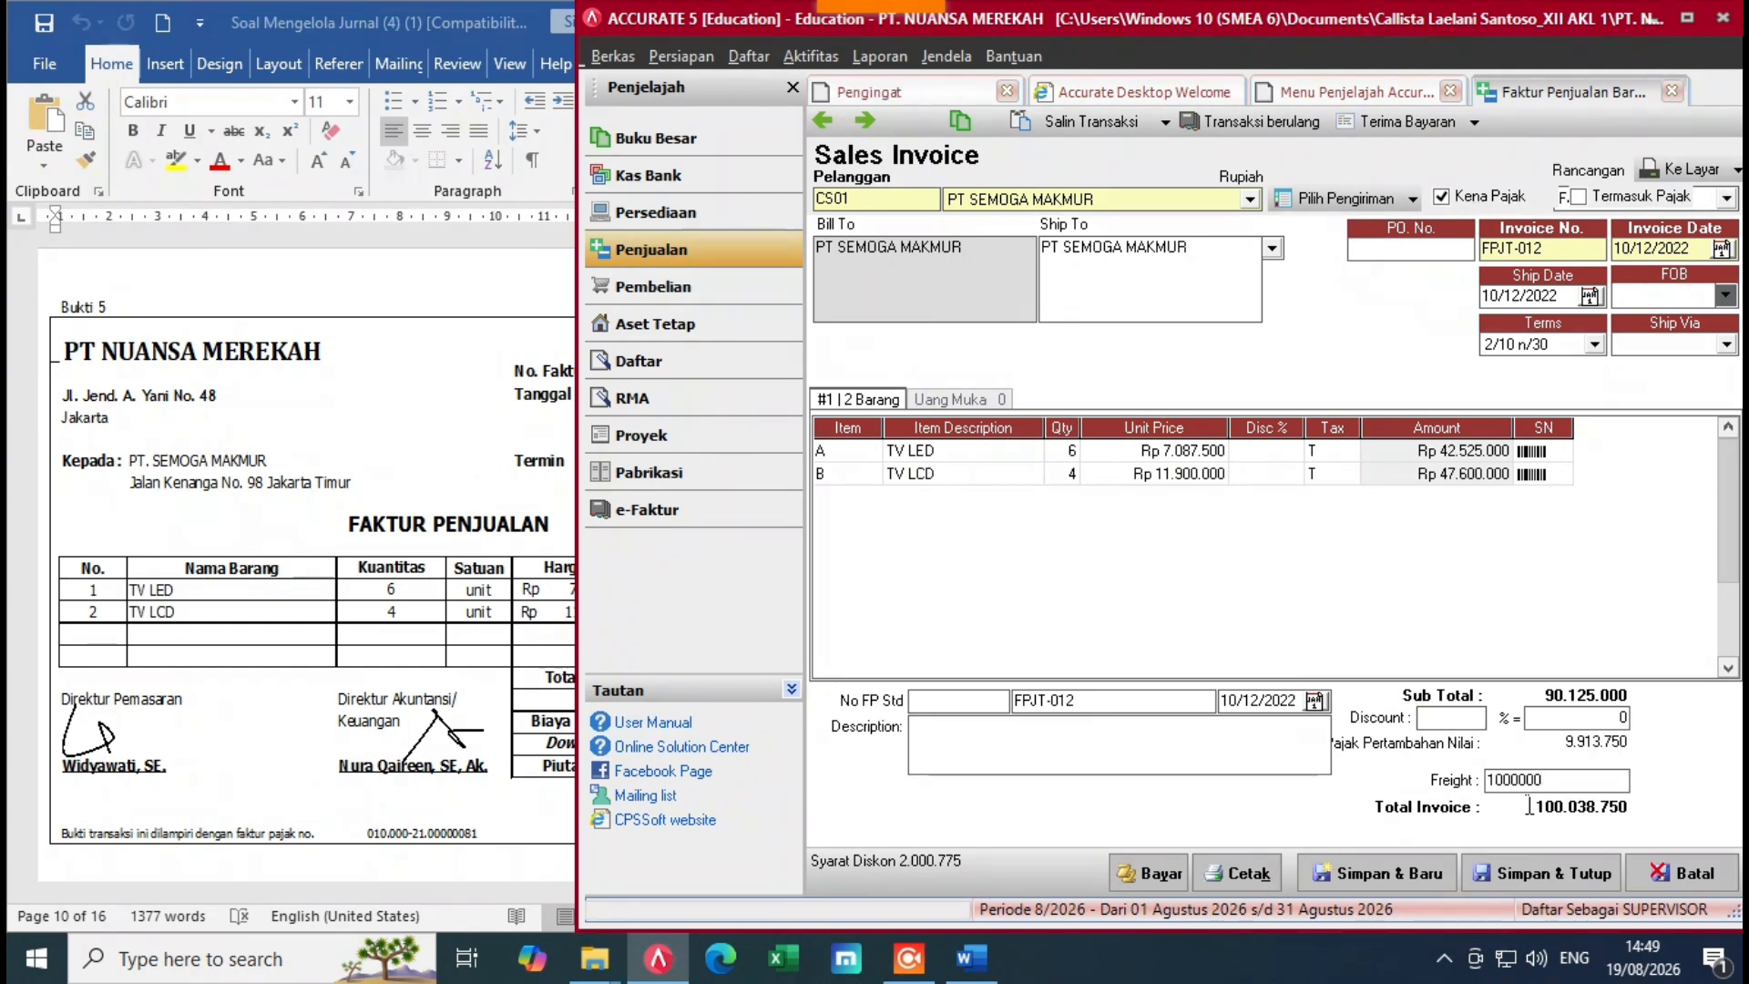
pyautogui.press('Tab')
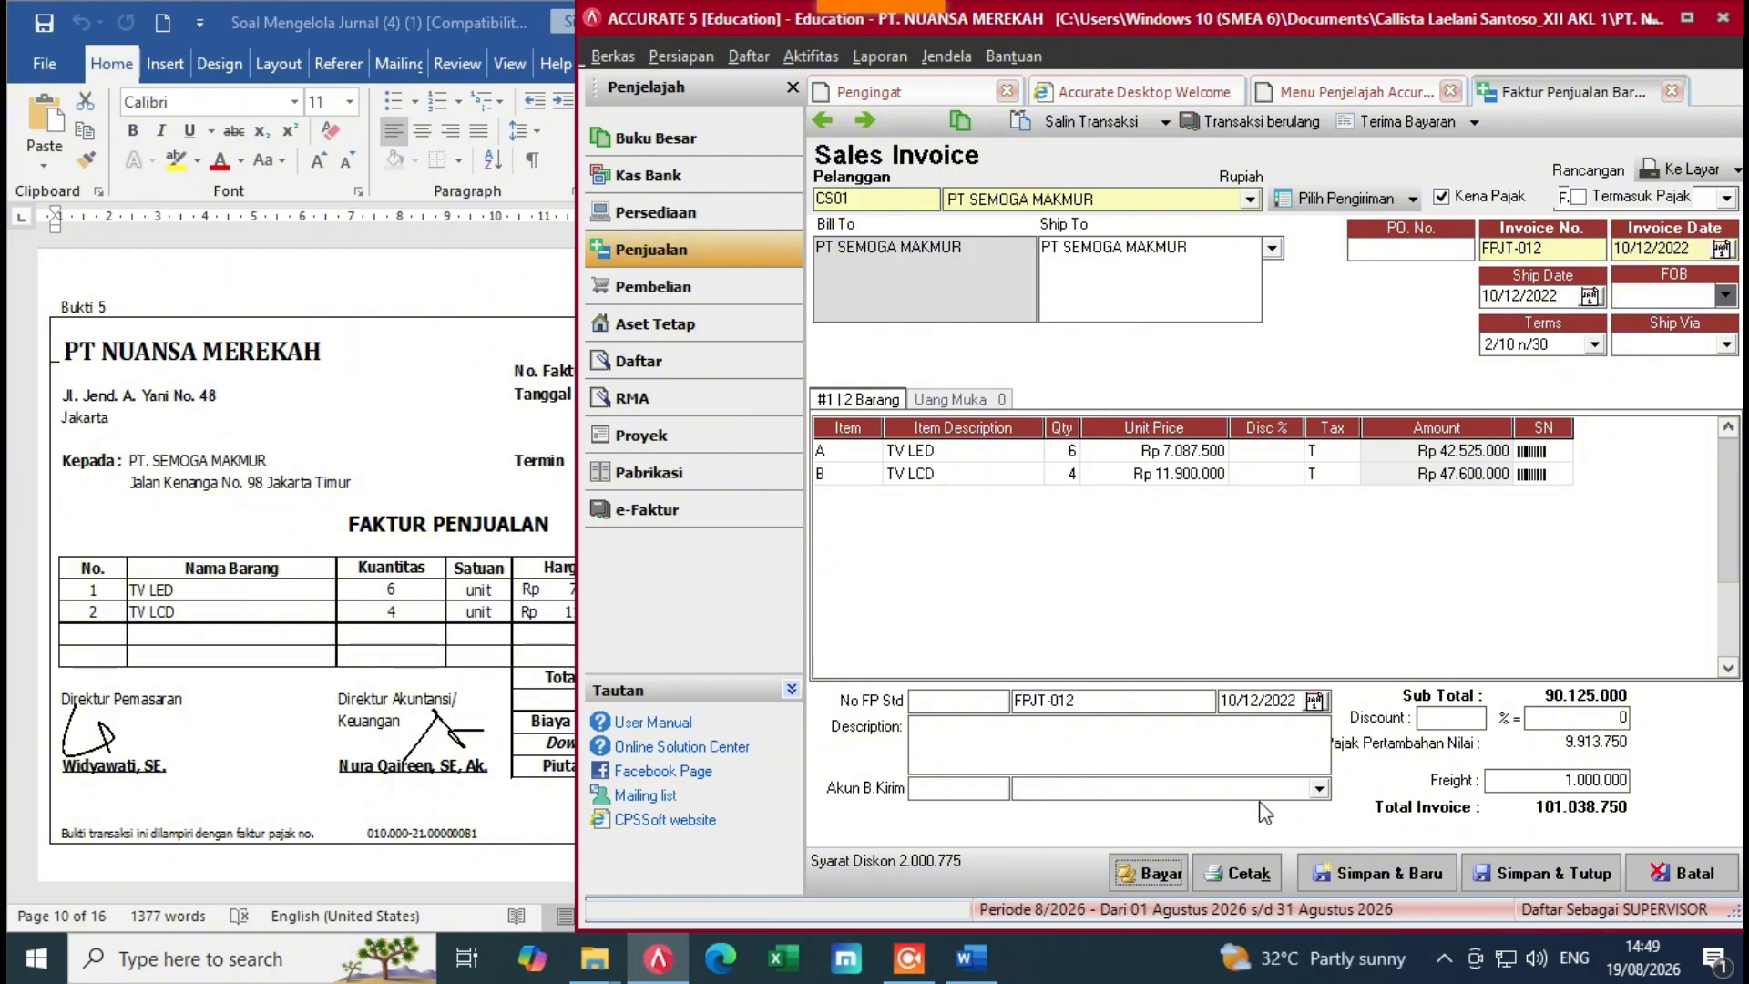
pyautogui.click(1319, 789)
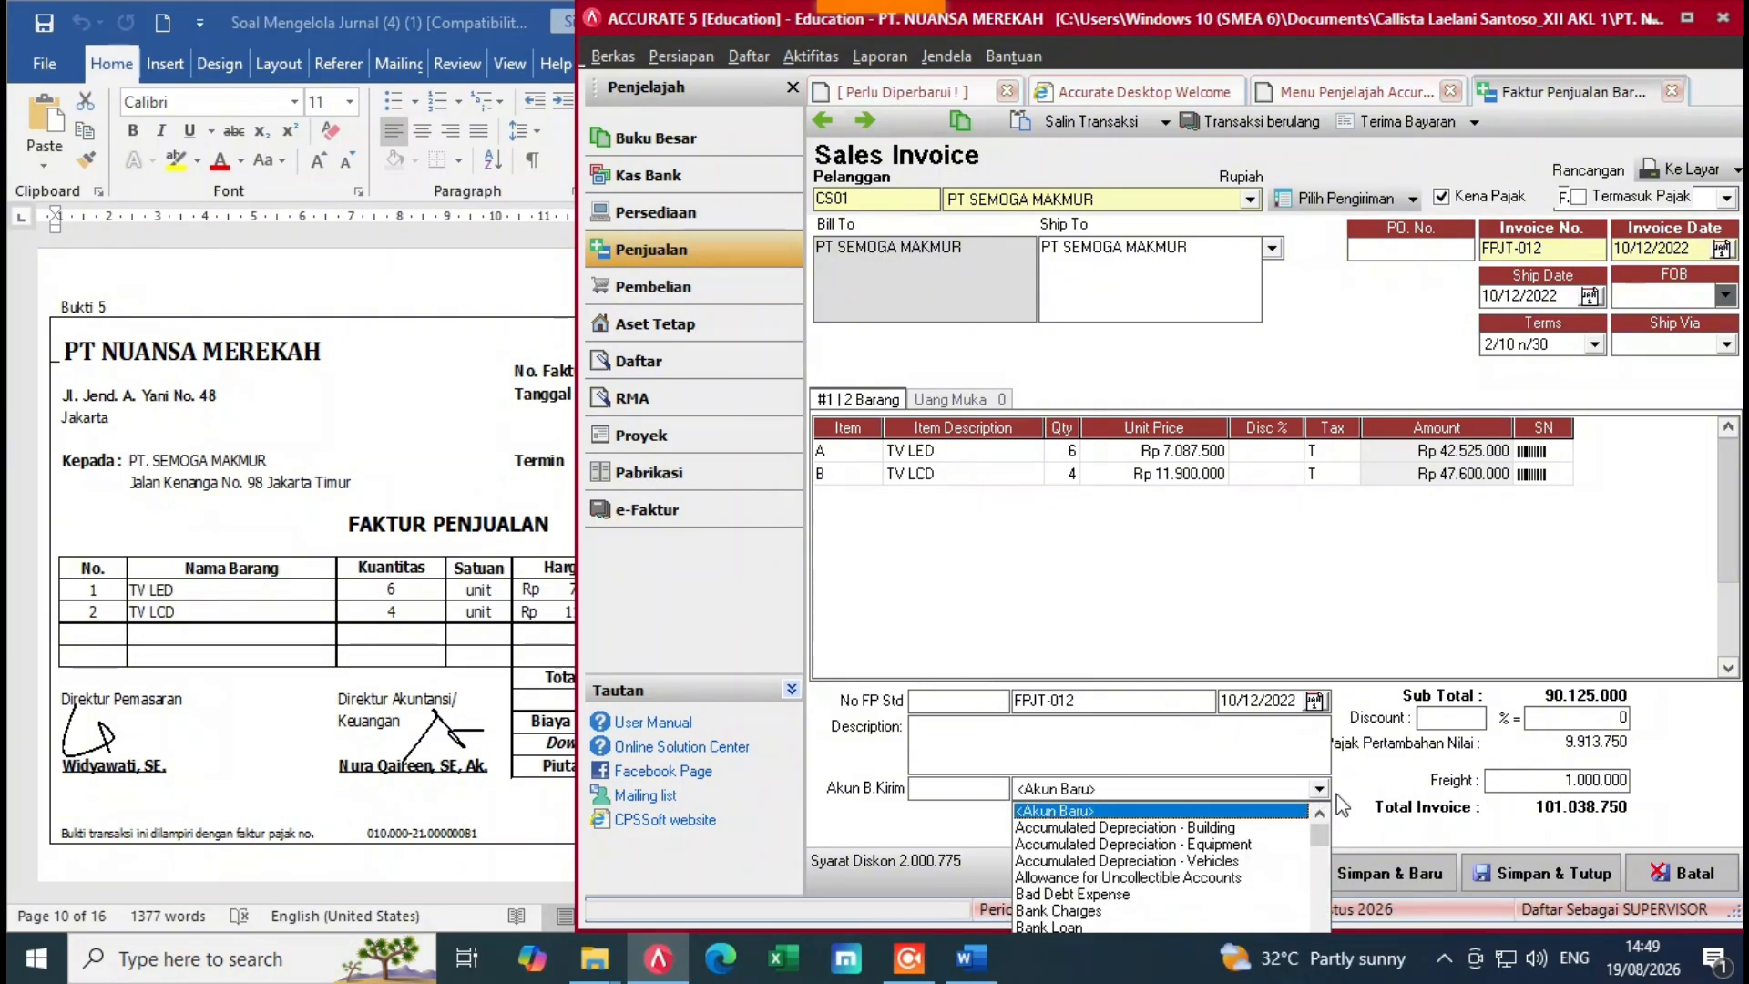
pyautogui.click(1317, 861)
pyautogui.click(1326, 913)
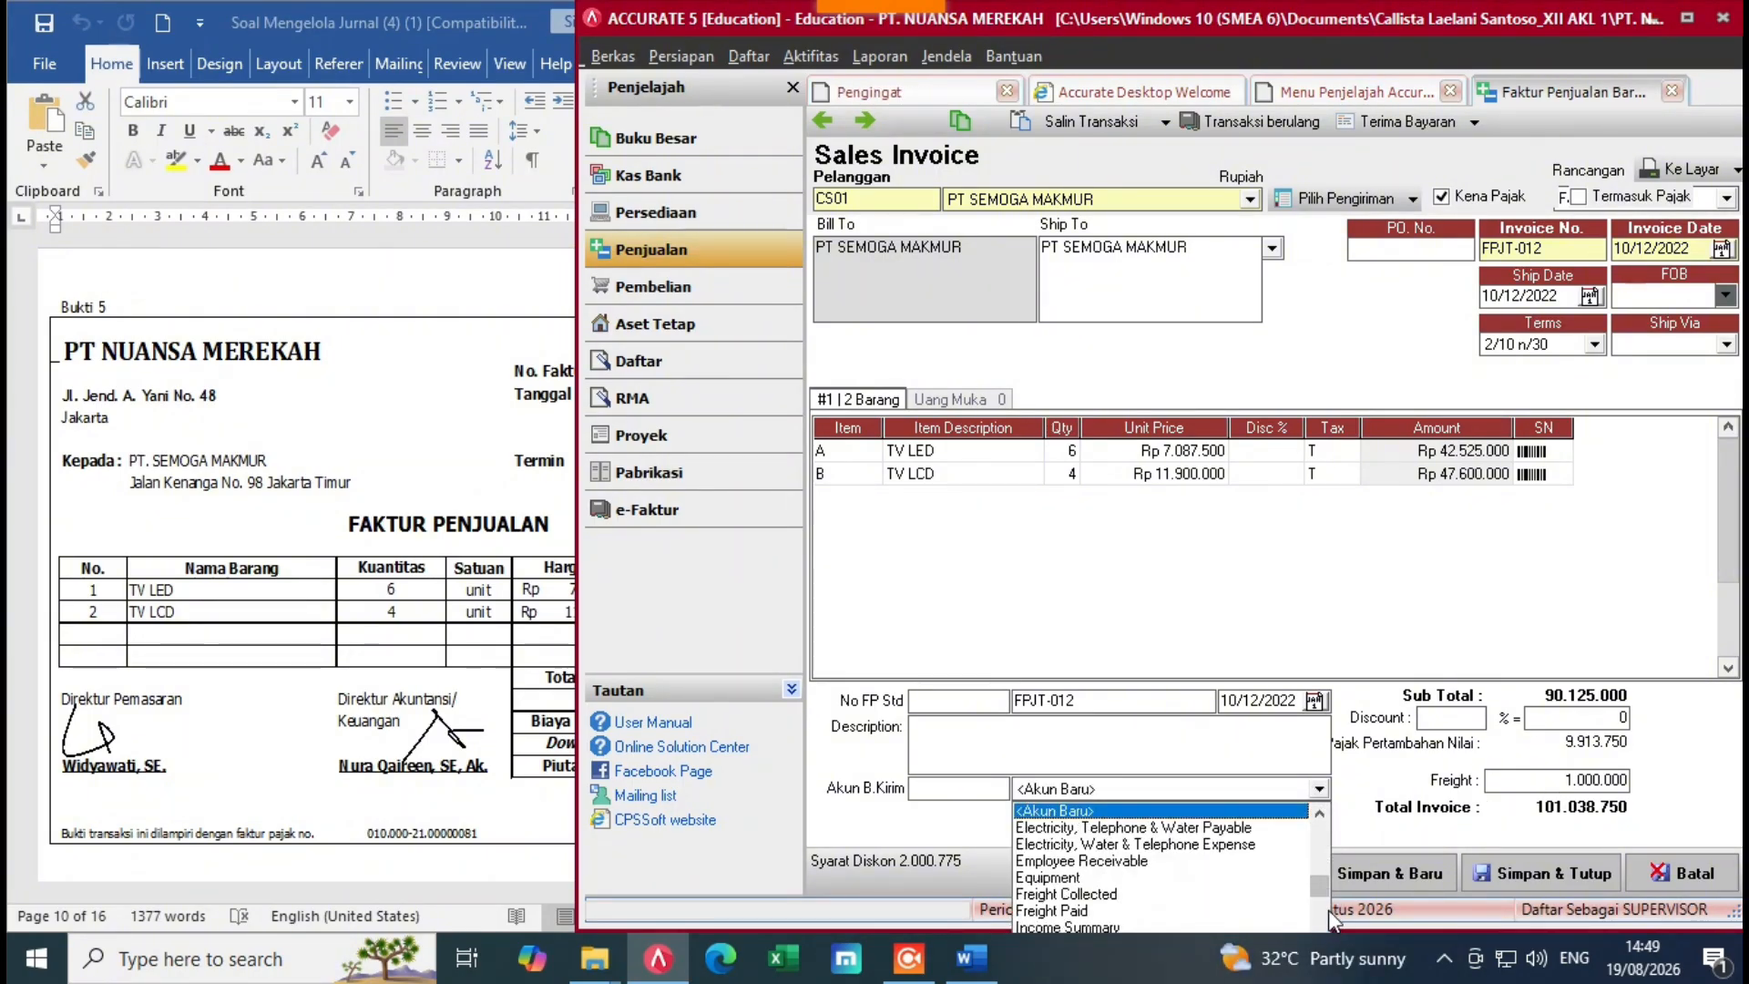
pyautogui.click(1327, 911)
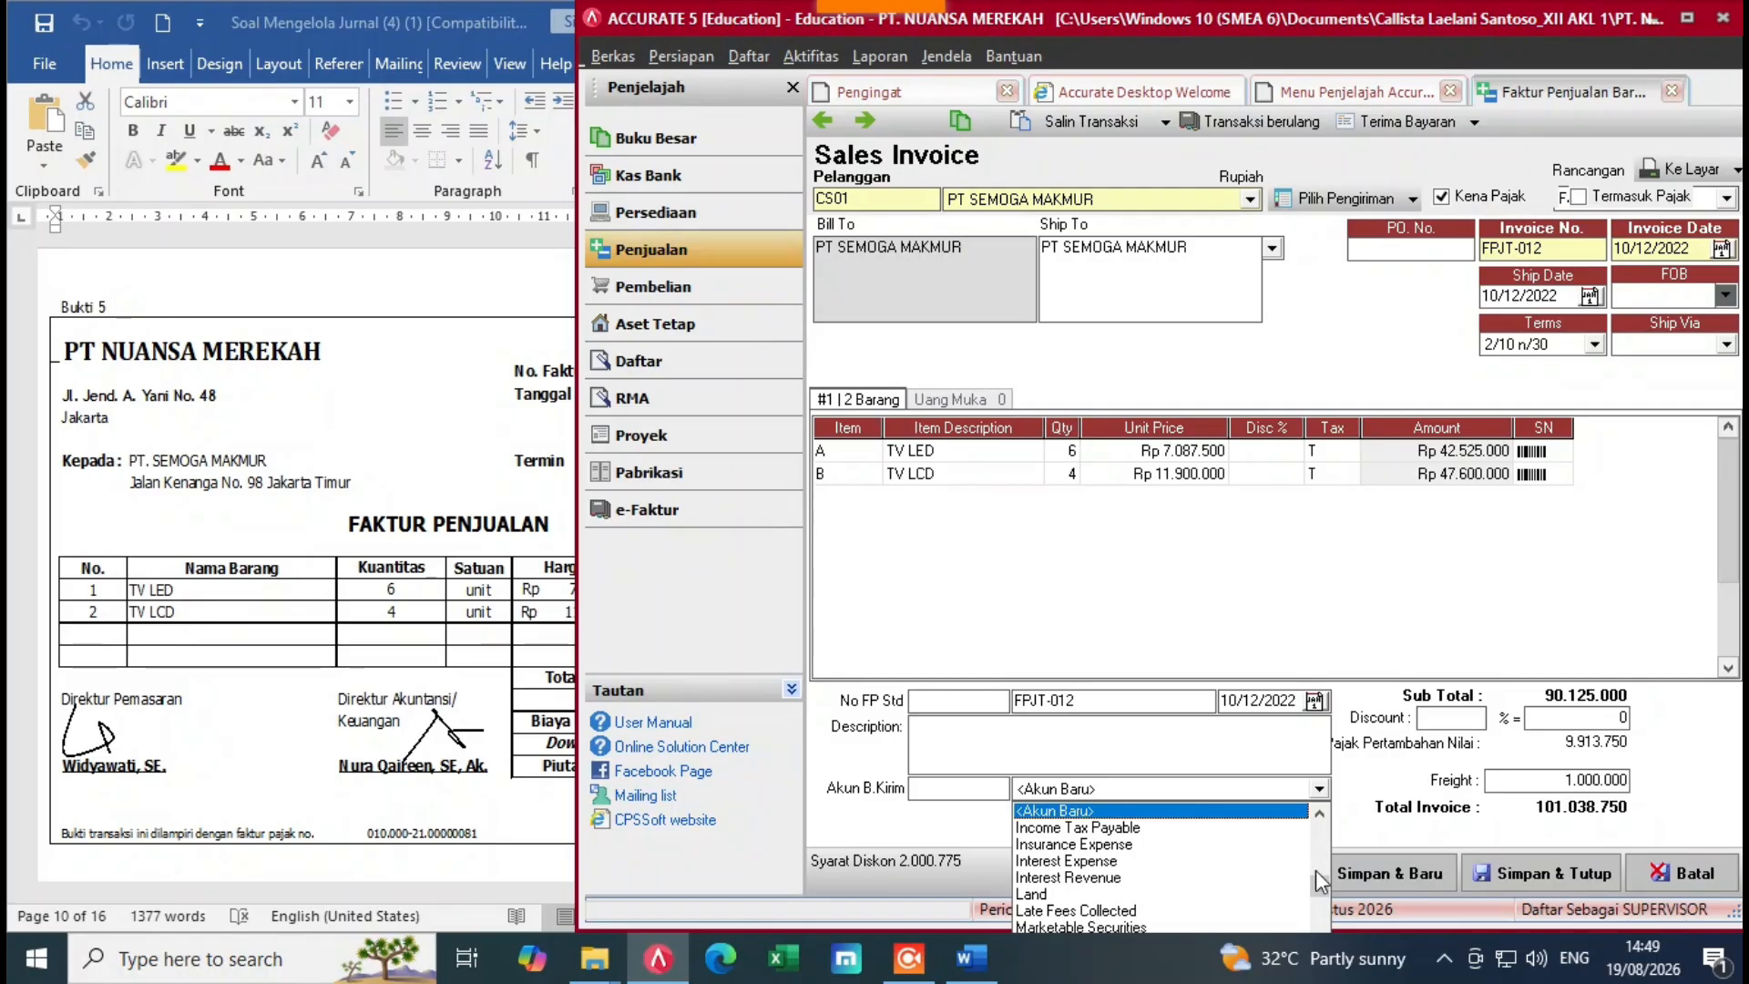
pyautogui.click(1326, 866)
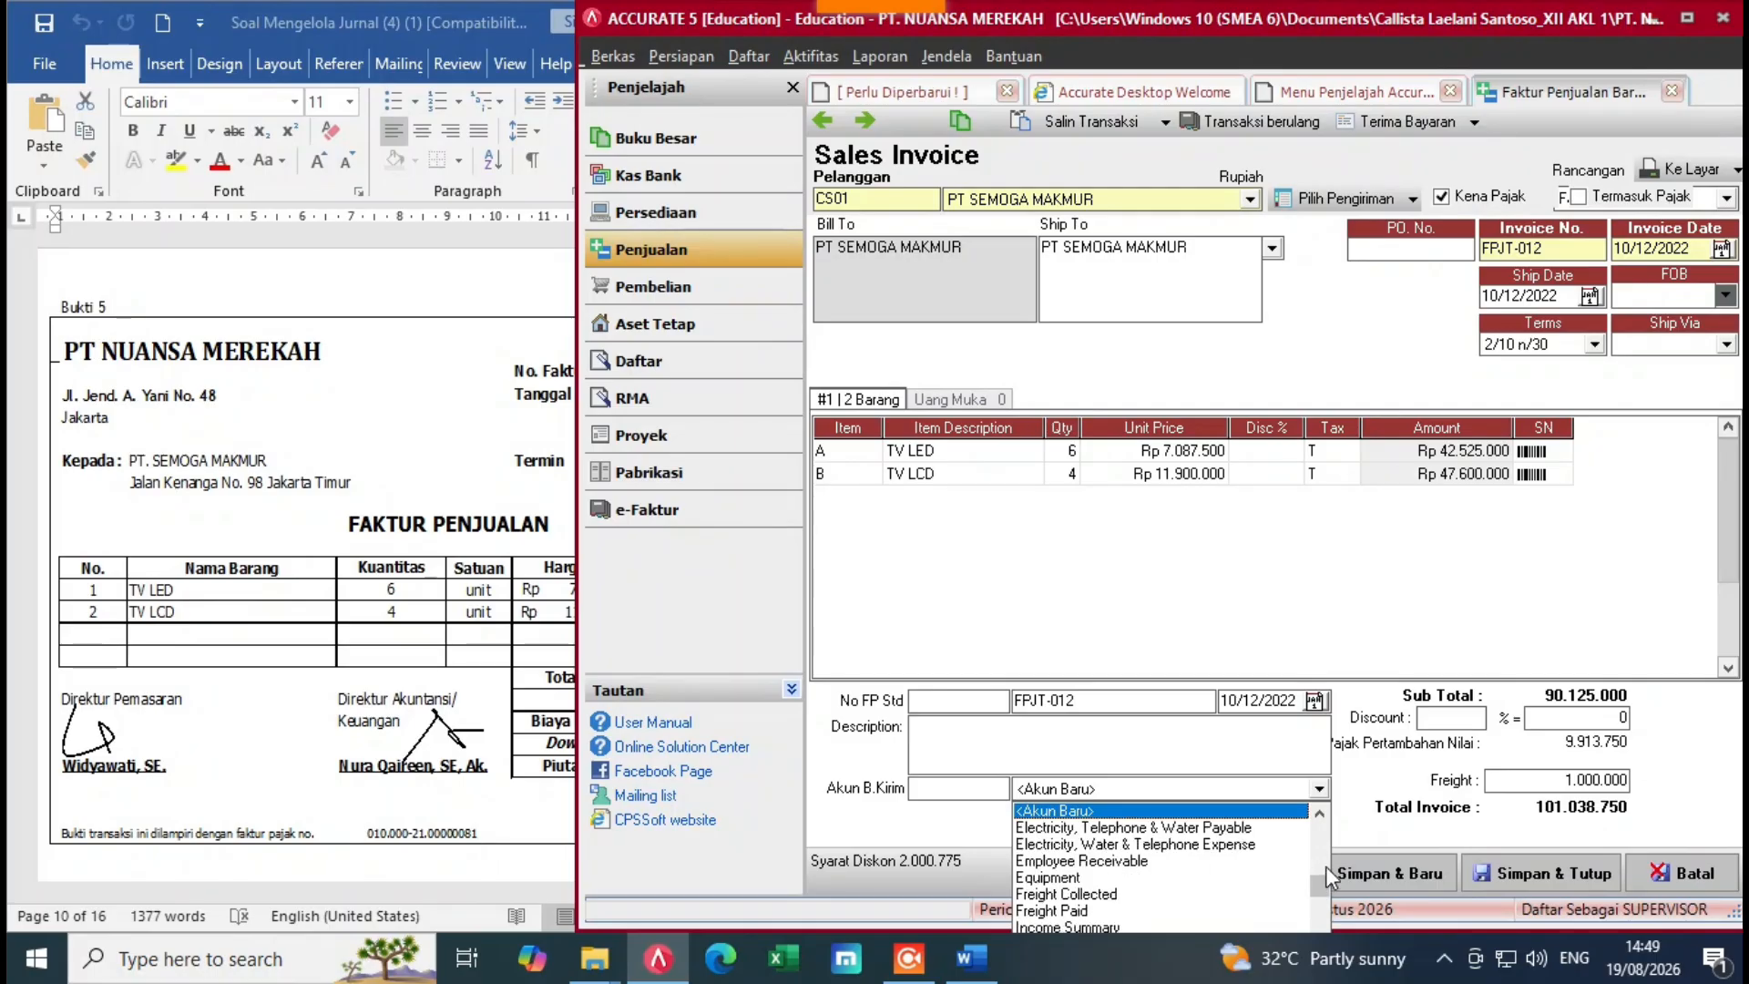
pyautogui.click(1075, 895)
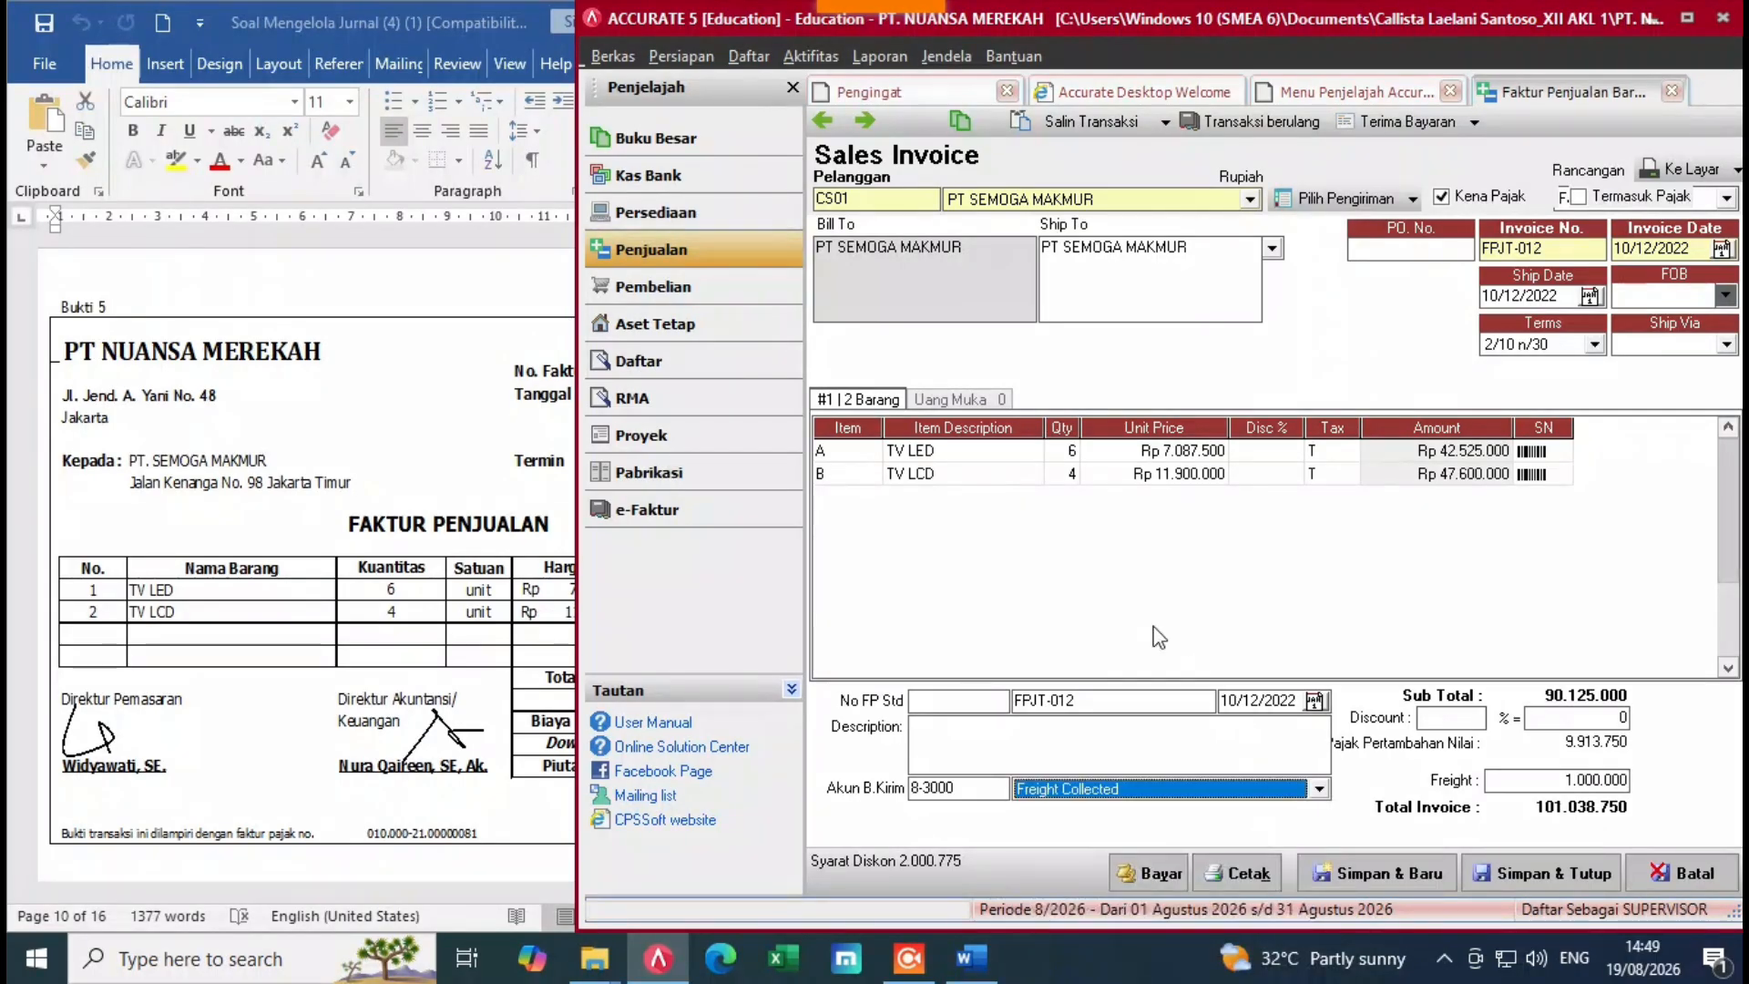
pyautogui.click(1303, 625)
pyautogui.click(492, 729)
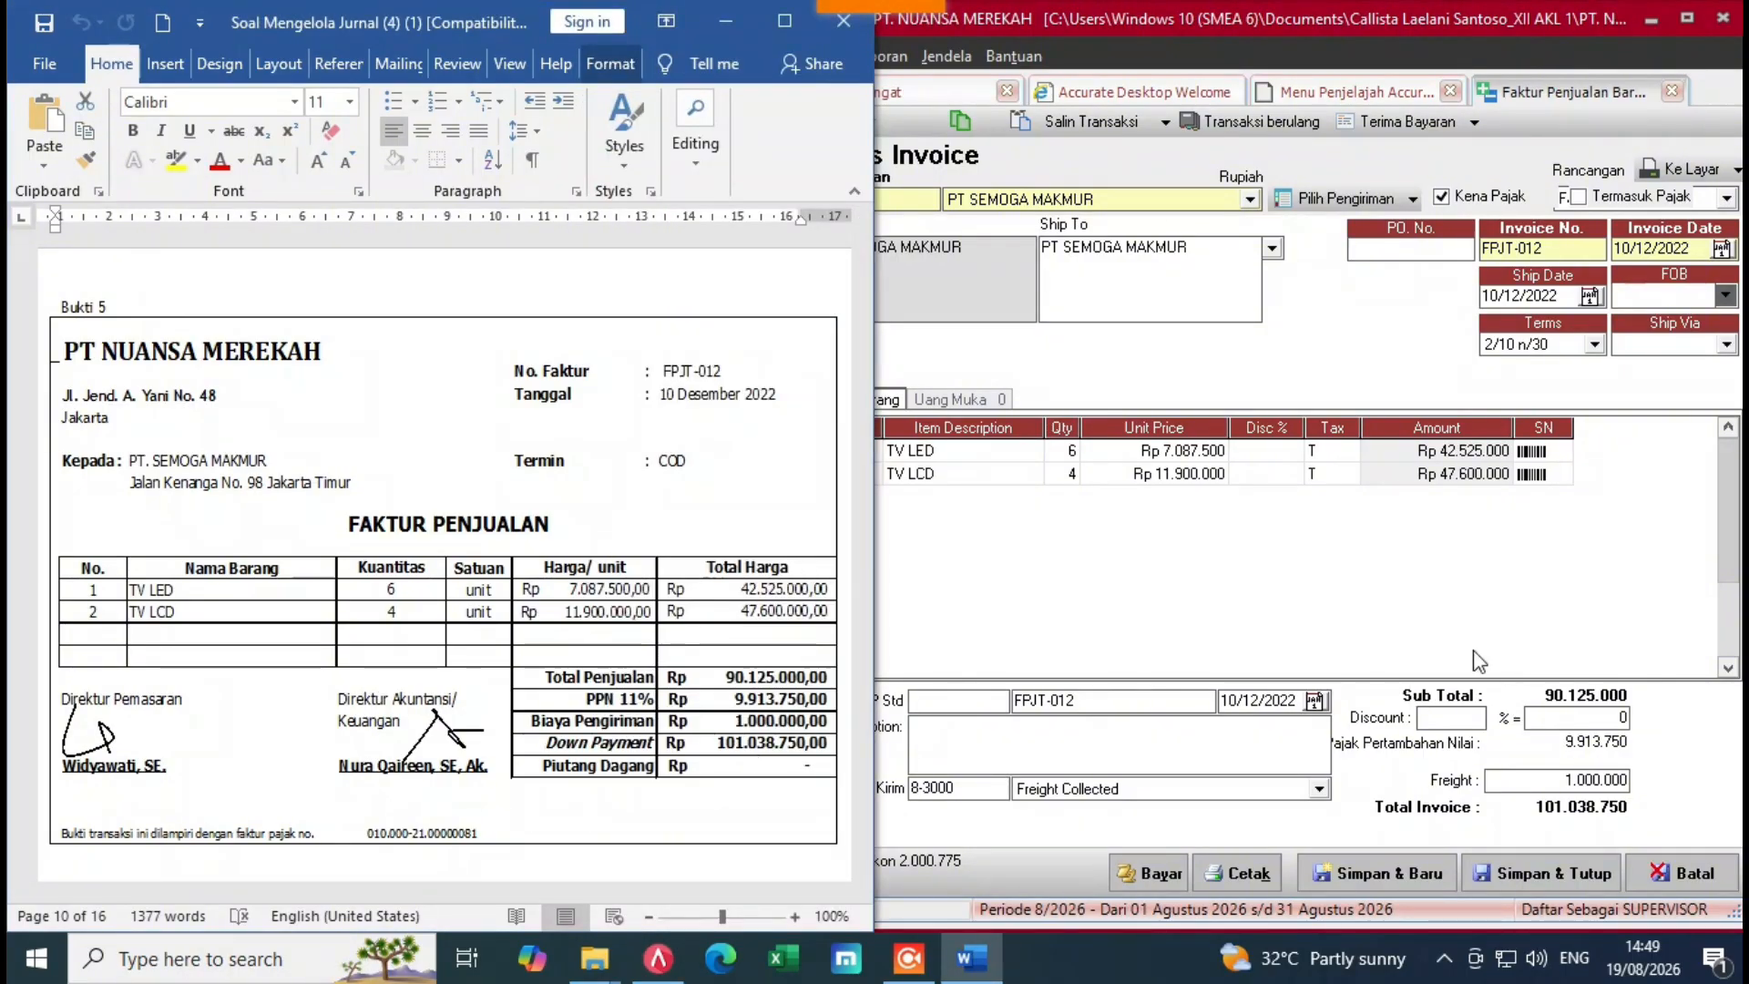
pyautogui.click(1415, 606)
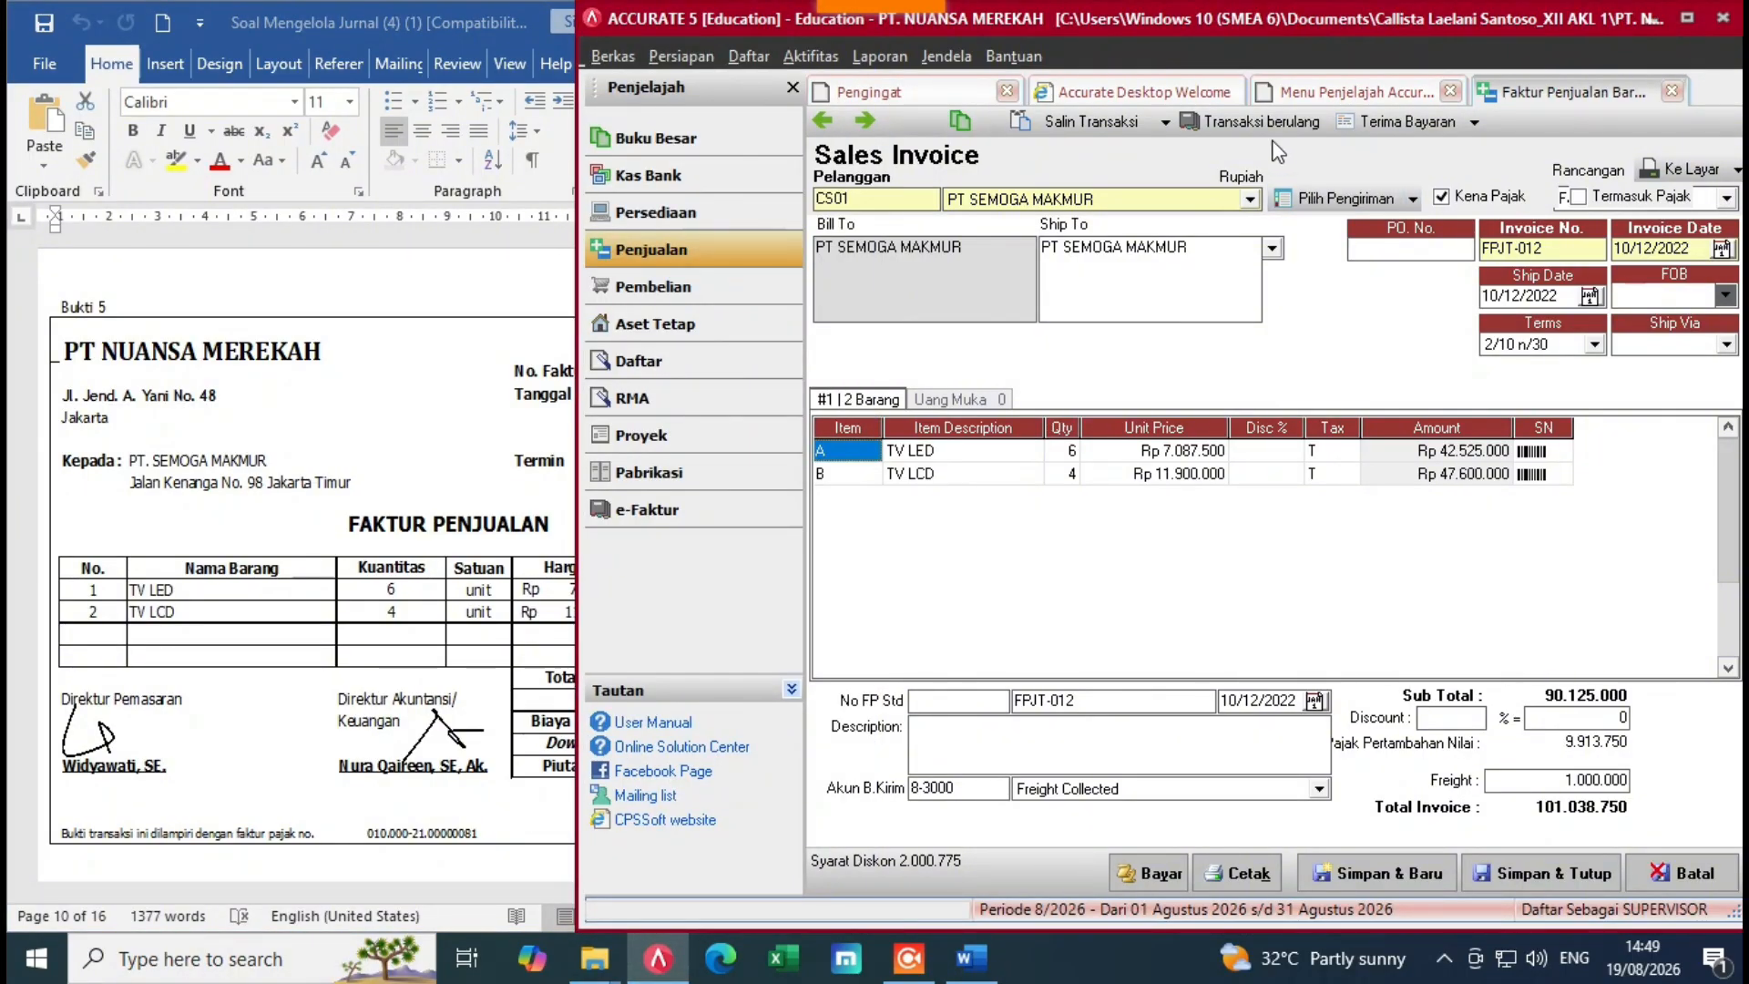
# Step: Receive full payment of FPJT-012 as BKM-002, with payment and cheque dates 10/12/2022, and save it
pyautogui.click(1382, 128)
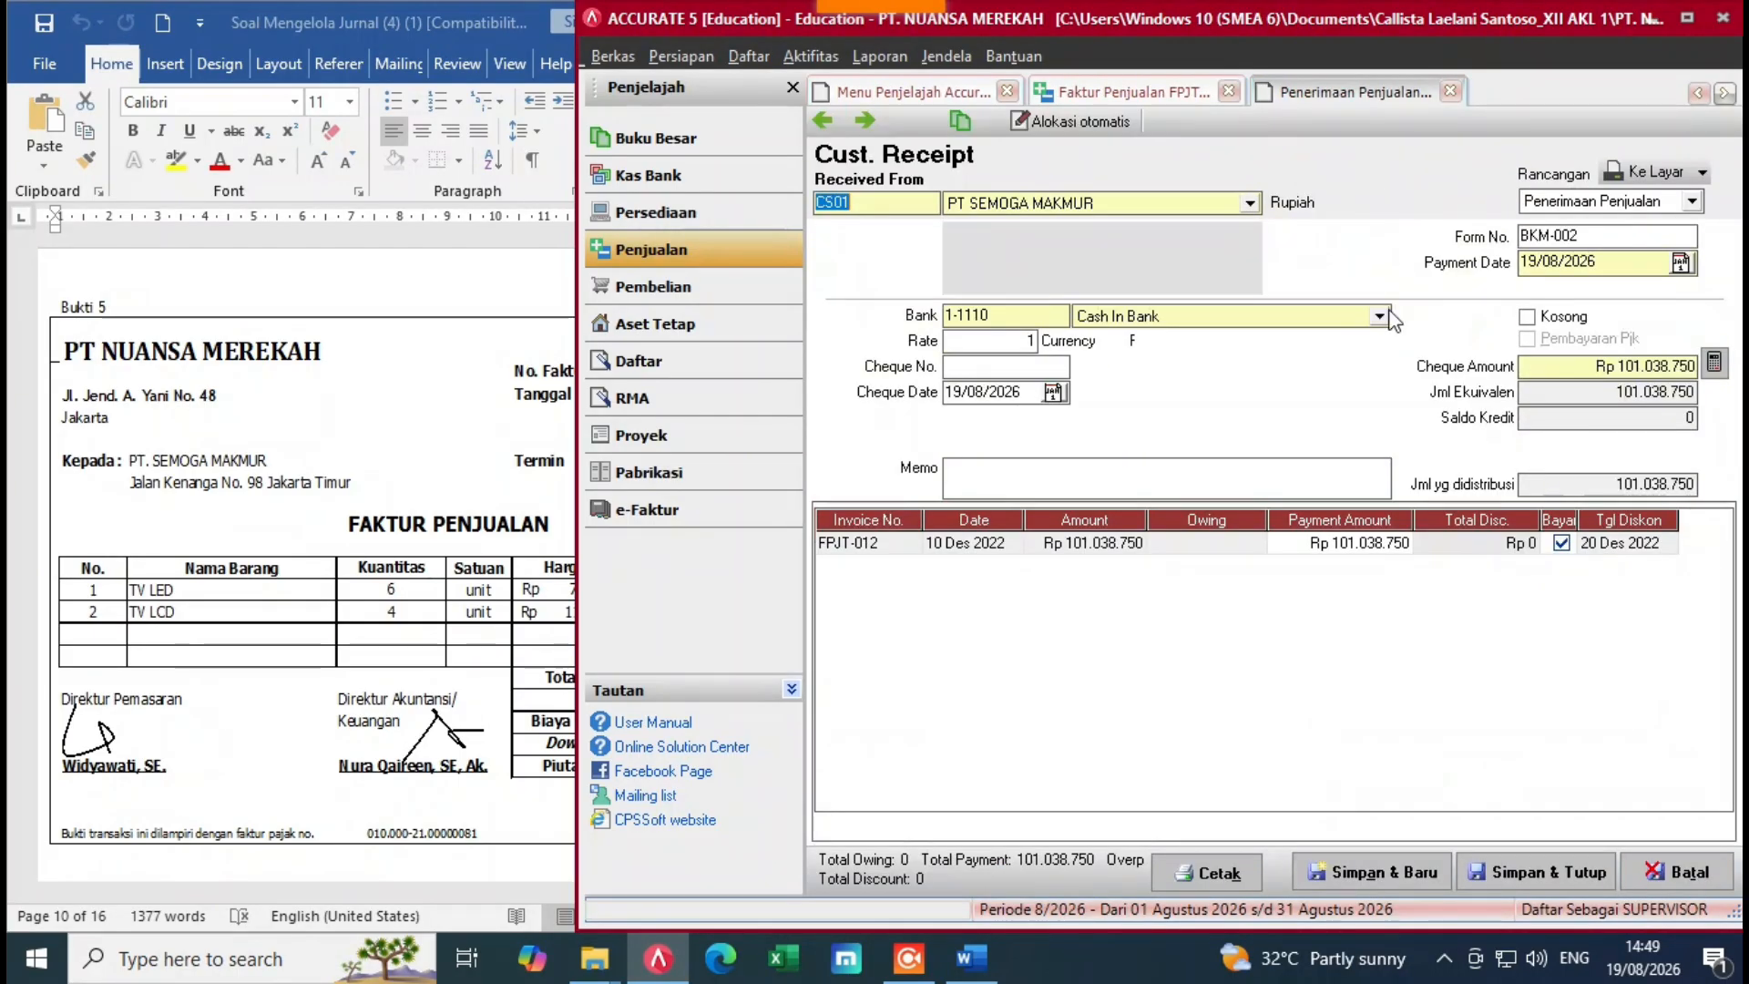
pyautogui.moveTo(1637, 264); pyautogui.dragTo(1542, 291)
pyautogui.press('BackSpace')
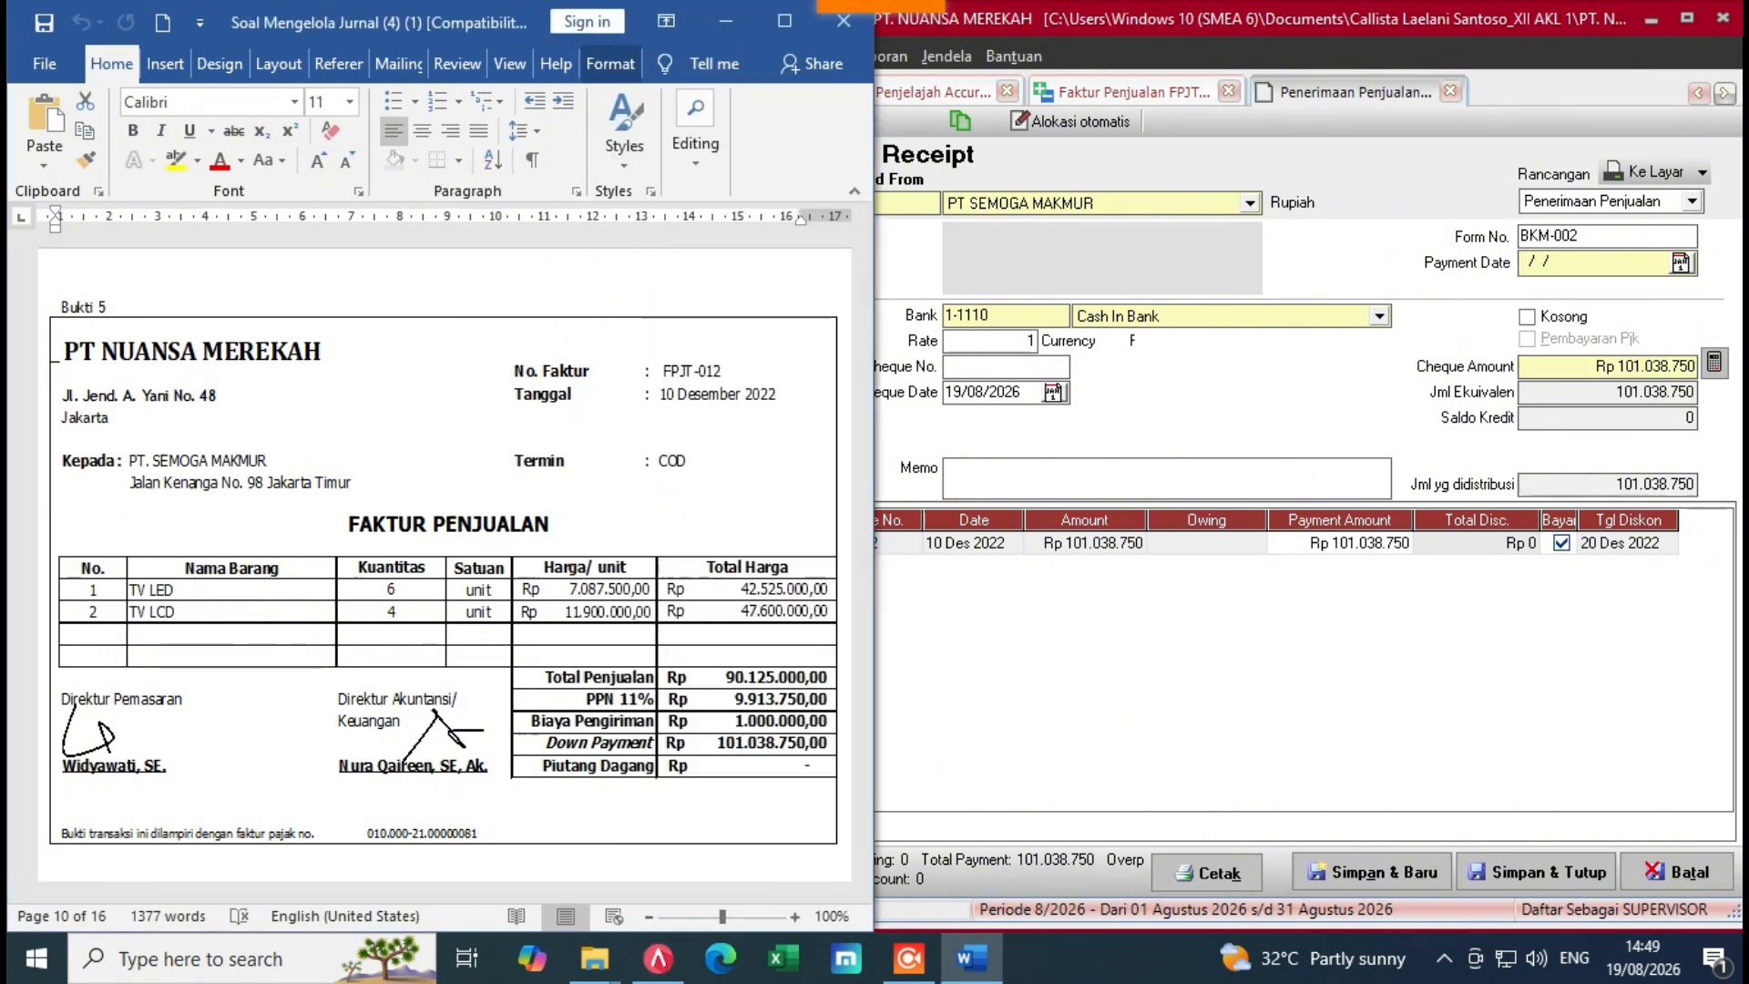
pyautogui.click(1555, 272)
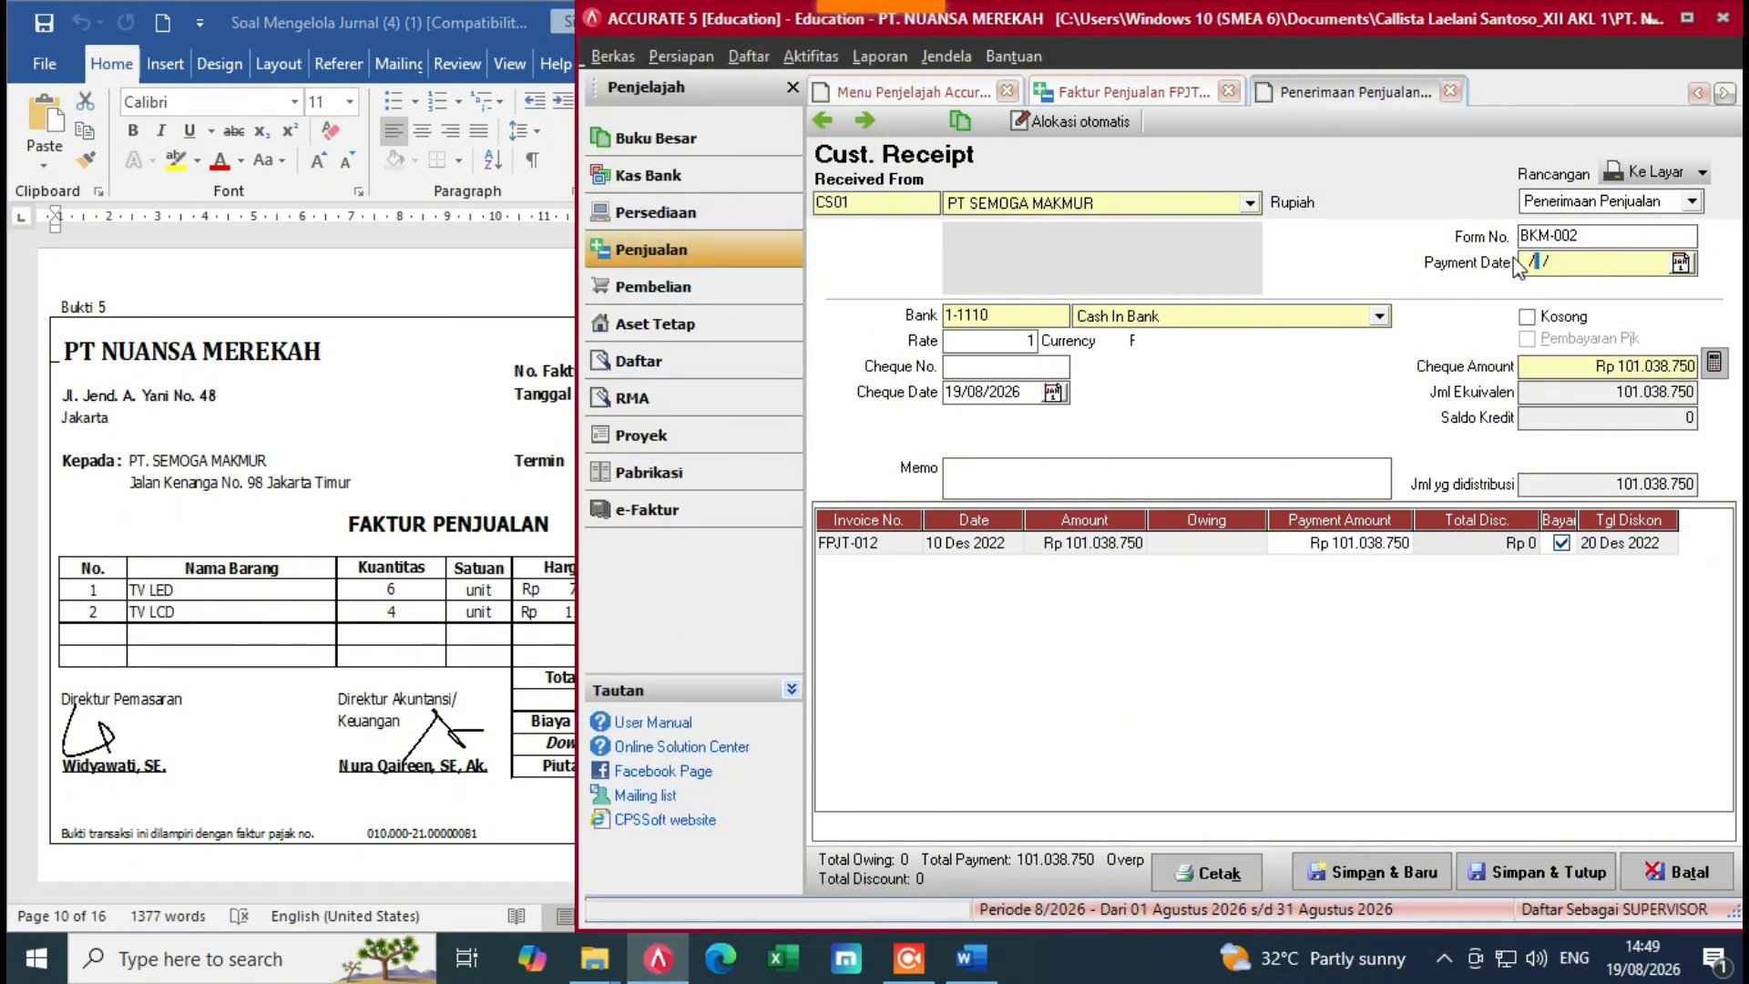
pyautogui.write('1012')
pyautogui.moveTo(1037, 398); pyautogui.dragTo(951, 417)
pyautogui.write('10/')
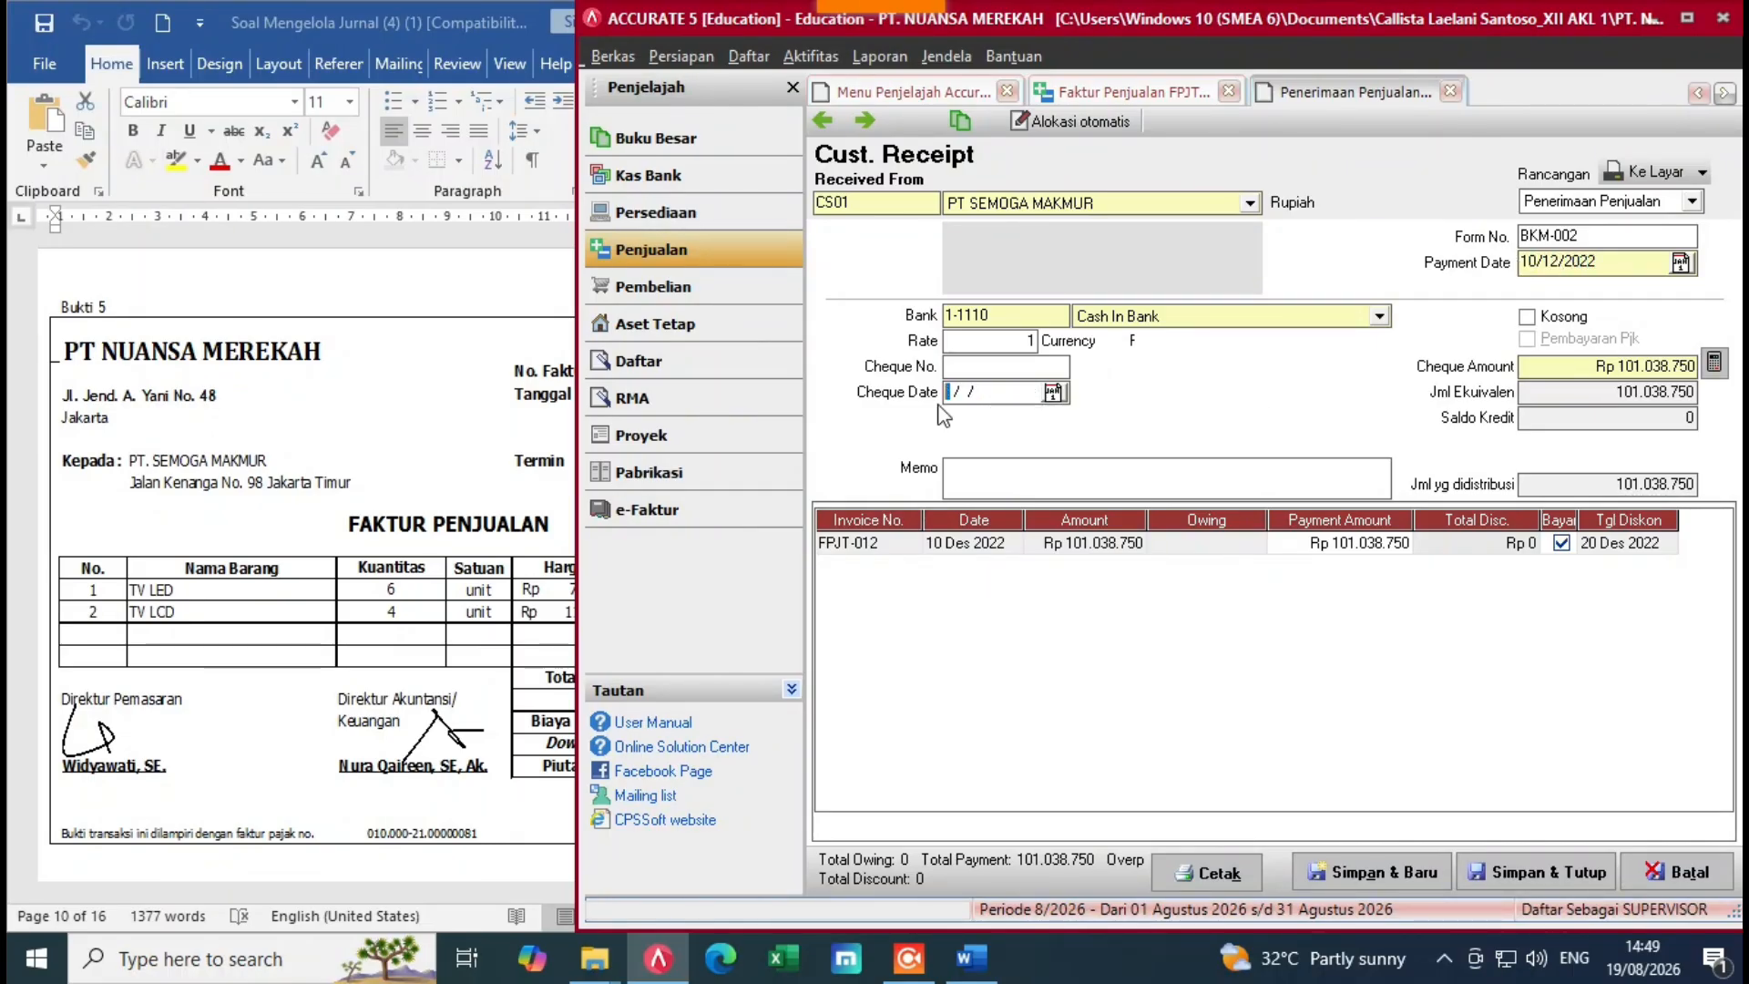
pyautogui.write('12/2022')
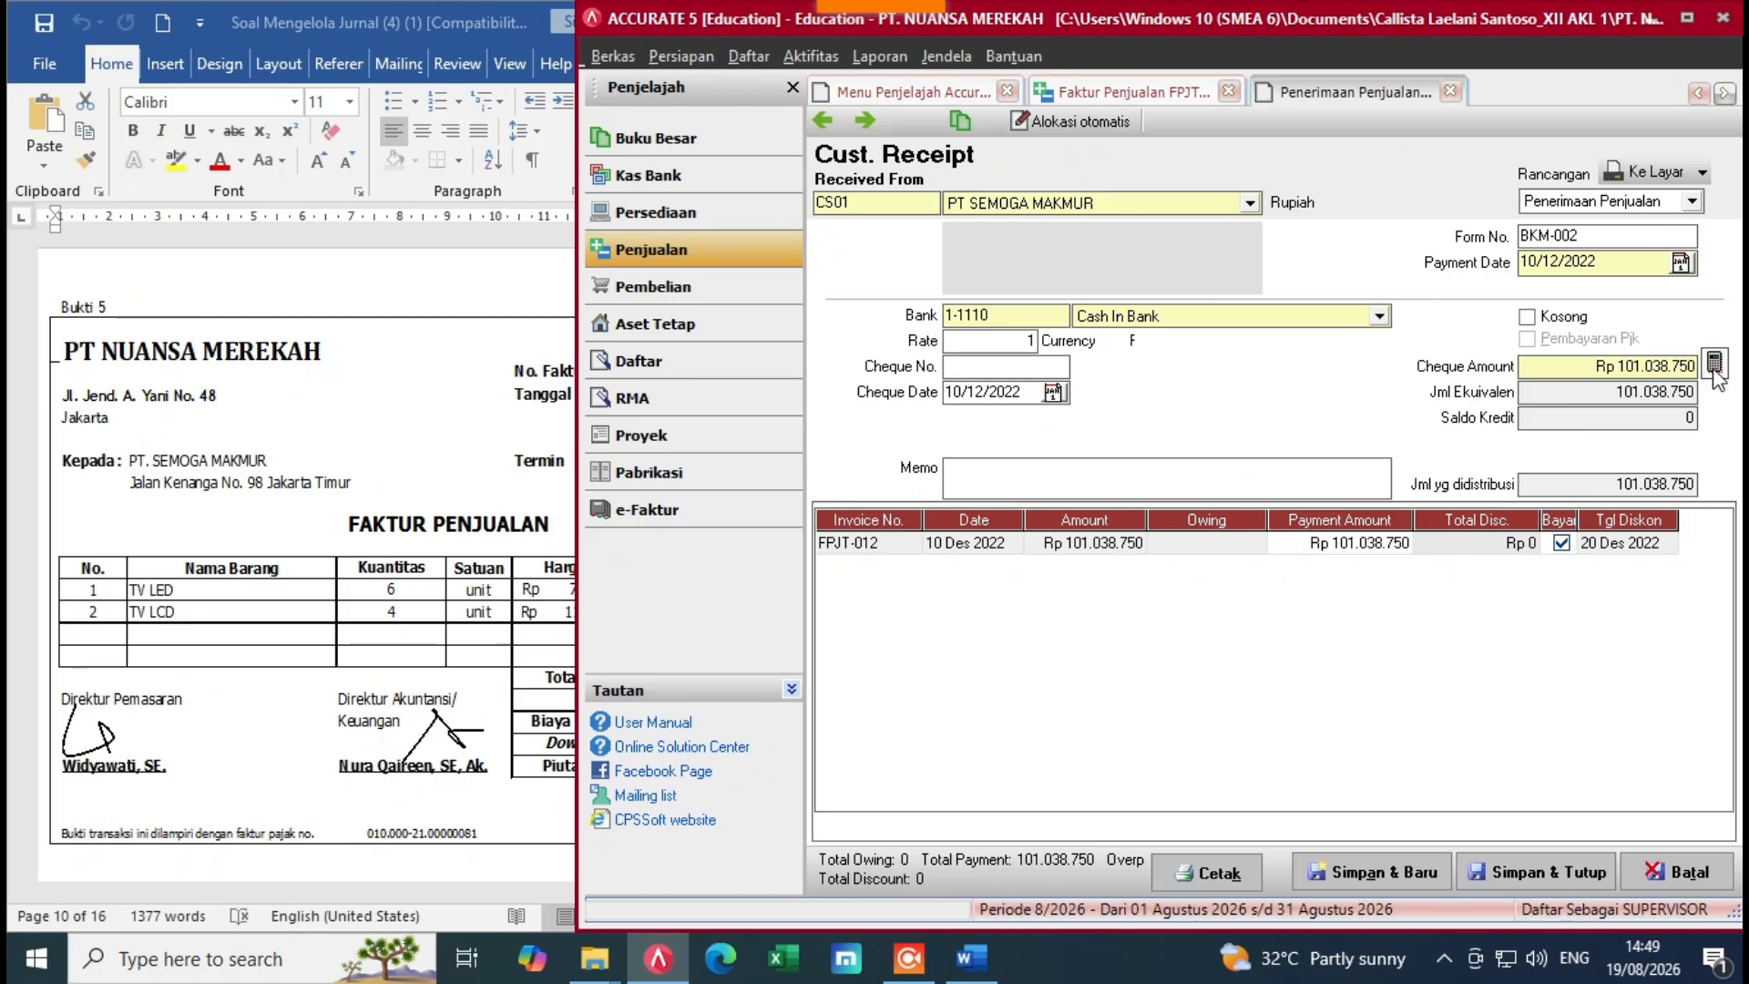
pyautogui.click(545, 585)
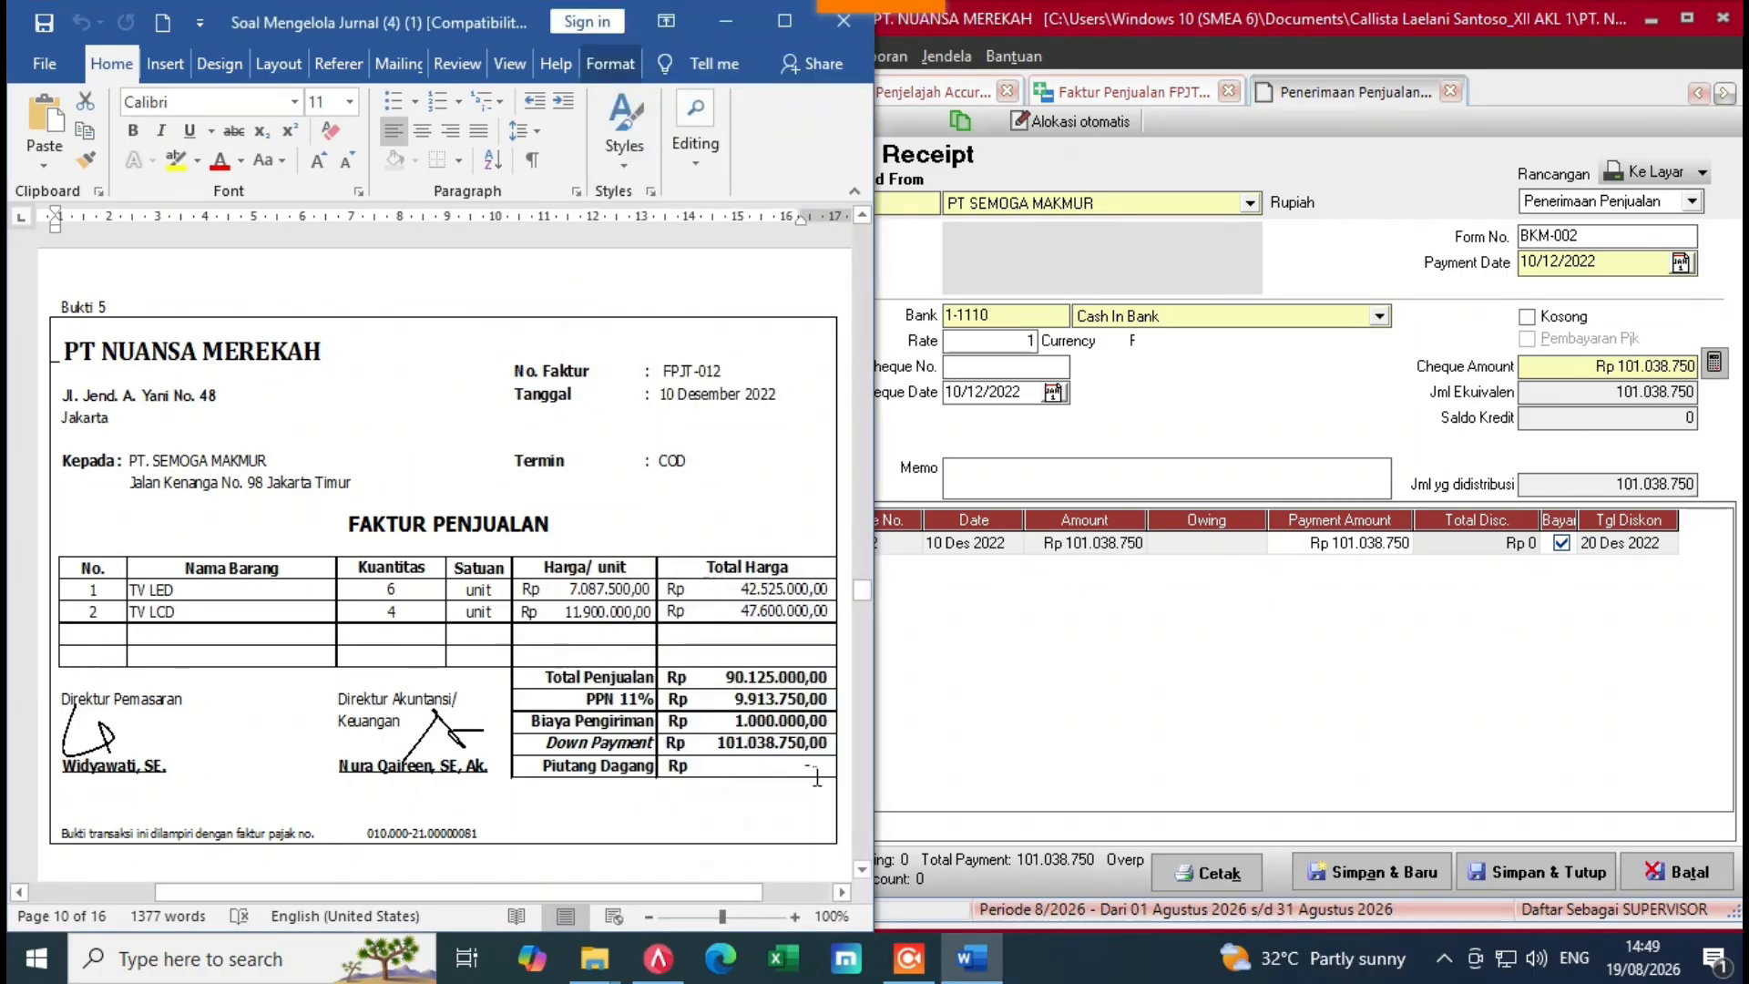
pyautogui.click(1378, 701)
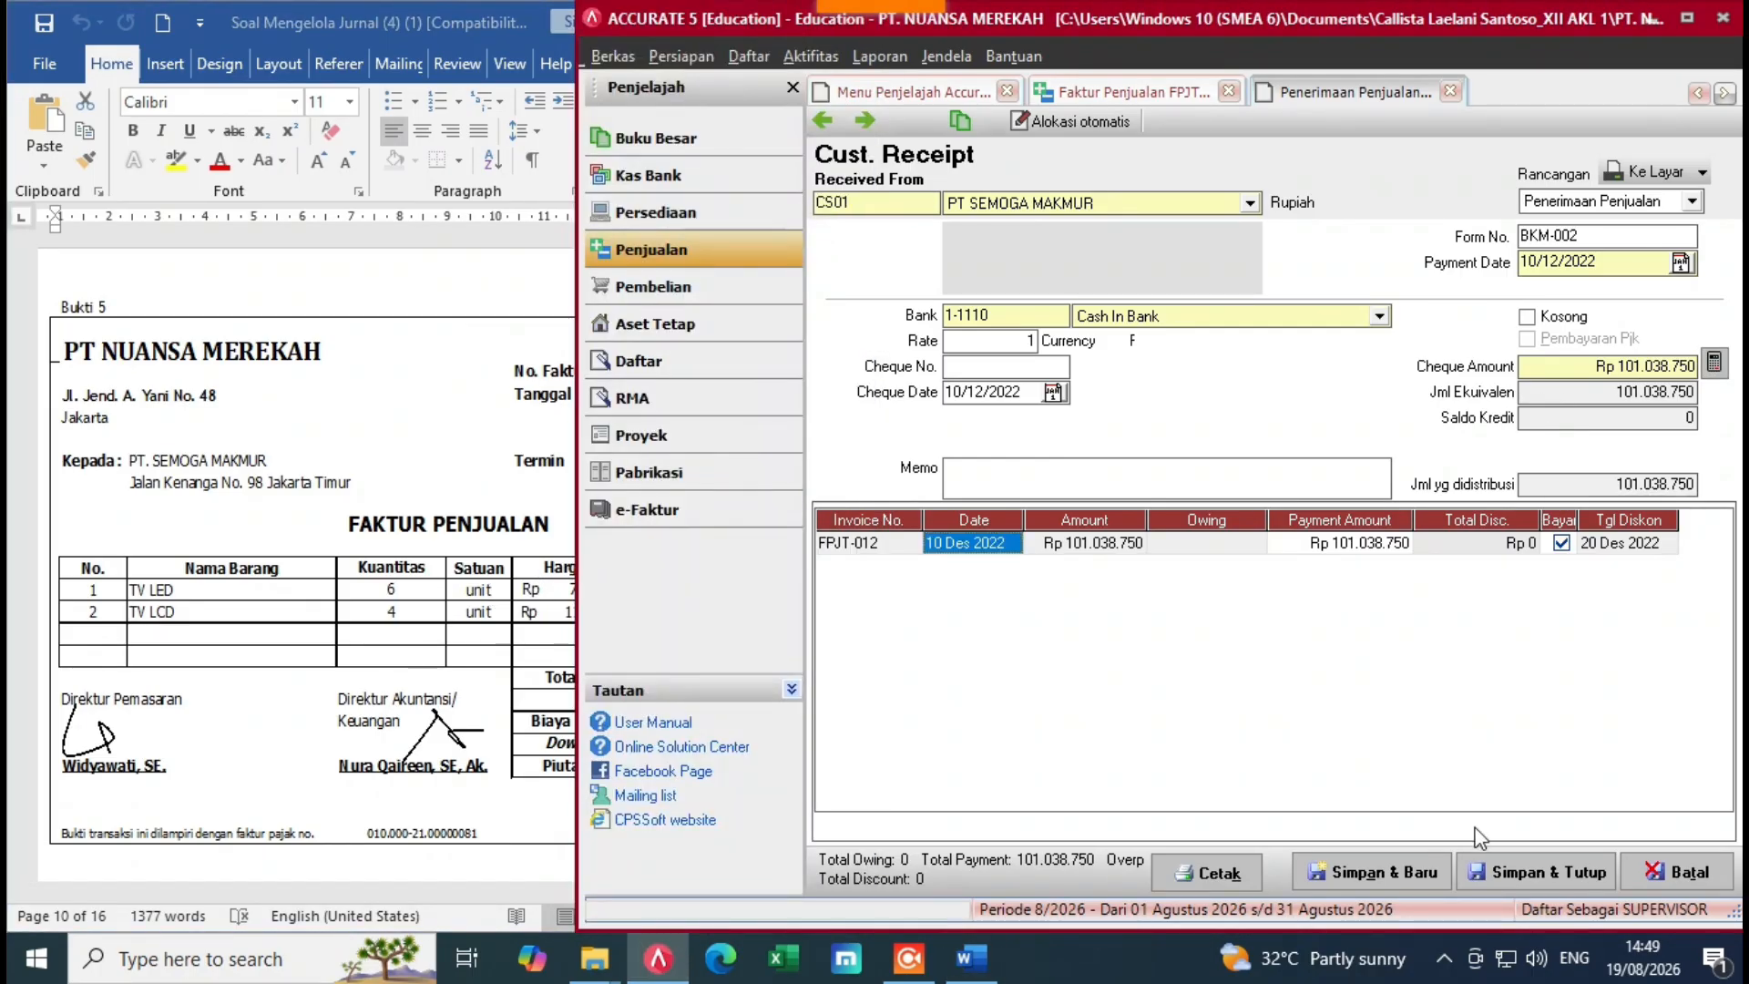
pyautogui.click(1568, 876)
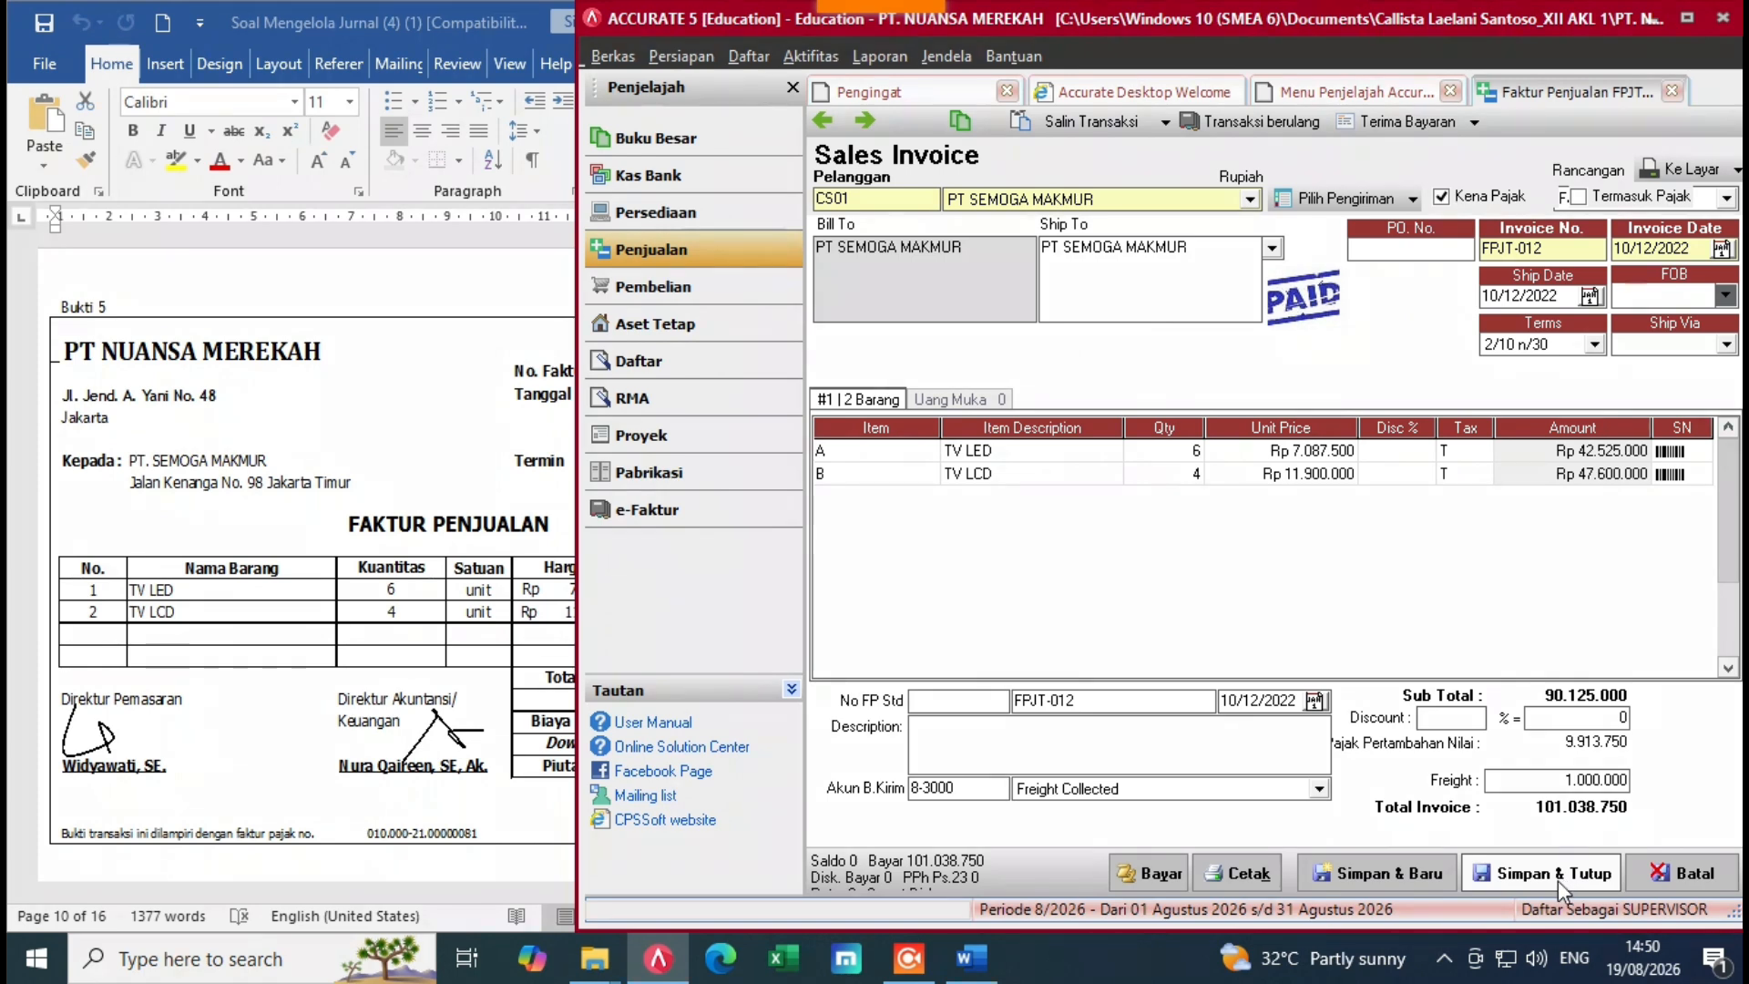
# Step: Close the paid invoice, locate voucher Bukti 6 for Bengkel Hanafi in Word, and go to Kas Bank
pyautogui.click(1558, 876)
pyautogui.click(971, 958)
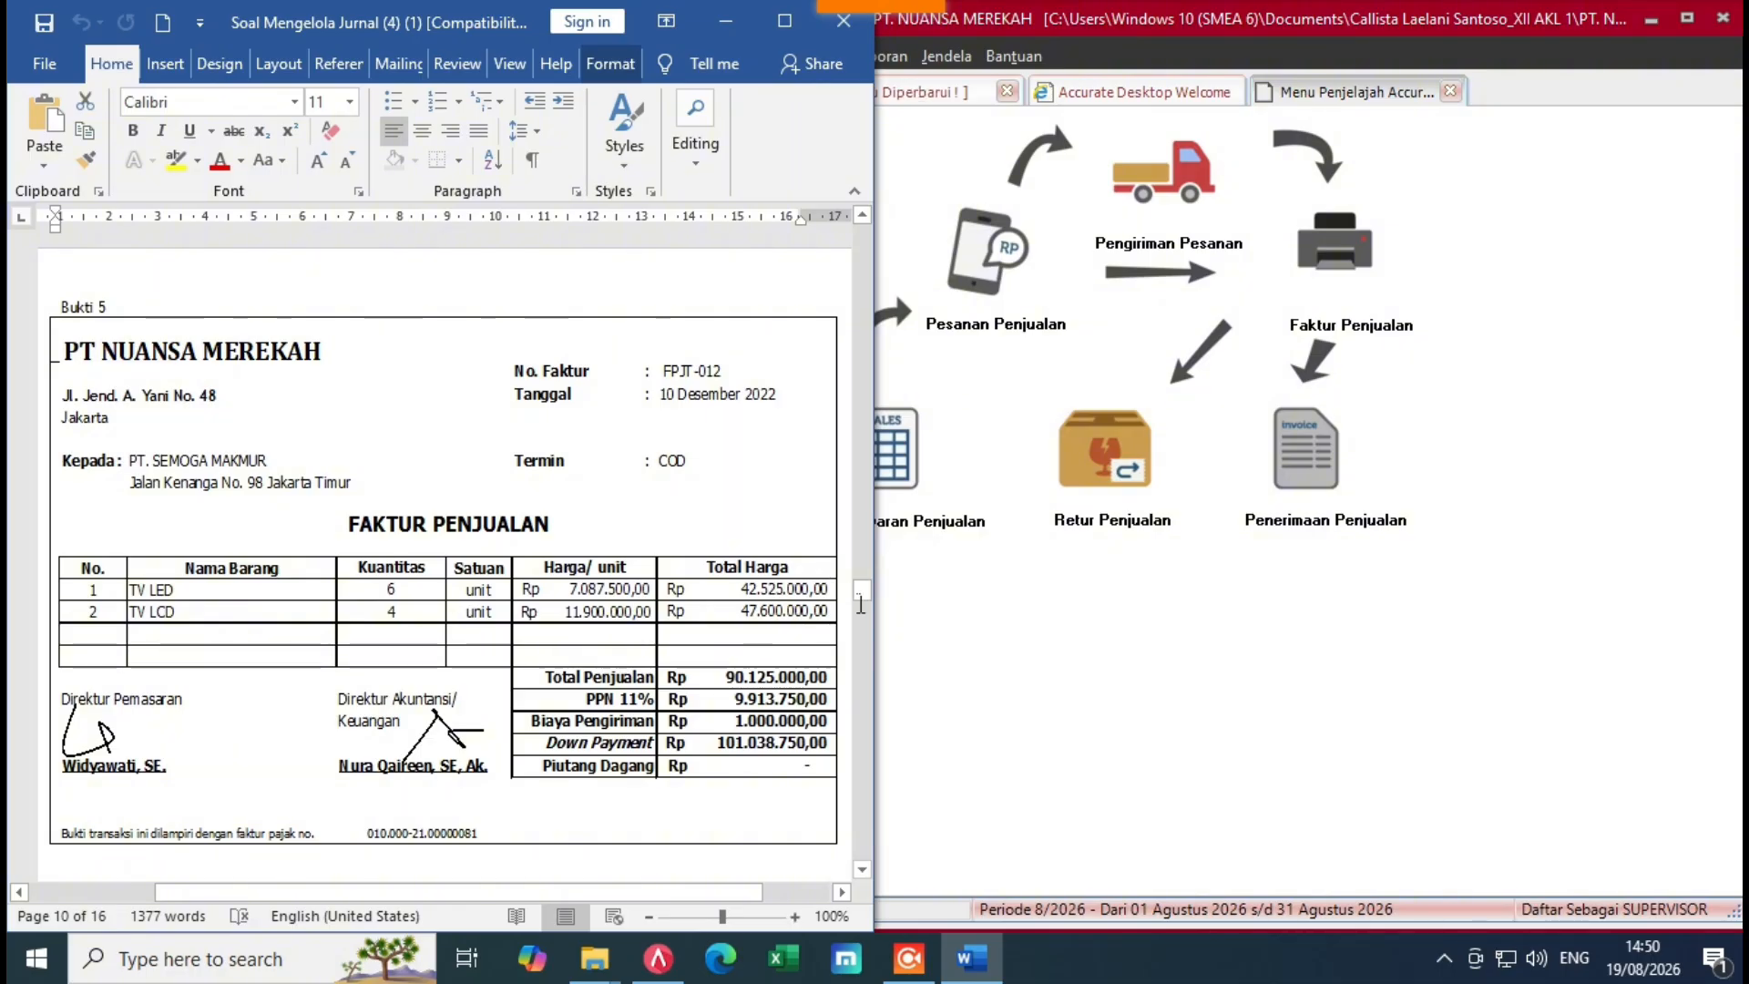
pyautogui.moveTo(863, 605); pyautogui.dragTo(867, 605)
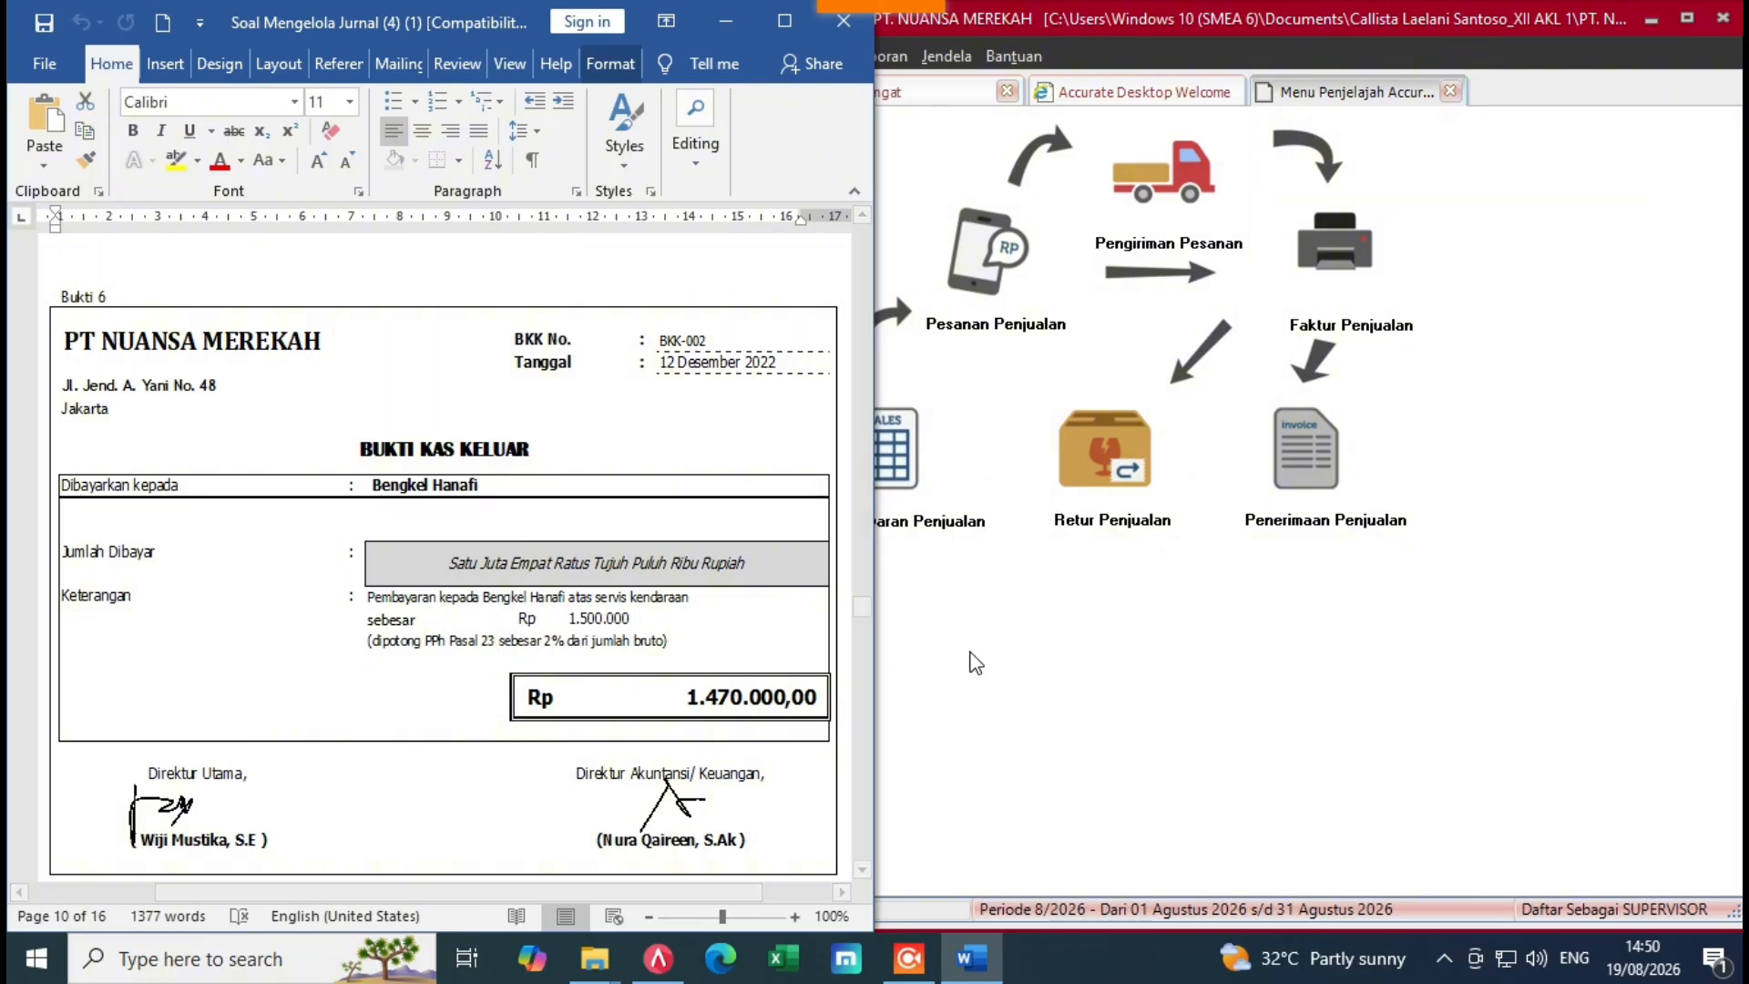
pyautogui.click(974, 651)
pyautogui.click(707, 177)
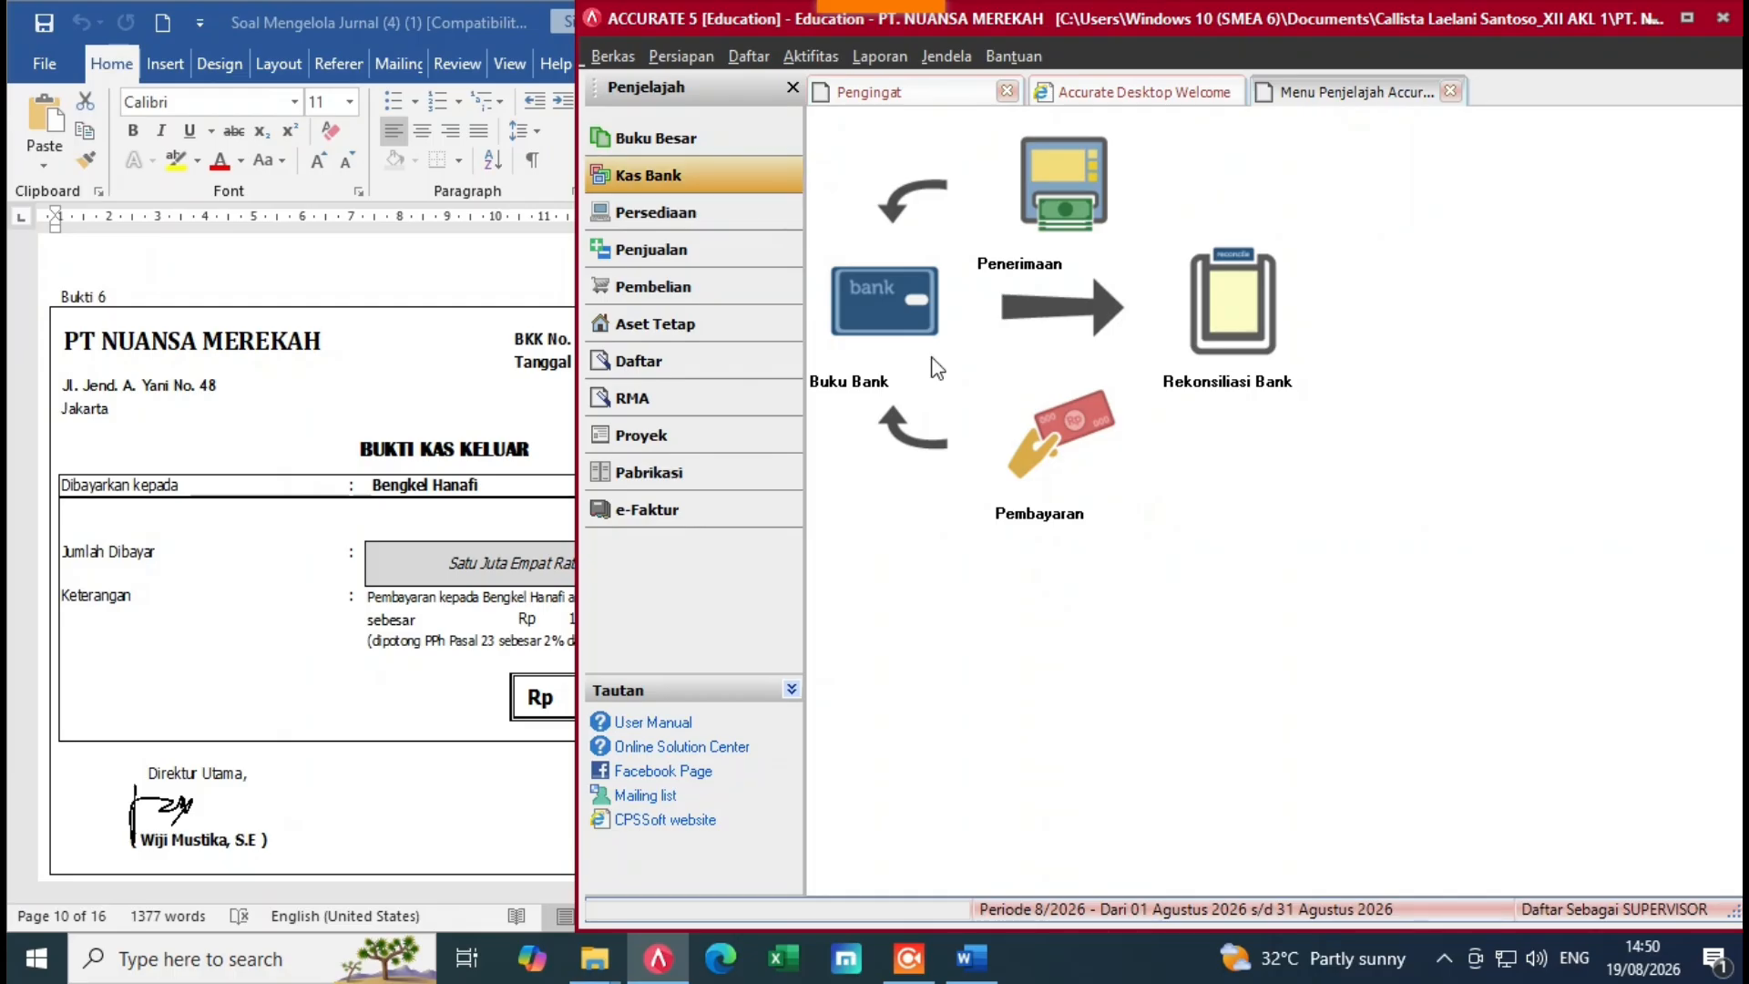
# Step: Start a new other payment from Cash In Bank dated 12/12/2022
pyautogui.click(1022, 463)
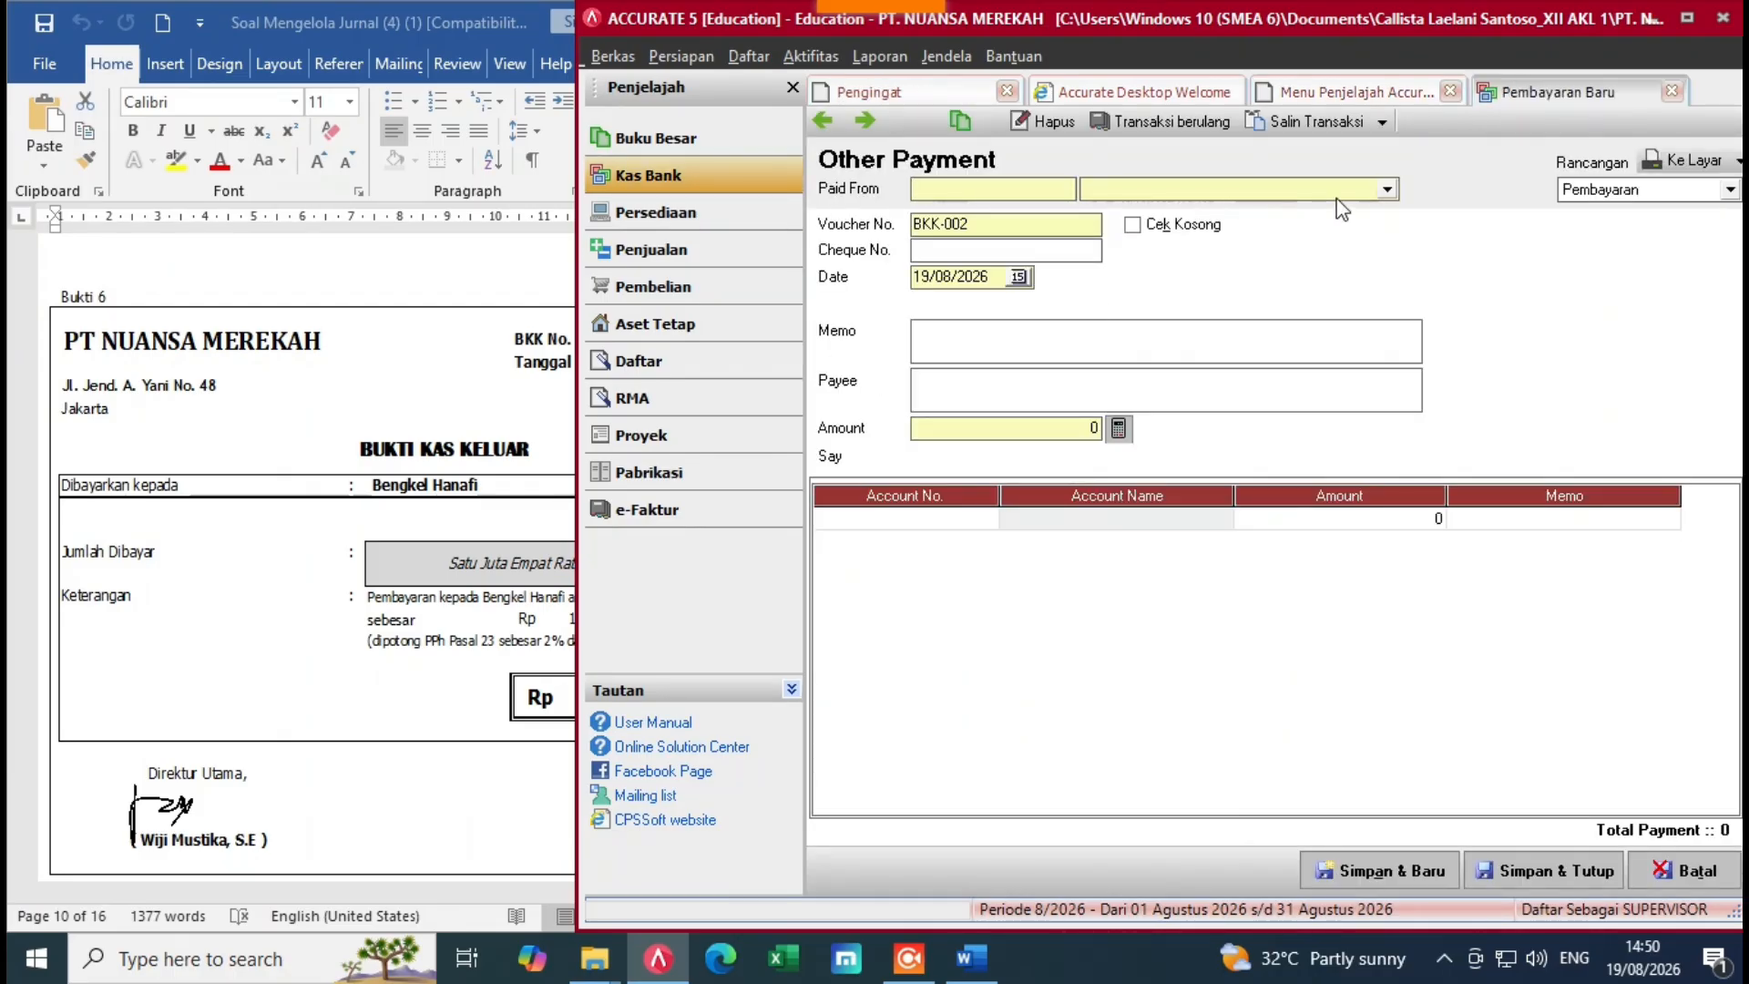
pyautogui.click(1386, 189)
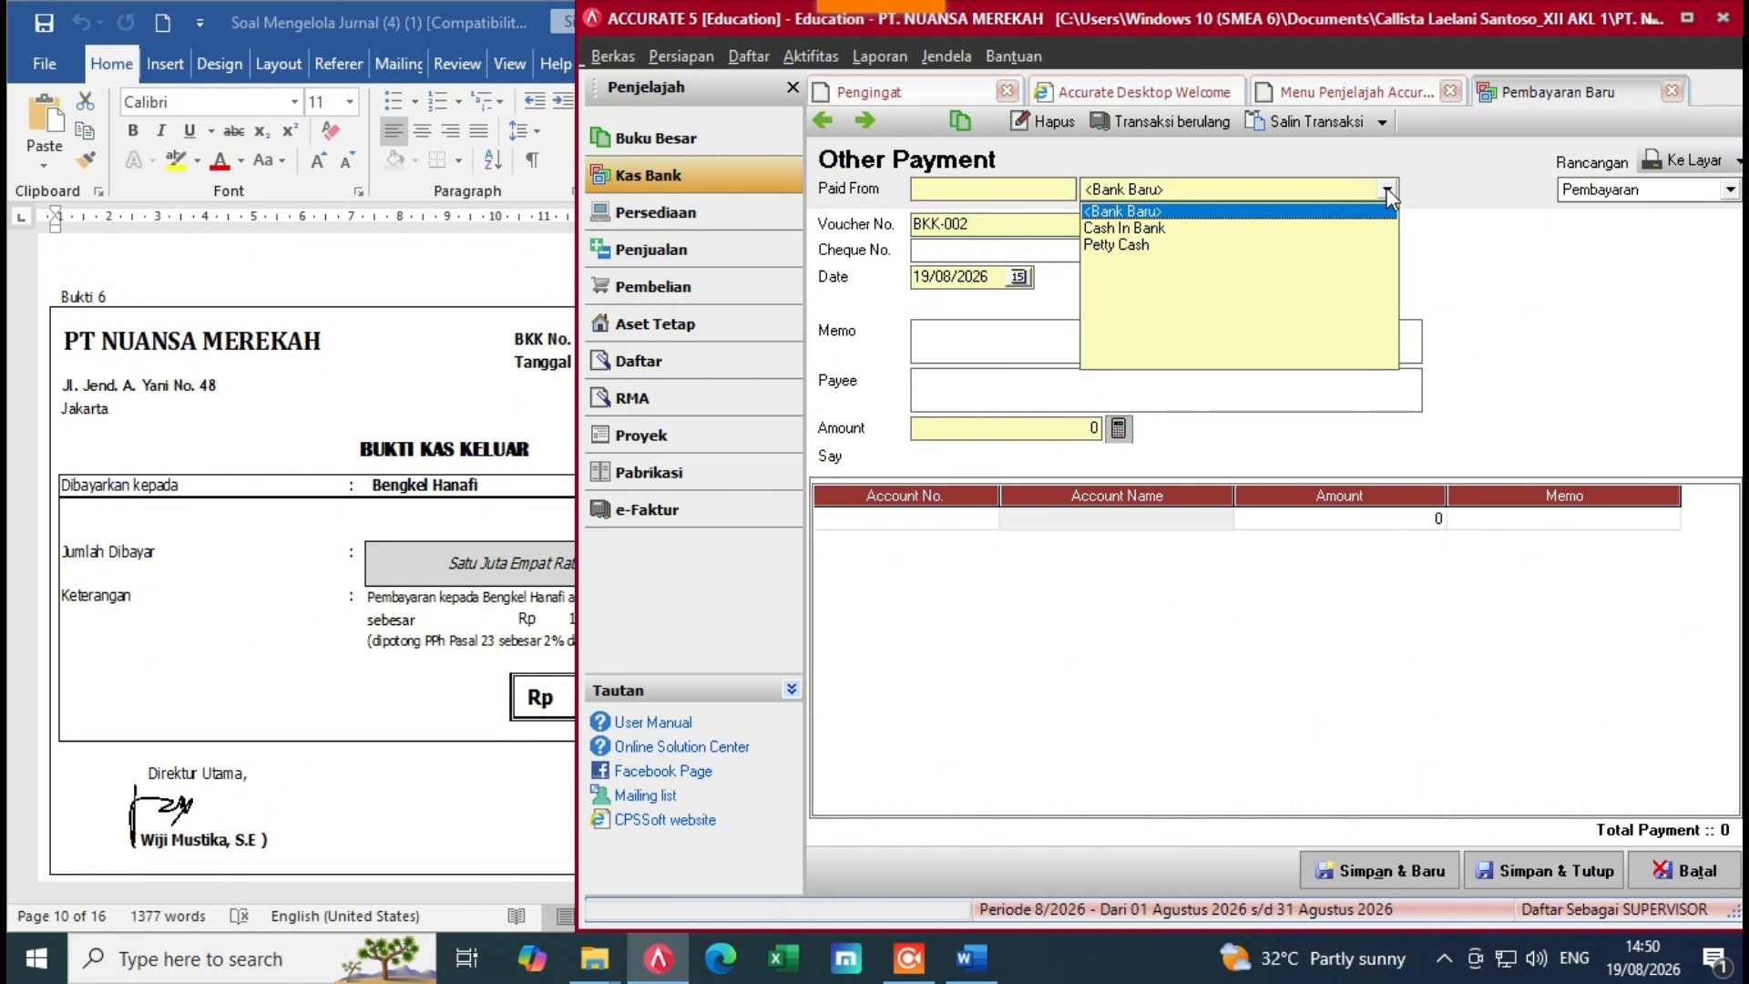
pyautogui.click(1212, 228)
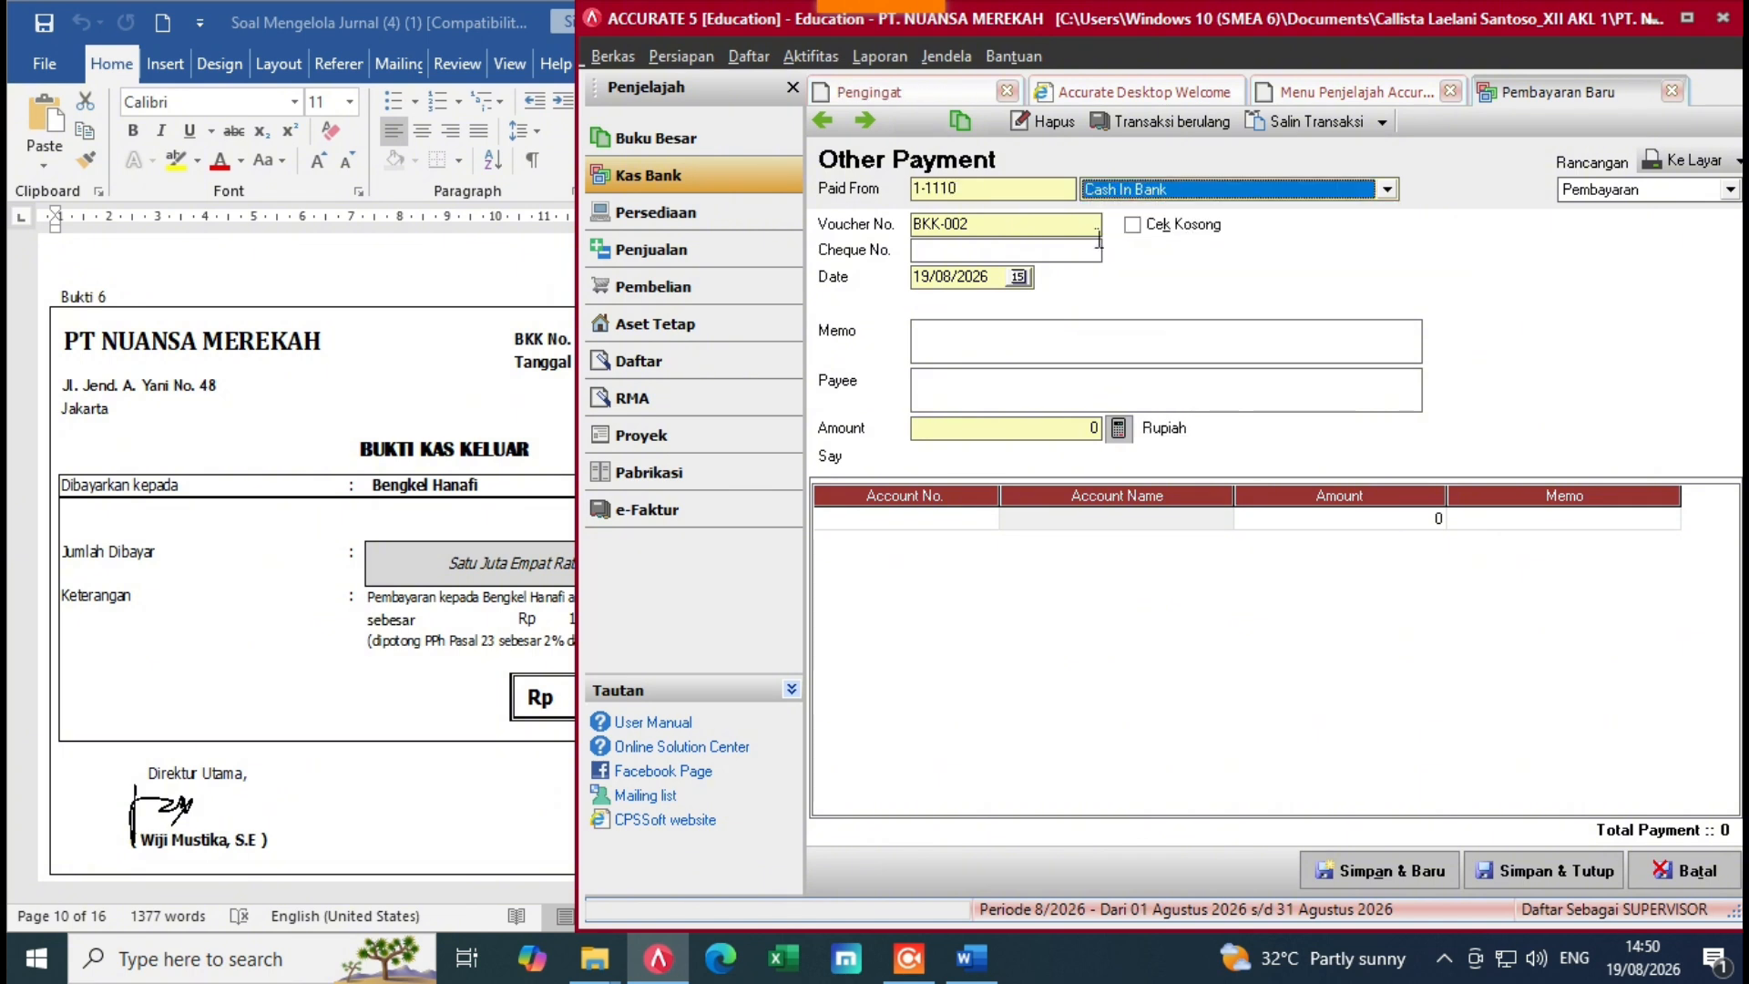
pyautogui.click(522, 339)
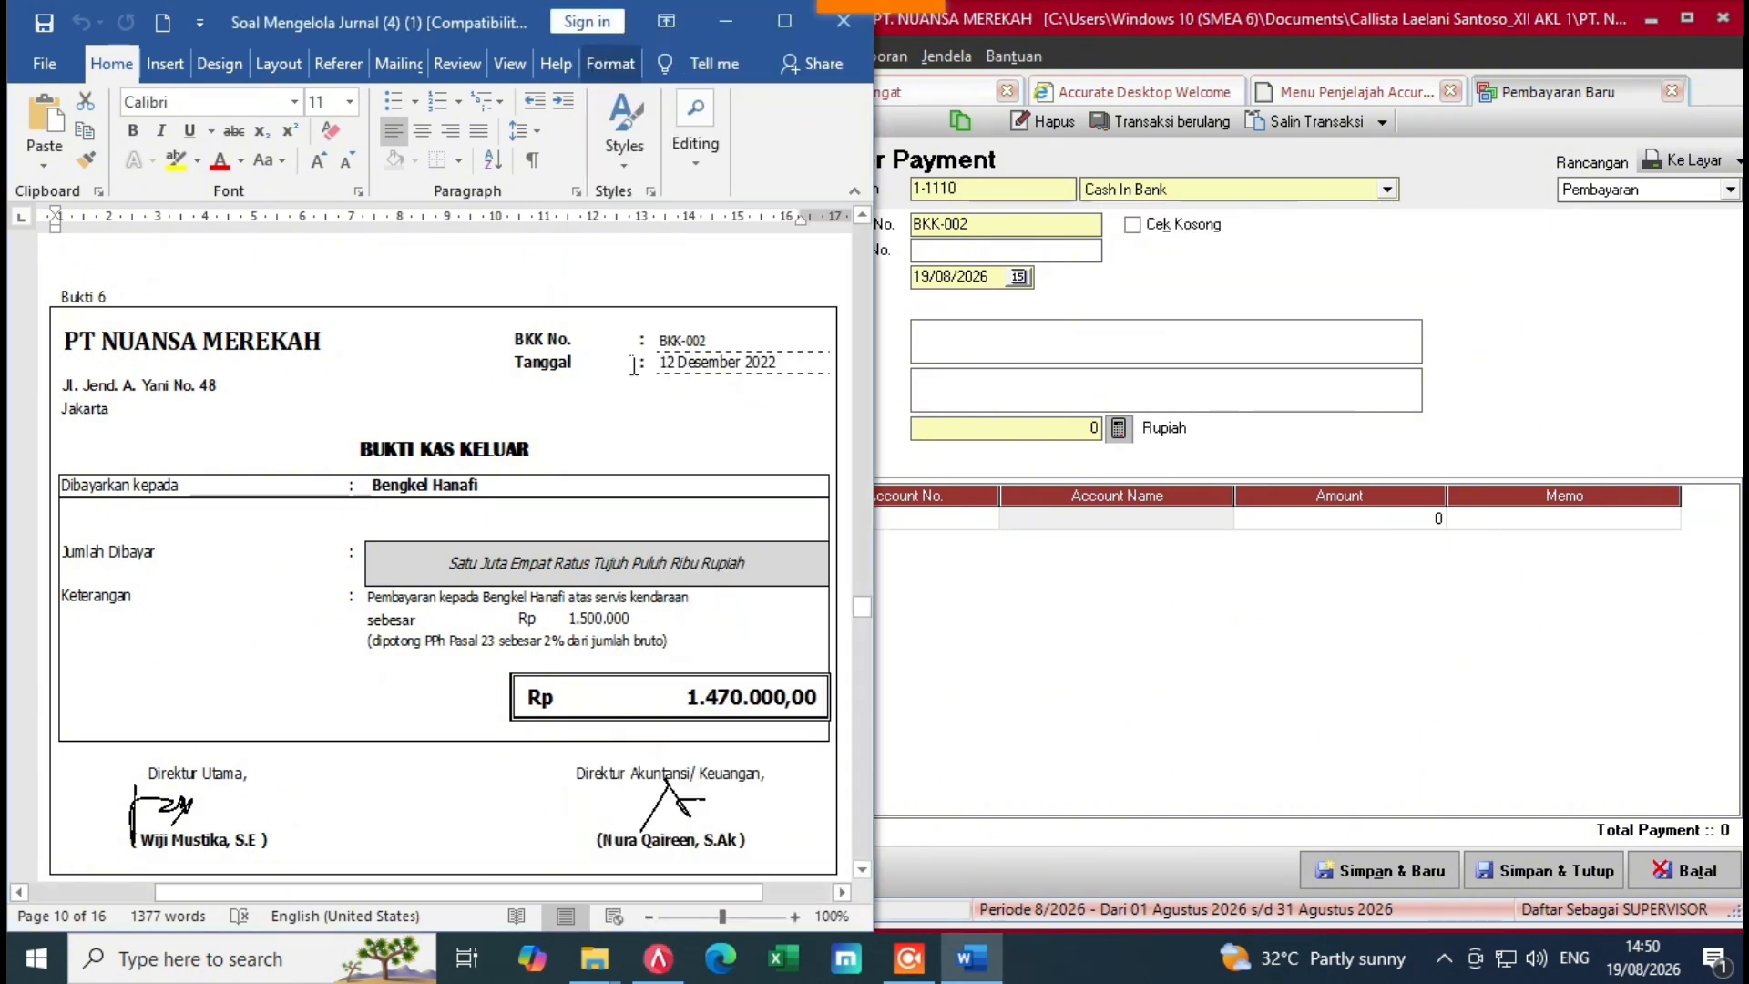
pyautogui.click(1026, 344)
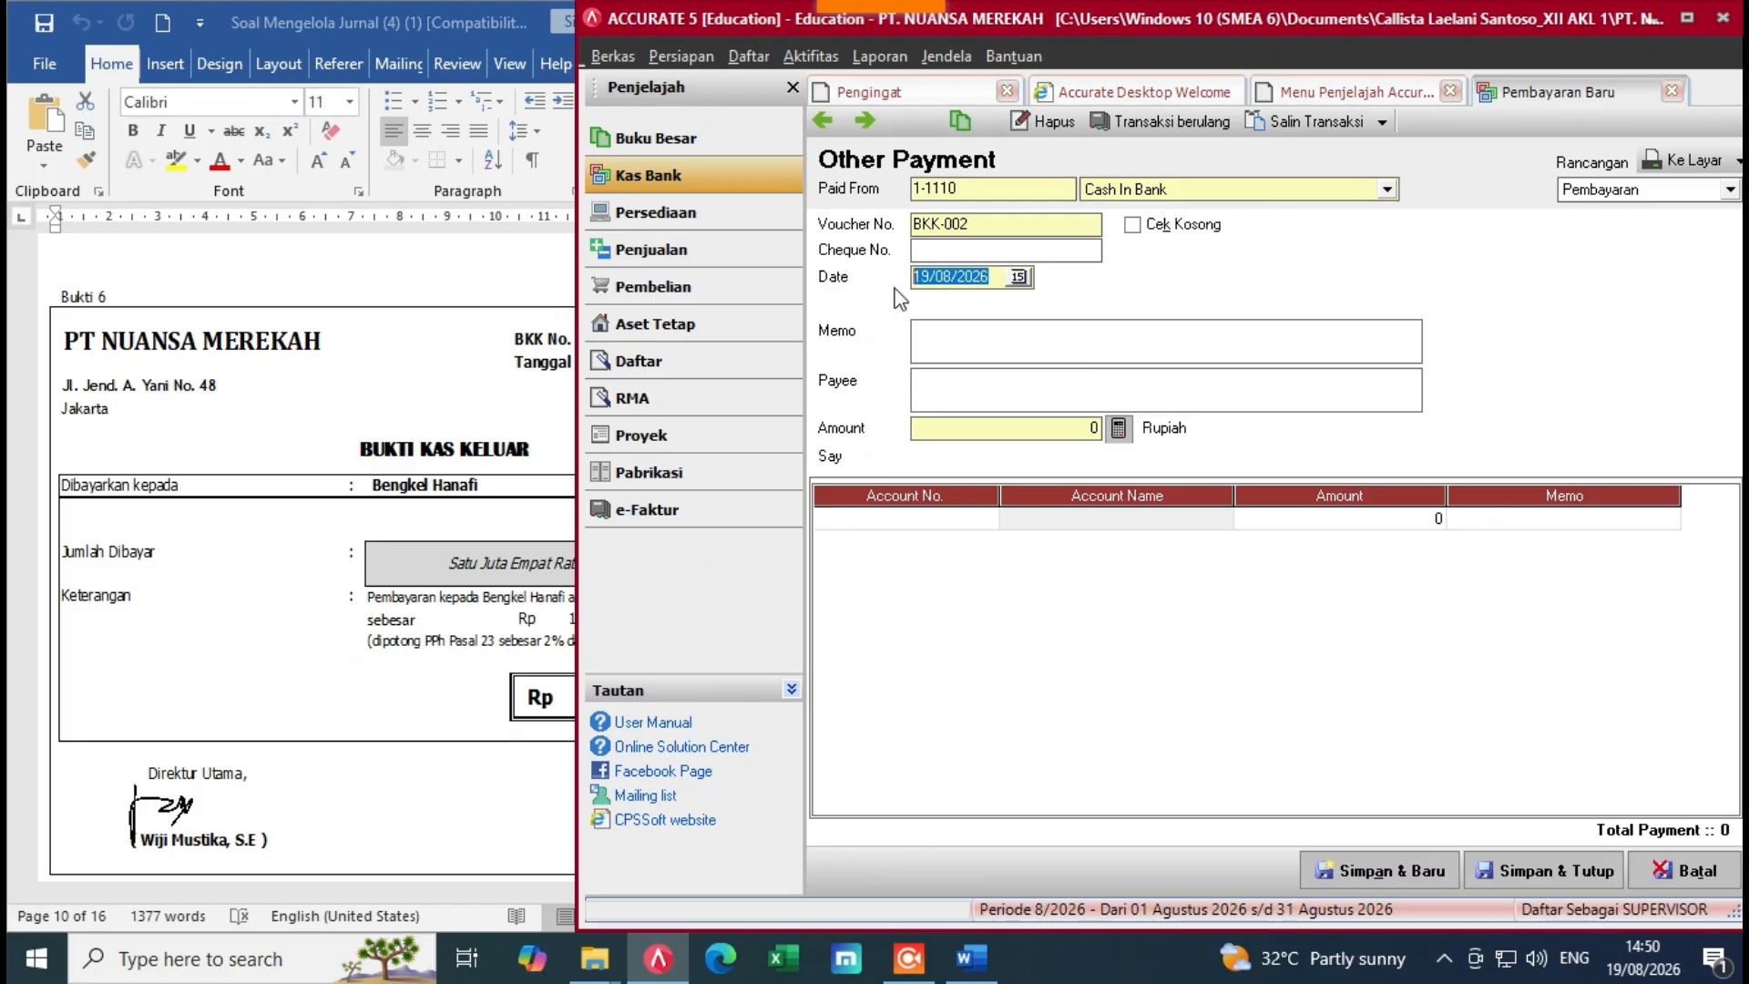
pyautogui.press('Delete')
pyautogui.click(301, 437)
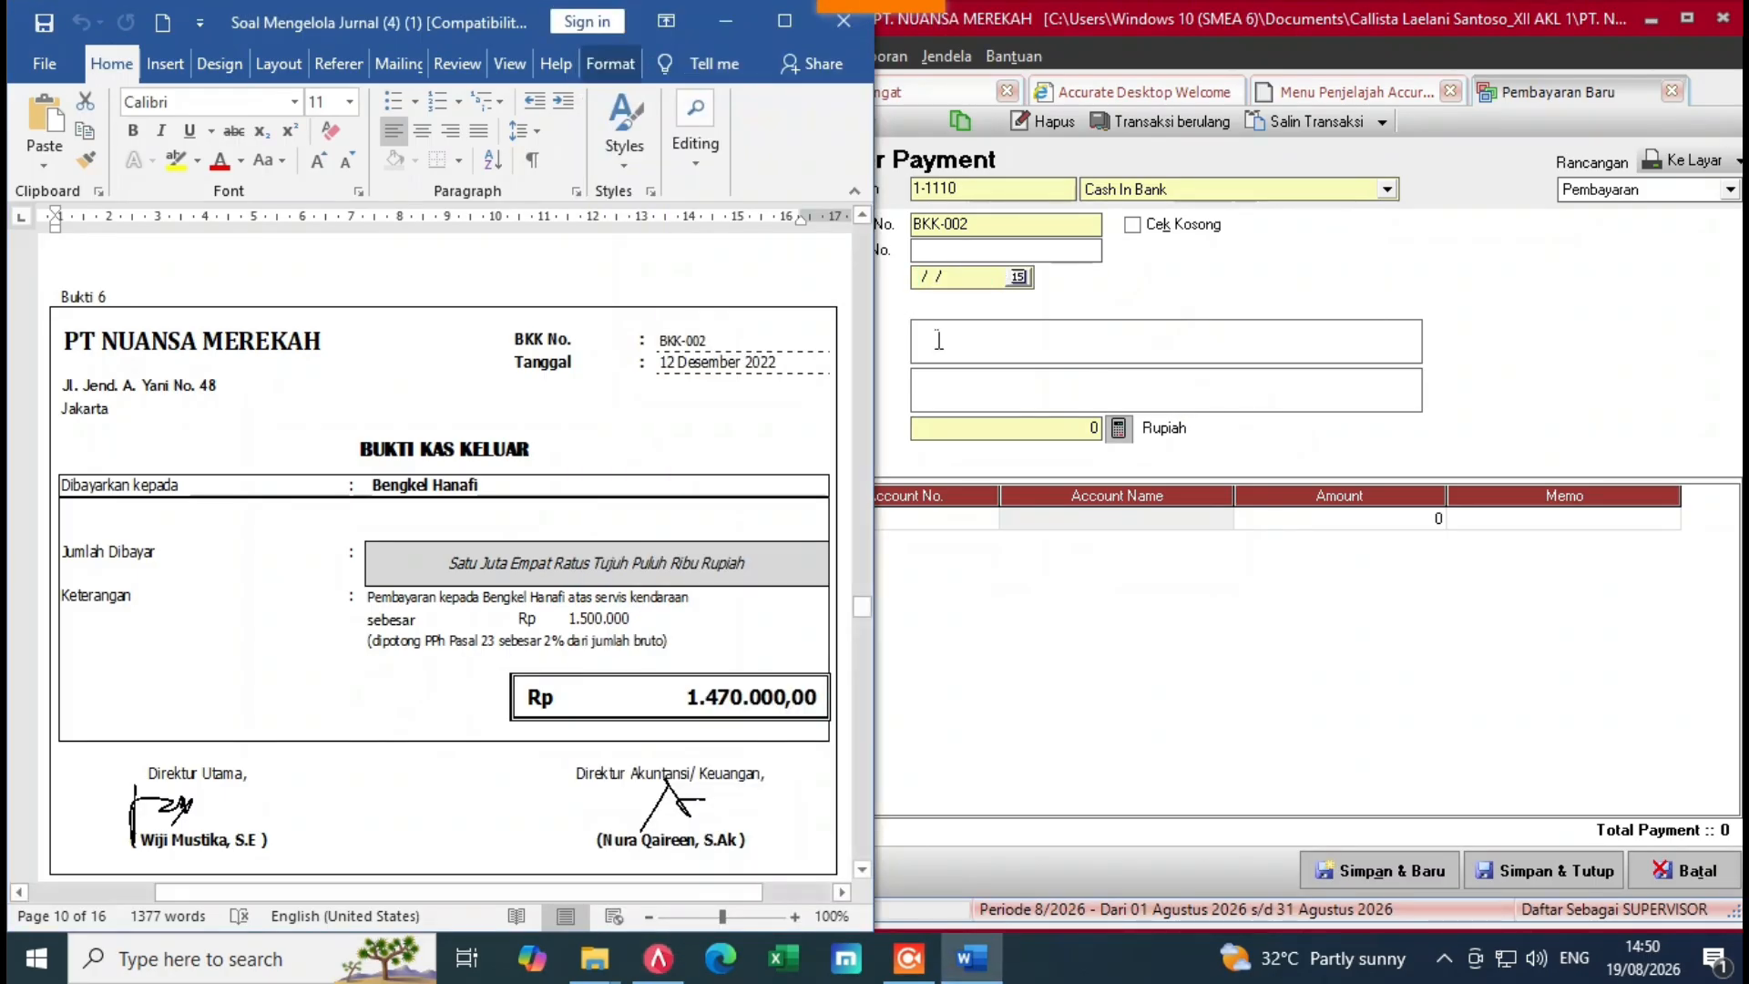
pyautogui.click(954, 293)
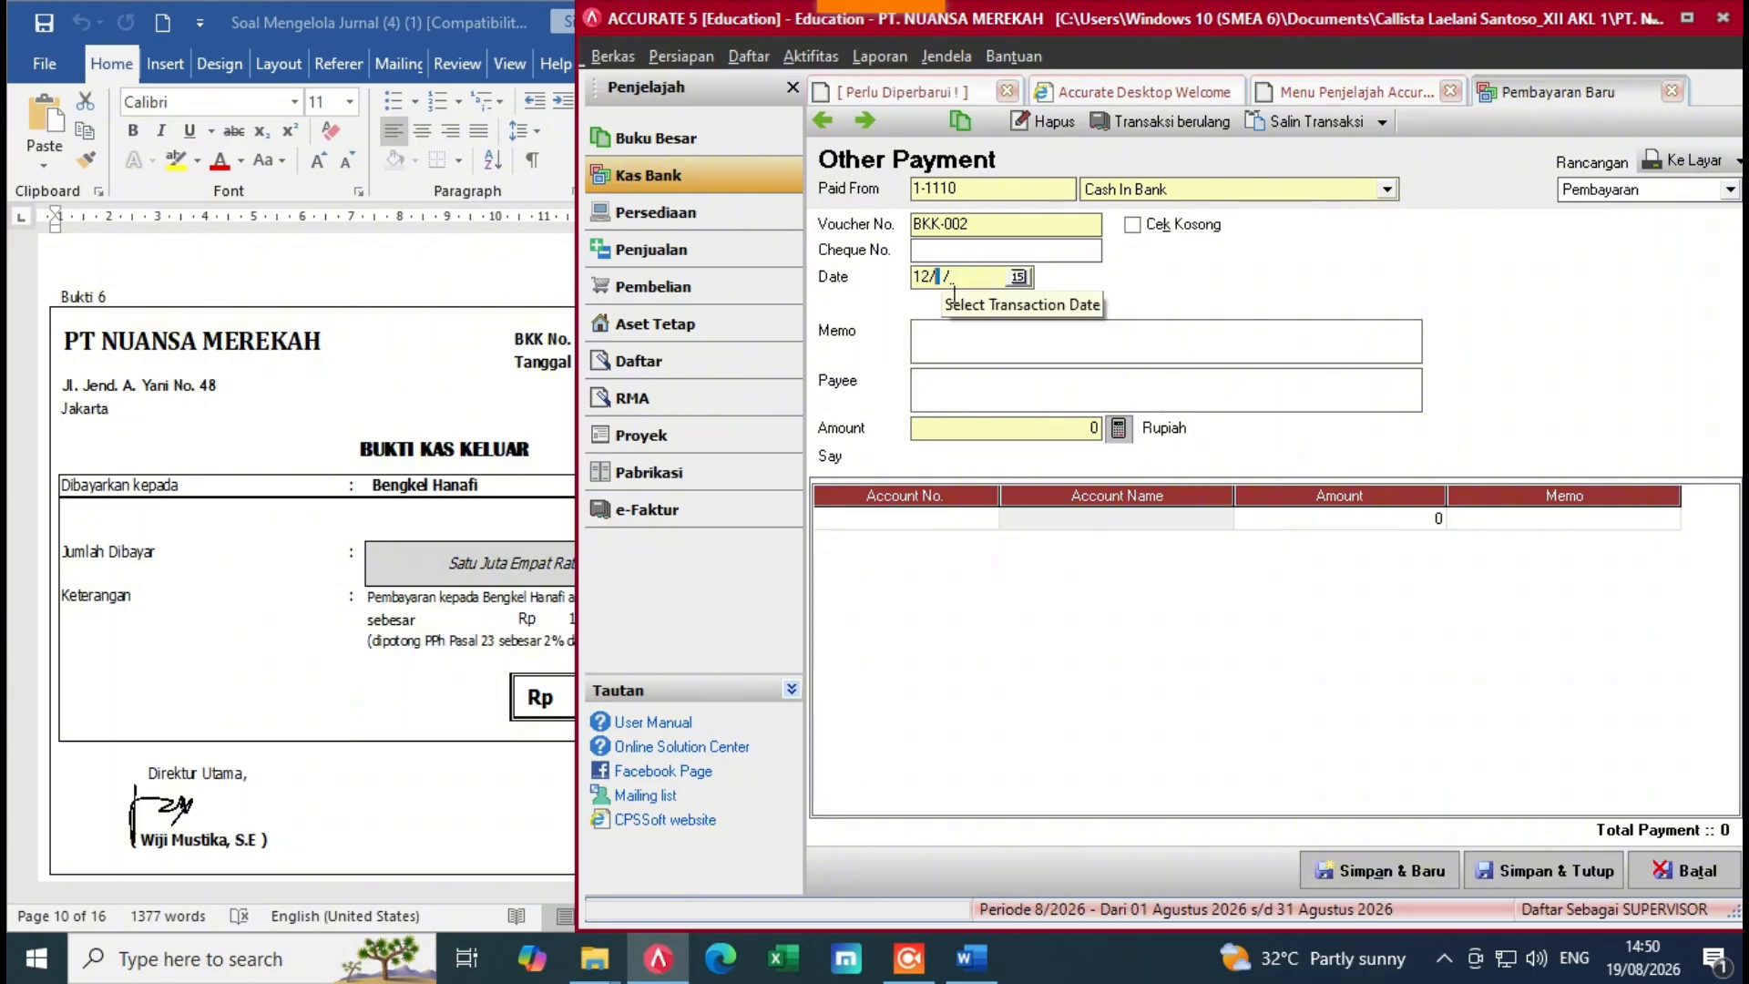
pyautogui.write('12/12/')
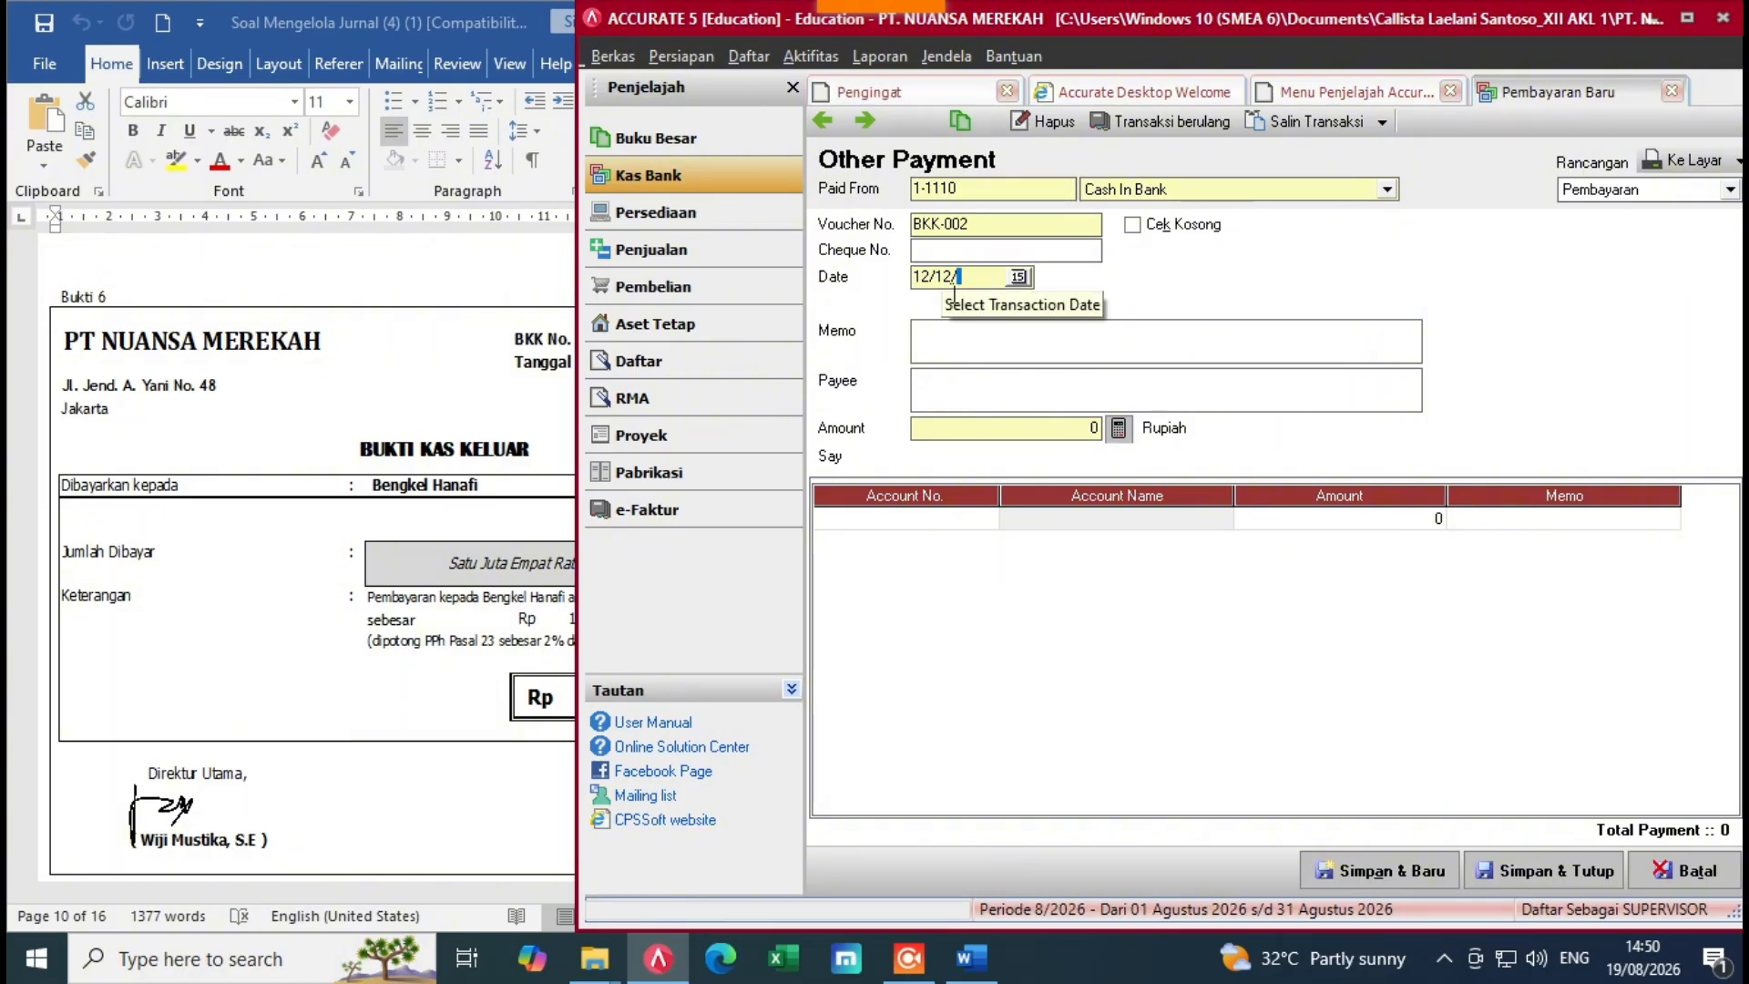
pyautogui.write('2022')
pyautogui.hotkey('alt', 'Tab')
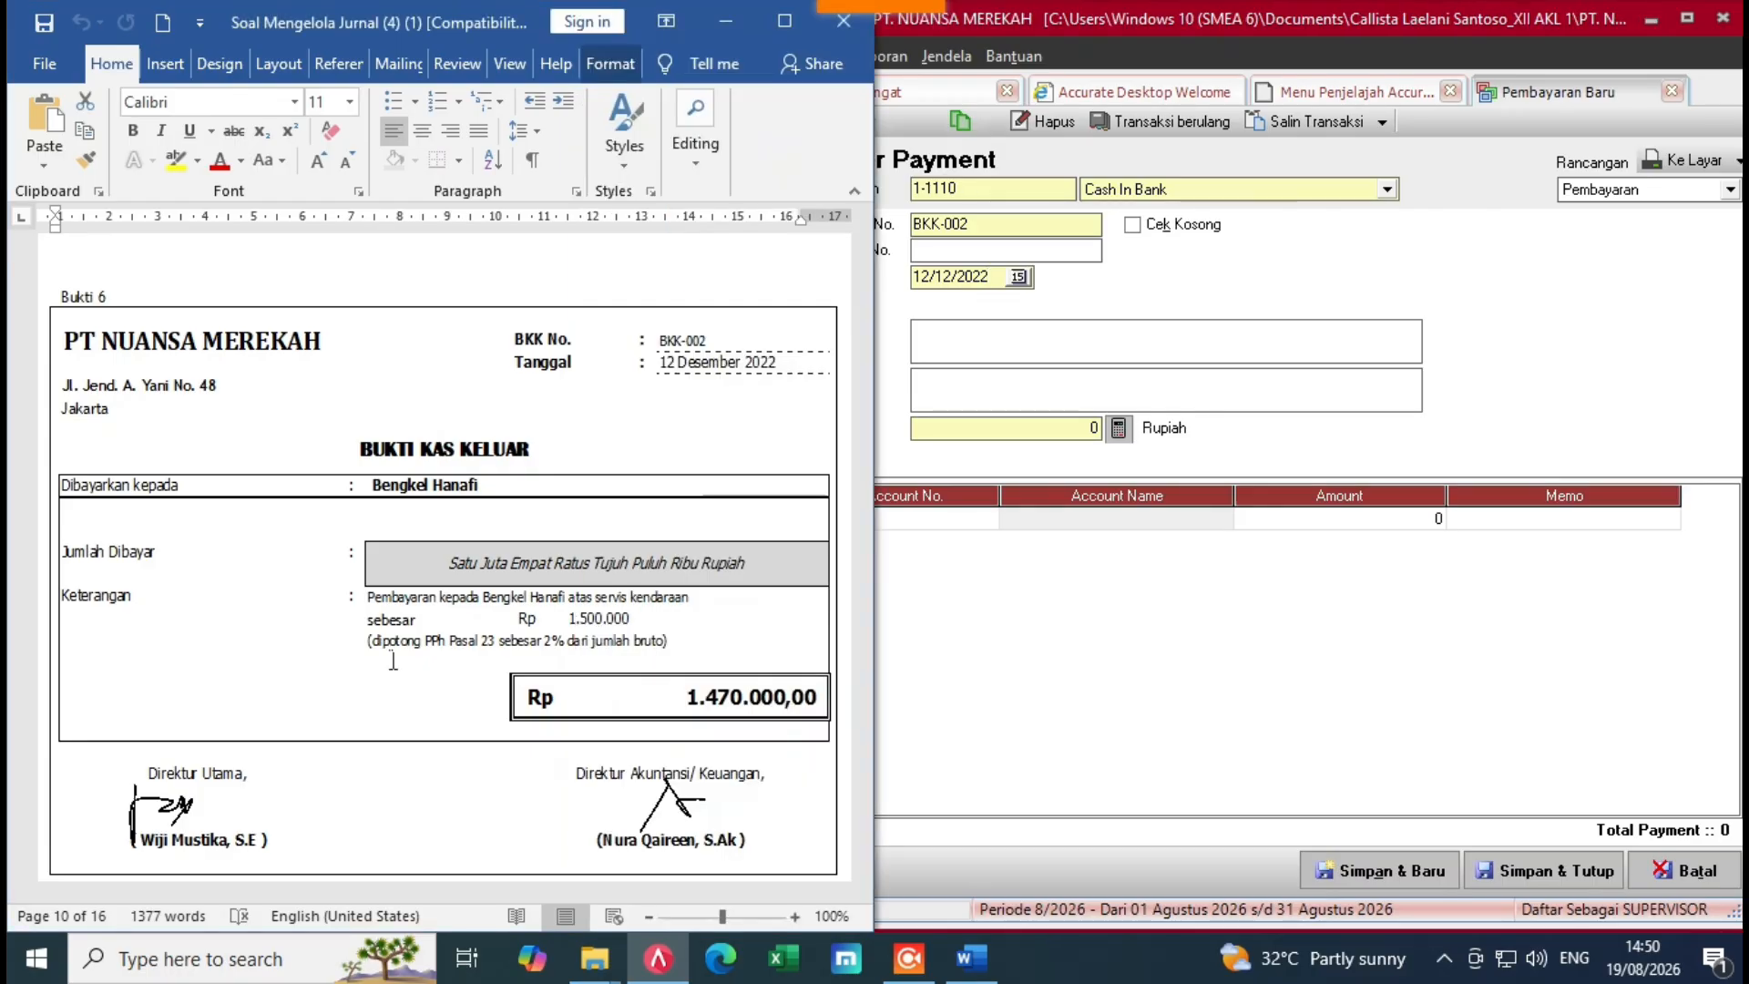
pyautogui.click(1045, 365)
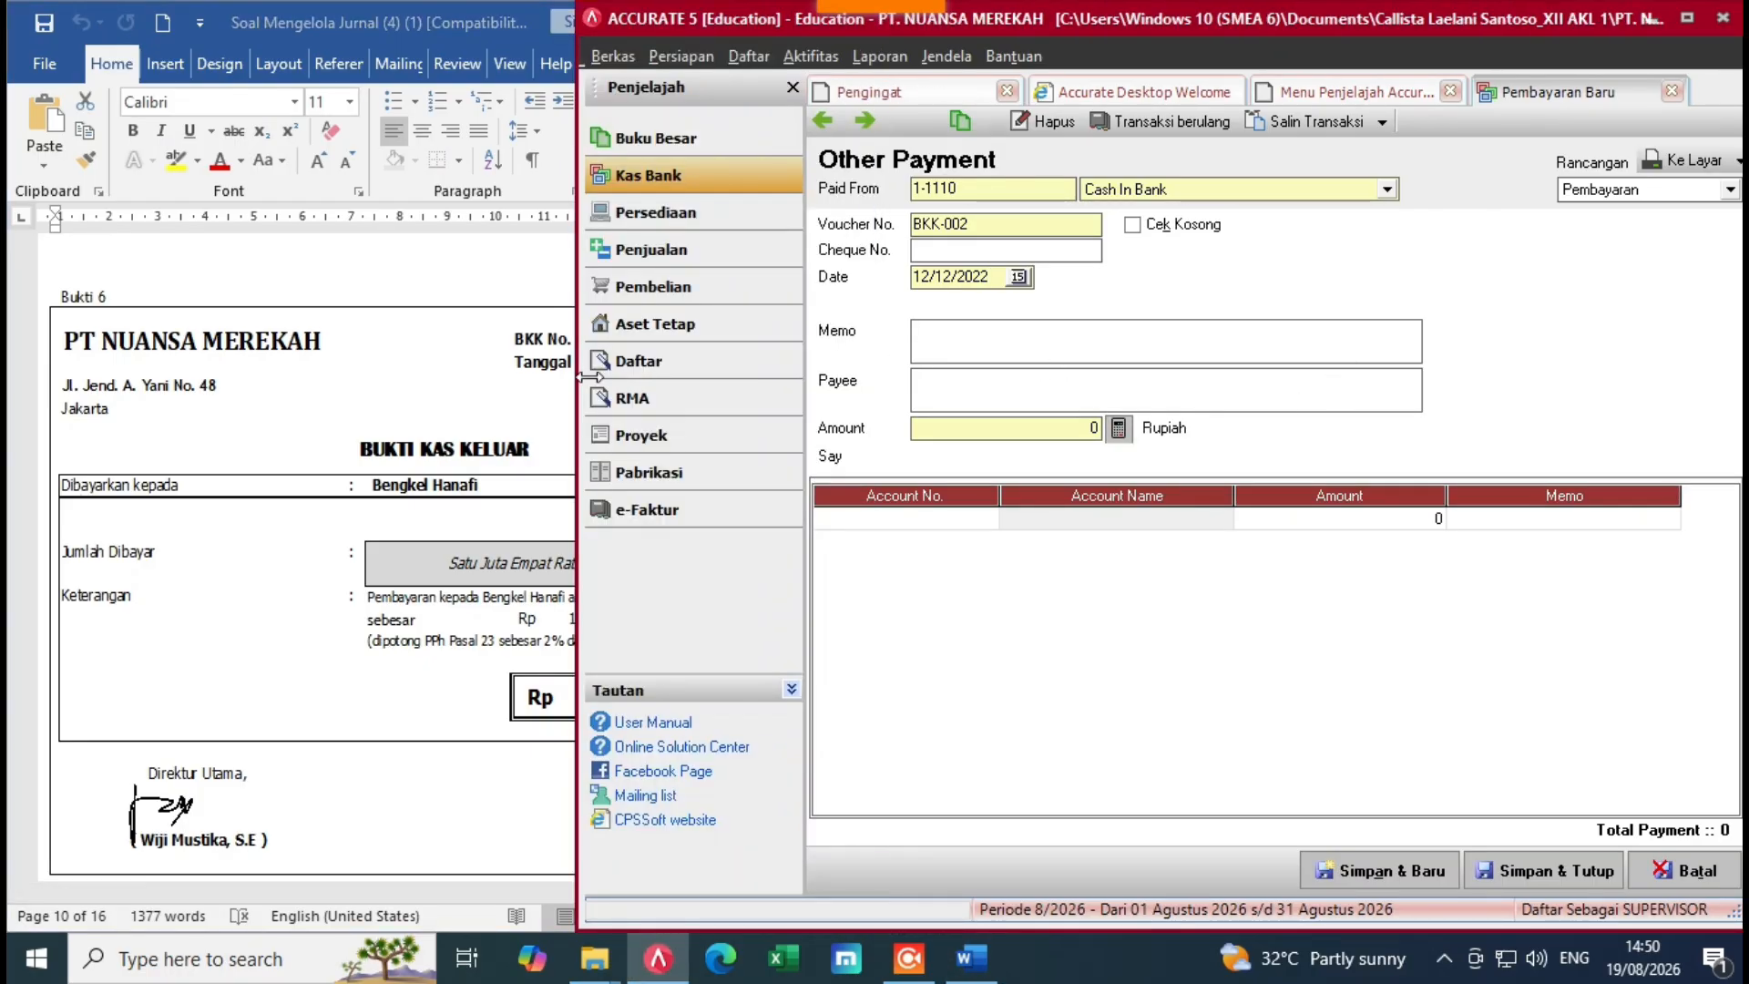
# Step: Enter memo 'Pembayaran Bengkel Hanafi' and payee Bengkel Hanafi on the payment
pyautogui.click(480, 610)
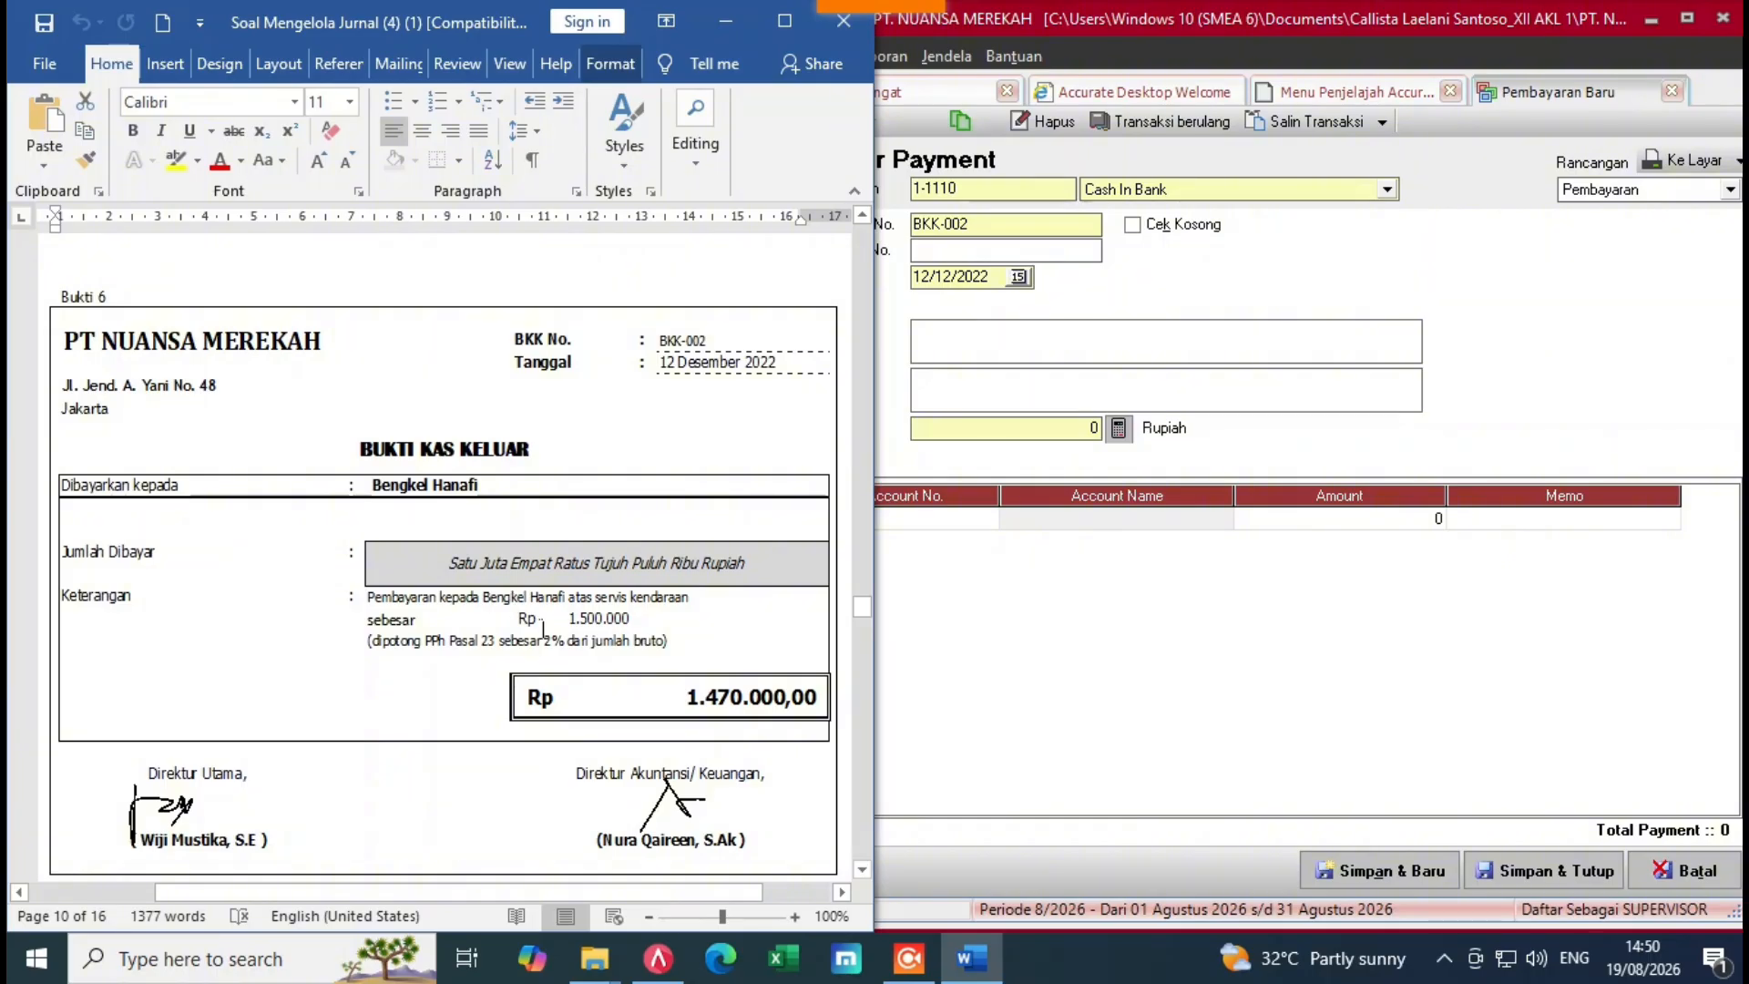
pyautogui.click(954, 359)
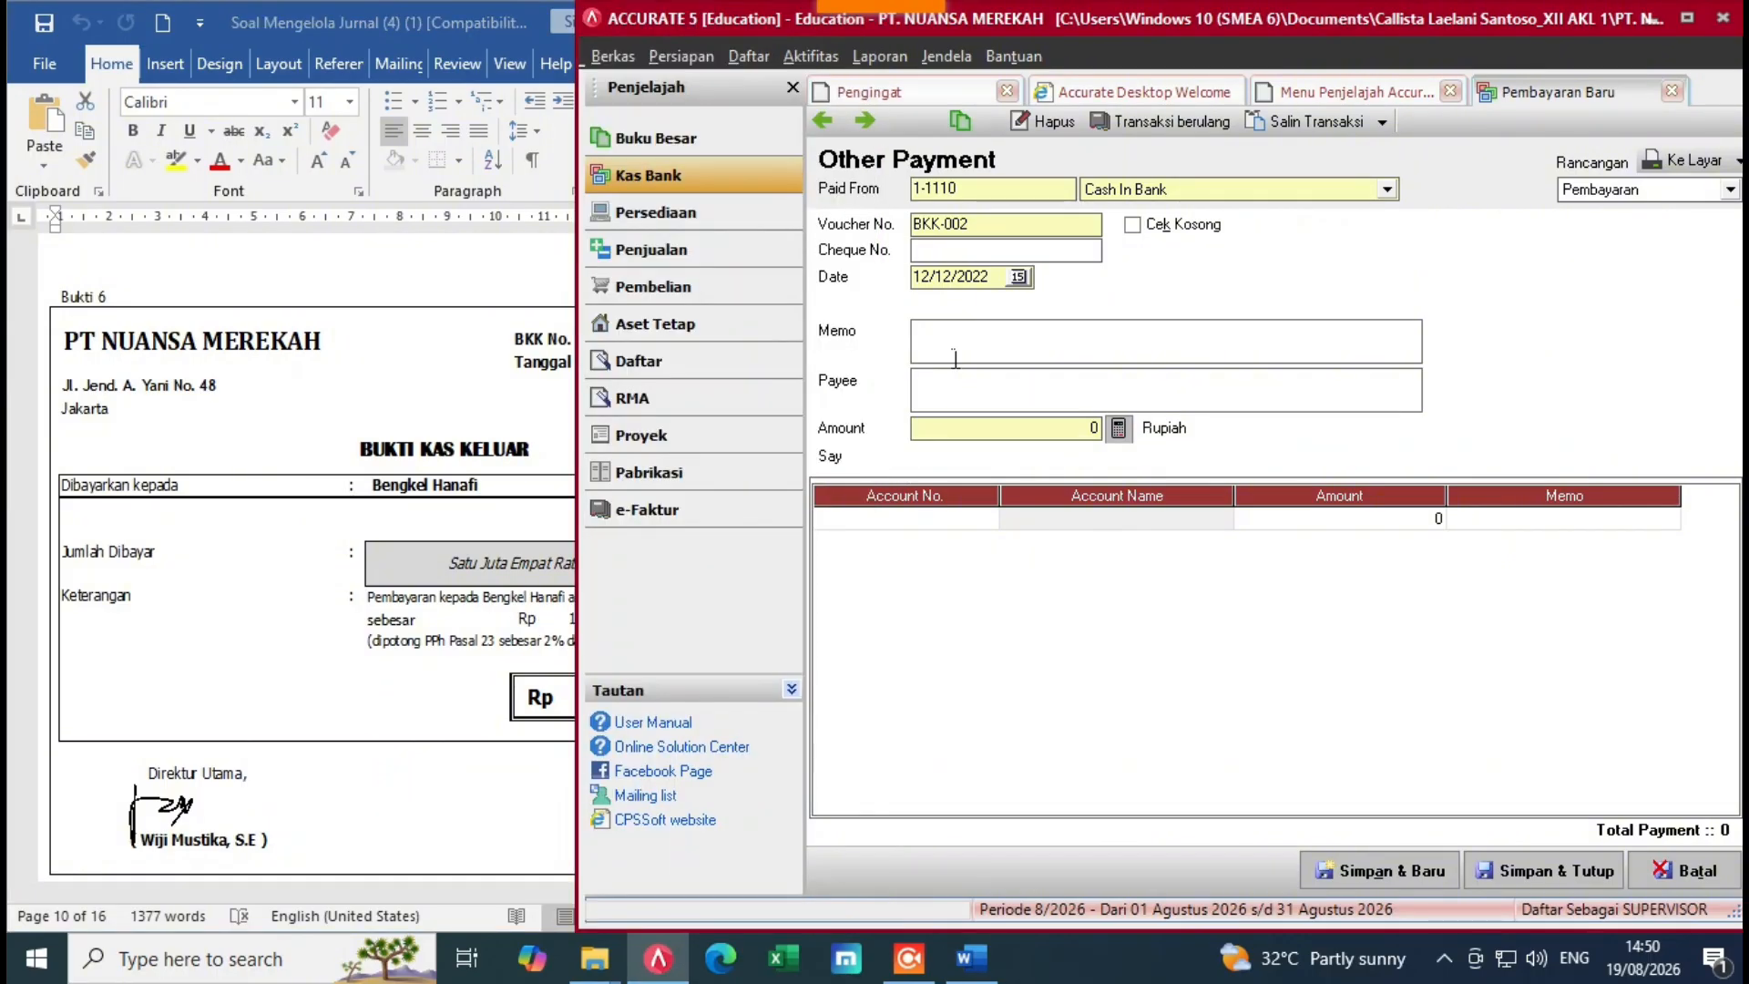
pyautogui.write('Pembauyarau')
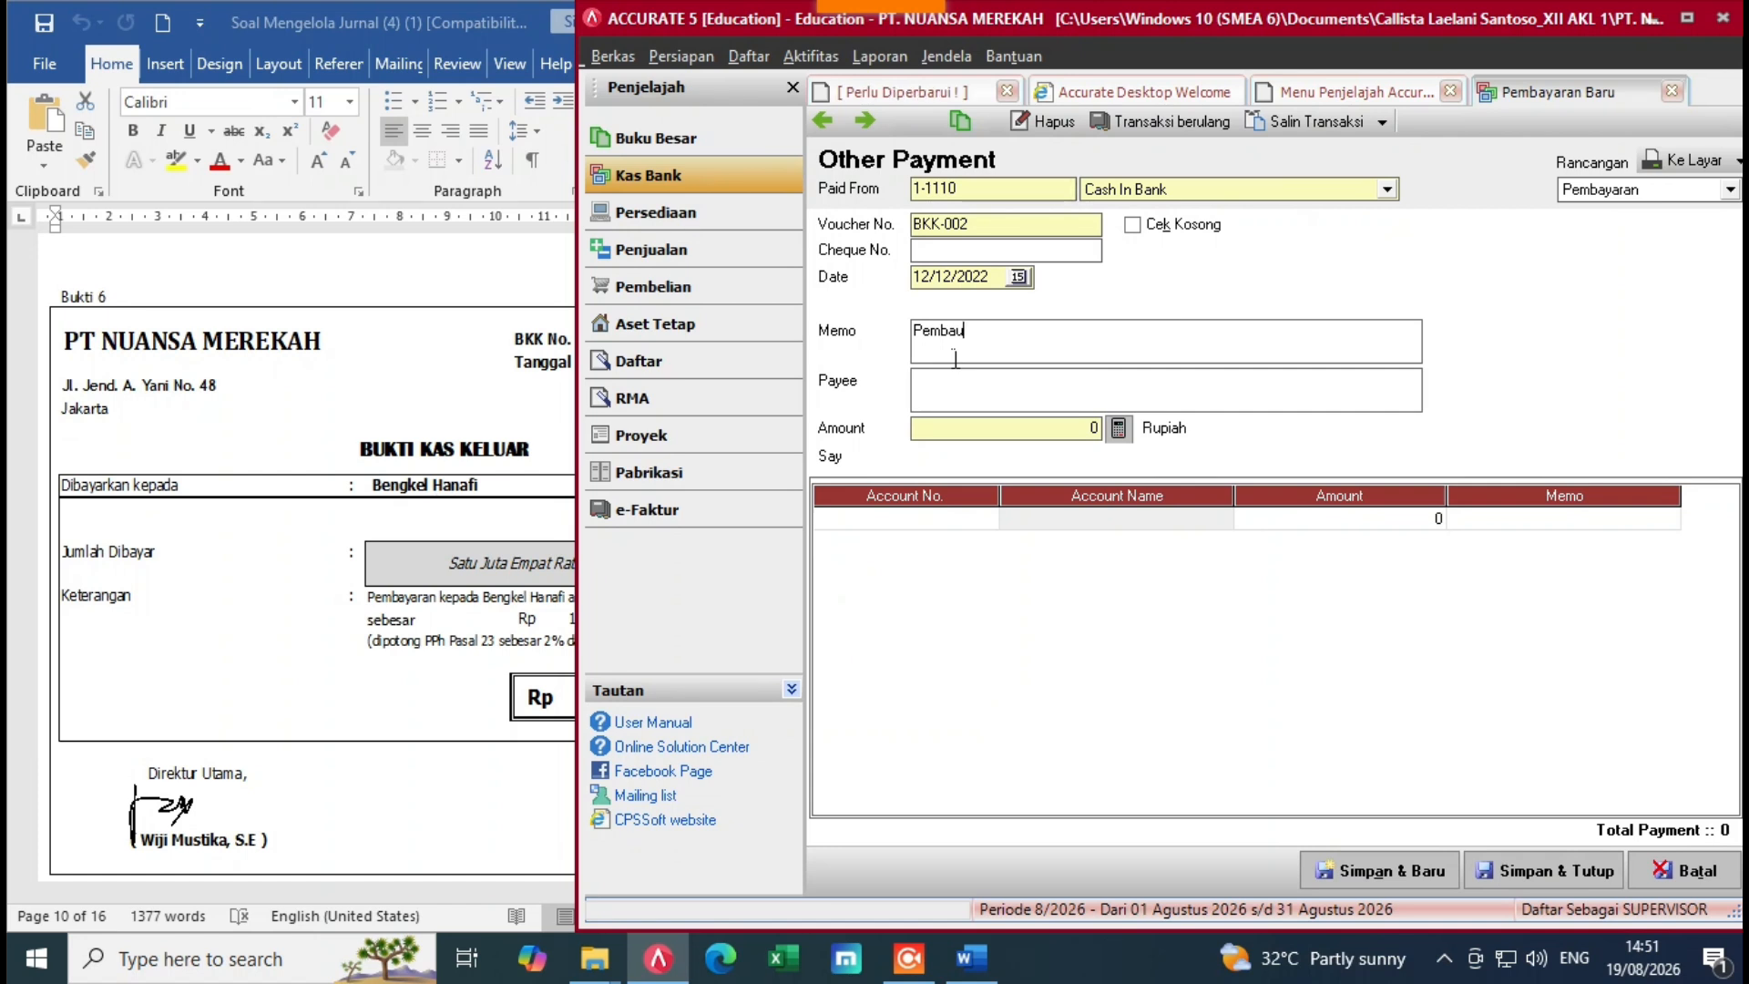
pyautogui.press('BackSpace')
pyautogui.press('BackSpace')
pyautogui.write('yaran Bengkel ')
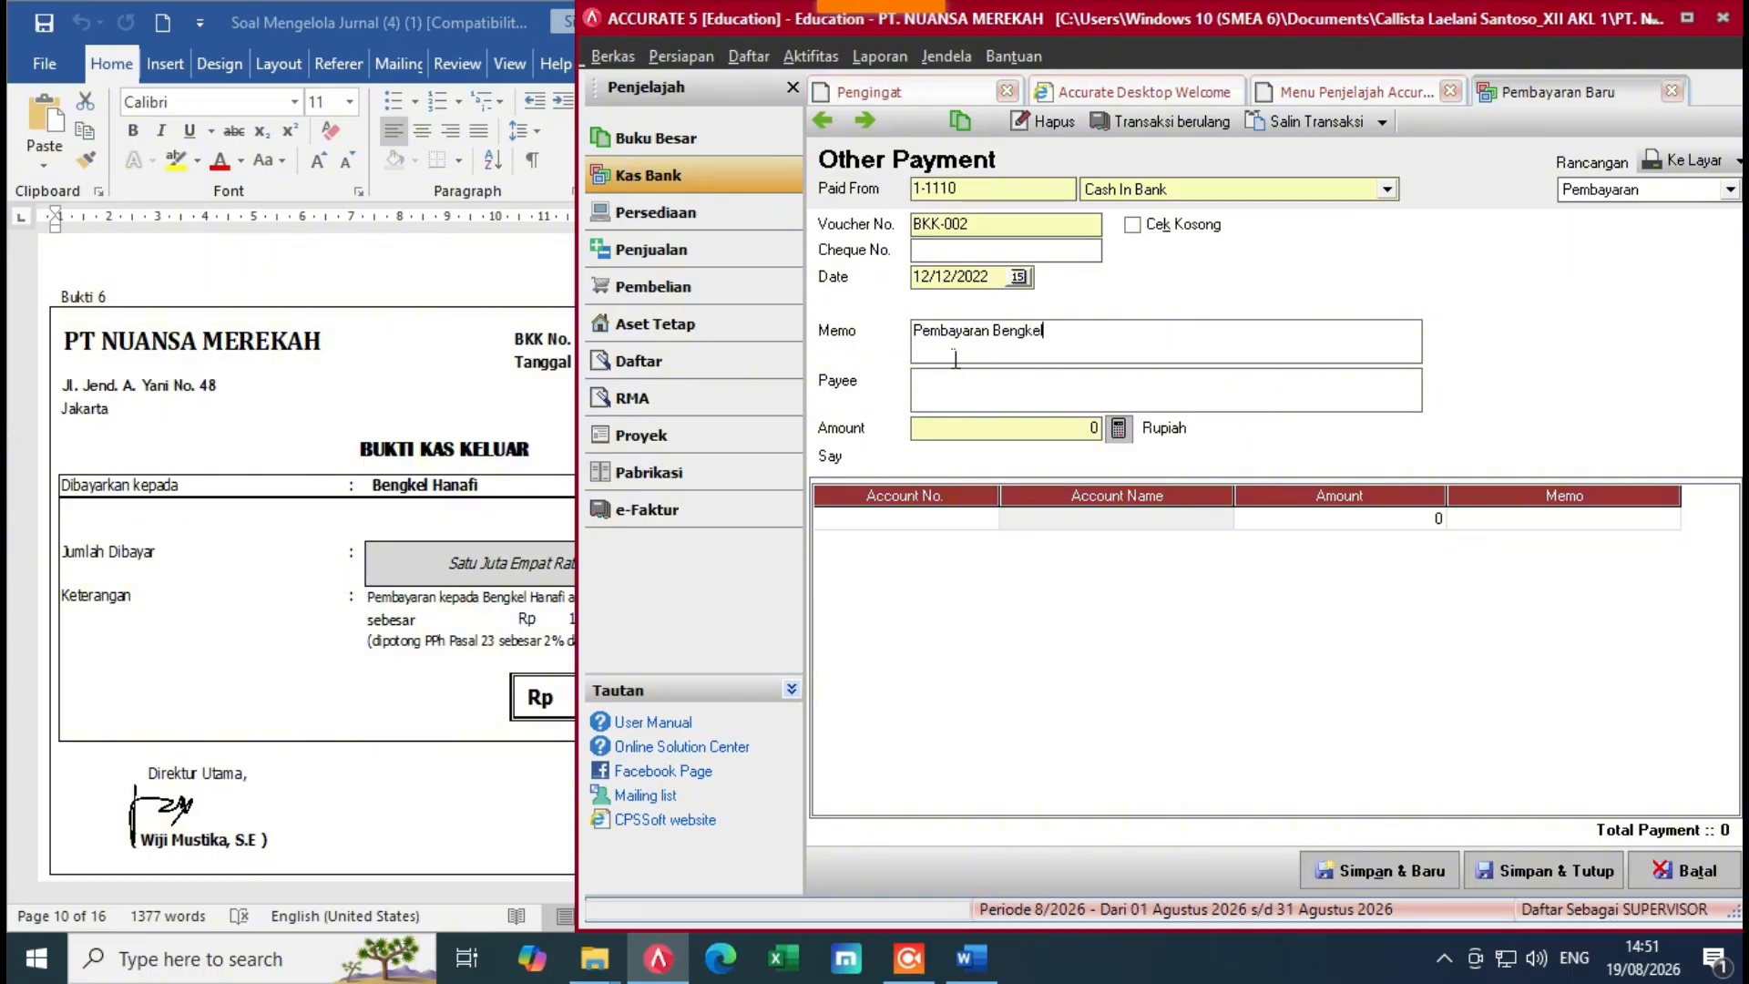
pyautogui.write('Hanafi')
pyautogui.click(982, 407)
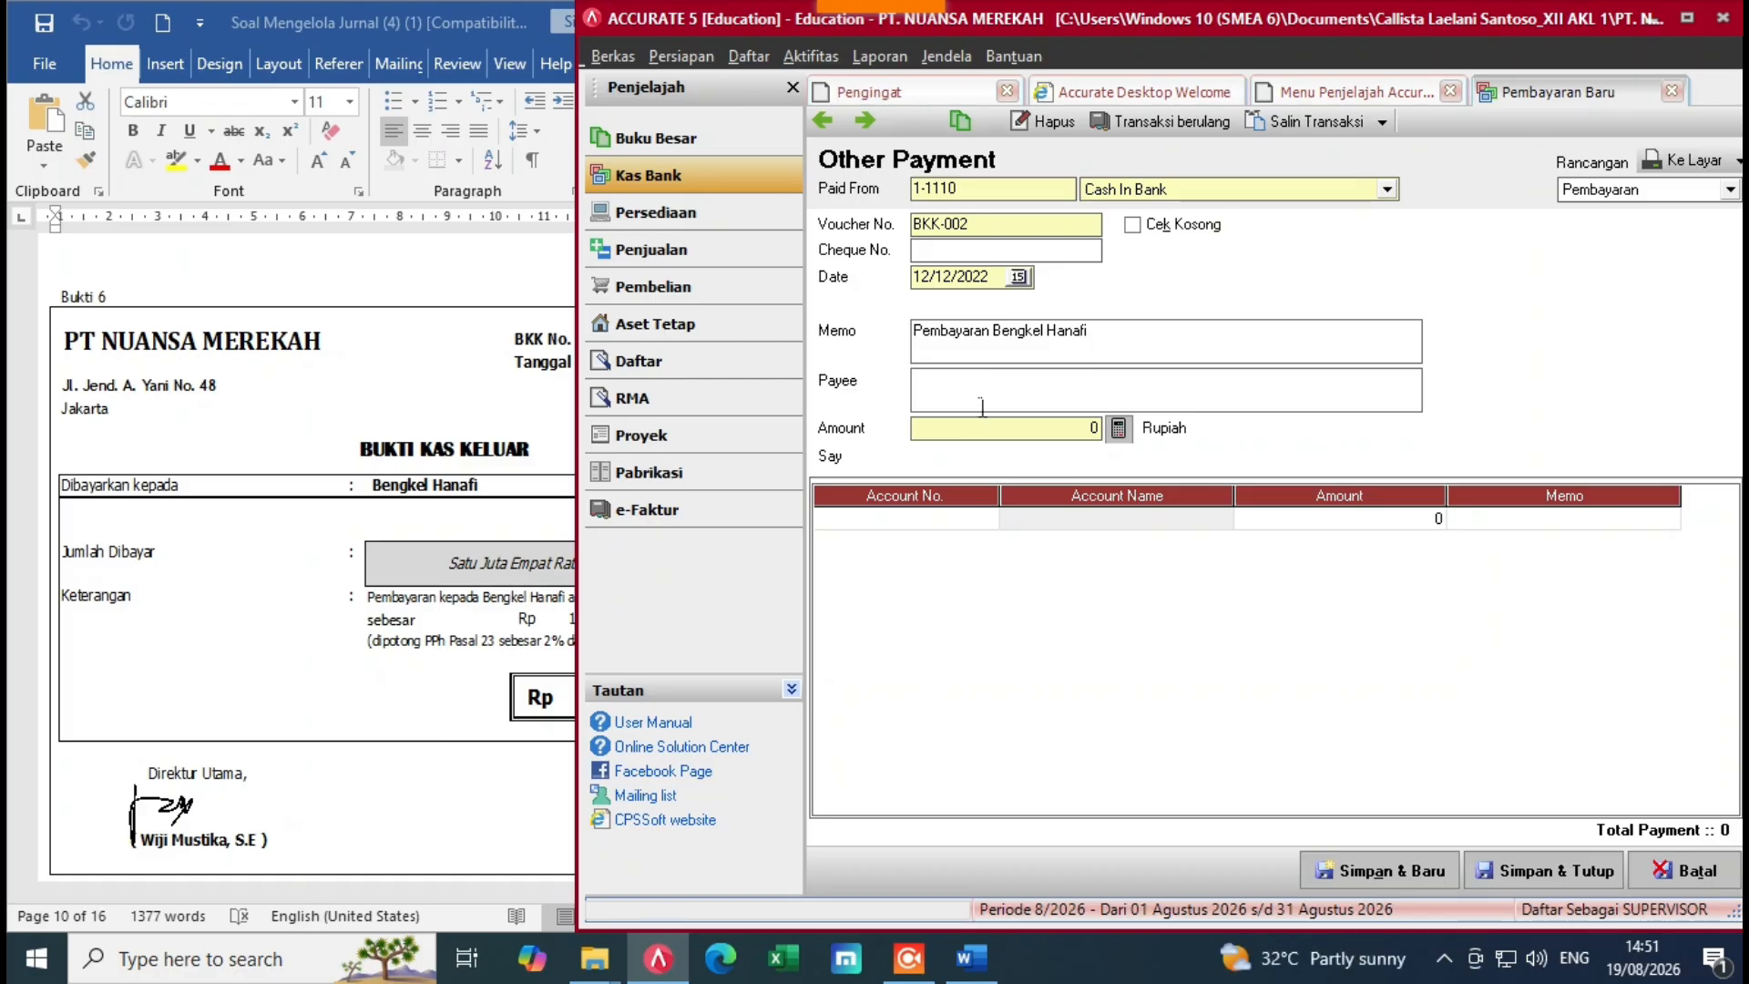
pyautogui.write('Bengkel Hanafi')
pyautogui.click(938, 519)
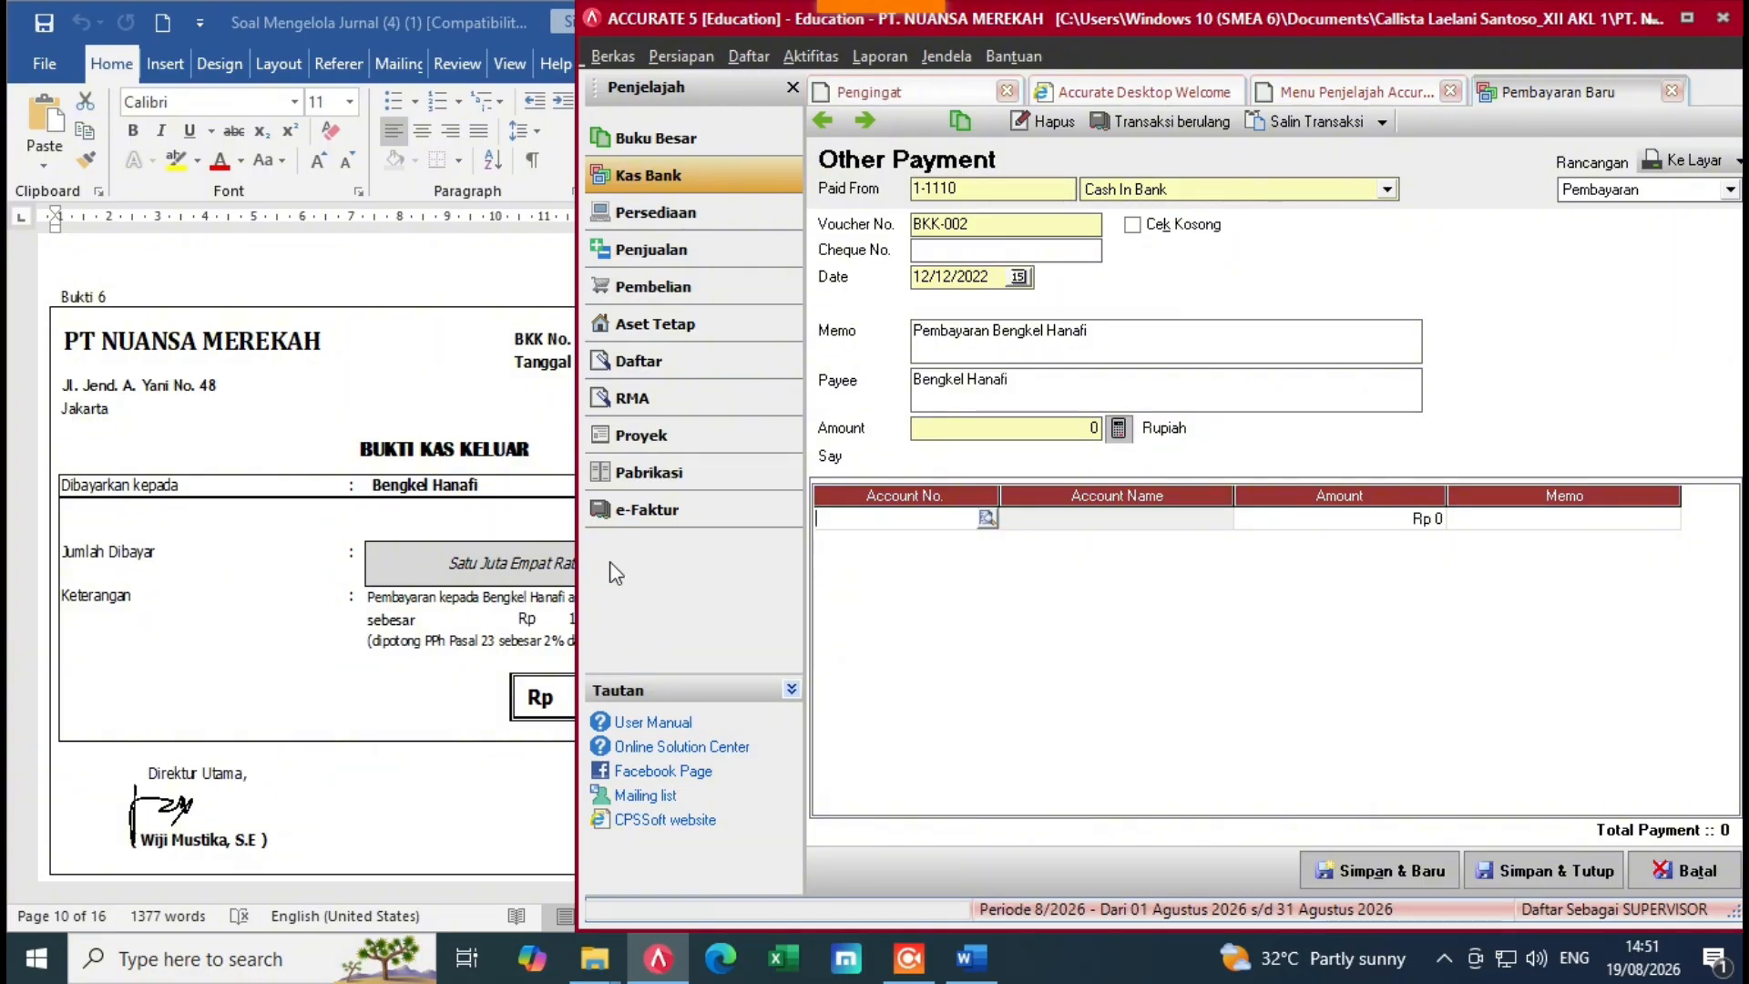
pyautogui.click(397, 595)
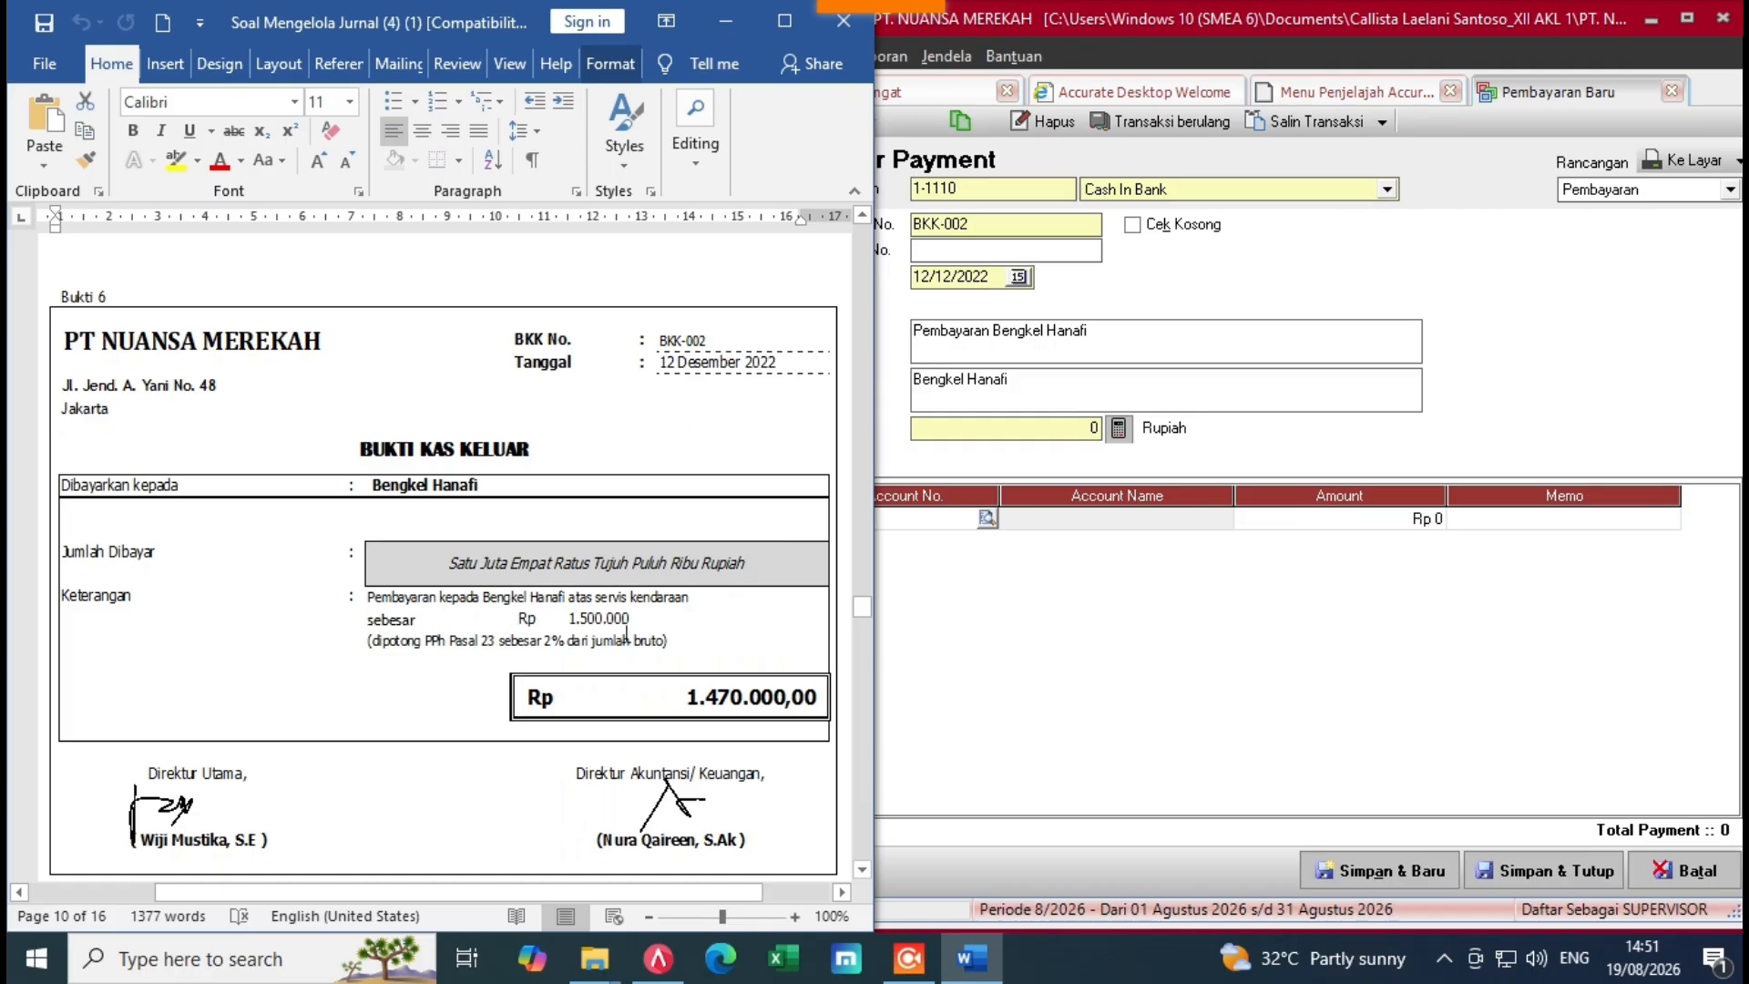
# Step: Add a Repairs & Maintenance Expense (6-1180) line of Rp 1.500.000 to payment BKK-002
pyautogui.click(975, 547)
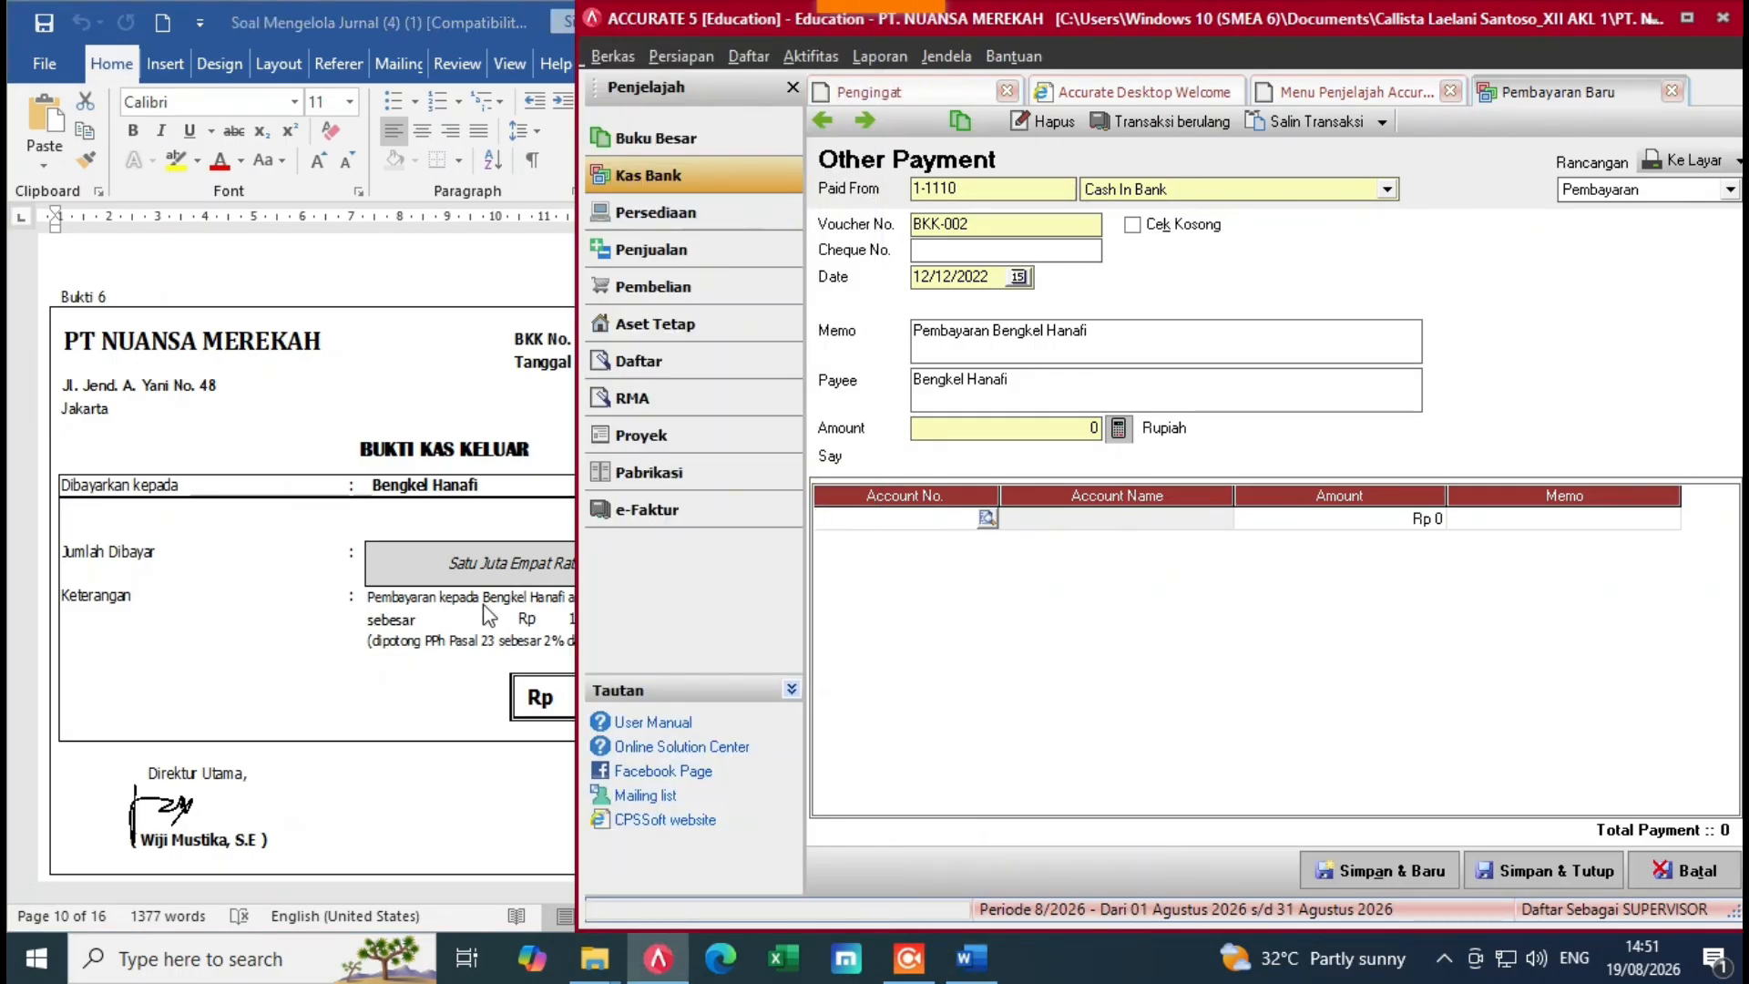
pyautogui.click(987, 518)
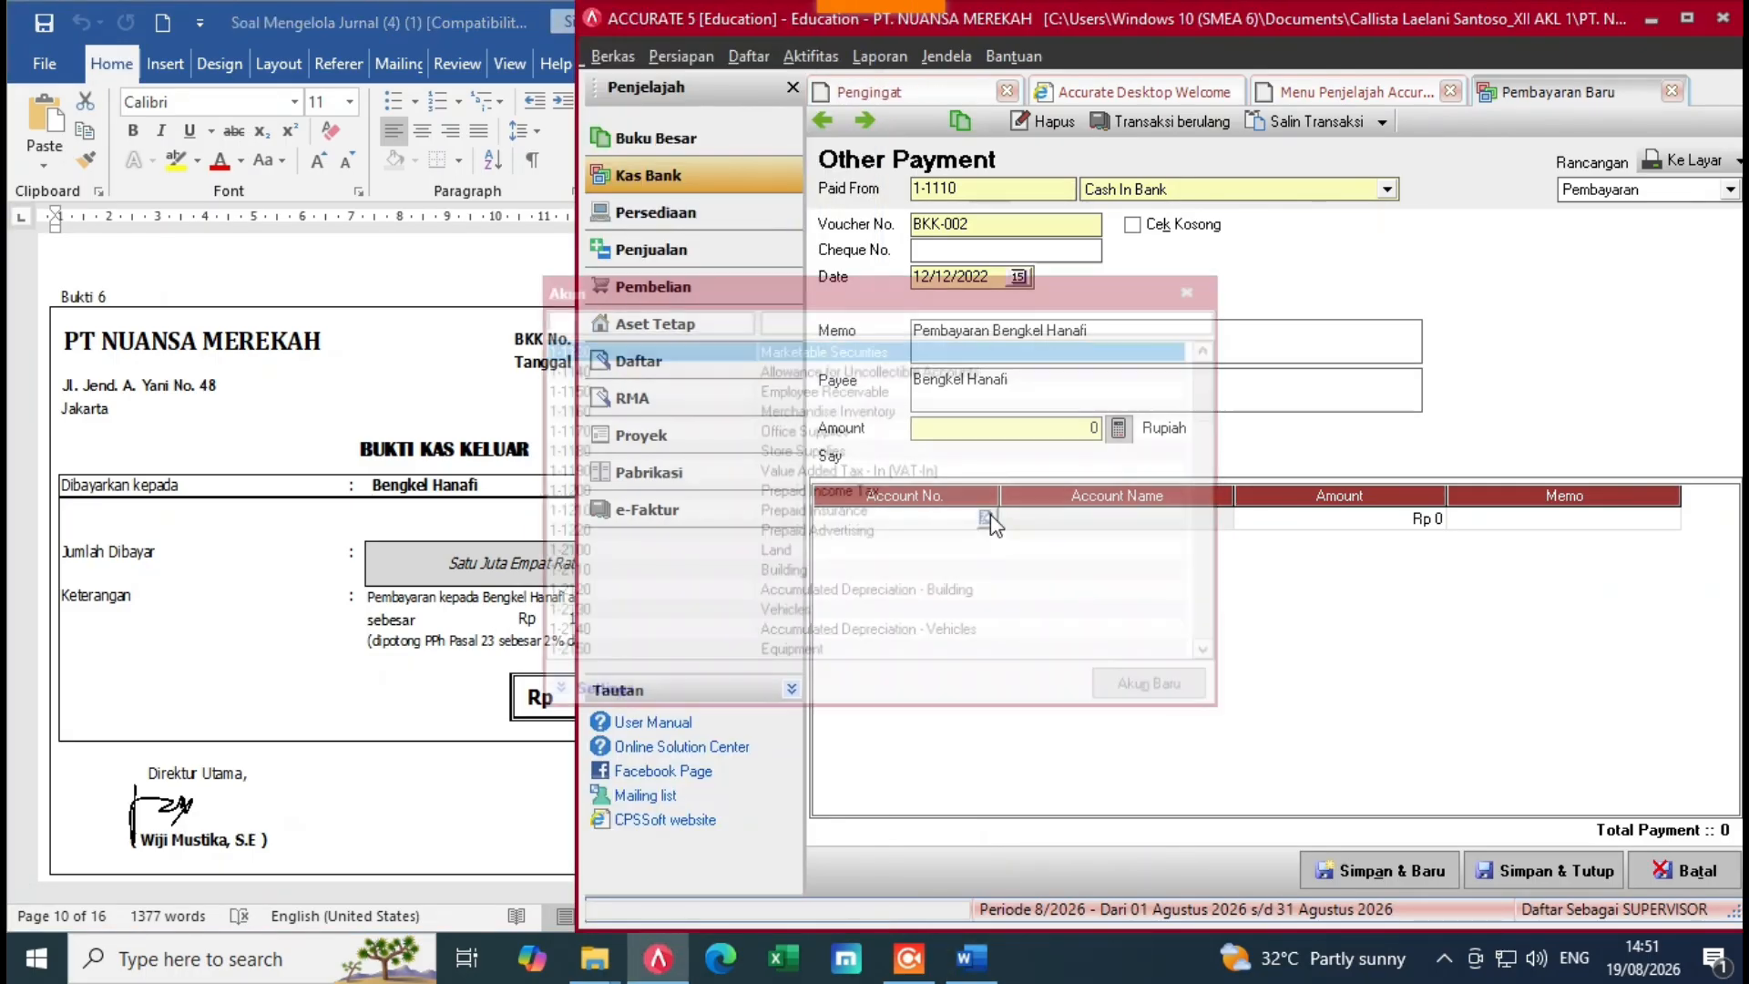
pyautogui.click(860, 324)
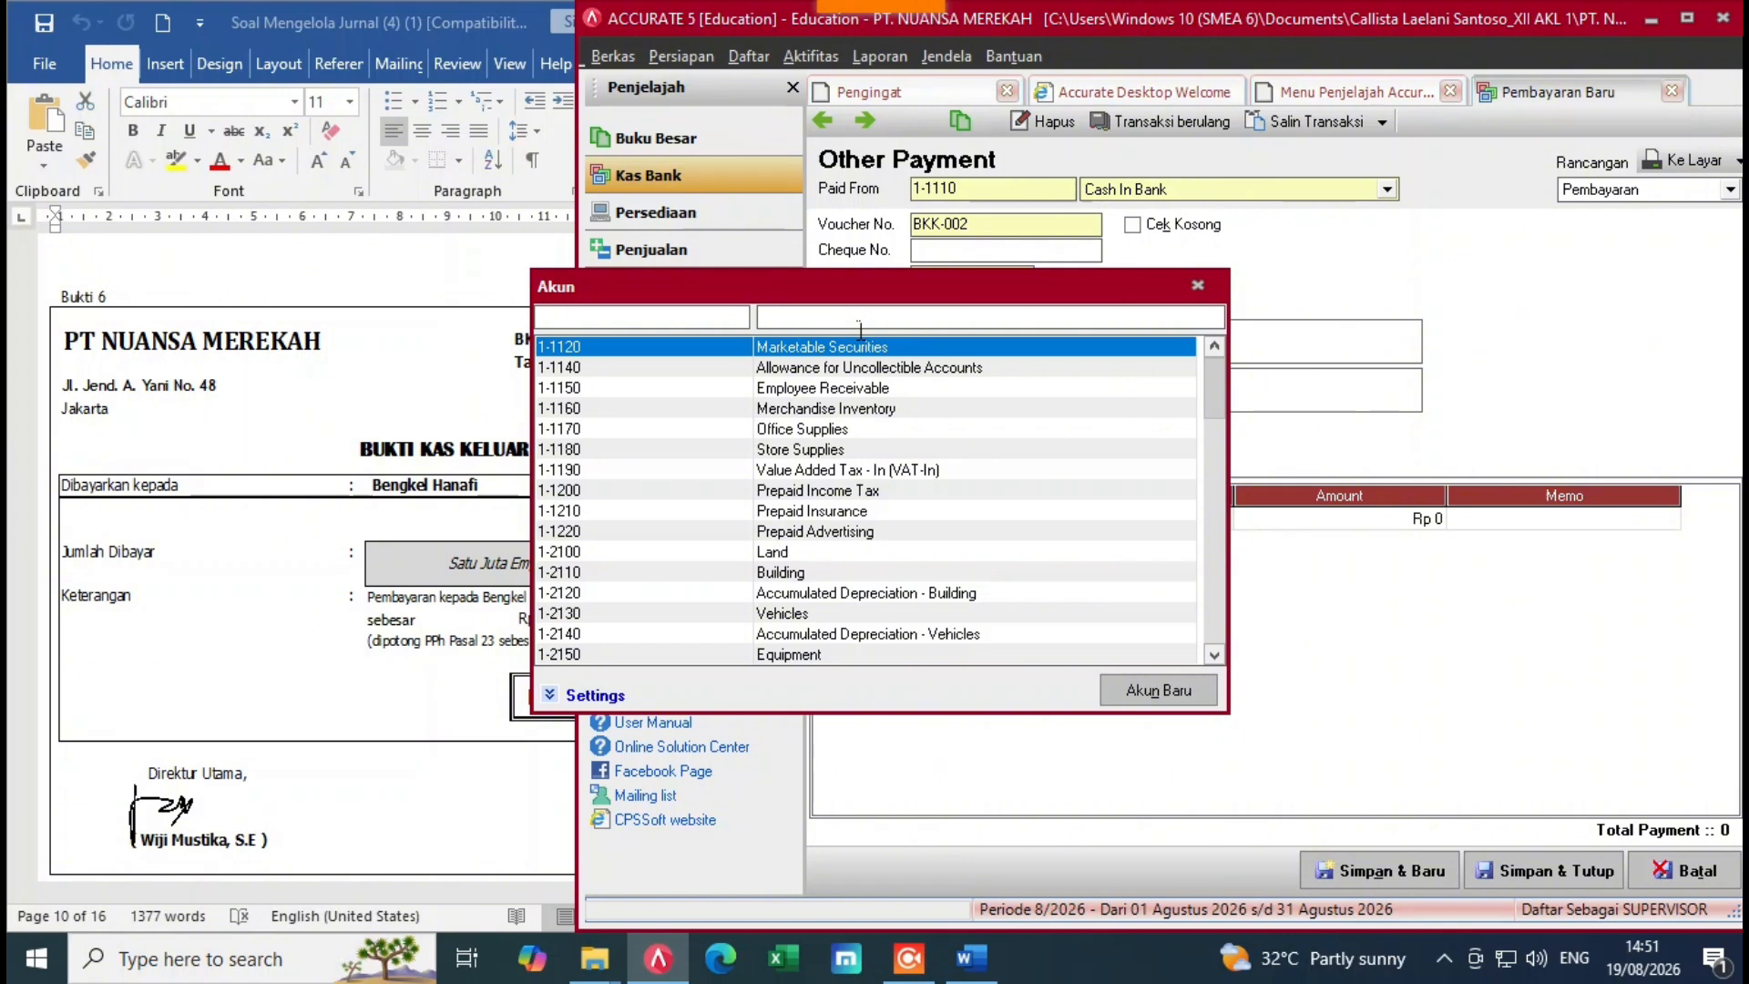
pyautogui.write('rea')
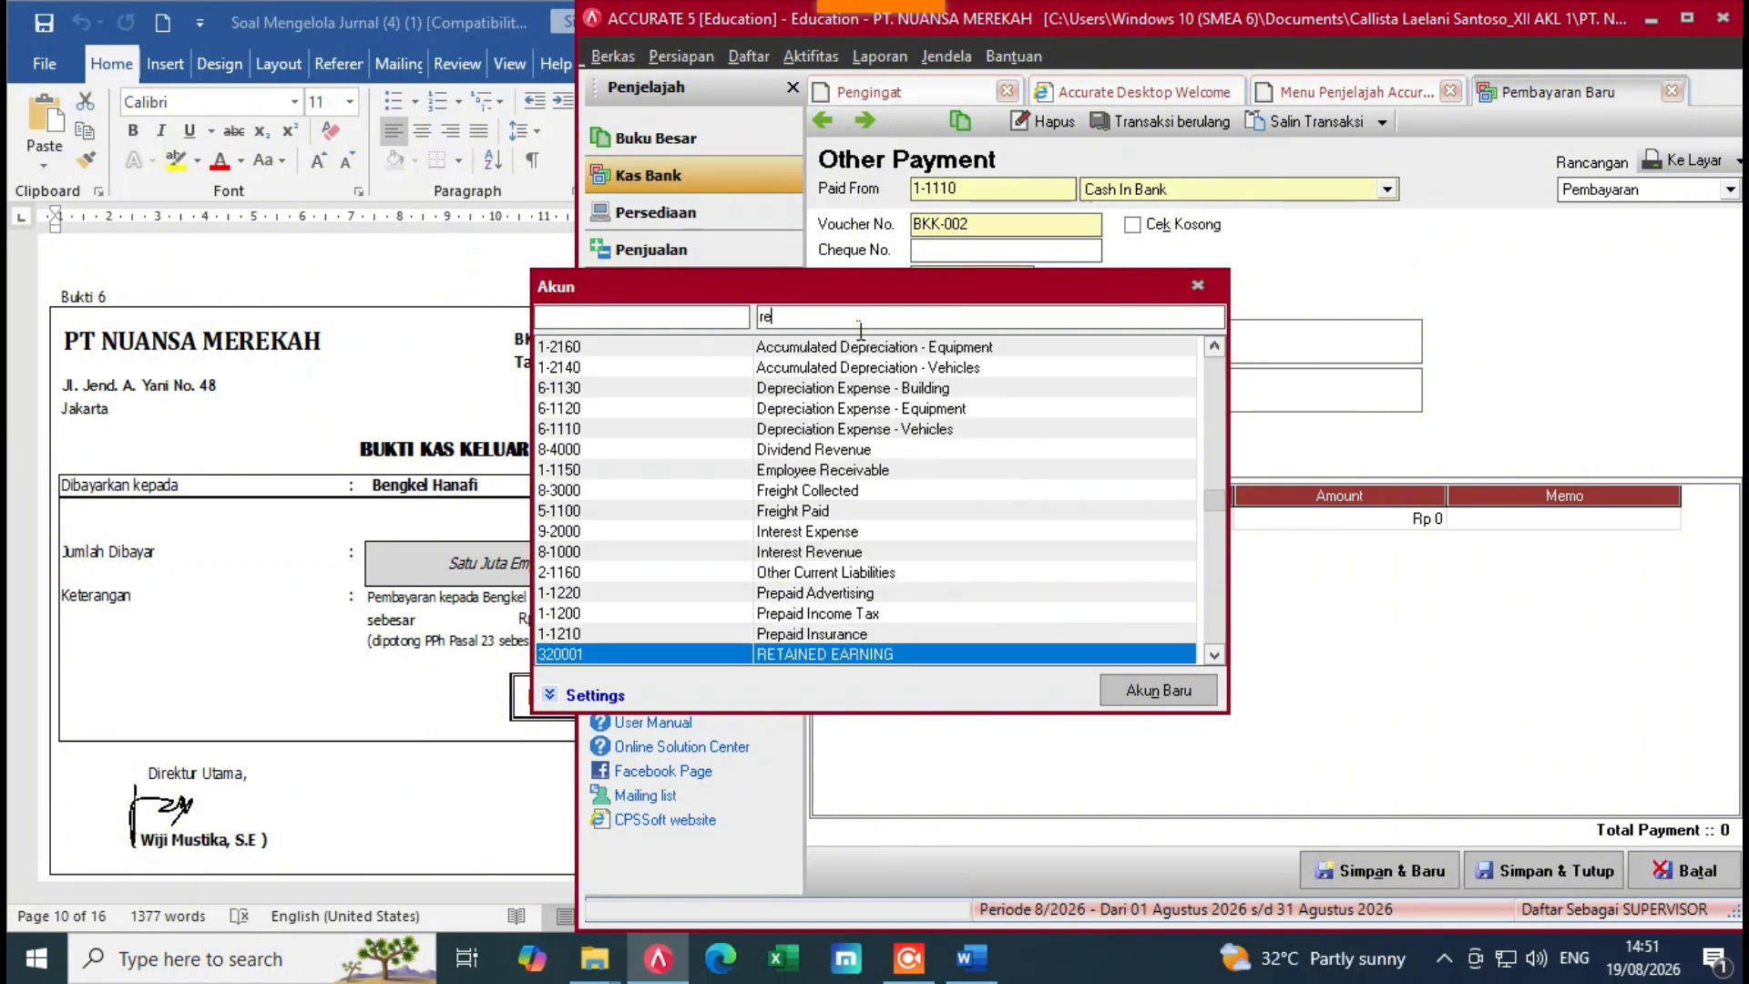
pyautogui.press('BackSpace')
pyautogui.press('BackSpace')
pyautogui.press('BackSpace')
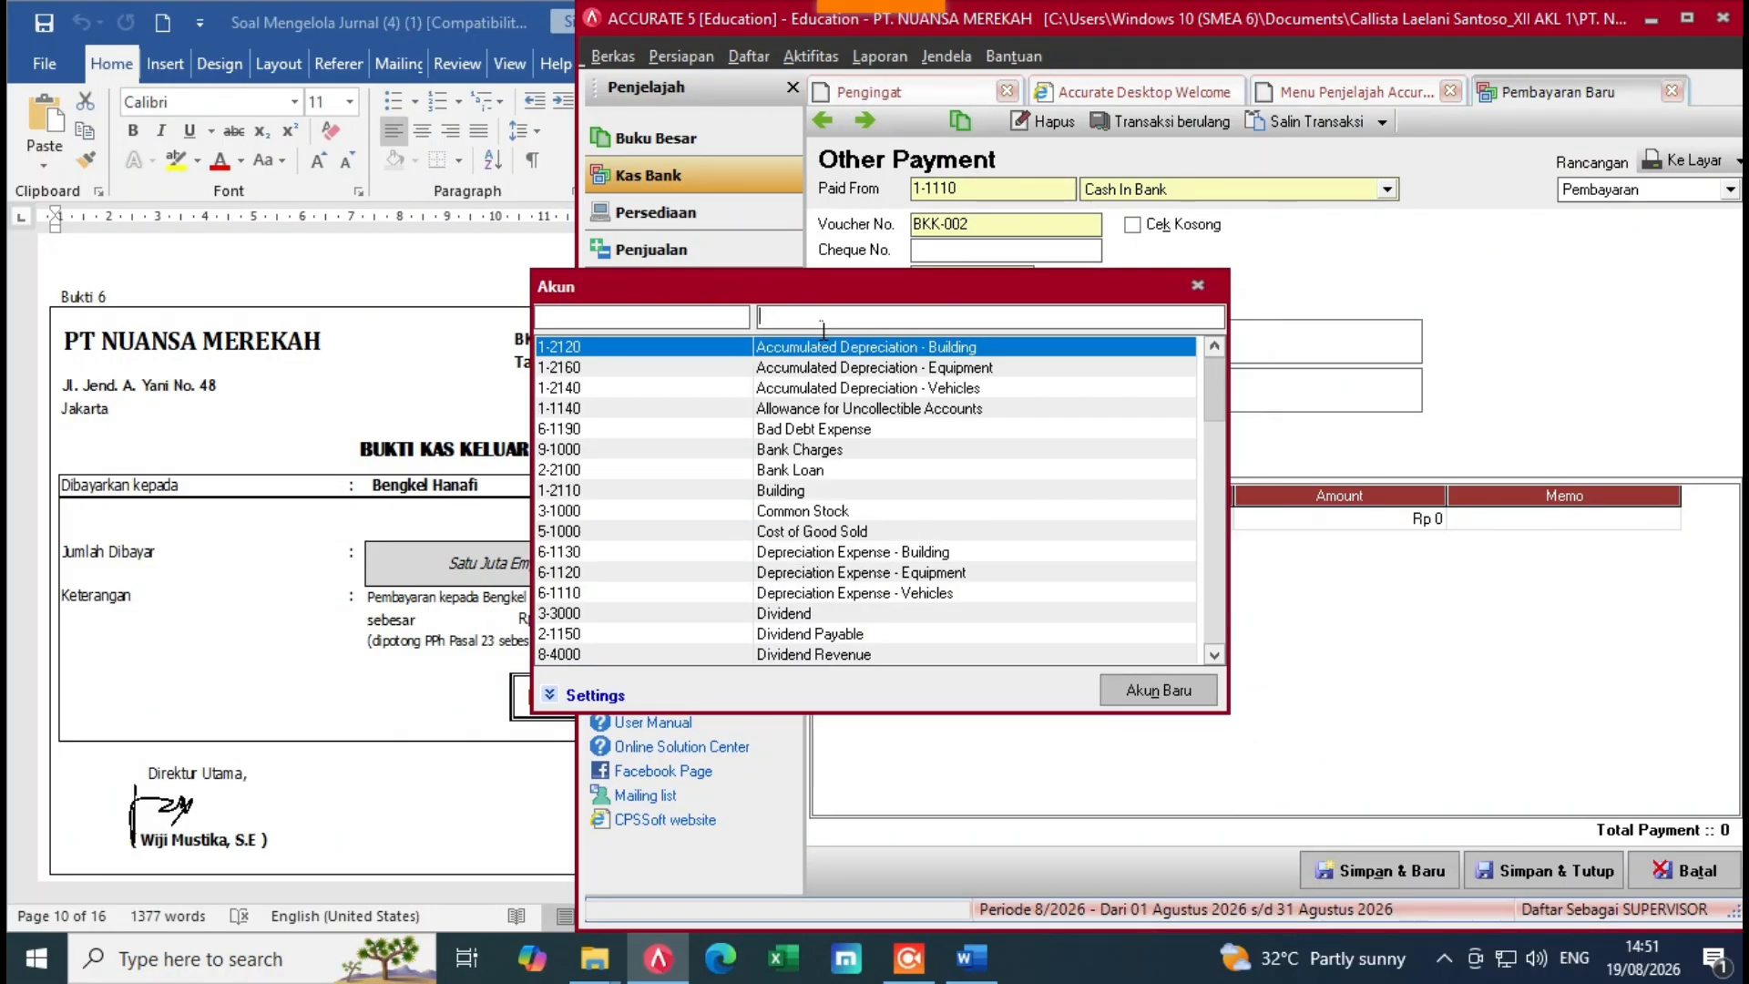
pyautogui.write('re')
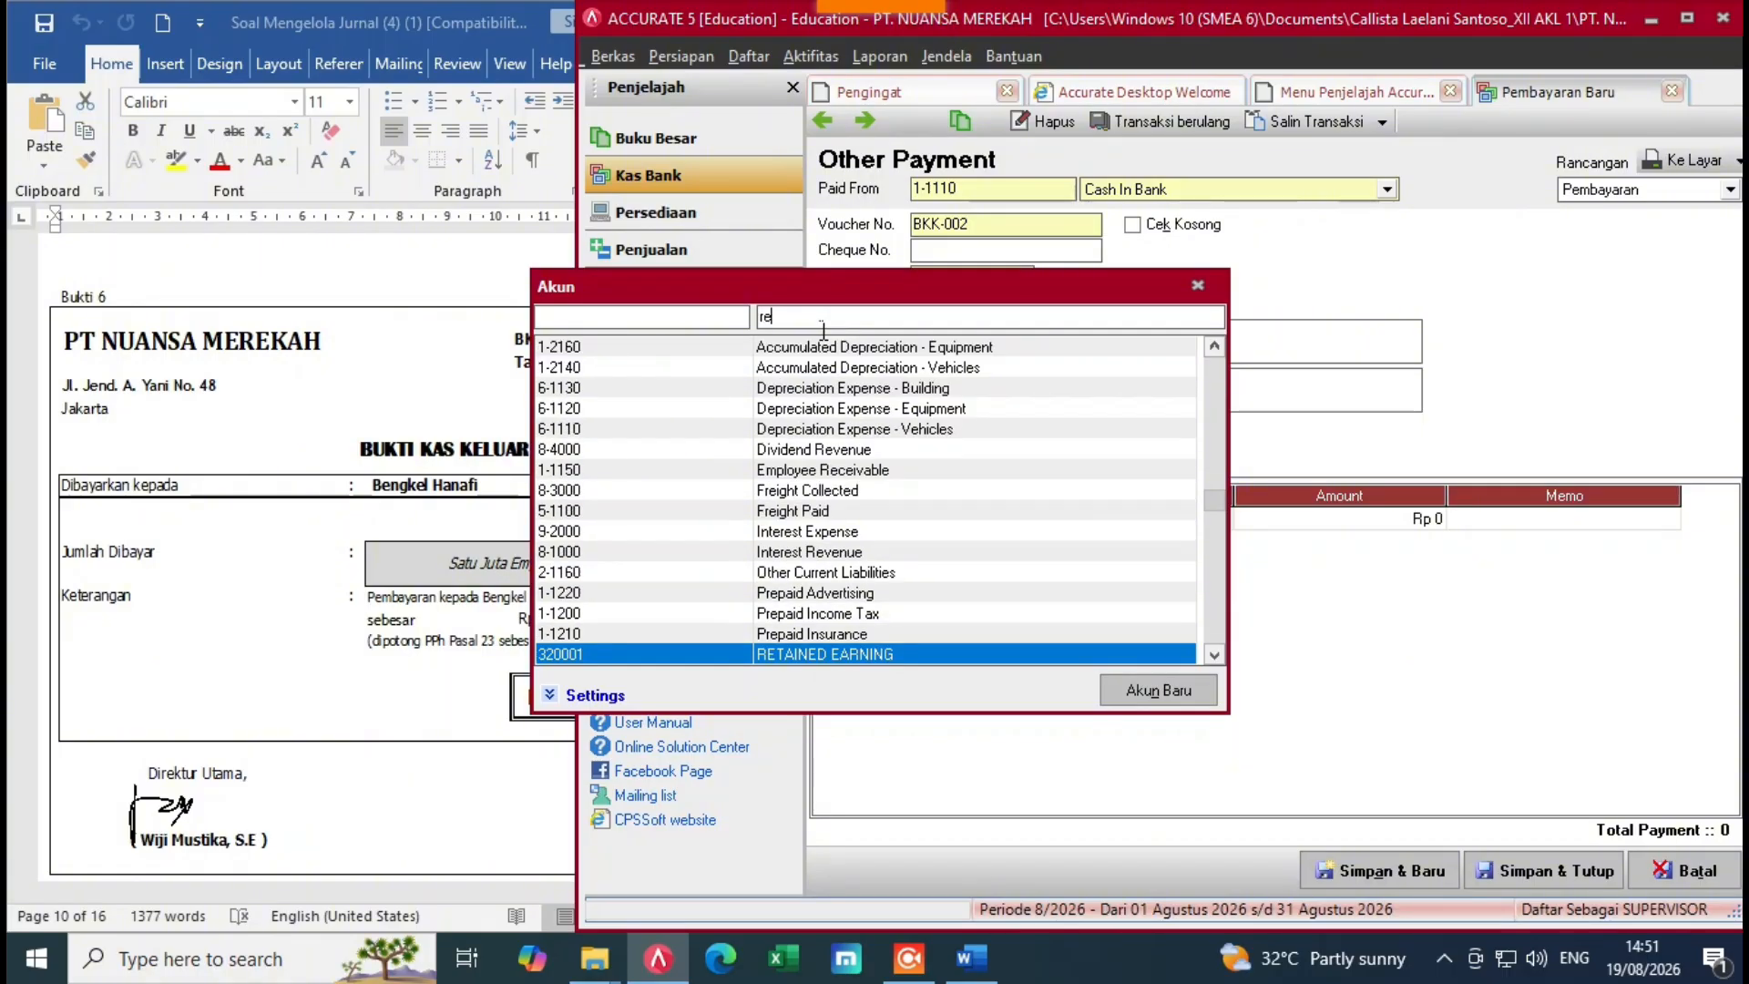
pyautogui.write('pai')
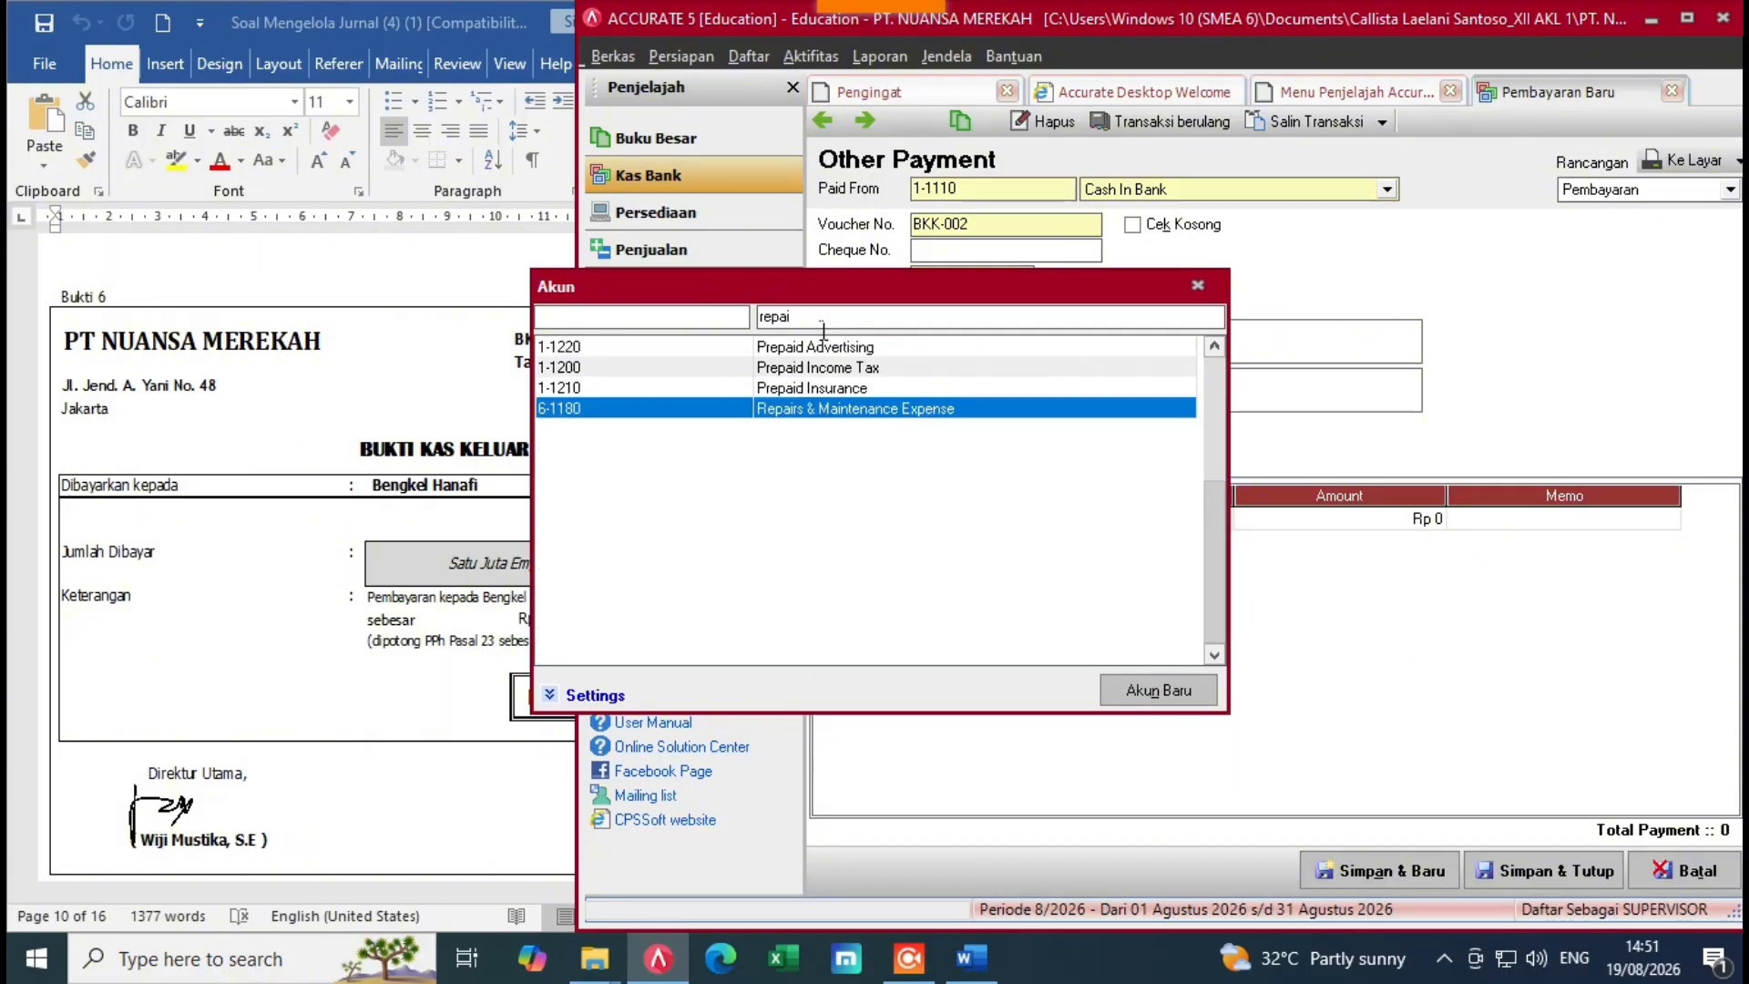
pyautogui.doubleClick(929, 410)
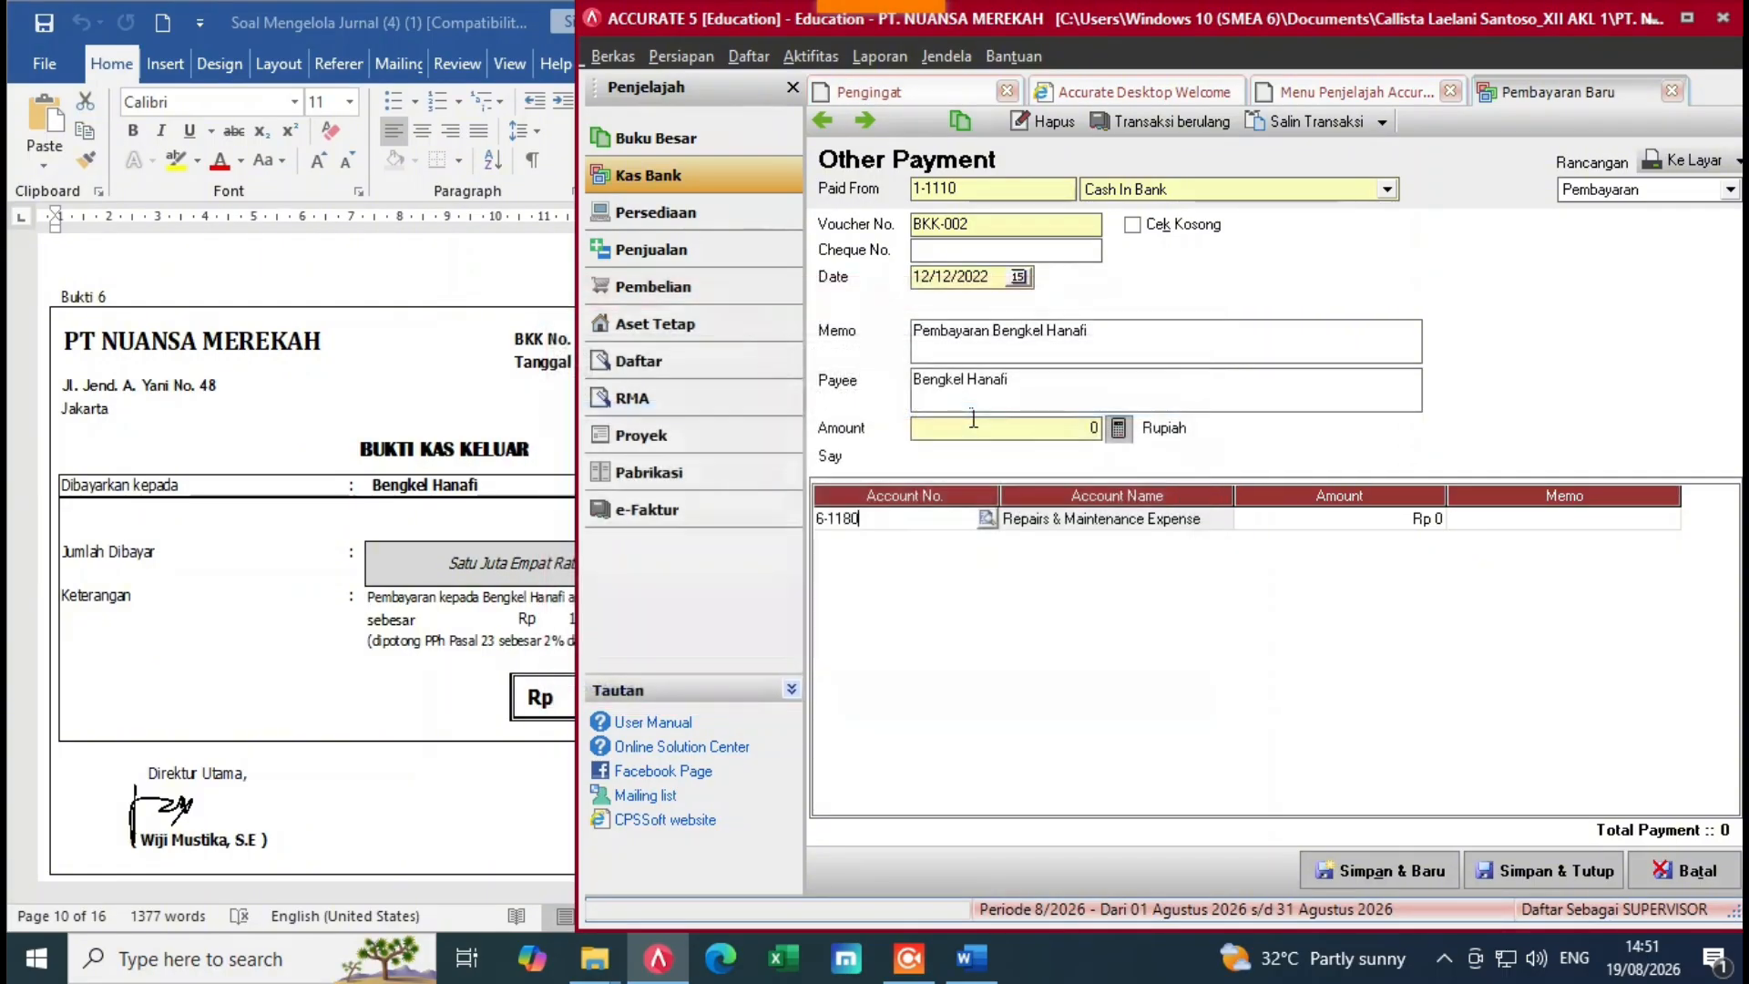
pyautogui.click(1346, 526)
pyautogui.click(569, 645)
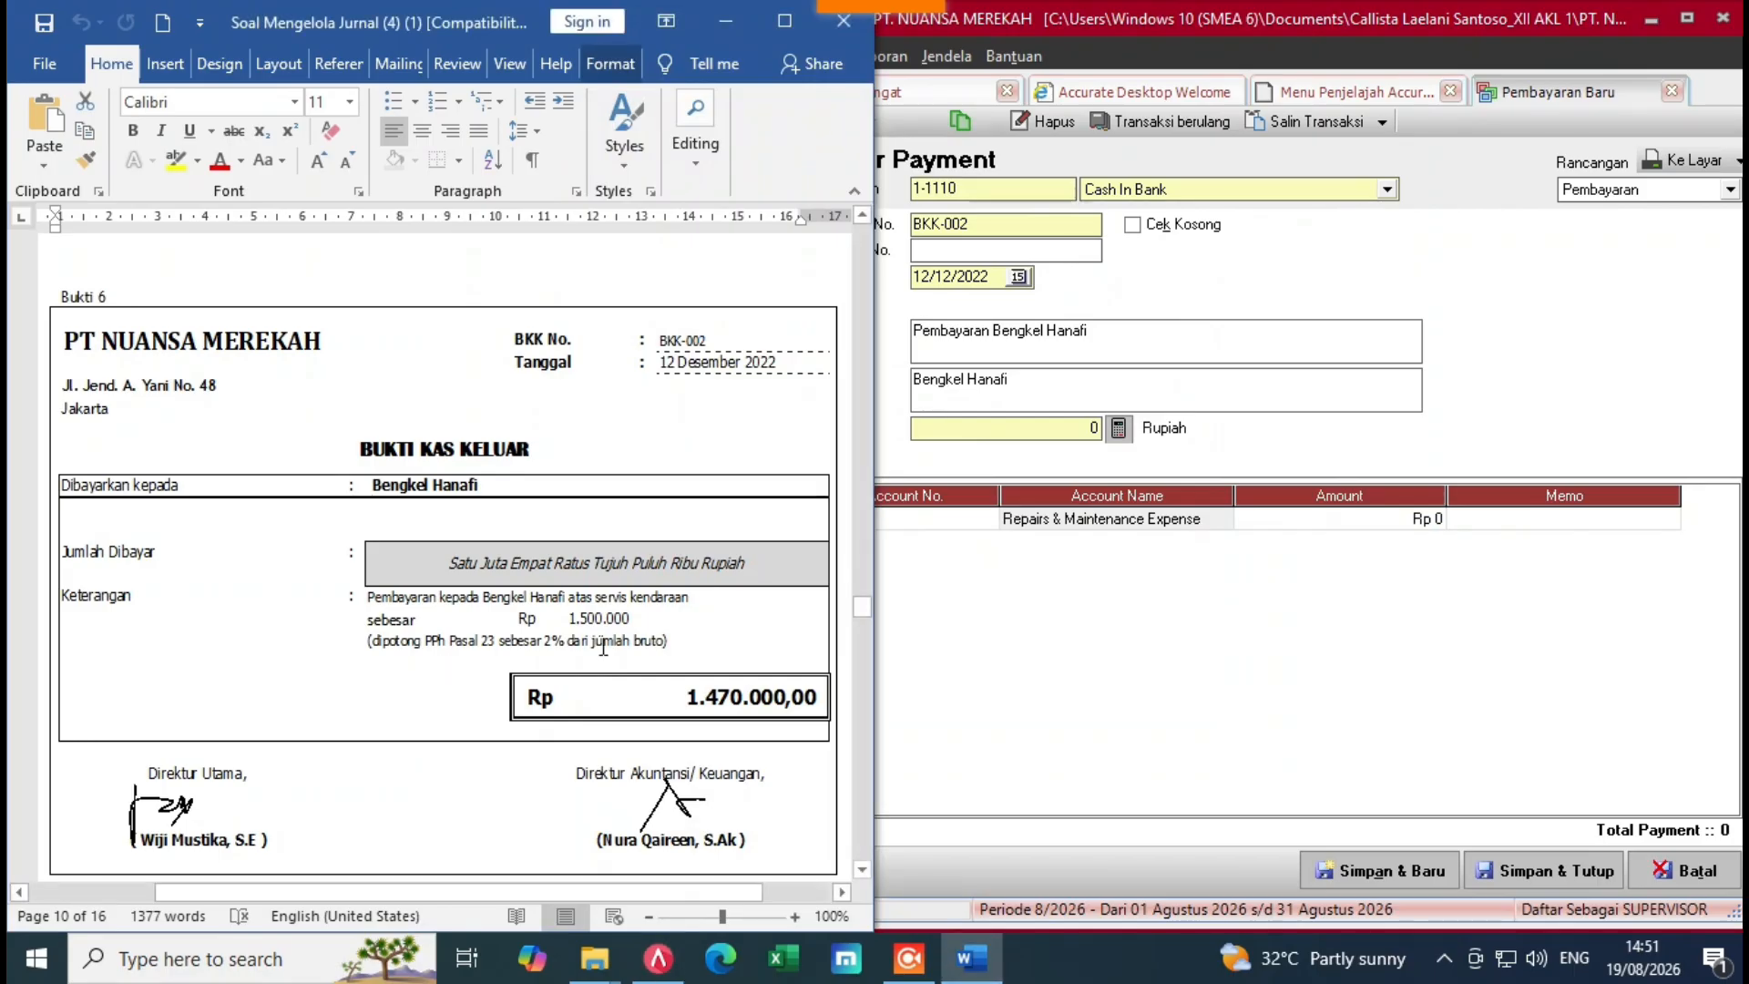
pyautogui.click(1356, 538)
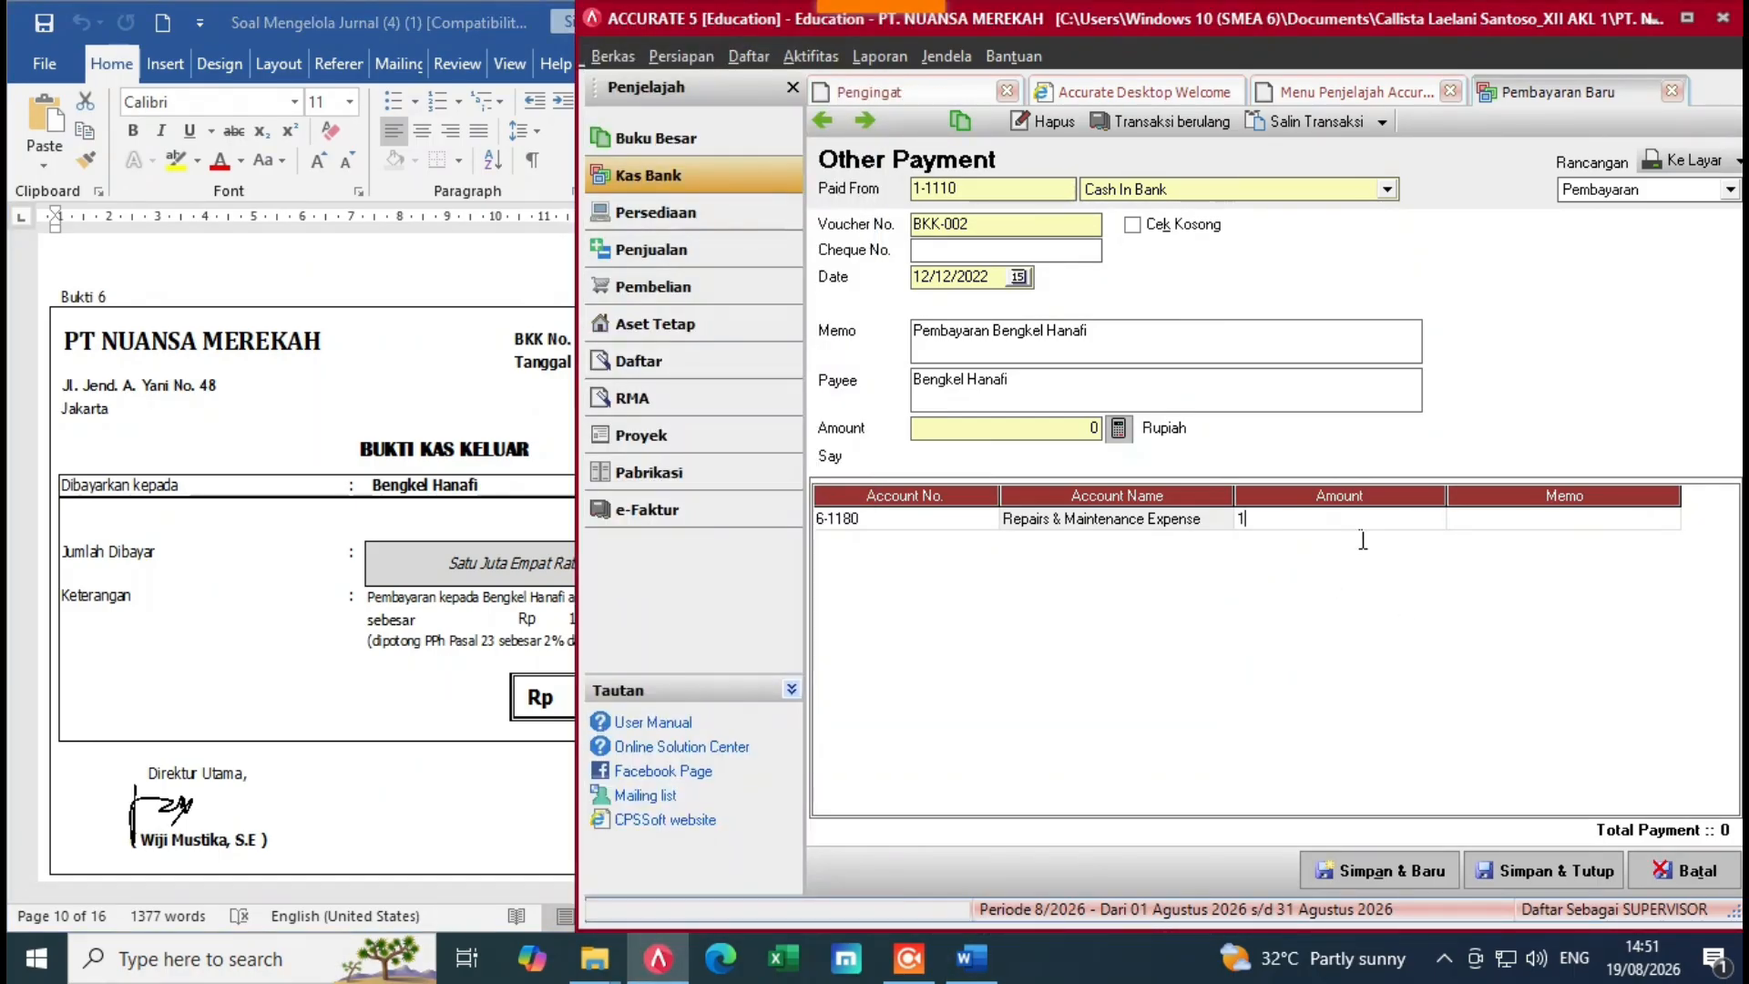
pyautogui.write('1.500.000')
pyautogui.press('Tab')
pyautogui.press('Tab')
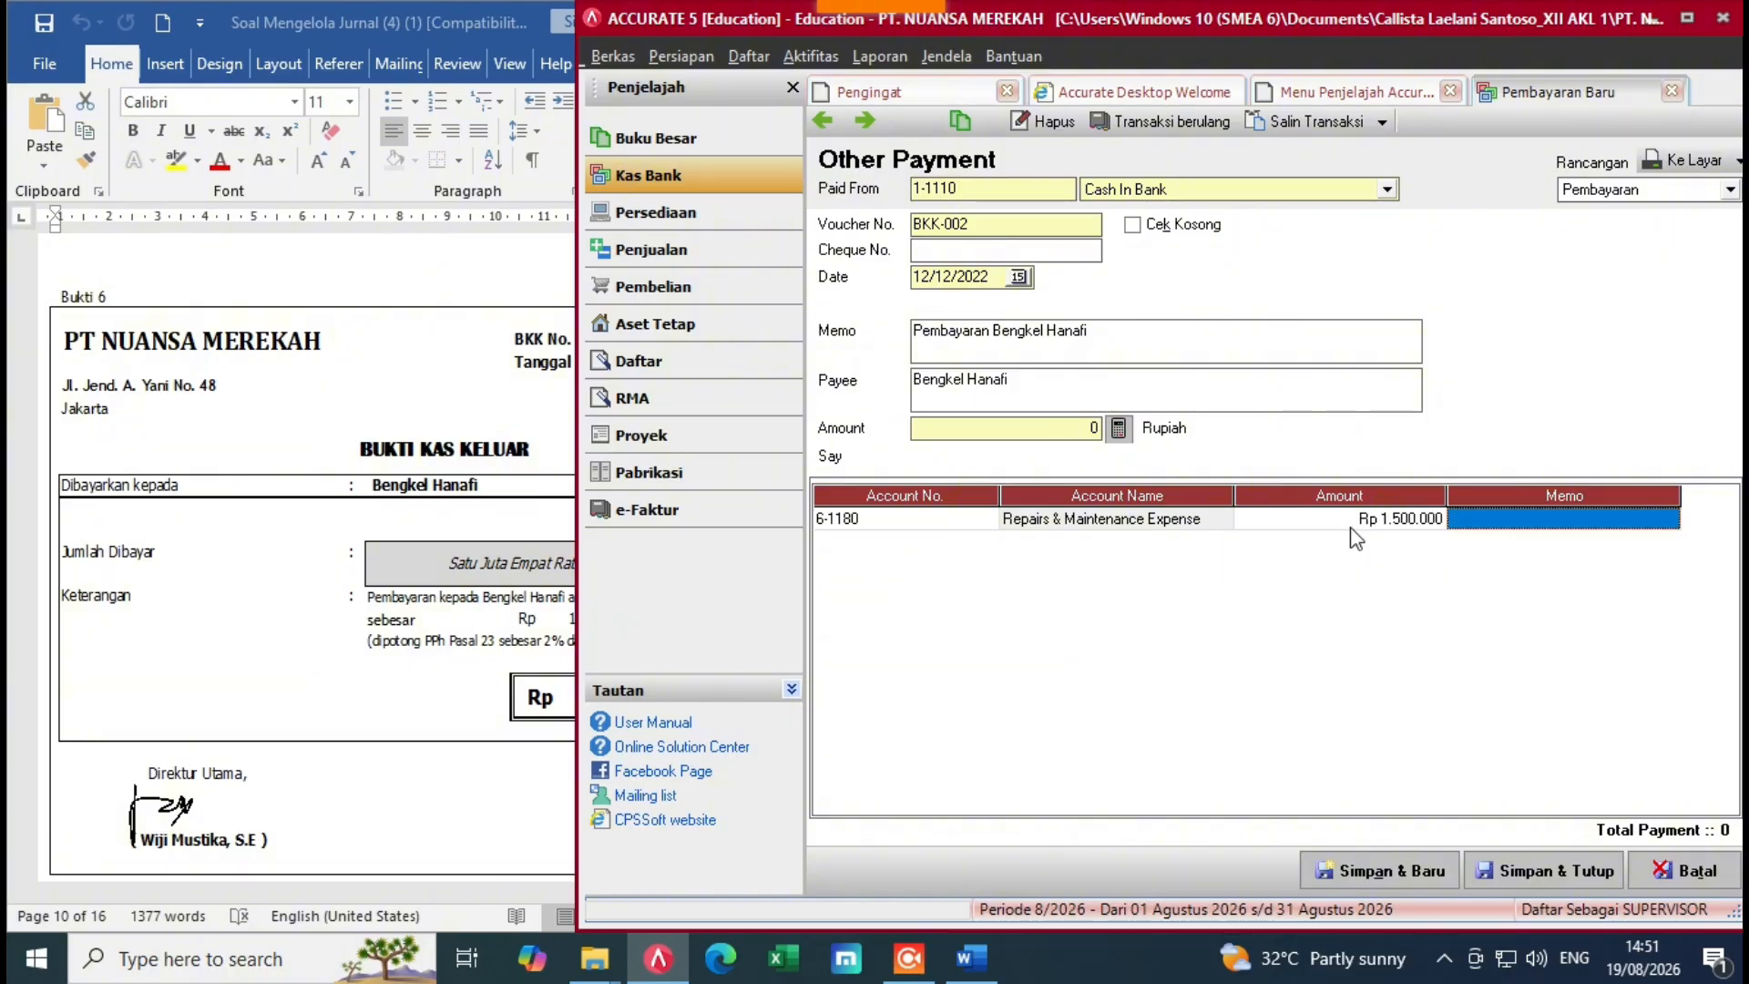
pyautogui.click(432, 615)
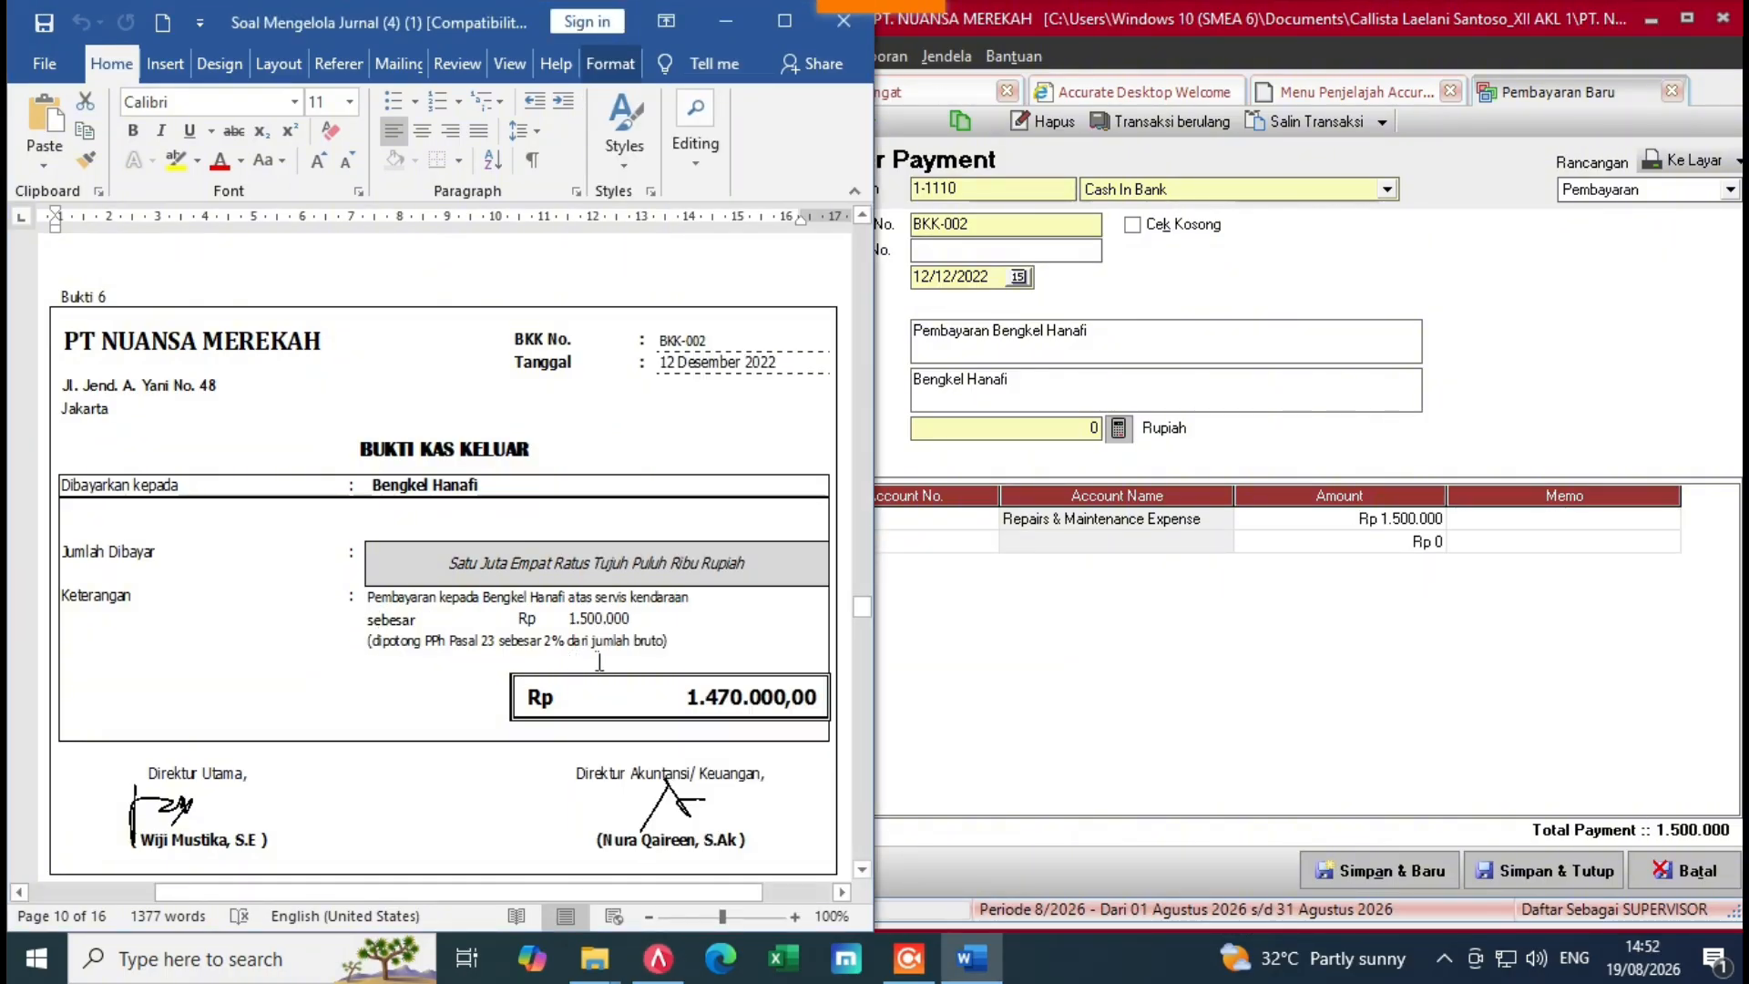
# Step: Charge the second payment line to Income Tax Payable (2-1140)
pyautogui.click(988, 628)
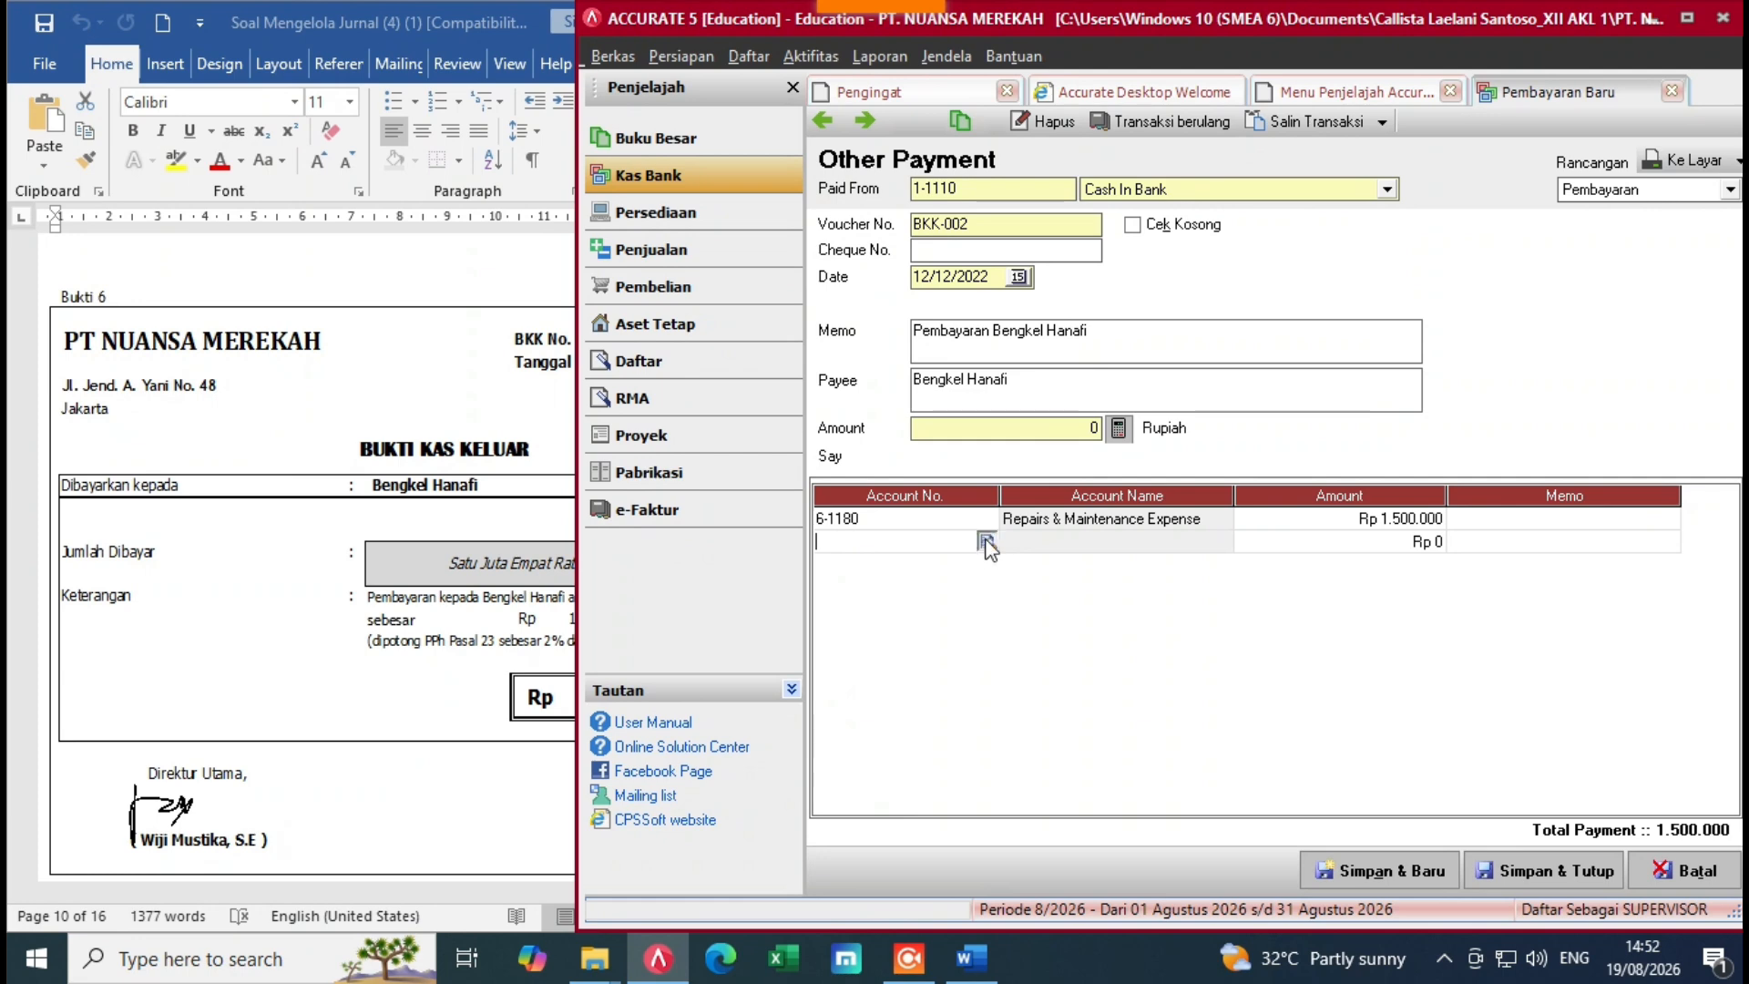
pyautogui.click(988, 545)
pyautogui.write('i')
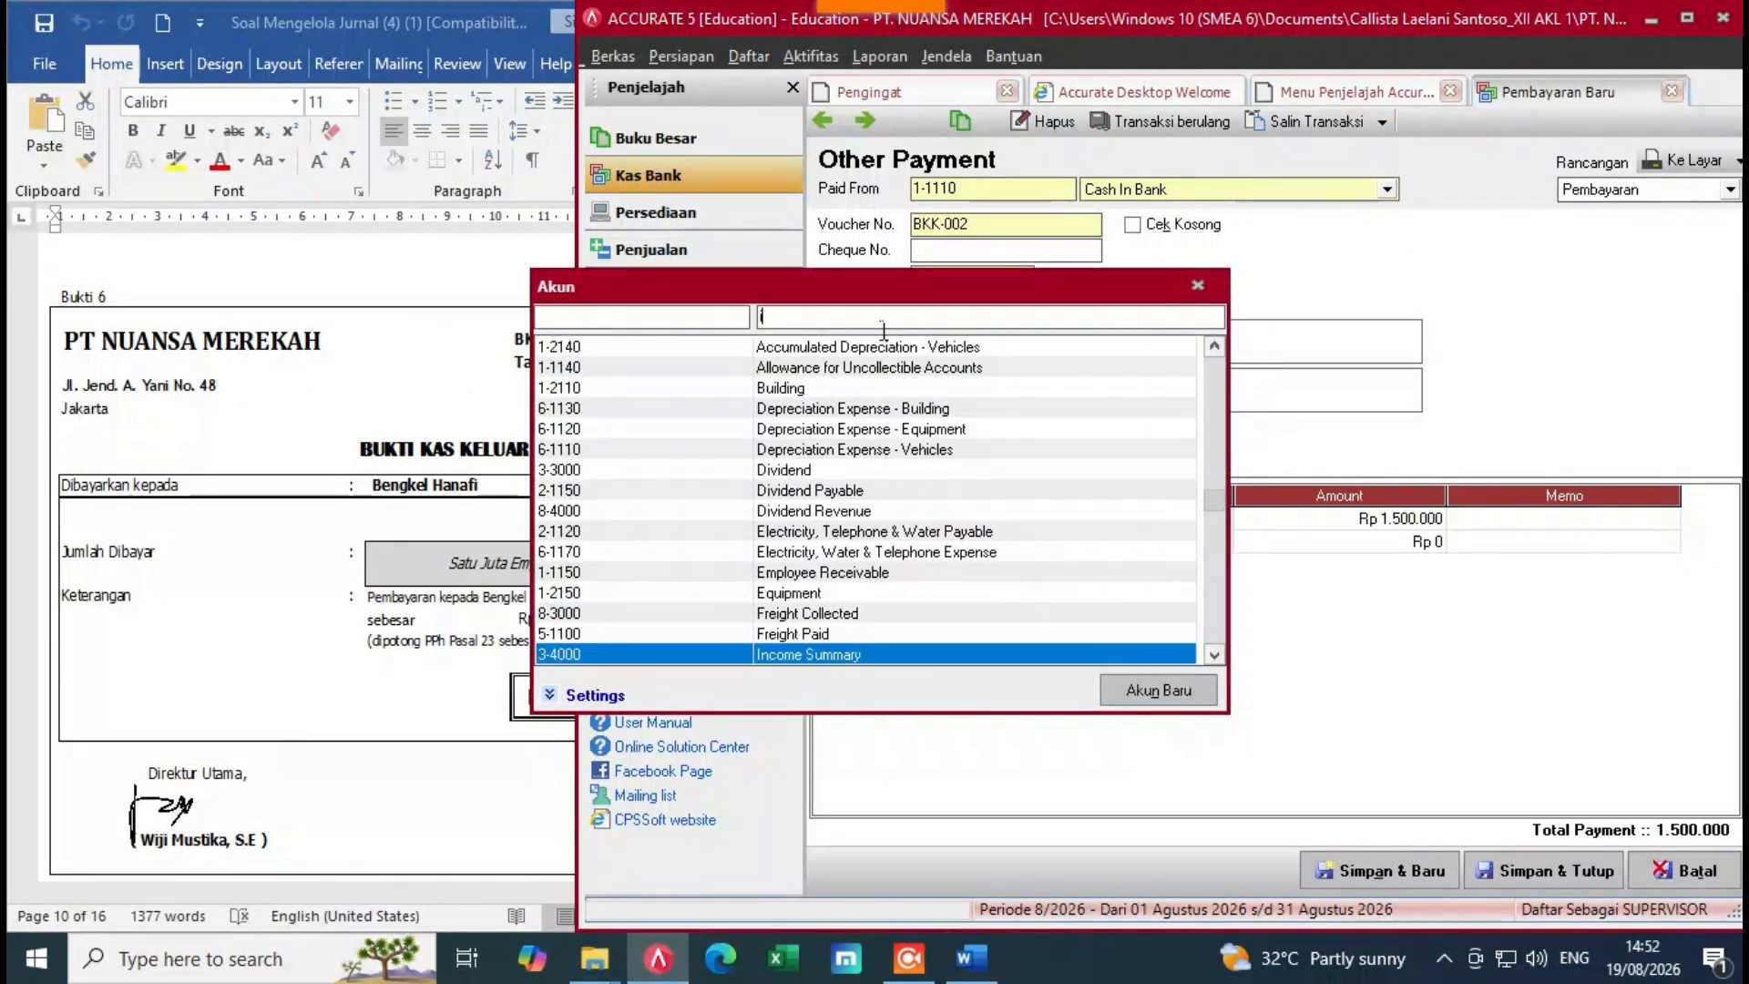
pyautogui.write('co')
pyautogui.press('BackSpace')
pyautogui.write('n')
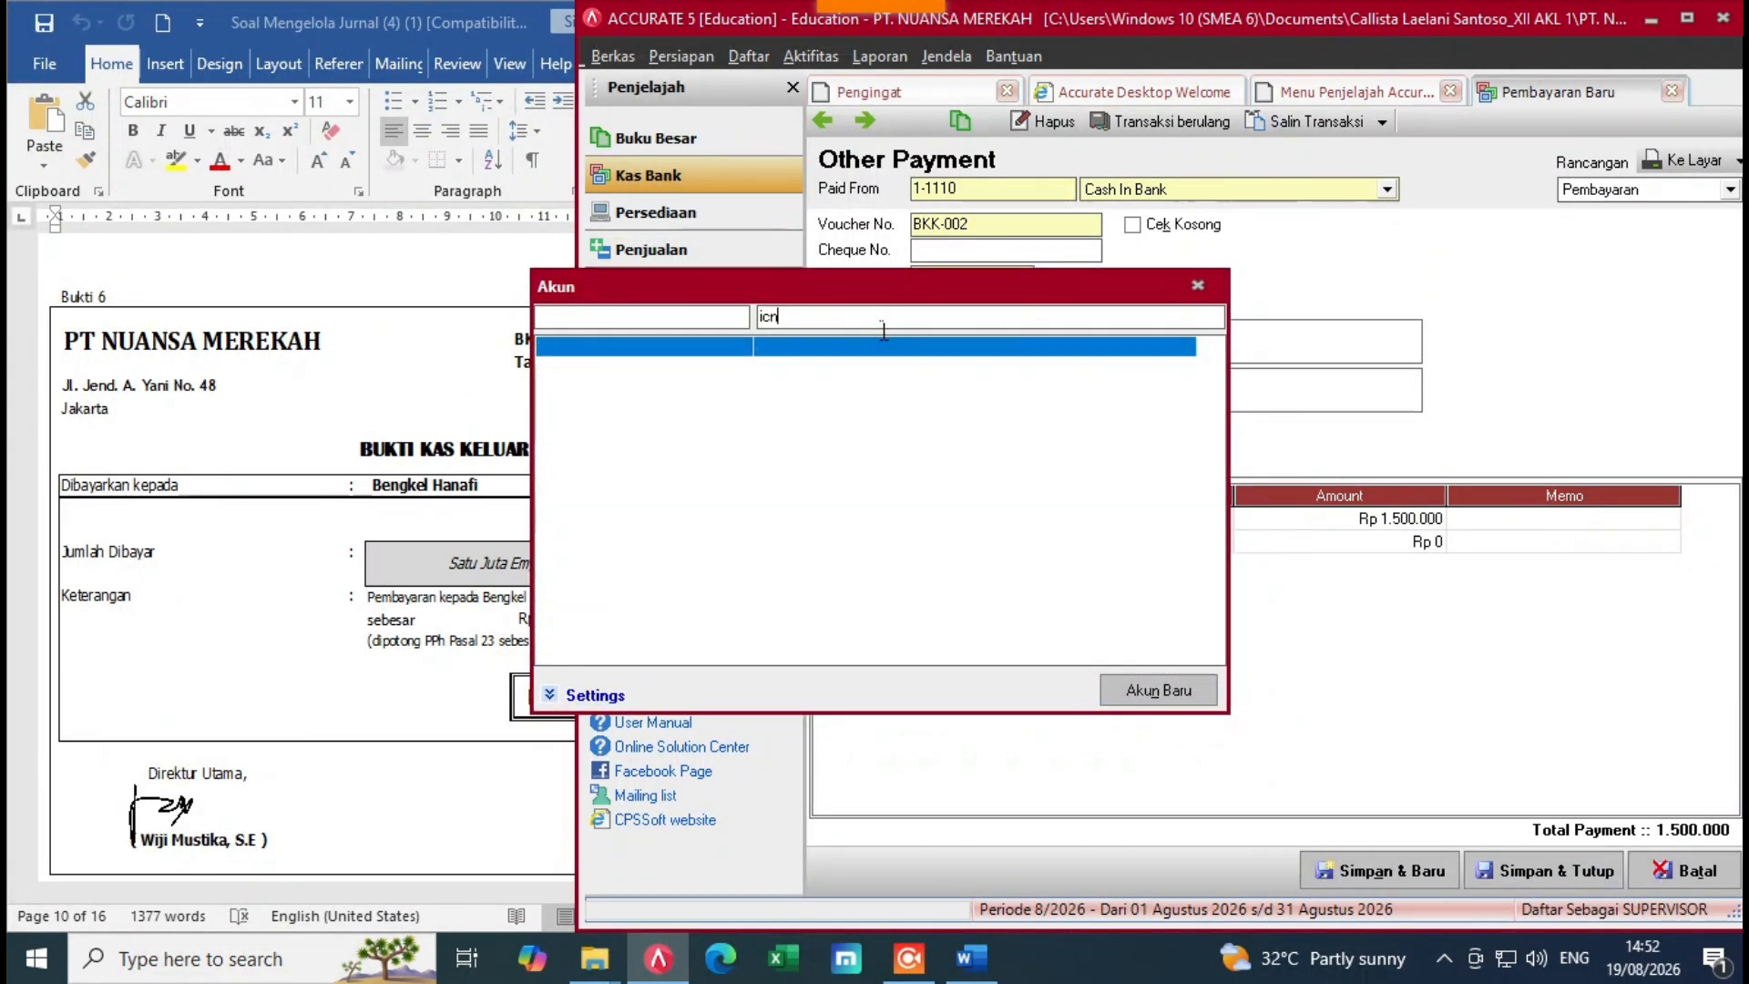
pyautogui.press('BackSpace')
pyautogui.press('BackSpace')
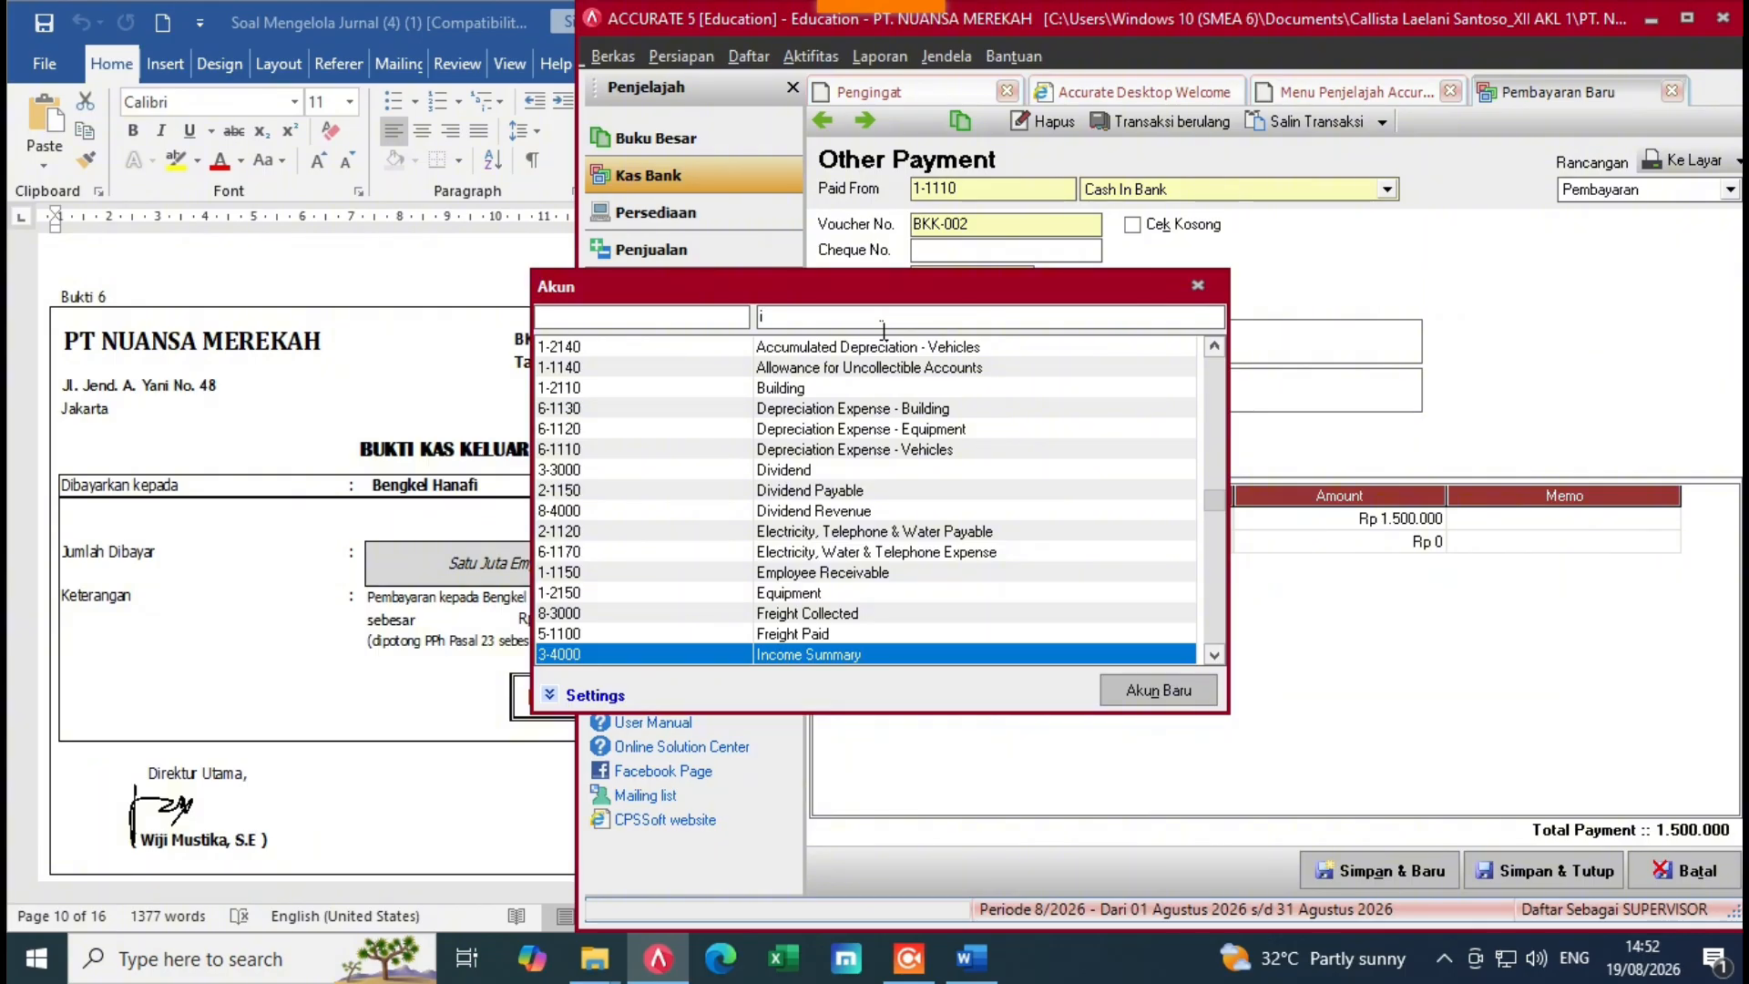
pyautogui.write('n')
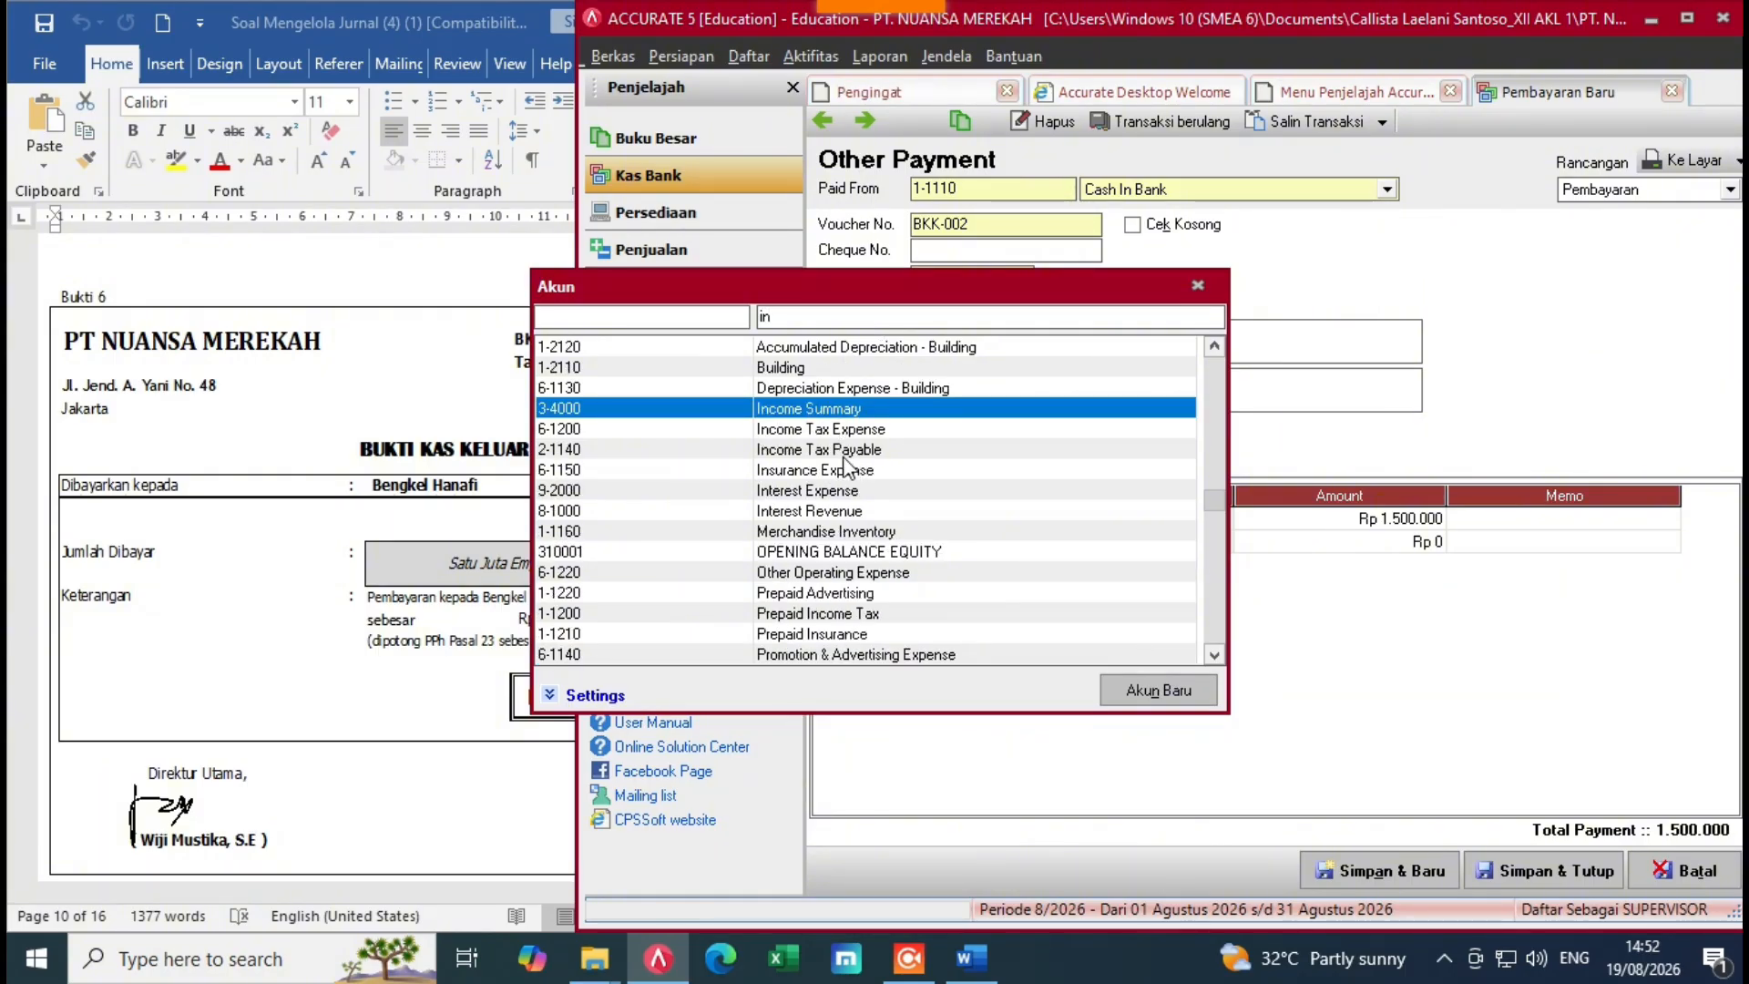
pyautogui.doubleClick(849, 450)
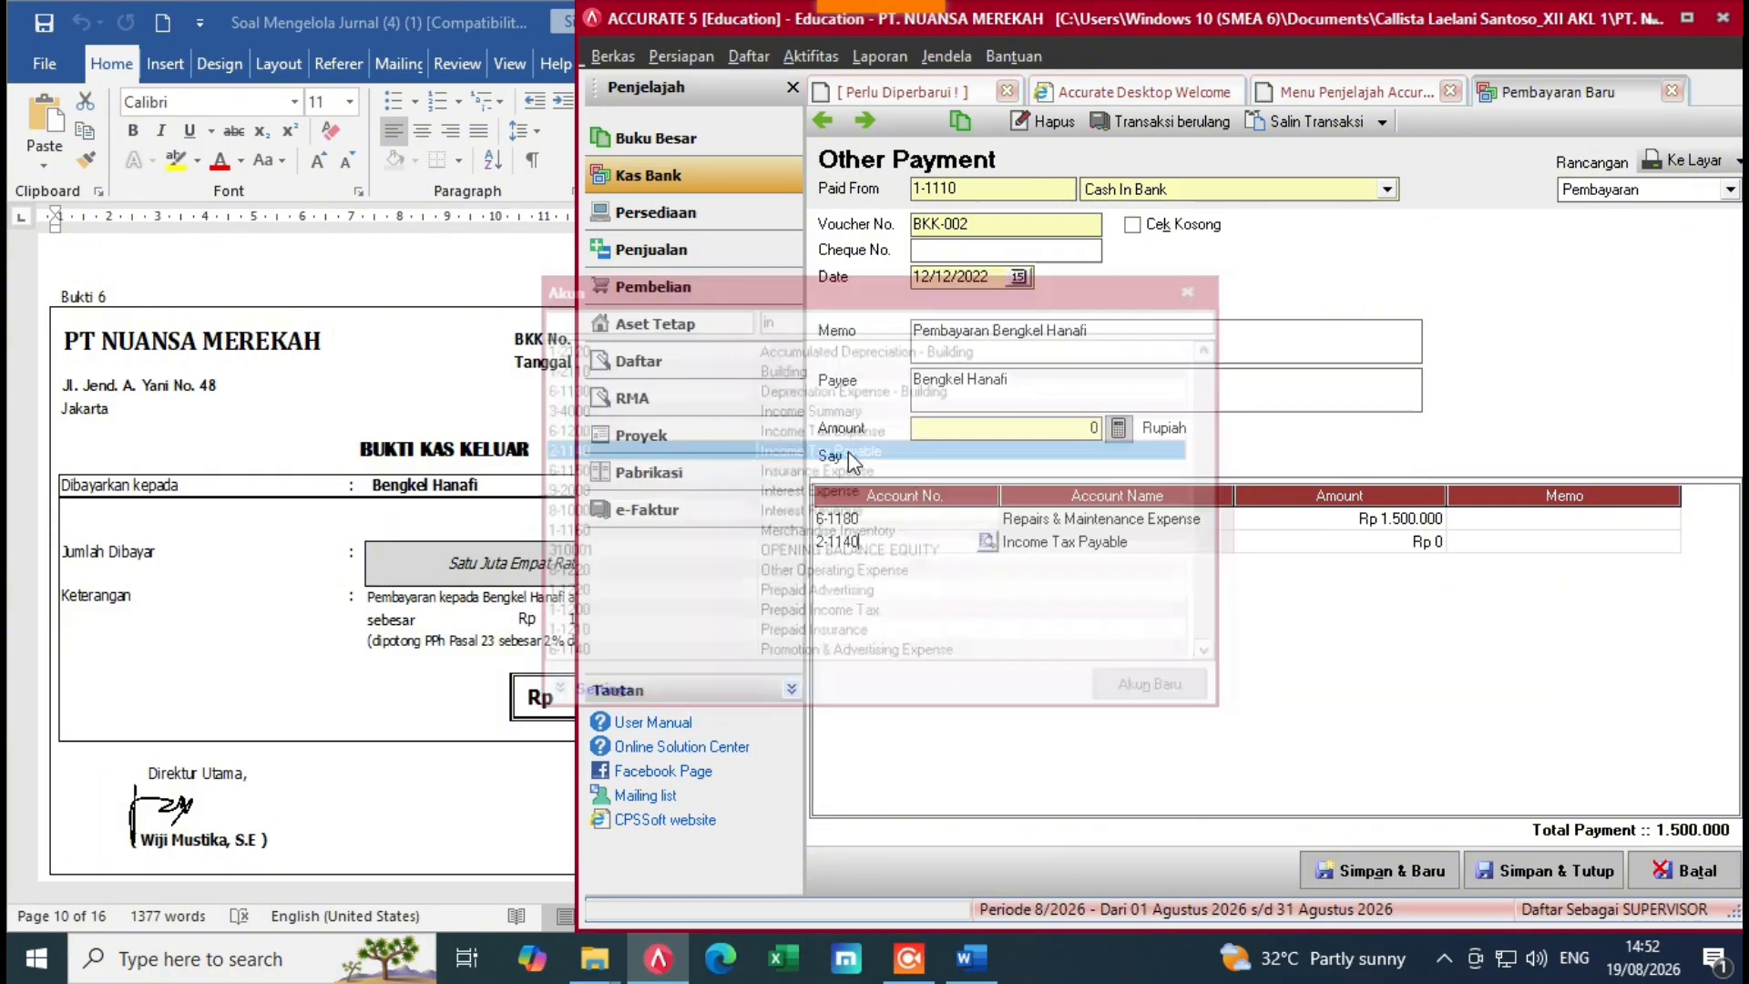
# Step: Enter -30000 as the tax line amount, reducing Total Payment to 1.470.000
pyautogui.click(1321, 541)
pyautogui.click(547, 689)
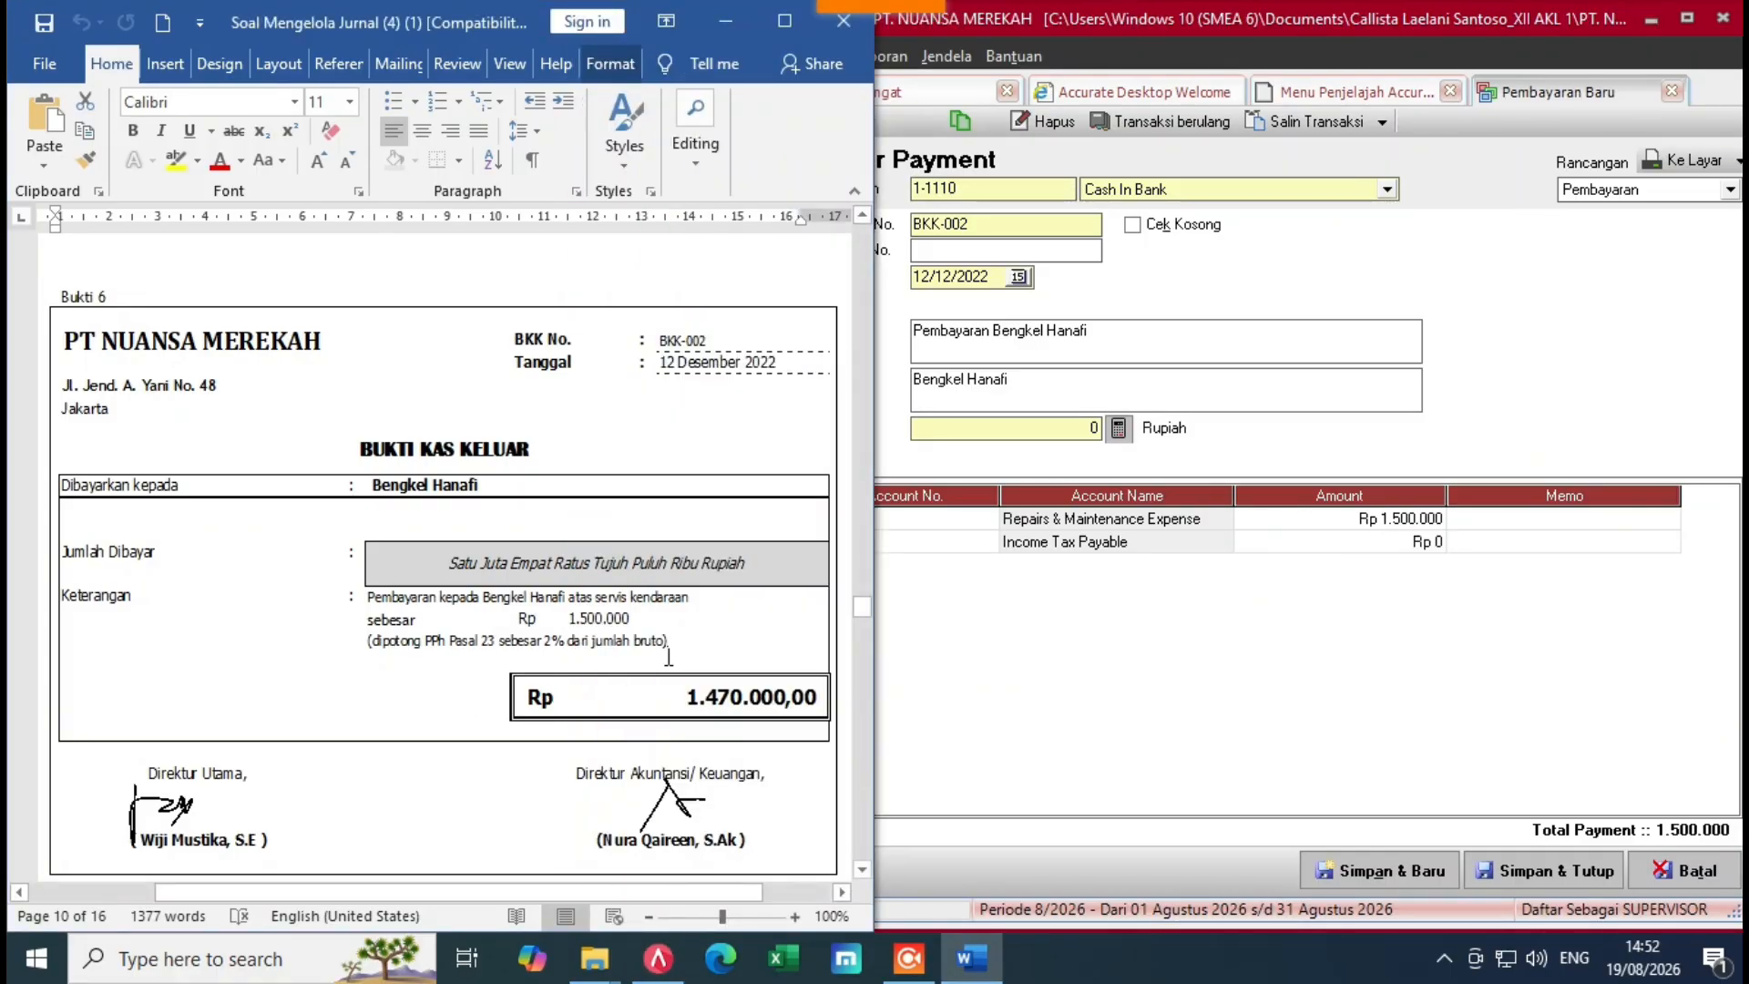
pyautogui.click(1353, 548)
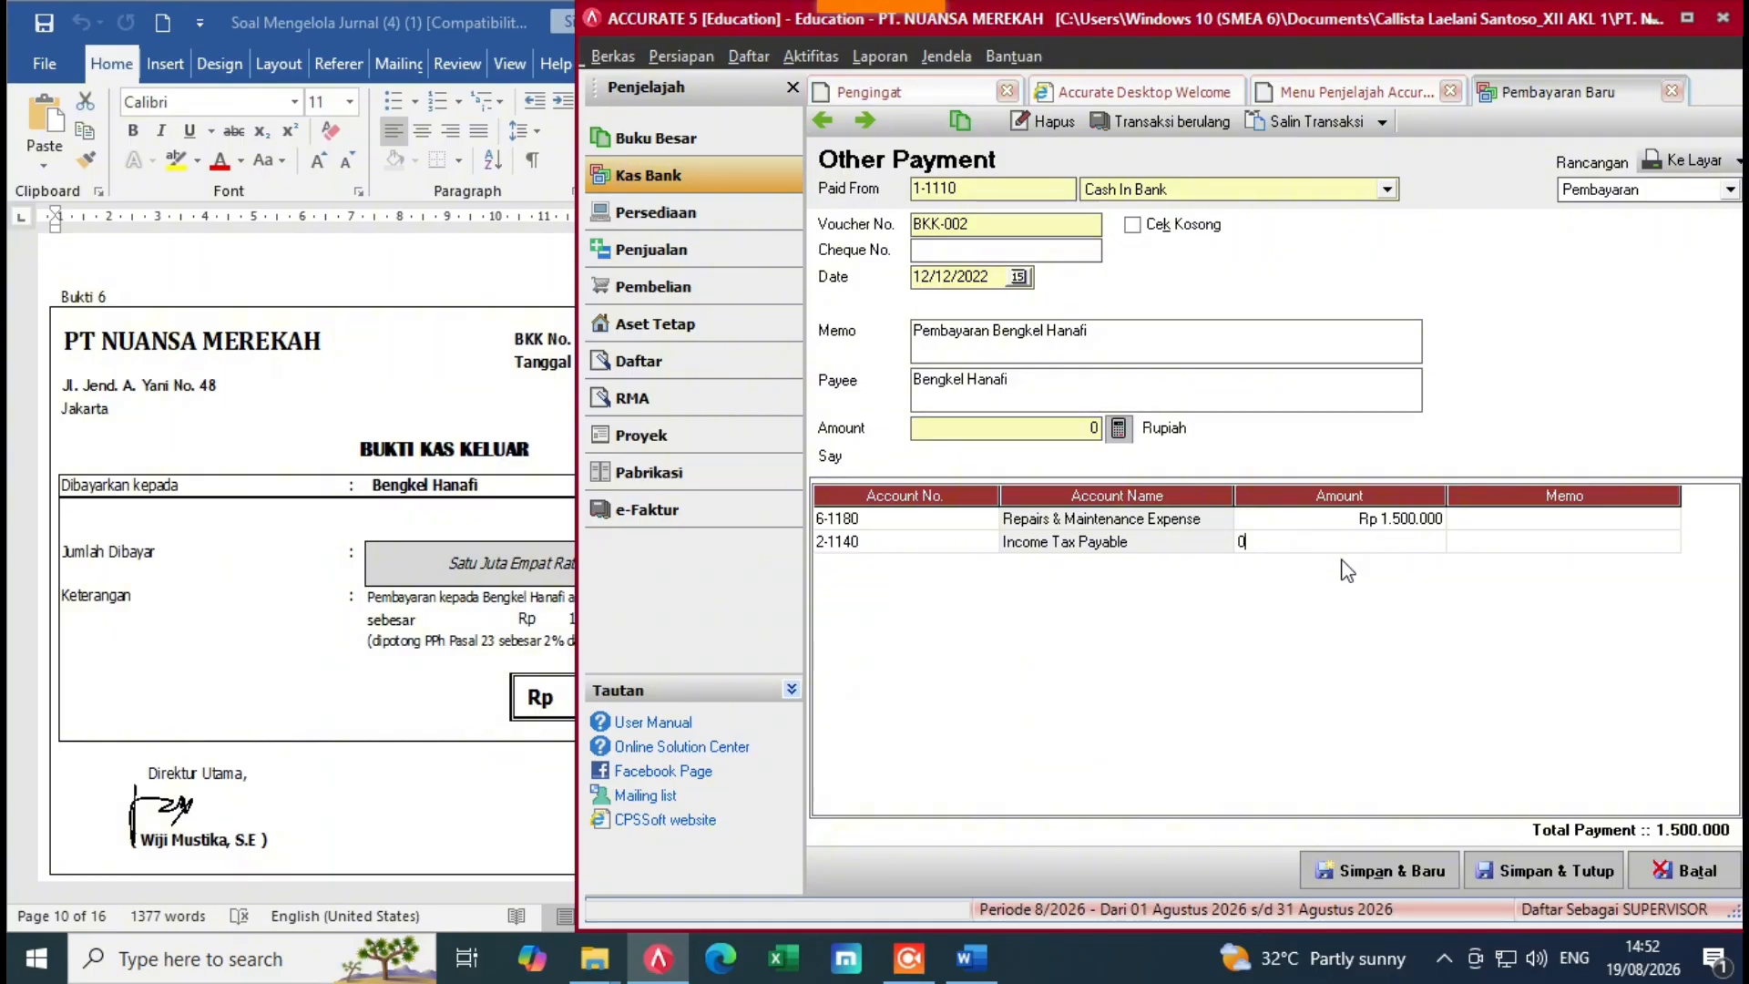
pyautogui.click(511, 536)
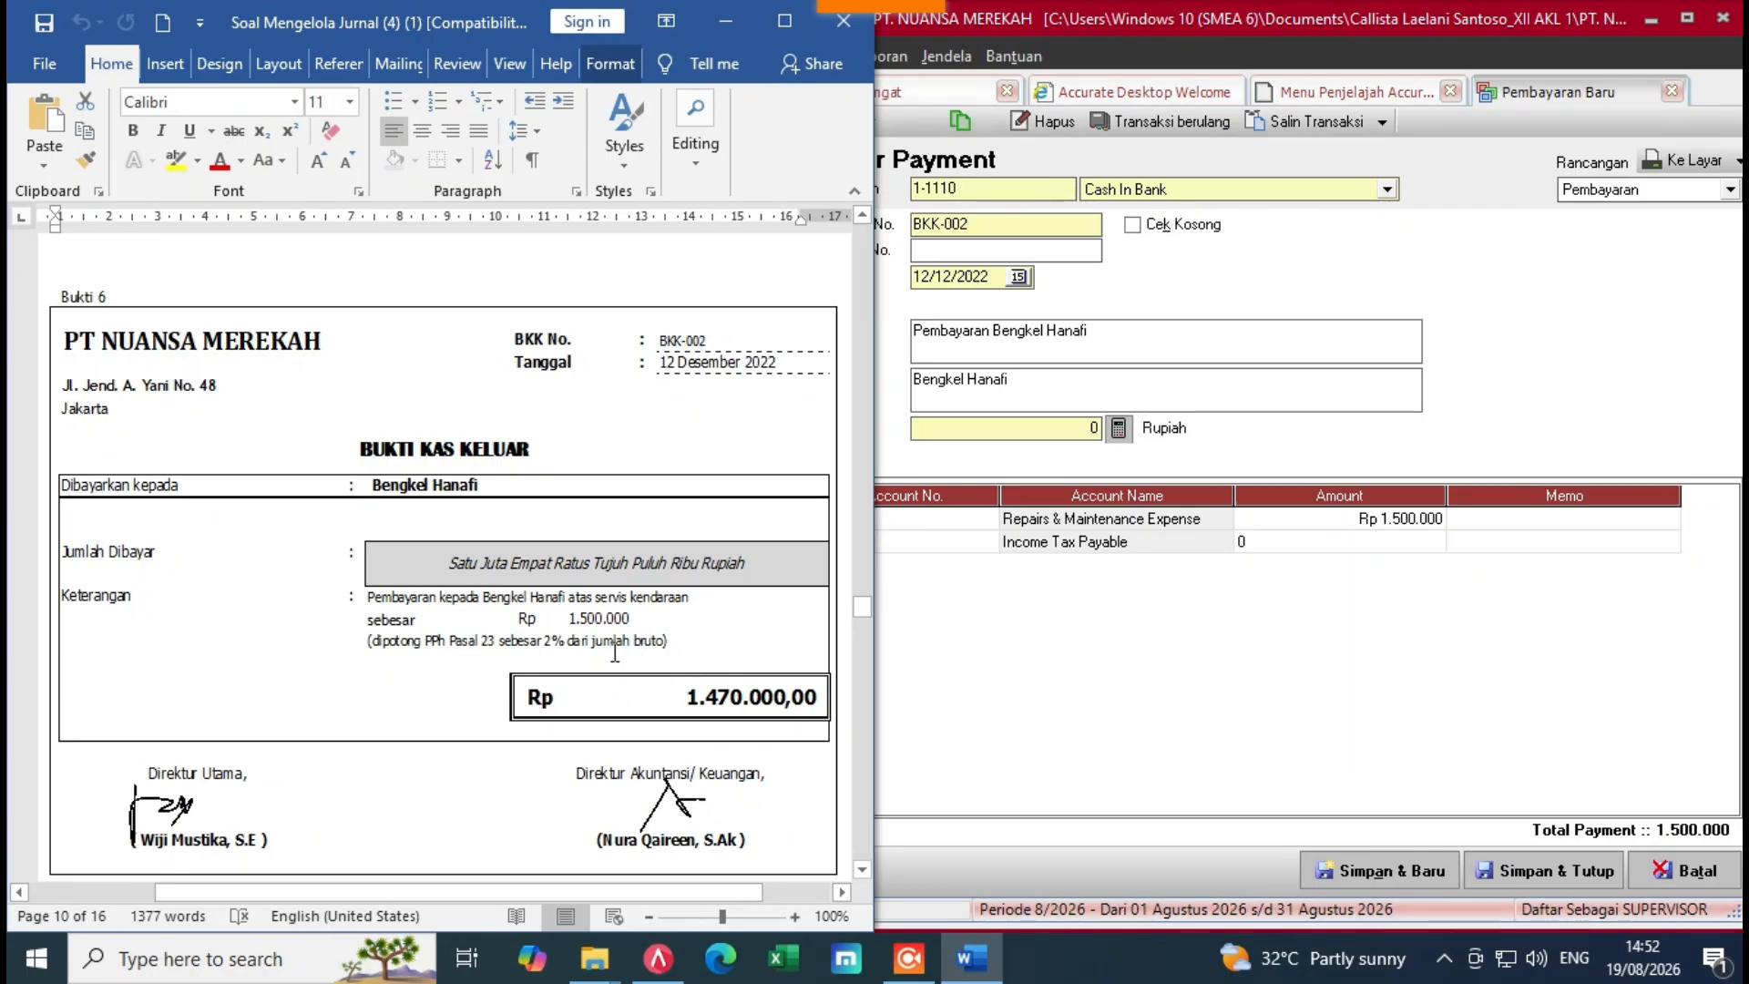
pyautogui.click(1276, 555)
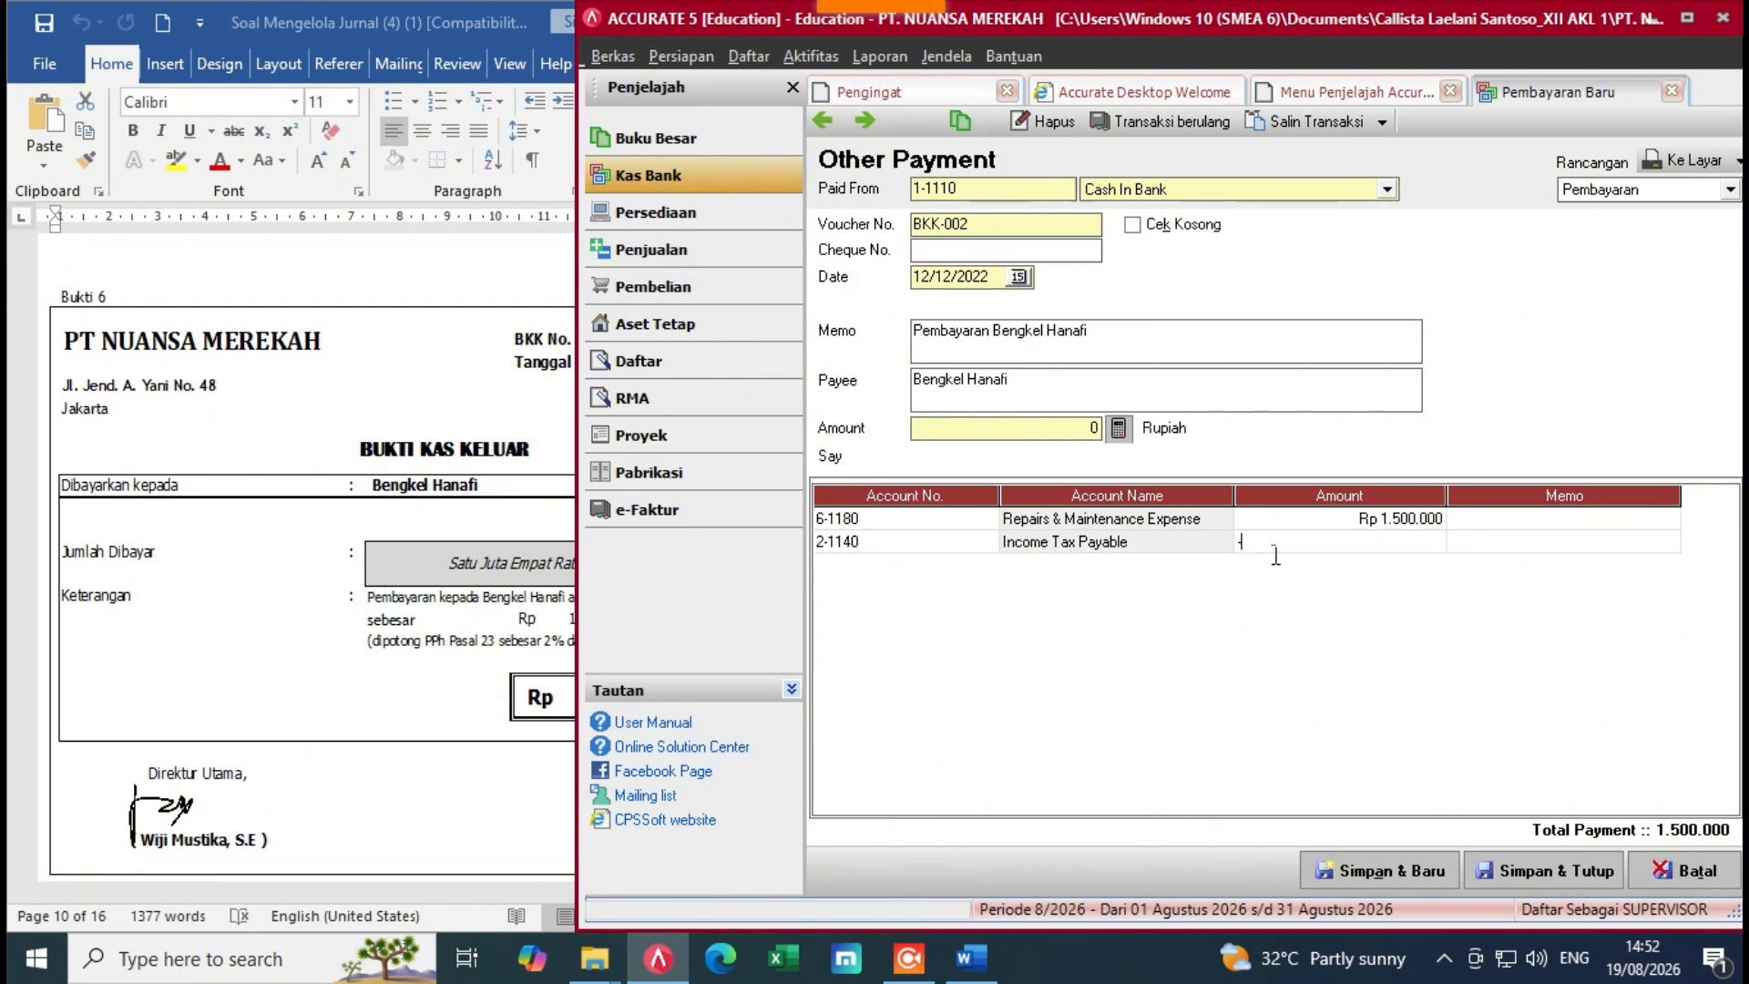
pyautogui.write('-300')
pyautogui.write('00')
pyautogui.press('Return')
pyautogui.press('Return')
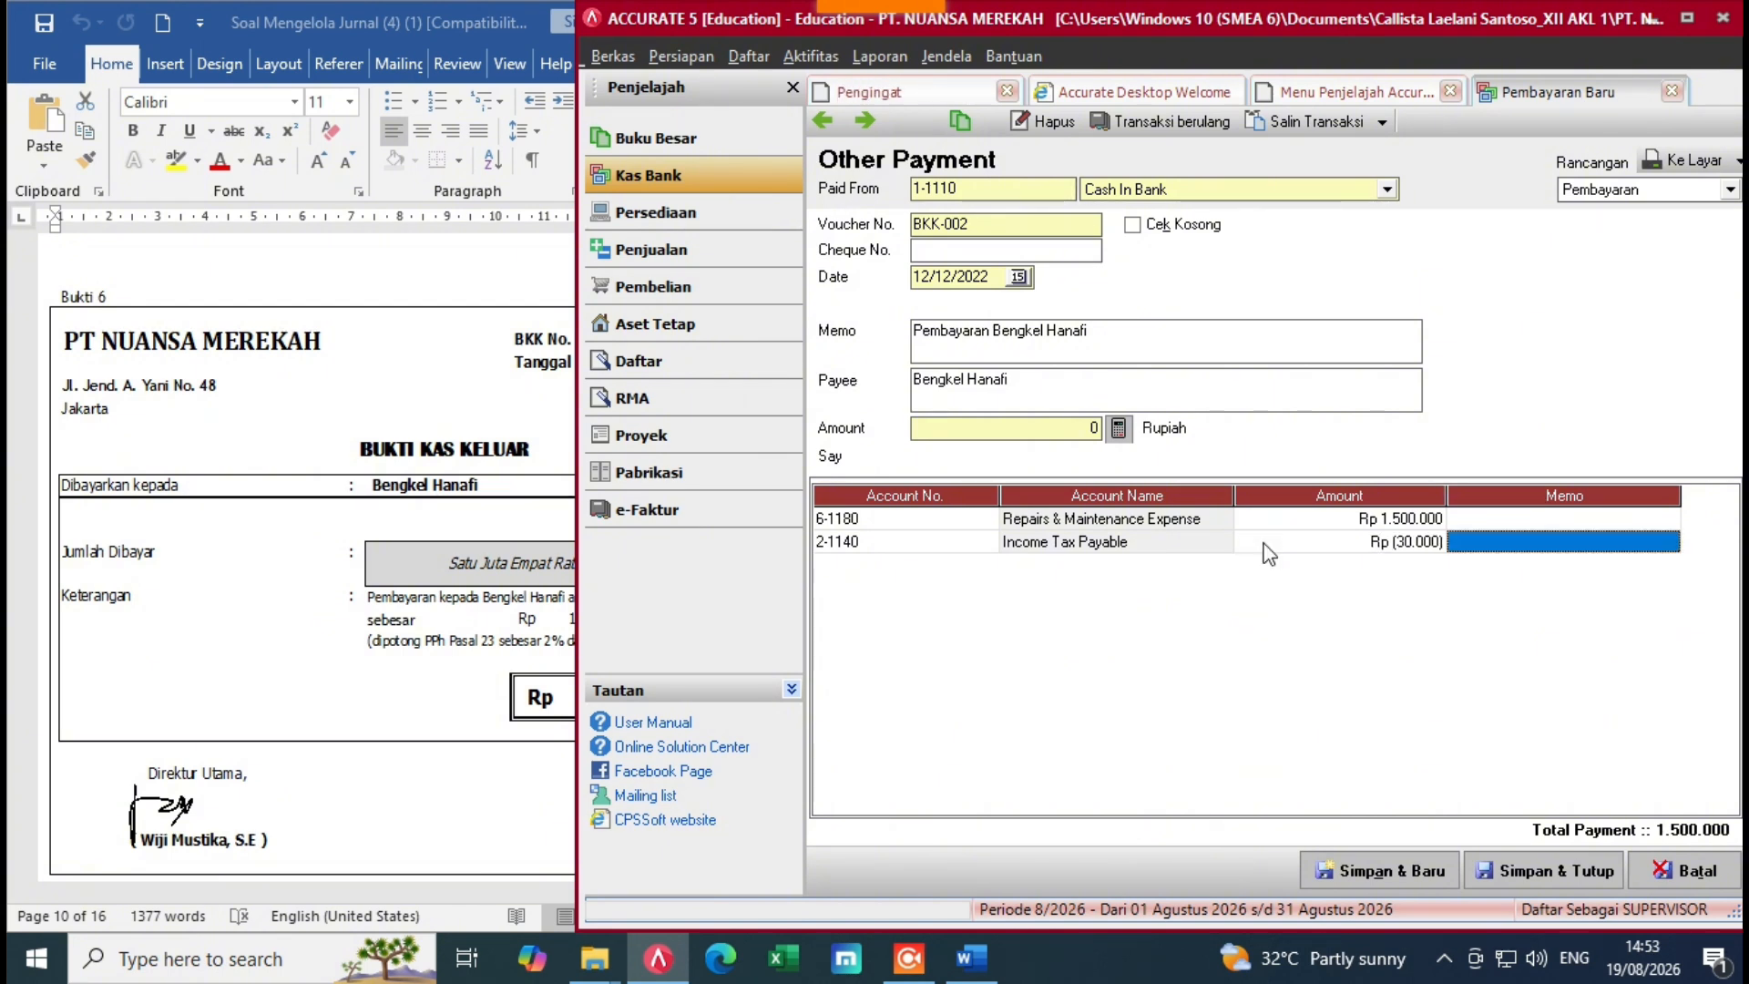
pyautogui.scroll(2, 1254, 545)
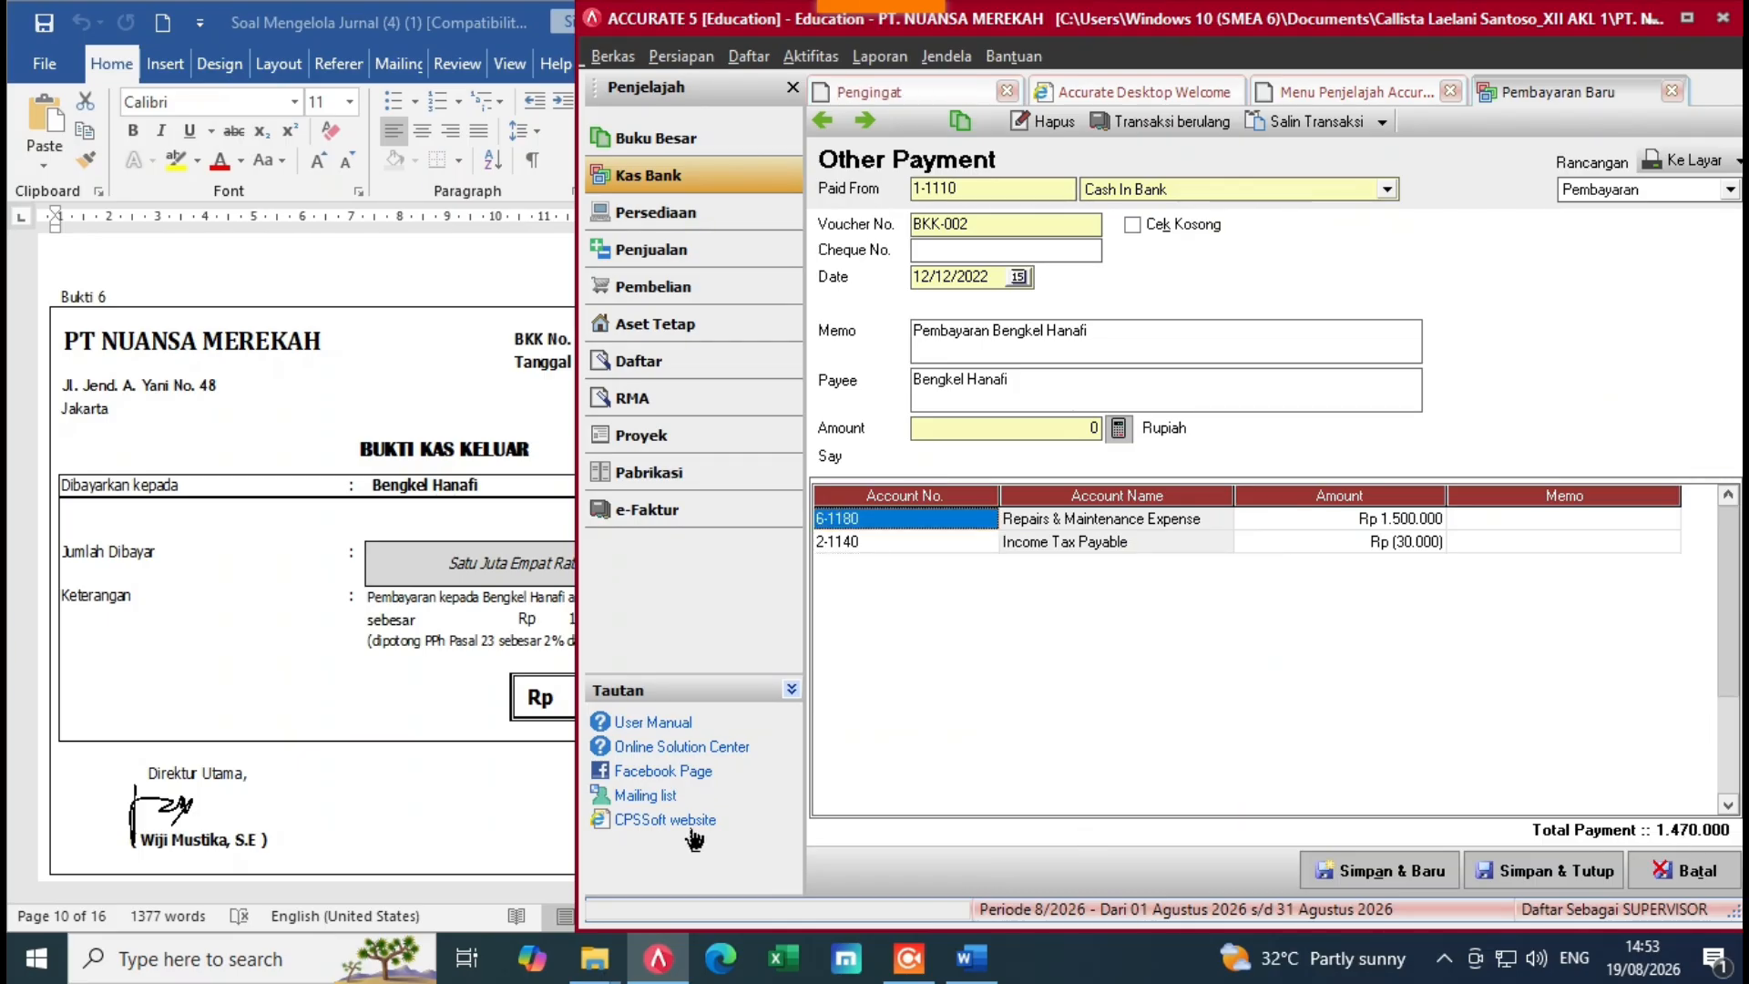
# Step: Set the payment amount to the 1.470.000 line total and save BKK-002
pyautogui.click(566, 795)
pyautogui.click(1140, 692)
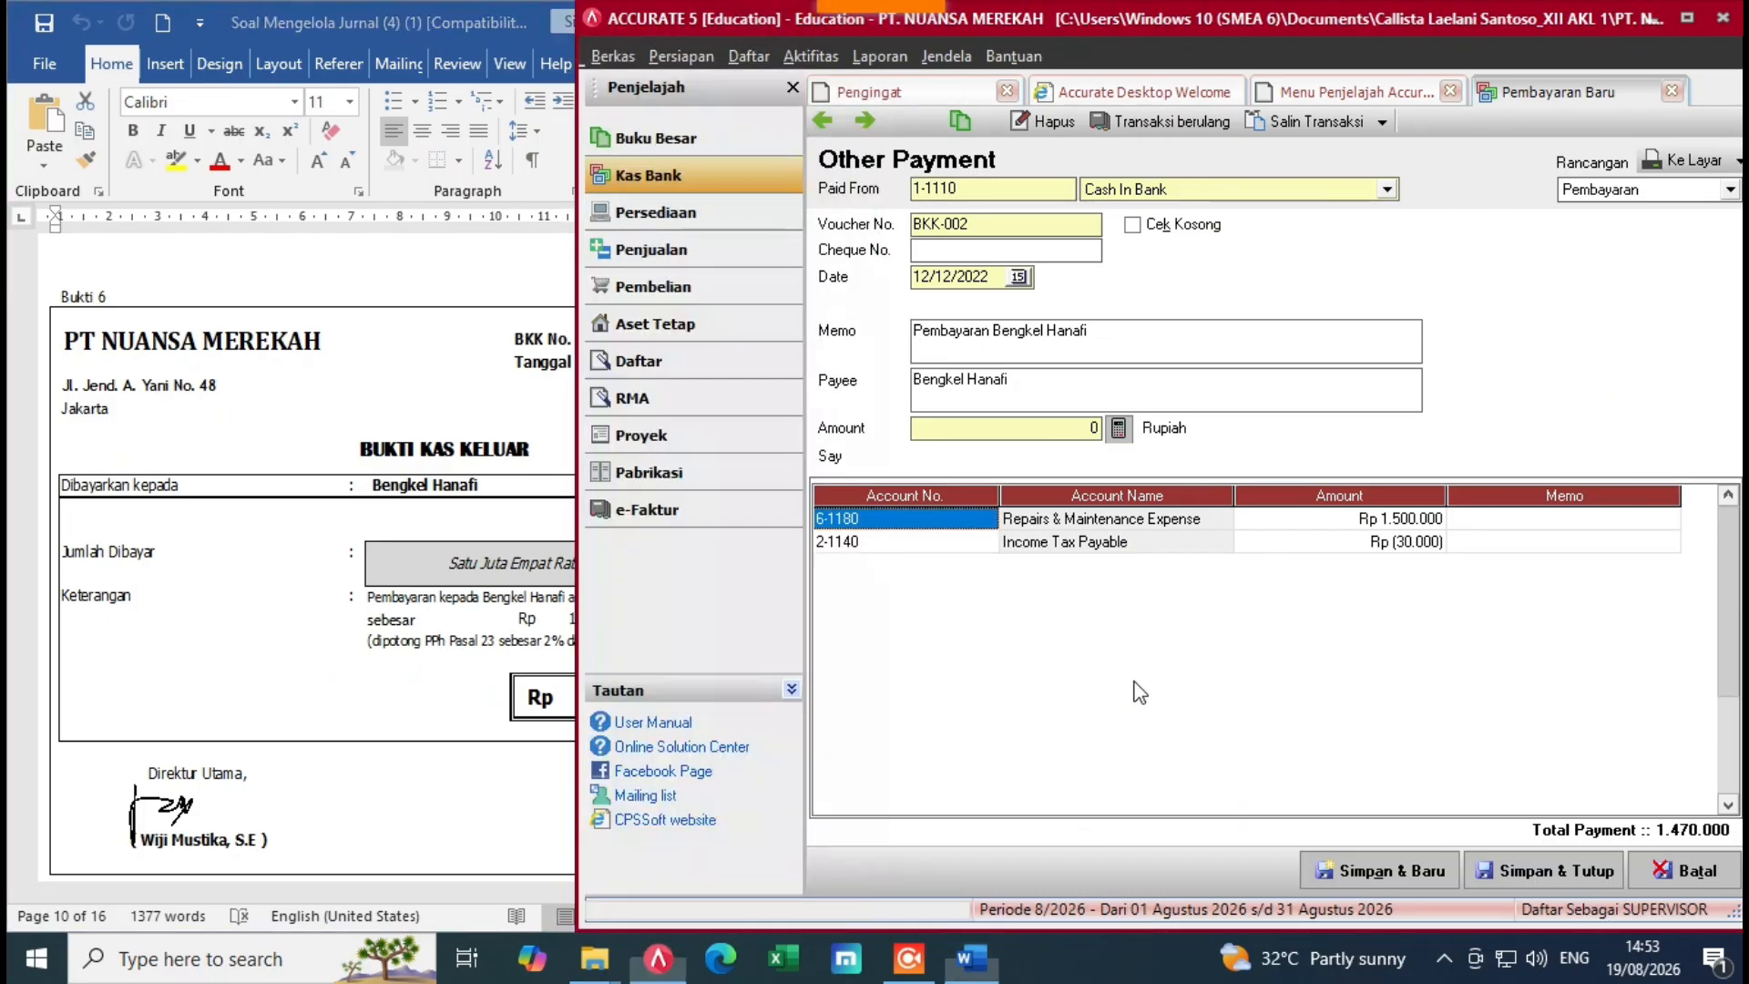
pyautogui.click(1119, 429)
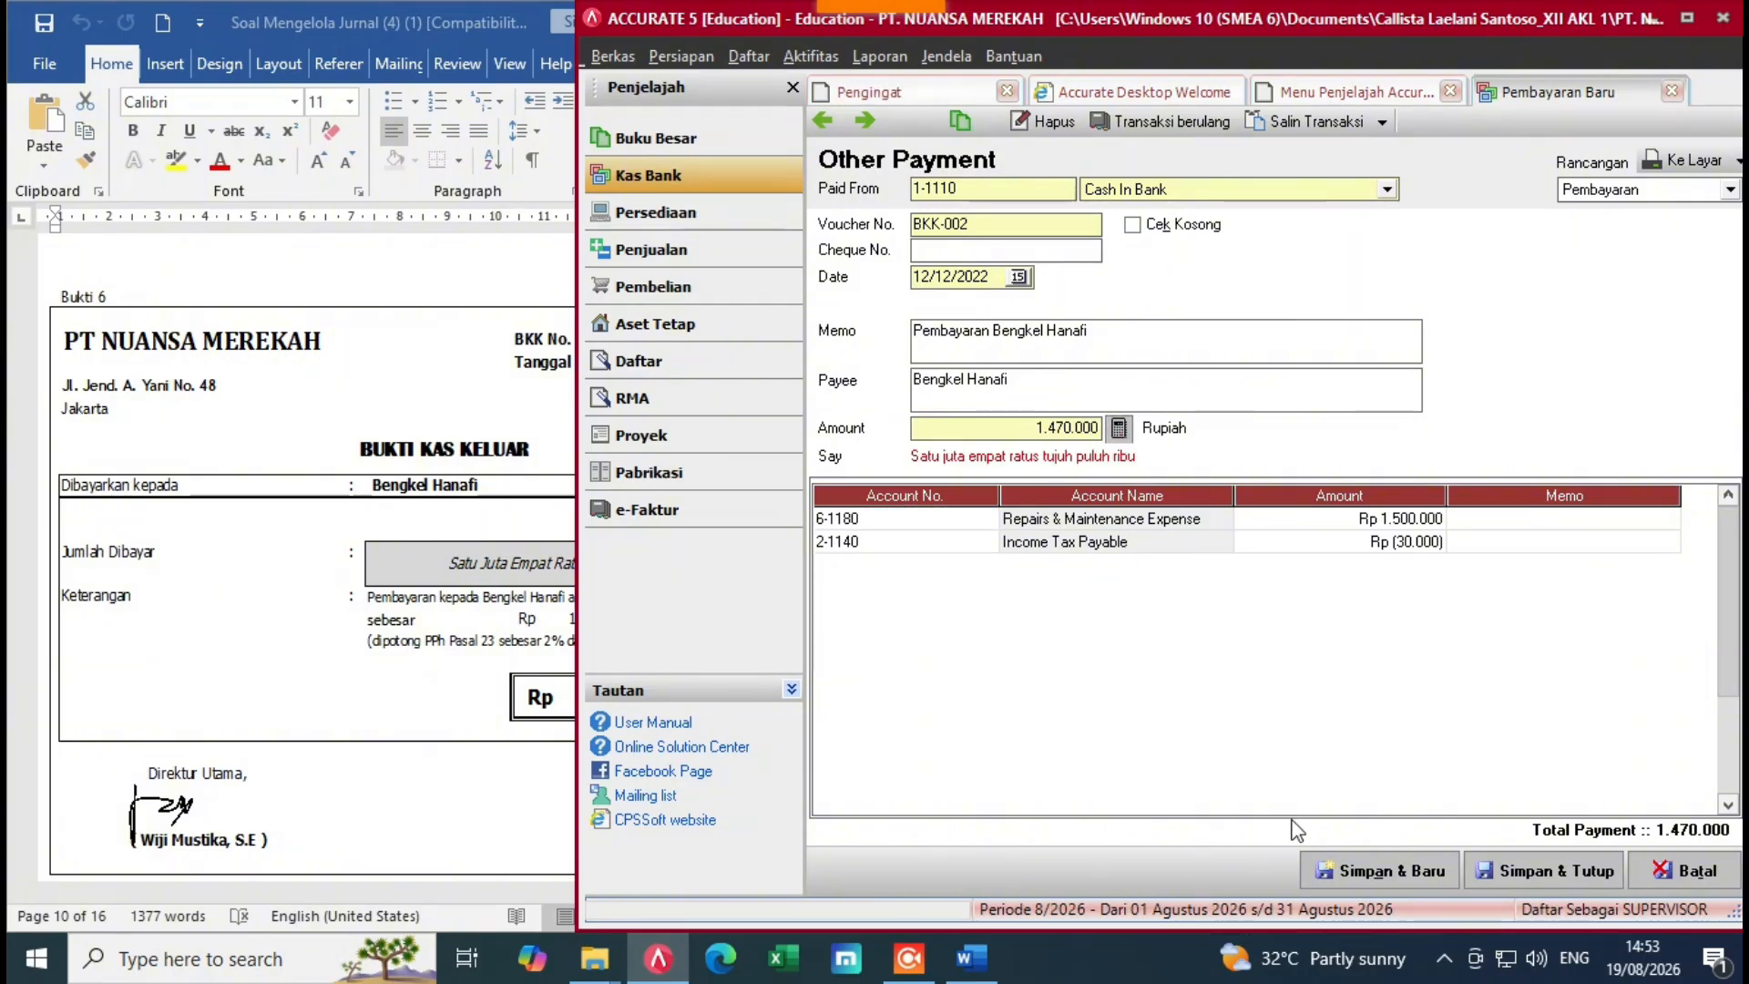
pyautogui.click(1542, 872)
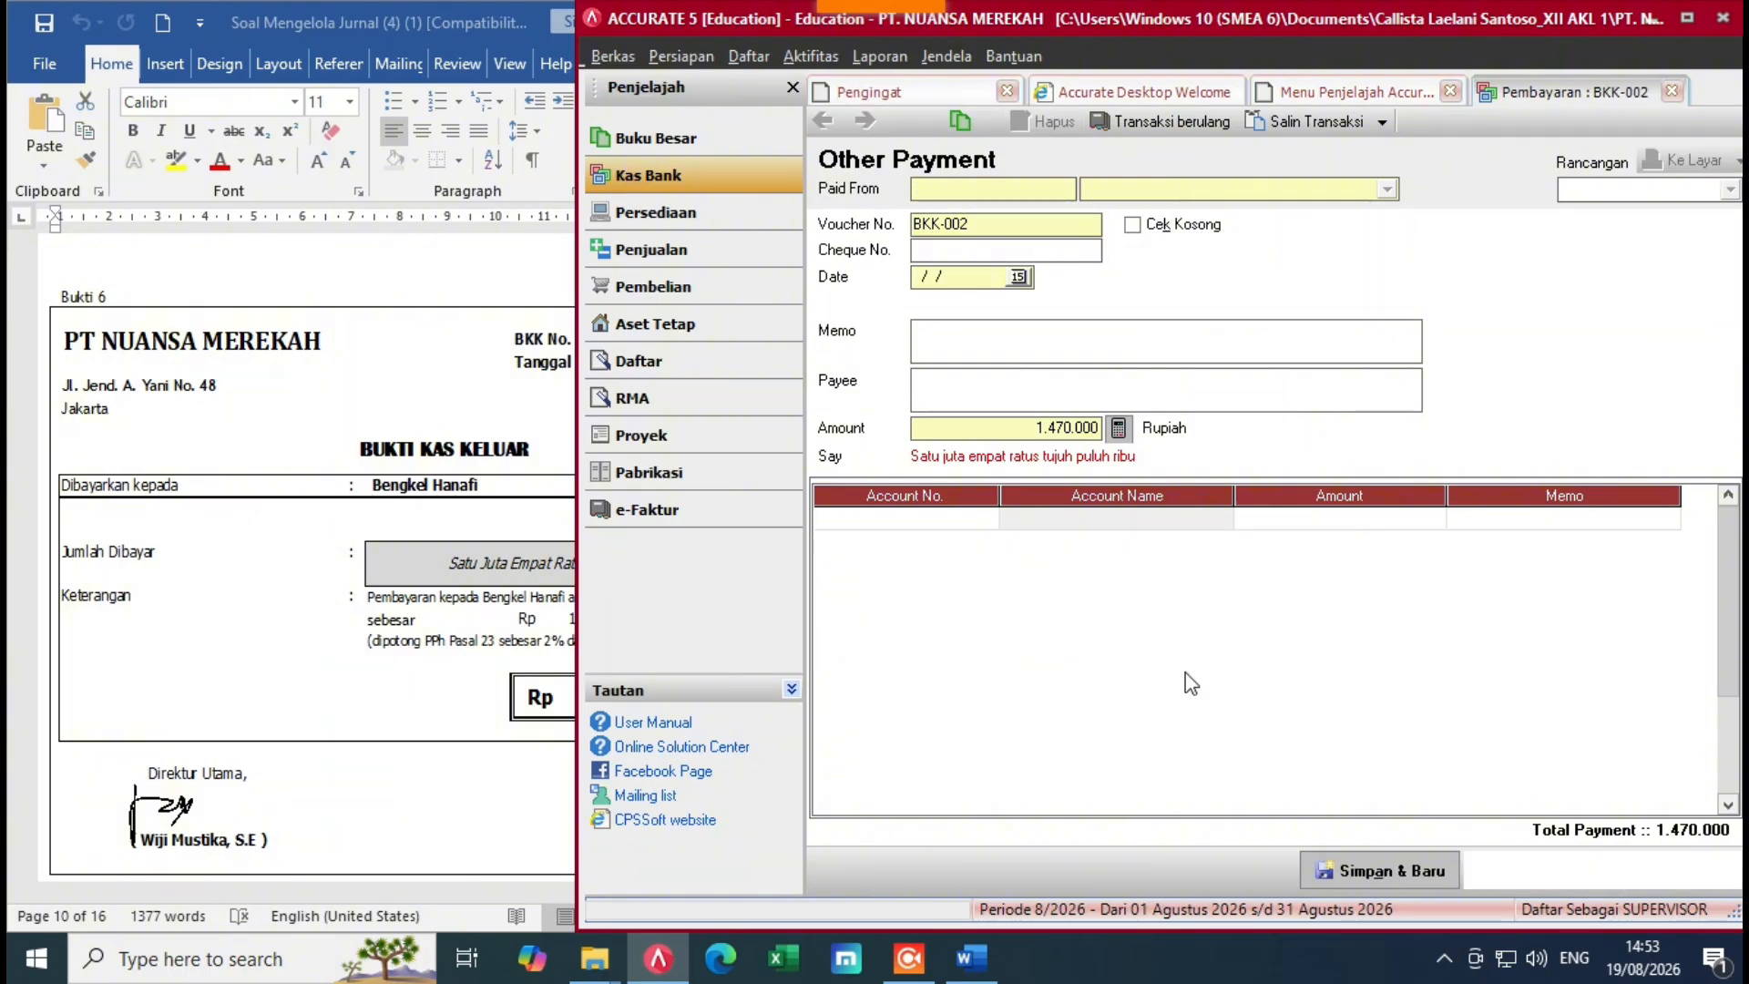
# Step: Find voucher Bukti 7 (BKM-002, Rp 1.800.000) in Word and start a new Other Deposit
pyautogui.click(446, 596)
pyautogui.moveTo(870, 614); pyautogui.dragTo(868, 634)
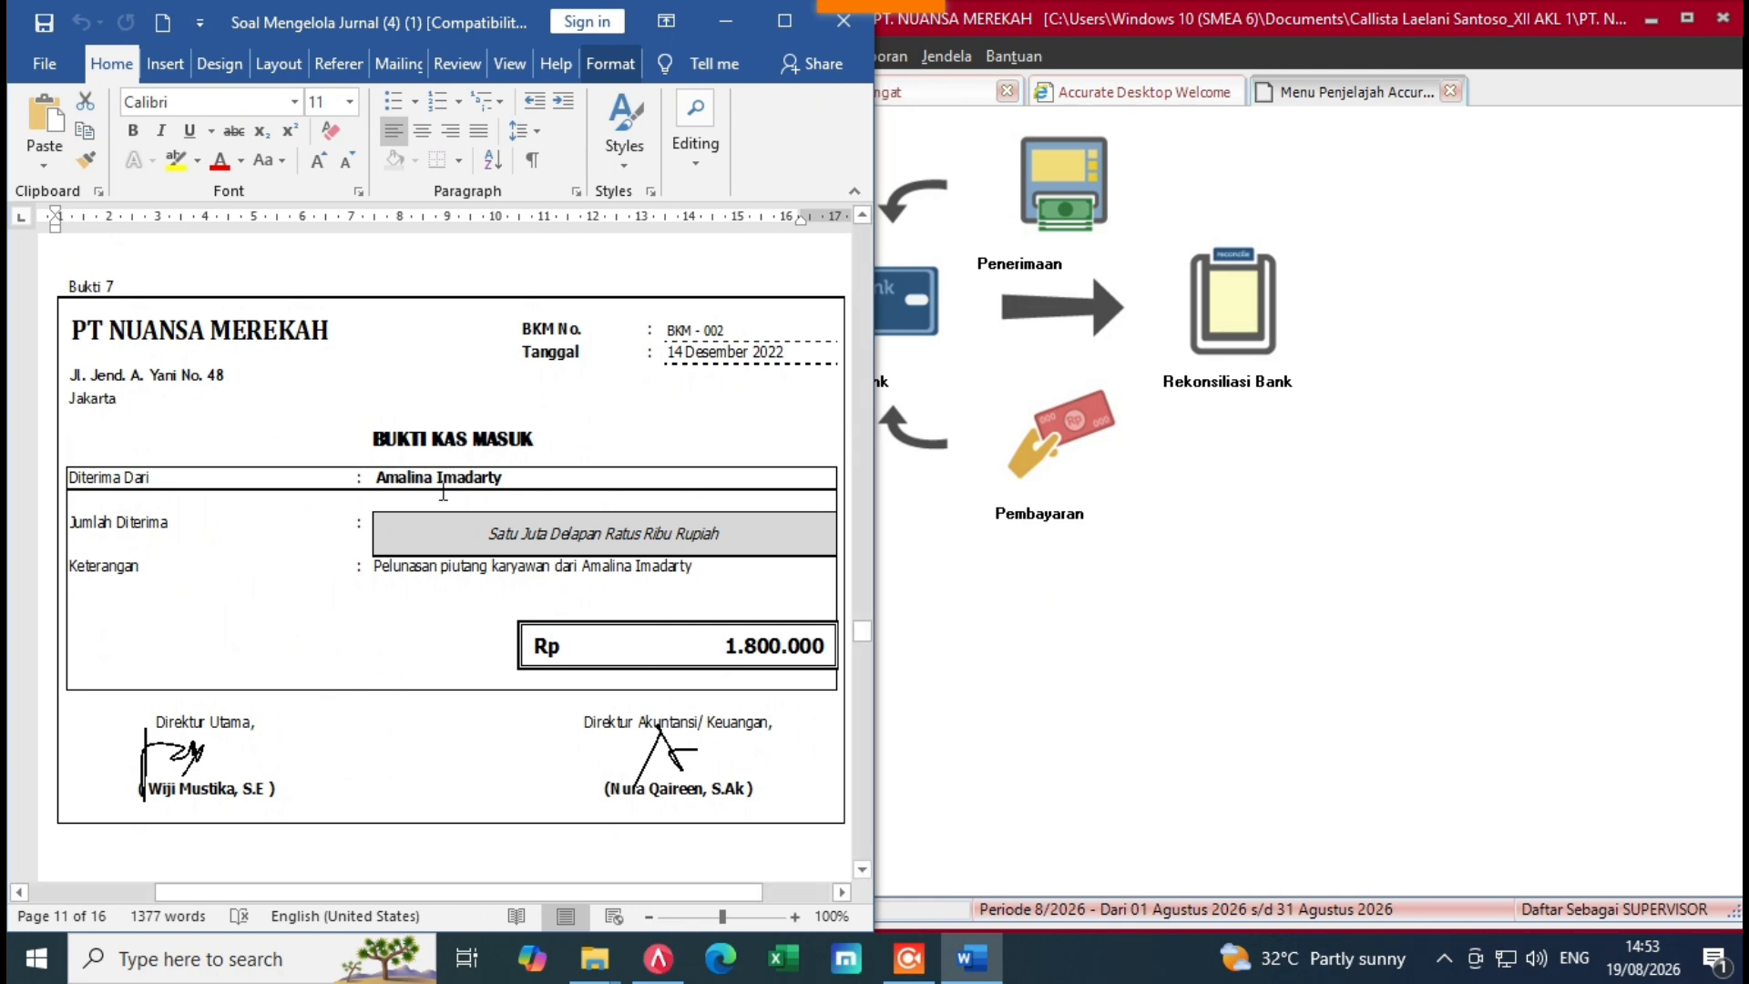
pyautogui.click(1011, 601)
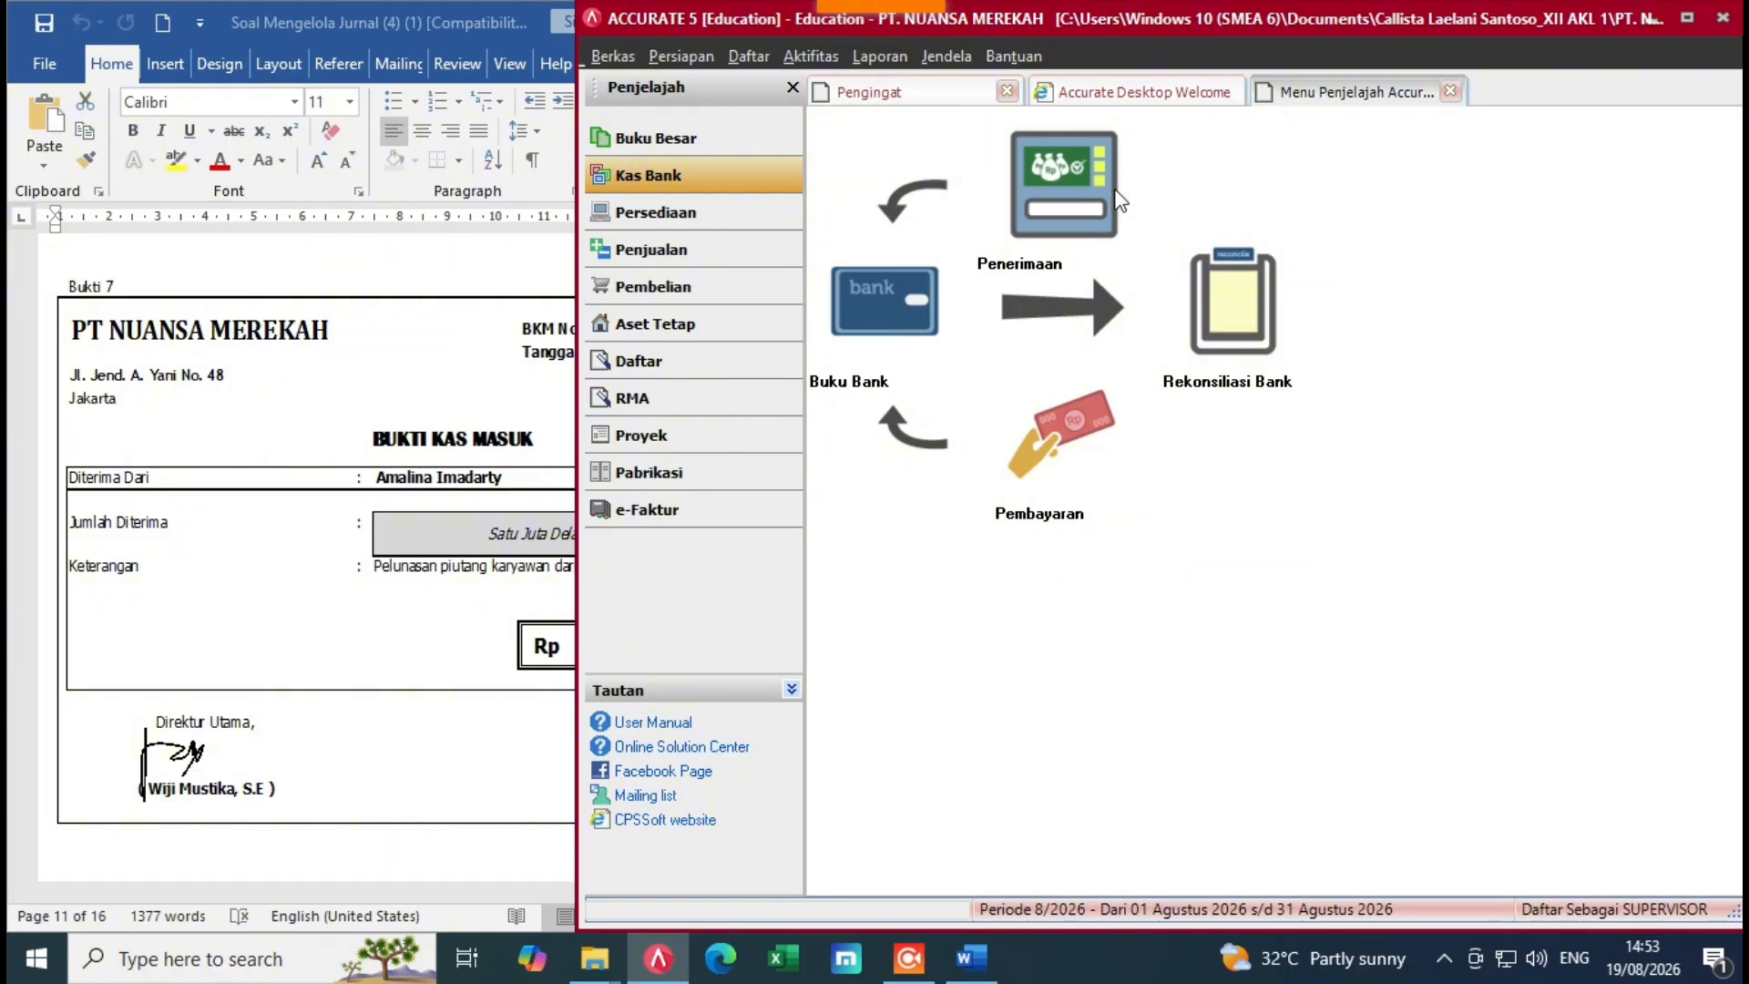
pyautogui.click(1048, 201)
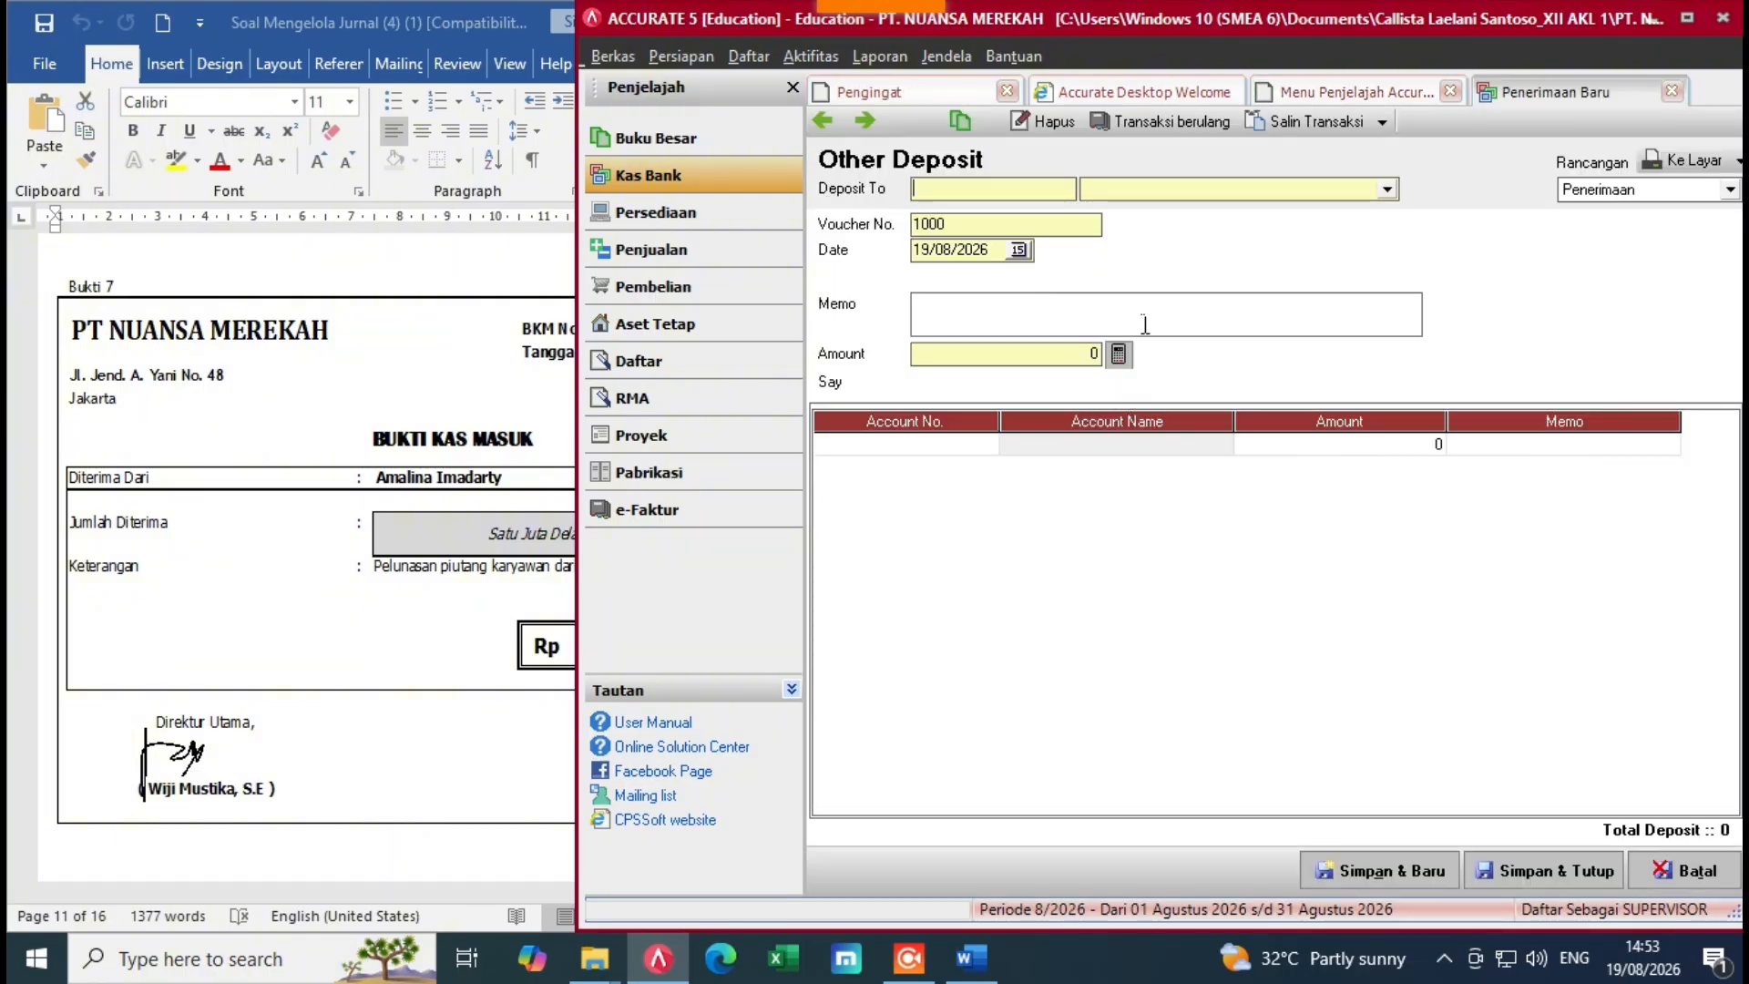
# Step: Deposit into Cash In Bank 1-1110 with voucher number BKM-002
pyautogui.hotkey('alt', 'Tab')
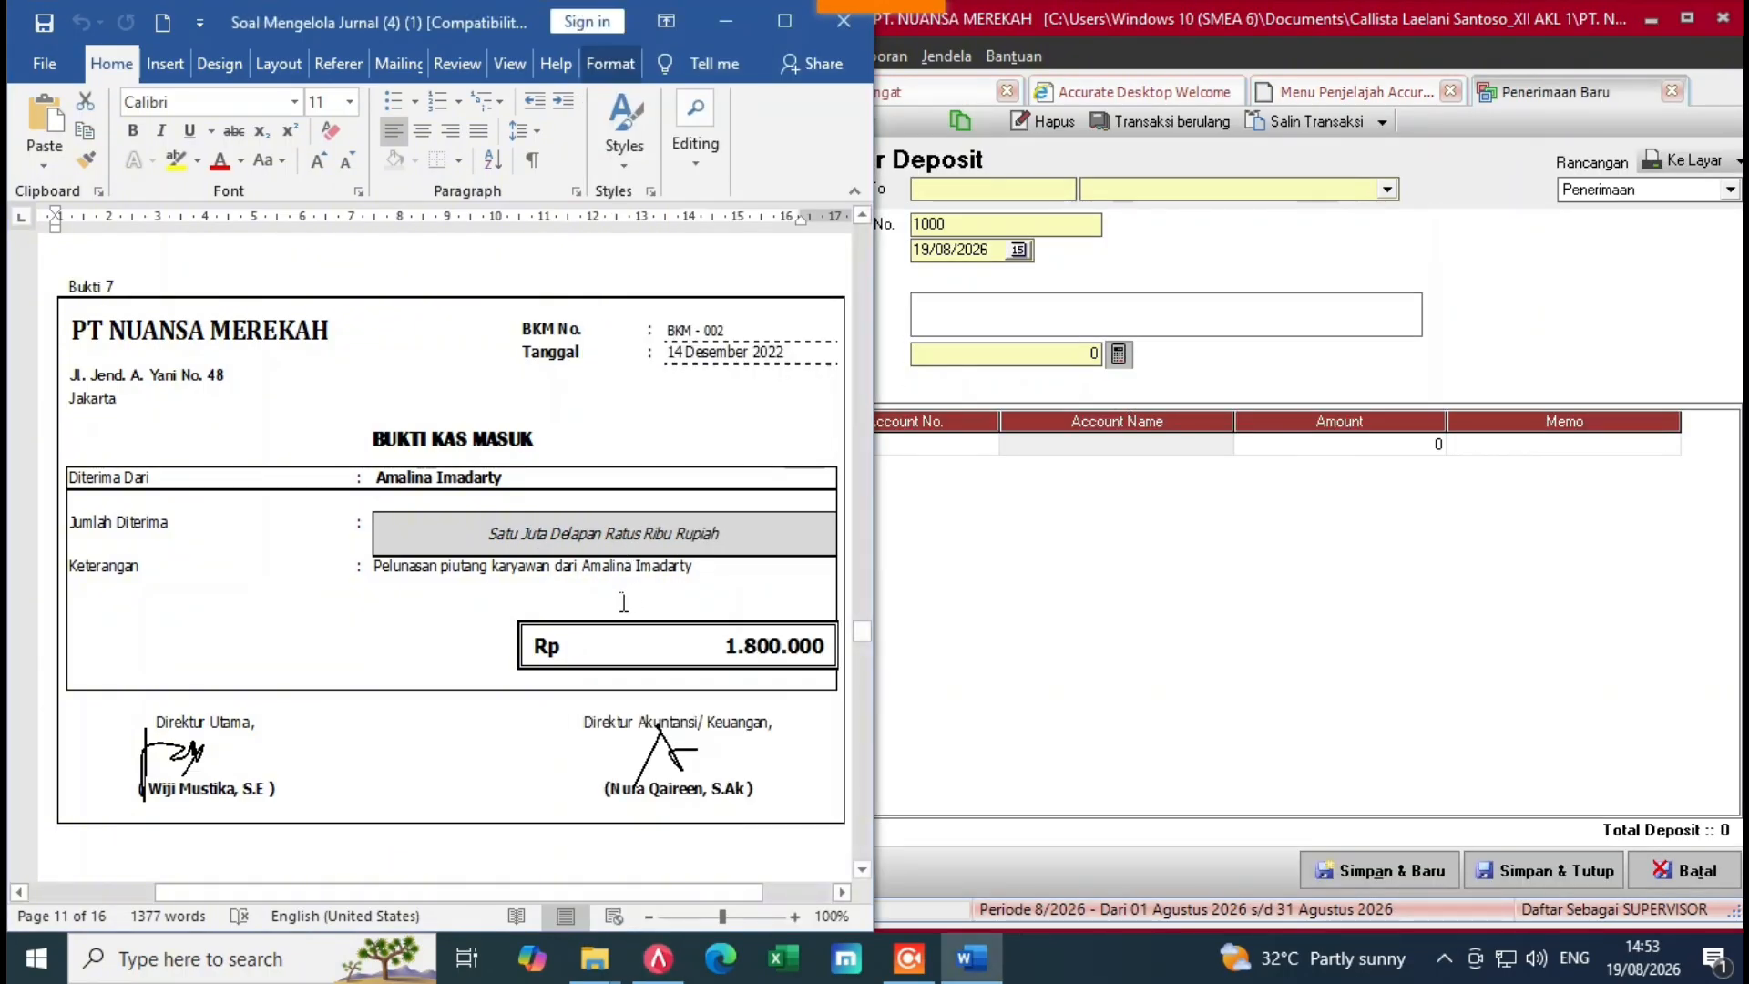
pyautogui.hotkey('alt', 'Tab')
pyautogui.click(1387, 189)
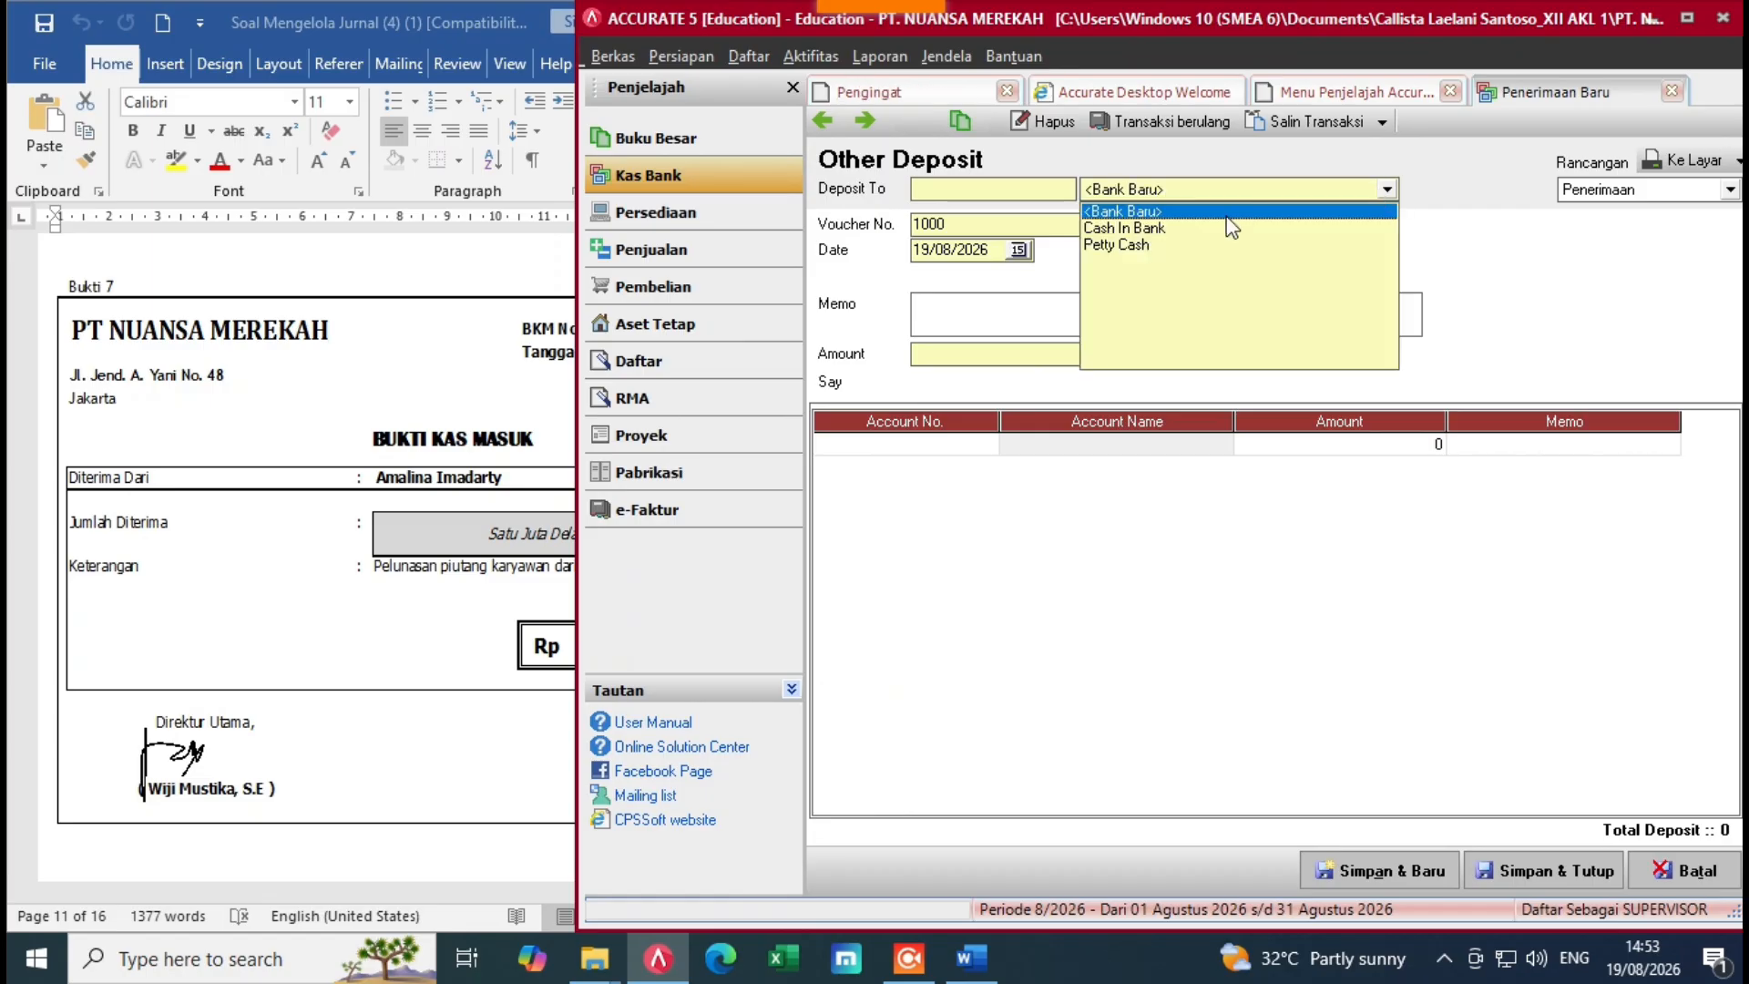
pyautogui.click(1230, 225)
pyautogui.press('Tab')
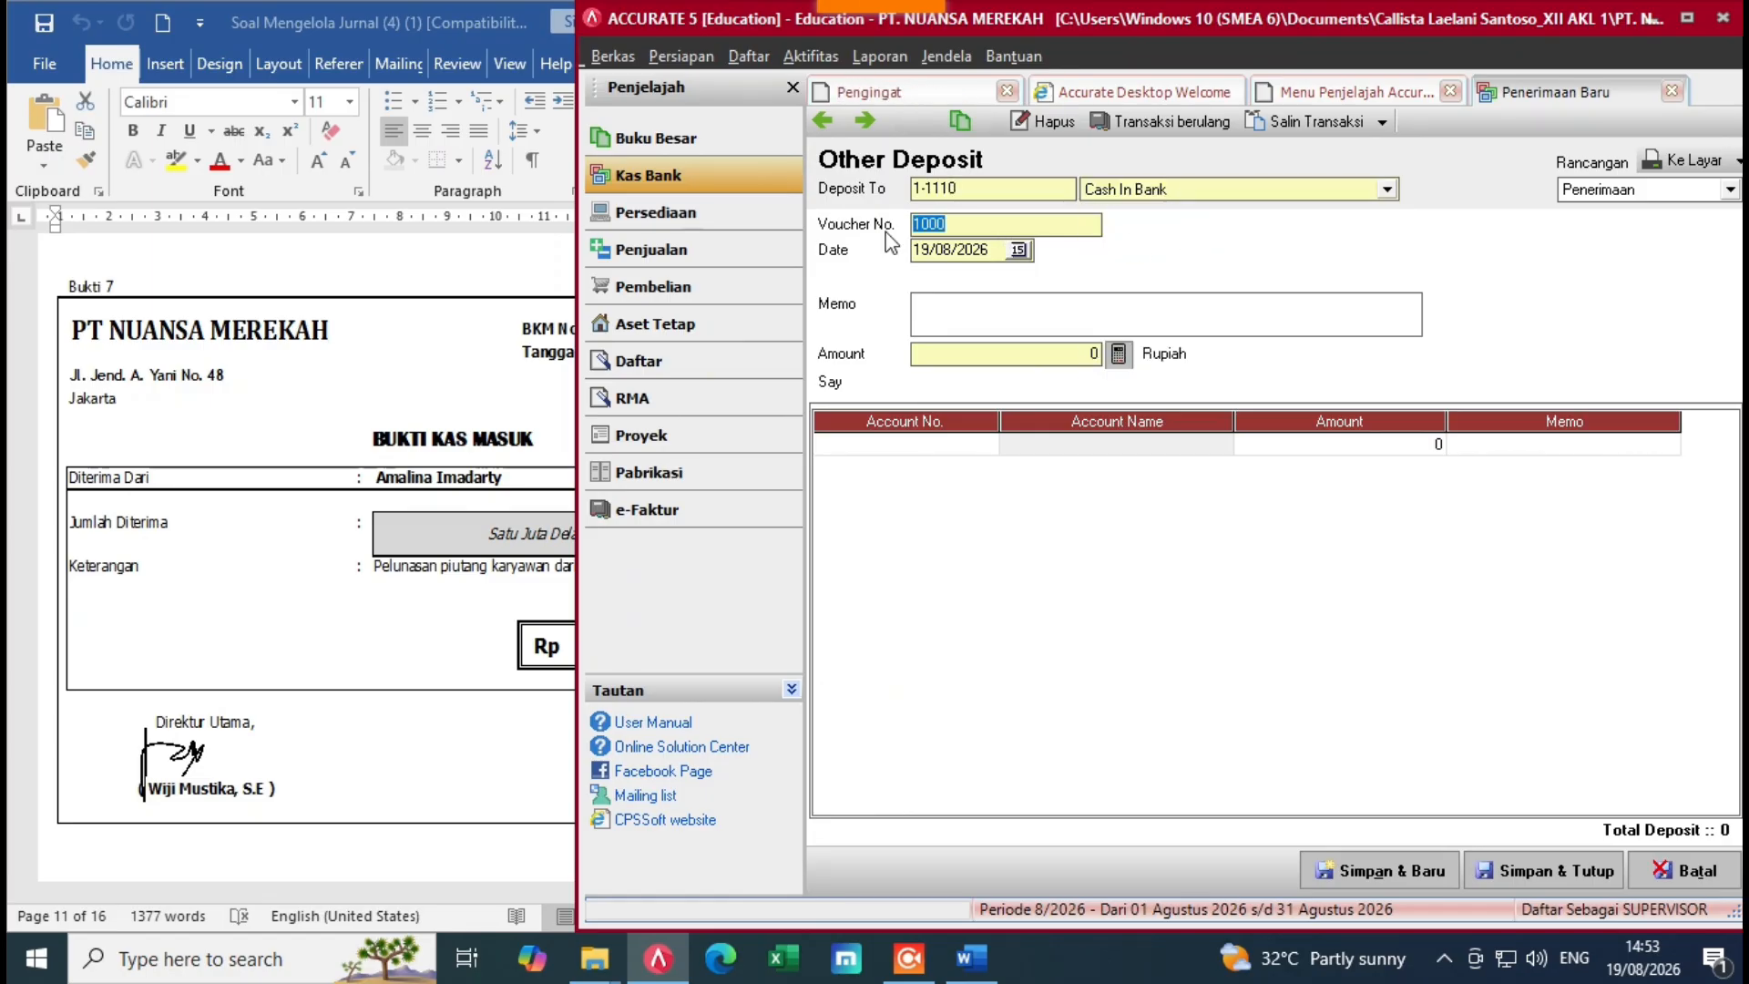
pyautogui.press('BackSpace')
pyautogui.hotkey('alt', 'Tab')
pyautogui.hotkey('alt', 'Tab')
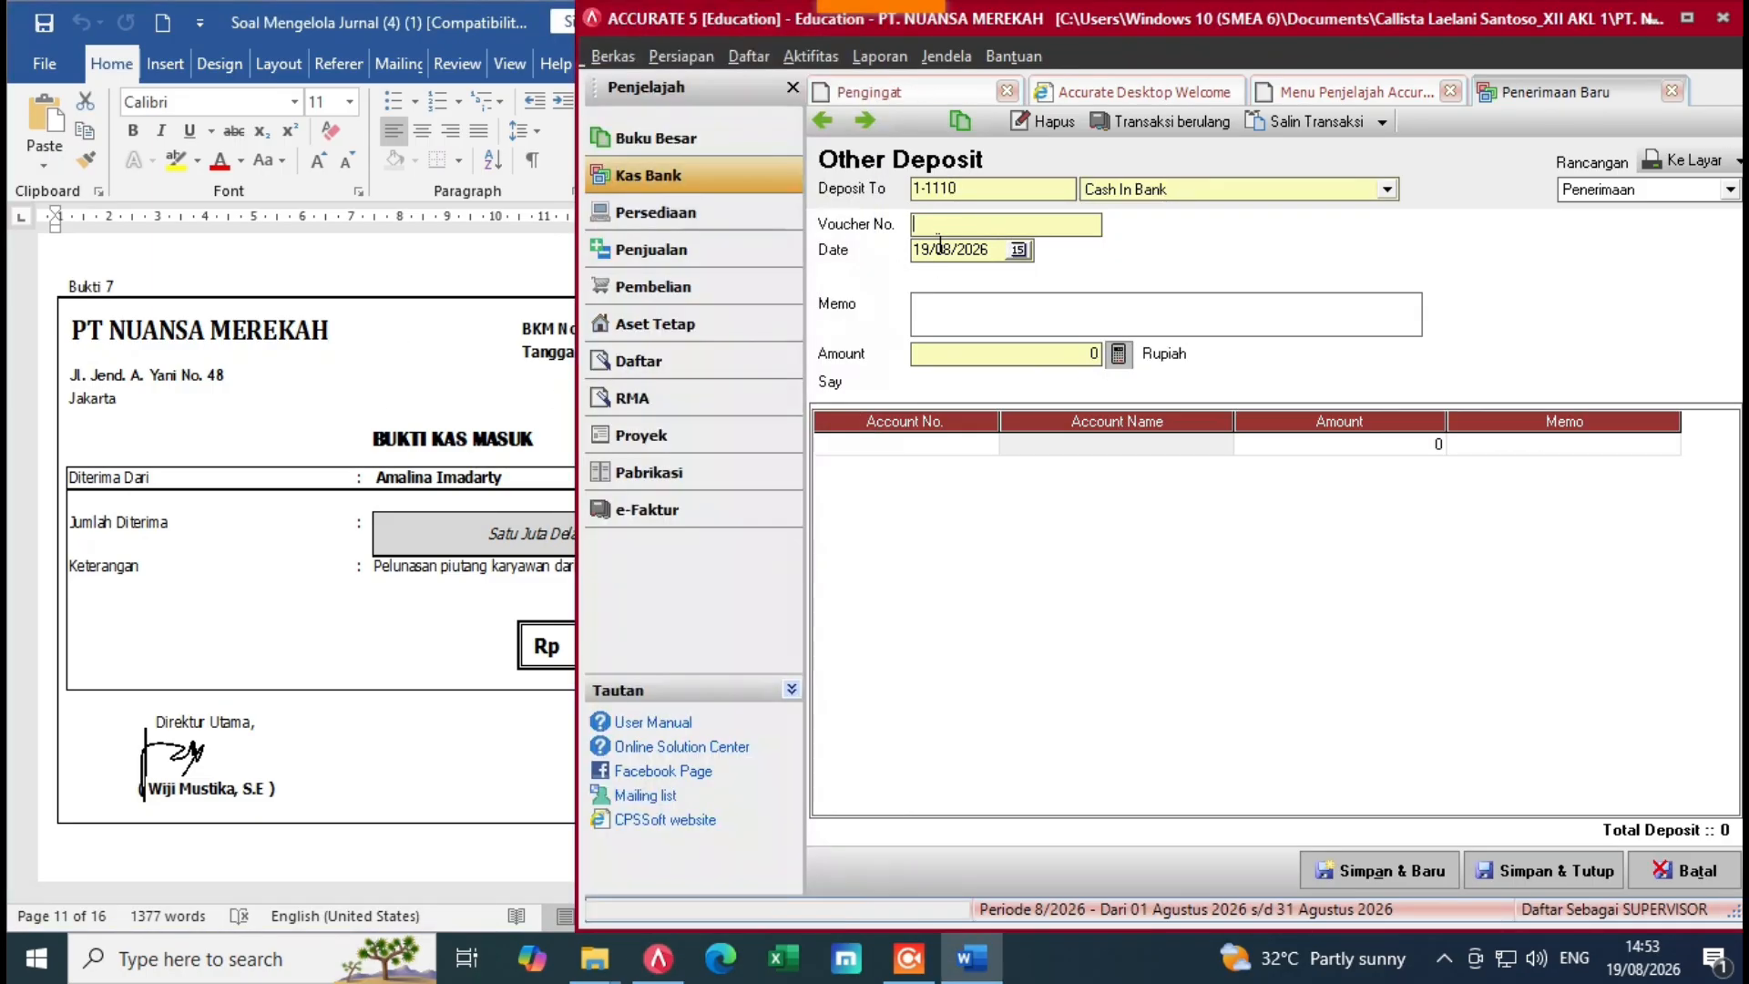
pyautogui.write('BKM-002')
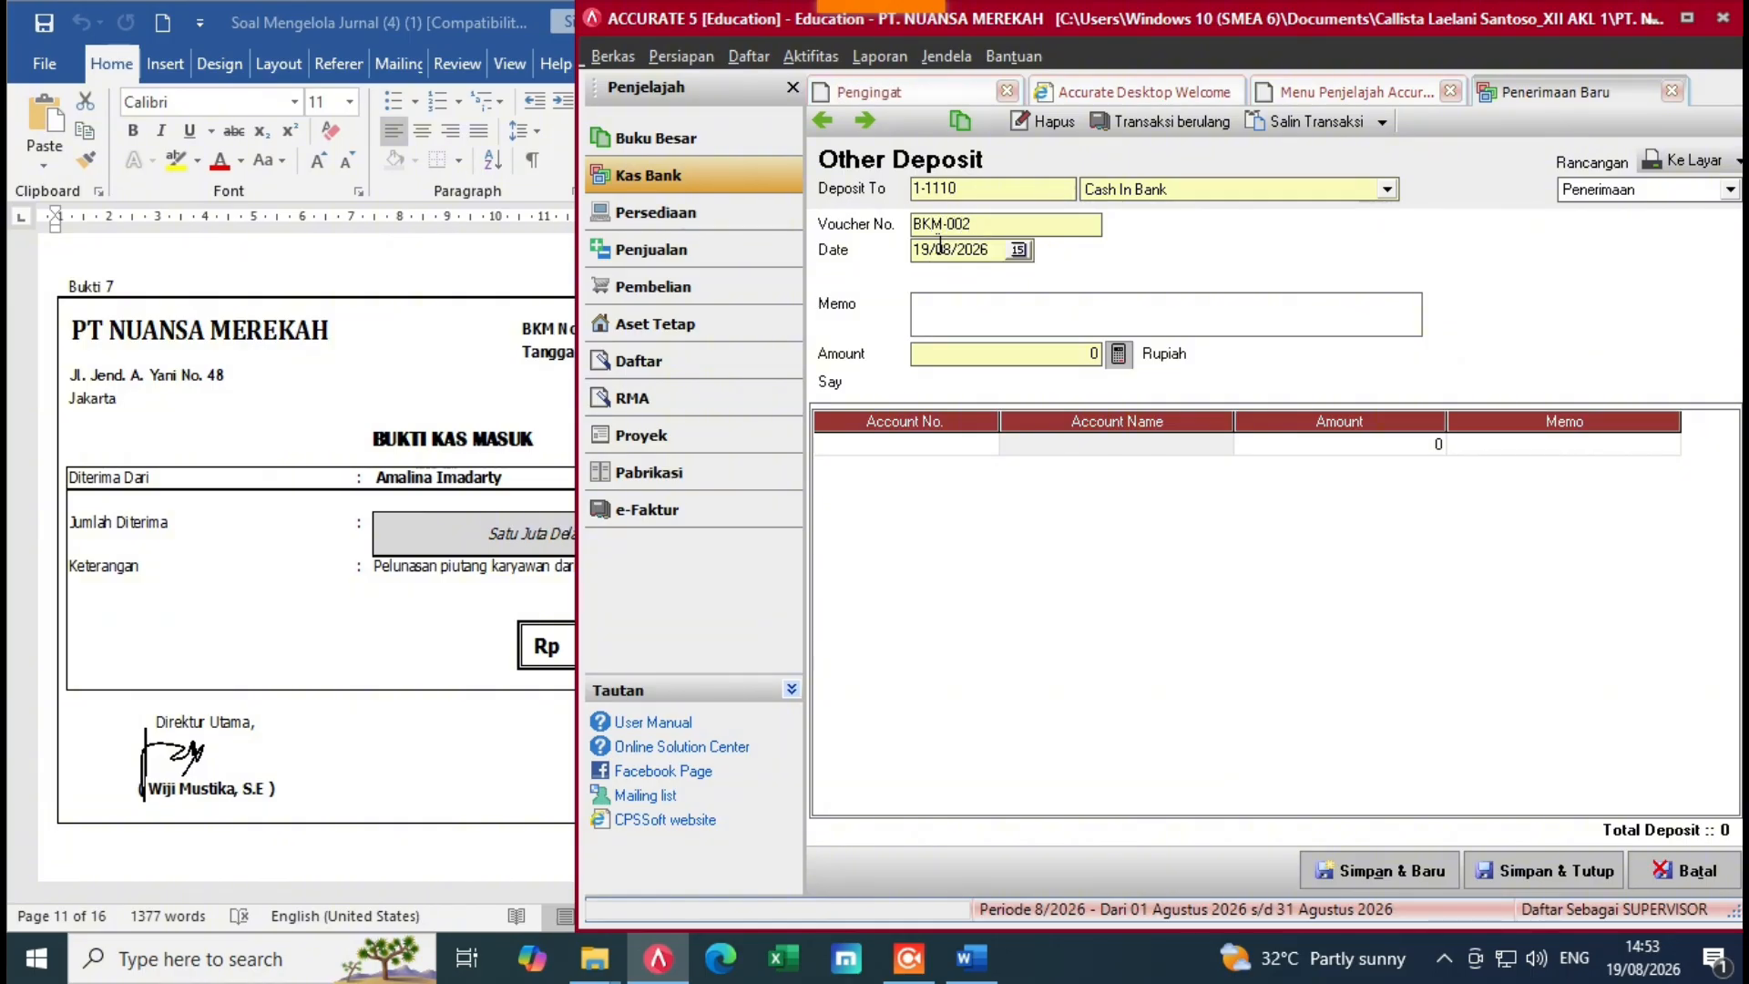
pyautogui.press('Tab')
# Step: Set the deposit date to 14/12/2022 and enter the payer's full name as memo
pyautogui.press('Delete')
pyautogui.hotkey('alt', 'Tab')
pyautogui.hotkey('alt', 'Tab')
pyautogui.write('14/12/202')
pyautogui.click(939, 325)
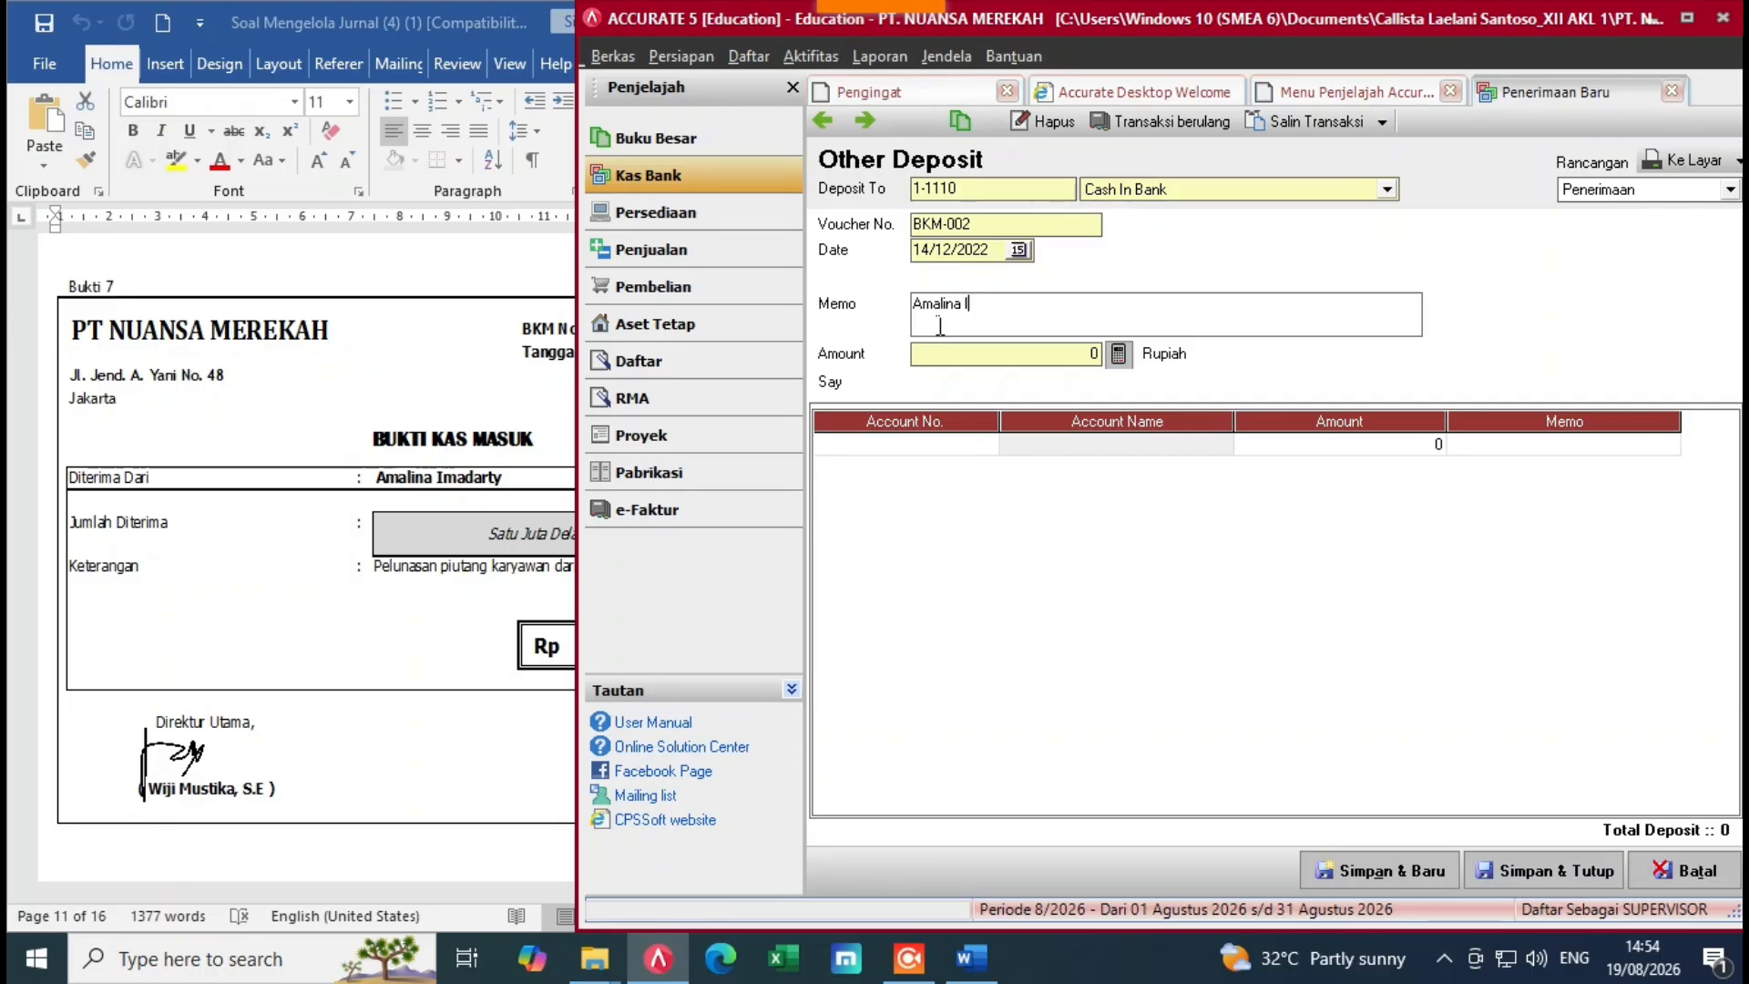
pyautogui.click(973, 445)
# Step: Credit the first deposit line to Employee Receivable (1-1150)
pyautogui.click(986, 445)
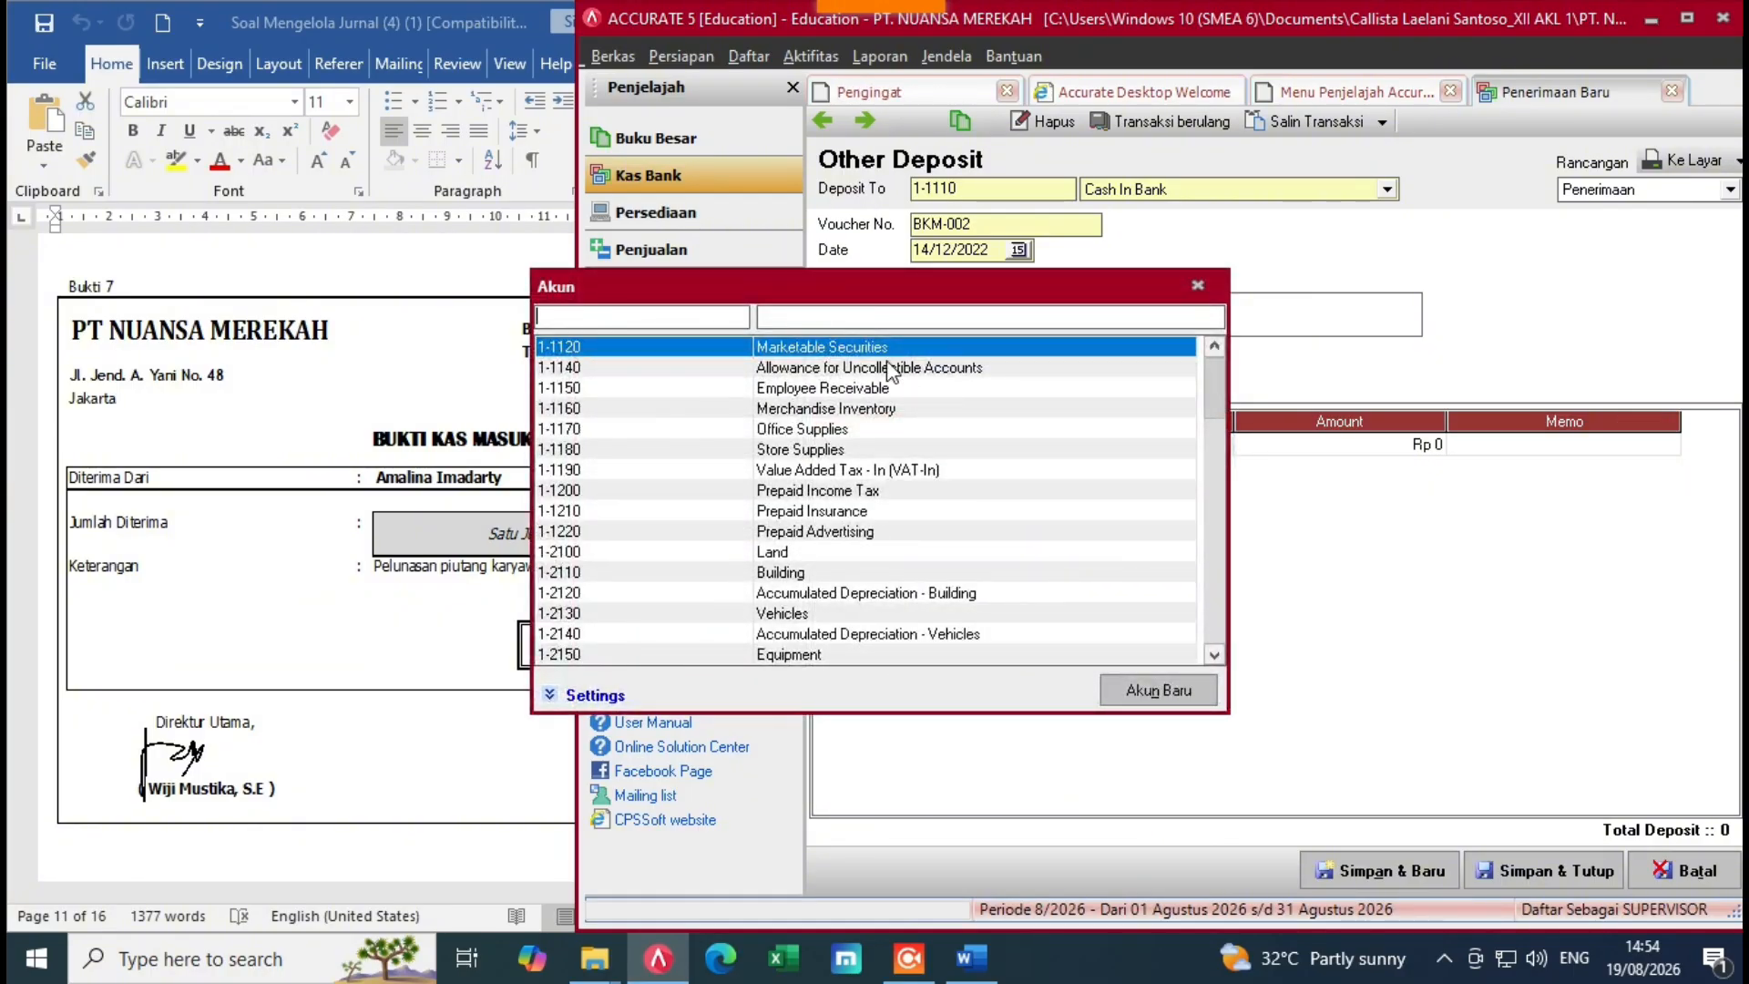
pyautogui.click(847, 327)
pyautogui.write('e')
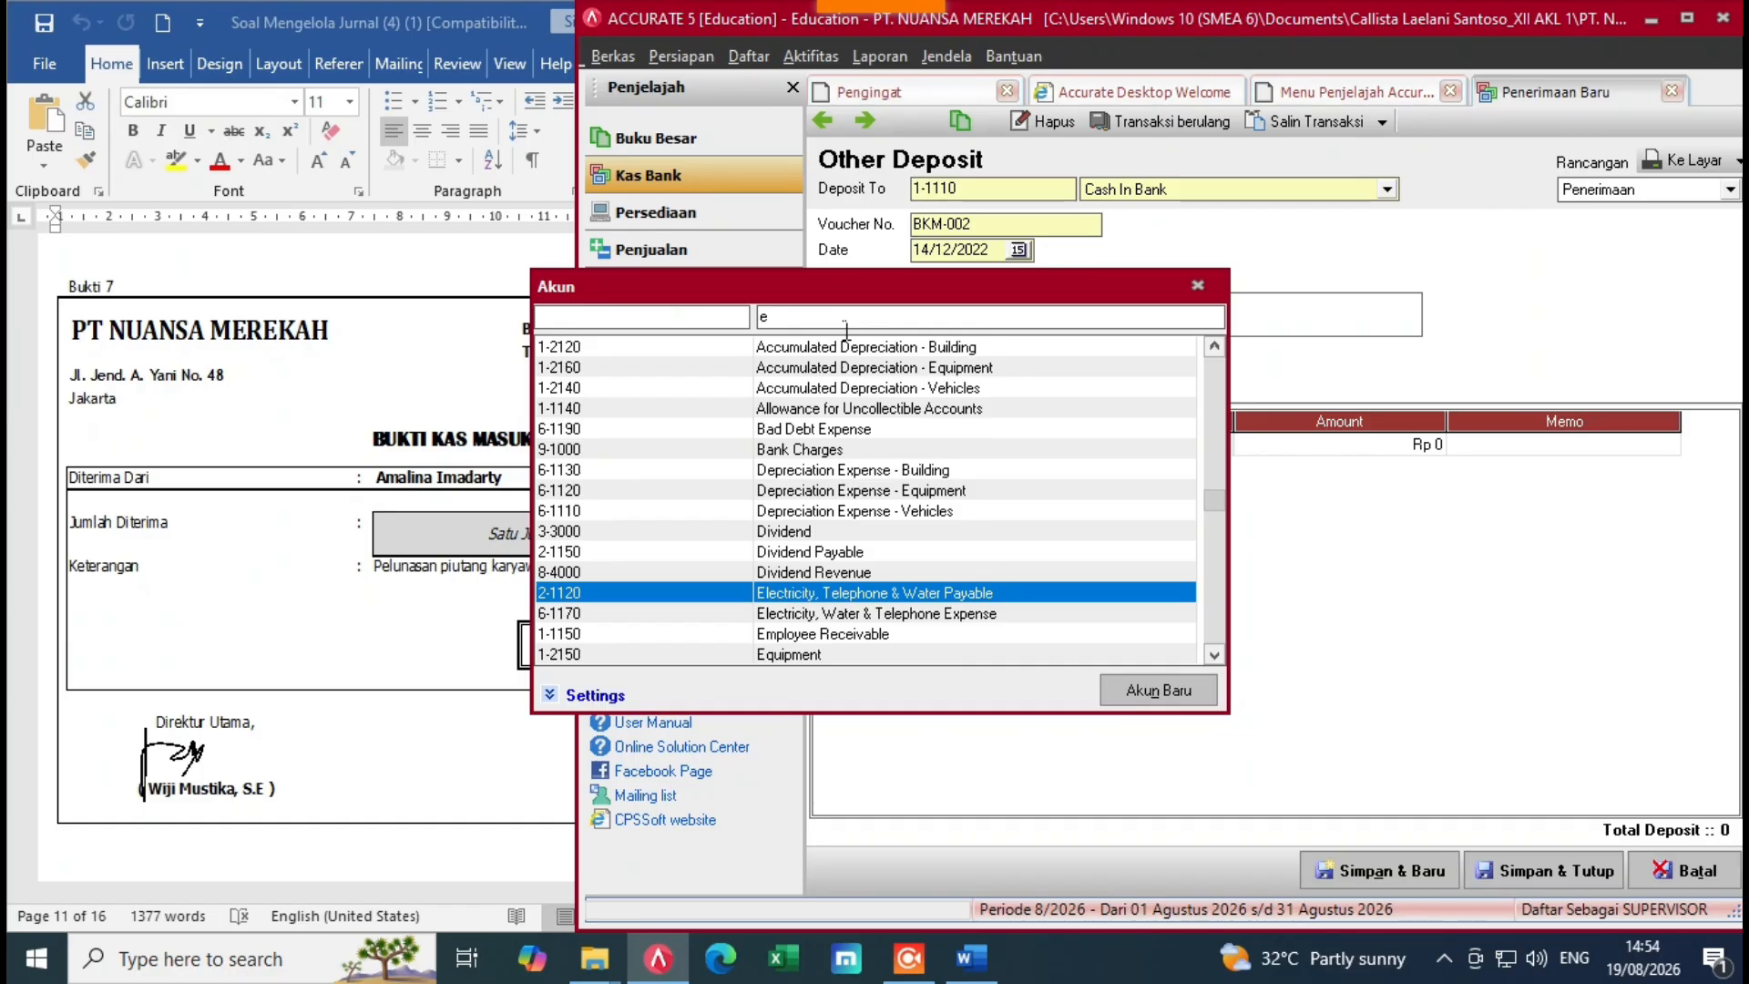
pyautogui.write('m')
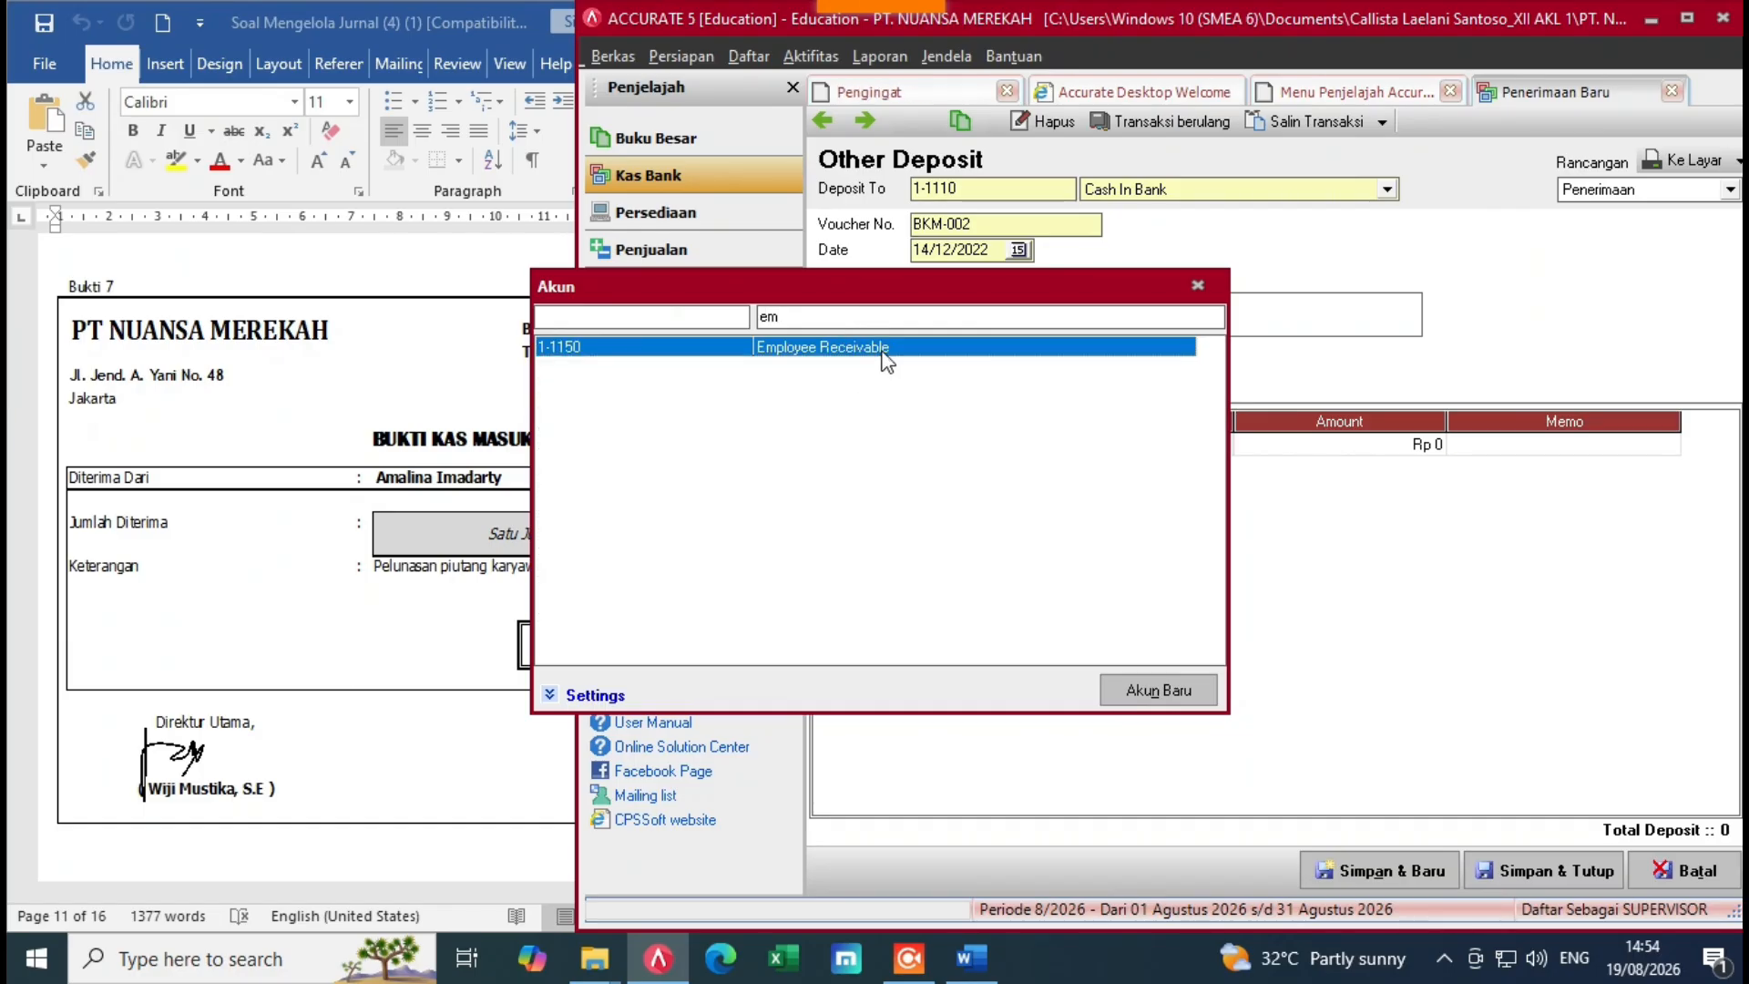
pyautogui.doubleClick(839, 346)
# Step: Enter Rp 1.800.000 on the receivable line, update the total, and save deposit BKM-002
pyautogui.click(461, 608)
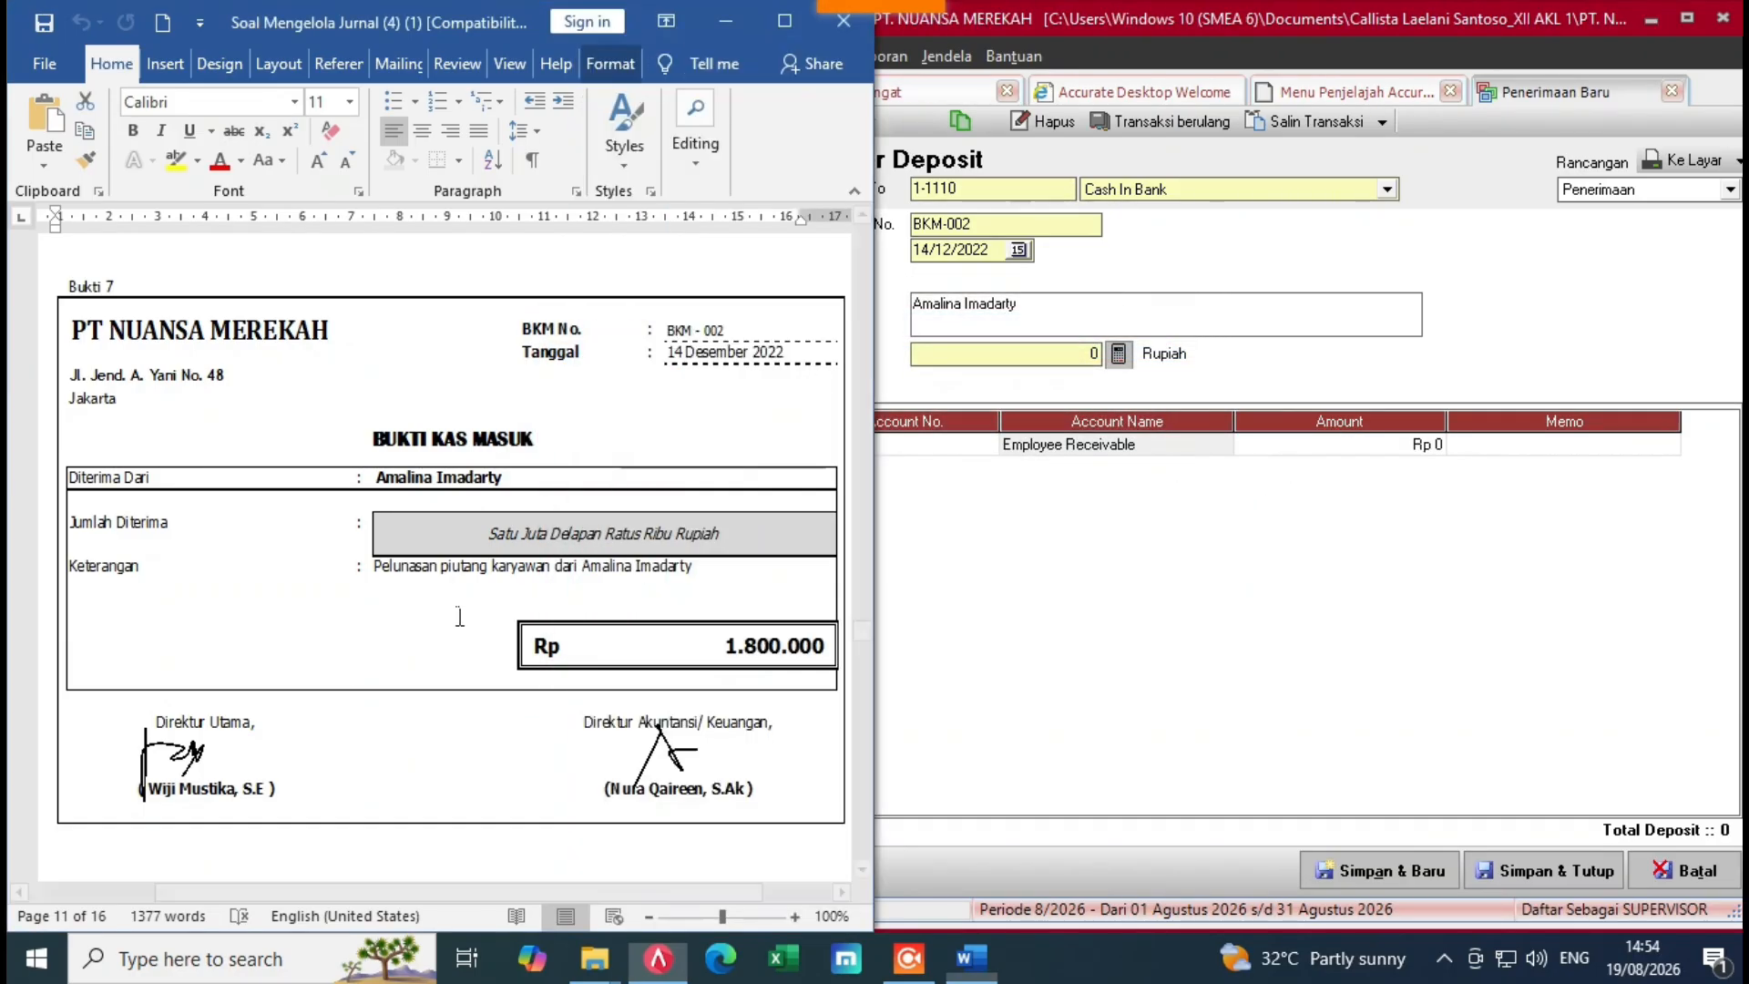
pyautogui.click(1295, 456)
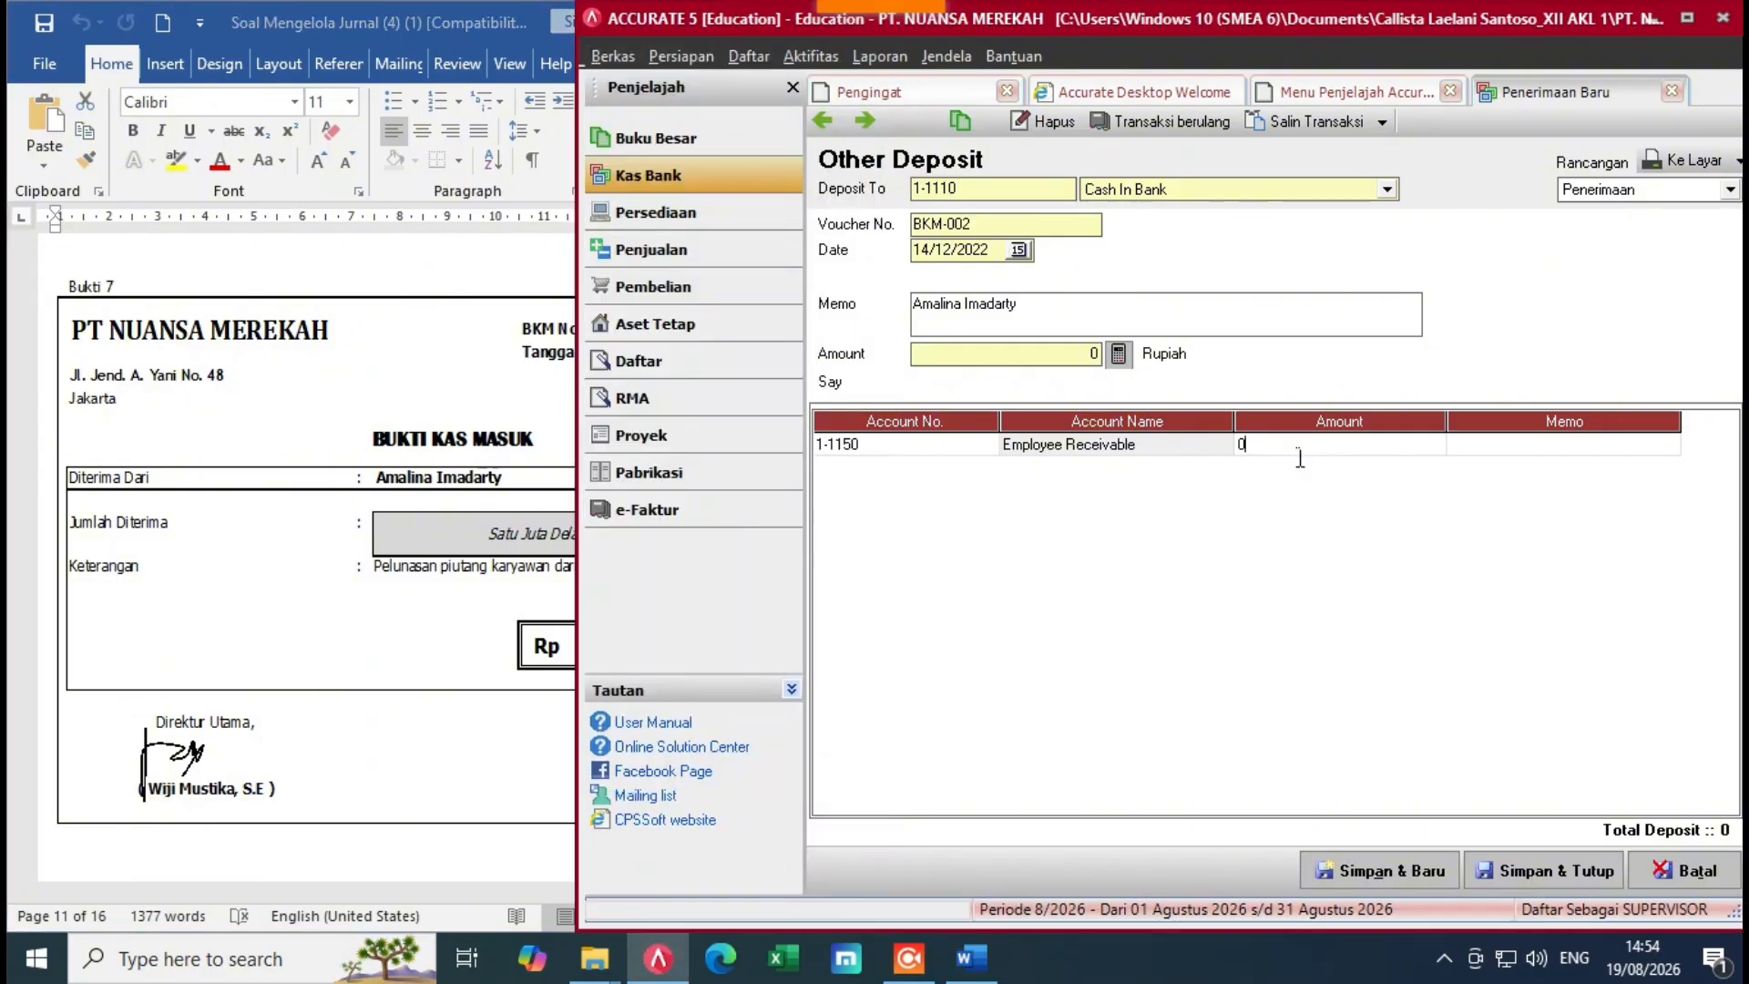
pyautogui.write('18000000')
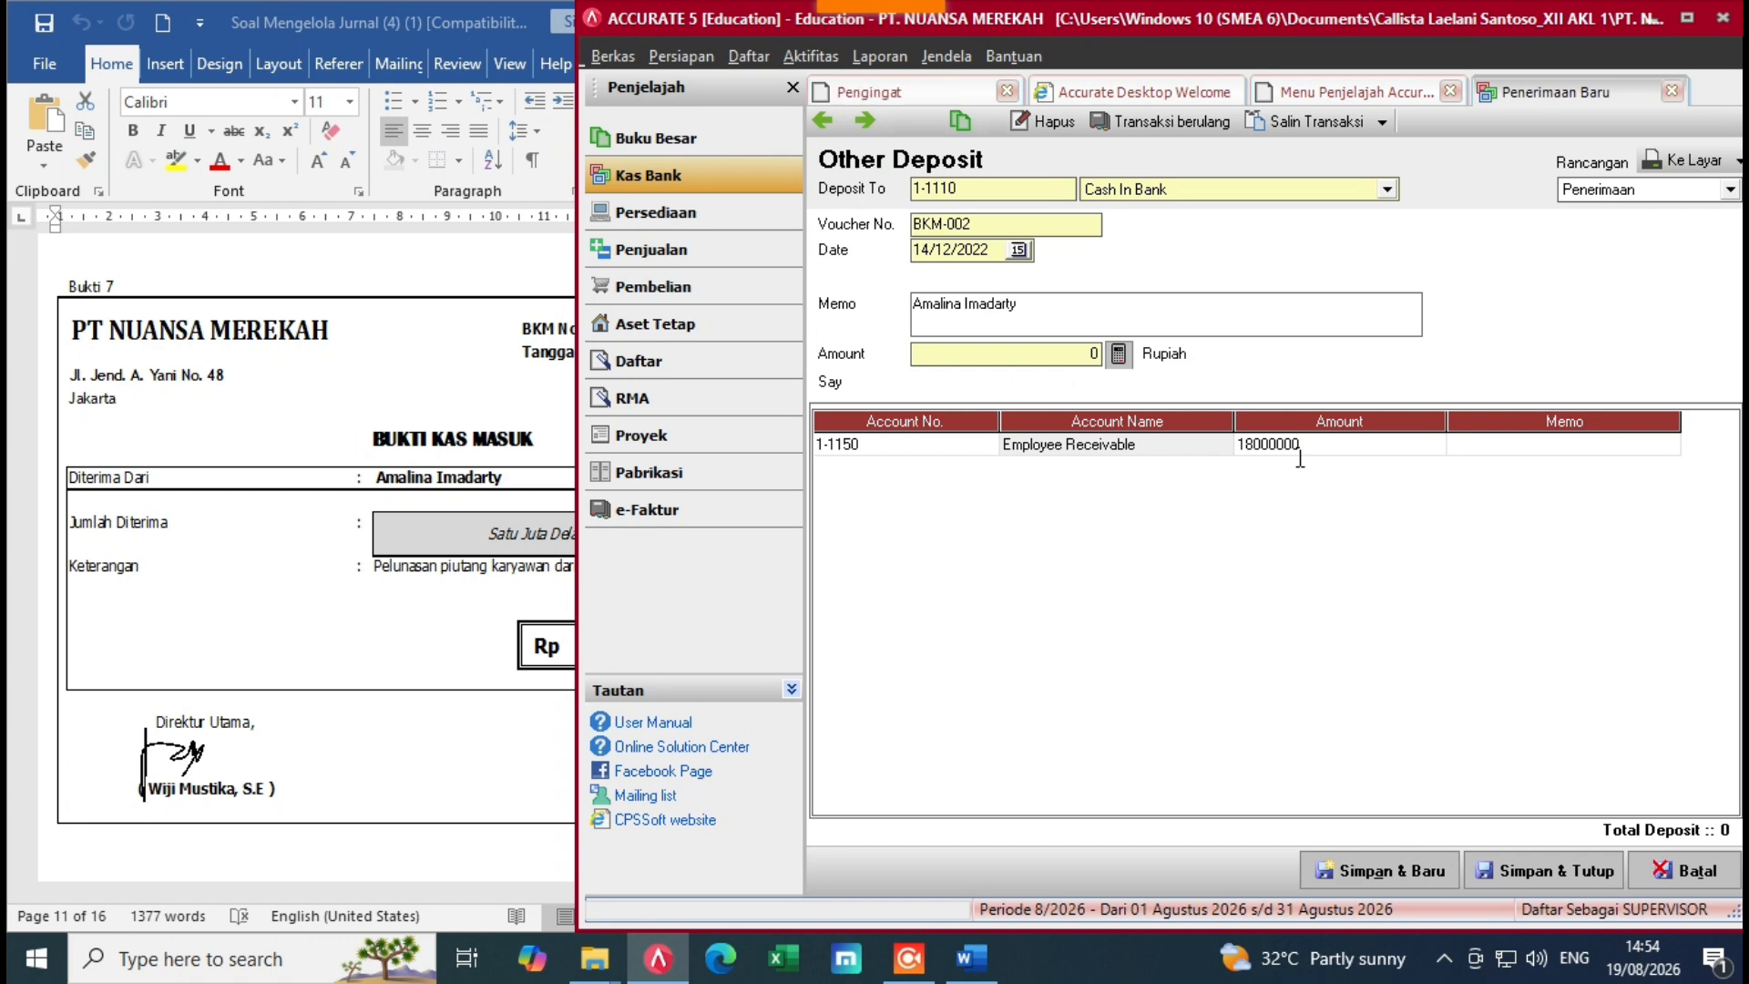
pyautogui.press('Tab')
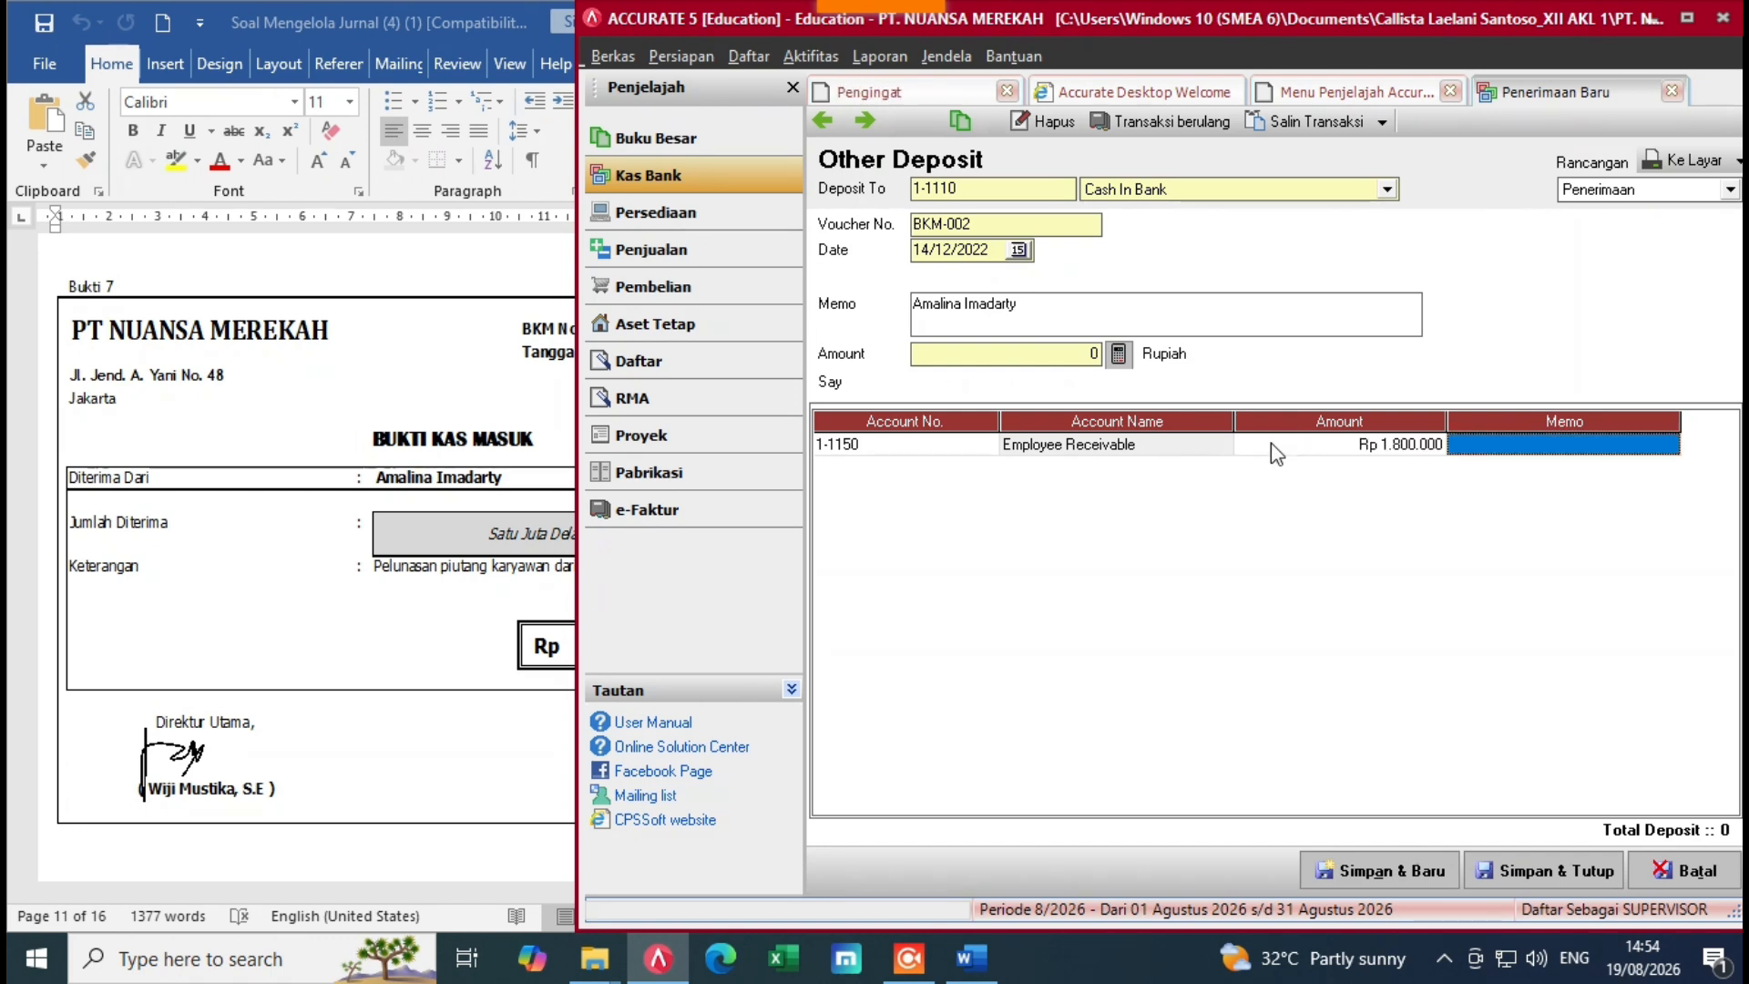
pyautogui.press('Tab')
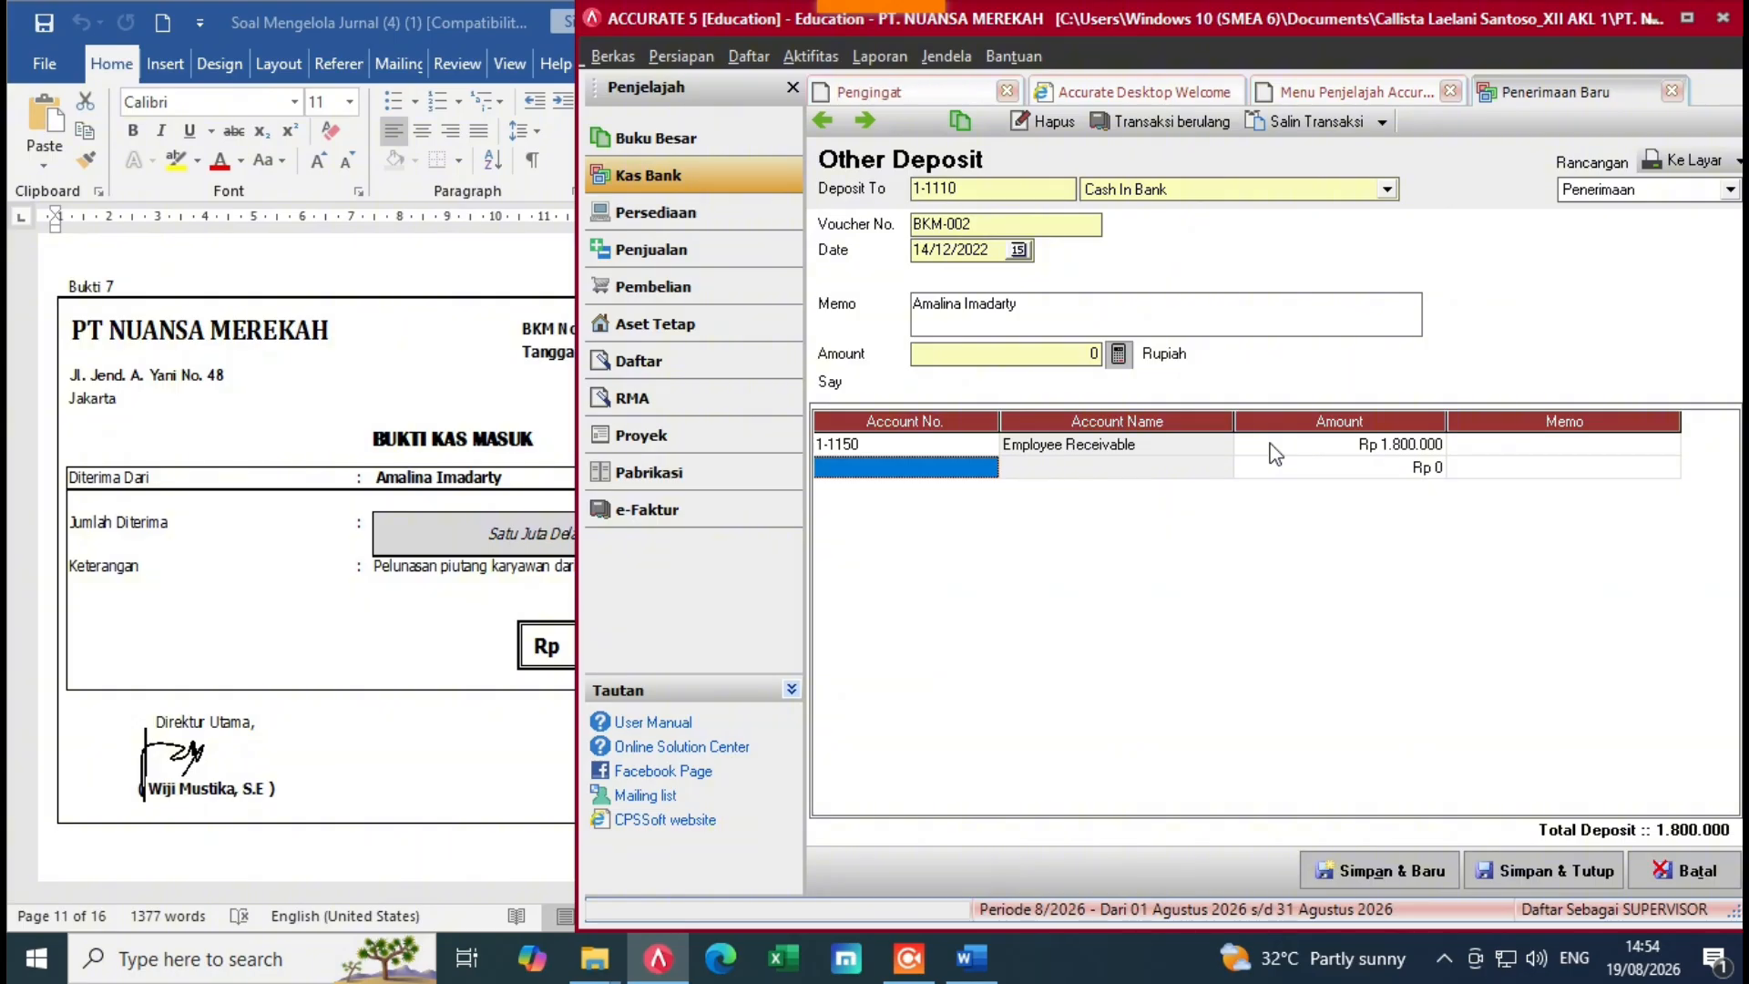
pyautogui.click(1119, 355)
pyautogui.click(836, 590)
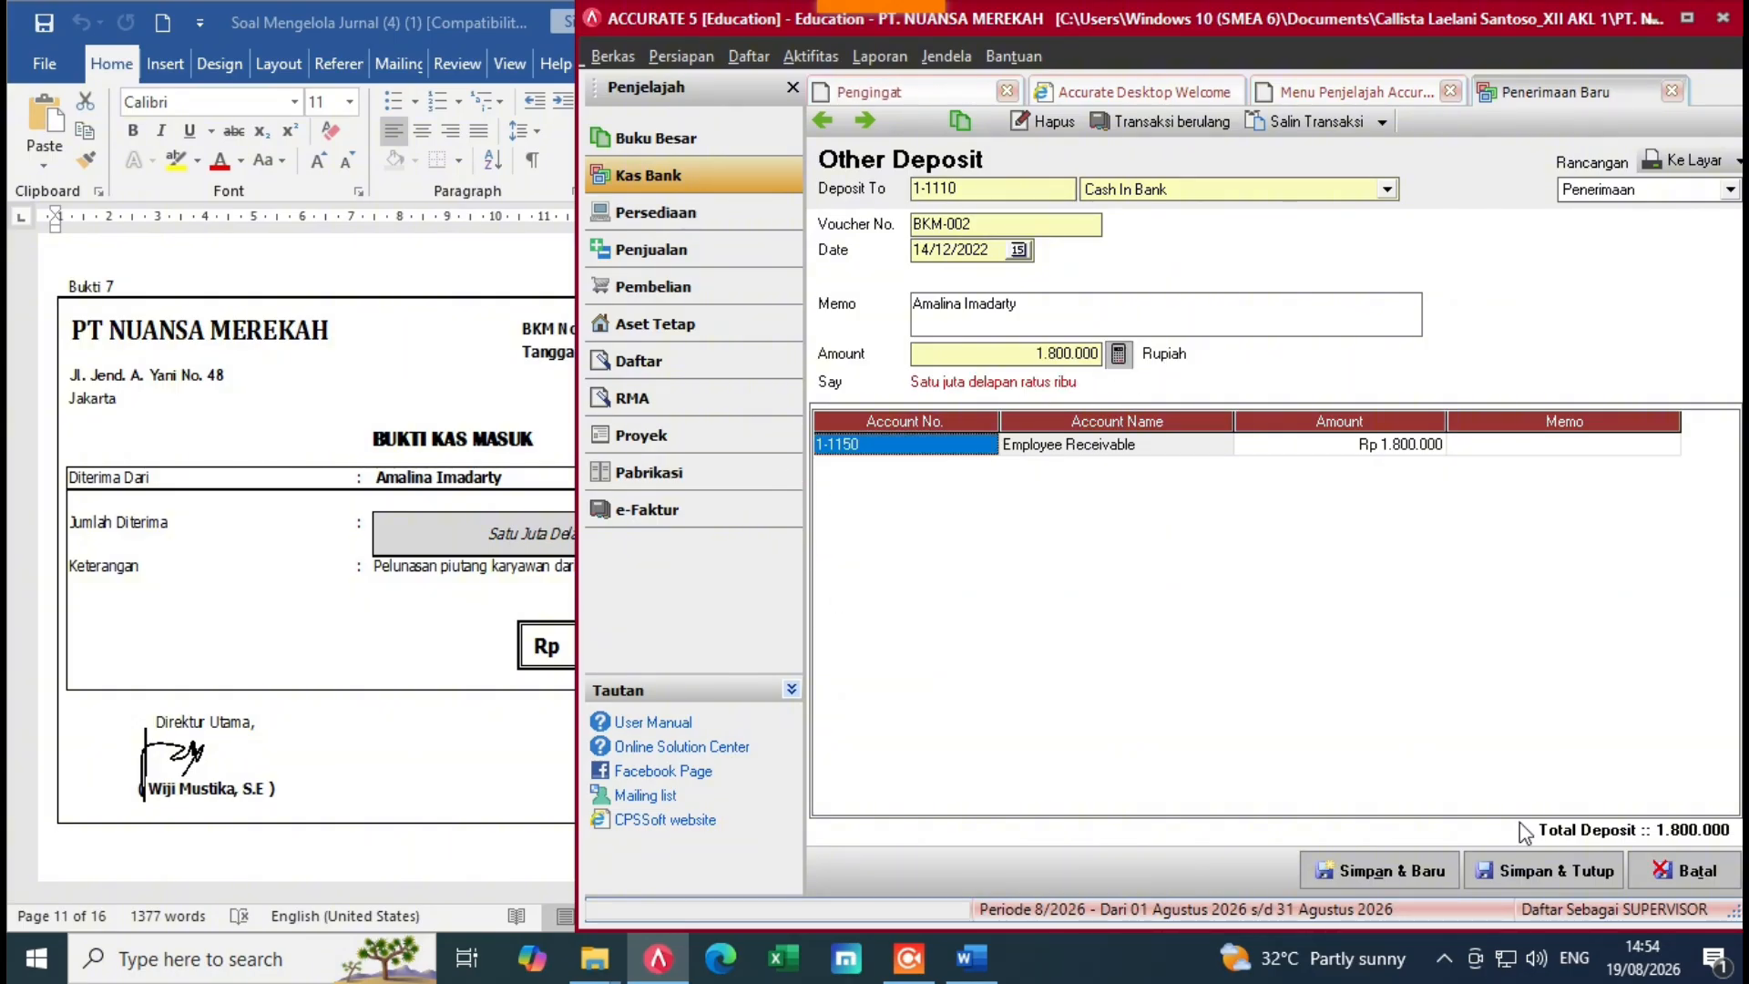
pyautogui.click(1551, 879)
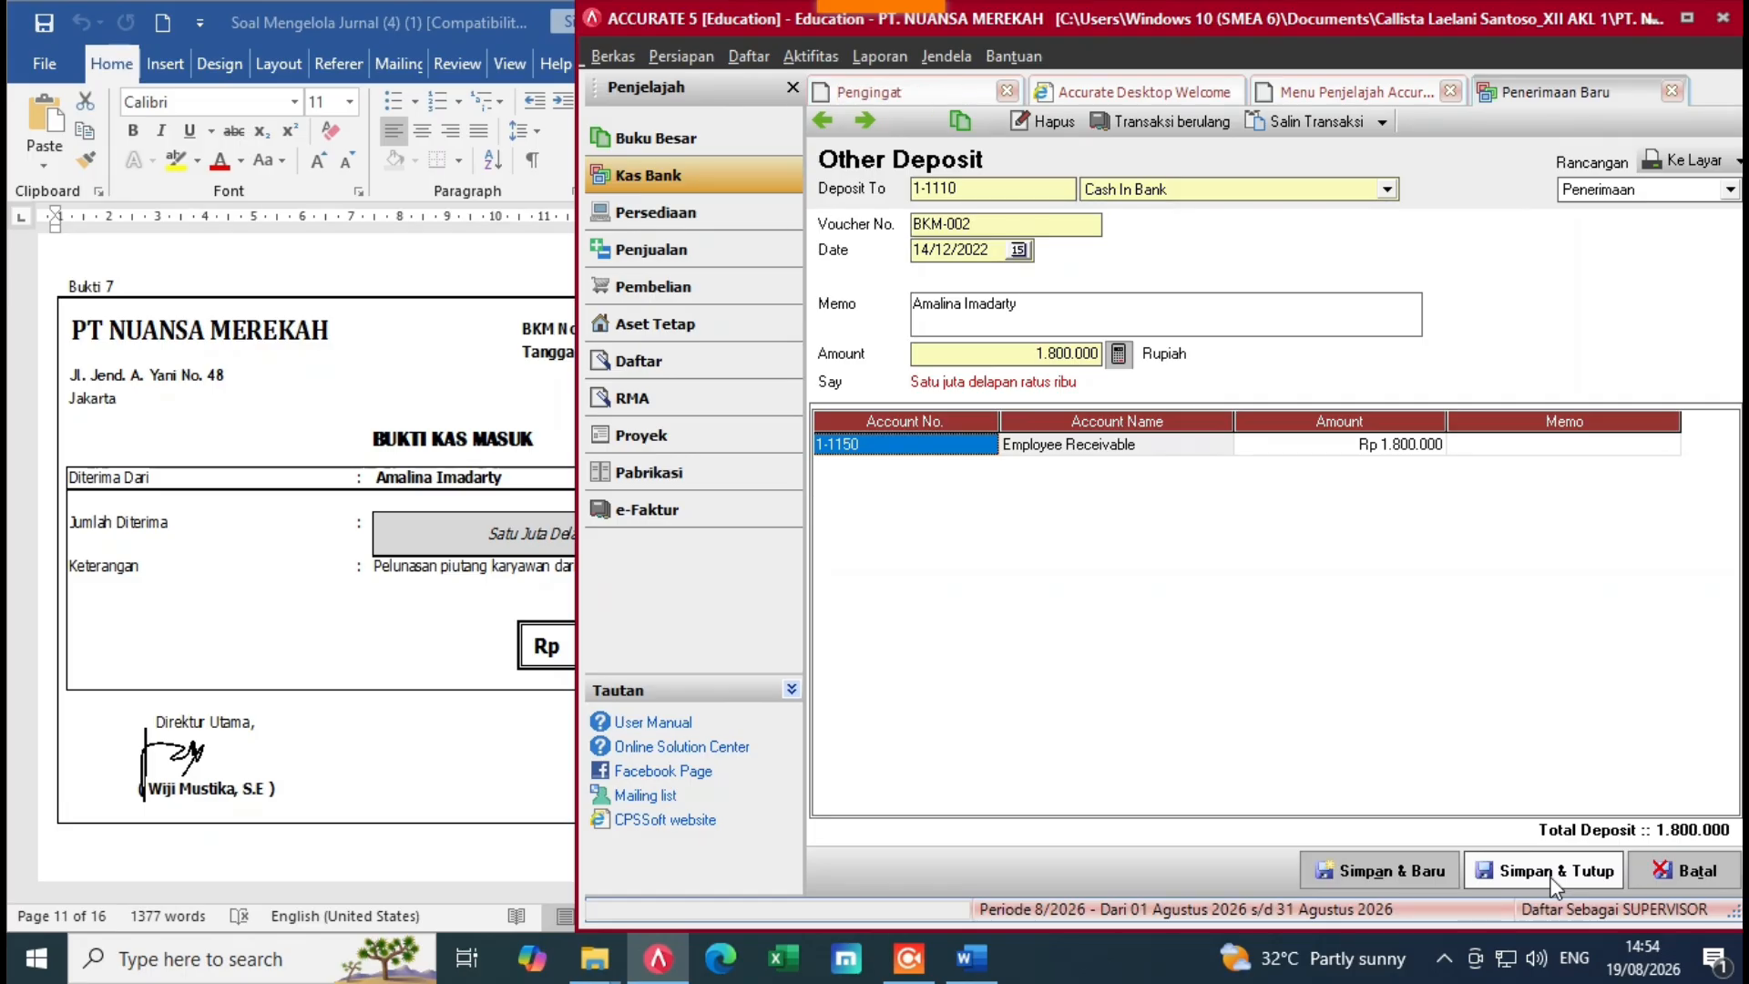
pyautogui.click(142, 524)
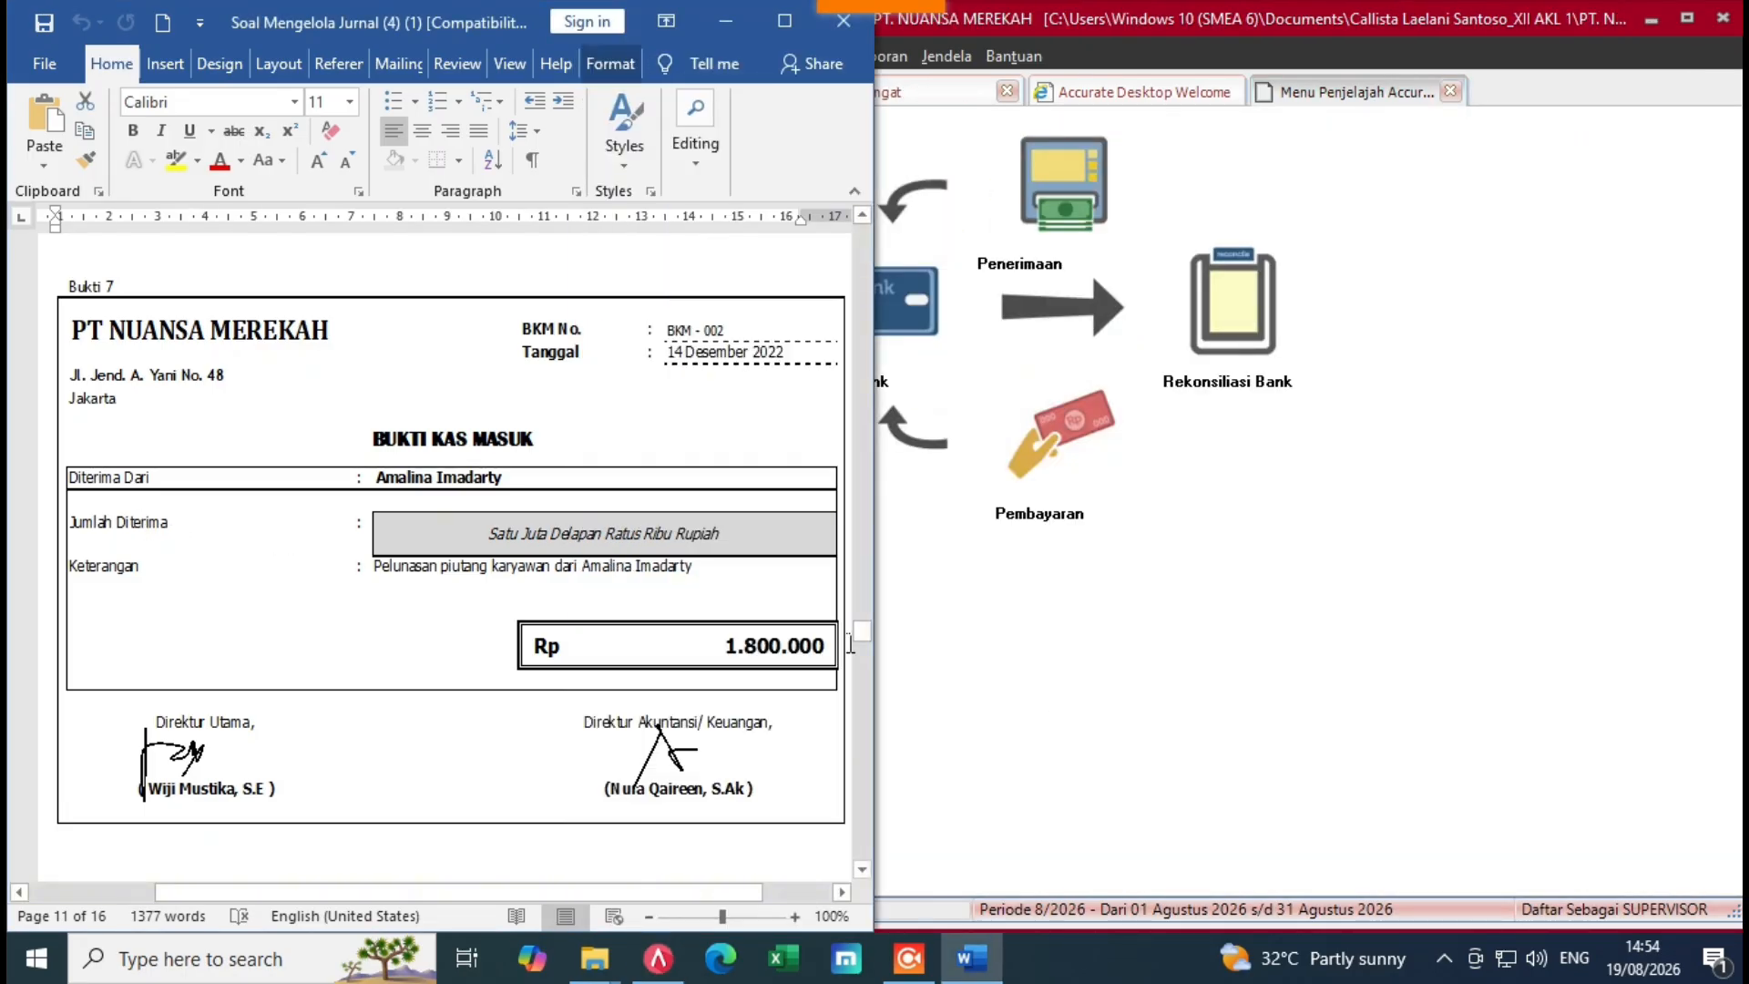
# Step: Find voucher Bukti 8 (BKK-003 to PT Britania) in Word and start a new Purchase Payment
pyautogui.scroll(-12, 865, 651)
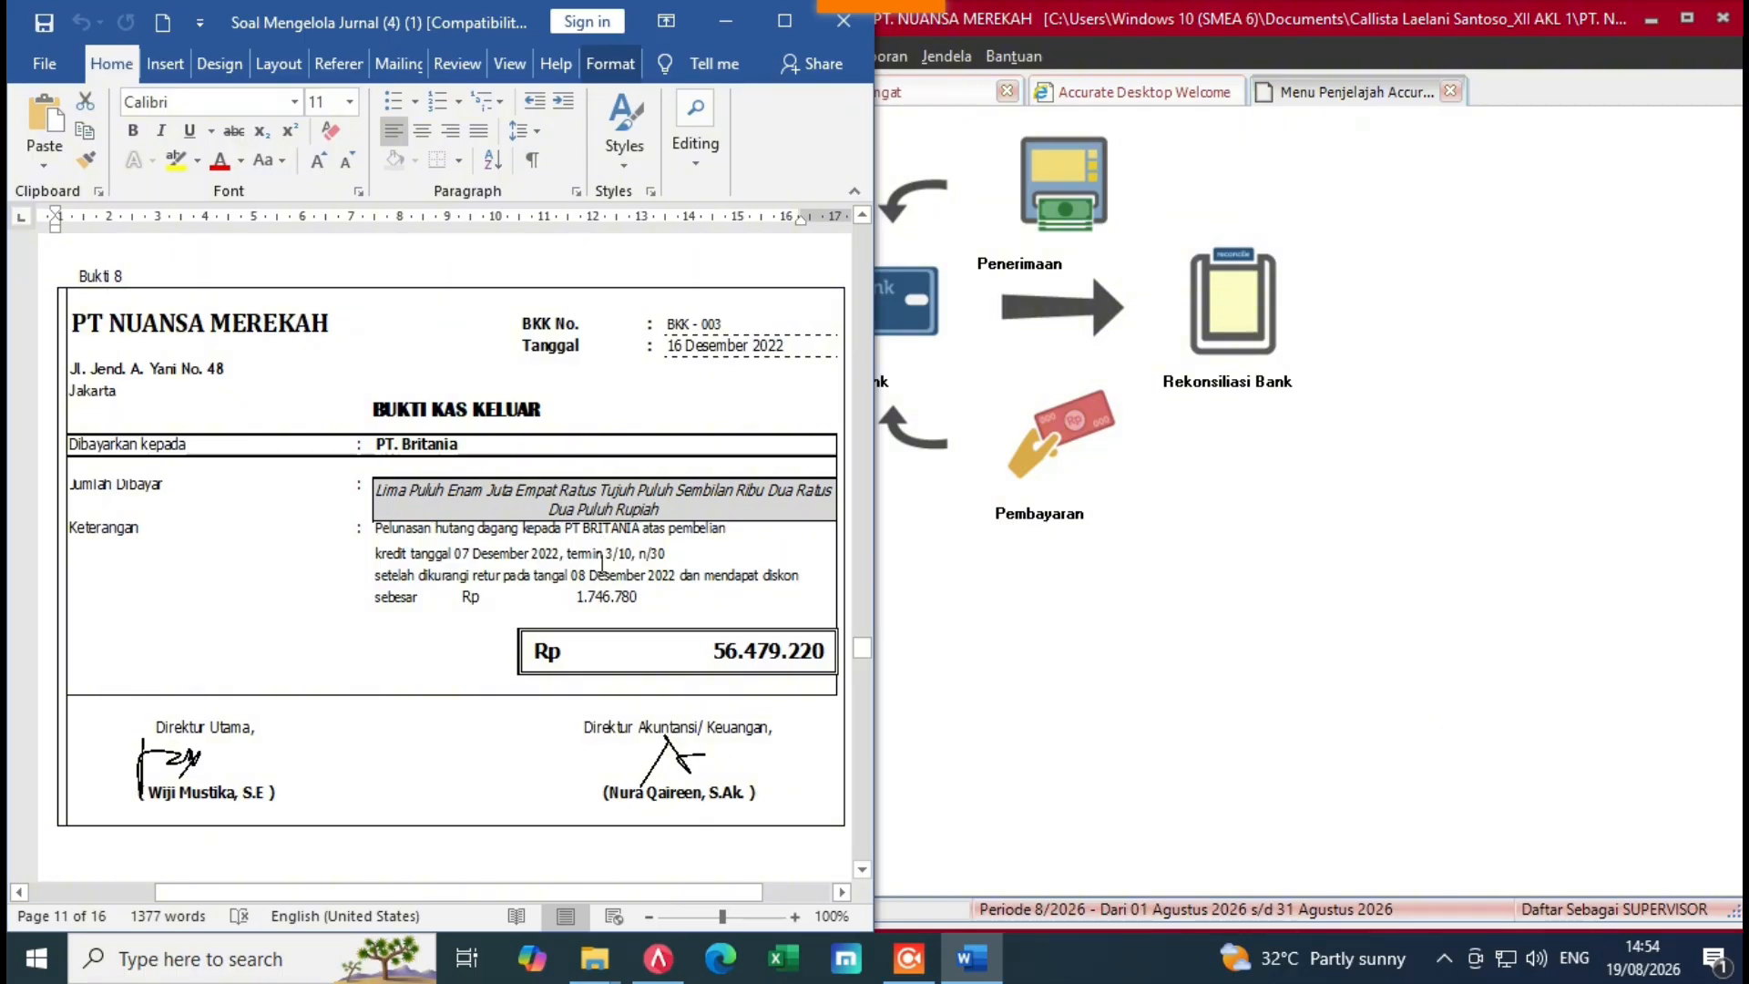
pyautogui.click(909, 578)
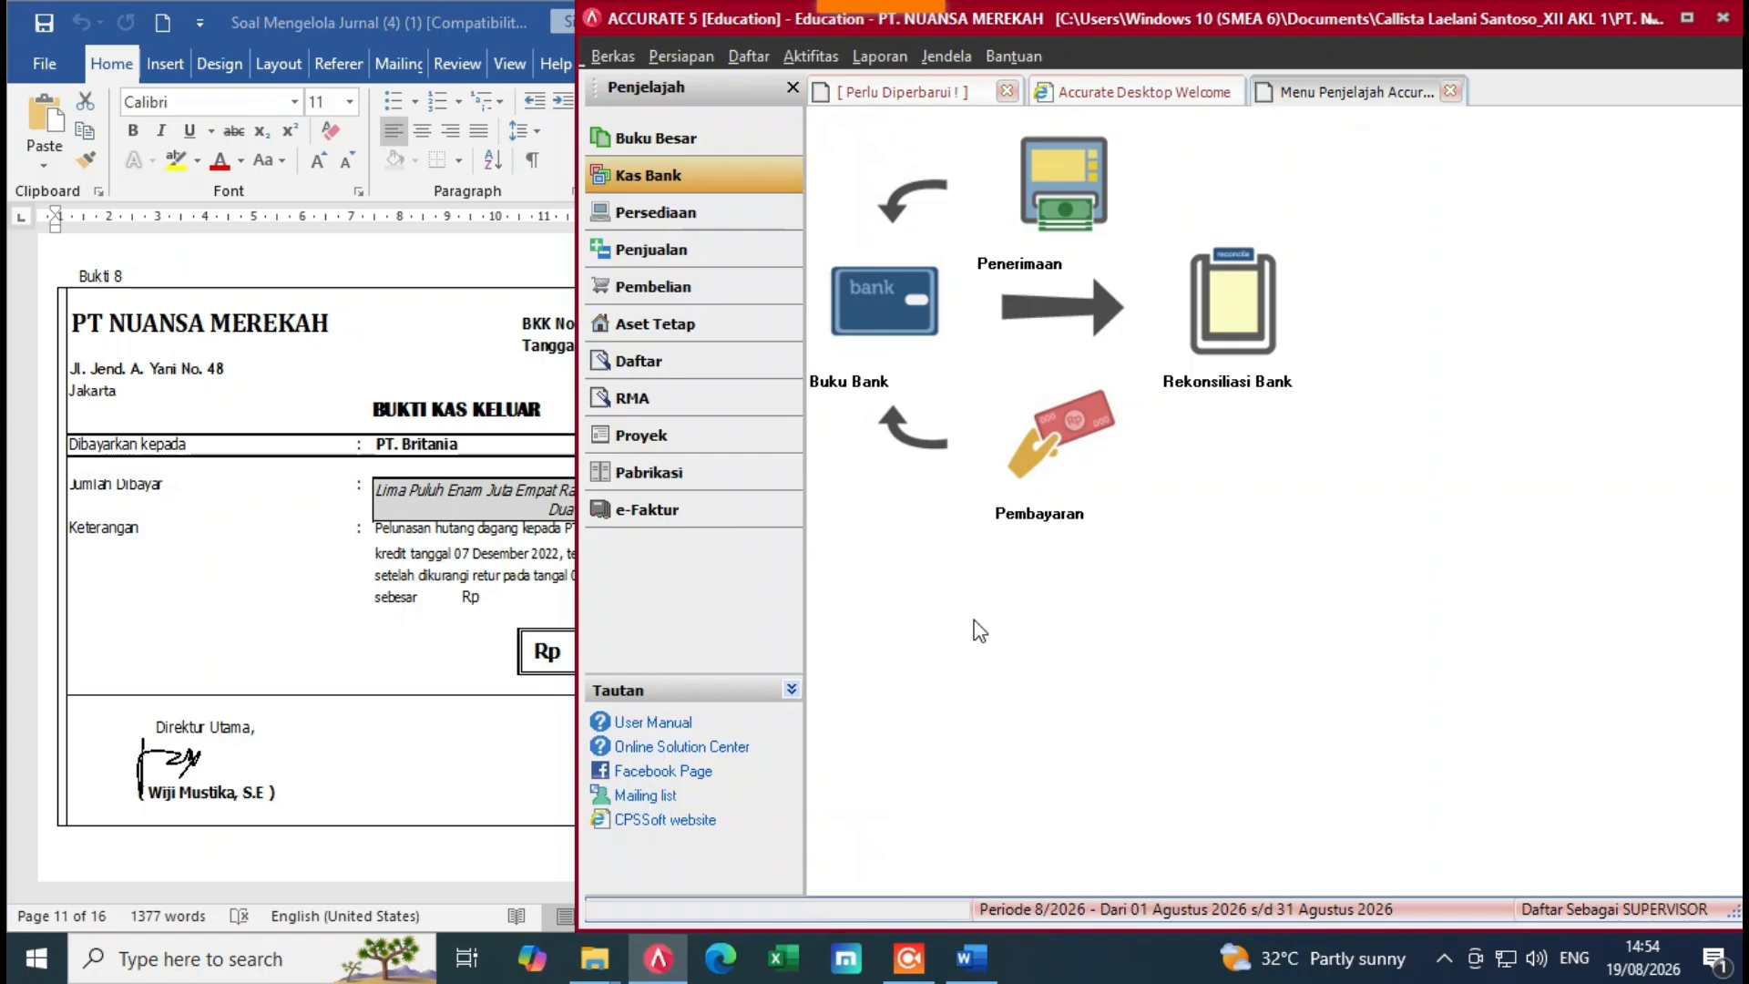
pyautogui.click(700, 293)
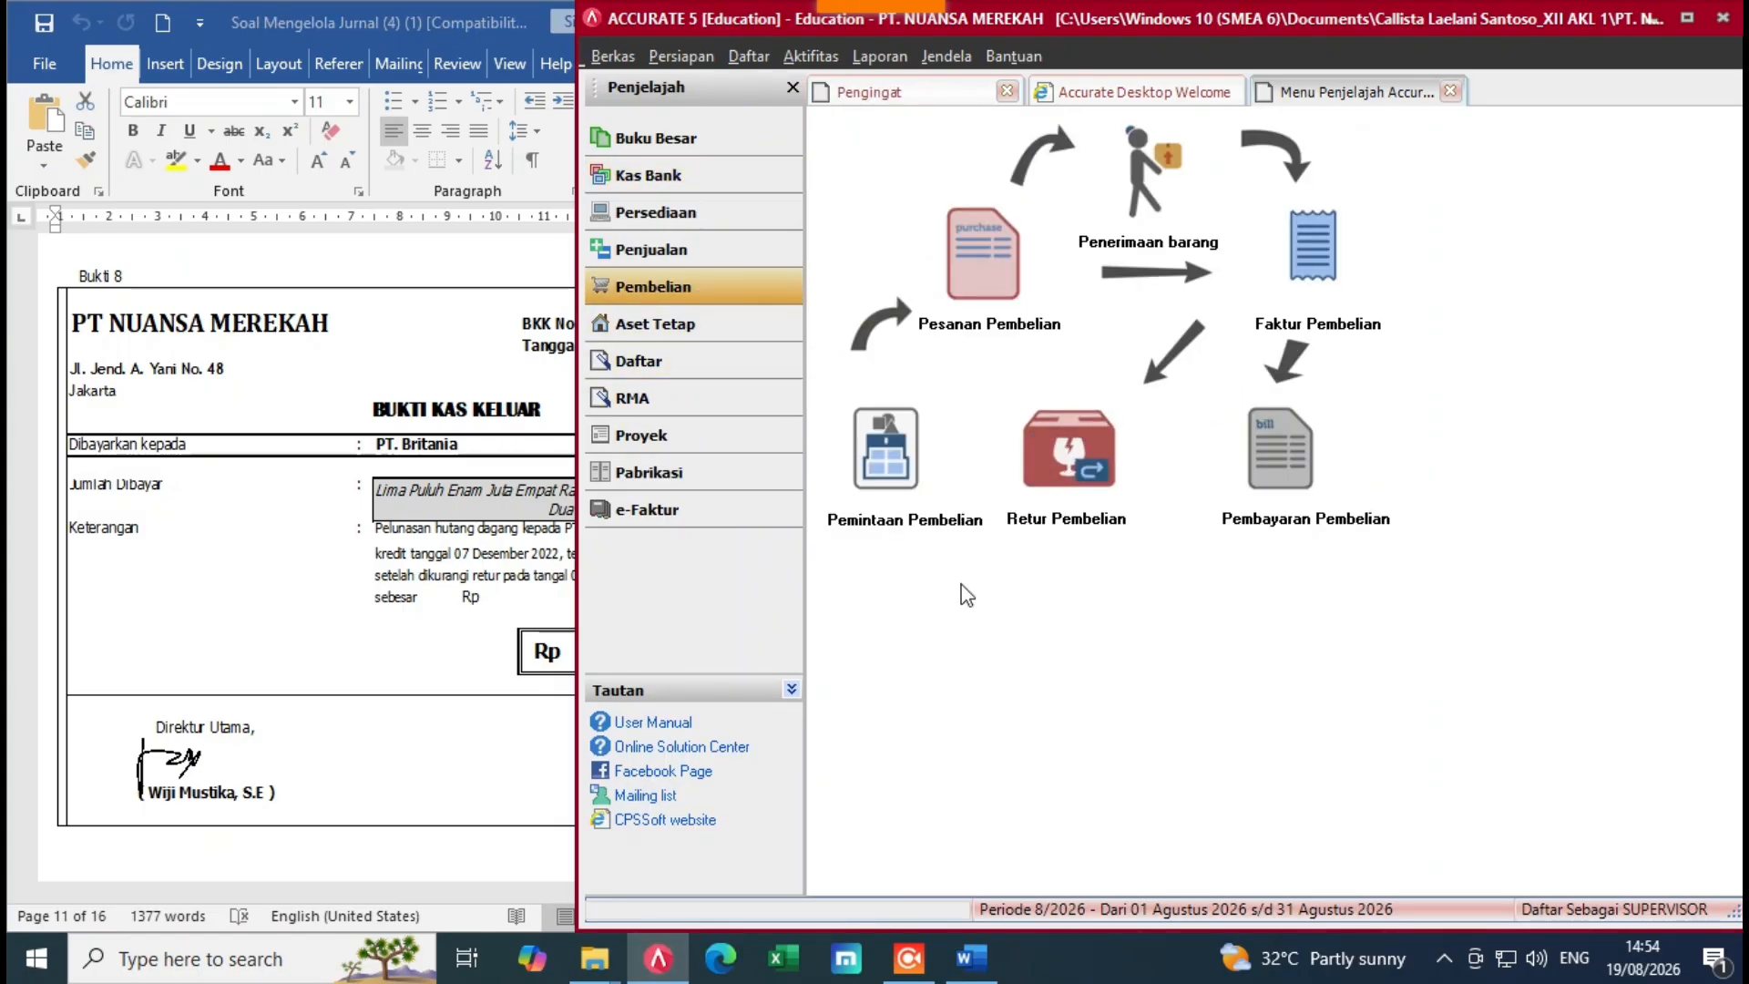
pyautogui.hotkey('alt', 'Tab')
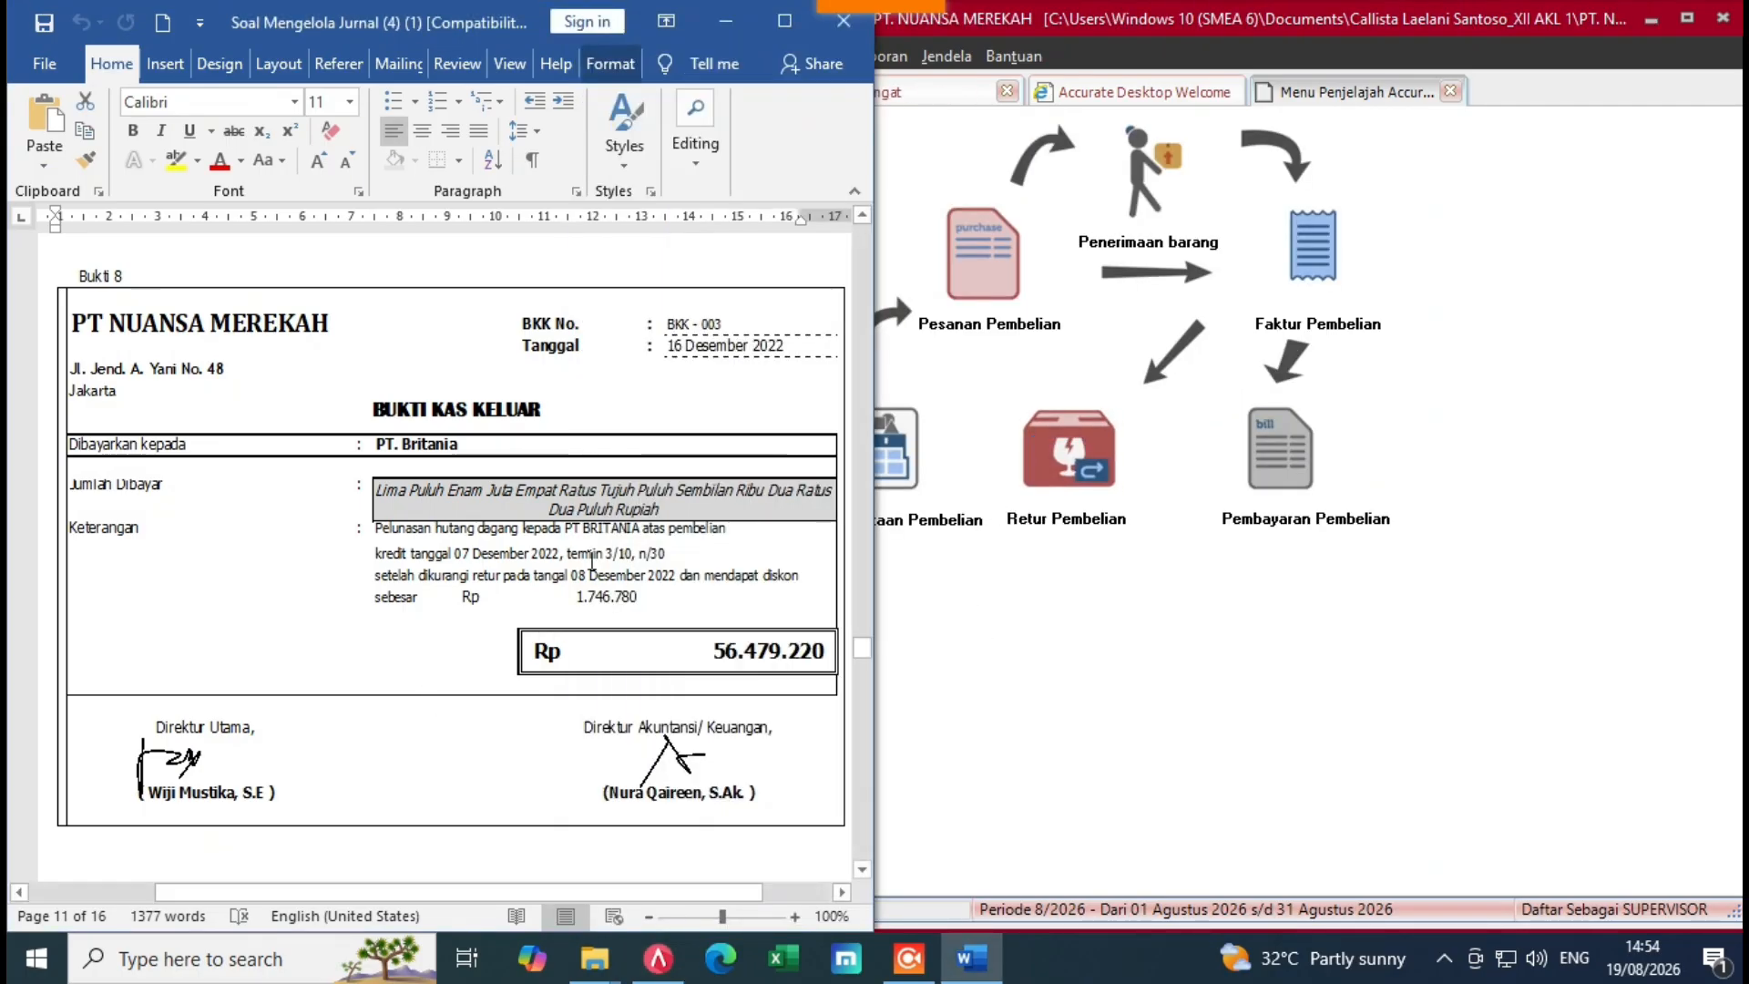
pyautogui.click(1030, 629)
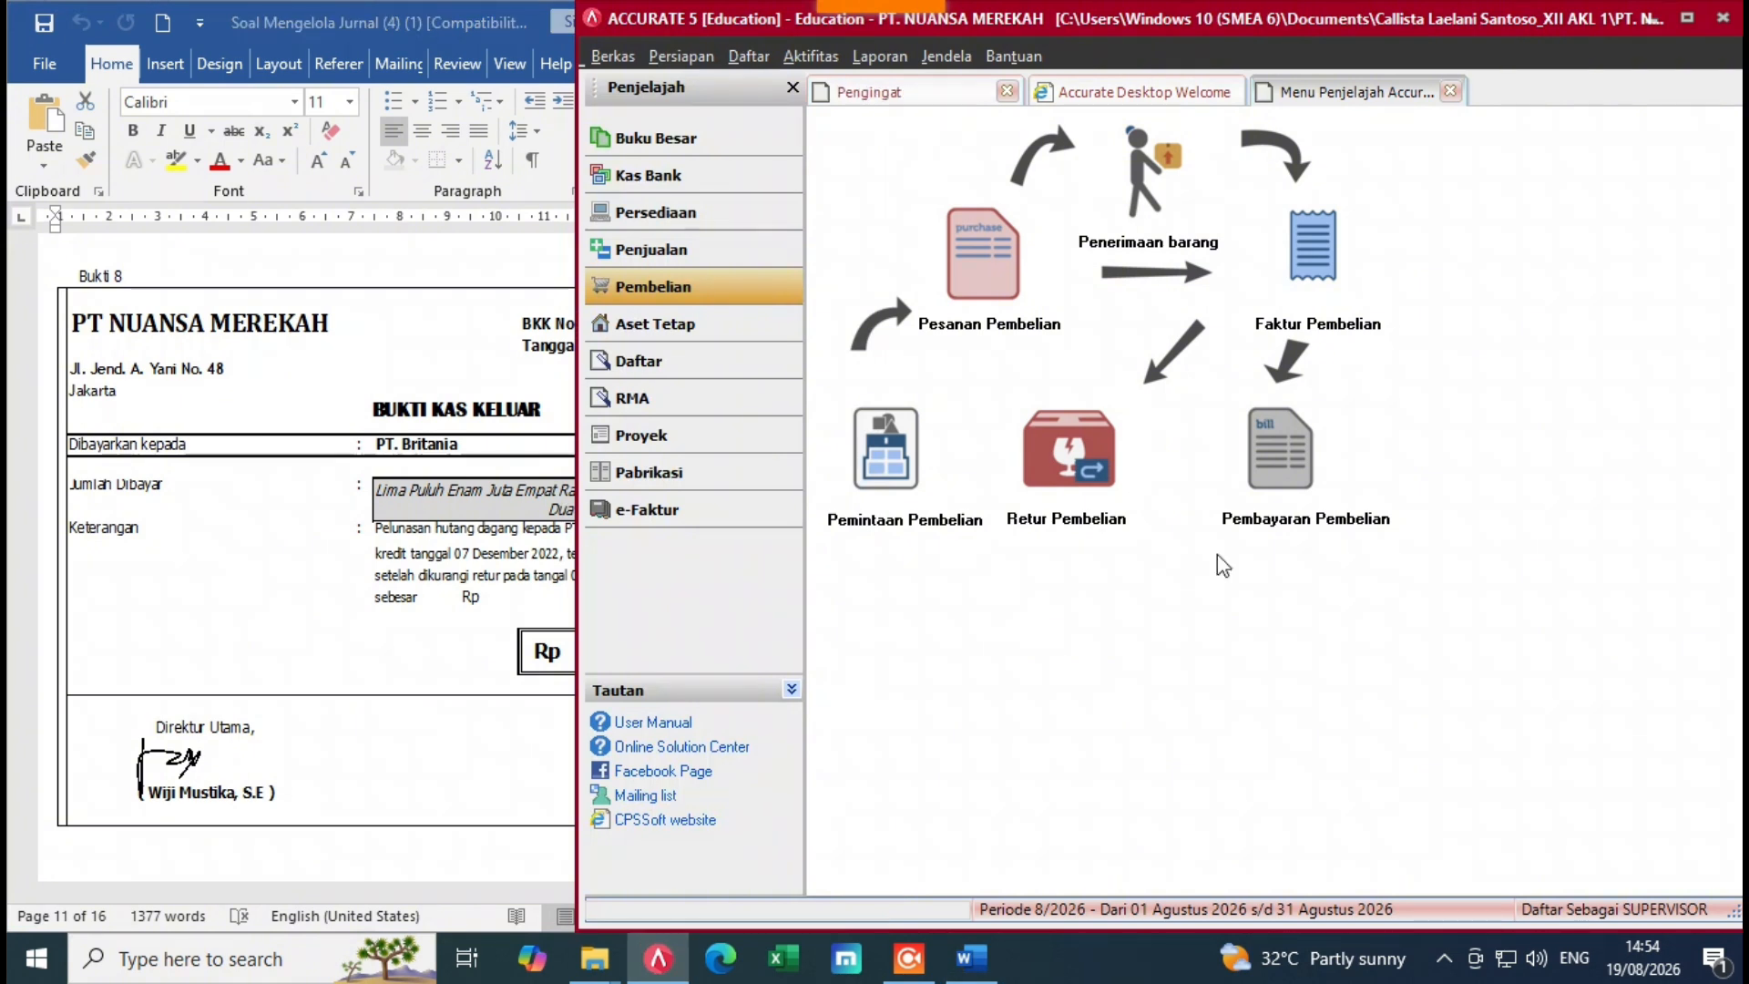
pyautogui.click(1277, 497)
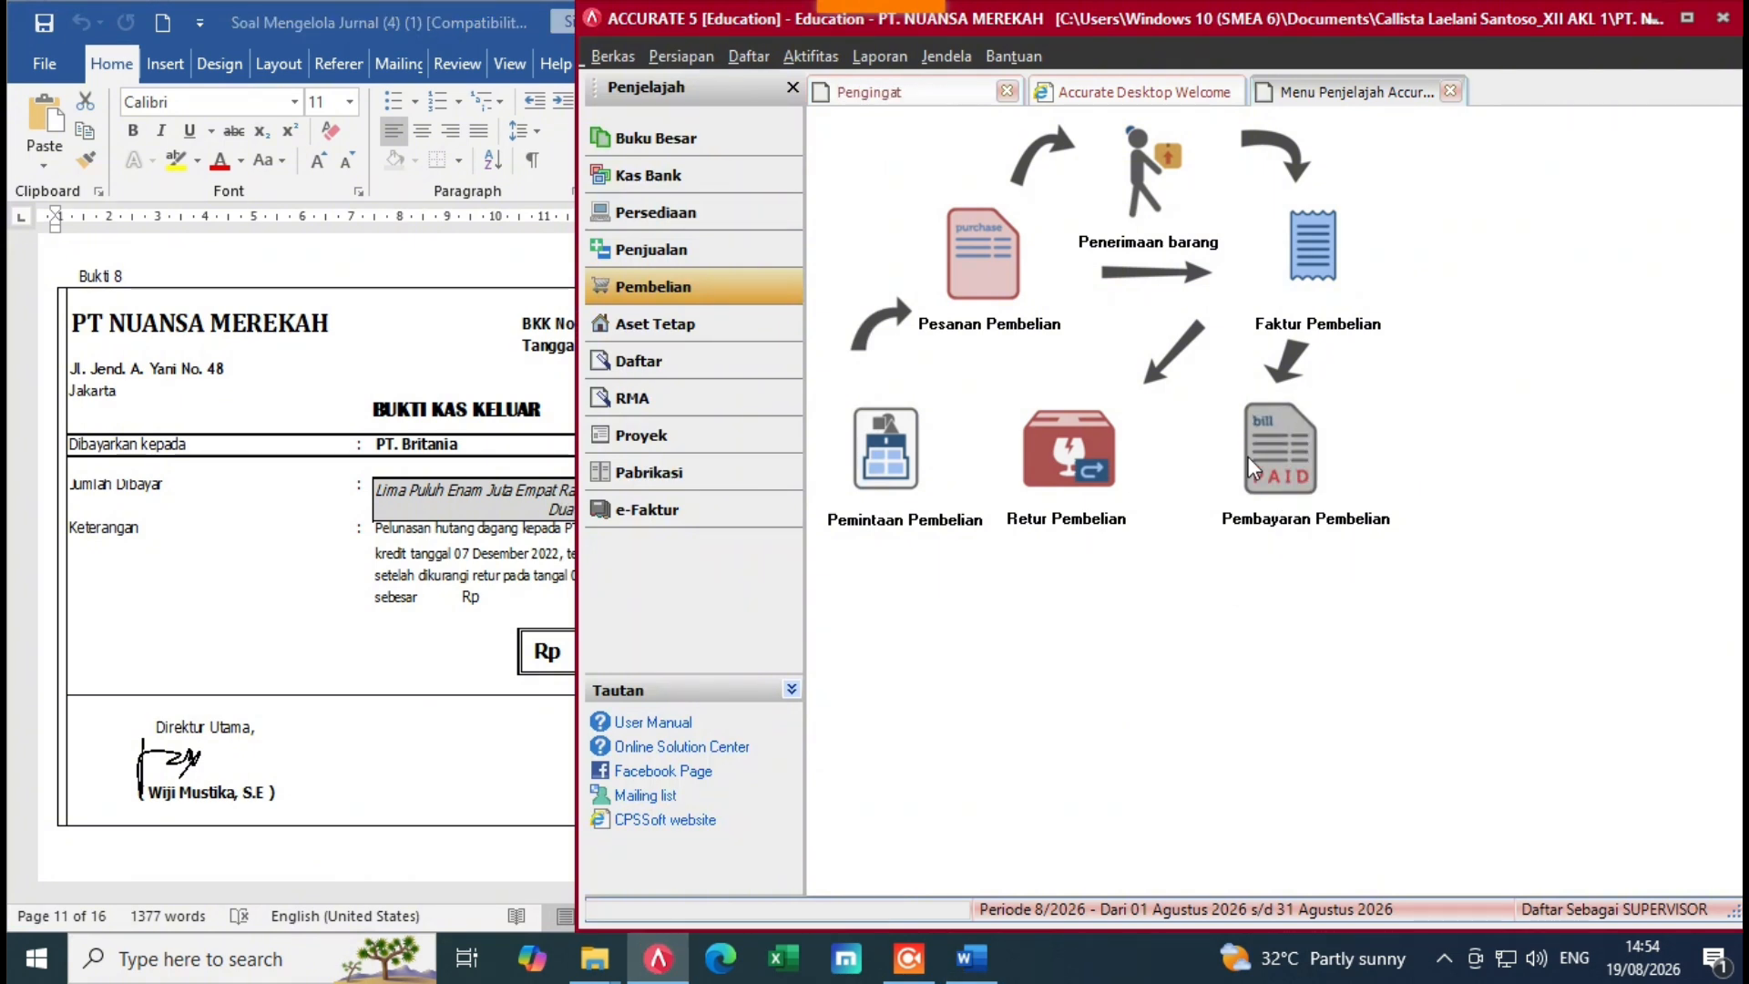
pyautogui.click(1255, 209)
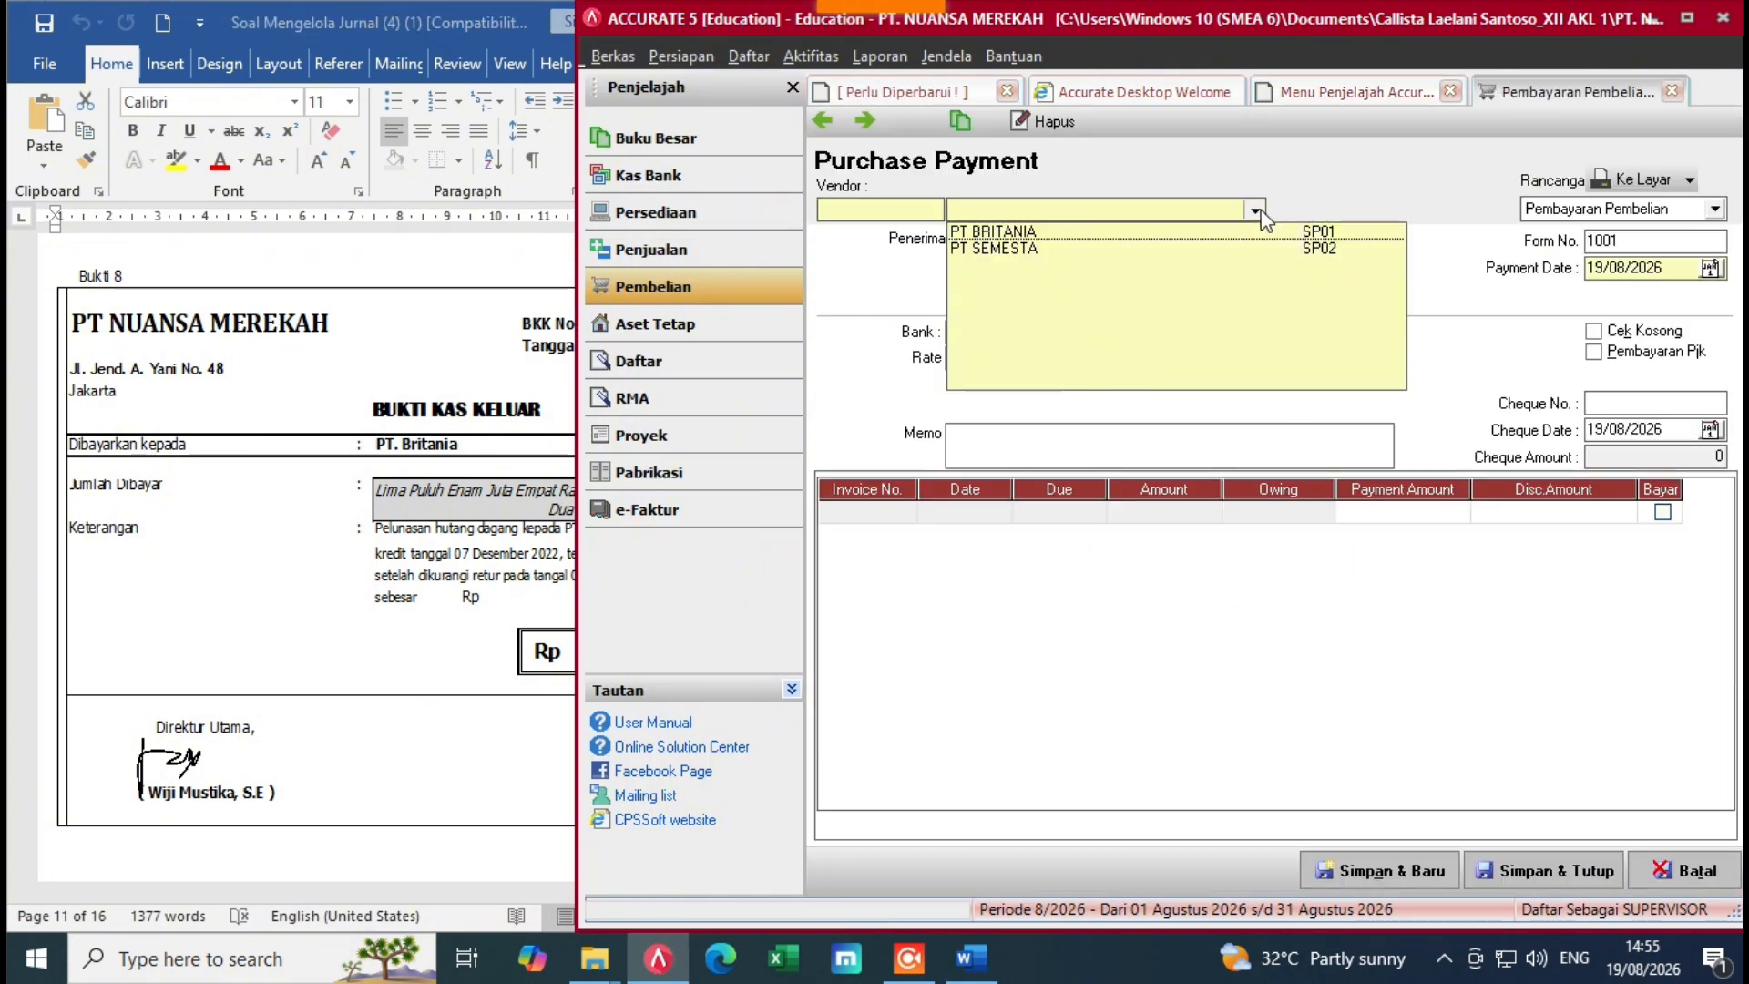
# Step: Choose vendor PT BRITANIA and mark invoice FPJK-011 to be paid in full
pyautogui.click(1111, 233)
pyautogui.click(555, 564)
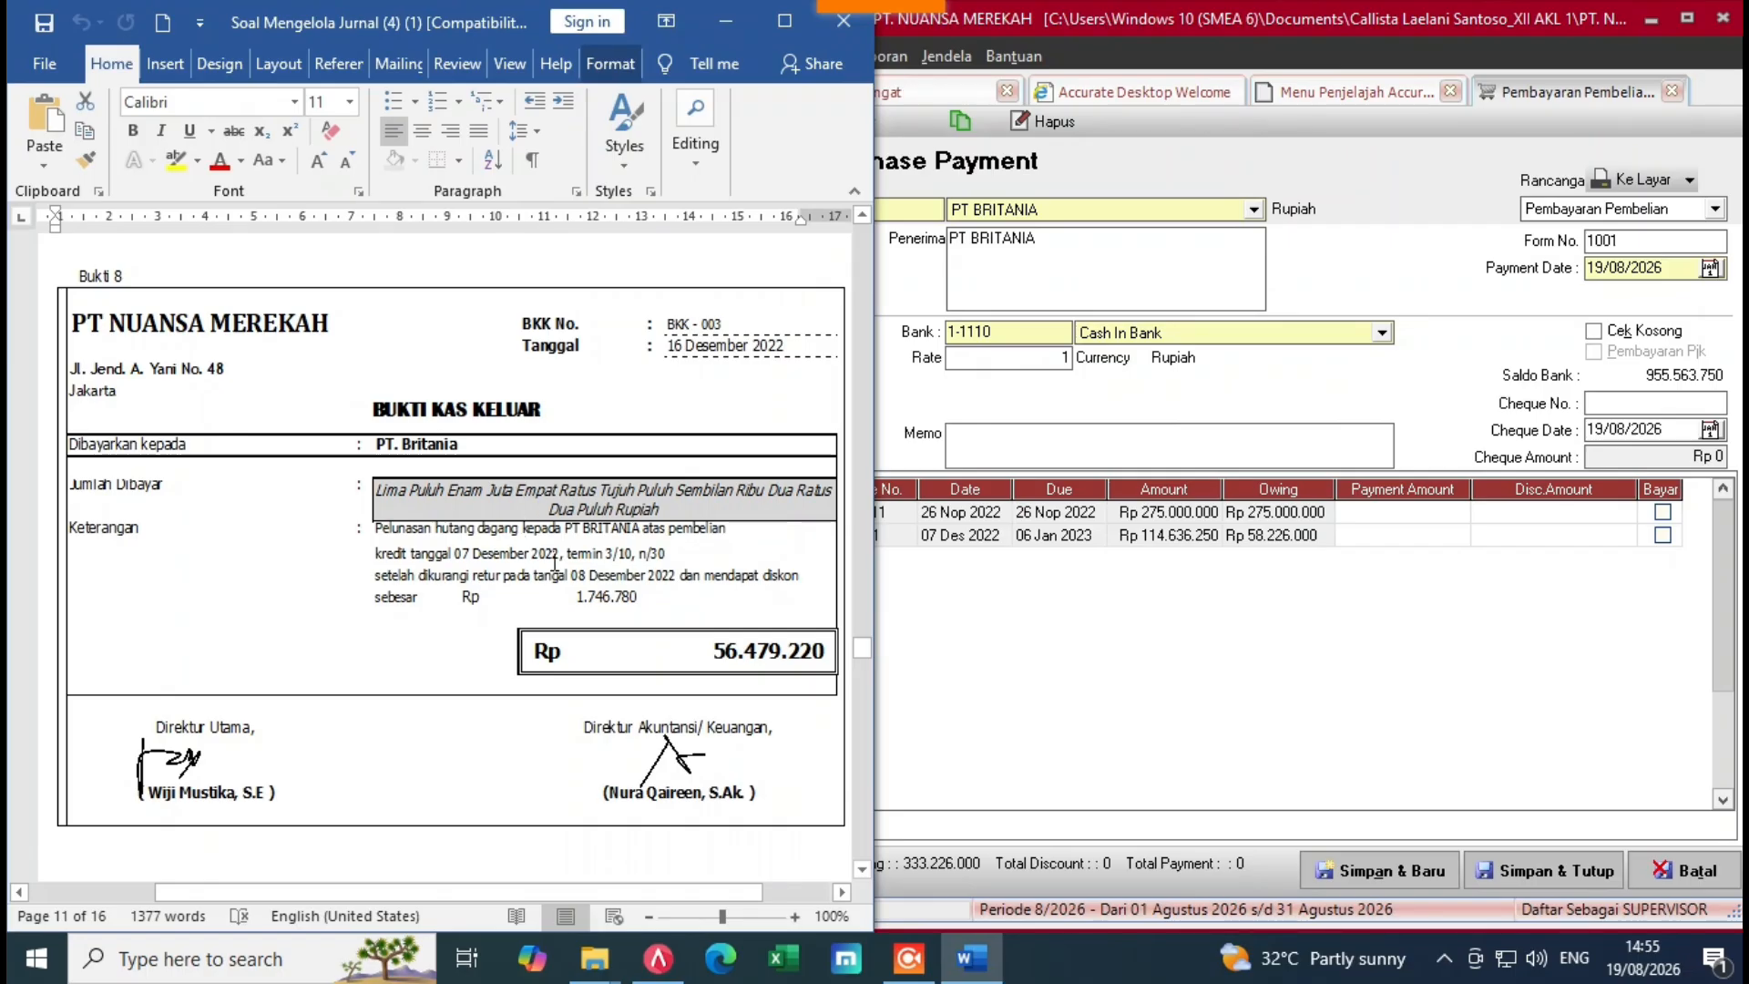
pyautogui.click(1212, 392)
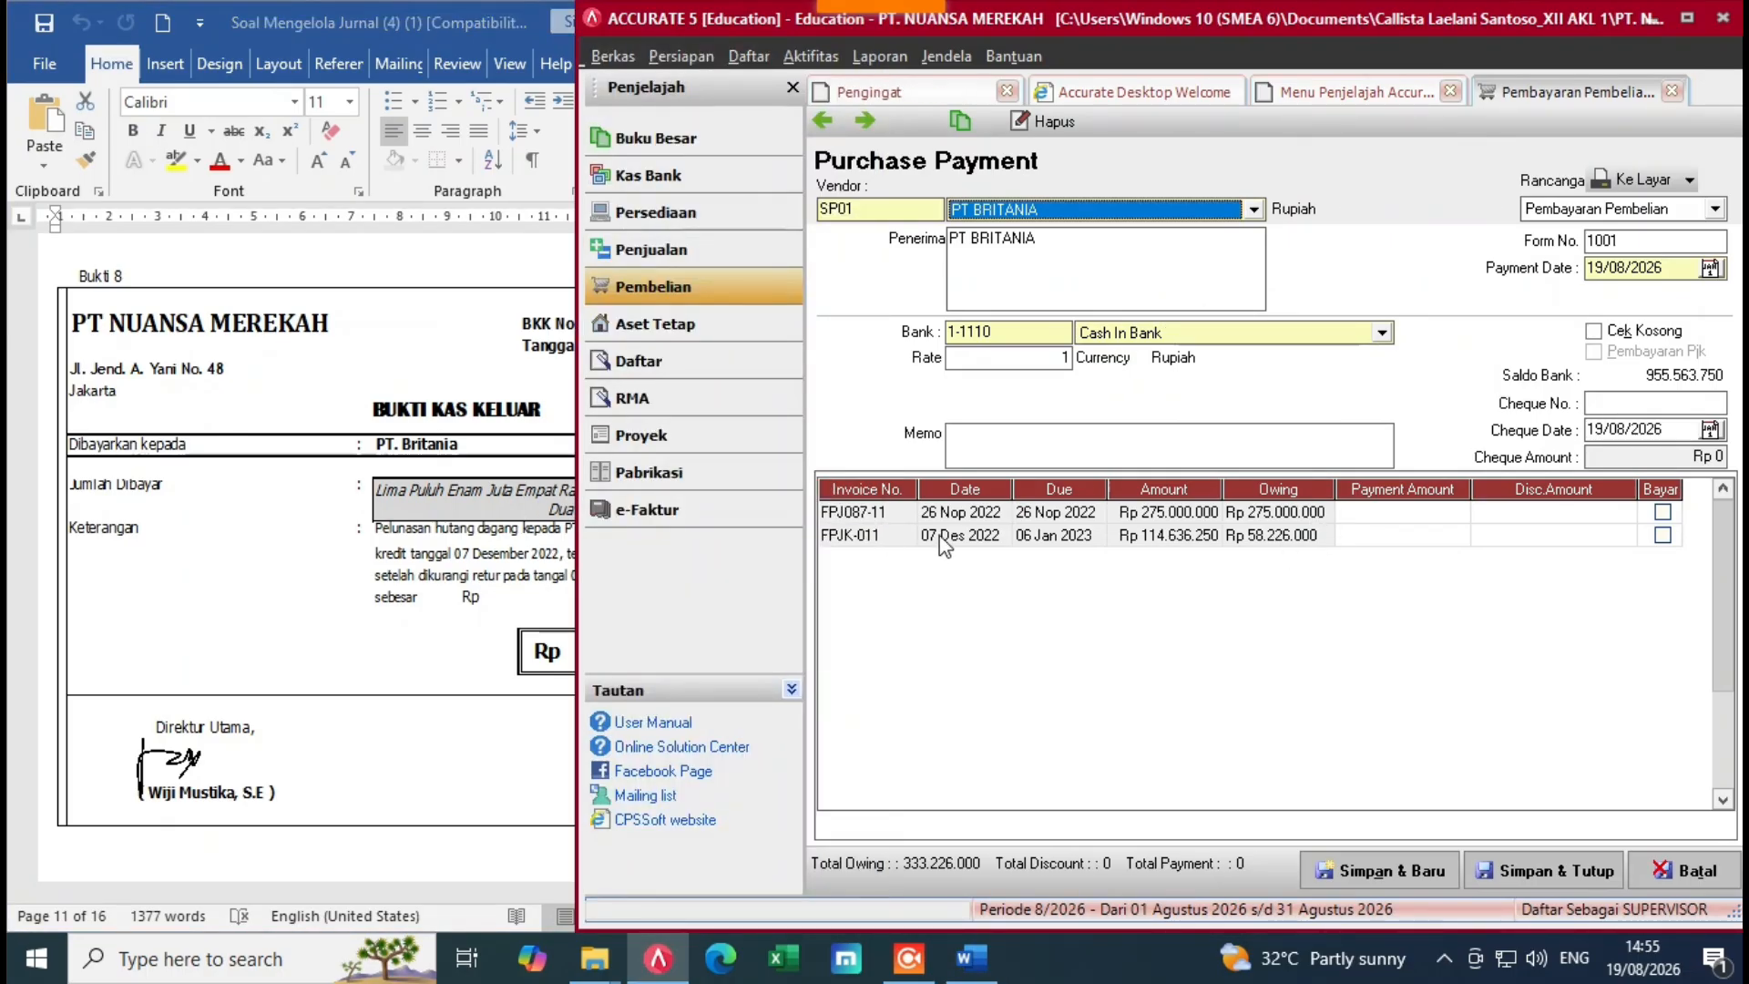
pyautogui.click(1661, 536)
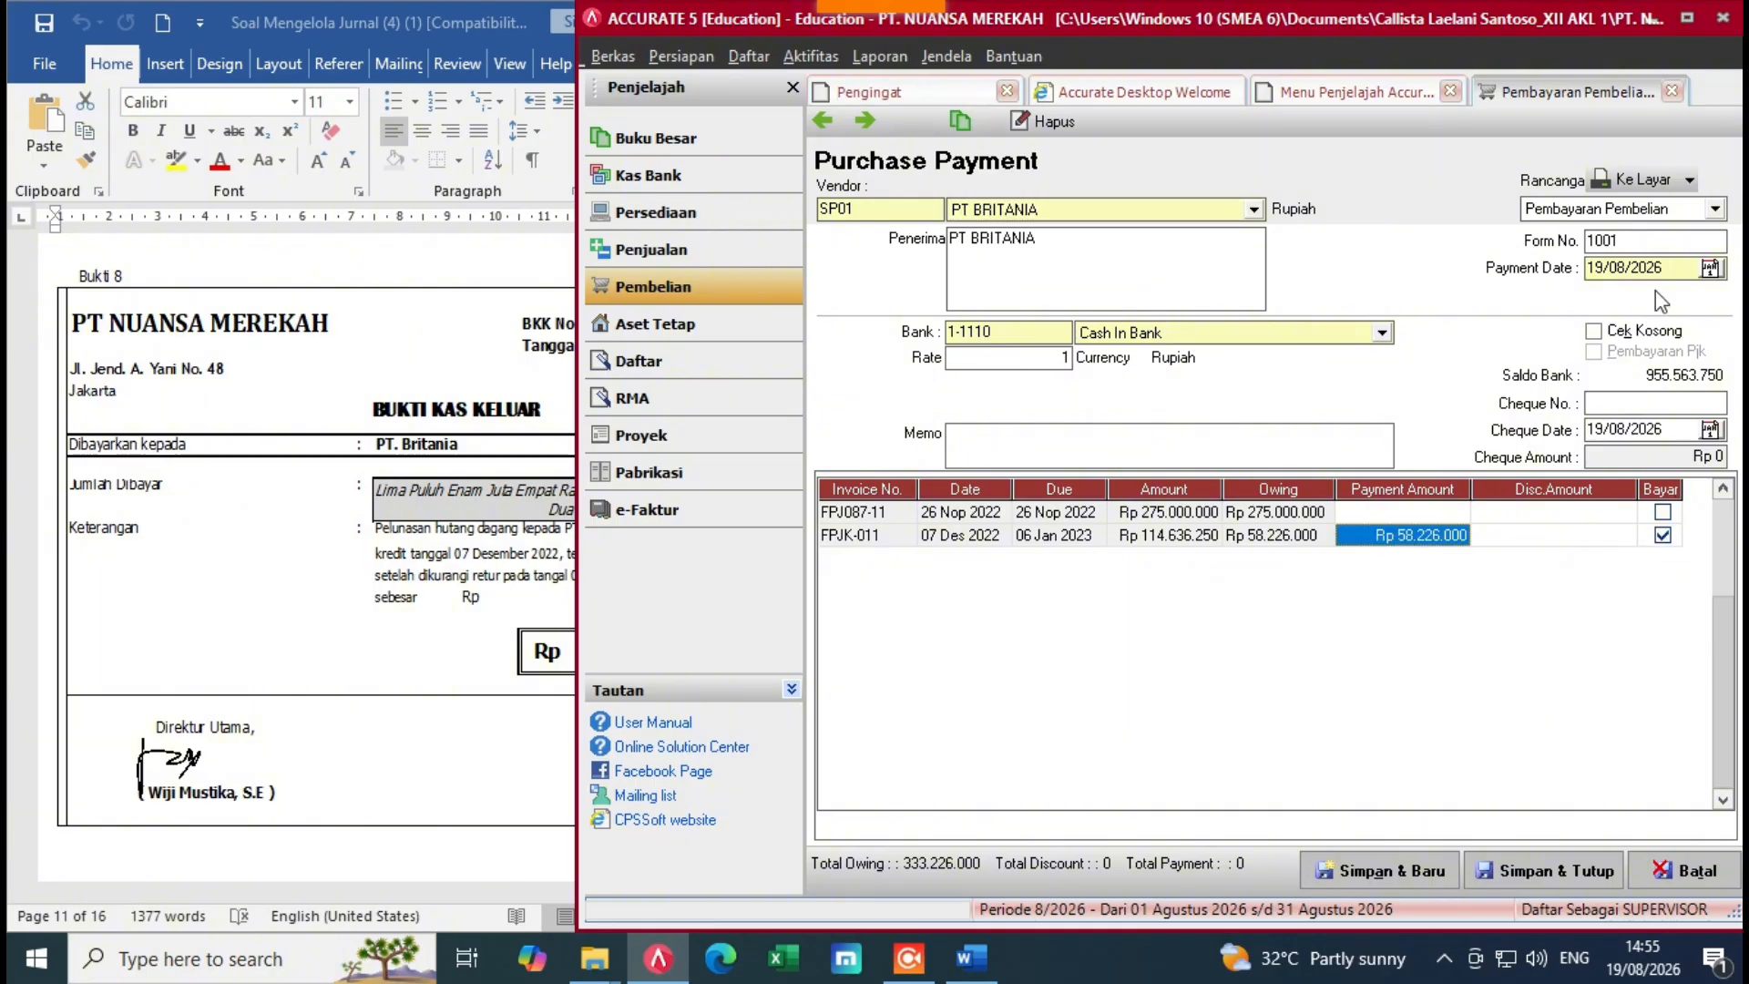
# Step: Replace the default form number 1001 with BKK-003
pyautogui.moveTo(1660, 244); pyautogui.dragTo(1577, 247)
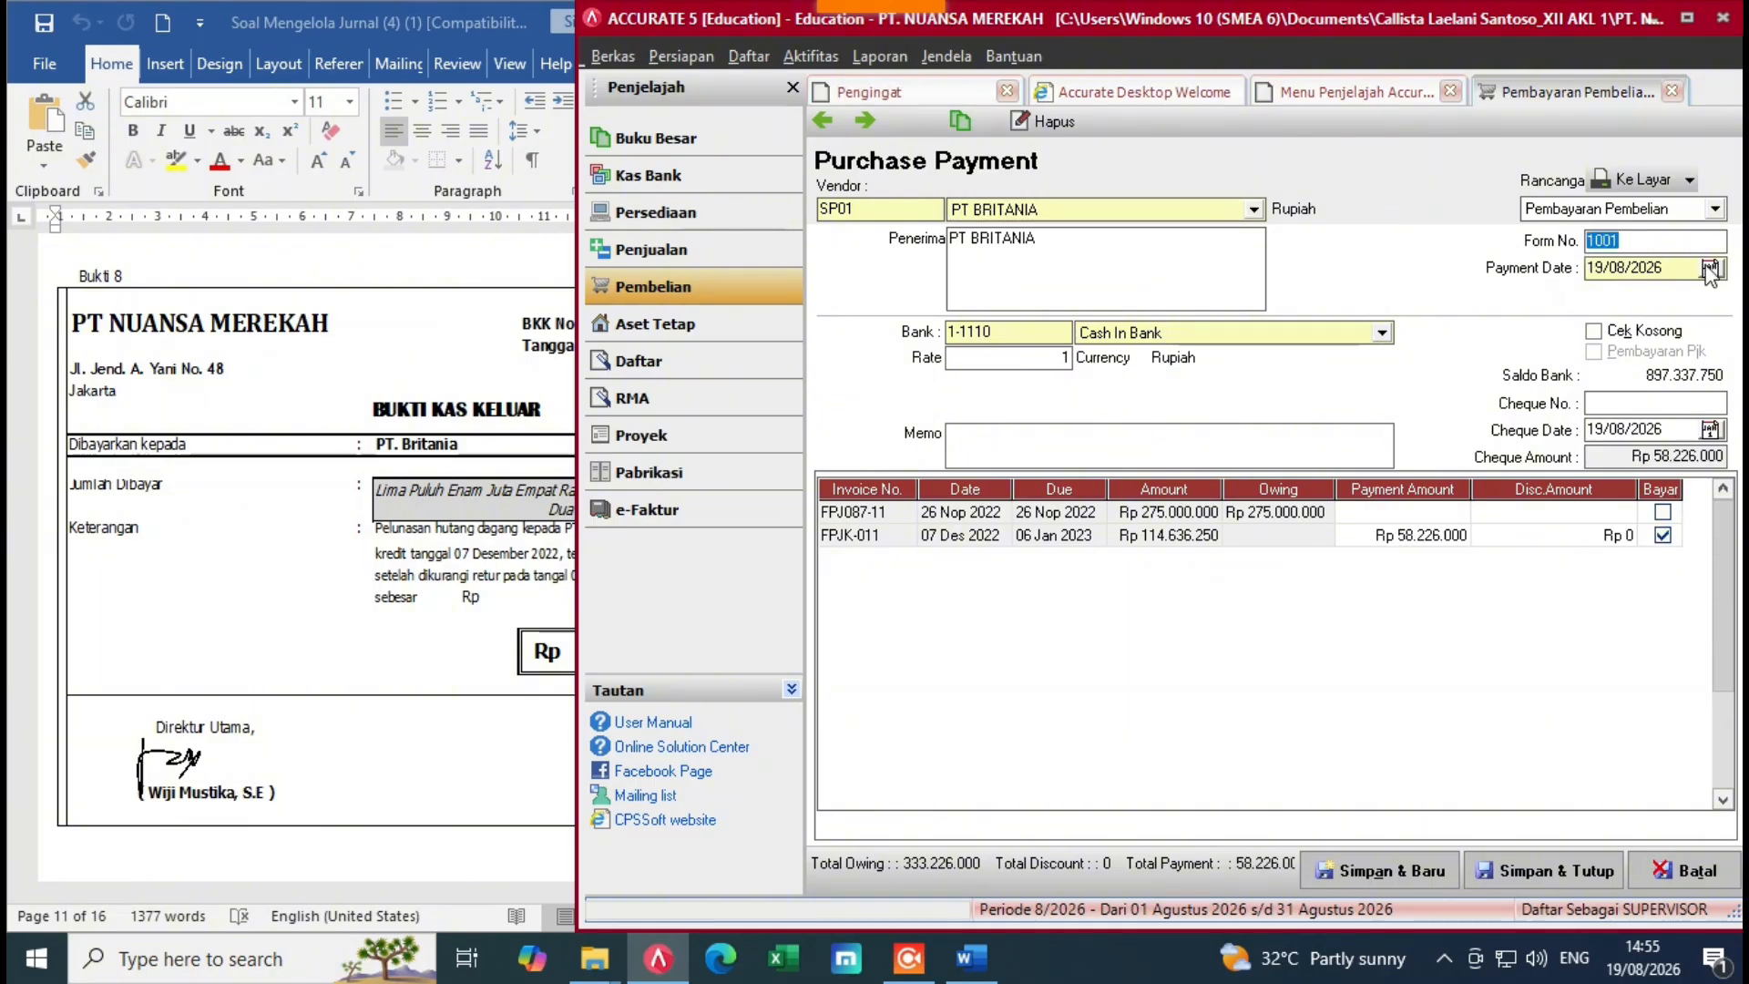
pyautogui.press('BackSpace')
pyautogui.hotkey('alt', 'Tab')
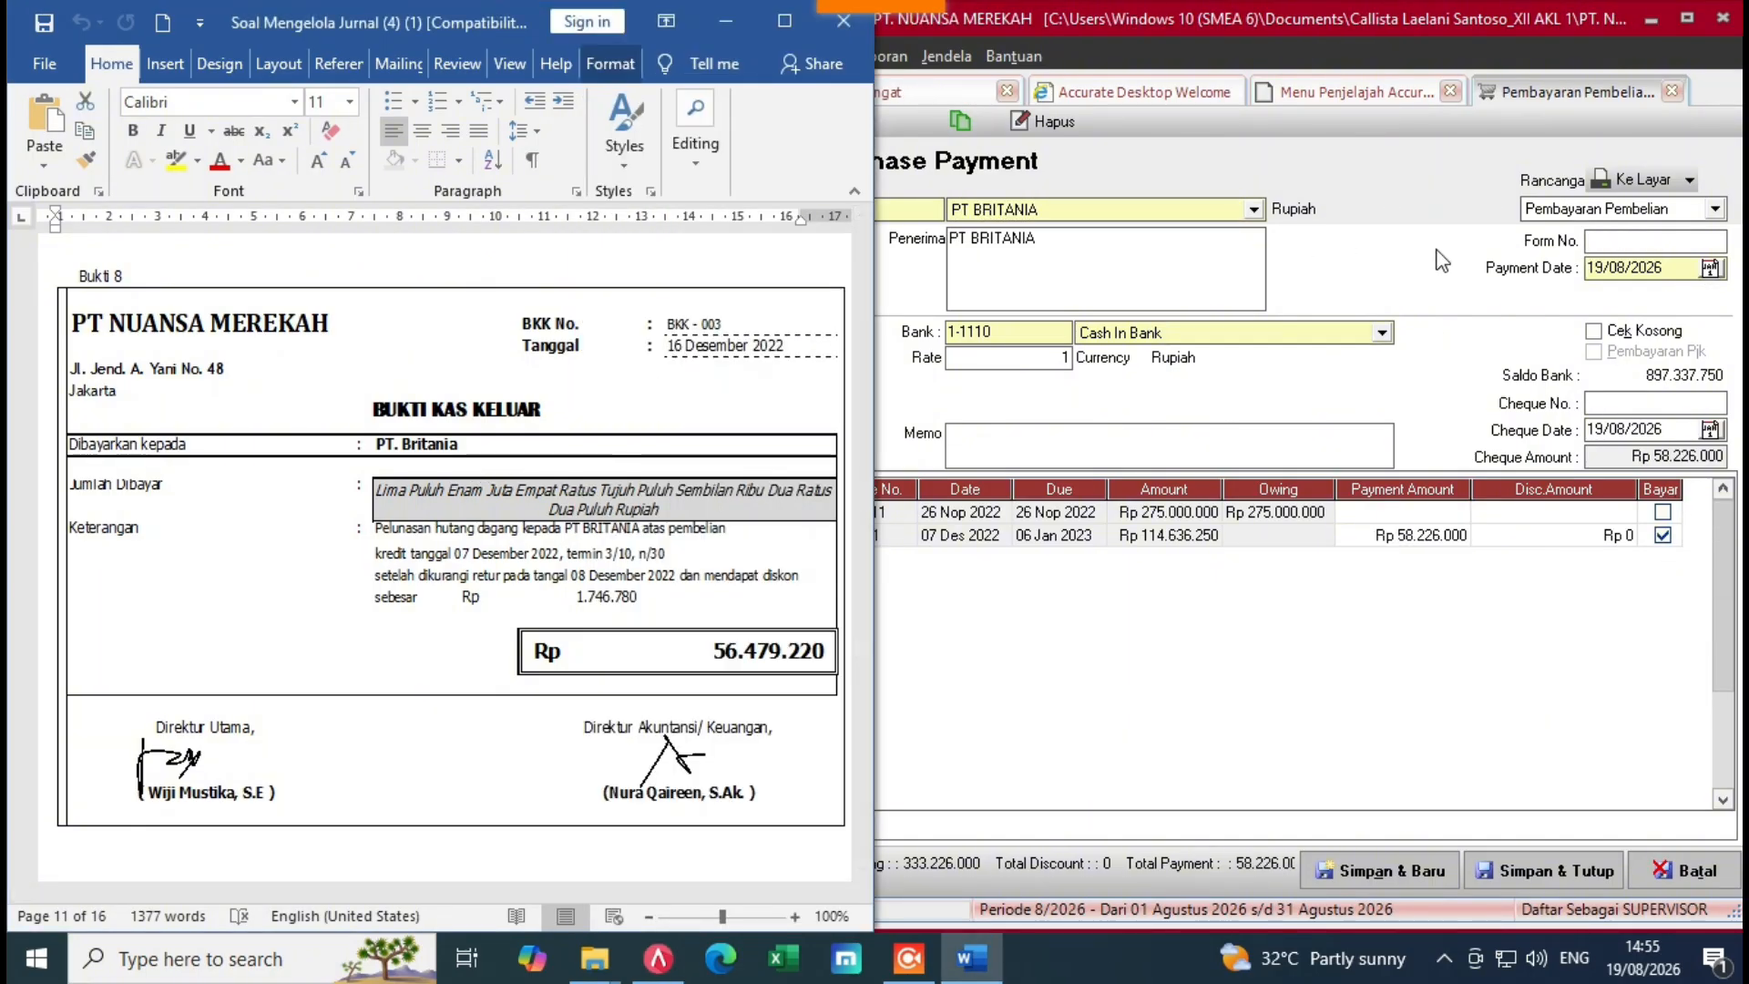
pyautogui.click(1610, 246)
pyautogui.write('BKK')
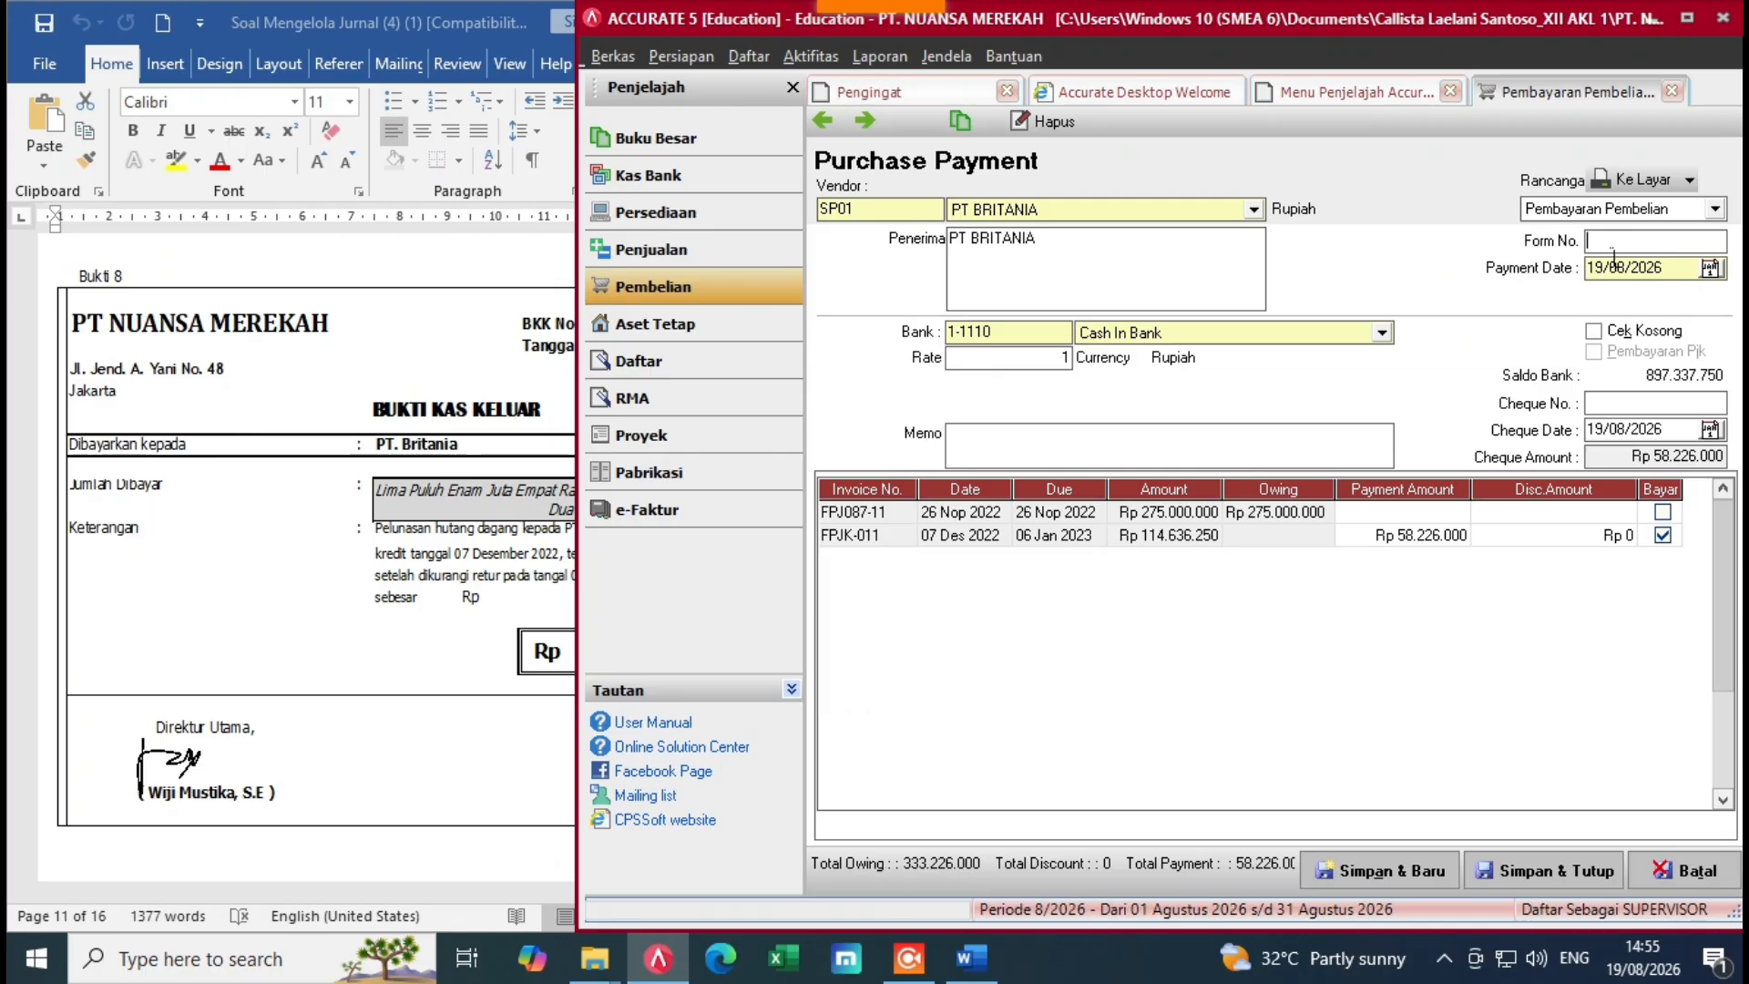
pyautogui.write('-003')
pyautogui.press('Tab')
# Step: Set payment and cheque dates to 16/12/2022, then check FPJK-011's discount against the voucher
pyautogui.press('BackSpace')
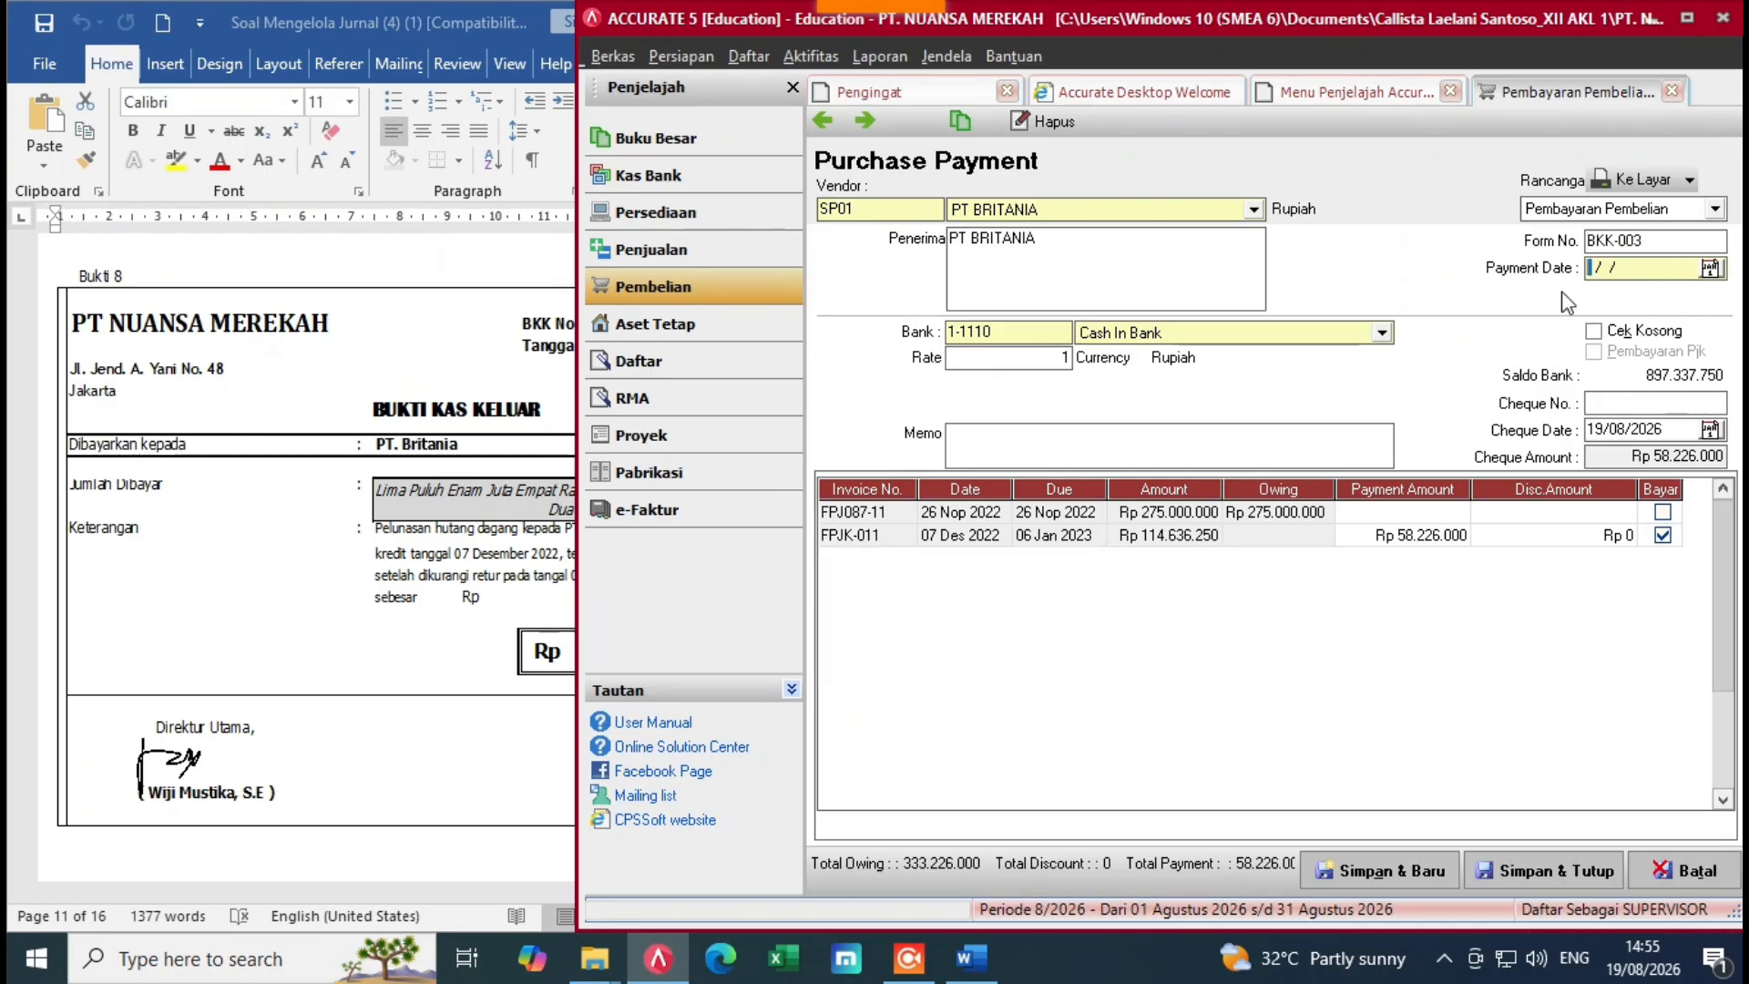
pyautogui.click(456, 524)
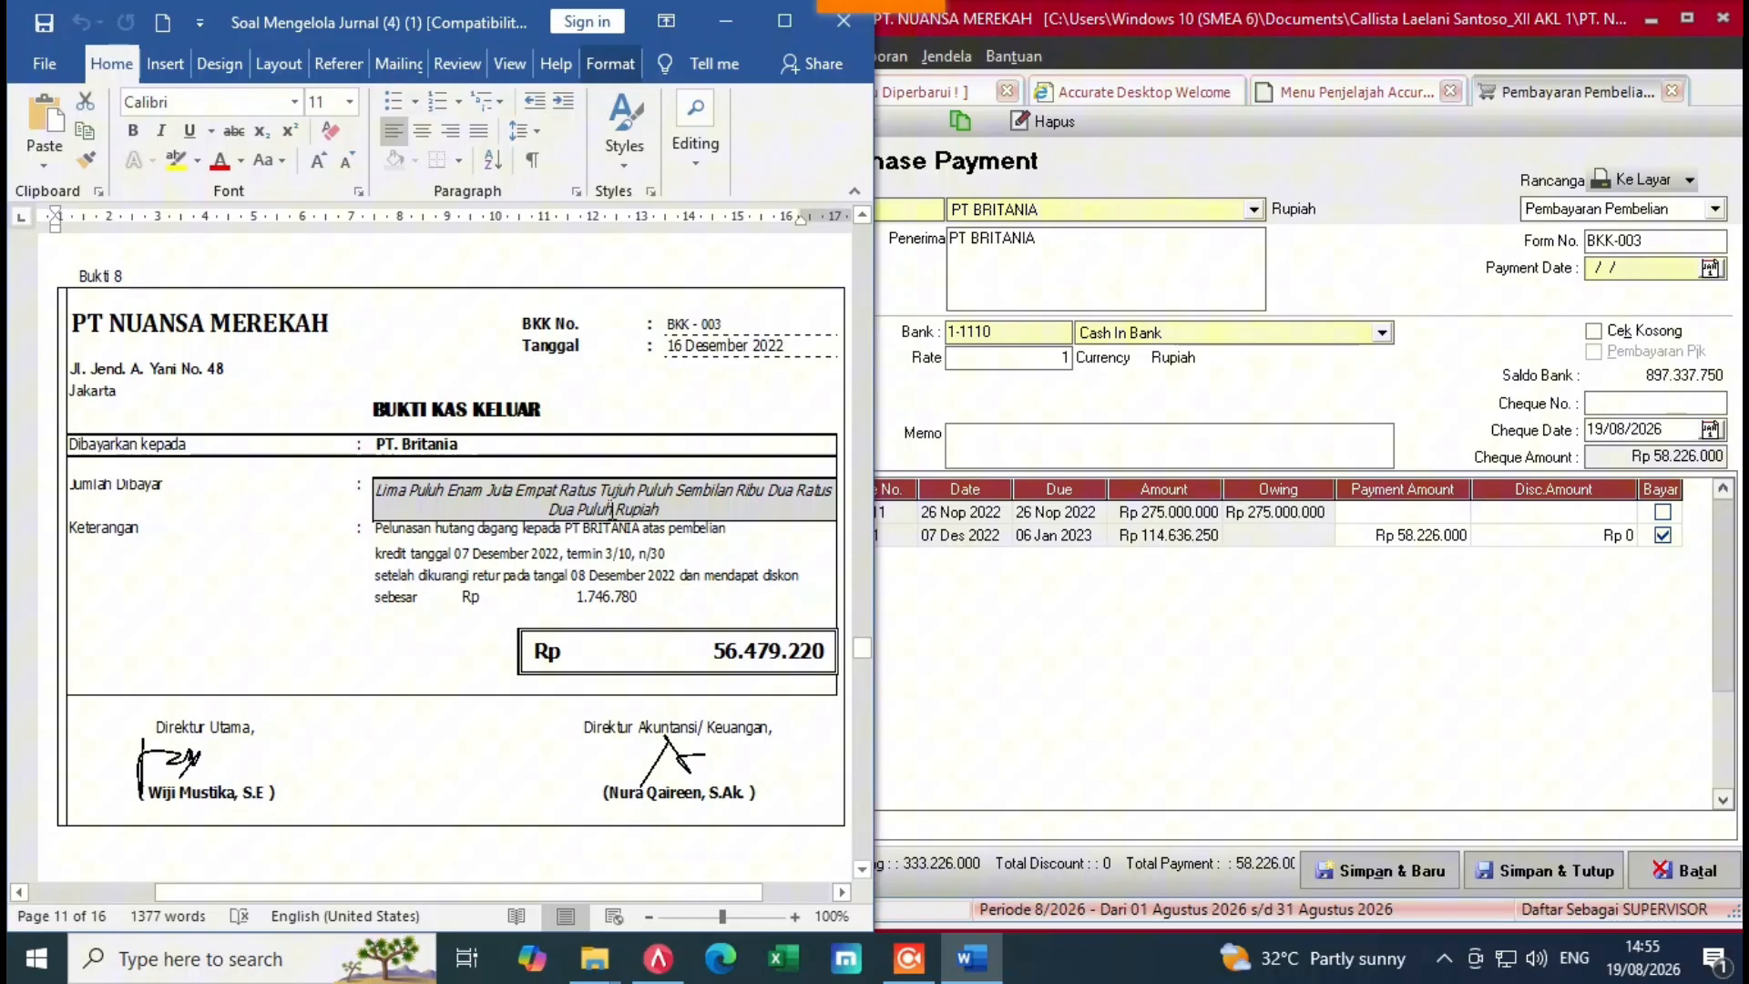
pyautogui.click(1622, 274)
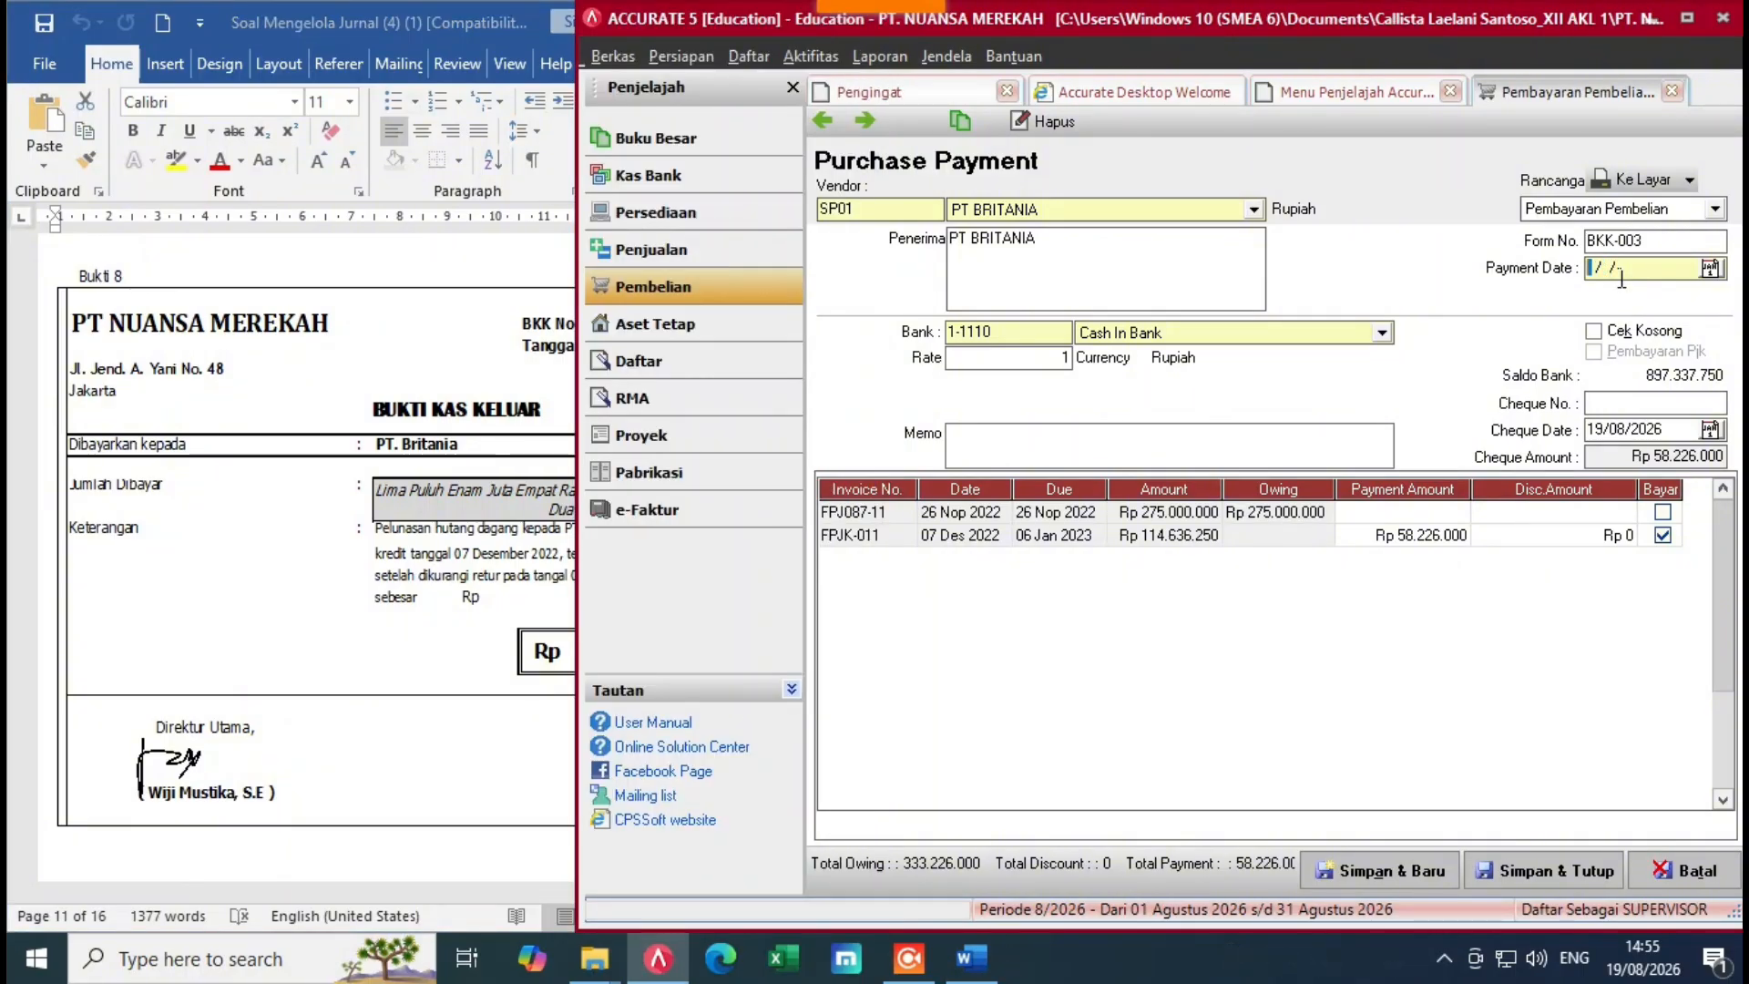
pyautogui.write('16/12/2022')
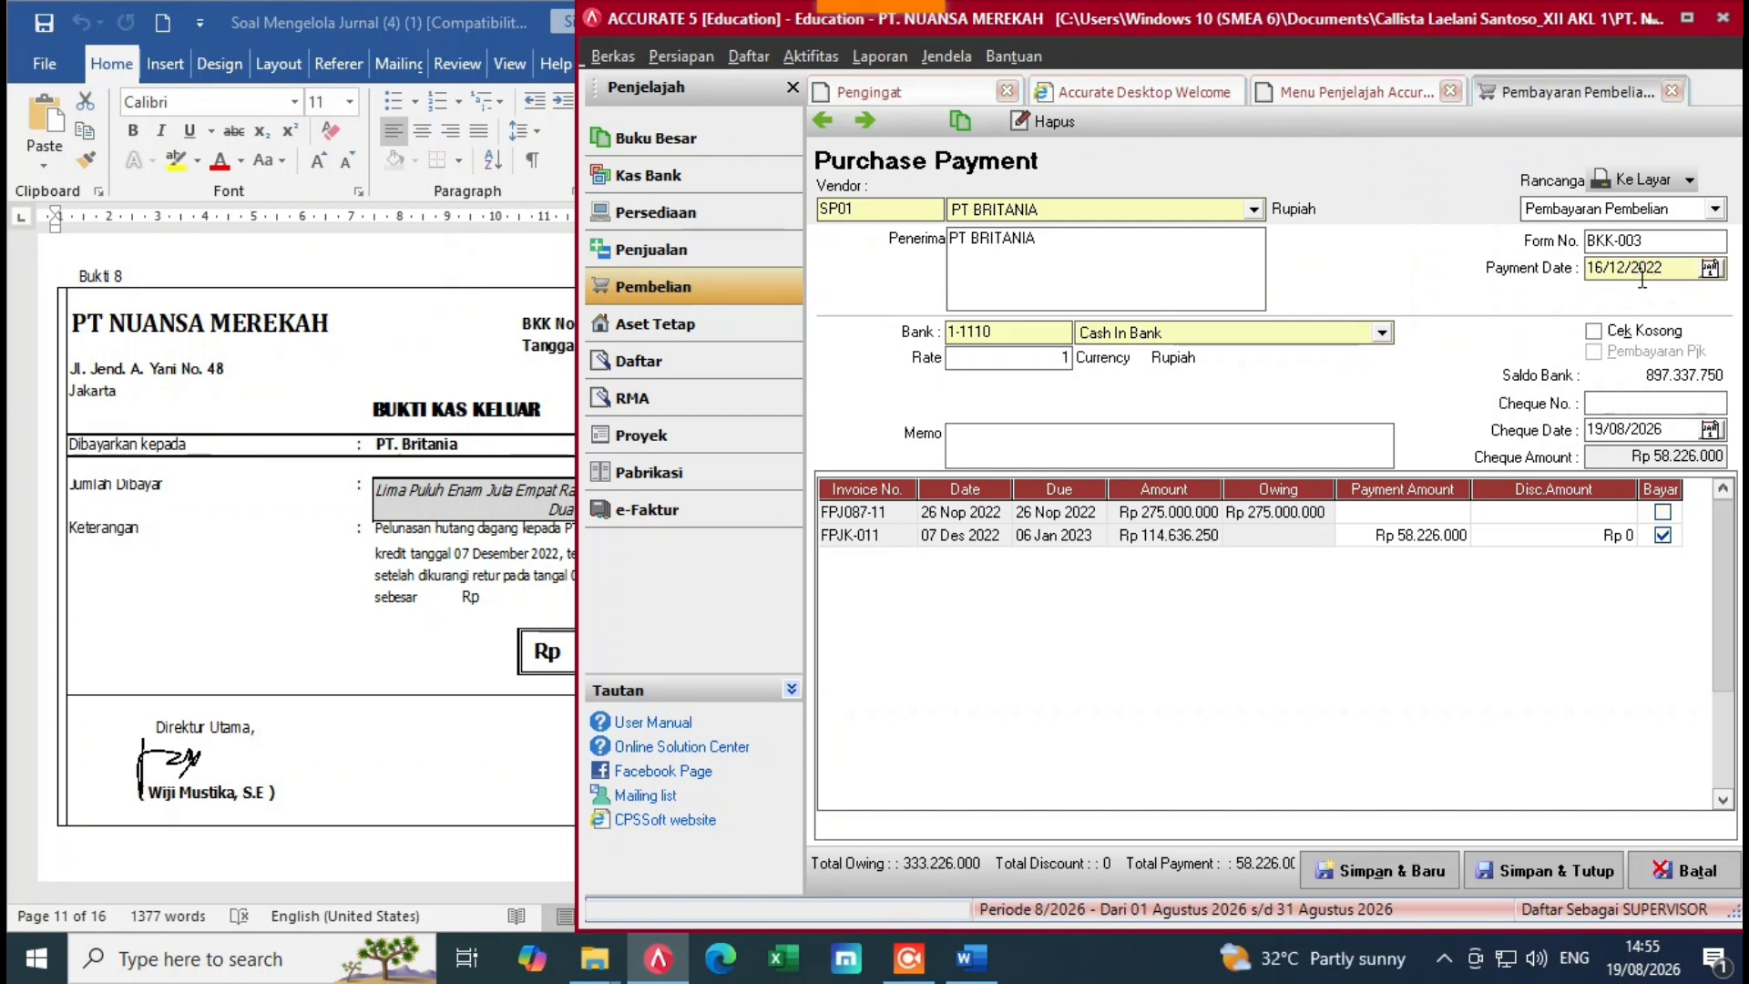
pyautogui.doubleClick(1685, 430)
pyautogui.press('BackSpace')
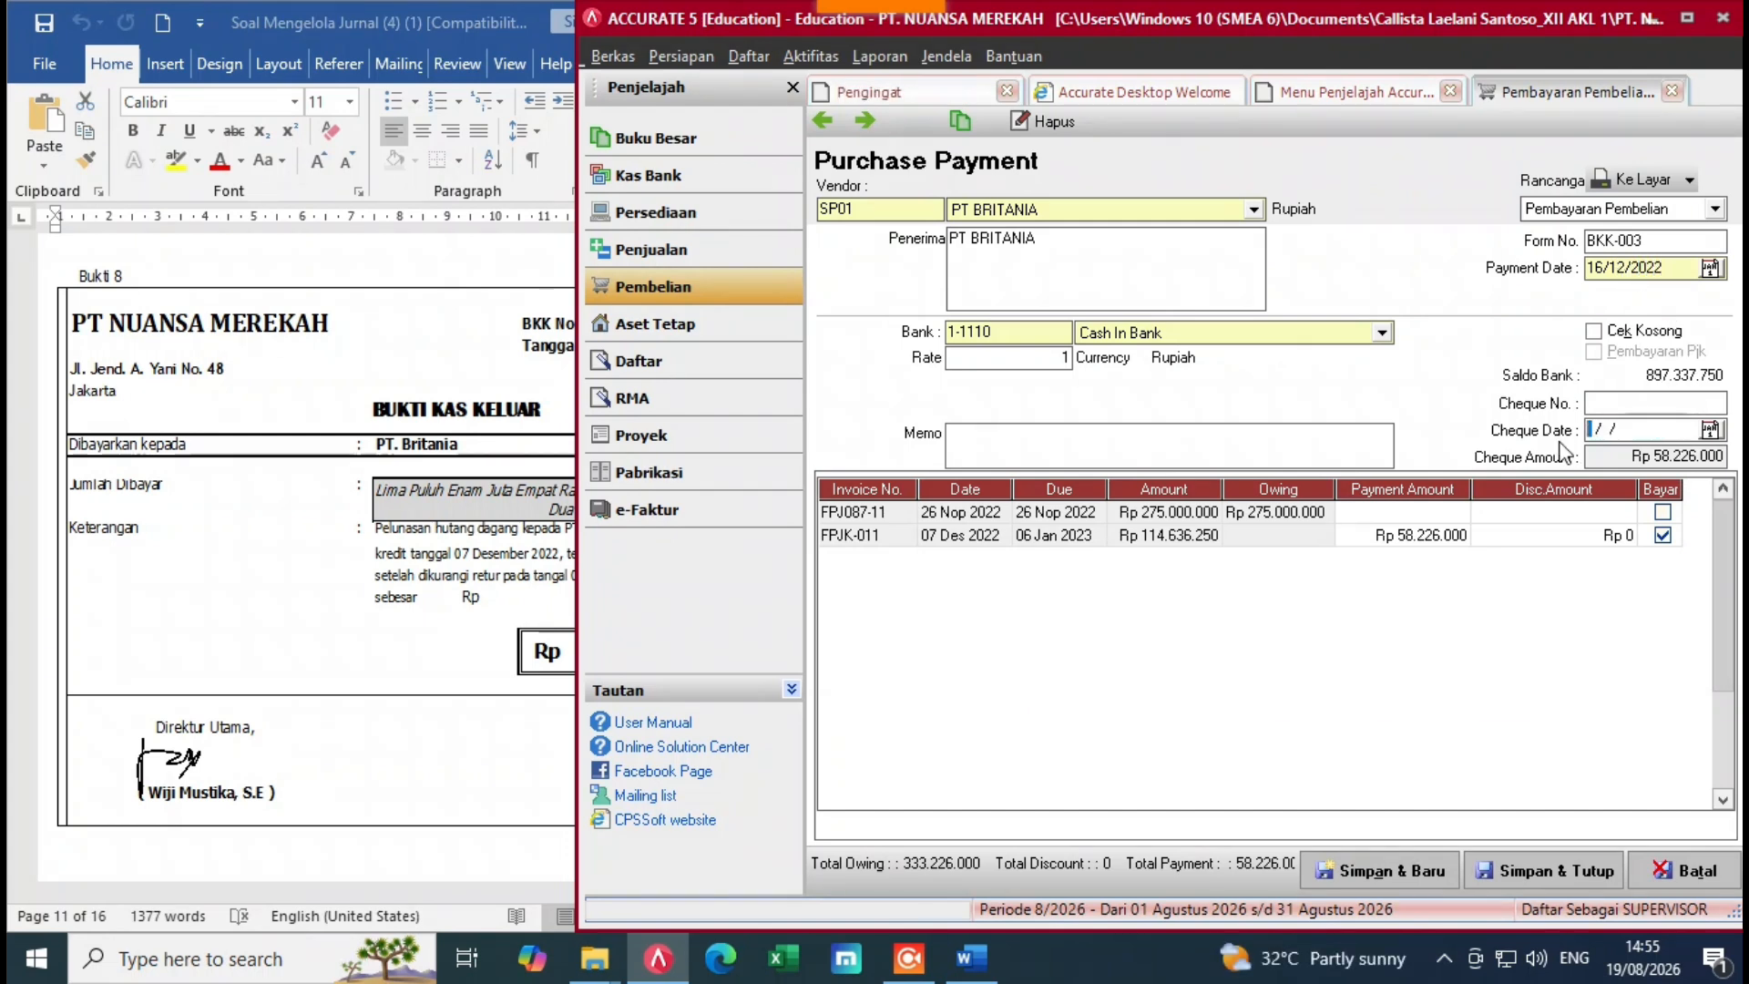
pyautogui.write('16/12/20')
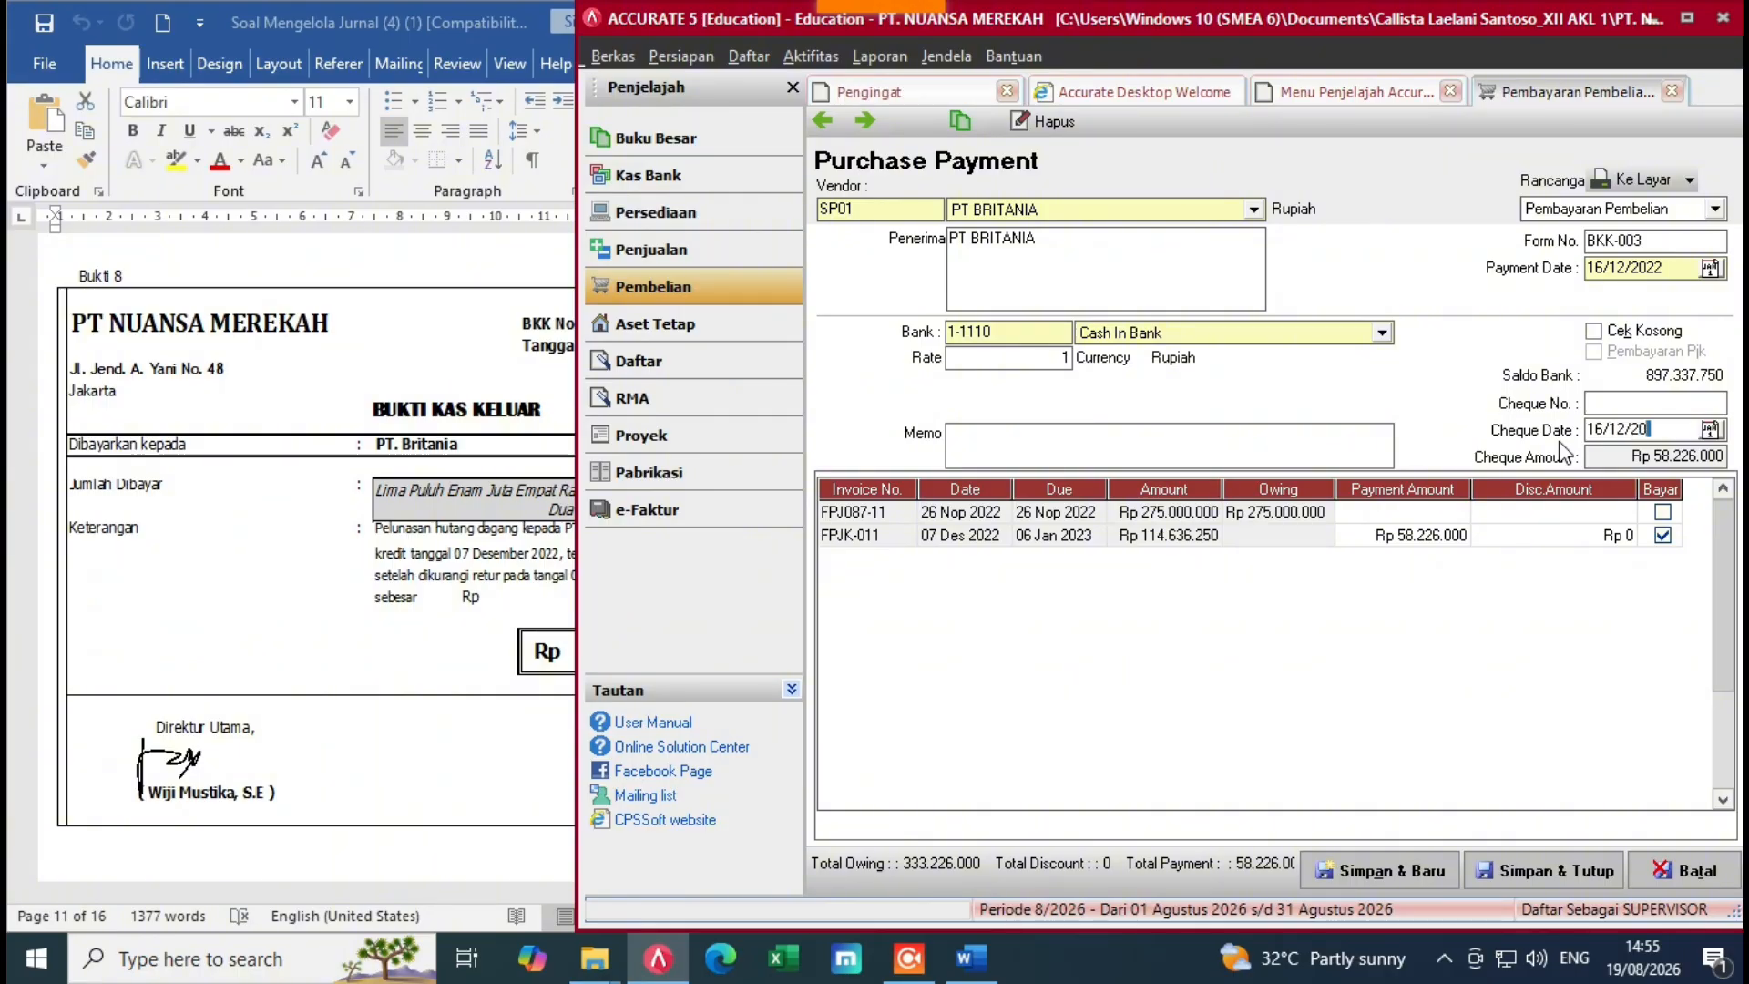
pyautogui.write('22')
pyautogui.press('Tab')
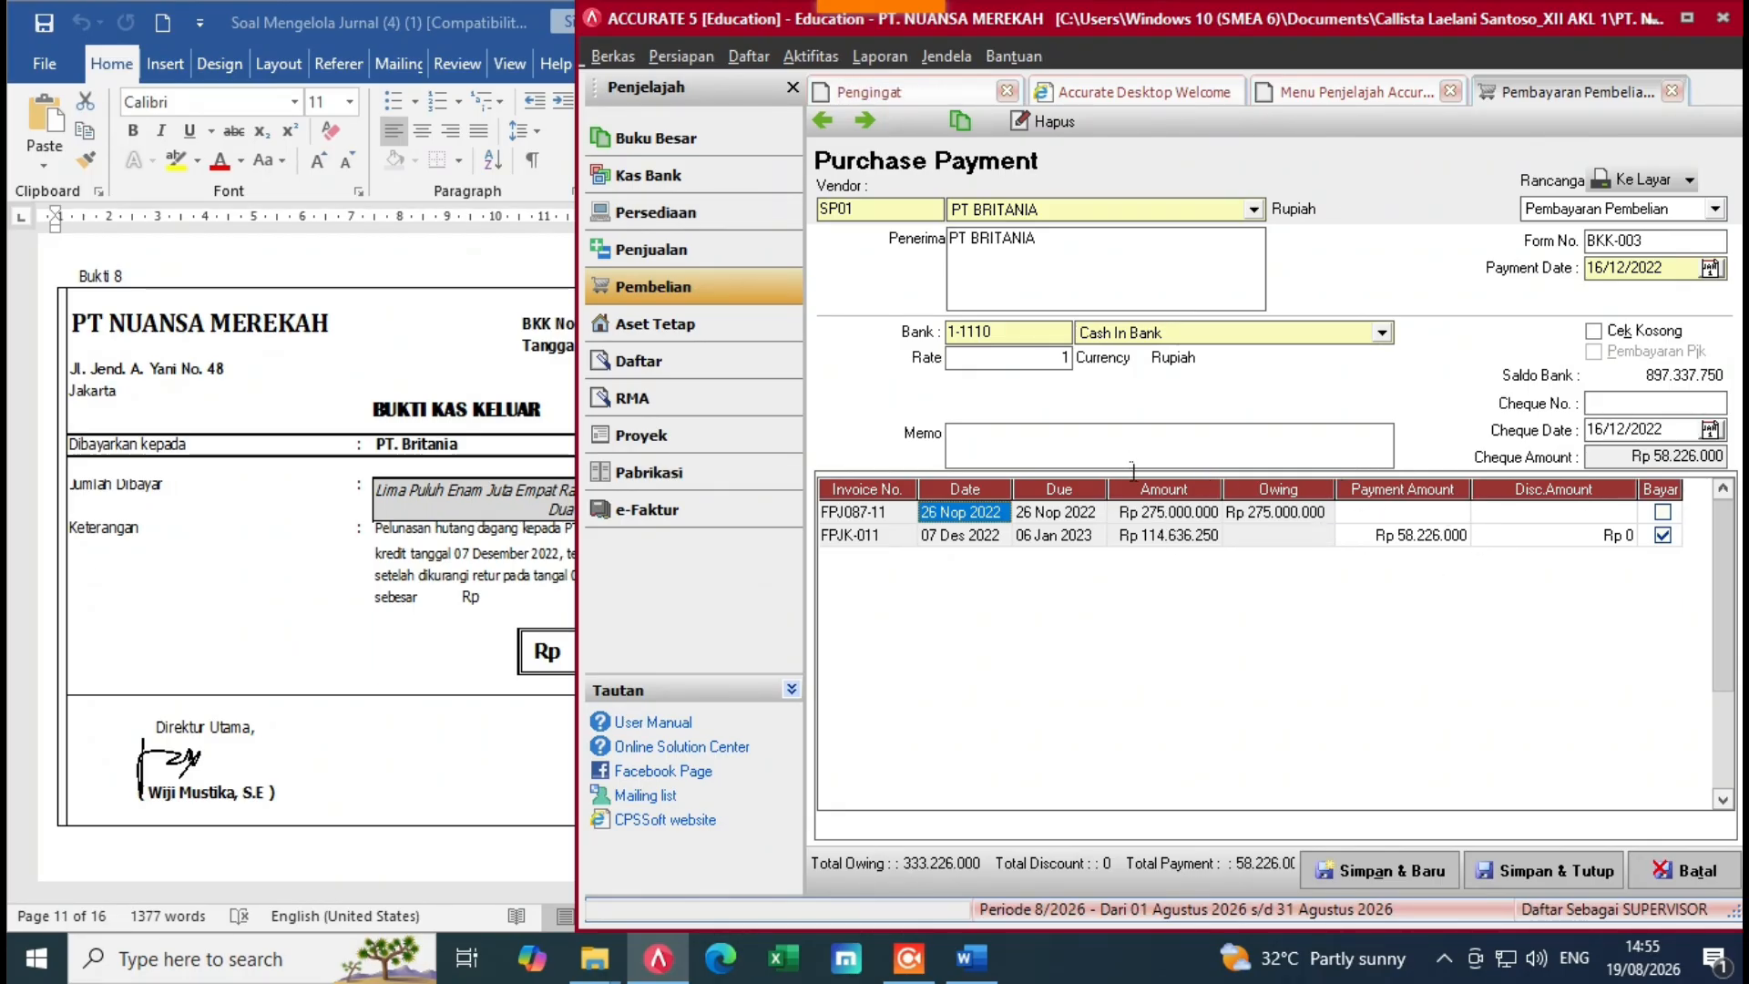
pyautogui.click(1550, 544)
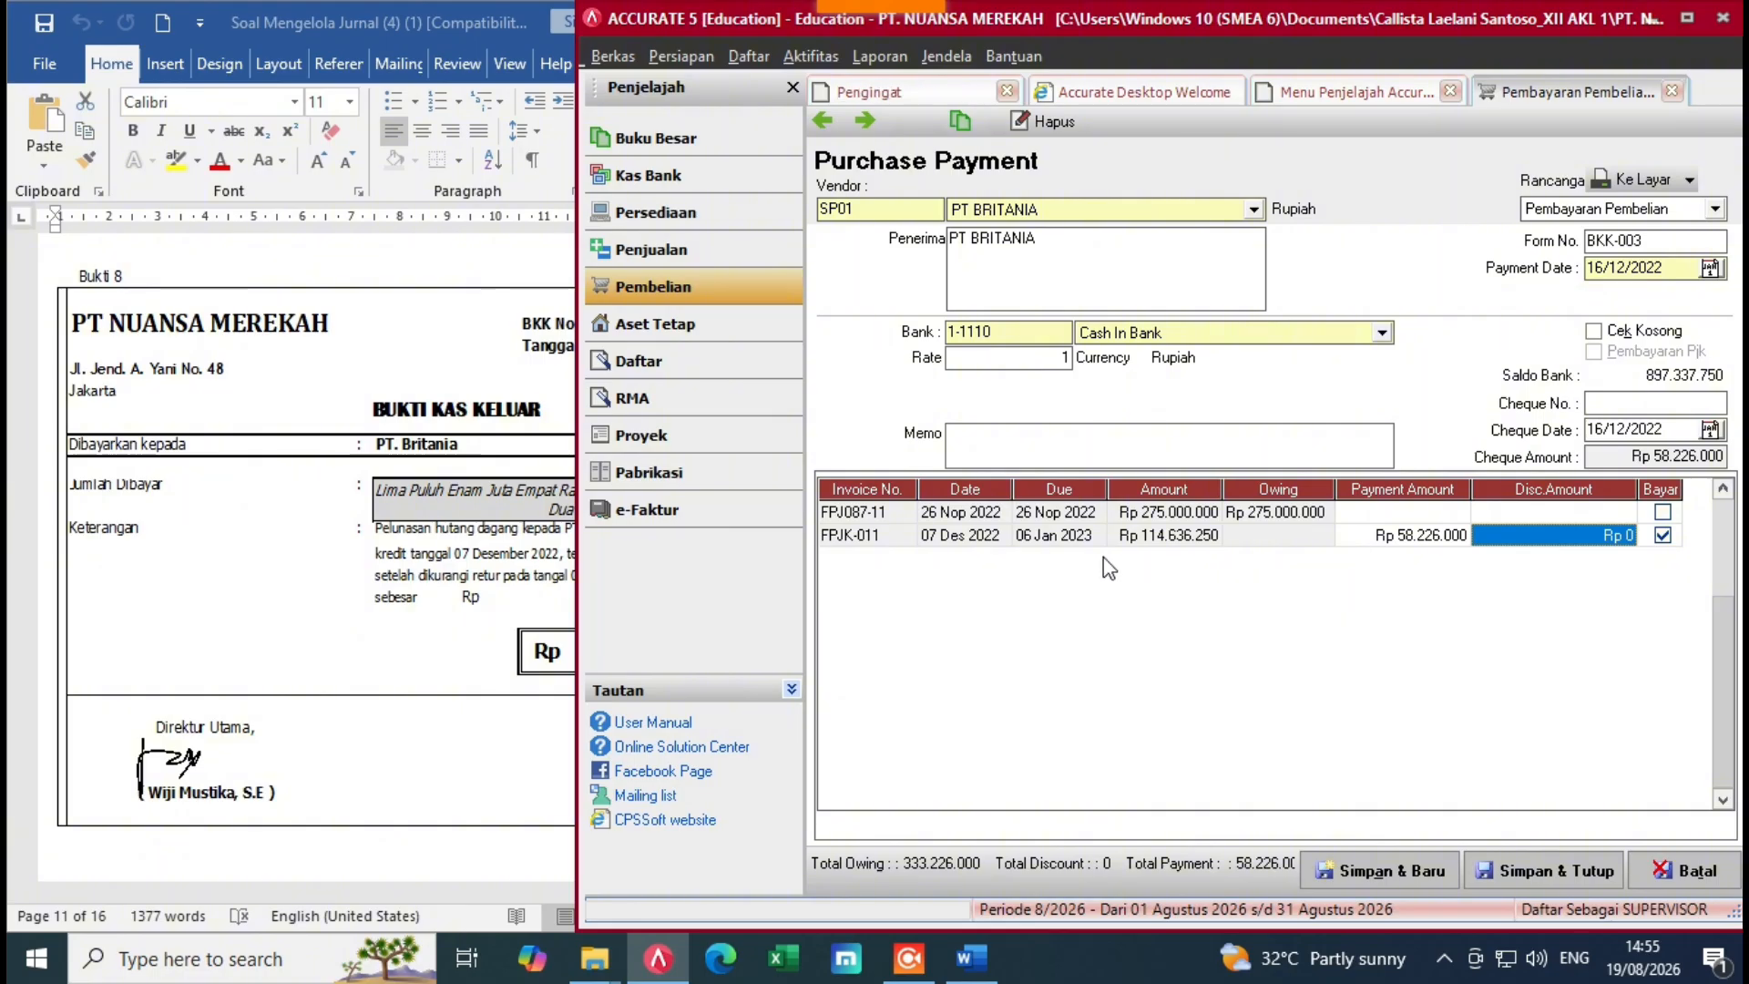
pyautogui.click(318, 550)
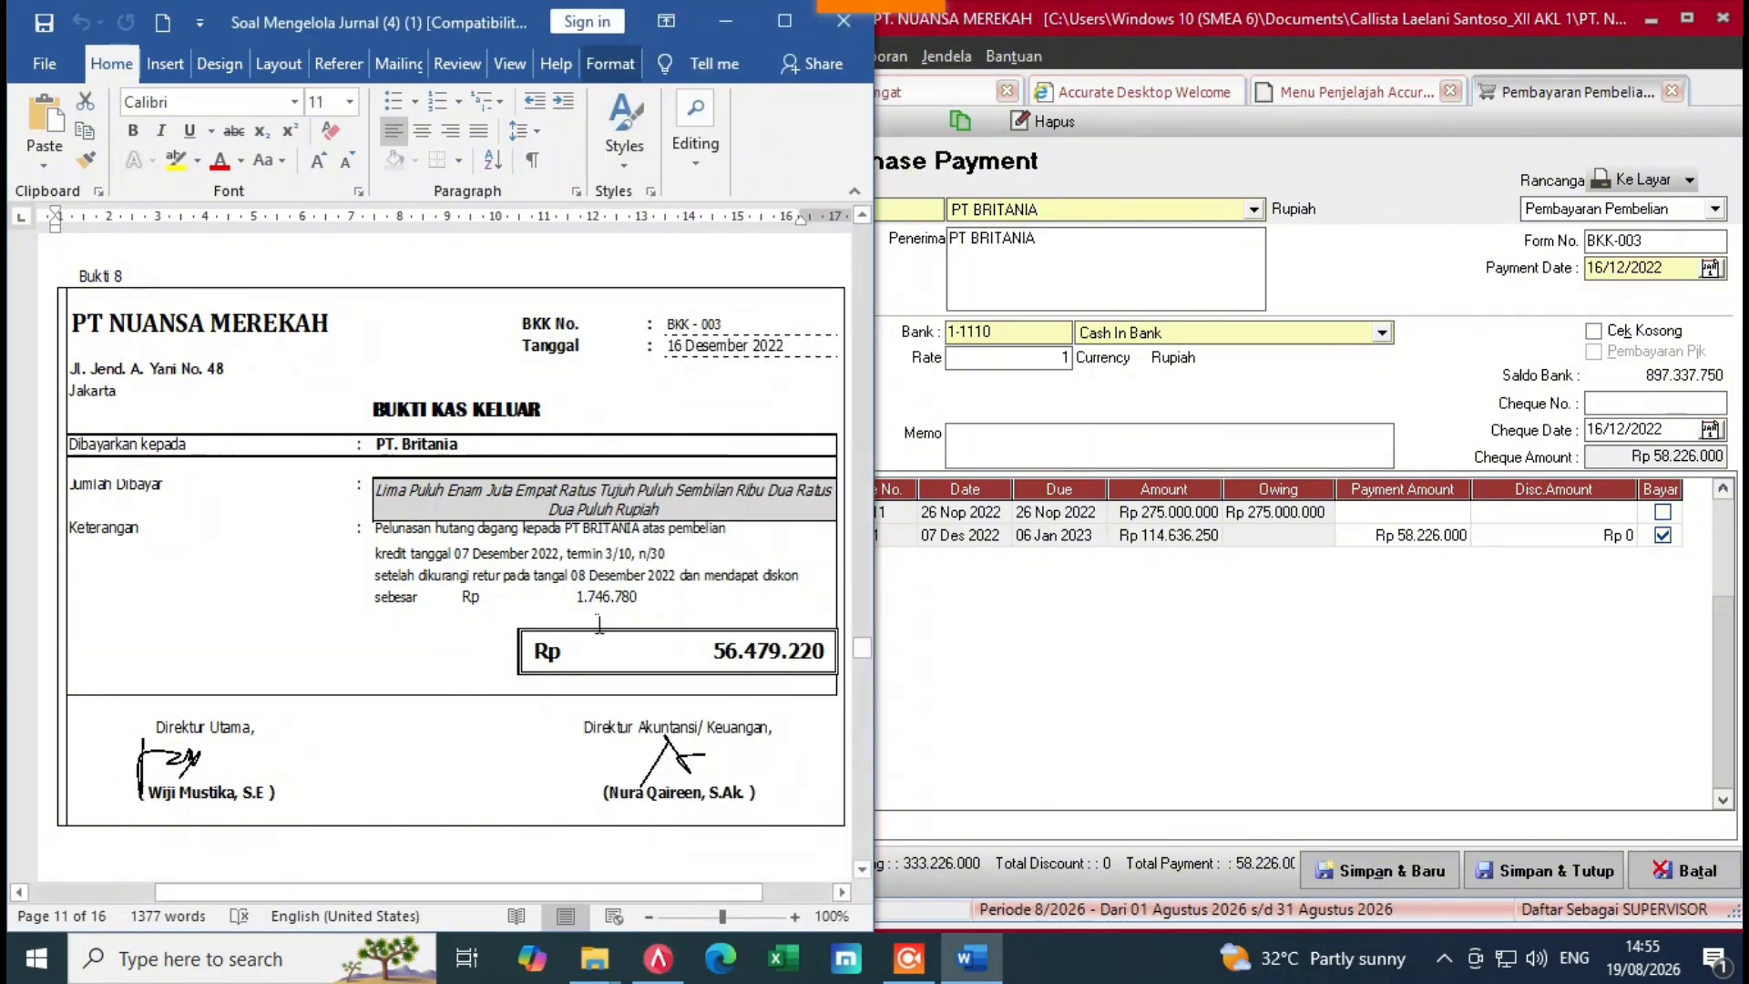
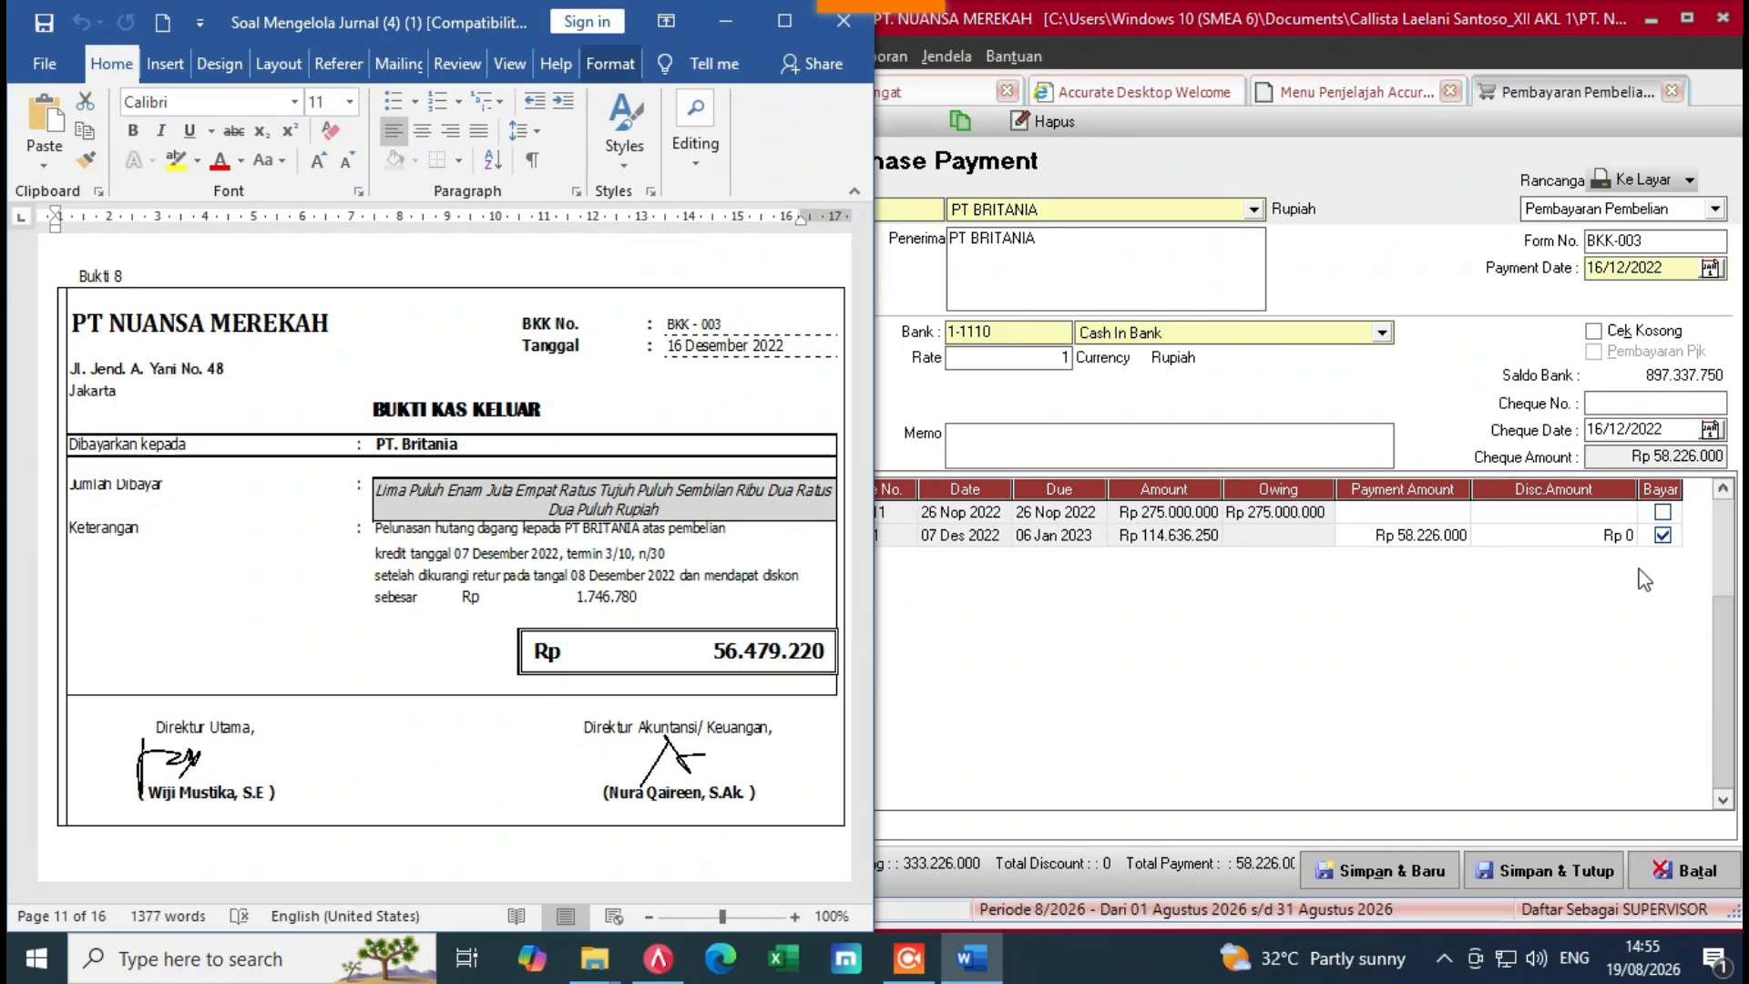
# Step: Open the row options on invoice FPJK-011's Disc.Amount cell
pyautogui.click(1590, 539)
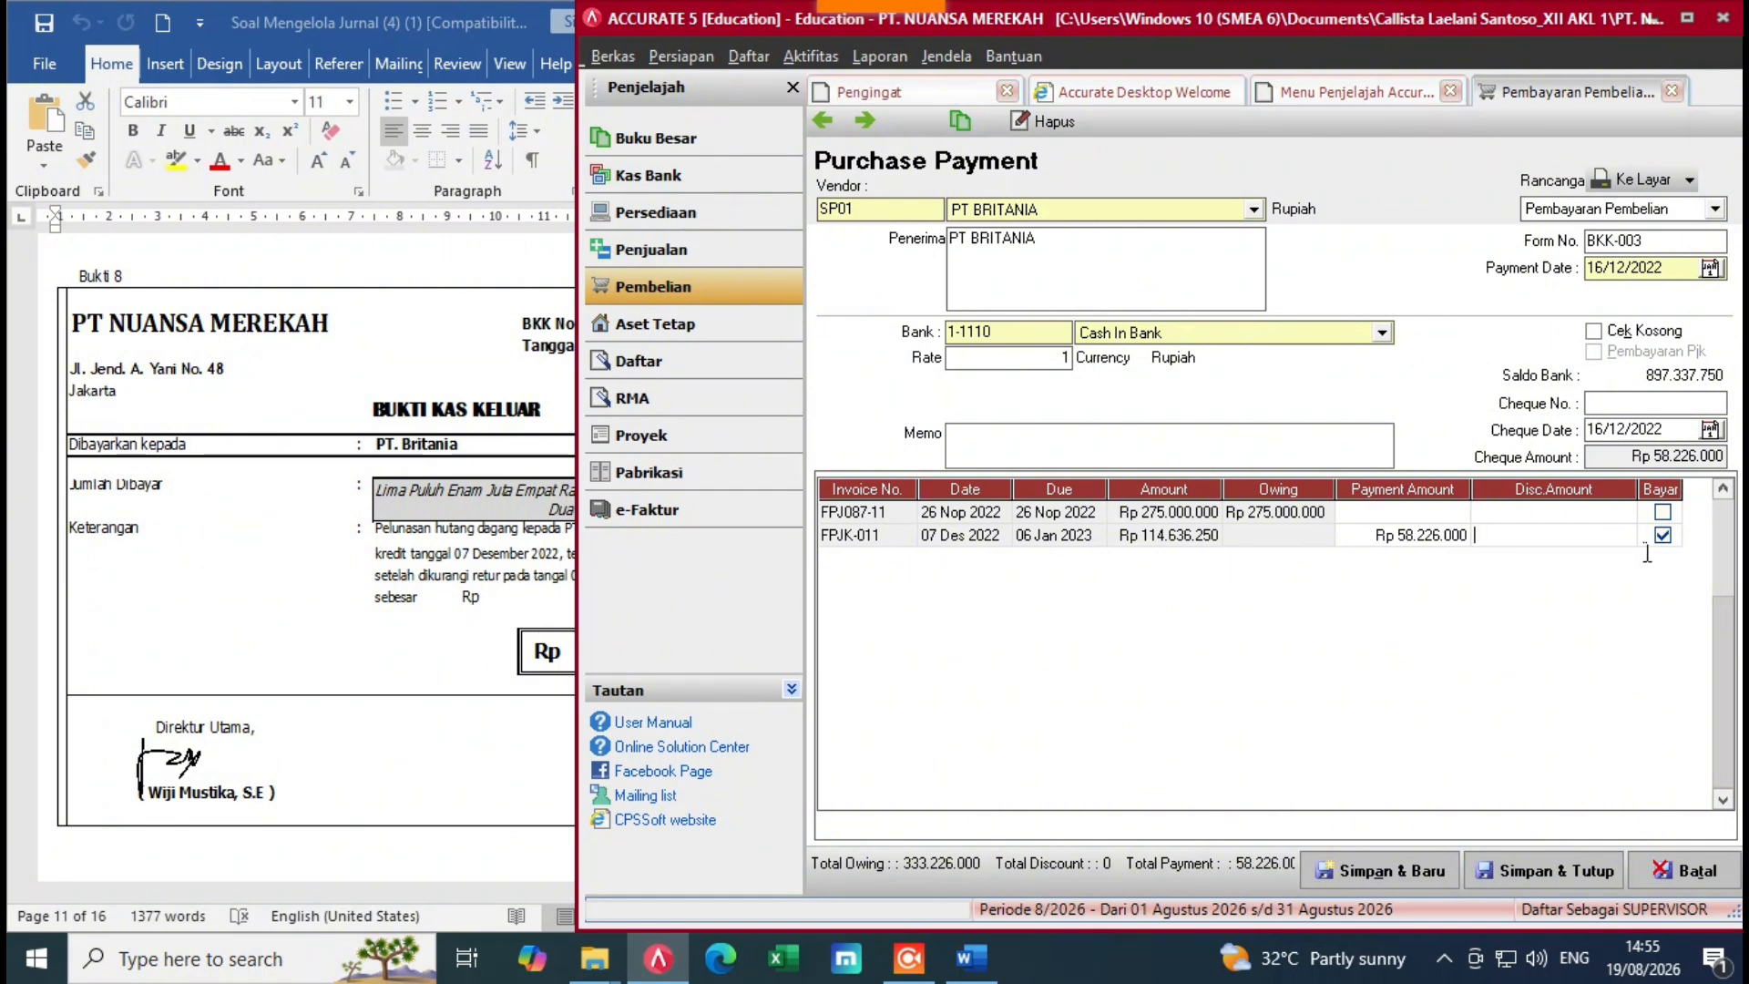
pyautogui.rightClick(1552, 536)
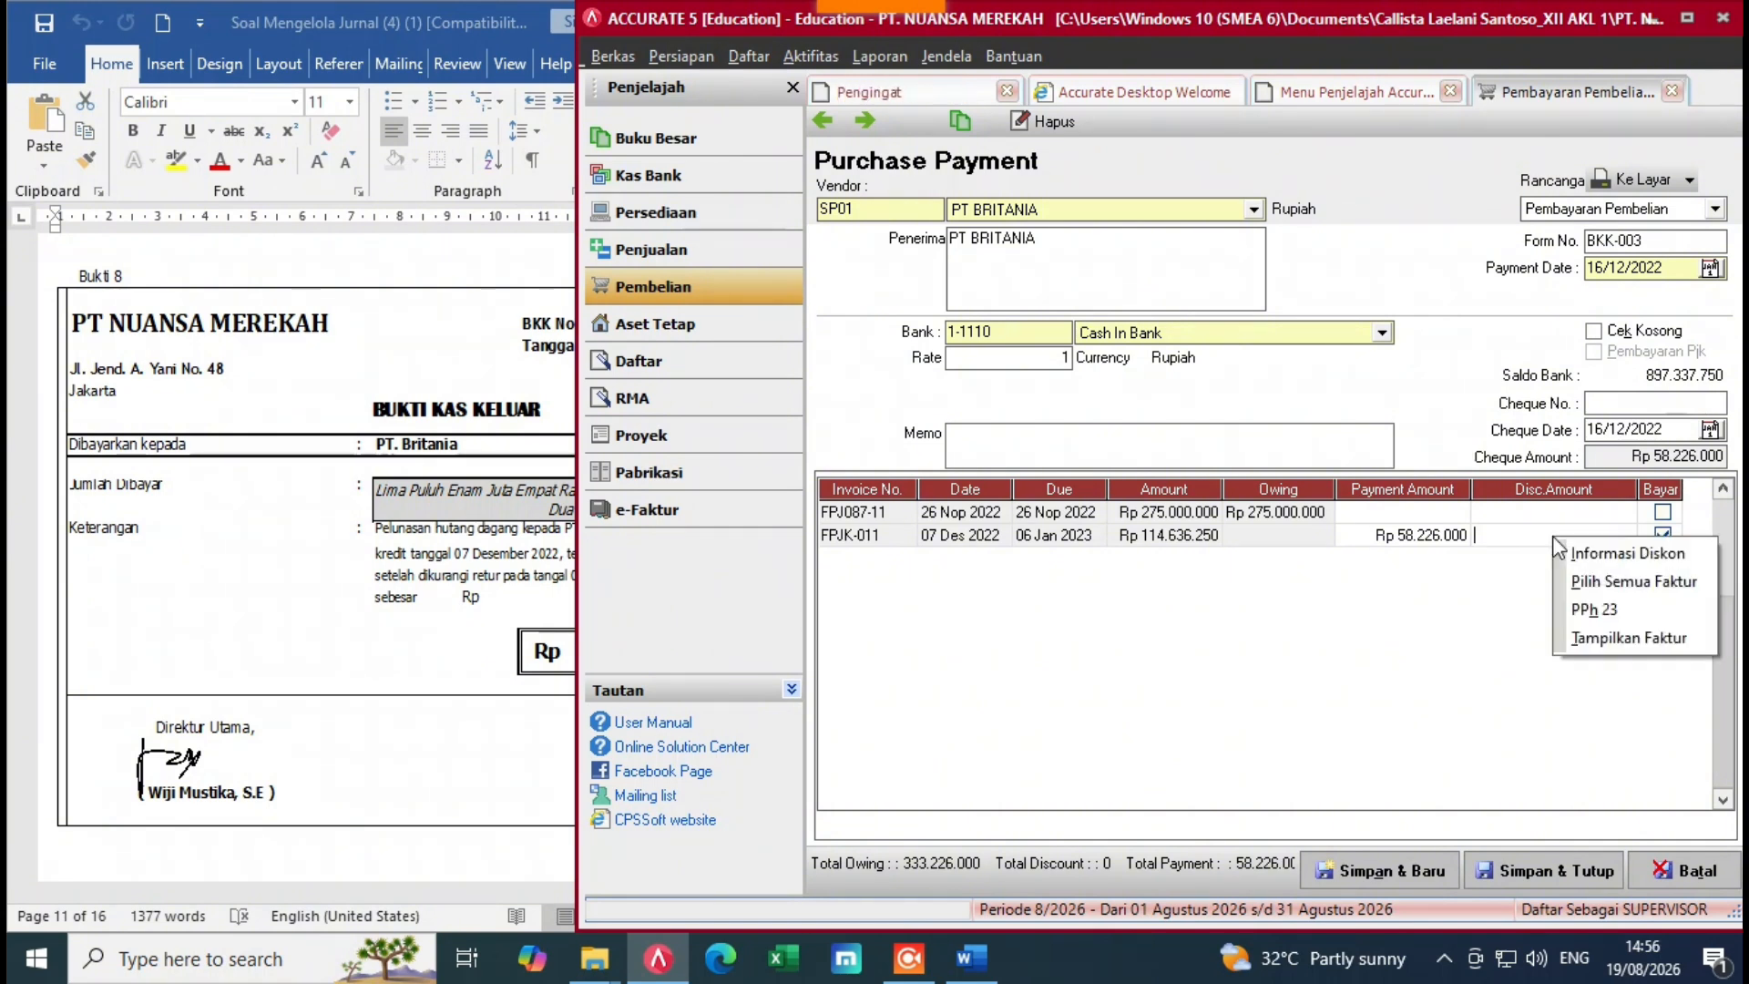
# Step: In Informasi Diskon, enter a 1.746.780 discount charged to the Purchase Discount account
pyautogui.click(1603, 554)
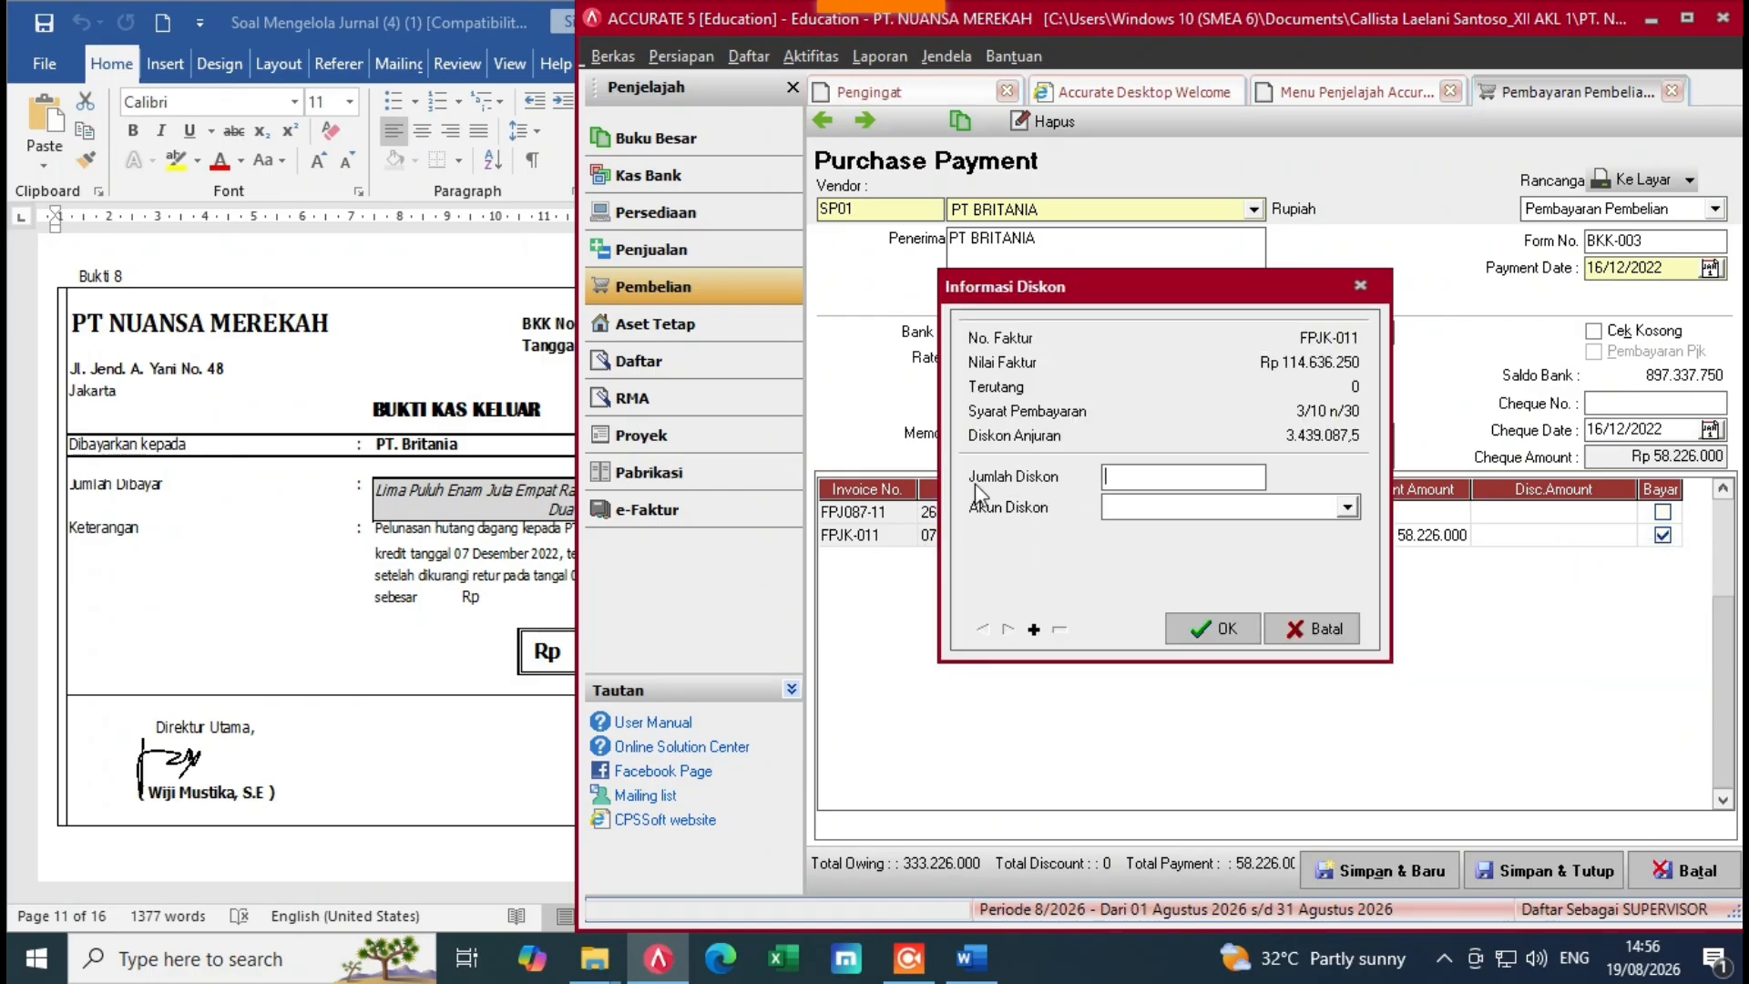
pyautogui.click(455, 530)
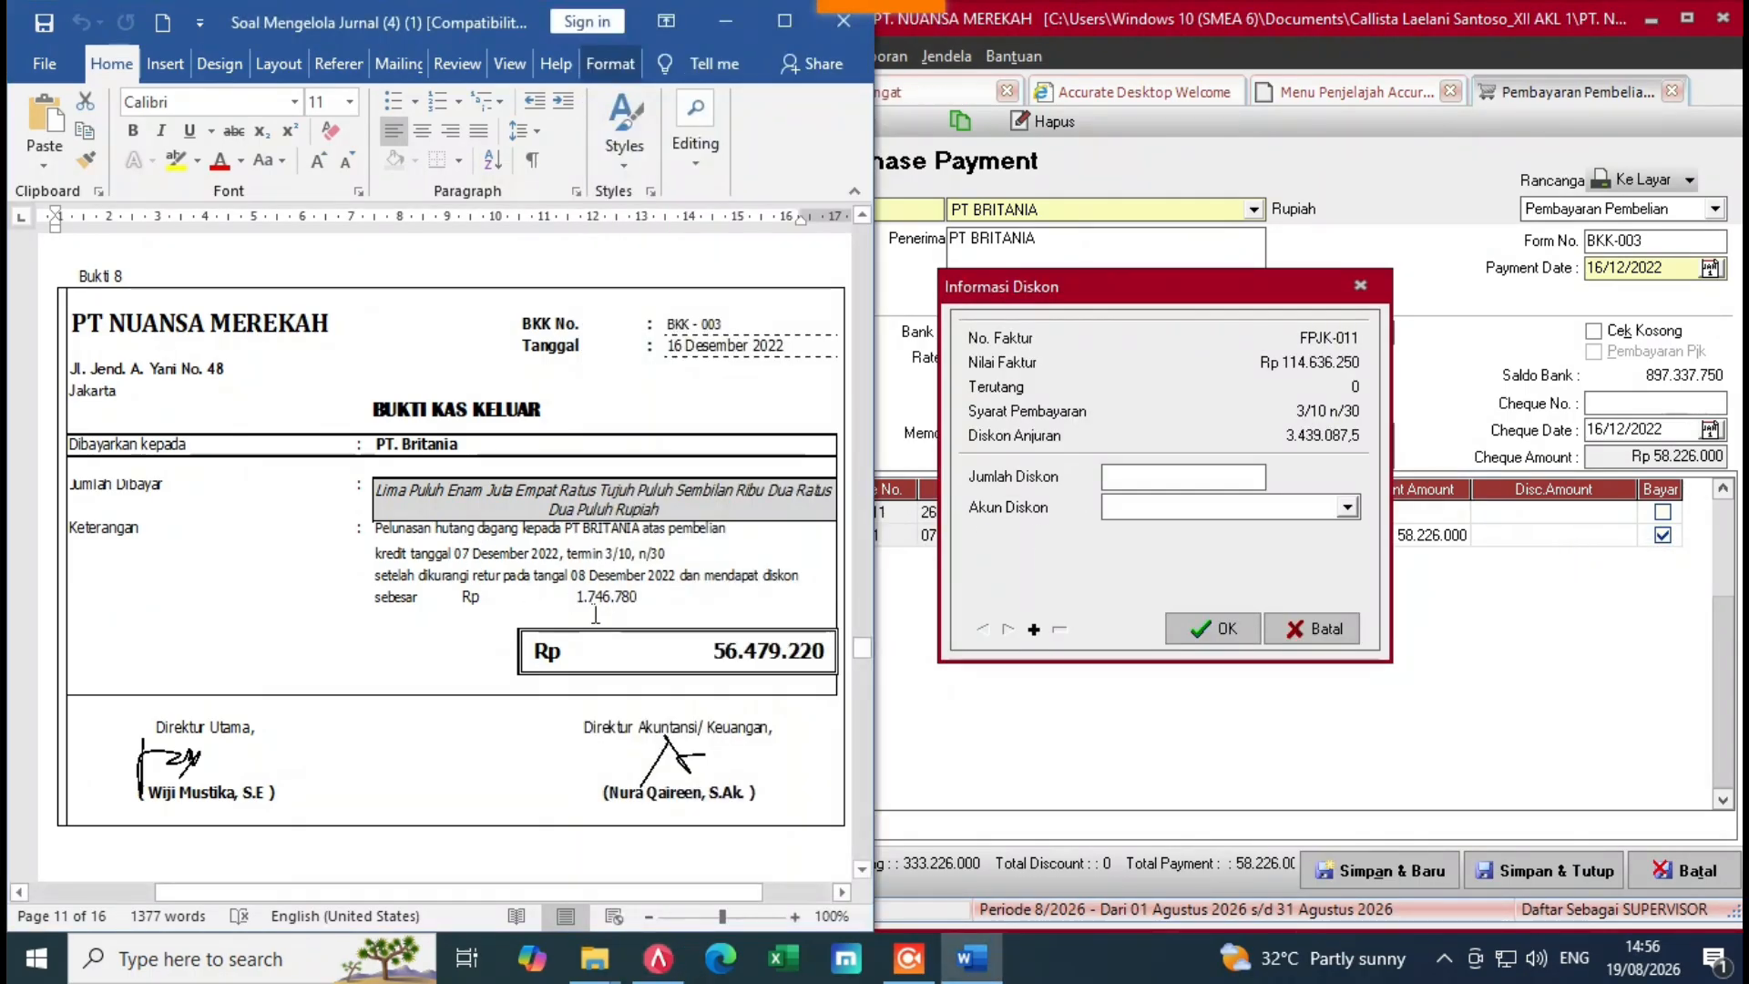
pyautogui.click(1155, 483)
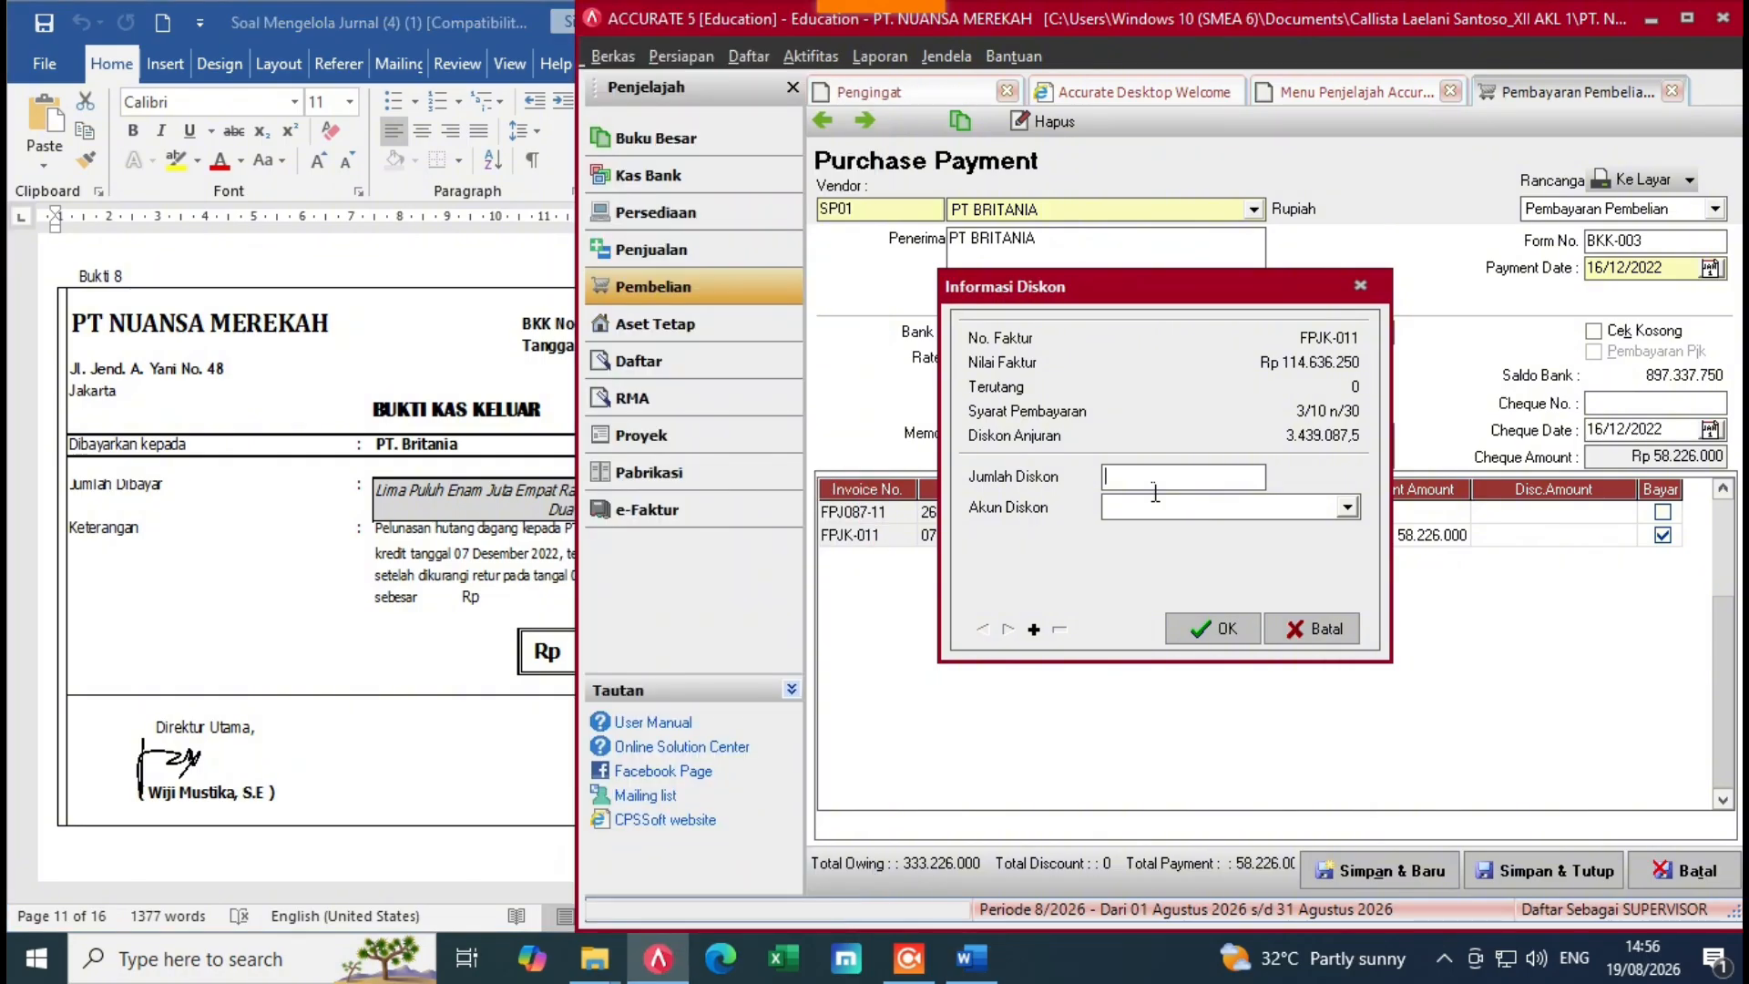
pyautogui.write('1746')
pyautogui.hotkey('alt', 'Tab')
pyautogui.hotkey('alt', 'Tab')
pyautogui.write('780')
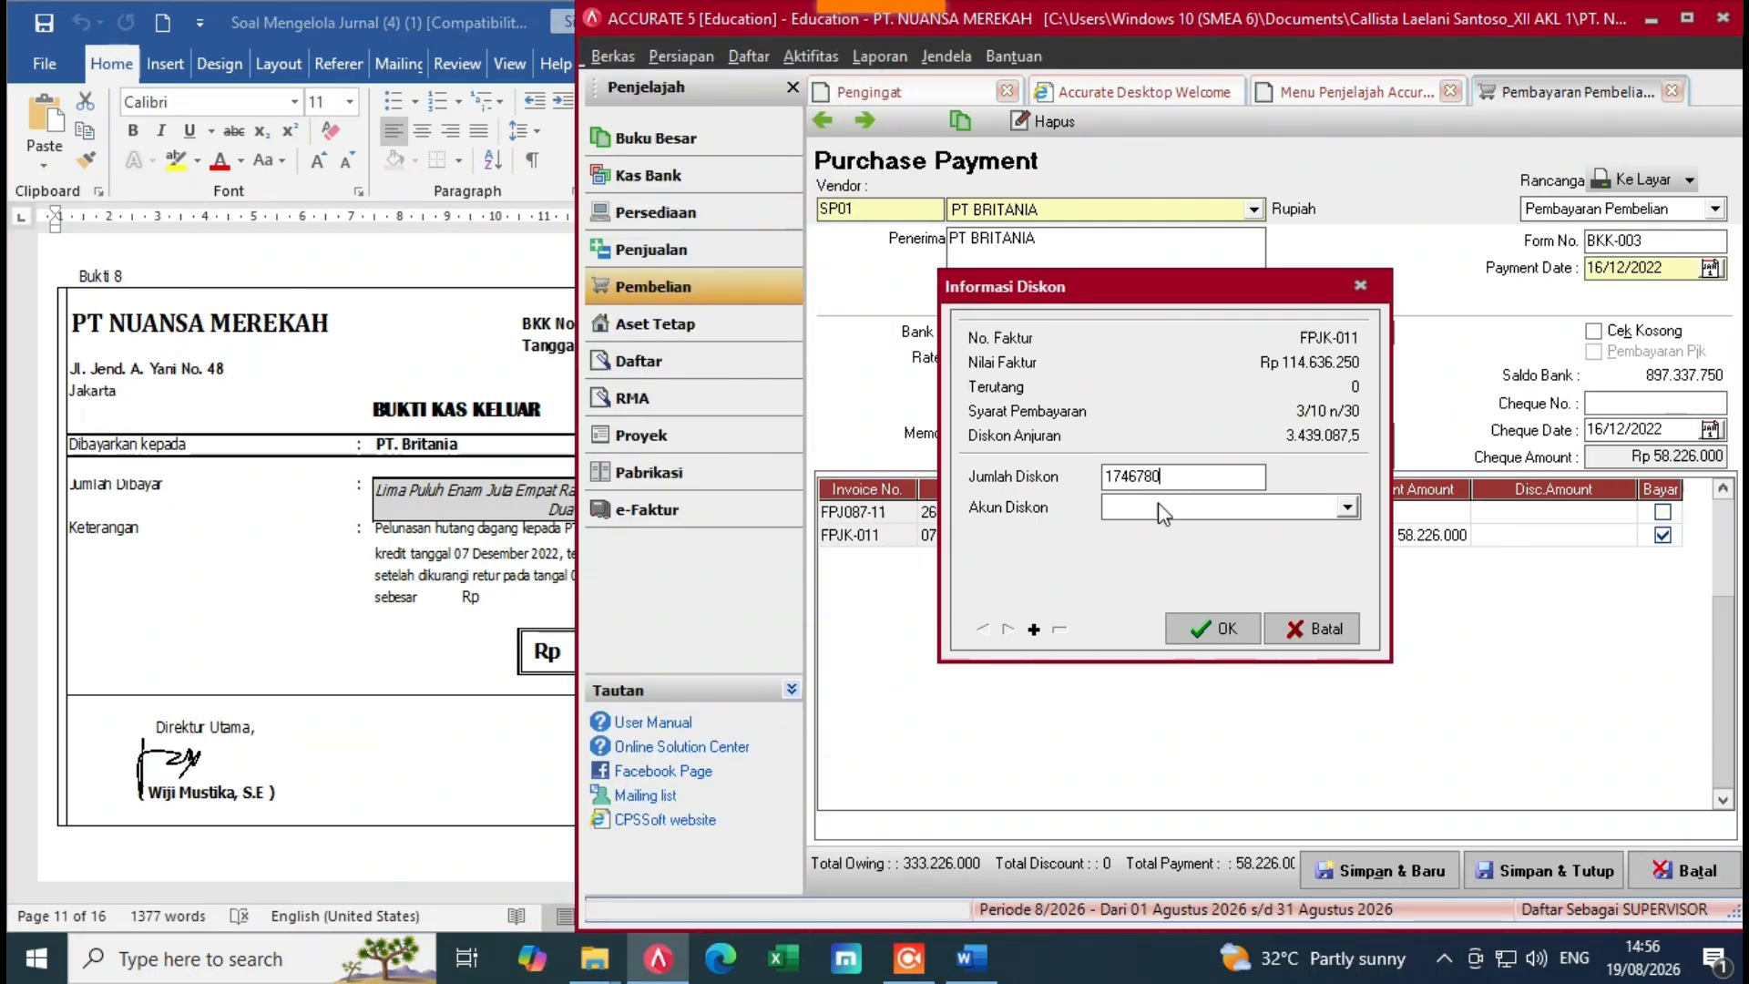
pyautogui.click(1175, 510)
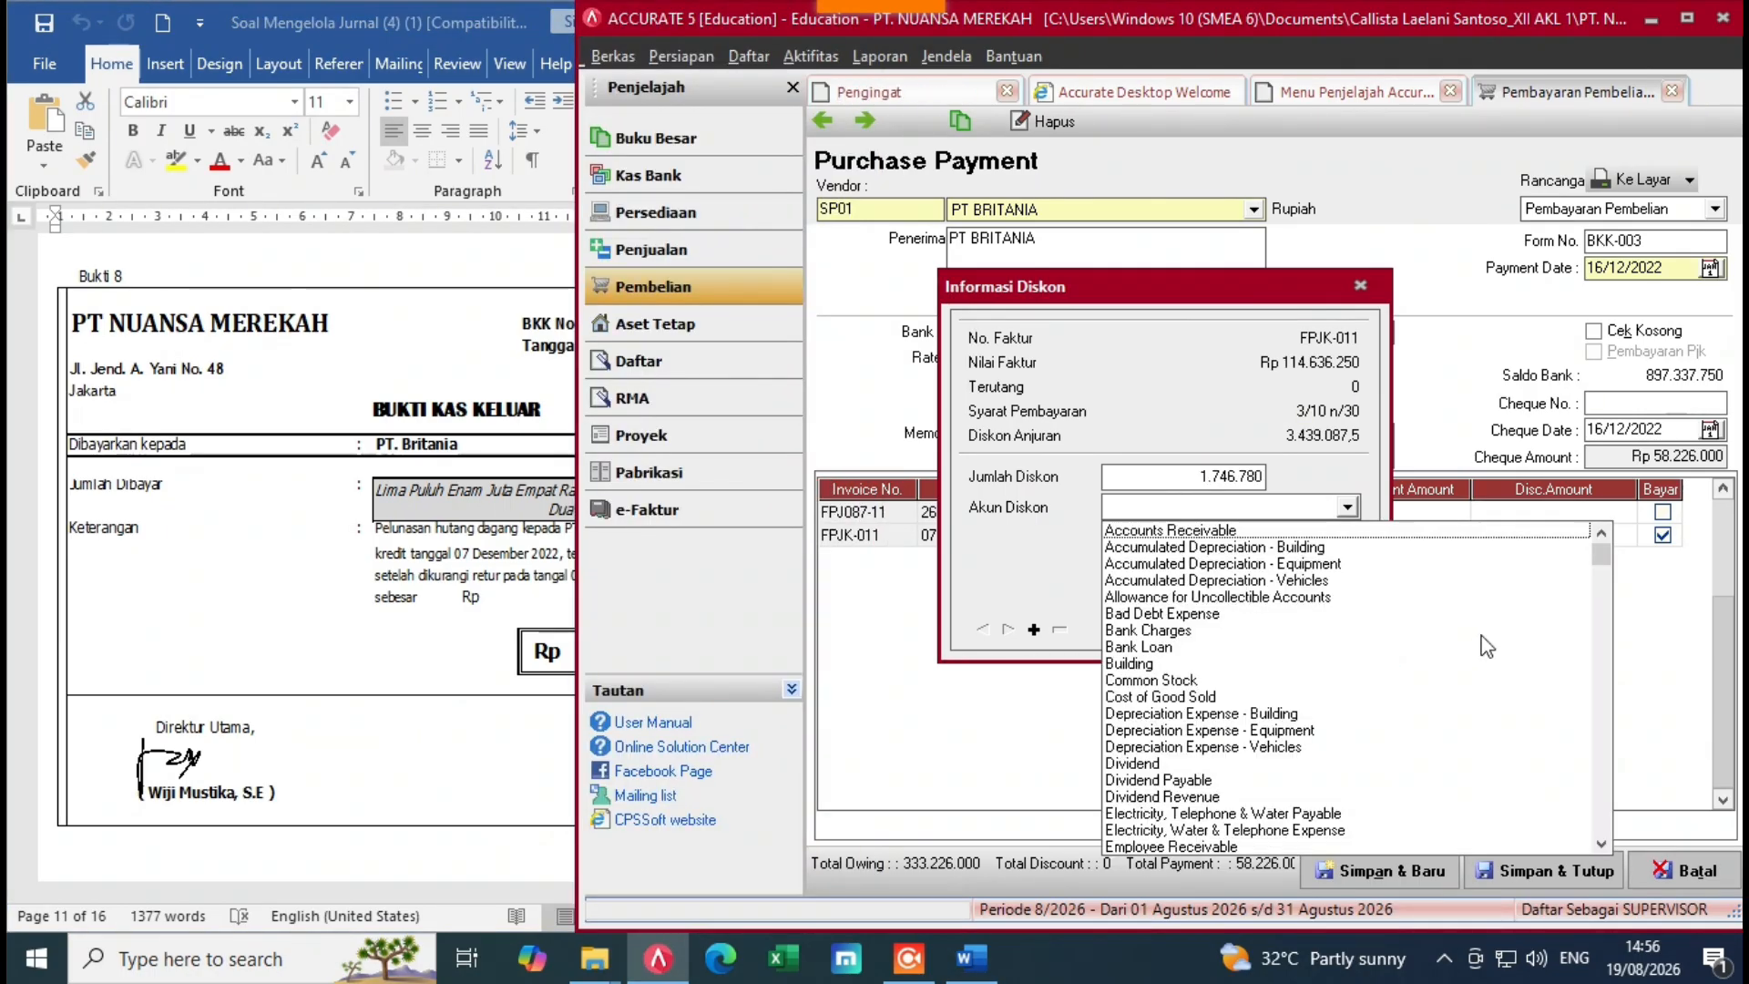
pyautogui.click(1604, 601)
pyautogui.click(1596, 738)
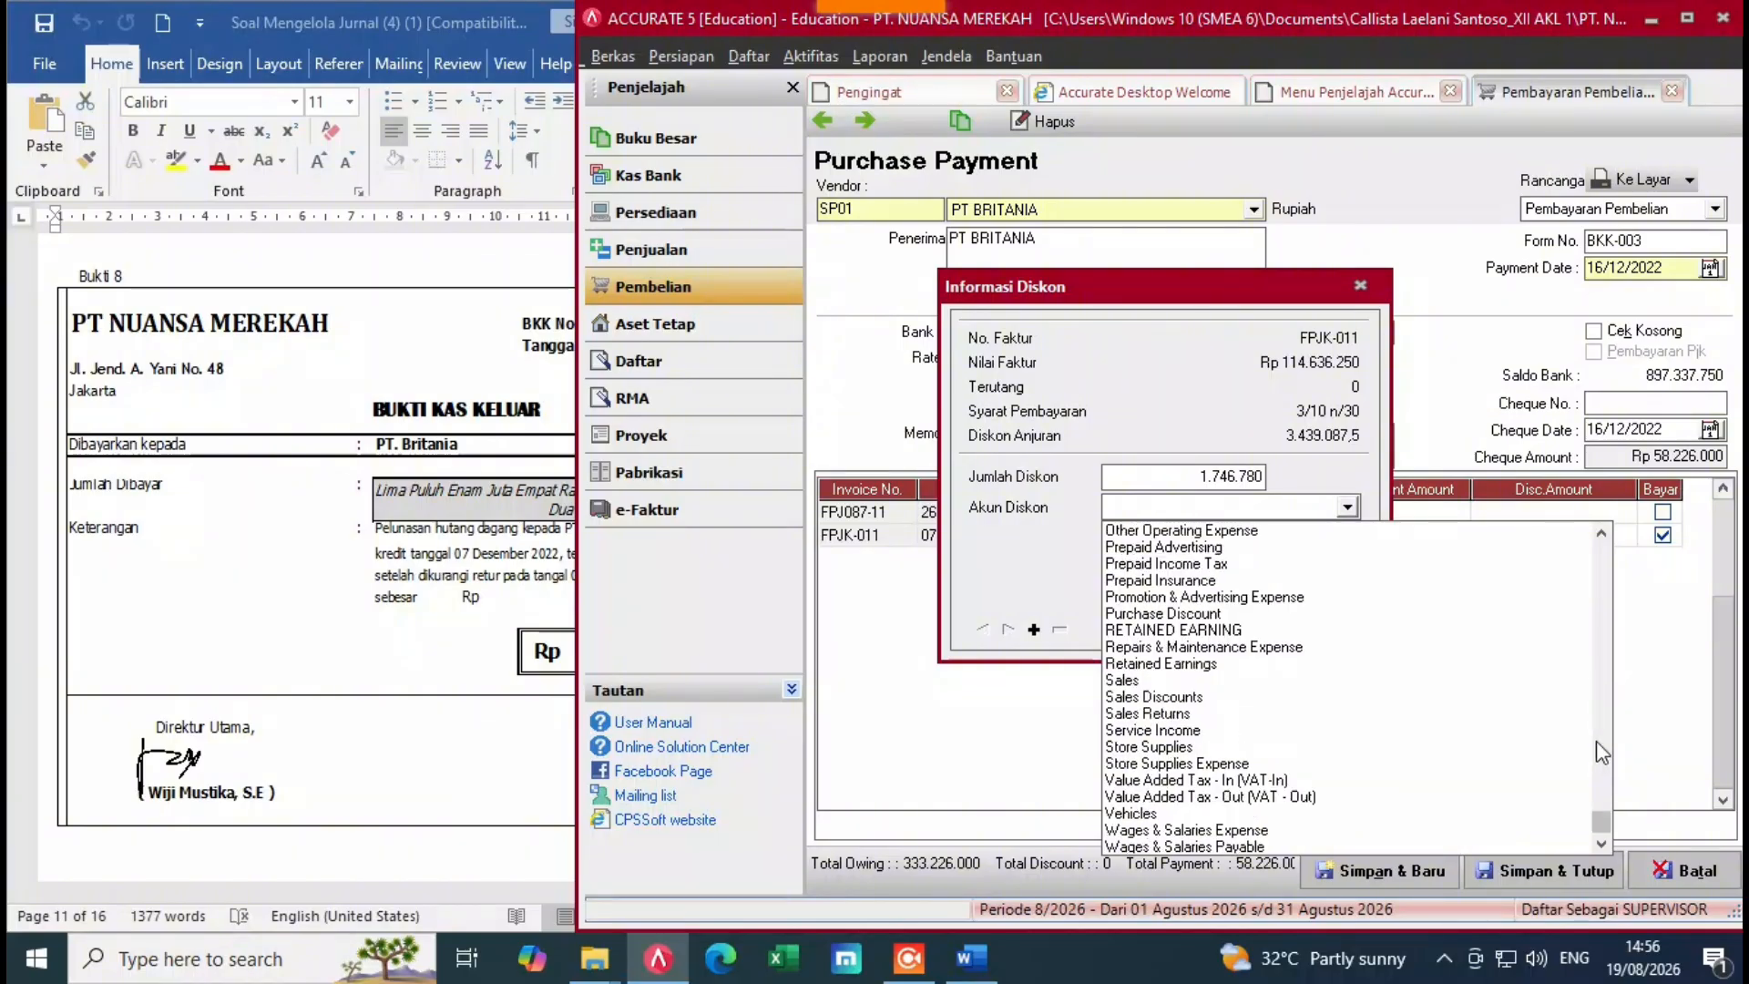
pyautogui.click(1608, 801)
pyautogui.click(1600, 808)
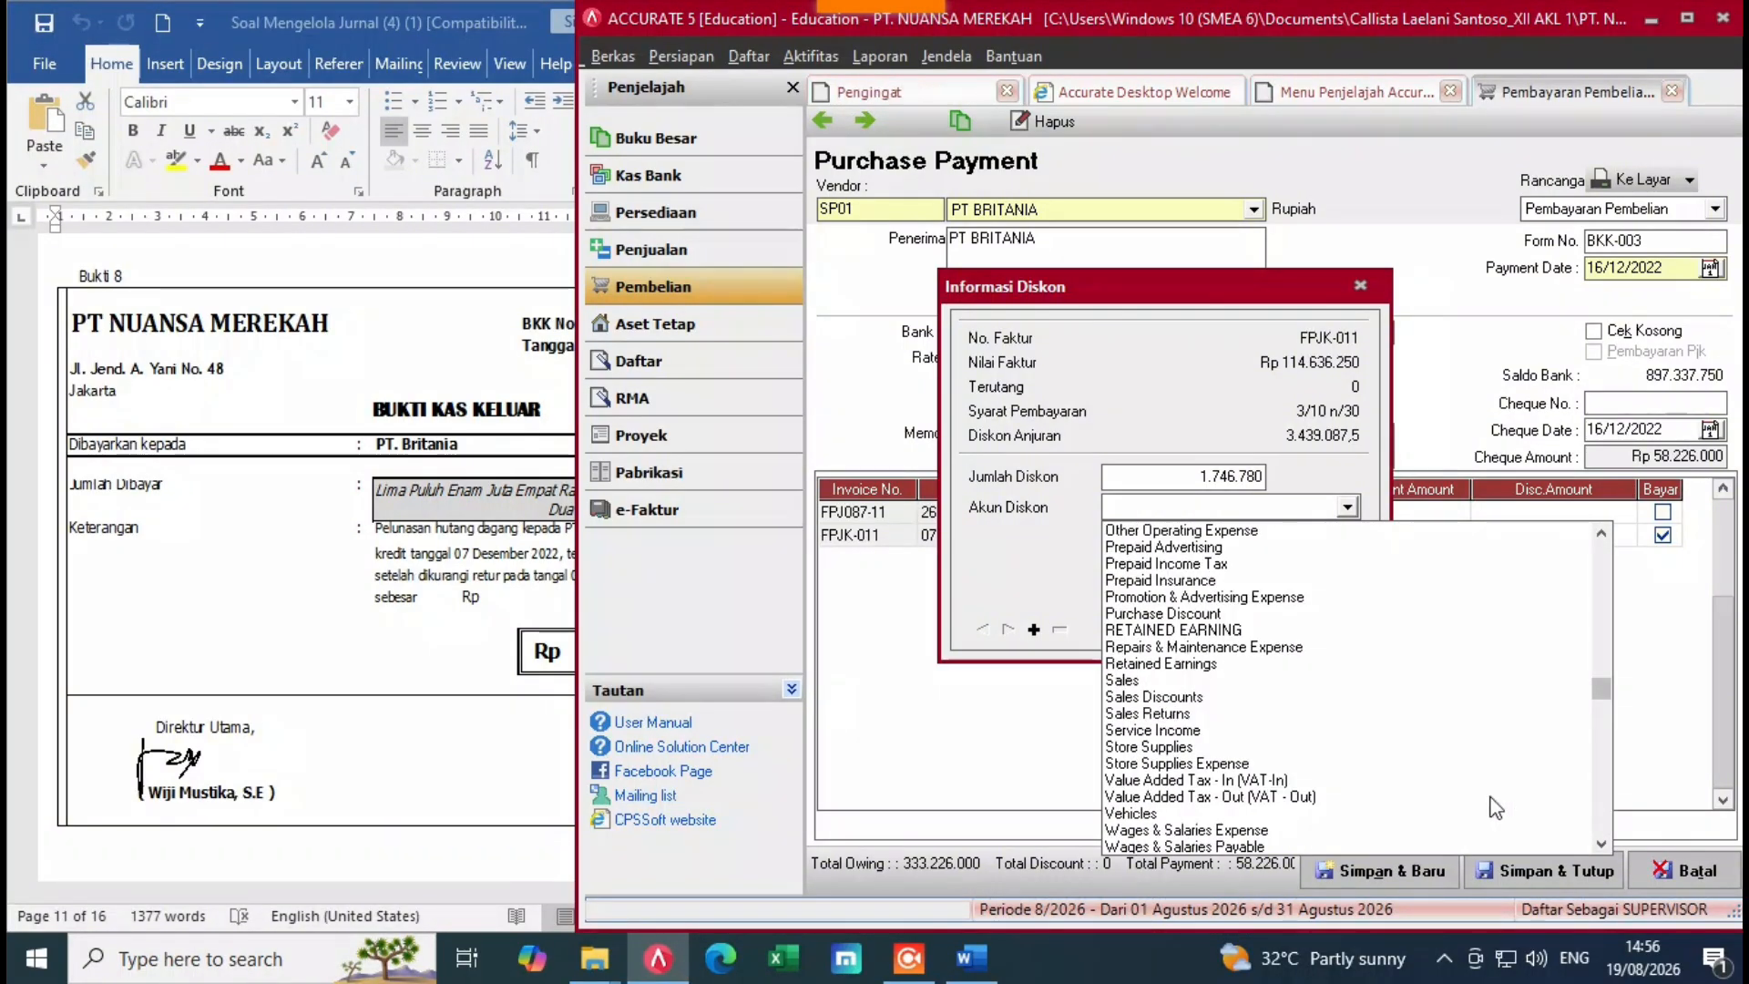
pyautogui.click(1163, 614)
# Step: Commit the Rp 1.746.780 discount and save and close payment BKK-003 at Rp 56.479.220
pyautogui.press('Return')
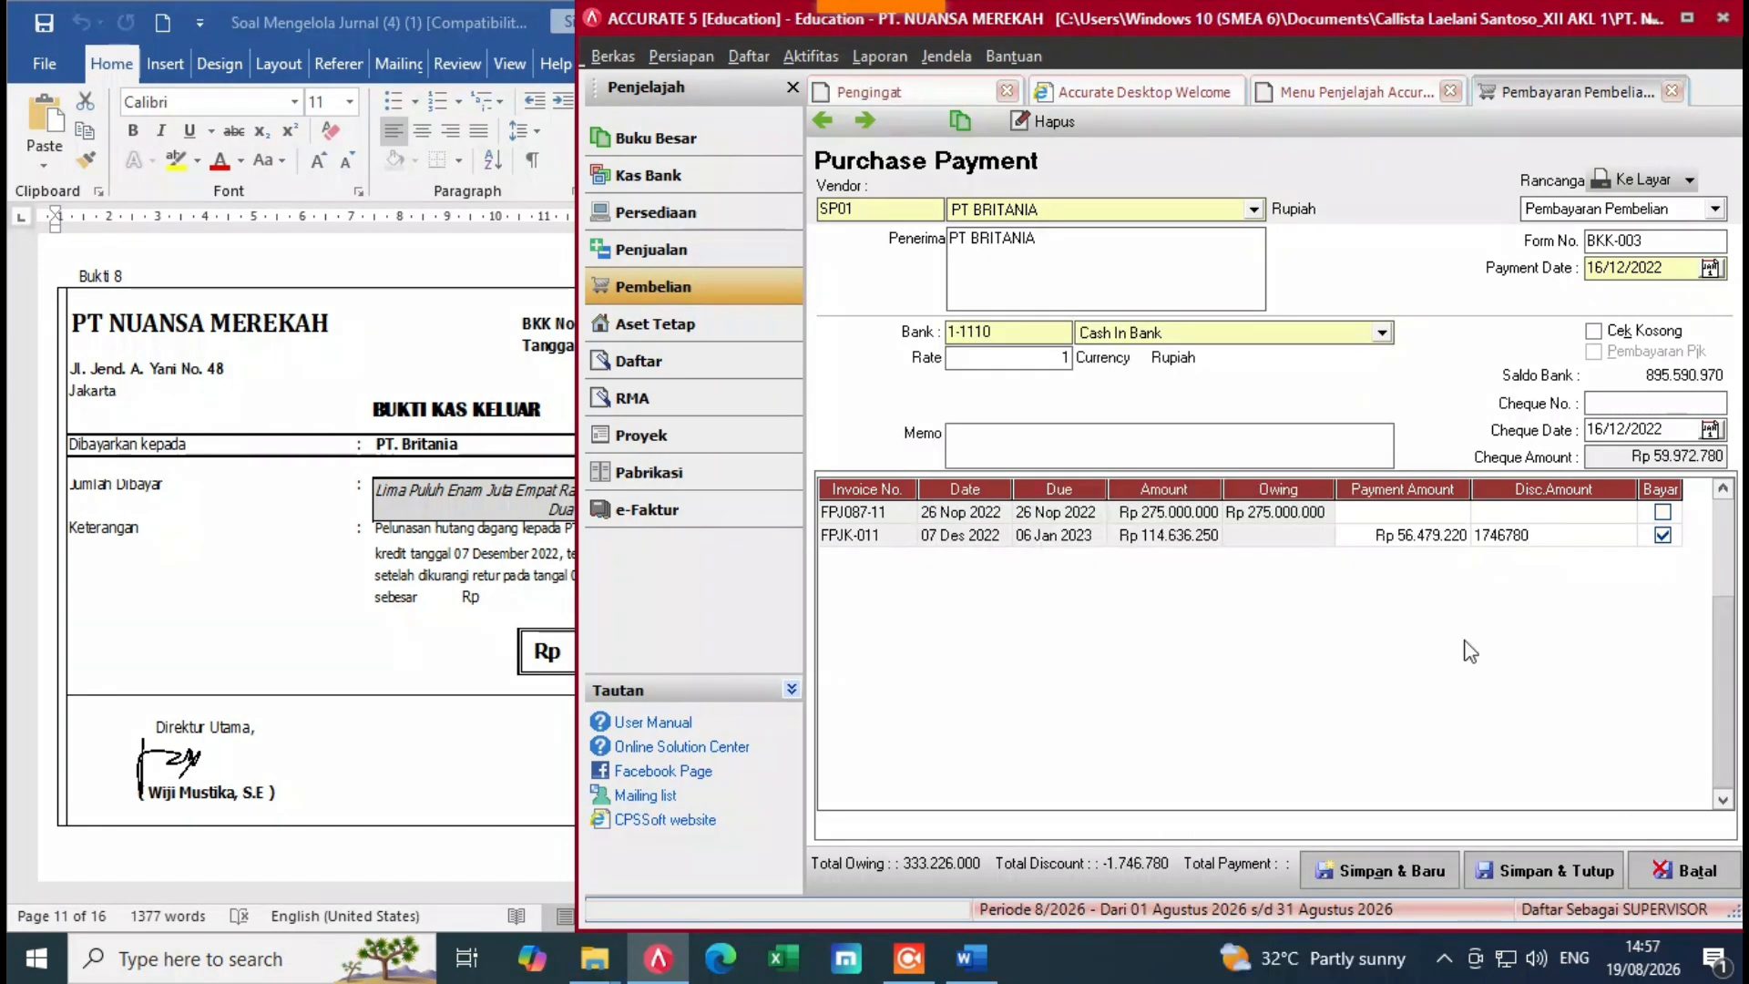
pyautogui.click(1507, 875)
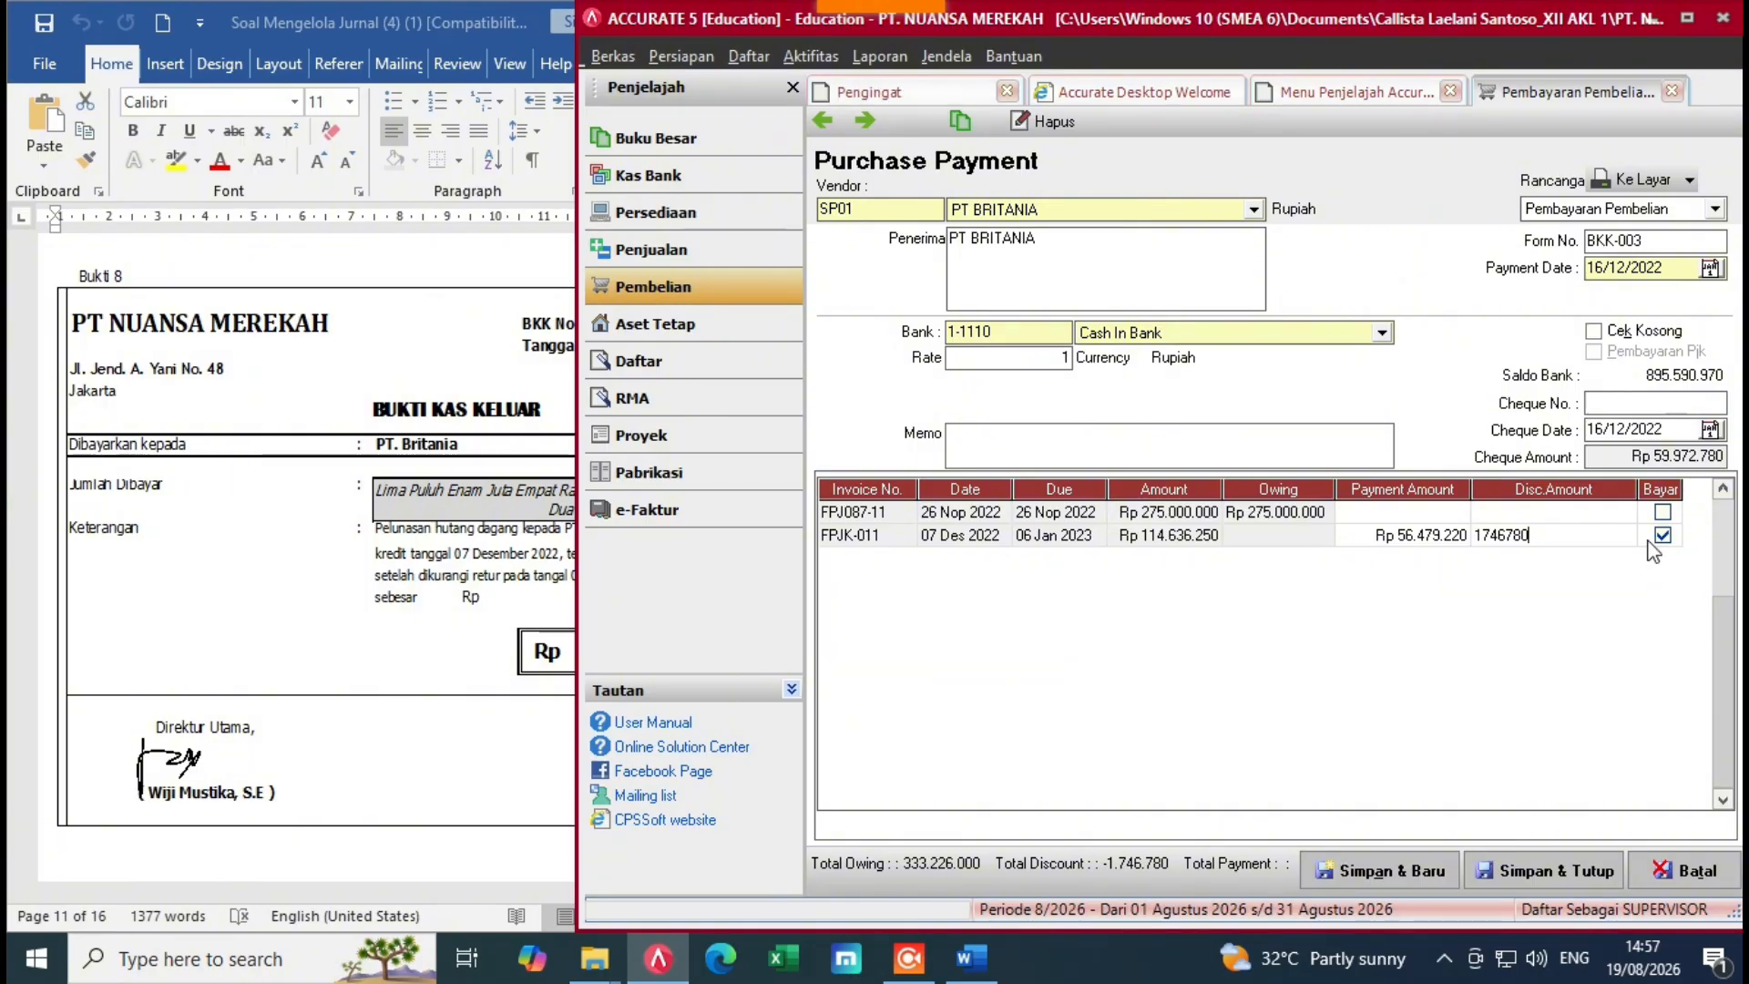
pyautogui.press('Tab')
pyautogui.press('Tab')
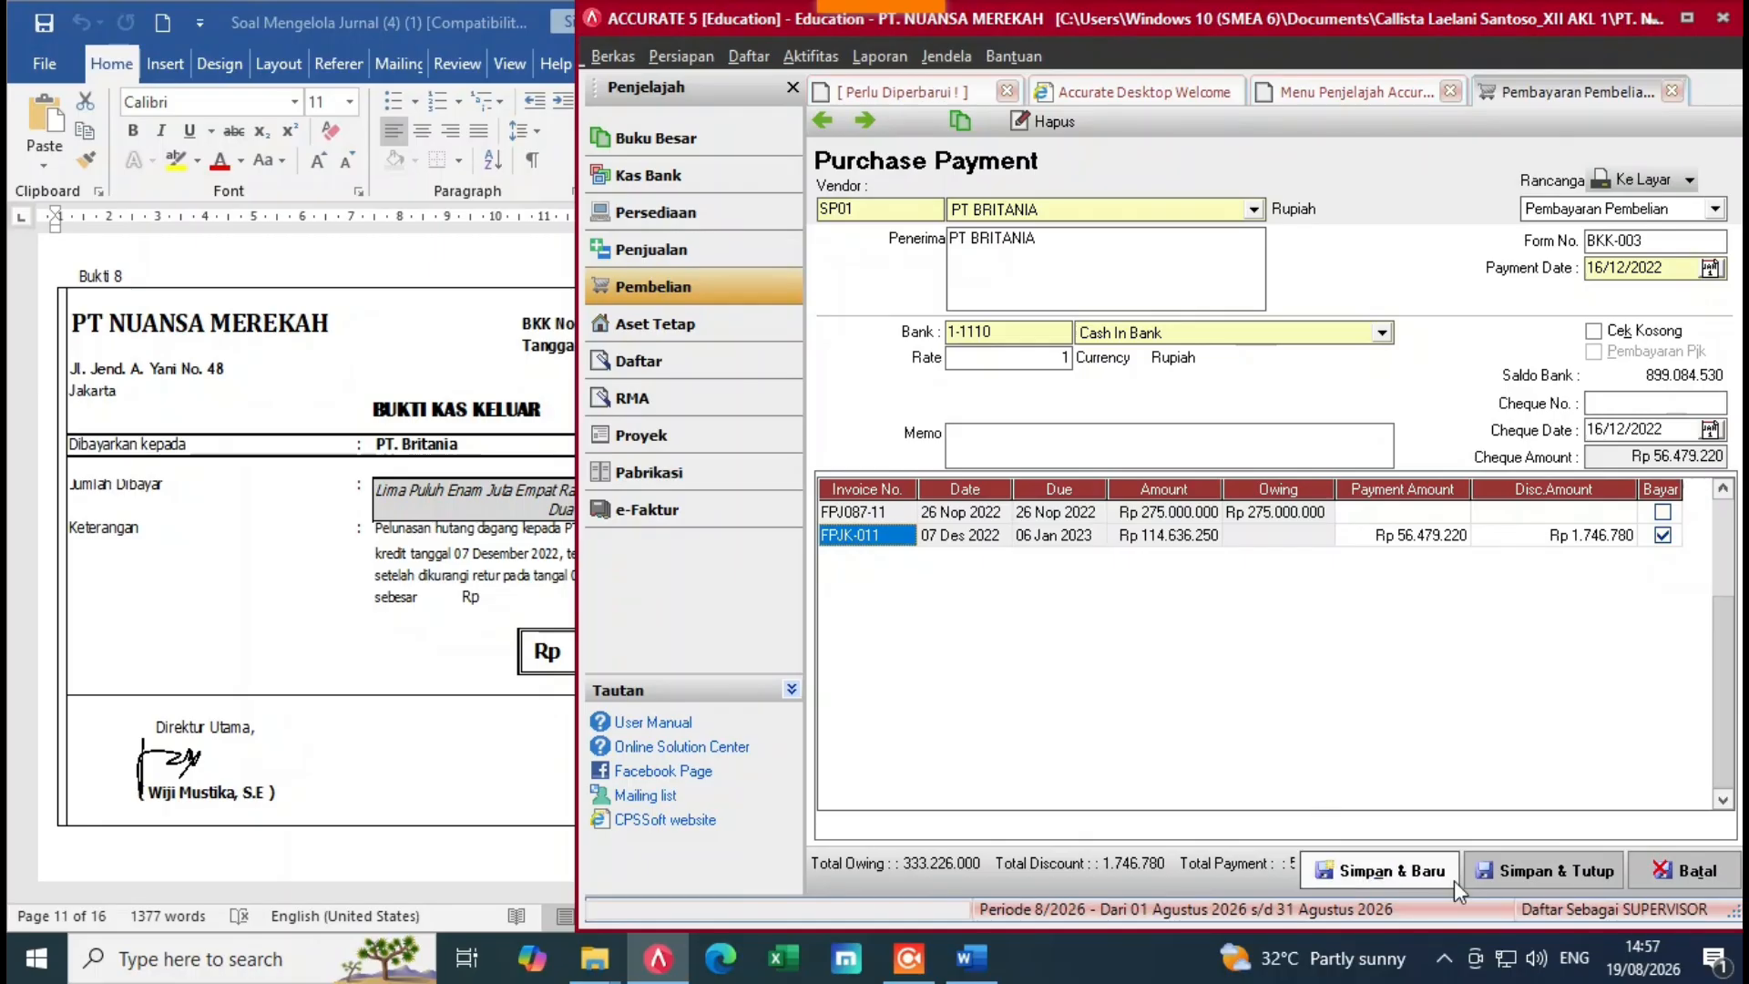
pyautogui.click(1501, 873)
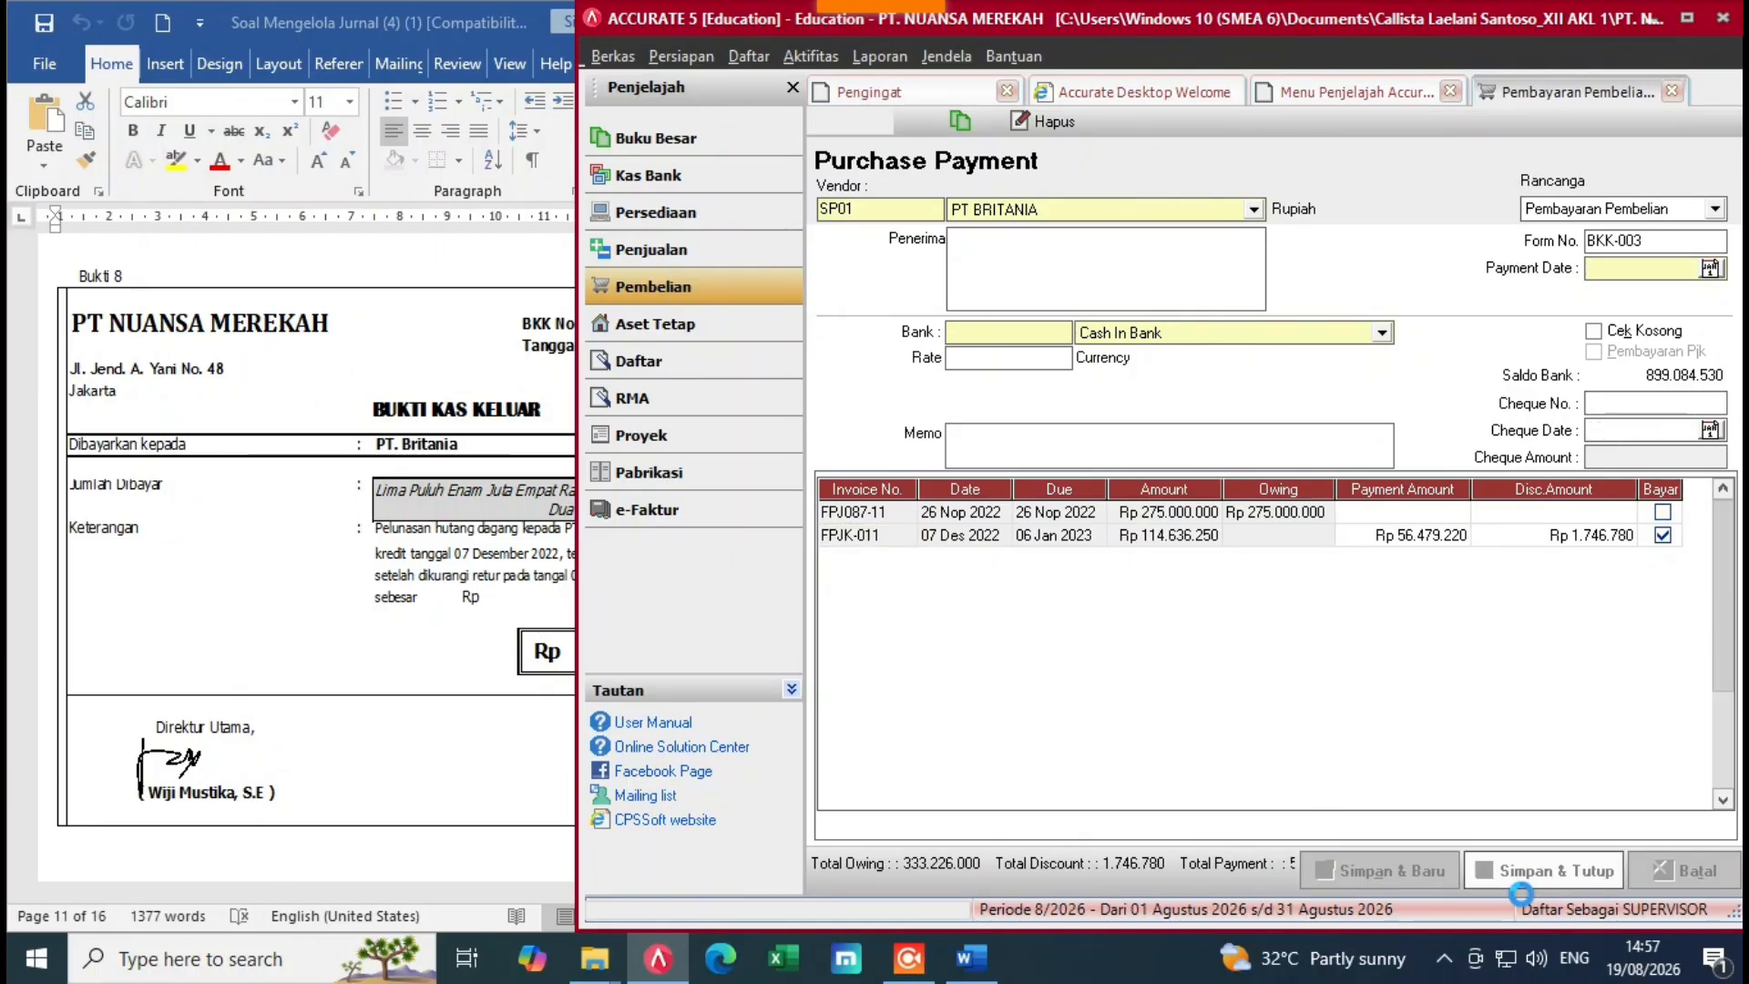
pyautogui.click(238, 762)
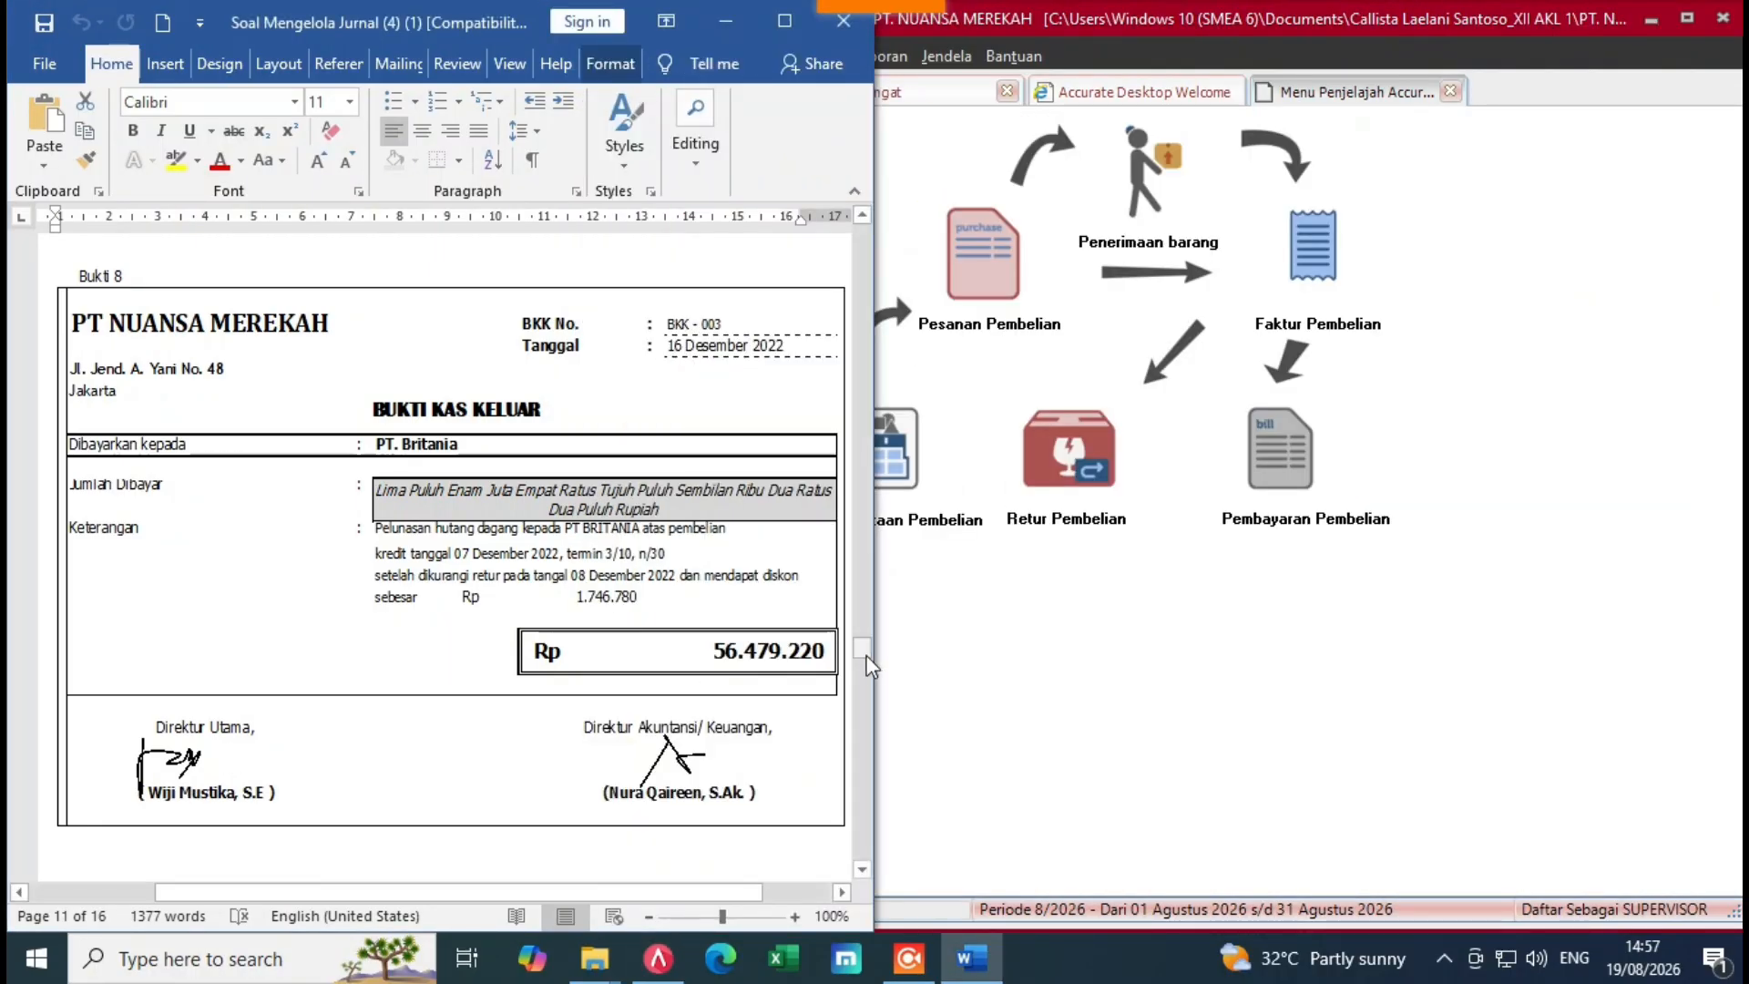
# Step: Open a new sales invoice for PT JAYA SENTOSA and bring up the item list for line one
pyautogui.moveTo(863, 650); pyautogui.dragTo(865, 685)
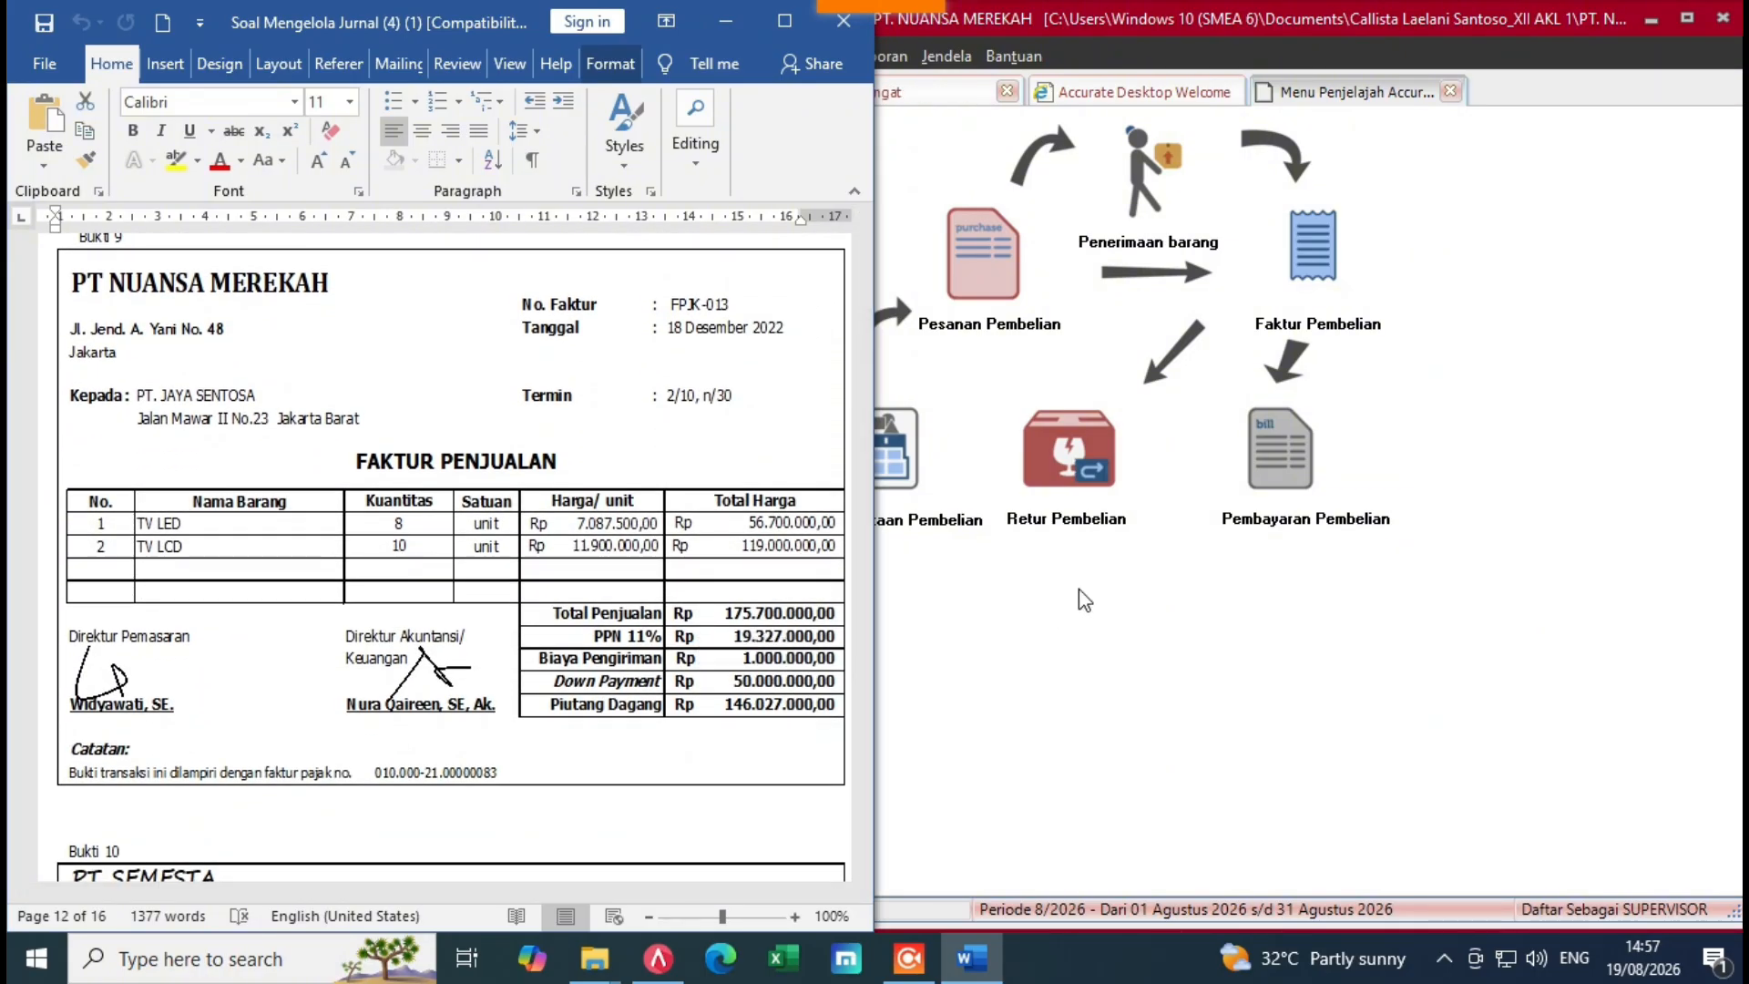
pyautogui.click(1080, 596)
pyautogui.click(754, 258)
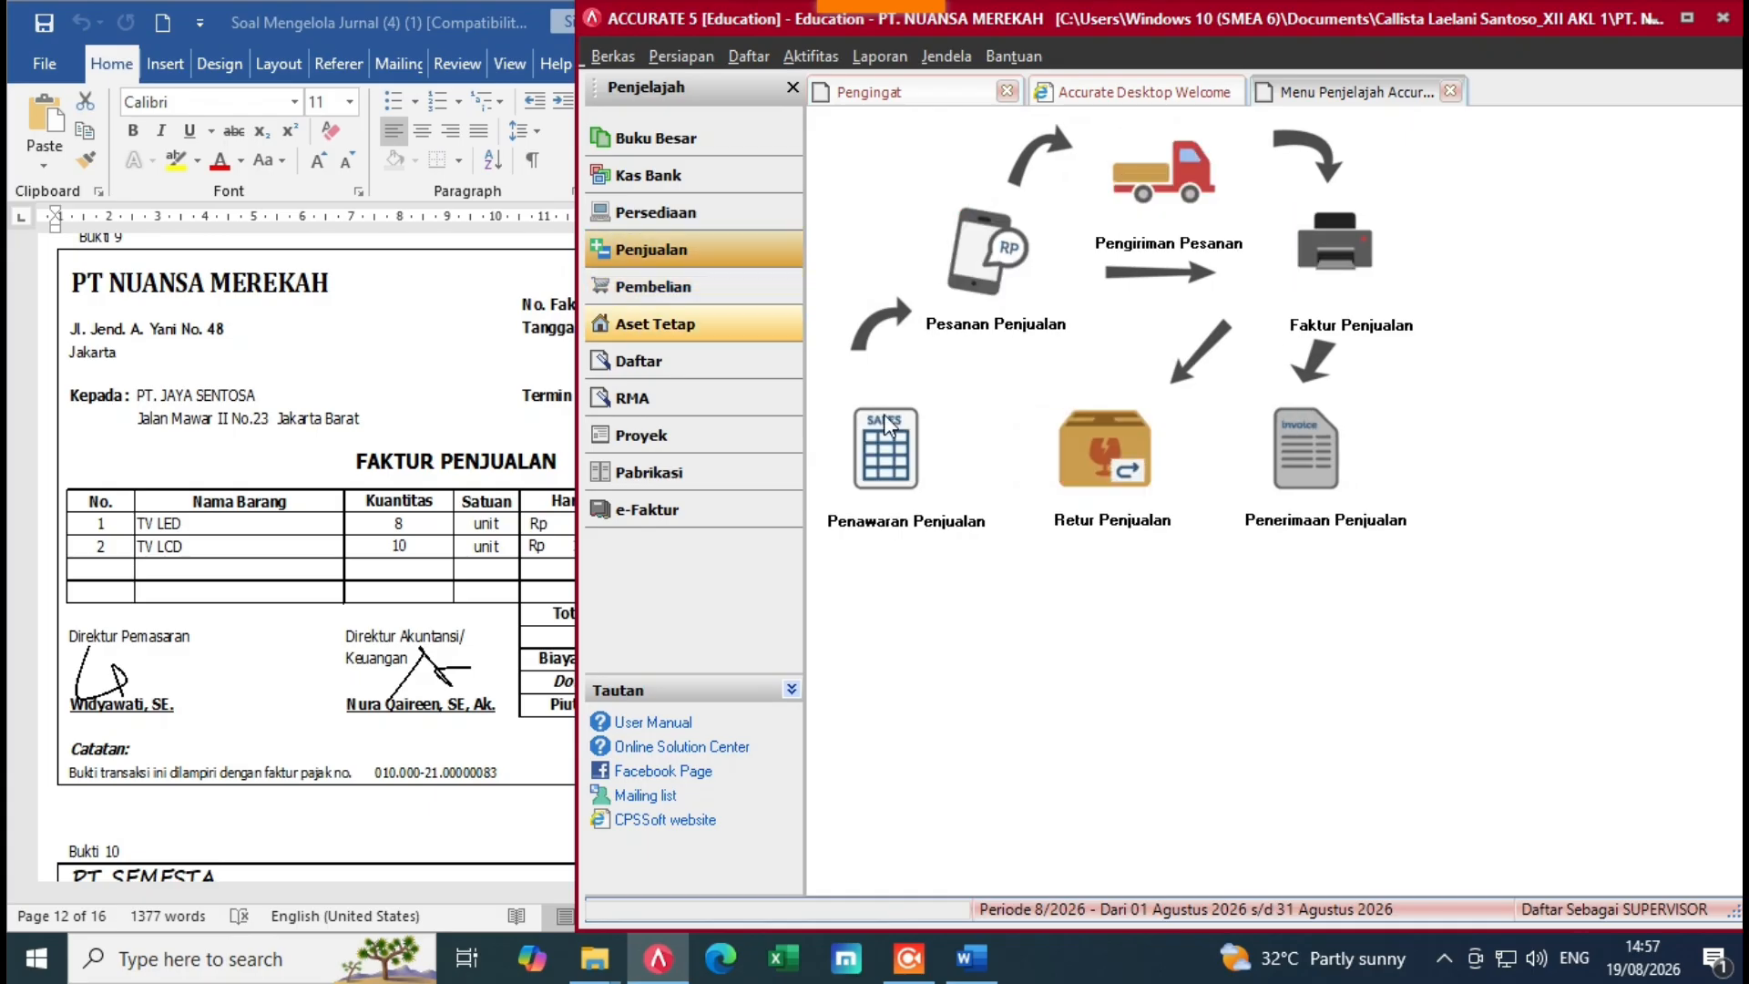
pyautogui.click(1376, 257)
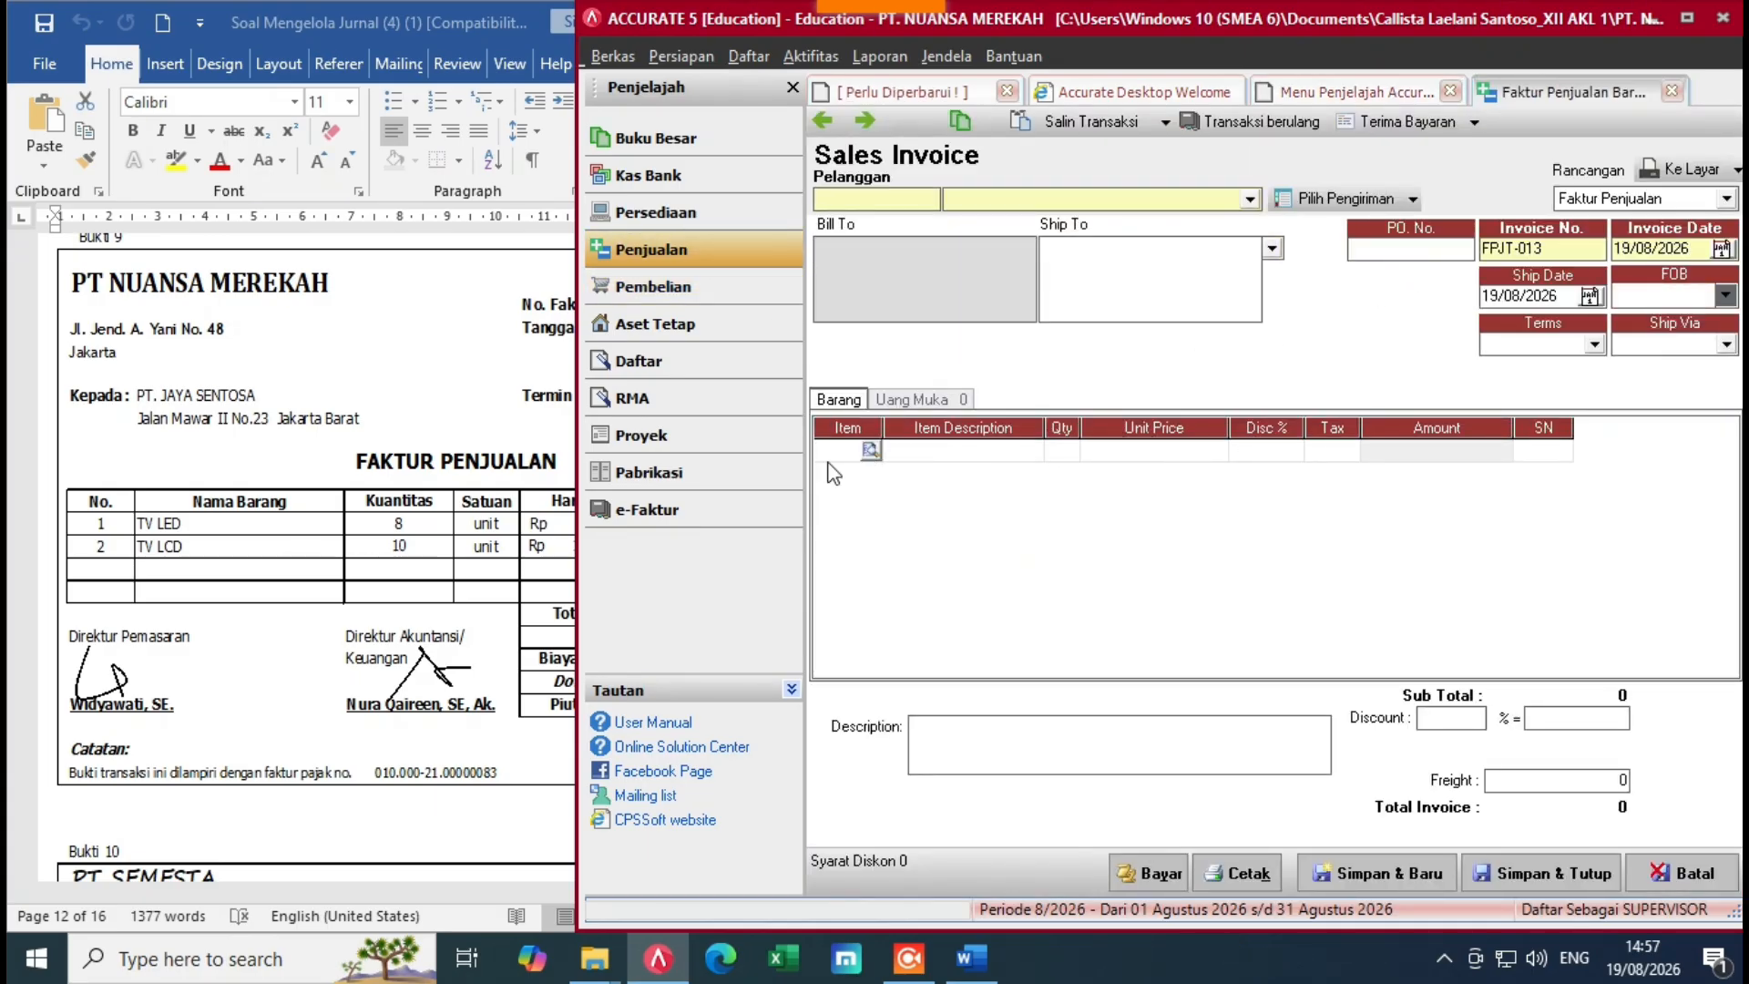
pyautogui.click(1216, 199)
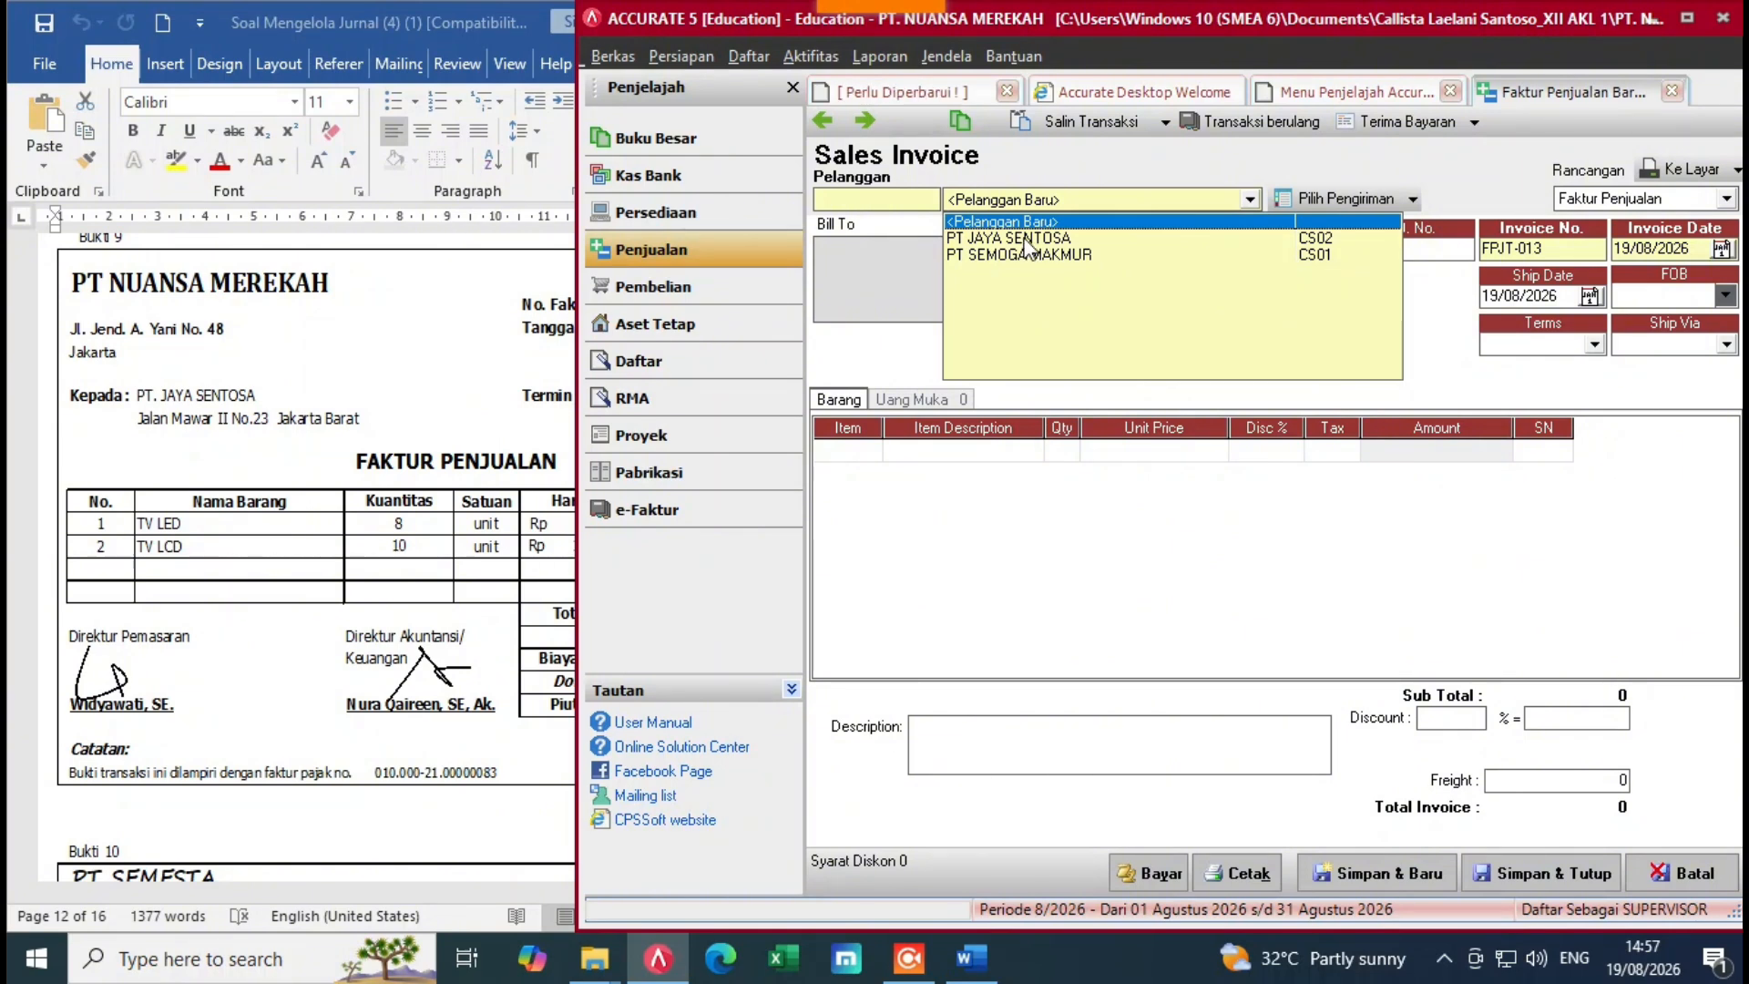
pyautogui.click(1022, 238)
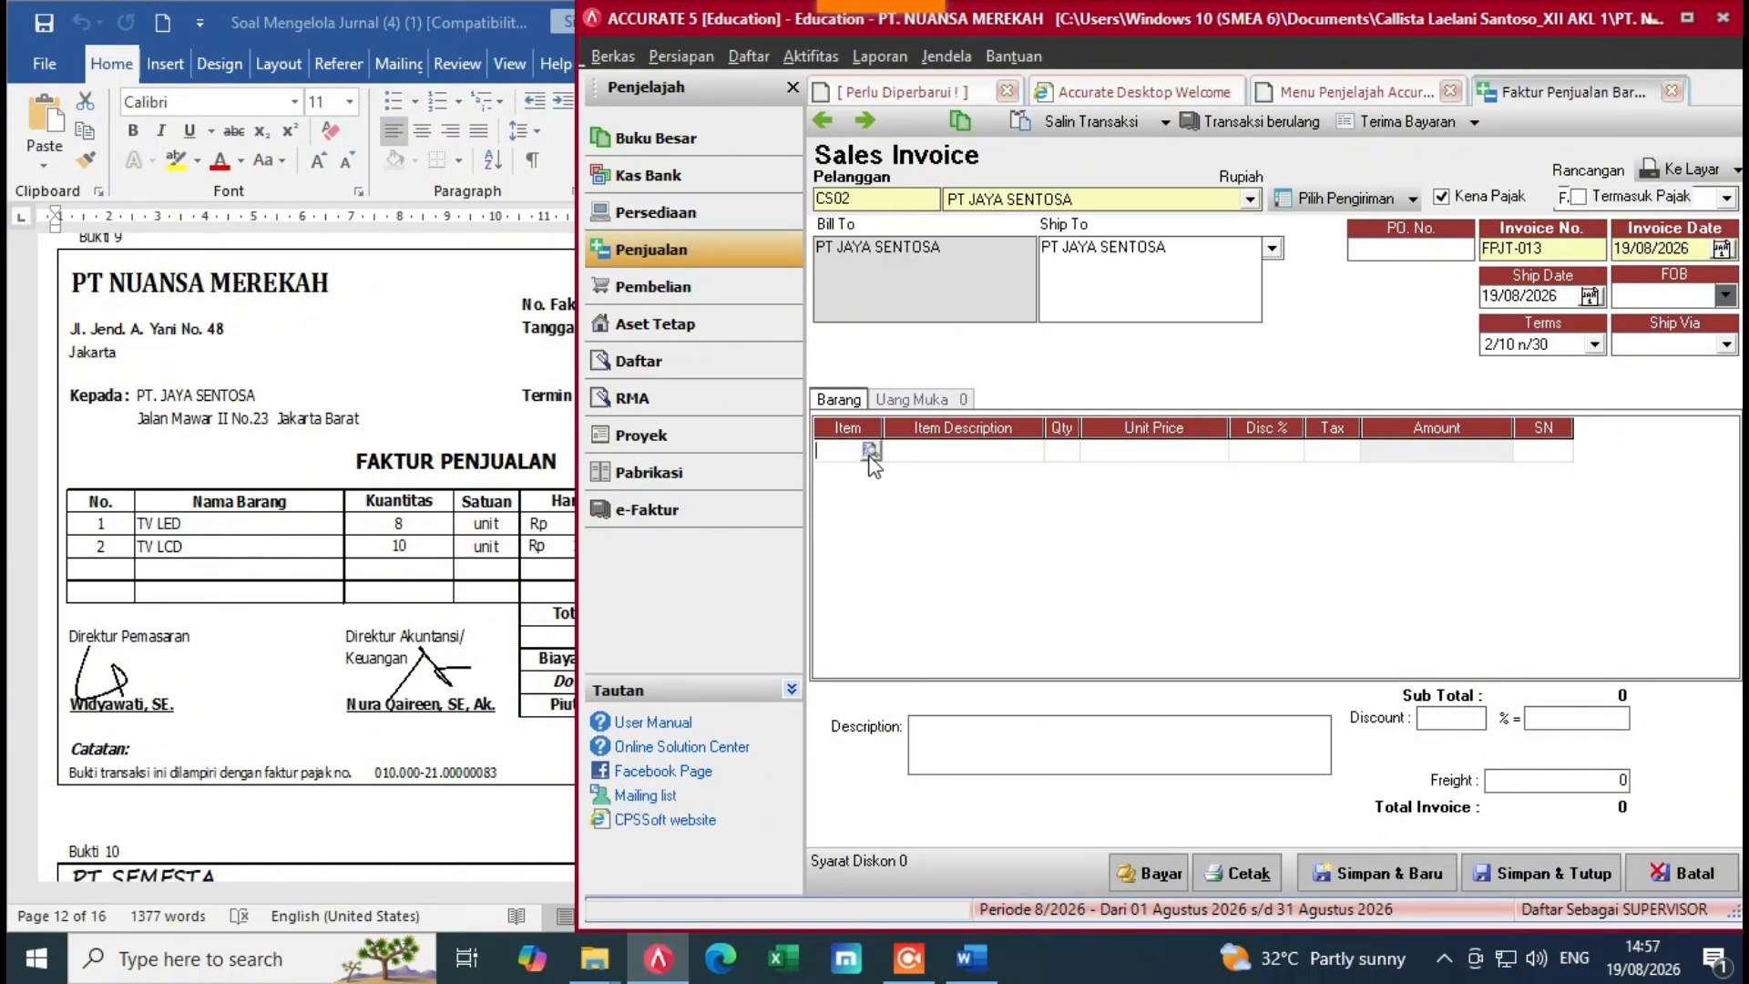
pyautogui.doubleClick(861, 447)
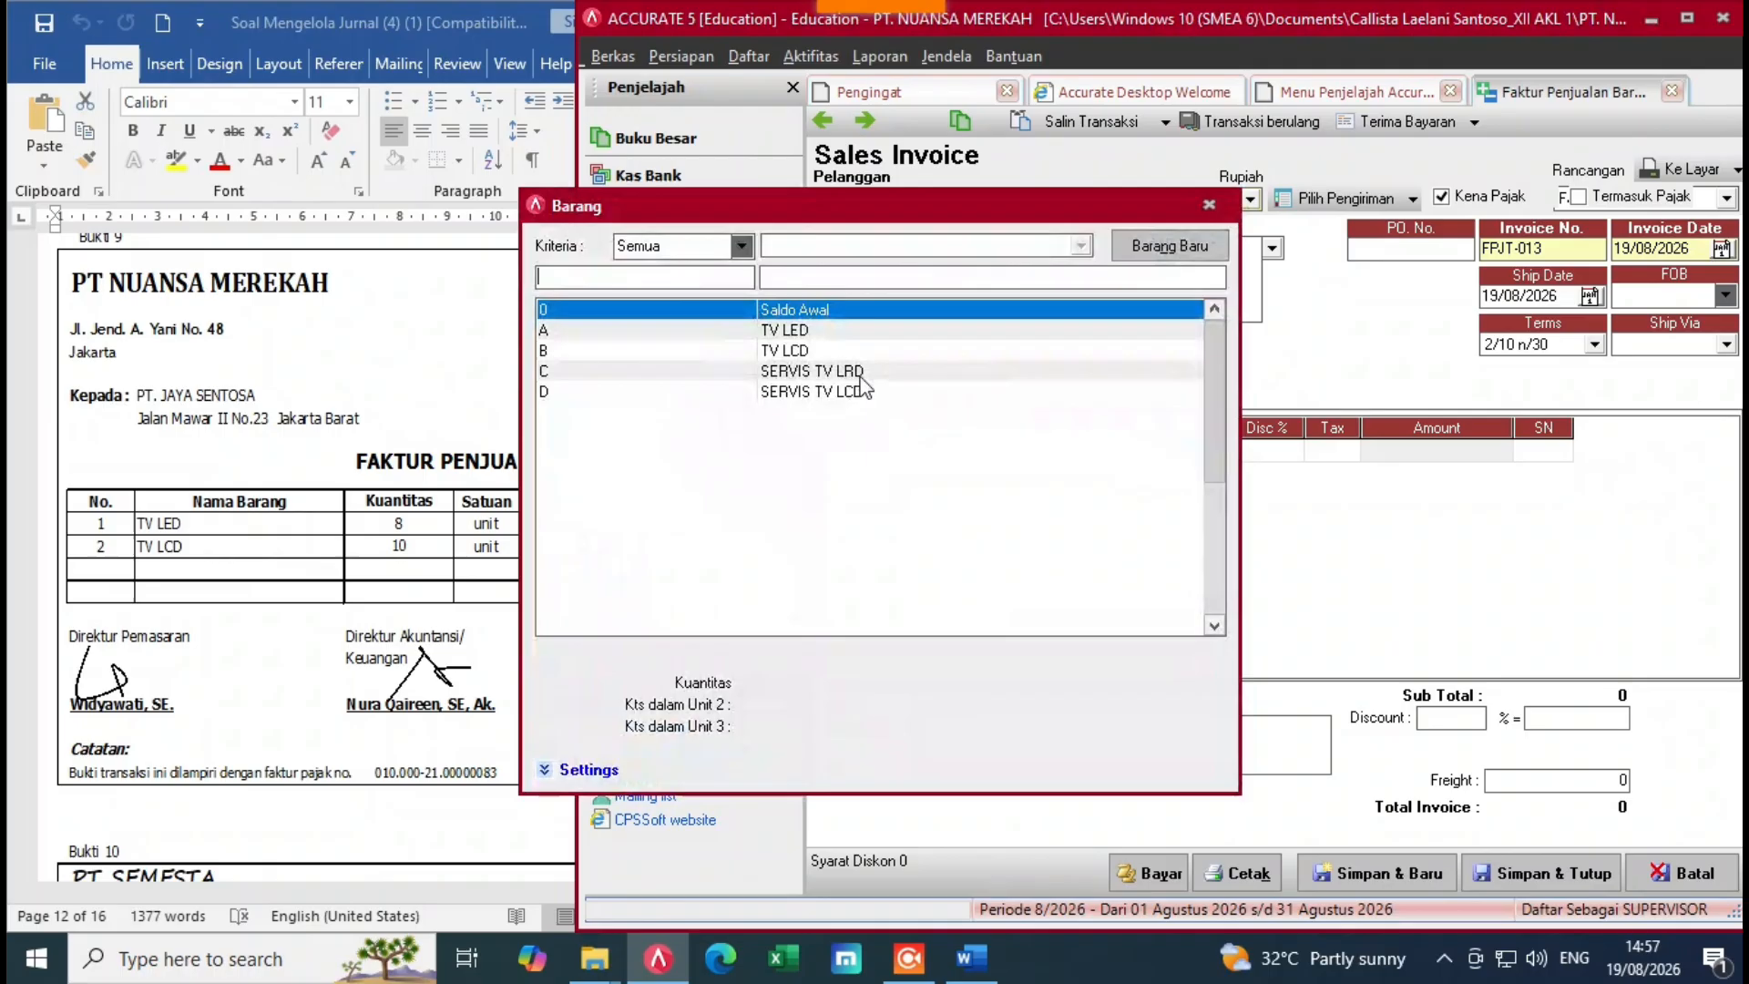
# Step: Add TV LED as the first line with quantity 8 at Rp 7.087.500
pyautogui.click(847, 331)
pyautogui.doubleClick(854, 333)
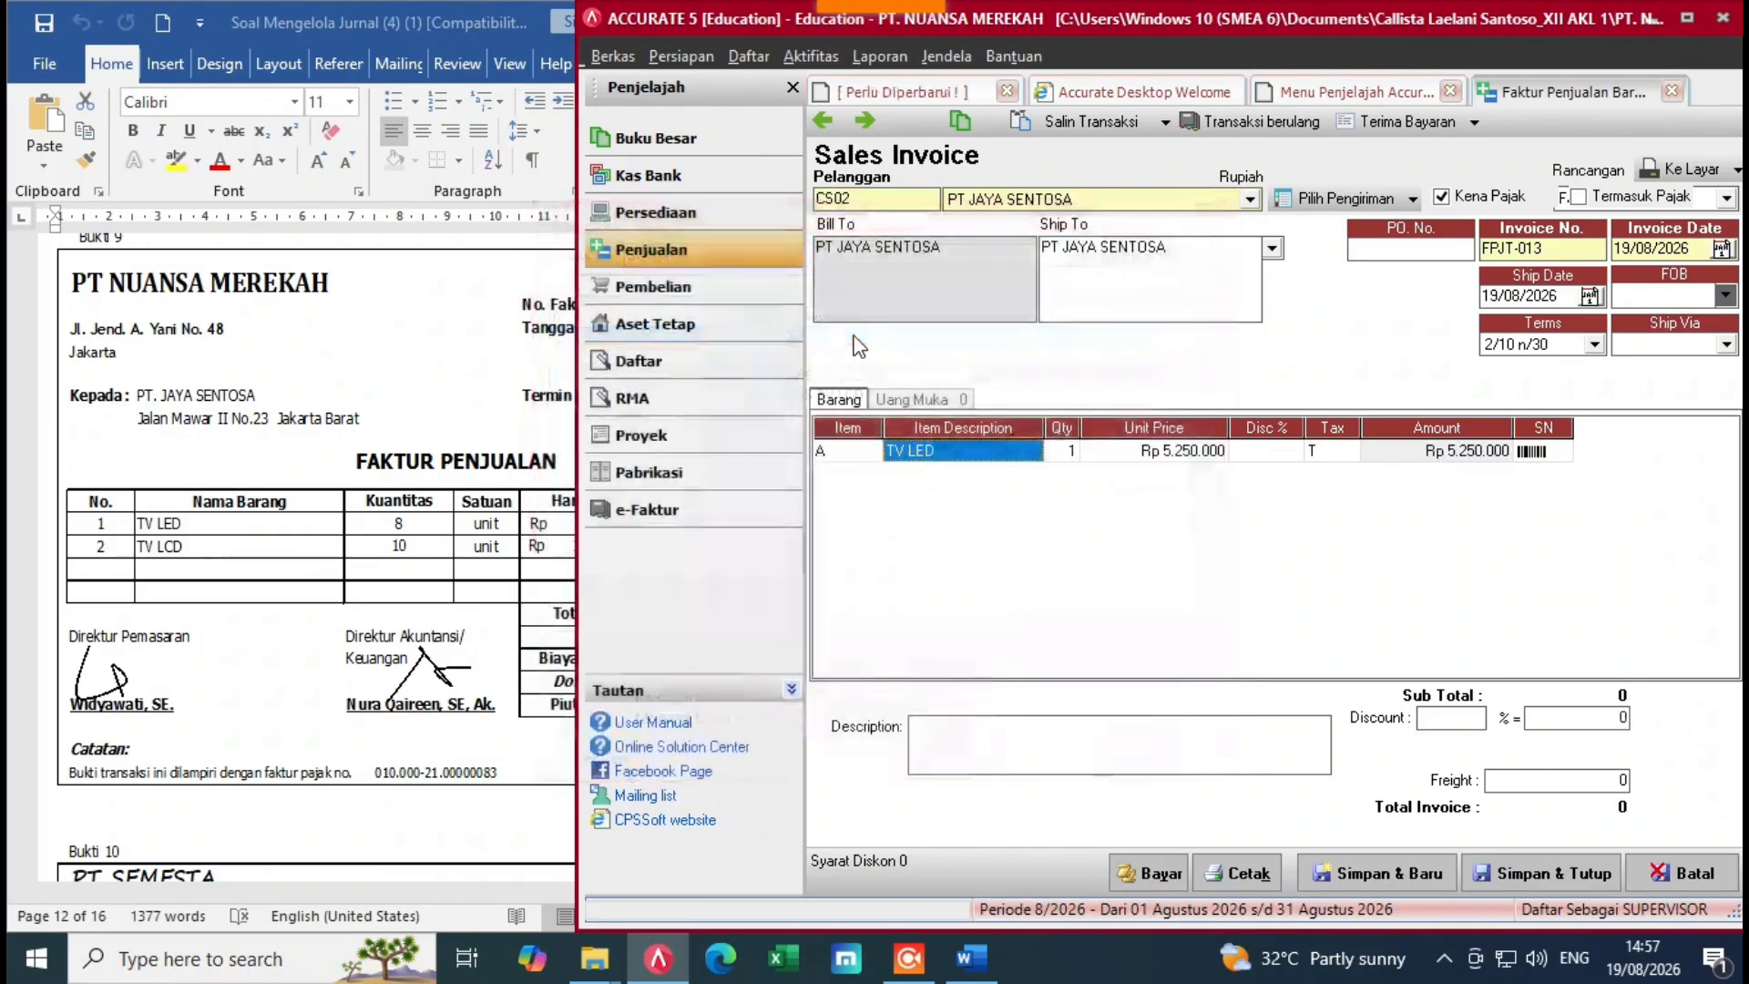
pyautogui.click(1064, 451)
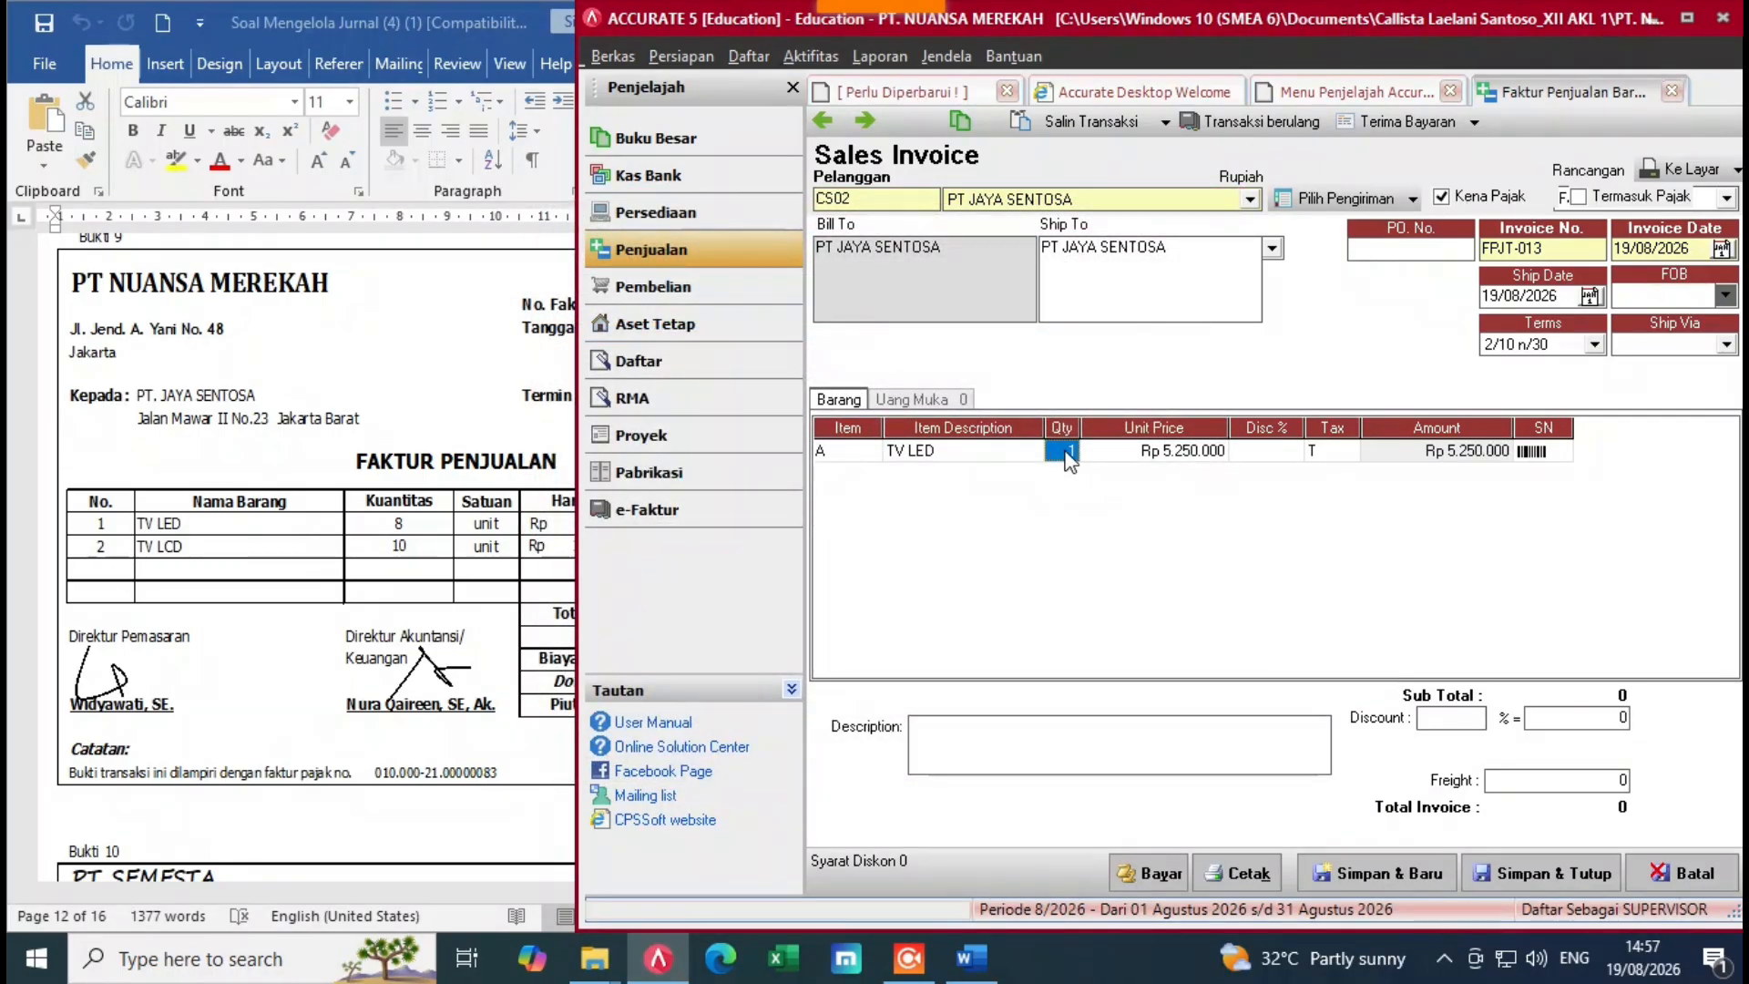
pyautogui.write('8')
pyautogui.press('Tab')
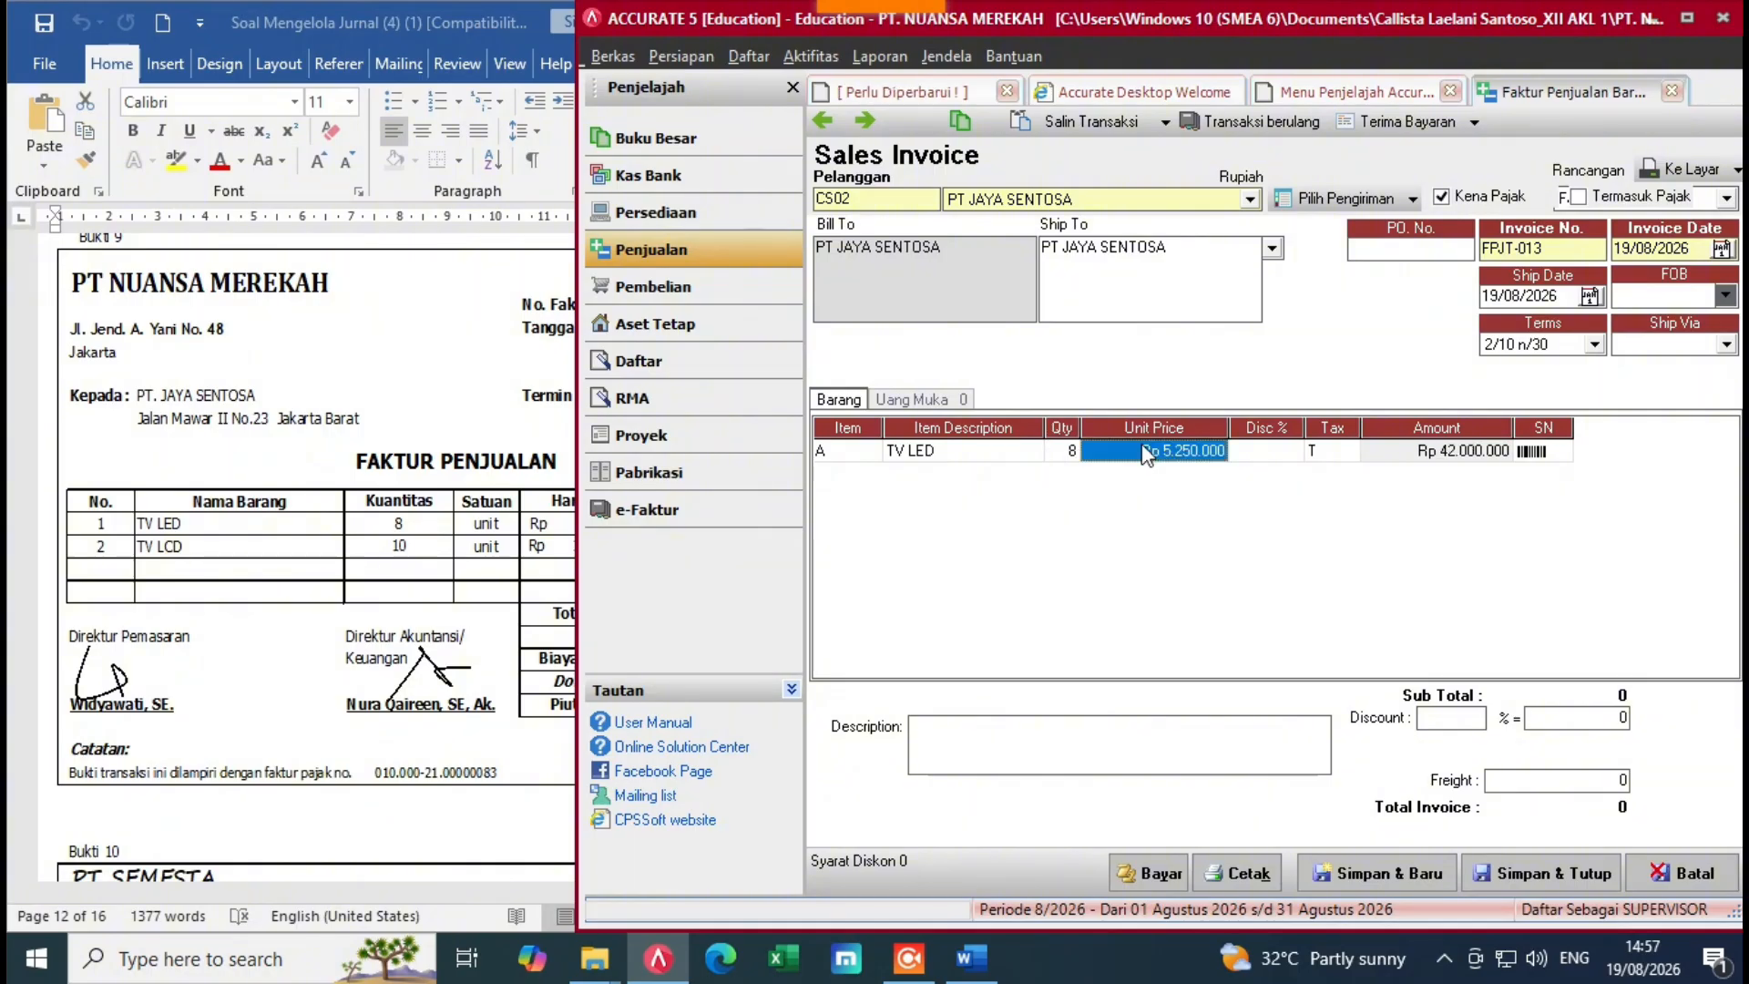
pyautogui.click(516, 546)
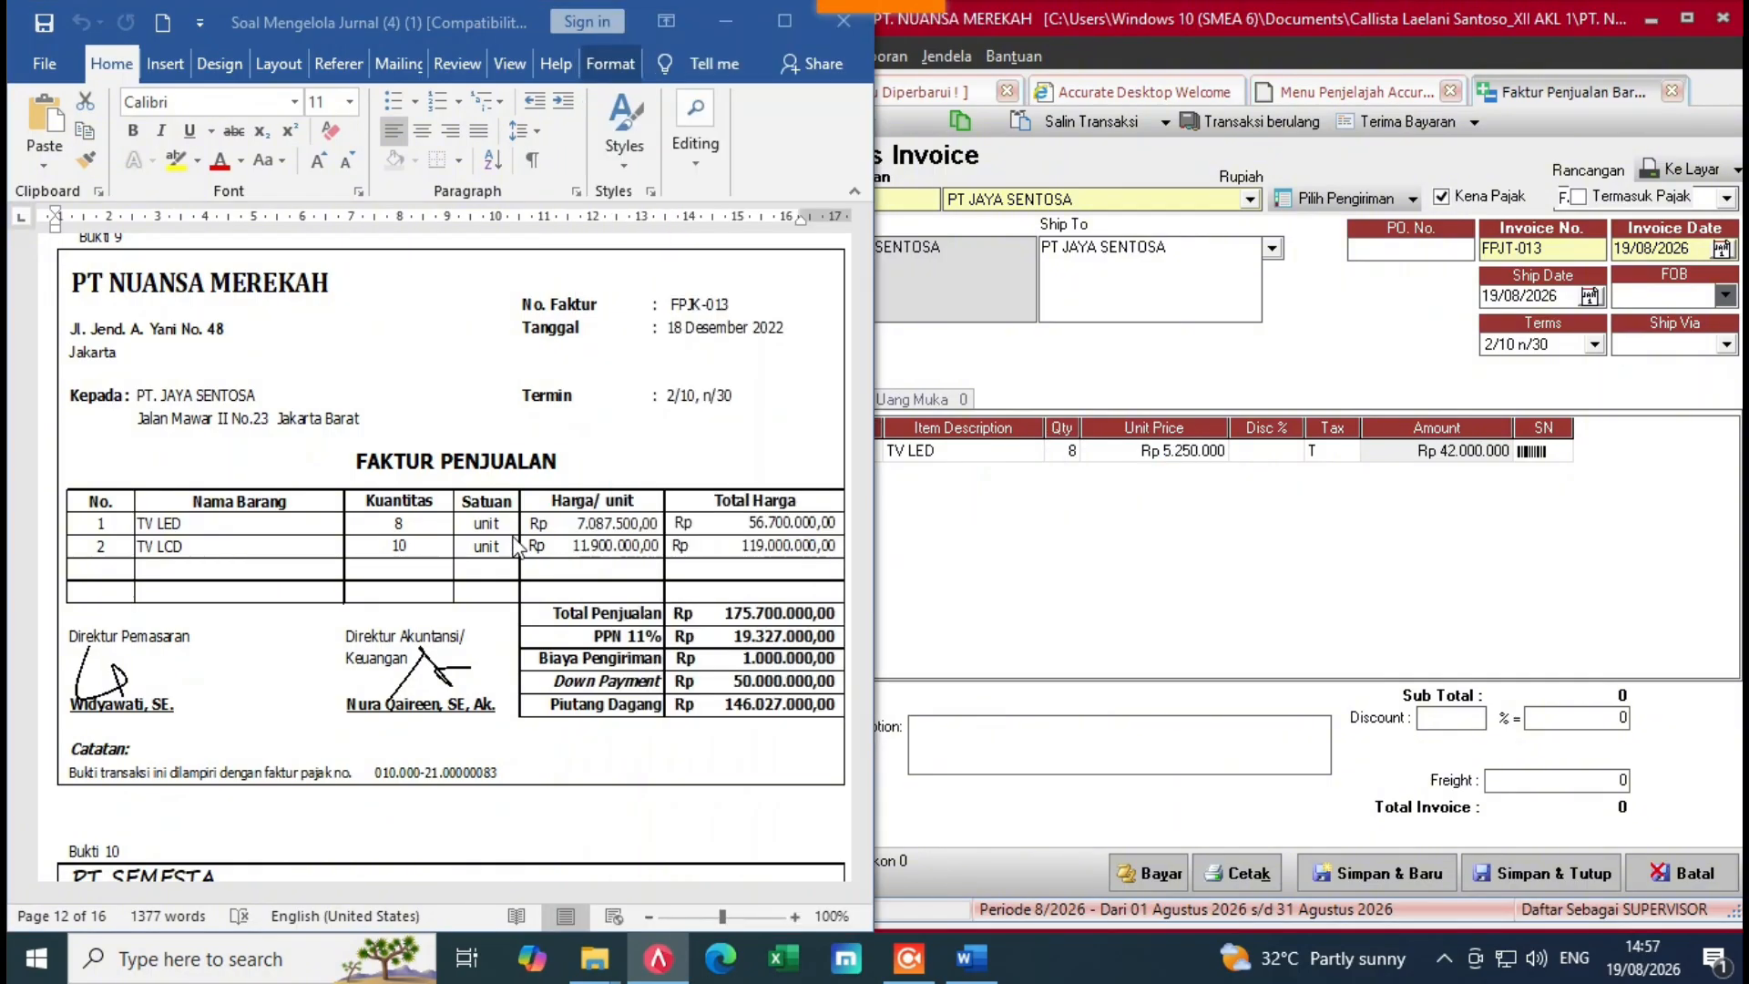
pyautogui.click(1184, 453)
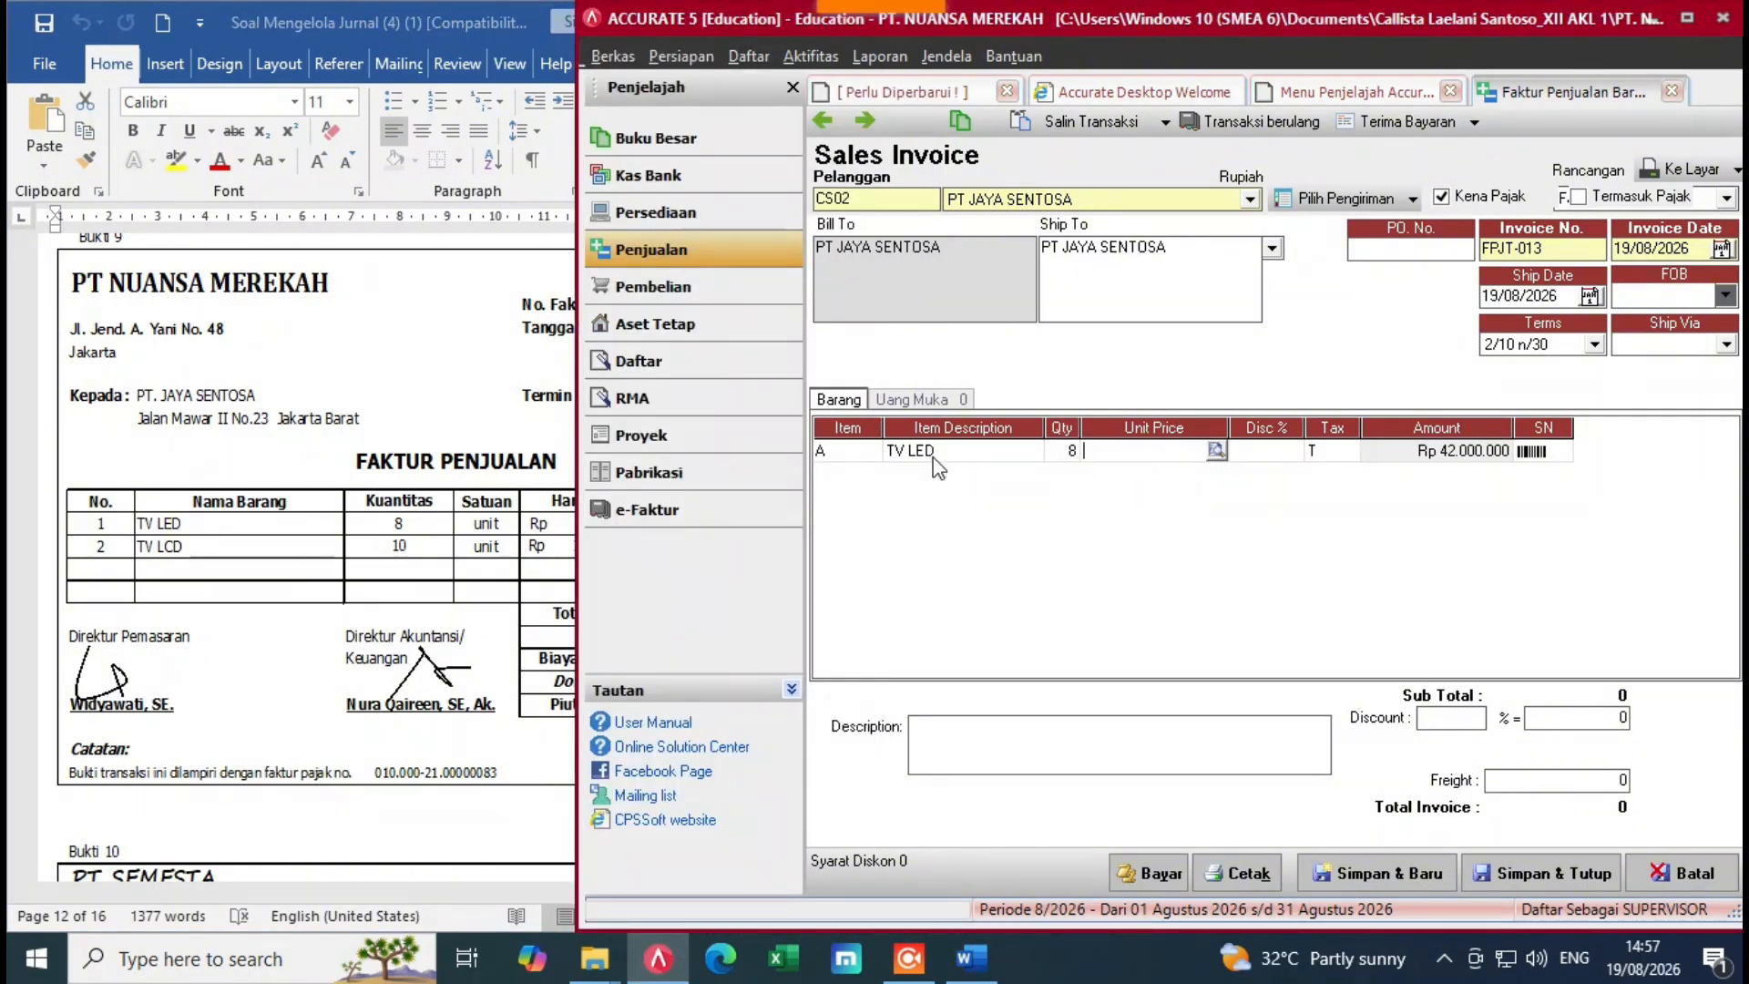
pyautogui.click(971, 956)
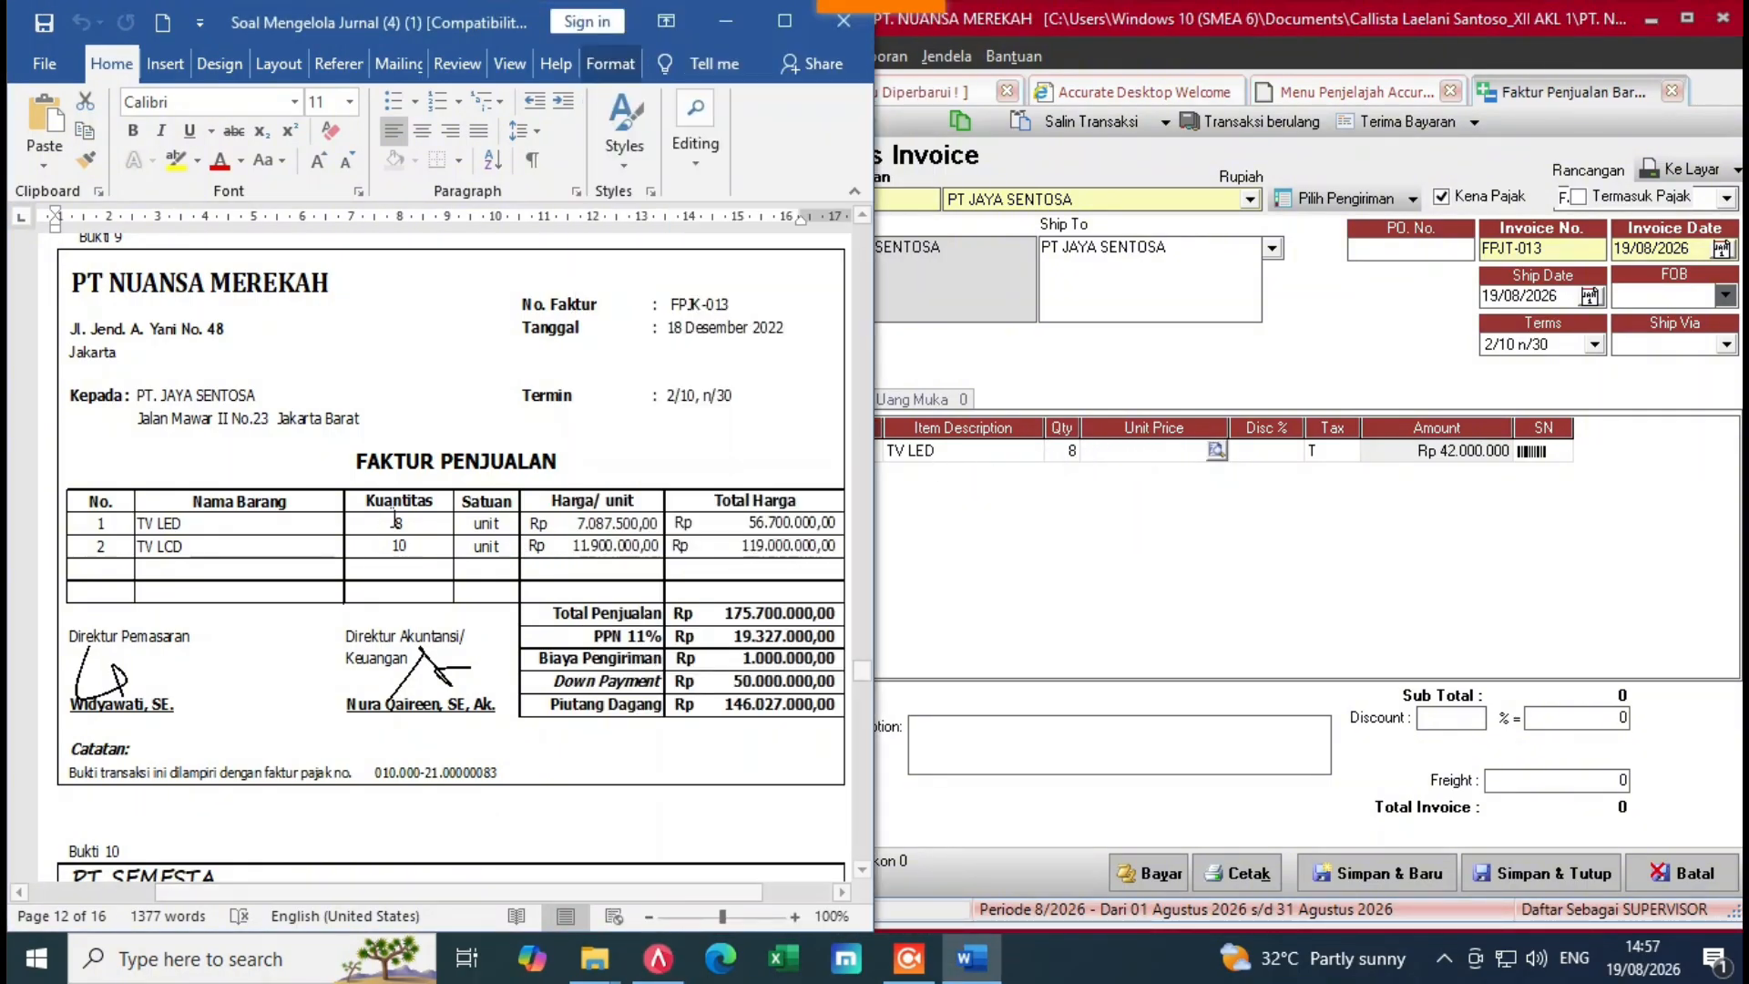
pyautogui.click(1081, 468)
pyautogui.click(971, 956)
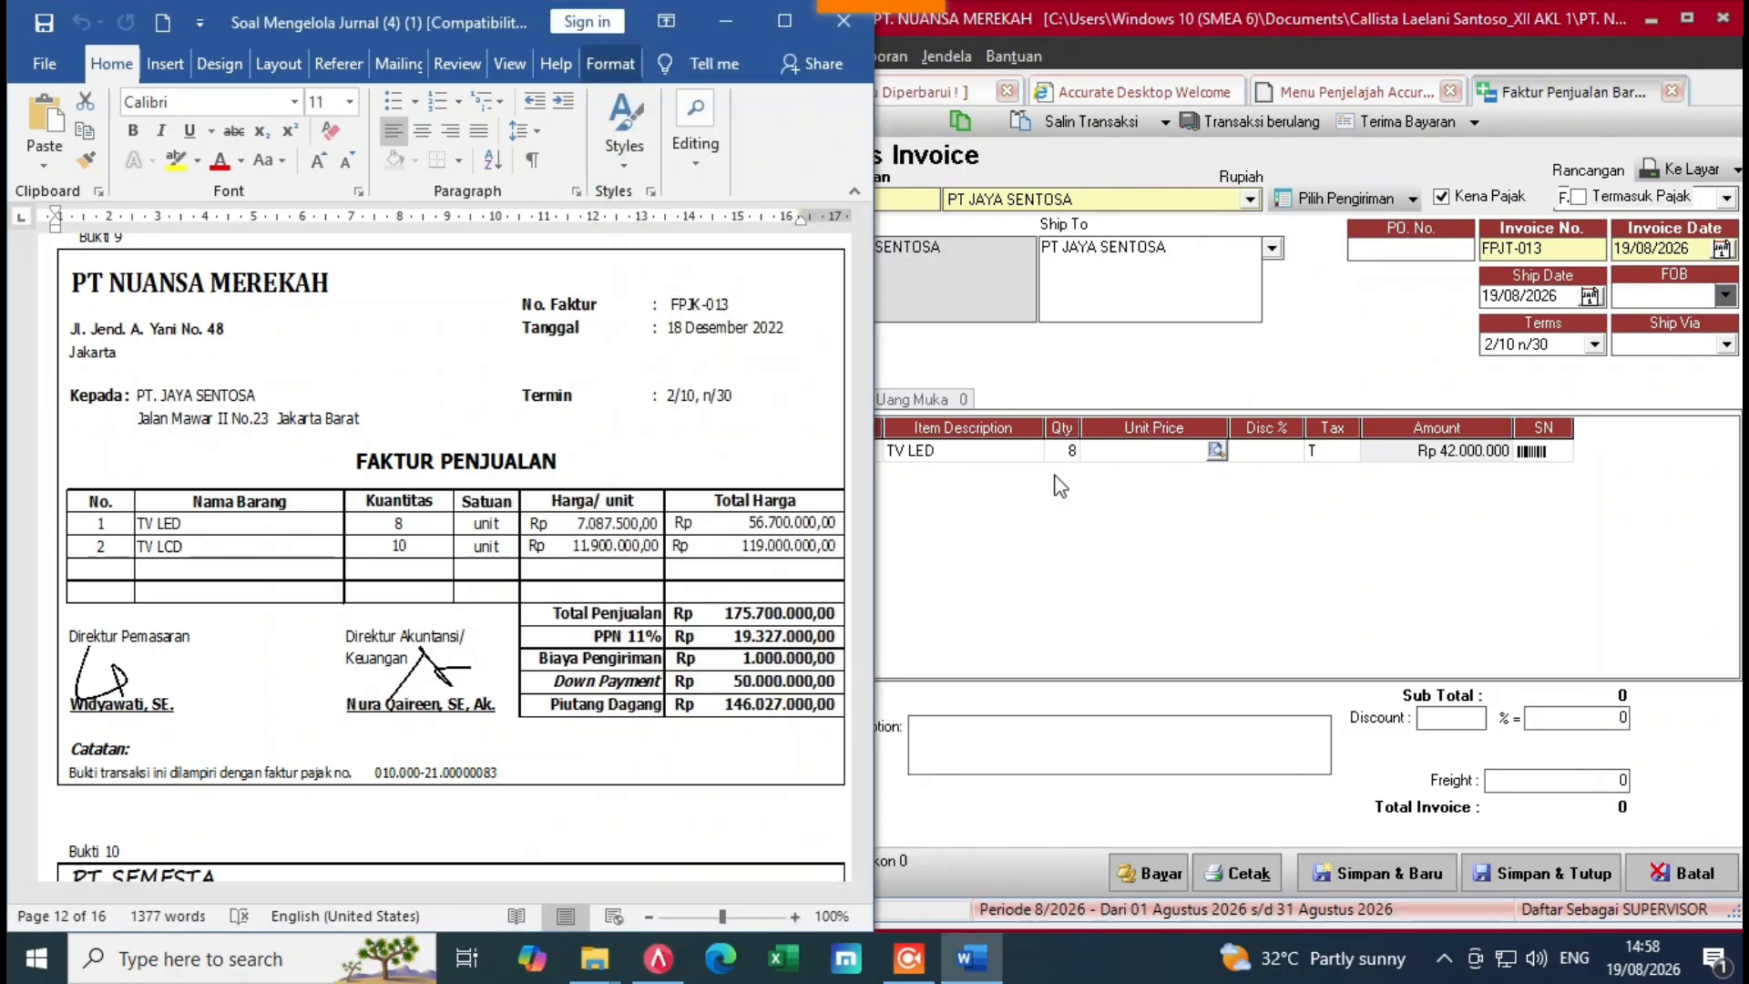
pyautogui.click(1109, 473)
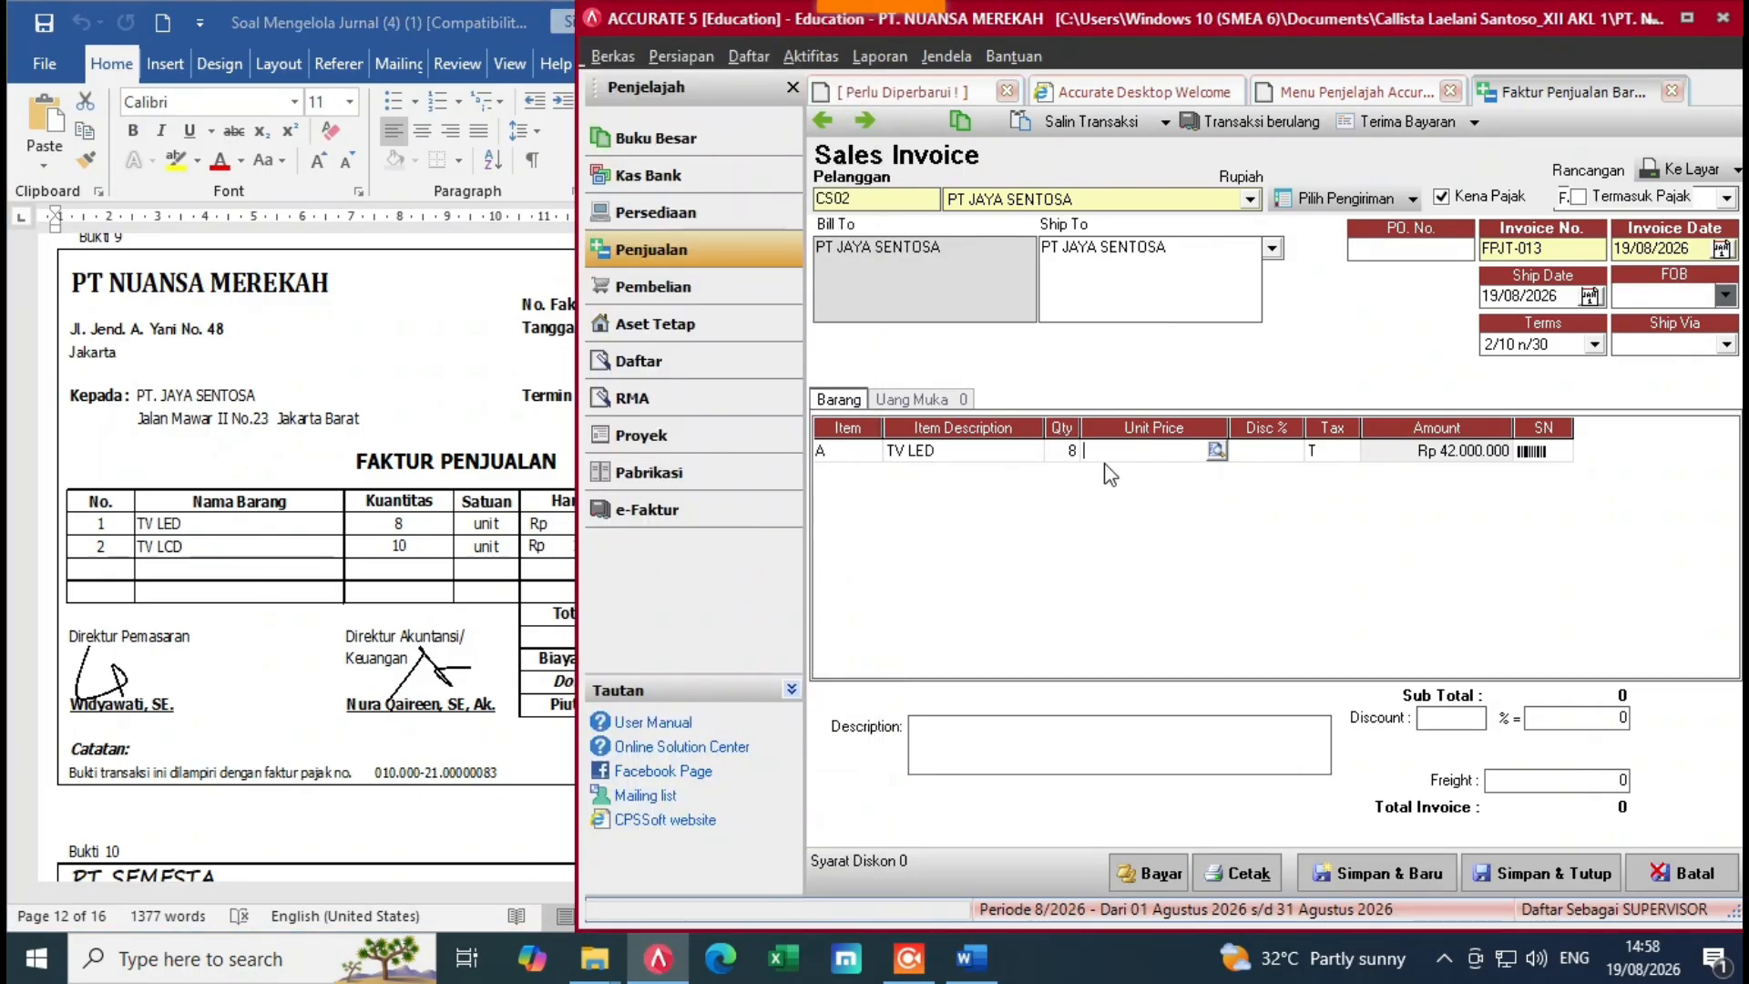
pyautogui.write('7087')
pyautogui.hotkey('alt', 'Tab')
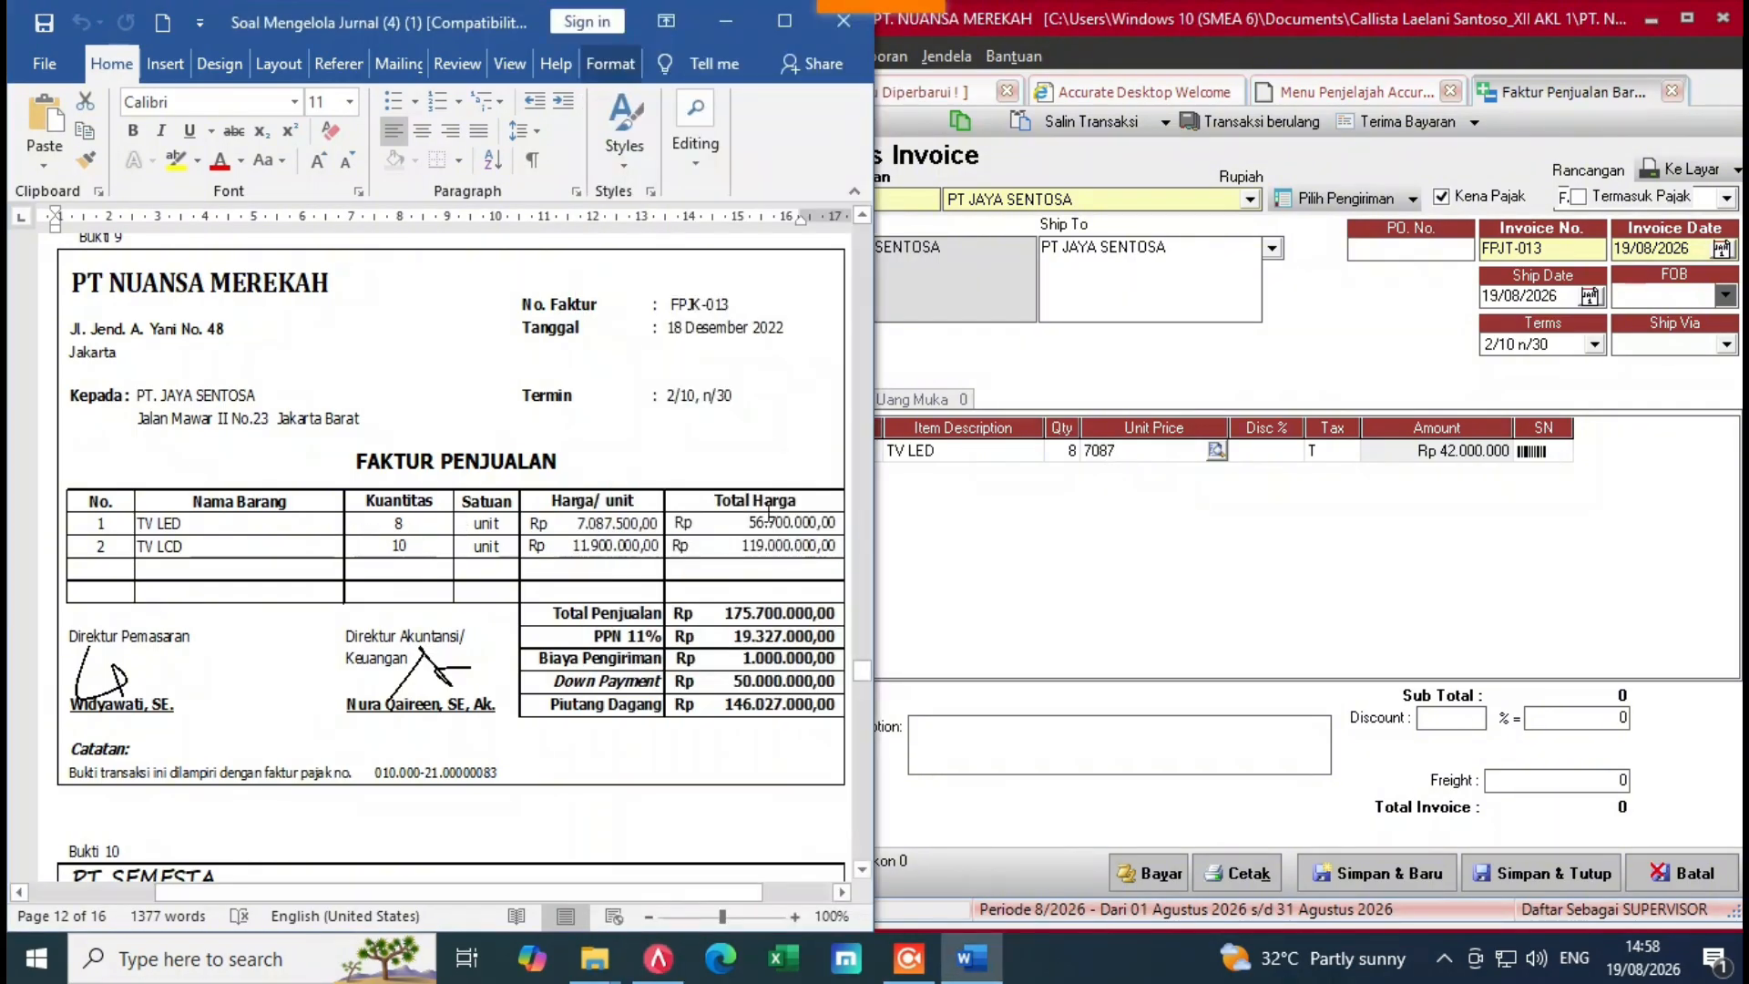
pyautogui.click(1093, 476)
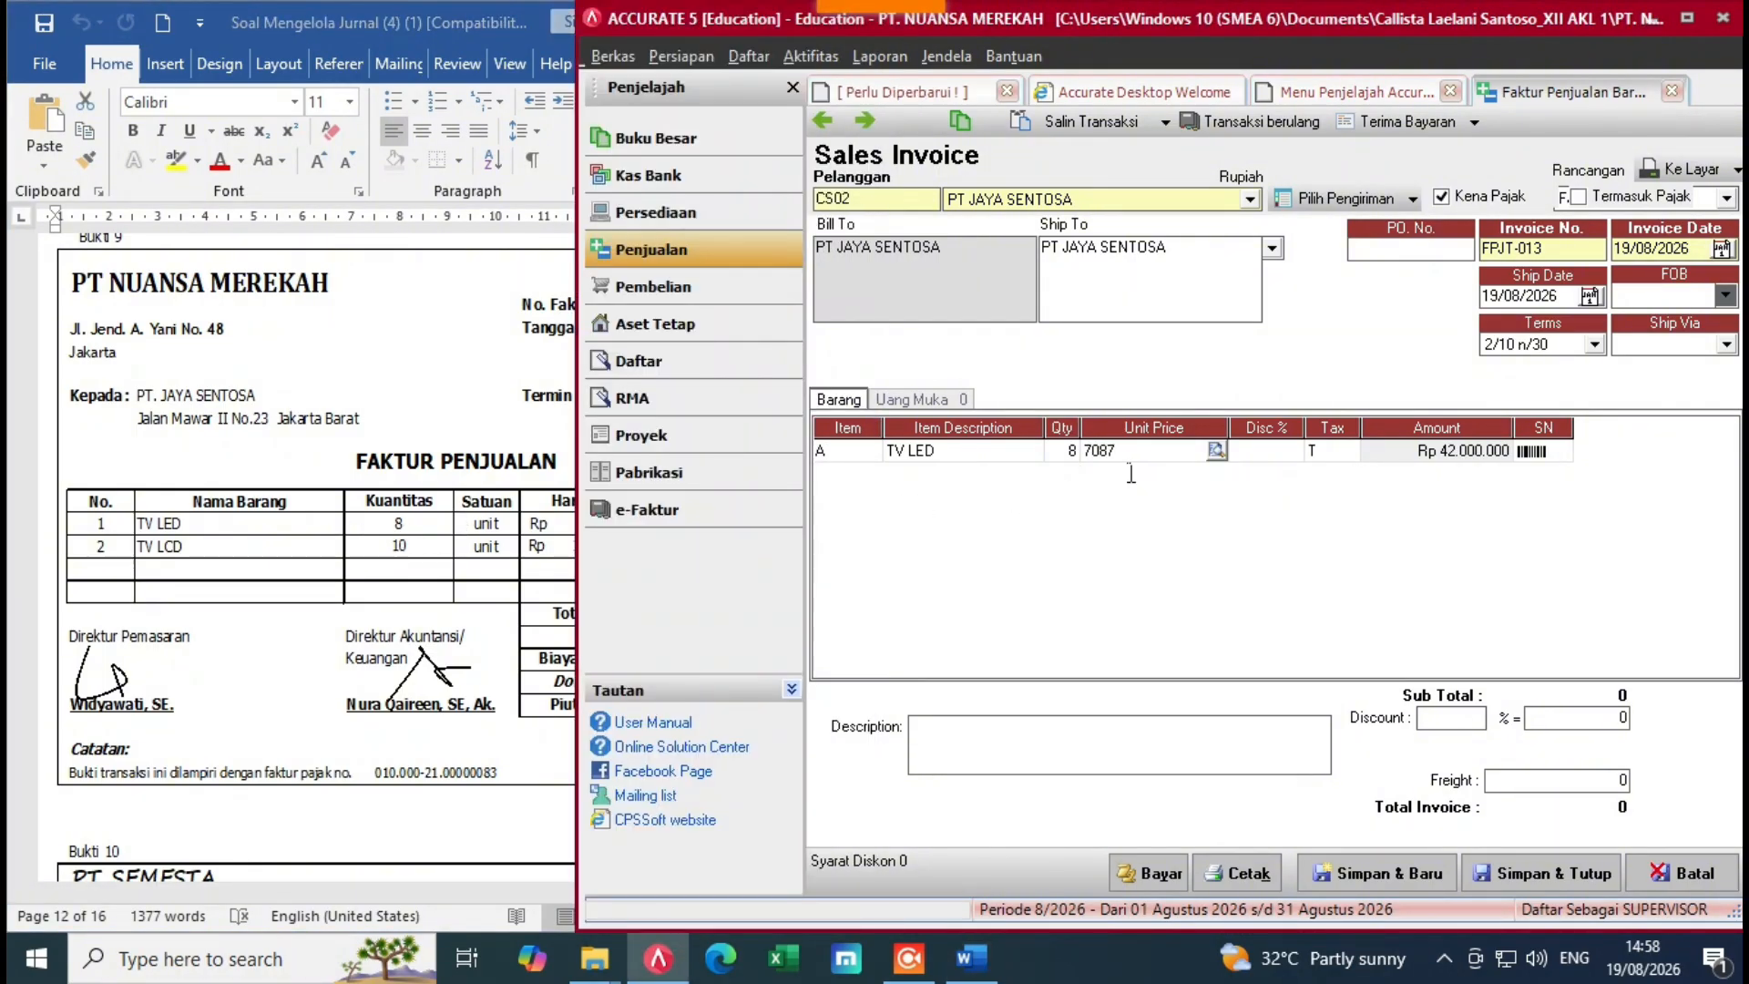
pyautogui.write('5')
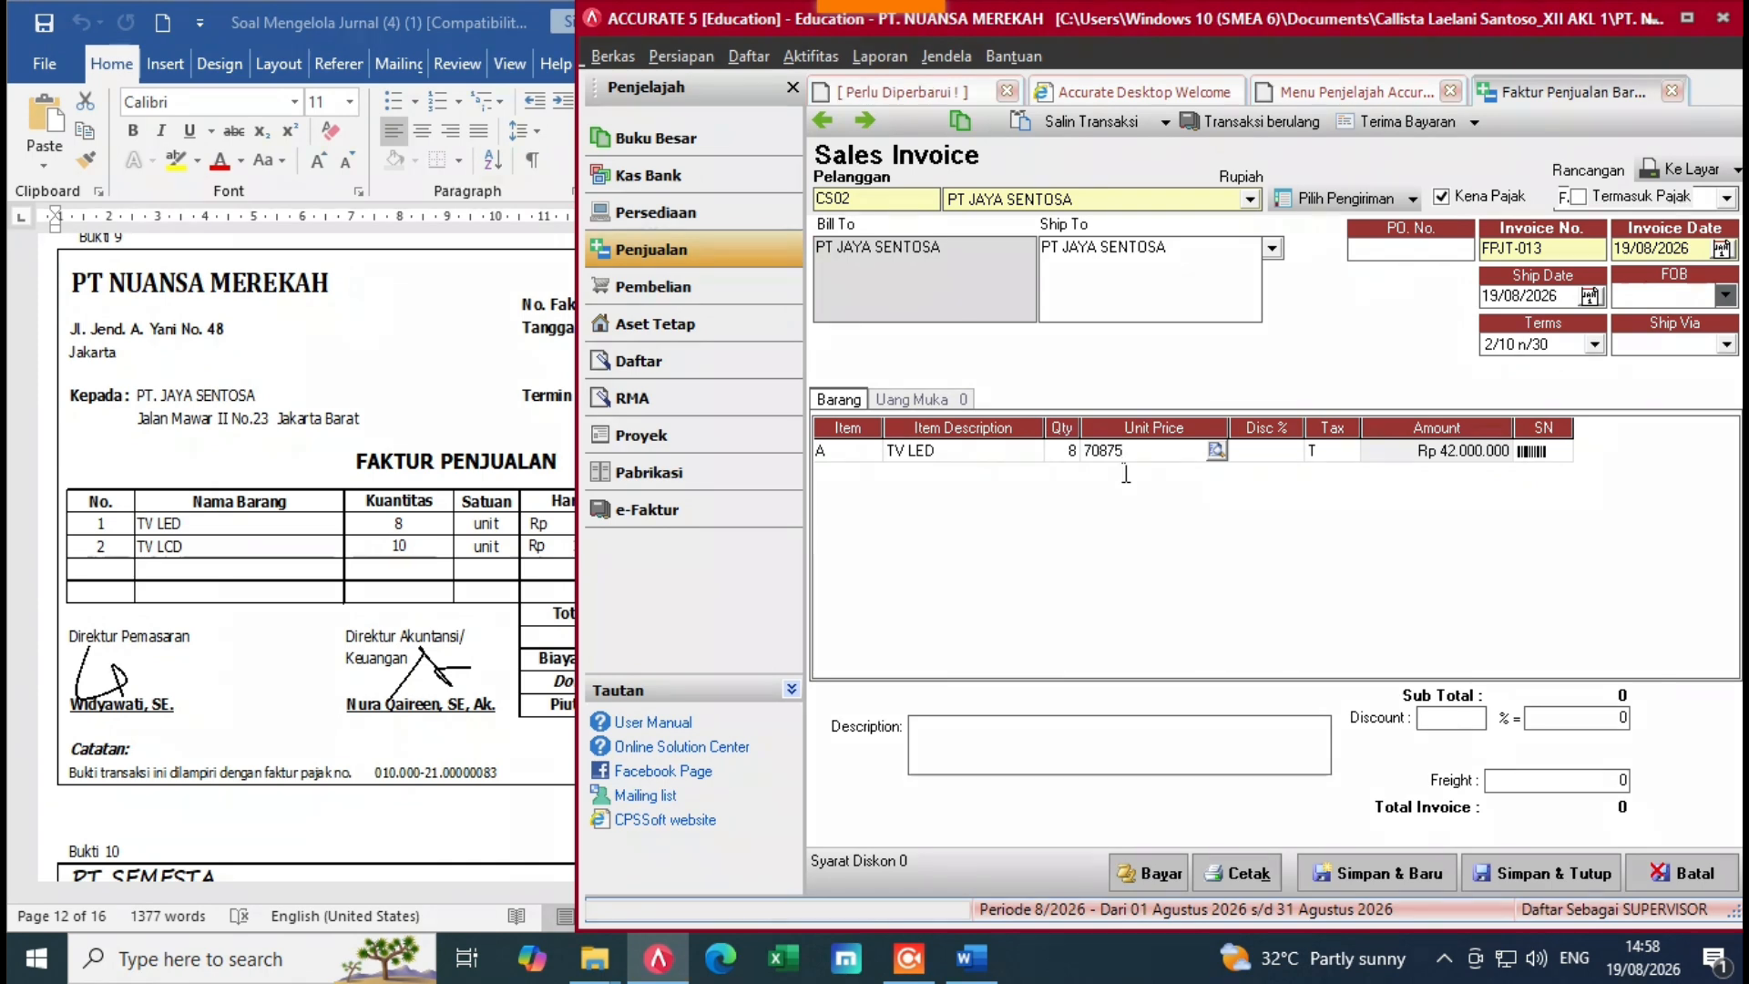
pyautogui.write('00')
pyautogui.press('Tab')
pyautogui.press('Tab')
pyautogui.press('Tab')
pyautogui.press('Tab')
pyautogui.press('Tab')
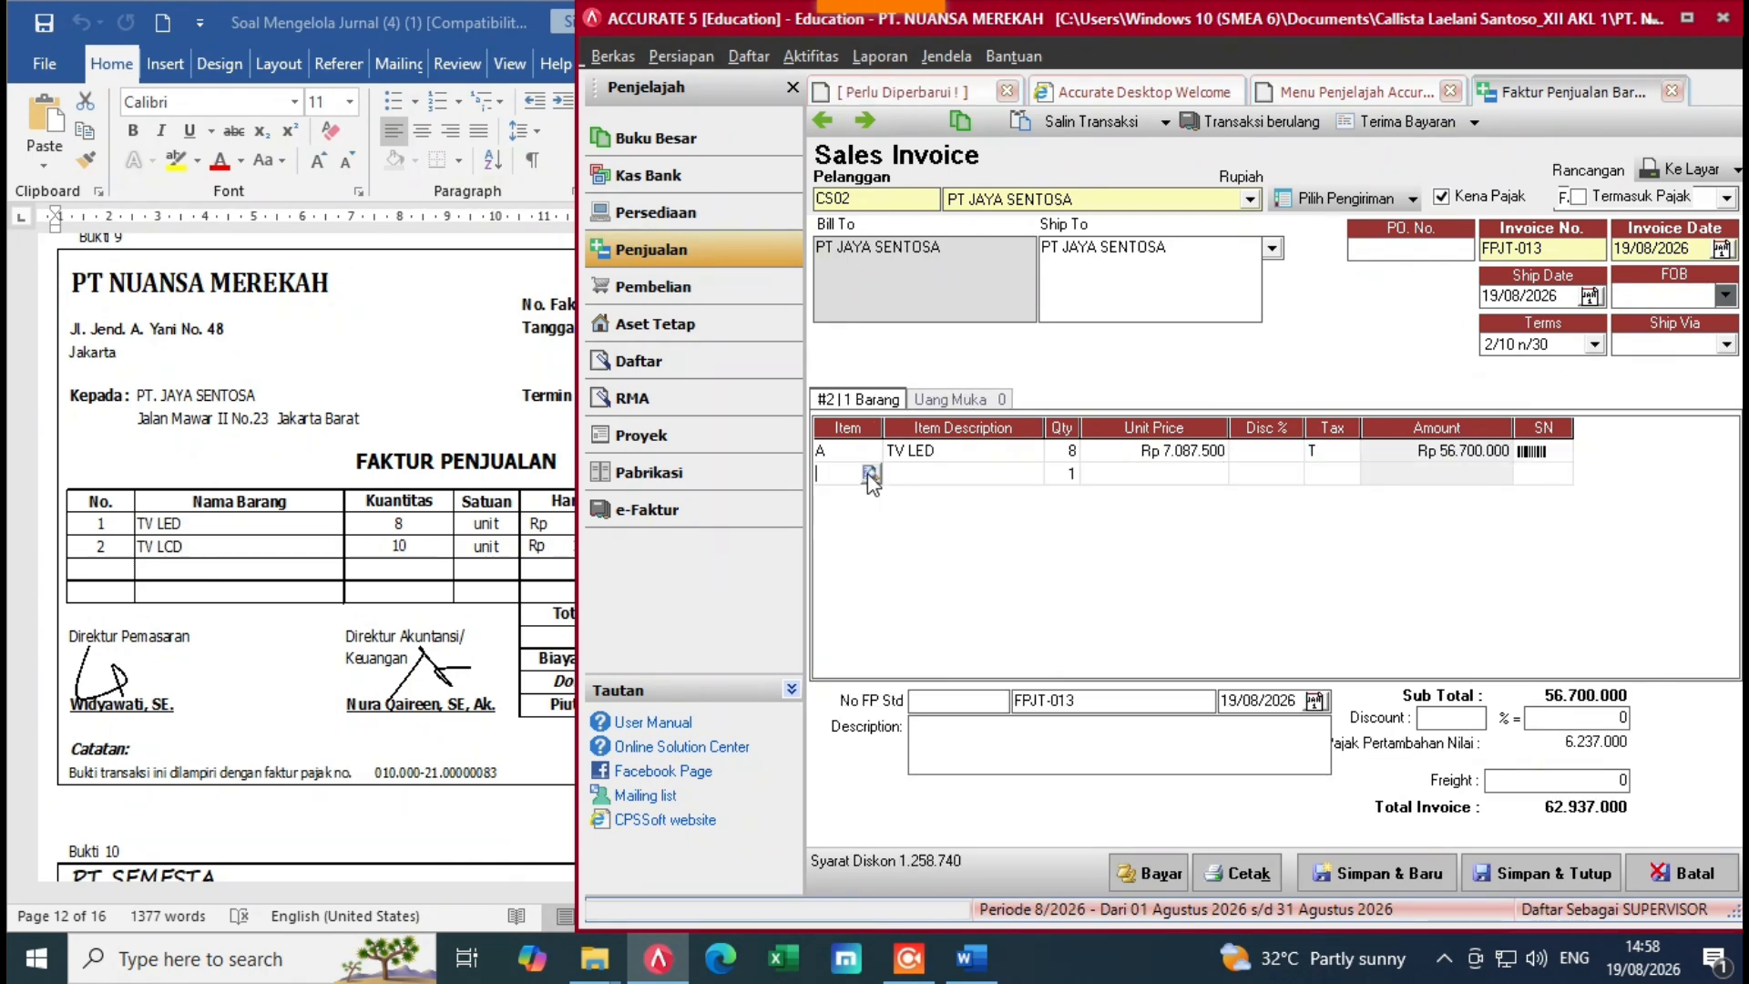
# Step: Add TV LCD as the second line with quantity 10 at Rp 11.900.000
pyautogui.click(871, 475)
pyautogui.click(809, 351)
pyautogui.doubleClick(809, 351)
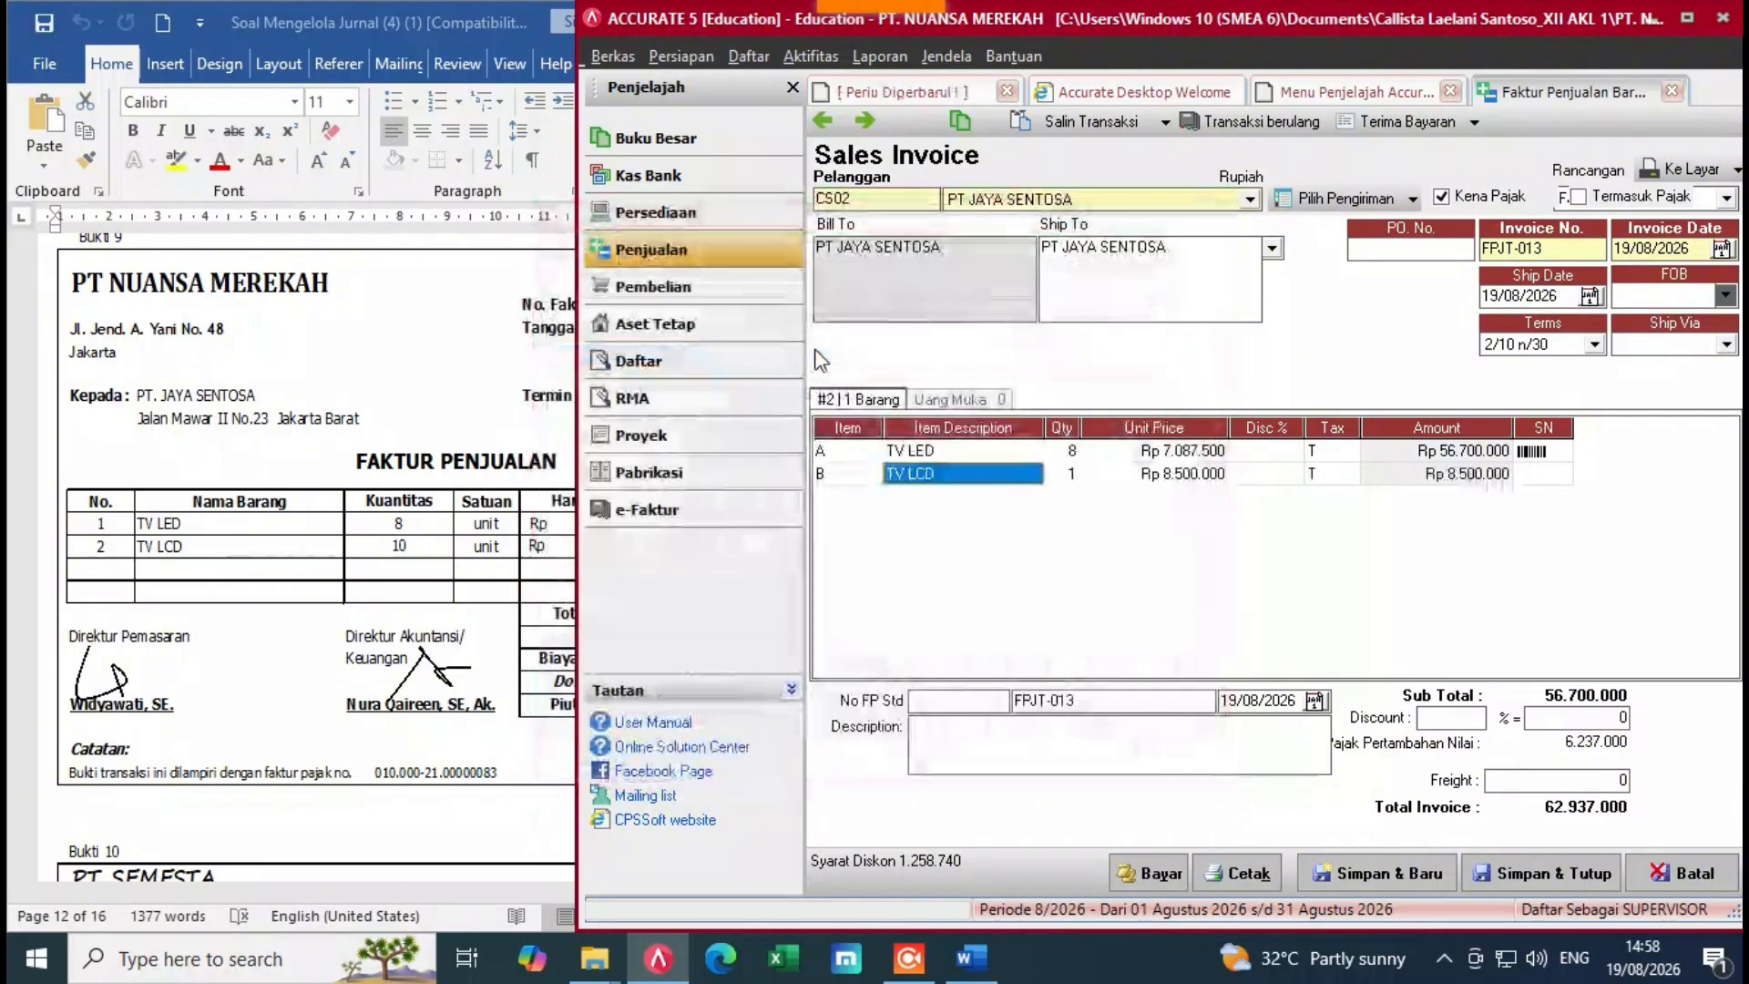
pyautogui.click(1060, 475)
pyautogui.write('1')
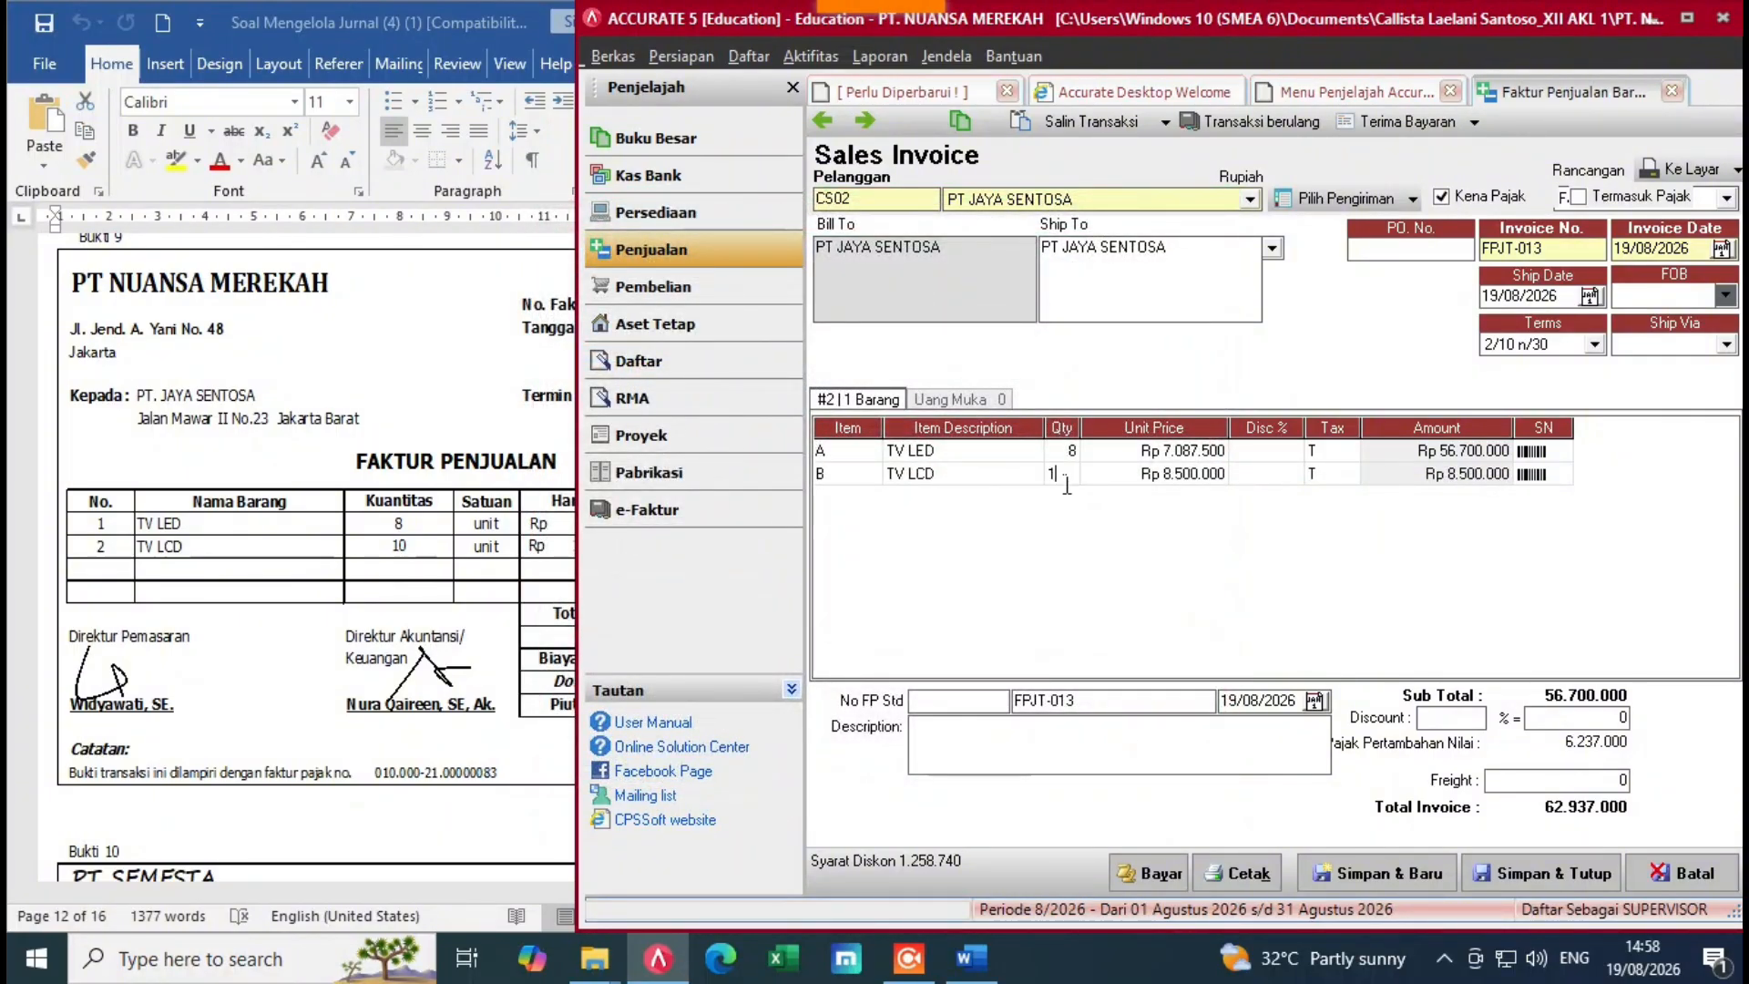
pyautogui.click(1119, 486)
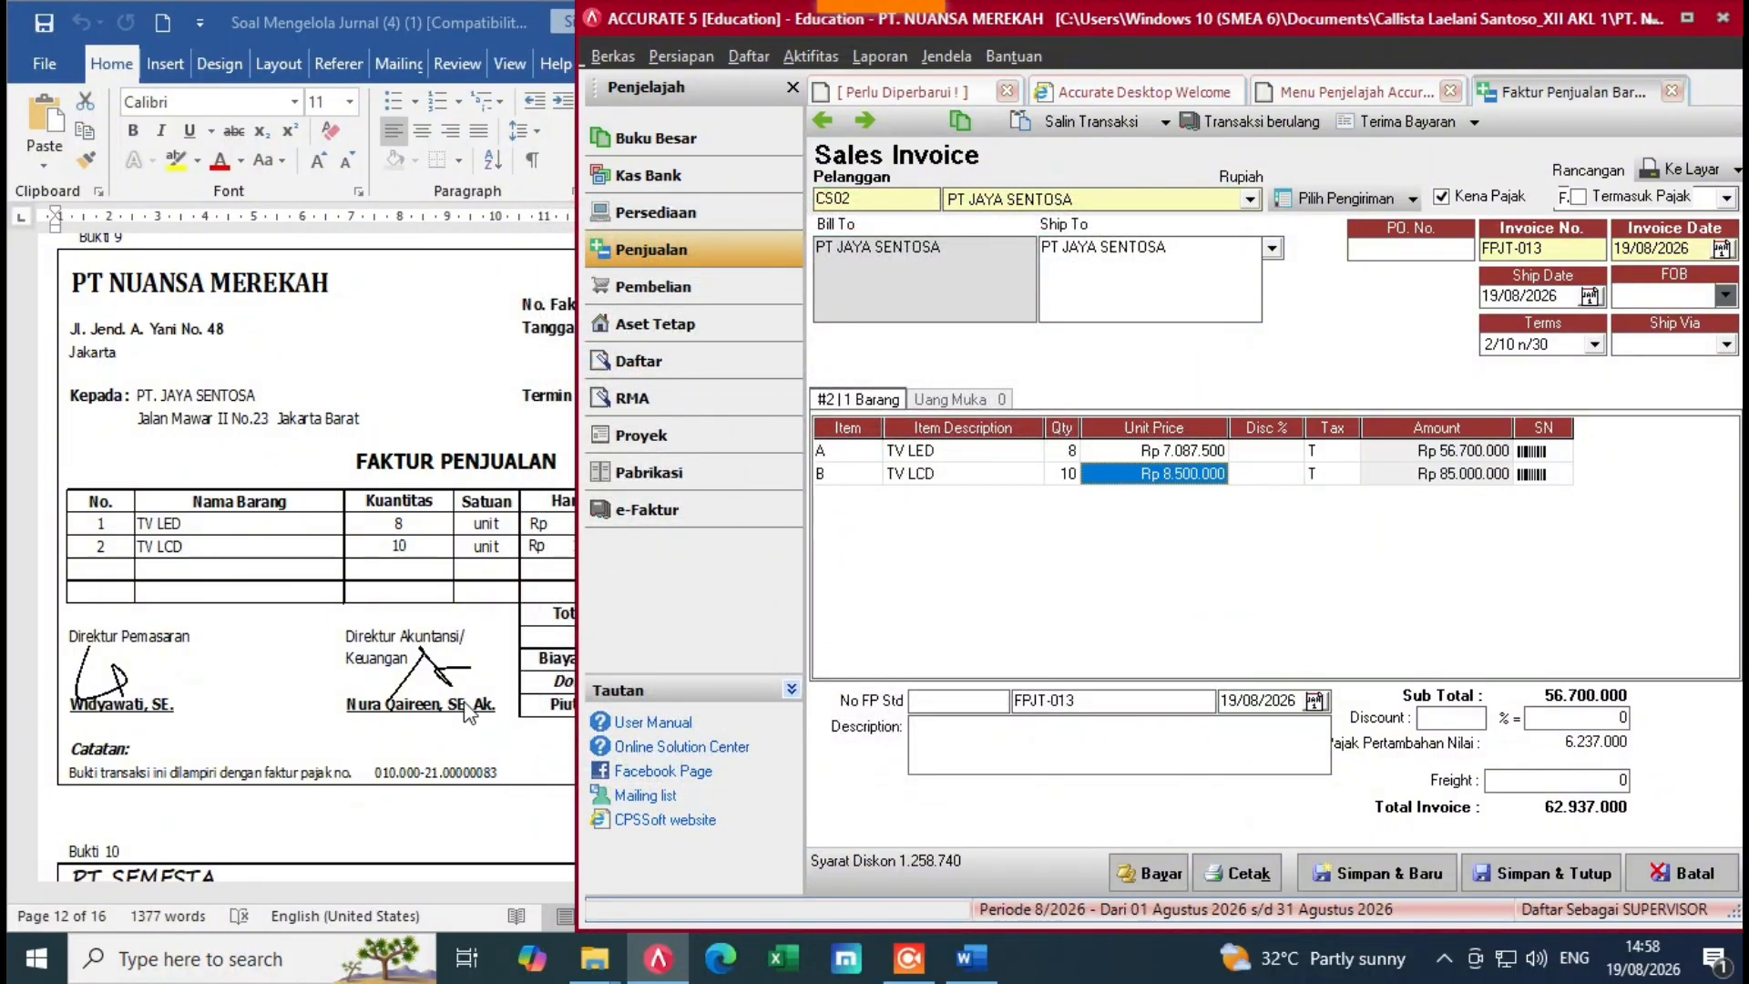
pyautogui.hotkey('alt', 'Tab')
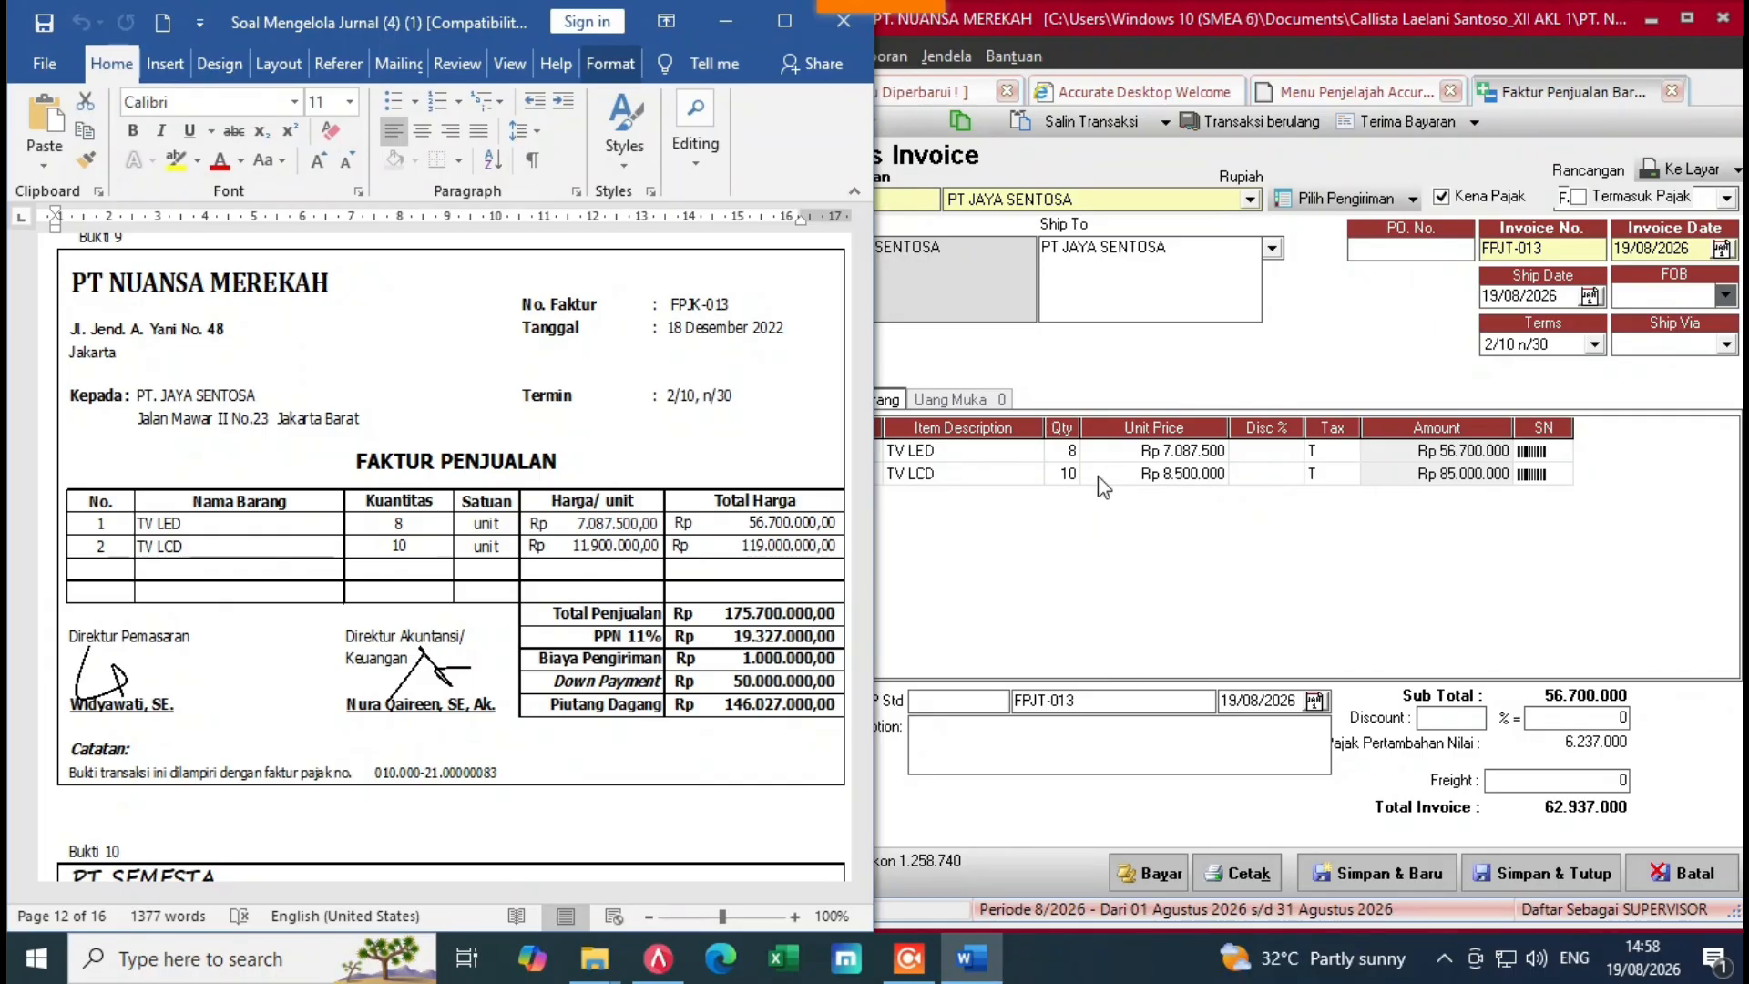
pyautogui.click(1111, 486)
pyautogui.press('BackSpace')
pyautogui.press('BackSpace')
pyautogui.press('BackSpace')
pyautogui.press('BackSpace')
pyautogui.press('BackSpace')
pyautogui.press('BackSpace')
pyautogui.press('BackSpace')
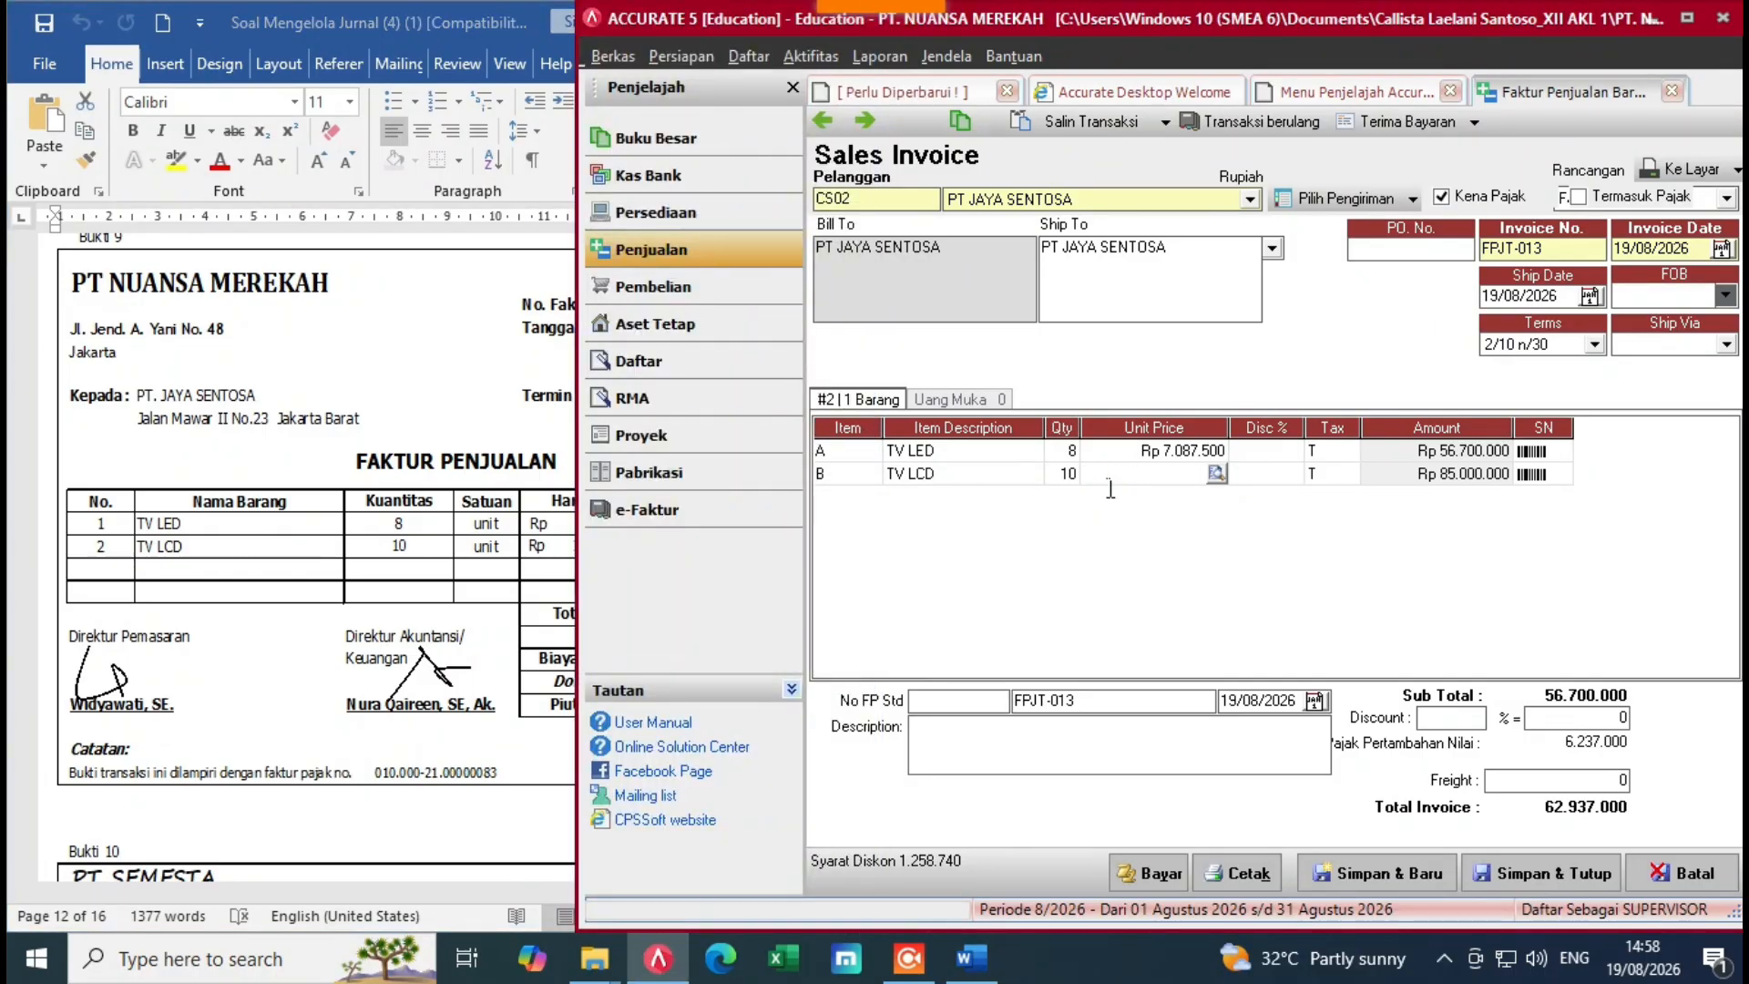
pyautogui.write('11.900.000')
pyautogui.press('Tab')
pyautogui.press('Tab')
pyautogui.press('Tab')
pyautogui.press('Tab')
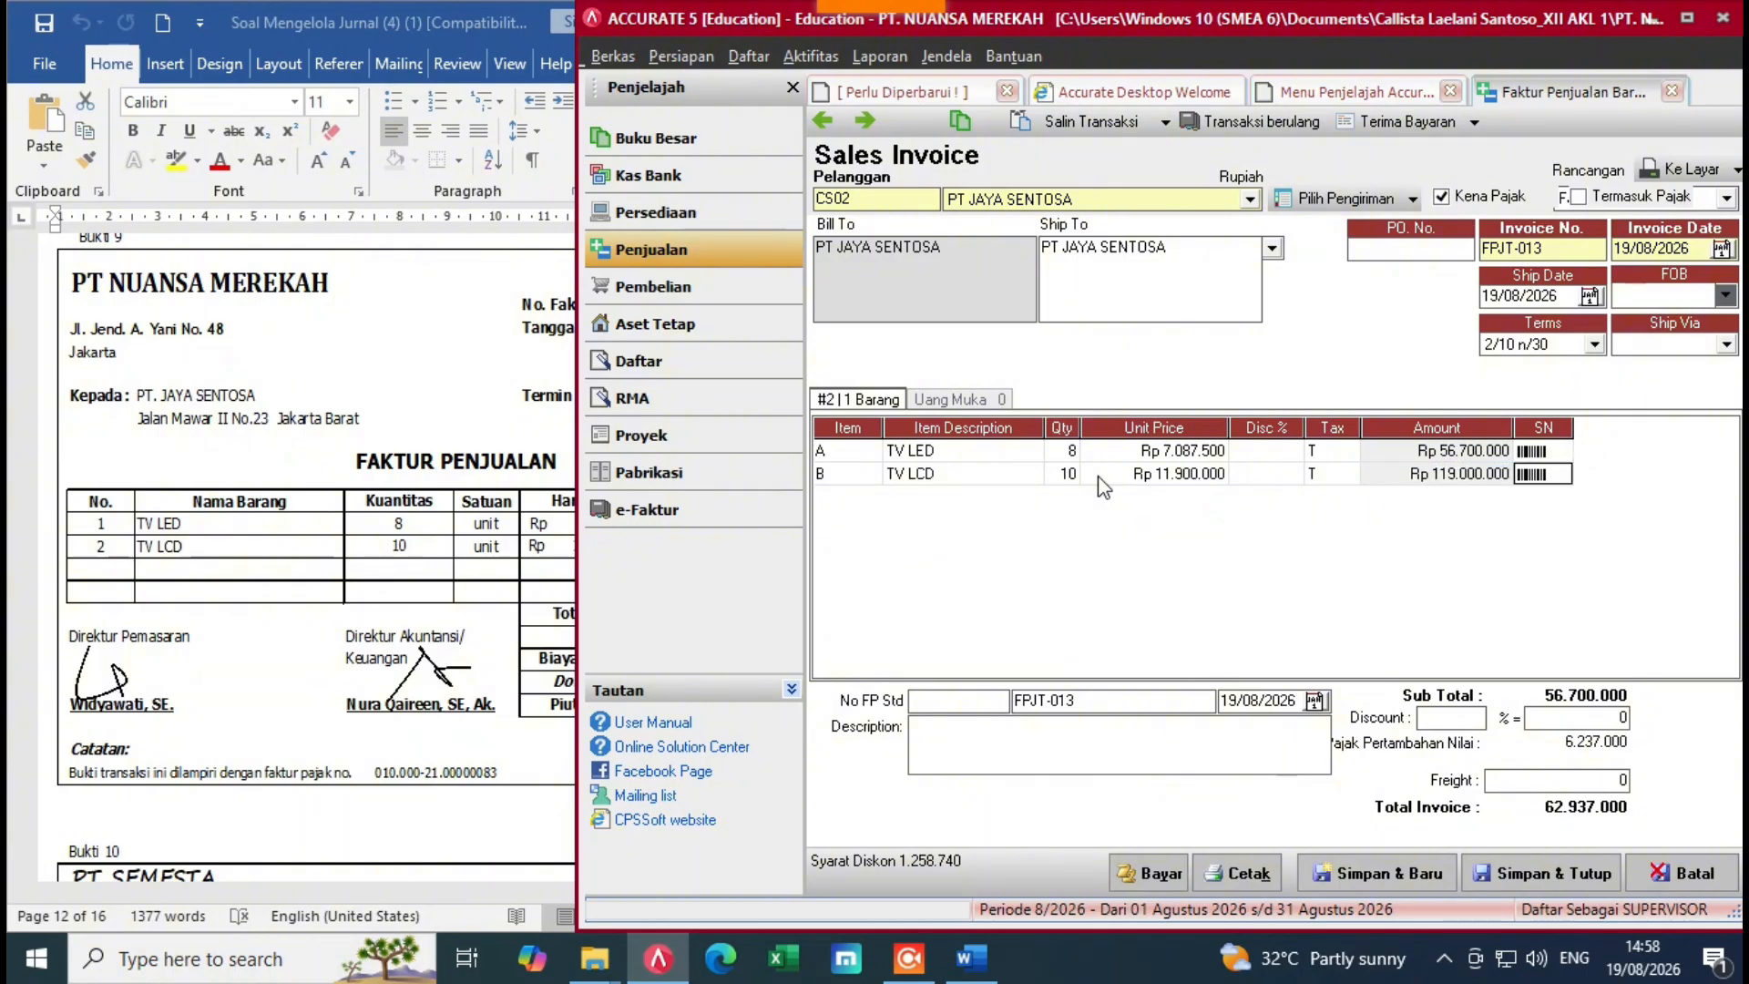
pyautogui.click(1088, 554)
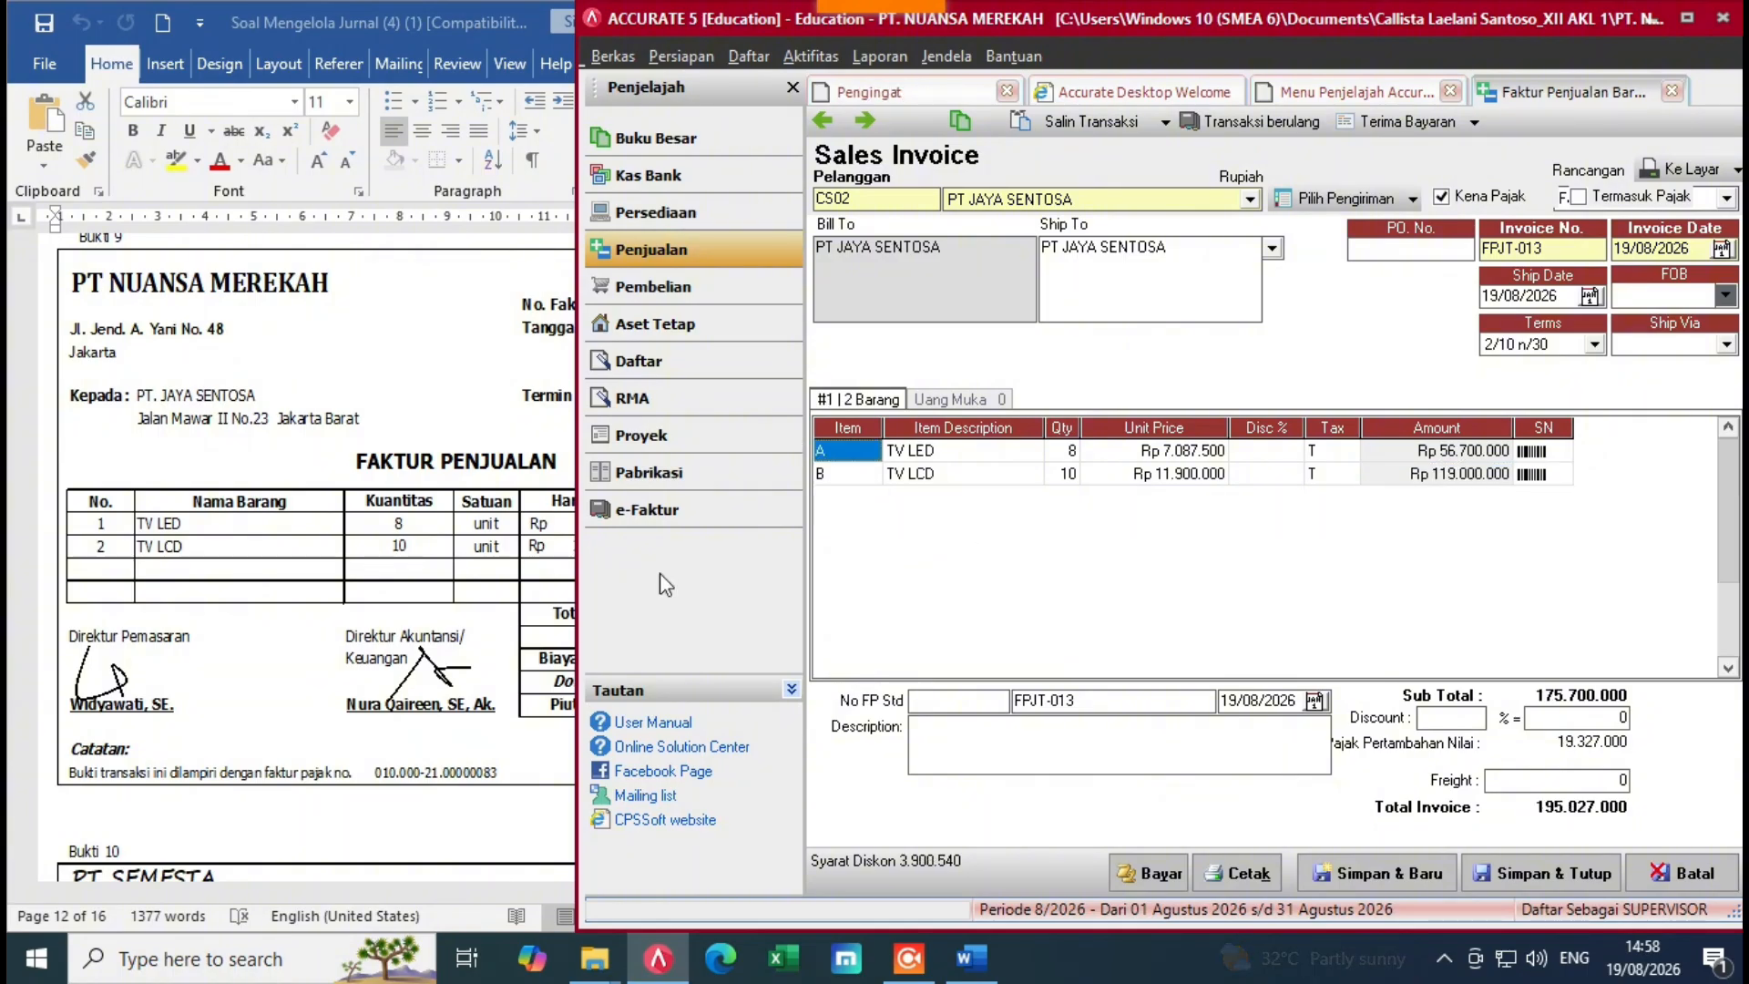
pyautogui.click(203, 587)
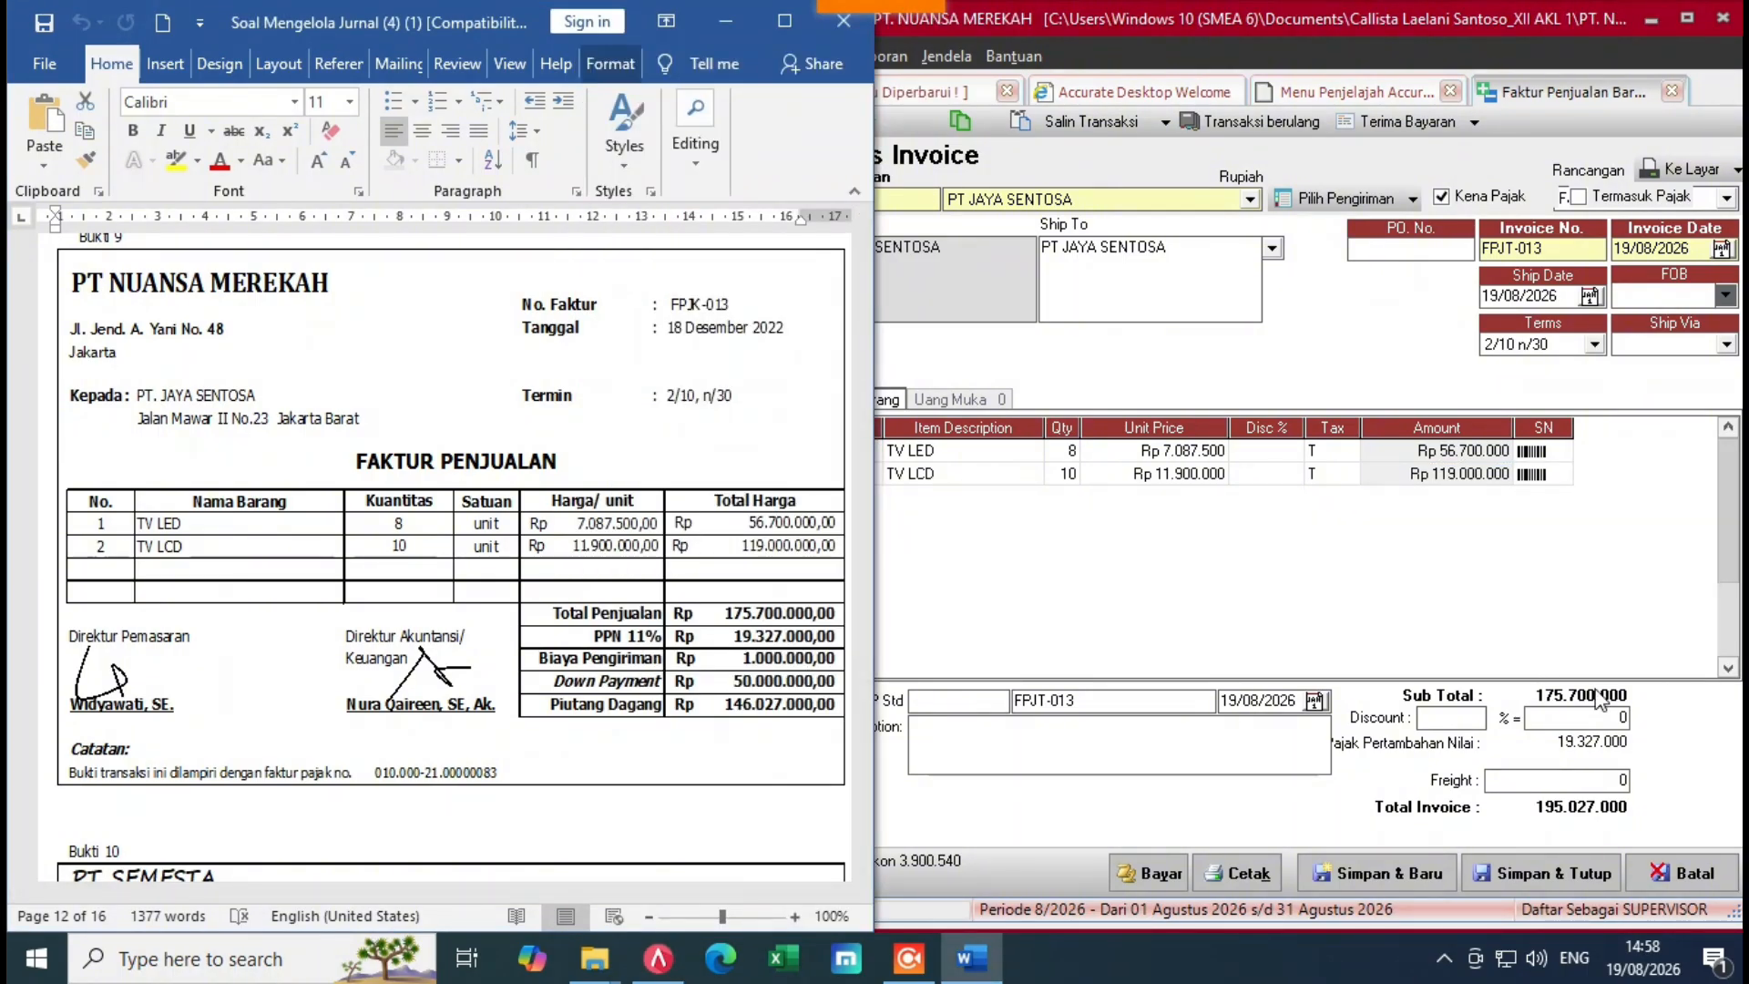
# Step: Add Rp 1.000.000 freight posted to the Freight Collected account
pyautogui.click(1518, 795)
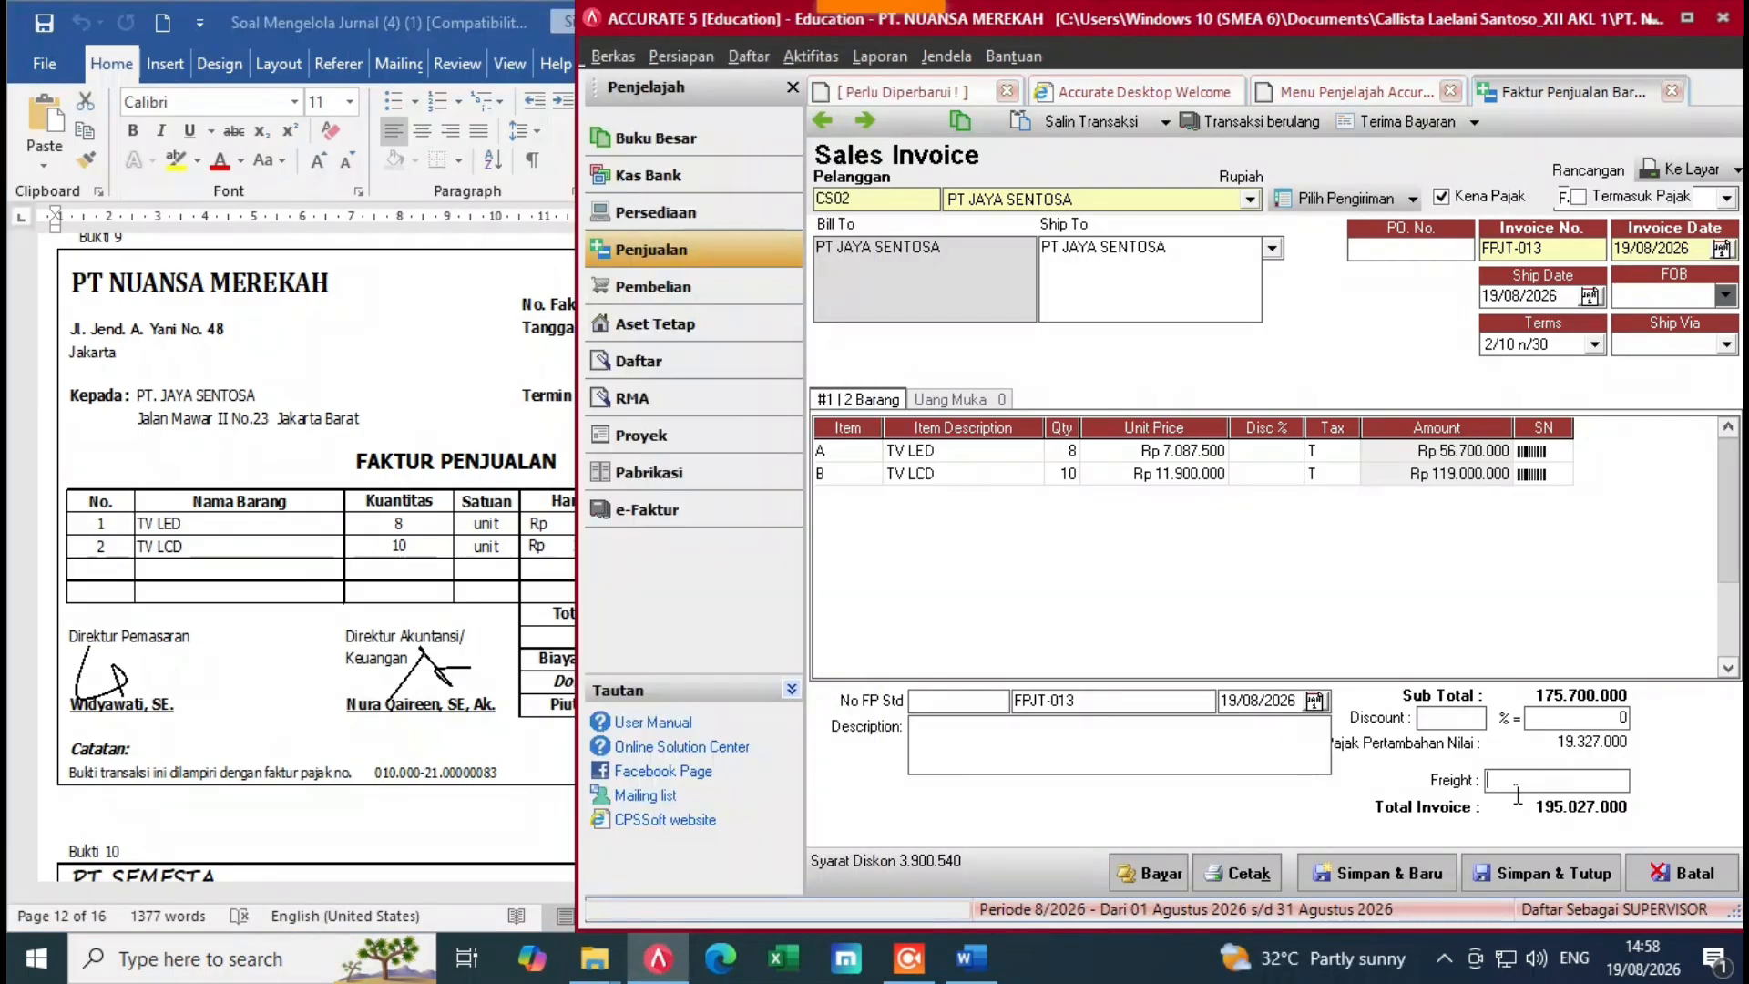
pyautogui.write('1000000')
pyautogui.press('Tab')
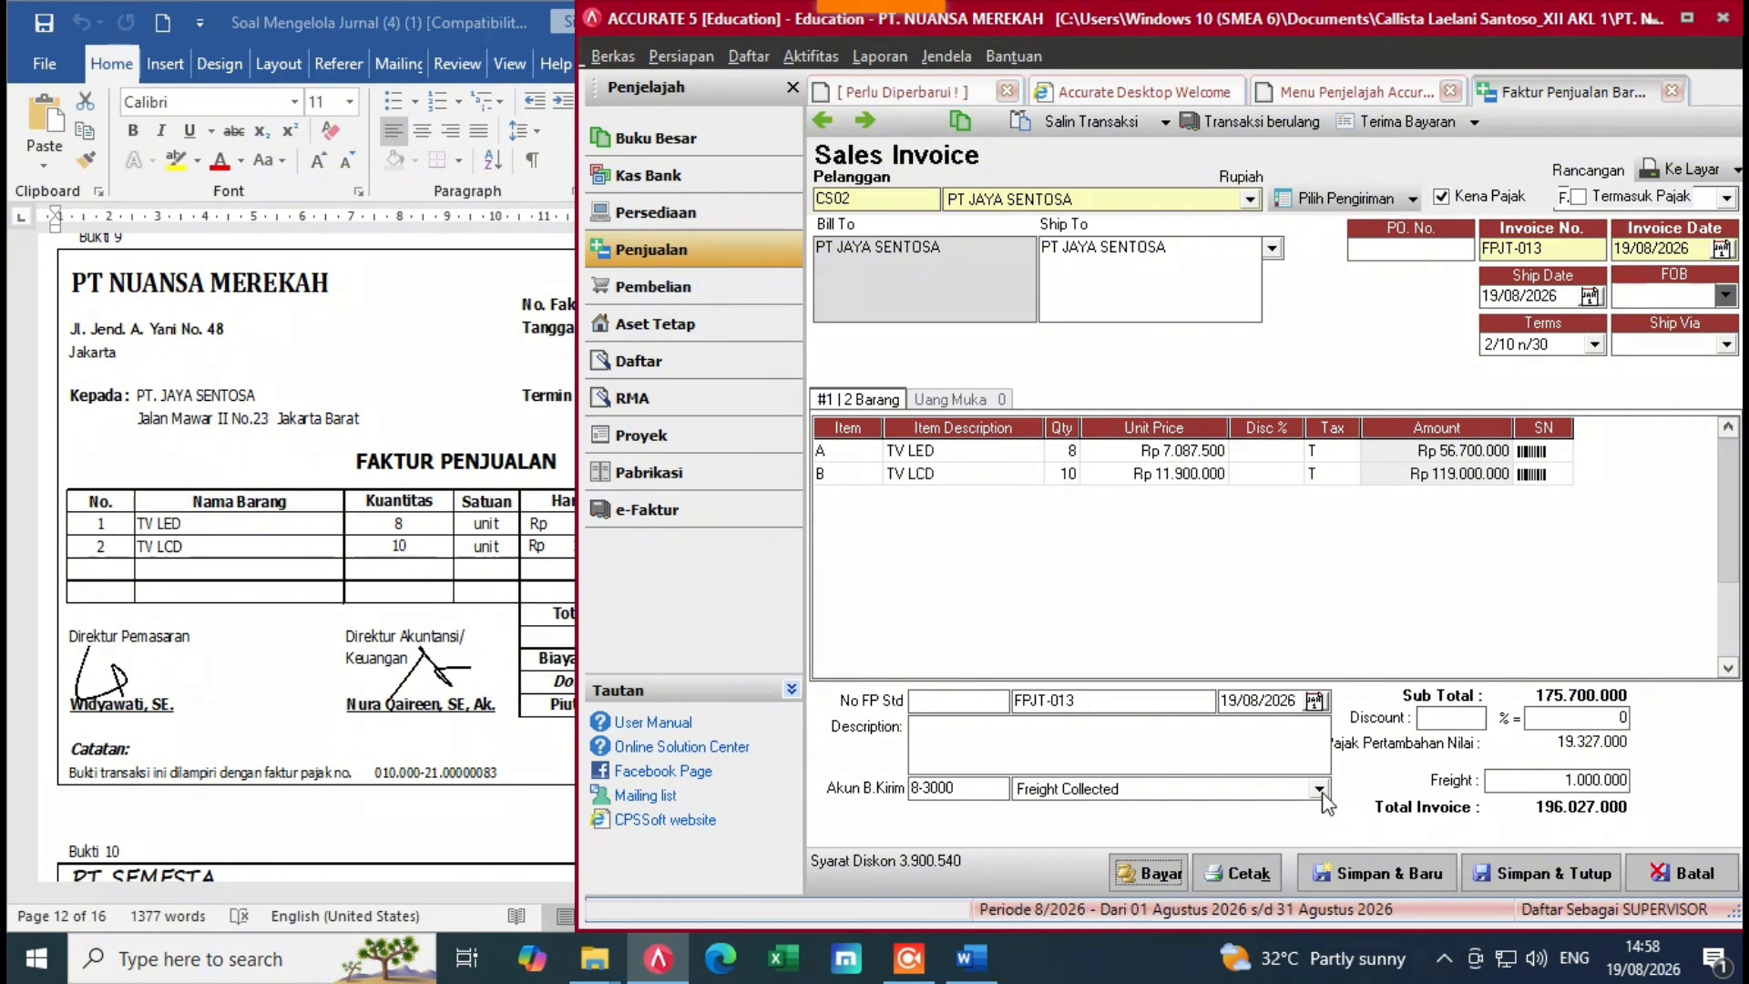
pyautogui.click(1319, 789)
pyautogui.click(1320, 789)
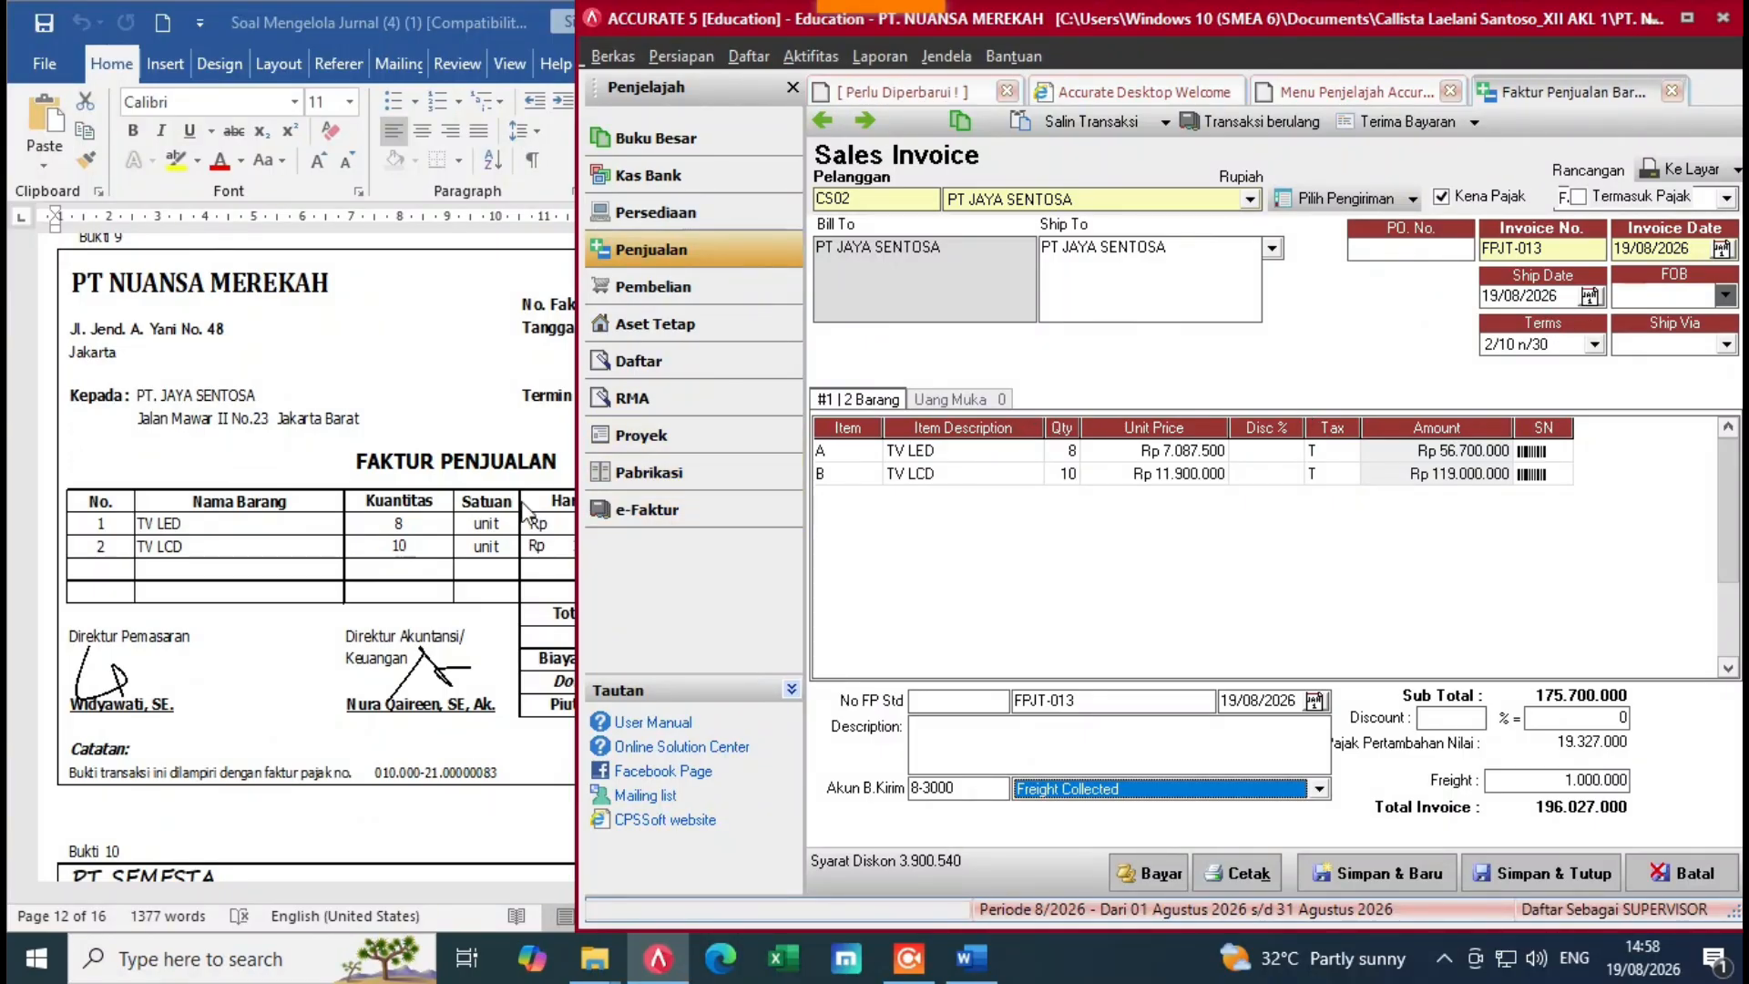
# Step: Change the ship date and invoice date to 18/12/2022
pyautogui.moveTo(1561, 299); pyautogui.dragTo(1474, 314)
pyautogui.press('BackSpace')
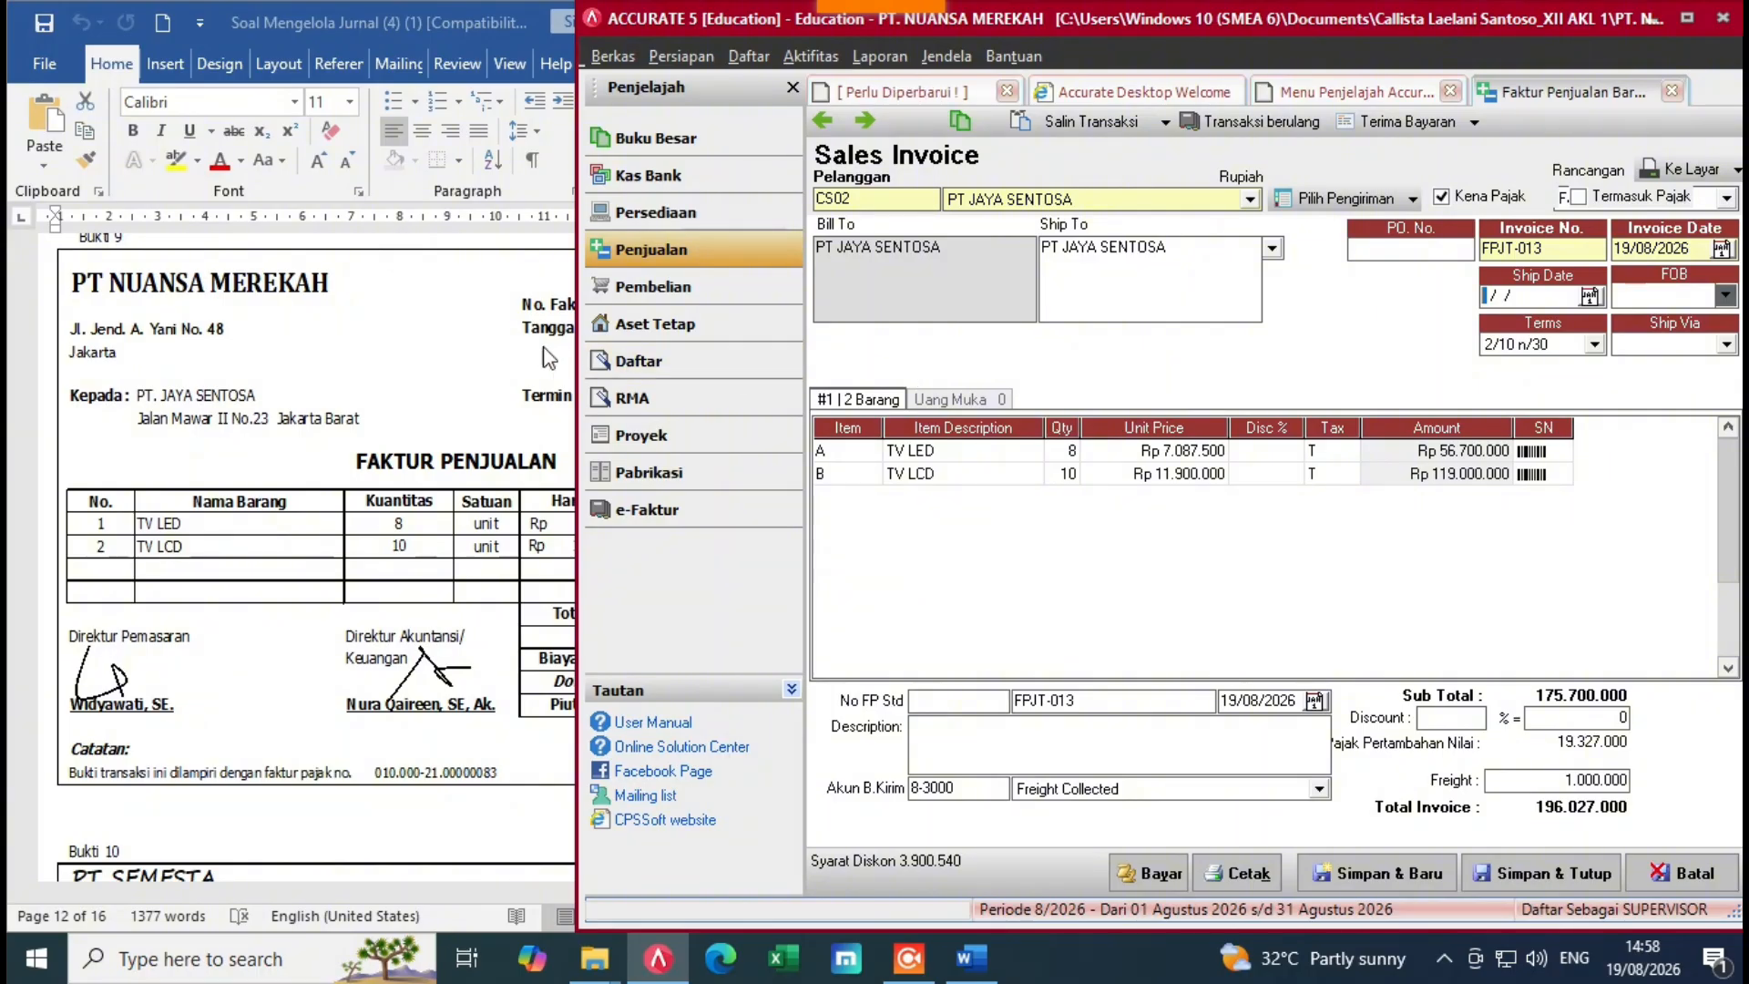
pyautogui.click(548, 356)
pyautogui.click(1583, 308)
pyautogui.click(1490, 298)
pyautogui.write('18/12/2022')
pyautogui.moveTo(1700, 260); pyautogui.dragTo(1611, 257)
pyautogui.press('BackSpace')
pyautogui.write('1')
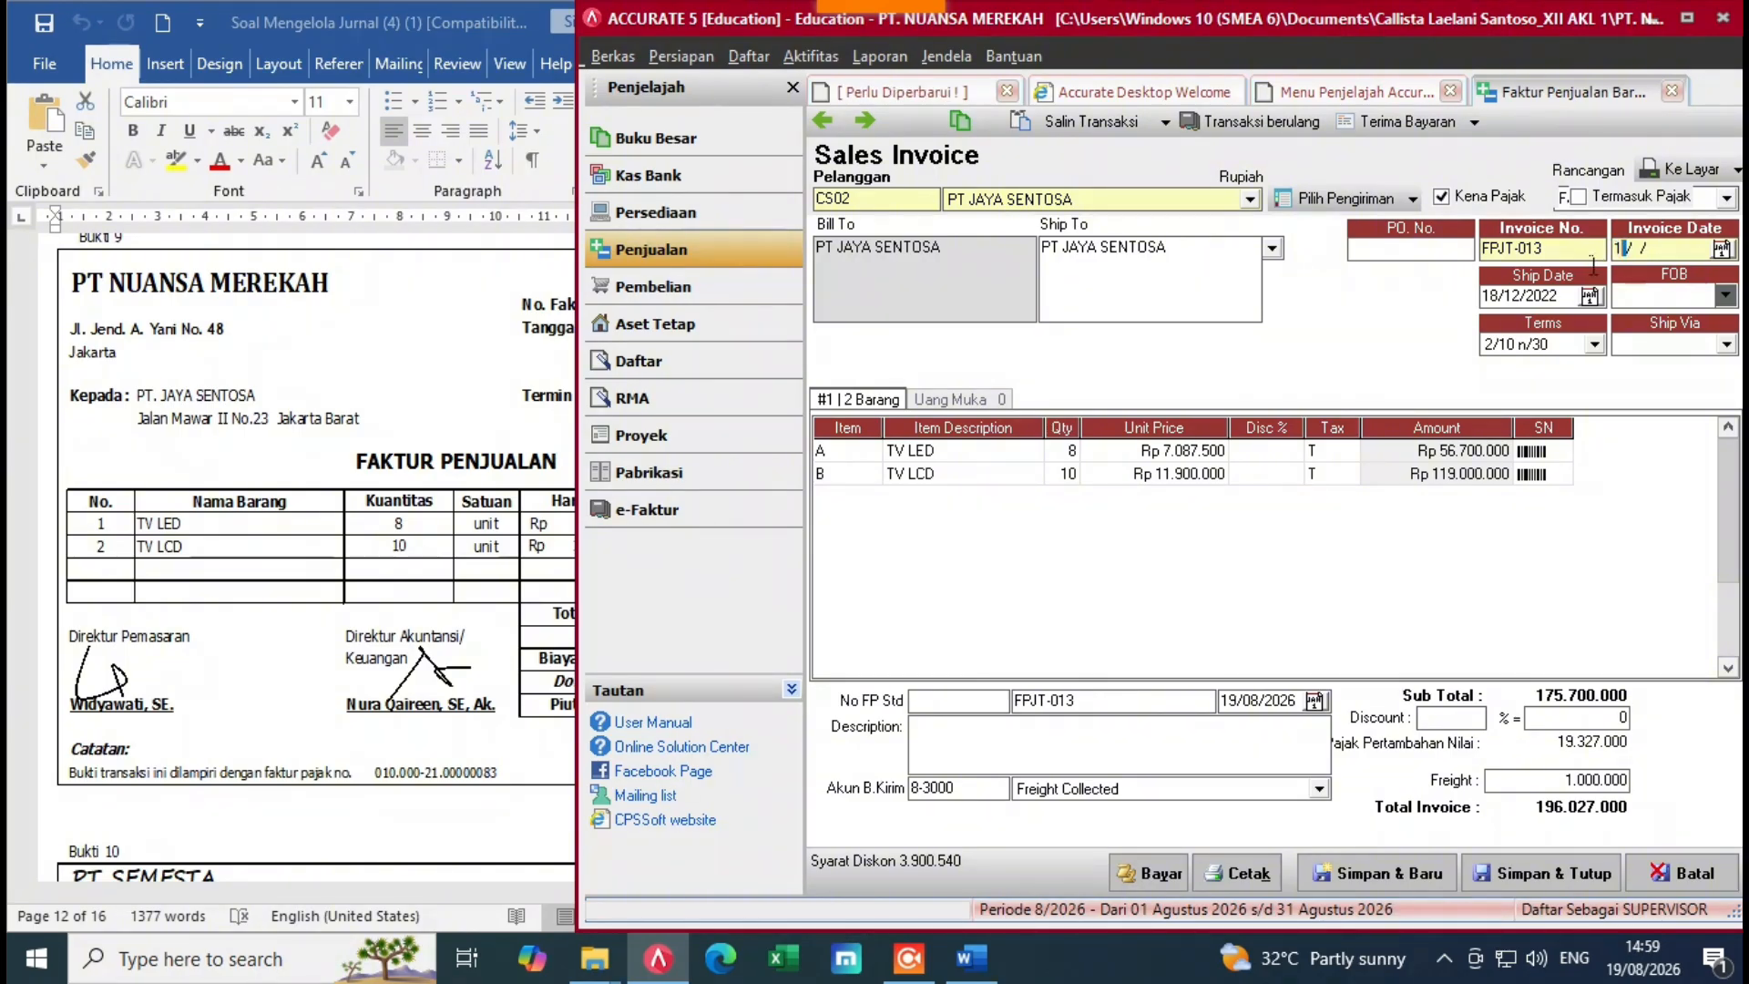
pyautogui.write('8/12/2022')
pyautogui.click(1155, 516)
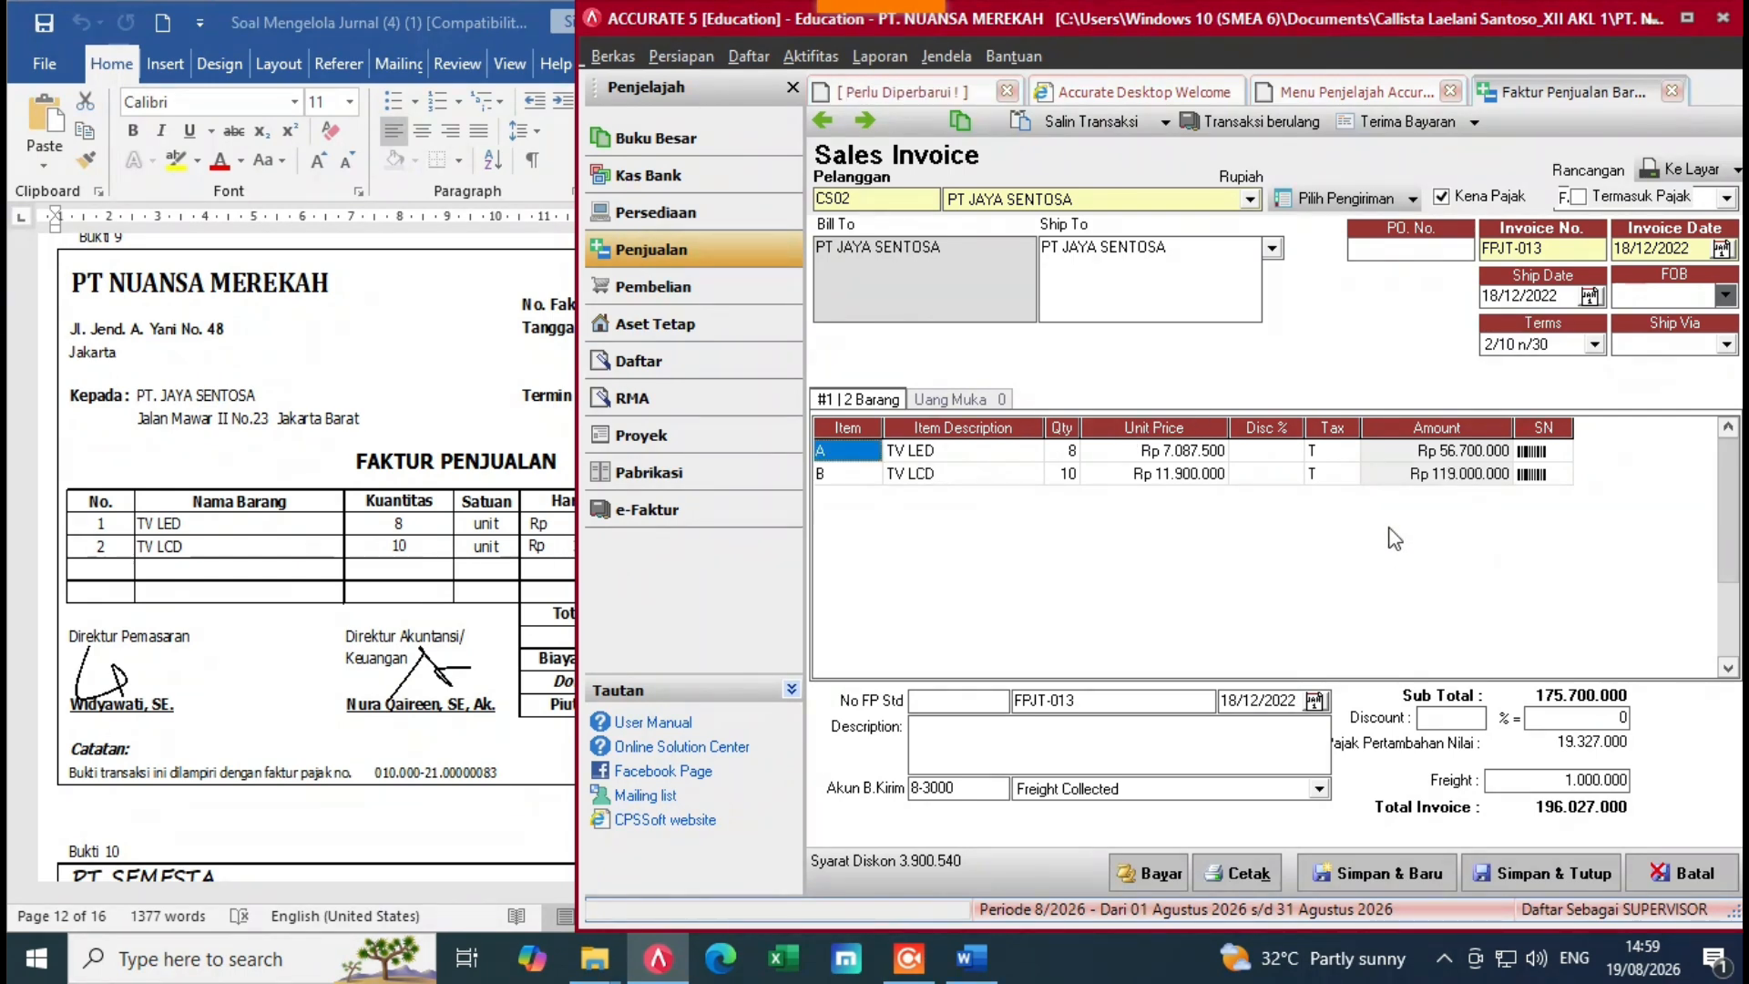
pyautogui.click(566, 517)
# Step: Start a customer receipt for FPJT-013 and set its payment amount to 50.000.000
pyautogui.click(1249, 592)
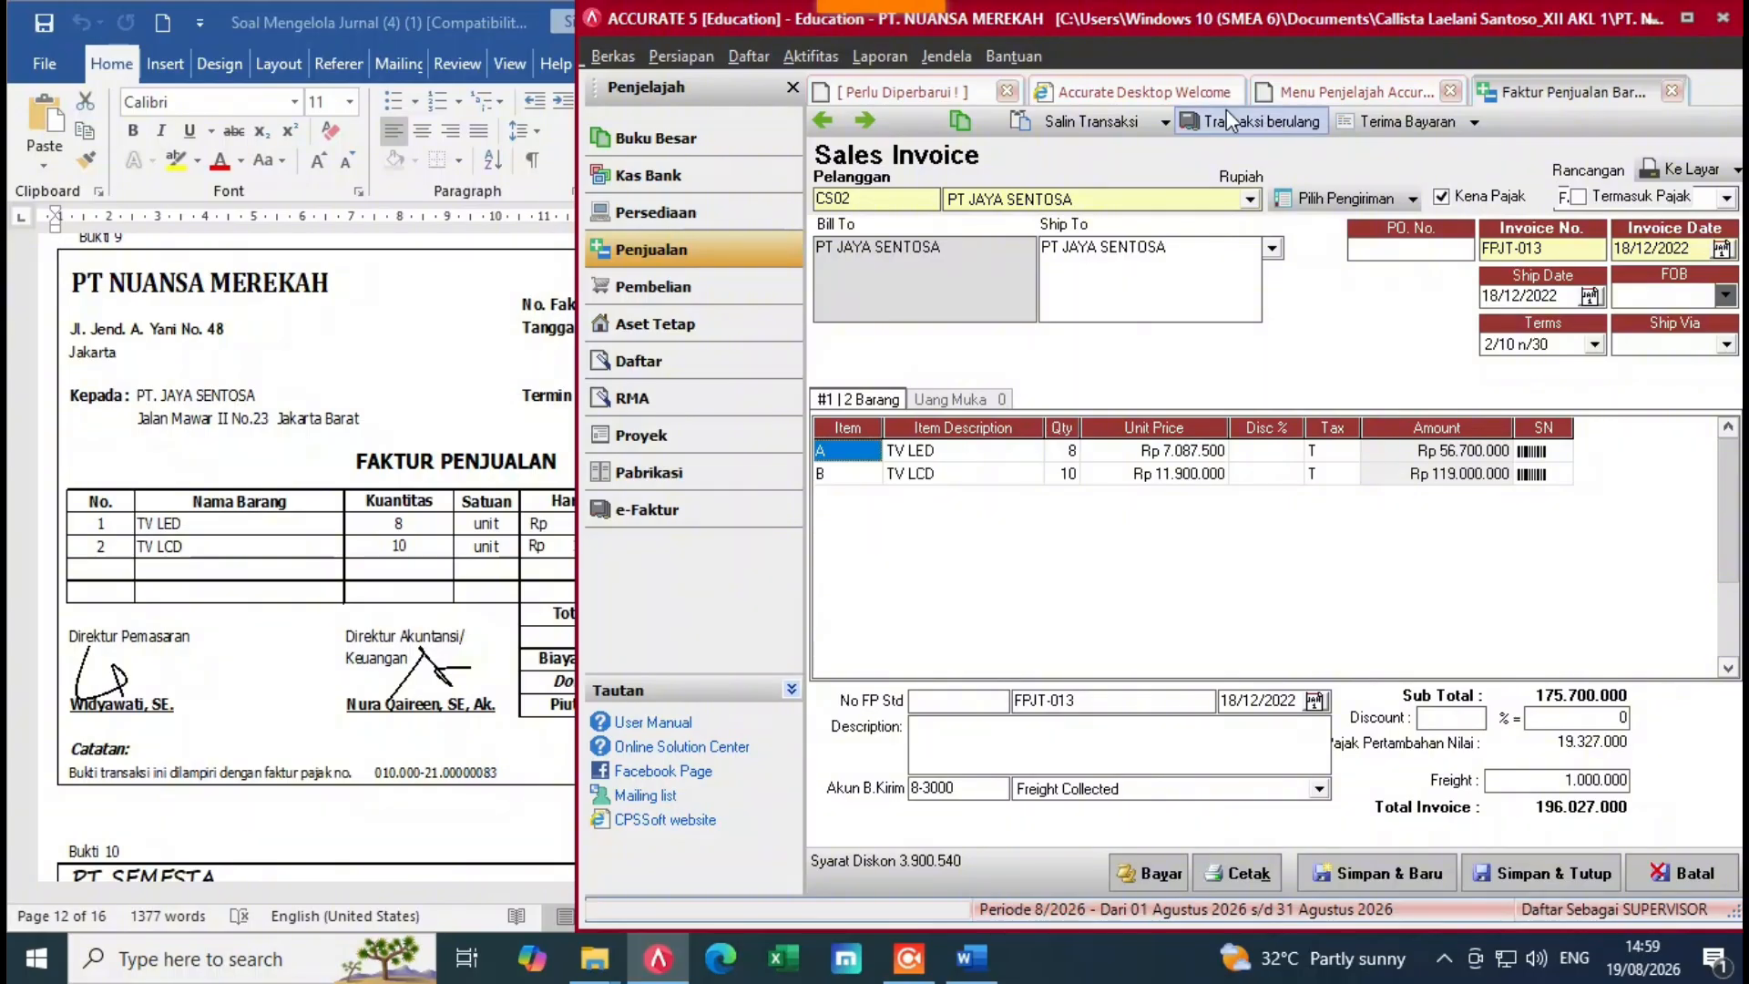
pyautogui.click(1397, 124)
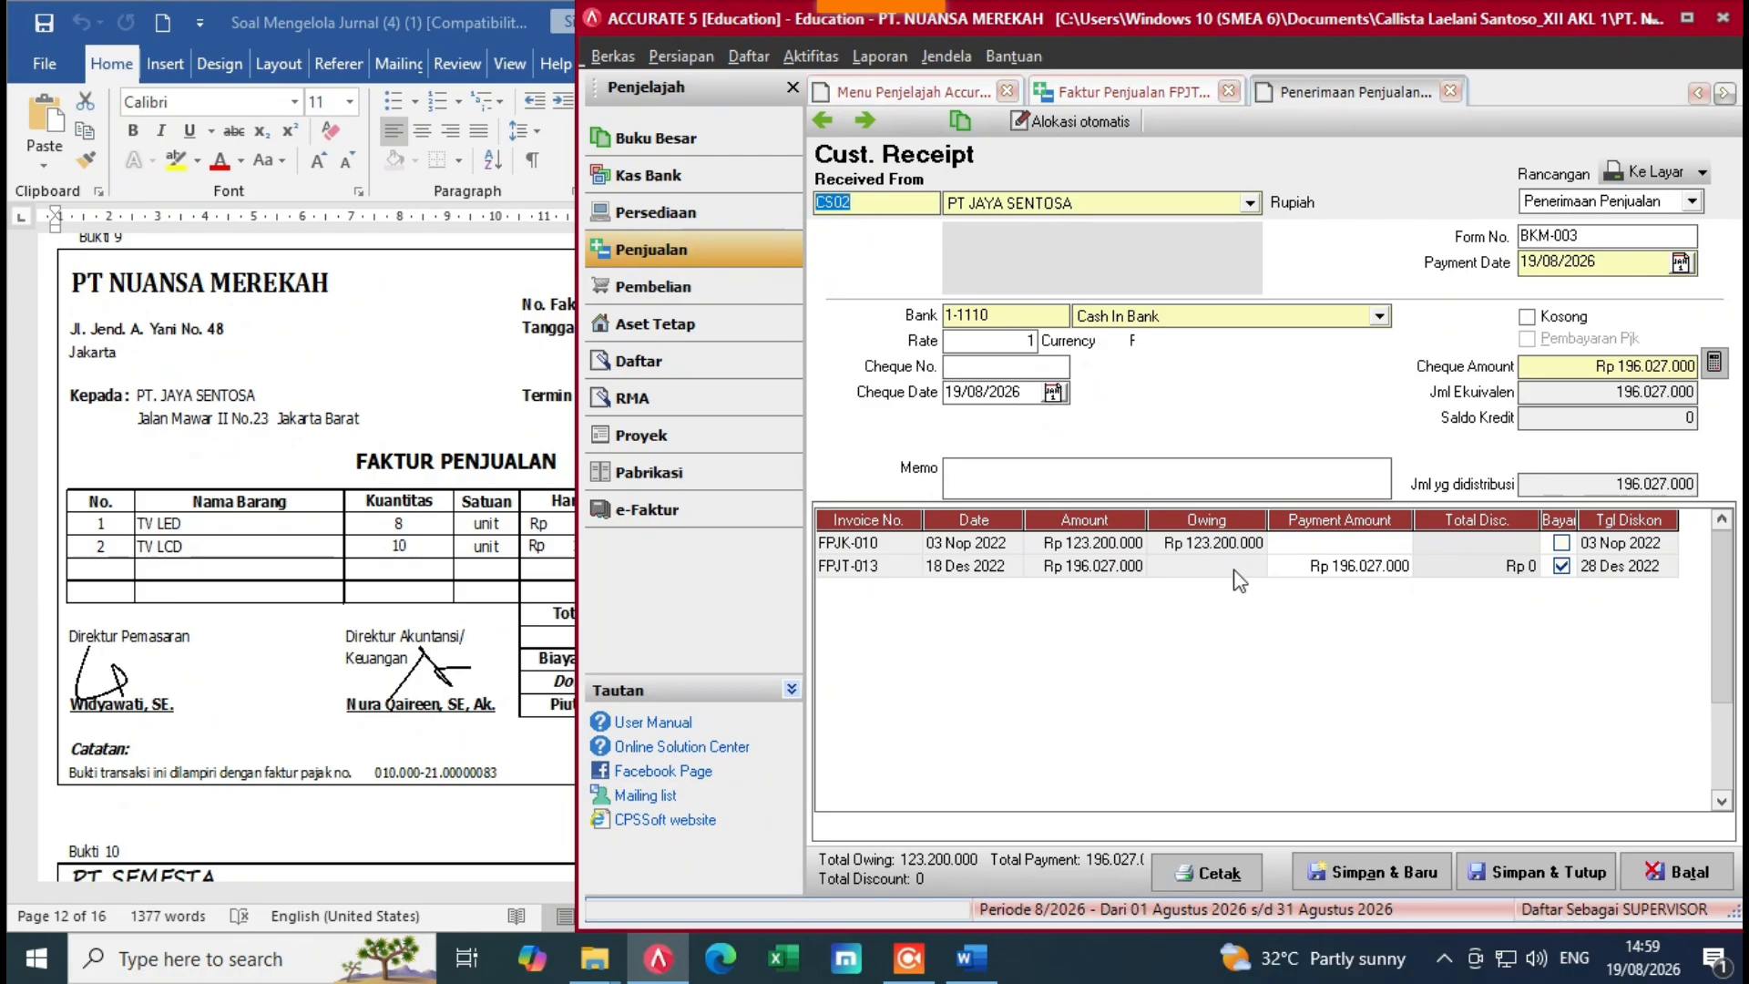
pyautogui.click(1393, 566)
pyautogui.press('BackSpace')
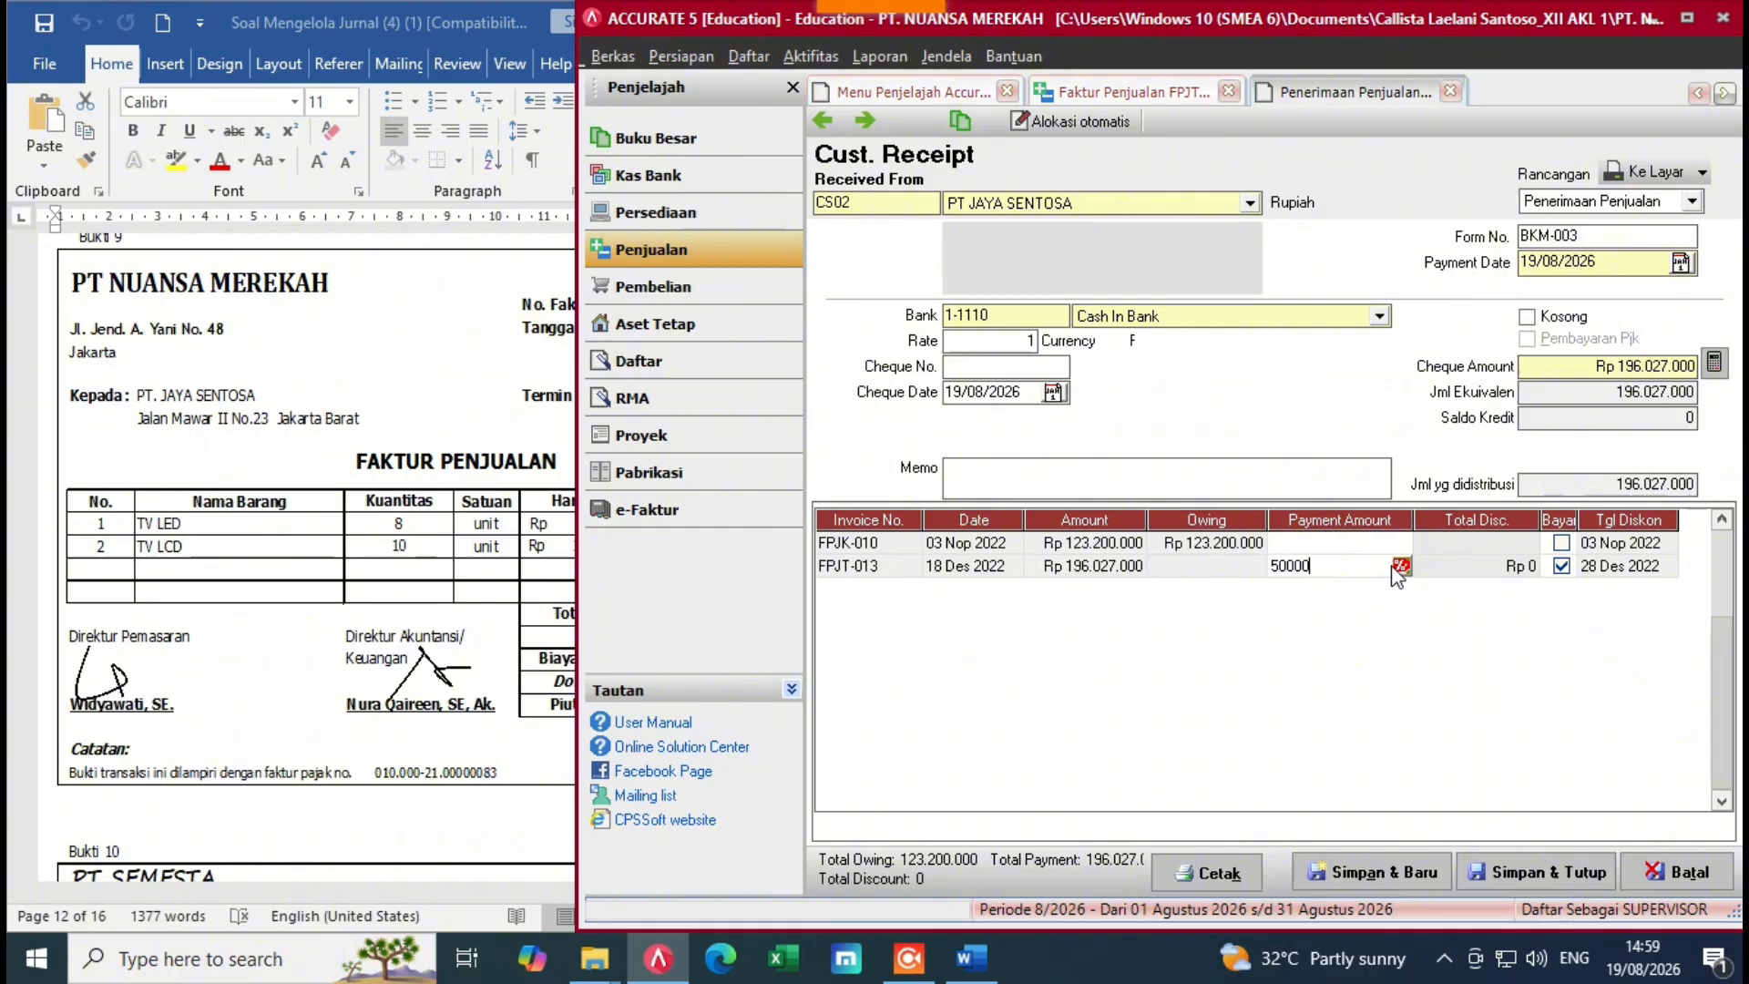
pyautogui.press('Return')
pyautogui.press('Return')
pyautogui.press('Return')
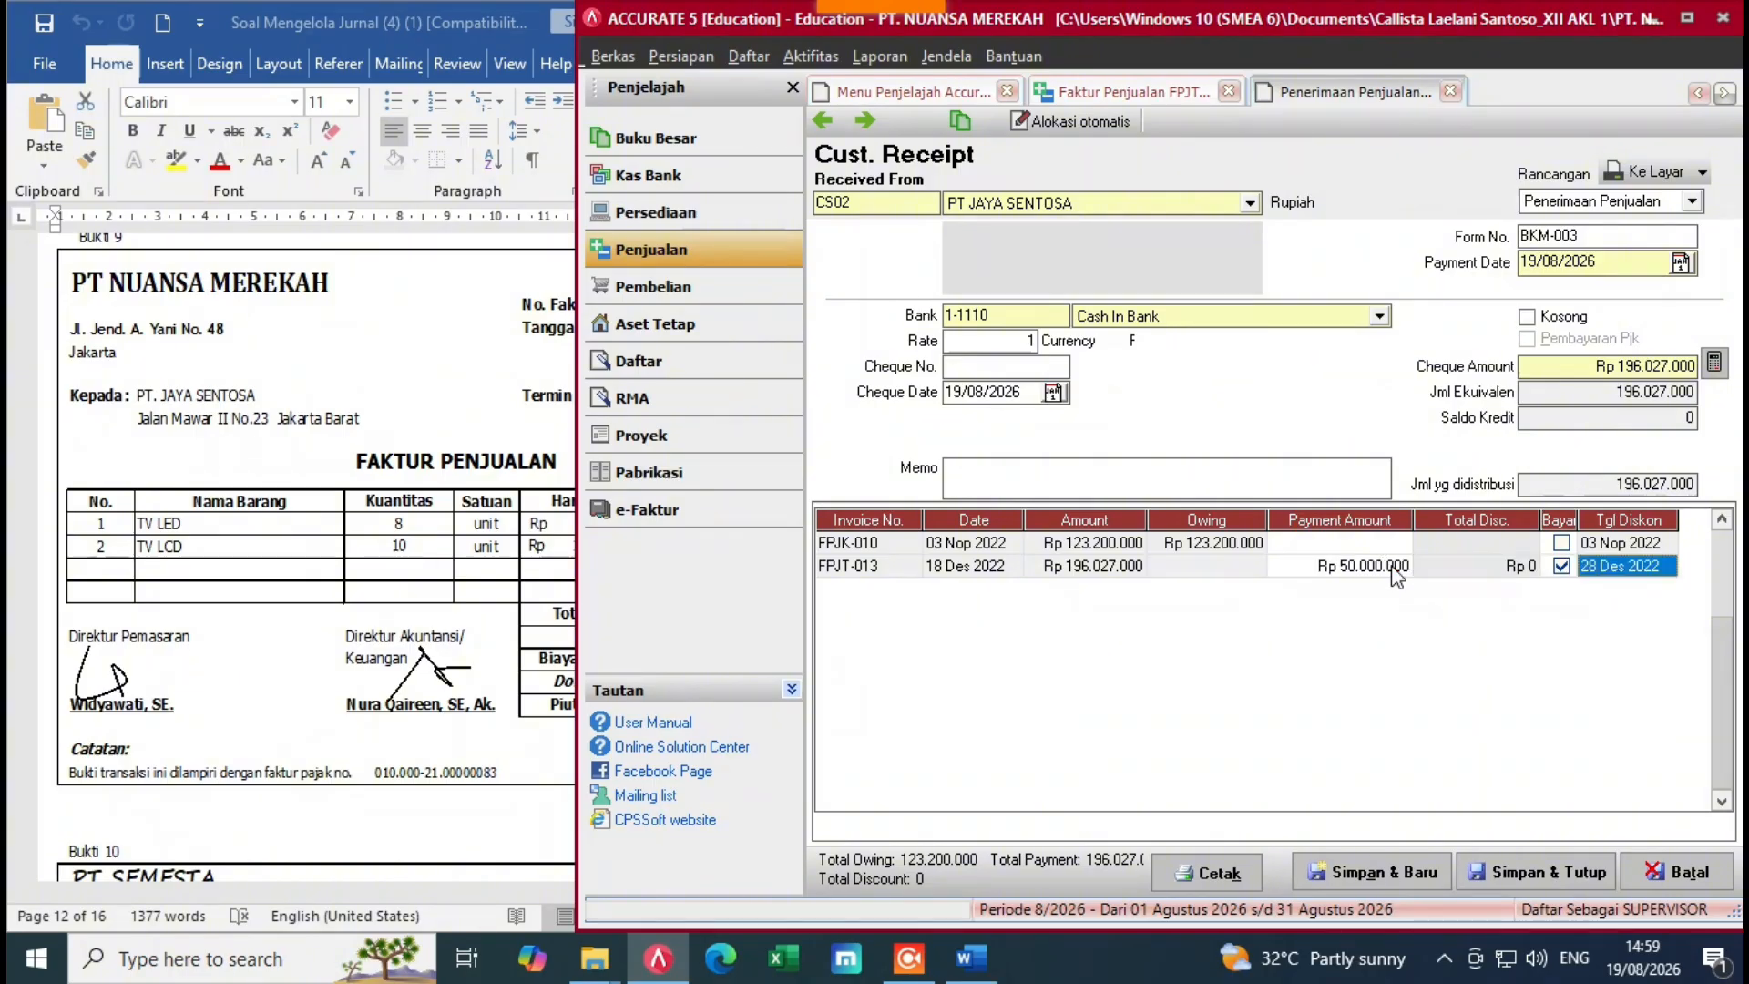
pyautogui.click(1715, 364)
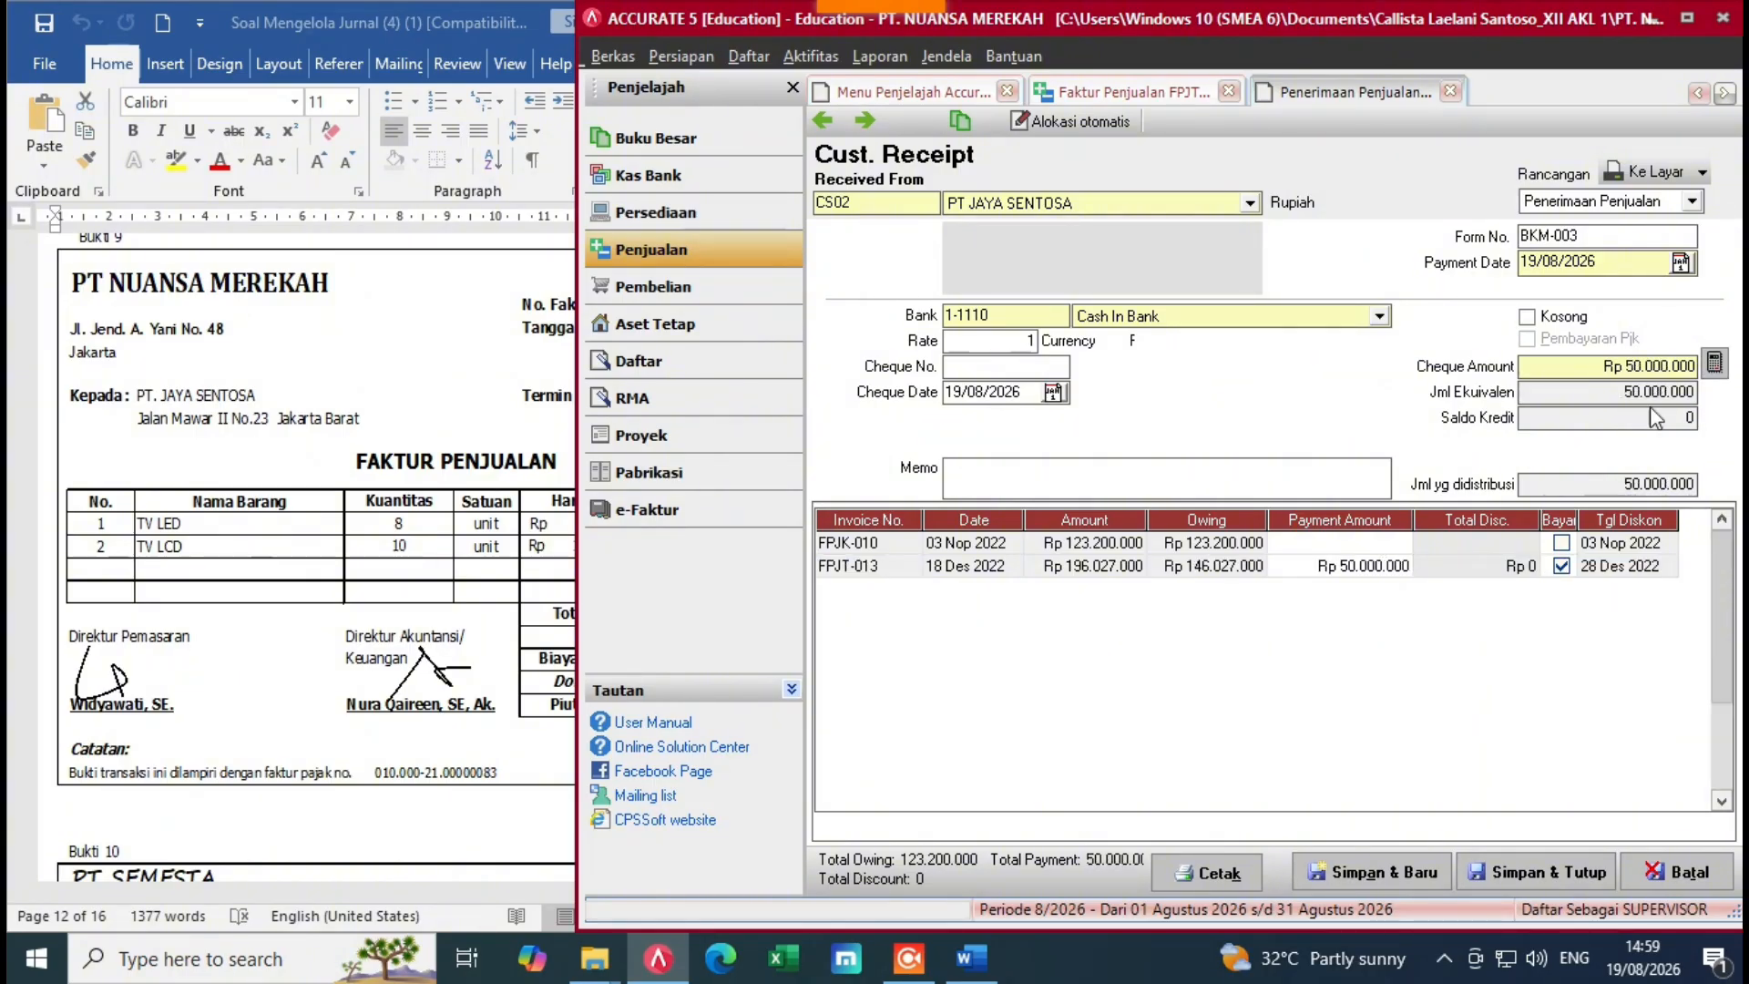
pyautogui.hotkey('alt', 'Tab')
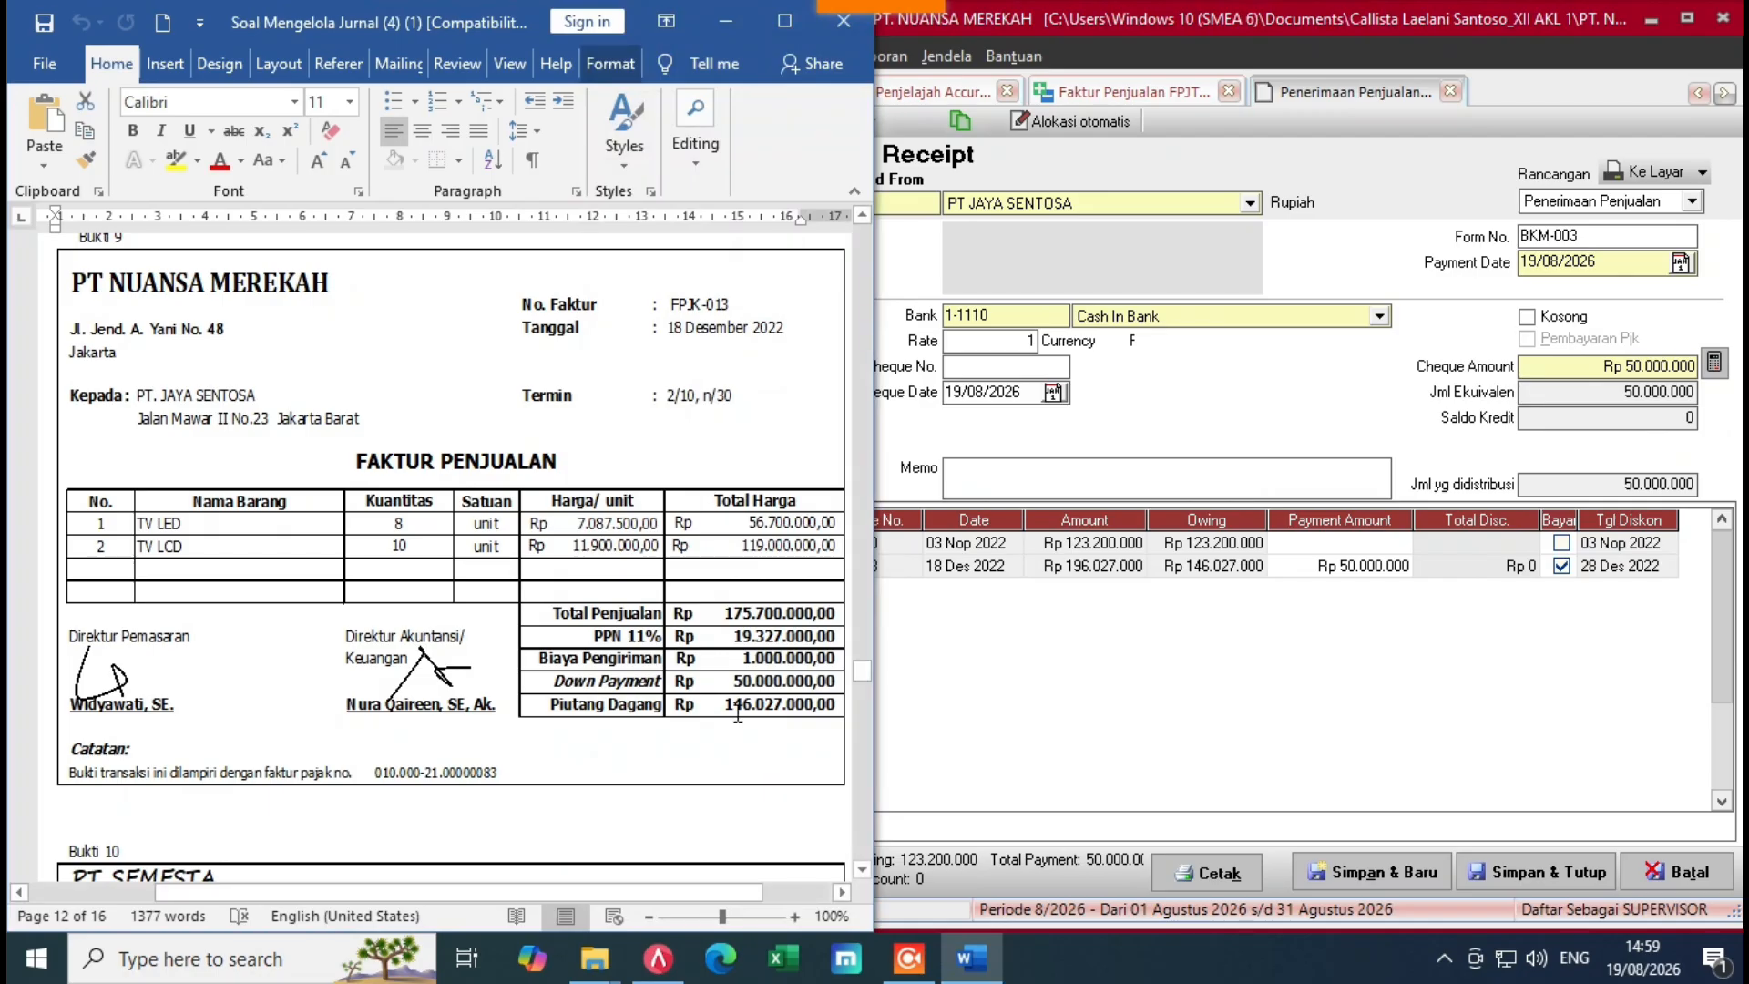
pyautogui.click(1259, 644)
# Step: Set the receipt's cheque date and payment date to 18/12/2022
pyautogui.click(952, 393)
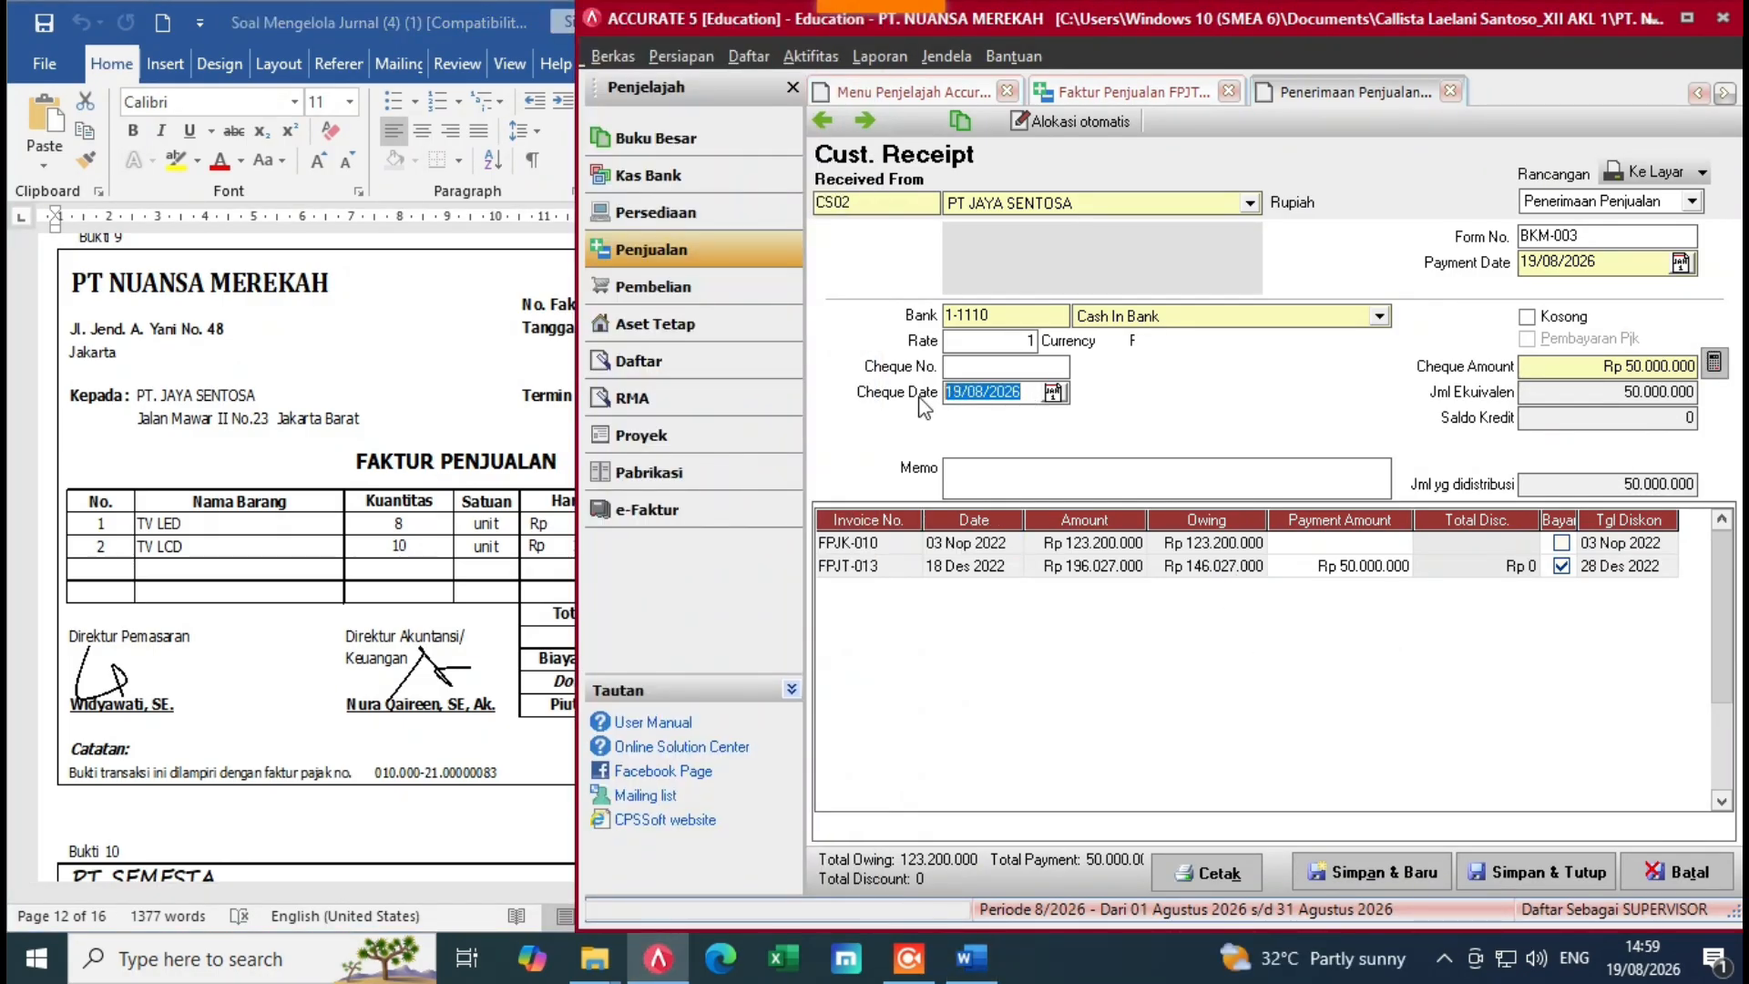
pyautogui.press('Delete')
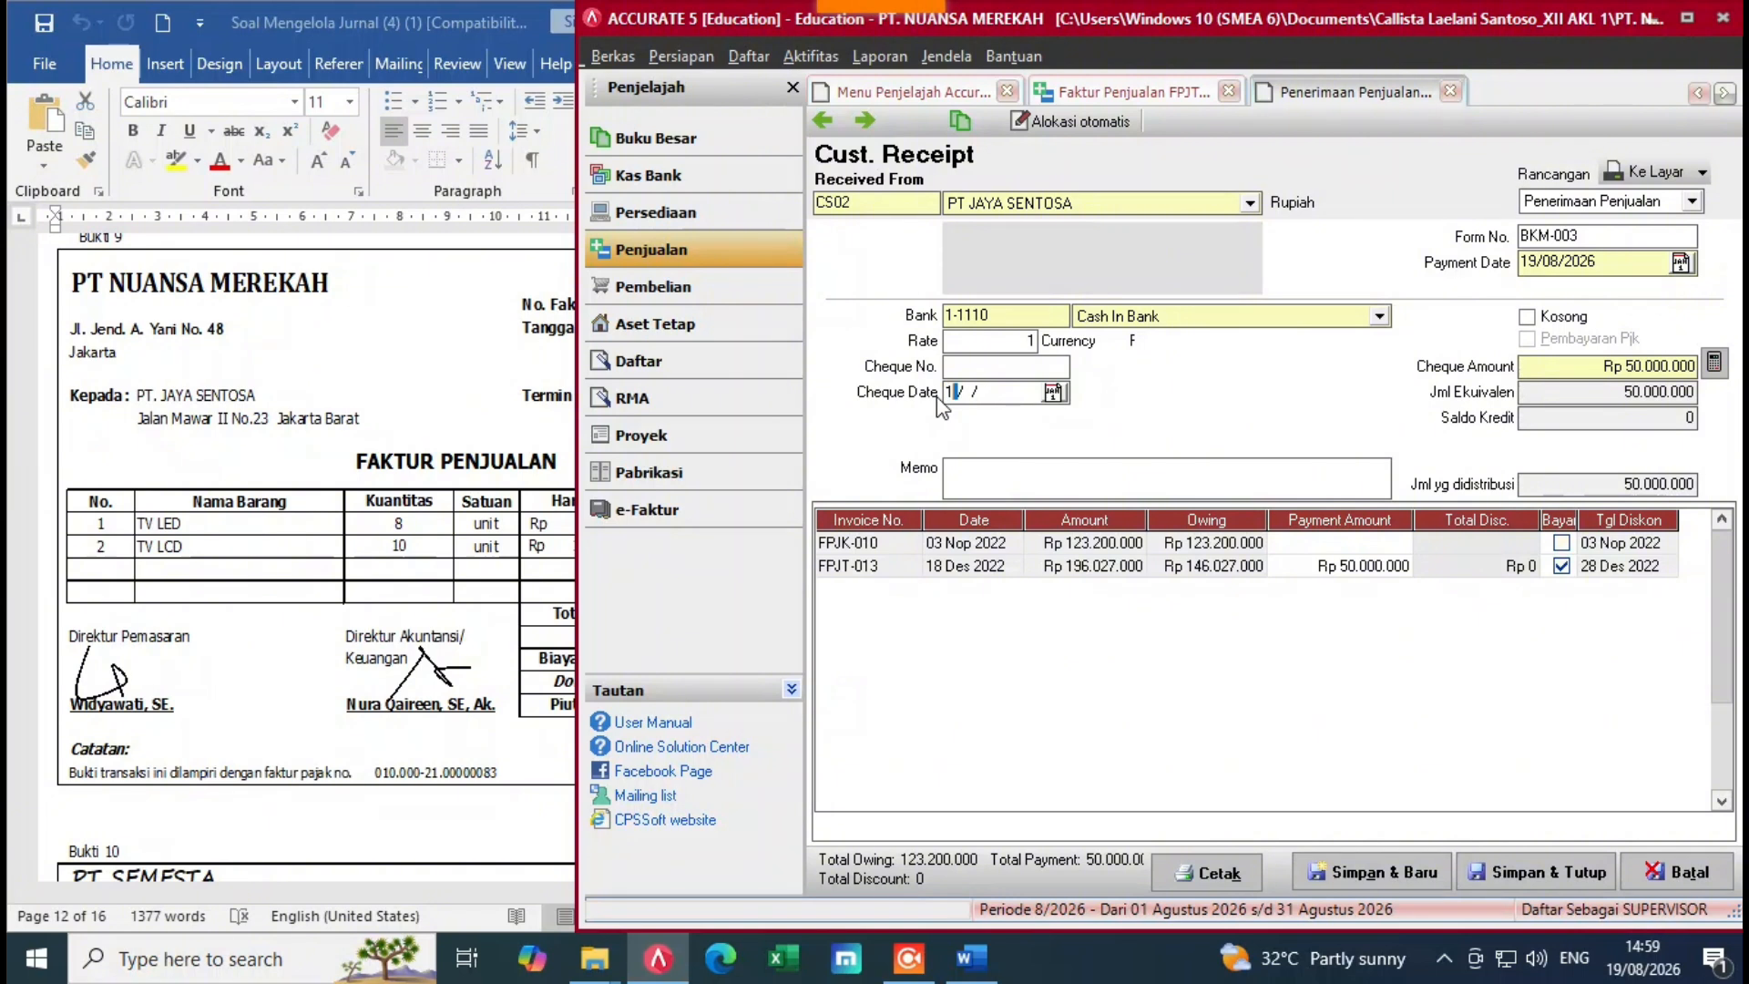
pyautogui.write('18/12/2022')
pyautogui.click(1622, 268)
pyautogui.press('Delete')
pyautogui.write('20/ /')
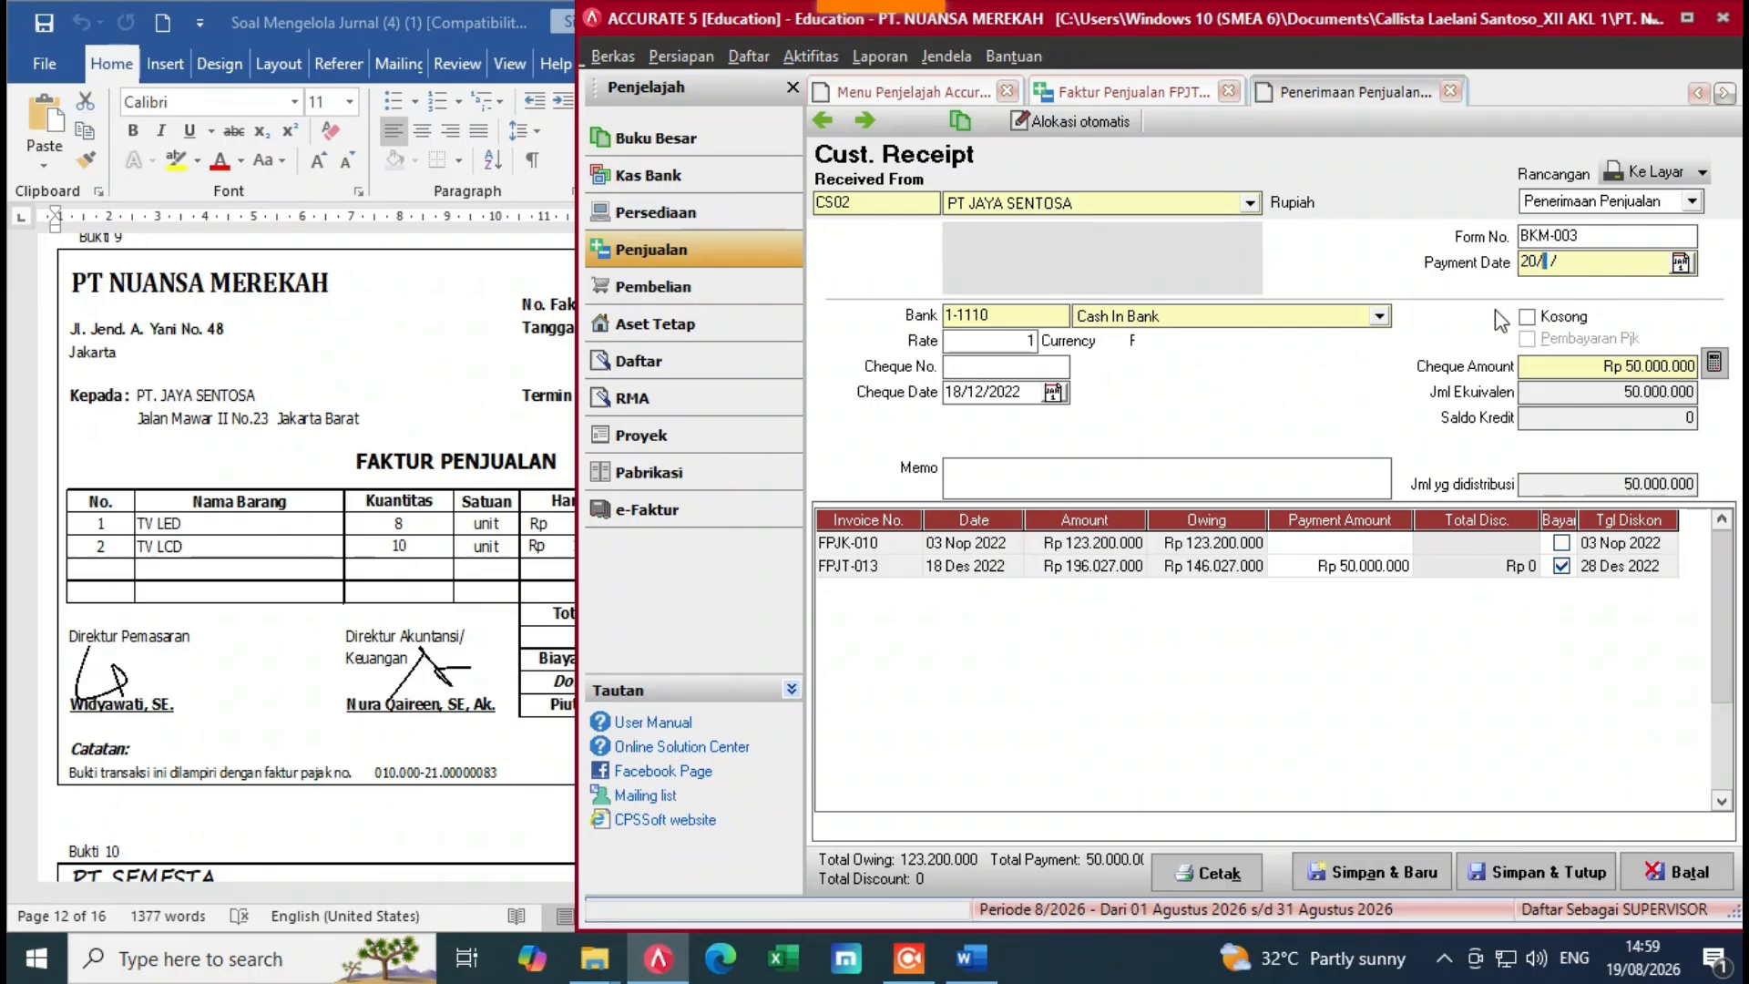
pyautogui.press('BackSpace')
pyautogui.press('BackSpace')
pyautogui.write('18/12/2022')
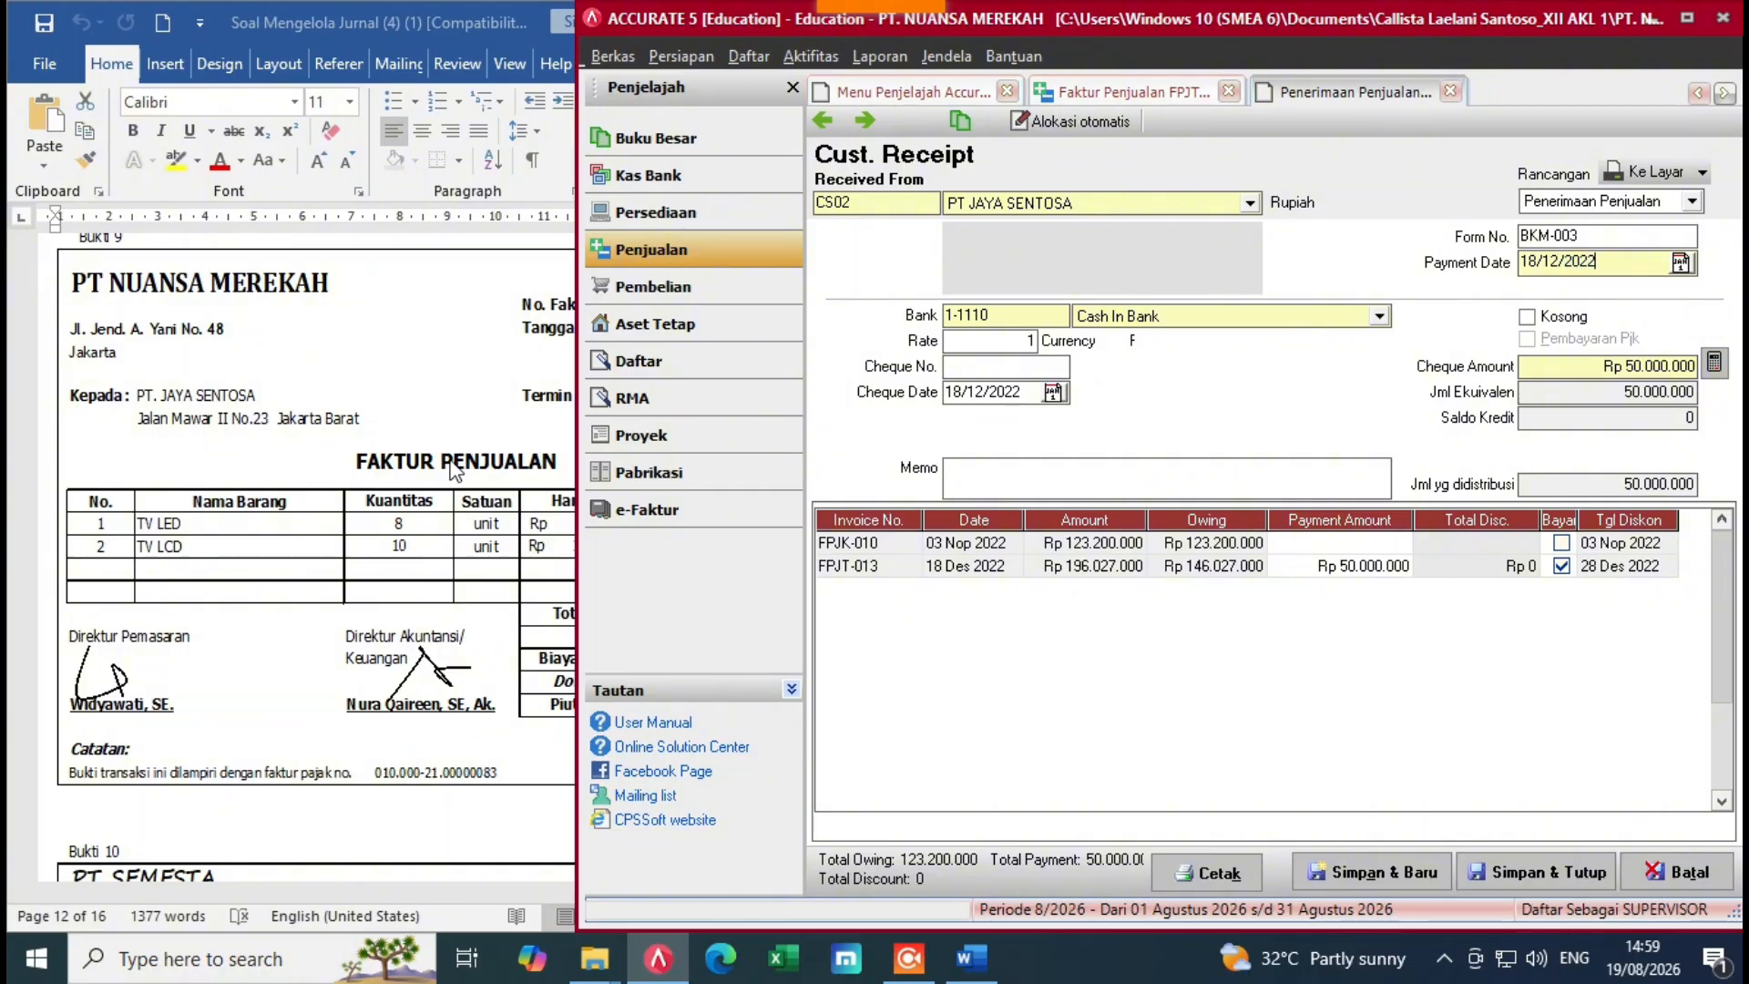
pyautogui.click(451, 461)
pyautogui.click(1116, 721)
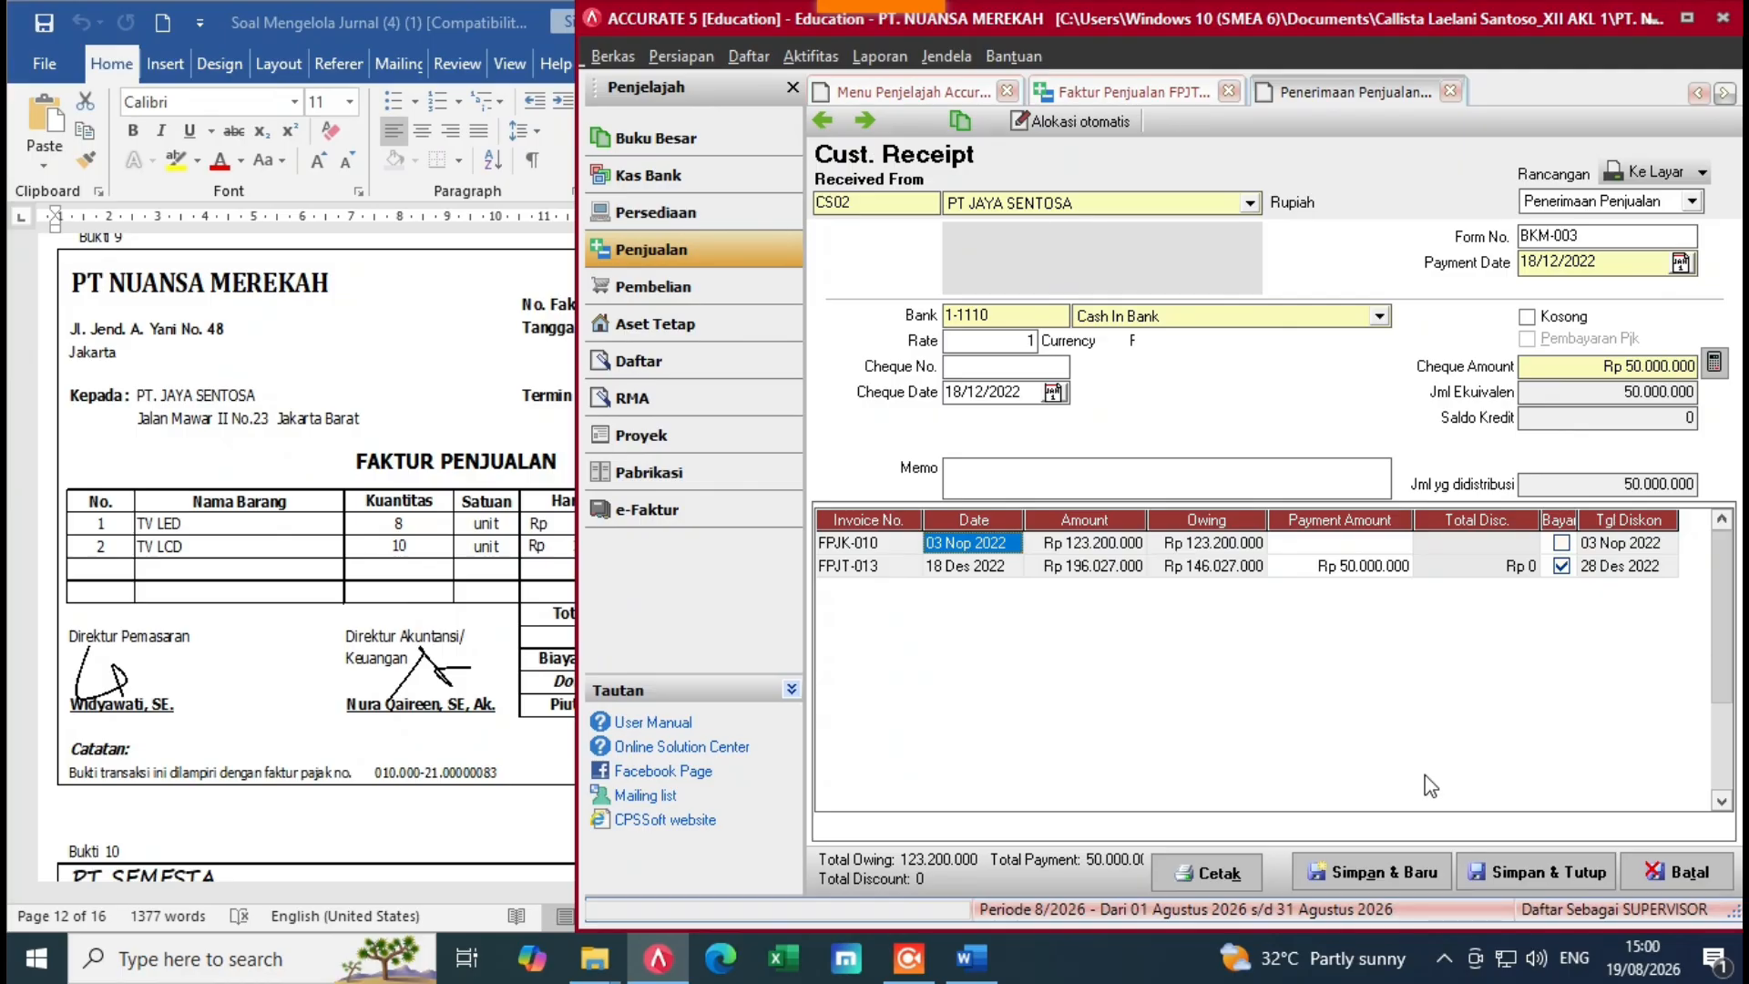
# Step: Save the receipt, renumber the invoice FPJT-013 to FPJK-013, and save and close it
pyautogui.click(1549, 872)
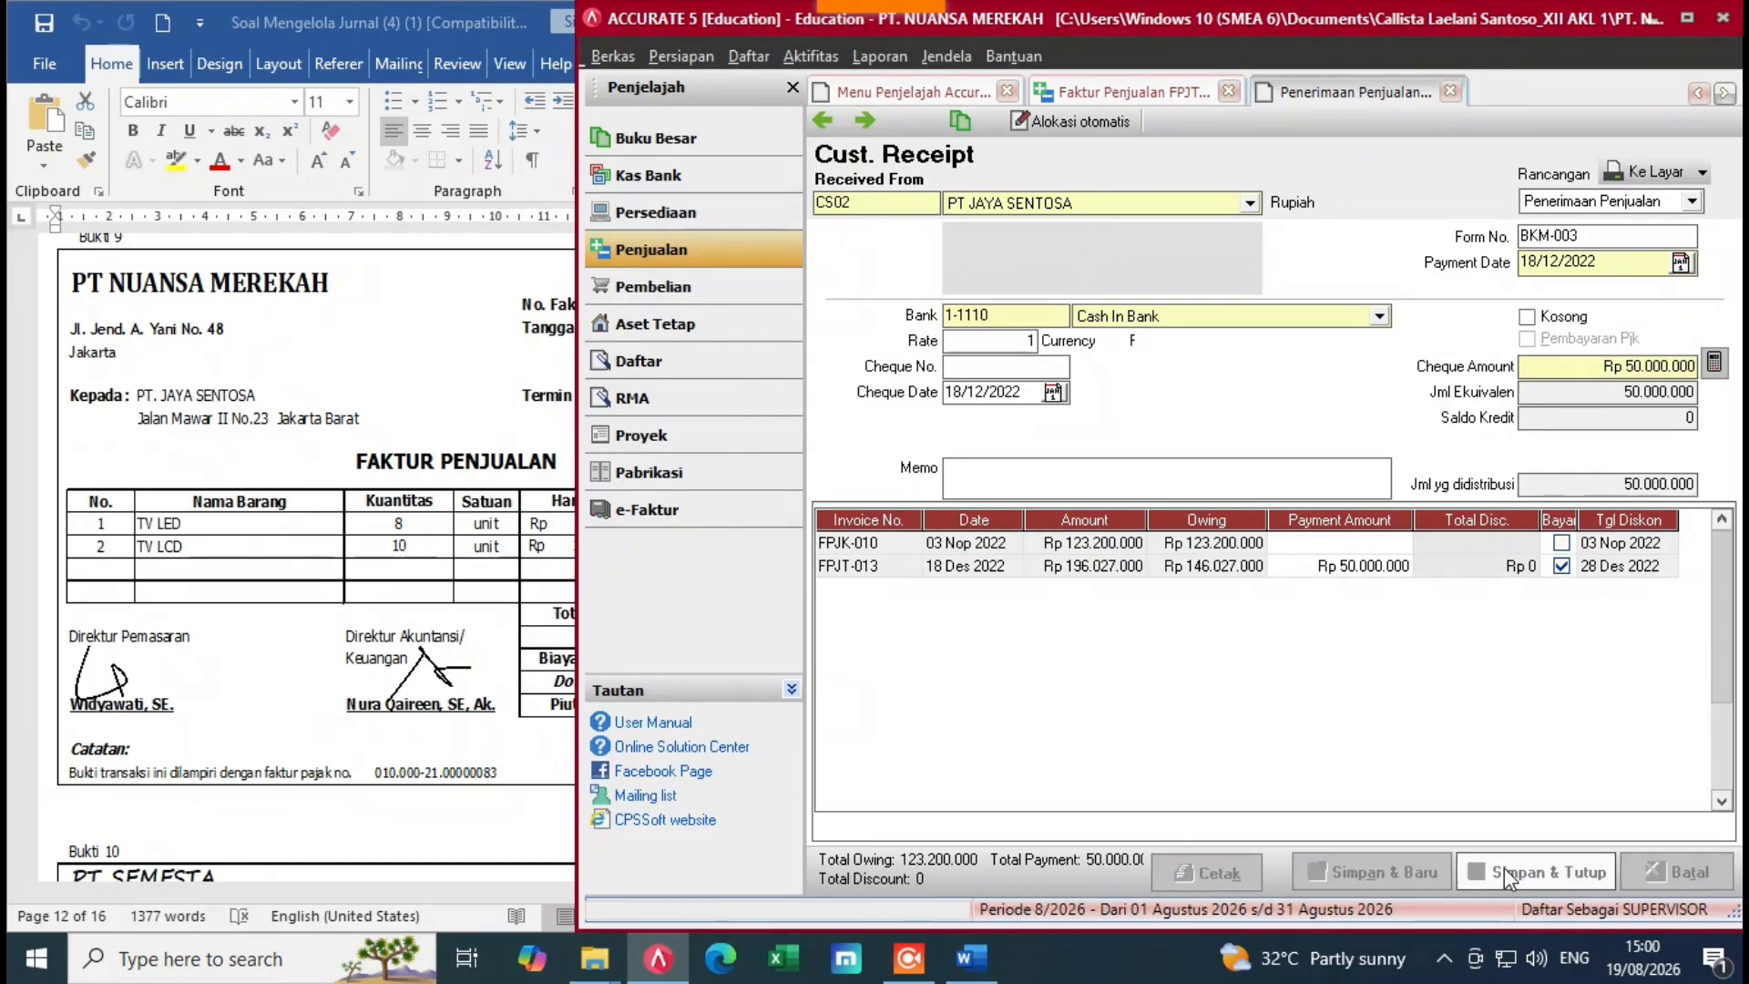
pyautogui.moveTo(1540, 250); pyautogui.dragTo(1469, 266)
pyautogui.hotkey('alt', 'Tab')
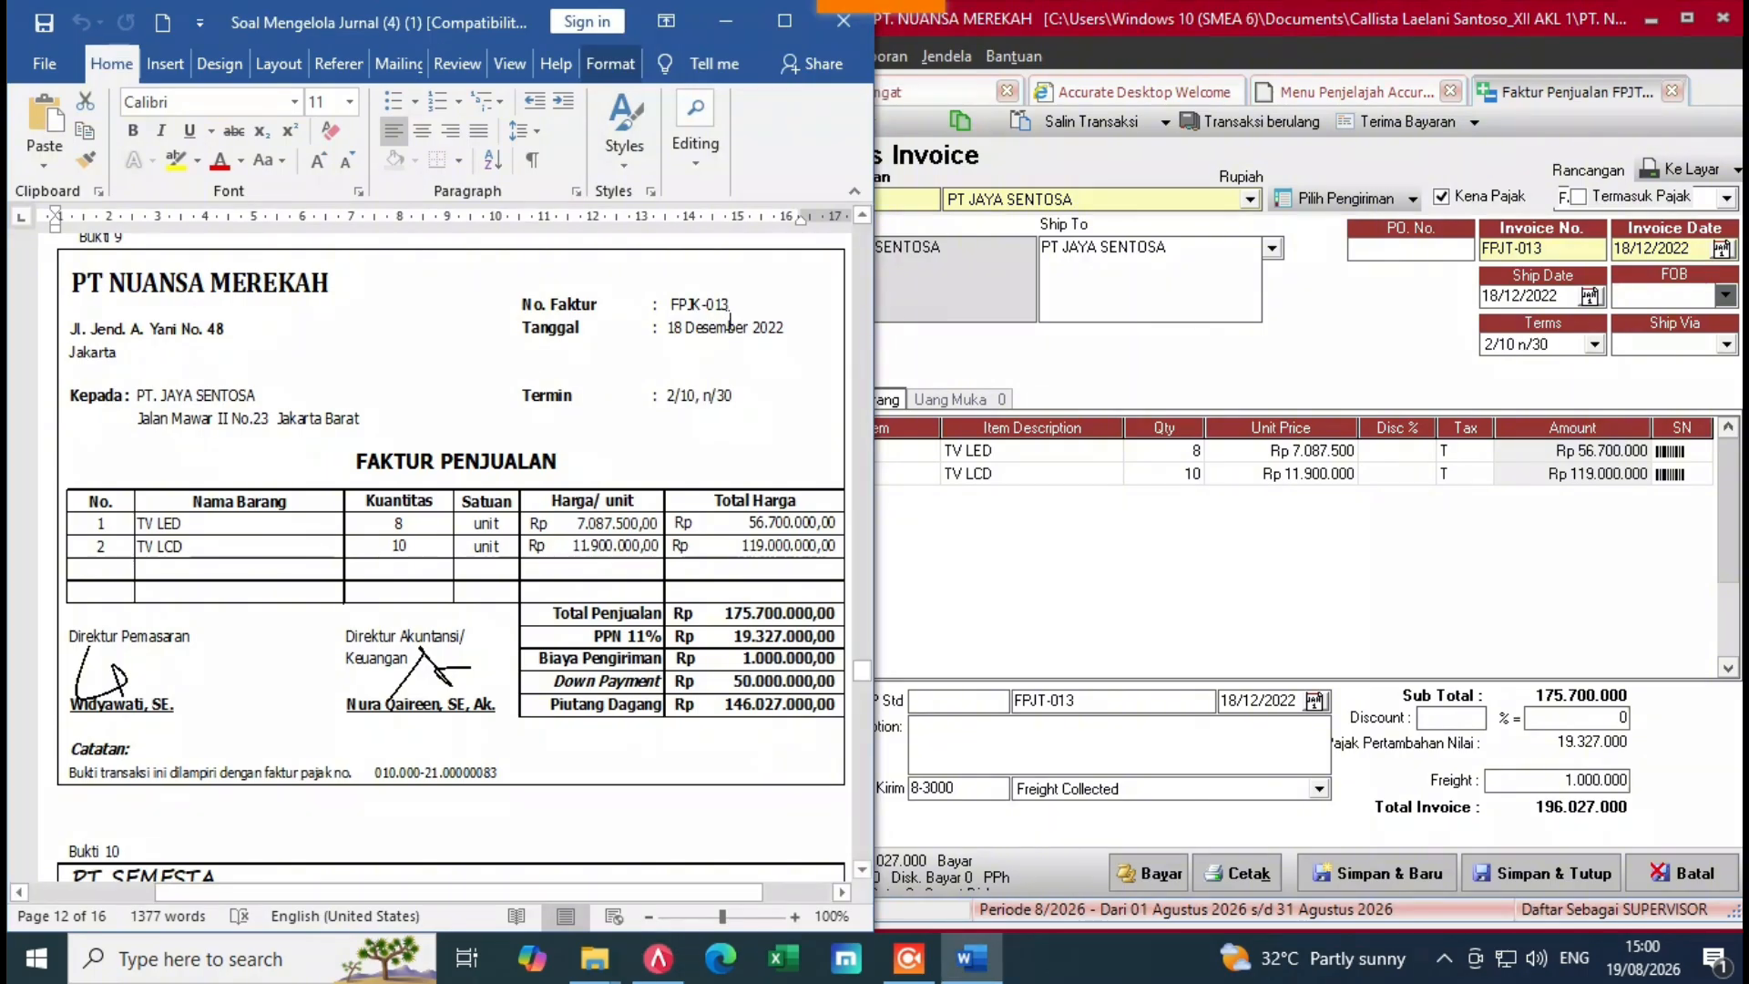
pyautogui.click(1512, 273)
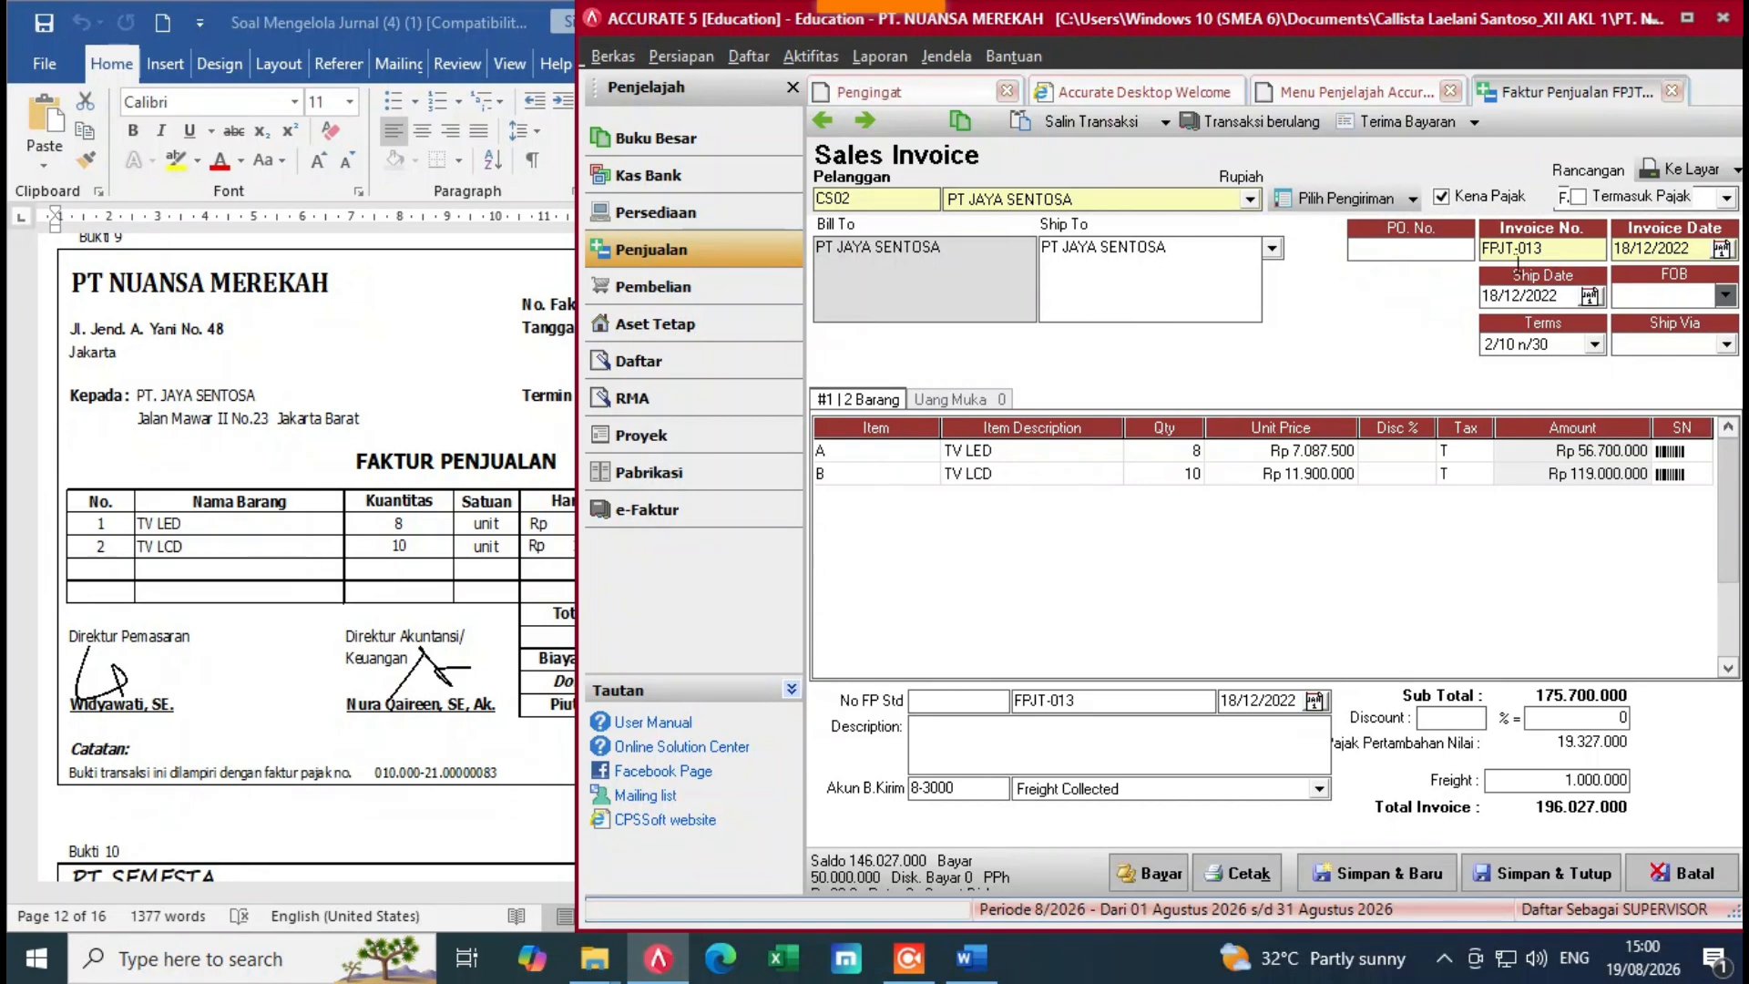
pyautogui.press('BackSpace')
pyautogui.write('K')
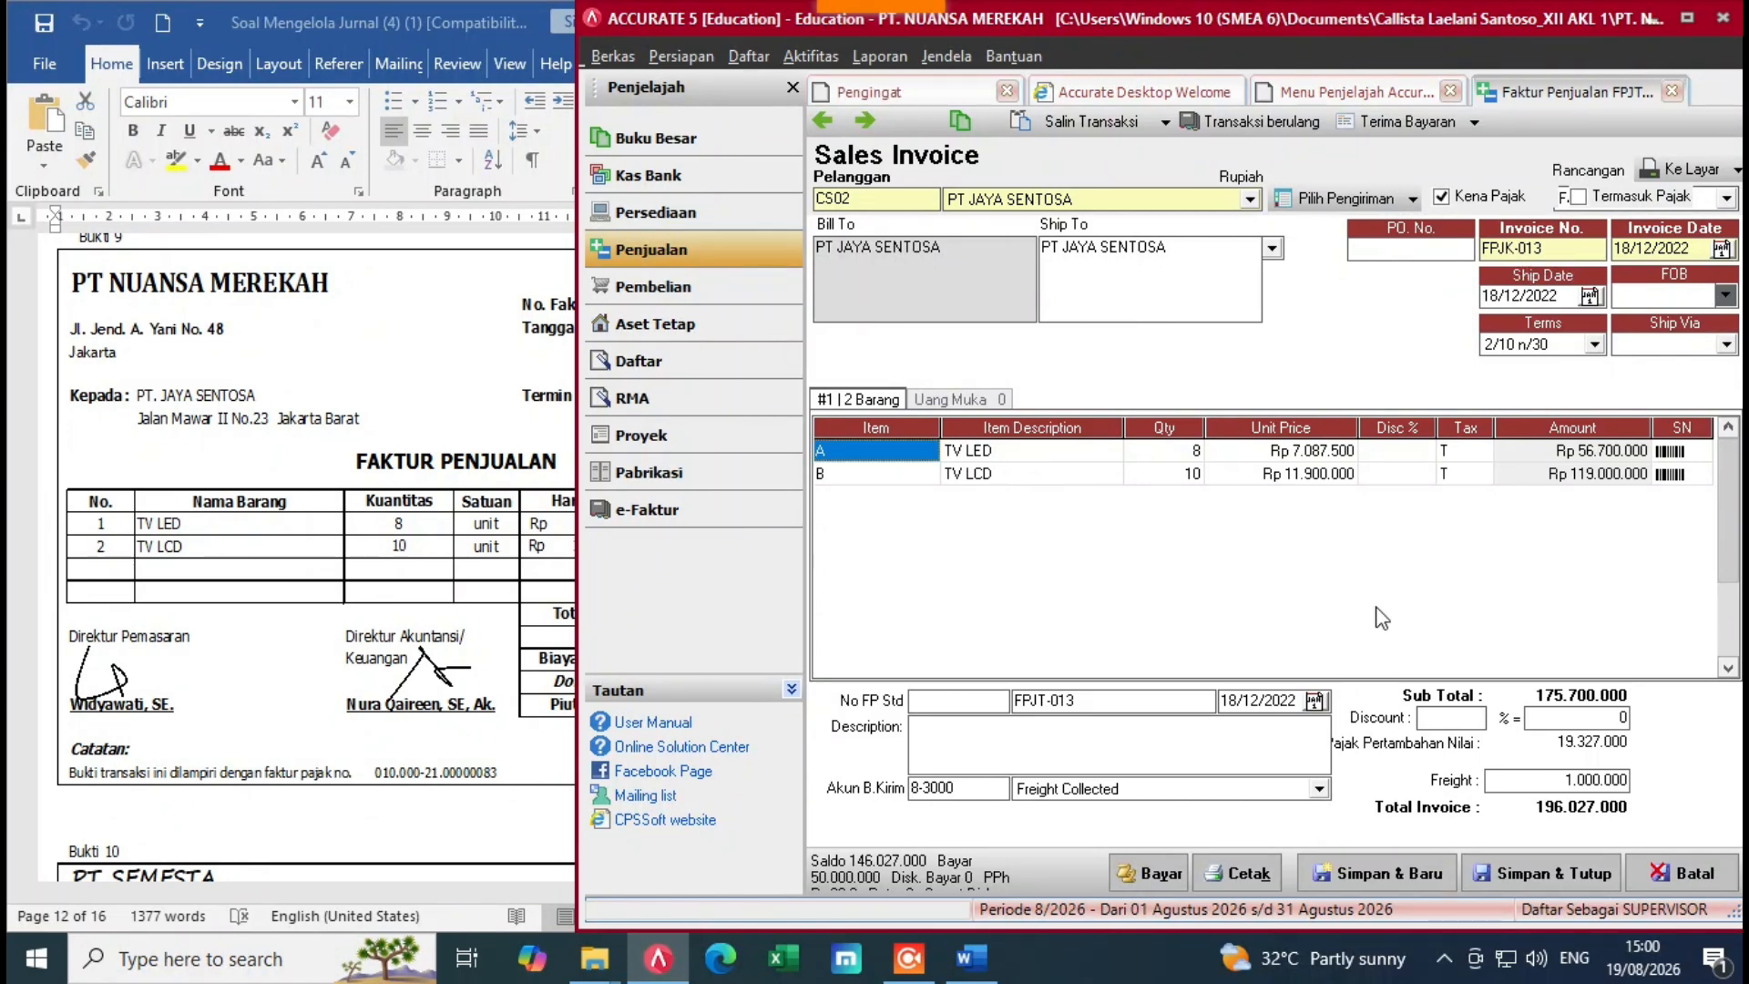
pyautogui.click(1562, 877)
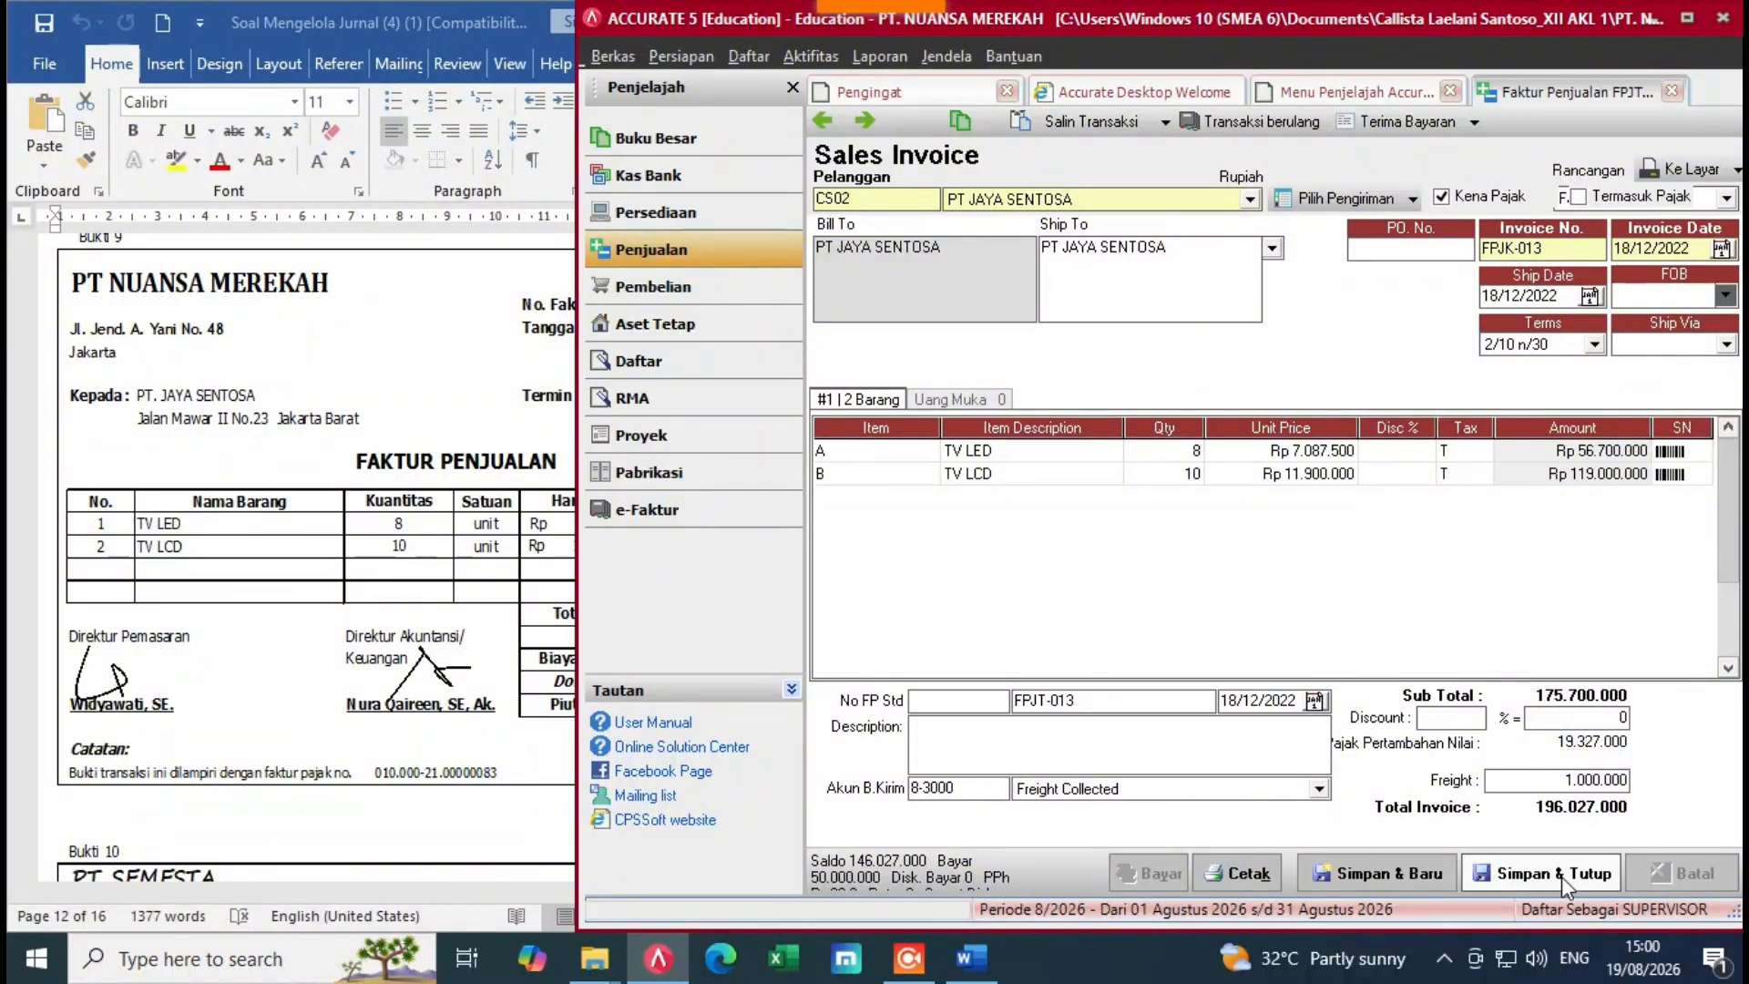
pyautogui.click(115, 488)
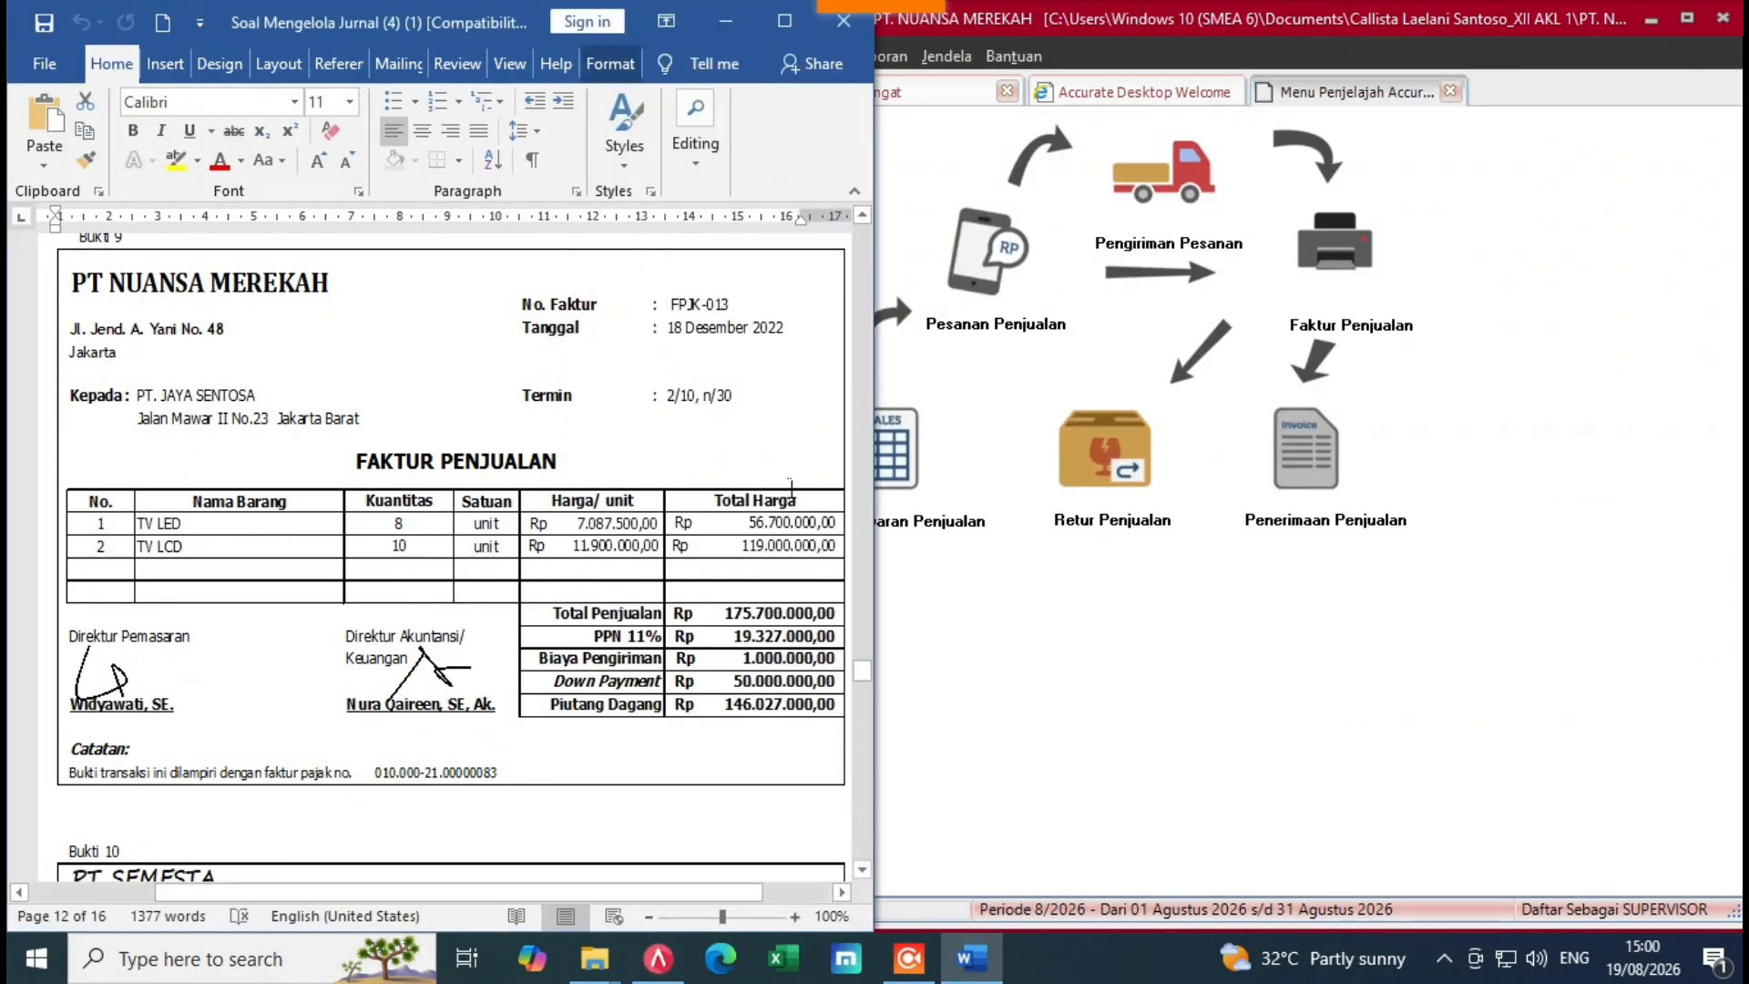
# Step: Start a new purchase invoice with invoice date and ship date 19/12/2022
pyautogui.moveTo(863, 677); pyautogui.dragTo(864, 696)
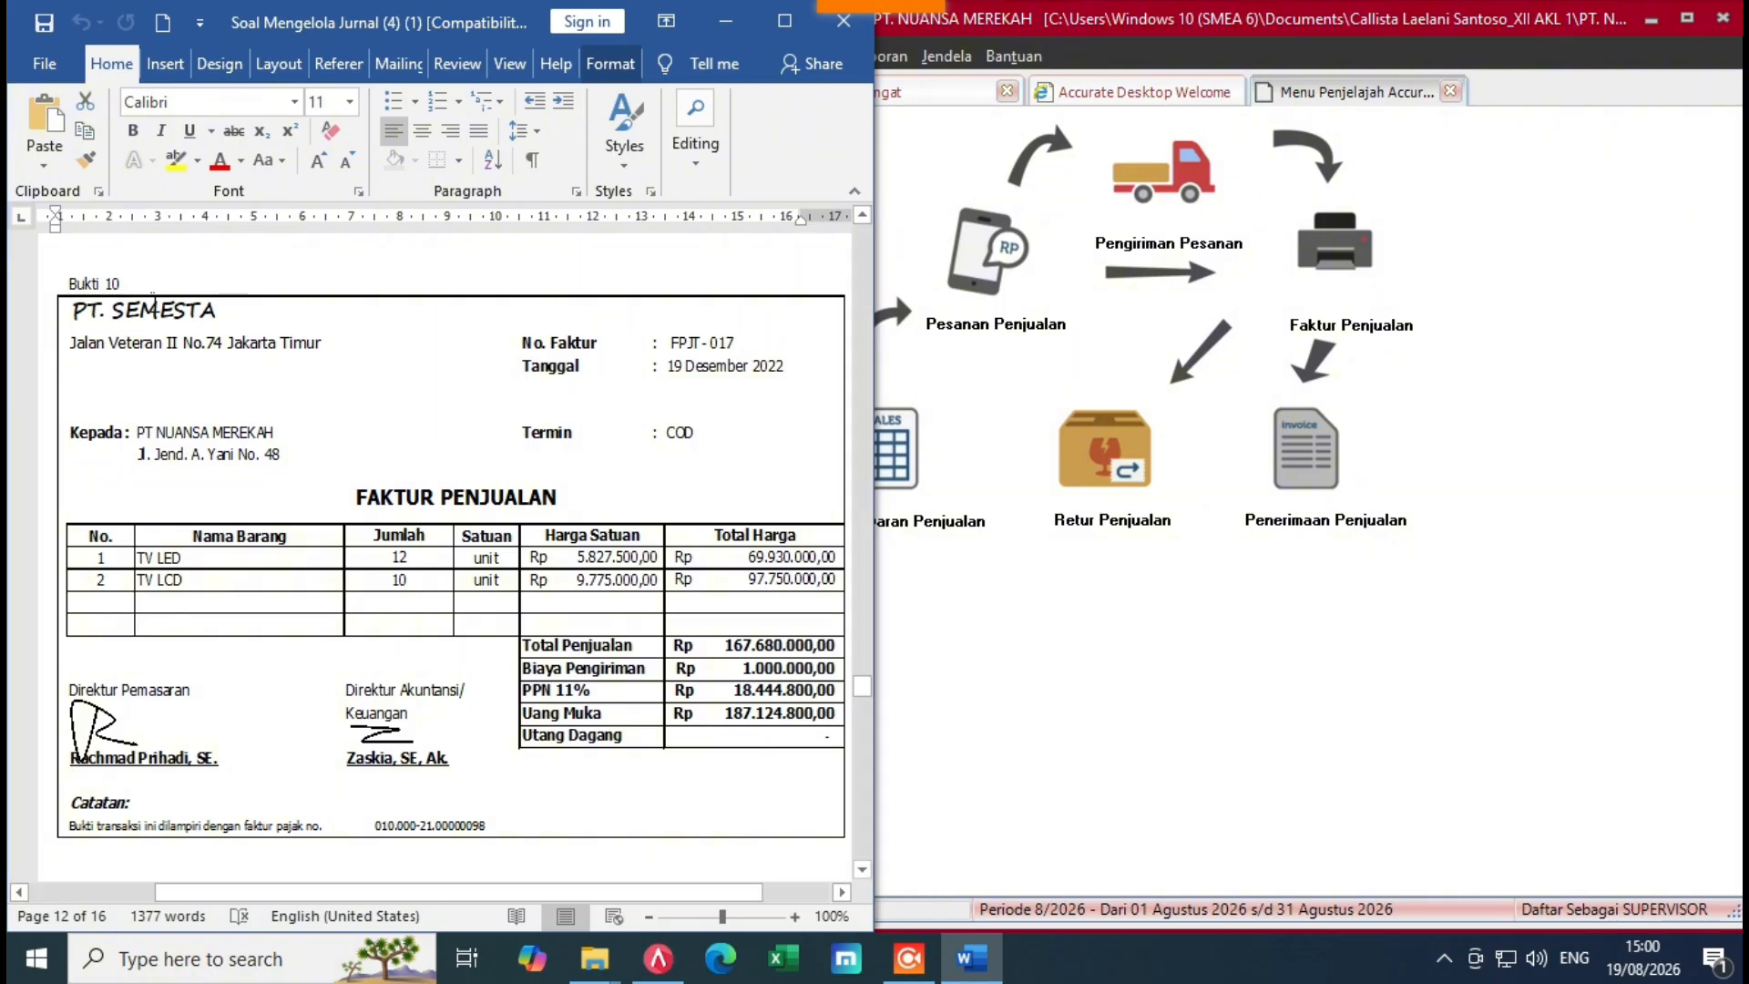
pyautogui.click(1060, 670)
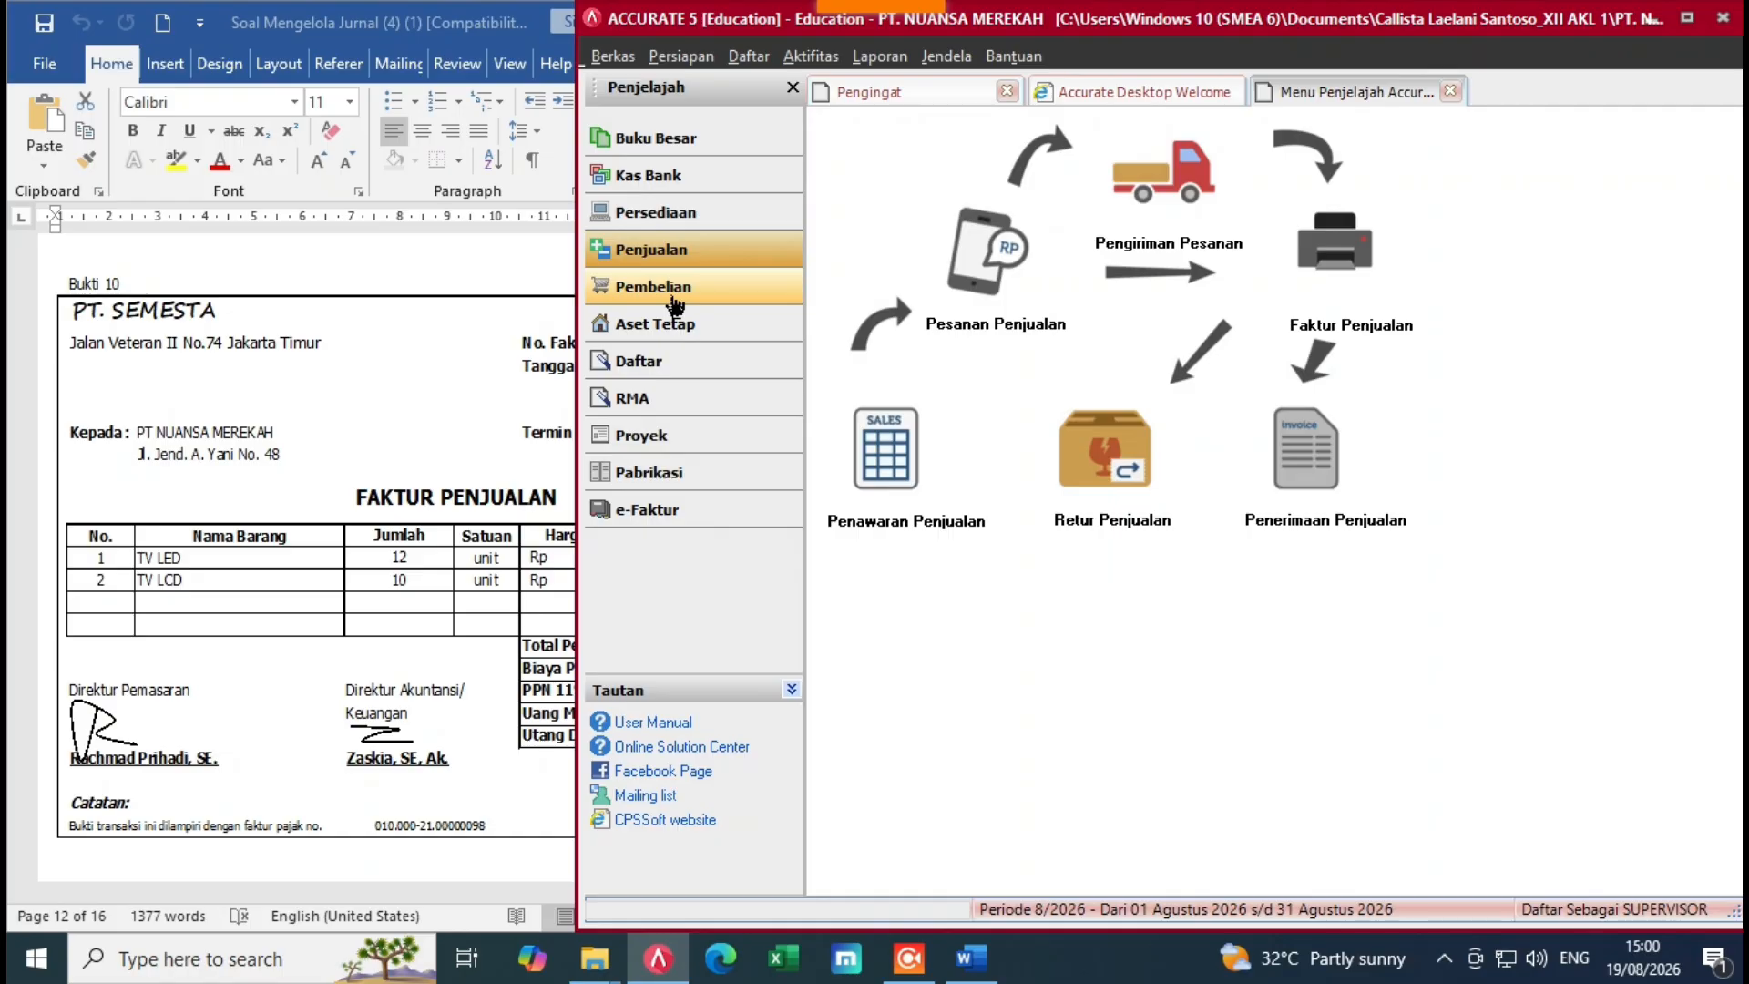
pyautogui.click(672, 293)
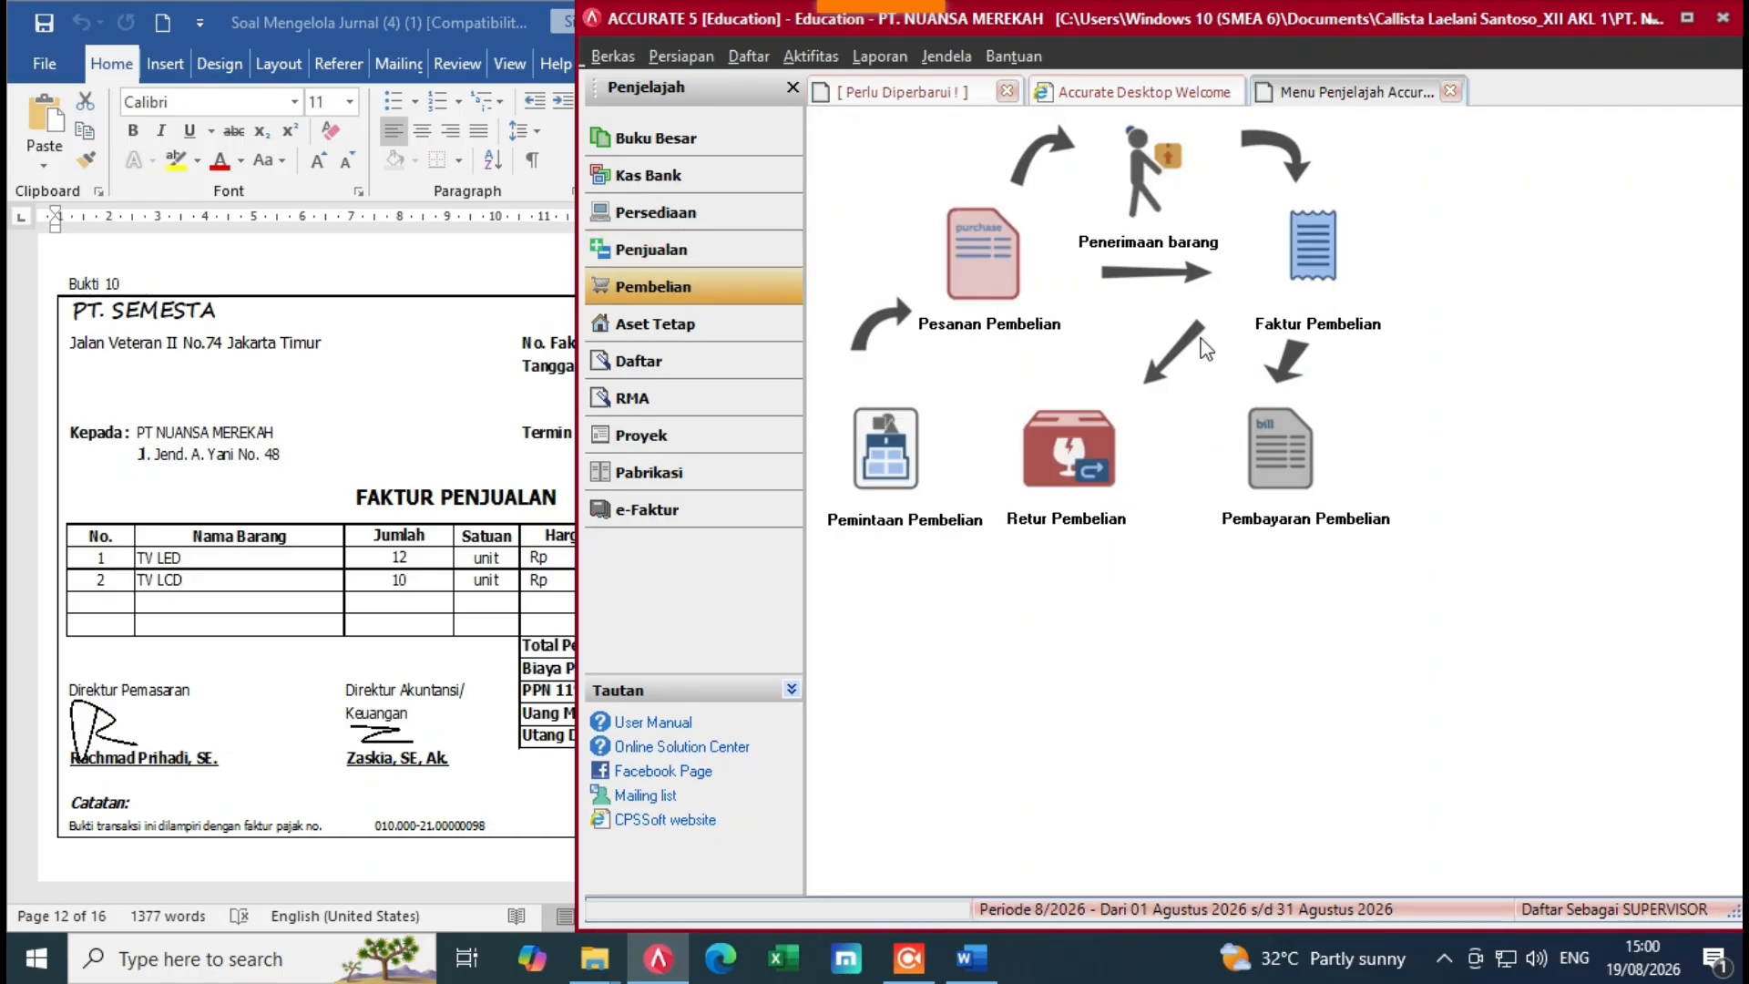
pyautogui.click(1355, 277)
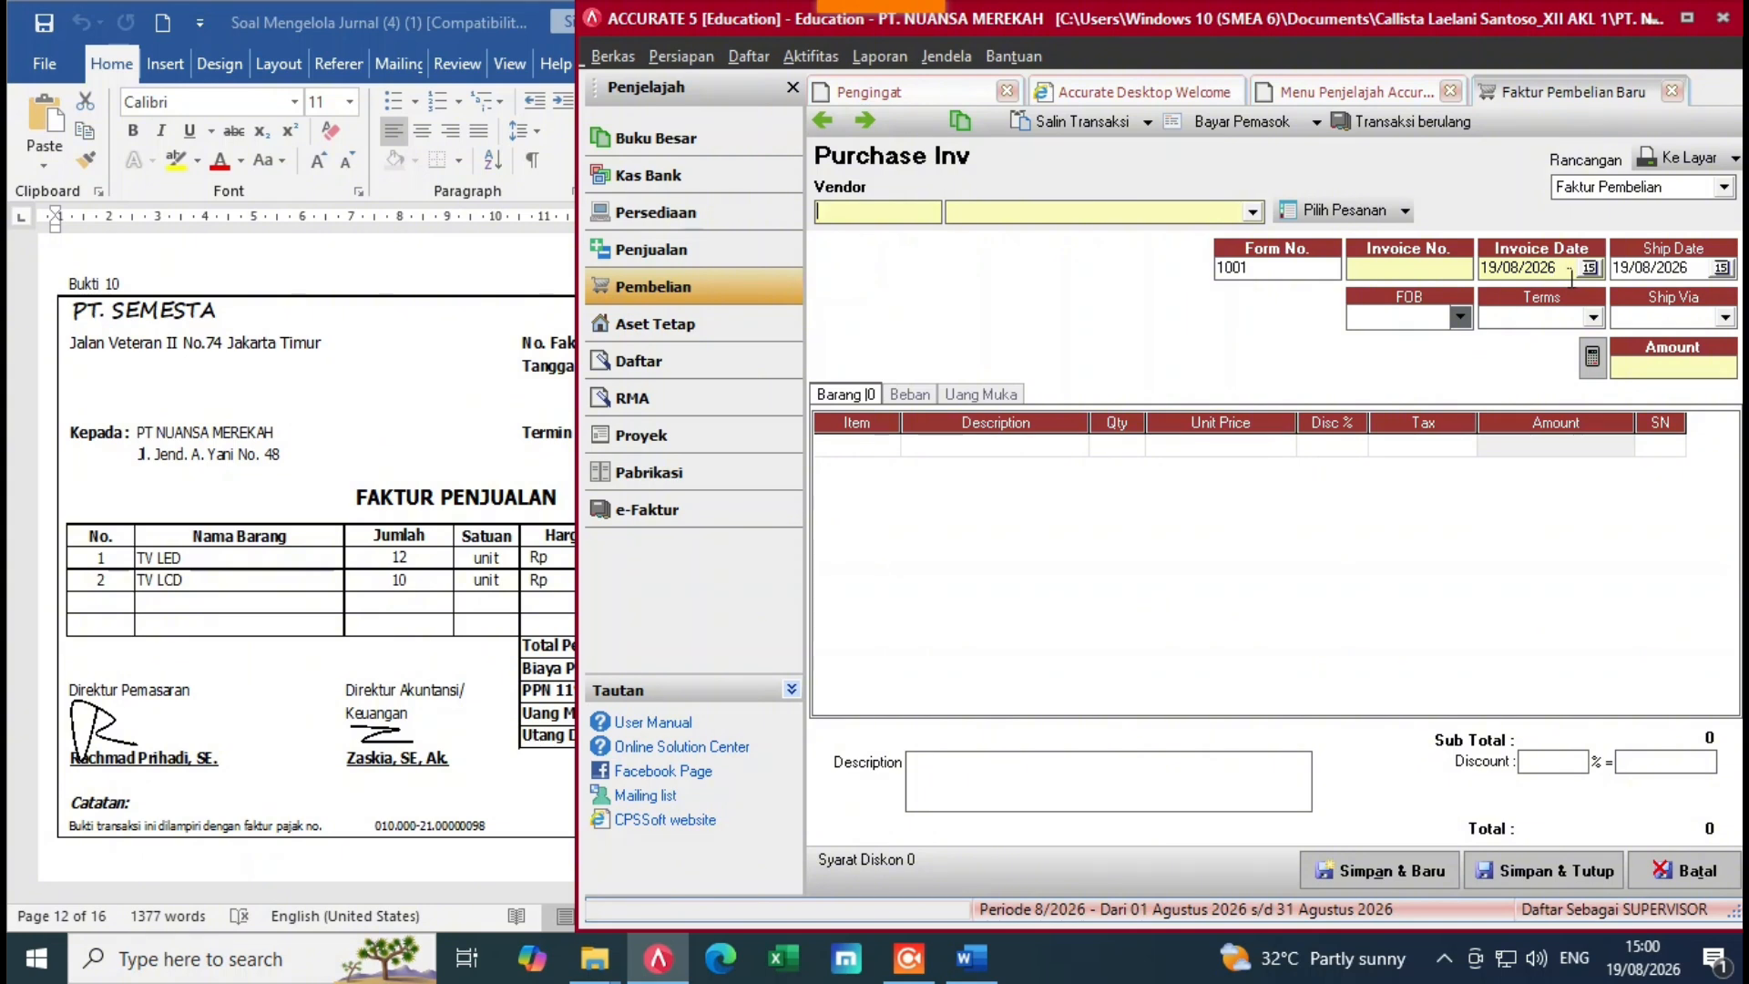
pyautogui.click(1494, 270)
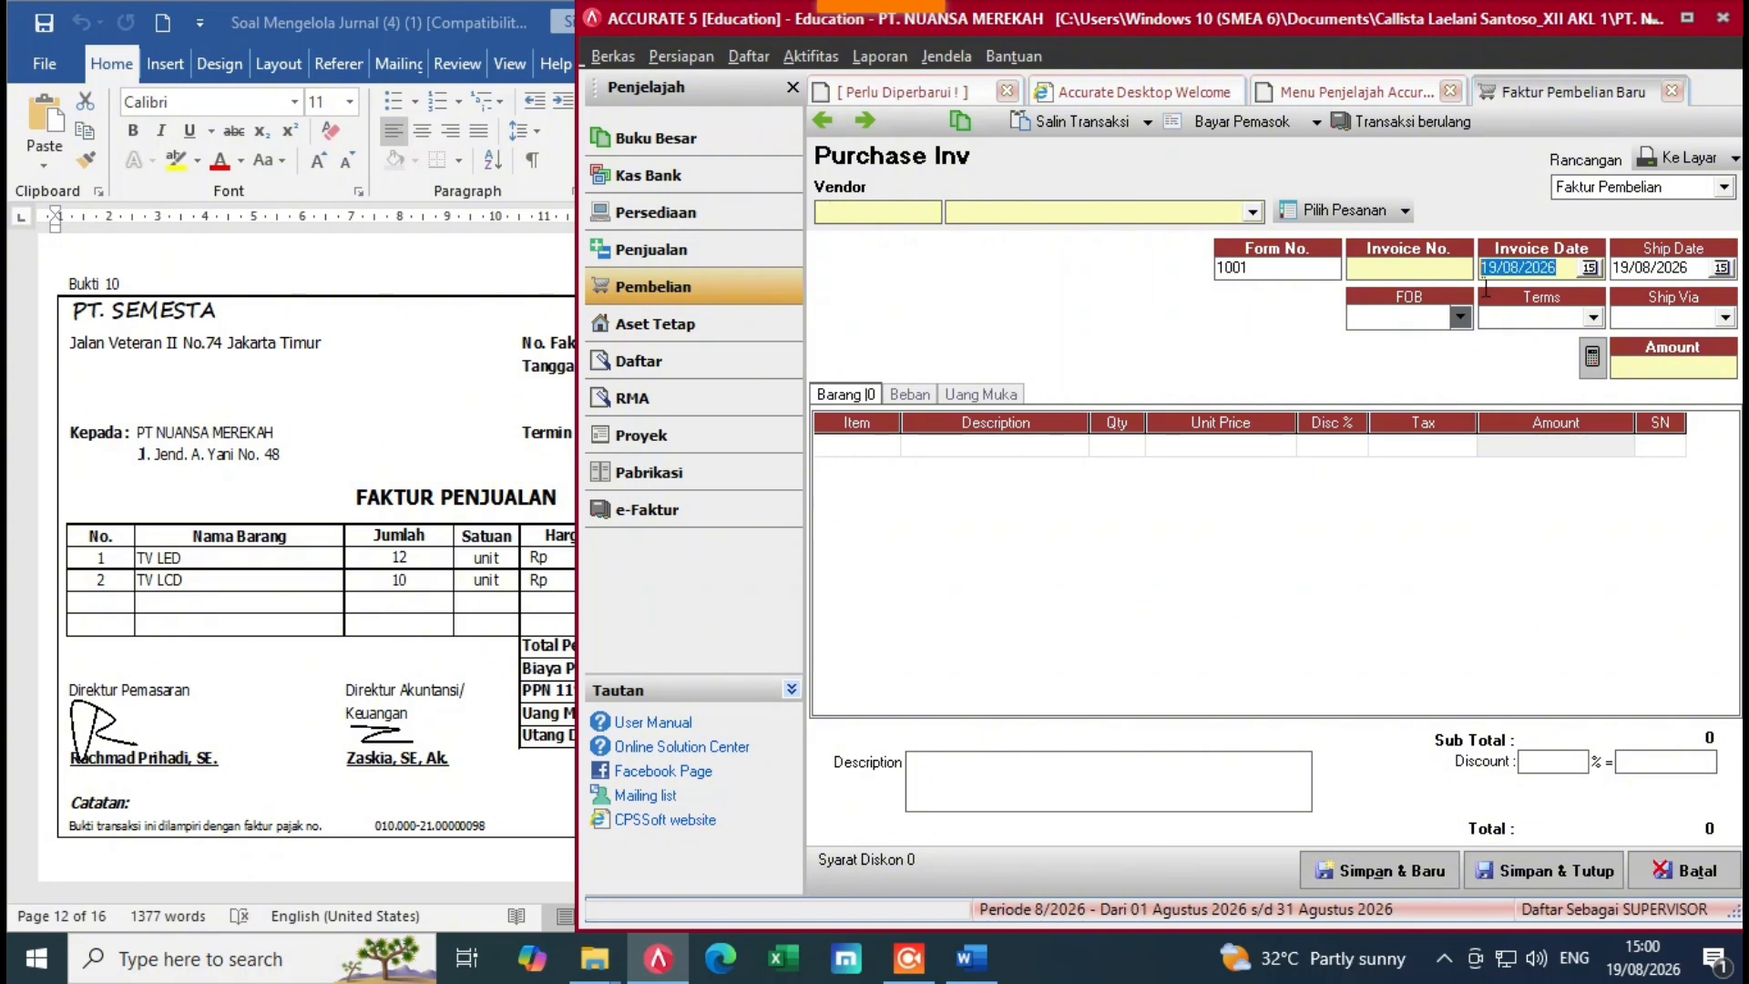
pyautogui.click(417, 497)
pyautogui.click(1533, 281)
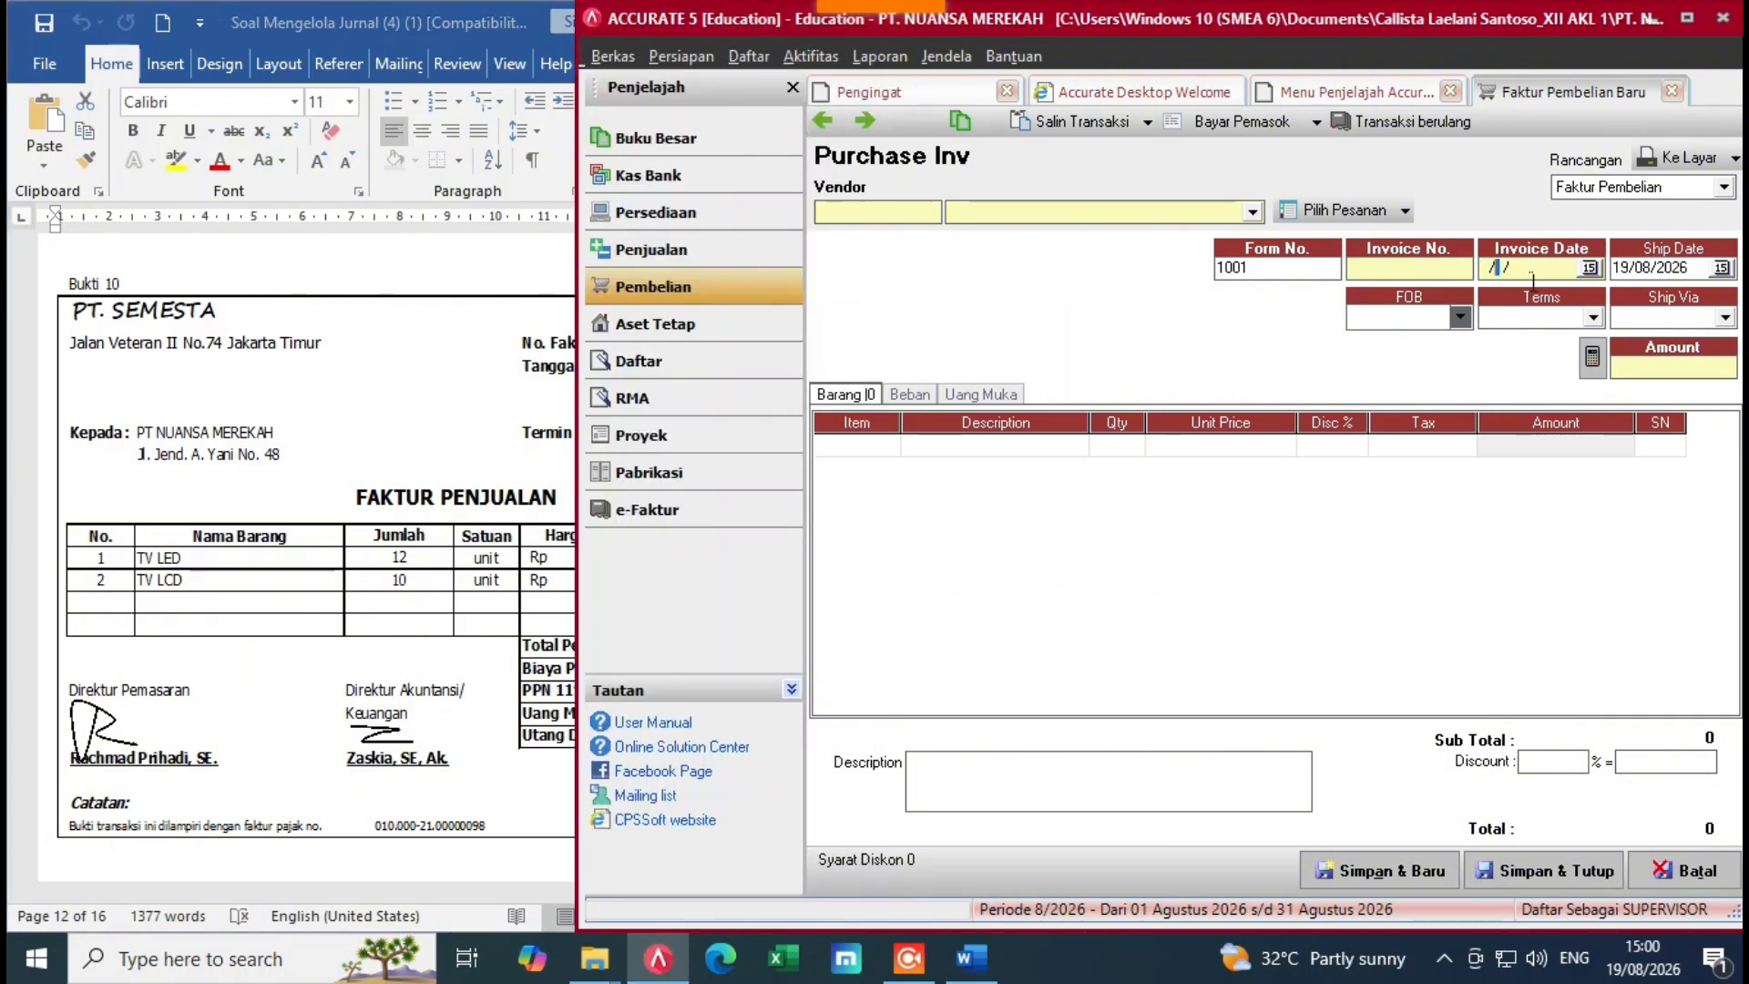
pyautogui.write('19/1')
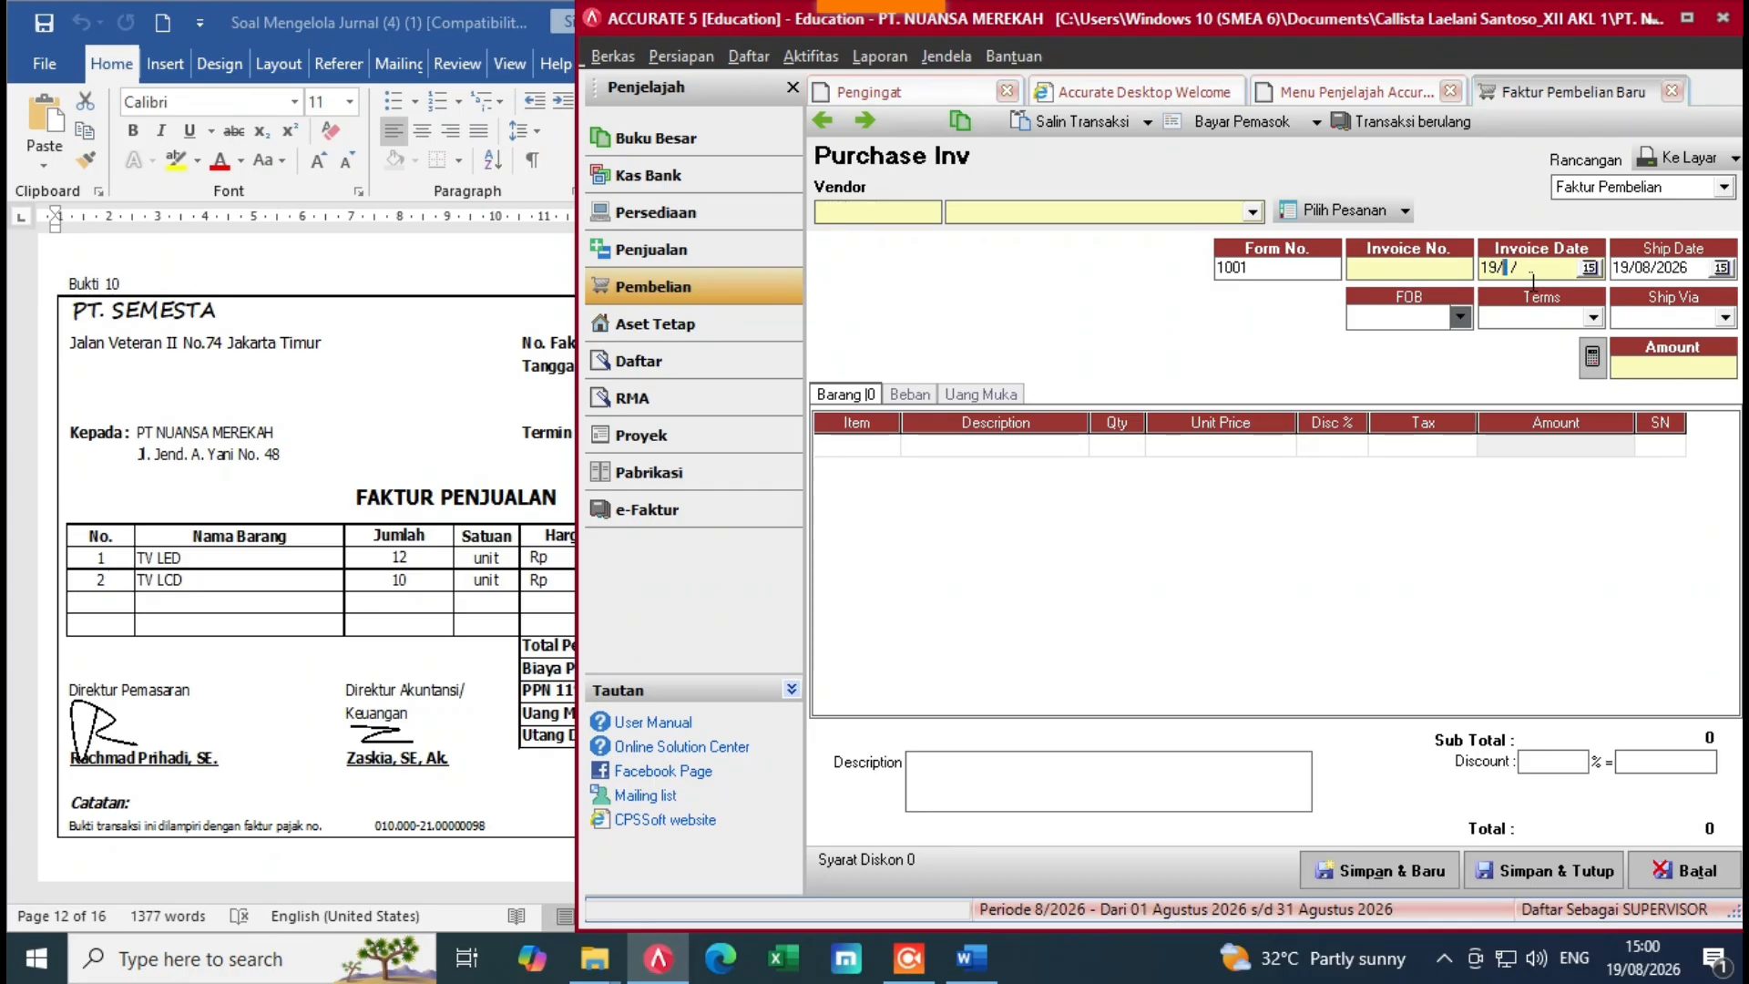
pyautogui.write('2/2022')
pyautogui.press('Tab')
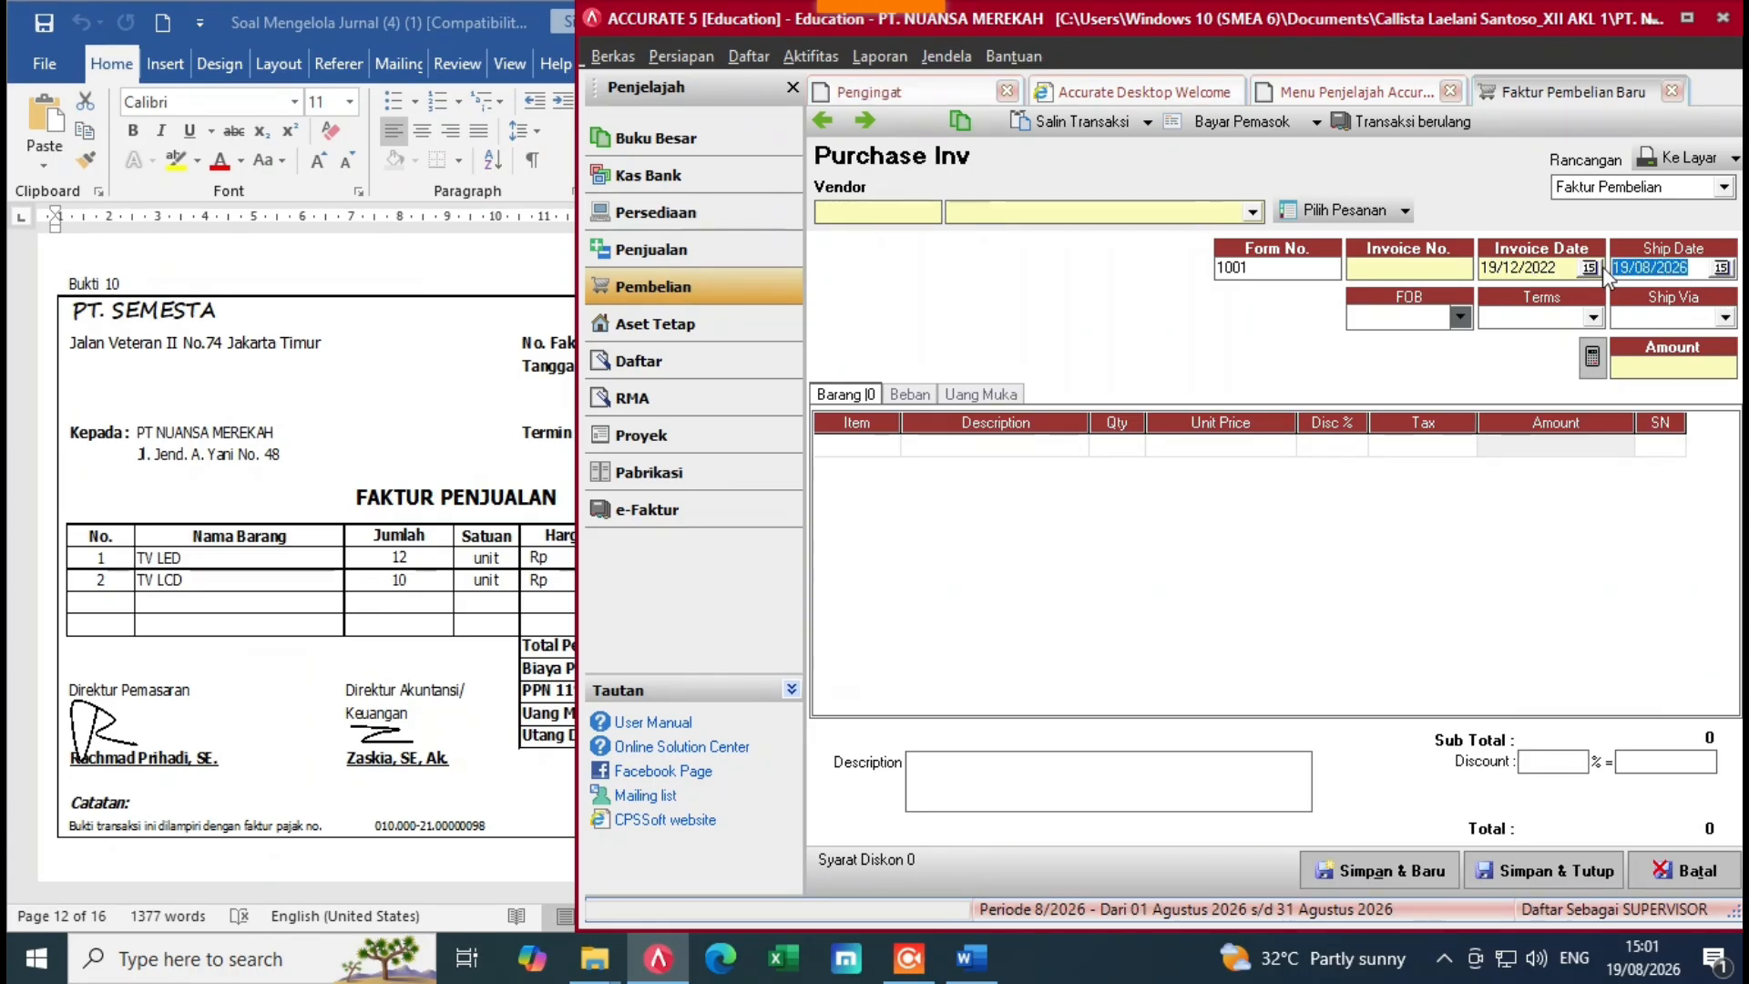
pyautogui.press('Delete')
pyautogui.write('19/12/2022')
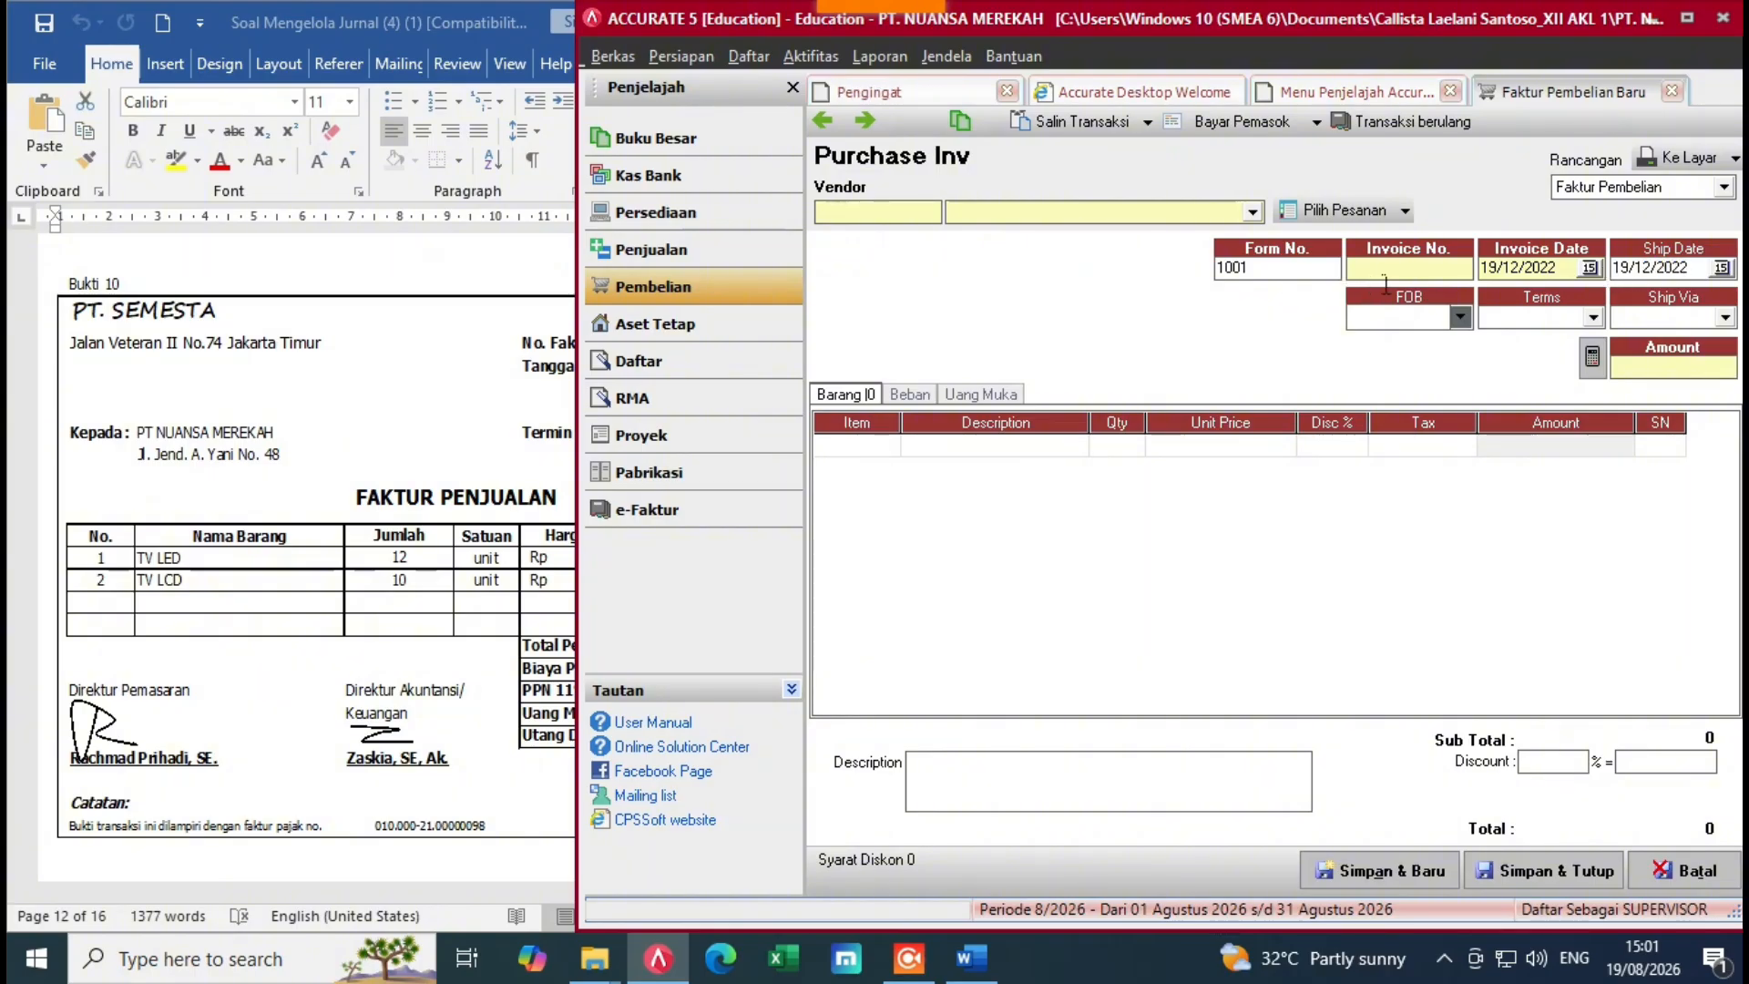
# Step: Enter invoice number FPJT-017 and choose vendor PT SEMESTA
pyautogui.hotkey('alt', 'Tab')
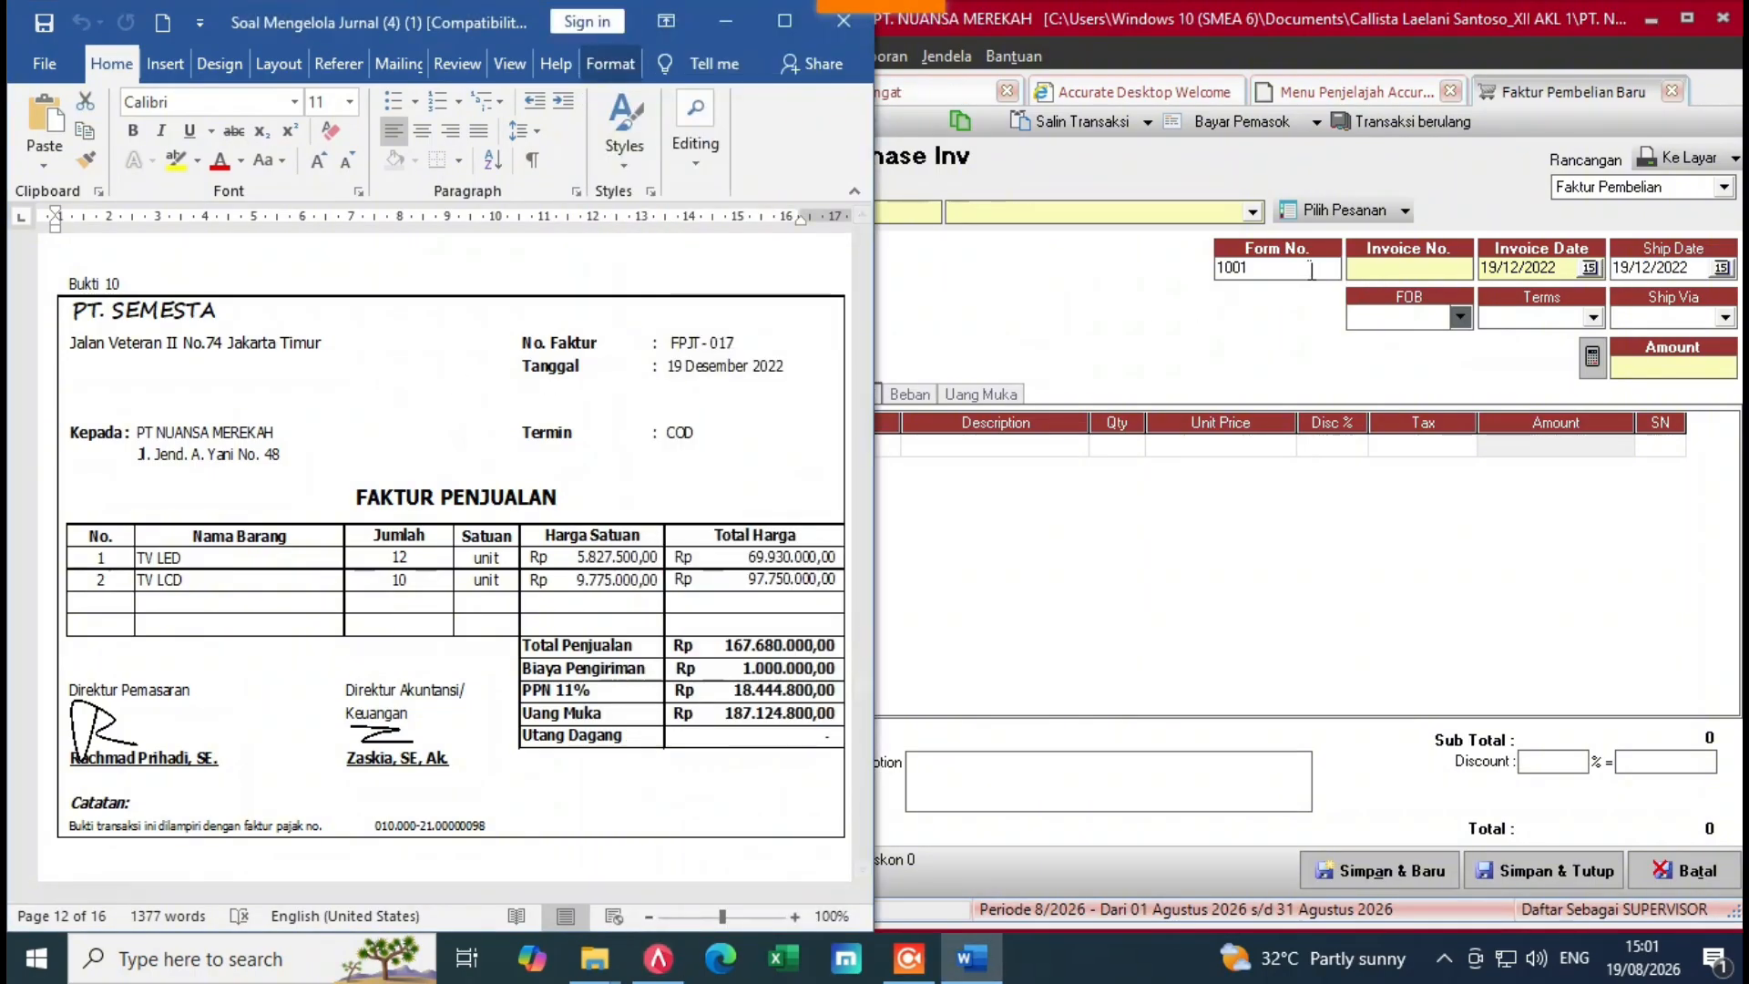
pyautogui.click(1367, 277)
pyautogui.write('F')
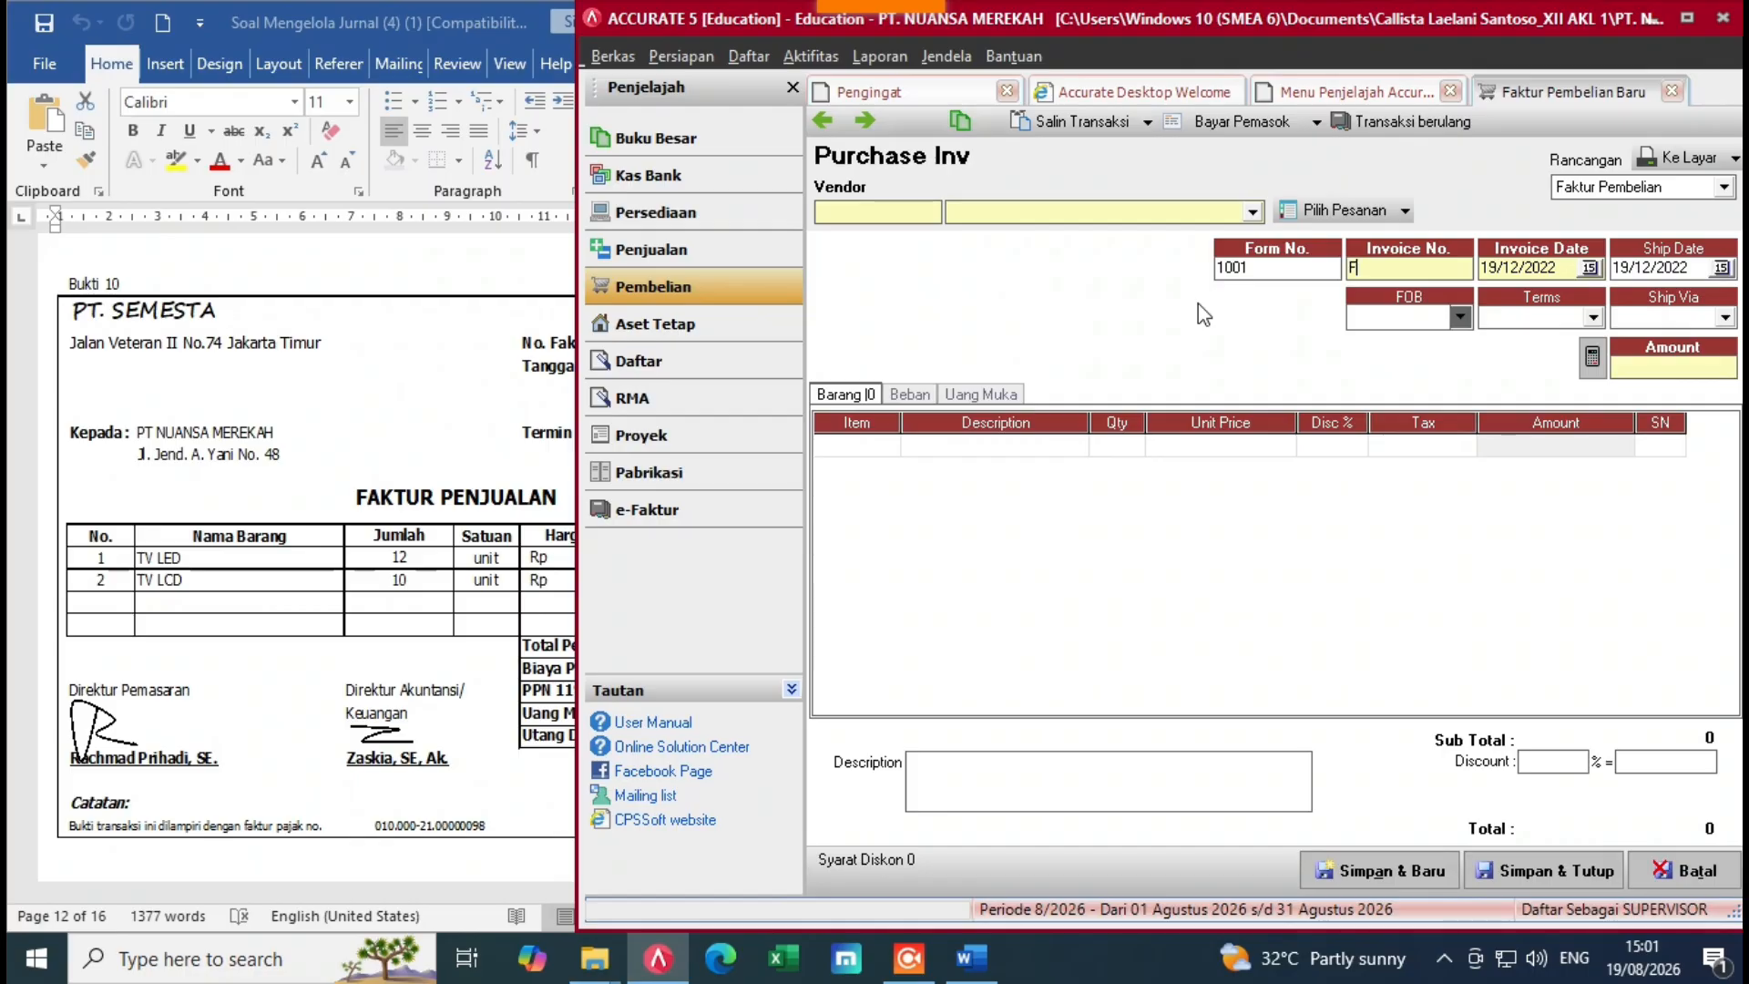
pyautogui.write('PJT')
pyautogui.hotkey('alt', 'Tab')
pyautogui.click(1404, 277)
pyautogui.write('-017')
pyautogui.click(840, 468)
pyautogui.click(1253, 212)
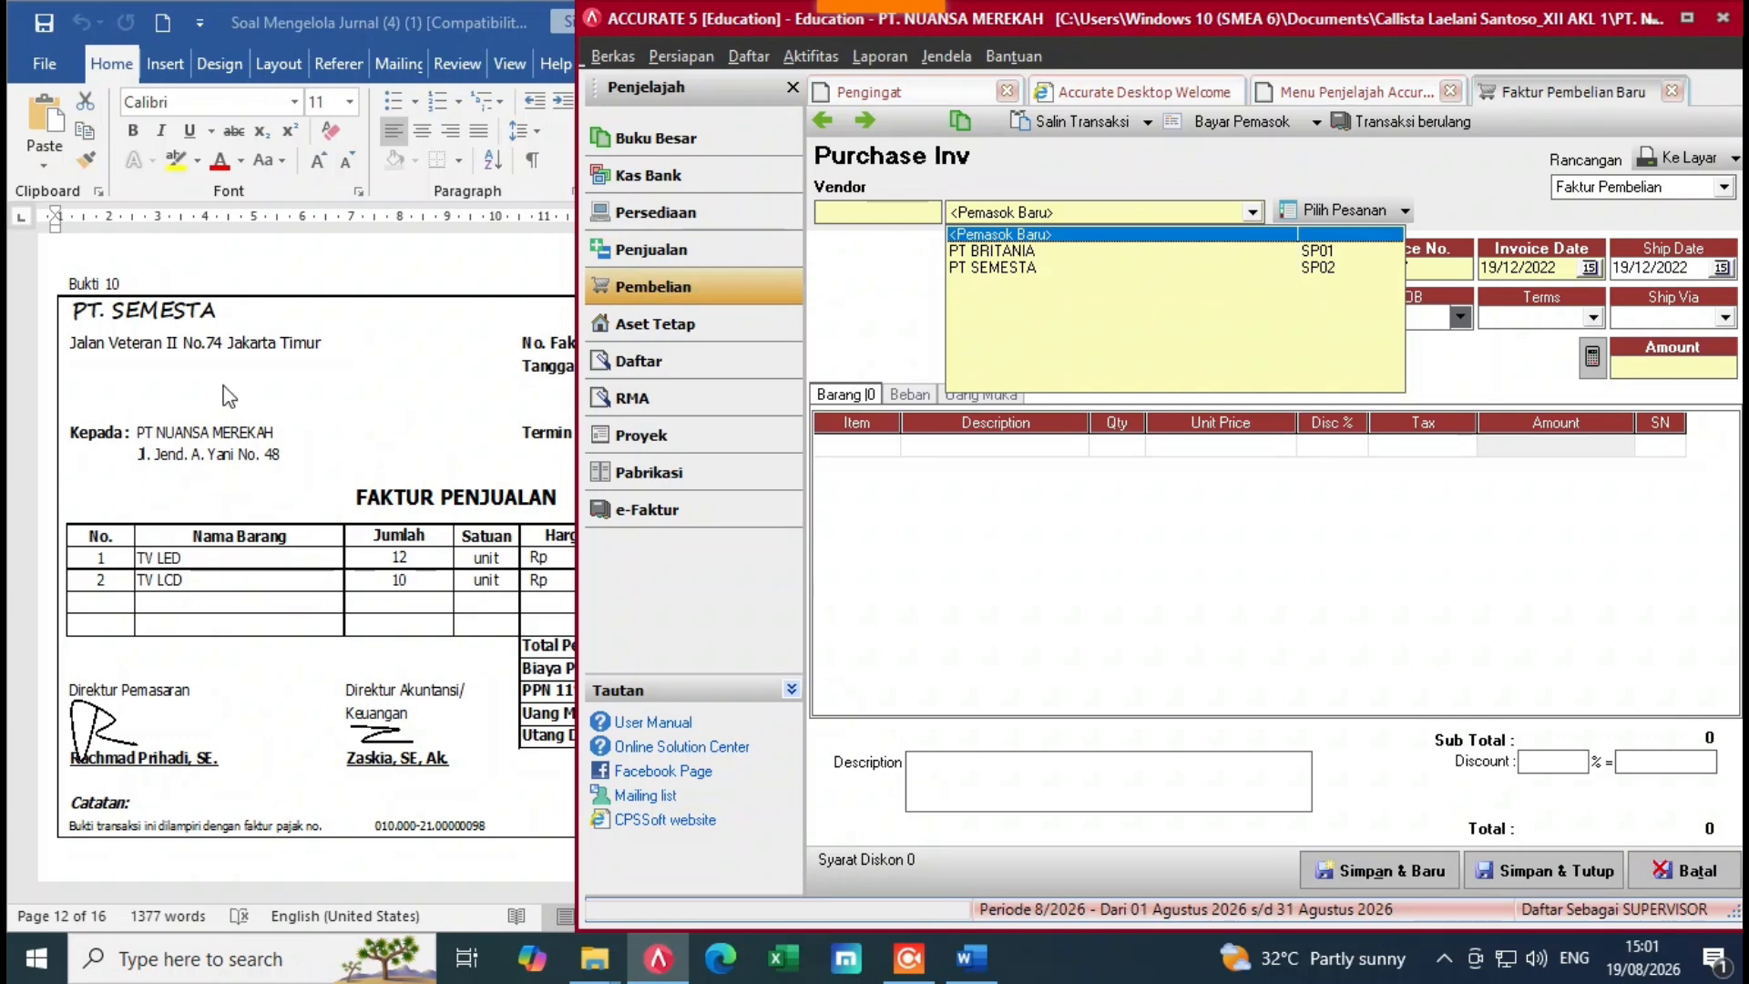
pyautogui.click(1048, 268)
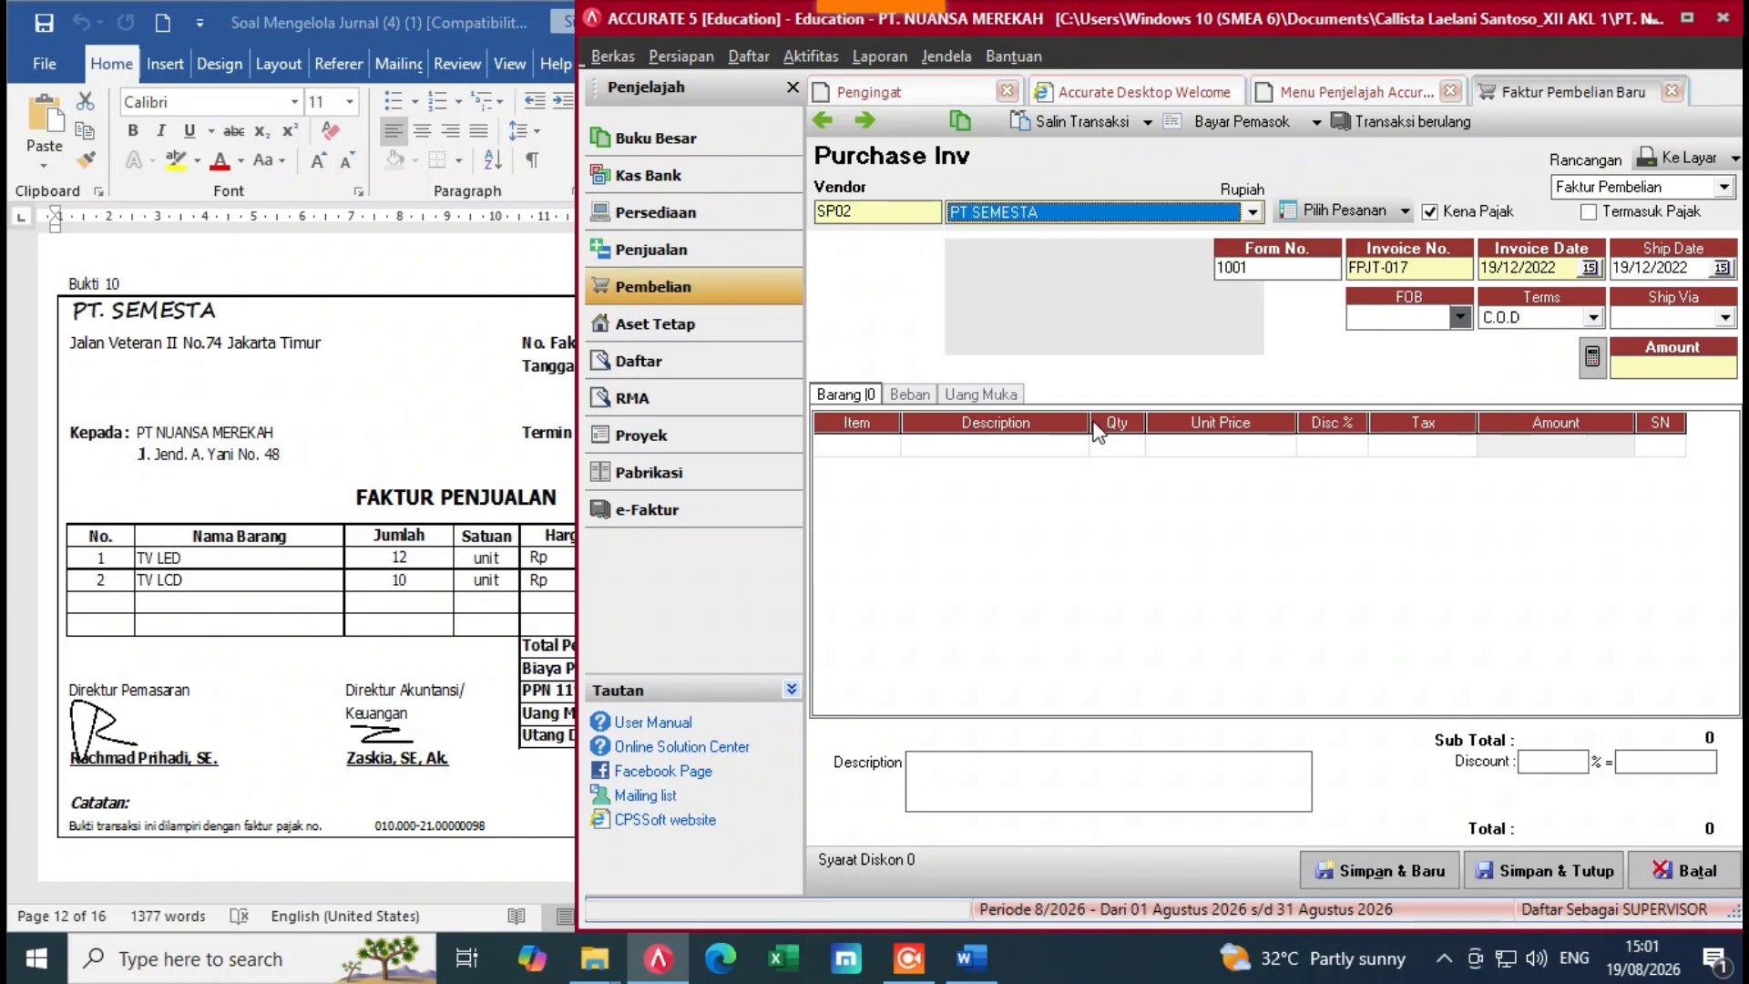
# Step: Add TV LED as the first invoice item with quantity 12
pyautogui.click(889, 447)
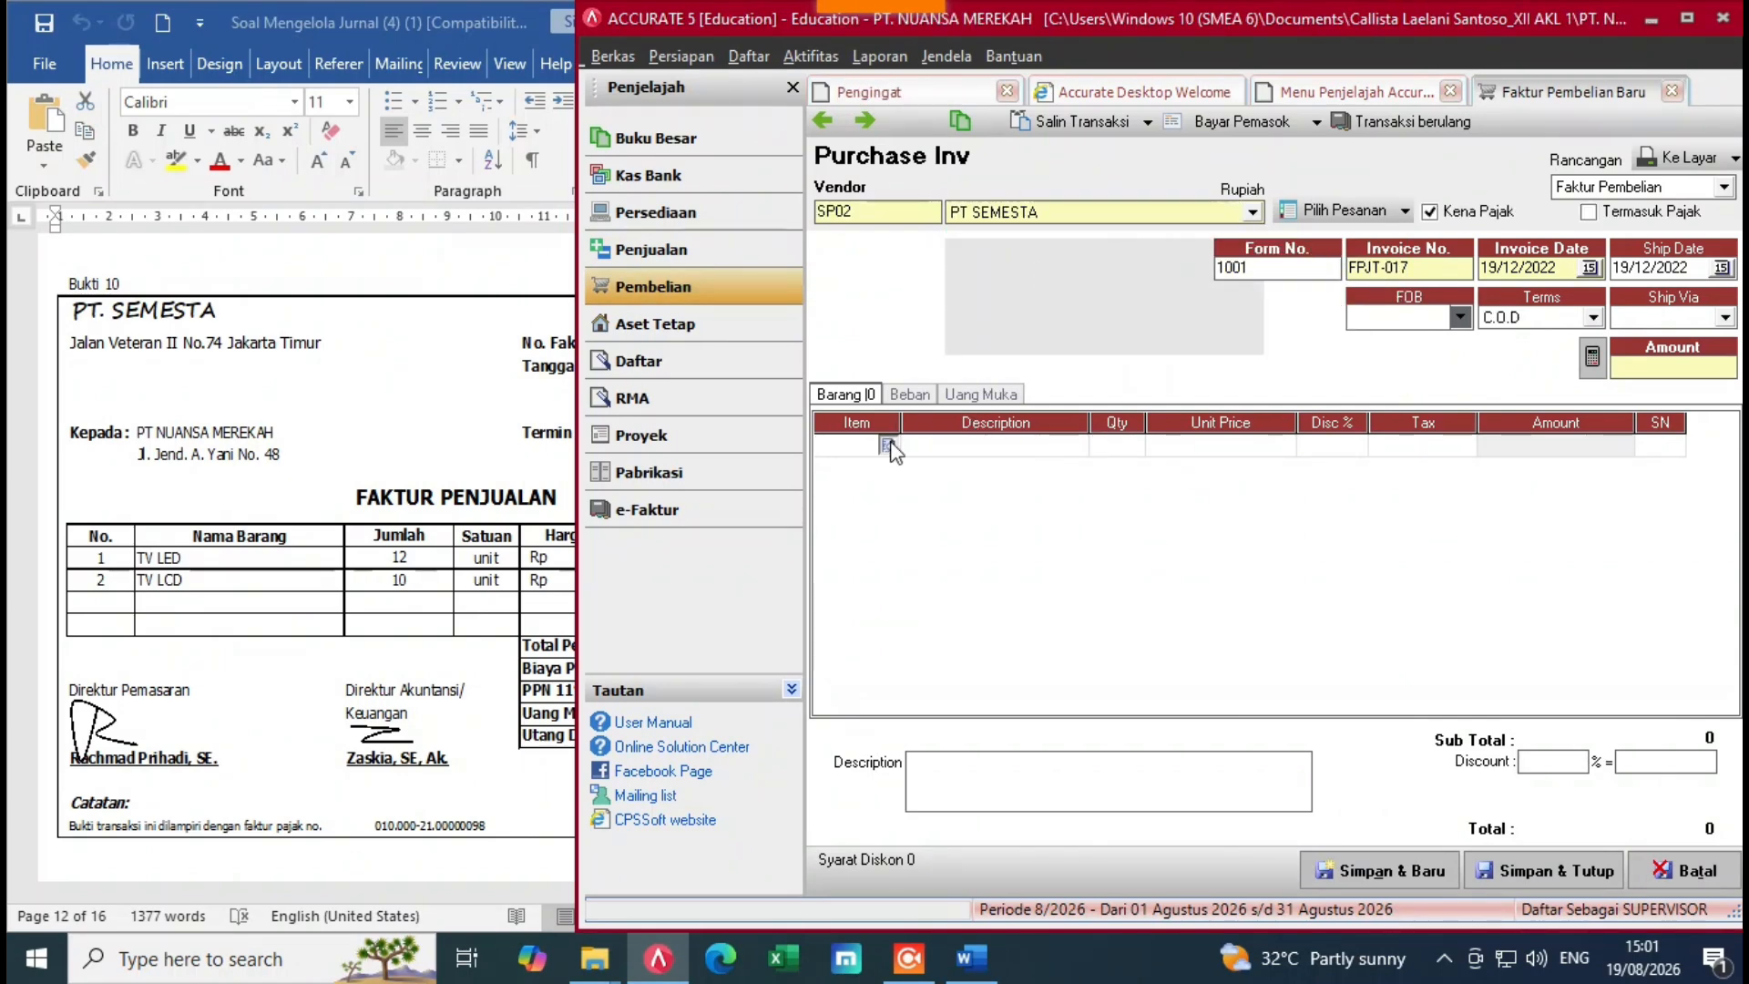
pyautogui.click(887, 446)
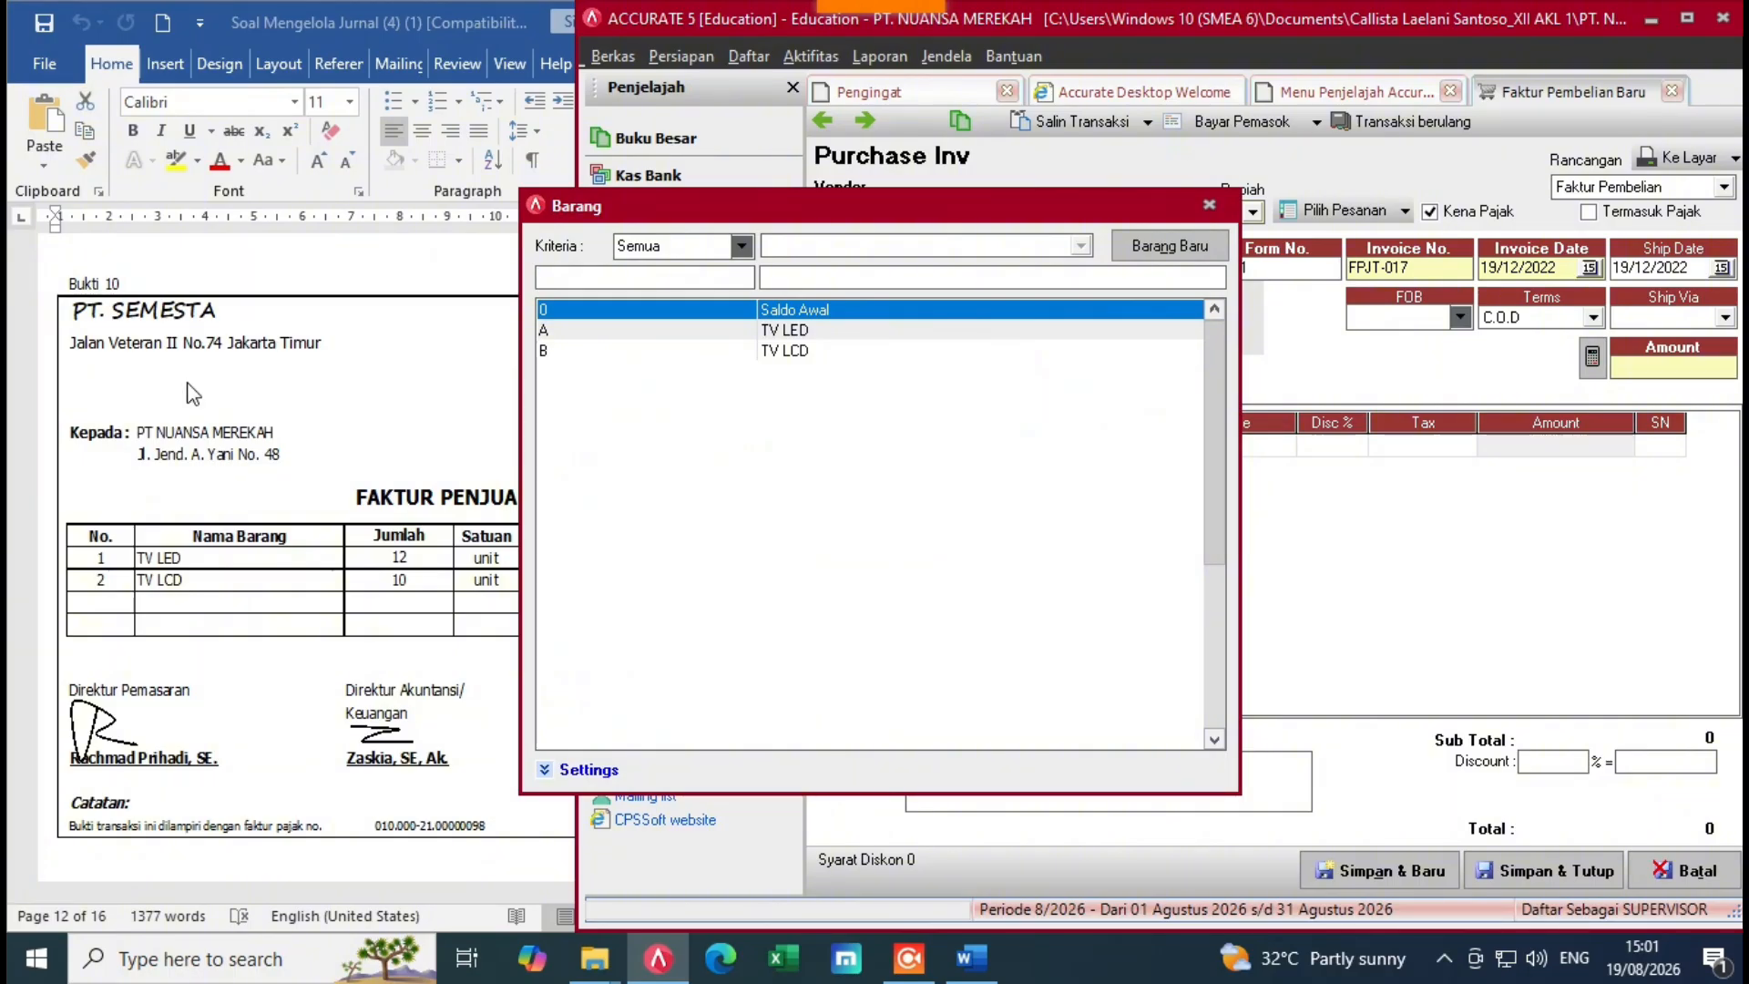
pyautogui.doubleClick(798, 331)
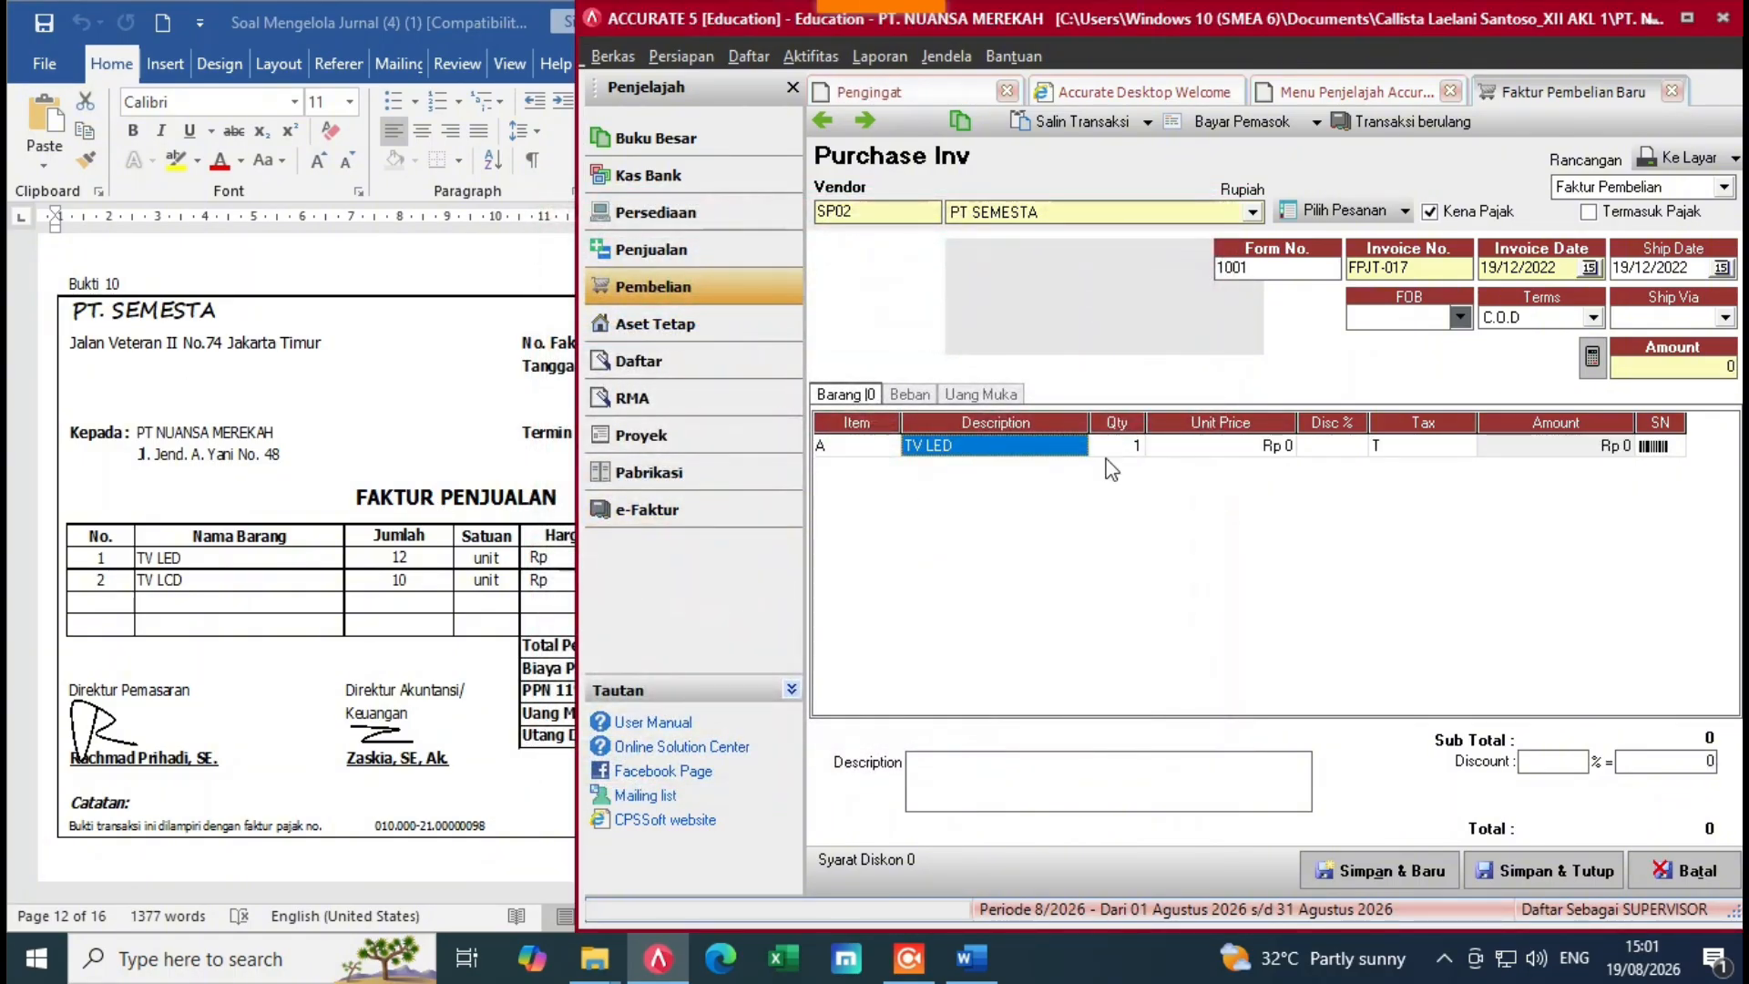
pyautogui.press('Tab')
pyautogui.write('12')
# Step: Set the TV LED unit price to Rp 5.827.500, checking it against the source invoice
pyautogui.click(1227, 445)
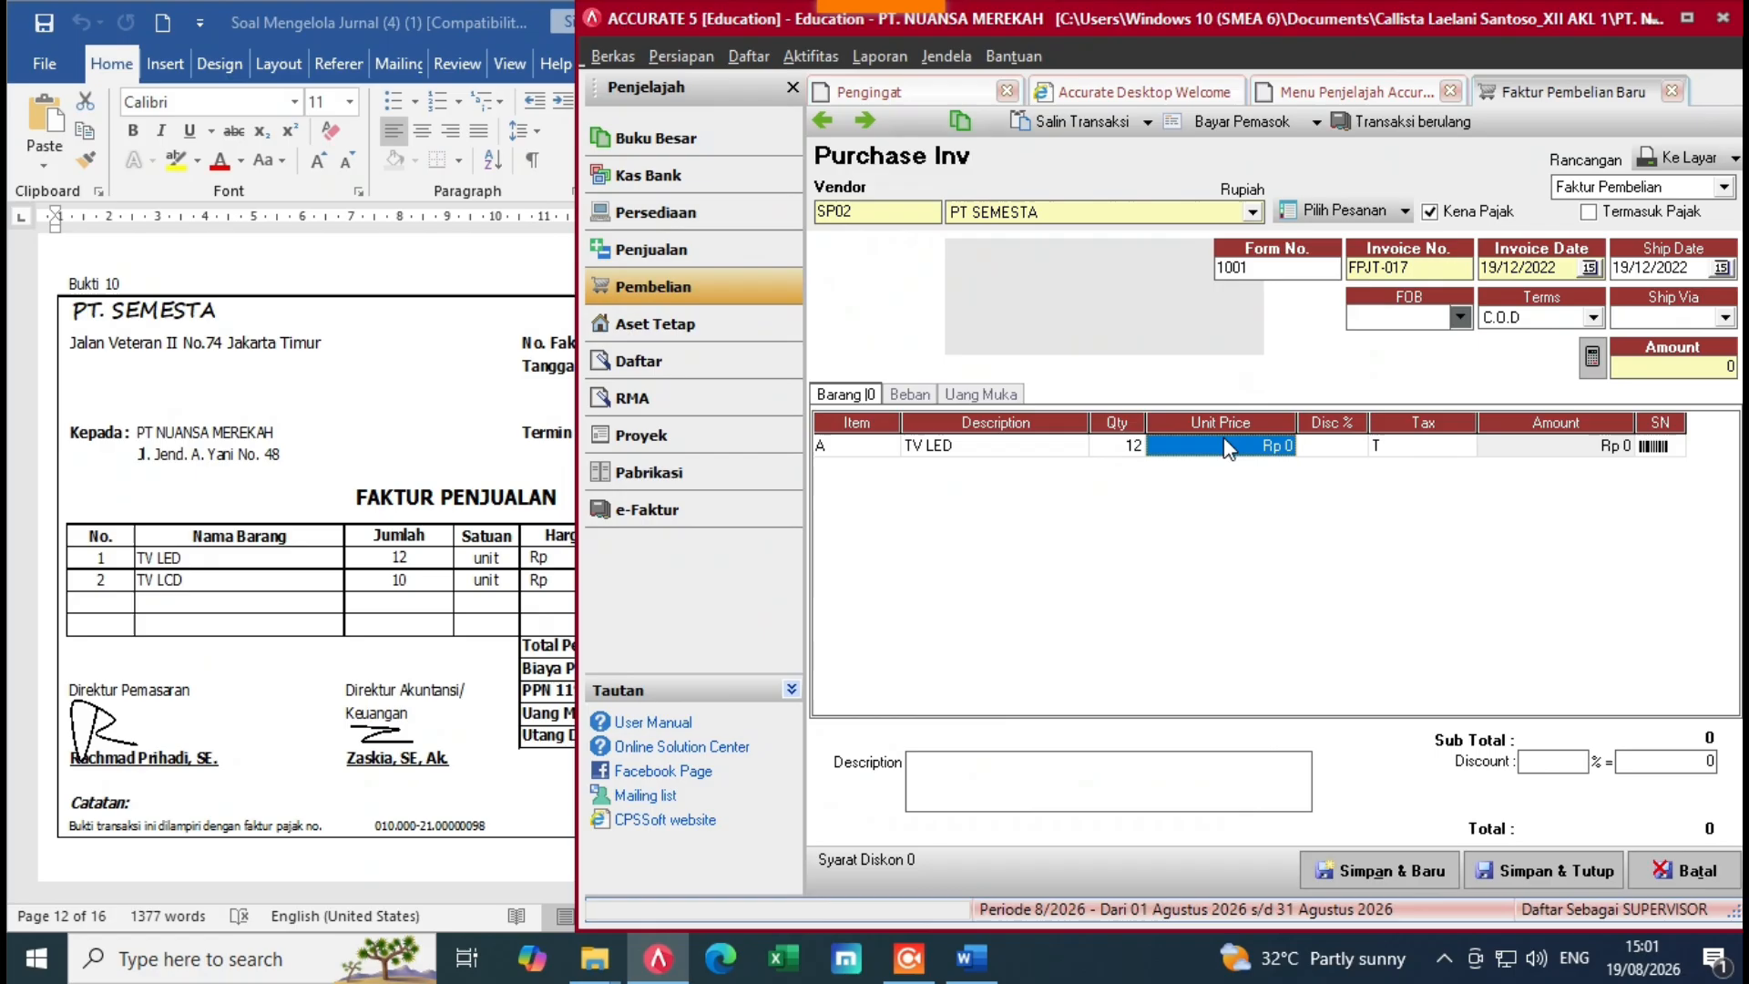
pyautogui.click(453, 558)
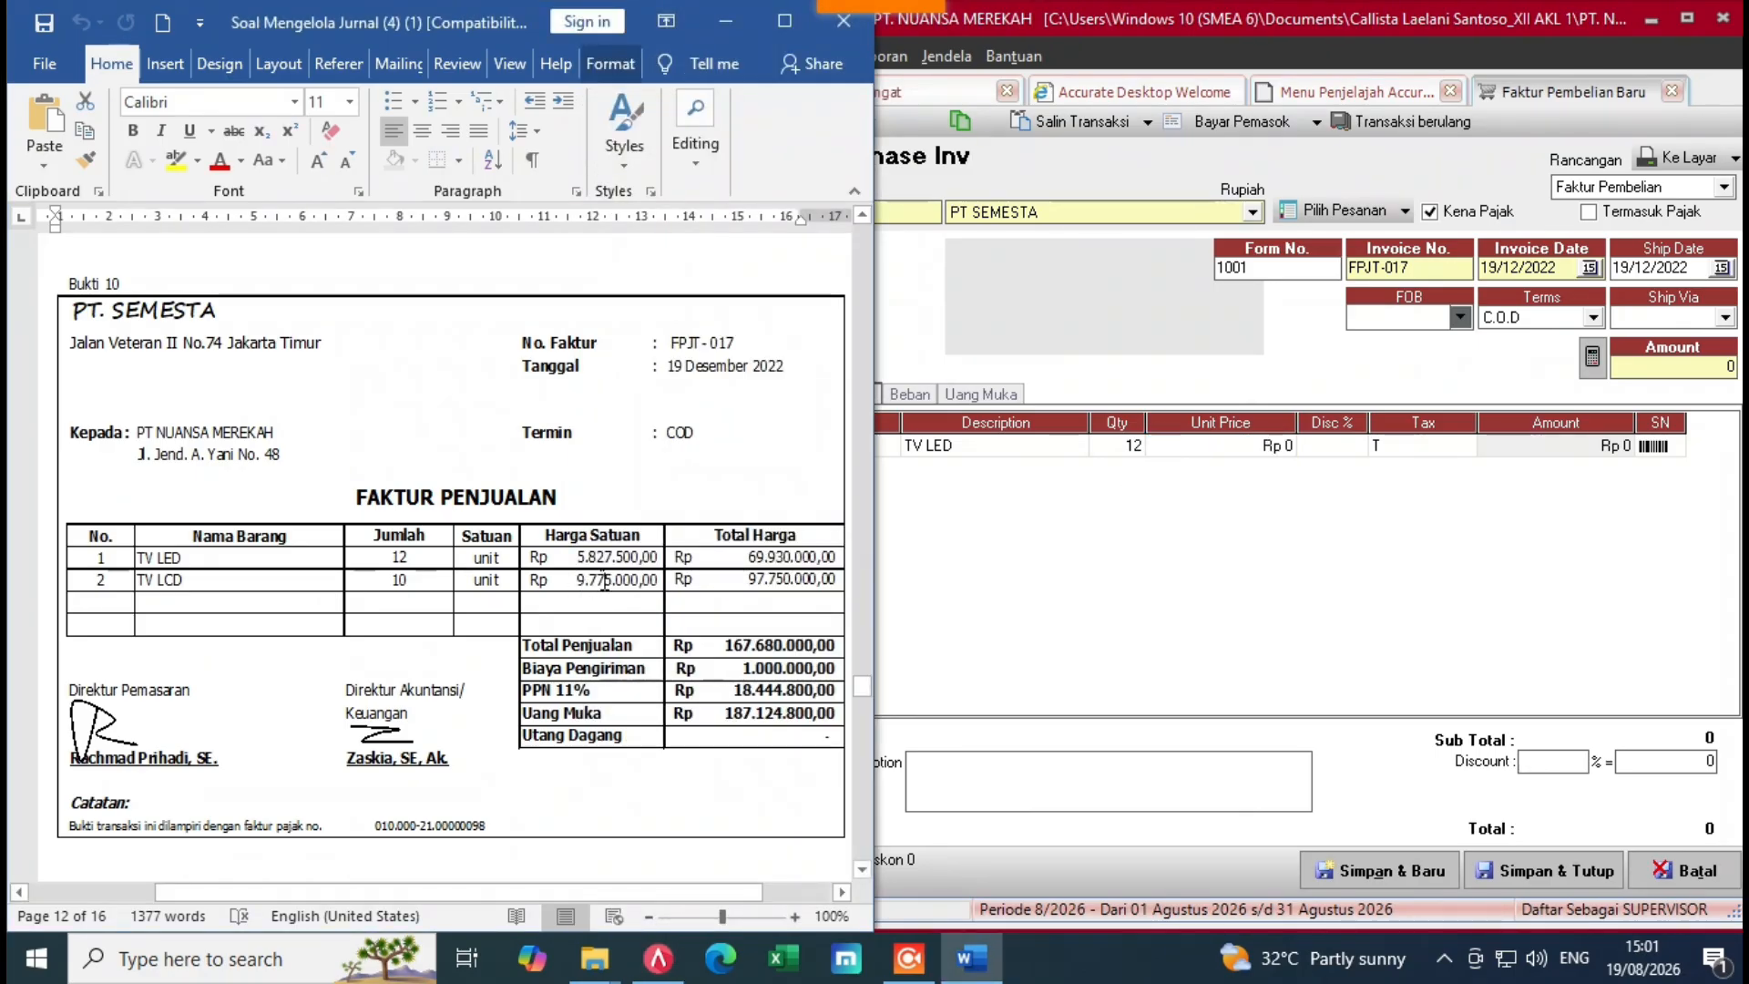
pyautogui.click(1215, 448)
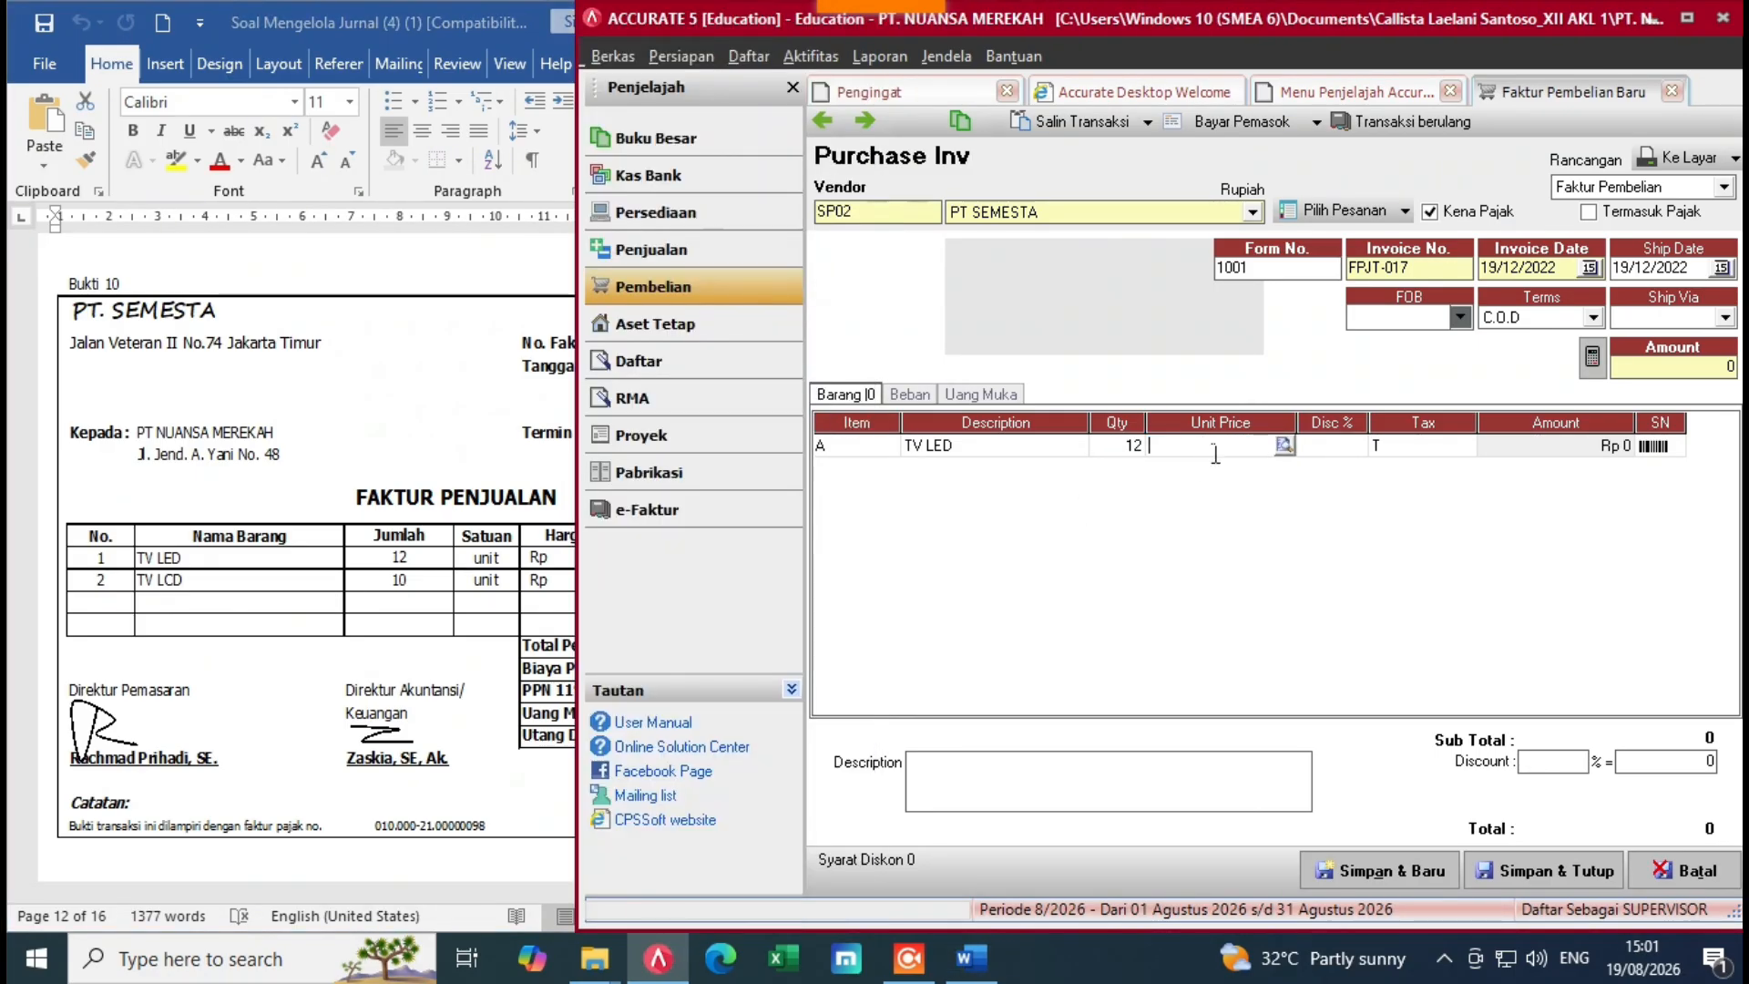
pyautogui.write('56')
pyautogui.press('BackSpace')
pyautogui.write('8')
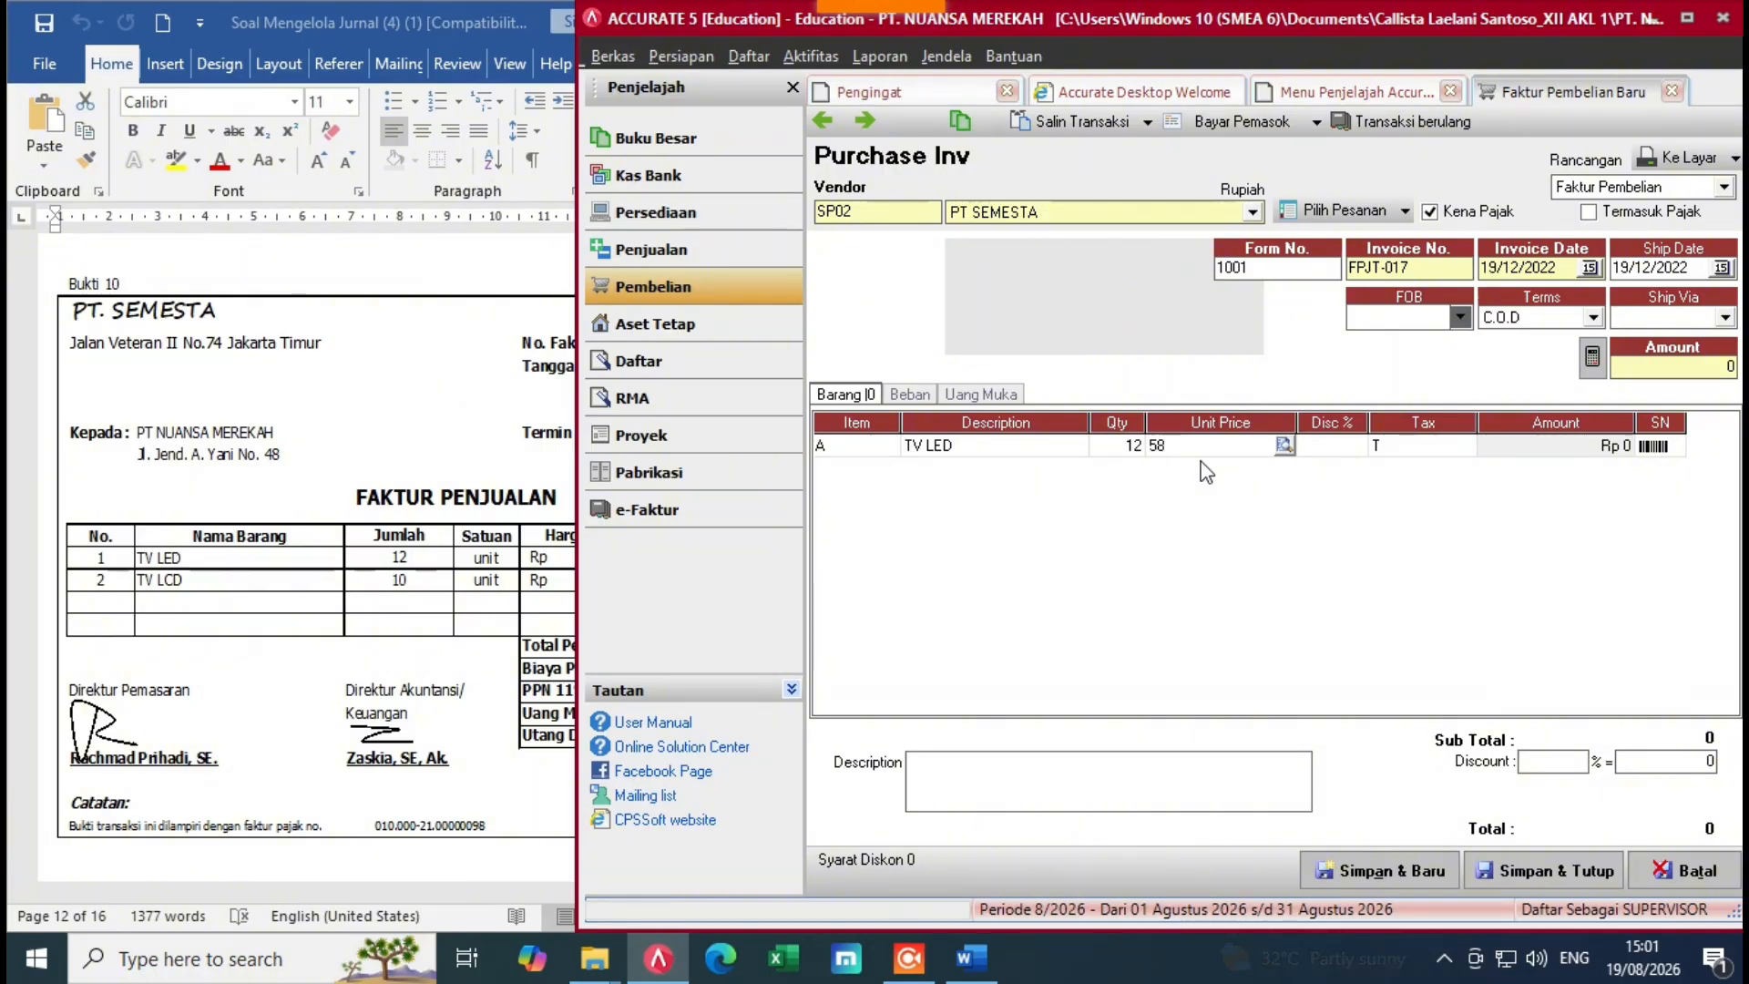
pyautogui.write('27')
pyautogui.click(263, 747)
pyautogui.click(968, 522)
pyautogui.write('500')
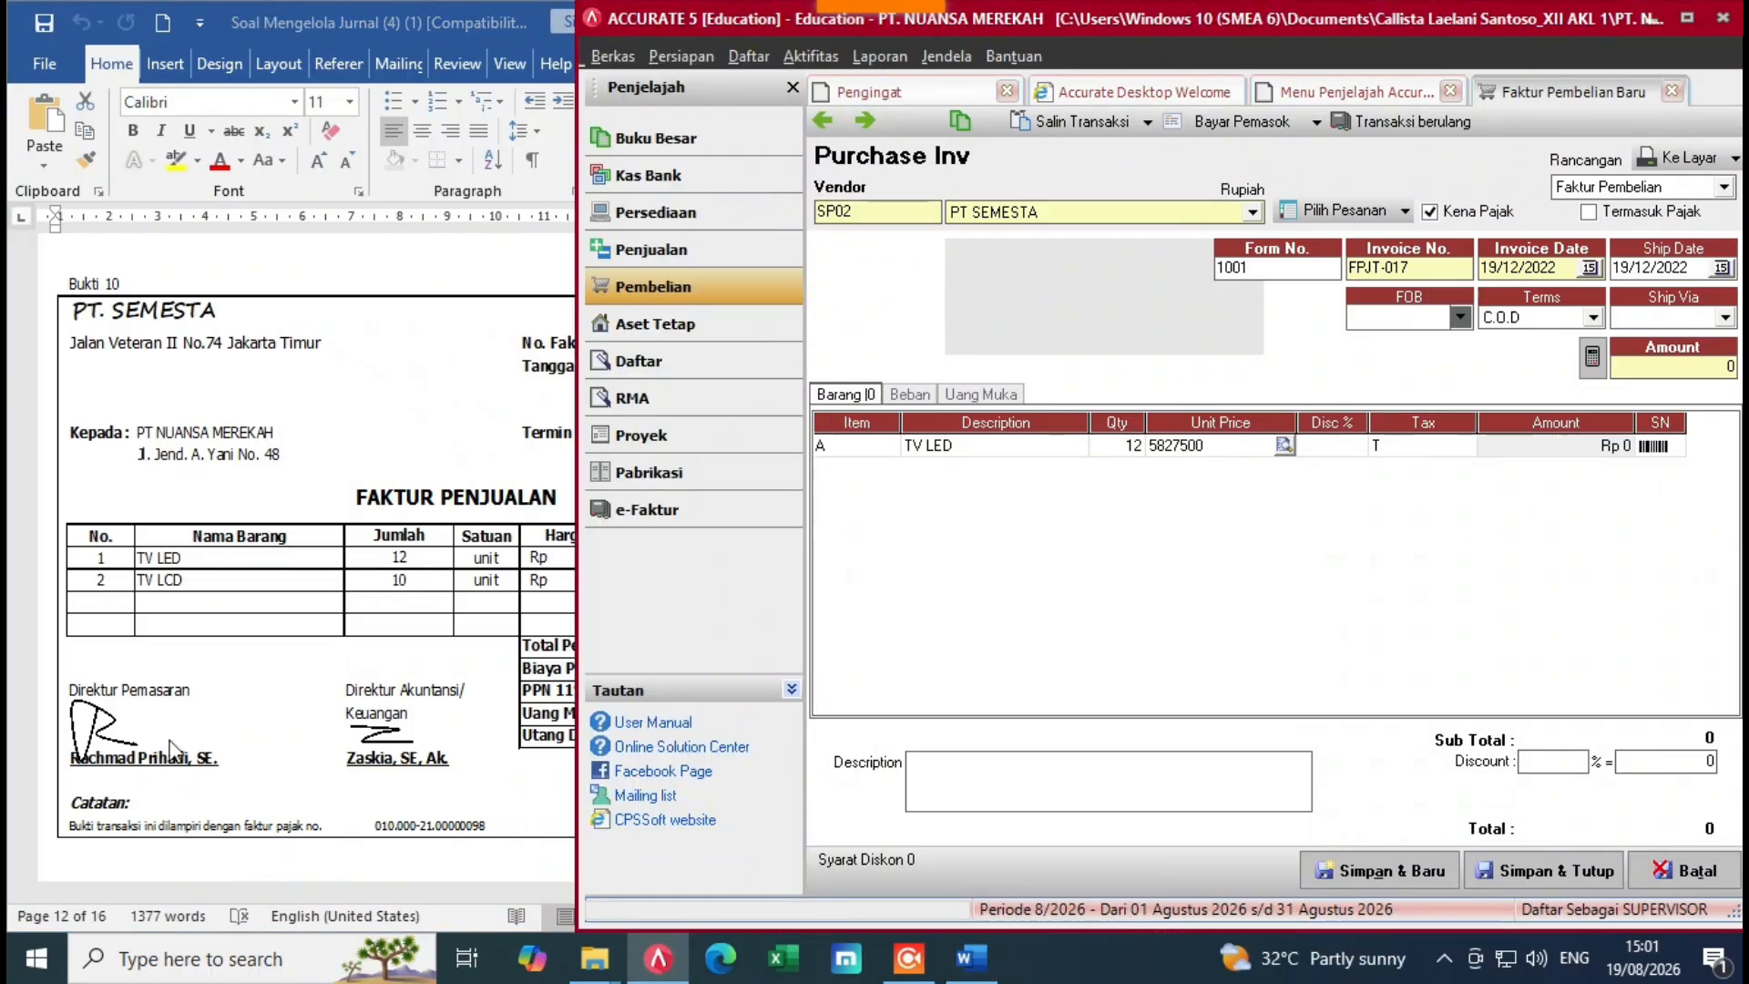
pyautogui.hotkey('alt', 'Tab')
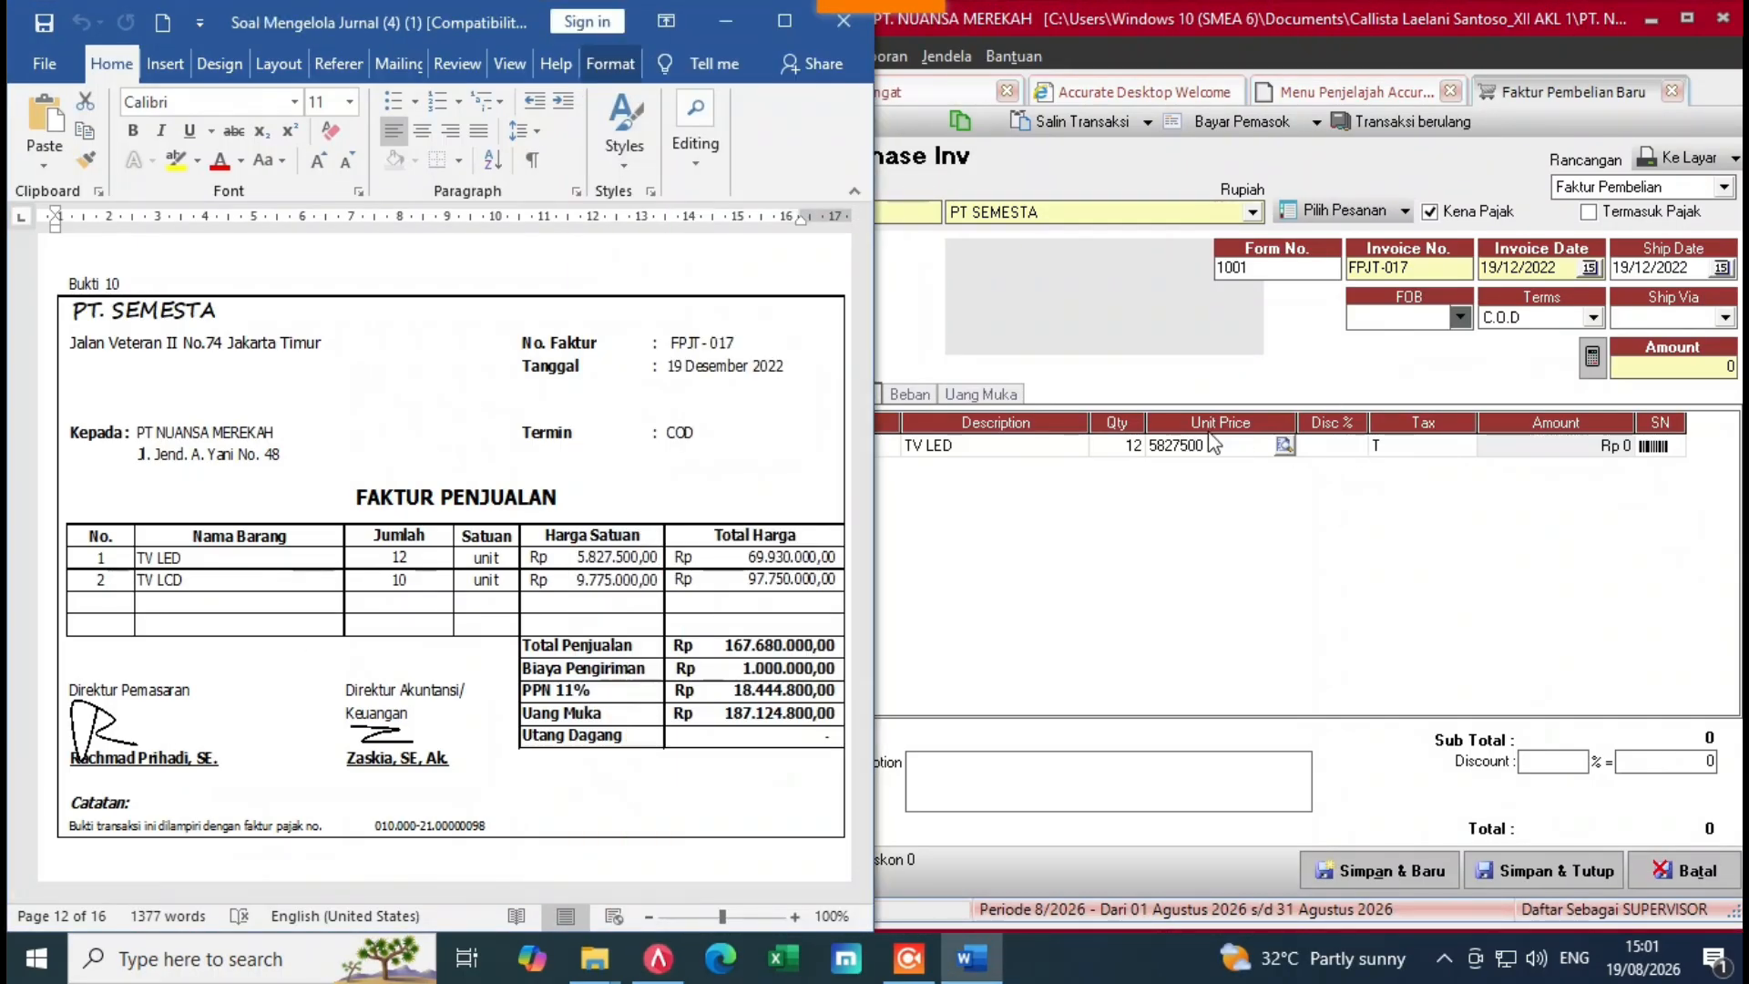
pyautogui.click(1278, 470)
pyautogui.press('Tab')
pyautogui.press('Tab')
pyautogui.press('Tab')
pyautogui.press('Tab')
pyautogui.press('Tab')
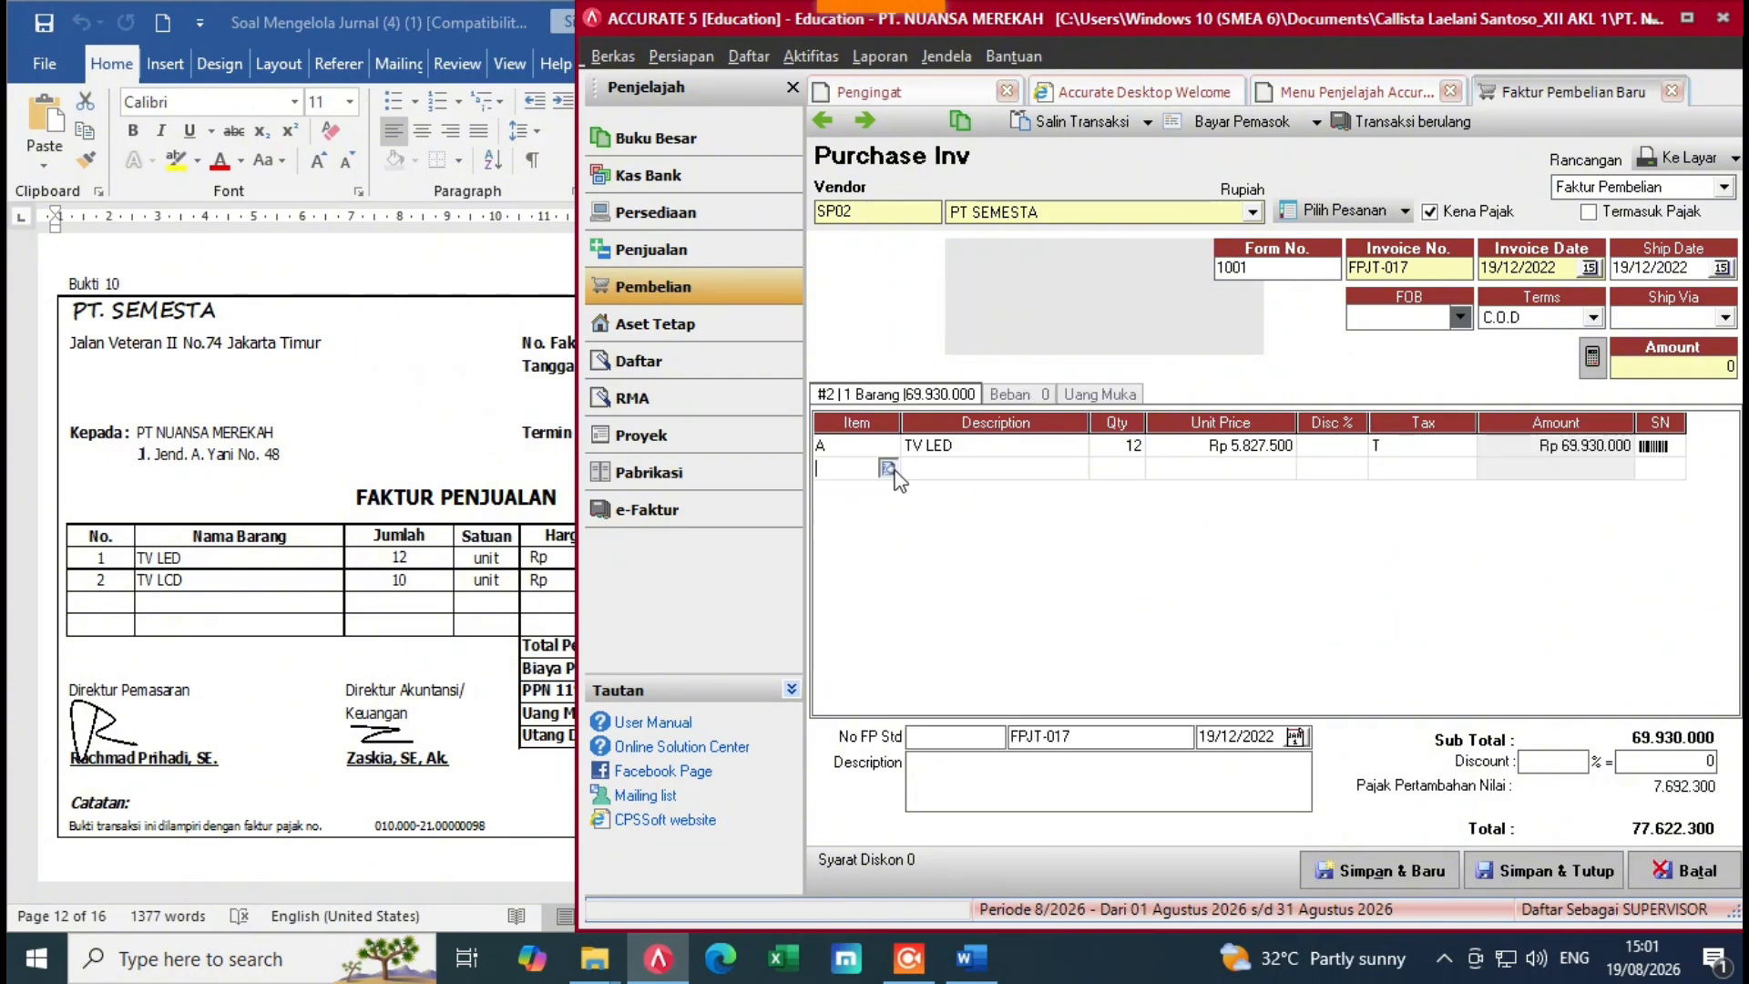
# Step: Add a second row of 10 TV LCD at Rp 9.775.000 each
pyautogui.doubleClick(875, 468)
pyautogui.click(870, 351)
pyautogui.doubleClick(871, 350)
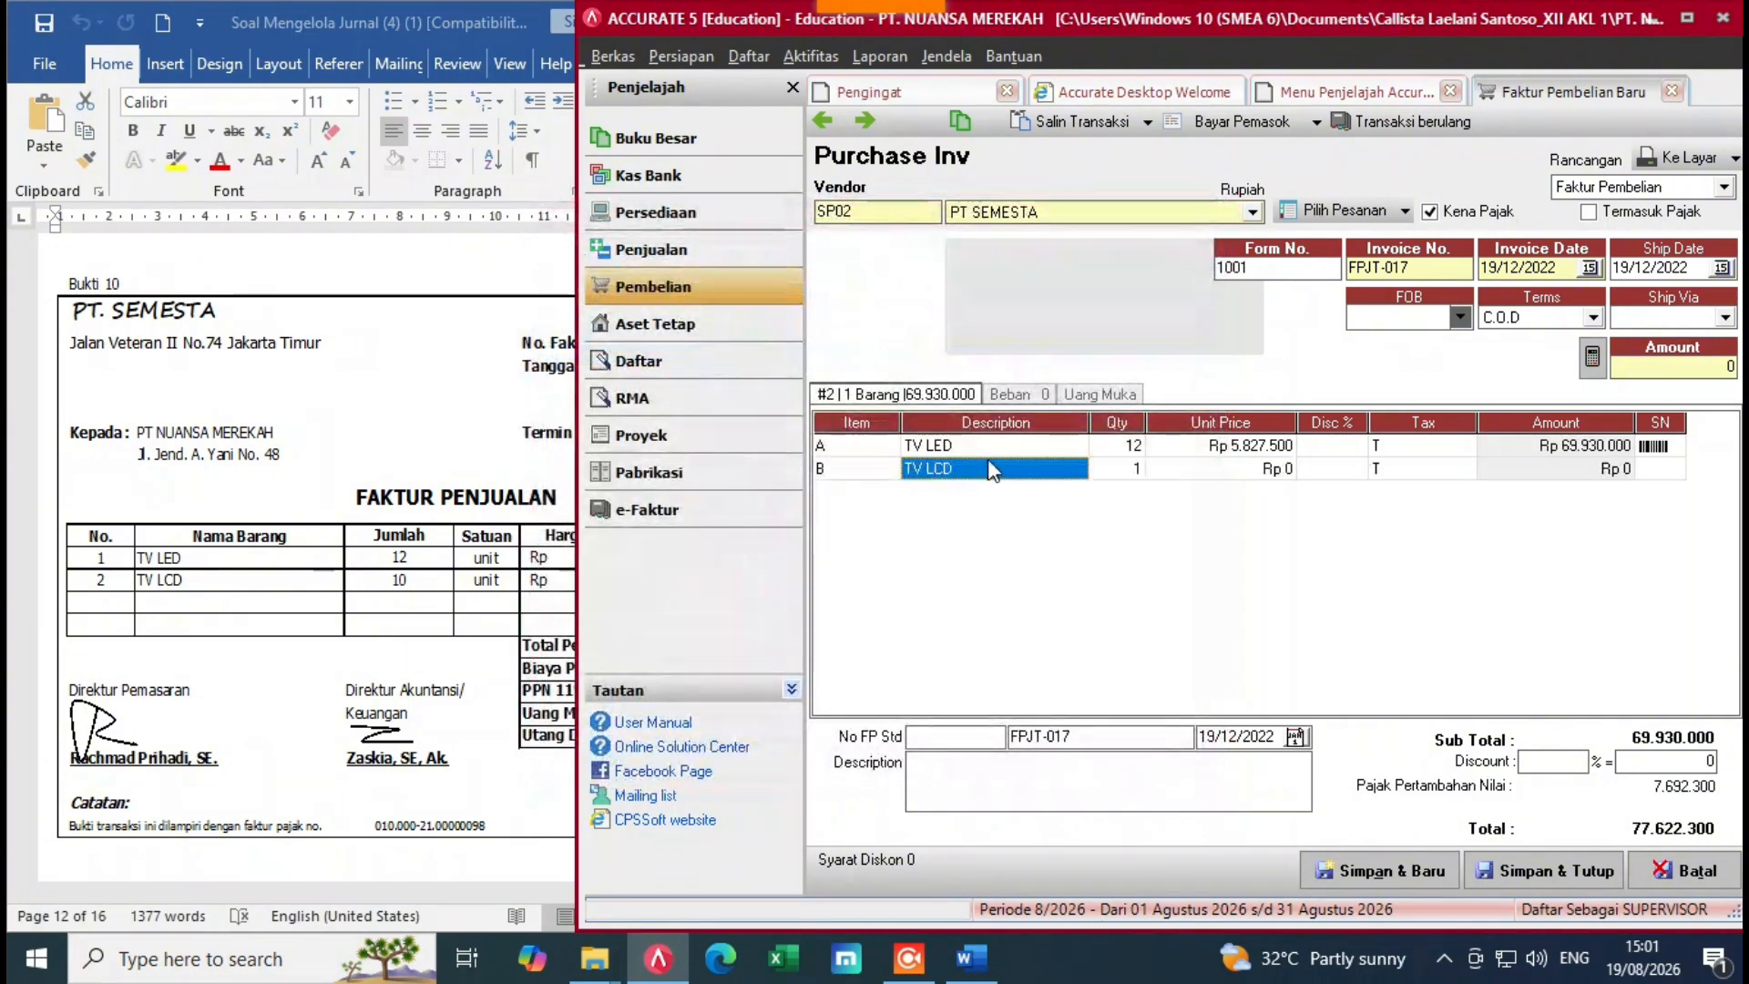
pyautogui.write('10')
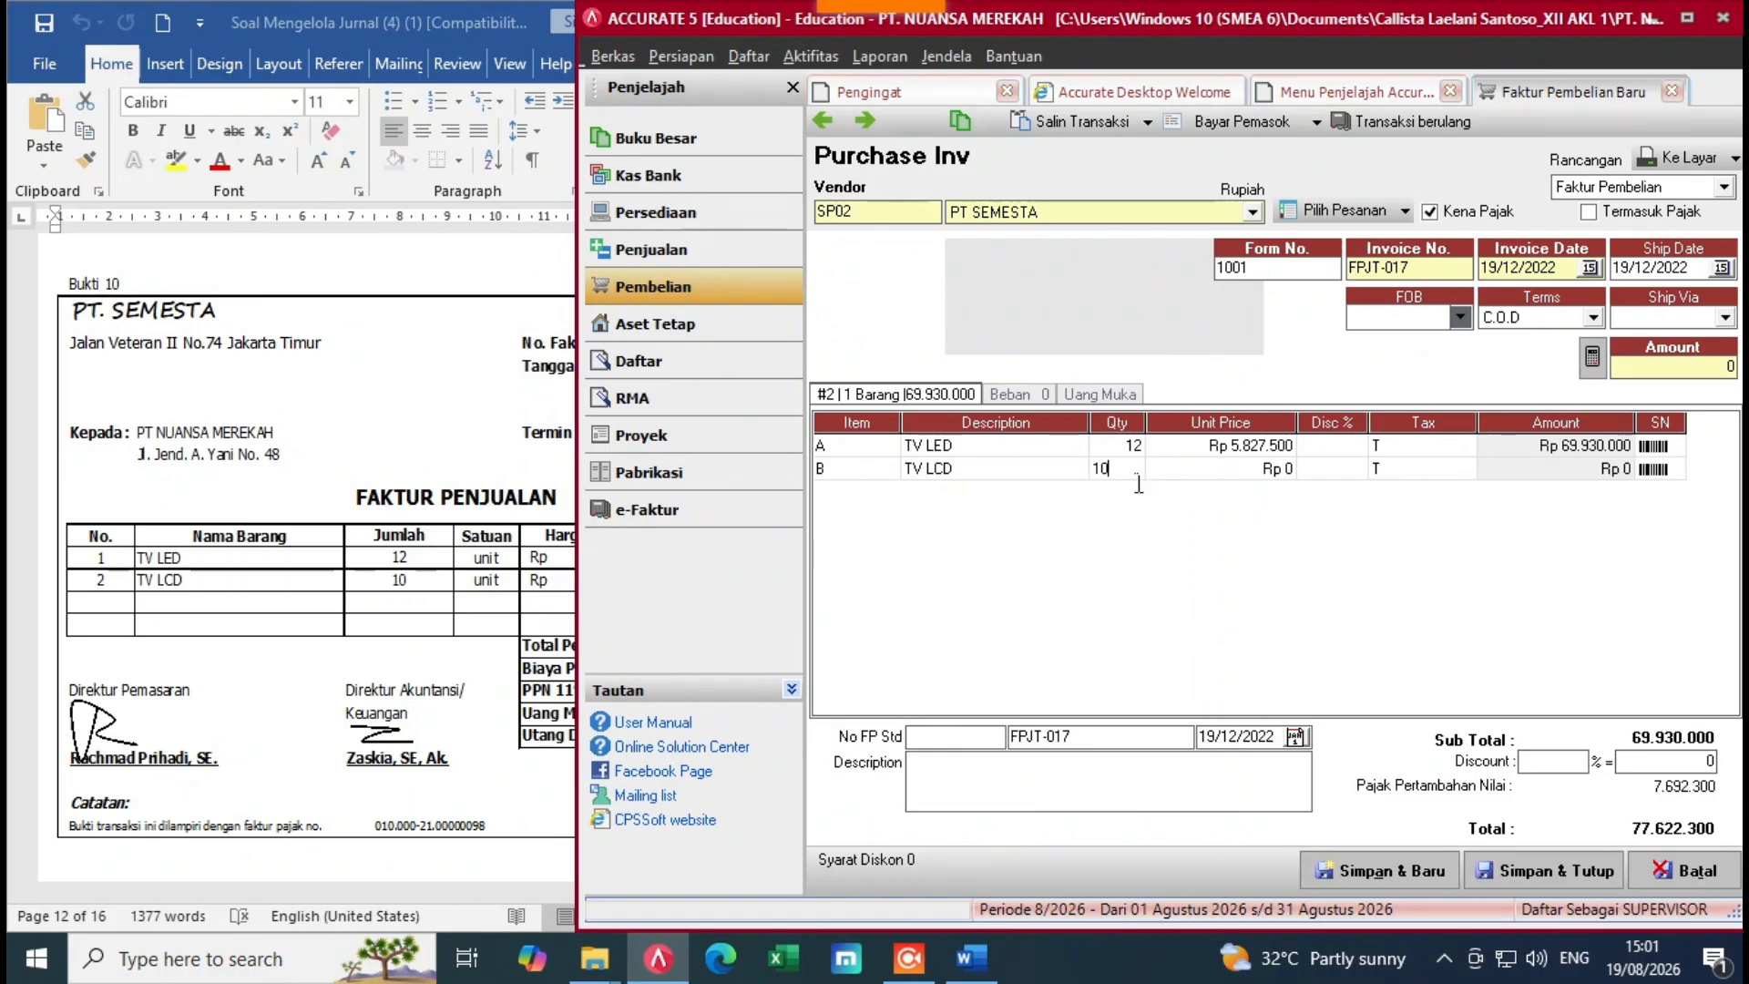
pyautogui.press('Tab')
pyautogui.hotkey('alt', 'Tab')
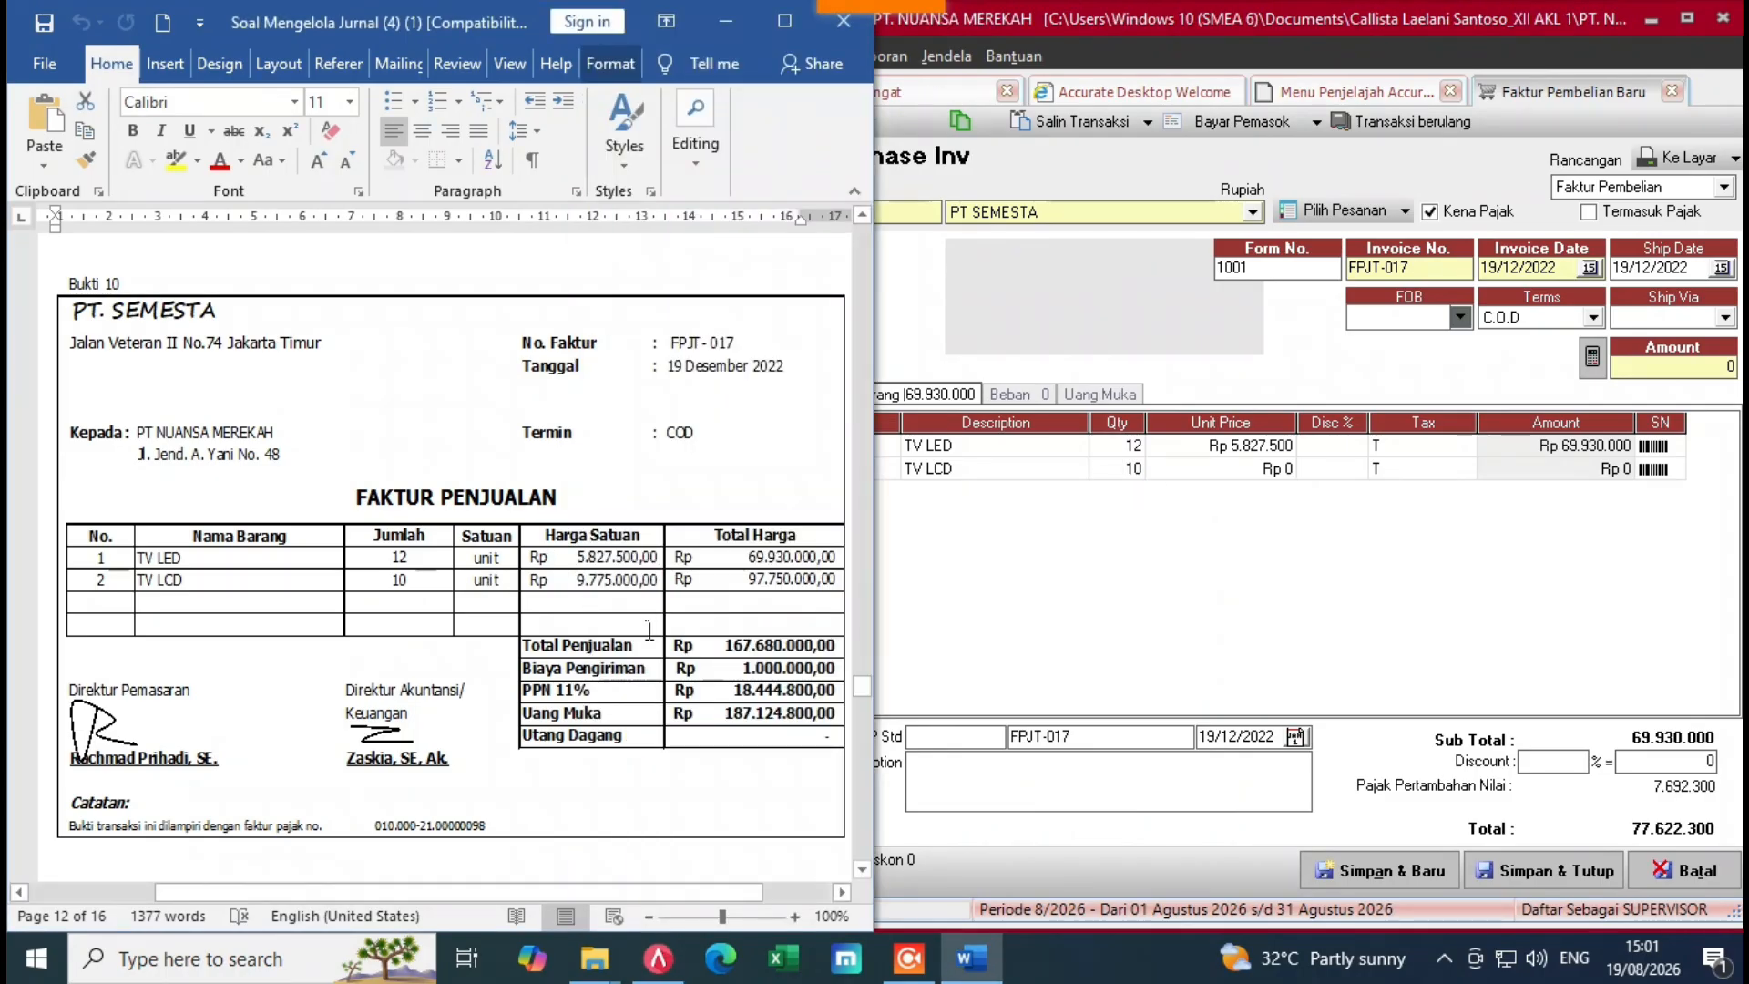
pyautogui.hotkey('alt', 'Tab')
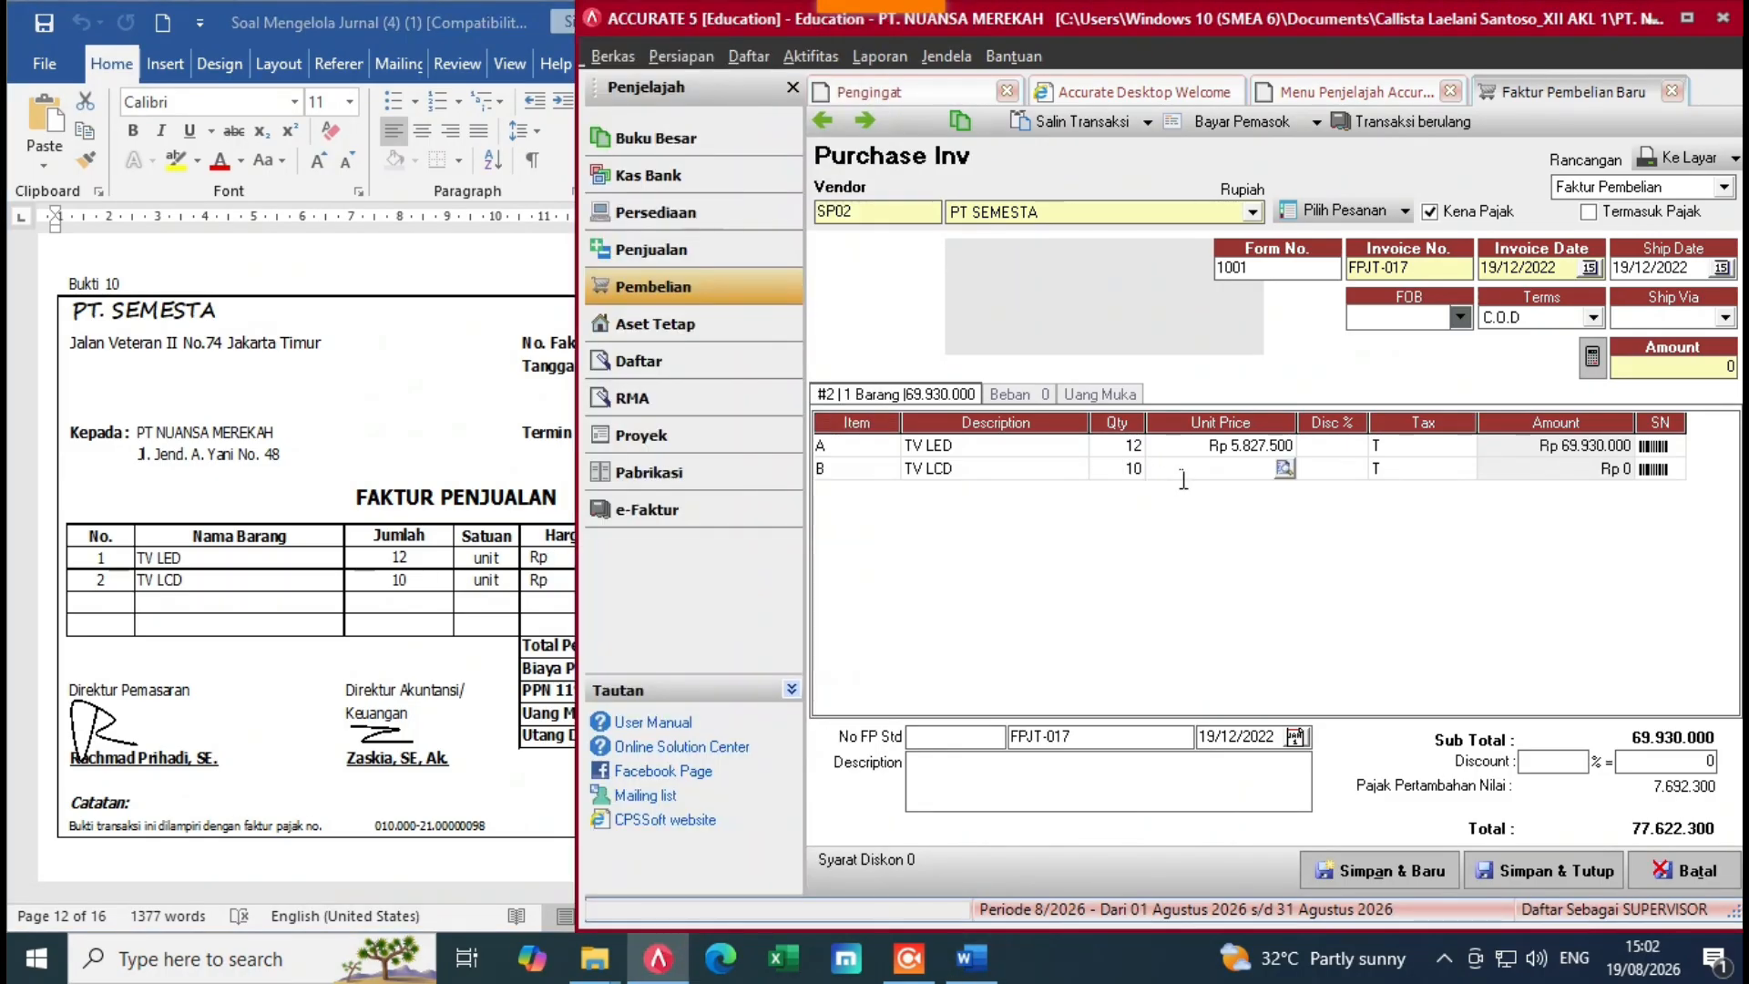
pyautogui.write('9.775.000')
pyautogui.press('Return')
pyautogui.press('Return')
pyautogui.press('Return')
pyautogui.press('Return')
pyautogui.press('Return')
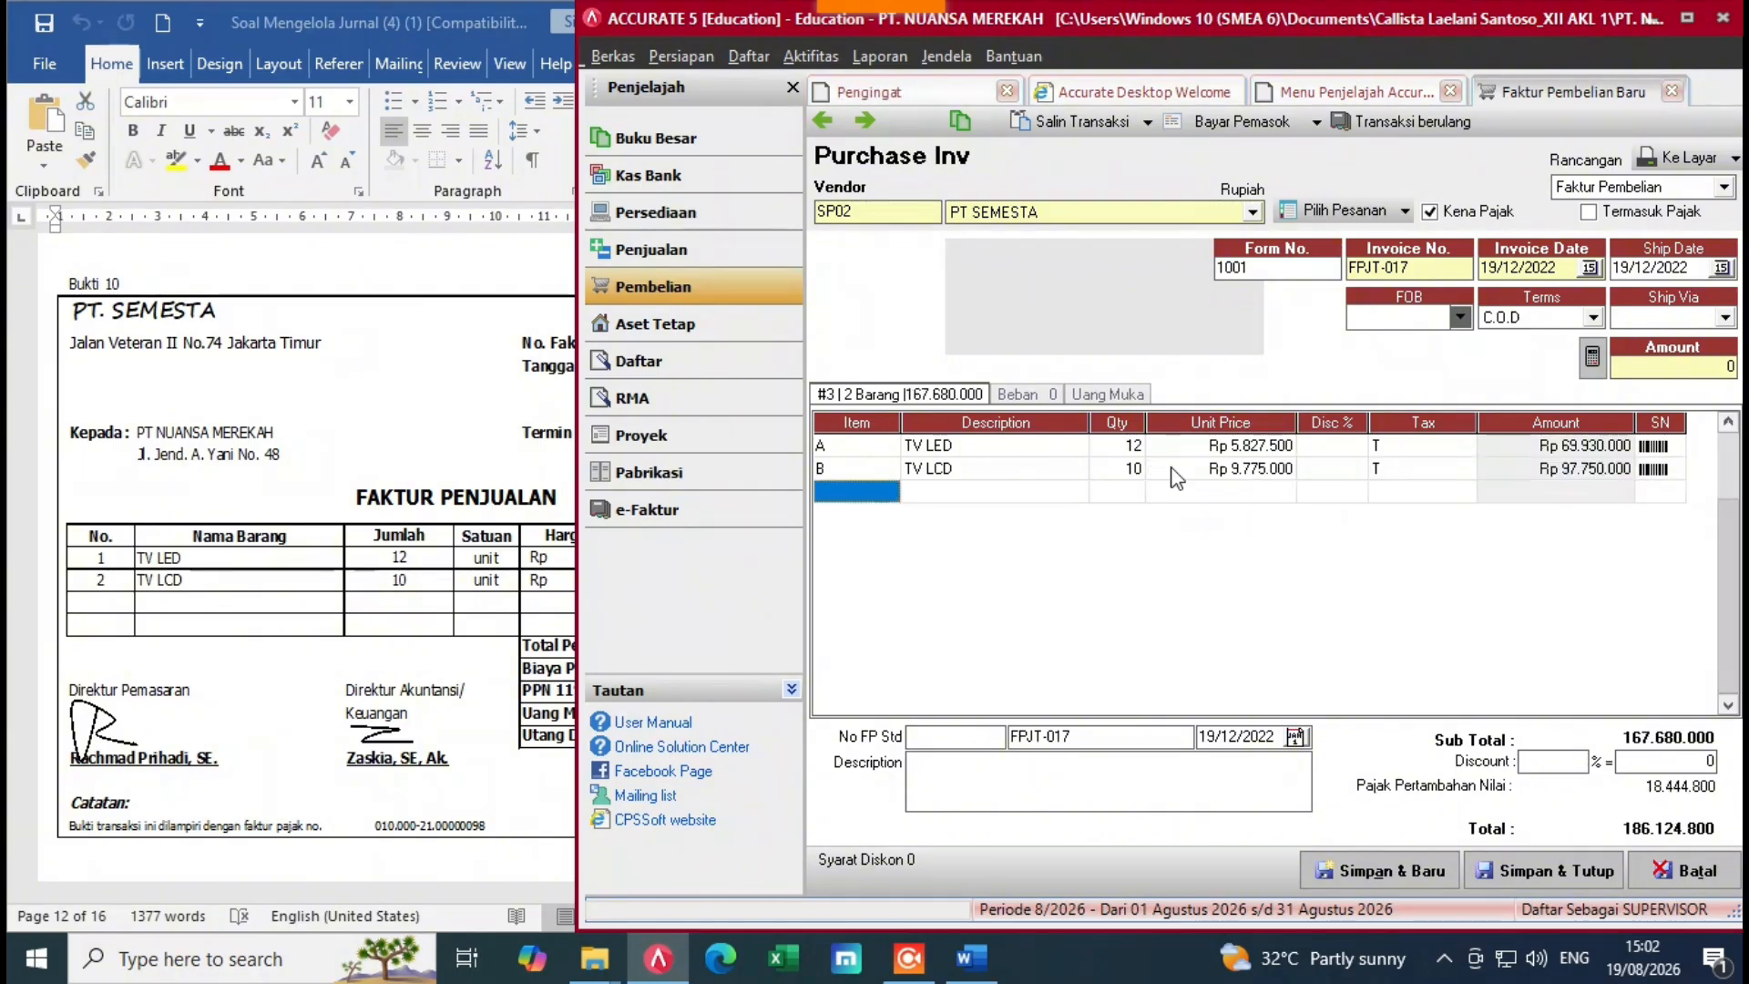
pyautogui.click(448, 839)
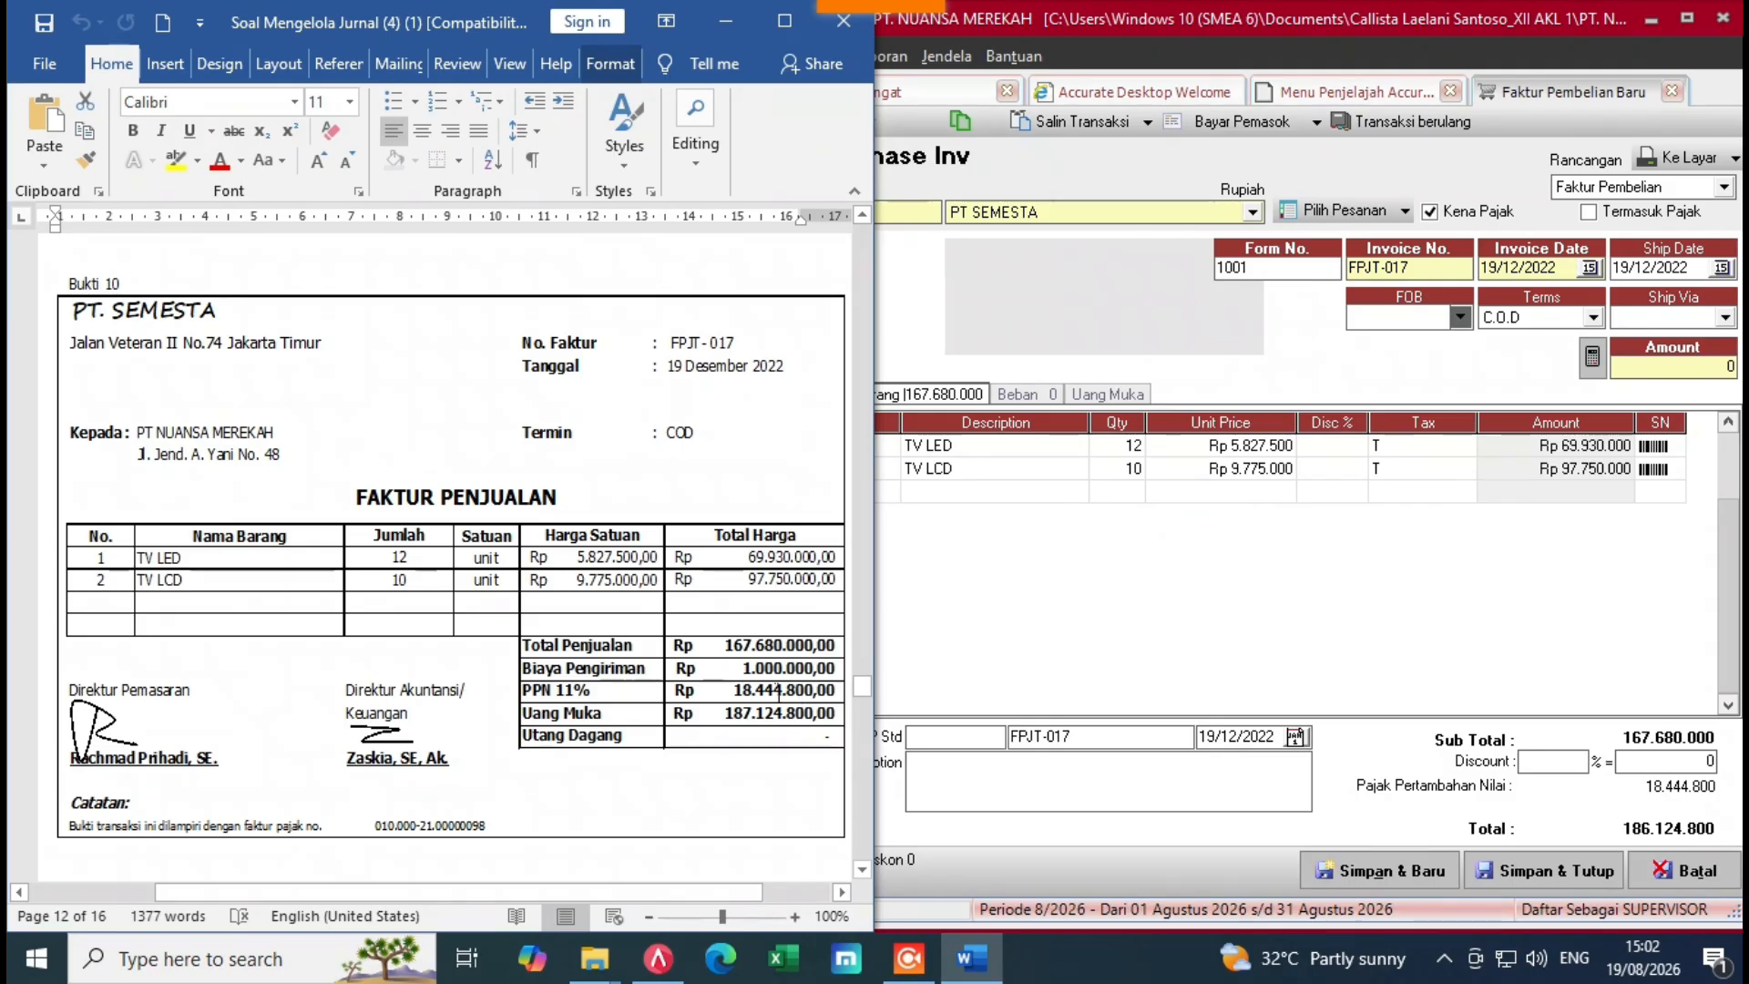
# Step: Charge Rp 1.000.000 to Freight Paid (5-1100) as an extra invoice expense
pyautogui.click(1141, 642)
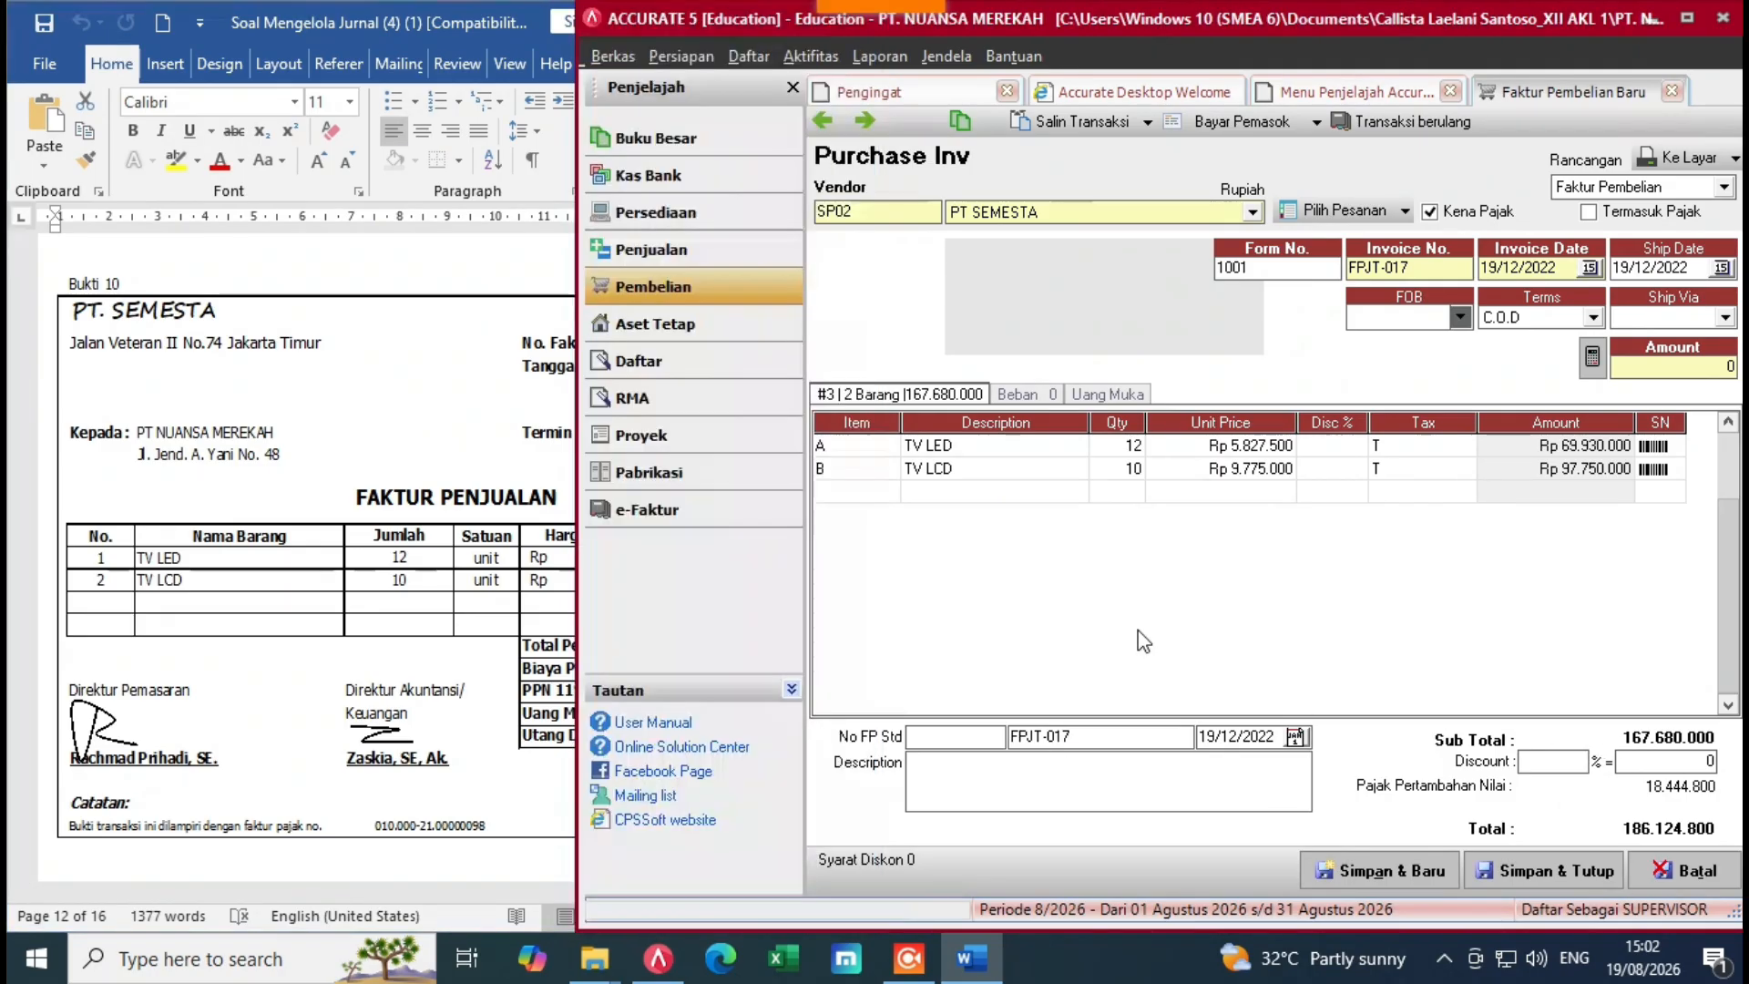
pyautogui.click(1018, 395)
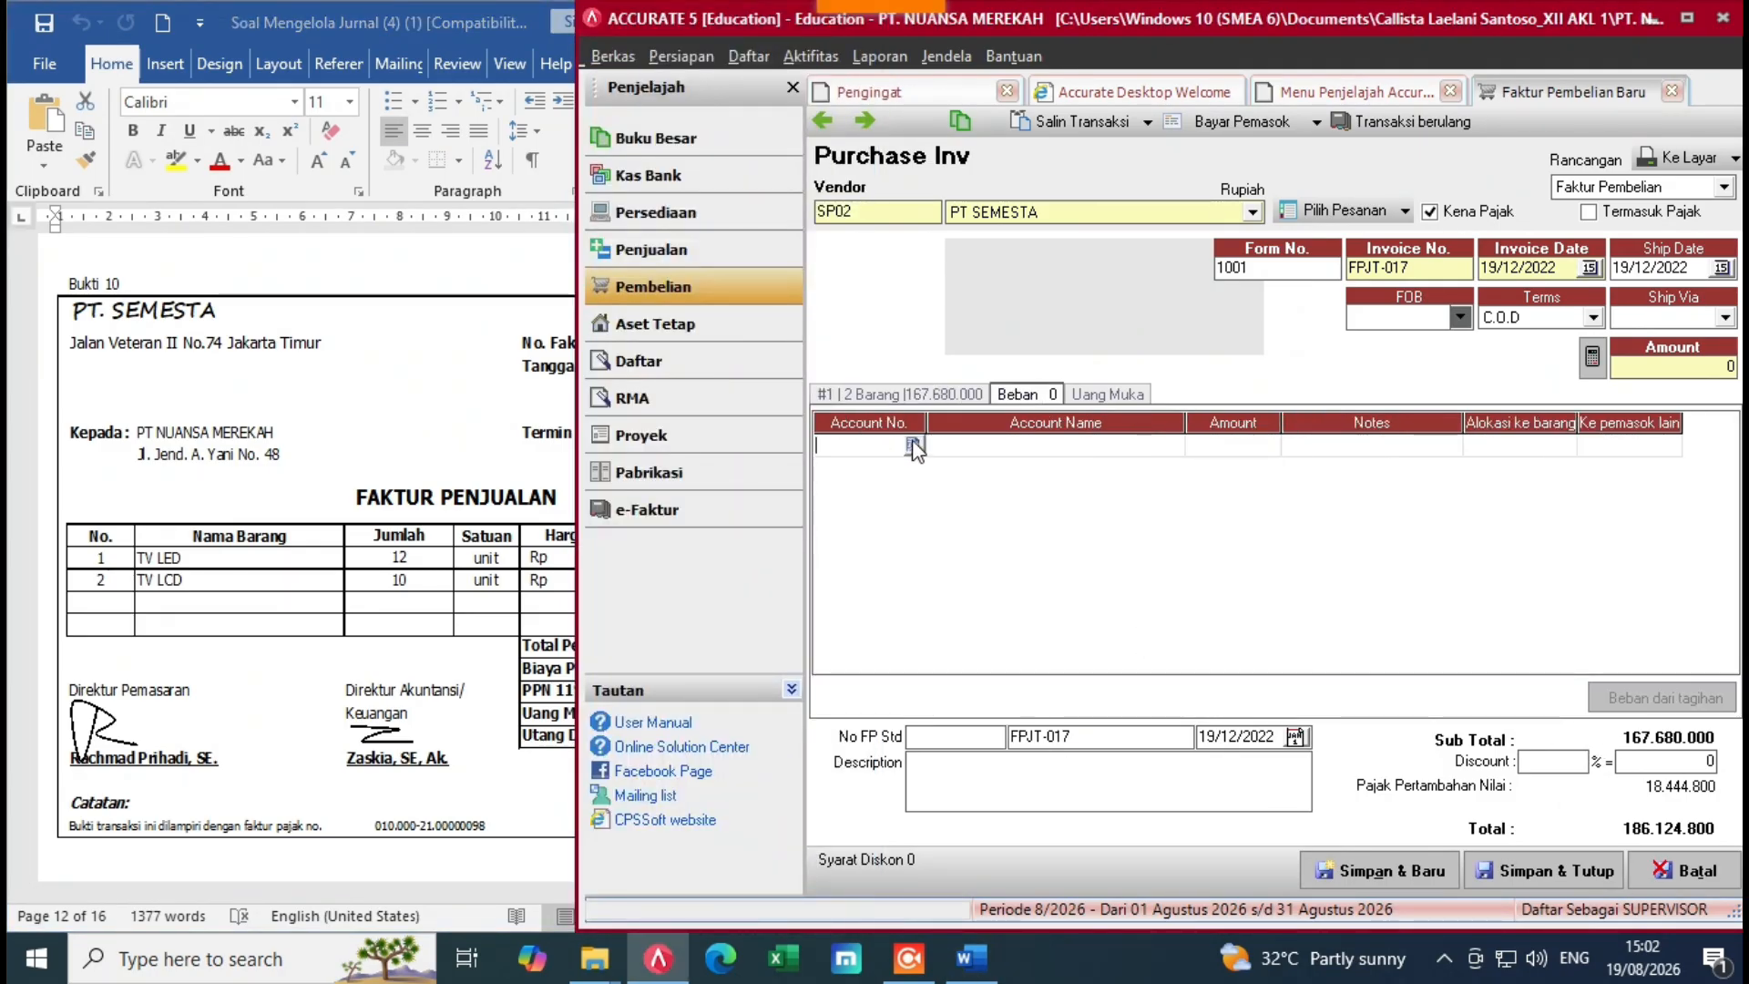
pyautogui.click(913, 445)
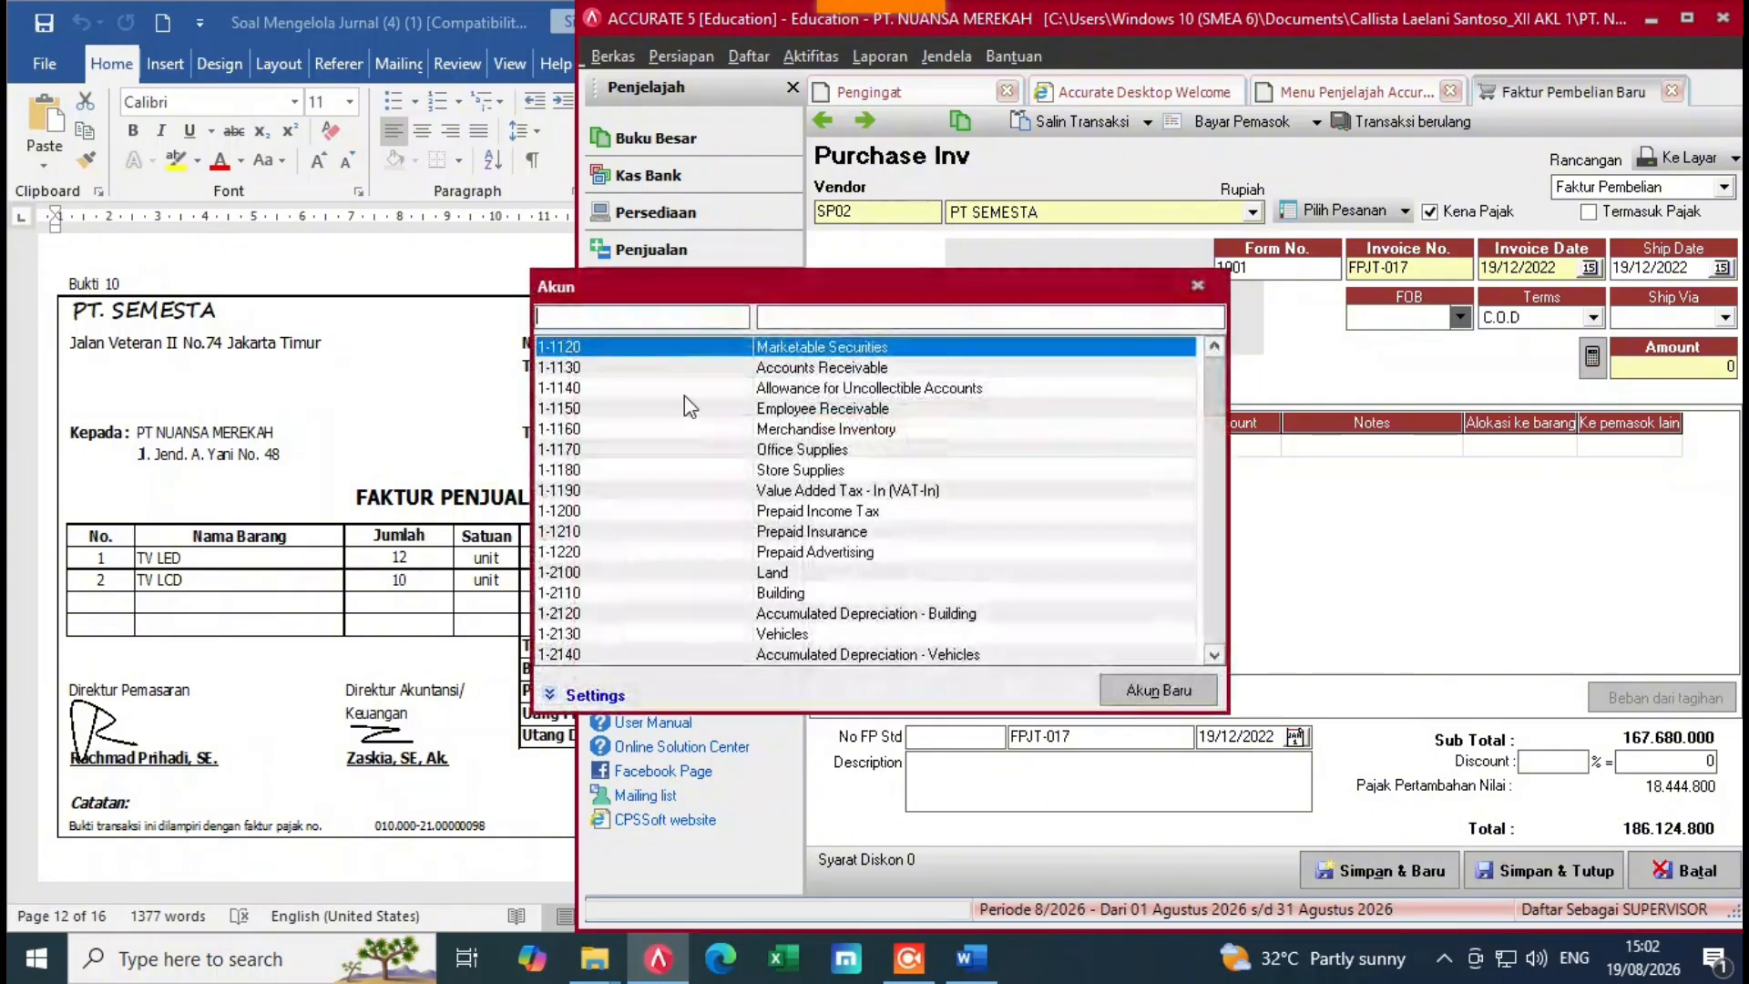
pyautogui.write('fr')
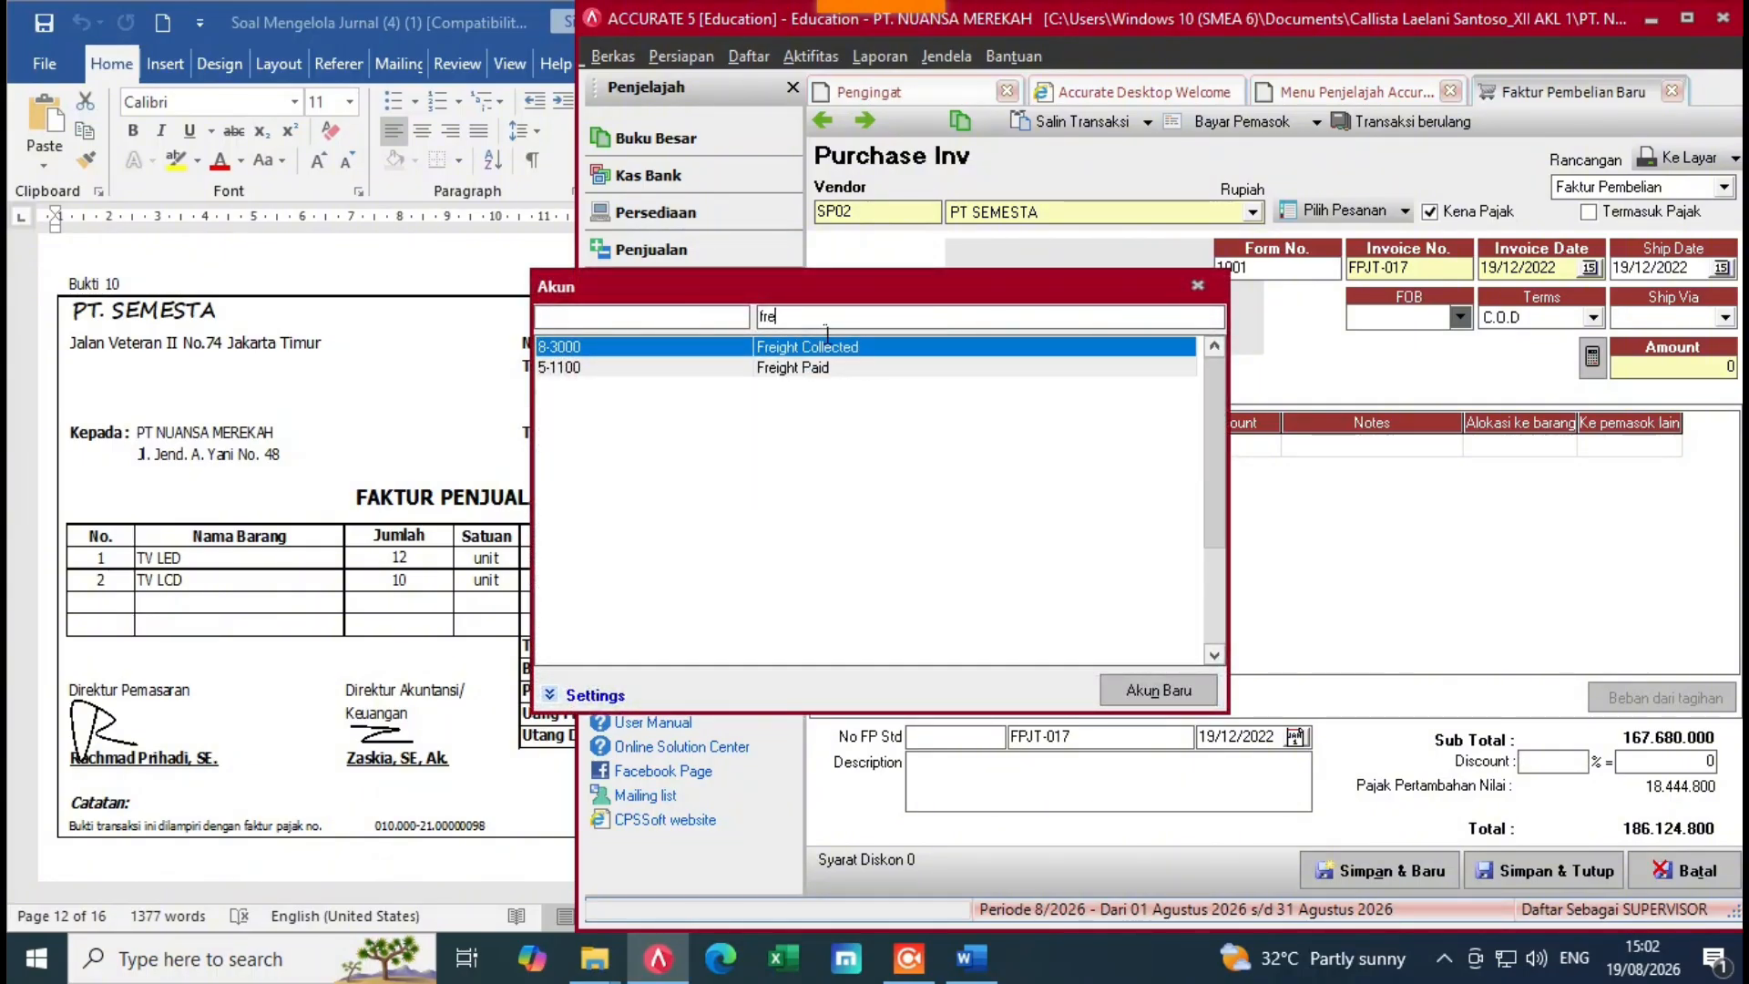
pyautogui.write('e')
pyautogui.doubleClick(849, 366)
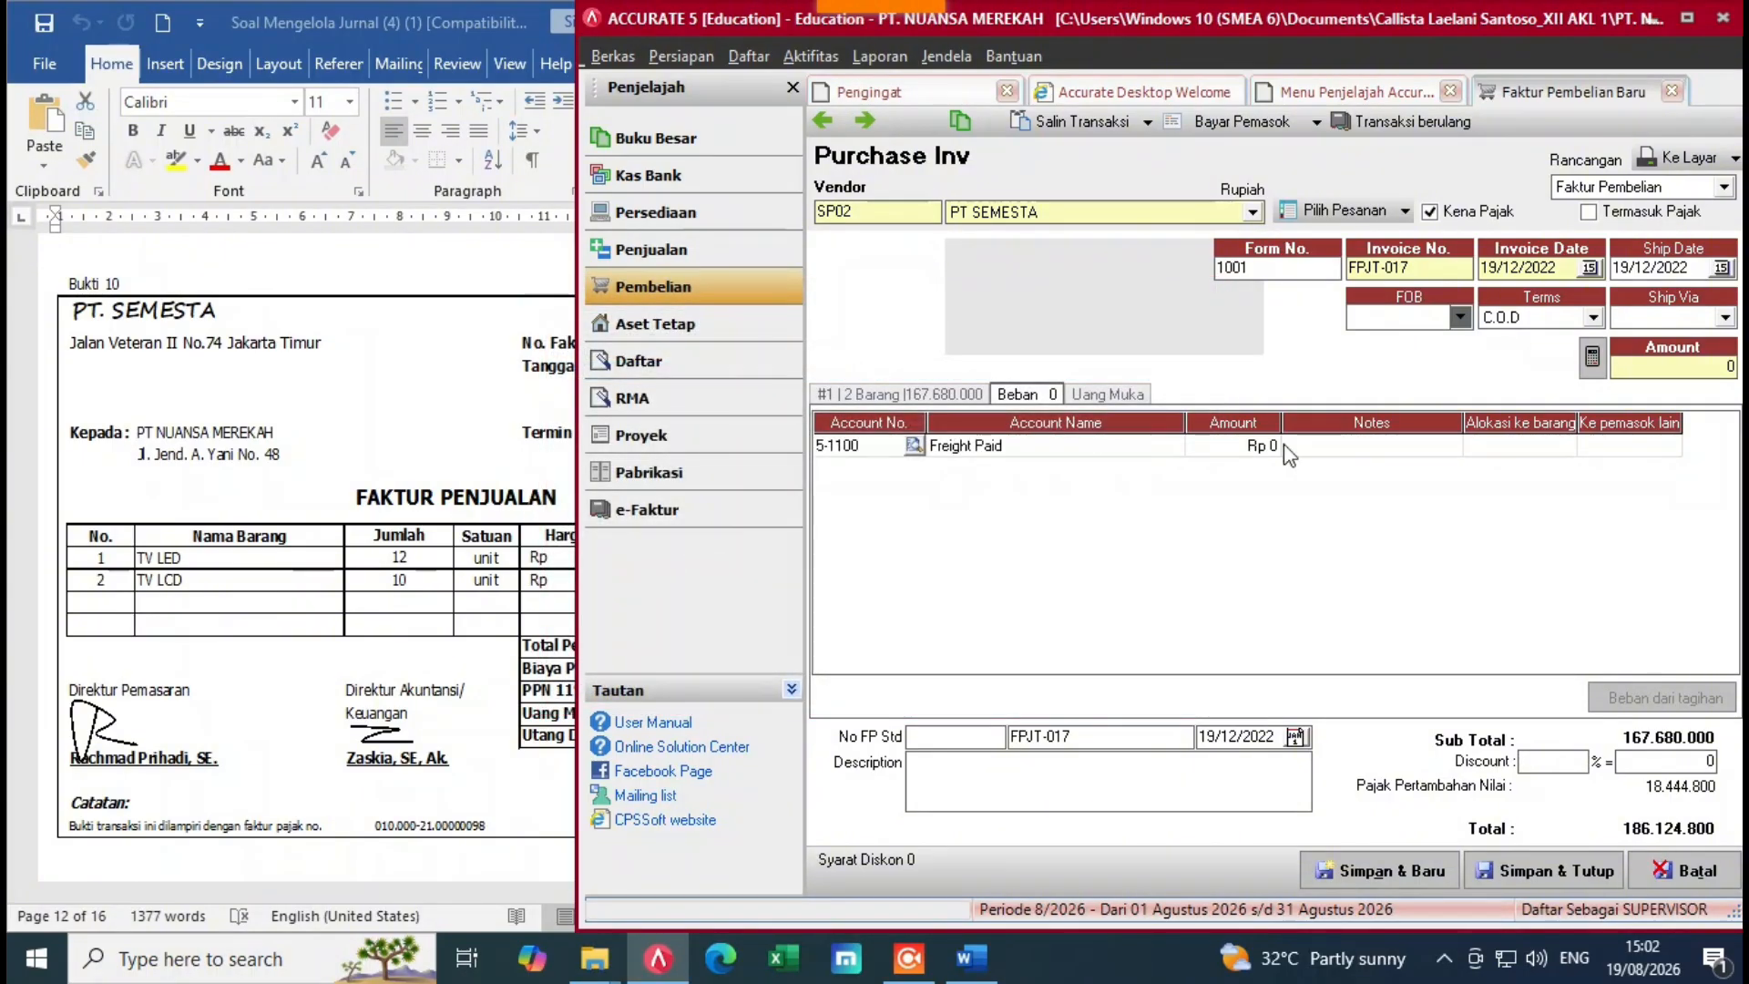
pyautogui.click(1257, 447)
pyautogui.write('1.000.000')
pyautogui.press('Tab')
pyautogui.press('Tab')
pyautogui.press('Tab')
pyautogui.press('Tab')
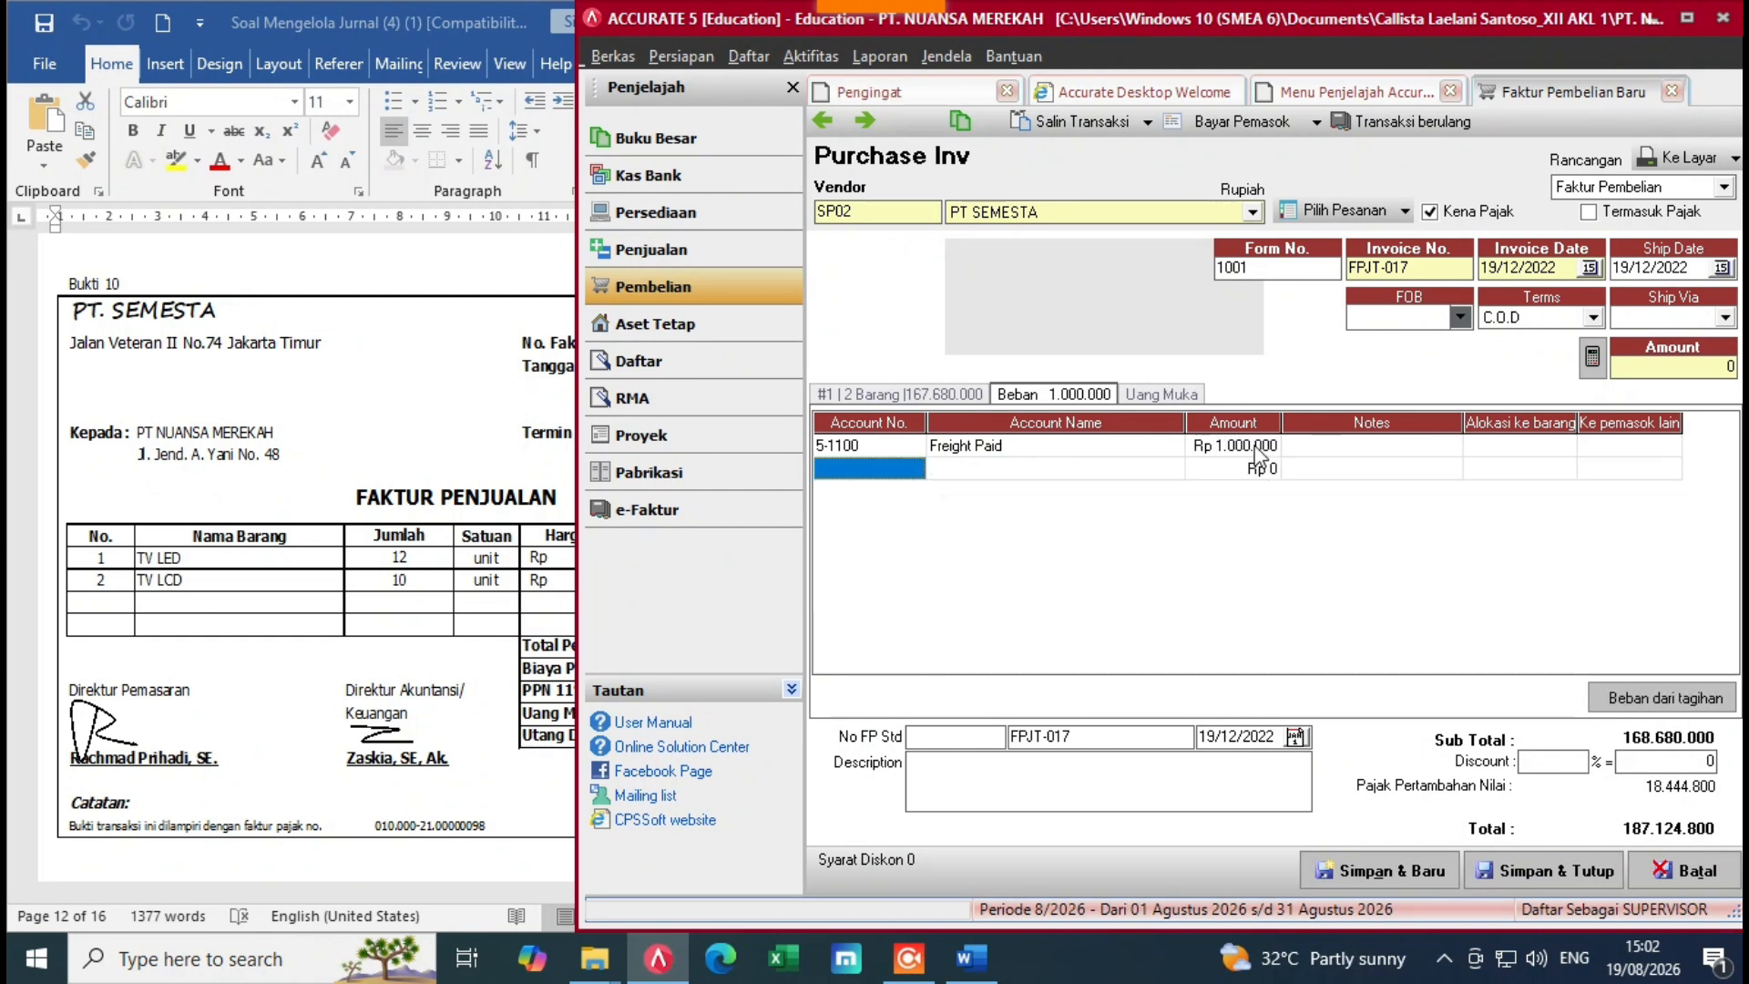
pyautogui.press('Up')
pyautogui.click(299, 580)
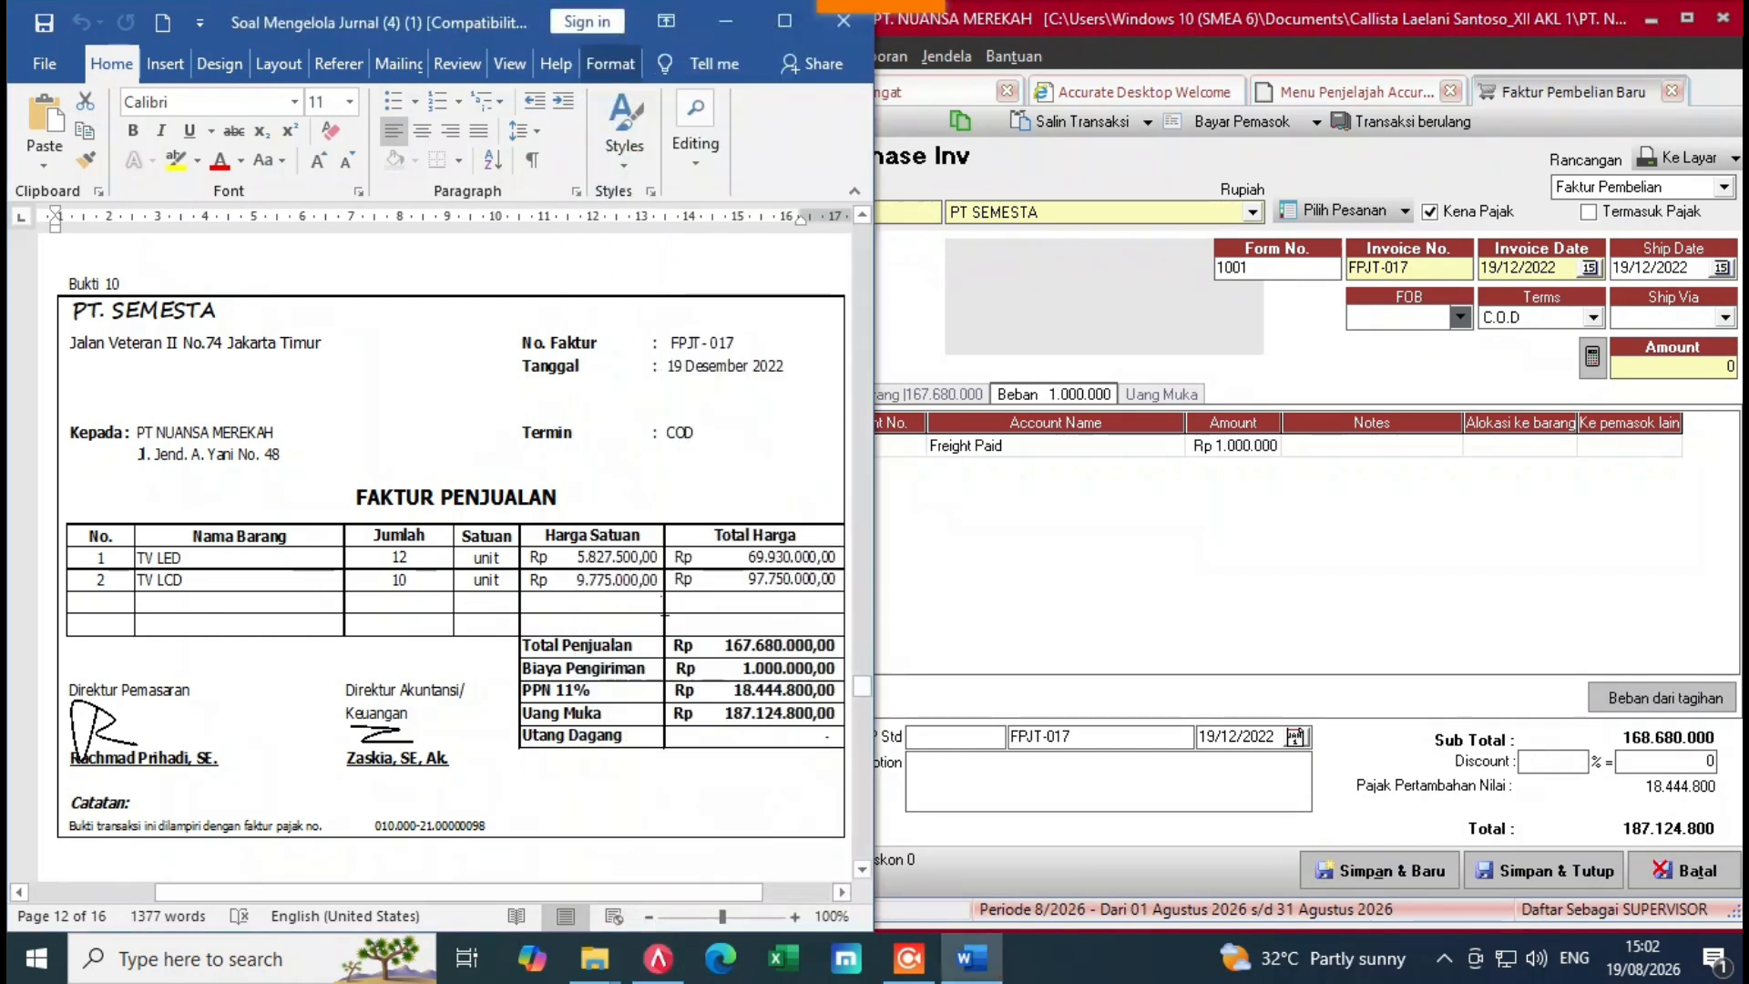
pyautogui.click(1148, 534)
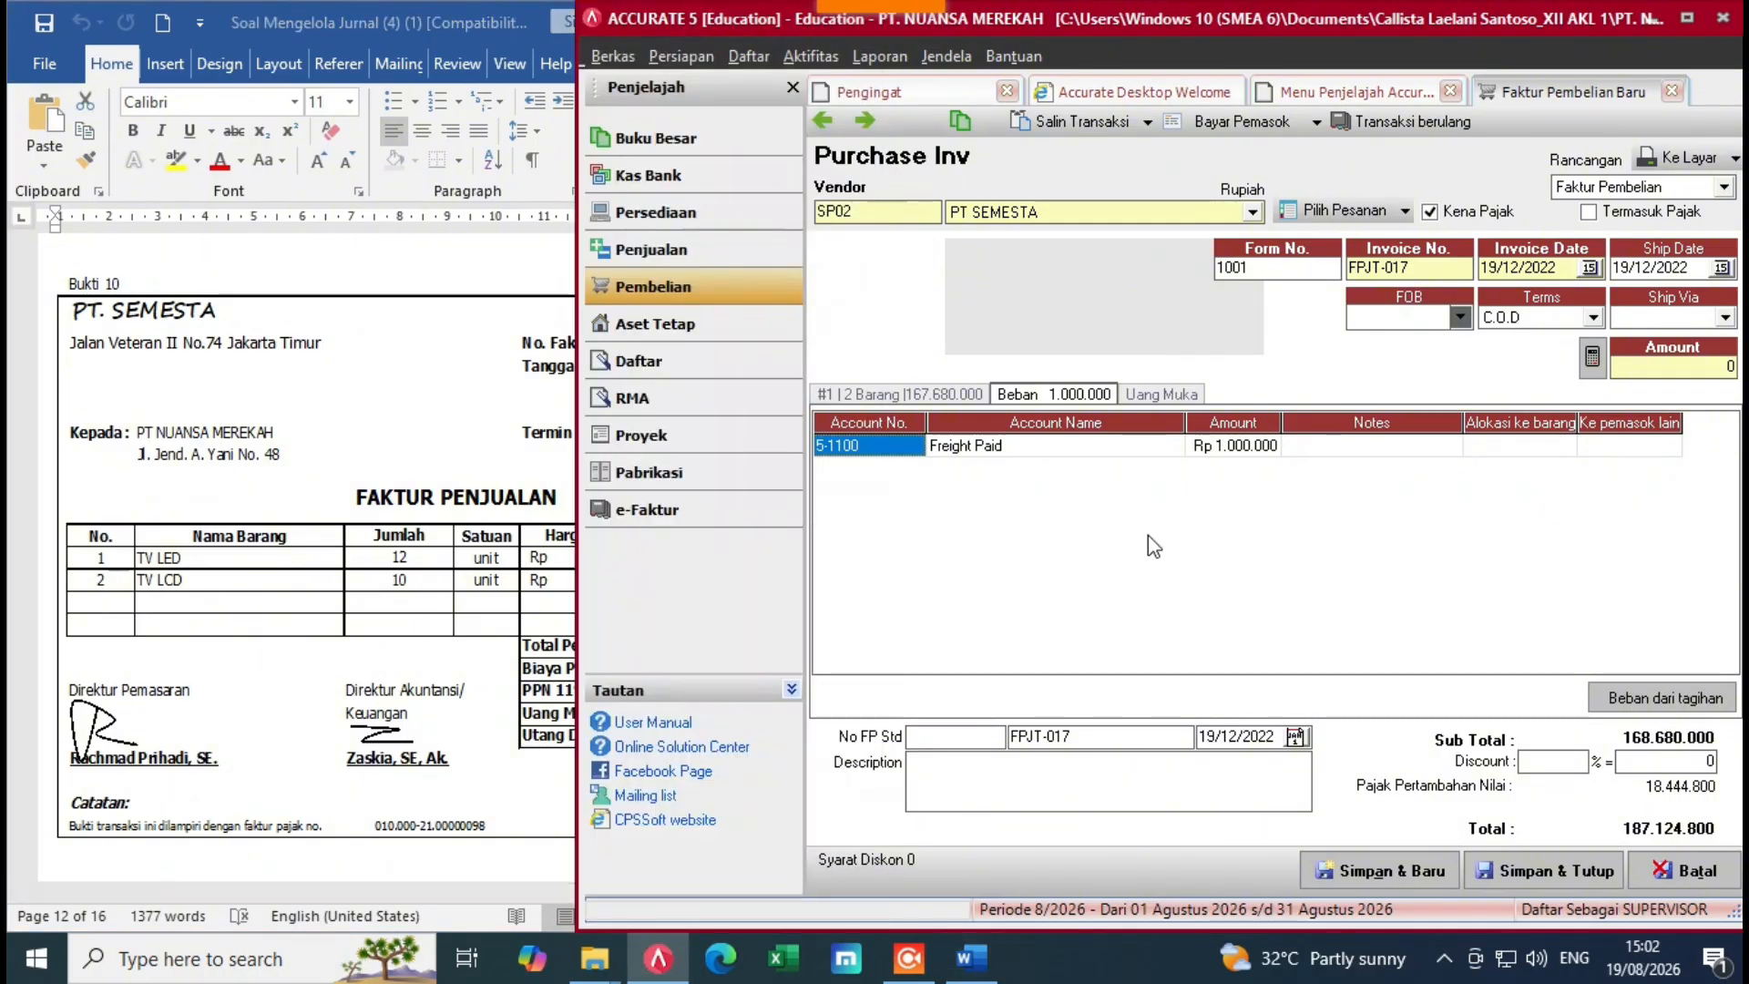
# Step: Start a supplier payment for FPJT-017 and set its payment date to 19/12/2022
pyautogui.click(1267, 123)
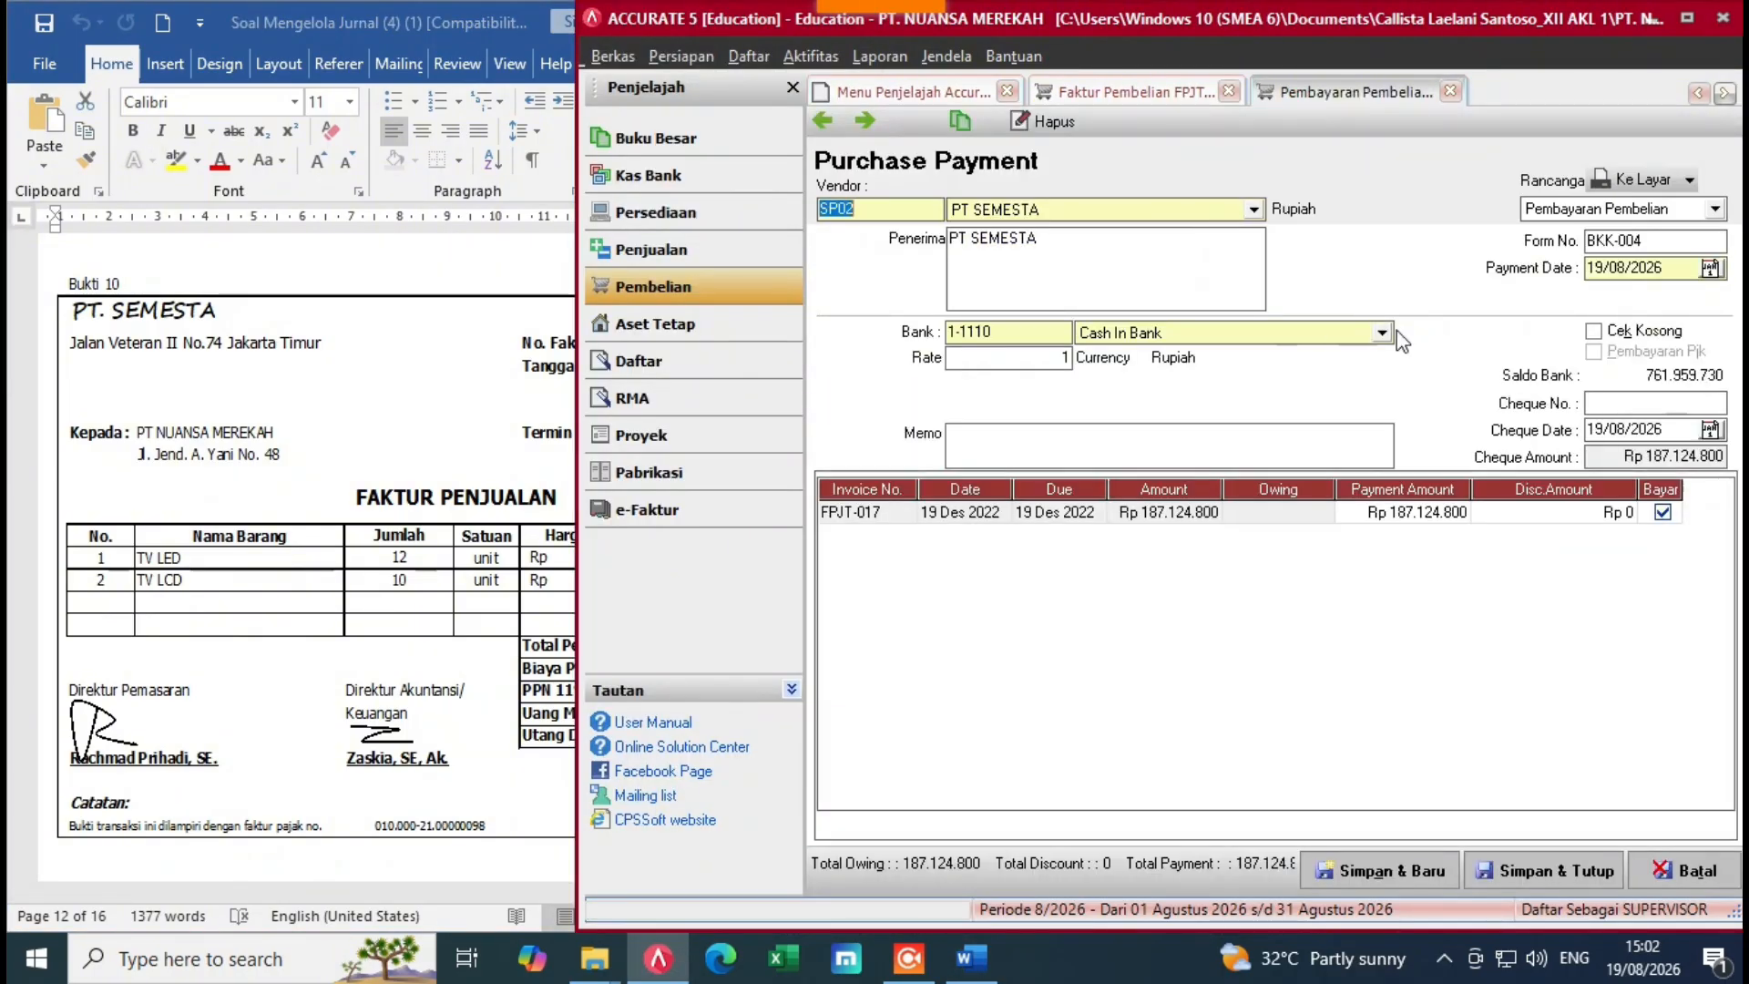
pyautogui.click(1588, 275)
pyautogui.press('BackSpace')
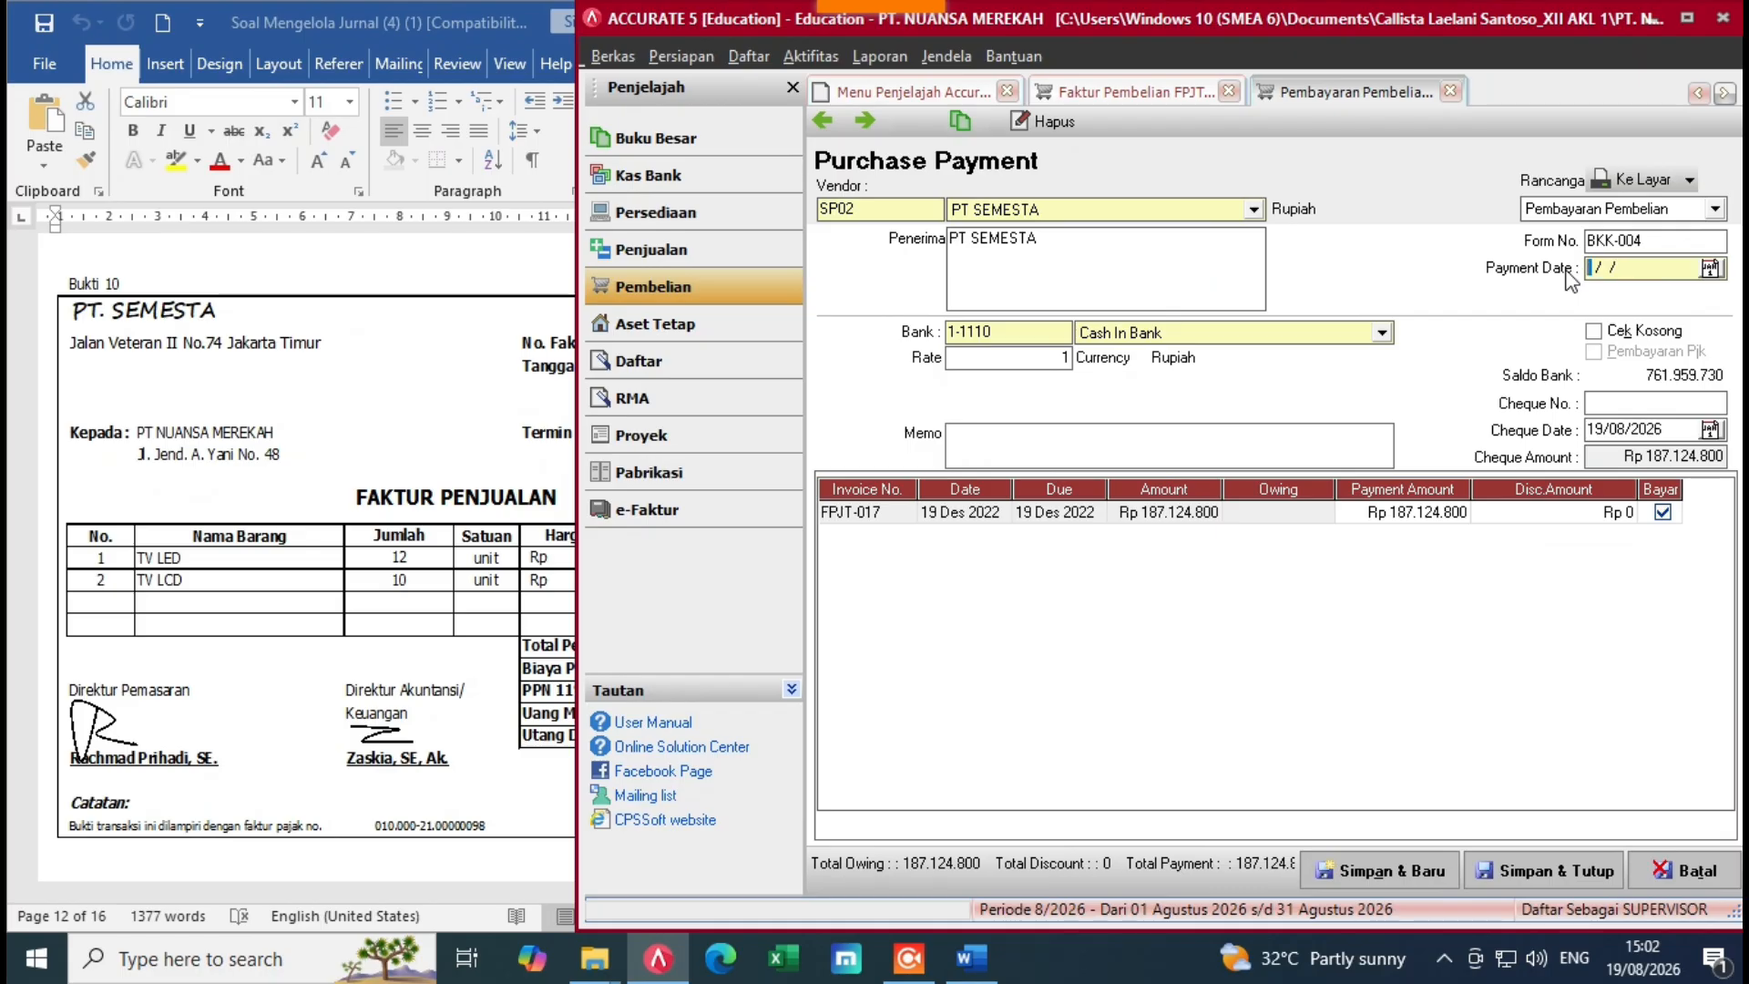
pyautogui.hotkey('alt', 'Tab')
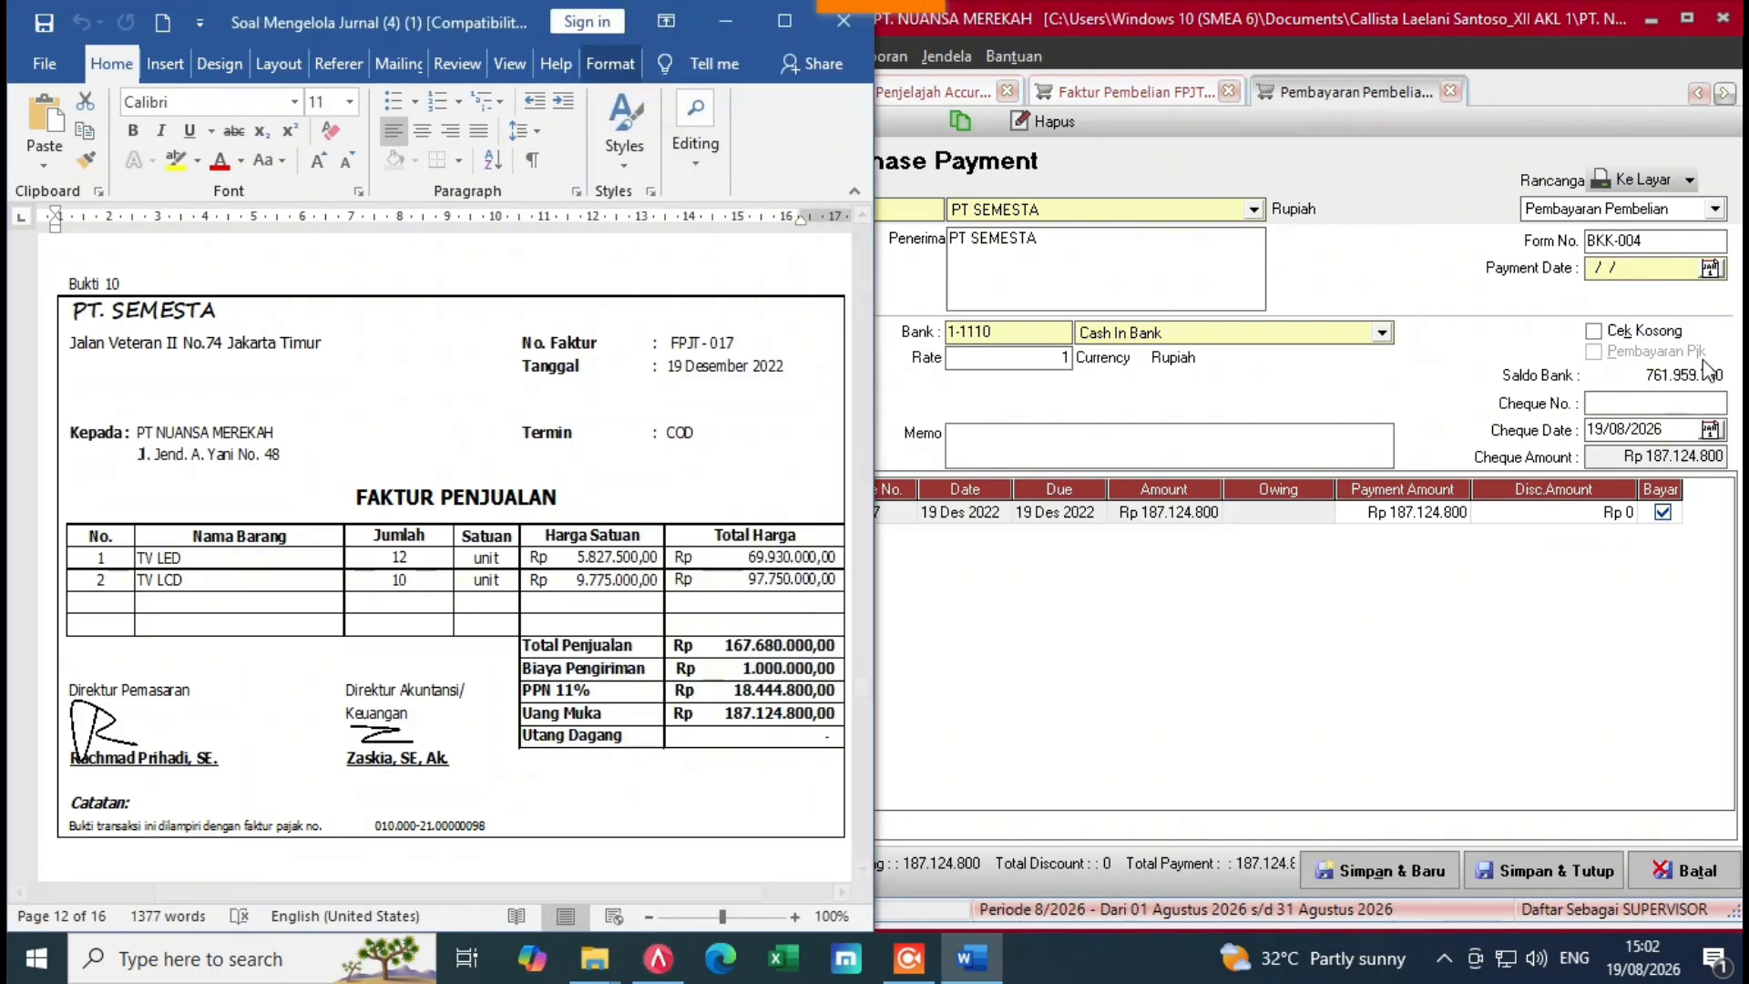
pyautogui.hotkey('alt', 'Tab')
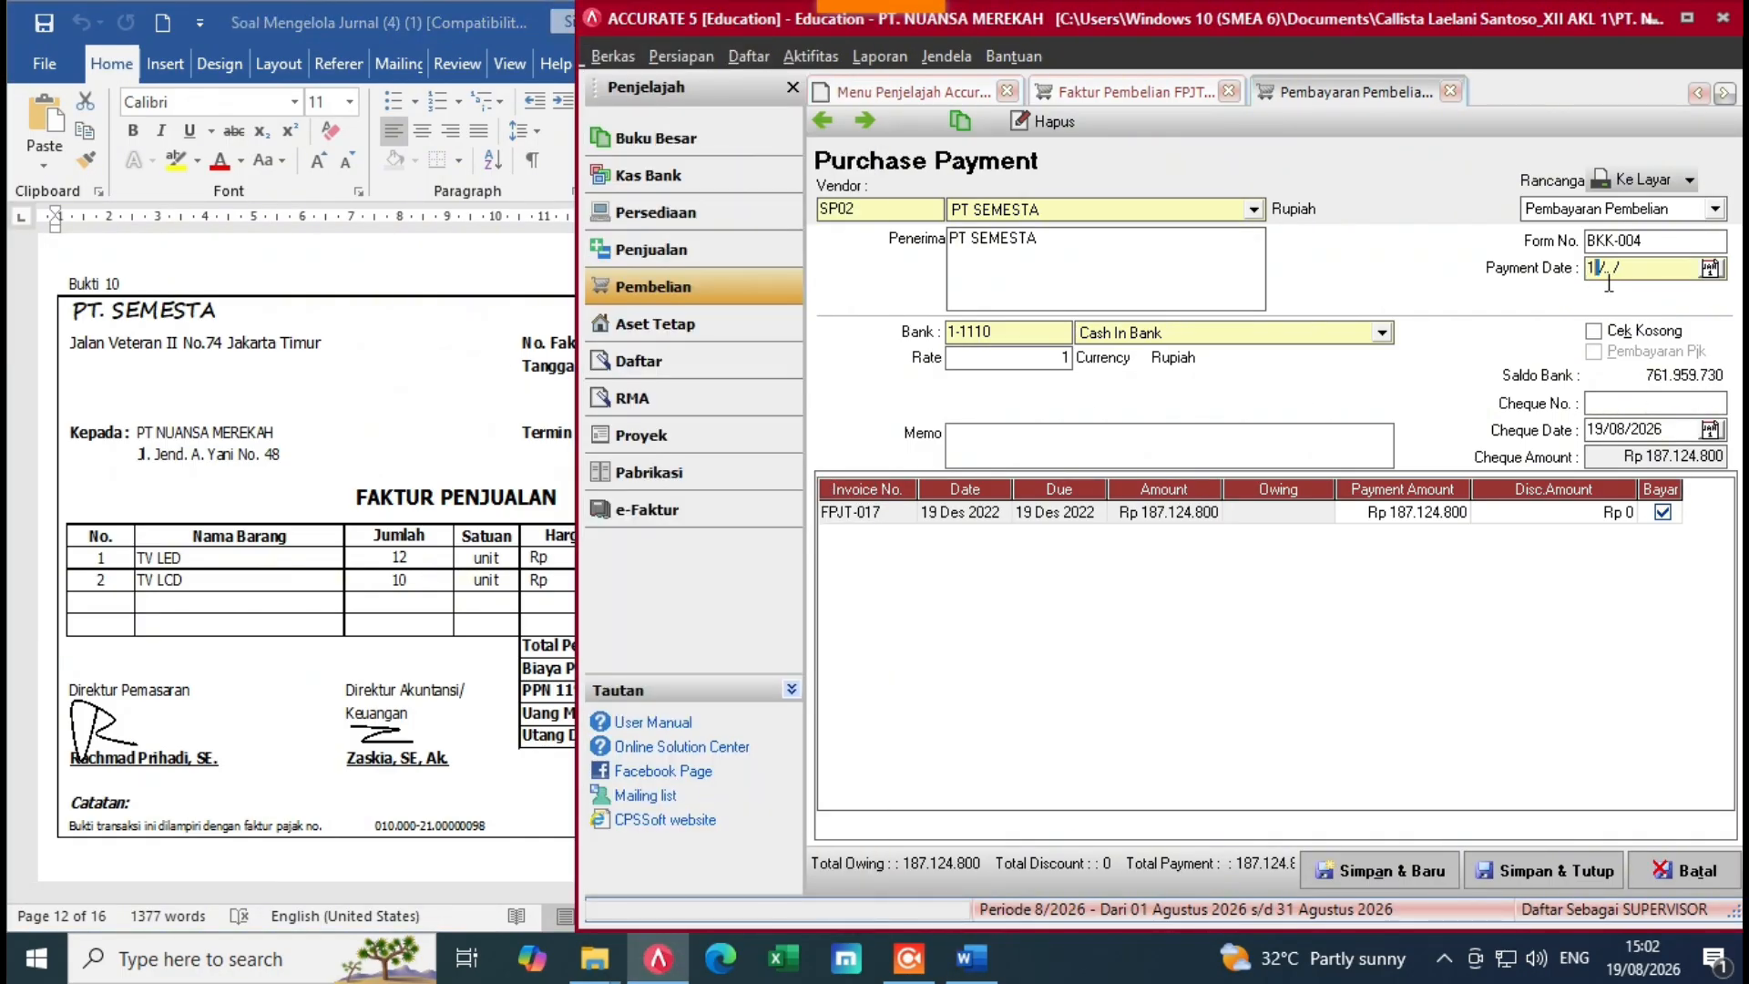
pyautogui.write('19/12/2022')
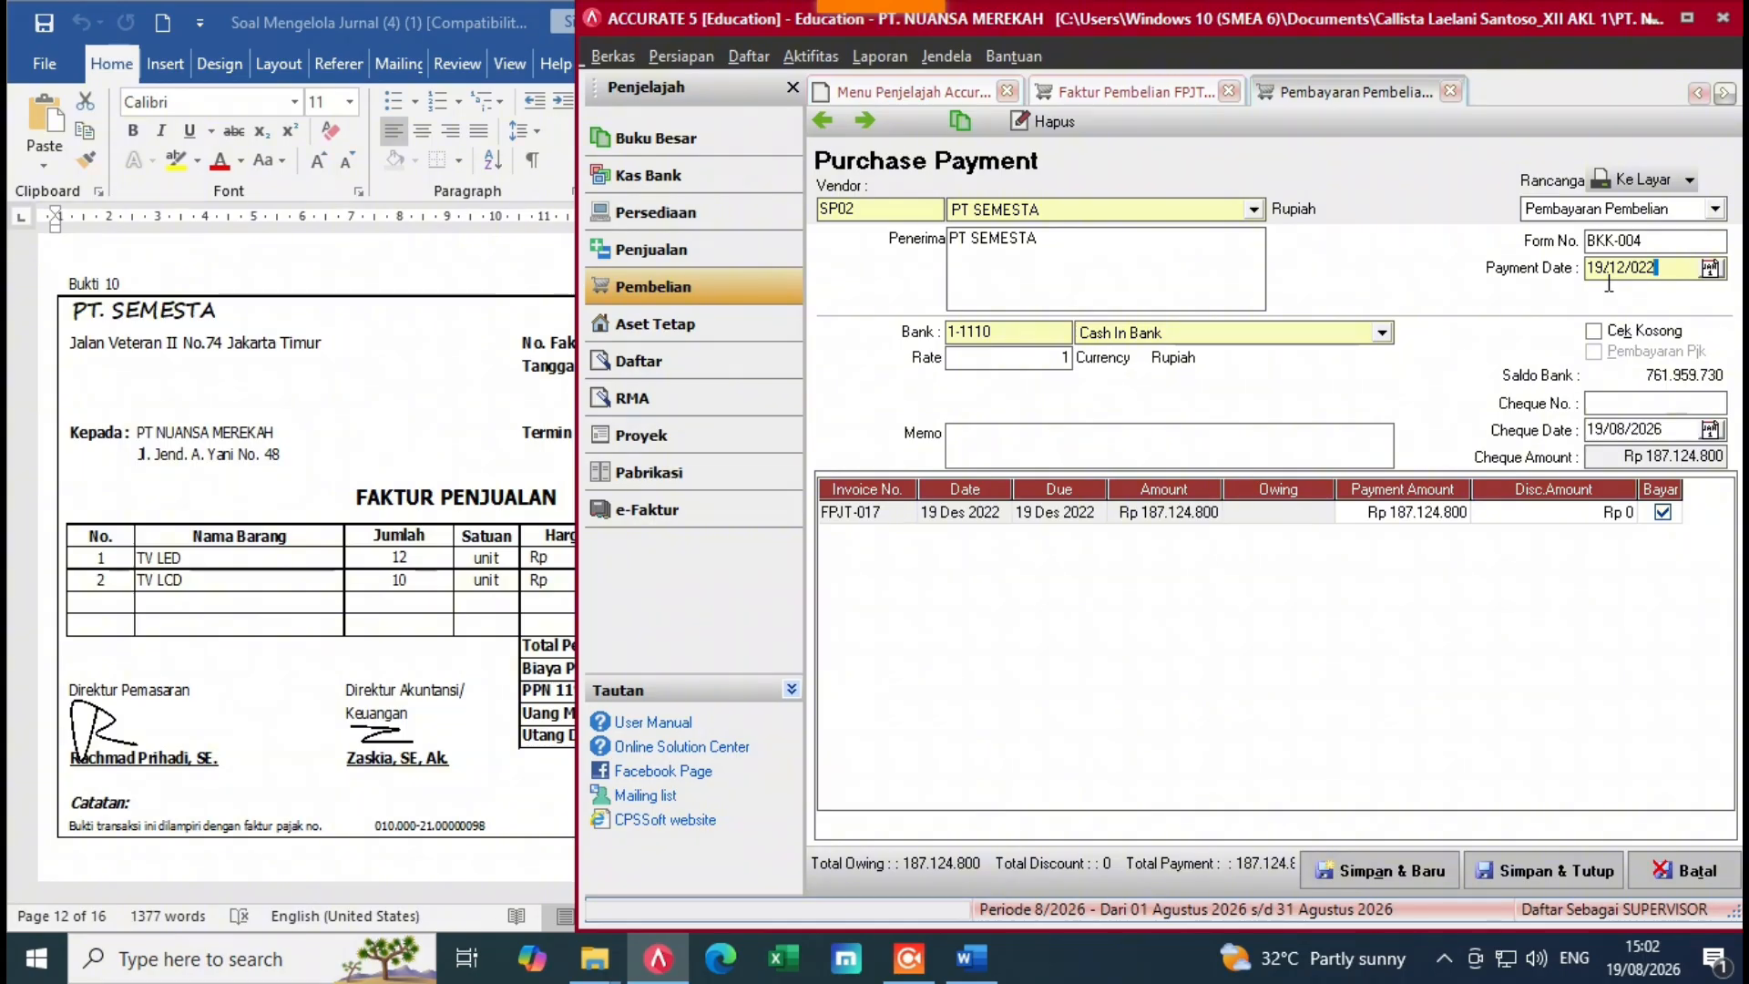
# Step: Set the cheque date to 19/12/2022 and verify the payment amounts against the source invoice
pyautogui.moveTo(1665, 435); pyautogui.dragTo(1613, 455)
pyautogui.press('BackSpace')
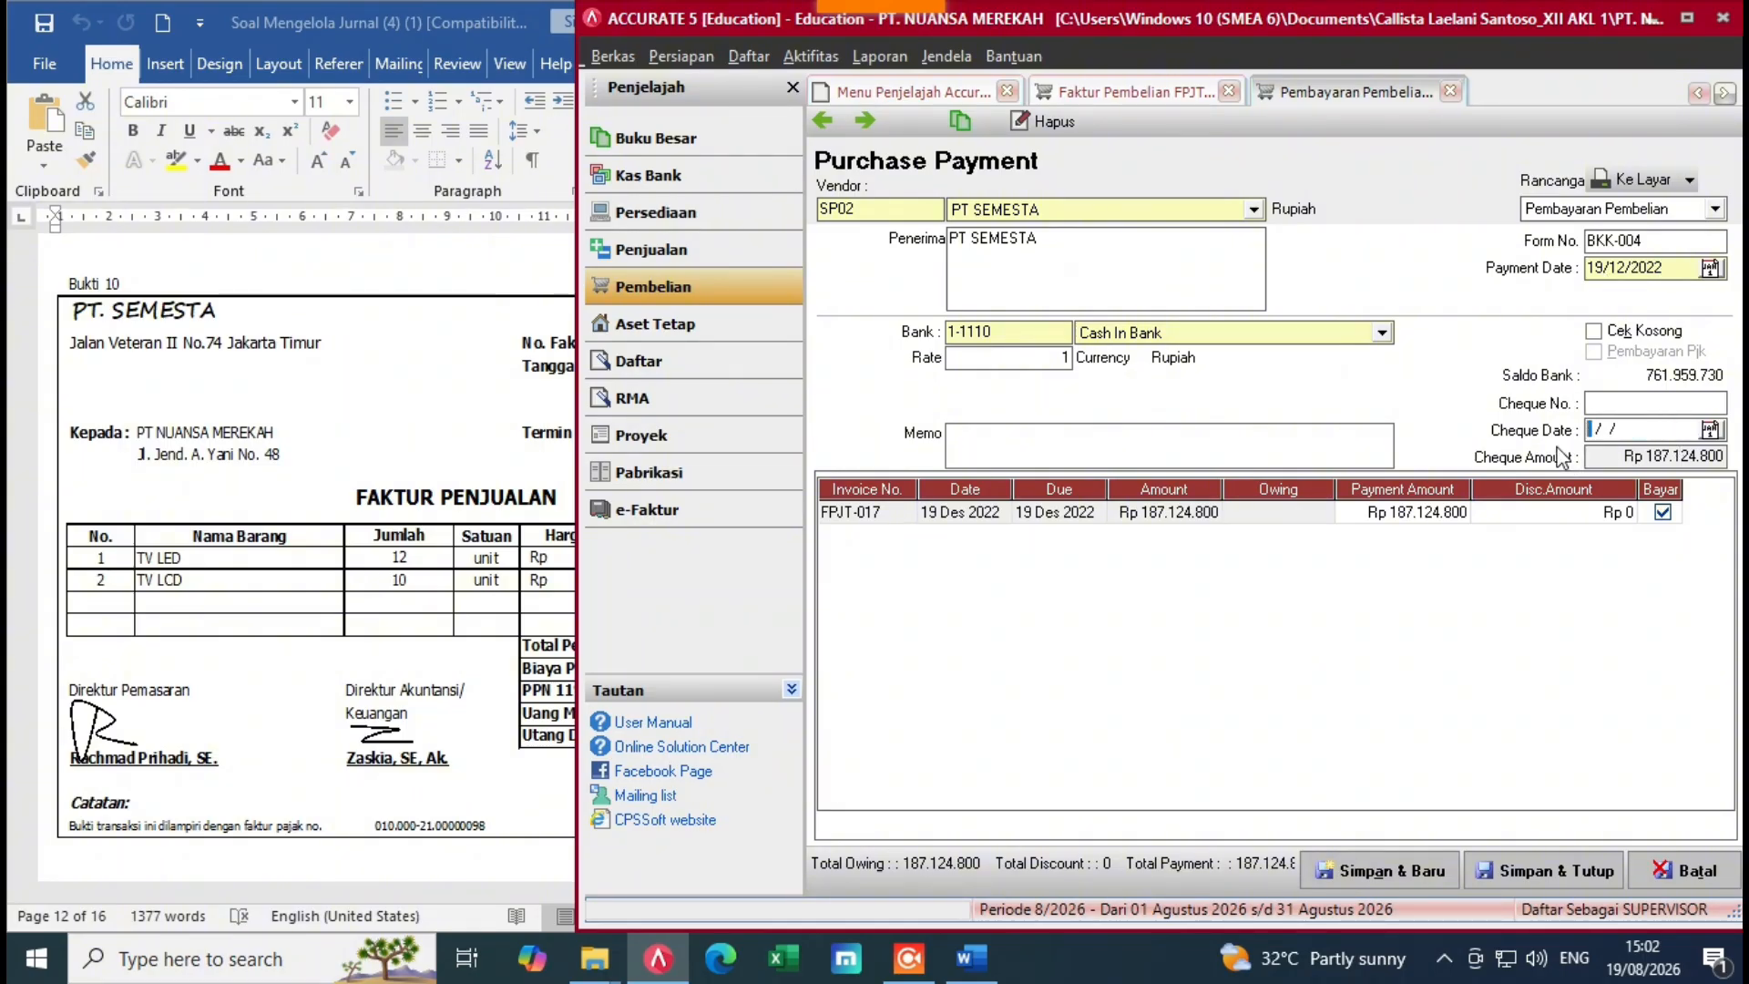
pyautogui.write('19/12/2022')
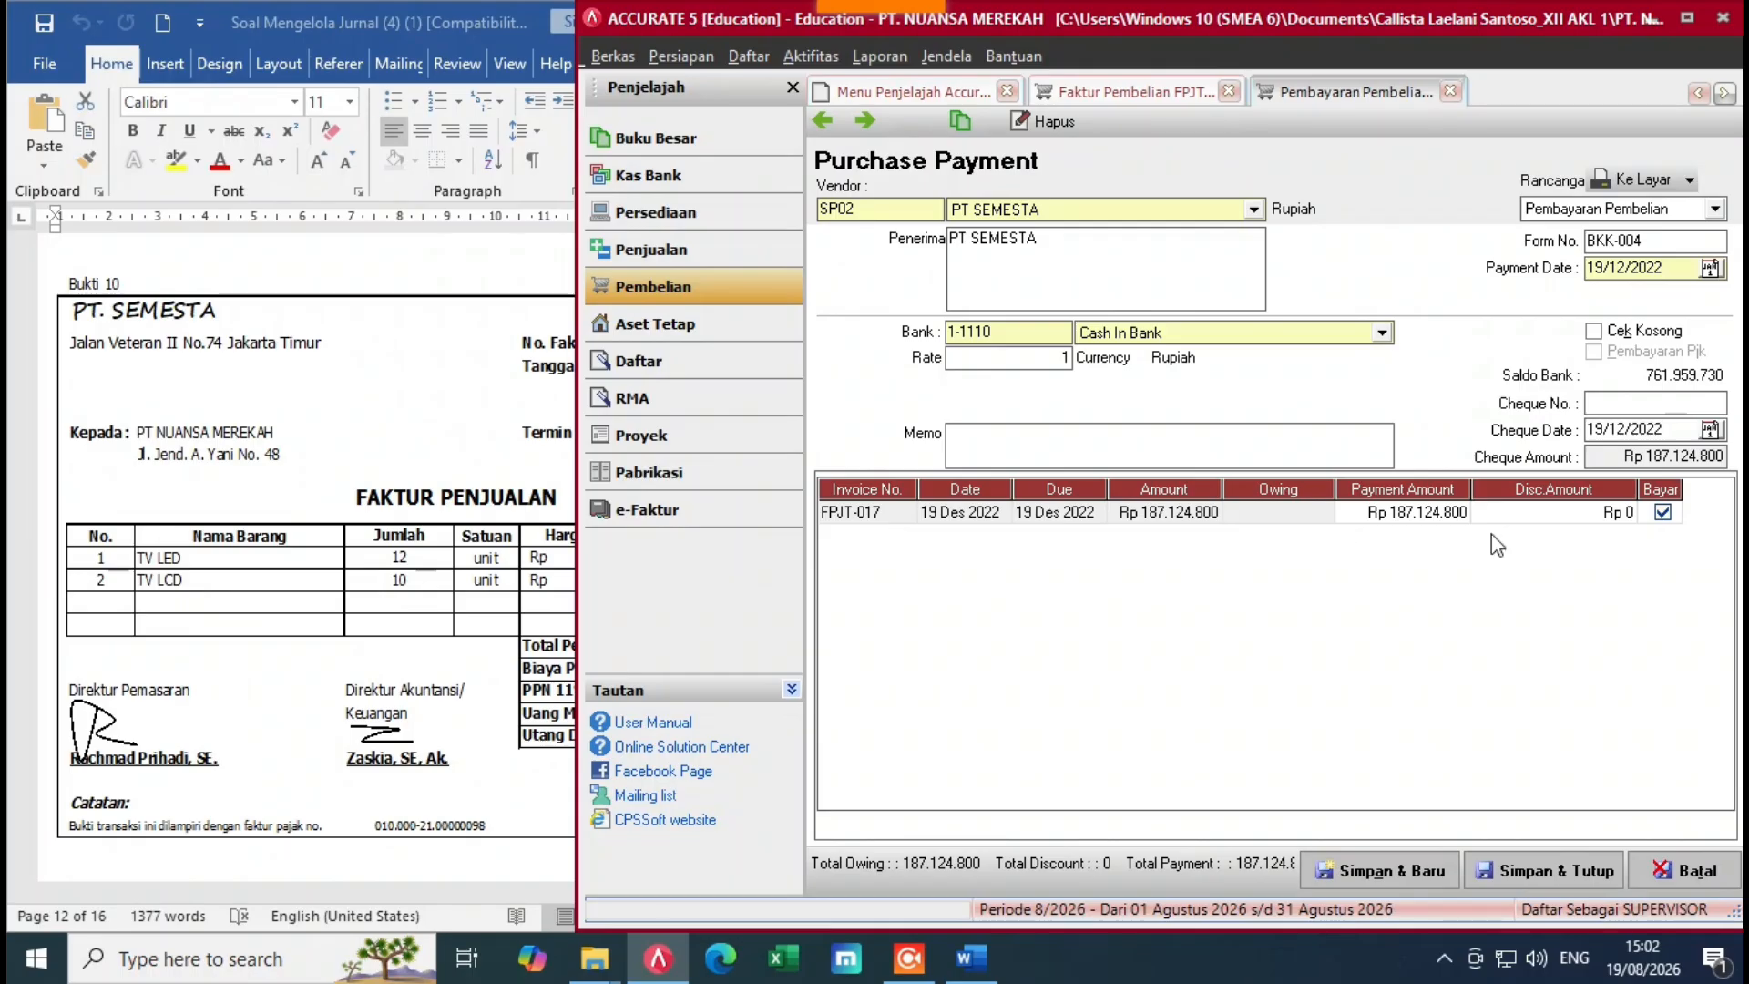
pyautogui.click(1534, 512)
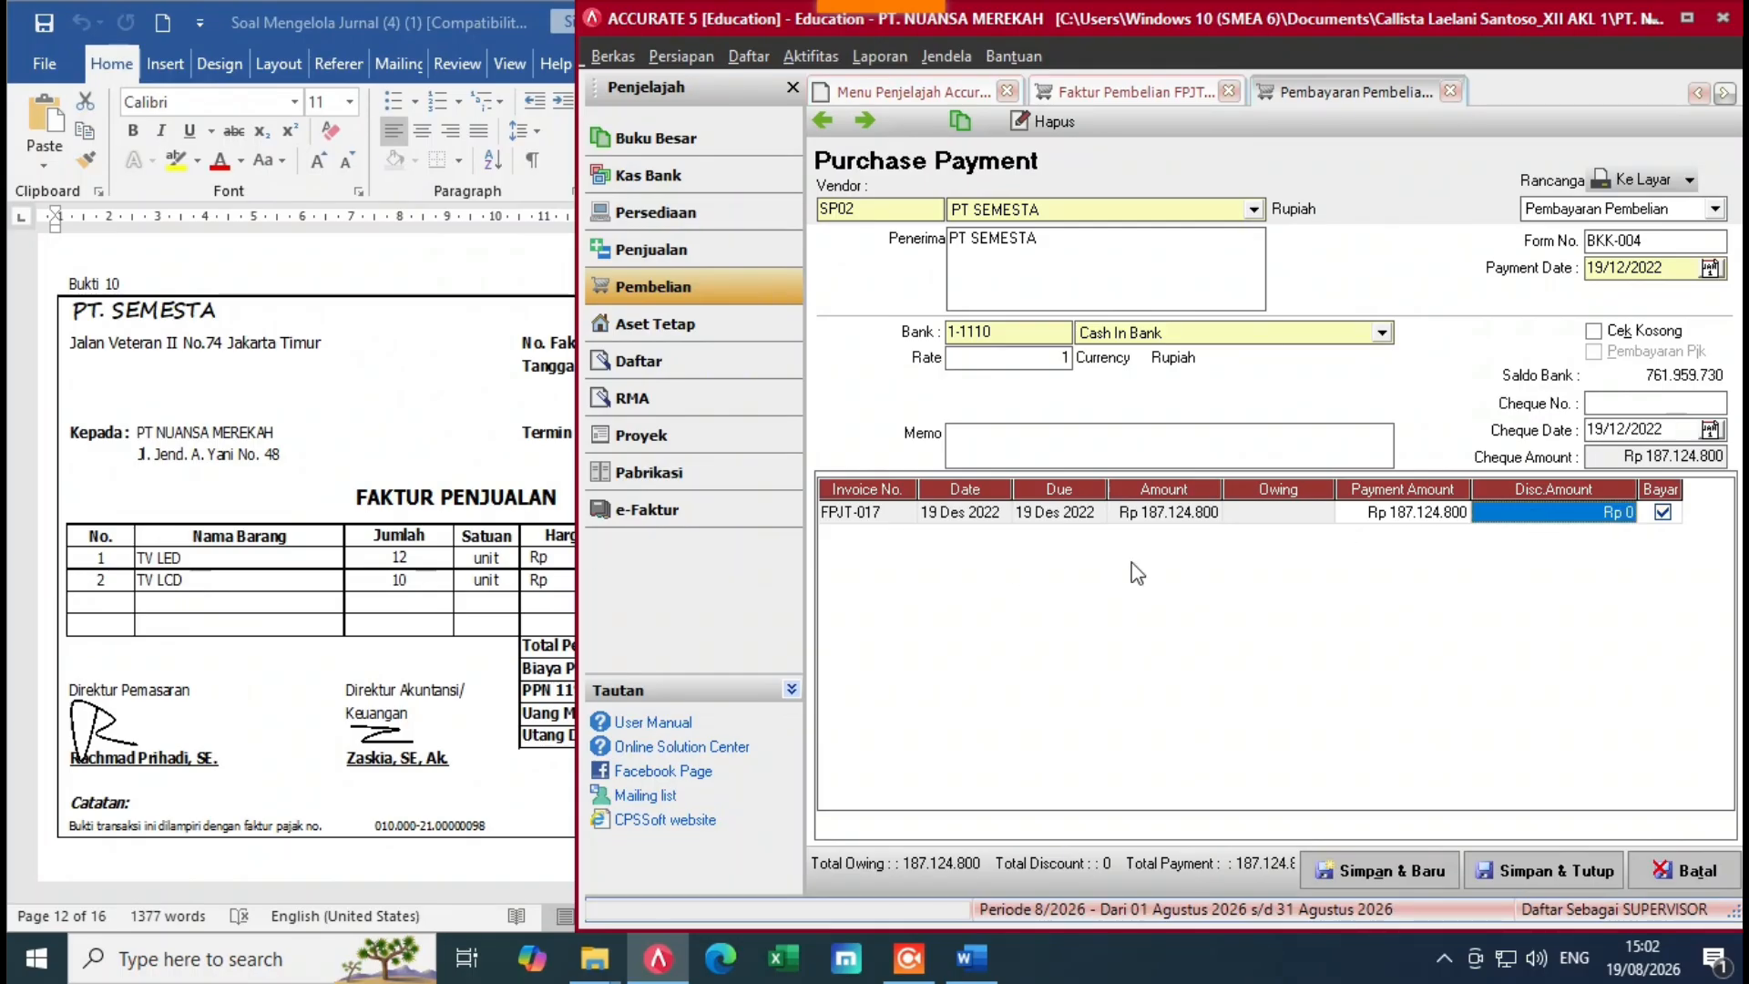
pyautogui.click(1700, 458)
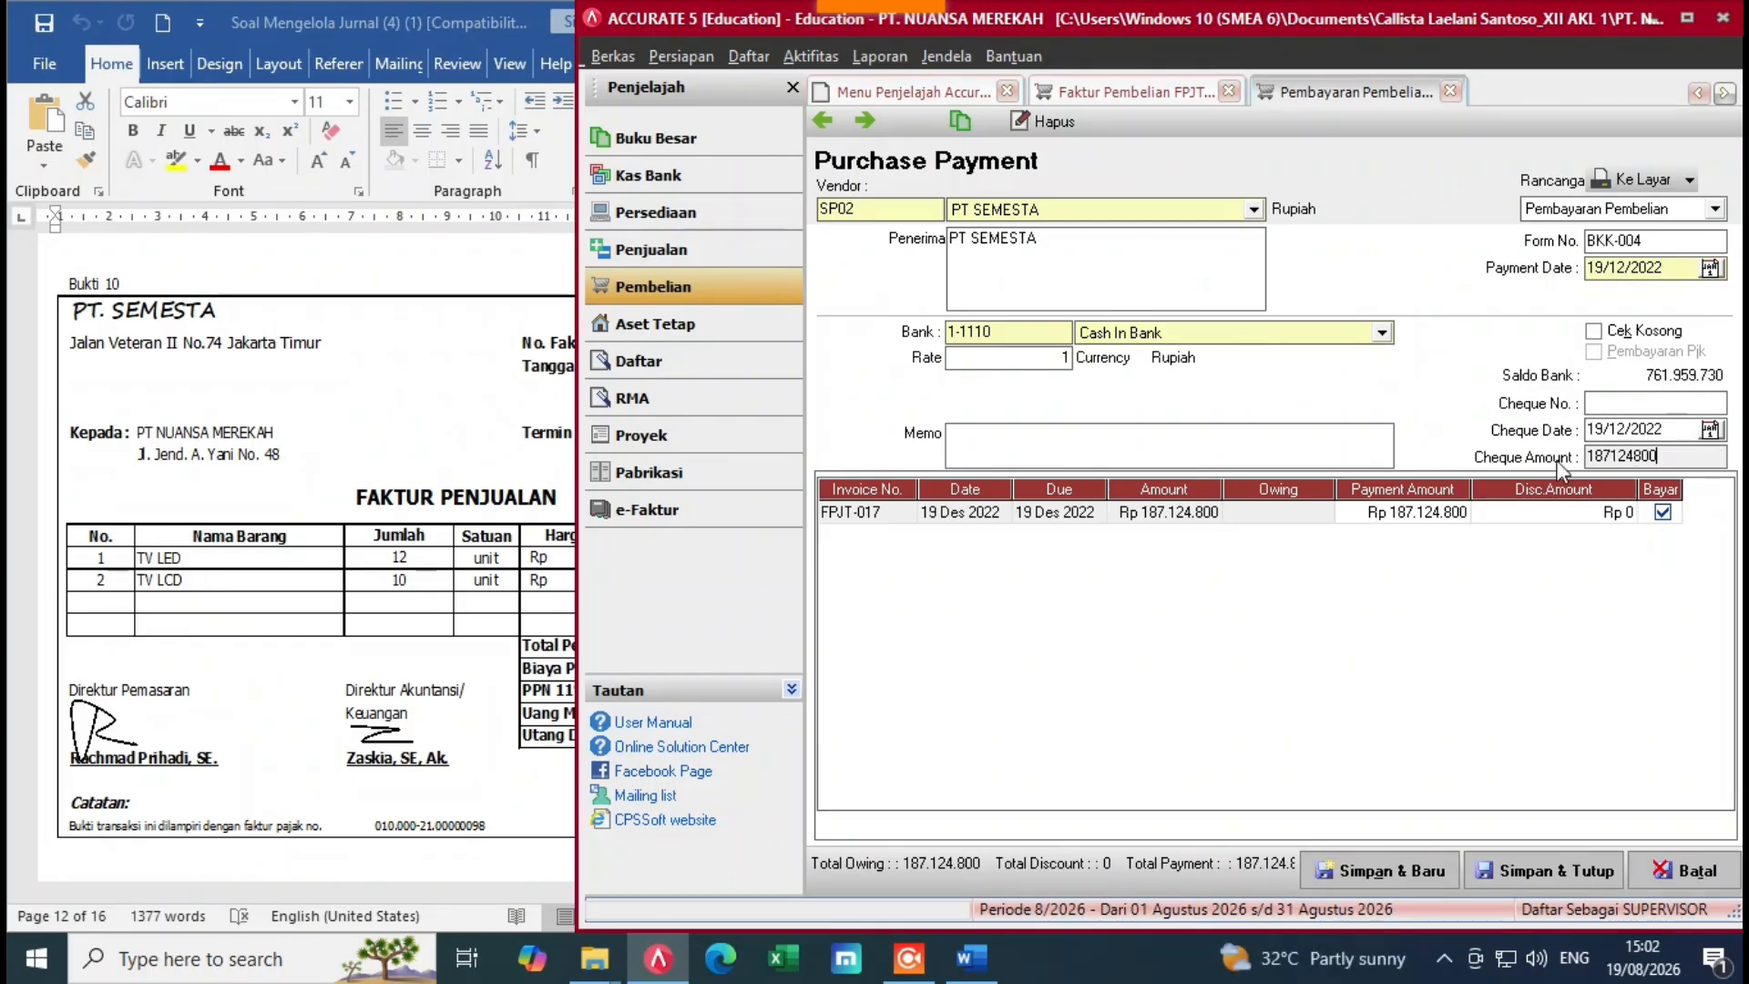
pyautogui.click(1510, 558)
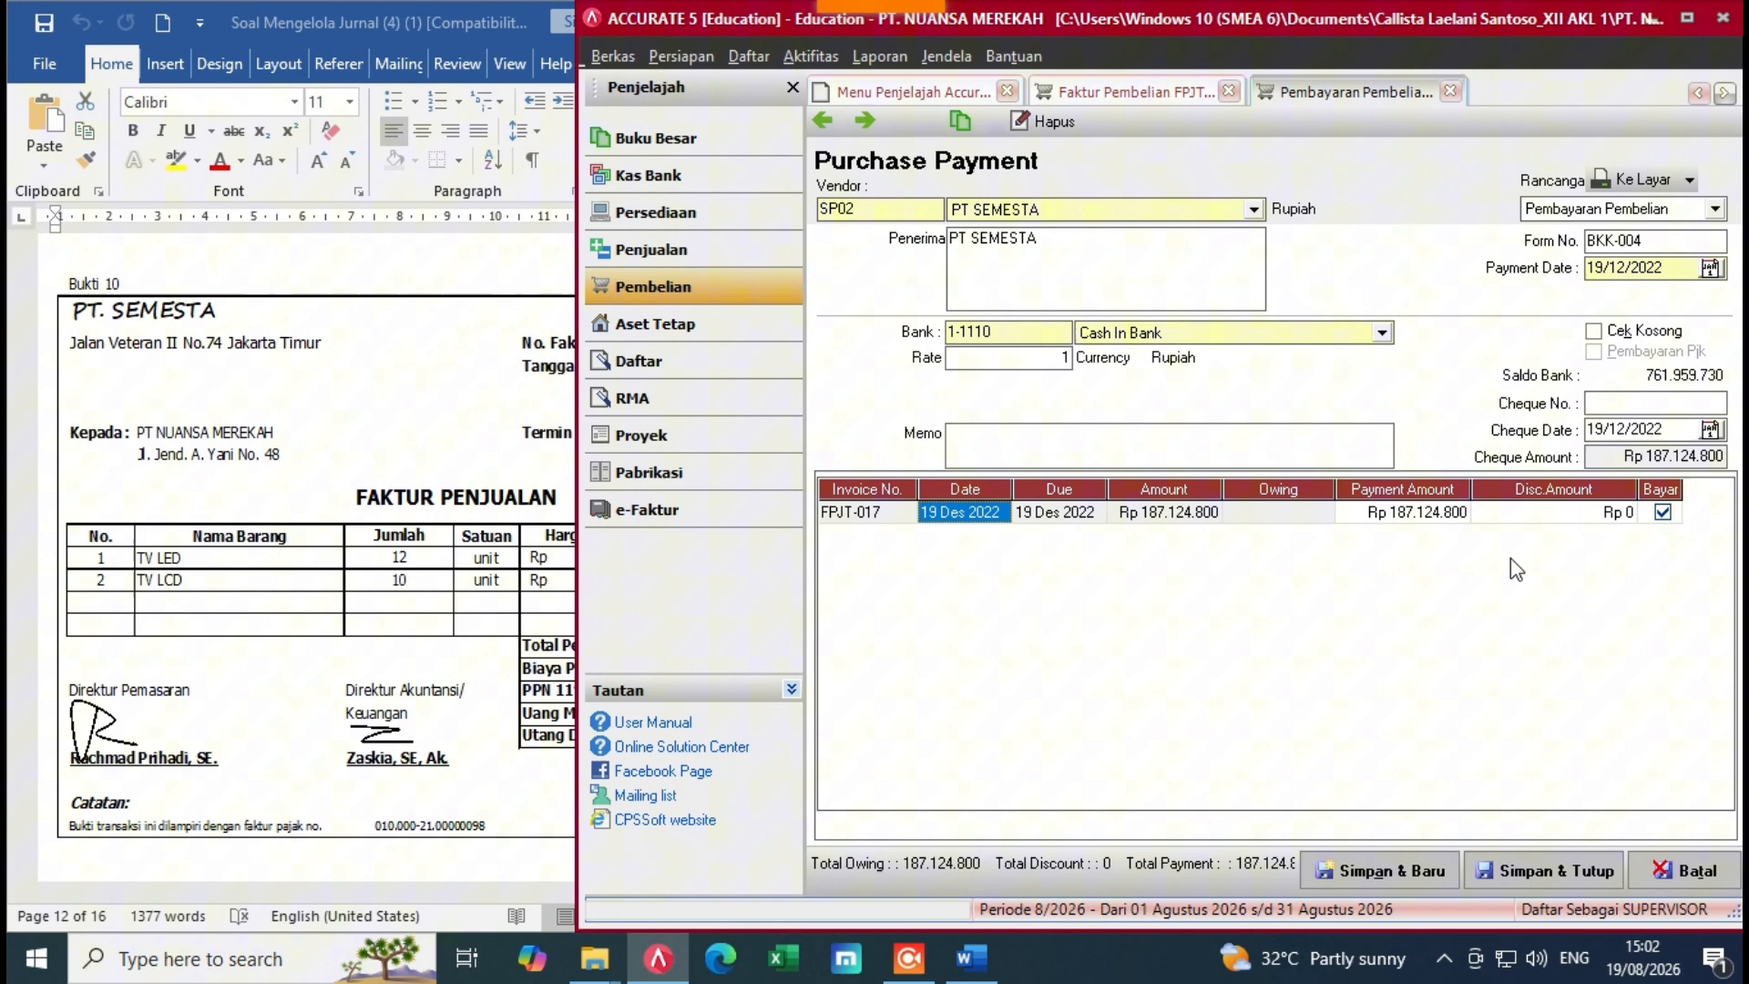
pyautogui.click(212, 584)
pyautogui.click(1398, 707)
# Step: Save and close the payment and the purchase invoice, then scroll the exercise document onward
pyautogui.click(1533, 871)
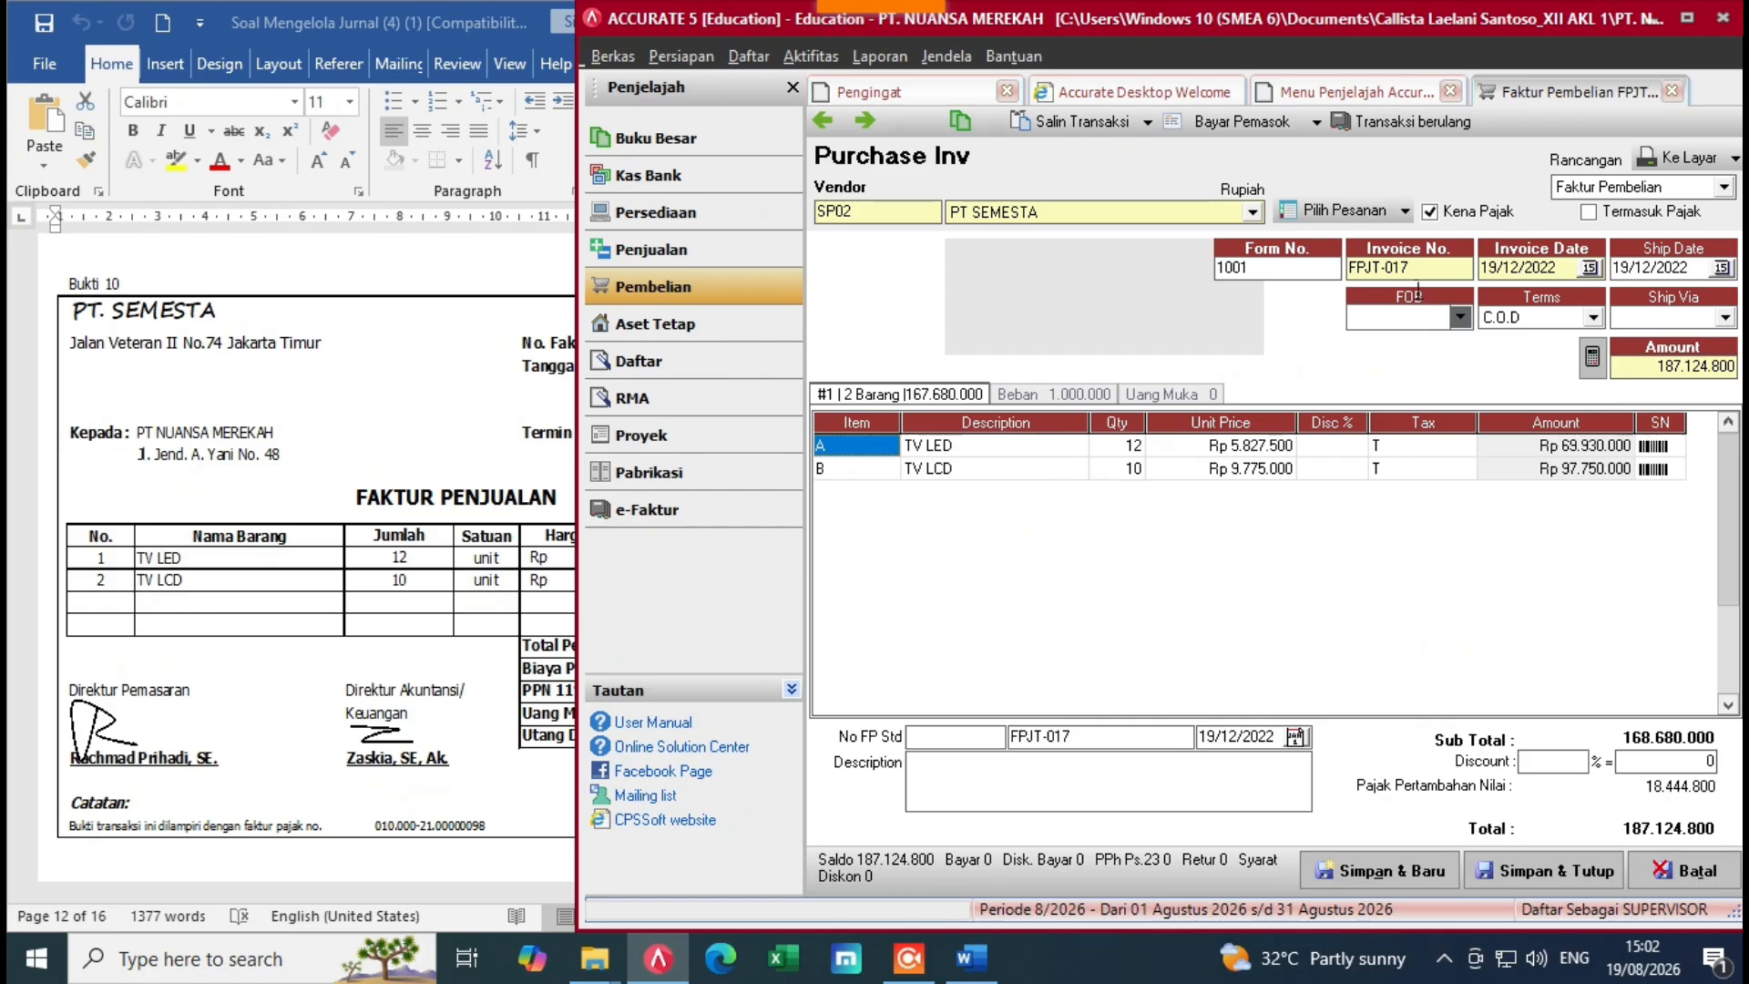
pyautogui.click(1525, 873)
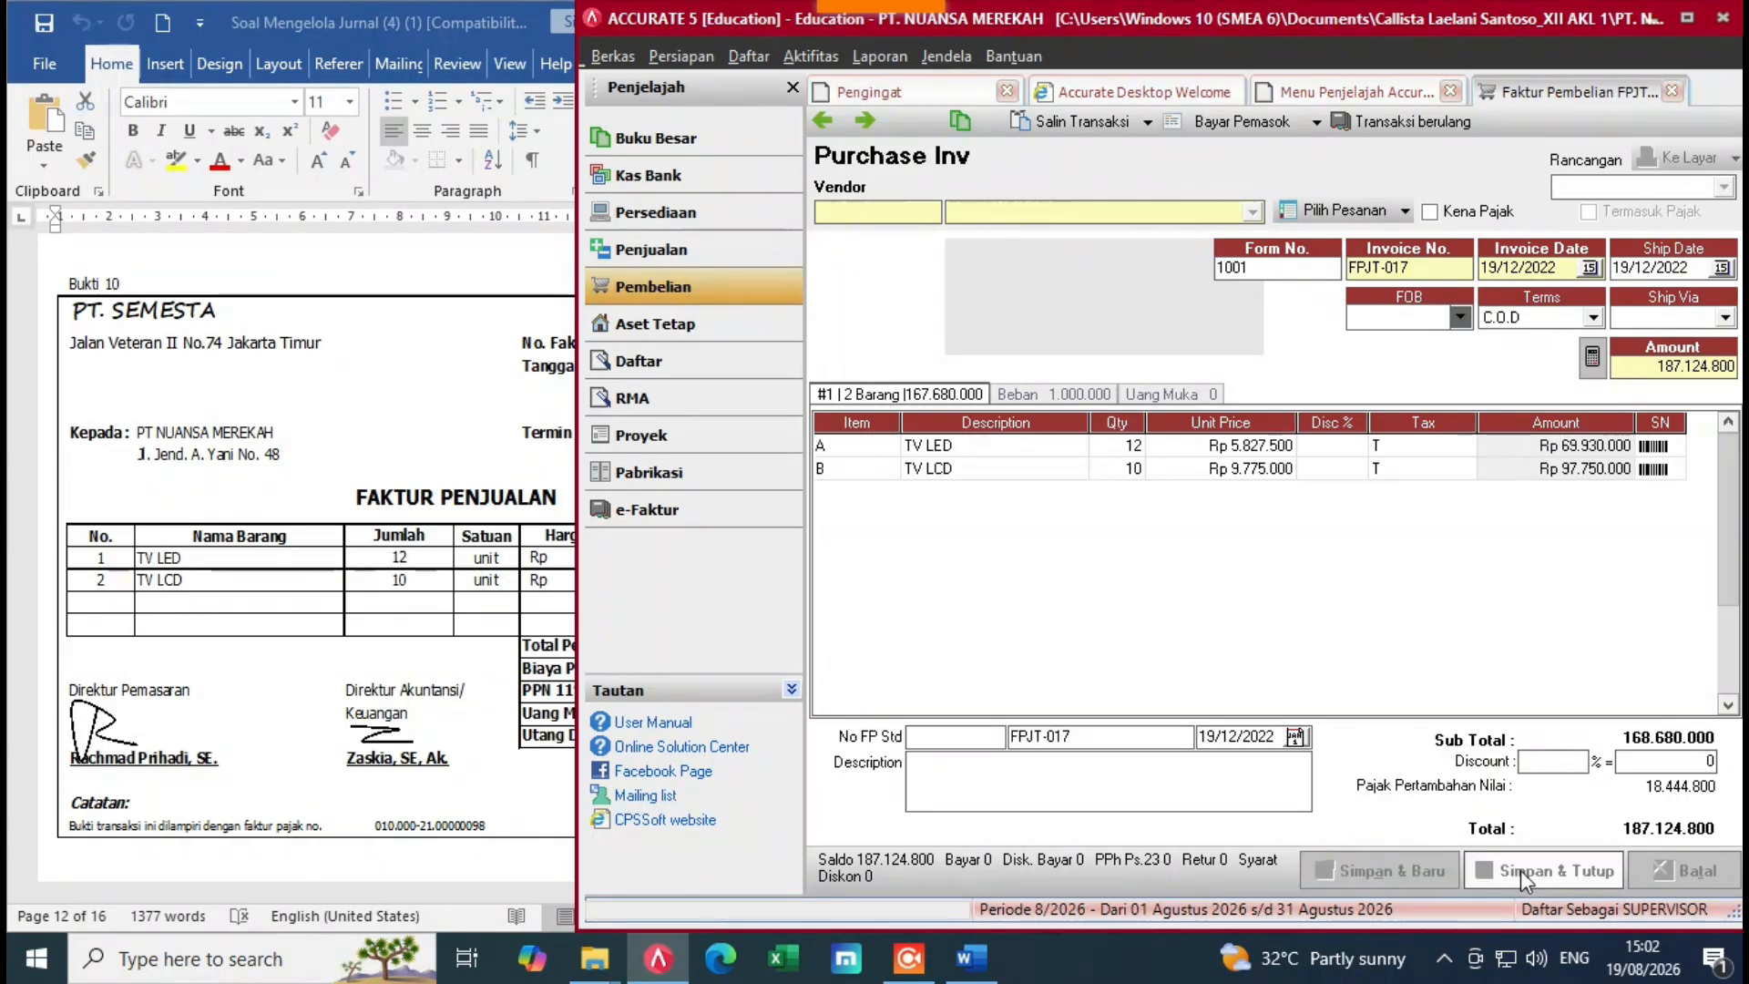
pyautogui.click(301, 680)
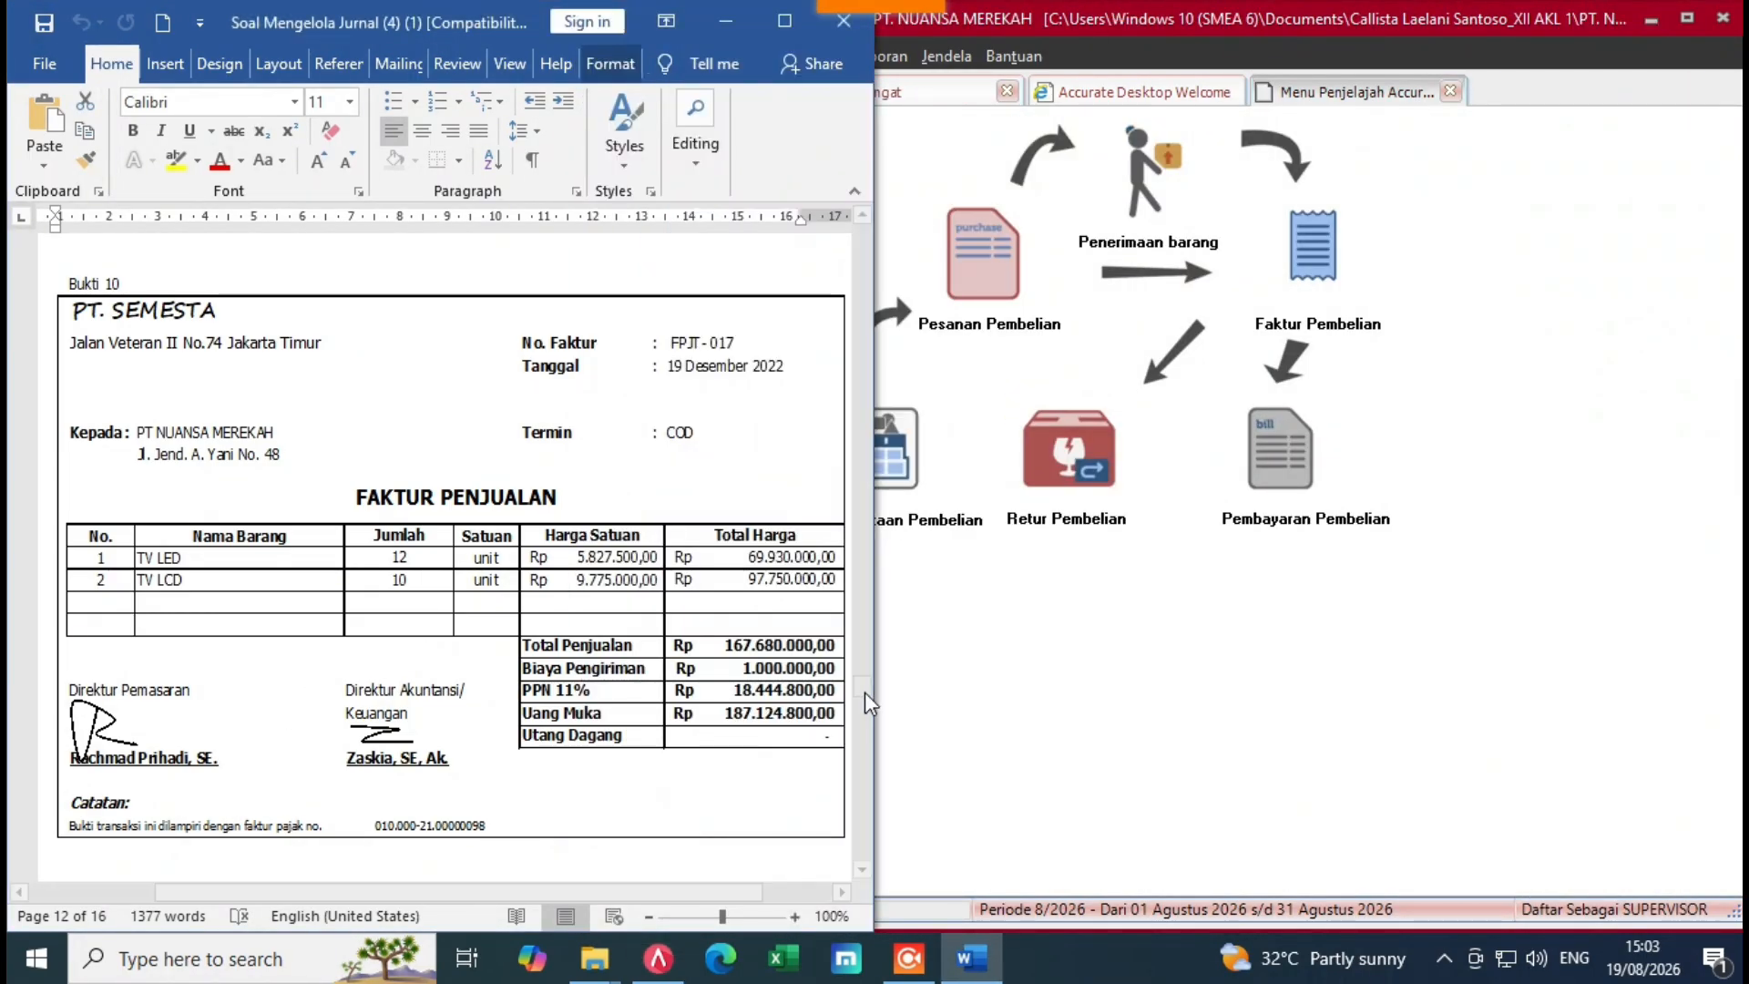
pyautogui.moveTo(861, 697)
pyautogui.mouseDown()
pyautogui.moveTo(865, 726)
pyautogui.moveTo(865, 711)
pyautogui.mouseUp()
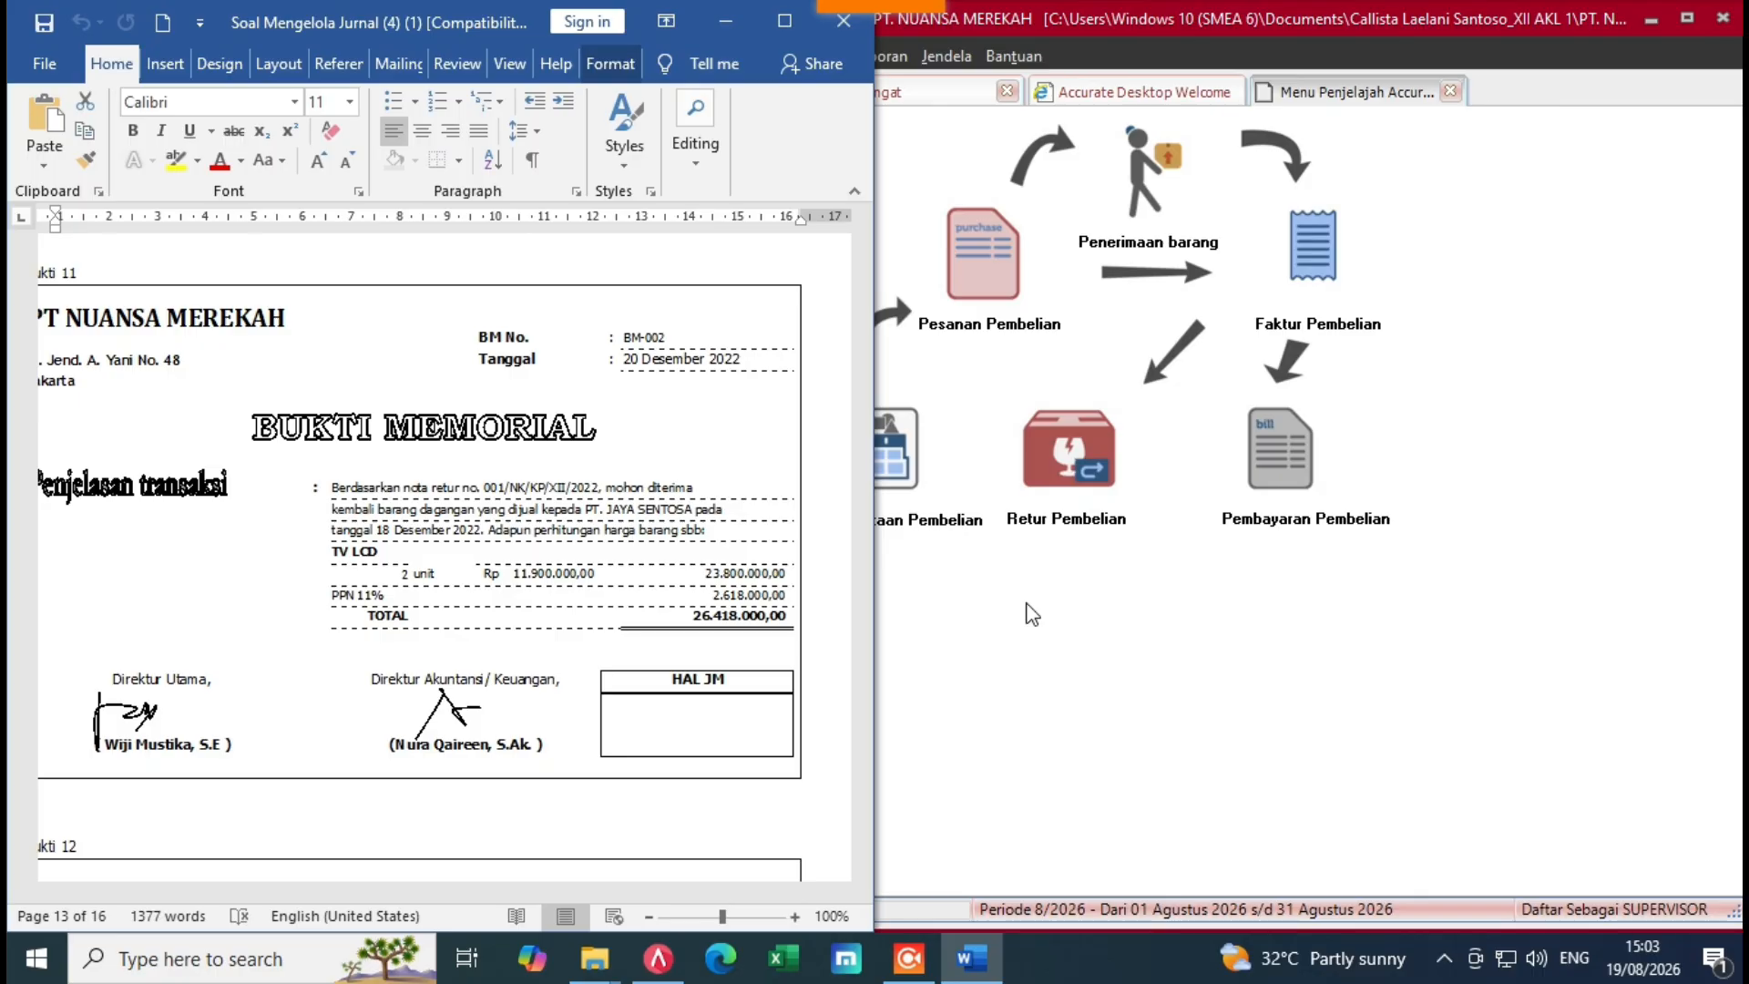
# Step: Open a new Sales Return form from the sales workflow
pyautogui.click(1033, 613)
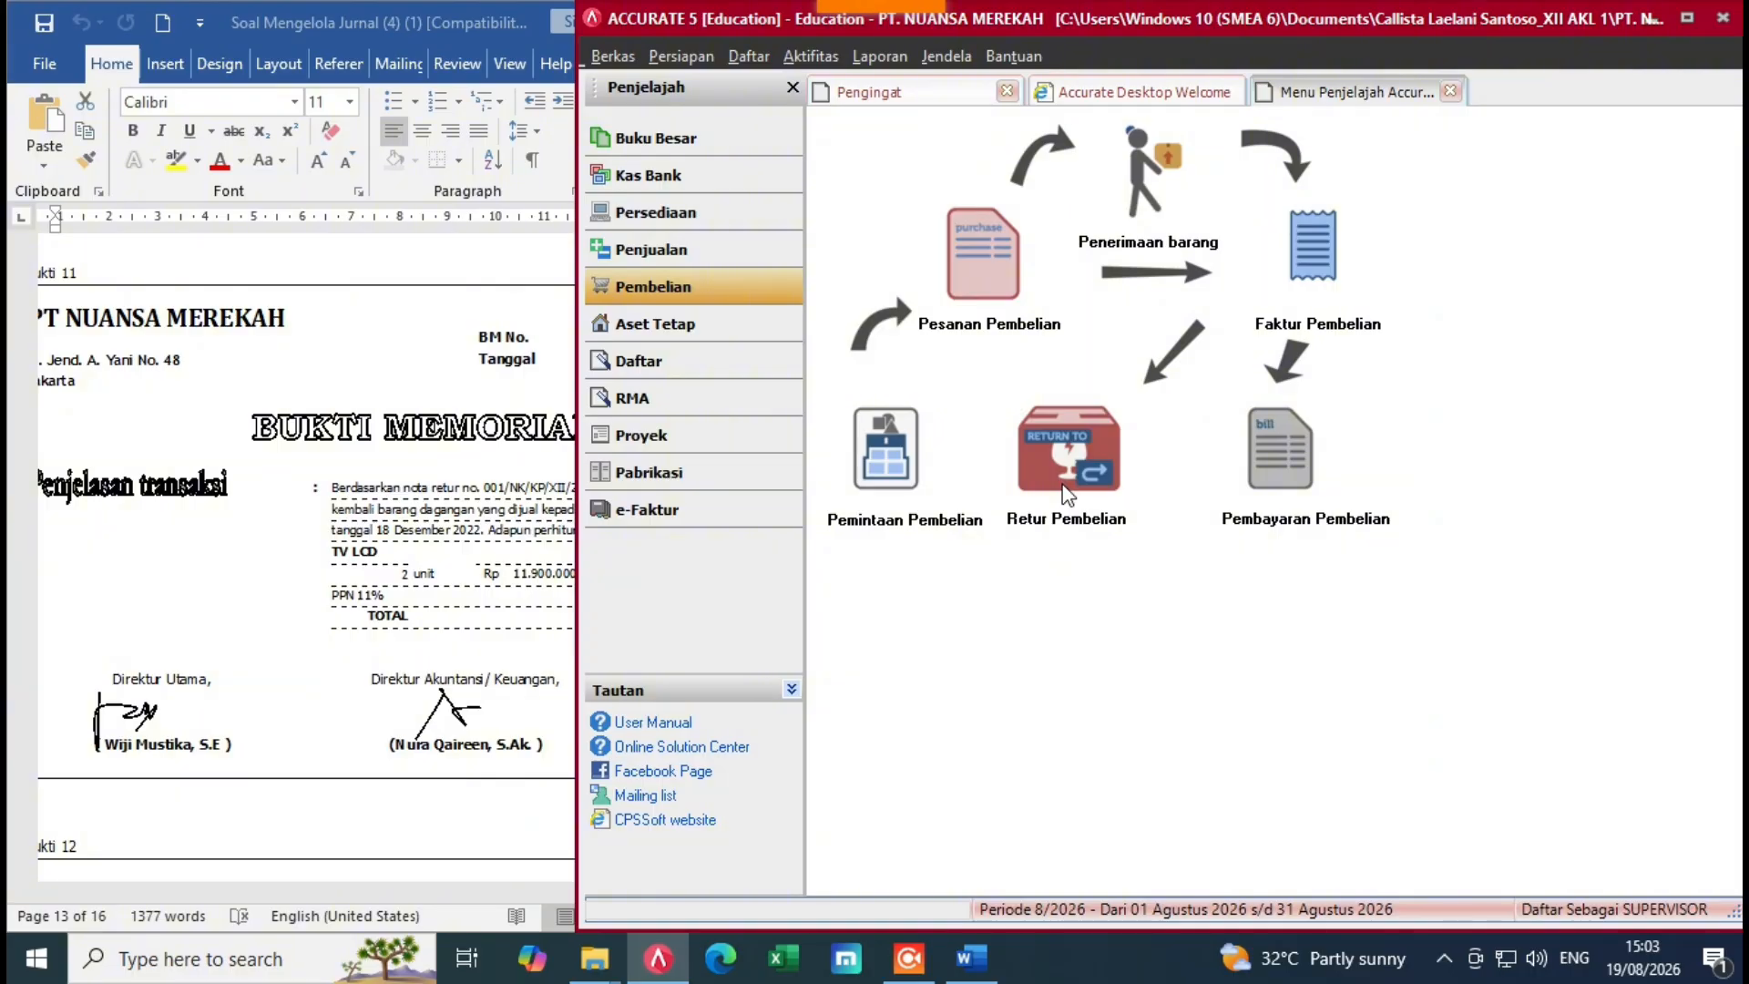
pyautogui.click(454, 571)
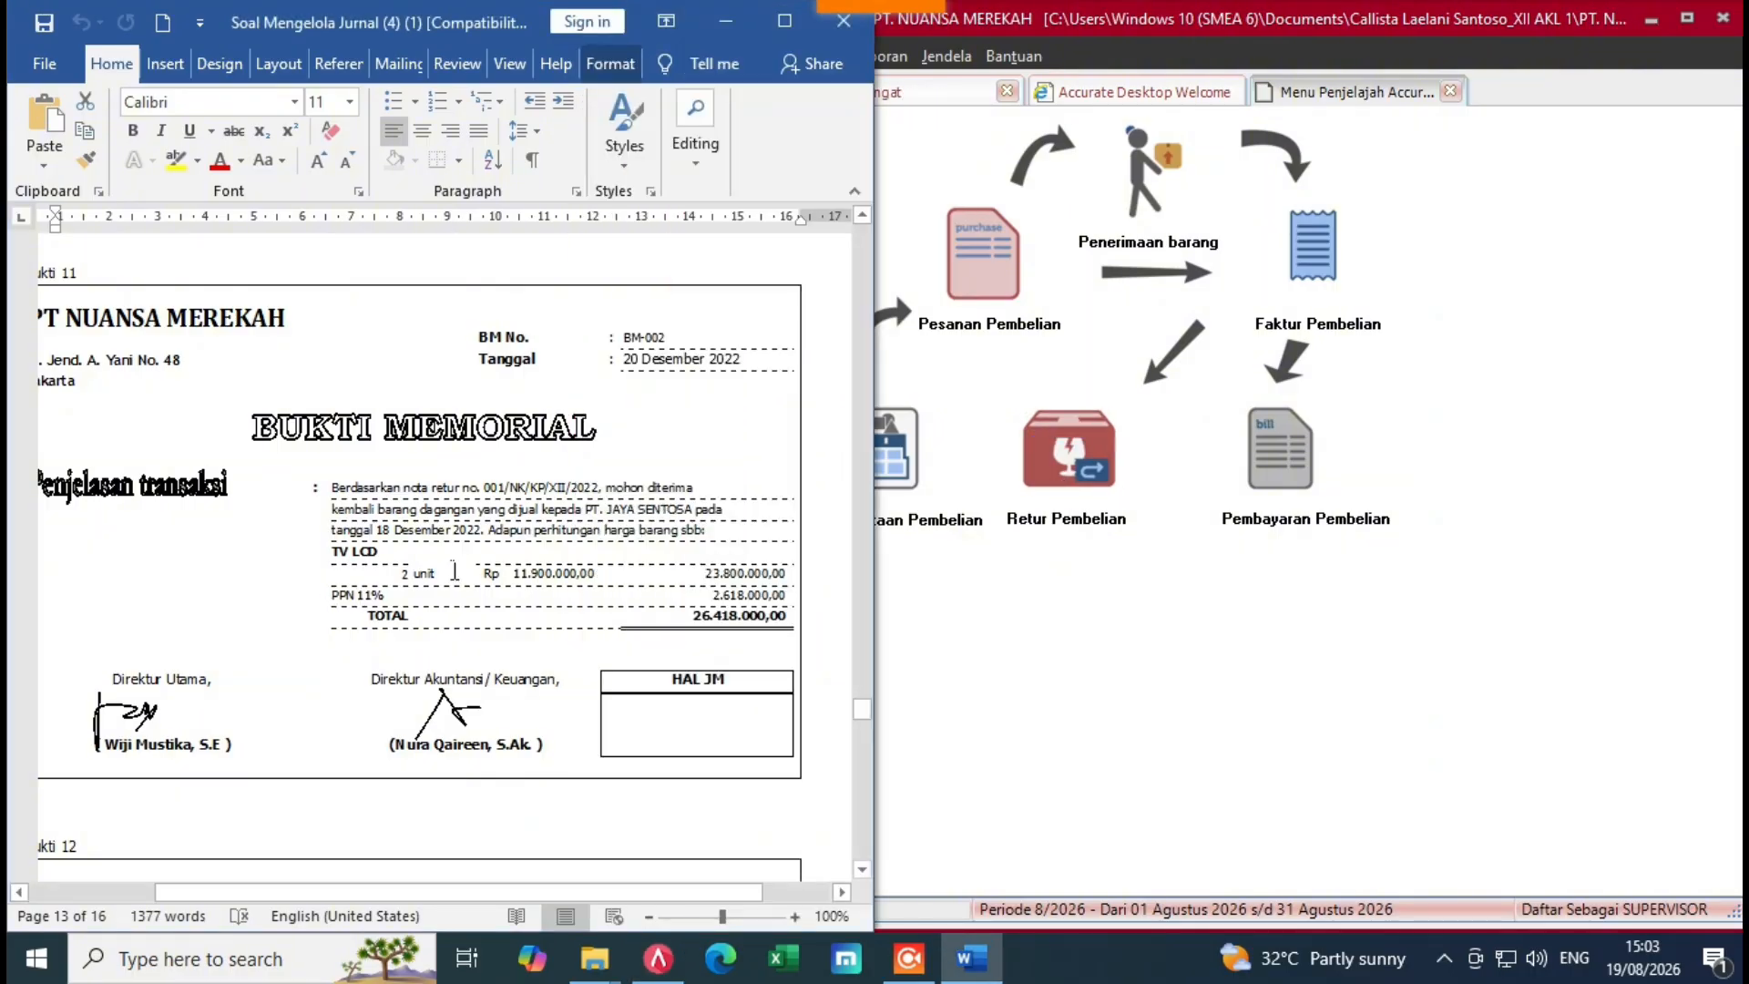
pyautogui.click(941, 610)
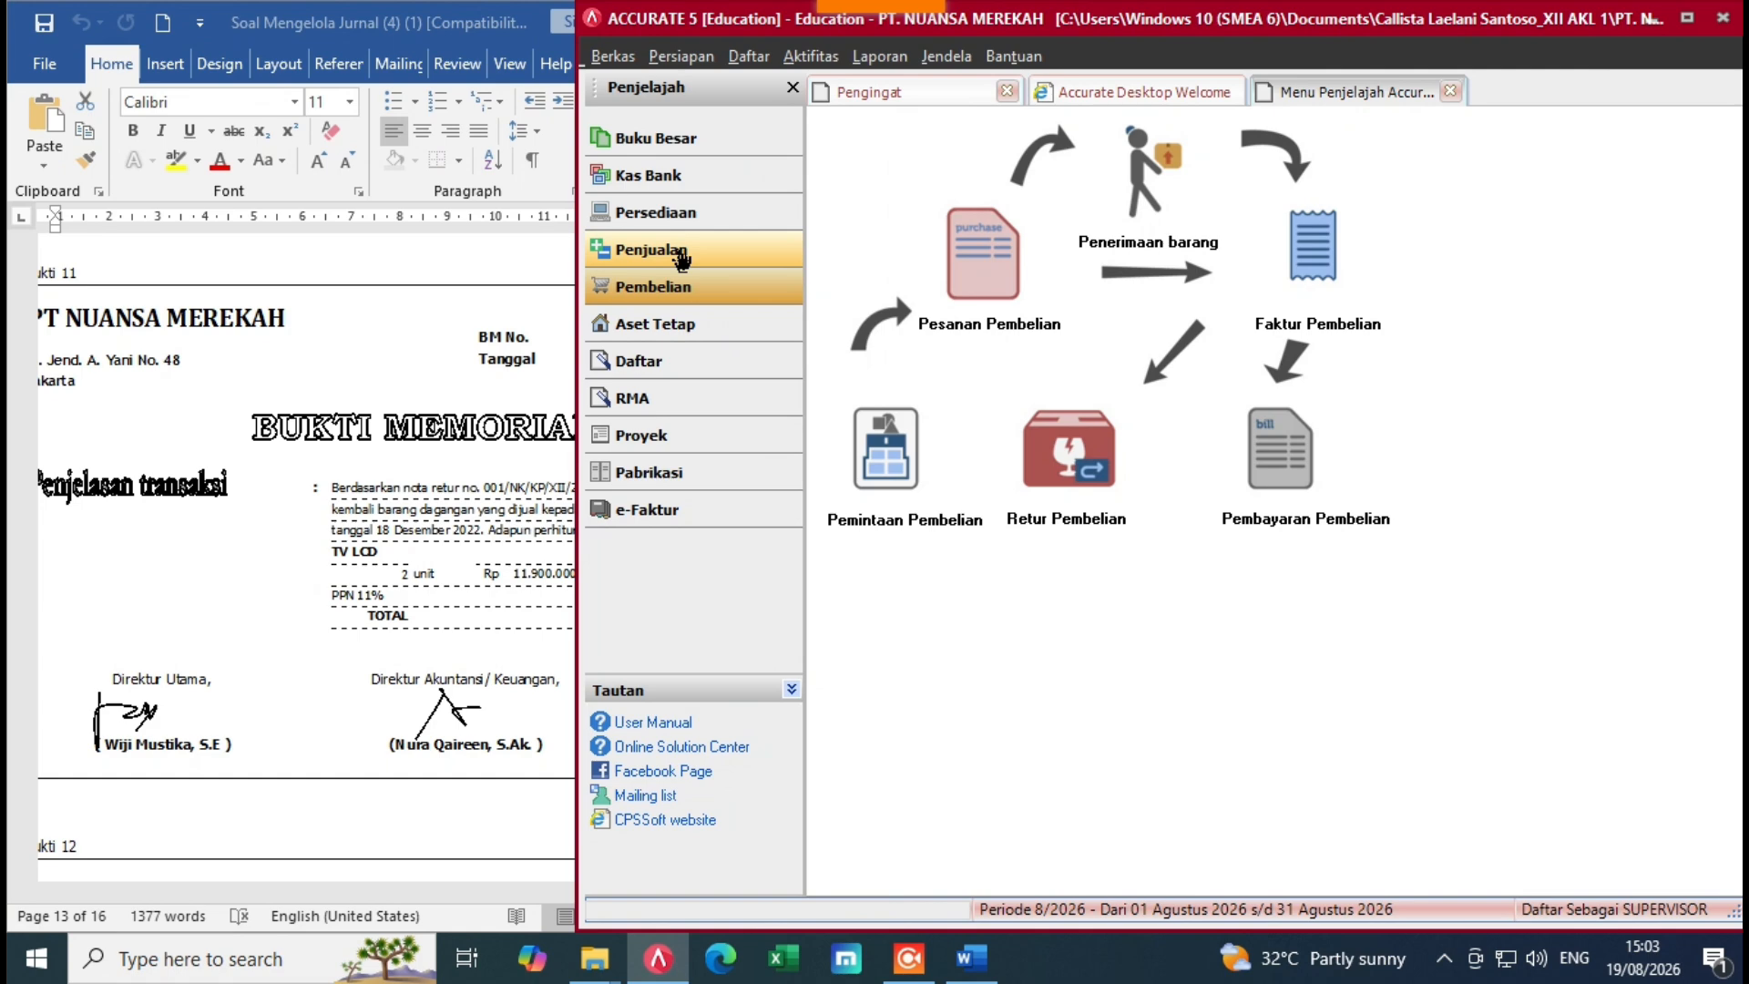
pyautogui.click(682, 258)
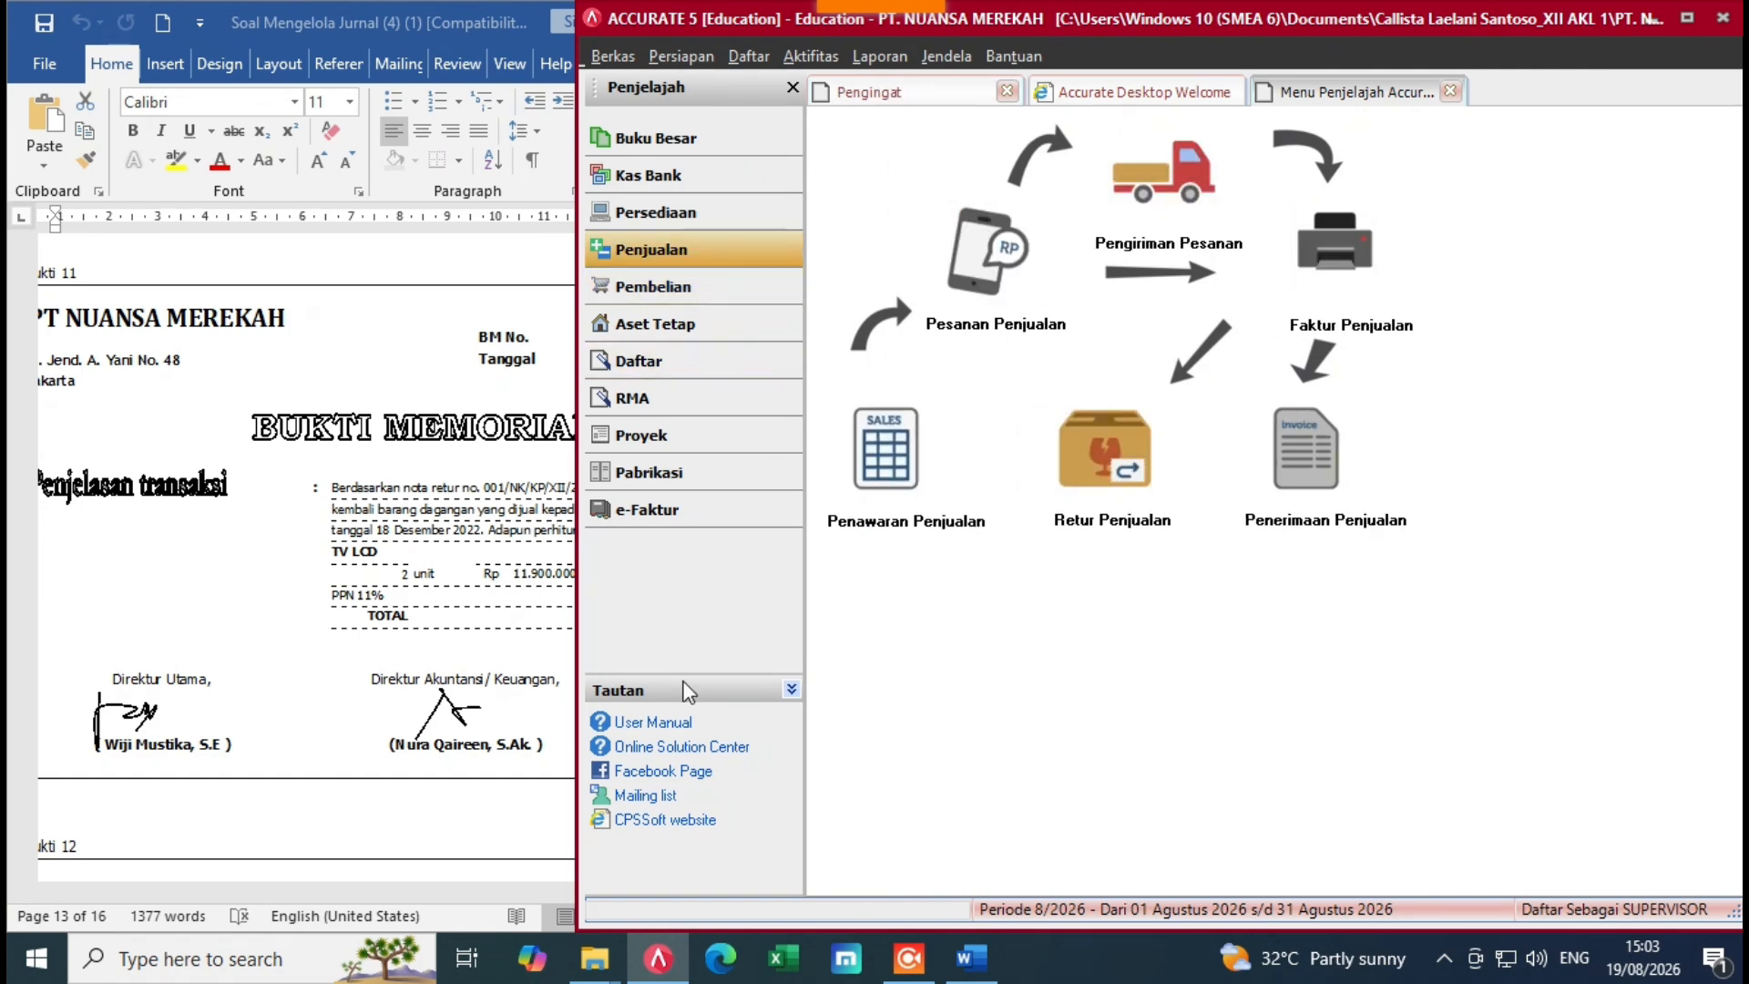
pyautogui.hotkey('alt', 'Tab')
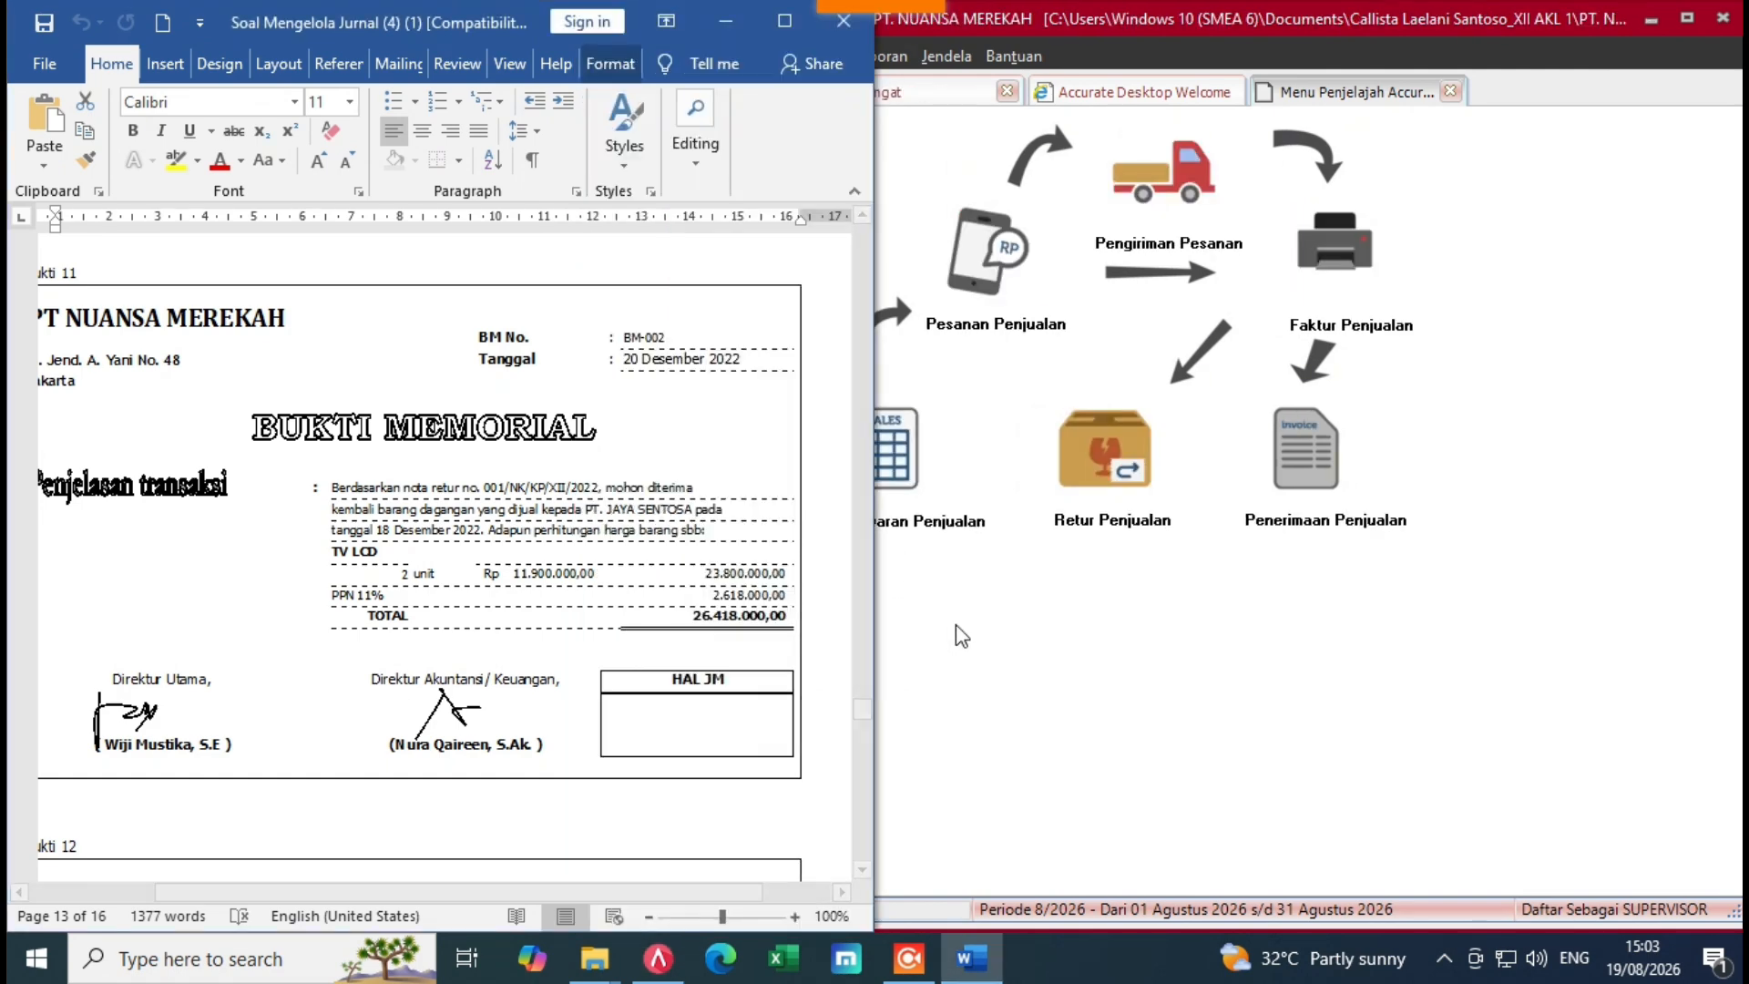
pyautogui.click(961, 635)
pyautogui.click(1104, 446)
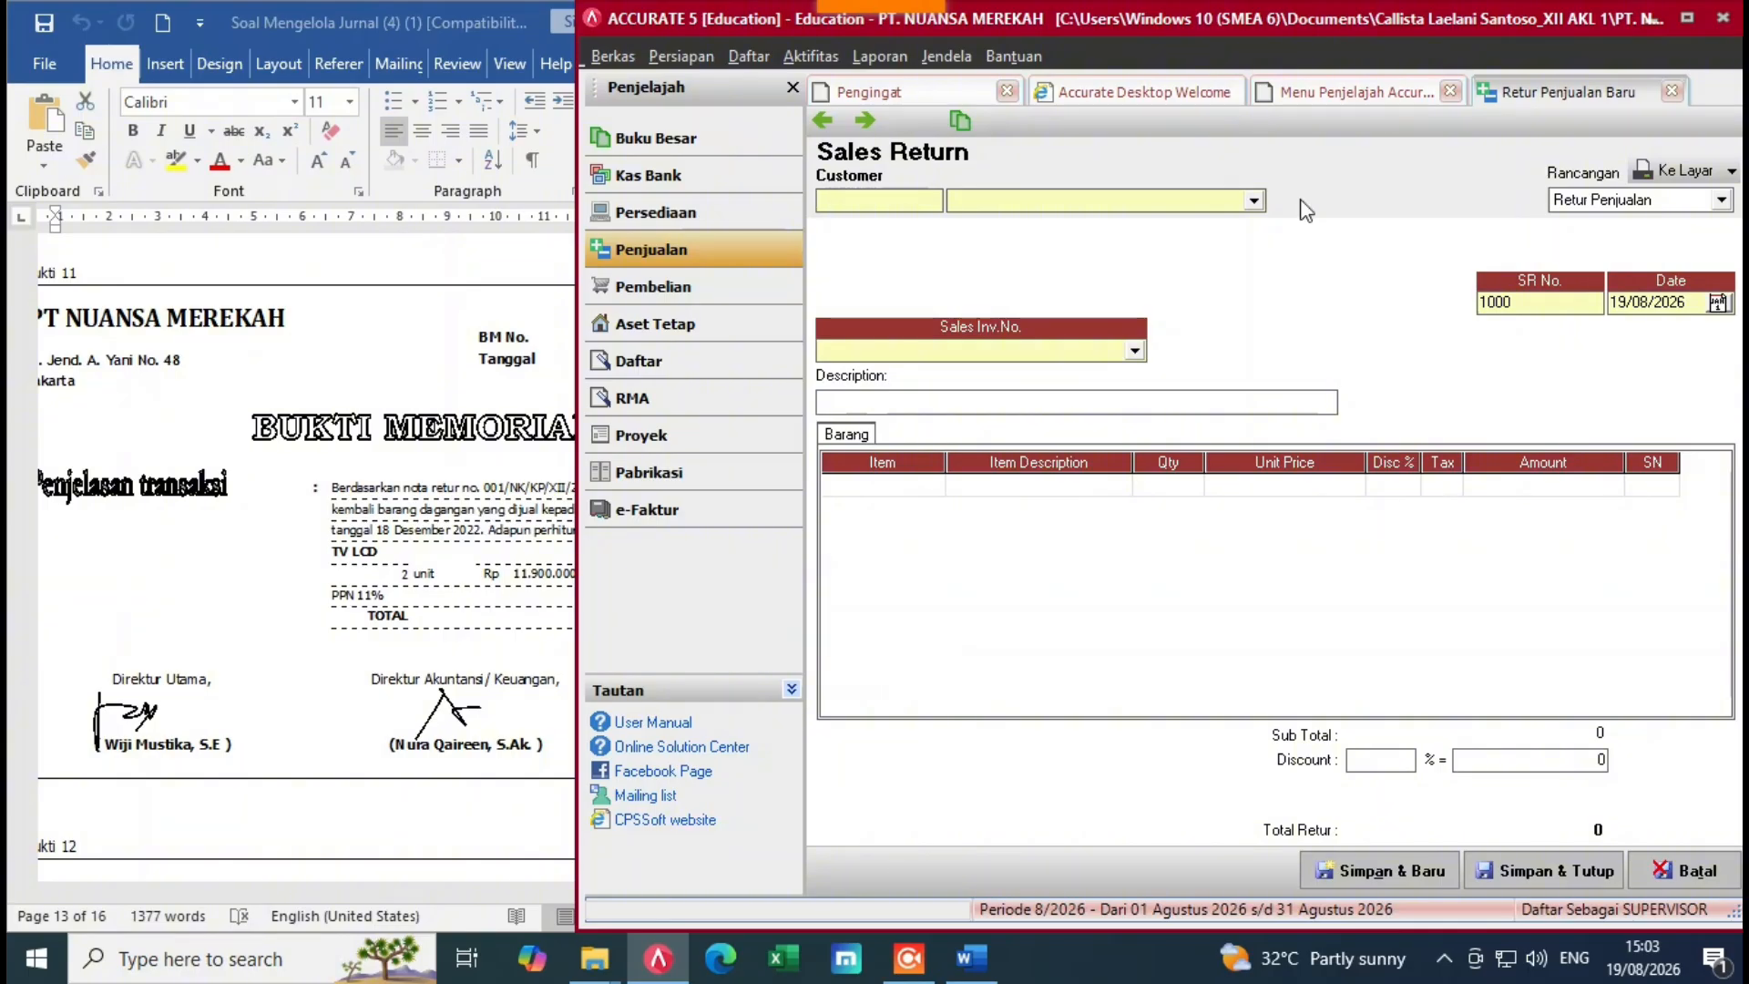
# Step: Choose customer PT JAYA SENTOSA and date the return 20/12/2022
pyautogui.click(1254, 201)
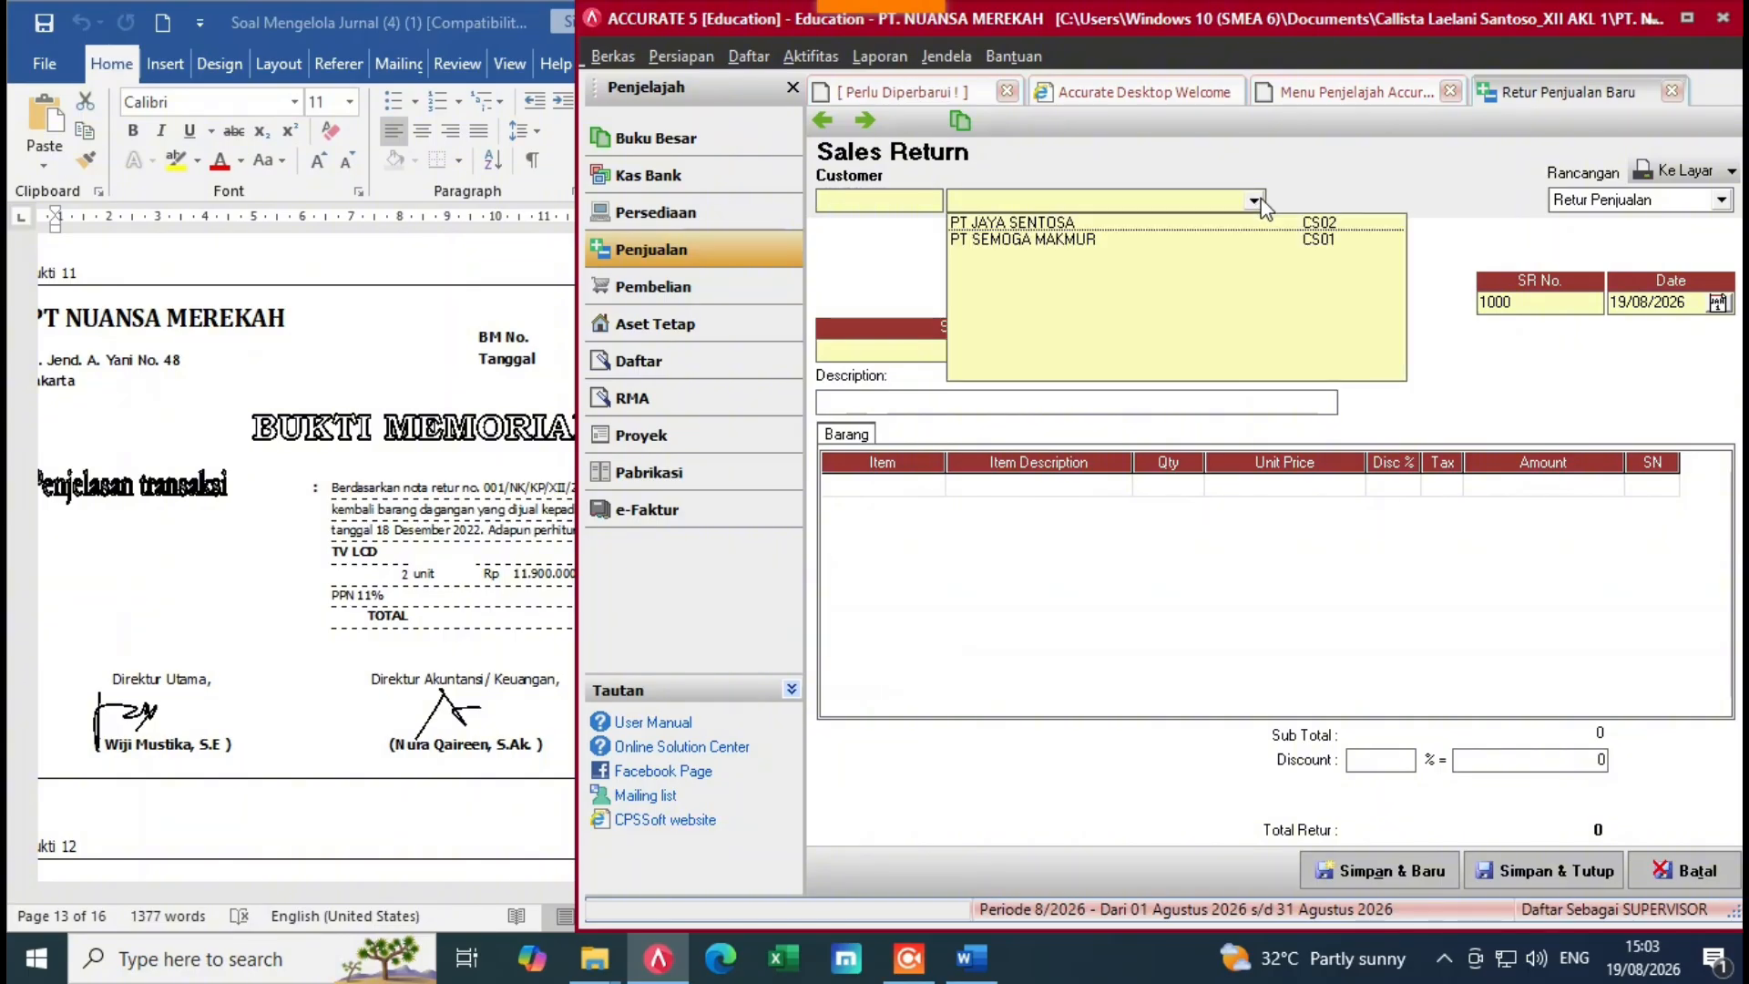
pyautogui.click(1070, 224)
pyautogui.click(546, 597)
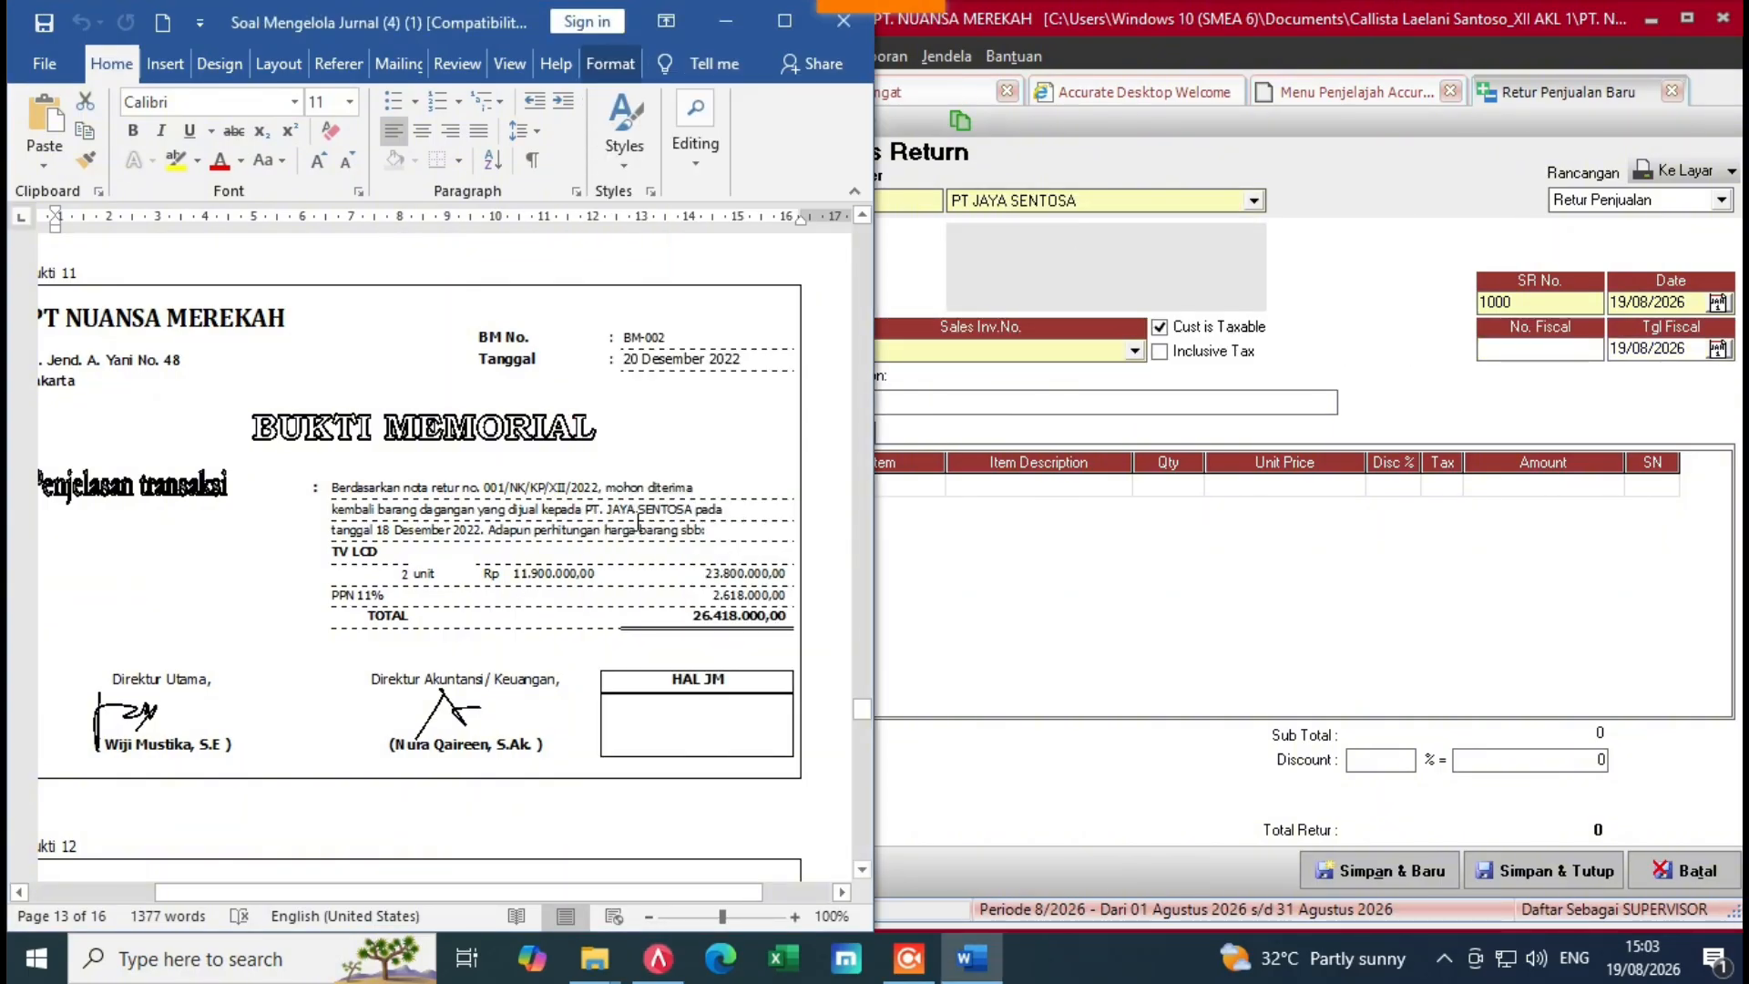
pyautogui.click(1143, 611)
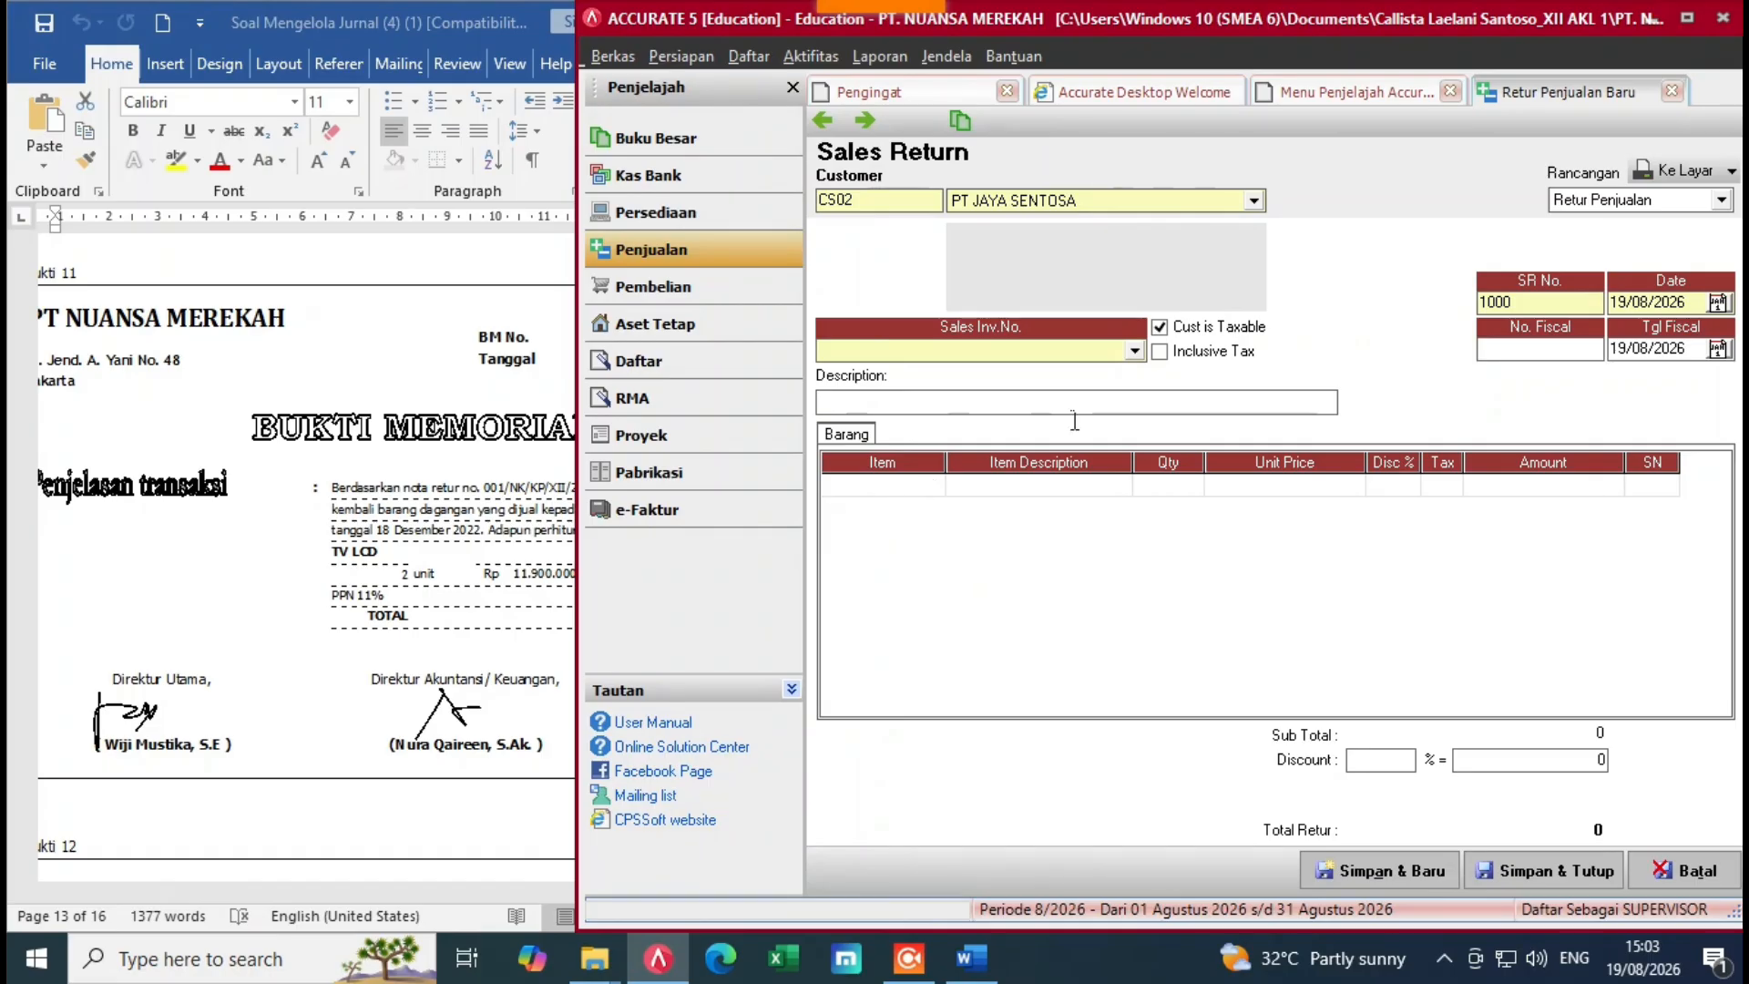
pyautogui.moveTo(1705, 307); pyautogui.dragTo(1616, 316)
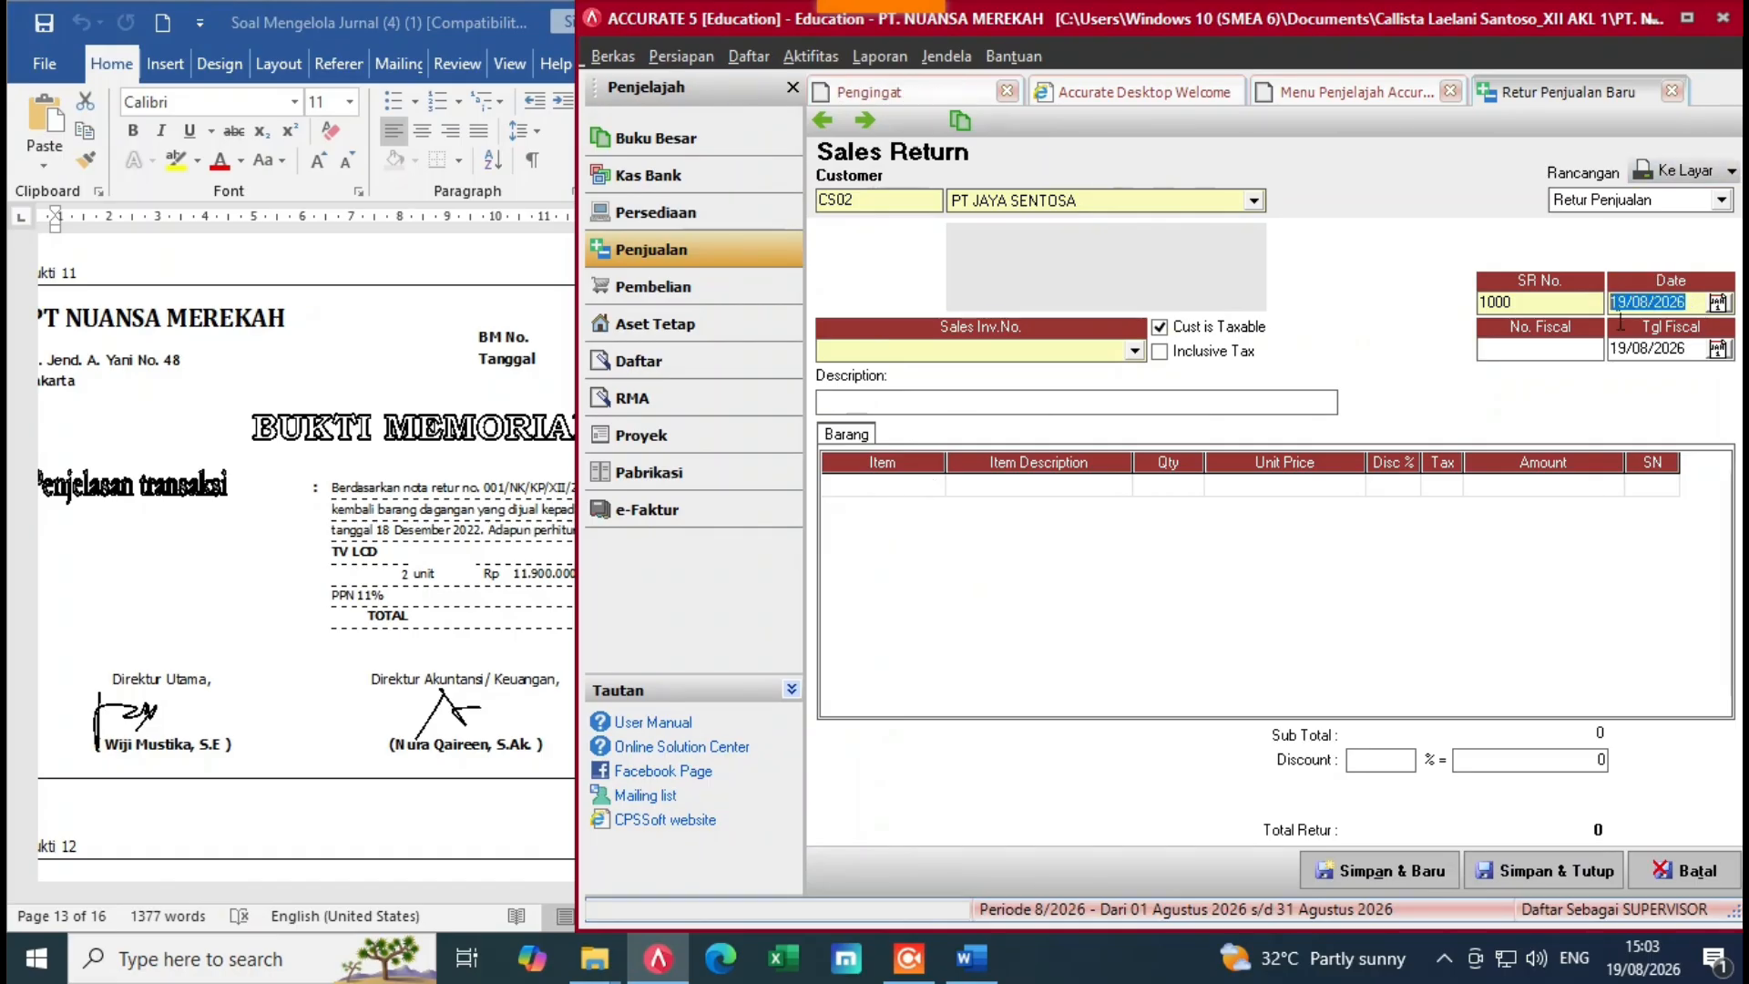
pyautogui.press('BackSpace')
pyautogui.click(406, 487)
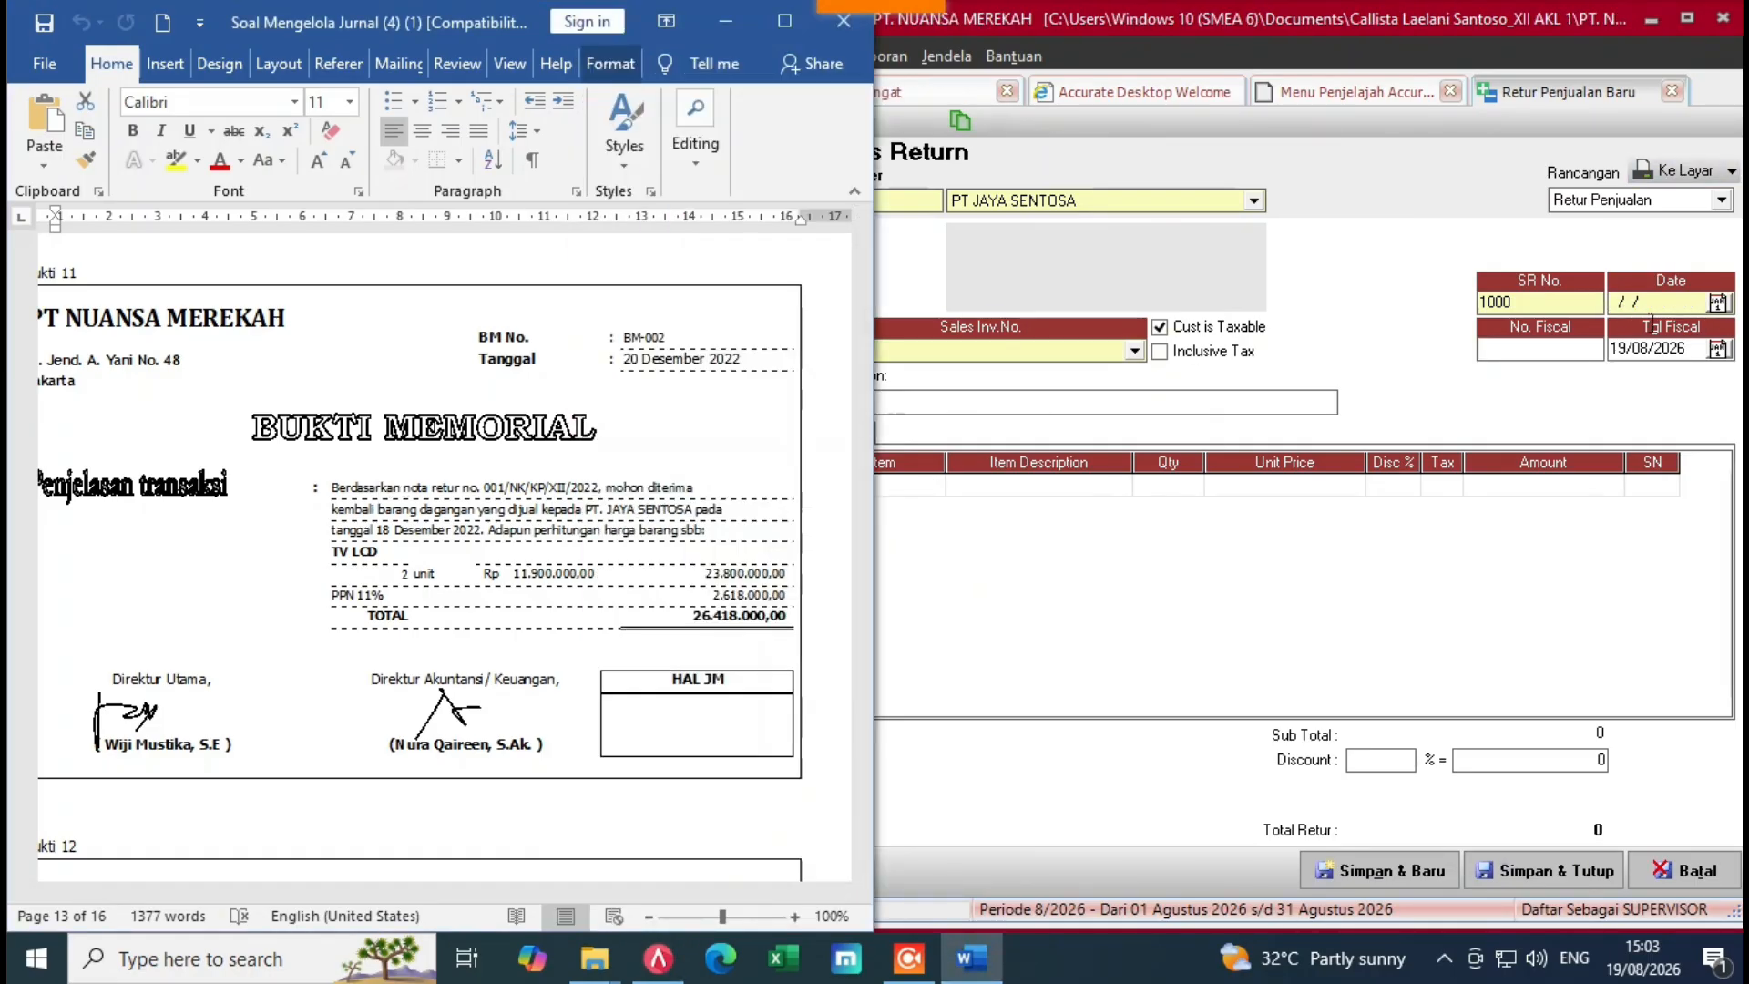
pyautogui.click(1640, 310)
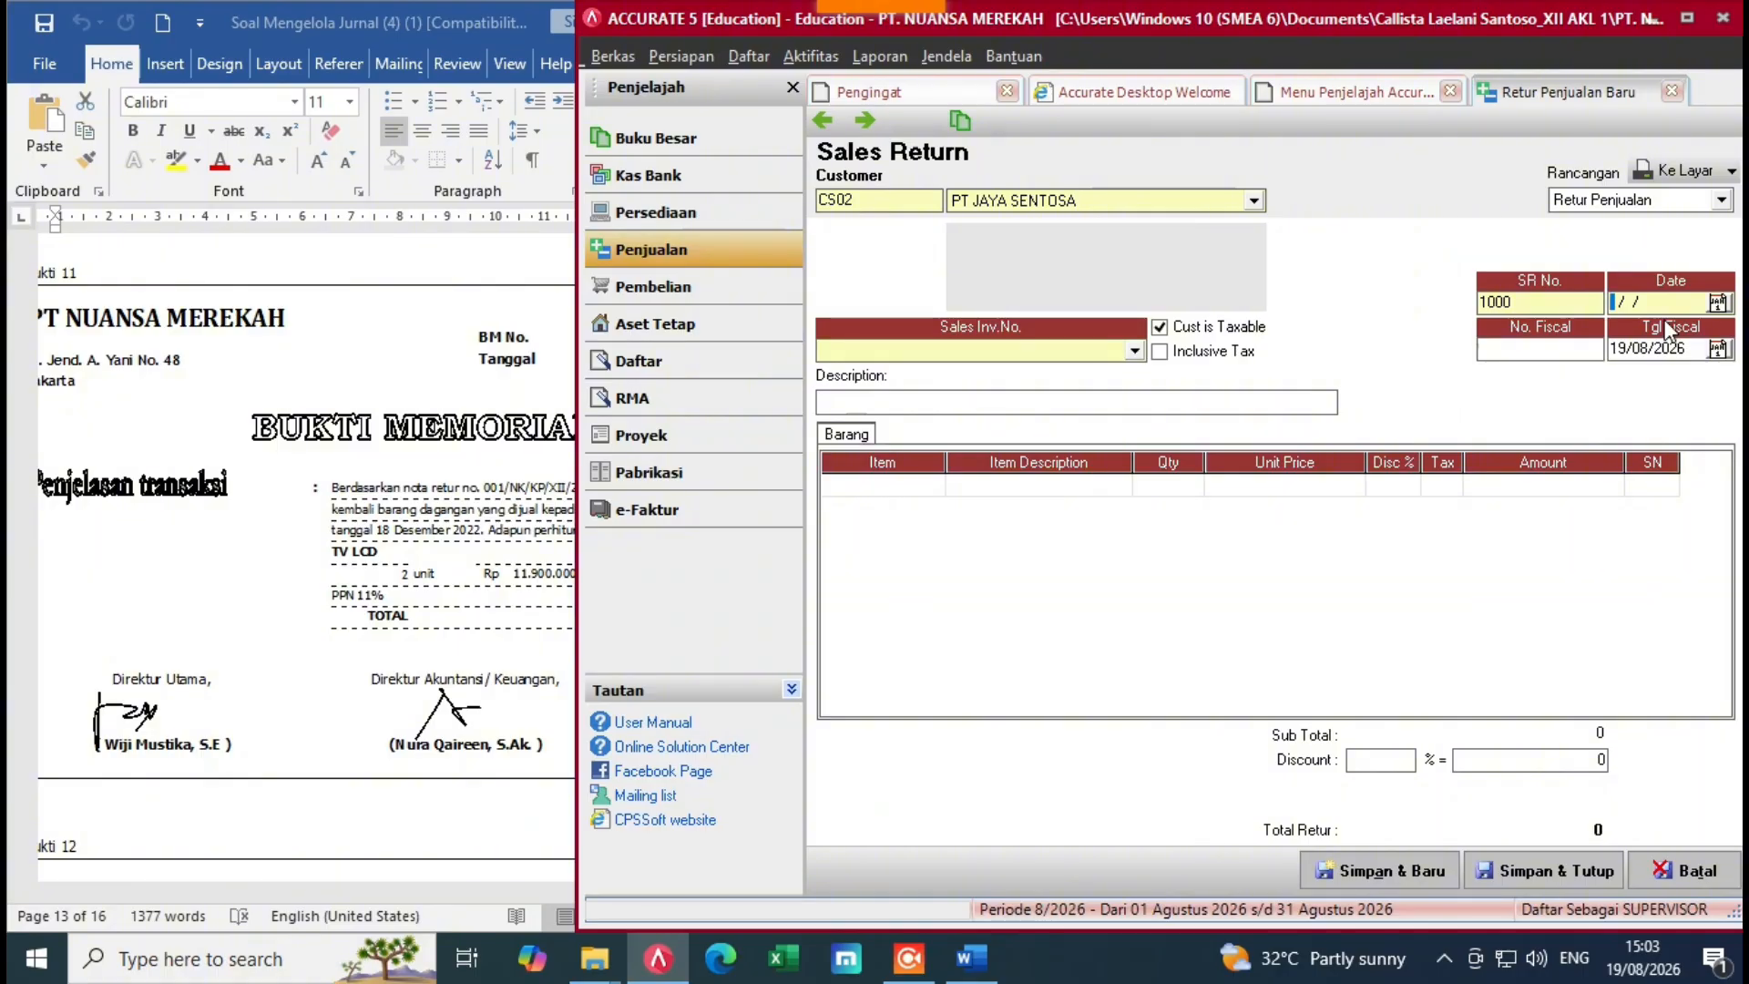
pyautogui.write('20/12/2022')
pyautogui.press('Tab')
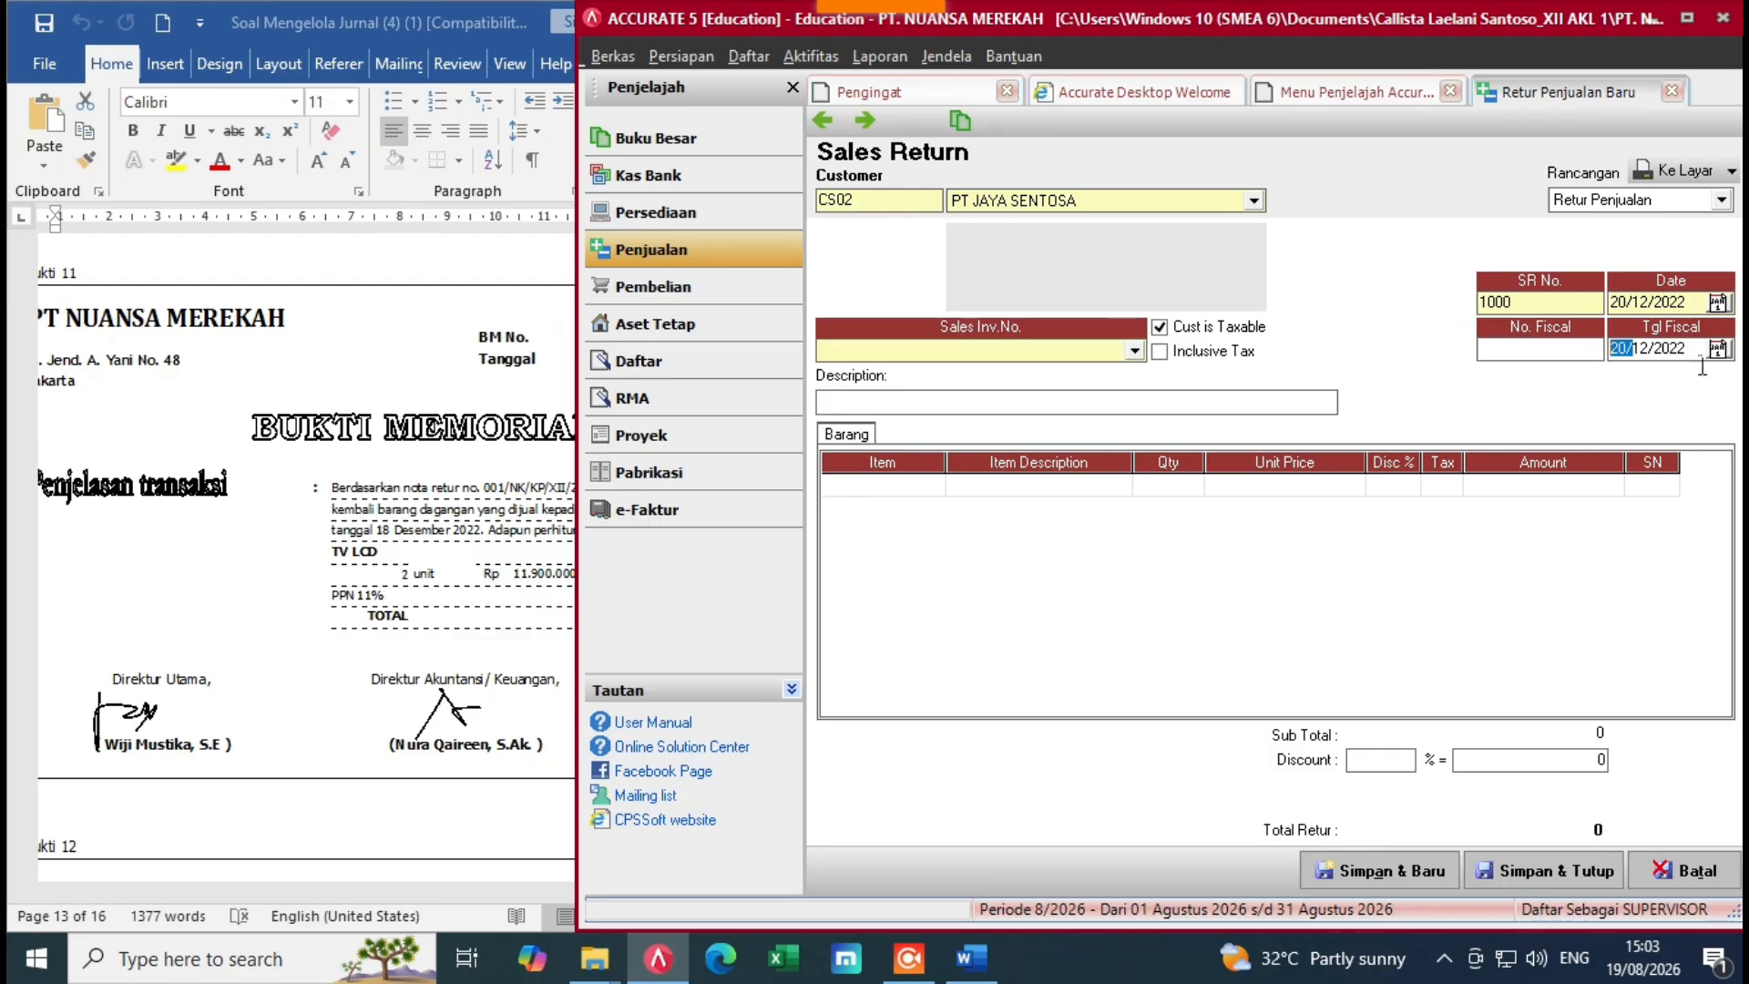
# Step: Replace the default return number 1000 with BM-002
pyautogui.doubleClick(1494, 303)
pyautogui.press('BackSpace')
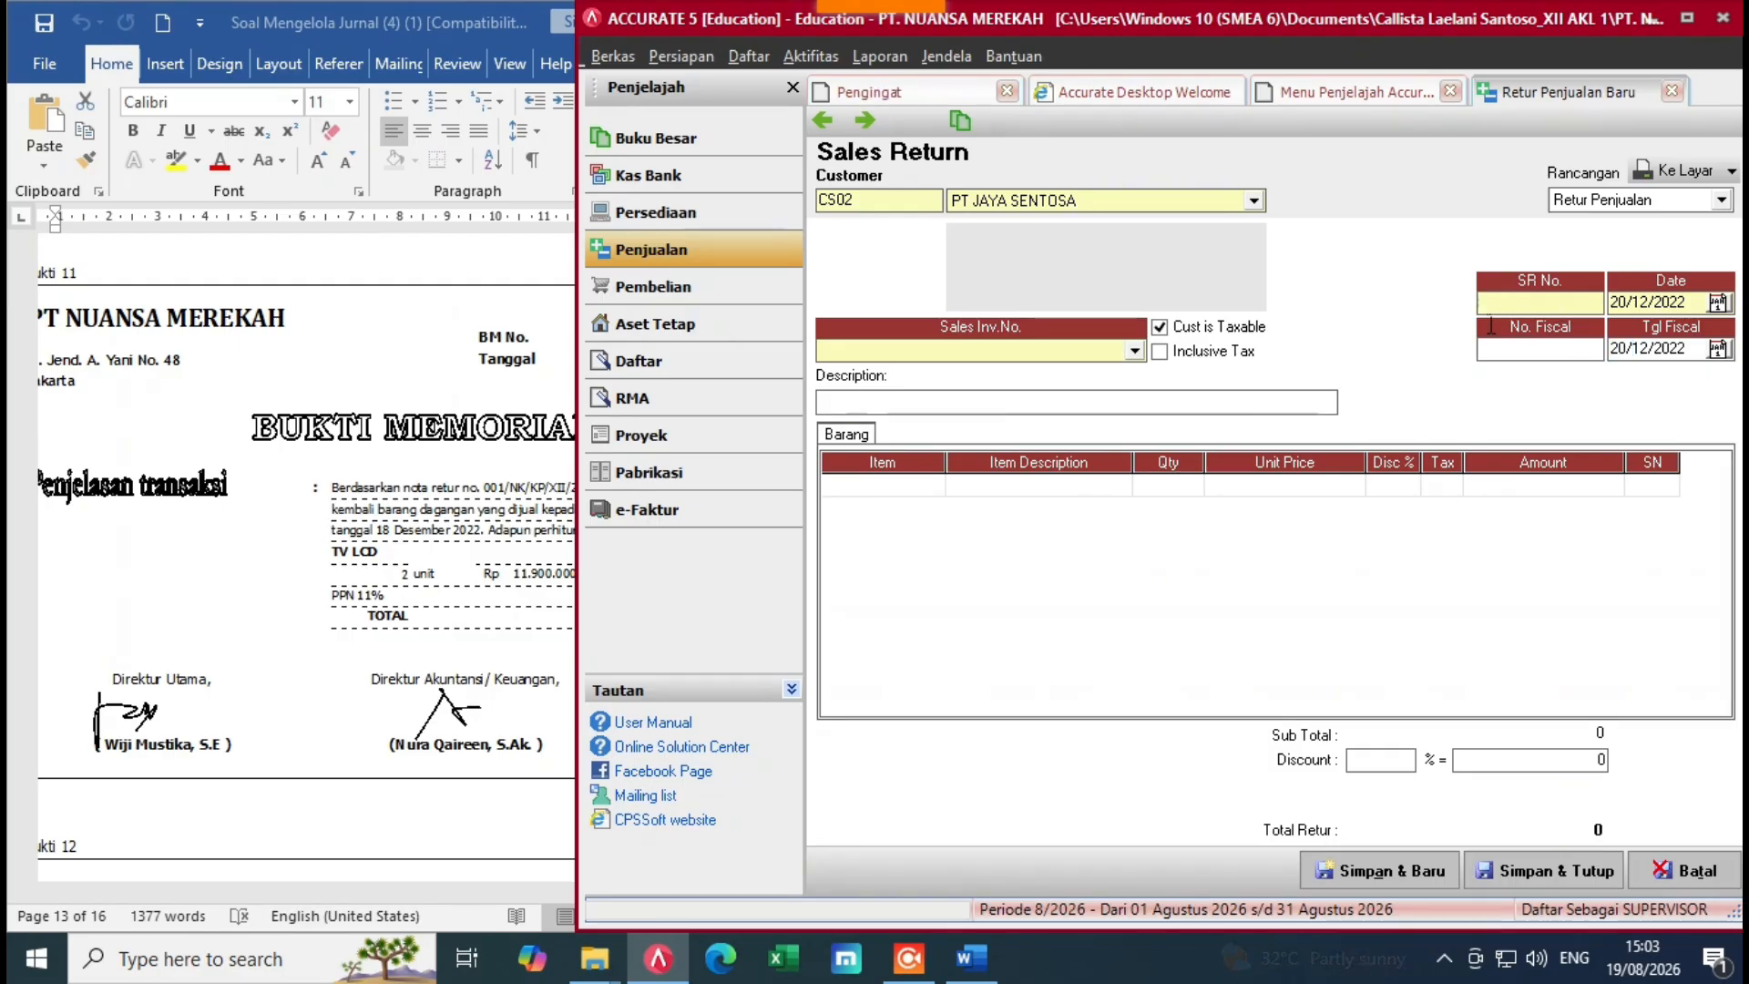
pyautogui.hotkey('alt', 'Tab')
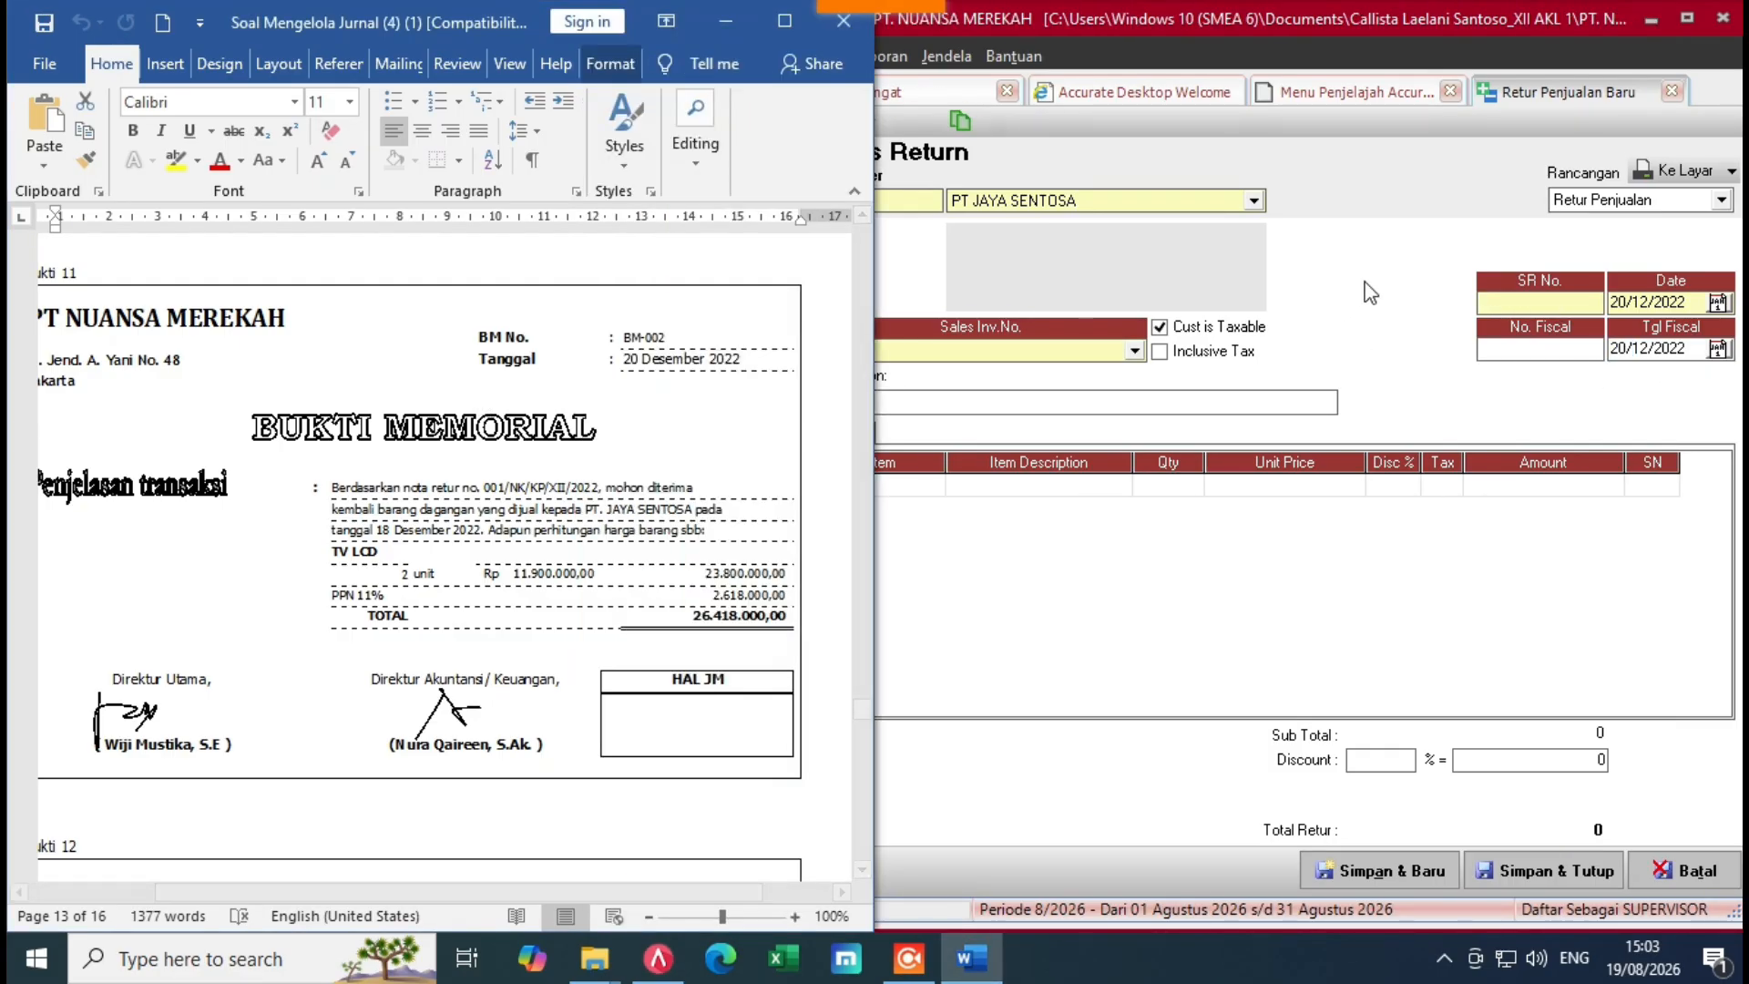
pyautogui.click(1492, 308)
pyautogui.write('B')
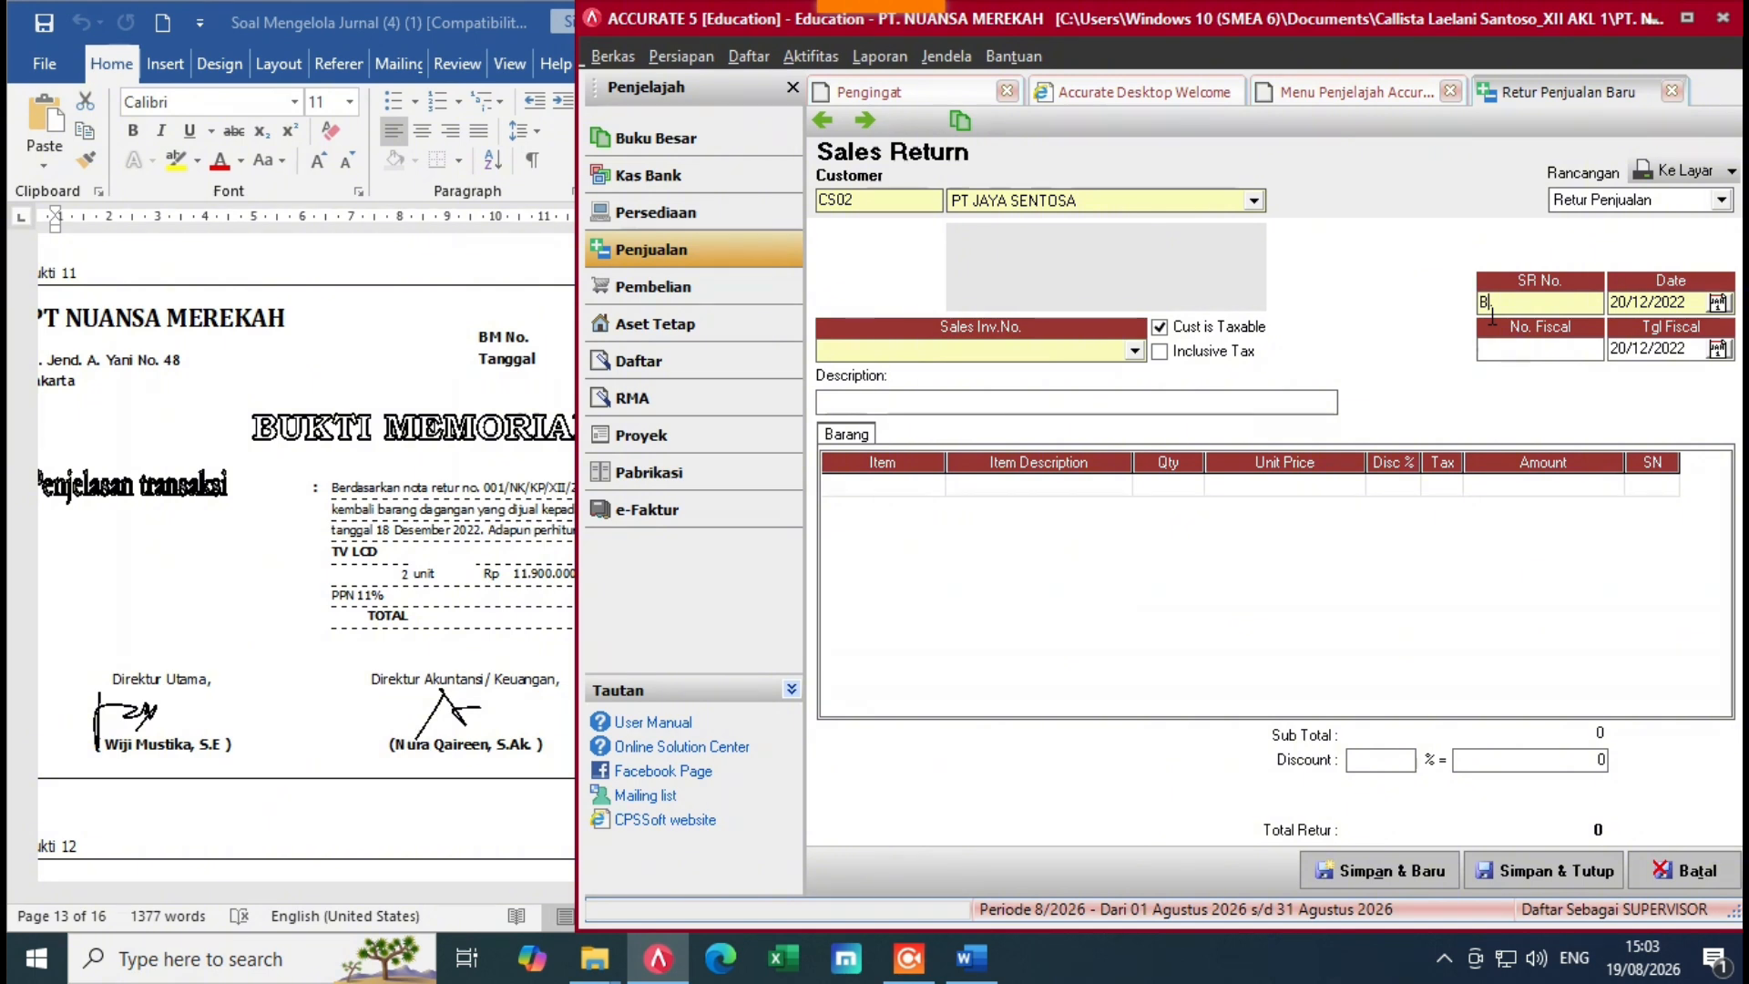
pyautogui.write('M-00')
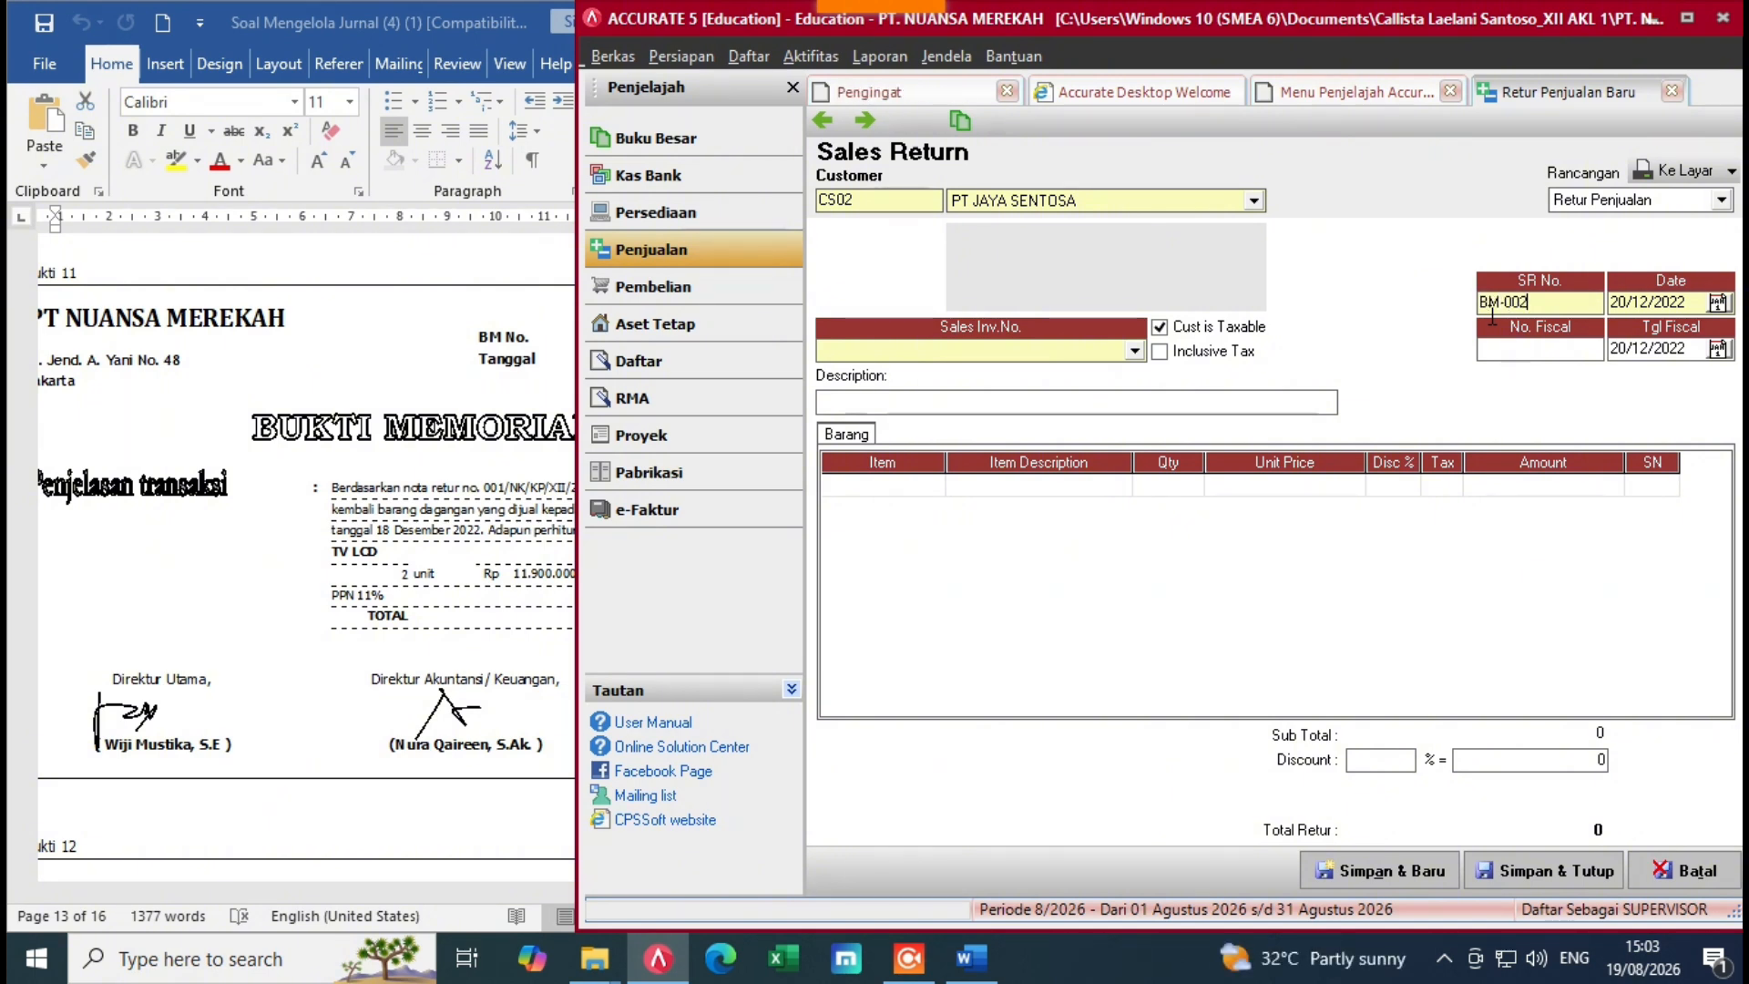
pyautogui.write('2')
# Step: Link the return to invoice FPJK-013 and return 2 units of the TV item
pyautogui.click(965, 483)
pyautogui.click(1134, 351)
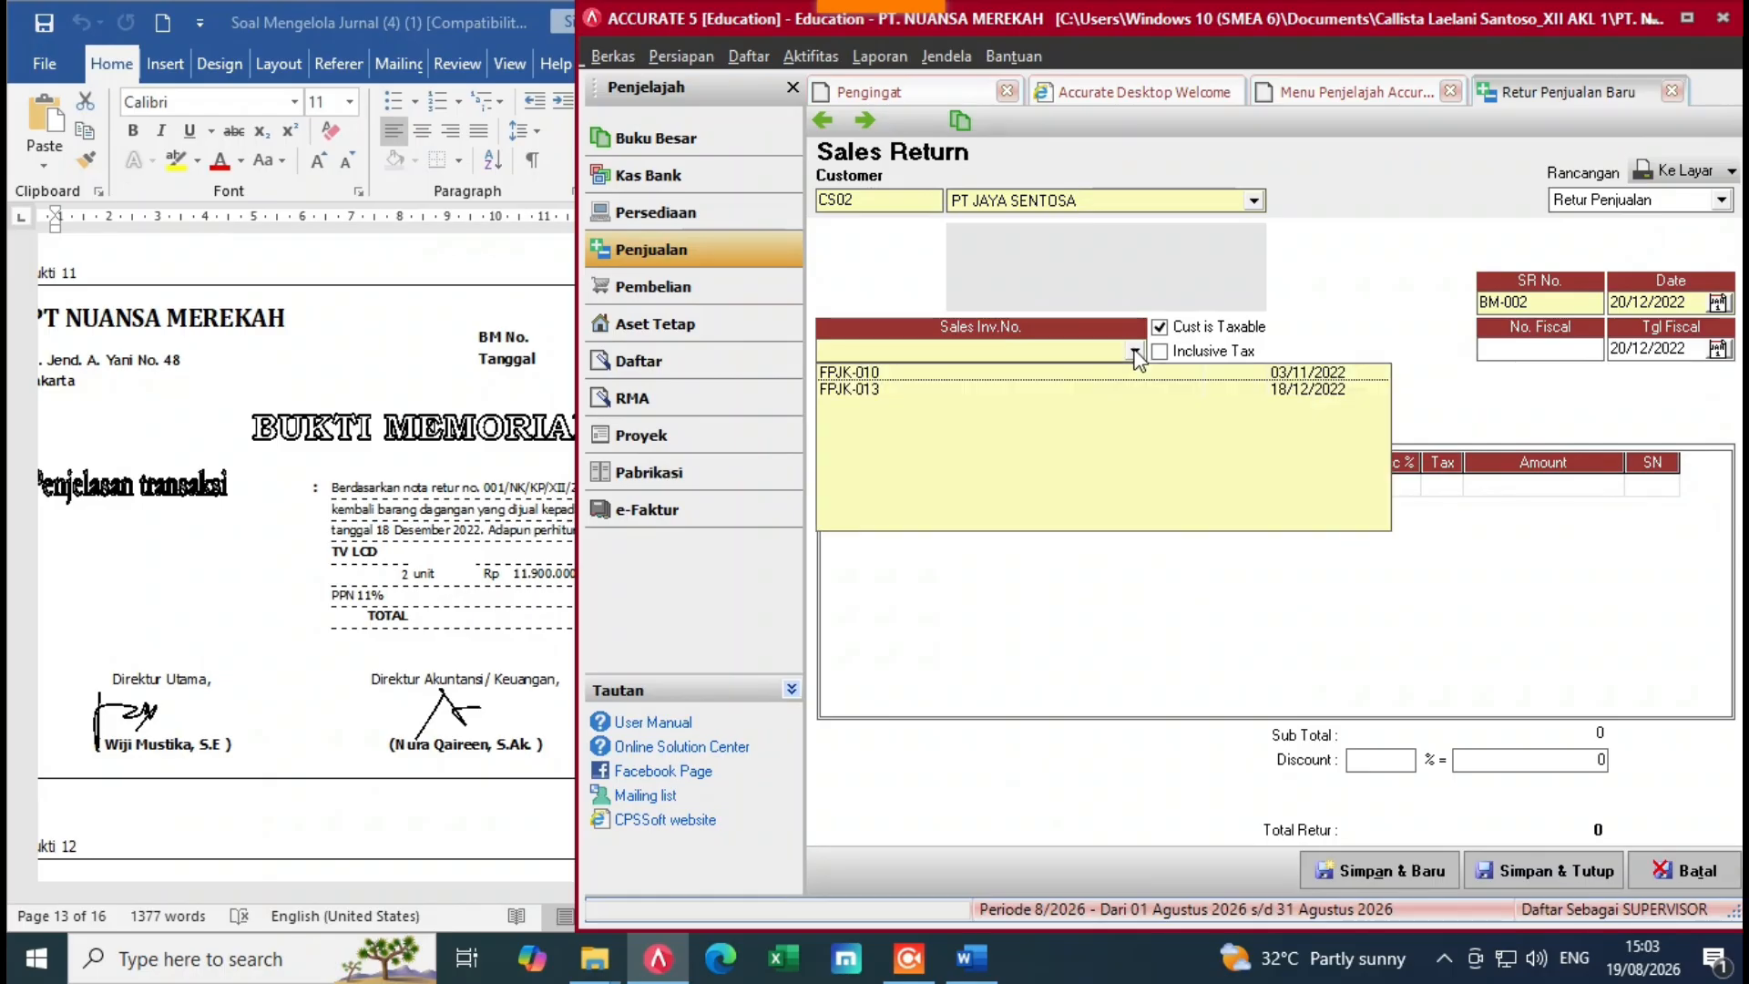
pyautogui.click(1271, 390)
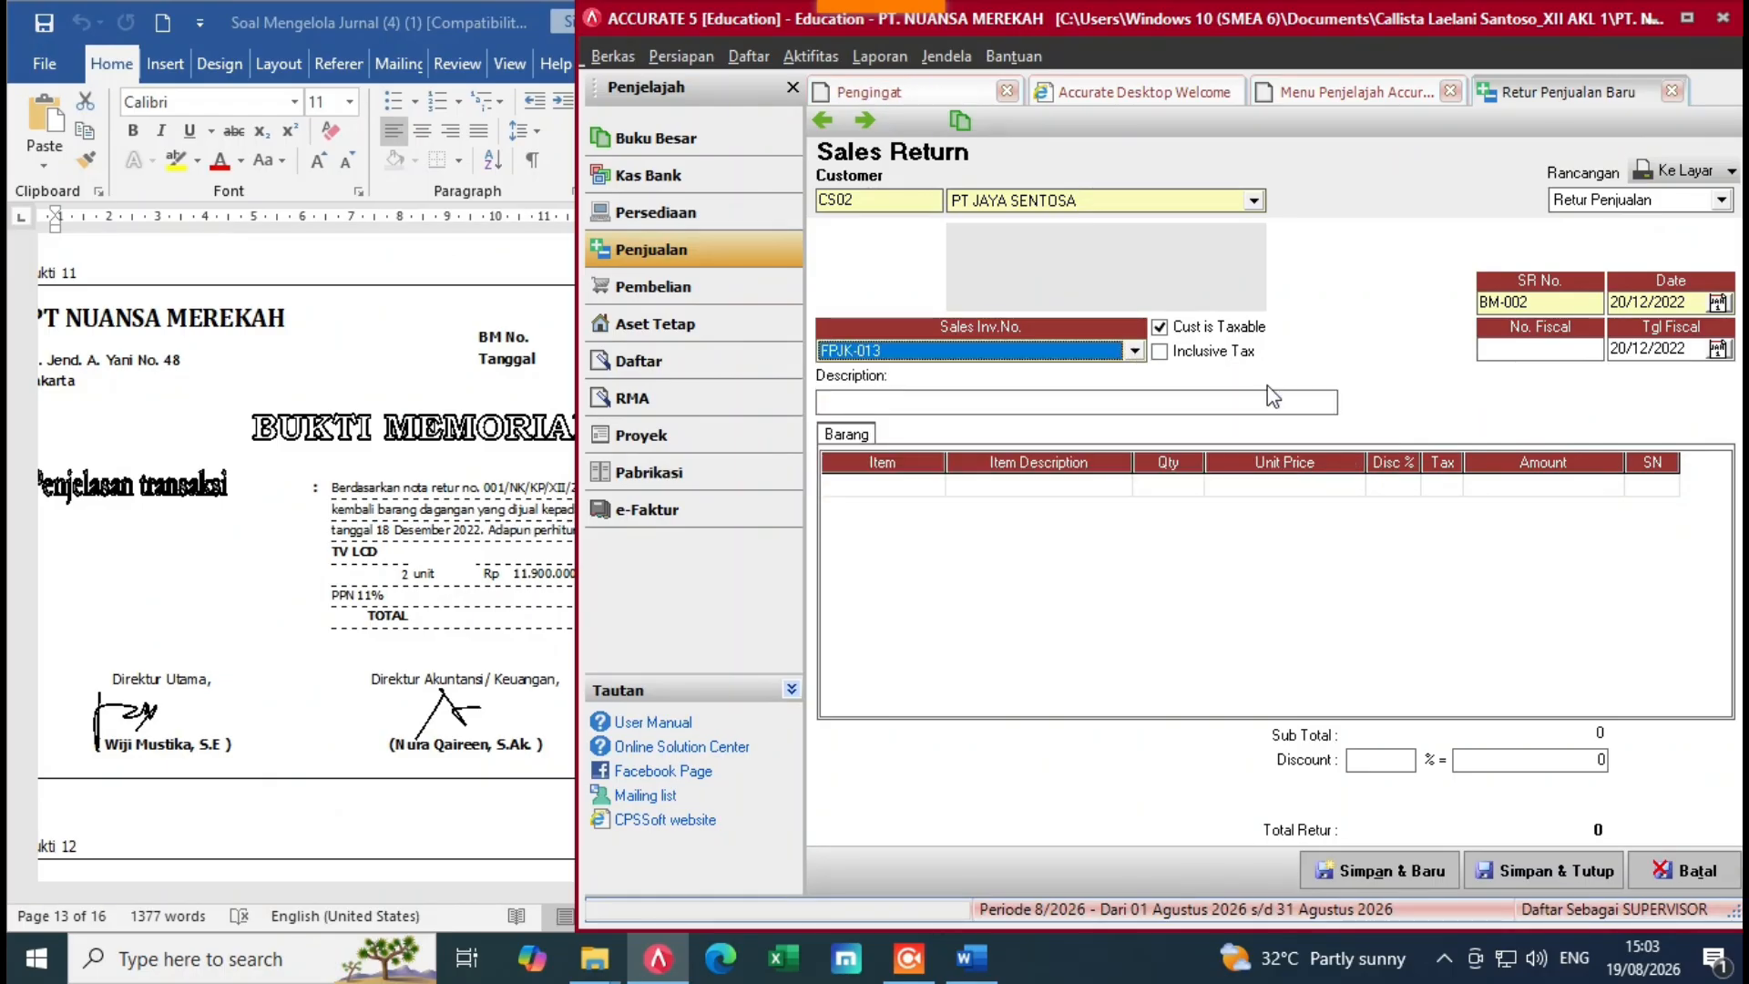
pyautogui.click(985, 490)
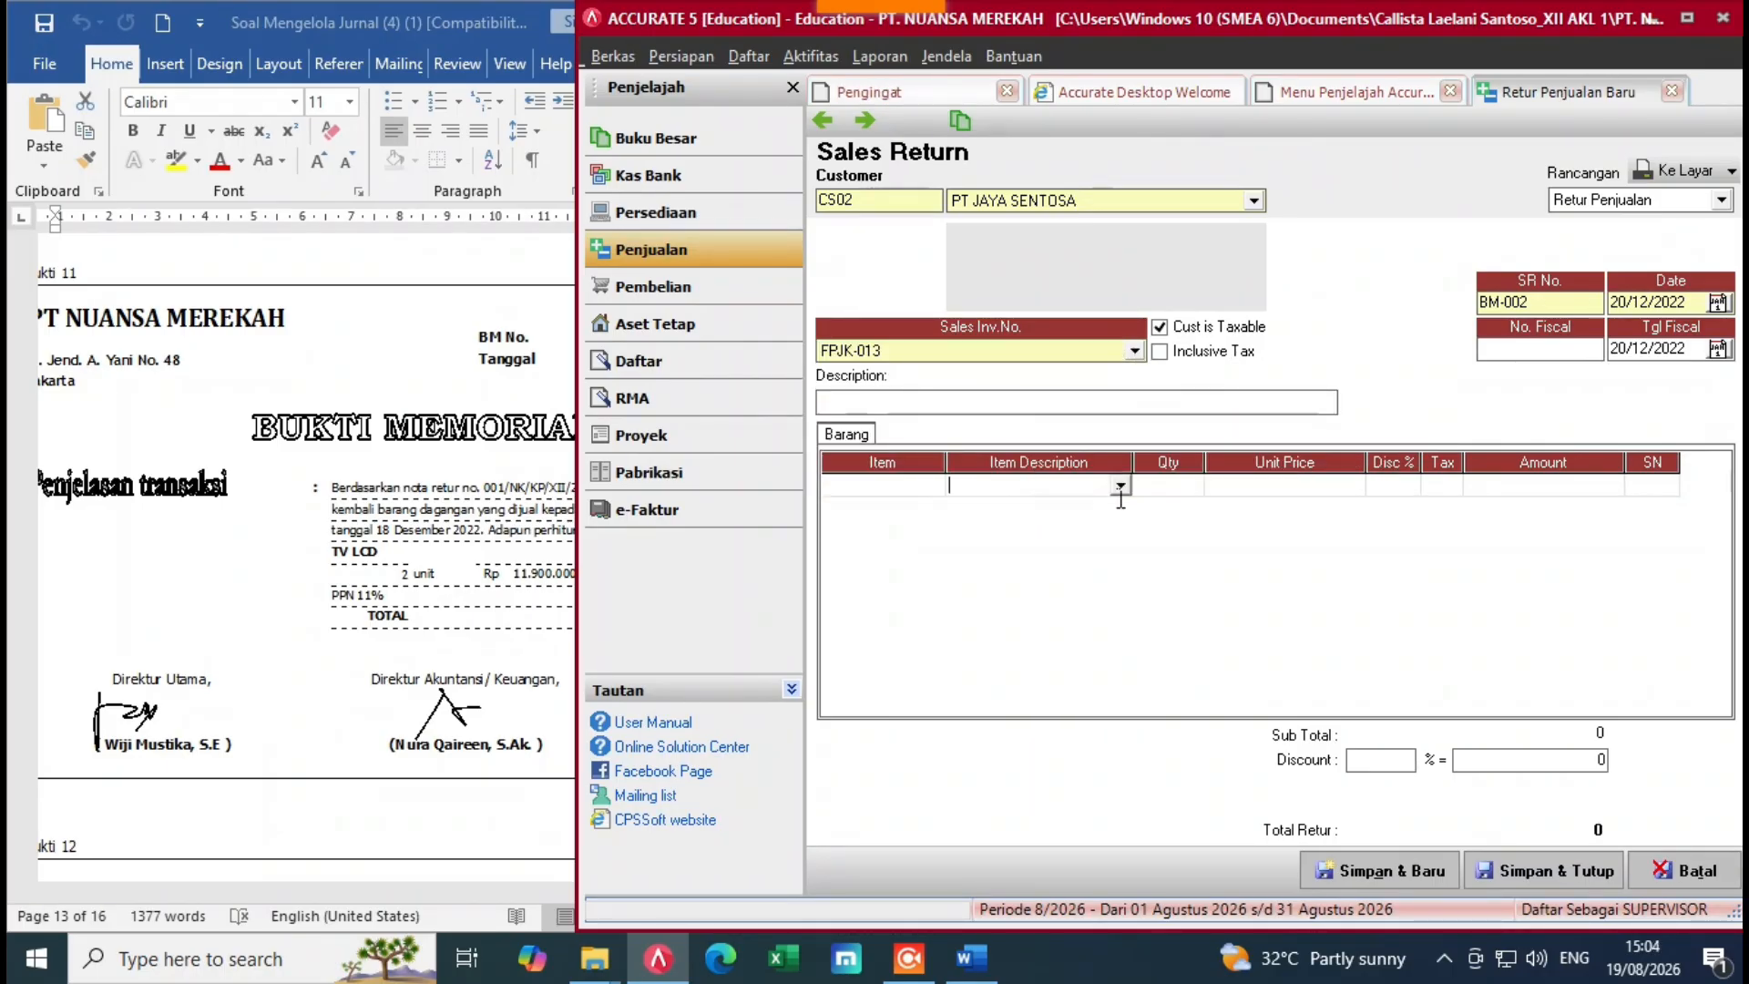
pyautogui.click(1120, 486)
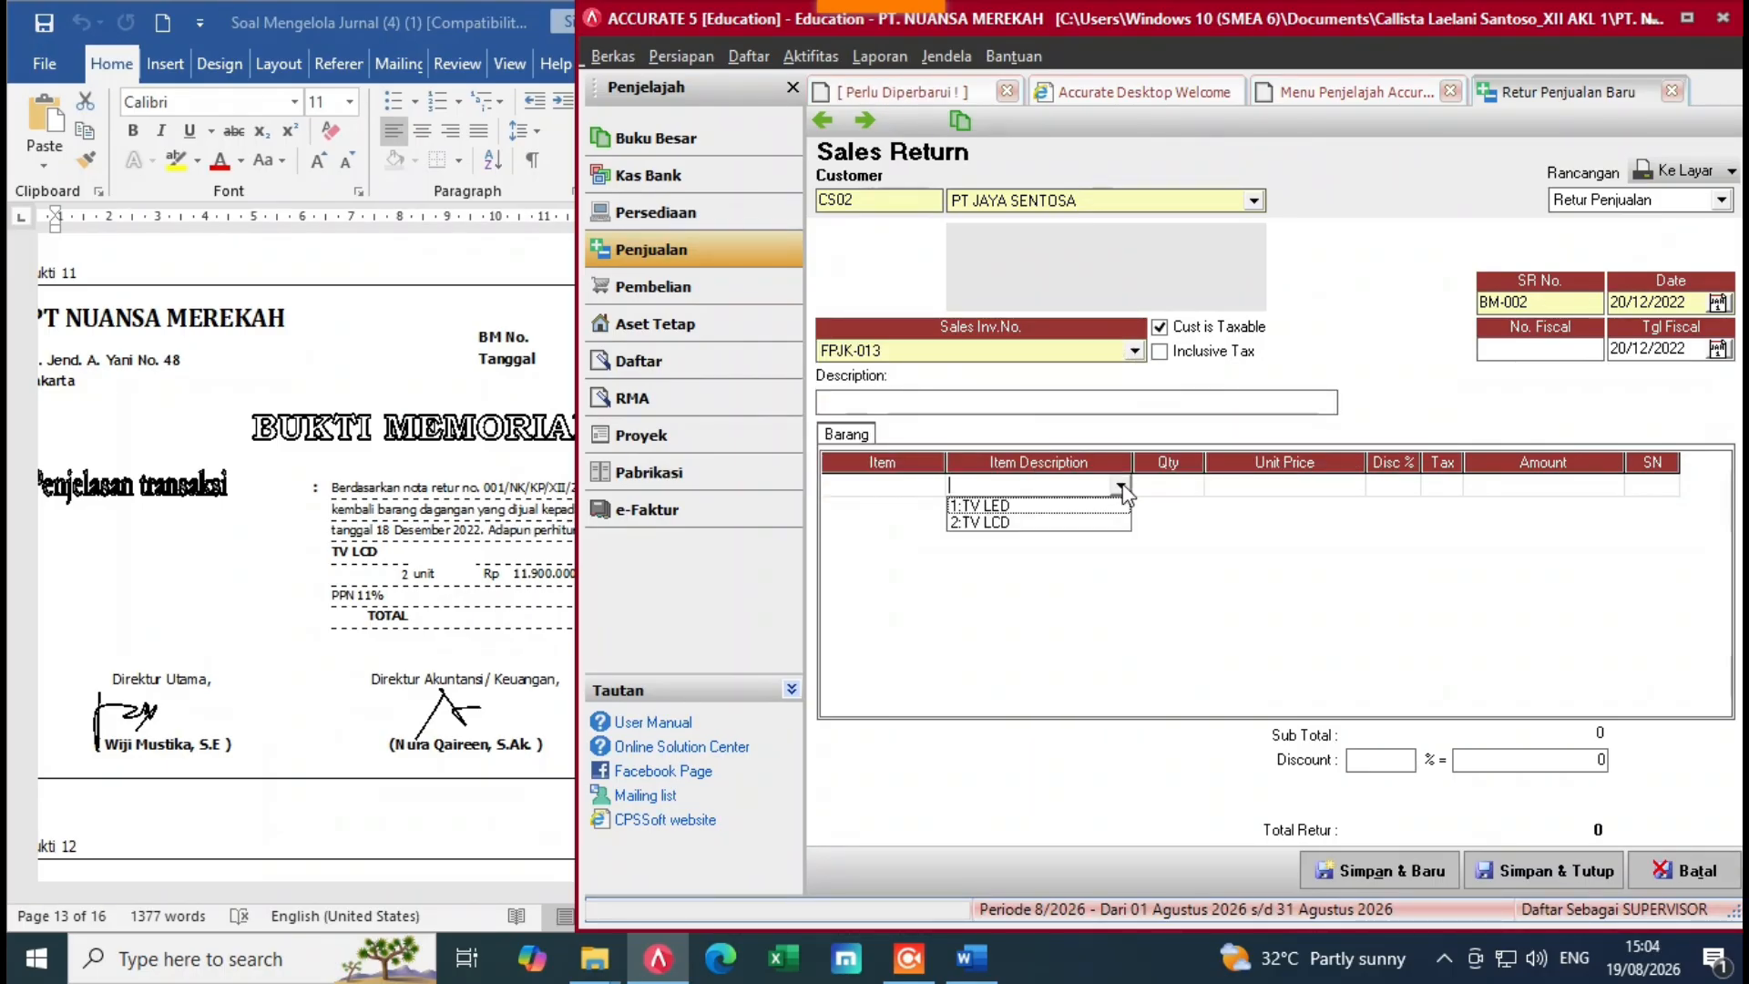
pyautogui.click(997, 525)
pyautogui.click(927, 538)
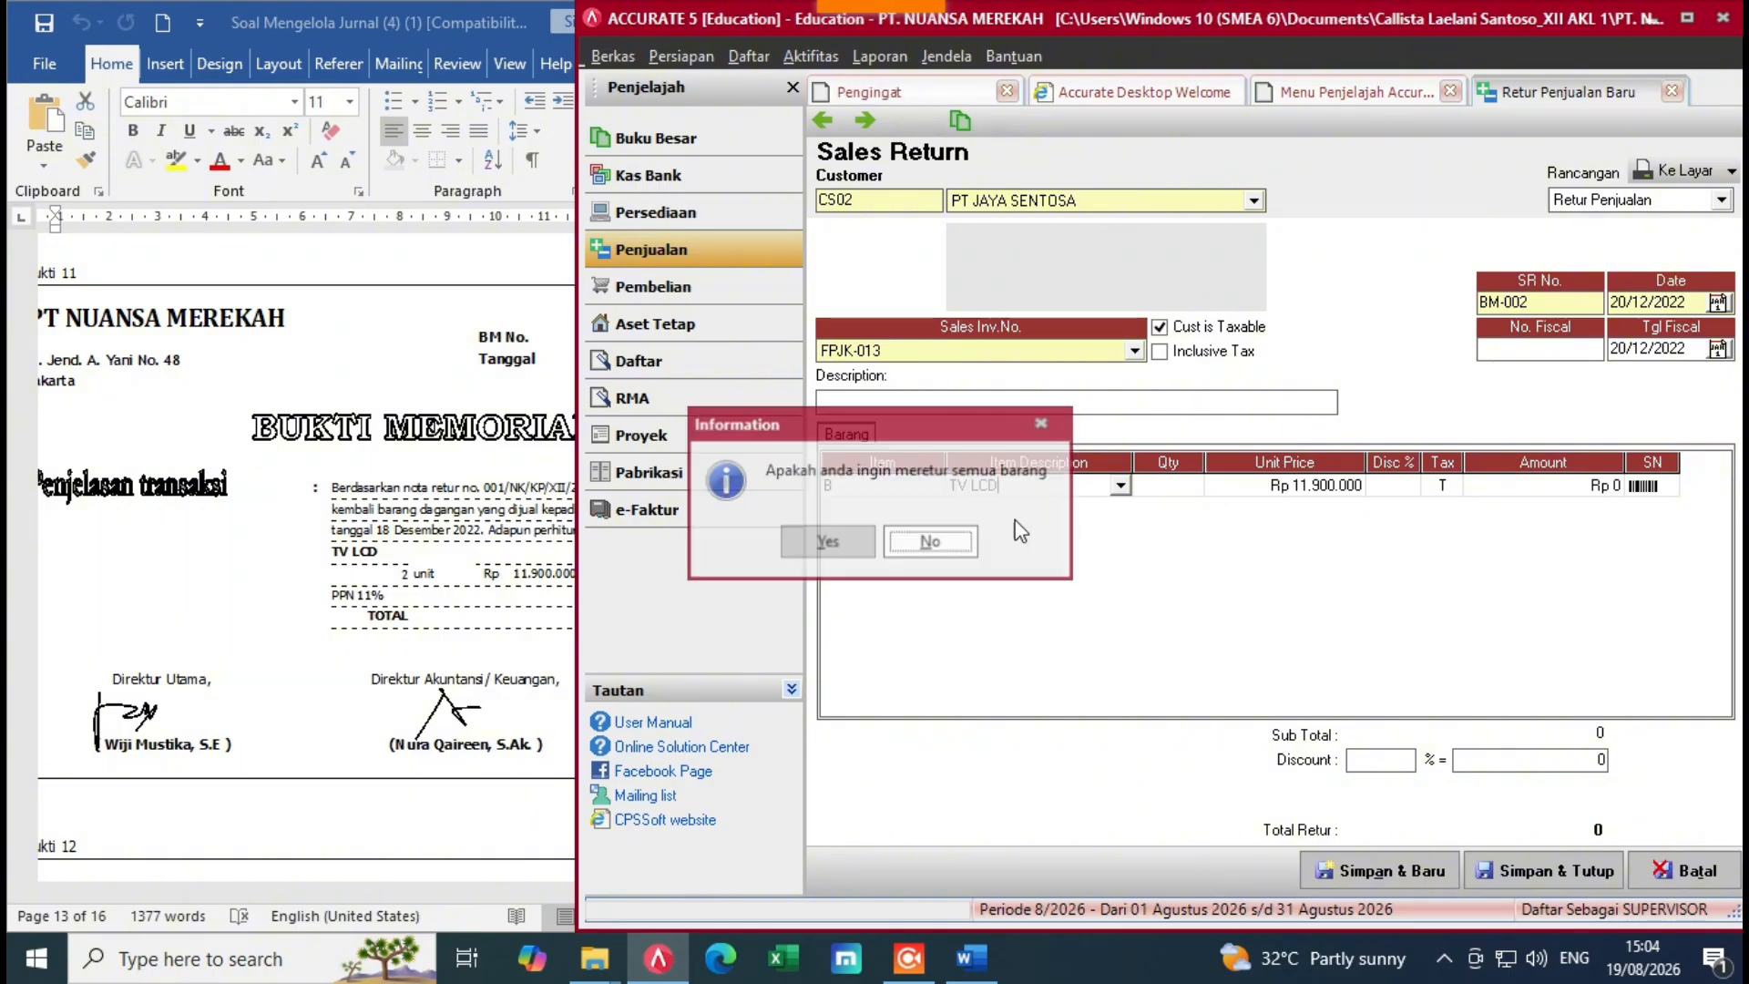
pyautogui.write('2')
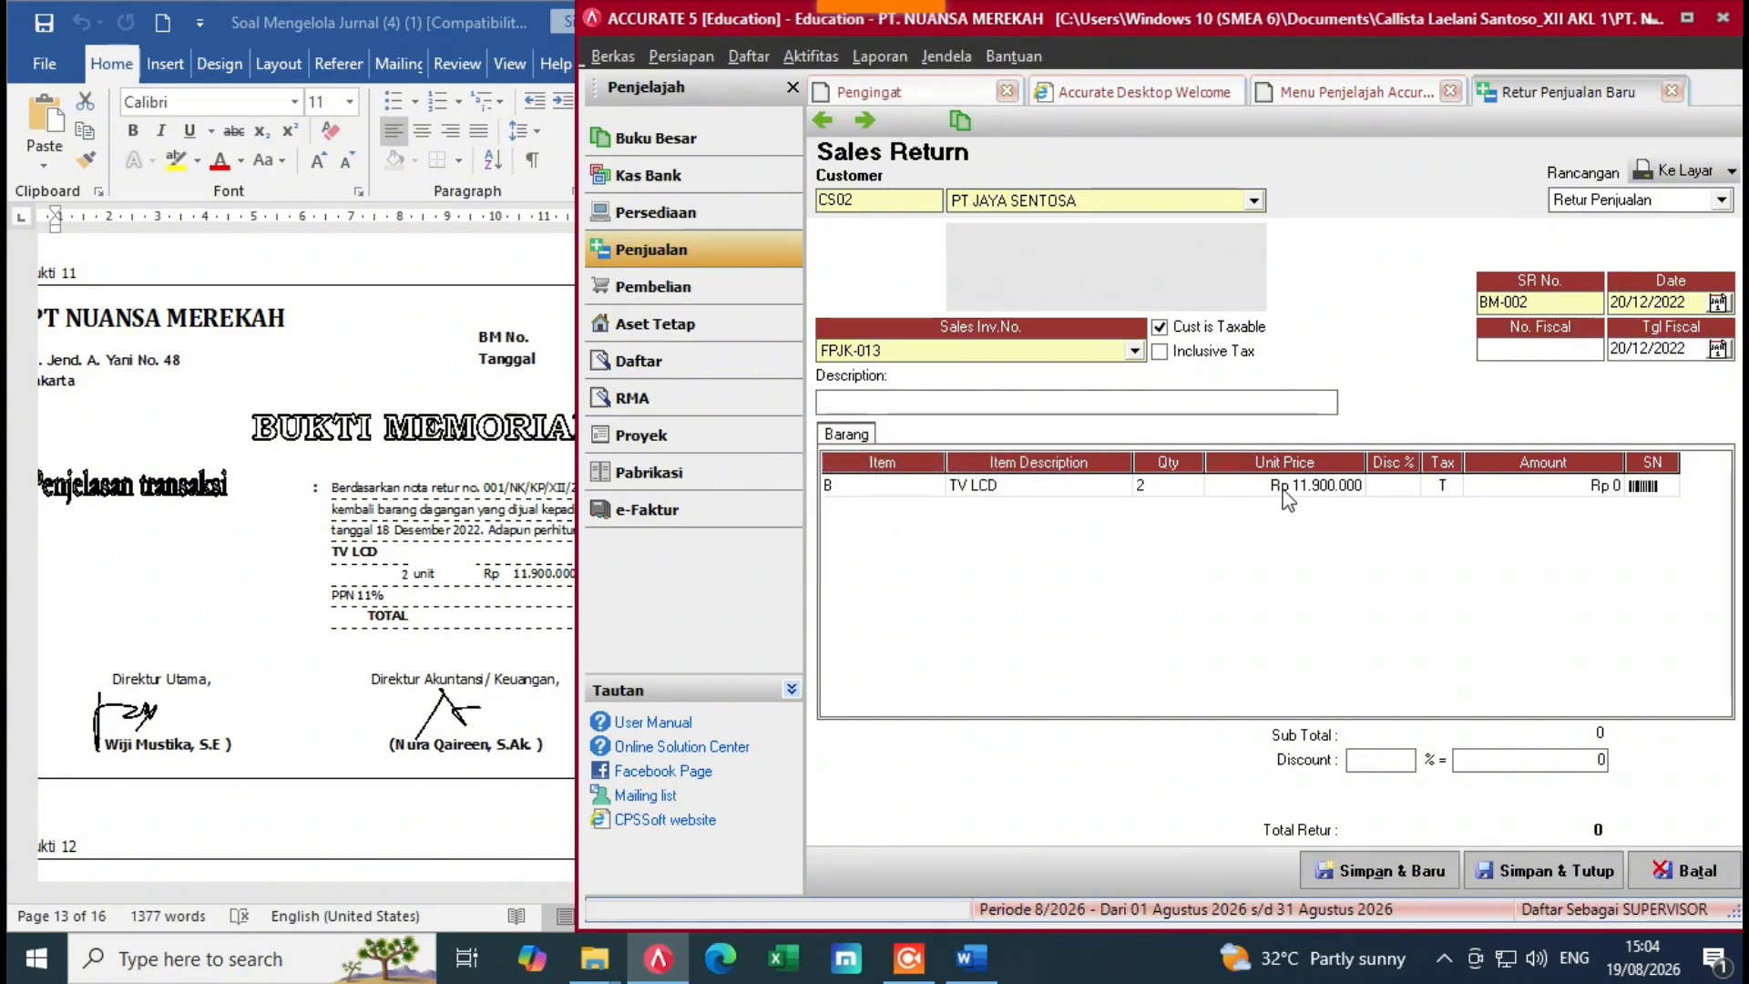
pyautogui.press('Tab')
pyautogui.press('Tab')
pyautogui.press('Tab')
pyautogui.press('Tab')
pyautogui.press('Tab')
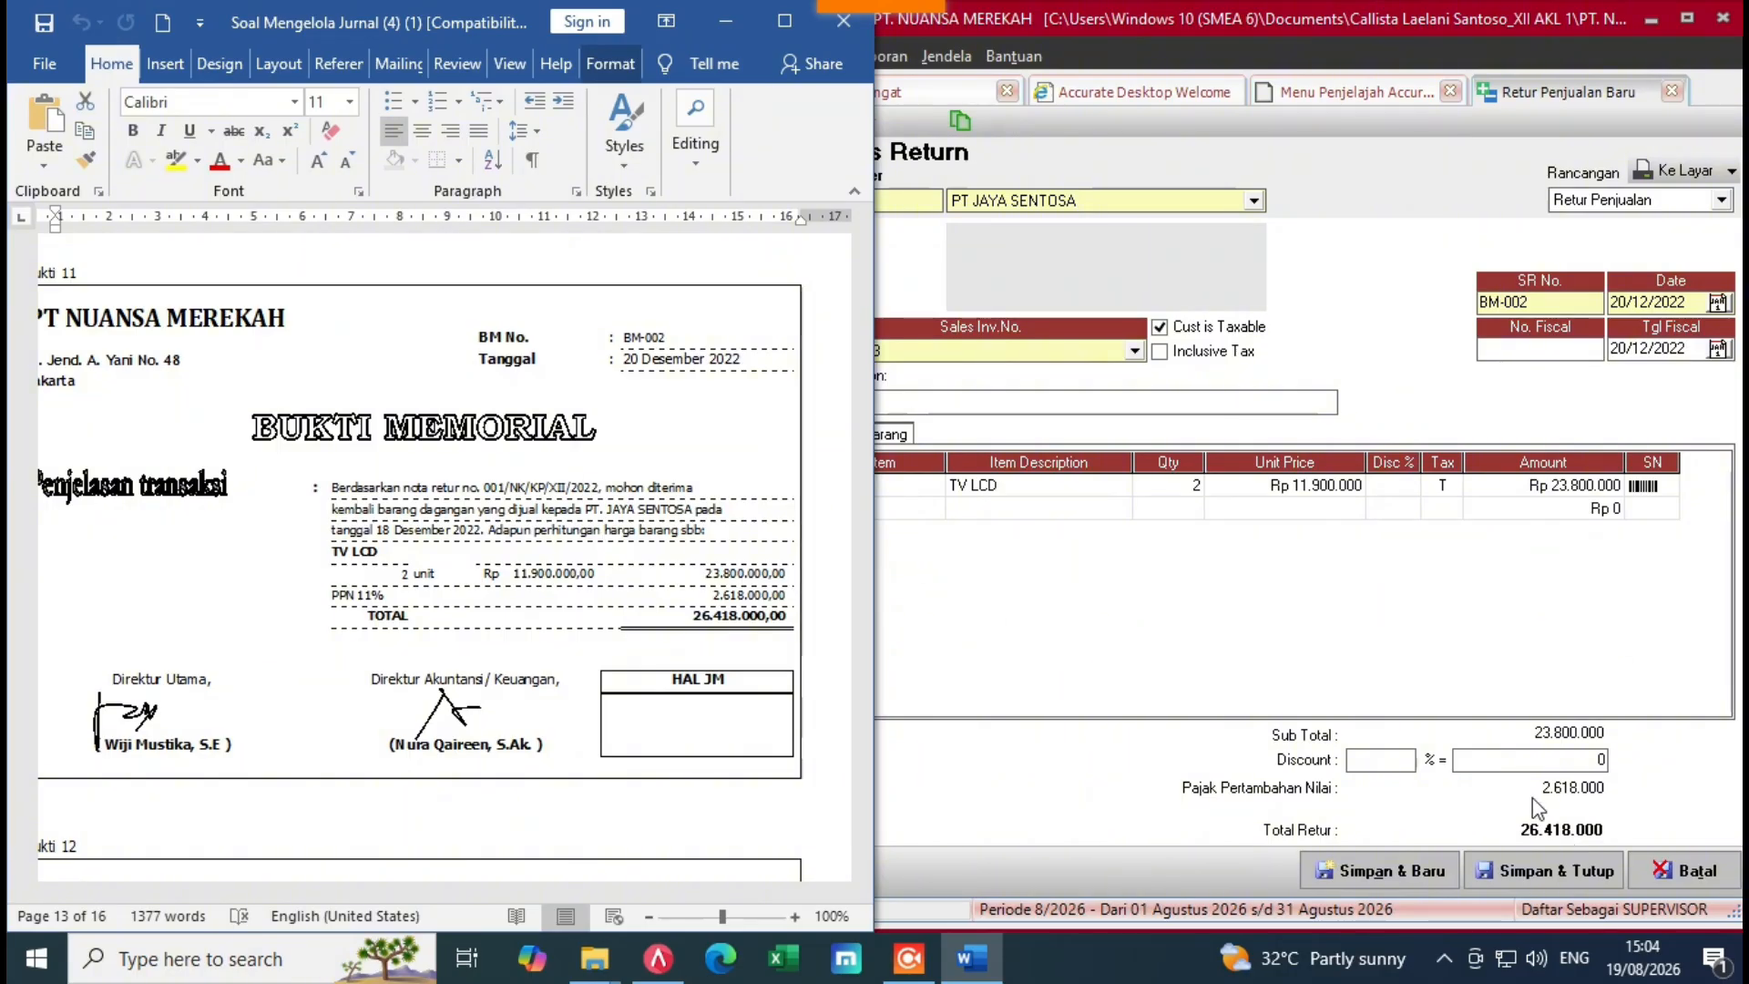
# Step: Save and close sales return BM-002, then display the cash and bank workflow
pyautogui.click(1524, 712)
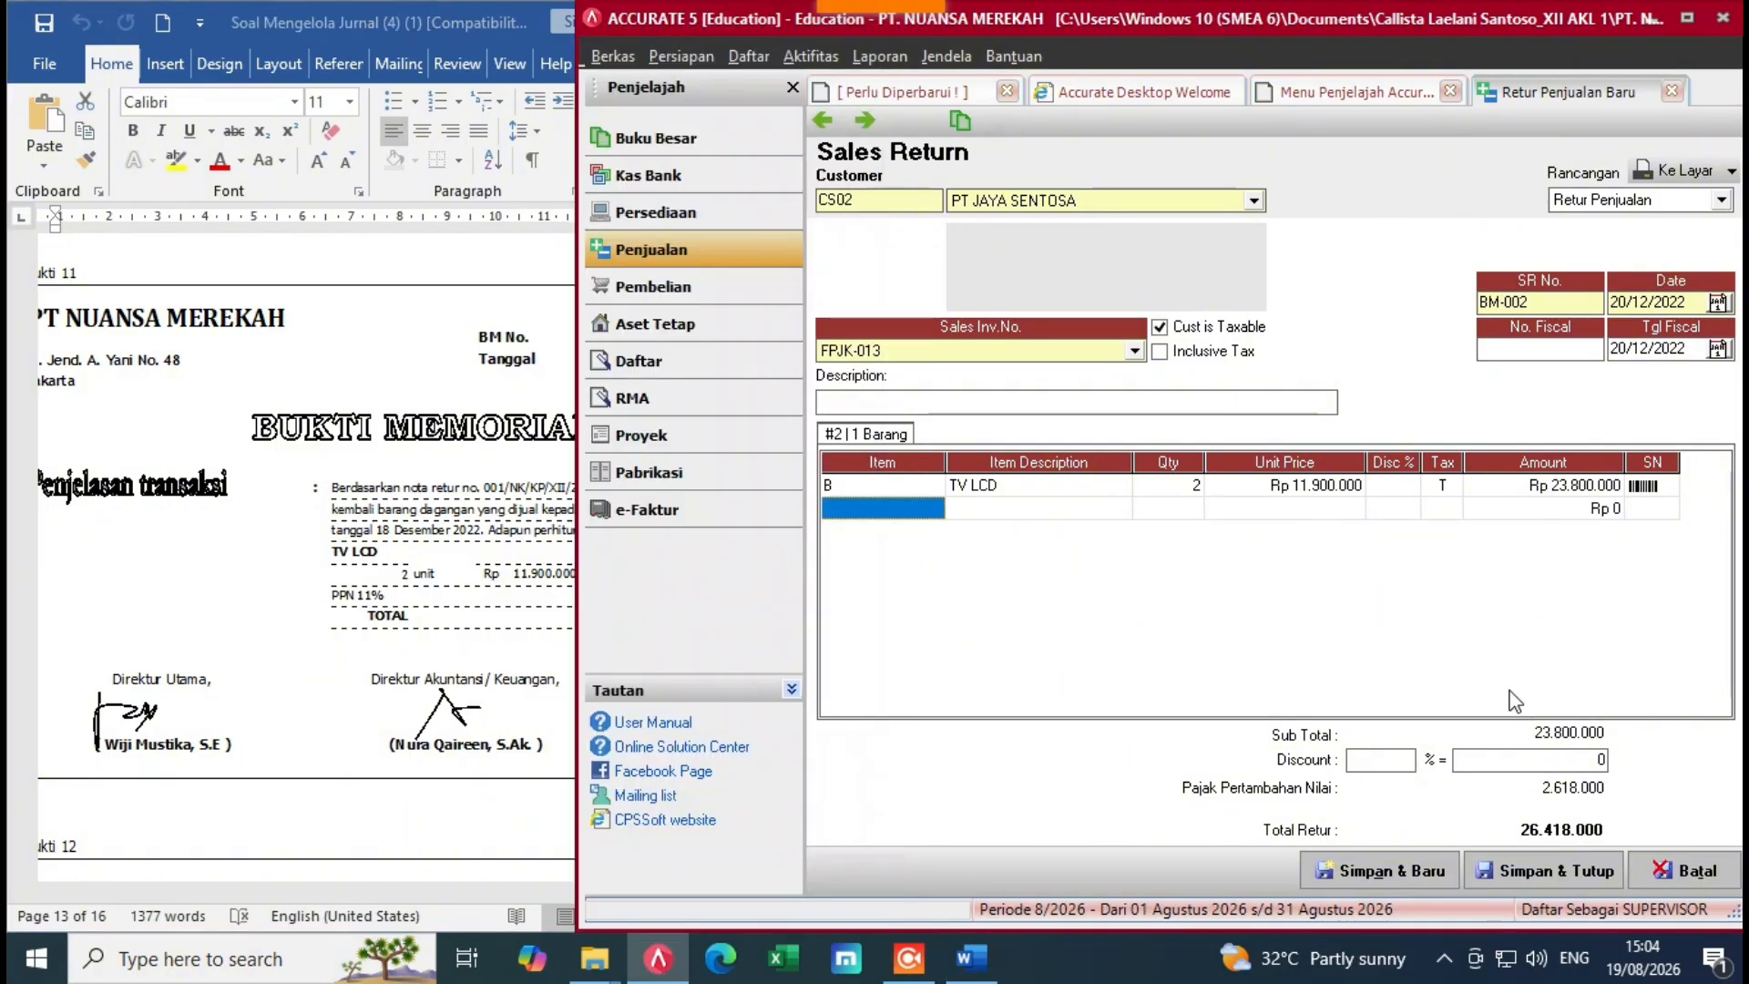
pyautogui.click(1536, 870)
pyautogui.hotkey('alt', 'Tab')
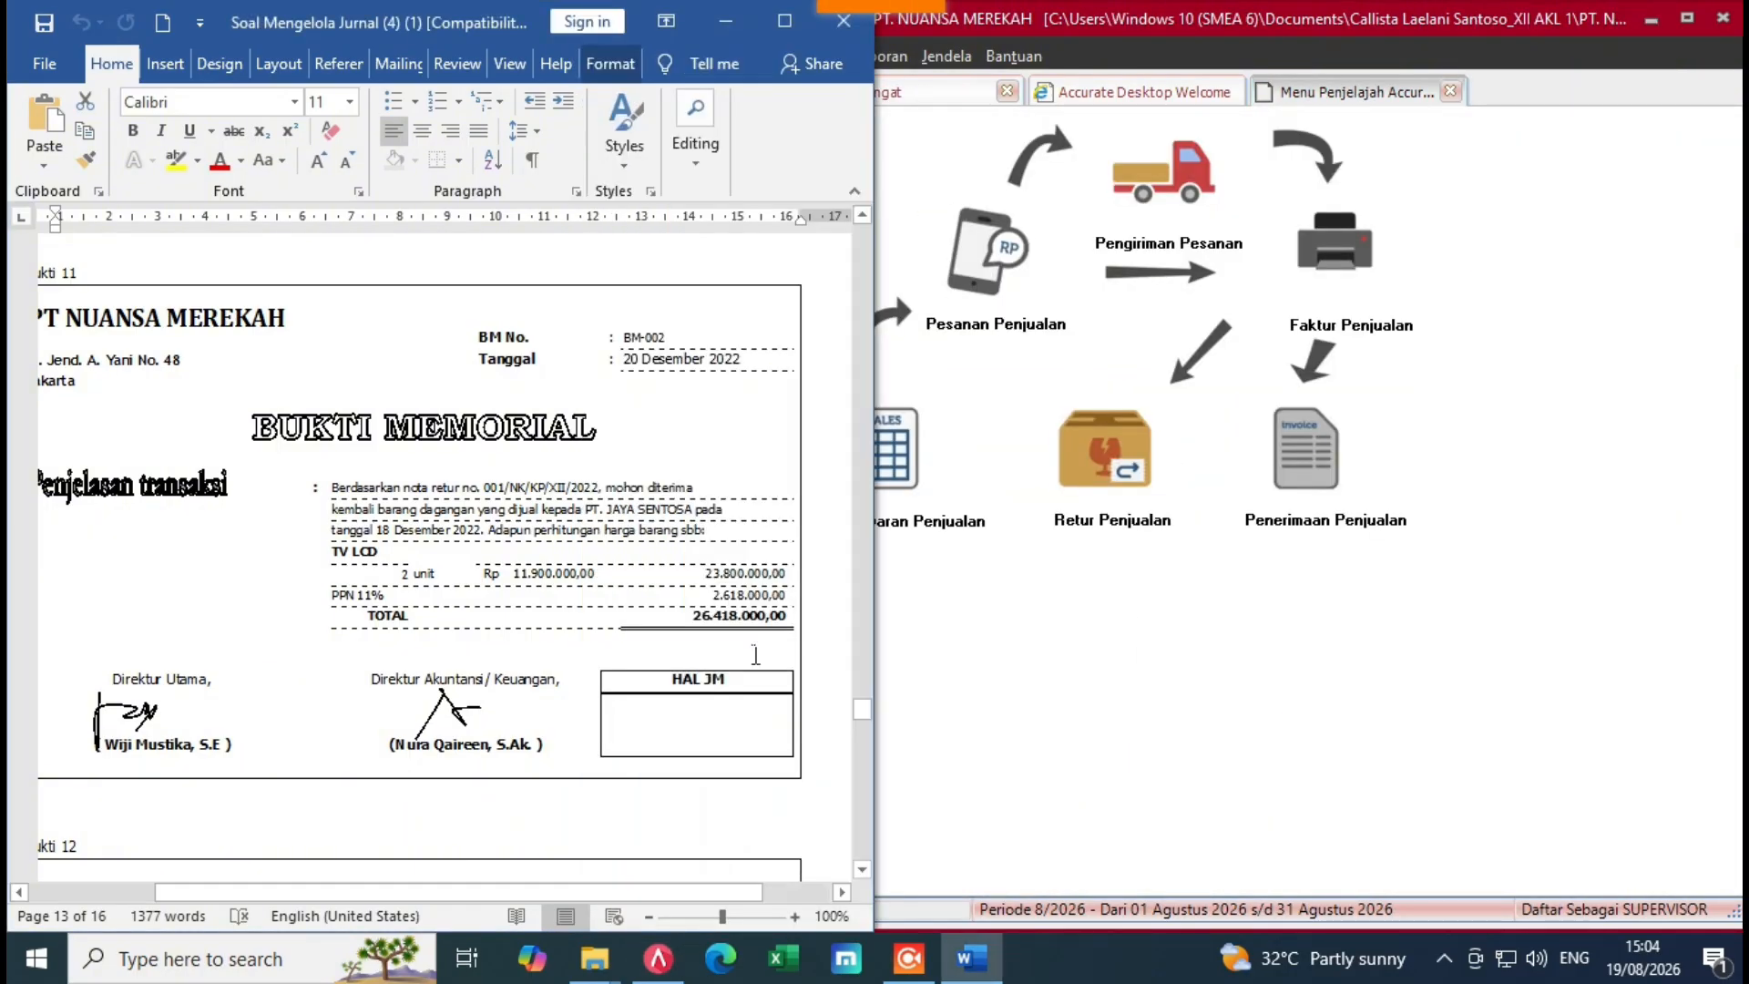
pyautogui.moveTo(862, 710); pyautogui.dragTo(863, 735)
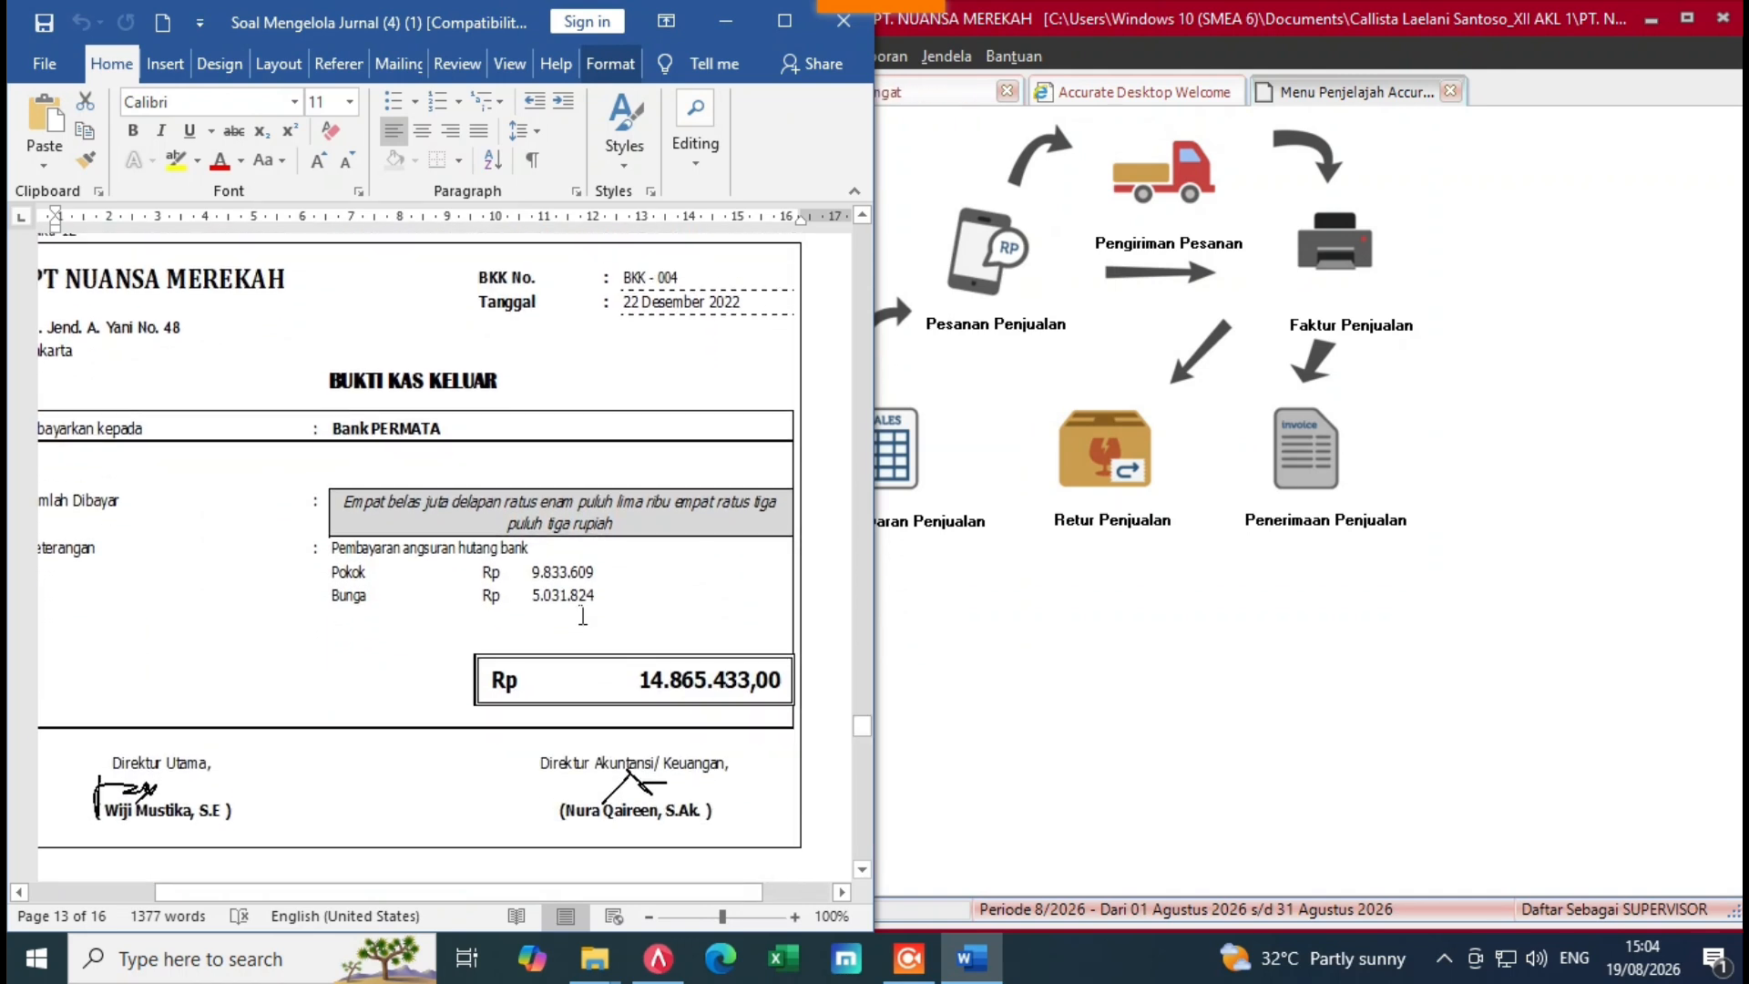
pyautogui.click(1124, 679)
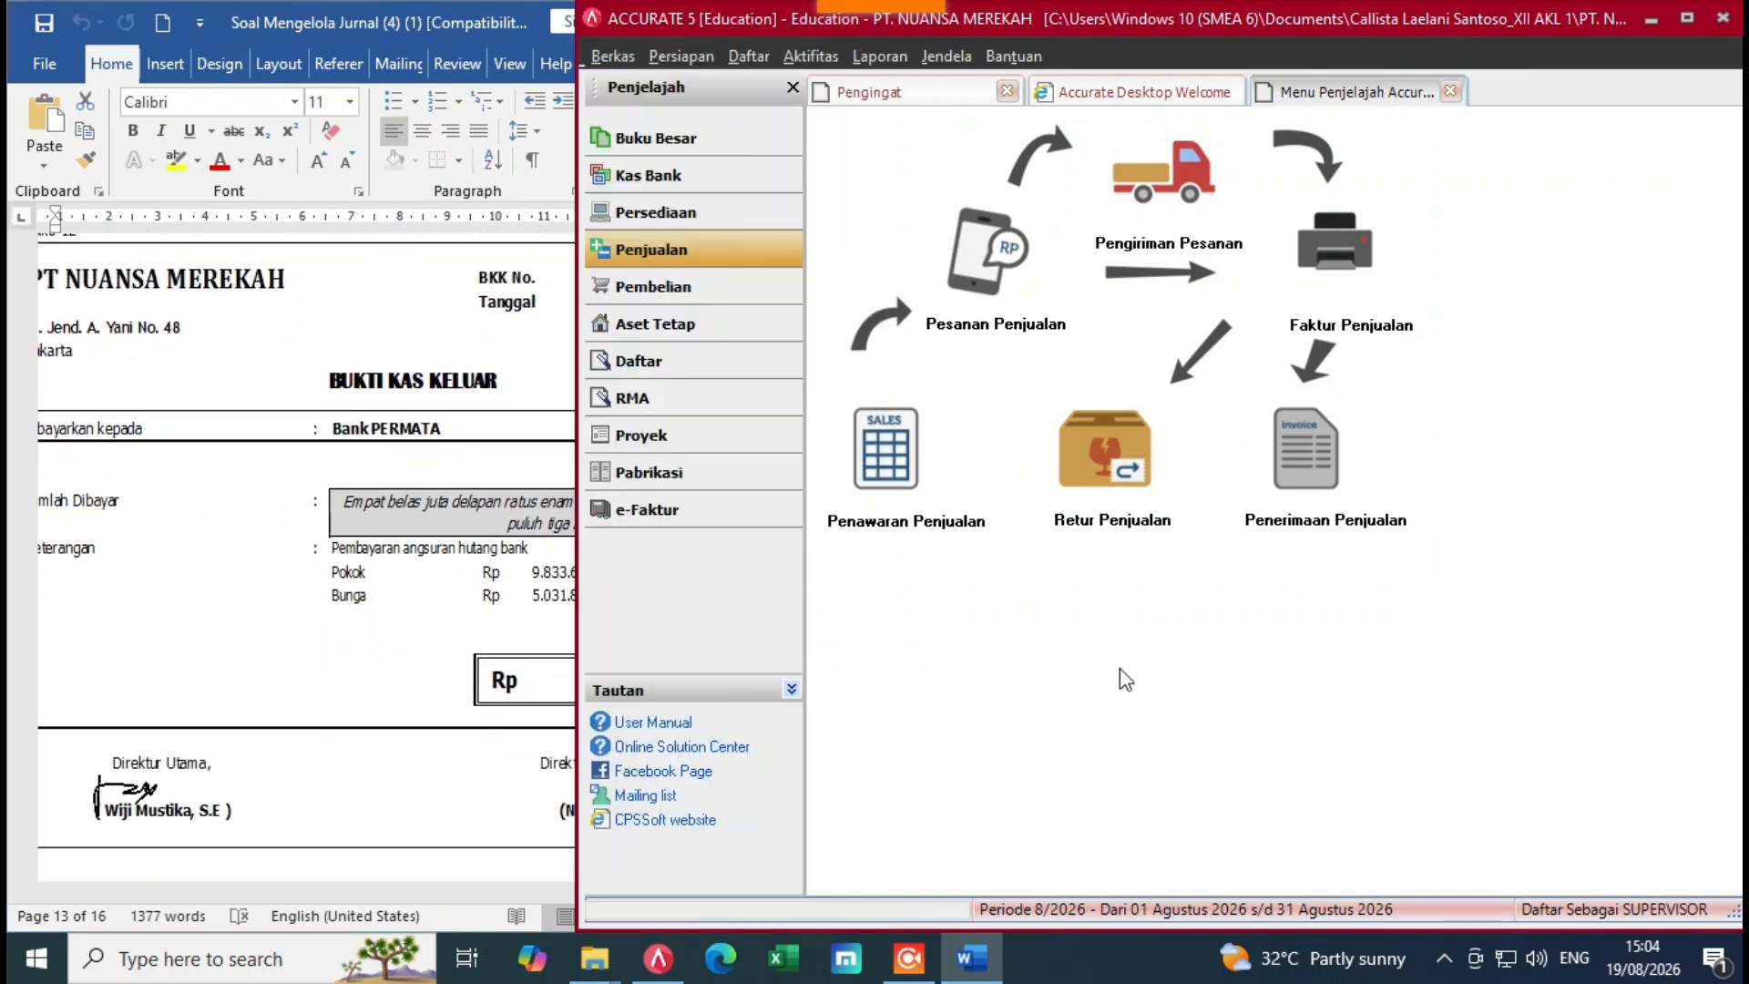
pyautogui.click(670, 176)
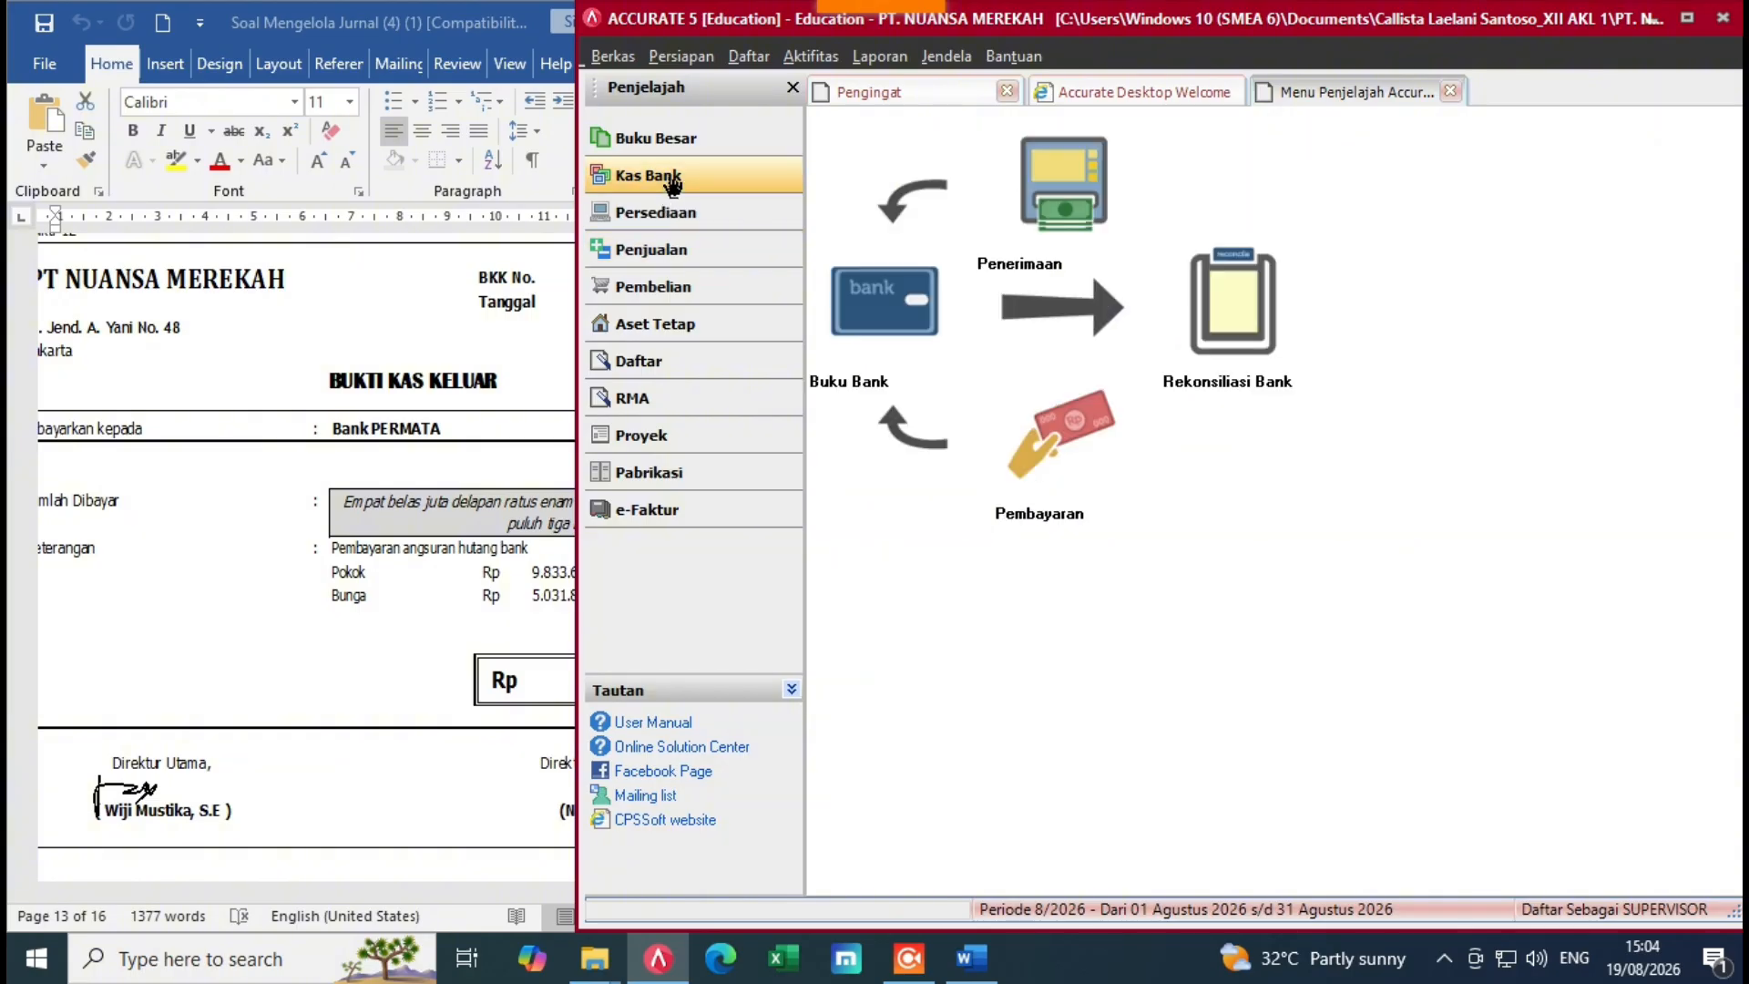
# Step: Start an other payment from Cash In Bank dated 22/12/2022
pyautogui.click(1043, 510)
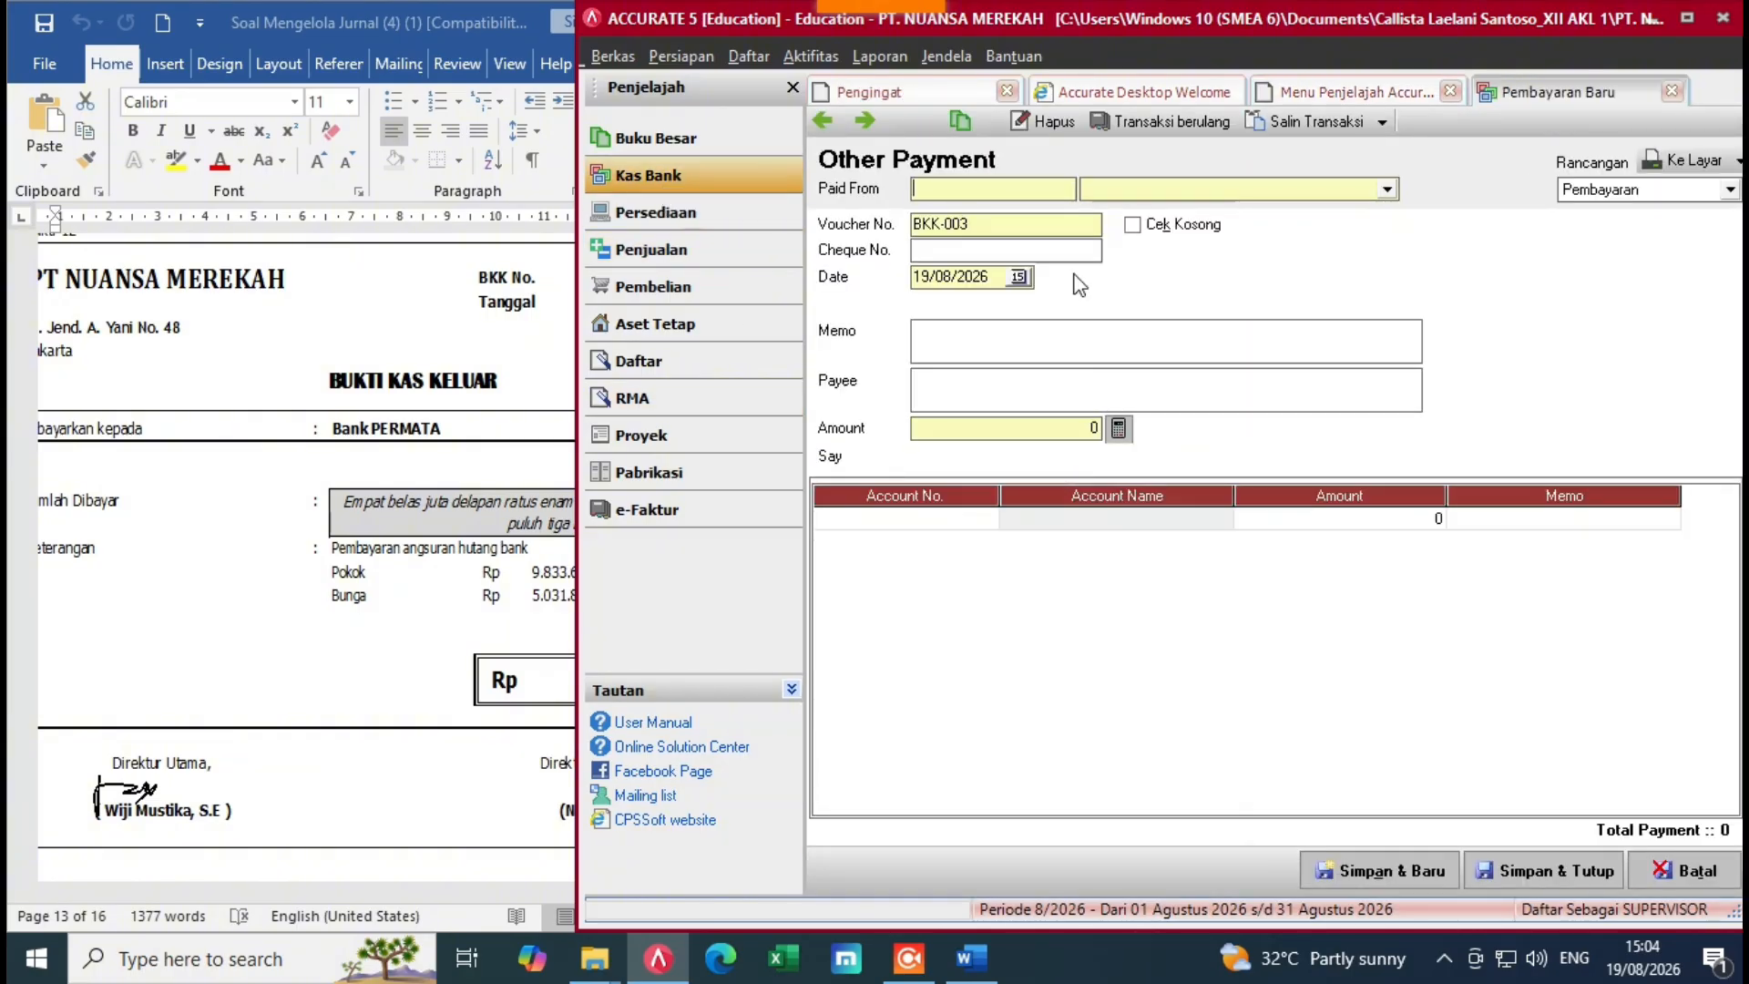
pyautogui.click(1387, 190)
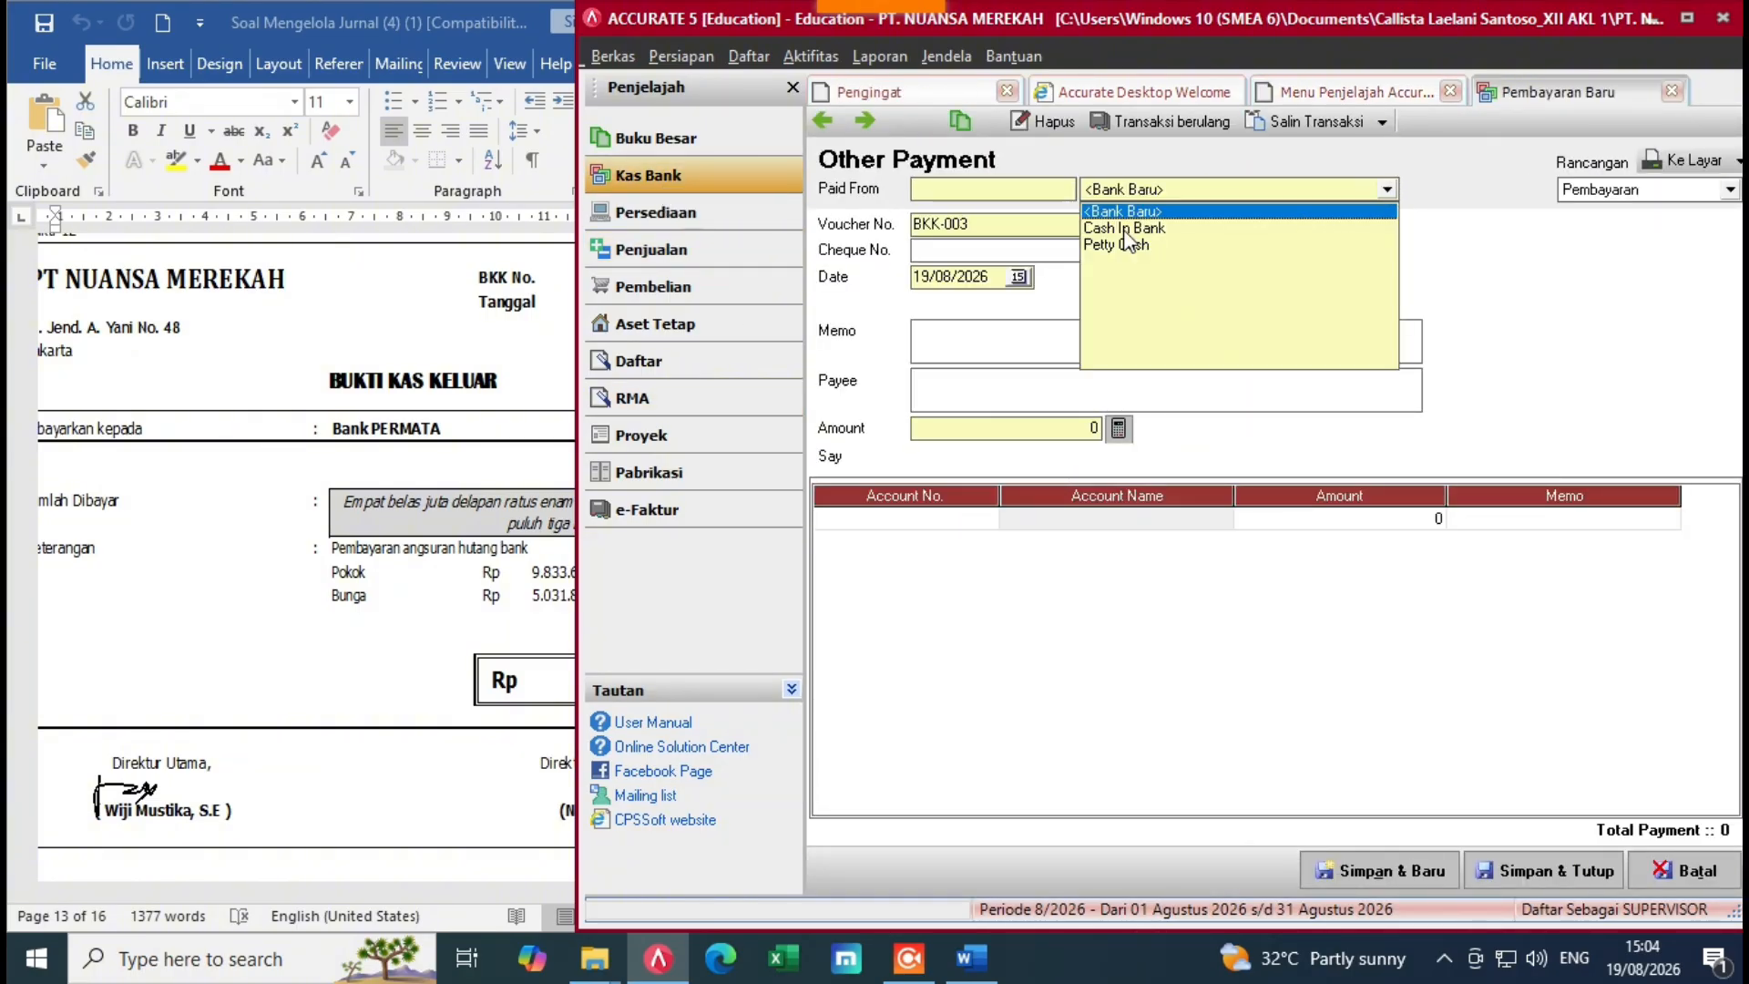
pyautogui.click(1183, 229)
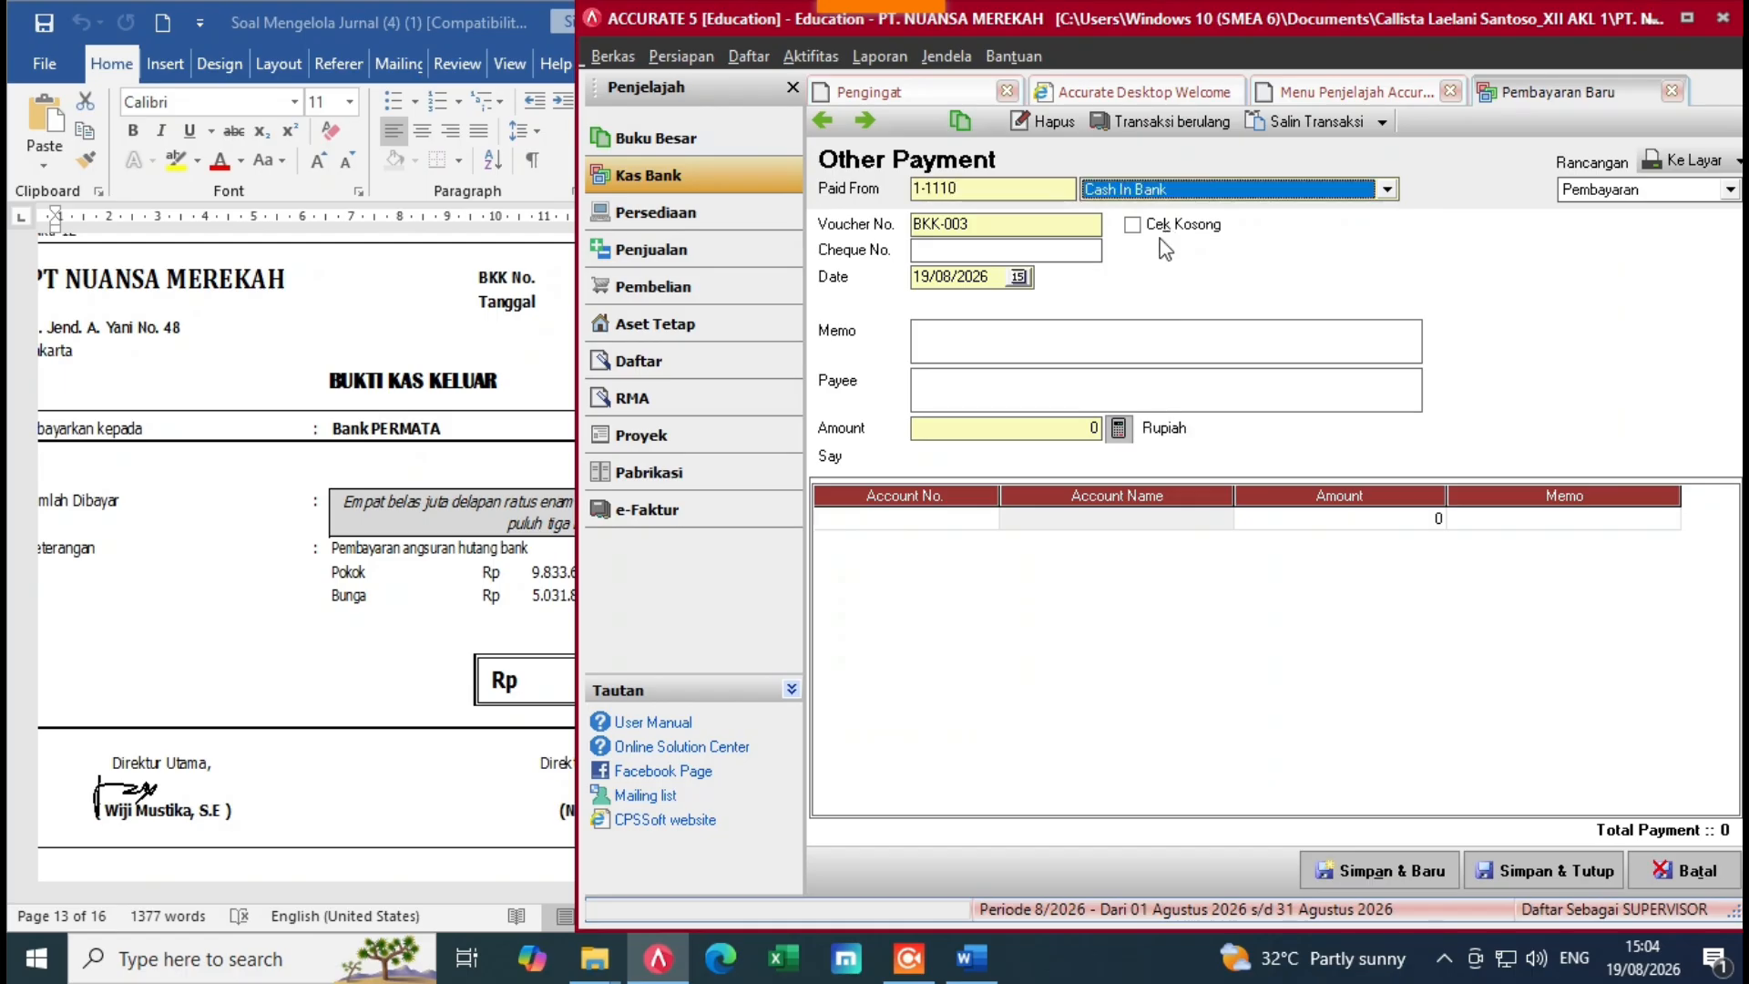
pyautogui.click(1002, 281)
pyautogui.moveTo(1002, 280); pyautogui.dragTo(905, 296)
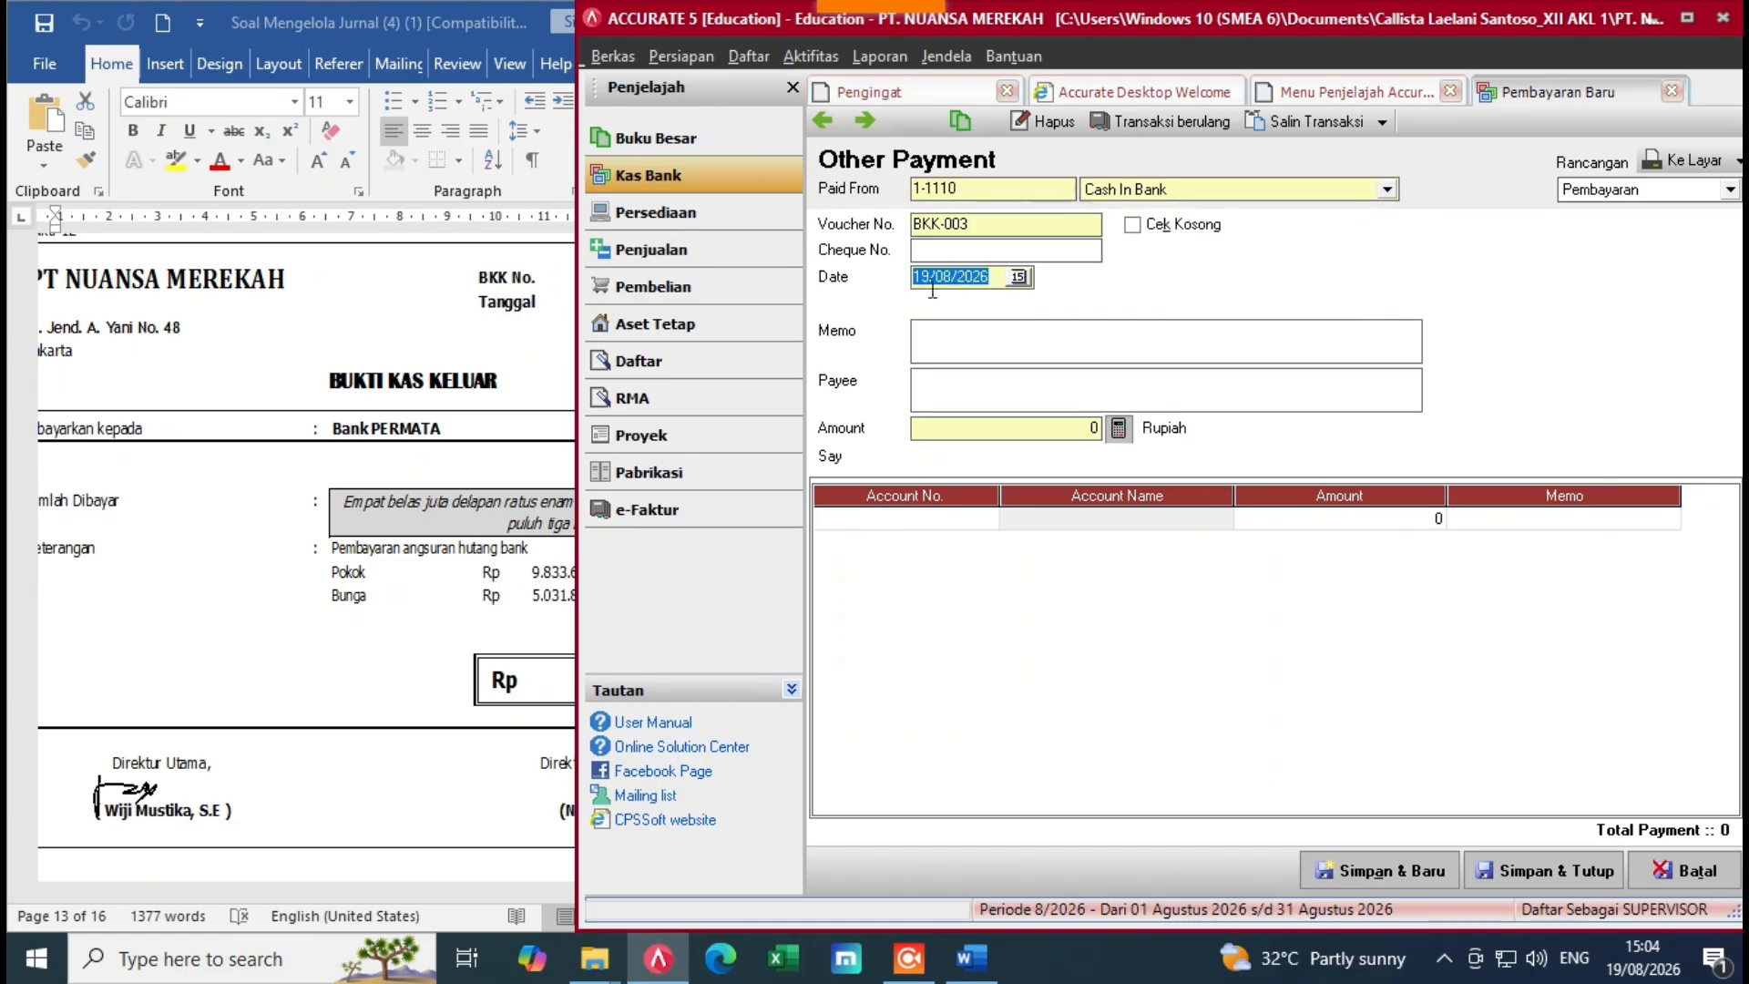
pyautogui.press('BackSpace')
pyautogui.click(513, 477)
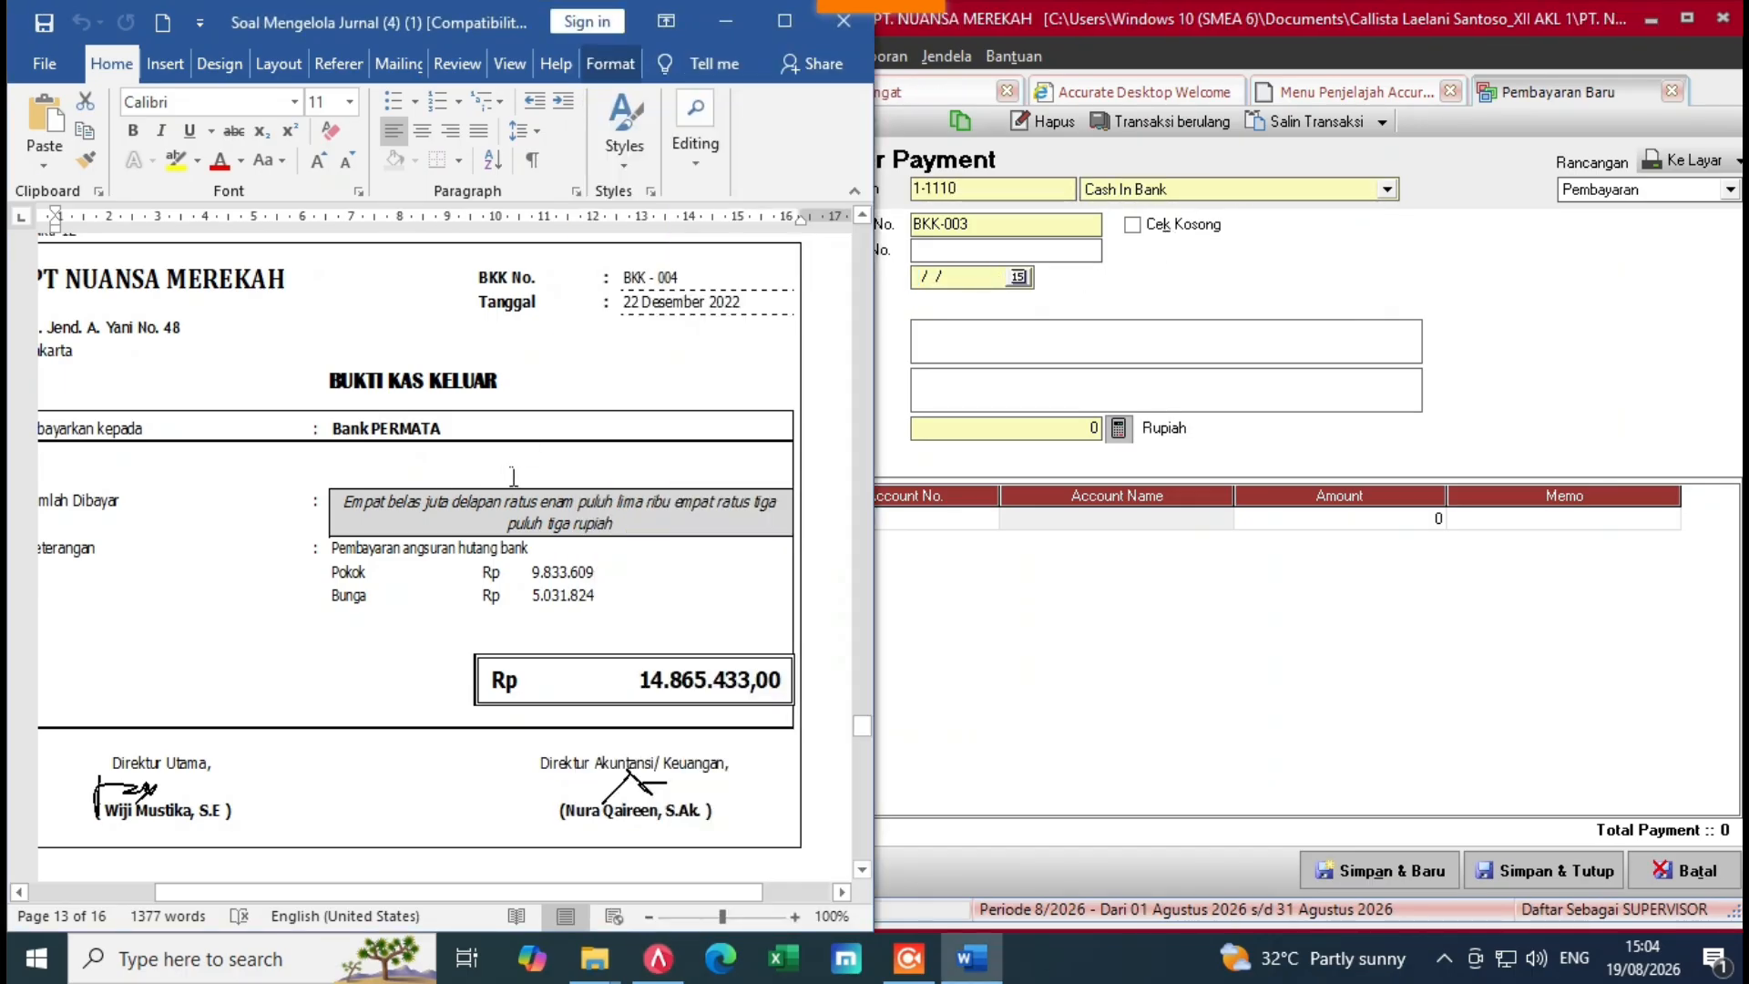
pyautogui.click(962, 288)
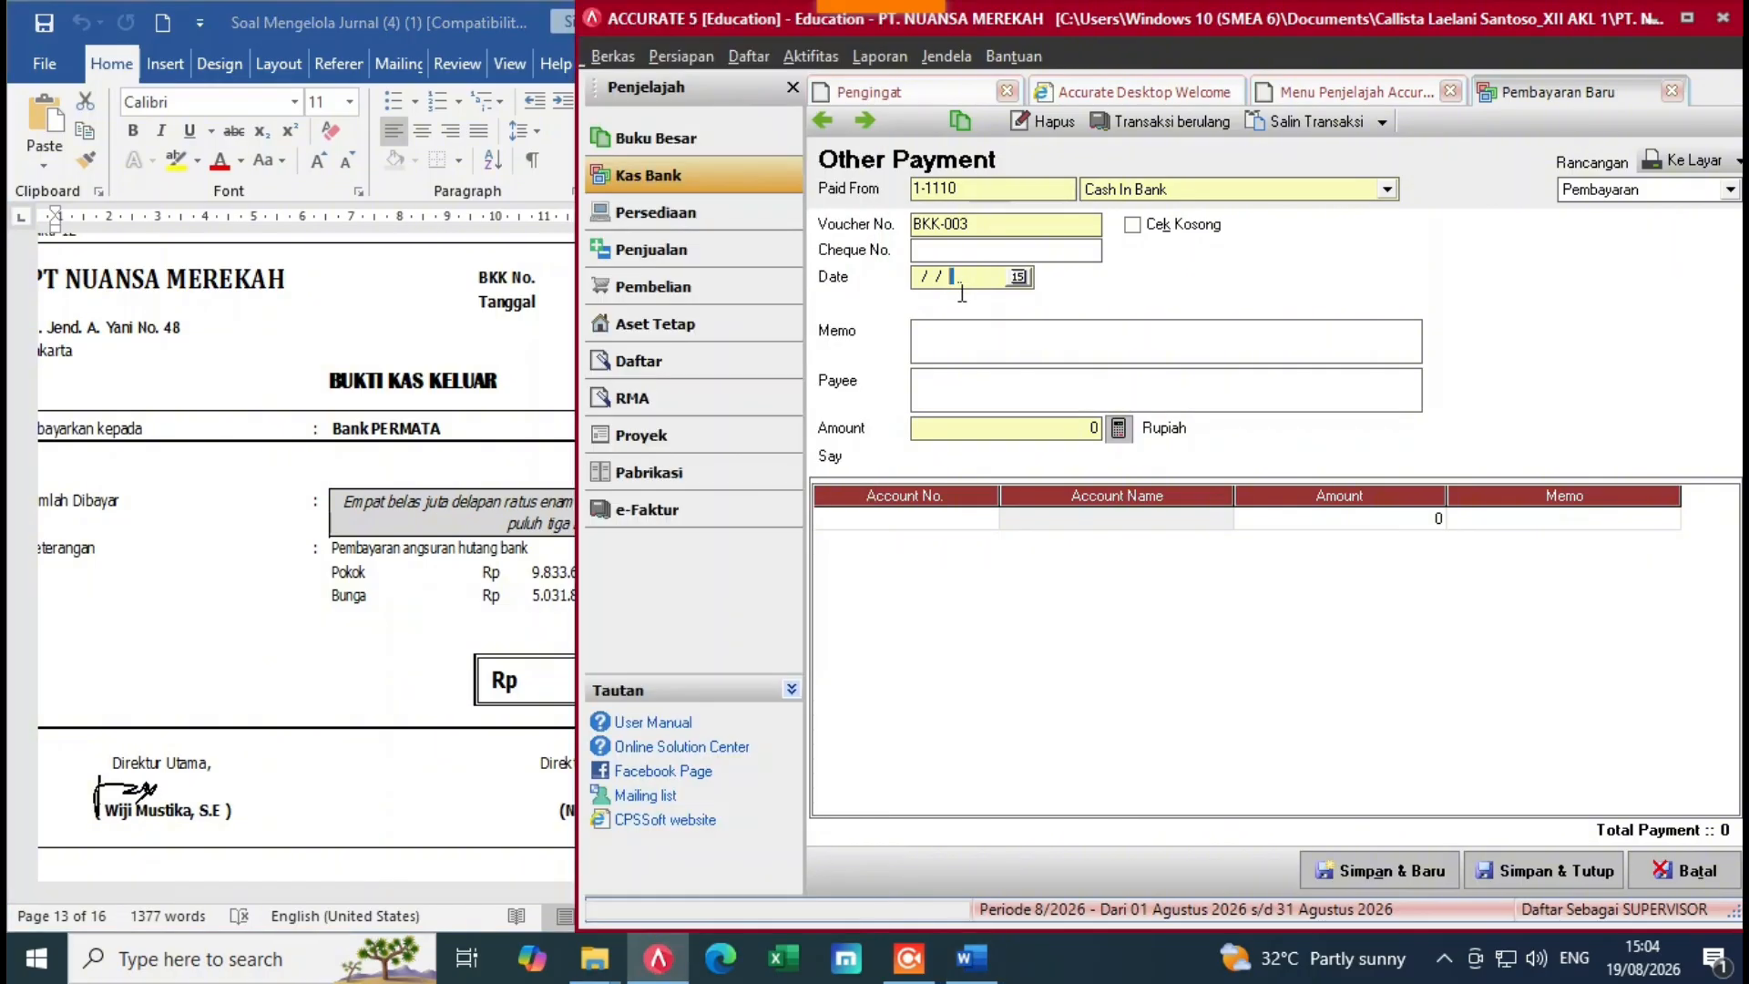
pyautogui.write('222')
pyautogui.write('1220')
pyautogui.write('2')
pyautogui.press('BackSpace')
pyautogui.press('BackSpace')
# Step: Set voucher BKK-004, memo 'Pembayaran Angsuran Hutang Bank' and payee Bank PERMATA
pyautogui.press('BackSpace')
pyautogui.press('BackSpace')
pyautogui.press('BackSpace')
pyautogui.write('122022')
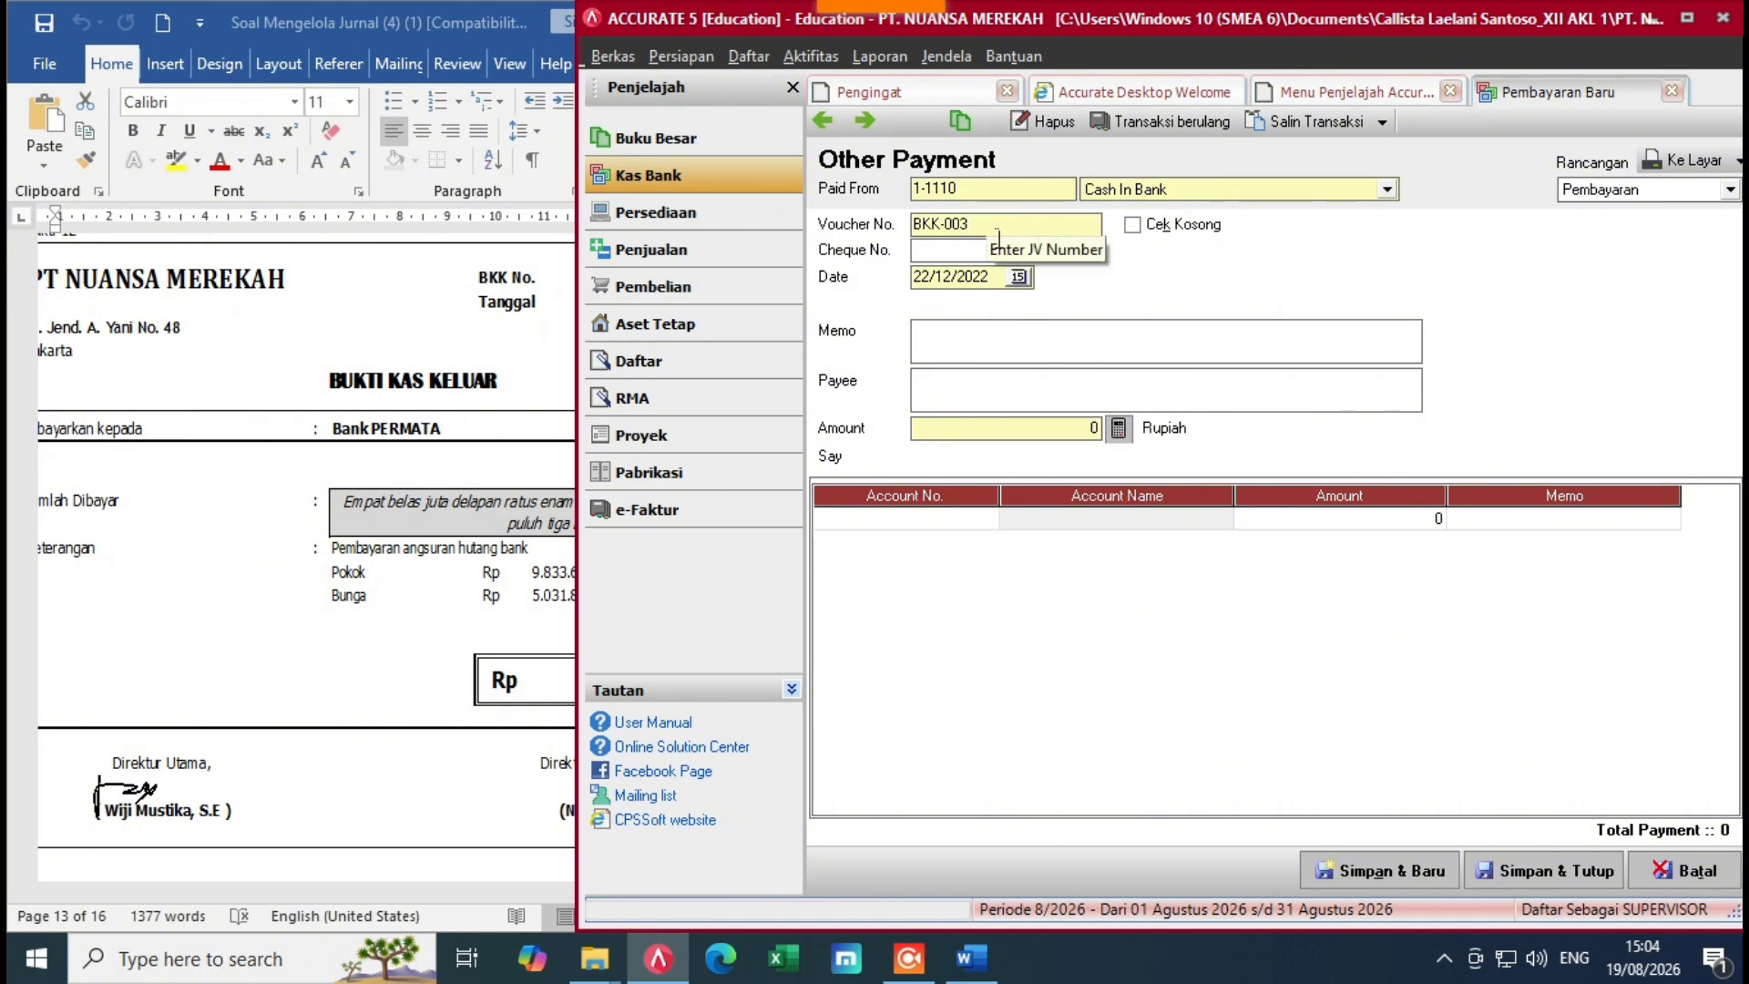
pyautogui.click(1000, 232)
pyautogui.press('BackSpace')
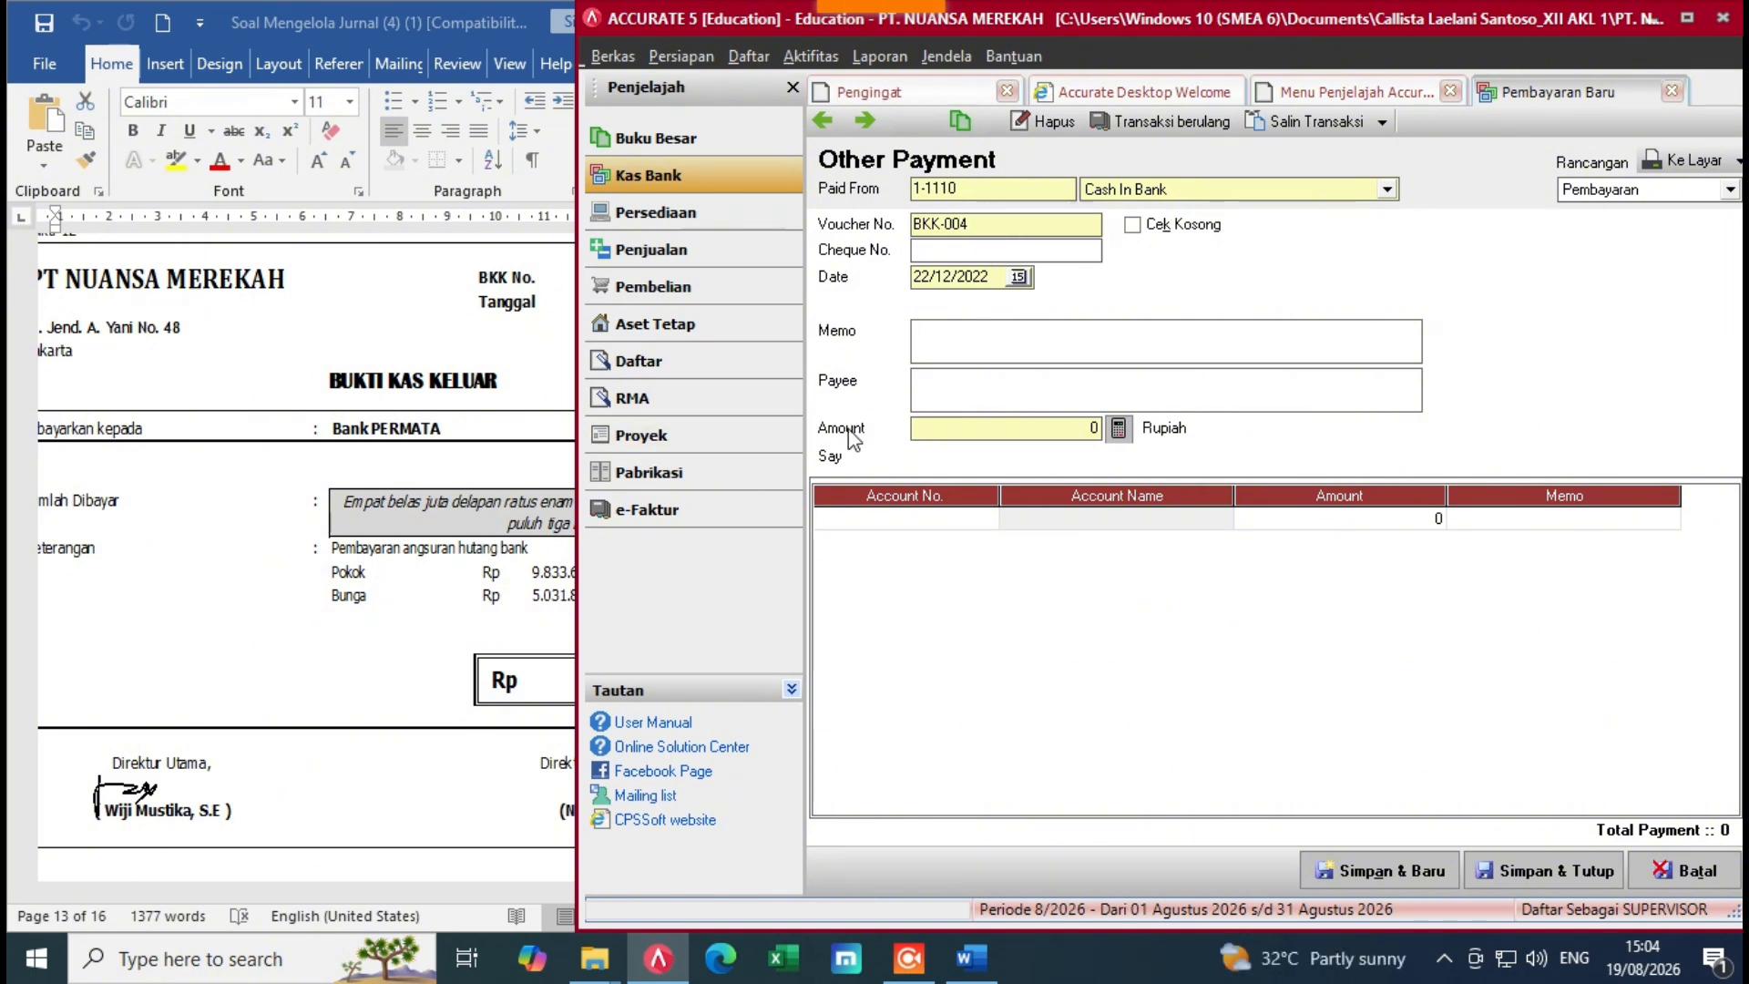
pyautogui.write('Pemaya')
pyautogui.press('BackSpace')
pyautogui.press('BackSpace')
pyautogui.write('bayaran Angs')
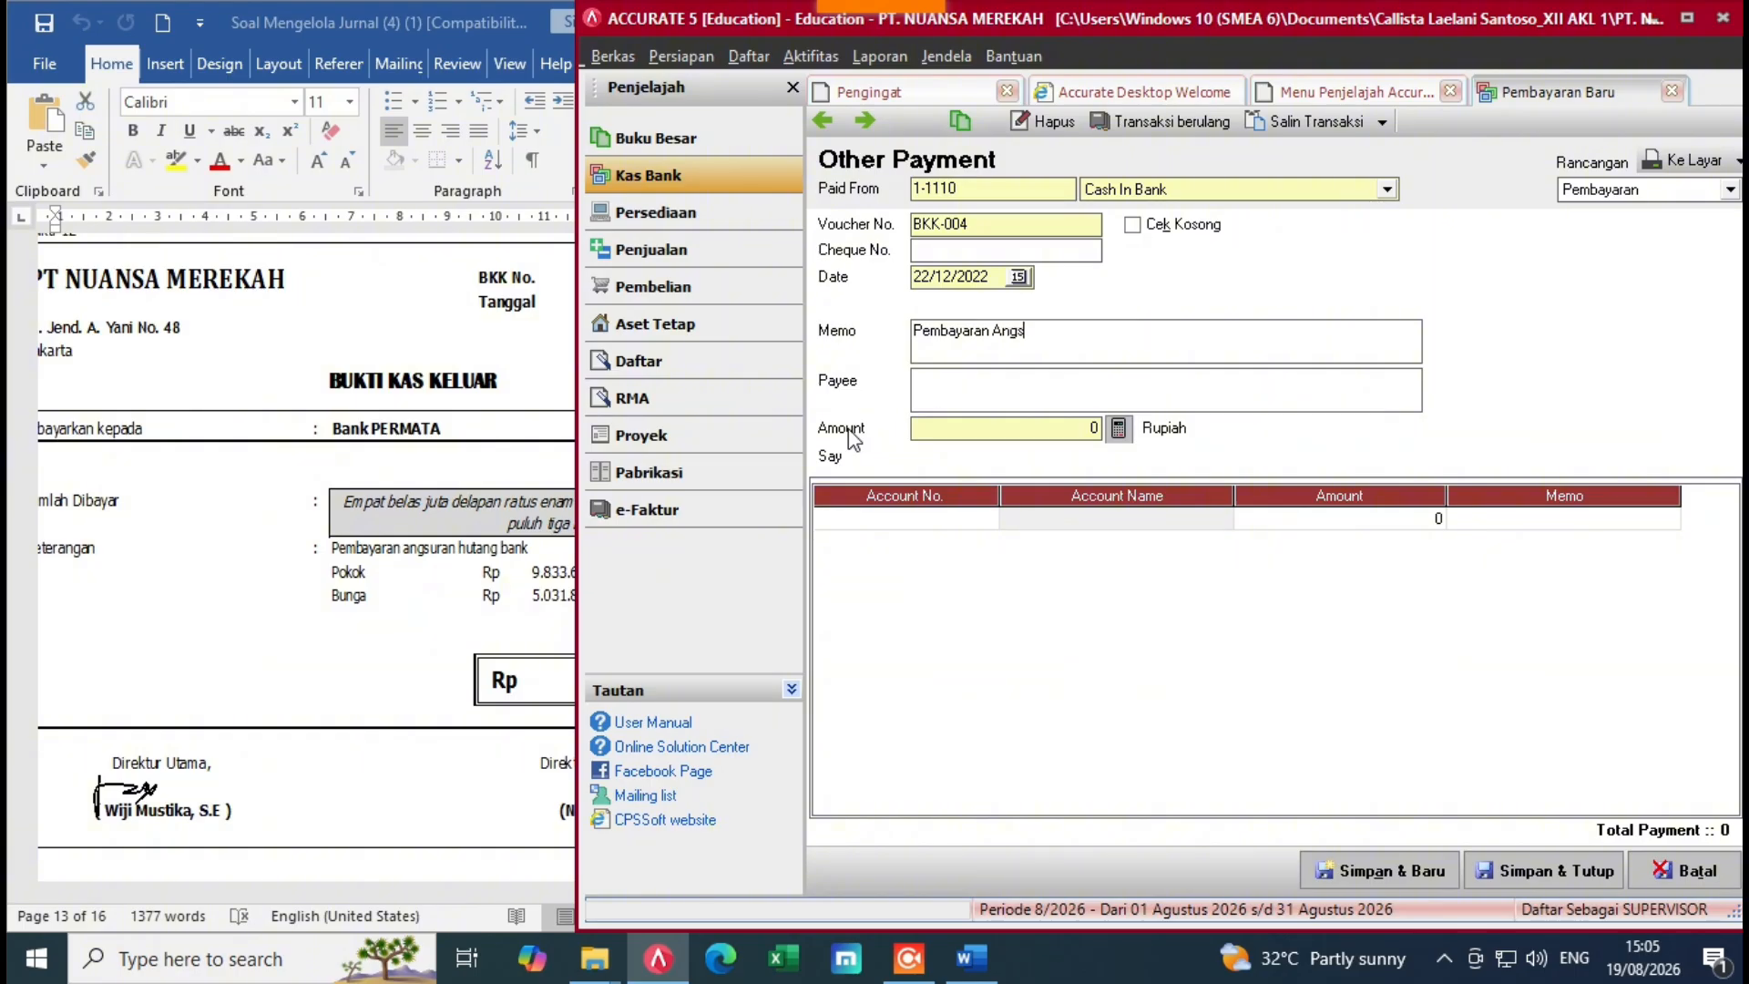
pyautogui.write('uran Hutang Bank')
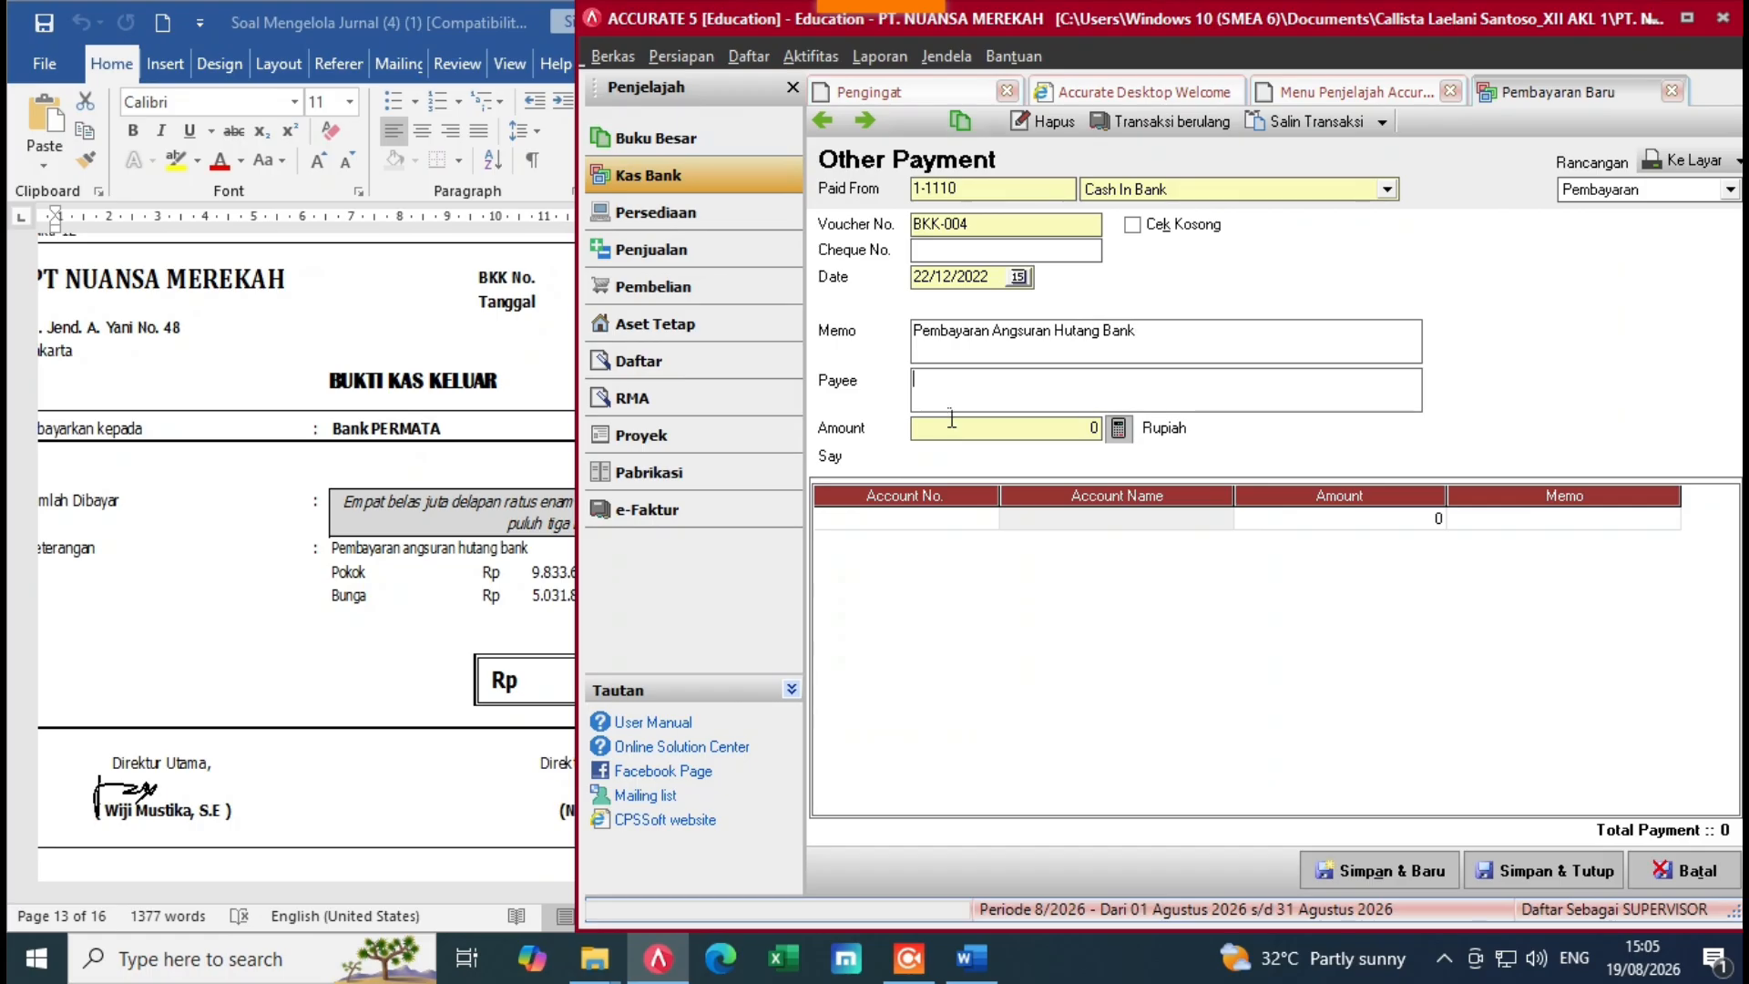
pyautogui.write('Bank ')
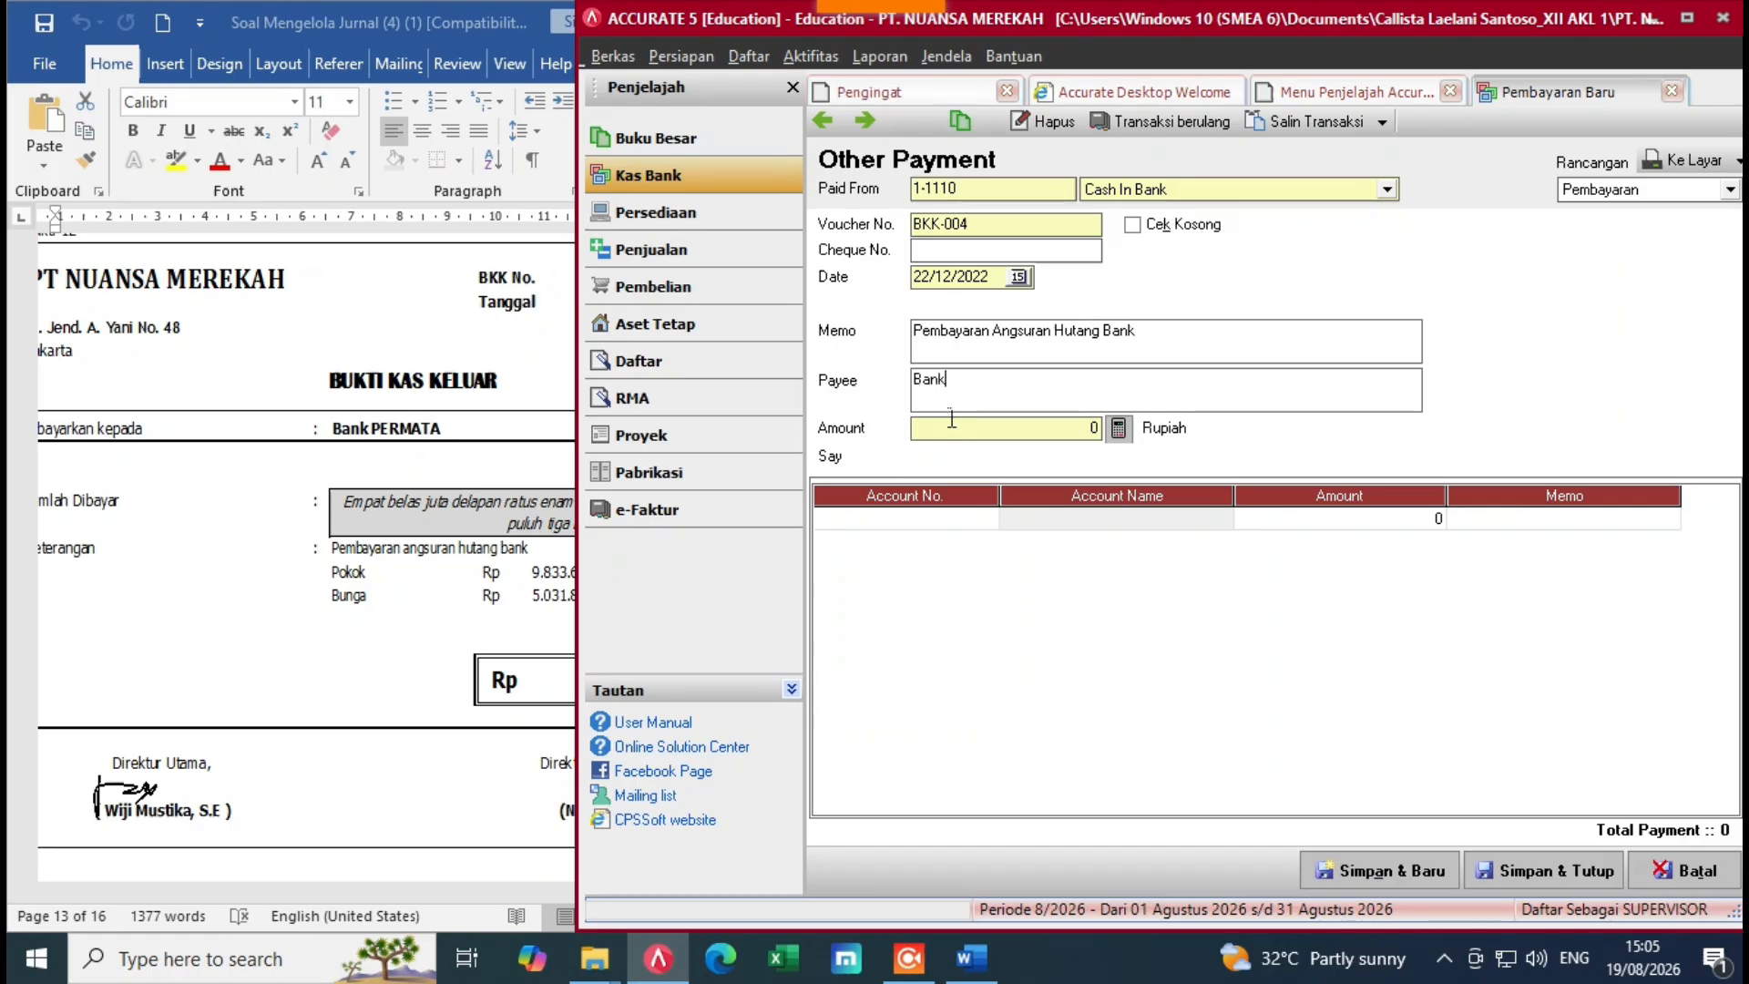
pyautogui.write('PERM')
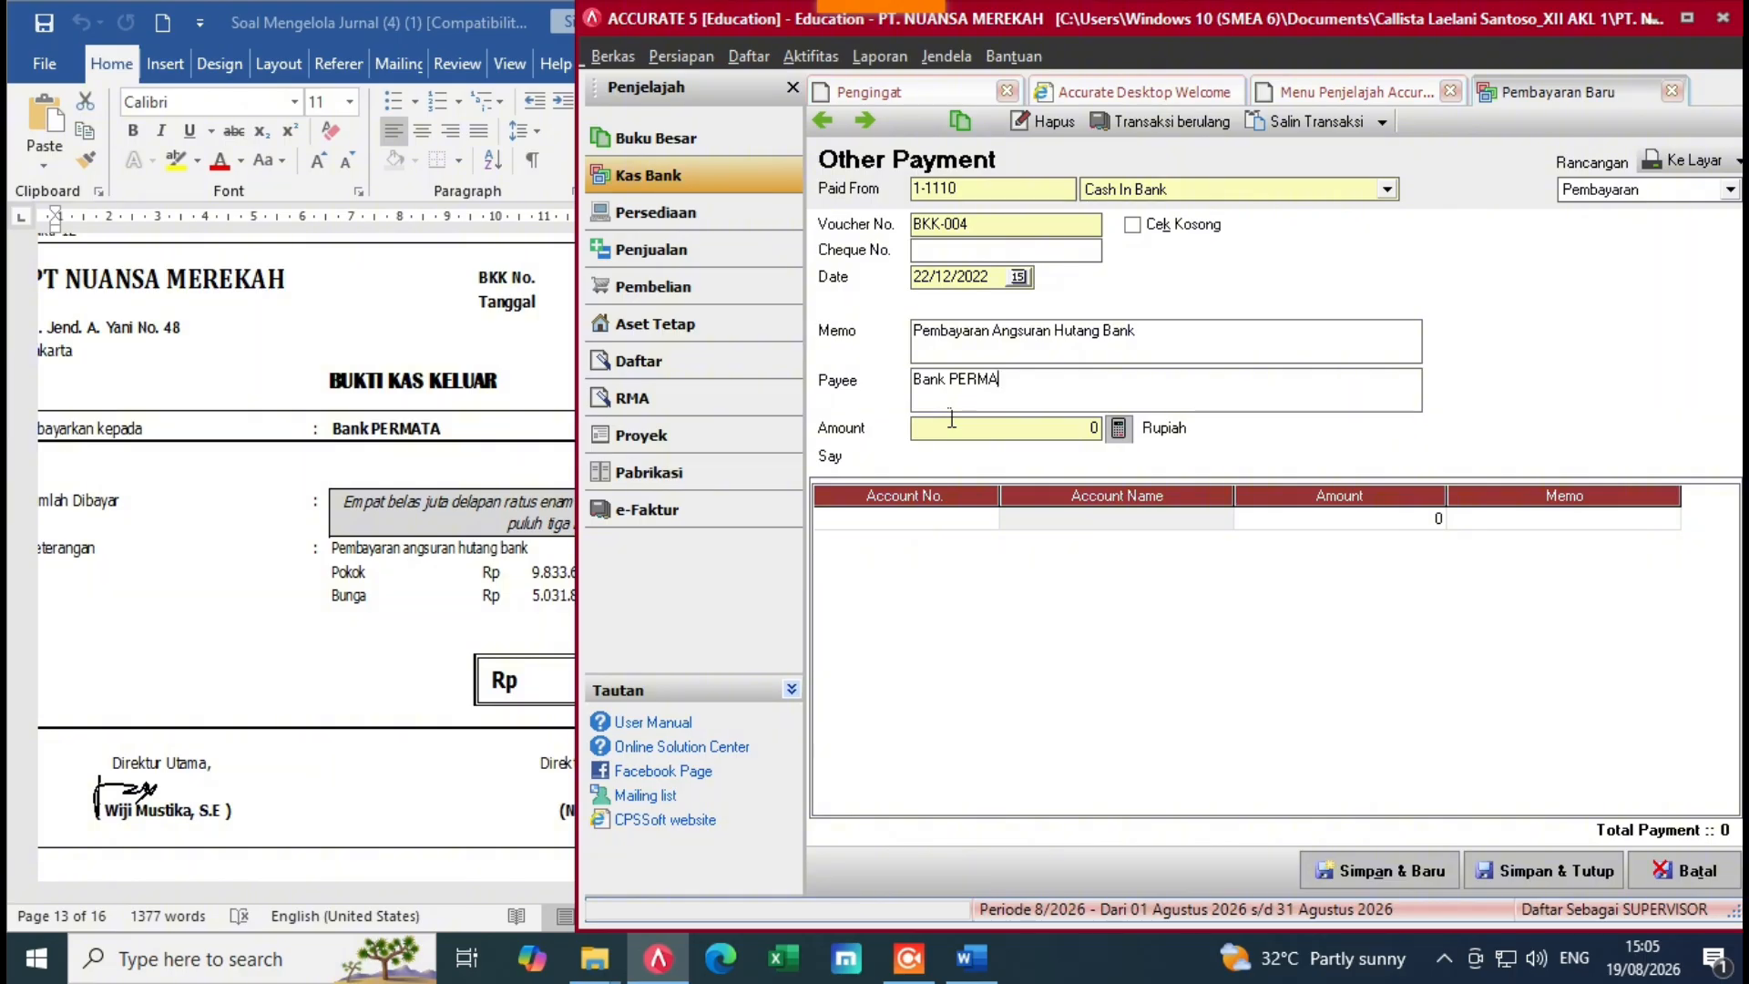
pyautogui.write('A')
pyautogui.click(997, 526)
# Step: Add a 2-2100 Bank Loan line for Rp 9.833.609, checking the principal on the Word voucher
pyautogui.click(986, 519)
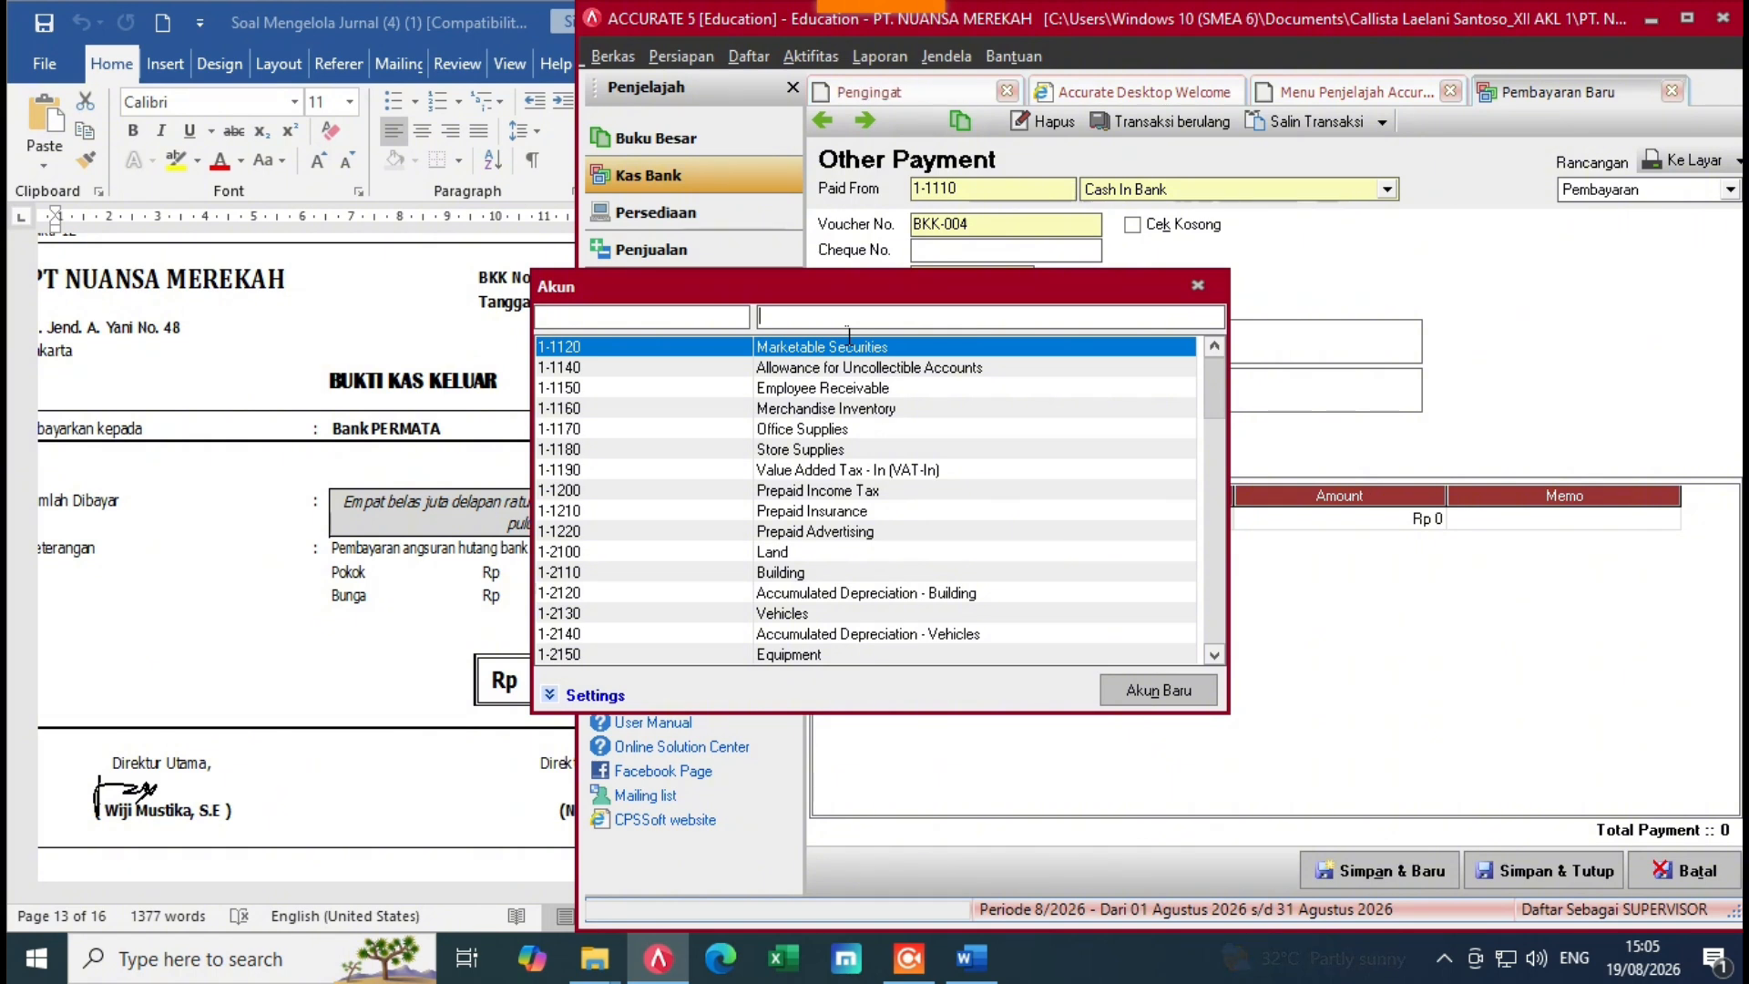
pyautogui.write('b')
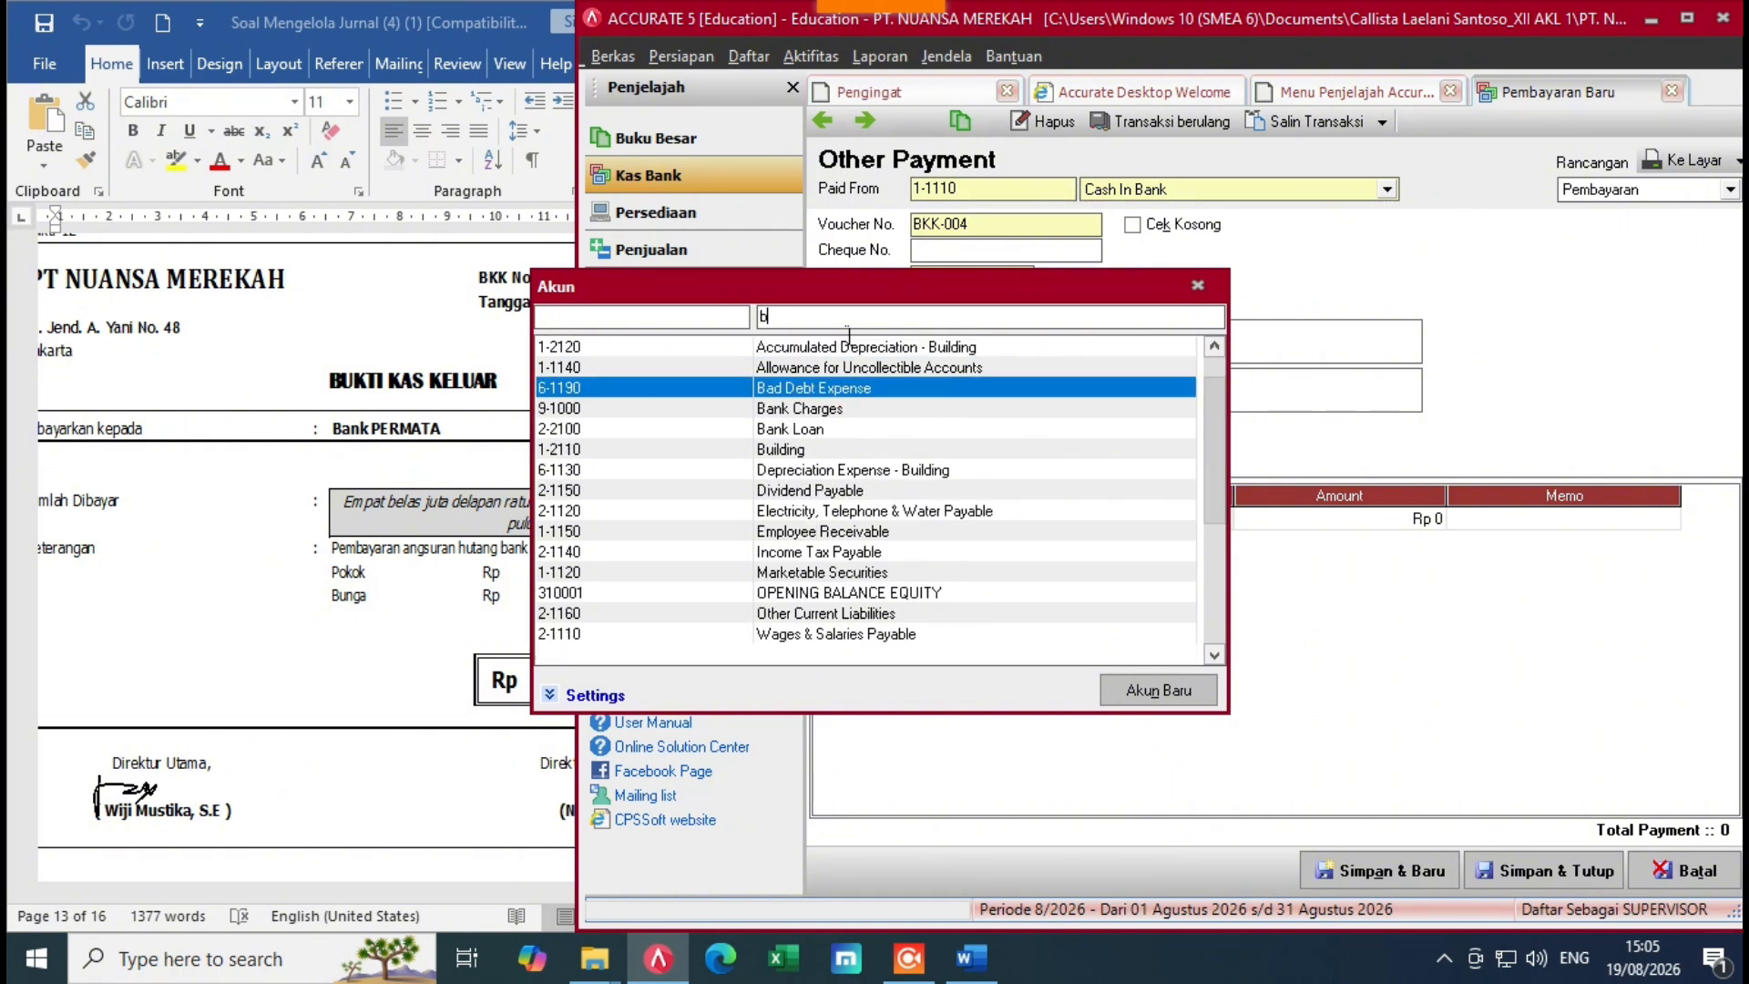
pyautogui.write('an')
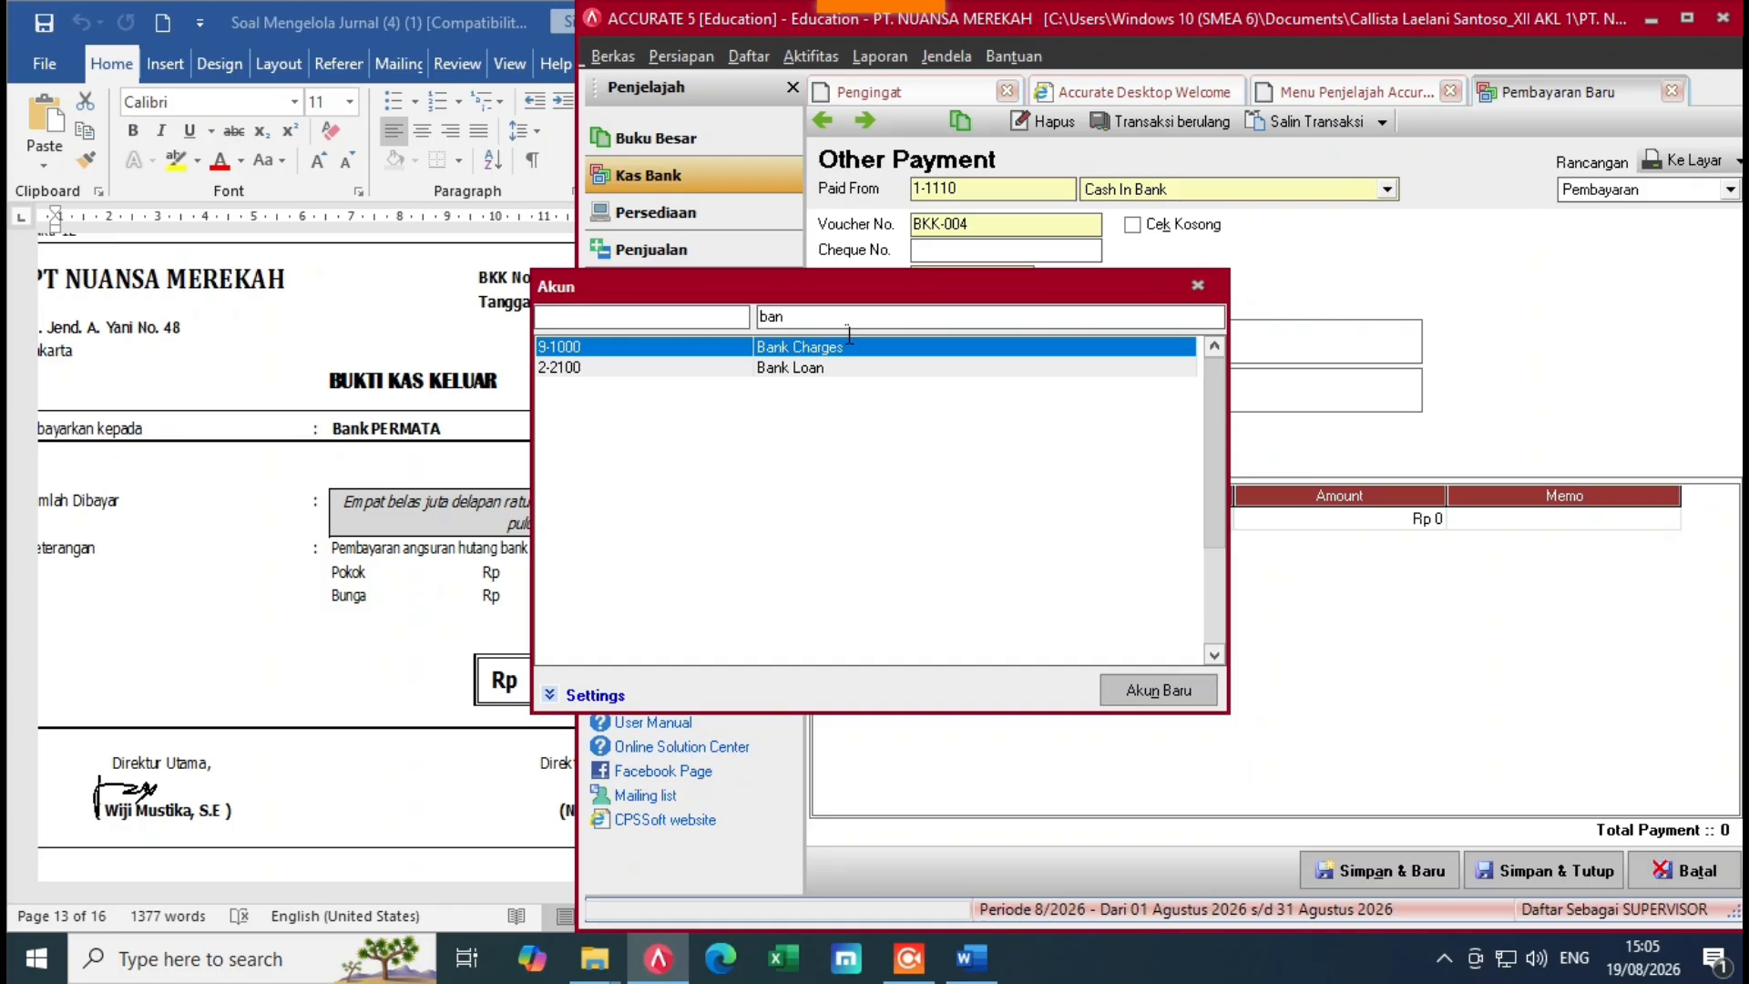
pyautogui.click(846, 368)
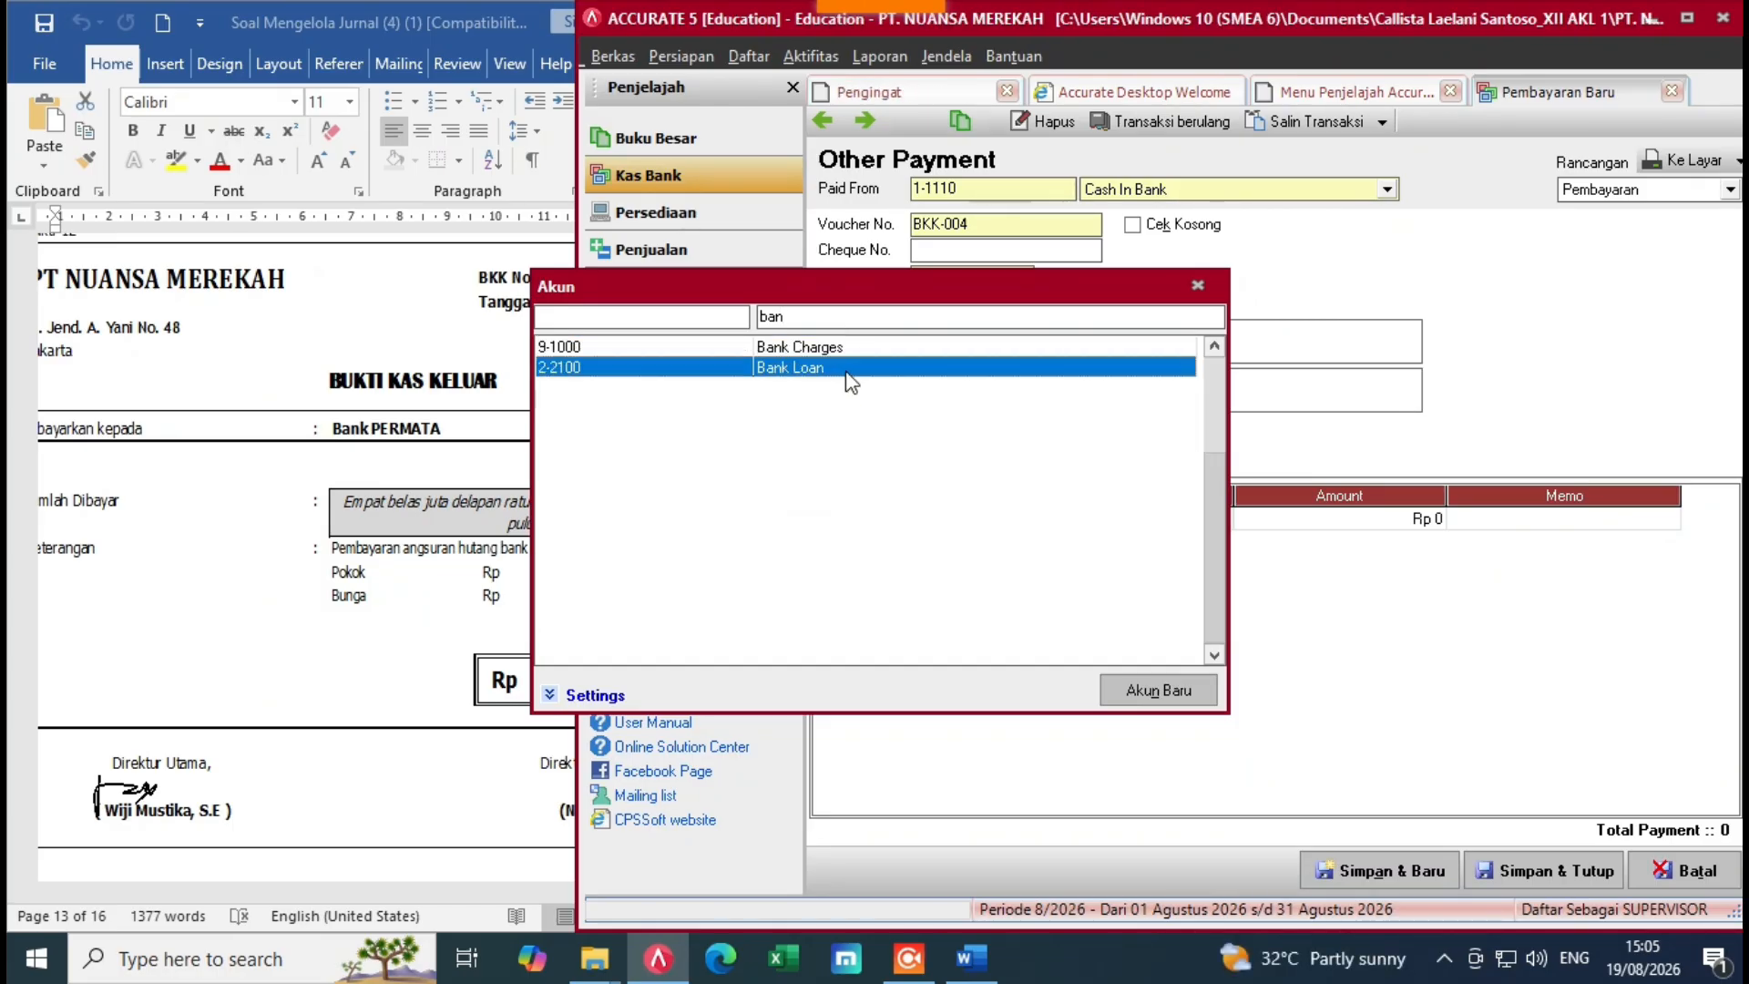
pyautogui.doubleClick(847, 374)
pyautogui.click(1332, 526)
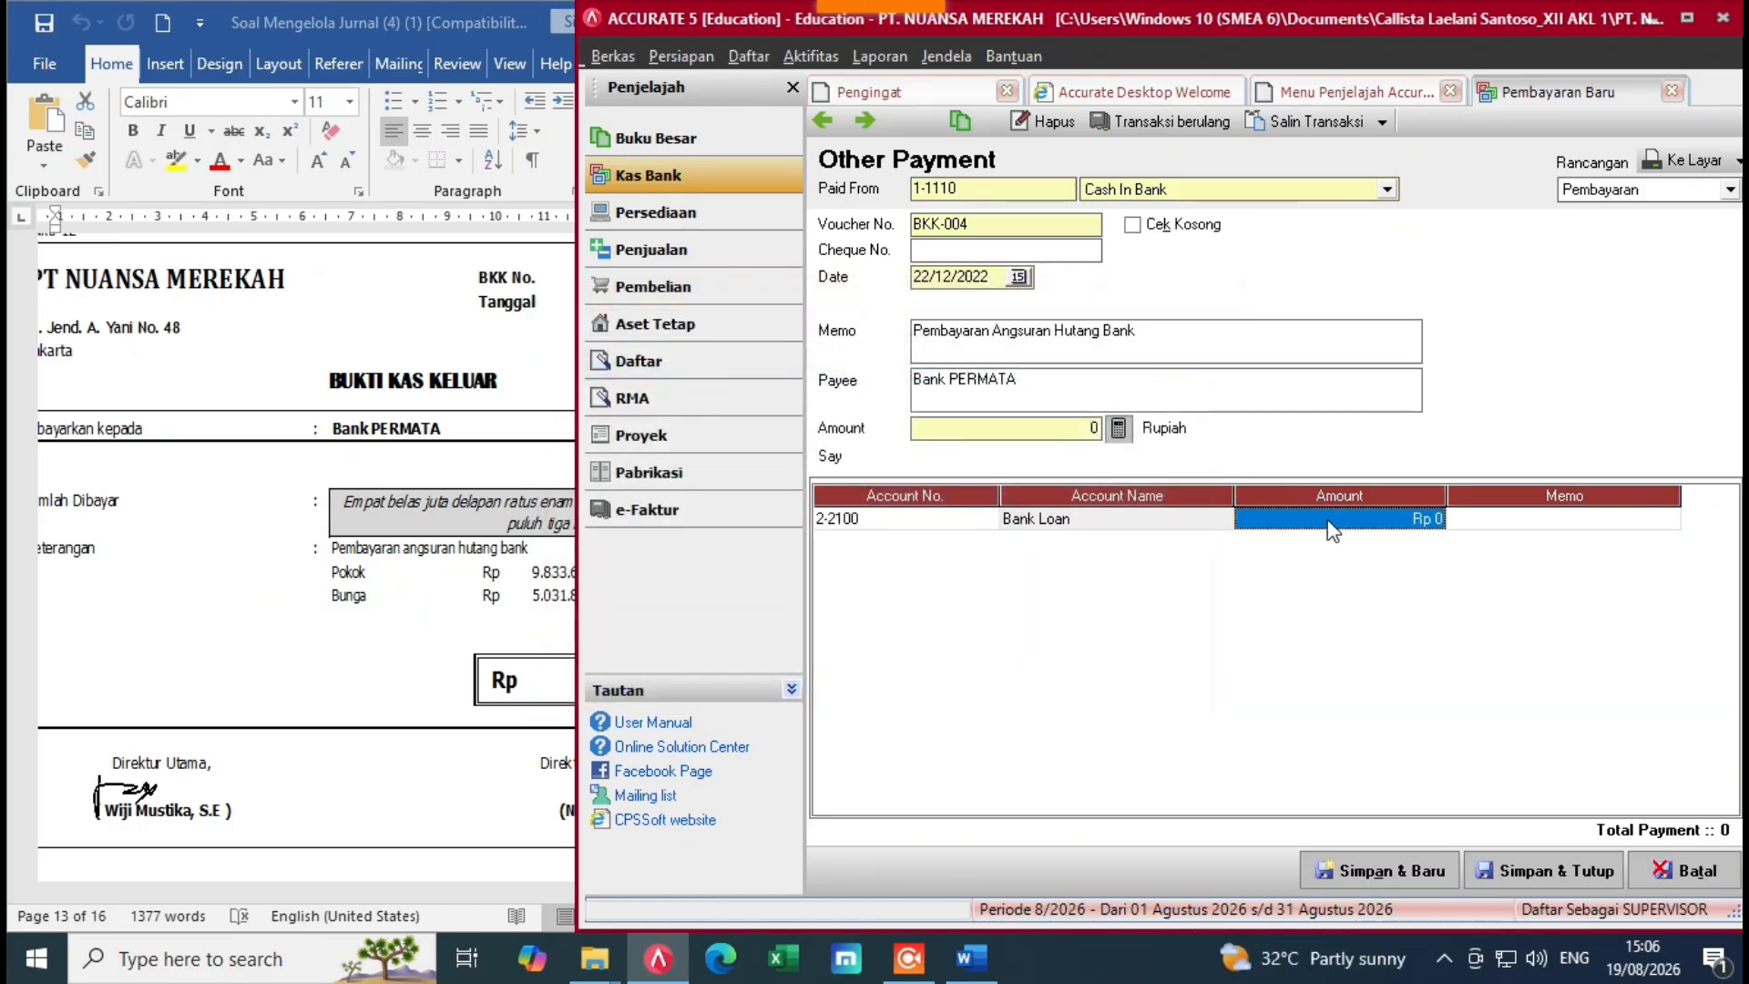
pyautogui.write('9')
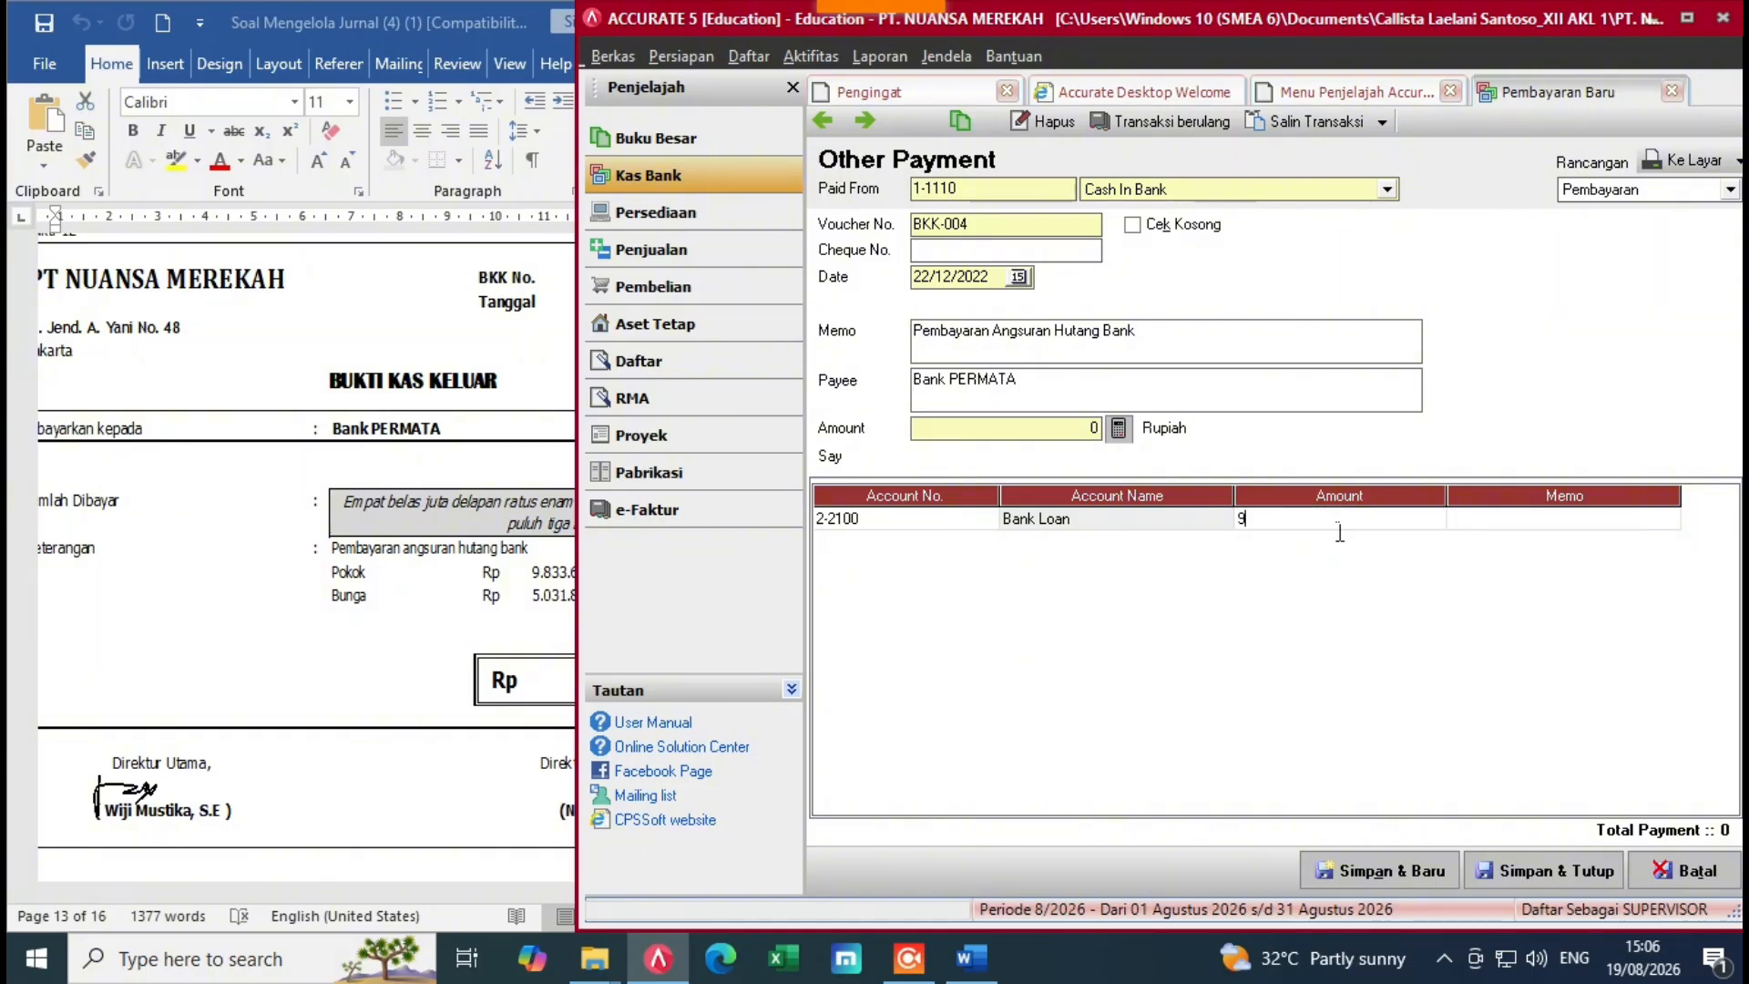
pyautogui.write('833')
pyautogui.click(454, 772)
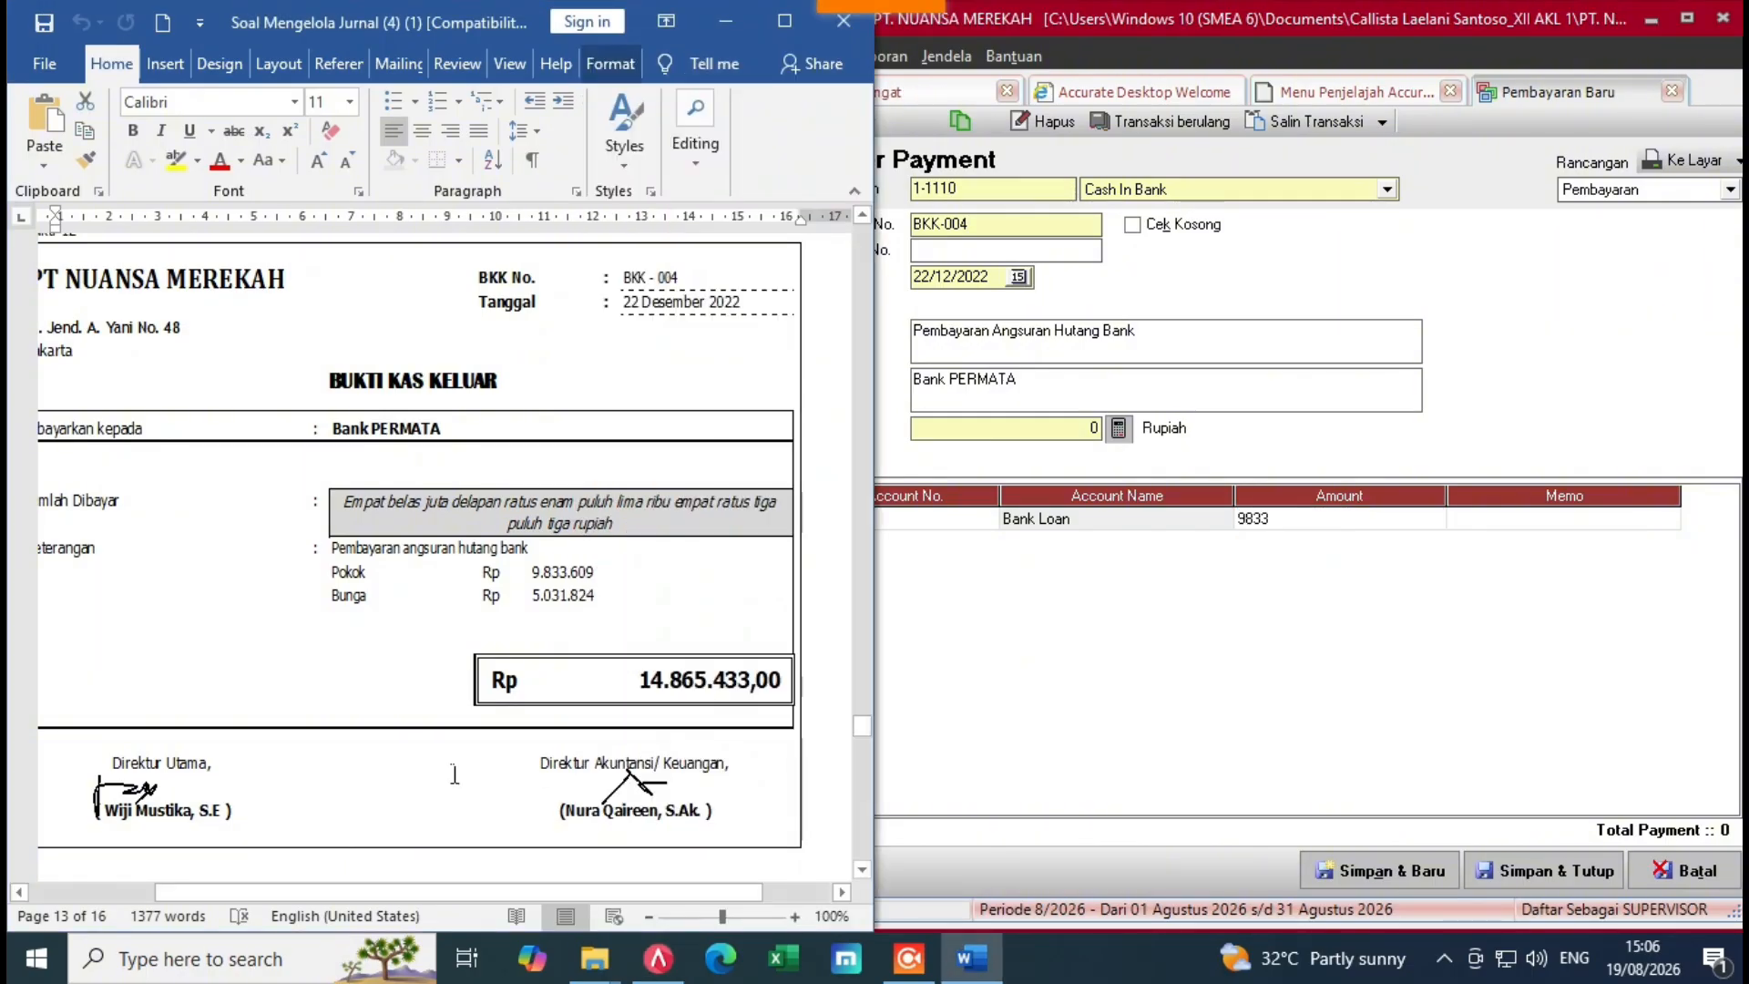
pyautogui.click(1341, 527)
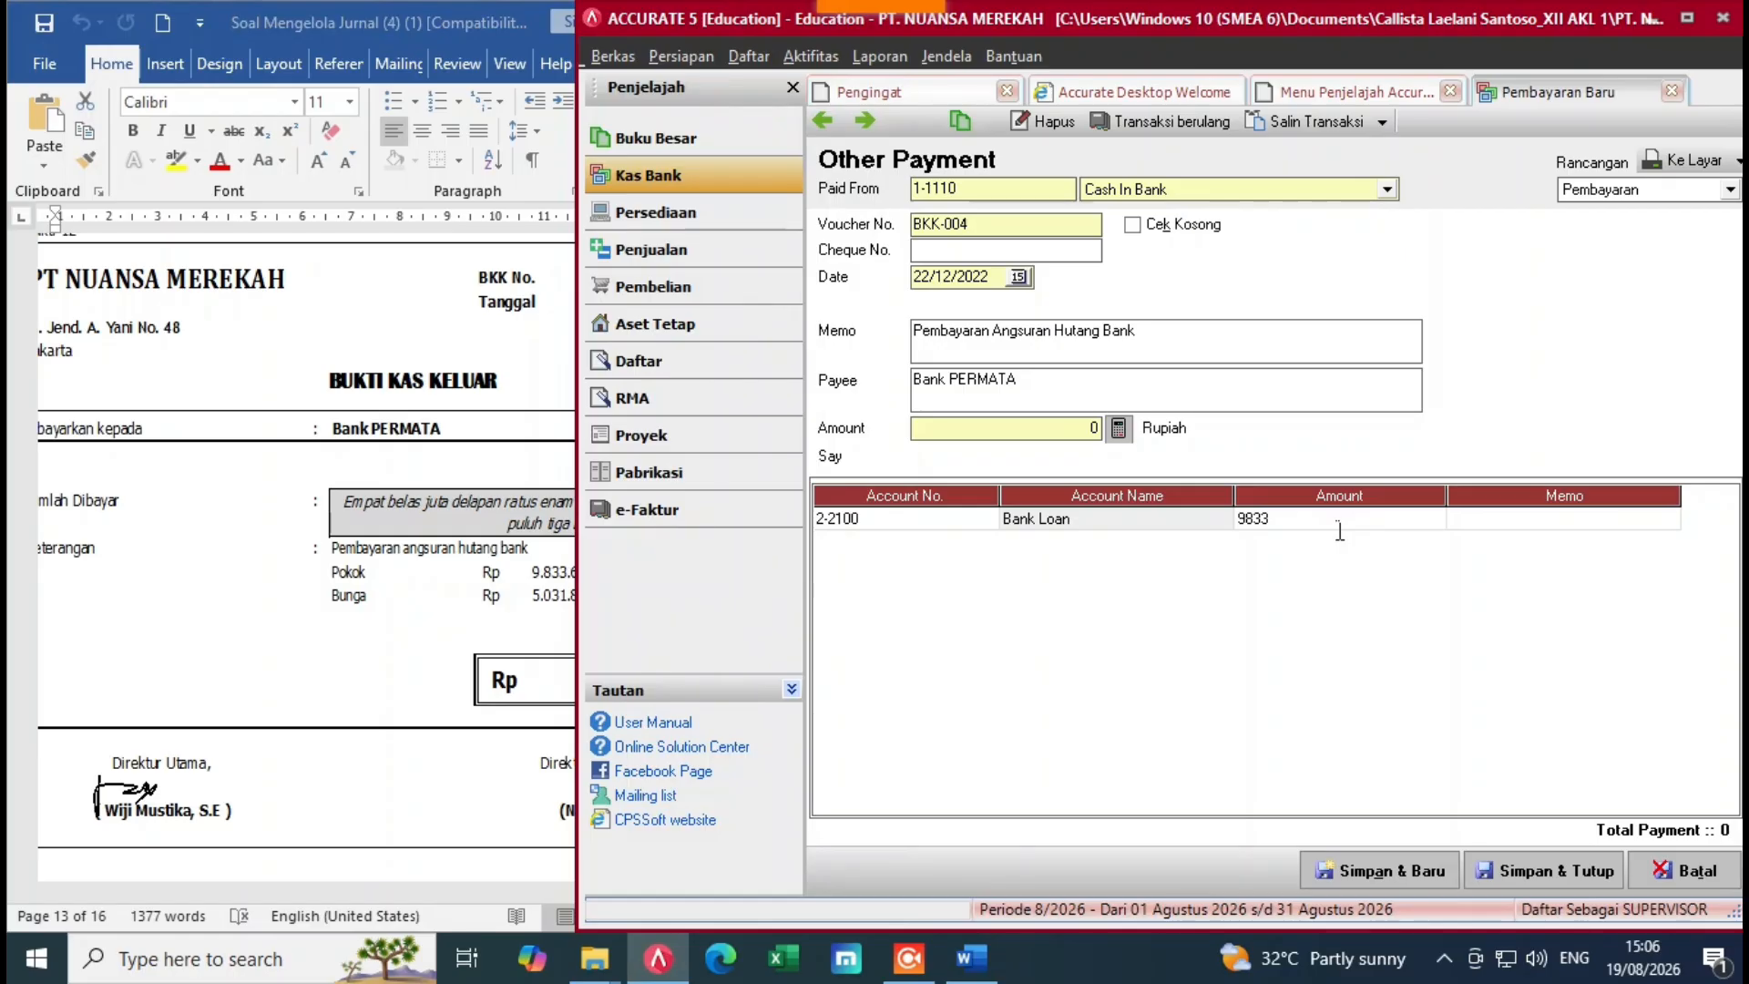
pyautogui.write('609')
pyautogui.press('Return')
pyautogui.press('Return')
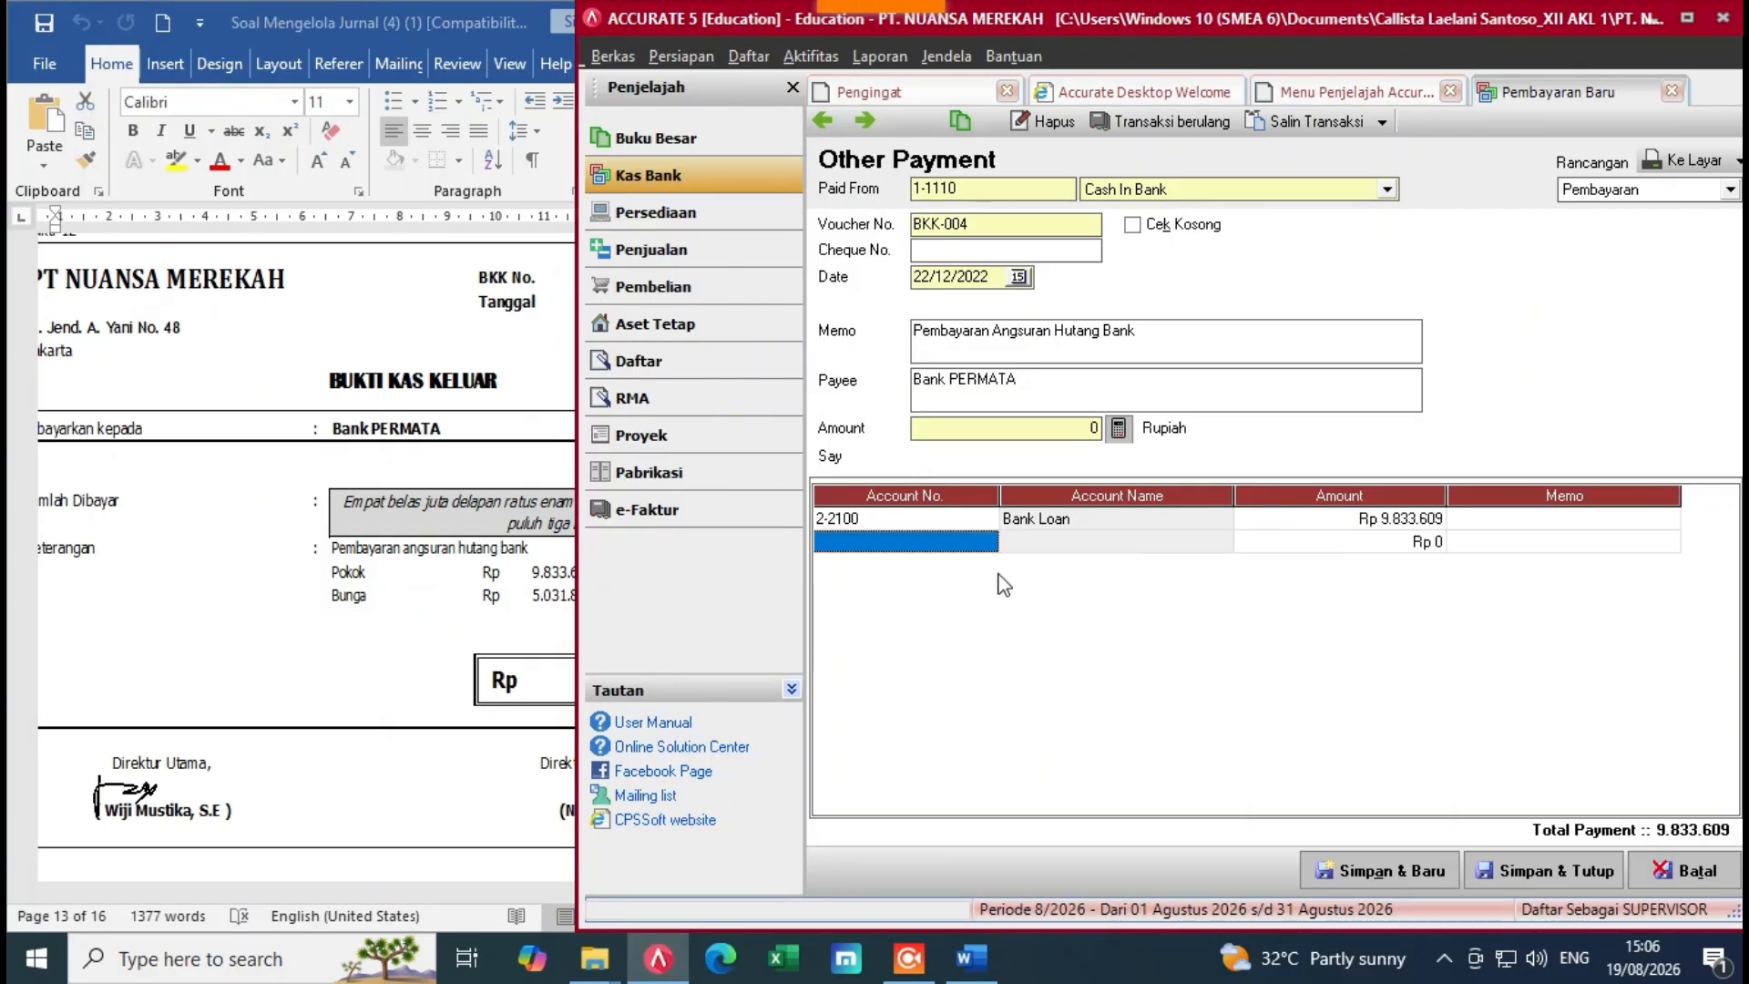
# Step: Add a 9-2000 Interest Expense line of Rp 5.031.824
pyautogui.click(988, 541)
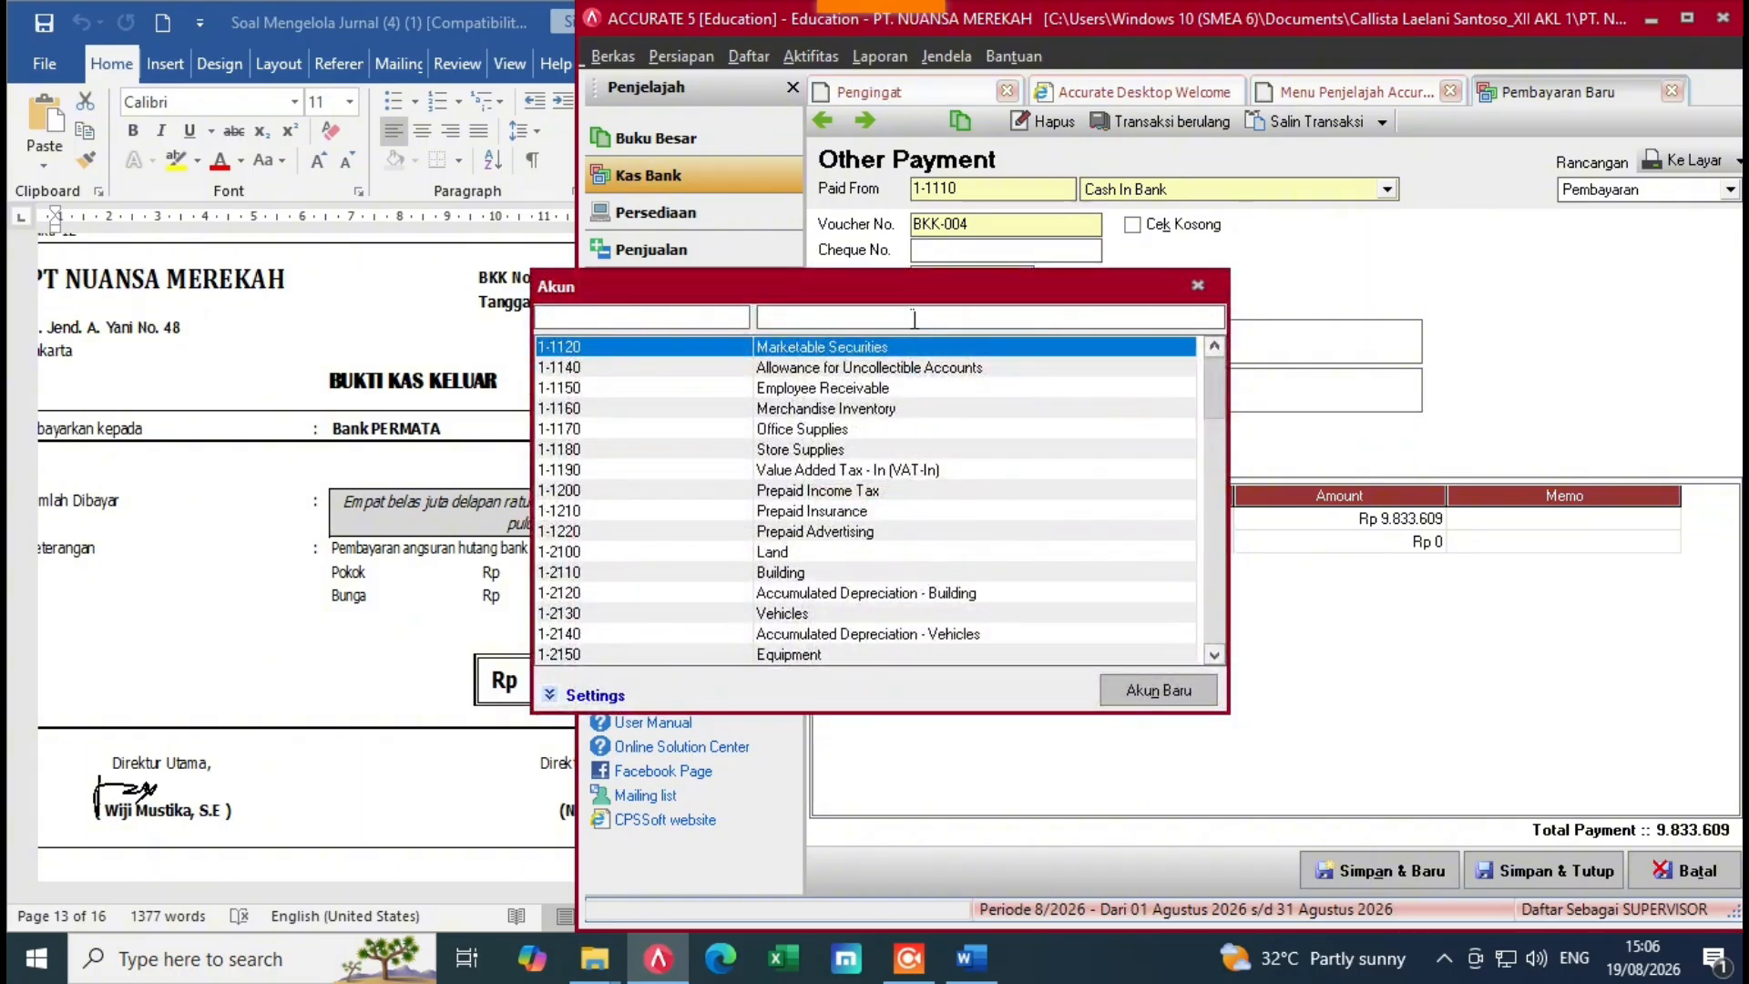
pyautogui.write('inte')
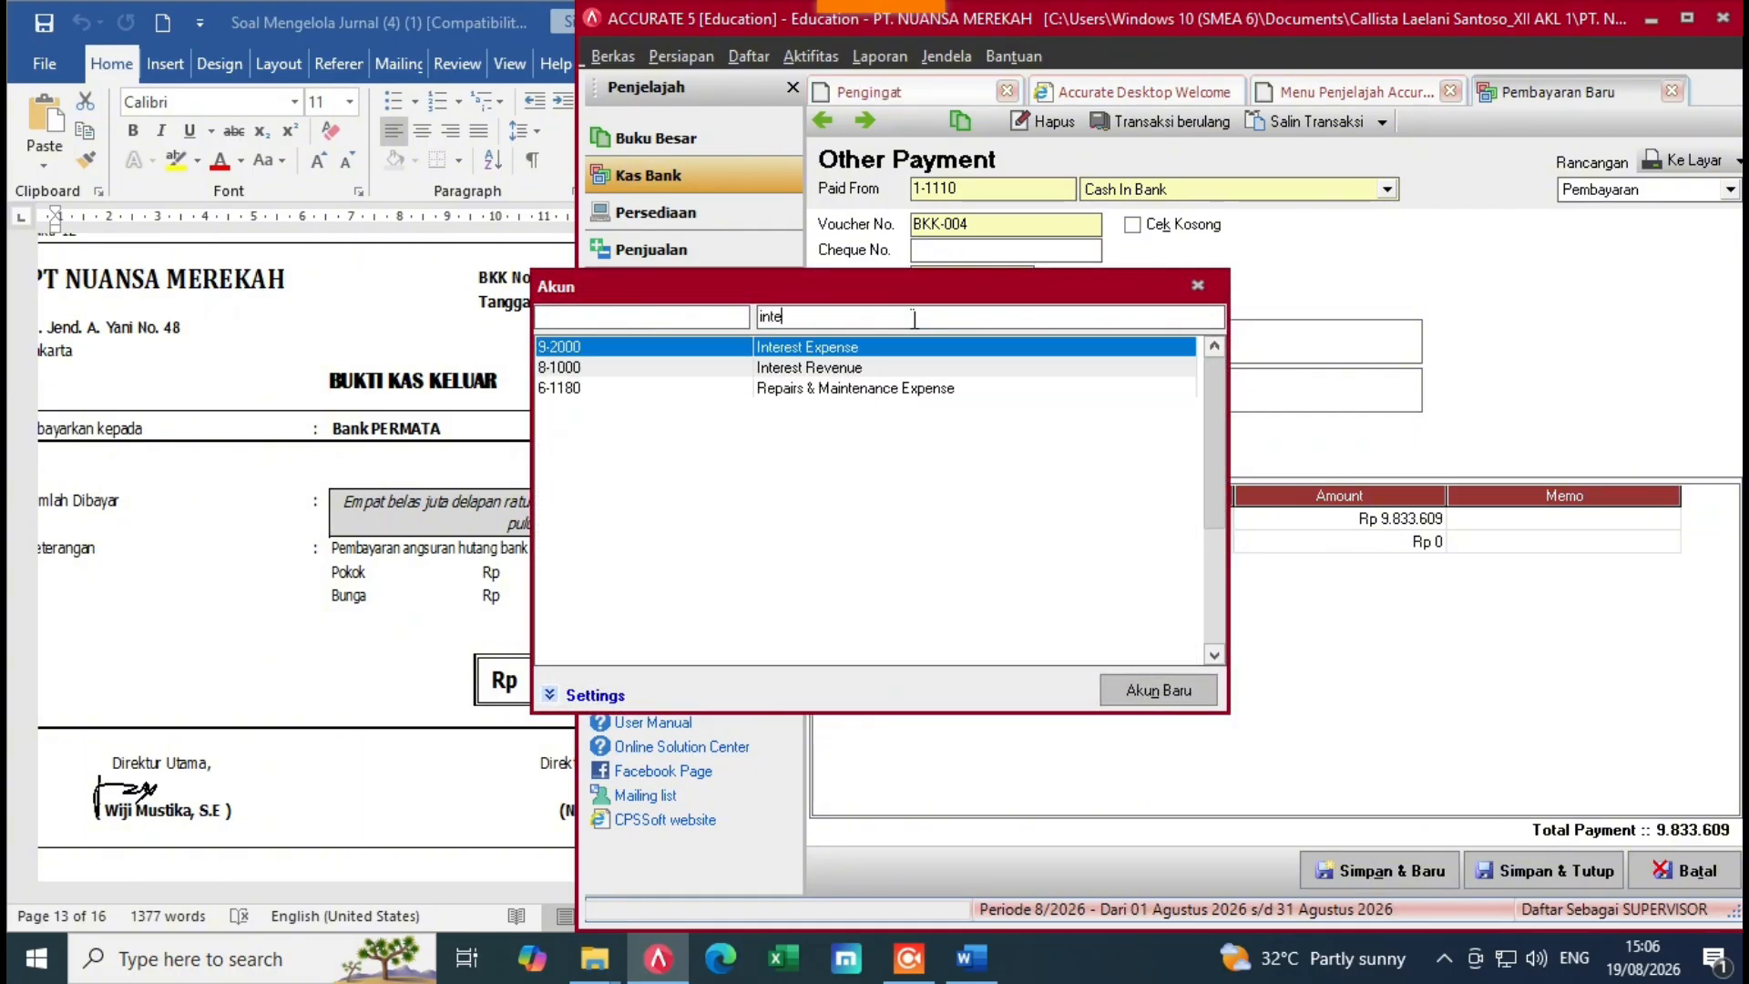
pyautogui.doubleClick(899, 345)
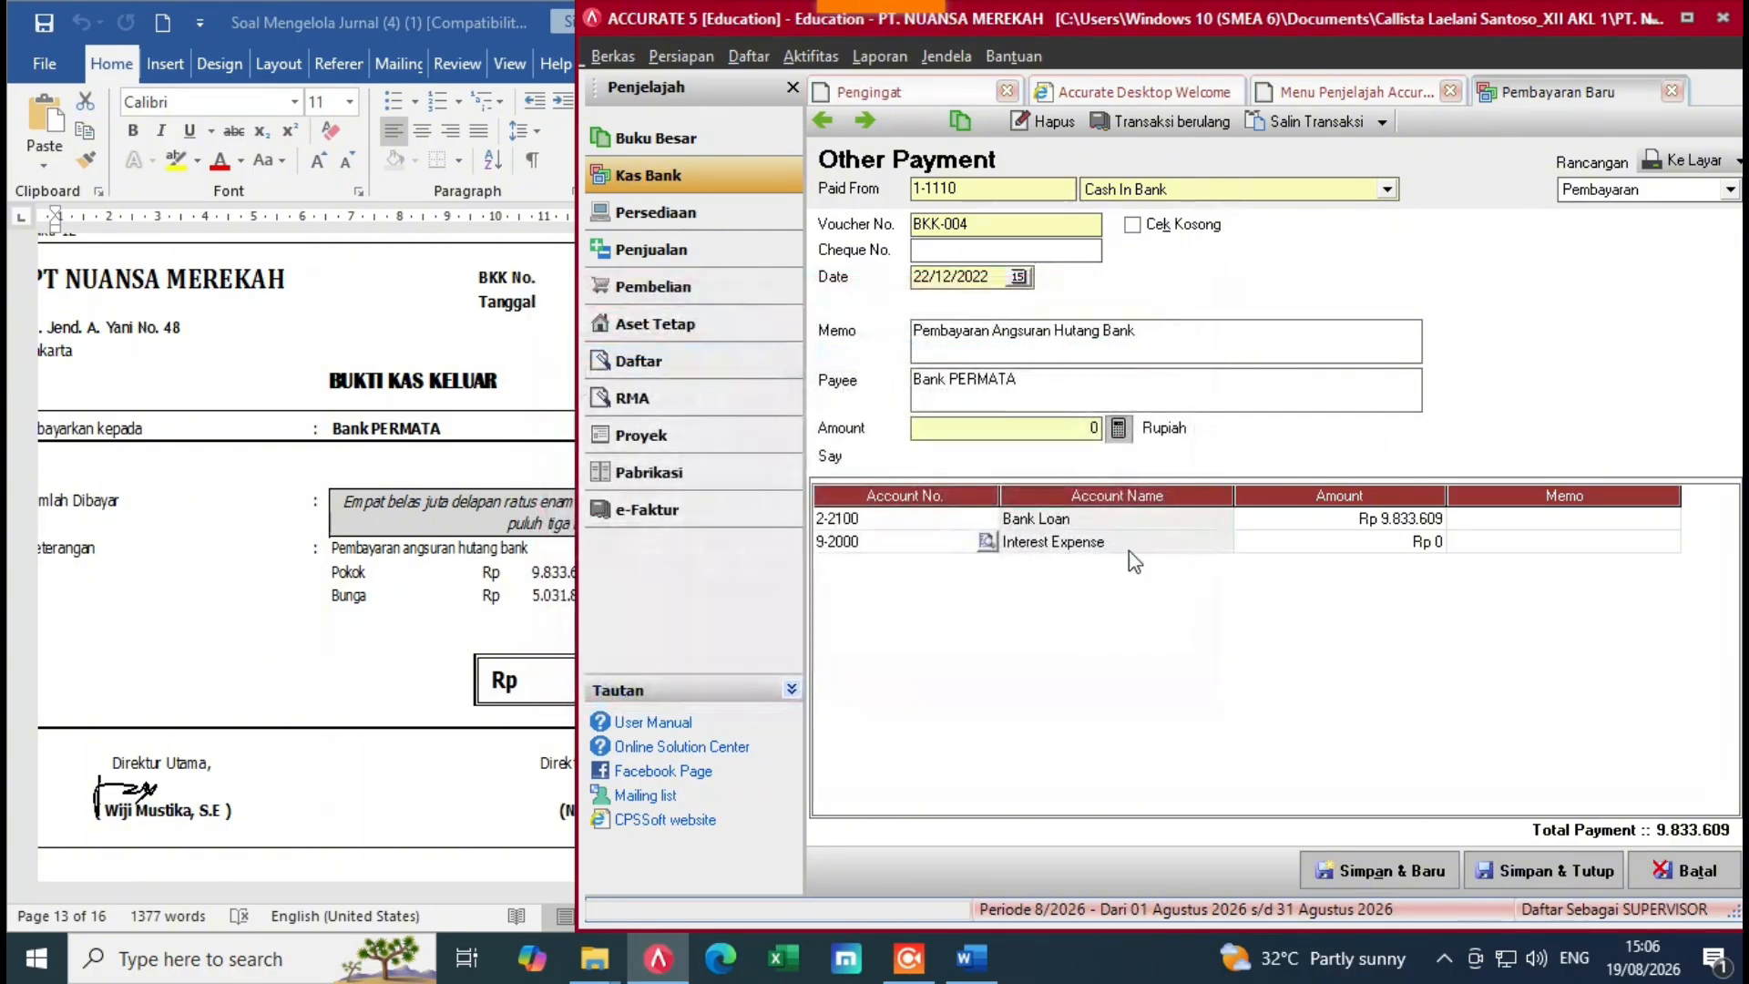
pyautogui.click(1283, 542)
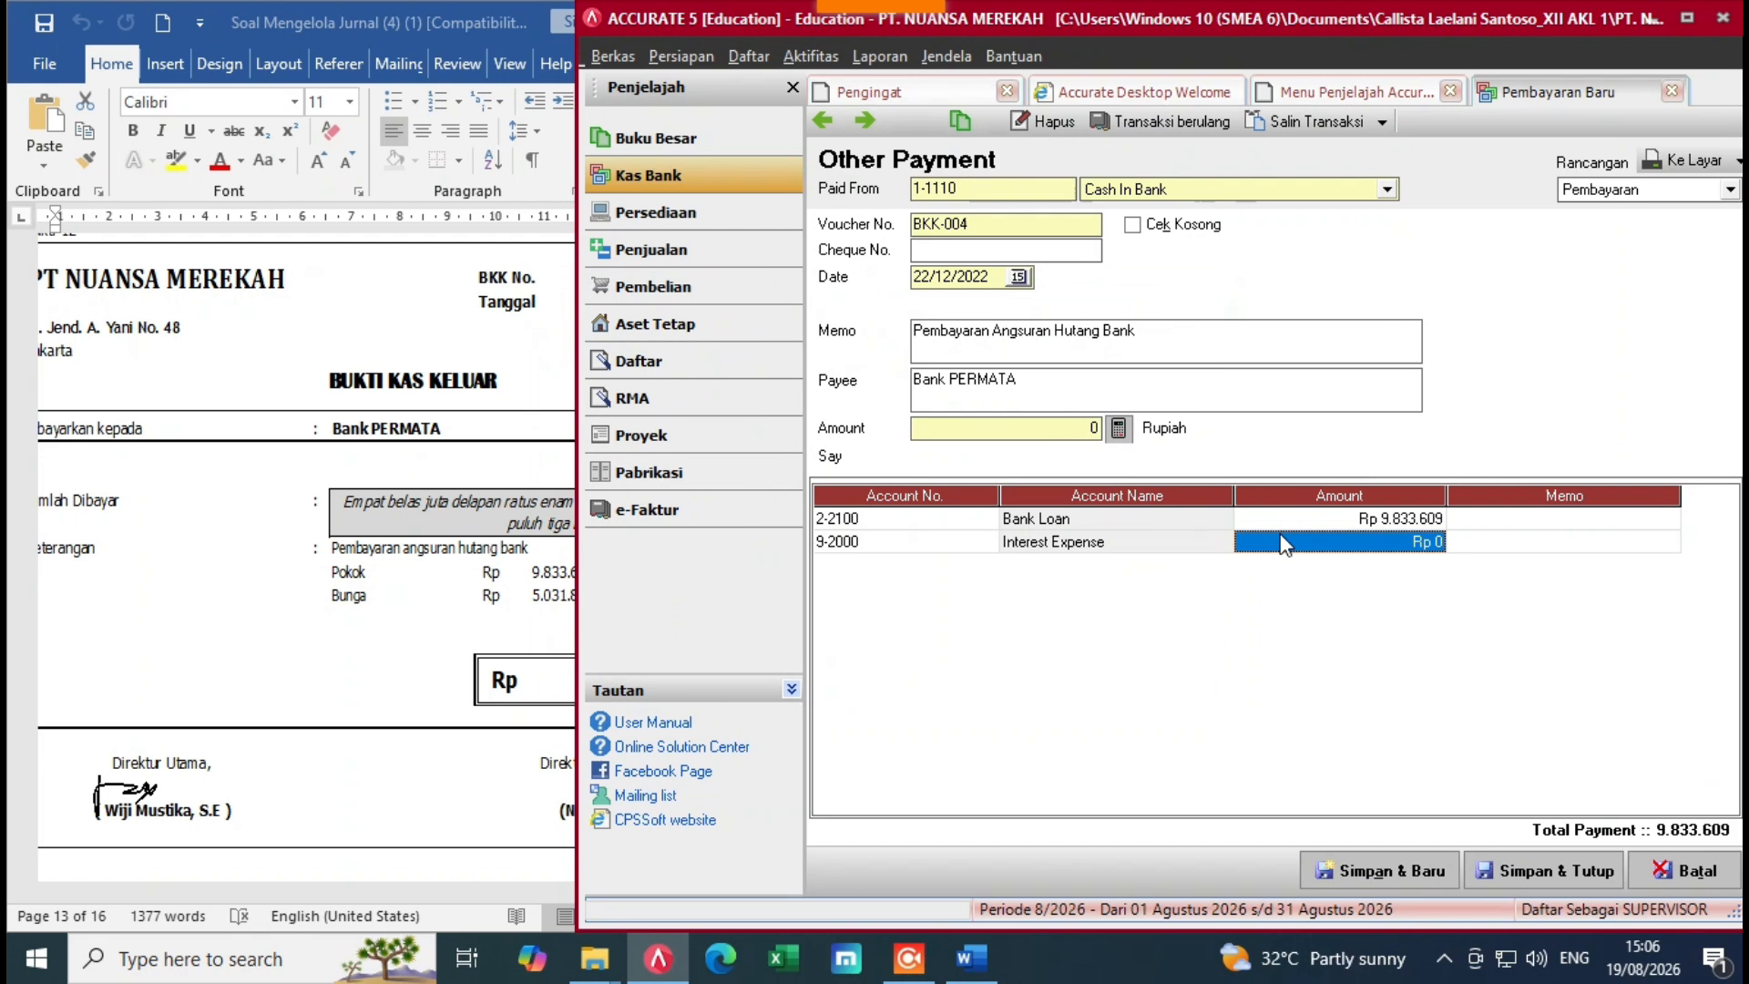
pyautogui.write('59')
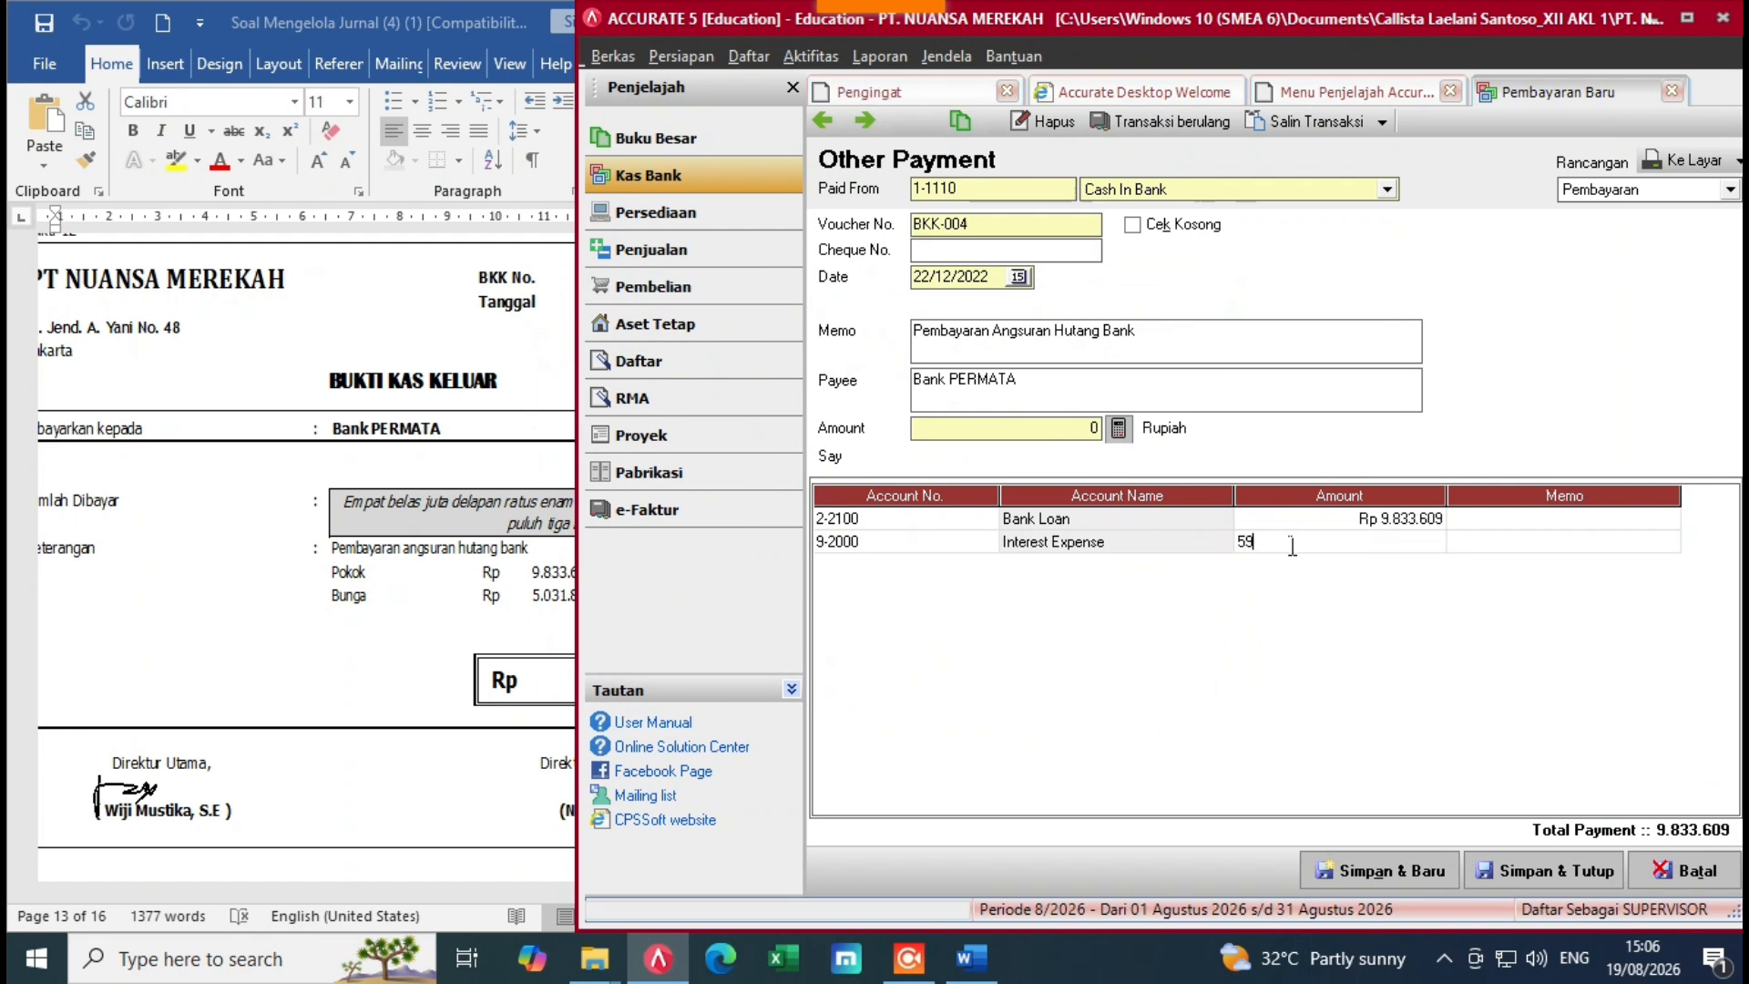
pyautogui.press('BackSpace')
pyautogui.write('.031.')
pyautogui.write('82')
pyautogui.write('4')
pyautogui.press('Delete')
pyautogui.press('Return')
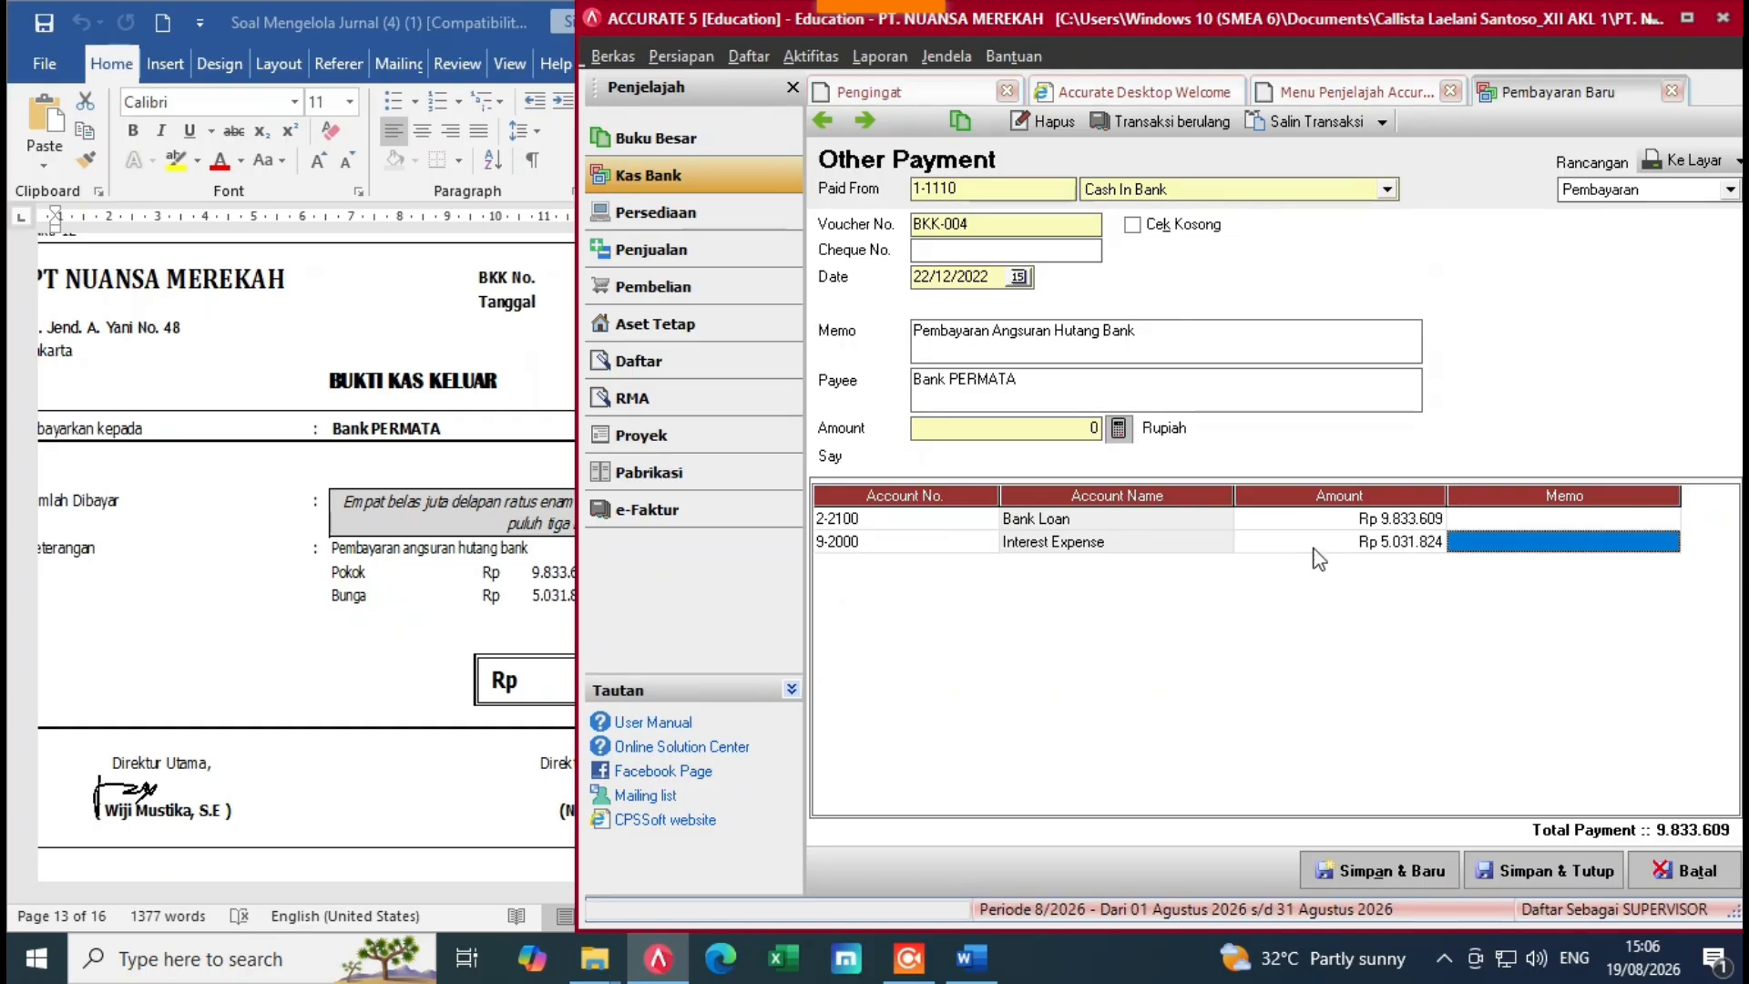
pyautogui.press('Return')
# Step: Fill the payment amount with the 14.865.433 line total and check it against the voucher
pyautogui.click(572, 631)
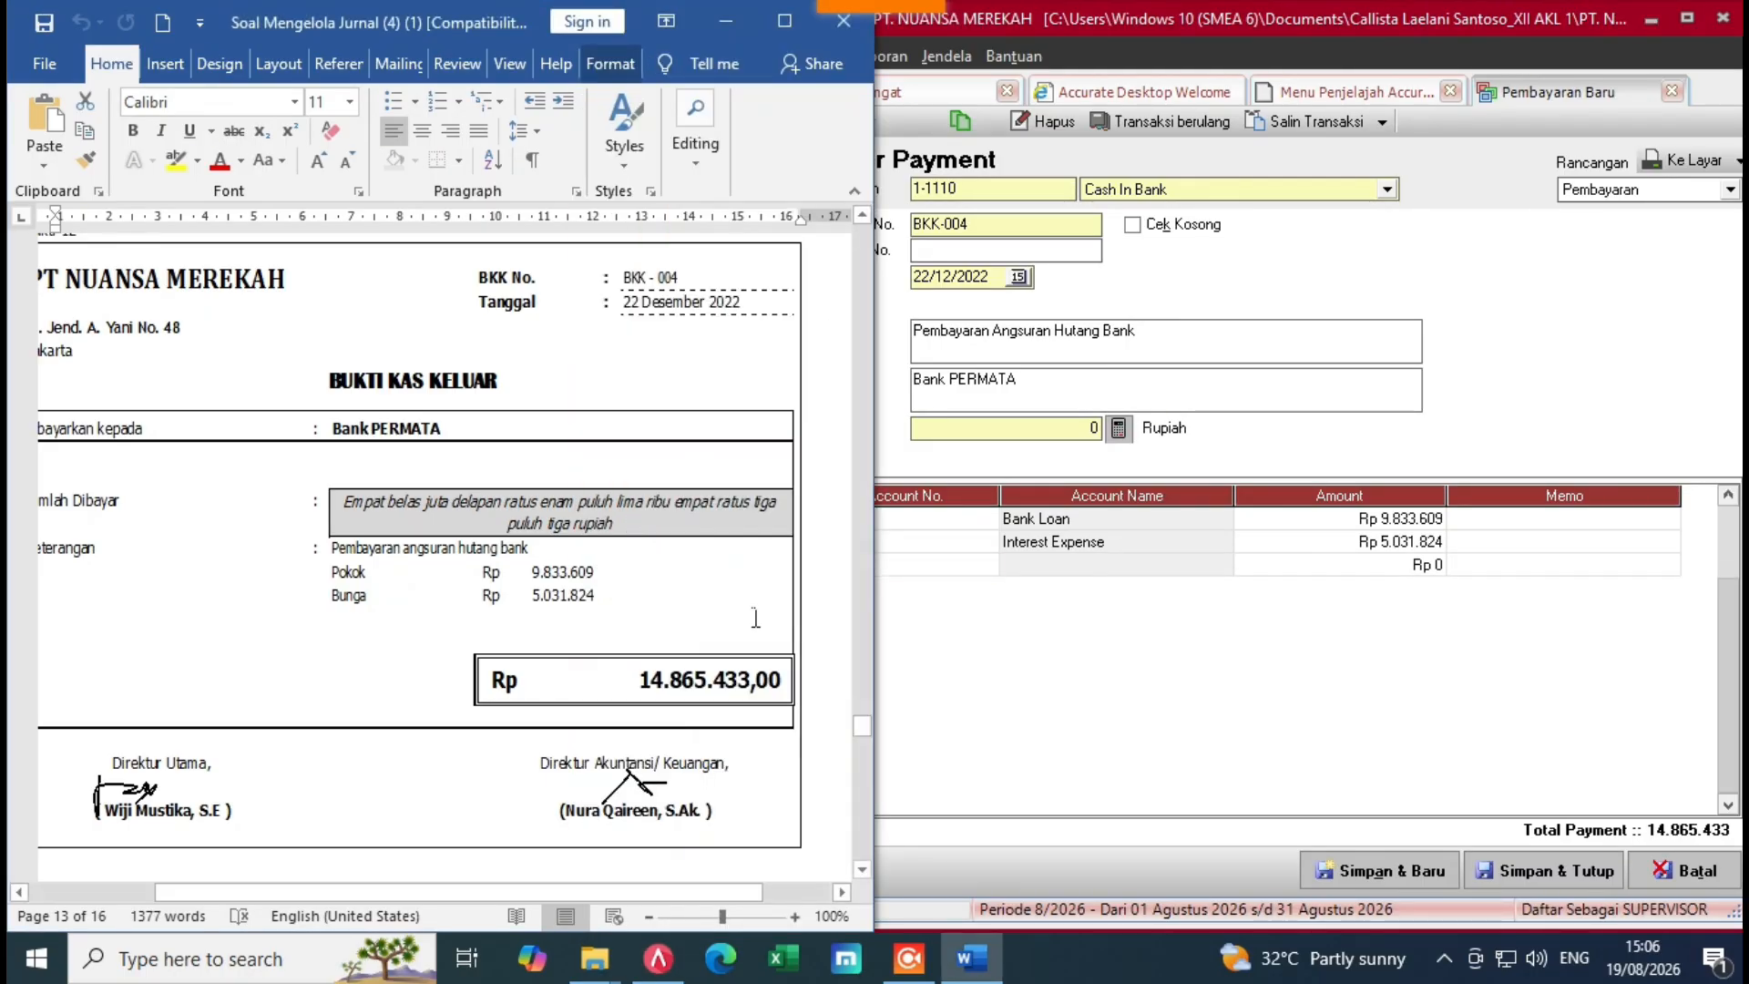
pyautogui.click(1451, 579)
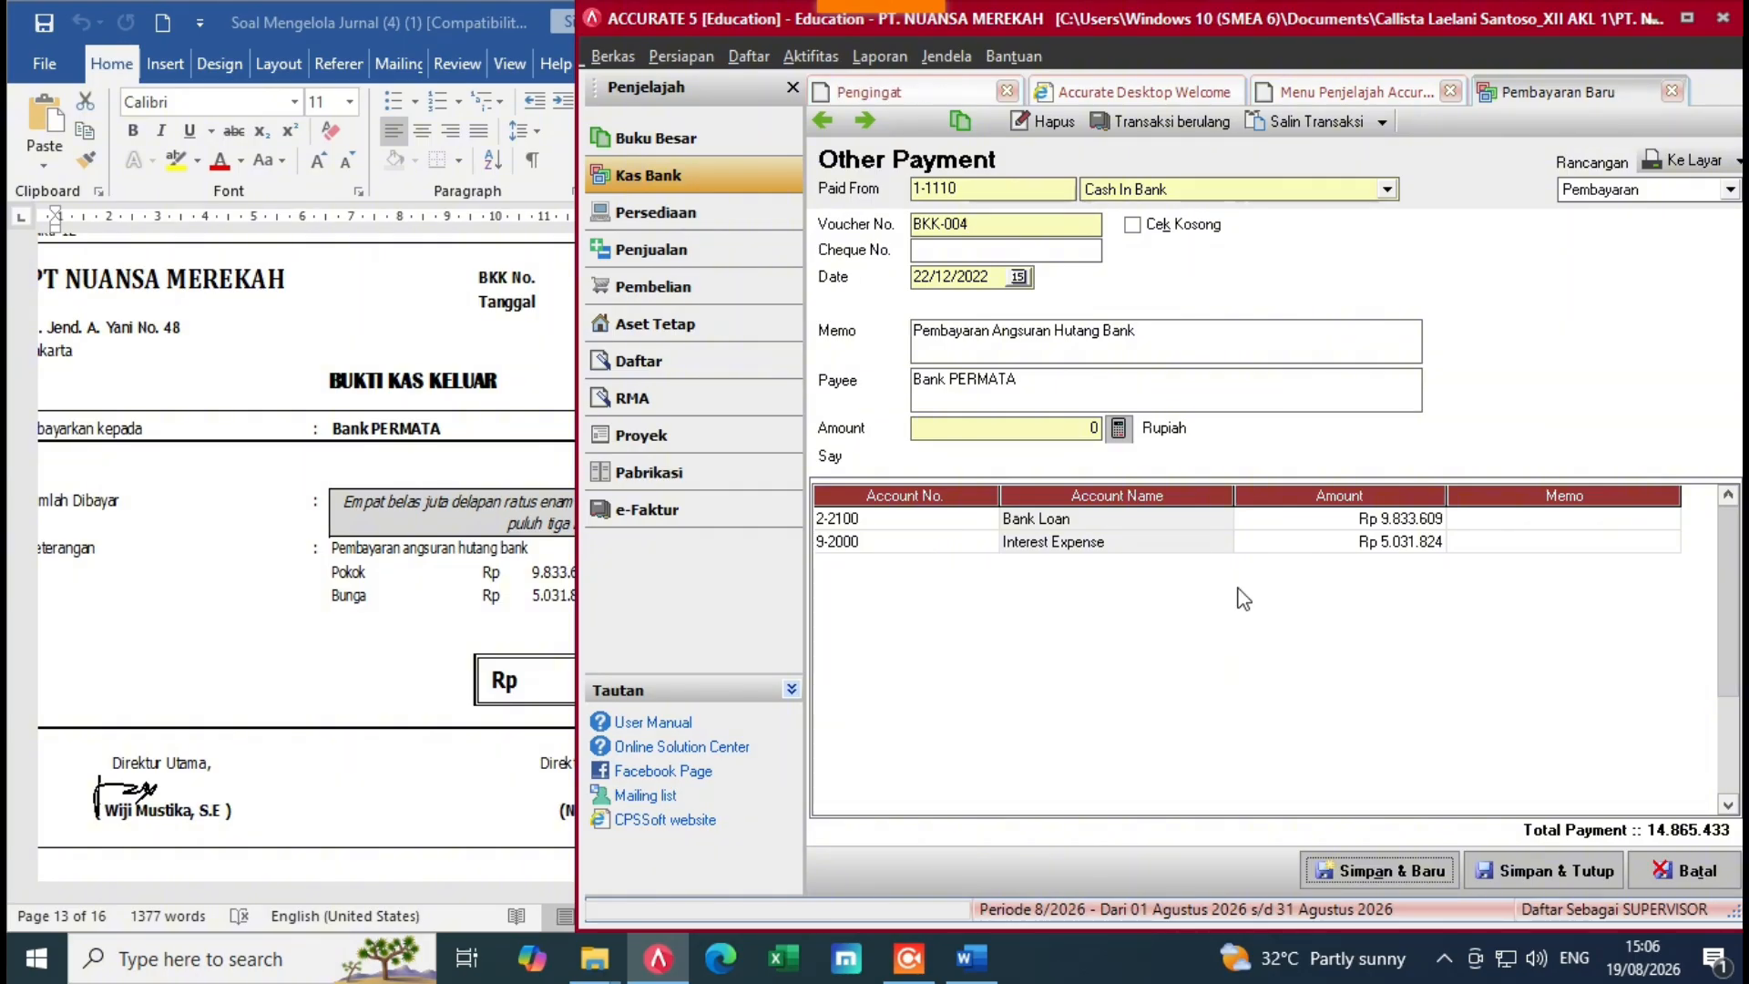
pyautogui.click(1118, 430)
pyautogui.click(503, 650)
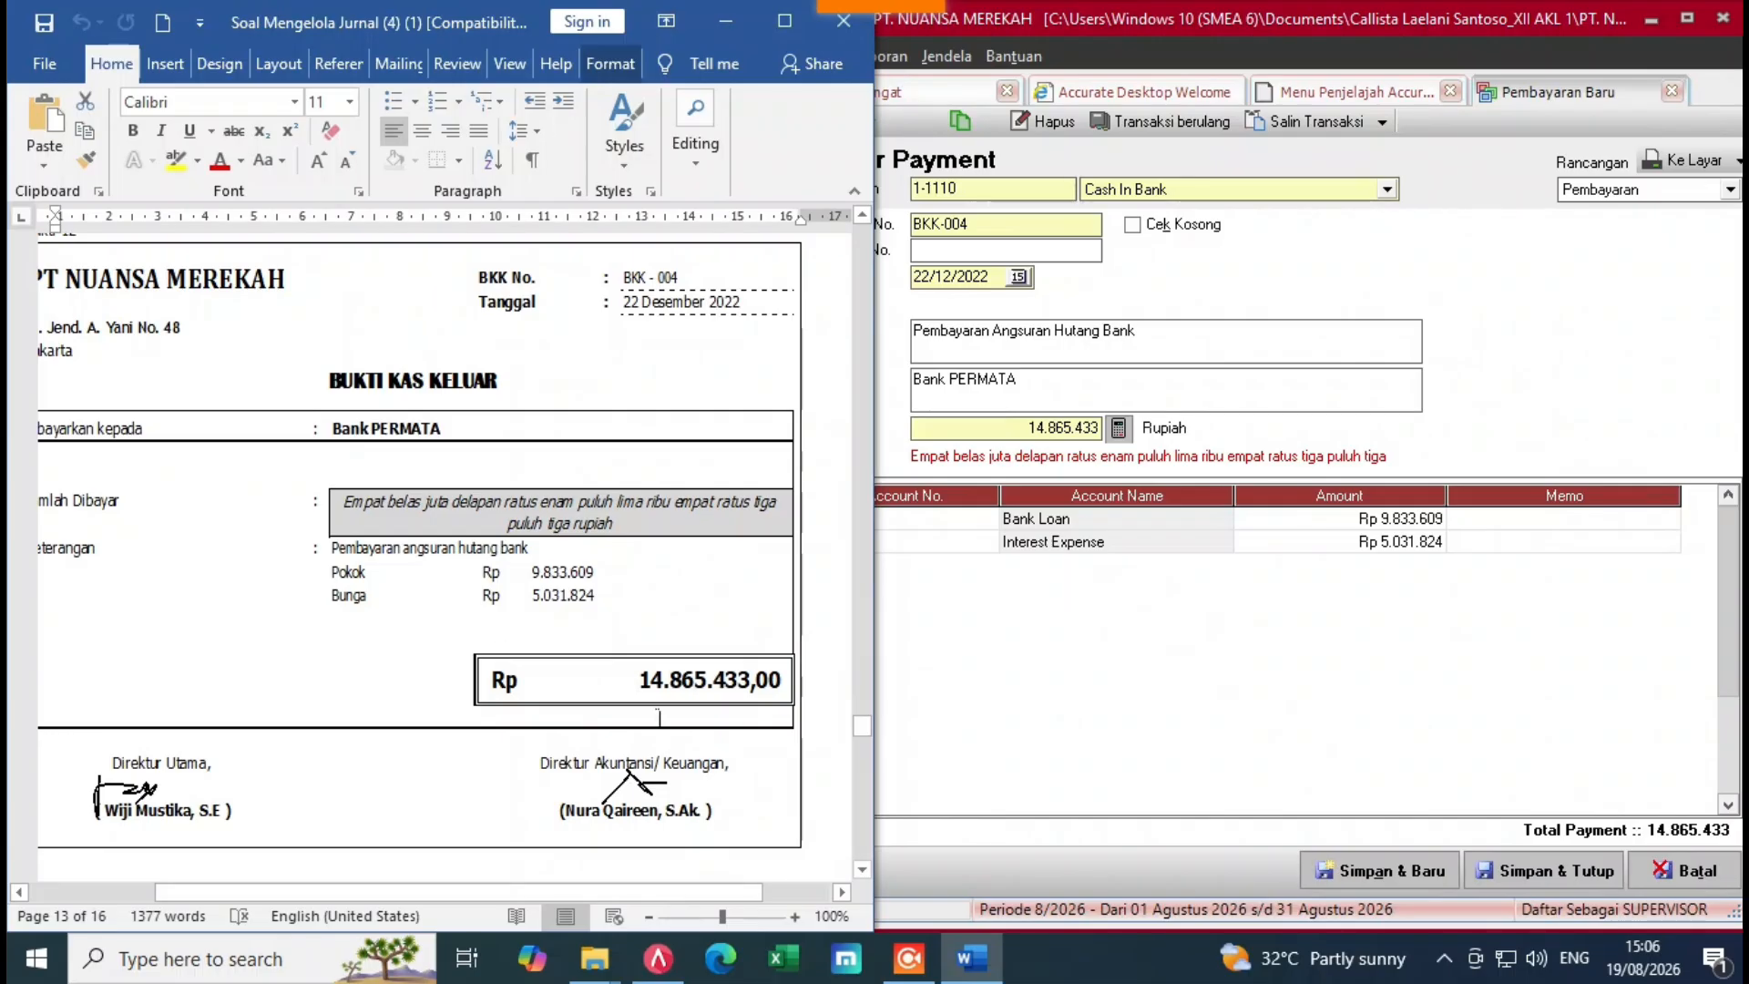
pyautogui.click(1184, 670)
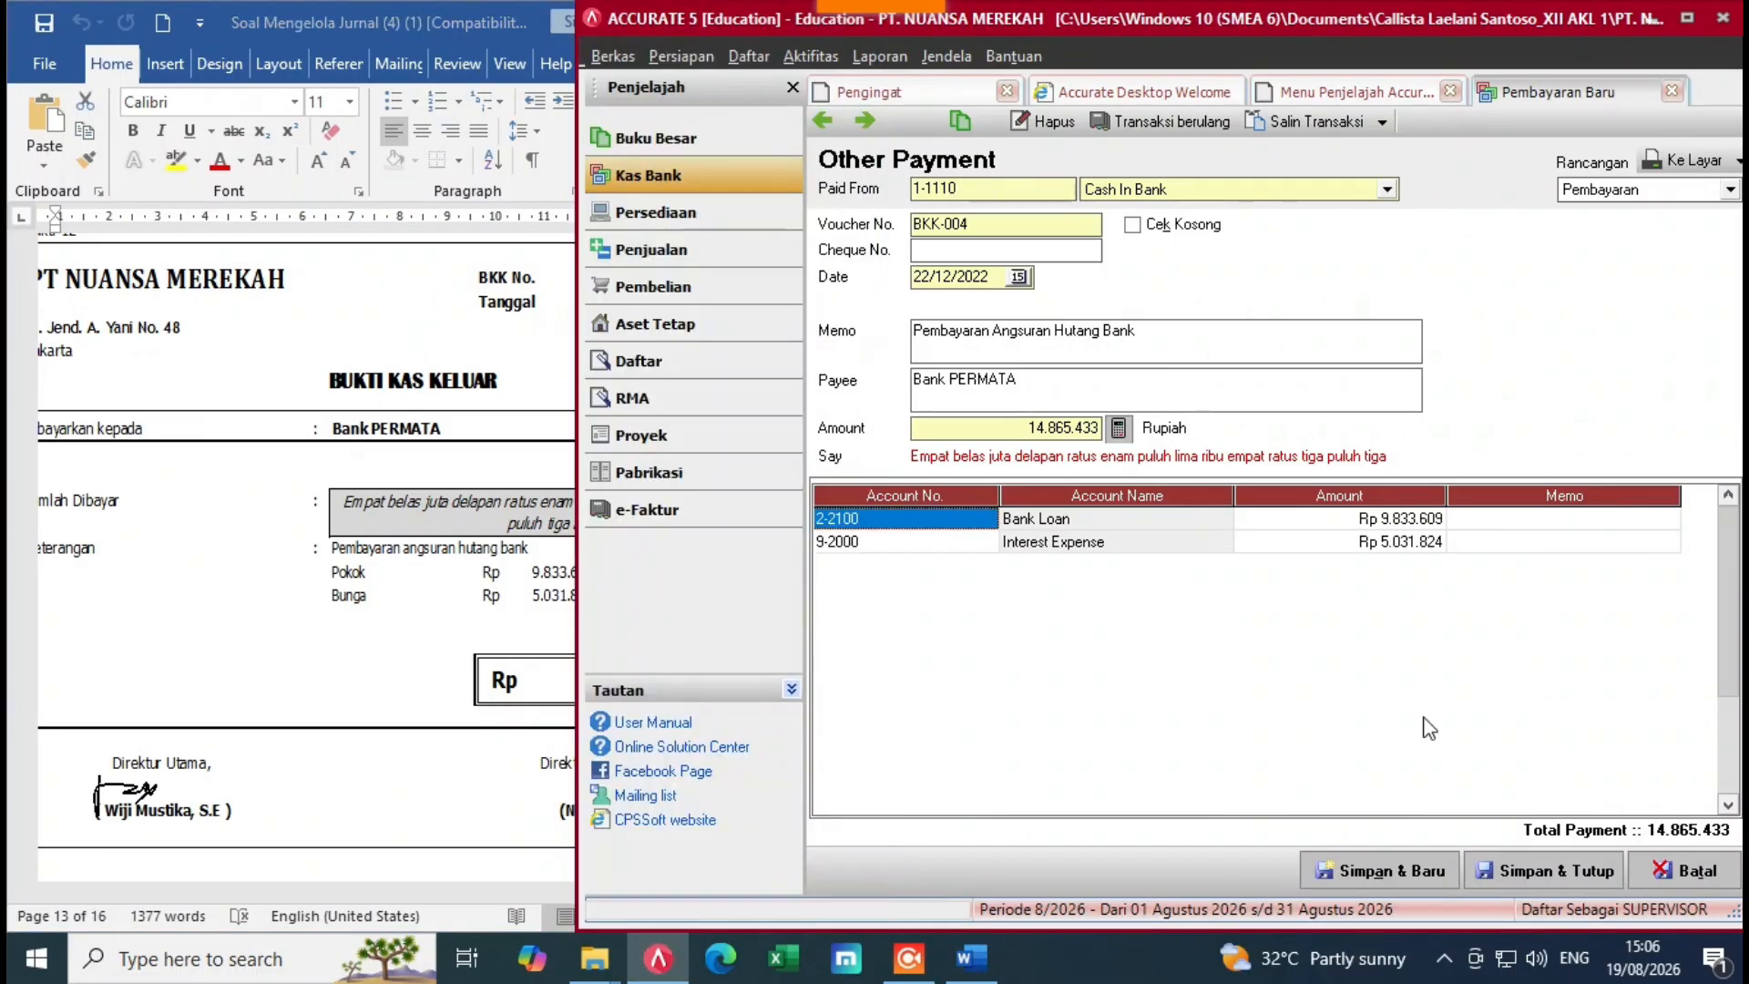
pyautogui.click(1534, 876)
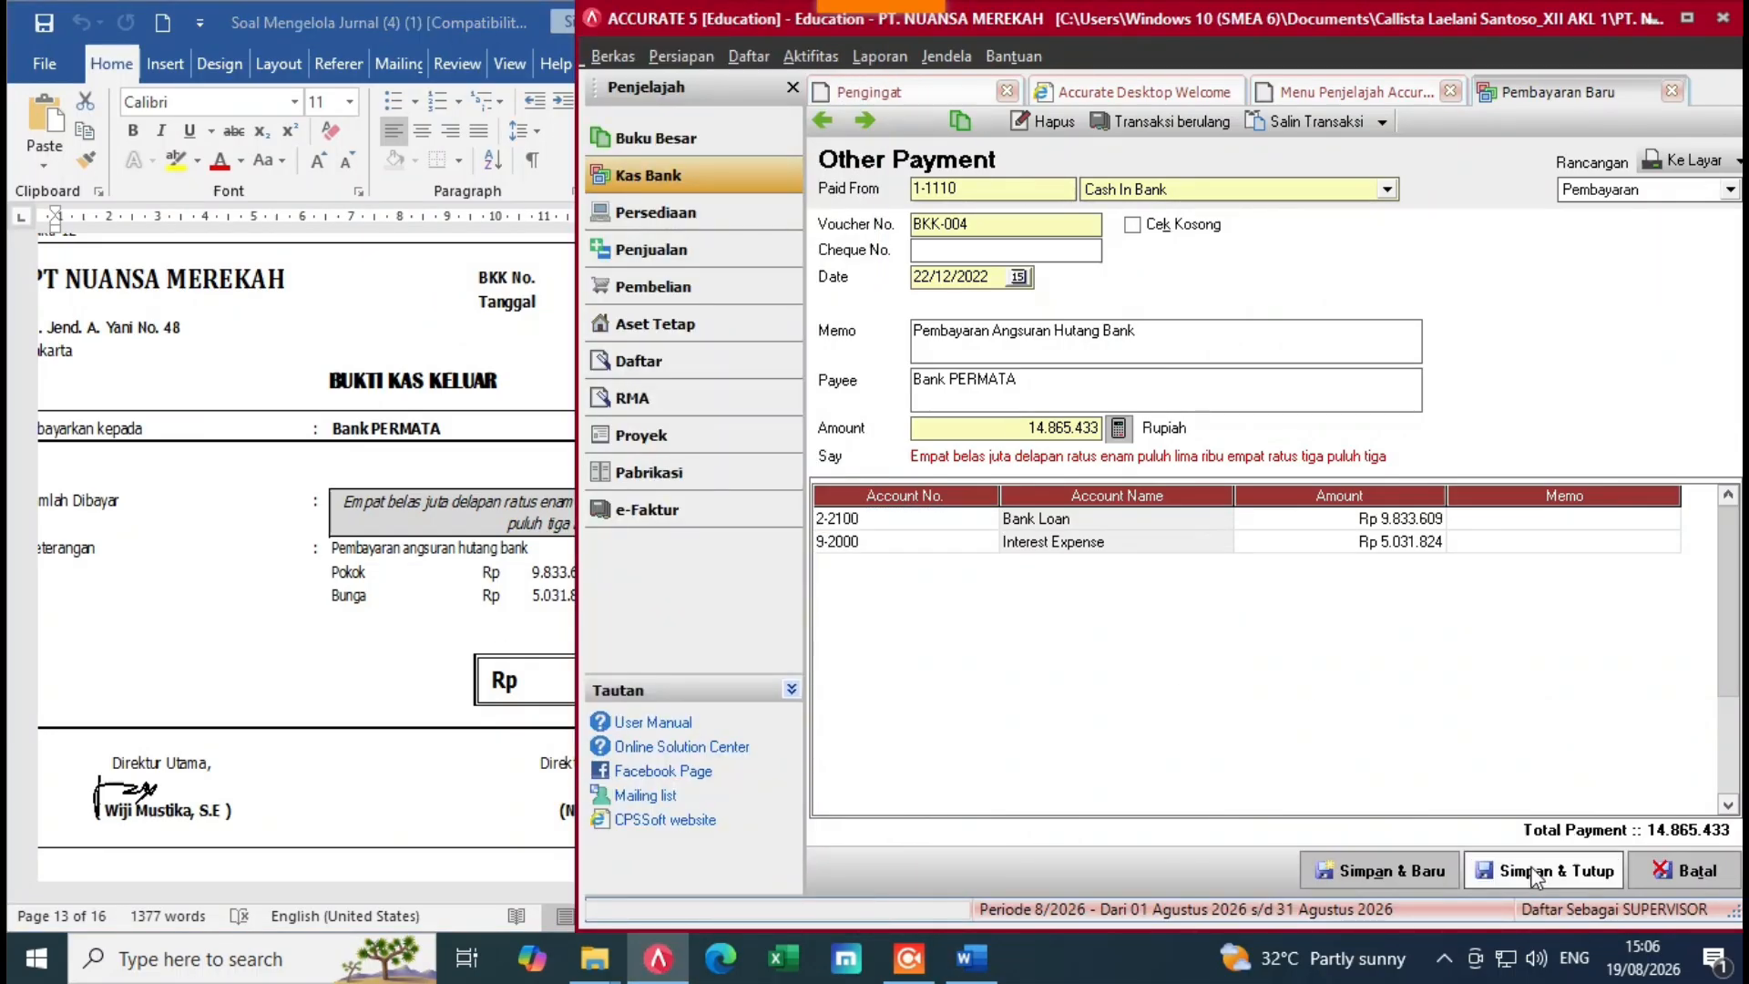
# Step: Save and close BKK-004, then scroll Word to the BKM-003 Rp 7.000.000 dividend voucher
pyautogui.click(444, 675)
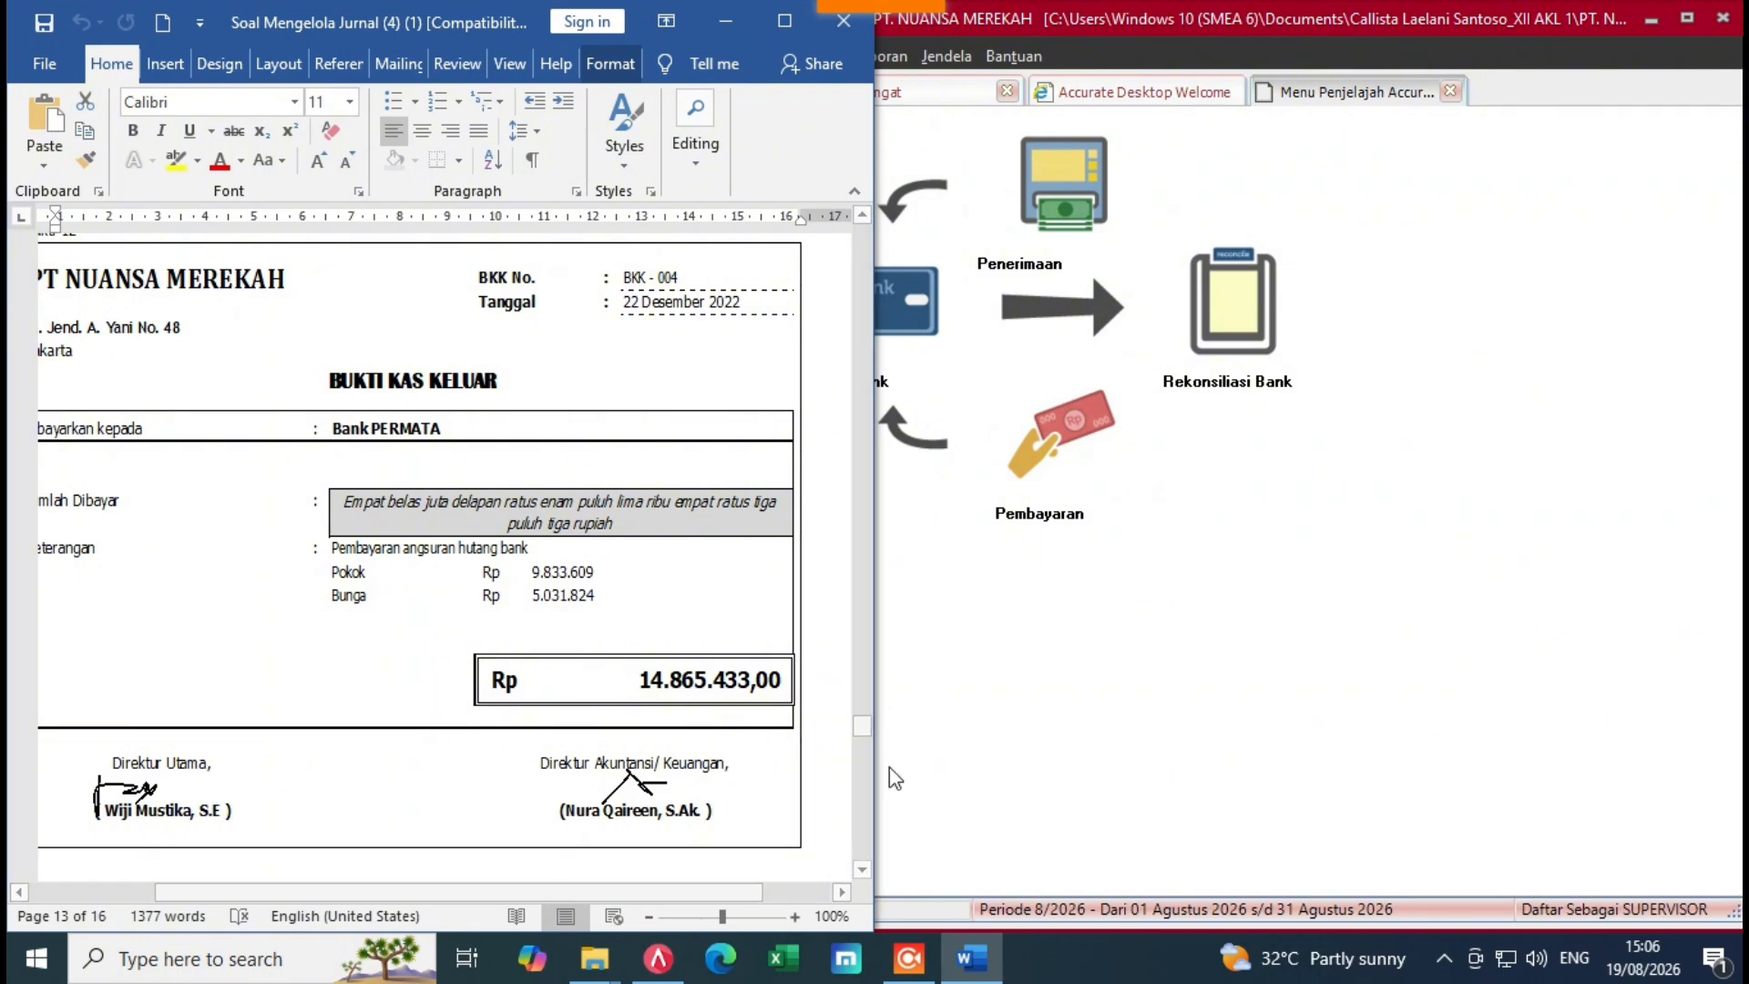
pyautogui.moveTo(862, 726); pyautogui.dragTo(871, 751)
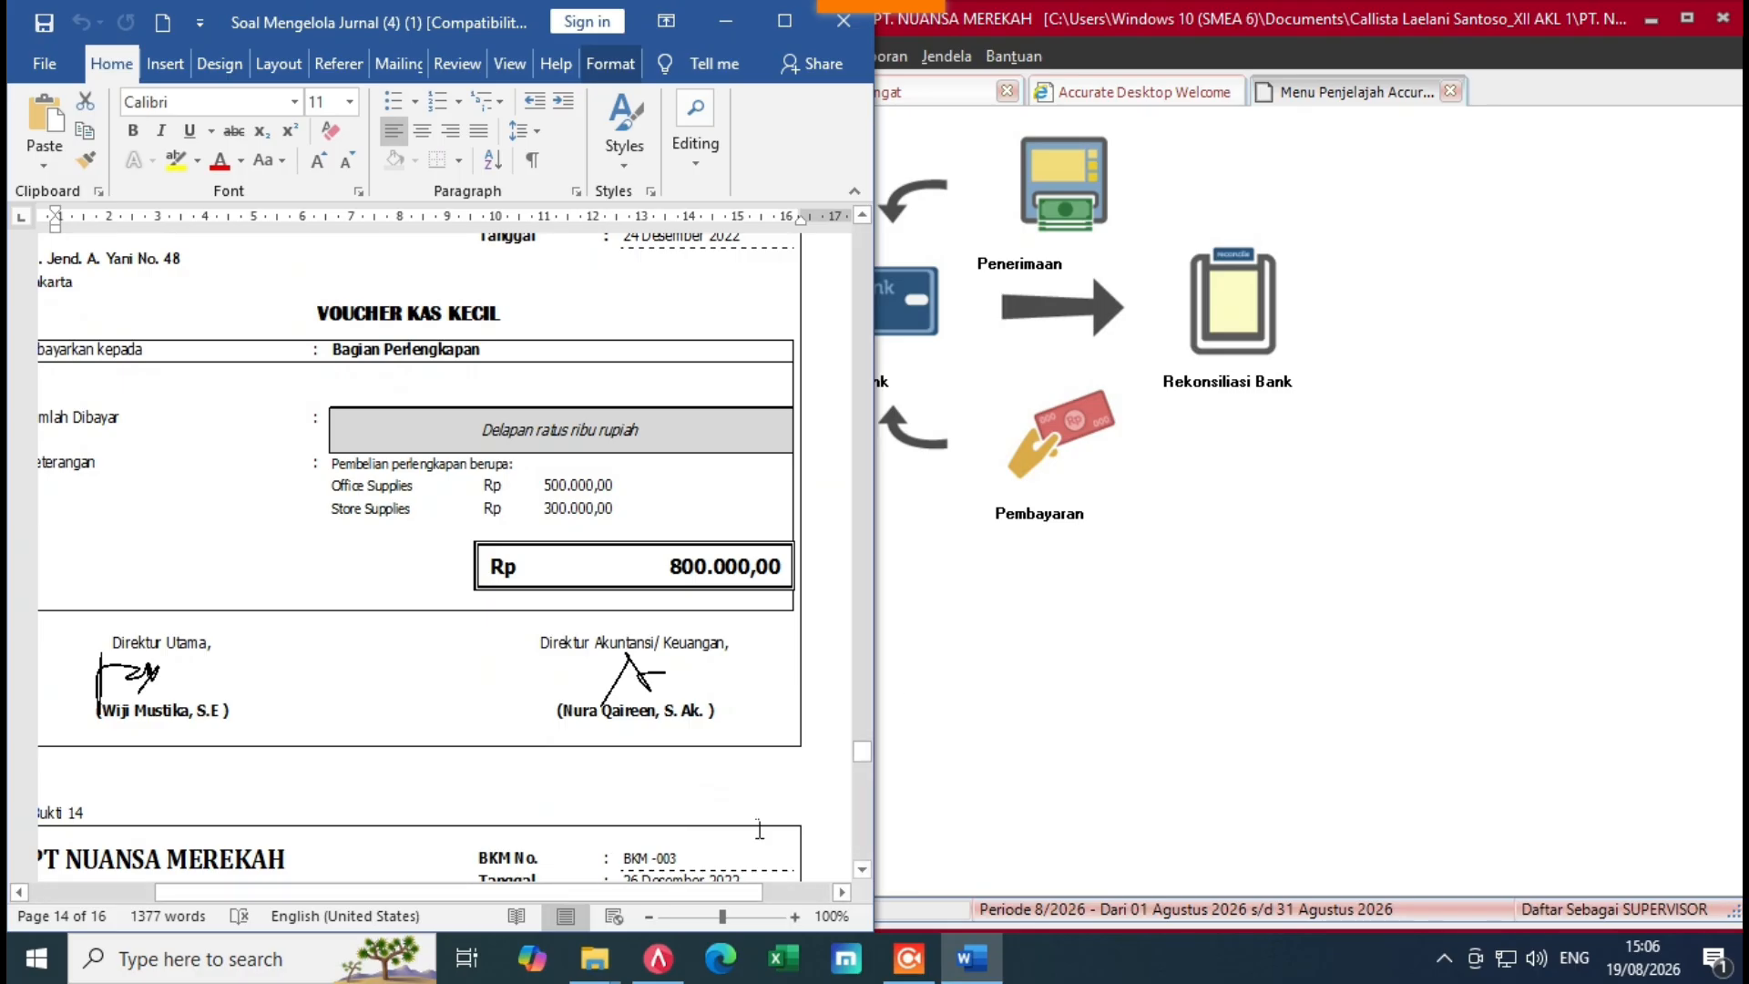
pyautogui.moveTo(862, 756); pyautogui.dragTo(867, 764)
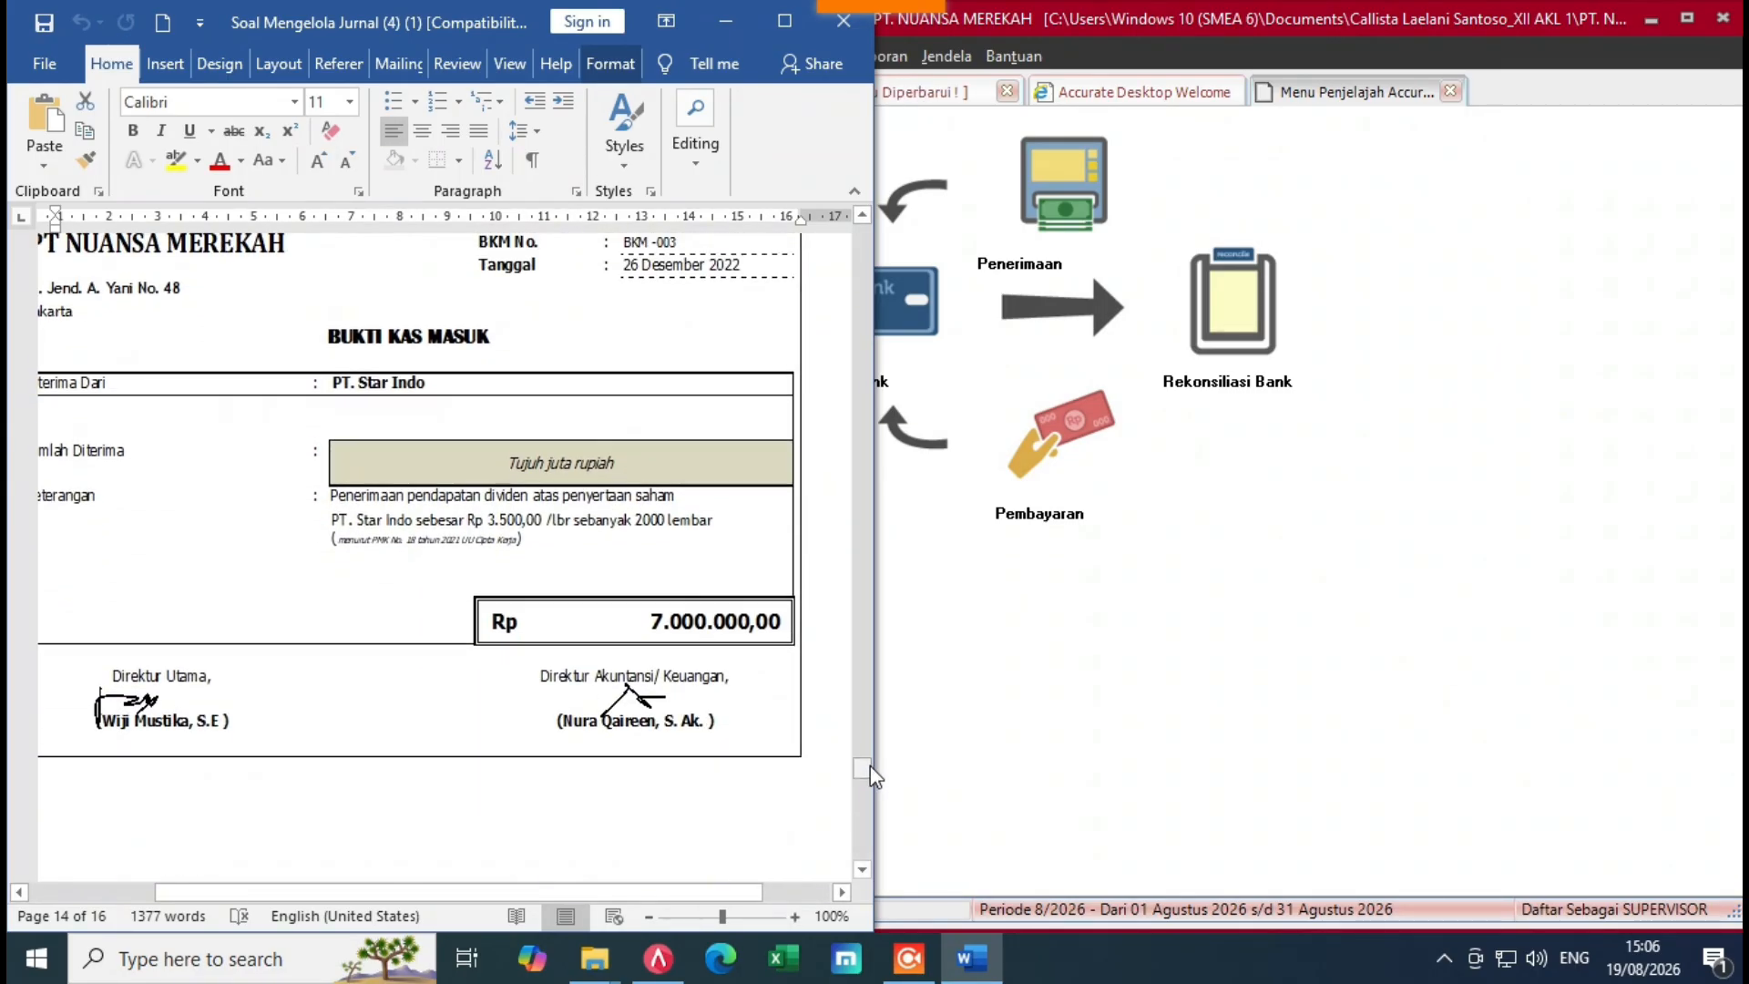
pyautogui.click(1027, 729)
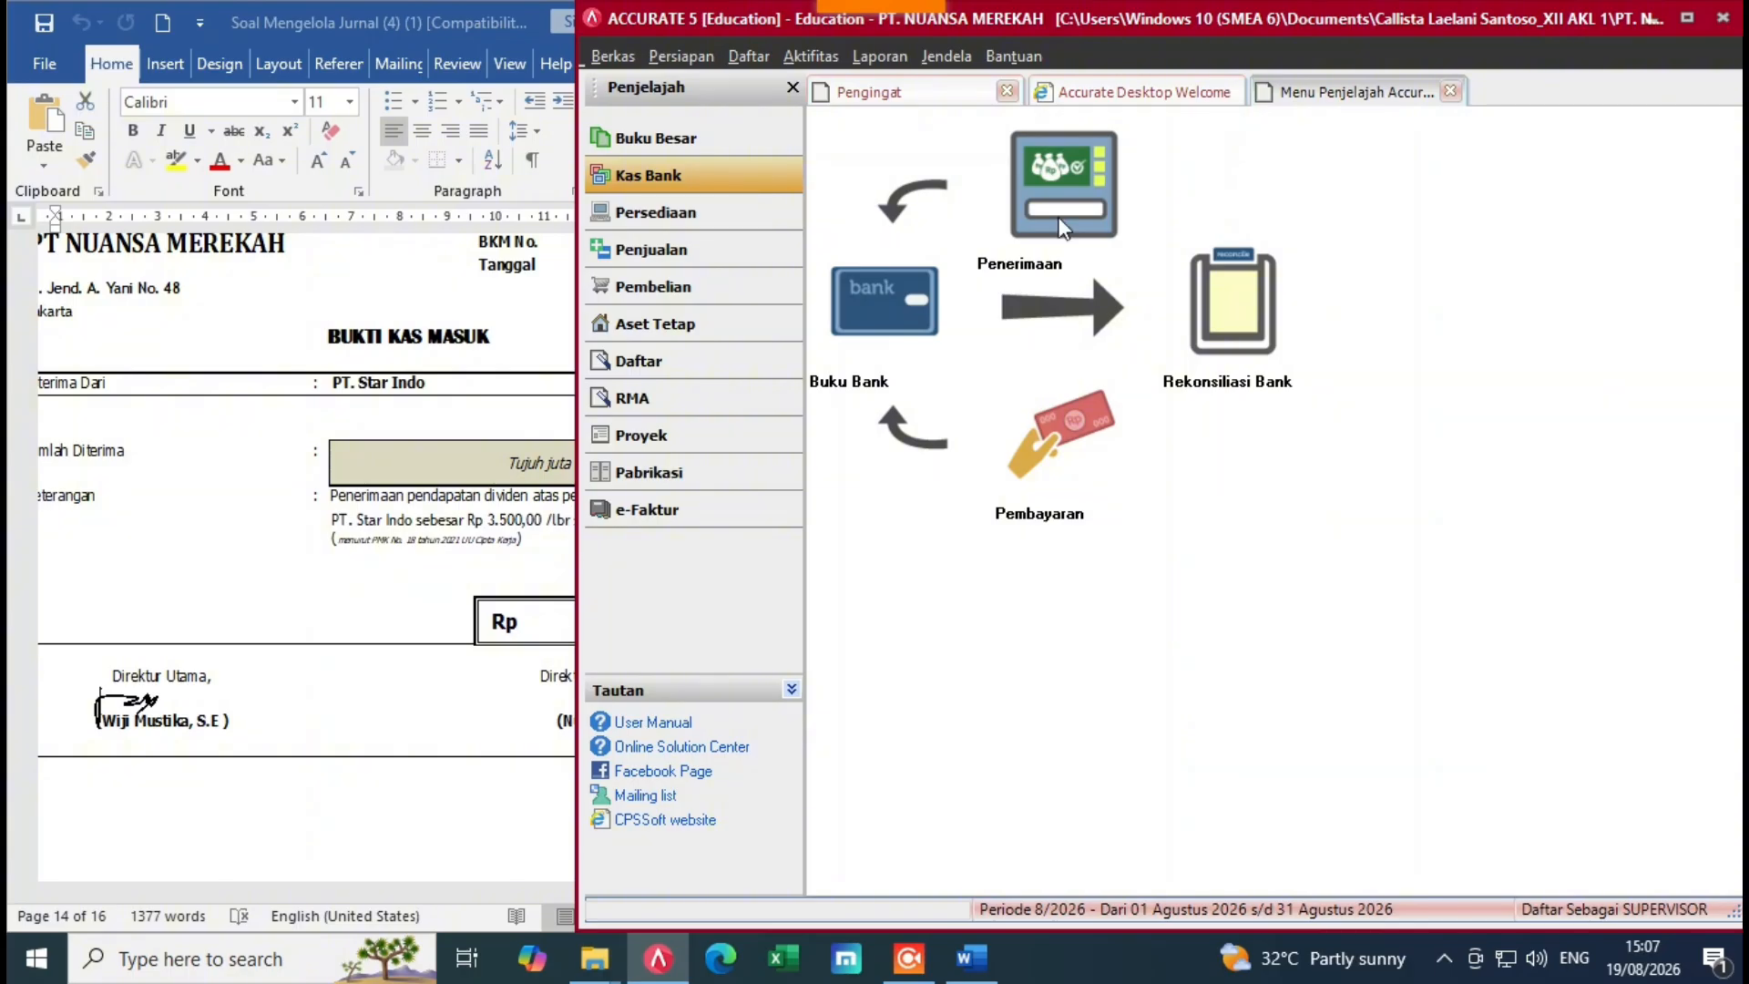
# Step: Start a new receipt deposited to Cash In Bank, dated 25/12/2022
pyautogui.click(1063, 187)
pyautogui.click(1385, 191)
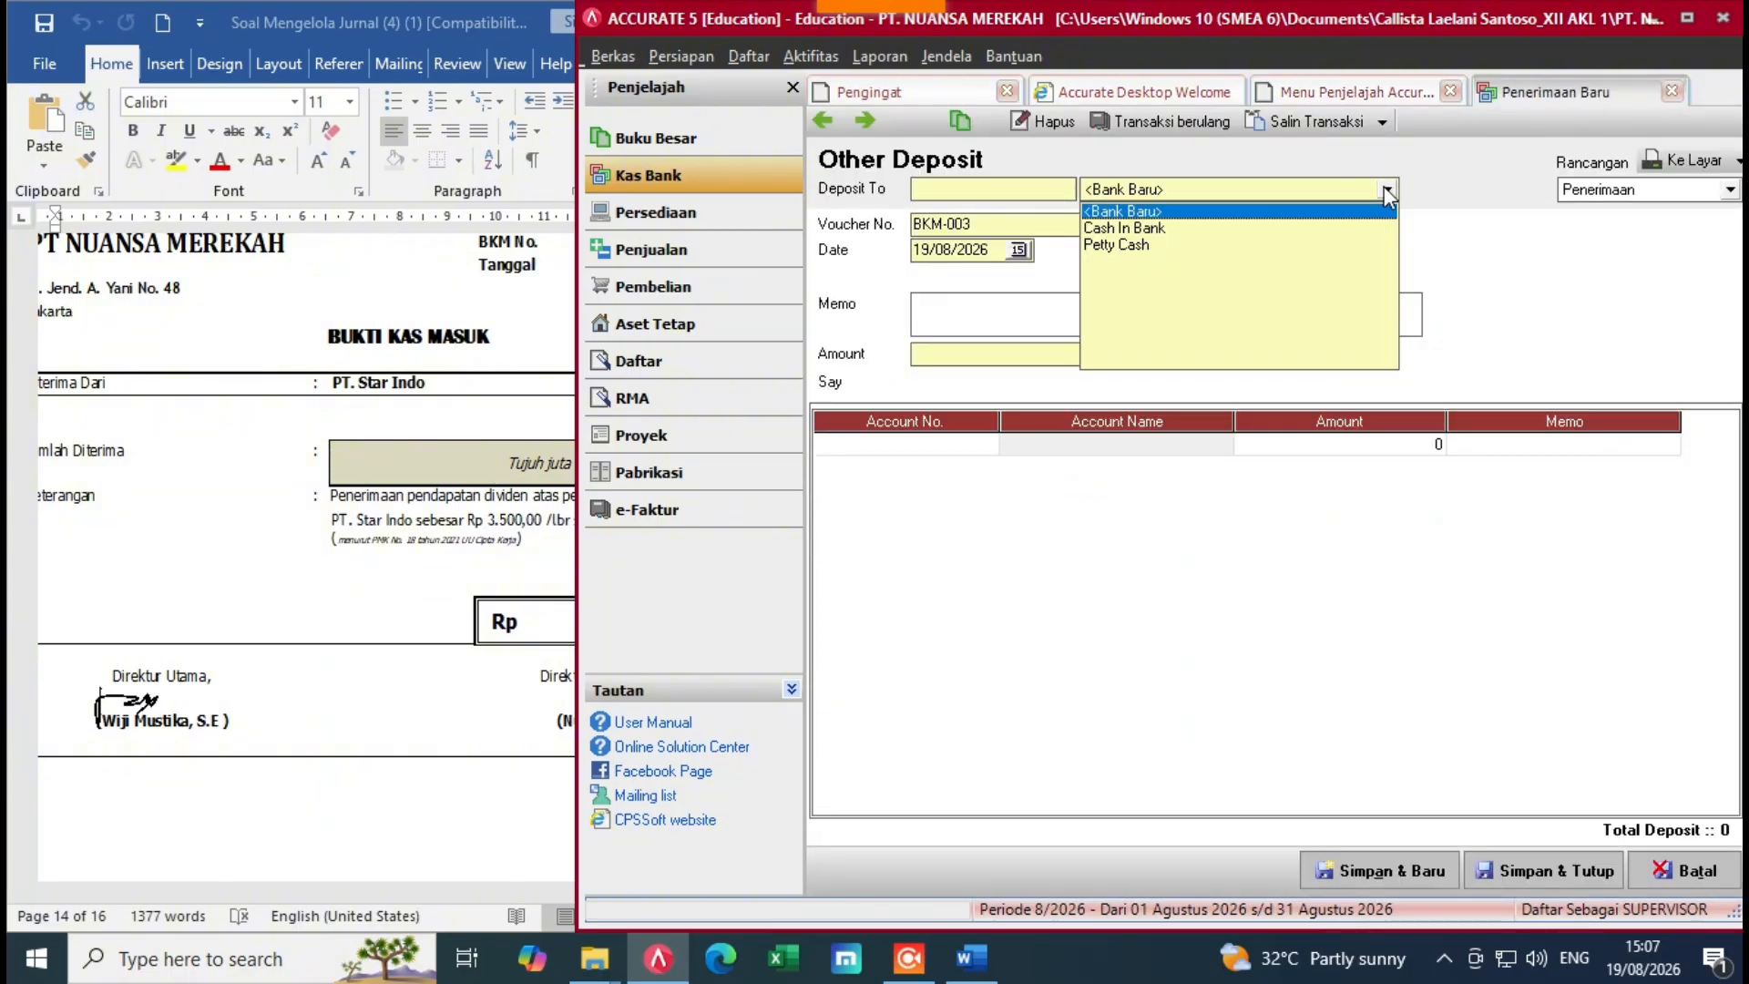
pyautogui.click(1217, 223)
pyautogui.hotkey('alt', 'Tab')
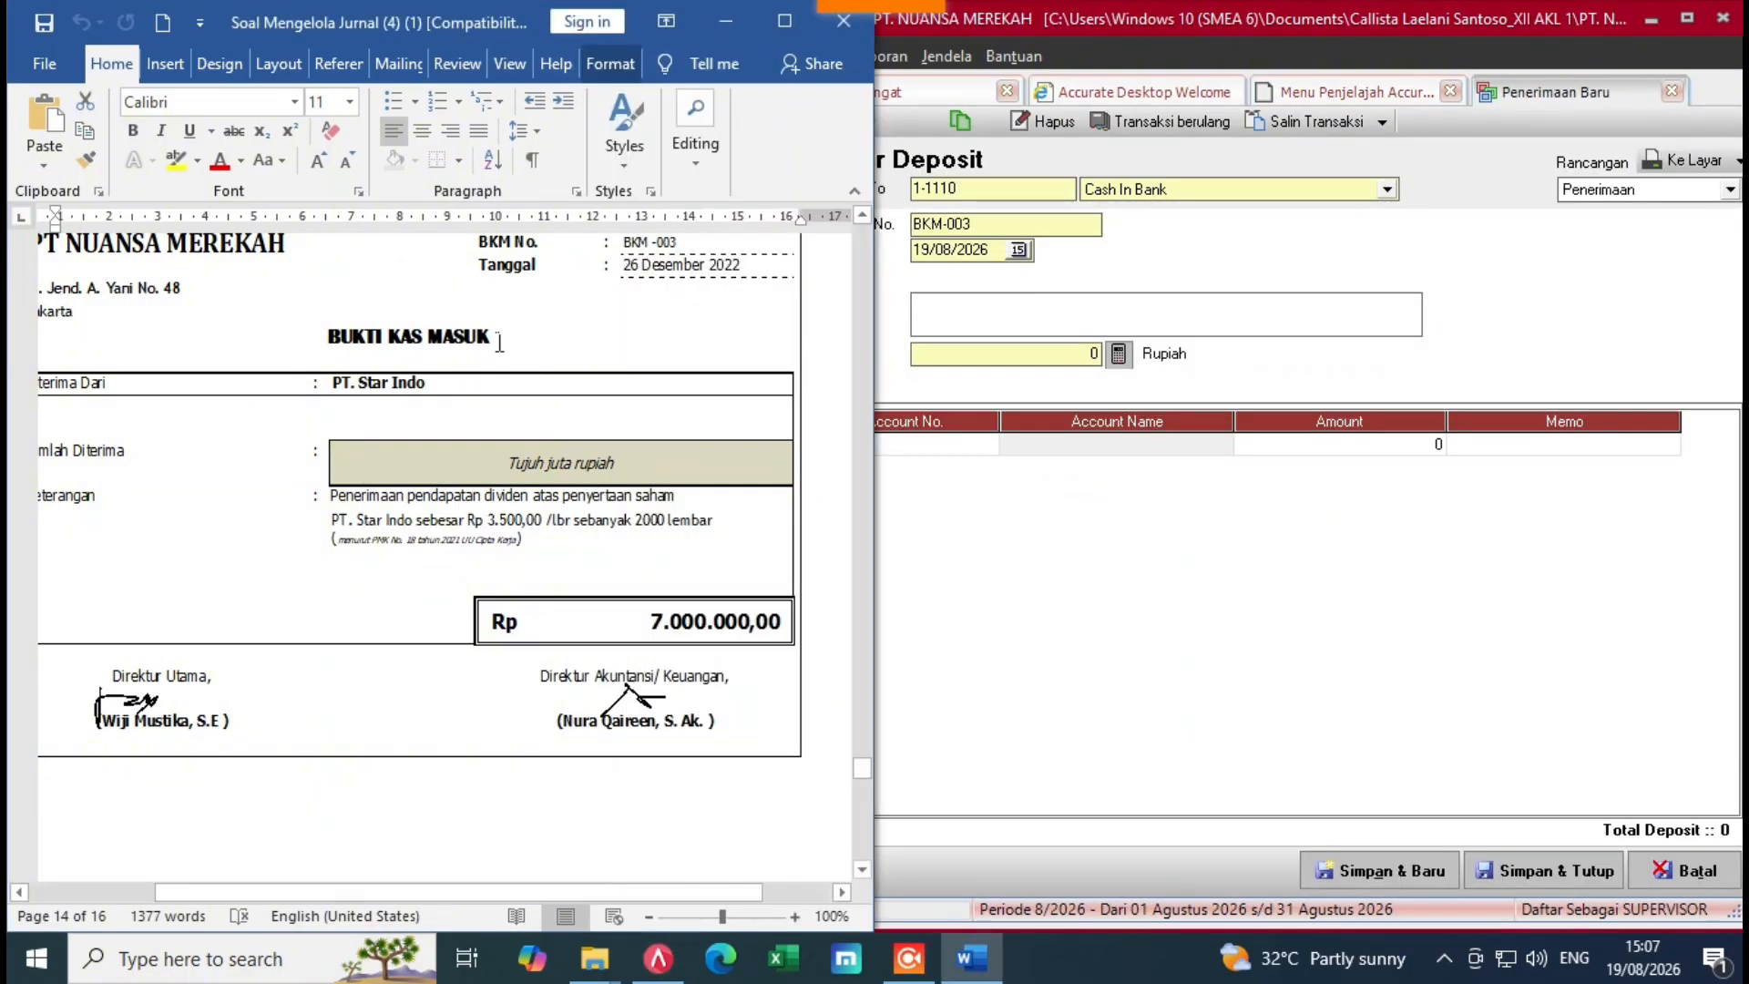
pyautogui.click(967, 250)
pyautogui.press('Delete')
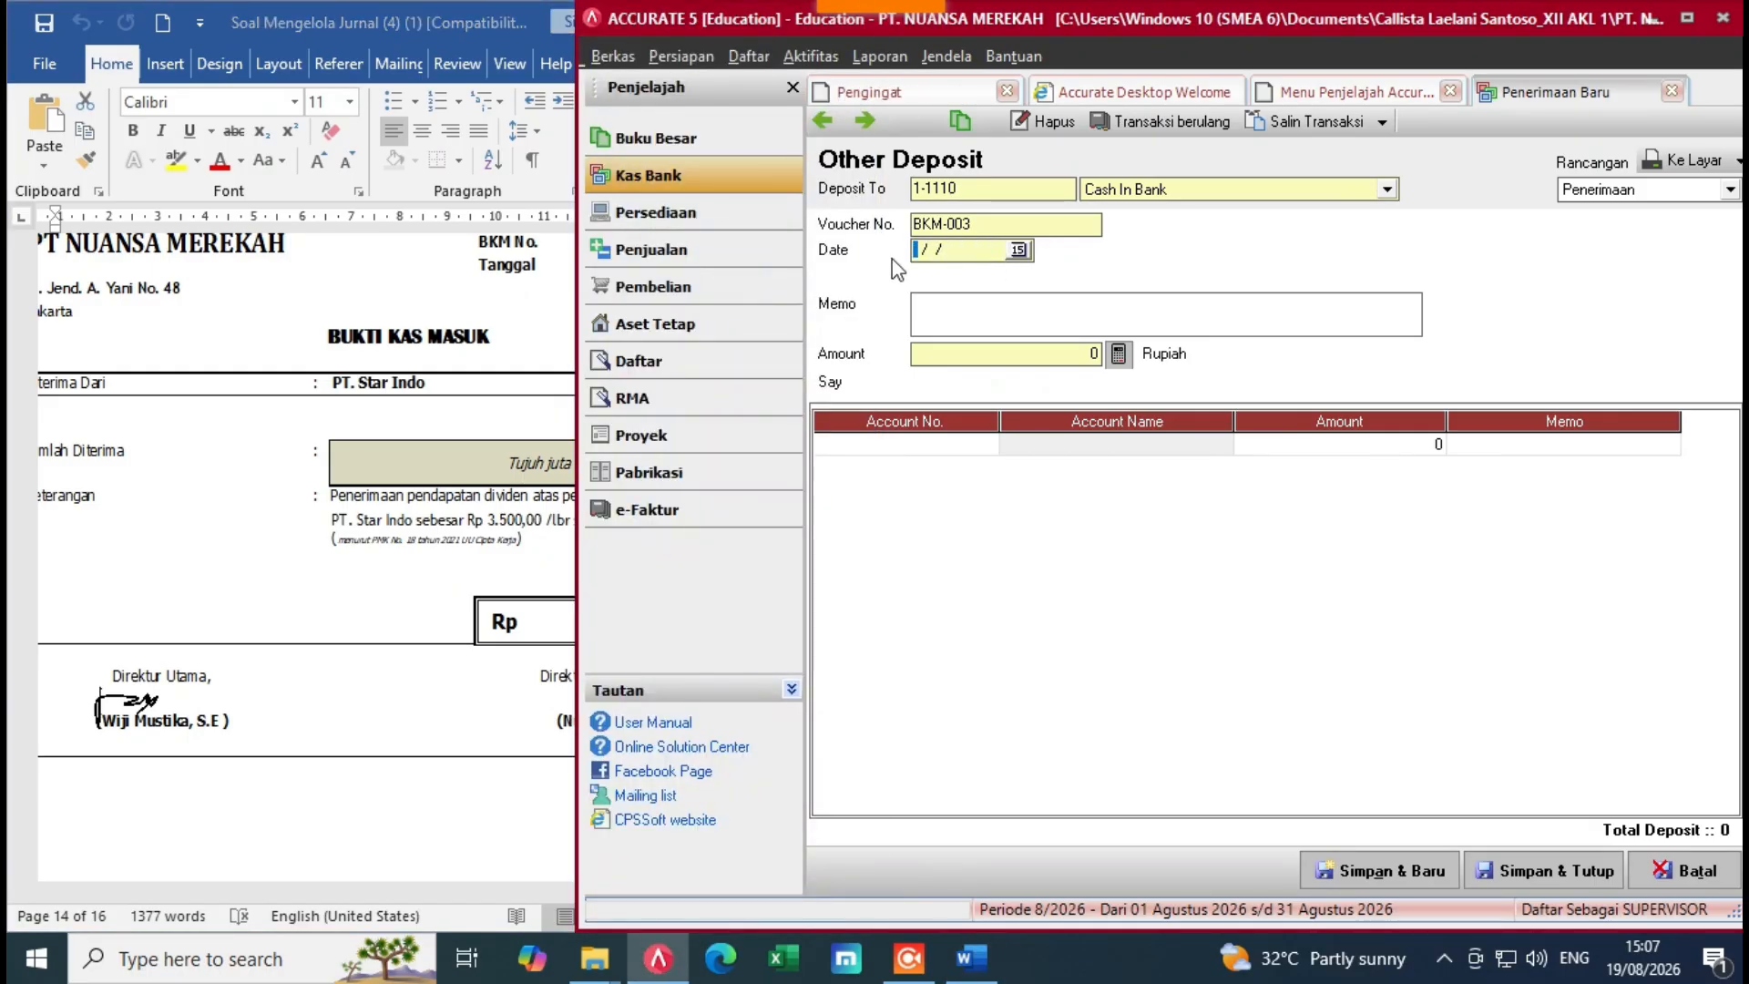
pyautogui.write('25/12/2022')
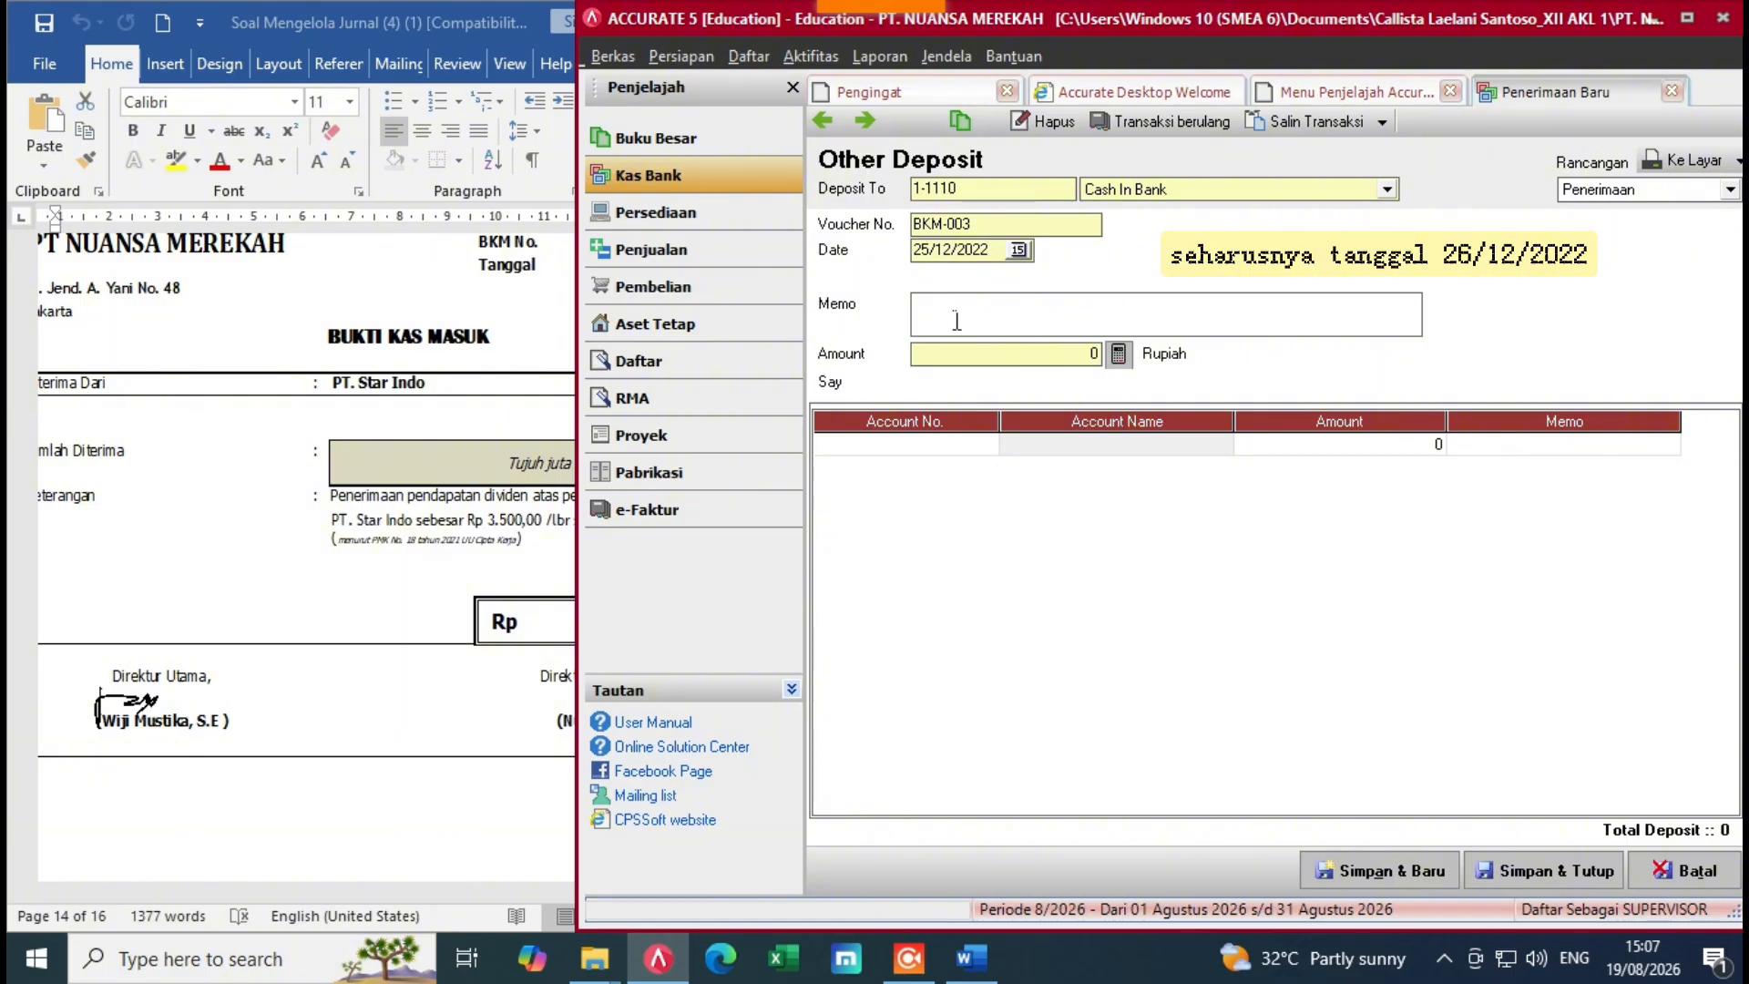
# Step: Write the receipt memo naming PT. Star Indo
pyautogui.click(957, 320)
pyautogui.write('PT ST')
pyautogui.press('BackSpace')
pyautogui.press('BackSpace')
pyautogui.write('. Star')
pyautogui.press('BackSpace')
pyautogui.press('BackSpace')
pyautogui.write('ndo')
# Step: Choose Dividend Revenue (8-4000) as the first detail line's account
pyautogui.click(982, 447)
pyautogui.click(508, 557)
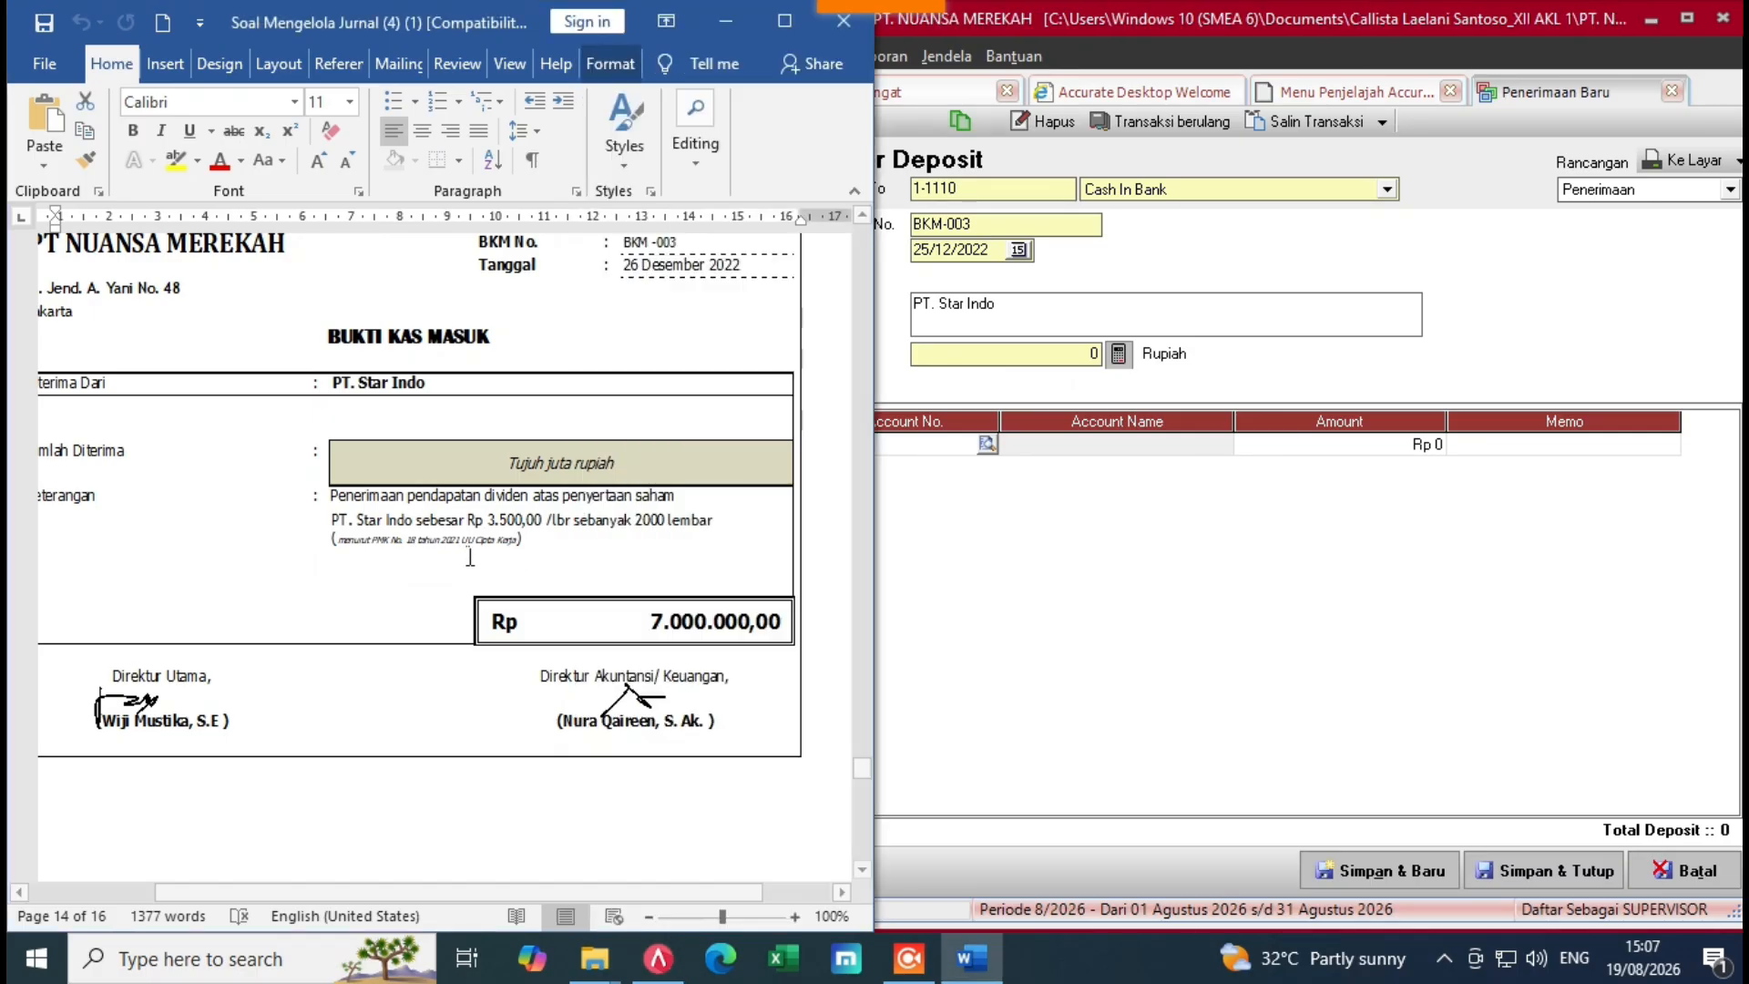
pyautogui.click(987, 443)
pyautogui.click(931, 324)
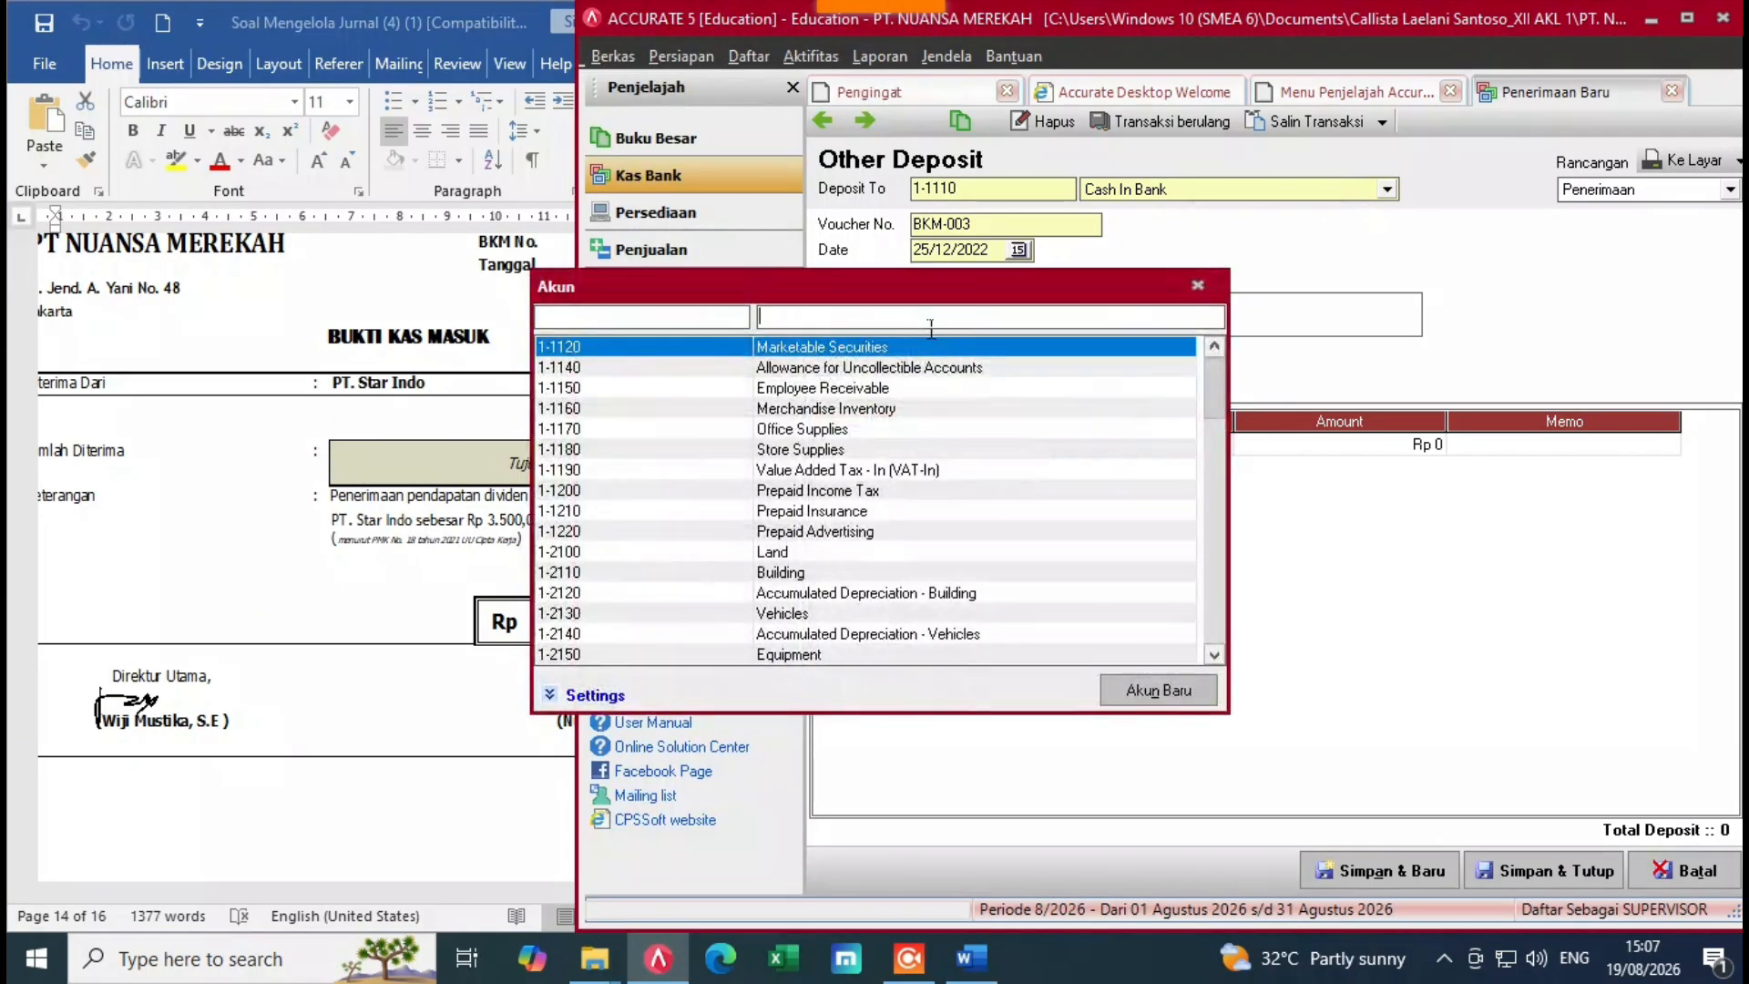
pyautogui.write('de')
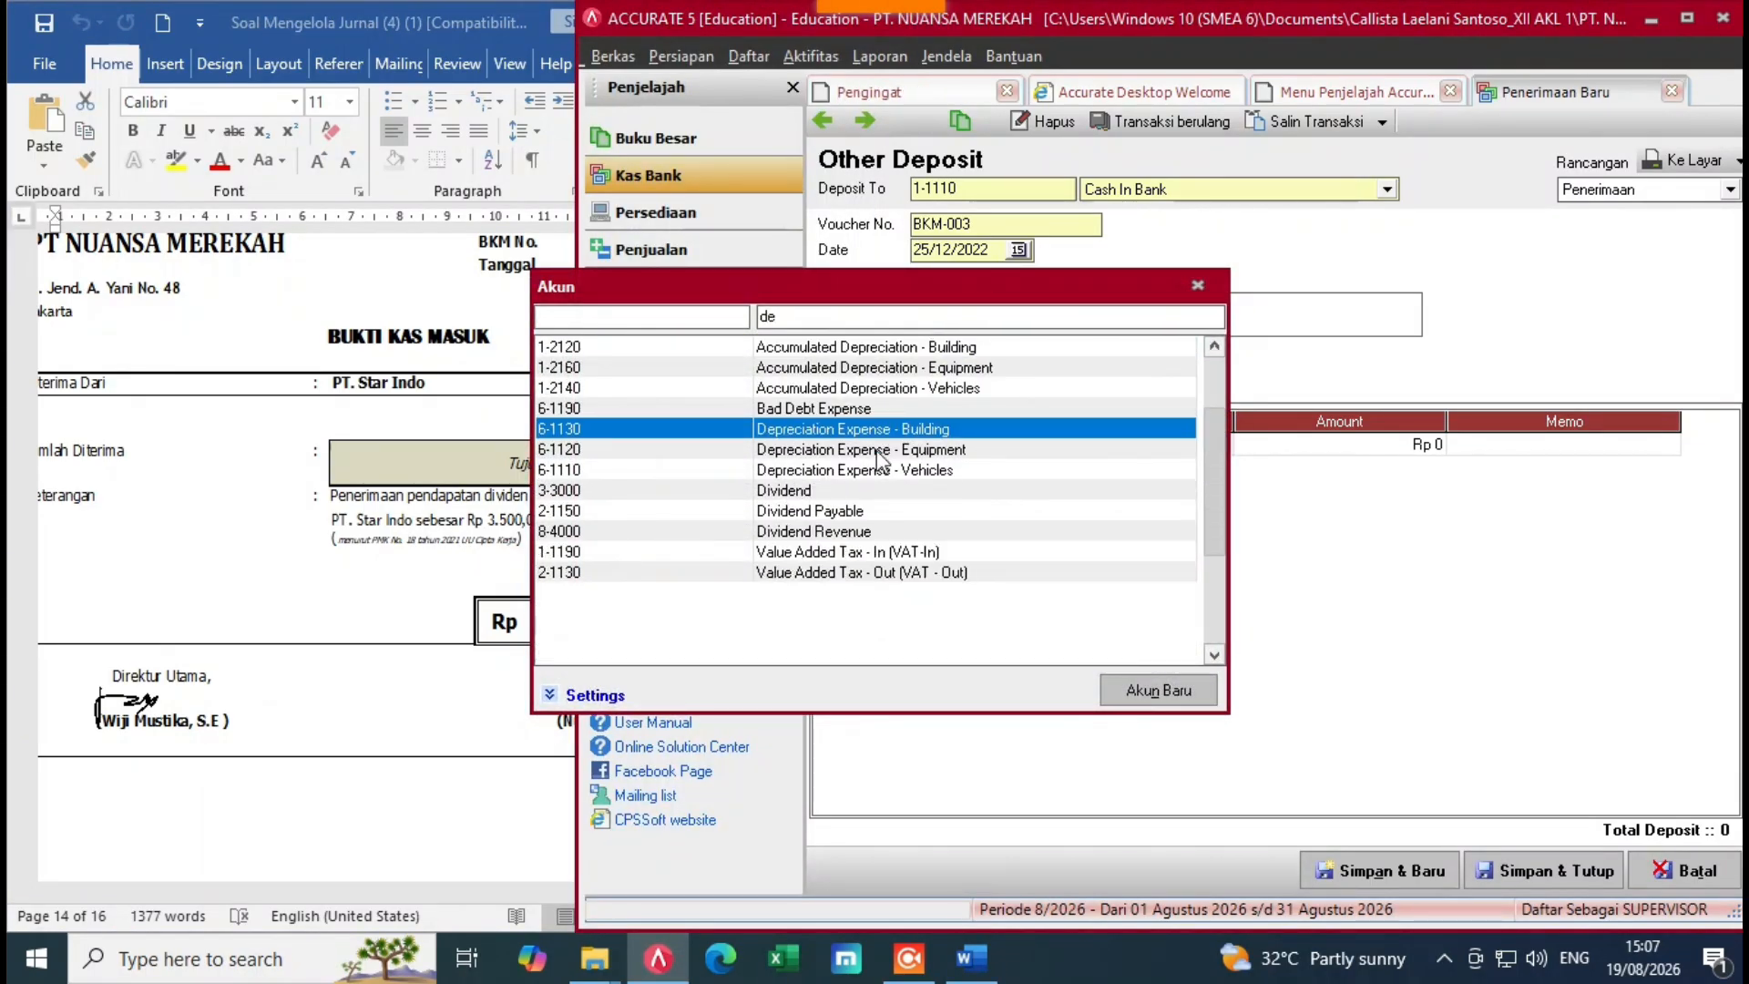
pyautogui.doubleClick(850, 534)
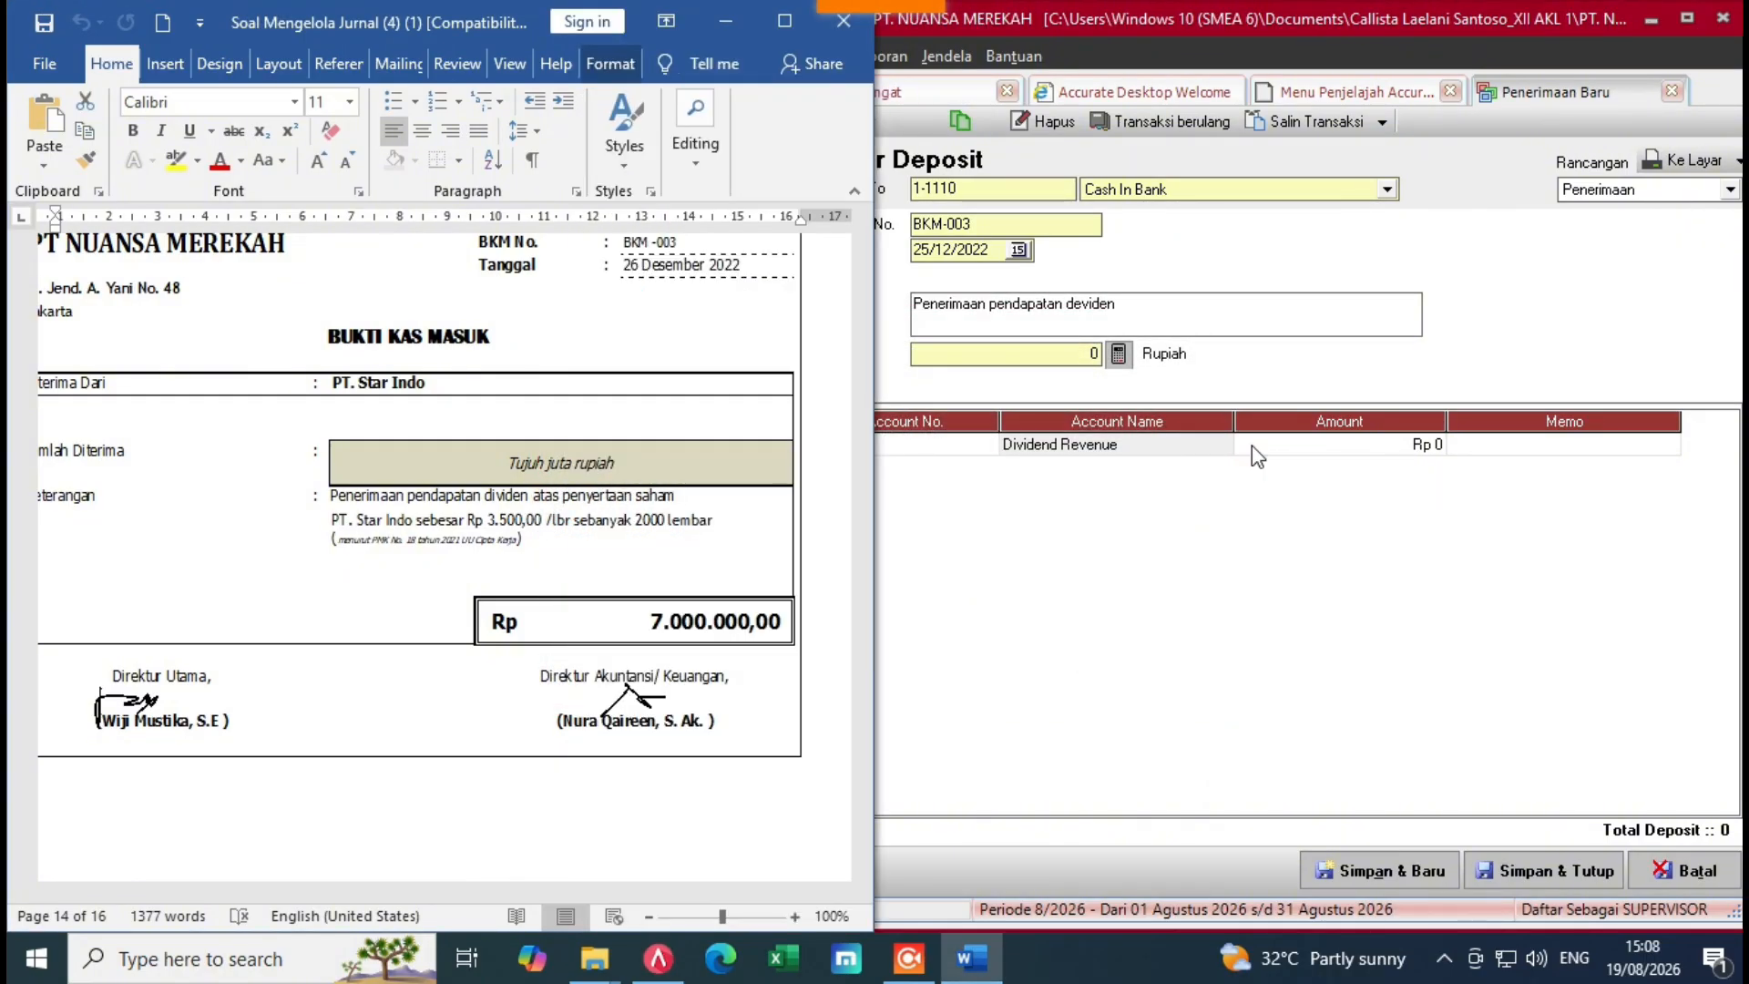
# Step: Set the dividend line amount to 7.000.000, then save and close deposit BKM-003
pyautogui.click(1252, 446)
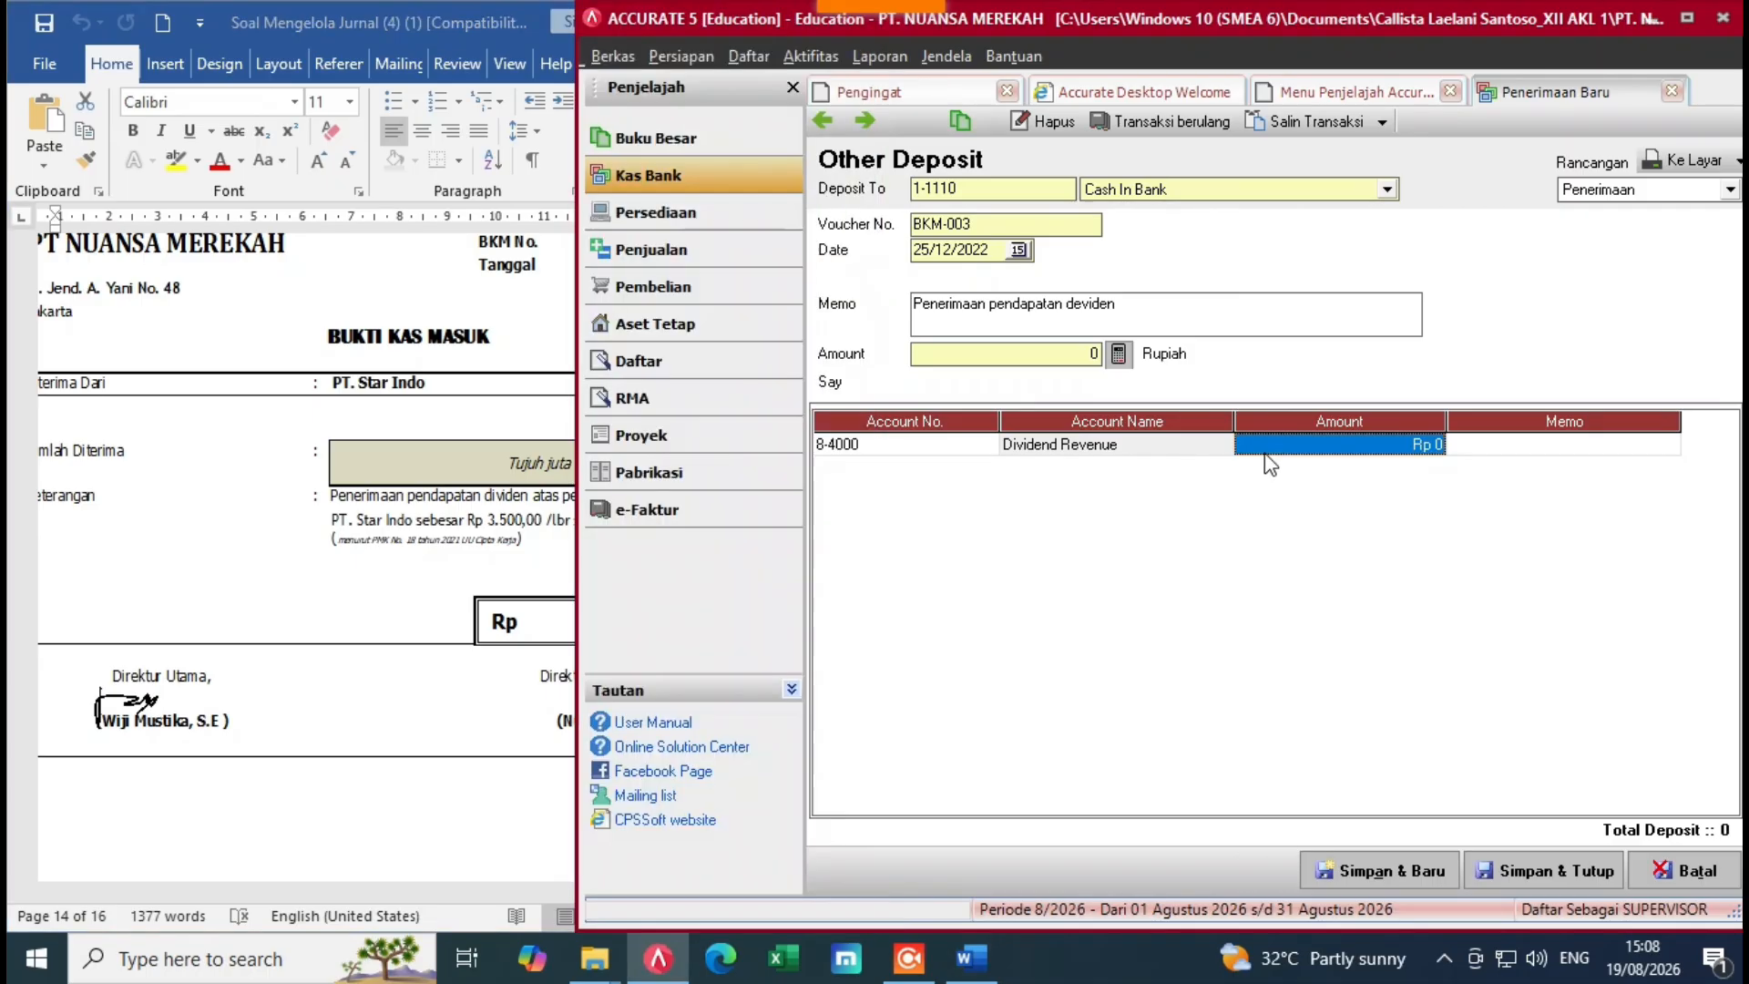
pyautogui.click(1277, 445)
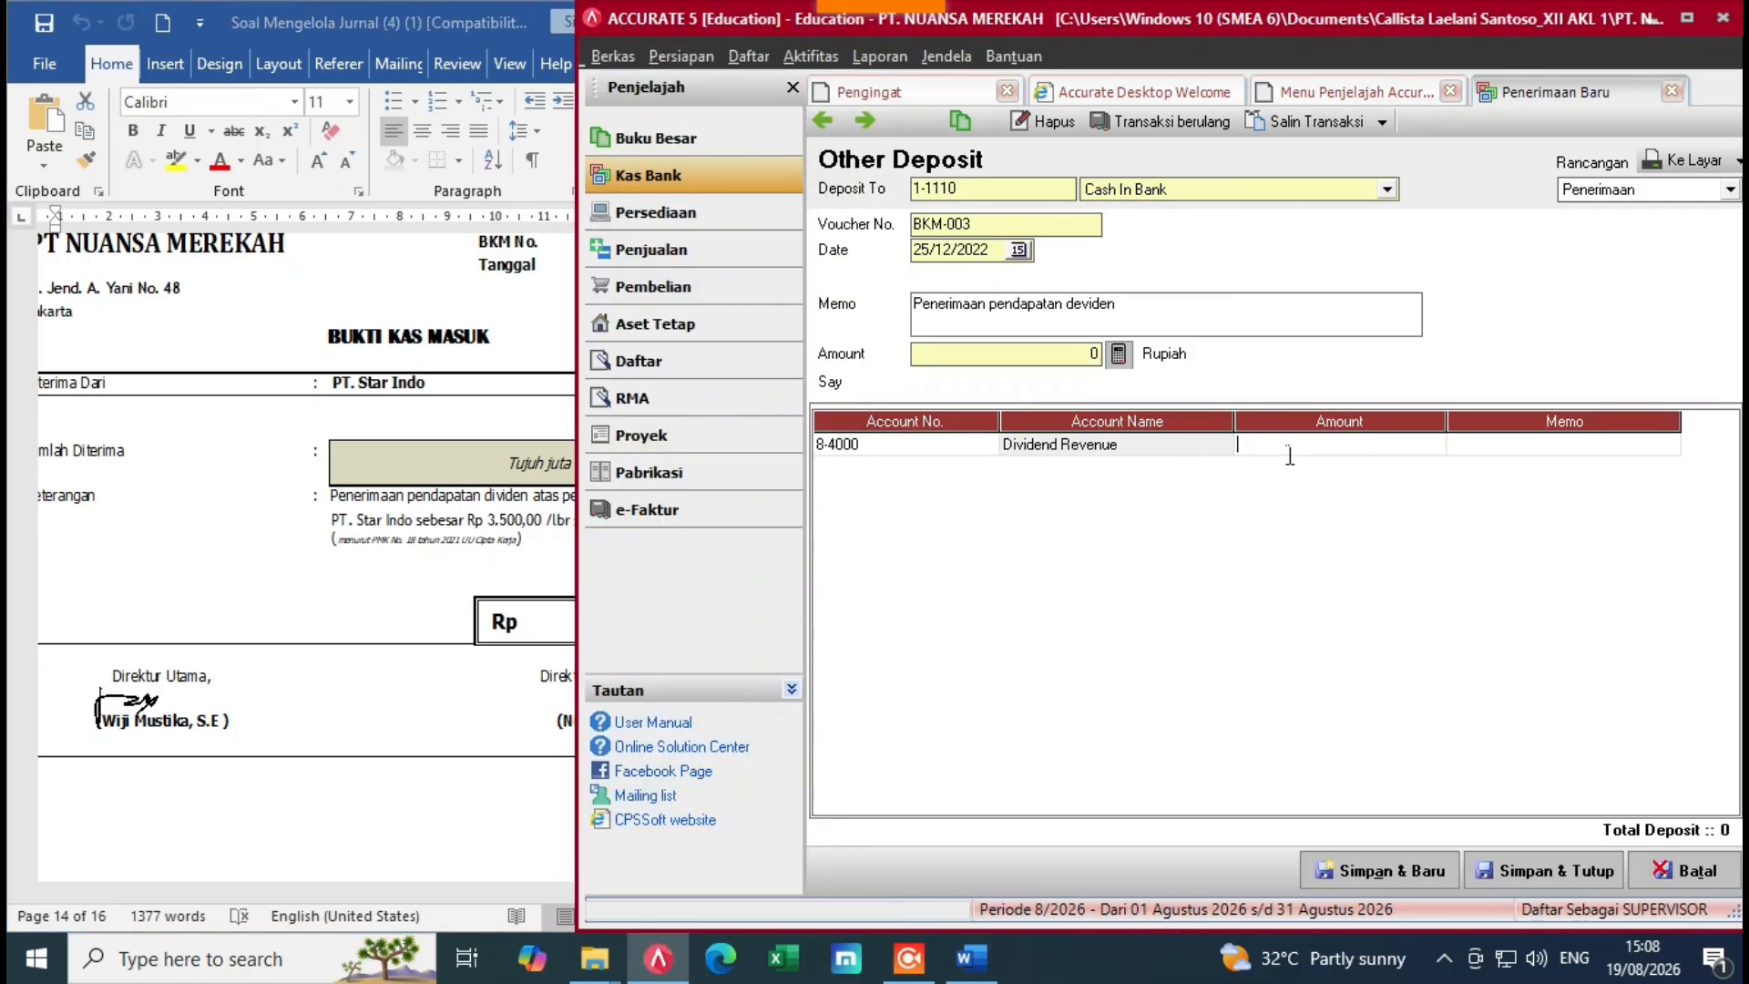
pyautogui.write('7000000')
pyautogui.press('Return')
pyautogui.click(858, 547)
pyautogui.click(516, 602)
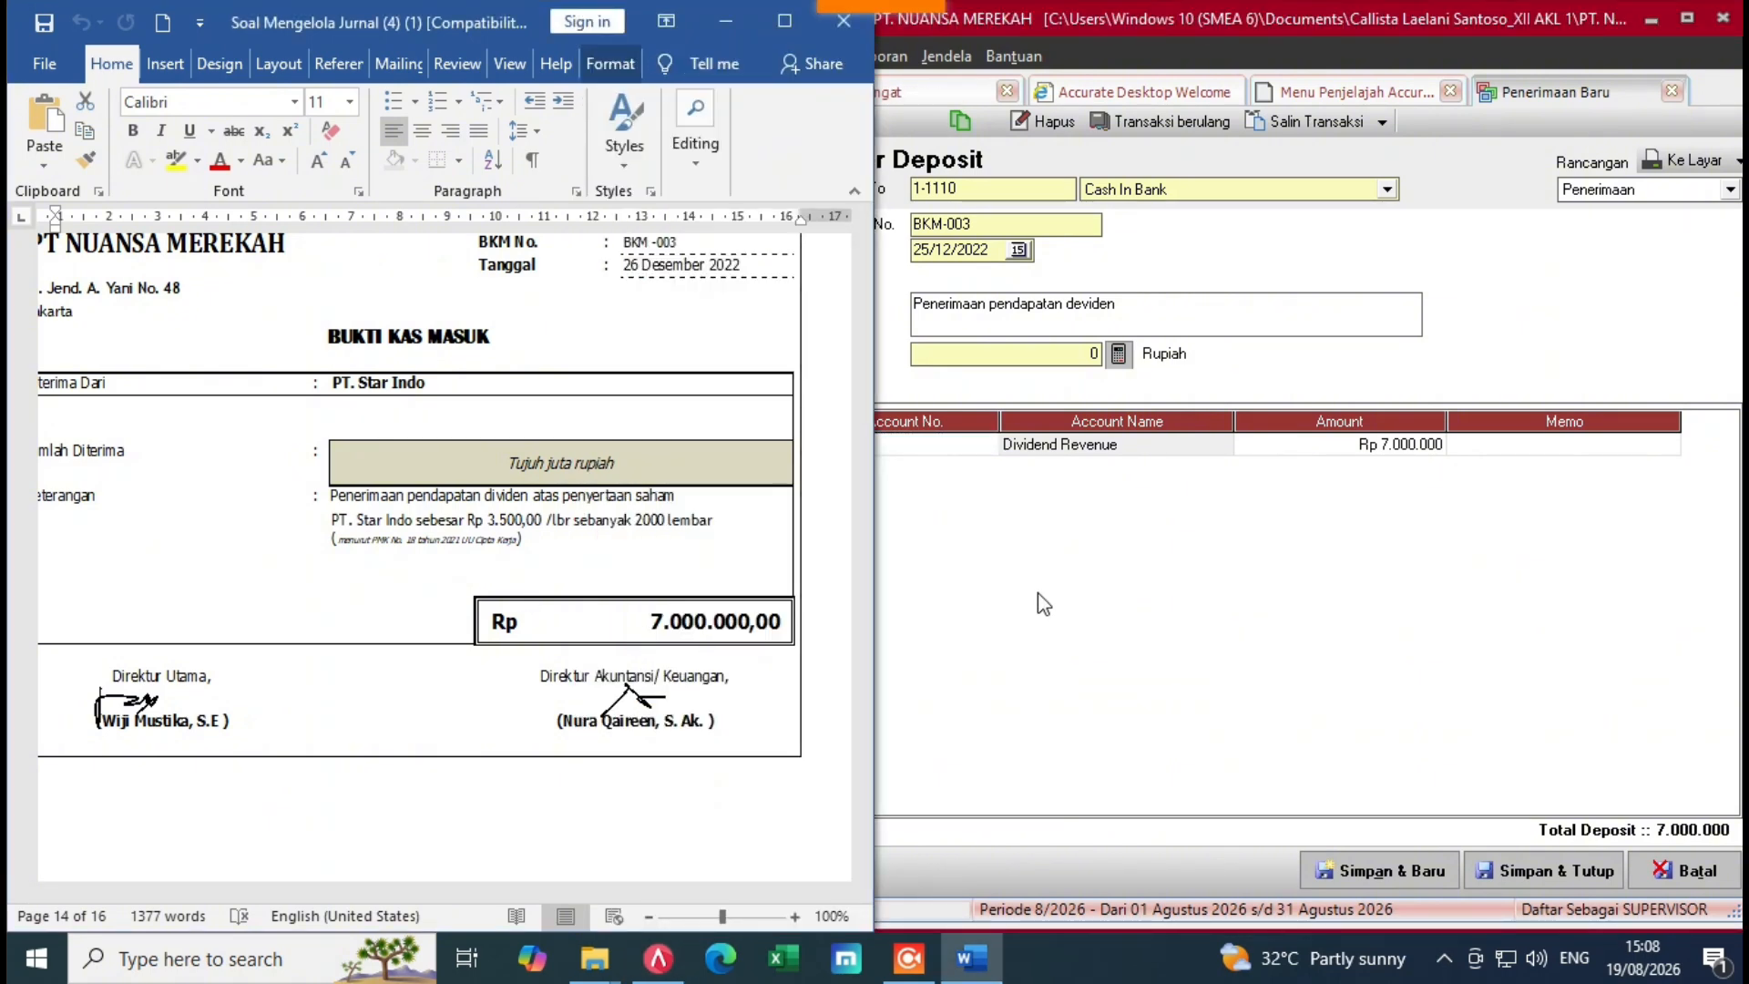
pyautogui.click(1320, 451)
pyautogui.click(1239, 537)
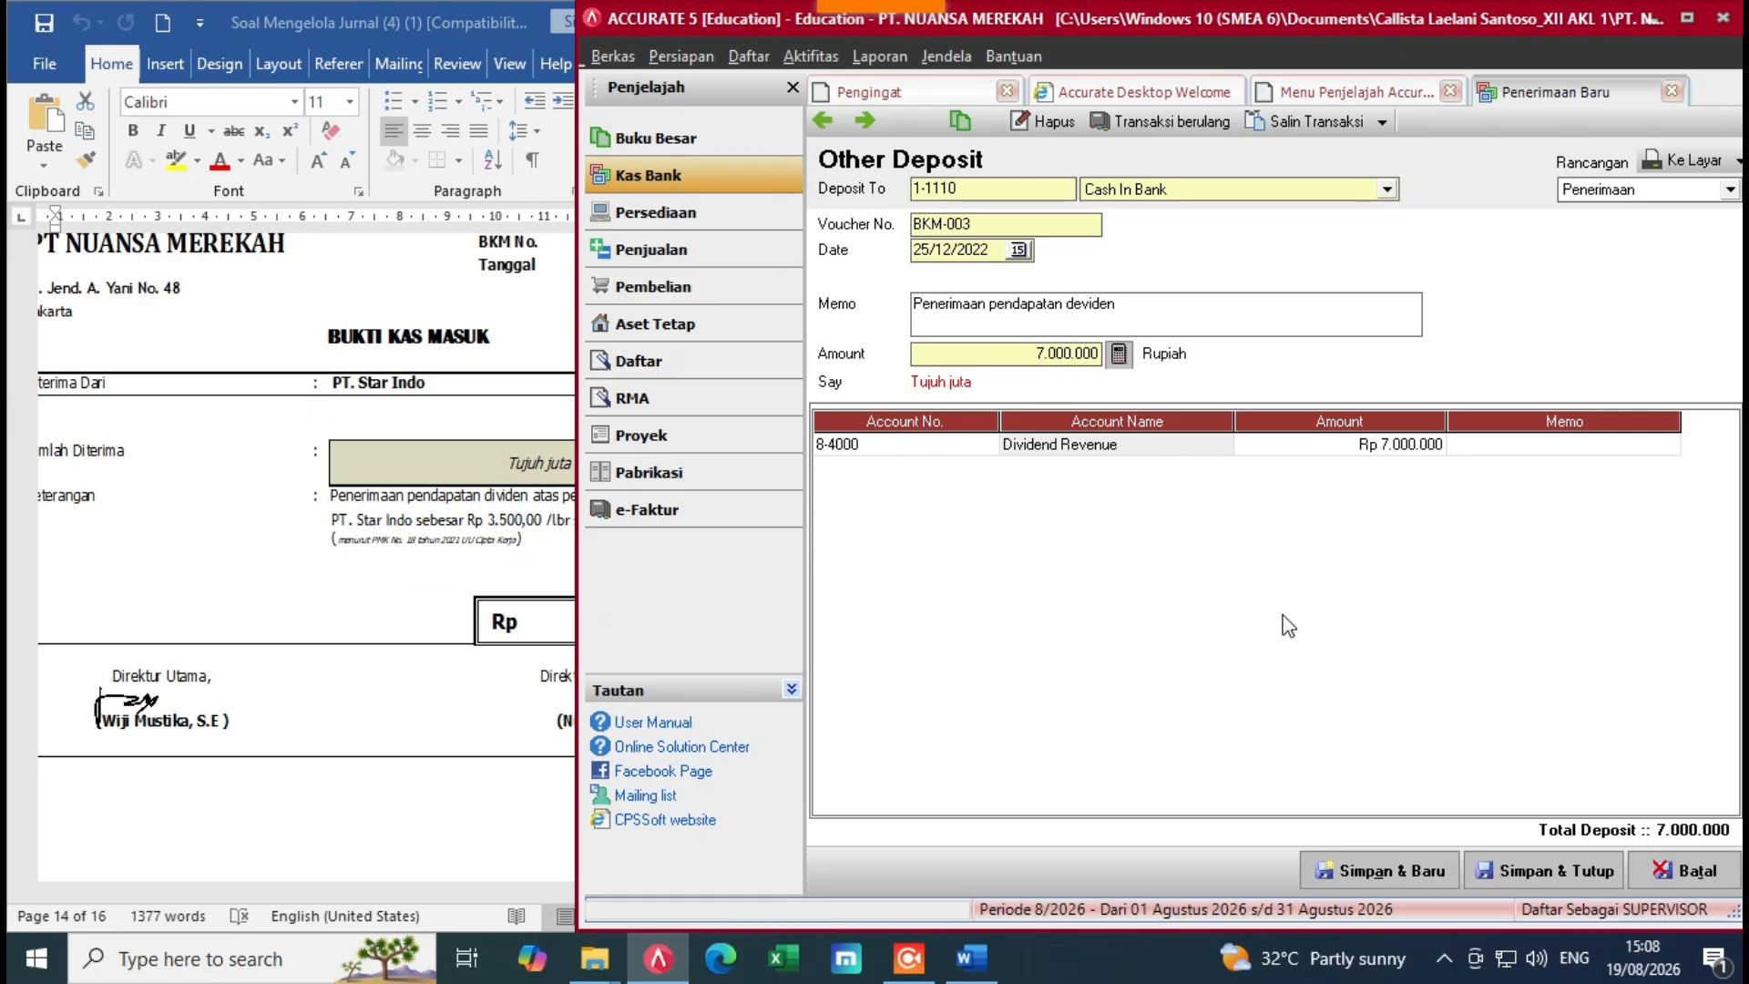
pyautogui.click(1491, 872)
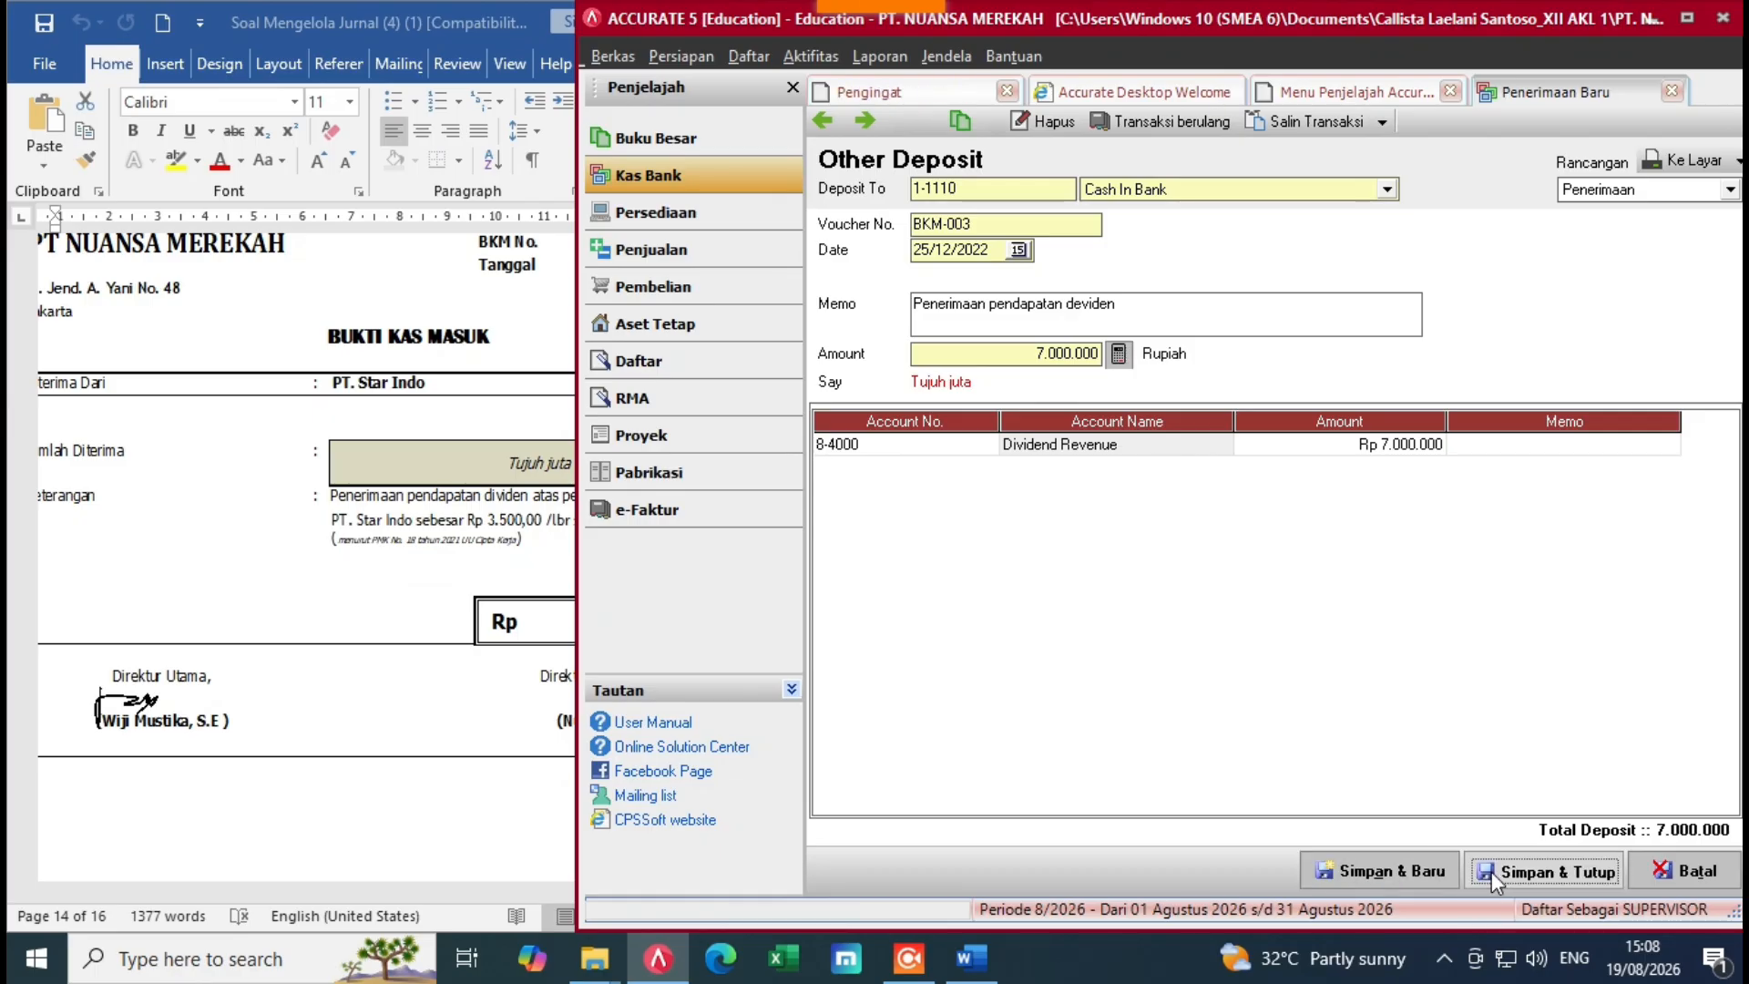
pyautogui.click(972, 958)
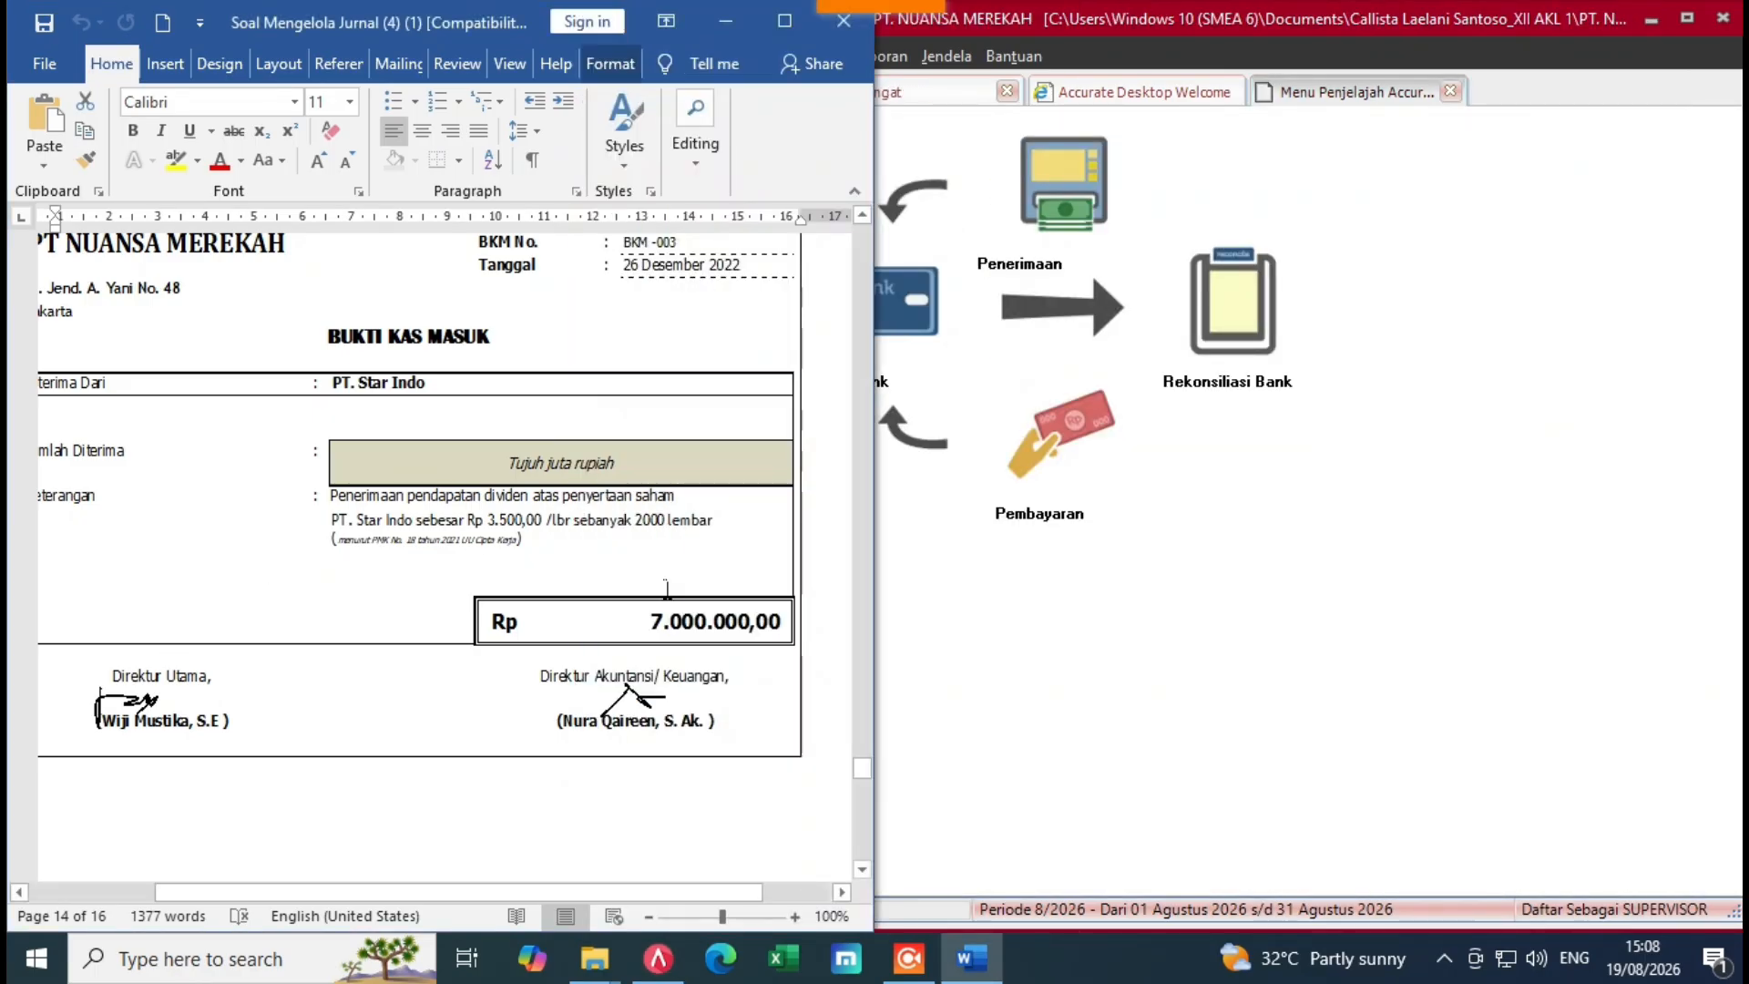
# Step: Scroll Word to voucher BKK-007 and open a new Other Payment form in ACCURATE
pyautogui.moveTo(863, 777)
pyautogui.mouseDown()
pyautogui.moveTo(867, 801)
pyautogui.moveTo(865, 783)
pyautogui.mouseUp()
pyautogui.click(988, 664)
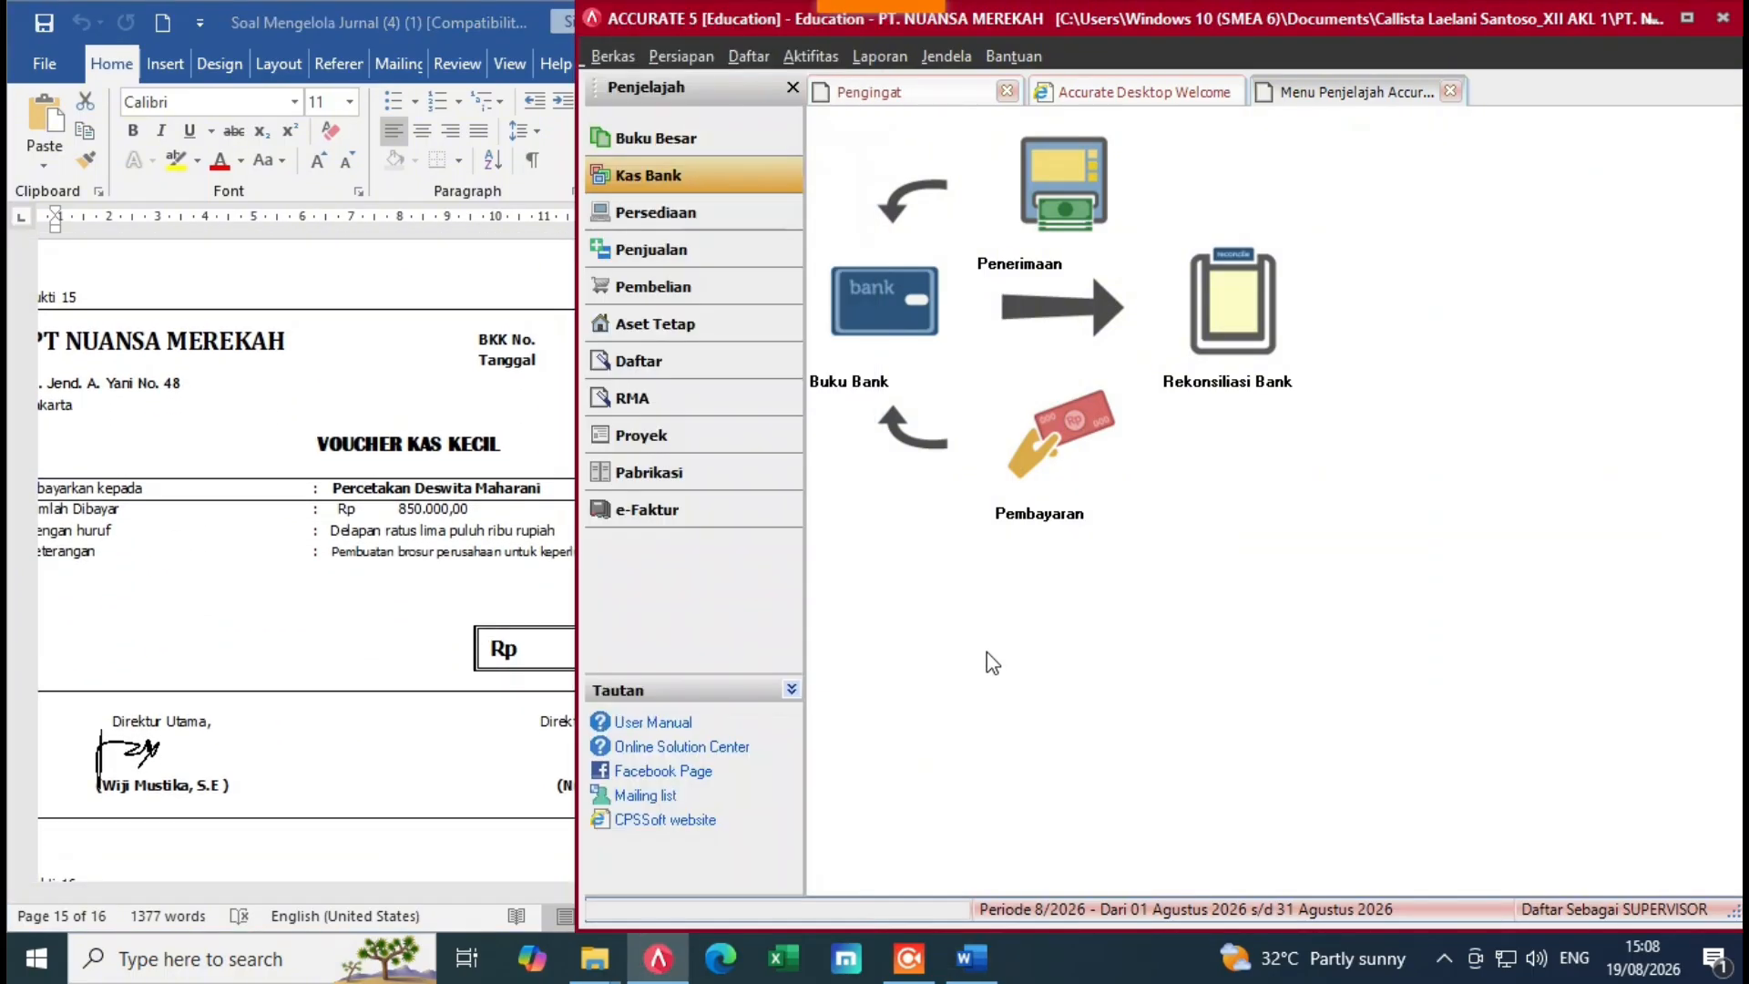
pyautogui.click(424, 536)
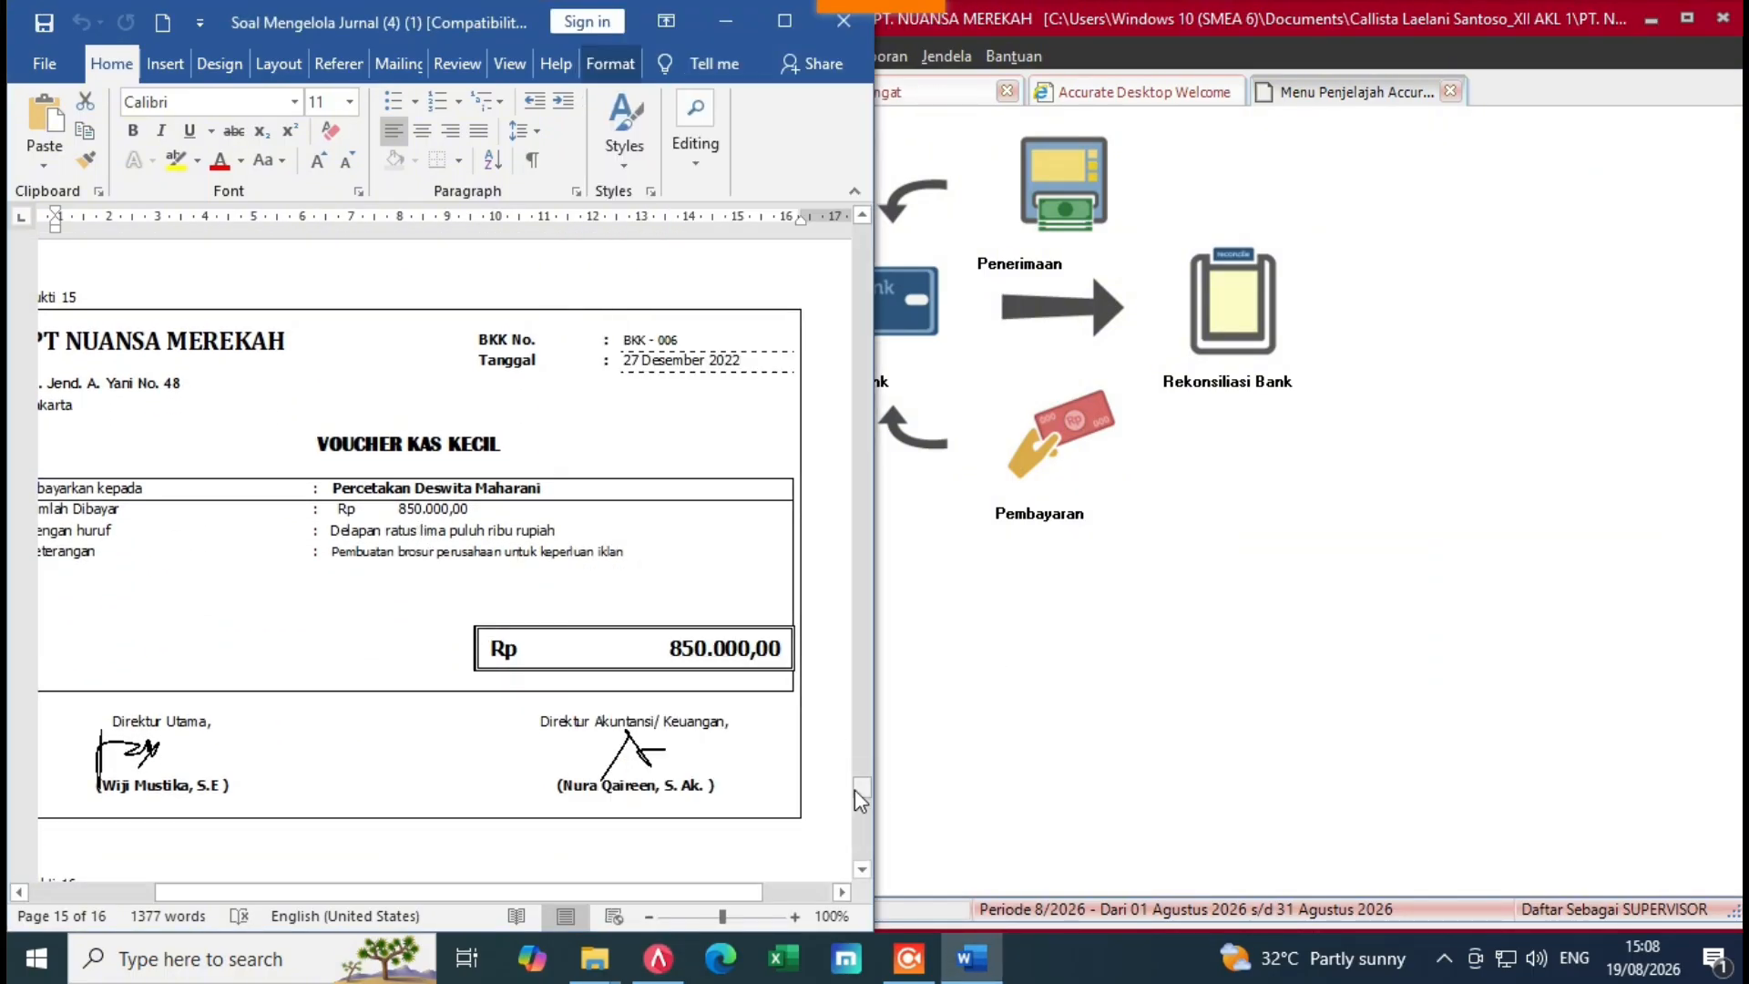
pyautogui.moveTo(860, 800); pyautogui.dragTo(862, 807)
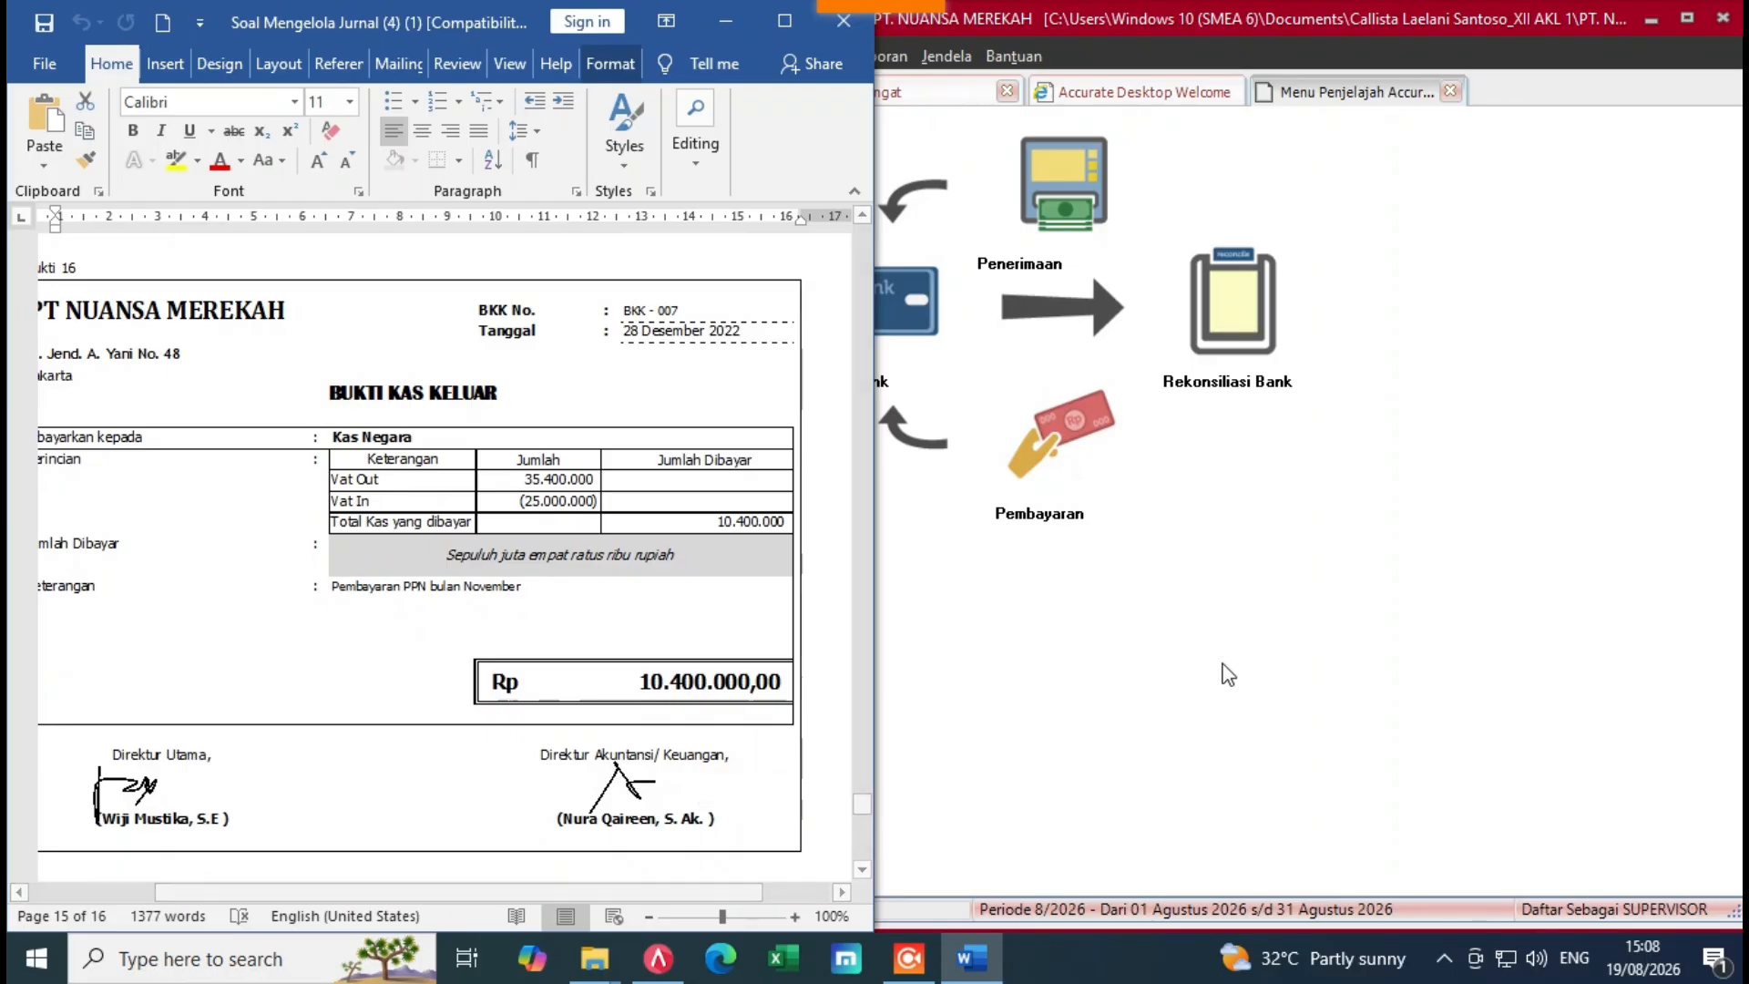
pyautogui.click(1057, 524)
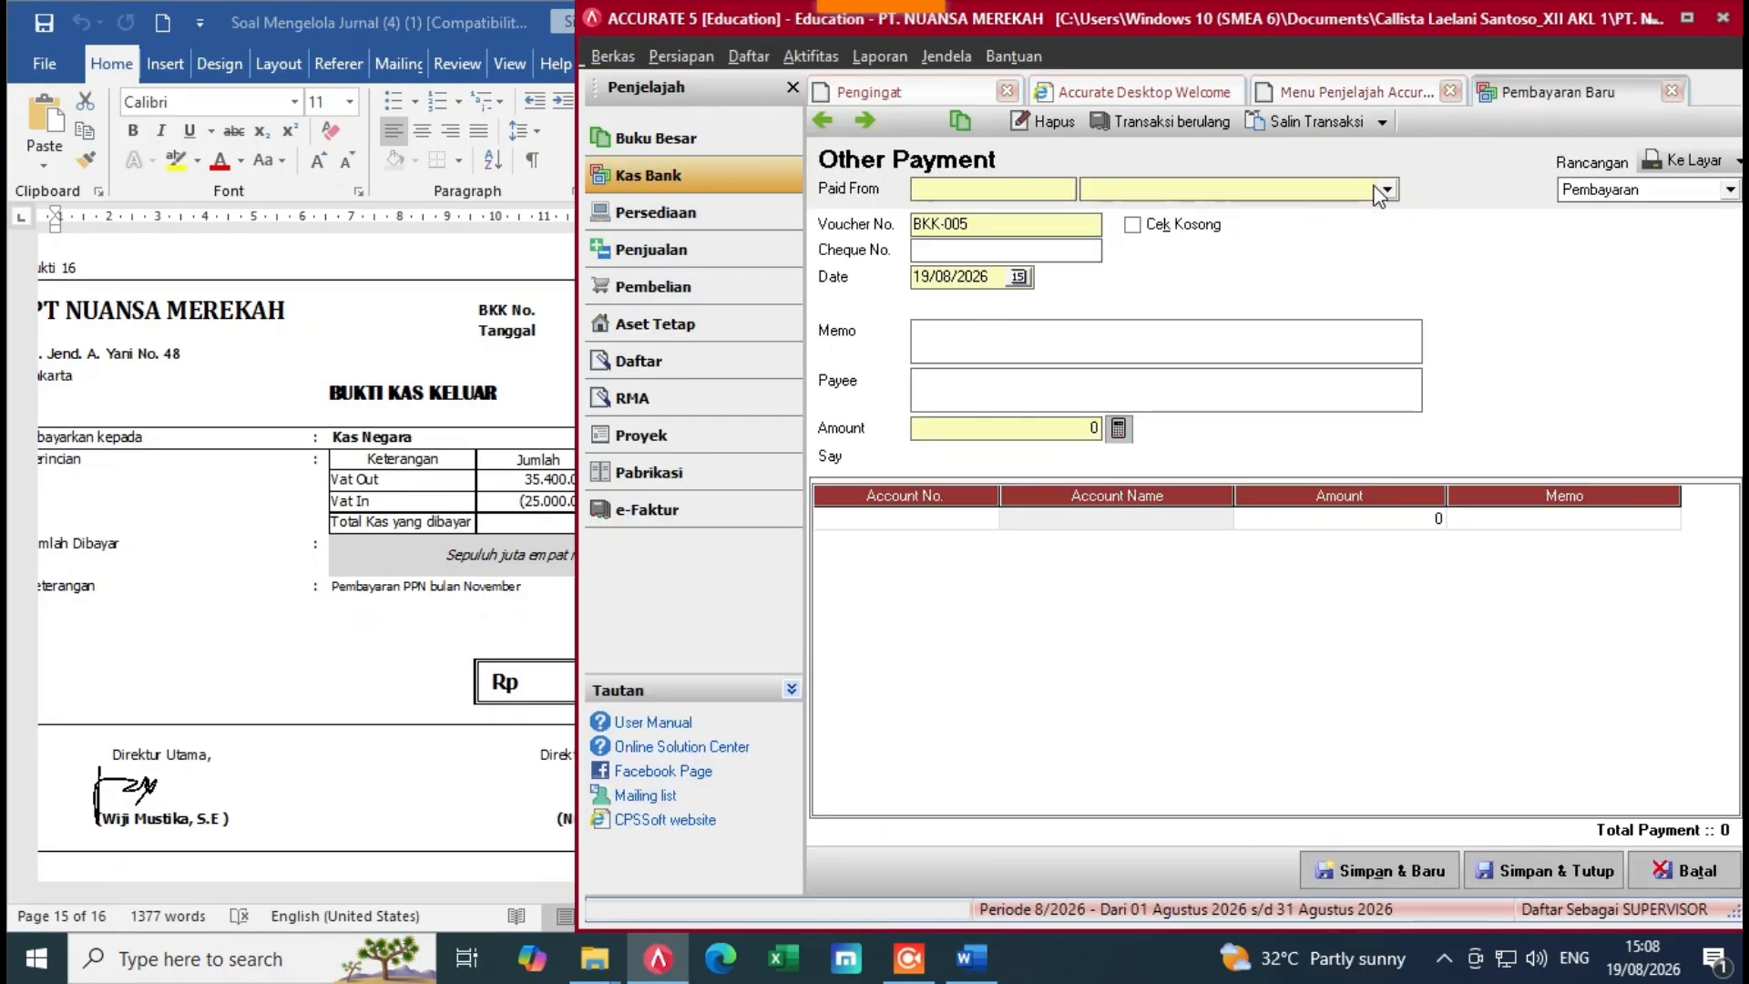
# Step: Pay from 1-1110 Cash In Bank and change the voucher number to BKK-007
pyautogui.click(1385, 189)
pyautogui.click(1139, 228)
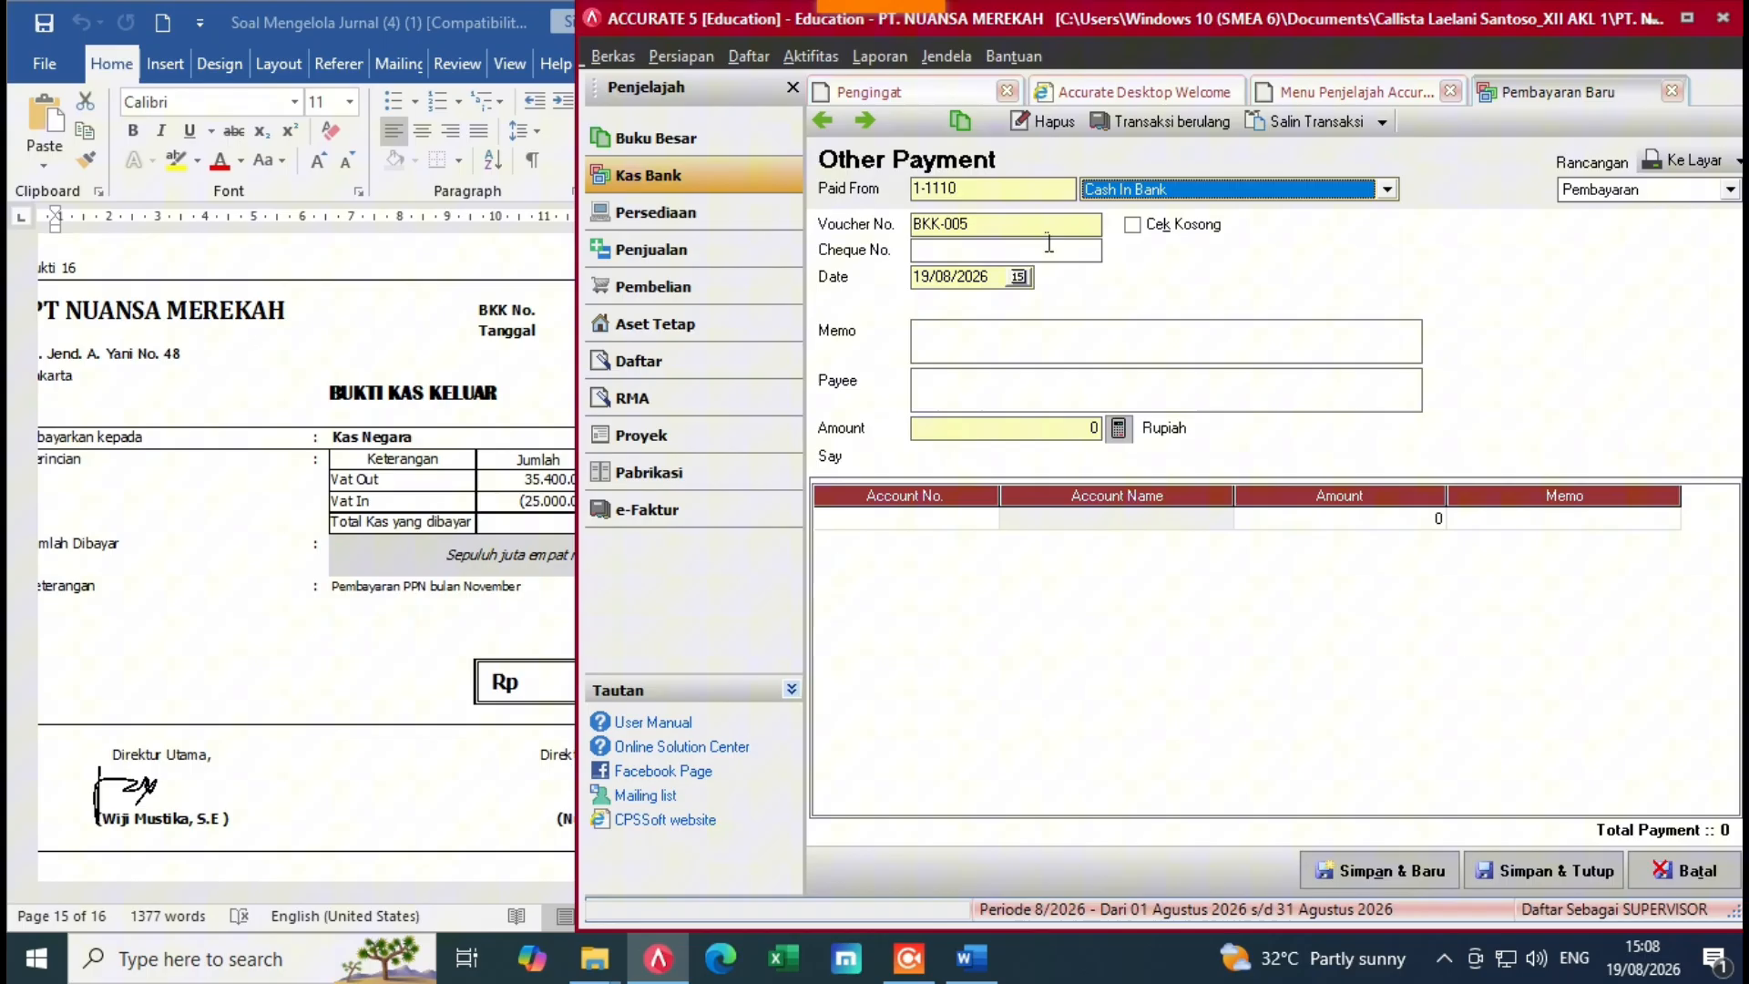
pyautogui.click(428, 425)
pyautogui.click(995, 227)
pyautogui.press('BackSpace')
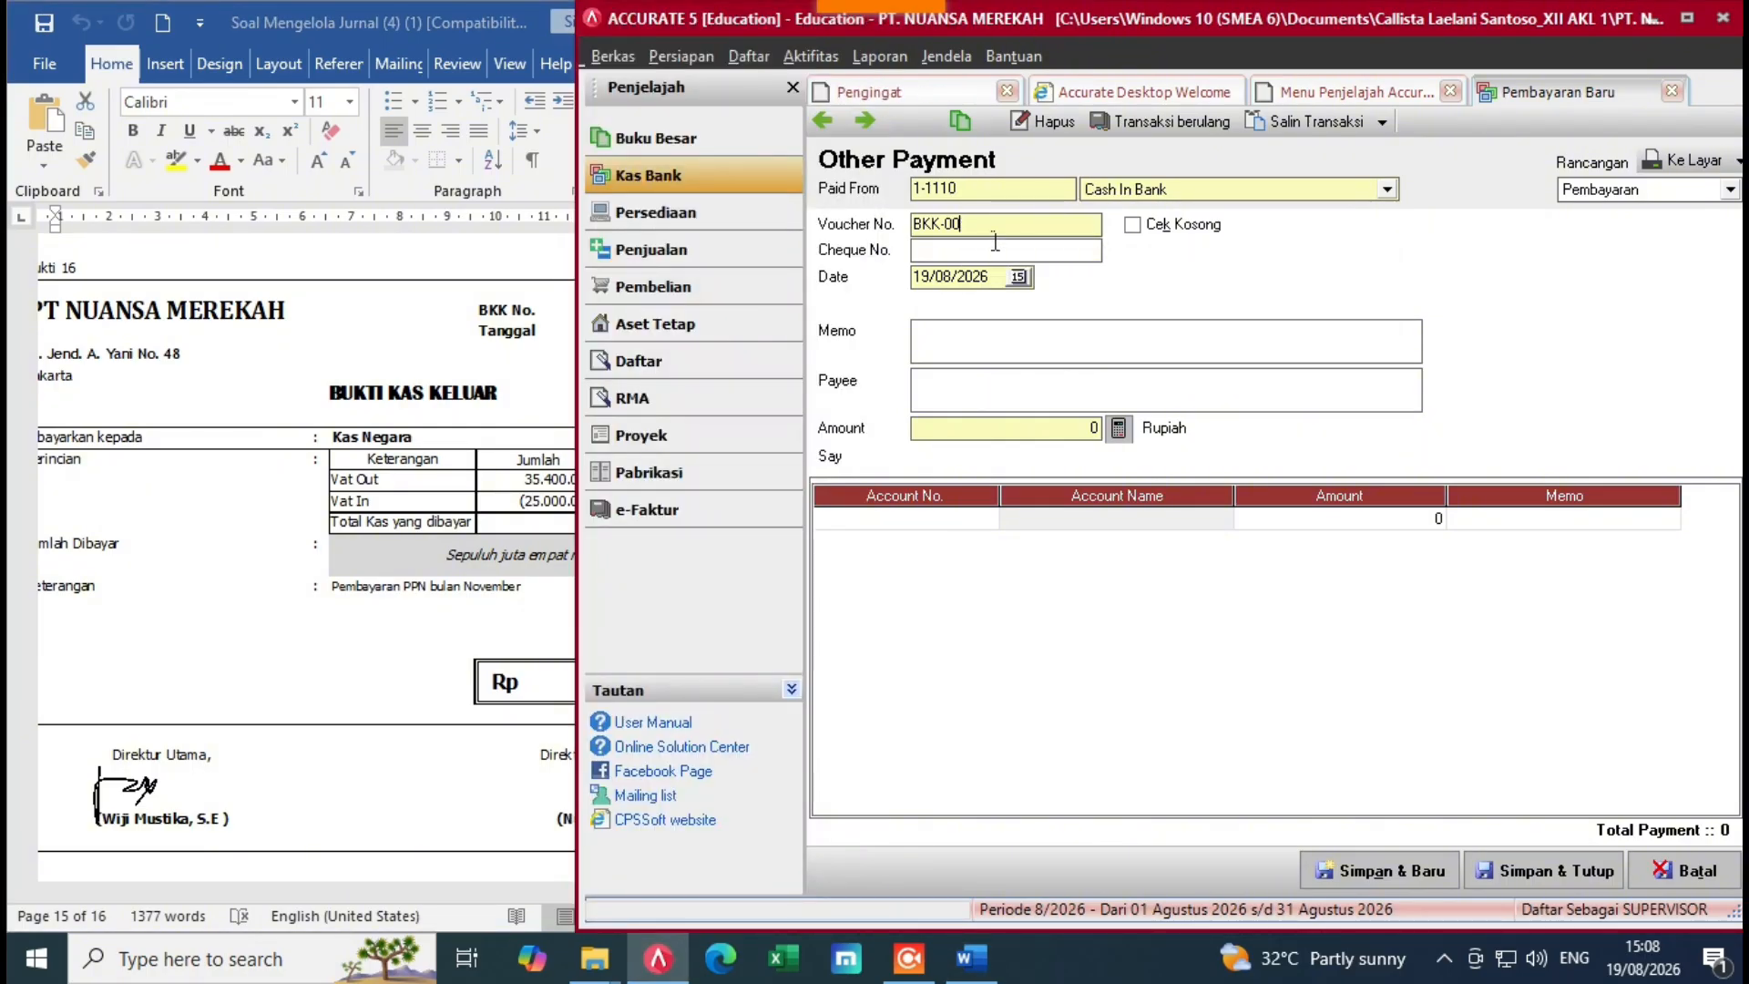
pyautogui.write('7')
pyautogui.press('Tab')
pyautogui.press('Tab')
# Step: Re-enter the date 28/12/2022, the November VAT payment memo and payee Kas Negara
pyautogui.press('Delete')
pyautogui.click(455, 359)
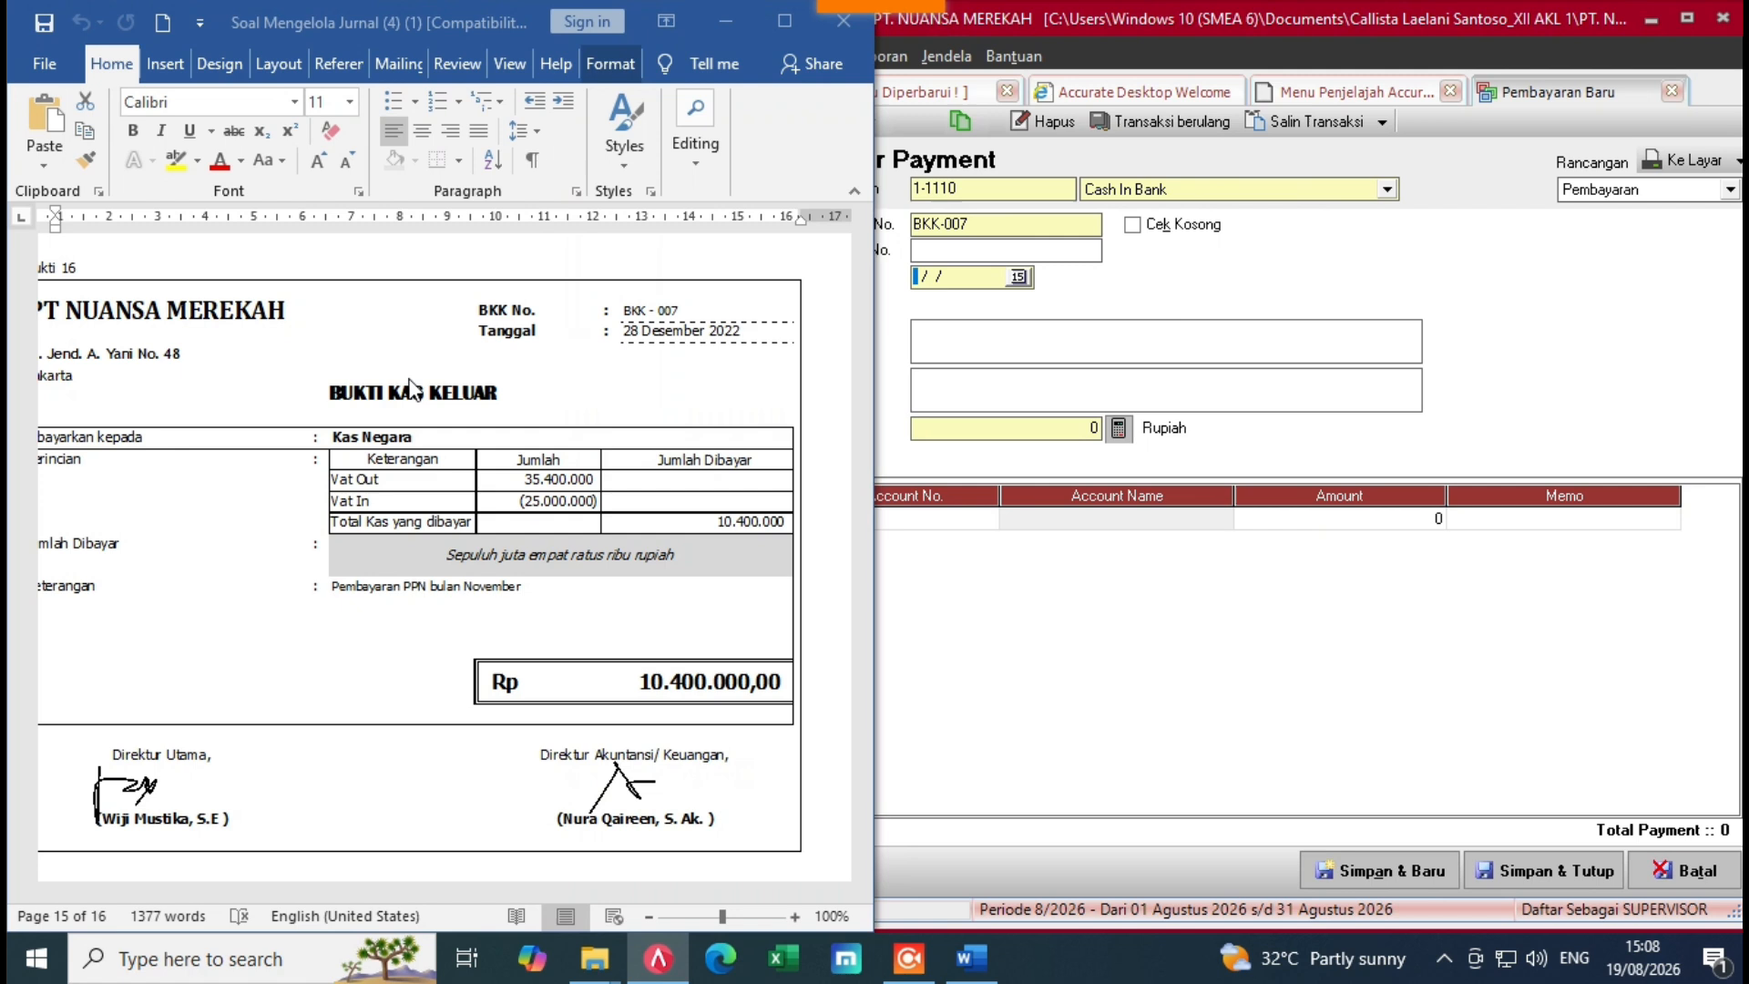
pyautogui.click(1043, 301)
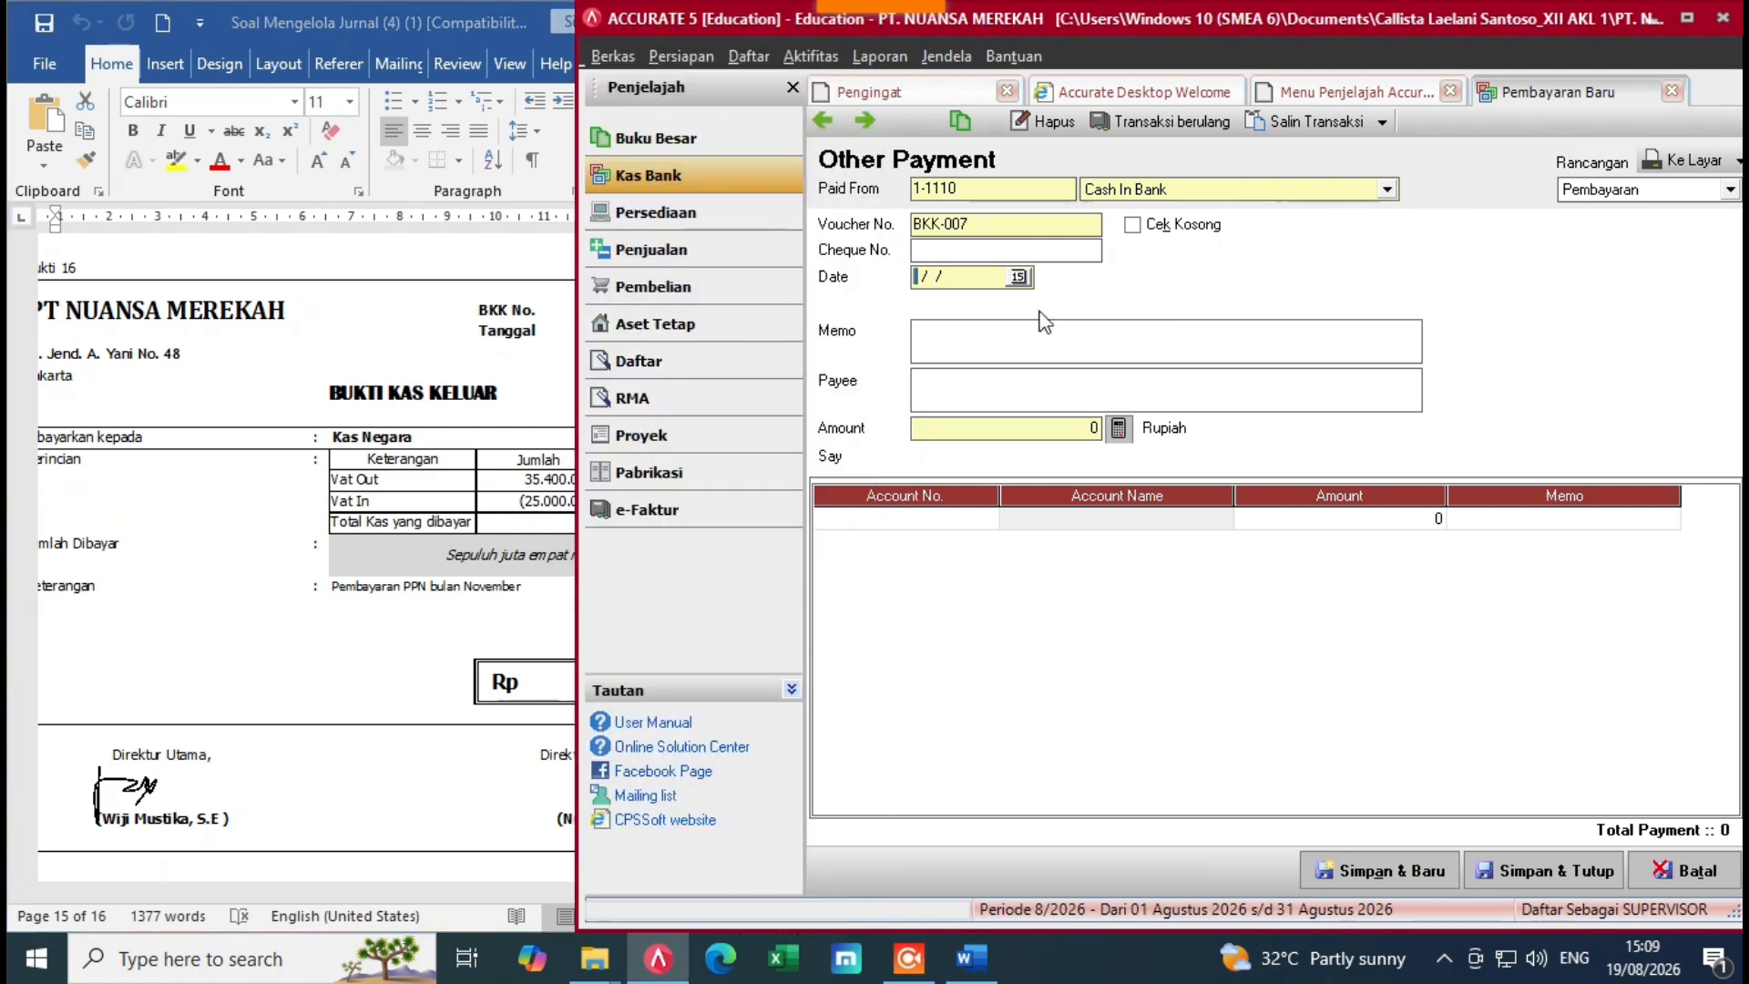
pyautogui.write('28')
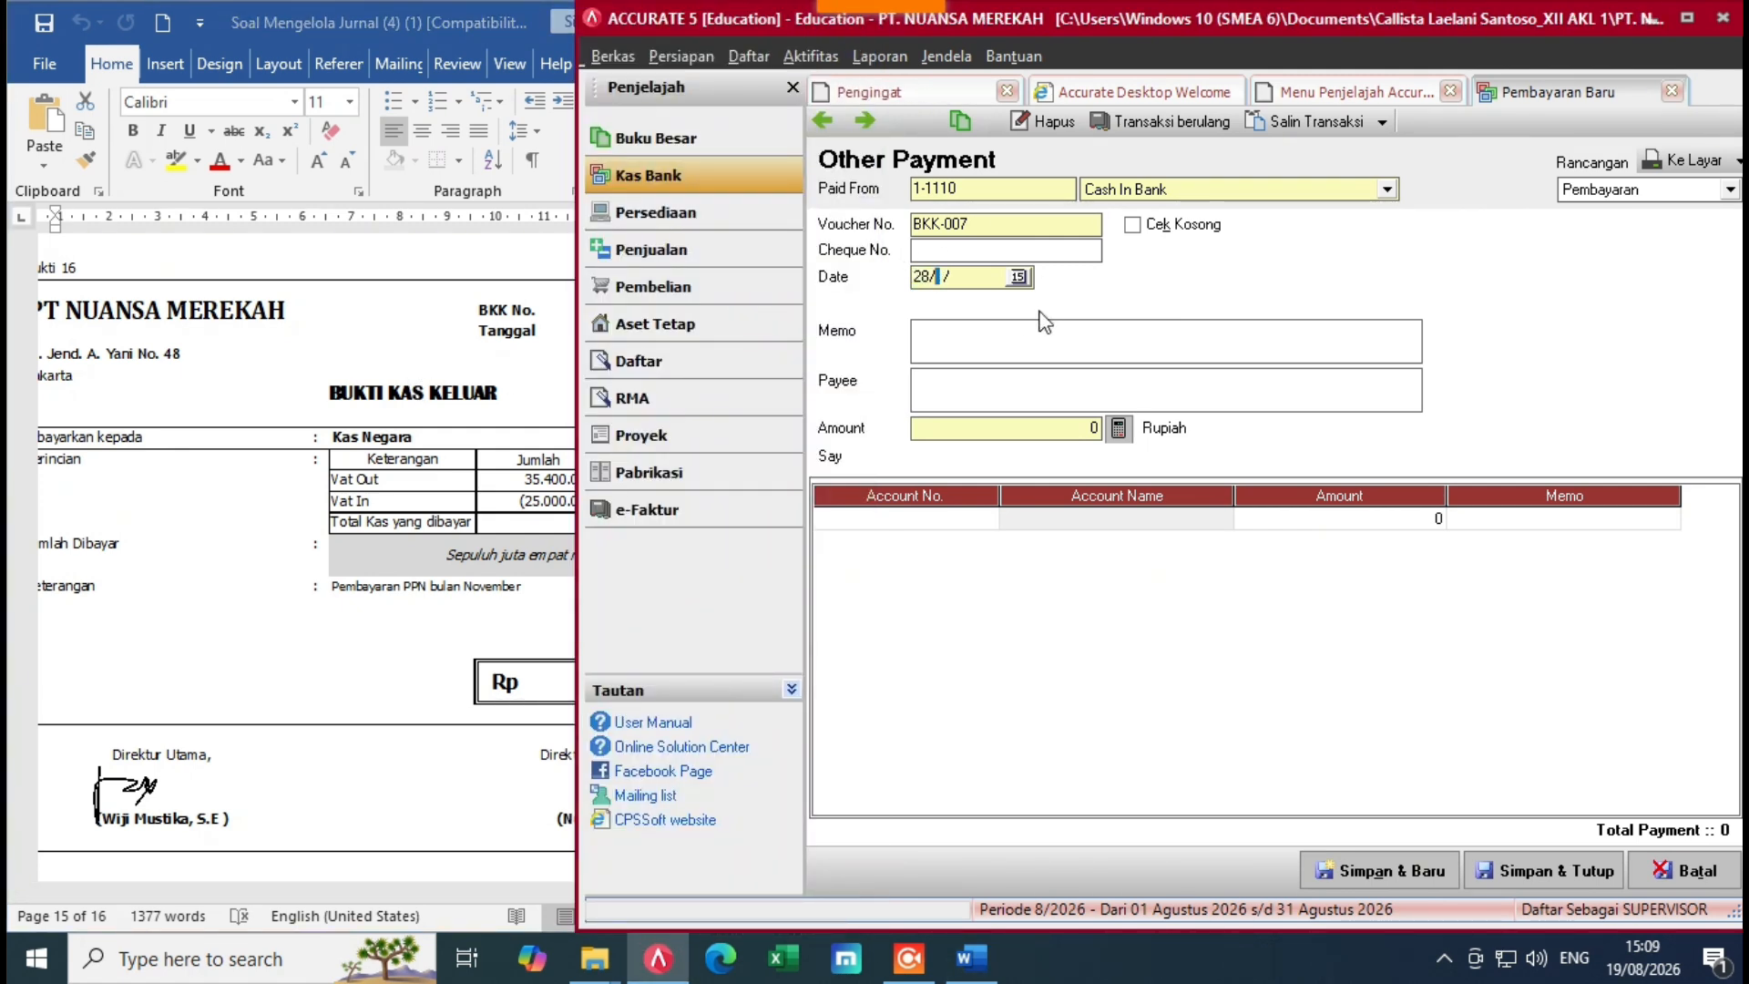
pyautogui.write('122022')
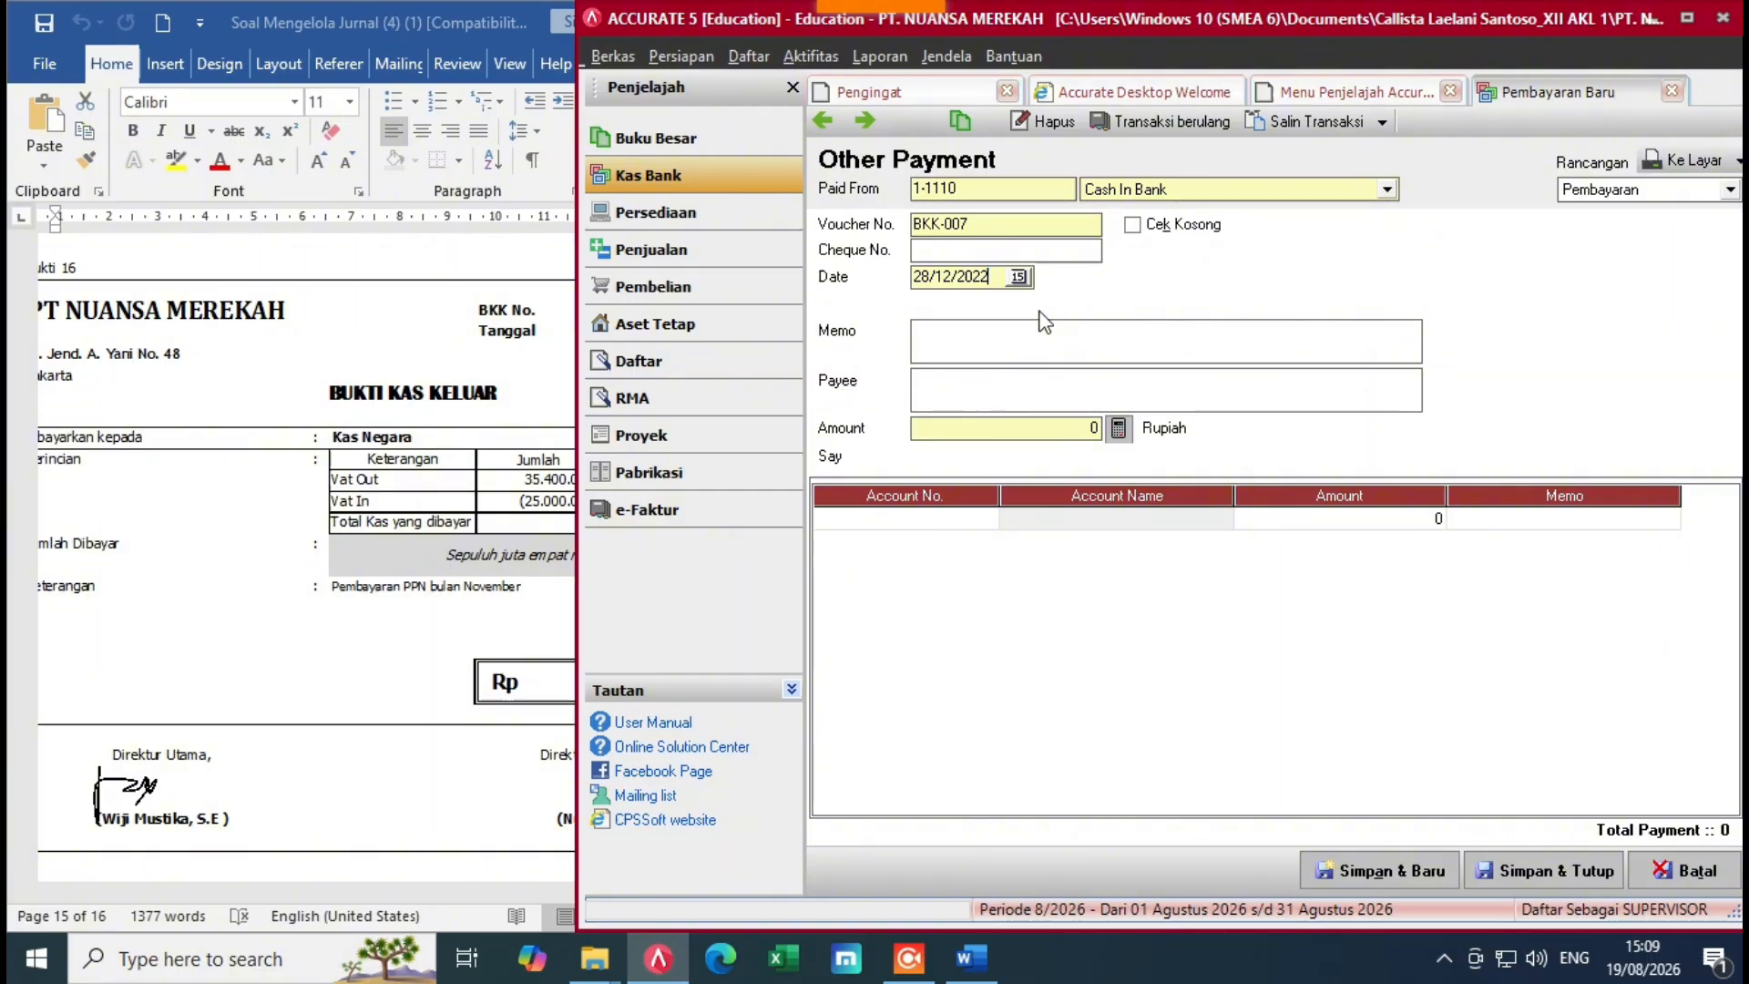
pyautogui.write('K')
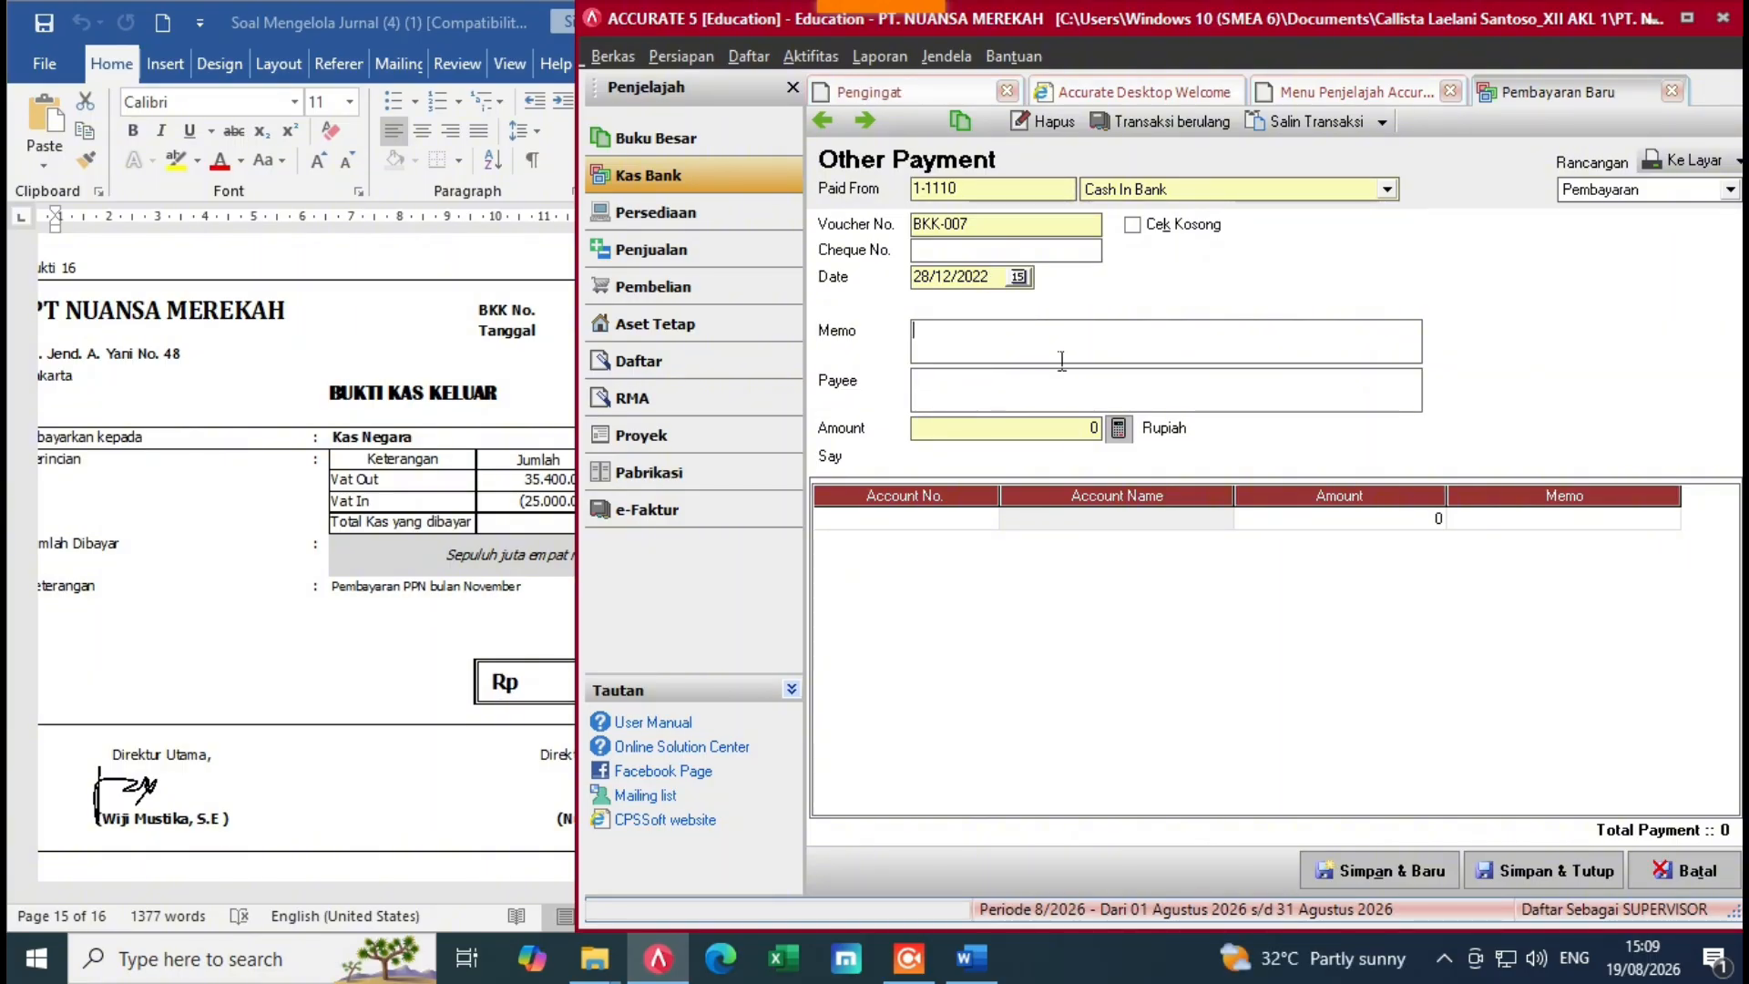
pyautogui.write('embayaran PPN Bulan Nopember')
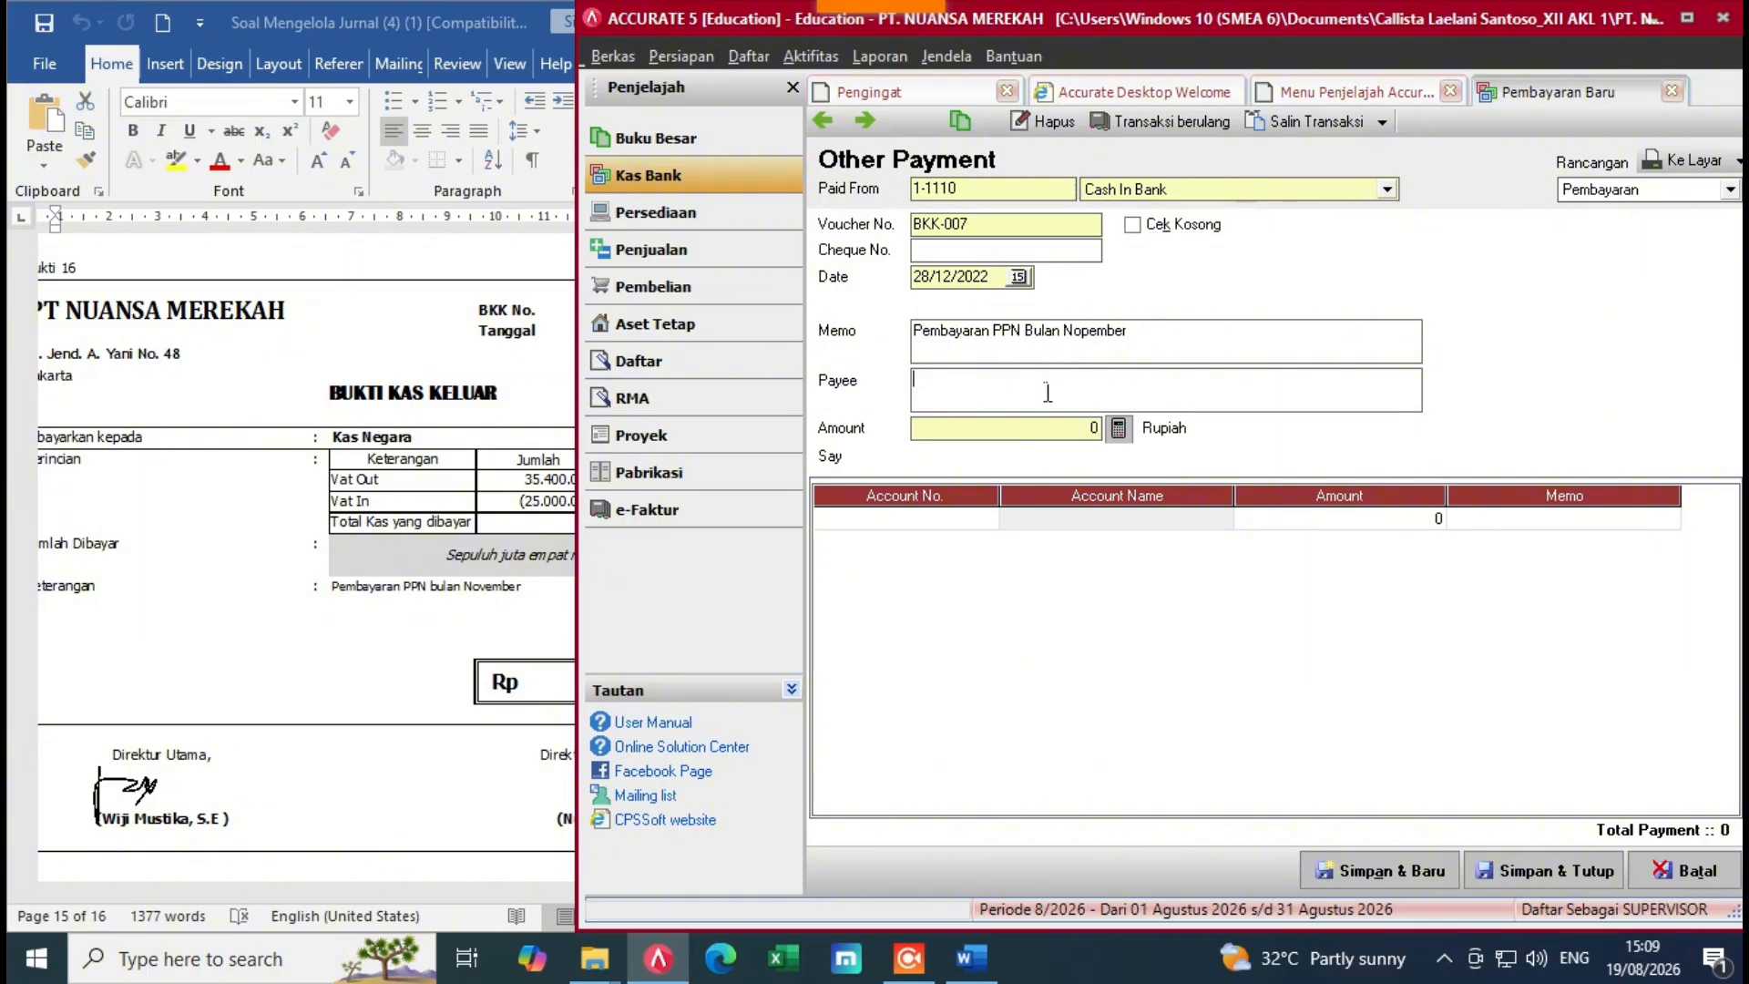
pyautogui.write('Kas Negara')
# Step: Add a VAT Out (2-1130) line for 35.400.000
pyautogui.click(987, 519)
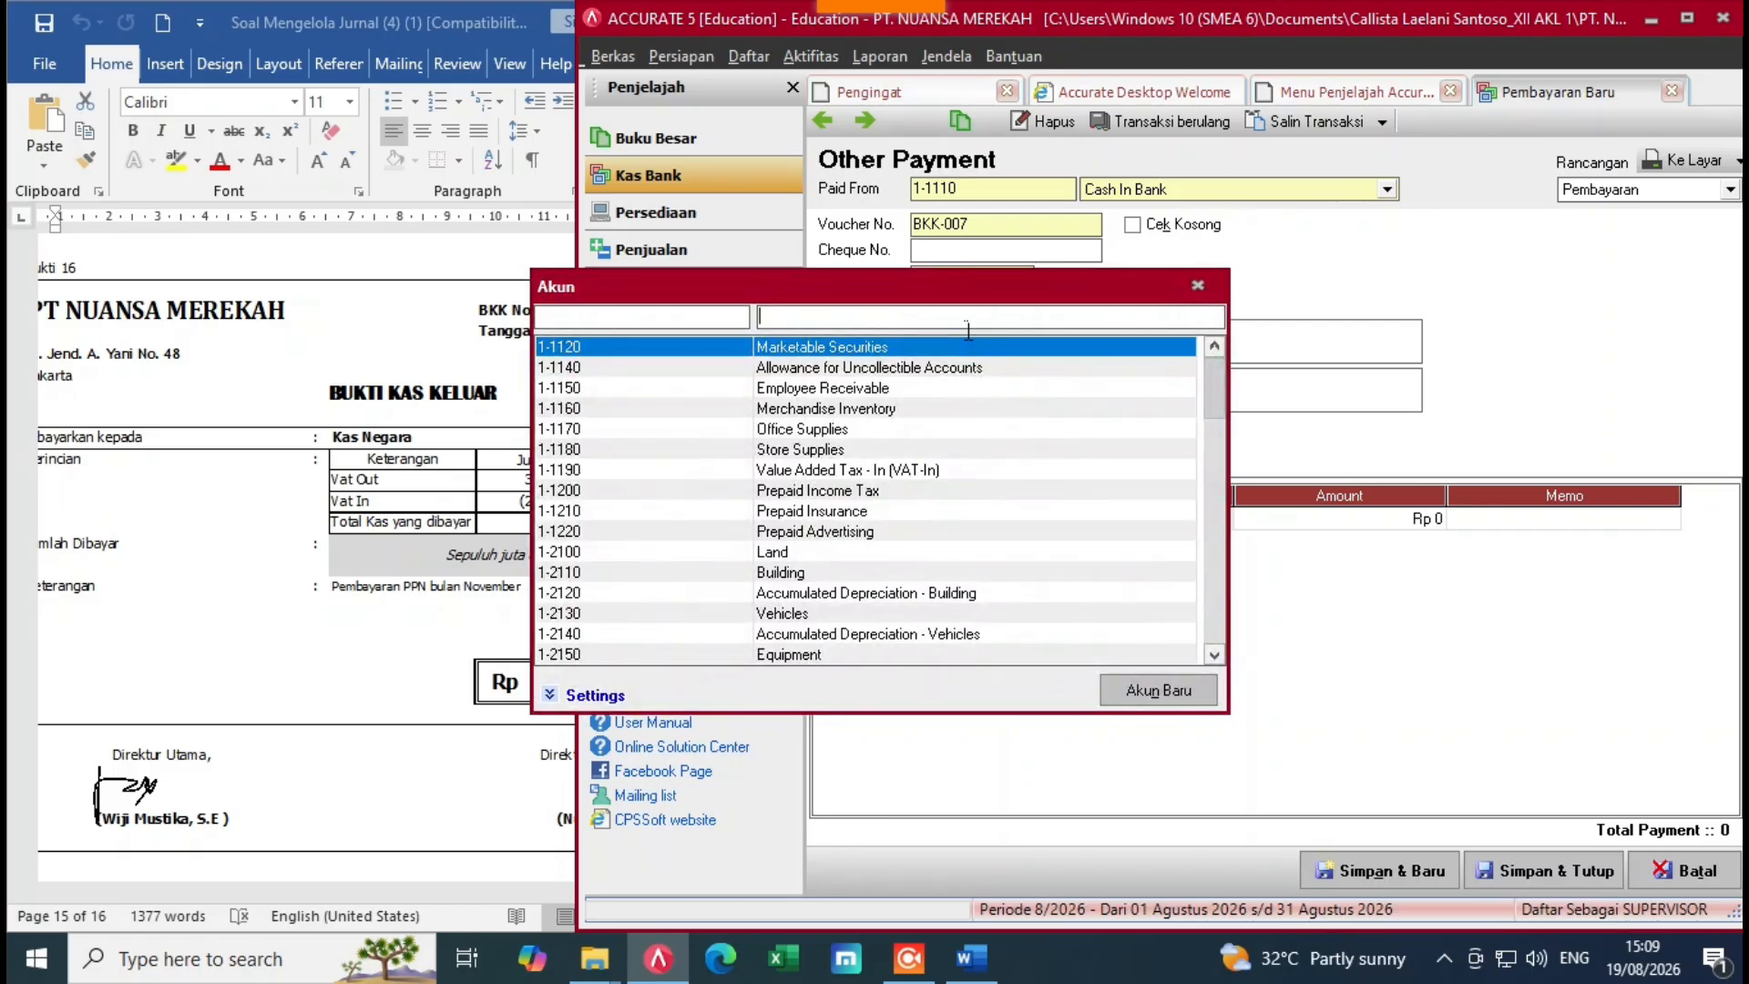
pyautogui.write('vao')
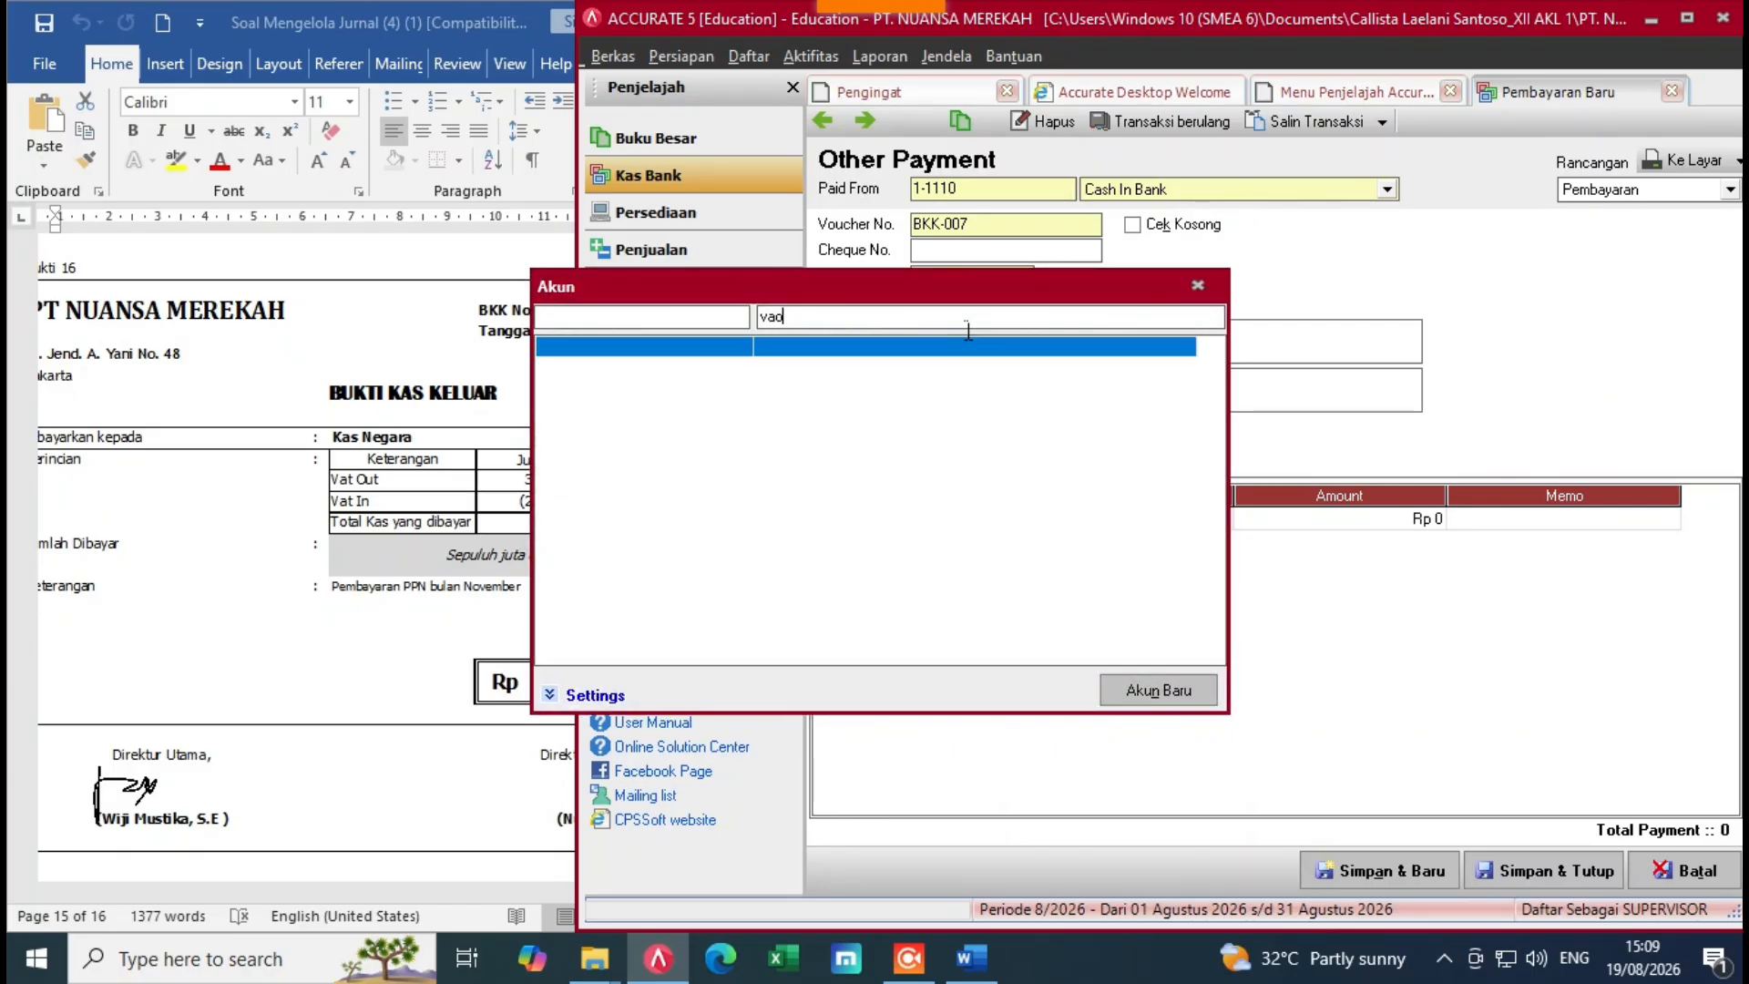
pyautogui.press('BackSpace')
pyautogui.doubleClick(920, 392)
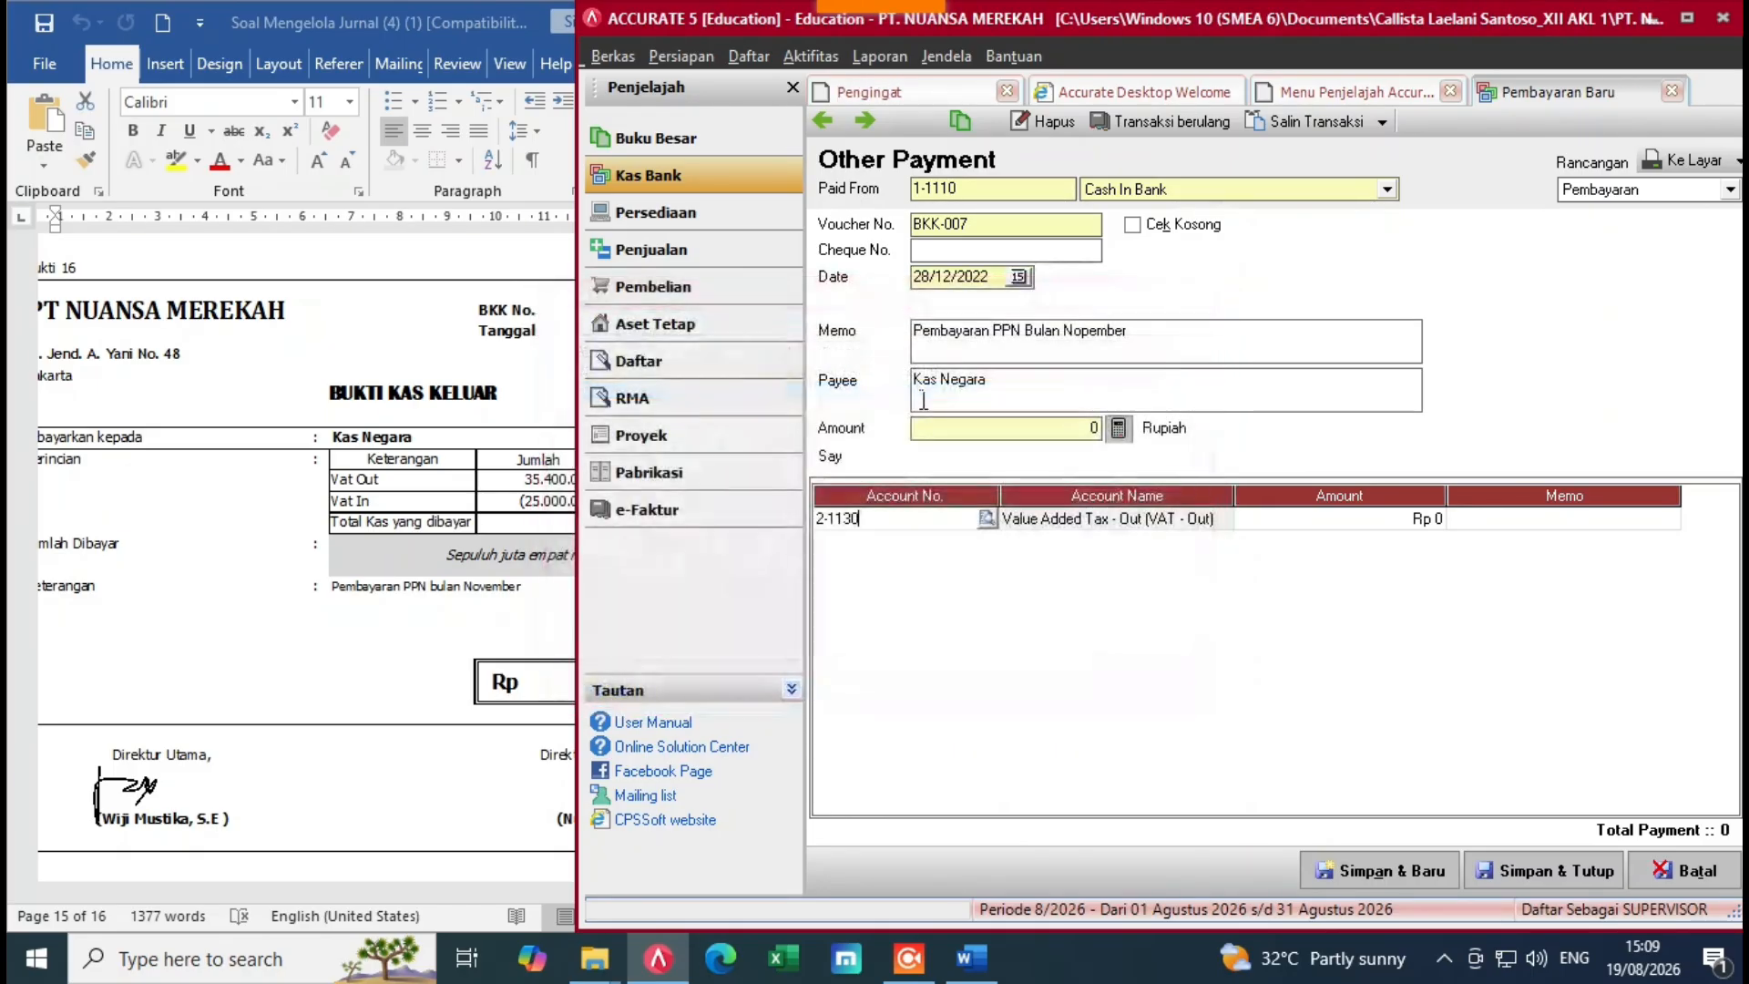
pyautogui.click(1286, 518)
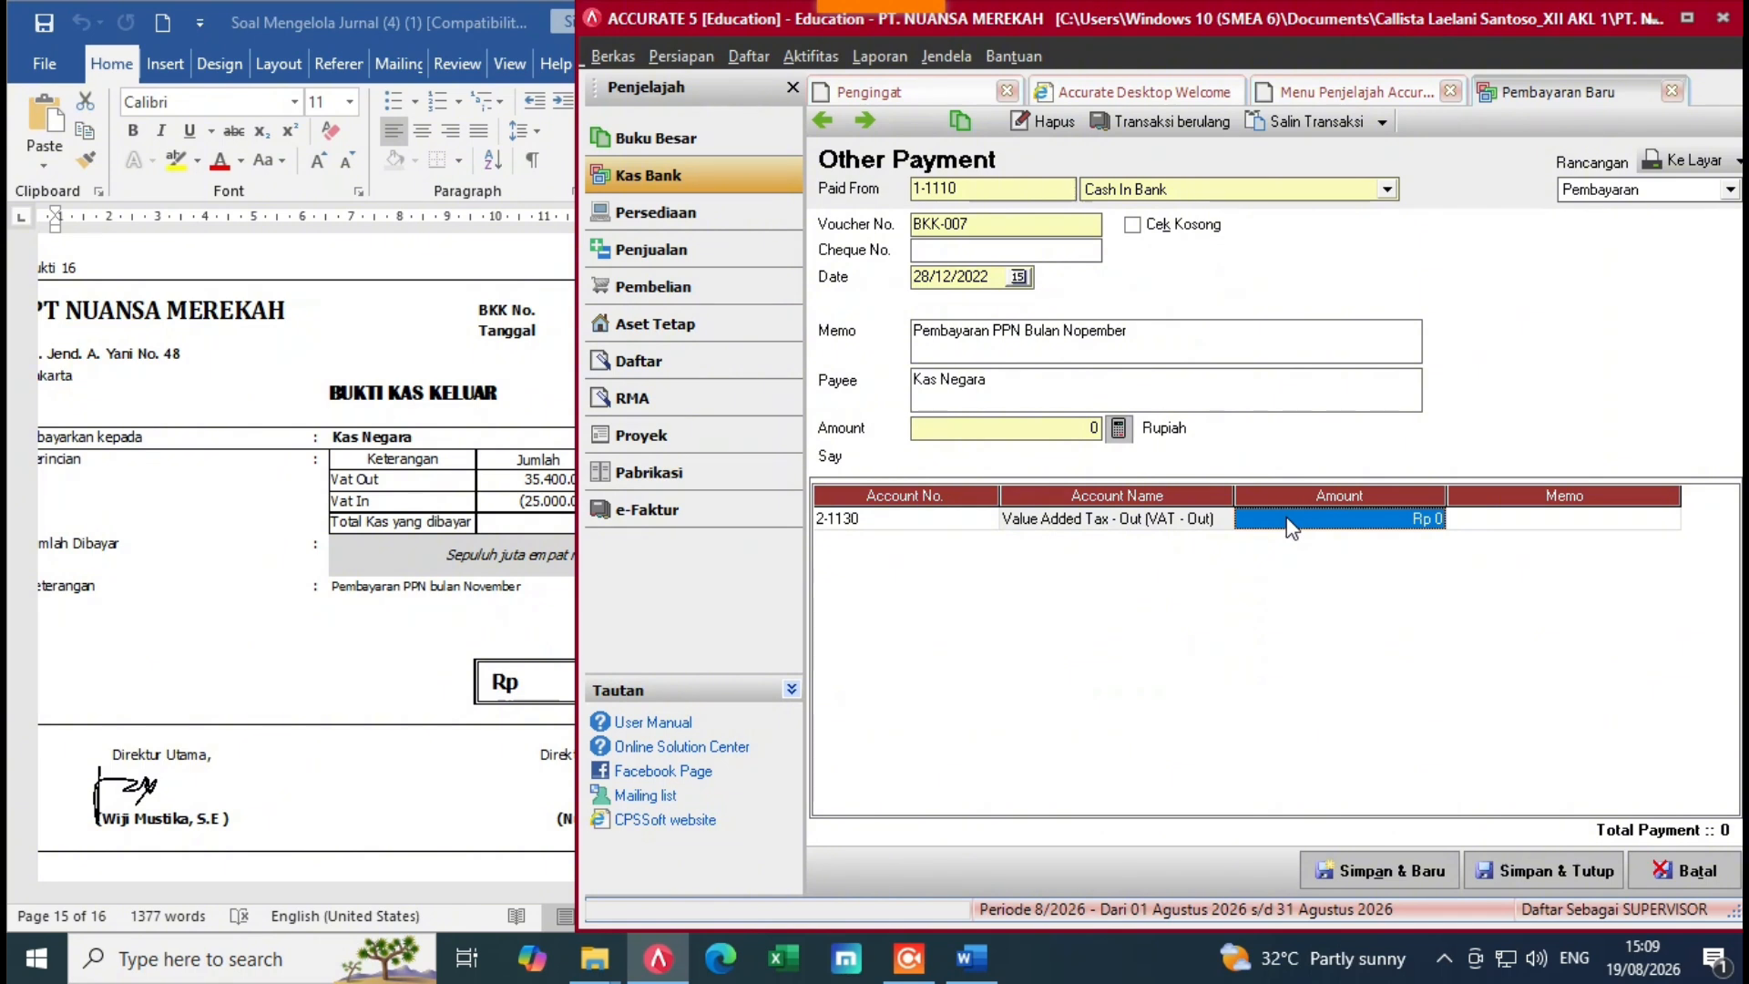
pyautogui.write('35')
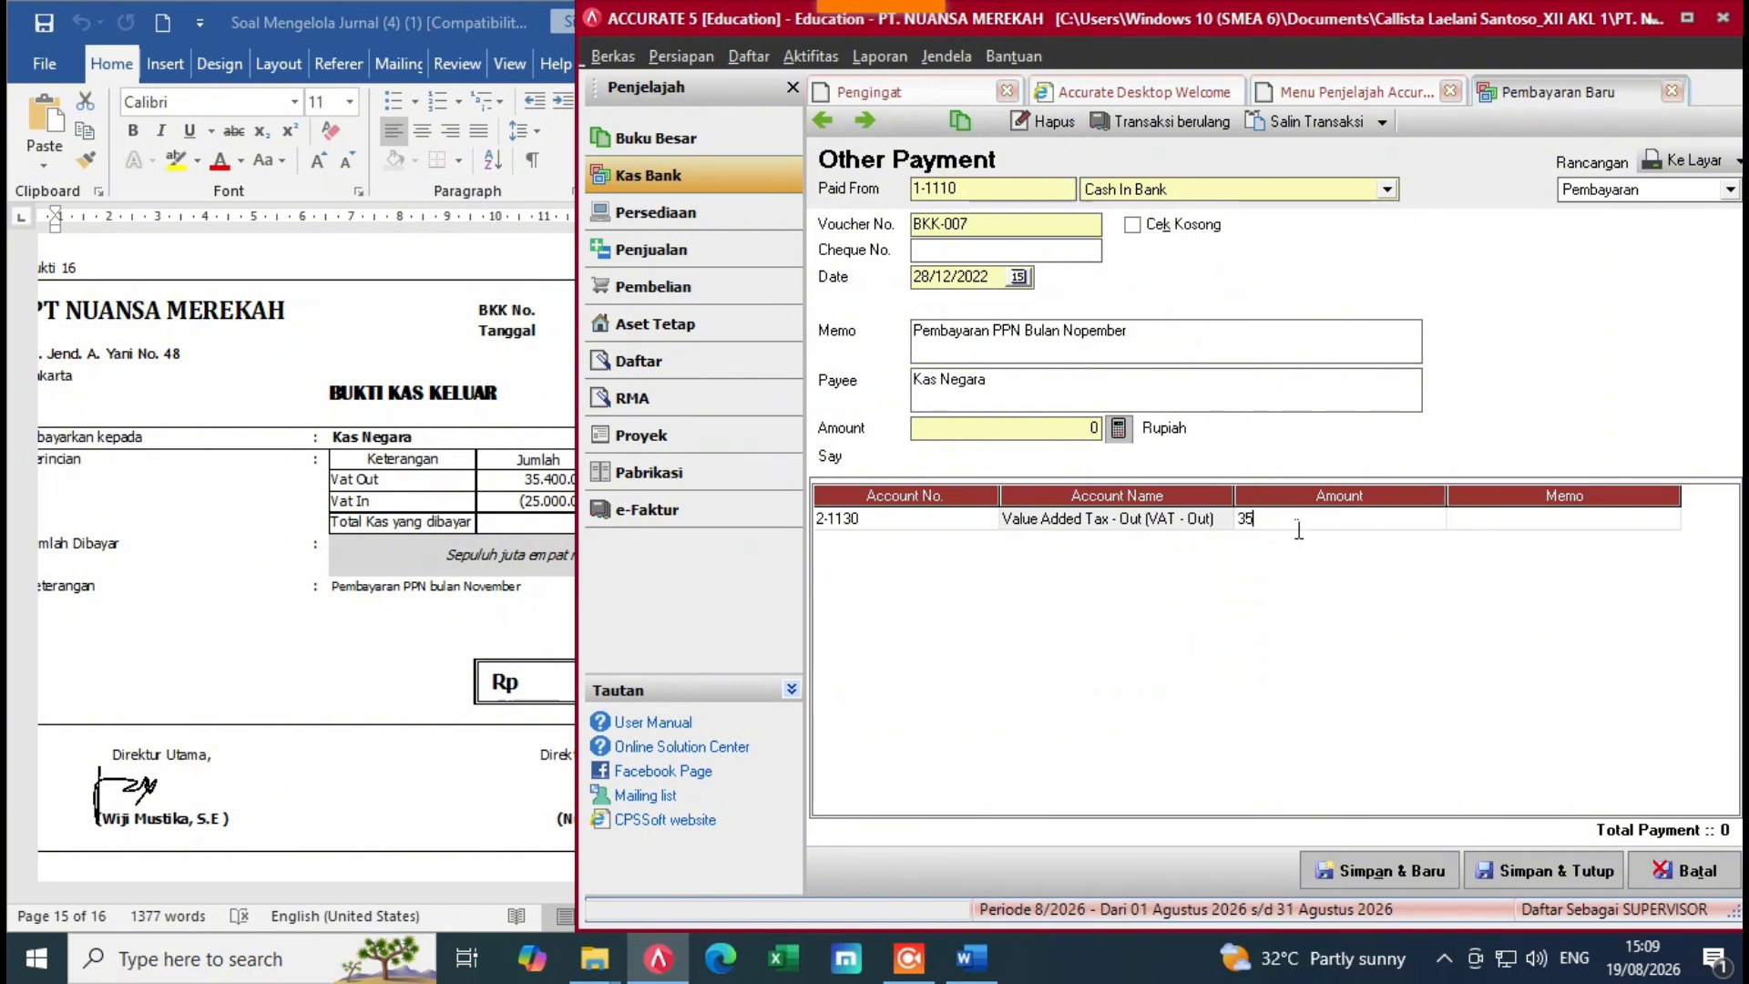
pyautogui.write('.400.000')
pyautogui.press('Tab')
pyautogui.press('Tab')
pyautogui.press('Tab')
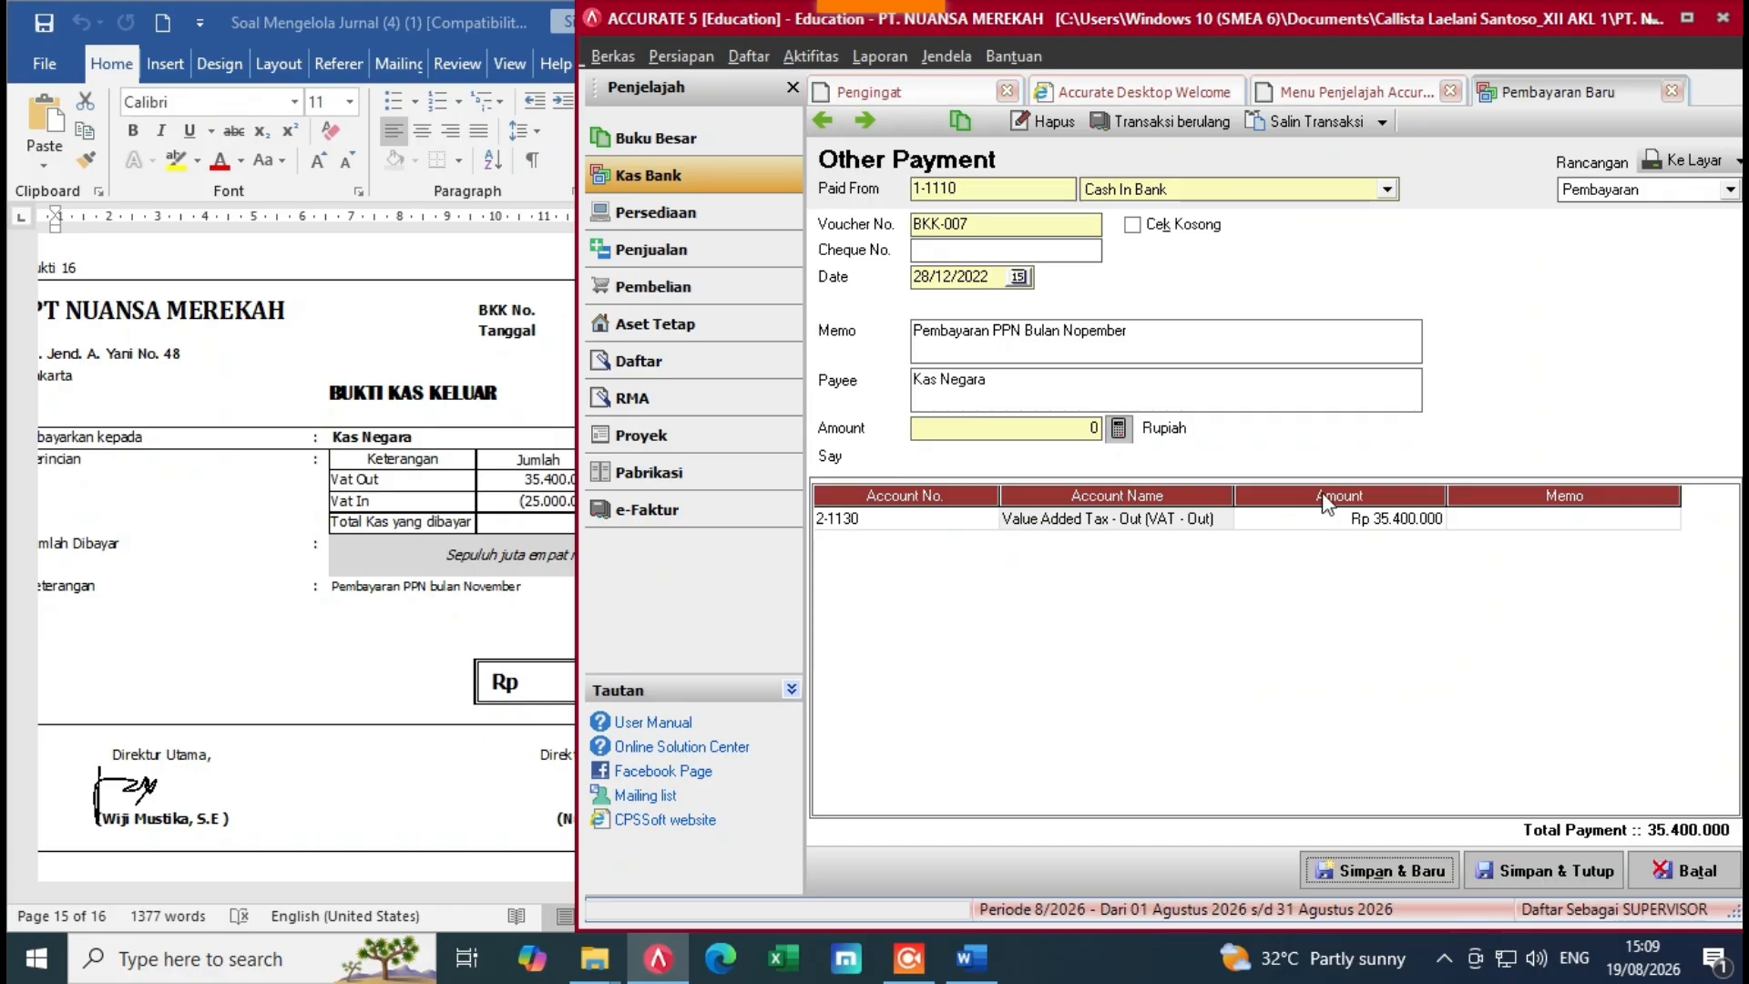
pyautogui.press('Tab')
pyautogui.press('Tab')
# Step: Add a VAT In (1-1190) line for -25.000.000, netting the payment to 10.400.000
pyautogui.click(993, 546)
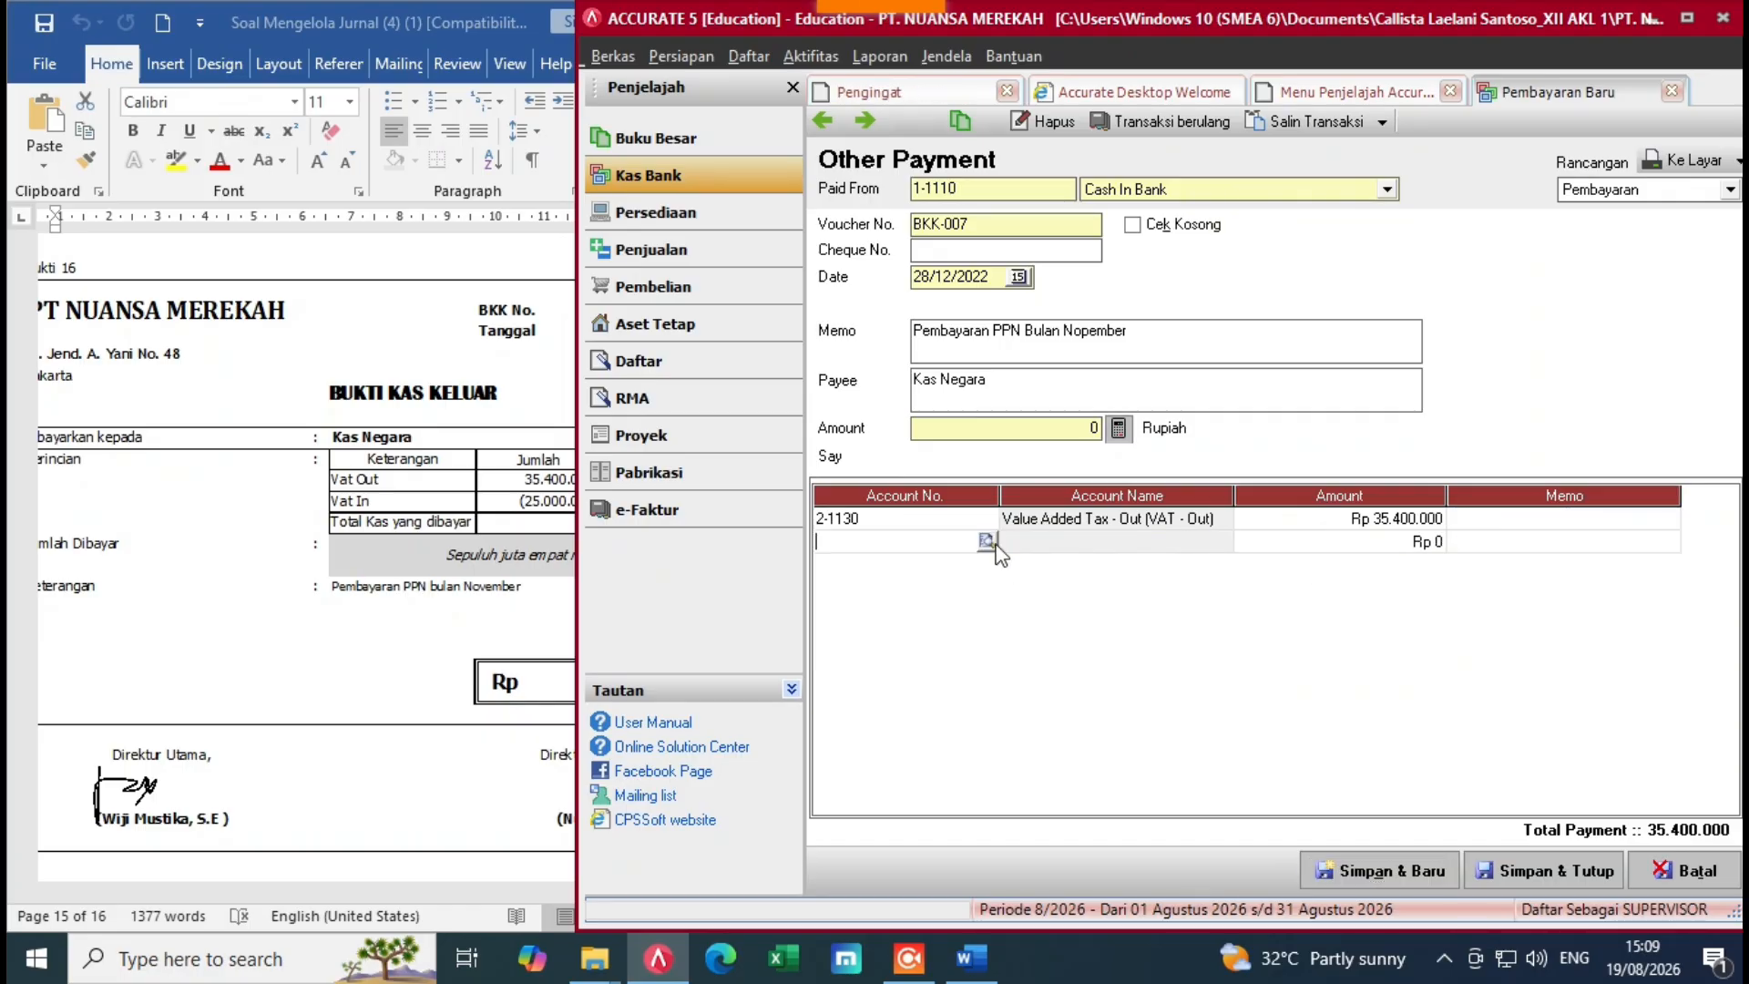
pyautogui.click(986, 528)
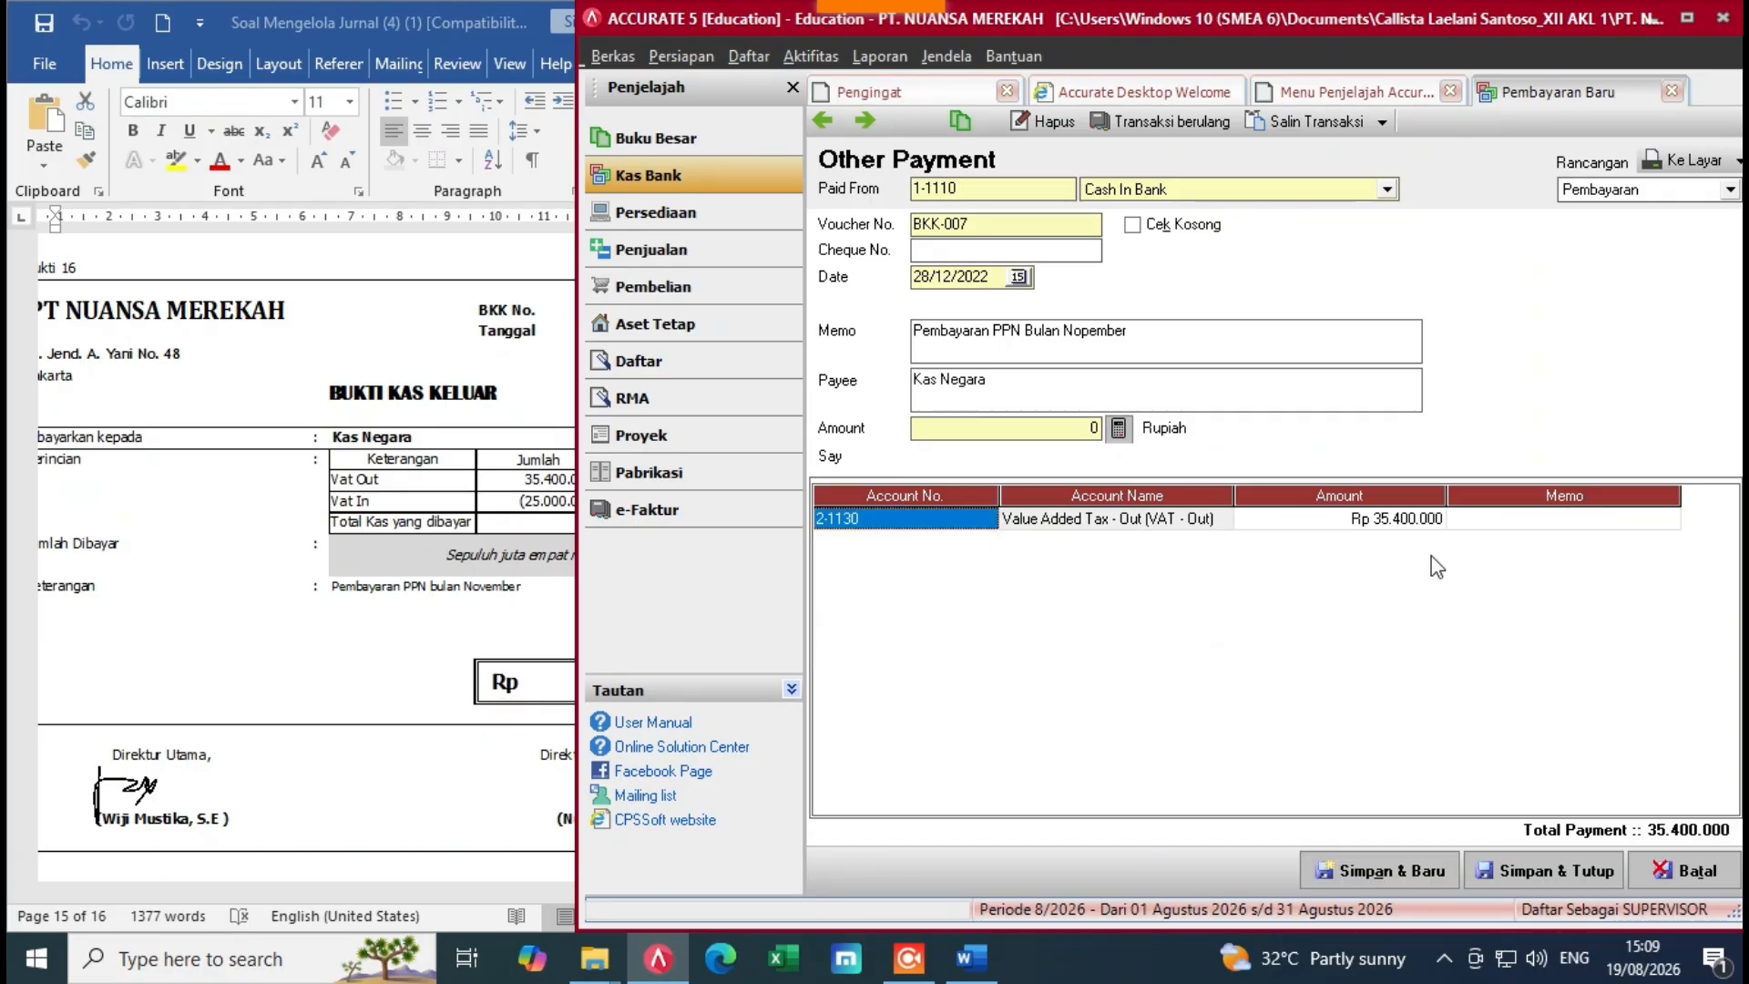
pyautogui.click(1547, 527)
pyautogui.press('Tab')
pyautogui.click(987, 543)
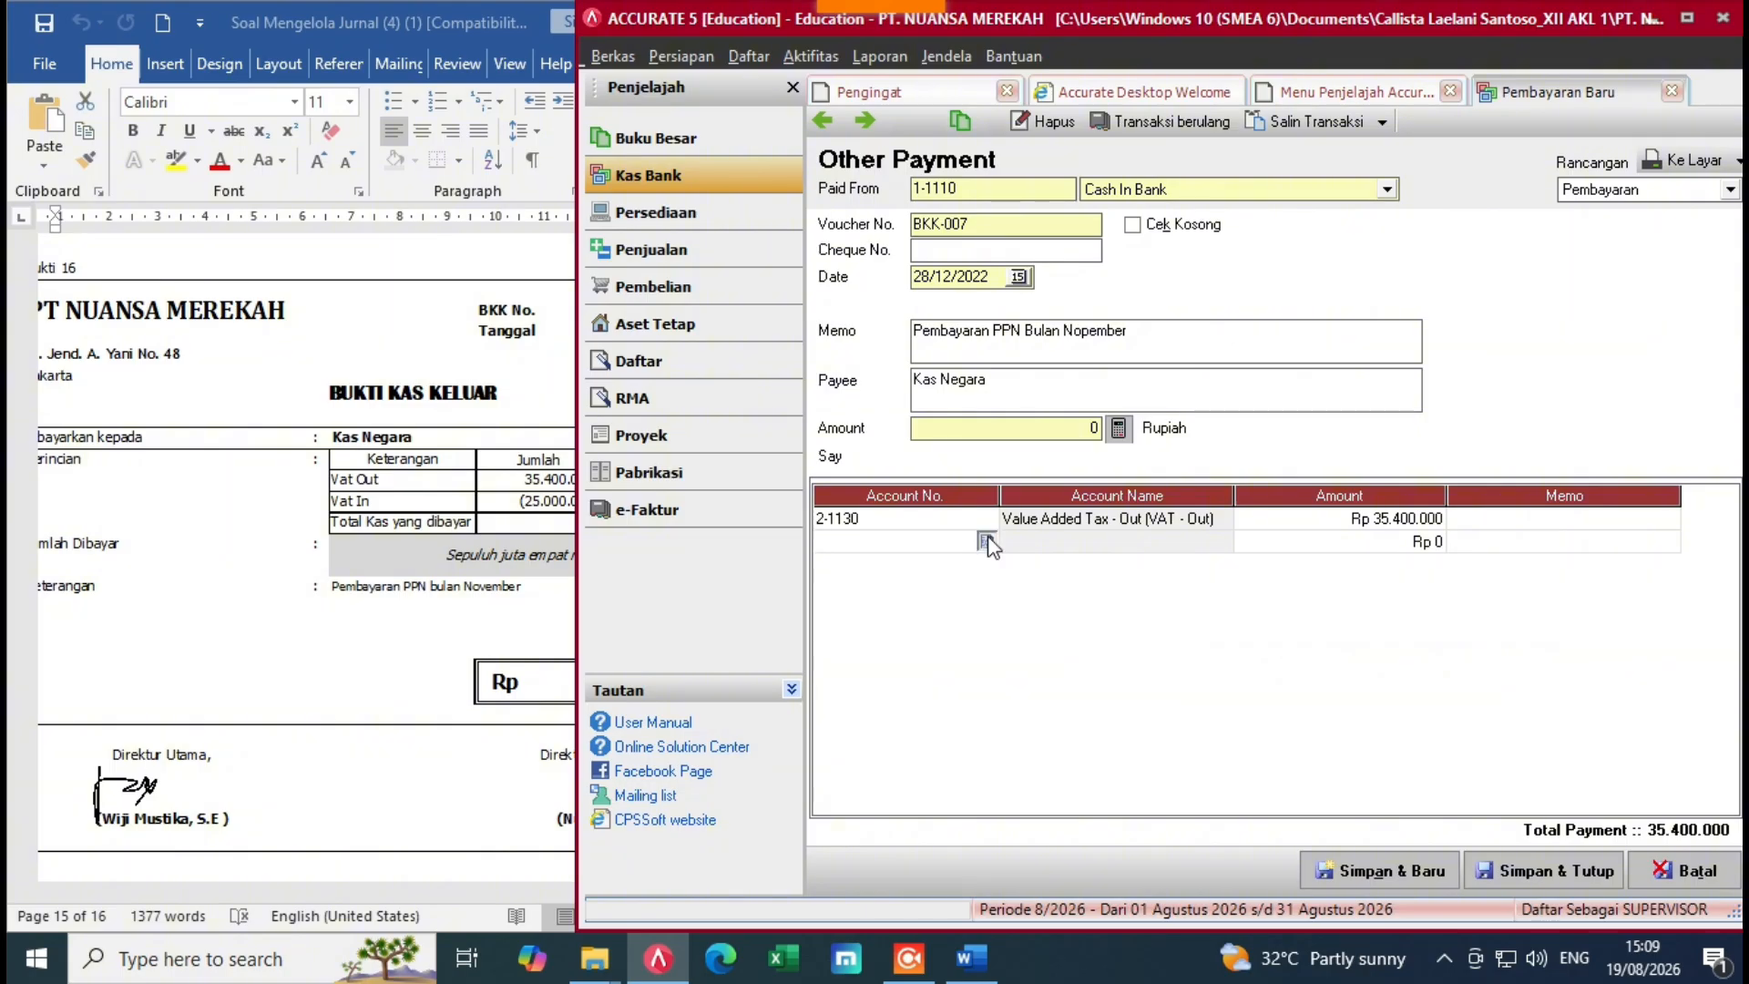
pyautogui.click(989, 543)
pyautogui.write('va')
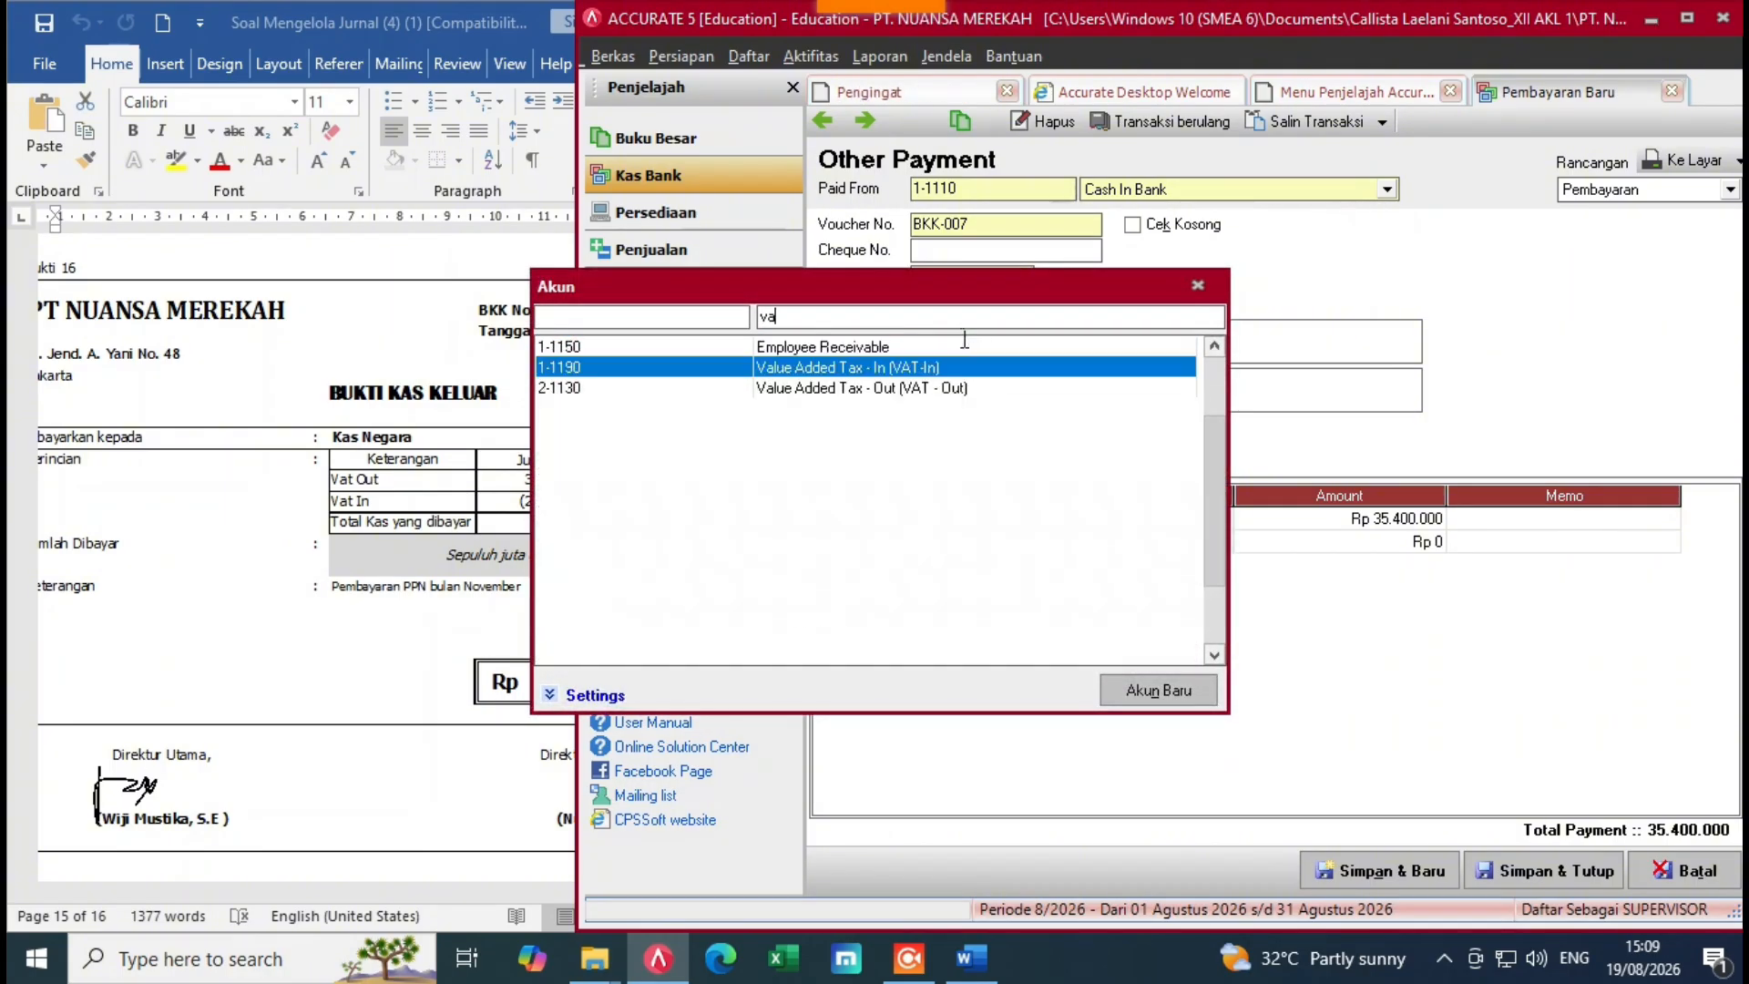
pyautogui.press('Return')
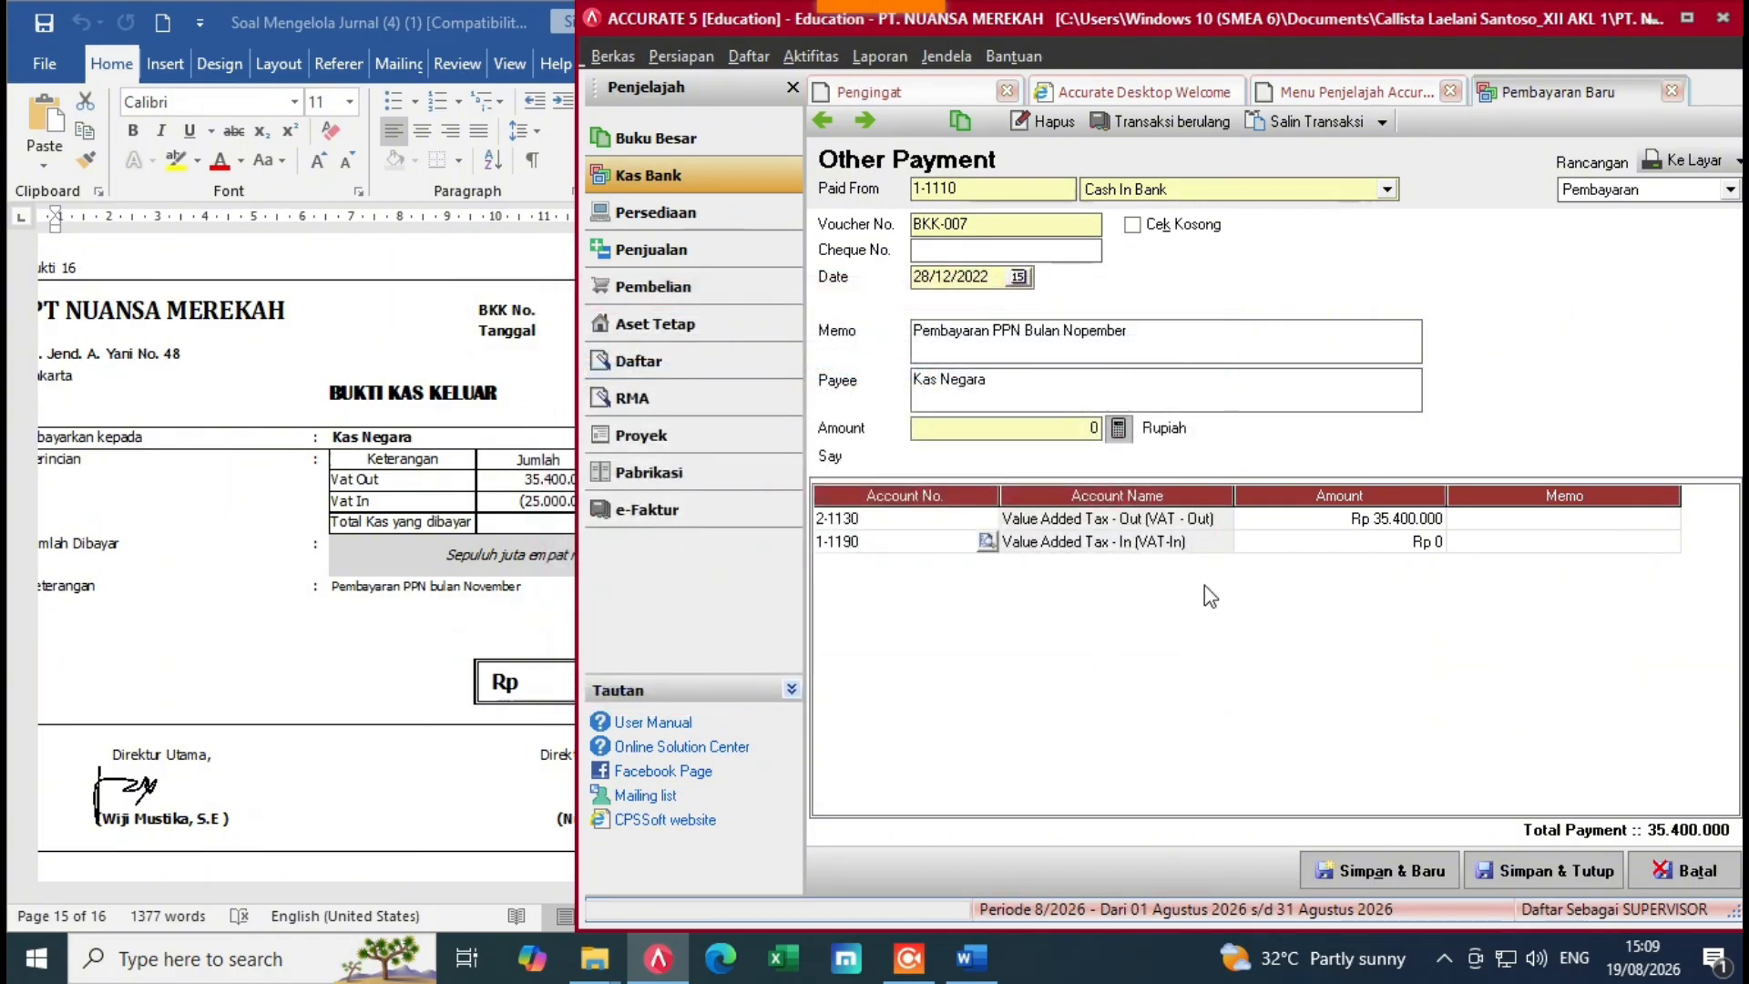
pyautogui.click(502, 625)
pyautogui.click(1285, 544)
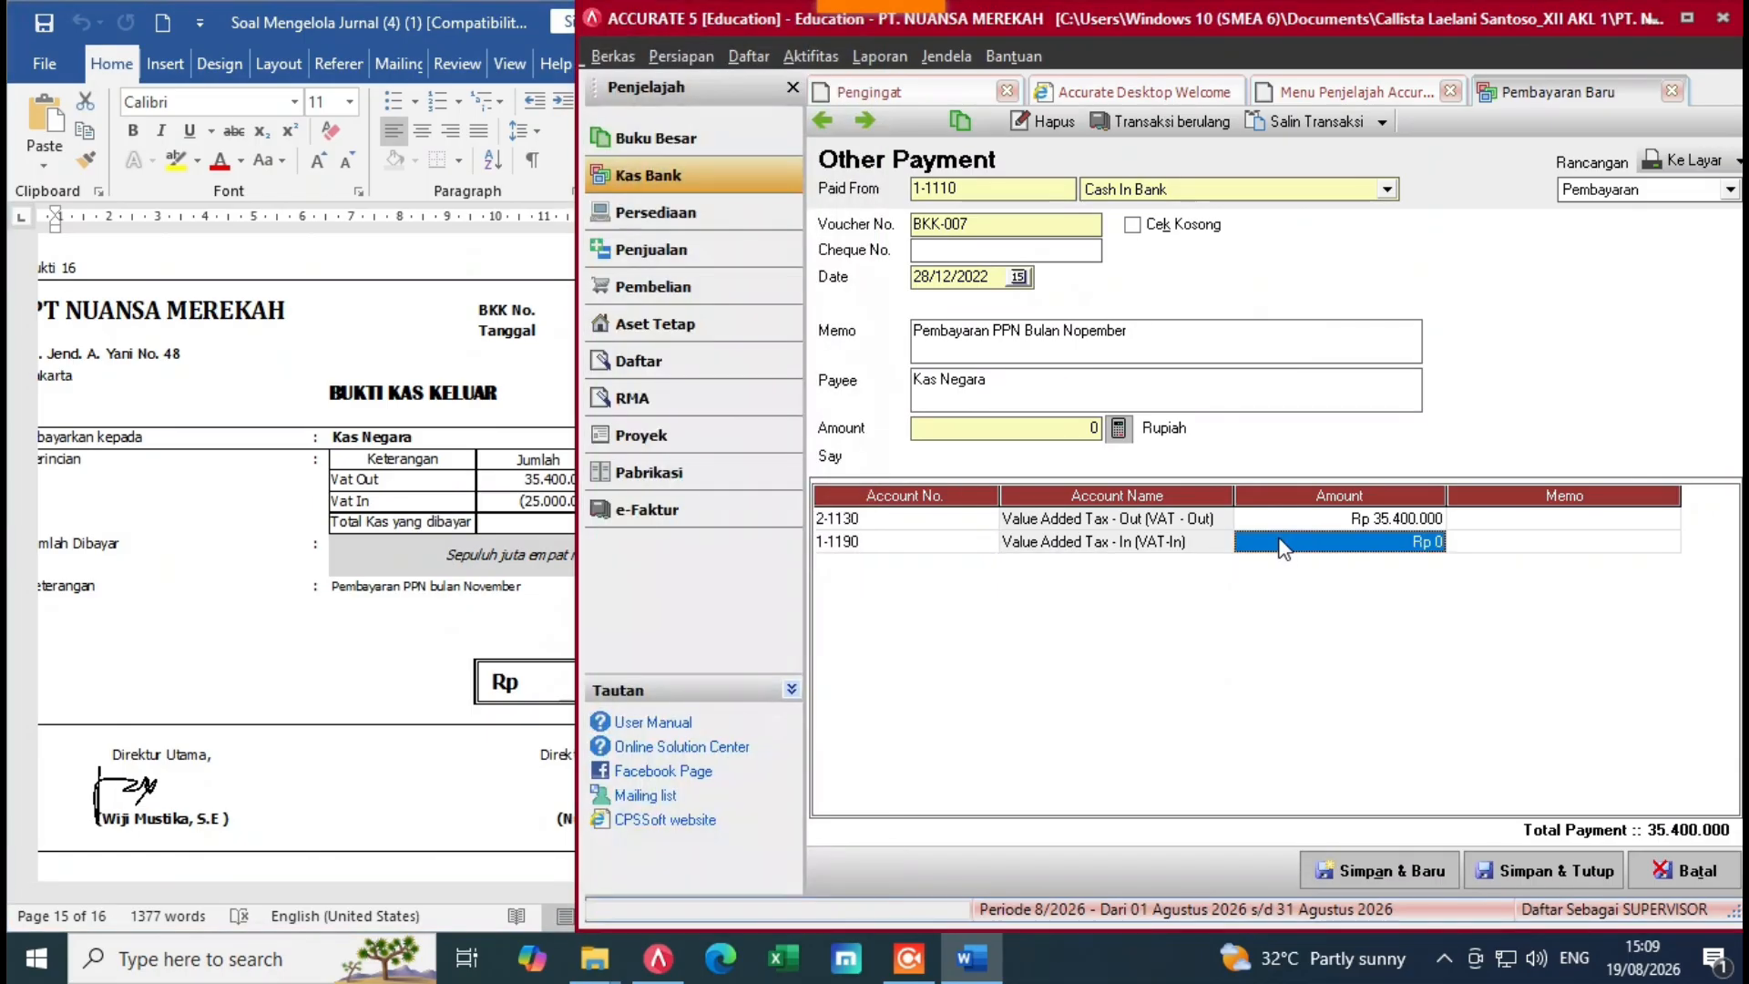
pyautogui.write('-')
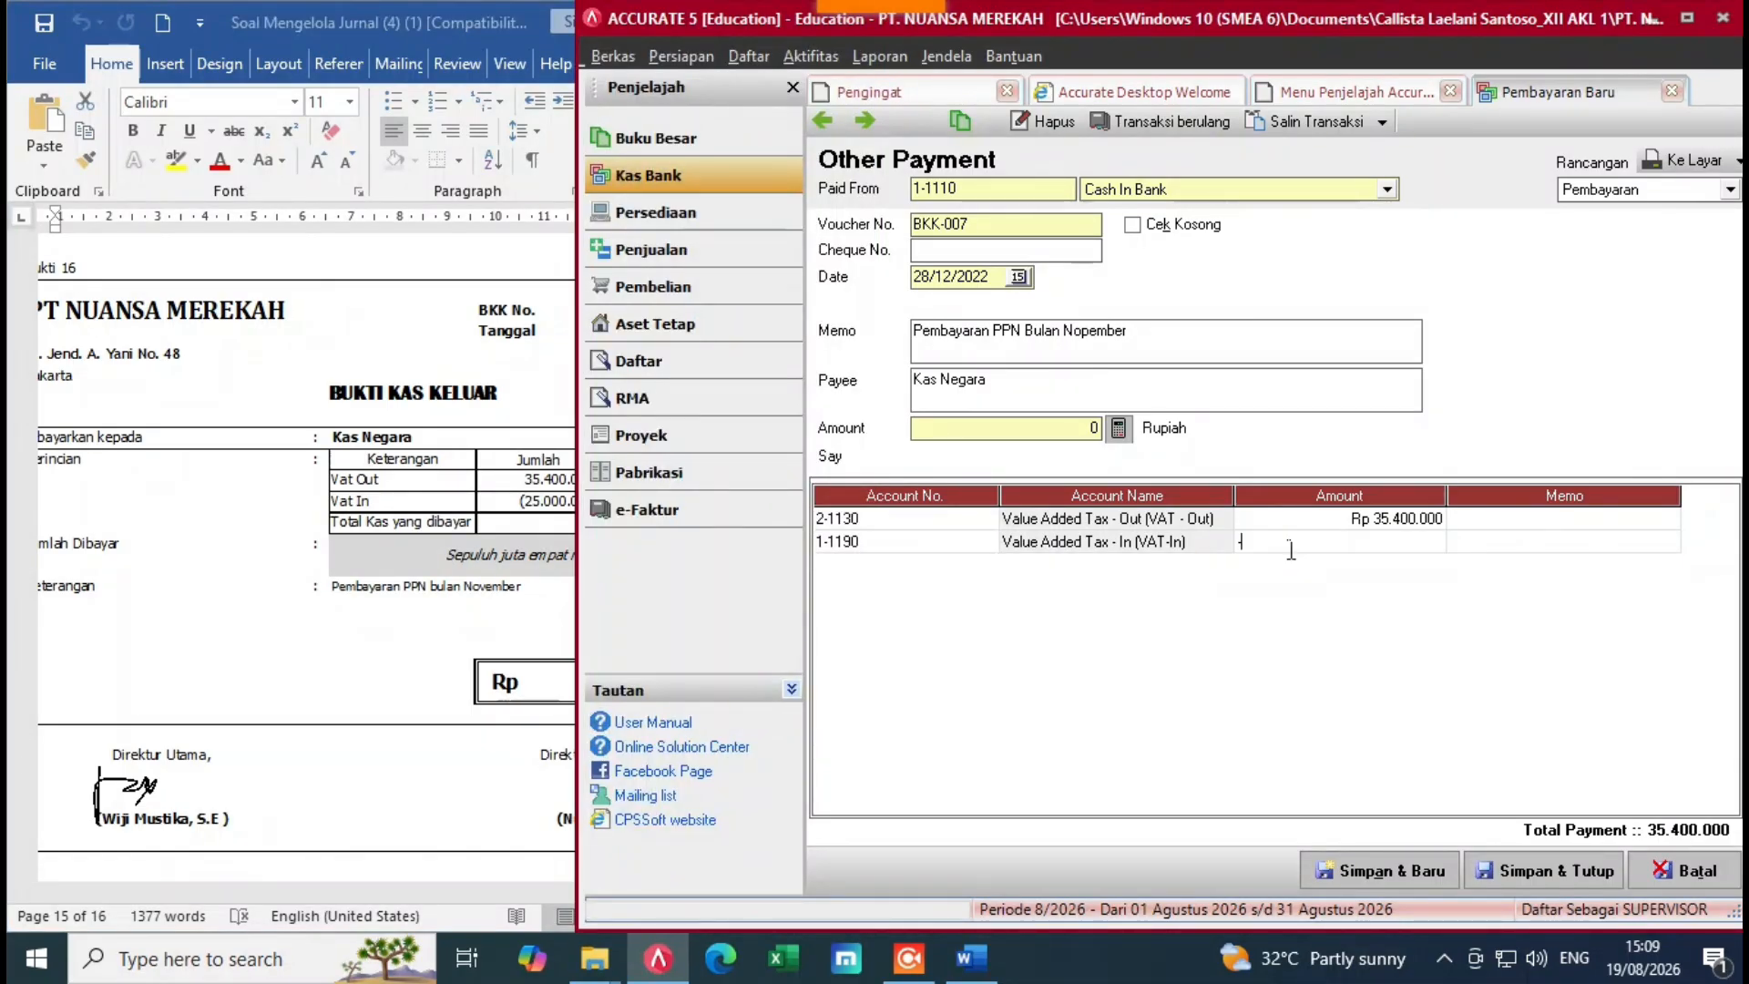
pyautogui.write('25000000')
pyautogui.press('Return')
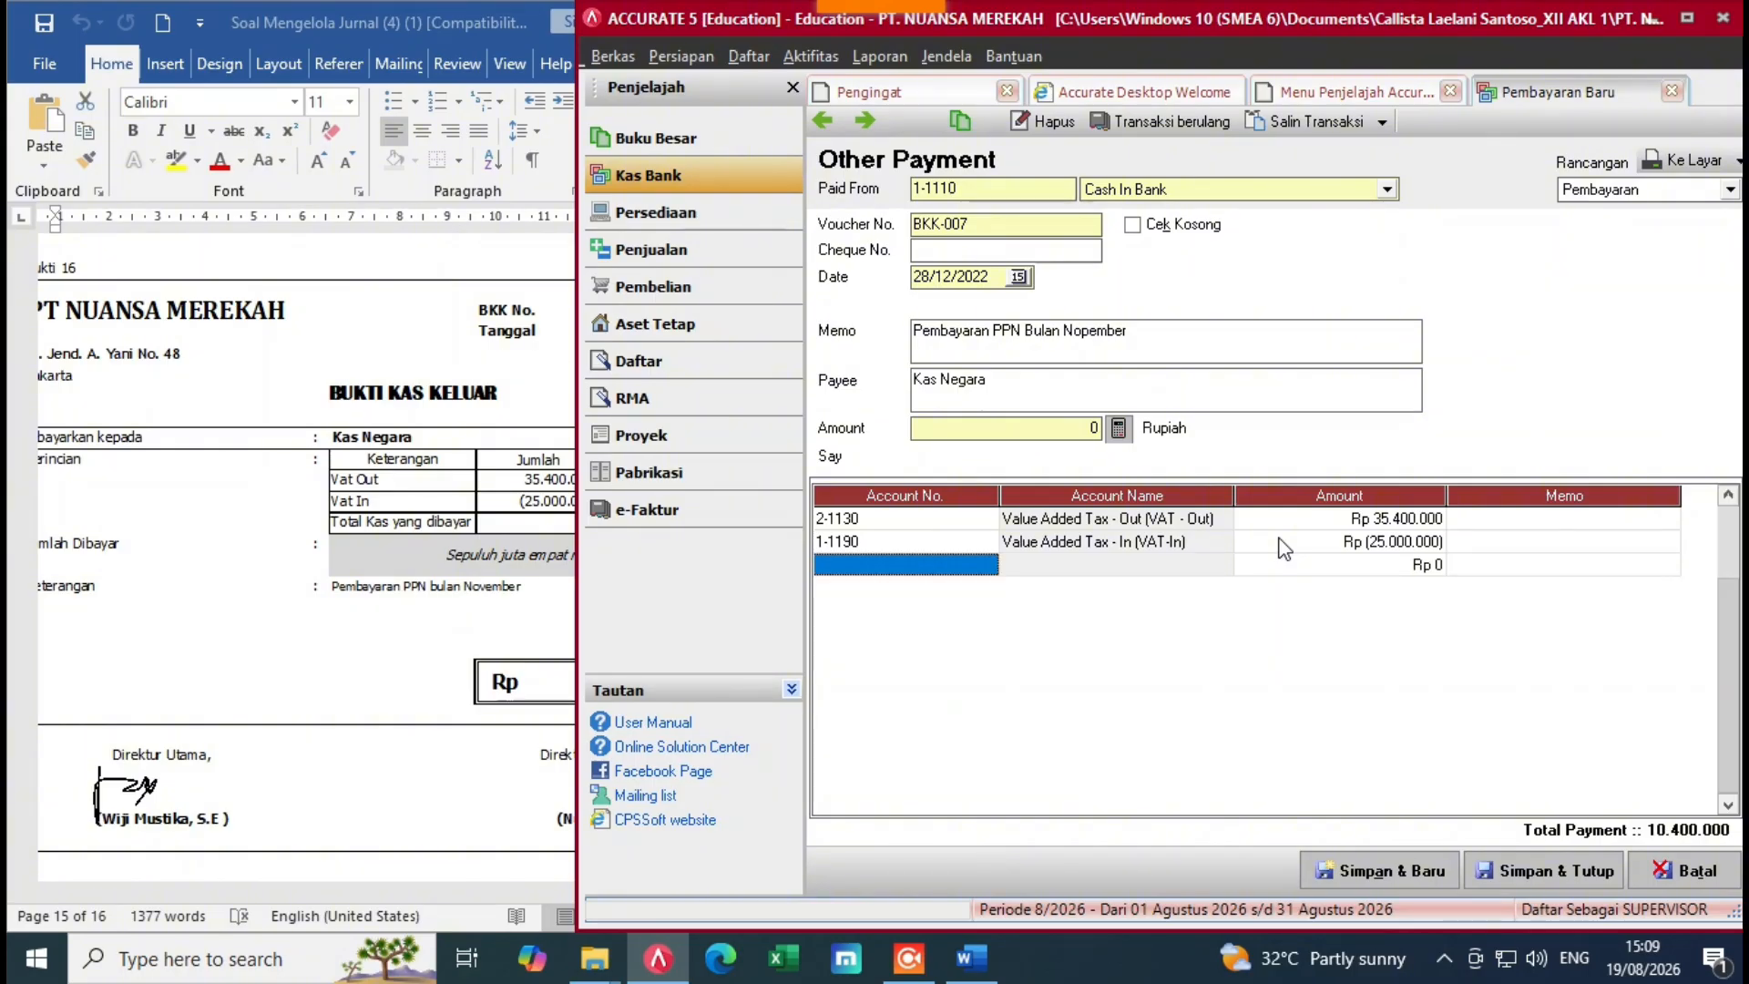
pyautogui.hotkey('alt', 'Tab')
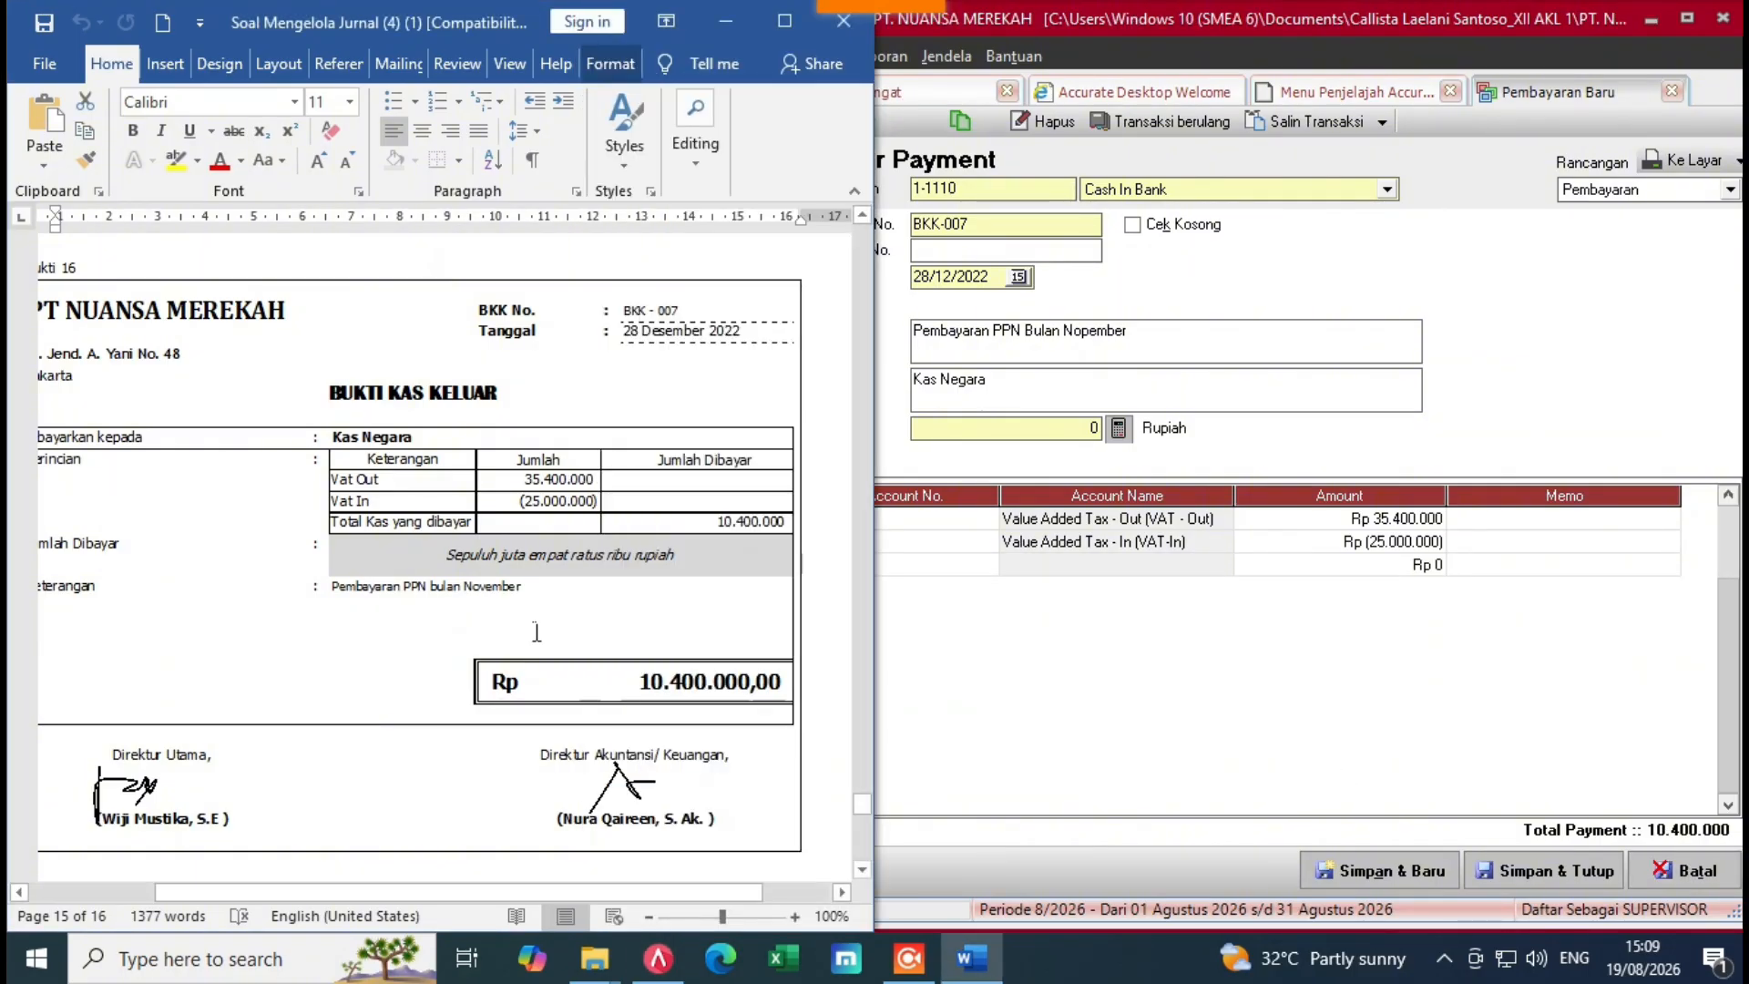
pyautogui.click(1047, 699)
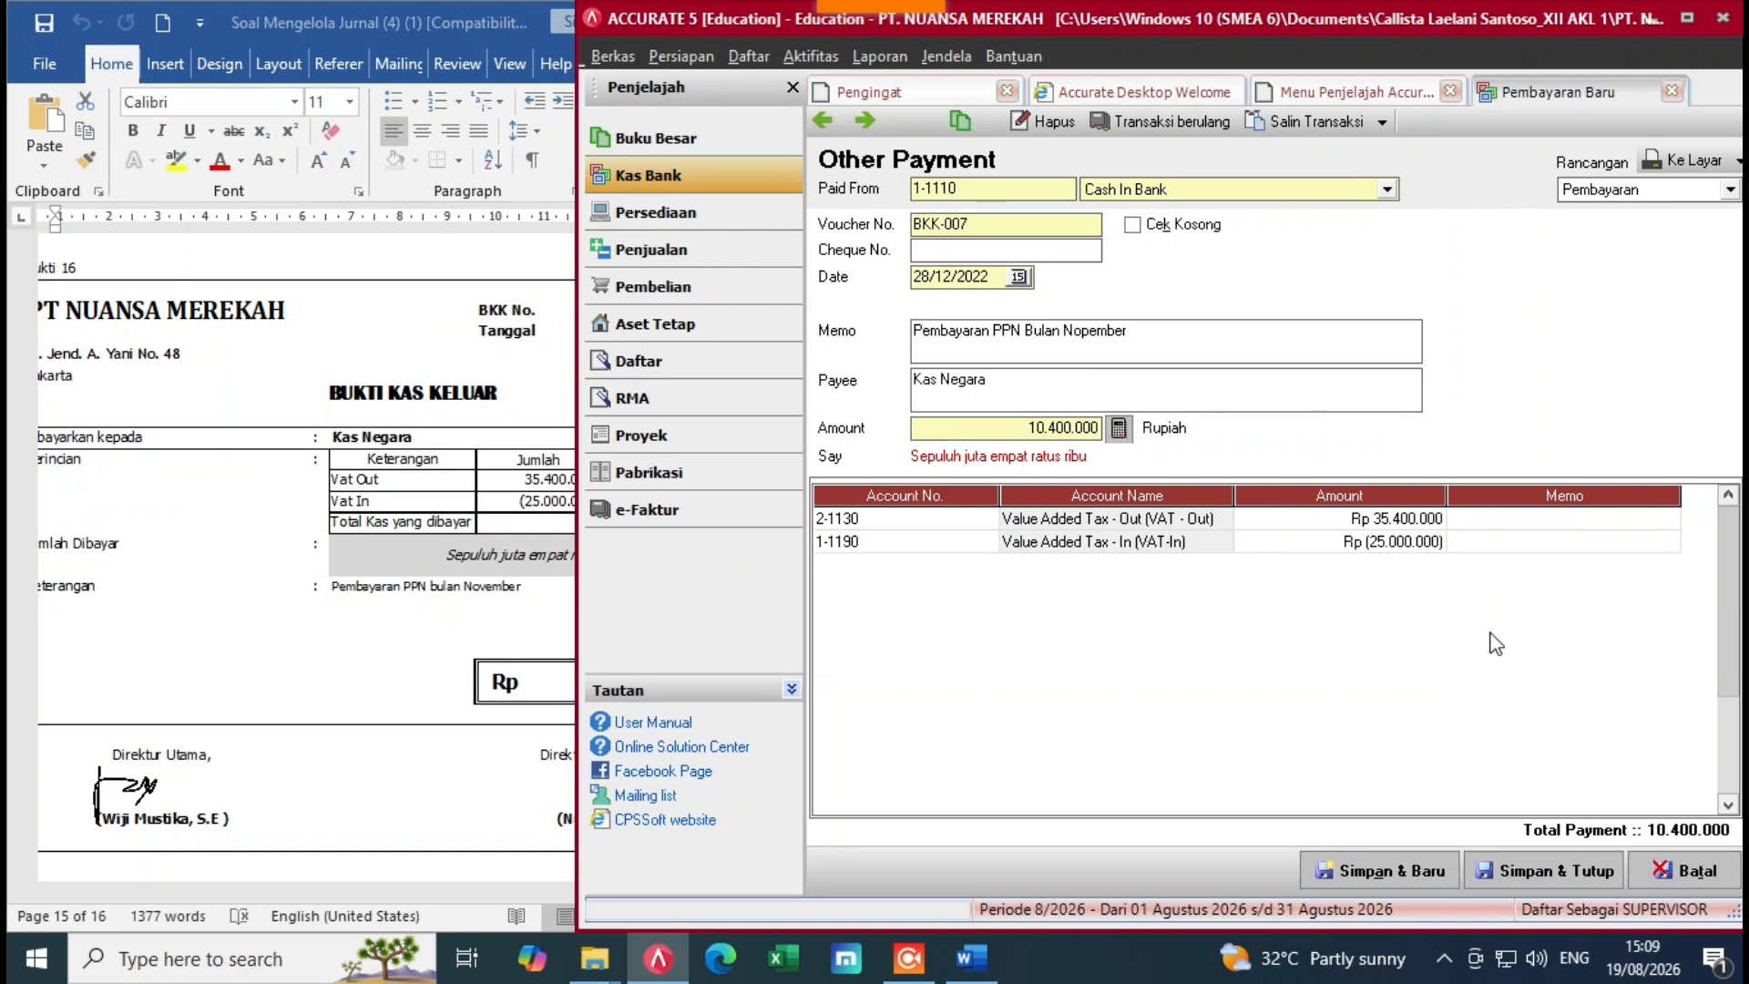
# Step: Save and close BKK-007, then scroll Word to the 1.650.000 voucher BKK-008
pyautogui.click(1532, 865)
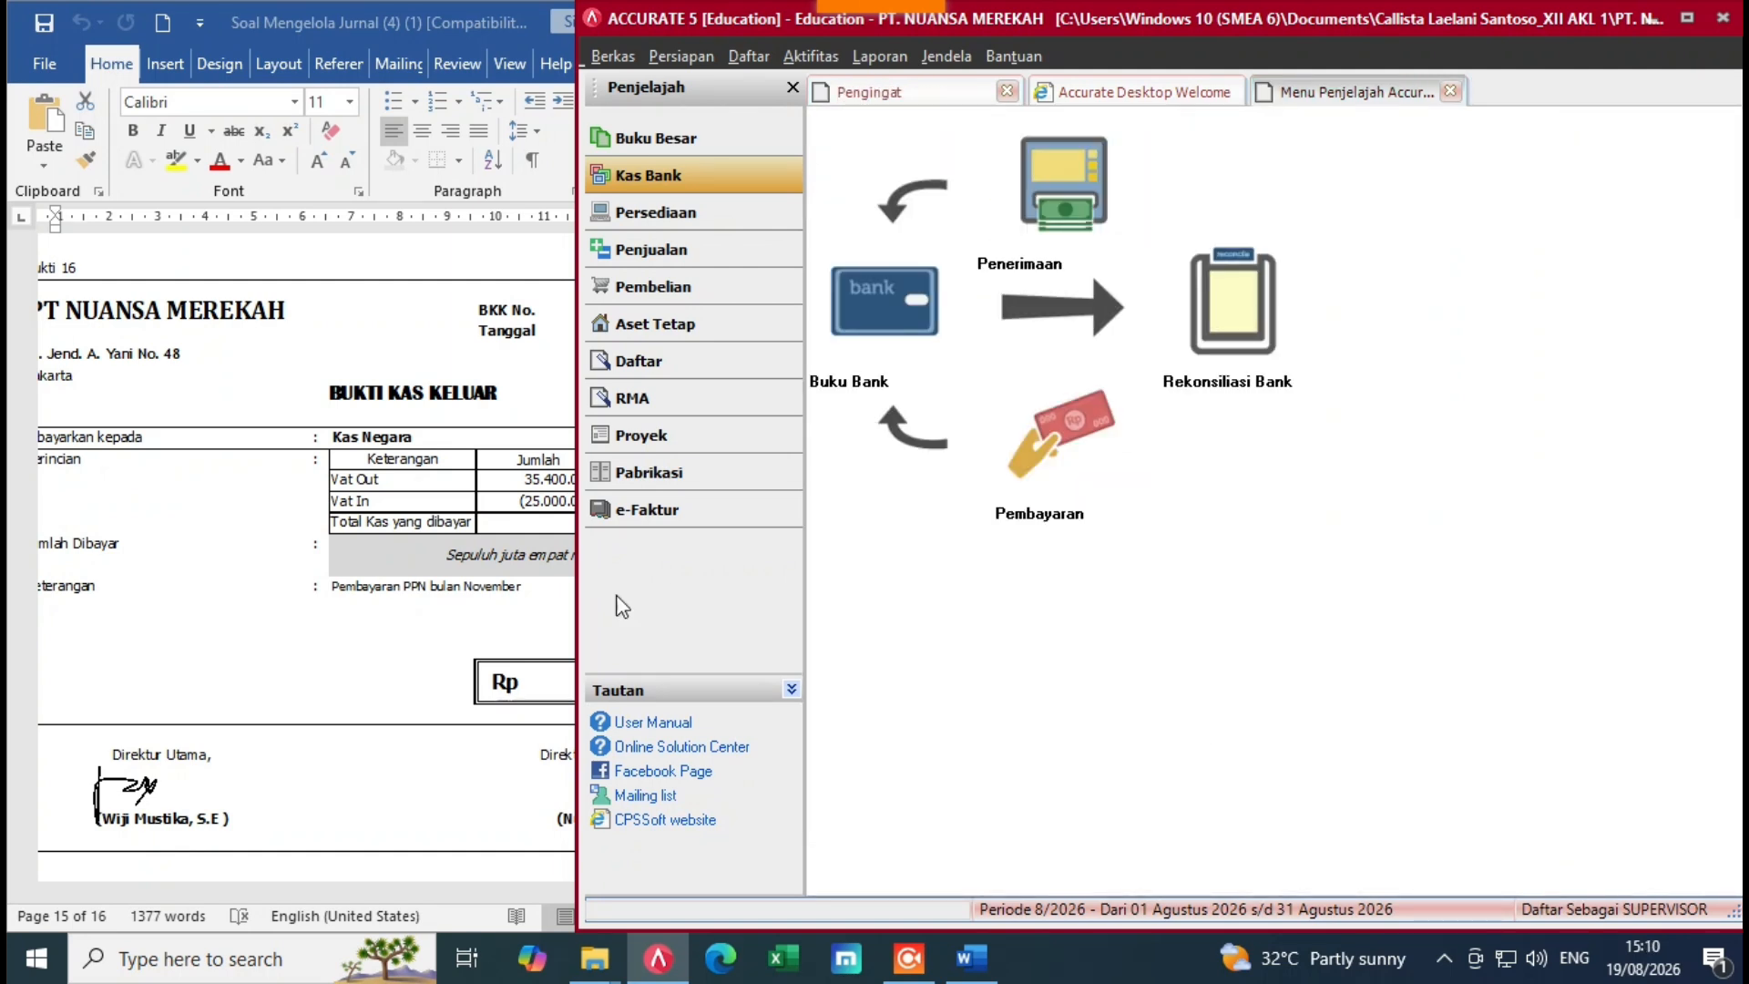
pyautogui.click(390, 576)
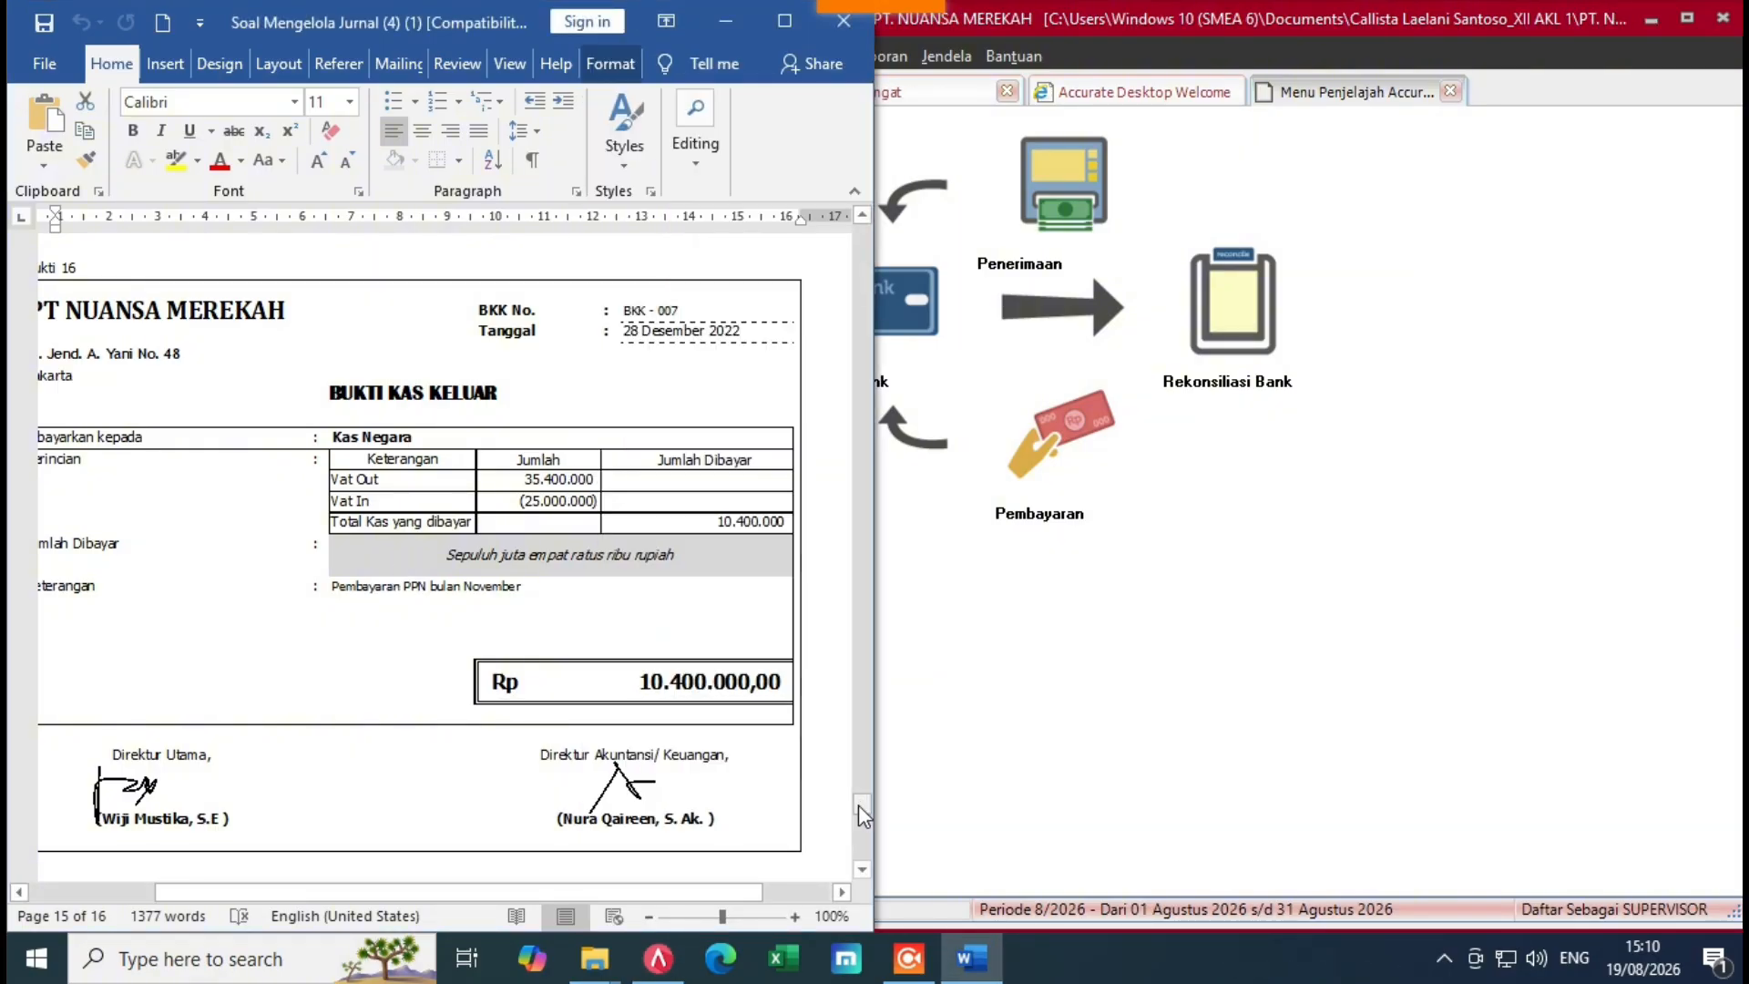
pyautogui.moveTo(861, 805); pyautogui.dragTo(861, 807)
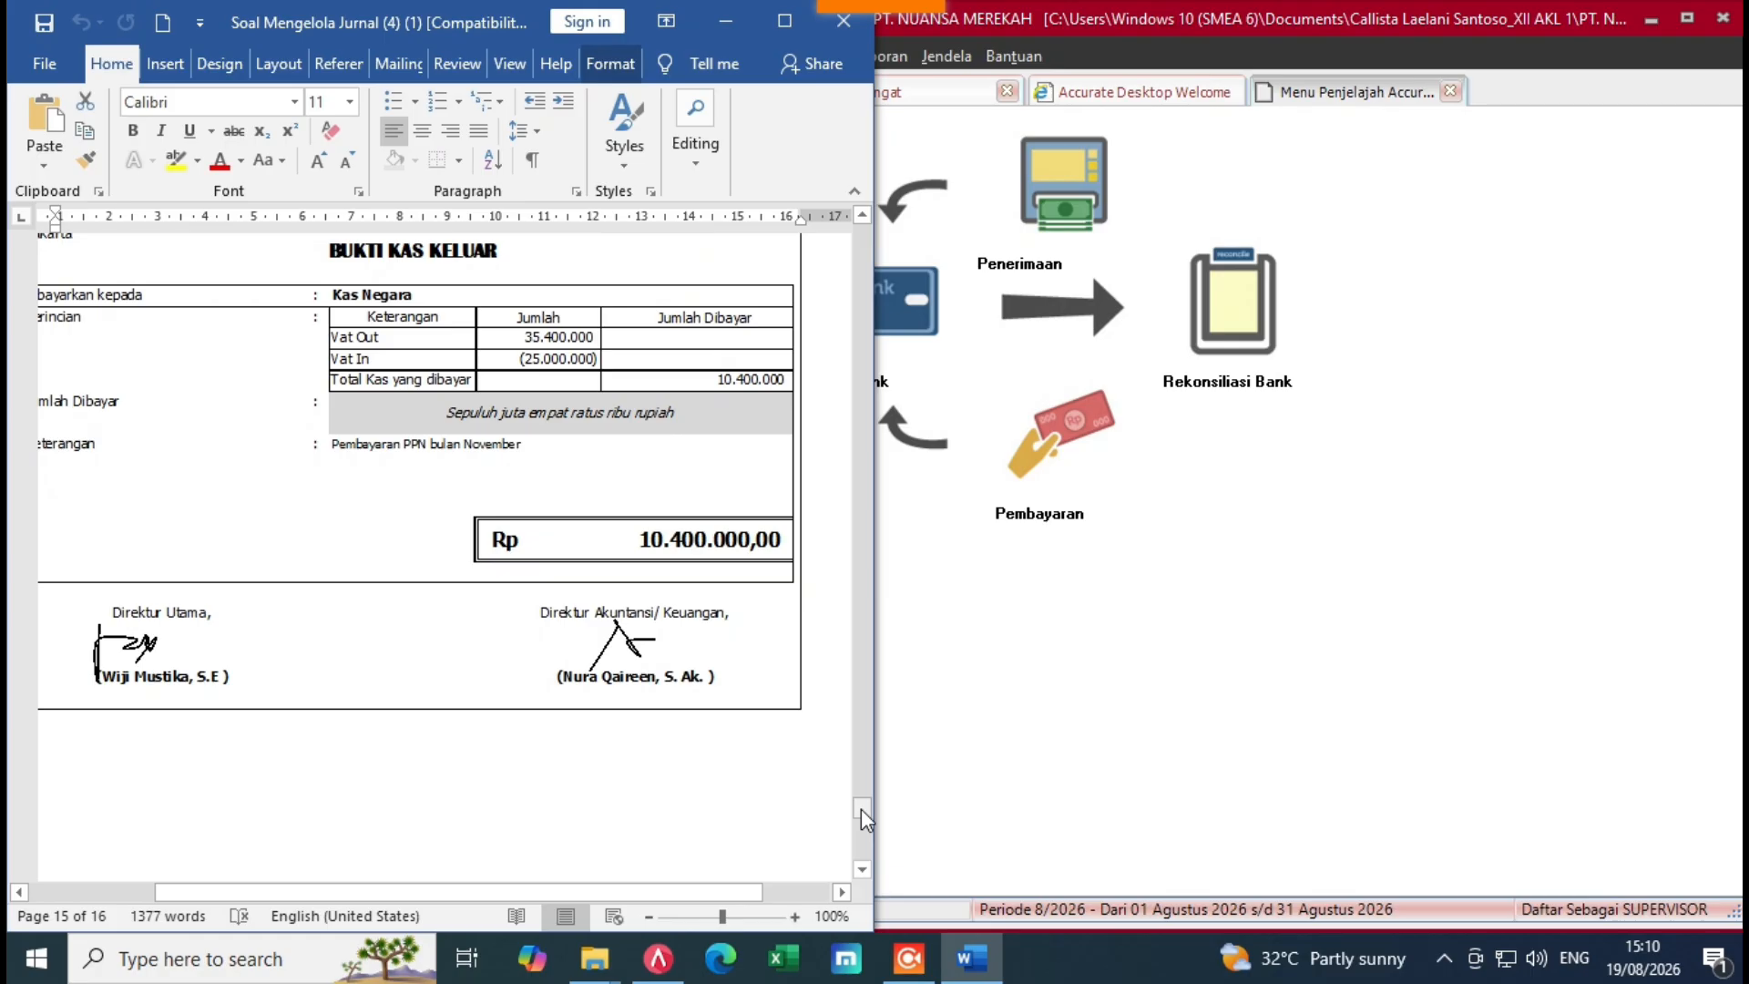
pyautogui.moveTo(863, 816); pyautogui.dragTo(871, 829)
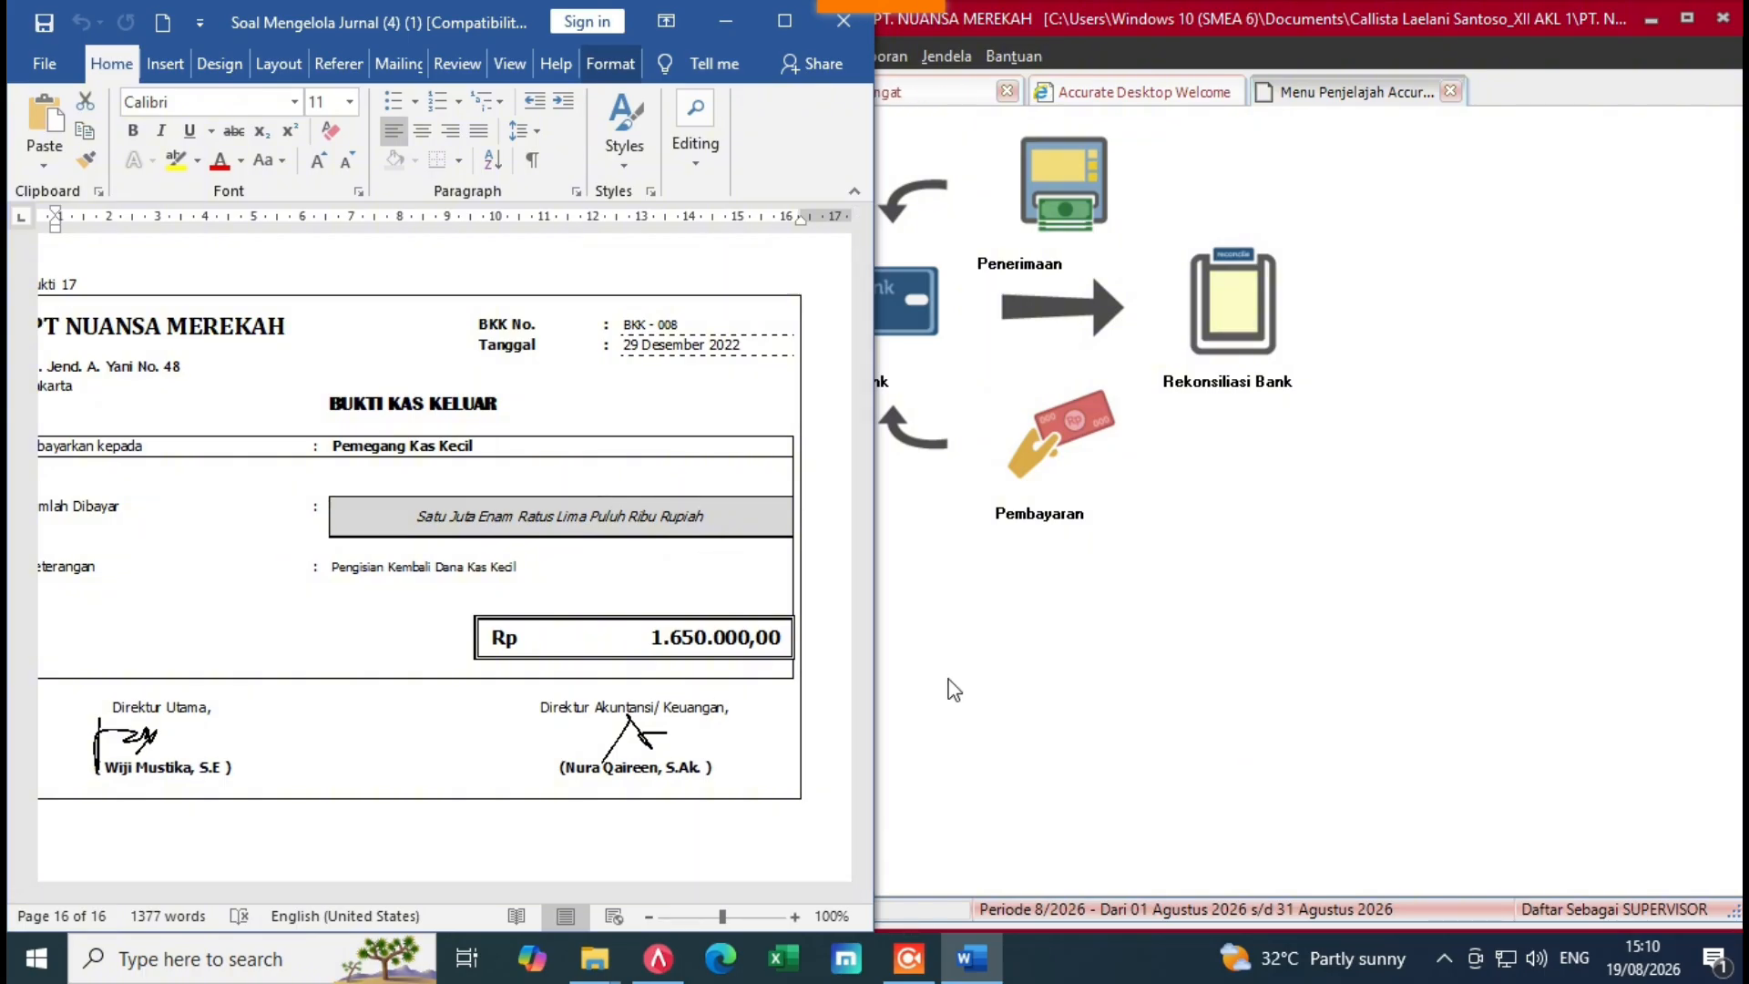
pyautogui.moveTo(864, 834); pyautogui.dragTo(878, 829)
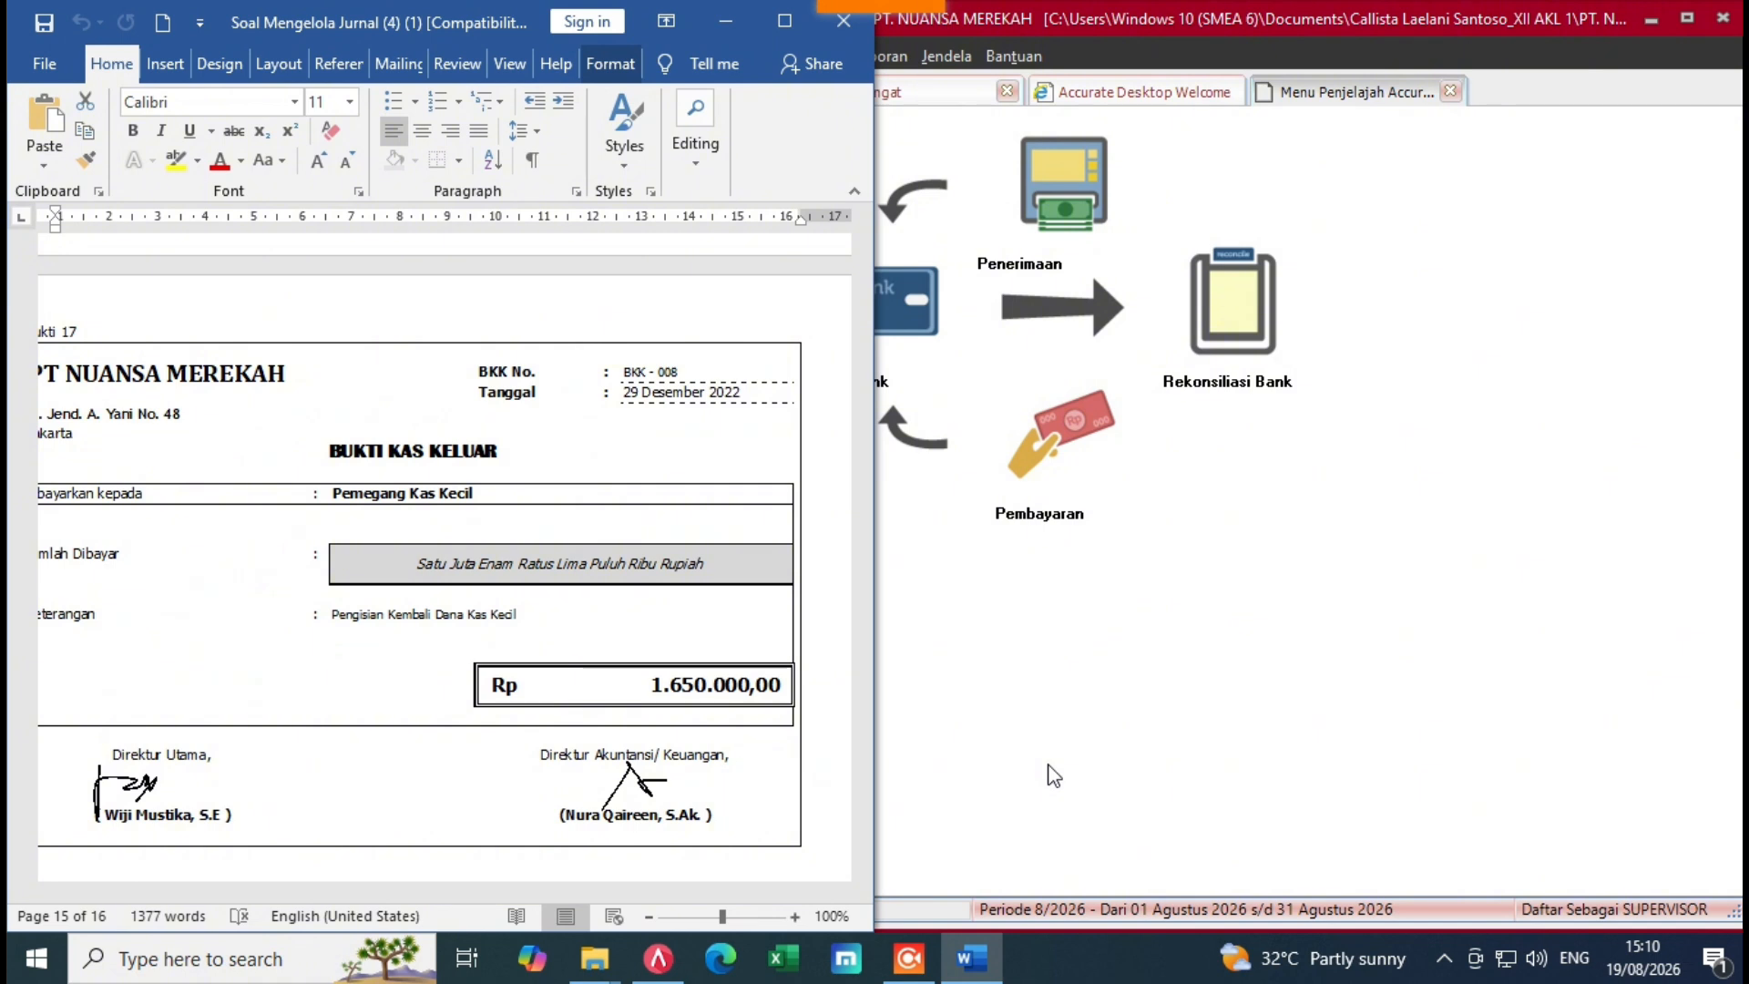
pyautogui.click(1027, 697)
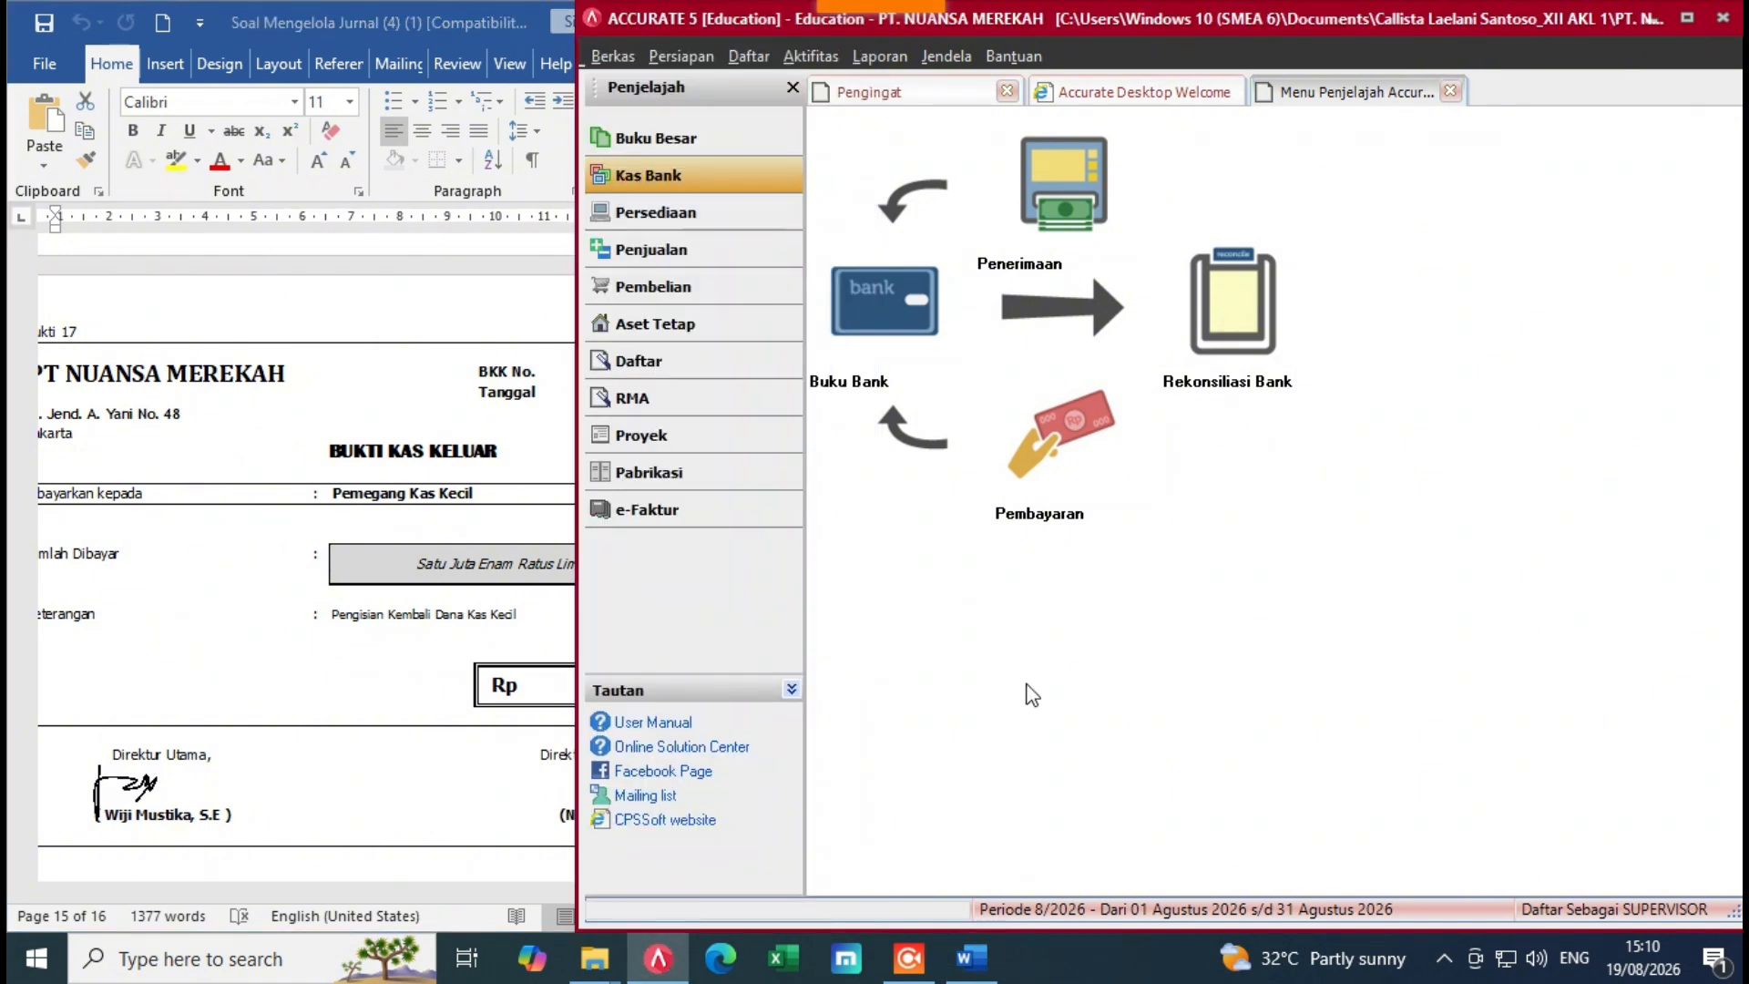
pyautogui.click(339, 756)
pyautogui.click(957, 733)
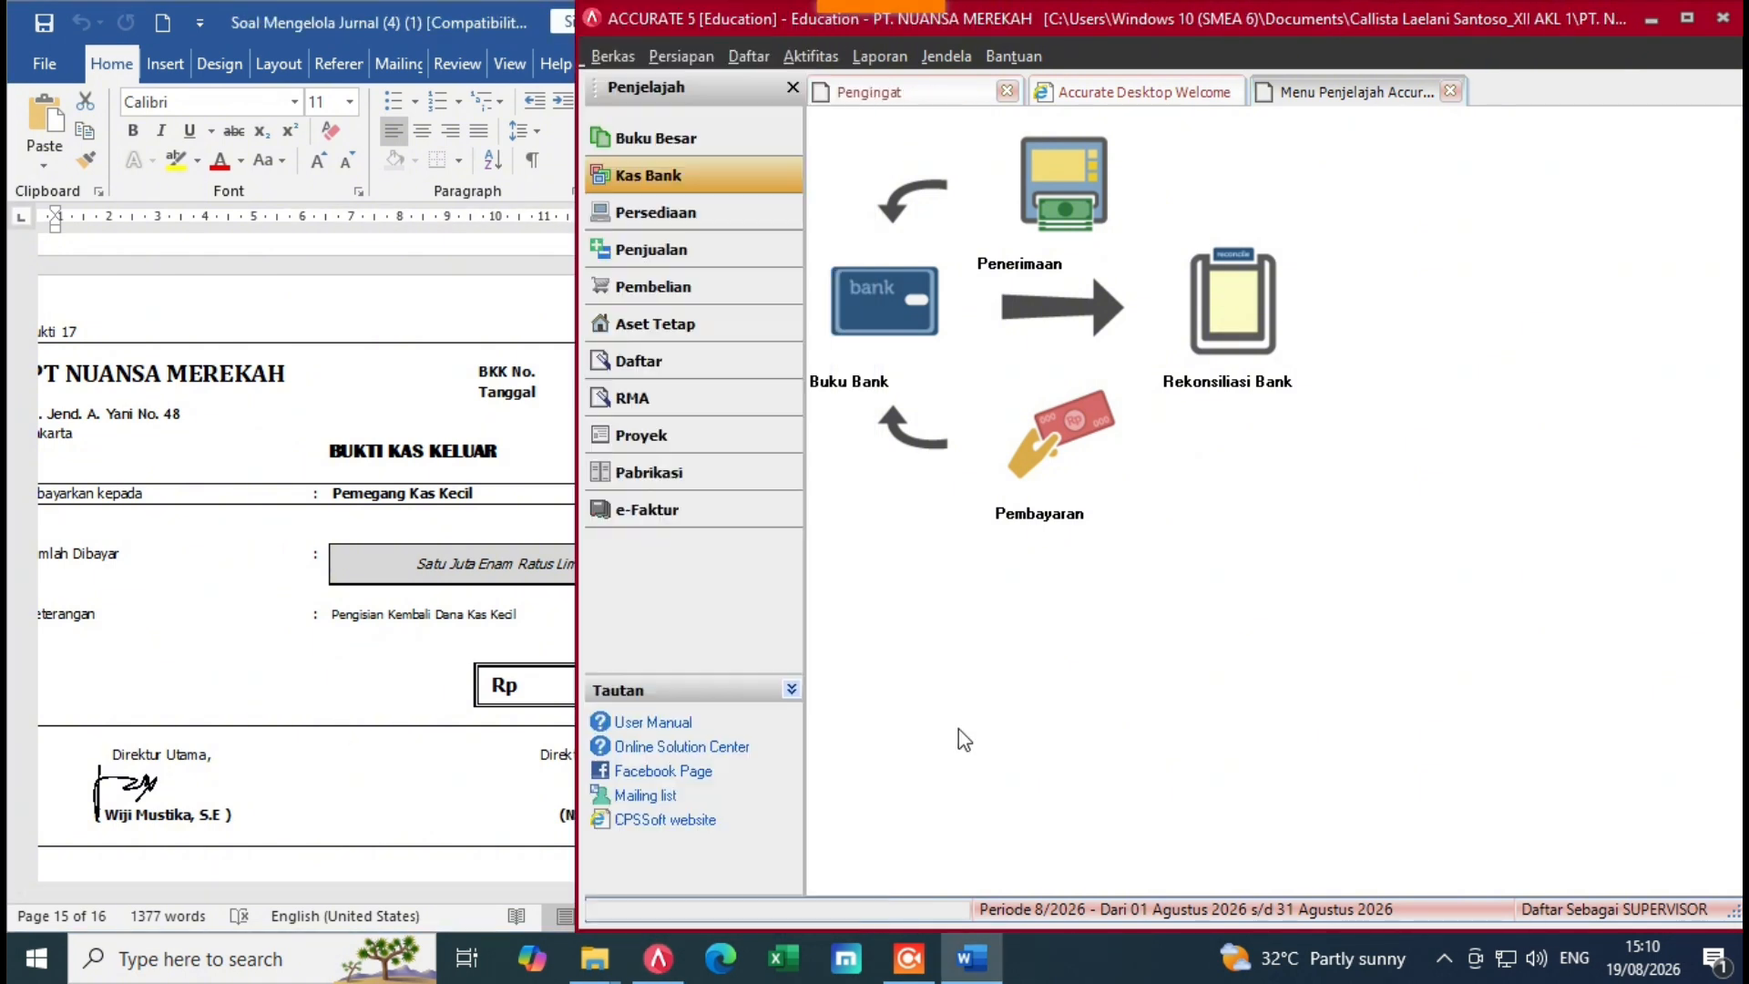
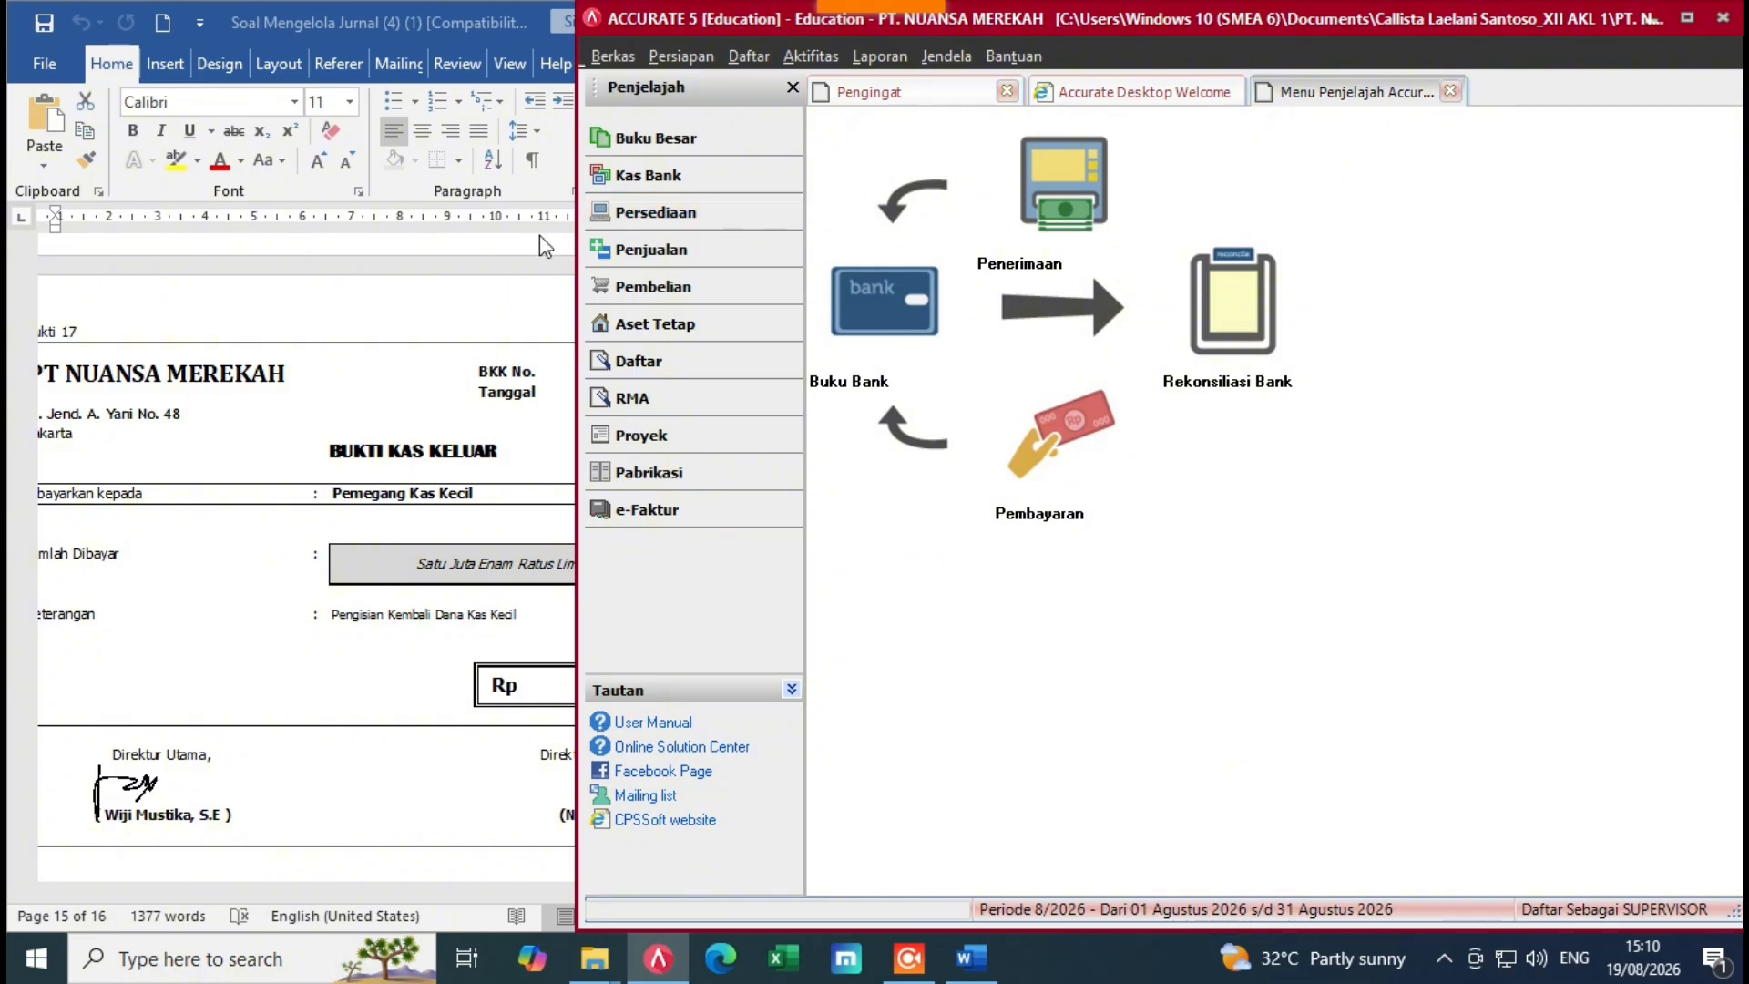
# Step: Start a new payment from Cash In Bank dated 29/12/2022
pyautogui.click(1042, 446)
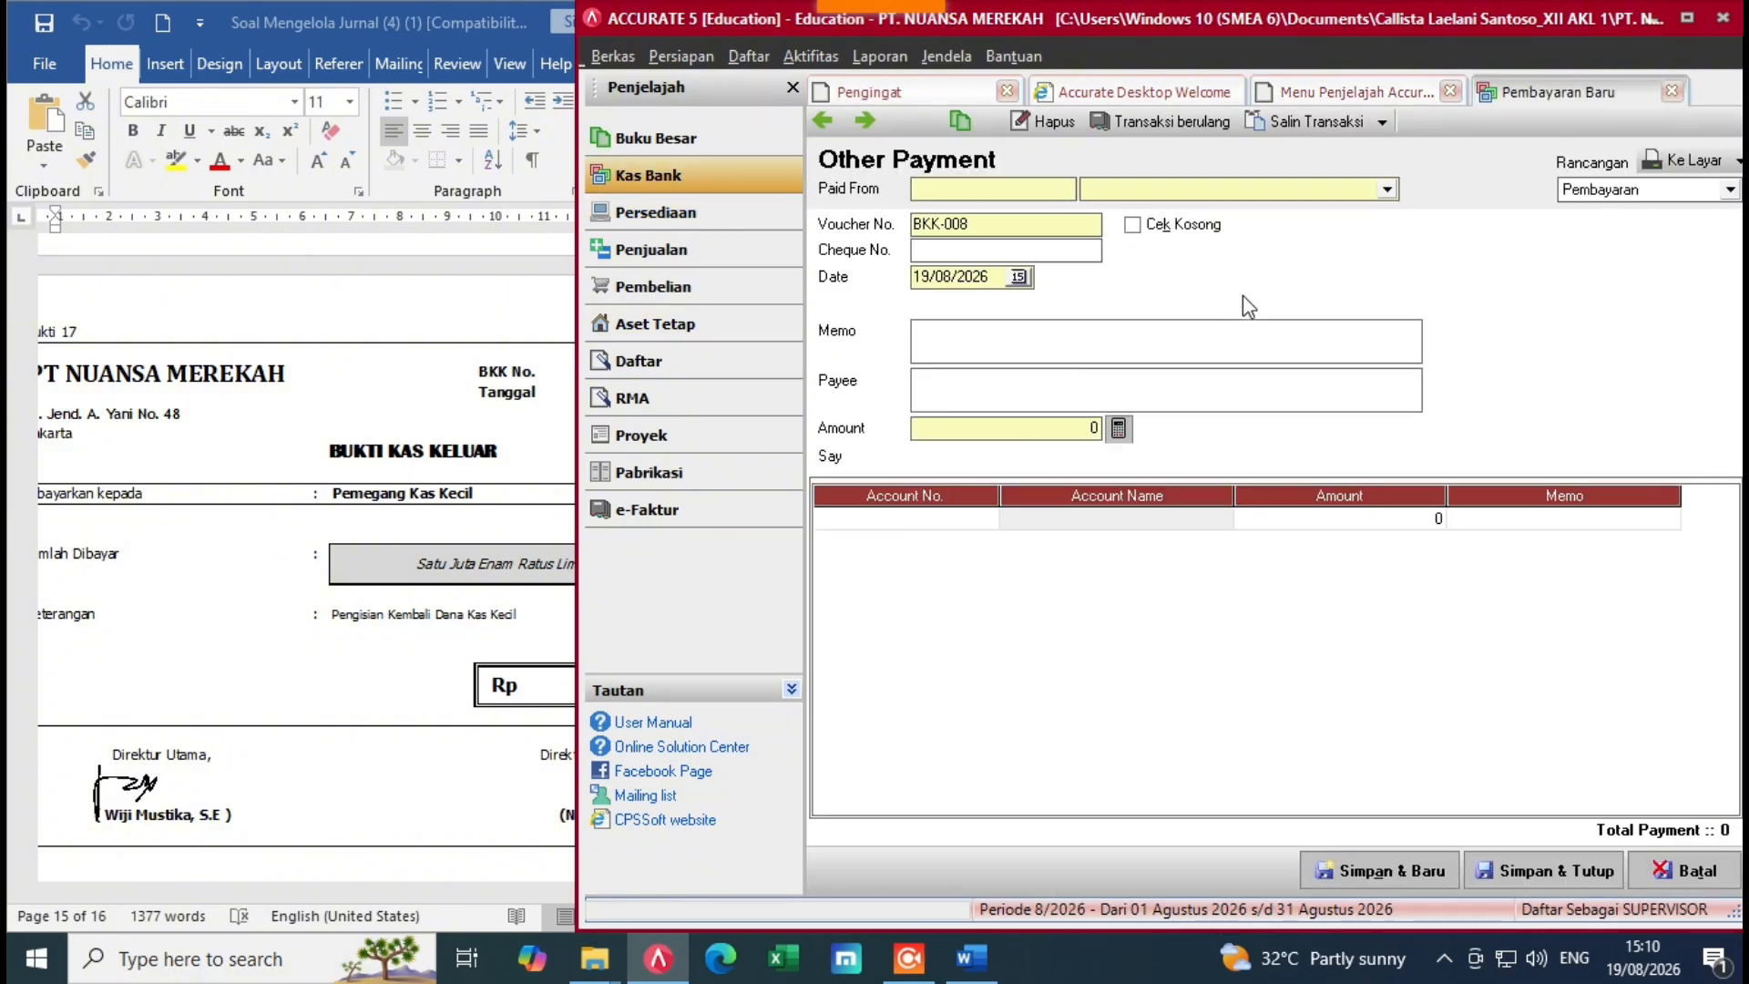
pyautogui.click(1385, 189)
pyautogui.click(1147, 241)
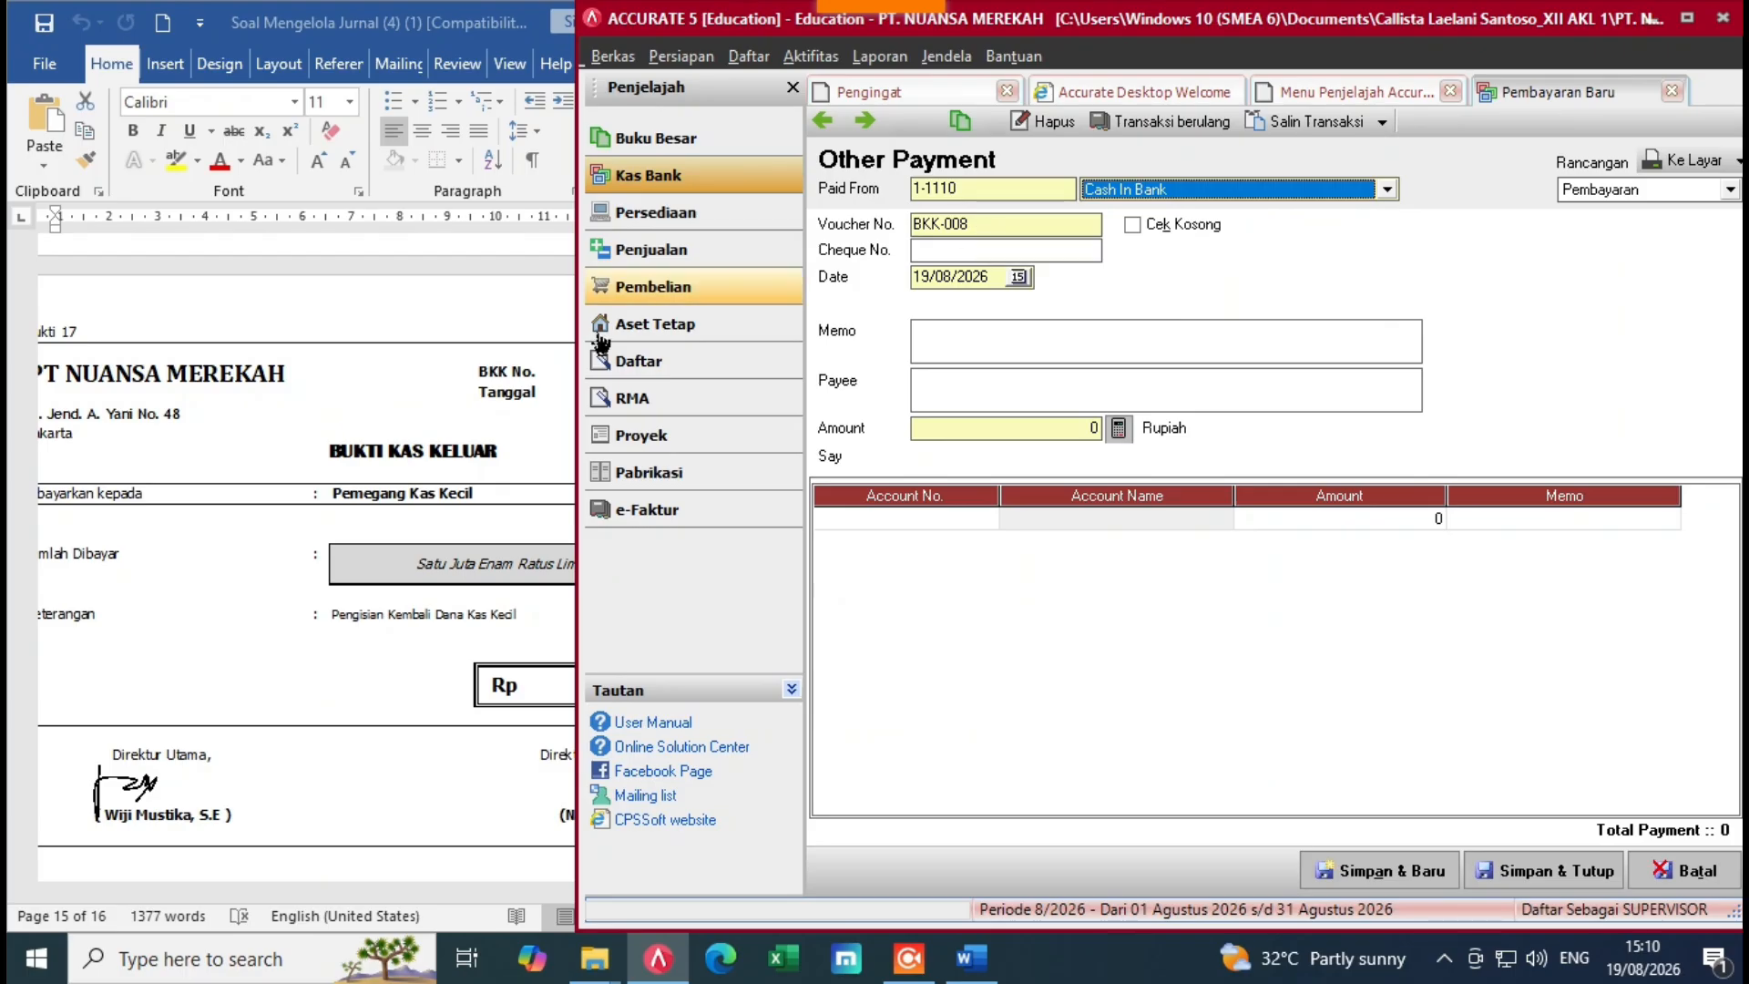
pyautogui.hotkey('alt', 'Tab')
pyautogui.click(994, 278)
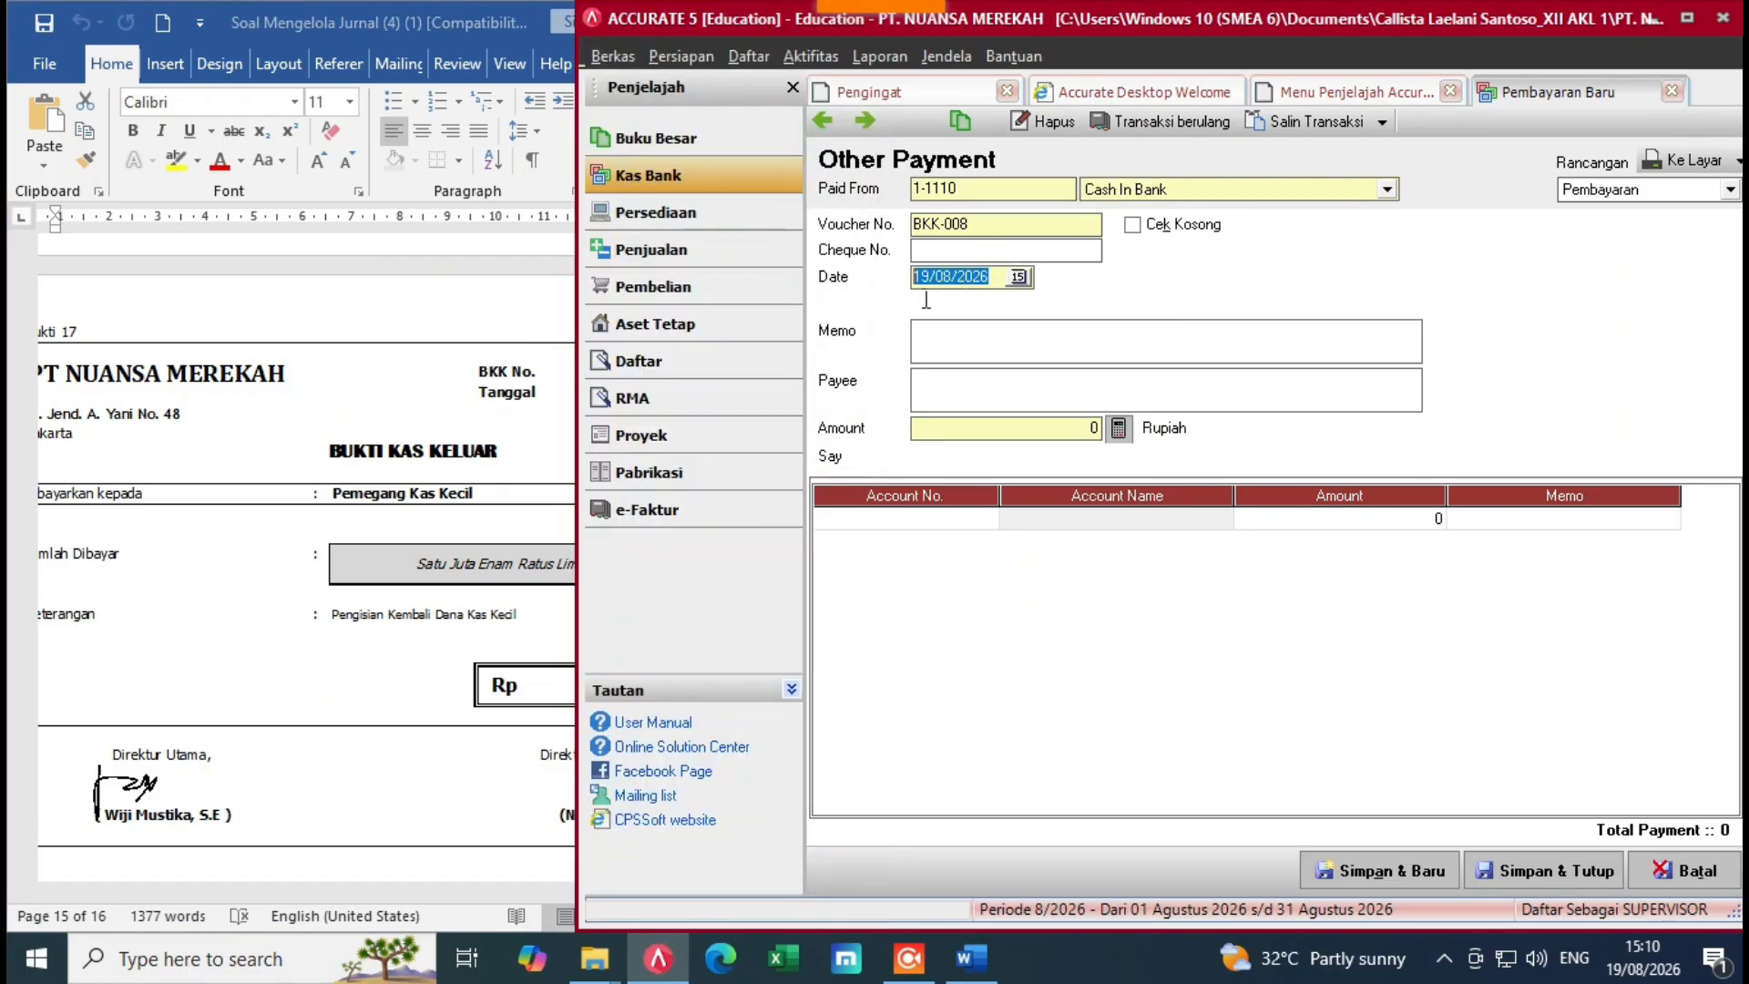
pyautogui.press('BackSpace')
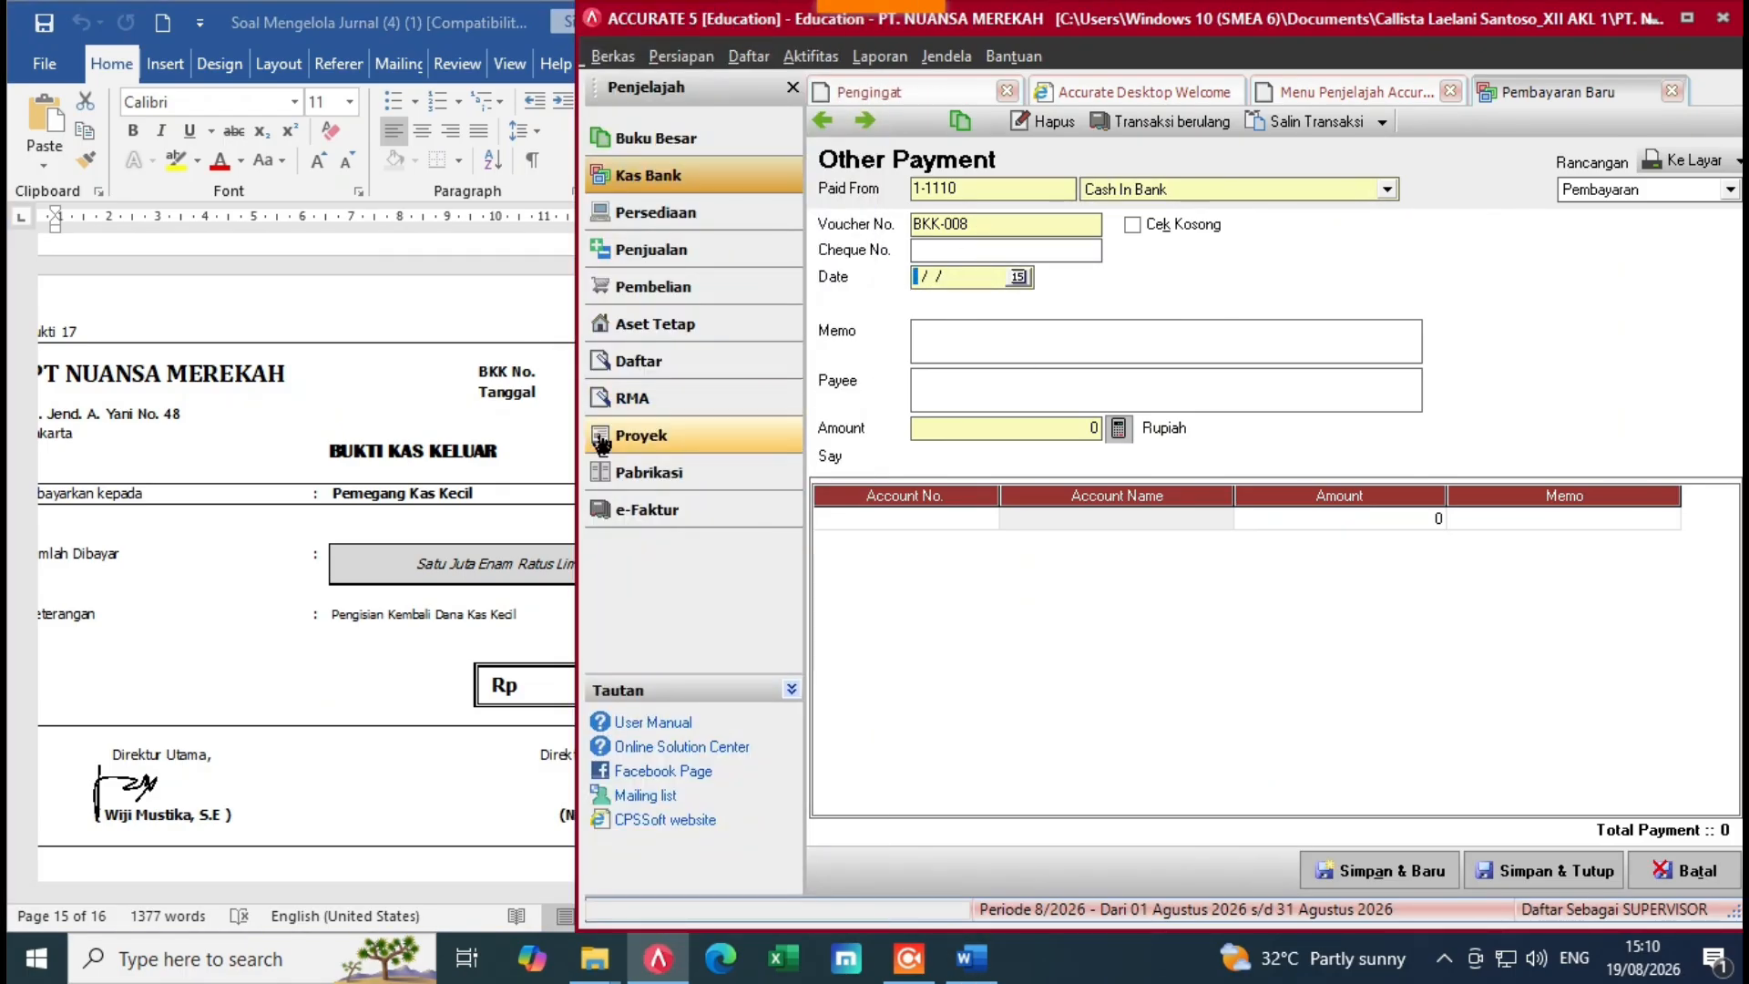
pyautogui.click(517, 487)
pyautogui.click(942, 296)
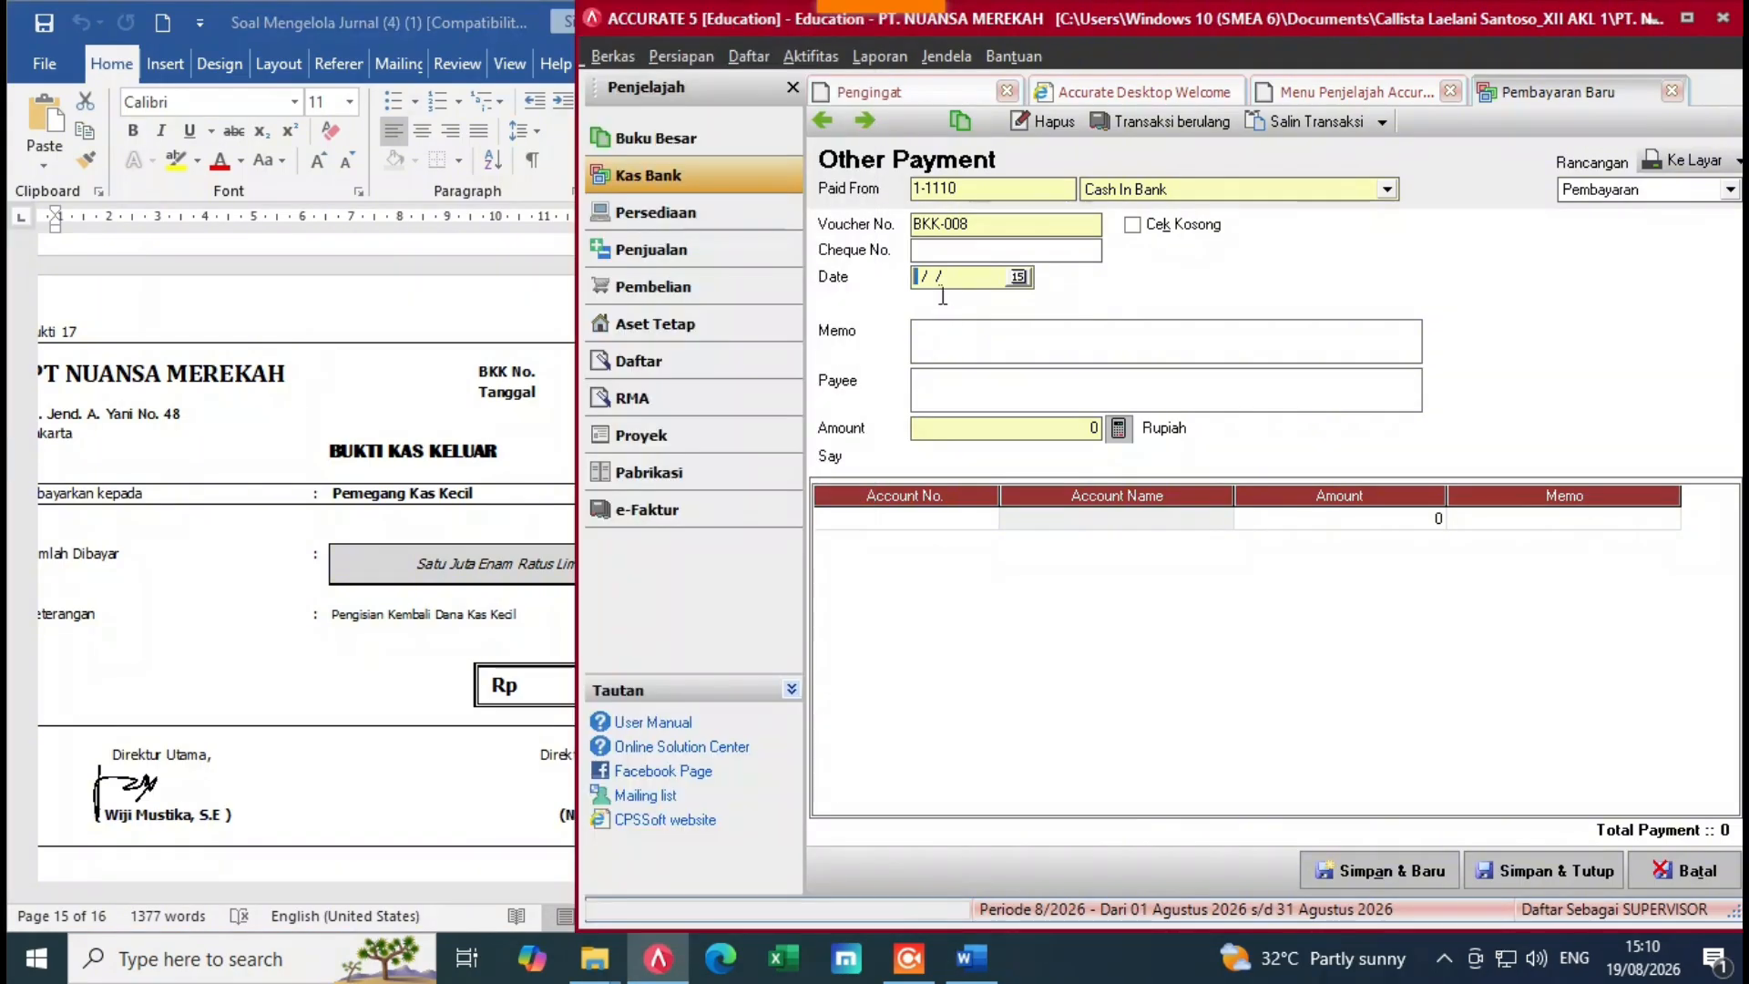
pyautogui.write('29/')
pyautogui.write('1')
# Step: Enter memo 'Pengisian Kembali Dana Kas Kecil' and payee 'Pemegang Kas Kecil'
pyautogui.write('Pen')
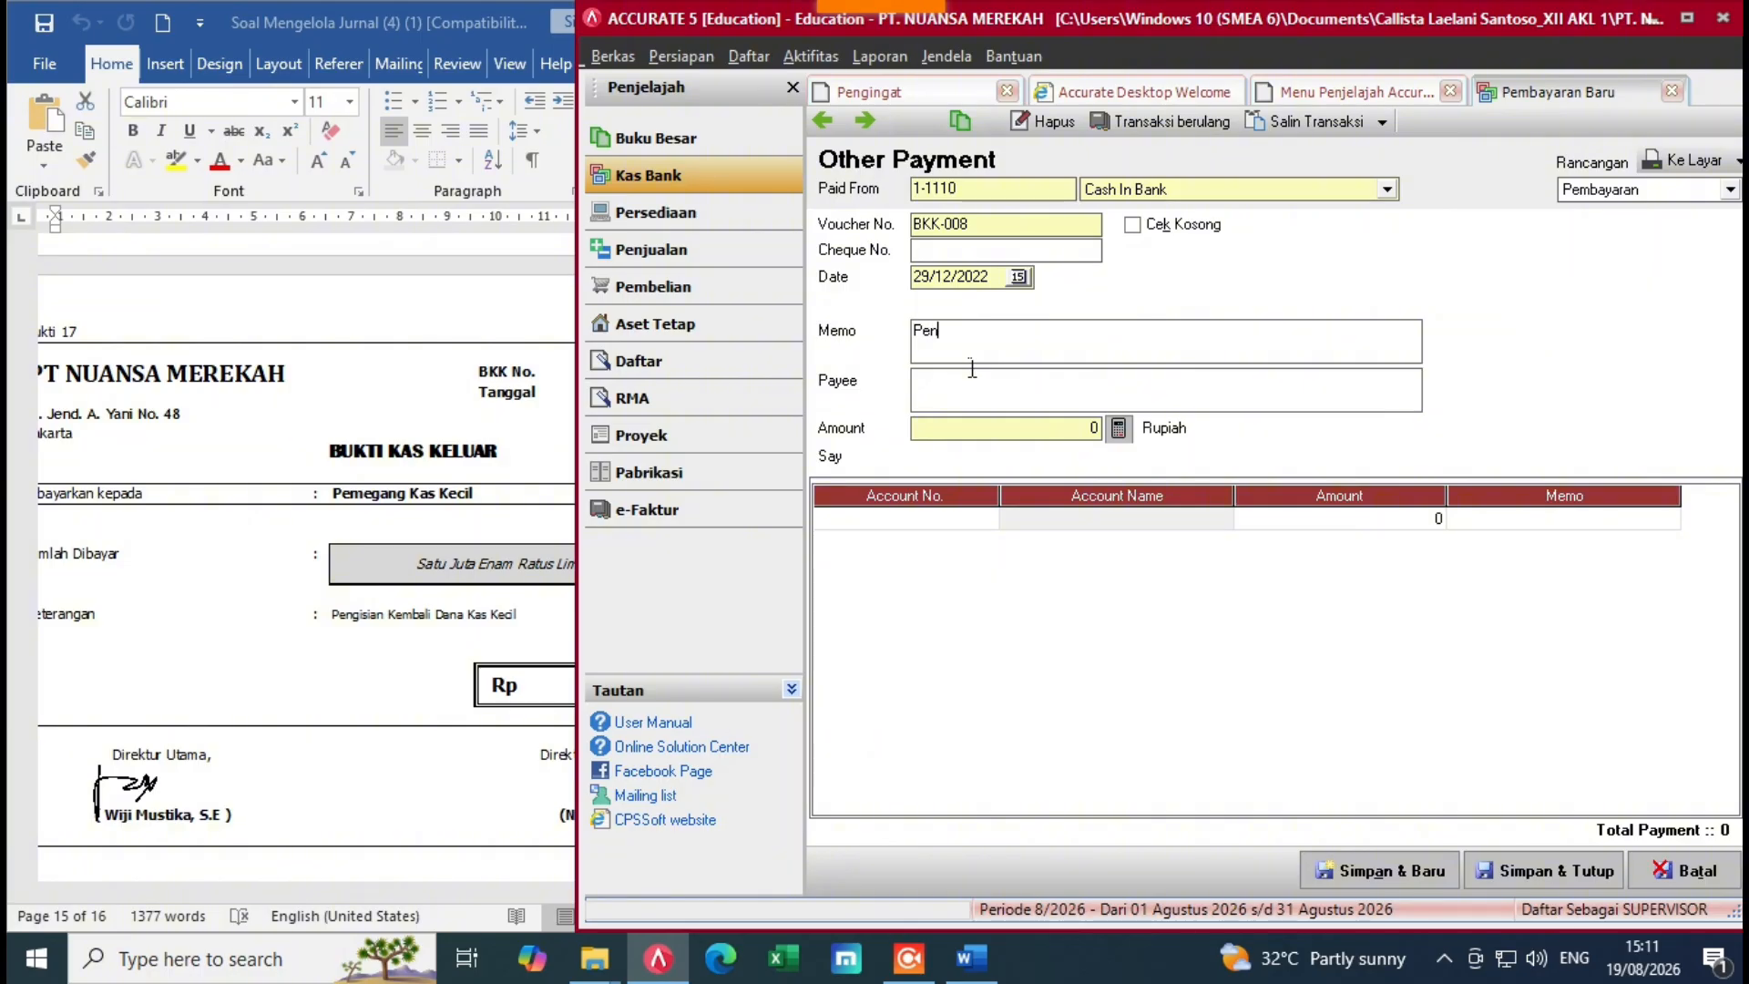
pyautogui.write('gisian Kembali ')
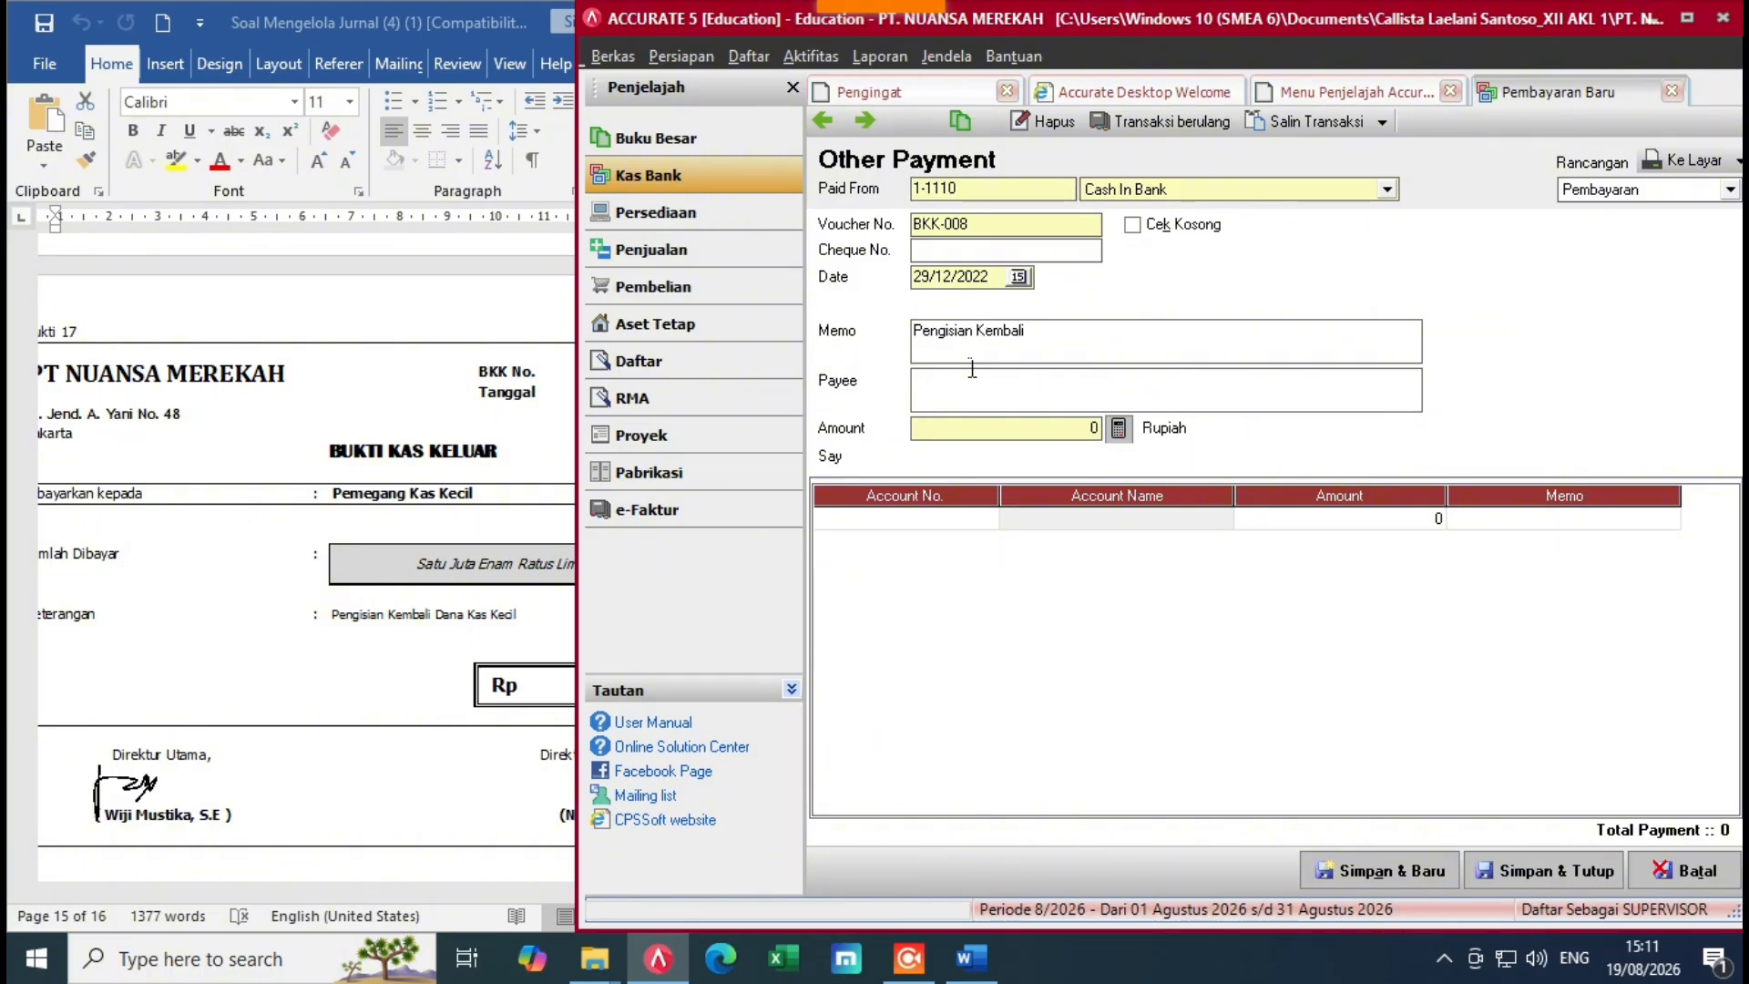
pyautogui.write('Dana Kas Kecil')
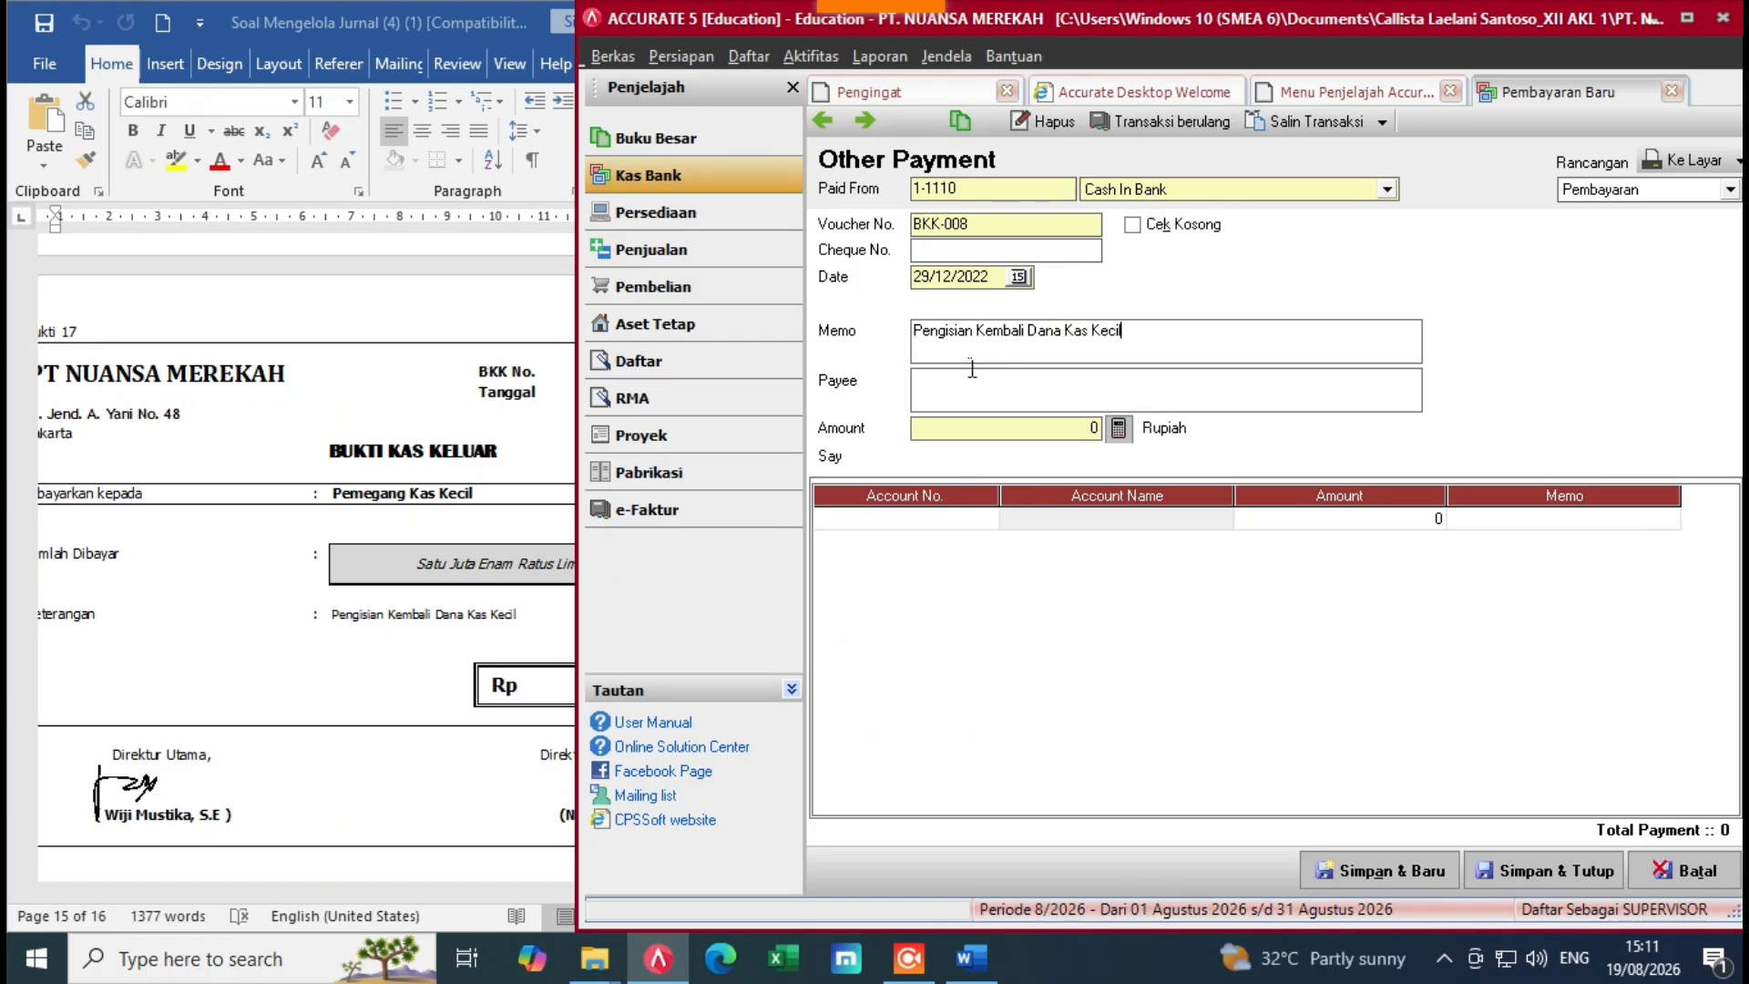
pyautogui.click(959, 403)
pyautogui.write('Pemehgang ')
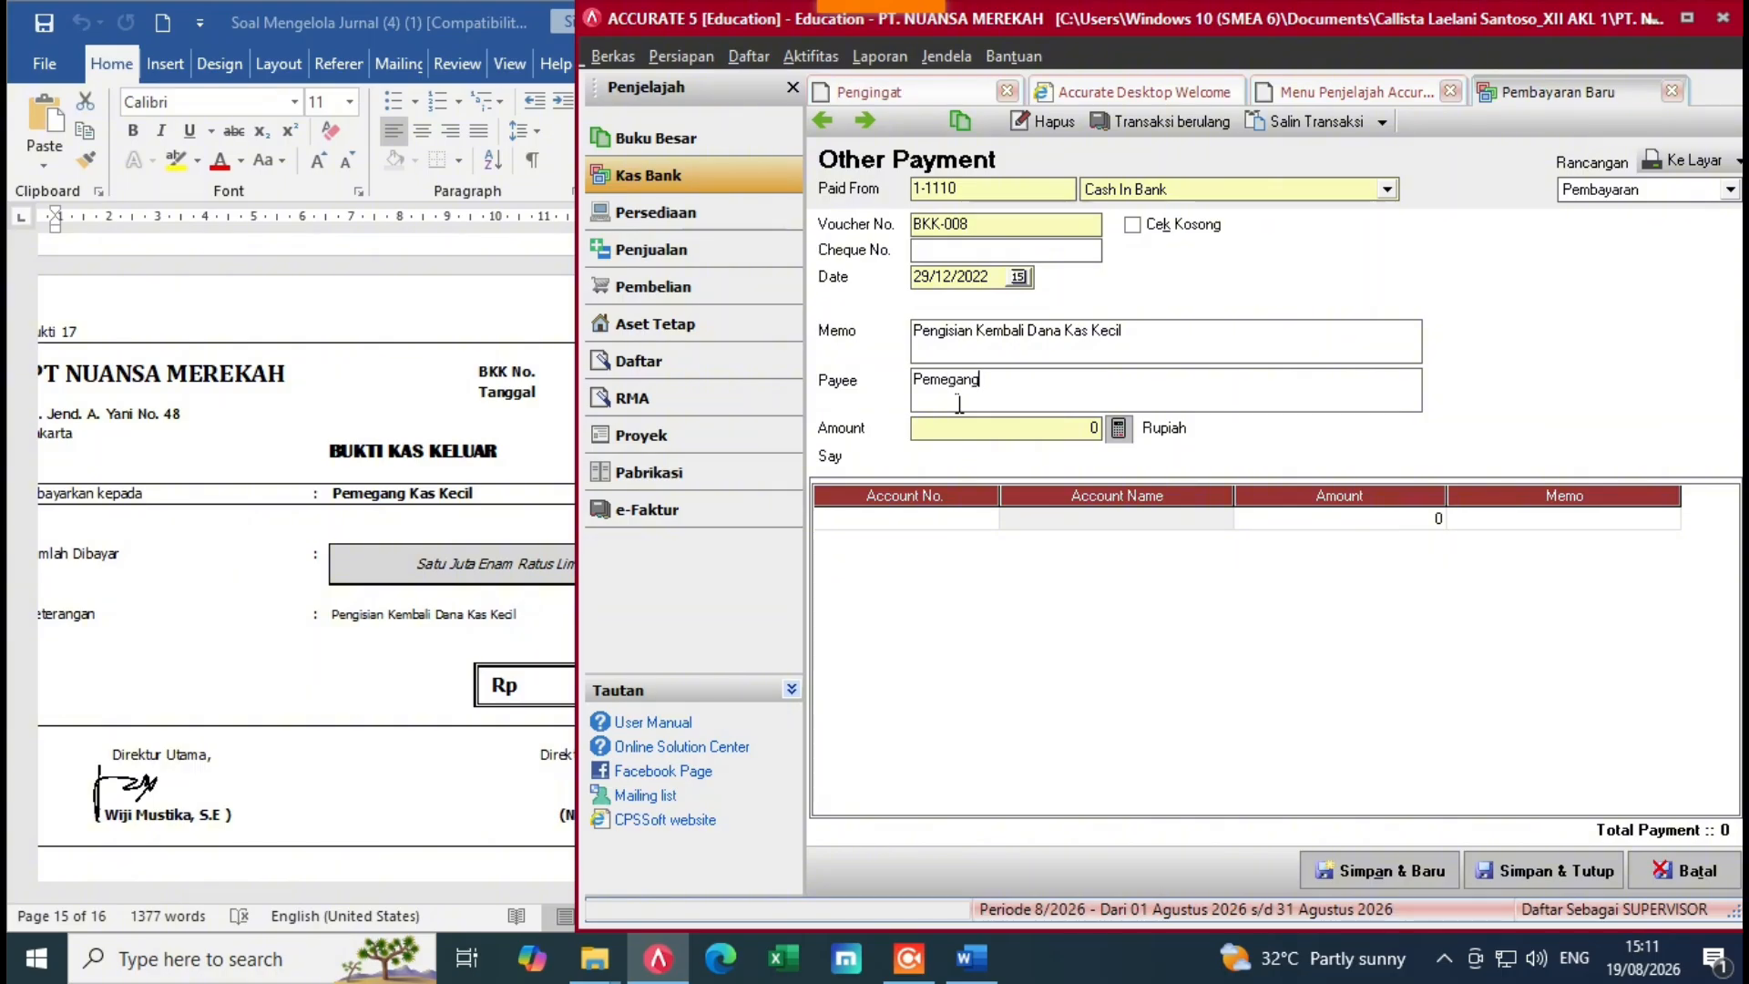
pyautogui.write('Kas Kecil')
pyautogui.click(986, 518)
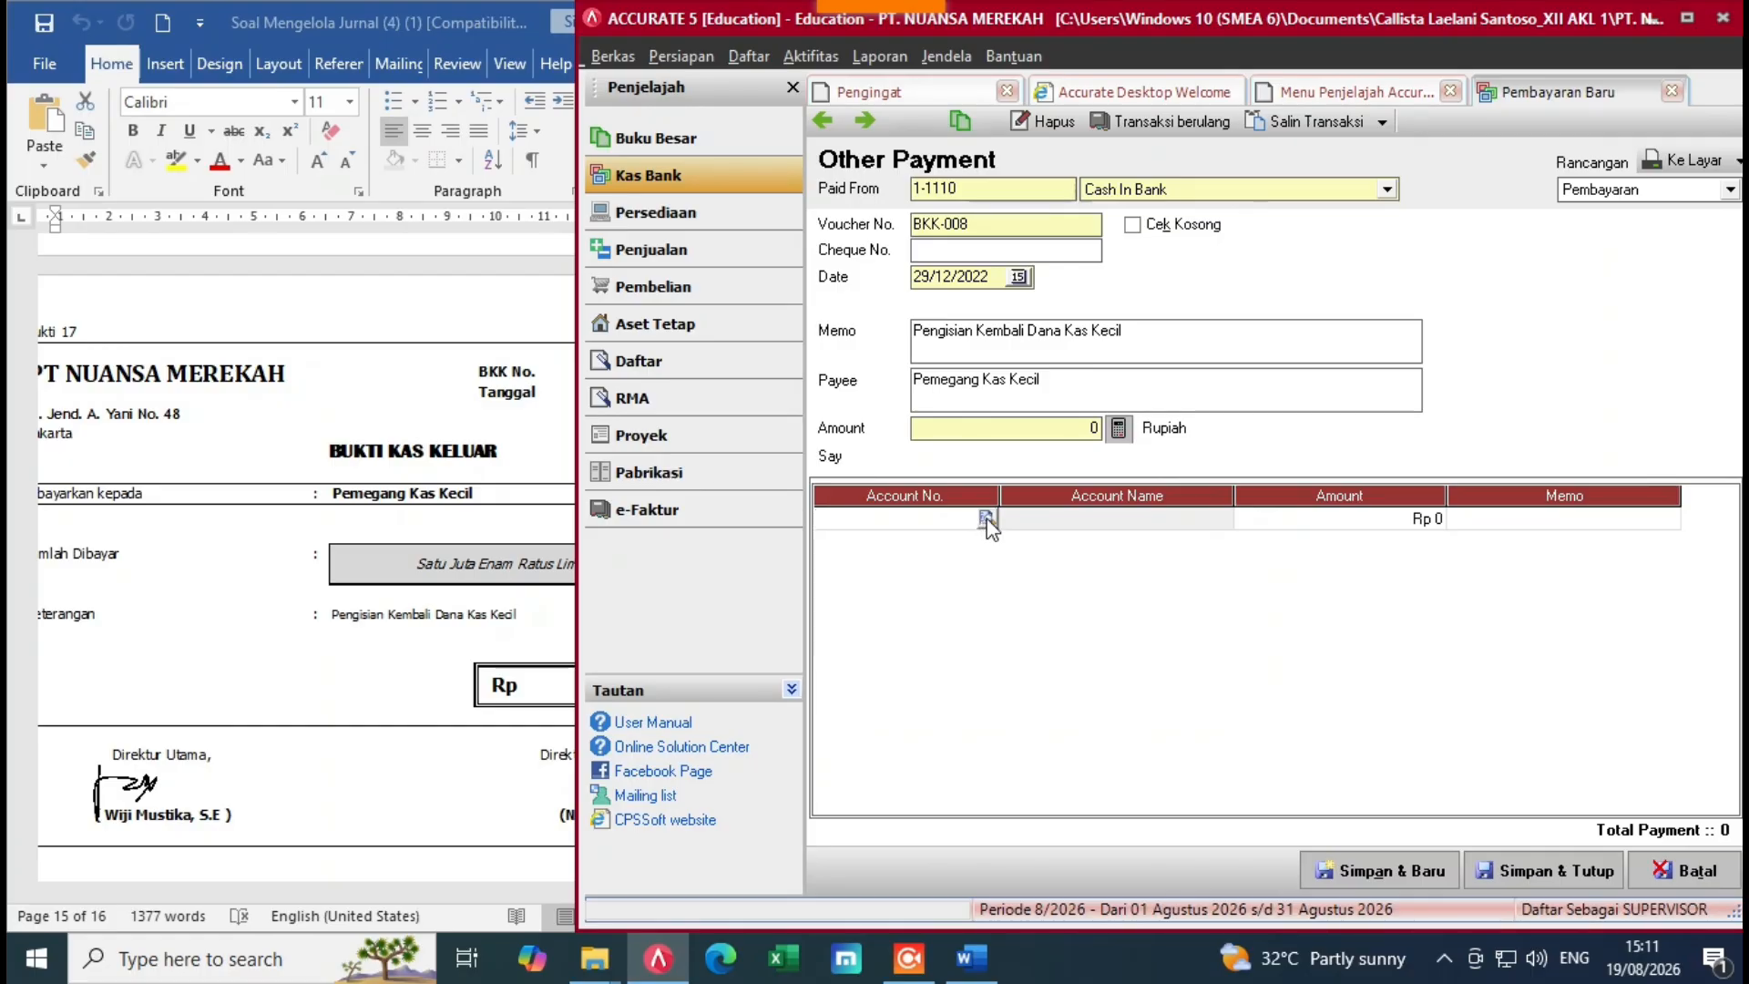
# Step: Add an Office Supplies line for 500.000
pyautogui.click(988, 520)
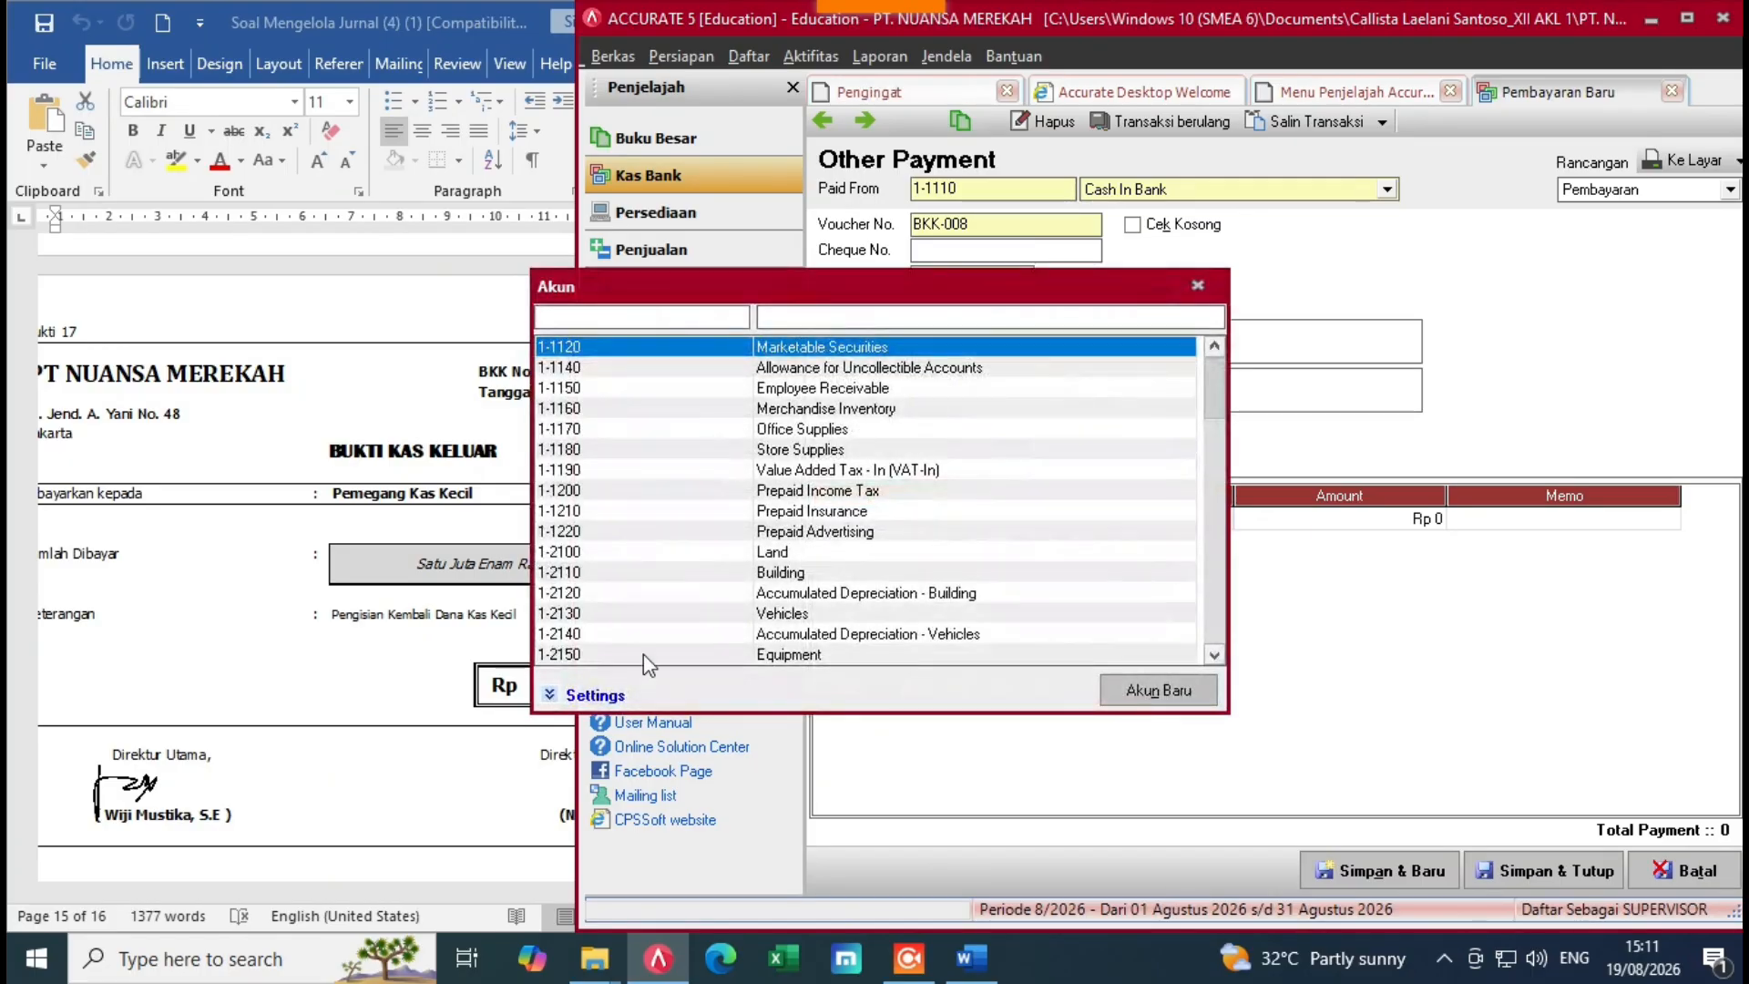
pyautogui.click(446, 736)
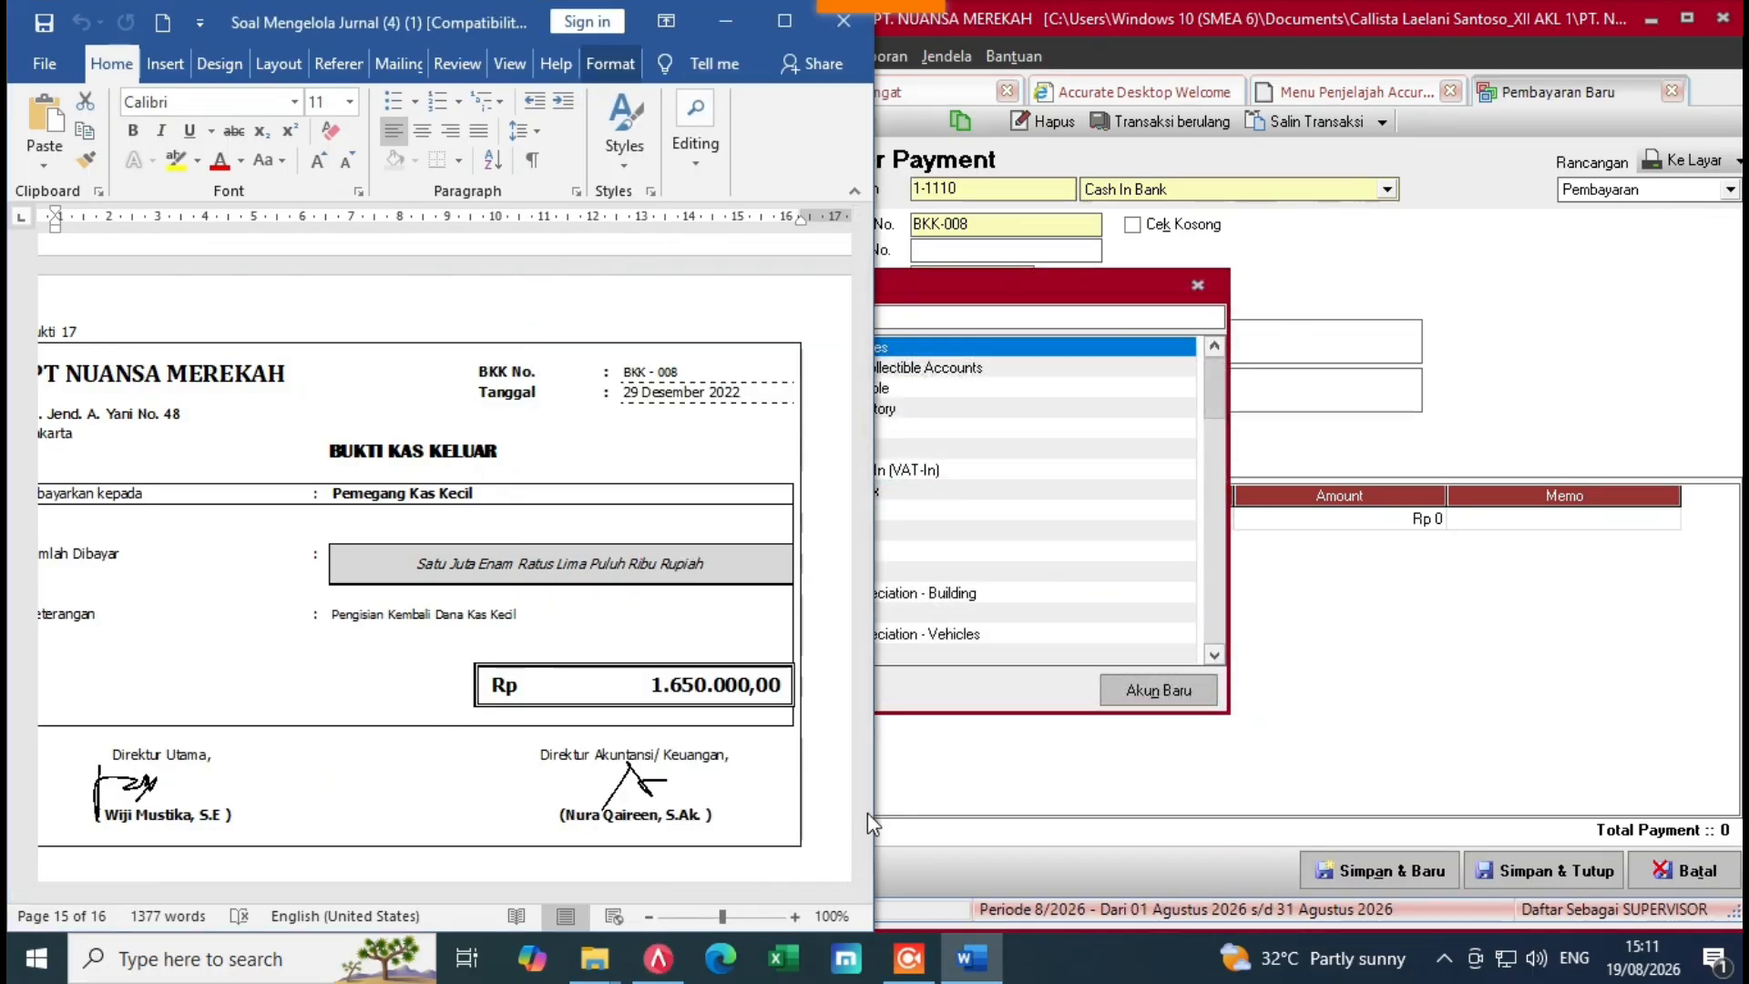
pyautogui.moveTo(864, 826); pyautogui.dragTo(856, 692)
pyautogui.moveTo(861, 692); pyautogui.dragTo(864, 748)
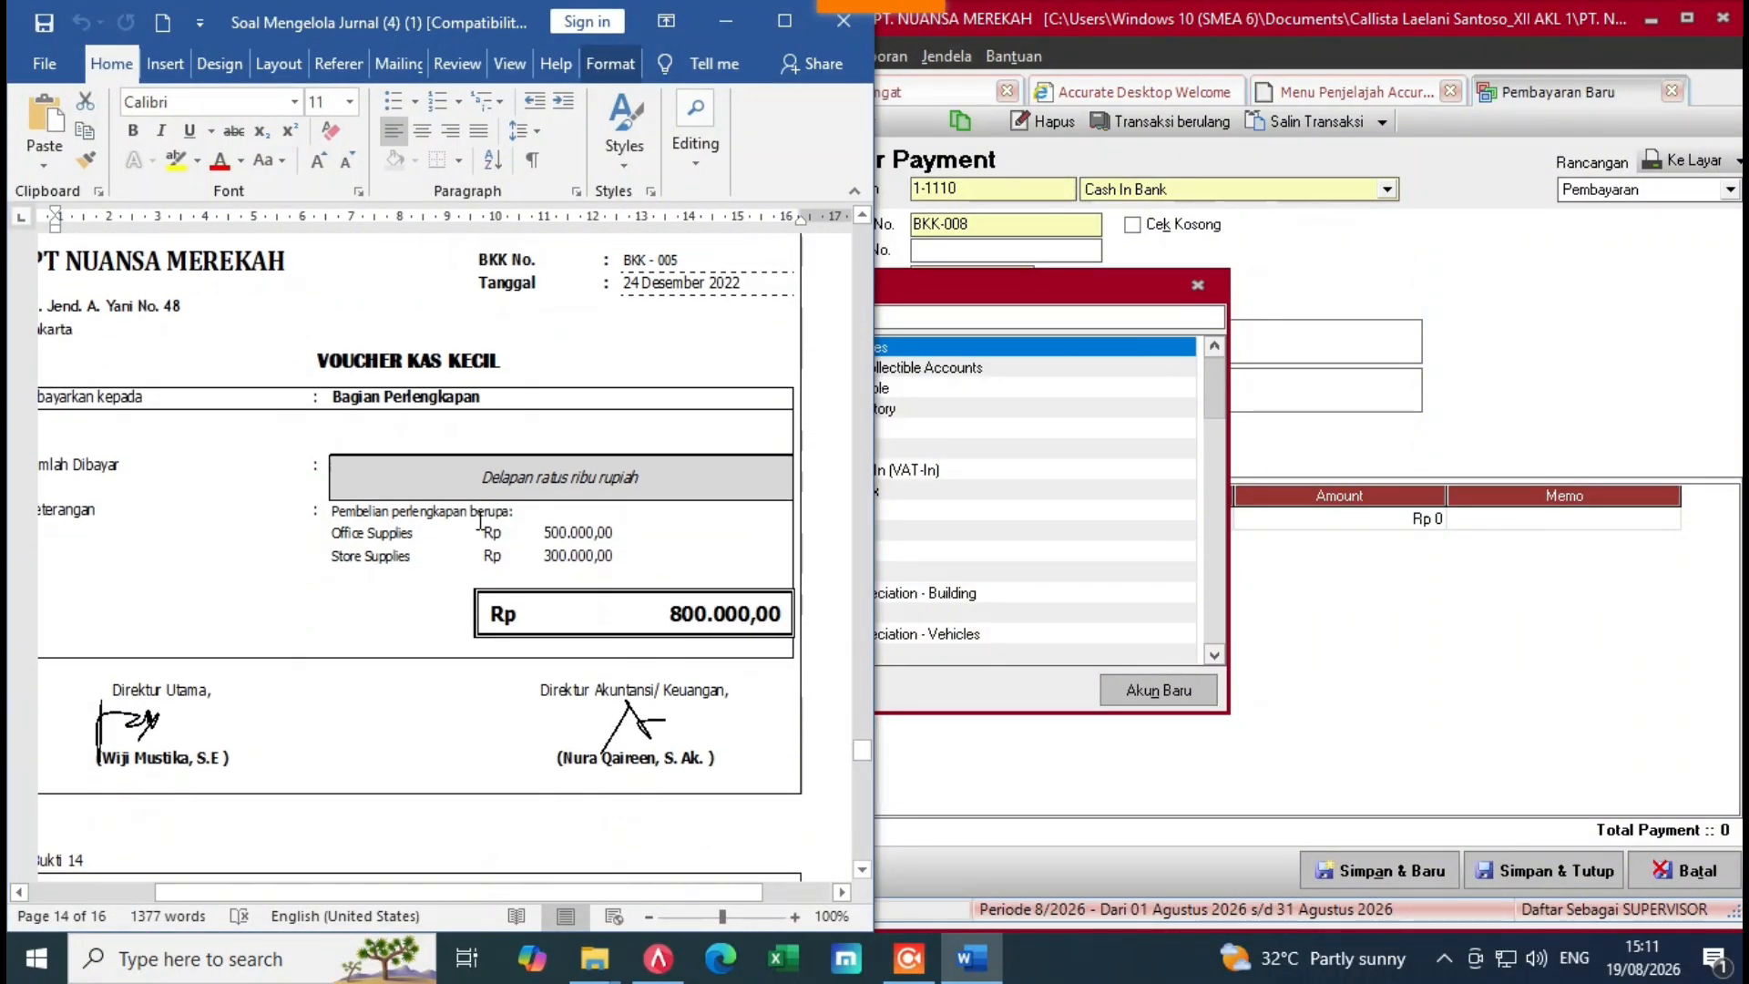
pyautogui.click(954, 317)
pyautogui.write('of')
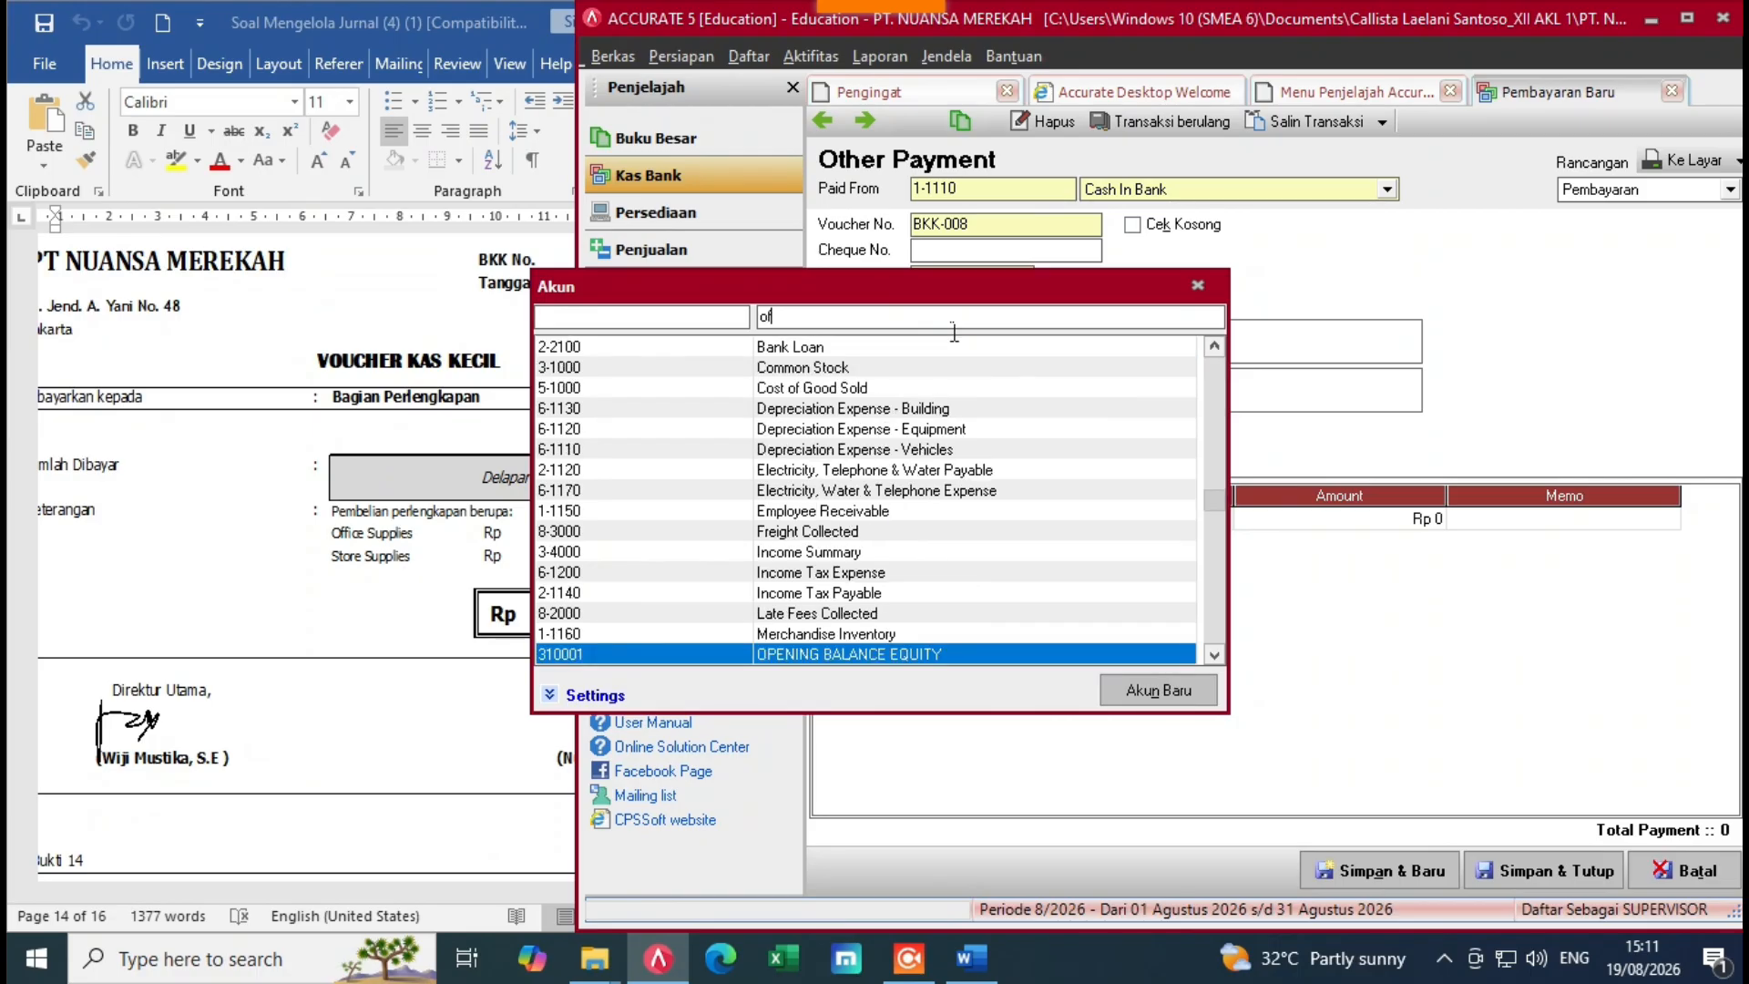
pyautogui.write('f')
pyautogui.doubleClick(848, 368)
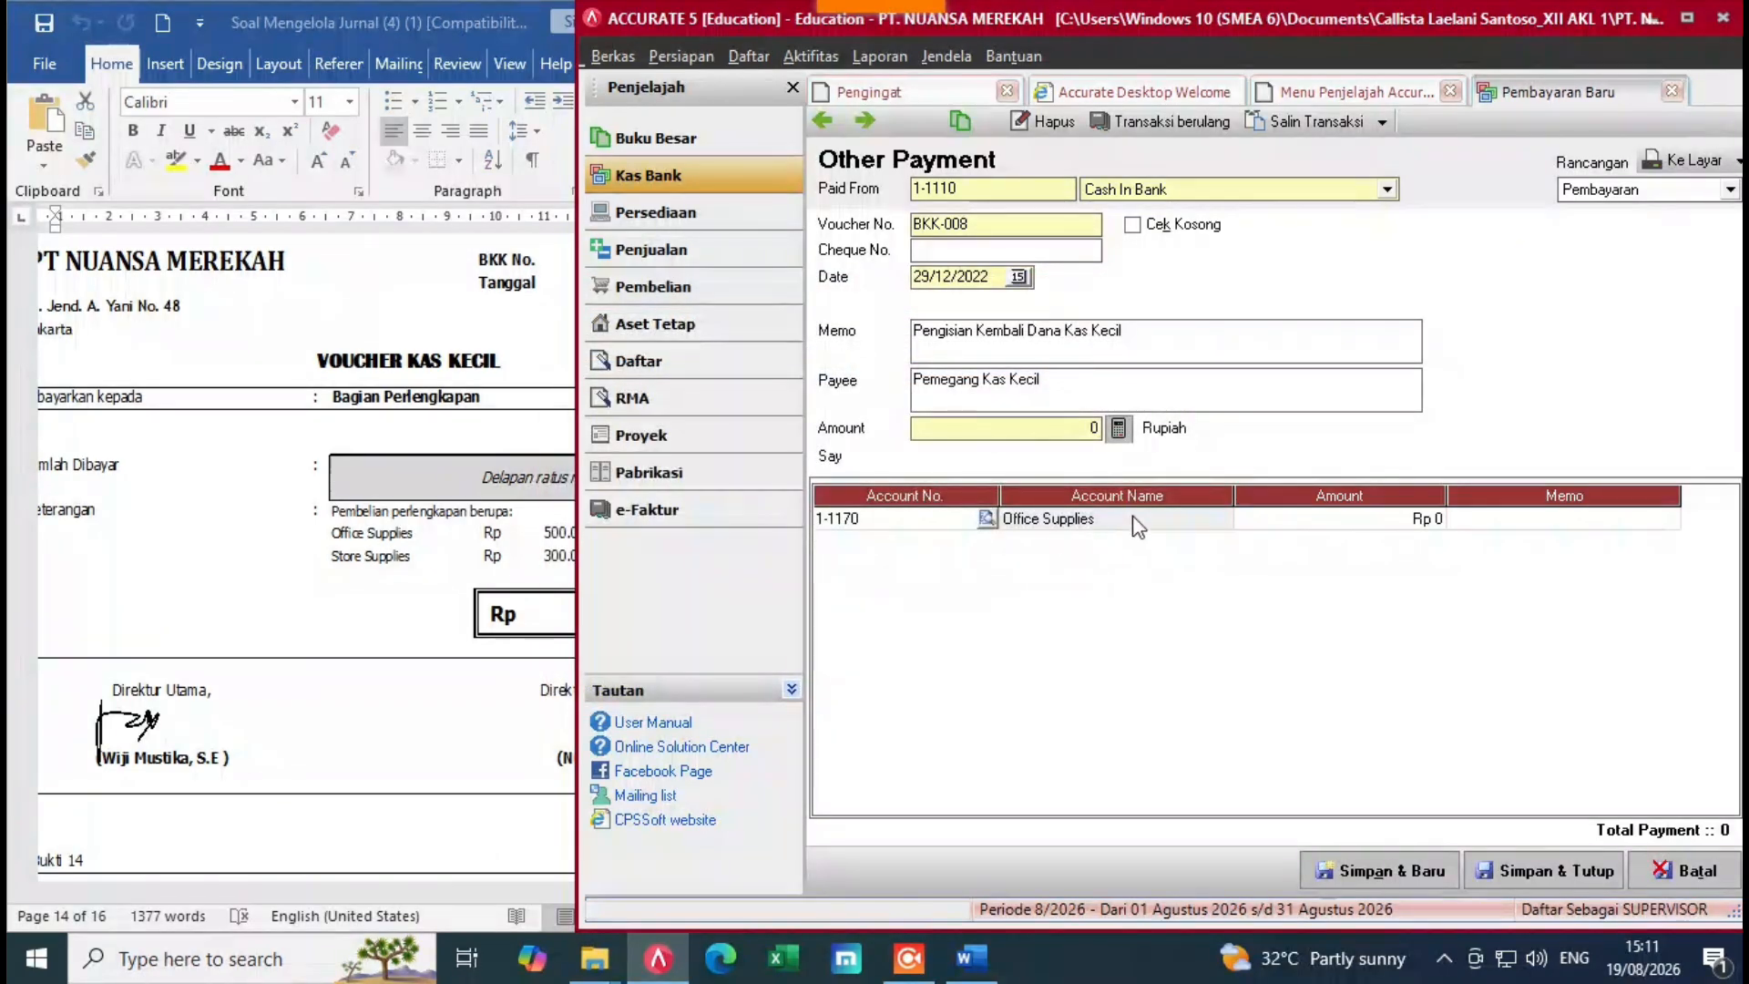
pyautogui.hotkey('alt', 'Tab')
pyautogui.click(1283, 516)
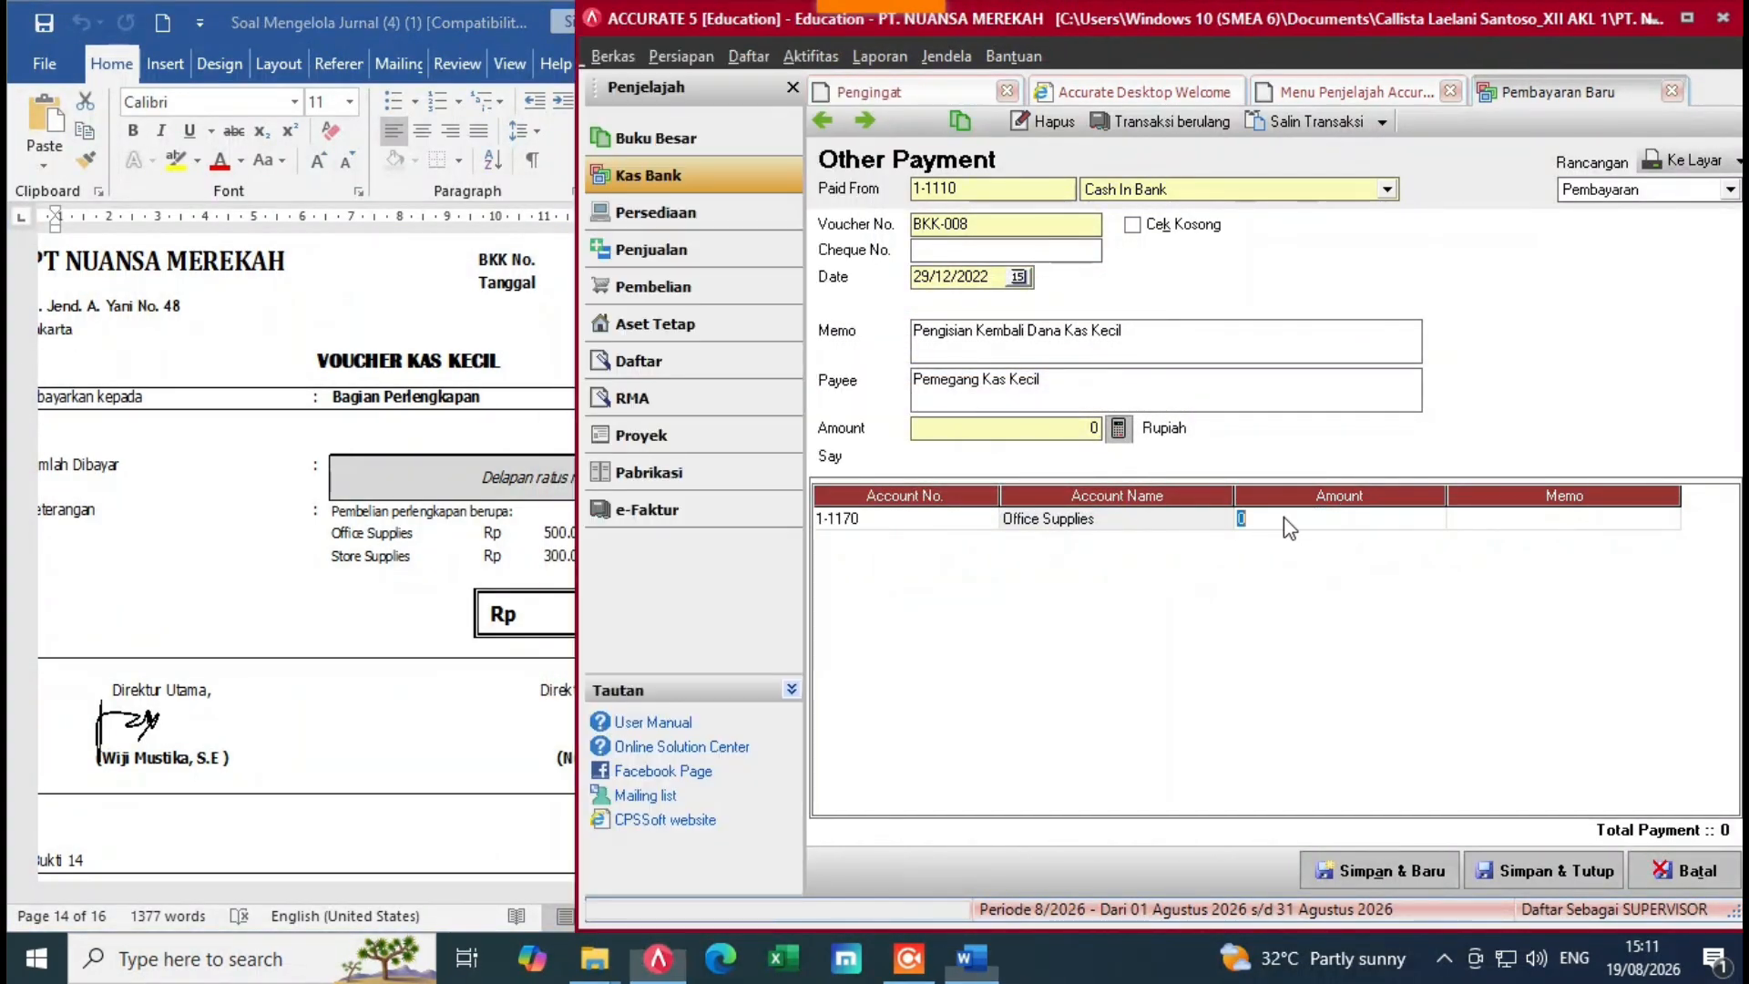
pyautogui.write('500.0')
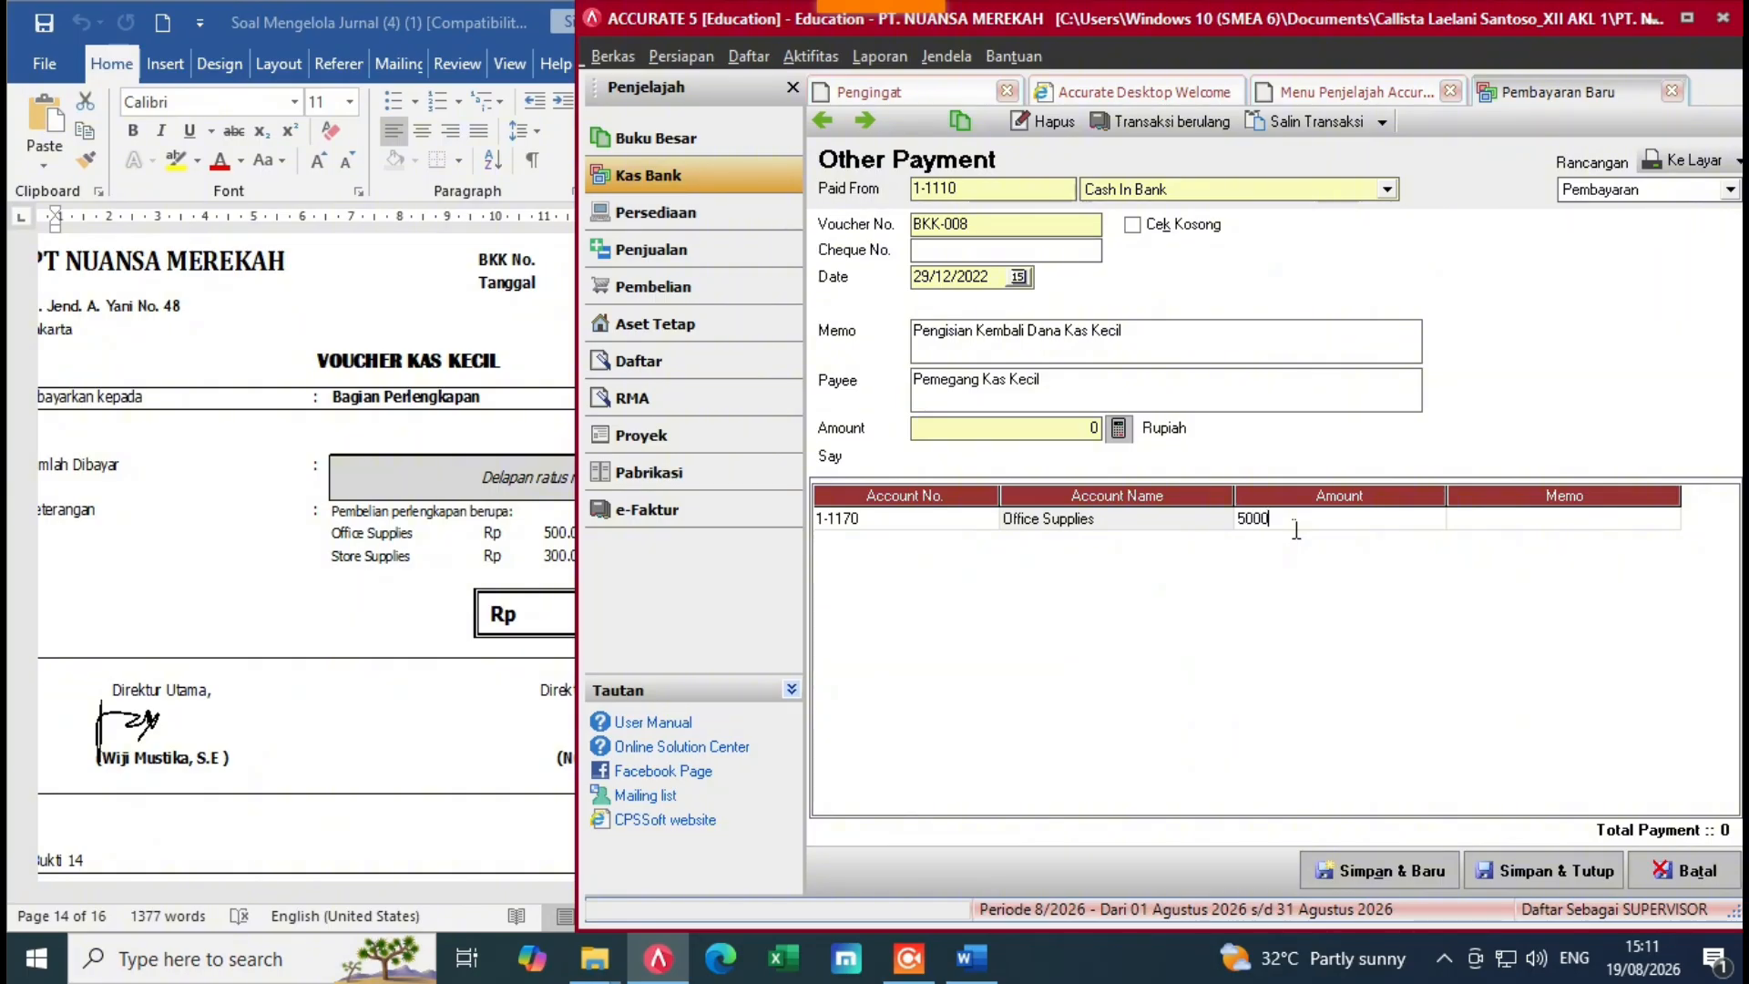
pyautogui.write('00')
pyautogui.press('Return')
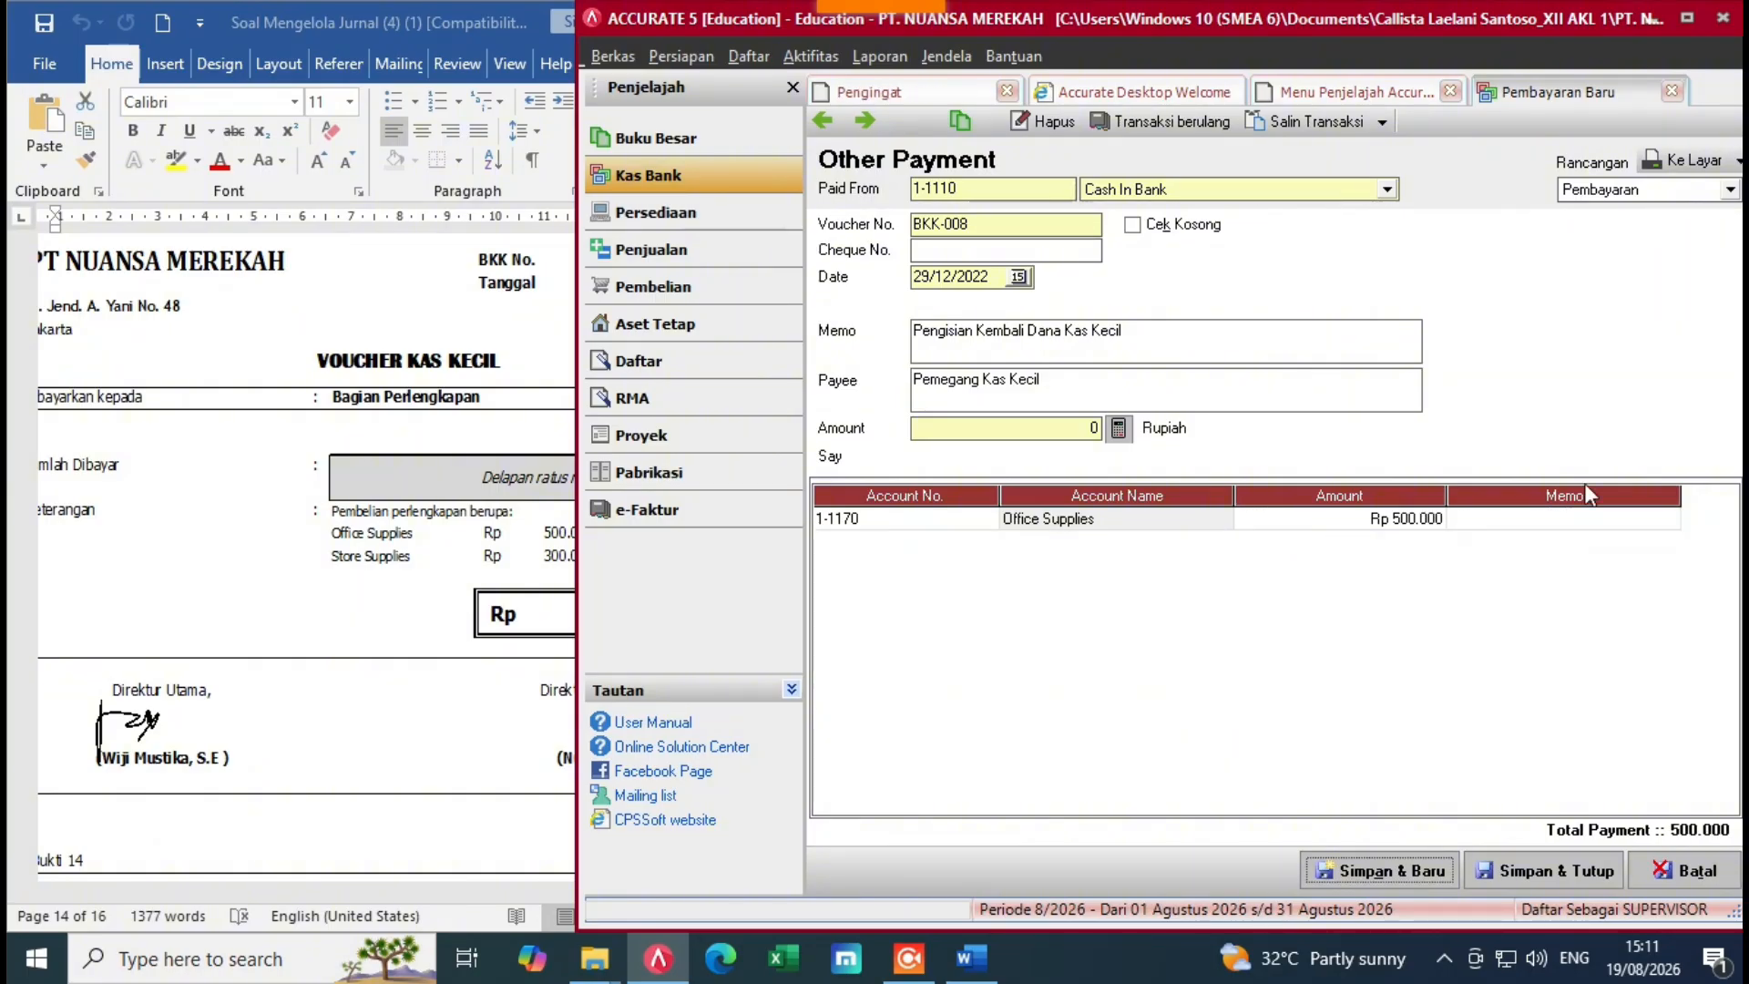
pyautogui.click(1617, 524)
pyautogui.press('Return')
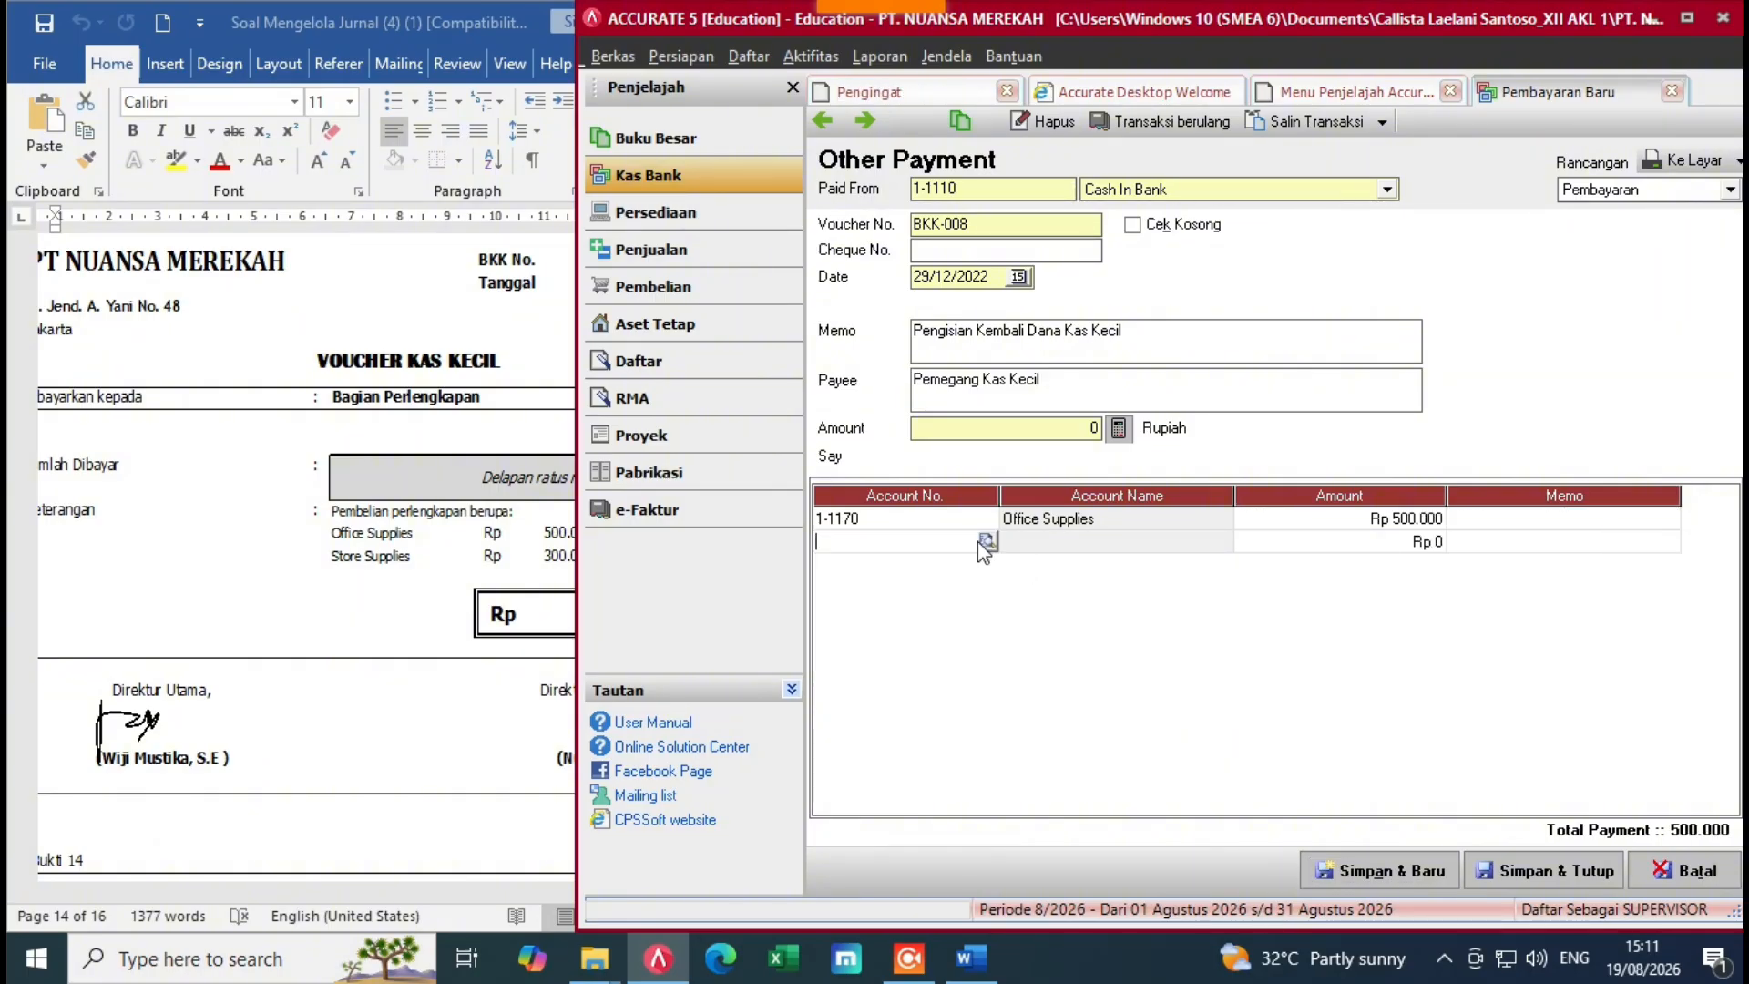
# Step: Add a Store Supplies line for 300.000
pyautogui.click(982, 542)
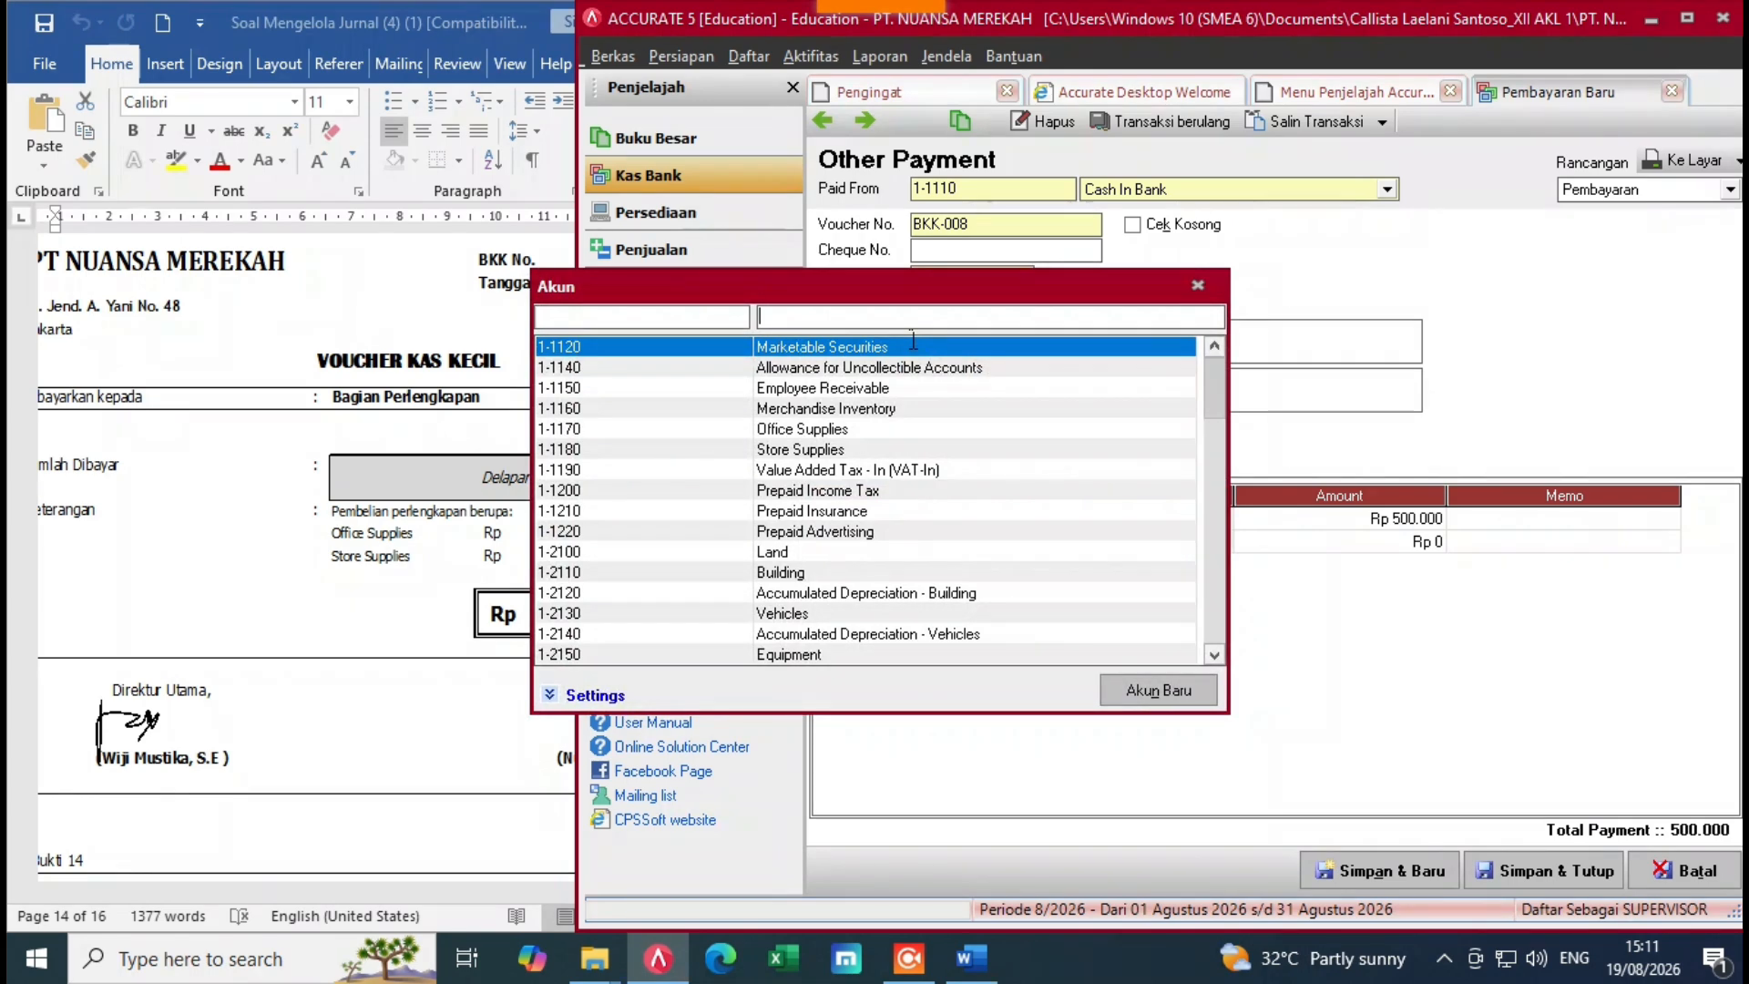
pyautogui.write('sto')
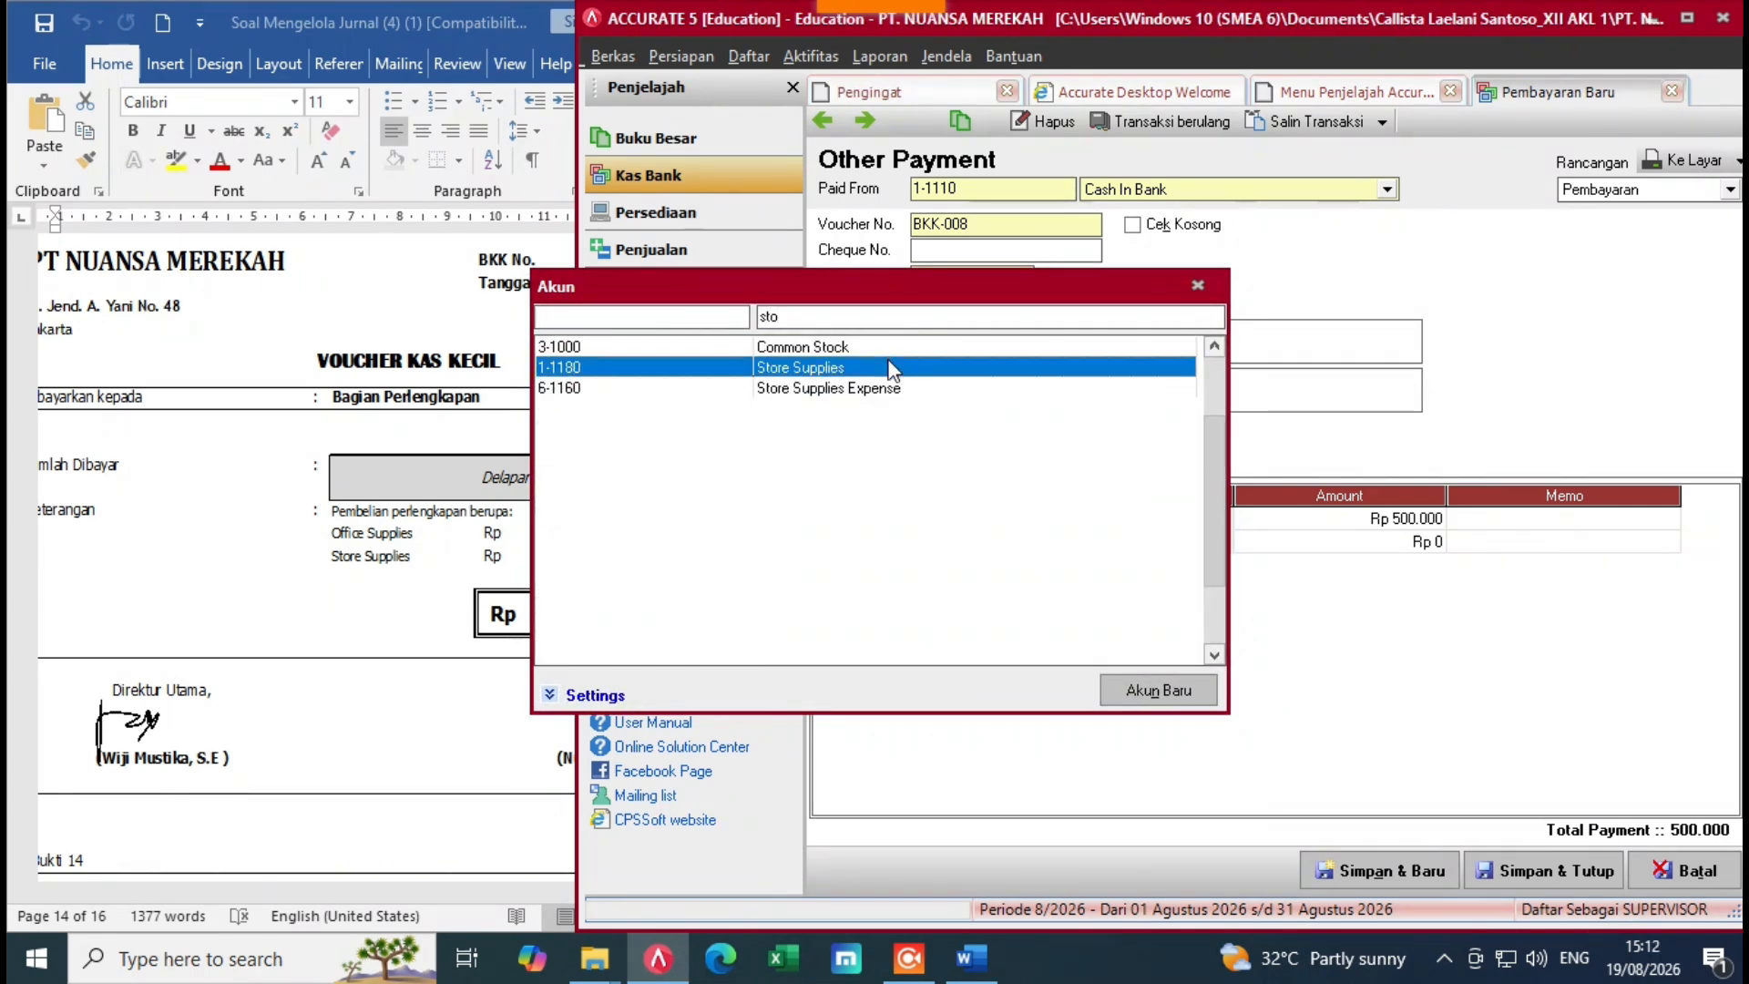
pyautogui.press('Return')
pyautogui.click(1293, 542)
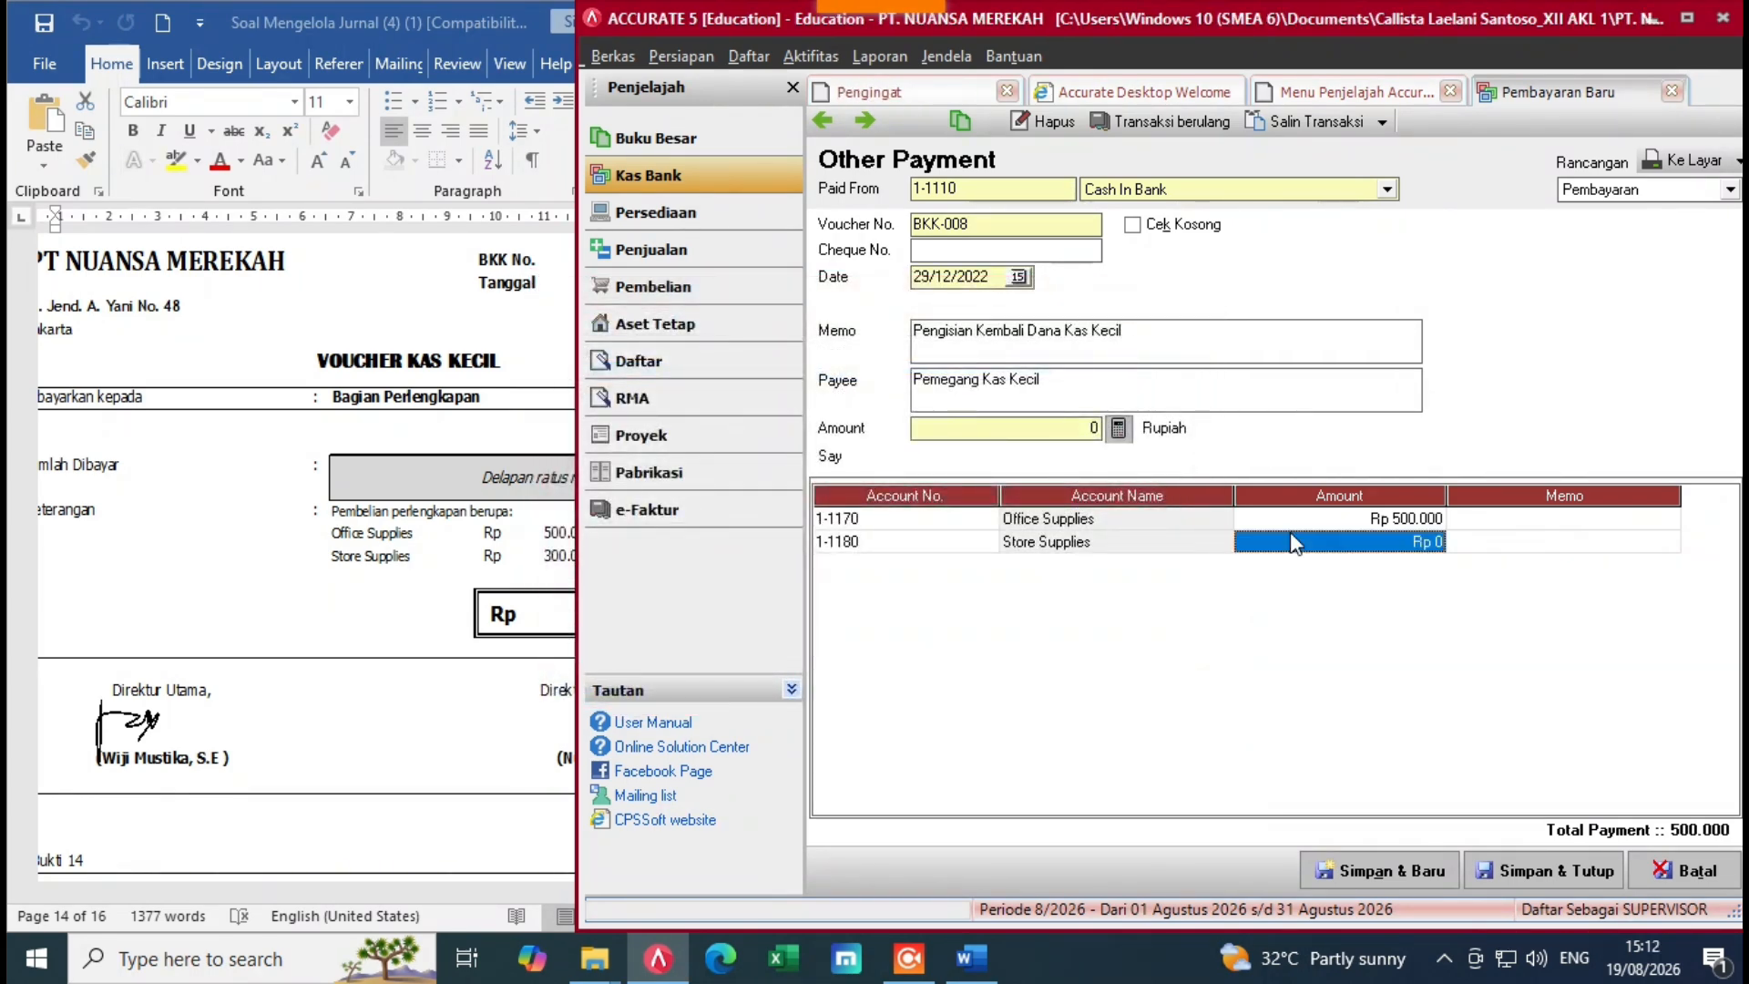
pyautogui.write('300000')
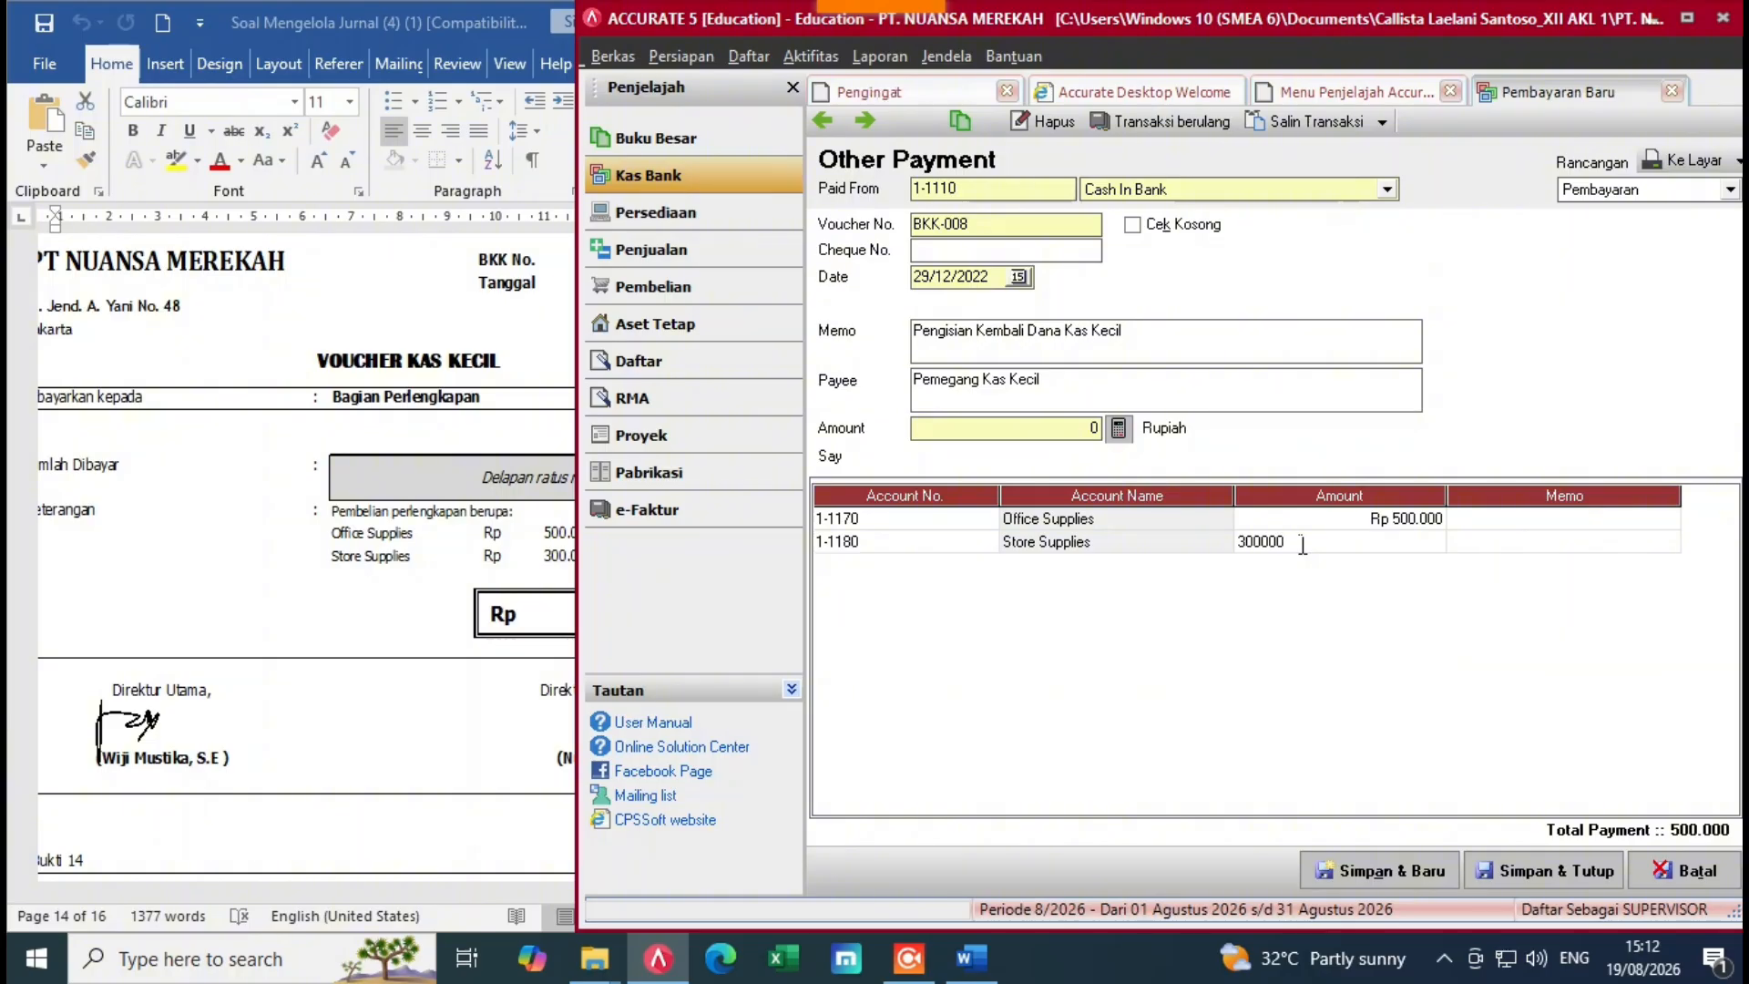
pyautogui.press('Return')
pyautogui.press('Return')
pyautogui.hotkey('alt', 'Tab')
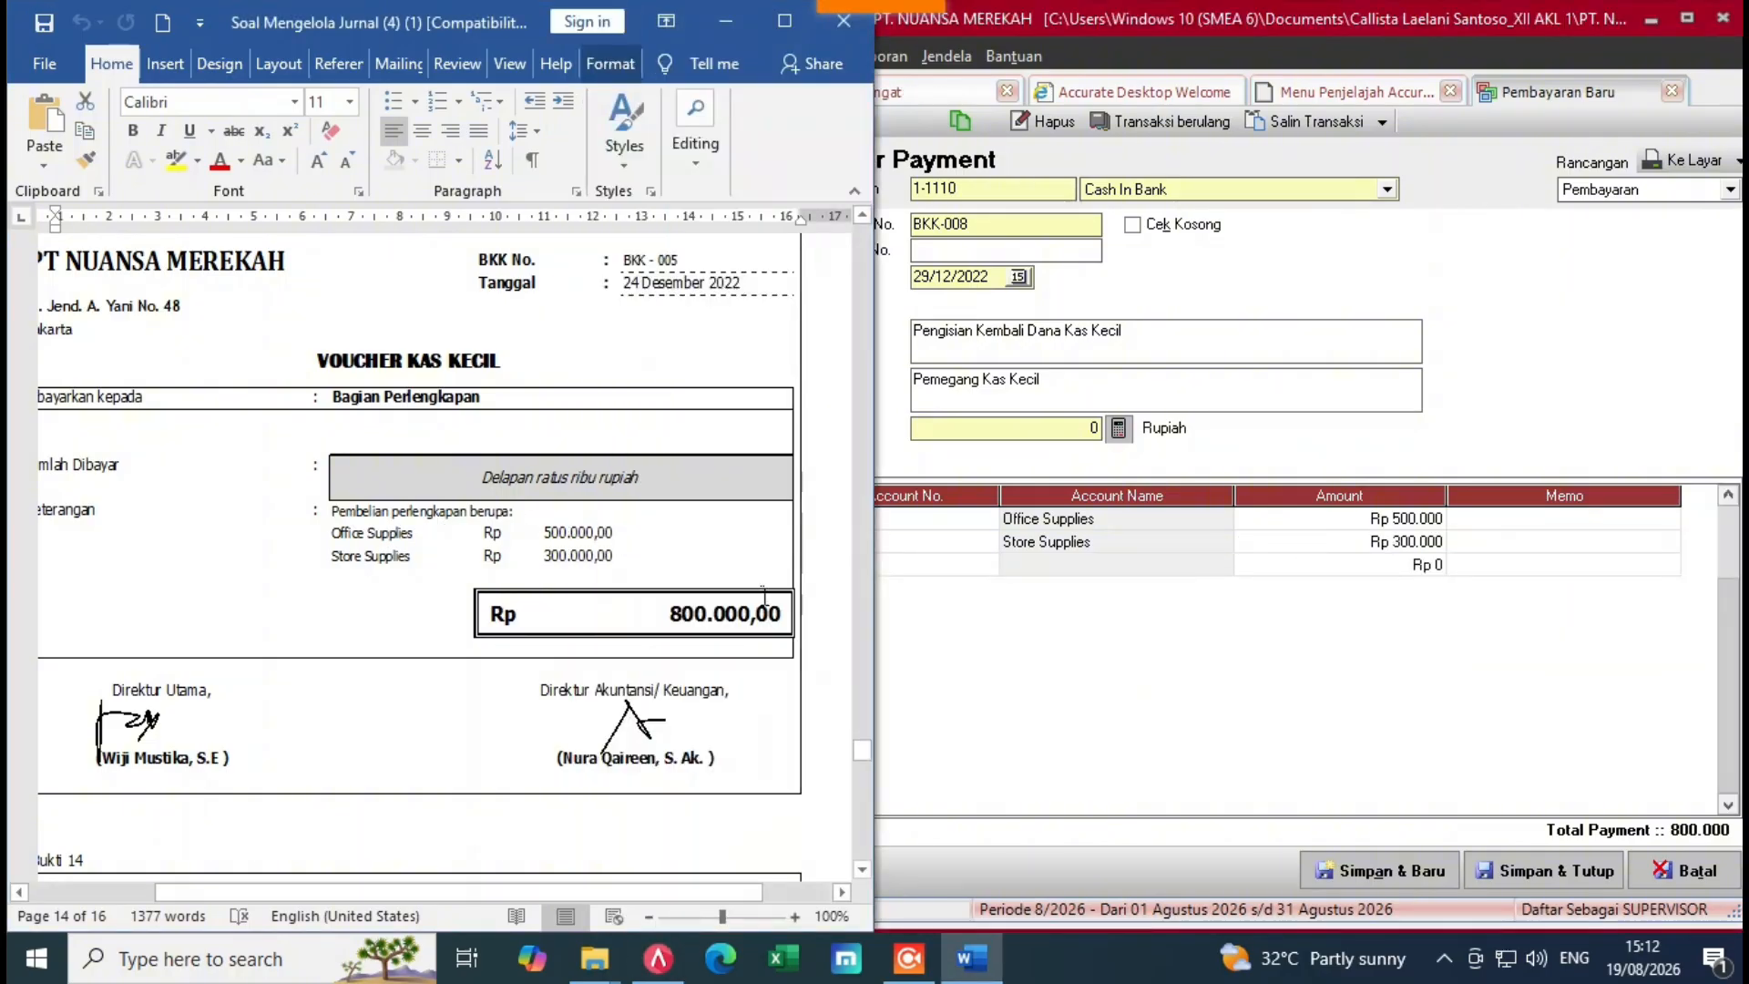
pyautogui.moveTo(862, 747); pyautogui.dragTo(870, 783)
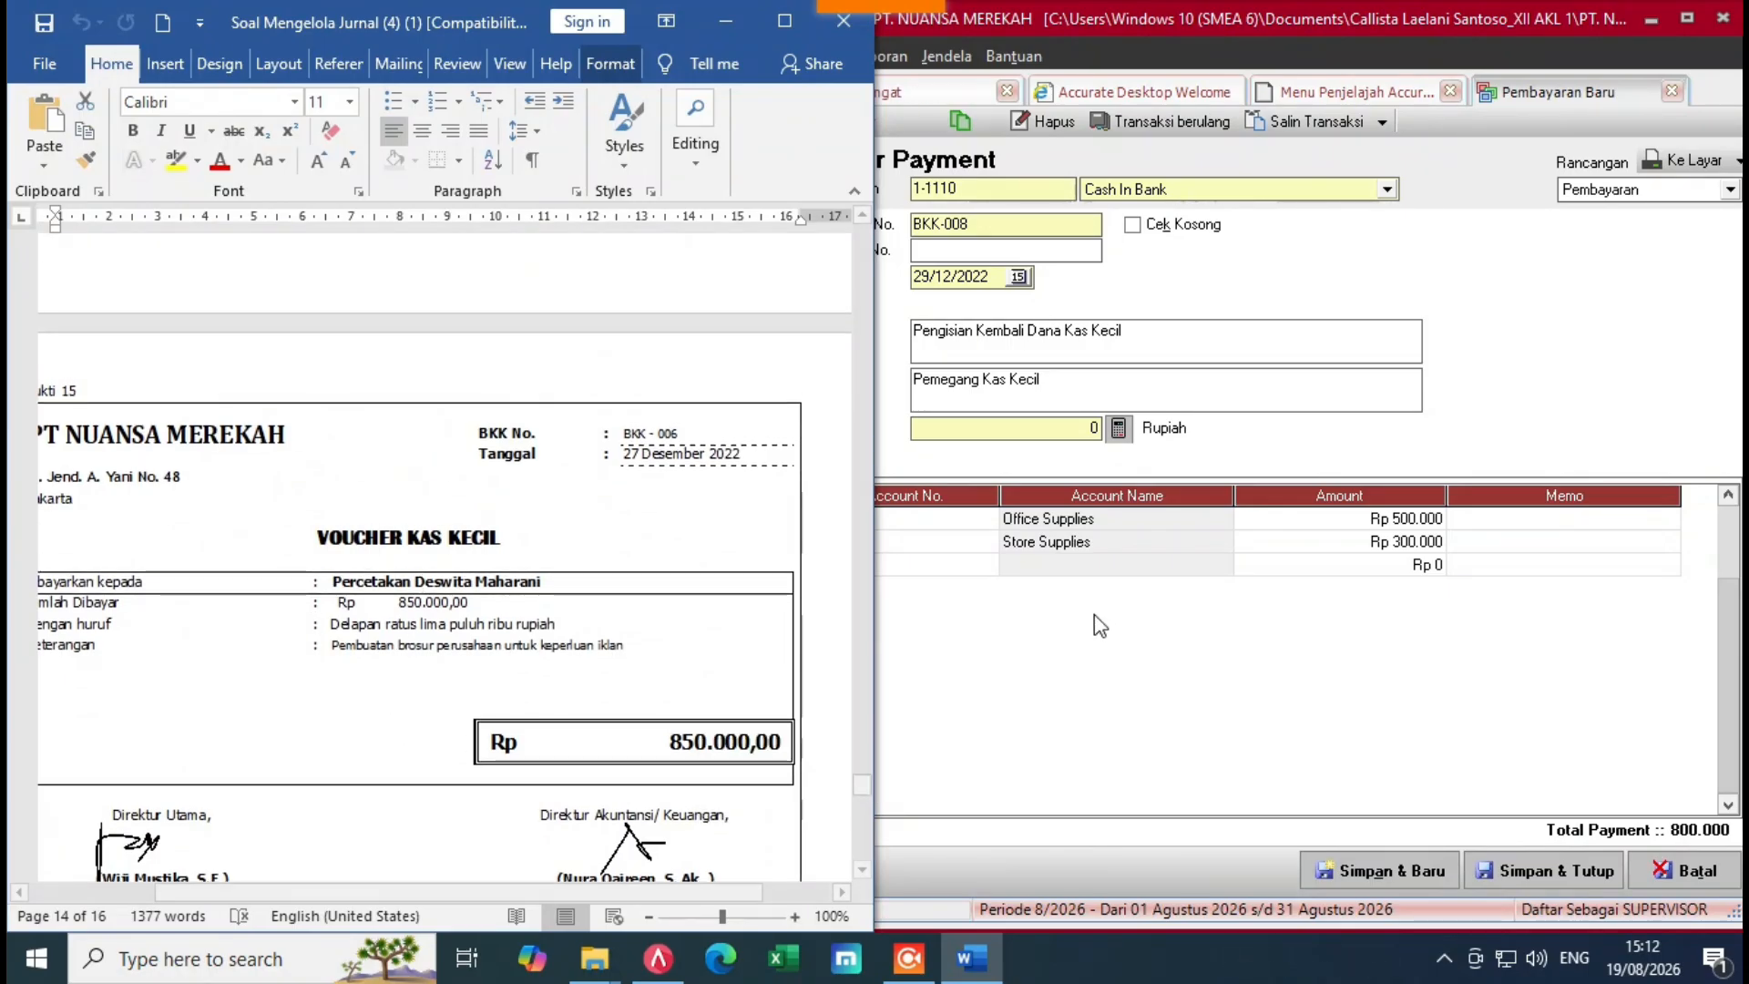
pyautogui.click(1052, 581)
# Step: Add a Promotion & Advertising Expense line for 850.000
pyautogui.click(1557, 543)
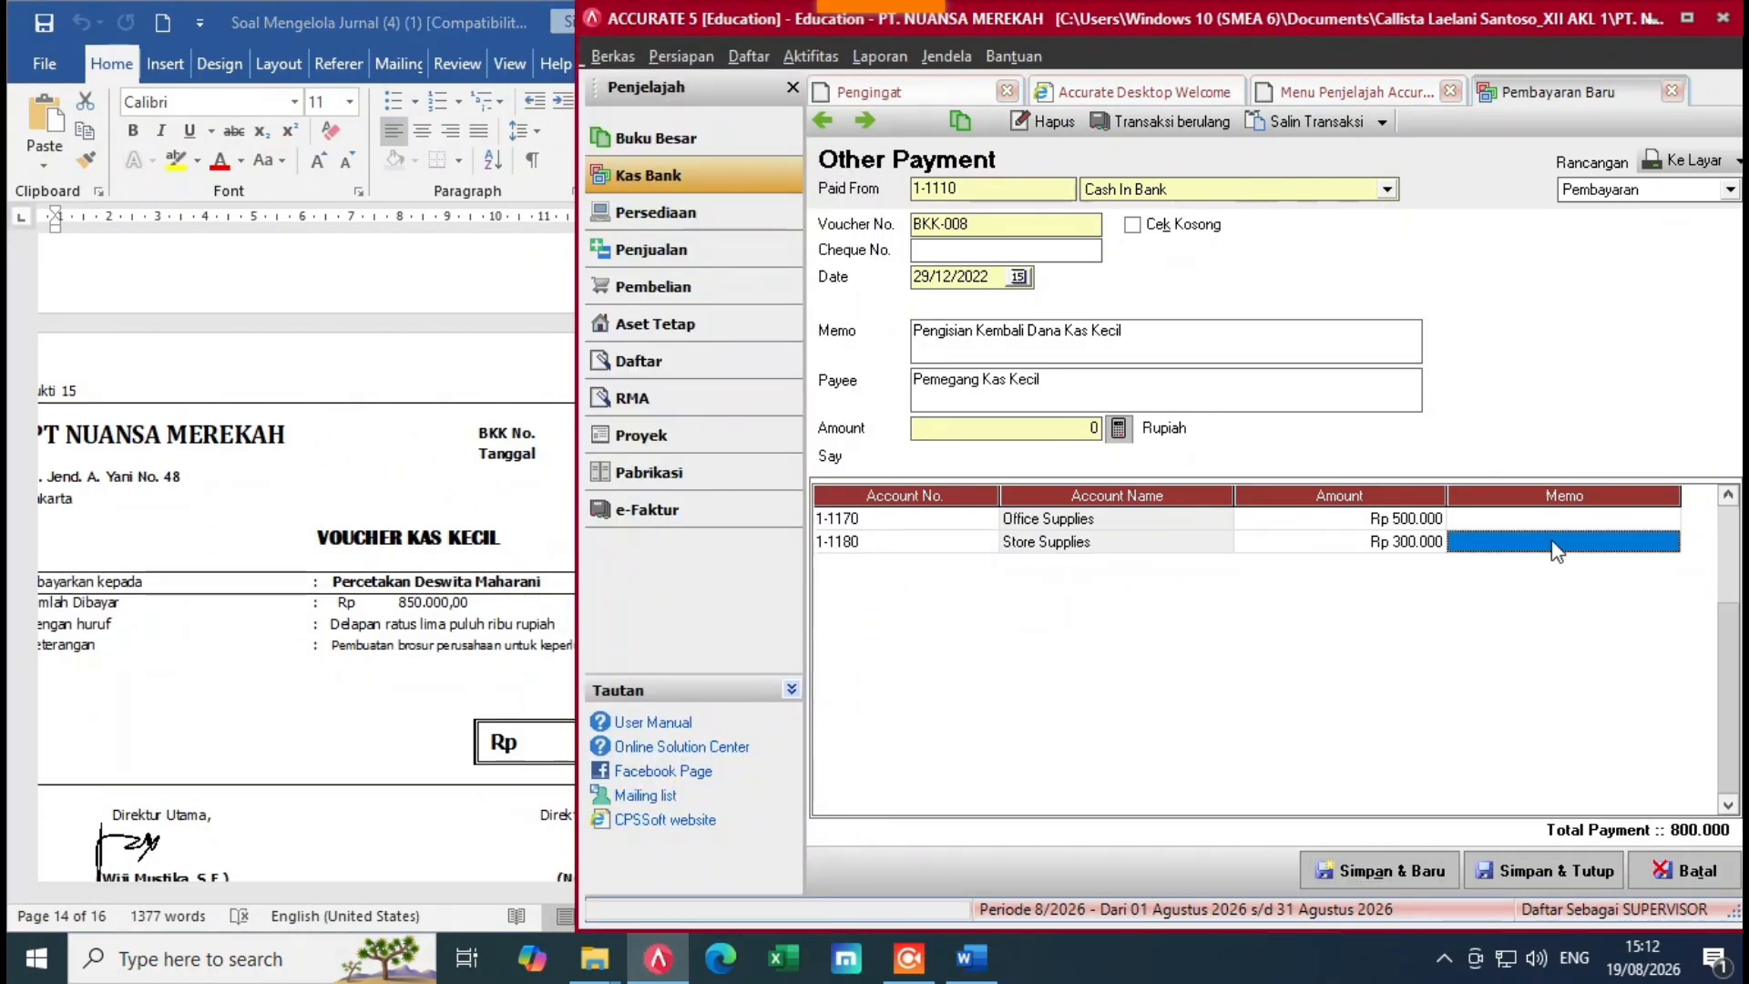
pyautogui.press('Down')
pyautogui.click(989, 565)
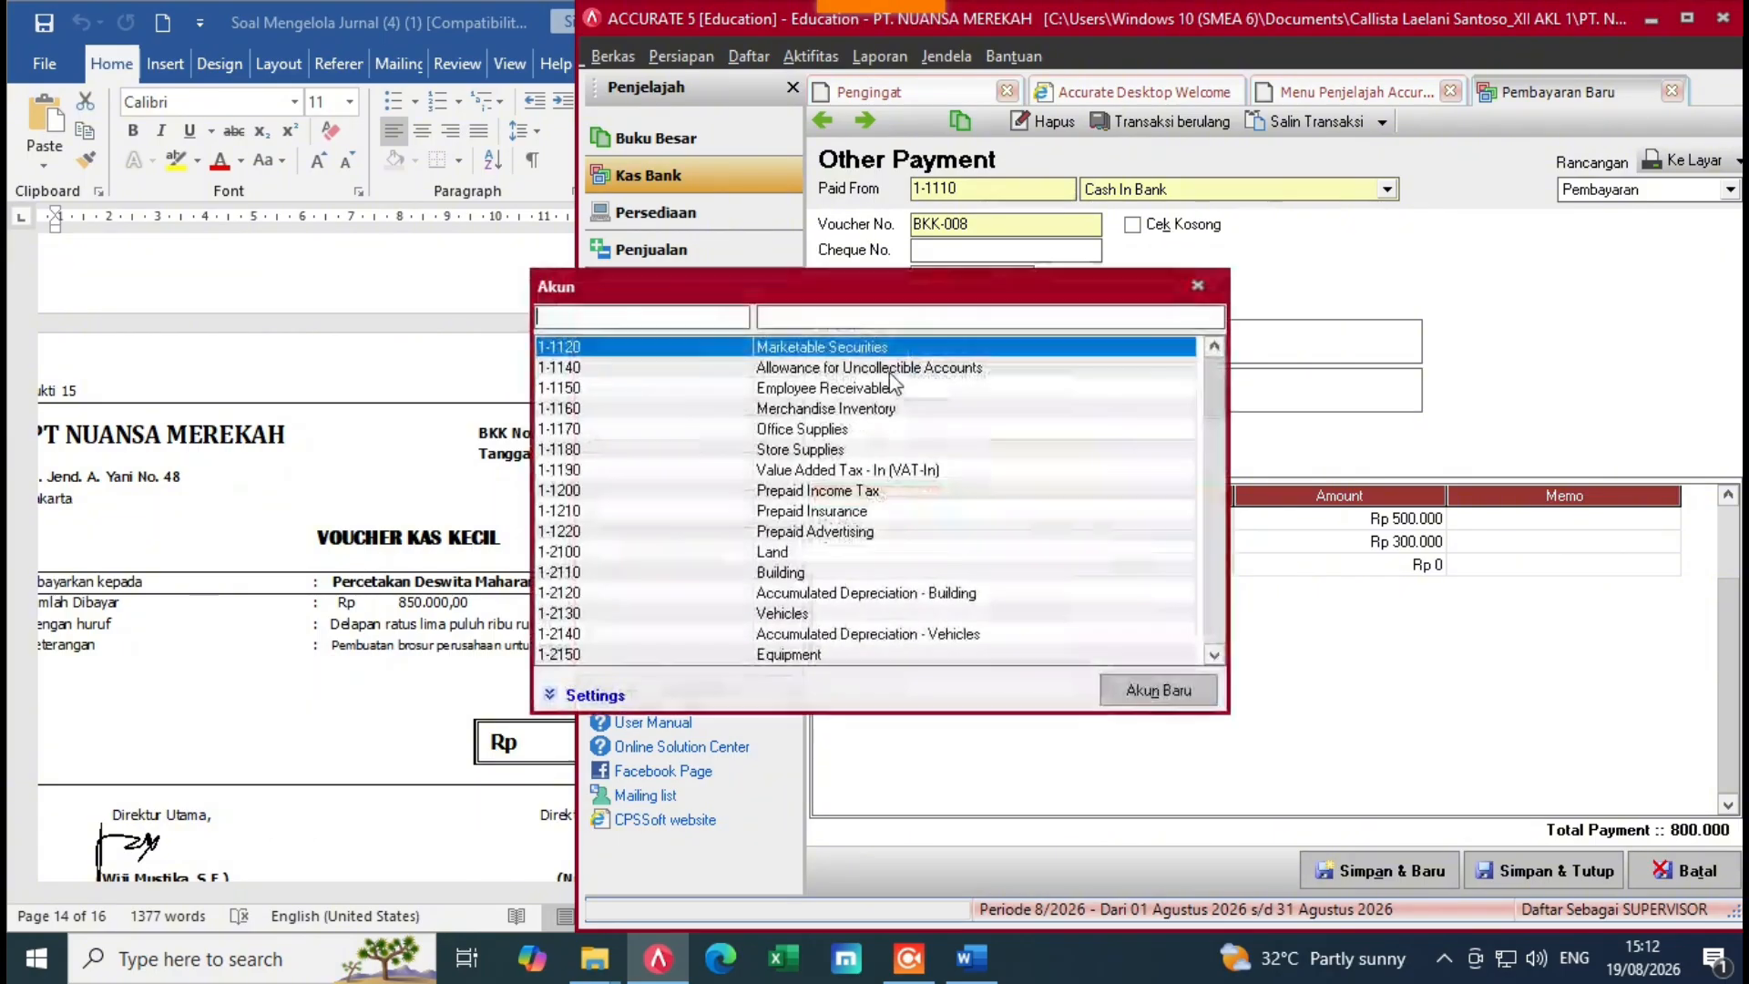
pyautogui.click(860, 324)
pyautogui.write('pro')
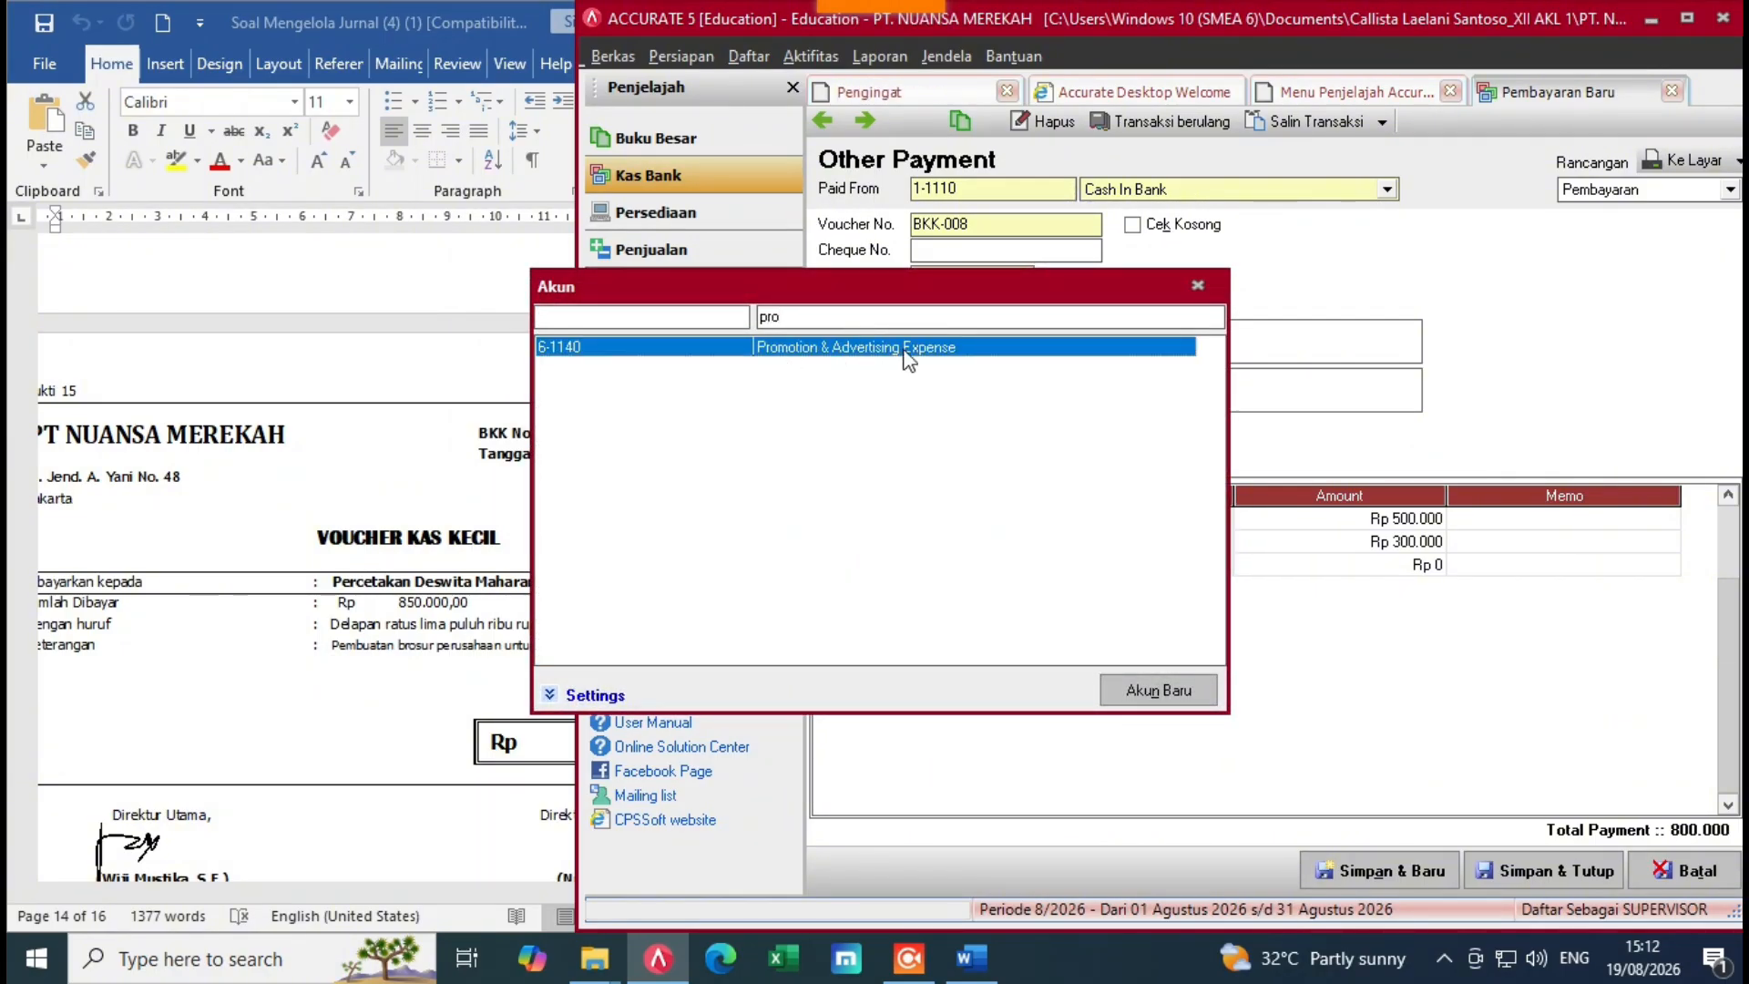
pyautogui.doubleClick(956, 357)
pyautogui.click(1348, 565)
pyautogui.click(364, 663)
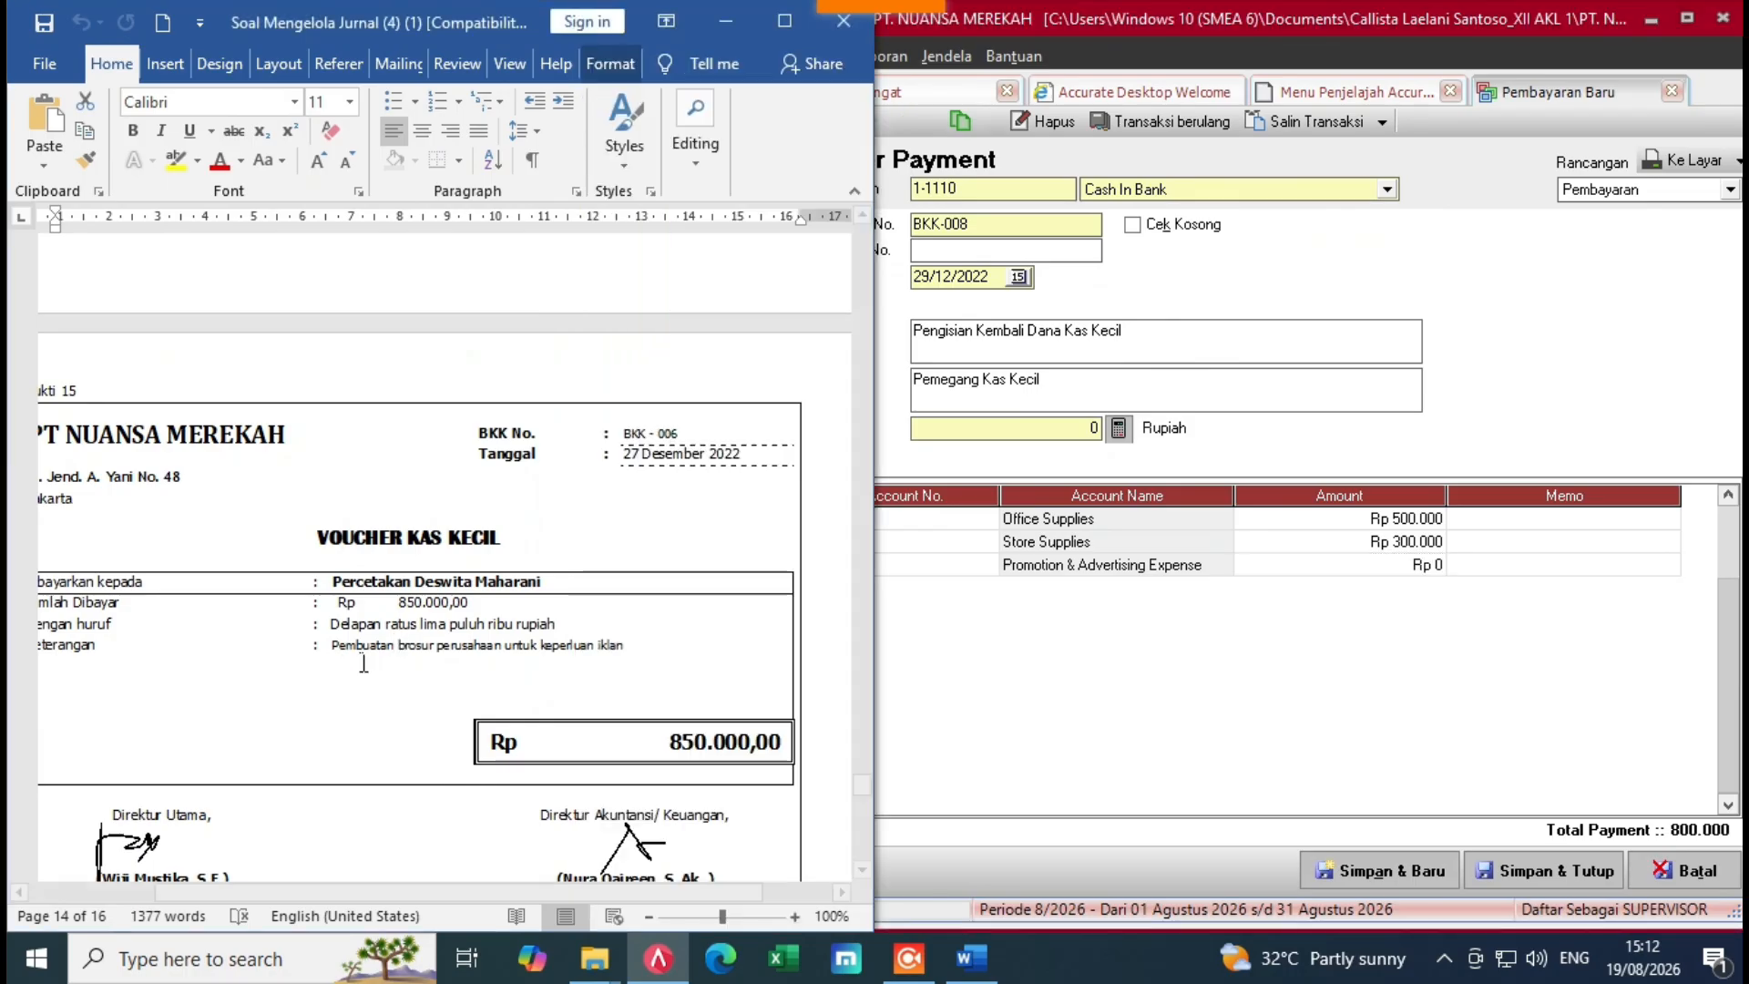
pyautogui.click(1323, 565)
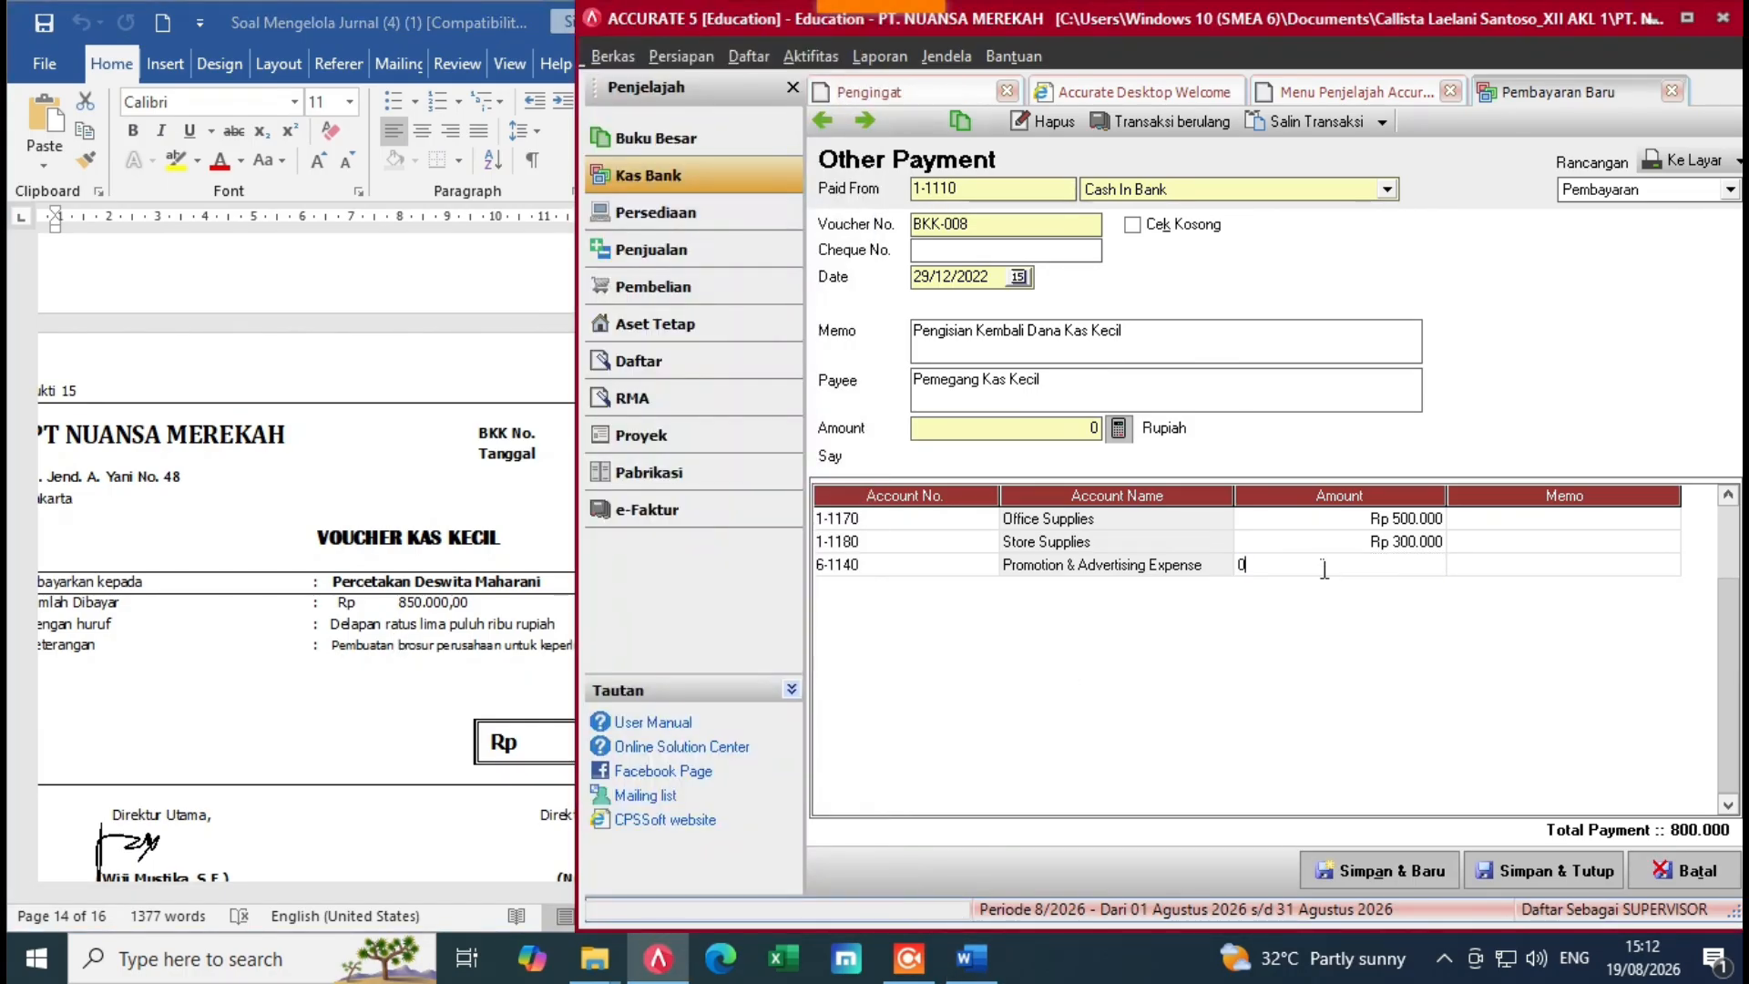
pyautogui.write('850.000')
pyautogui.press('Tab')
pyautogui.press('Tab')
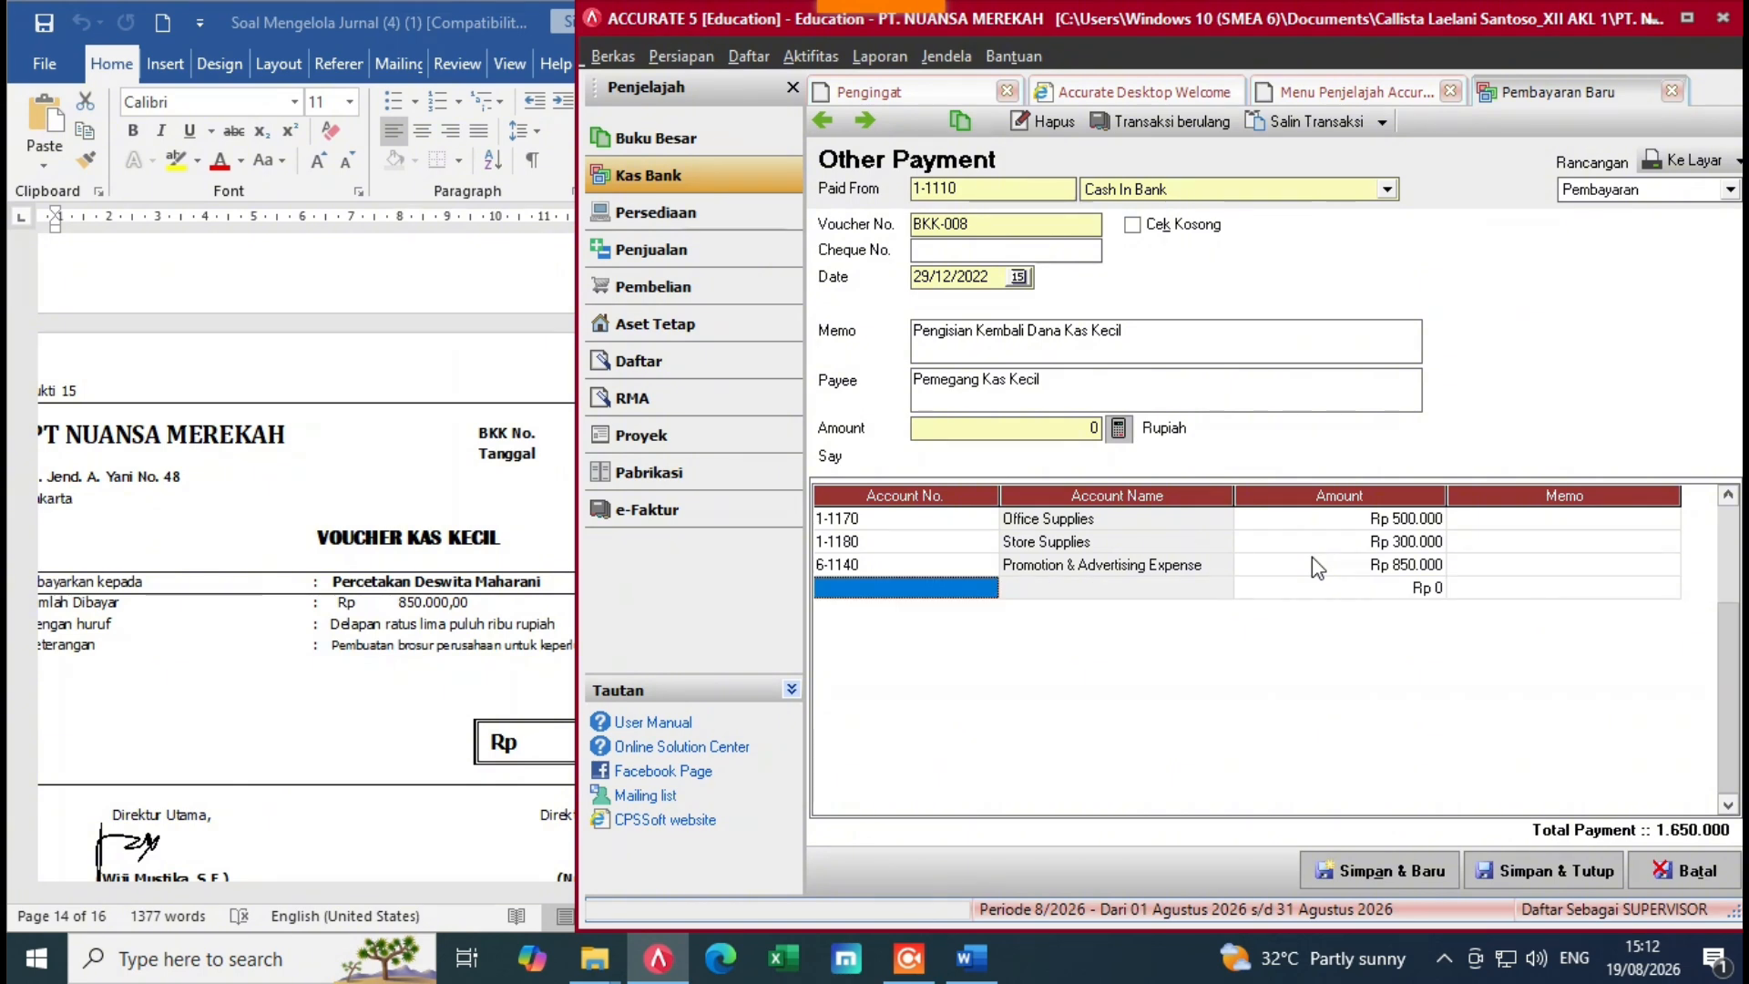
# Step: Set the payment amount to the 1.650.000 total, then save and close BKK-008
pyautogui.click(501, 527)
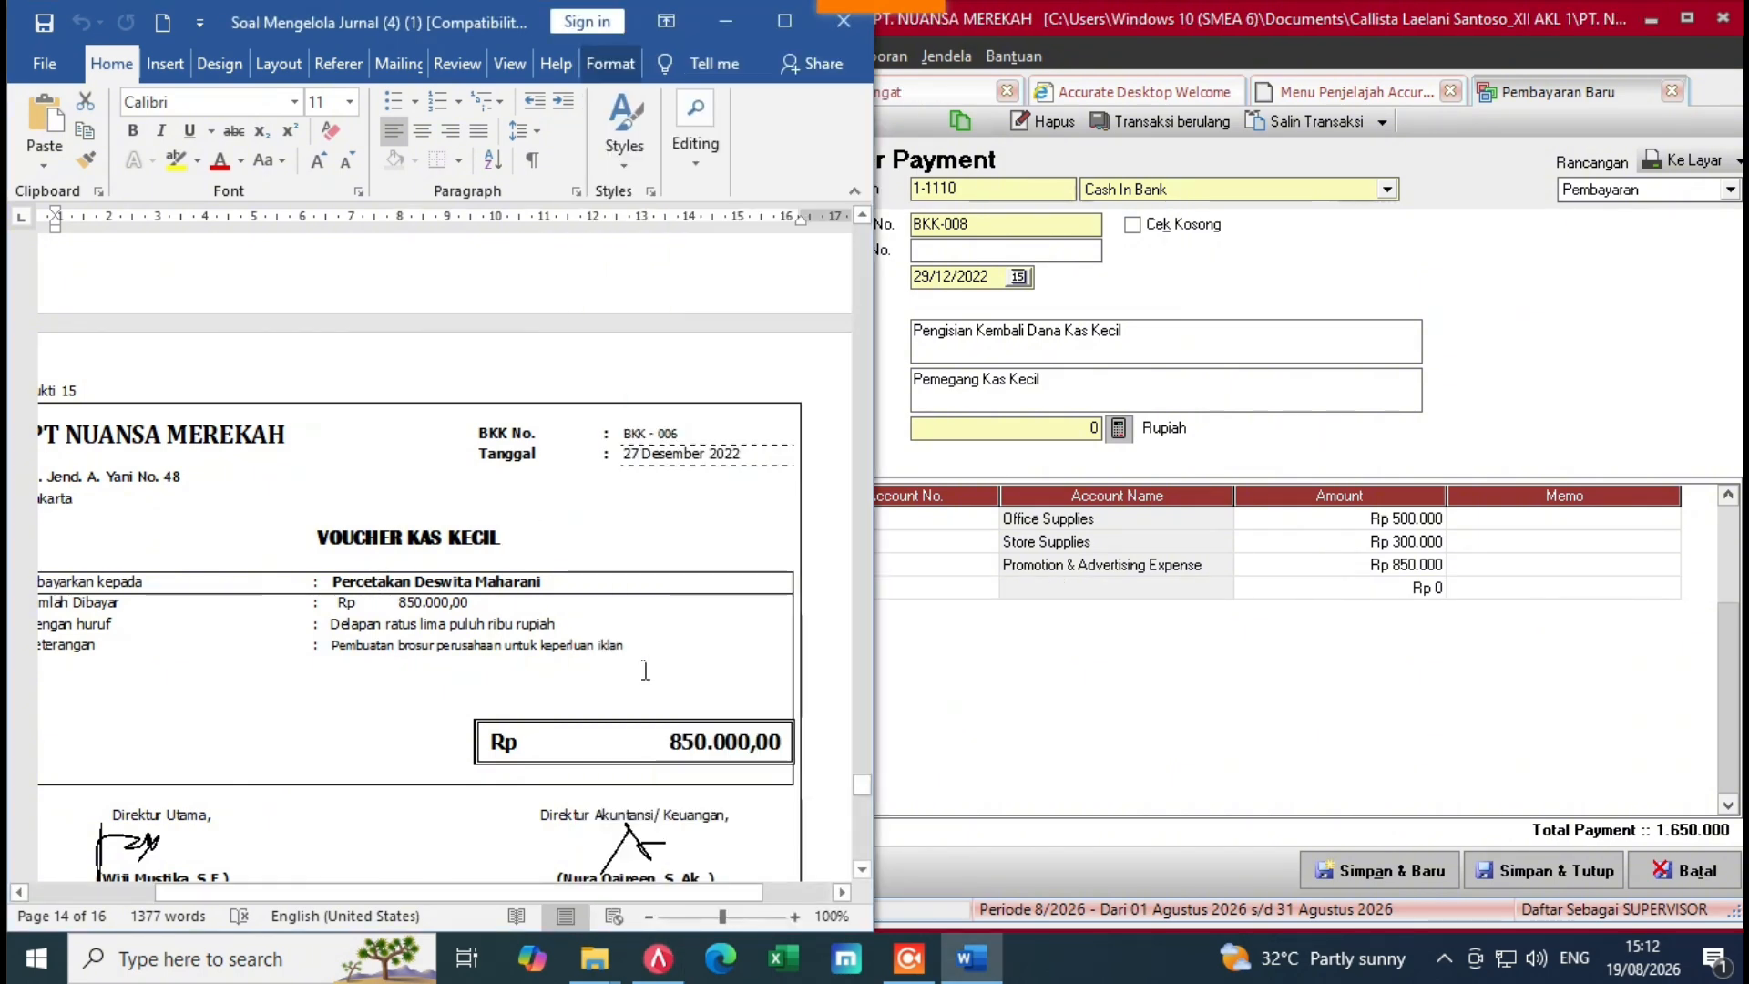
pyautogui.moveTo(867, 785); pyautogui.dragTo(867, 826)
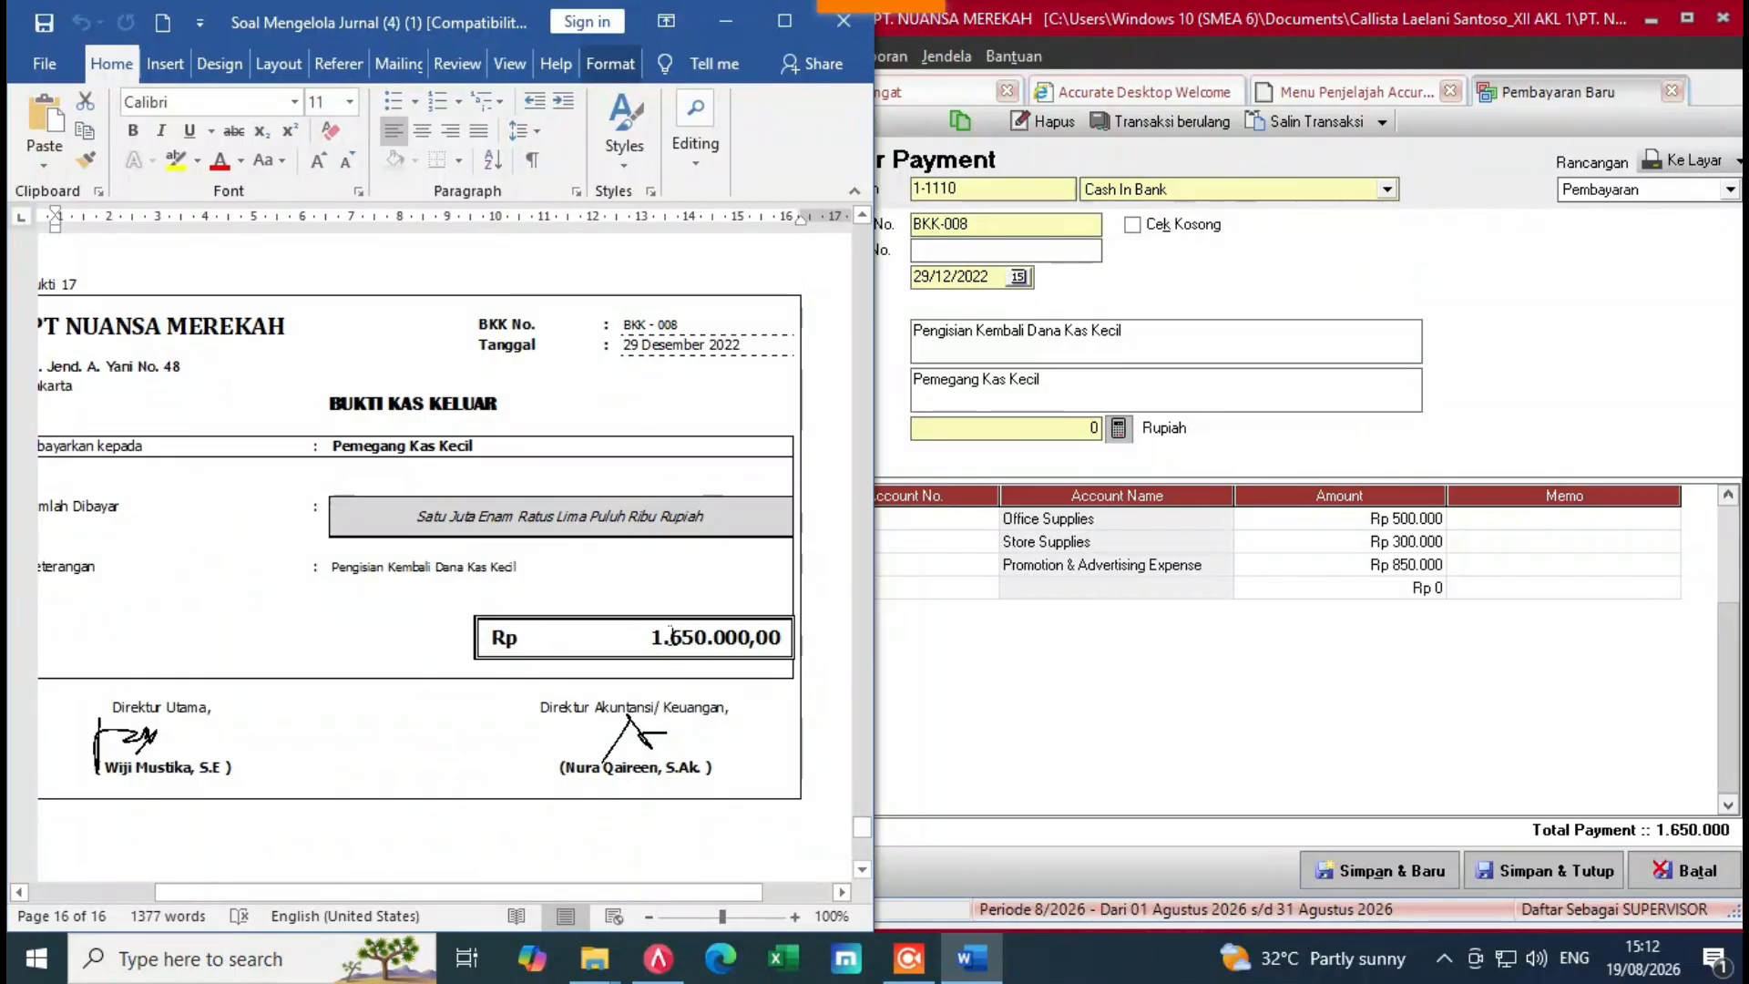
pyautogui.click(1160, 697)
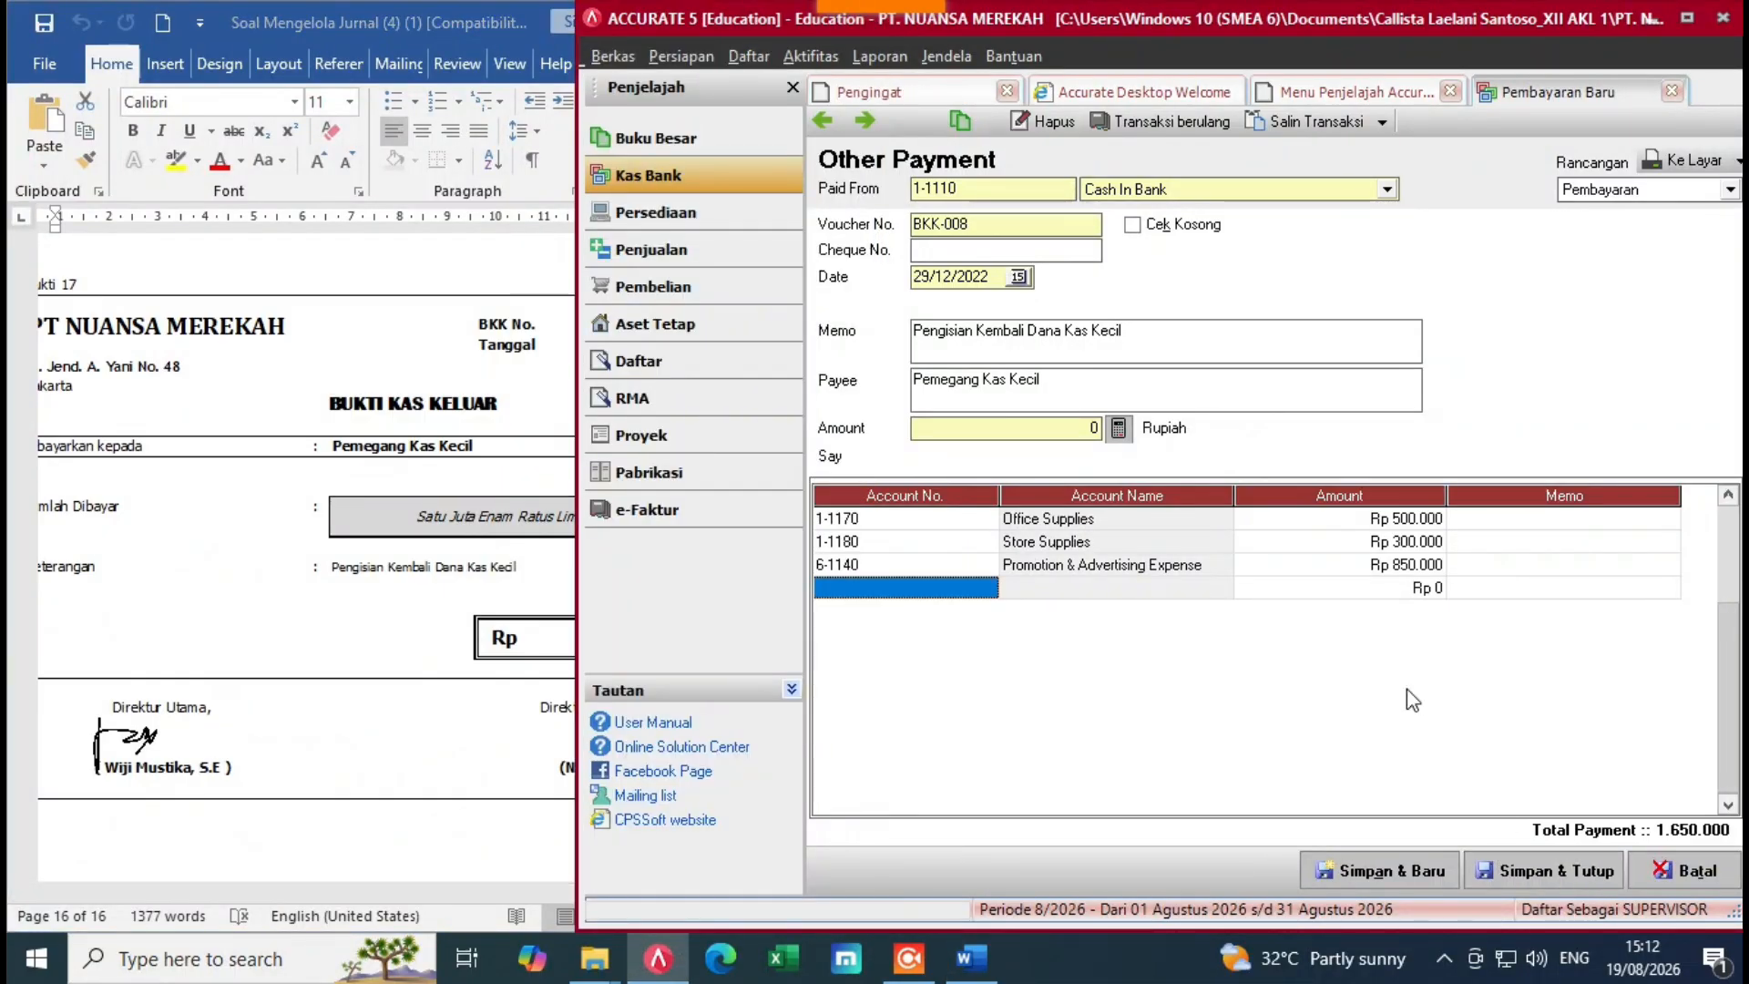
pyautogui.click(1112, 433)
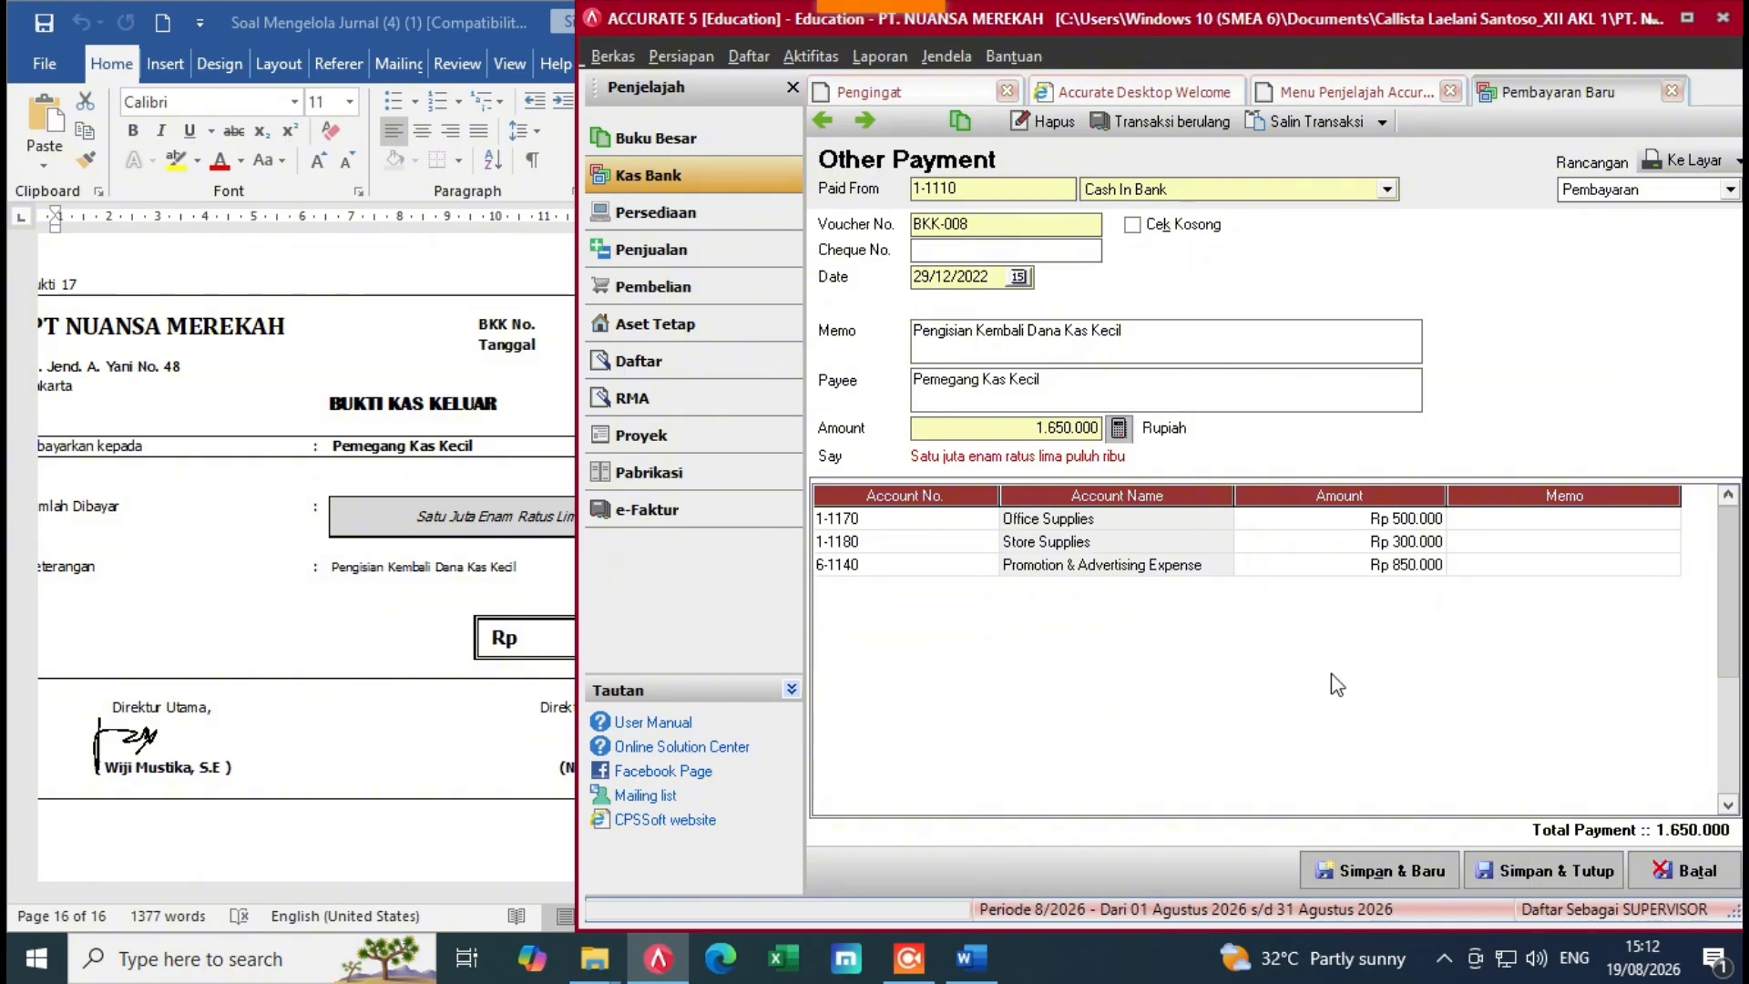
pyautogui.click(1549, 870)
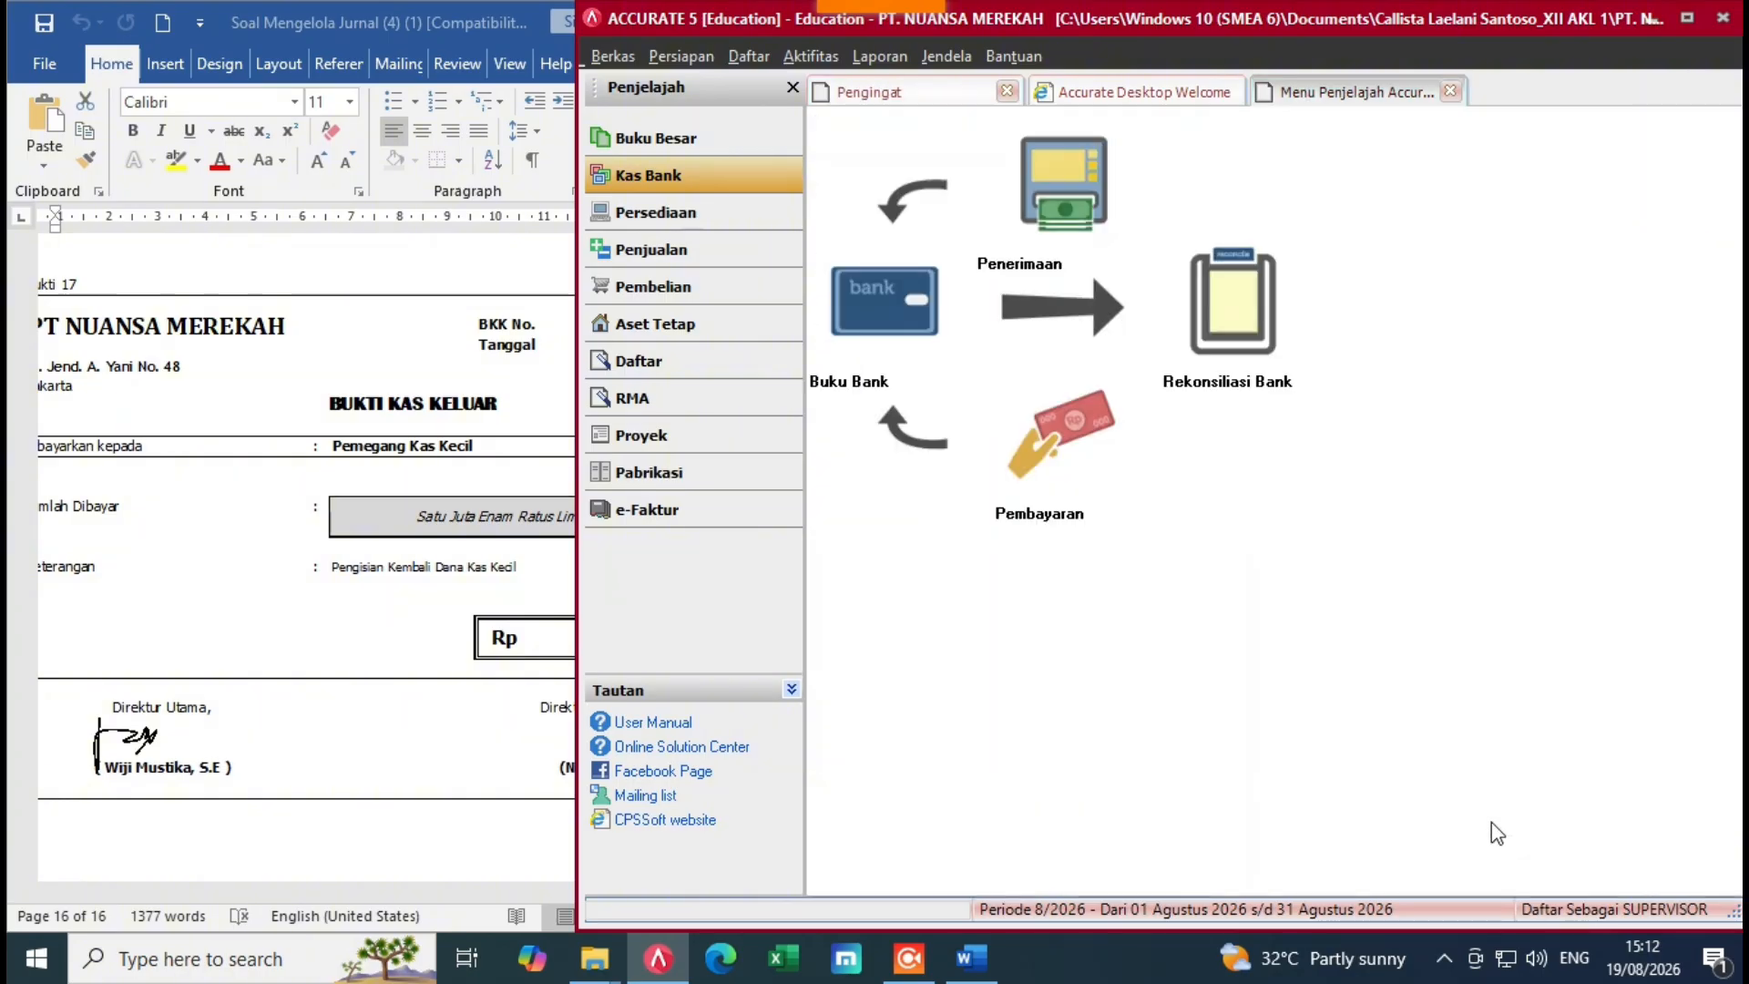
# Step: Start a new general journal voucher dated 31/12/2022
pyautogui.click(461, 697)
pyautogui.click(1047, 577)
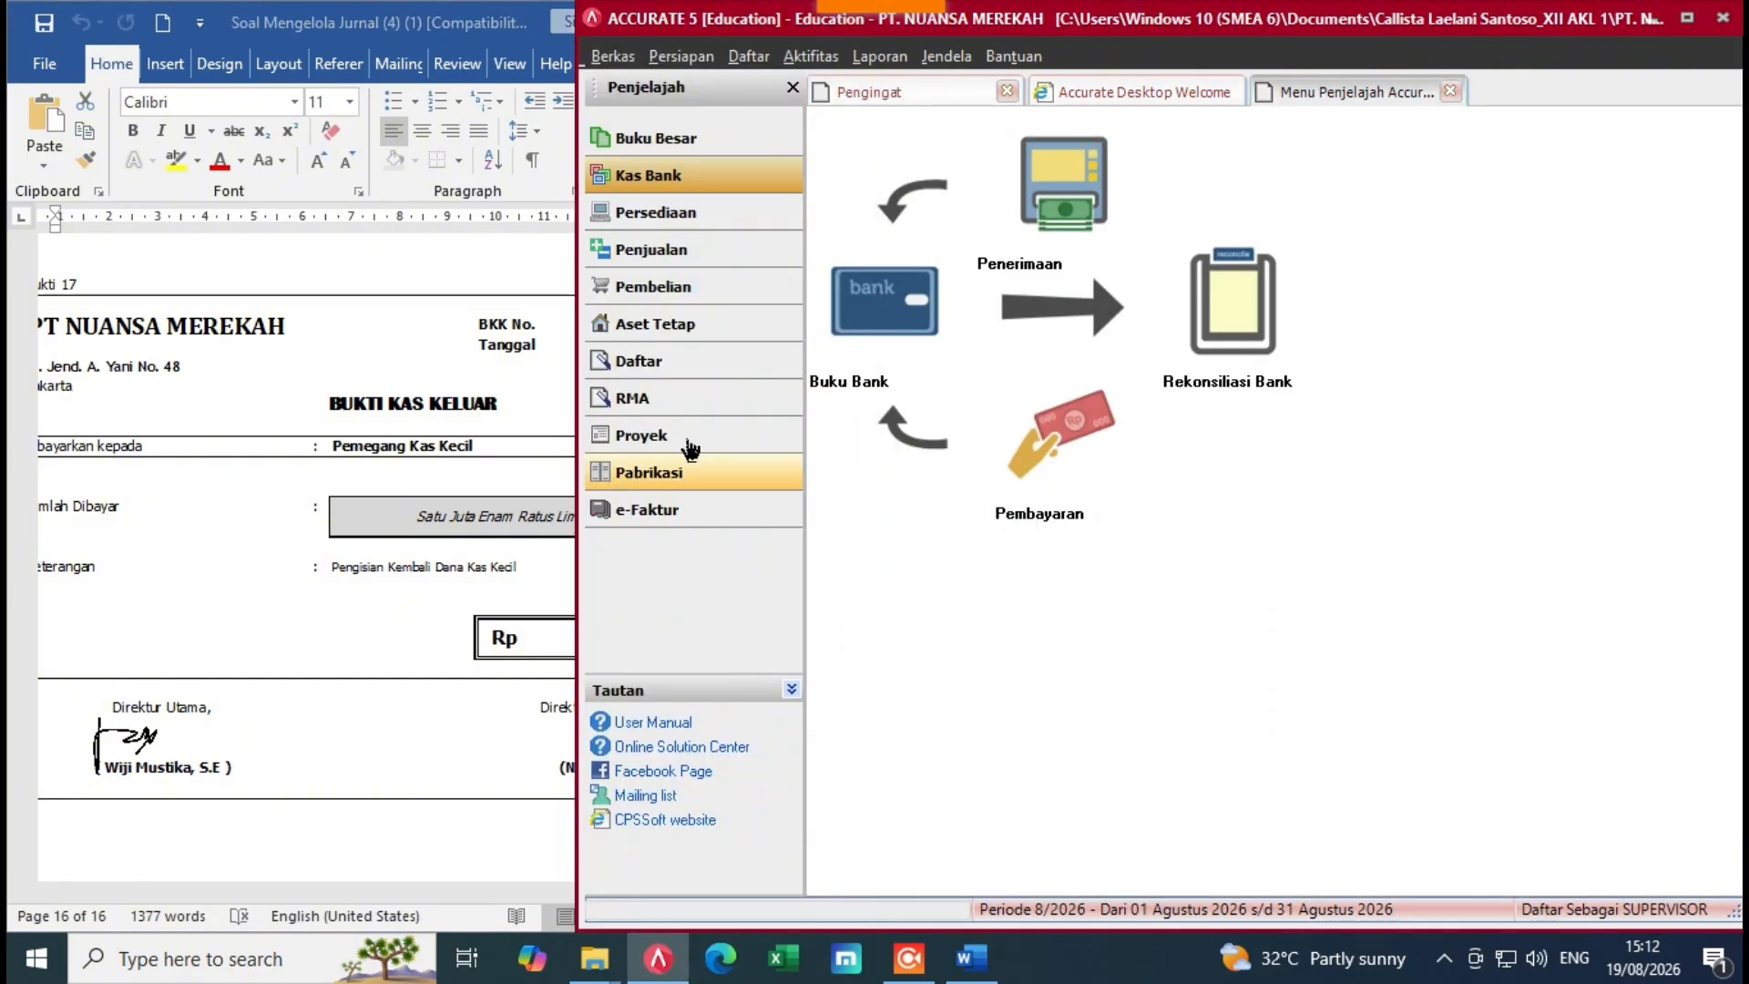
pyautogui.click(806, 59)
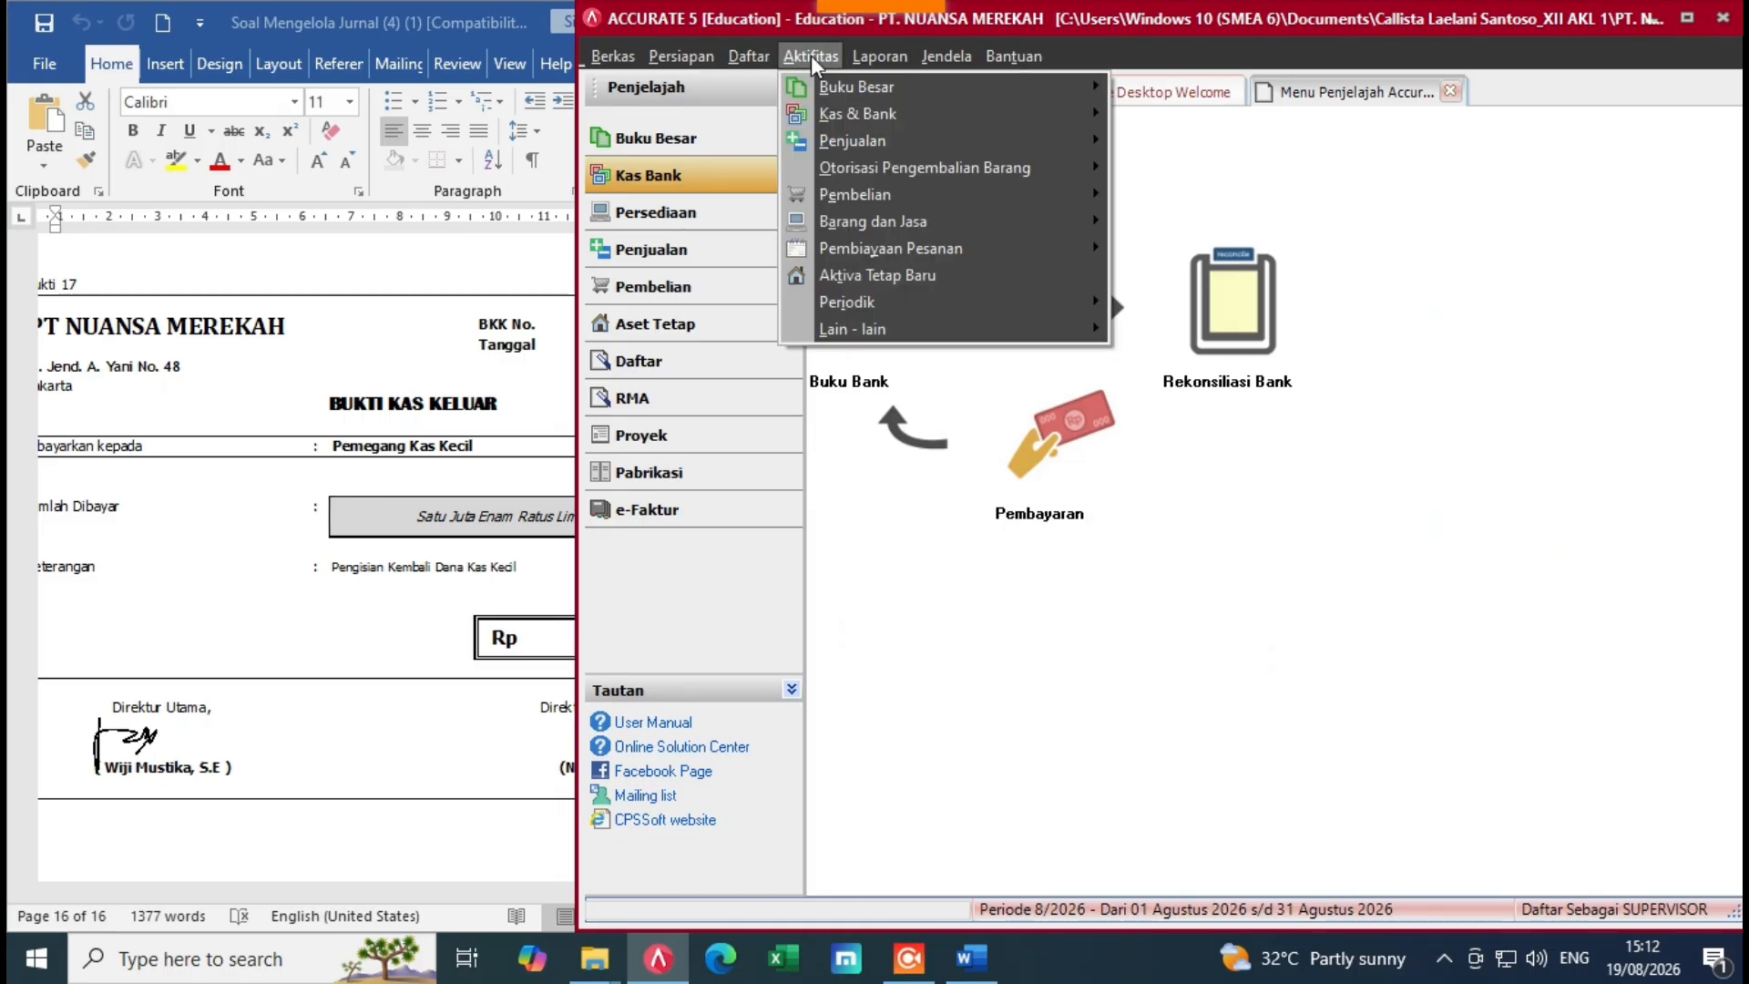
pyautogui.moveTo(911, 87)
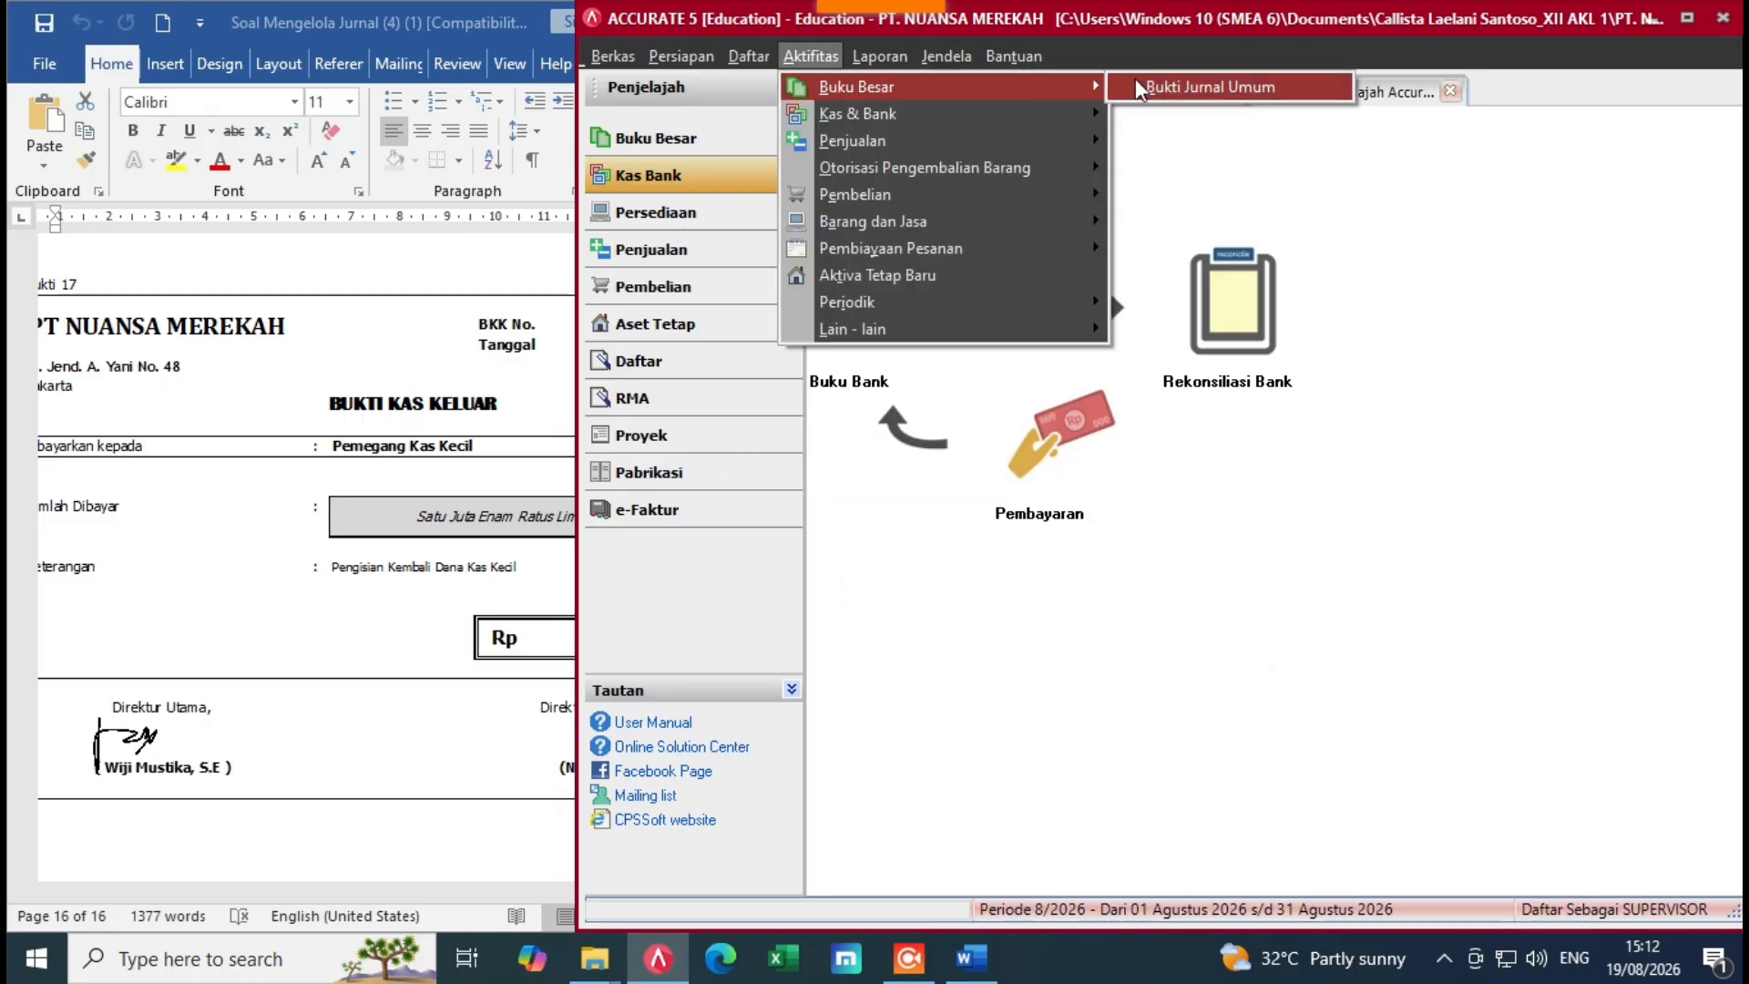
pyautogui.click(1143, 88)
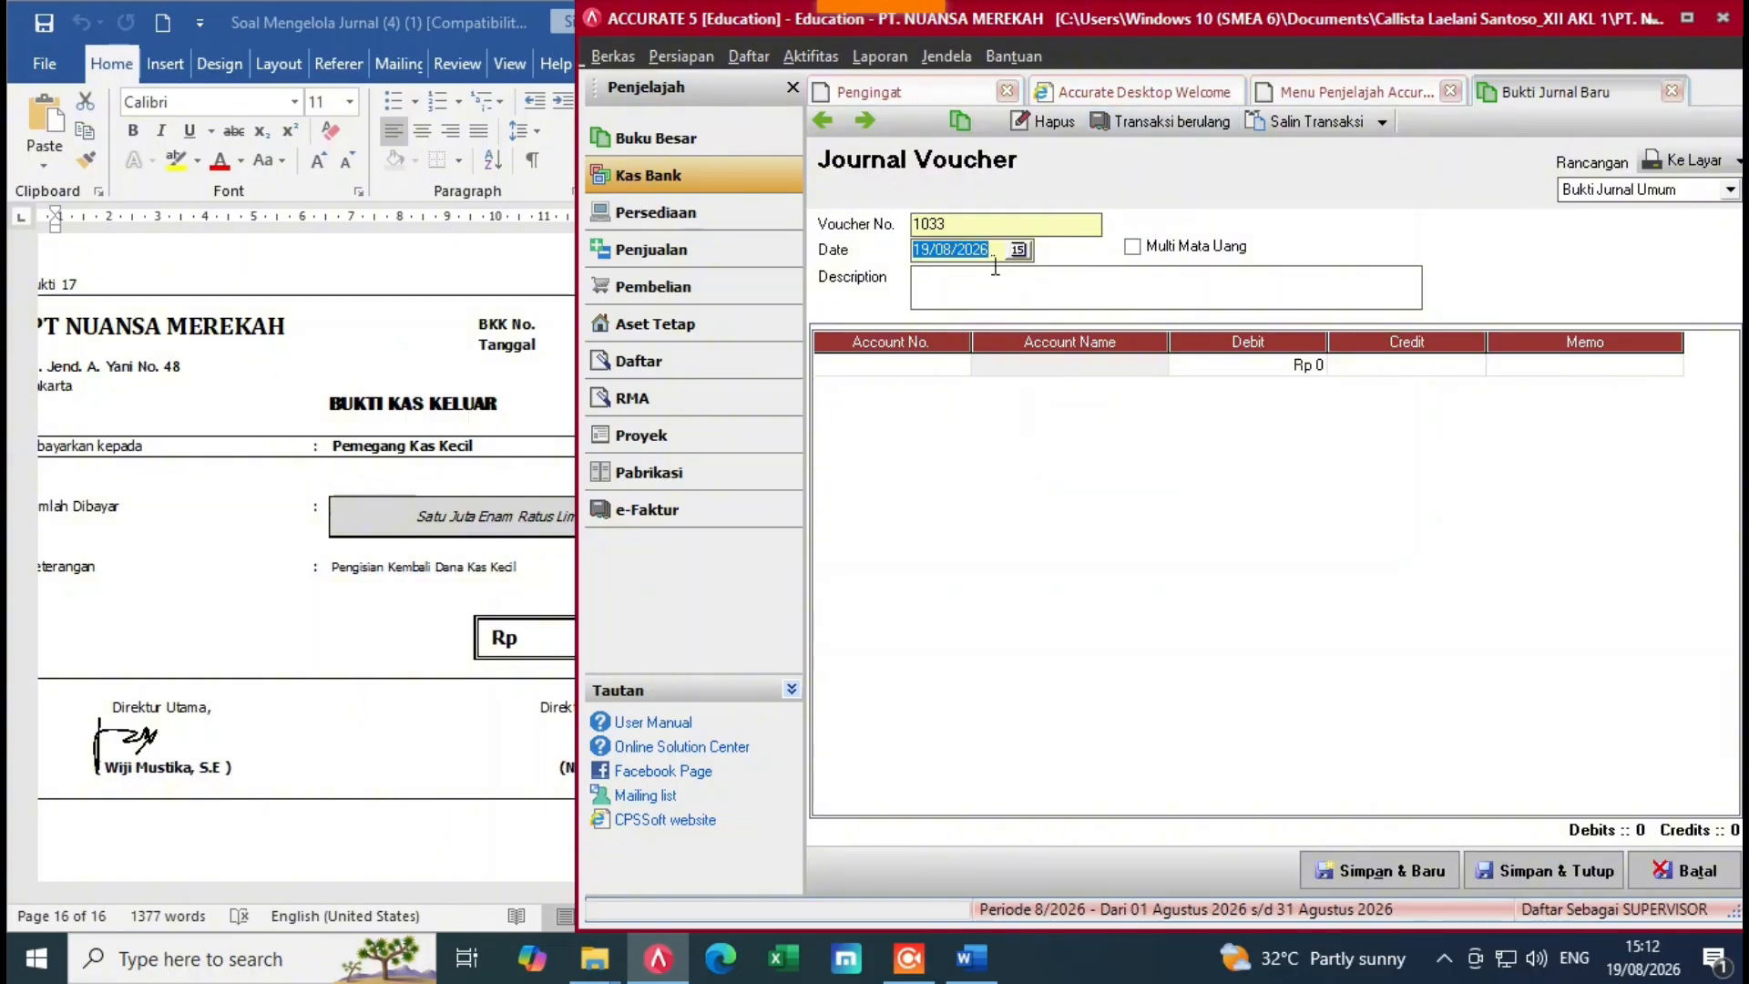
pyautogui.press('Delete')
pyautogui.click(391, 497)
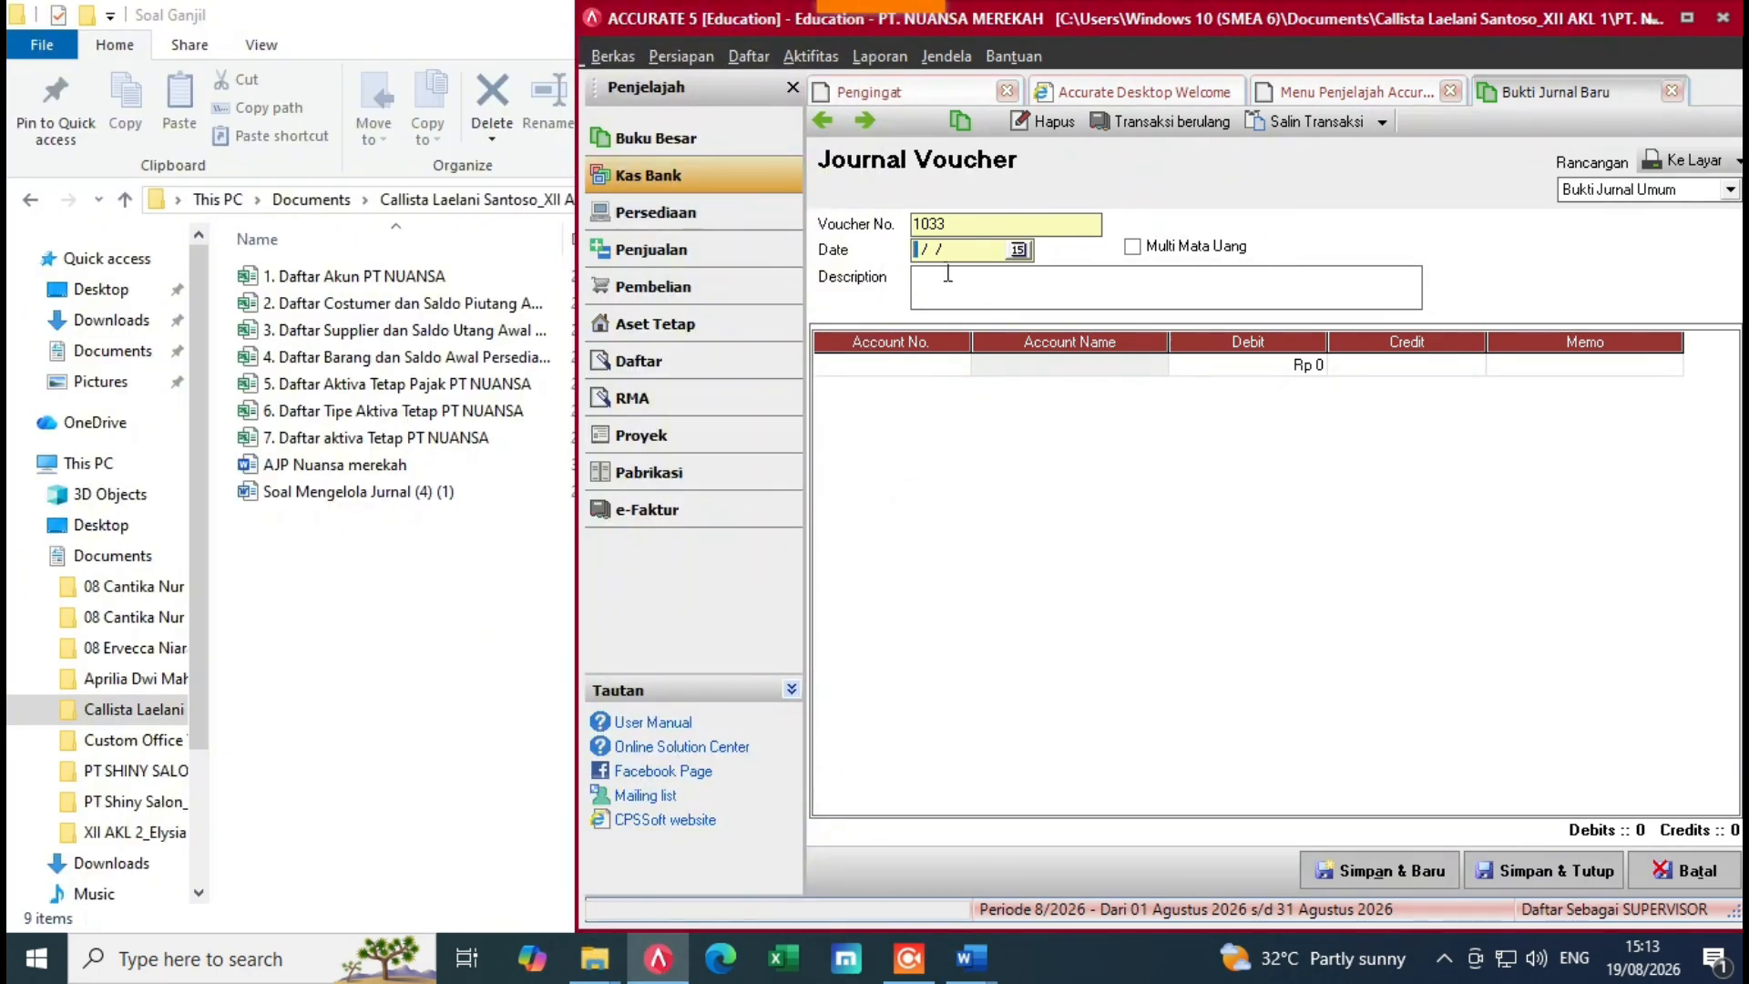
pyautogui.write('12/202')
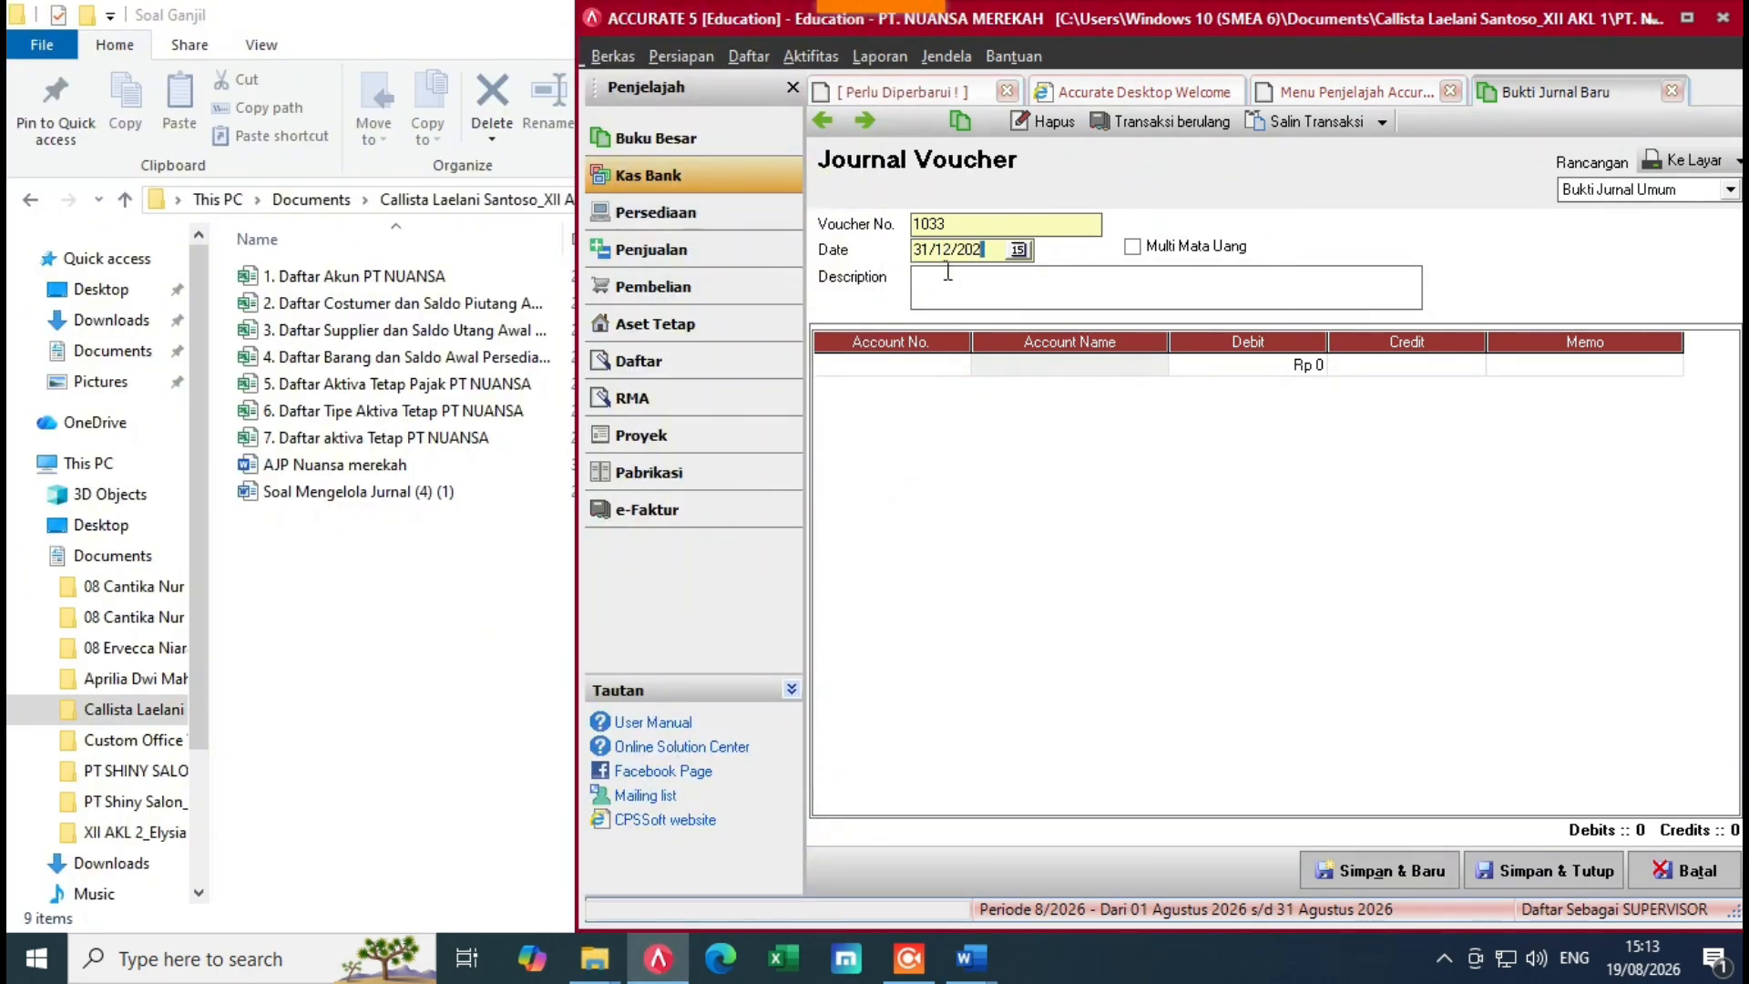
pyautogui.write('2')
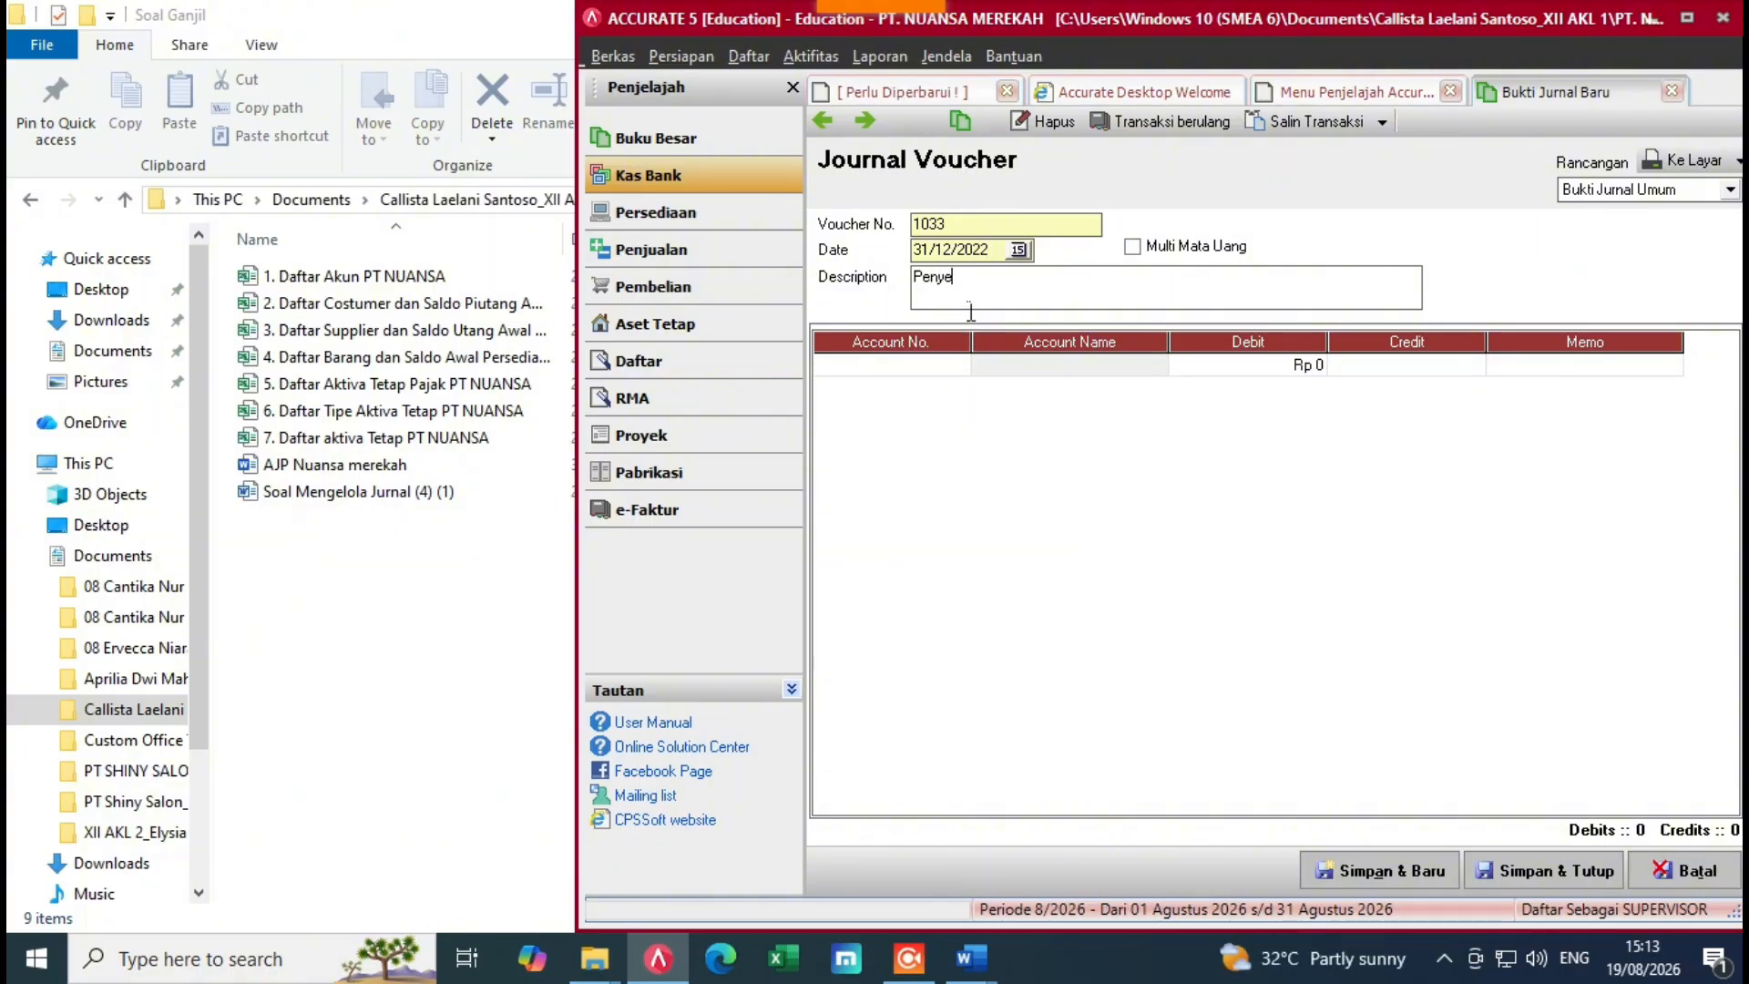
# Step: Describe the voucher as 'Penyesuaian' and pick Cash In Bank for the first line
pyautogui.write('suaian')
pyautogui.doubleClick(956, 366)
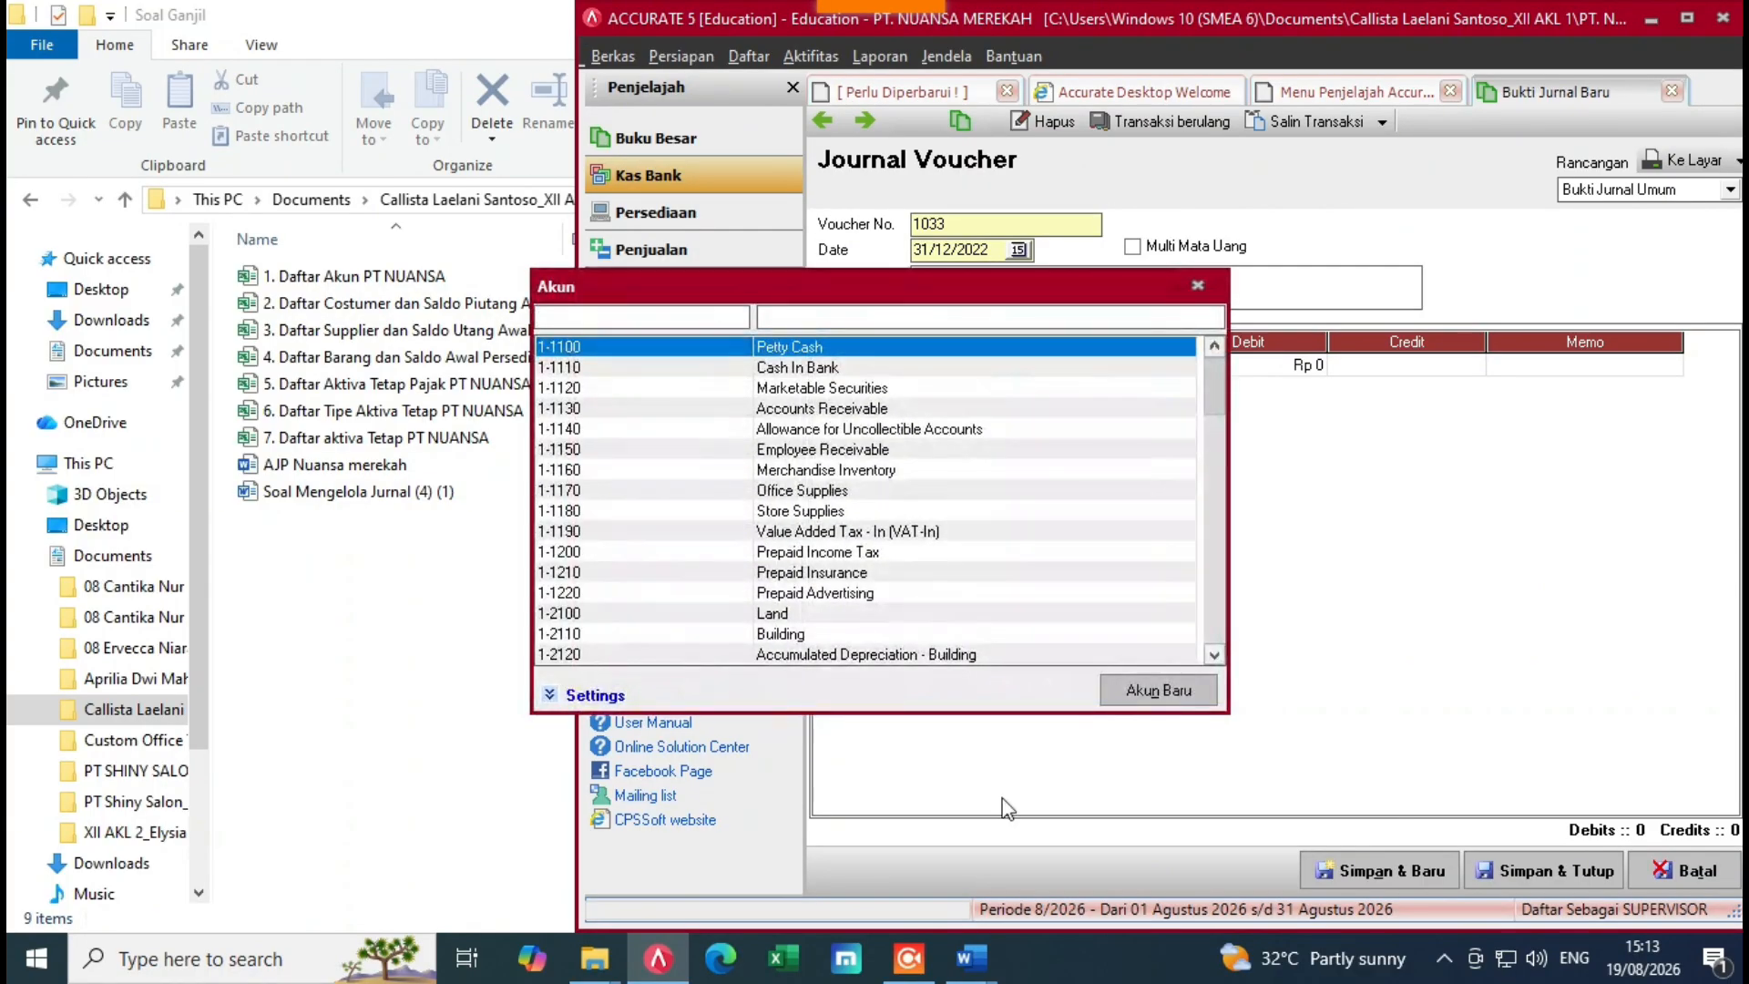
pyautogui.click(1198, 290)
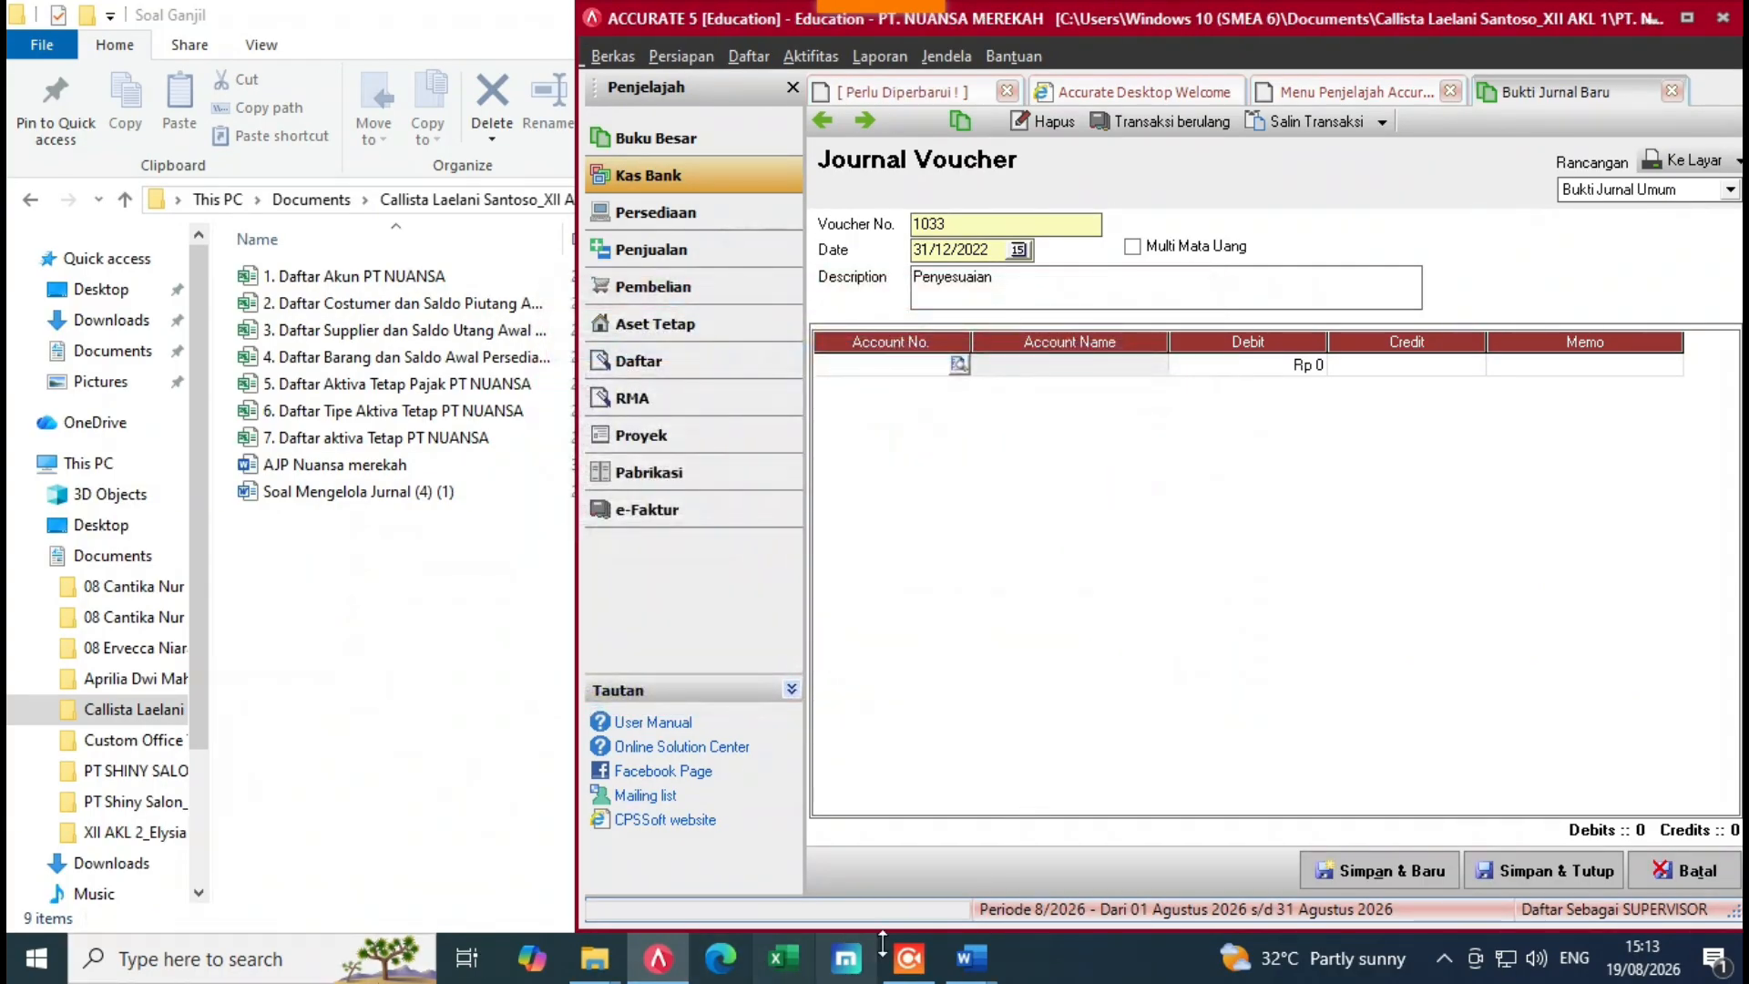
pyautogui.moveTo(971, 957)
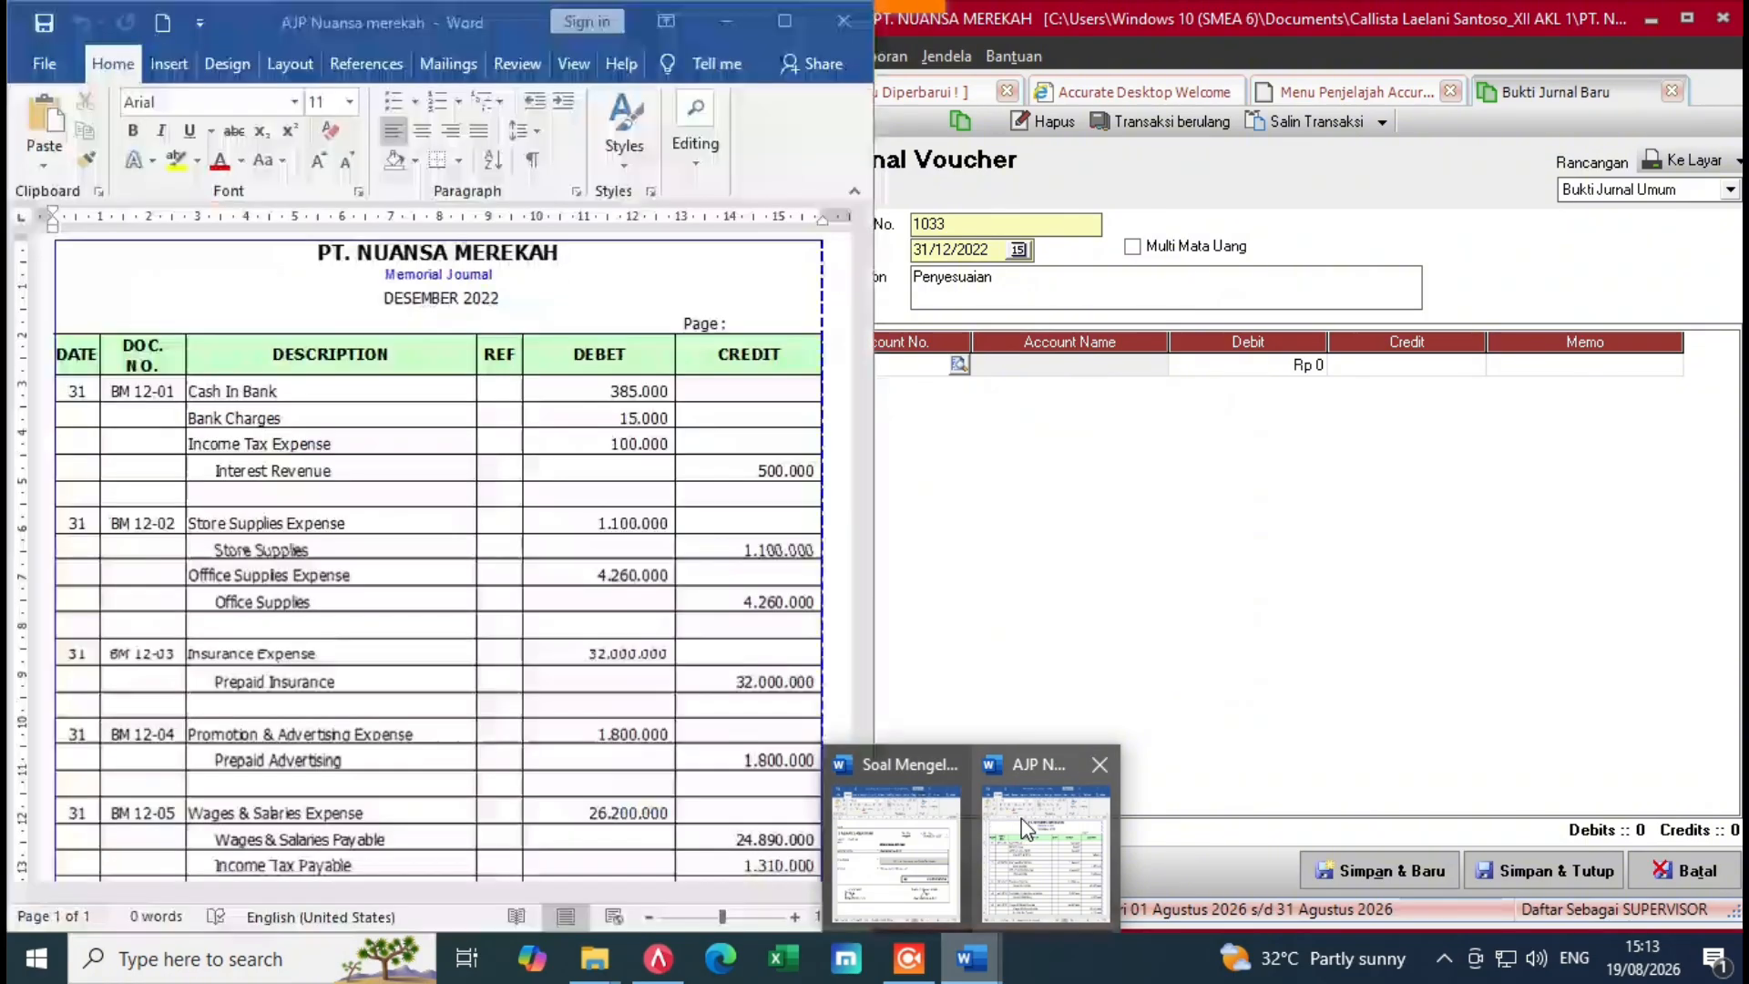
pyautogui.click(1020, 819)
pyautogui.click(1026, 508)
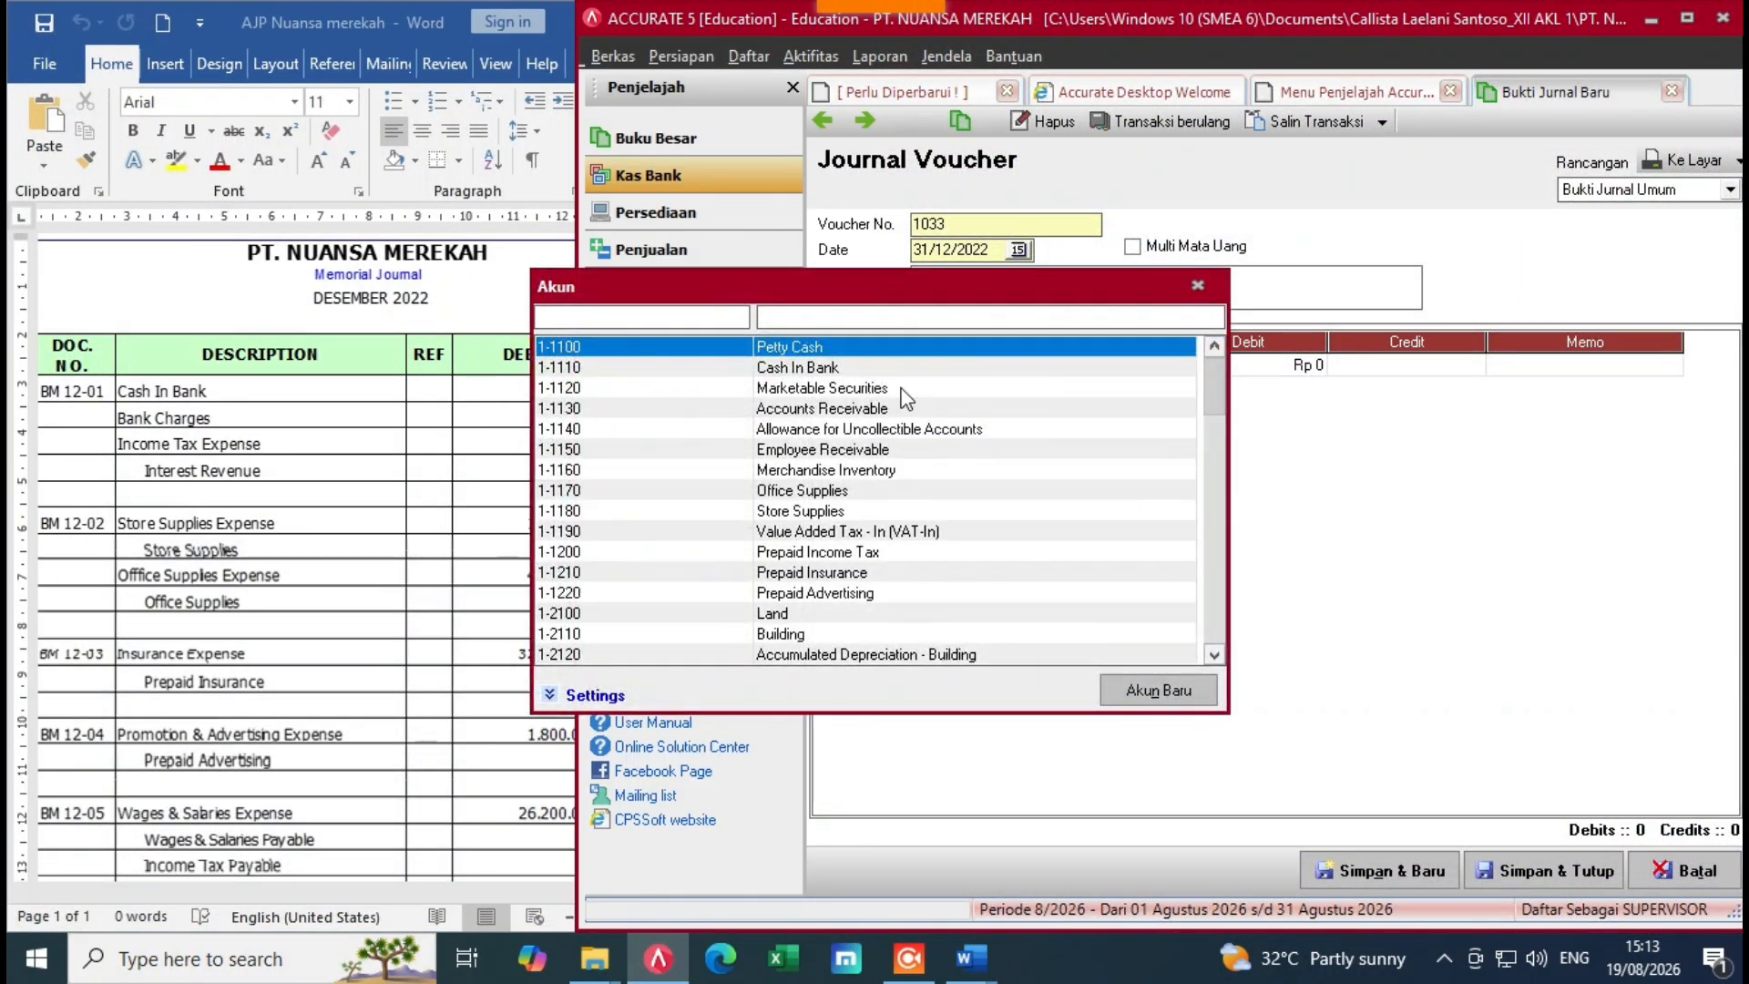
pyautogui.click(801, 367)
# Step: Debit Cash In Bank 385.000 on the first line
pyautogui.doubleClick(864, 368)
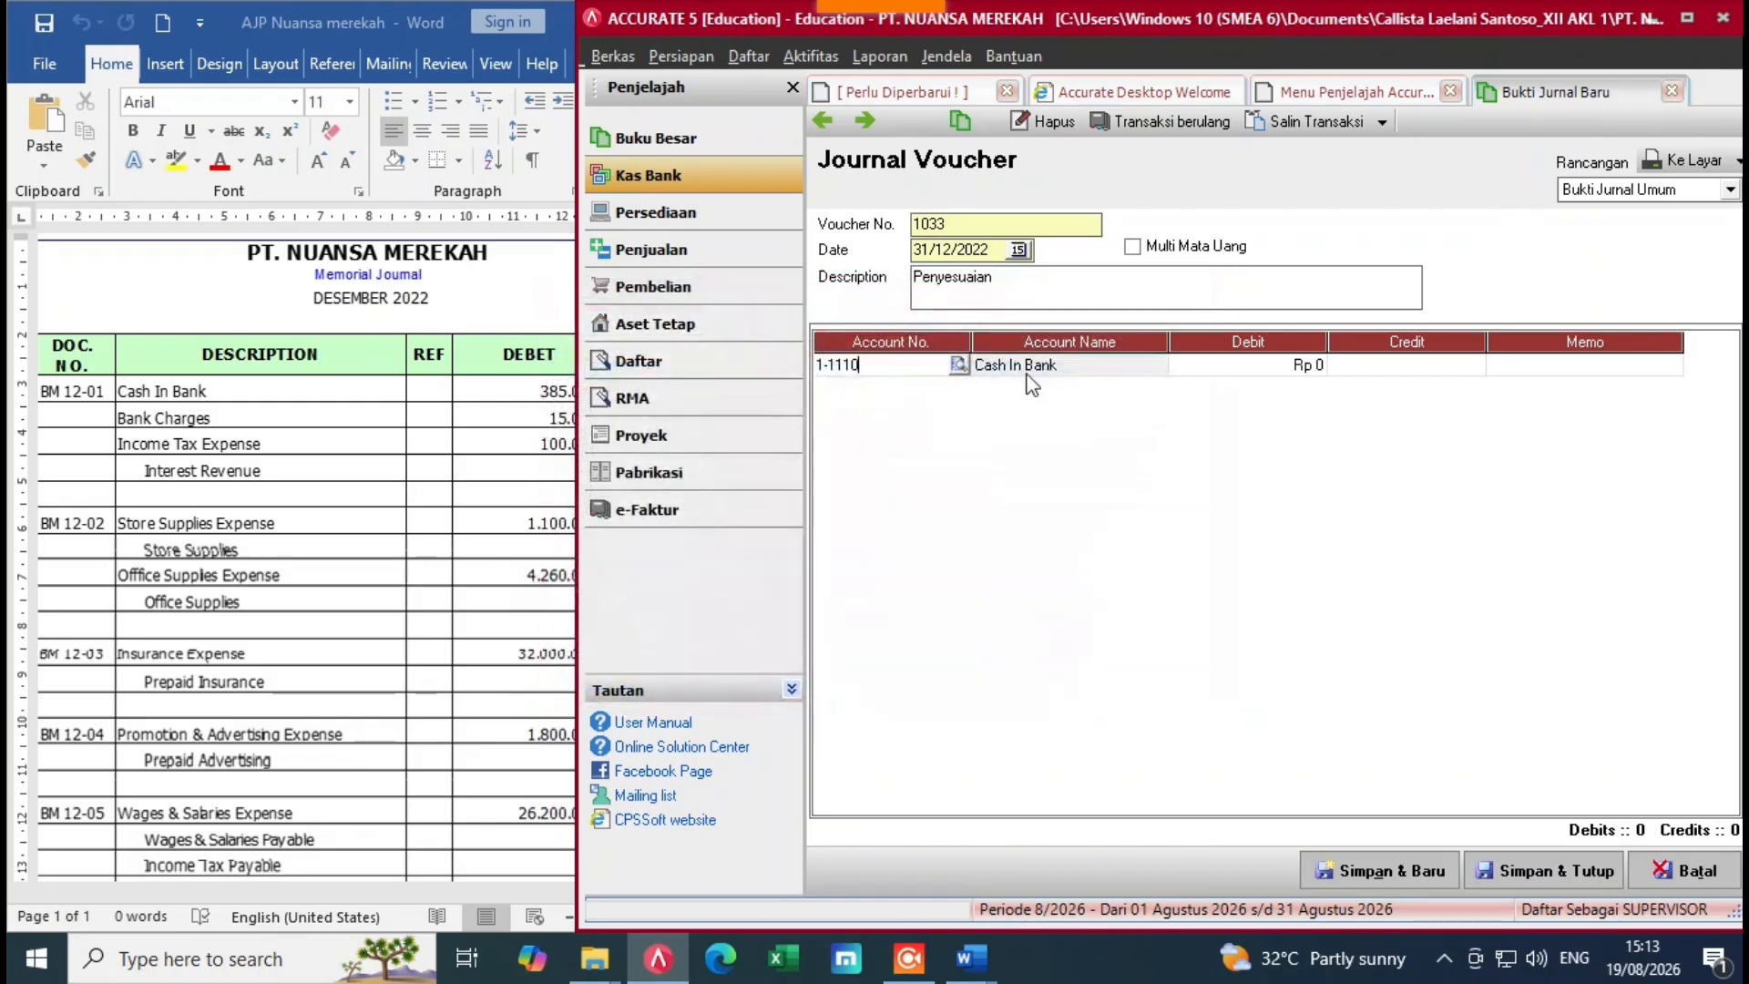
pyautogui.click(476, 521)
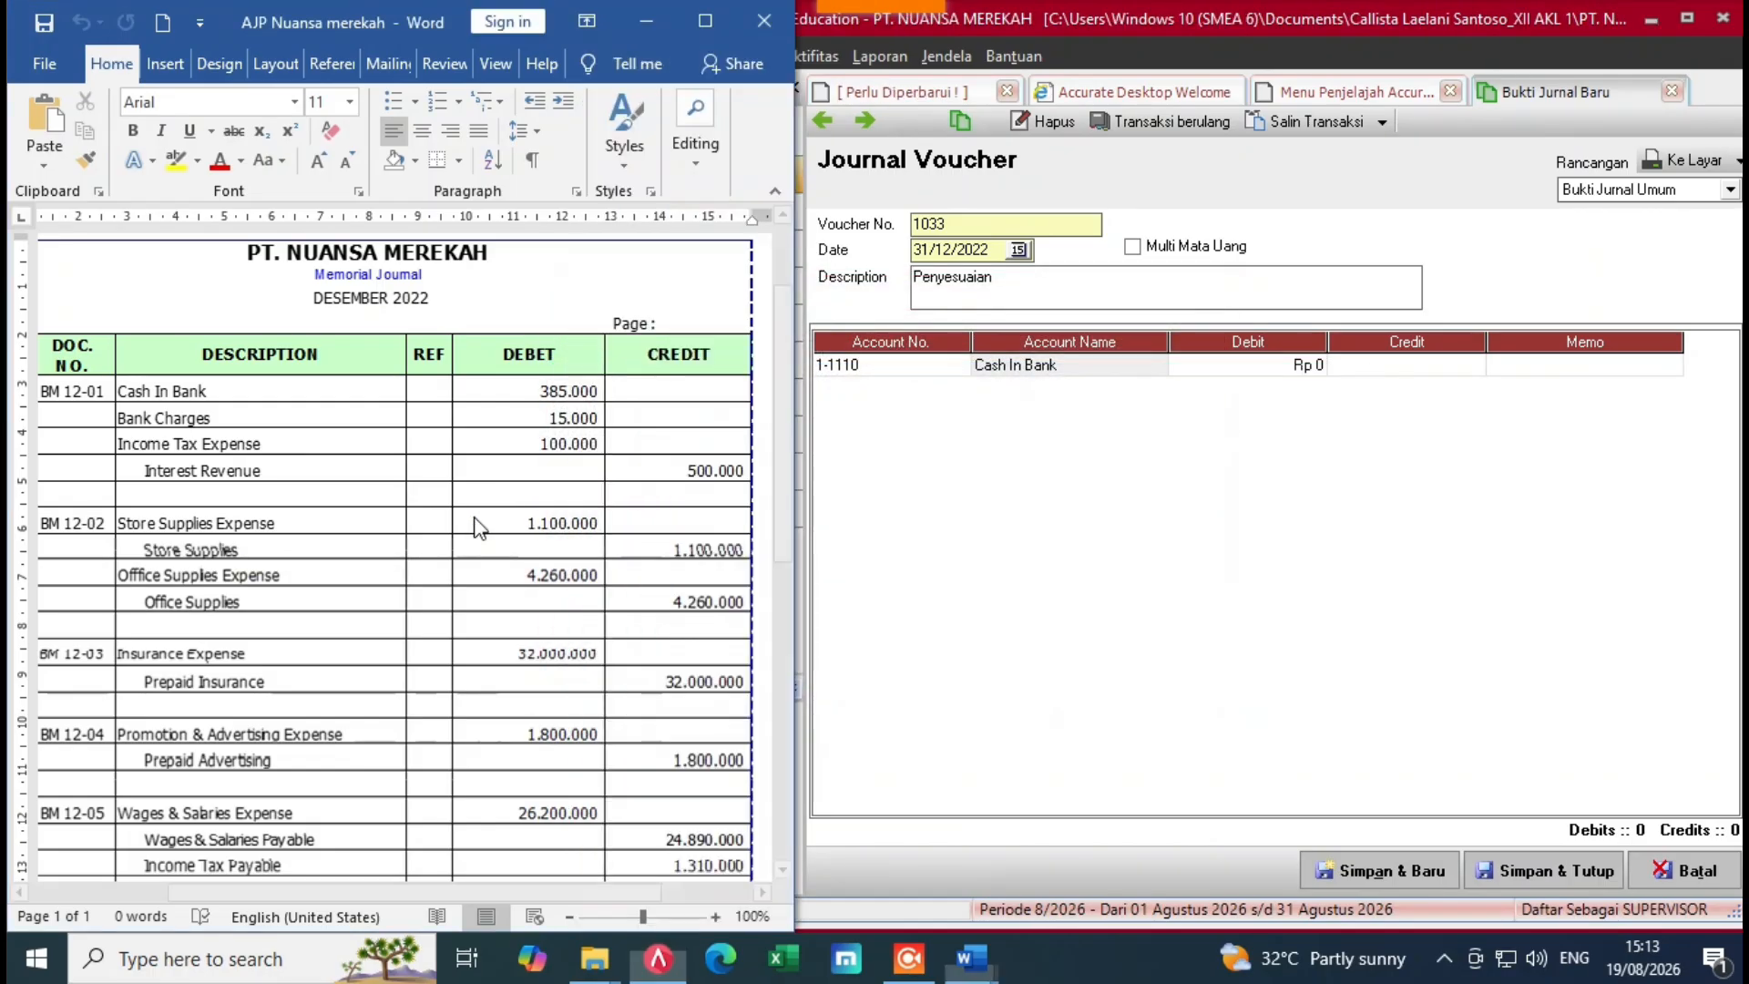
pyautogui.click(1230, 365)
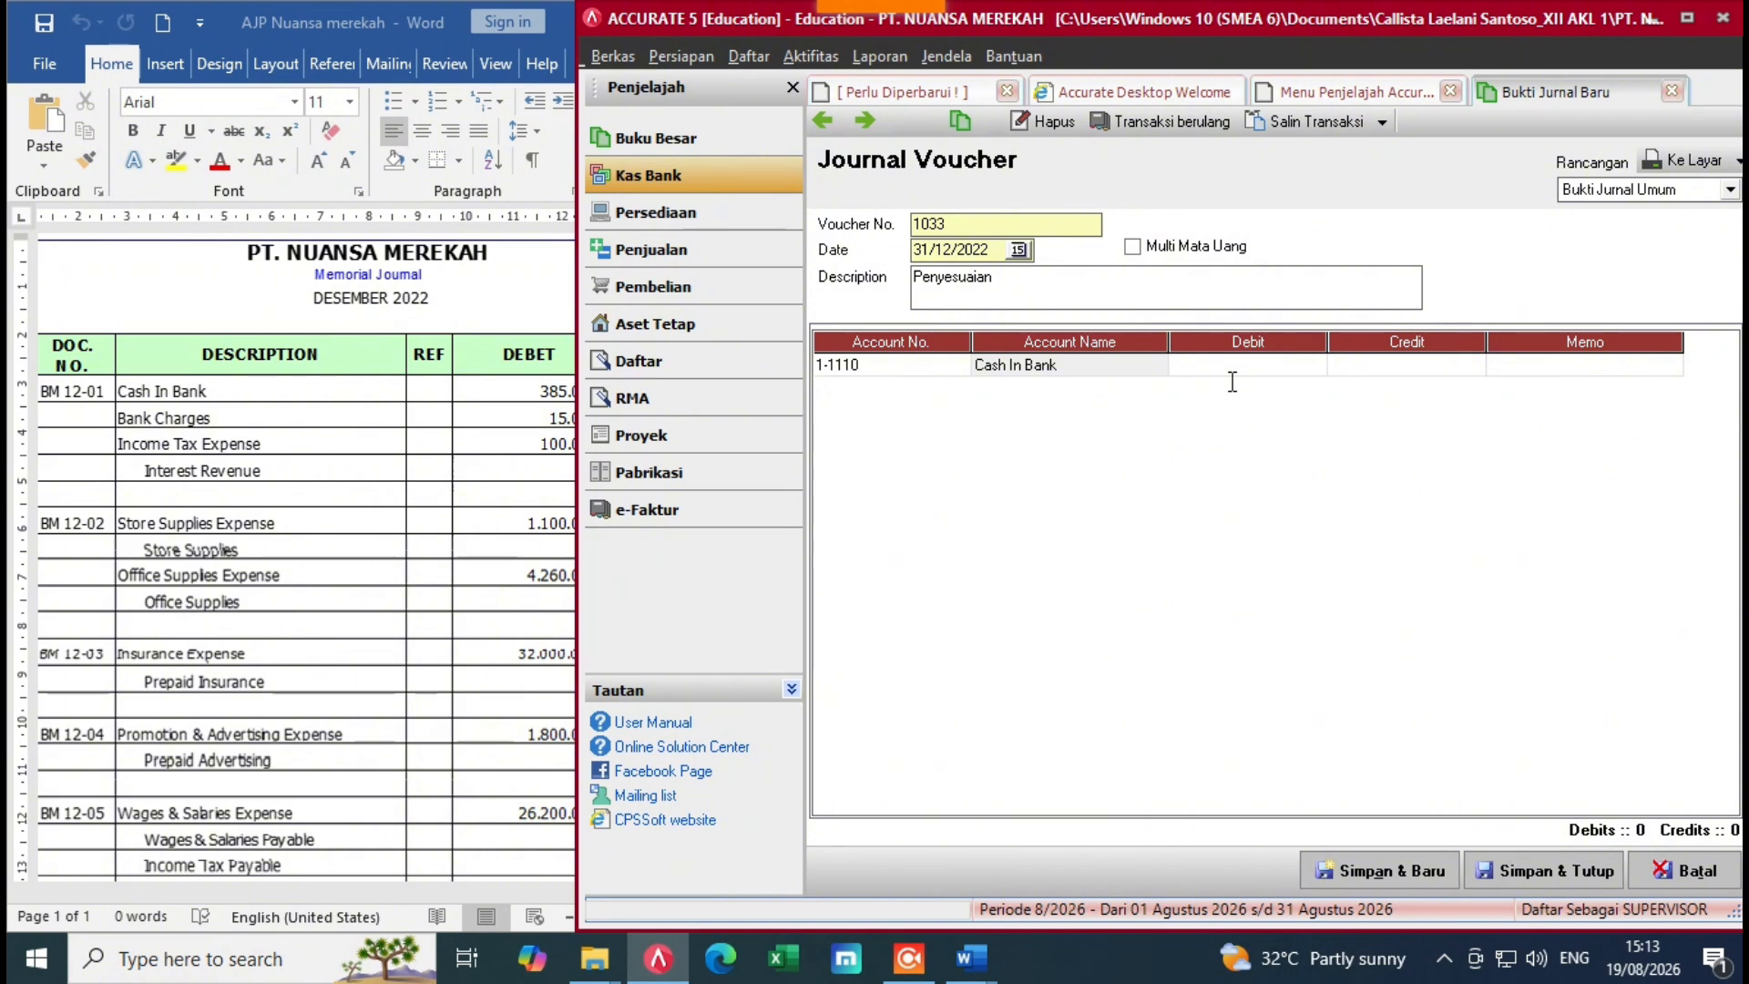
pyautogui.write('3')
pyautogui.write('85.000')
pyautogui.press('Return')
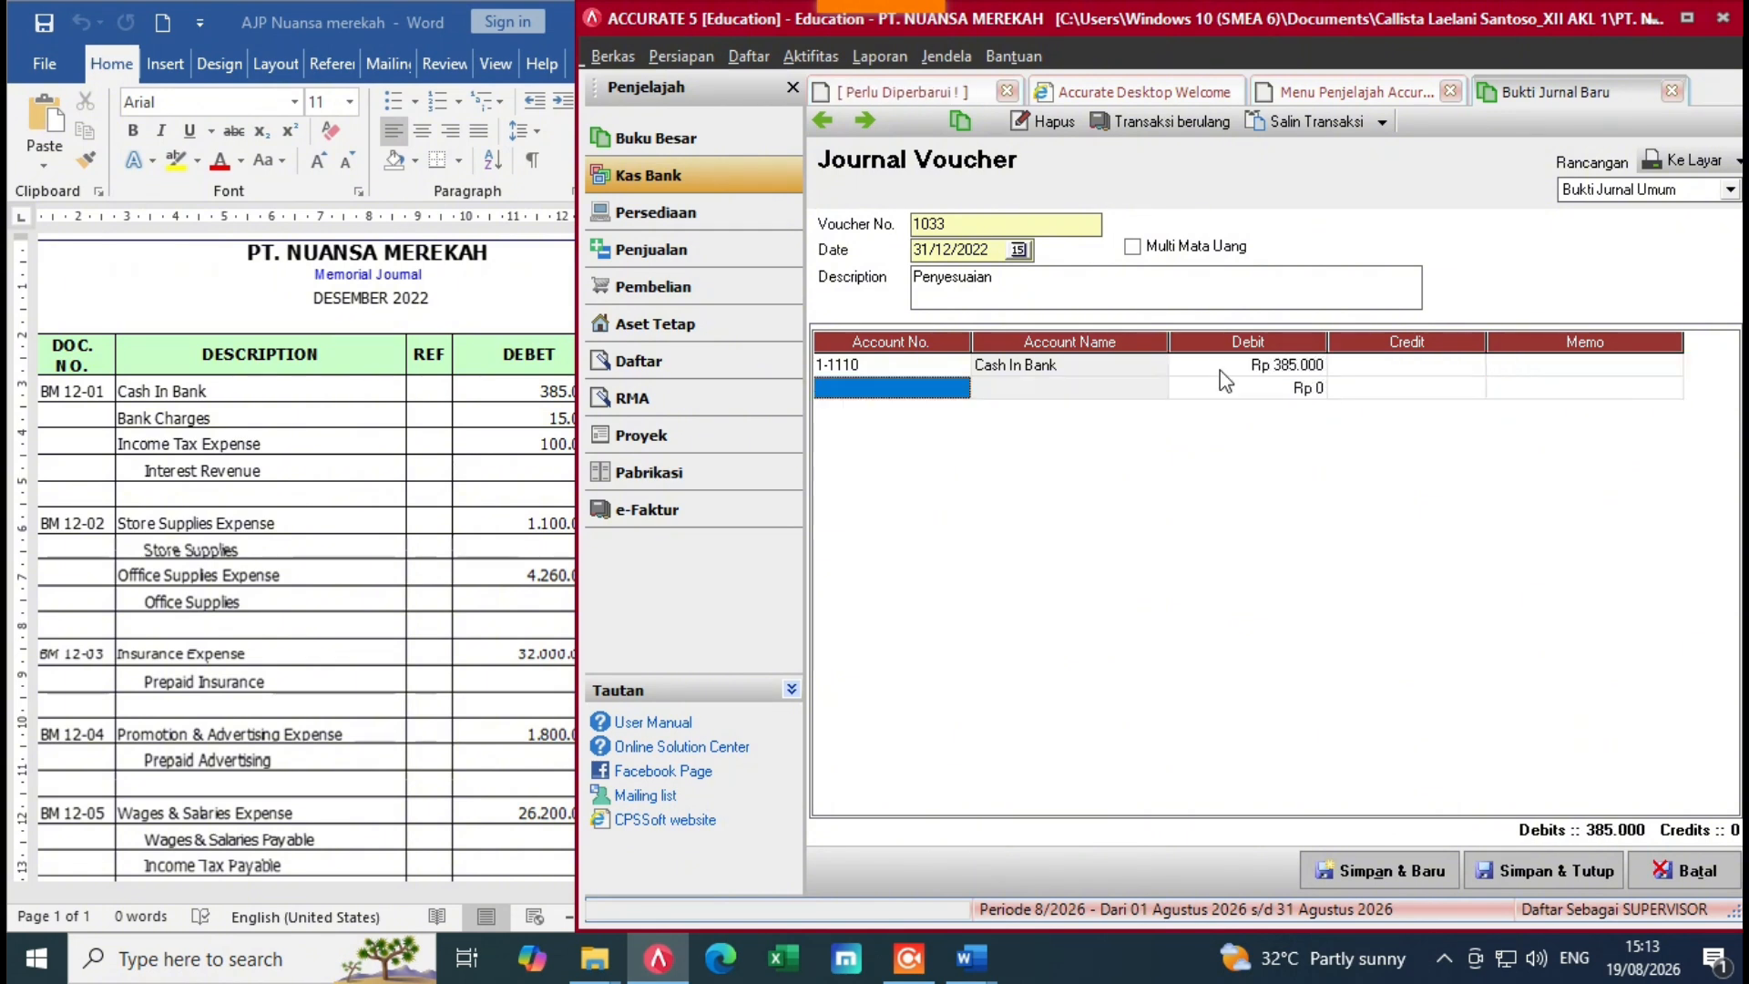
# Step: Add a Bank Charges line debited 15.000
pyautogui.click(950, 391)
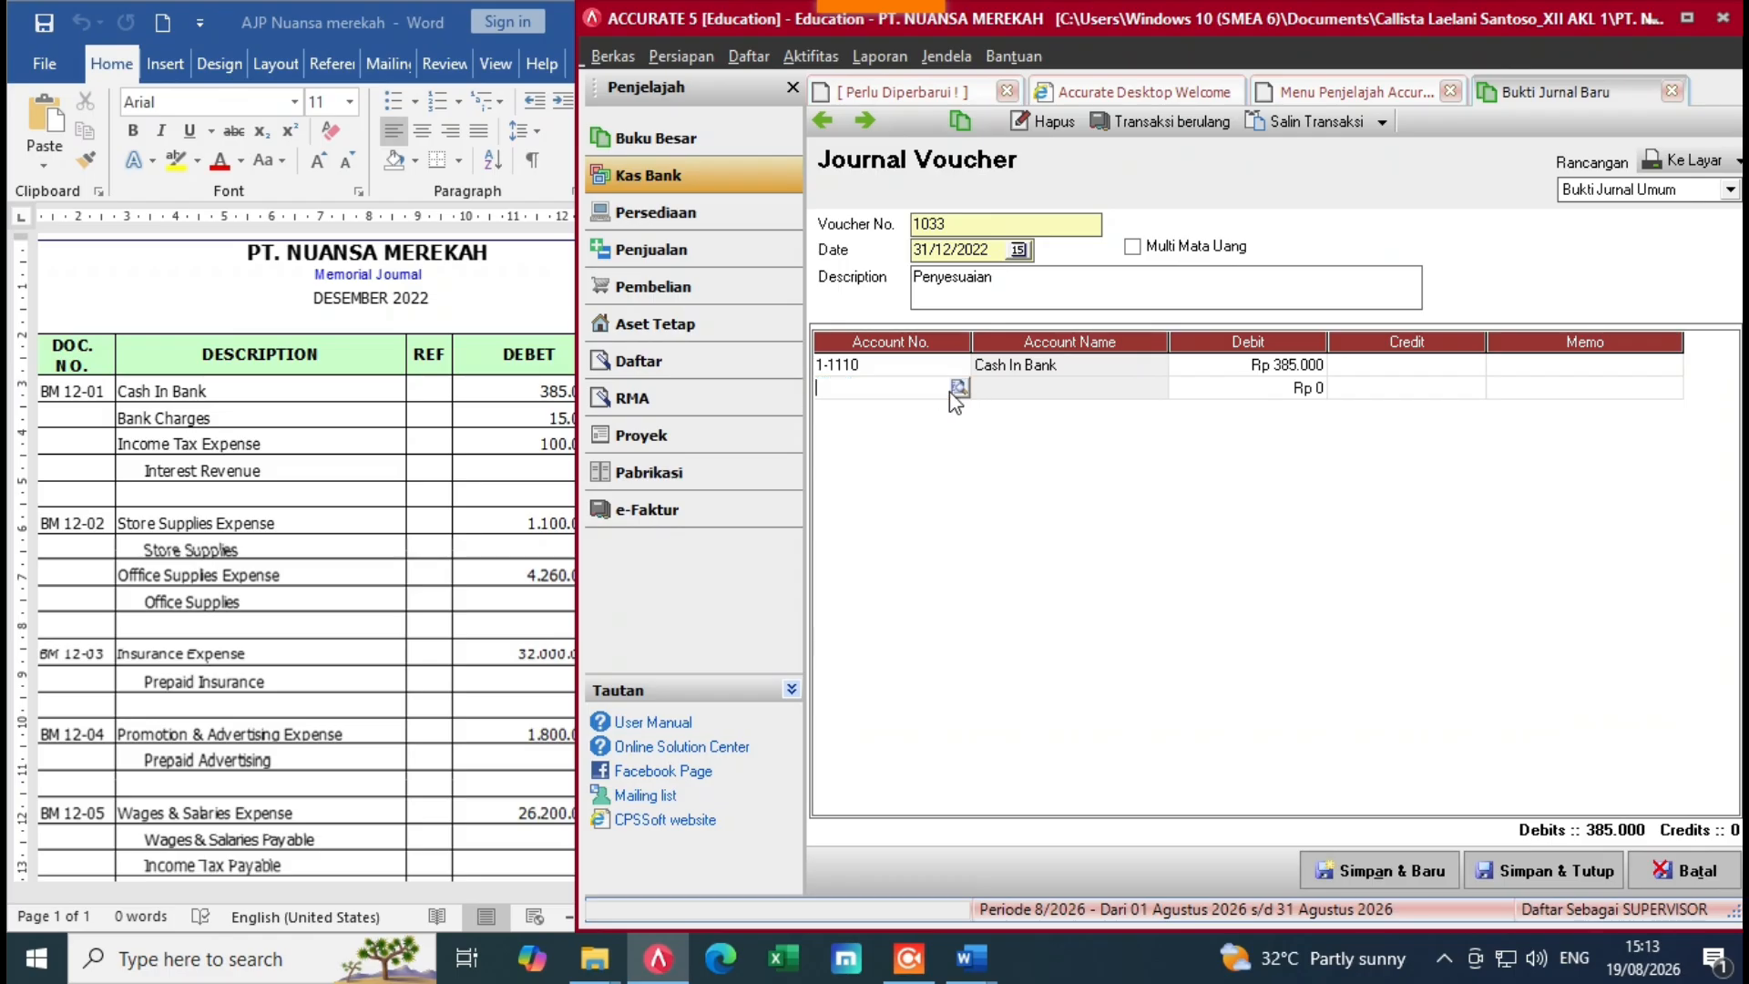
pyautogui.click(958, 389)
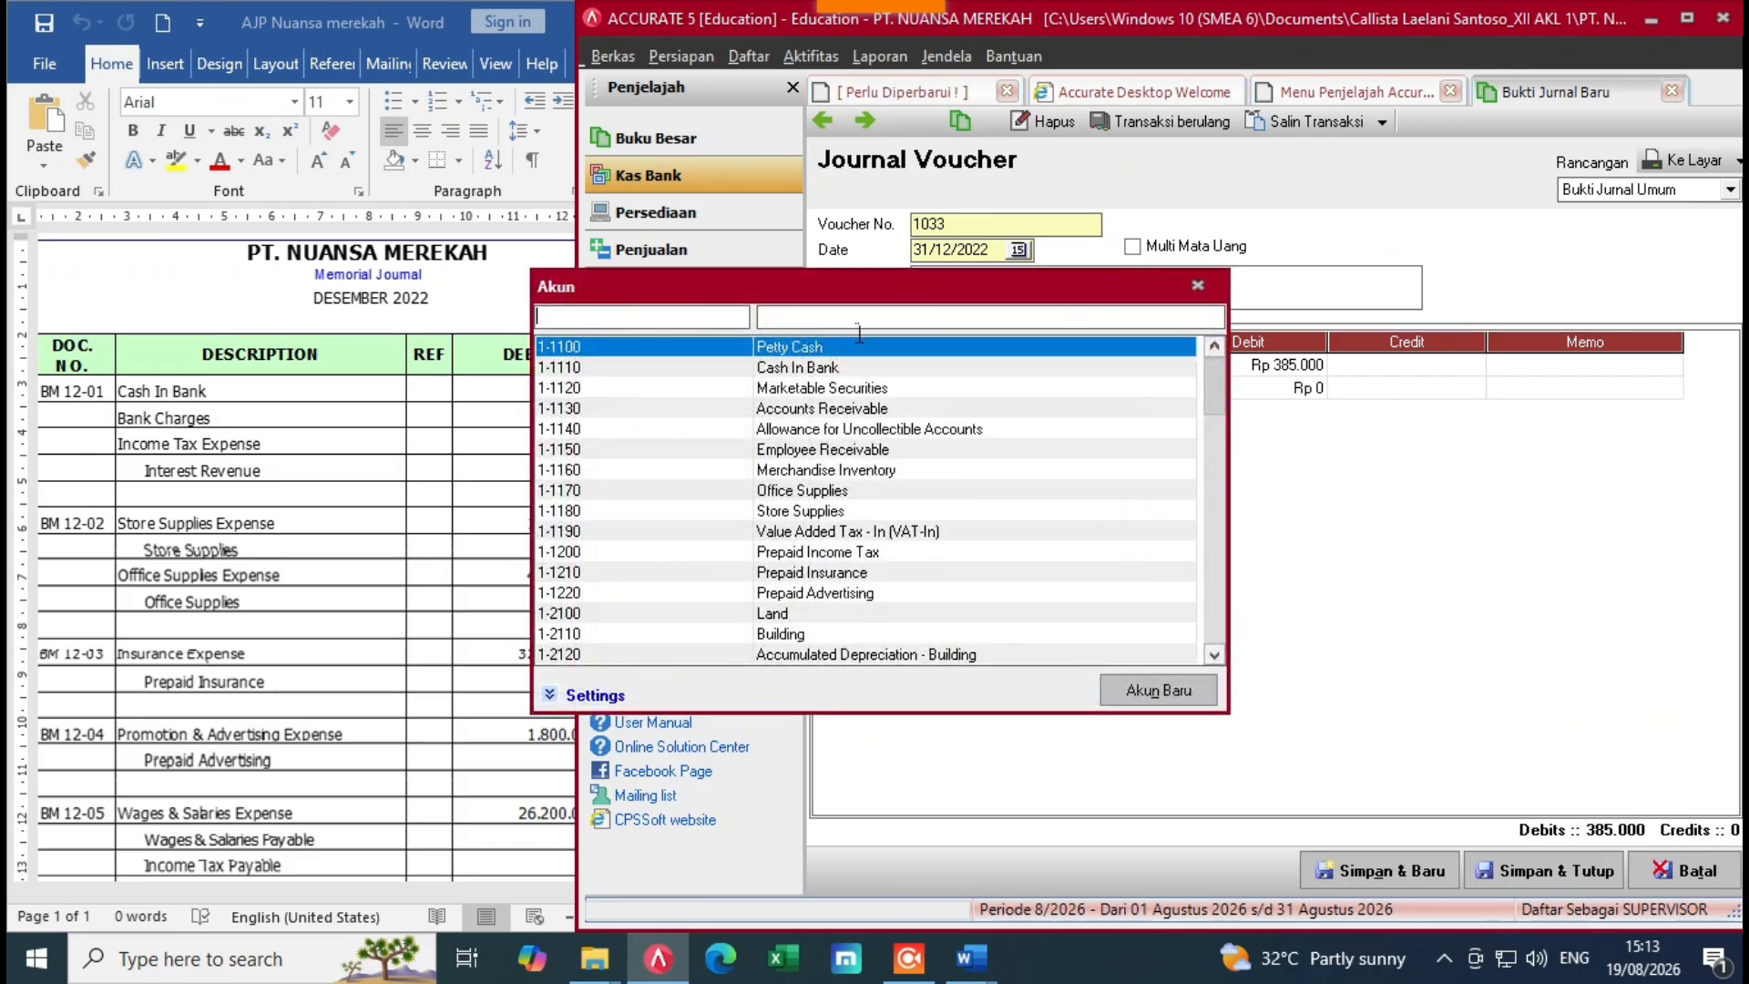
pyautogui.write('ban')
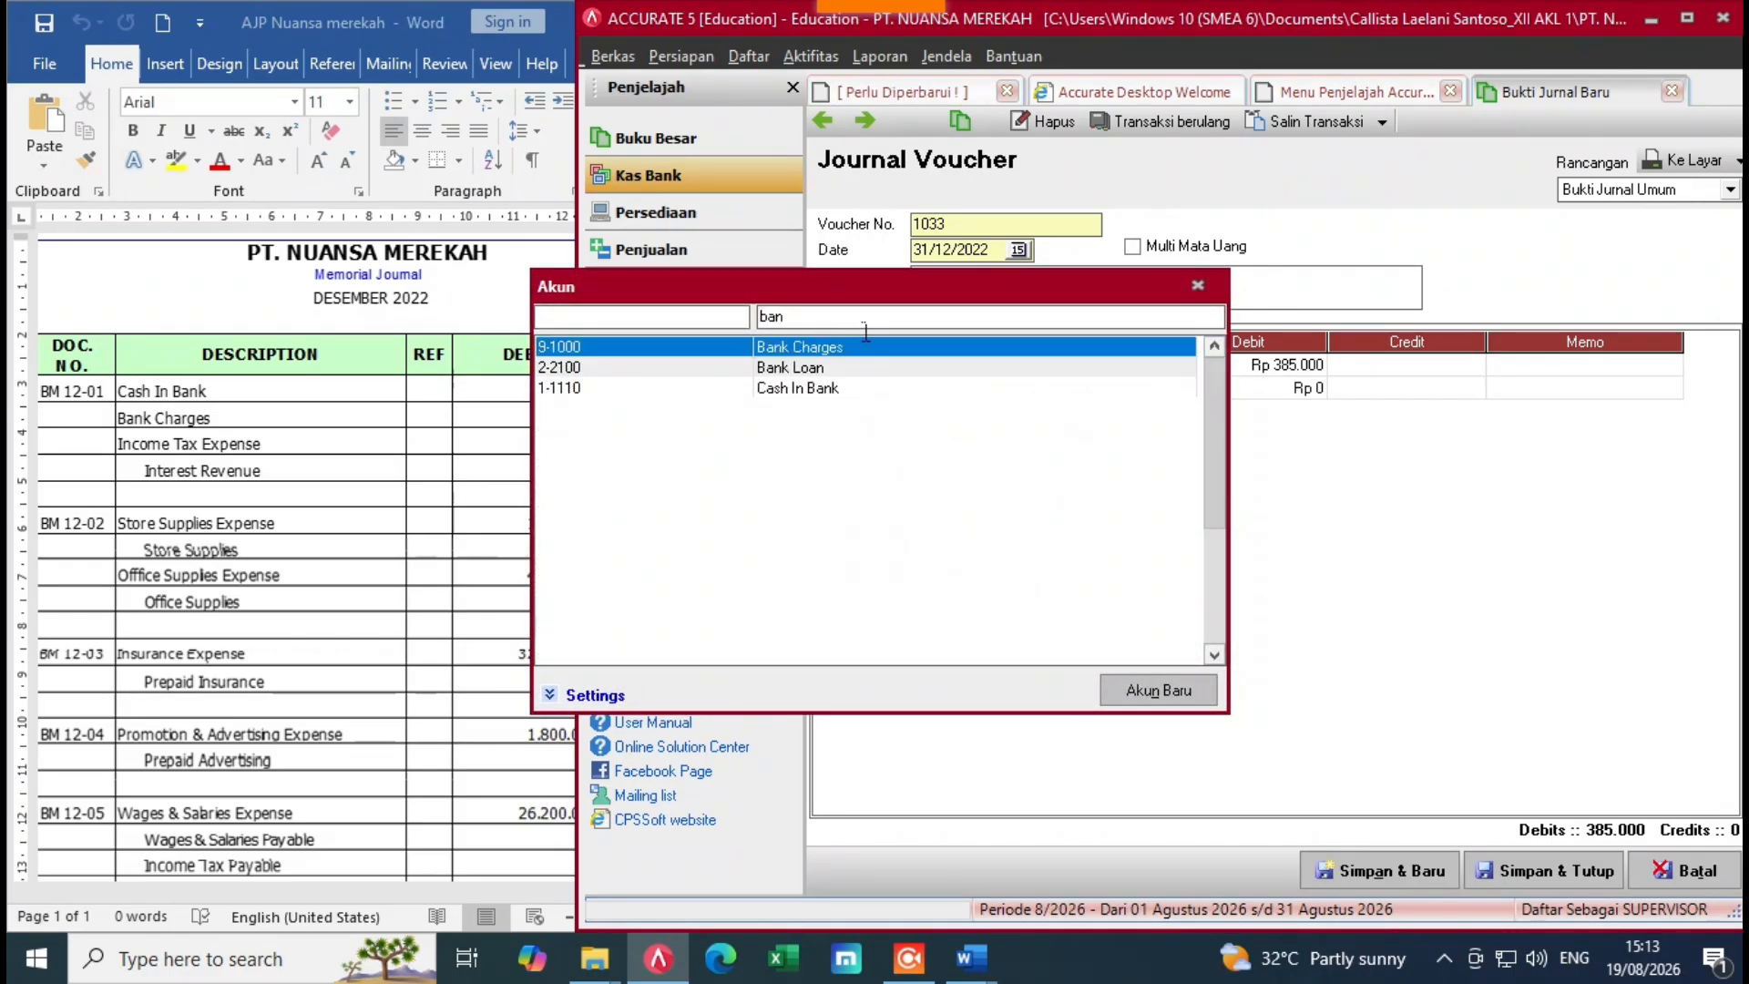
pyautogui.doubleClick(847, 349)
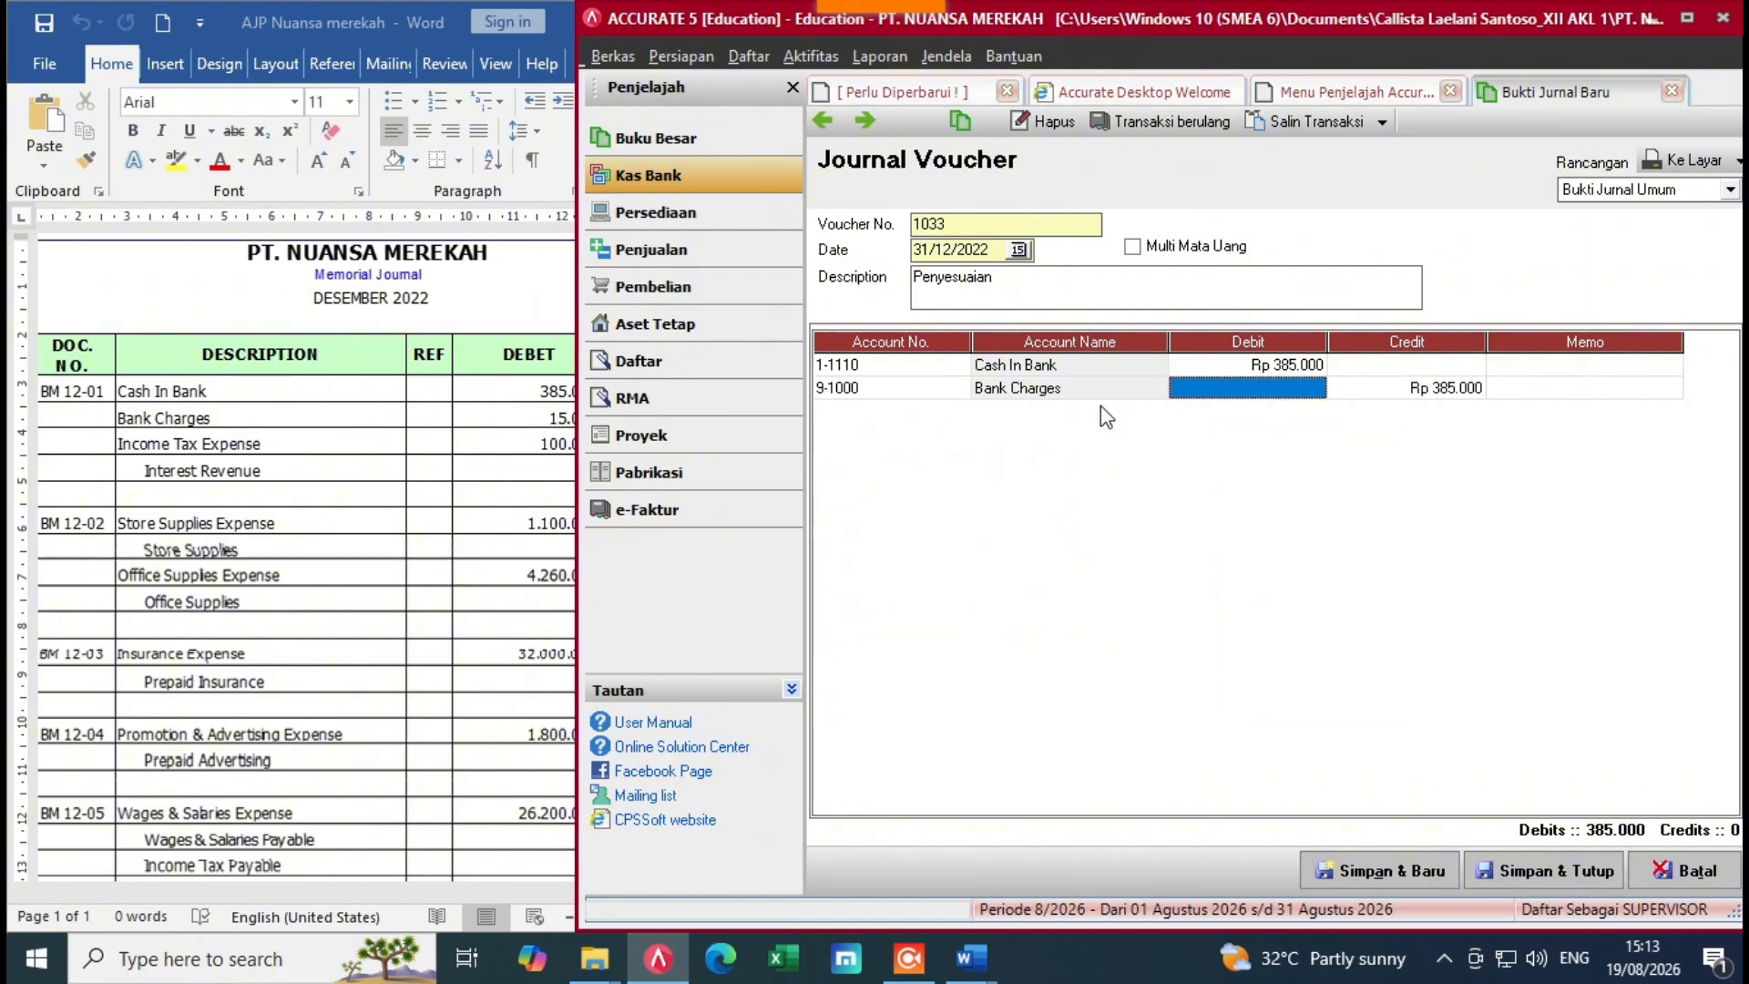
pyautogui.press('Tab')
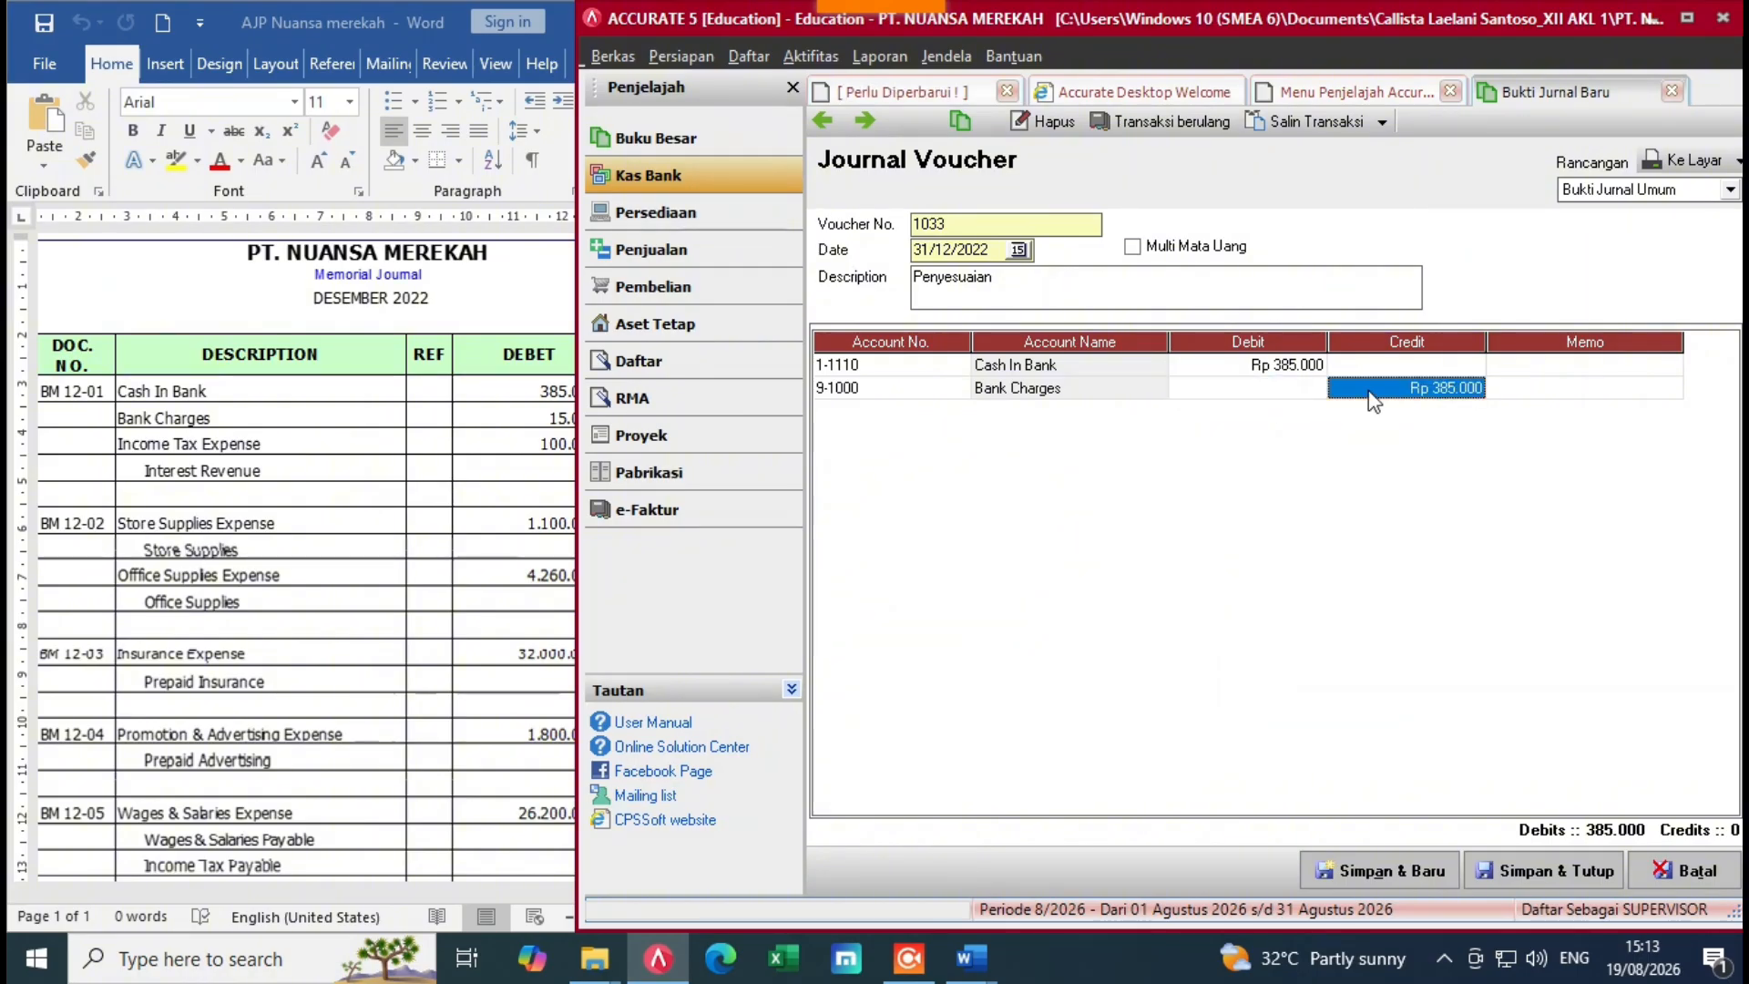
pyautogui.press('BackSpace')
pyautogui.click(1313, 386)
pyautogui.click(532, 512)
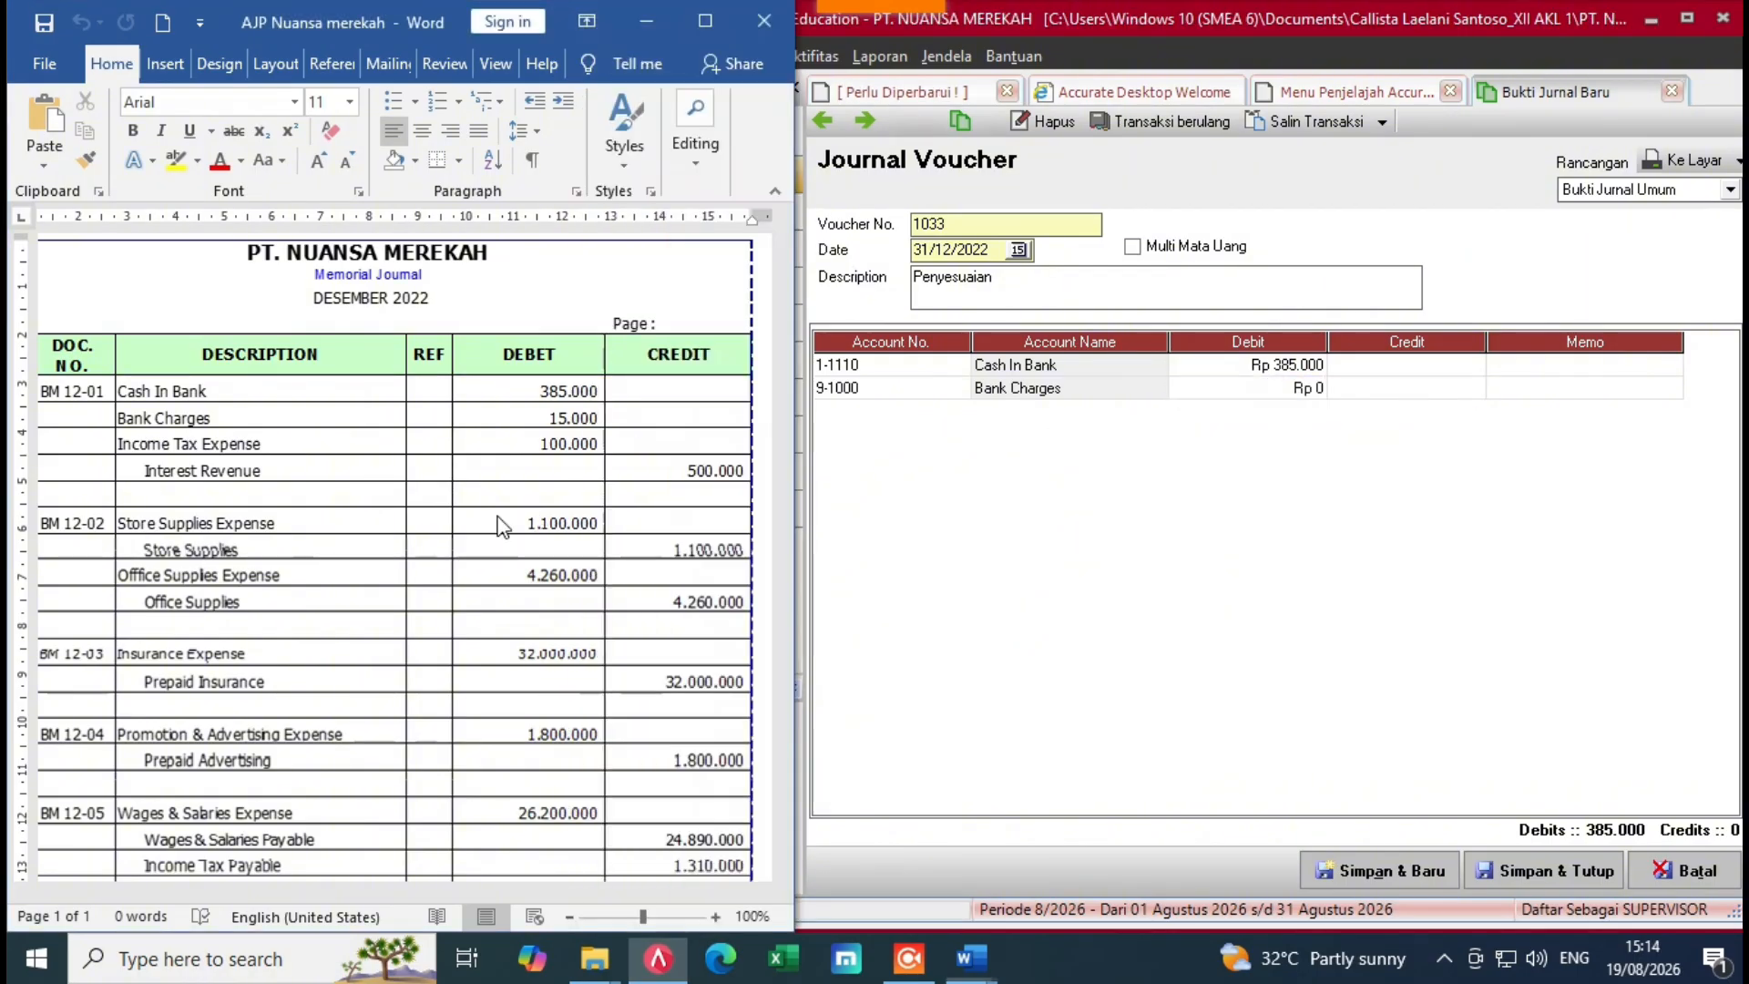
pyautogui.click(1208, 396)
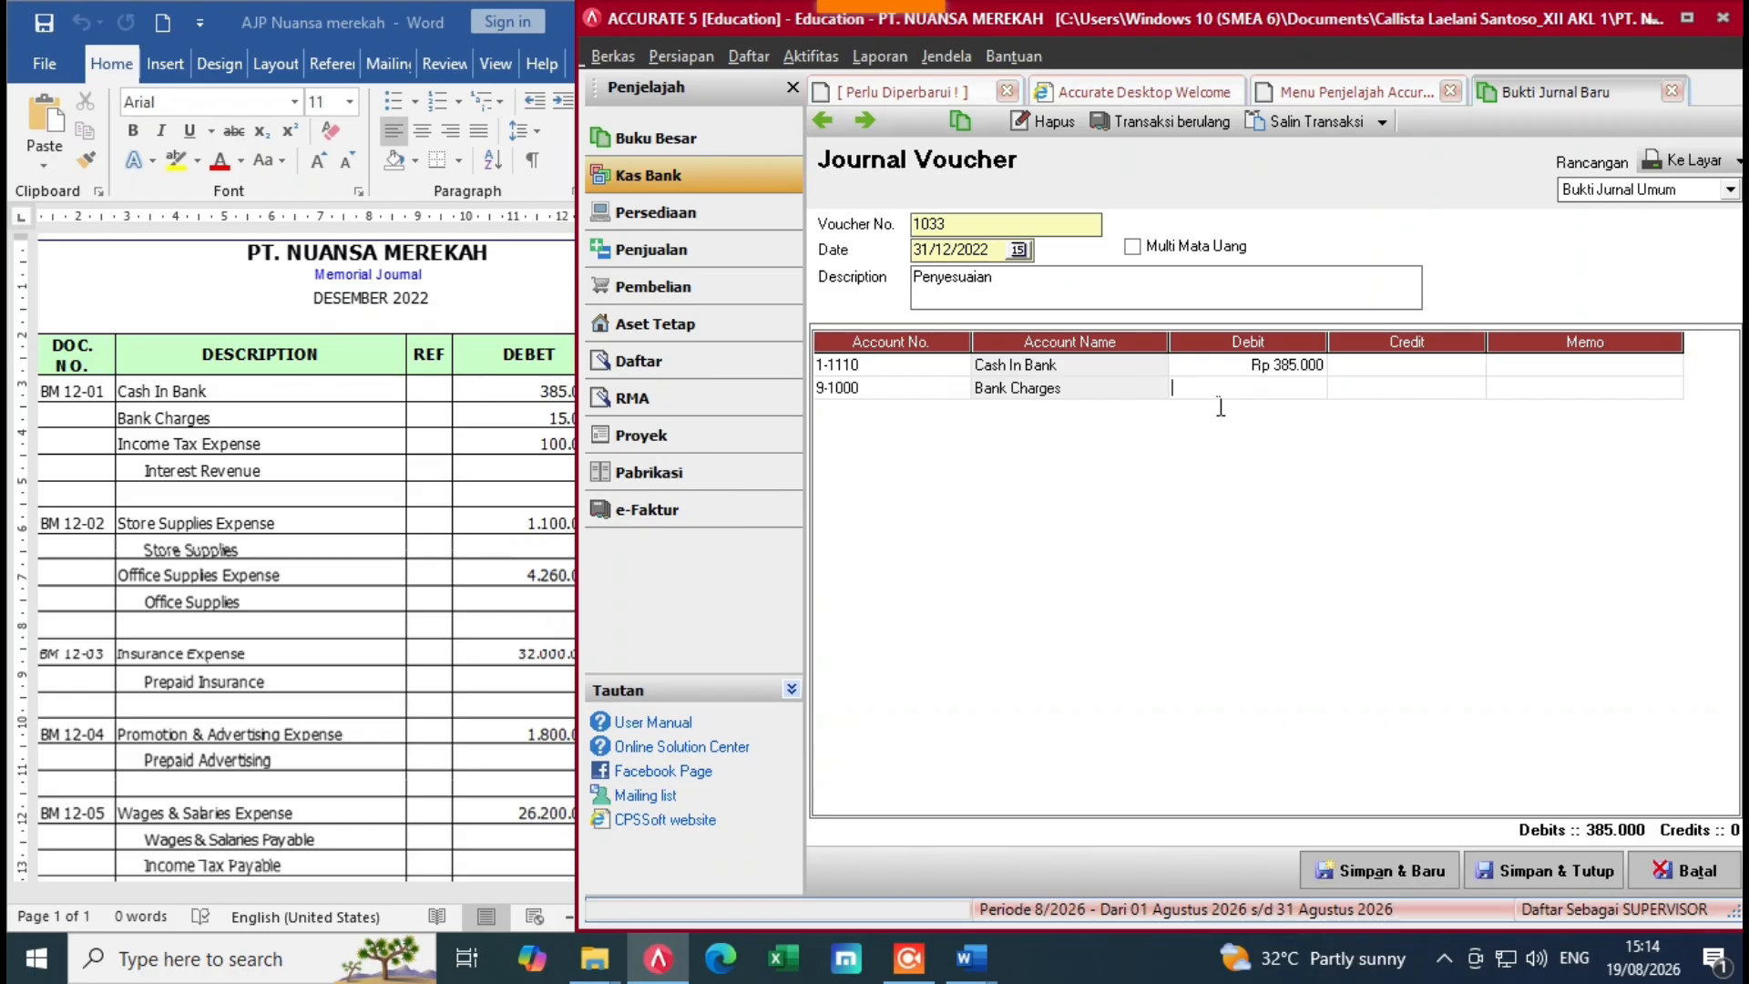
pyautogui.write('15')
pyautogui.press('Tab')
pyautogui.press('Tab')
pyautogui.press('Tab')
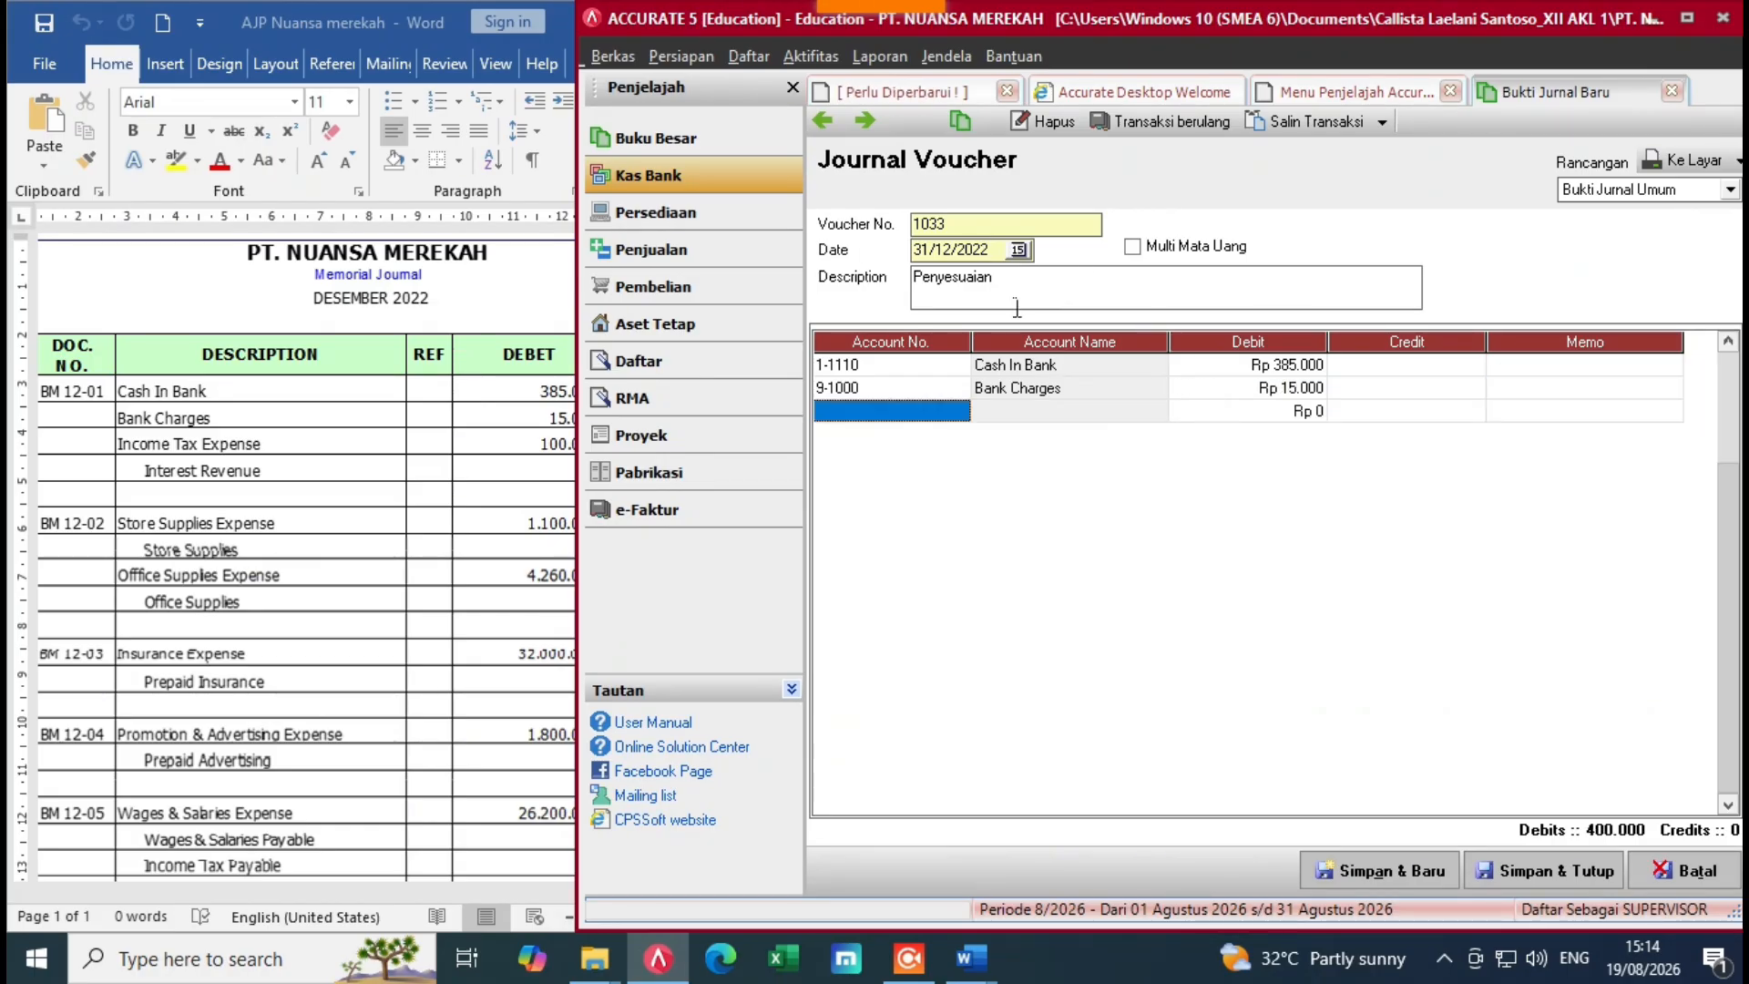
# Step: Add an Income Tax Expense line debited 100.000, clearing its automatic credit
pyautogui.click(960, 415)
pyautogui.click(959, 412)
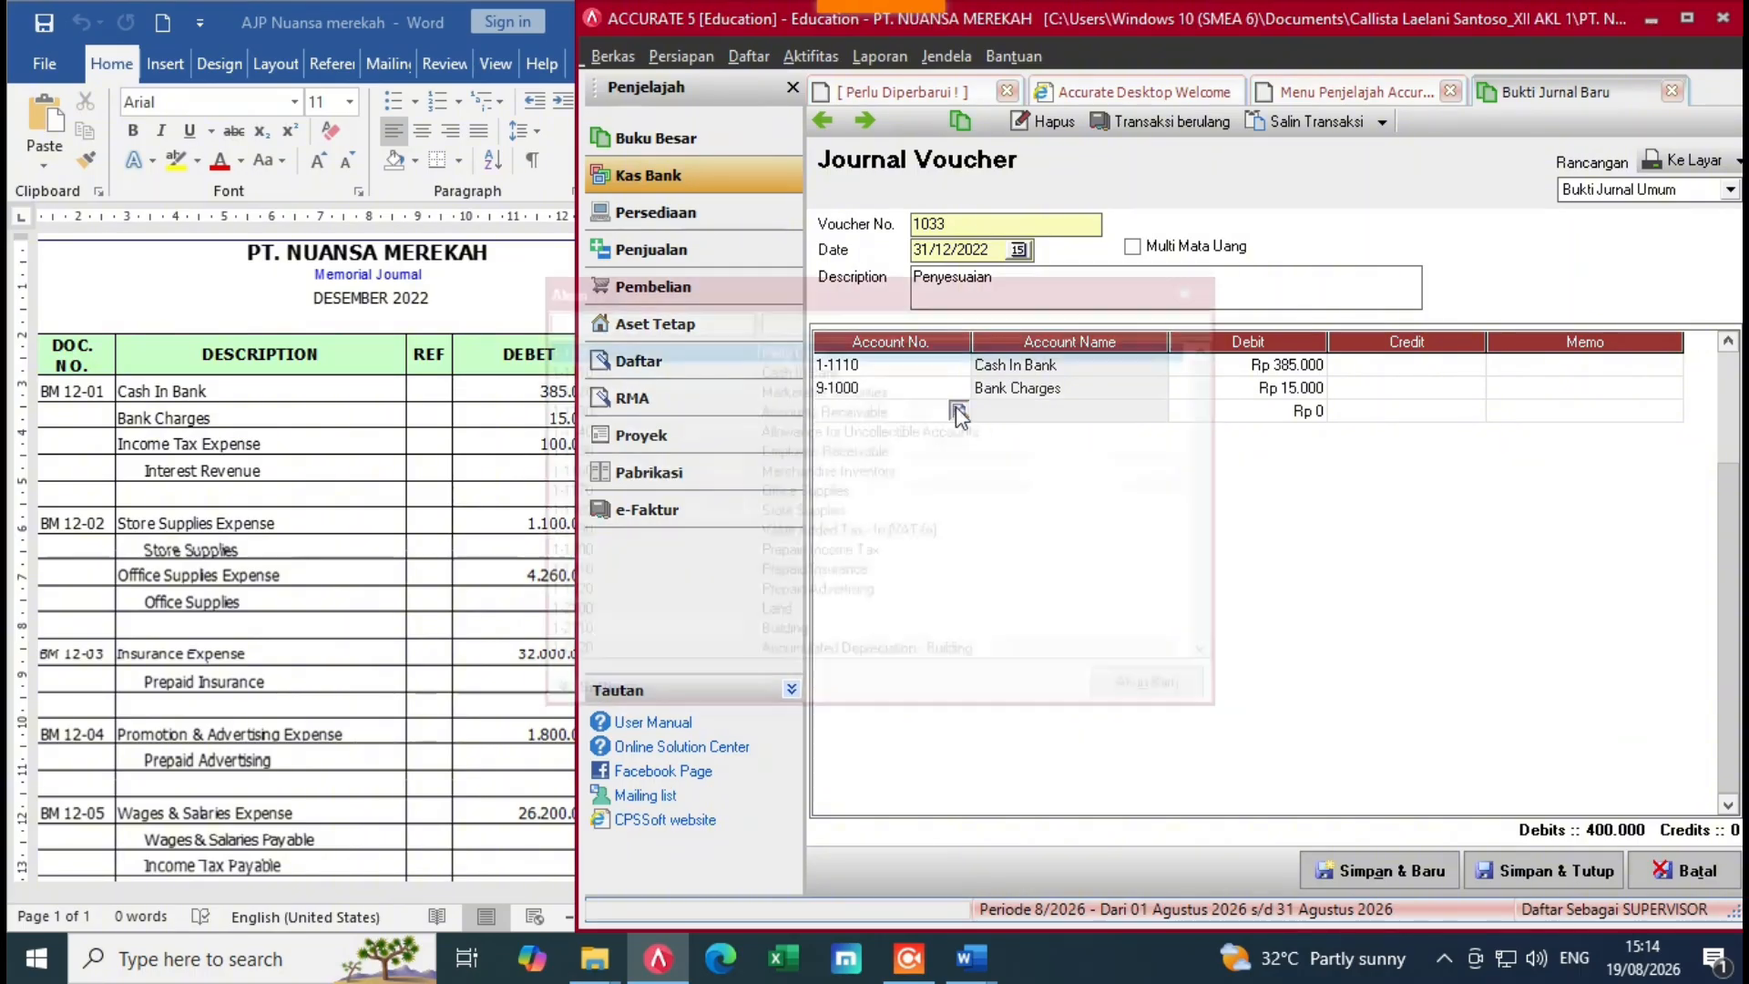
pyautogui.write('in')
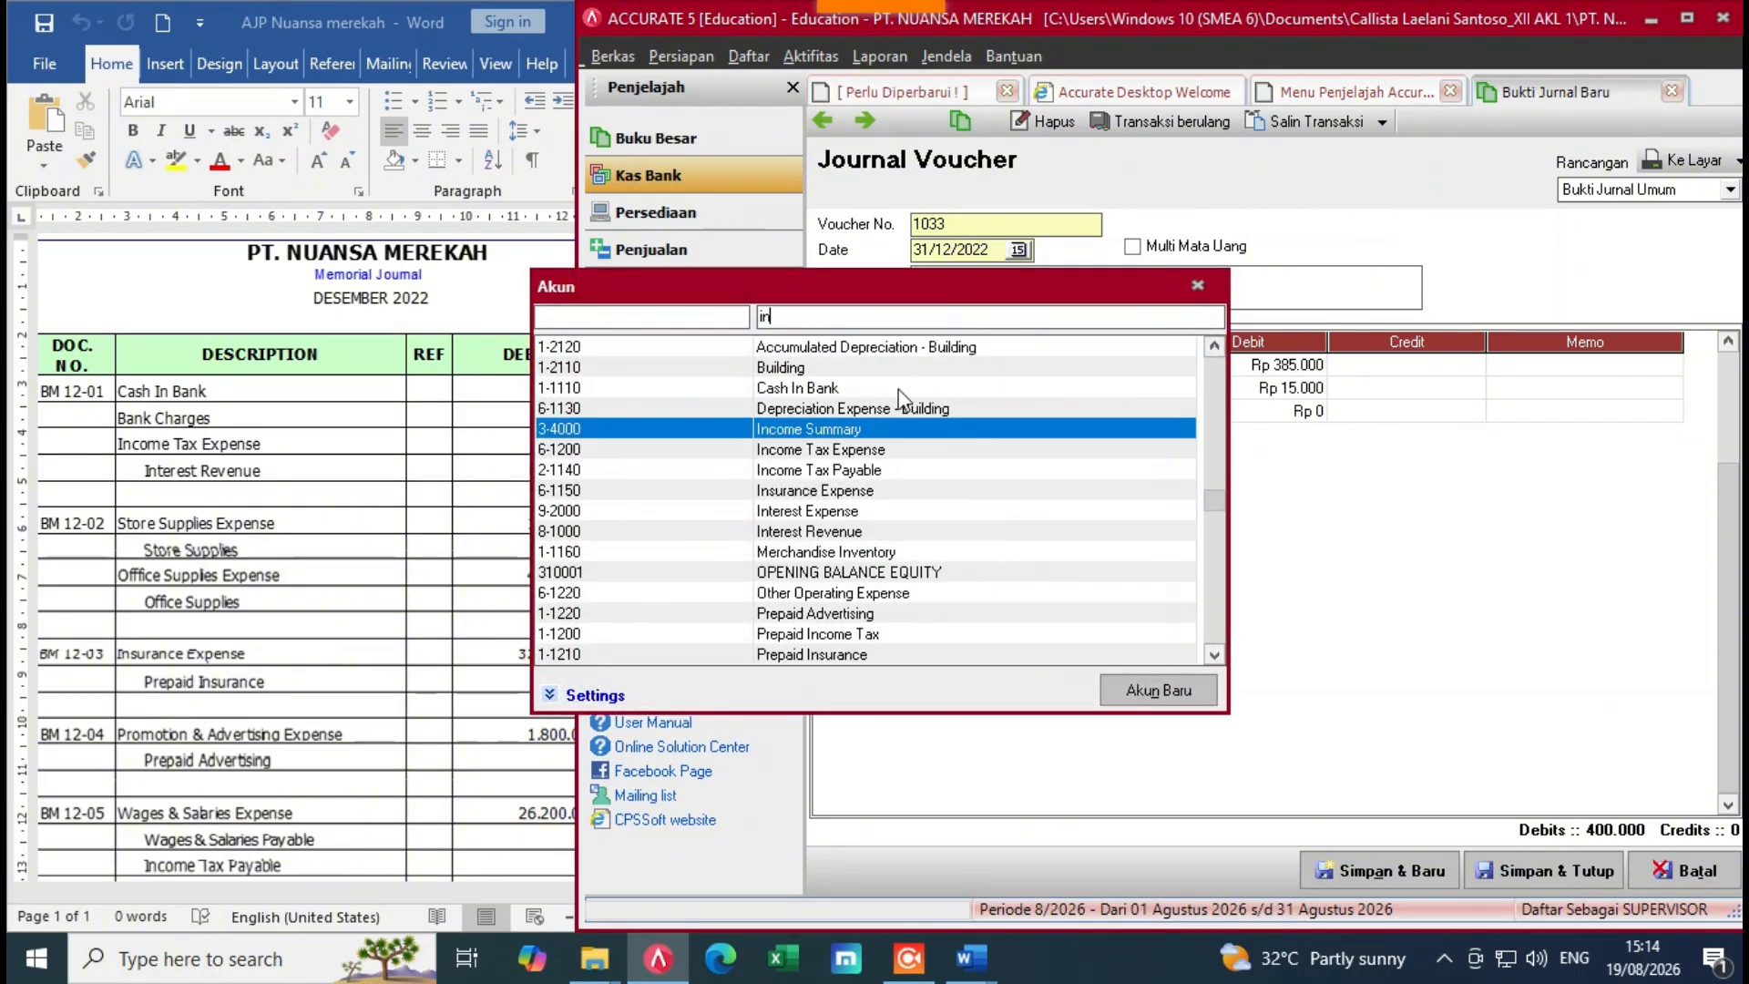
pyautogui.doubleClick(820, 449)
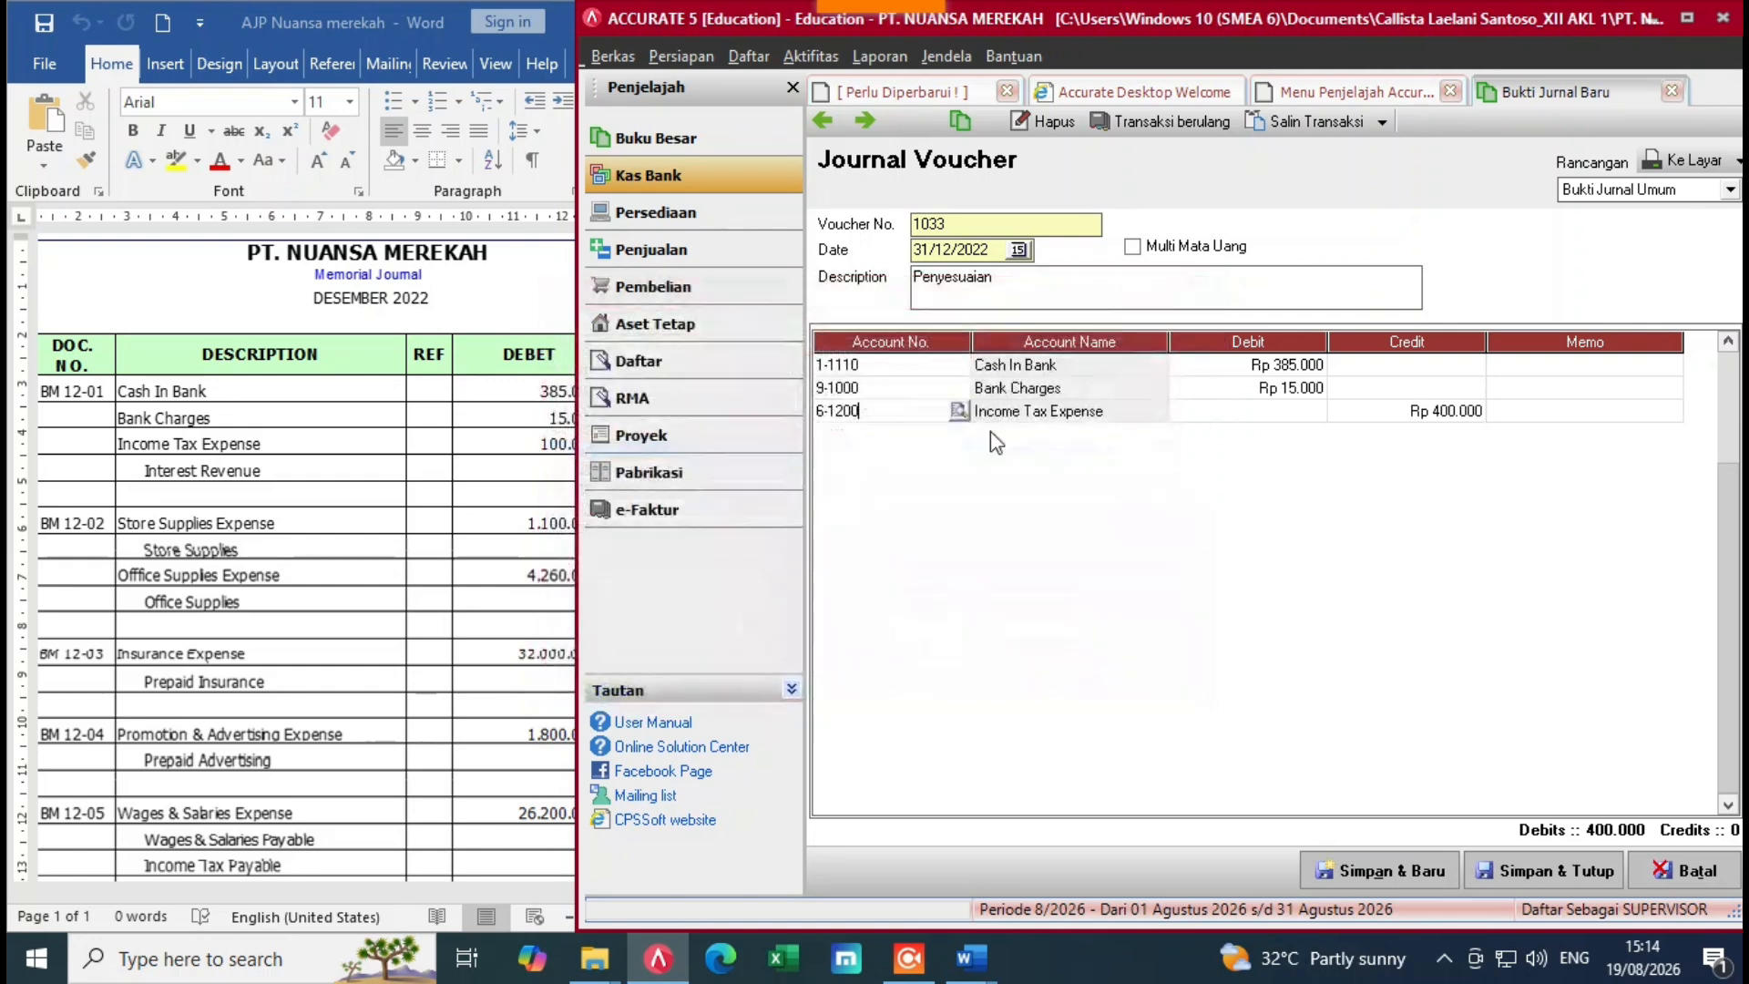
pyautogui.click(1277, 418)
pyautogui.click(1426, 418)
pyautogui.press('BackSpace')
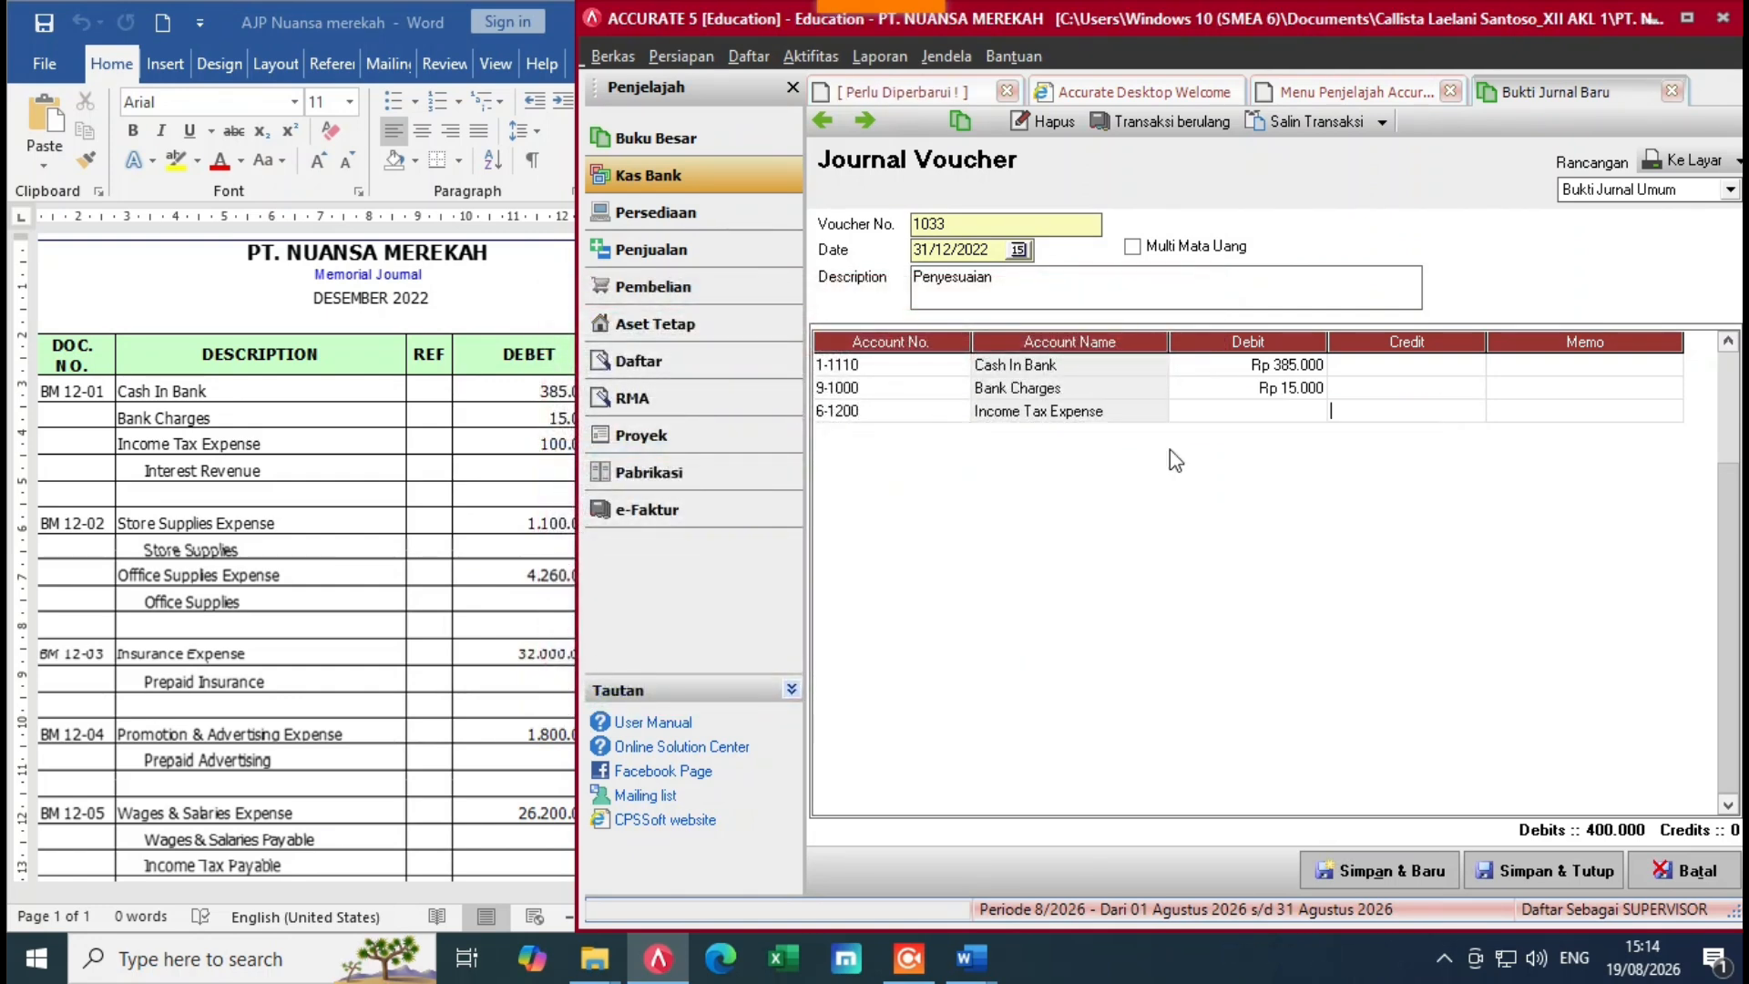
pyautogui.click(1223, 410)
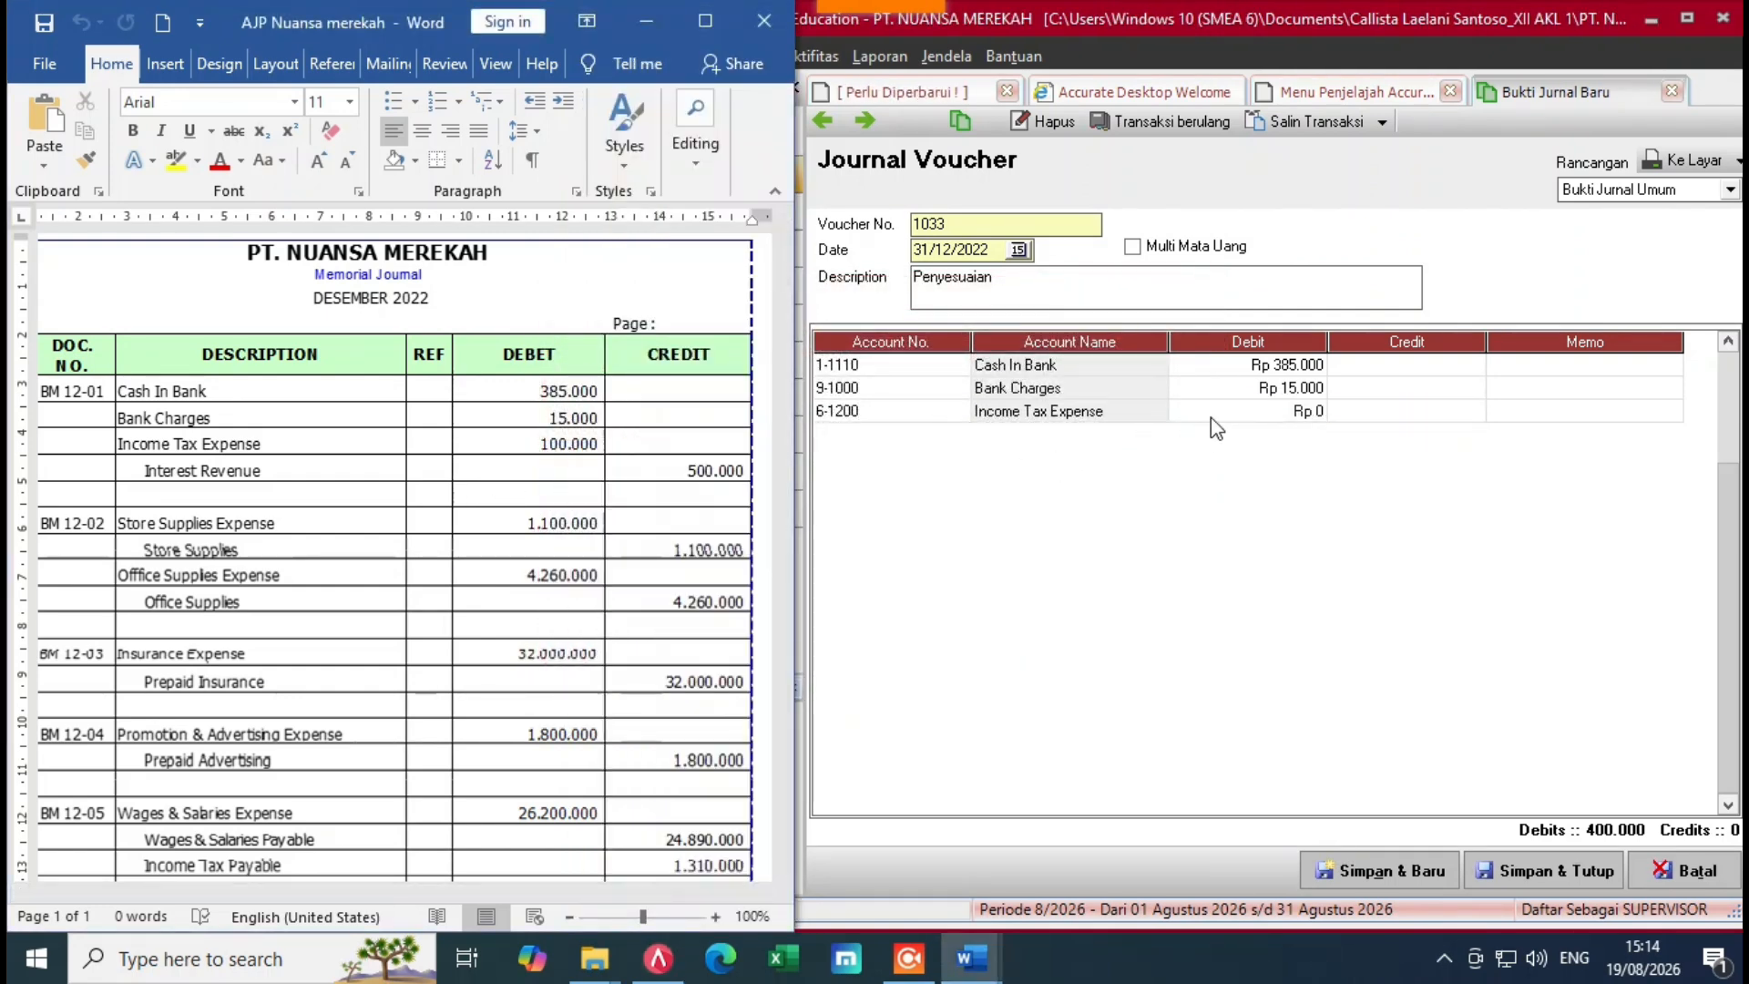
pyautogui.click(1213, 414)
pyautogui.write('10000')
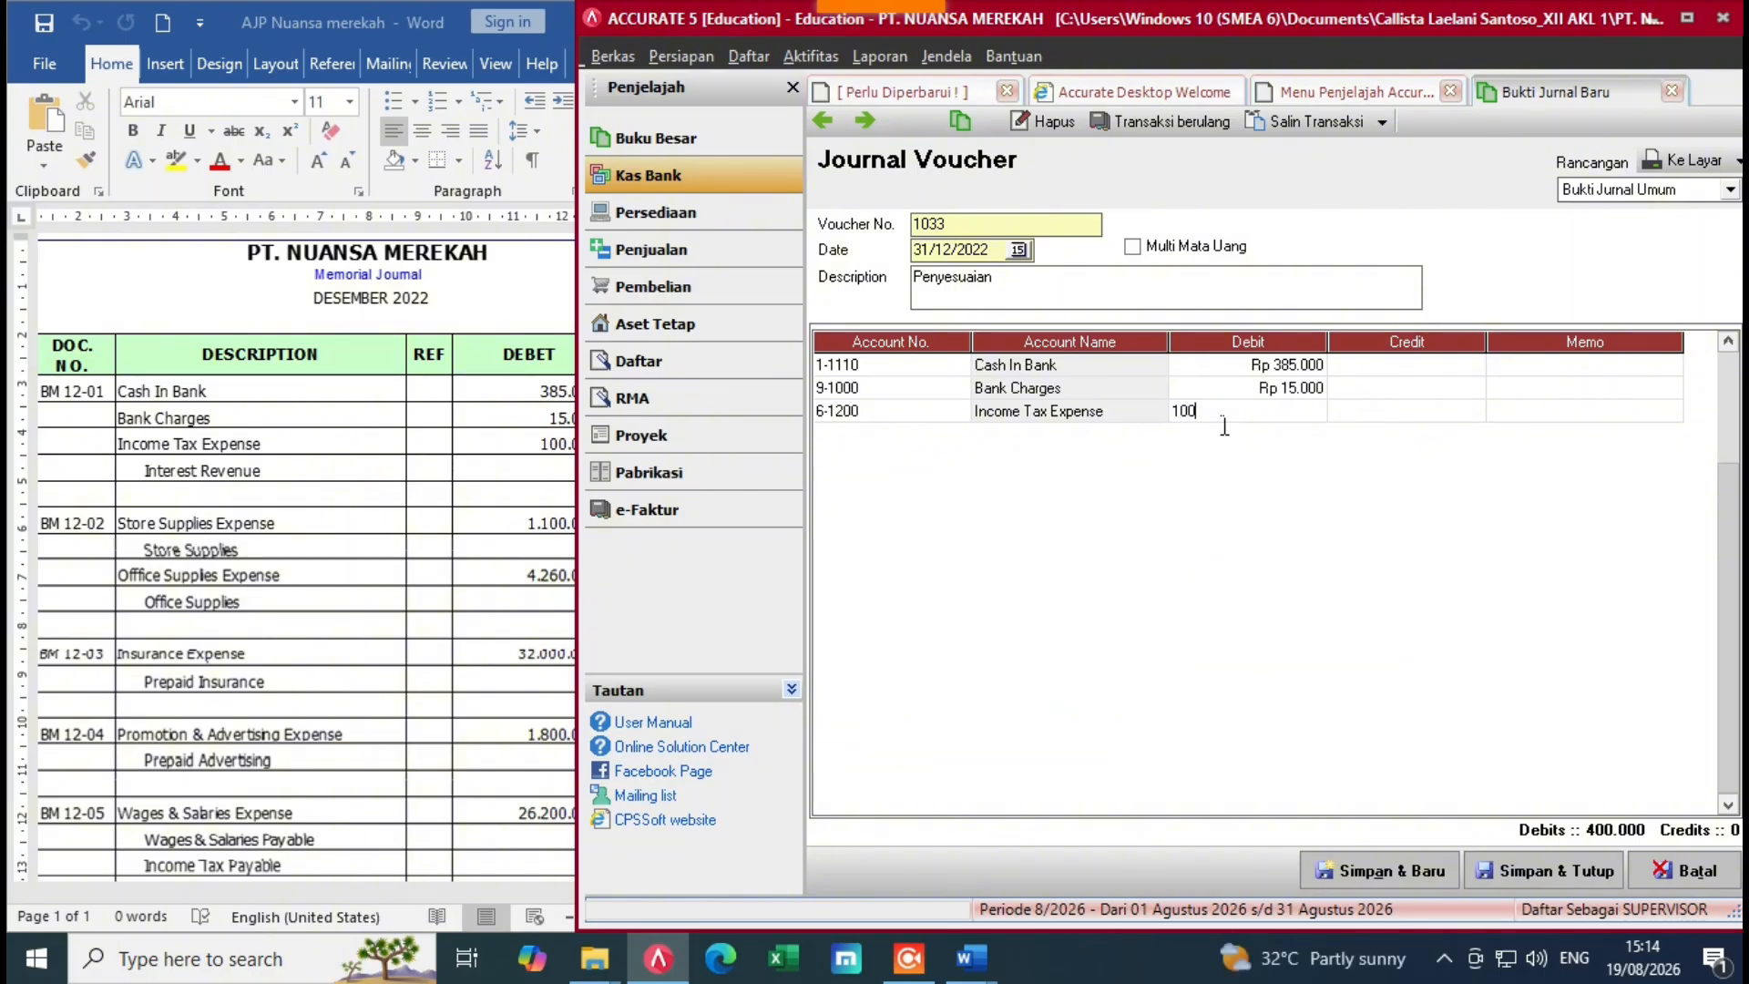
pyautogui.press('Return')
pyautogui.press('Return')
pyautogui.press('Return')
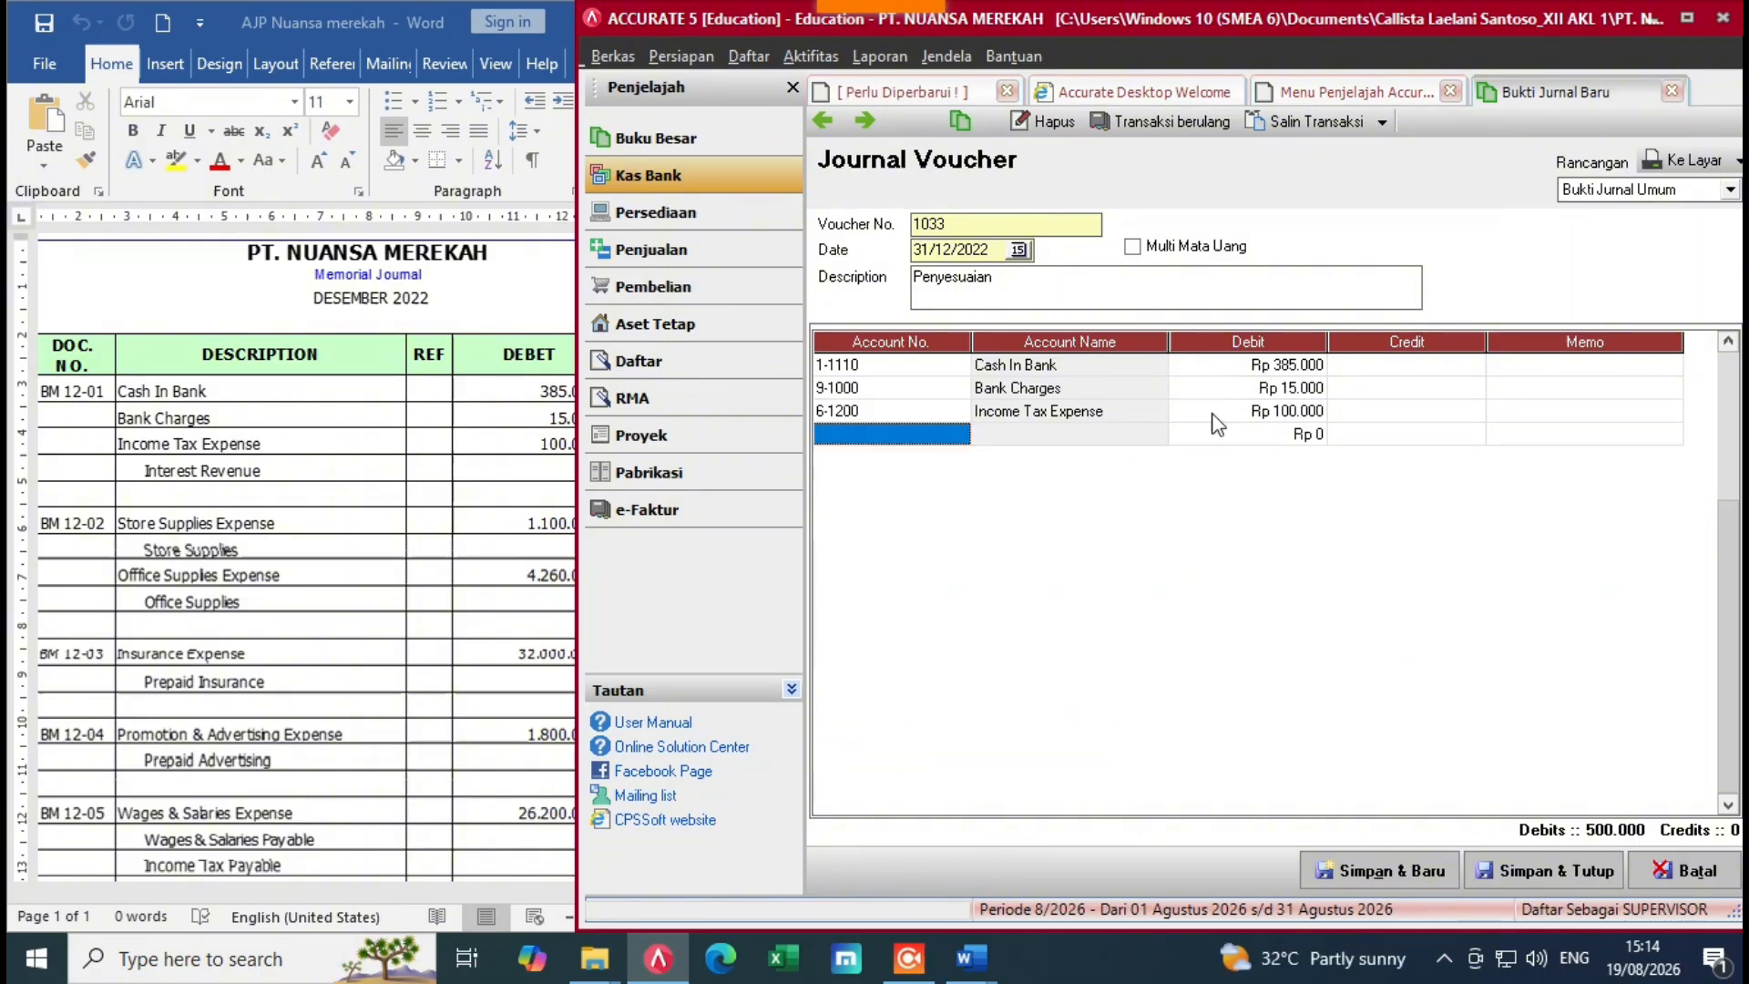
# Step: Add Interest Revenue as the fourth line, credited 500.000
pyautogui.click(958, 433)
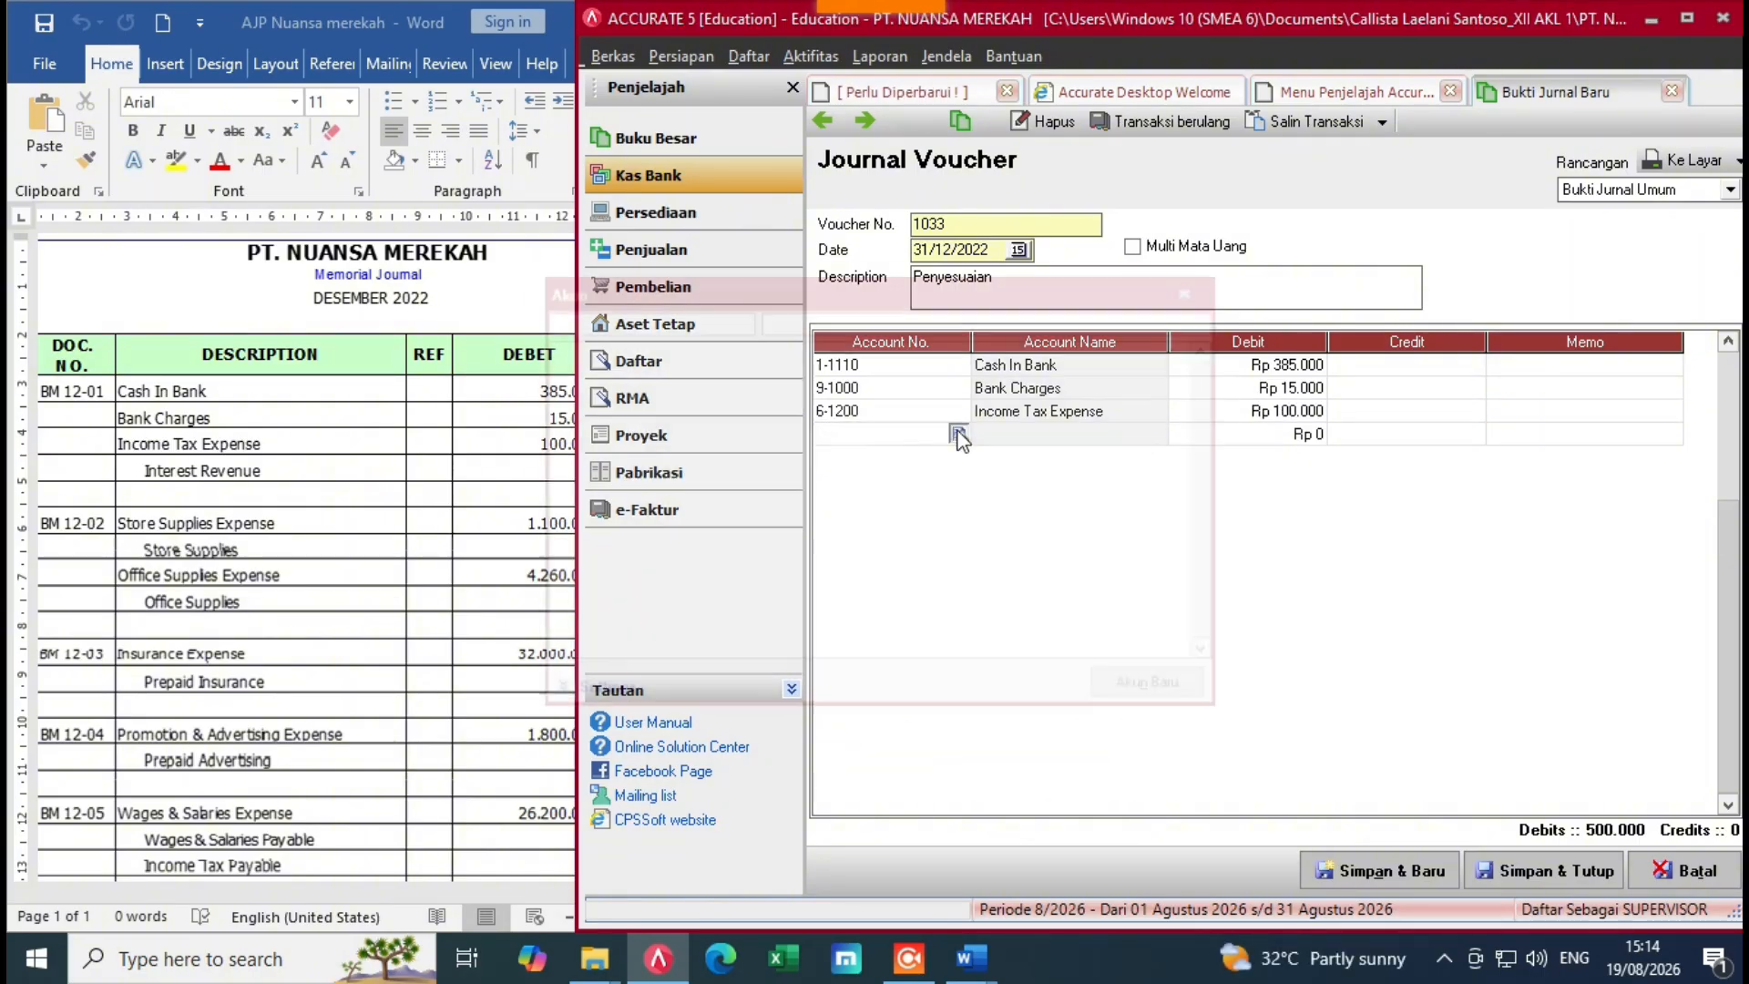
pyautogui.write('inte')
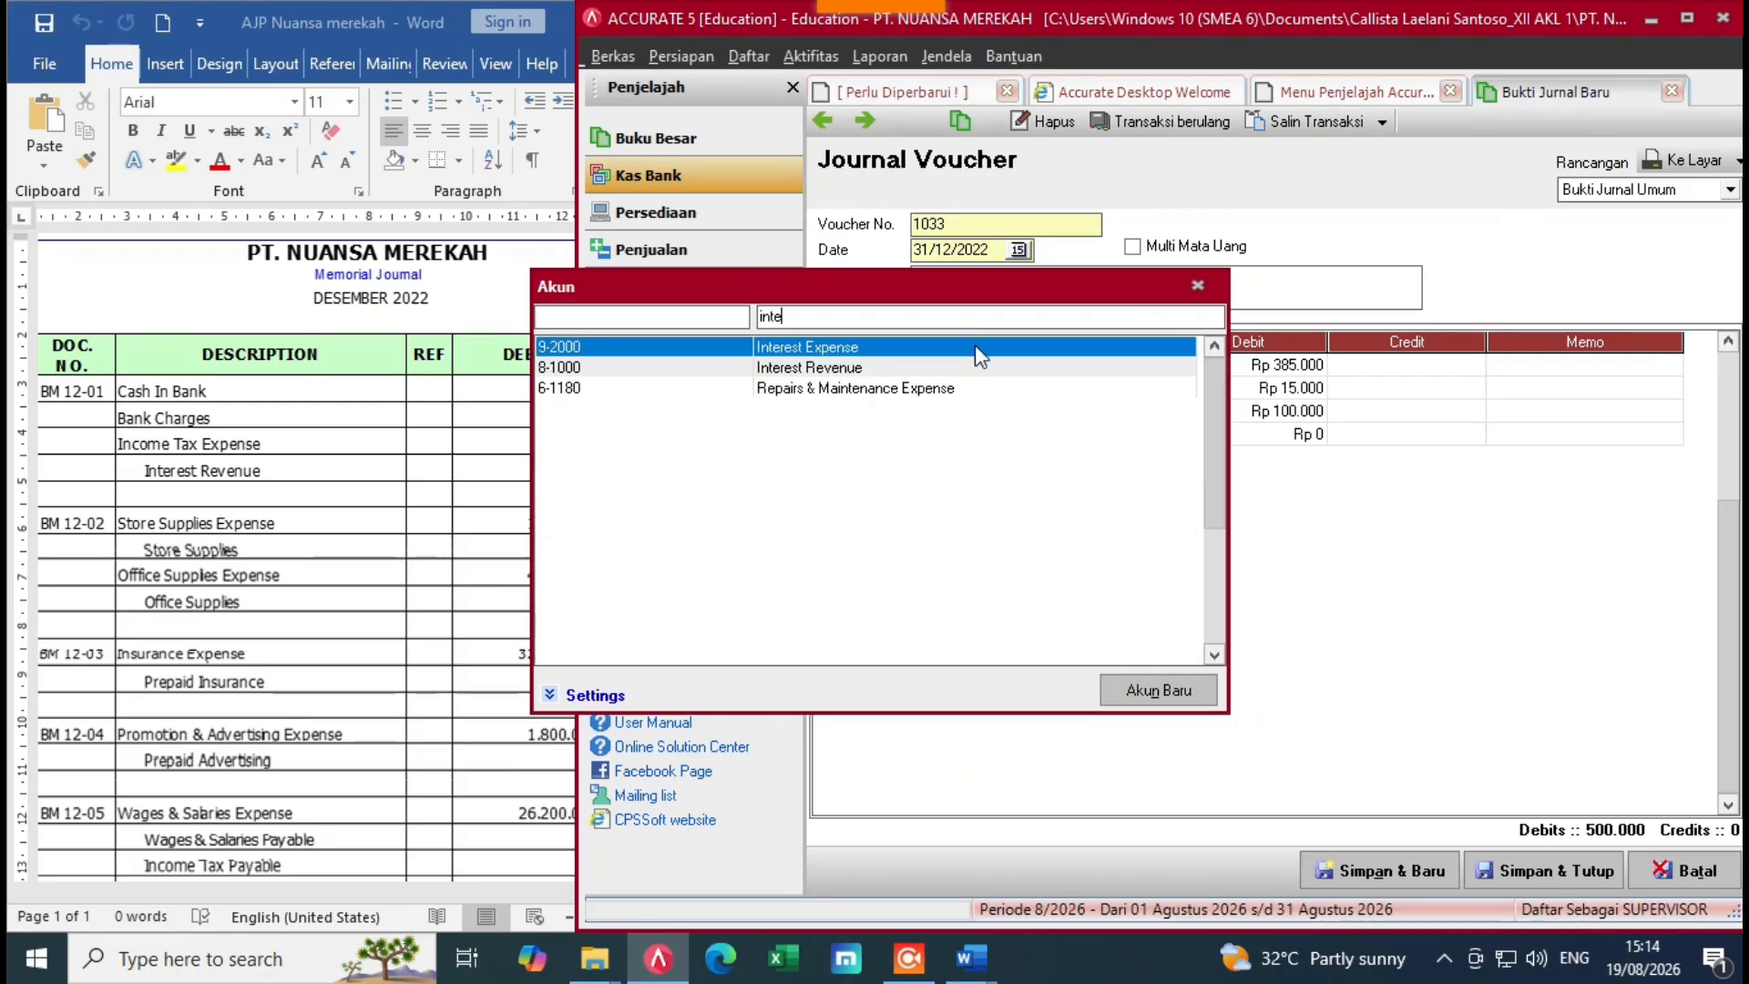
pyautogui.doubleClick(926, 369)
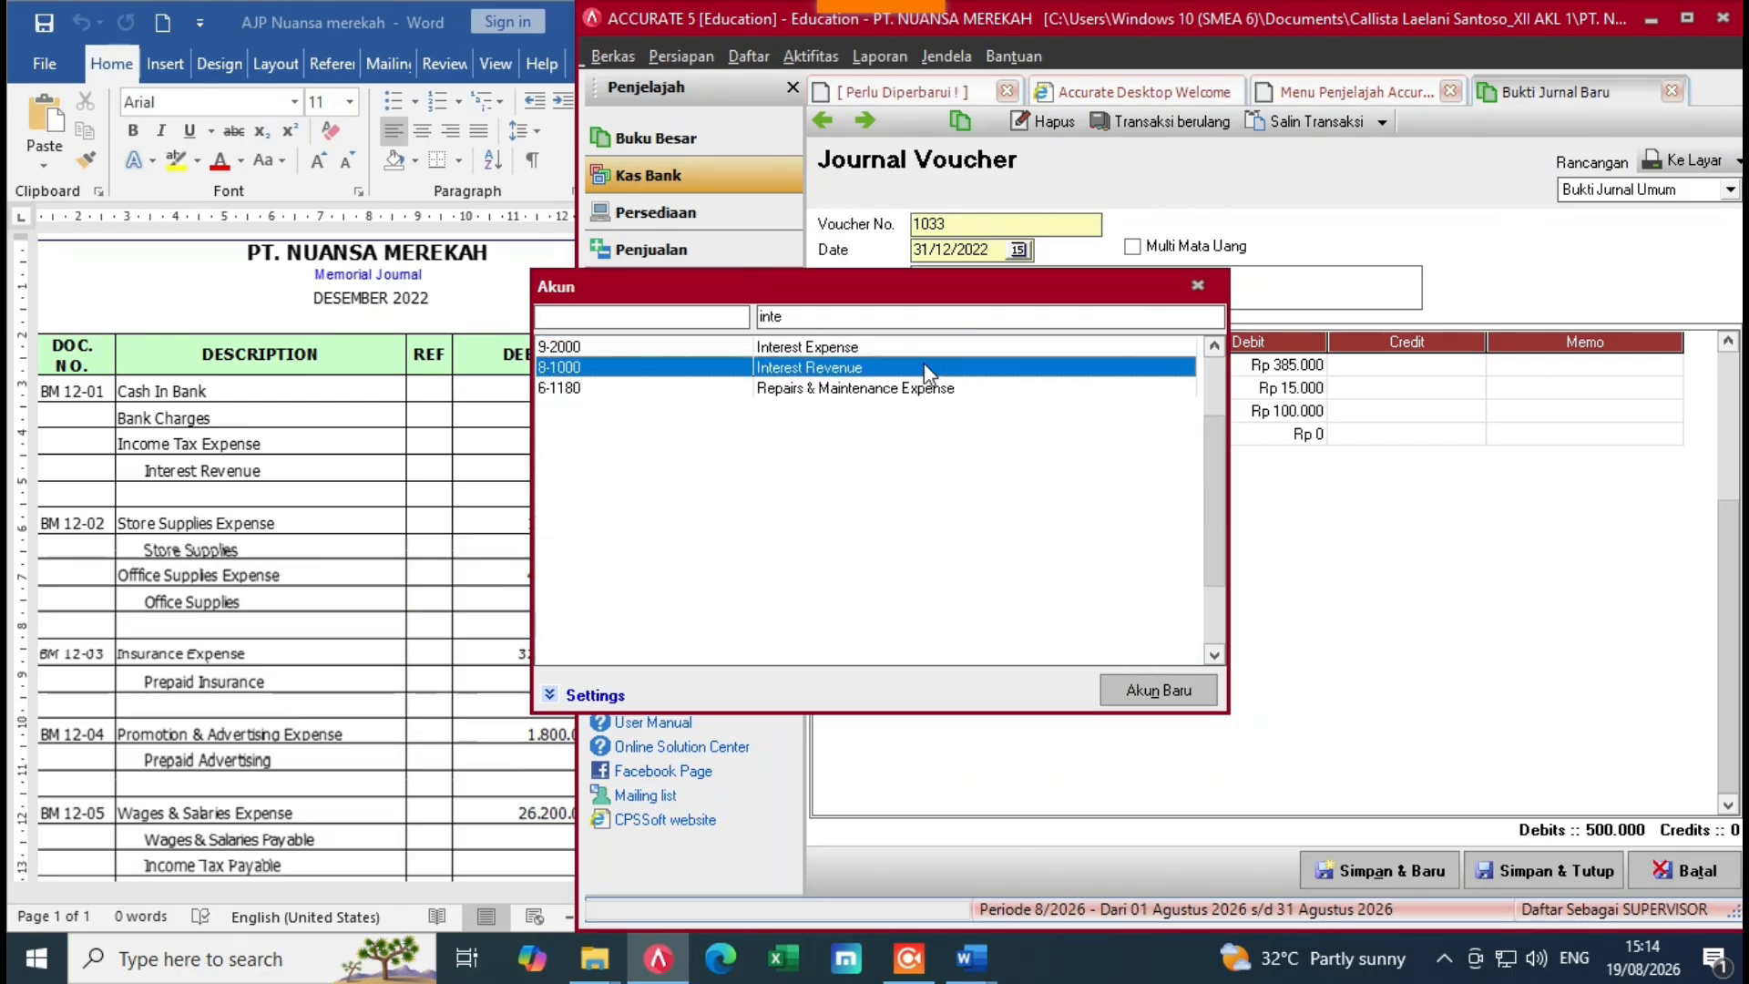
pyautogui.click(328, 489)
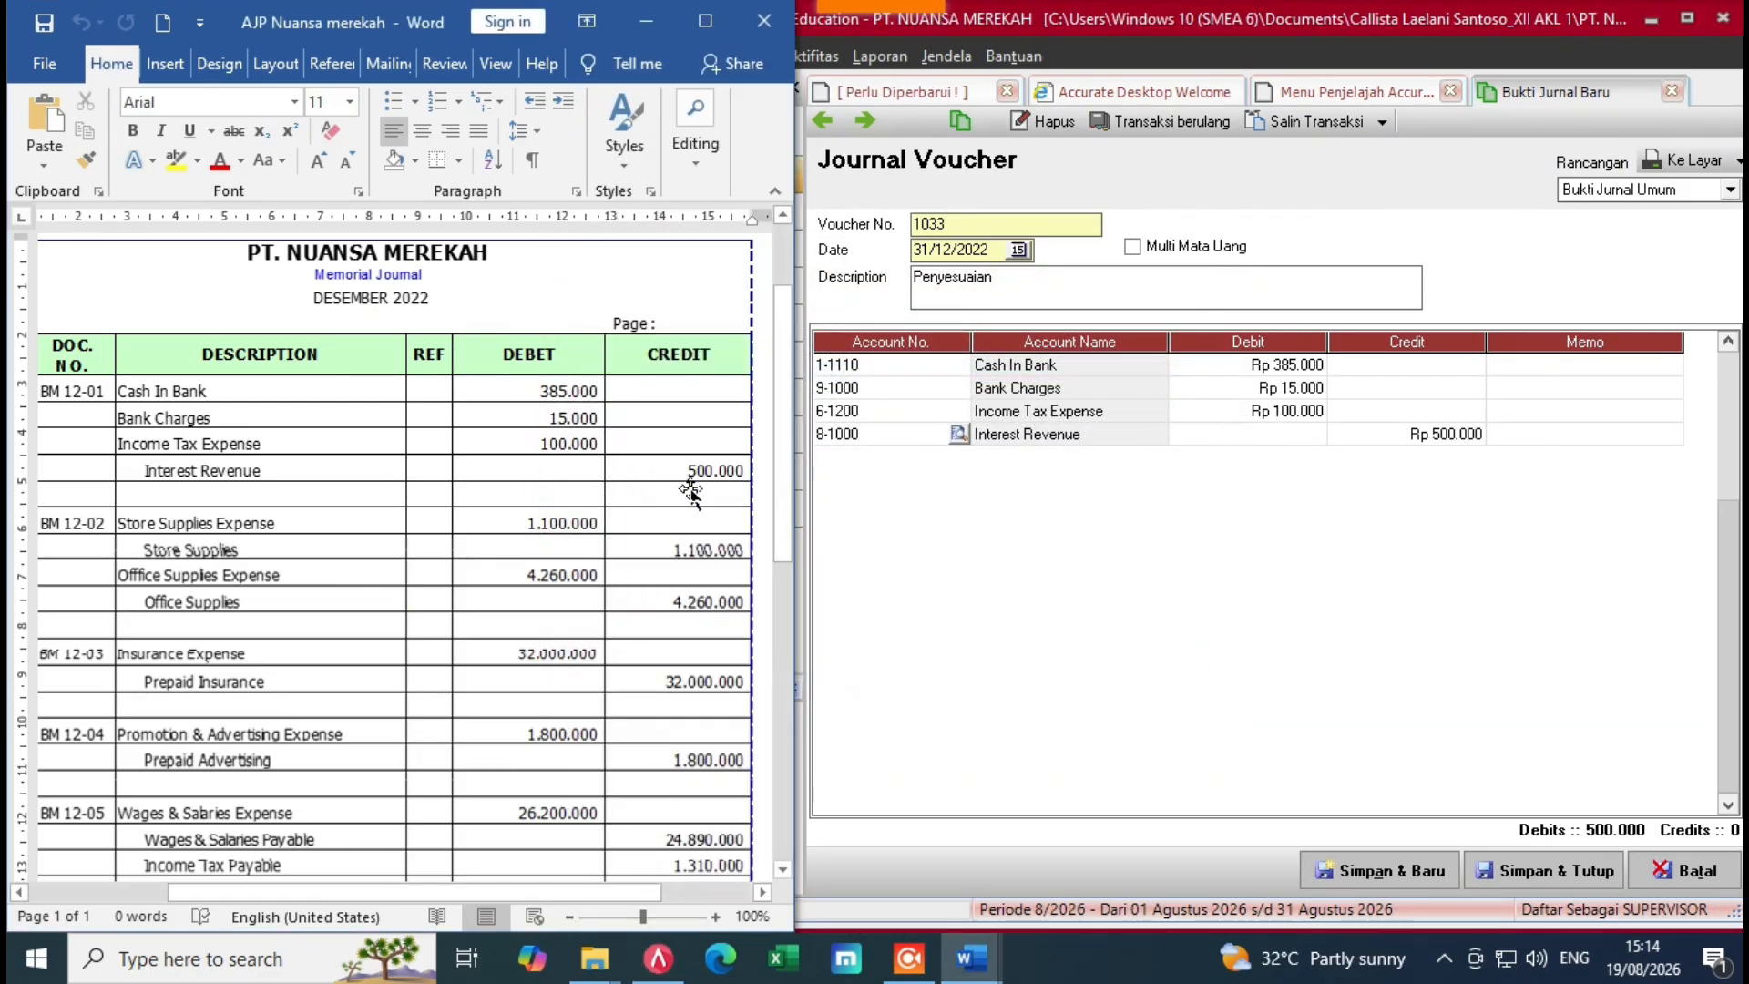
# Step: Debit Store Supplies Expense and credit Store Supplies 1.100.000
pyautogui.click(1487, 435)
pyautogui.press('Tab')
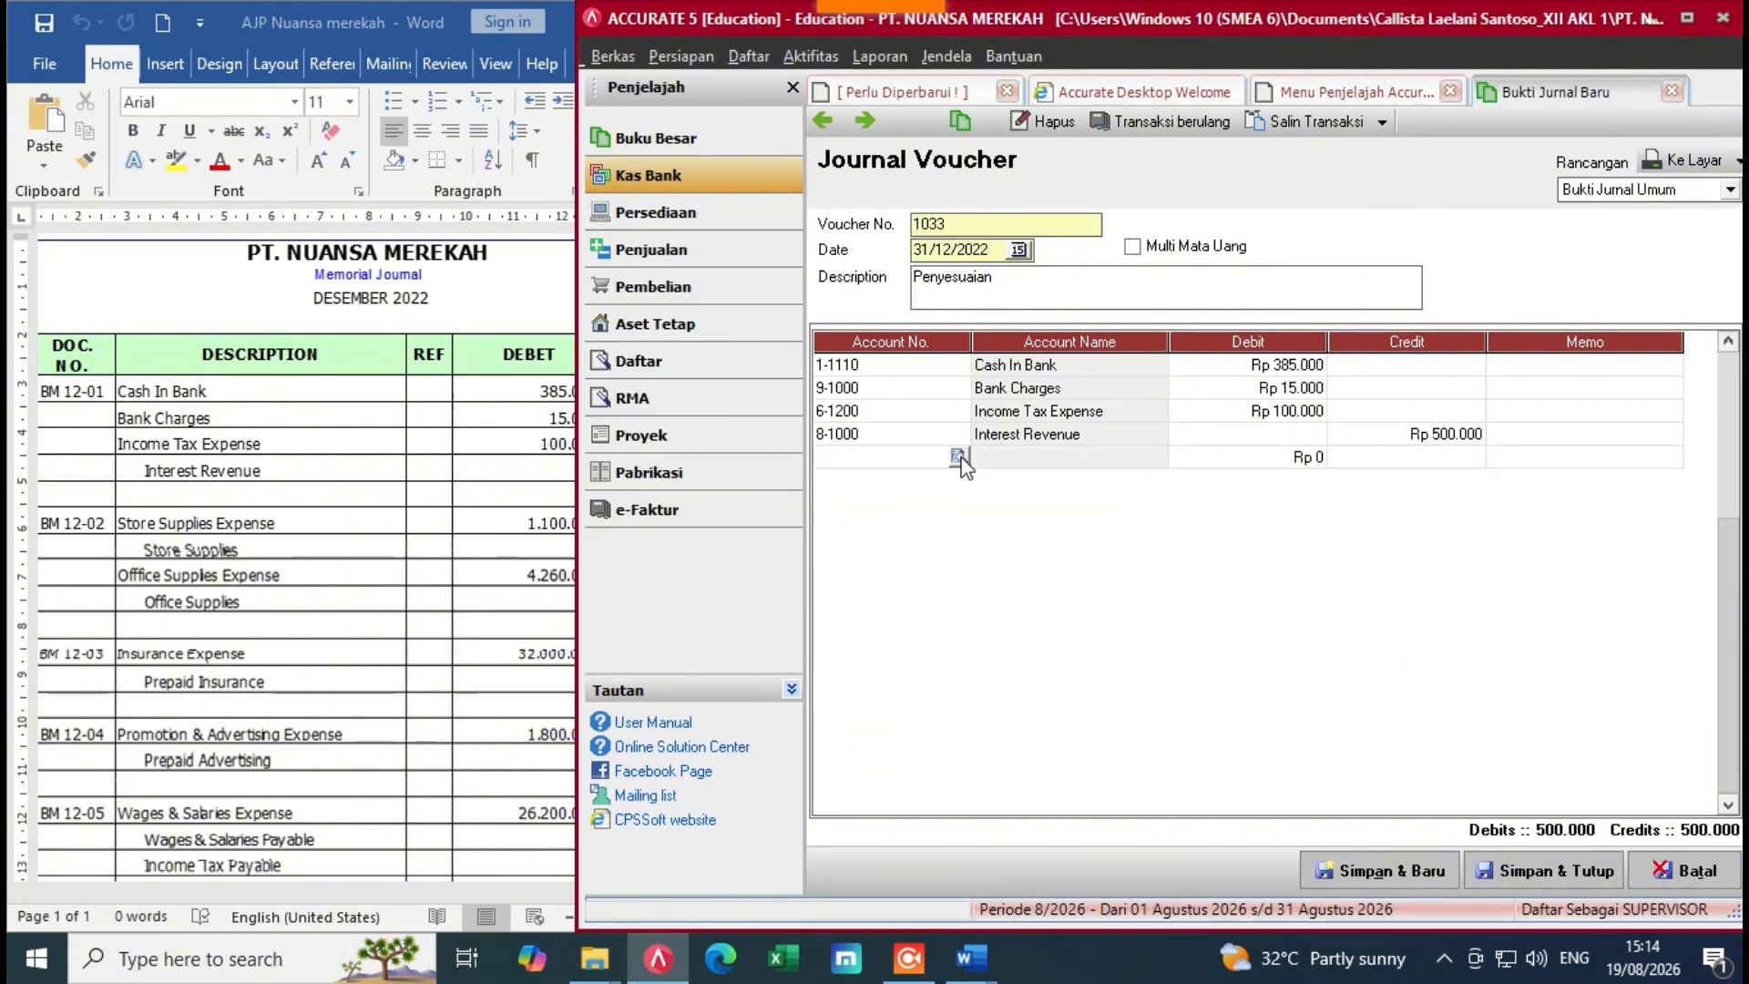
pyautogui.click(959, 457)
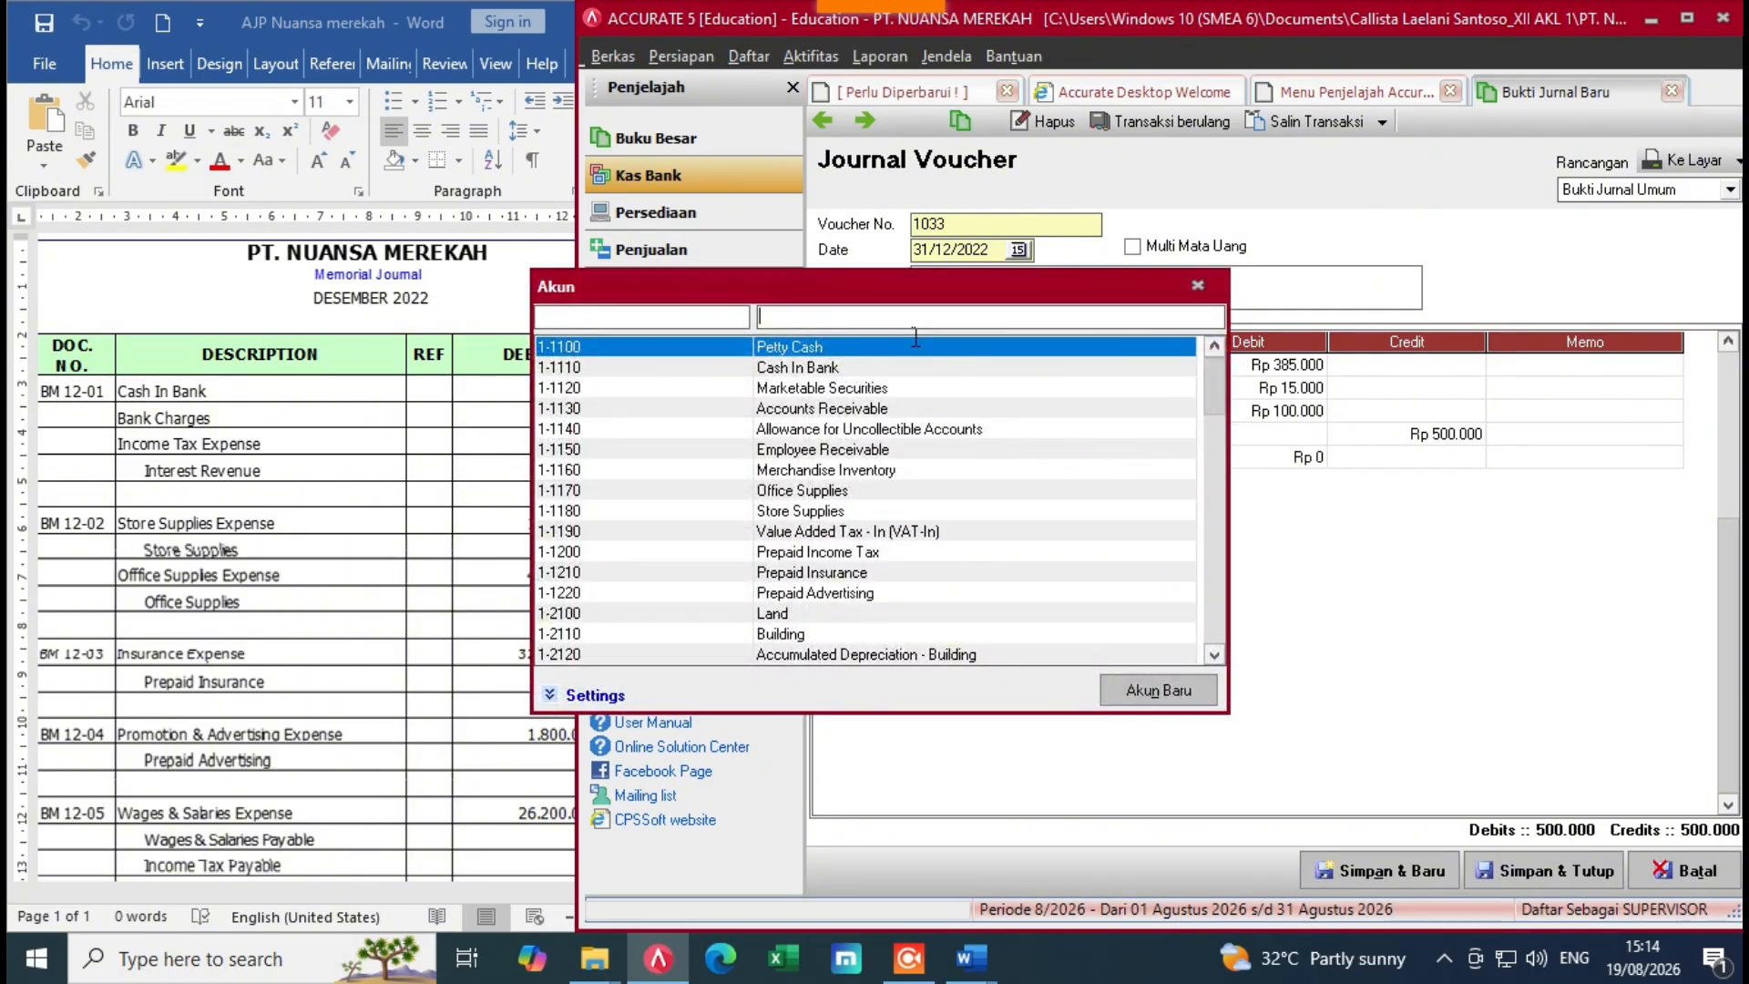
pyautogui.write('sto')
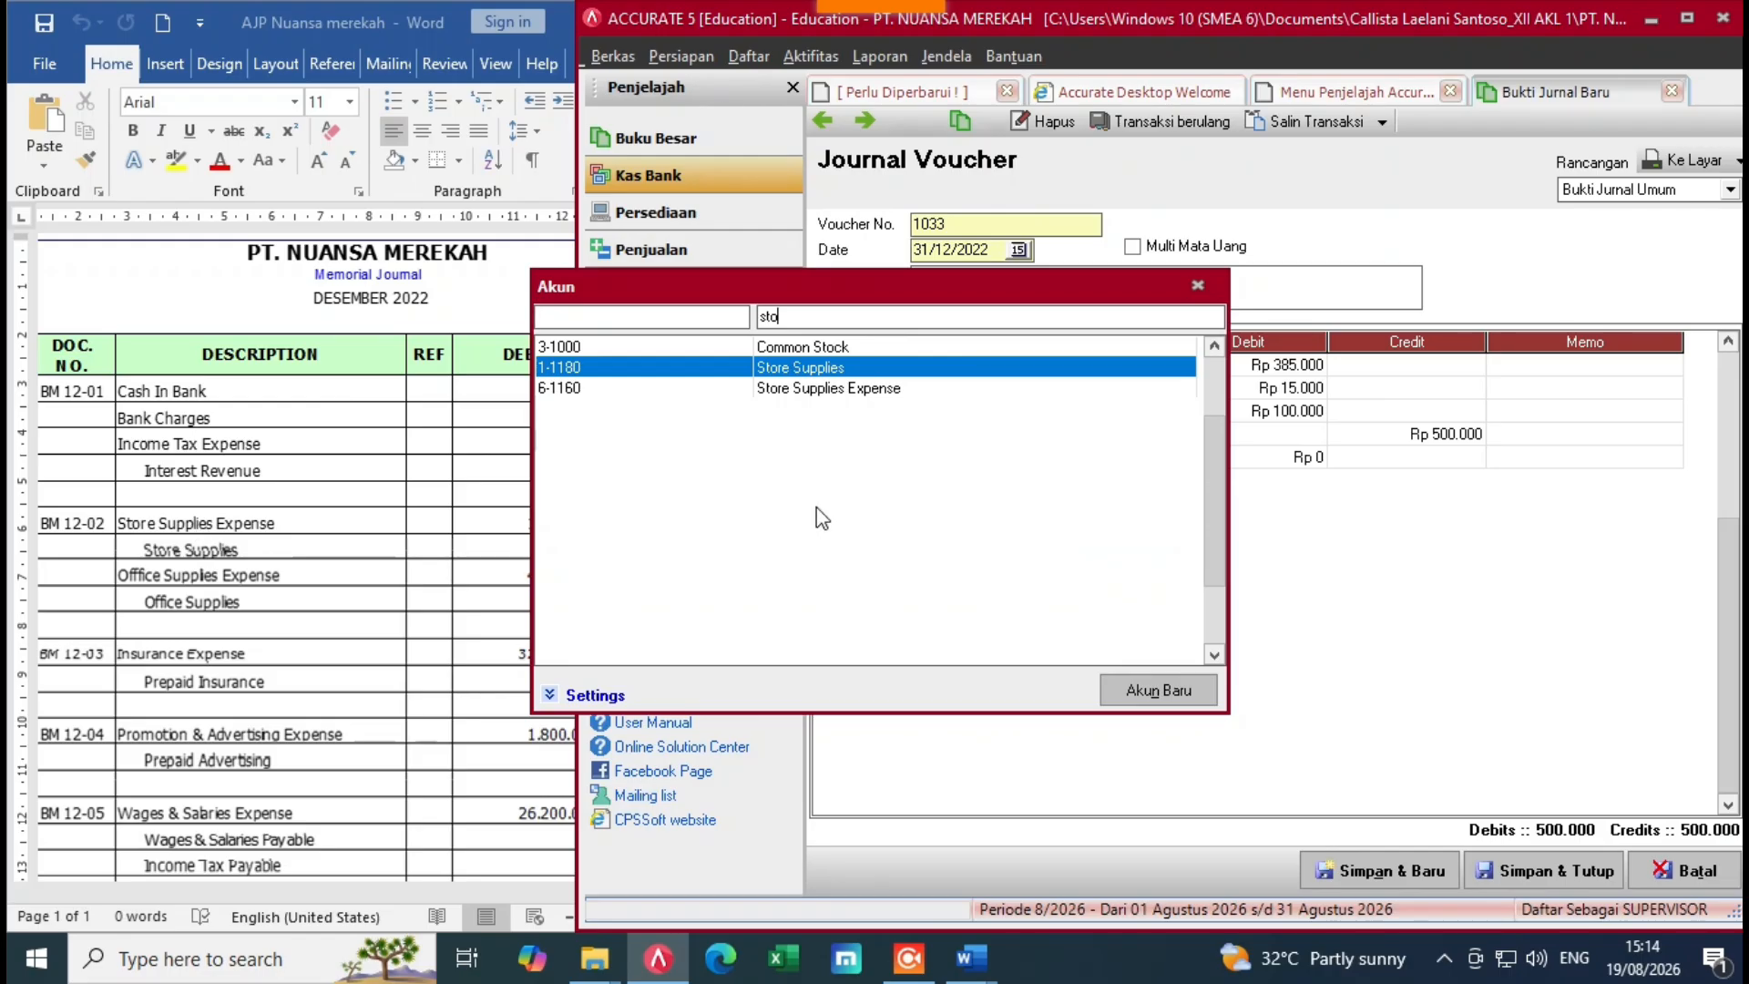
pyautogui.doubleClick(882, 390)
pyautogui.click(1244, 460)
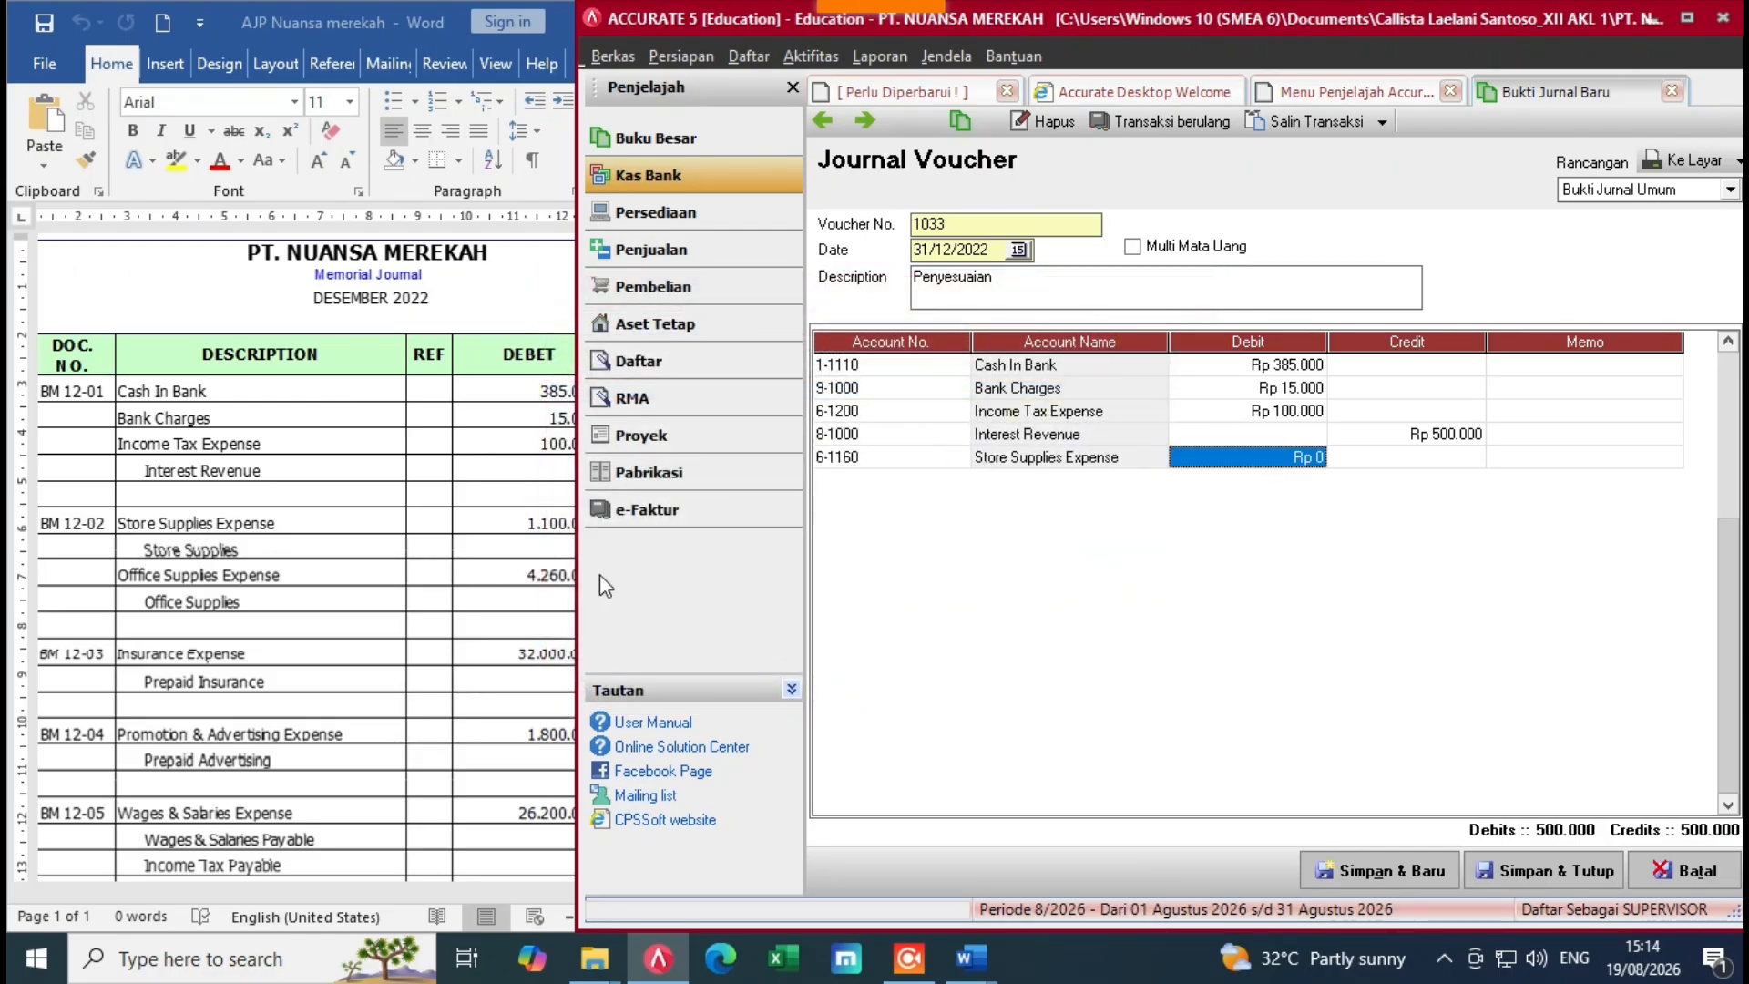
pyautogui.write('1')
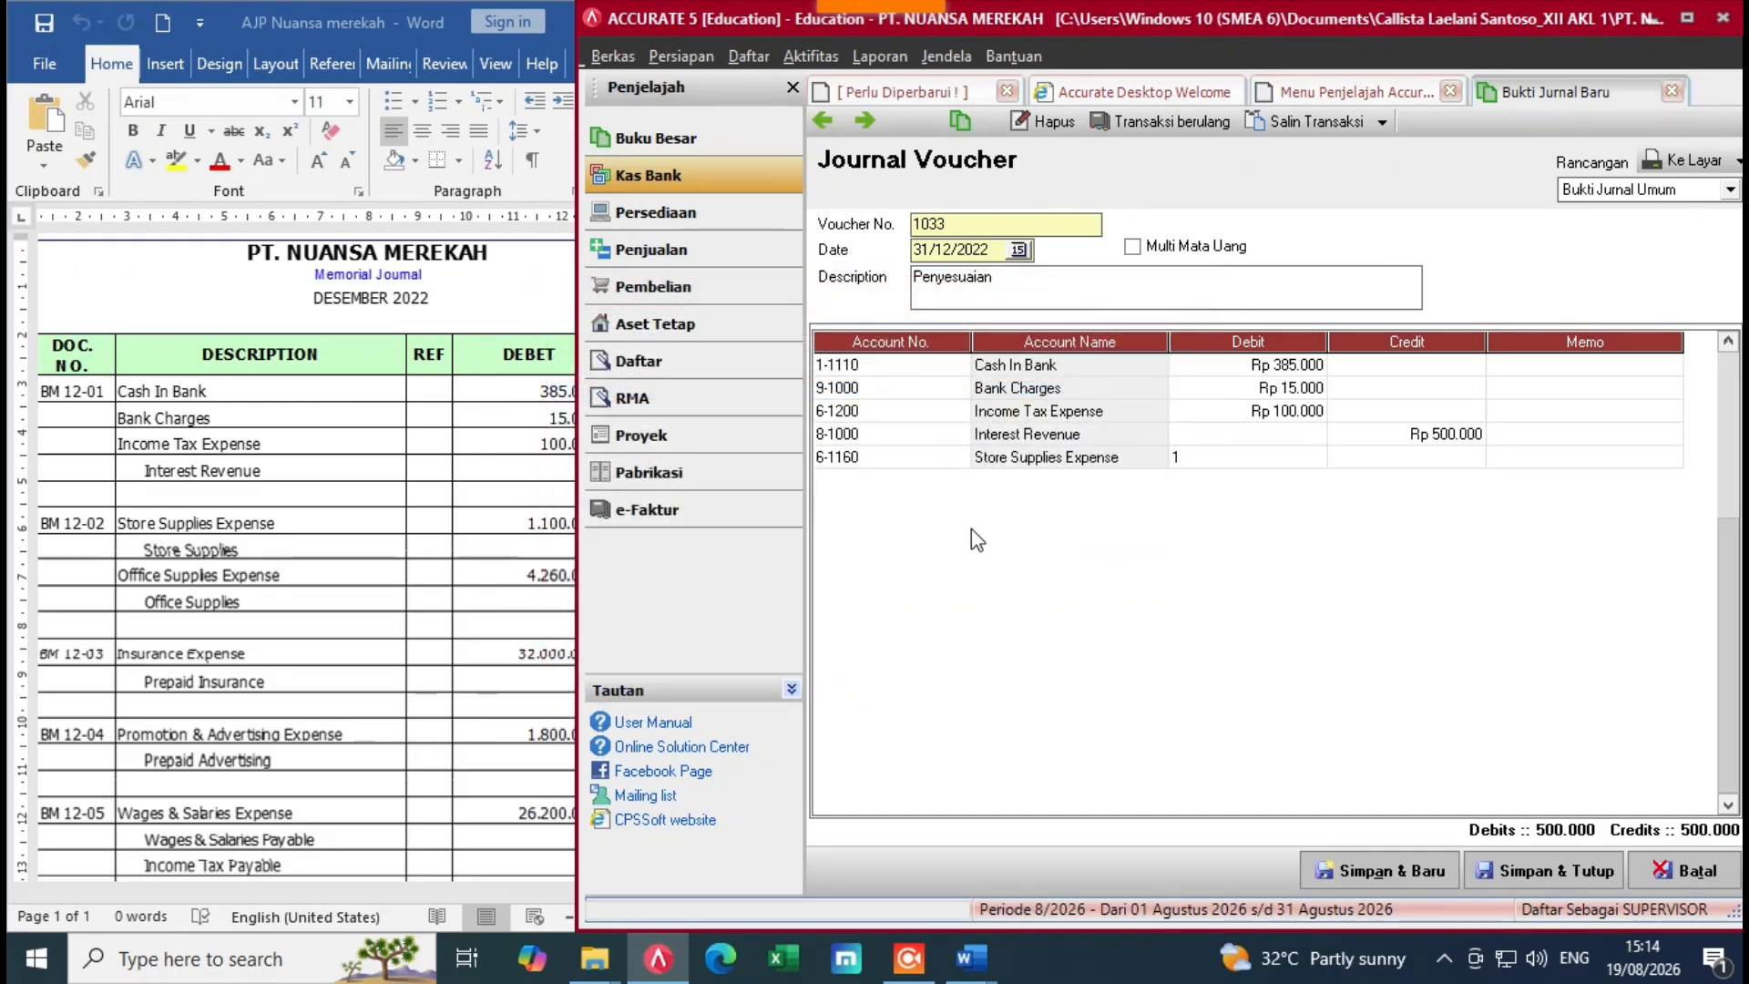
pyautogui.write('.100.000')
pyautogui.press('Tab')
pyautogui.press('Tab')
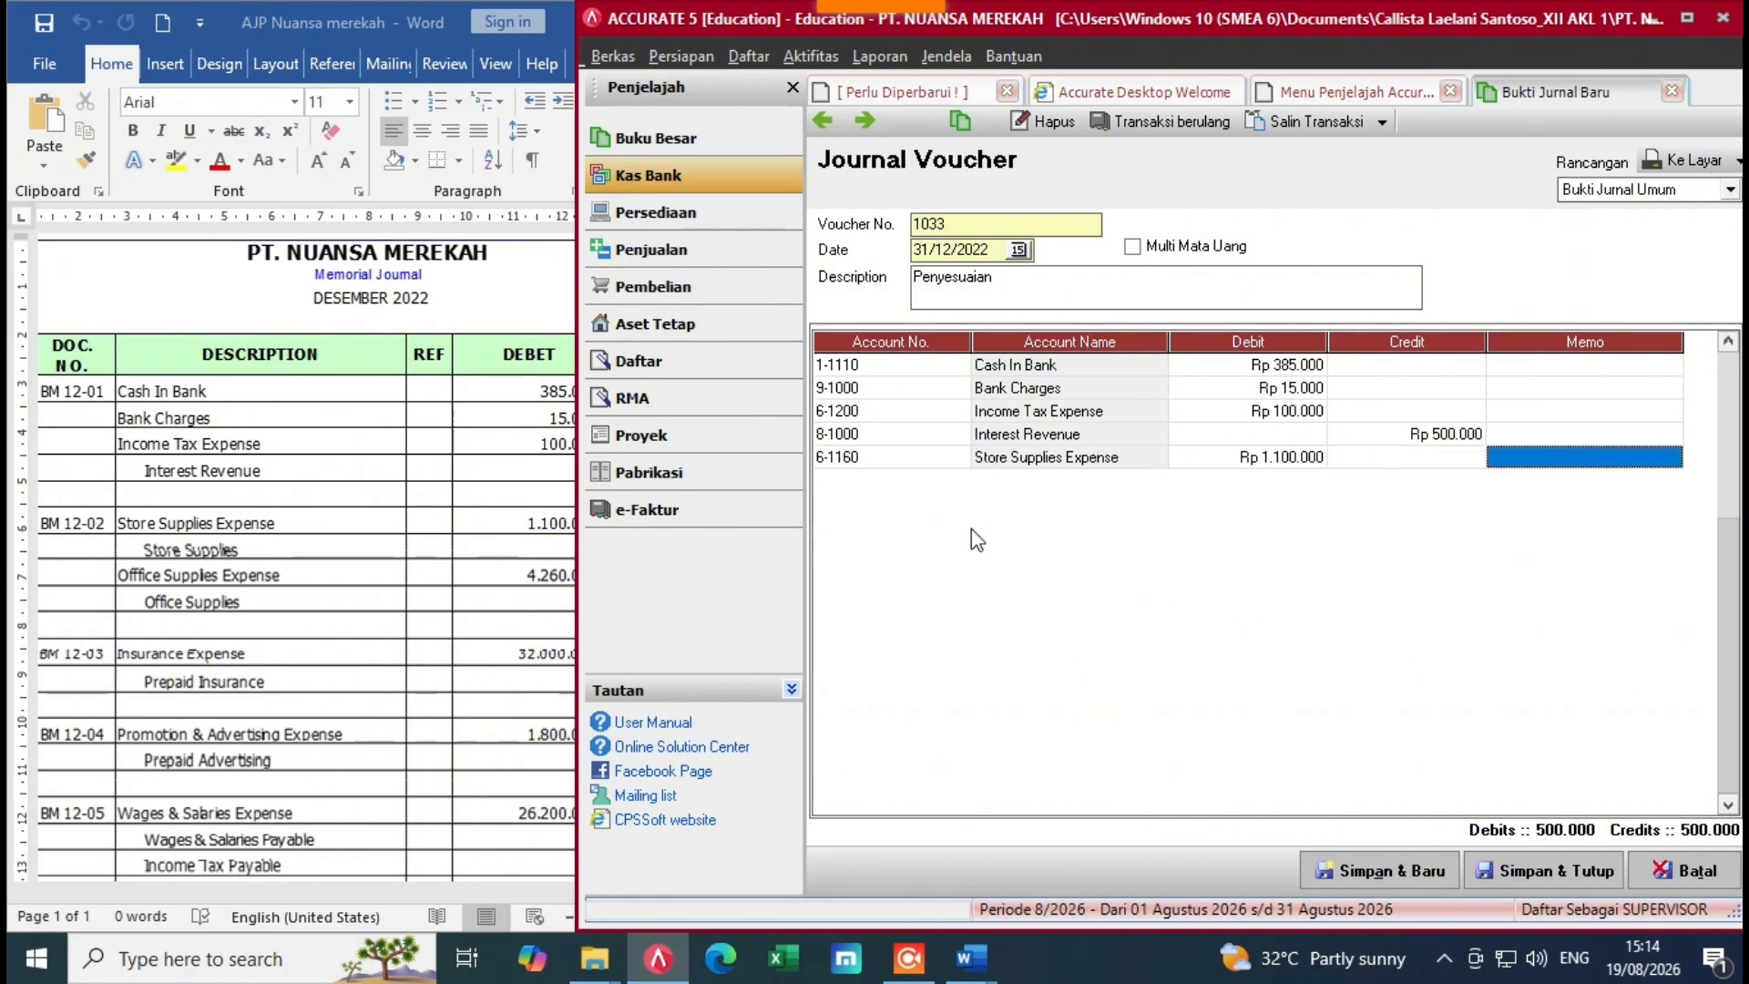
pyautogui.press('Tab')
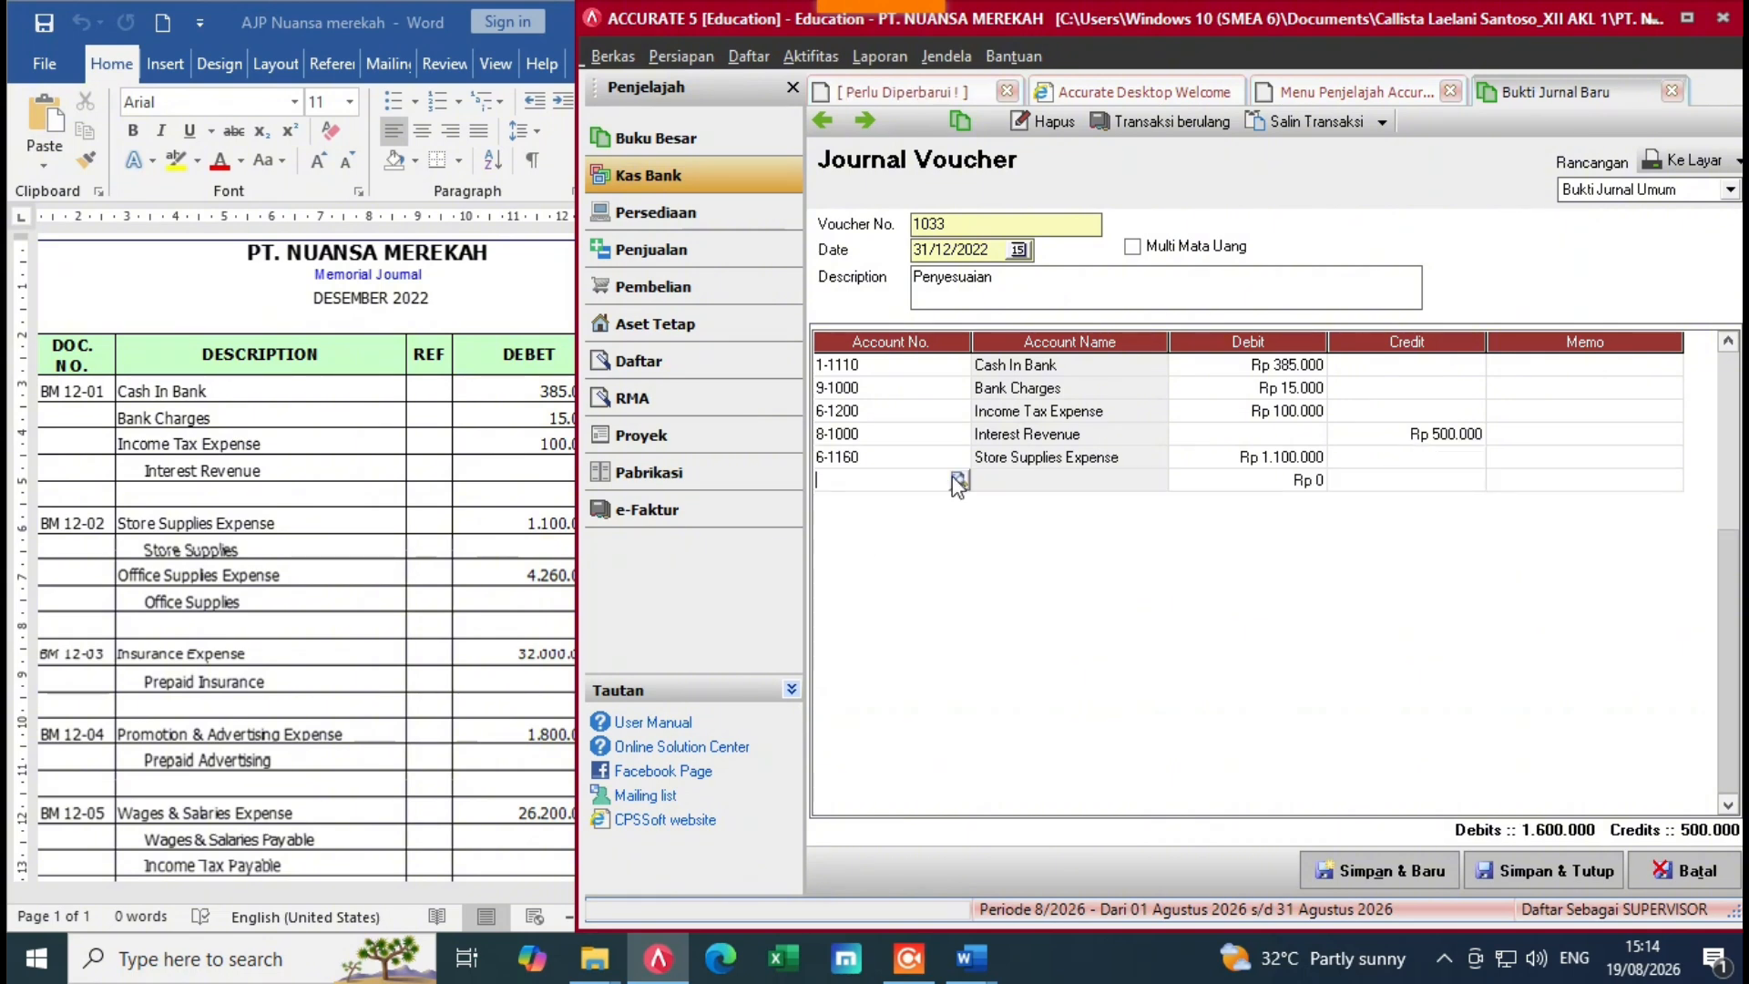
pyautogui.click(958, 480)
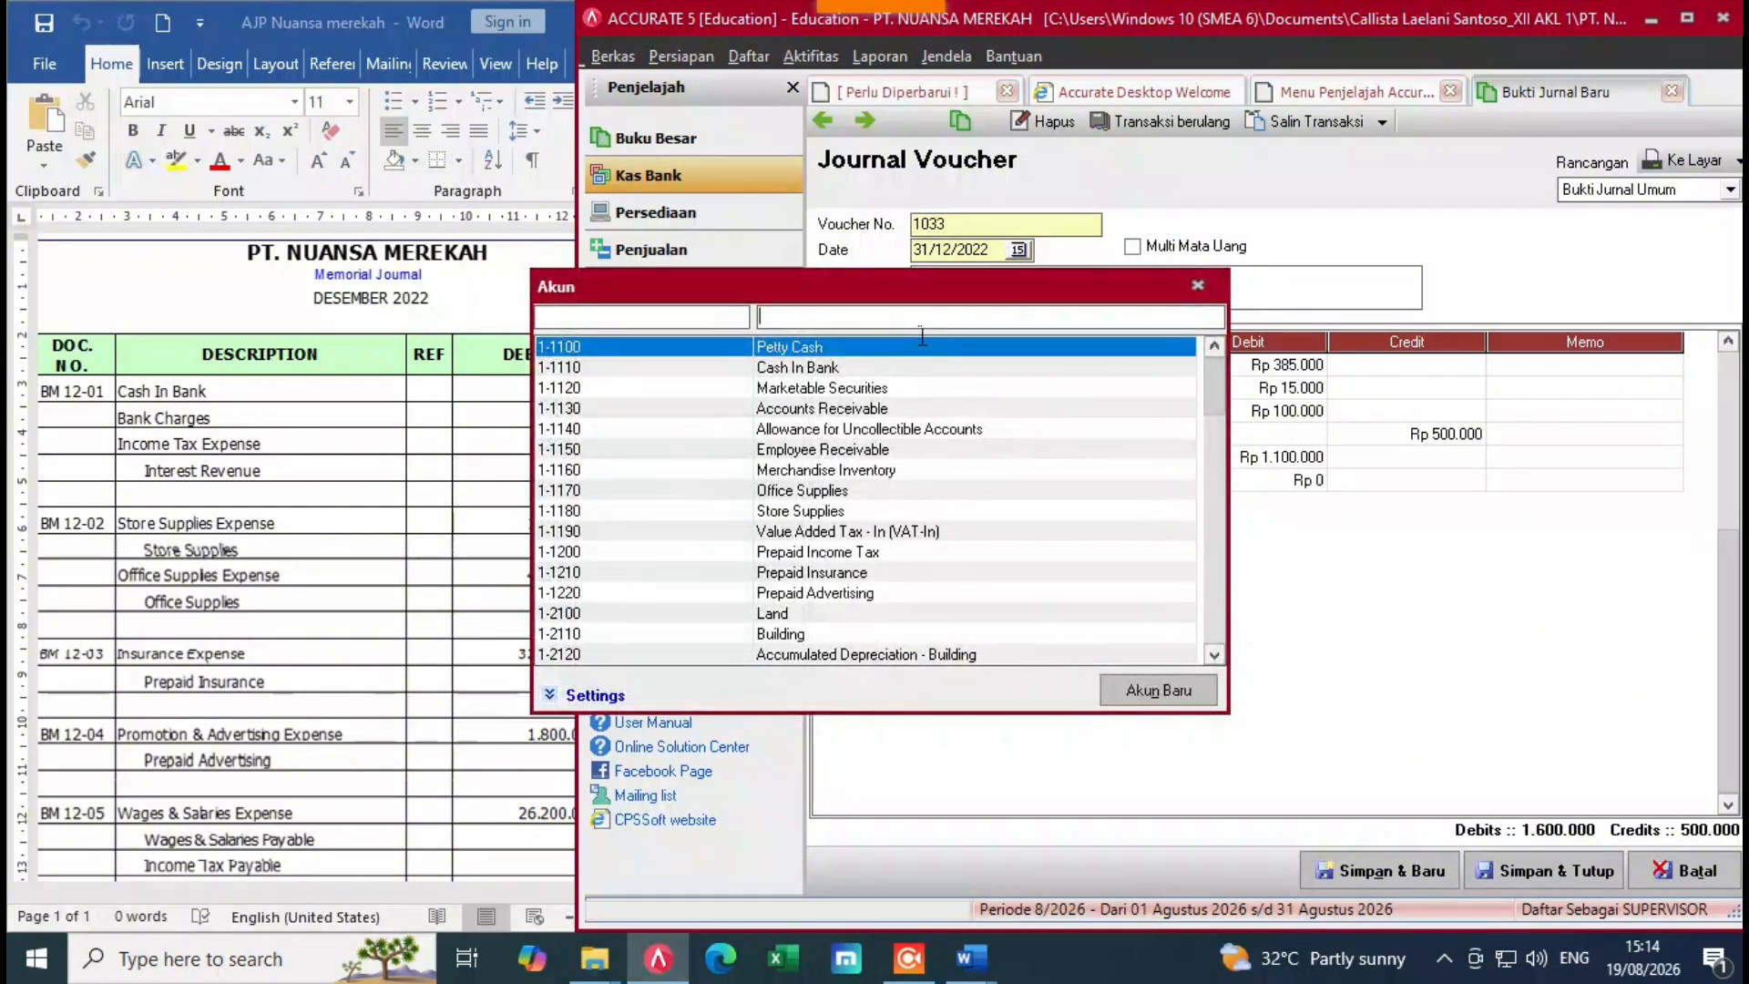
pyautogui.write('st')
pyautogui.doubleClick(941, 441)
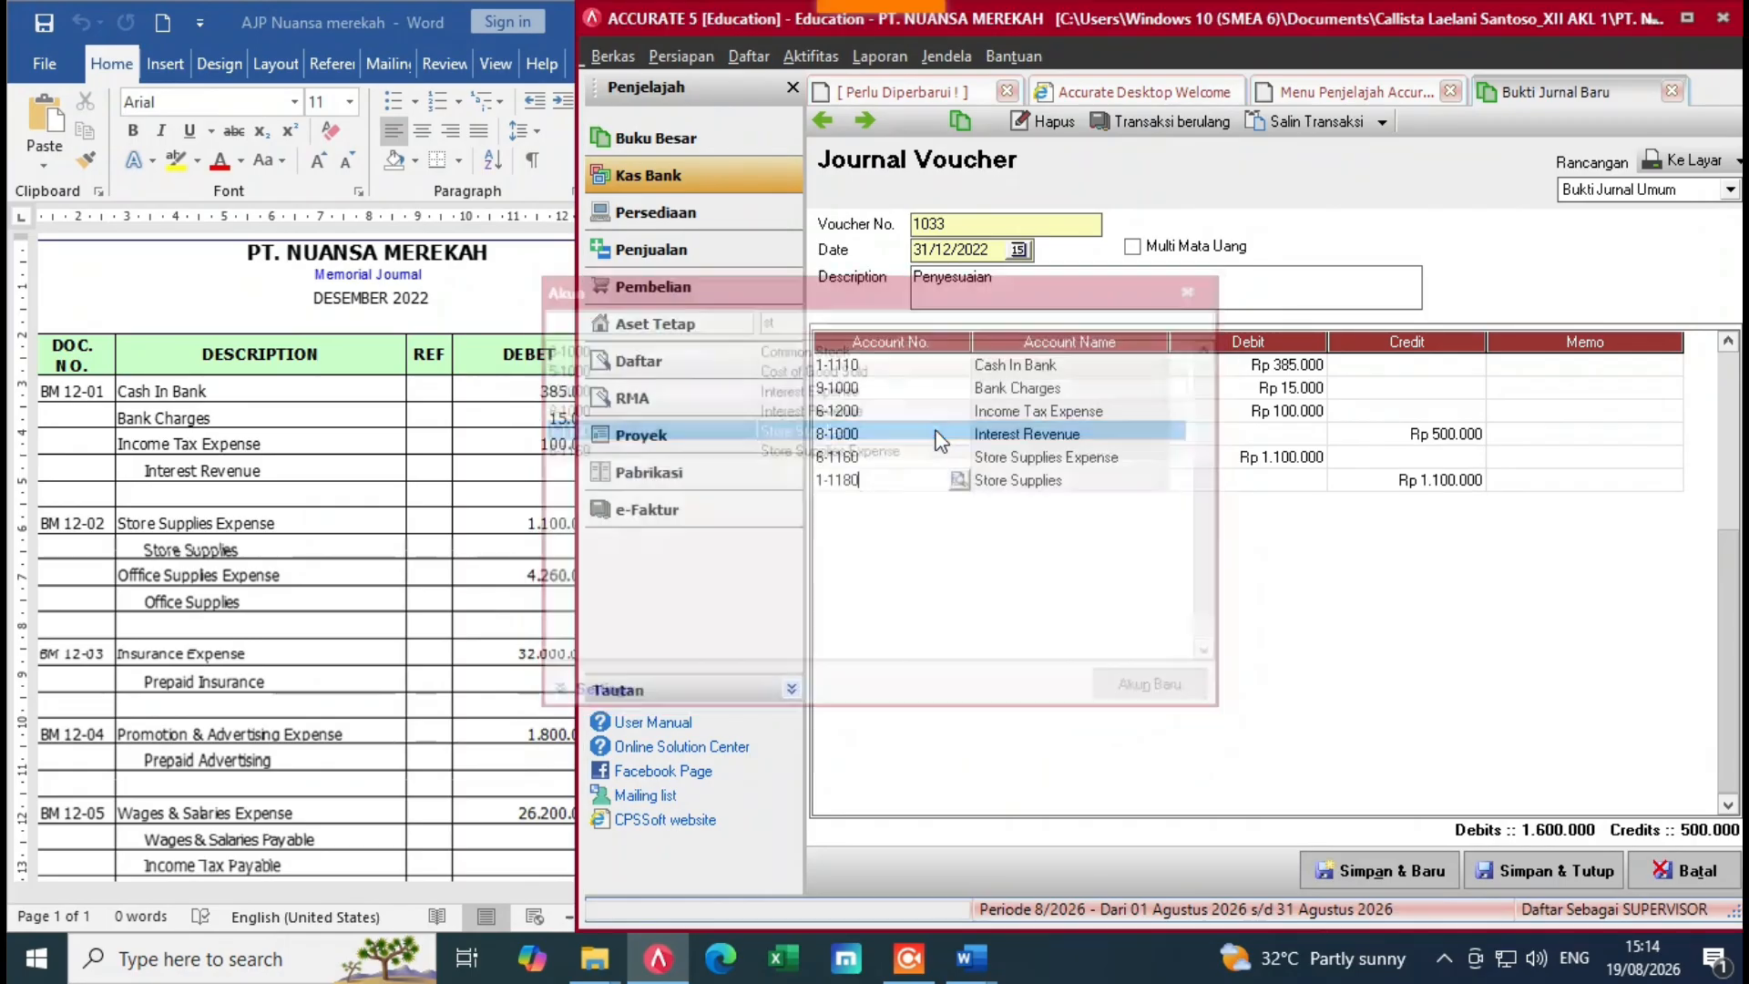
pyautogui.press('Tab')
pyautogui.press('Tab')
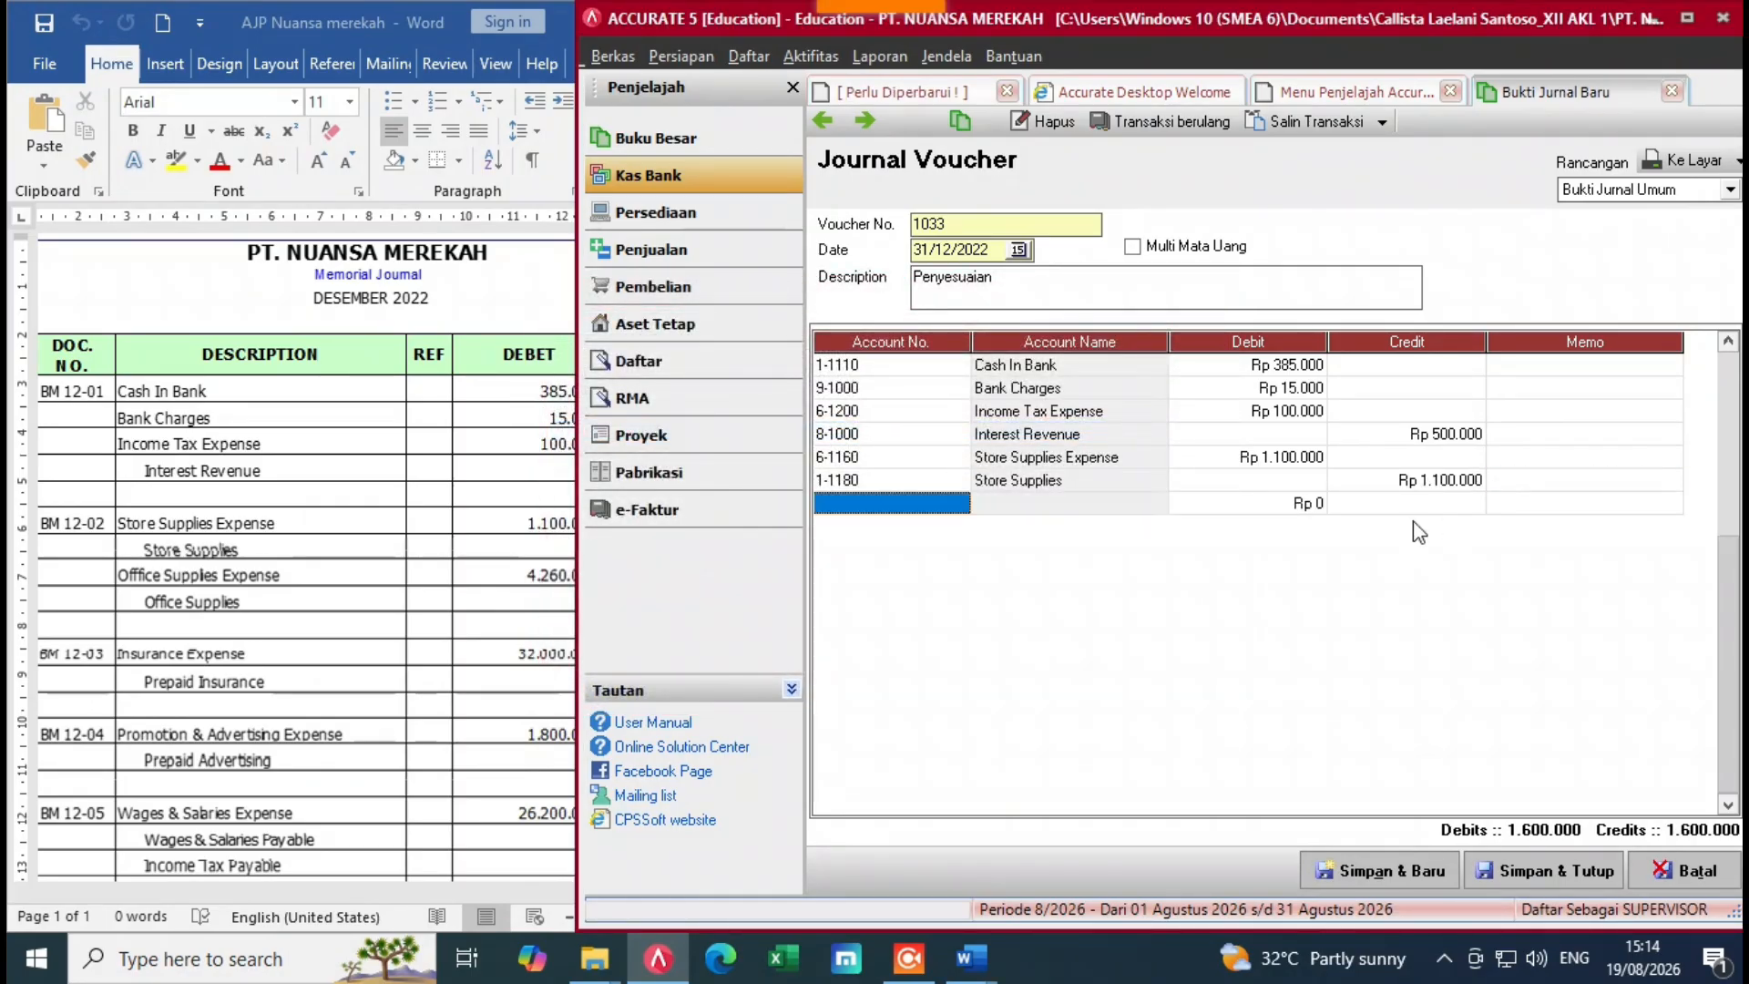
# Step: Debit Office Supplies Expense and credit Office Supplies 4.260.000
pyautogui.click(965, 508)
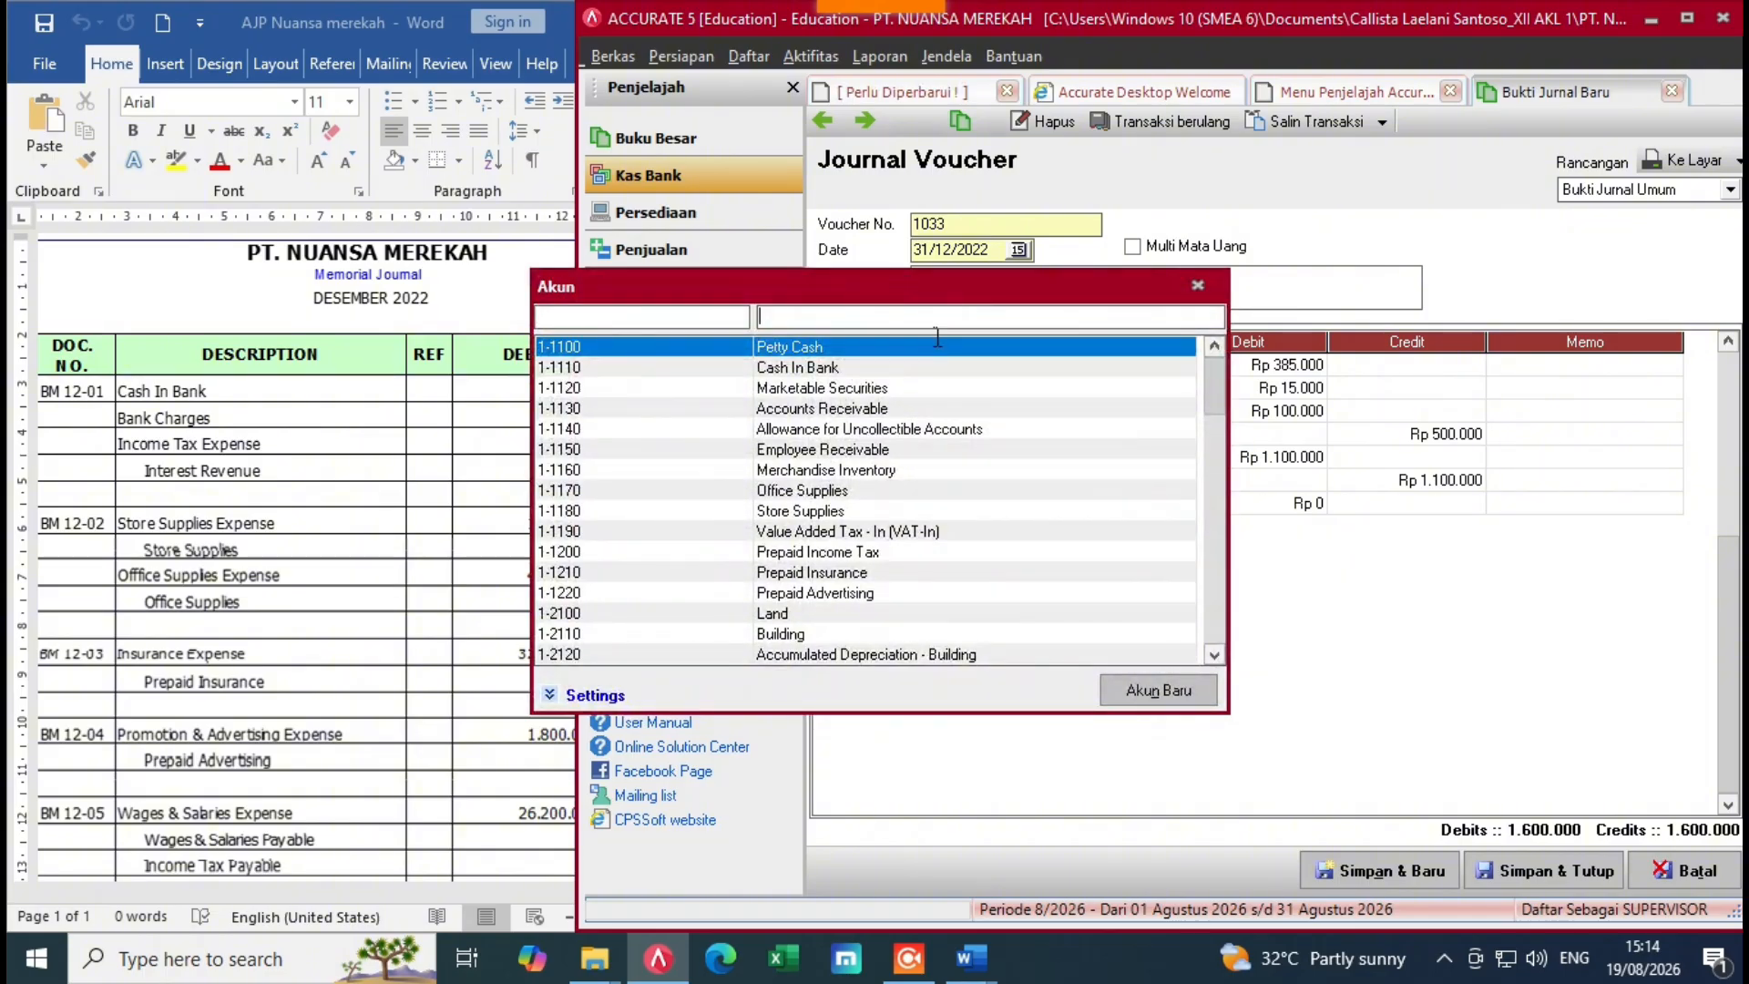
pyautogui.write('off')
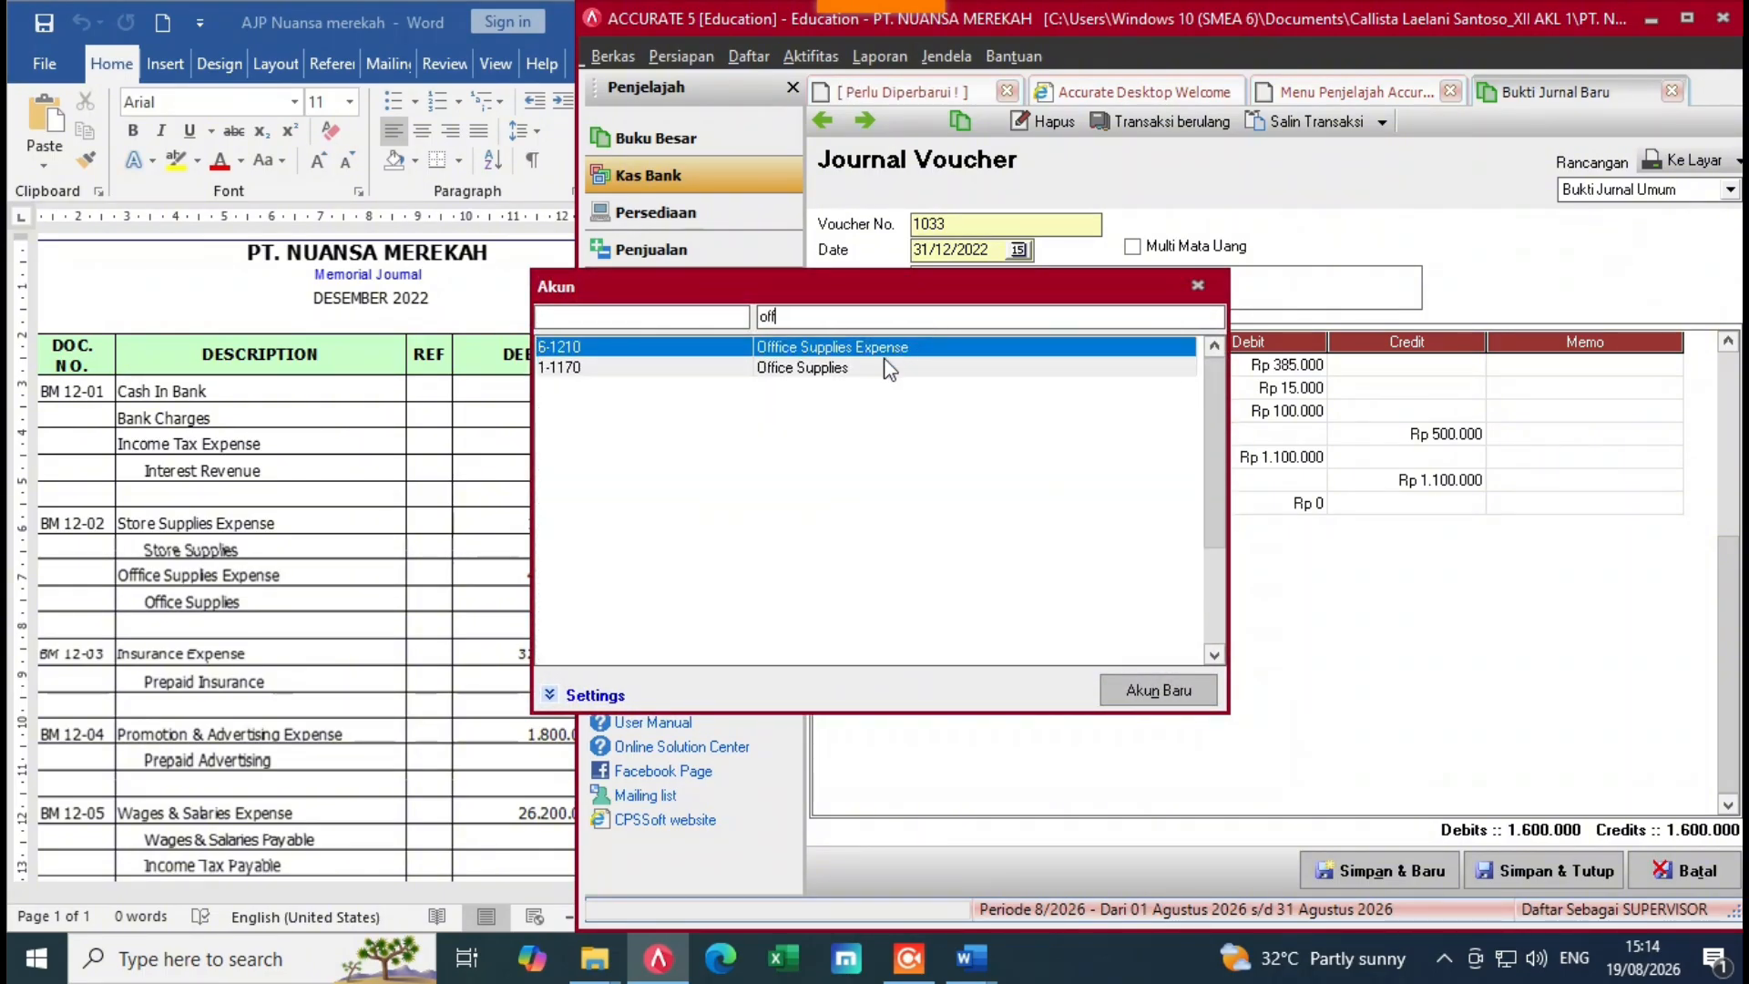
pyautogui.doubleClick(895, 360)
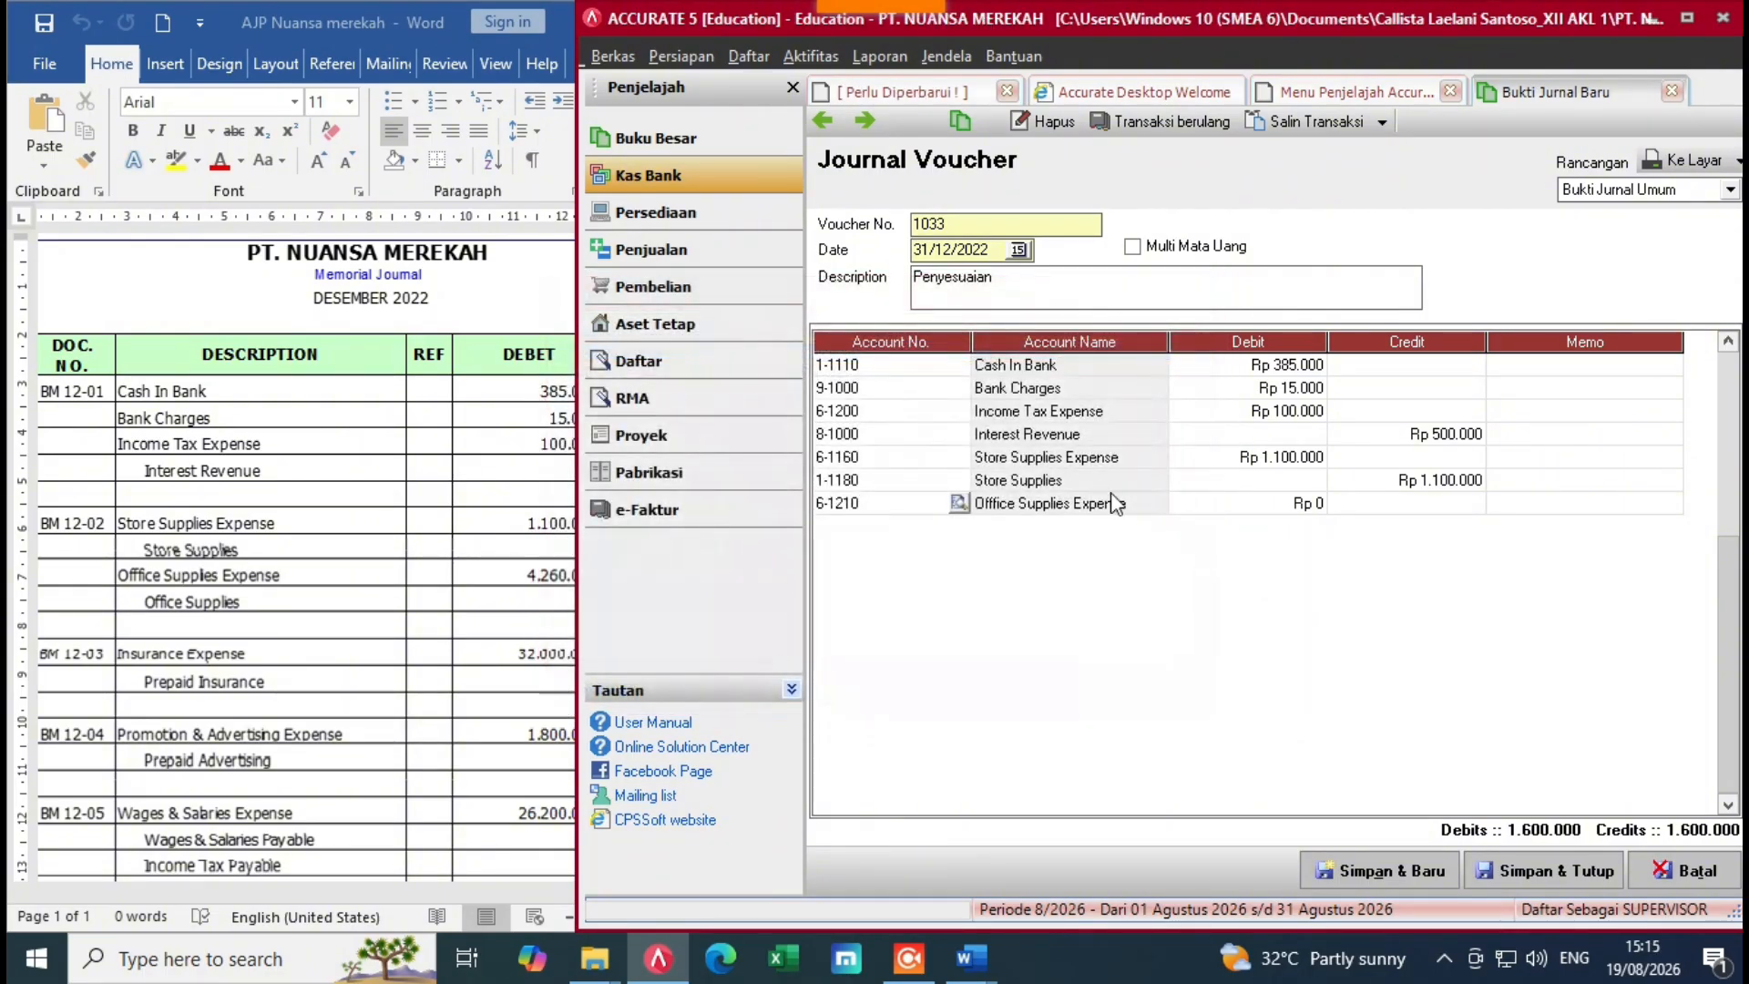
pyautogui.click(1223, 512)
pyautogui.write('4')
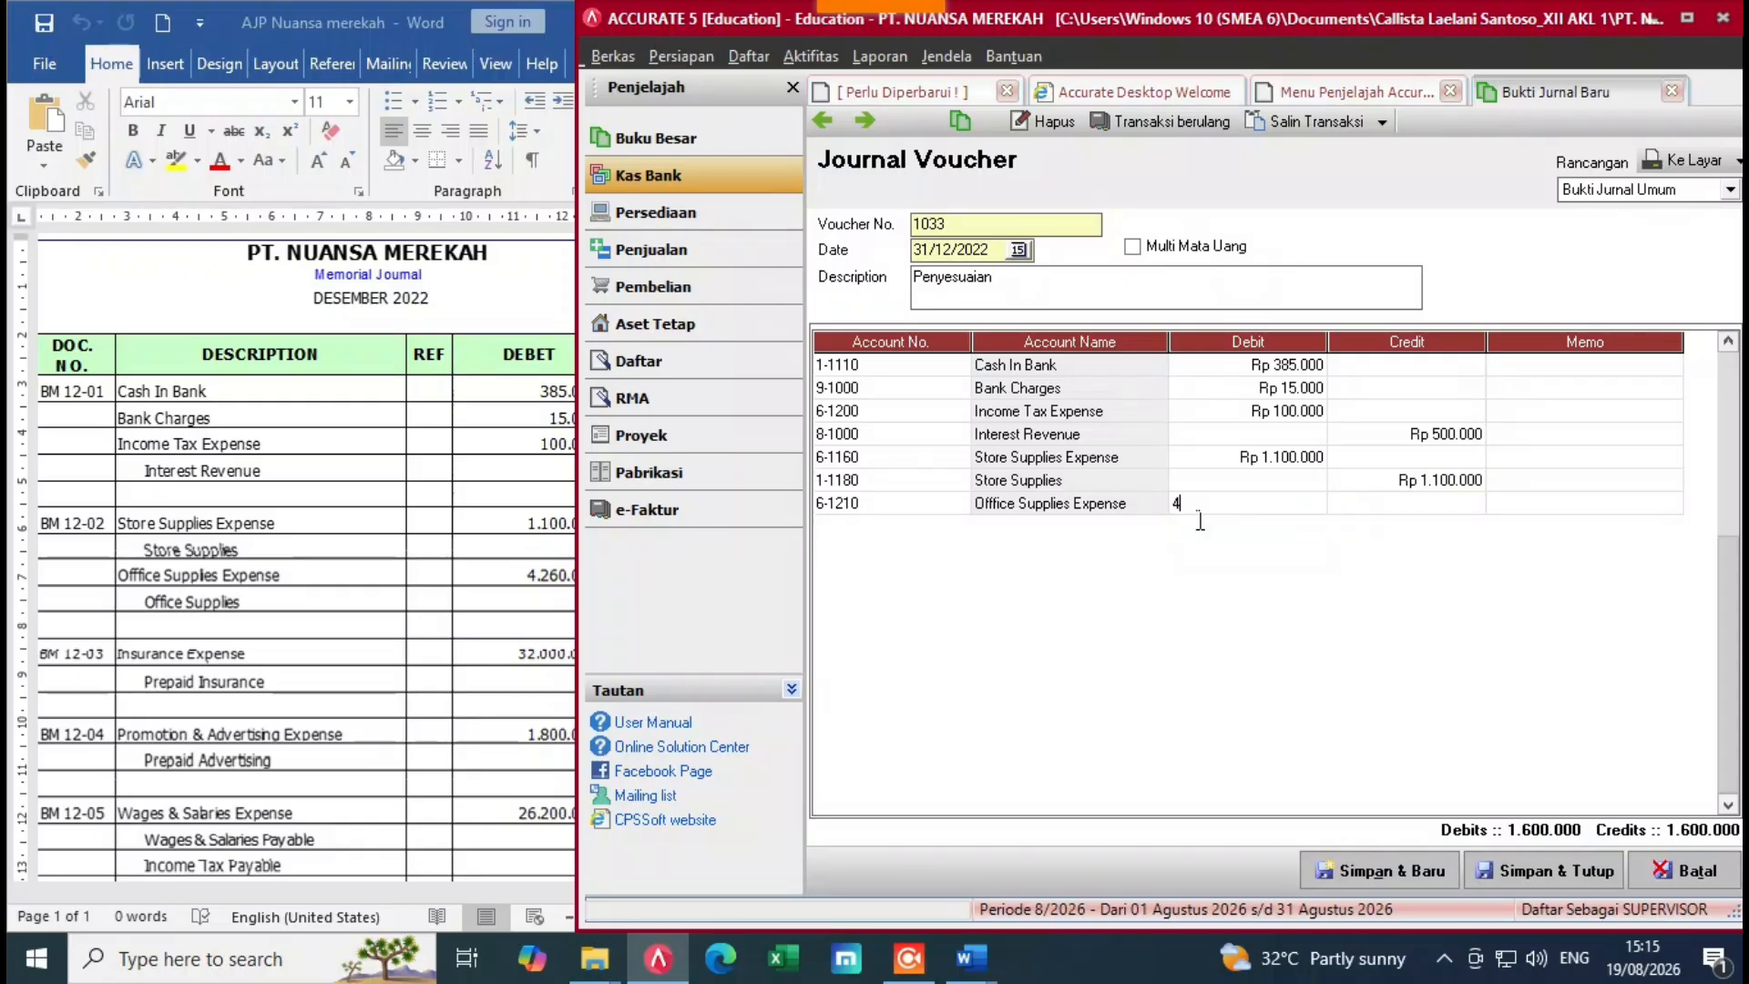
pyautogui.write('2600')
pyautogui.press('Tab')
pyautogui.press('Tab')
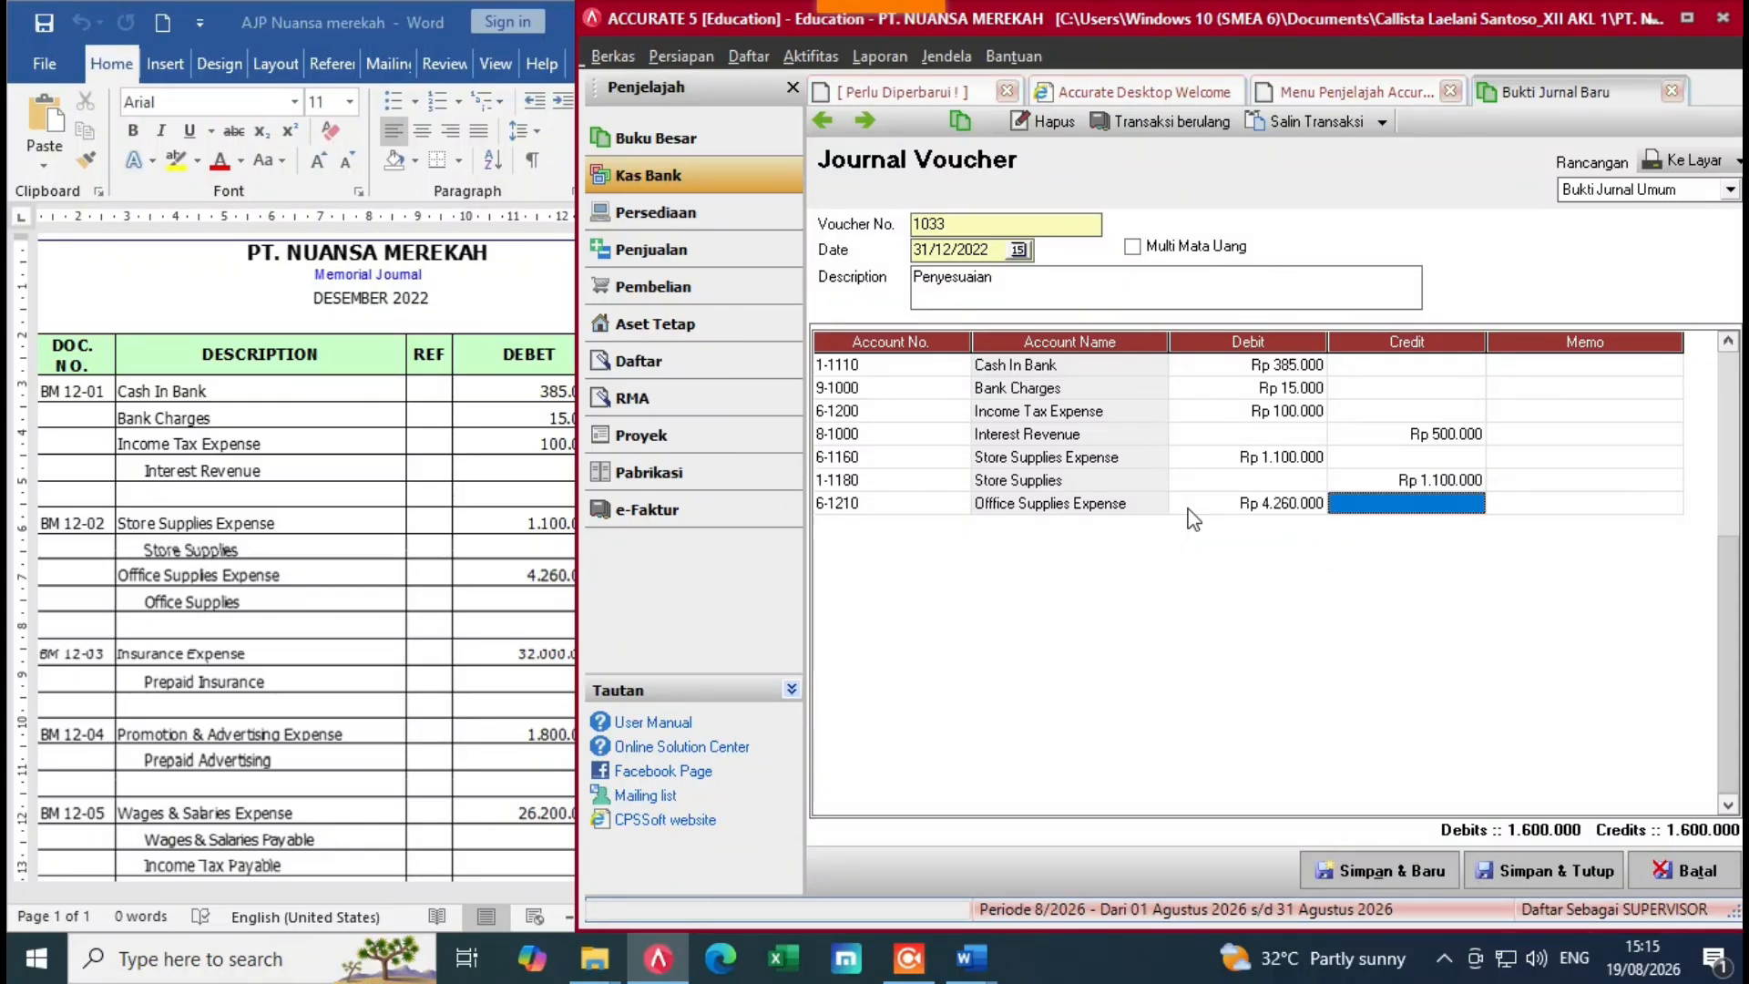
pyautogui.press('Tab')
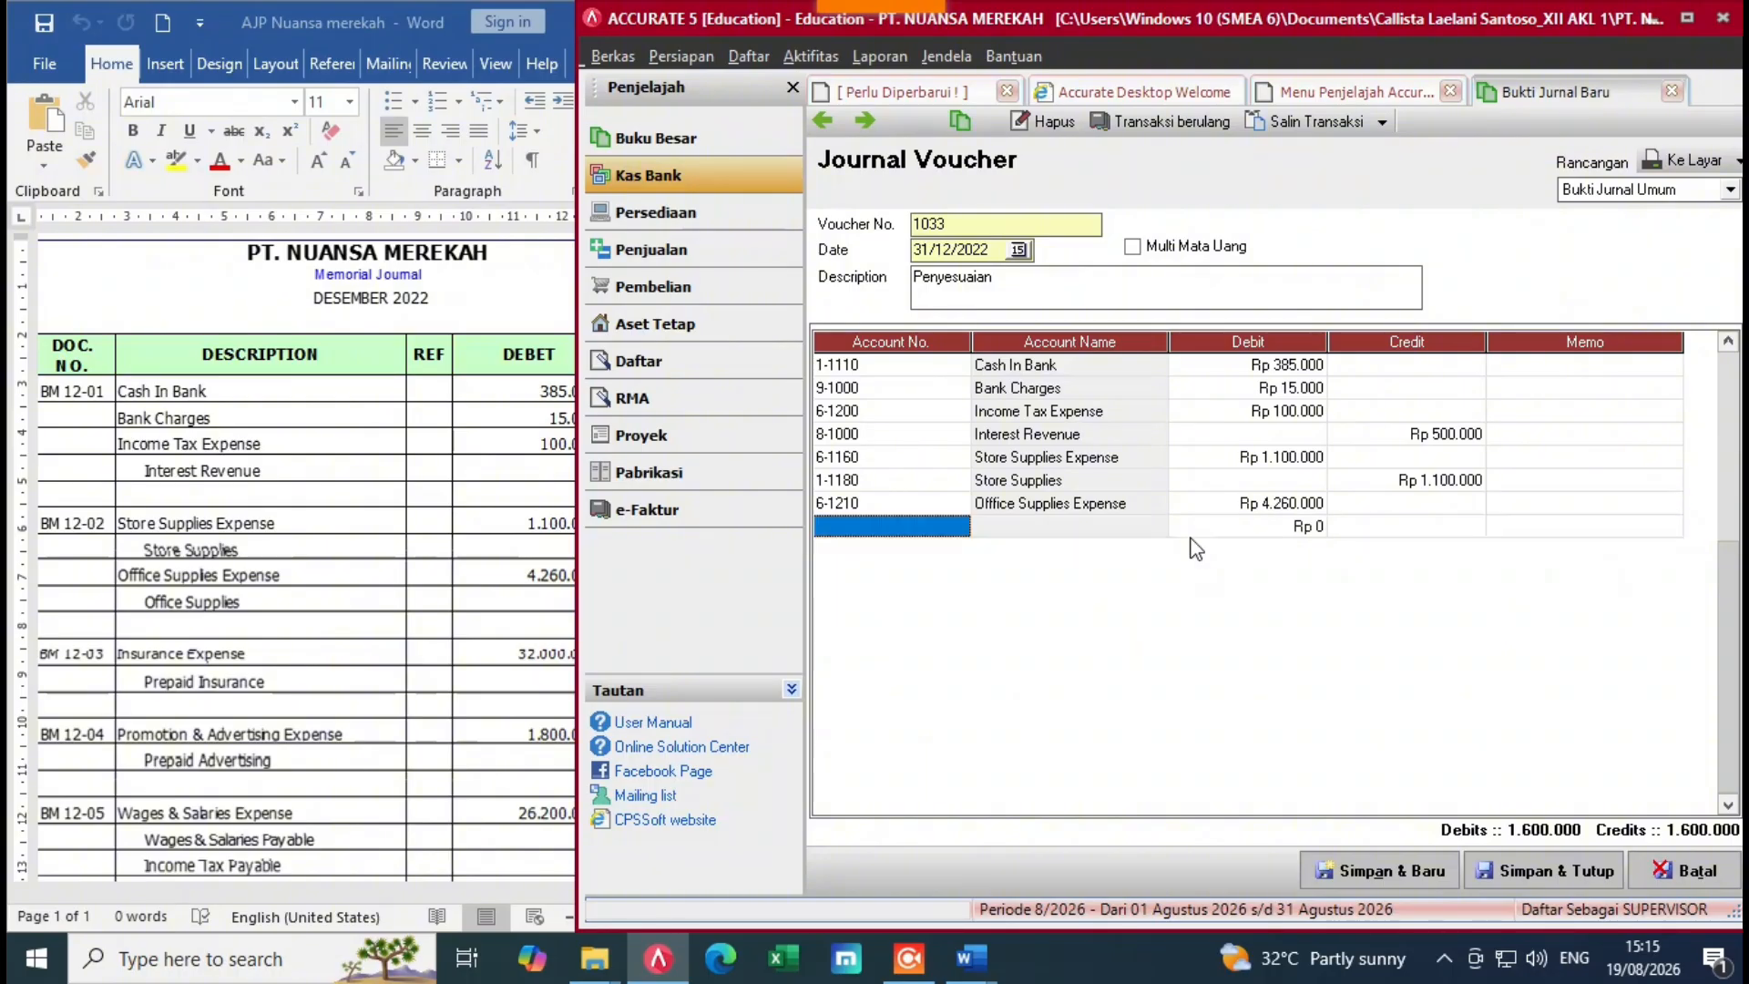
pyautogui.click(957, 526)
pyautogui.click(958, 526)
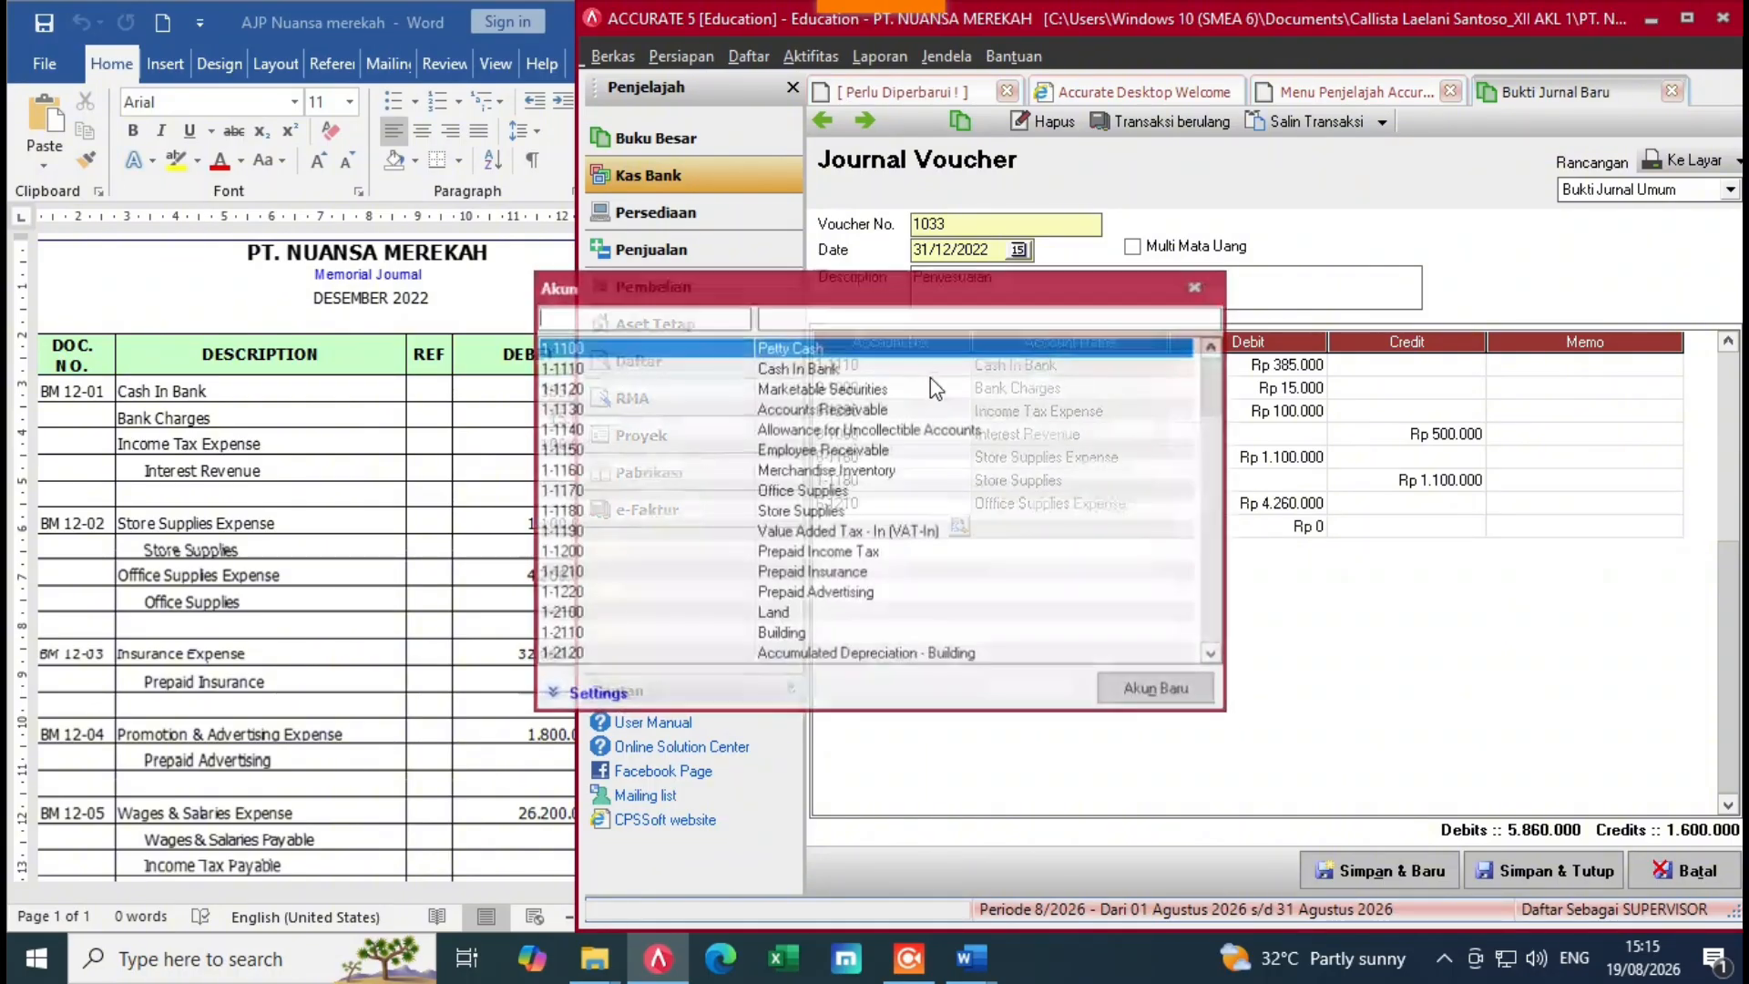
pyautogui.write('off')
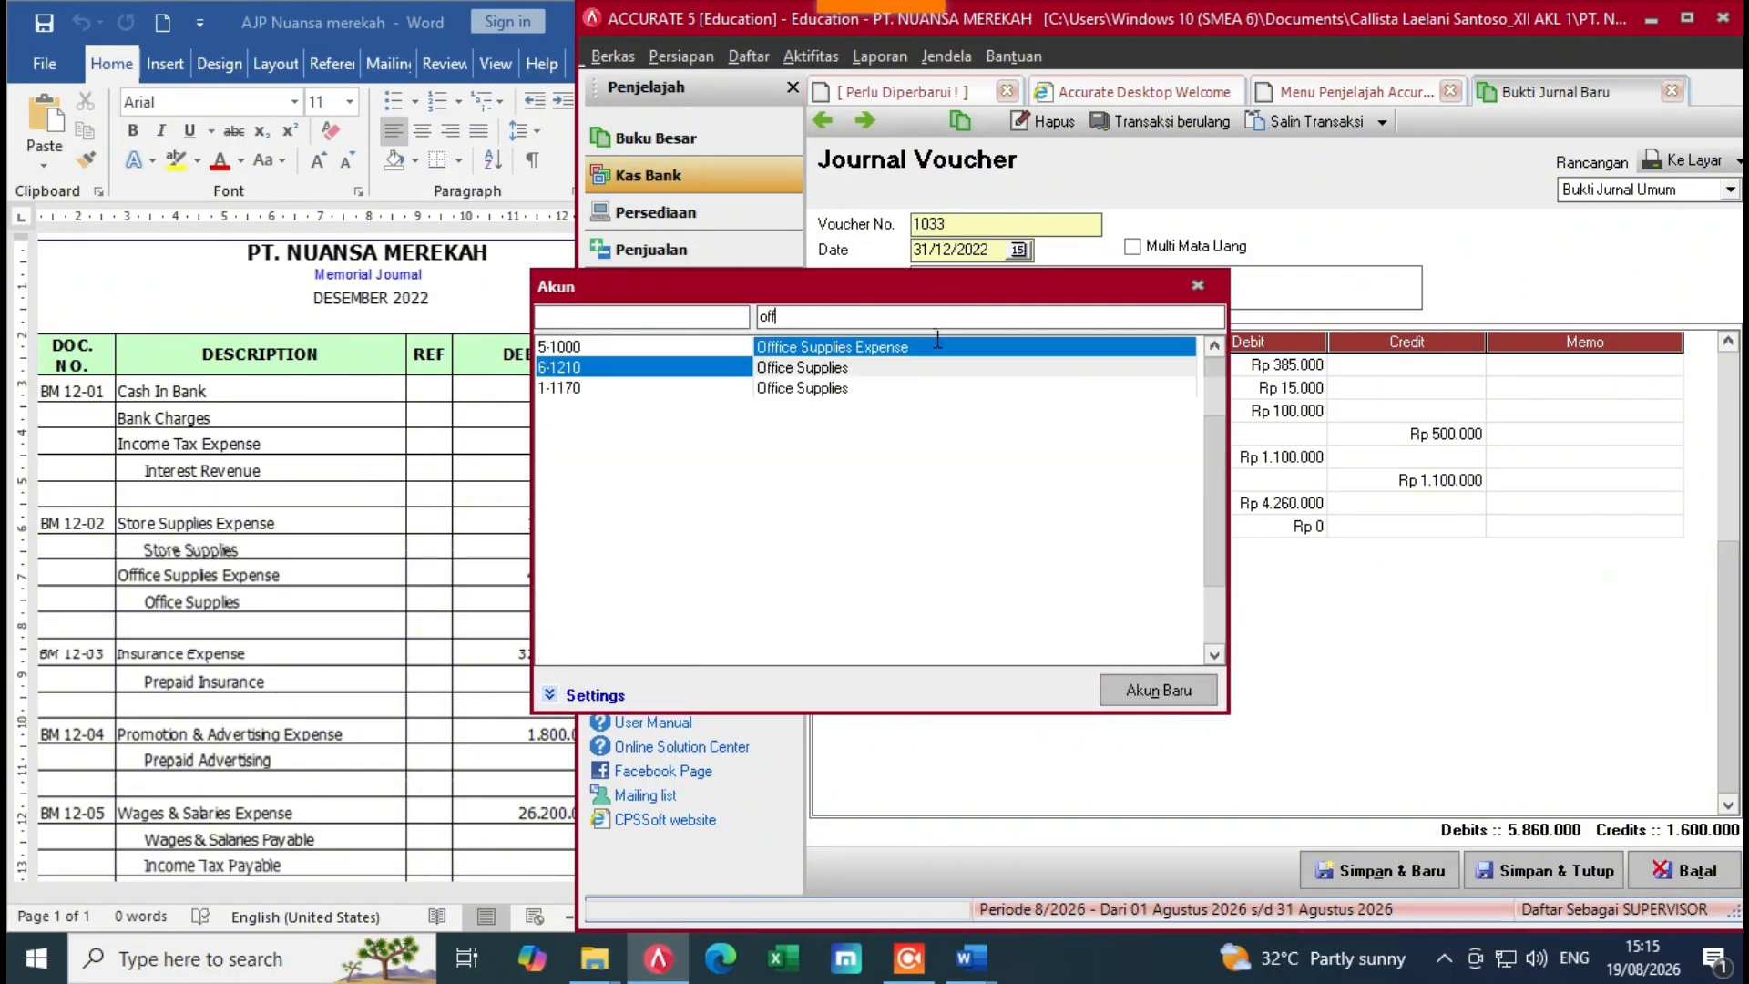
pyautogui.doubleClick(920, 368)
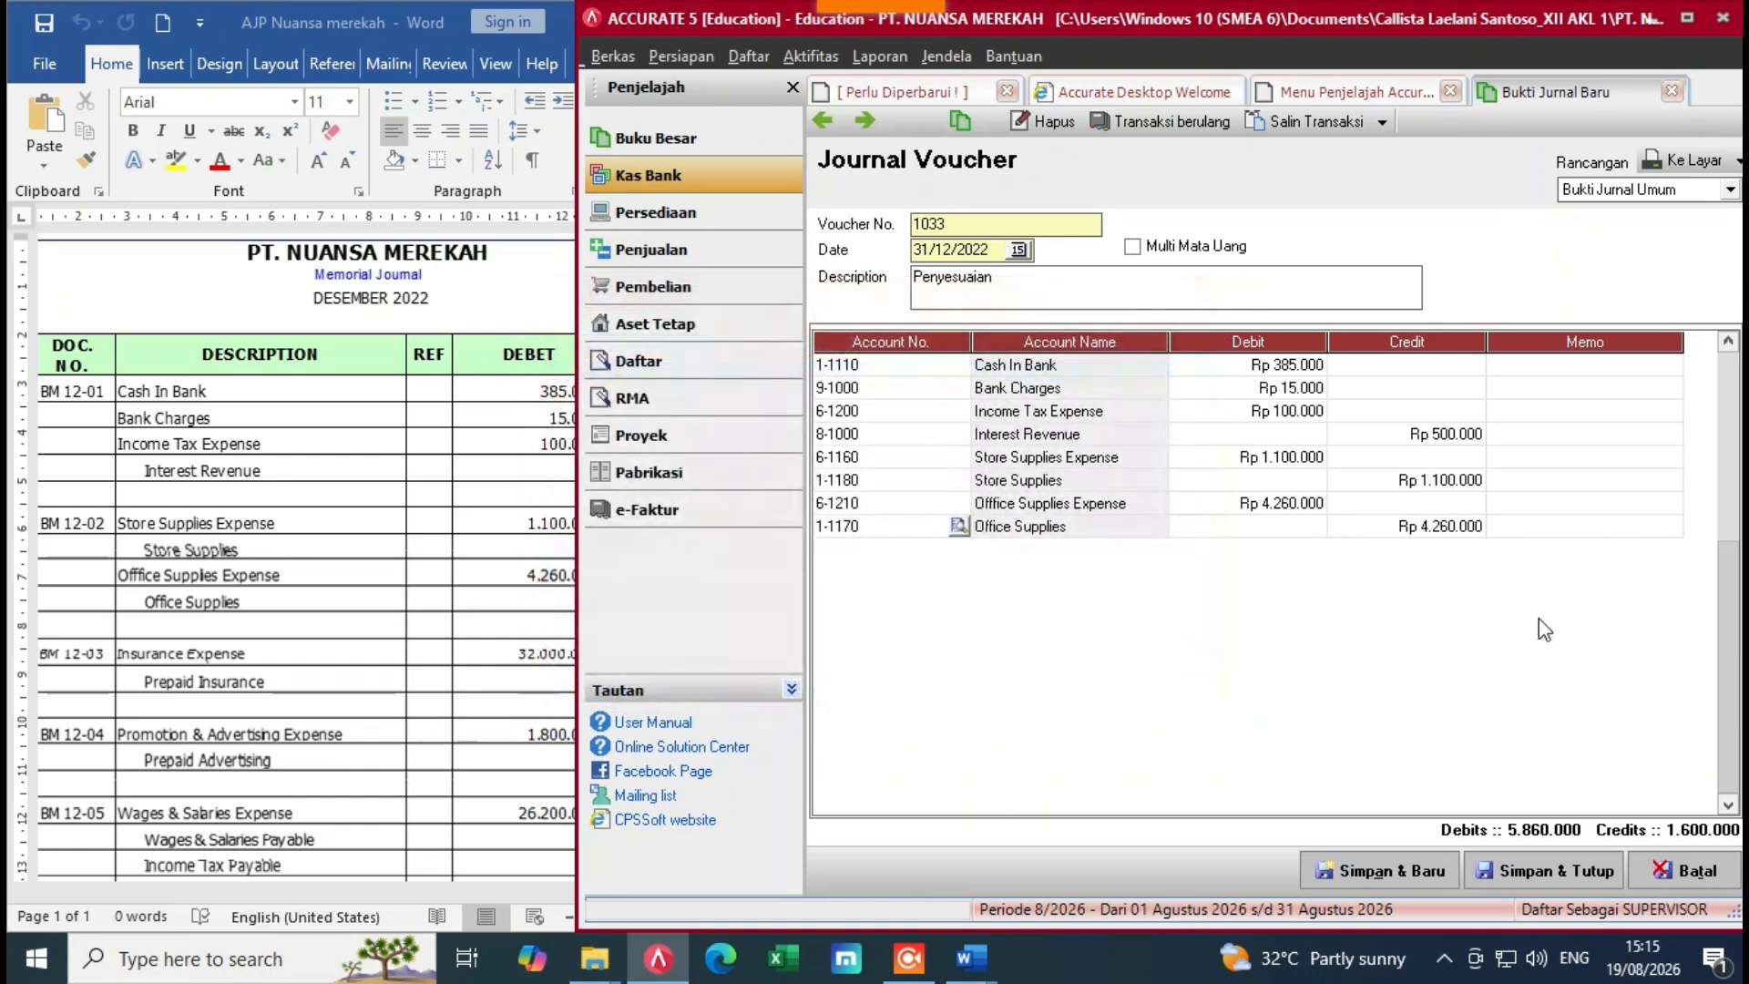
pyautogui.click(1557, 526)
pyautogui.press('Tab')
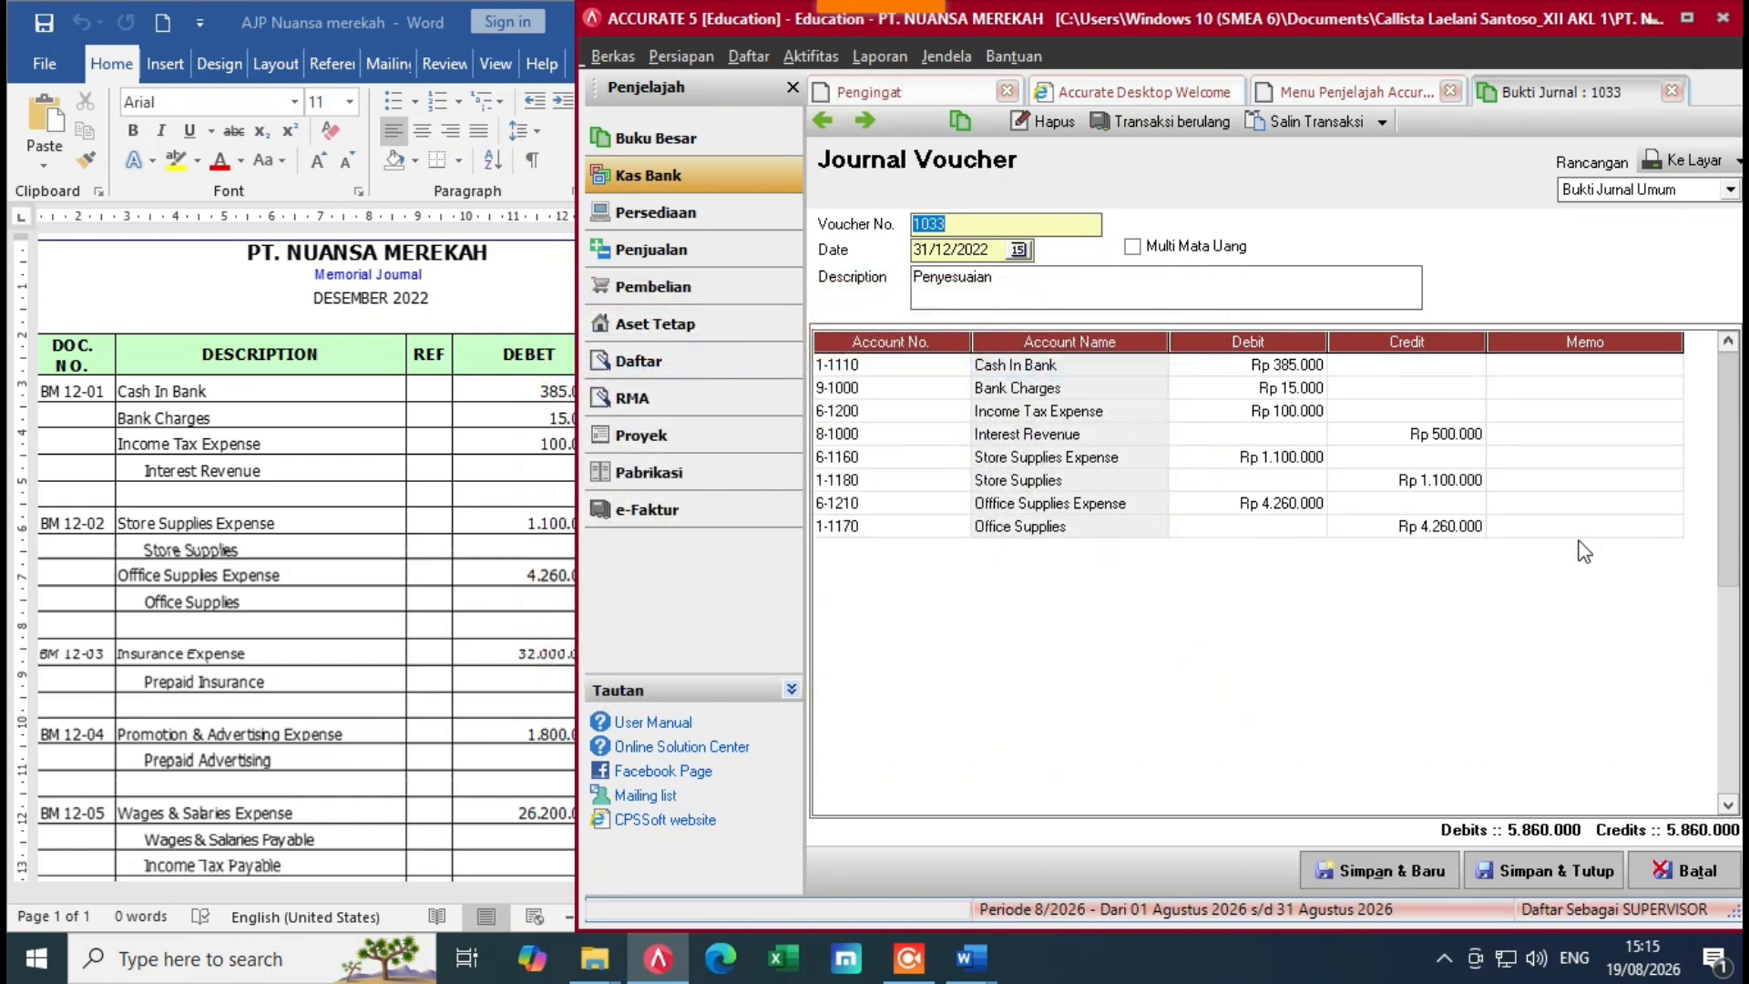
# Step: Add a 6-1150 Insurance Expense line to voucher 1033 debiting 32.000.000
pyautogui.click(1587, 533)
pyautogui.press('Tab')
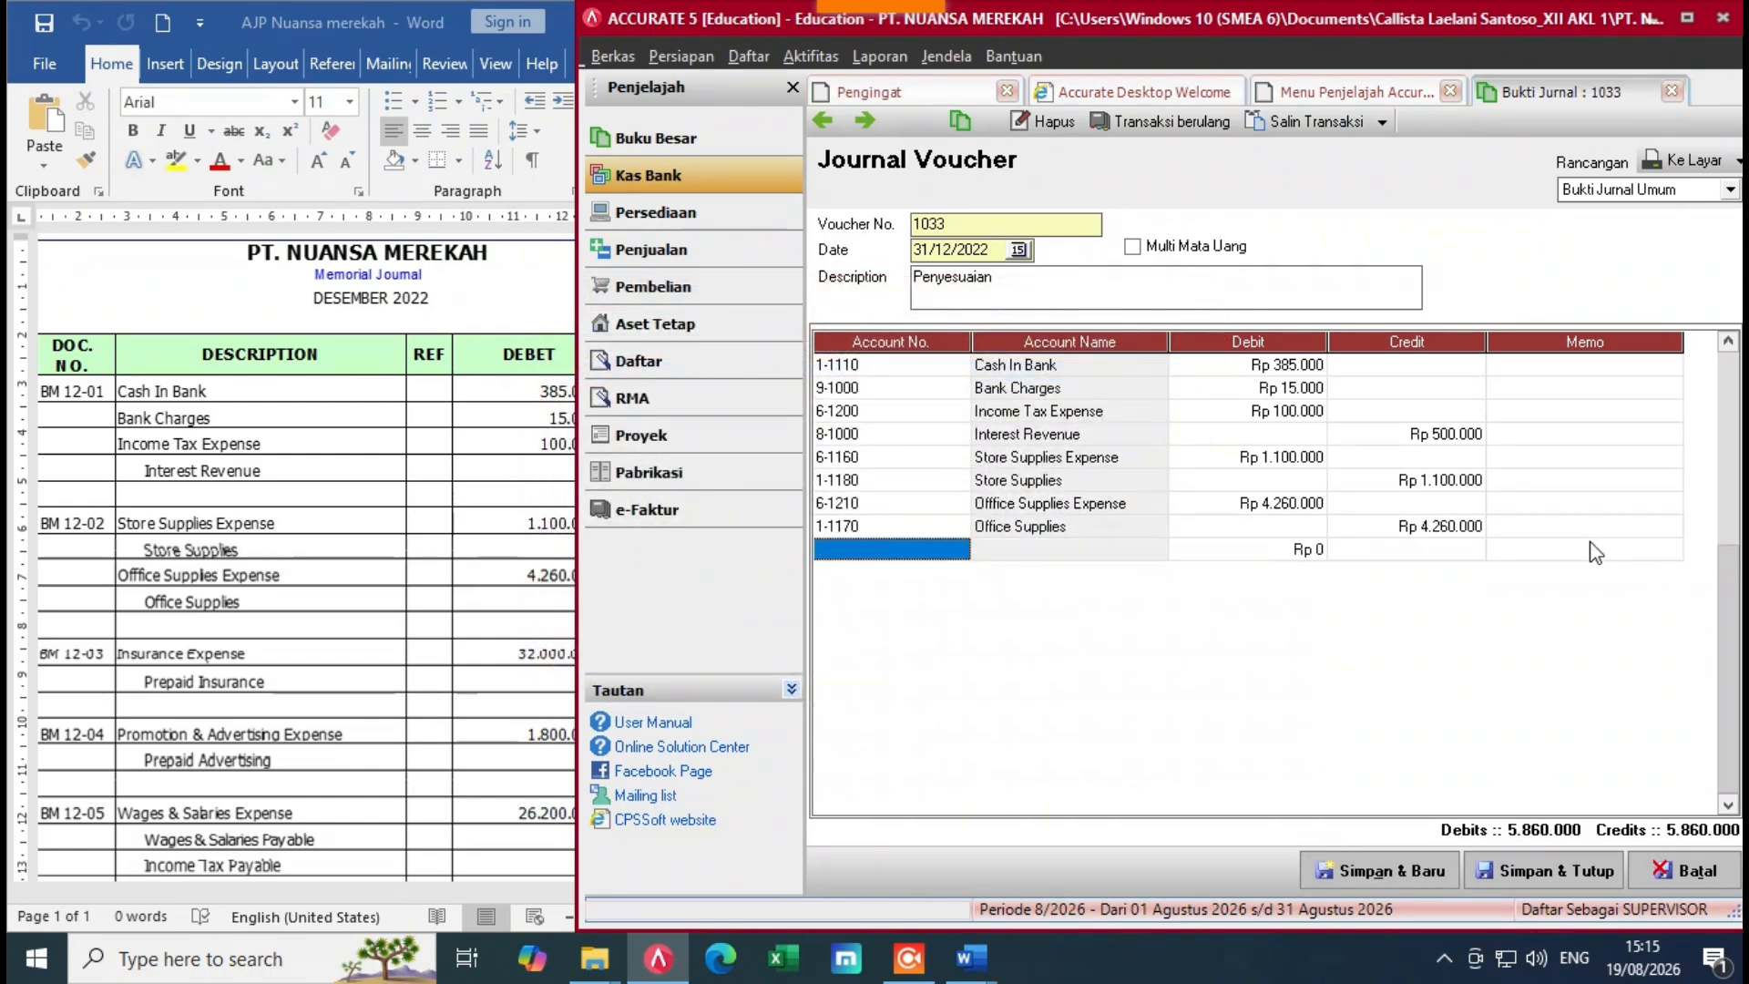
pyautogui.click(943, 547)
pyautogui.click(959, 549)
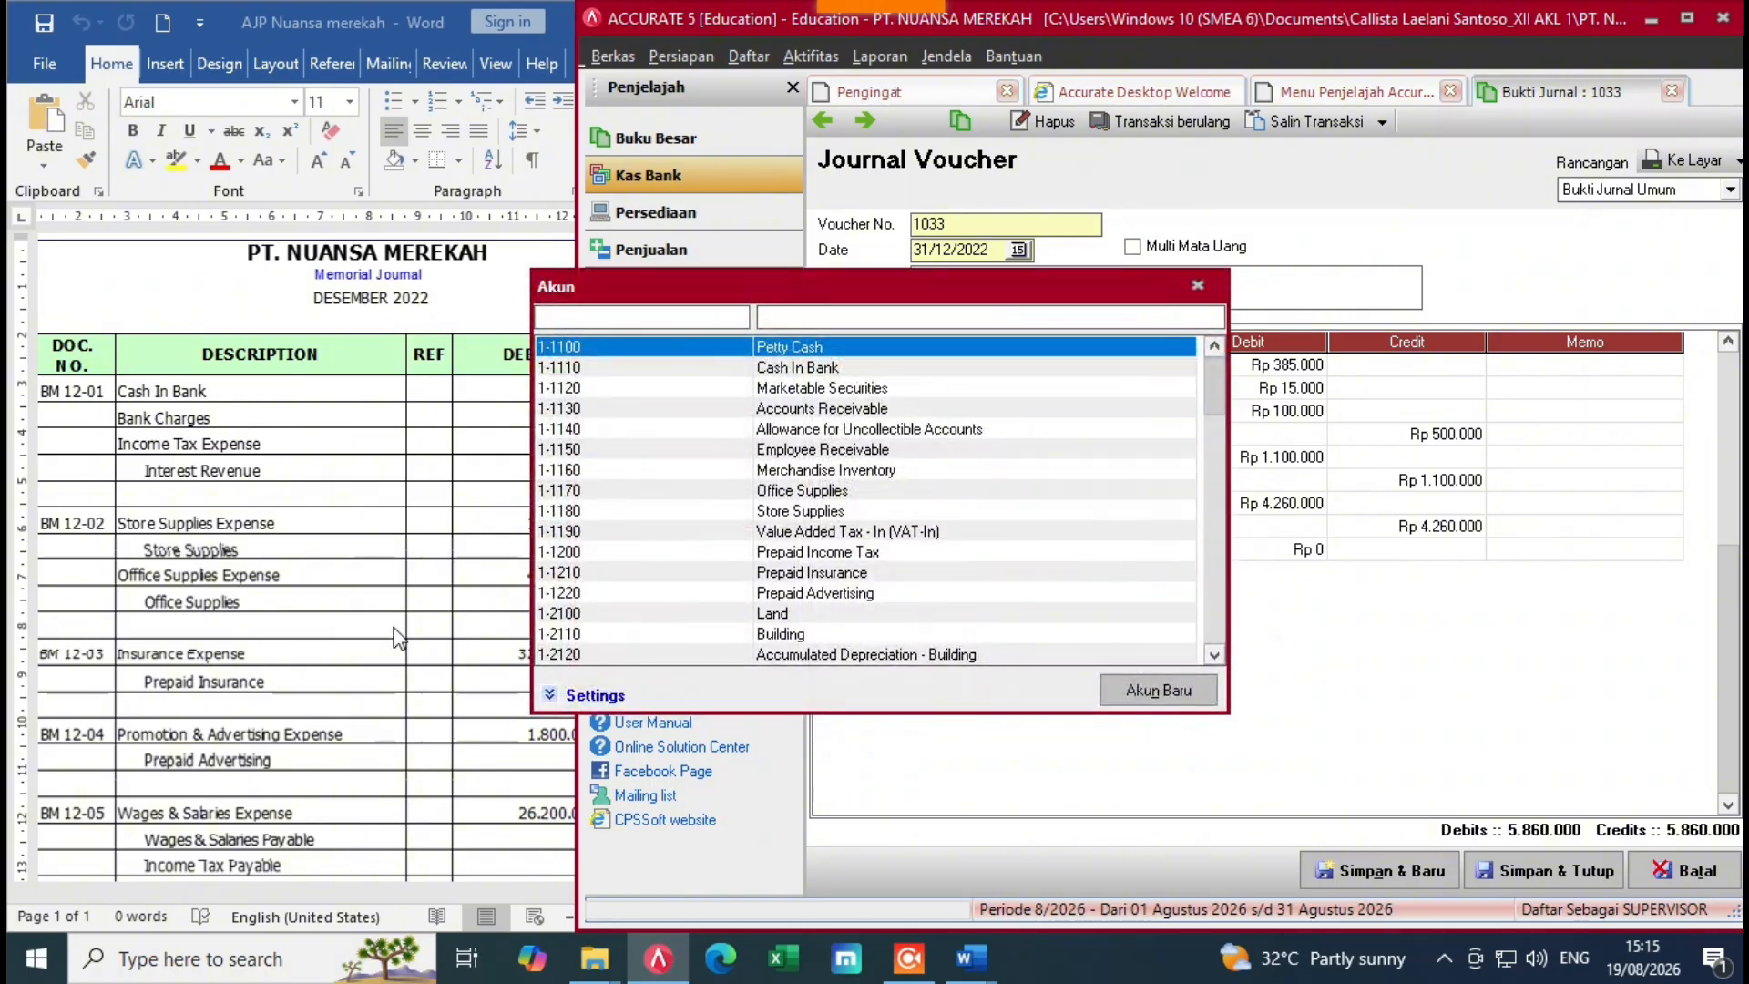
pyautogui.click(816, 321)
pyautogui.write('in')
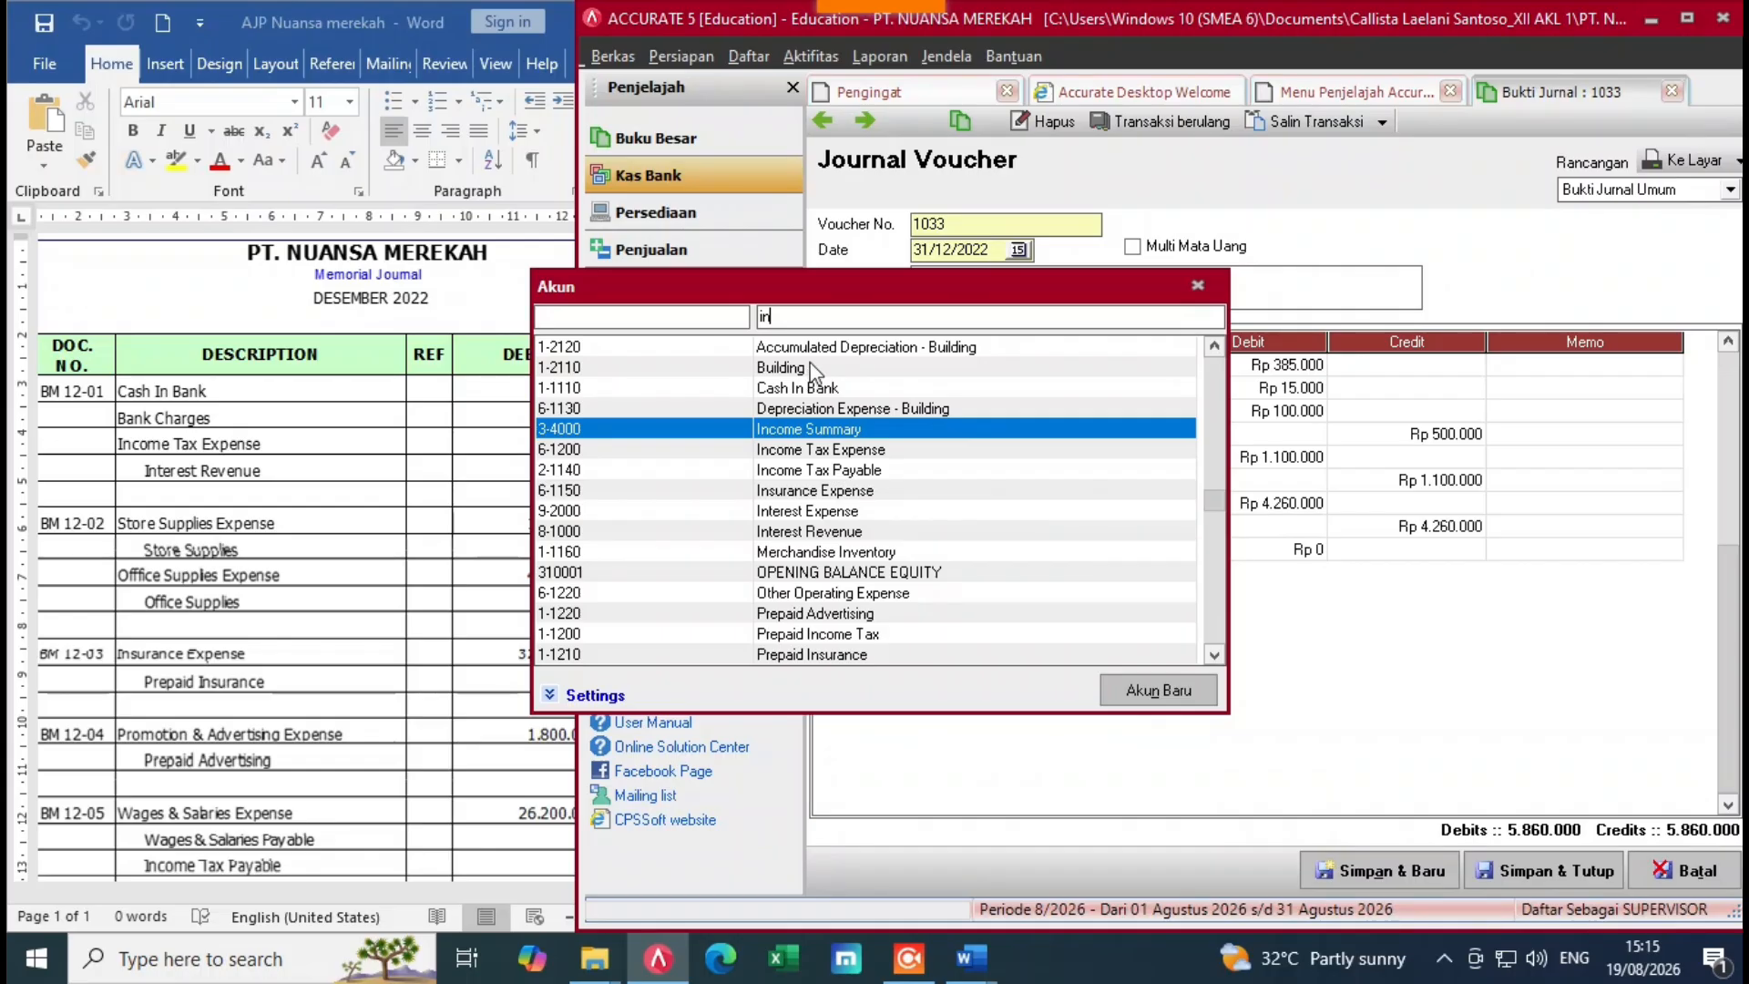
pyautogui.write('su')
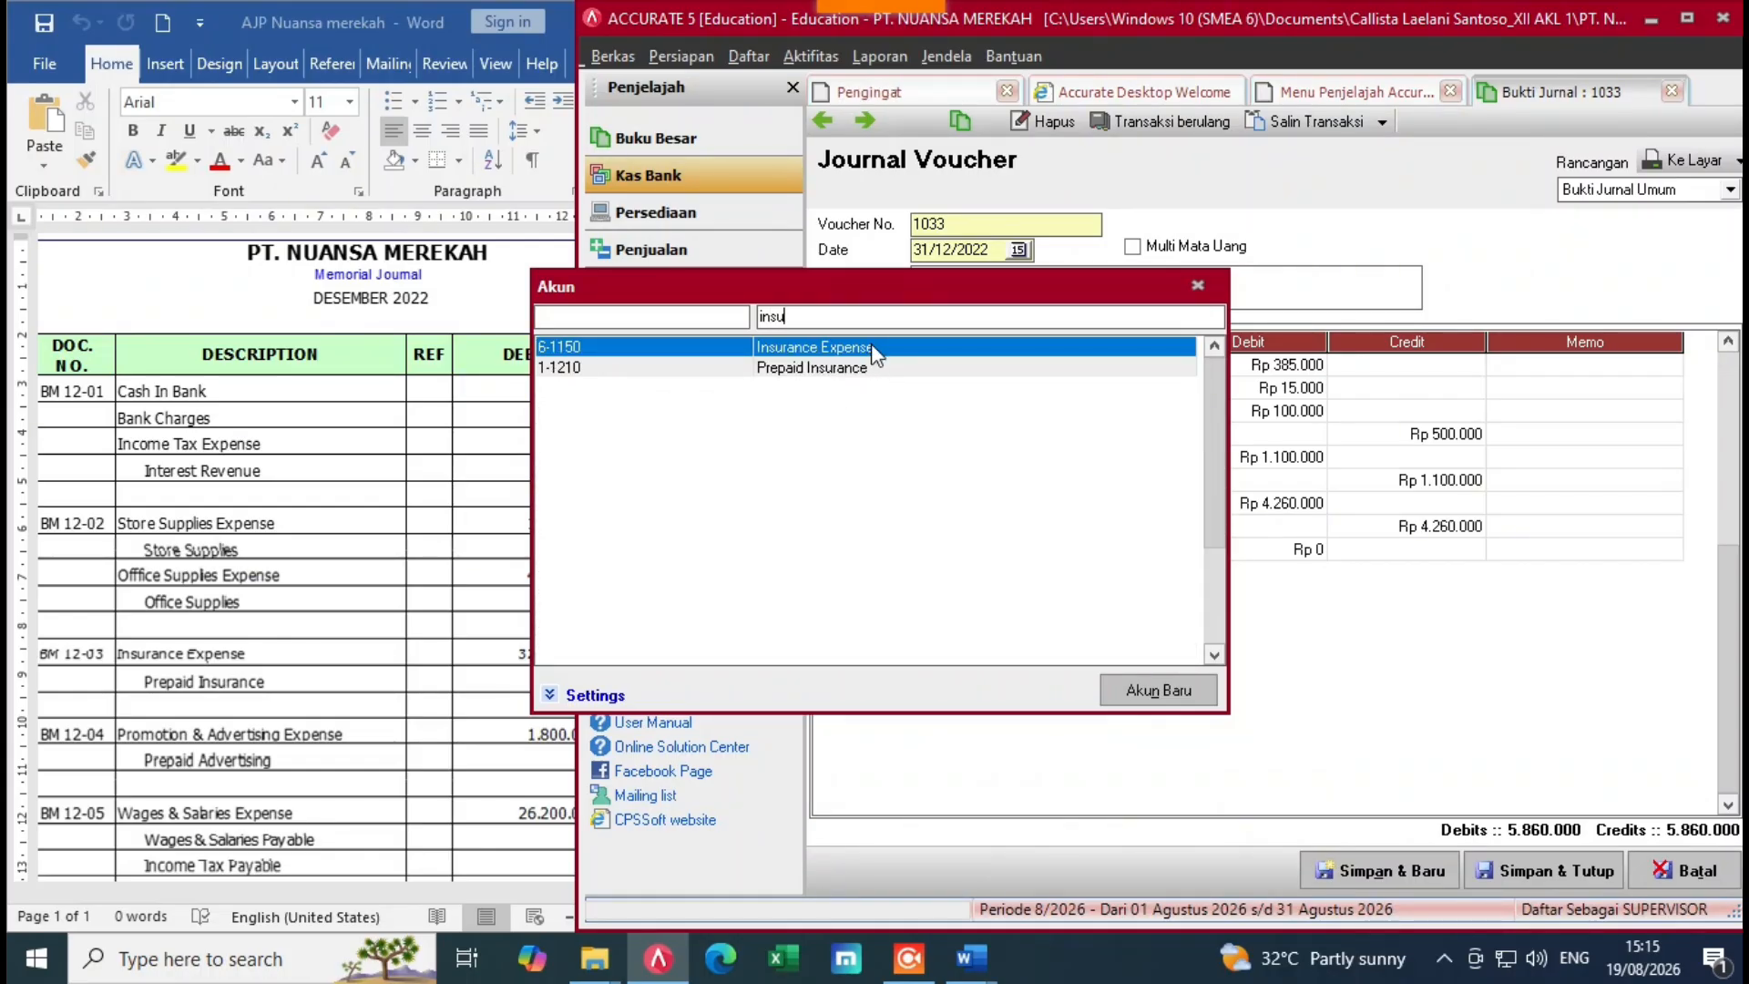
pyautogui.doubleClick(872, 347)
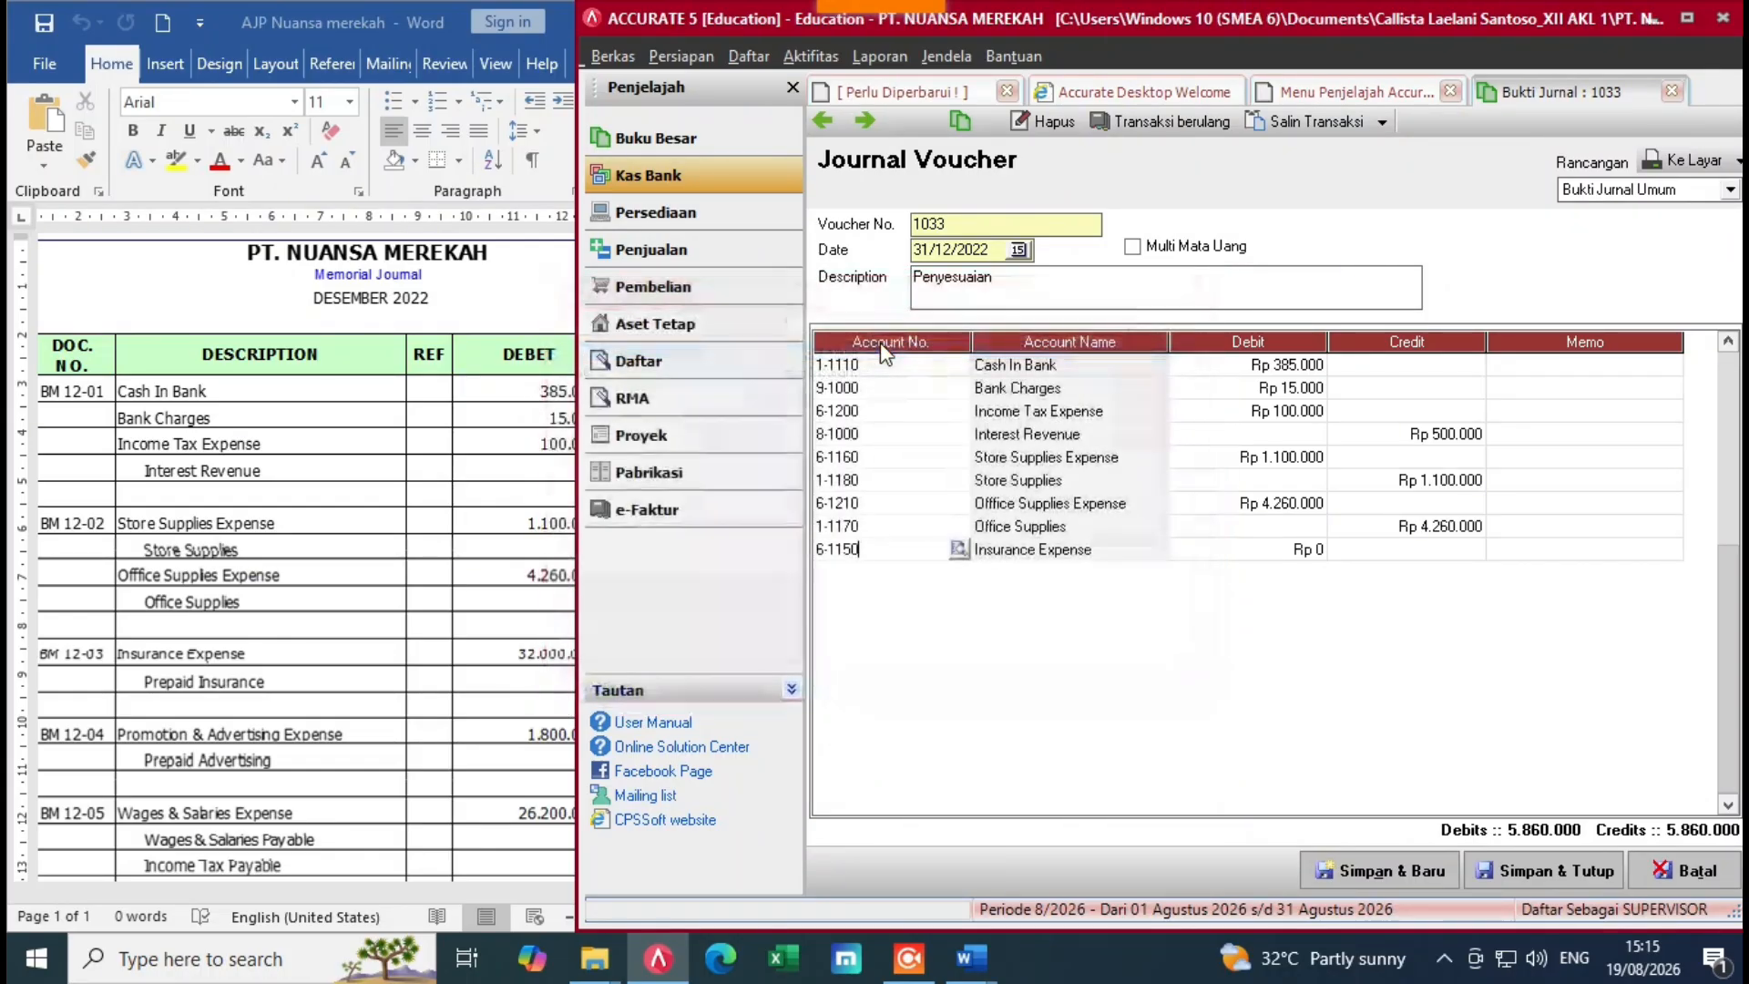
pyautogui.click(1231, 546)
pyautogui.write('32')
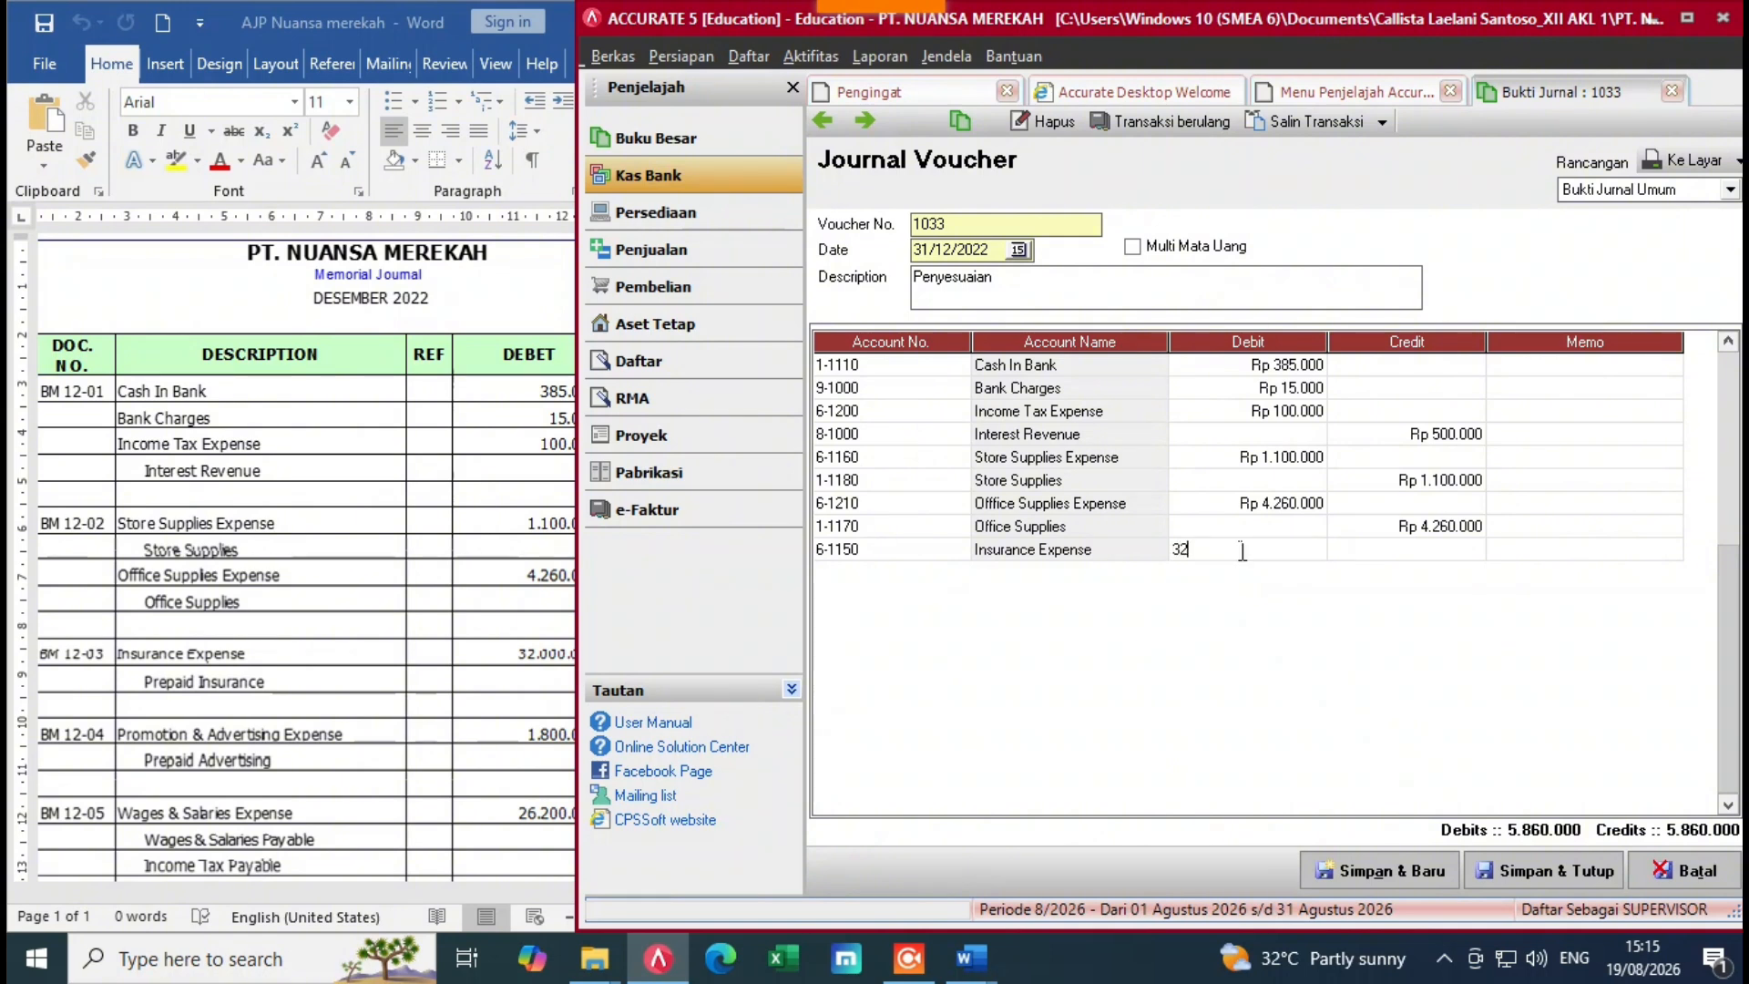
pyautogui.write('0000')
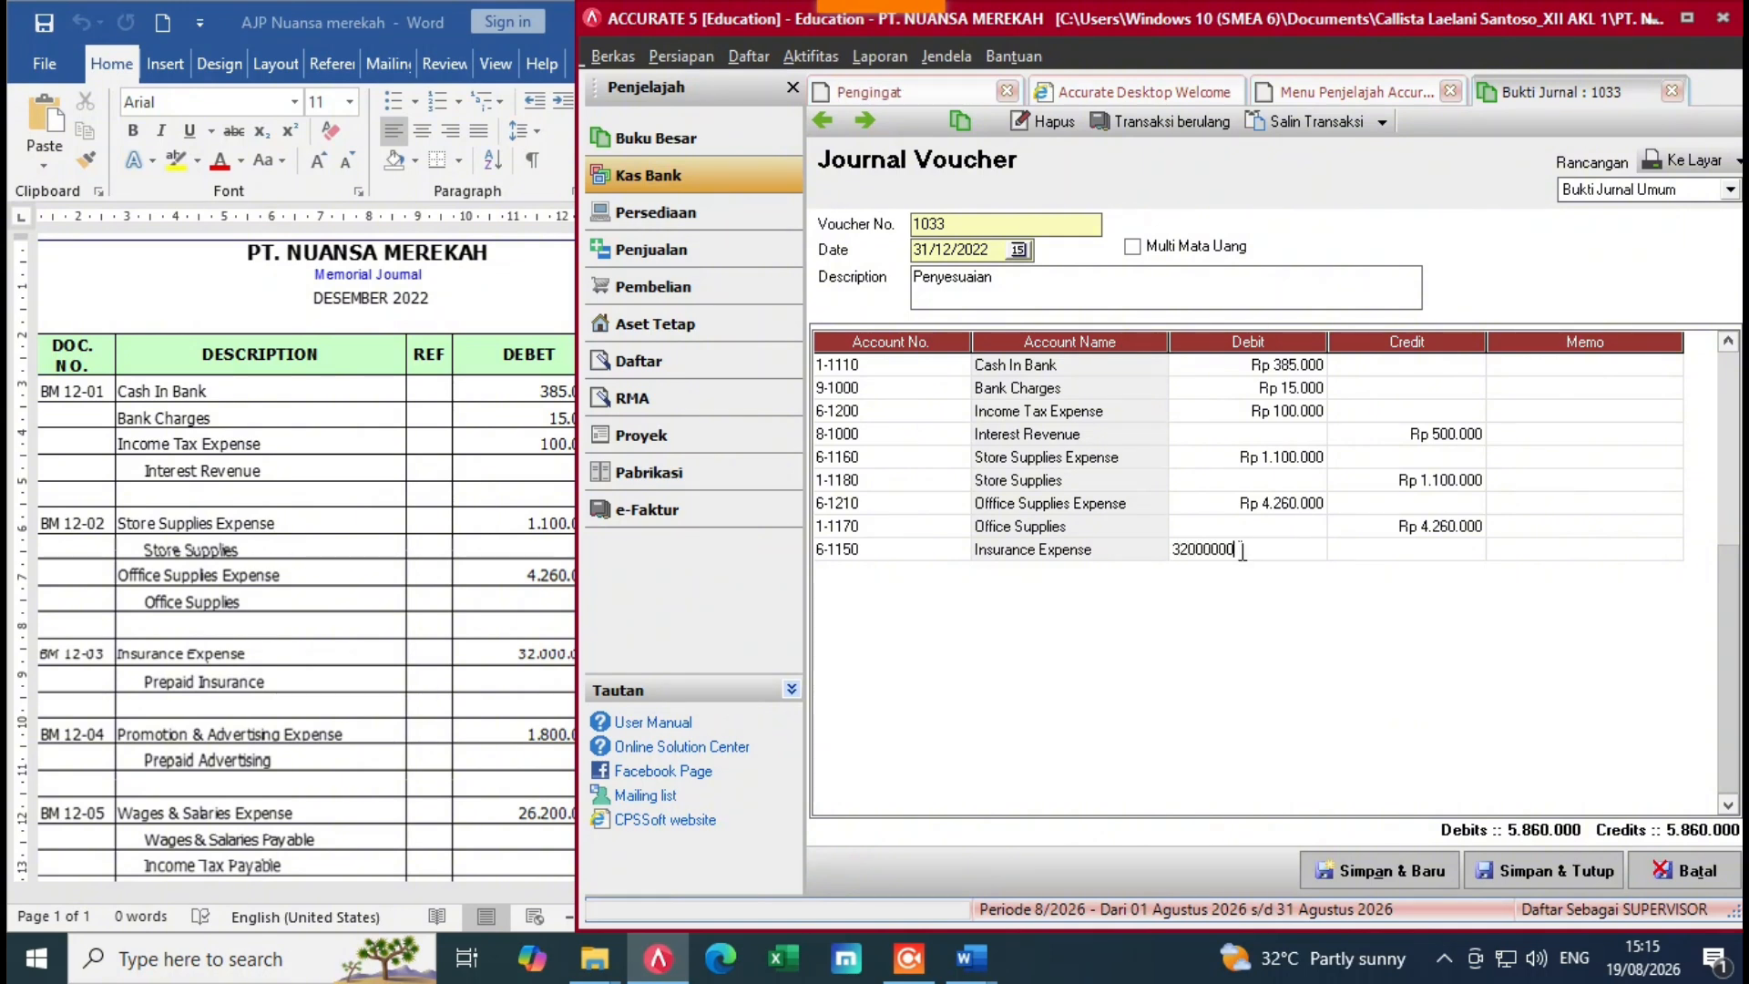
pyautogui.press('Return')
pyautogui.press('Return')
pyautogui.press('Return')
# Step: Add the matching 1-1210 Prepaid Insurance credit line and start a new journal row
pyautogui.click(391, 597)
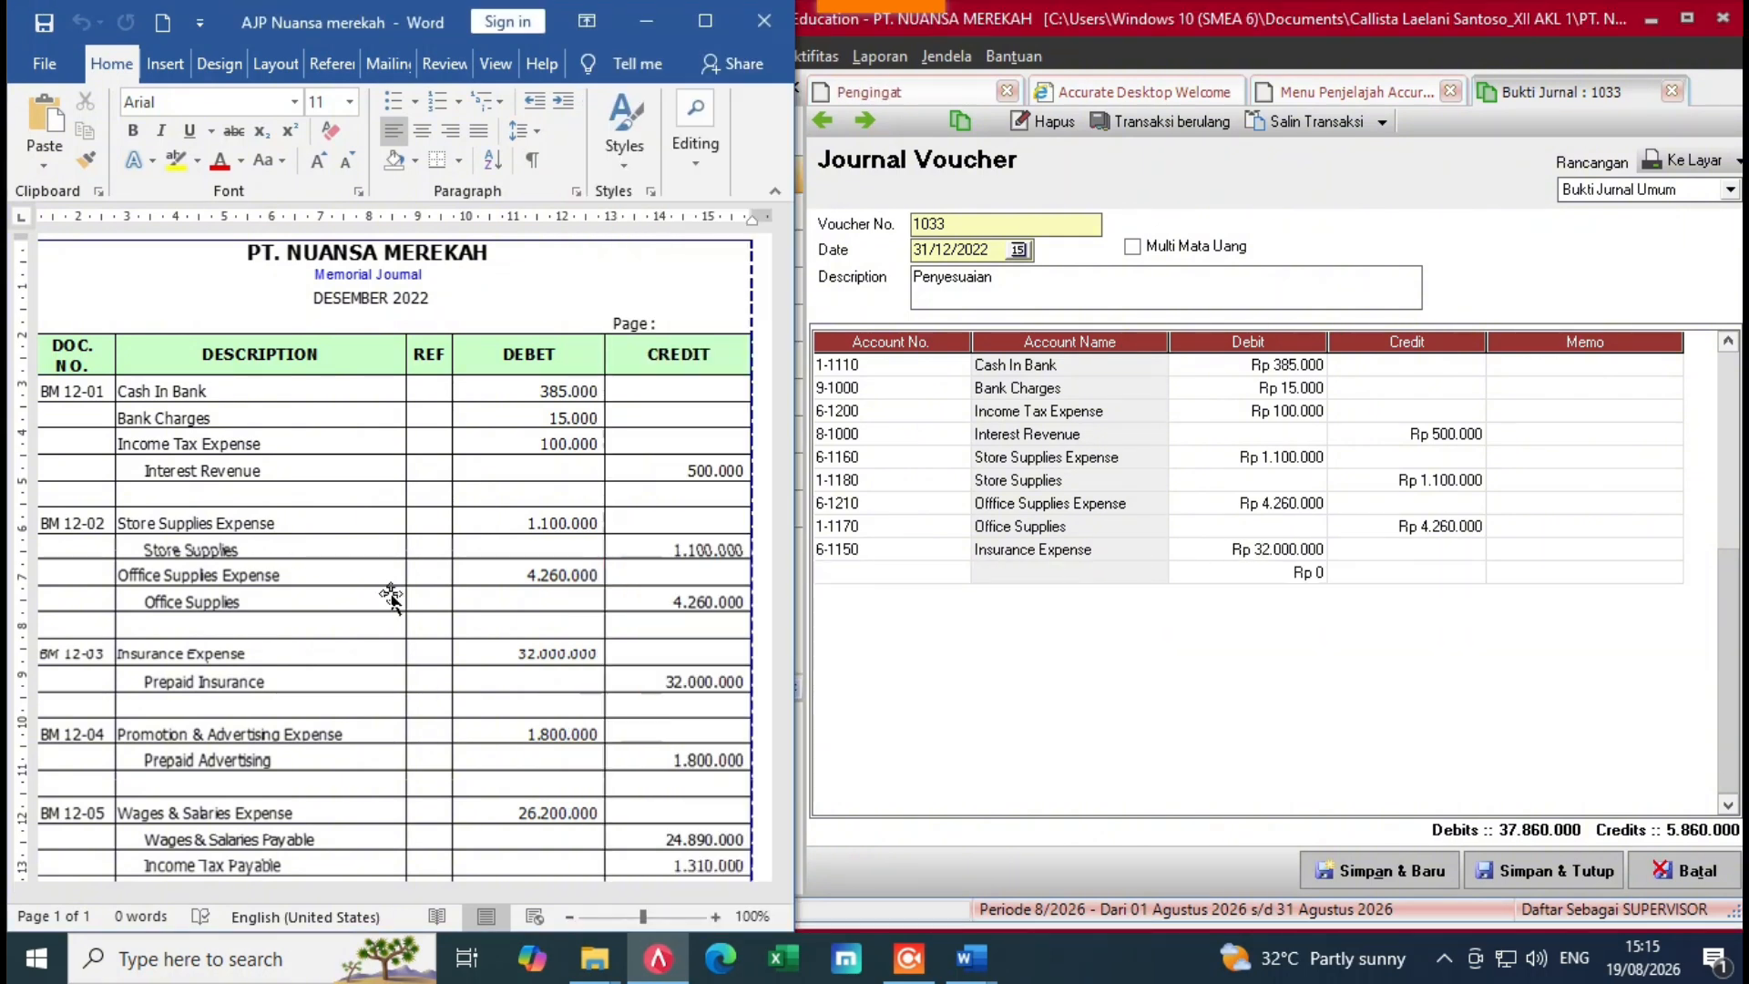
pyautogui.click(955, 579)
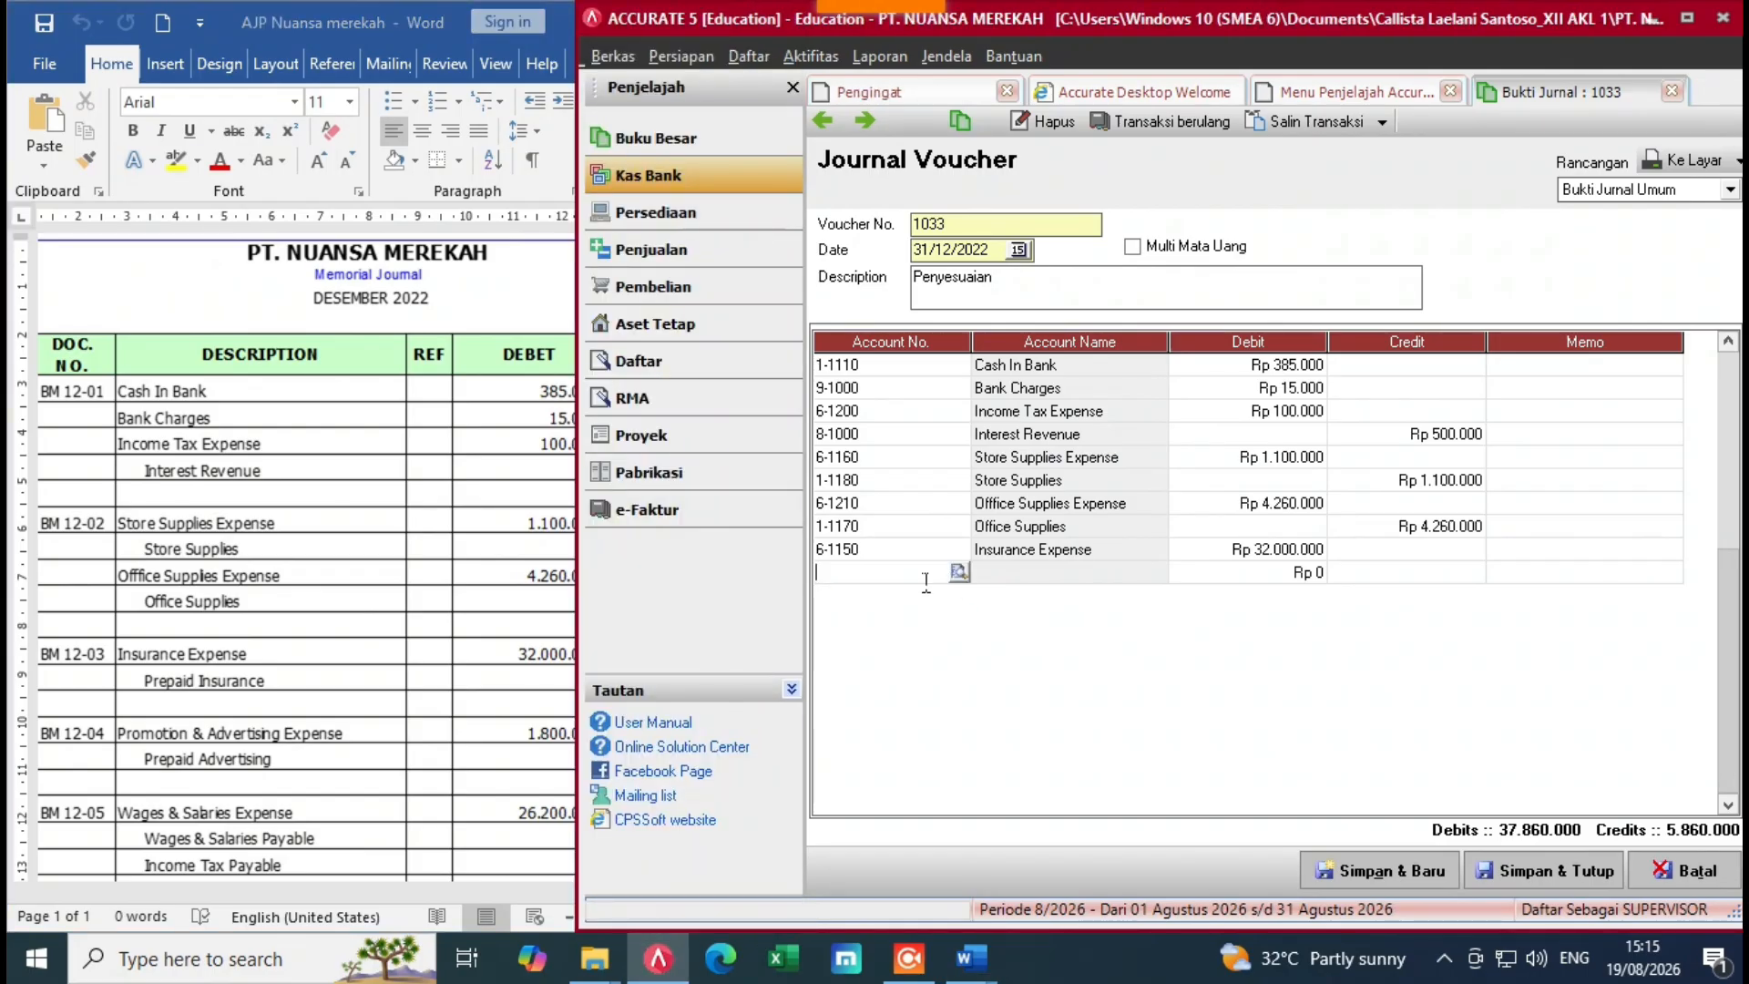
pyautogui.click(959, 571)
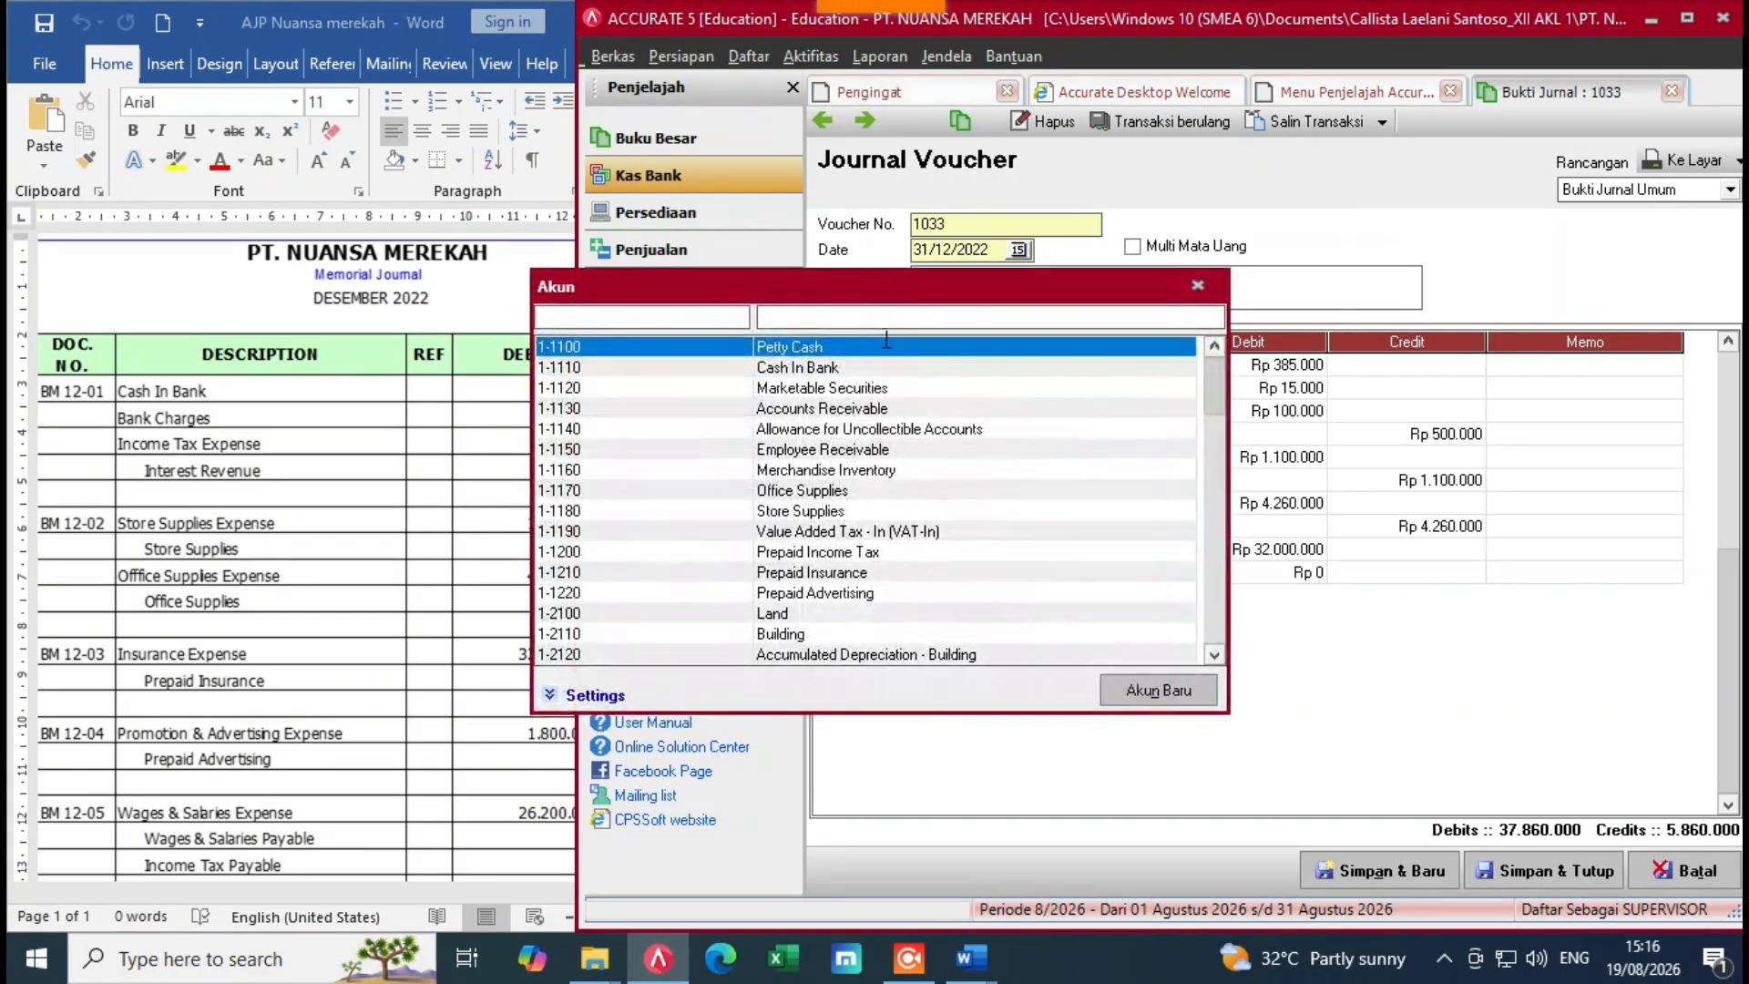
pyautogui.write('pre')
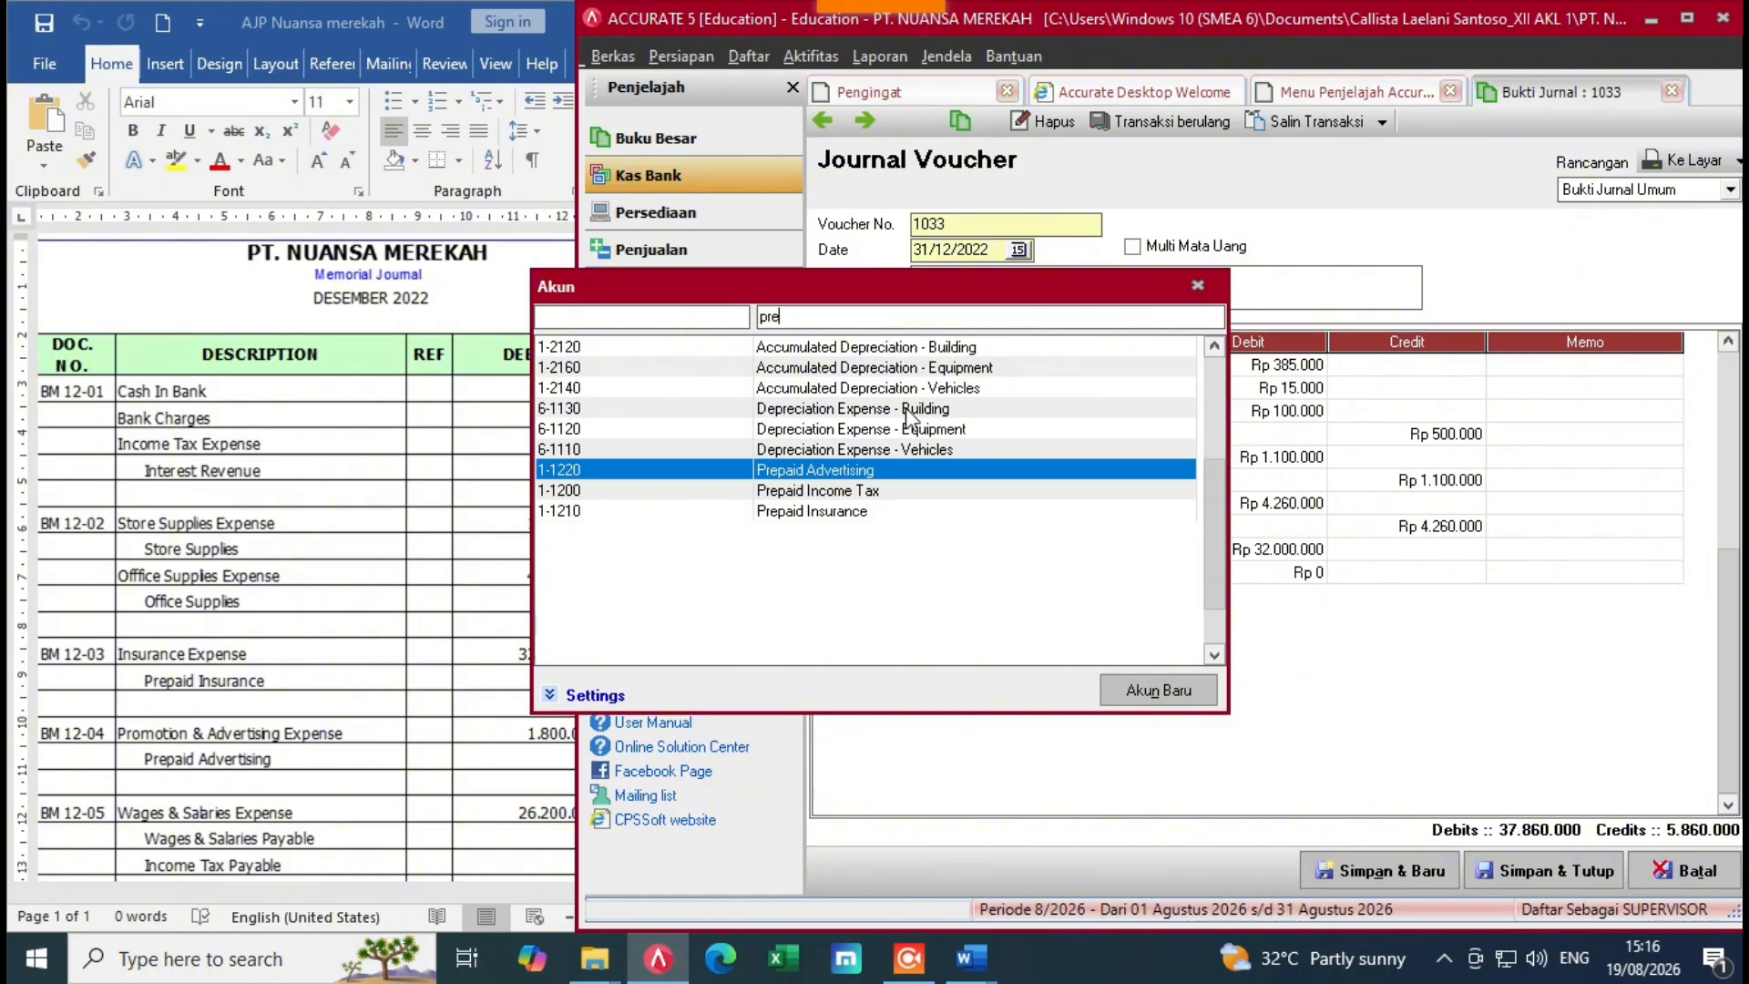
pyautogui.doubleClick(840, 510)
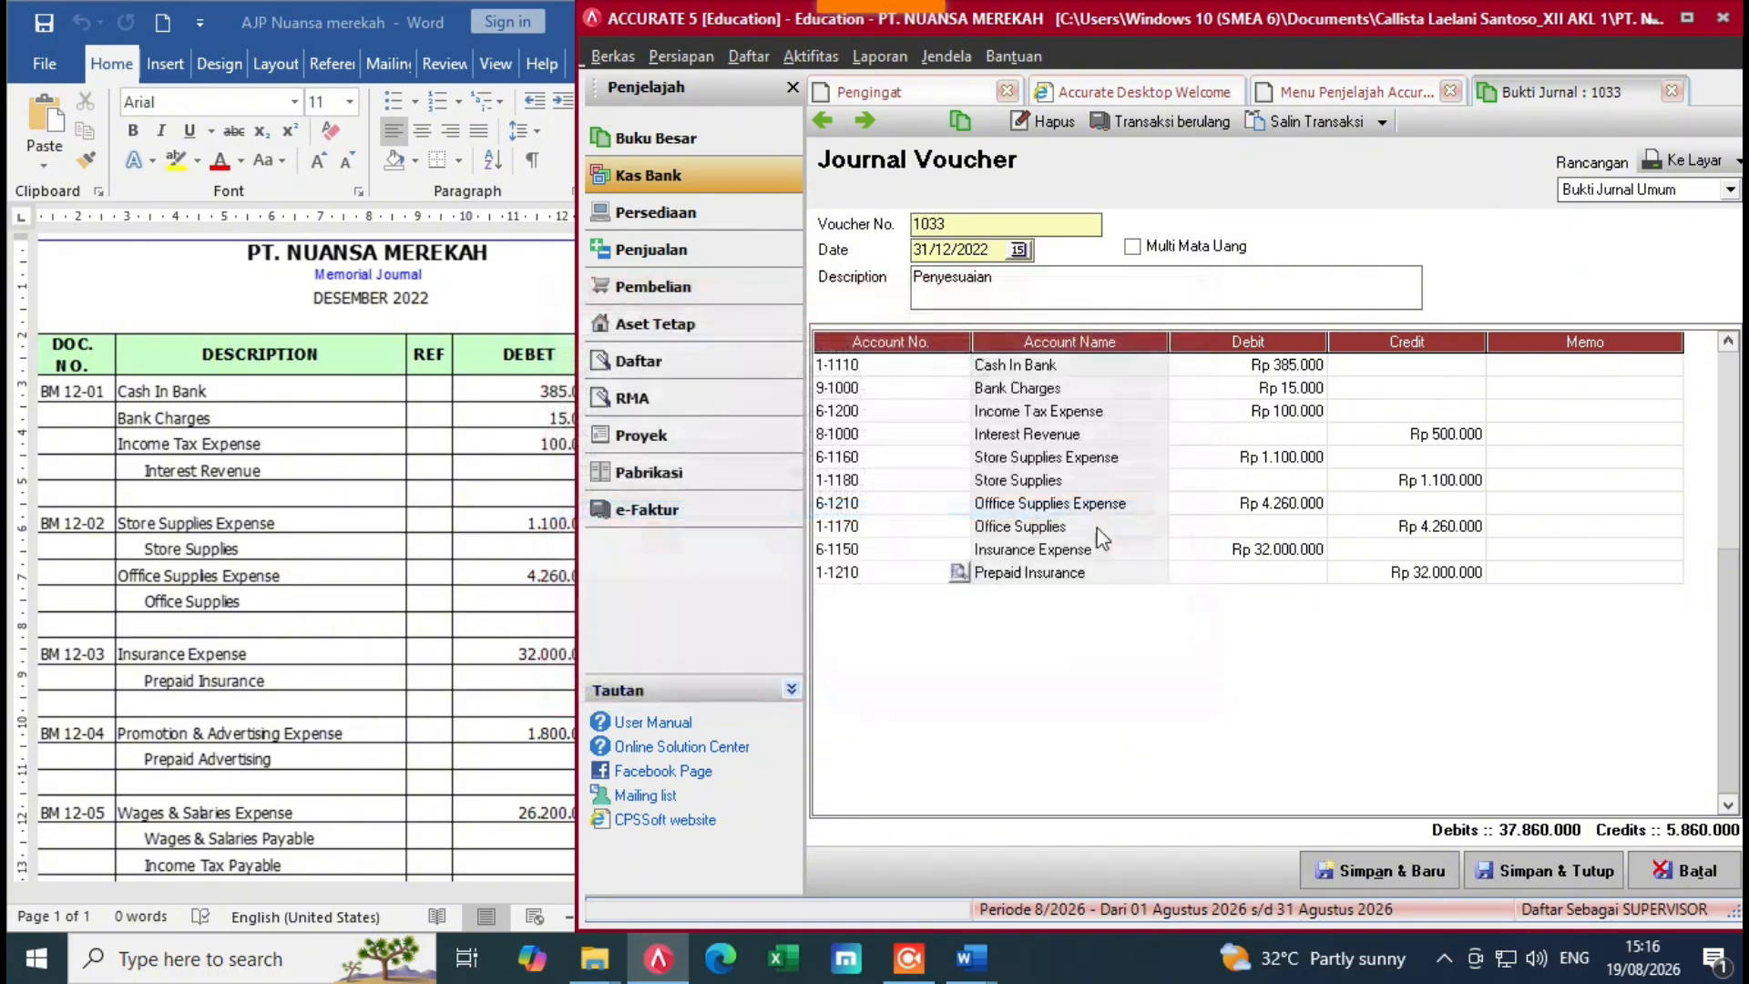
pyautogui.click(1539, 583)
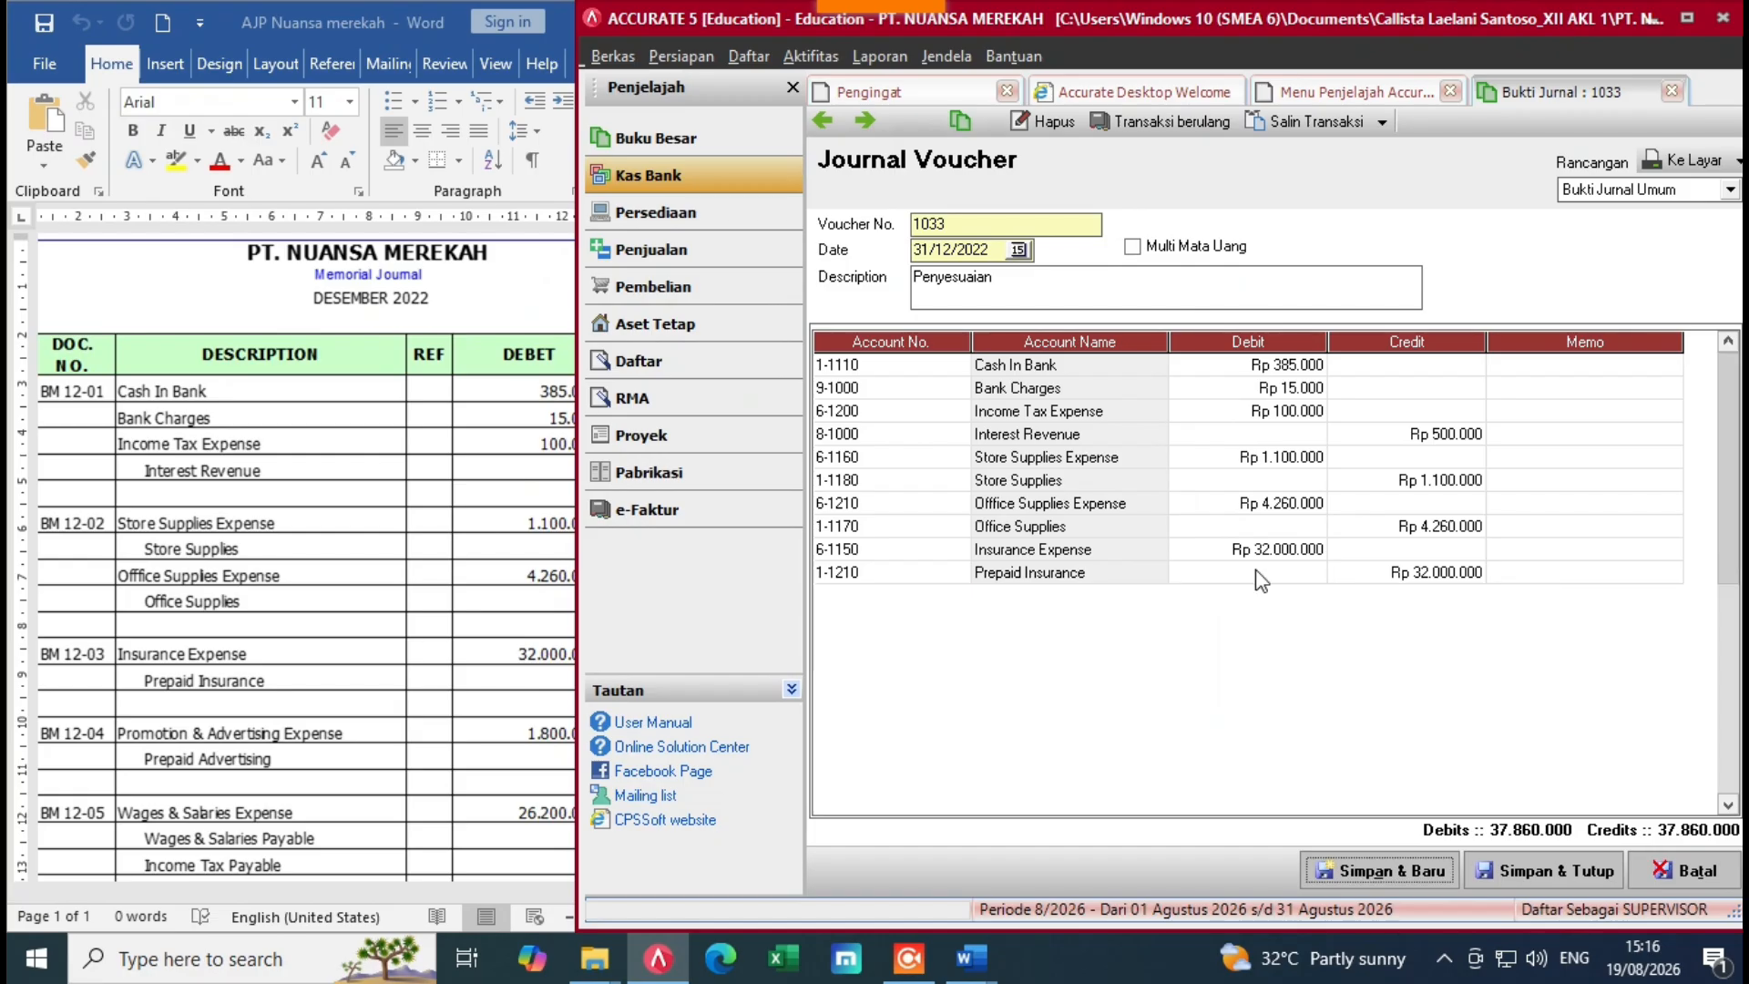
pyautogui.press('Tab')
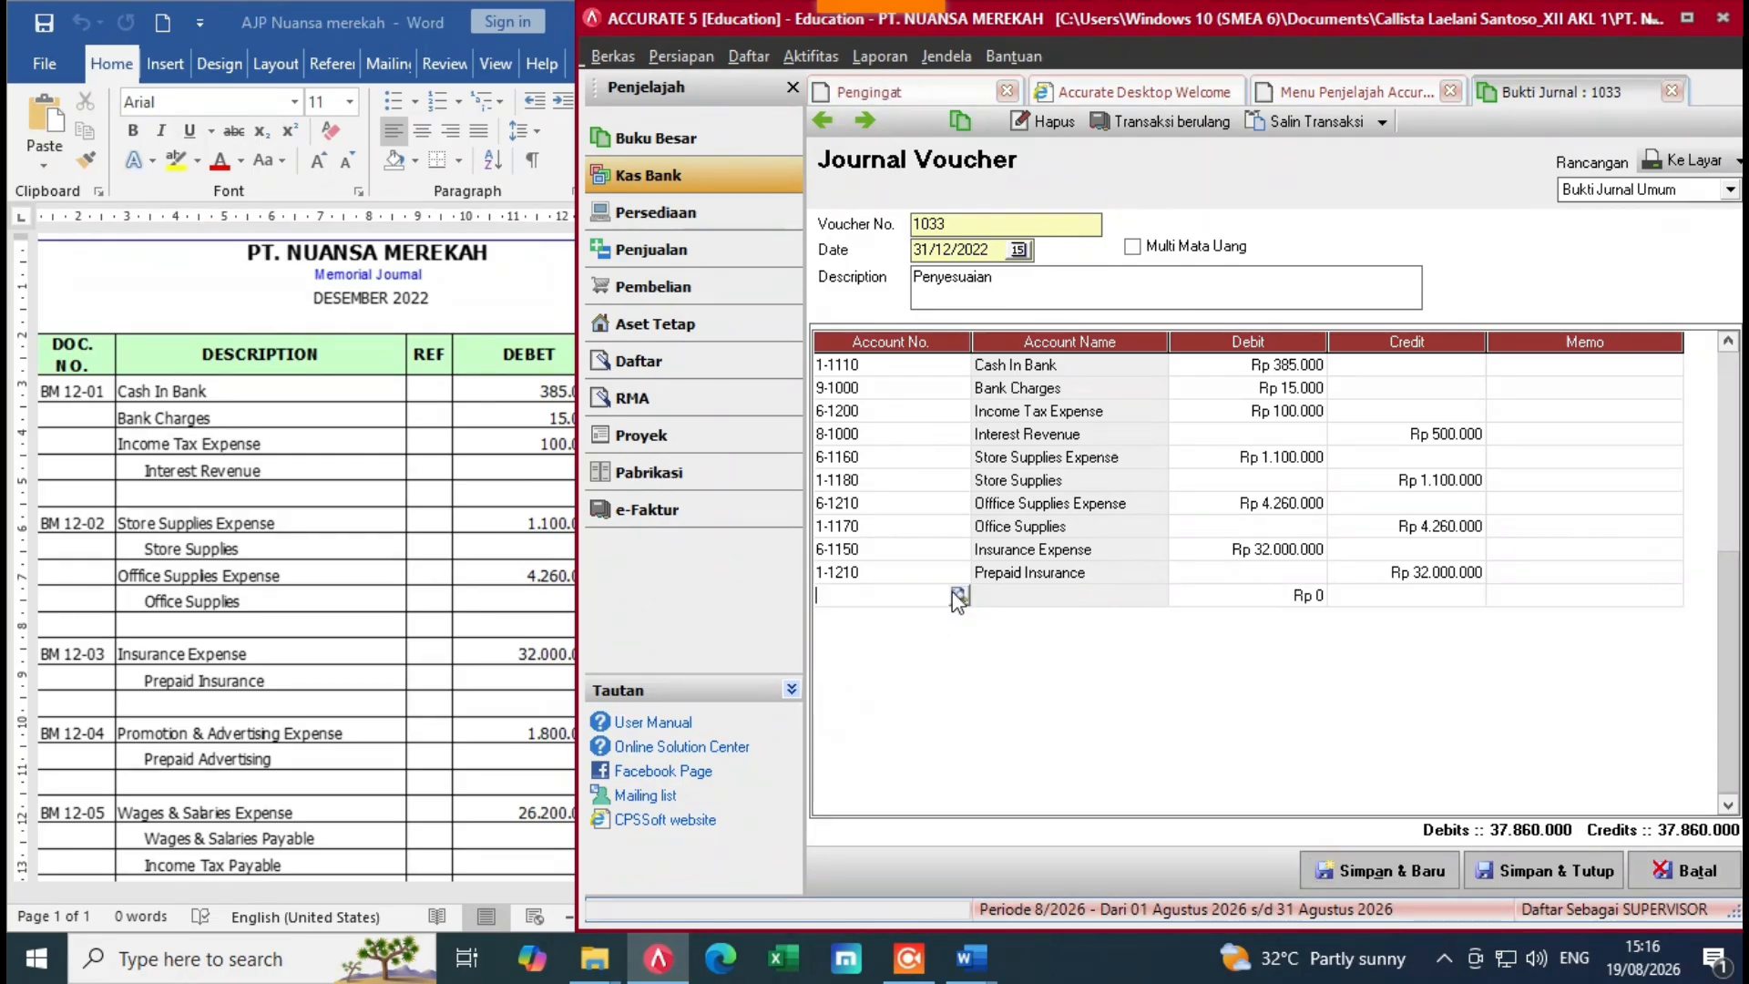
# Step: Add a 6-1140 Promotion & Advertising Expense line debiting 1.800.000
pyautogui.click(955, 592)
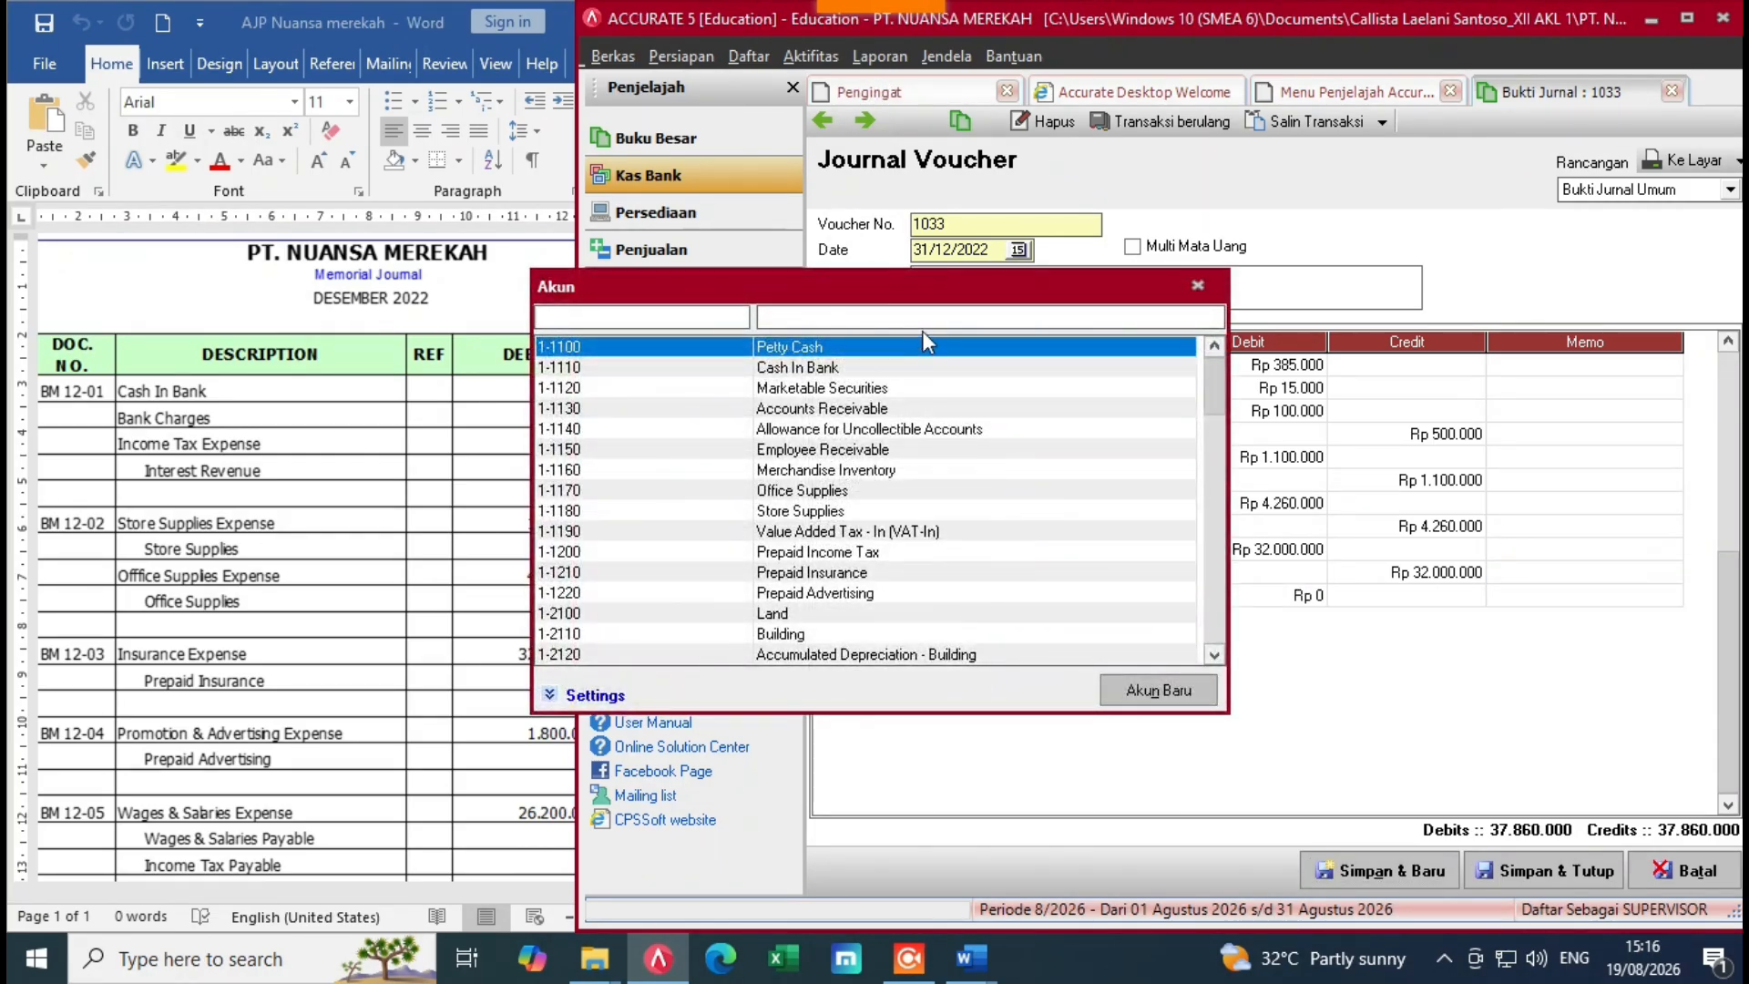
pyautogui.click(933, 327)
pyautogui.write('pr')
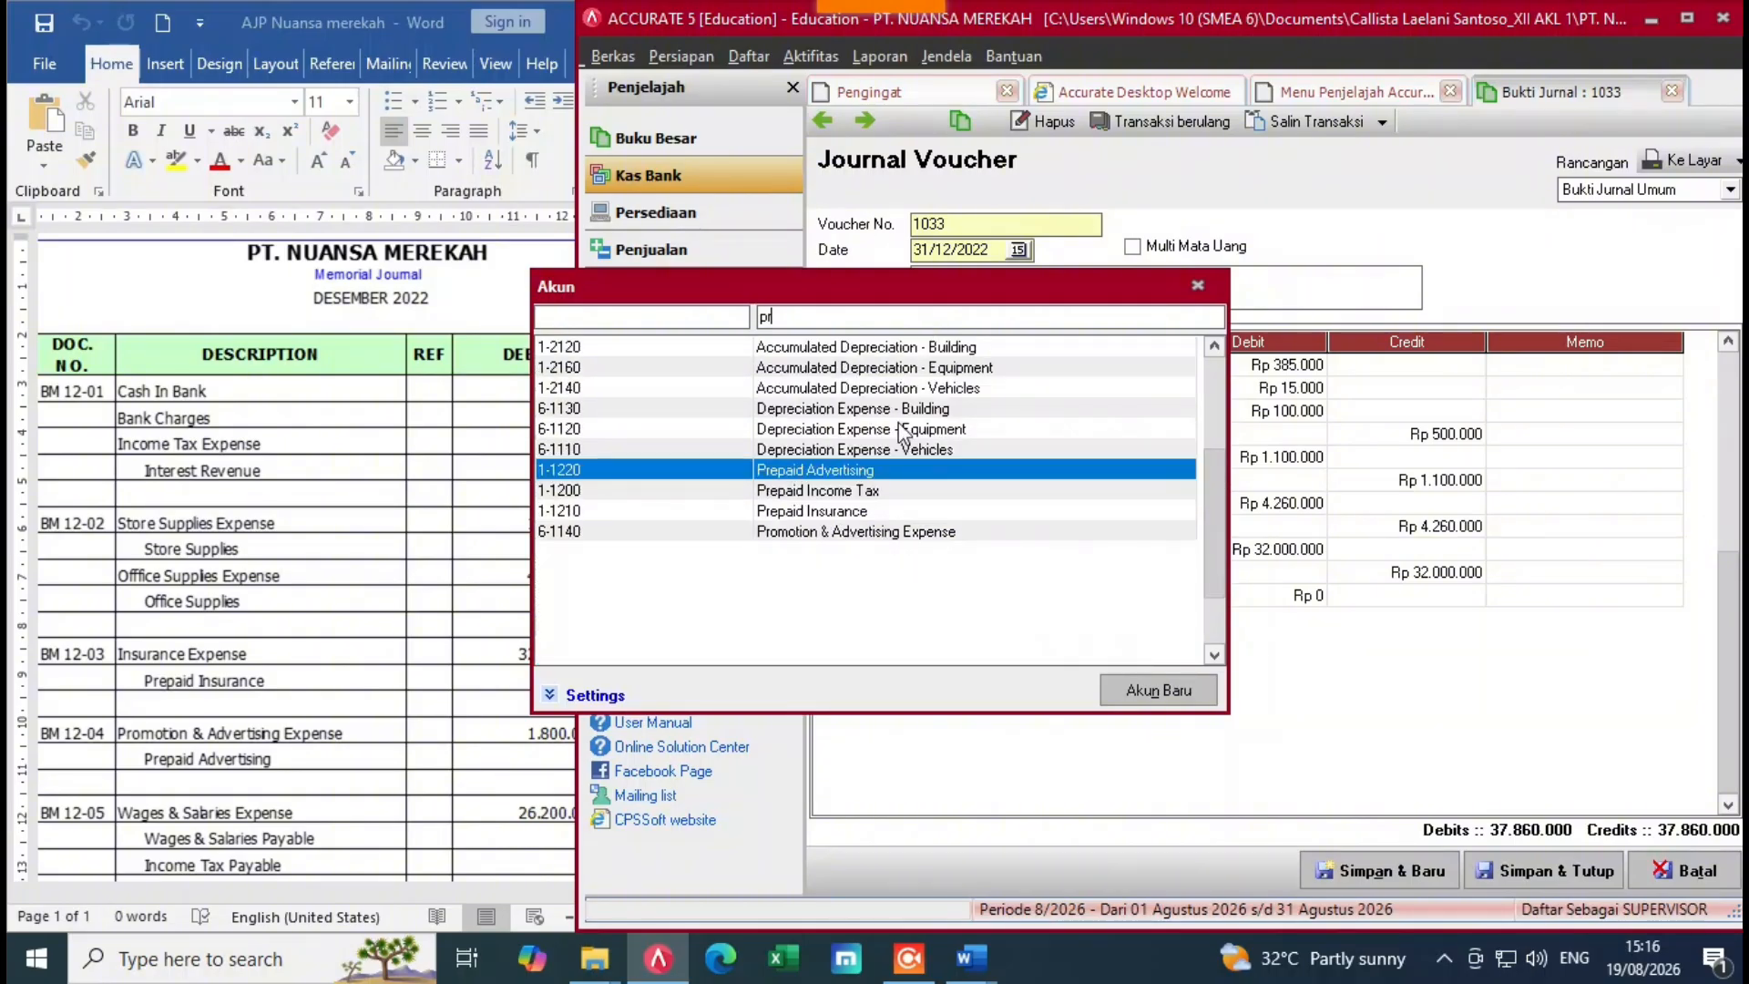
pyautogui.doubleClick(870, 532)
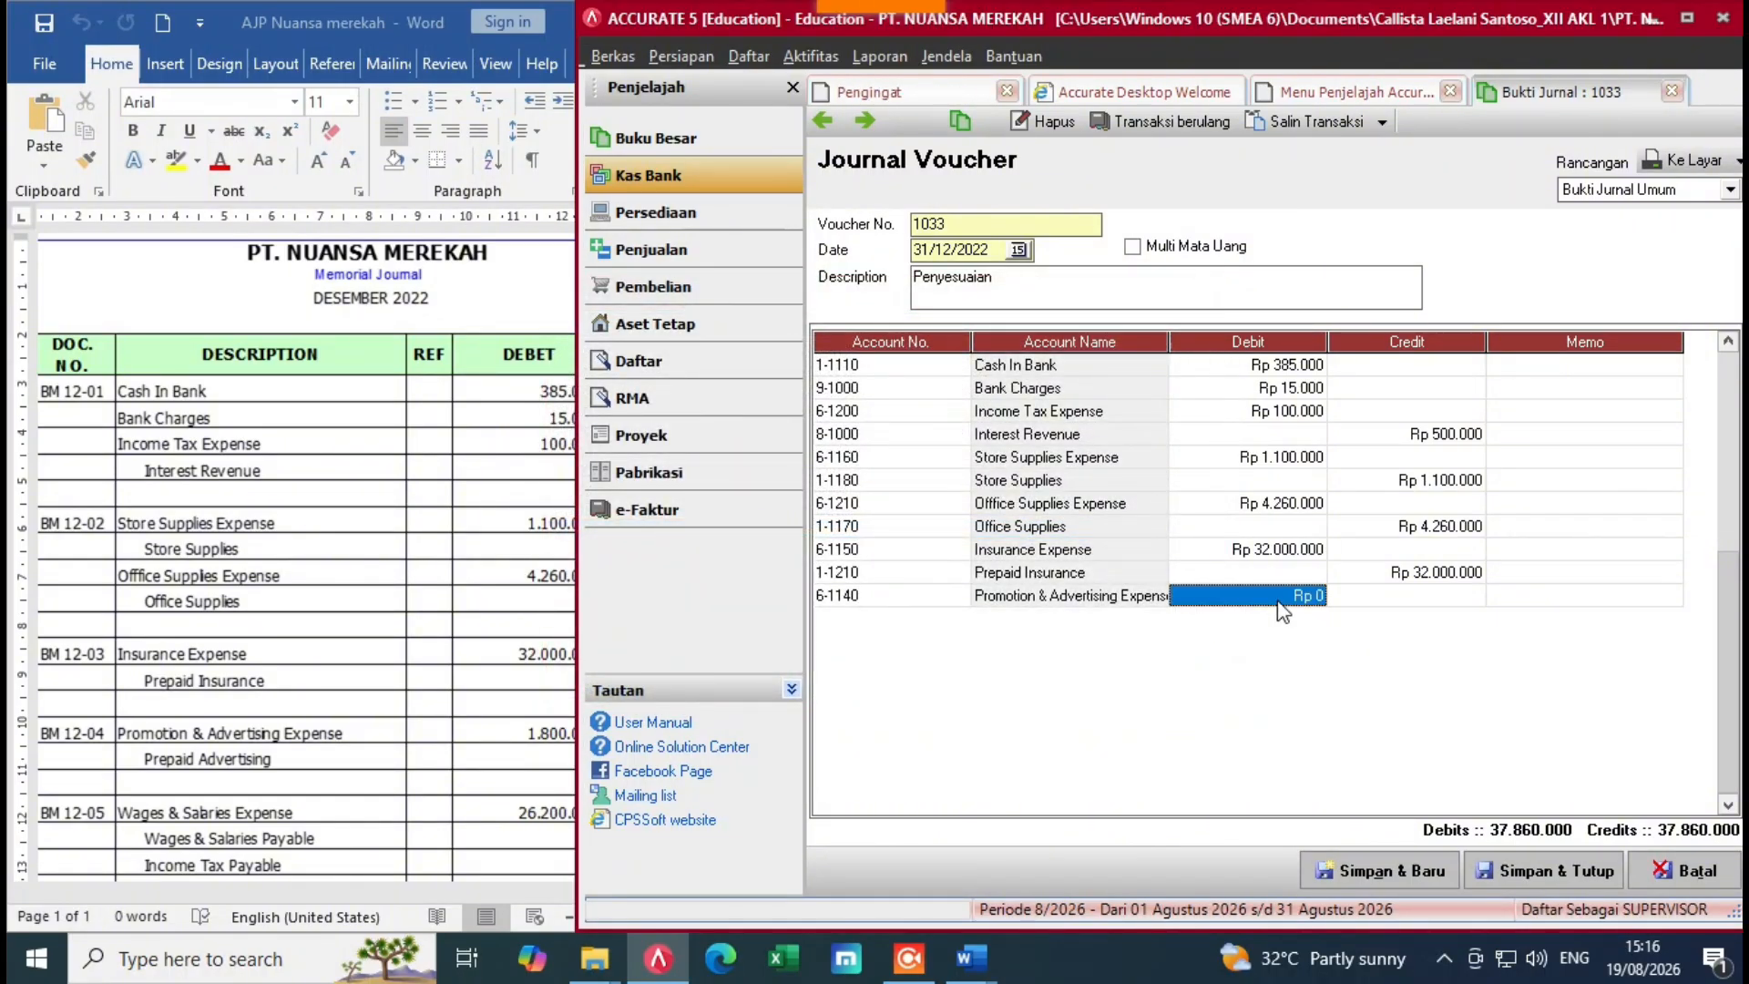
pyautogui.write('1.8')
pyautogui.write('0')
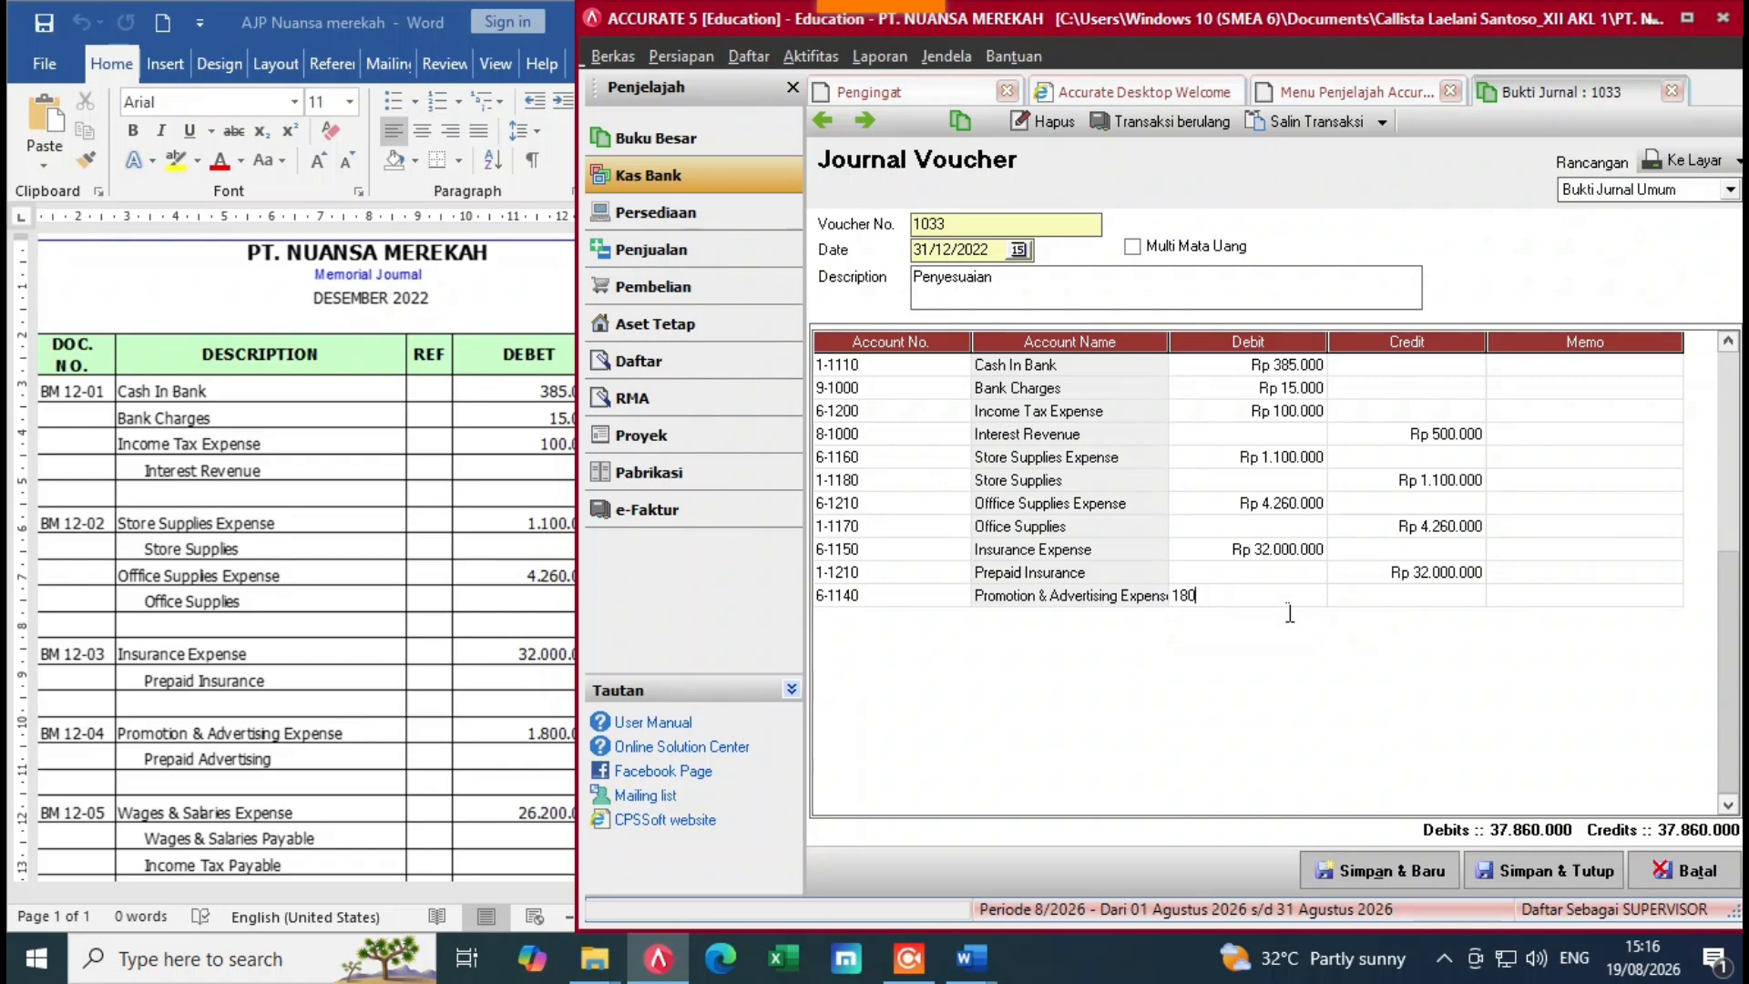
pyautogui.write('0.000')
pyautogui.press('Return')
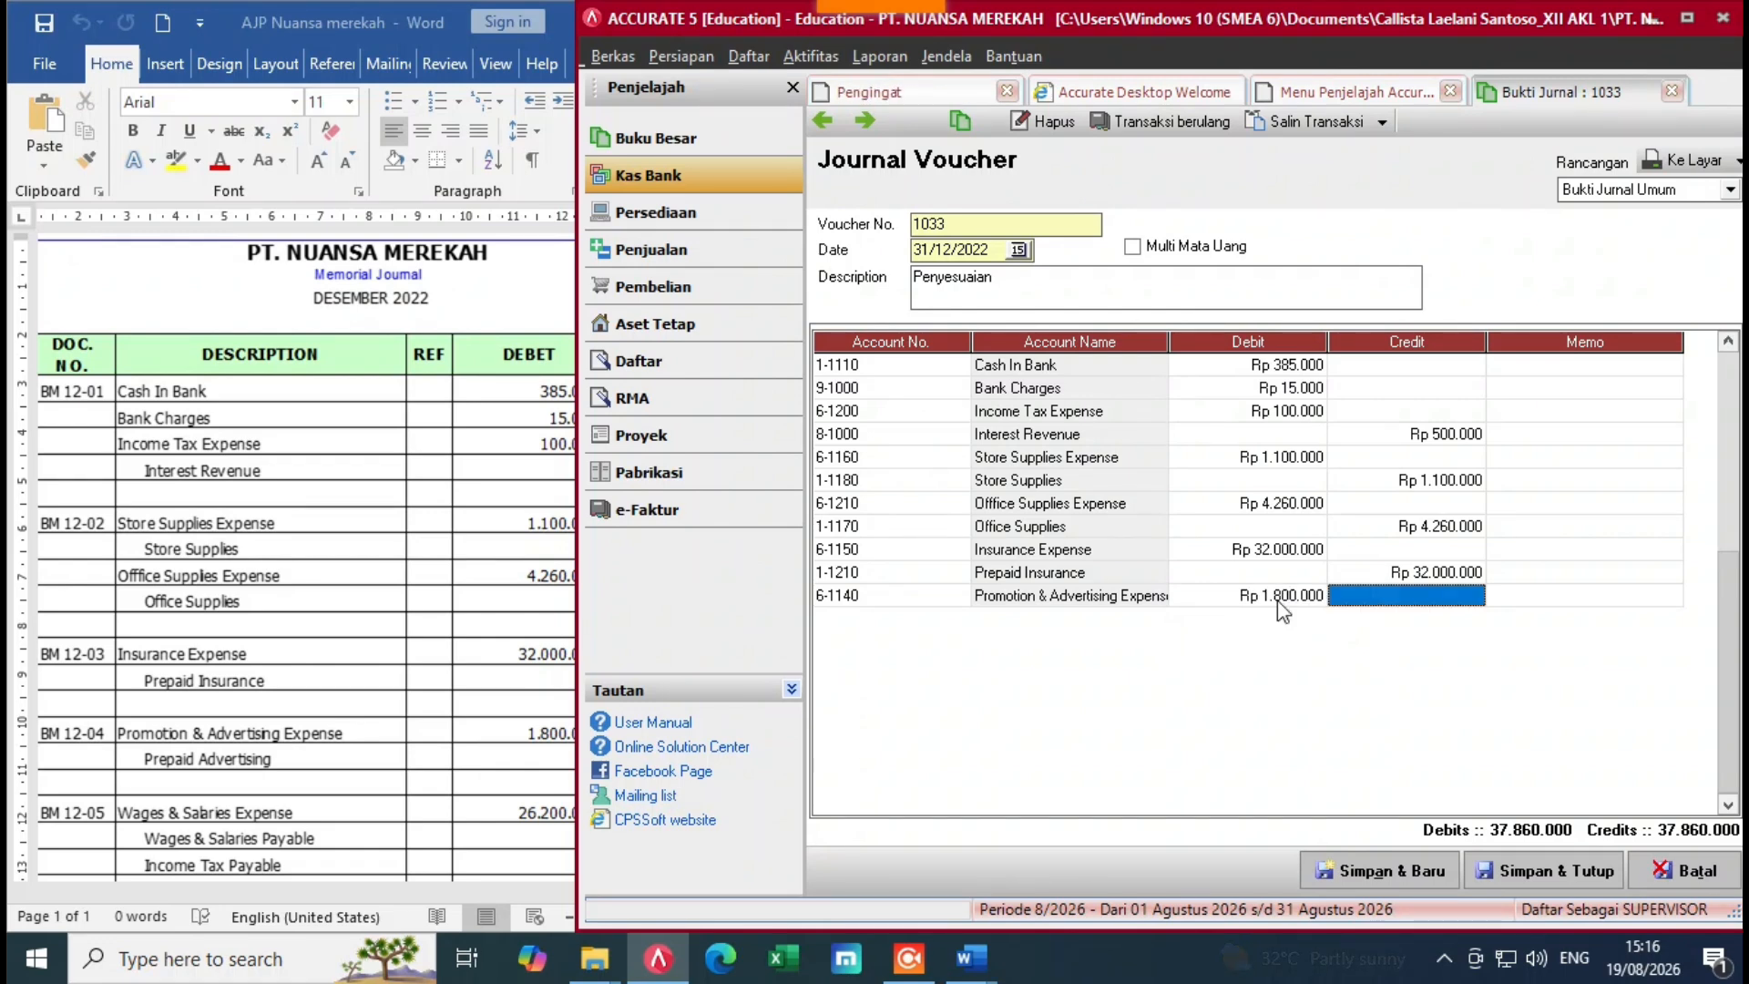
pyautogui.press('Return')
pyautogui.press('Return')
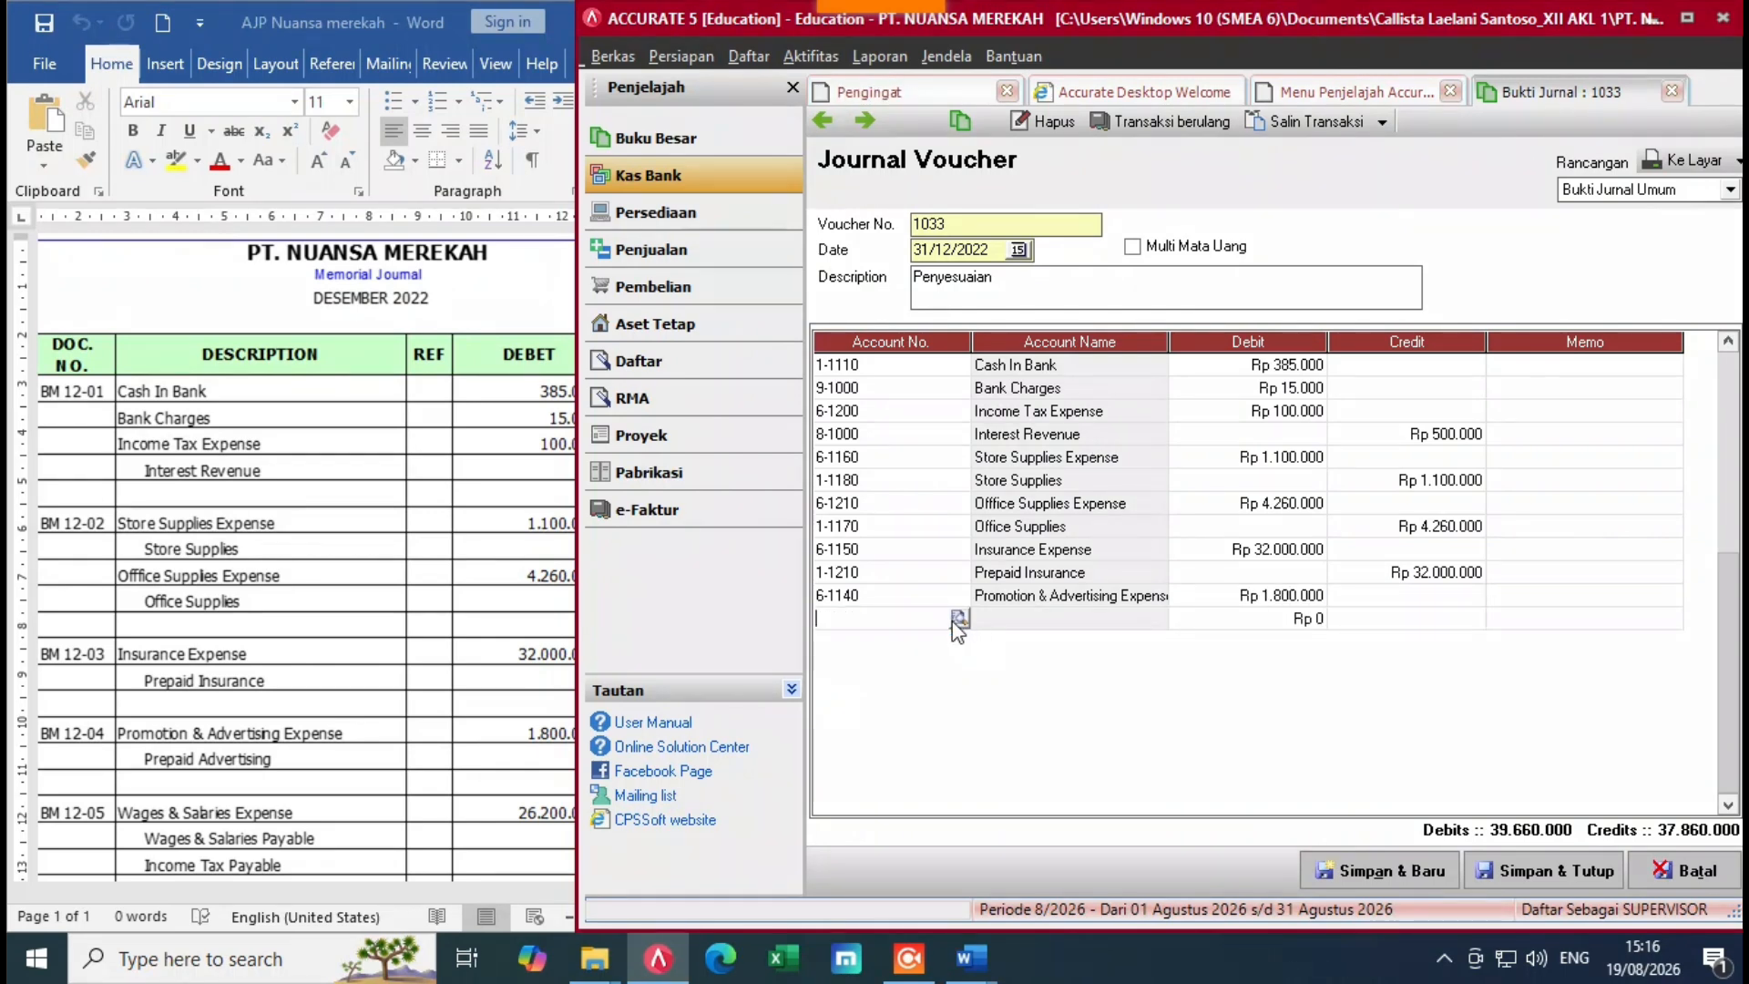
# Step: Add the matching 1-1220 Prepaid Advertising credit line, then switch to the Word journal
pyautogui.doubleClick(962, 615)
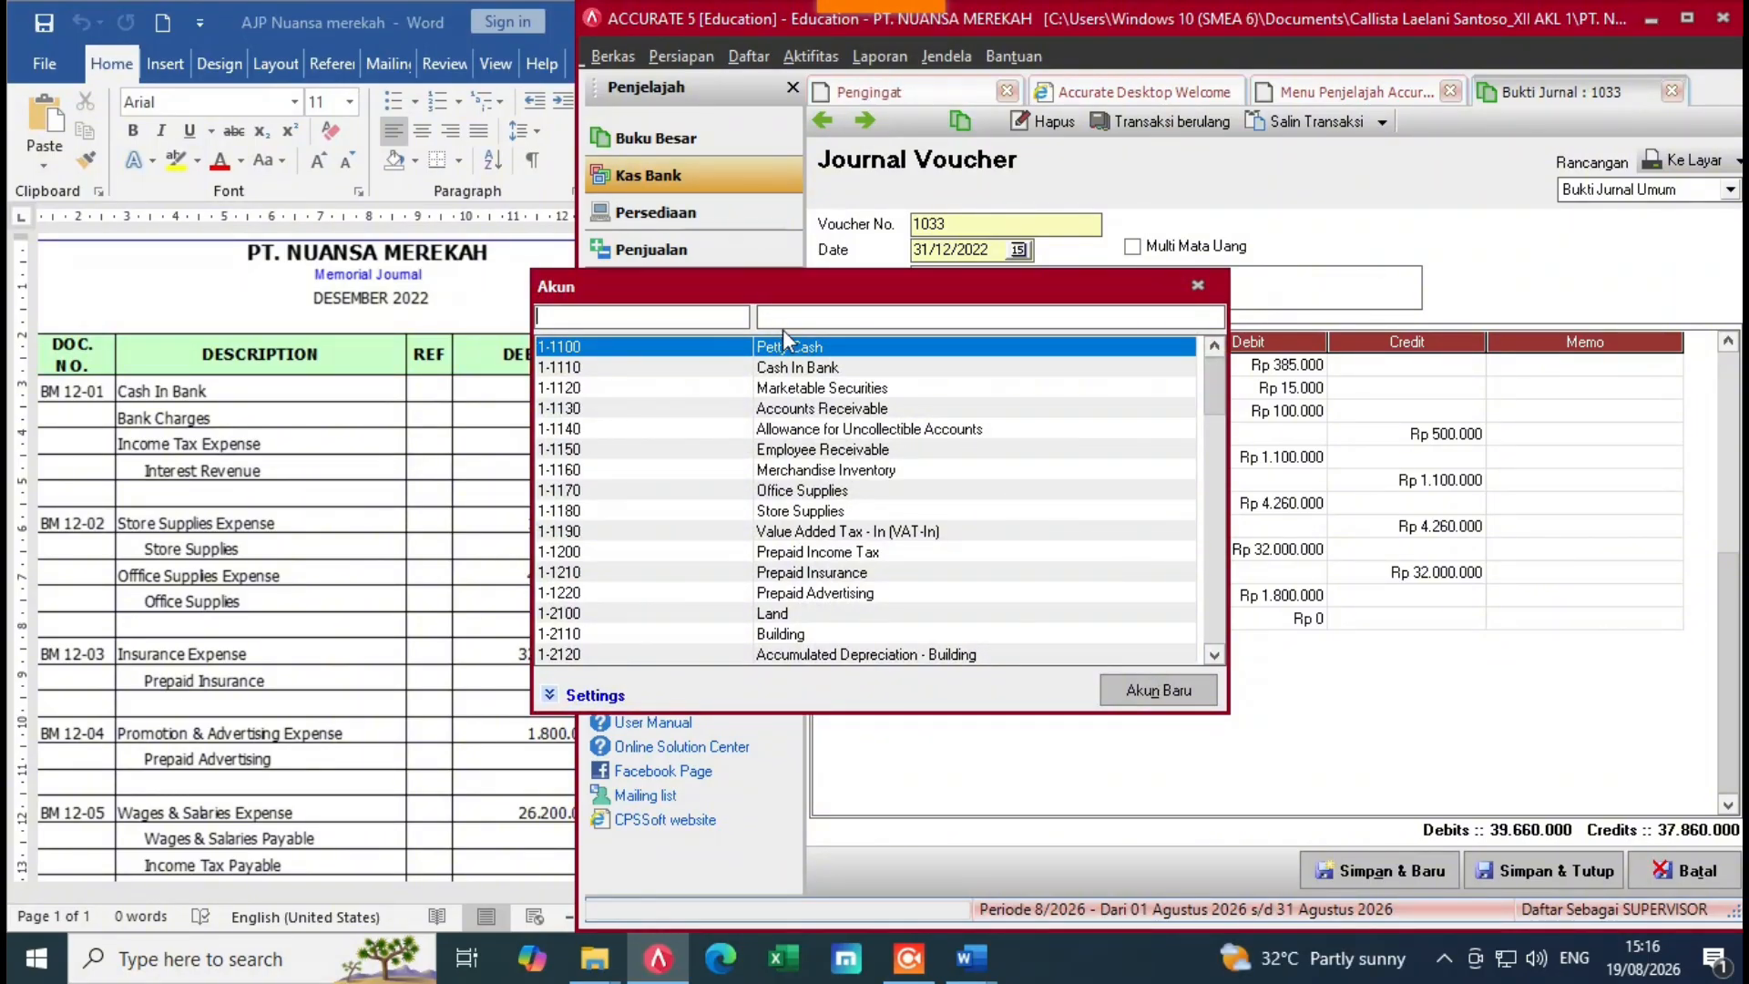
pyautogui.write('proo')
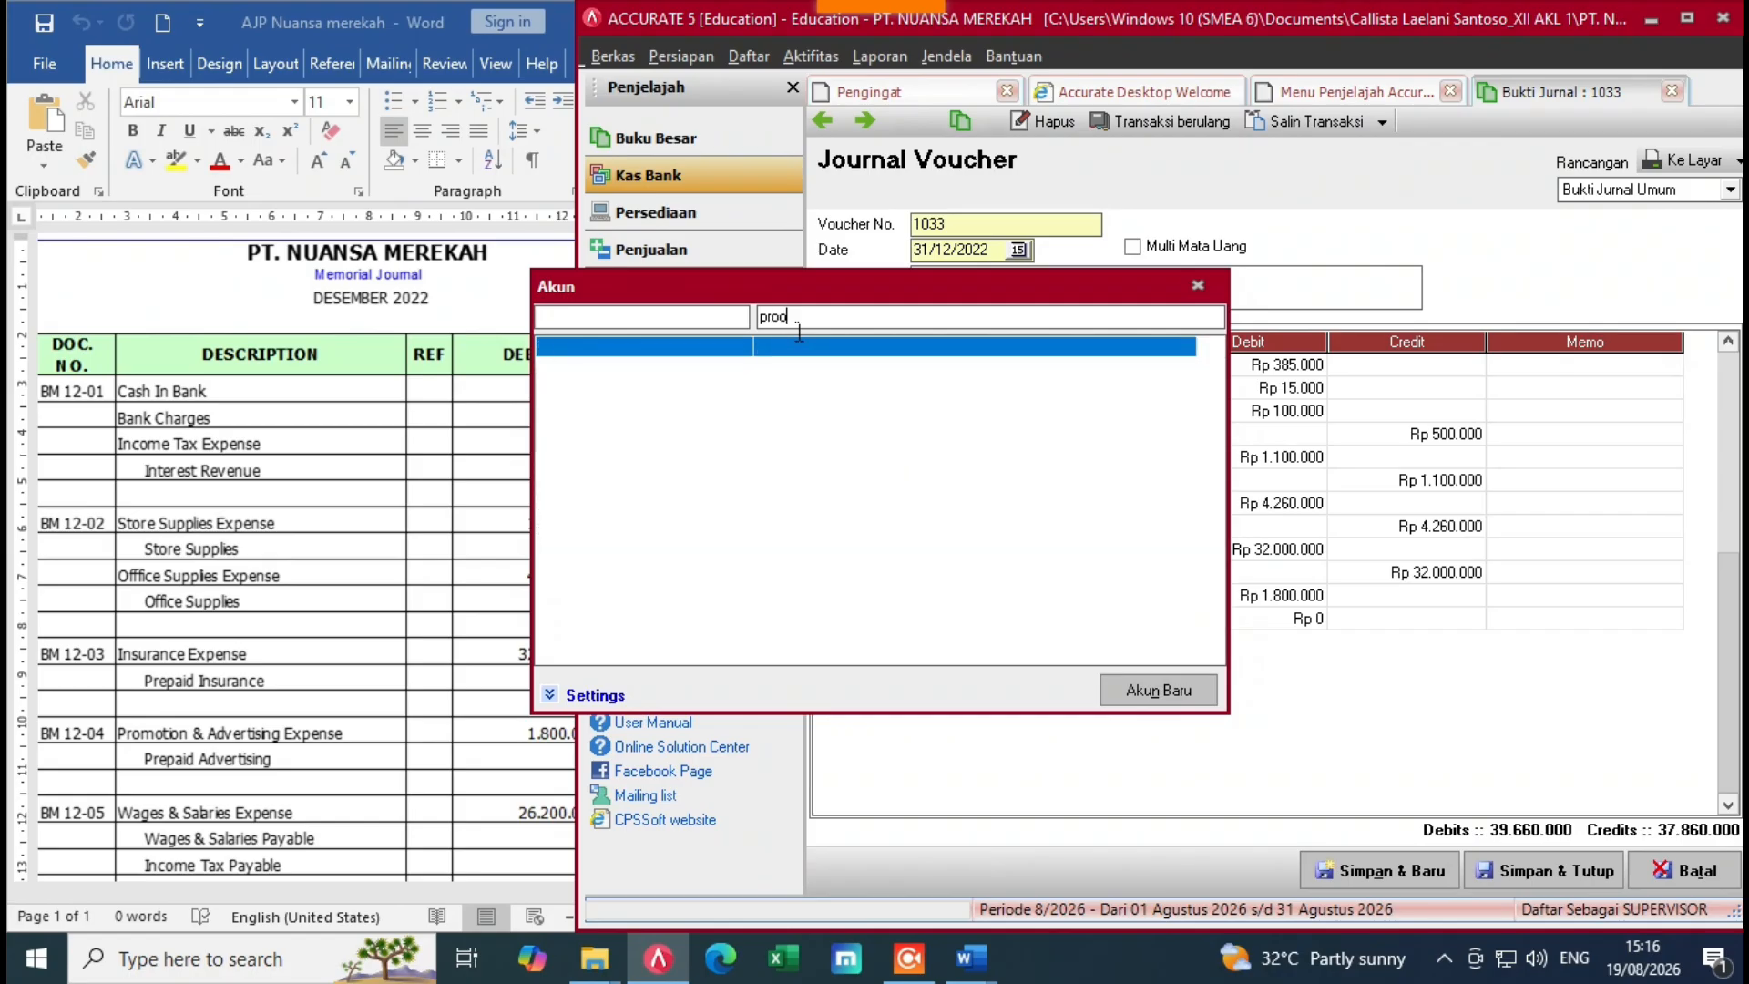
pyautogui.press('BackSpace')
pyautogui.press('BackSpace')
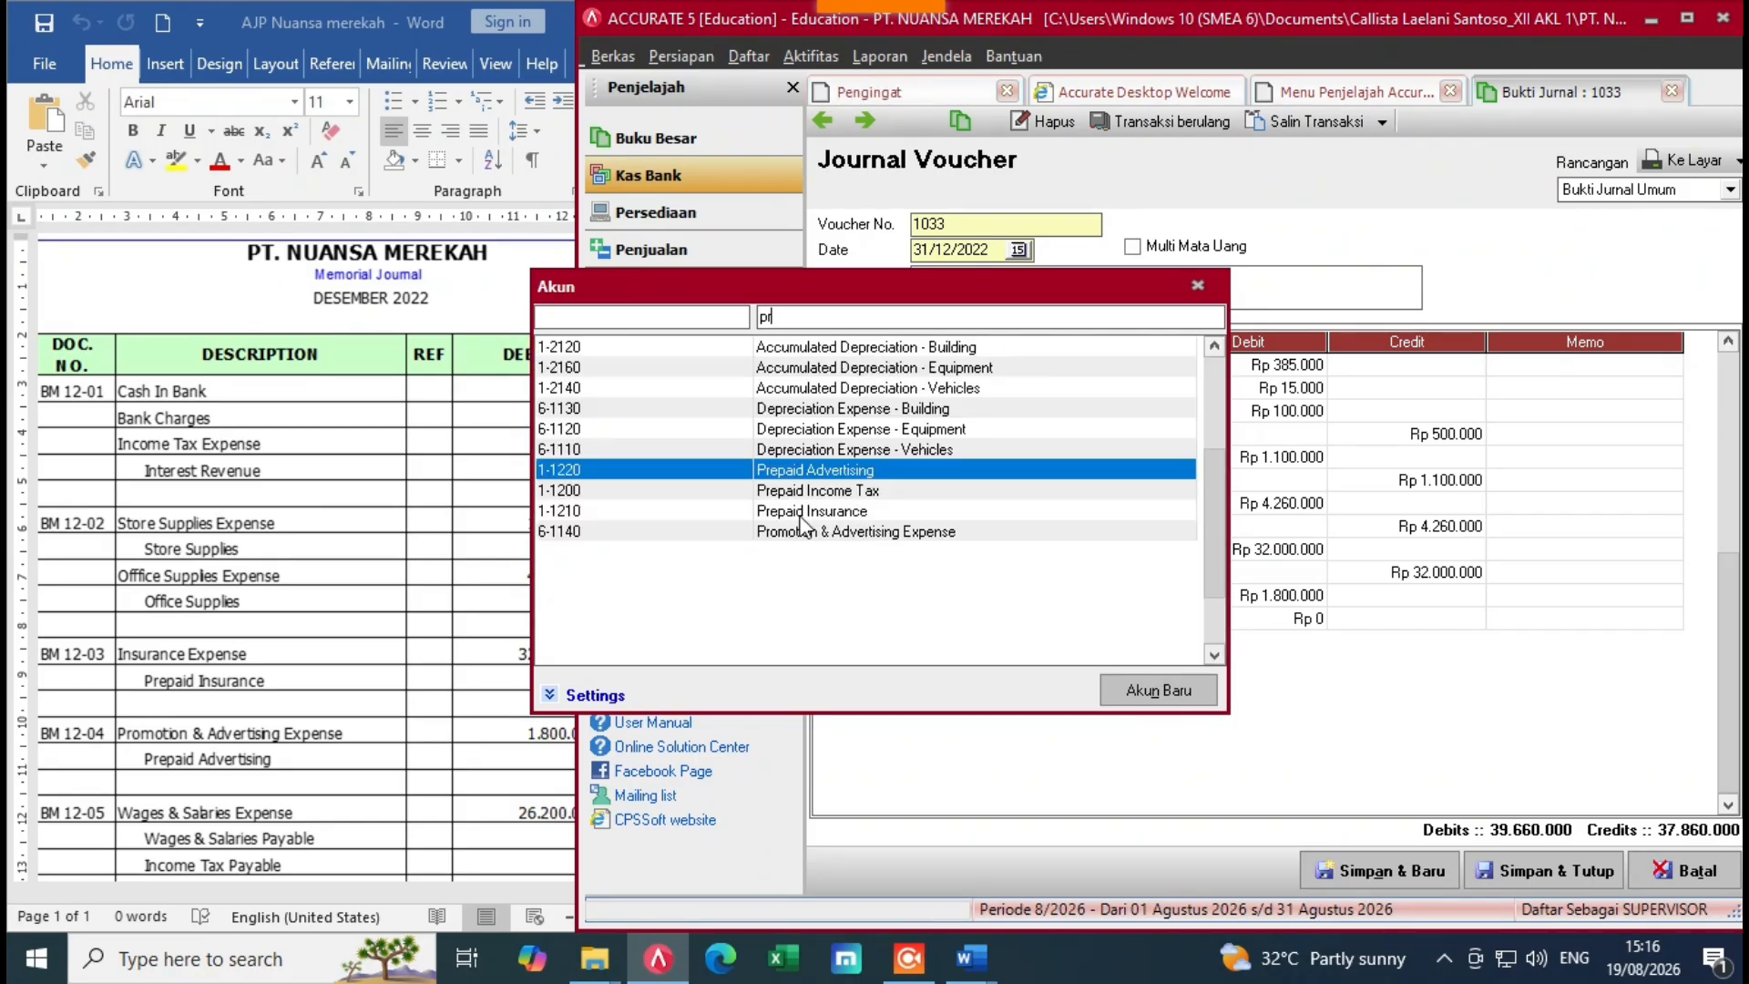
pyautogui.doubleClick(843, 469)
pyautogui.click(1529, 622)
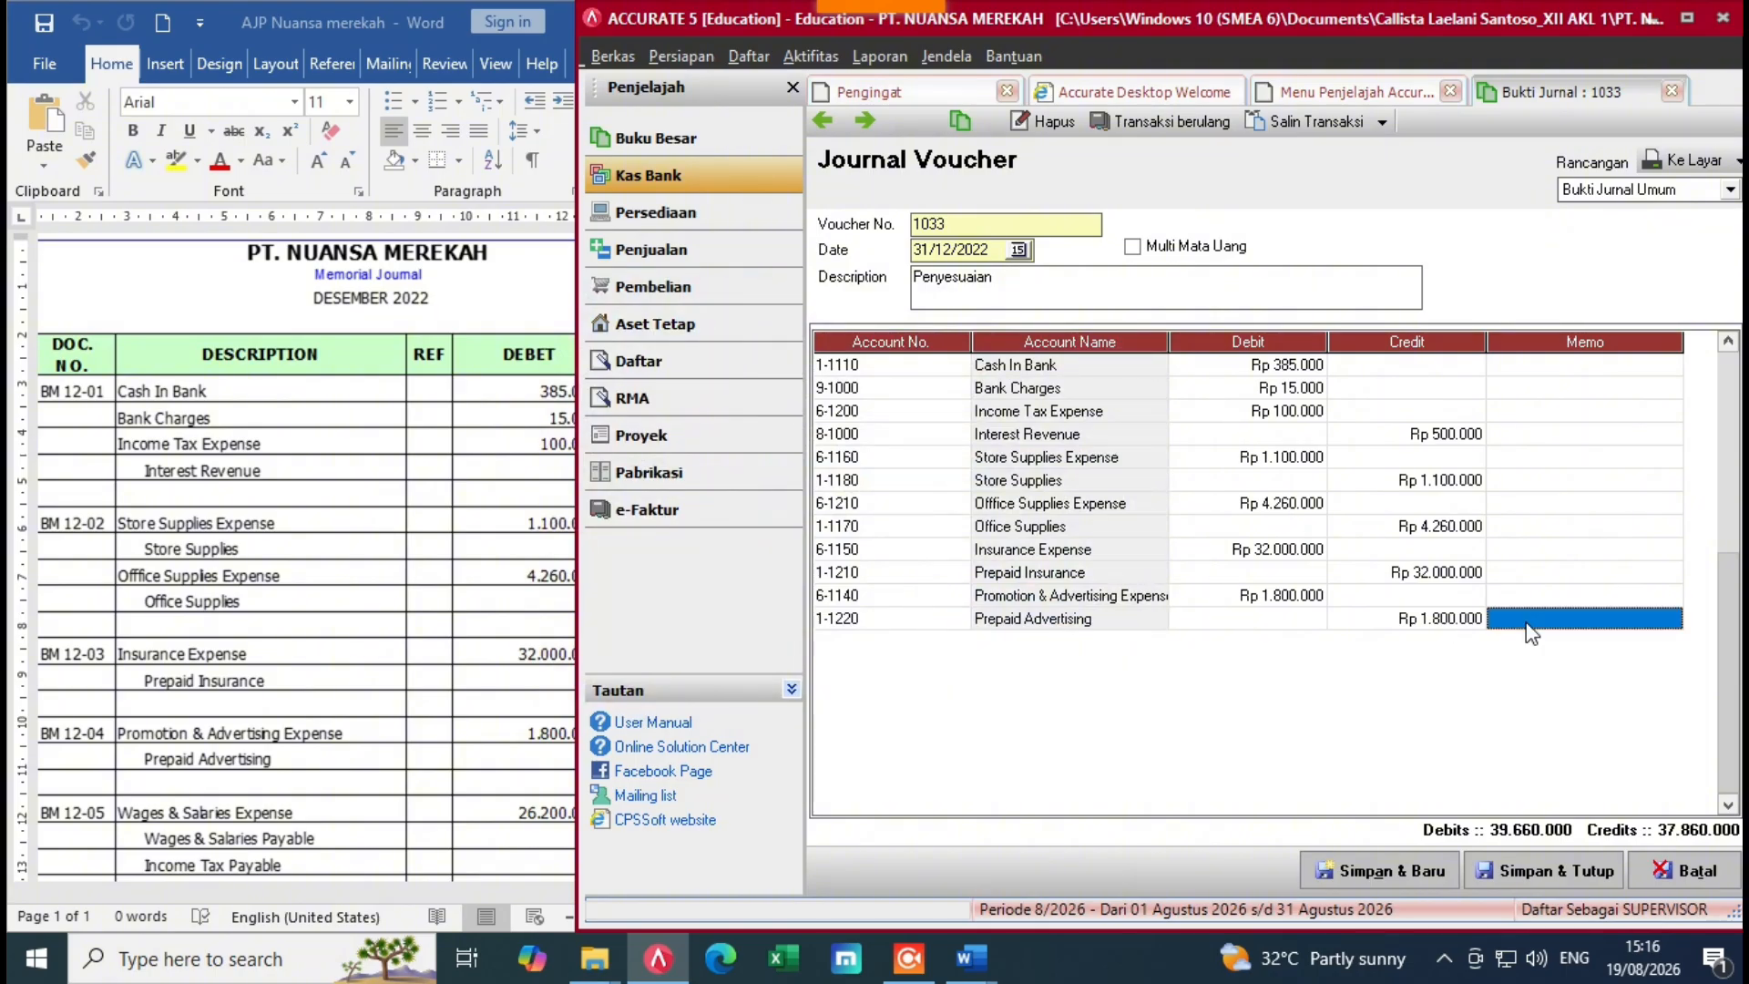
pyautogui.press('Tab')
pyautogui.click(957, 643)
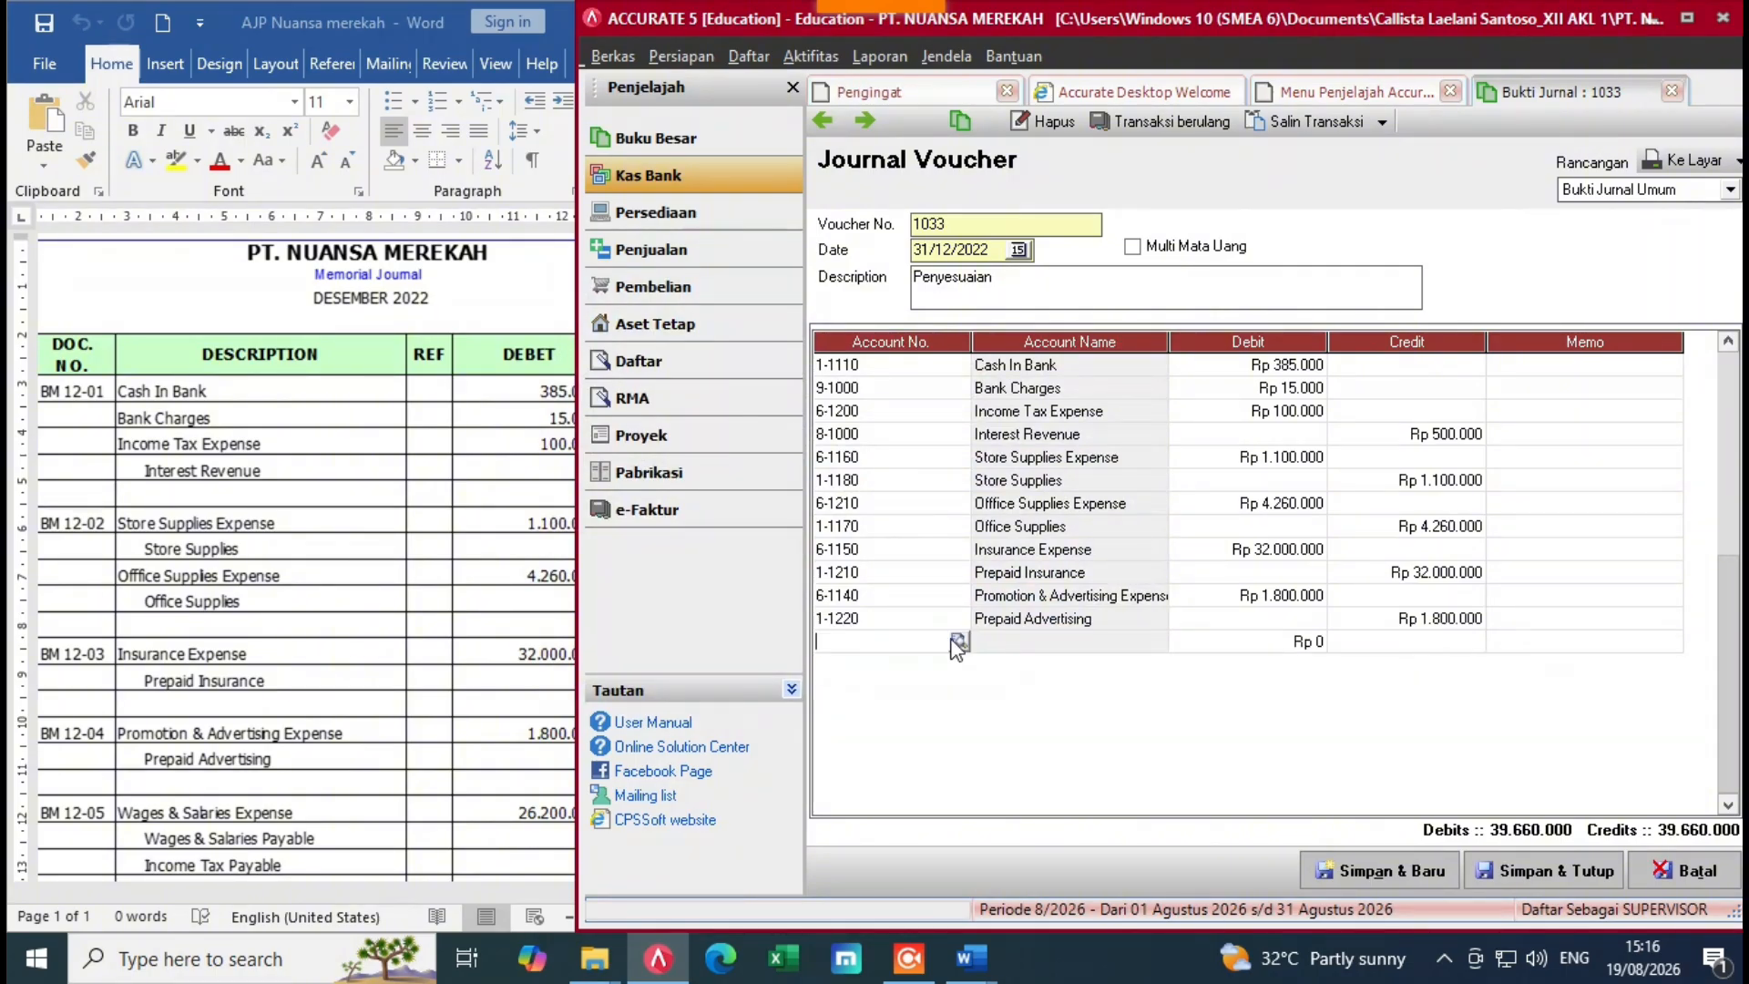
pyautogui.click(478, 692)
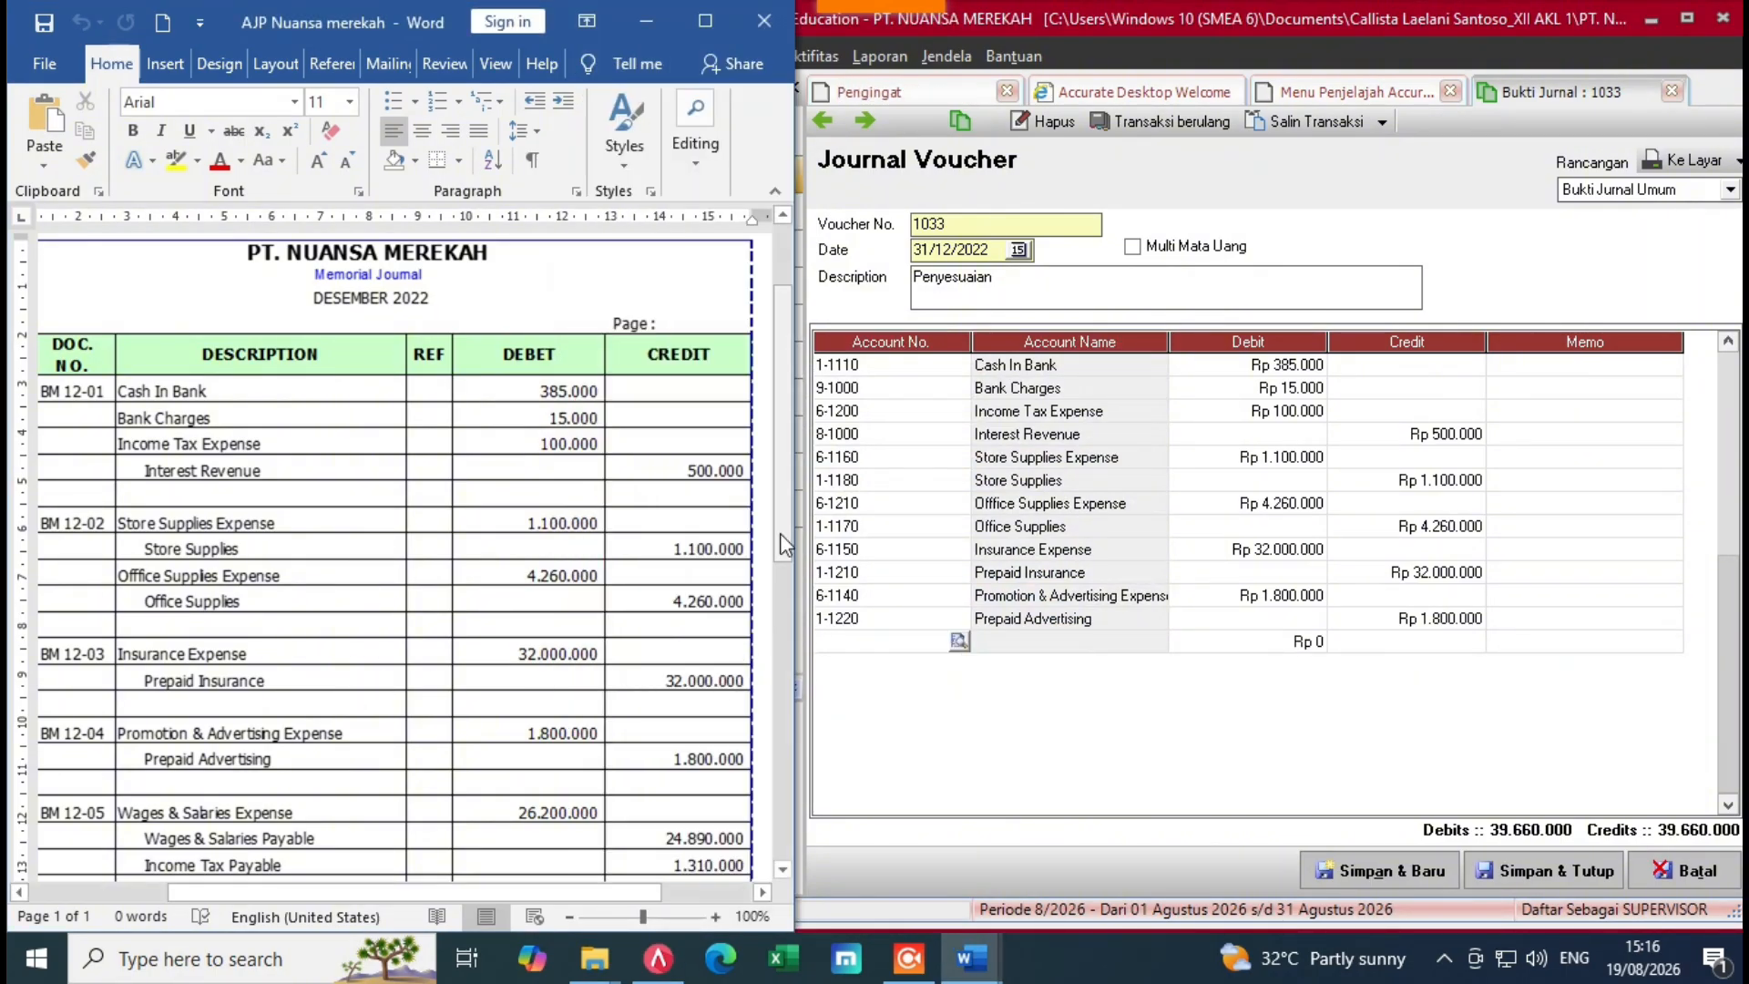
# Step: Add a Wages & Salaries Expense line debiting 26.200.000
pyautogui.moveTo(780, 544); pyautogui.dragTo(814, 698)
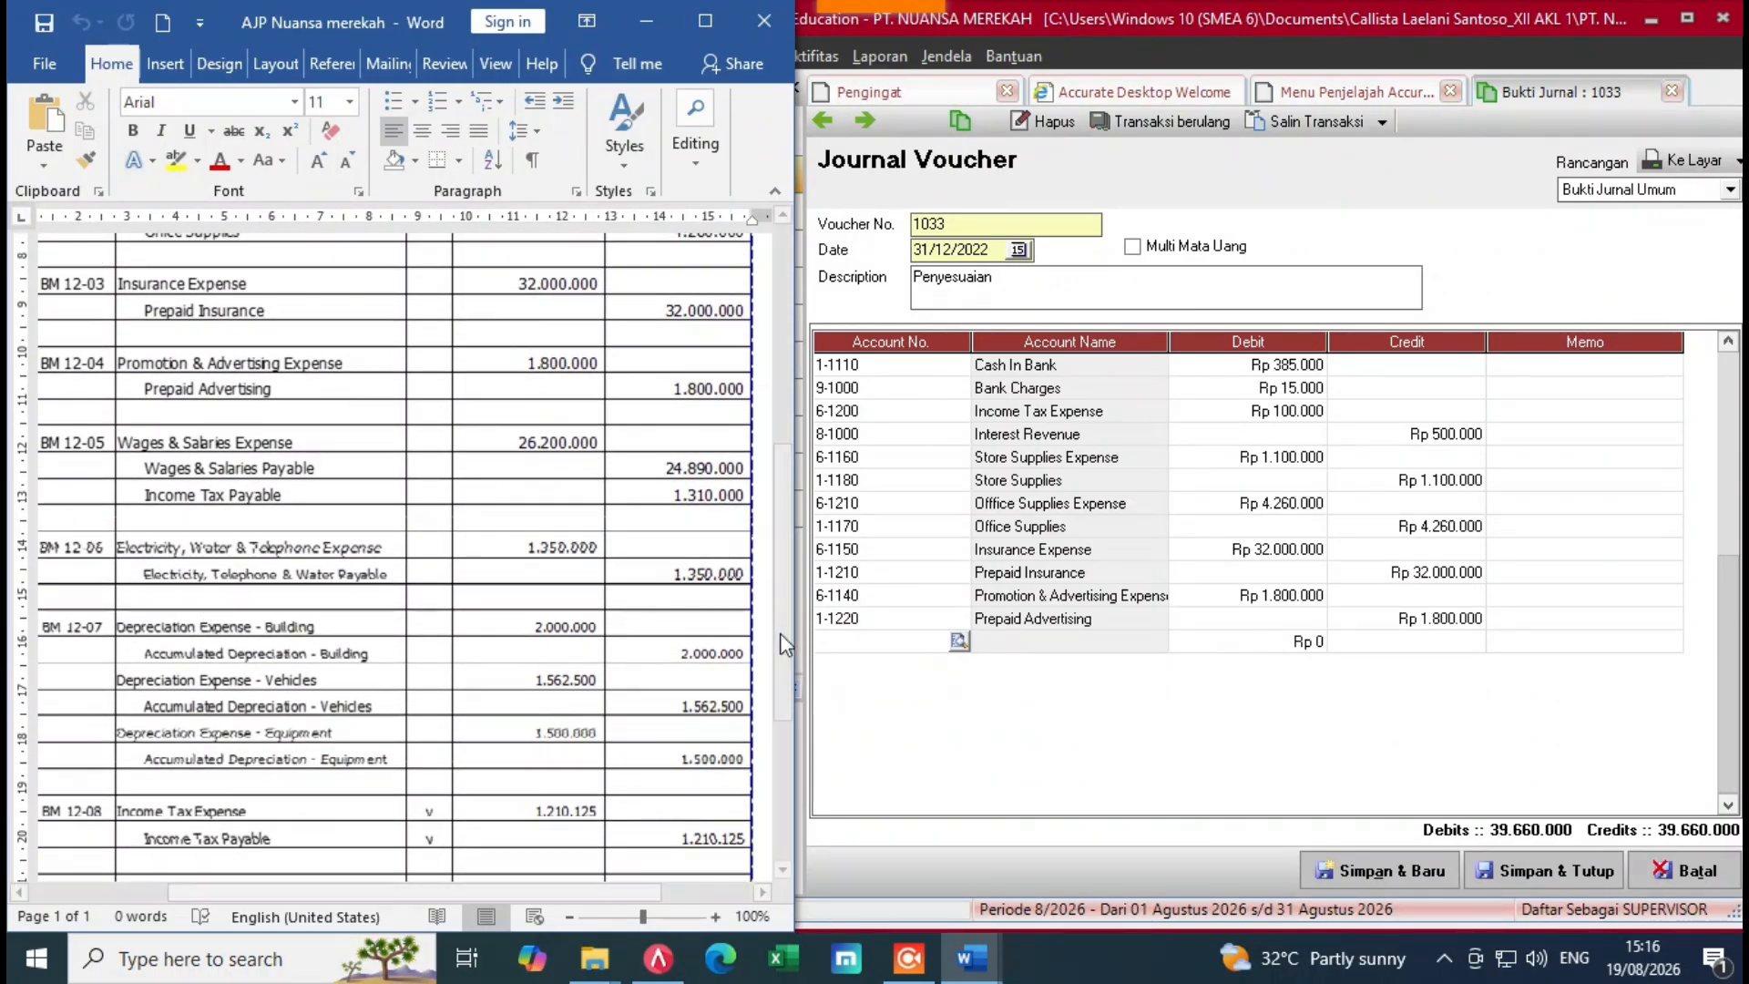
pyautogui.click(911, 650)
pyautogui.click(959, 641)
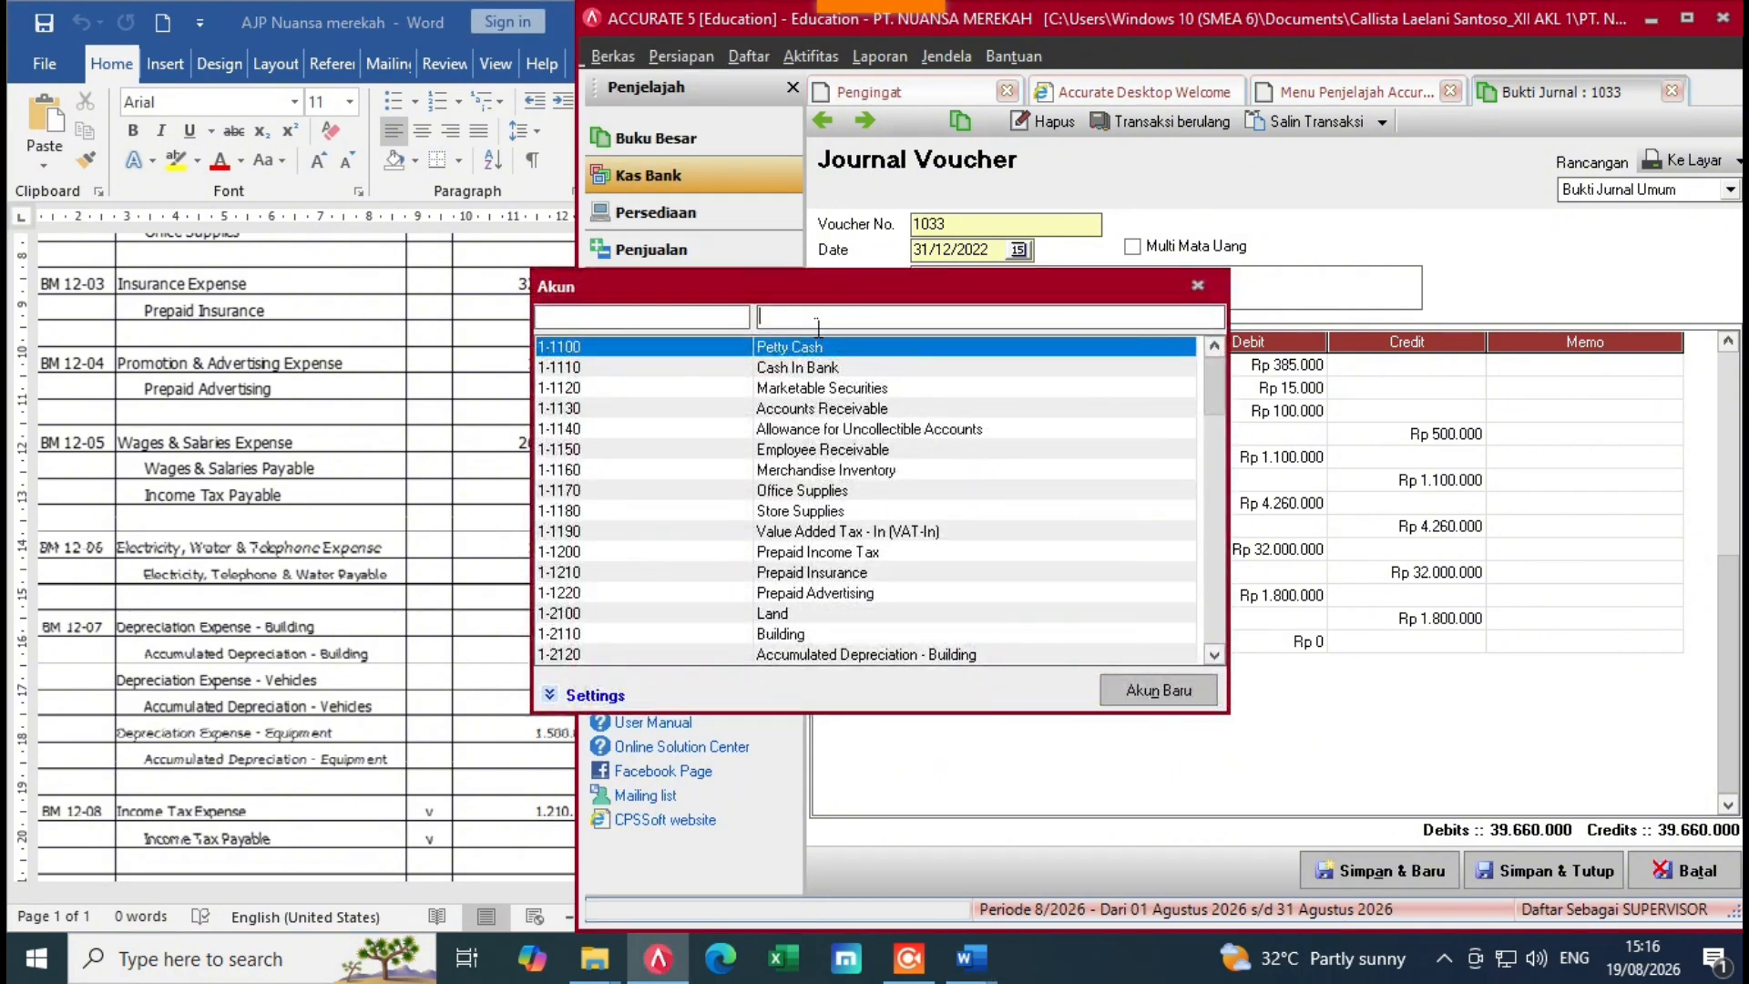
pyautogui.write('wage')
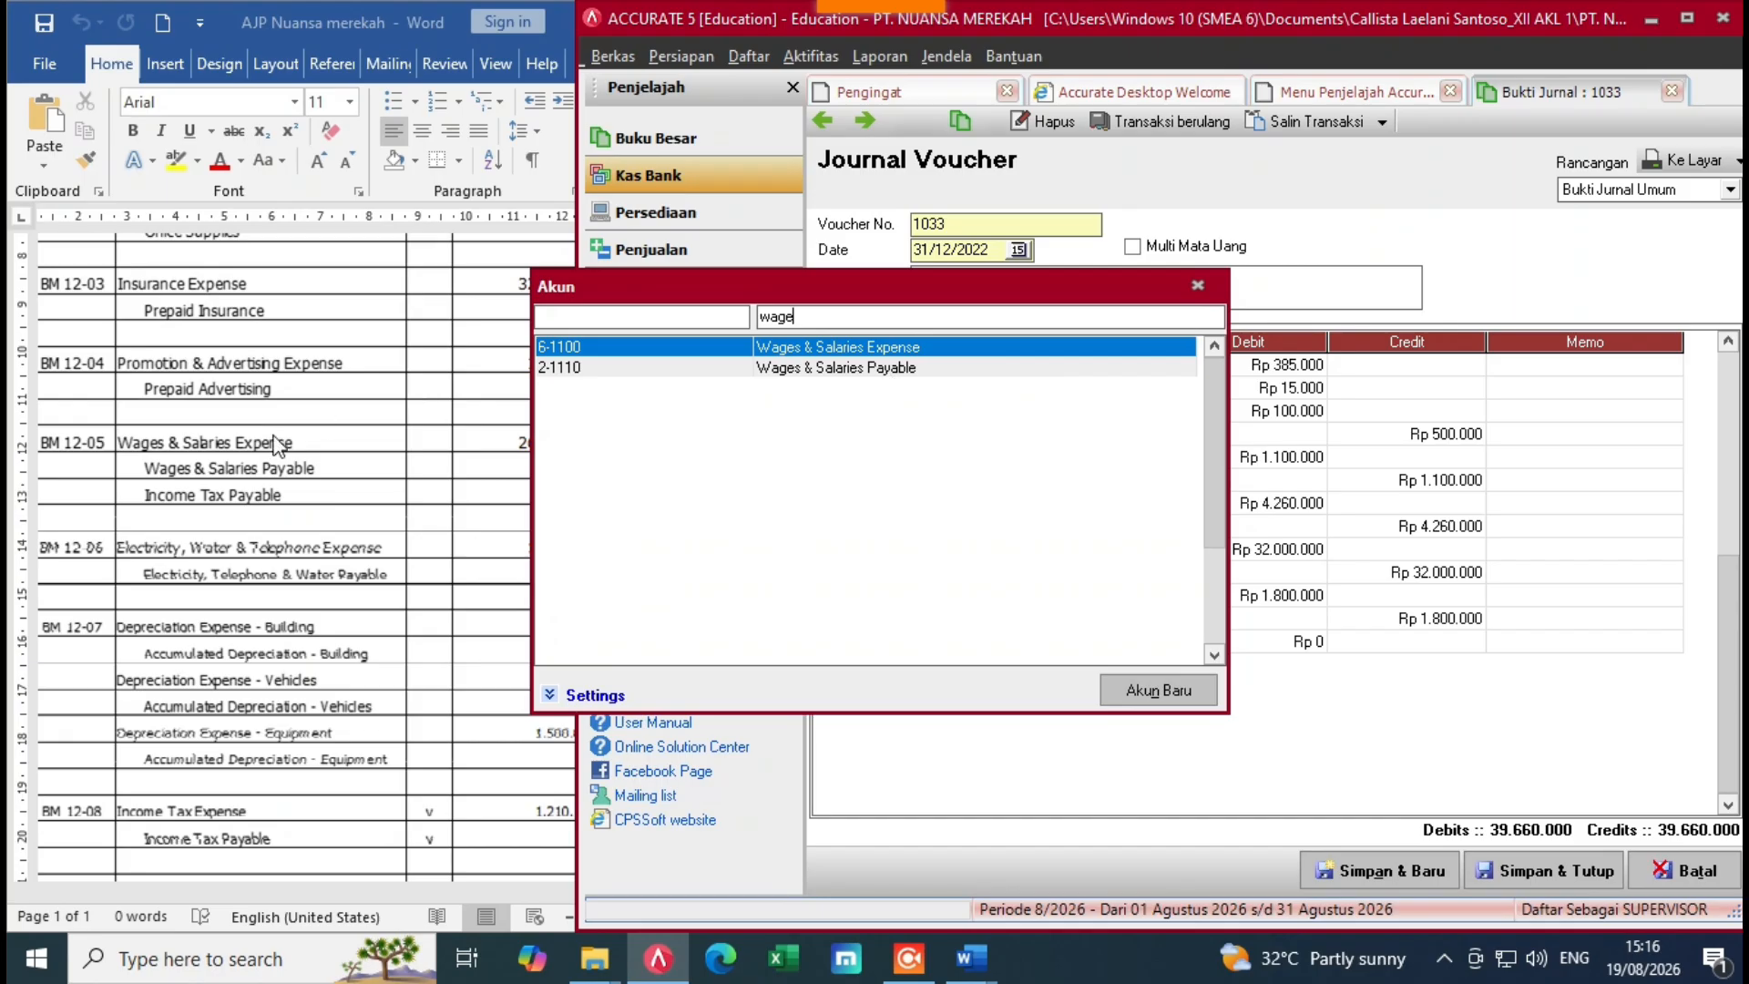
pyautogui.doubleClick(911, 345)
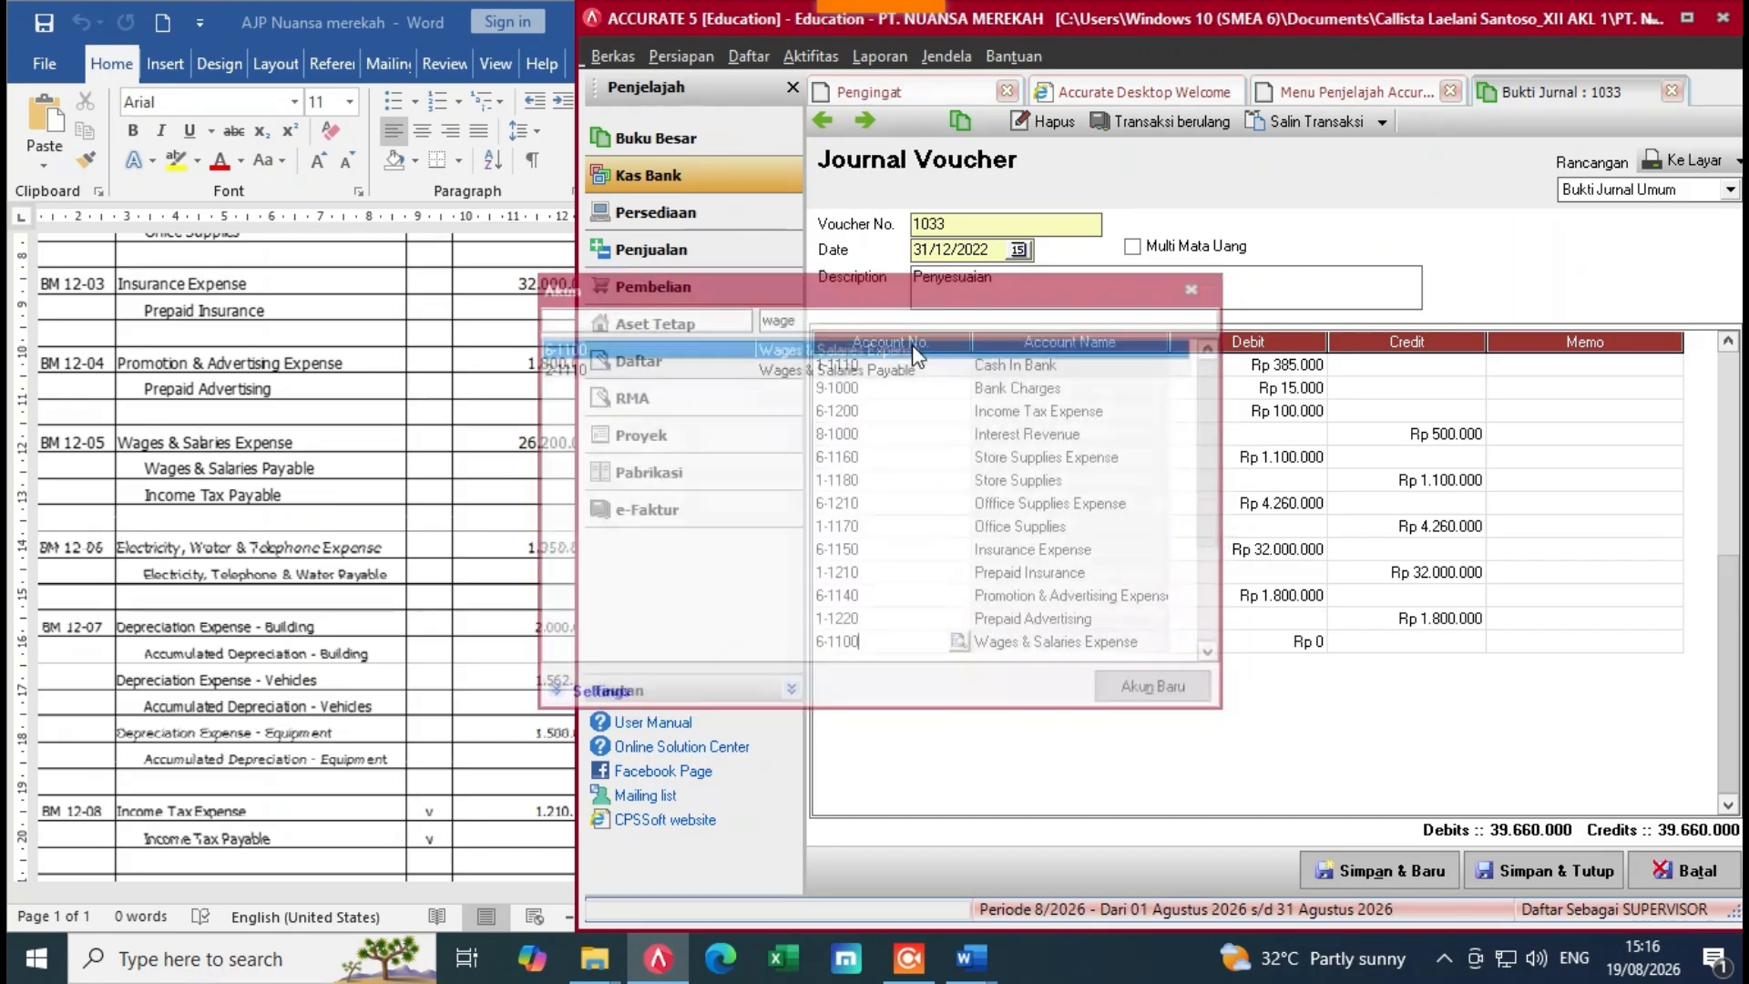
pyautogui.click(1264, 647)
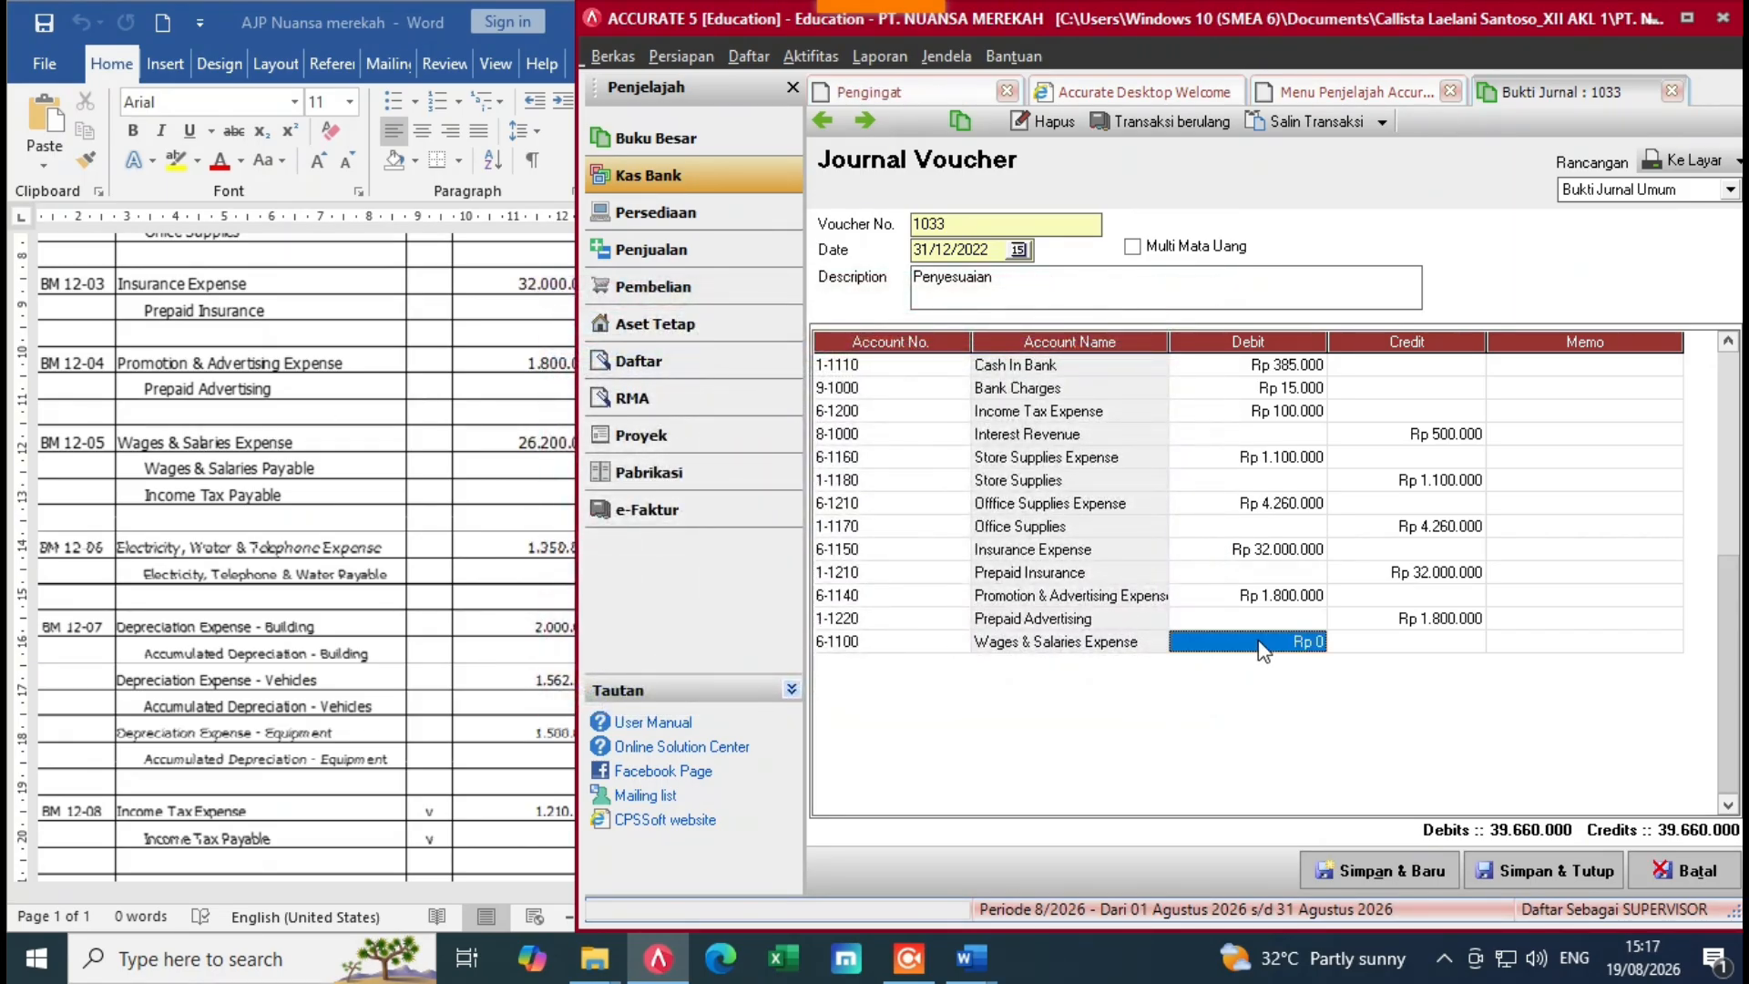
pyautogui.write('26')
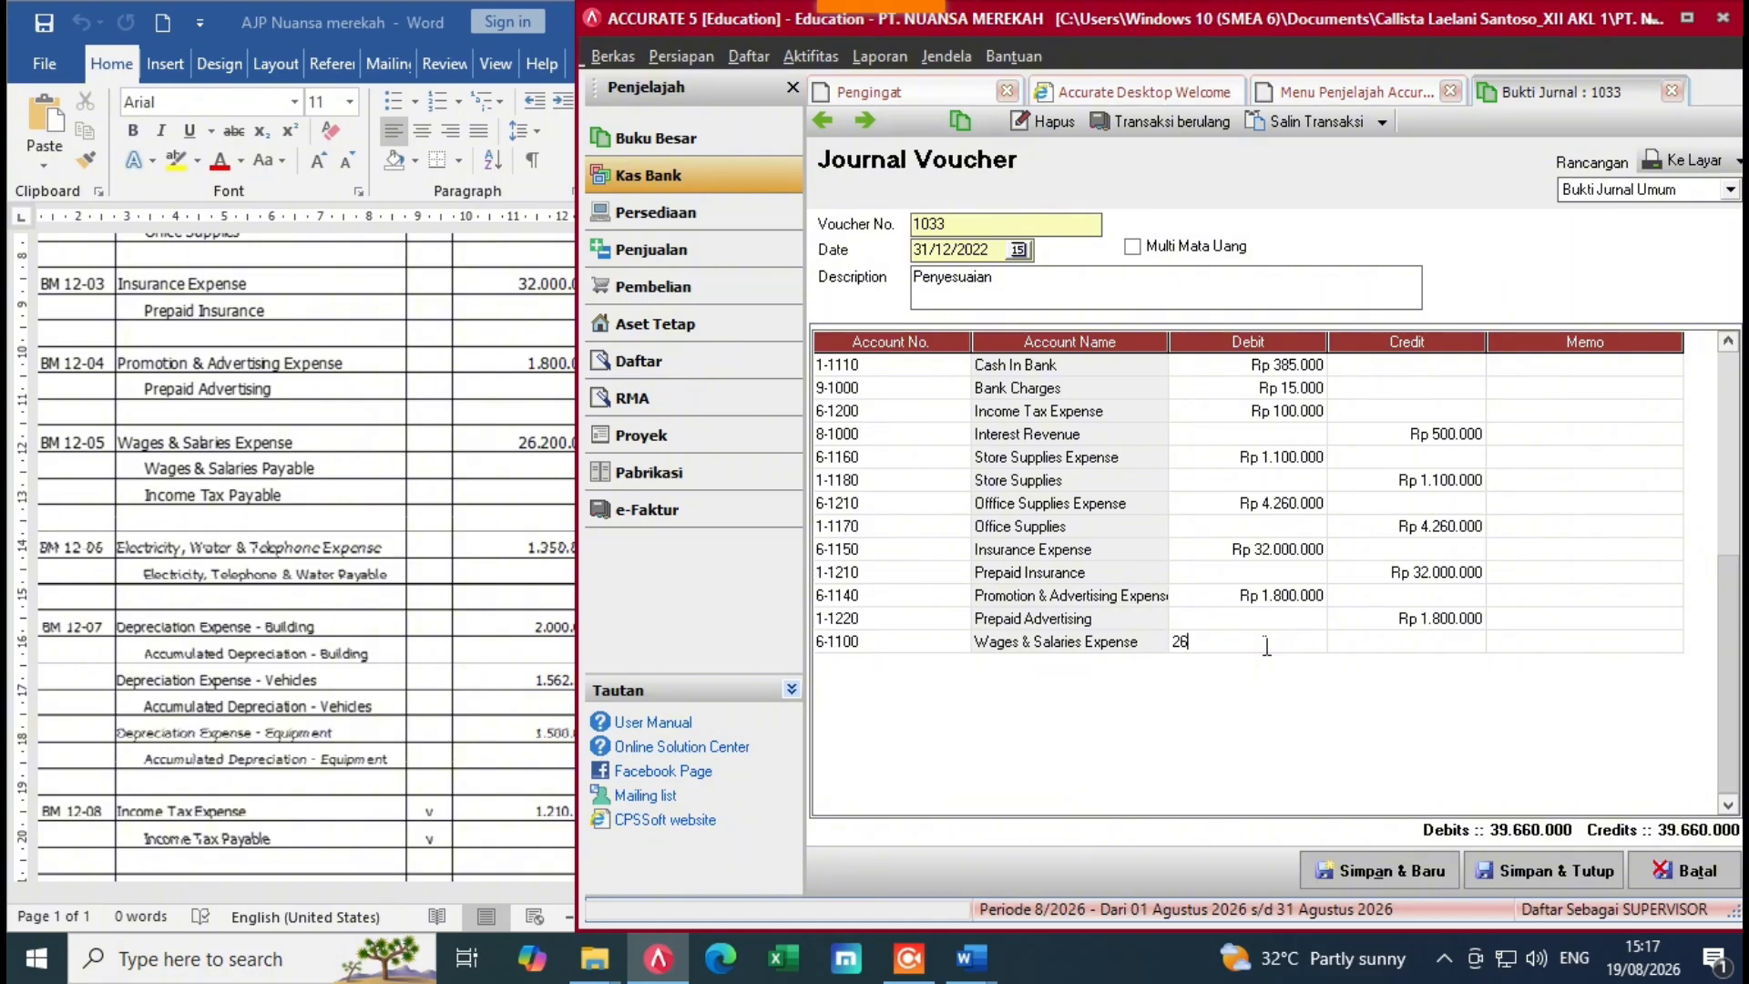
pyautogui.write('20000')
pyautogui.press('Tab')
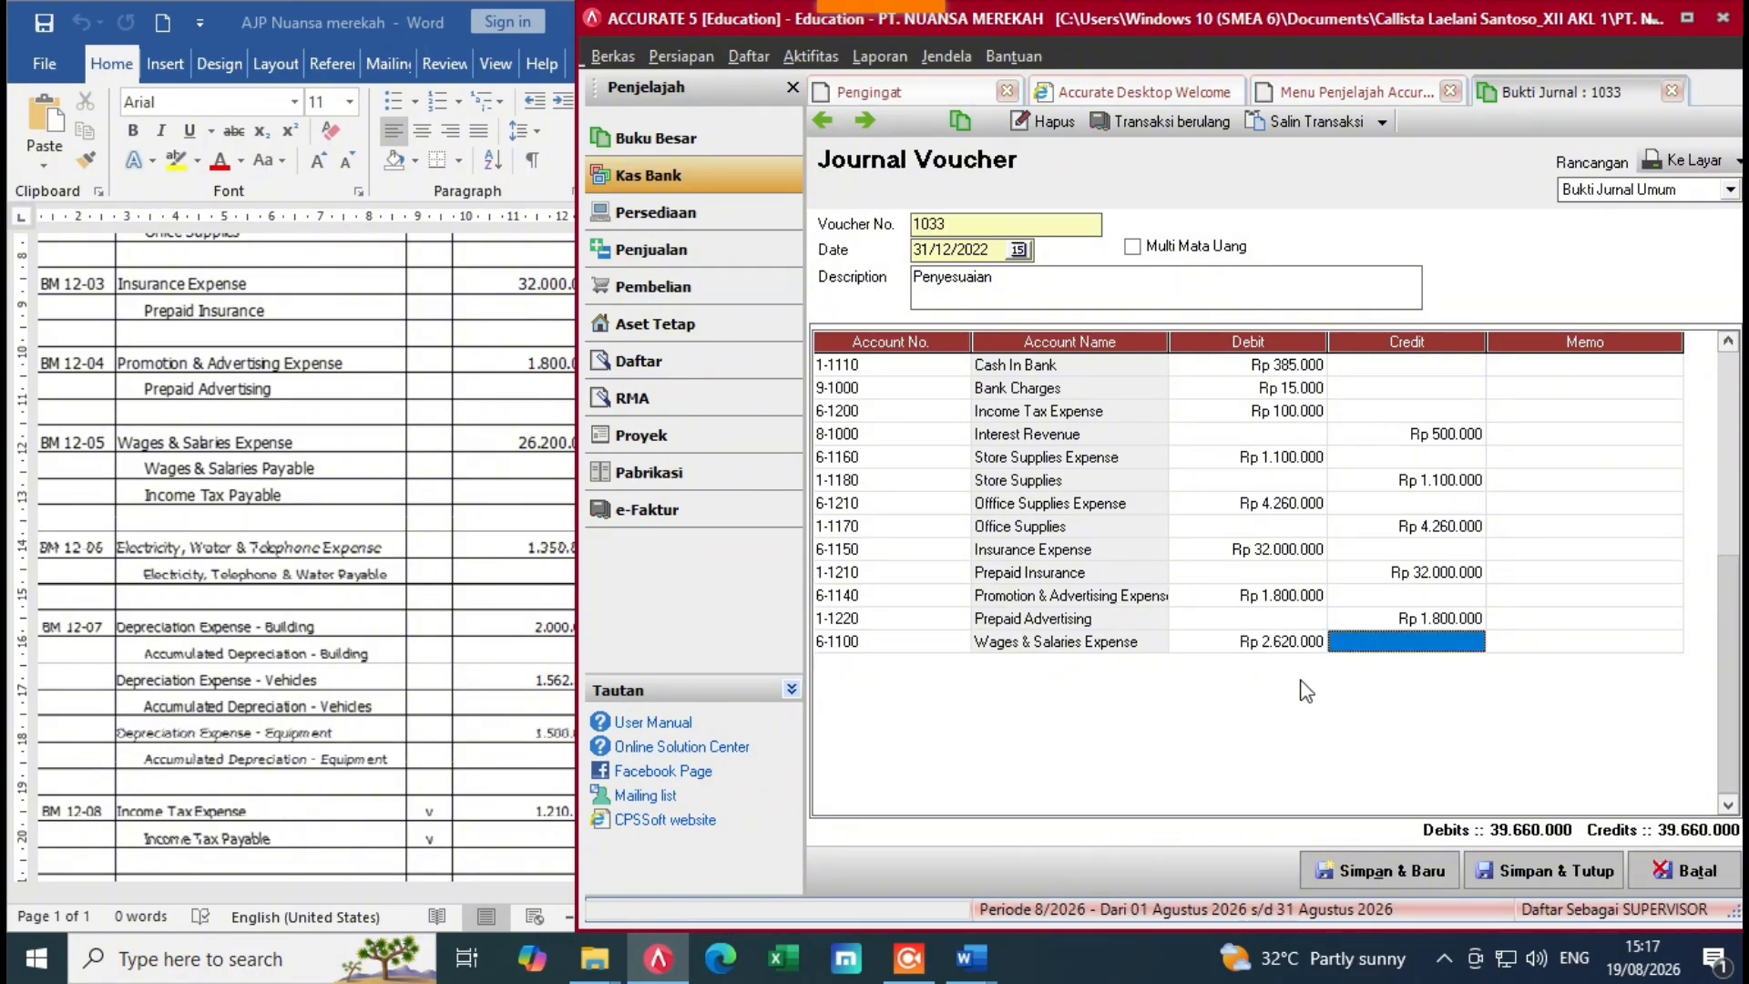
pyautogui.click(1305, 643)
pyautogui.click(1308, 647)
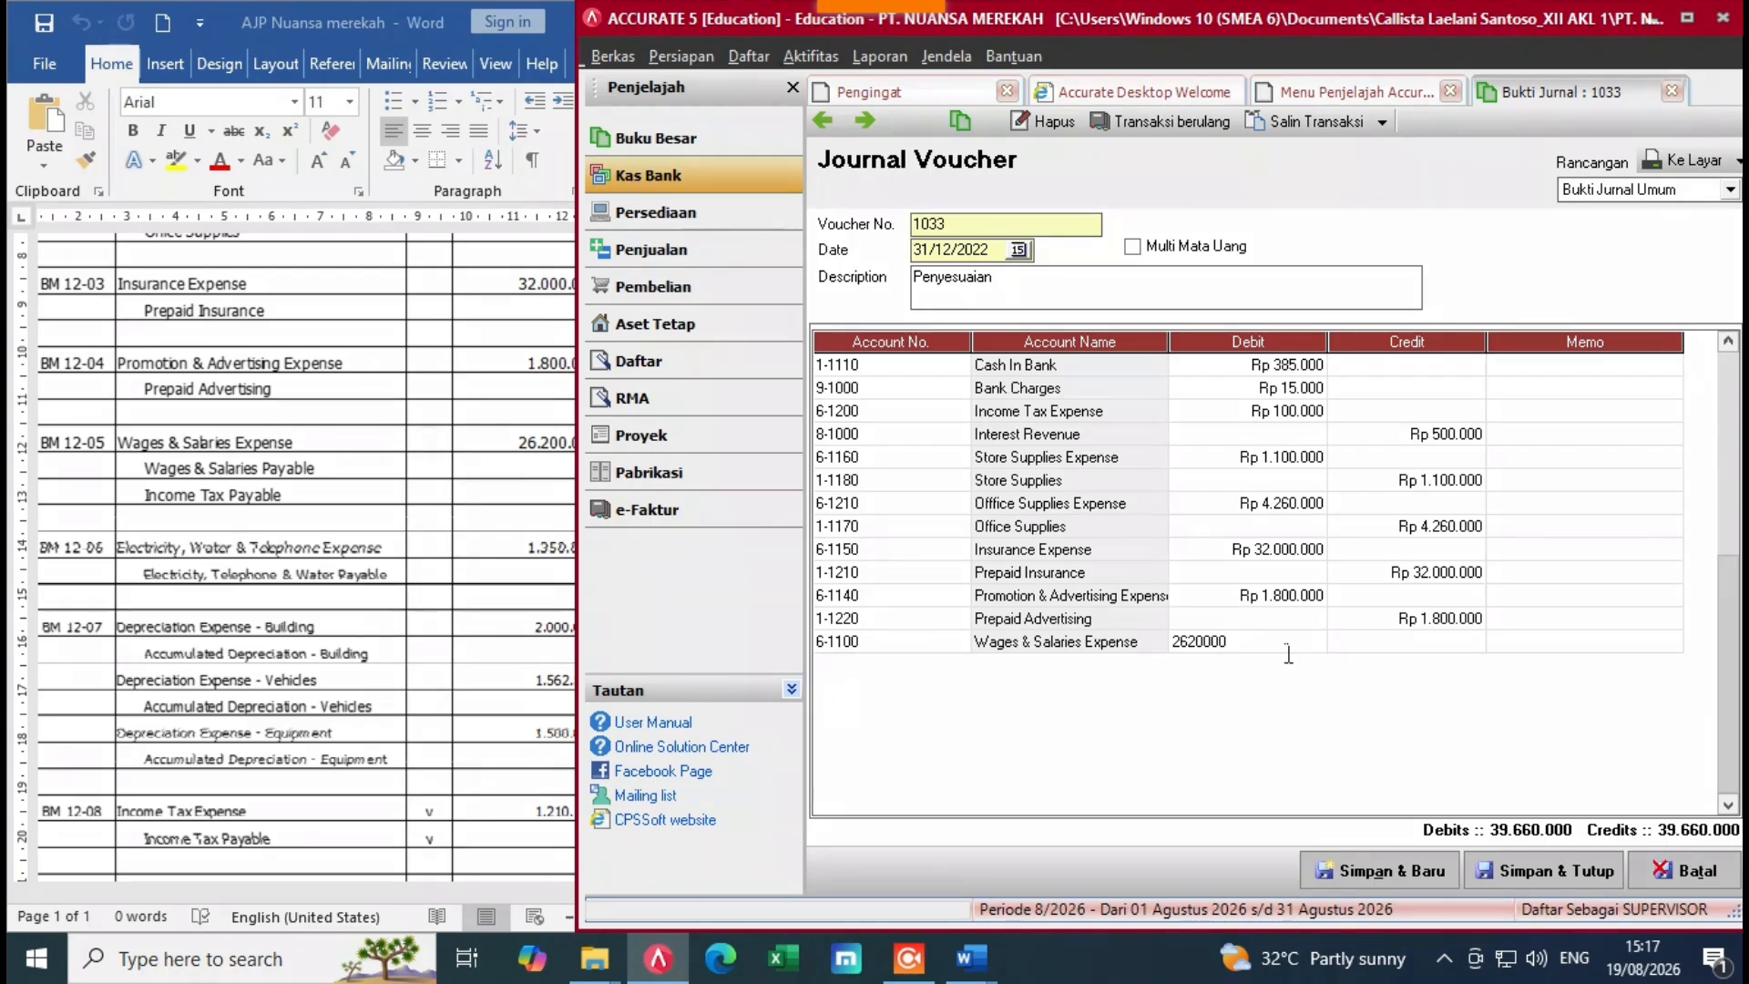
pyautogui.press('BackSpace')
pyautogui.press('Return')
pyautogui.press('Return')
pyautogui.press('Return')
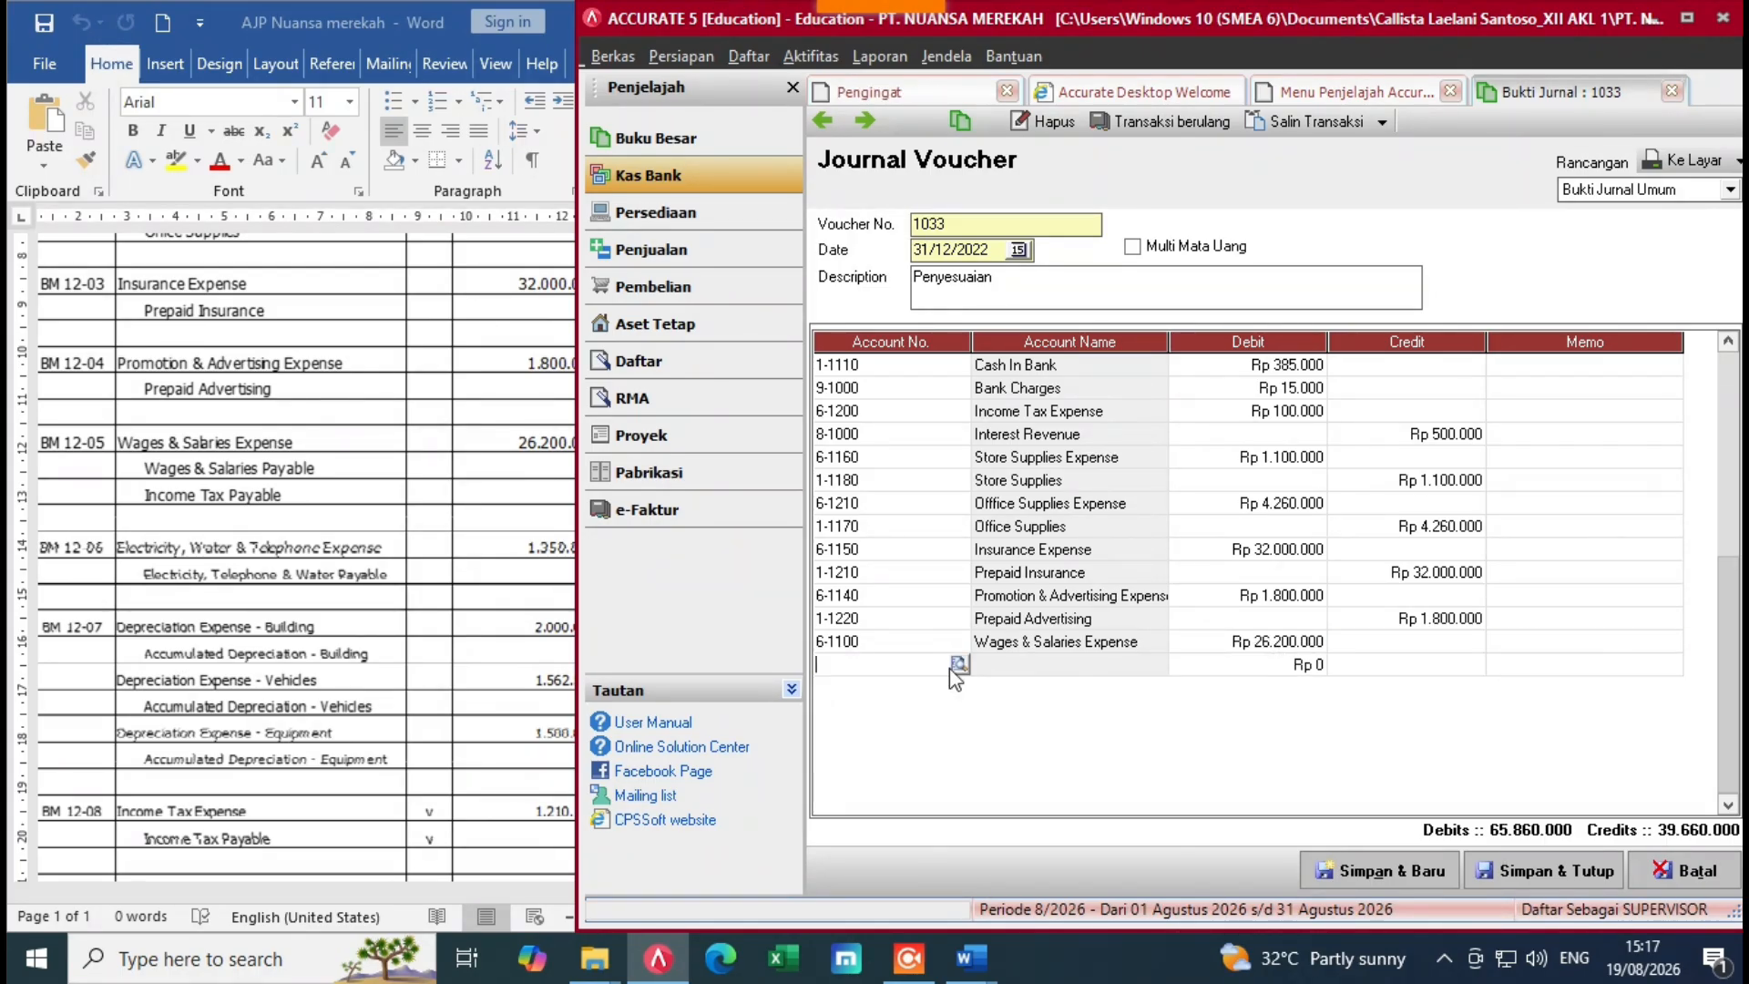
# Step: Add a Wages & Salaries Payable line crediting 24.890.000
pyautogui.click(958, 664)
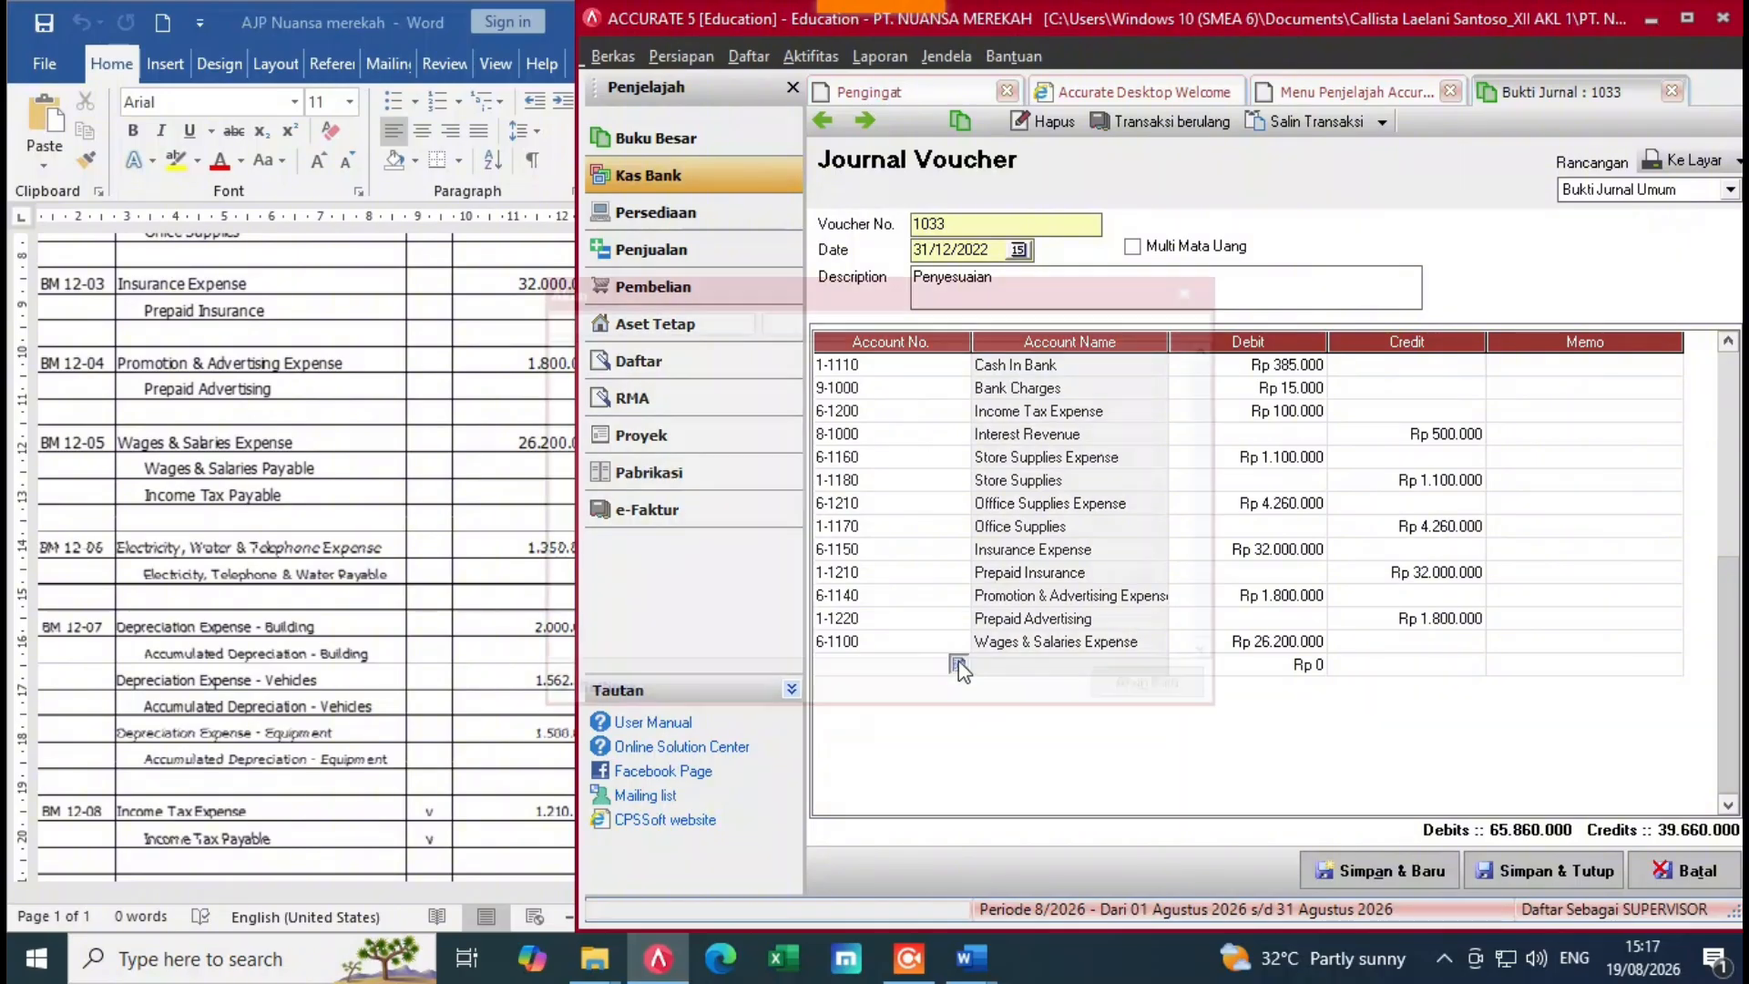
pyautogui.write('wa')
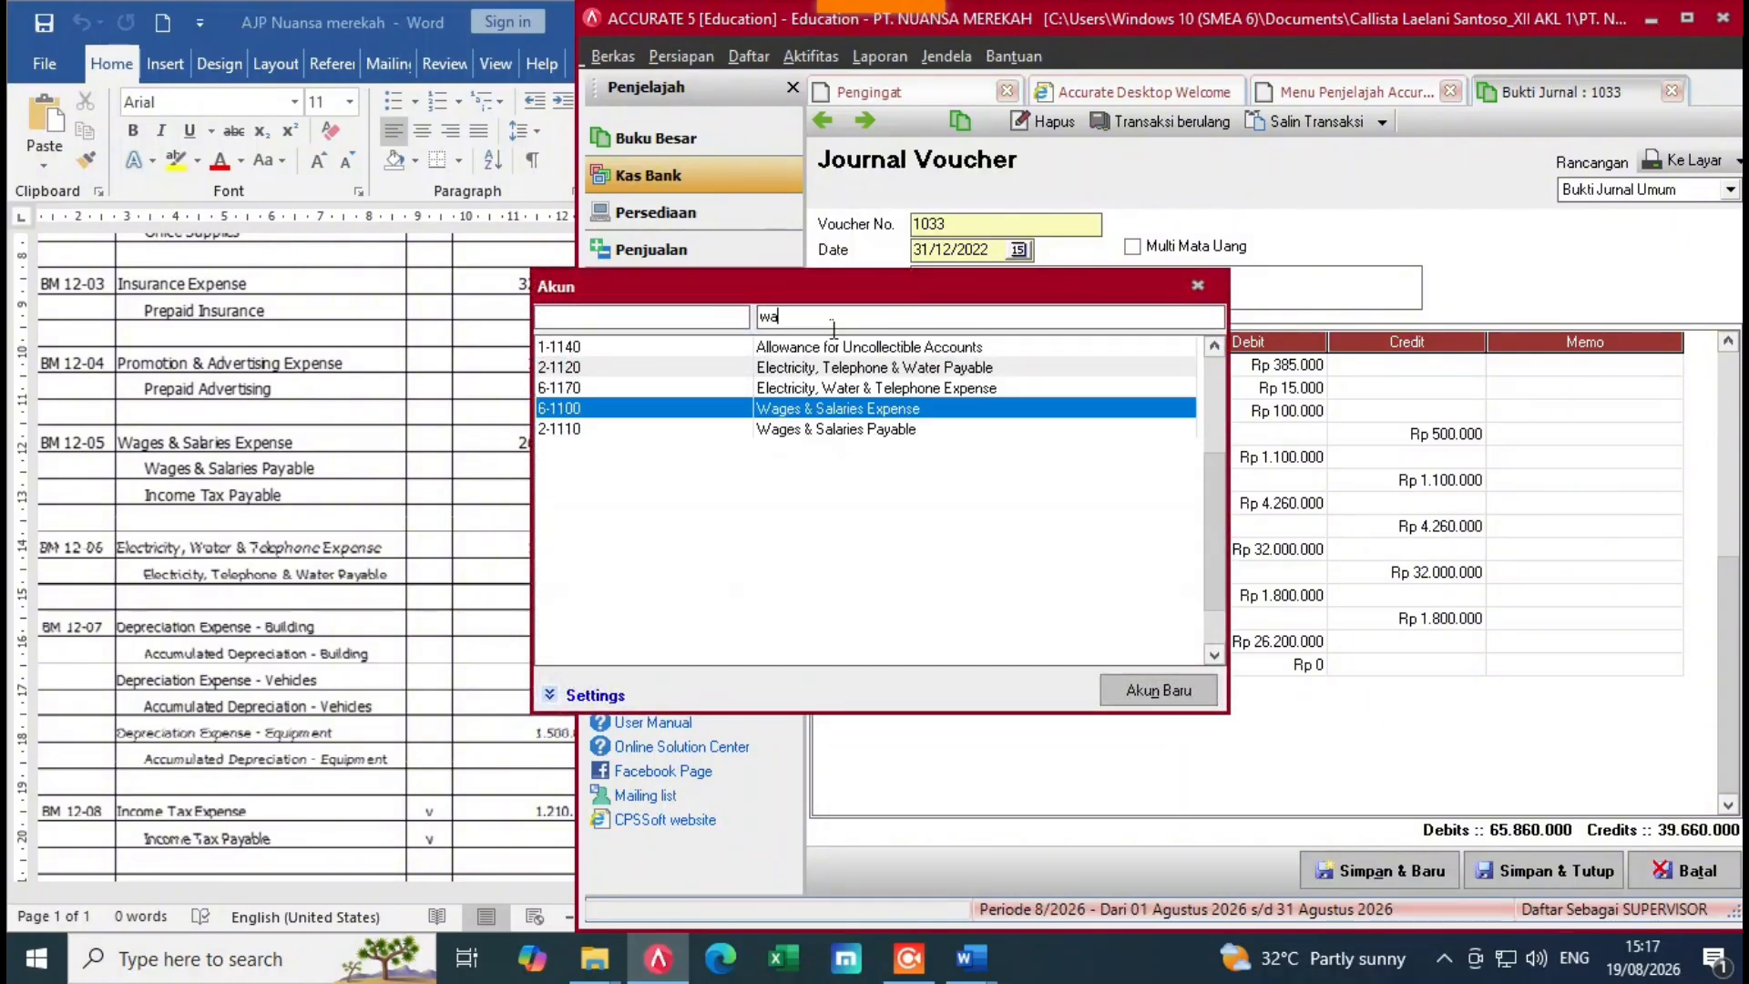
pyautogui.write('g')
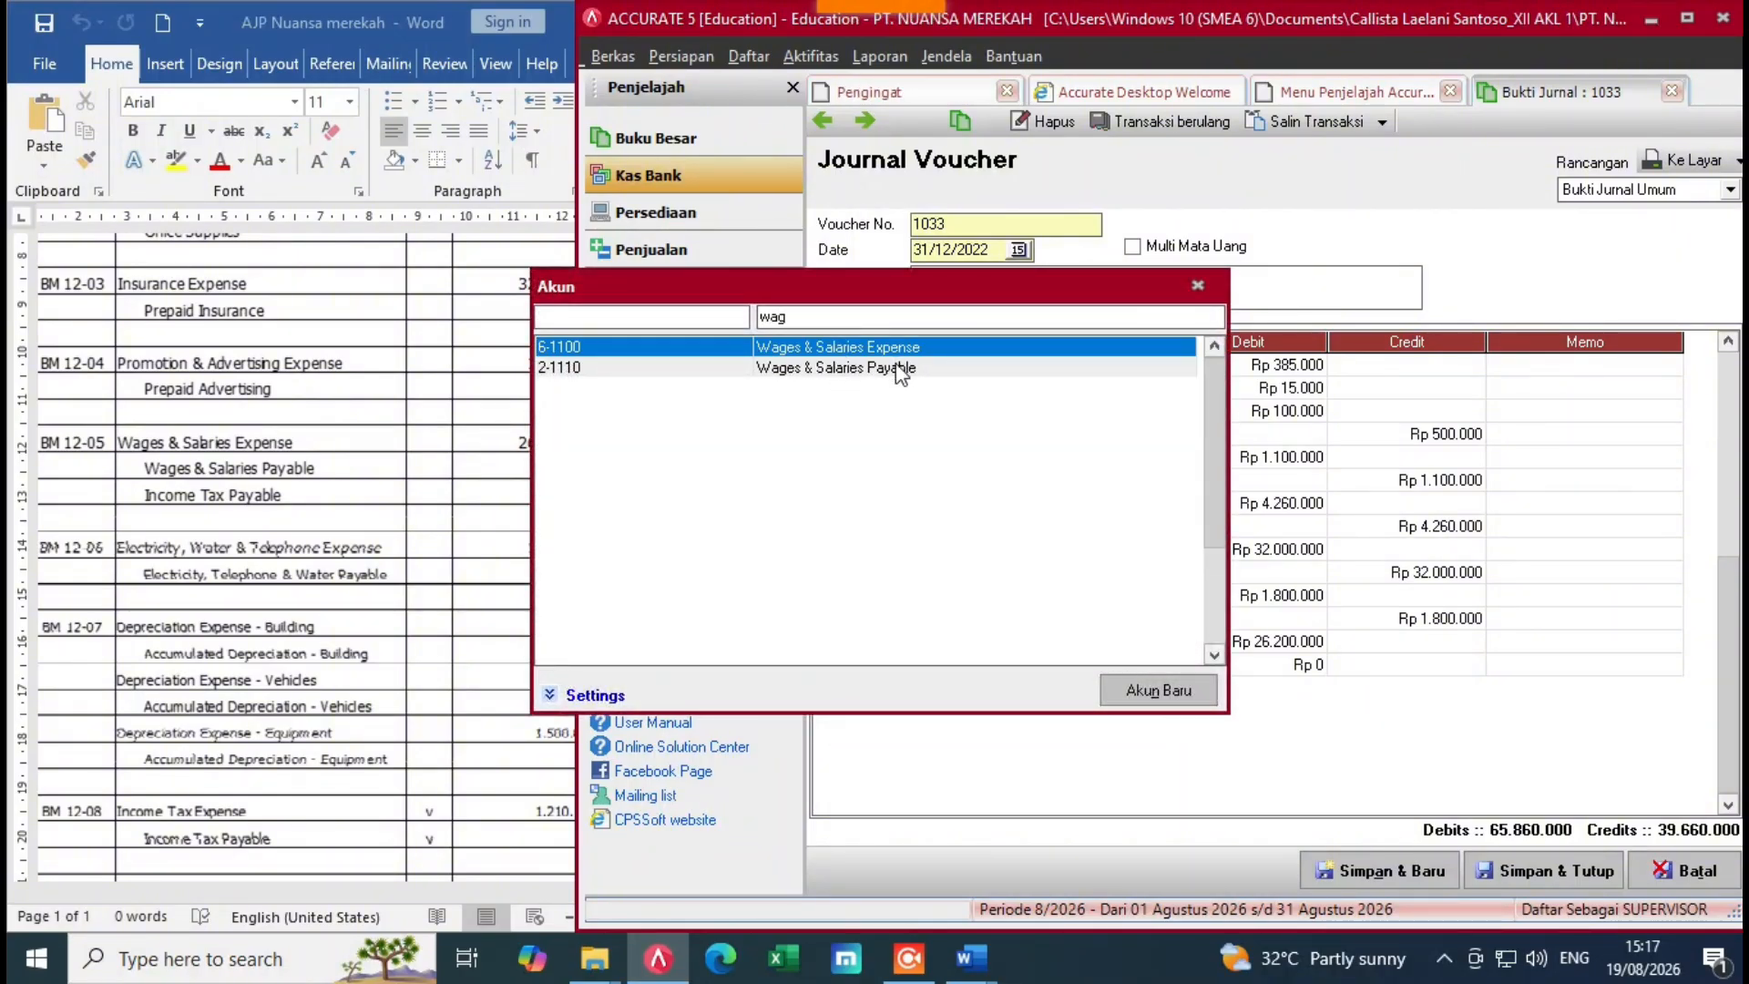
pyautogui.doubleClick(900, 368)
pyautogui.click(1207, 667)
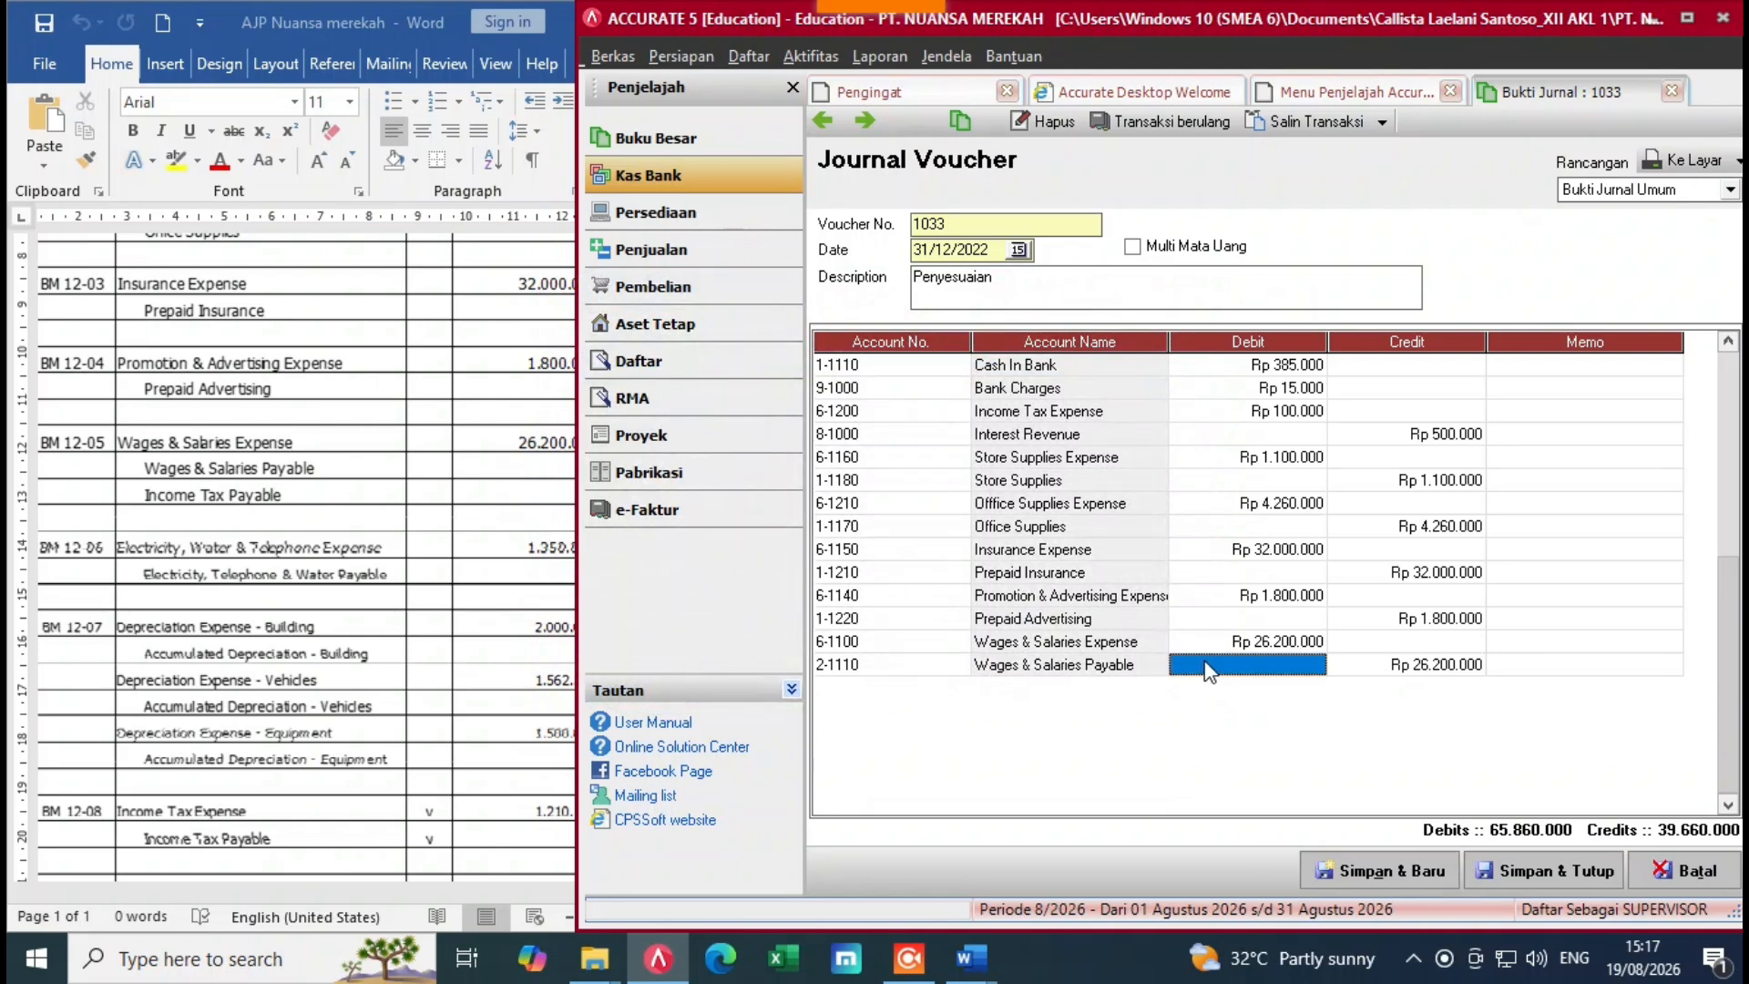
pyautogui.hotkey('alt', 'Tab')
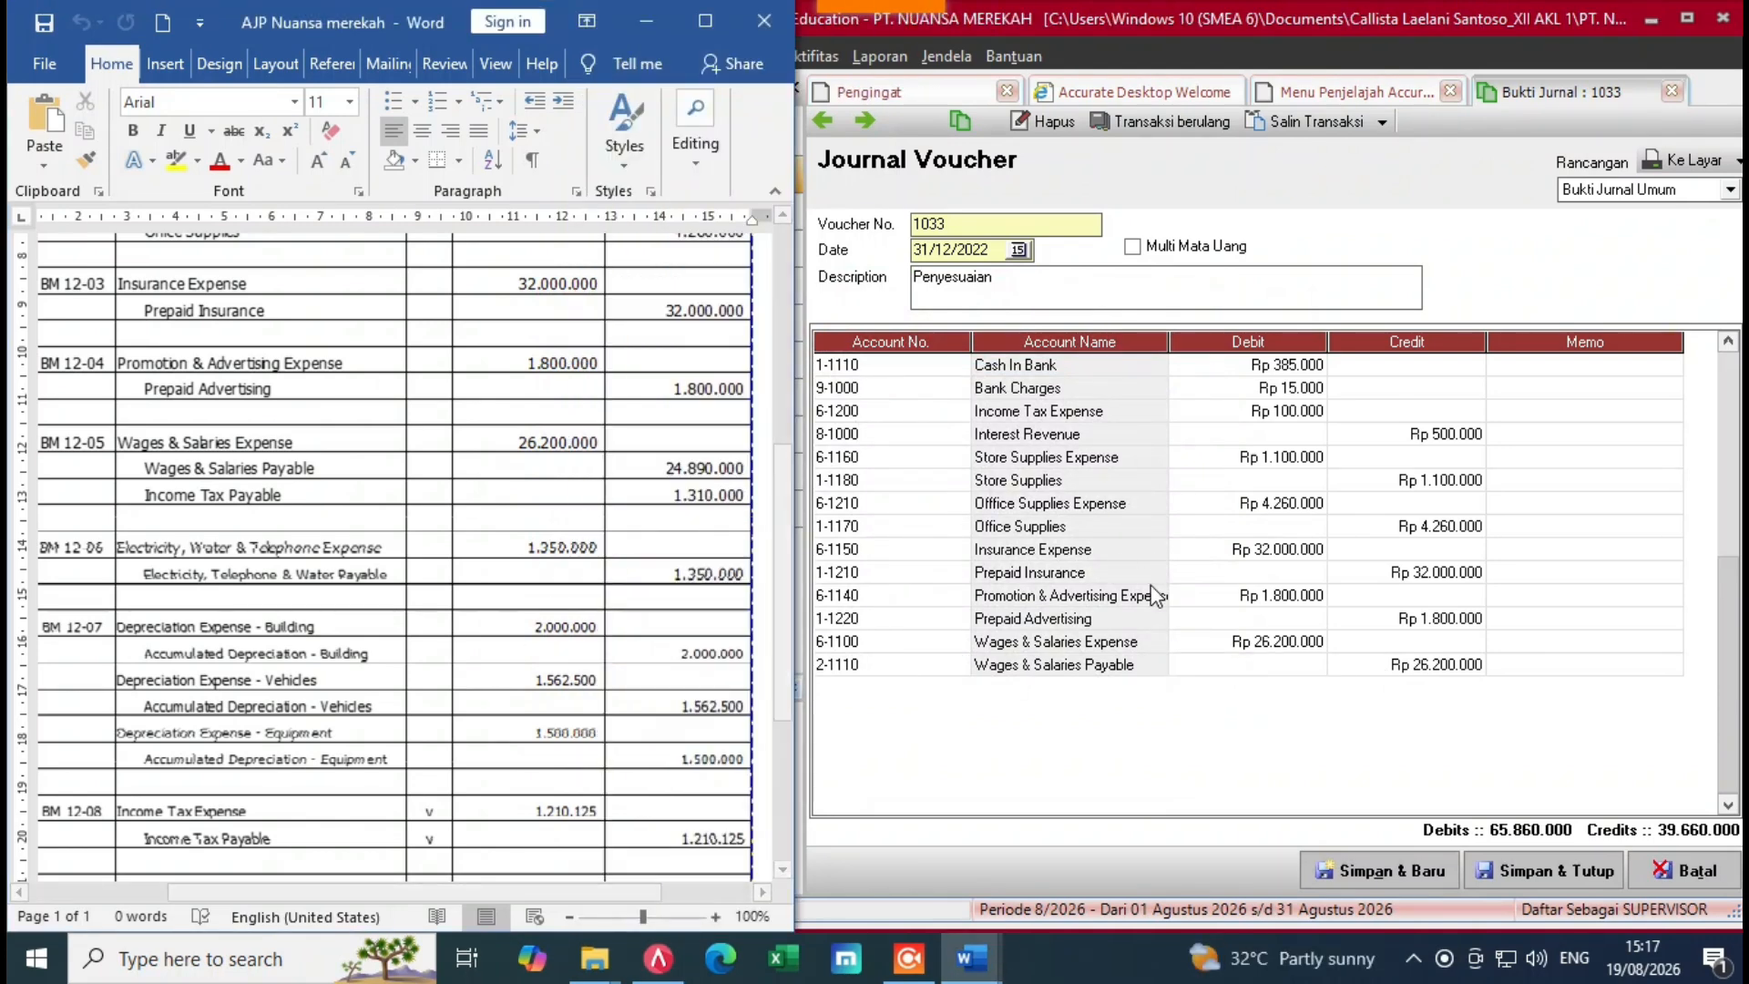
pyautogui.click(1394, 667)
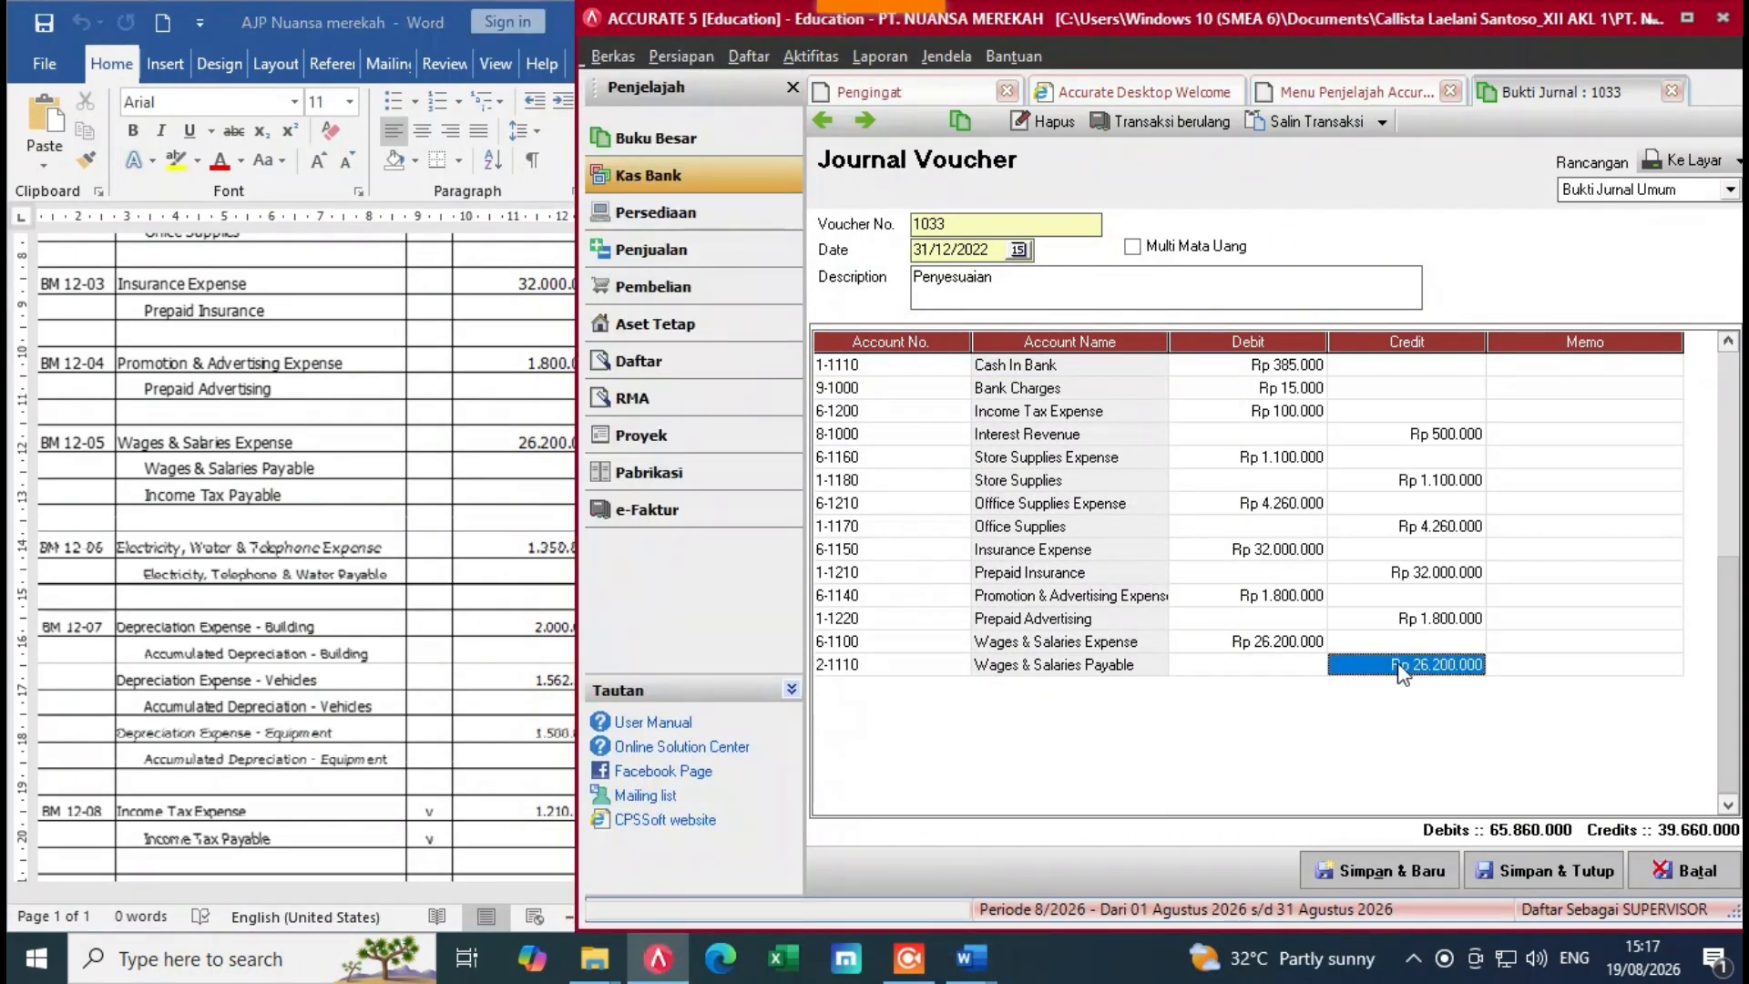
pyautogui.press('BackSpace')
pyautogui.write('24')
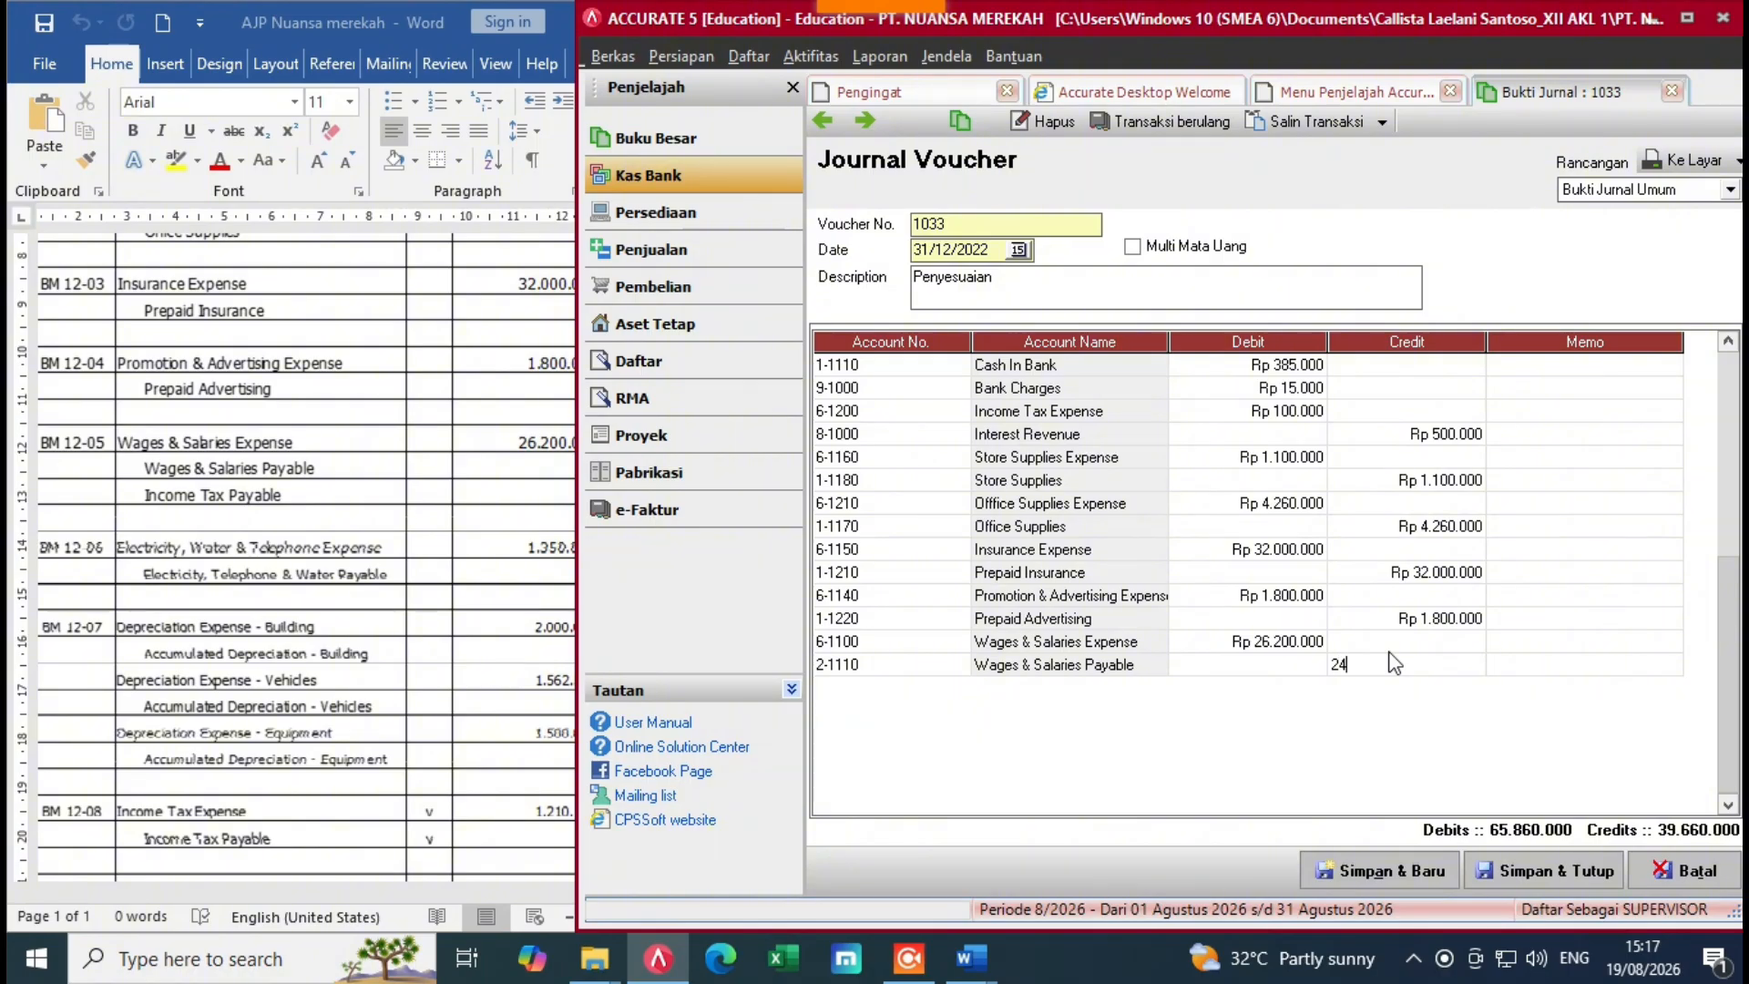
pyautogui.write('.890')
pyautogui.press('Return')
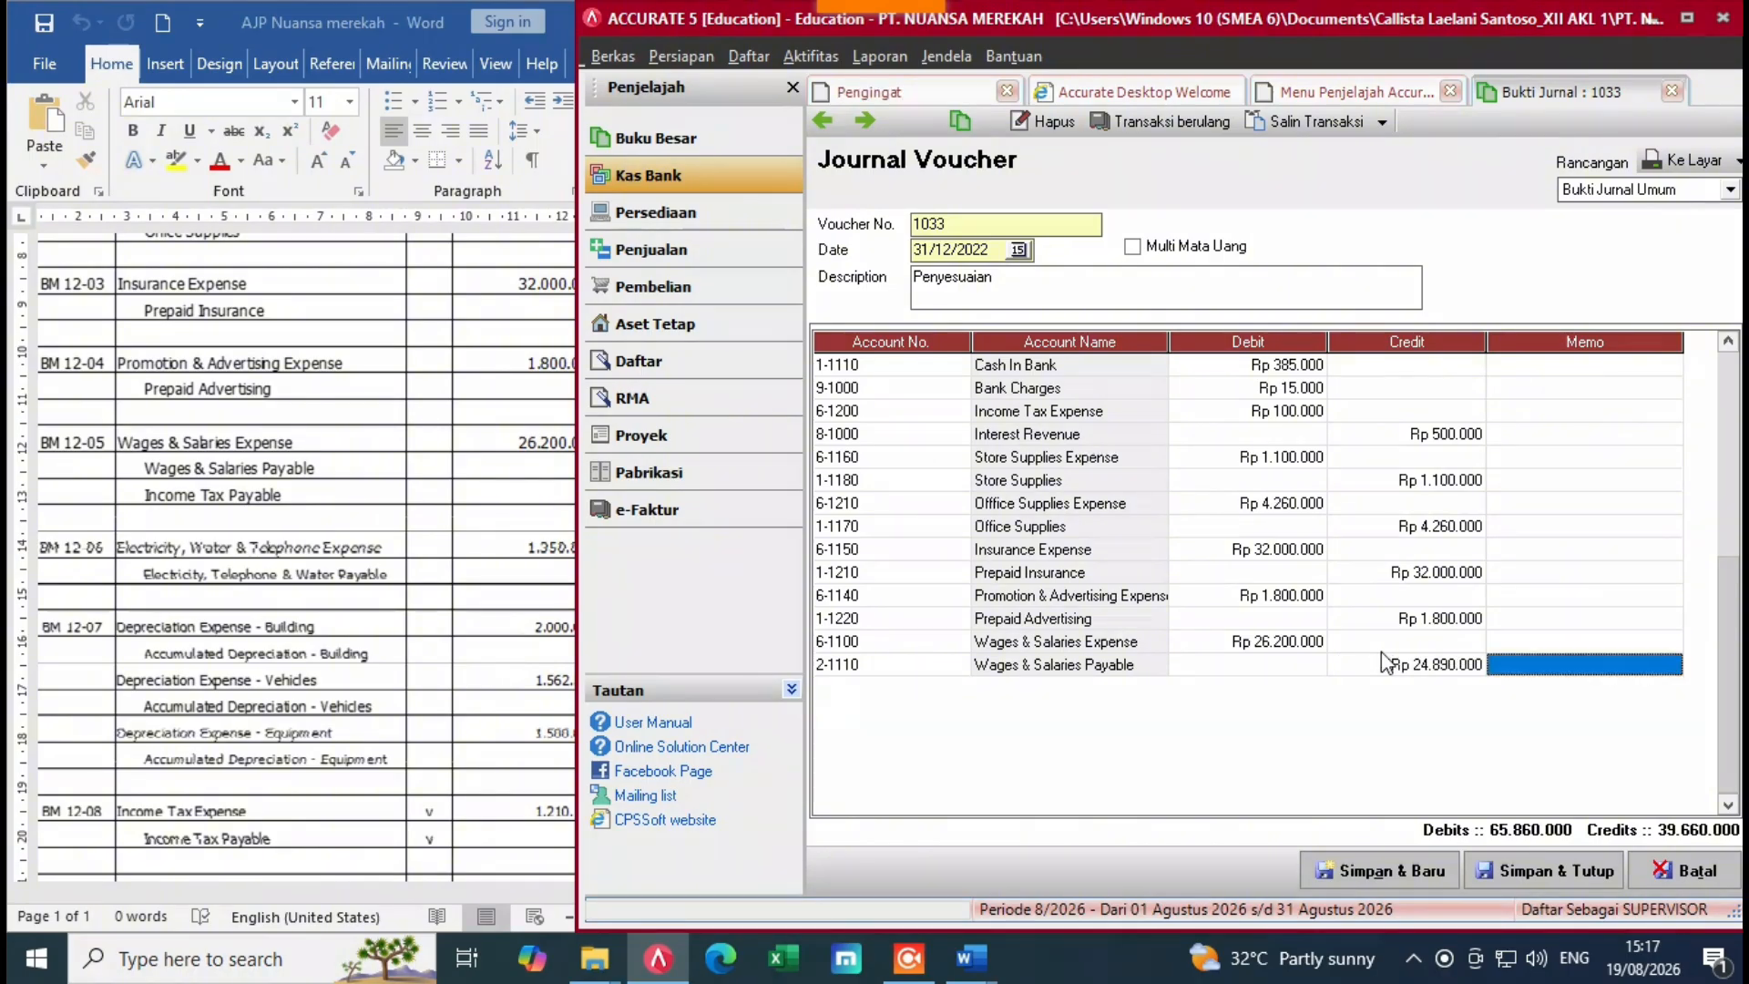
pyautogui.press('Return')
# Step: Add an Income Tax Payable line to the voucher, checking amounts in Word
pyautogui.click(956, 690)
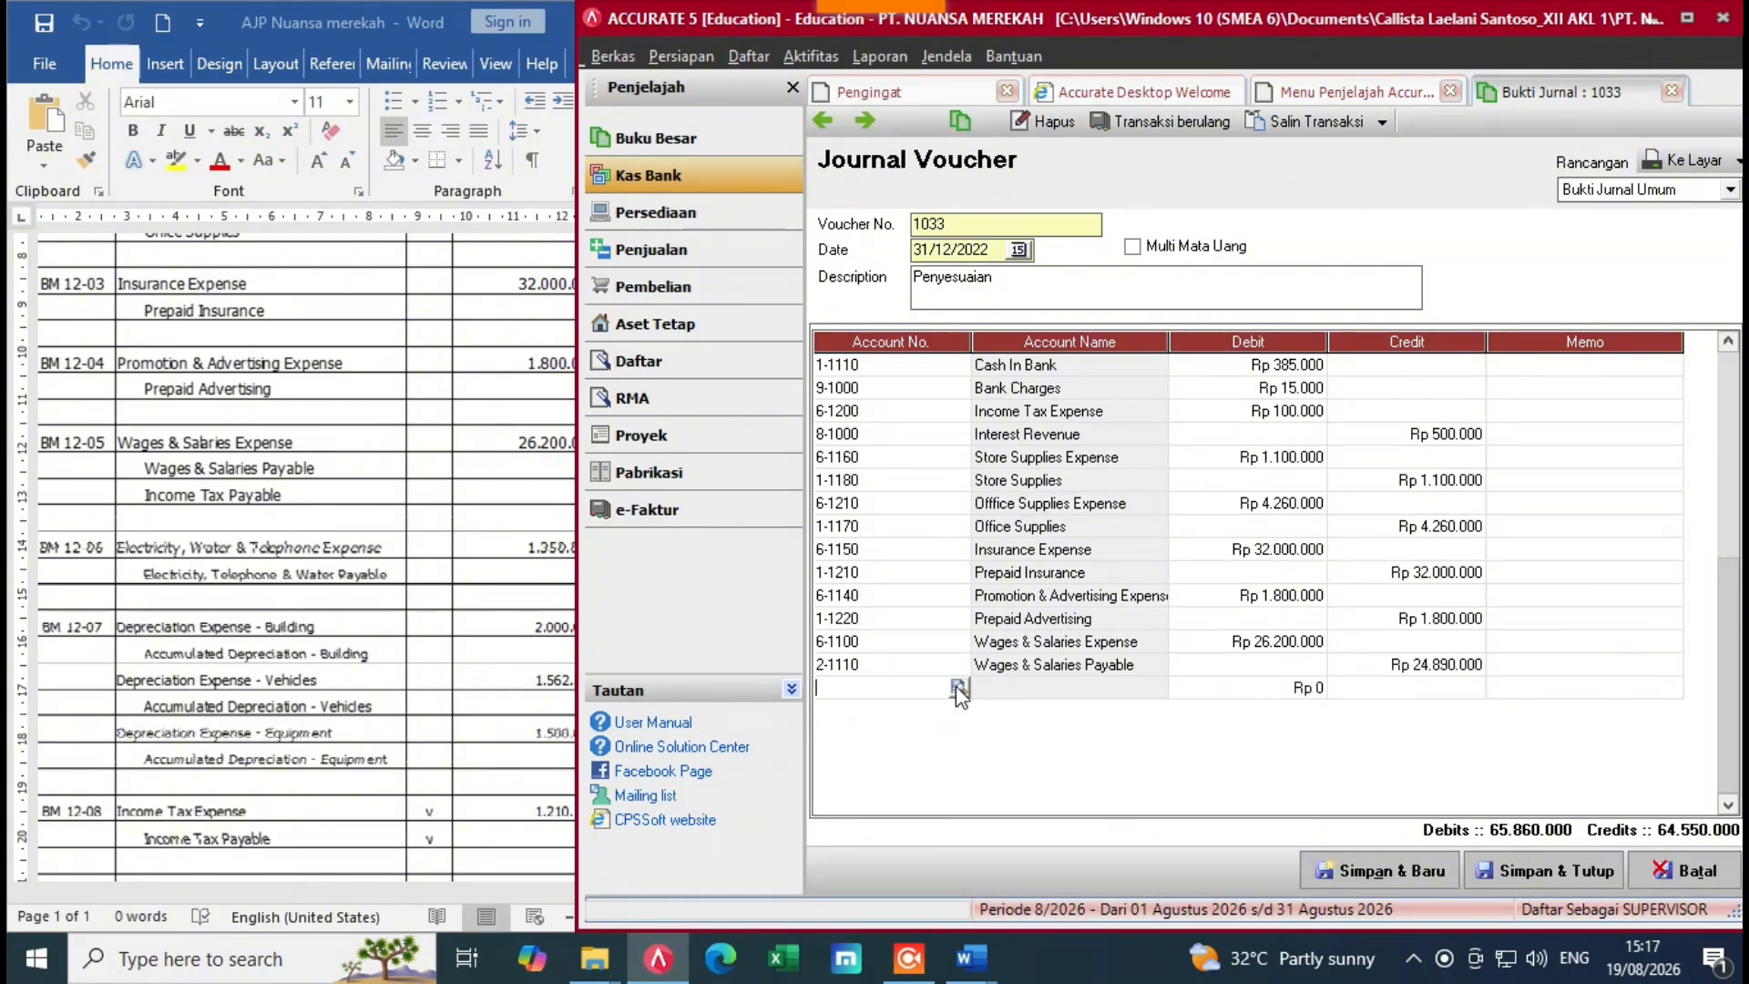
pyautogui.click(961, 690)
pyautogui.click(889, 330)
pyautogui.write('inc')
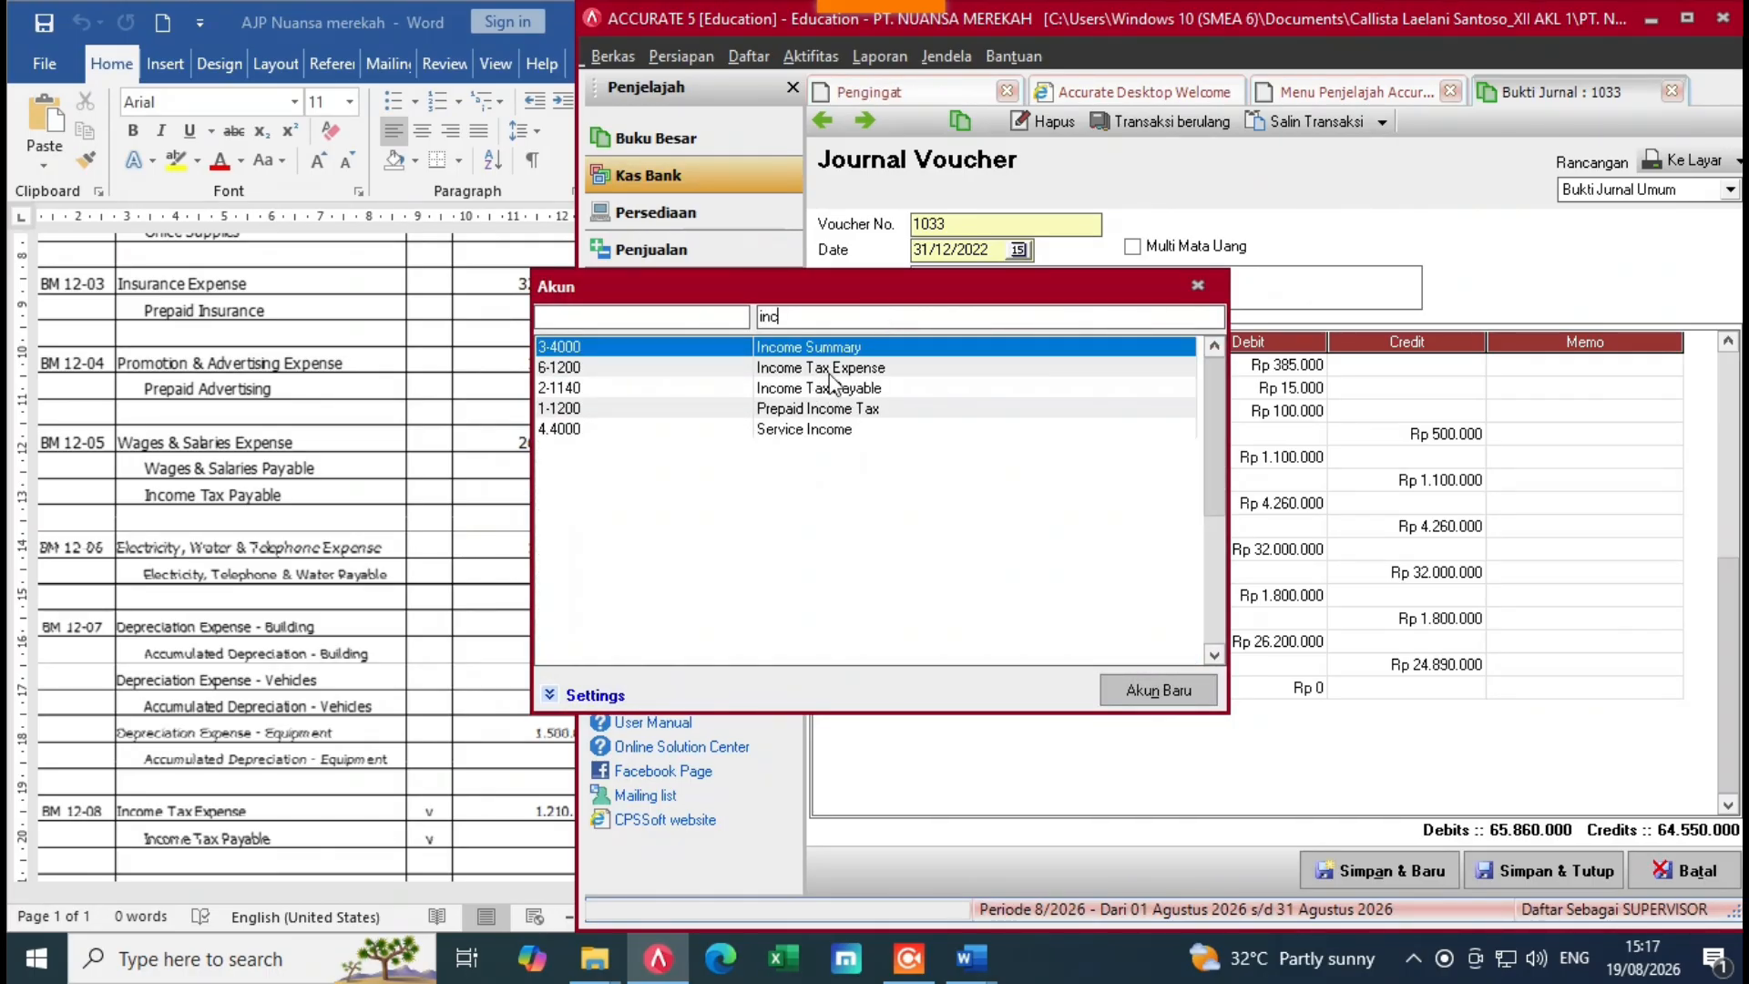
pyautogui.click(829, 388)
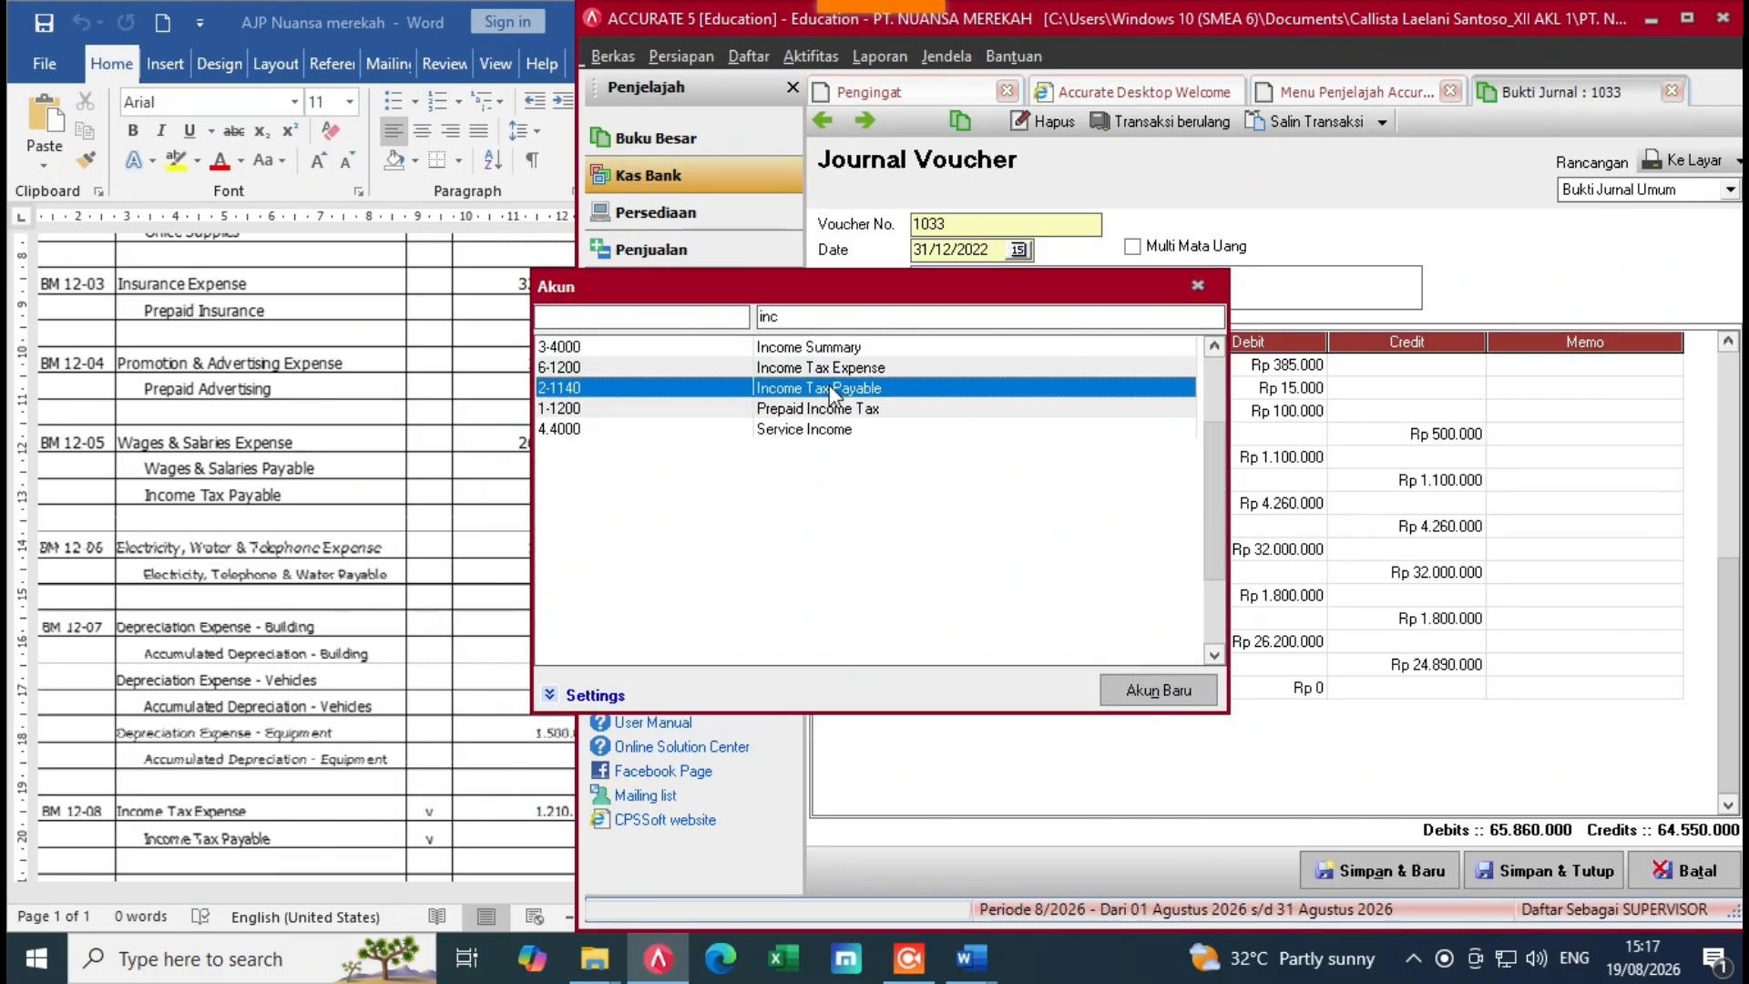
pyautogui.doubleClick(829, 387)
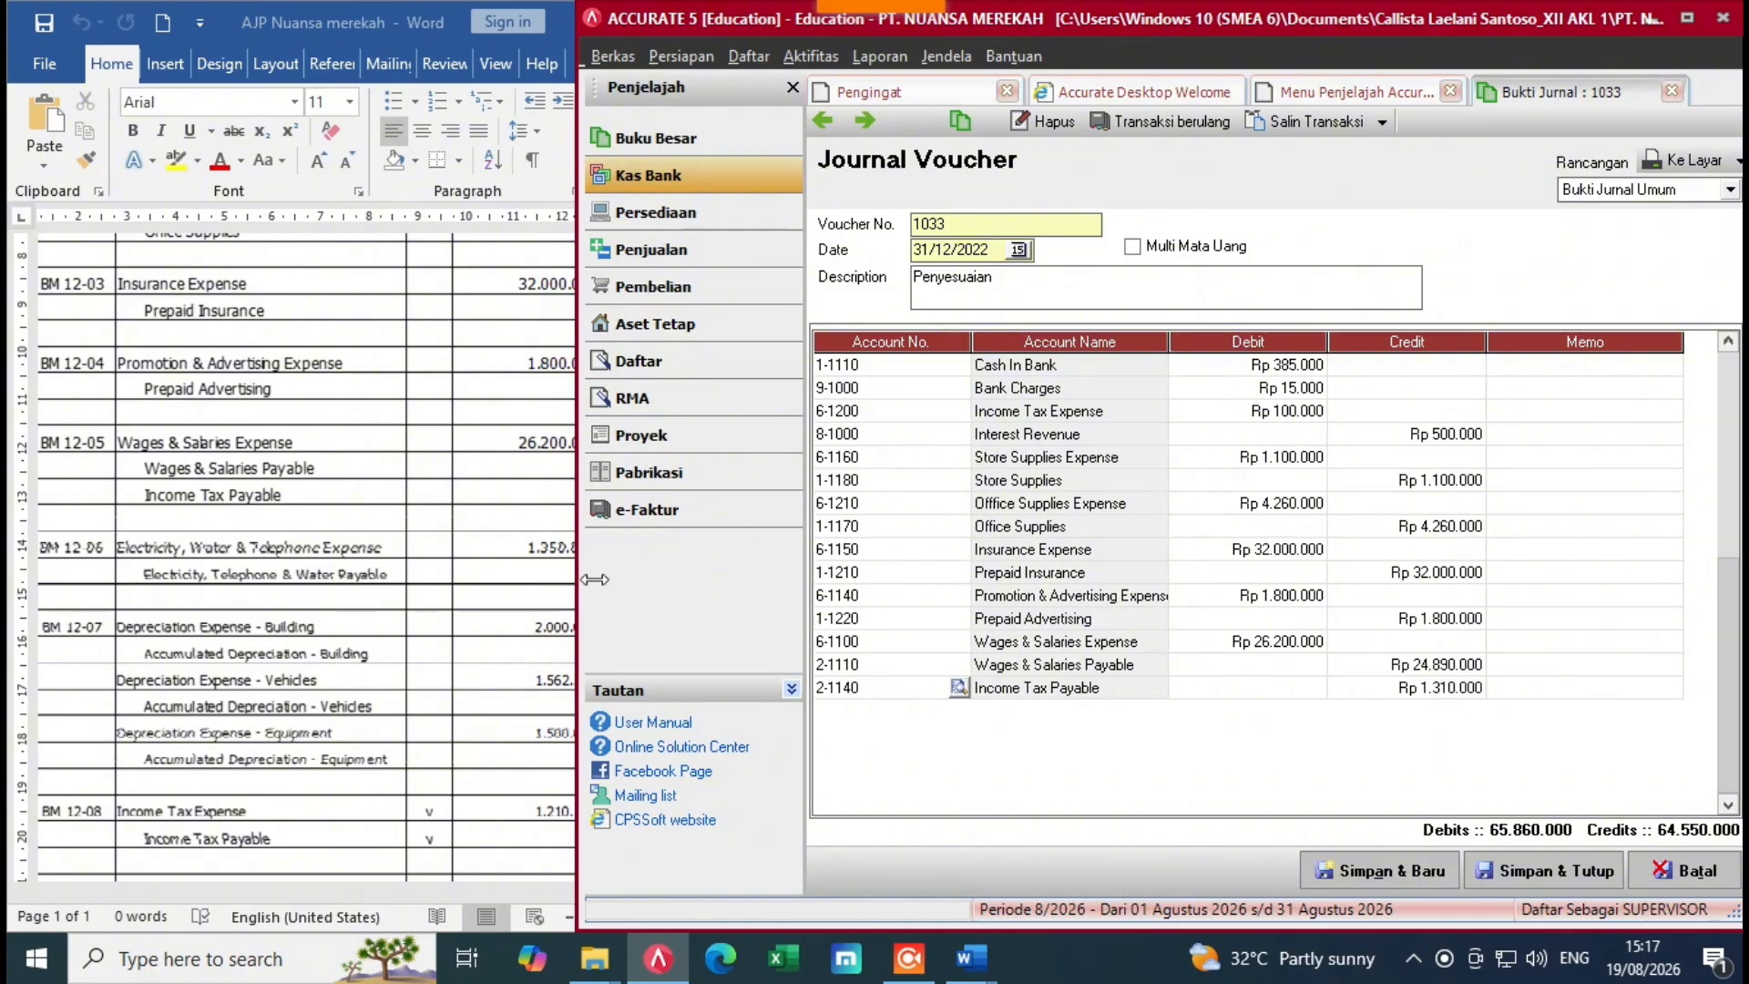
pyautogui.click(583, 545)
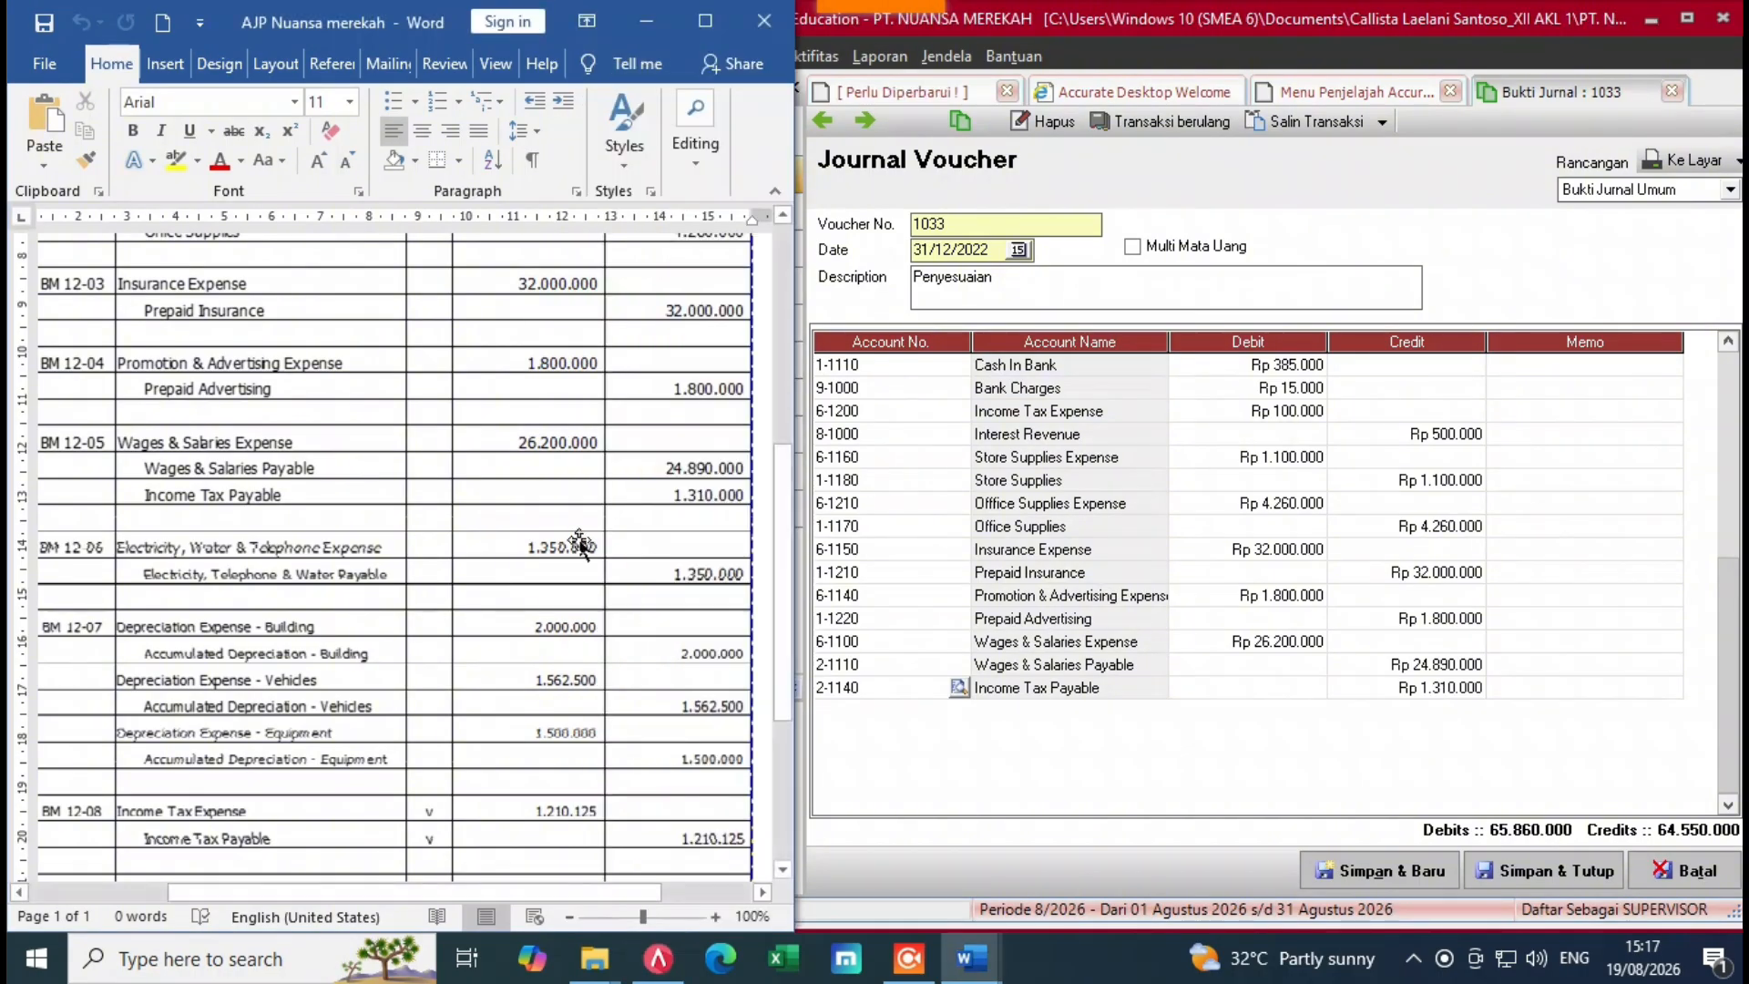
pyautogui.click(1512, 692)
pyautogui.press('Tab')
# Step: Add an electricity expense line debiting 1.350.000
pyautogui.click(953, 711)
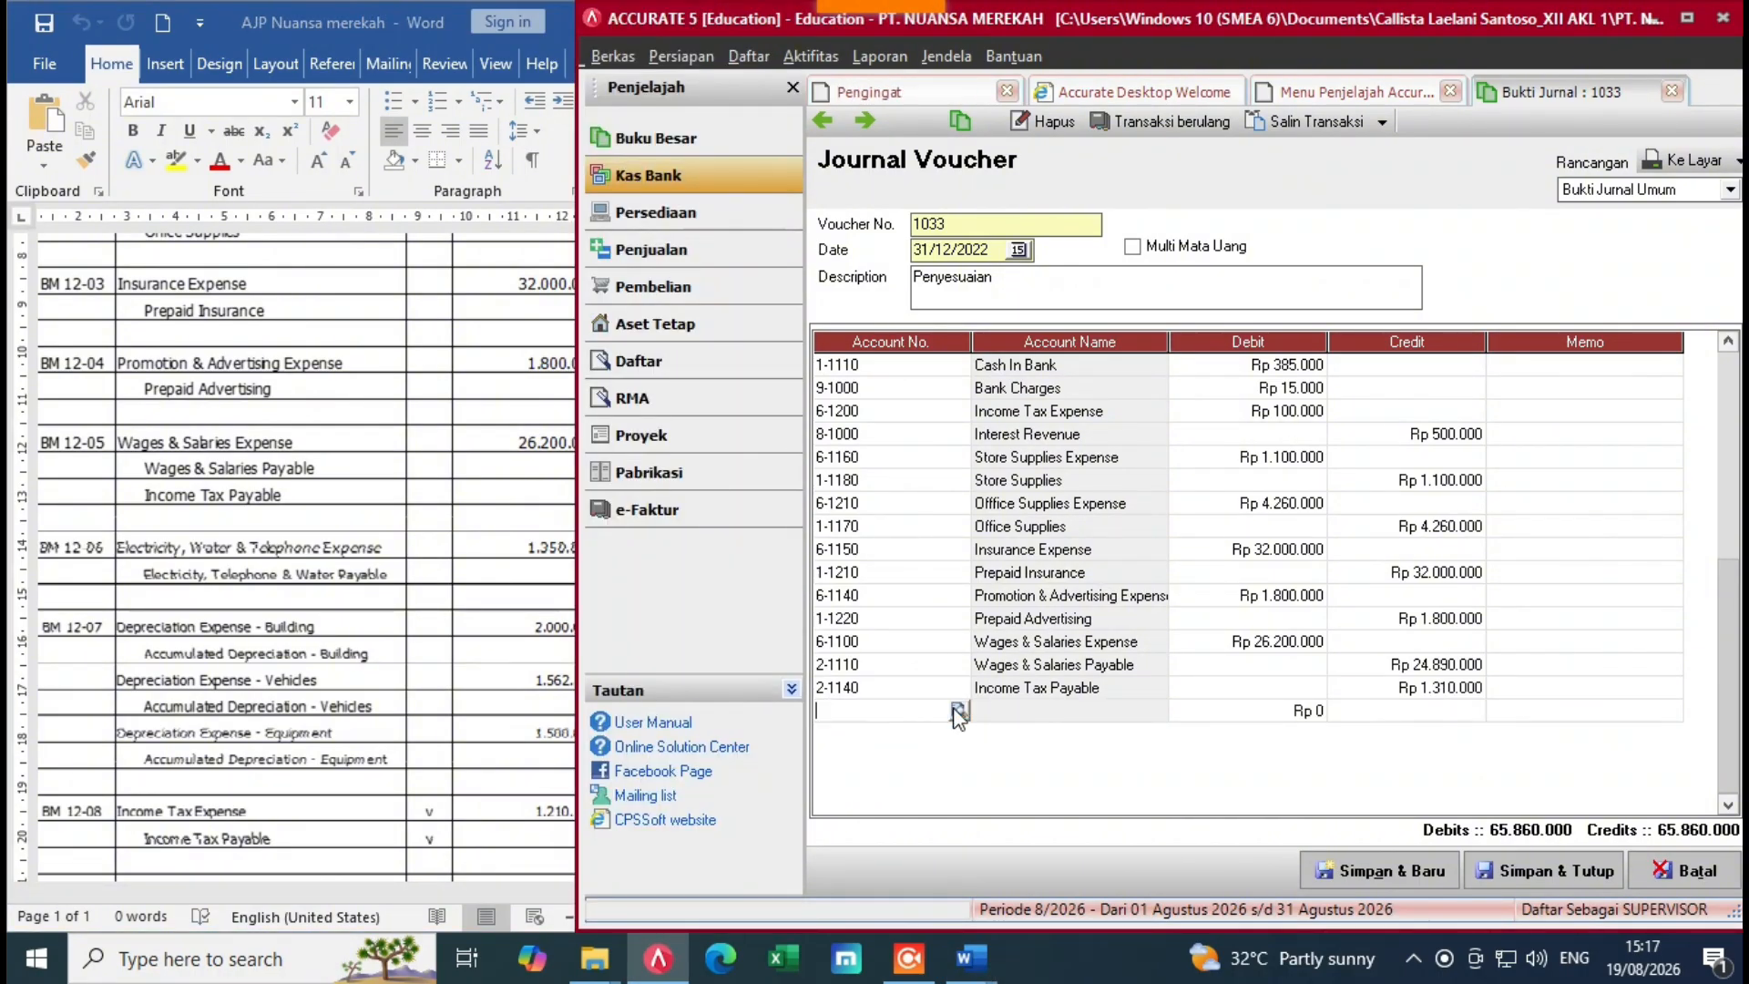
pyautogui.click(959, 711)
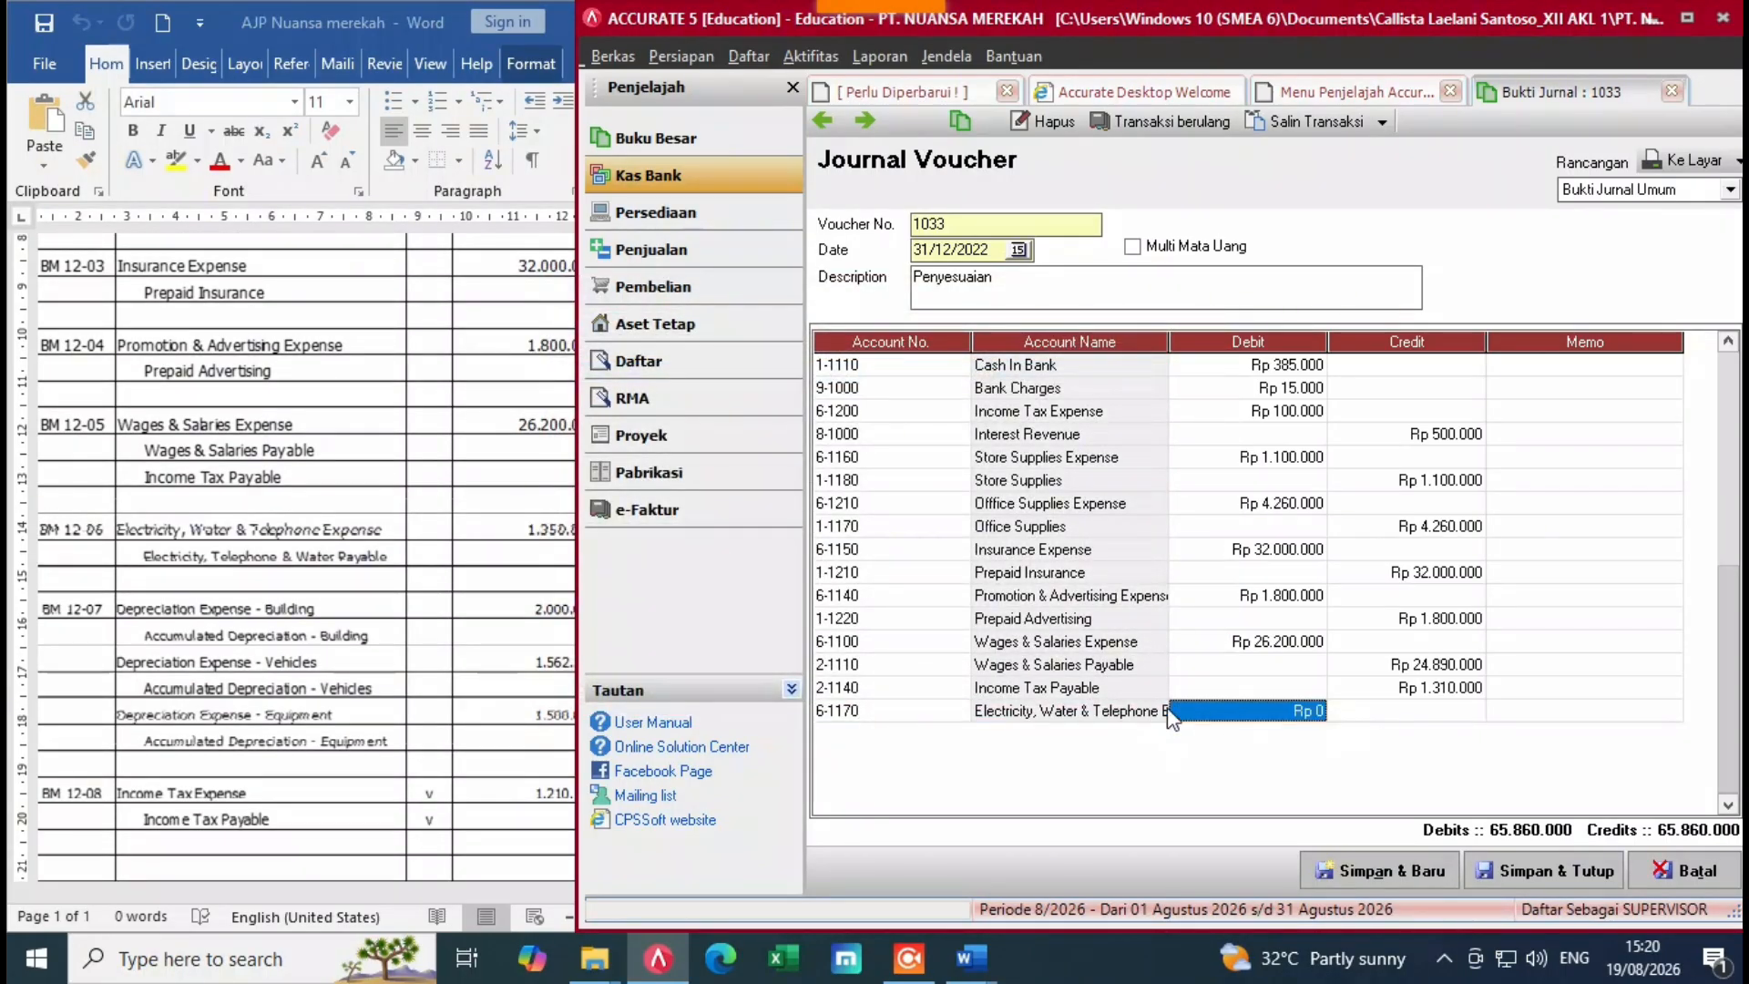
pyautogui.click(271, 541)
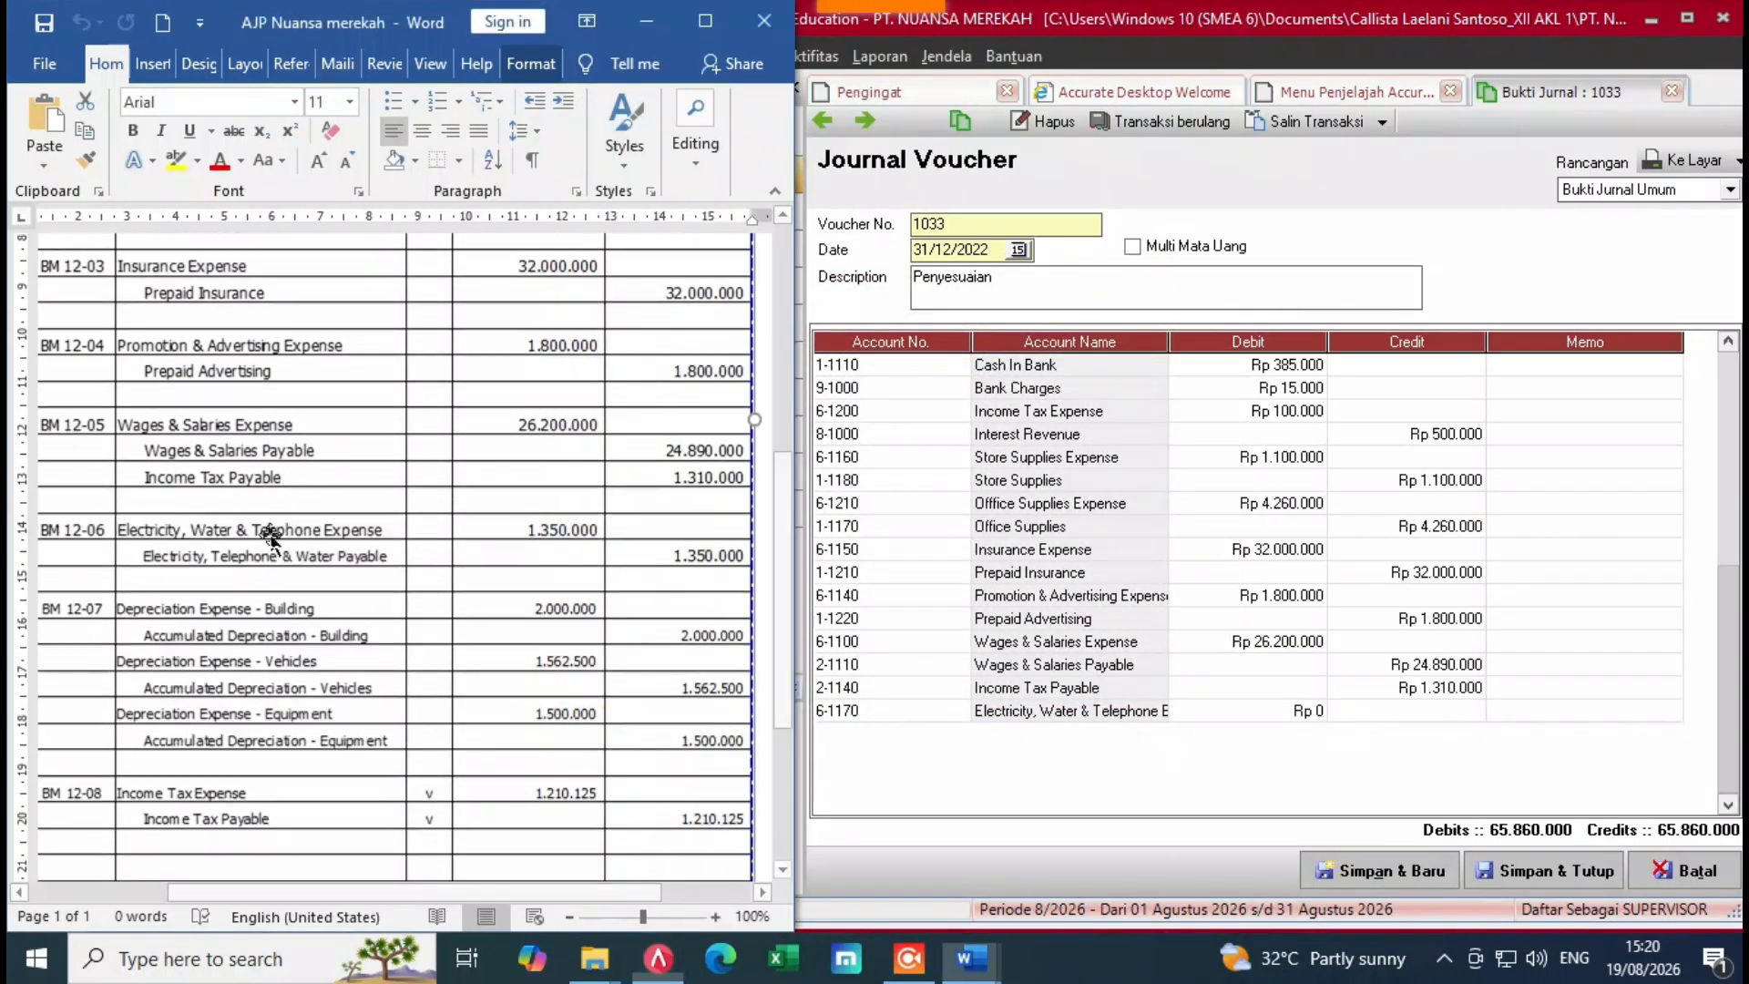
pyautogui.click(1265, 723)
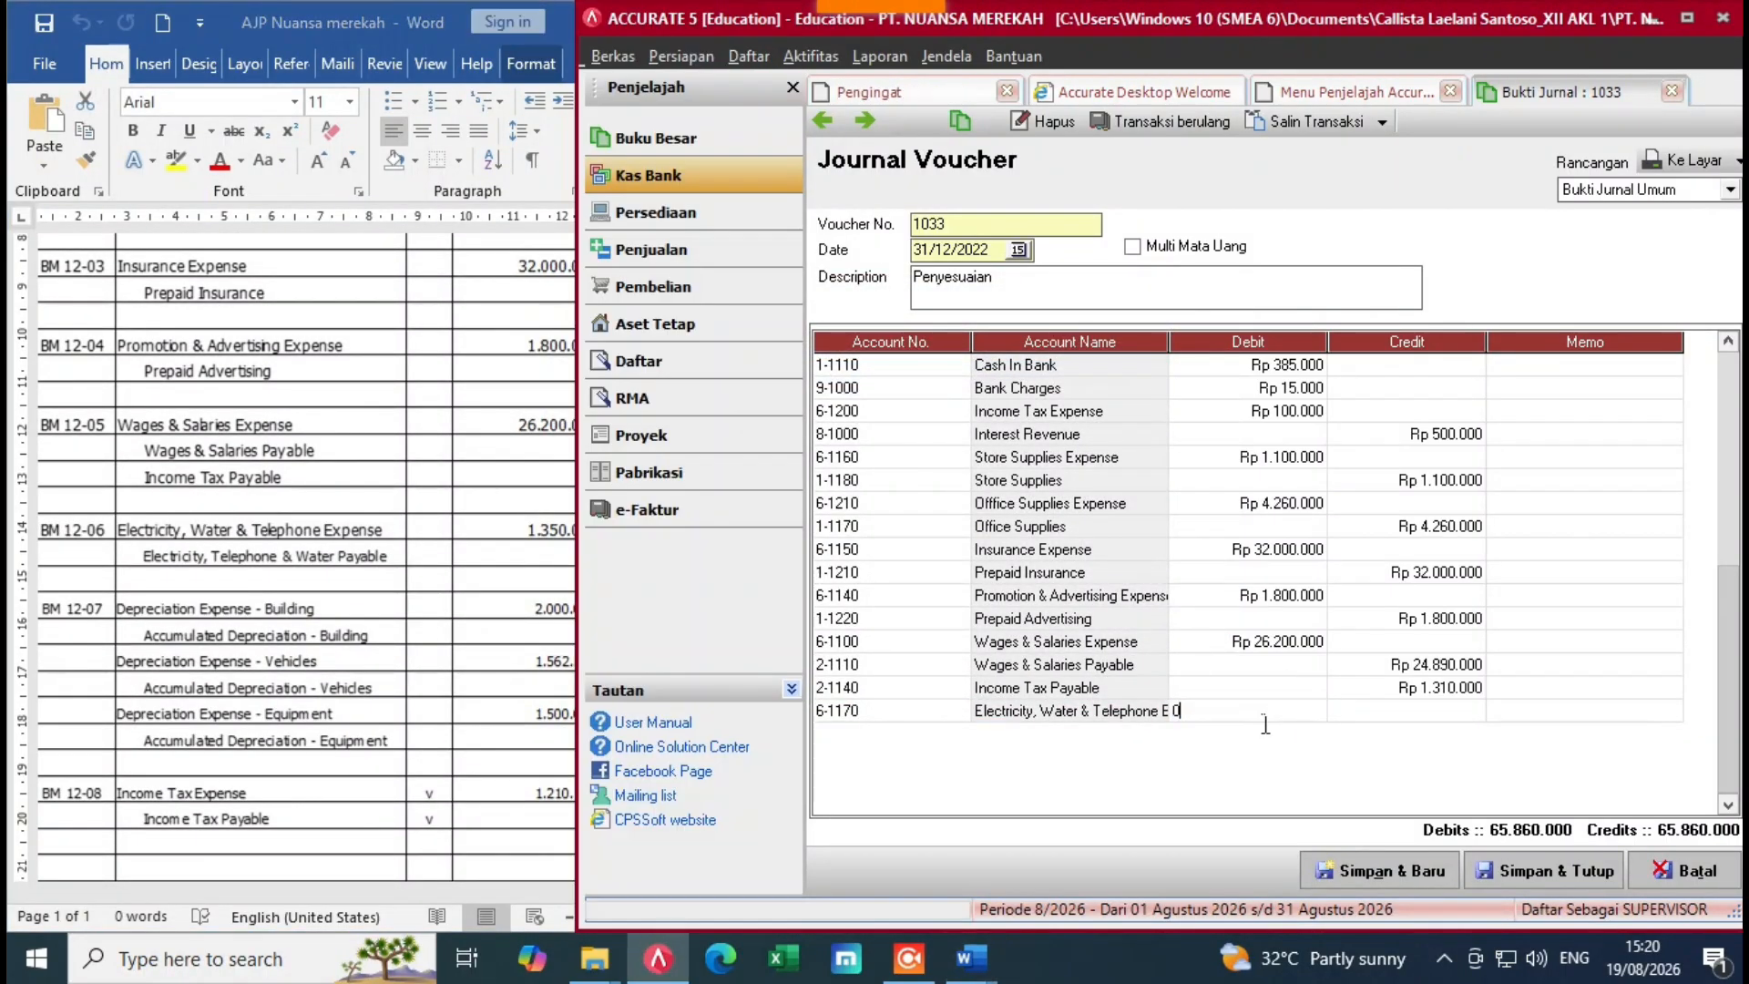
pyautogui.press('BackSpace')
pyautogui.write('13500')
pyautogui.press('Tab')
pyautogui.press('Tab')
pyautogui.press('Tab')
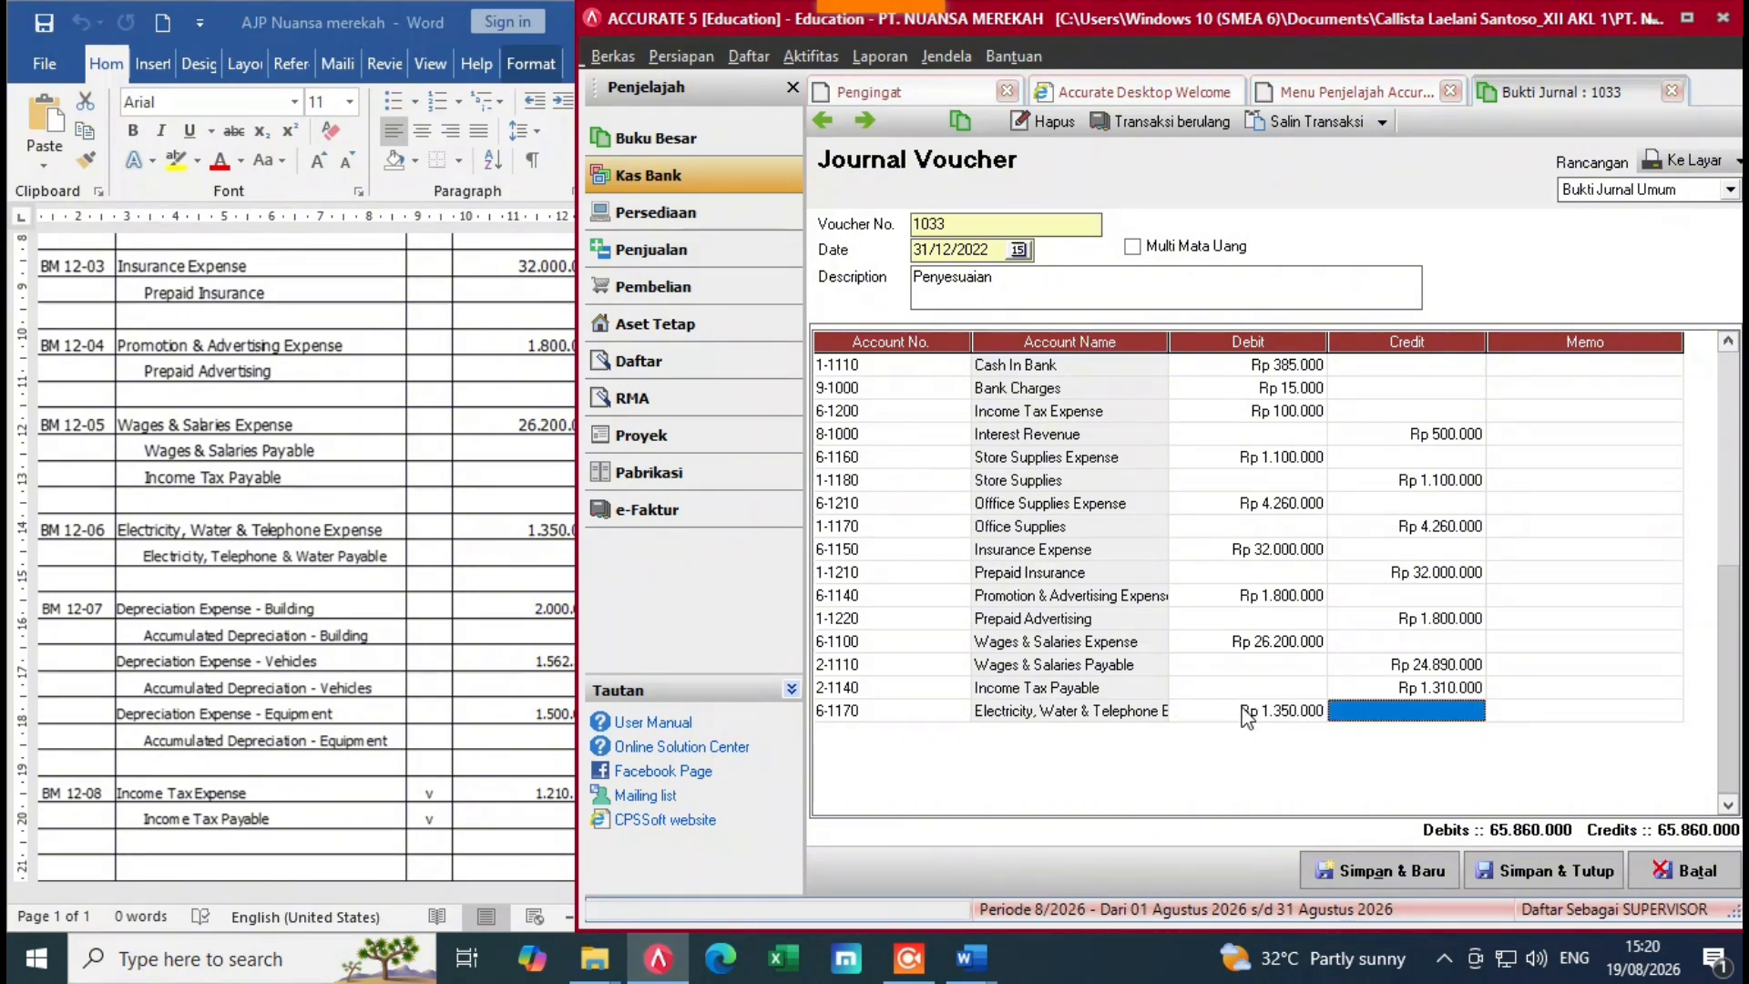
# Step: Credit Electricity, Telephone & Water Payable to balance the electricity adjustment
pyautogui.click(961, 734)
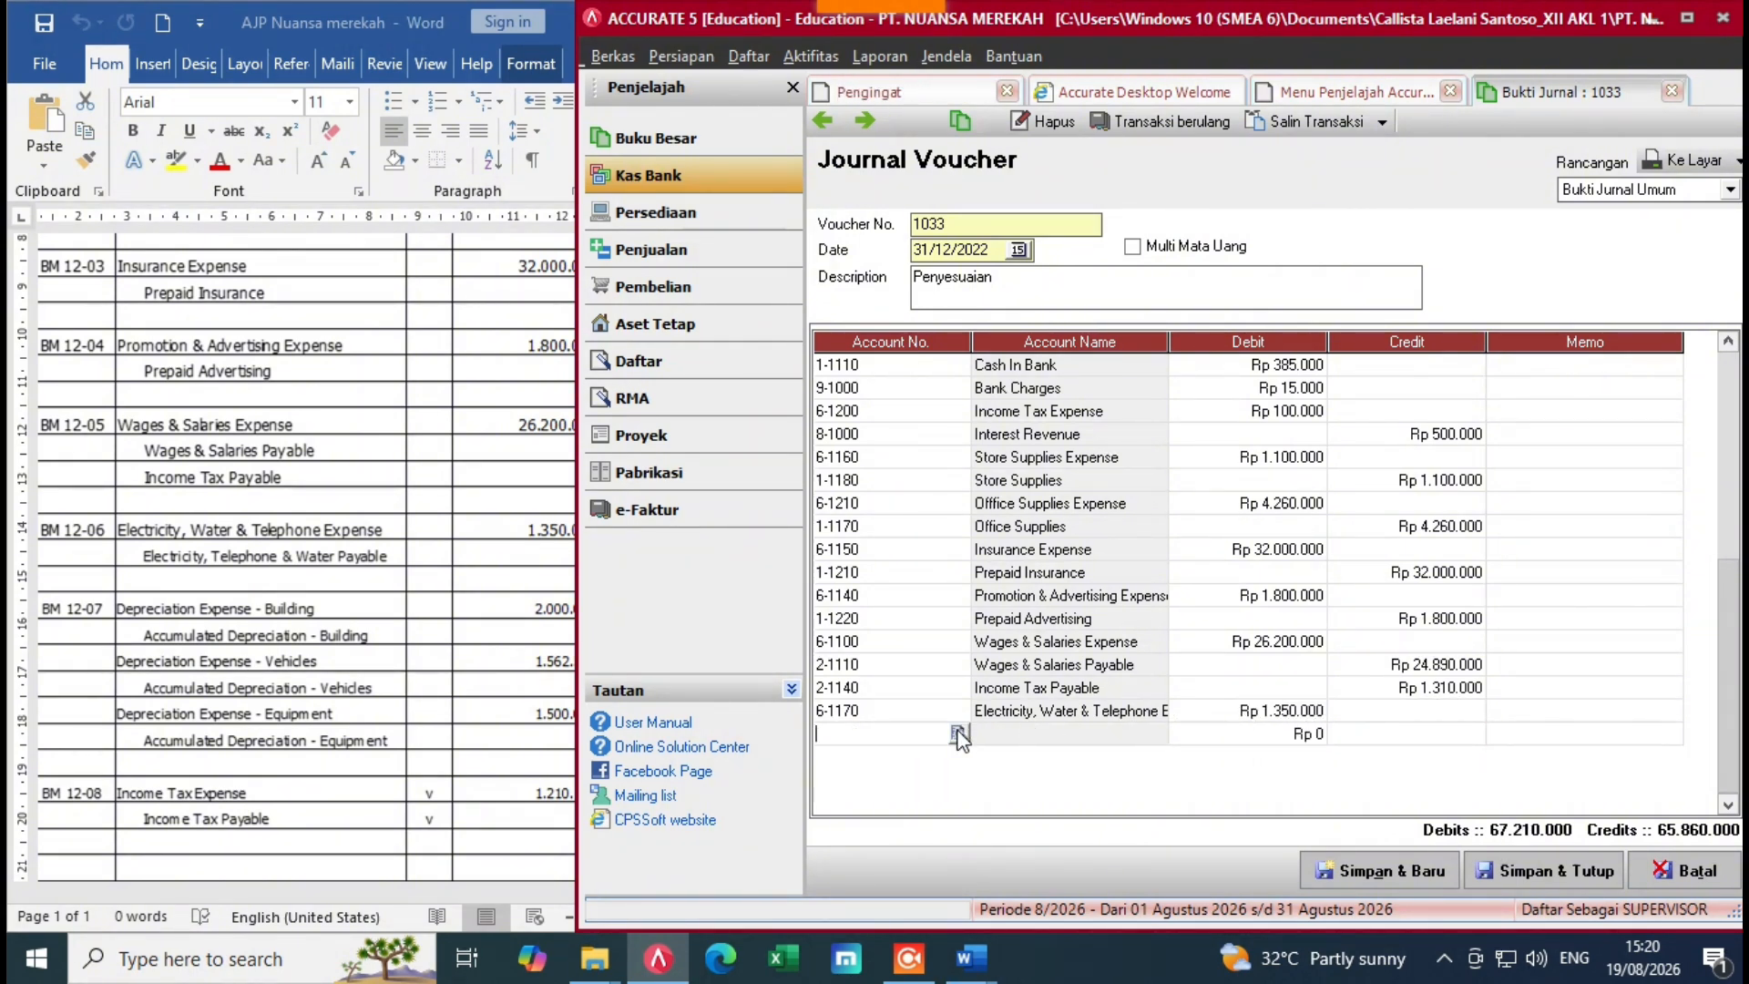
pyautogui.write('el')
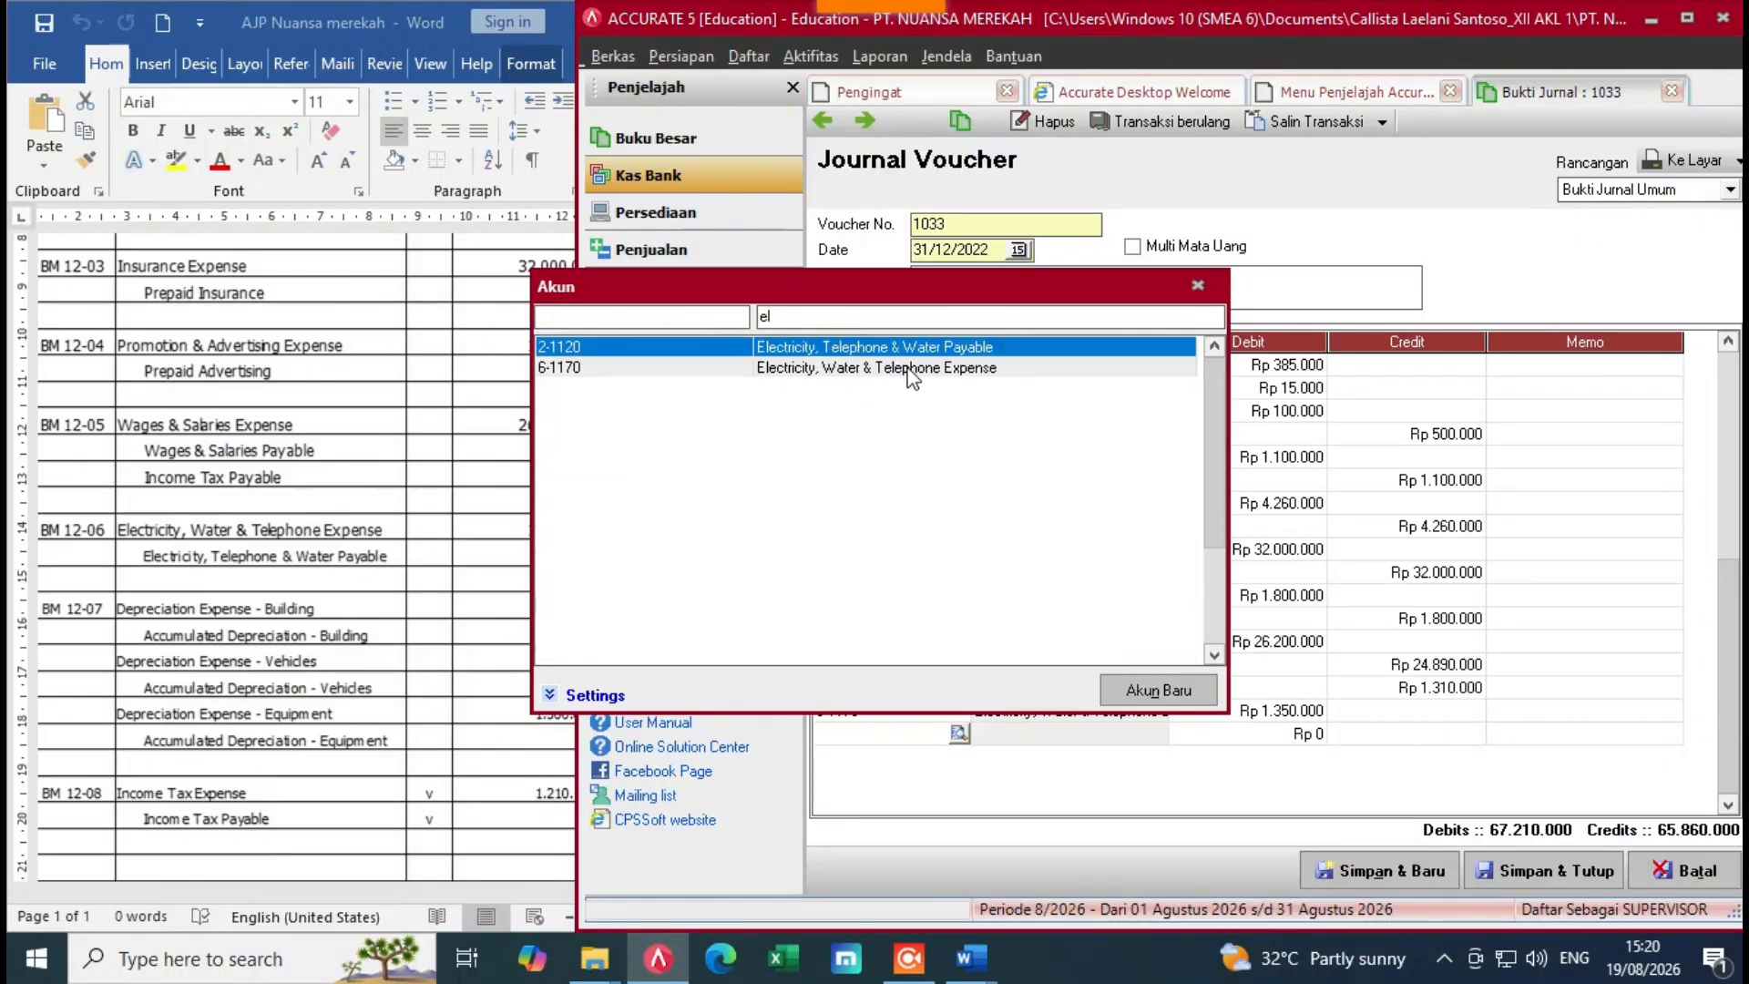
pyautogui.doubleClick(919, 346)
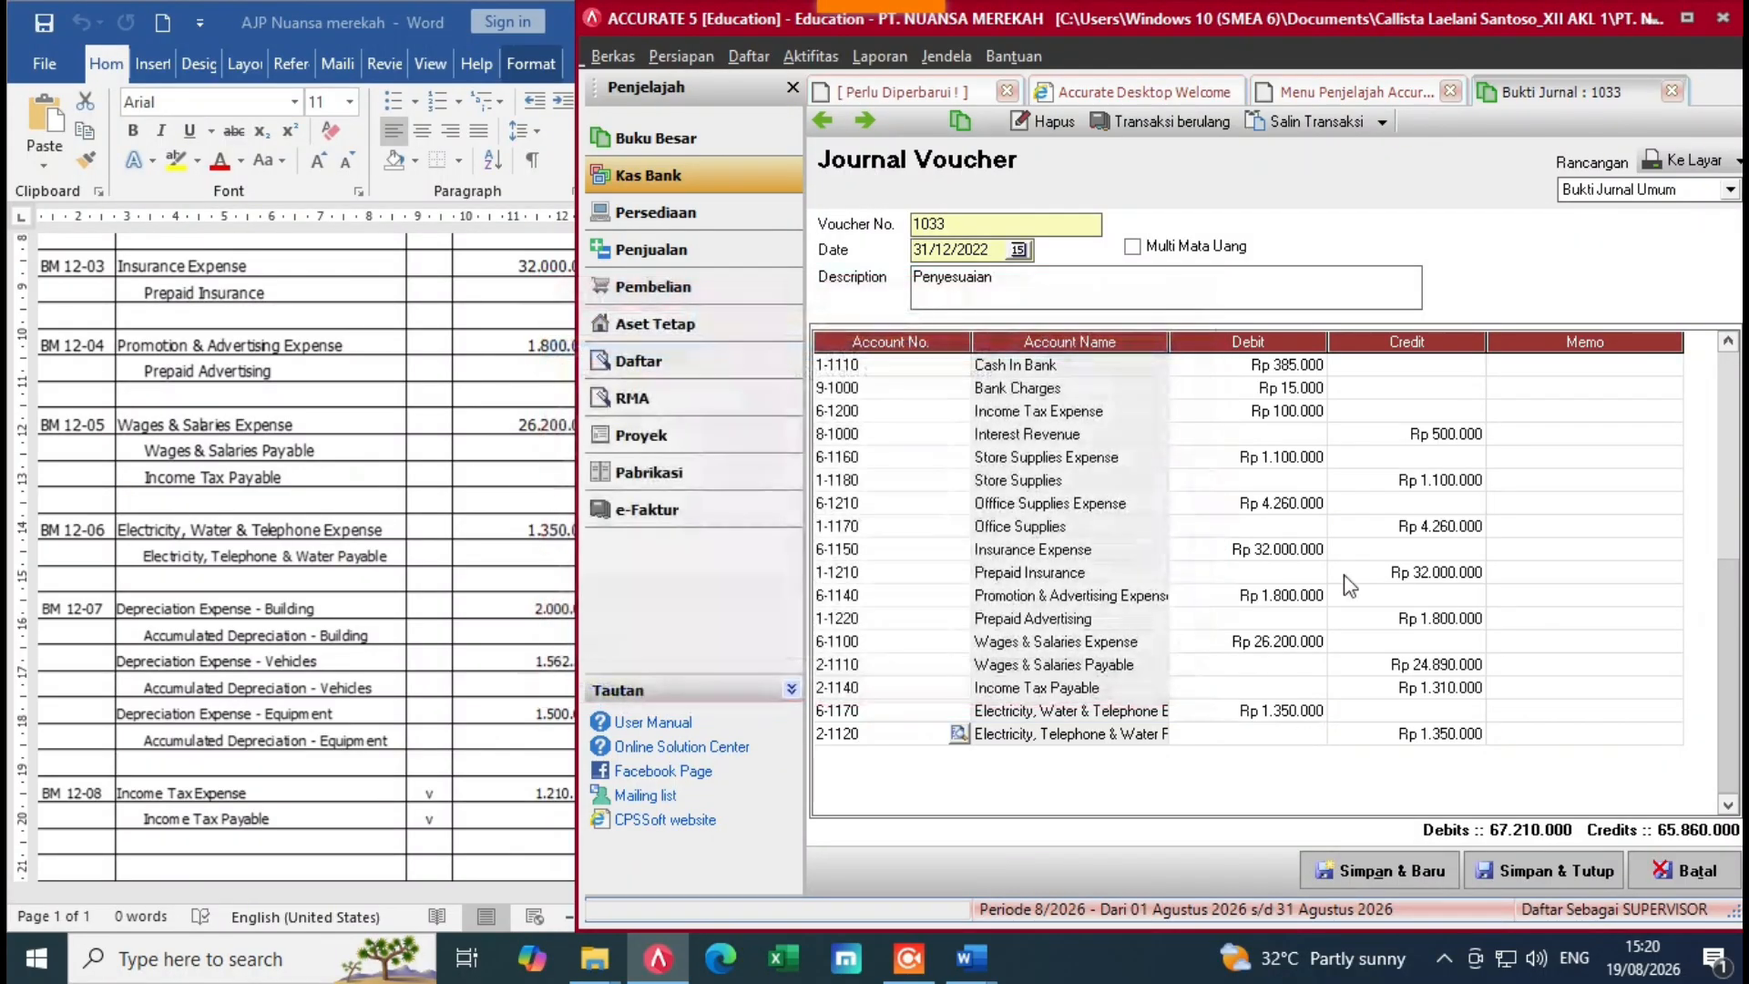
pyautogui.click(1563, 738)
pyautogui.press('Tab')
pyautogui.press('Tab')
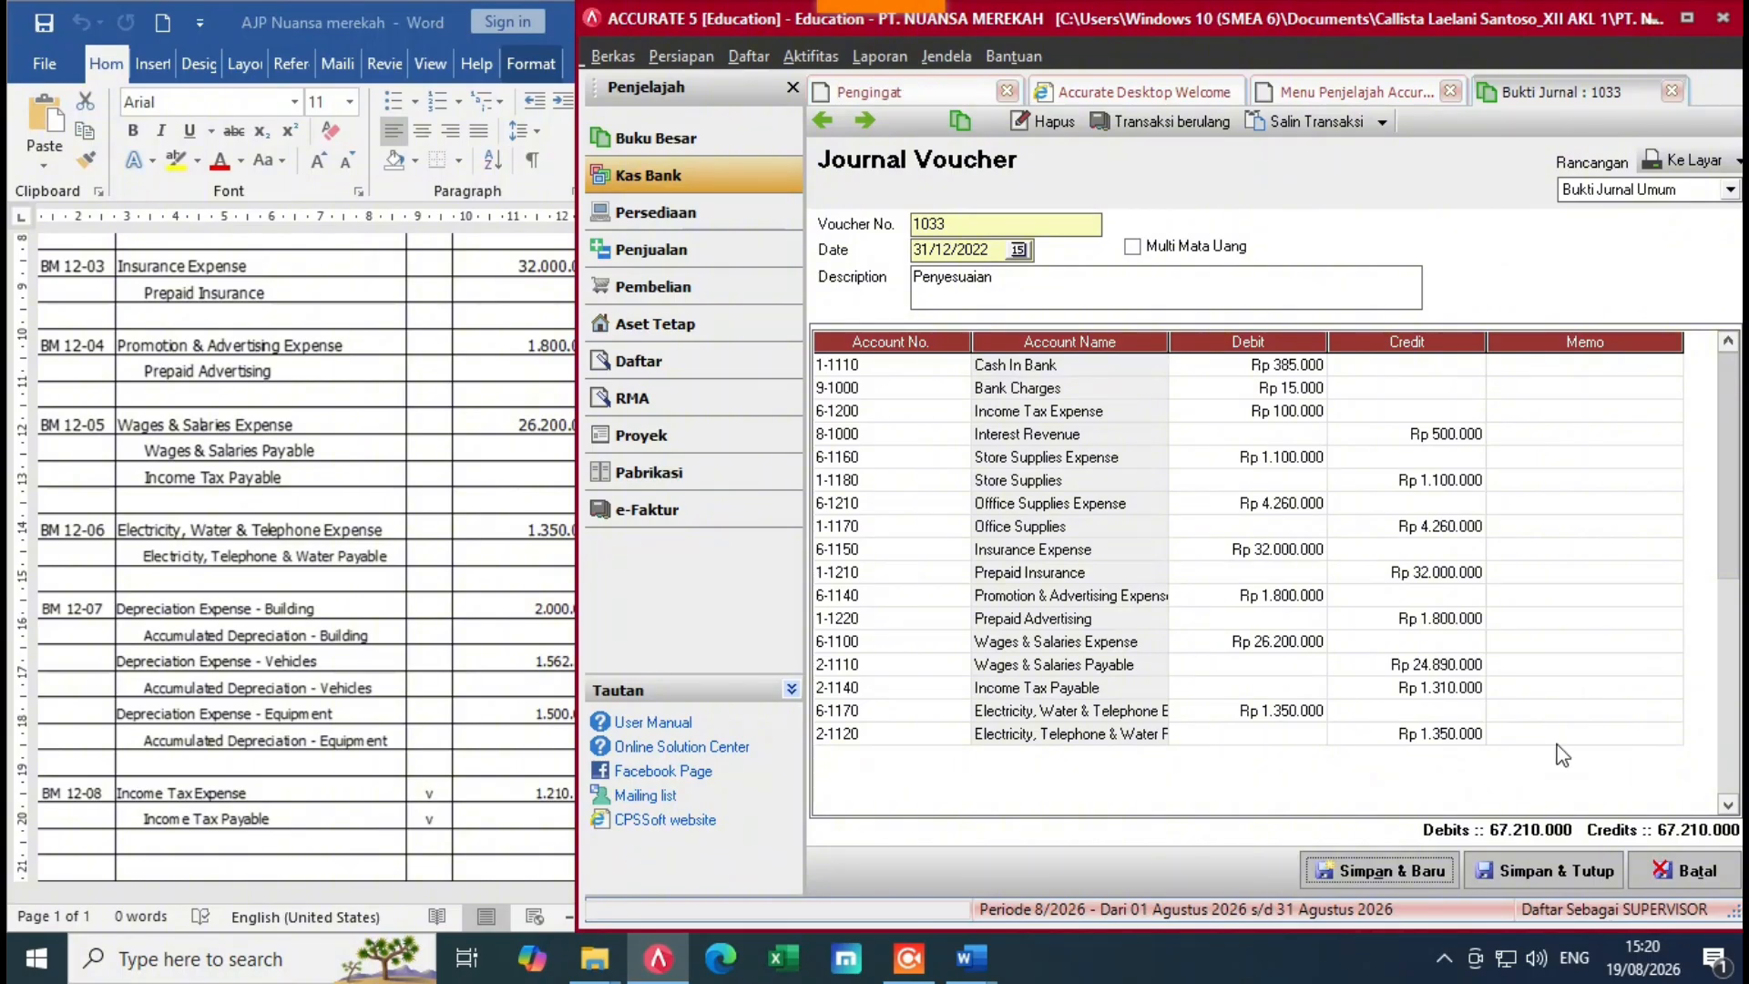
pyautogui.click(1551, 736)
pyautogui.press('Tab')
# Step: Add an Income Tax Expense line debiting 1.210.125
pyautogui.click(956, 752)
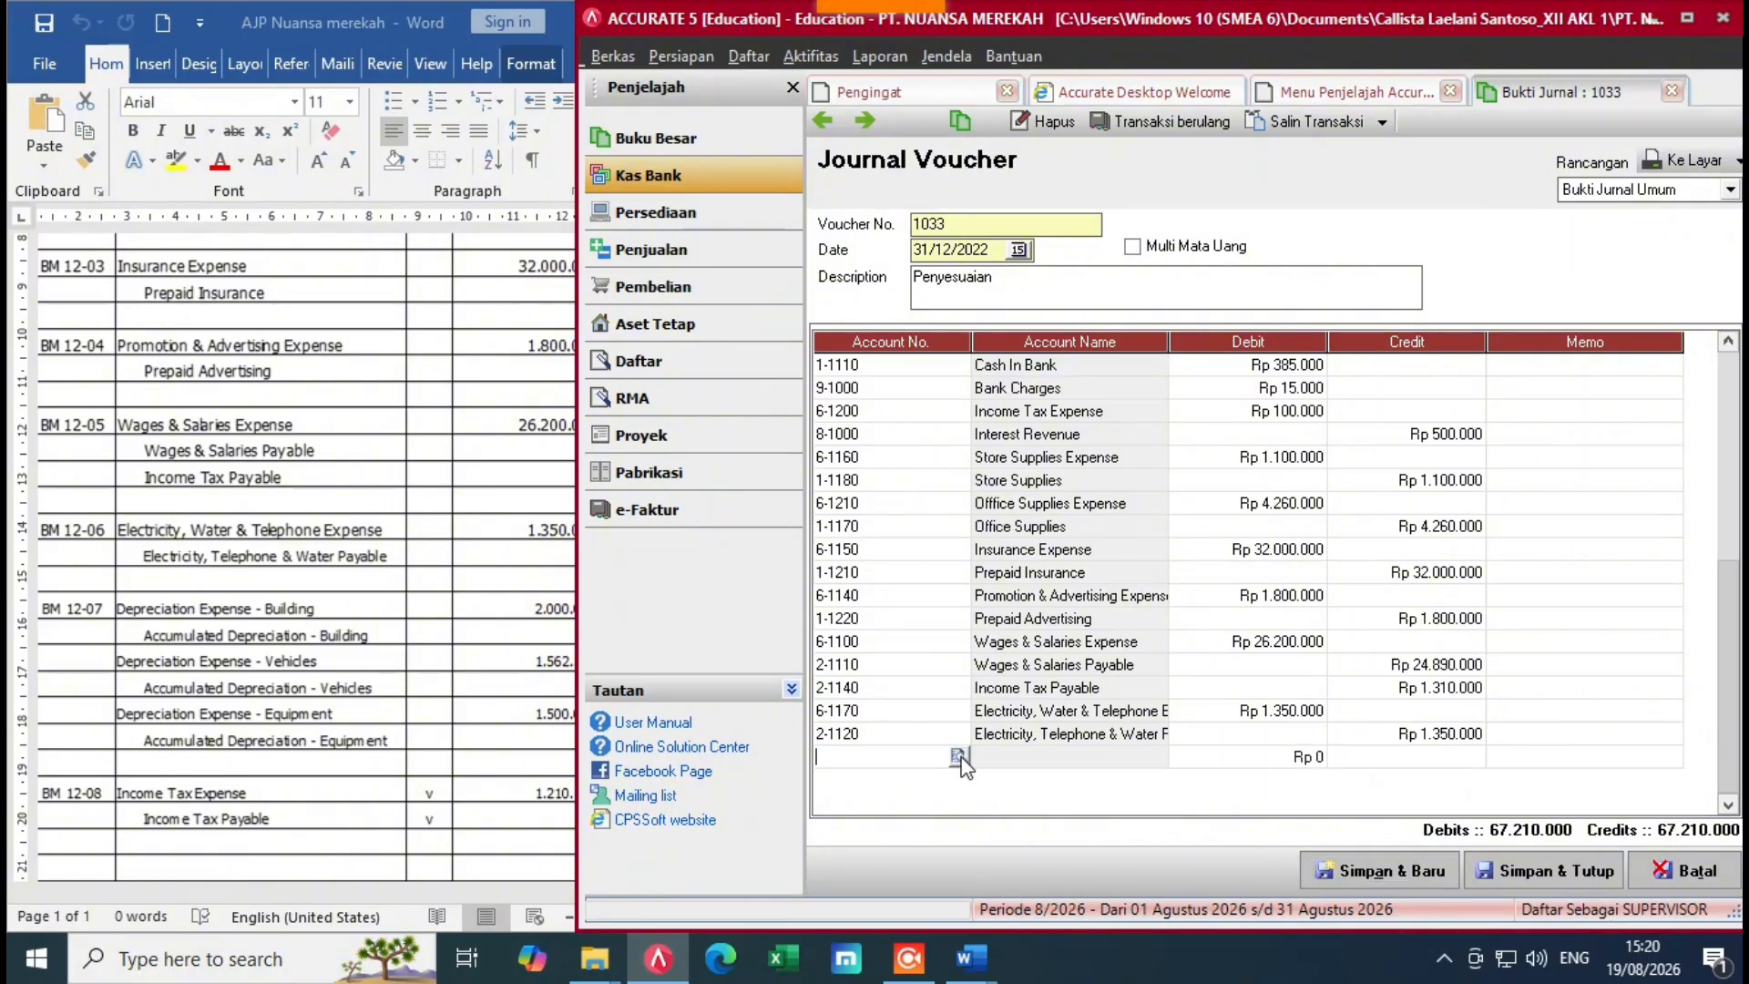
pyautogui.click(958, 756)
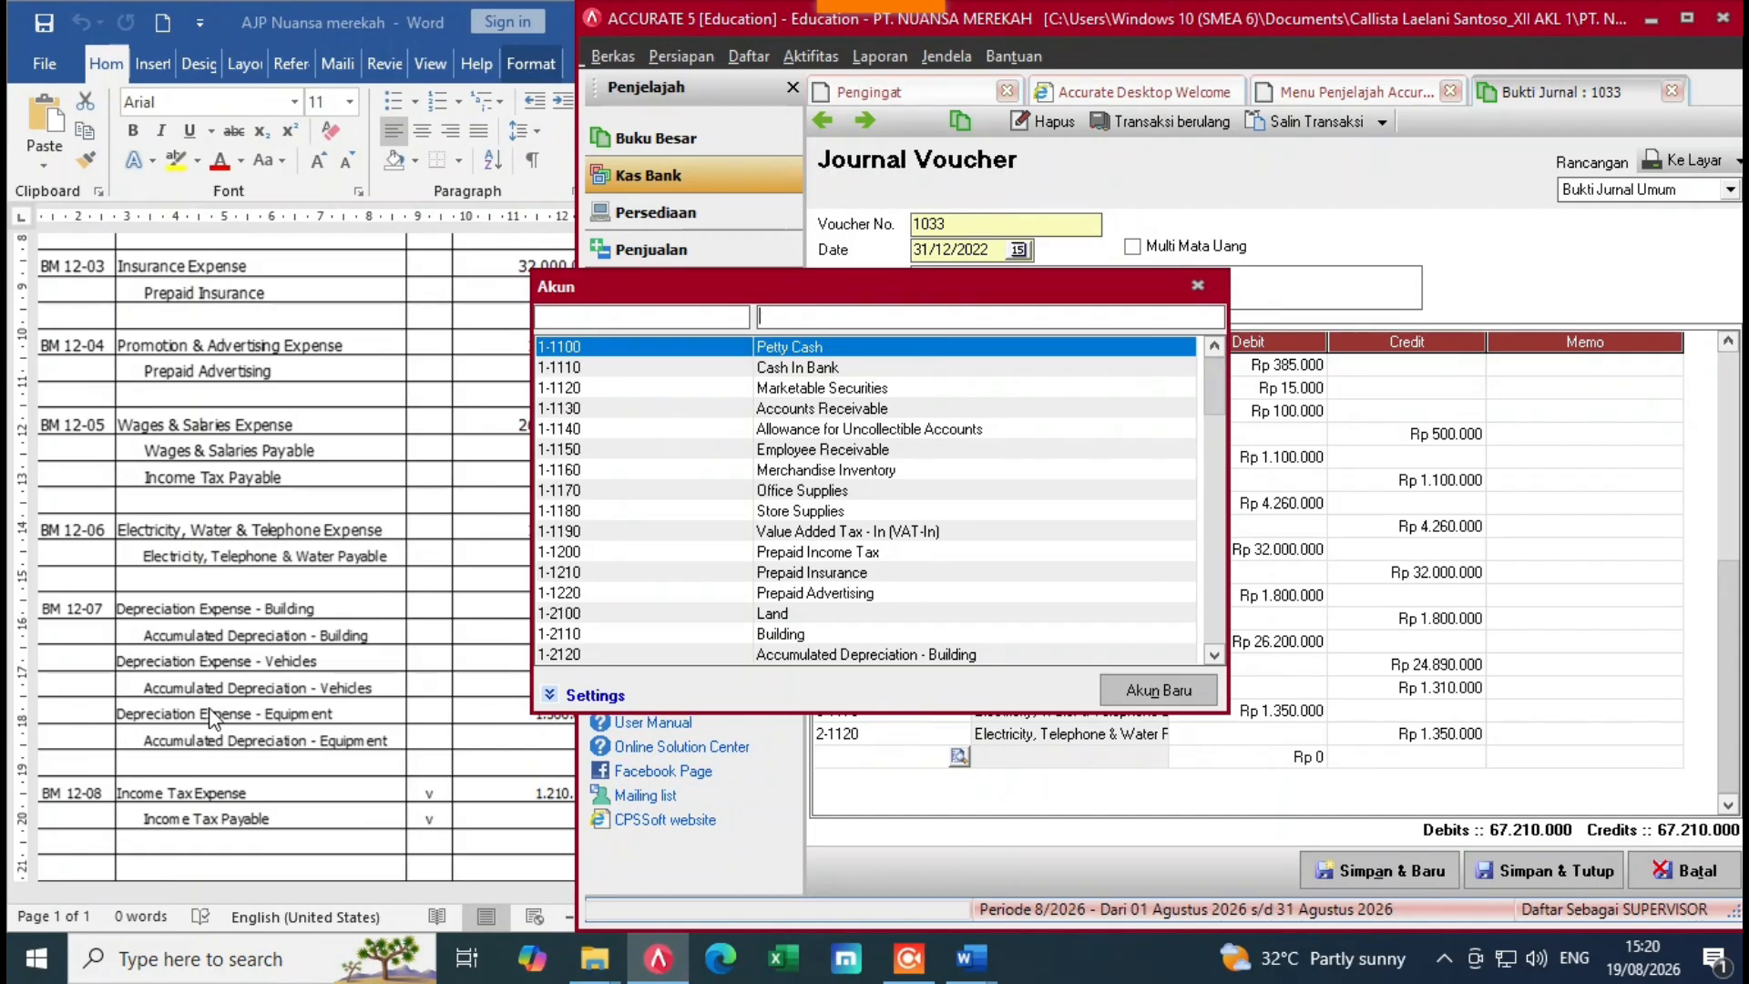
pyautogui.write('inco')
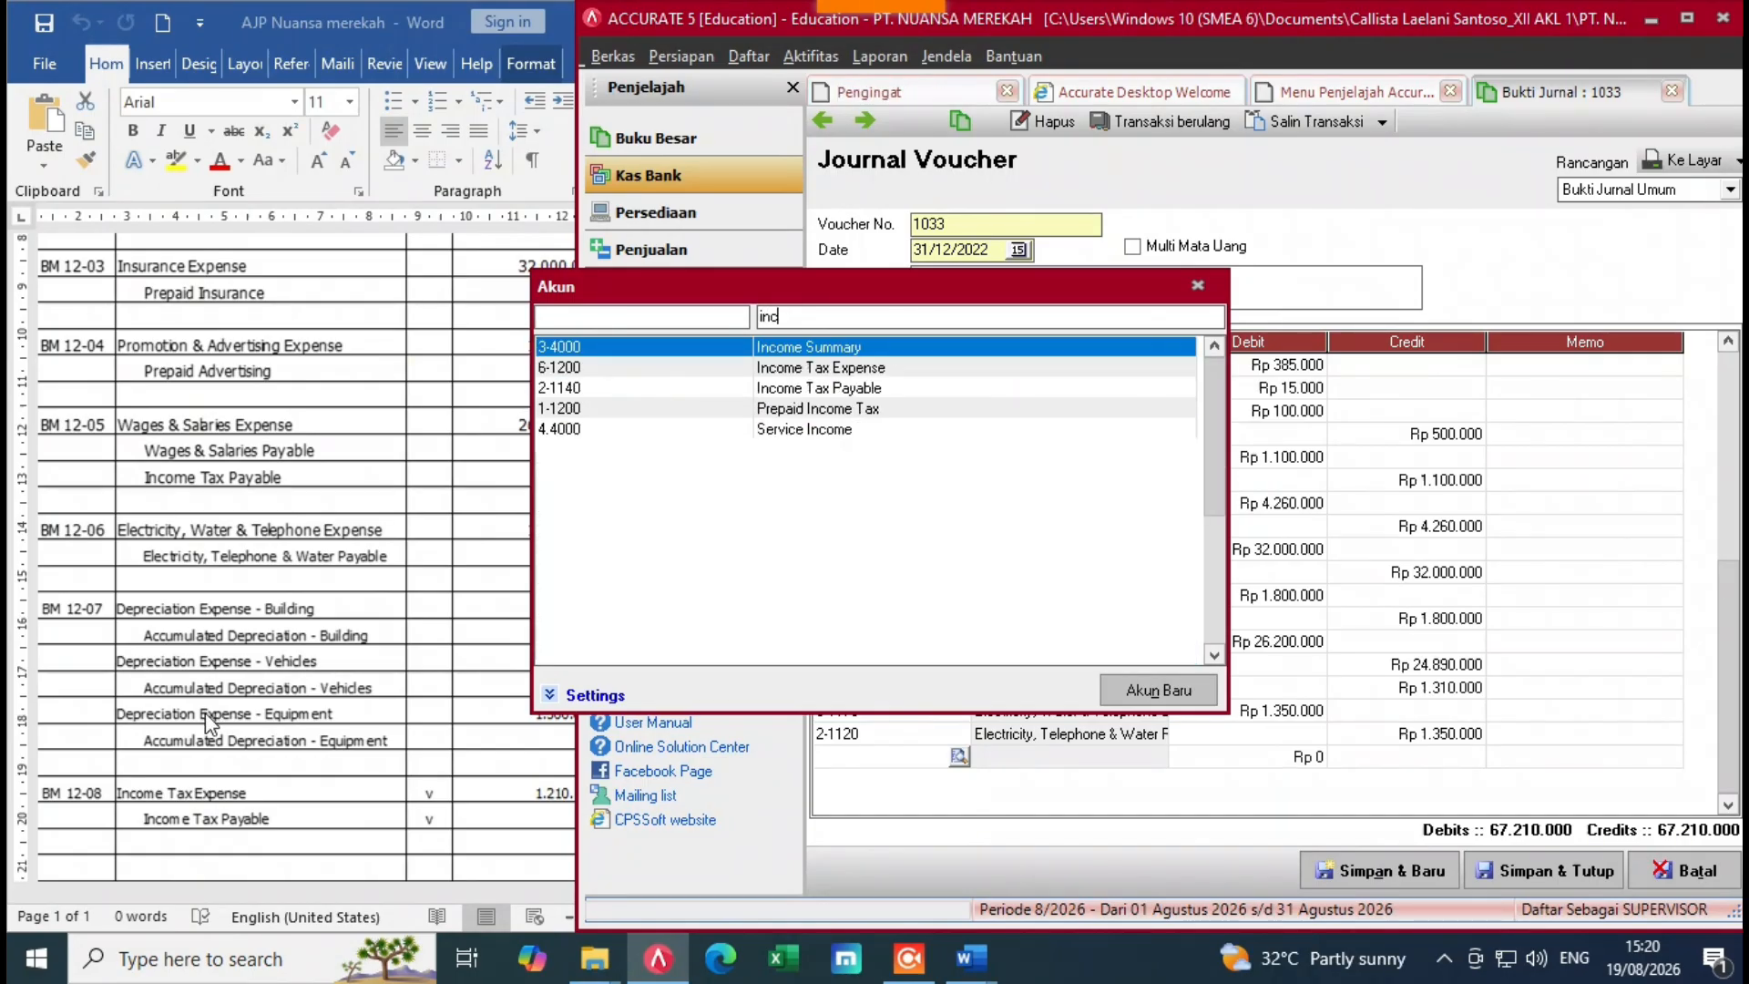
pyautogui.doubleClick(859, 374)
pyautogui.click(1275, 758)
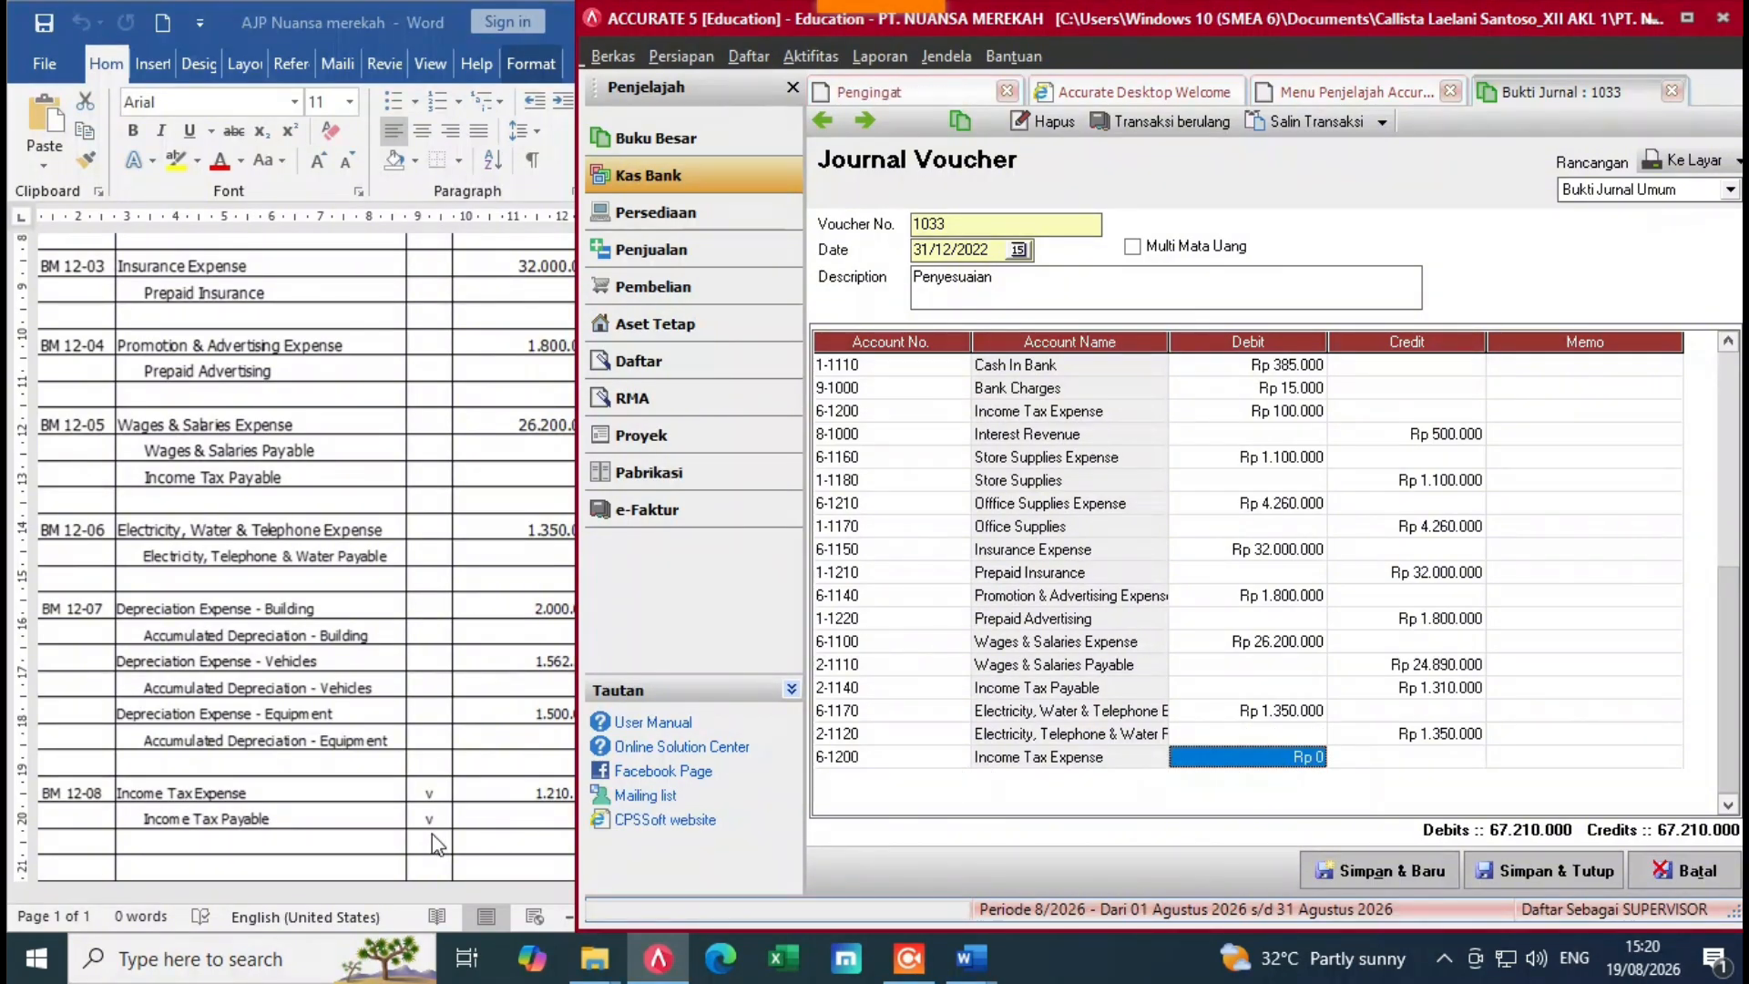
pyautogui.click(1210, 761)
pyautogui.write('01')
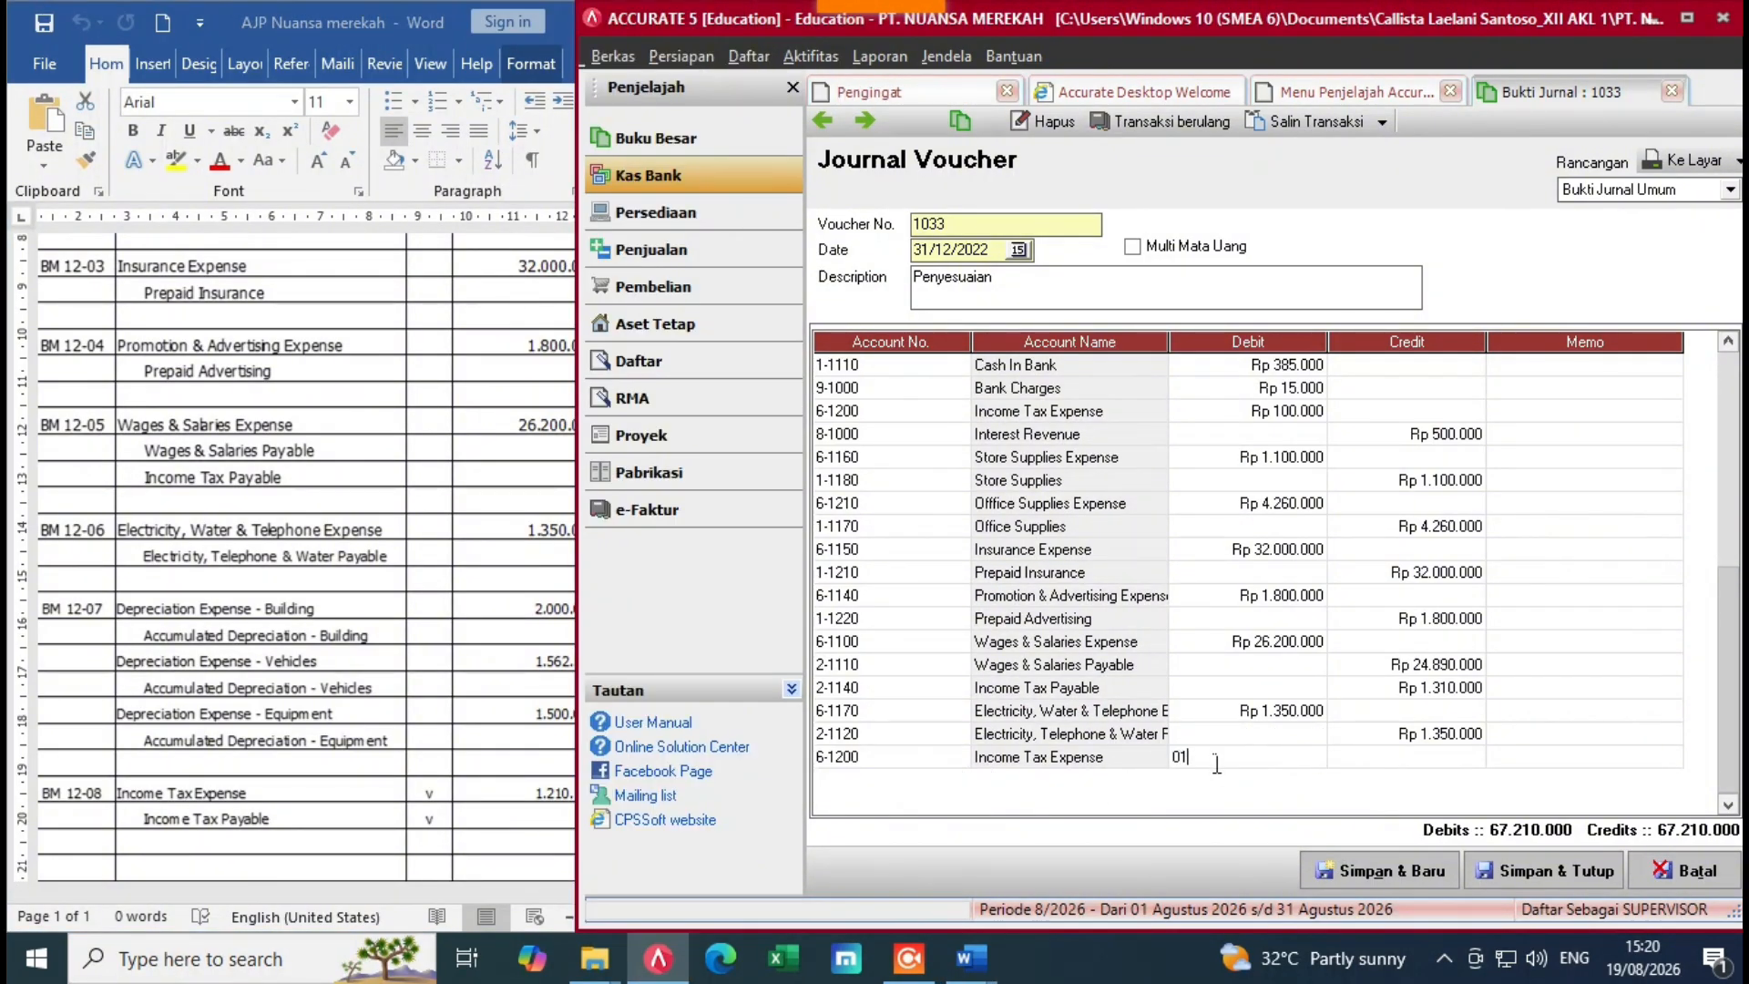
pyautogui.press('BackSpace')
pyautogui.write('1210')
pyautogui.click(439, 780)
pyautogui.click(1251, 769)
pyautogui.press('Return')
pyautogui.press('Return')
pyautogui.press('Return')
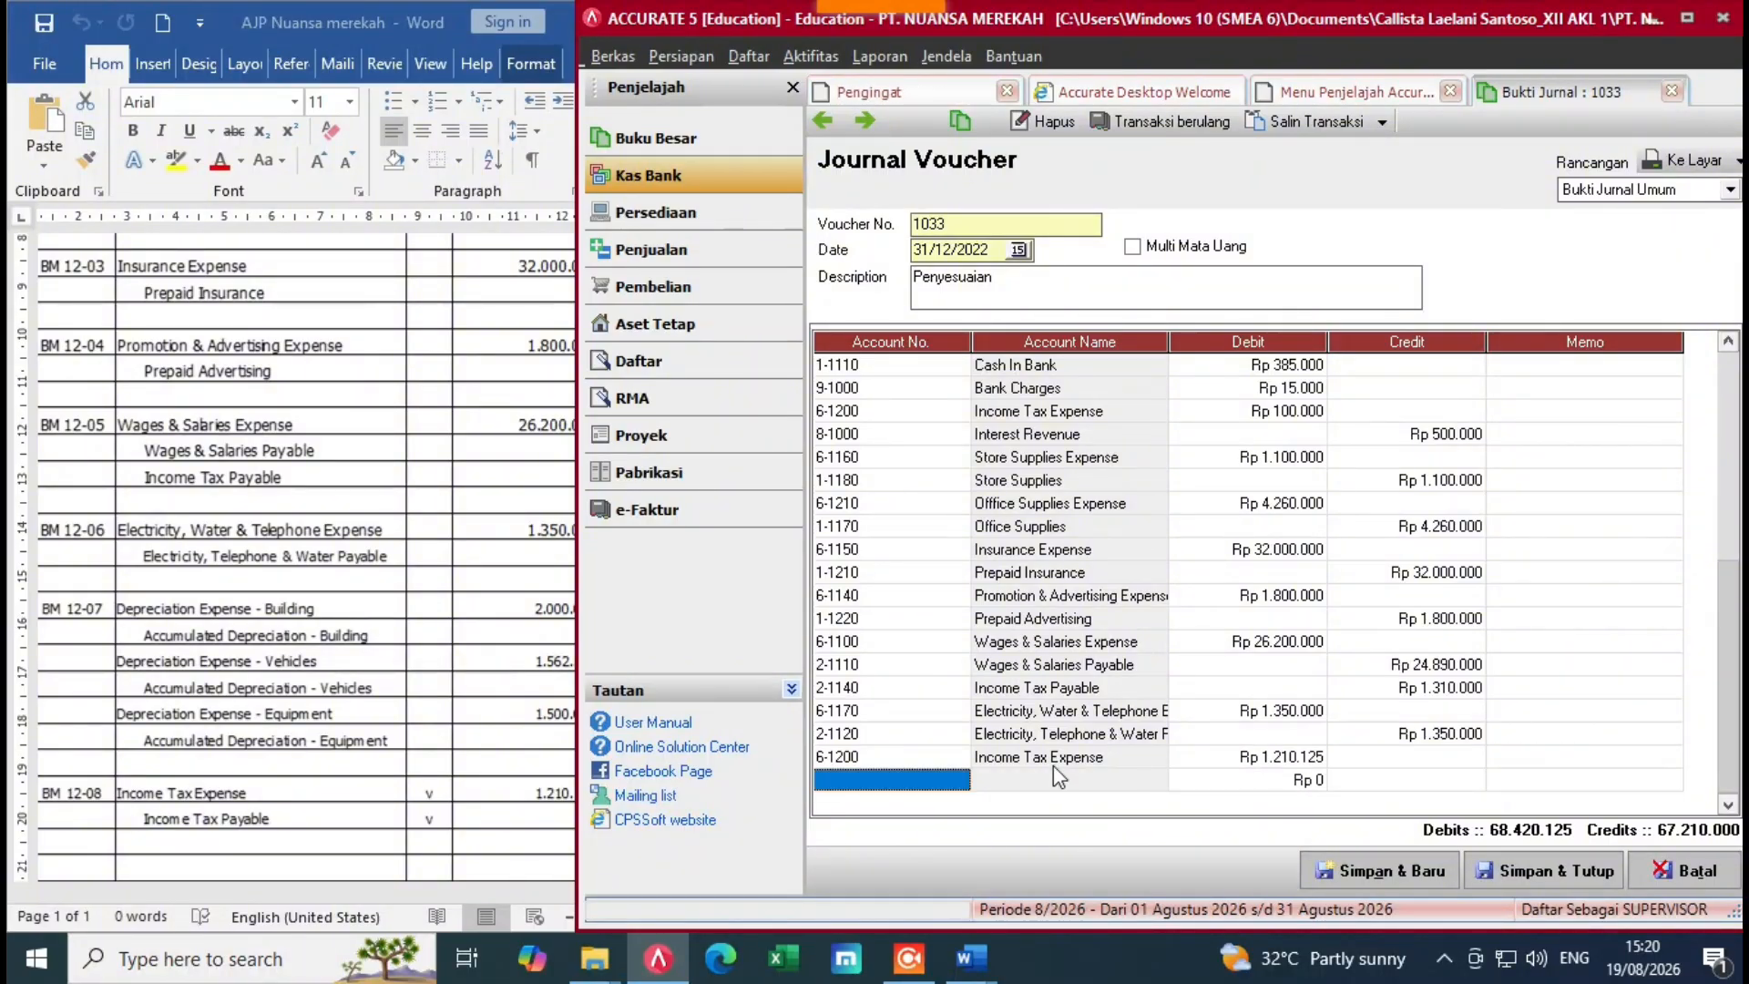
# Step: Add the matching Income Tax Payable credit of 1.210.125, balancing at 68.420.125
pyautogui.click(943, 789)
pyautogui.click(959, 780)
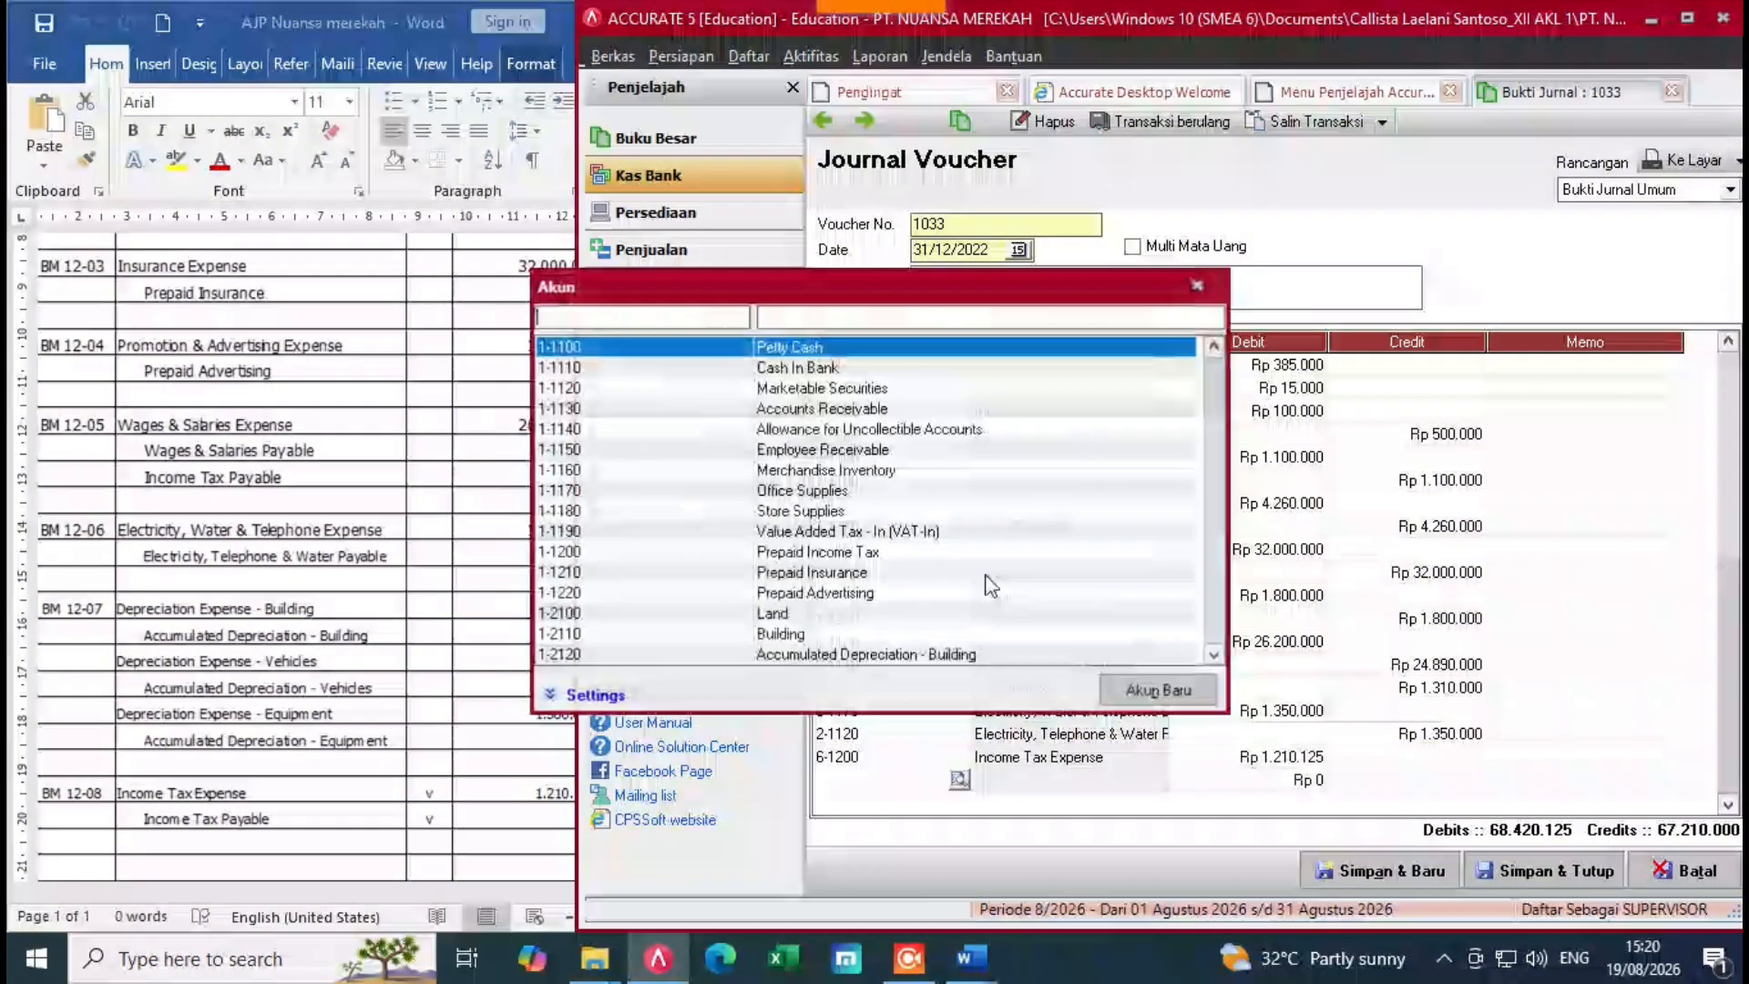
pyautogui.write('inc')
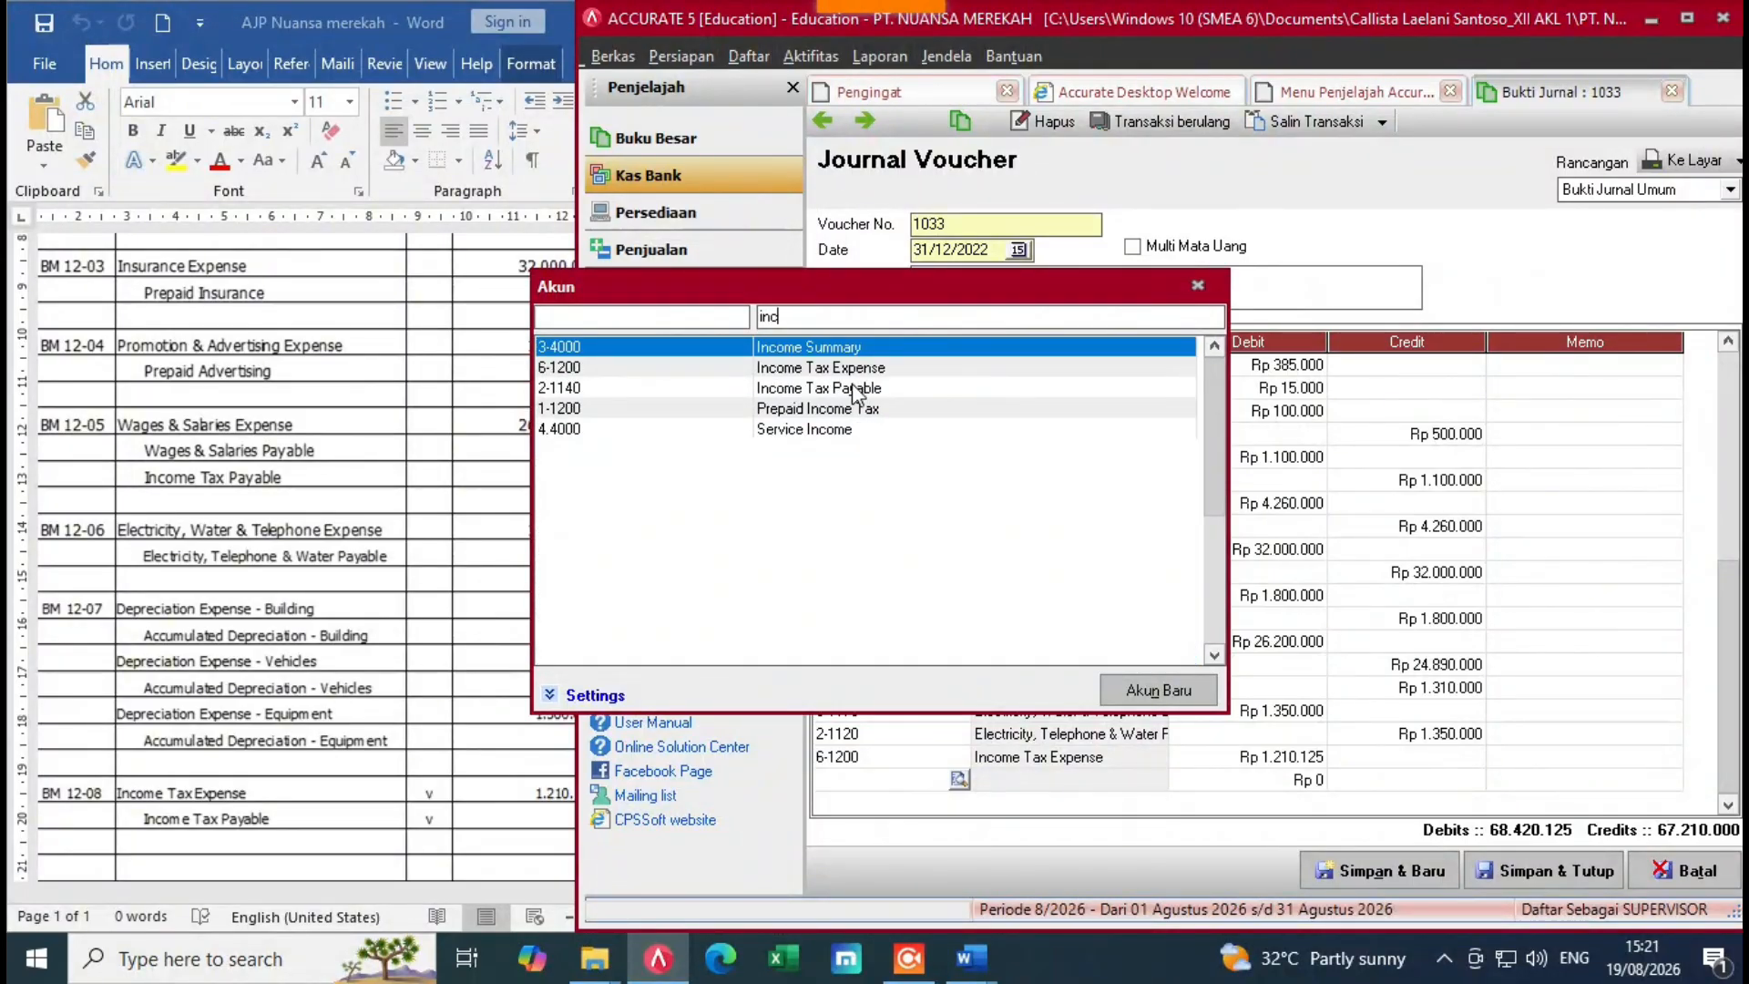
pyautogui.doubleClick(856, 392)
pyautogui.click(1581, 780)
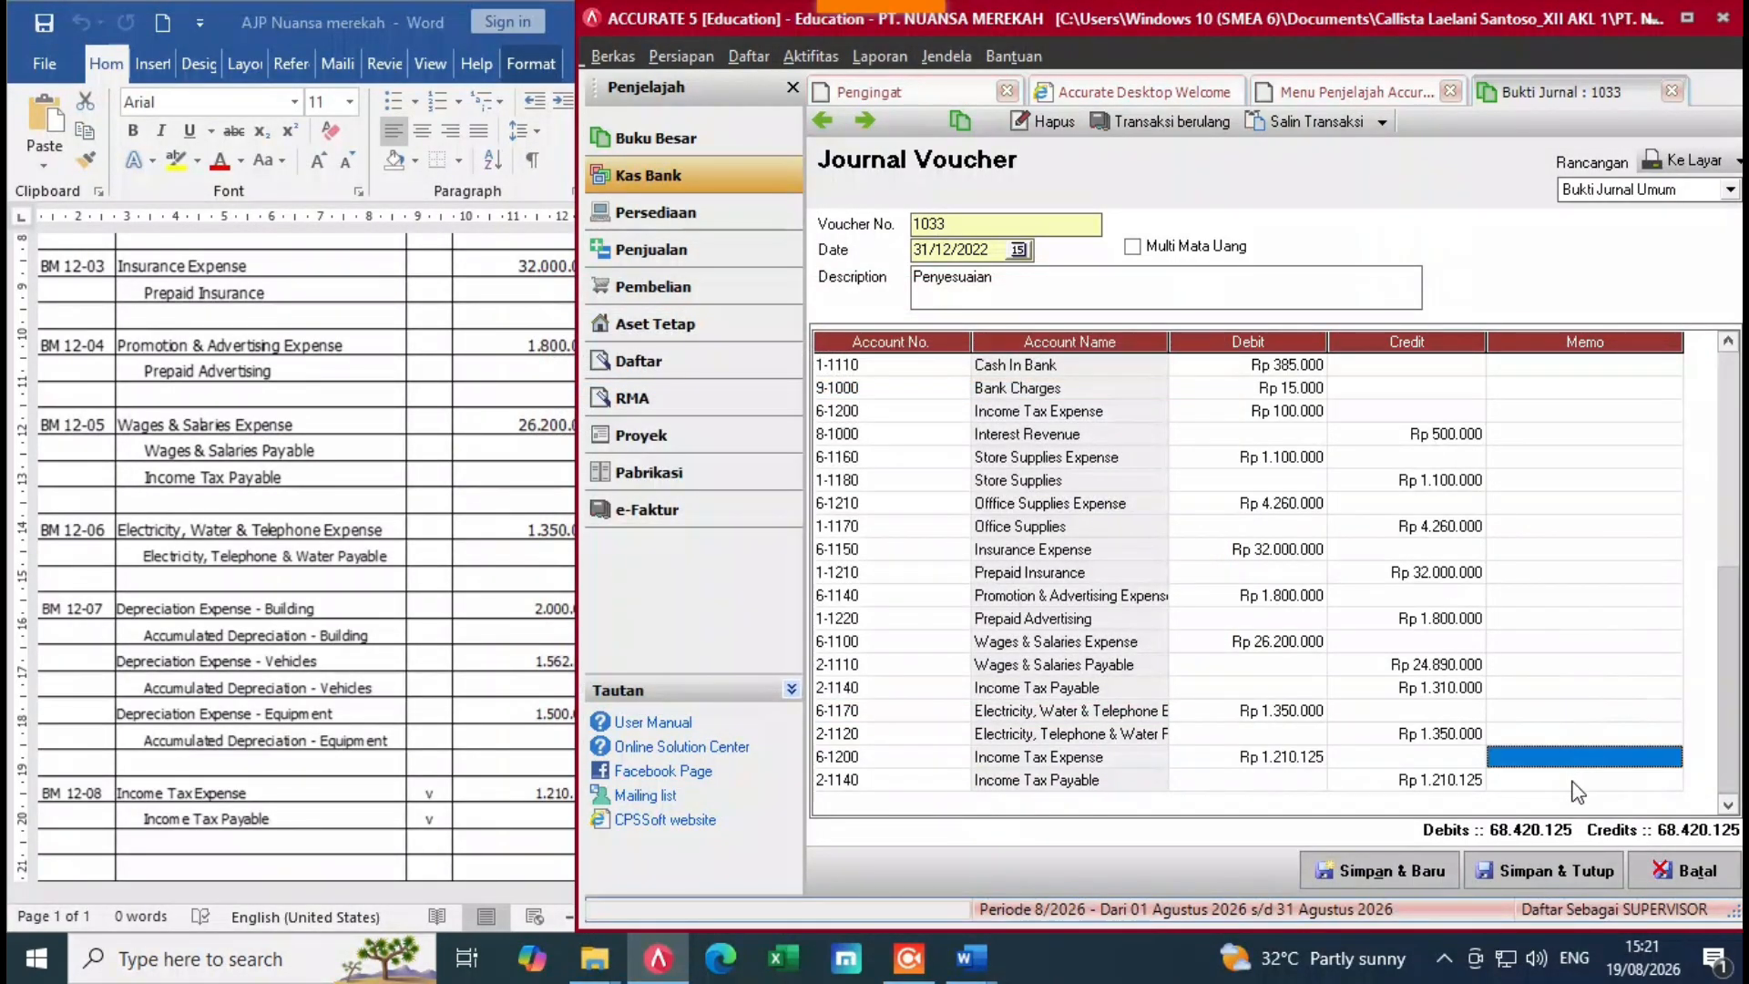
pyautogui.press('Return')
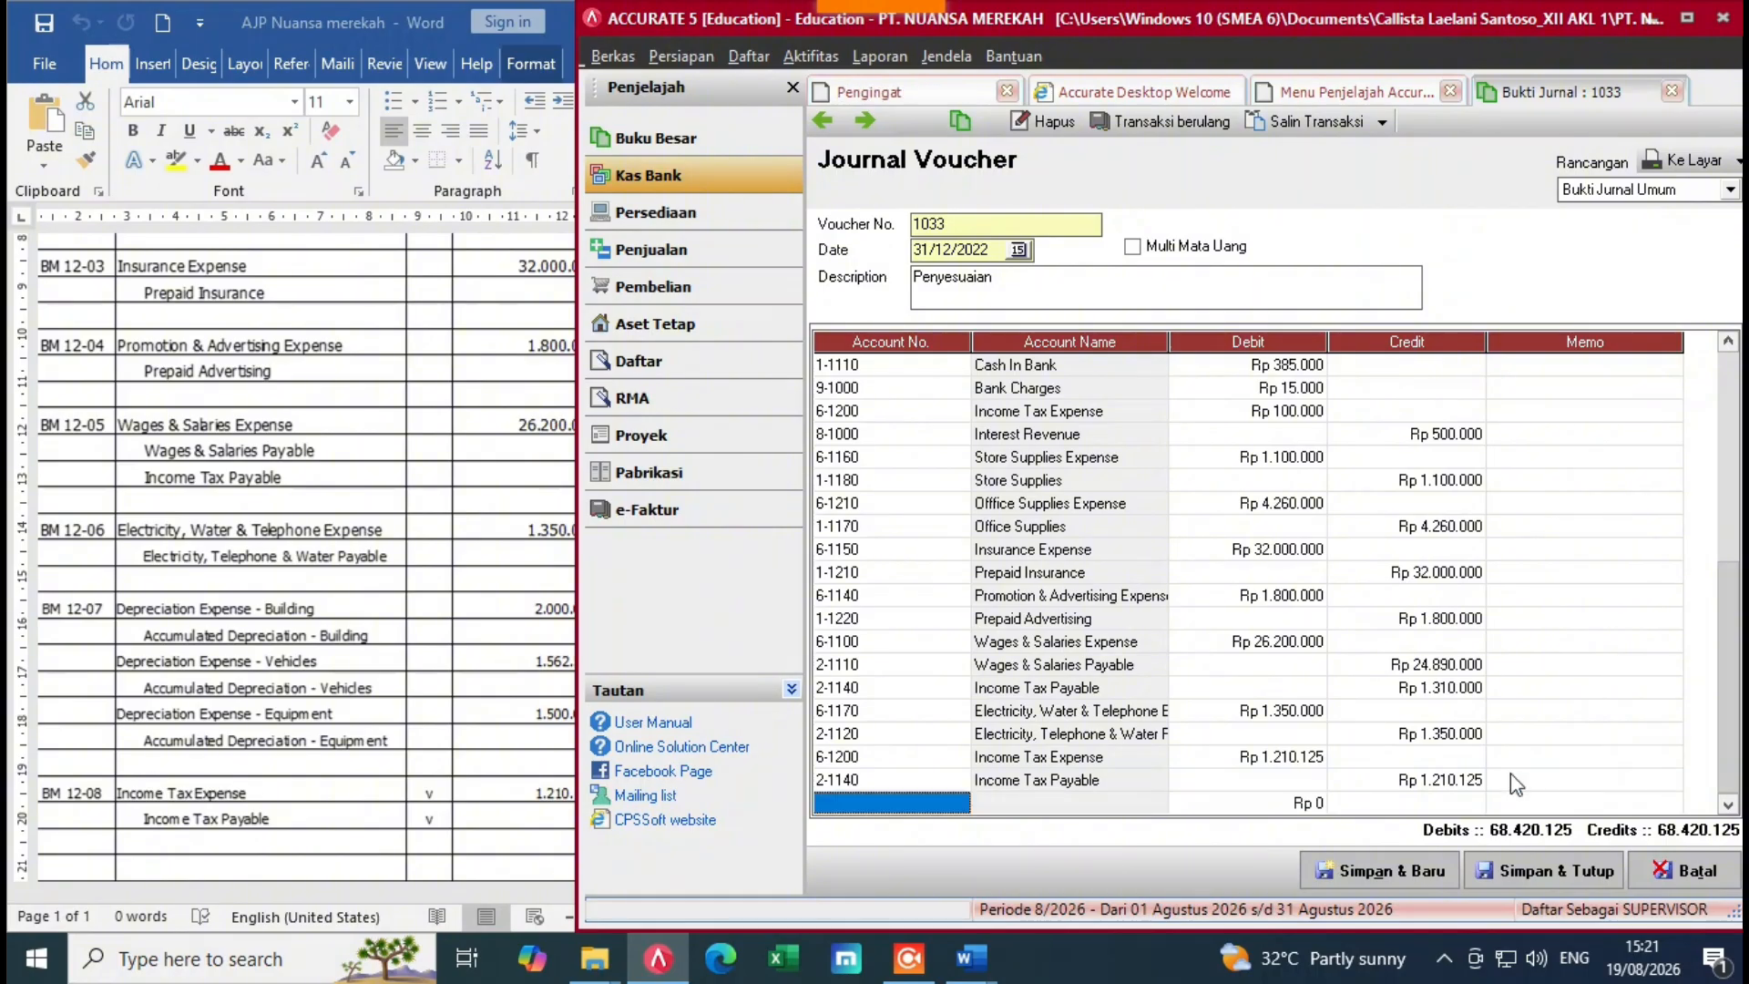
pyautogui.click(971, 957)
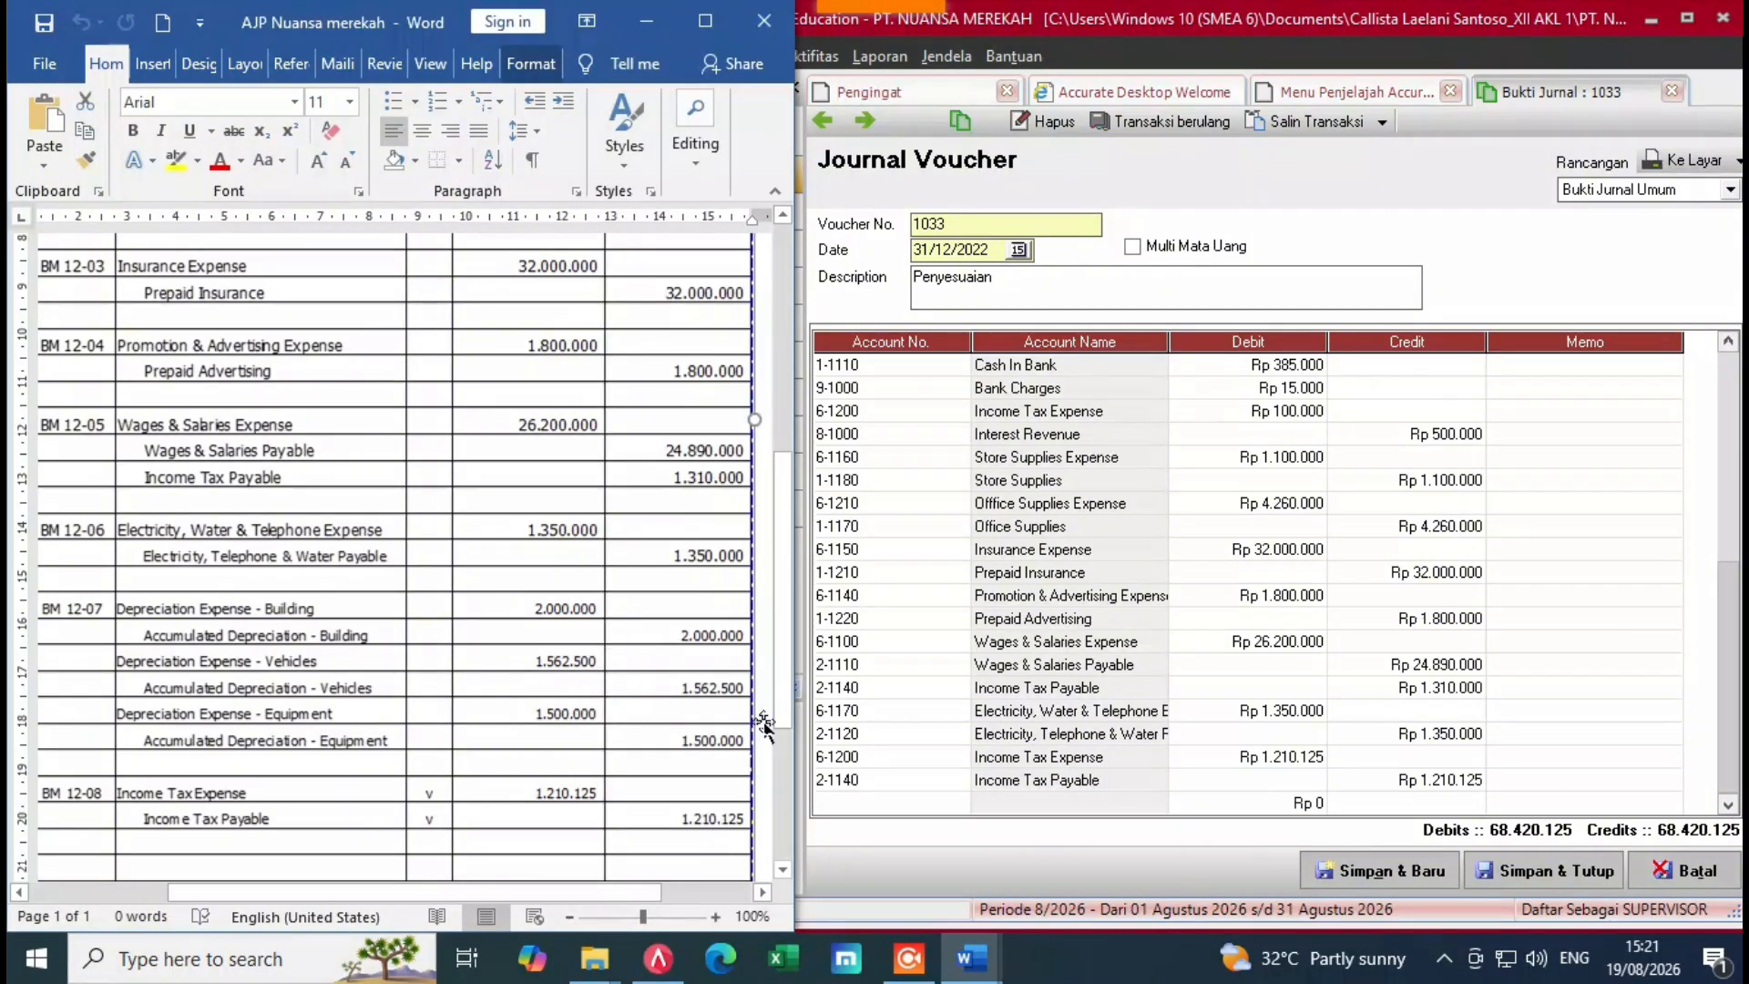
# Step: Check the Word table totals of 73.482.625, then Simpan & Tutup voucher 1033
pyautogui.moveTo(780, 724); pyautogui.dragTo(780, 777)
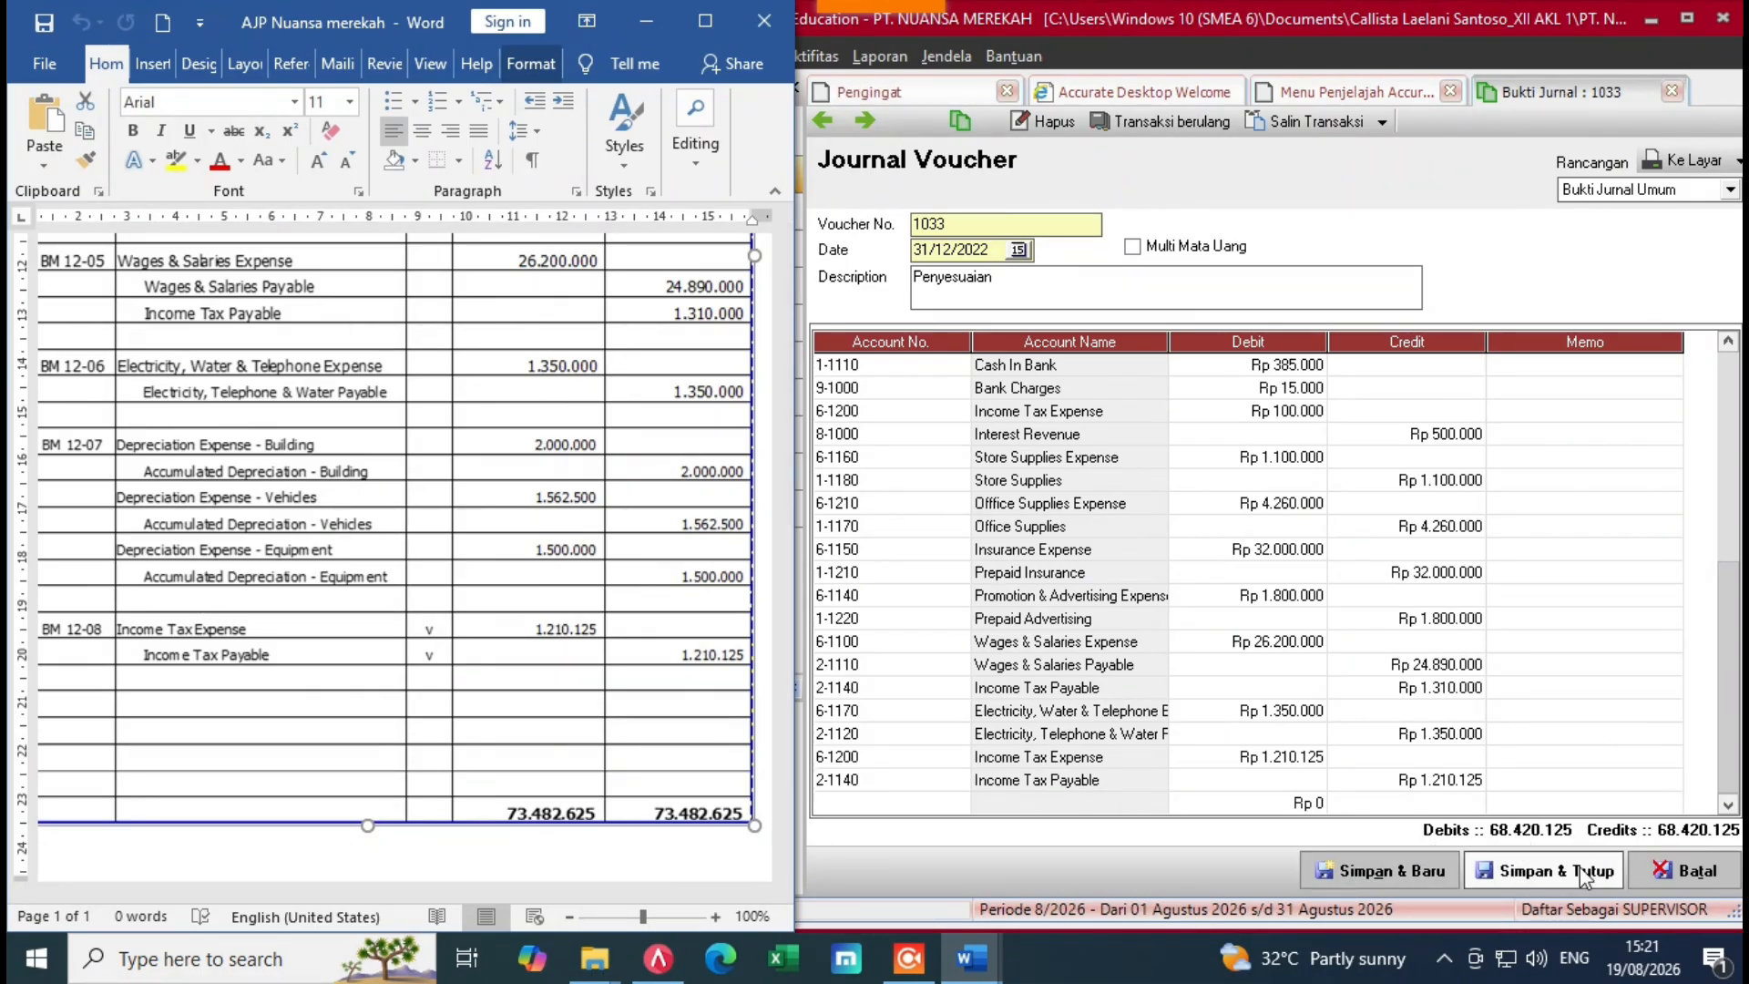
pyautogui.click(1546, 877)
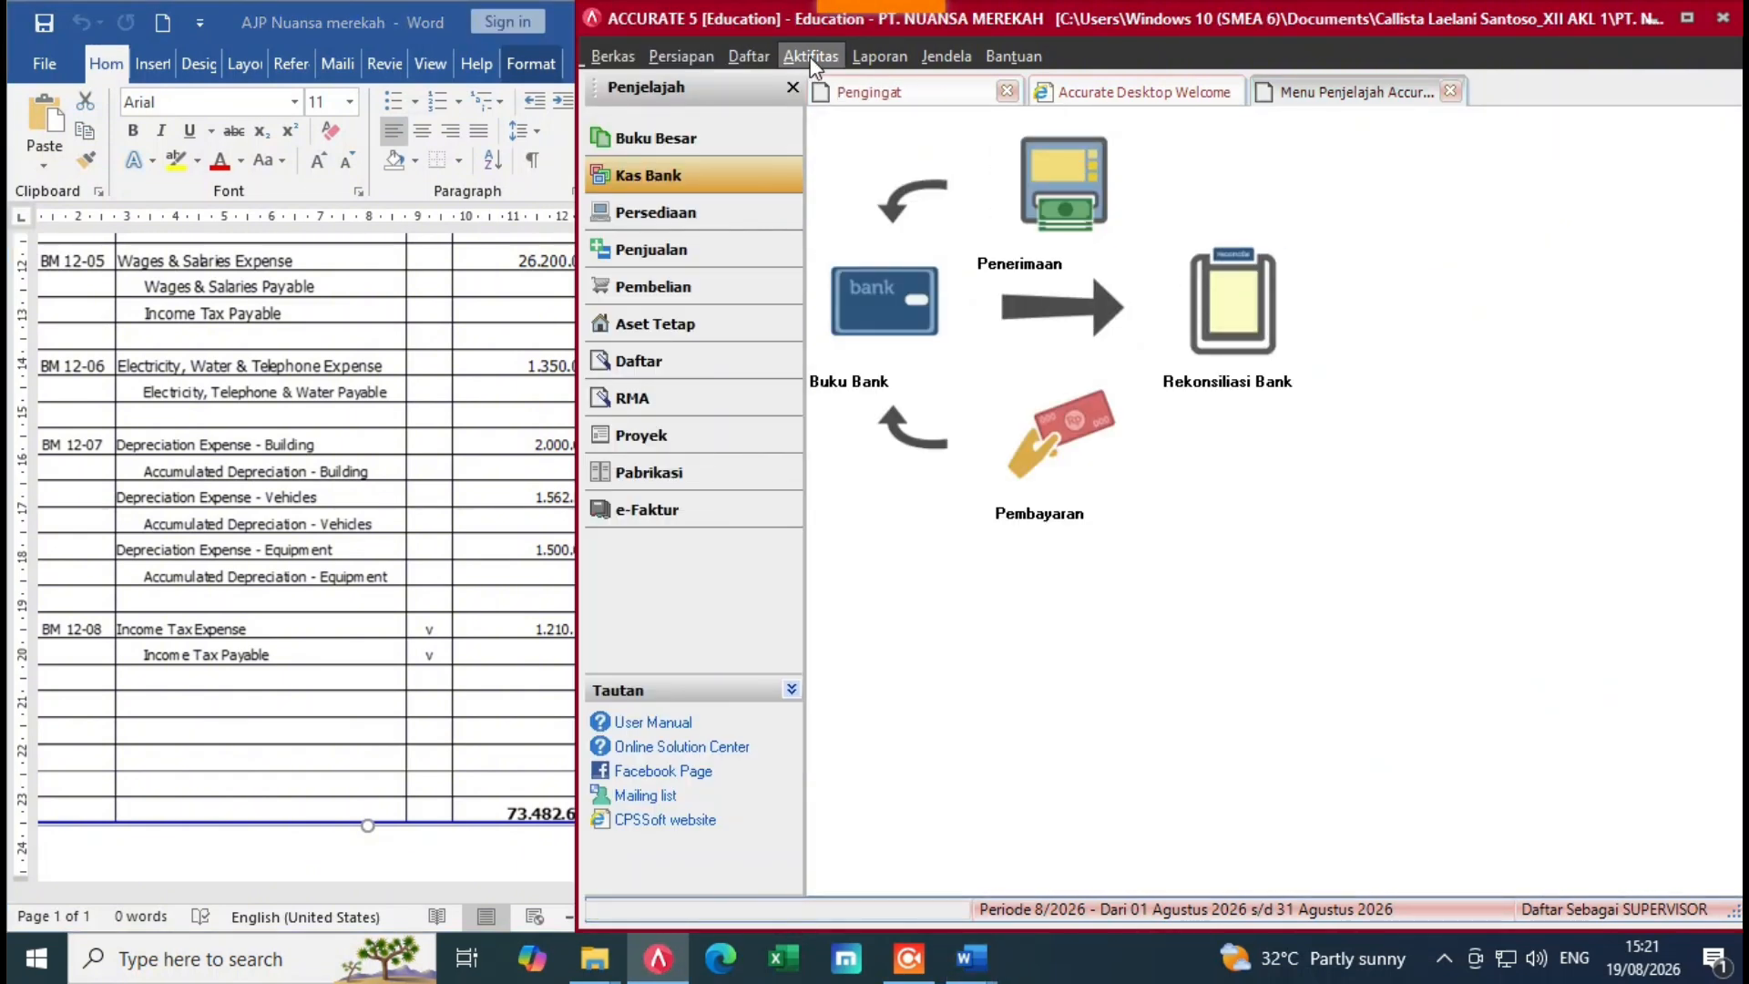
# Step: Run Proses Akhir Bulan for Desember 2022, then maximize the Accurate window
pyautogui.click(811, 57)
pyautogui.moveTo(847, 314)
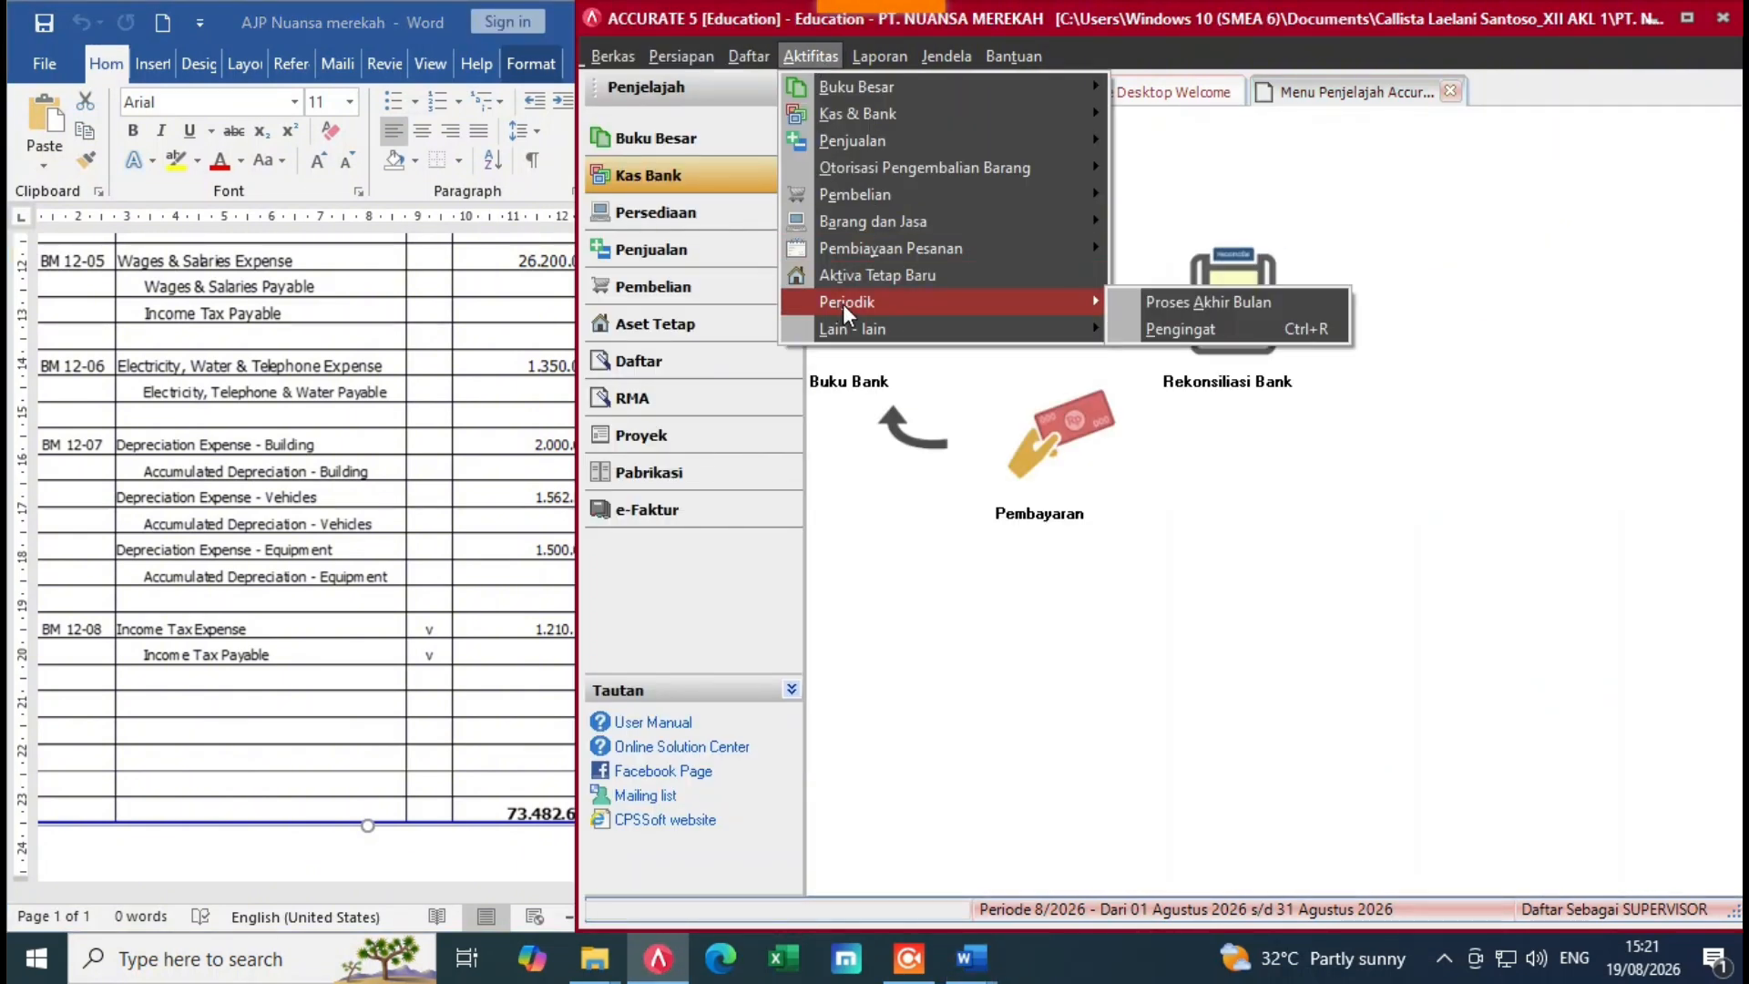
pyautogui.click(1254, 298)
pyautogui.click(1338, 326)
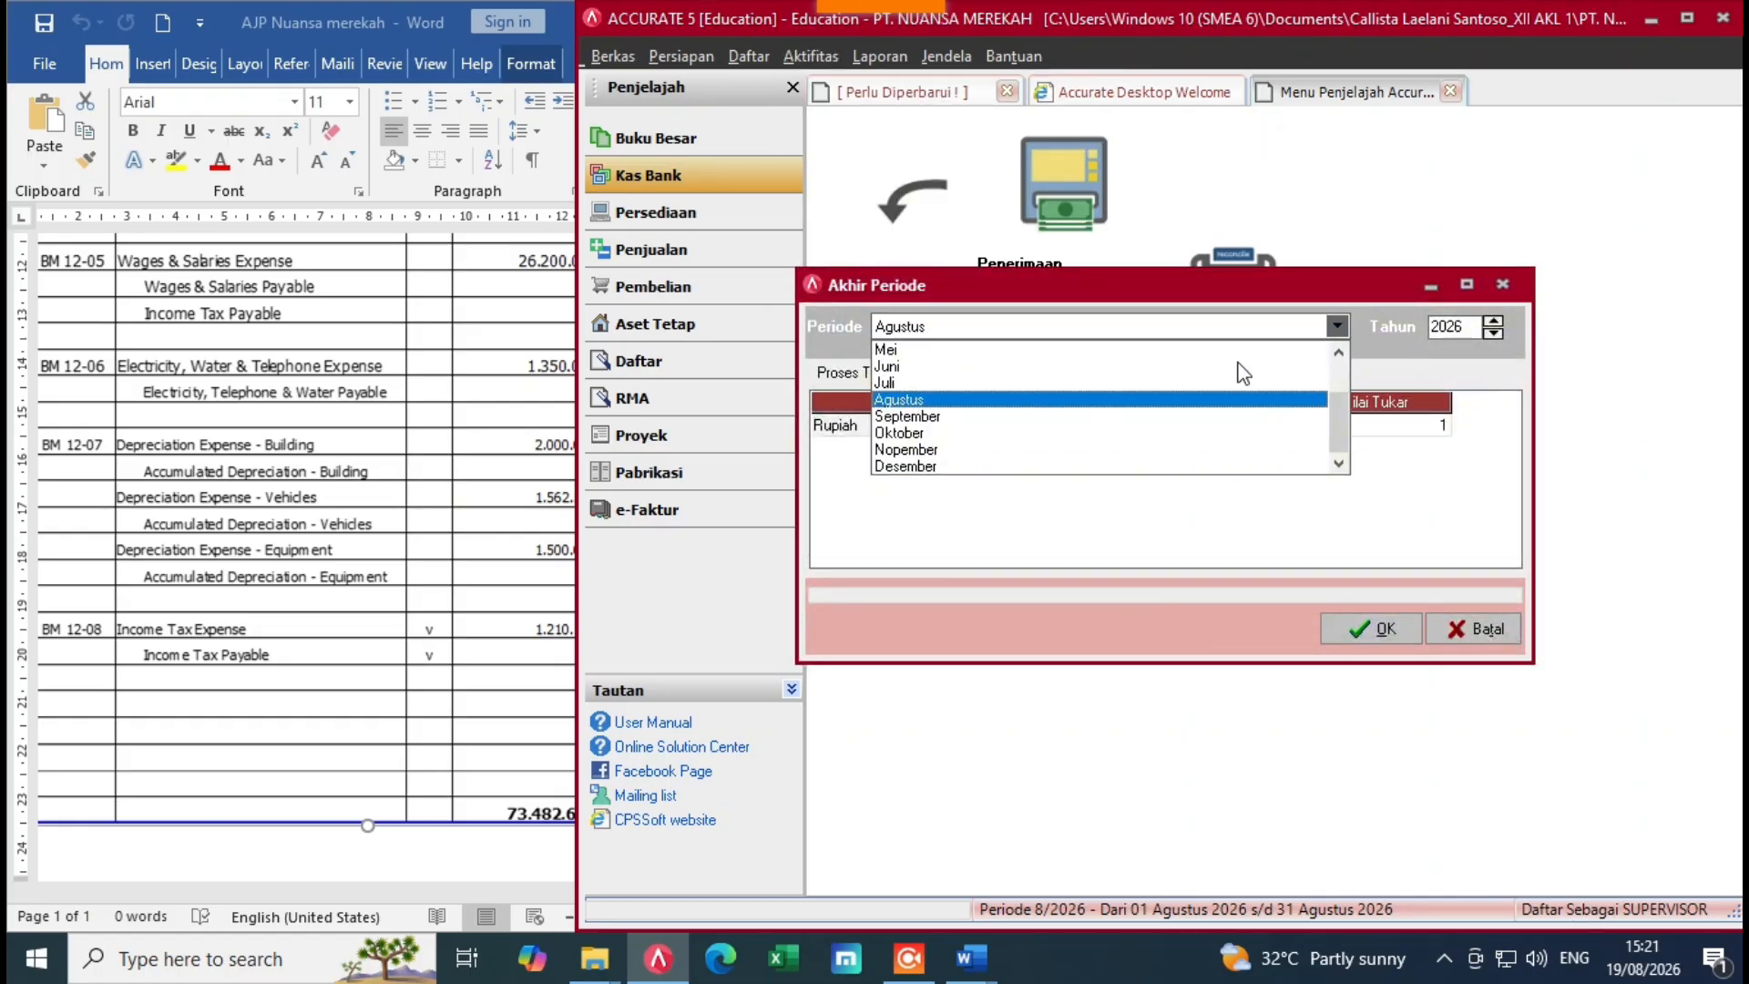
pyautogui.click(925, 462)
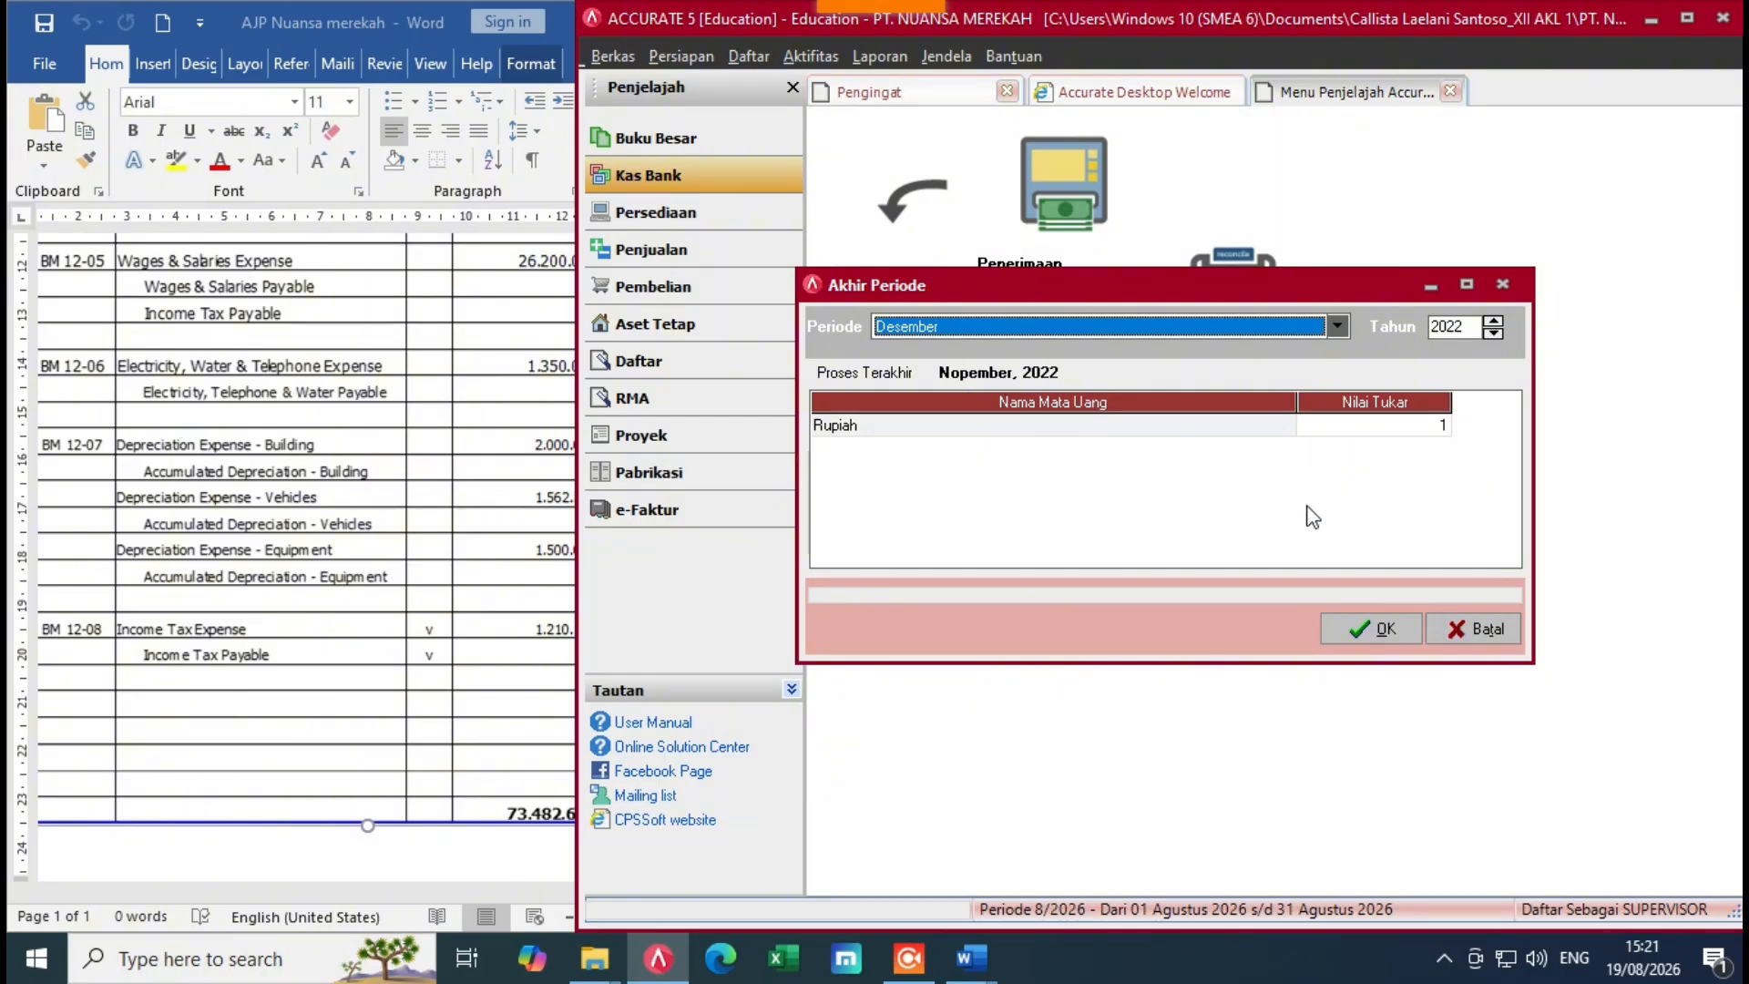
pyautogui.click(1365, 629)
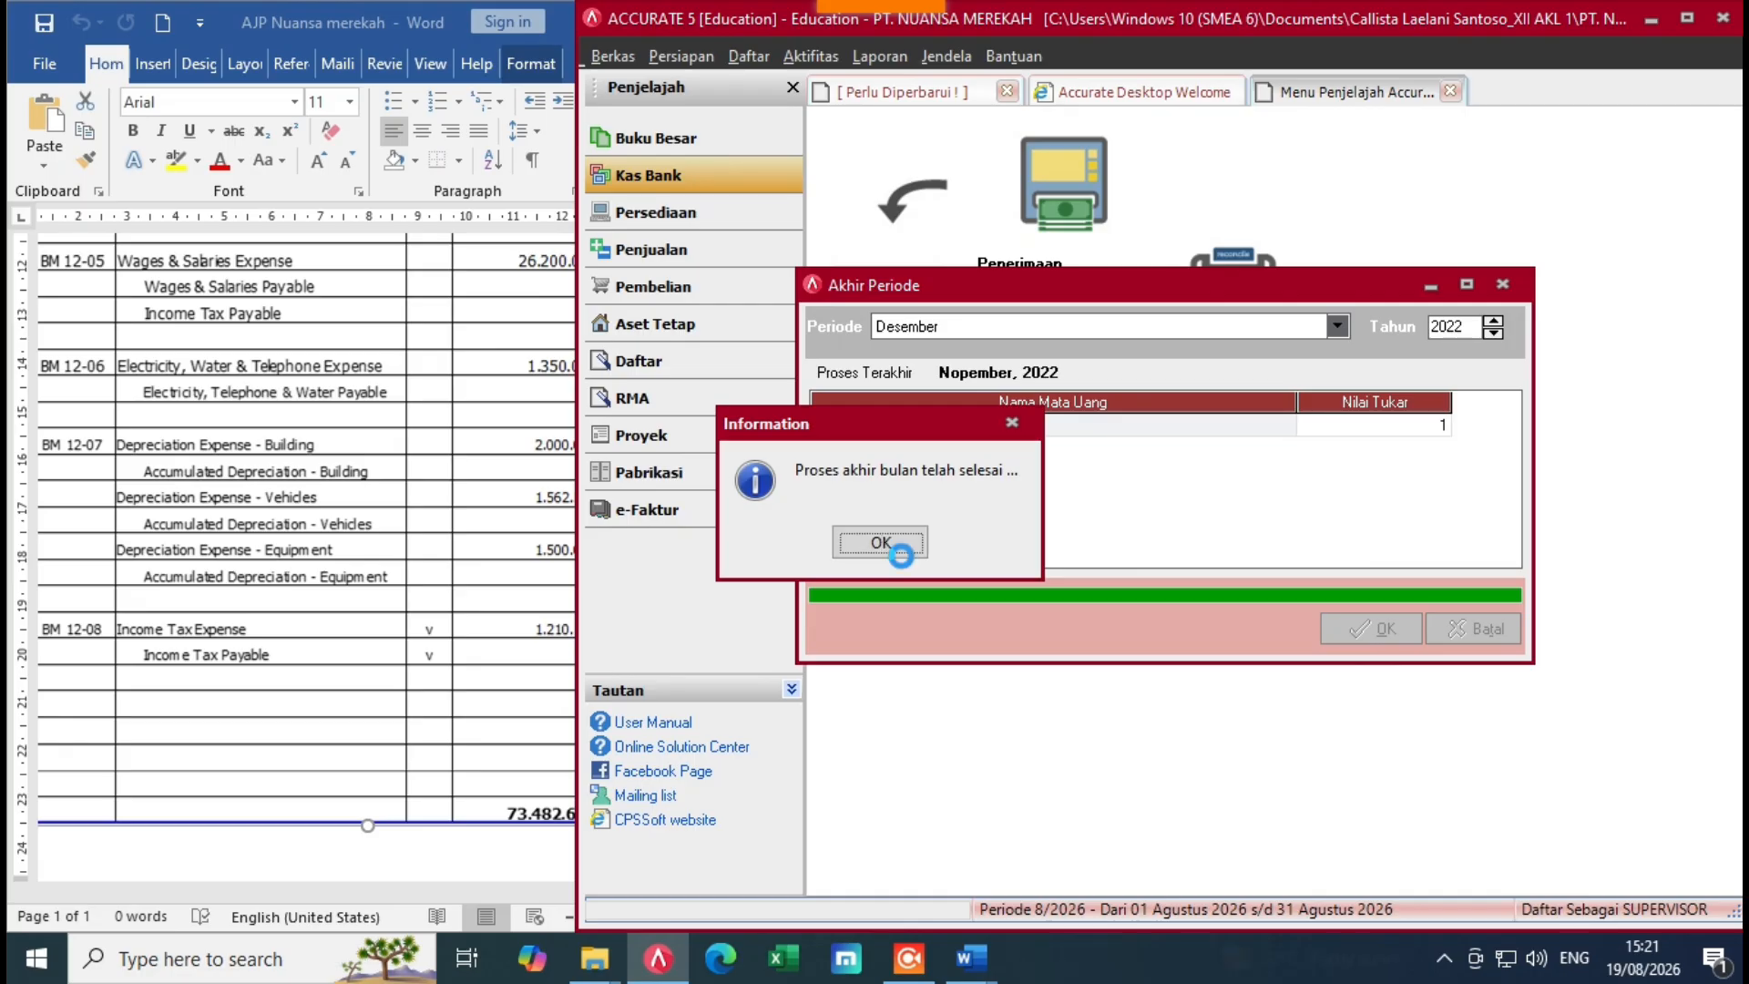
pyautogui.click(880, 543)
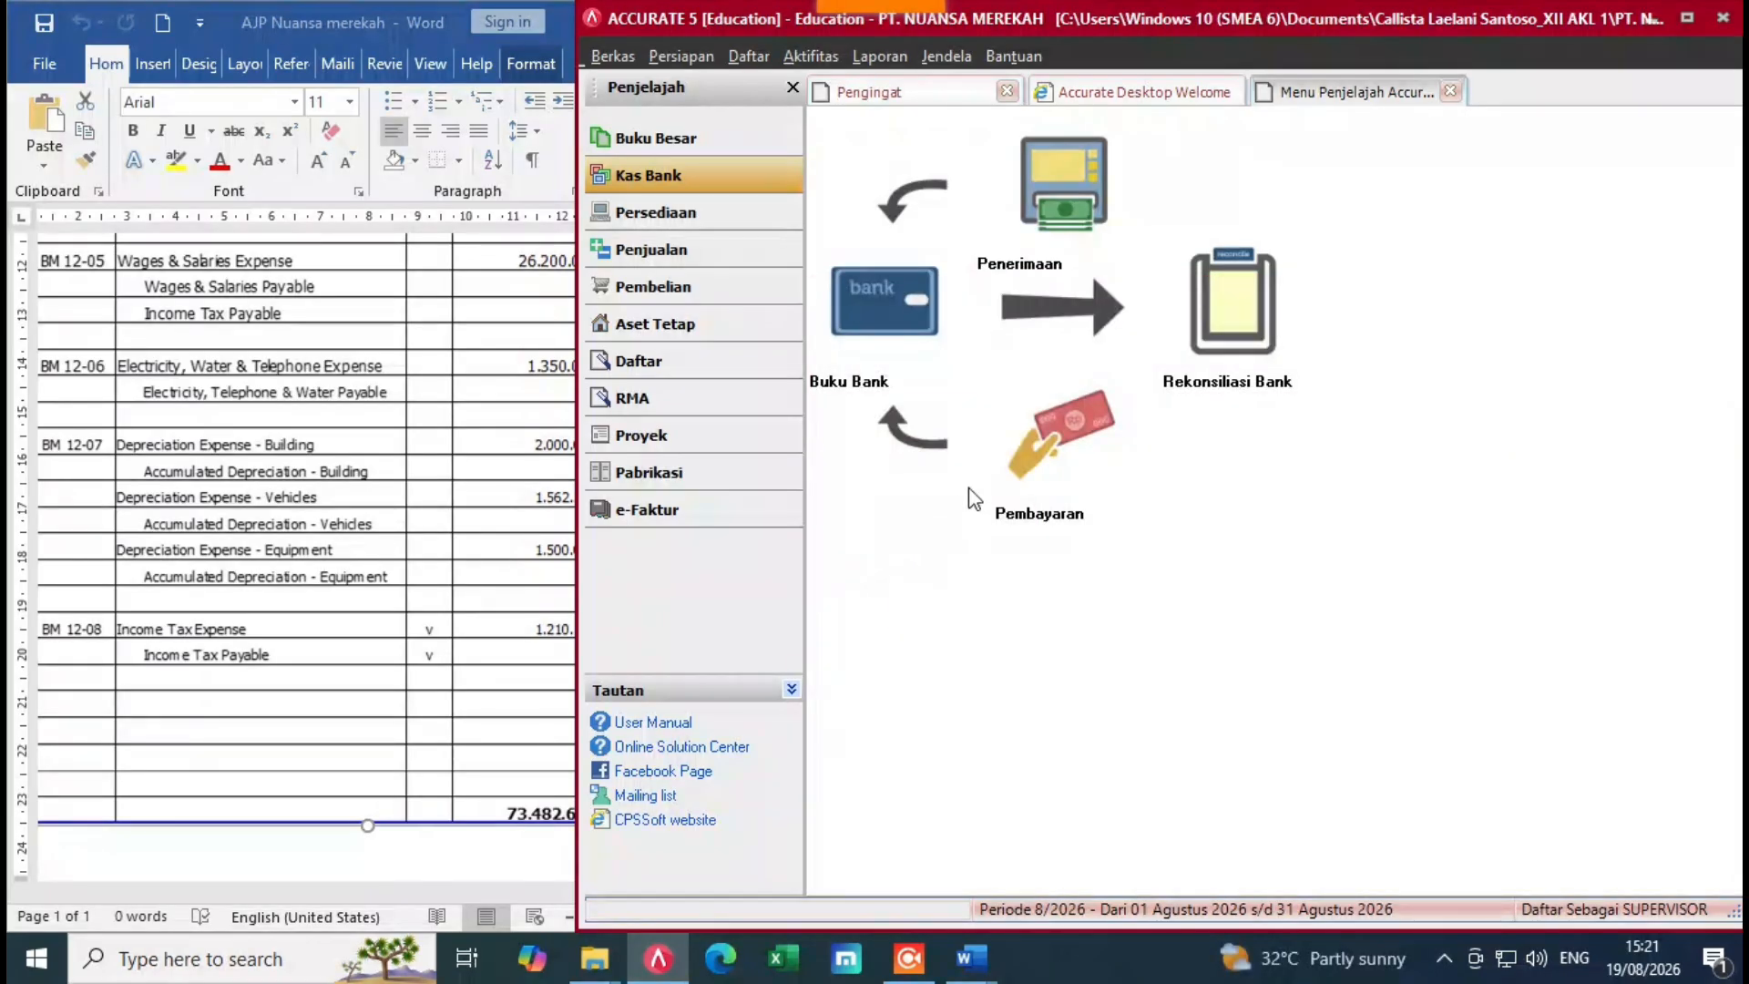
pyautogui.click(885, 62)
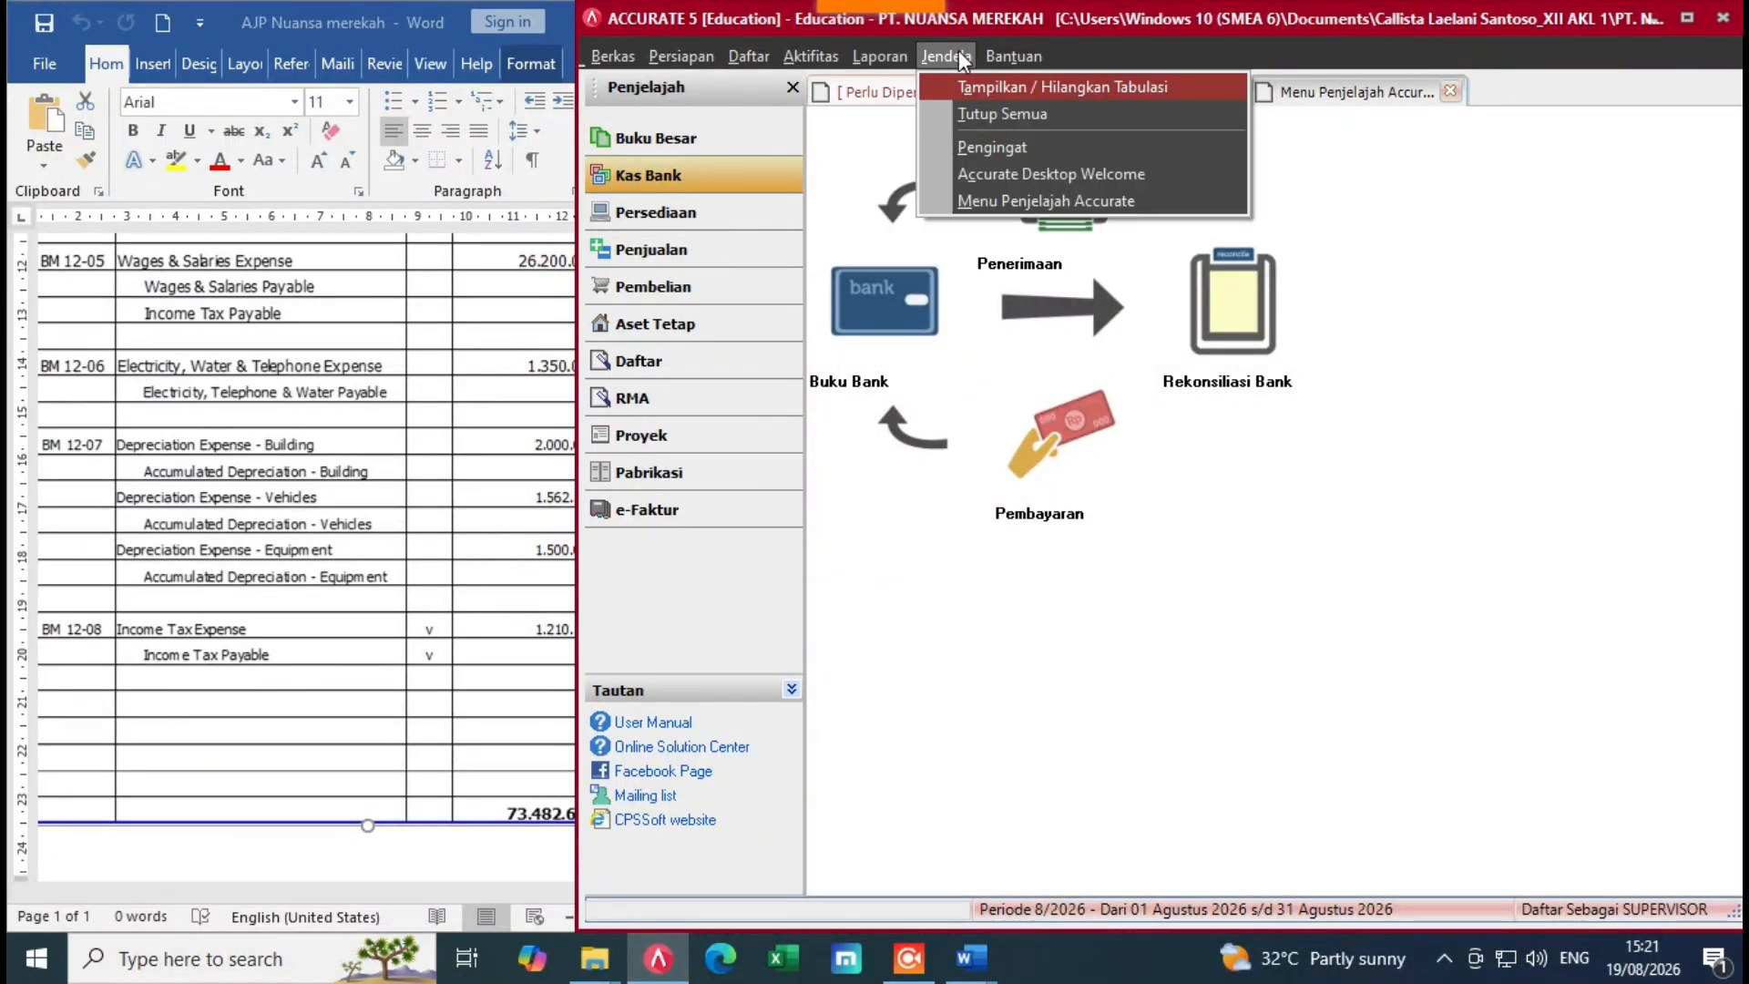
pyautogui.click(1687, 17)
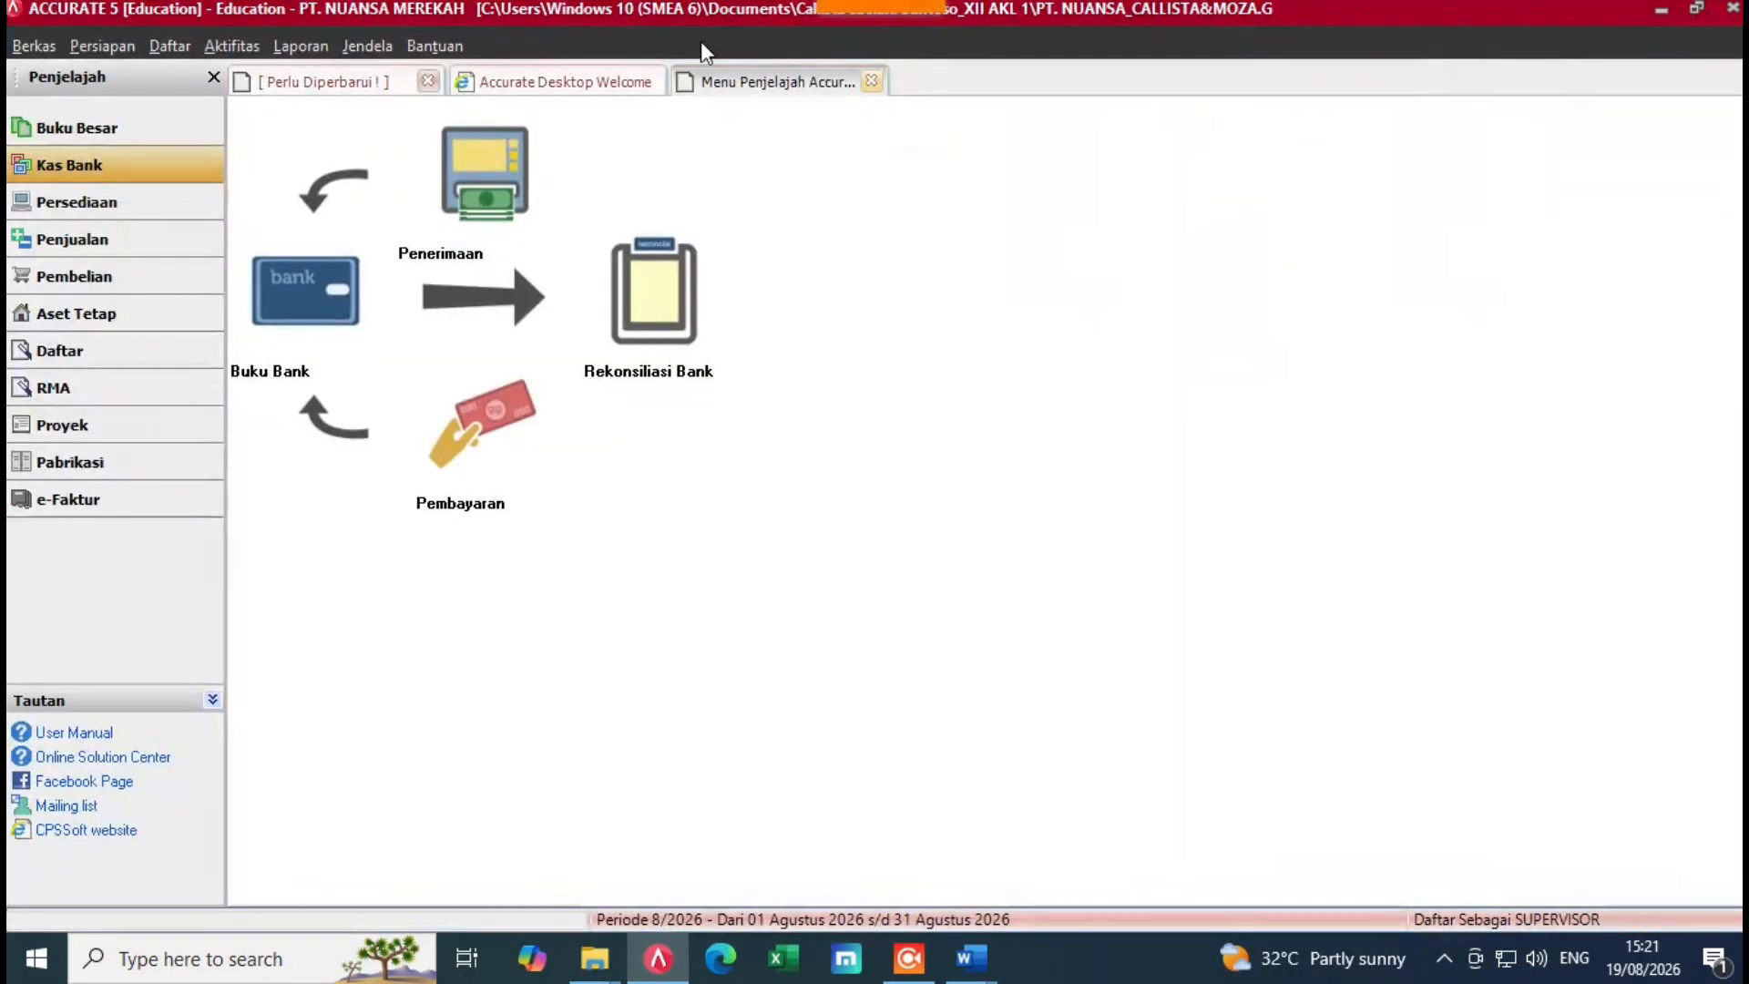
# Step: Open the Keseluruhan Jurnal report from the Buku Besar category in Daftar Laporan
pyautogui.click(300, 47)
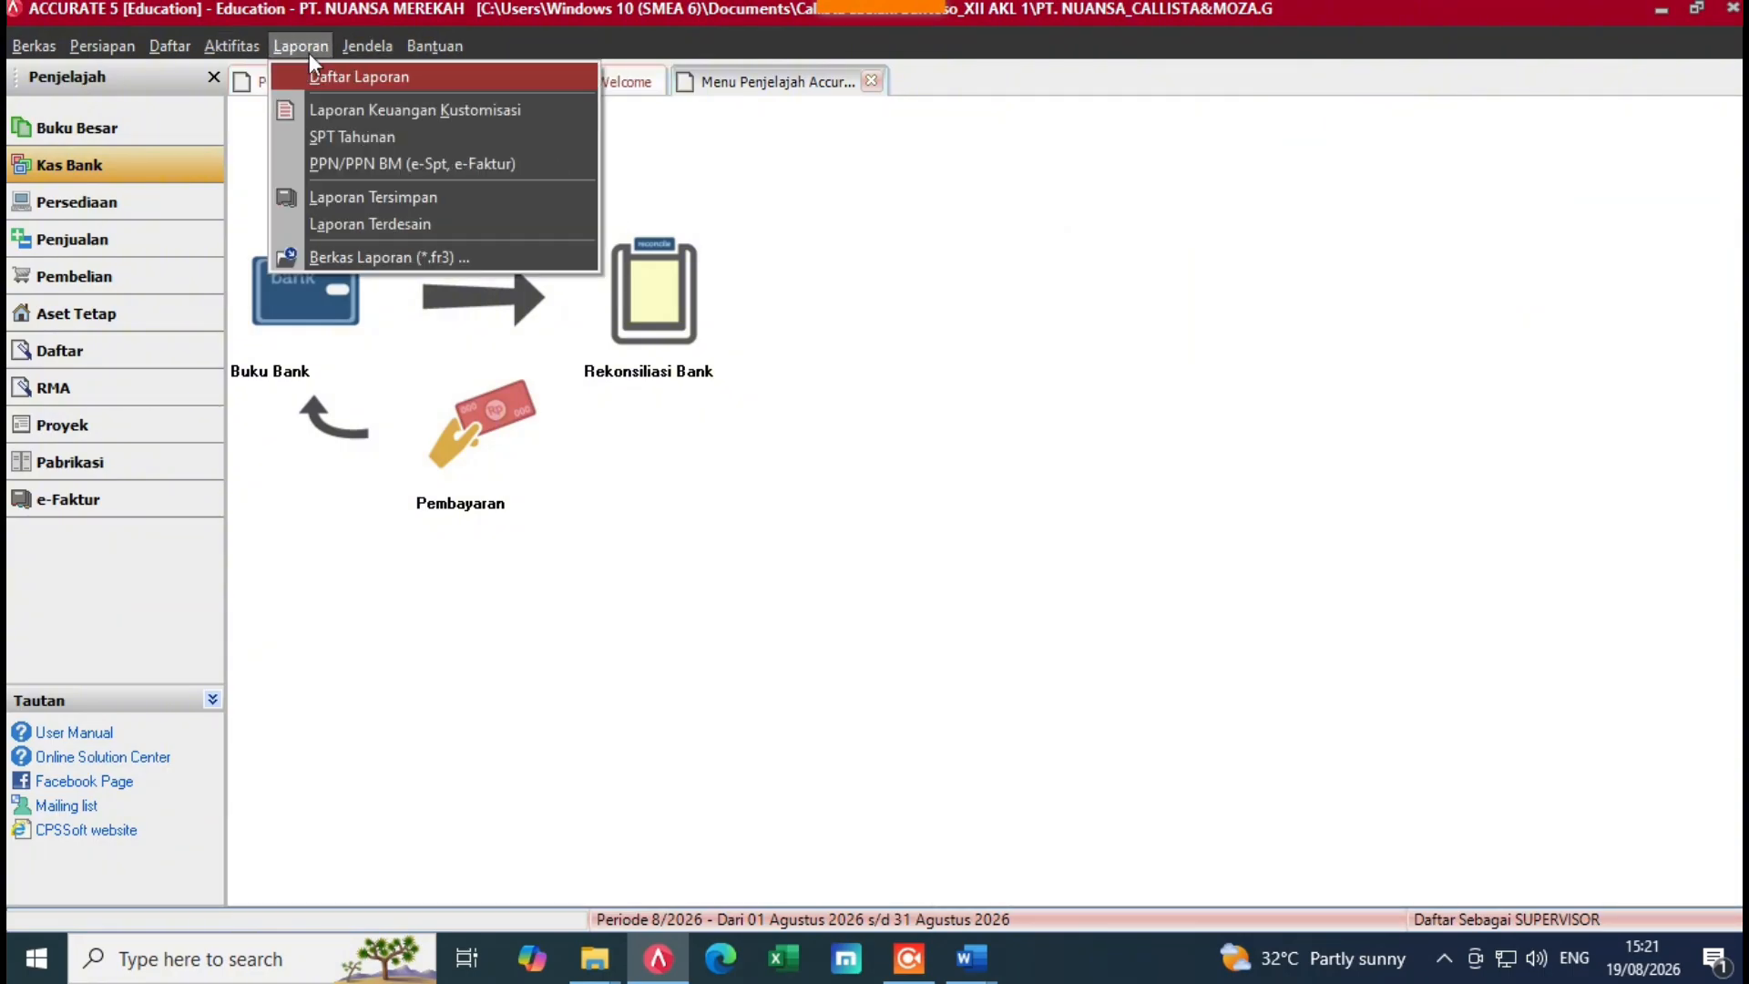
pyautogui.click(309, 53)
pyautogui.click(265, 47)
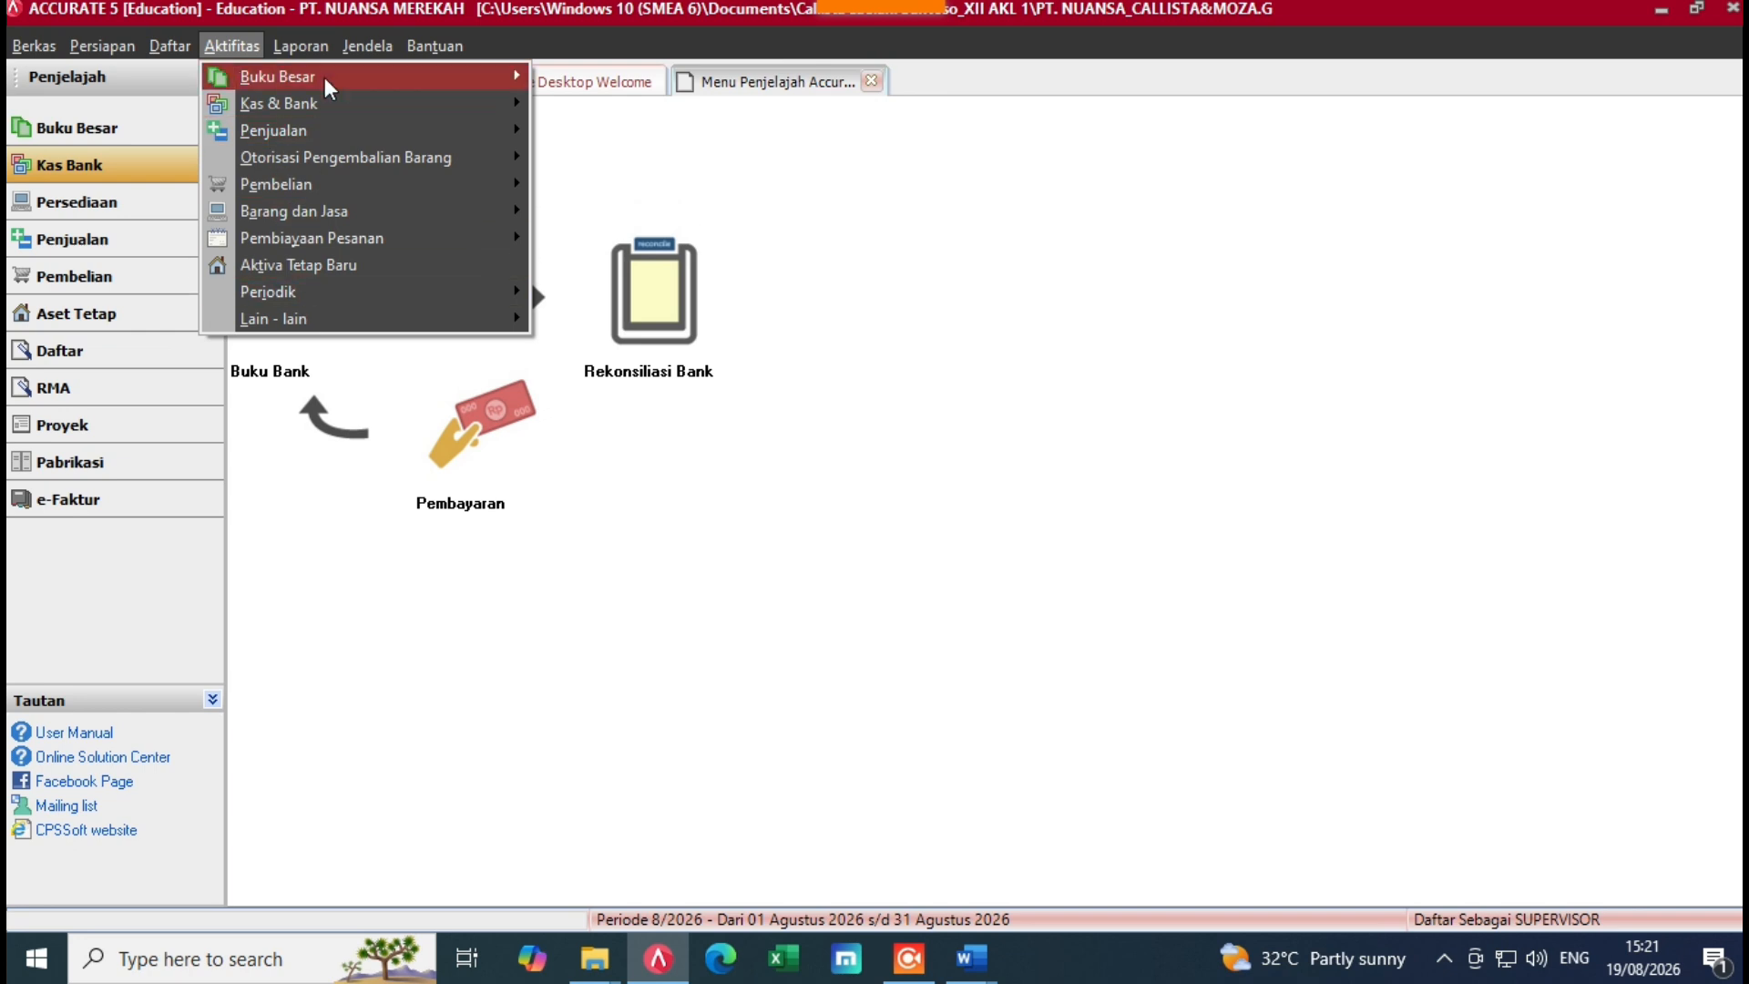
pyautogui.click(305, 34)
pyautogui.click(305, 35)
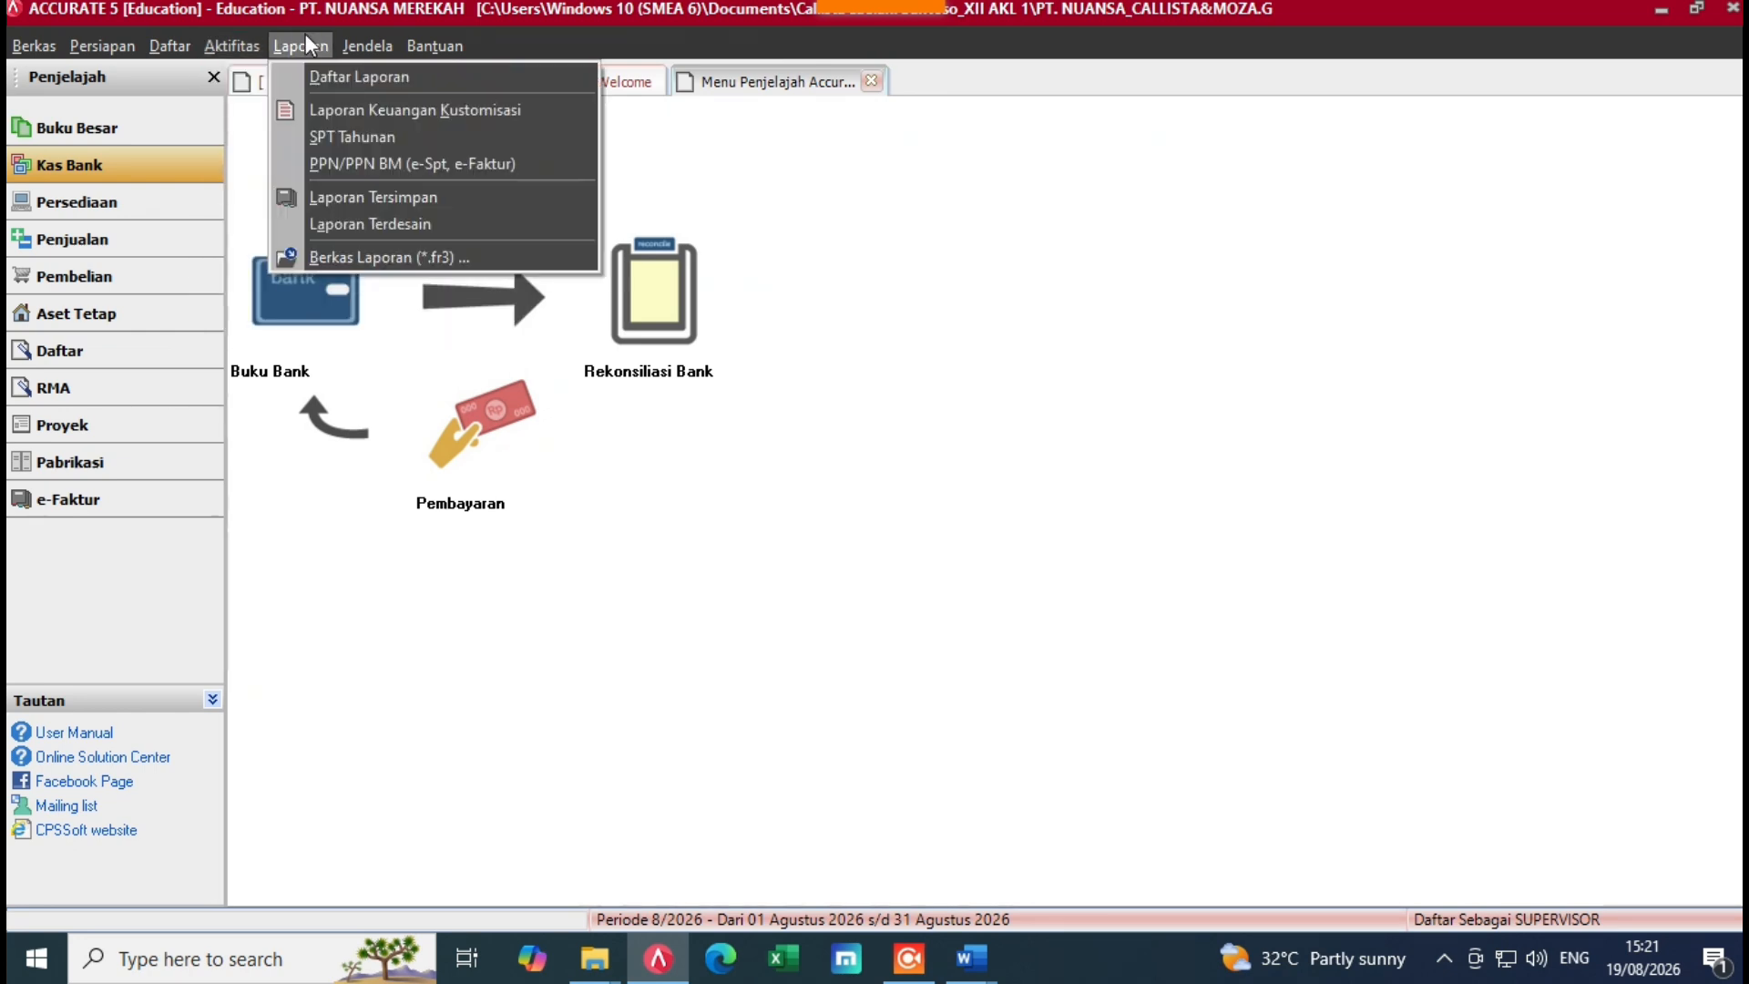
pyautogui.click(324, 80)
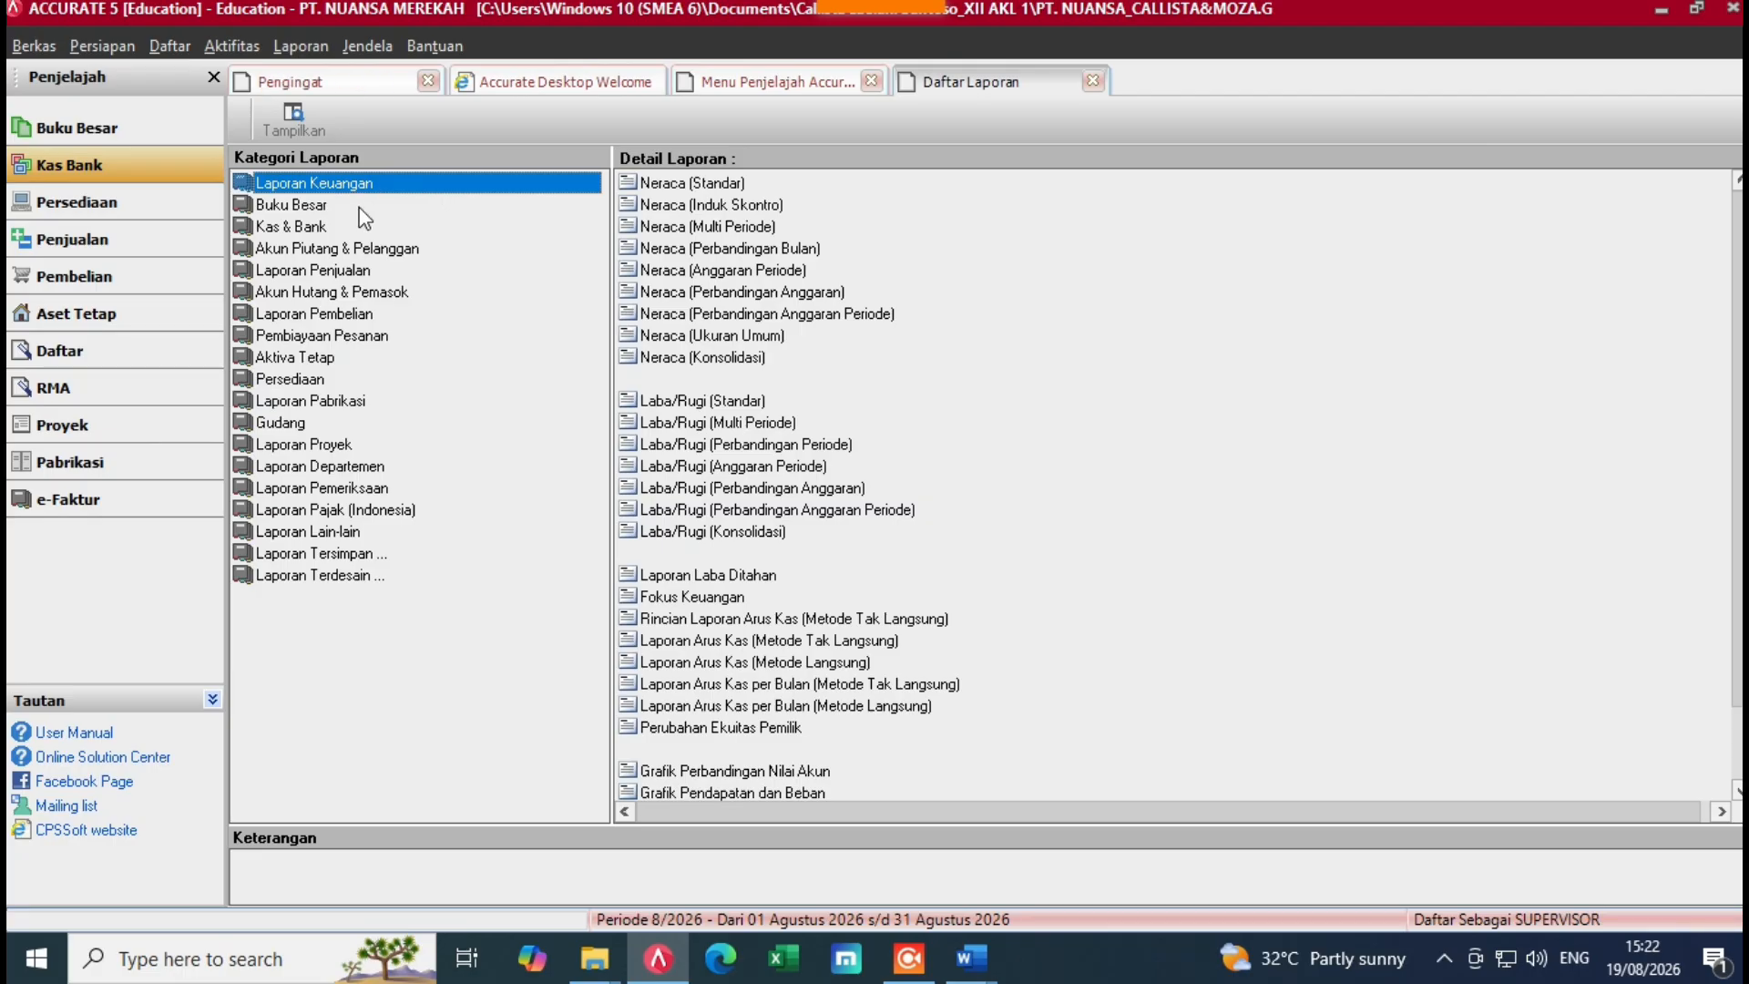
pyautogui.click(305, 205)
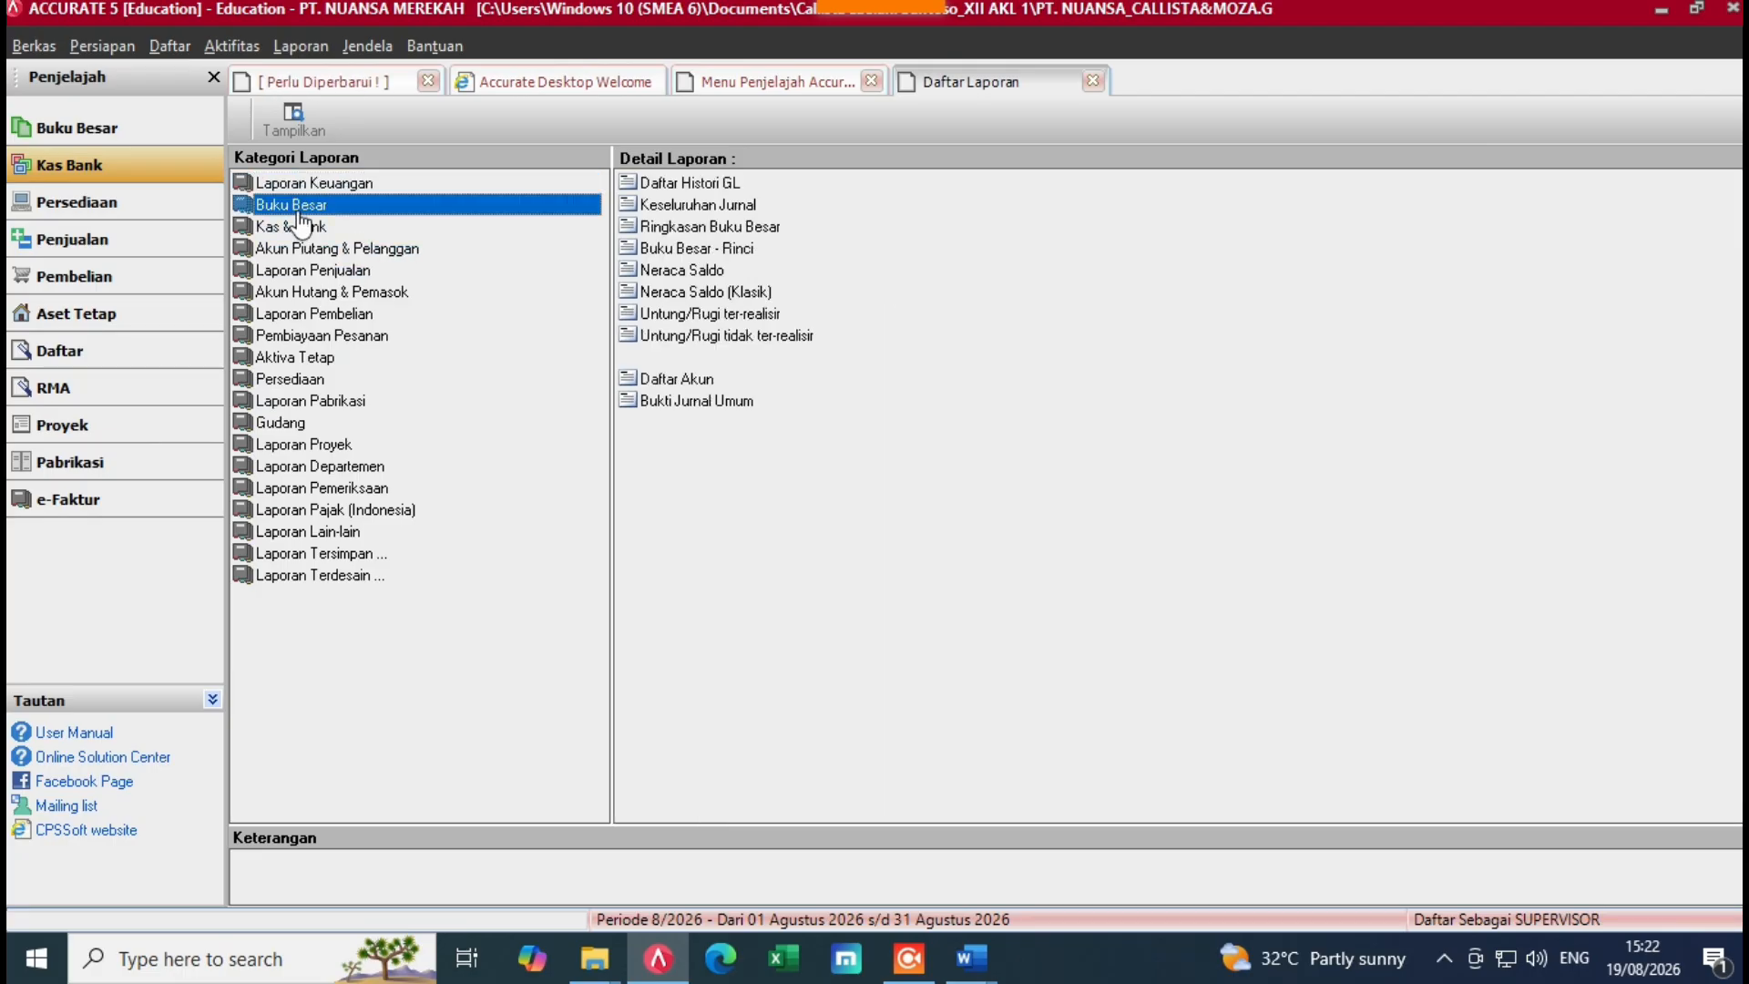
pyautogui.click(734, 207)
pyautogui.doubleClick(793, 208)
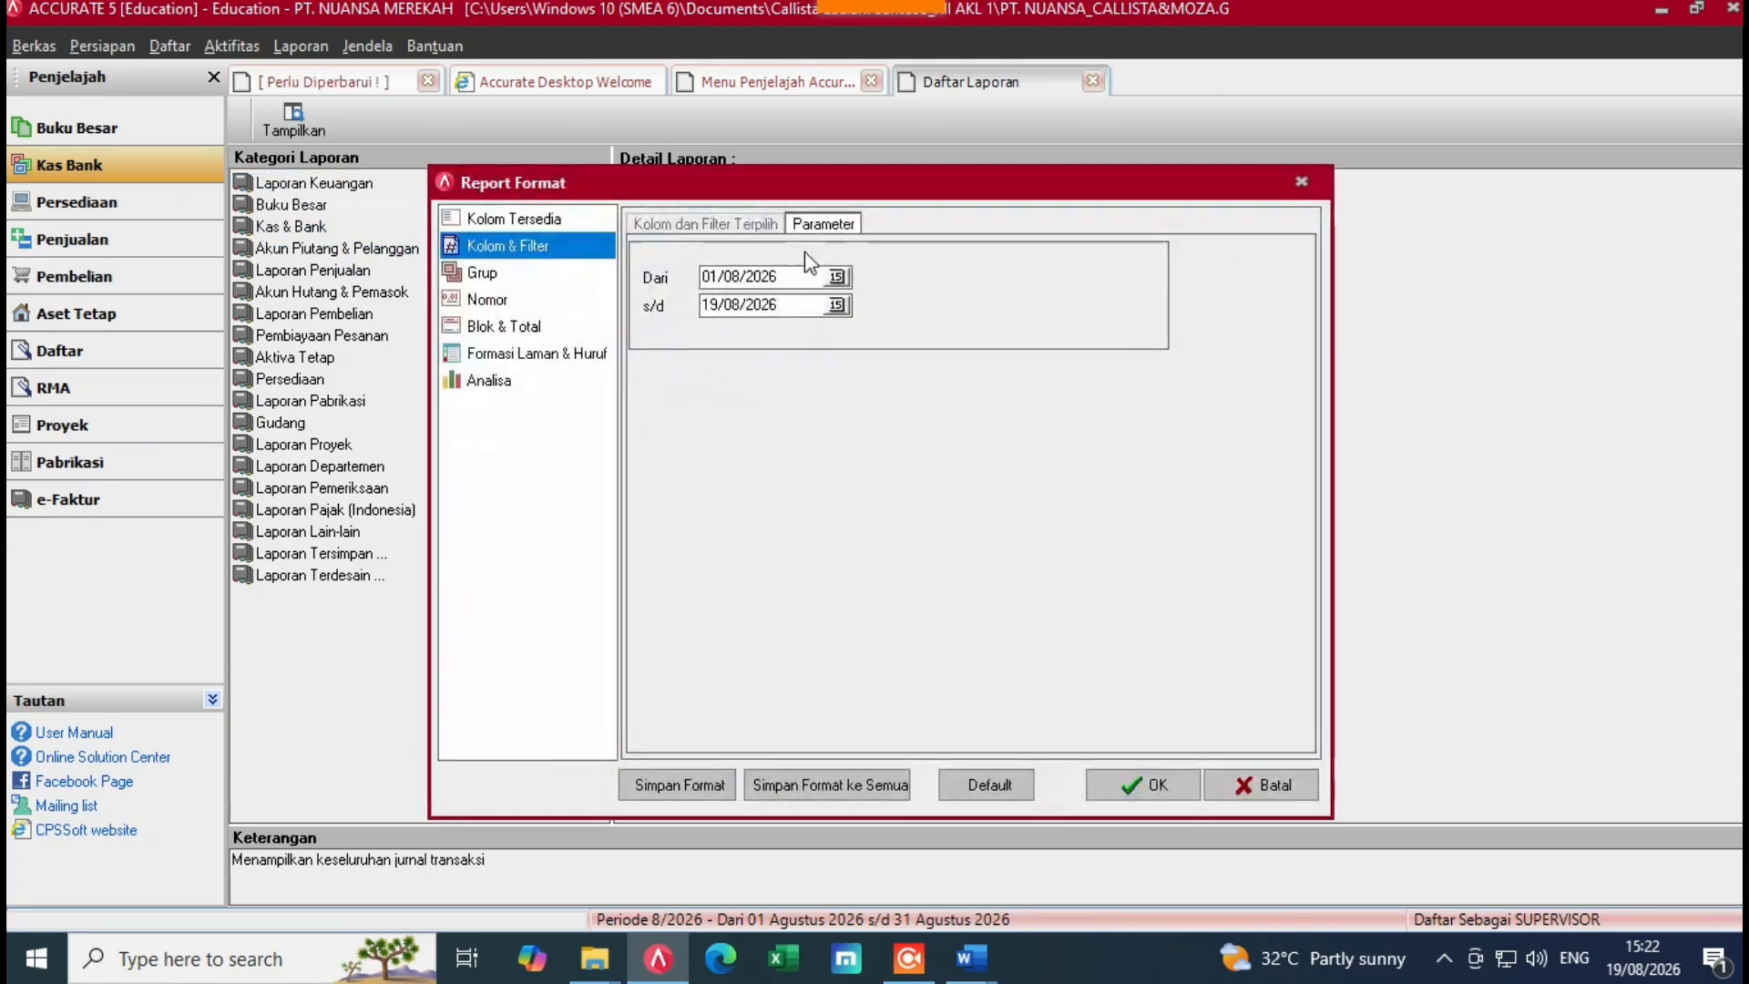
# Step: Set the report's Dari and s/d dates for the 2022 period starting 01/01/2022
pyautogui.moveTo(783, 276); pyautogui.dragTo(641, 290)
pyautogui.press('BackSpace')
pyautogui.write('0')
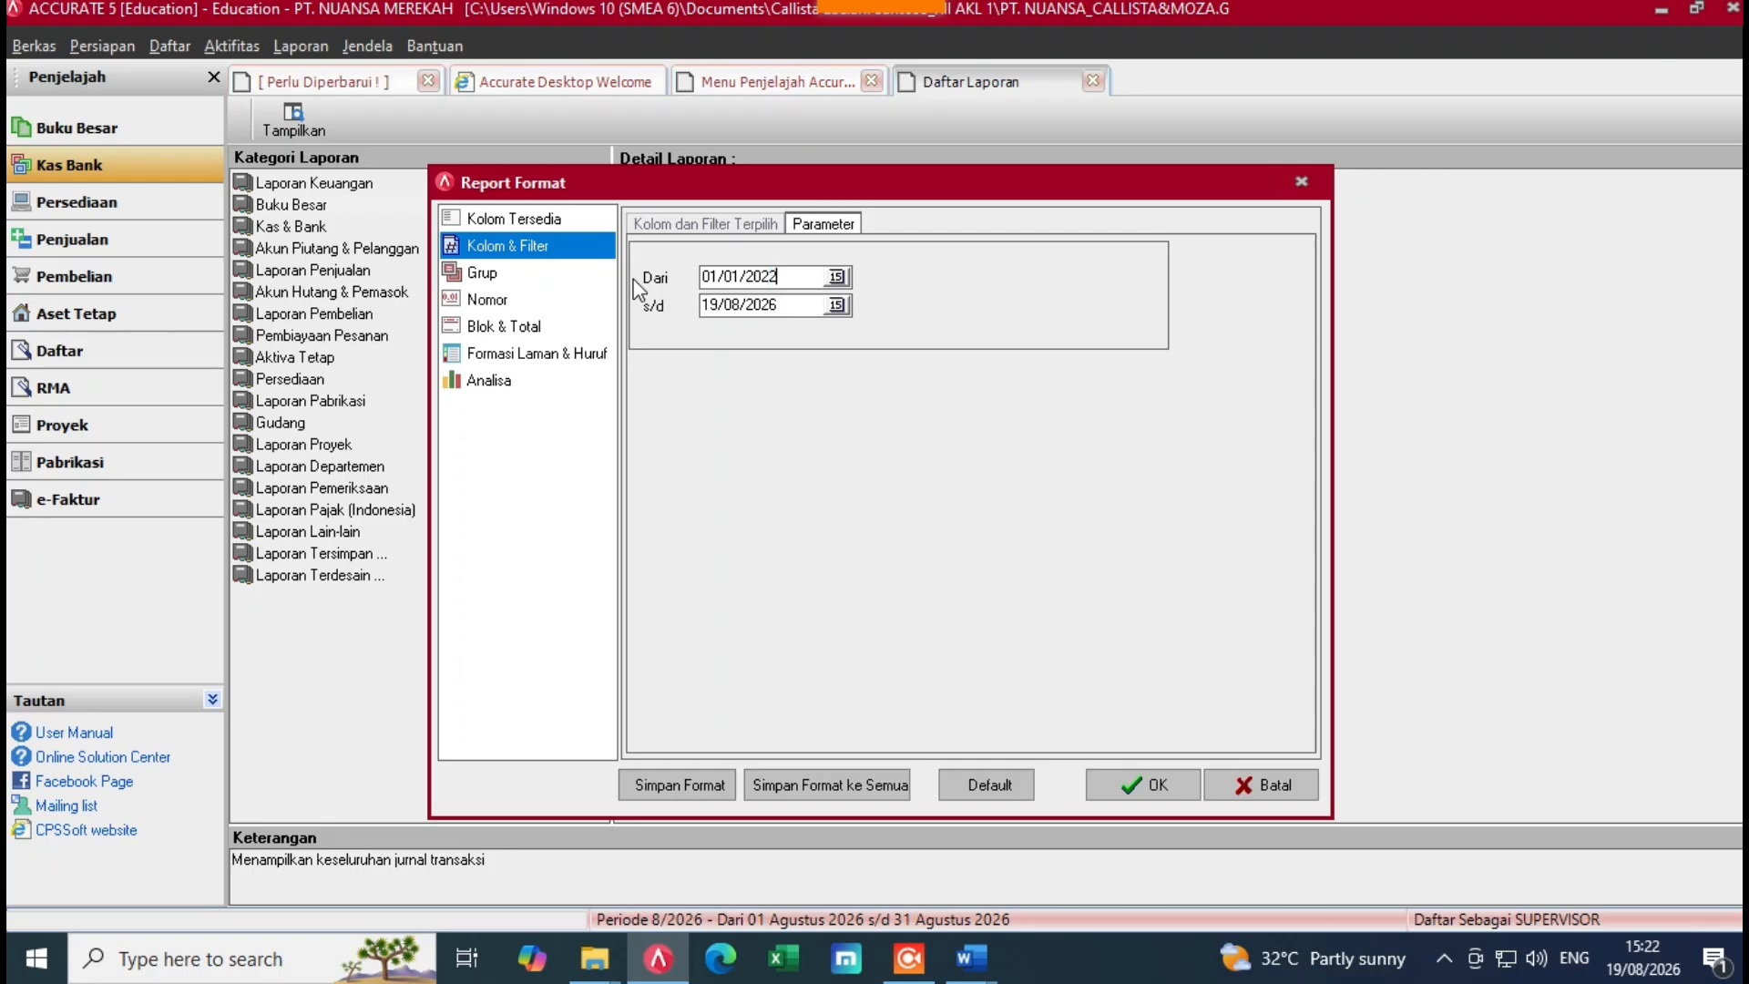
pyautogui.moveTo(751, 291); pyautogui.dragTo(672, 321)
pyautogui.press('BackSpace')
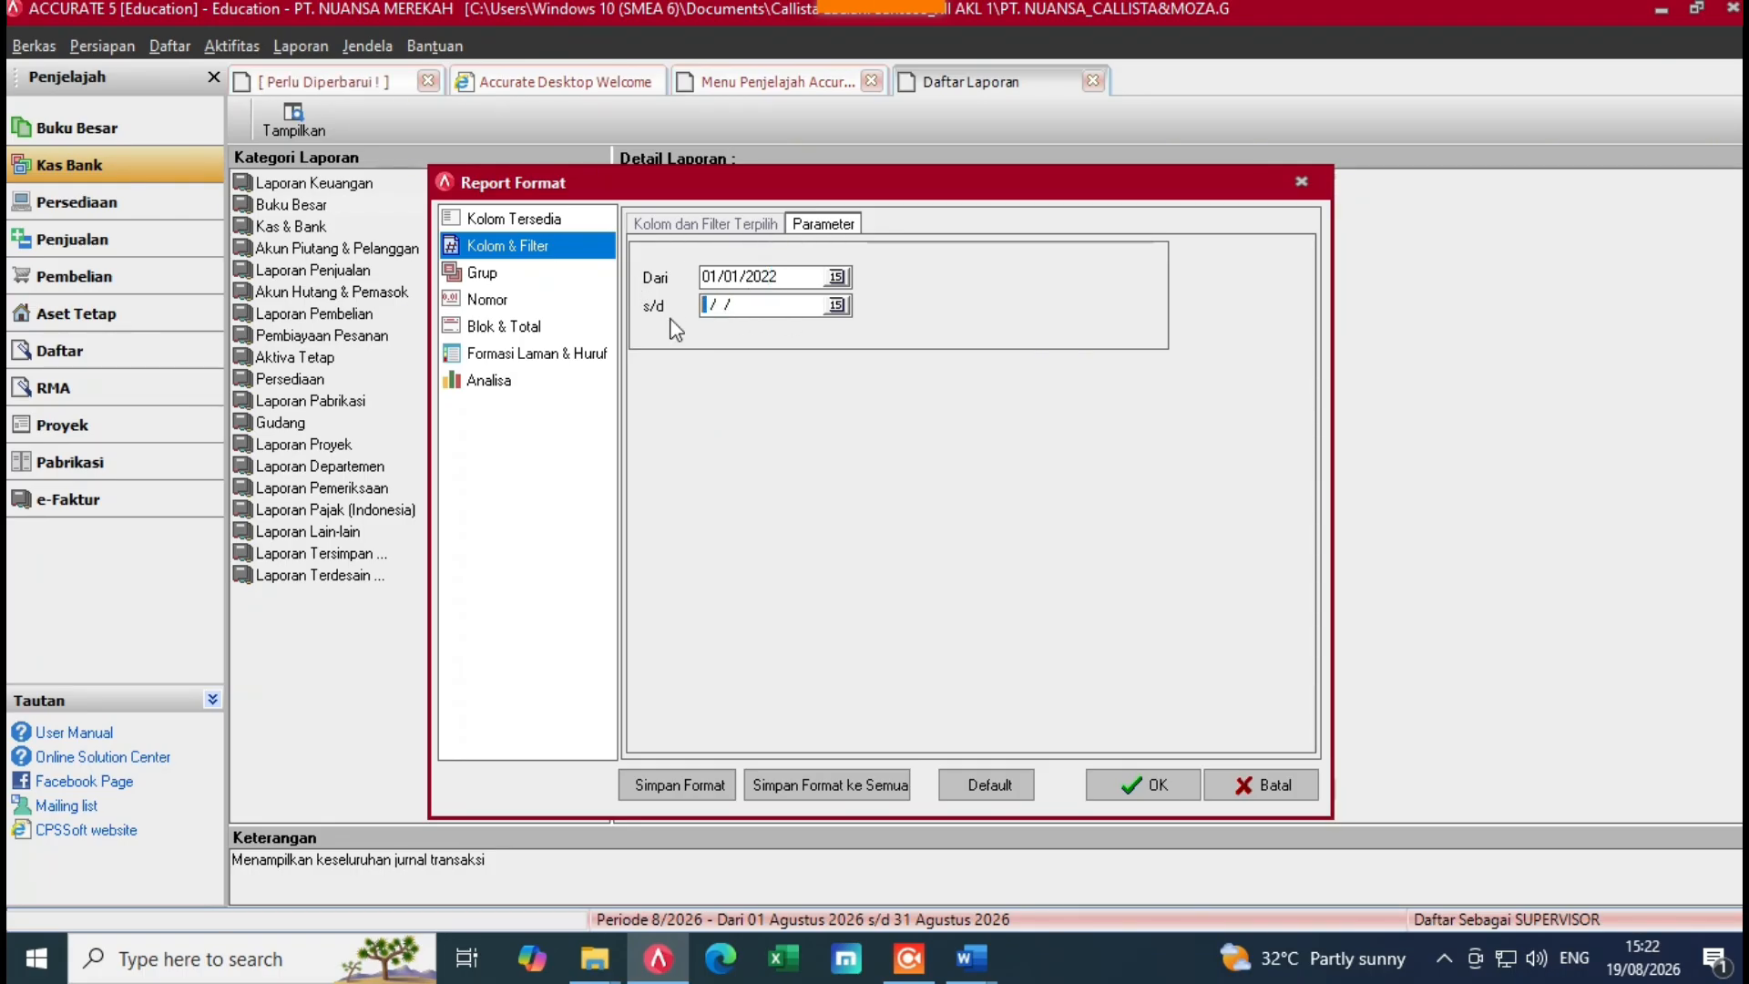
pyautogui.write('12')
pyautogui.write('122022')
# Step: Generate the Keseluruhan Jurnal report and scroll through its 11.949.315.952 balanced totals
pyautogui.click(1154, 788)
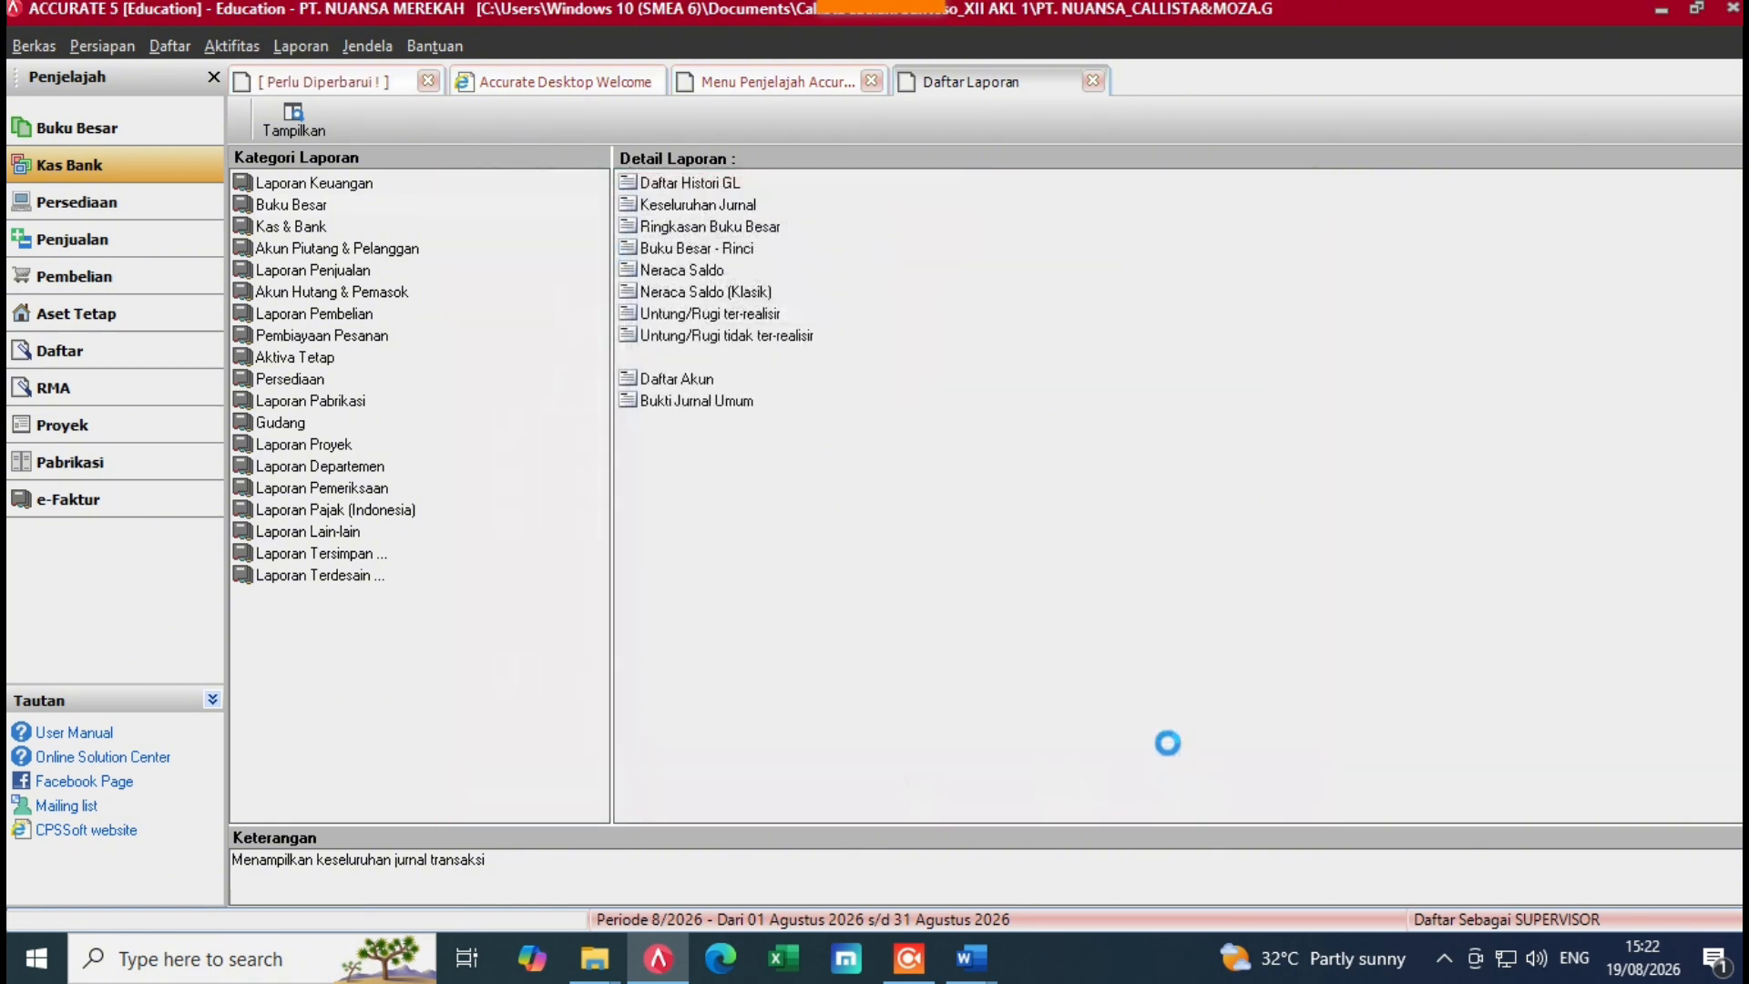
pyautogui.moveTo(1739, 203); pyautogui.dragTo(1739, 849)
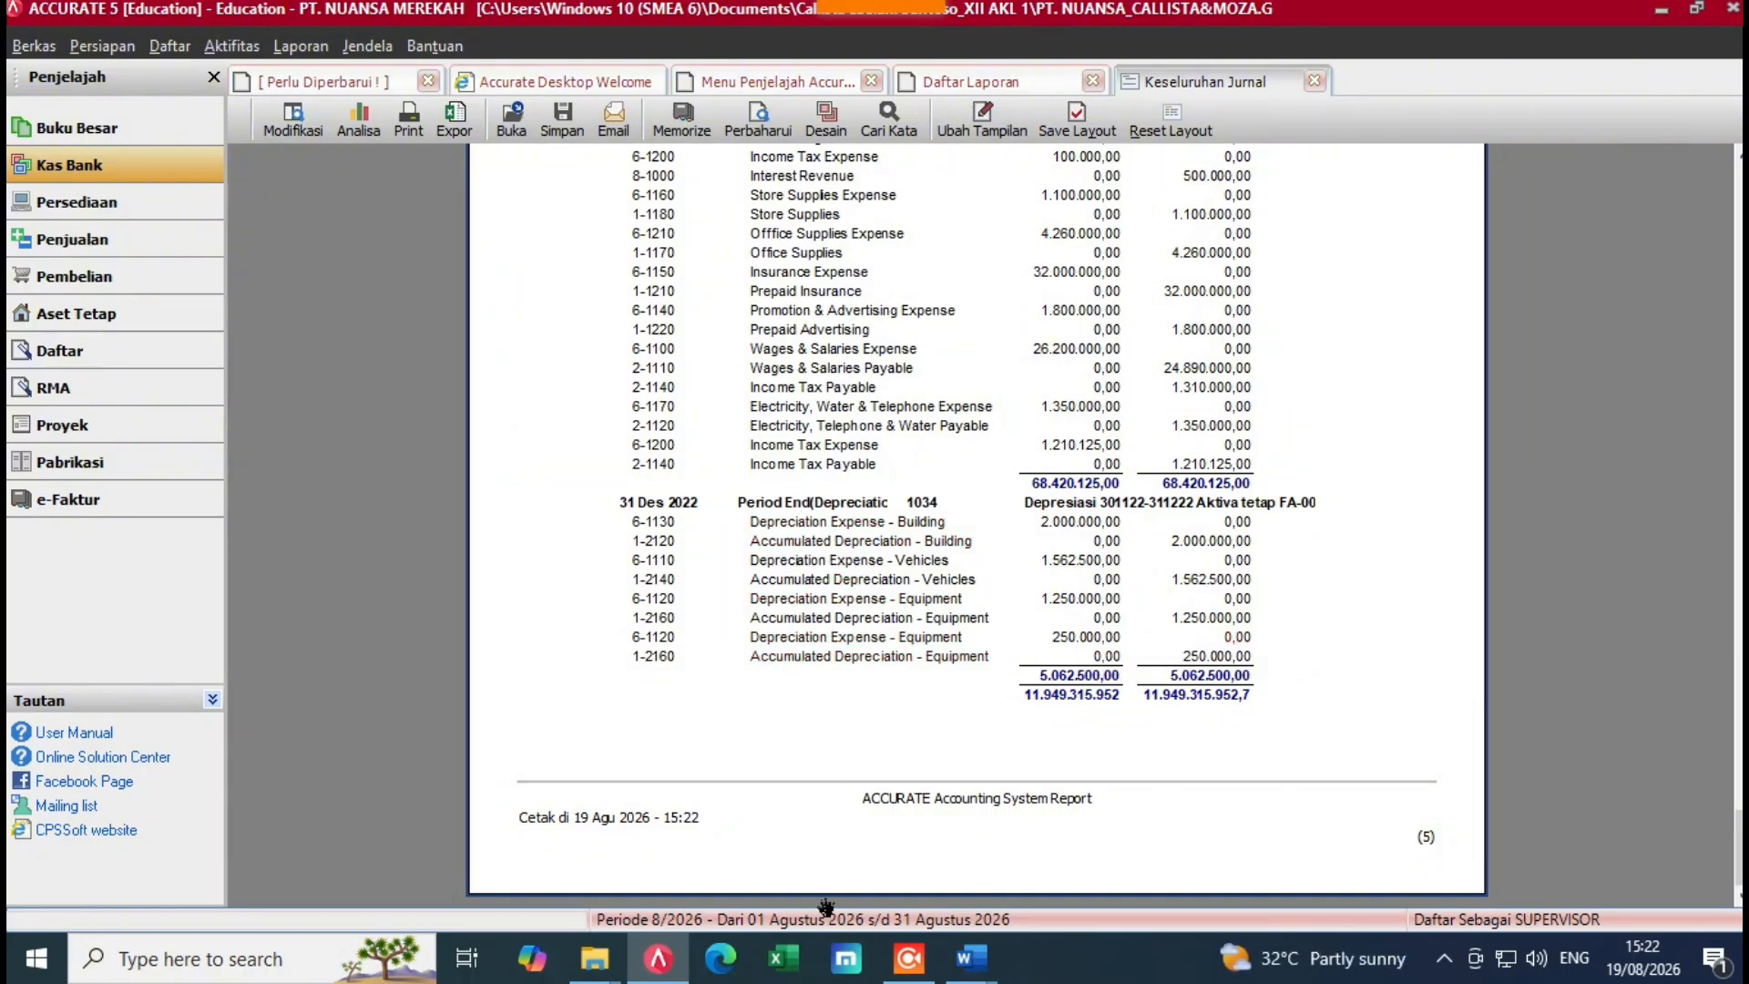
pyautogui.moveTo(972, 957)
pyautogui.click(993, 839)
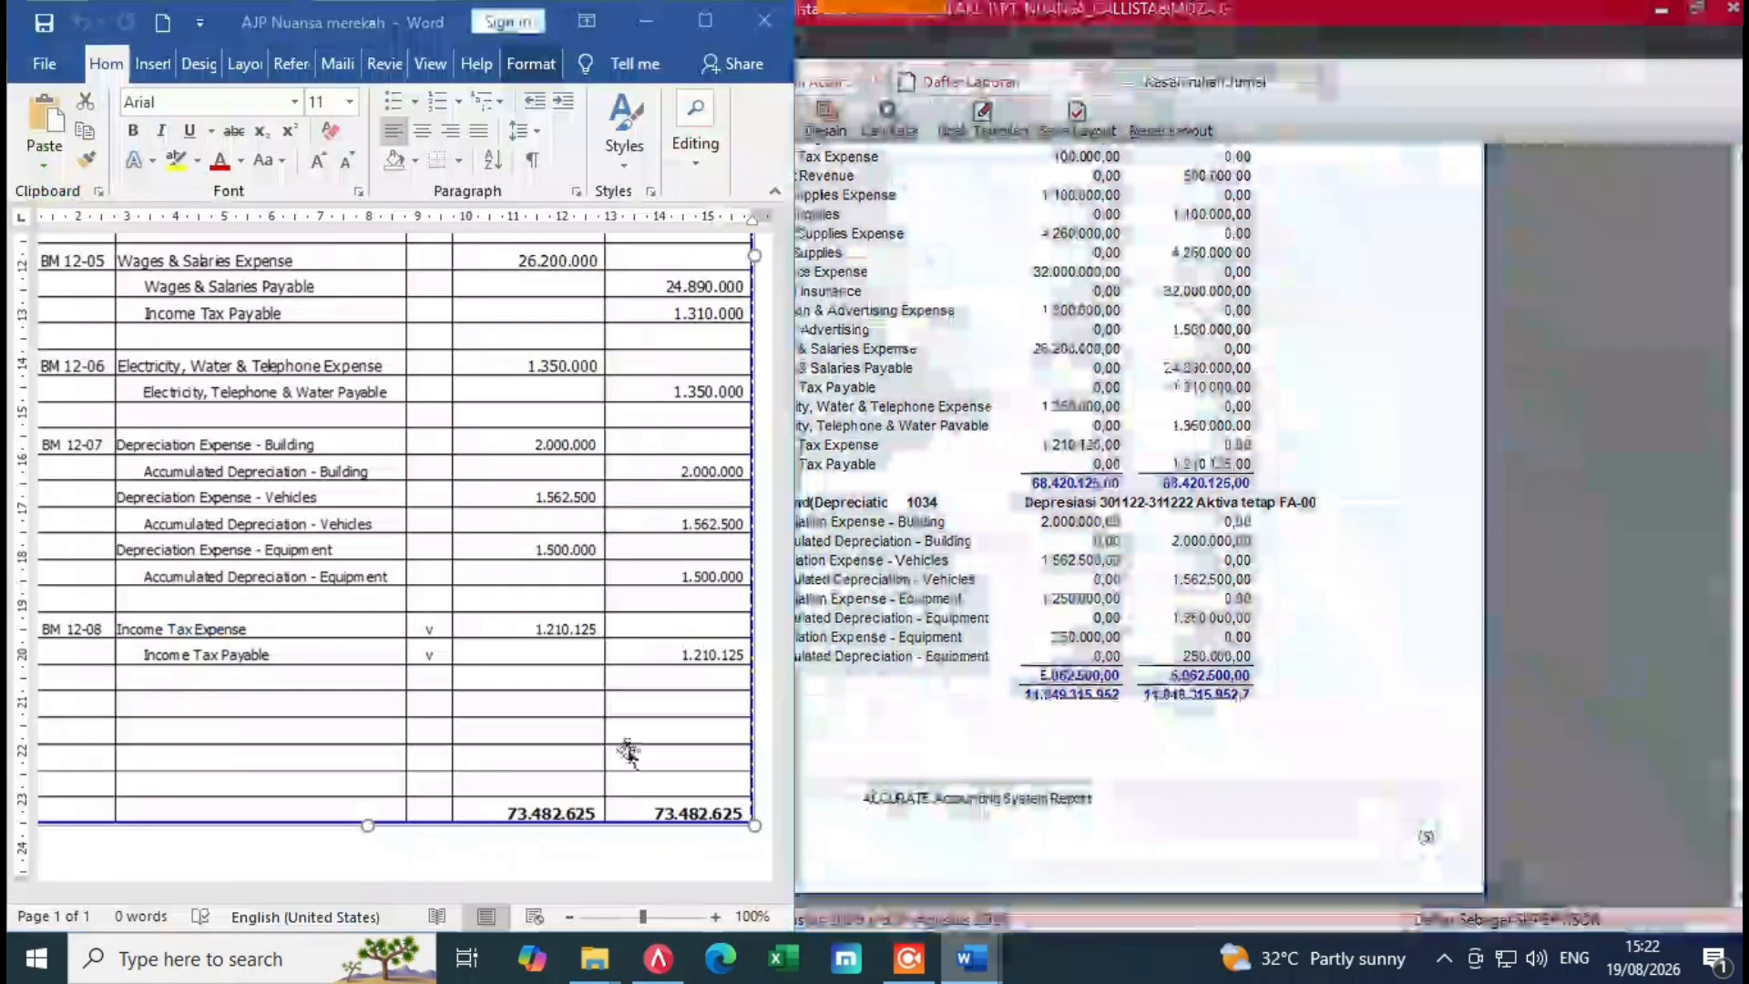
pyautogui.click(851, 649)
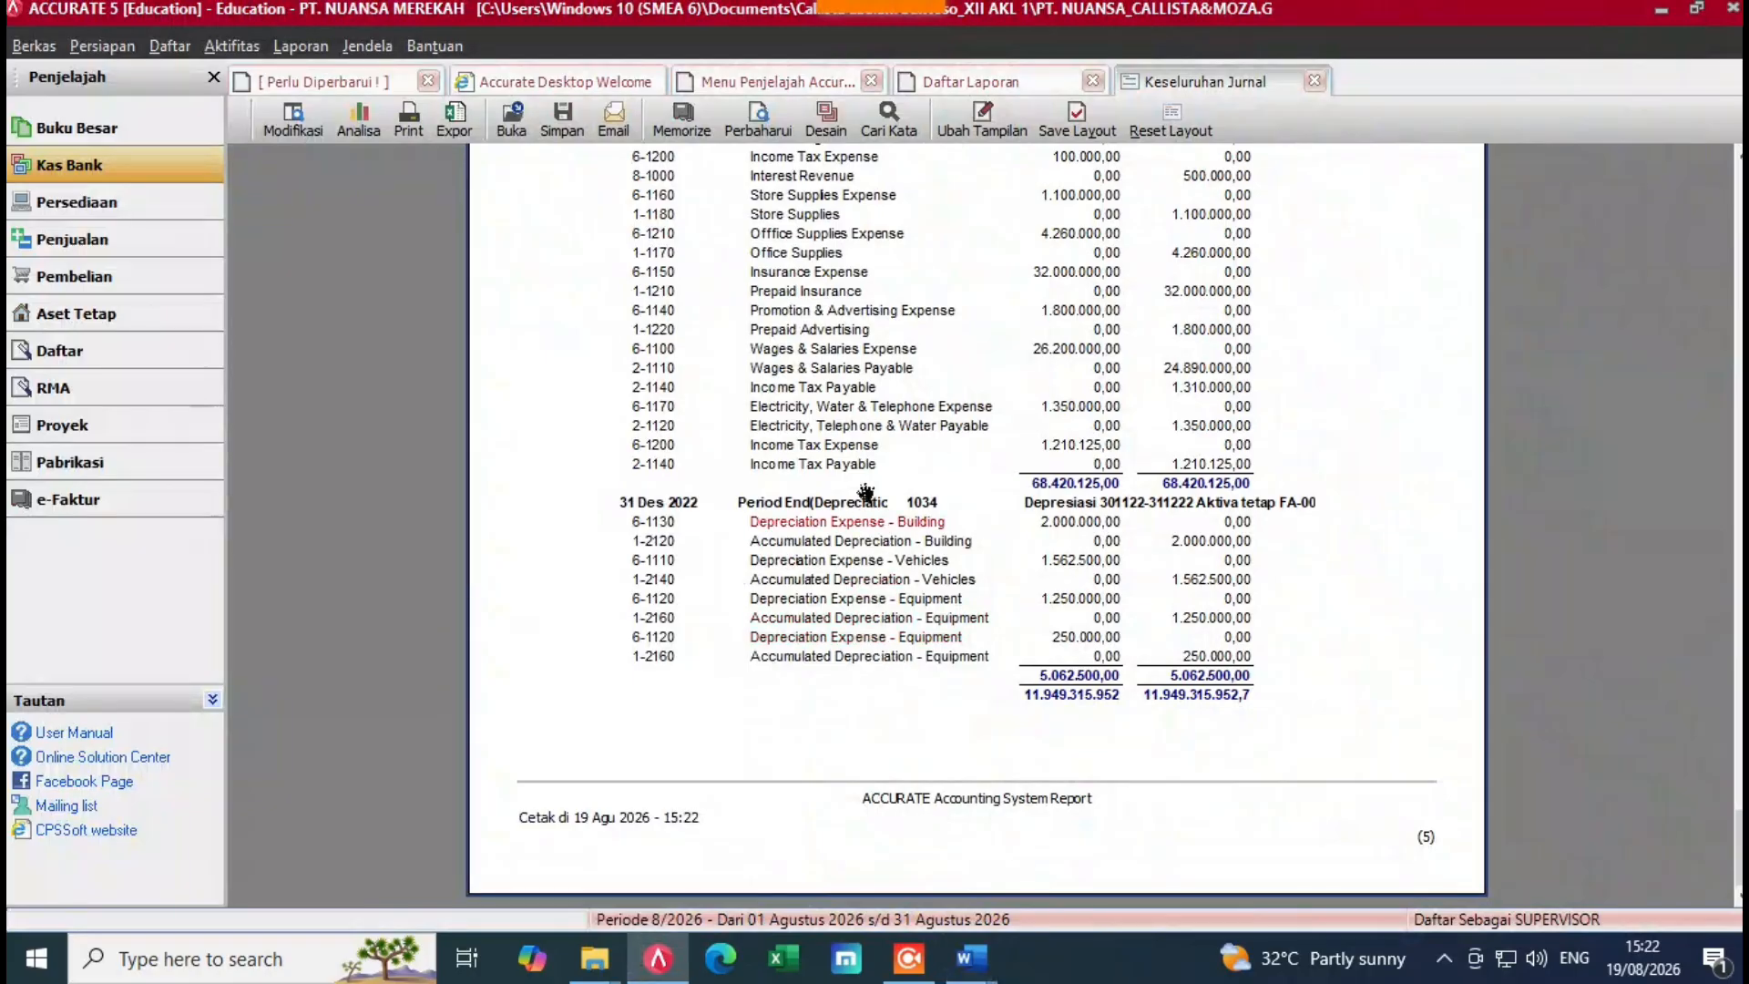
pyautogui.scroll(1, 1282, 701)
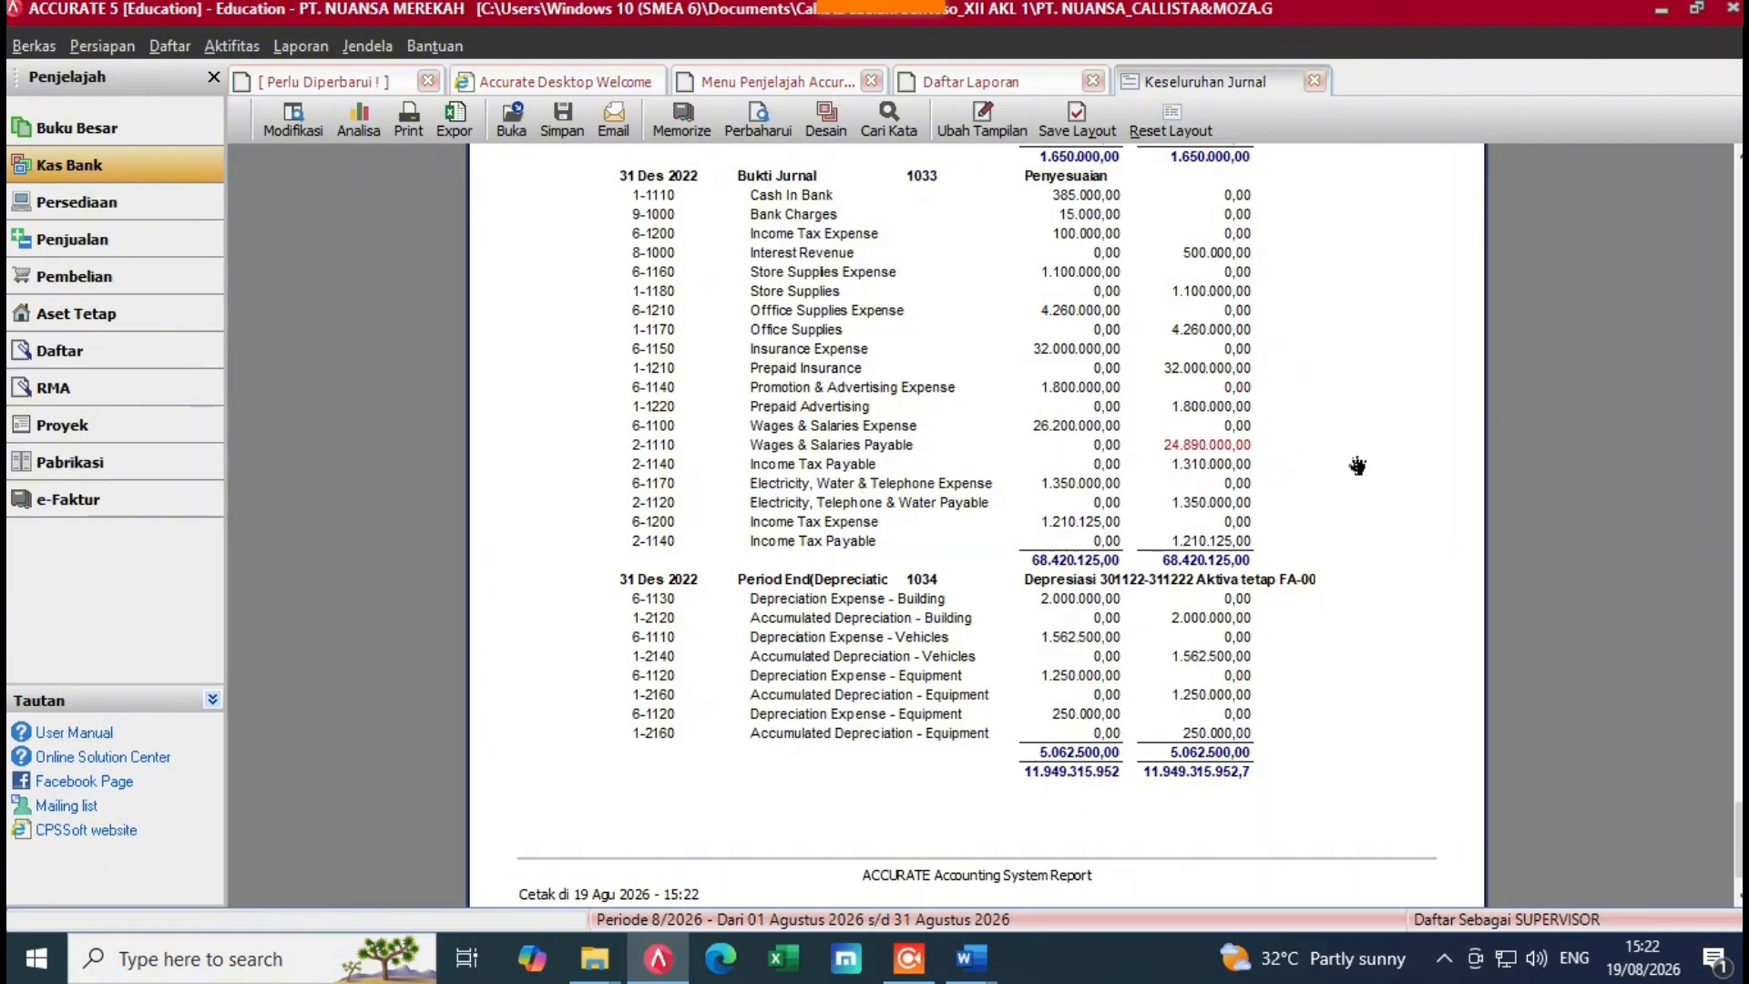
pyautogui.scroll(20, 1358, 465)
pyautogui.scroll(15, 1360, 472)
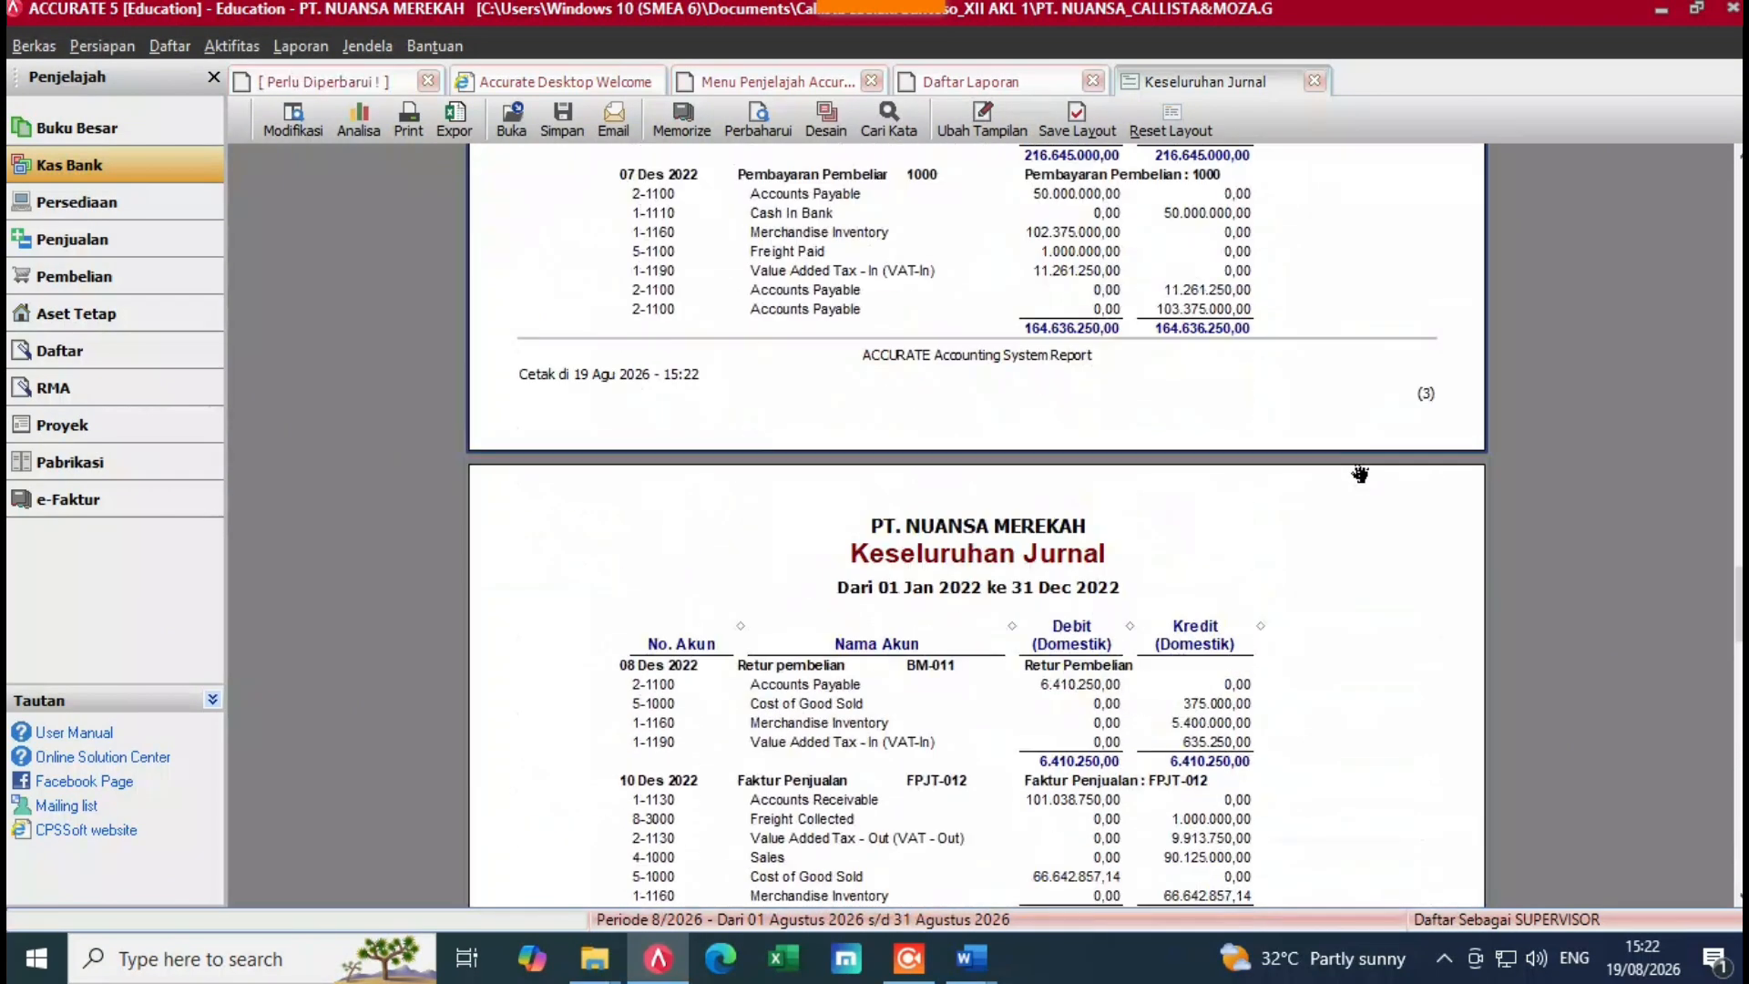
pyautogui.scroll(15, 1358, 464)
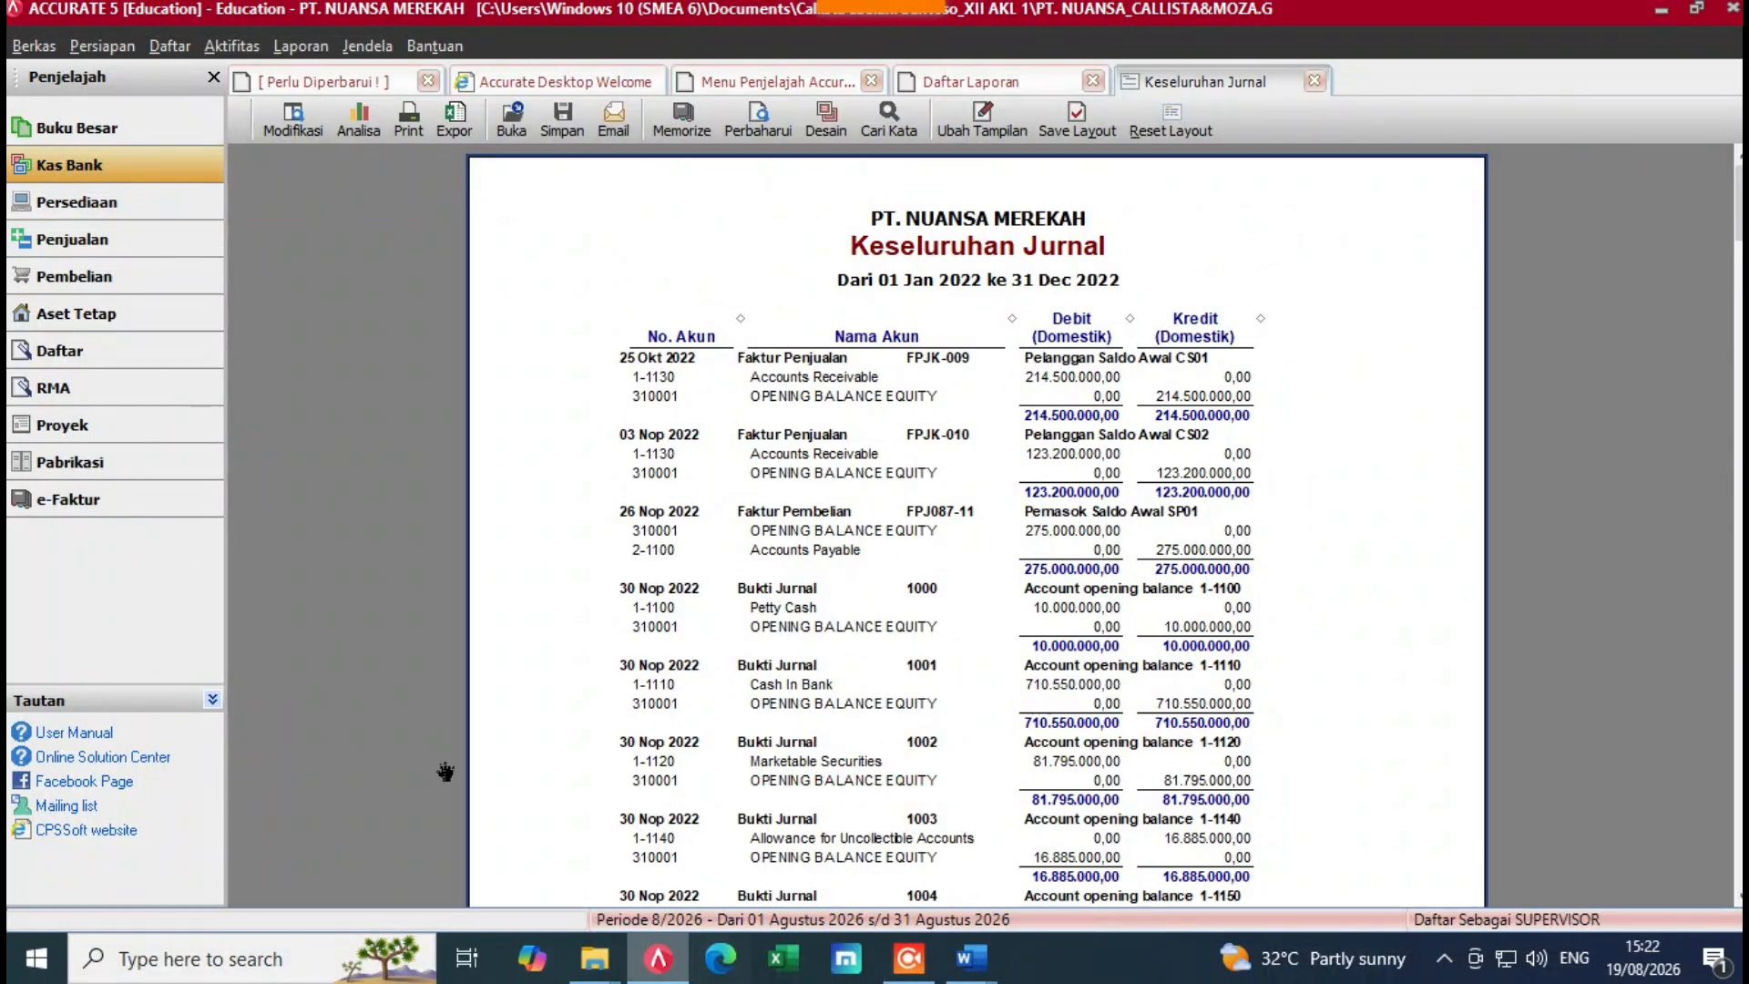
# Step: Close the Keseluruhan Jurnal, Daftar Laporan and Menu Penjelajah tabs
pyautogui.click(34, 46)
pyautogui.click(327, 228)
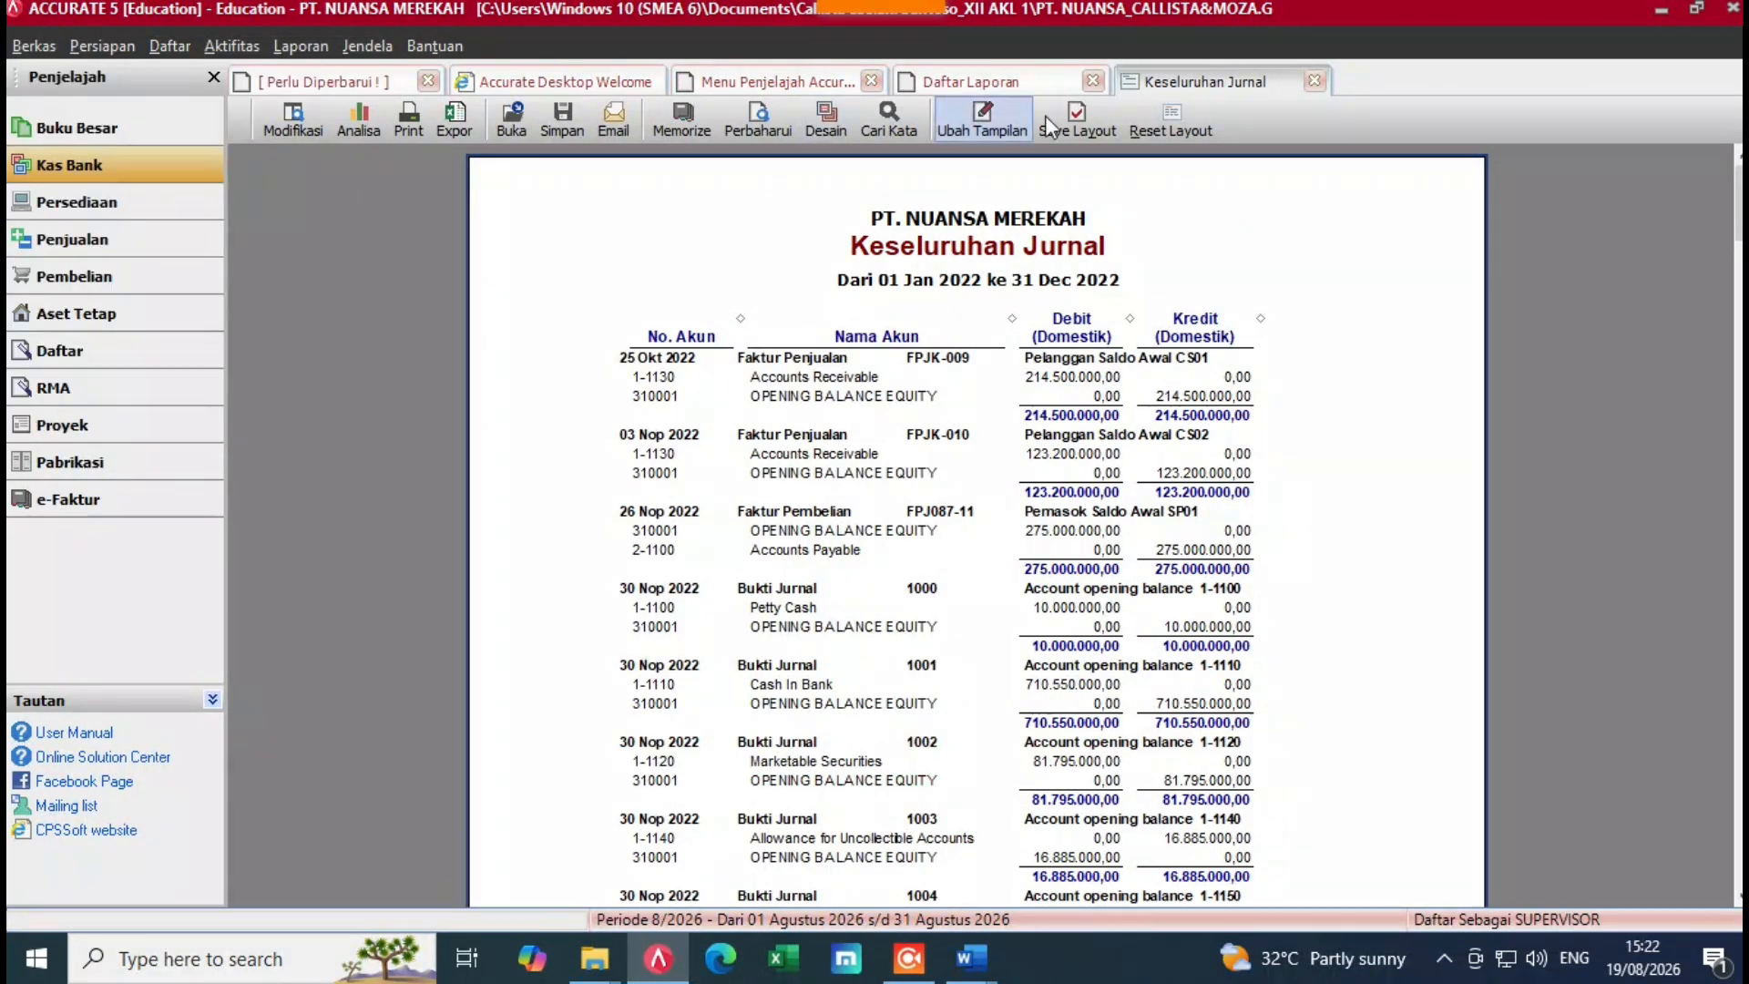
pyautogui.click(1315, 81)
pyautogui.click(1093, 81)
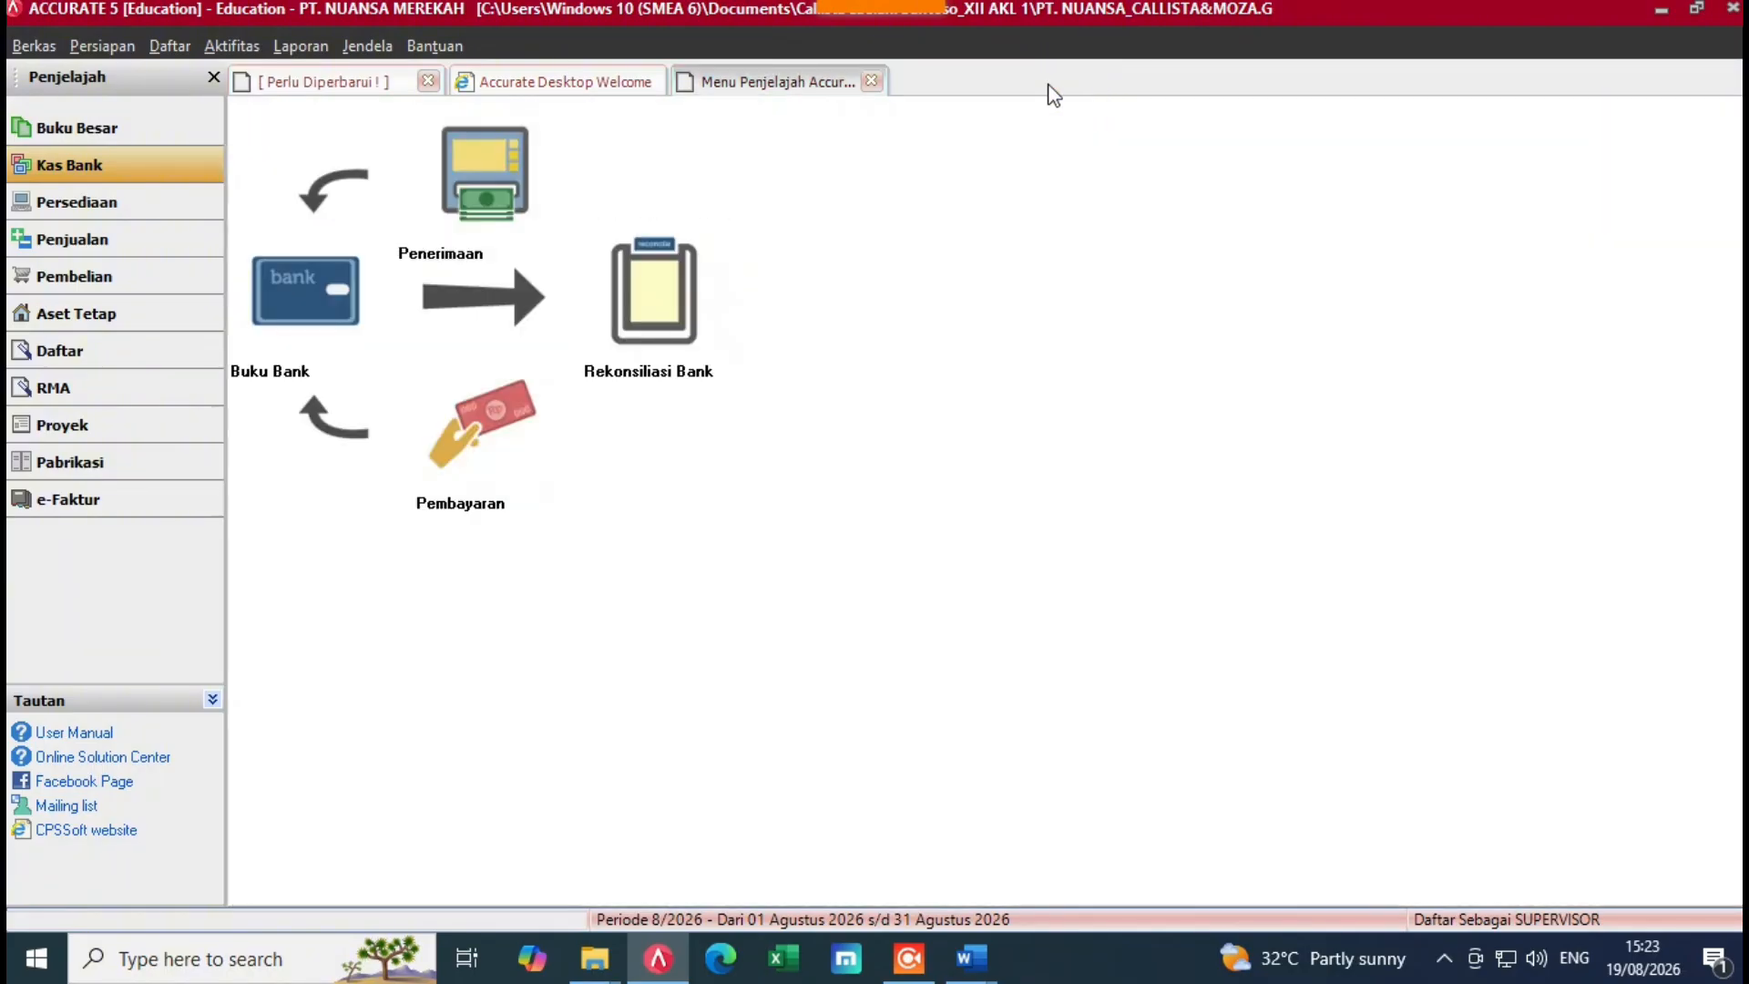
pyautogui.click(871, 82)
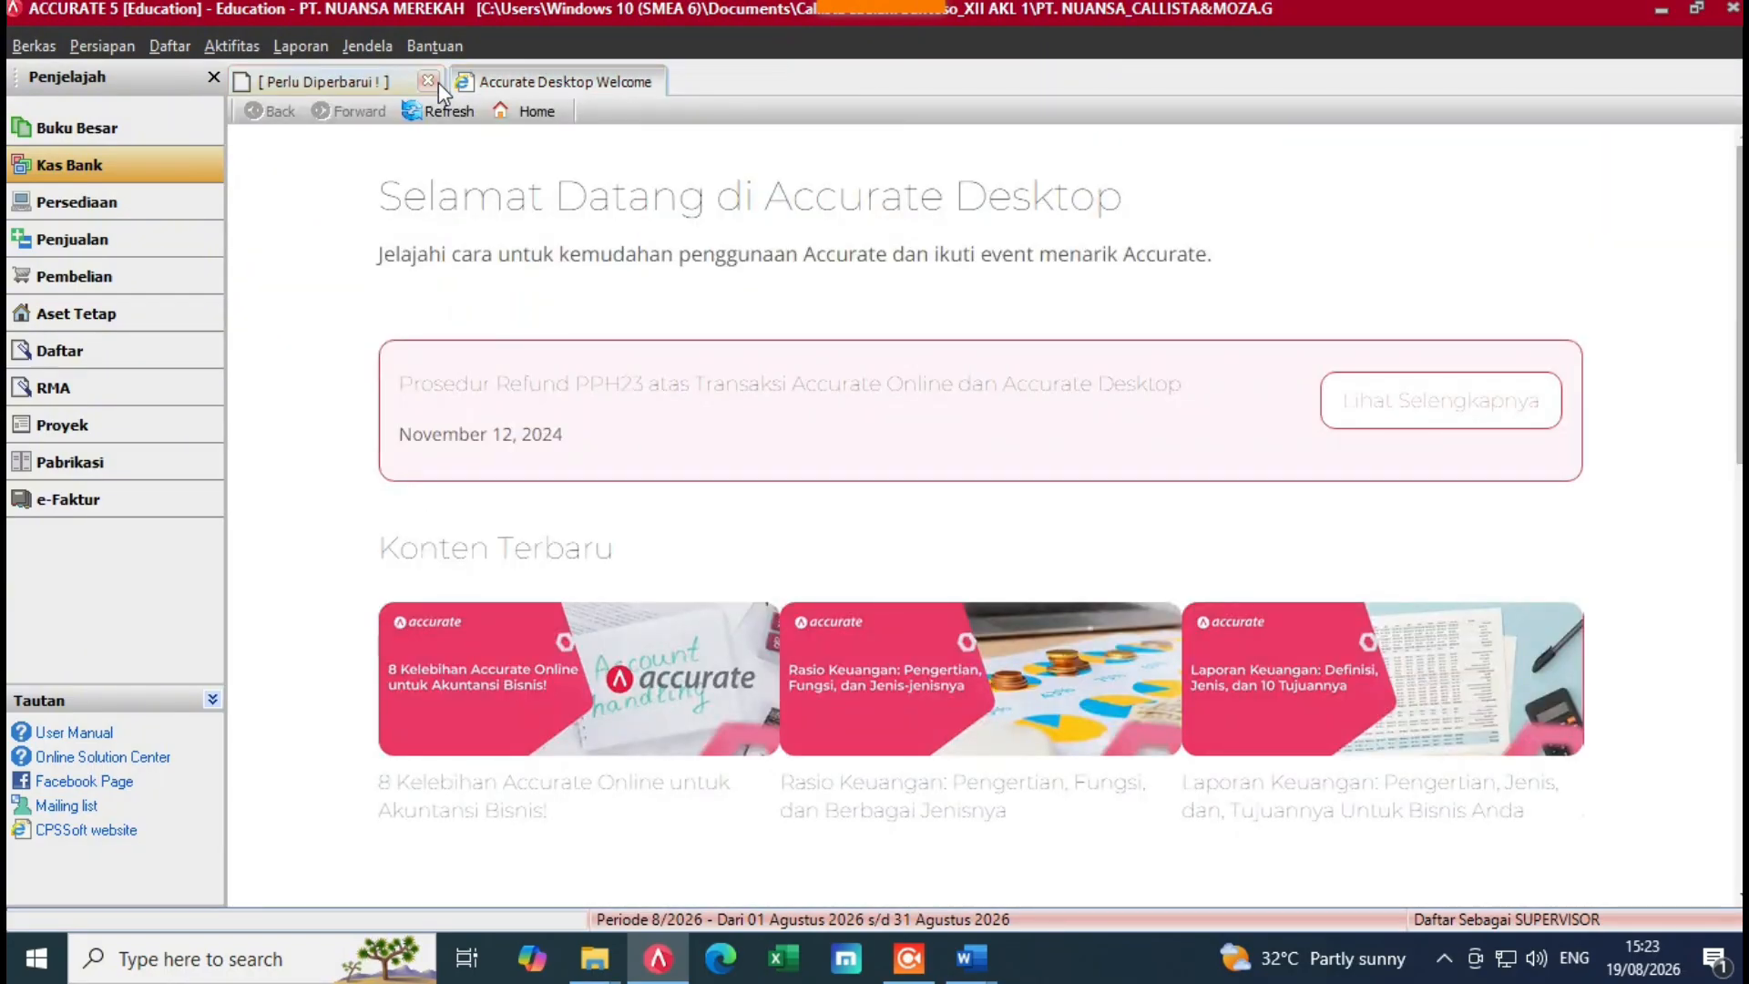